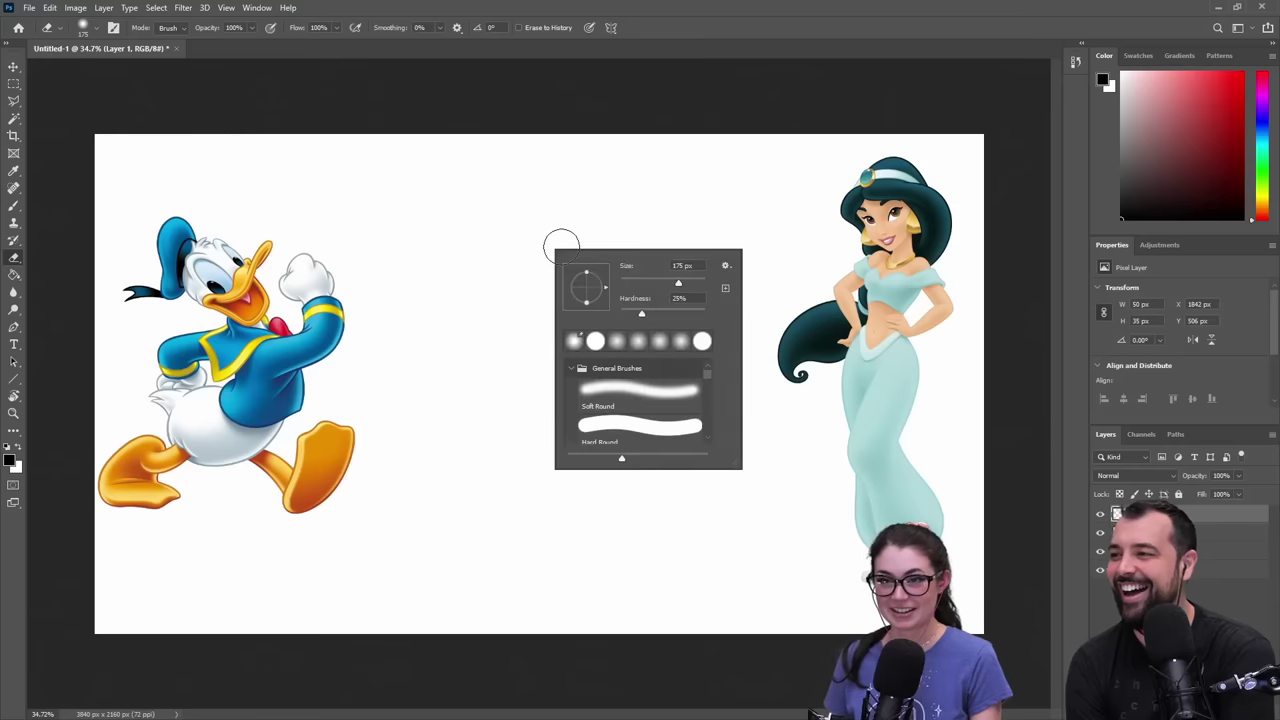
- Raise the eraser's hardness to its maximum for a hard edge
{"action": "left_click_drag", "start_coordinate": [640, 314], "coordinate": [706, 314]}
{"action": "left_click", "coordinate": [693, 117]}
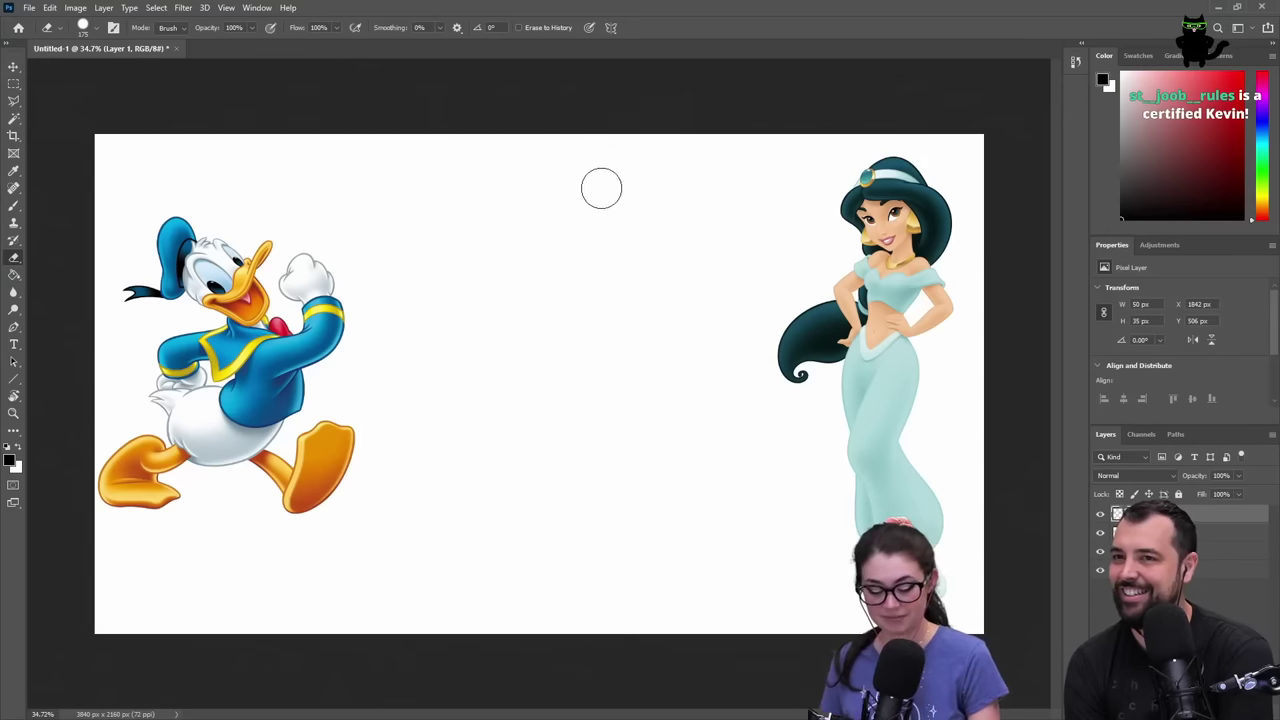
- Paint a black wavy line with the brush in the empty space between the two characters to start the beak
{"action": "key", "text": "z"}
{"action": "left_click", "coordinate": [537, 290]}
{"action": "left_click", "coordinate": [537, 290]}
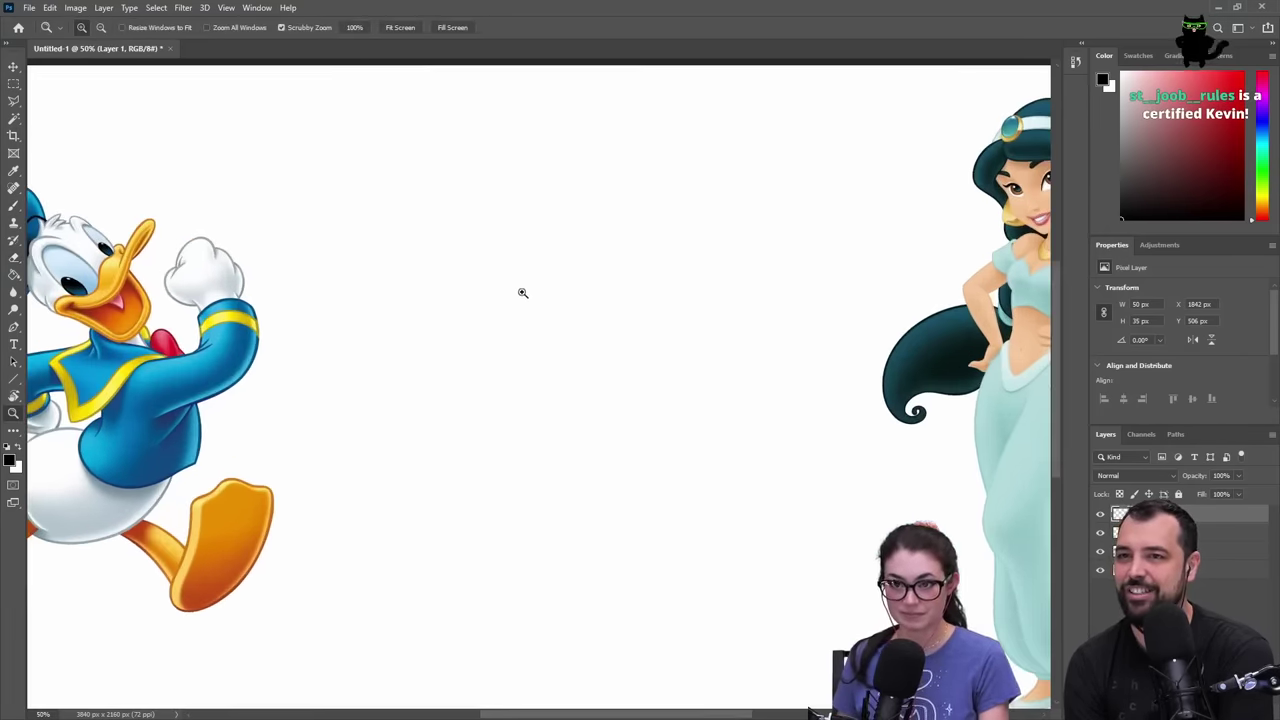
{"action": "key", "text": "b"}
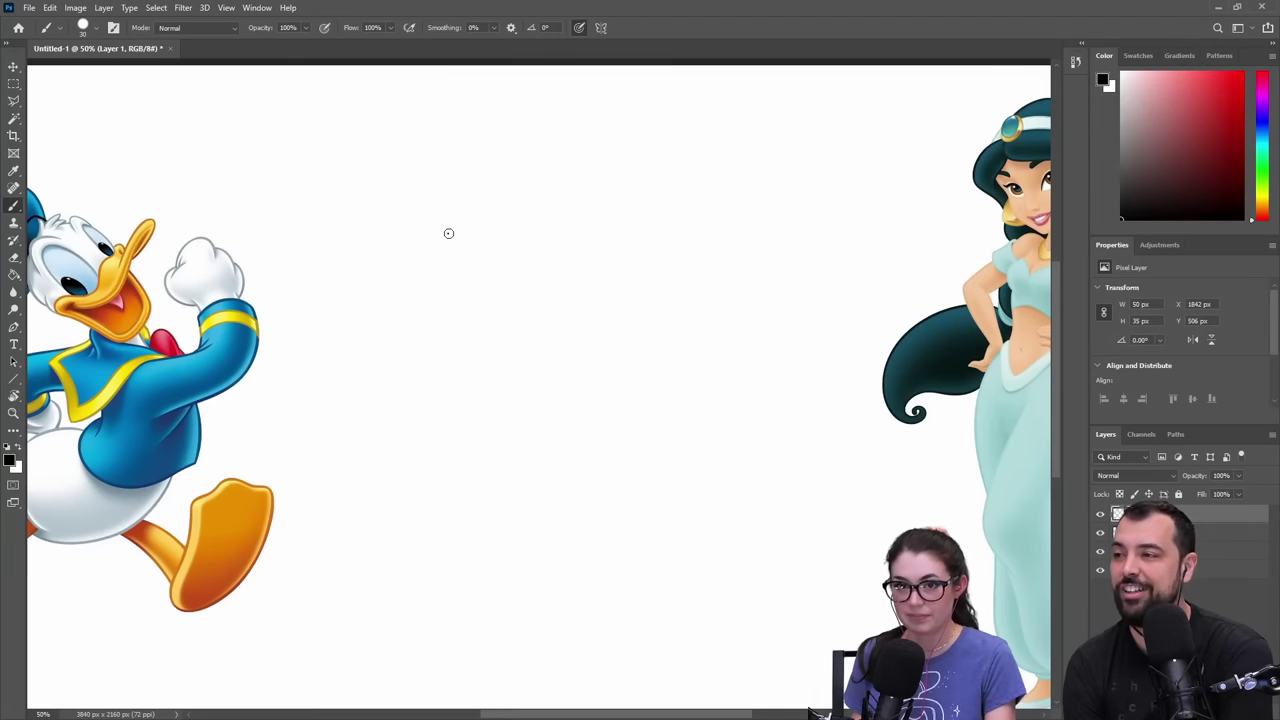
{"action": "left_click_drag", "start_coordinate": [448, 233], "coordinate": [597, 242]}
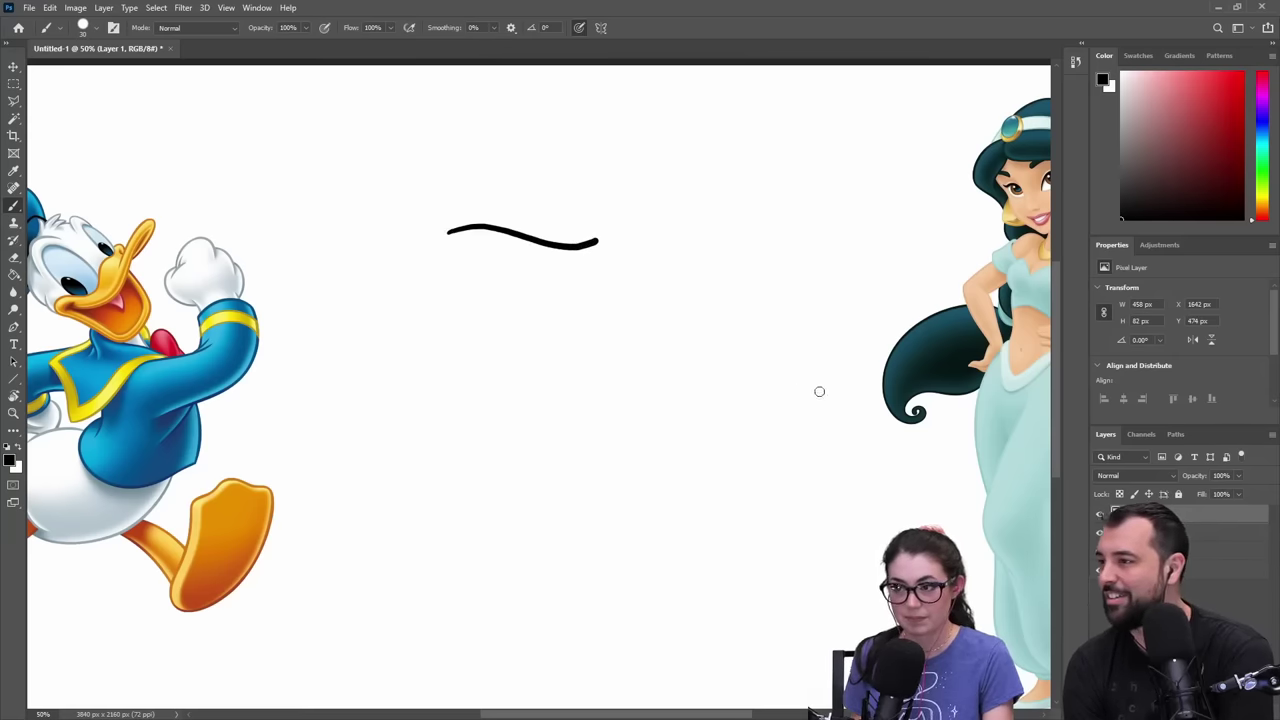
- Flip the Donald Duck layer horizontally, then rotate and reposition it beside the sketch so his face is roughly upright
{"action": "left_click", "coordinate": [1170, 551]}
{"action": "key", "text": "ctrl+t"}
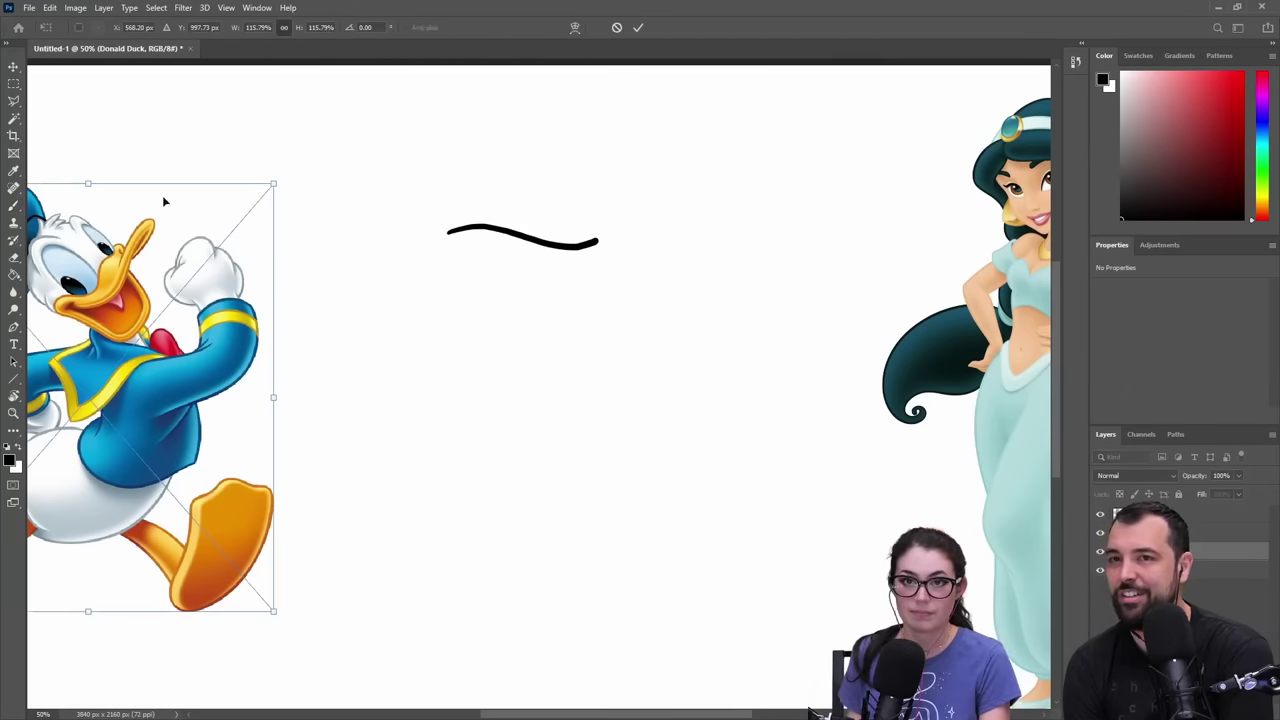
{"action": "left_click", "coordinate": [50, 8]}
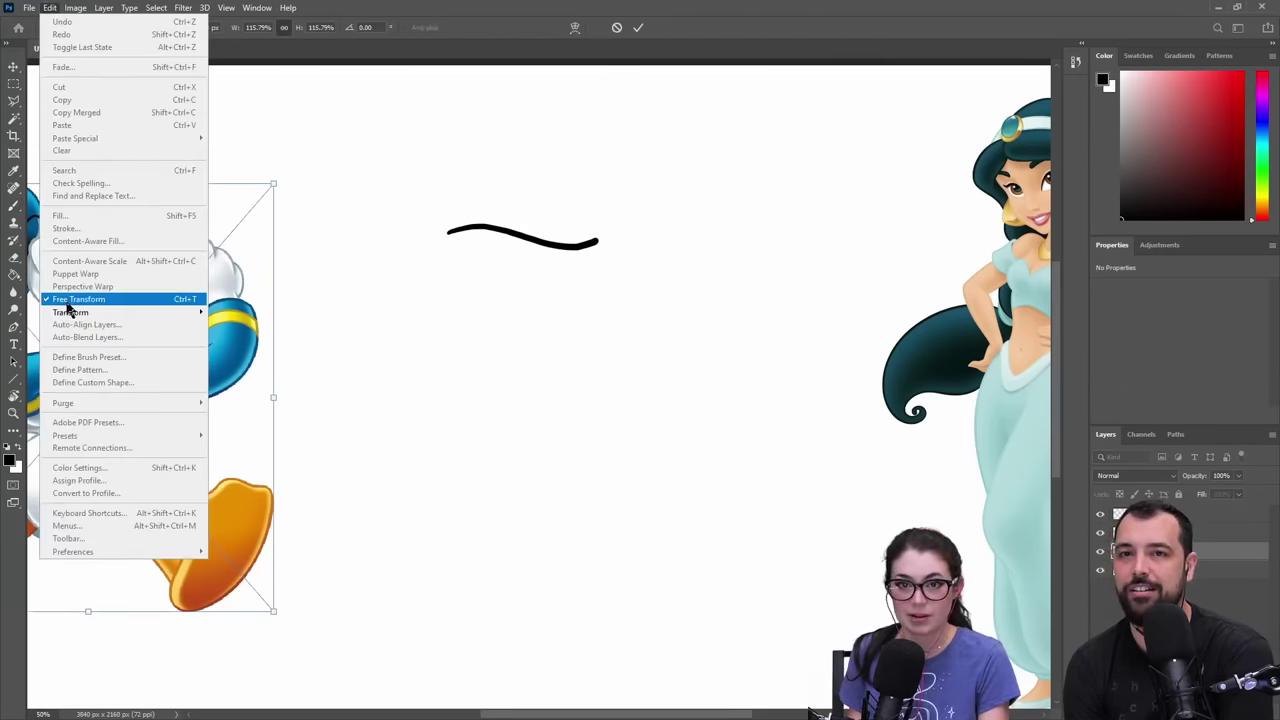
{"action": "mouse_move", "coordinate": [80, 314]}
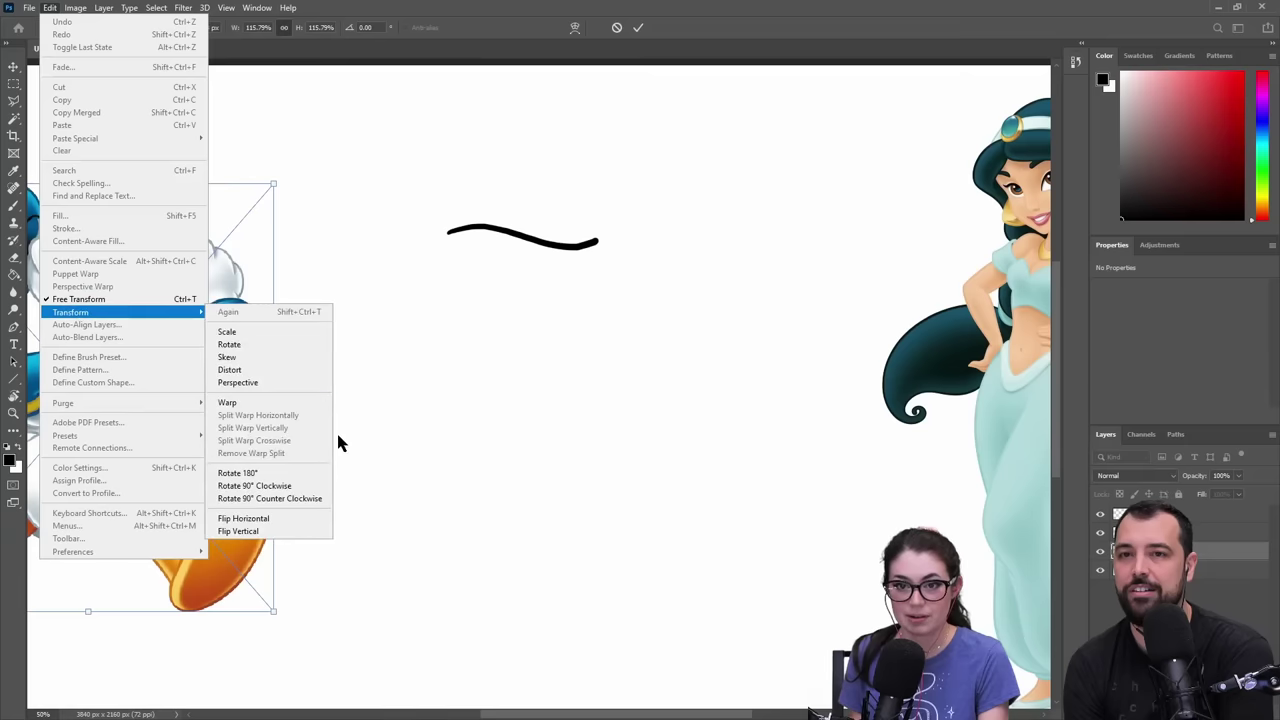
{"action": "left_click", "coordinate": [237, 520]}
{"action": "left_click_drag", "start_coordinate": [229, 434], "coordinate": [314, 400]}
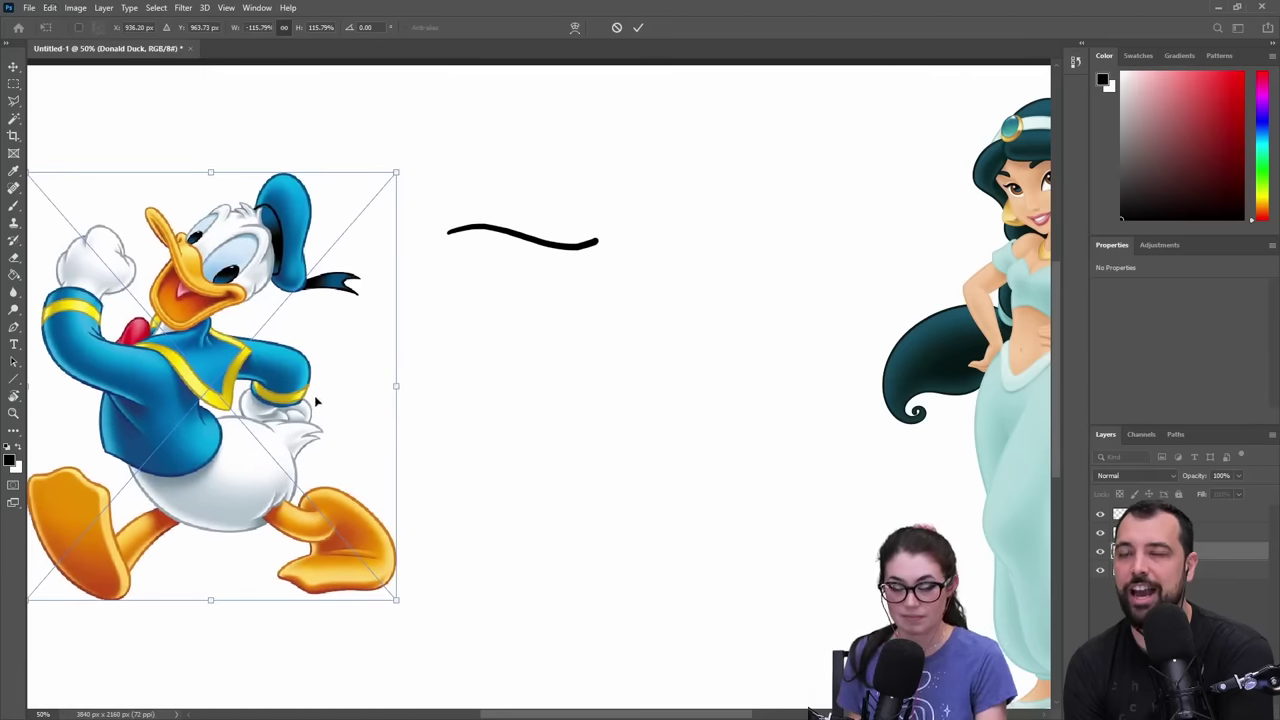
{"action": "left_click_drag", "start_coordinate": [497, 254], "coordinate": [314, 288]}
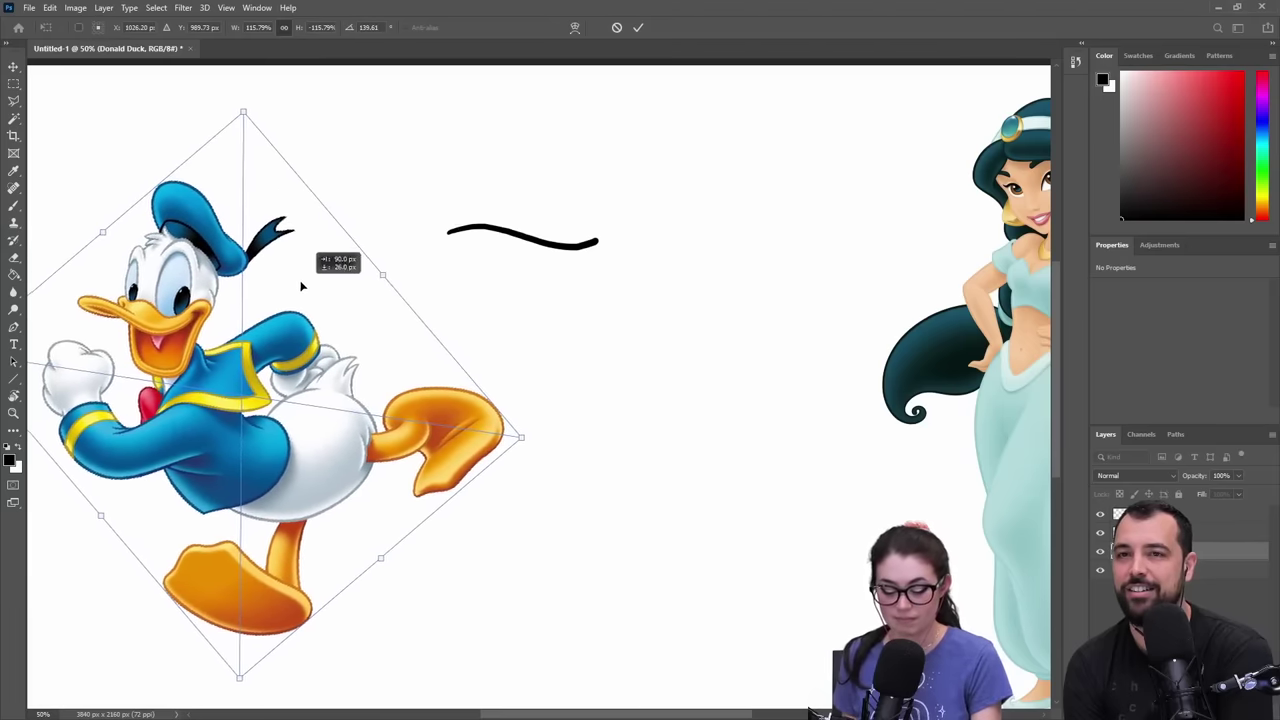
{"action": "key", "text": "Return"}
- On Layer 1, draw the rounded beak tip, the lower lip edge, the curled mouth corner and the bumpy upper edge of the beak
{"action": "key", "text": "b"}
{"action": "left_click", "coordinate": [1155, 514]}
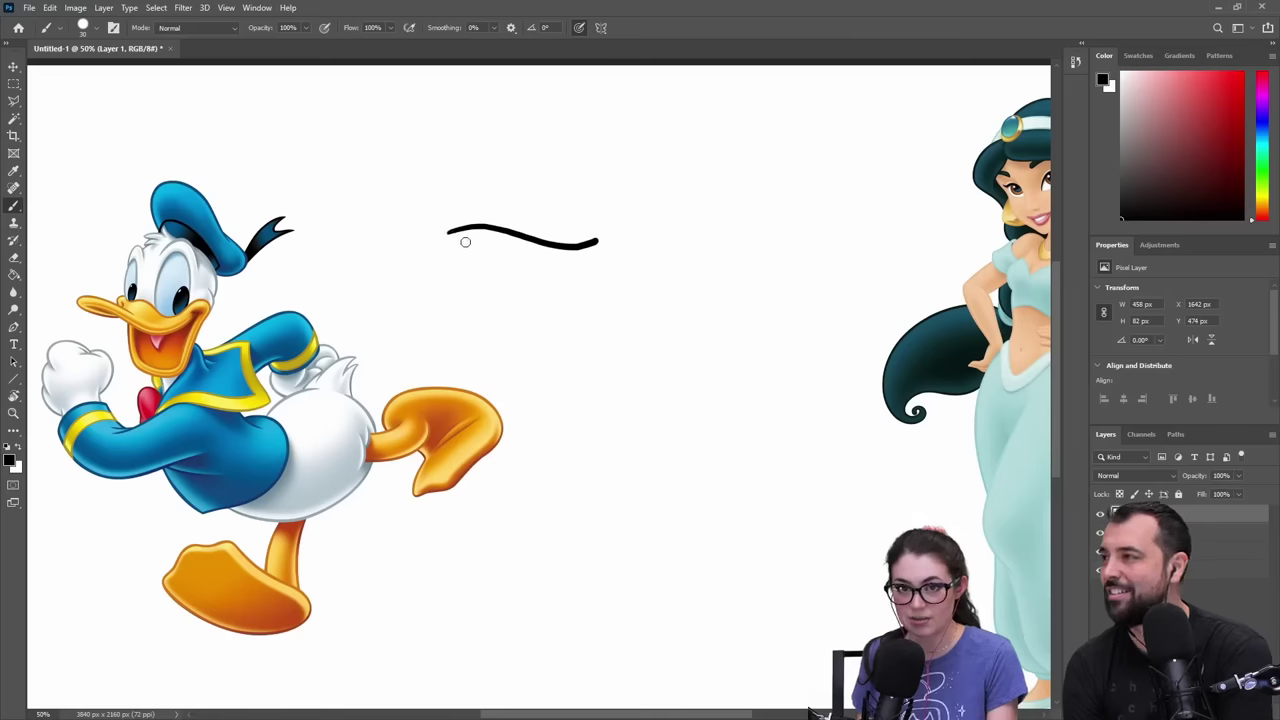
{"action": "left_click_drag", "start_coordinate": [453, 240], "coordinate": [441, 235]}
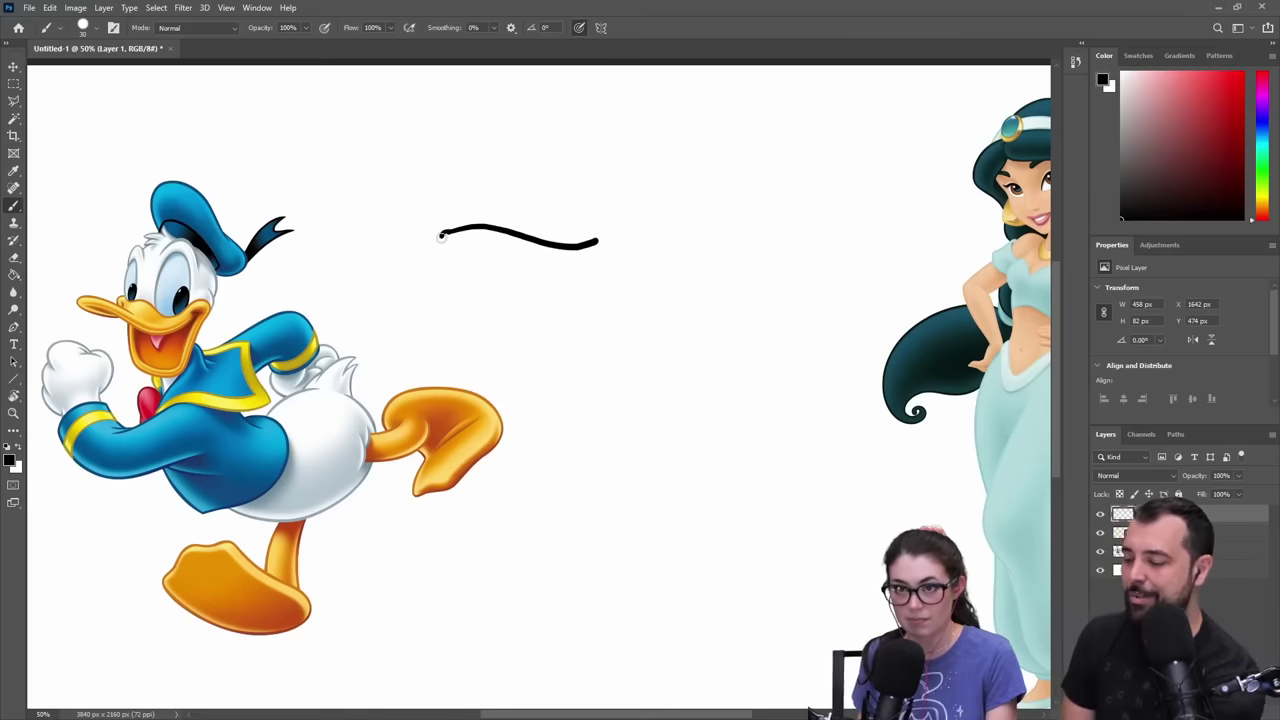
{"action": "key", "text": "ctrl+z"}
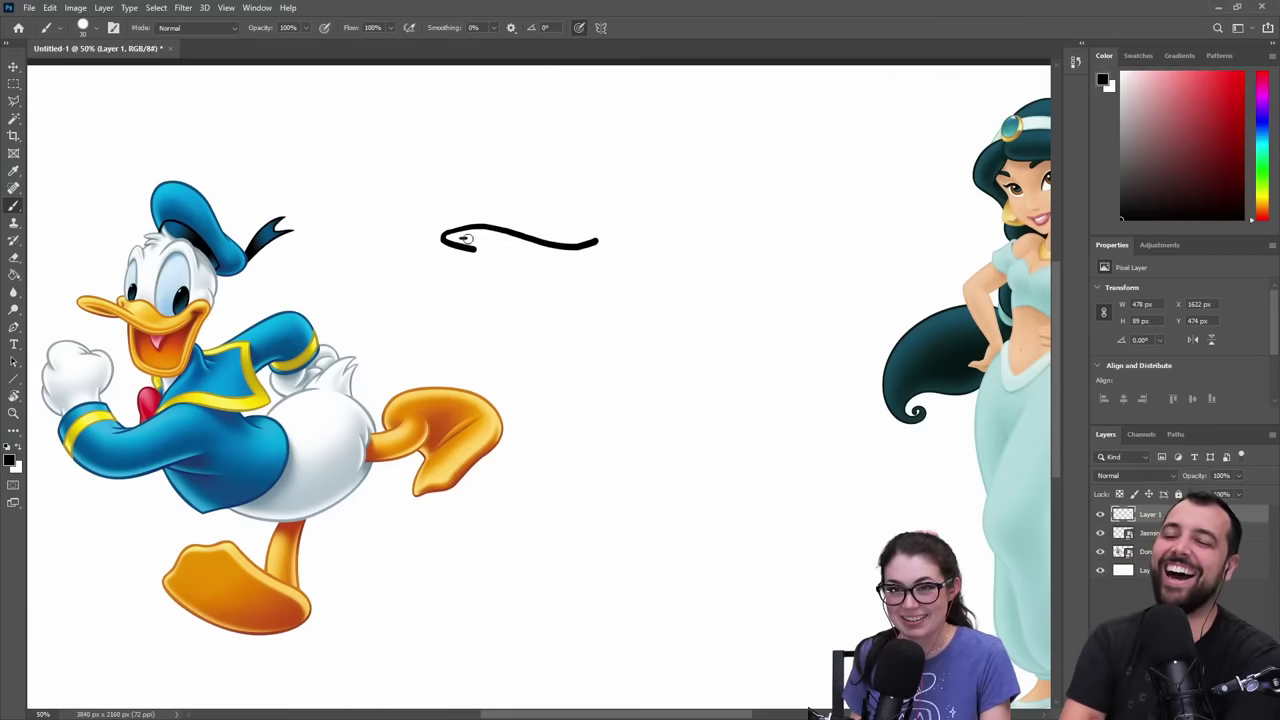
{"action": "left_click_drag", "start_coordinate": [508, 244], "coordinate": [573, 258]}
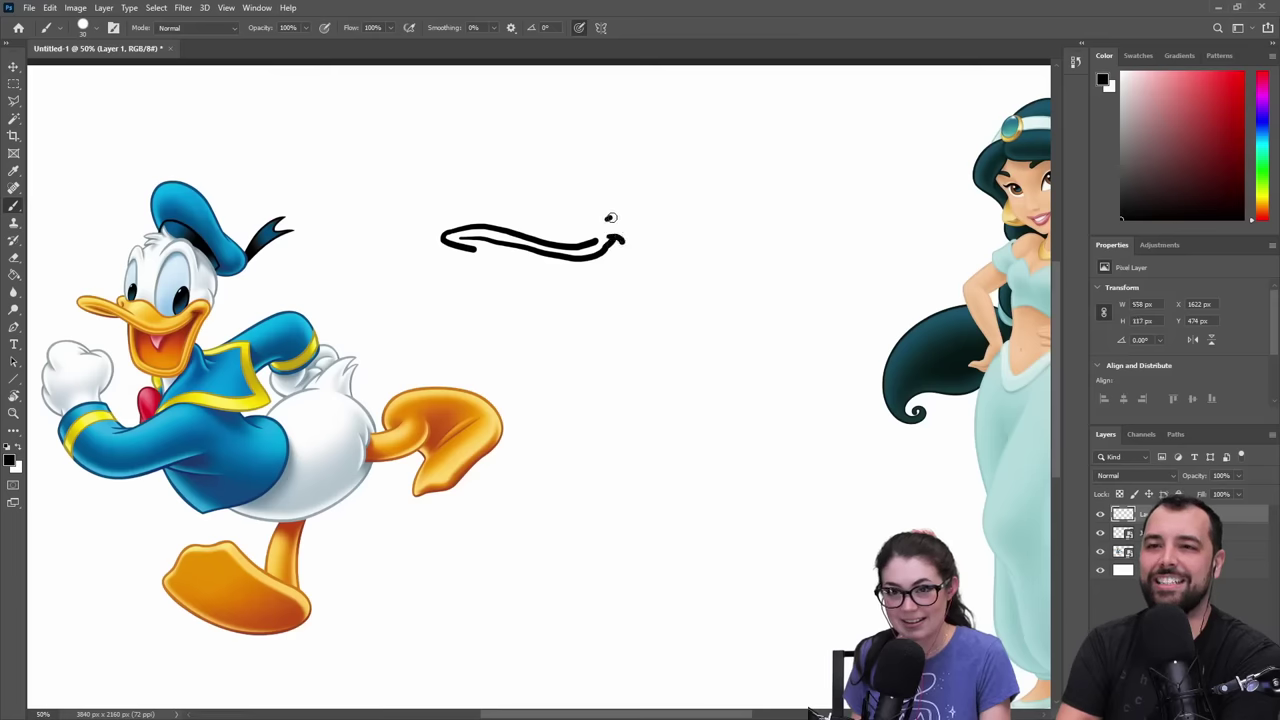
{"action": "left_click_drag", "start_coordinate": [610, 217], "coordinate": [635, 215]}
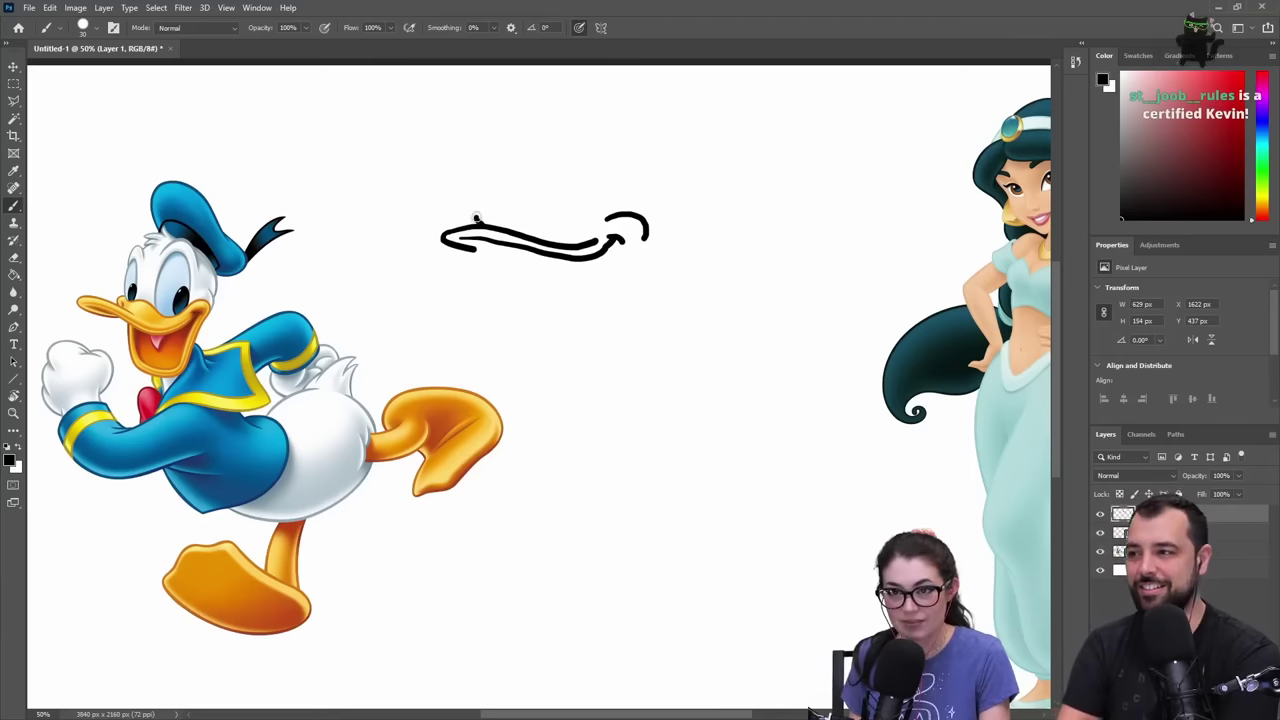
{"action": "left_click_drag", "start_coordinate": [479, 221], "coordinate": [612, 218]}
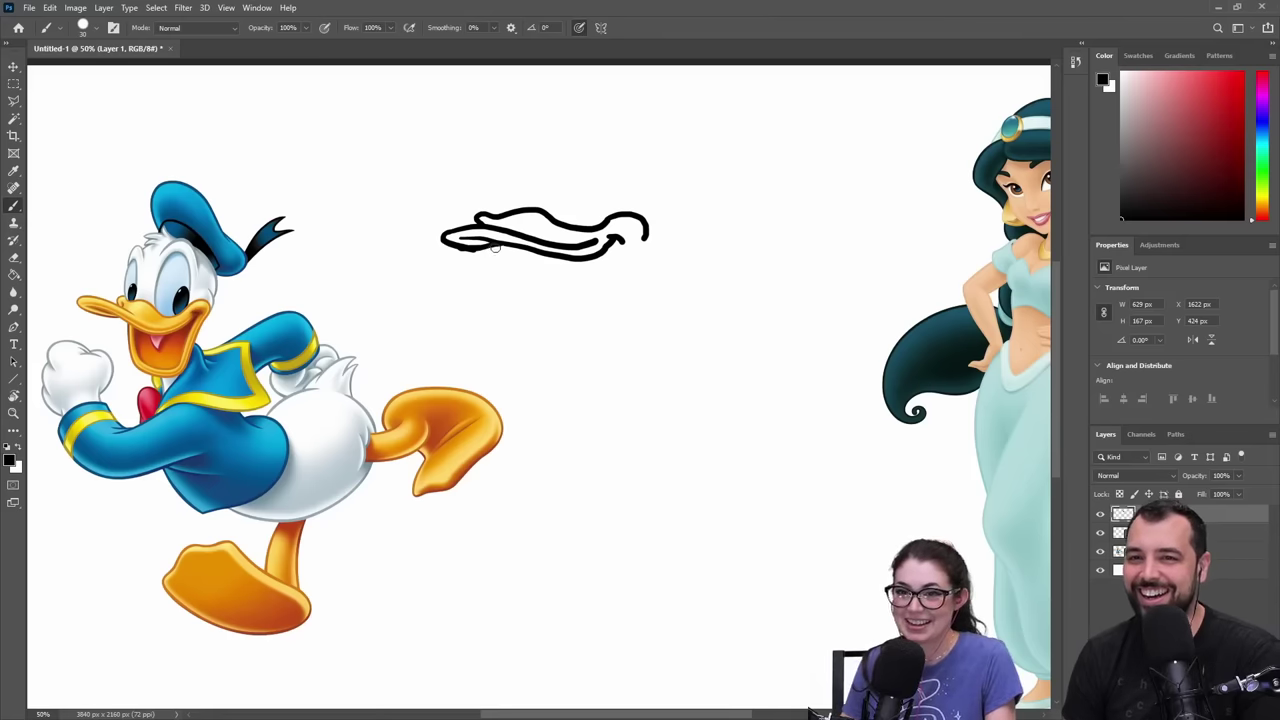
- Draw the open lower beak with an inner contour line and a small pointed tongue tip inside the mouth
{"action": "mouse_move", "coordinate": [490, 250]}
{"action": "left_mouse_down"}
{"action": "mouse_move", "coordinate": [491, 311]}
{"action": "mouse_move", "coordinate": [551, 316]}
{"action": "mouse_move", "coordinate": [645, 245]}
{"action": "mouse_move", "coordinate": [534, 323]}
{"action": "mouse_move", "coordinate": [465, 319]}
{"action": "mouse_move", "coordinate": [460, 297]}
{"action": "mouse_move", "coordinate": [485, 259]}
{"action": "mouse_move", "coordinate": [529, 237]}
{"action": "mouse_move", "coordinate": [475, 296]}
{"action": "left_mouse_up"}
{"action": "key", "text": "ctrl+z"}
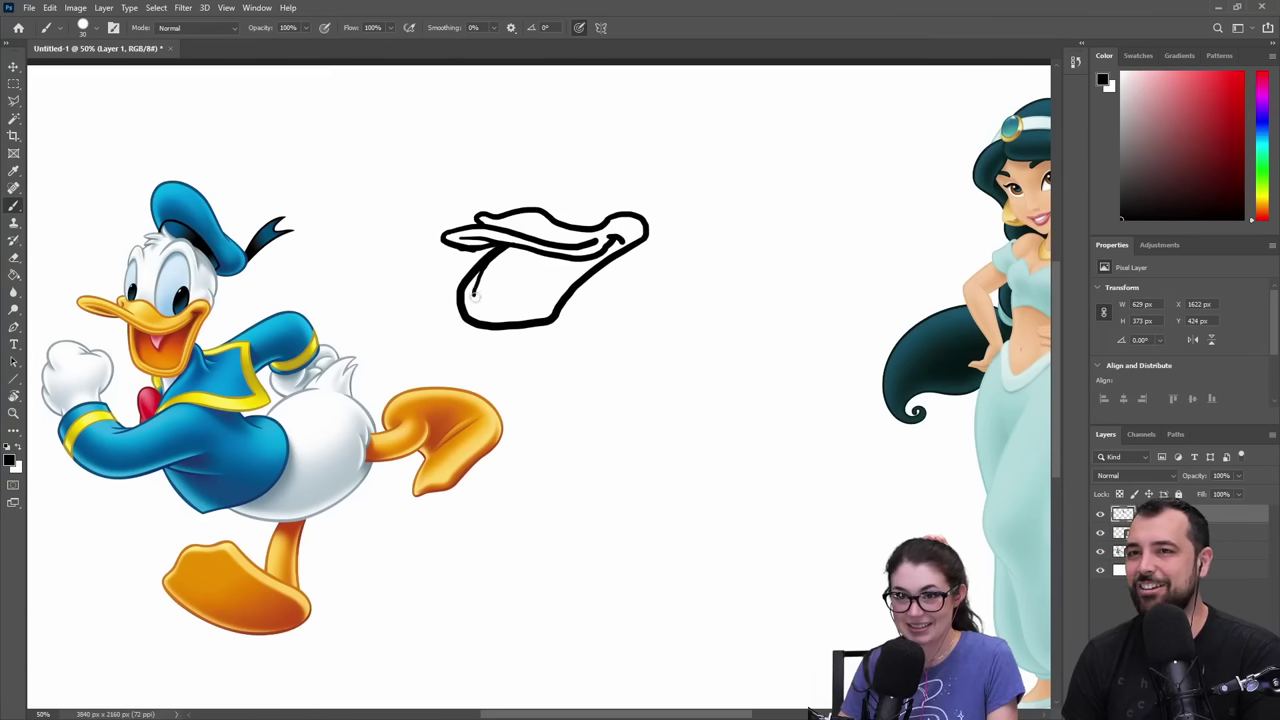
{"action": "key", "text": "ctrl+z"}
{"action": "mouse_move", "coordinate": [516, 244]}
{"action": "left_mouse_down"}
{"action": "mouse_move", "coordinate": [472, 297]}
{"action": "mouse_move", "coordinate": [496, 313]}
{"action": "mouse_move", "coordinate": [542, 306]}
{"action": "mouse_move", "coordinate": [600, 254]}
{"action": "left_mouse_up"}
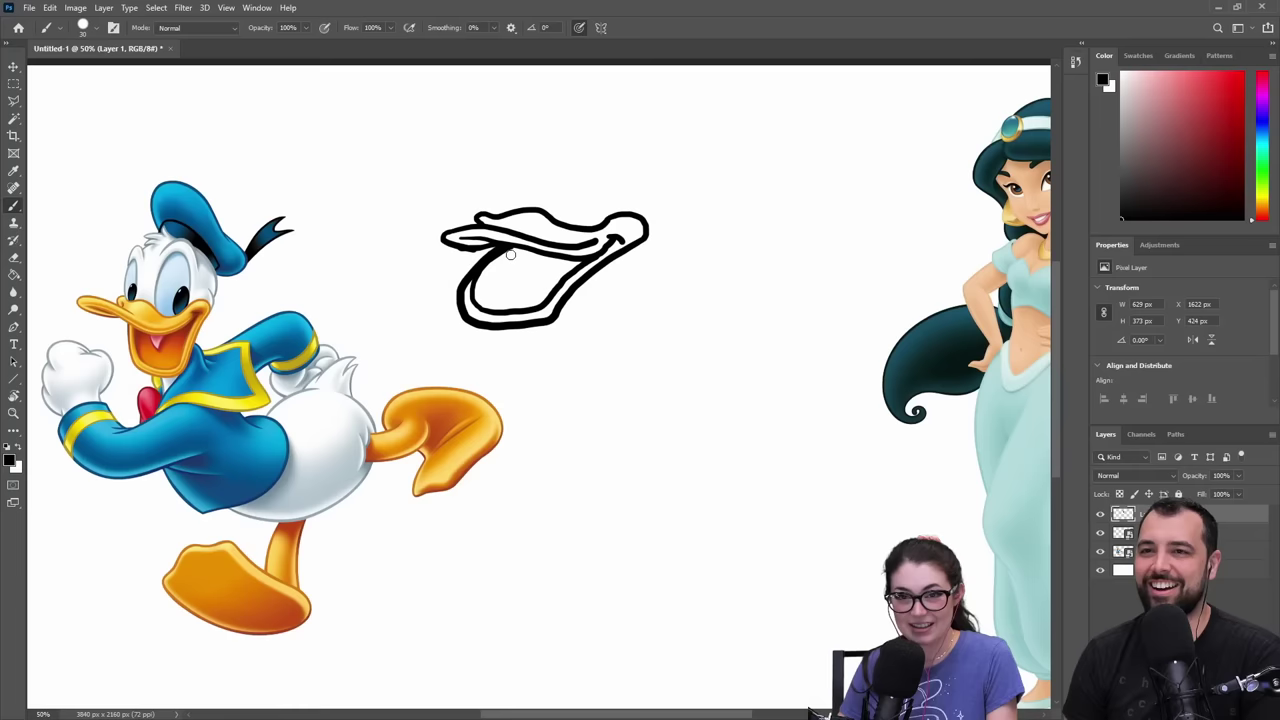
{"action": "left_click_drag", "start_coordinate": [513, 262], "coordinate": [552, 250]}
{"action": "key", "text": "ctrl+z"}
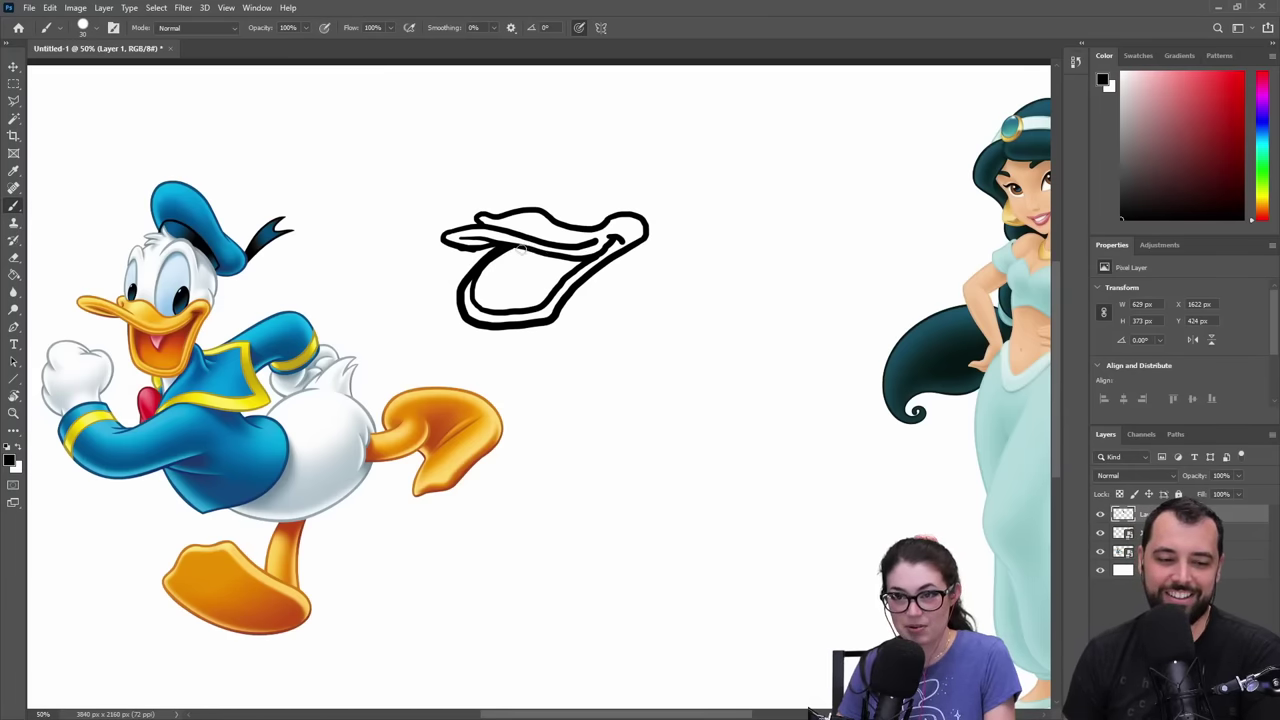
{"action": "left_click_drag", "start_coordinate": [518, 265], "coordinate": [592, 254]}
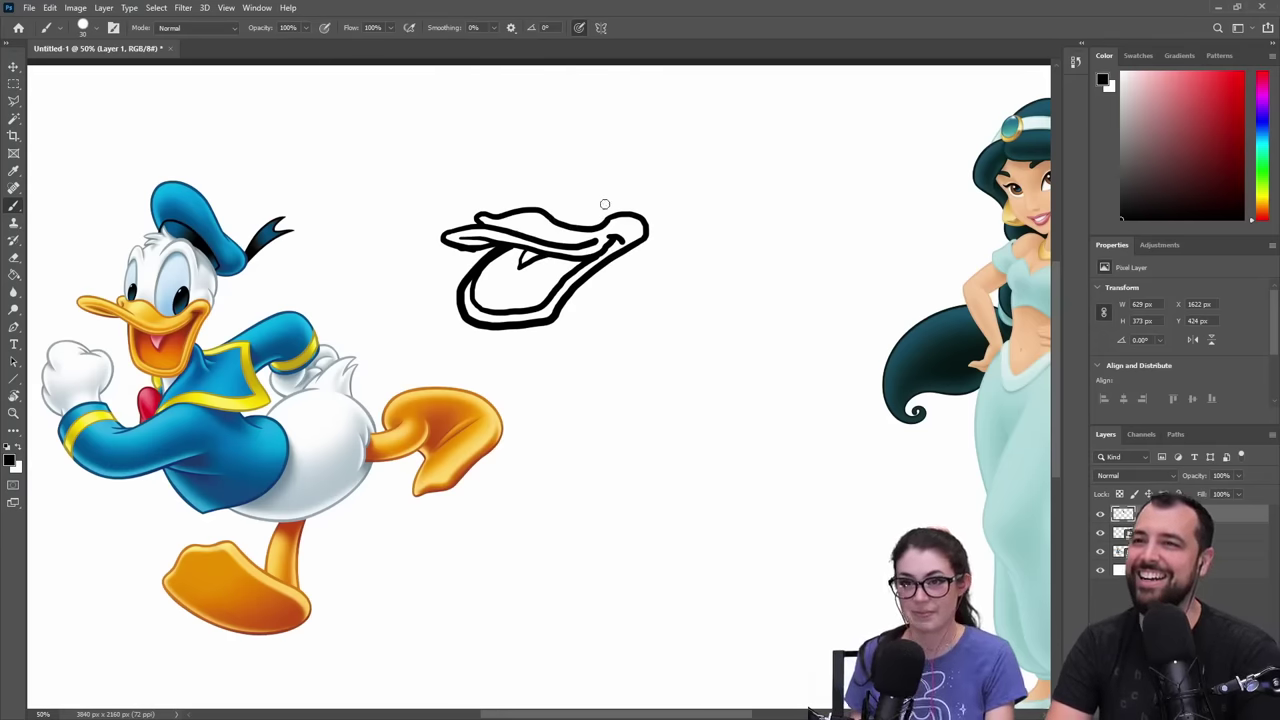
- Draw the short forehead line above the beak, the hairline sweeping around the cheek to the neck, and the front hair parting
{"action": "left_click_drag", "start_coordinate": [668, 212], "coordinate": [571, 240]}
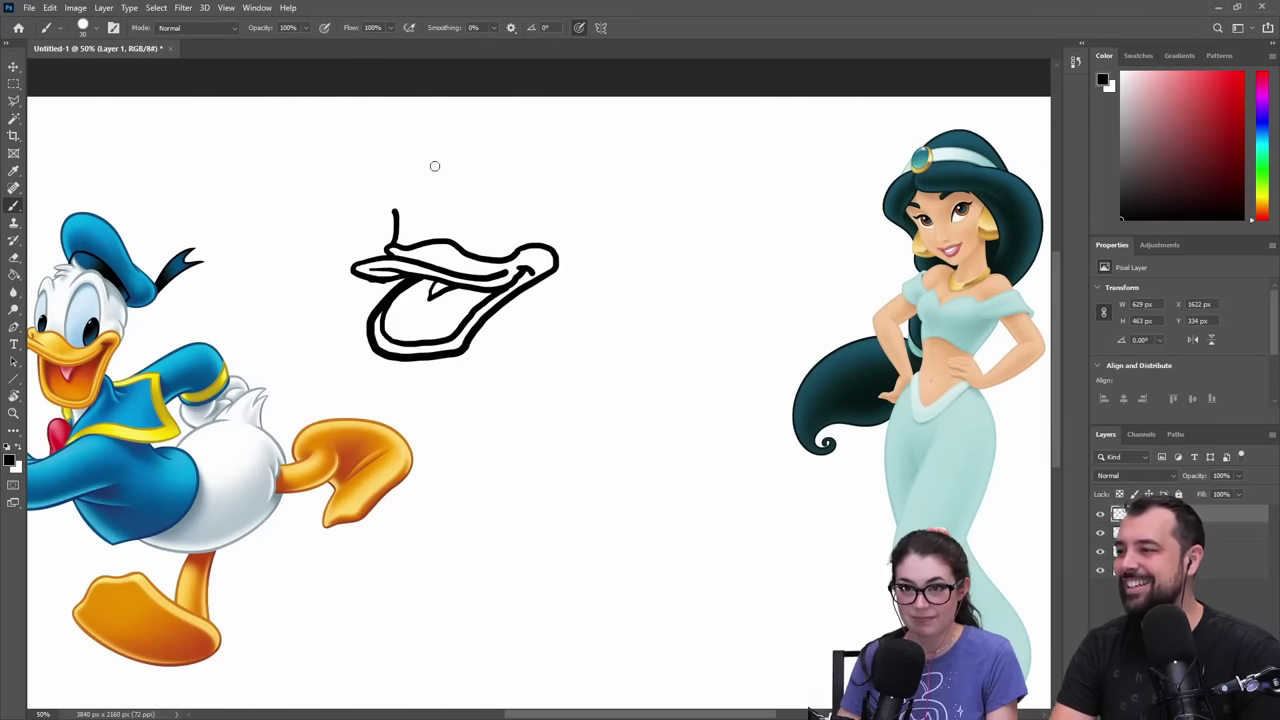
{"action": "mouse_move", "coordinate": [449, 153]}
{"action": "left_mouse_down"}
{"action": "mouse_move", "coordinate": [430, 168]}
{"action": "mouse_move", "coordinate": [468, 199]}
{"action": "mouse_move", "coordinate": [588, 250]}
{"action": "mouse_move", "coordinate": [528, 352]}
{"action": "left_mouse_up"}
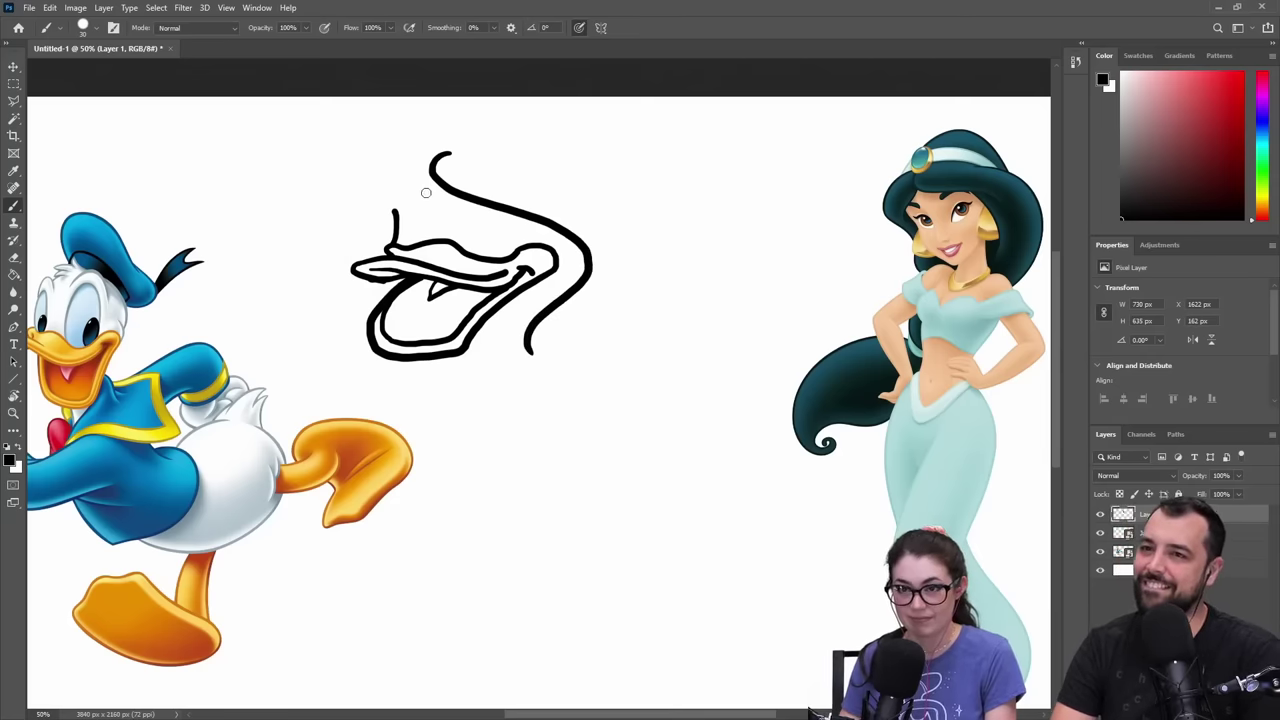
{"action": "left_click_drag", "start_coordinate": [426, 176], "coordinate": [398, 197]}
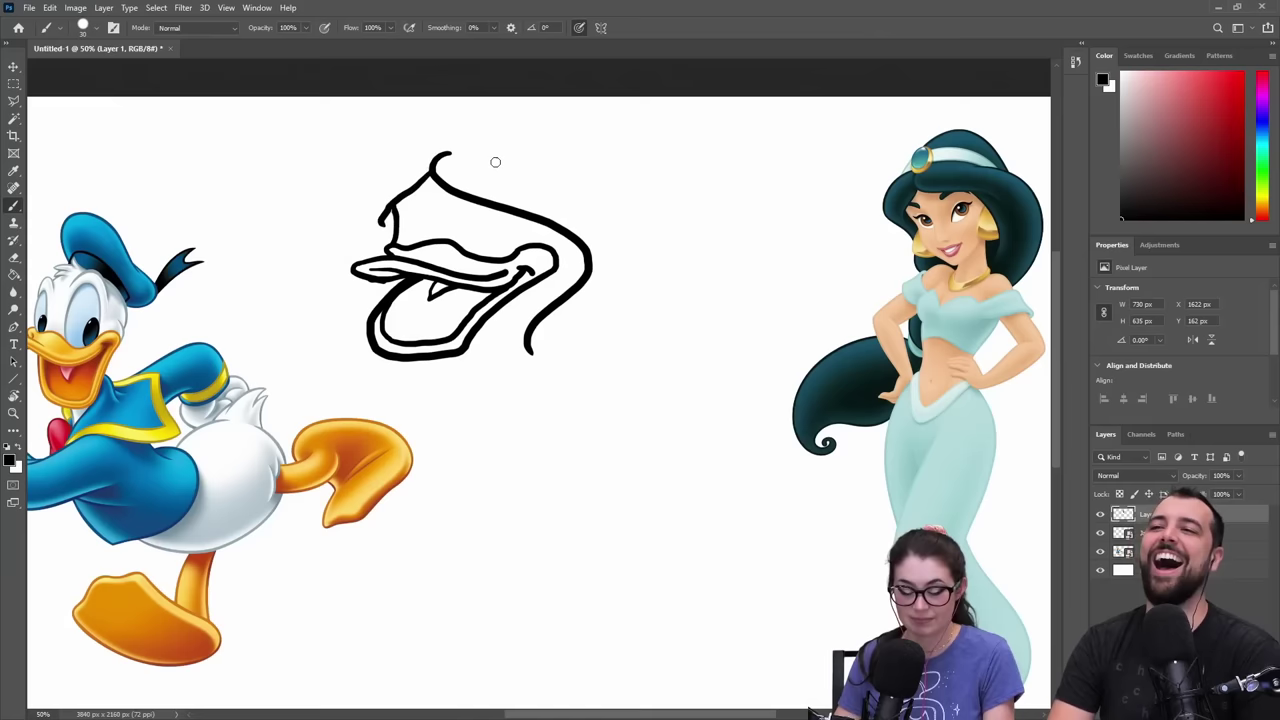
- Move the whole Layer 1 sketch about 100 px right and 74 px down
{"action": "key", "text": "ctrl+t"}
{"action": "left_click_drag", "start_coordinate": [484, 193], "coordinate": [520, 213]}
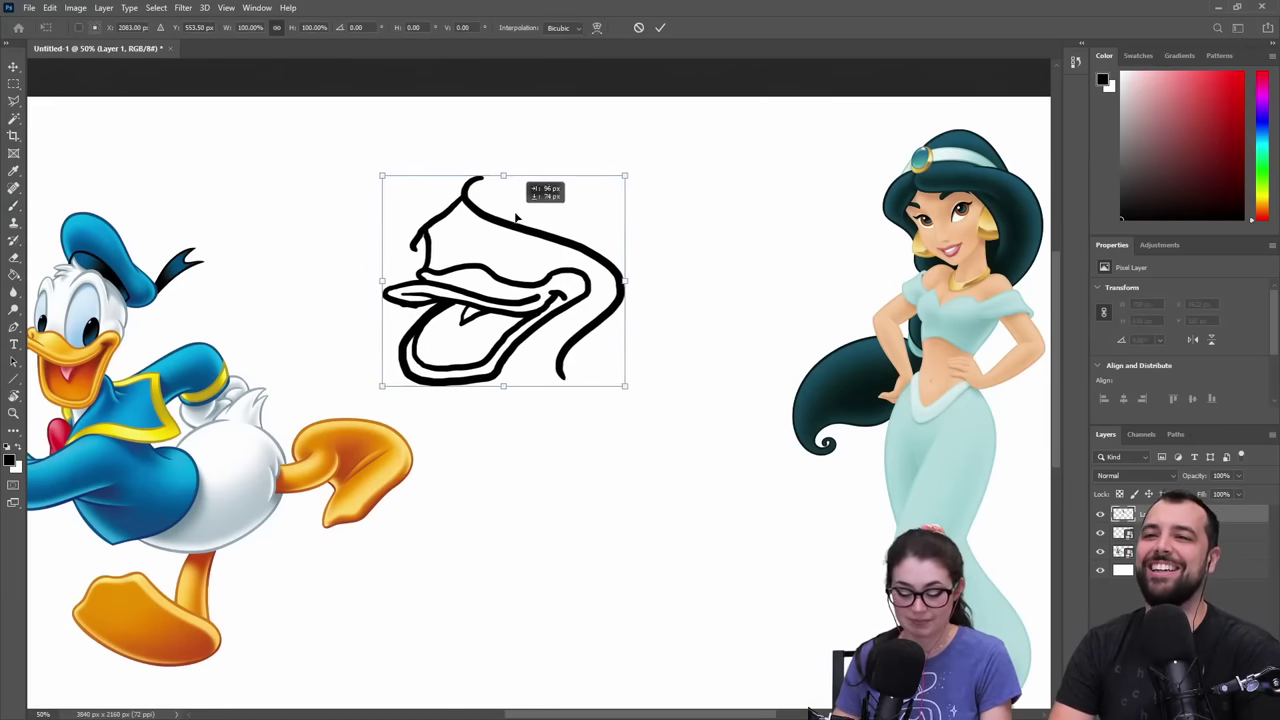
{"action": "key", "text": "Return"}
- Draw a round headband jewel above the hair parting and a curved front hair outline from it down to the beak
{"action": "key", "text": "b"}
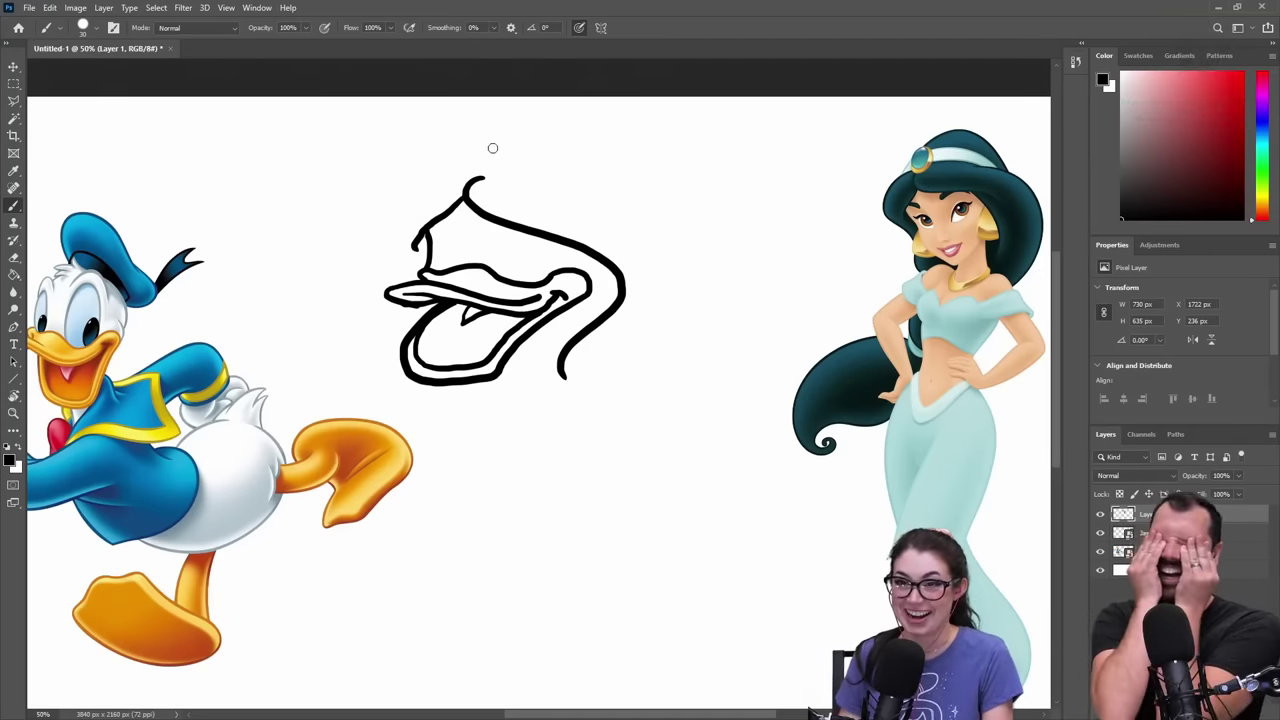
{"action": "mouse_move", "coordinate": [488, 138]}
{"action": "left_mouse_down"}
{"action": "mouse_move", "coordinate": [500, 166]}
{"action": "mouse_move", "coordinate": [505, 142]}
{"action": "mouse_move", "coordinate": [493, 137]}
{"action": "mouse_move", "coordinate": [488, 172]}
{"action": "mouse_move", "coordinate": [516, 158]}
{"action": "mouse_move", "coordinate": [507, 143]}
{"action": "left_mouse_up"}
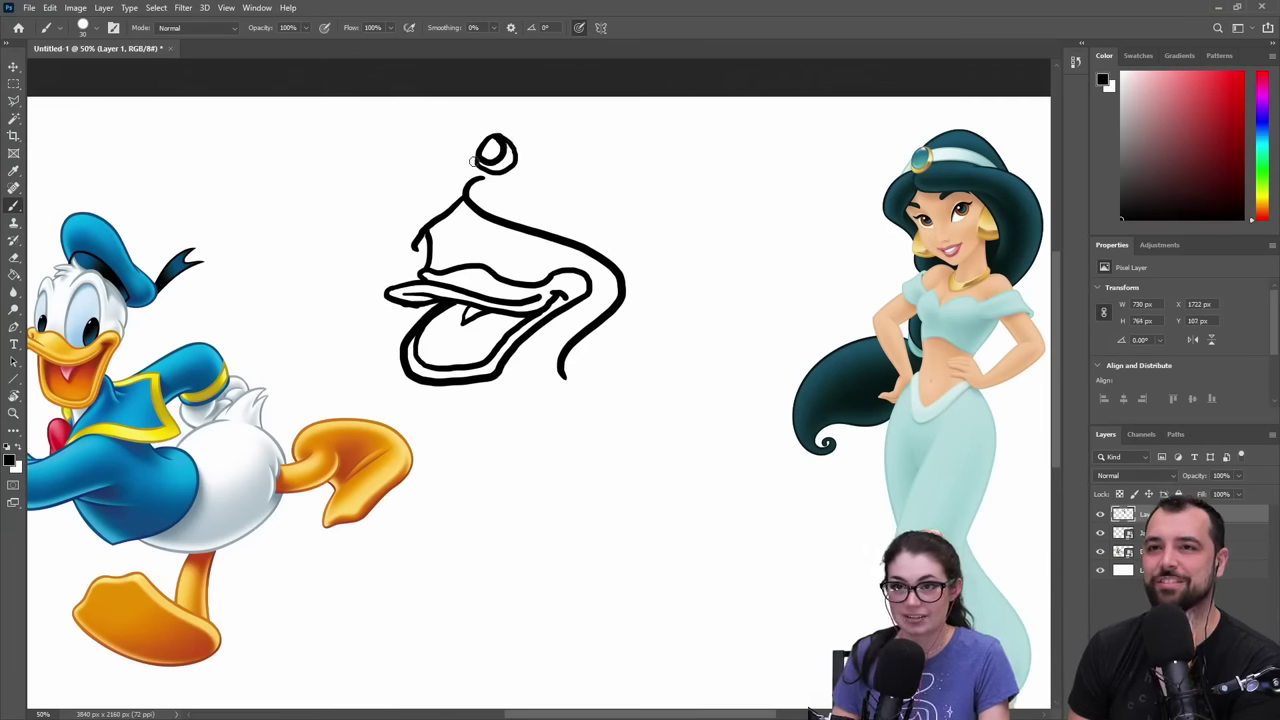
{"action": "mouse_move", "coordinate": [478, 160]}
{"action": "left_mouse_down"}
{"action": "mouse_move", "coordinate": [408, 186]}
{"action": "mouse_move", "coordinate": [397, 207]}
{"action": "mouse_move", "coordinate": [412, 262]}
{"action": "left_mouse_up"}
{"action": "key", "text": "ctrl+z"}
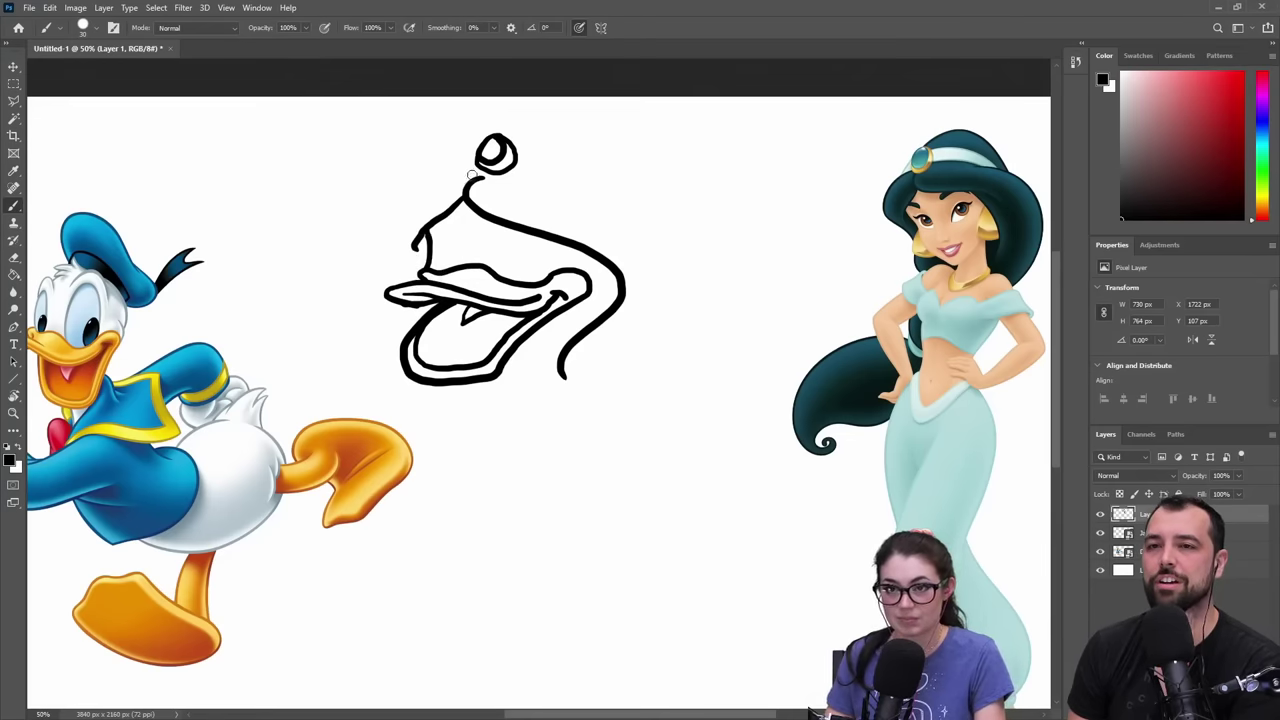
{"action": "mouse_move", "coordinate": [478, 160]}
{"action": "left_mouse_down"}
{"action": "mouse_move", "coordinate": [387, 200]}
{"action": "mouse_move", "coordinate": [378, 235]}
{"action": "mouse_move", "coordinate": [418, 274]}
{"action": "left_mouse_up"}
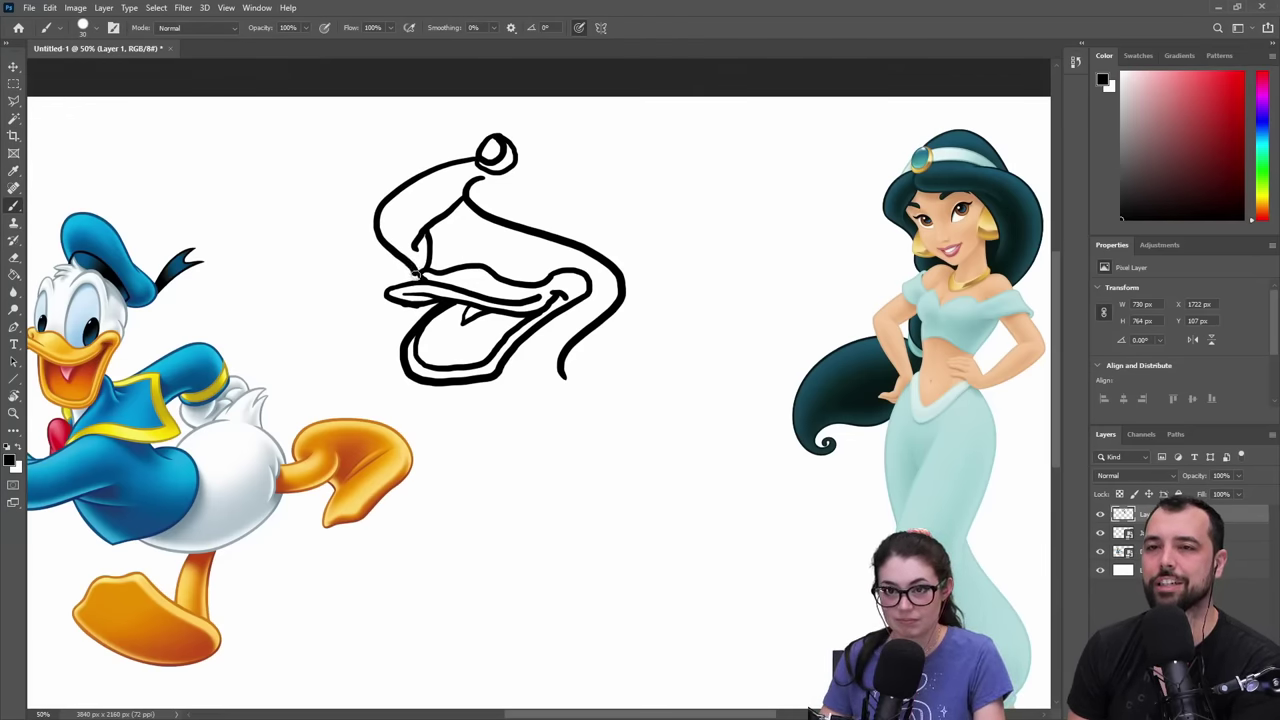
{"action": "key", "text": "ctrl+z"}
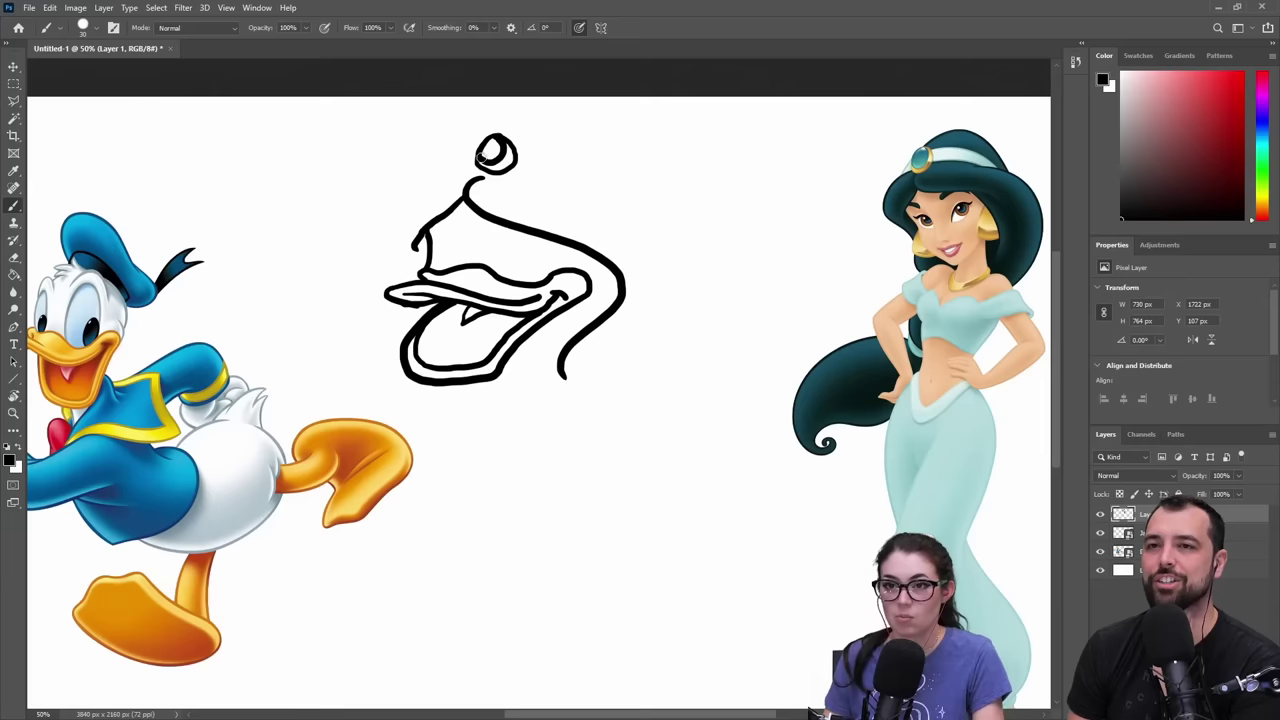
{"action": "mouse_move", "coordinate": [480, 158]}
{"action": "left_mouse_down"}
{"action": "mouse_move", "coordinate": [404, 176]}
{"action": "mouse_move", "coordinate": [377, 216]}
{"action": "mouse_move", "coordinate": [408, 281]}
{"action": "left_mouse_up"}
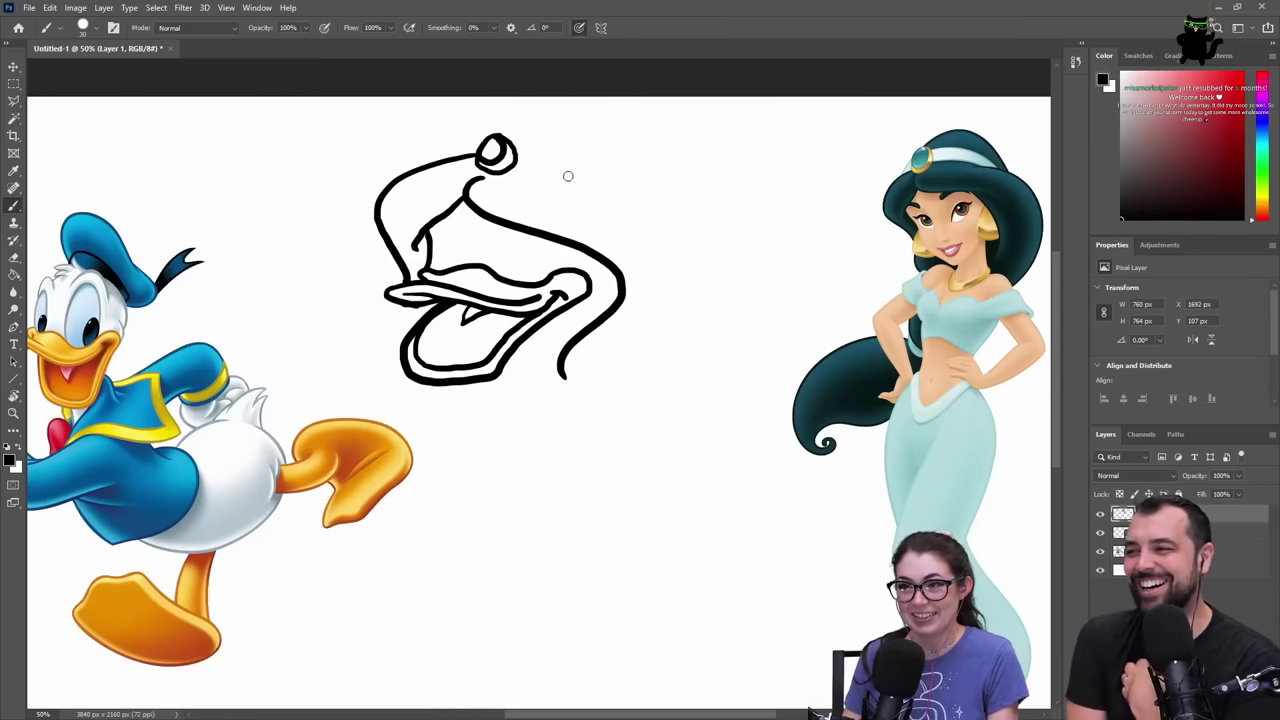
- Draw the large outer curve of the back hair, a short neck line under the beak and an earring beside the cheek
{"action": "mouse_move", "coordinate": [563, 182]}
{"action": "left_mouse_down"}
{"action": "mouse_move", "coordinate": [673, 215]}
{"action": "mouse_move", "coordinate": [698, 265]}
{"action": "mouse_move", "coordinate": [677, 324]}
{"action": "mouse_move", "coordinate": [610, 401]}
{"action": "left_mouse_up"}
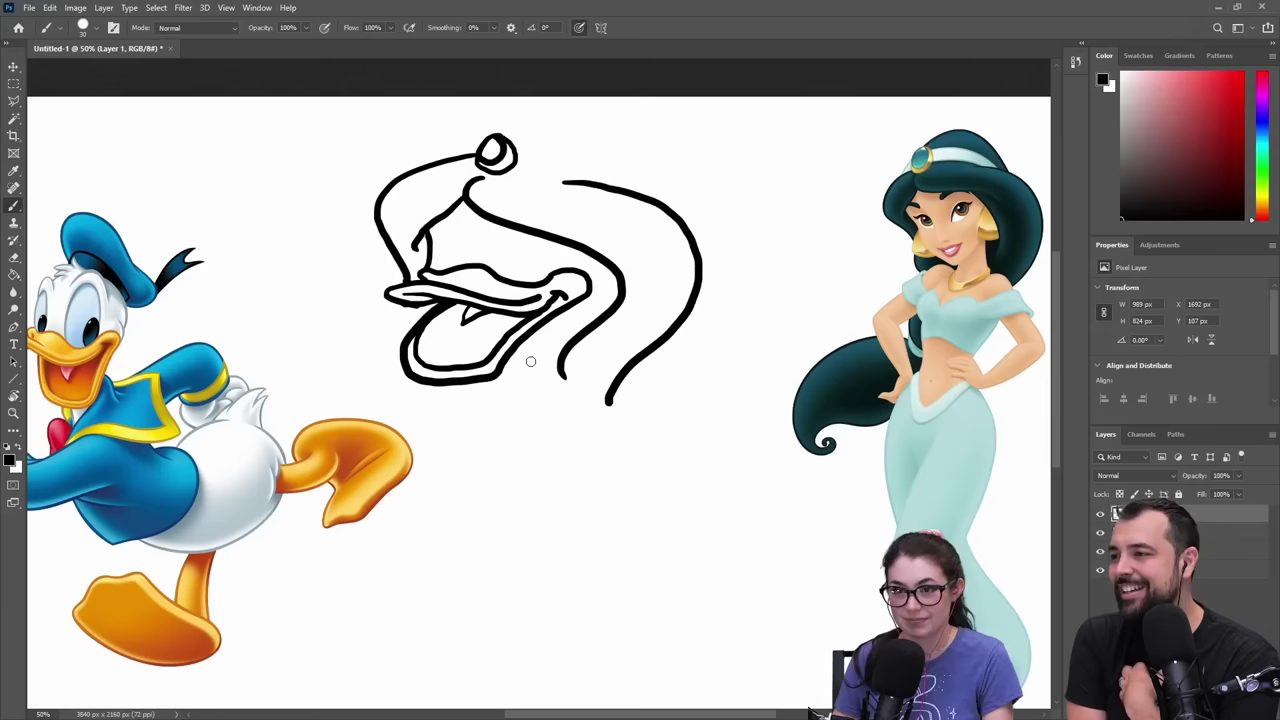
{"action": "left_click_drag", "start_coordinate": [519, 341], "coordinate": [508, 396]}
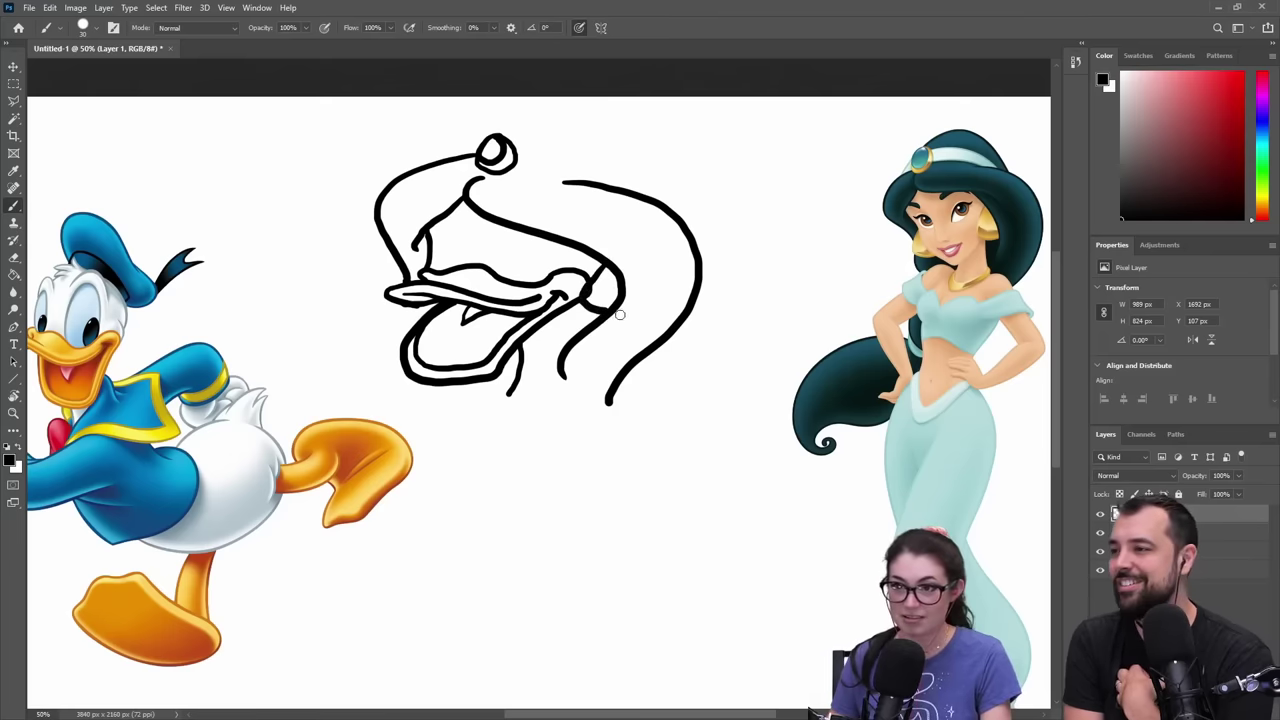
- Reduce the eraser size to 40 px and clean up the inside of the earring shape beside the cheek
{"action": "key", "text": "e"}
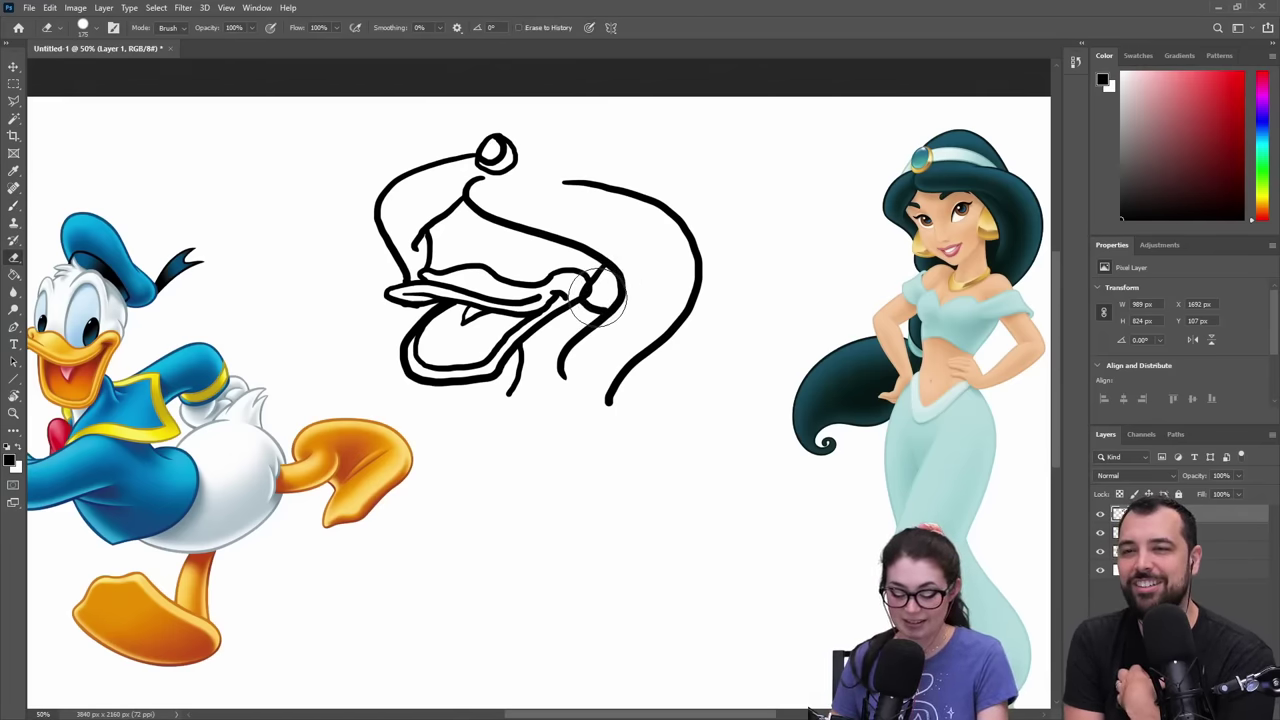
{"action": "key", "text": "bracketleft"}
{"action": "key", "text": "bracketleft"}
{"action": "key", "text": "bracketleft"}
{"action": "key", "text": "bracketleft"}
{"action": "key", "text": "bracketleft"}
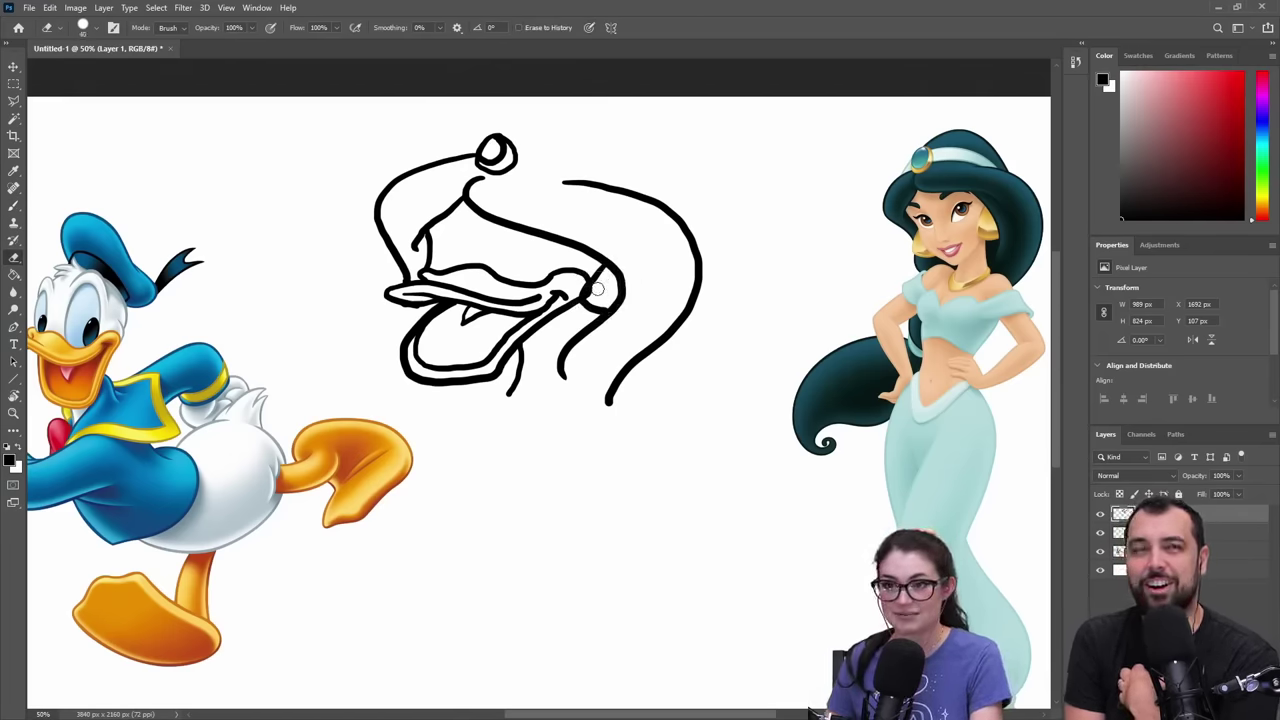
{"action": "left_click_drag", "start_coordinate": [595, 287], "coordinate": [590, 295]}
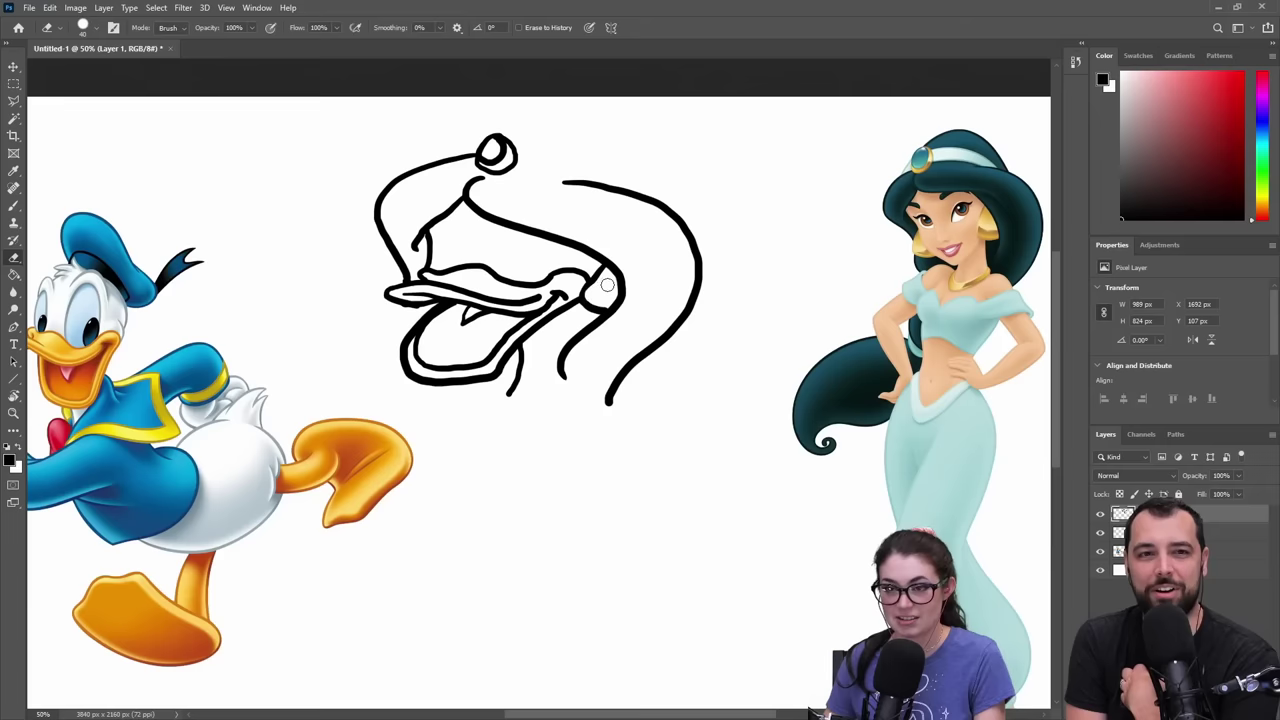
{"action": "key", "text": "b"}
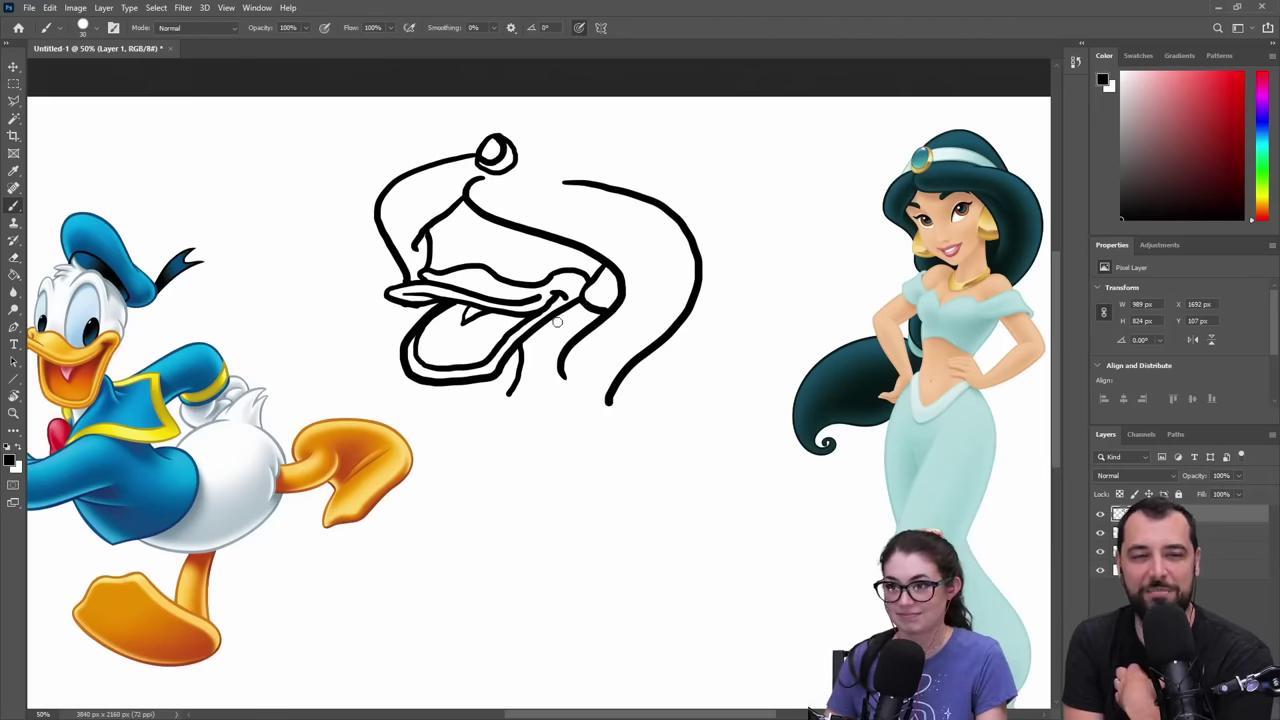
- Draw the inner hair line below the earring and the curved headband lines running from the jewel to the back hair
{"action": "left_click_drag", "start_coordinate": [553, 316], "coordinate": [565, 349]}
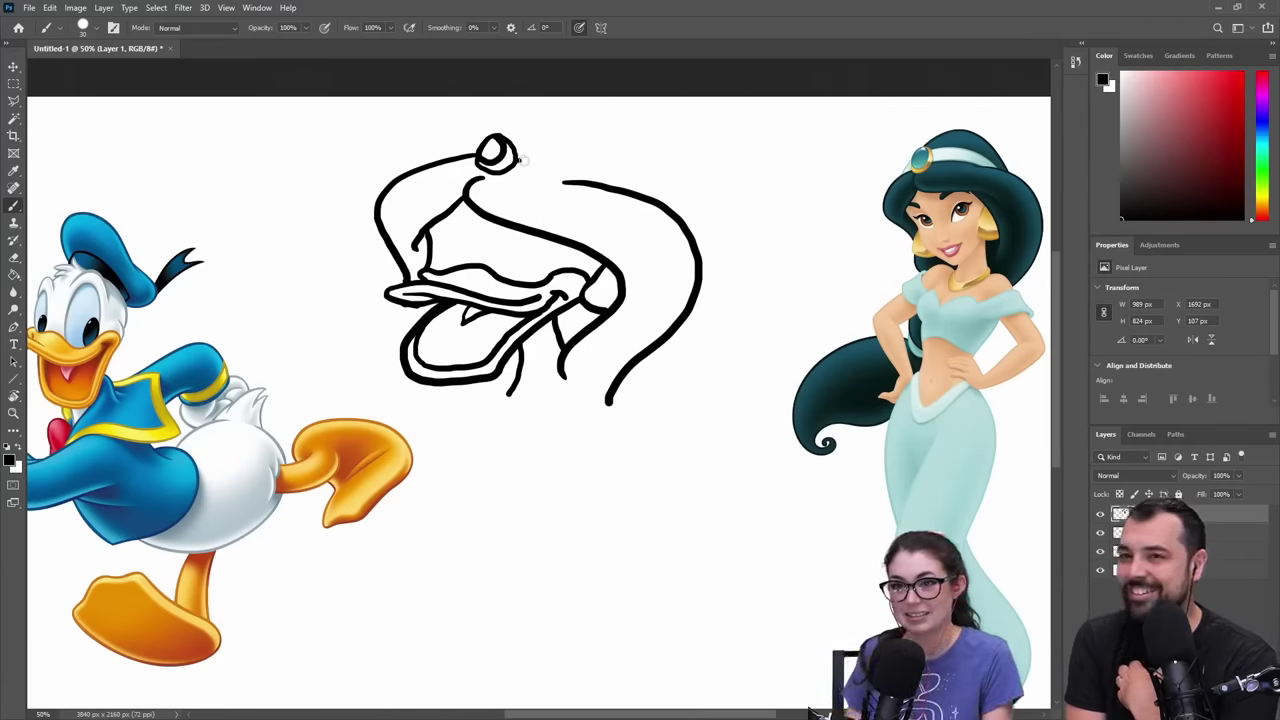
{"action": "mouse_move", "coordinate": [522, 160]}
{"action": "left_mouse_down"}
{"action": "mouse_move", "coordinate": [616, 177]}
{"action": "mouse_move", "coordinate": [507, 143]}
{"action": "left_mouse_up"}
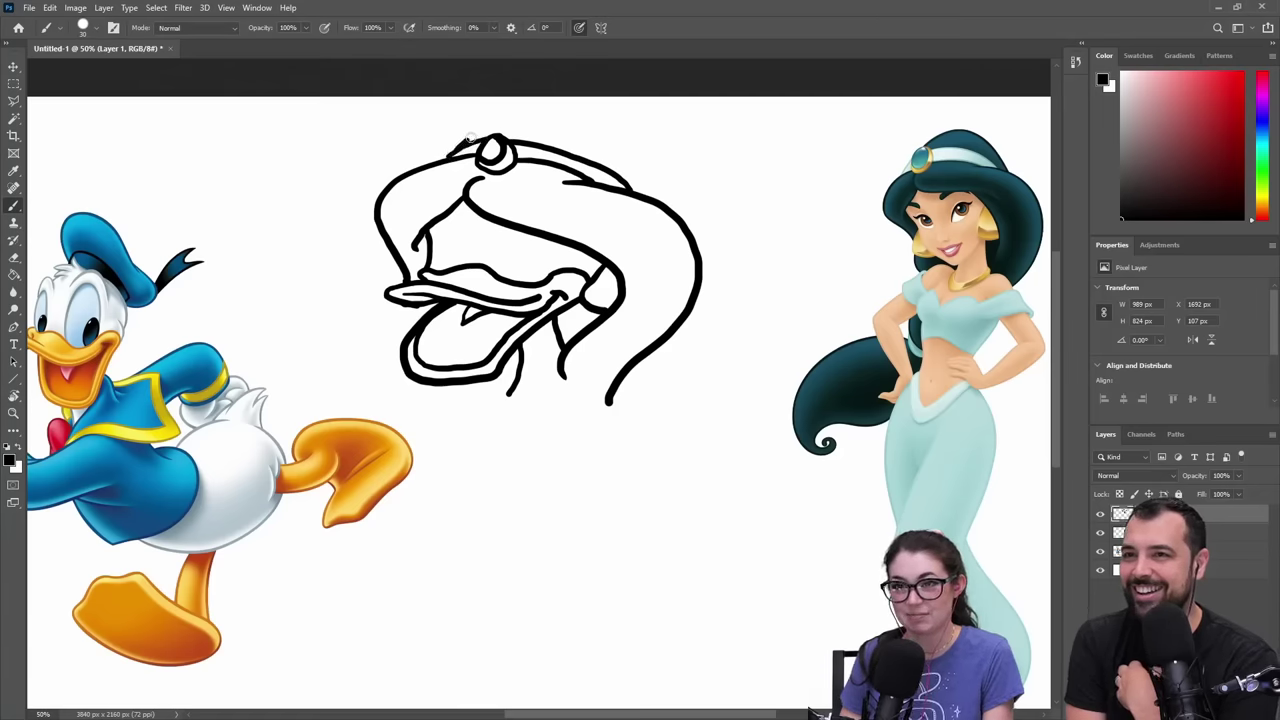
{"action": "left_click_drag", "start_coordinate": [530, 118], "coordinate": [614, 131]}
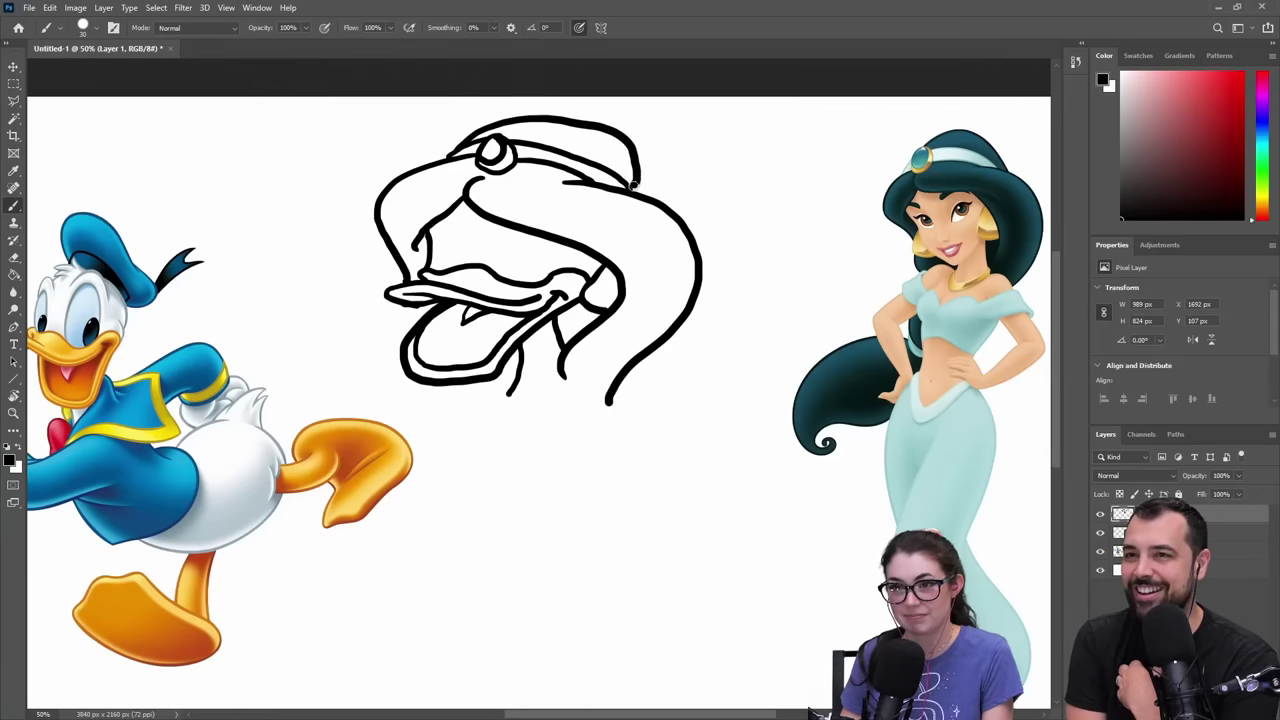
{"action": "key", "text": "ctrl+z"}
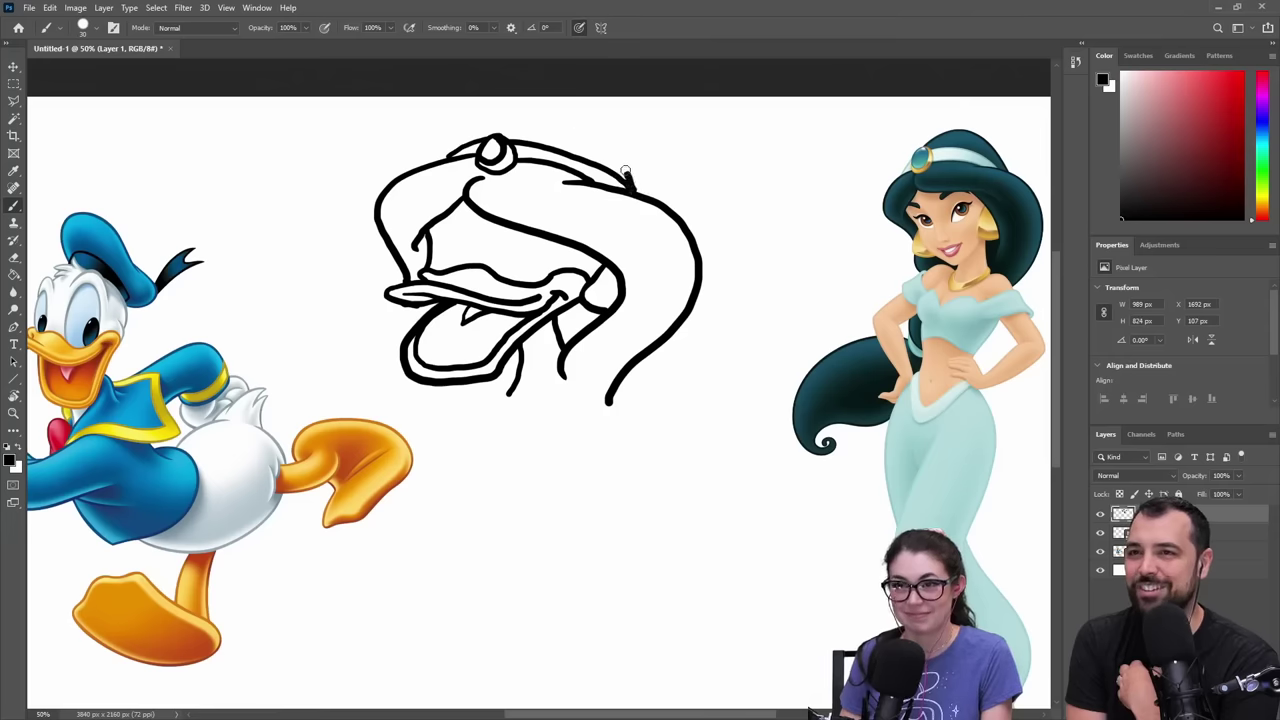
{"action": "left_click_drag", "start_coordinate": [625, 171], "coordinate": [558, 132]}
{"action": "key", "text": "ctrl+z"}
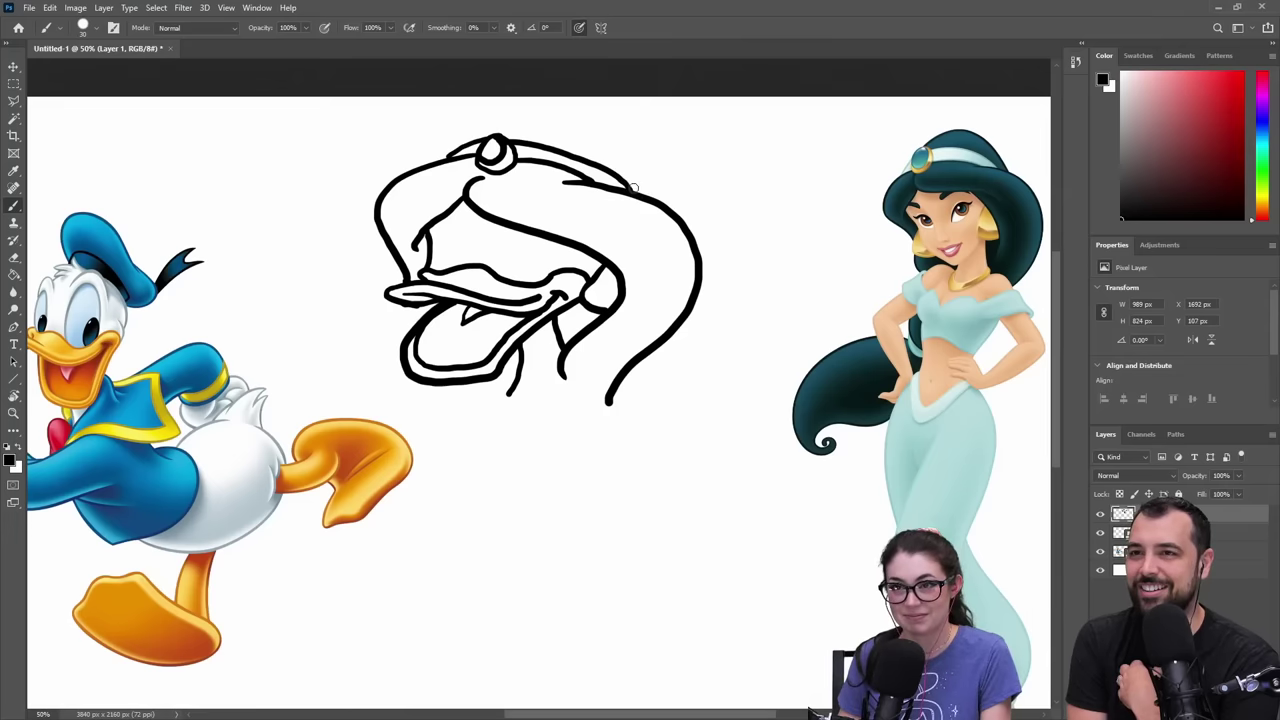
- Draw the rounded crown of hair above the headband and both eyes with irises and lashes above the beak
{"action": "mouse_move", "coordinate": [633, 187]}
{"action": "left_mouse_down"}
{"action": "mouse_move", "coordinate": [621, 145]}
{"action": "mouse_move", "coordinate": [579, 123]}
{"action": "mouse_move", "coordinate": [477, 130]}
{"action": "left_mouse_up"}
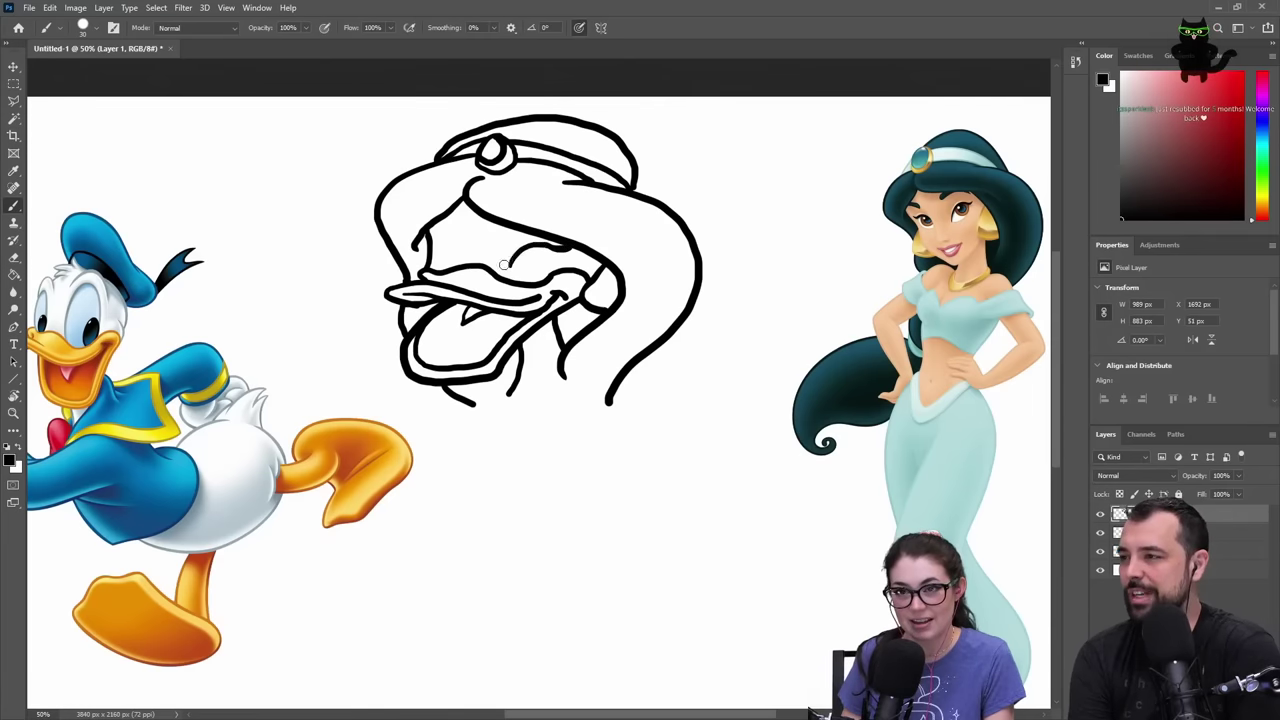
{"action": "mouse_move", "coordinate": [510, 268]}
{"action": "left_mouse_down"}
{"action": "mouse_move", "coordinate": [558, 254]}
{"action": "mouse_move", "coordinate": [522, 252]}
{"action": "mouse_move", "coordinate": [540, 262]}
{"action": "mouse_move", "coordinate": [548, 246]}
{"action": "mouse_move", "coordinate": [537, 252]}
{"action": "left_mouse_up"}
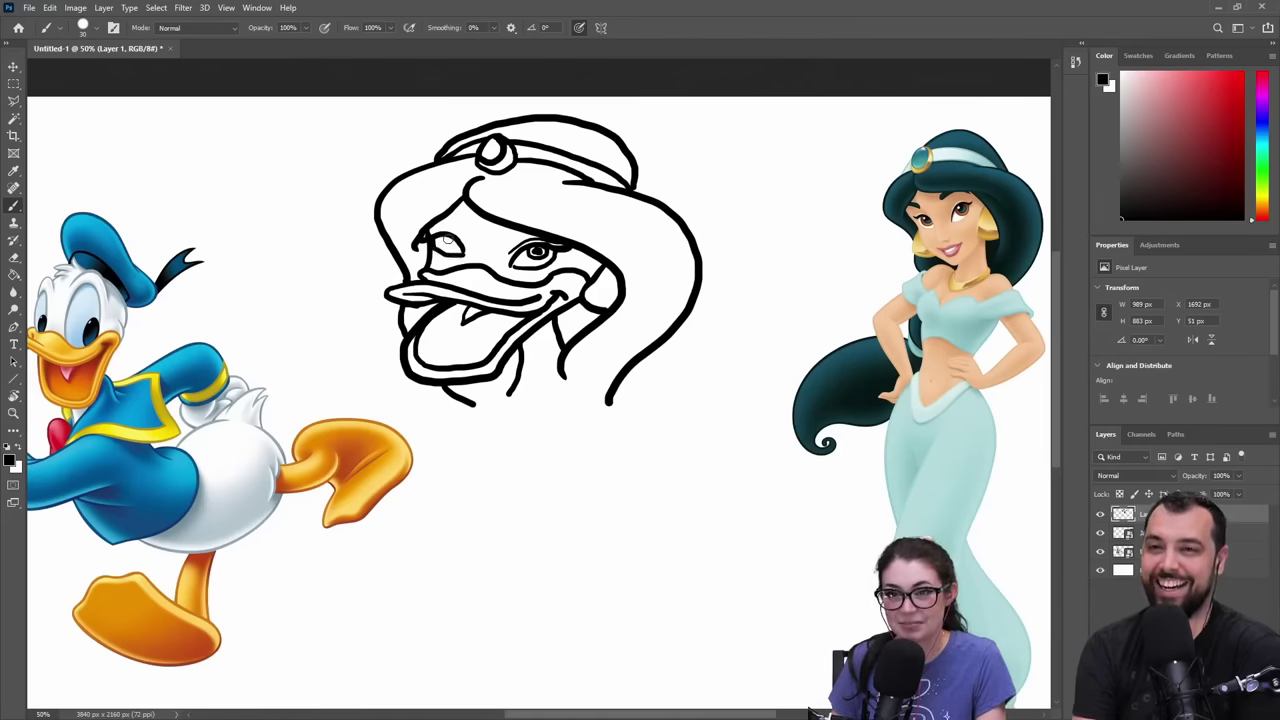
{"action": "left_click_drag", "start_coordinate": [443, 237], "coordinate": [457, 239]}
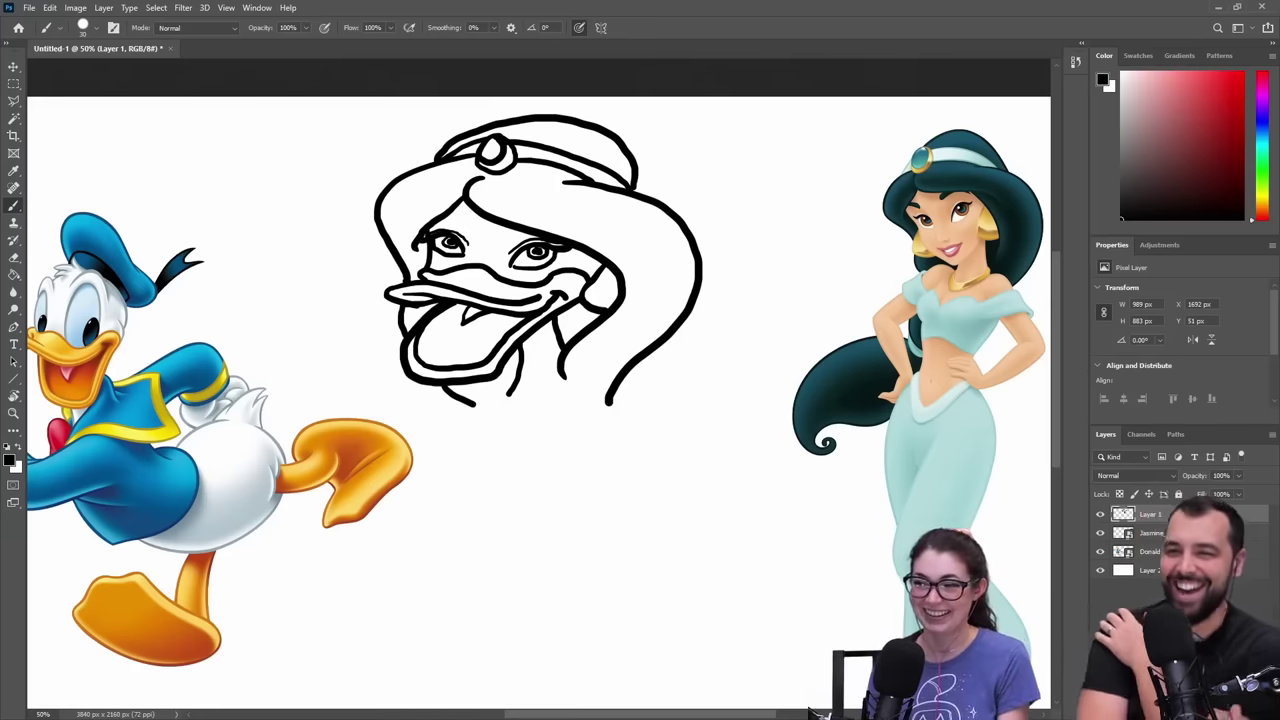
- Add a new layer beneath Layer 1 and fill the front hair with dark teal sampled from Jasmine's hair, using a 70 px brush
{"action": "left_click", "coordinate": [1219, 714]}
{"action": "left_click_drag", "start_coordinate": [1188, 515], "coordinate": [1188, 542]}
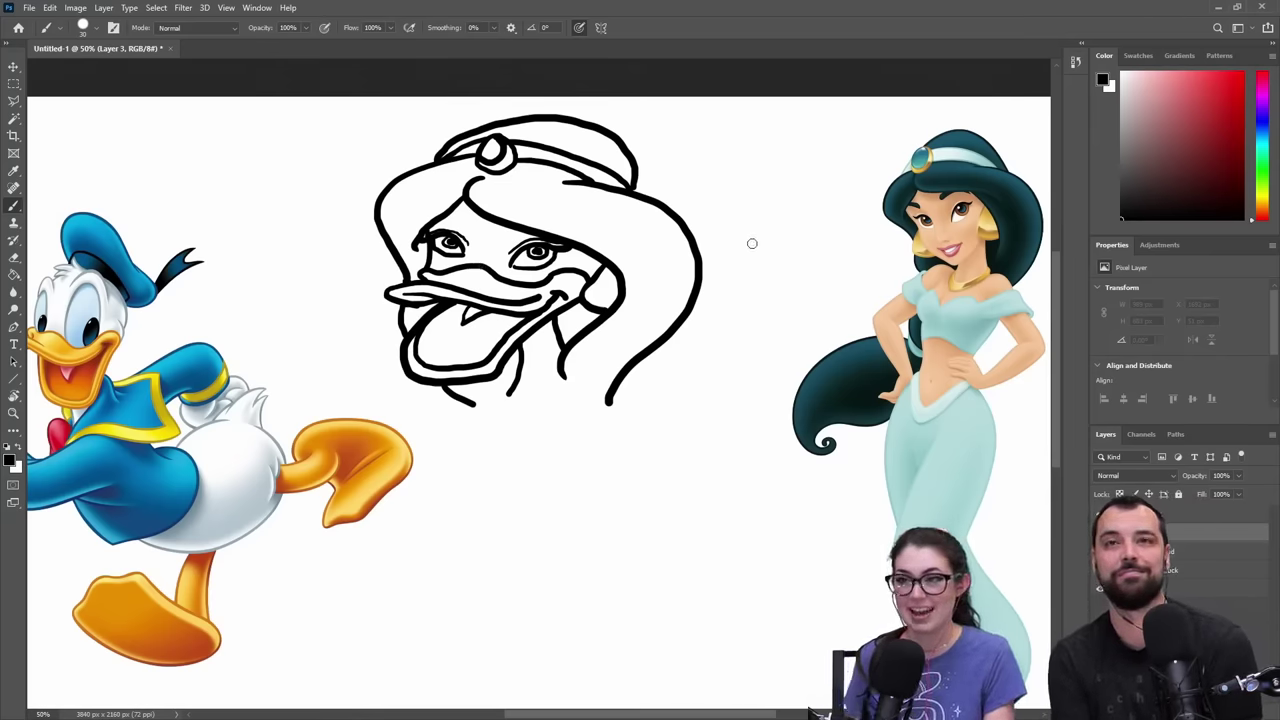
{"action": "left_click", "coordinate": [990, 206], "text": "alt"}
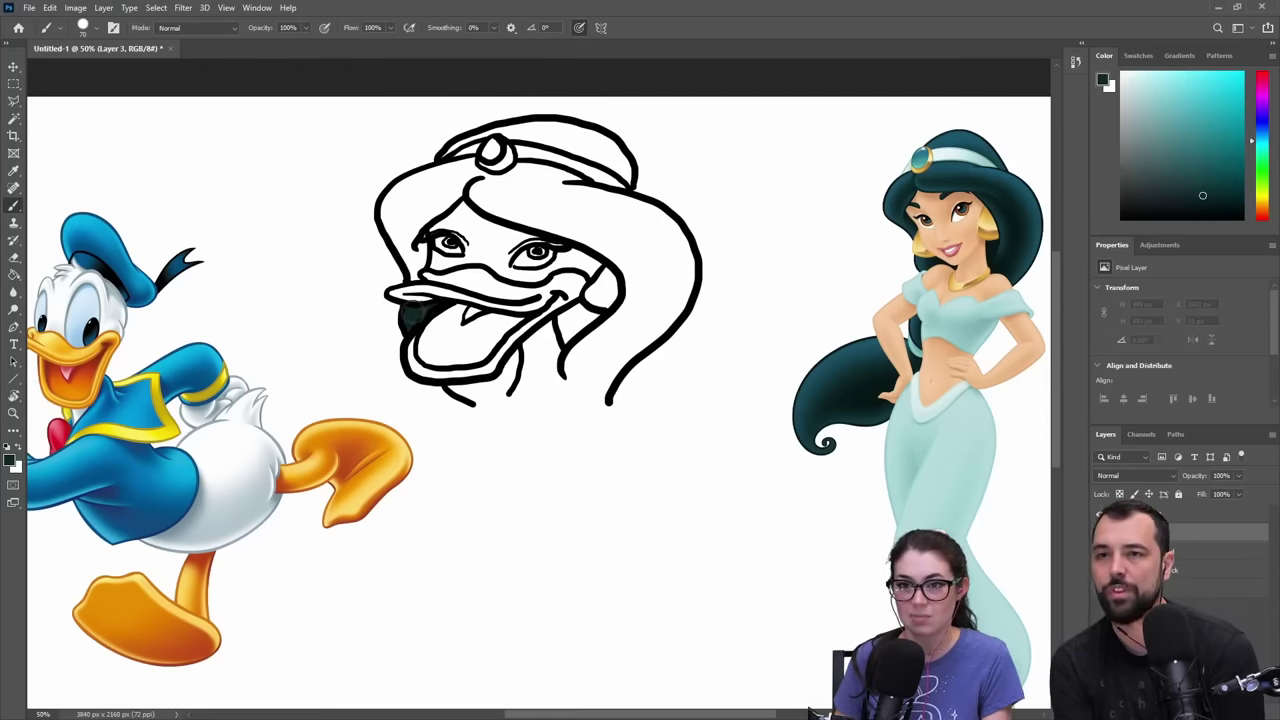
{"action": "mouse_move", "coordinate": [412, 317]}
{"action": "left_mouse_down"}
{"action": "mouse_move", "coordinate": [420, 242]}
{"action": "mouse_move", "coordinate": [421, 259]}
{"action": "mouse_move", "coordinate": [388, 242]}
{"action": "left_mouse_up"}
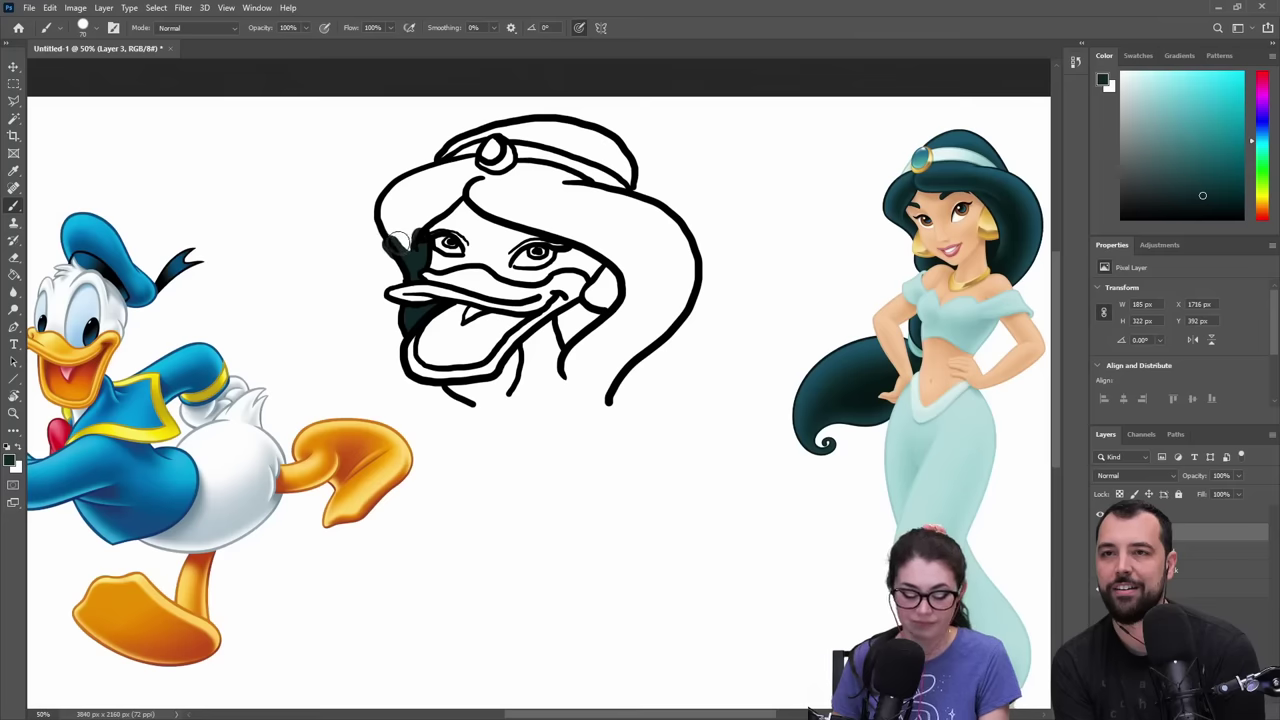
{"action": "key", "text": "e"}
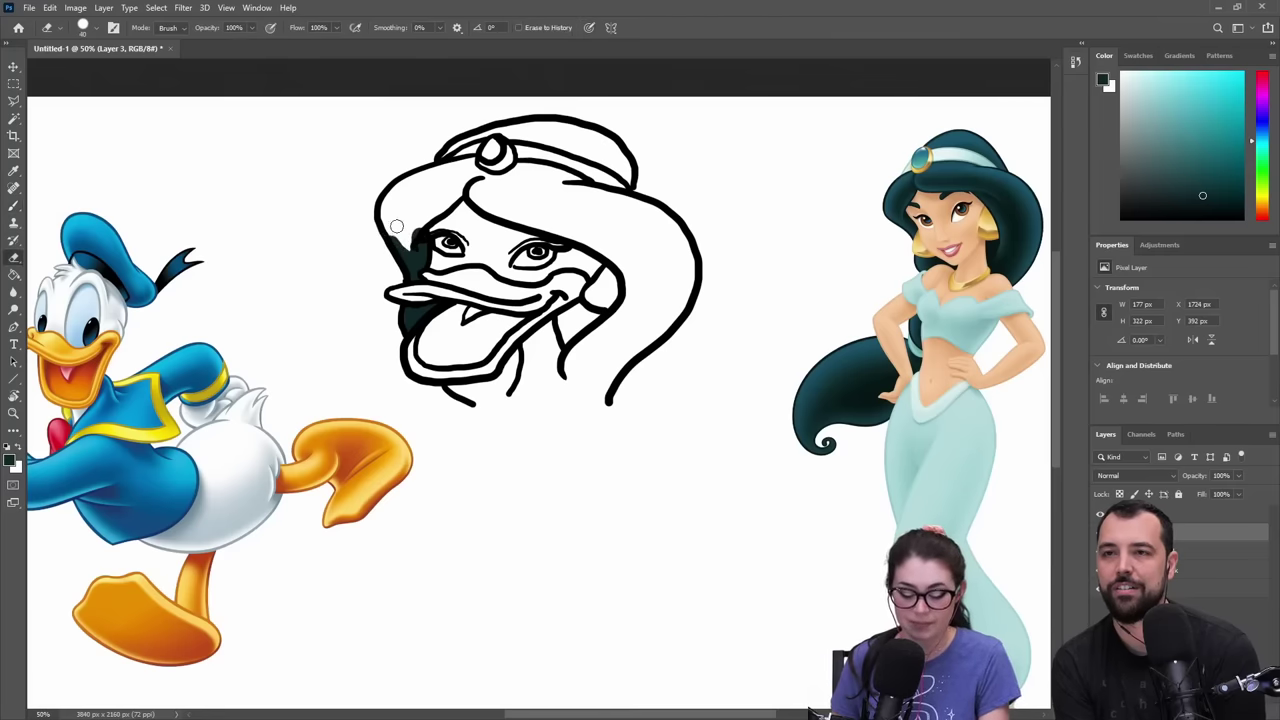
{"action": "key", "text": "b"}
{"action": "mouse_move", "coordinate": [398, 198]}
{"action": "left_mouse_down"}
{"action": "mouse_move", "coordinate": [393, 232]}
{"action": "mouse_move", "coordinate": [478, 170]}
{"action": "mouse_move", "coordinate": [392, 198]}
{"action": "mouse_move", "coordinate": [406, 208]}
{"action": "mouse_move", "coordinate": [458, 176]}
{"action": "mouse_move", "coordinate": [354, 186]}
{"action": "left_mouse_up"}
{"action": "key", "text": "e"}
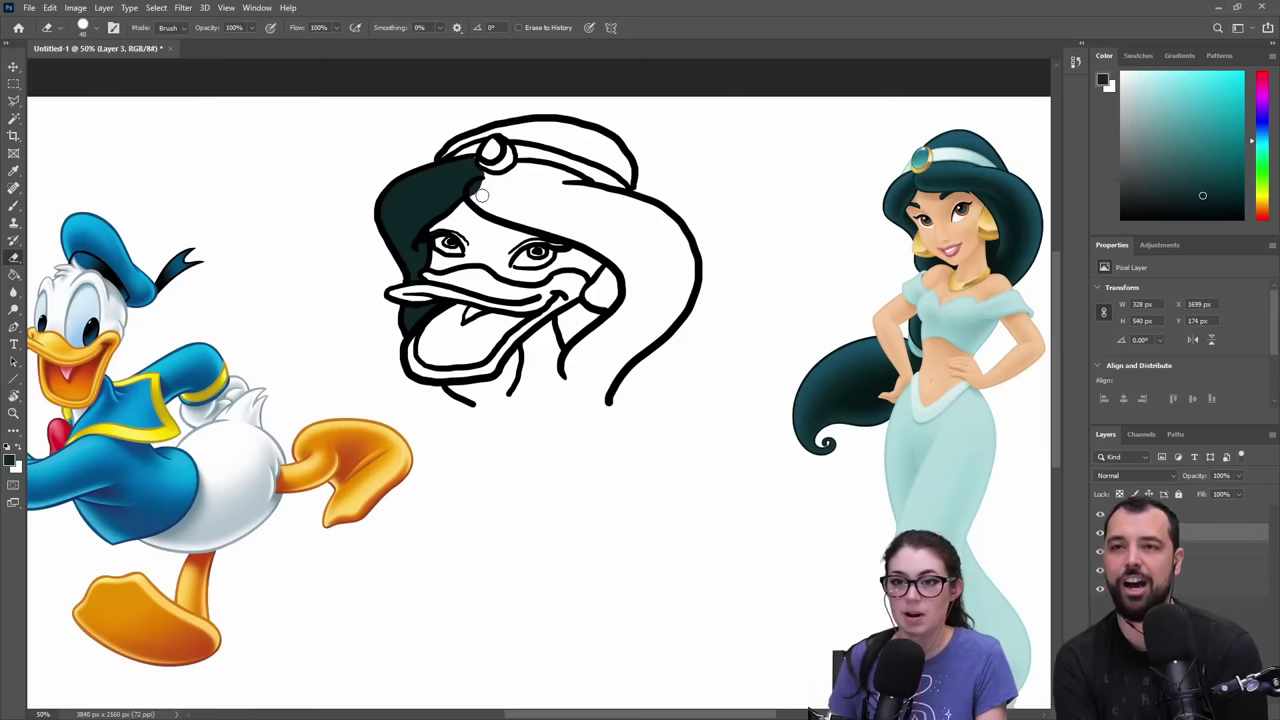
- Fill the swept fringe, the hair under the beak and the large back hair with the same dark teal, cleaning up spilled edges
{"action": "mouse_move", "coordinate": [482, 195]}
{"action": "left_mouse_down"}
{"action": "mouse_move", "coordinate": [472, 171]}
{"action": "mouse_move", "coordinate": [565, 178]}
{"action": "mouse_move", "coordinate": [578, 186]}
{"action": "mouse_move", "coordinate": [475, 190]}
{"action": "mouse_move", "coordinate": [505, 205]}
{"action": "mouse_move", "coordinate": [470, 197]}
{"action": "mouse_move", "coordinate": [615, 239]}
{"action": "left_mouse_up"}
{"action": "key", "text": "b"}
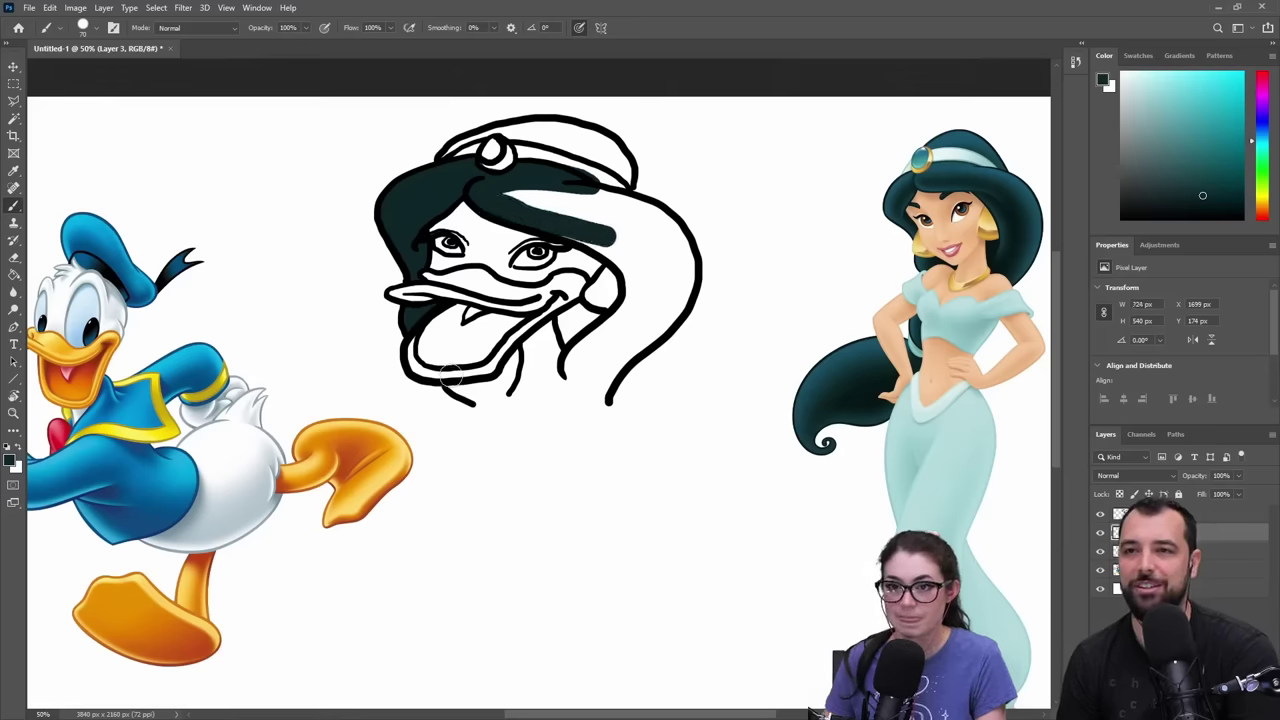
{"action": "mouse_move", "coordinate": [460, 392]}
{"action": "left_mouse_down"}
{"action": "mouse_move", "coordinate": [448, 390]}
{"action": "mouse_move", "coordinate": [494, 392]}
{"action": "mouse_move", "coordinate": [516, 362]}
{"action": "mouse_move", "coordinate": [486, 387]}
{"action": "mouse_move", "coordinate": [502, 393]}
{"action": "left_mouse_up"}
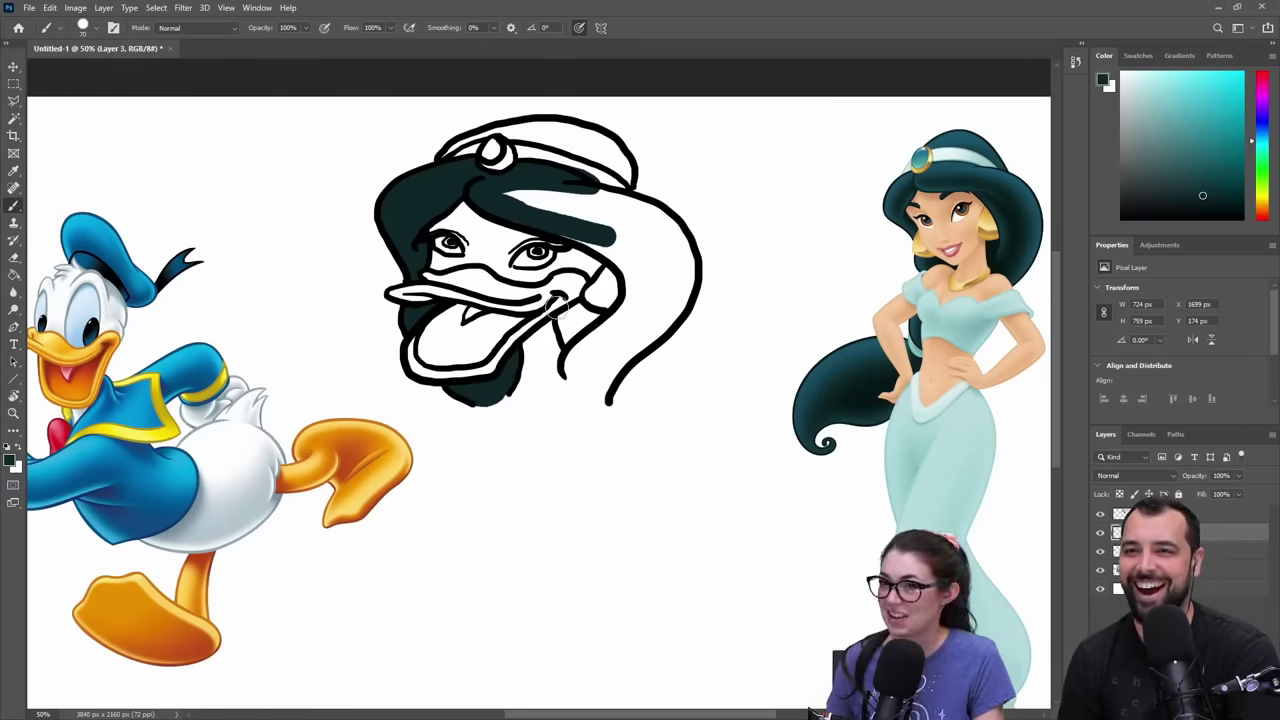
{"action": "mouse_move", "coordinate": [566, 318]}
{"action": "left_mouse_down"}
{"action": "mouse_move", "coordinate": [567, 342]}
{"action": "mouse_move", "coordinate": [568, 318]}
{"action": "mouse_move", "coordinate": [605, 318]}
{"action": "mouse_move", "coordinate": [585, 320]}
{"action": "mouse_move", "coordinate": [571, 382]}
{"action": "mouse_move", "coordinate": [588, 388]}
{"action": "mouse_move", "coordinate": [608, 335]}
{"action": "mouse_move", "coordinate": [600, 372]}
{"action": "mouse_move", "coordinate": [645, 330]}
{"action": "mouse_move", "coordinate": [628, 318]}
{"action": "mouse_move", "coordinate": [640, 292]}
{"action": "mouse_move", "coordinate": [668, 318]}
{"action": "mouse_move", "coordinate": [640, 323]}
{"action": "left_mouse_up"}
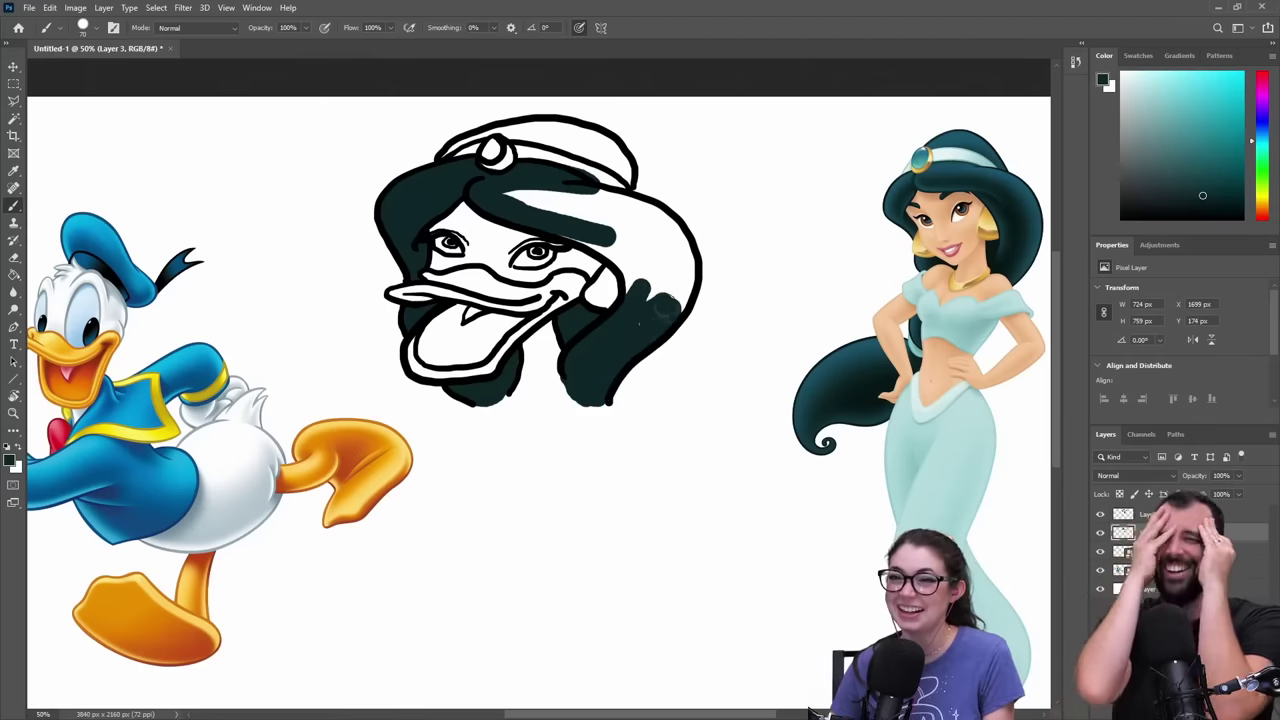
{"action": "mouse_move", "coordinate": [563, 229]}
{"action": "left_mouse_down"}
{"action": "mouse_move", "coordinate": [606, 238]}
{"action": "mouse_move", "coordinate": [556, 231]}
{"action": "mouse_move", "coordinate": [636, 268]}
{"action": "mouse_move", "coordinate": [639, 292]}
{"action": "mouse_move", "coordinate": [616, 261]}
{"action": "mouse_move", "coordinate": [629, 304]}
{"action": "mouse_move", "coordinate": [677, 287]}
{"action": "mouse_move", "coordinate": [676, 309]}
{"action": "mouse_move", "coordinate": [686, 276]}
{"action": "mouse_move", "coordinate": [656, 233]}
{"action": "mouse_move", "coordinate": [580, 203]}
{"action": "mouse_move", "coordinate": [670, 217]}
{"action": "mouse_move", "coordinate": [693, 264]}
{"action": "mouse_move", "coordinate": [511, 192]}
{"action": "mouse_move", "coordinate": [609, 212]}
{"action": "mouse_move", "coordinate": [653, 248]}
{"action": "mouse_move", "coordinate": [621, 241]}
{"action": "mouse_move", "coordinate": [653, 266]}
{"action": "left_mouse_up"}
{"action": "key", "text": "e"}
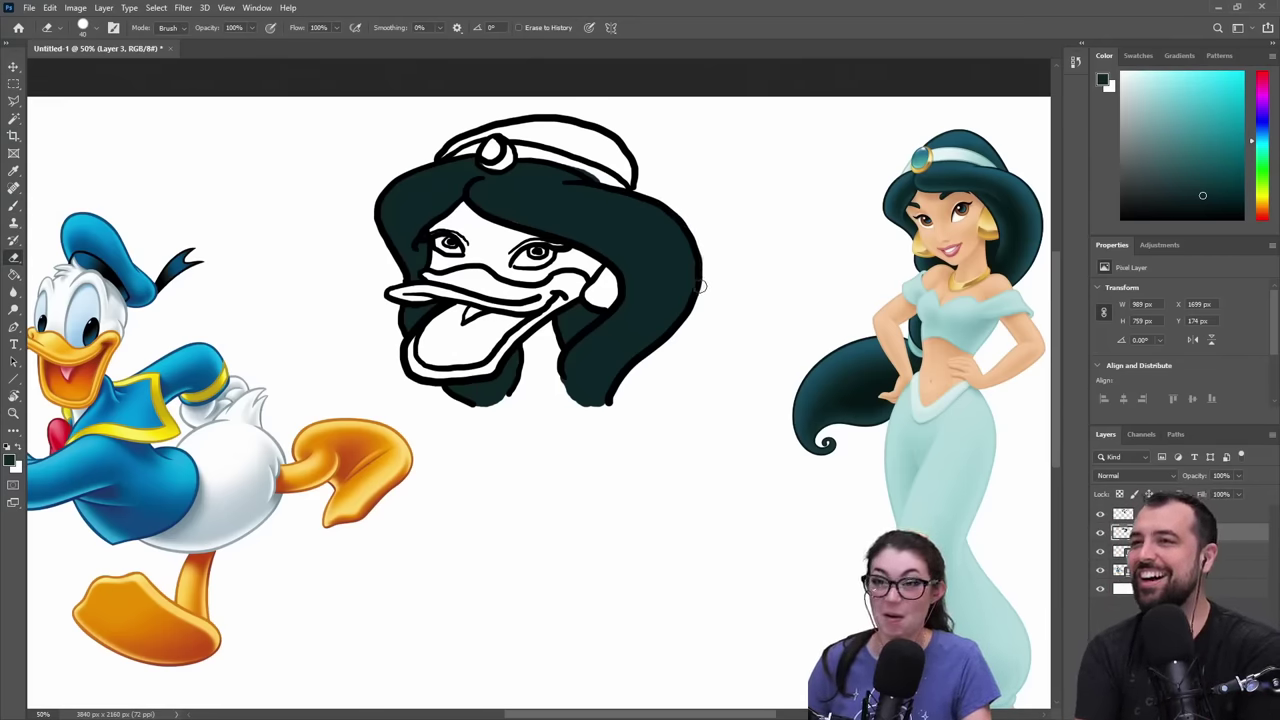
- Fill the crown of hair above the headband with dark teal, erasing paint that spills outside the outline
{"action": "key", "text": "b"}
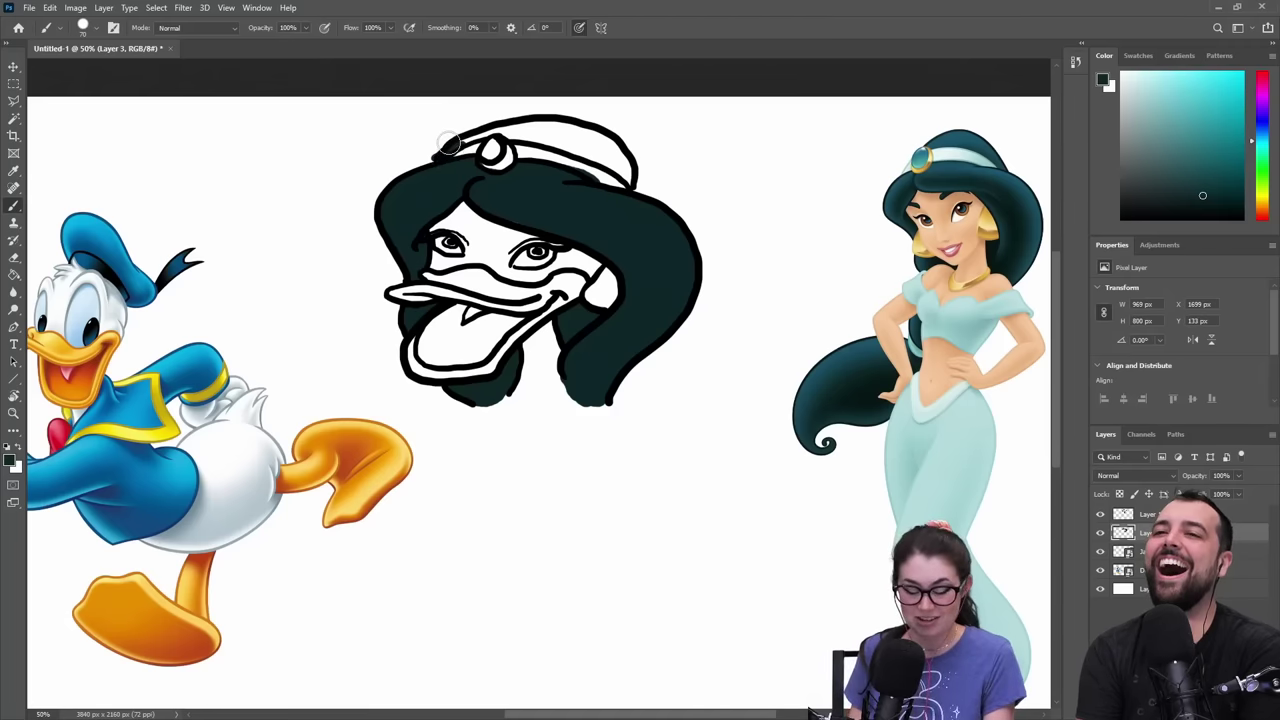
{"action": "key", "text": "e"}
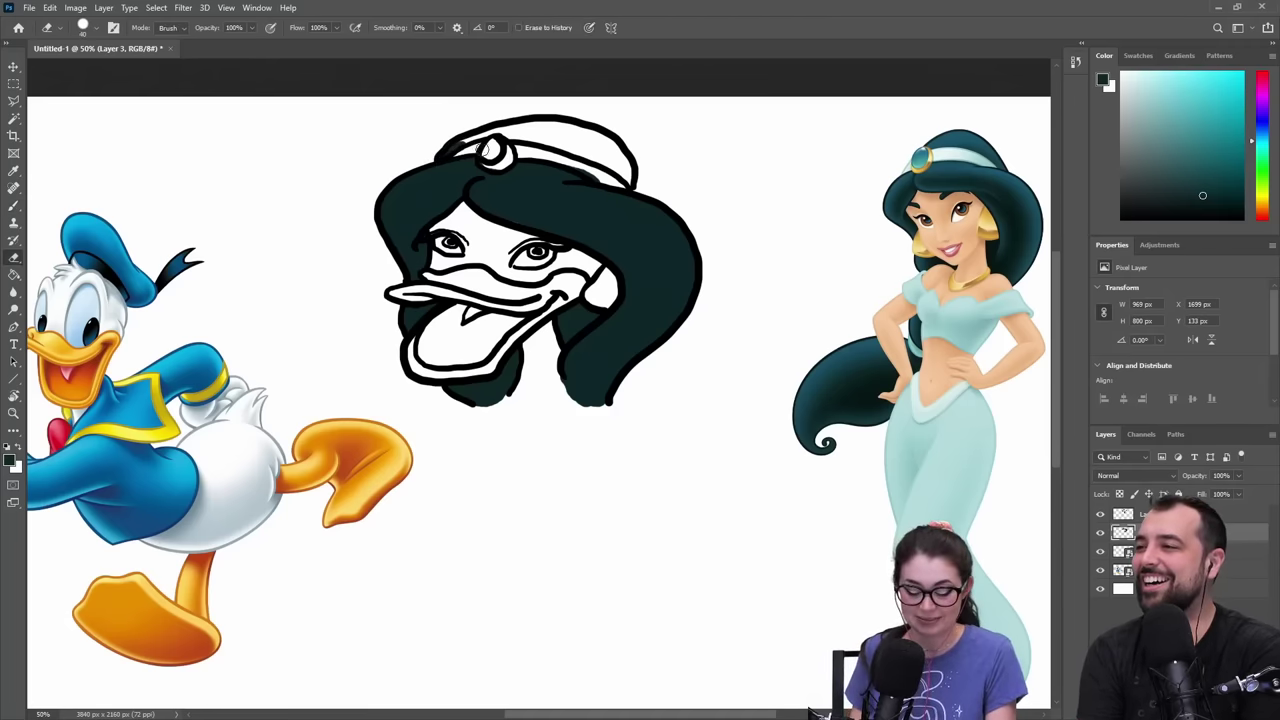
{"action": "key", "text": "b"}
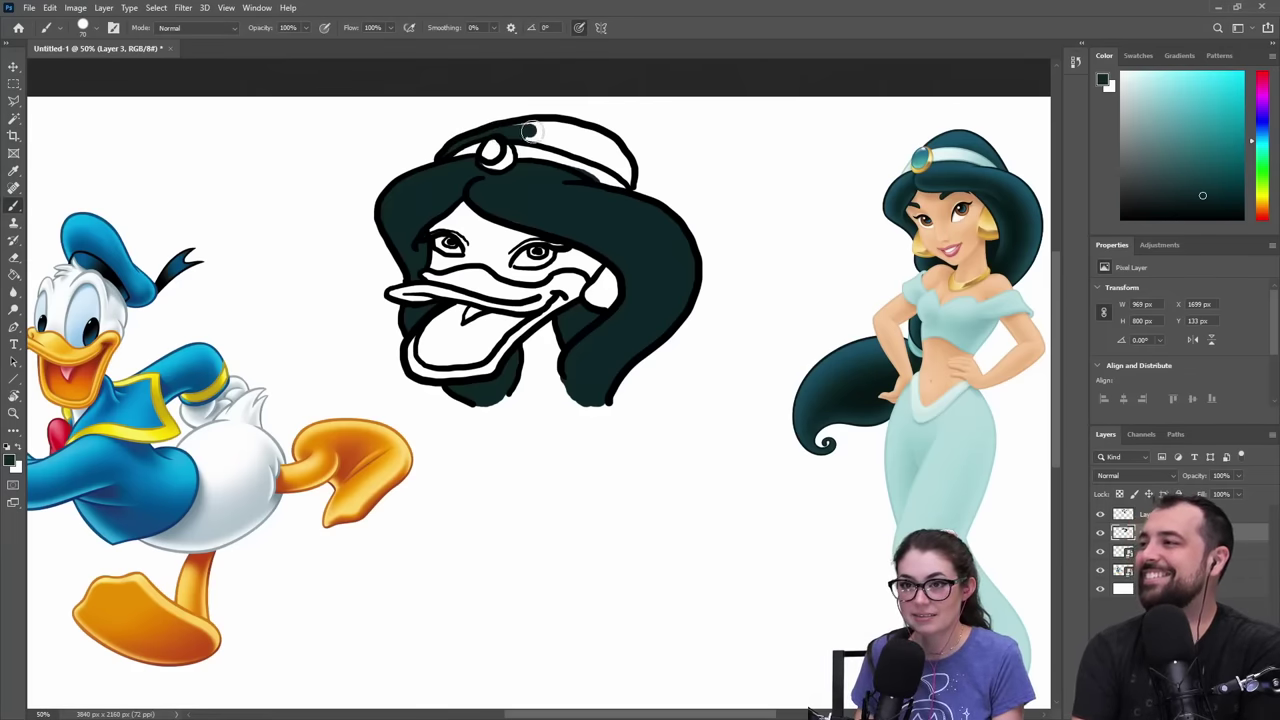
{"action": "mouse_move", "coordinate": [529, 131]}
{"action": "left_mouse_down"}
{"action": "mouse_move", "coordinate": [603, 158]}
{"action": "mouse_move", "coordinate": [628, 184]}
{"action": "mouse_move", "coordinate": [617, 153]}
{"action": "mouse_move", "coordinate": [519, 130]}
{"action": "left_mouse_up"}
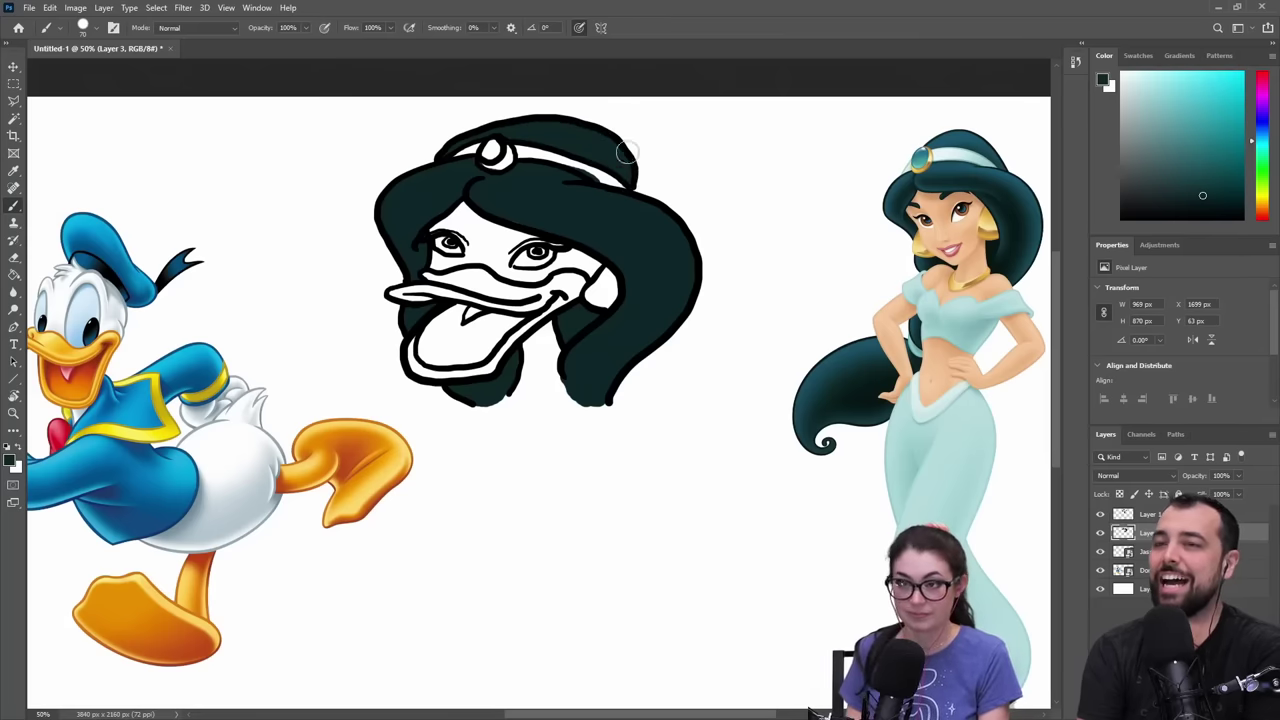
- Paint the headband pale teal with a color sampled from Jasmine's outfit, touching up the adjoining hair in dark teal
{"action": "left_click", "coordinate": [947, 149], "text": "alt"}
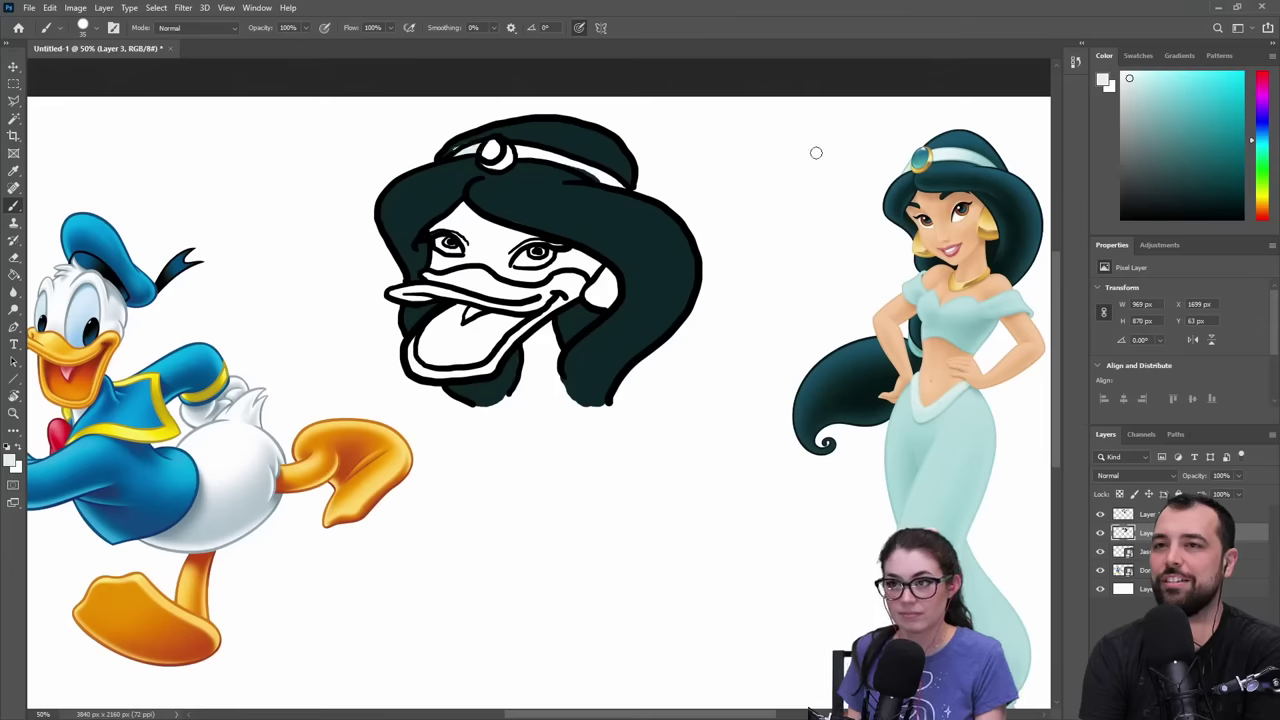
{"action": "left_click", "coordinate": [942, 280], "text": "alt"}
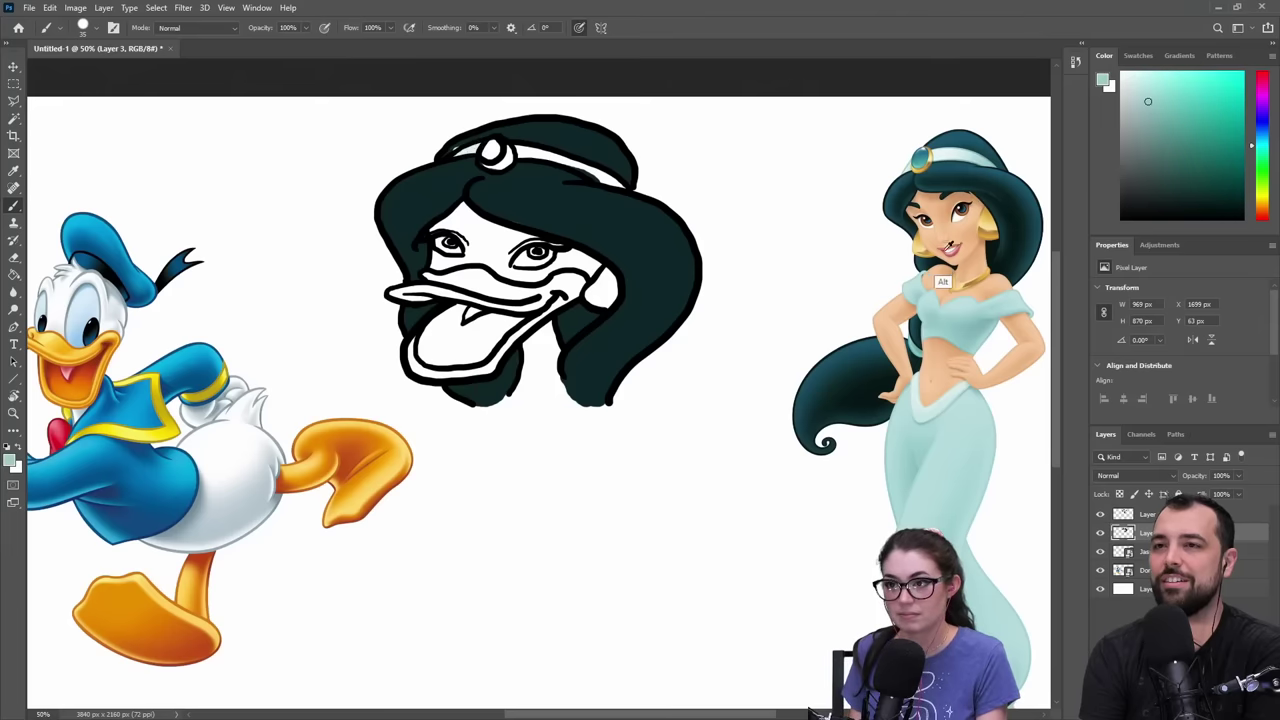
{"action": "left_click", "coordinate": [970, 340], "text": "alt"}
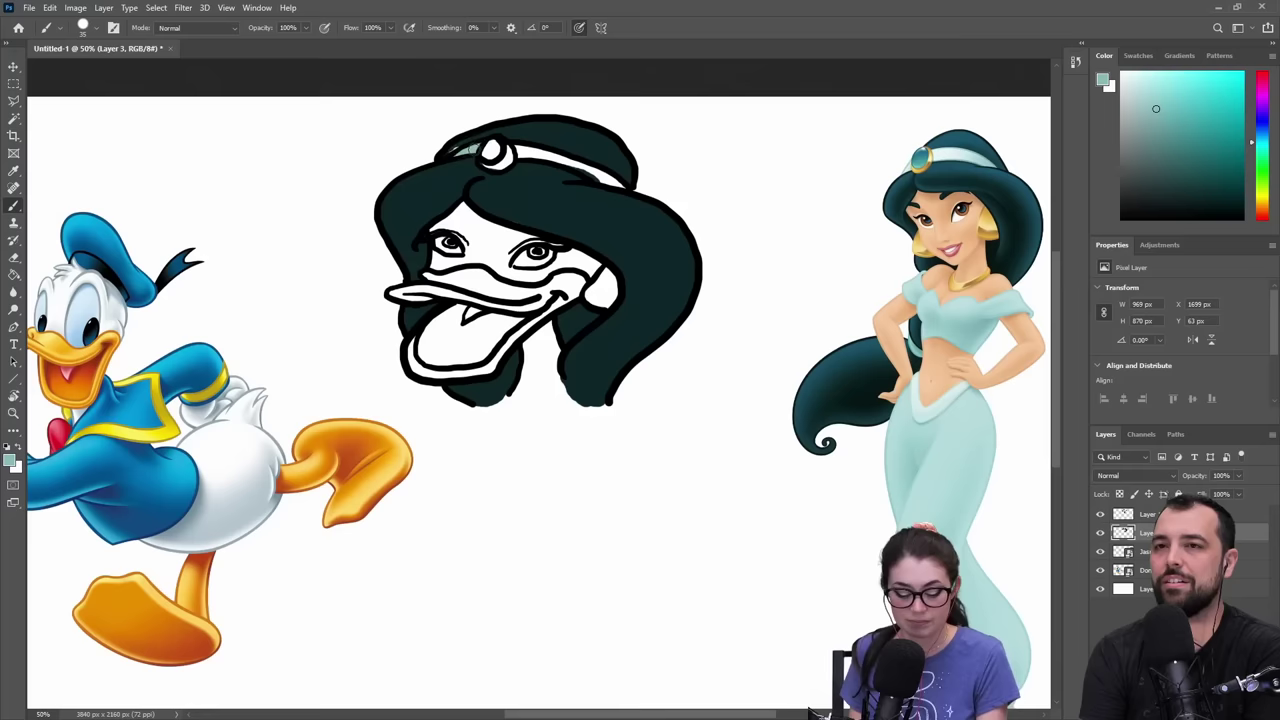
{"action": "left_click", "coordinate": [456, 205], "text": "alt"}
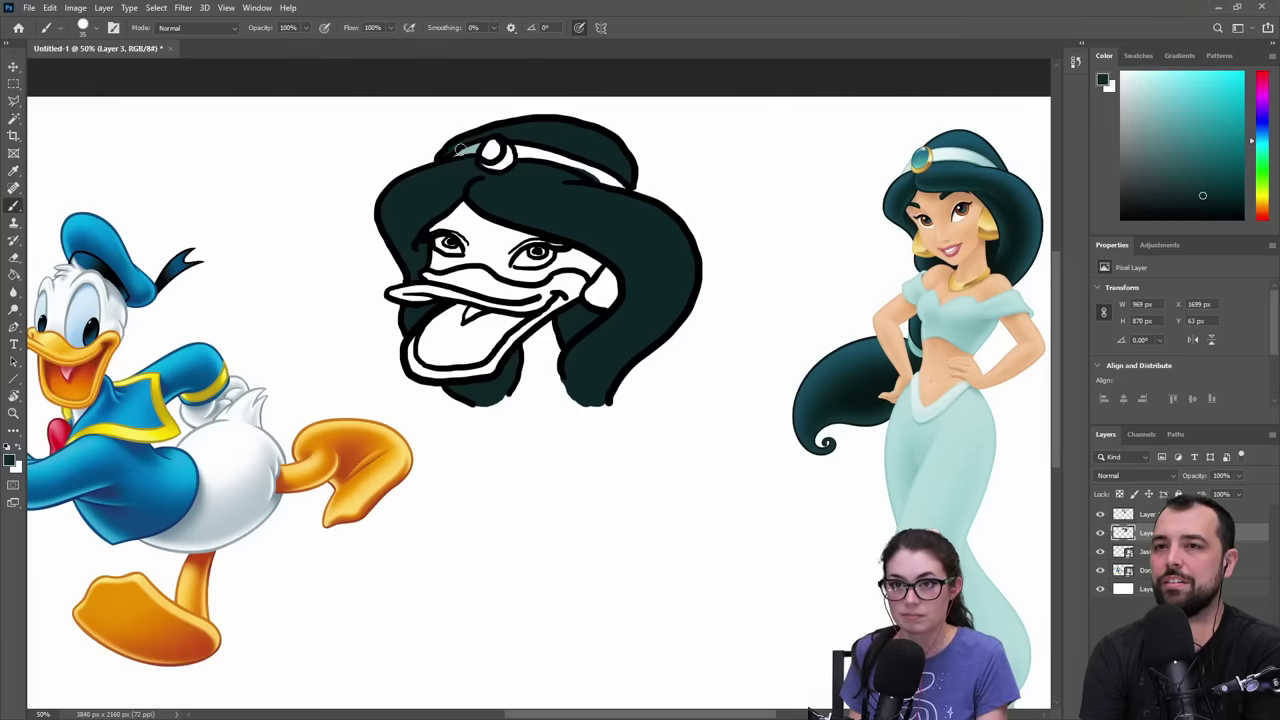
{"action": "left_click", "coordinate": [545, 150], "text": "alt"}
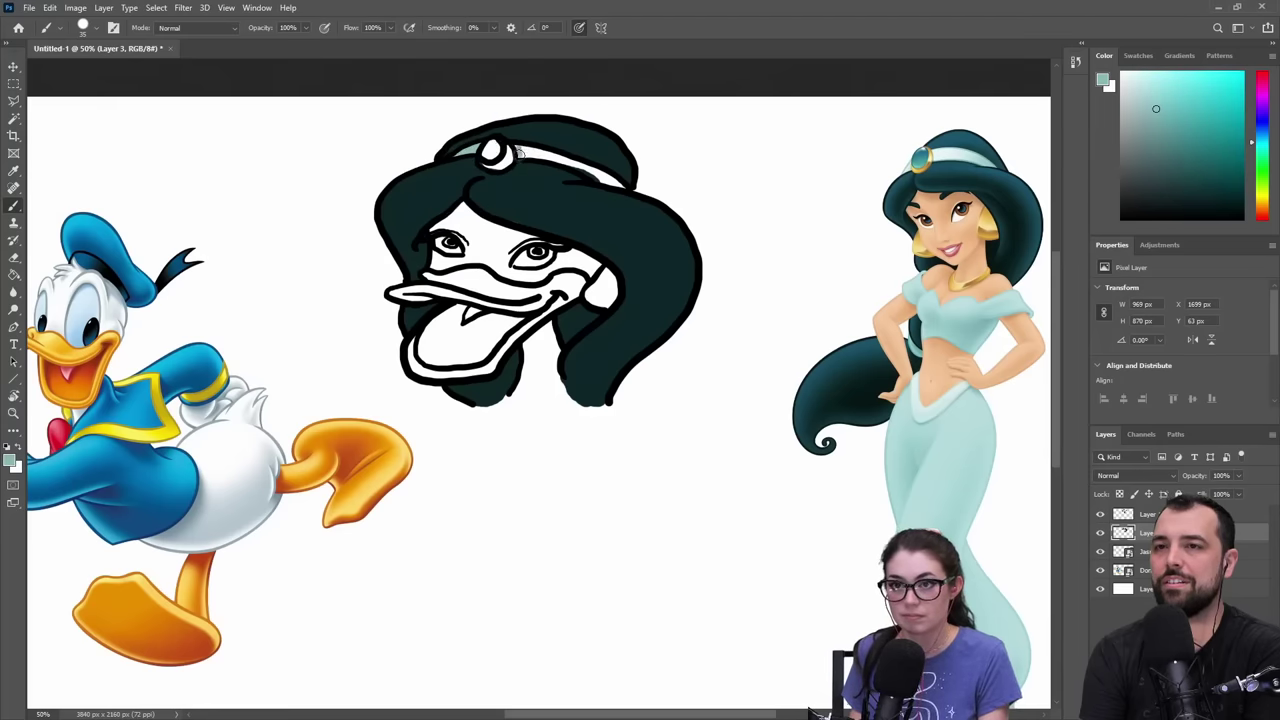
{"action": "left_click_drag", "start_coordinate": [592, 168], "coordinate": [621, 185]}
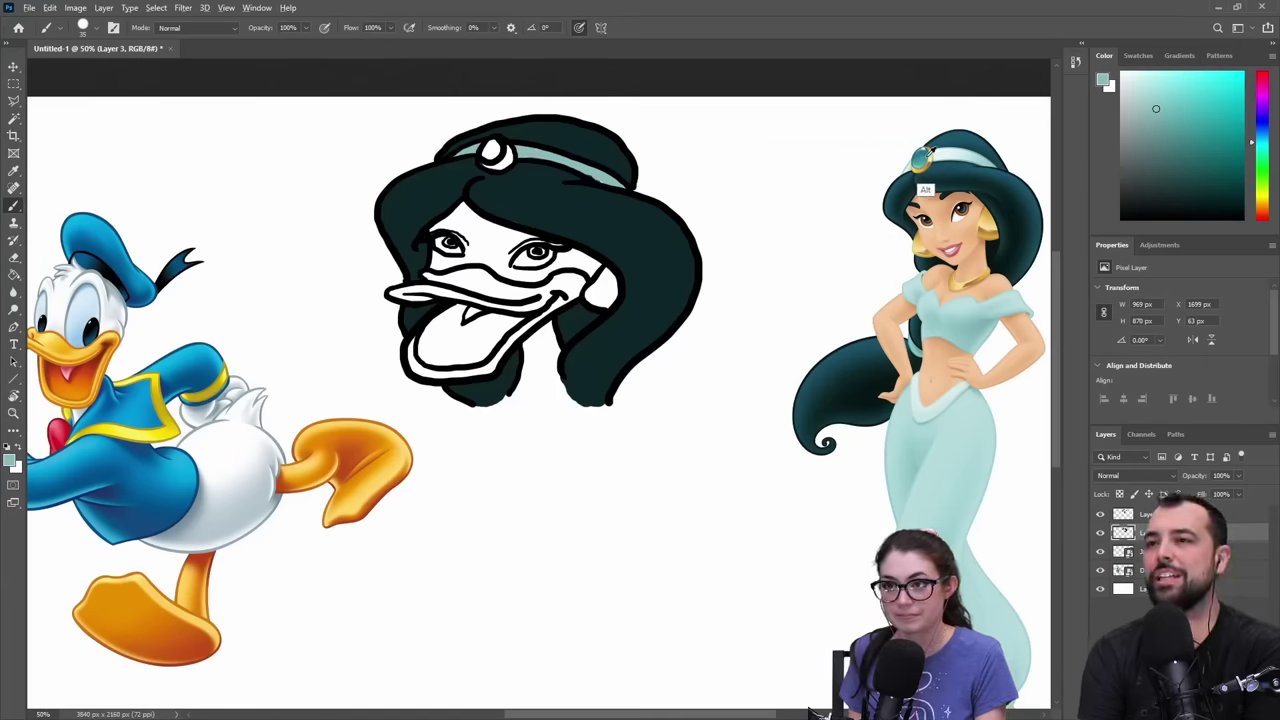
- Color the headband jewel blue-teal with a shaded gold setting, and add pale teal and white highlights to the gem
{"action": "left_click", "coordinate": [915, 189], "text": "alt"}
{"action": "left_click_drag", "start_coordinate": [489, 157], "coordinate": [494, 149]}
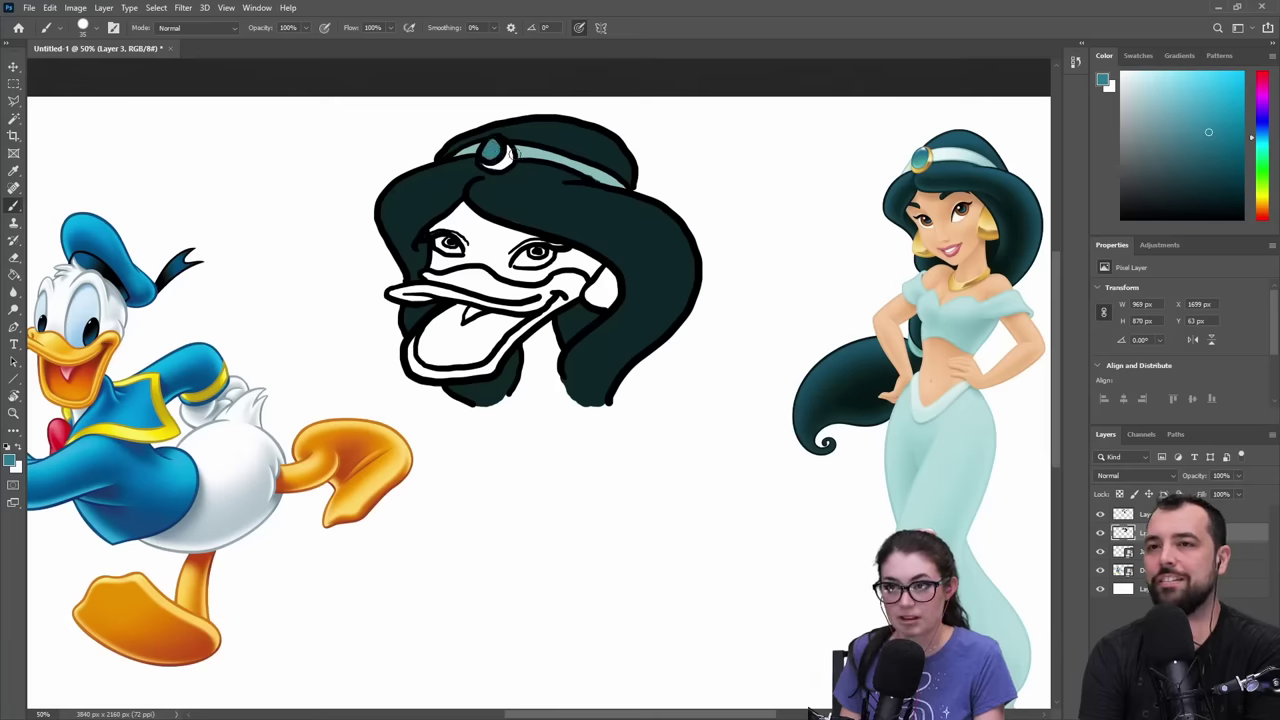
{"action": "left_click", "coordinate": [988, 250], "text": "alt"}
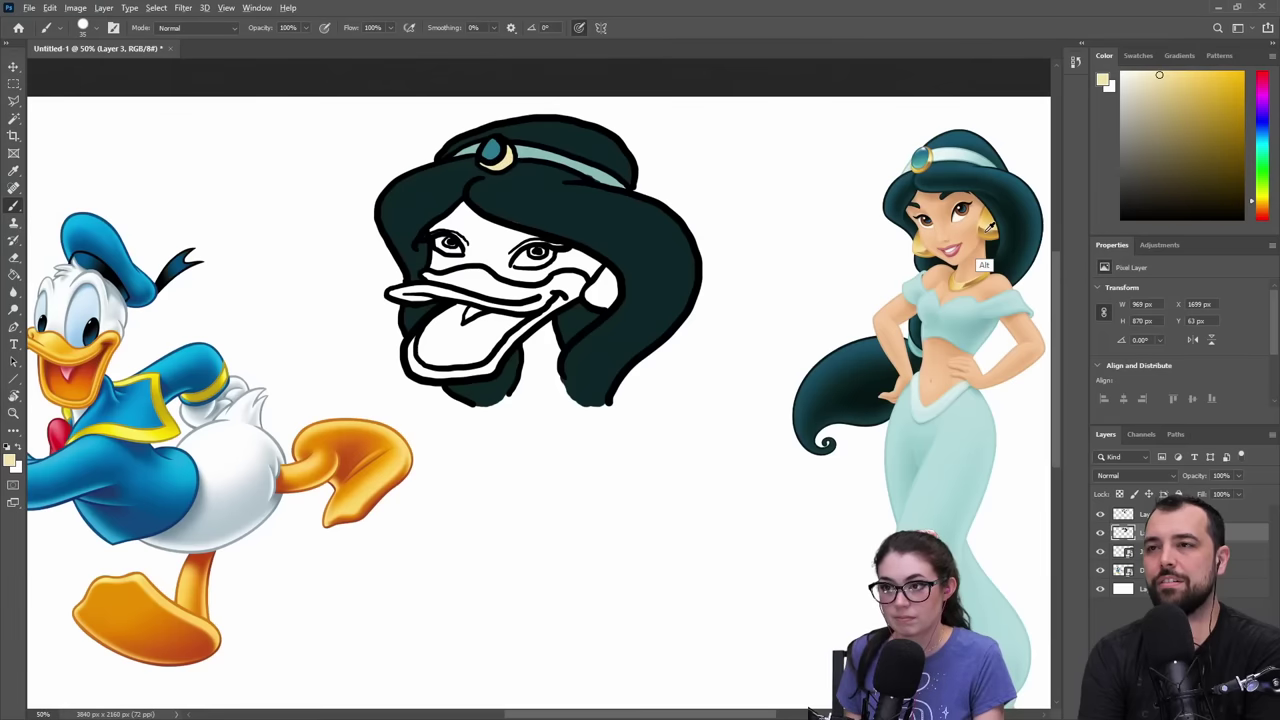
{"action": "left_click", "coordinate": [982, 266], "text": "alt"}
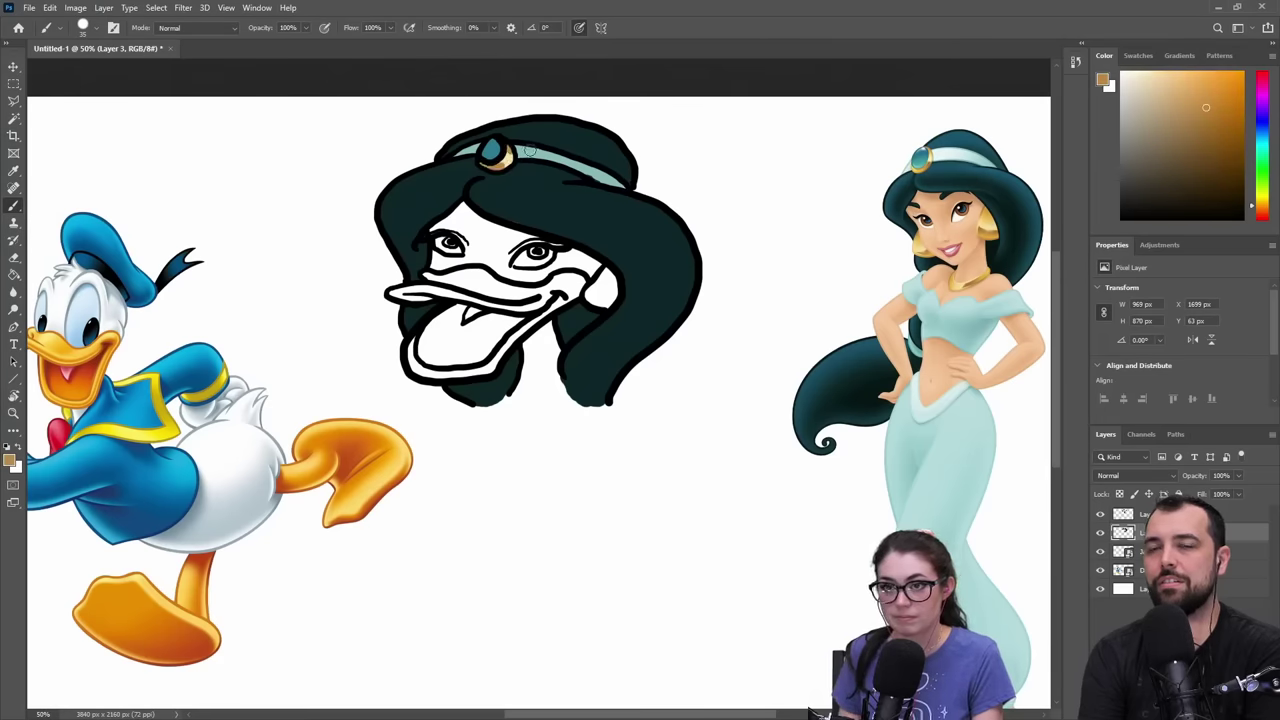
{"action": "left_click", "coordinate": [481, 152], "text": "alt"}
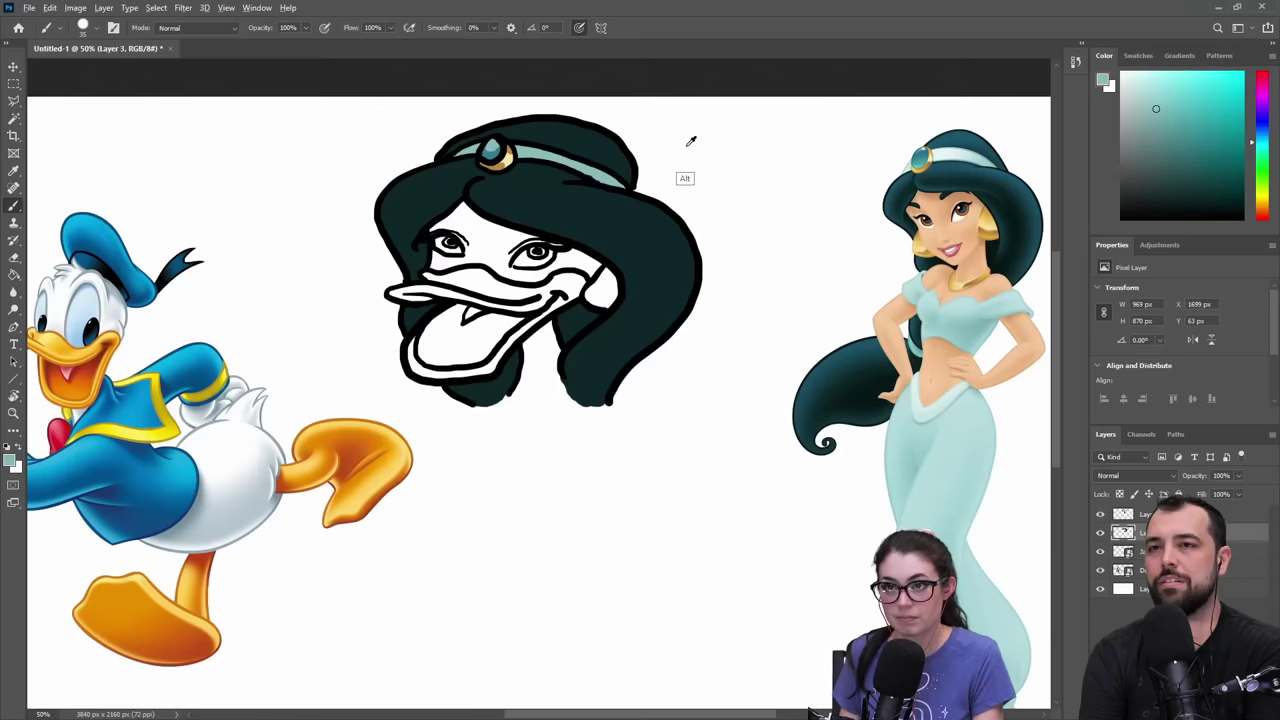
{"action": "left_click", "coordinate": [686, 179], "text": "alt"}
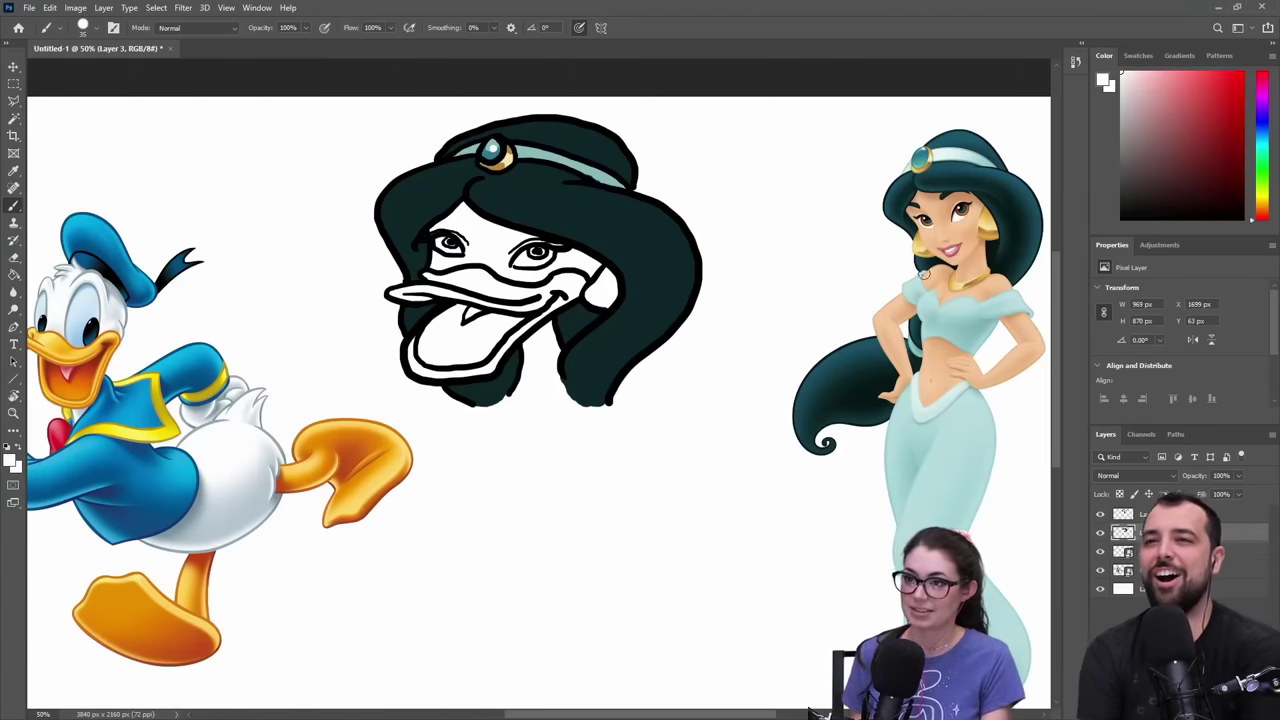
- Color the irises brown and paint the earring in darker and lighter gold tones sampled from the Jasmine reference
{"action": "left_click", "coordinate": [957, 249], "text": "alt"}
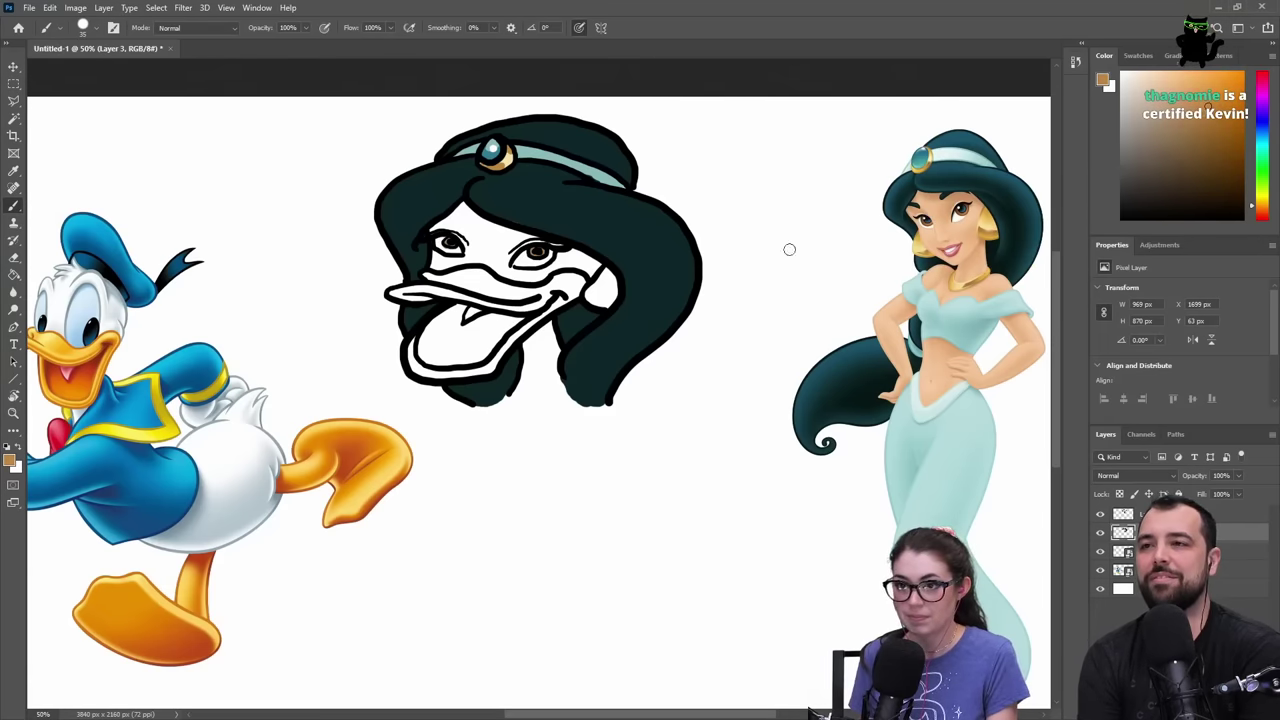
{"action": "mouse_move", "coordinate": [592, 290]}
{"action": "left_mouse_down"}
{"action": "mouse_move", "coordinate": [611, 297]}
{"action": "mouse_move", "coordinate": [600, 304]}
{"action": "left_mouse_up"}
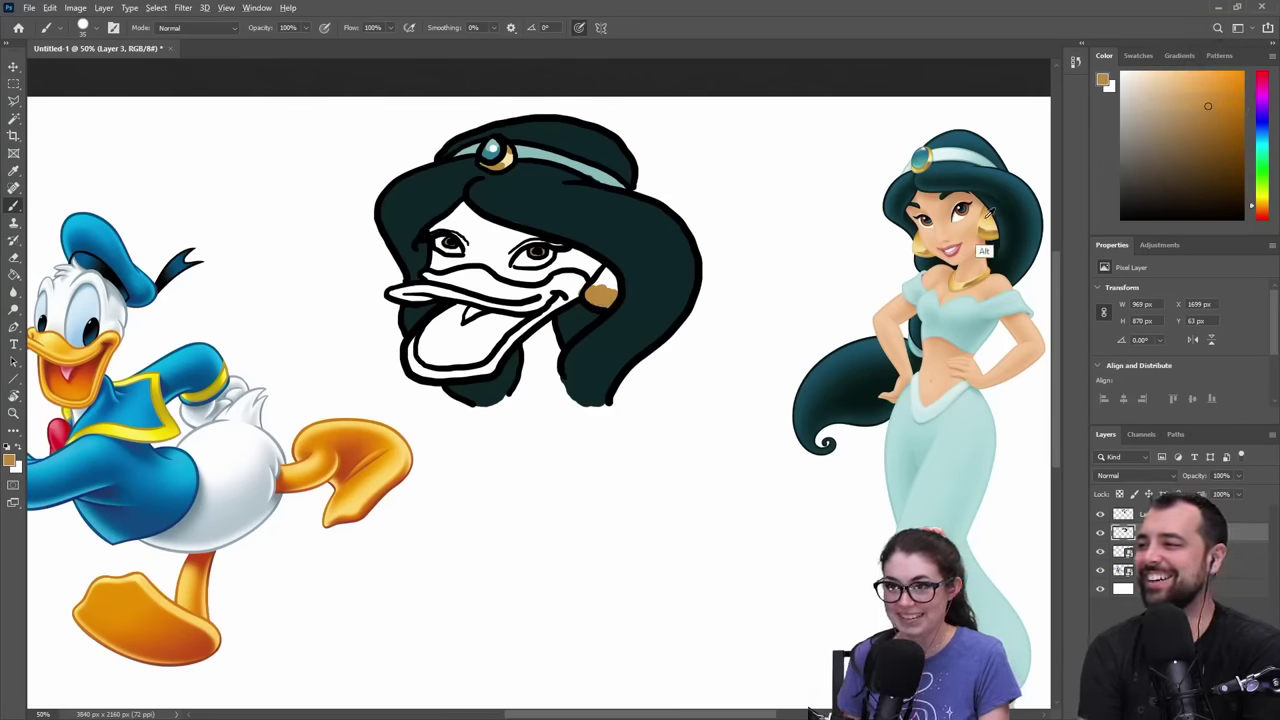
{"action": "left_click", "coordinate": [986, 248], "text": "alt"}
{"action": "left_click_drag", "start_coordinate": [606, 270], "coordinate": [598, 288]}
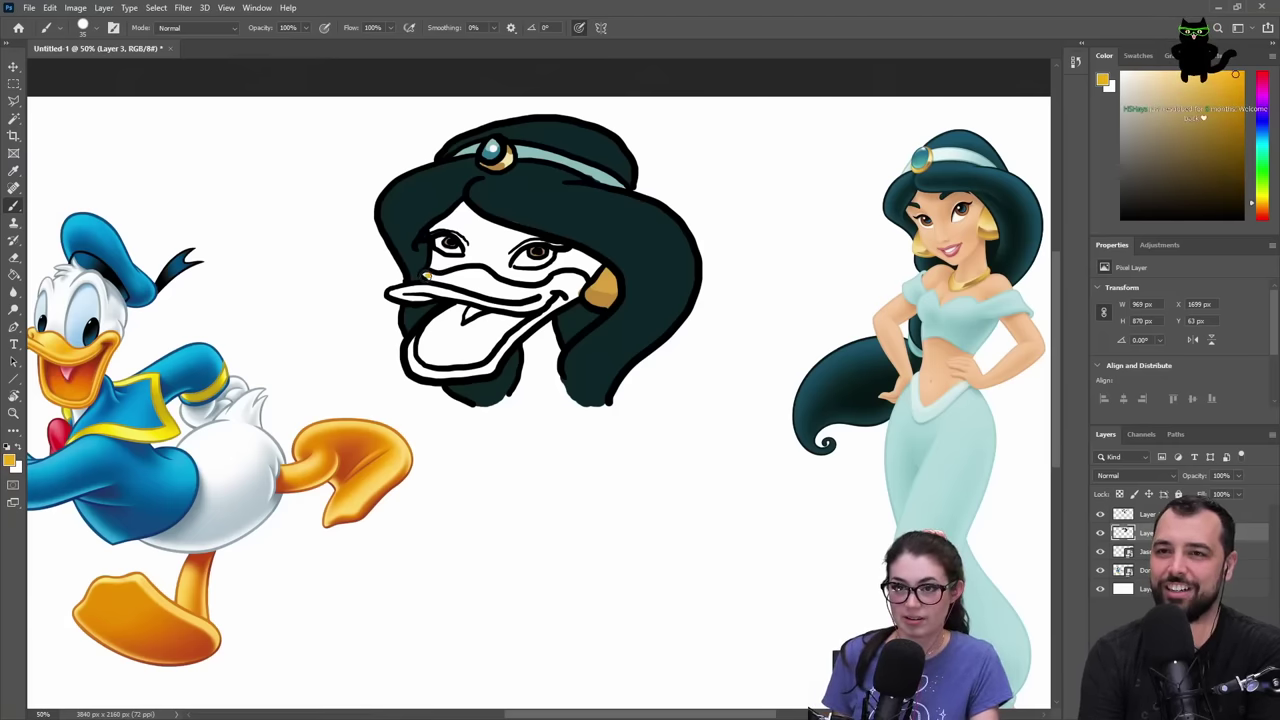
- Fill the mash-up character's upper bill, beak tip and lower bill with golden orange
{"action": "left_click_drag", "start_coordinate": [425, 276], "coordinate": [446, 280]}
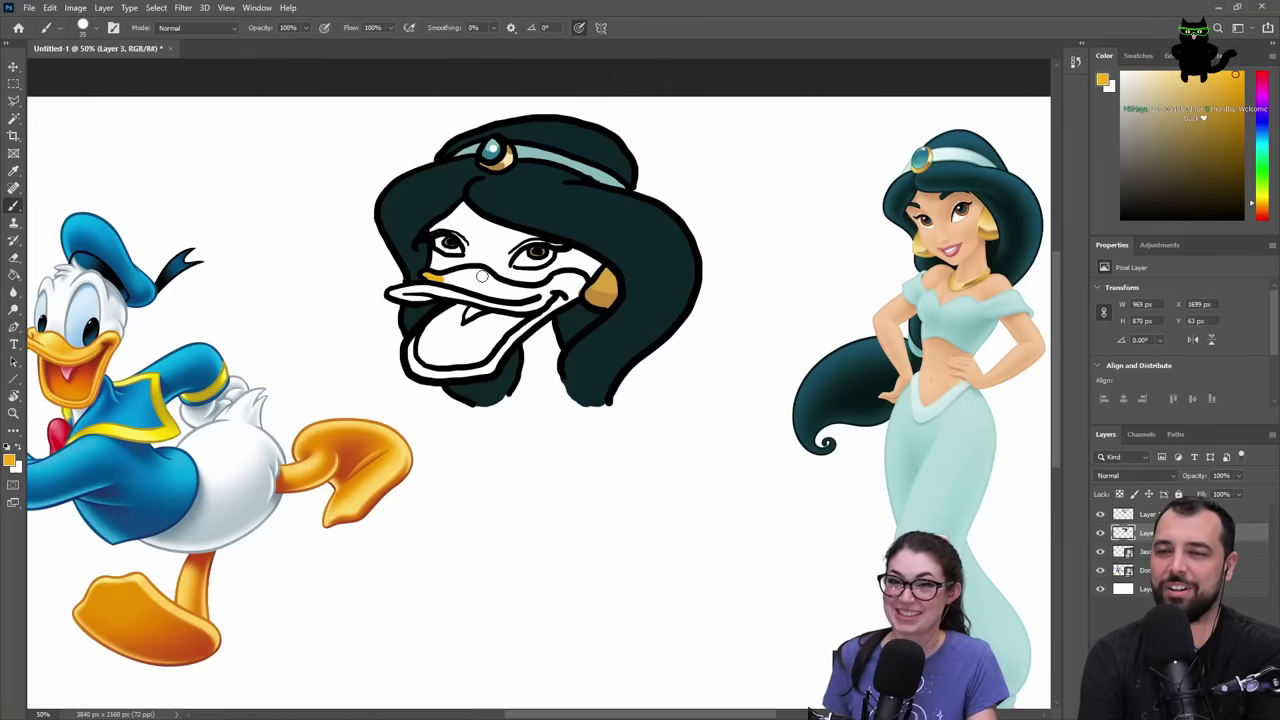
{"action": "mouse_move", "coordinate": [463, 277]}
{"action": "left_mouse_down"}
{"action": "mouse_move", "coordinate": [449, 280]}
{"action": "mouse_move", "coordinate": [518, 293]}
{"action": "left_mouse_up"}
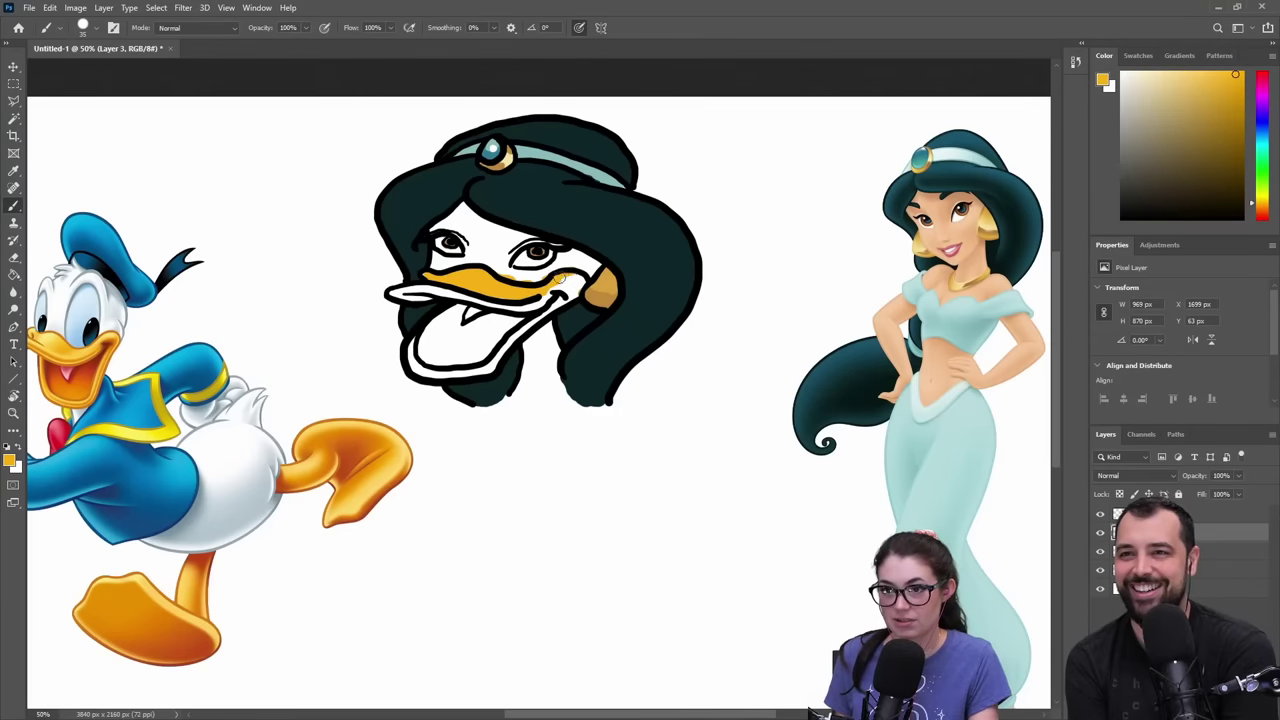
{"action": "mouse_move", "coordinate": [569, 292]}
{"action": "left_mouse_down"}
{"action": "mouse_move", "coordinate": [540, 304]}
{"action": "mouse_move", "coordinate": [556, 283]}
{"action": "mouse_move", "coordinate": [509, 313]}
{"action": "mouse_move", "coordinate": [519, 324]}
{"action": "mouse_move", "coordinate": [477, 368]}
{"action": "mouse_move", "coordinate": [440, 373]}
{"action": "mouse_move", "coordinate": [414, 345]}
{"action": "mouse_move", "coordinate": [435, 369]}
{"action": "mouse_move", "coordinate": [494, 357]}
{"action": "mouse_move", "coordinate": [482, 369]}
{"action": "mouse_move", "coordinate": [432, 377]}
{"action": "mouse_move", "coordinate": [401, 358]}
{"action": "mouse_move", "coordinate": [490, 370]}
{"action": "left_mouse_up"}
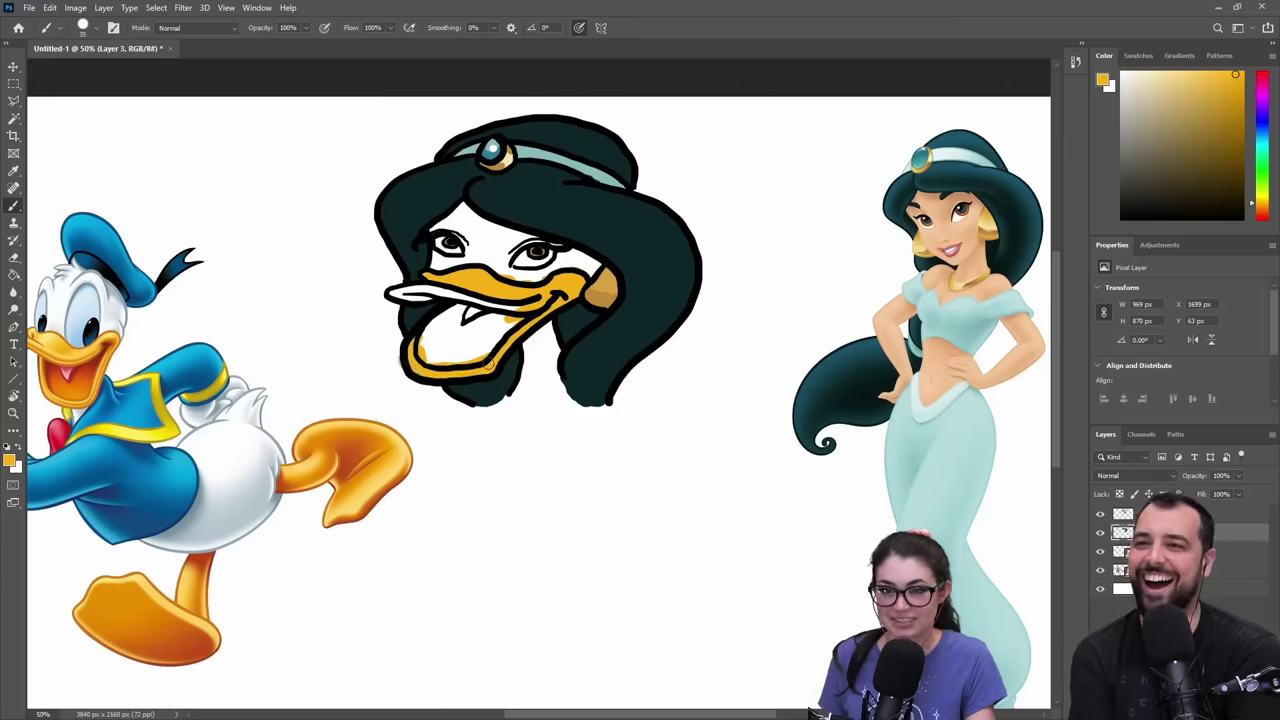
{"action": "key", "text": "e"}
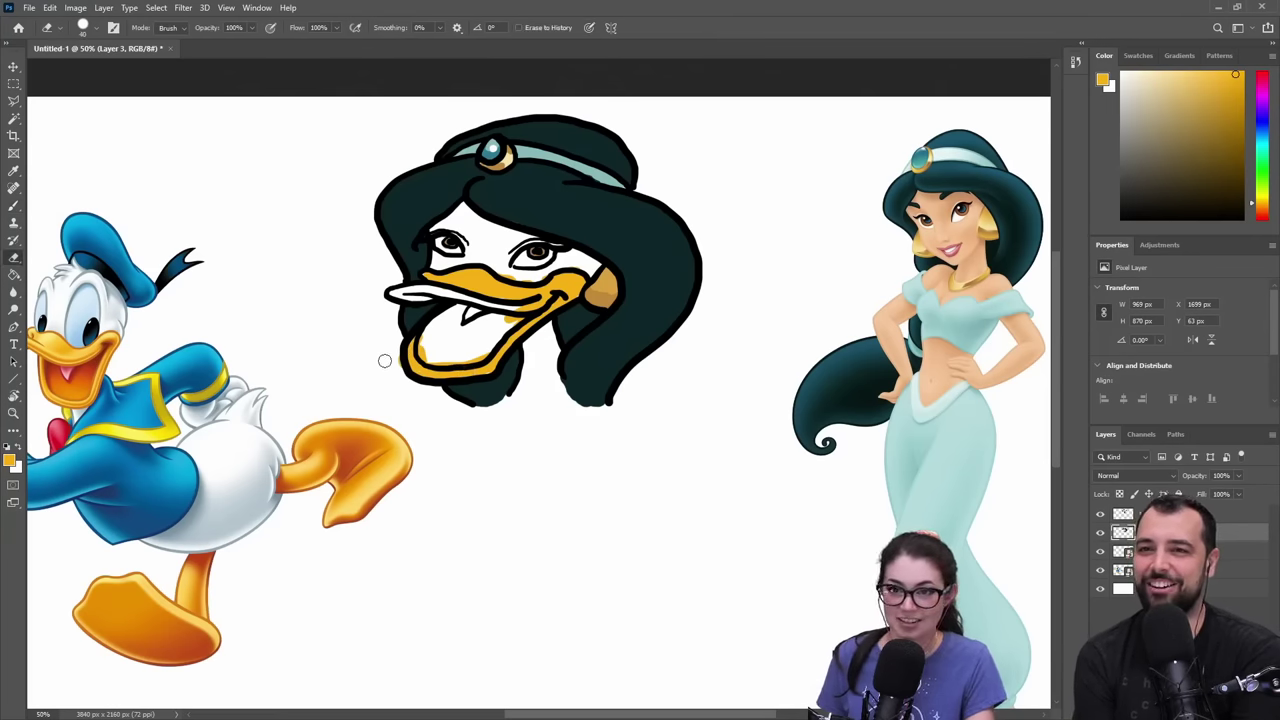
{"action": "key", "text": "b"}
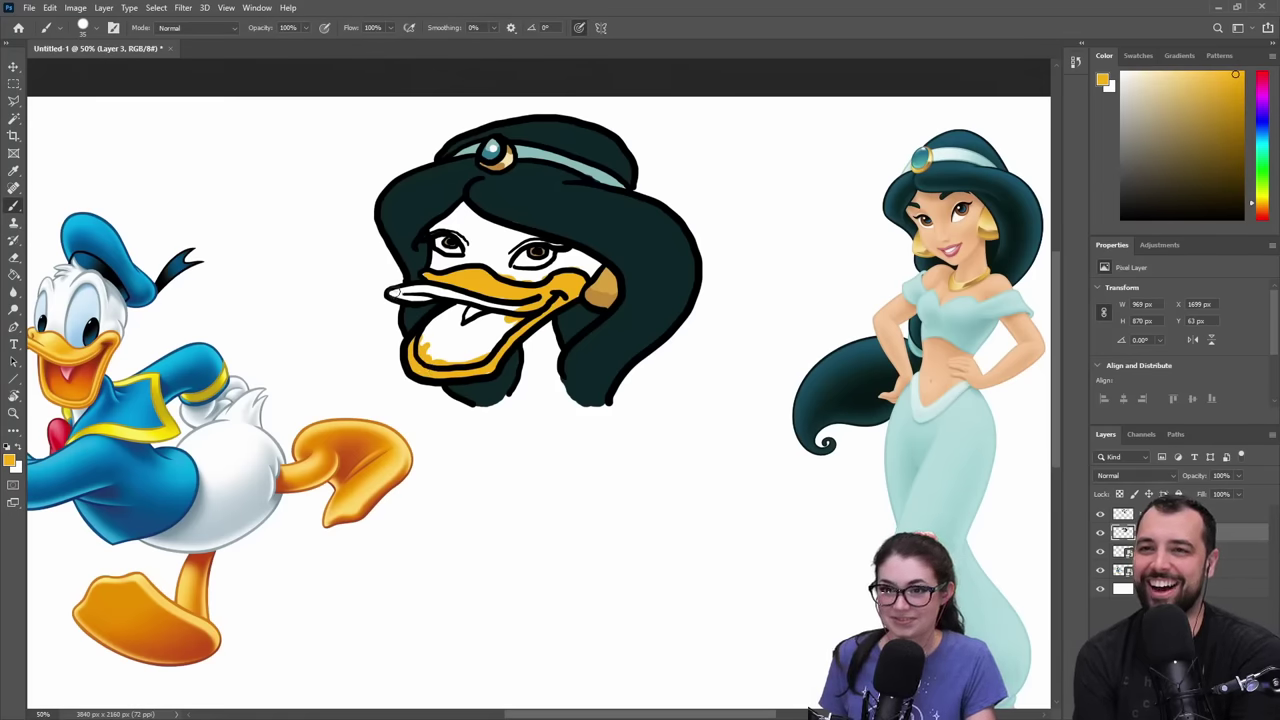
{"action": "mouse_move", "coordinate": [390, 292]}
{"action": "left_mouse_down"}
{"action": "mouse_move", "coordinate": [424, 293]}
{"action": "mouse_move", "coordinate": [385, 294]}
{"action": "left_mouse_up"}
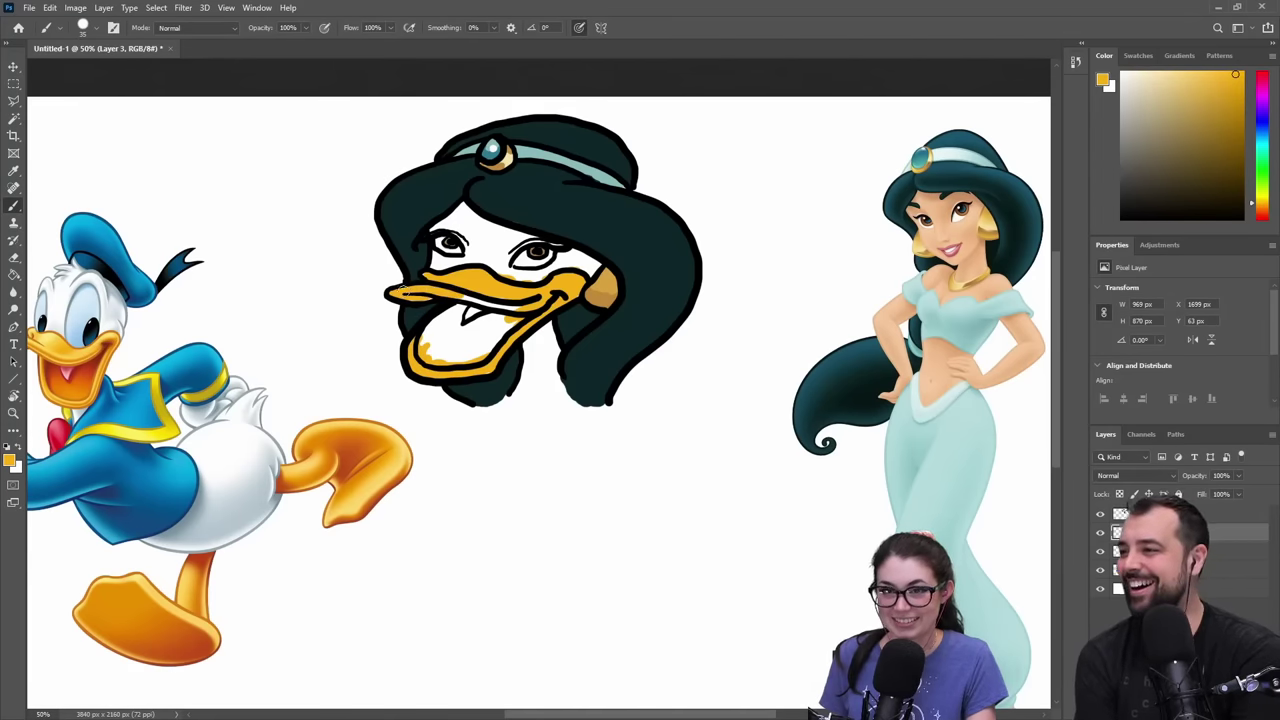
- Paint the open mouth red and the small area beneath the upper bill pink, sampling from Donald's mouth, and touch up the beak in orange
{"action": "left_click", "coordinate": [80, 385], "text": "alt"}
{"action": "mouse_move", "coordinate": [445, 320]}
{"action": "left_mouse_down"}
{"action": "mouse_move", "coordinate": [420, 342]}
{"action": "mouse_move", "coordinate": [455, 312]}
{"action": "mouse_move", "coordinate": [428, 362]}
{"action": "mouse_move", "coordinate": [476, 360]}
{"action": "mouse_move", "coordinate": [455, 350]}
{"action": "mouse_move", "coordinate": [480, 350]}
{"action": "mouse_move", "coordinate": [514, 322]}
{"action": "mouse_move", "coordinate": [484, 319]}
{"action": "left_mouse_up"}
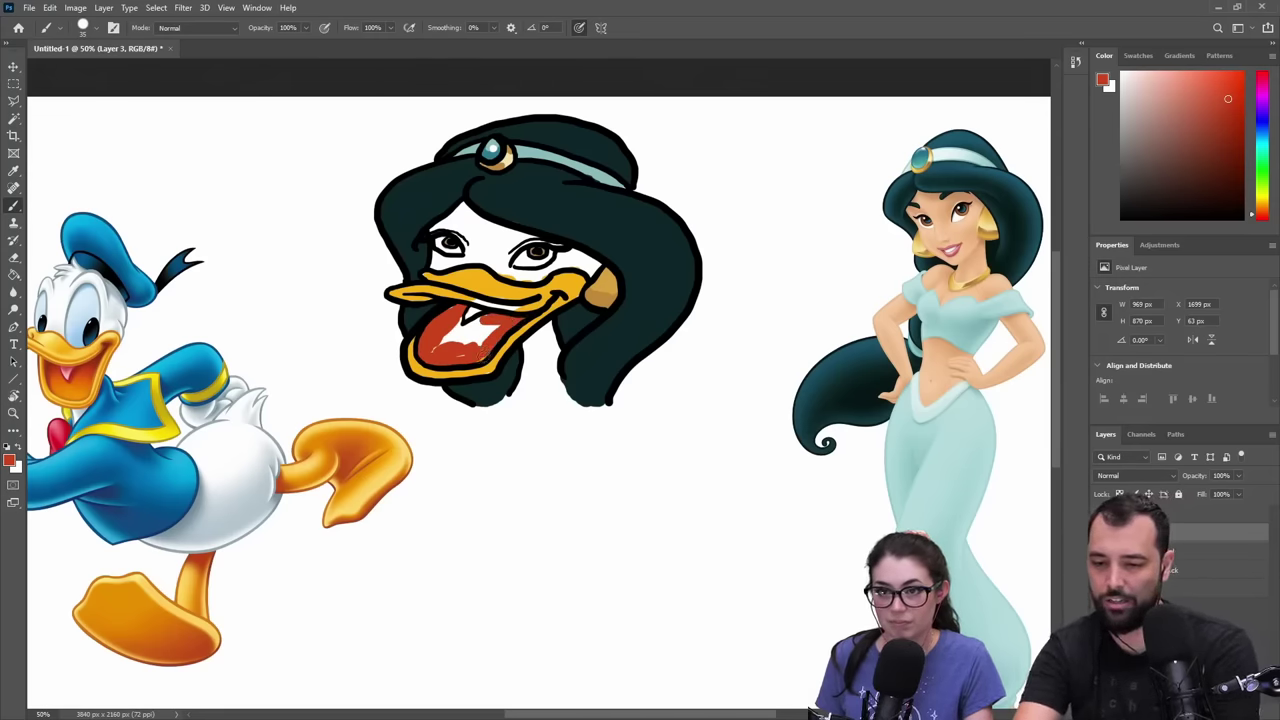
{"action": "mouse_move", "coordinate": [432, 346]}
{"action": "left_mouse_down"}
{"action": "mouse_move", "coordinate": [462, 328]}
{"action": "mouse_move", "coordinate": [488, 334]}
{"action": "left_mouse_up"}
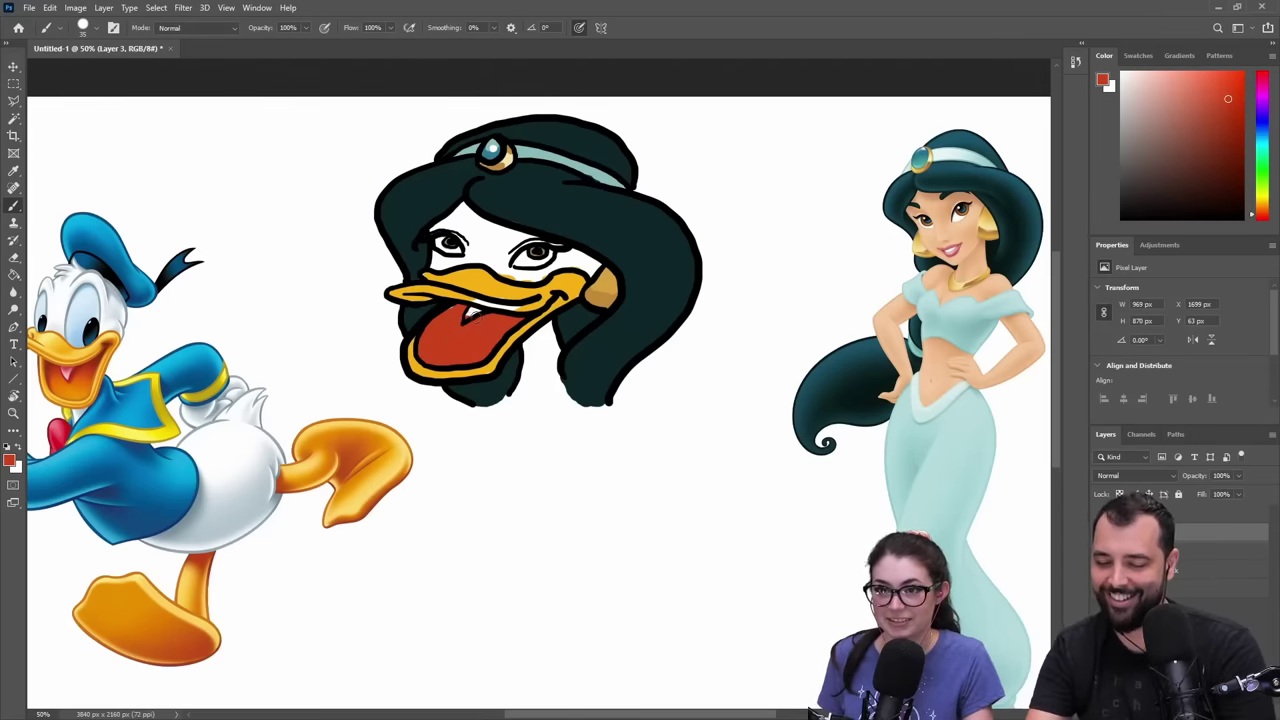
{"action": "left_click", "coordinate": [468, 298], "text": "alt"}
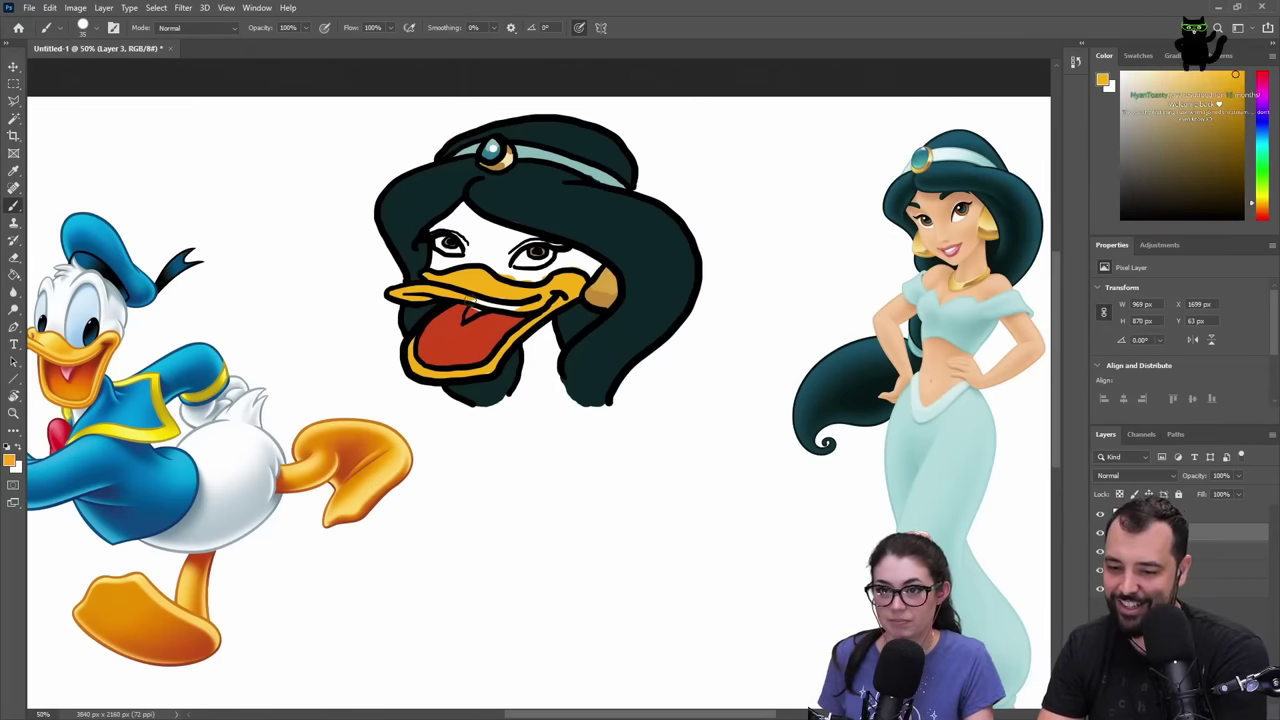
{"action": "left_click", "coordinate": [67, 374], "text": "alt"}
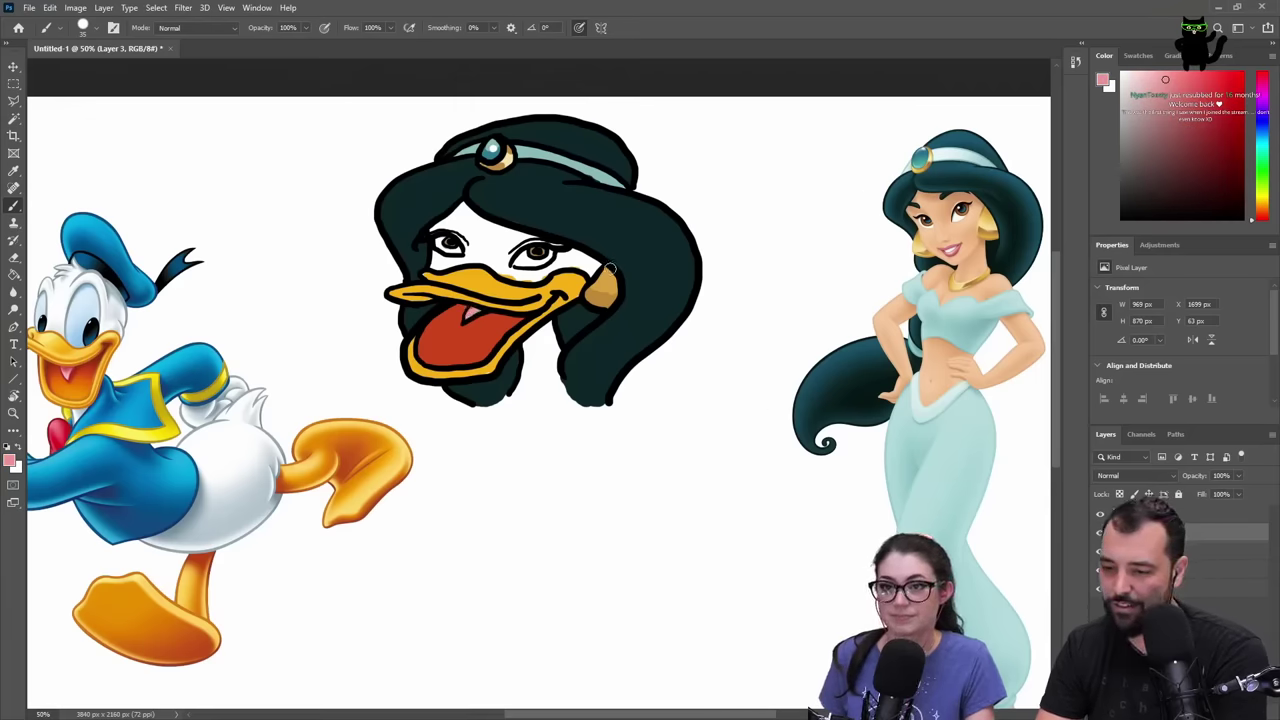
- Paint the face around the eyes, cheeks and forehead tan with a skin color sampled from Jasmine
{"action": "left_click", "coordinate": [945, 250], "text": "alt"}
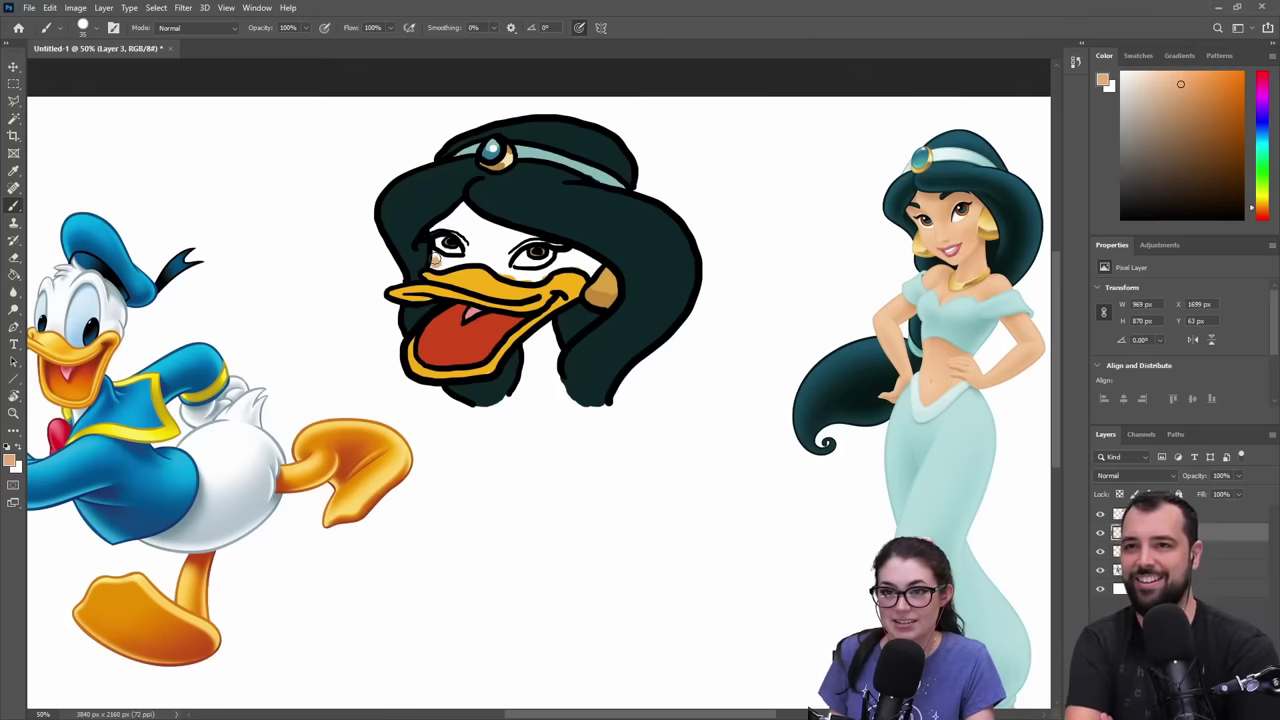
{"action": "mouse_move", "coordinate": [435, 263]}
{"action": "left_mouse_down"}
{"action": "mouse_move", "coordinate": [466, 259]}
{"action": "mouse_move", "coordinate": [437, 265]}
{"action": "left_mouse_up"}
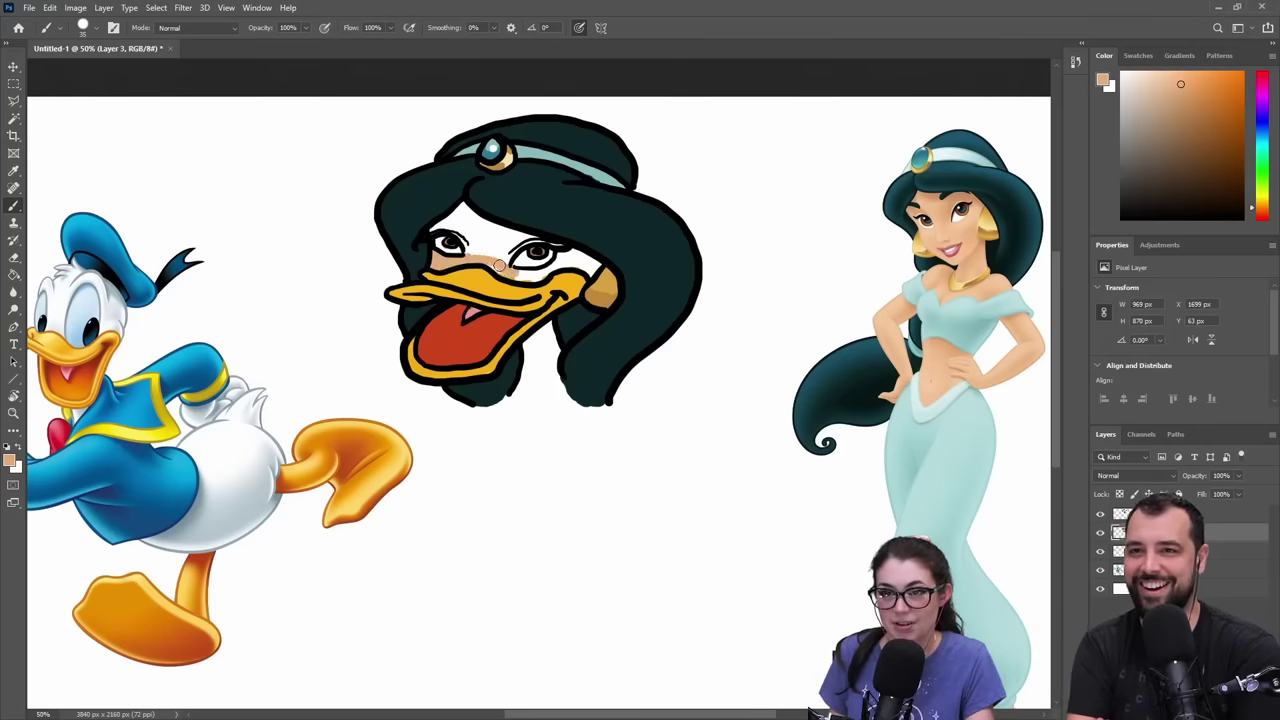
{"action": "mouse_move", "coordinate": [501, 272]}
{"action": "left_mouse_down"}
{"action": "mouse_move", "coordinate": [544, 275]}
{"action": "mouse_move", "coordinate": [560, 260]}
{"action": "left_mouse_up"}
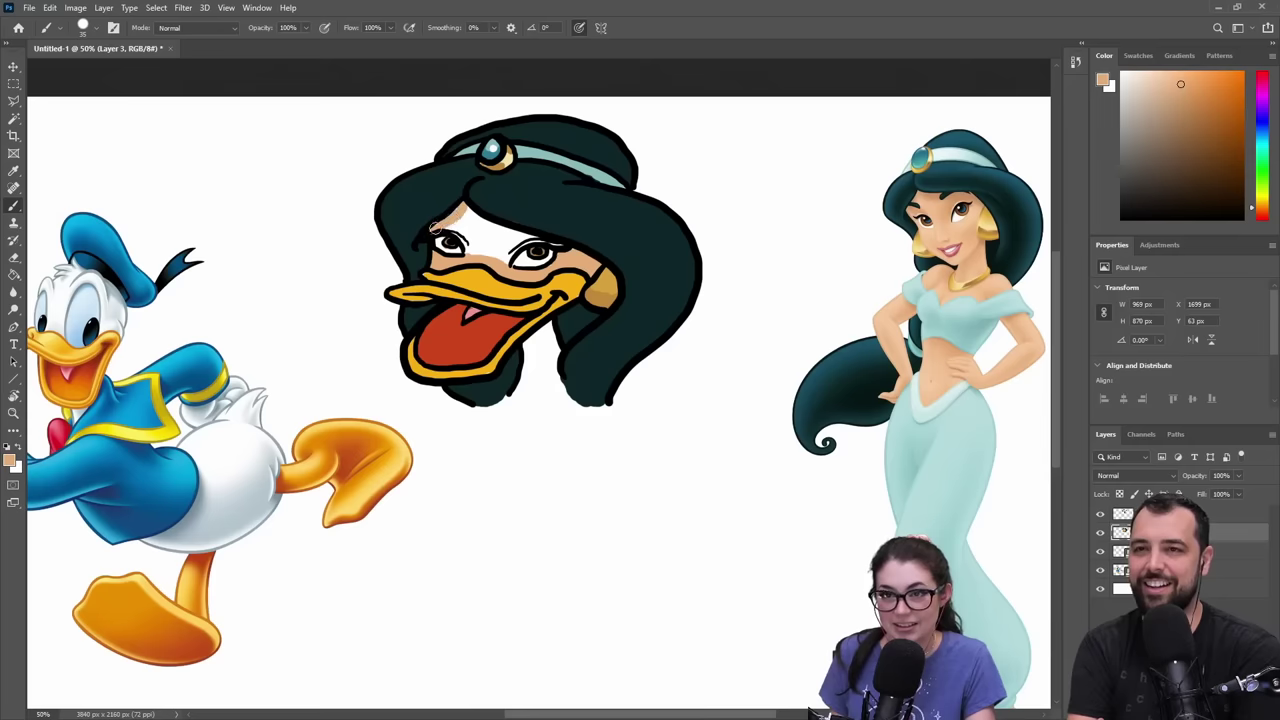
{"action": "left_click_drag", "start_coordinate": [433, 228], "coordinate": [478, 238]}
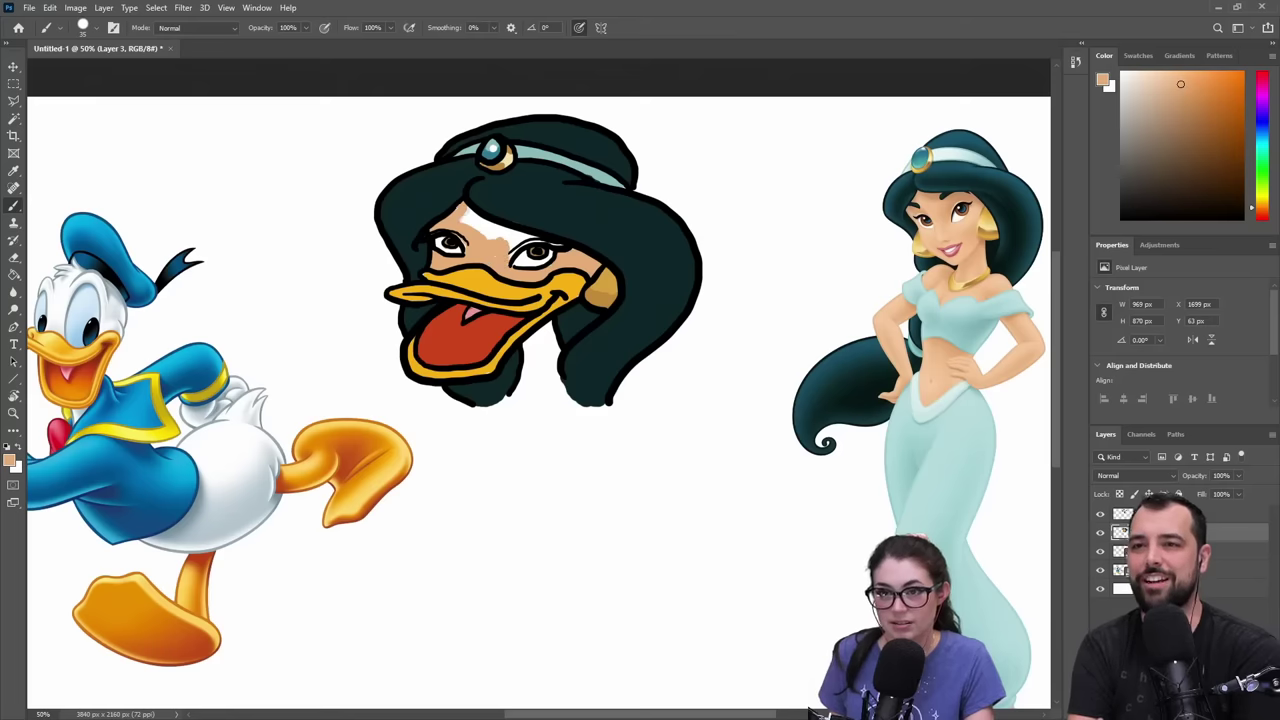
{"action": "mouse_move", "coordinate": [466, 212]}
{"action": "left_mouse_down"}
{"action": "mouse_move", "coordinate": [512, 234]}
{"action": "mouse_move", "coordinate": [509, 248]}
{"action": "left_mouse_up"}
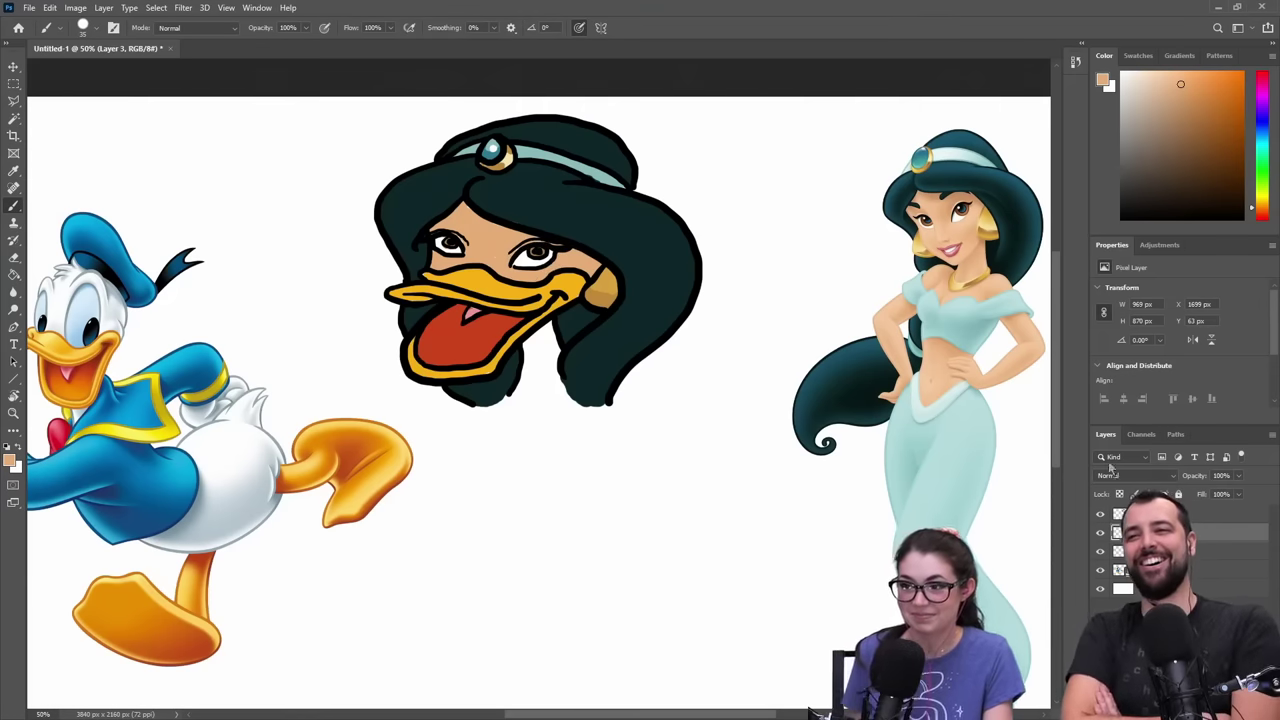
- Draw thick black eyebrows above both eyes on Layer 1 and resample the tan skin color for touch-ups
{"action": "left_click", "coordinate": [1146, 514]}
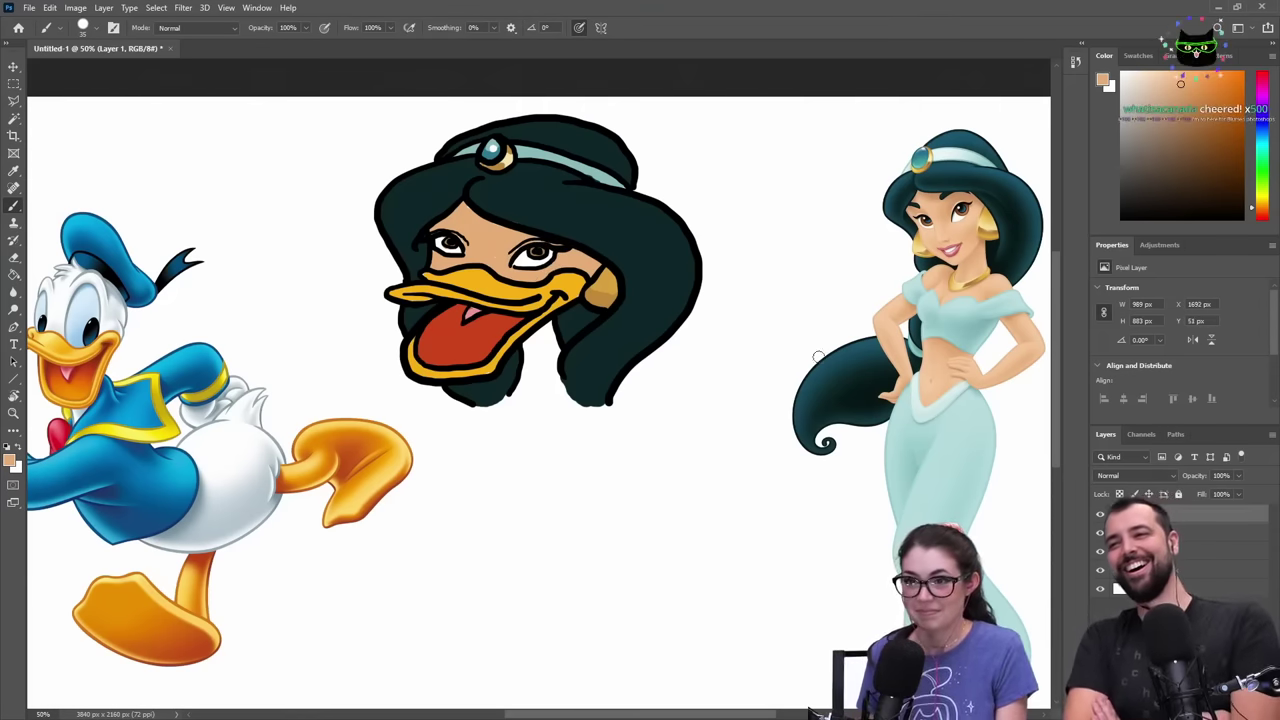
{"action": "left_click", "coordinate": [604, 256], "text": "alt"}
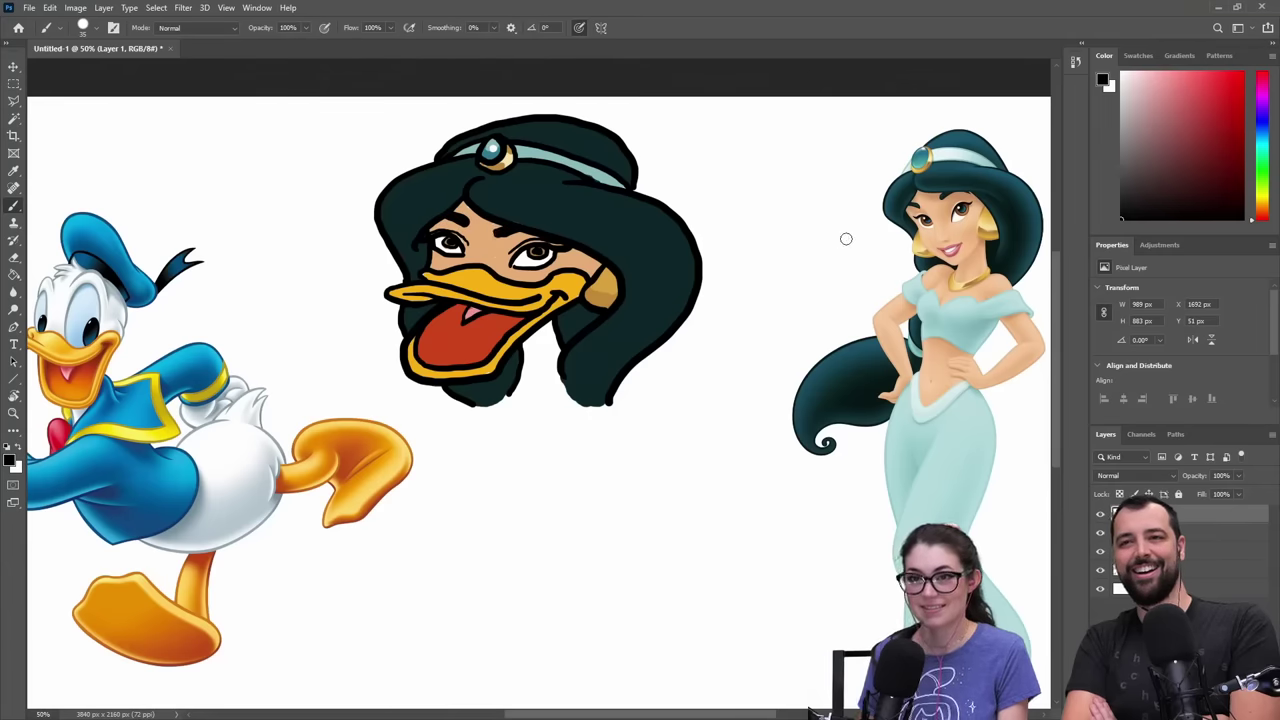
{"action": "key", "text": "alt"}
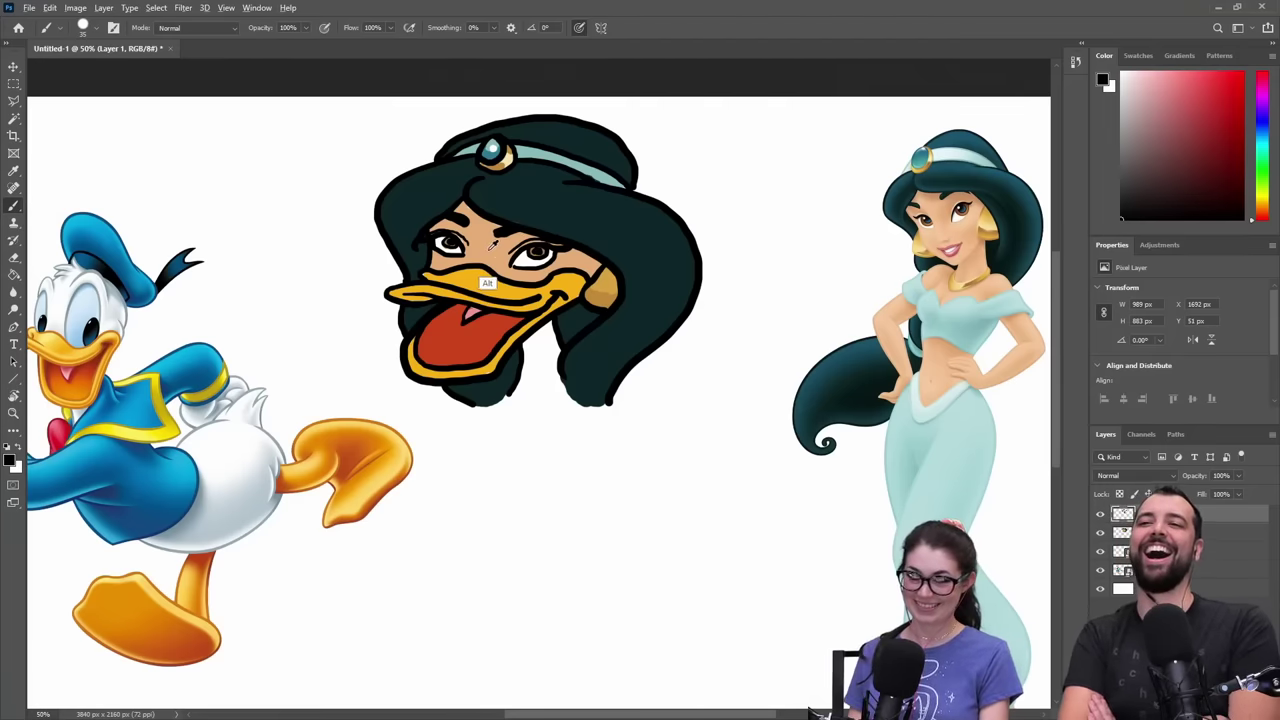
{"action": "left_click", "coordinate": [492, 244], "text": "alt"}
{"action": "key", "text": "alt+bracketleft"}
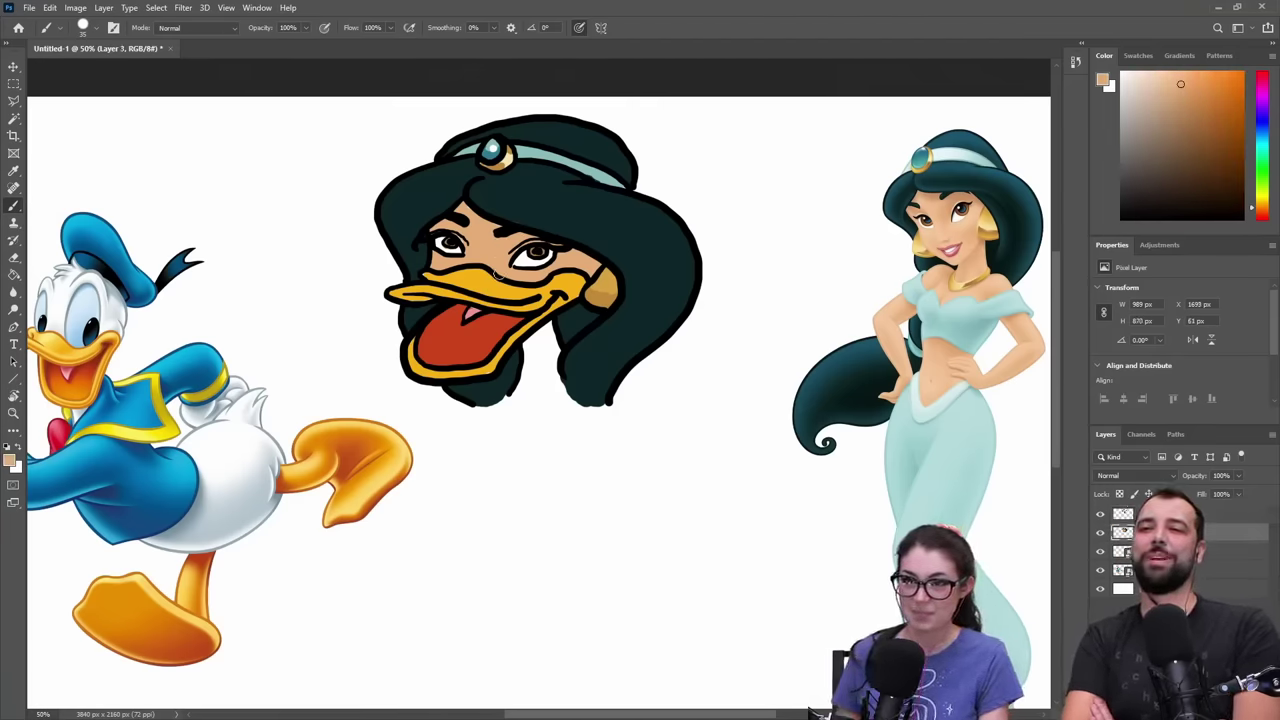
- Extend the canvas downward to 3840 × 4090 px
{"action": "key", "text": "z"}
{"action": "left_click", "coordinate": [626, 436], "text": "alt"}
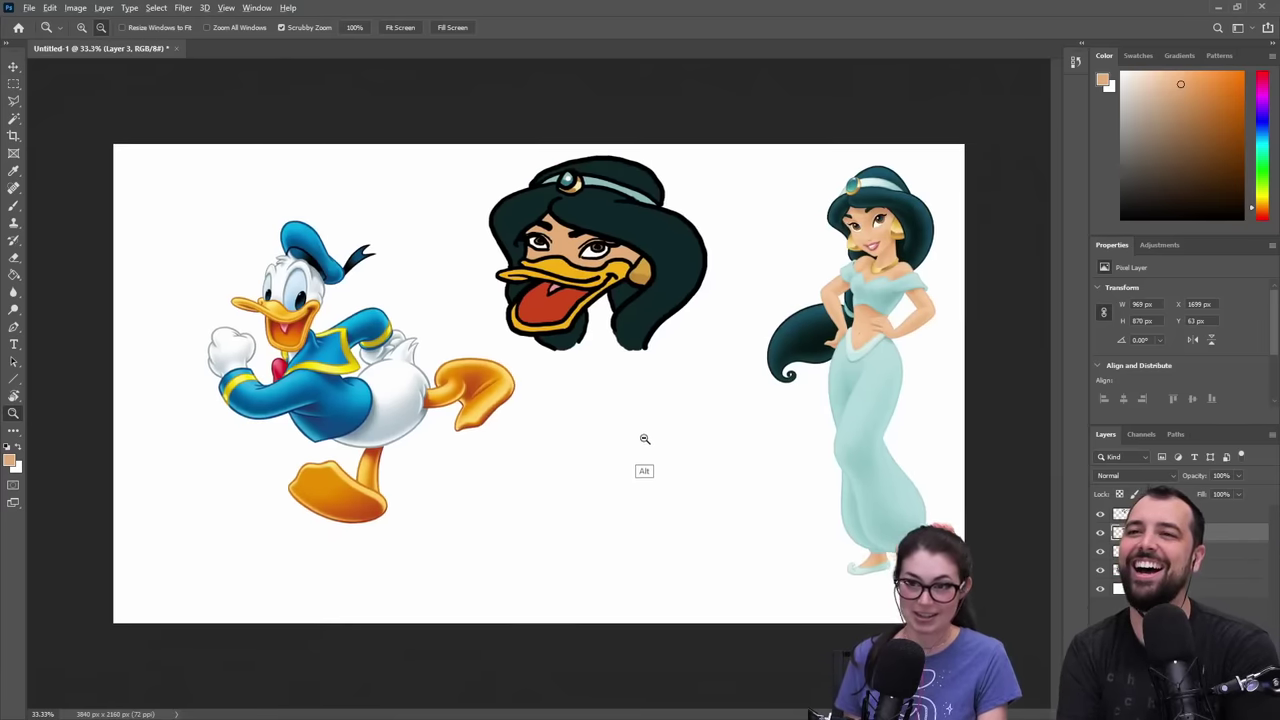
{"action": "left_click", "coordinate": [643, 445], "text": "alt"}
{"action": "left_click", "coordinate": [647, 453], "text": "alt"}
{"action": "key", "text": "c"}
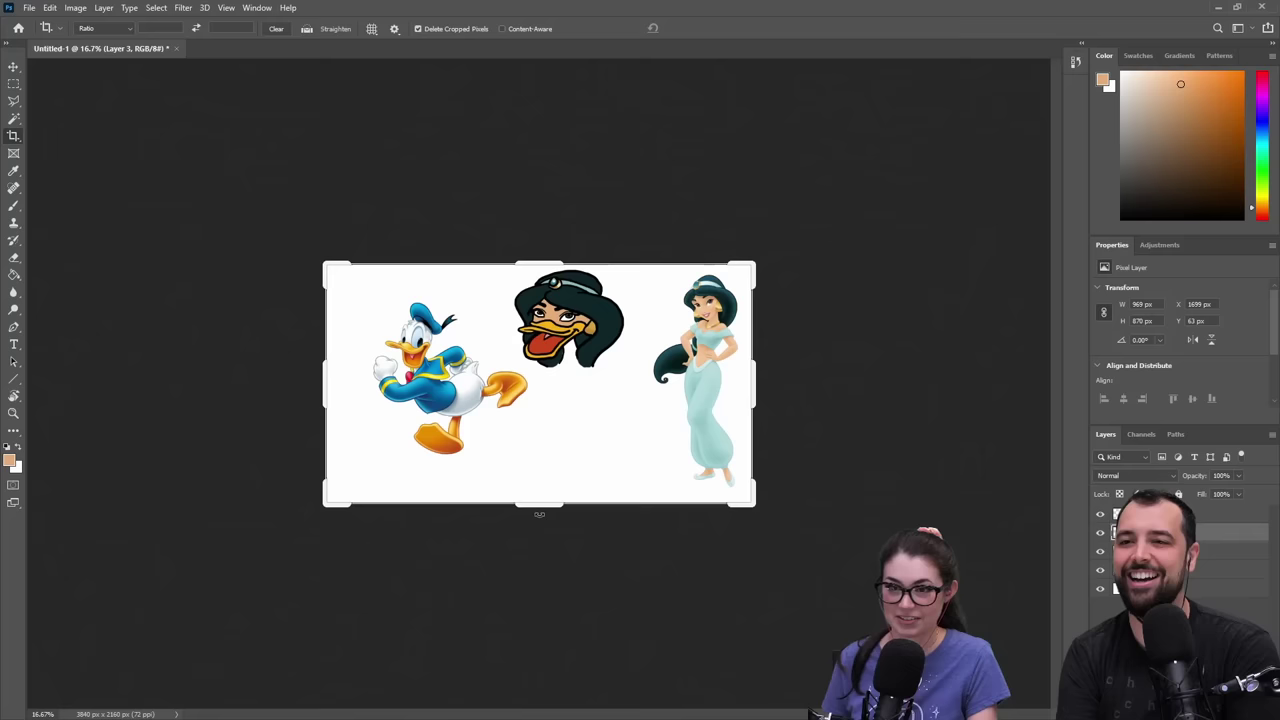
{"action": "left_click", "coordinate": [540, 508]}
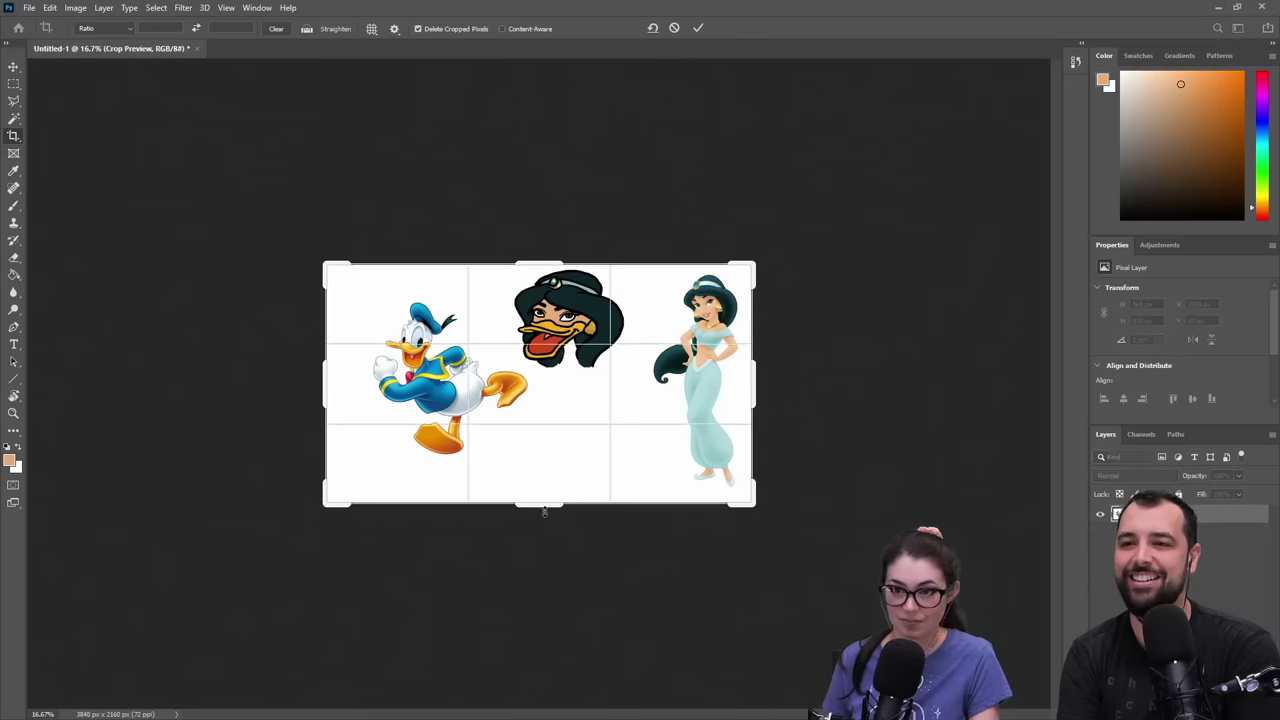
{"action": "left_click_drag", "start_coordinate": [543, 511], "coordinate": [557, 612]}
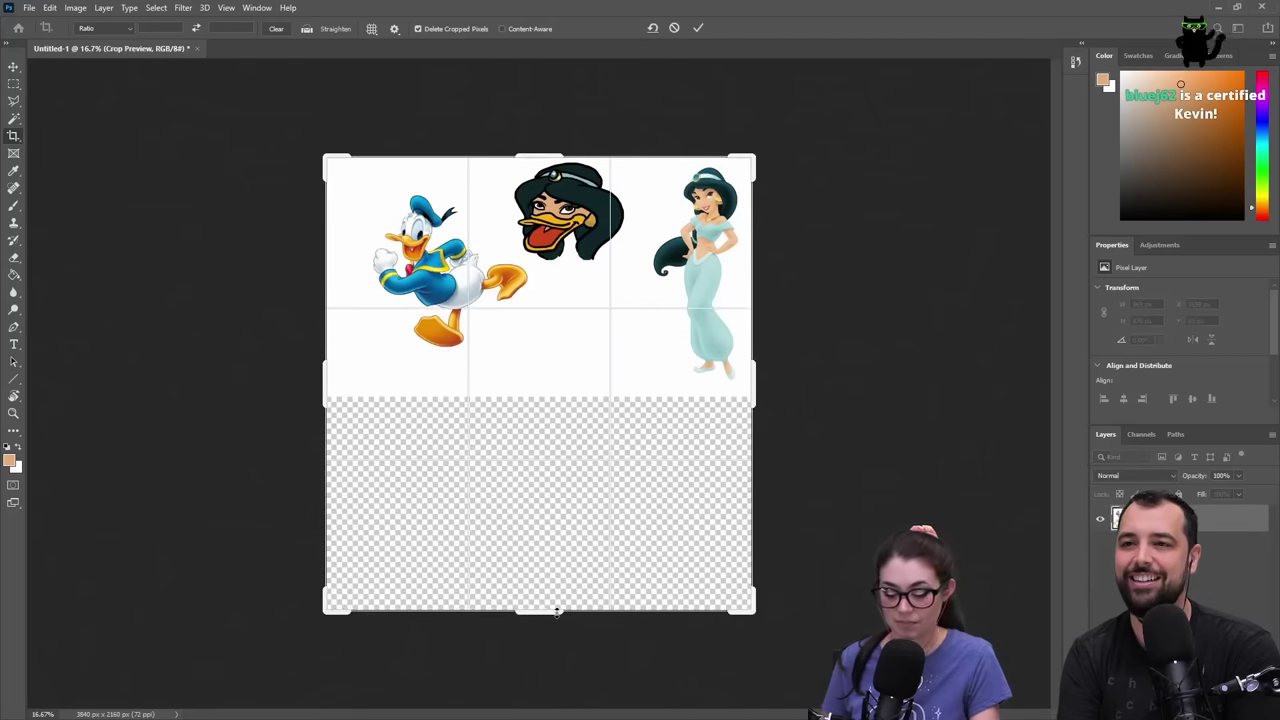
{"action": "key", "text": "Return"}
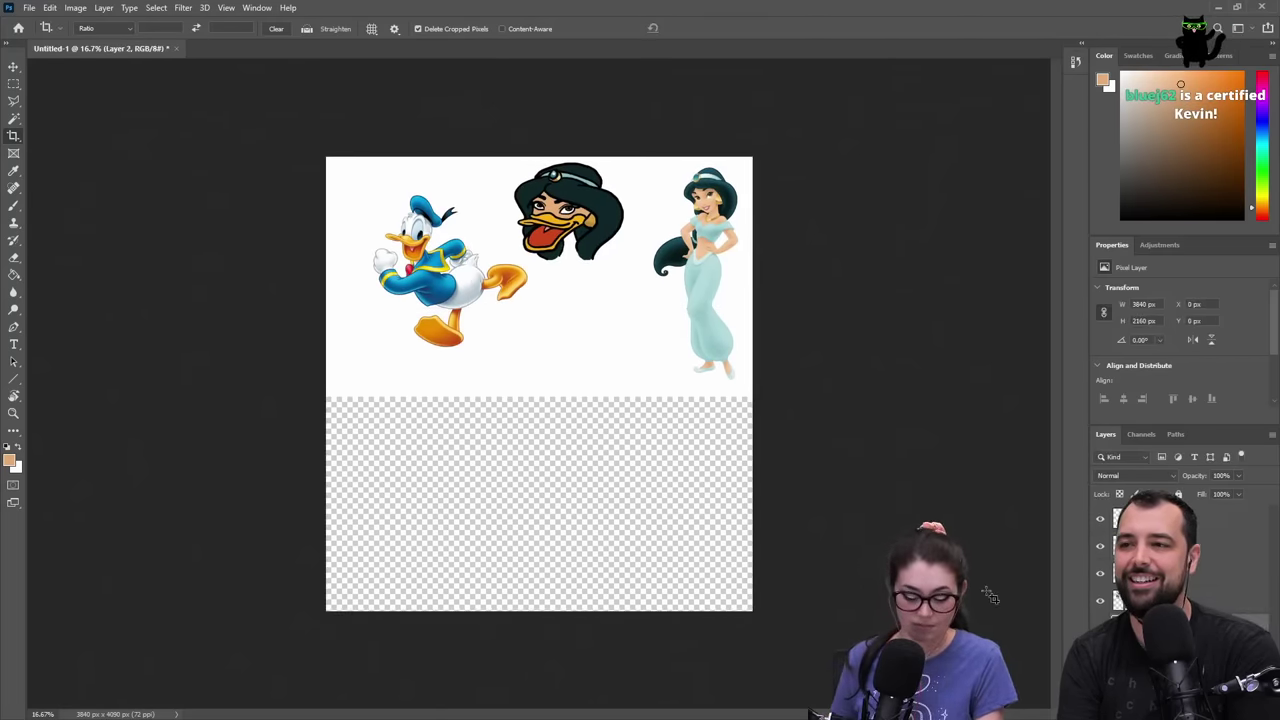
- Fill the transparent lower part of the canvas with white on Layer 2
{"action": "key", "text": "g"}
{"action": "key", "text": "x"}
{"action": "left_click", "coordinate": [580, 463]}
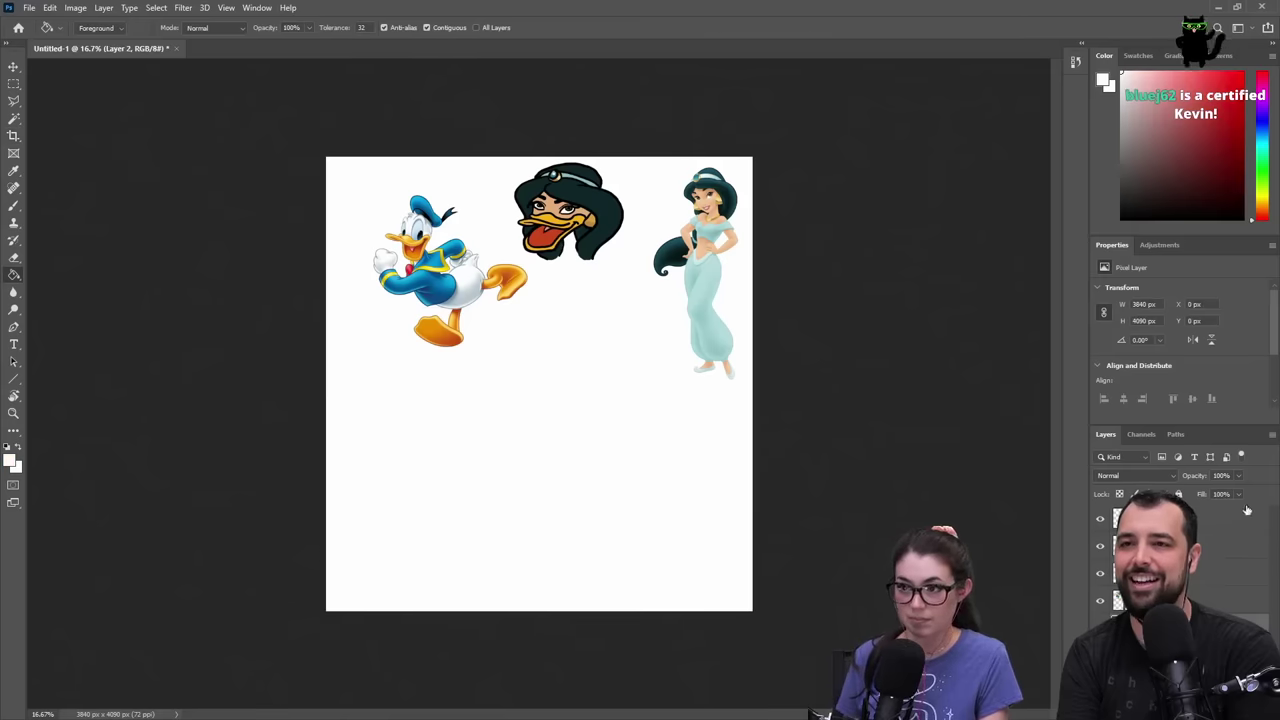
- Move the head's outline and color layers together left and slightly down, to X 1976.5 px and Y 542.5 px
{"action": "left_click", "coordinate": [1250, 545]}
{"action": "key", "text": "ctrl+t"}
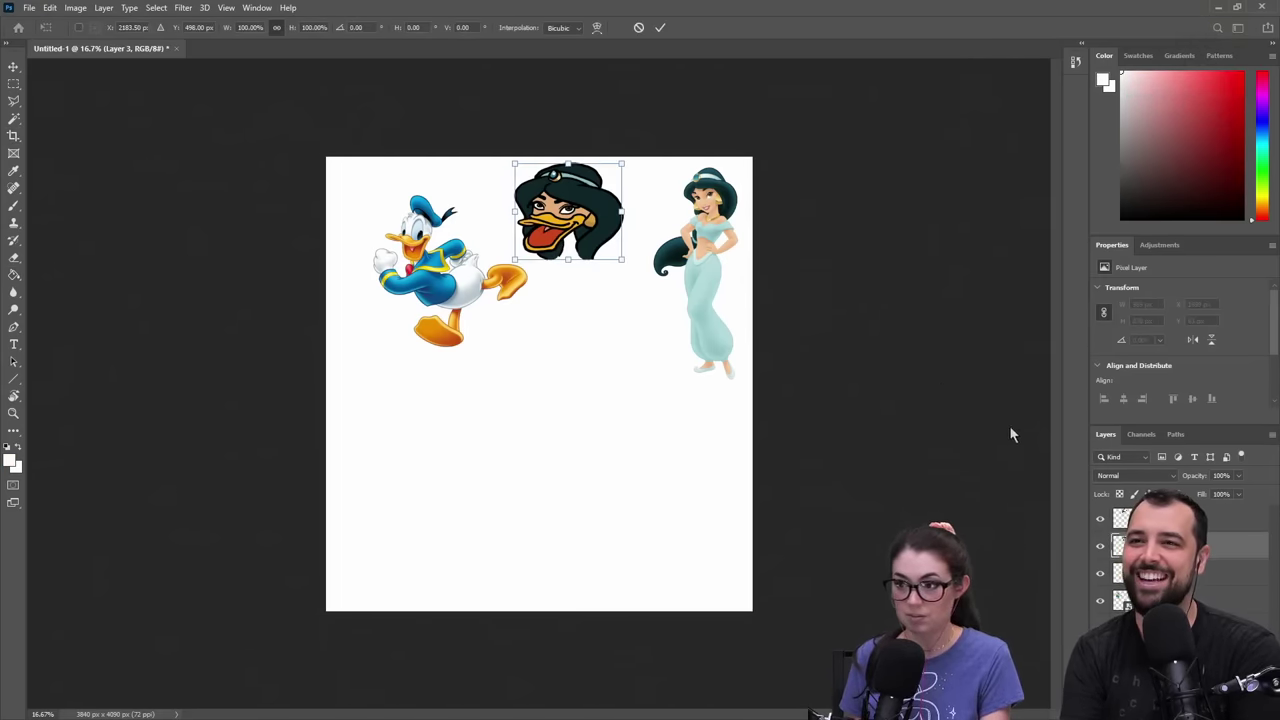
{"action": "key", "text": "Return"}
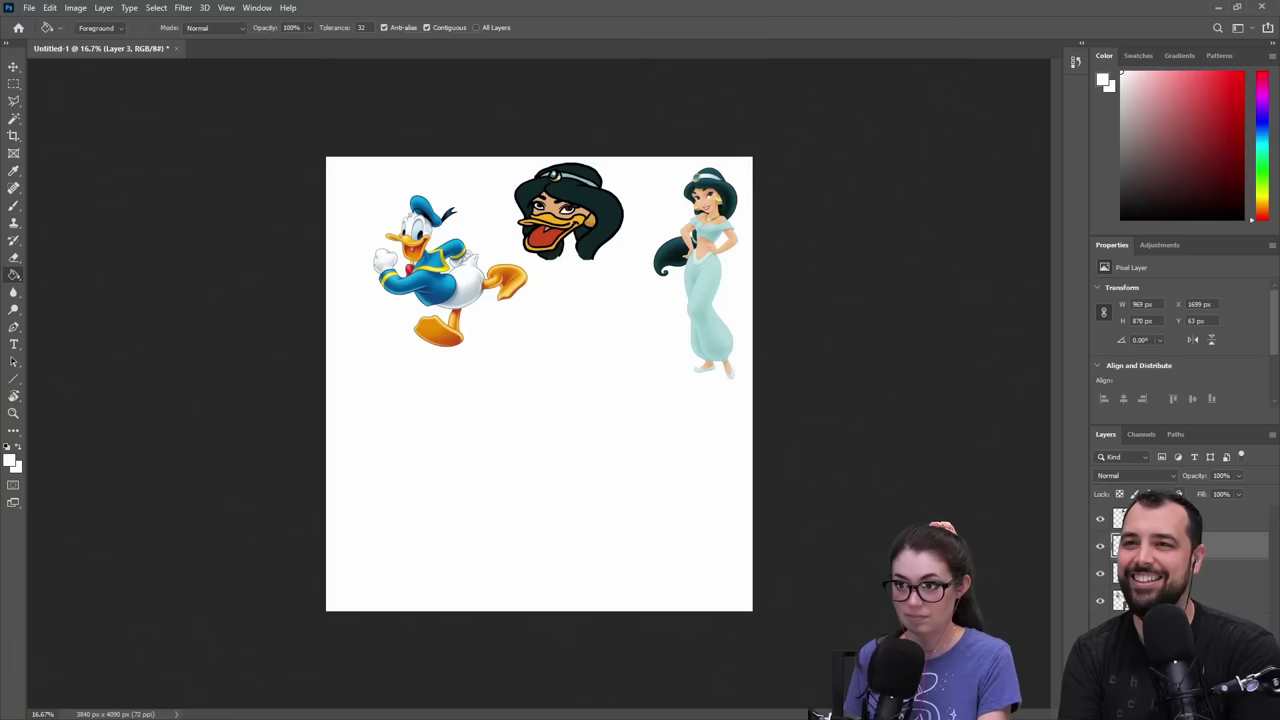
{"action": "left_click", "coordinate": [1230, 519], "text": "shift"}
{"action": "key", "text": "ctrl+t"}
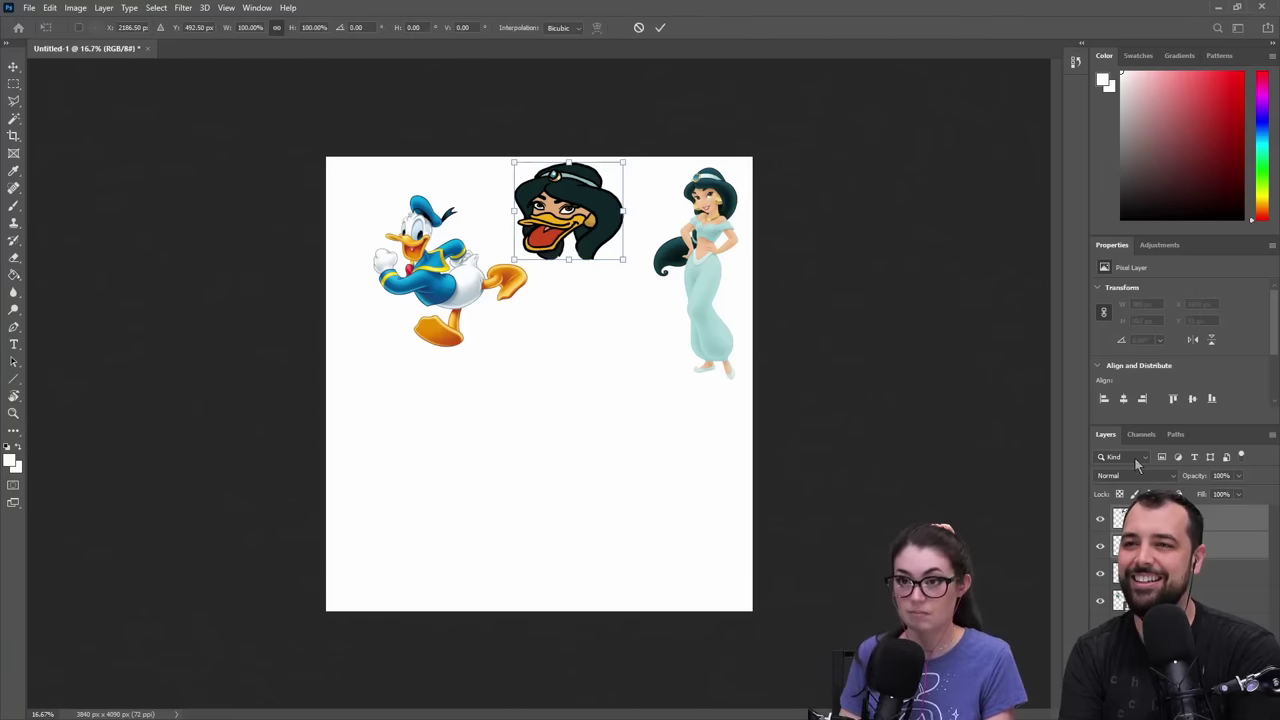
{"action": "key", "text": "shift+Left"}
{"action": "key", "text": "shift+Left"}
{"action": "key", "text": "shift+Left"}
{"action": "key", "text": "shift+Left"}
{"action": "key", "text": "shift+Left"}
{"action": "key", "text": "shift+Left"}
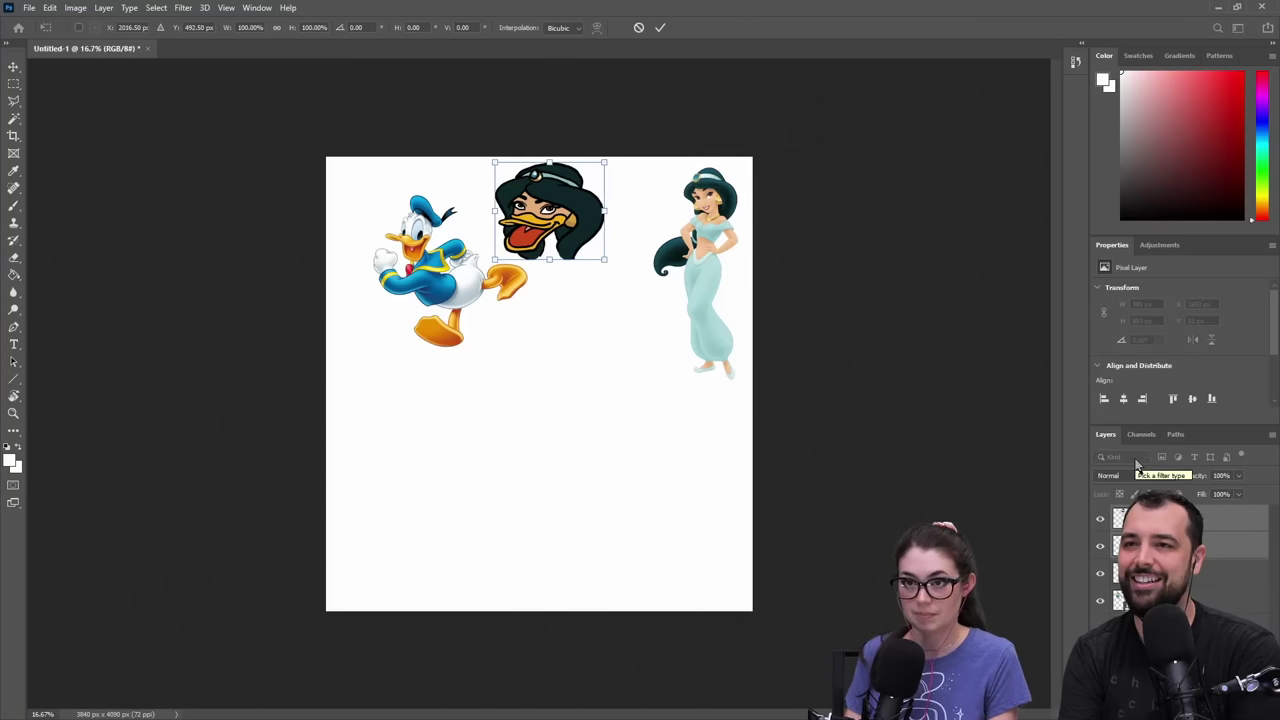
{"action": "key", "text": "shift+Down"}
{"action": "key", "text": "shift+Down"}
{"action": "key", "text": "shift+Down"}
{"action": "key", "text": "shift+Down"}
{"action": "key", "text": "shift+Down"}
{"action": "key", "text": "shift+Left"}
{"action": "key", "text": "shift+Left"}
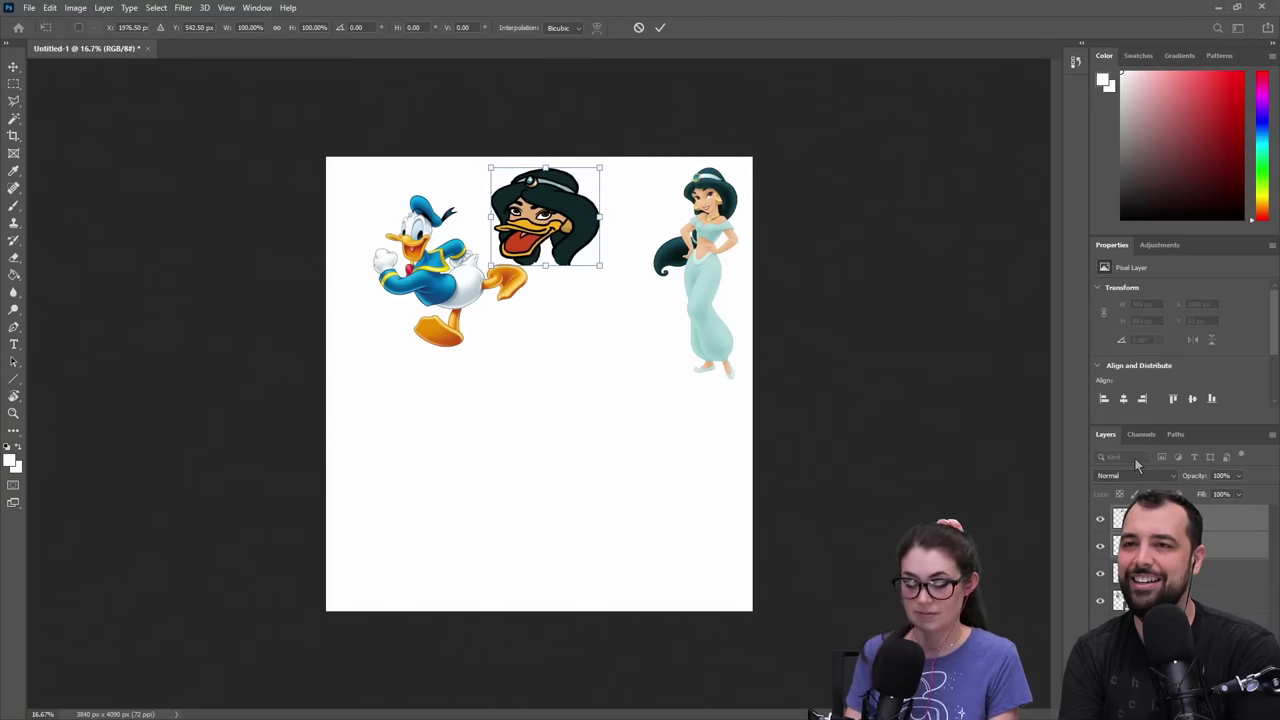
{"action": "key", "text": "Return"}
{"action": "key", "text": "g"}
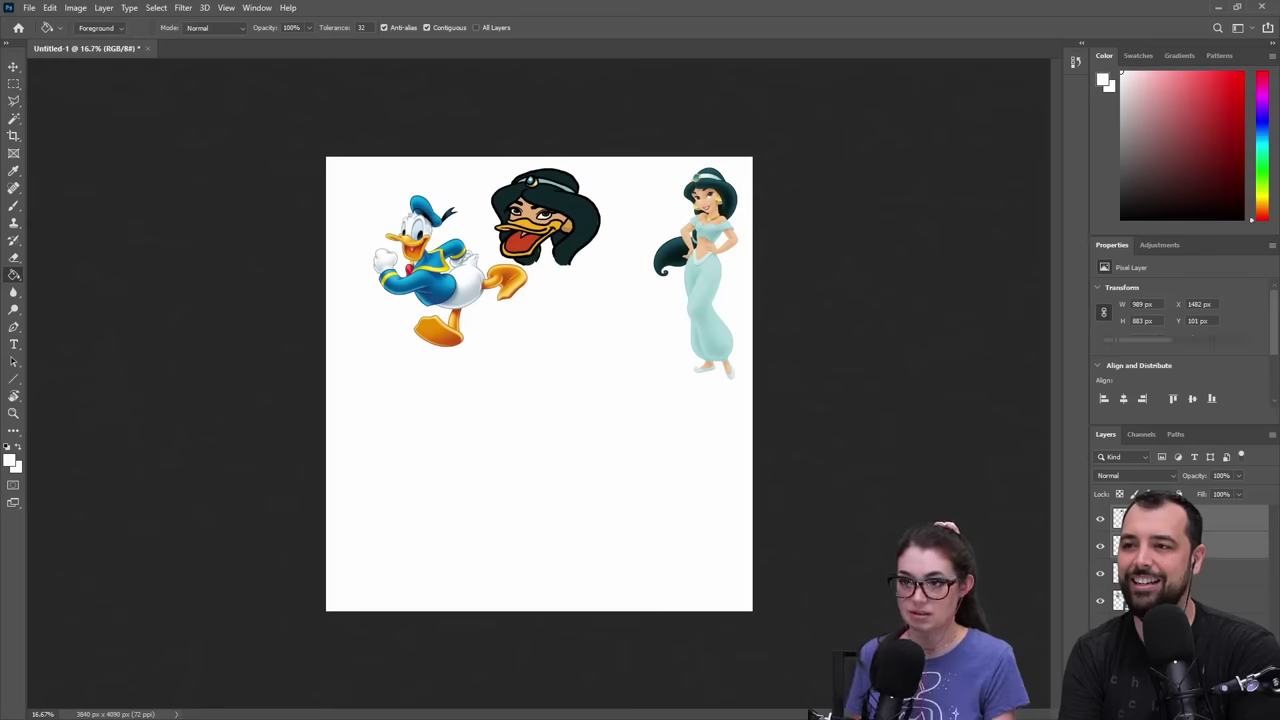
- Move the Donald Duck reference farther left, away from the head, and rotate it slightly clockwise
{"action": "left_click", "coordinate": [1120, 596]}
{"action": "key", "text": "ctrl+t"}
{"action": "left_click_drag", "start_coordinate": [458, 270], "coordinate": [443, 268]}
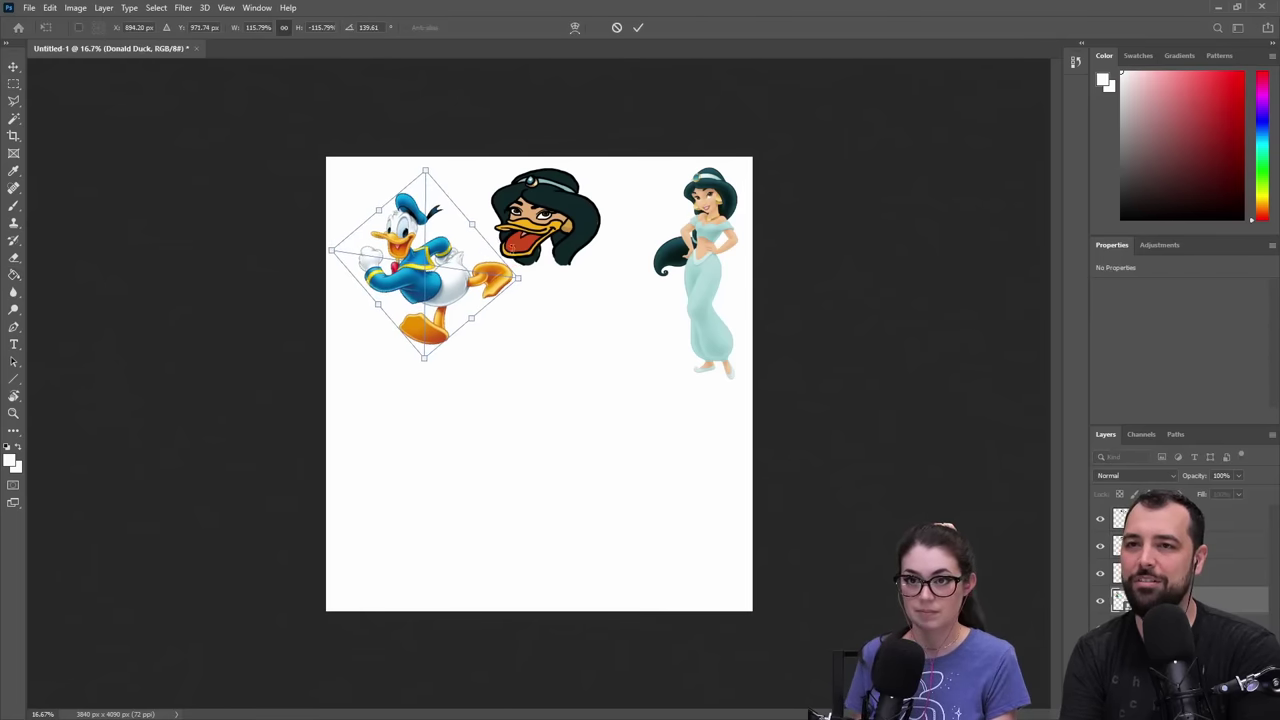
{"action": "left_click_drag", "start_coordinate": [516, 238], "coordinate": [426, 285]}
{"action": "key", "text": "Escape"}
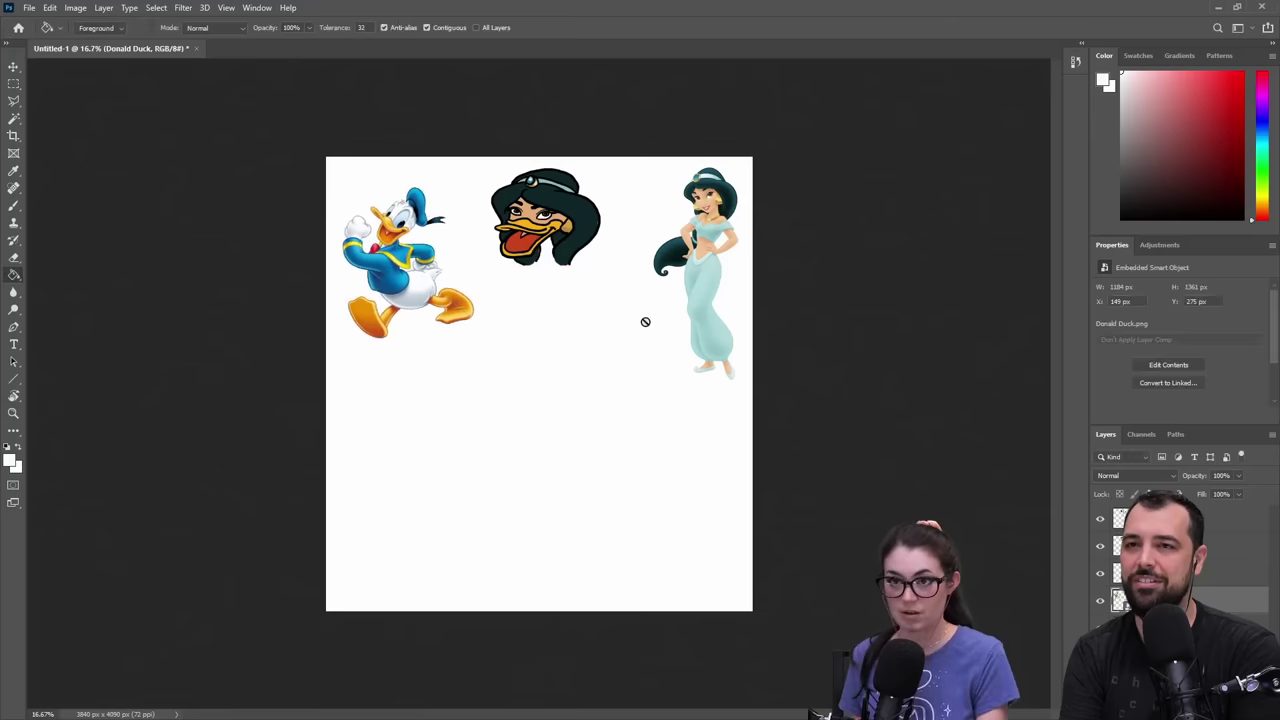
- On Layer 1, erase the left hair lock's inner outline end below the bill and redraw it as a jagged black feather edge
{"action": "key", "text": "z"}
{"action": "left_click", "coordinate": [574, 288]}
{"action": "left_click", "coordinate": [571, 284]}
{"action": "left_click", "coordinate": [568, 260]}
{"action": "left_click", "coordinate": [564, 249]}
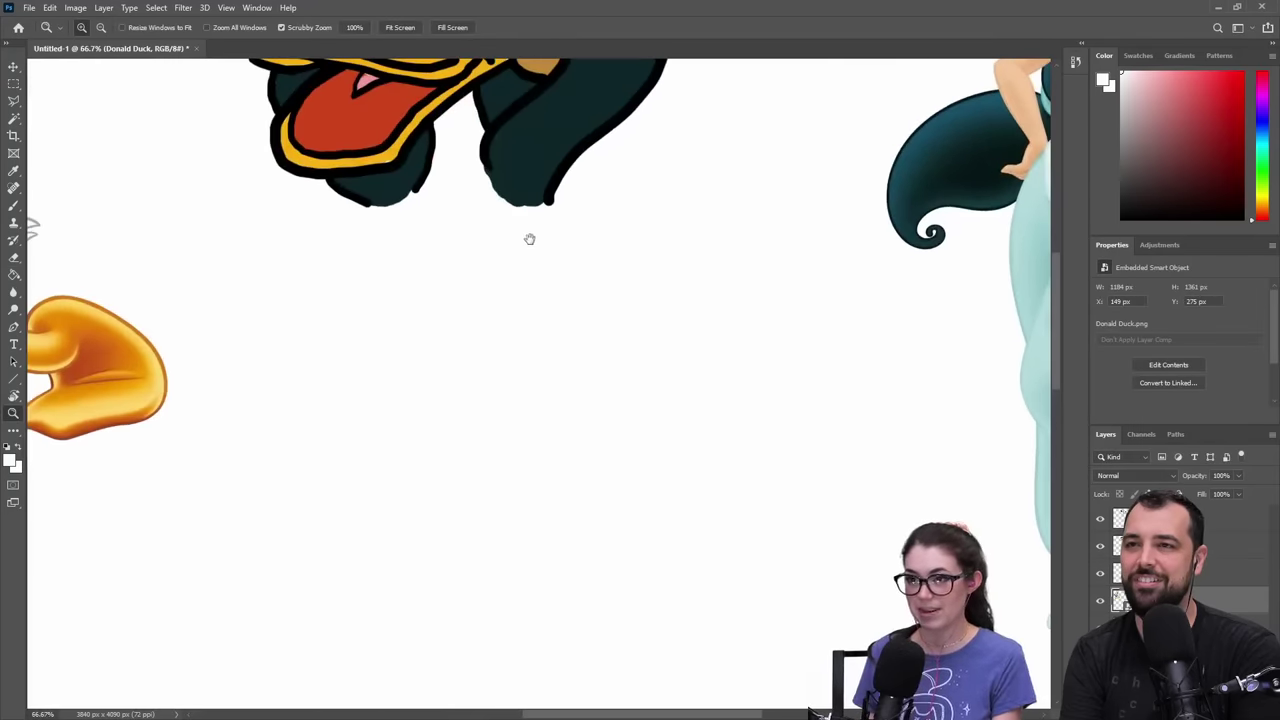
{"action": "left_click_drag", "start_coordinate": [530, 240], "coordinate": [587, 382]}
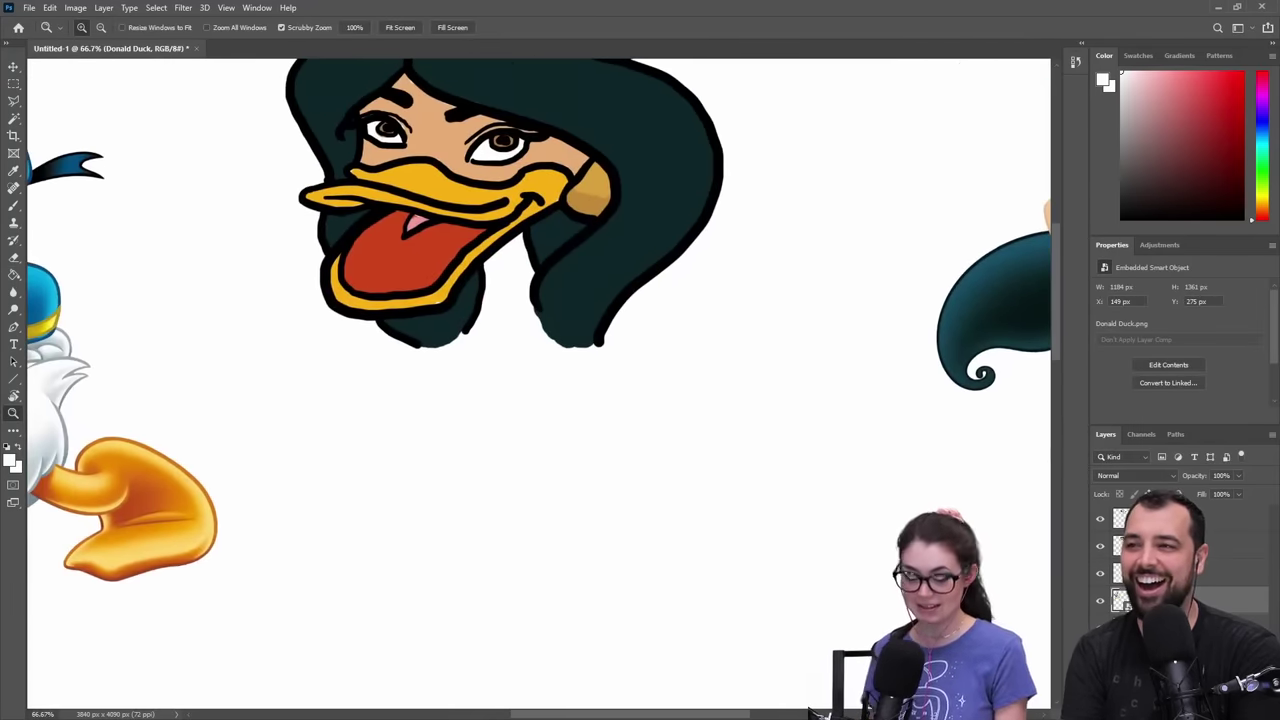
{"action": "left_click", "coordinate": [1180, 518]}
{"action": "key", "text": "b"}
{"action": "key", "text": "e"}
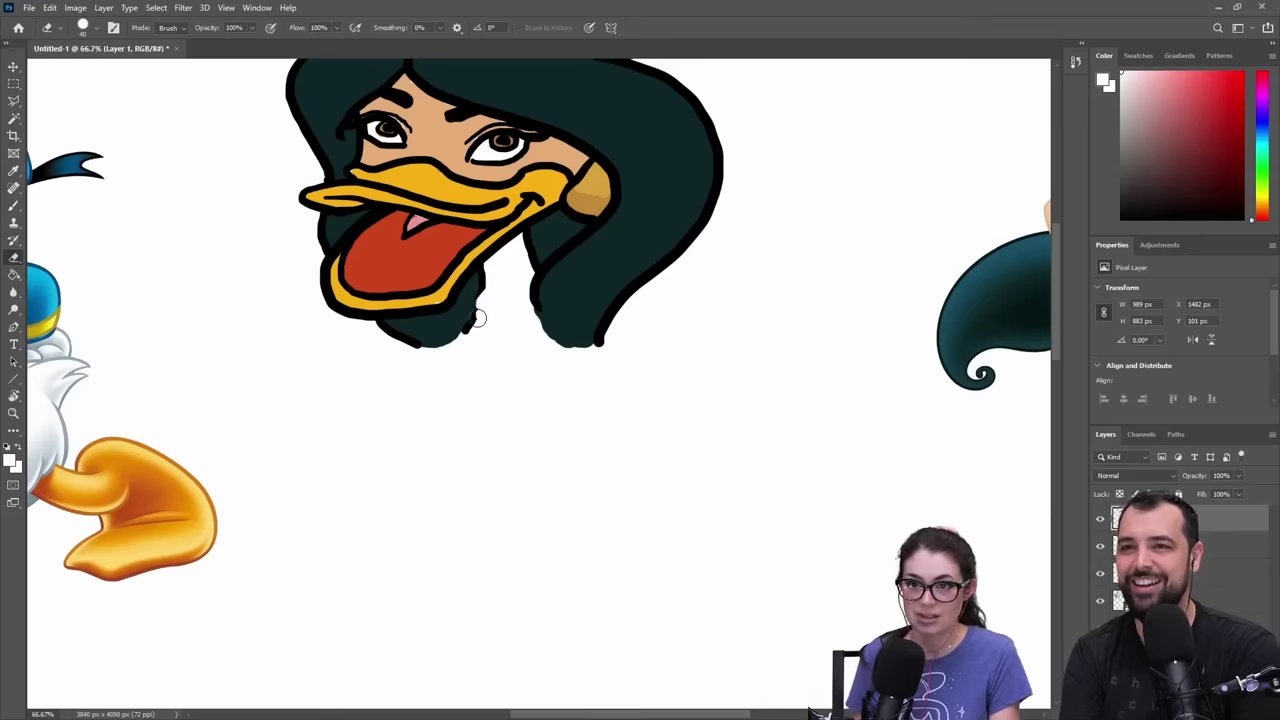
{"action": "key", "text": "b"}
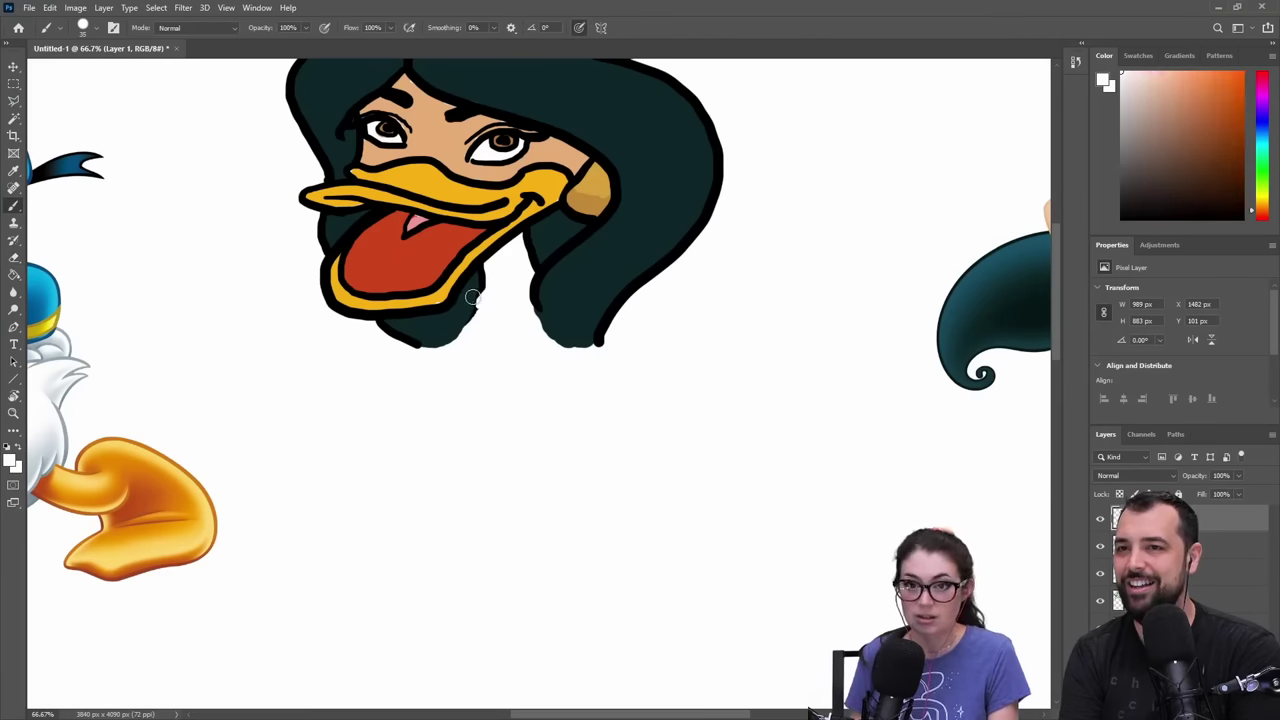
{"action": "key", "text": "x"}
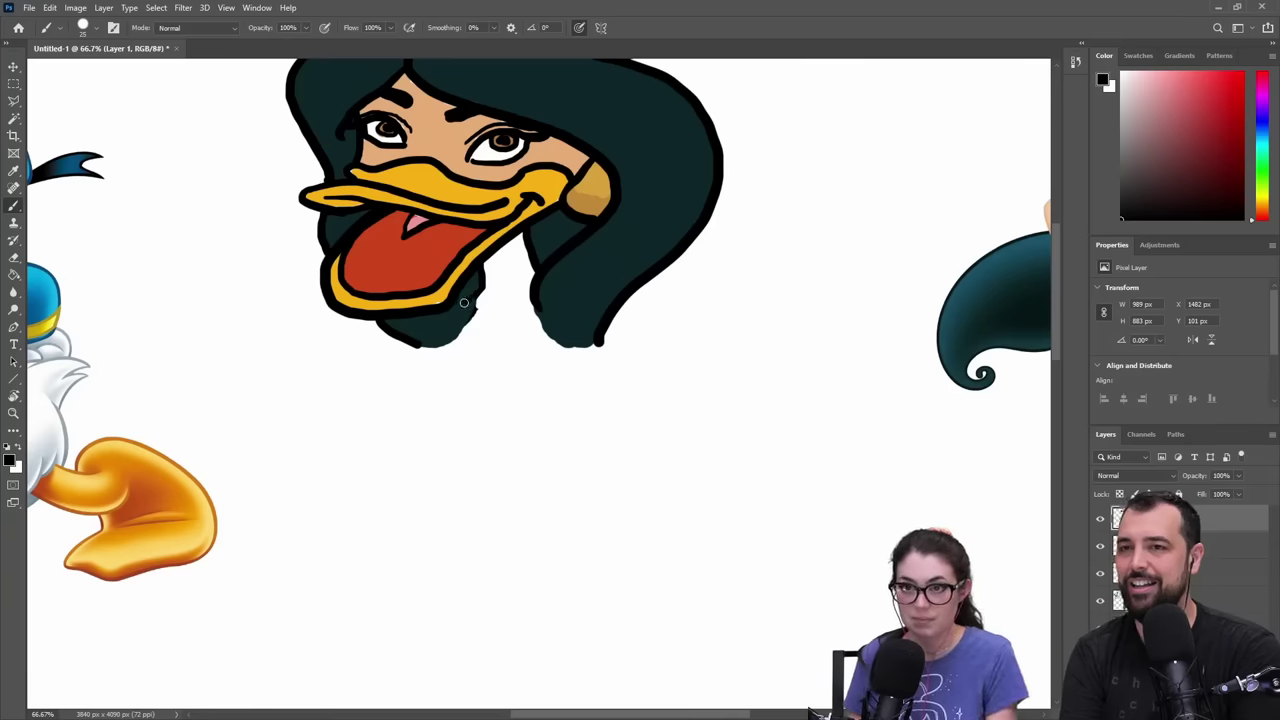
{"action": "left_click_drag", "start_coordinate": [461, 328], "coordinate": [436, 340]}
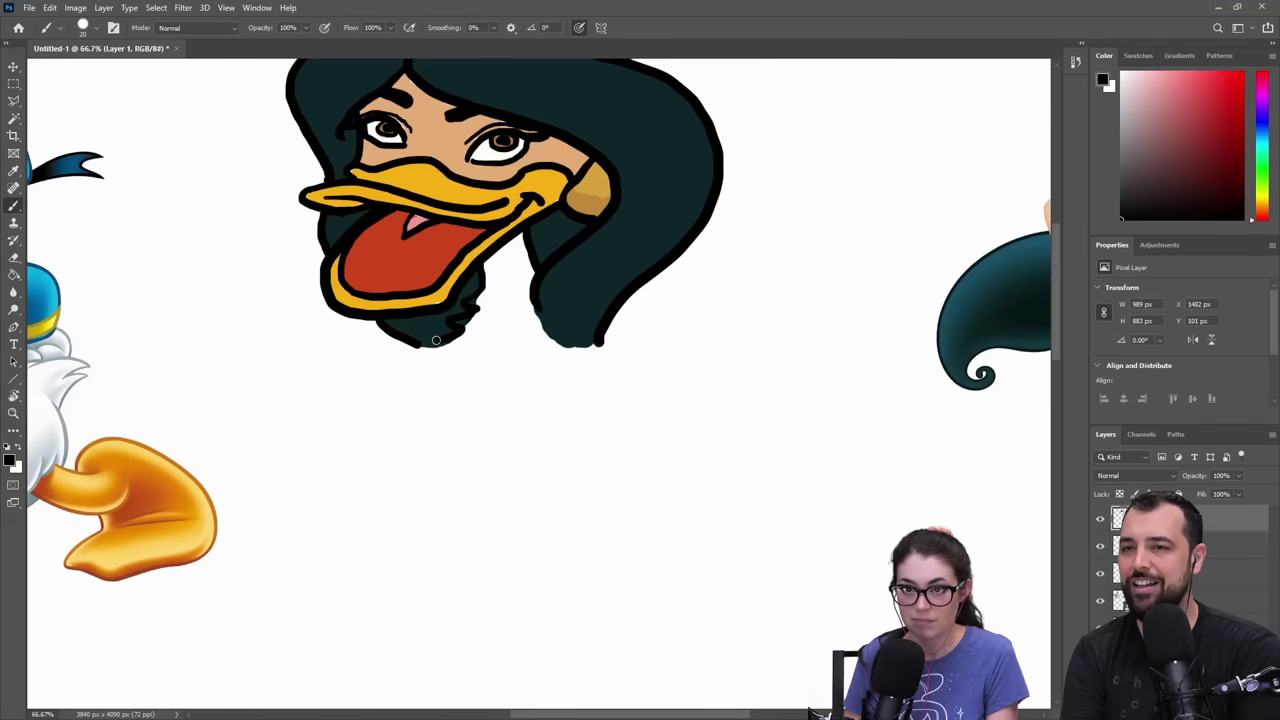
- Erase the hair color spilling past the jagged edge on Layer 3, and return to the Layer 1 outlines
{"action": "left_click", "coordinate": [1160, 546]}
{"action": "key", "text": "e"}
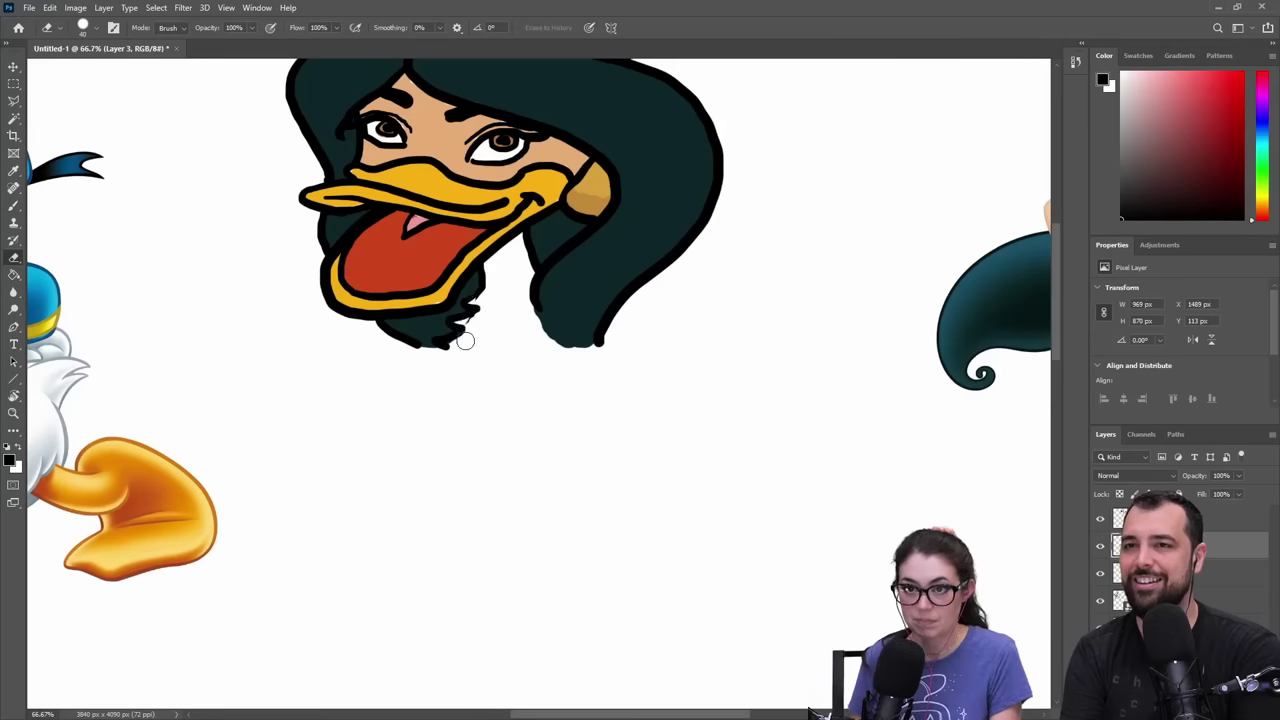
{"action": "key", "text": "alt+bracketright"}
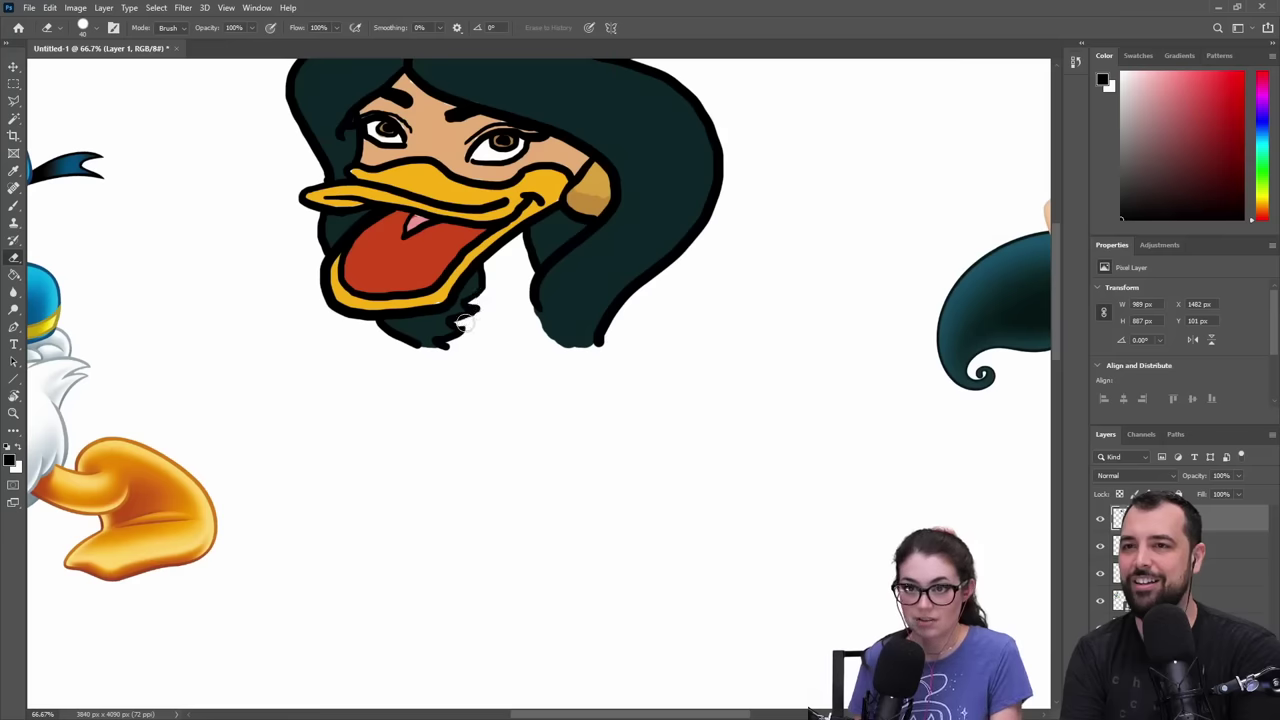
- Draw black zigzag feather tufts across the base of the neck with a curved collar line beneath them
{"action": "key", "text": "b"}
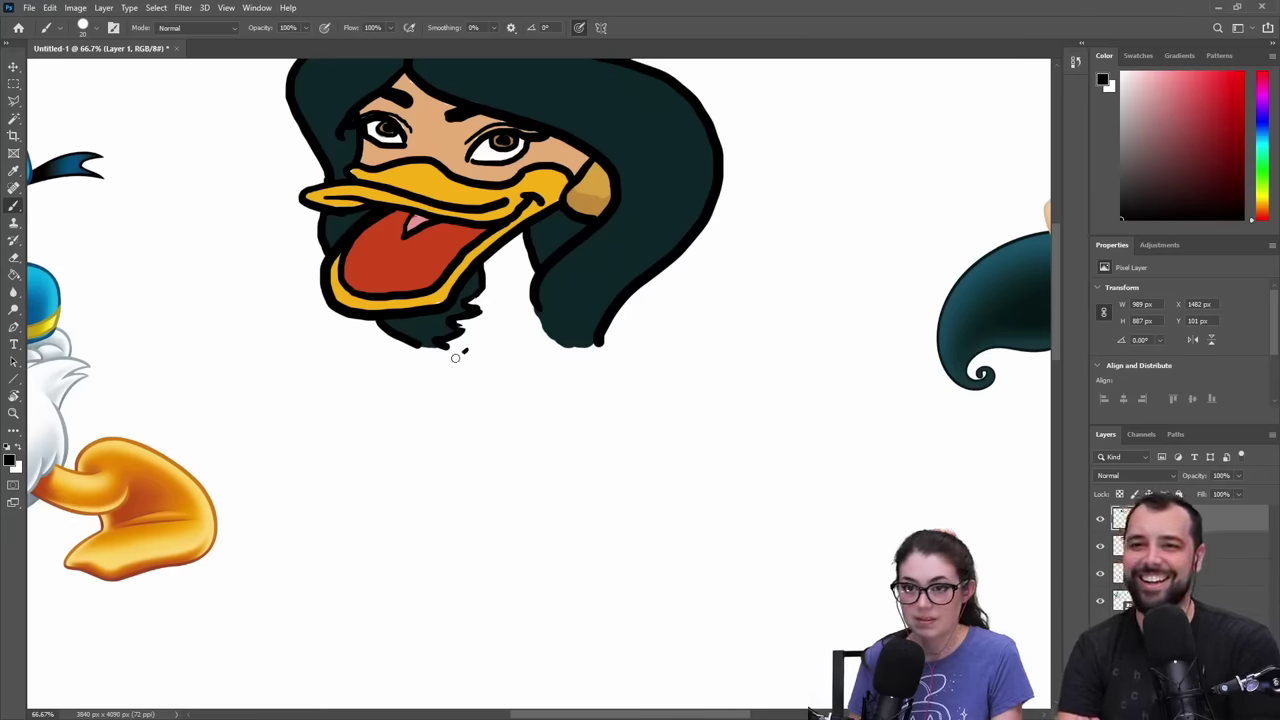
{"action": "mouse_move", "coordinate": [455, 357]}
{"action": "left_mouse_down"}
{"action": "mouse_move", "coordinate": [463, 373]}
{"action": "mouse_move", "coordinate": [657, 361]}
{"action": "mouse_move", "coordinate": [768, 381]}
{"action": "left_mouse_up"}
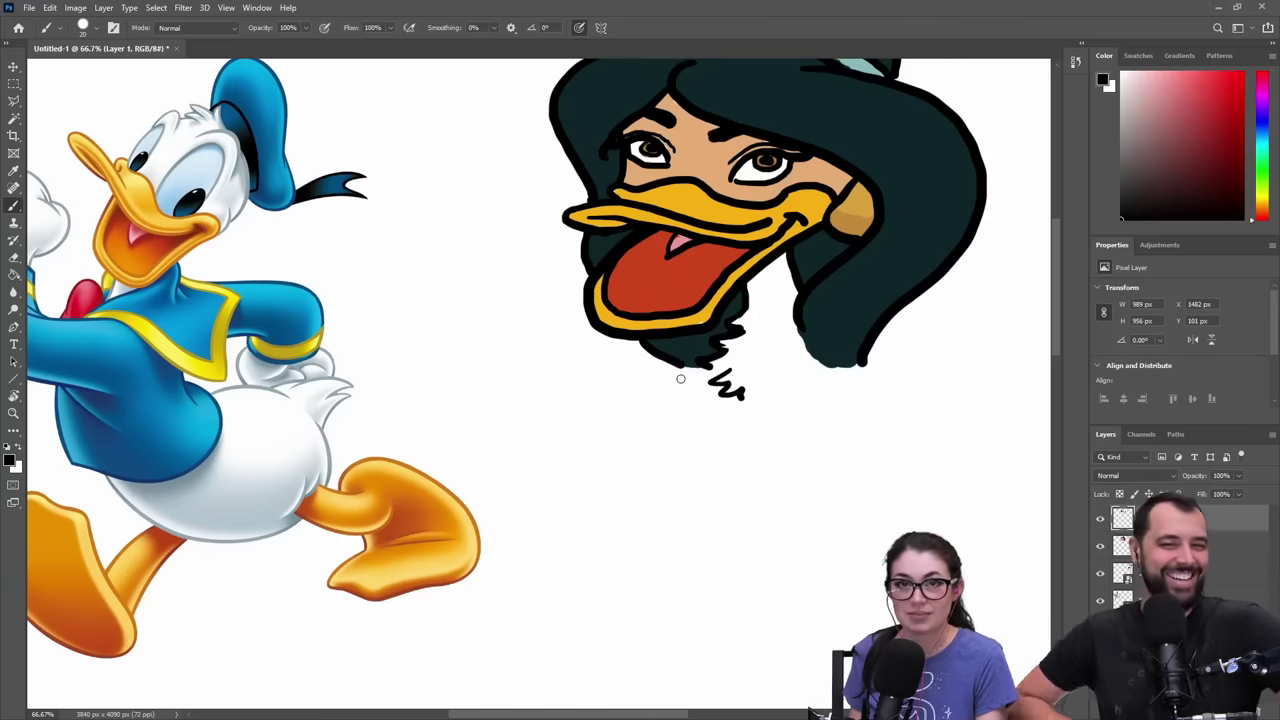
{"action": "mouse_move", "coordinate": [780, 434]}
{"action": "left_mouse_down"}
{"action": "mouse_move", "coordinate": [234, 400]}
{"action": "mouse_move", "coordinate": [360, 434]}
{"action": "mouse_move", "coordinate": [389, 426]}
{"action": "left_mouse_up"}
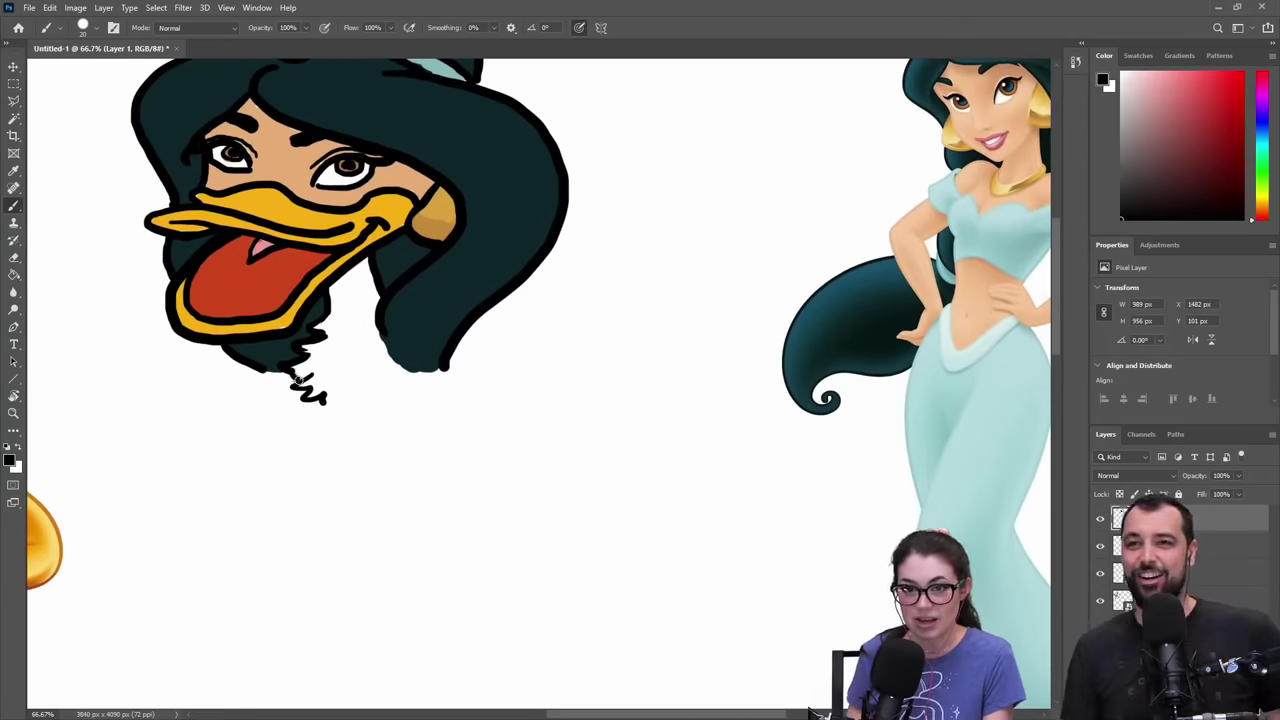
{"action": "mouse_move", "coordinate": [274, 370]}
{"action": "left_mouse_down"}
{"action": "mouse_move", "coordinate": [309, 413]}
{"action": "mouse_move", "coordinate": [354, 418]}
{"action": "mouse_move", "coordinate": [414, 372]}
{"action": "mouse_move", "coordinate": [372, 368]}
{"action": "left_mouse_up"}
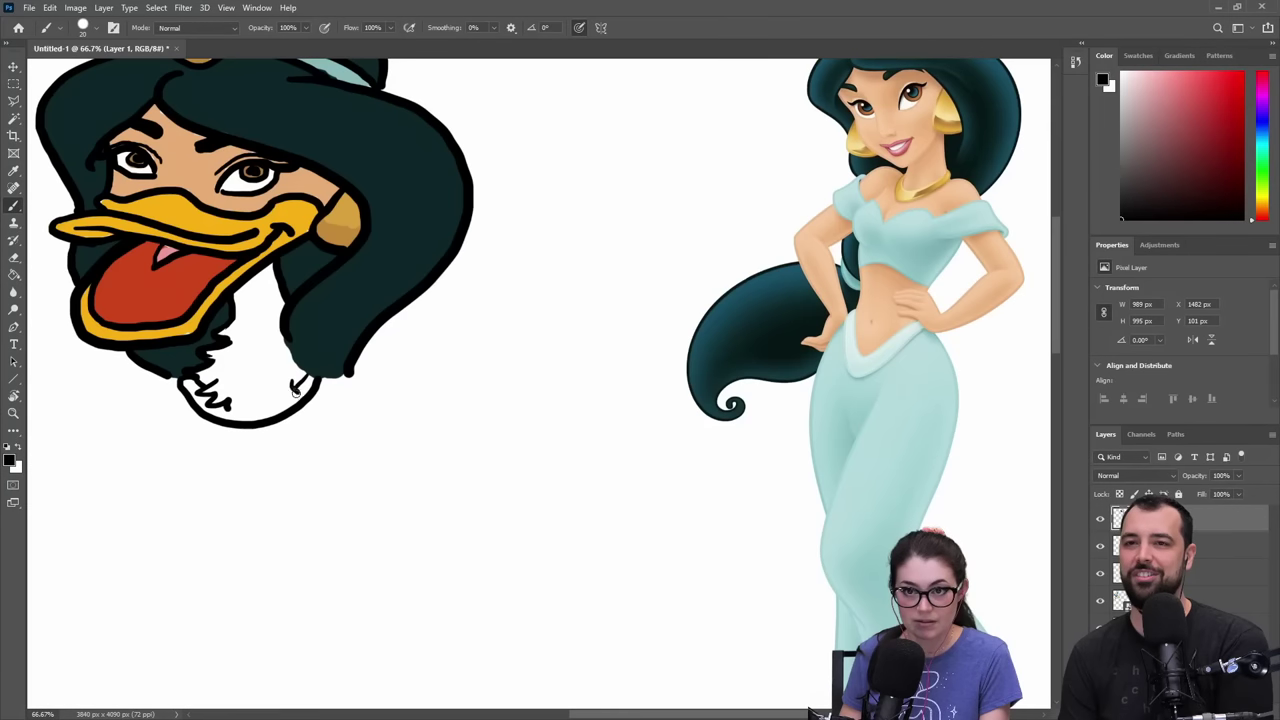
{"action": "left_click_drag", "start_coordinate": [285, 400], "coordinate": [266, 402]}
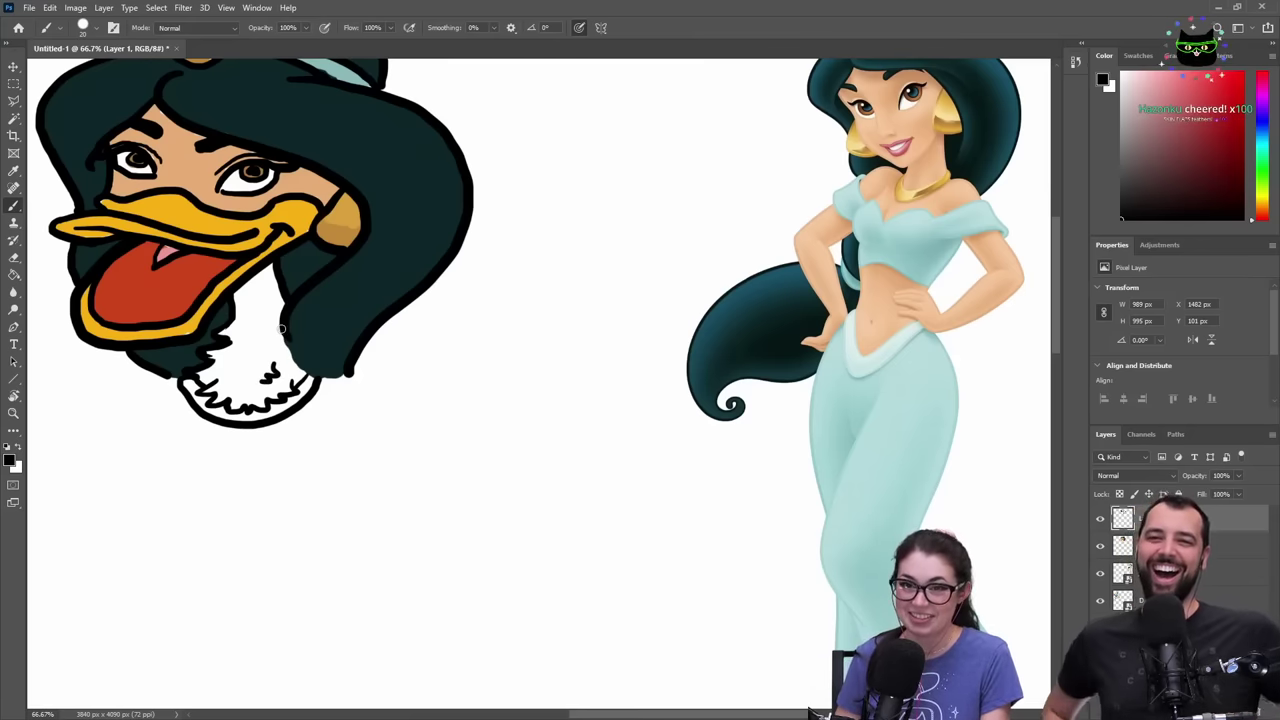
- Close the lower ends of both hair locks with black outlines that meet the neck
{"action": "left_click_drag", "start_coordinate": [289, 354], "coordinate": [330, 380]}
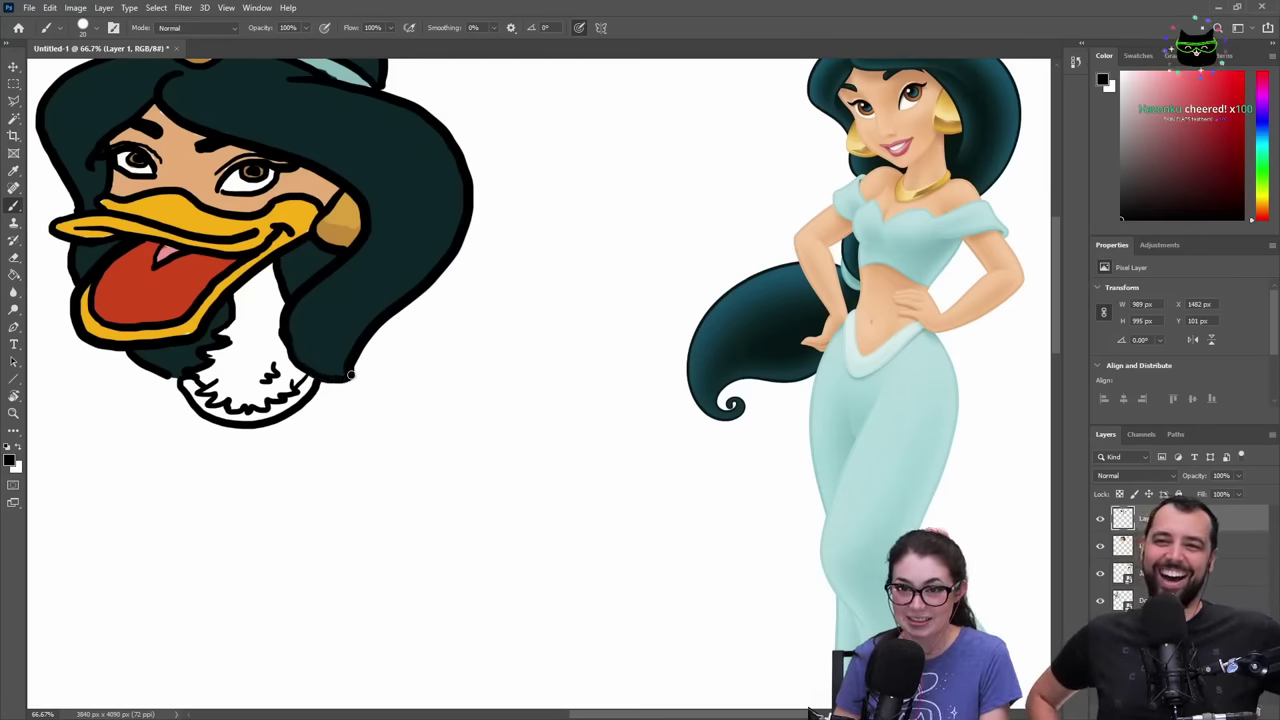
{"action": "left_click_drag", "start_coordinate": [440, 371], "coordinate": [508, 337]}
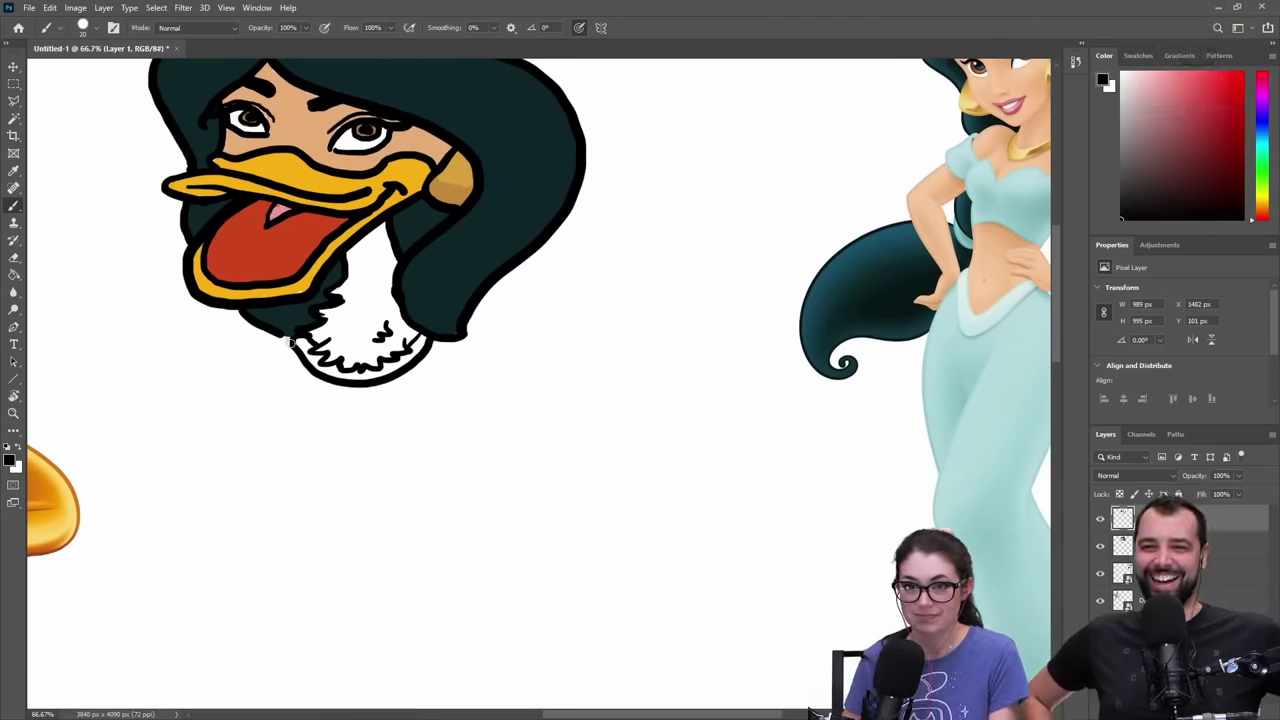
{"action": "mouse_move", "coordinate": [368, 338]}
{"action": "left_mouse_down"}
{"action": "mouse_move", "coordinate": [745, 332]}
{"action": "mouse_move", "coordinate": [581, 322]}
{"action": "mouse_move", "coordinate": [233, 335]}
{"action": "mouse_move", "coordinate": [320, 337]}
{"action": "left_mouse_up"}
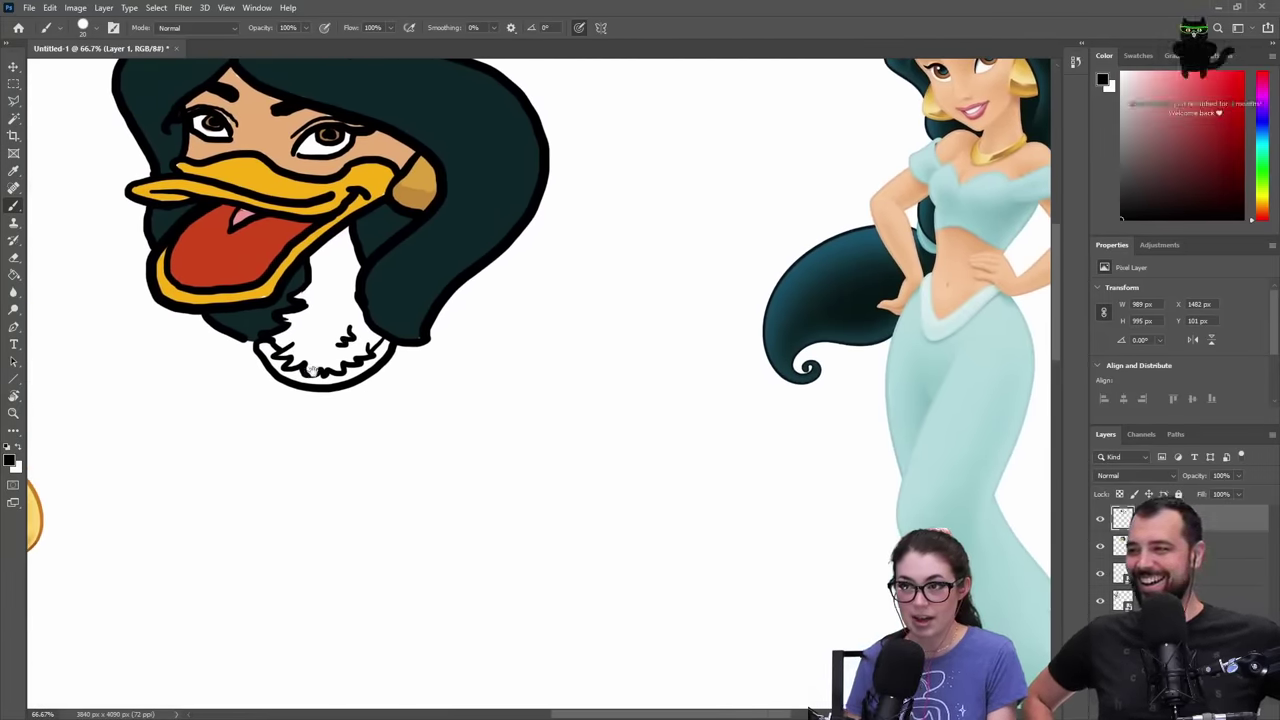
{"action": "mouse_move", "coordinate": [466, 363]}
{"action": "left_mouse_down"}
{"action": "mouse_move", "coordinate": [366, 371]}
{"action": "mouse_move", "coordinate": [520, 360]}
{"action": "mouse_move", "coordinate": [431, 363]}
{"action": "left_mouse_up"}
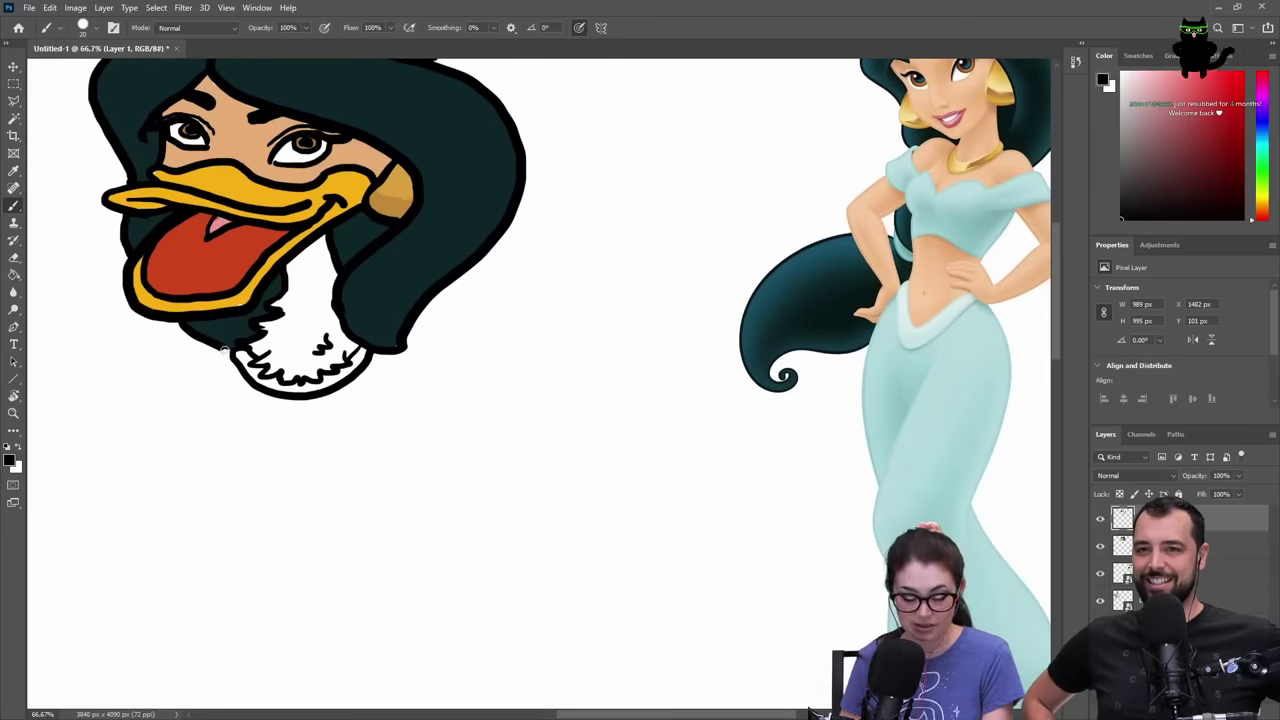
- Erase the bottom outlines of both hair locks on Layer 1 and trim the leftover hair color there on Layer 3
{"action": "key", "text": "e"}
{"action": "mouse_move", "coordinate": [219, 351]}
{"action": "left_mouse_down"}
{"action": "mouse_move", "coordinate": [186, 348]}
{"action": "mouse_move", "coordinate": [229, 355]}
{"action": "left_mouse_up"}
{"action": "mouse_move", "coordinate": [408, 346]}
{"action": "left_mouse_down"}
{"action": "mouse_move", "coordinate": [374, 354]}
{"action": "mouse_move", "coordinate": [388, 357]}
{"action": "left_mouse_up"}
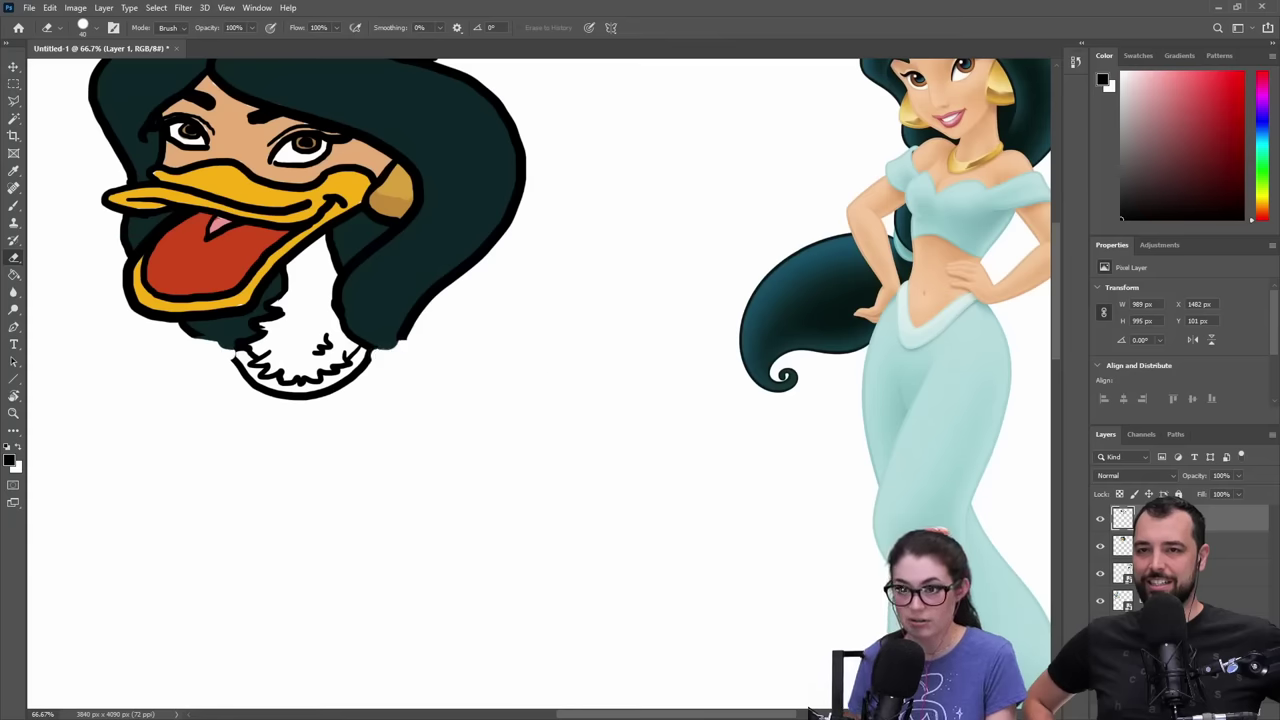
{"action": "key", "text": "alt+bracketleft"}
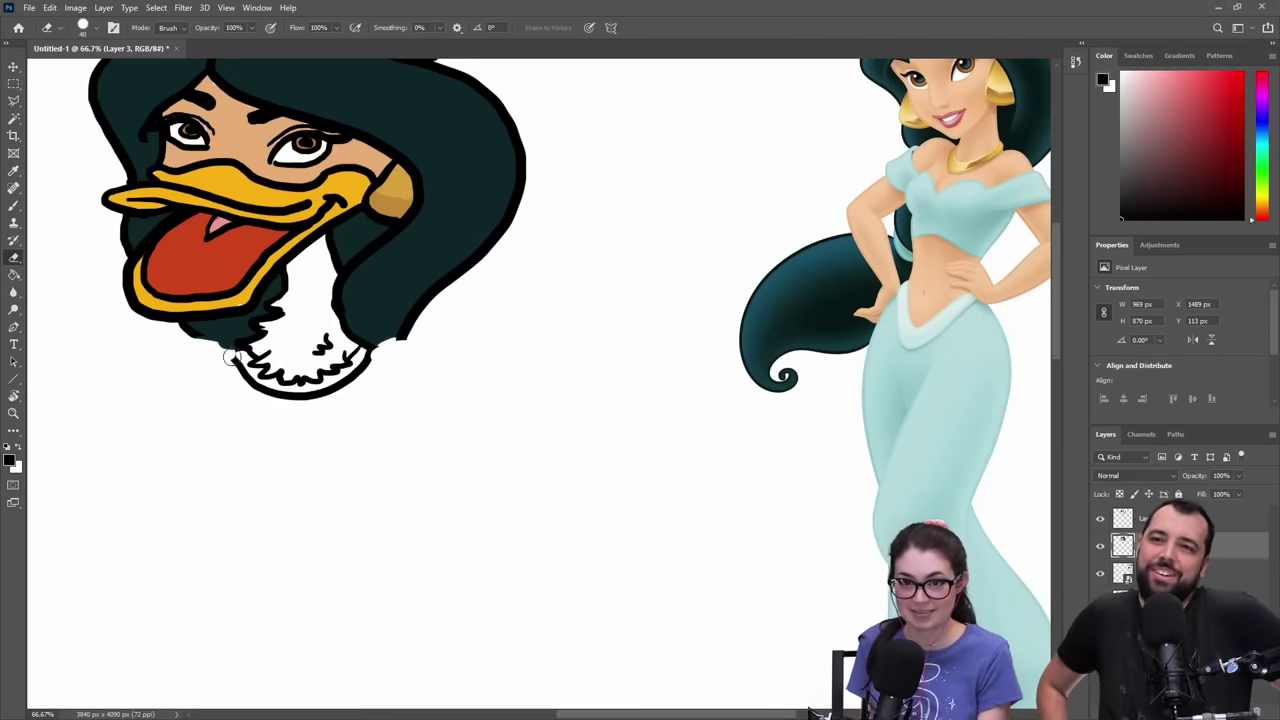
{"action": "key", "text": "b"}
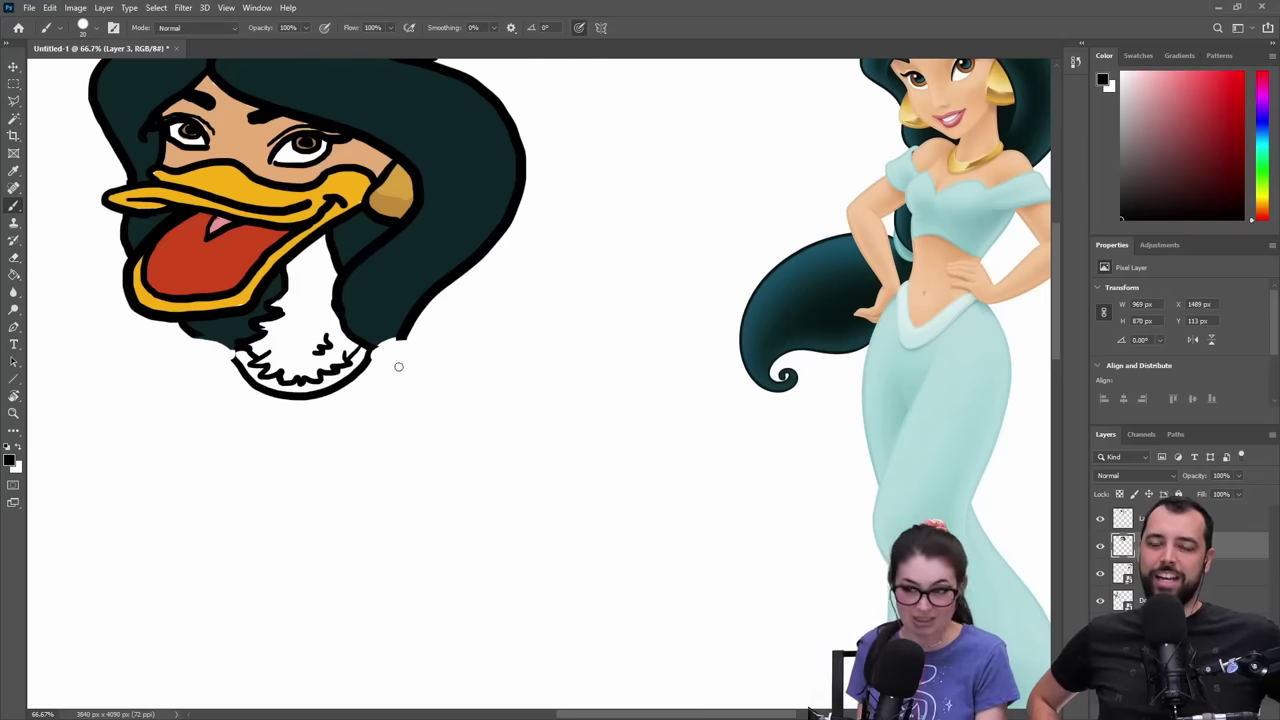
- Draw black shoulder lines on Layer 1, sloping outward from both sides of the neck under the hair
{"action": "key", "text": "alt+bracketright"}
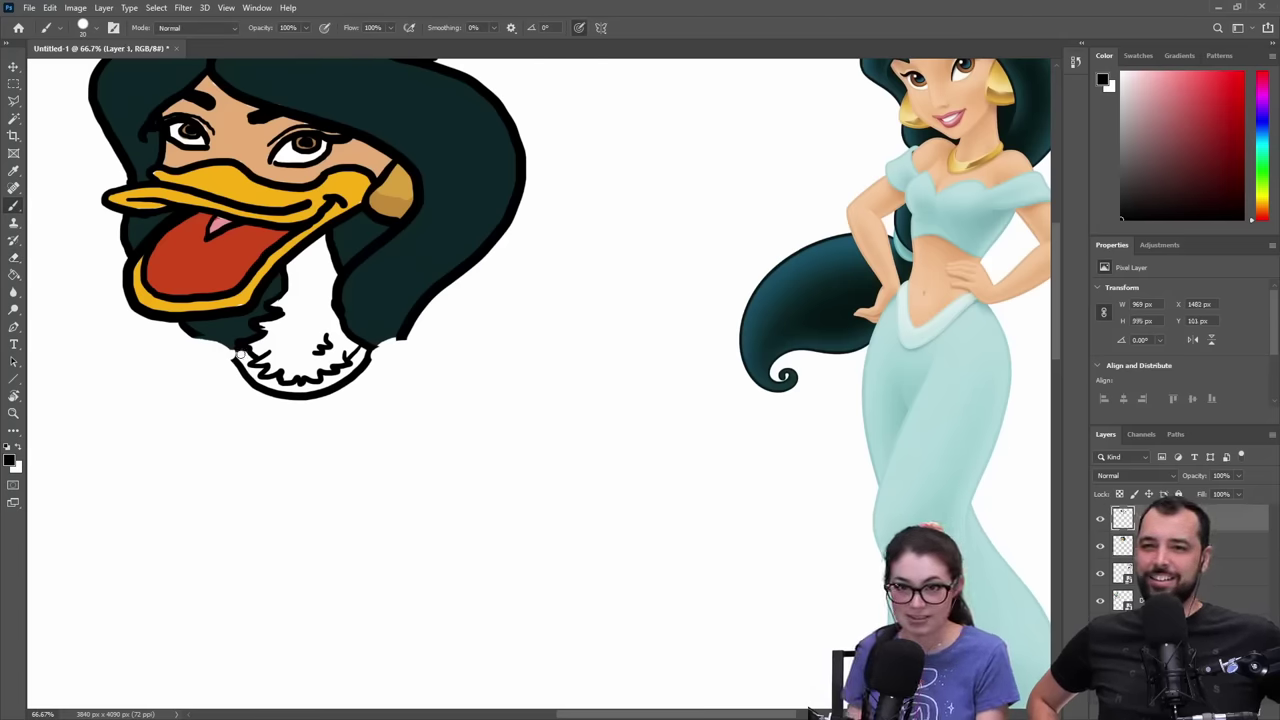
{"action": "left_click_drag", "start_coordinate": [231, 357], "coordinate": [234, 350]}
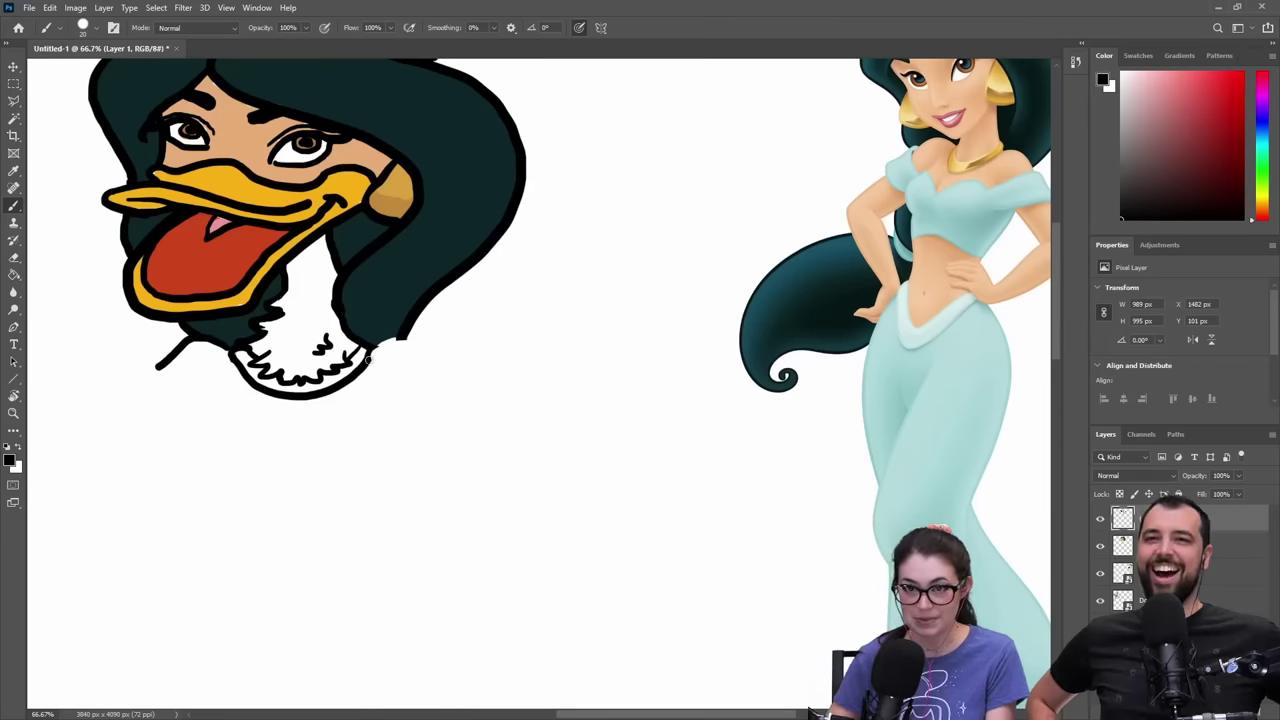
{"action": "mouse_move", "coordinate": [372, 352]}
{"action": "left_mouse_down"}
{"action": "mouse_move", "coordinate": [404, 338]}
{"action": "mouse_move", "coordinate": [438, 366]}
{"action": "left_mouse_up"}
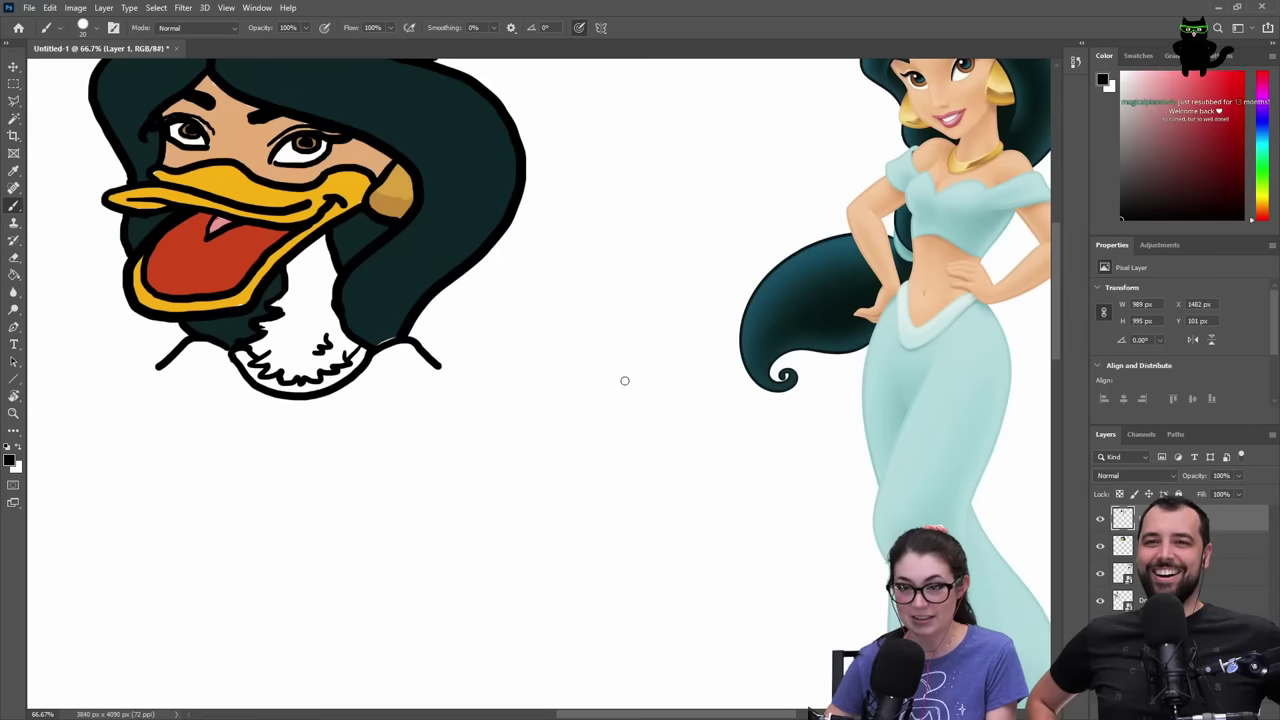
- Try painting the neck feathers on Layer 3 with the skin tone sampled from the face, and undo the strokes
{"action": "left_click", "coordinate": [1180, 546]}
{"action": "left_click", "coordinate": [397, 307], "text": "alt"}
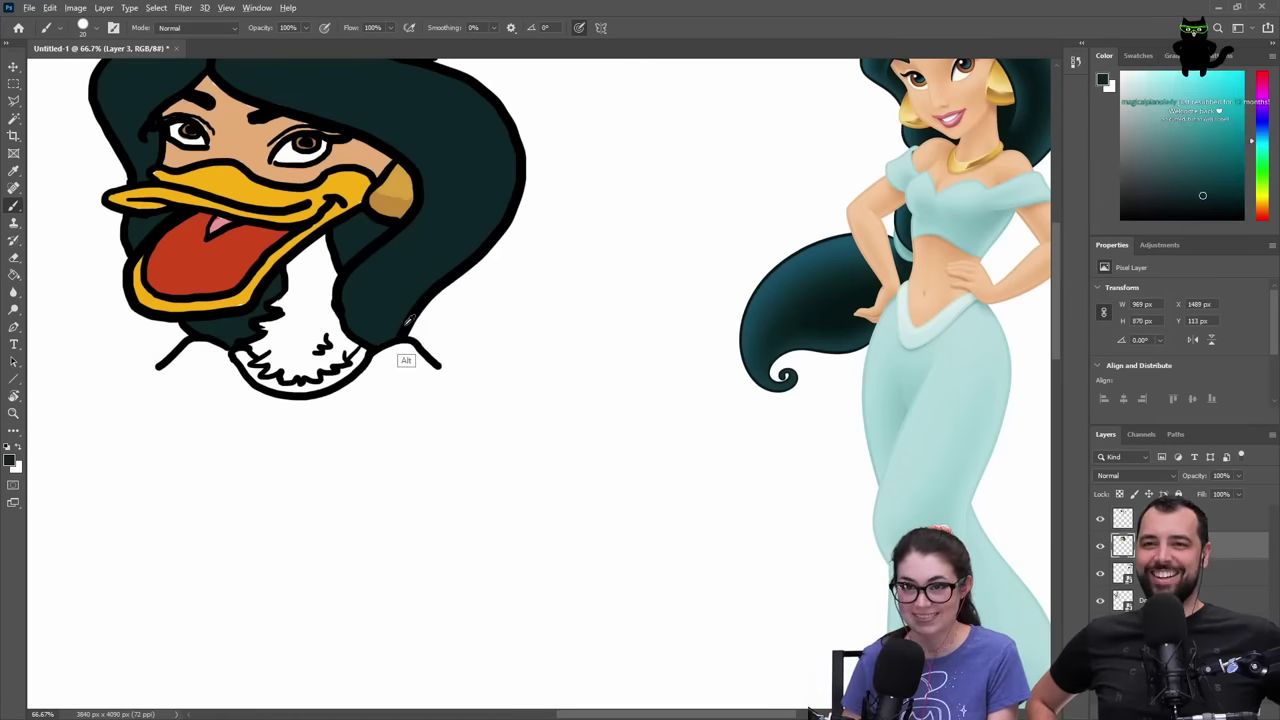
{"action": "left_click", "coordinate": [348, 183], "text": "alt"}
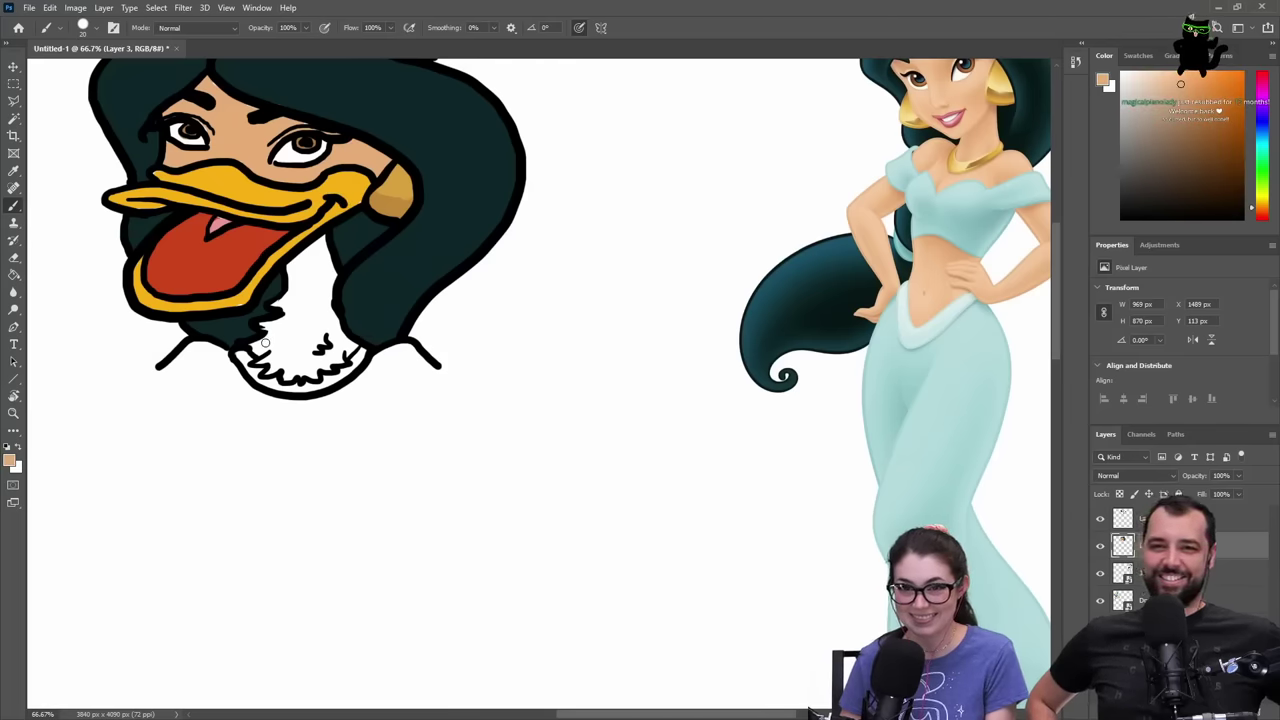
{"action": "left_click_drag", "start_coordinate": [266, 341], "coordinate": [292, 364]}
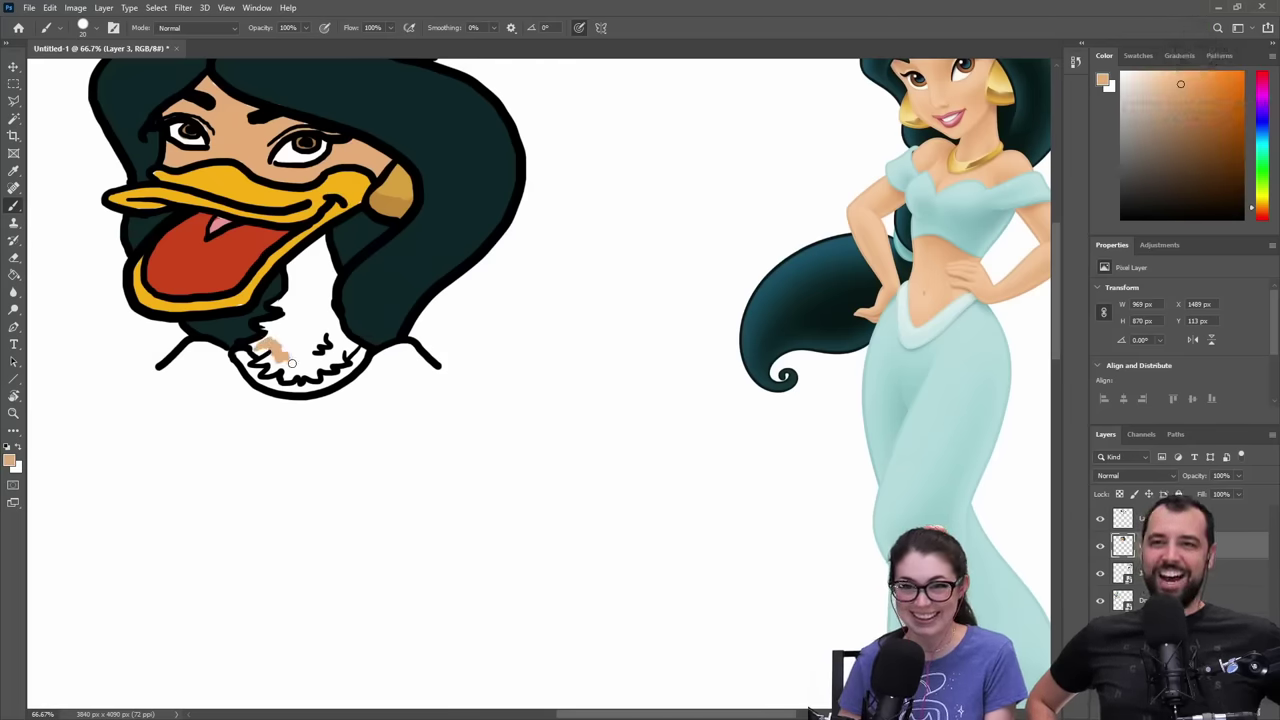
{"action": "key", "text": "ctrl+z"}
{"action": "key", "text": "ctrl+z"}
{"action": "key", "text": "ctrl+z"}
{"action": "key", "text": "ctrl+z"}
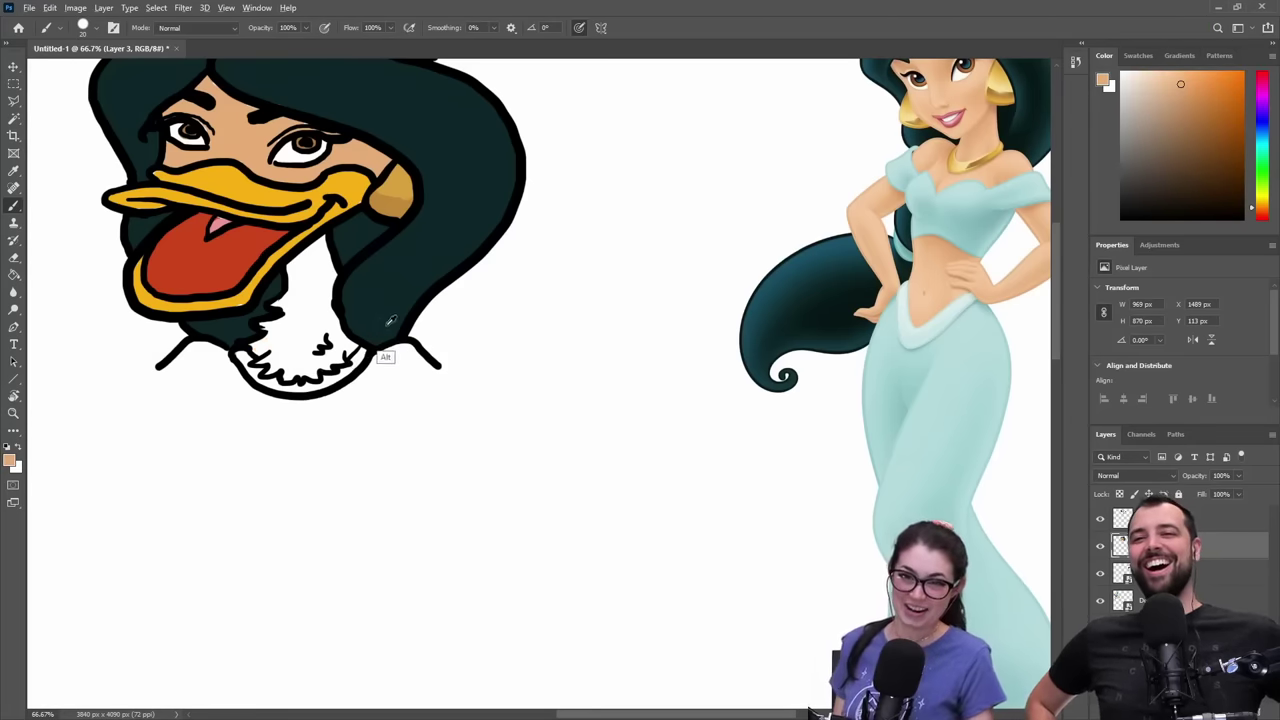
- In black on Layer 1, draw the top's sweetheart neckline below the shoulders and a curved left side of the bodice
{"action": "key", "text": "d"}
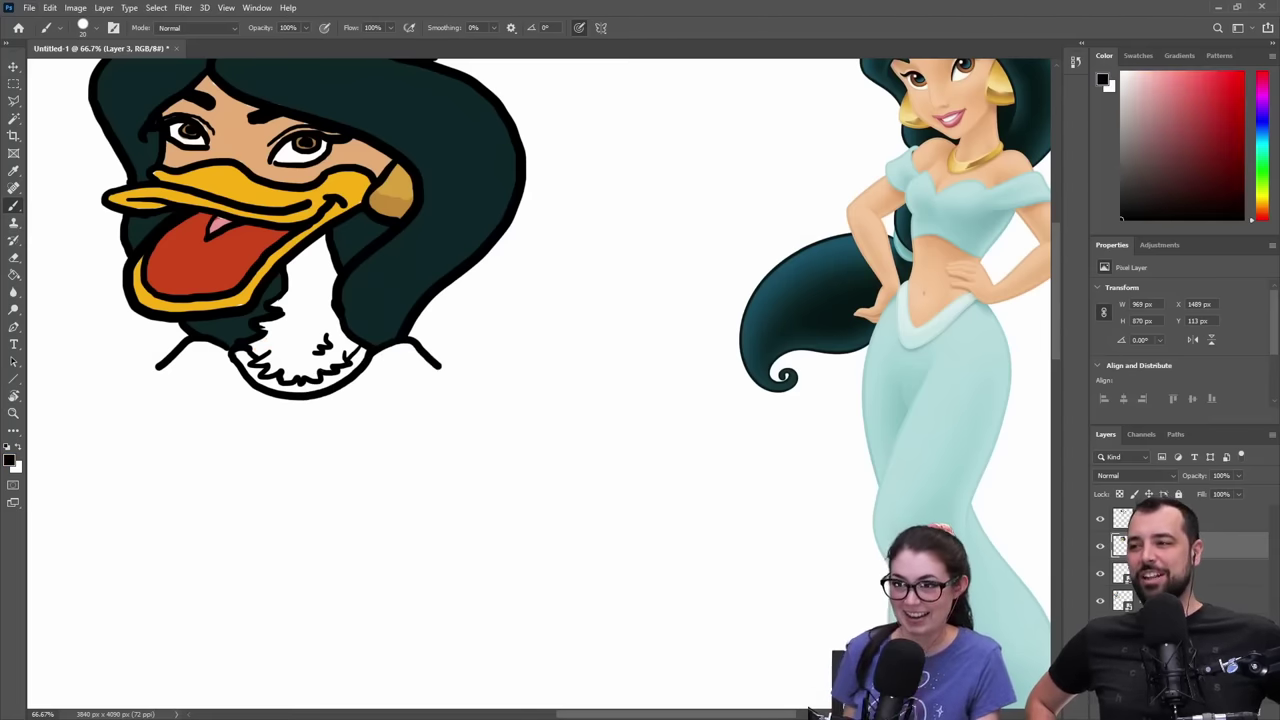
{"action": "left_click", "coordinate": [1170, 519]}
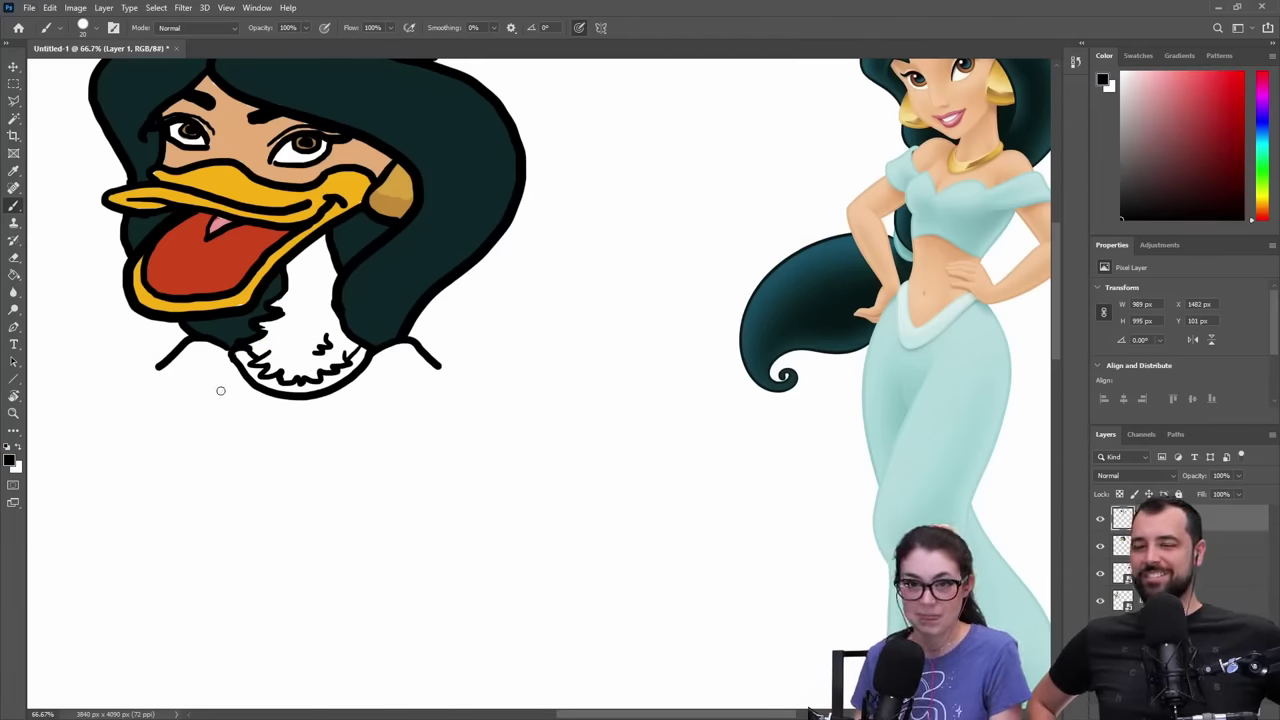
{"action": "mouse_move", "coordinate": [255, 414]}
{"action": "left_mouse_down"}
{"action": "mouse_move", "coordinate": [749, 414]}
{"action": "mouse_move", "coordinate": [200, 423]}
{"action": "mouse_move", "coordinate": [291, 440]}
{"action": "mouse_move", "coordinate": [320, 423]}
{"action": "mouse_move", "coordinate": [350, 428]}
{"action": "mouse_move", "coordinate": [226, 429]}
{"action": "left_mouse_up"}
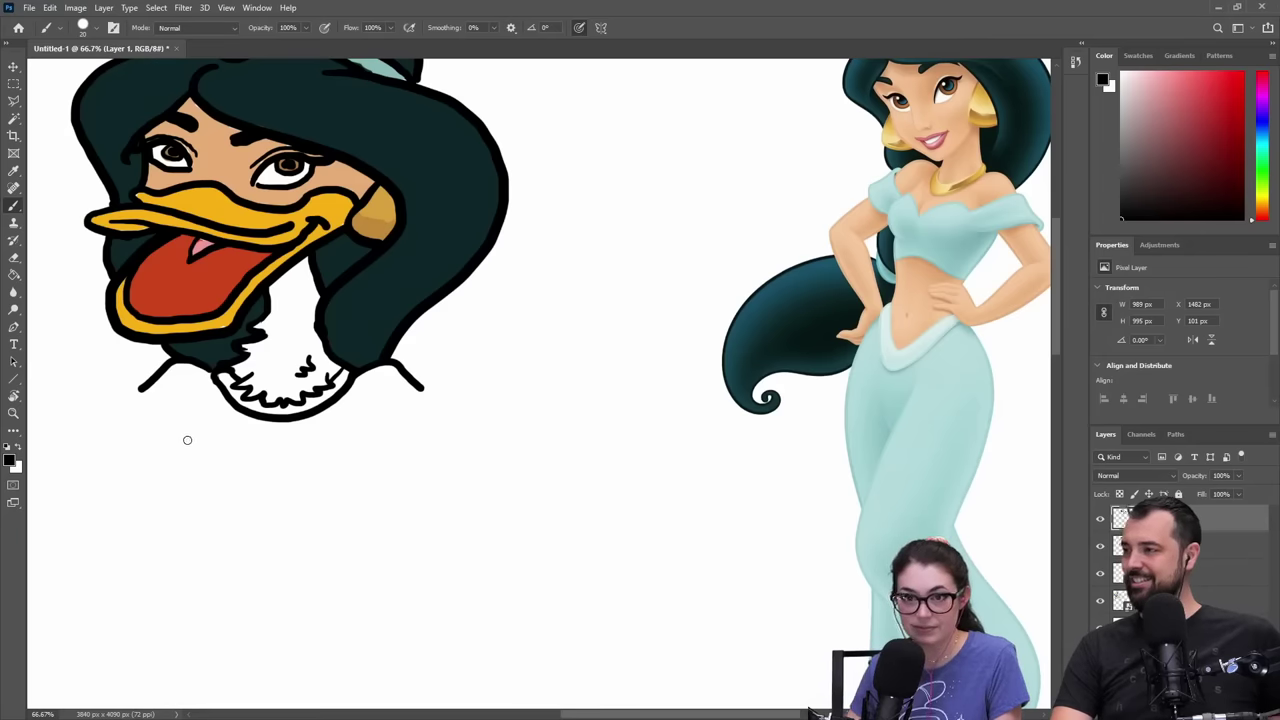
{"action": "mouse_move", "coordinate": [186, 439]}
{"action": "left_mouse_down"}
{"action": "mouse_move", "coordinate": [245, 480]}
{"action": "mouse_move", "coordinate": [299, 447]}
{"action": "mouse_move", "coordinate": [383, 464]}
{"action": "mouse_move", "coordinate": [472, 424]}
{"action": "left_mouse_up"}
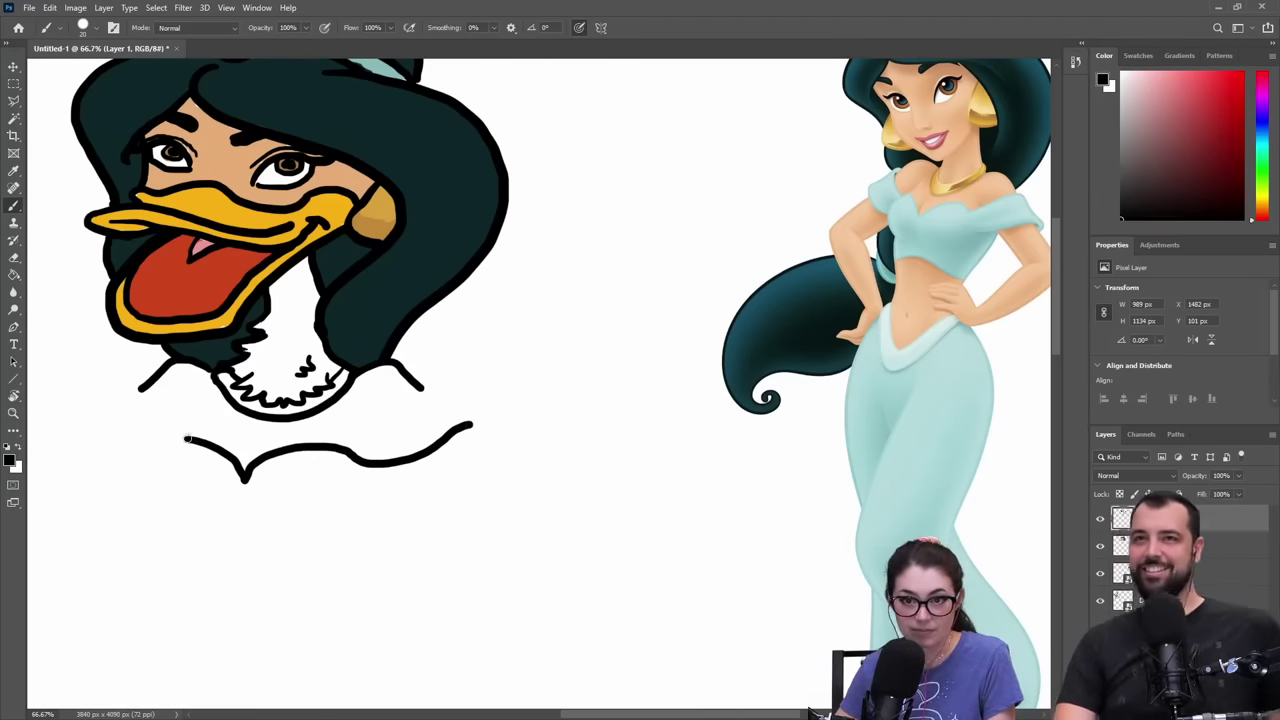
{"action": "mouse_move", "coordinate": [189, 422]}
{"action": "left_mouse_down"}
{"action": "mouse_move", "coordinate": [158, 473]}
{"action": "mouse_move", "coordinate": [180, 509]}
{"action": "left_mouse_up"}
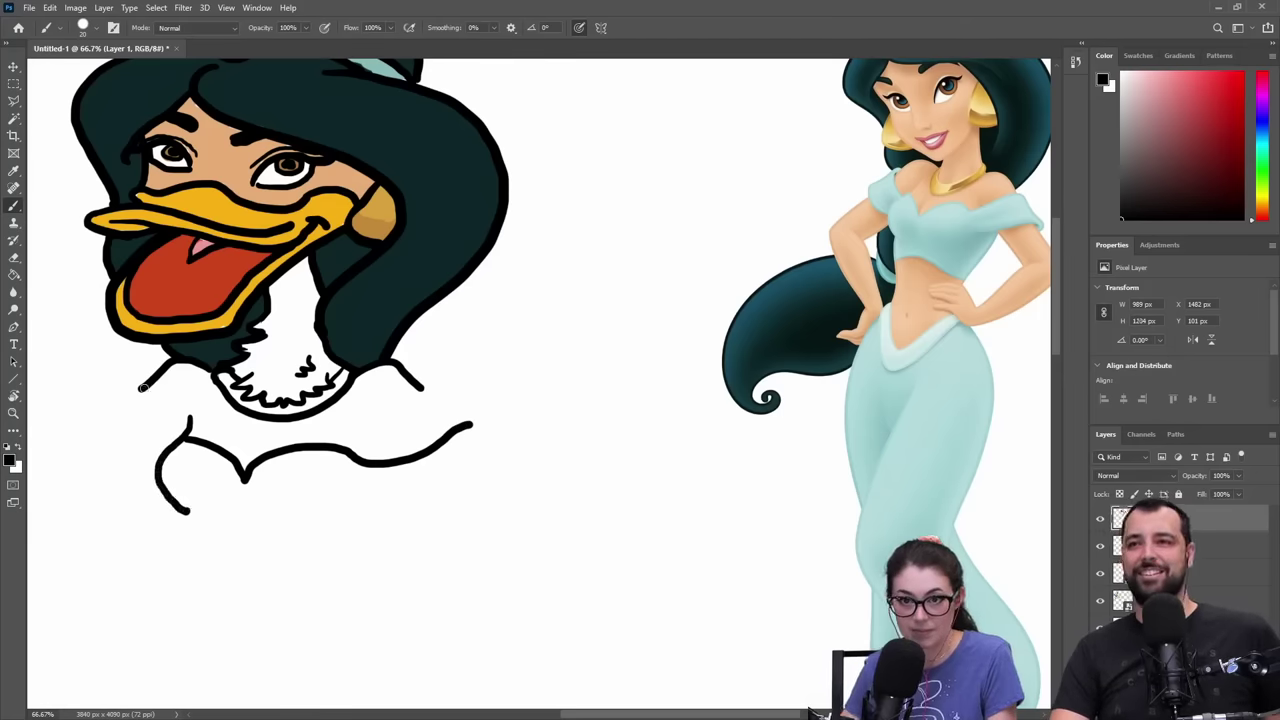
- Draw the left sleeve edge from shoulder to neckline, and extend the left and right shoulder lines outward
{"action": "mouse_move", "coordinate": [140, 389]}
{"action": "left_mouse_down"}
{"action": "mouse_move", "coordinate": [150, 422]}
{"action": "mouse_move", "coordinate": [172, 433]}
{"action": "left_mouse_up"}
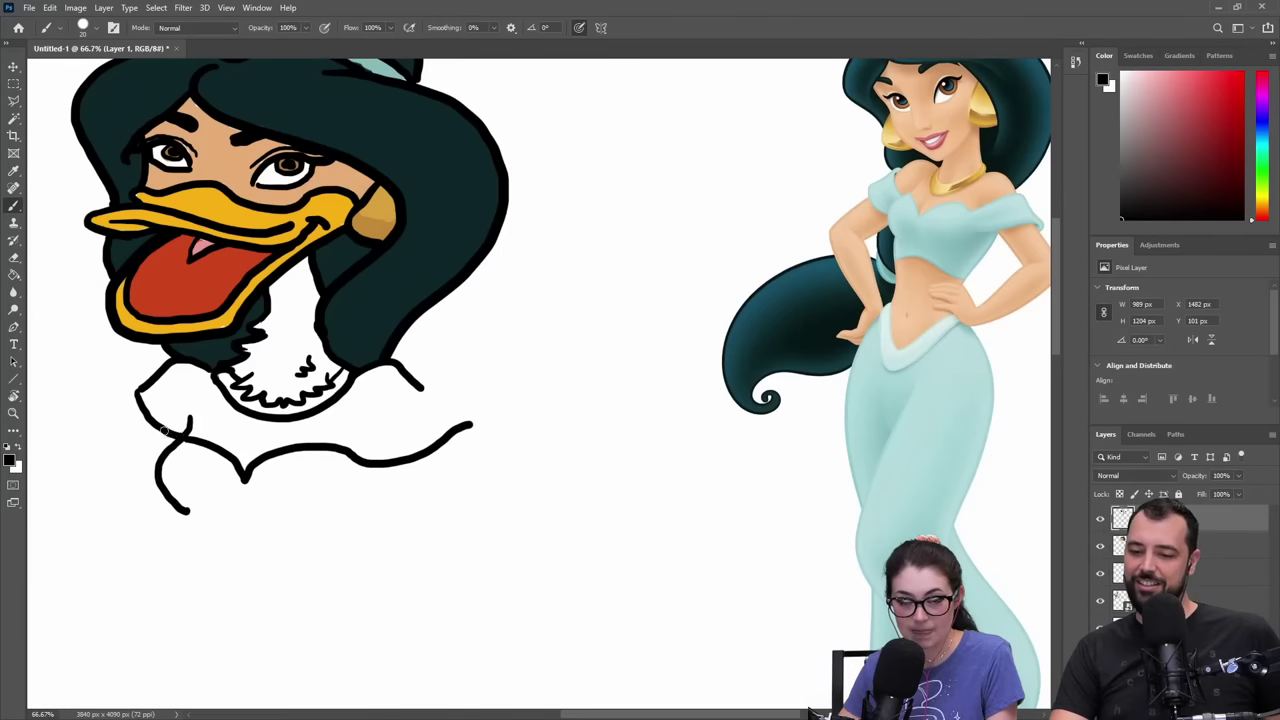
{"action": "left_click_drag", "start_coordinate": [138, 390], "coordinate": [112, 406]}
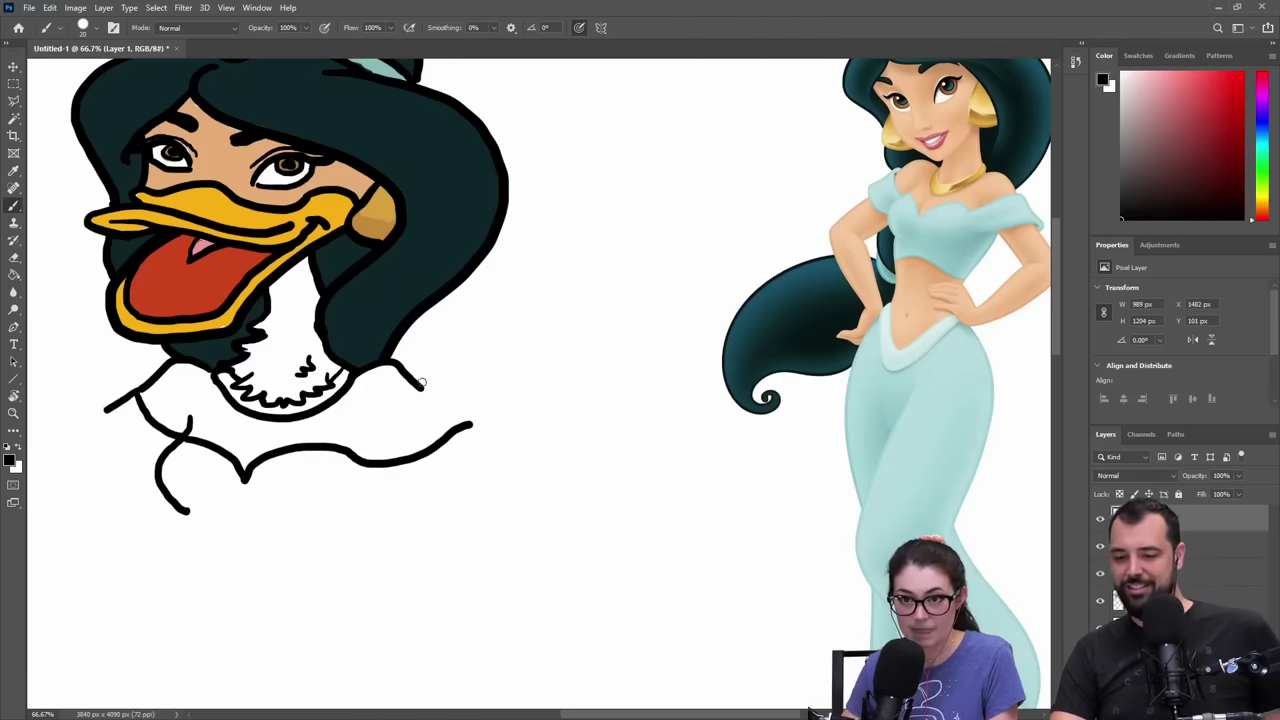
{"action": "left_click_drag", "start_coordinate": [431, 401], "coordinate": [447, 418]}
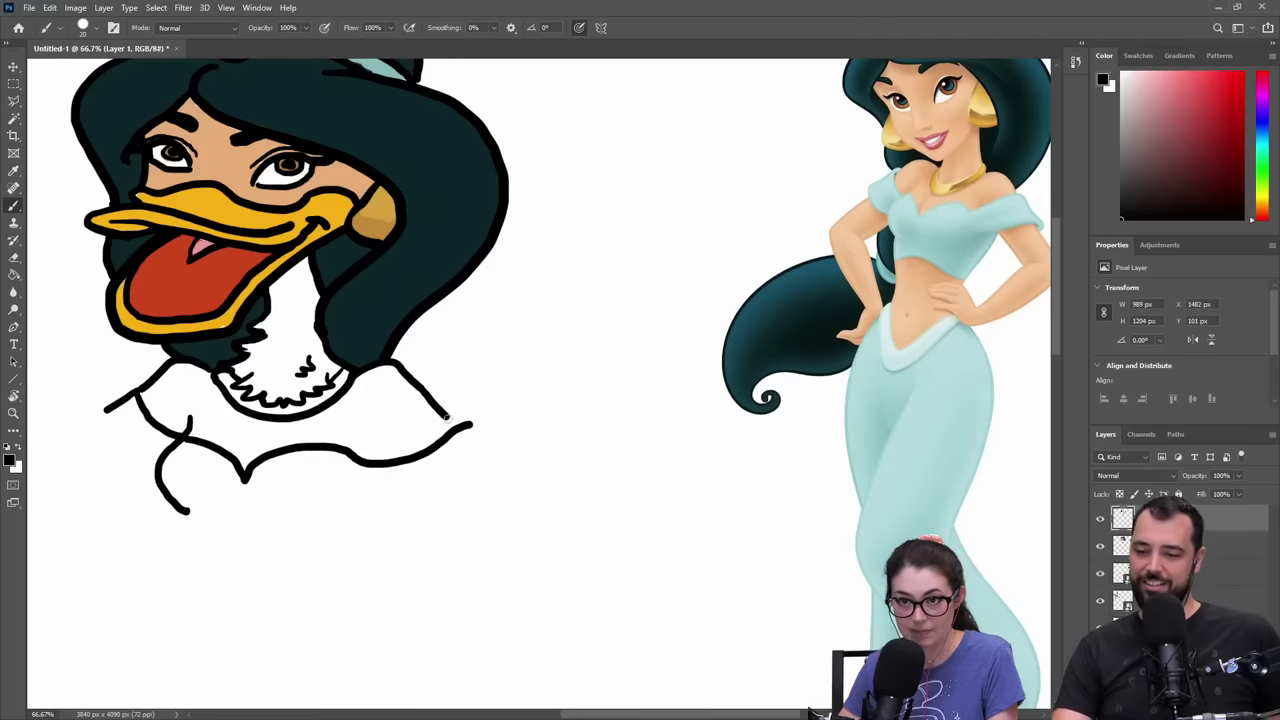
- Add a small fold mark at the right end of the neckline and draw the flared right sleeve's outline, redoing it once
{"action": "left_click_drag", "start_coordinate": [383, 448], "coordinate": [397, 461]}
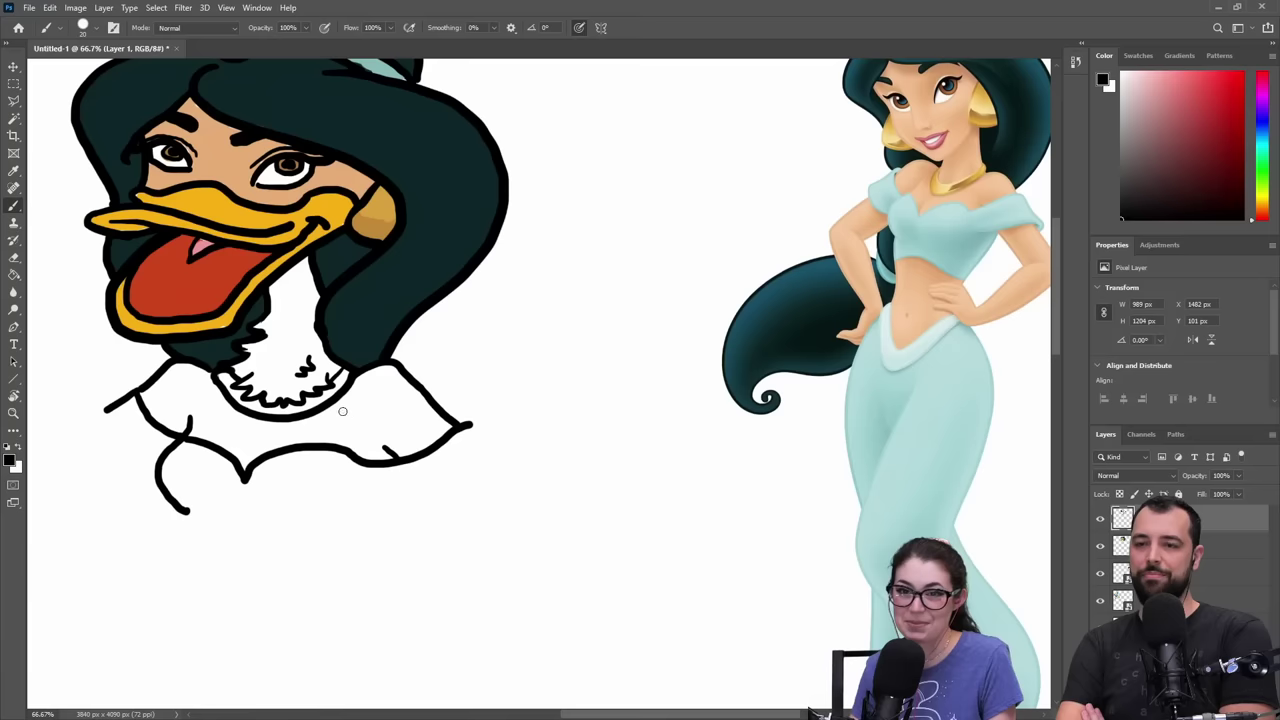
{"action": "mouse_move", "coordinate": [334, 441]}
{"action": "left_mouse_down"}
{"action": "mouse_move", "coordinate": [256, 396]}
{"action": "mouse_move", "coordinate": [305, 420]}
{"action": "mouse_move", "coordinate": [428, 380]}
{"action": "mouse_move", "coordinate": [675, 336]}
{"action": "mouse_move", "coordinate": [748, 345]}
{"action": "mouse_move", "coordinate": [641, 345]}
{"action": "left_mouse_up"}
{"action": "mouse_move", "coordinate": [640, 418]}
{"action": "left_mouse_down"}
{"action": "mouse_move", "coordinate": [431, 423]}
{"action": "mouse_move", "coordinate": [894, 451]}
{"action": "mouse_move", "coordinate": [902, 463]}
{"action": "mouse_move", "coordinate": [560, 437]}
{"action": "mouse_move", "coordinate": [303, 443]}
{"action": "left_mouse_up"}
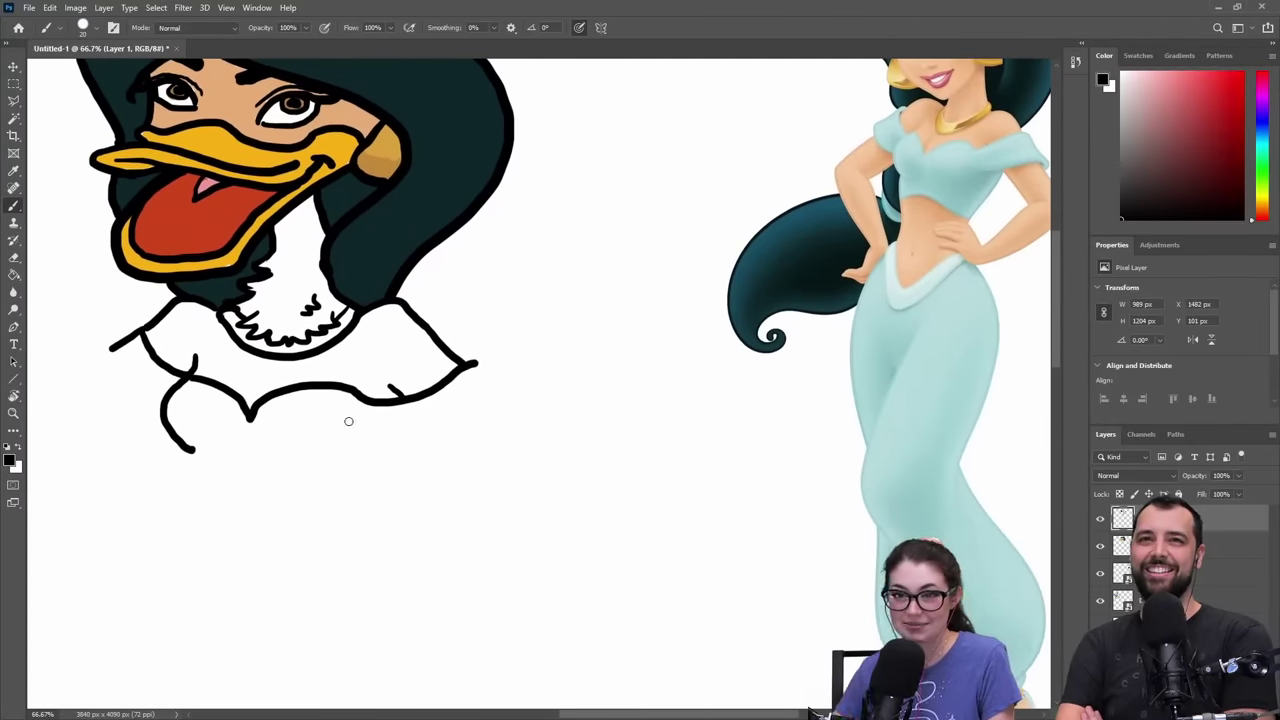
{"action": "mouse_move", "coordinate": [351, 418]}
{"action": "left_mouse_down"}
{"action": "mouse_move", "coordinate": [411, 499]}
{"action": "mouse_move", "coordinate": [432, 567]}
{"action": "mouse_move", "coordinate": [578, 522]}
{"action": "mouse_move", "coordinate": [593, 509]}
{"action": "mouse_move", "coordinate": [491, 387]}
{"action": "left_mouse_up"}
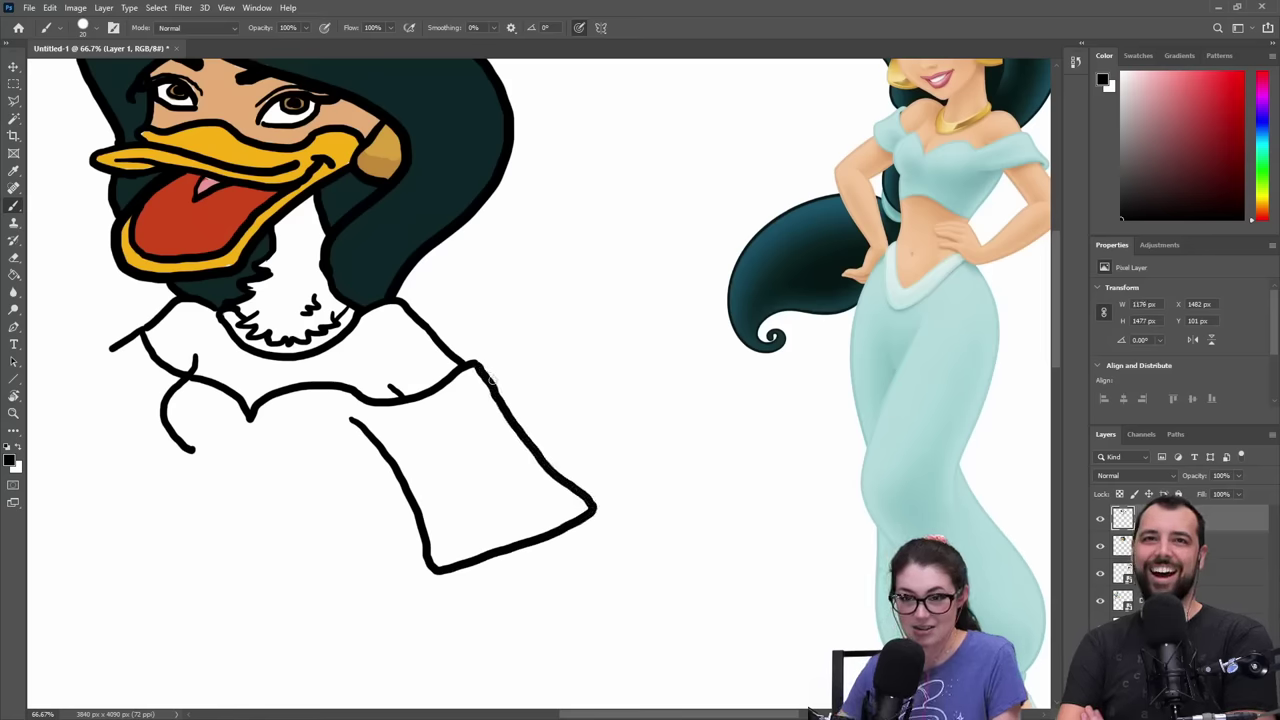
{"action": "key", "text": "ctrl+z"}
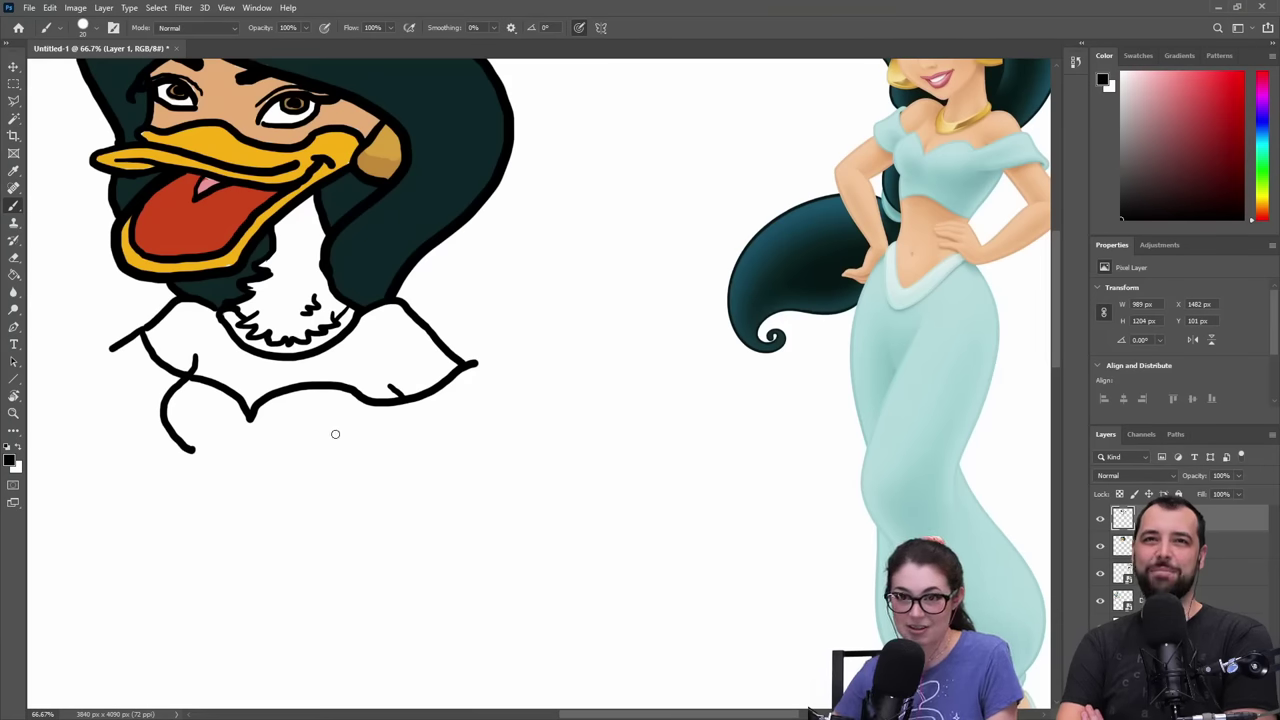
{"action": "mouse_move", "coordinate": [332, 430]}
{"action": "left_mouse_down"}
{"action": "mouse_move", "coordinate": [404, 491]}
{"action": "mouse_move", "coordinate": [440, 565]}
{"action": "mouse_move", "coordinate": [600, 512]}
{"action": "mouse_move", "coordinate": [608, 501]}
{"action": "mouse_move", "coordinate": [481, 390]}
{"action": "left_mouse_up"}
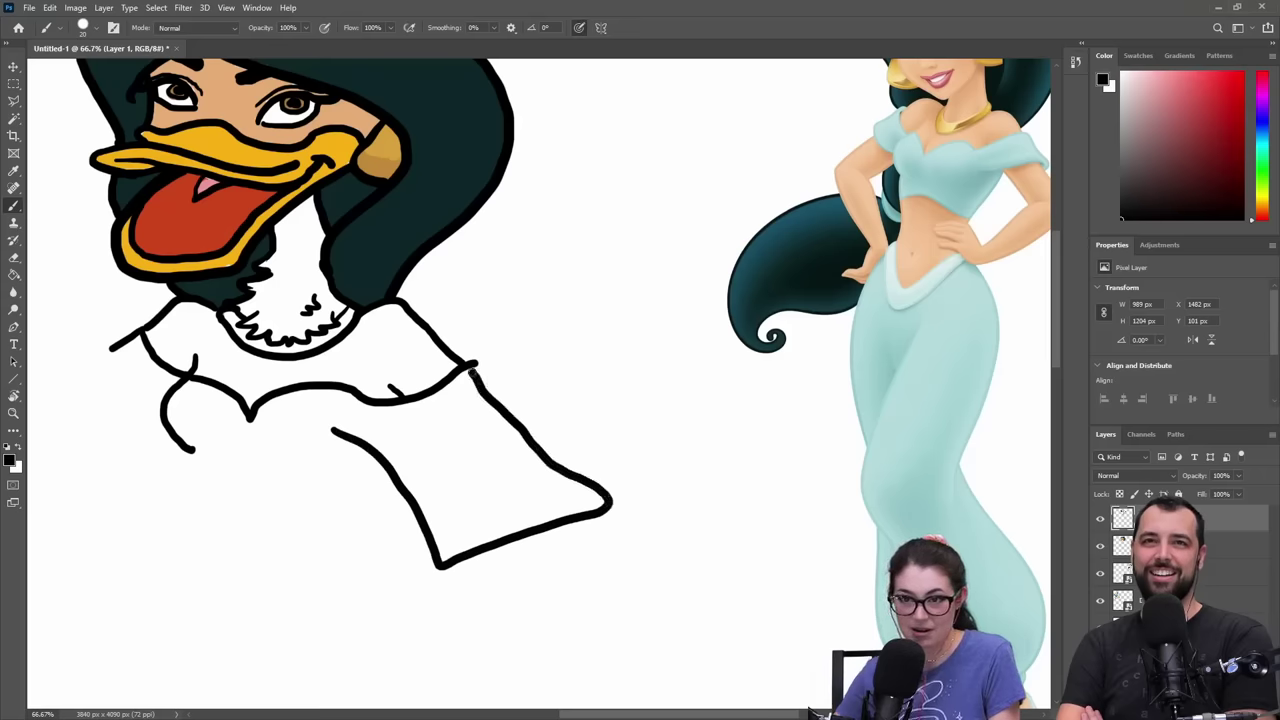
- Draw a cuff line just inside the right sleeve's hem and erase the overhanging end of the sleeve's inner edge
{"action": "left_click_drag", "start_coordinate": [491, 434], "coordinate": [890, 429]}
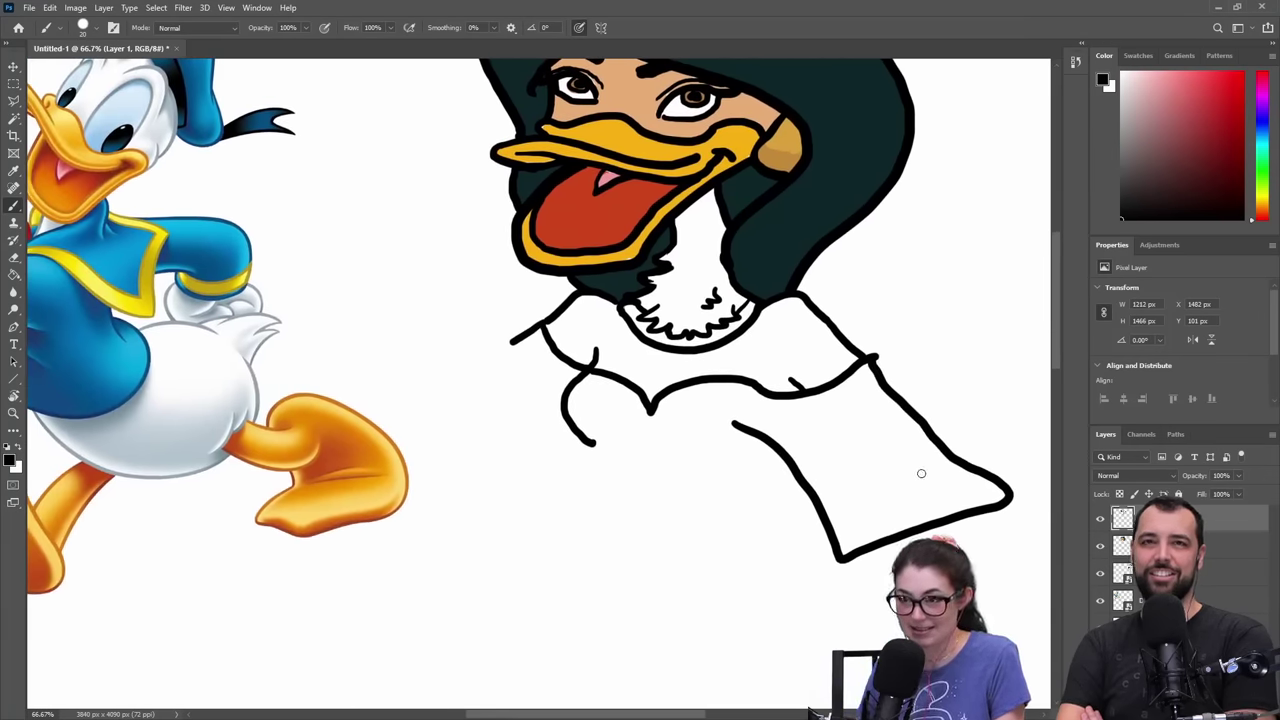
{"action": "mouse_move", "coordinate": [745, 417]}
{"action": "left_mouse_down"}
{"action": "mouse_move", "coordinate": [789, 446]}
{"action": "mouse_move", "coordinate": [854, 528]}
{"action": "left_mouse_up"}
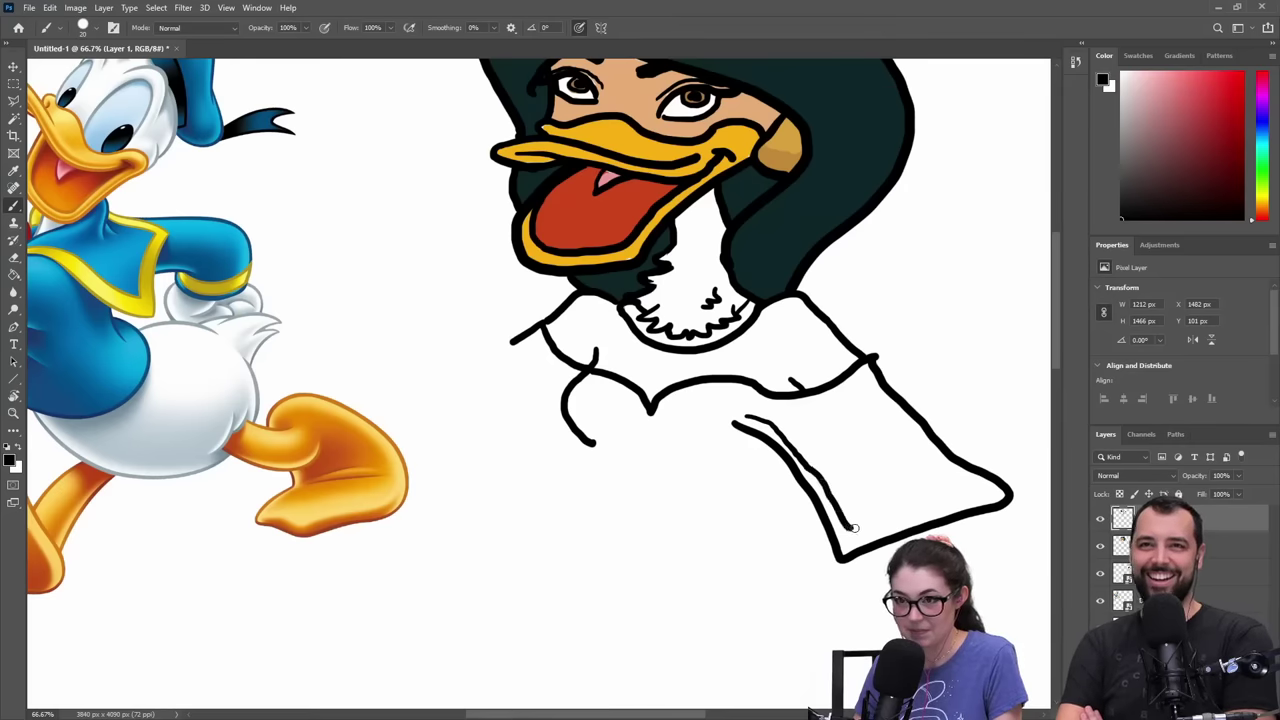
{"action": "key", "text": "ctrl+z"}
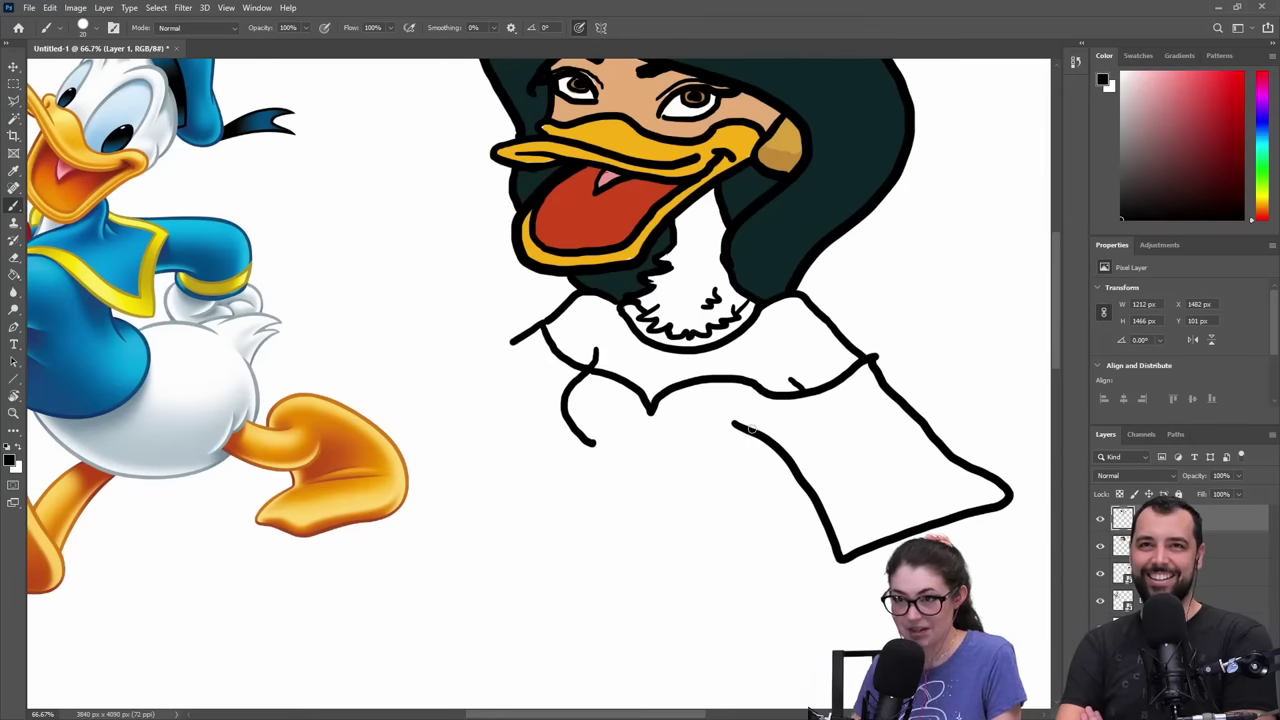
{"action": "left_click_drag", "start_coordinate": [760, 421], "coordinate": [797, 445]}
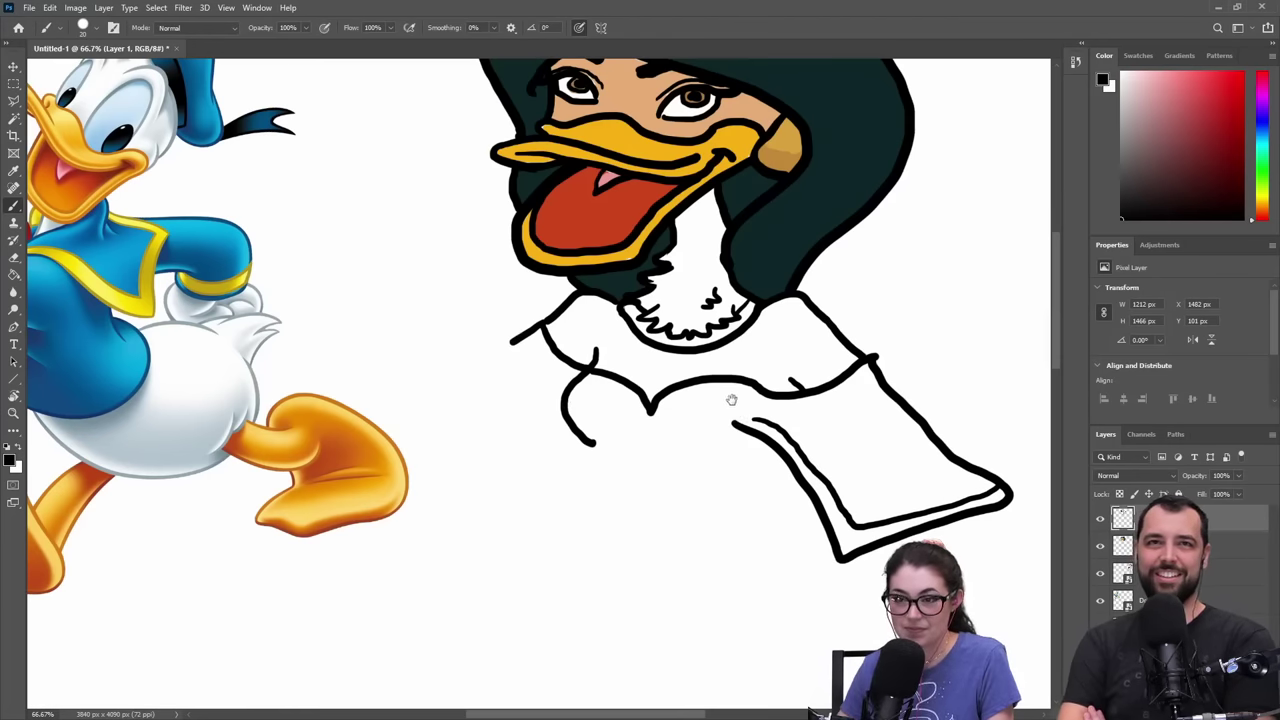
{"action": "left_click_drag", "start_coordinate": [733, 397], "coordinate": [882, 391]}
{"action": "key", "text": "e"}
{"action": "mouse_move", "coordinate": [826, 422]}
{"action": "left_mouse_down"}
{"action": "mouse_move", "coordinate": [872, 461]}
{"action": "mouse_move", "coordinate": [892, 458]}
{"action": "mouse_move", "coordinate": [789, 428]}
{"action": "mouse_move", "coordinate": [676, 426]}
{"action": "left_mouse_up"}
{"action": "key", "text": "b"}
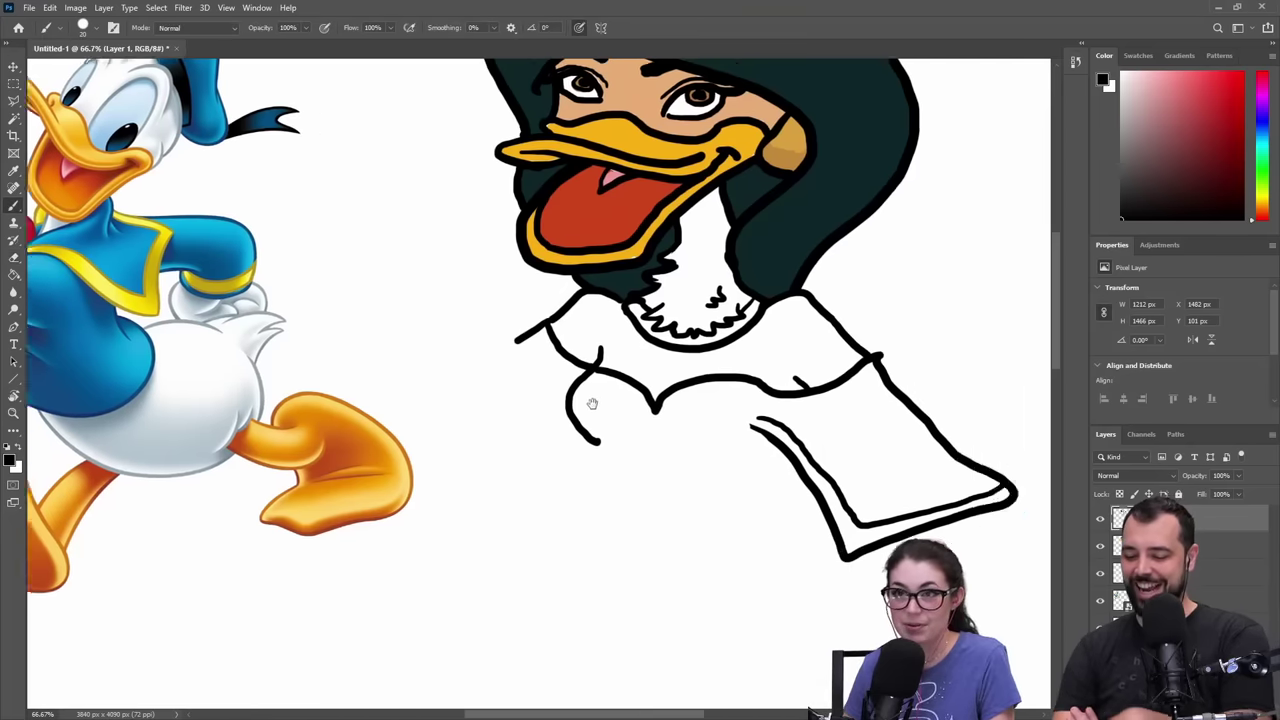
- Complete the cropped top by drawing its lower left side, wavy bottom hem and right side up to the sleeve
{"action": "left_click_drag", "start_coordinate": [592, 403], "coordinate": [317, 393]}
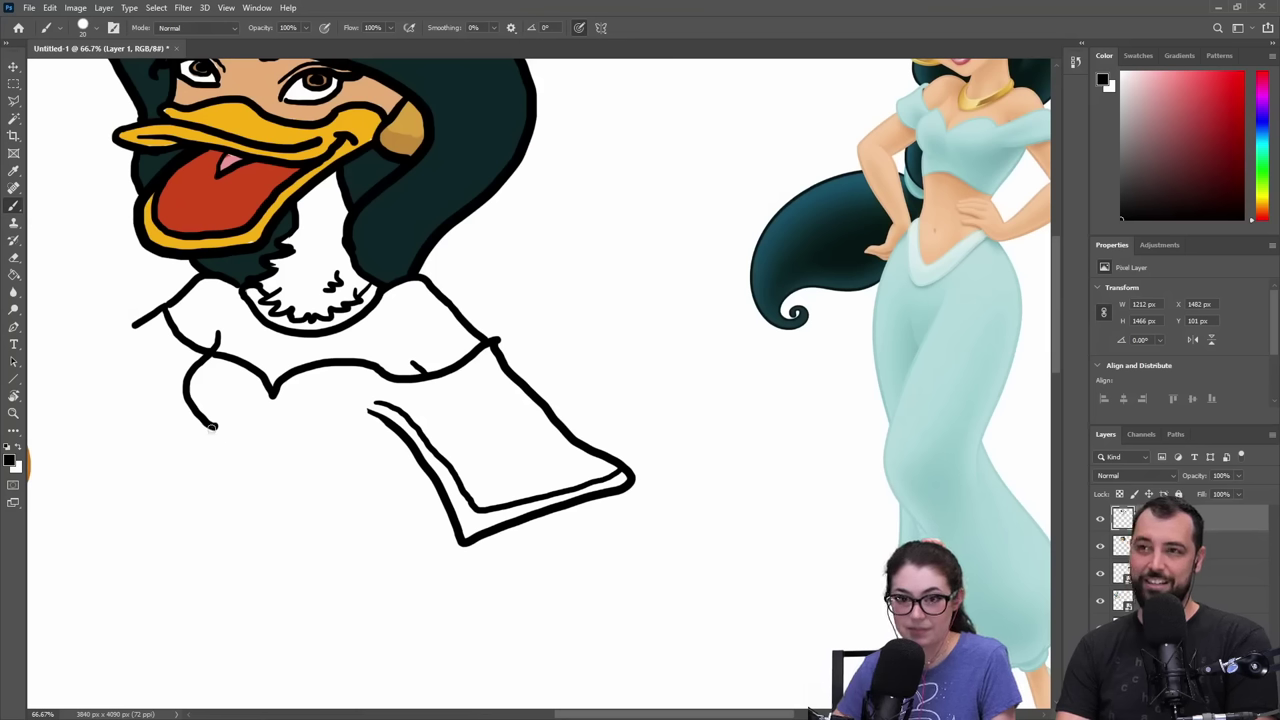
{"action": "left_click_drag", "start_coordinate": [216, 465], "coordinate": [350, 483]}
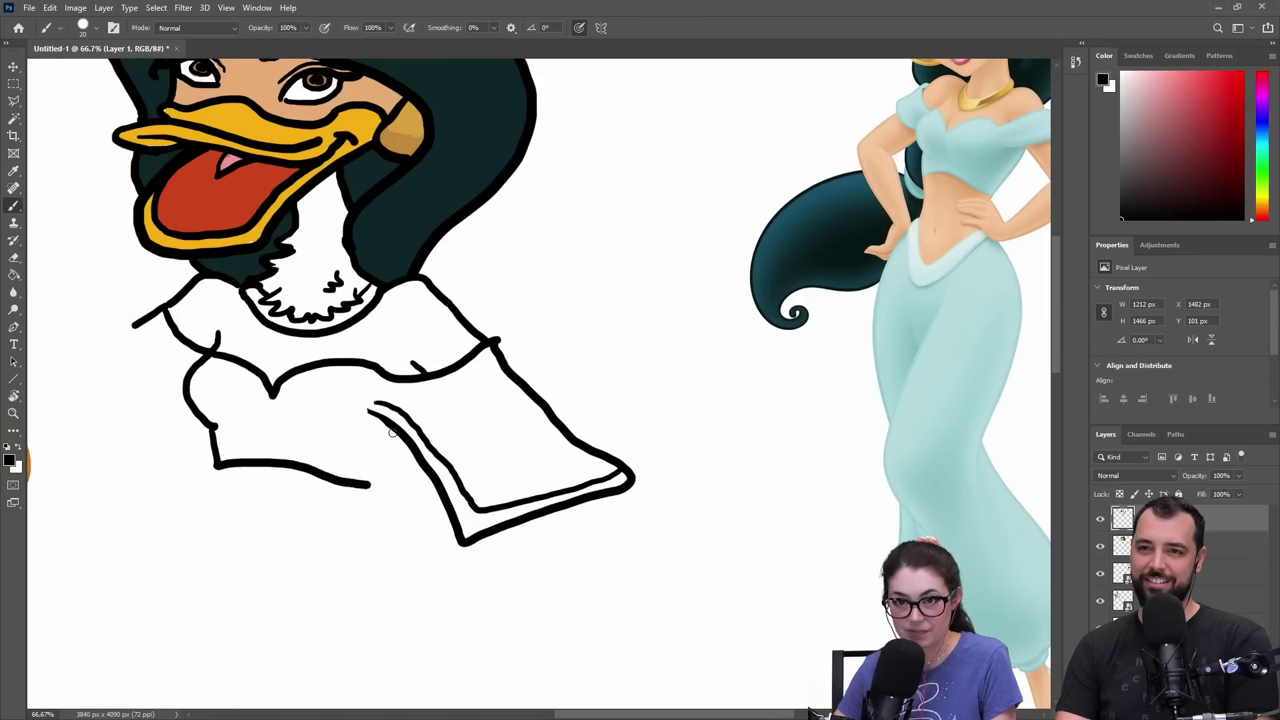
{"action": "left_click_drag", "start_coordinate": [369, 483], "coordinate": [372, 487]}
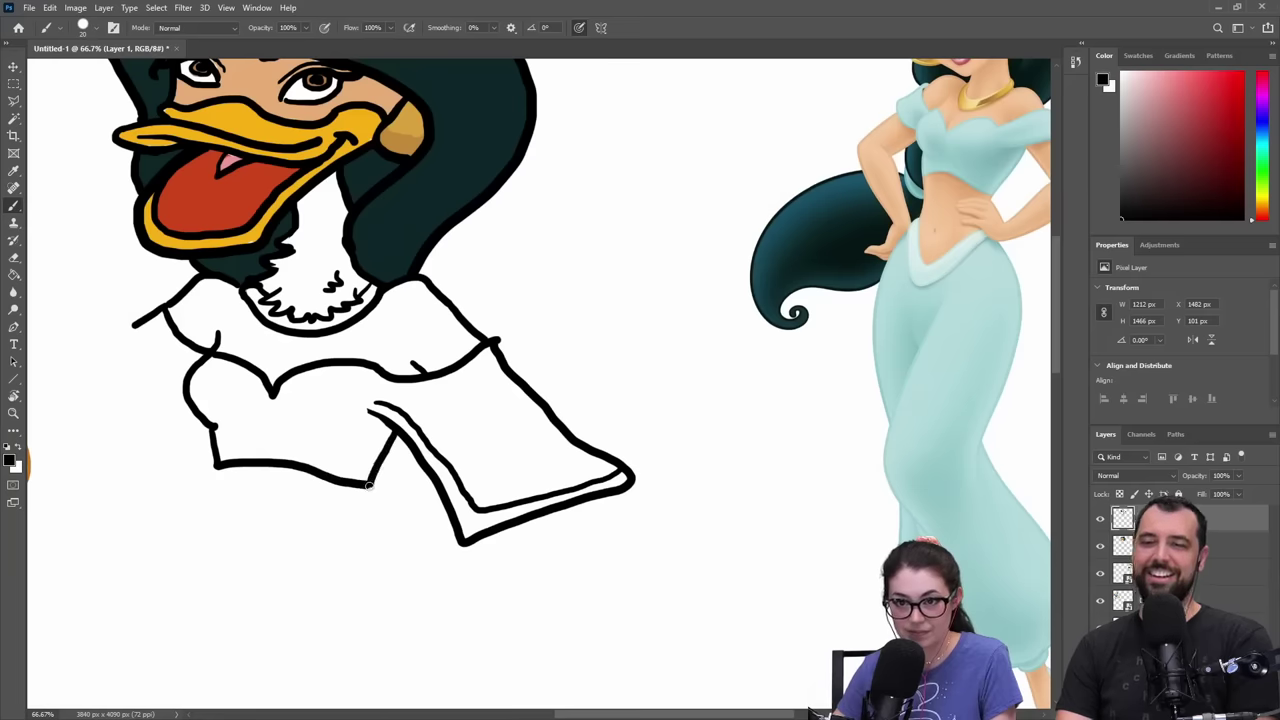
- Draw the flared left sleeve from the shoulder to the bodice, with a cuff line just inside its hem
{"action": "left_click_drag", "start_coordinate": [476, 416], "coordinate": [908, 434]}
{"action": "left_click_drag", "start_coordinate": [600, 372], "coordinate": [758, 371]}
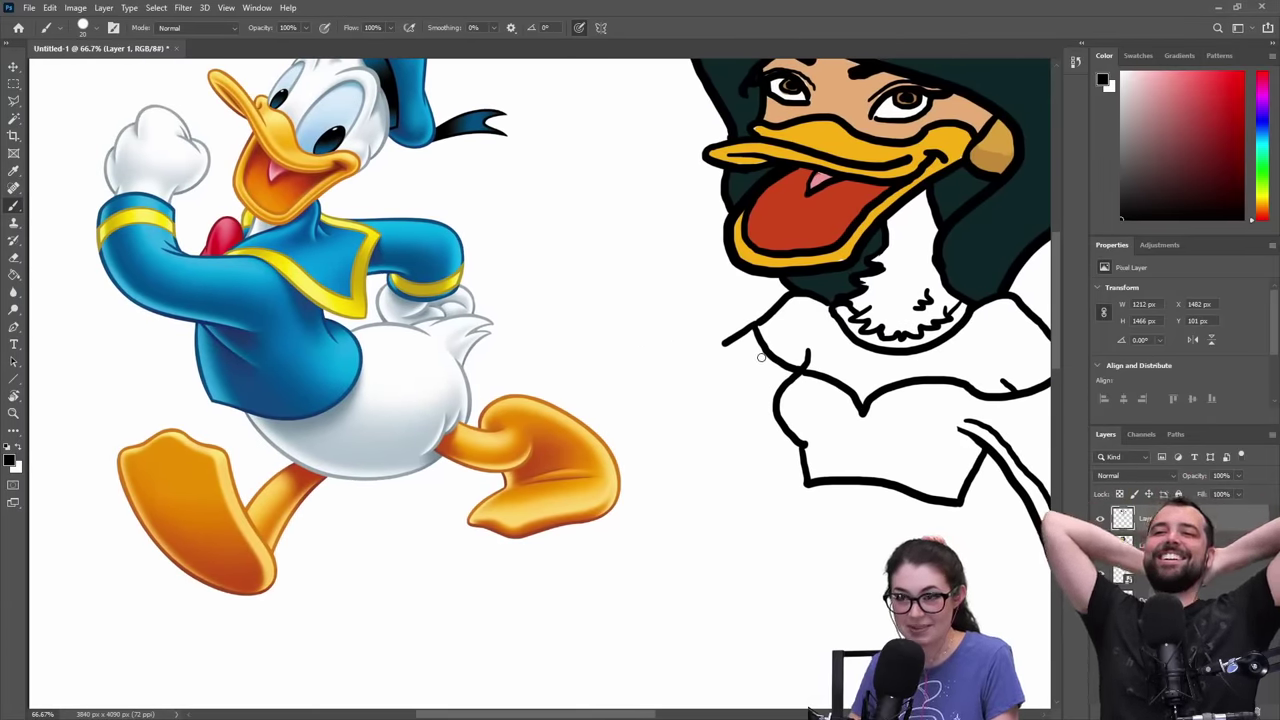
{"action": "mouse_move", "coordinate": [788, 380]}
{"action": "left_mouse_down"}
{"action": "mouse_move", "coordinate": [700, 424]}
{"action": "mouse_move", "coordinate": [674, 466]}
{"action": "mouse_move", "coordinate": [630, 440]}
{"action": "mouse_move", "coordinate": [718, 366]}
{"action": "mouse_move", "coordinate": [693, 360]}
{"action": "mouse_move", "coordinate": [646, 392]}
{"action": "mouse_move", "coordinate": [719, 474]}
{"action": "mouse_move", "coordinate": [778, 418]}
{"action": "left_mouse_up"}
{"action": "key", "text": "ctrl+z"}
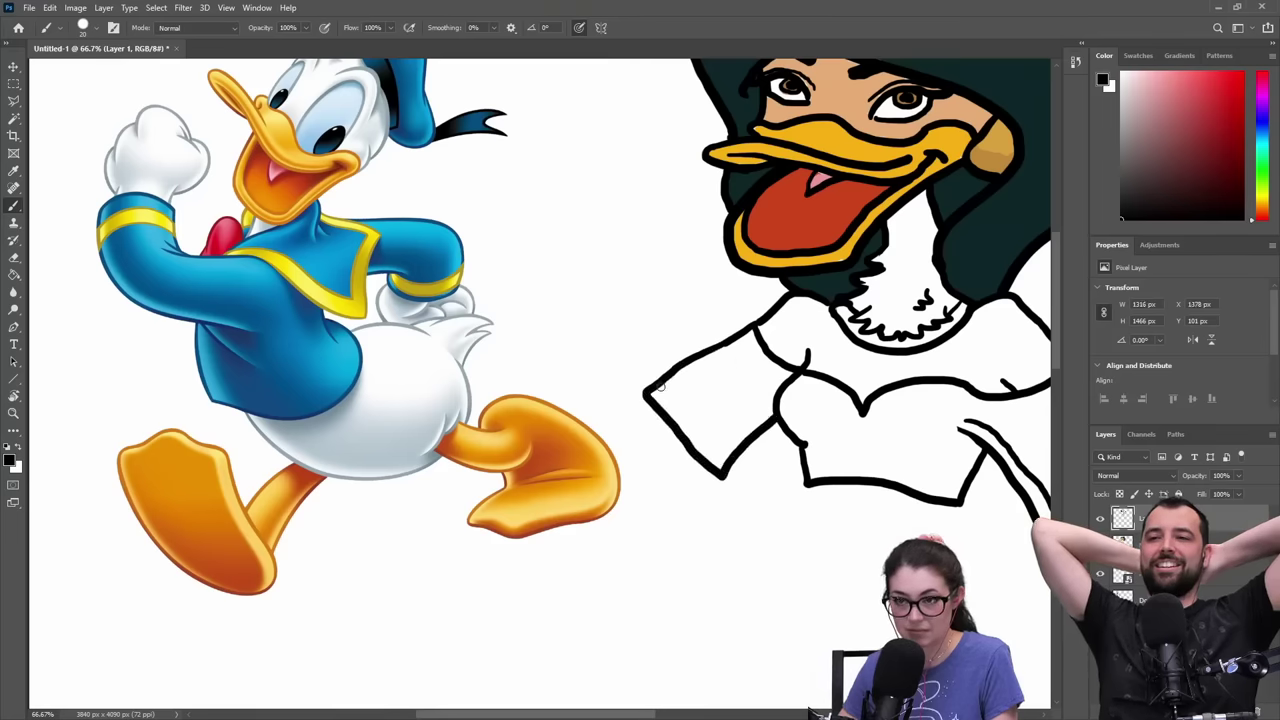
{"action": "mouse_move", "coordinate": [652, 390]}
{"action": "left_mouse_down"}
{"action": "mouse_move", "coordinate": [720, 446]}
{"action": "mouse_move", "coordinate": [768, 408]}
{"action": "left_mouse_up"}
{"action": "left_click_drag", "start_coordinate": [893, 398], "coordinate": [683, 396]}
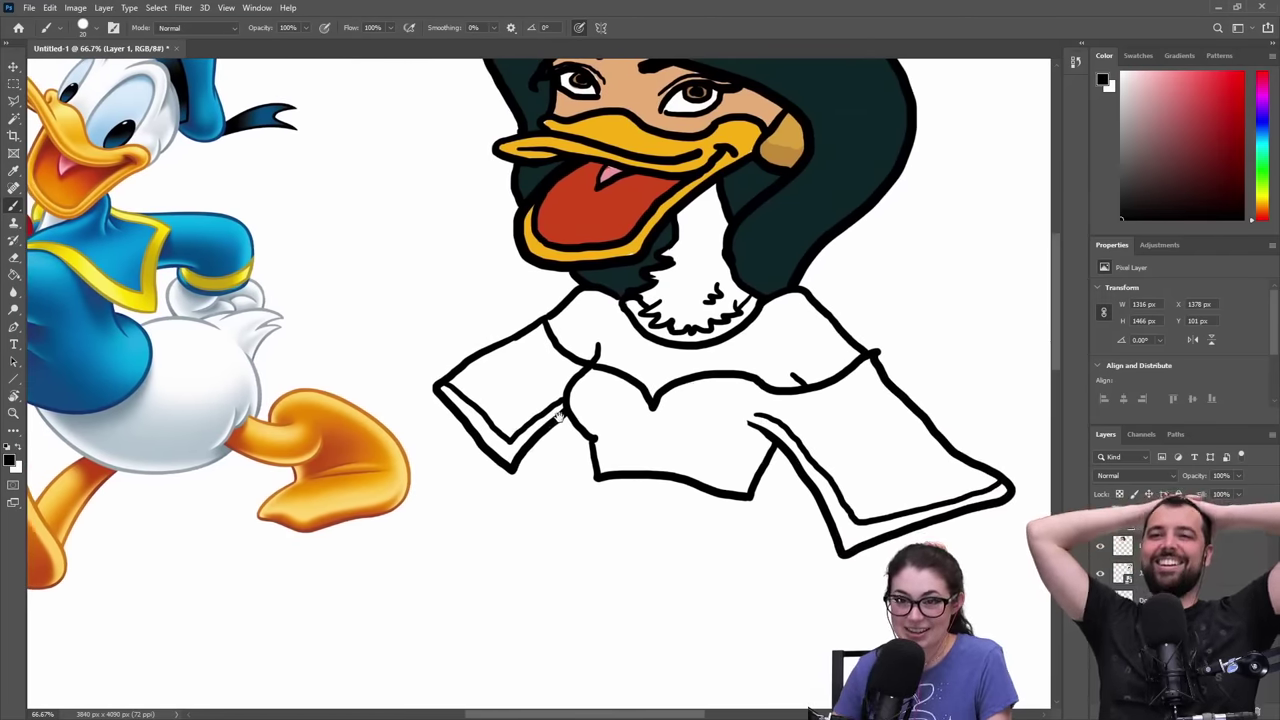
- Draw the bare midriff below the top, narrowing at the waist and flaring to the hips, closed by a curved lower edge
{"action": "mouse_move", "coordinate": [559, 418]}
{"action": "left_mouse_down"}
{"action": "mouse_move", "coordinate": [454, 367]}
{"action": "mouse_move", "coordinate": [40, 395]}
{"action": "mouse_move", "coordinate": [33, 410]}
{"action": "mouse_move", "coordinate": [157, 410]}
{"action": "mouse_move", "coordinate": [234, 369]}
{"action": "mouse_move", "coordinate": [208, 338]}
{"action": "left_mouse_up"}
{"action": "mouse_move", "coordinate": [506, 345]}
{"action": "left_mouse_down"}
{"action": "mouse_move", "coordinate": [486, 420]}
{"action": "mouse_move", "coordinate": [555, 478]}
{"action": "left_mouse_up"}
{"action": "left_click_drag", "start_coordinate": [606, 406], "coordinate": [463, 457]}
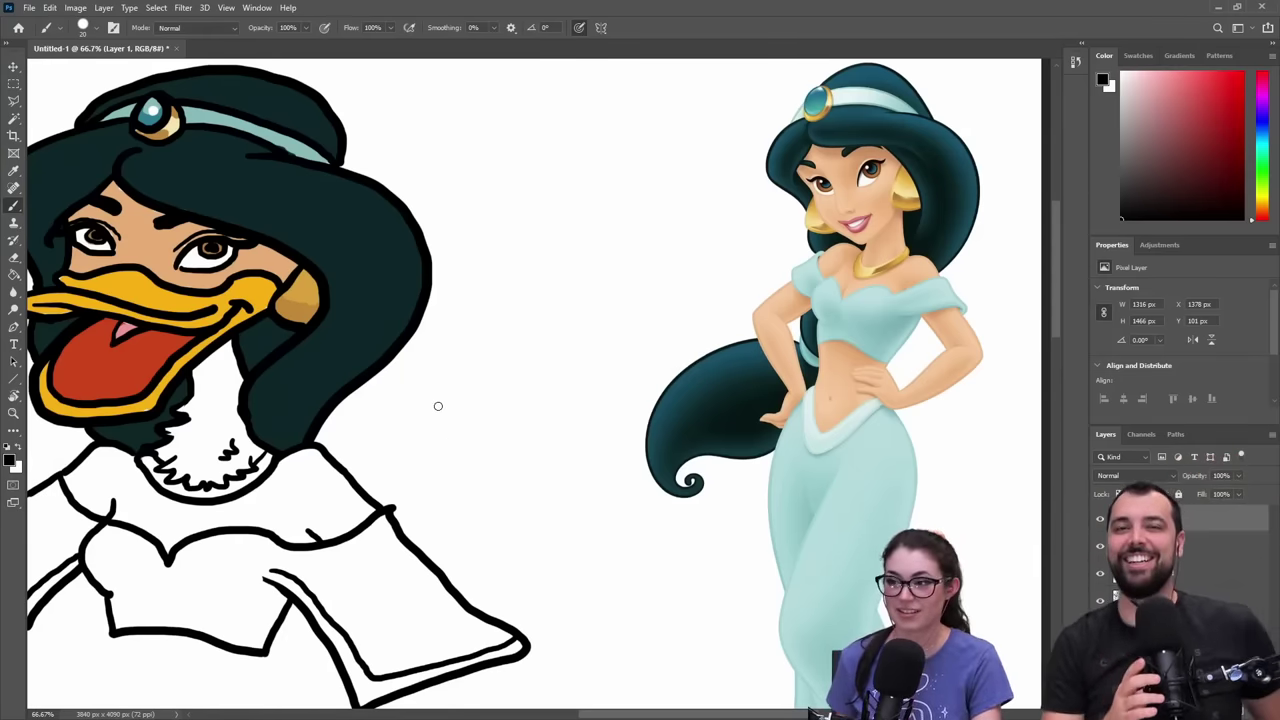
{"action": "mouse_move", "coordinate": [336, 472]}
{"action": "left_mouse_down"}
{"action": "mouse_move", "coordinate": [573, 337]}
{"action": "mouse_move", "coordinate": [457, 329]}
{"action": "left_mouse_up"}
{"action": "mouse_move", "coordinate": [578, 485]}
{"action": "left_mouse_down"}
{"action": "mouse_move", "coordinate": [426, 414]}
{"action": "mouse_move", "coordinate": [723, 327]}
{"action": "left_mouse_up"}
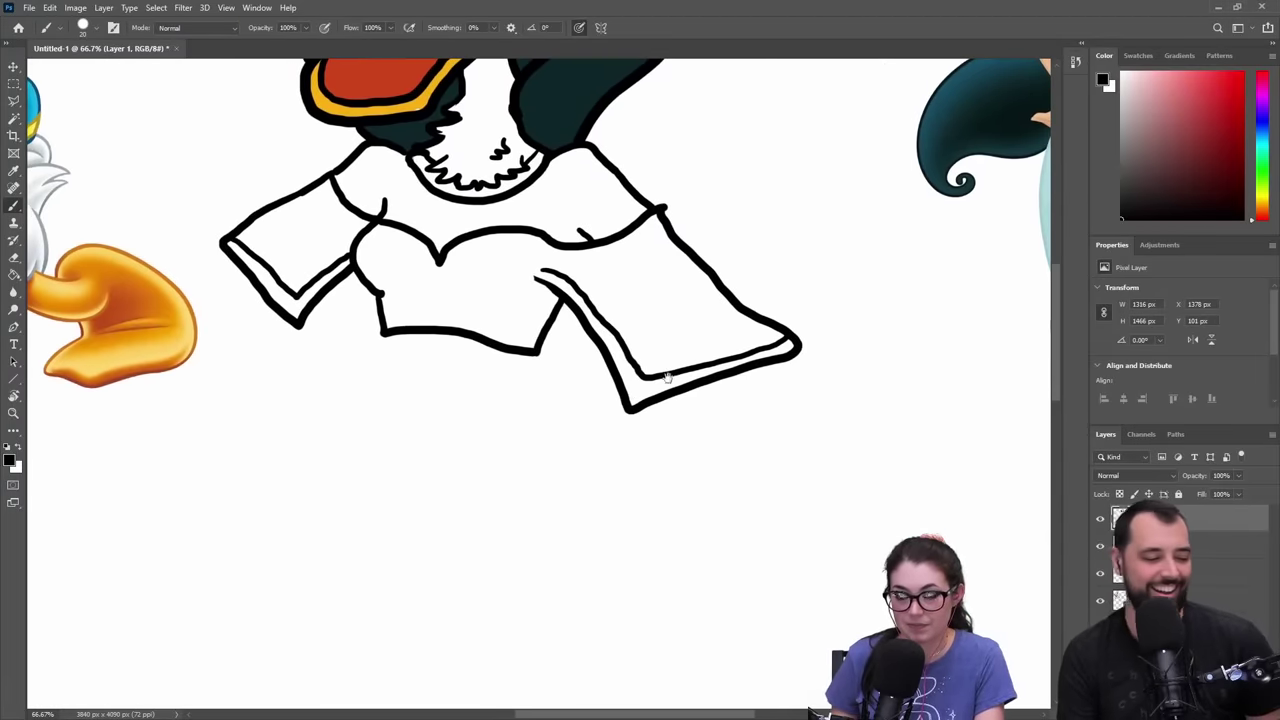
{"action": "mouse_move", "coordinate": [550, 427]}
{"action": "left_mouse_down"}
{"action": "mouse_move", "coordinate": [272, 468]}
{"action": "mouse_move", "coordinate": [426, 482]}
{"action": "mouse_move", "coordinate": [432, 497]}
{"action": "left_mouse_up"}
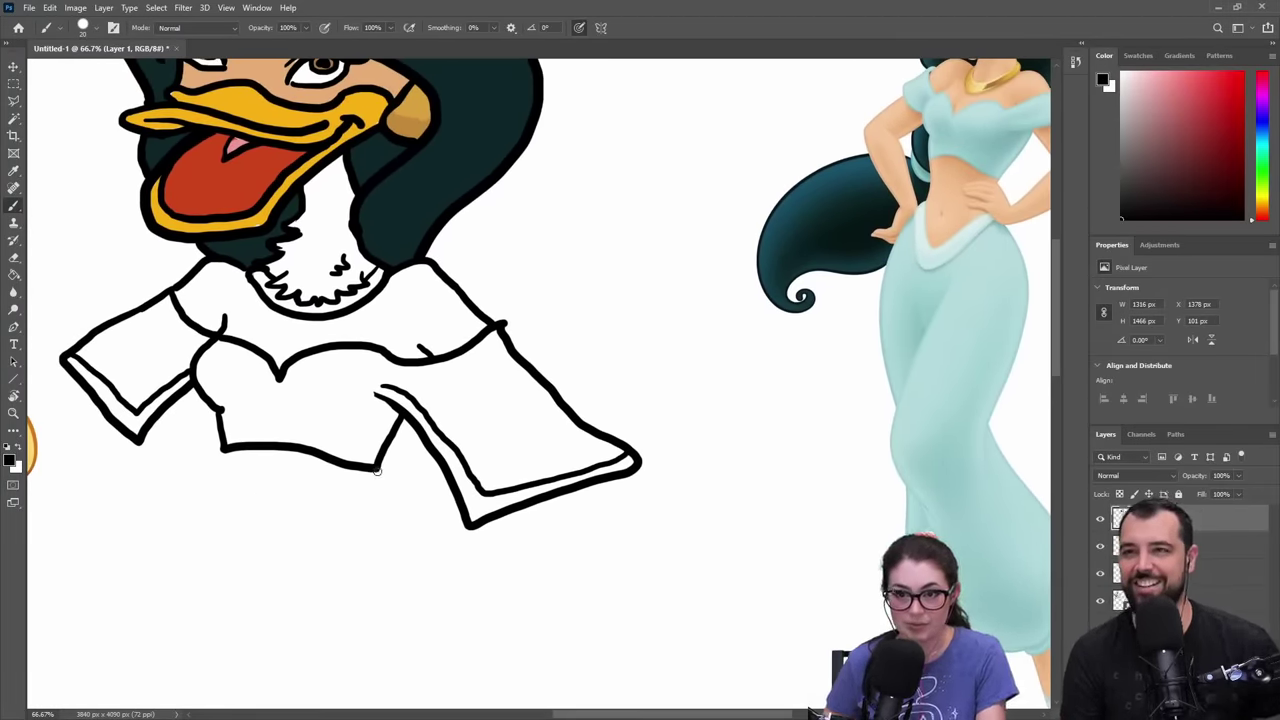
{"action": "mouse_move", "coordinate": [378, 466]}
{"action": "left_mouse_down"}
{"action": "mouse_move", "coordinate": [344, 546]}
{"action": "mouse_move", "coordinate": [385, 578]}
{"action": "left_mouse_up"}
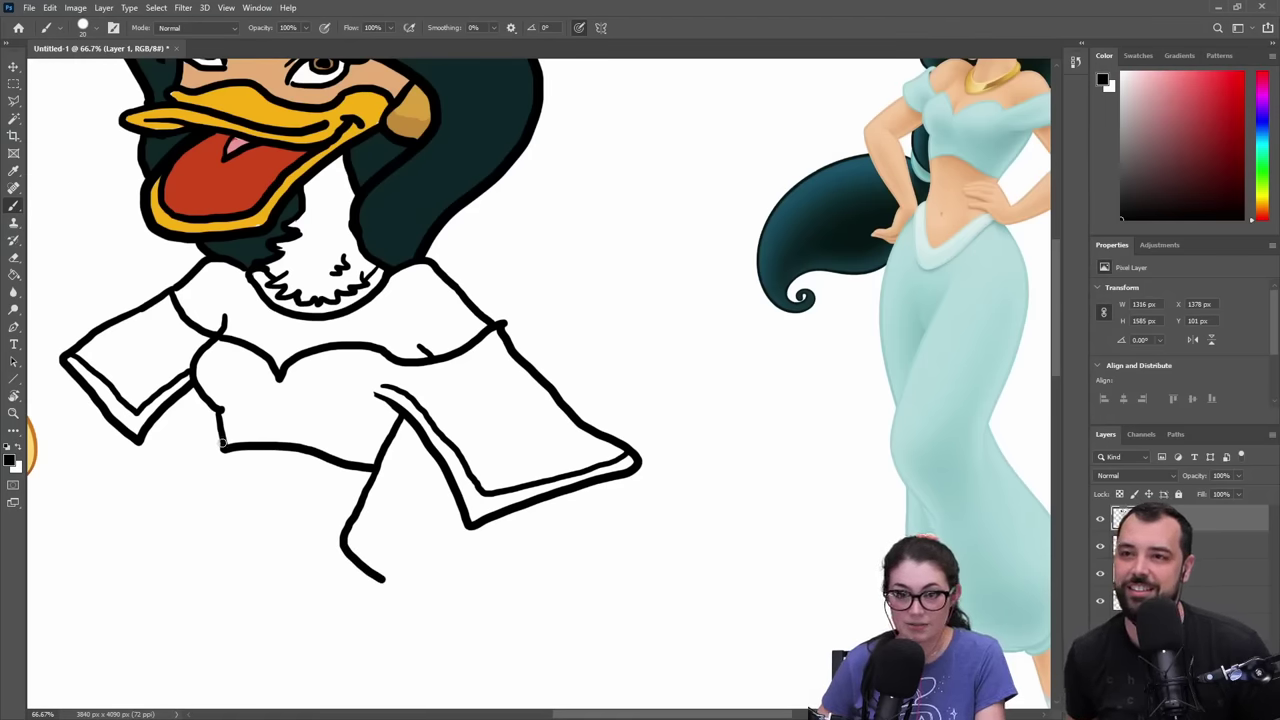
{"action": "mouse_move", "coordinate": [222, 456]}
{"action": "left_mouse_down"}
{"action": "mouse_move", "coordinate": [236, 522]}
{"action": "mouse_move", "coordinate": [232, 574]}
{"action": "mouse_move", "coordinate": [214, 590]}
{"action": "mouse_move", "coordinate": [266, 627]}
{"action": "mouse_move", "coordinate": [312, 632]}
{"action": "mouse_move", "coordinate": [352, 608]}
{"action": "left_mouse_up"}
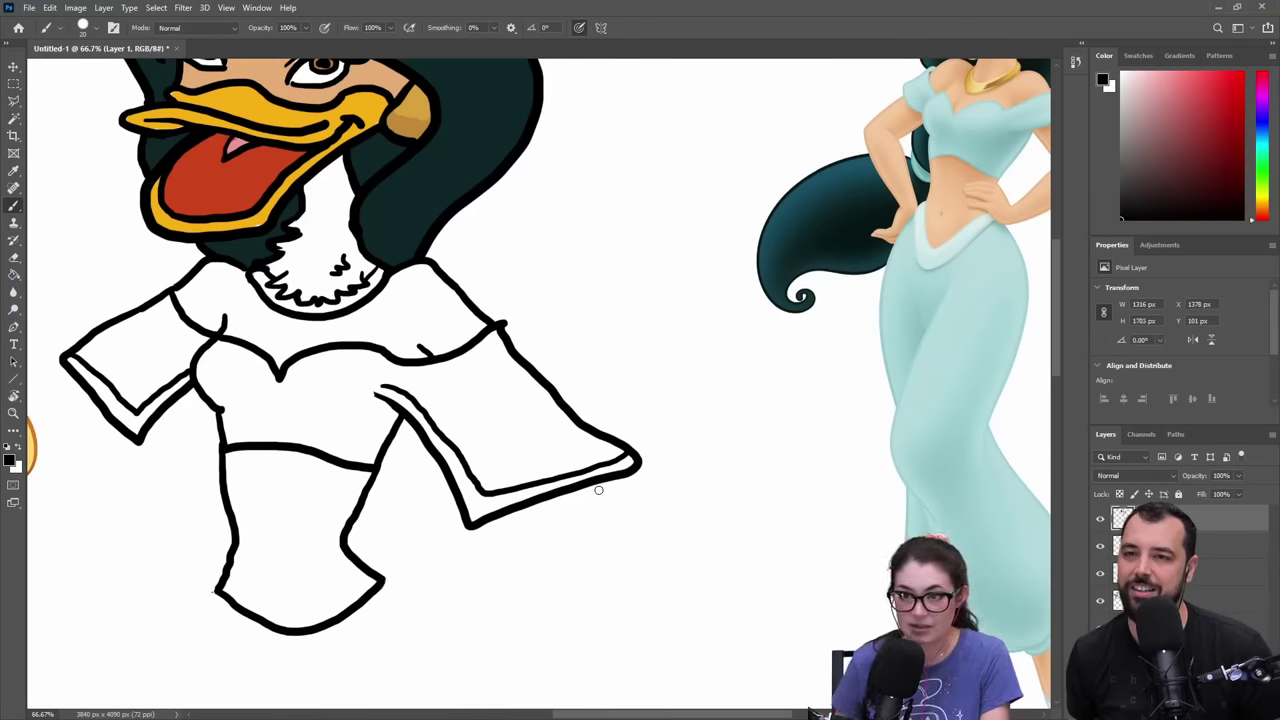
- Draw the right forearm bending from beneath the sleeve to the waist, and add a short line off the waist's left side
{"action": "mouse_move", "coordinate": [615, 480]}
{"action": "left_mouse_down"}
{"action": "mouse_move", "coordinate": [455, 486]}
{"action": "mouse_move", "coordinate": [435, 498]}
{"action": "mouse_move", "coordinate": [433, 521]}
{"action": "mouse_move", "coordinate": [300, 562]}
{"action": "left_mouse_up"}
{"action": "key", "text": "ctrl+z"}
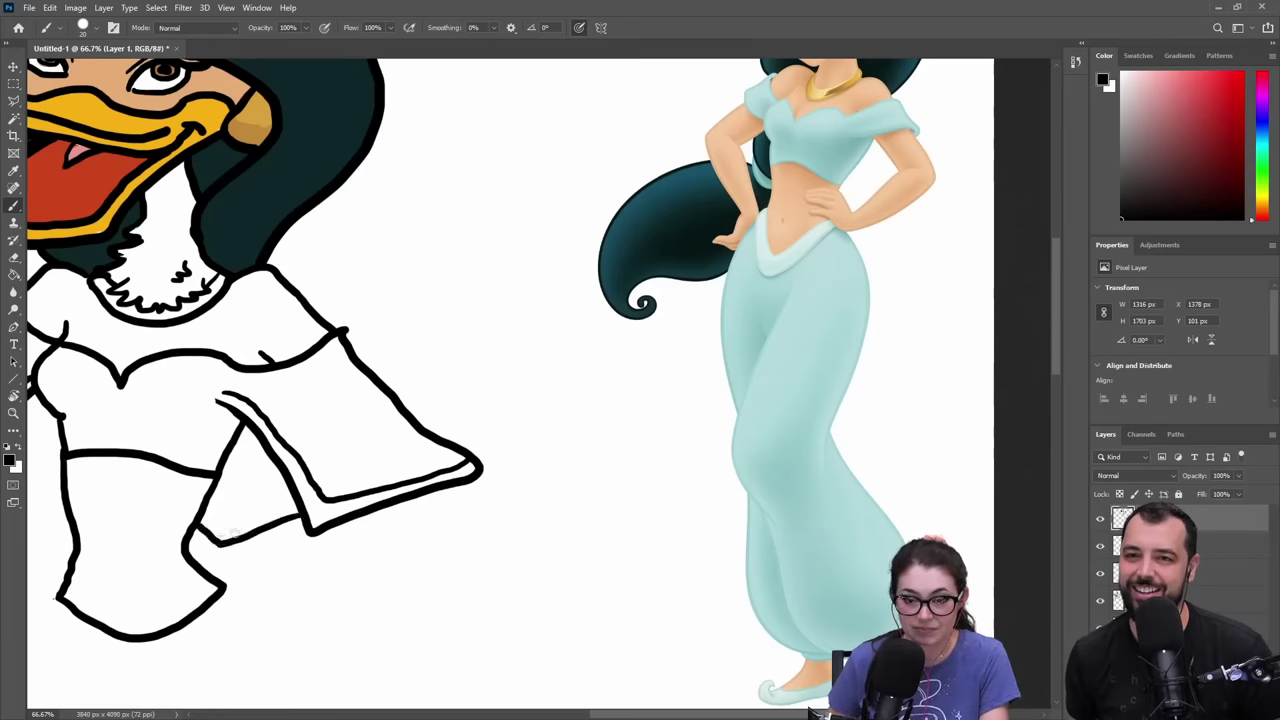
{"action": "mouse_move", "coordinate": [238, 568]}
{"action": "left_mouse_down"}
{"action": "mouse_move", "coordinate": [378, 540]}
{"action": "mouse_move", "coordinate": [426, 516]}
{"action": "left_mouse_up"}
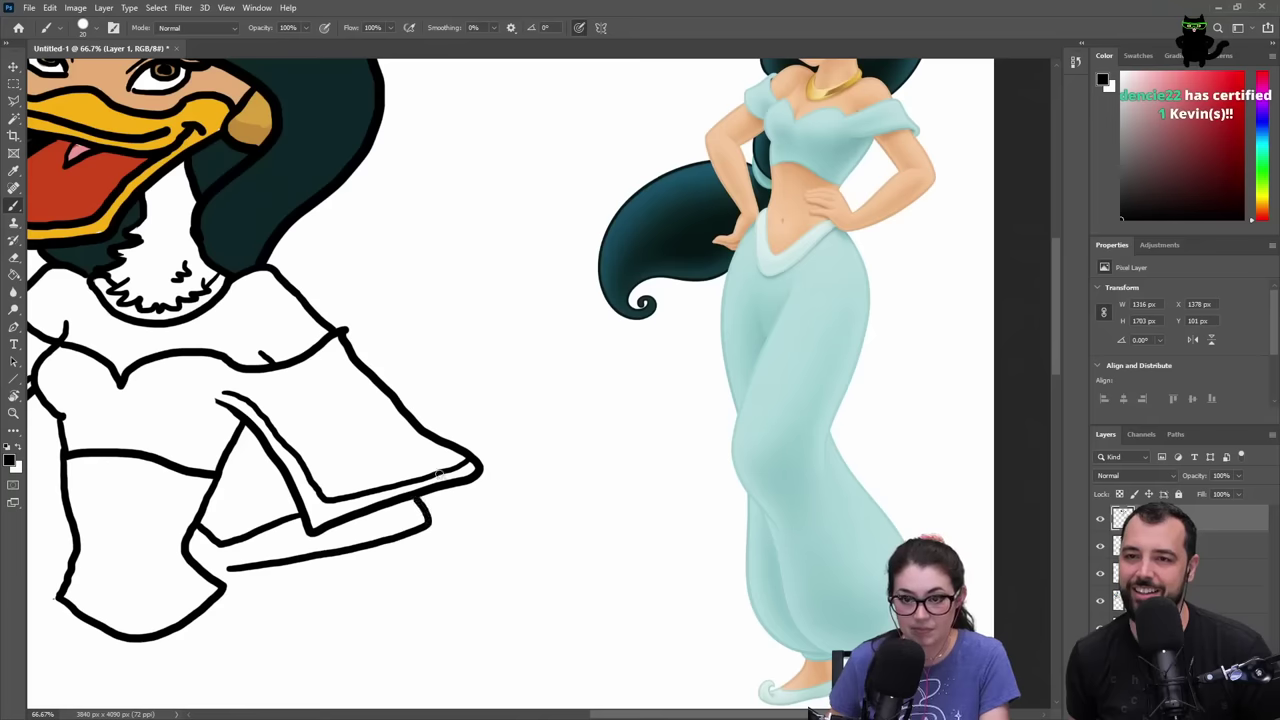
{"action": "key", "text": "ctrl+z"}
{"action": "mouse_move", "coordinate": [233, 573]}
{"action": "left_mouse_down"}
{"action": "mouse_move", "coordinate": [428, 524]}
{"action": "mouse_move", "coordinate": [437, 491]}
{"action": "left_mouse_up"}
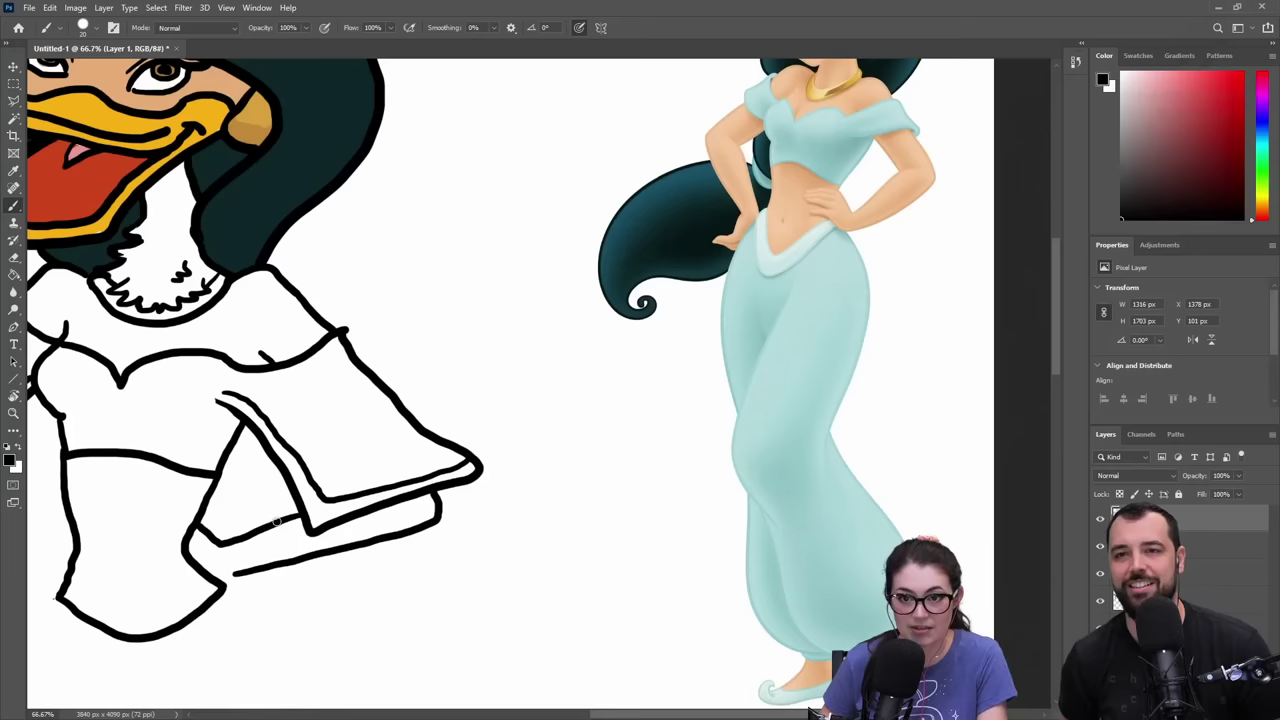
{"action": "left_click_drag", "start_coordinate": [278, 526], "coordinate": [215, 515]}
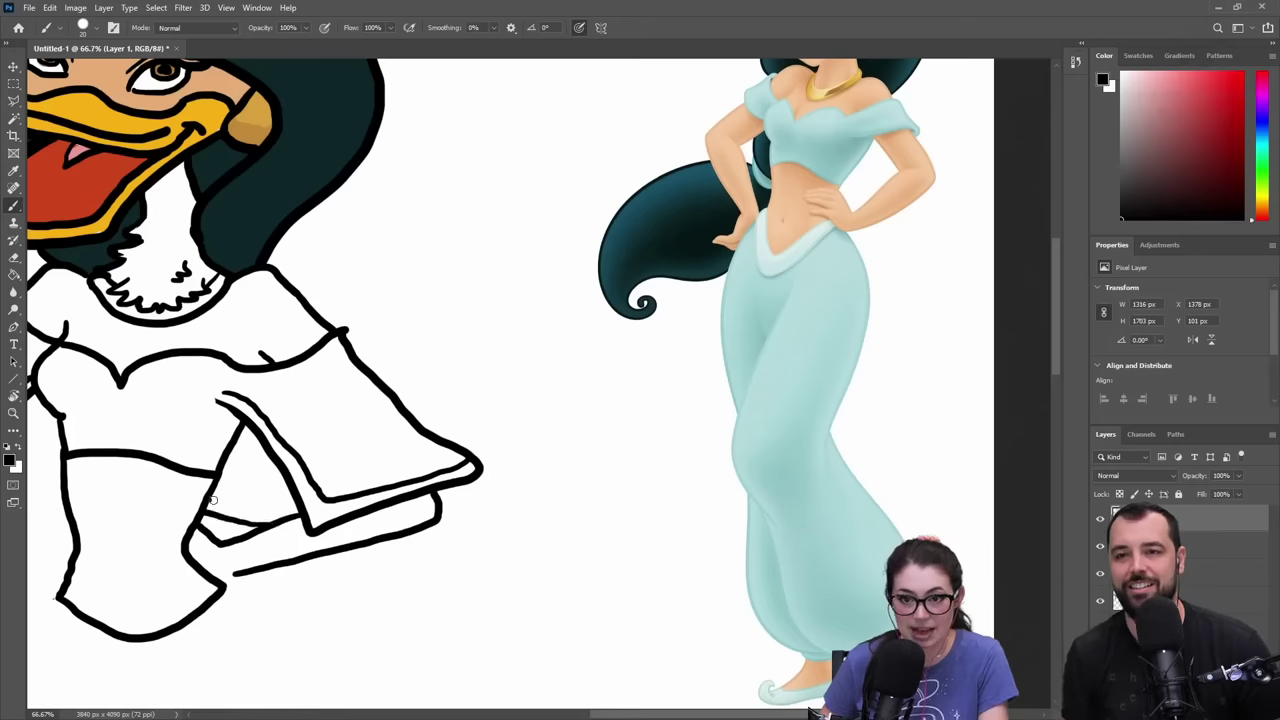
{"action": "left_click_drag", "start_coordinate": [371, 464], "coordinate": [588, 430]}
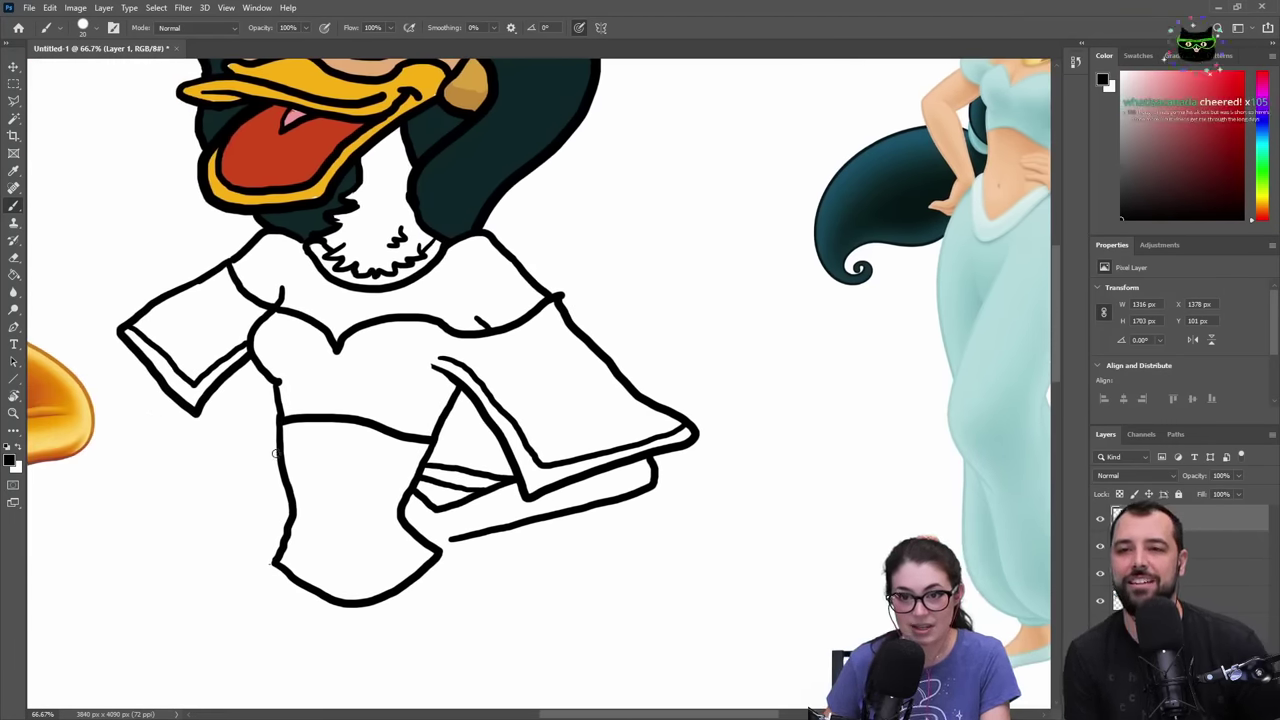
{"action": "left_click_drag", "start_coordinate": [278, 452], "coordinate": [219, 442]}
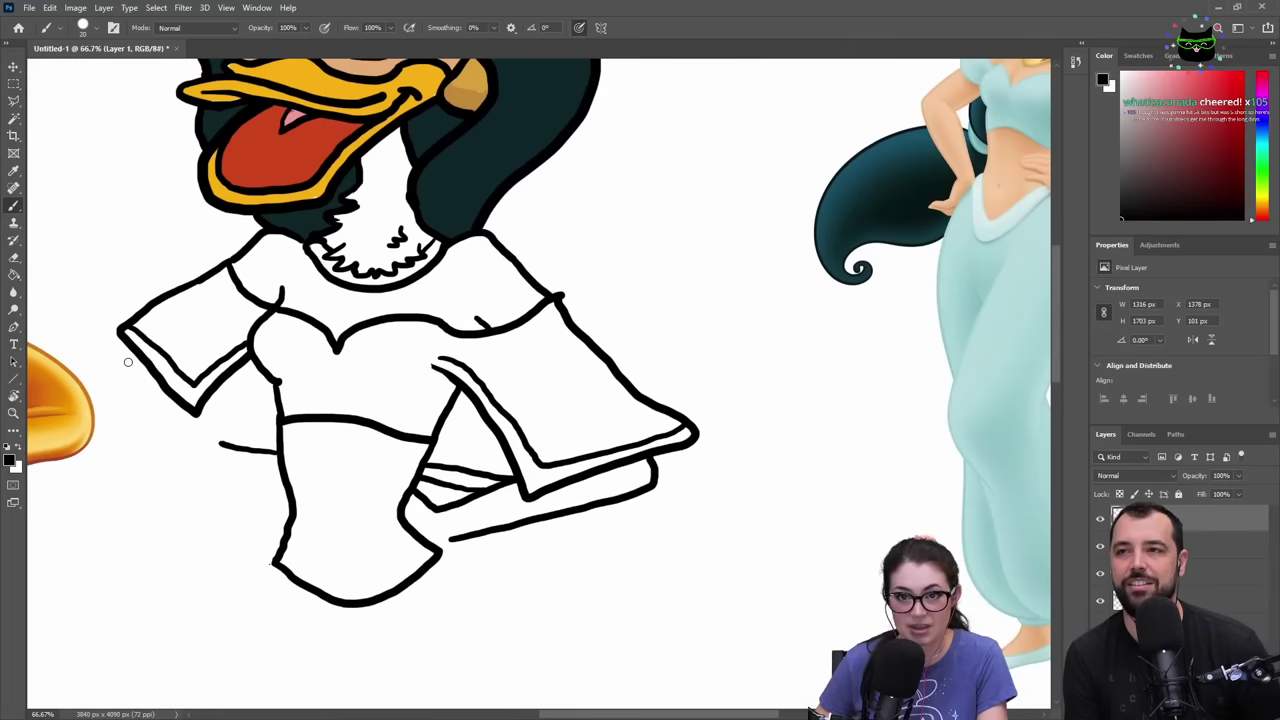
- Move the Donald Duck reference image farther left, away from the drawing
{"action": "left_click_drag", "start_coordinate": [198, 347], "coordinate": [348, 341]}
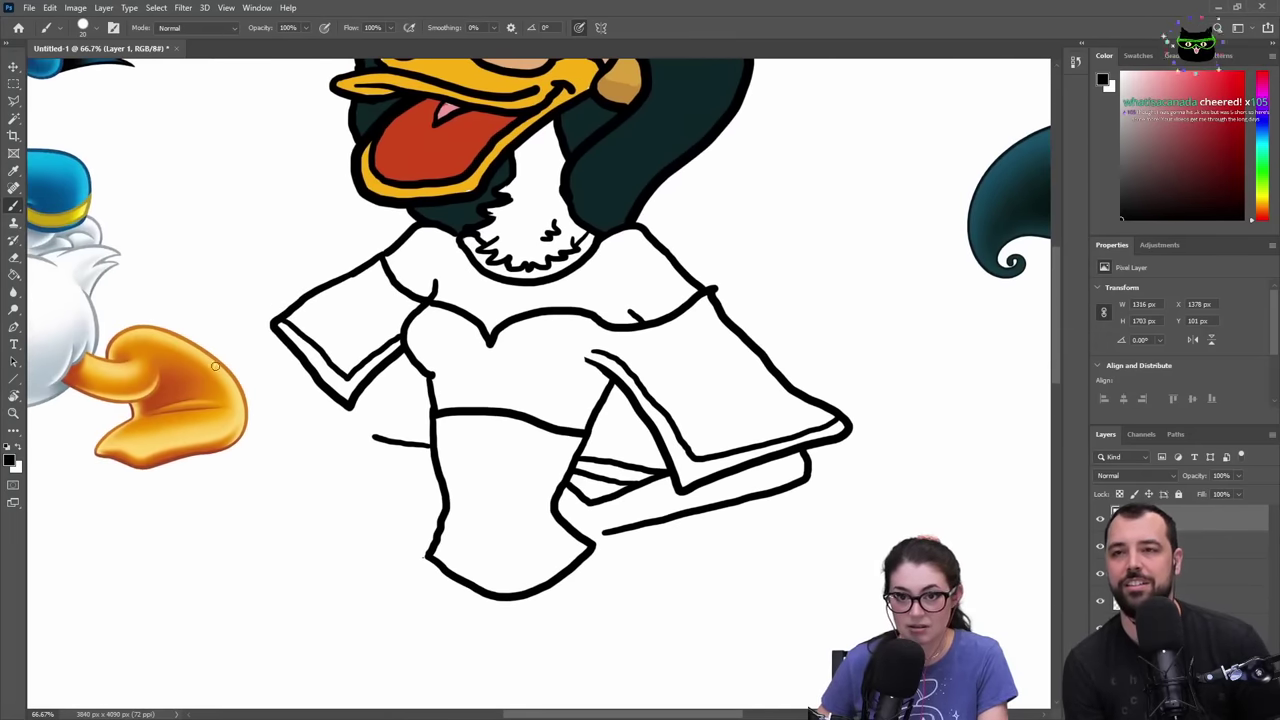
{"action": "key", "text": "v"}
{"action": "left_click_drag", "start_coordinate": [151, 383], "coordinate": [69, 386]}
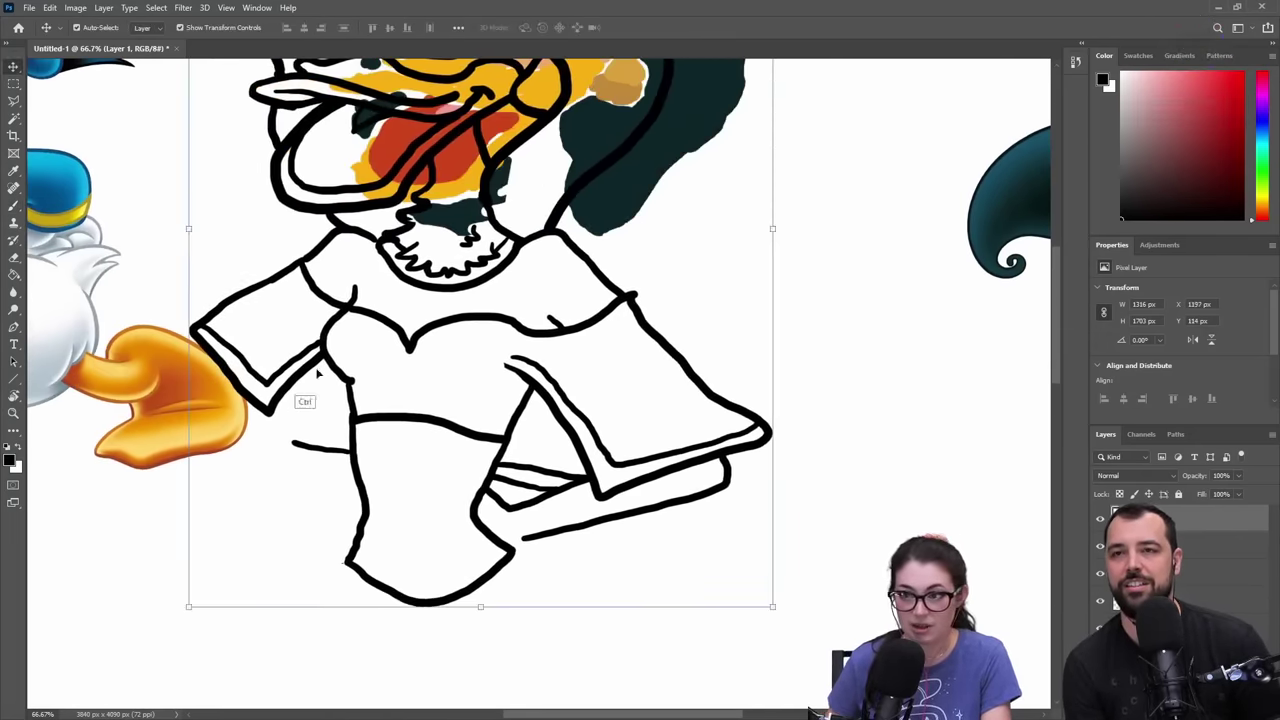
{"action": "key", "text": "ctrl+z"}
{"action": "left_click", "coordinate": [1189, 597]}
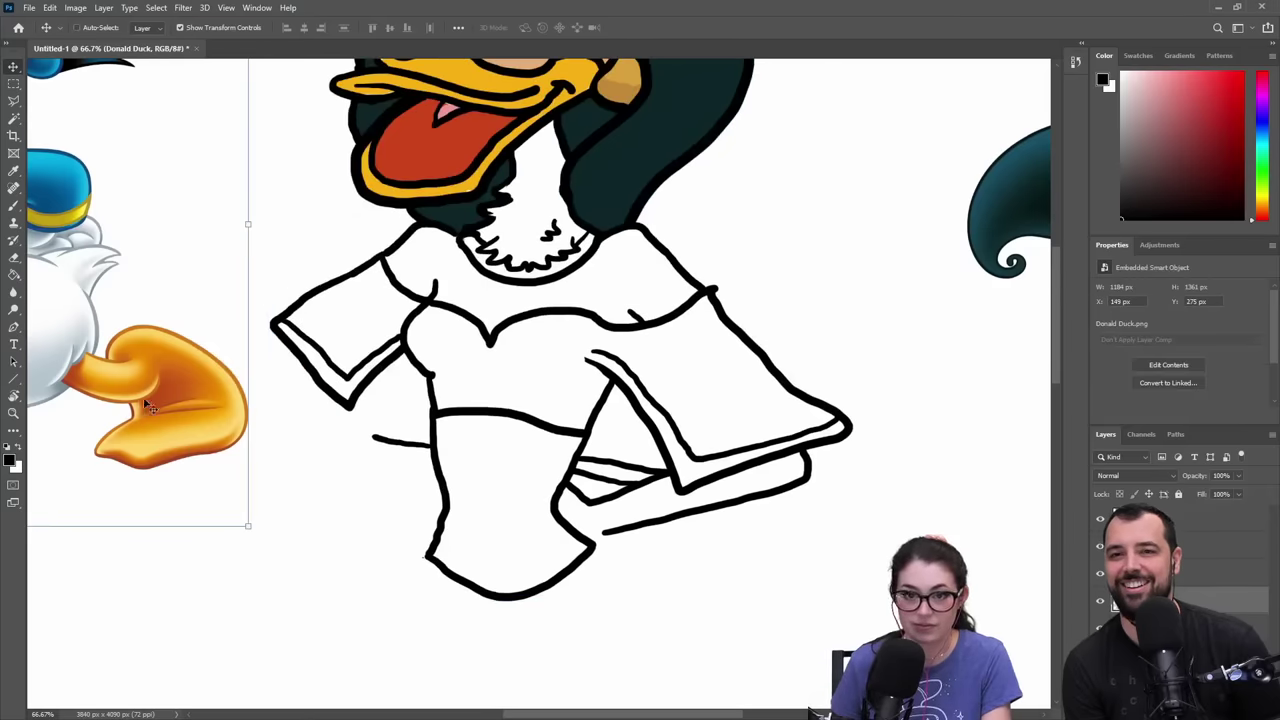
{"action": "left_click_drag", "start_coordinate": [148, 405], "coordinate": [2, 401]}
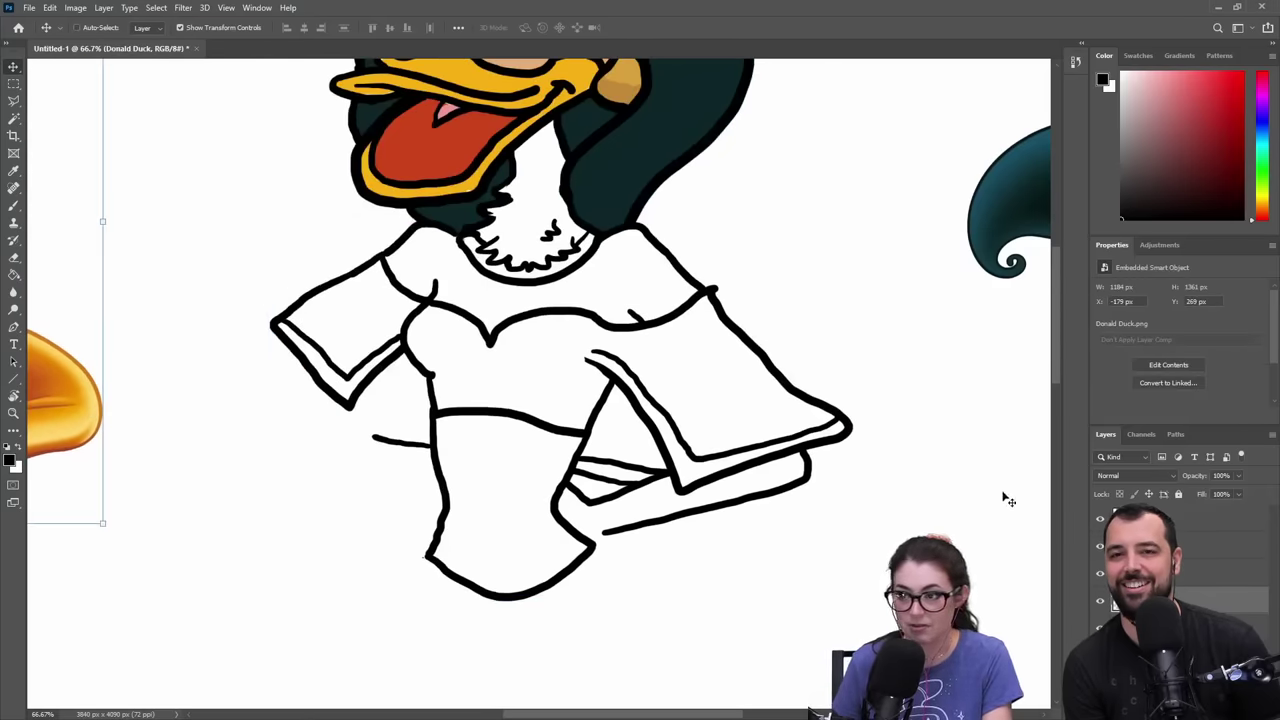
- On Layer 1, draw the left arm emerging beneath the left sleeve, bending at the elbow and running down to the hip
{"action": "left_click", "coordinate": [1189, 518]}
{"action": "key", "text": "b"}
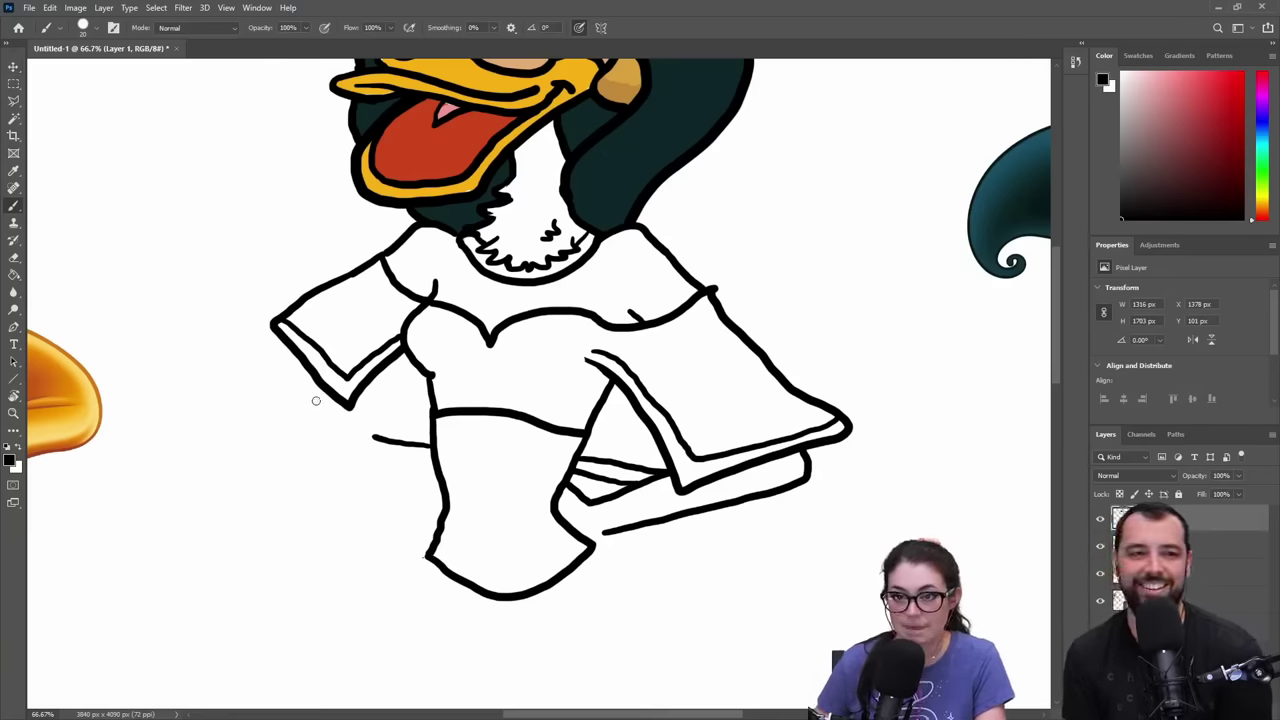
{"action": "left_click_drag", "start_coordinate": [317, 364], "coordinate": [189, 385]}
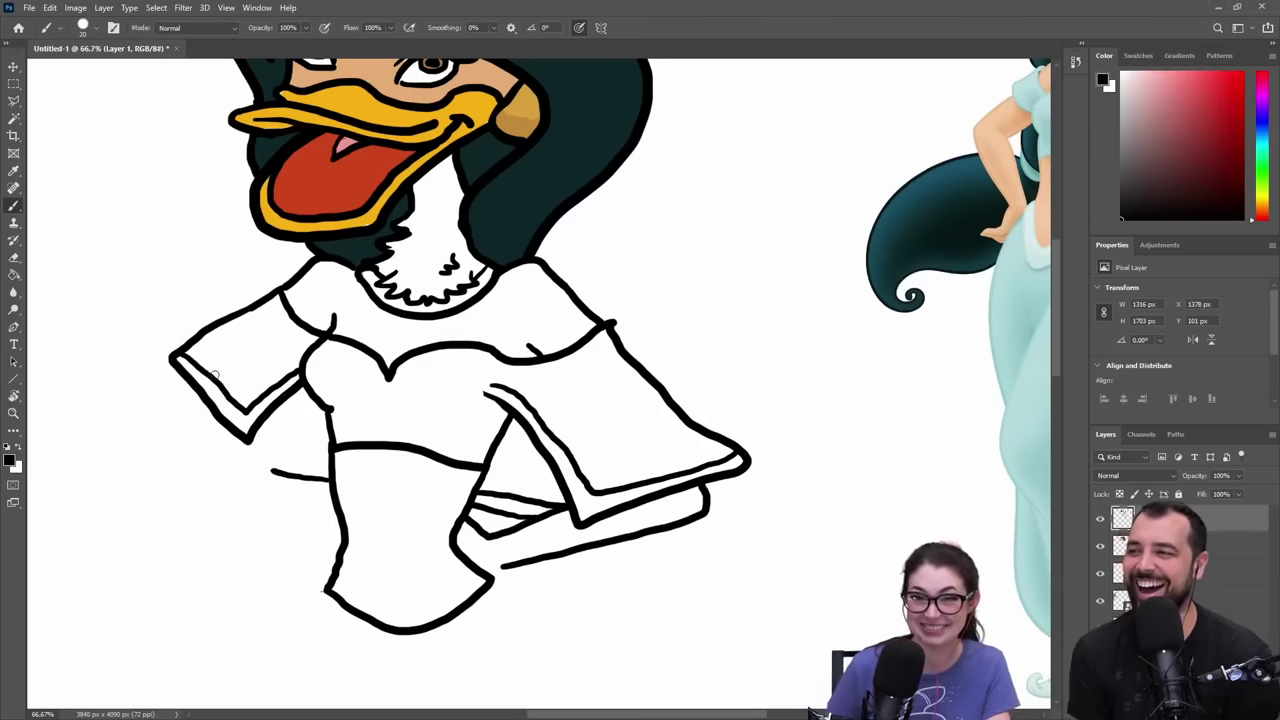
{"action": "mouse_move", "coordinate": [185, 378]}
{"action": "left_mouse_down"}
{"action": "mouse_move", "coordinate": [155, 410]}
{"action": "mouse_move", "coordinate": [158, 430]}
{"action": "mouse_move", "coordinate": [228, 484]}
{"action": "mouse_move", "coordinate": [237, 518]}
{"action": "left_mouse_up"}
{"action": "key", "text": "ctrl+z"}
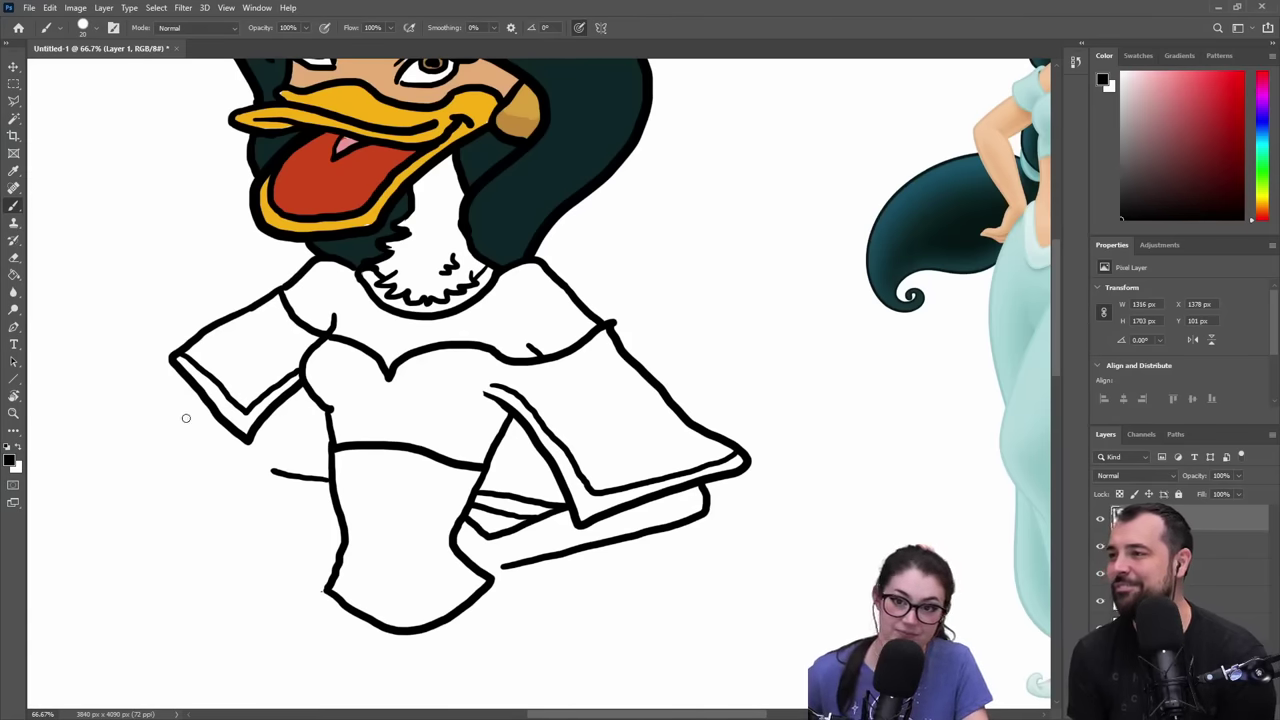
{"action": "mouse_move", "coordinate": [176, 382]}
{"action": "left_mouse_down"}
{"action": "mouse_move", "coordinate": [146, 421]}
{"action": "mouse_move", "coordinate": [258, 524]}
{"action": "left_mouse_up"}
{"action": "key", "text": "ctrl+z"}
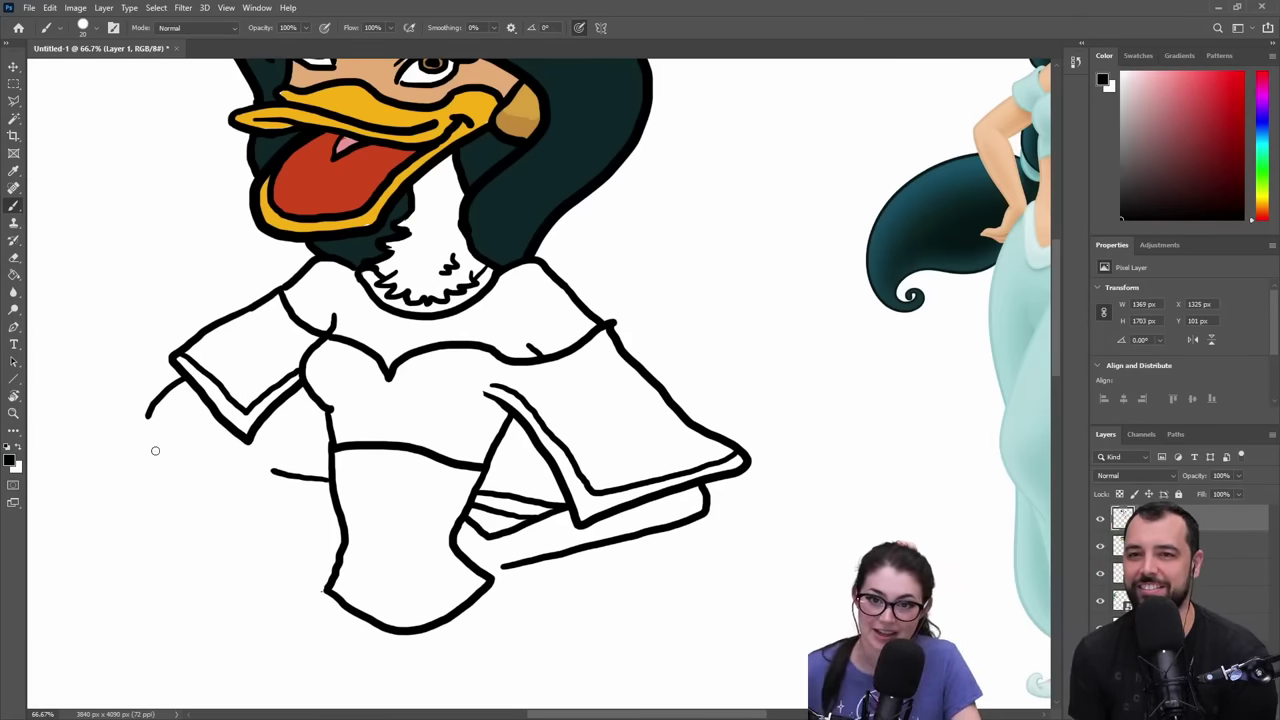
{"action": "left_click_drag", "start_coordinate": [148, 416], "coordinate": [184, 460]}
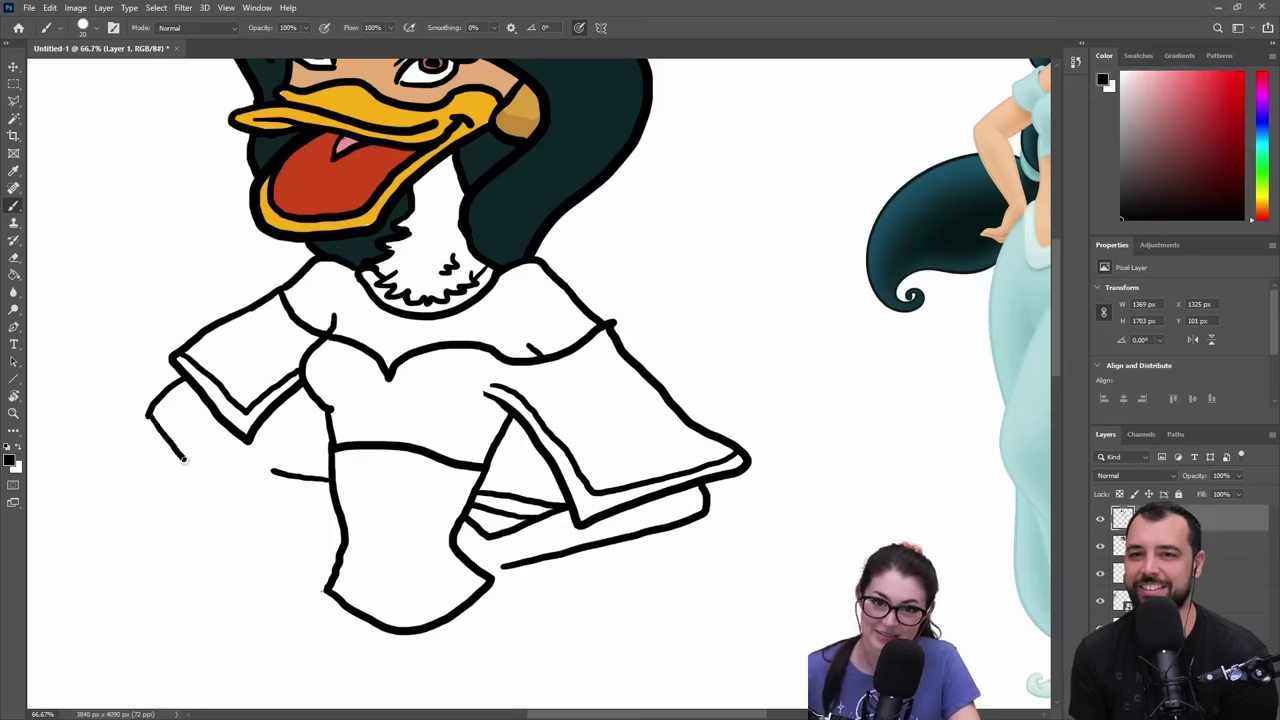
{"action": "key", "text": "ctrl+z"}
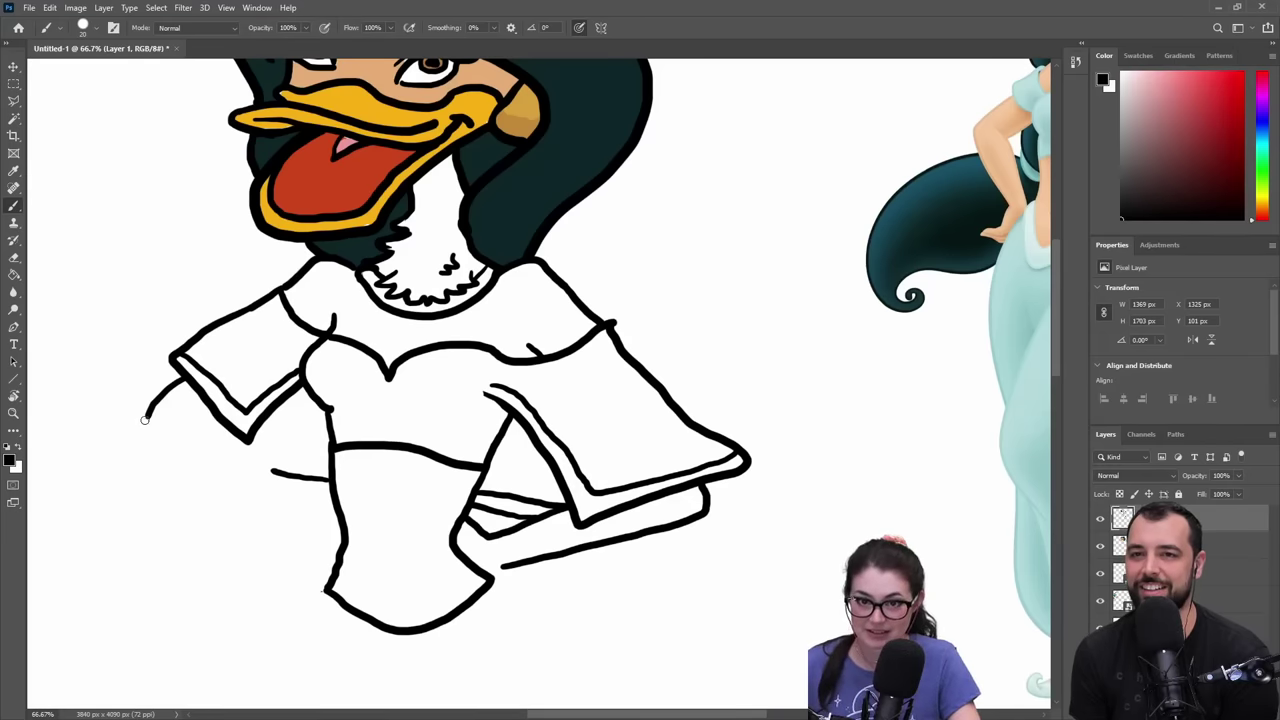
{"action": "mouse_move", "coordinate": [156, 448]}
{"action": "left_mouse_down"}
{"action": "mouse_move", "coordinate": [205, 506]}
{"action": "mouse_move", "coordinate": [284, 562]}
{"action": "left_mouse_up"}
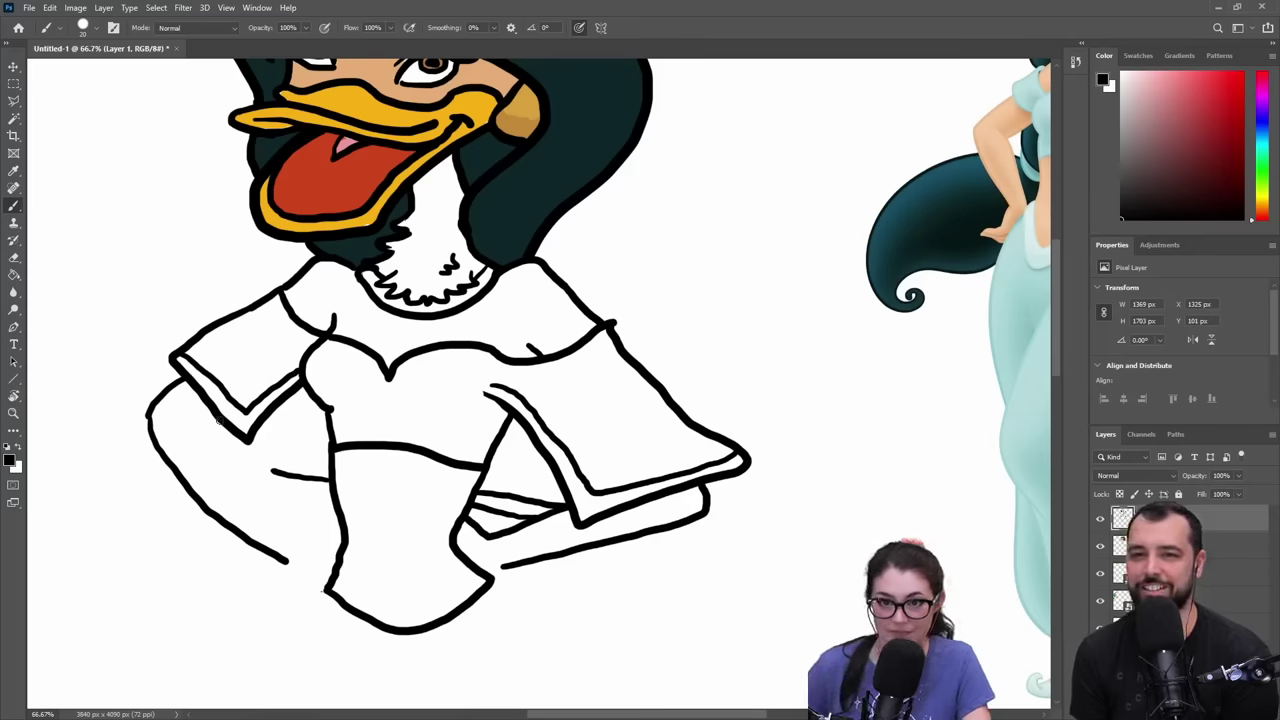
{"action": "left_click_drag", "start_coordinate": [214, 426], "coordinate": [320, 550]}
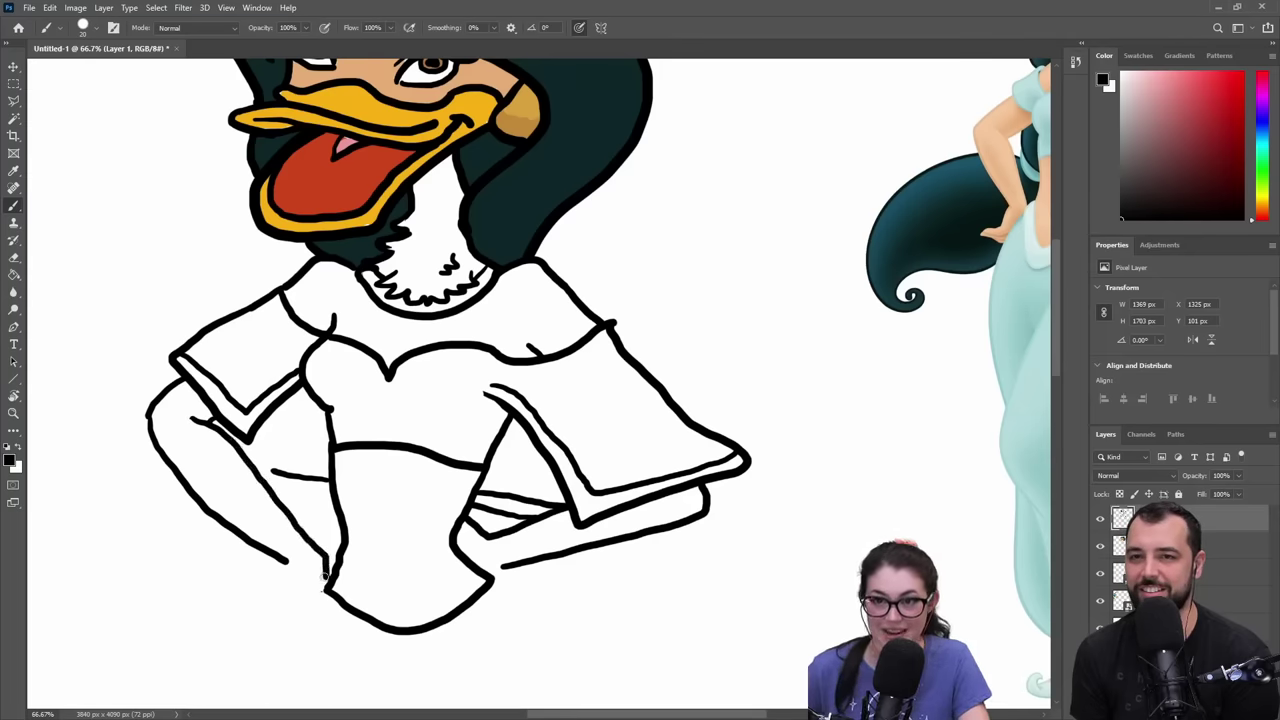
- Draw the left hand with its wrist bent outward and its fingers spread away from the hip
{"action": "mouse_move", "coordinate": [463, 470]}
{"action": "left_mouse_down"}
{"action": "mouse_move", "coordinate": [430, 508]}
{"action": "mouse_move", "coordinate": [618, 370]}
{"action": "mouse_move", "coordinate": [340, 393]}
{"action": "left_mouse_up"}
{"action": "mouse_move", "coordinate": [254, 490]}
{"action": "left_mouse_down"}
{"action": "mouse_move", "coordinate": [396, 486]}
{"action": "mouse_move", "coordinate": [408, 472]}
{"action": "left_mouse_up"}
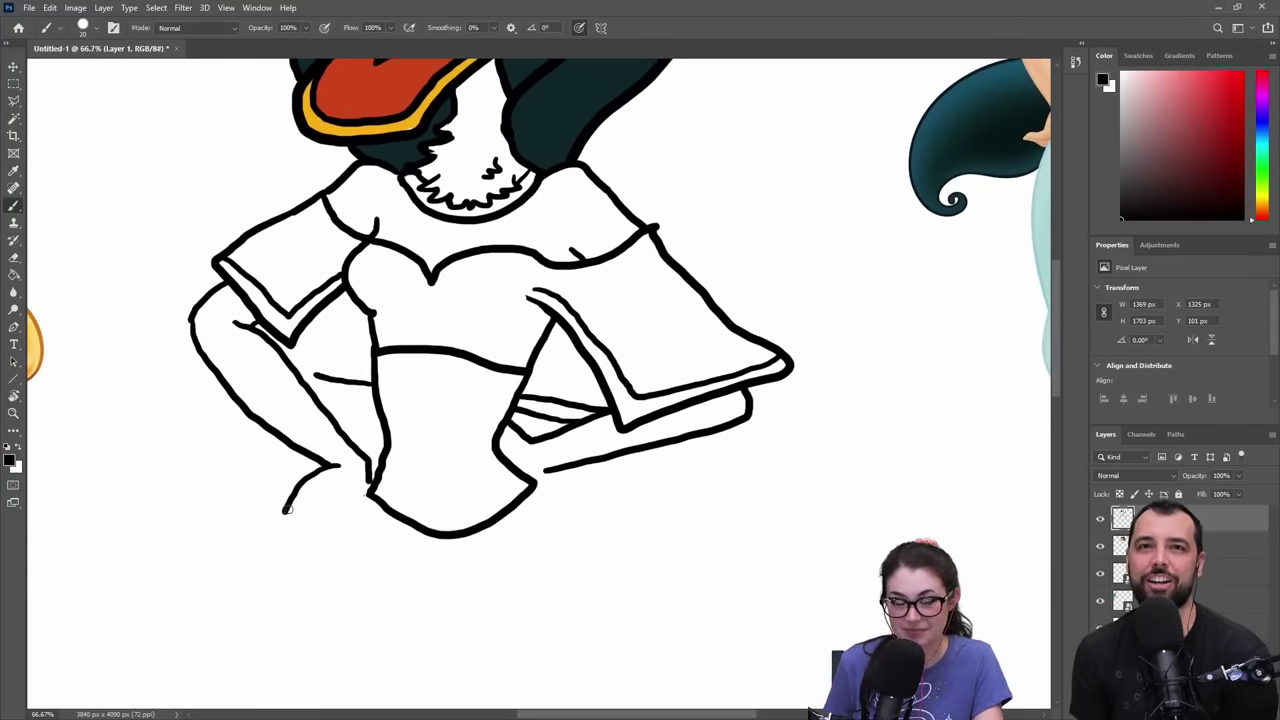
{"action": "mouse_move", "coordinate": [337, 466]}
{"action": "left_mouse_down"}
{"action": "mouse_move", "coordinate": [304, 512]}
{"action": "mouse_move", "coordinate": [260, 527]}
{"action": "mouse_move", "coordinate": [316, 524]}
{"action": "mouse_move", "coordinate": [370, 492]}
{"action": "left_mouse_up"}
{"action": "mouse_move", "coordinate": [282, 505]}
{"action": "left_mouse_down"}
{"action": "mouse_move", "coordinate": [267, 512]}
{"action": "mouse_move", "coordinate": [265, 498]}
{"action": "left_mouse_up"}
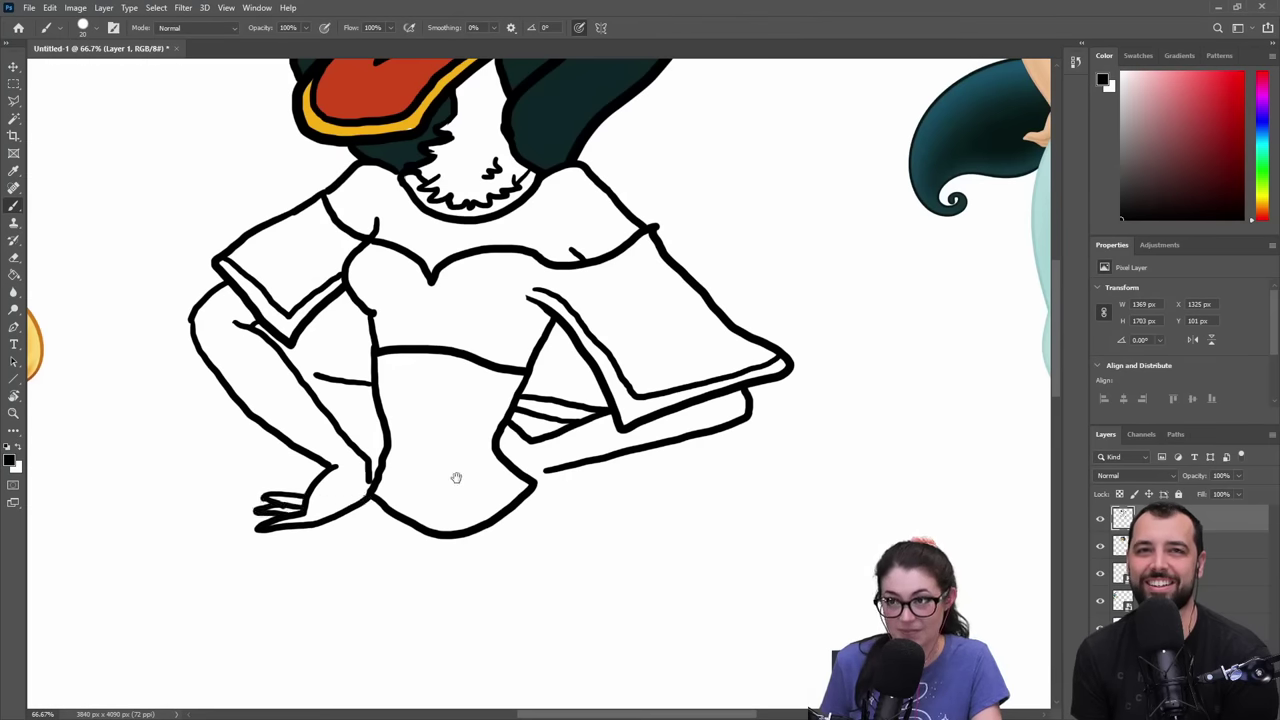
- Erase the waist outline where the right wrist crosses it, and draw the right hand with its fingers resting on the midriff
{"action": "mouse_move", "coordinate": [456, 478]}
{"action": "left_mouse_down"}
{"action": "mouse_move", "coordinate": [289, 500]}
{"action": "mouse_move", "coordinate": [186, 536]}
{"action": "mouse_move", "coordinate": [222, 538]}
{"action": "left_mouse_up"}
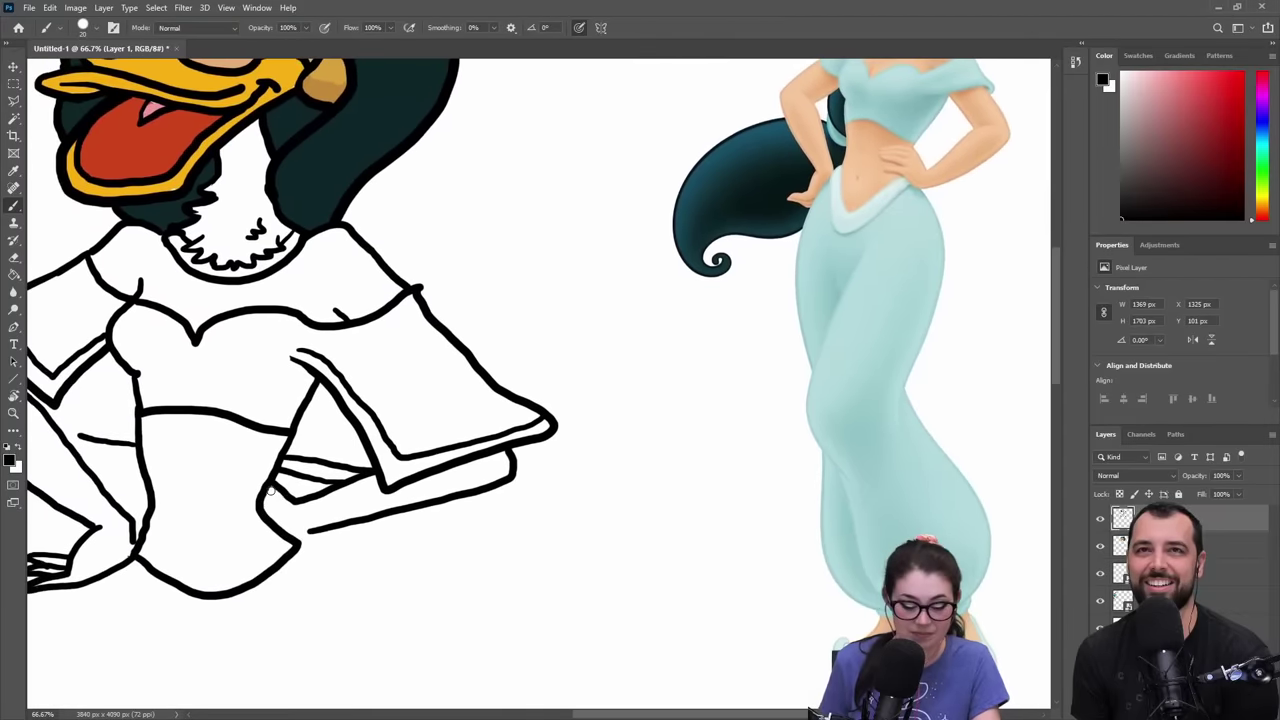
{"action": "key", "text": "e"}
{"action": "mouse_move", "coordinate": [262, 500]}
{"action": "left_mouse_down"}
{"action": "mouse_move", "coordinate": [260, 488]}
{"action": "mouse_move", "coordinate": [284, 534]}
{"action": "left_mouse_up"}
{"action": "key", "text": "b"}
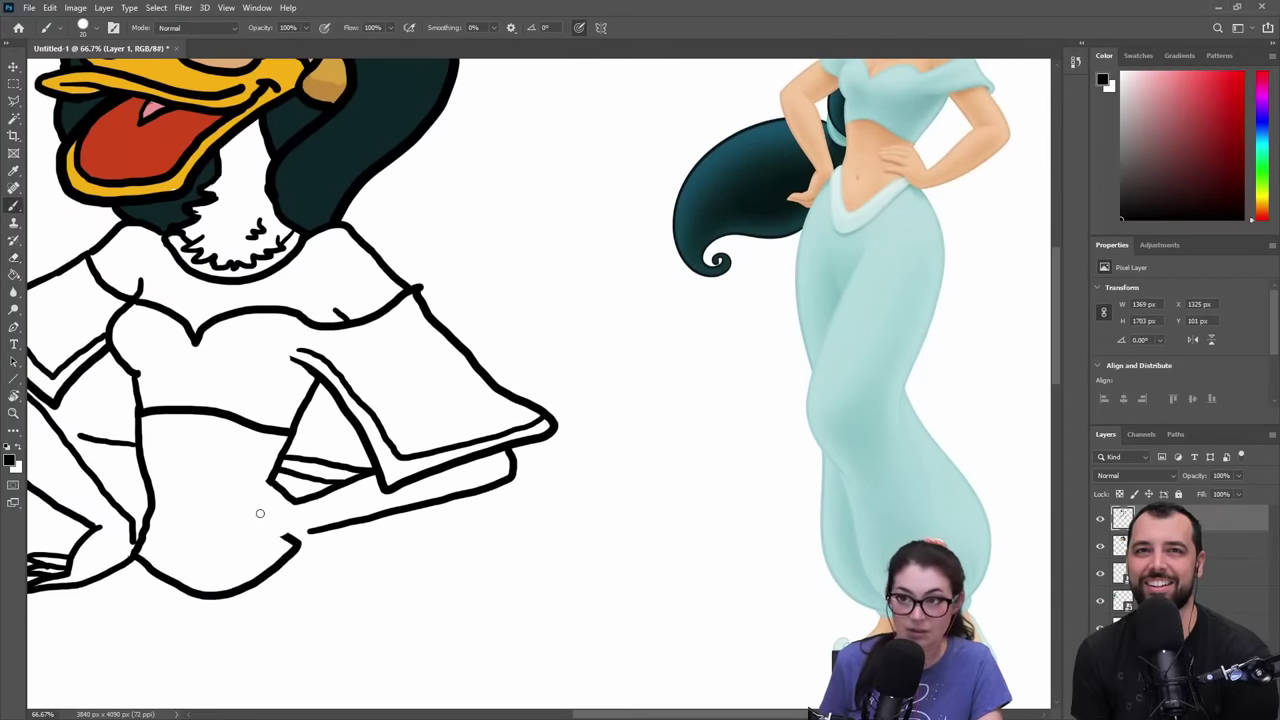
{"action": "left_click_drag", "start_coordinate": [250, 488], "coordinate": [222, 506]}
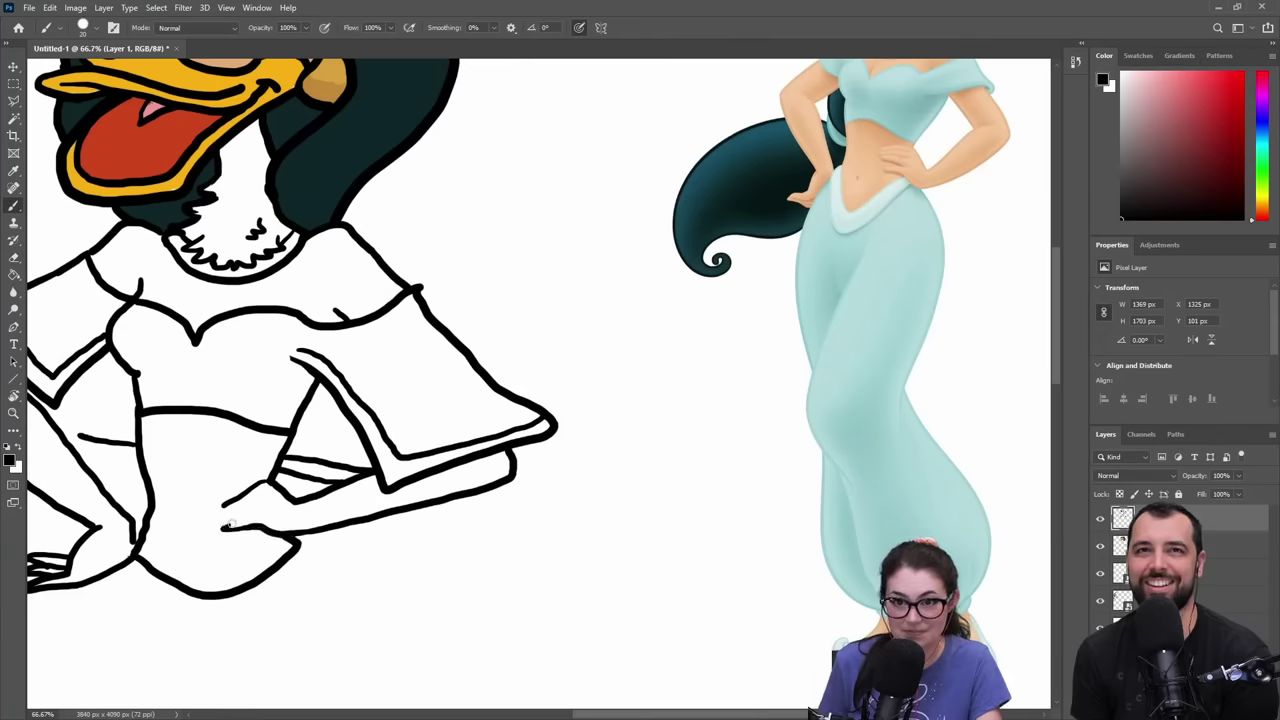
{"action": "left_click_drag", "start_coordinate": [238, 511], "coordinate": [214, 520]}
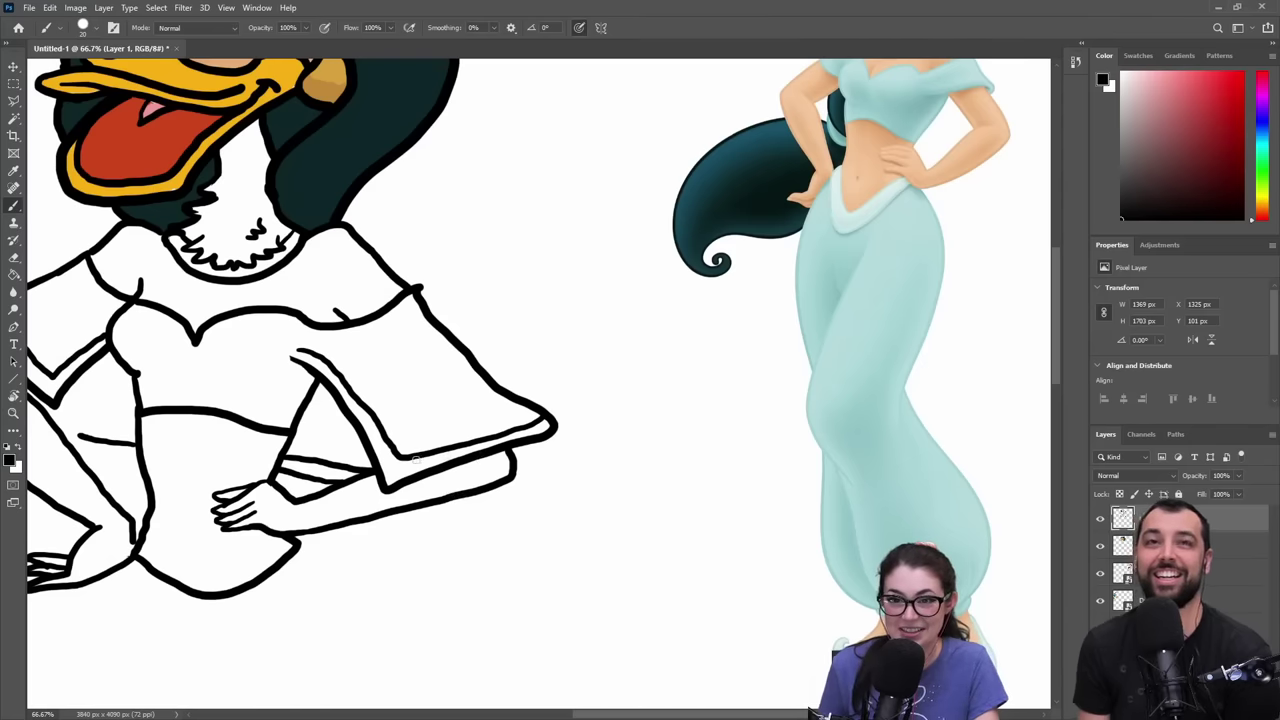
- Add a second line above the short one between the left arm and the waist, and dot the navel on the midriff
{"action": "scroll", "coordinate": [271, 443], "scroll_direction": "left", "scroll_amount": 3}
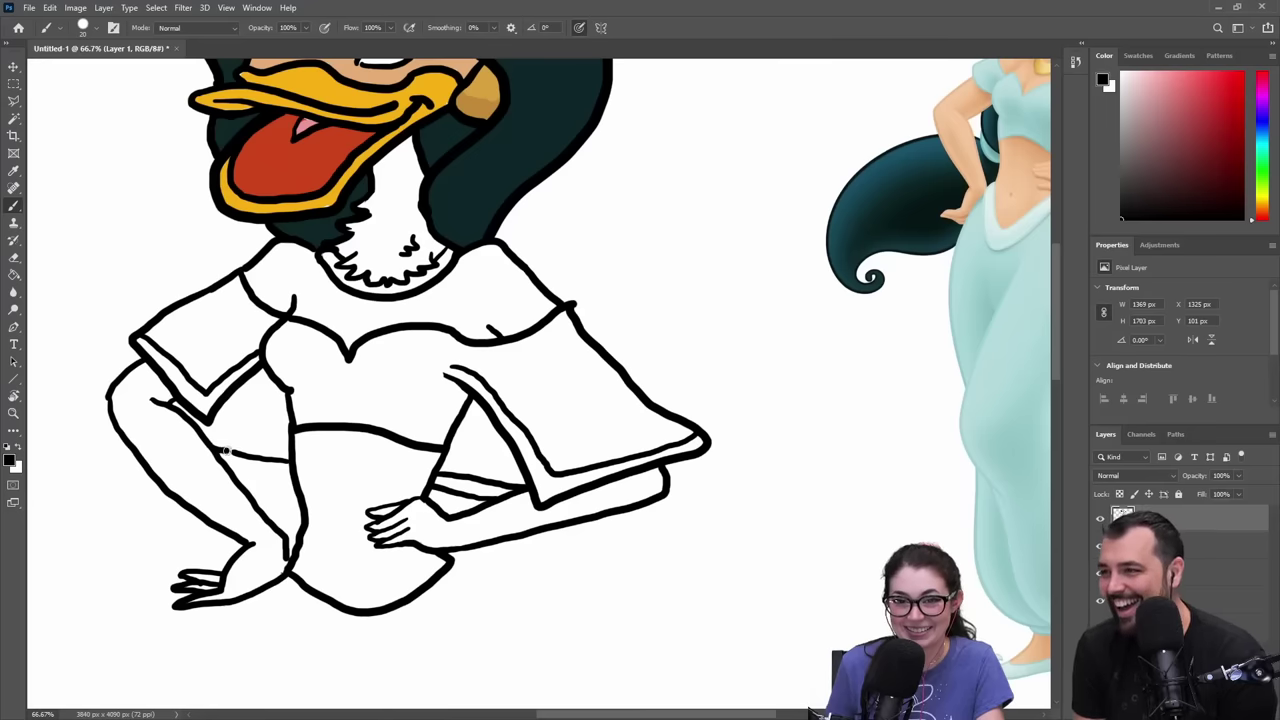
{"action": "left_click_drag", "start_coordinate": [203, 438], "coordinate": [266, 443]}
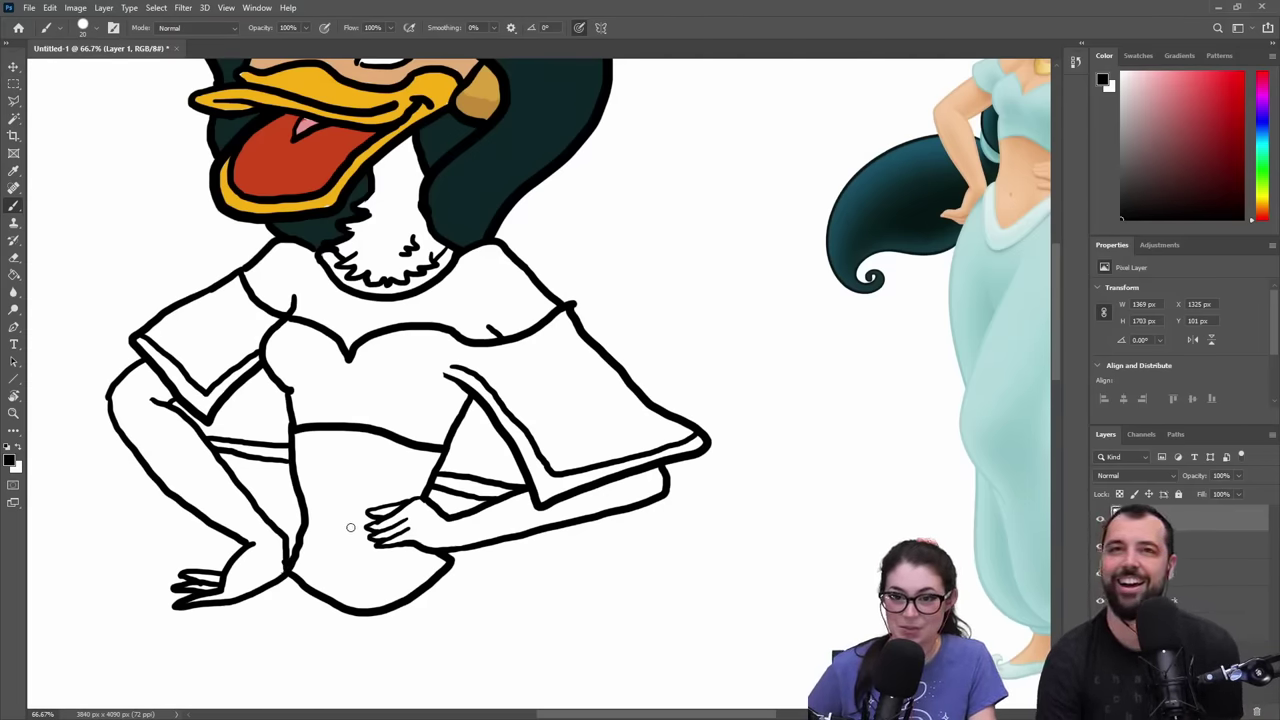
{"action": "left_click_drag", "start_coordinate": [494, 438], "coordinate": [530, 514]}
- Examine the whole figure's proportions beside the Donald Duck and Jasmine reference images
{"action": "key", "text": "z"}
{"action": "left_click", "coordinate": [565, 458], "text": "alt"}
{"action": "left_click", "coordinate": [566, 458], "text": "alt"}
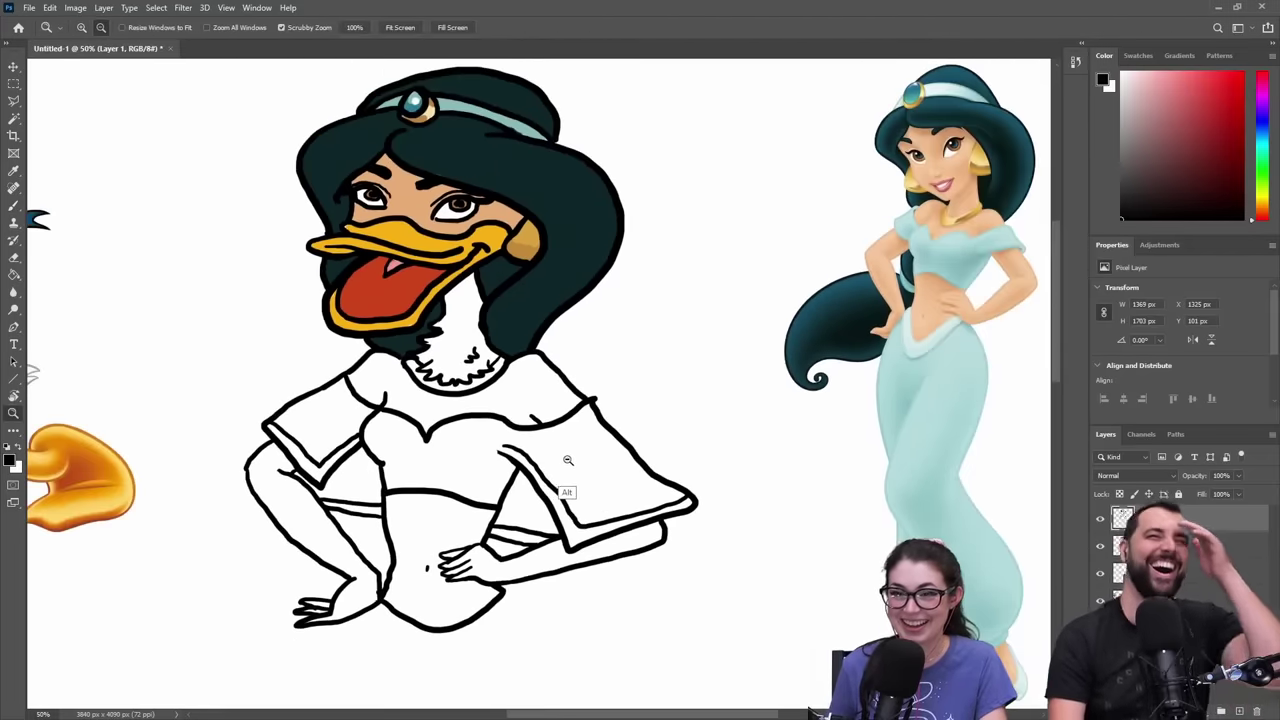
{"action": "left_click", "coordinate": [566, 458], "text": "alt"}
{"action": "left_click", "coordinate": [566, 458], "text": "alt"}
{"action": "left_click", "coordinate": [648, 464], "text": "alt"}
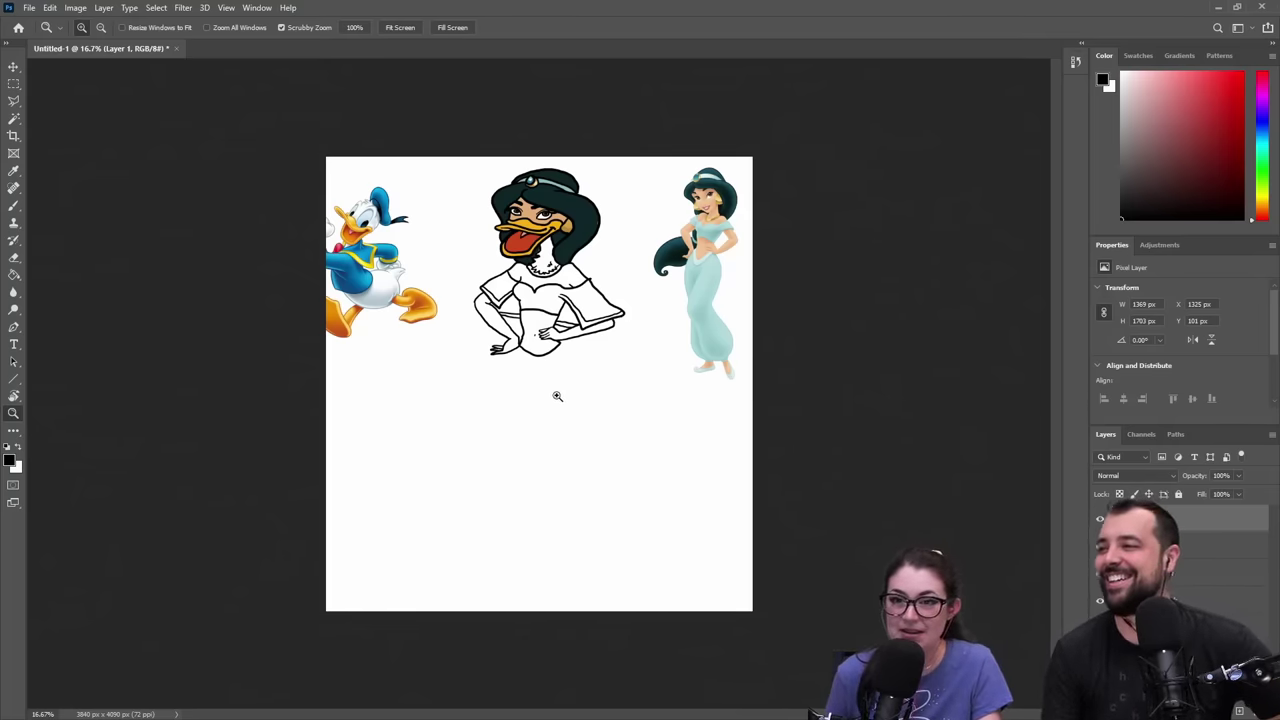
{"action": "left_click", "coordinate": [542, 342]}
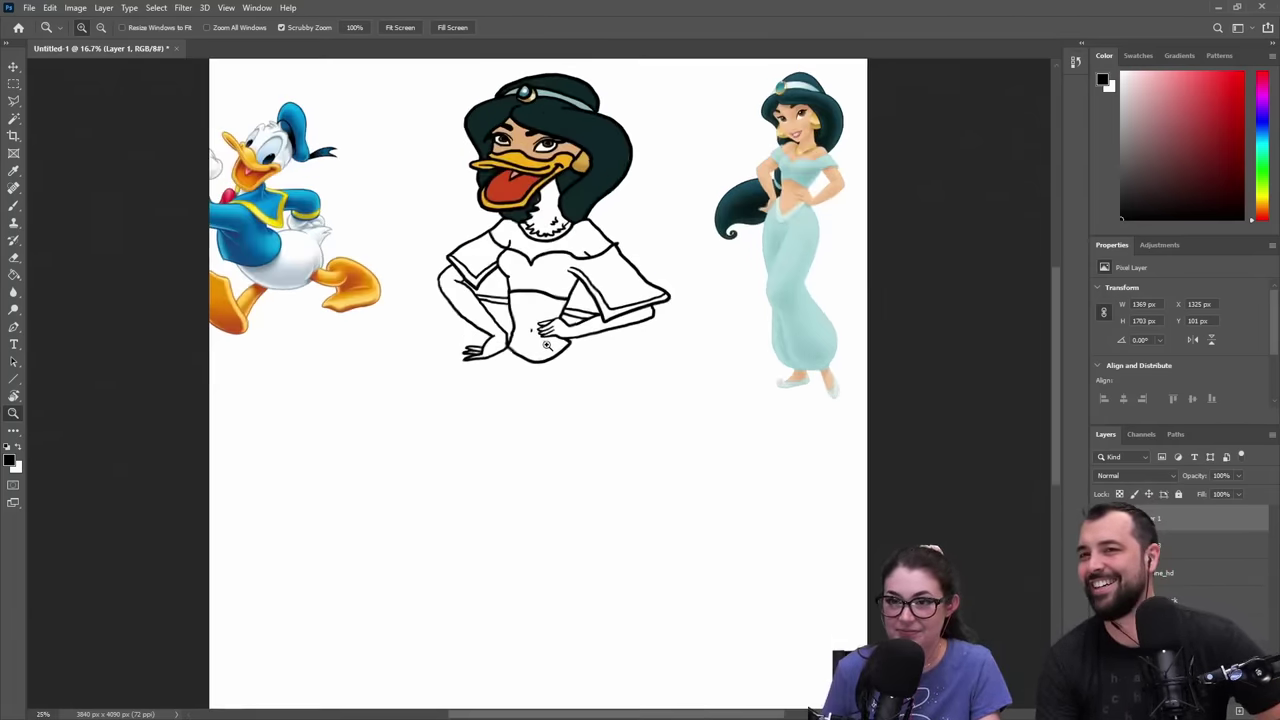
{"action": "left_click", "coordinate": [542, 342]}
{"action": "left_click", "coordinate": [542, 342]}
{"action": "left_click", "coordinate": [542, 342]}
- On Layer 3, color the collar necklace below the neck feathers with the darker and lighter golds sampled from the earring
{"action": "left_click_drag", "start_coordinate": [619, 250], "coordinate": [493, 481]}
{"action": "left_click", "coordinate": [1186, 550]}
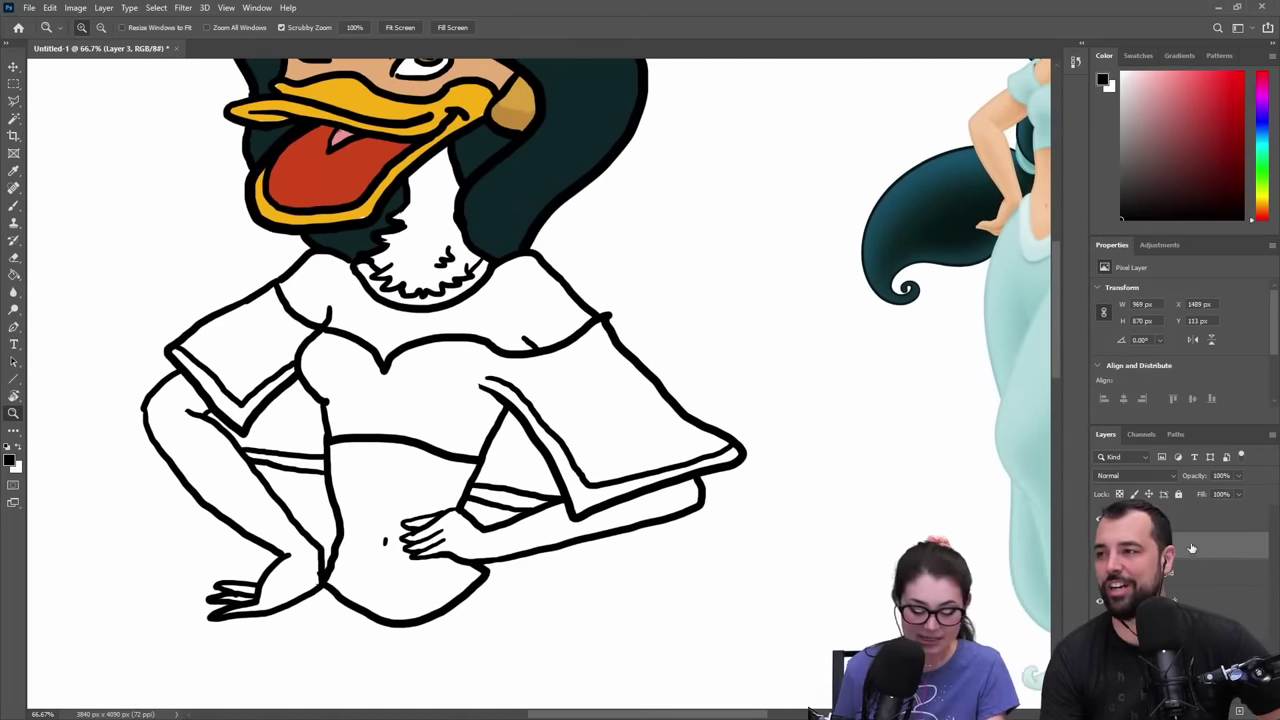
{"action": "key", "text": "b"}
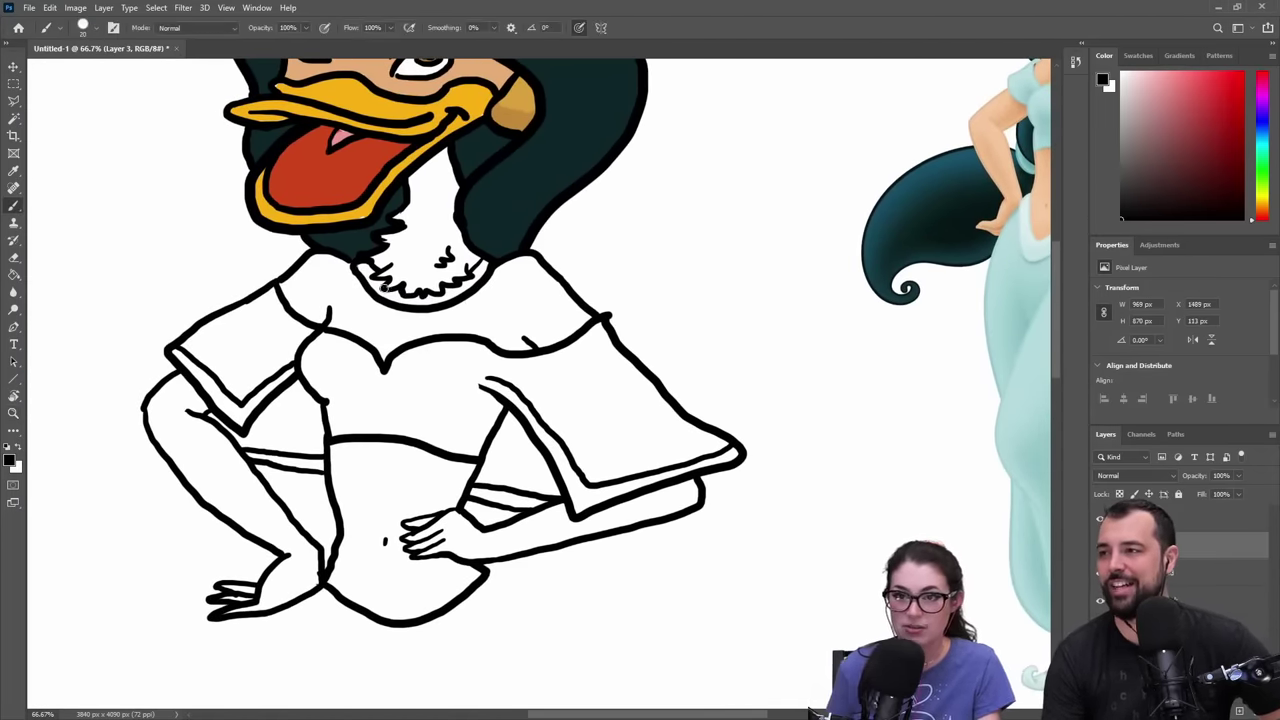
{"action": "left_click", "coordinate": [514, 118], "text": "alt"}
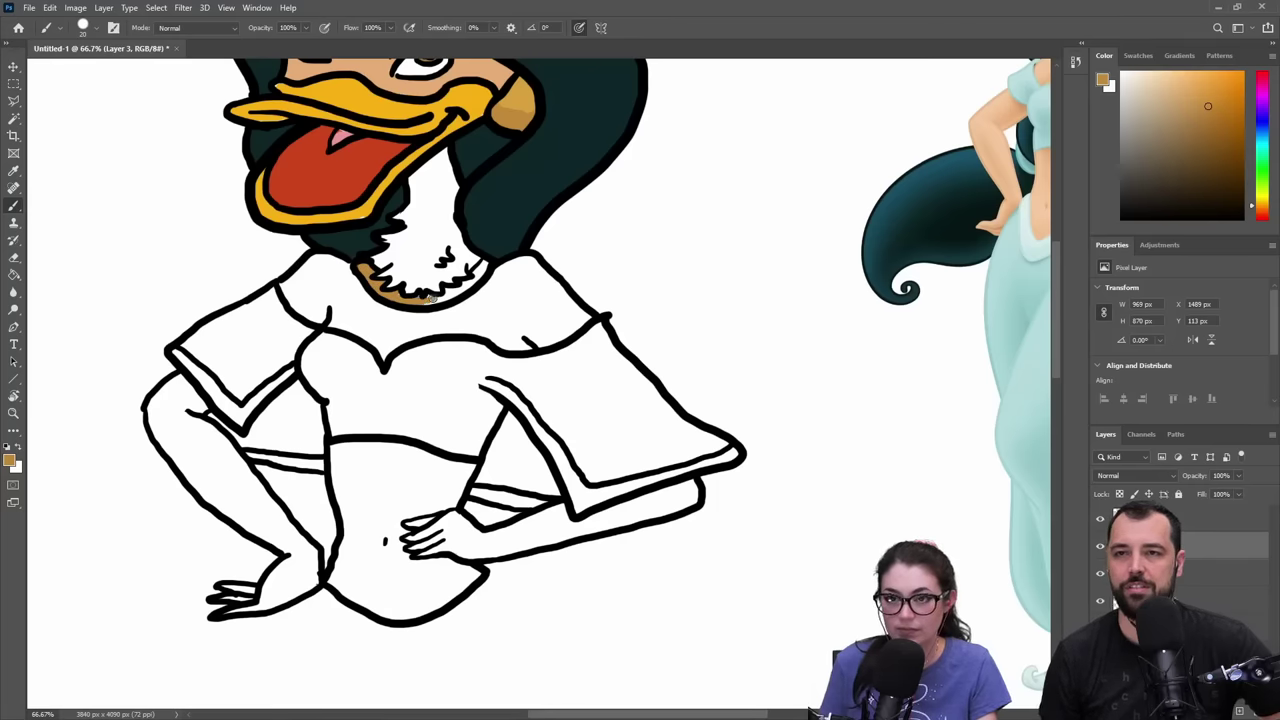
{"action": "left_click_drag", "start_coordinate": [425, 298], "coordinate": [483, 265]}
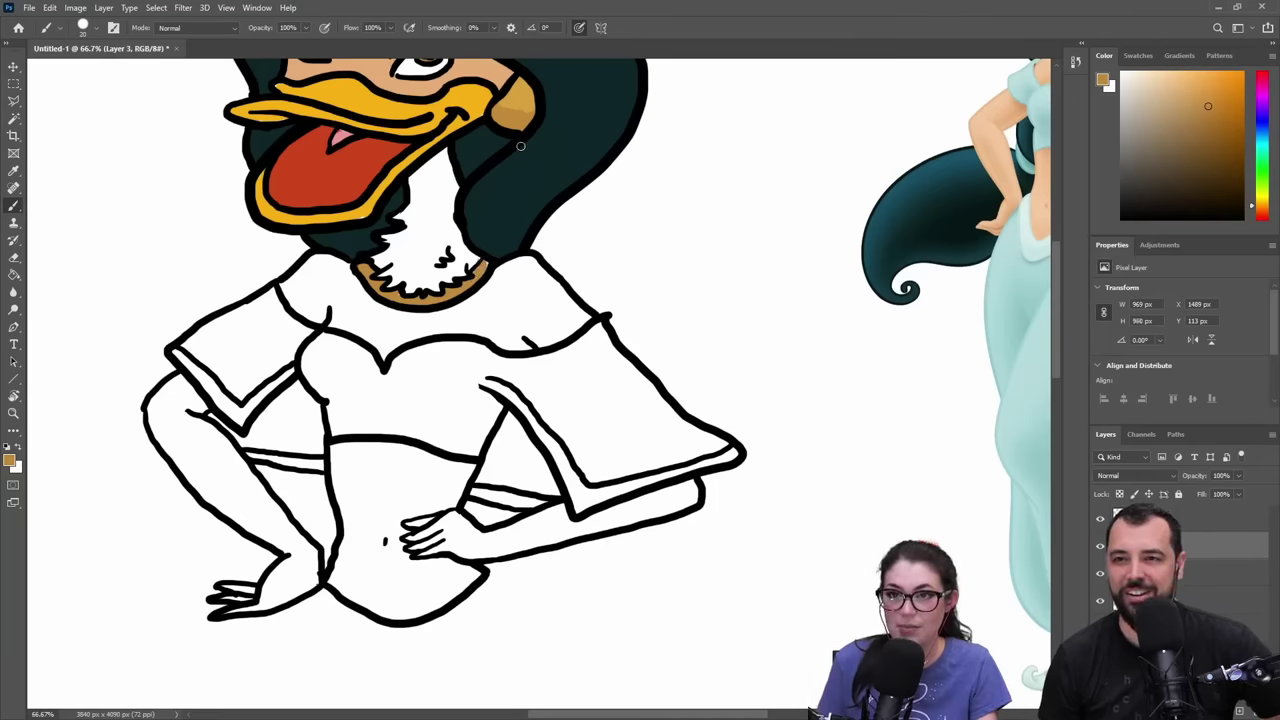
{"action": "left_click", "coordinate": [516, 98], "text": "alt"}
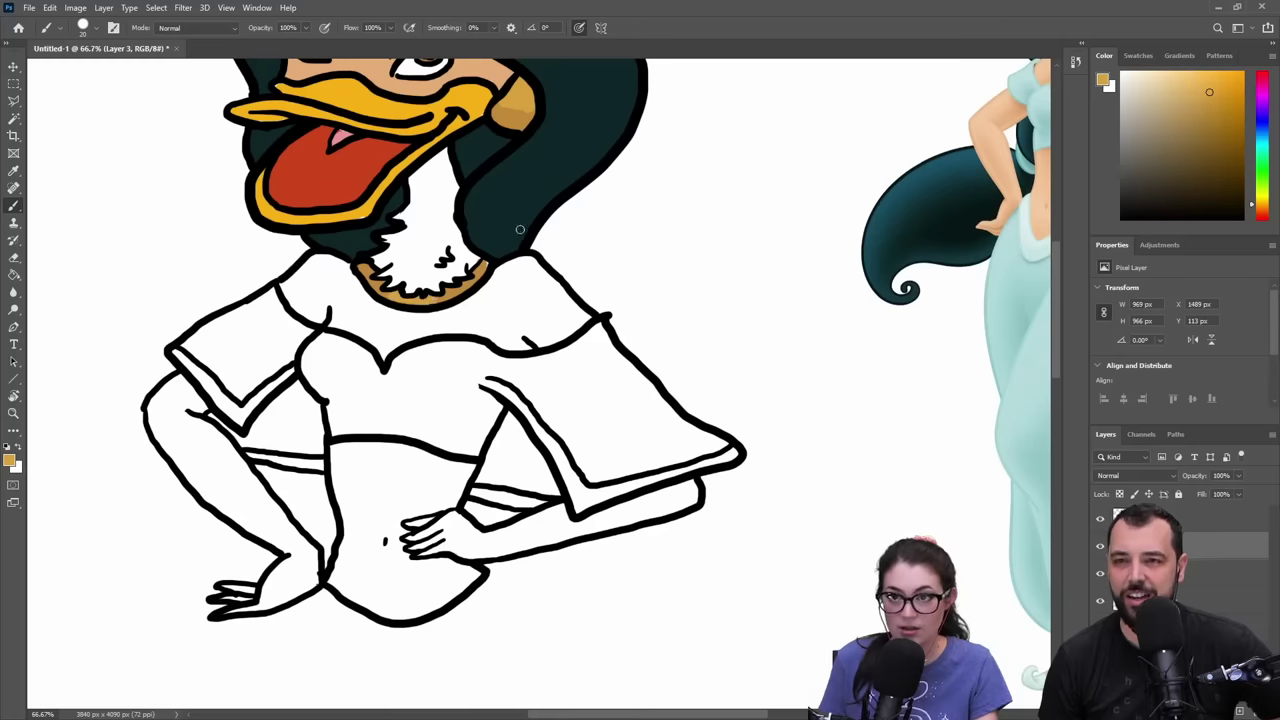
- Paint the upper neck in the skin tone sampled from the face, ending in jagged tips above the white feathers
{"action": "left_click_drag", "start_coordinate": [540, 250], "coordinate": [505, 313]}
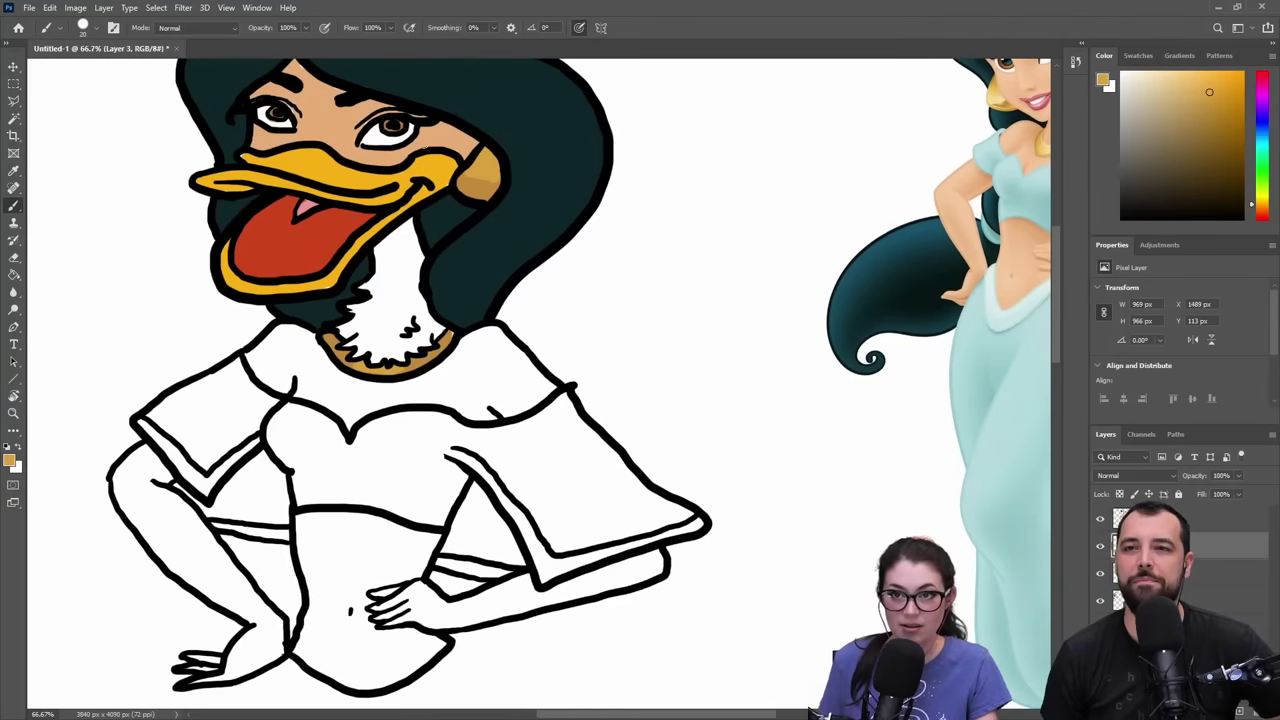
{"action": "left_click", "coordinate": [455, 168], "text": "alt"}
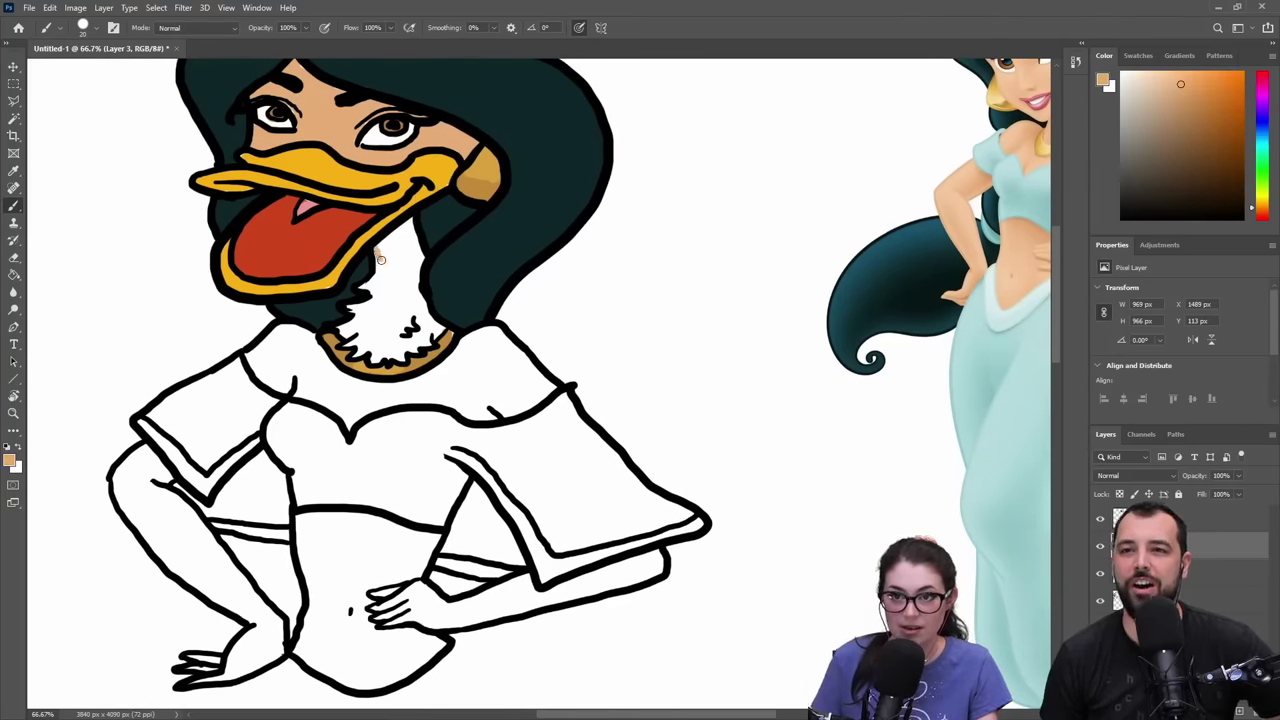
{"action": "mouse_move", "coordinate": [380, 246]}
{"action": "left_mouse_down"}
{"action": "mouse_move", "coordinate": [408, 220]}
{"action": "mouse_move", "coordinate": [417, 234]}
{"action": "mouse_move", "coordinate": [412, 252]}
{"action": "mouse_move", "coordinate": [398, 238]}
{"action": "mouse_move", "coordinate": [382, 270]}
{"action": "mouse_move", "coordinate": [421, 257]}
{"action": "mouse_move", "coordinate": [414, 278]}
{"action": "mouse_move", "coordinate": [382, 270]}
{"action": "left_mouse_up"}
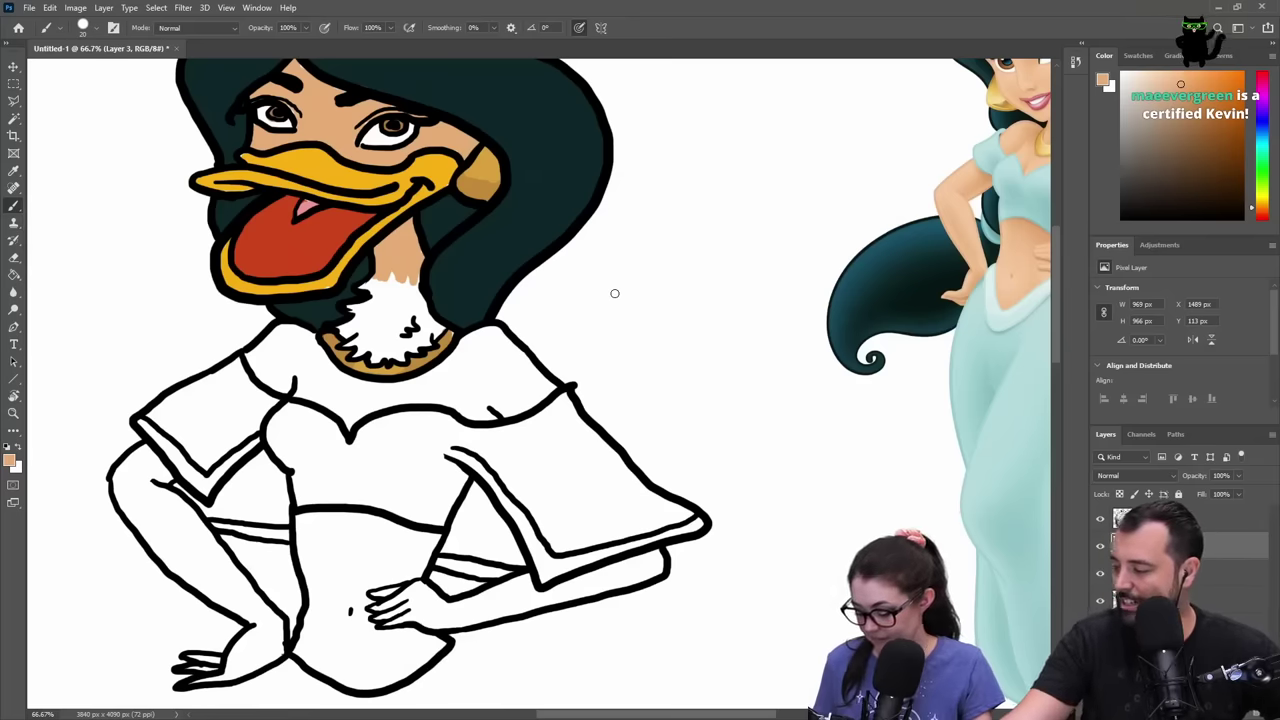
- Blend the neck's skin tone into the white feathers using a 111 px brush at 0% hardness and sampled in-between tones, reducing the brush to 45 px
{"action": "right_click", "coordinate": [547, 239]}
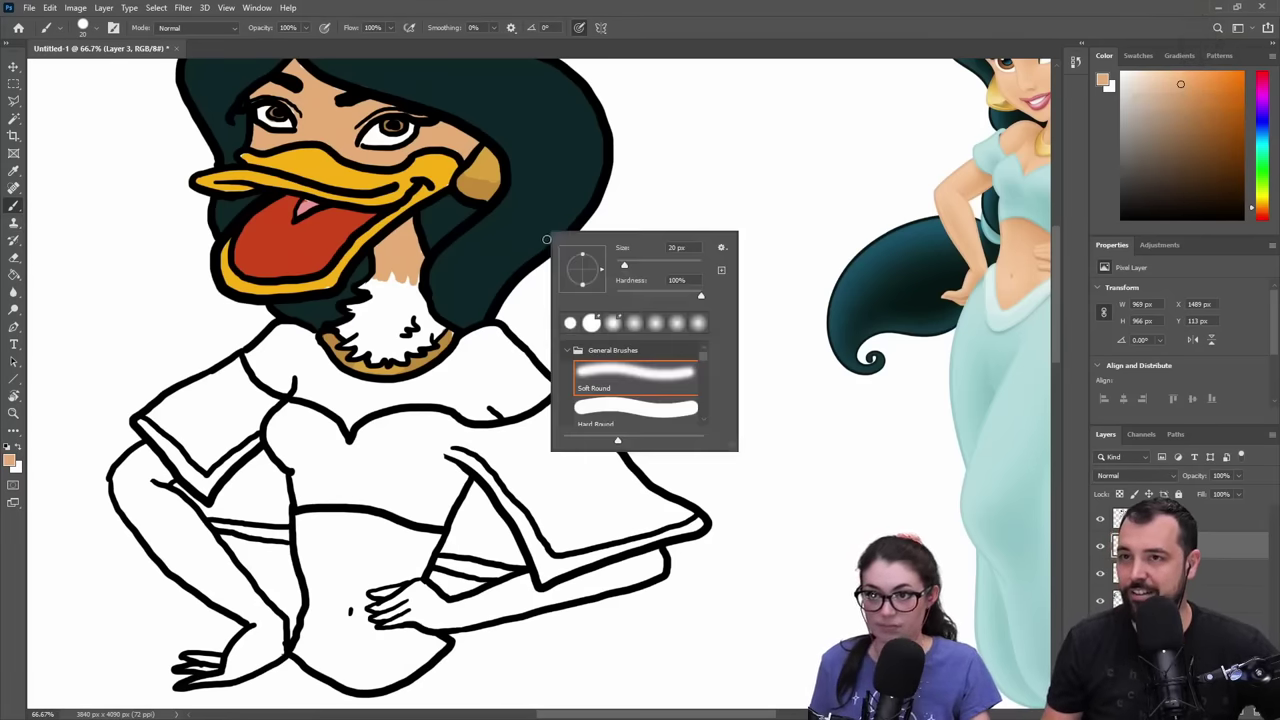
{"action": "left_click_drag", "start_coordinate": [700, 296], "coordinate": [613, 291]}
{"action": "left_click", "coordinate": [661, 264]}
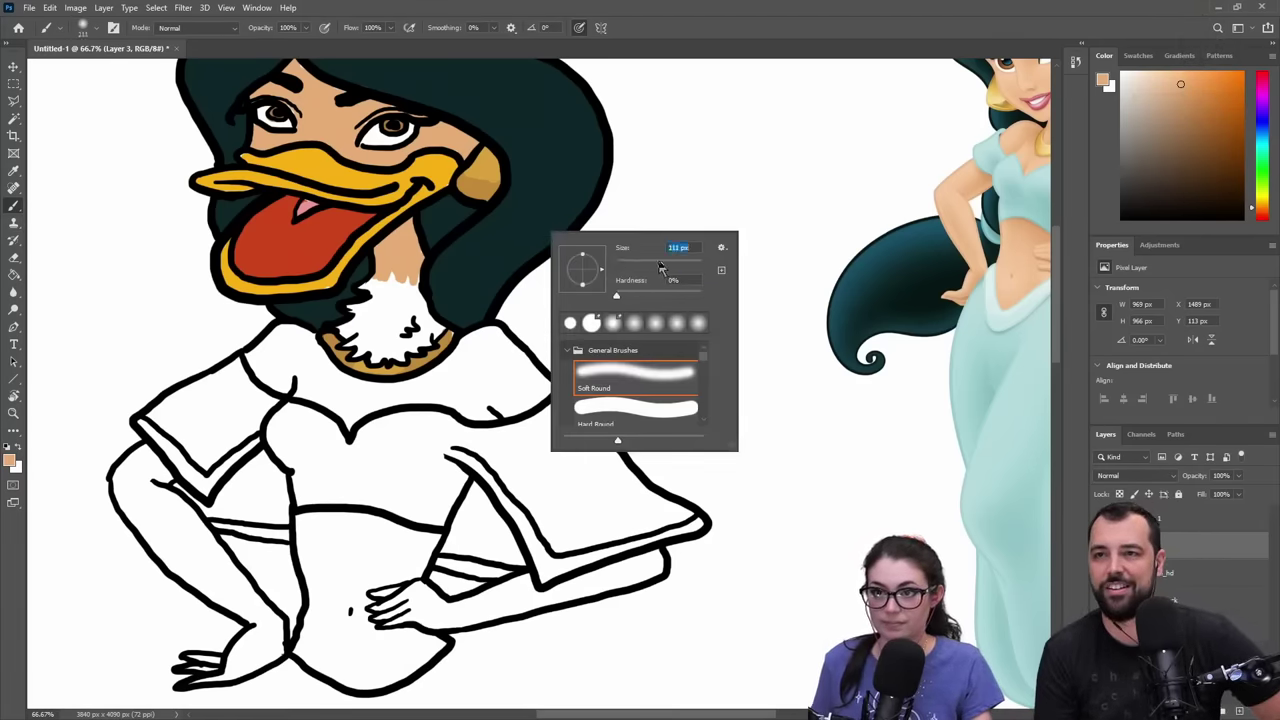
{"action": "left_click", "coordinate": [391, 279], "text": "alt"}
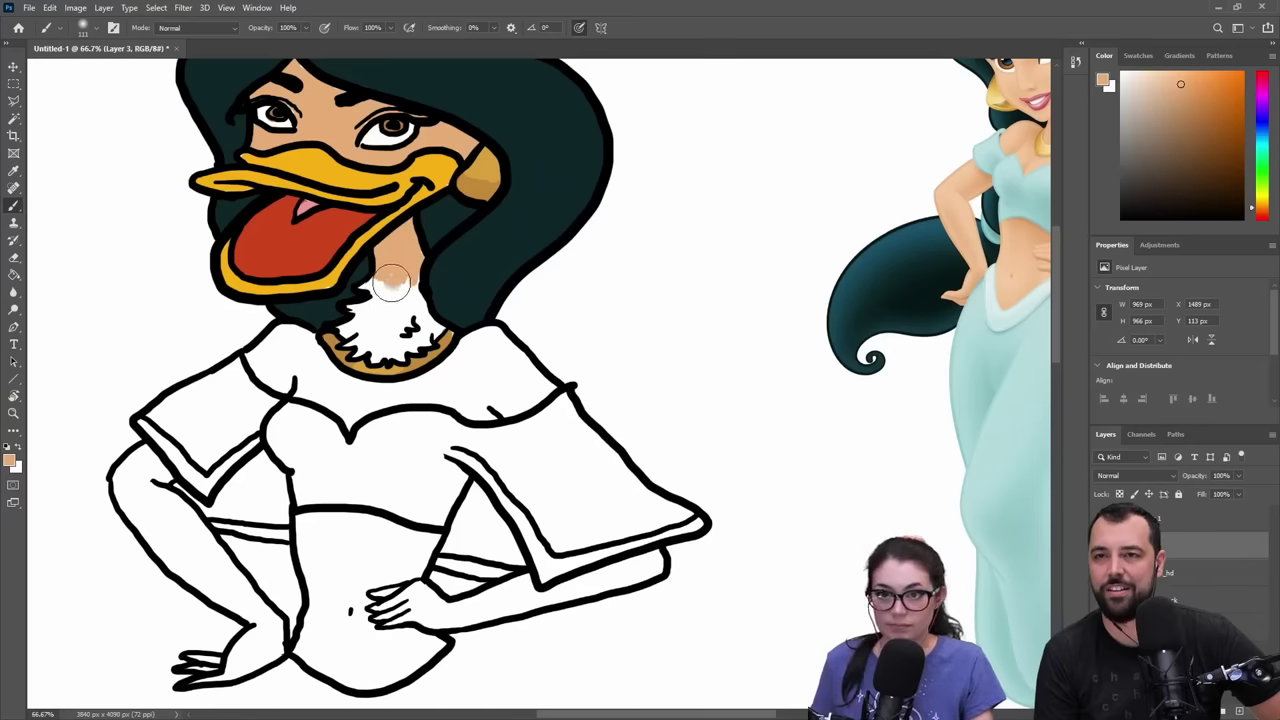
{"action": "left_click", "coordinate": [383, 290], "text": "alt"}
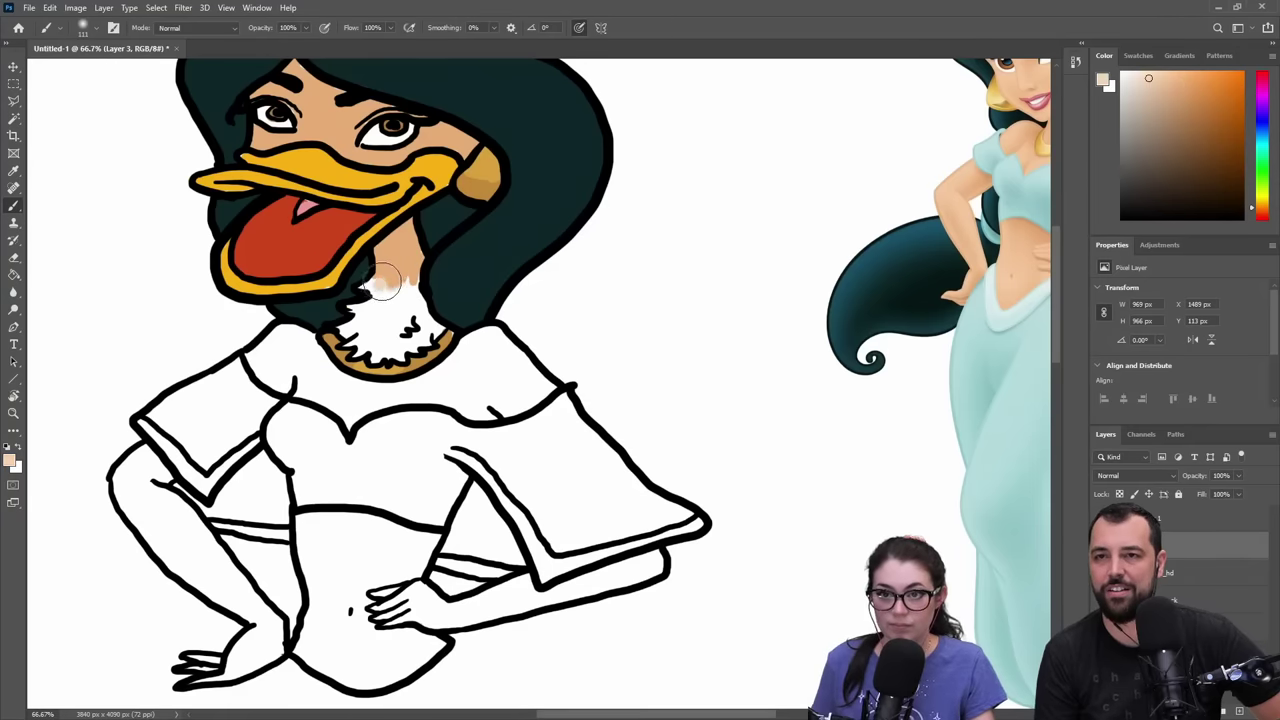
{"action": "mouse_move", "coordinate": [386, 283]}
{"action": "left_mouse_down"}
{"action": "mouse_move", "coordinate": [406, 289]}
{"action": "mouse_move", "coordinate": [402, 275]}
{"action": "mouse_move", "coordinate": [381, 296]}
{"action": "mouse_move", "coordinate": [367, 288]}
{"action": "mouse_move", "coordinate": [409, 296]}
{"action": "mouse_move", "coordinate": [374, 304]}
{"action": "mouse_move", "coordinate": [397, 308]}
{"action": "mouse_move", "coordinate": [400, 294]}
{"action": "mouse_move", "coordinate": [371, 326]}
{"action": "mouse_move", "coordinate": [395, 333]}
{"action": "mouse_move", "coordinate": [366, 314]}
{"action": "mouse_move", "coordinate": [419, 315]}
{"action": "mouse_move", "coordinate": [391, 289]}
{"action": "mouse_move", "coordinate": [451, 274]}
{"action": "left_mouse_up"}
{"action": "left_click", "coordinate": [394, 269], "text": "alt"}
{"action": "left_click", "coordinate": [384, 335], "text": "alt"}
{"action": "key", "text": "["}
{"action": "key", "text": "["}
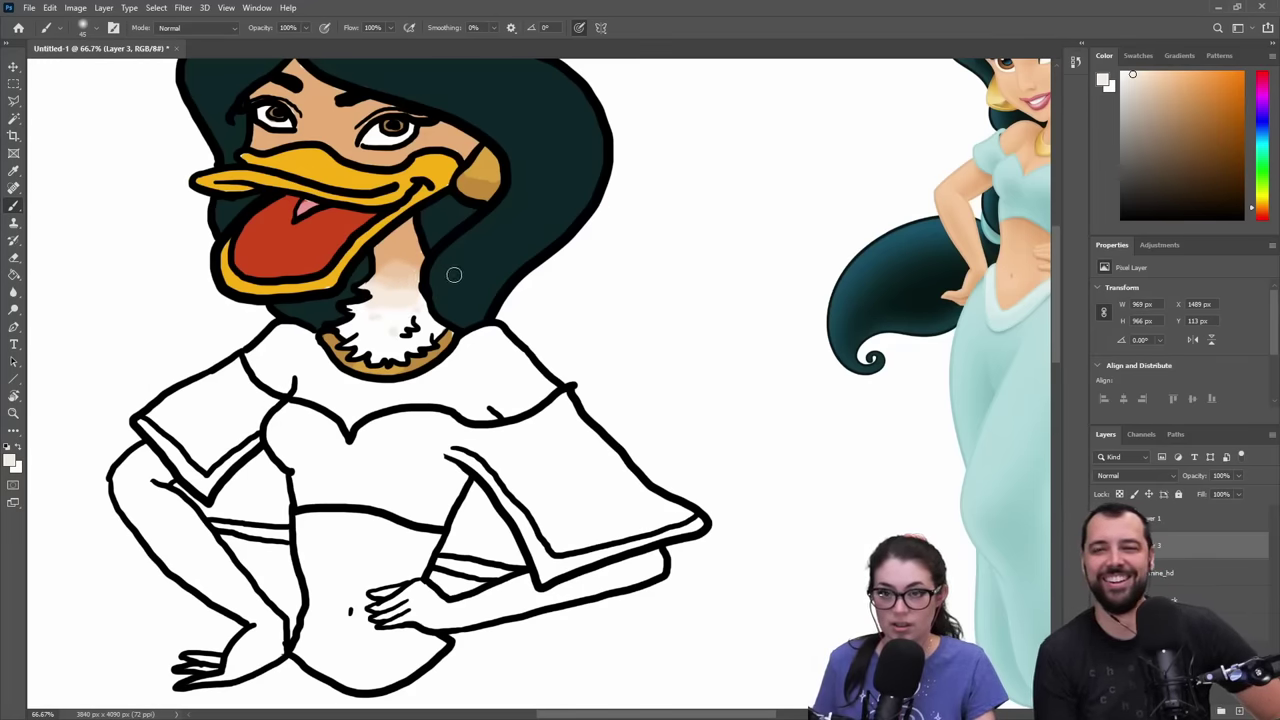
- Paint the shoulders, upper chest and midriff in the skin tone sampled from the face, using a 45 px brush at 100% hardness
{"action": "key", "text": "z"}
{"action": "left_click", "coordinate": [440, 303], "text": "alt"}
{"action": "left_click", "coordinate": [440, 303], "text": "alt"}
{"action": "left_click", "coordinate": [440, 303], "text": "alt"}
{"action": "left_click", "coordinate": [449, 303]}
{"action": "left_click", "coordinate": [449, 303]}
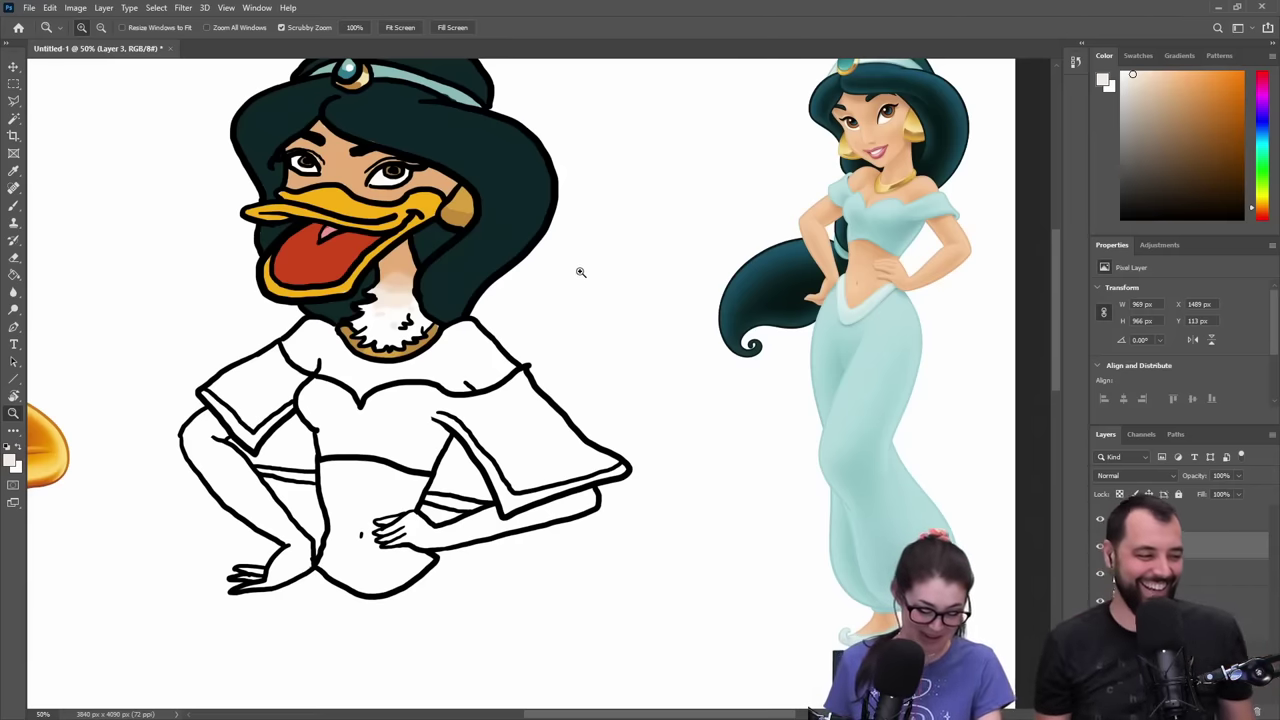
{"action": "key", "text": "b"}
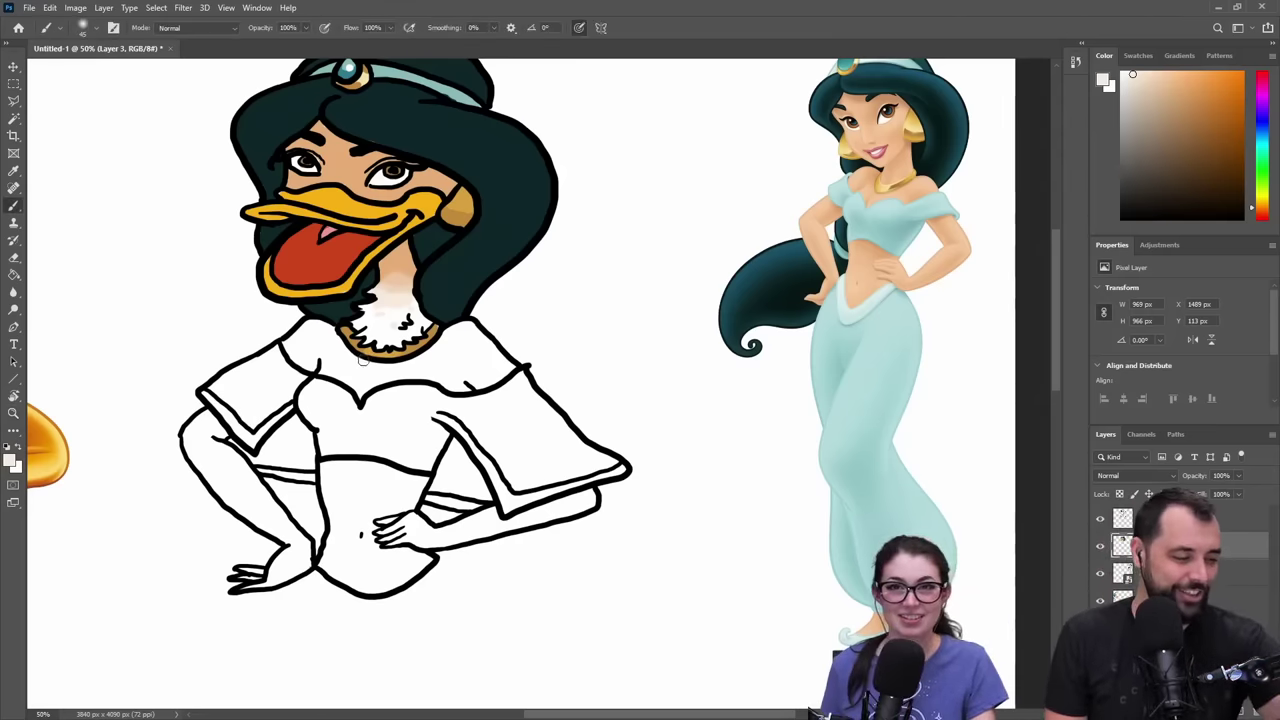
{"action": "right_click", "coordinate": [430, 316]}
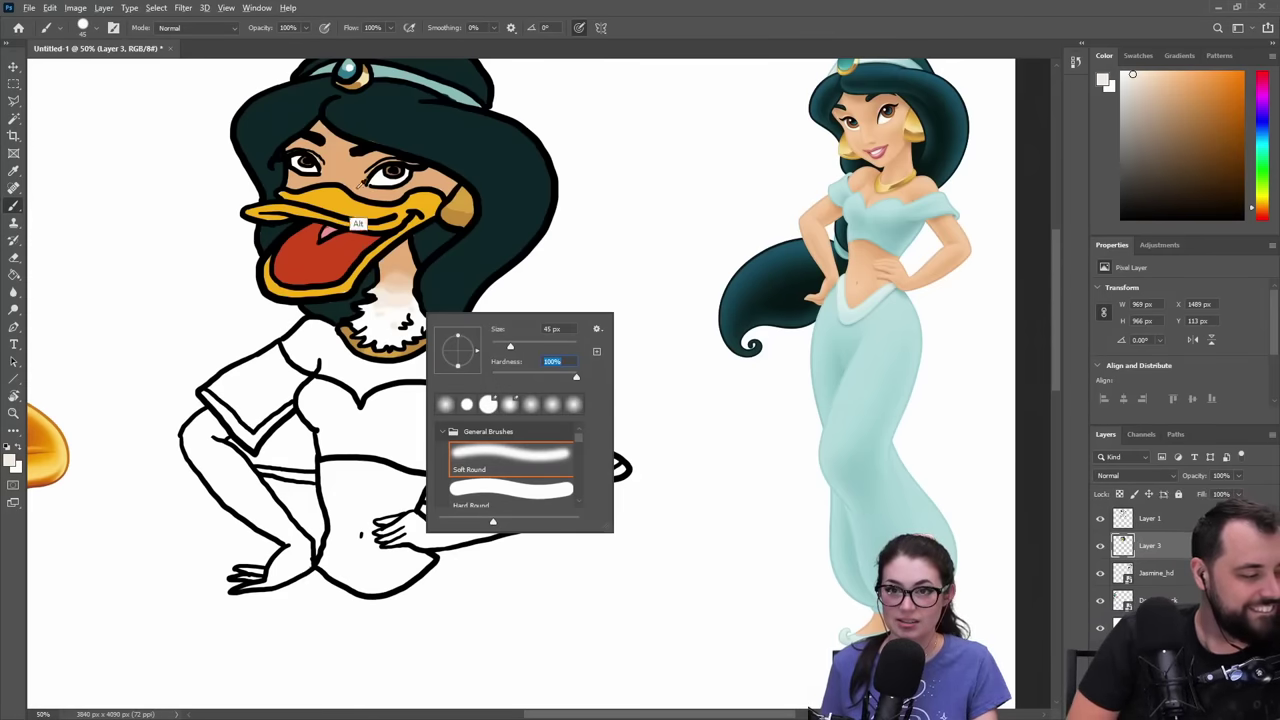
{"action": "key", "text": "alt"}
{"action": "left_click", "coordinate": [352, 165], "text": "alt"}
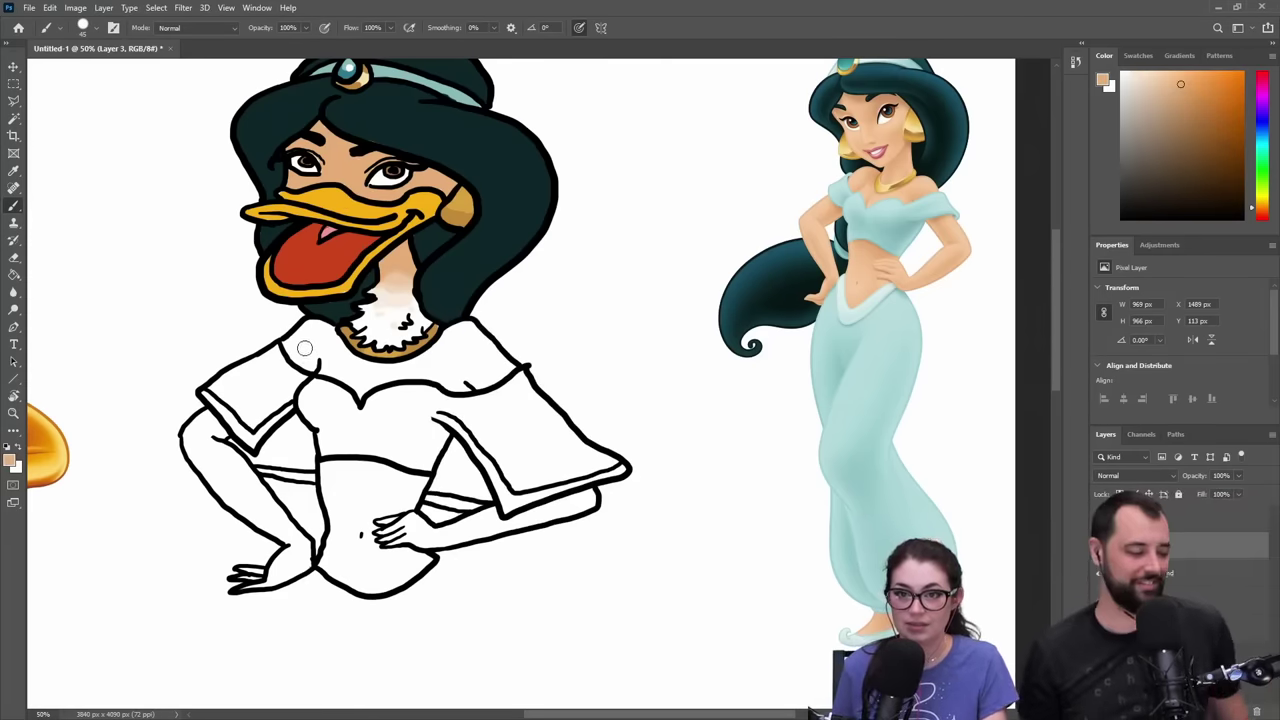
{"action": "mouse_move", "coordinate": [308, 347]}
{"action": "left_mouse_down"}
{"action": "mouse_move", "coordinate": [284, 343]}
{"action": "mouse_move", "coordinate": [314, 366]}
{"action": "mouse_move", "coordinate": [300, 335]}
{"action": "mouse_move", "coordinate": [327, 334]}
{"action": "mouse_move", "coordinate": [300, 326]}
{"action": "mouse_move", "coordinate": [318, 324]}
{"action": "mouse_move", "coordinate": [338, 352]}
{"action": "mouse_move", "coordinate": [320, 336]}
{"action": "mouse_move", "coordinate": [317, 347]}
{"action": "mouse_move", "coordinate": [336, 344]}
{"action": "mouse_move", "coordinate": [322, 348]}
{"action": "mouse_move", "coordinate": [336, 368]}
{"action": "mouse_move", "coordinate": [324, 372]}
{"action": "mouse_move", "coordinate": [398, 396]}
{"action": "mouse_move", "coordinate": [331, 352]}
{"action": "mouse_move", "coordinate": [414, 375]}
{"action": "mouse_move", "coordinate": [392, 379]}
{"action": "mouse_move", "coordinate": [420, 370]}
{"action": "mouse_move", "coordinate": [385, 366]}
{"action": "mouse_move", "coordinate": [439, 351]}
{"action": "mouse_move", "coordinate": [458, 328]}
{"action": "left_mouse_up"}
{"action": "left_click_drag", "start_coordinate": [251, 362], "coordinate": [385, 357]}
{"action": "mouse_move", "coordinate": [655, 347]}
{"action": "left_mouse_down"}
{"action": "mouse_move", "coordinate": [708, 366]}
{"action": "mouse_move", "coordinate": [653, 384]}
{"action": "mouse_move", "coordinate": [636, 376]}
{"action": "mouse_move", "coordinate": [700, 373]}
{"action": "mouse_move", "coordinate": [641, 356]}
{"action": "mouse_move", "coordinate": [630, 367]}
{"action": "mouse_move", "coordinate": [660, 362]}
{"action": "mouse_move", "coordinate": [664, 335]}
{"action": "mouse_move", "coordinate": [695, 362]}
{"action": "mouse_move", "coordinate": [659, 365]}
{"action": "left_mouse_up"}
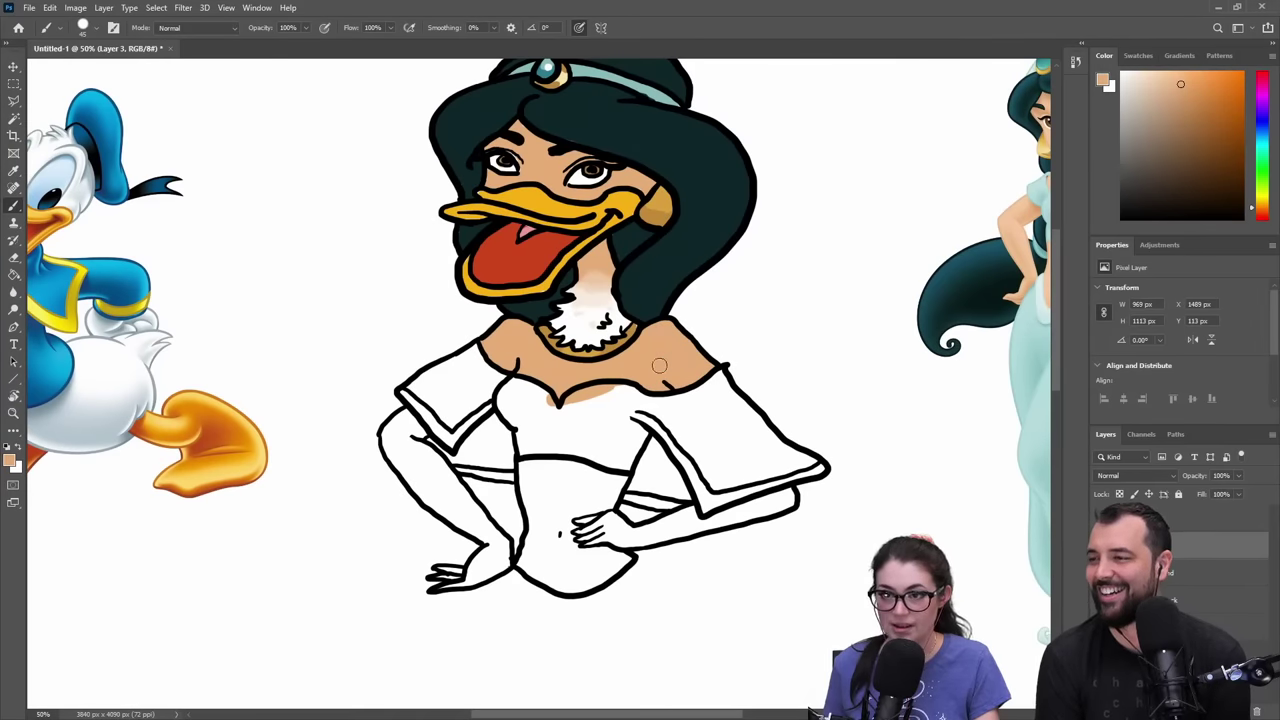
{"action": "mouse_move", "coordinate": [551, 450]}
{"action": "left_mouse_down"}
{"action": "mouse_move", "coordinate": [533, 484]}
{"action": "mouse_move", "coordinate": [518, 463]}
{"action": "mouse_move", "coordinate": [535, 510]}
{"action": "mouse_move", "coordinate": [534, 454]}
{"action": "mouse_move", "coordinate": [569, 501]}
{"action": "mouse_move", "coordinate": [531, 462]}
{"action": "mouse_move", "coordinate": [558, 492]}
{"action": "mouse_move", "coordinate": [591, 467]}
{"action": "mouse_move", "coordinate": [600, 497]}
{"action": "mouse_move", "coordinate": [615, 476]}
{"action": "mouse_move", "coordinate": [599, 523]}
{"action": "mouse_move", "coordinate": [590, 508]}
{"action": "mouse_move", "coordinate": [560, 533]}
{"action": "mouse_move", "coordinate": [551, 507]}
{"action": "mouse_move", "coordinate": [533, 538]}
{"action": "mouse_move", "coordinate": [532, 515]}
{"action": "mouse_move", "coordinate": [532, 551]}
{"action": "mouse_move", "coordinate": [531, 537]}
{"action": "mouse_move", "coordinate": [543, 549]}
{"action": "mouse_move", "coordinate": [590, 532]}
{"action": "left_mouse_up"}
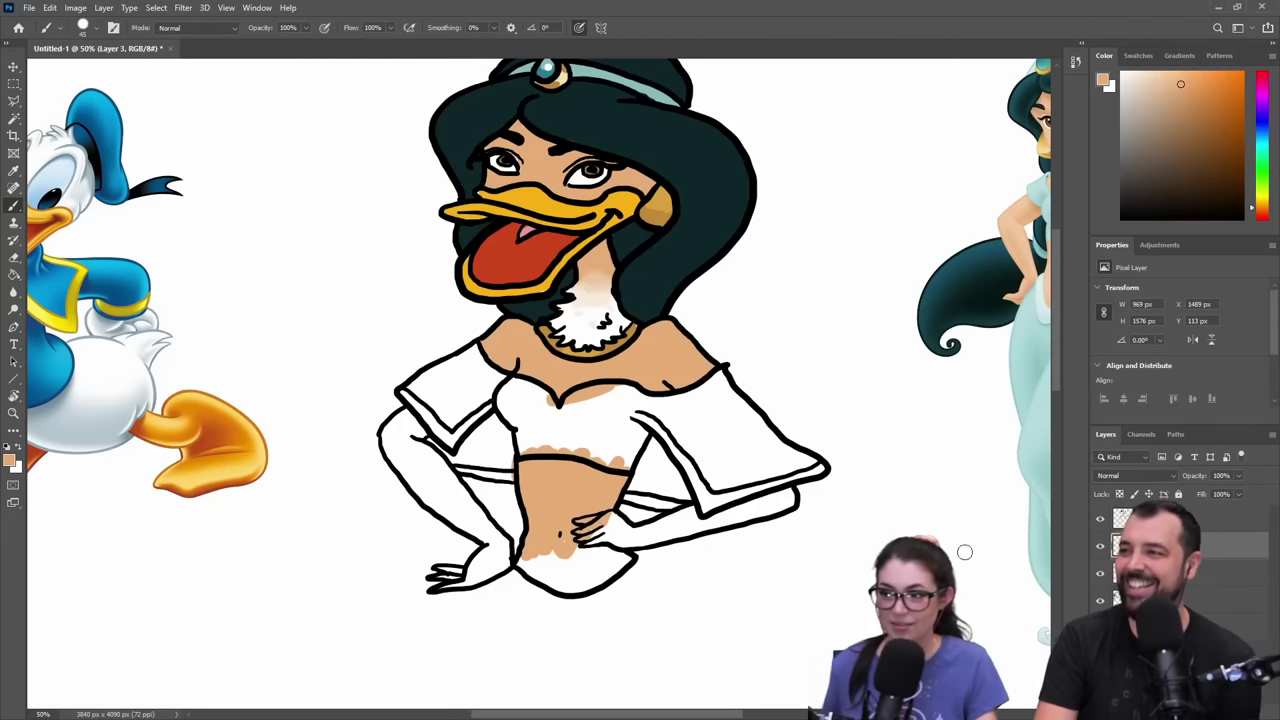
- On Layer 1, erase the outline where the hip meets the resting hand and redraw it as jagged black feather tips
{"action": "left_click", "coordinate": [1165, 573]}
{"action": "left_click", "coordinate": [1160, 514]}
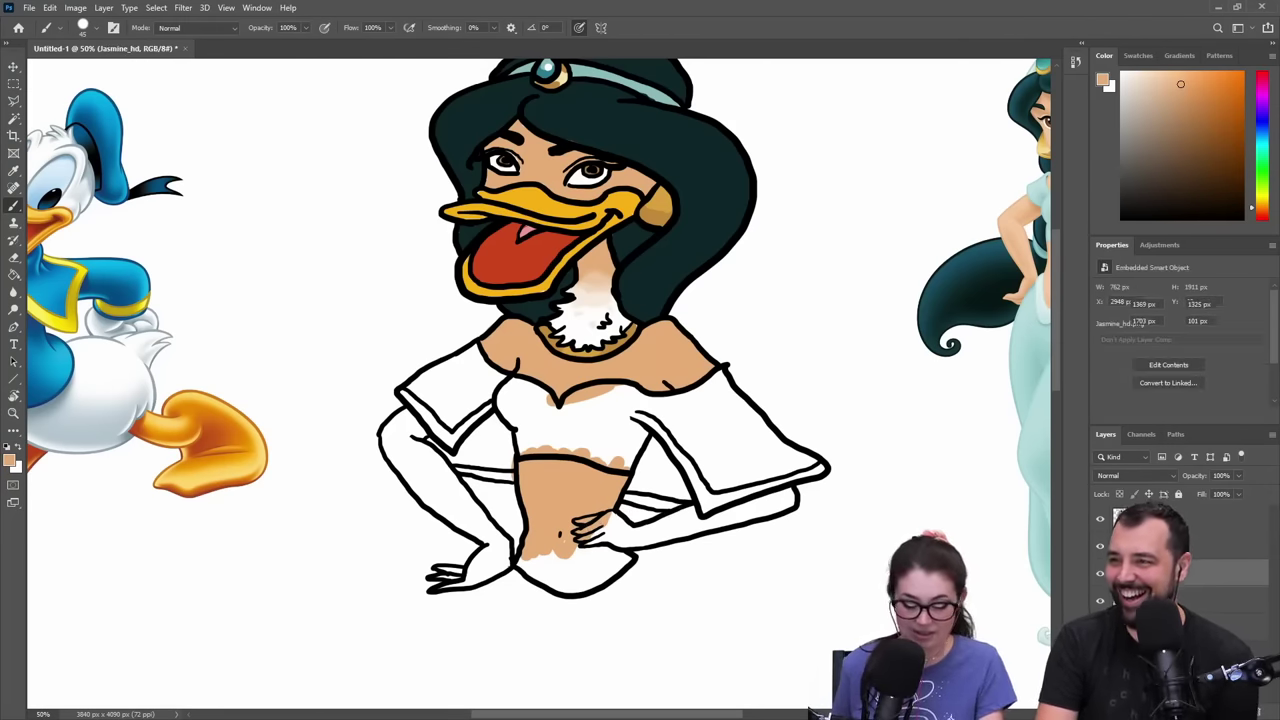
{"action": "key", "text": "e"}
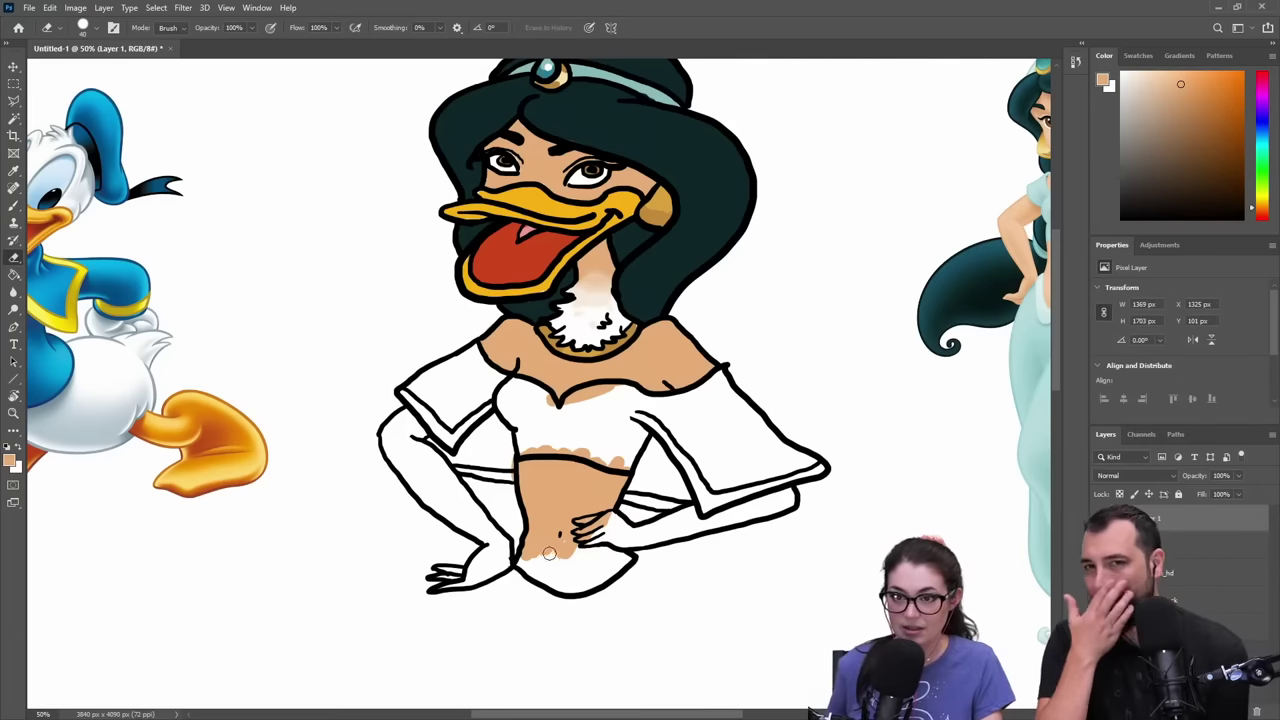
{"action": "left_click_drag", "start_coordinate": [514, 562], "coordinate": [519, 549]}
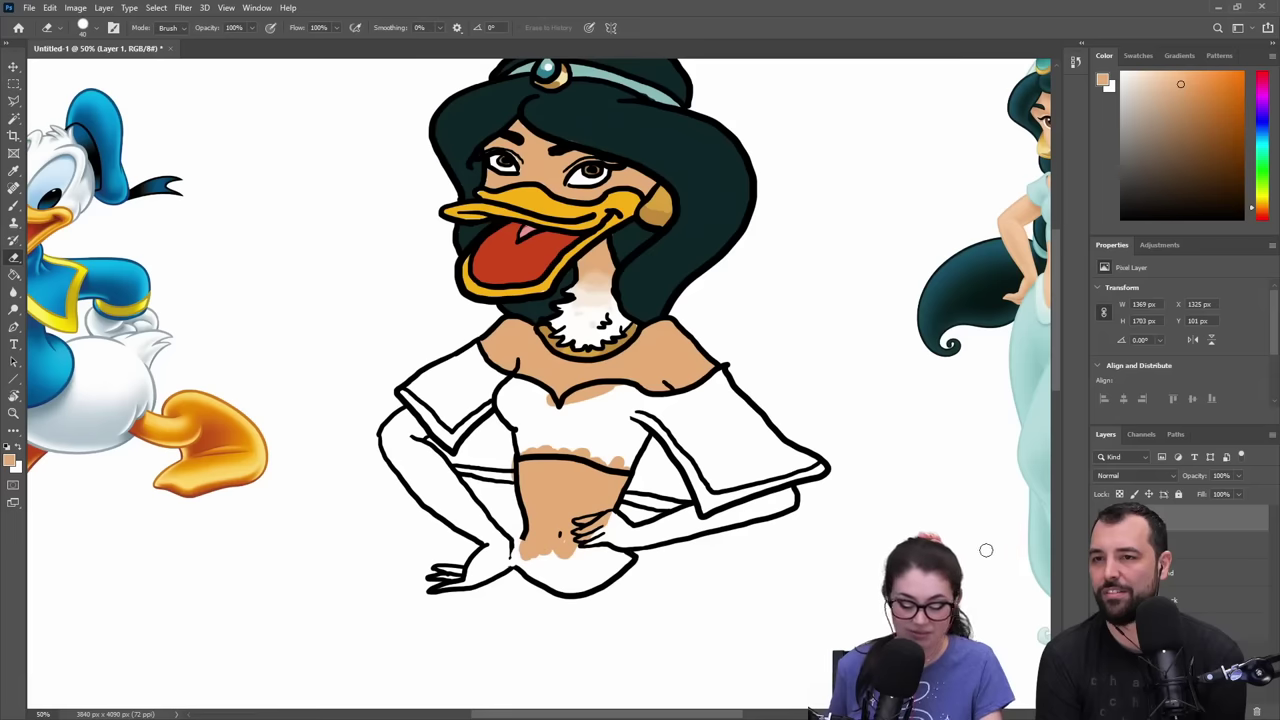
{"action": "key", "text": "b"}
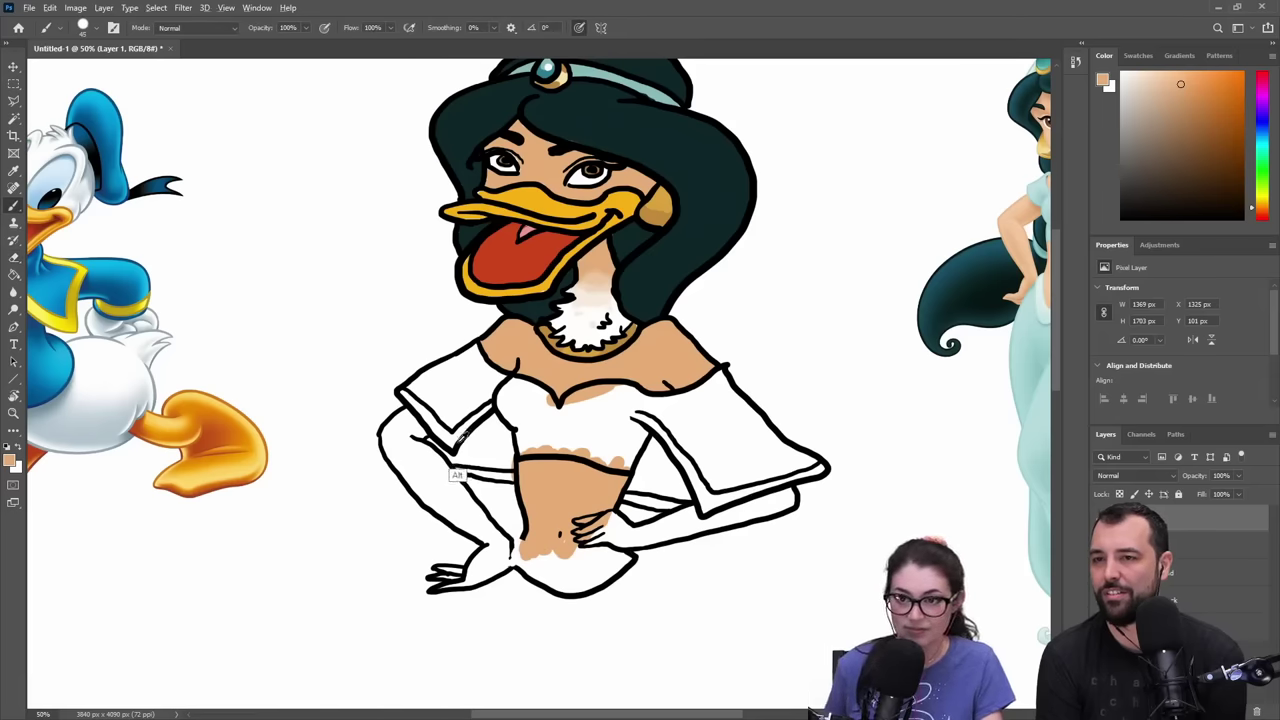
{"action": "key", "text": "d"}
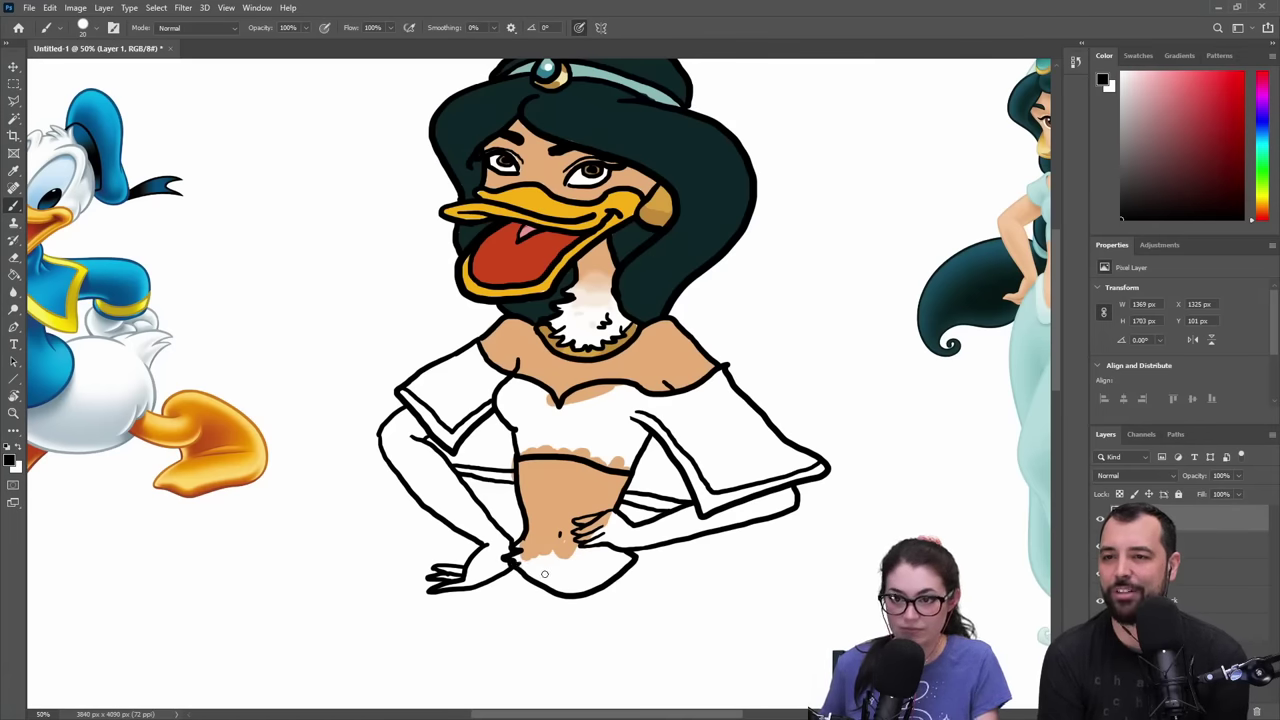
- Erase the smooth curve below the belly and redraw it as a jagged feather edge with small inner marks, using a 20 px black brush
{"action": "key", "text": "e"}
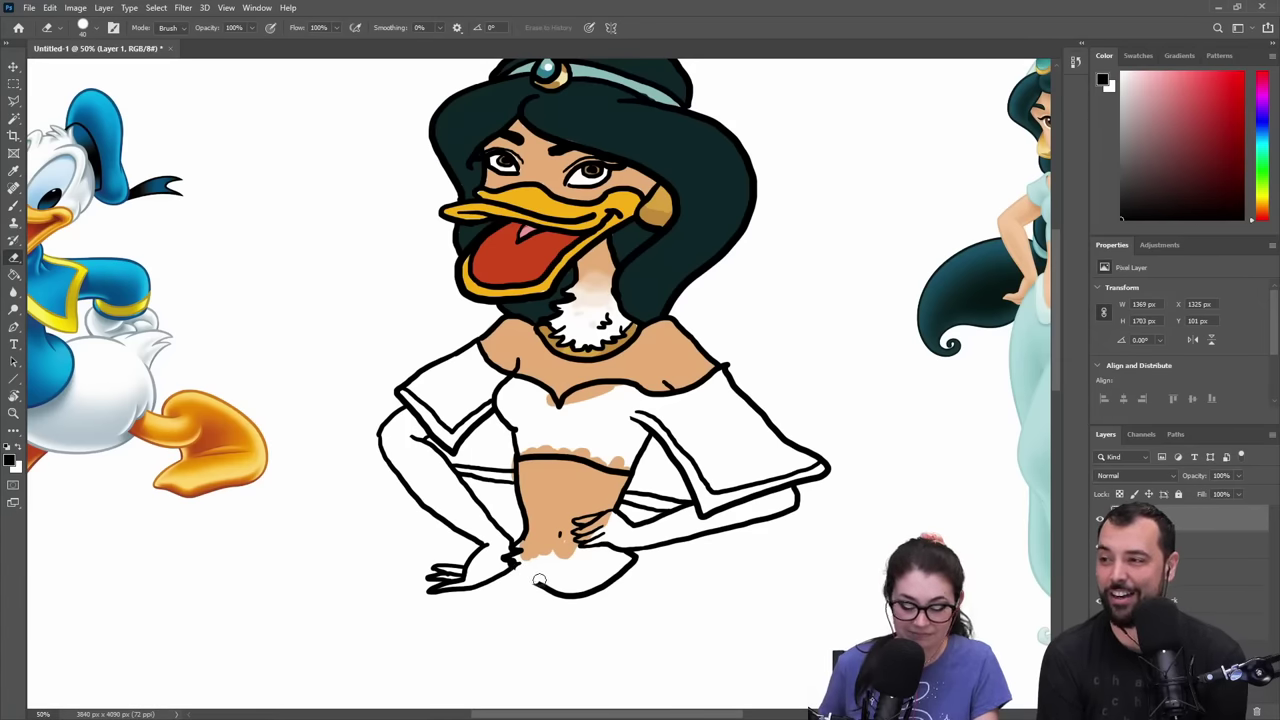
{"action": "key", "text": "b"}
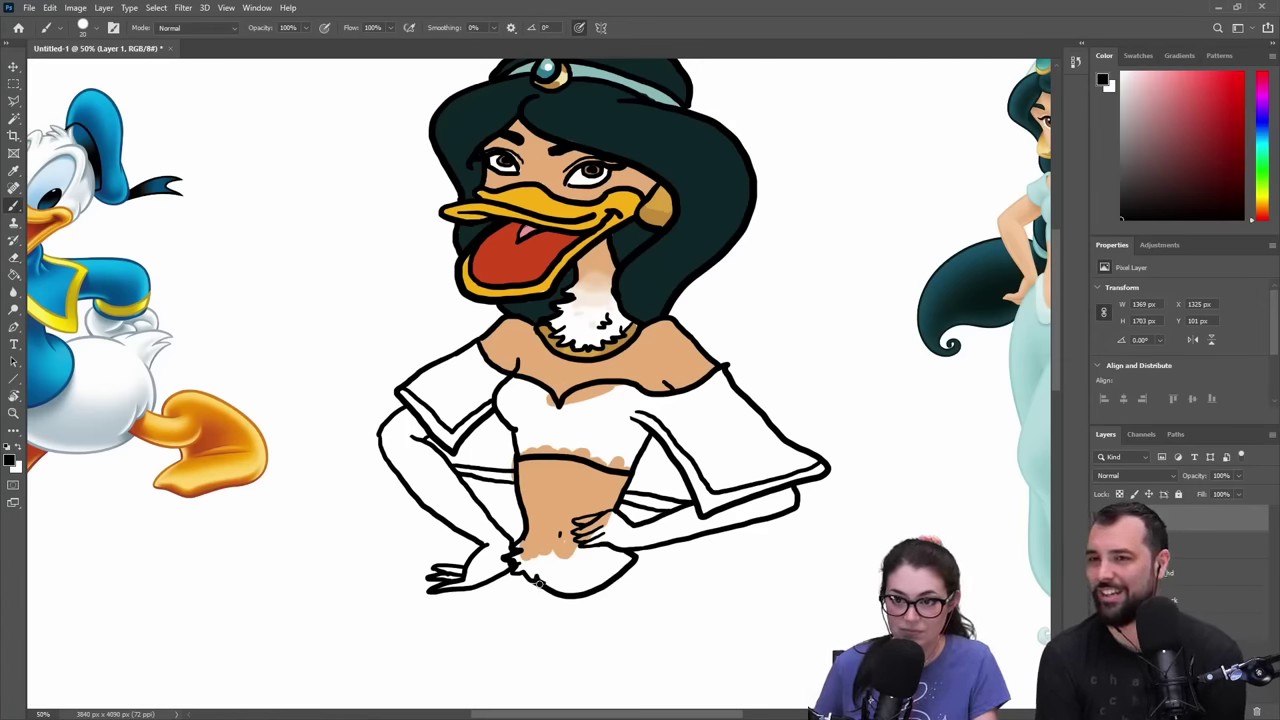
{"action": "key", "text": "e"}
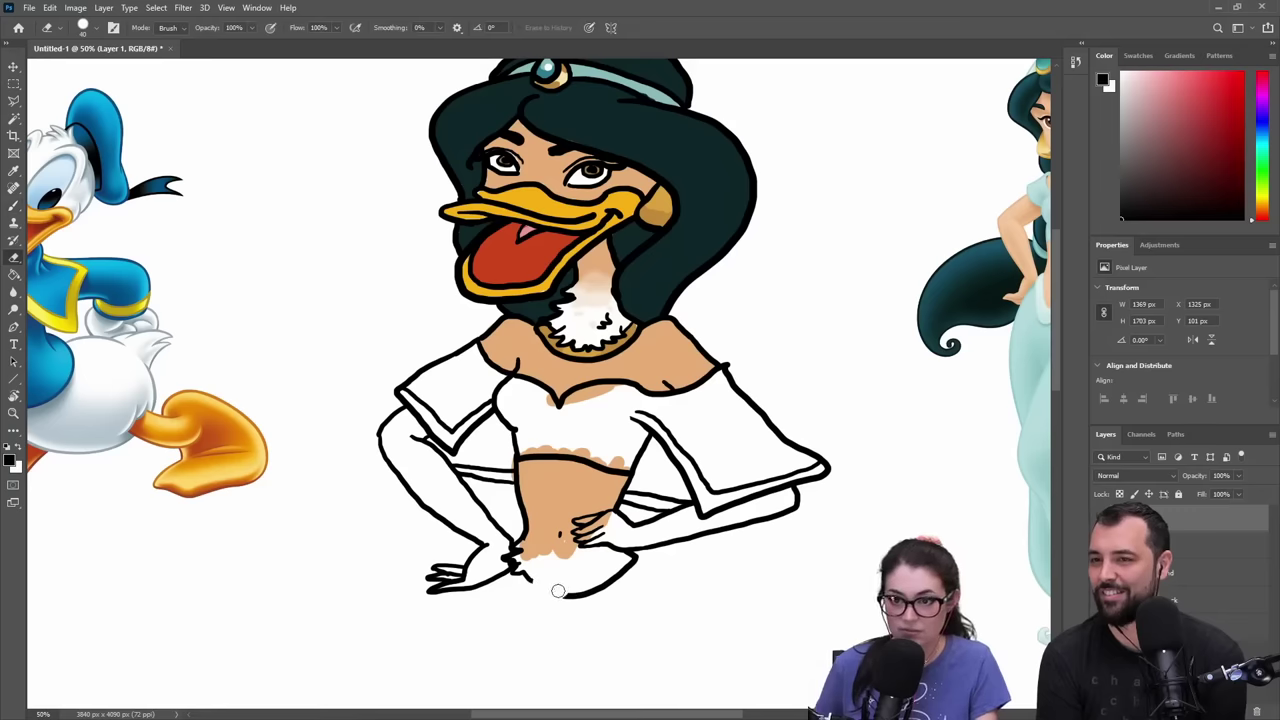
{"action": "left_click_drag", "start_coordinate": [558, 591], "coordinate": [575, 597]}
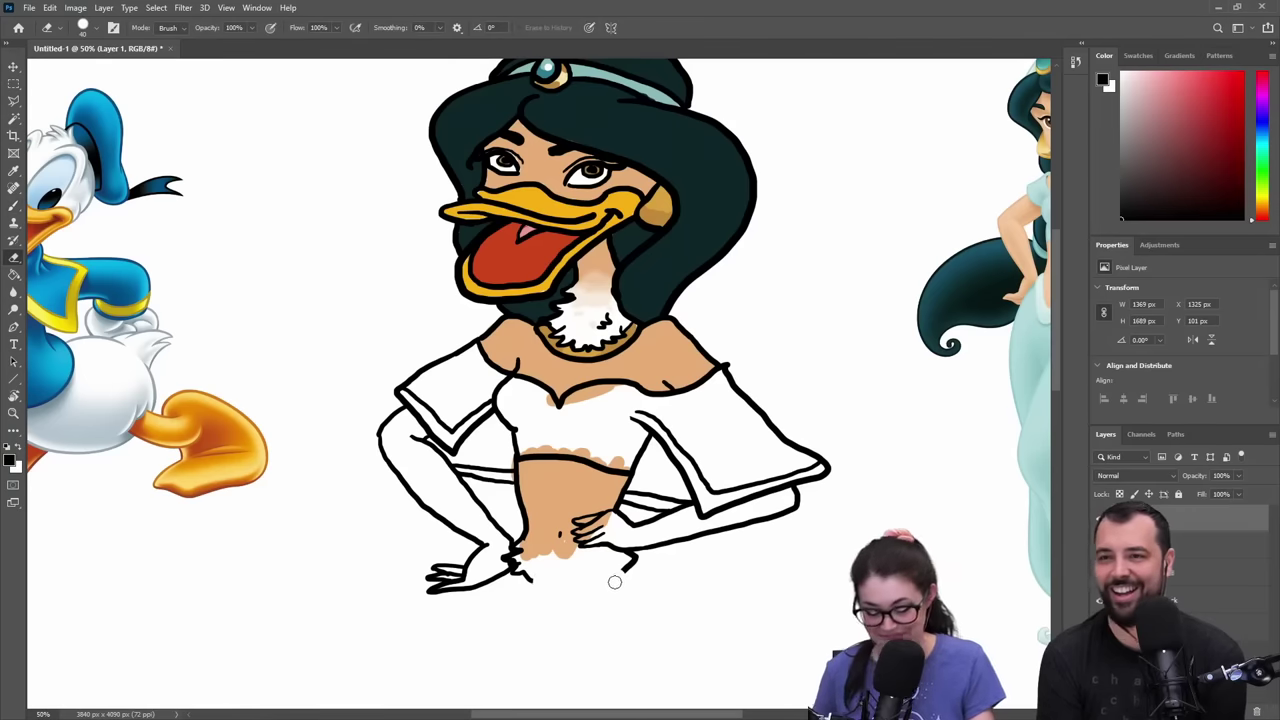
{"action": "key", "text": "b"}
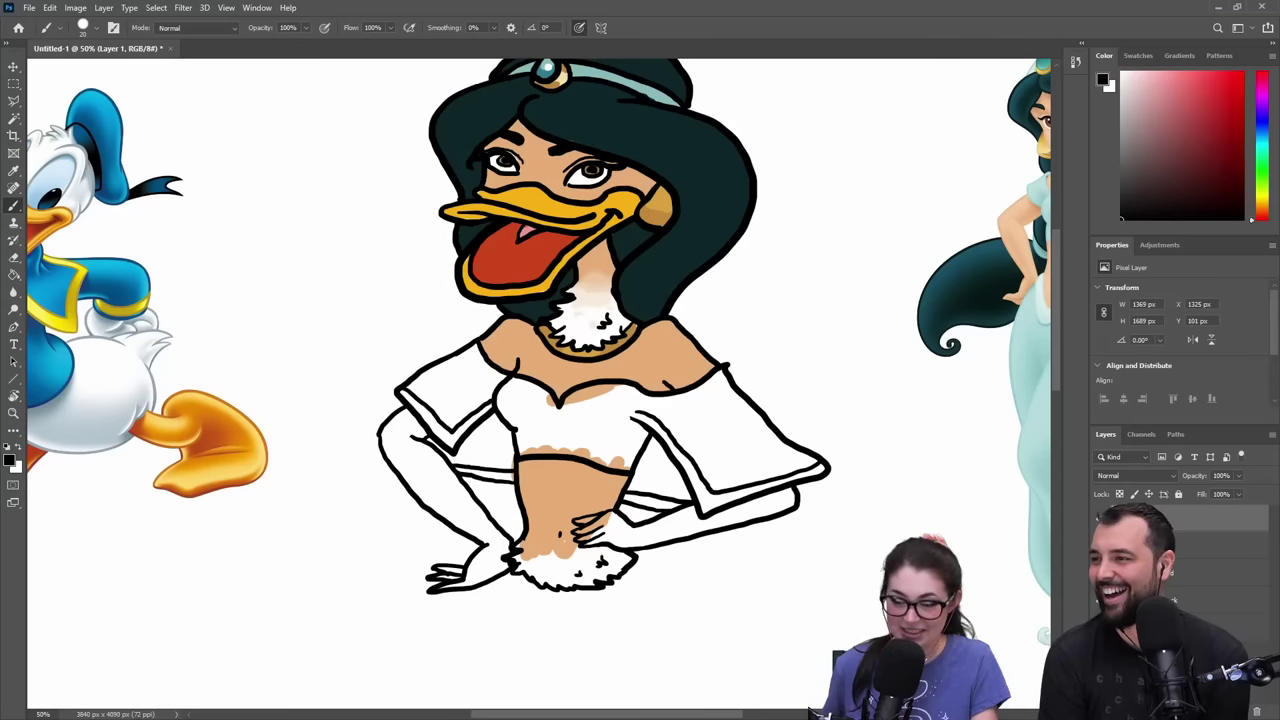
- On Layer 3, blend the belly's skin tone into the white feathers using a 171 px brush at 0% hardness and sampled in-between tones
{"action": "left_click", "coordinate": [1136, 545]}
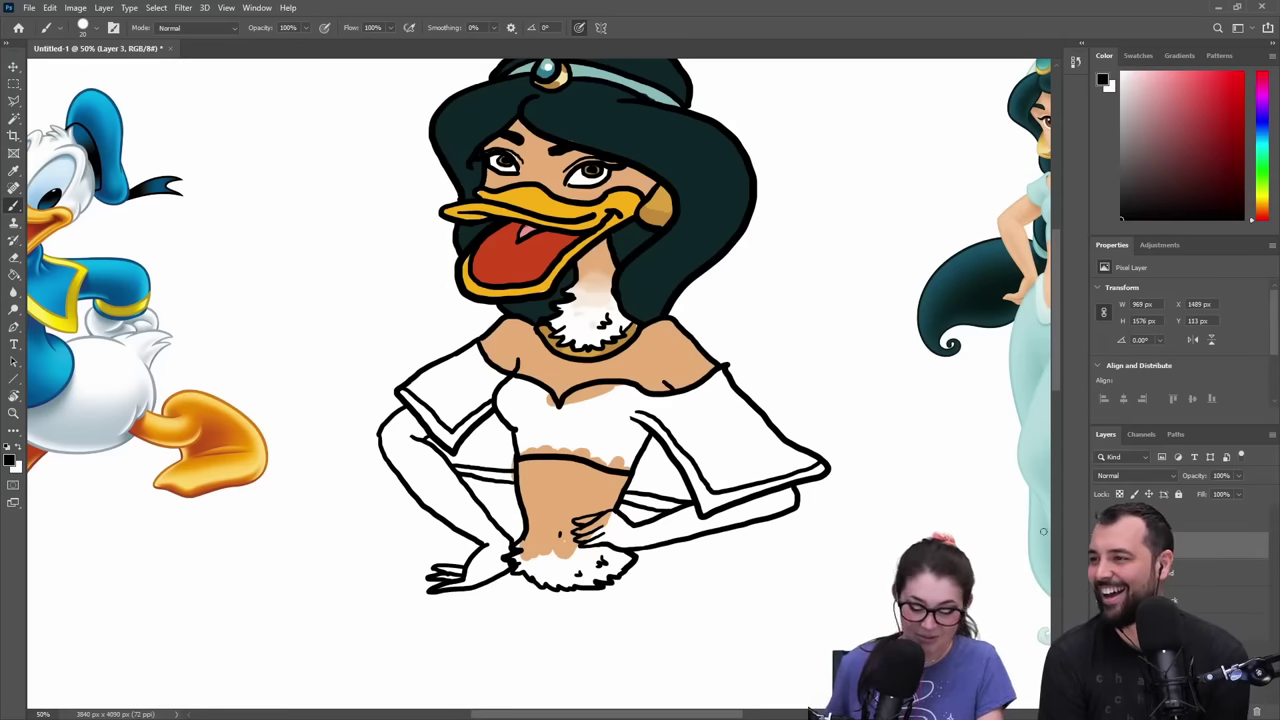
{"action": "left_click", "coordinate": [593, 284], "text": "alt"}
{"action": "right_click", "coordinate": [593, 463]}
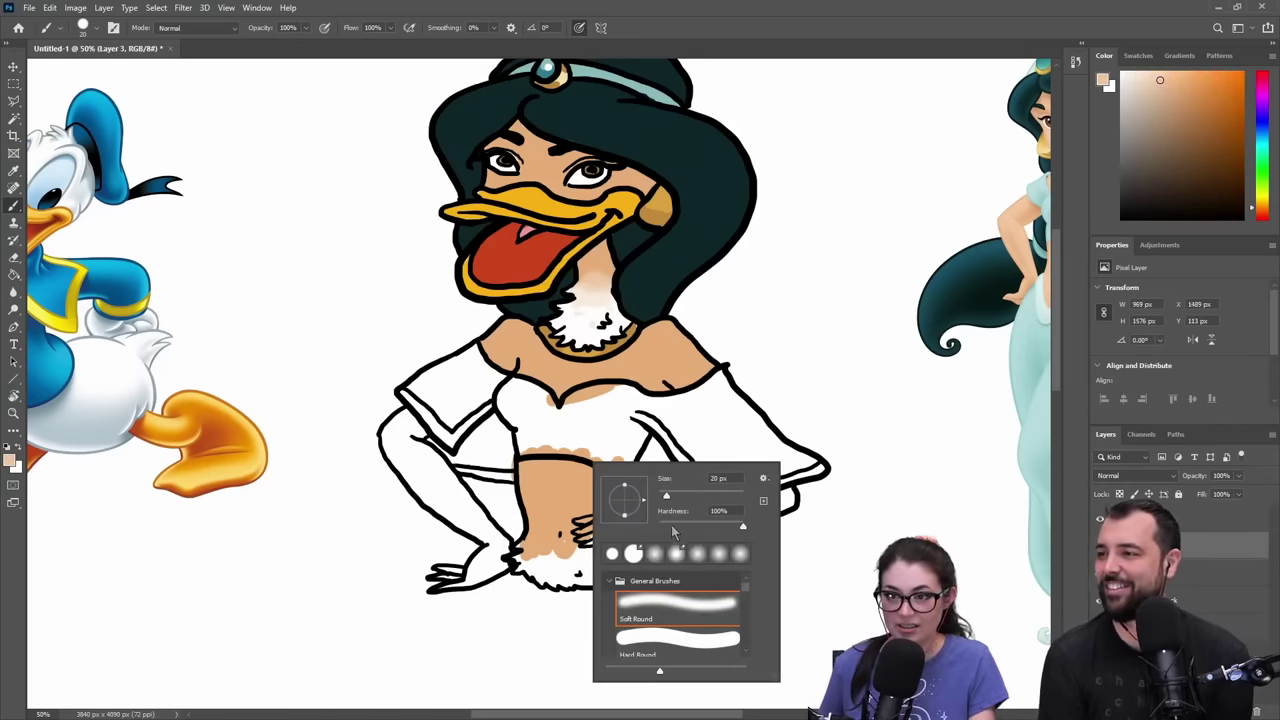
{"action": "left_click_drag", "start_coordinate": [674, 533], "coordinate": [634, 537]}
{"action": "left_click", "coordinate": [716, 497]}
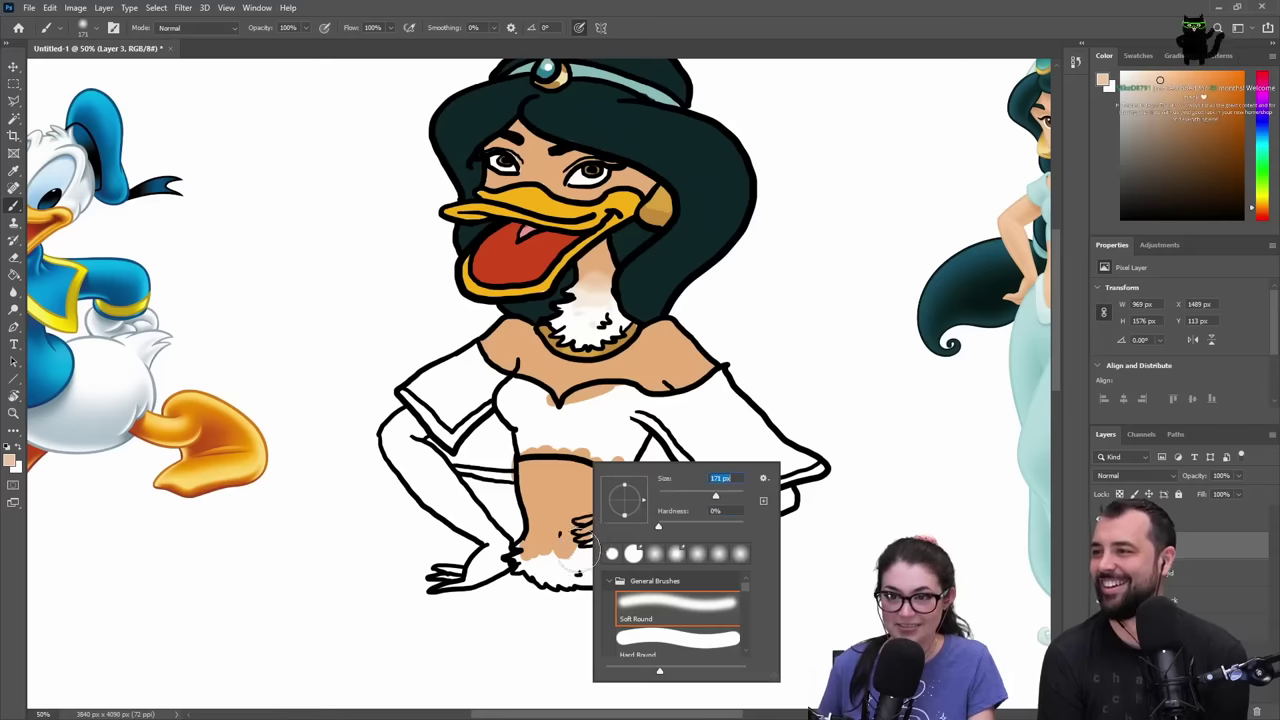
{"action": "mouse_move", "coordinate": [545, 555]}
{"action": "left_mouse_down"}
{"action": "mouse_move", "coordinate": [559, 544]}
{"action": "mouse_move", "coordinate": [583, 567]}
{"action": "mouse_move", "coordinate": [557, 569]}
{"action": "mouse_move", "coordinate": [605, 559]}
{"action": "mouse_move", "coordinate": [549, 563]}
{"action": "mouse_move", "coordinate": [566, 577]}
{"action": "mouse_move", "coordinate": [622, 571]}
{"action": "mouse_move", "coordinate": [568, 586]}
{"action": "mouse_move", "coordinate": [516, 558]}
{"action": "mouse_move", "coordinate": [549, 557]}
{"action": "left_mouse_up"}
{"action": "left_click", "coordinate": [561, 568], "text": "alt"}
{"action": "left_click", "coordinate": [643, 593], "text": "alt"}
{"action": "left_click", "coordinate": [548, 561], "text": "alt"}
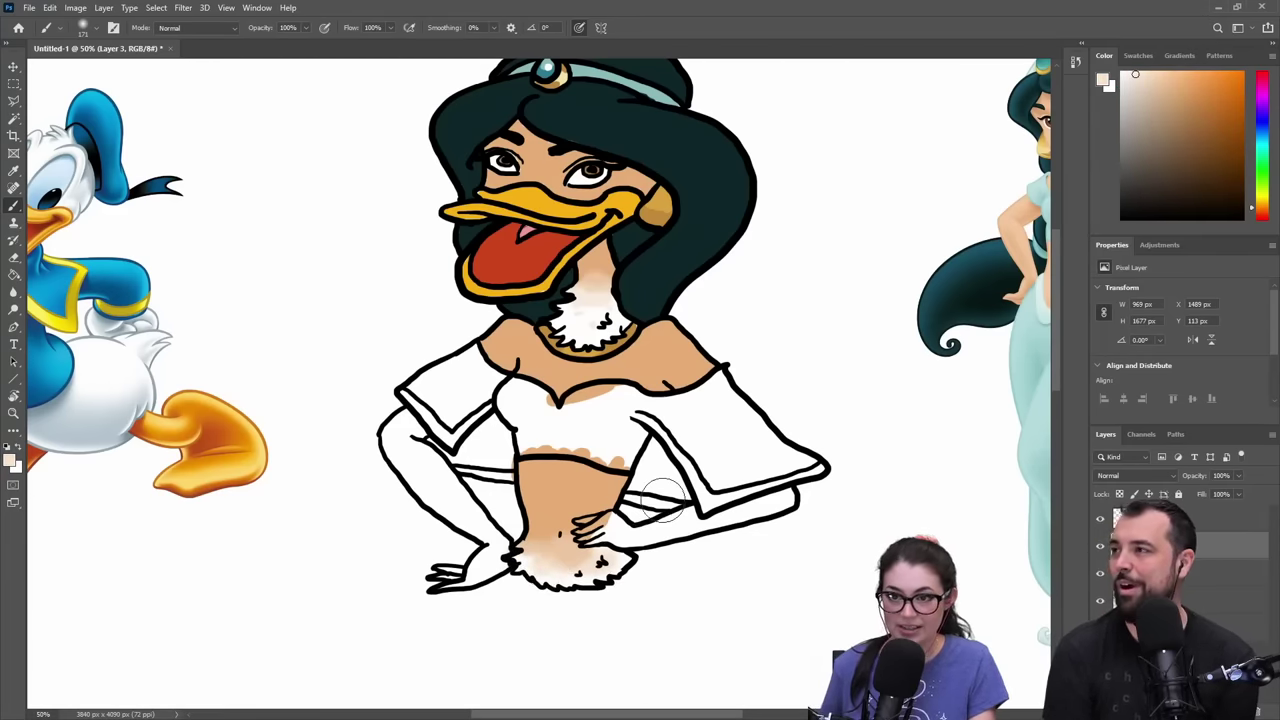
- Paint the bent arm and its resting hand in the belly's skin tone at 100% hardness, reducing the brush from 81 to 40 px
{"action": "left_click", "coordinate": [555, 481], "text": "alt"}
{"action": "right_click", "coordinate": [590, 482]}
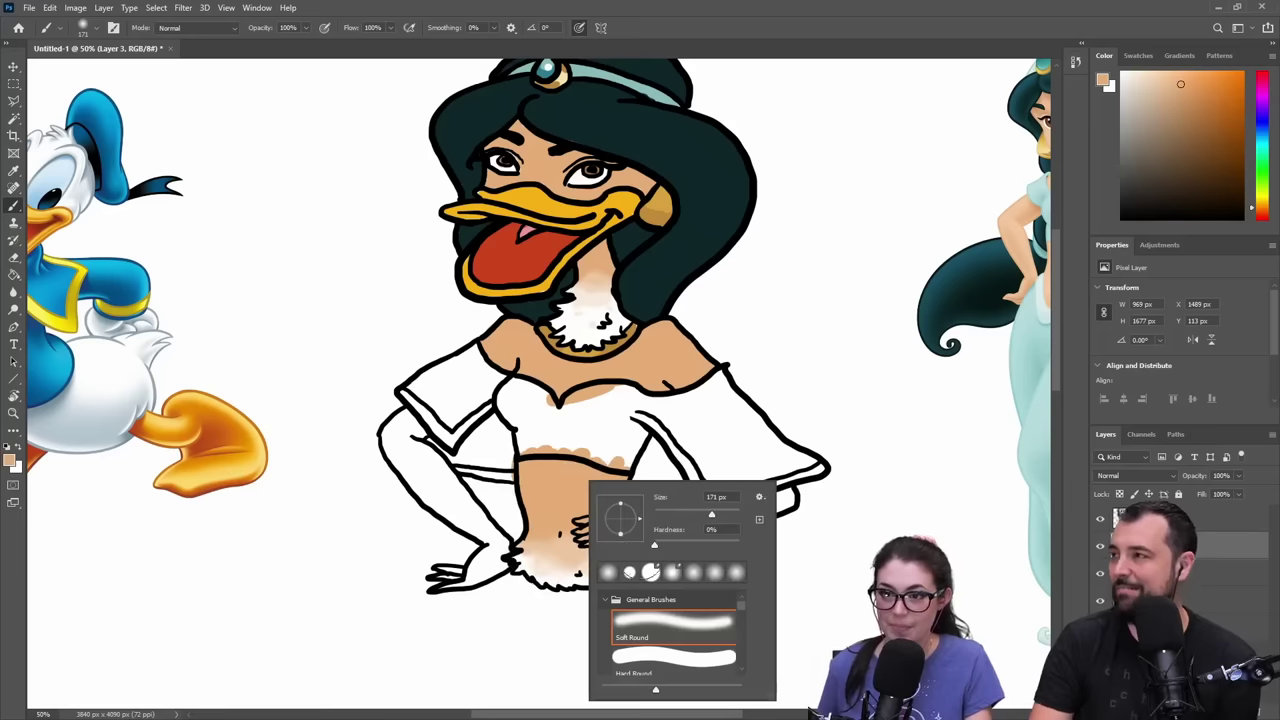
{"action": "left_click_drag", "start_coordinate": [741, 549], "coordinate": [771, 509]}
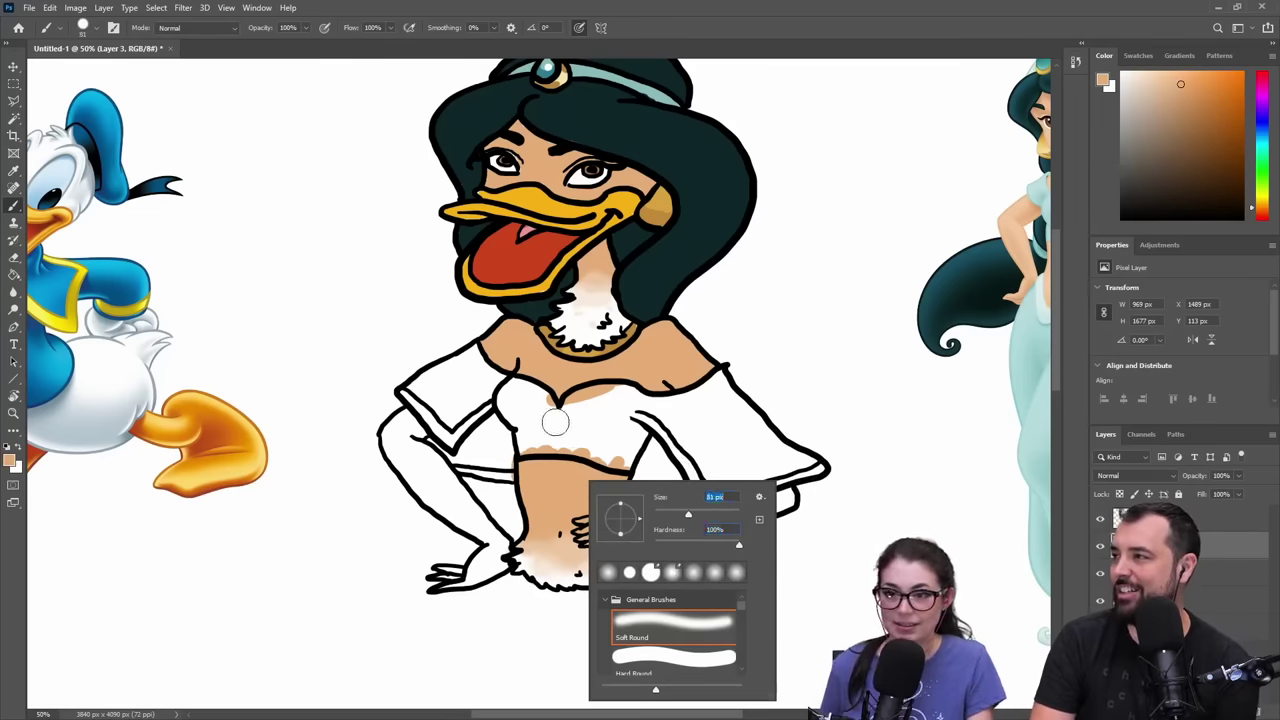
{"action": "left_click", "coordinate": [397, 428]}
{"action": "mouse_move", "coordinate": [397, 428]}
{"action": "left_mouse_down"}
{"action": "mouse_move", "coordinate": [438, 491]}
{"action": "mouse_move", "coordinate": [399, 447]}
{"action": "mouse_move", "coordinate": [426, 456]}
{"action": "mouse_move", "coordinate": [412, 442]}
{"action": "mouse_move", "coordinate": [460, 505]}
{"action": "mouse_move", "coordinate": [426, 479]}
{"action": "mouse_move", "coordinate": [429, 492]}
{"action": "mouse_move", "coordinate": [415, 488]}
{"action": "mouse_move", "coordinate": [470, 521]}
{"action": "mouse_move", "coordinate": [442, 494]}
{"action": "mouse_move", "coordinate": [466, 508]}
{"action": "mouse_move", "coordinate": [460, 499]}
{"action": "mouse_move", "coordinate": [490, 542]}
{"action": "left_mouse_up"}
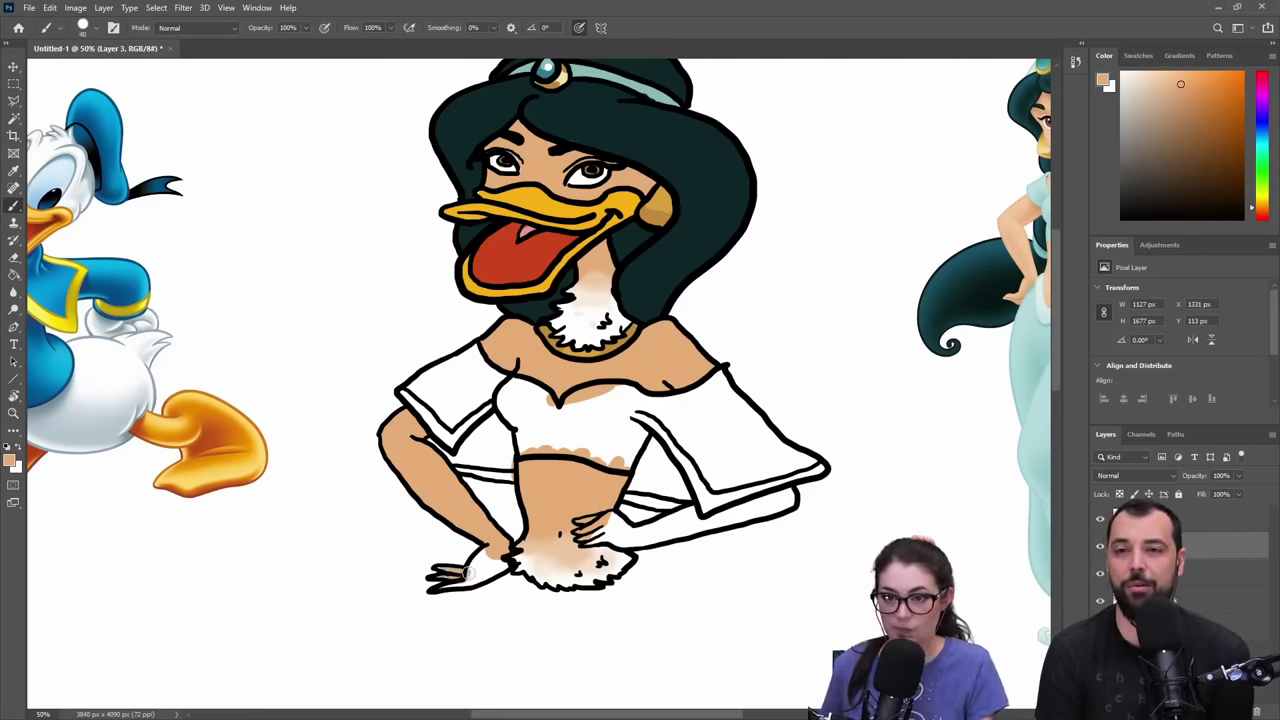
{"action": "left_click_drag", "start_coordinate": [442, 582], "coordinate": [490, 564]}
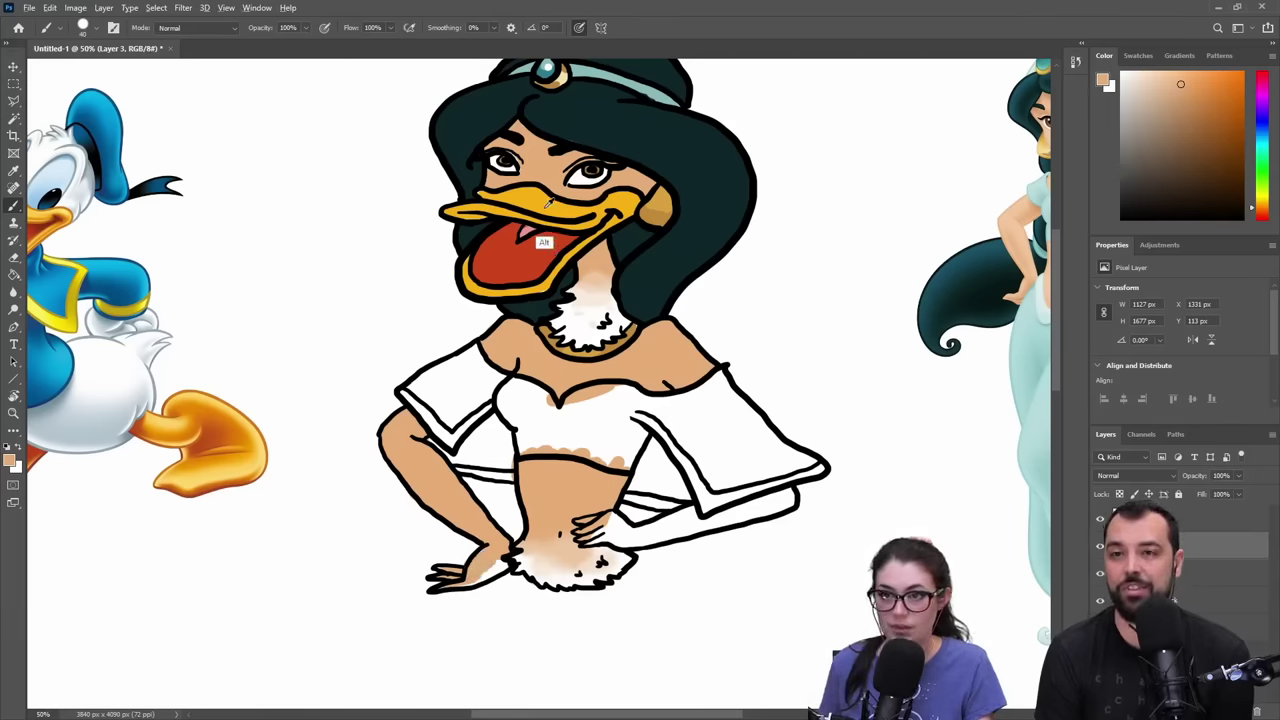
- On Layer 3, erase the skin tone from both hands and the resting hand's wrist, and touch up the belly's skin tone beside the fingers
{"action": "left_click", "coordinate": [548, 232], "text": "alt"}
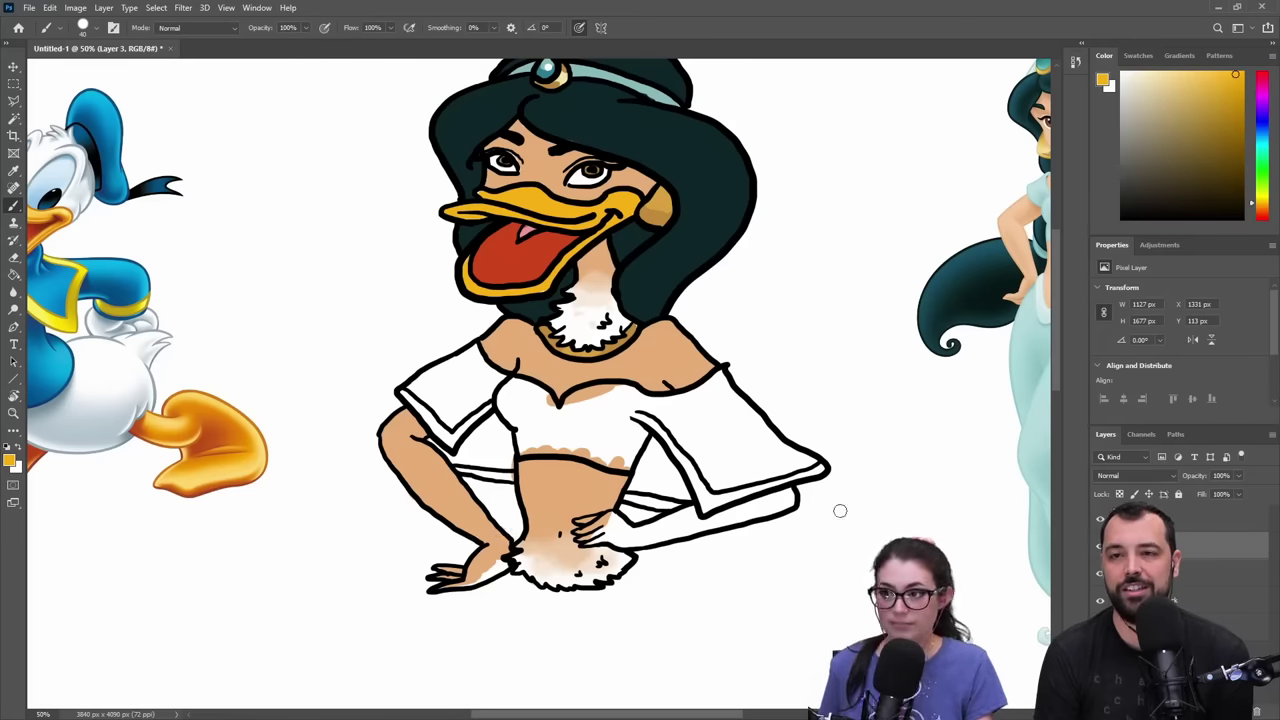
{"action": "left_click", "coordinate": [1150, 518]}
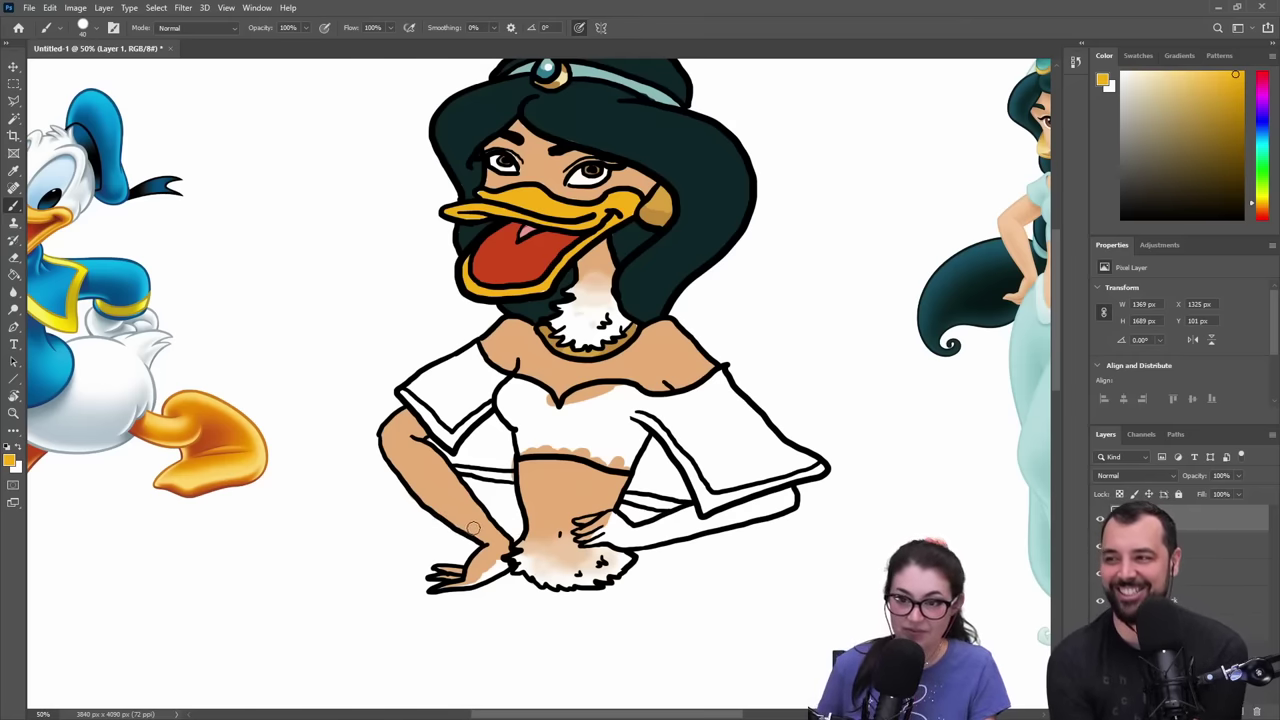
{"action": "key", "text": "e"}
{"action": "left_click", "coordinate": [1160, 546]}
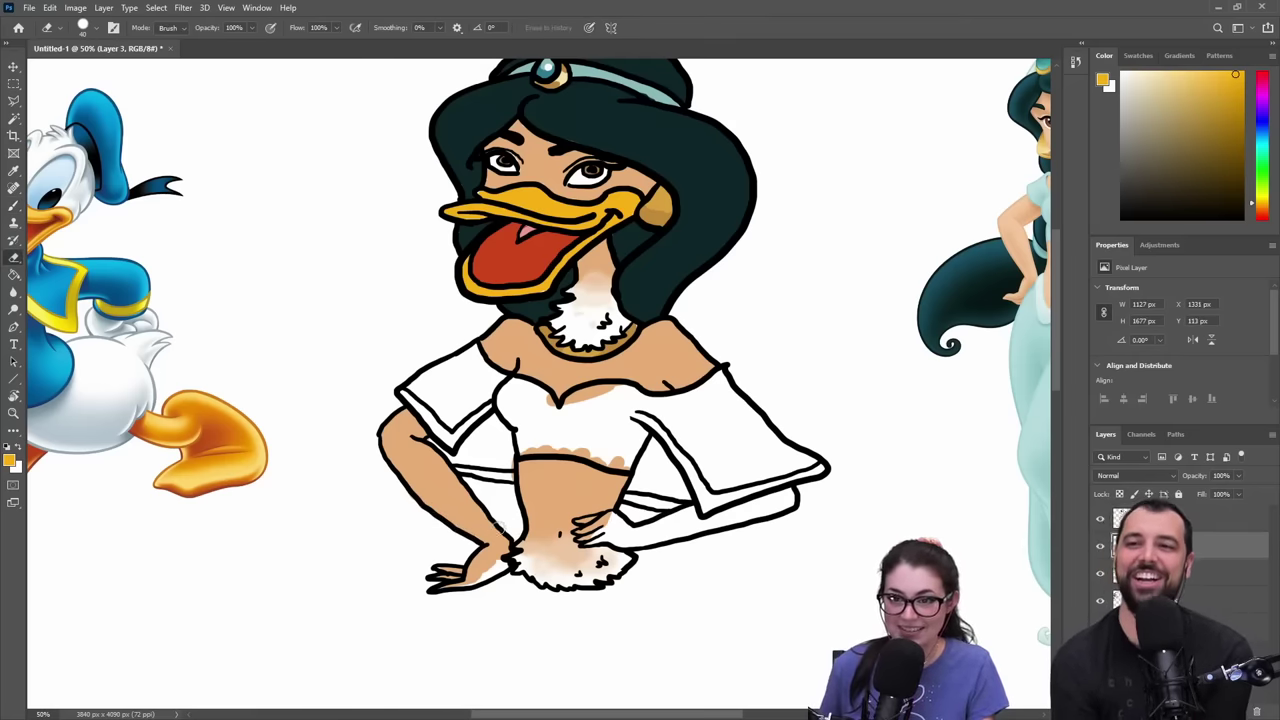
{"action": "mouse_move", "coordinate": [497, 531]}
{"action": "left_mouse_down"}
{"action": "mouse_move", "coordinate": [429, 592]}
{"action": "mouse_move", "coordinate": [504, 548]}
{"action": "mouse_move", "coordinate": [480, 539]}
{"action": "left_mouse_up"}
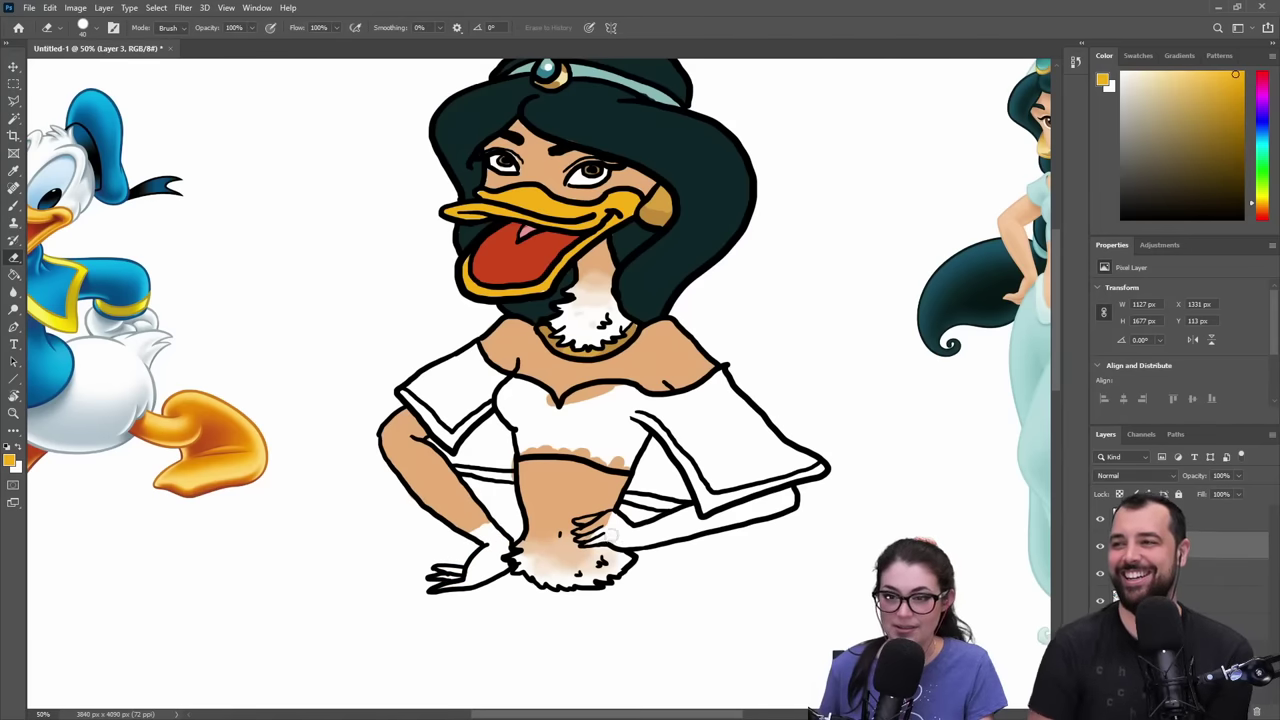
{"action": "mouse_move", "coordinate": [612, 536]}
{"action": "left_mouse_down"}
{"action": "mouse_move", "coordinate": [582, 525]}
{"action": "mouse_move", "coordinate": [607, 518]}
{"action": "left_mouse_up"}
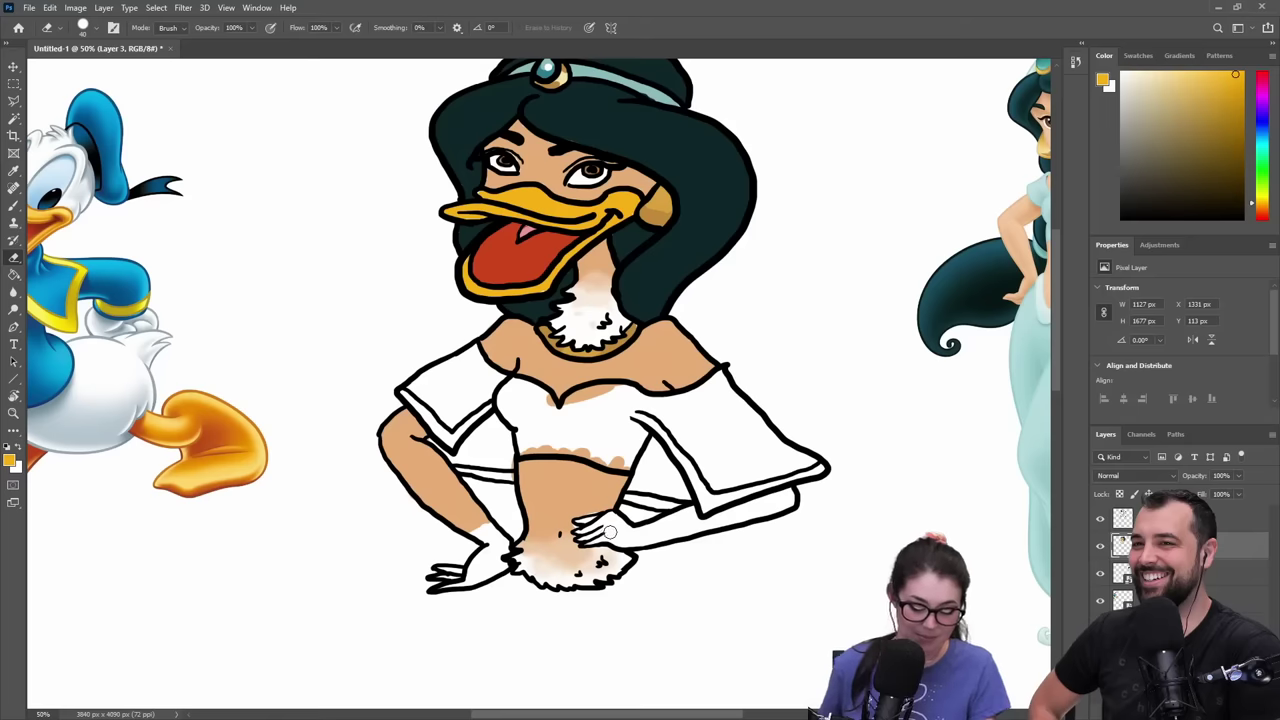
{"action": "key", "text": "b"}
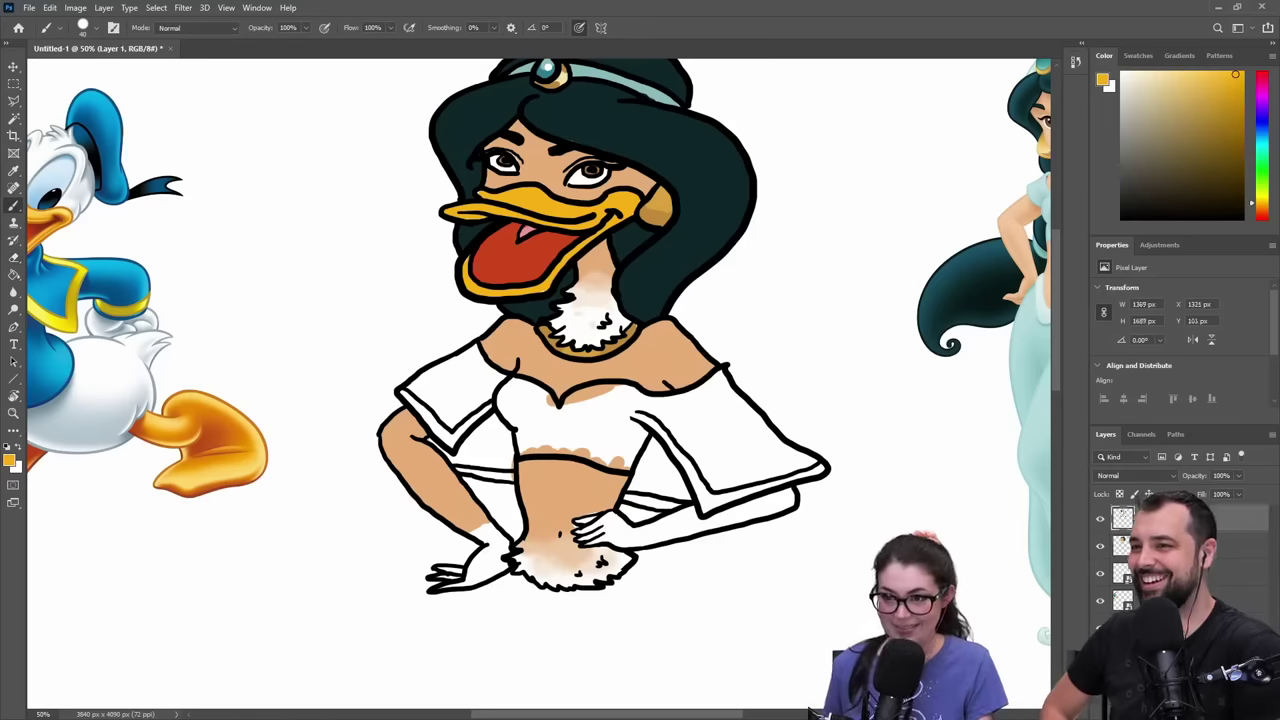
{"action": "left_click", "coordinate": [572, 540], "text": "alt"}
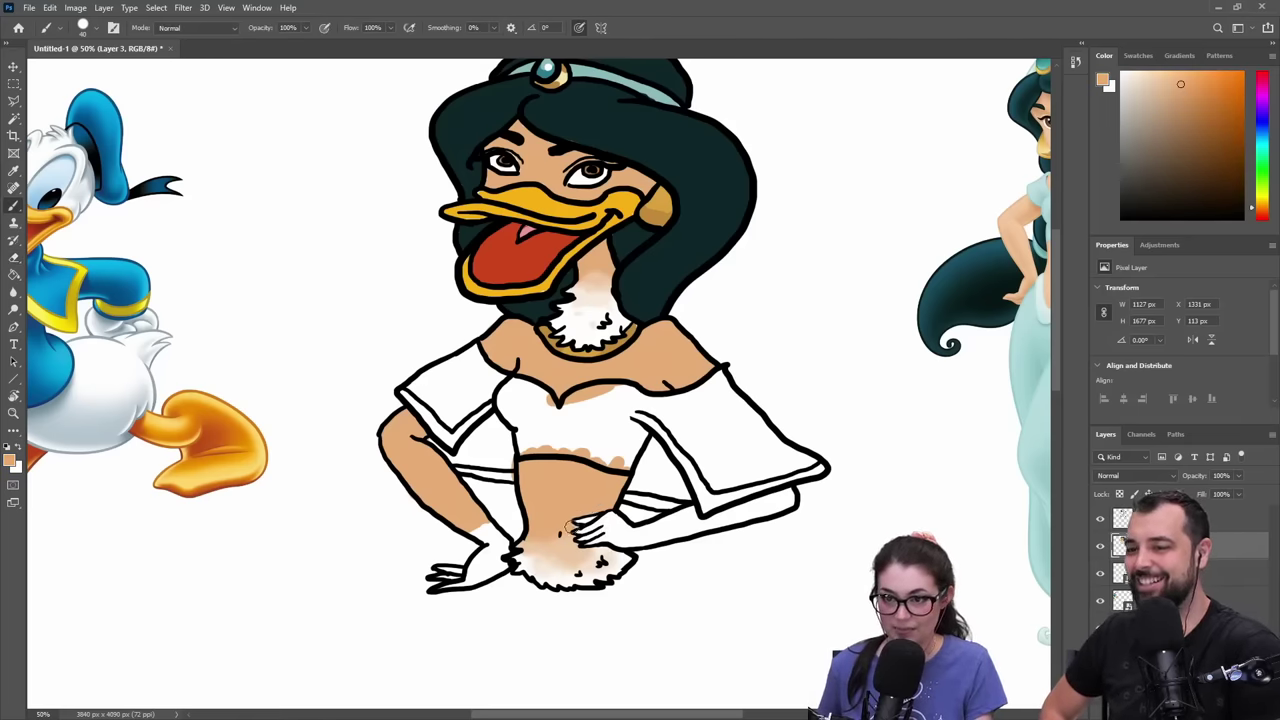
- On Layer 1, erase the outlines at both wrists and redraw them as jagged feather cuffs with a 20 px black brush
{"action": "left_click", "coordinate": [1122, 517]}
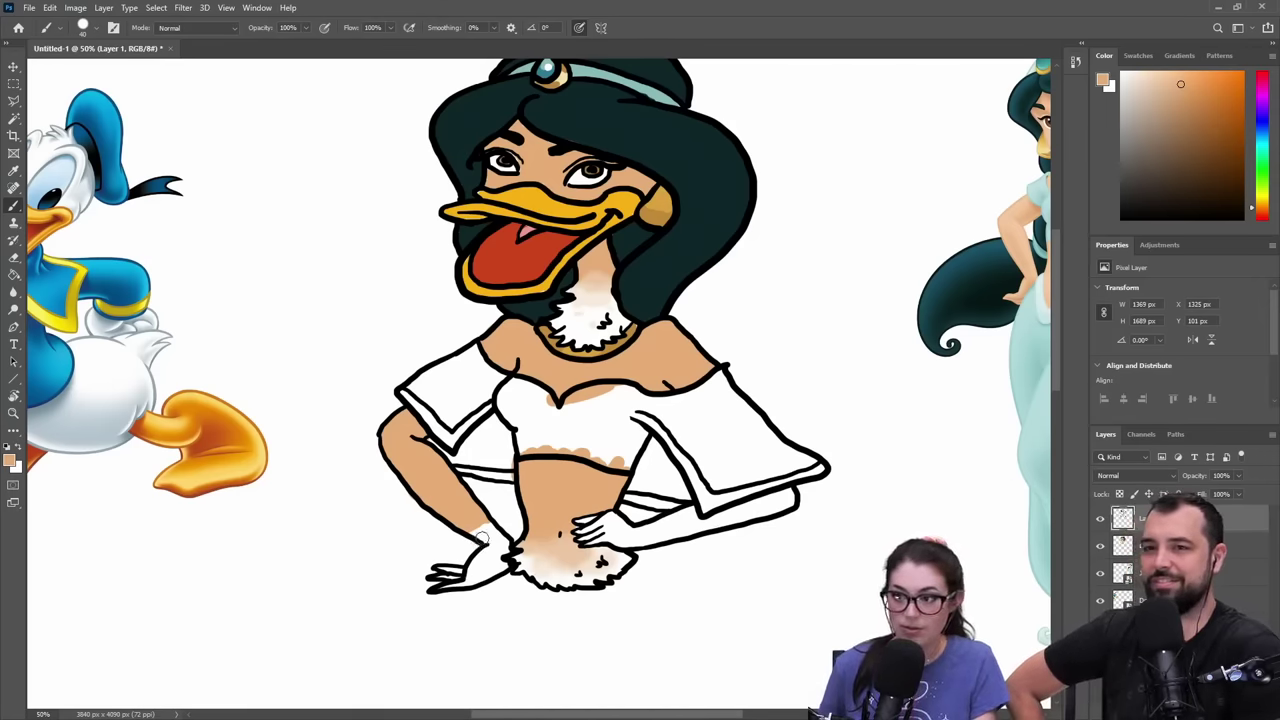
{"action": "key", "text": "e"}
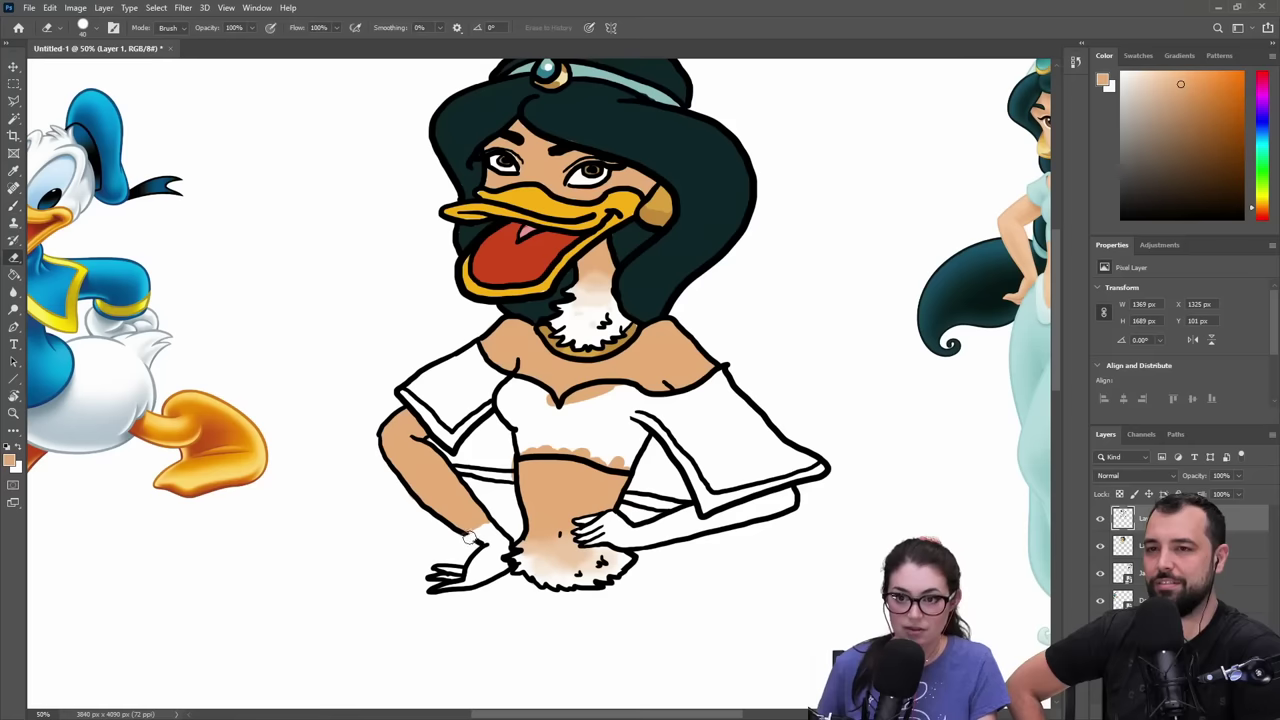
{"action": "left_click_drag", "start_coordinate": [469, 538], "coordinate": [477, 531]}
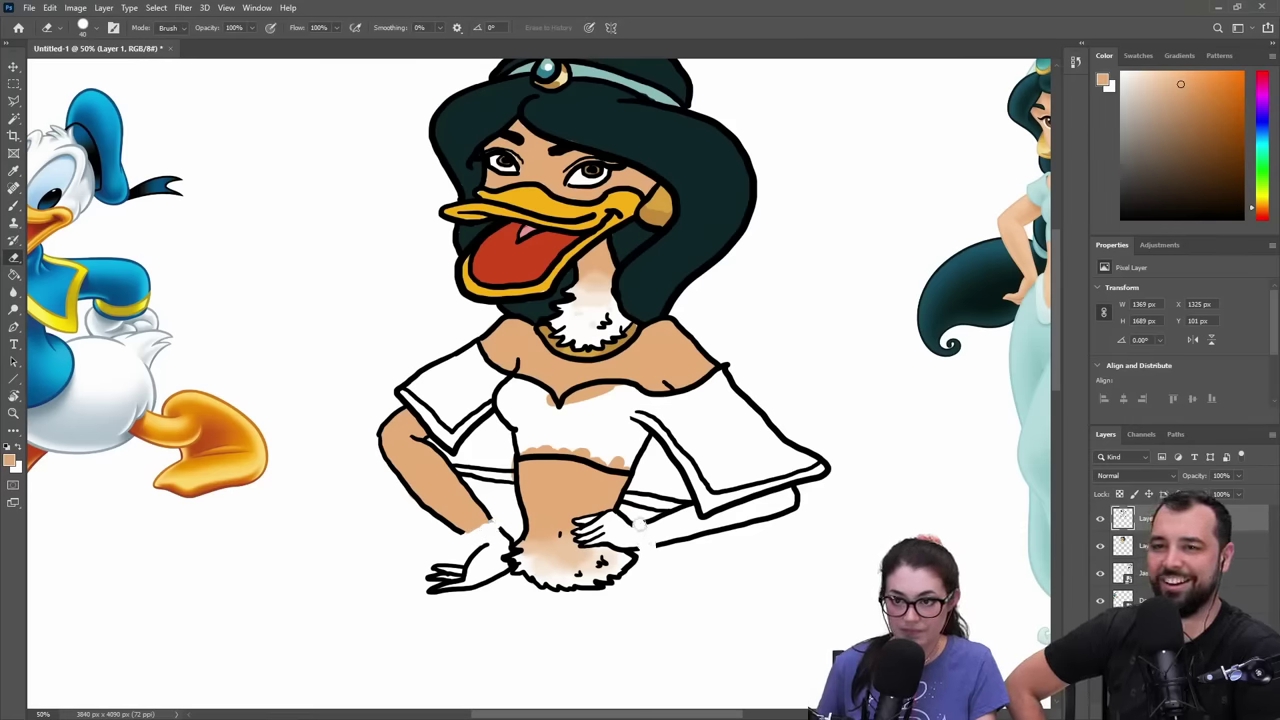
{"action": "key", "text": "b"}
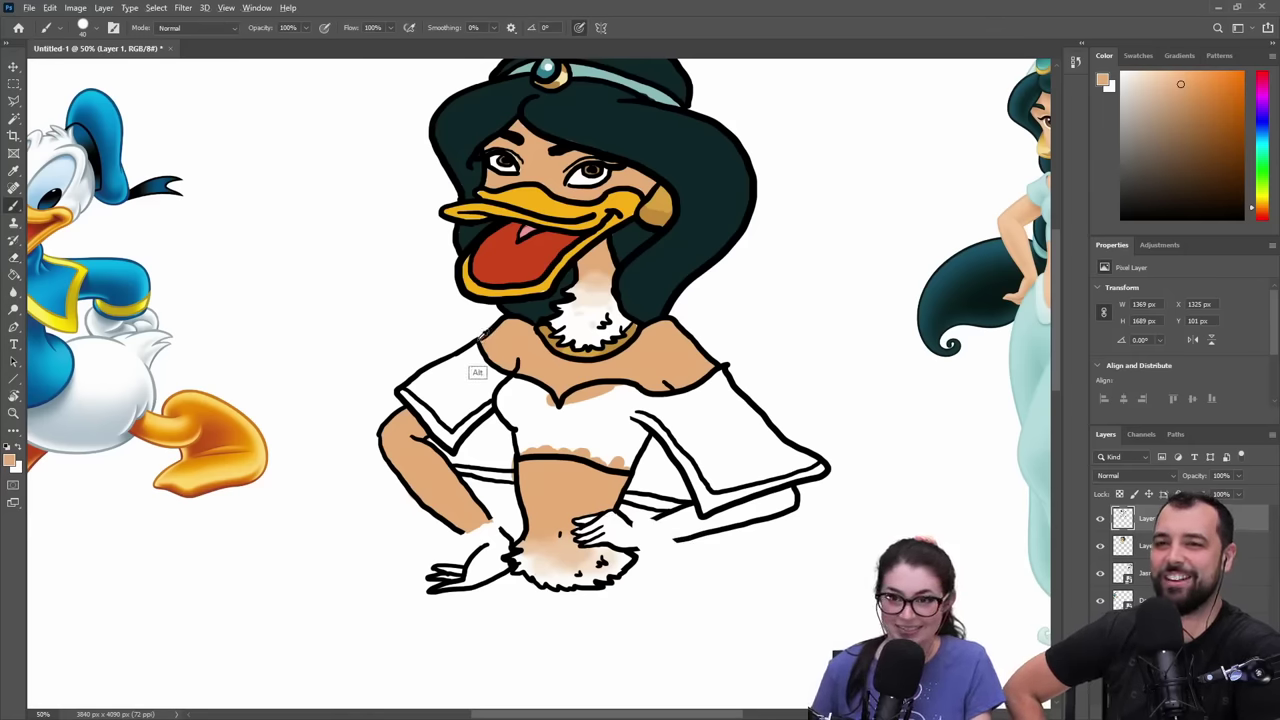
{"action": "left_click", "coordinate": [480, 342], "text": "alt"}
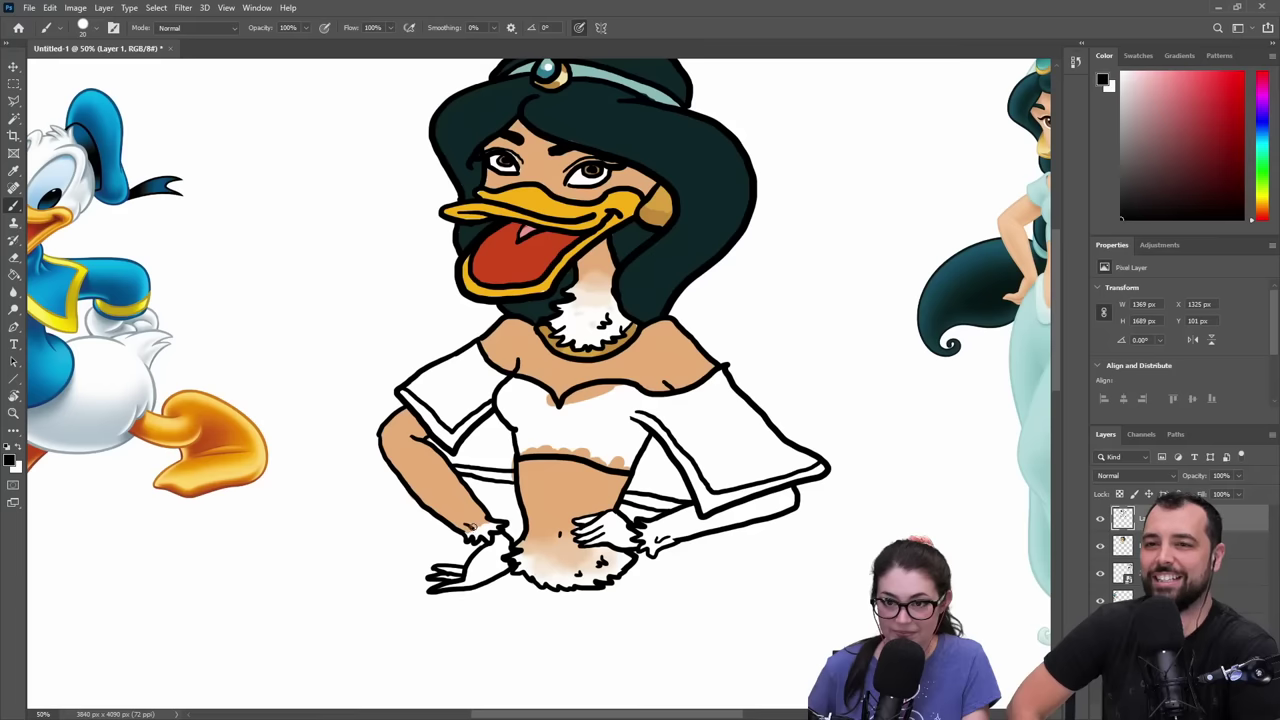
- On Layer 3, blend the skin tone into white at the fully painted arm's wrist, using a 62 px brush at 0% hardness and sampled tones
{"action": "left_click", "coordinate": [1165, 546]}
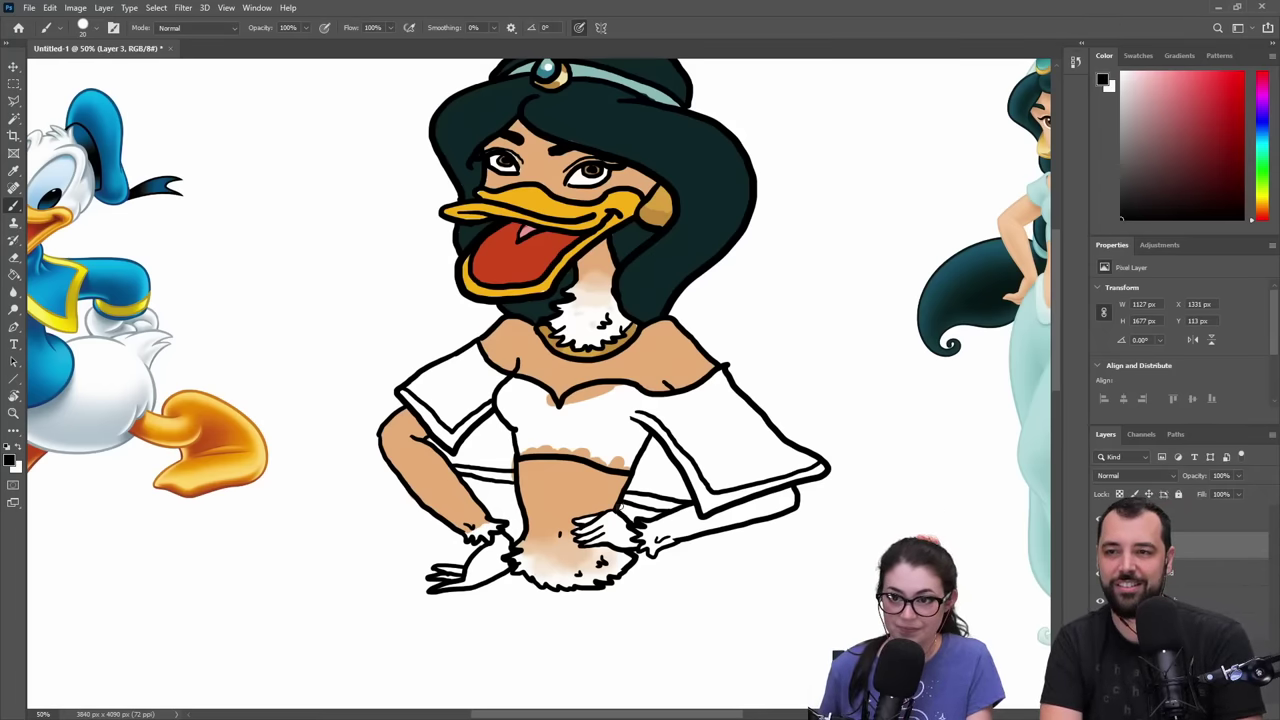
{"action": "right_click", "coordinate": [621, 507]}
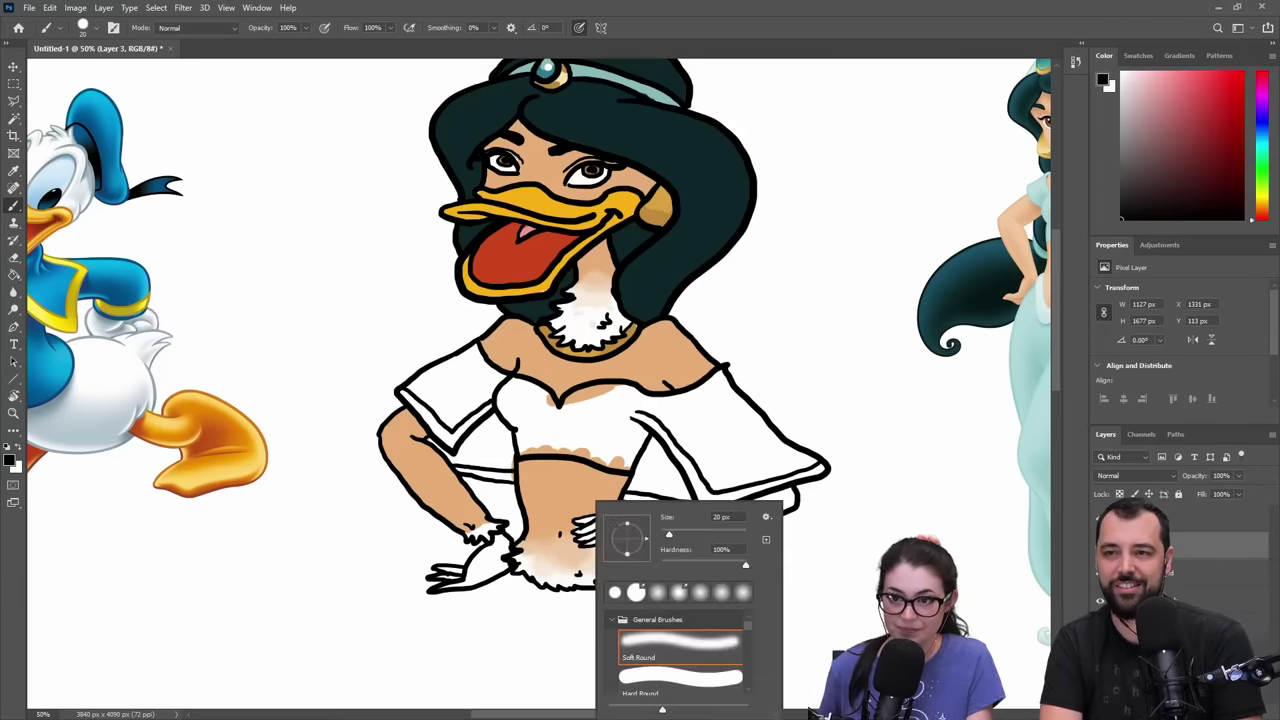
{"action": "left_click", "coordinate": [663, 564]}
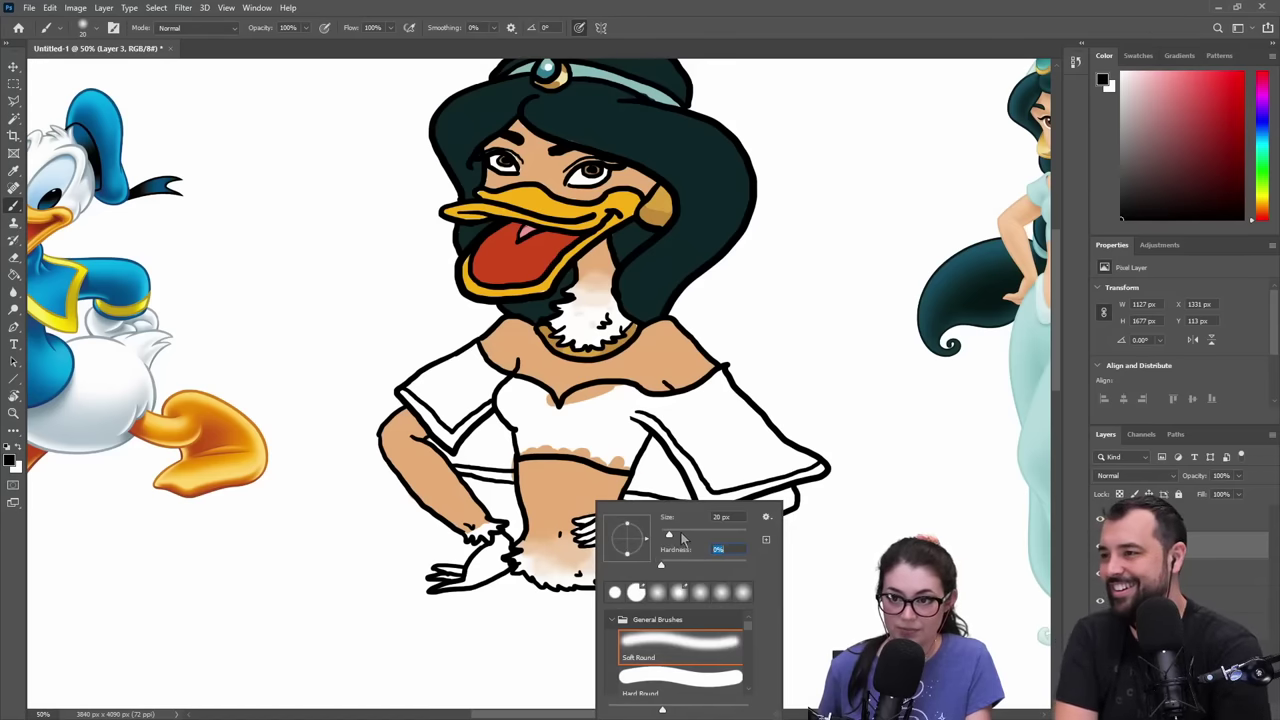
{"action": "left_click", "coordinate": [685, 535]}
{"action": "left_click", "coordinate": [550, 574], "text": "alt"}
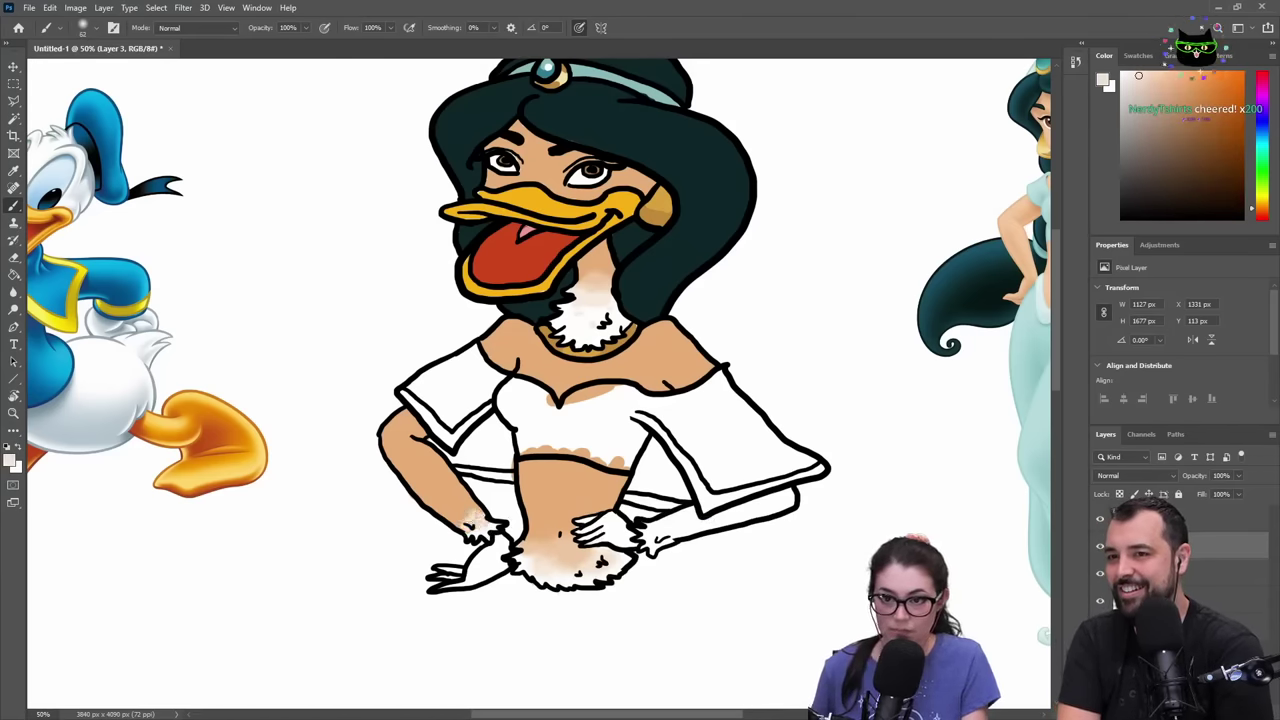
{"action": "left_click", "coordinate": [475, 510], "text": "alt"}
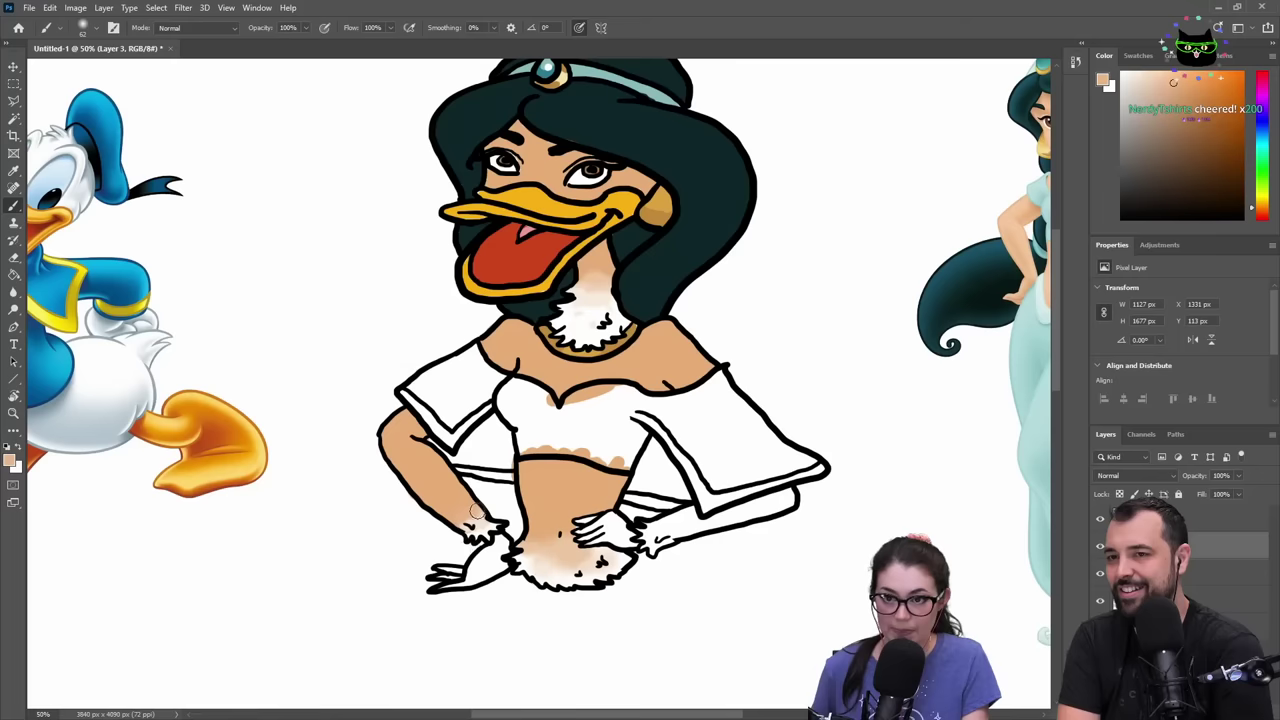
{"action": "mouse_move", "coordinate": [477, 511]}
{"action": "left_mouse_down"}
{"action": "mouse_move", "coordinate": [492, 530]}
{"action": "mouse_move", "coordinate": [466, 530]}
{"action": "mouse_move", "coordinate": [482, 518]}
{"action": "mouse_move", "coordinate": [472, 512]}
{"action": "left_mouse_up"}
{"action": "left_click", "coordinate": [579, 333], "text": "alt"}
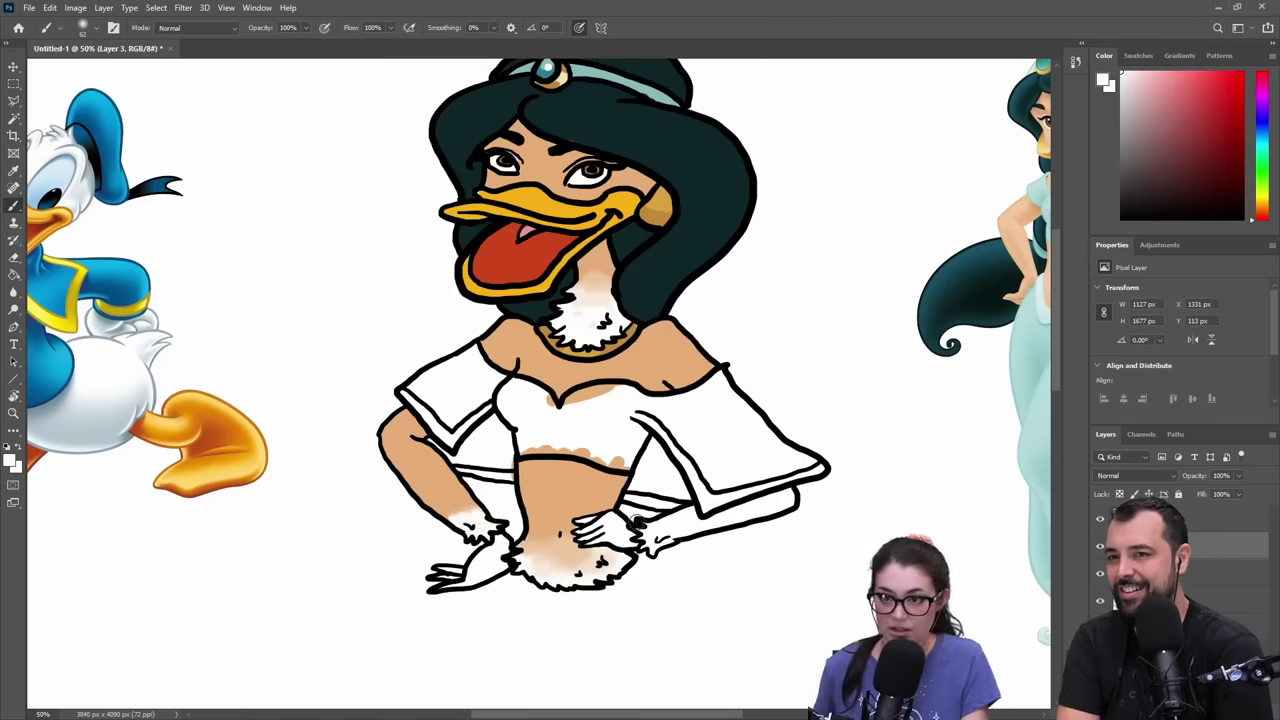
{"action": "left_click", "coordinate": [552, 568], "text": "alt"}
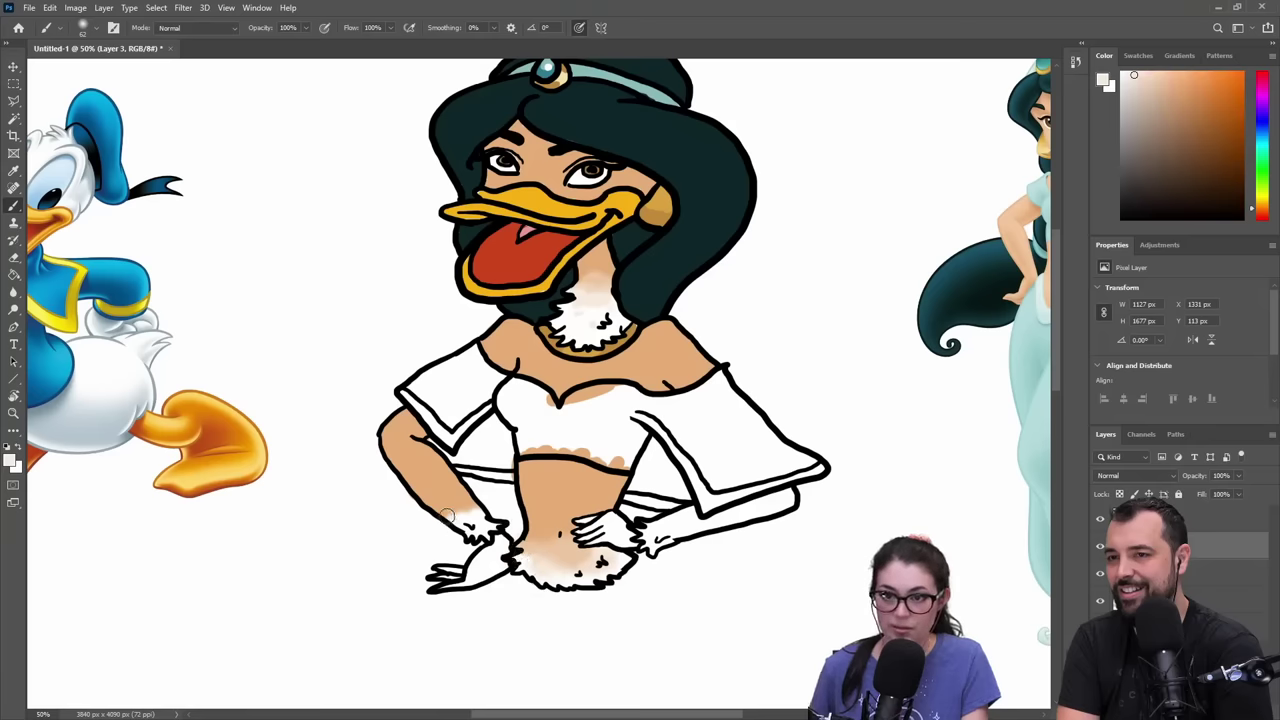
{"action": "left_click", "coordinate": [545, 562], "text": "alt"}
{"action": "left_click_drag", "start_coordinate": [443, 510], "coordinate": [466, 514]}
- Blend sampled light skin tones into the white feathers at the wrist of the hand resting on the belly
{"action": "left_click", "coordinate": [554, 573], "text": "alt"}
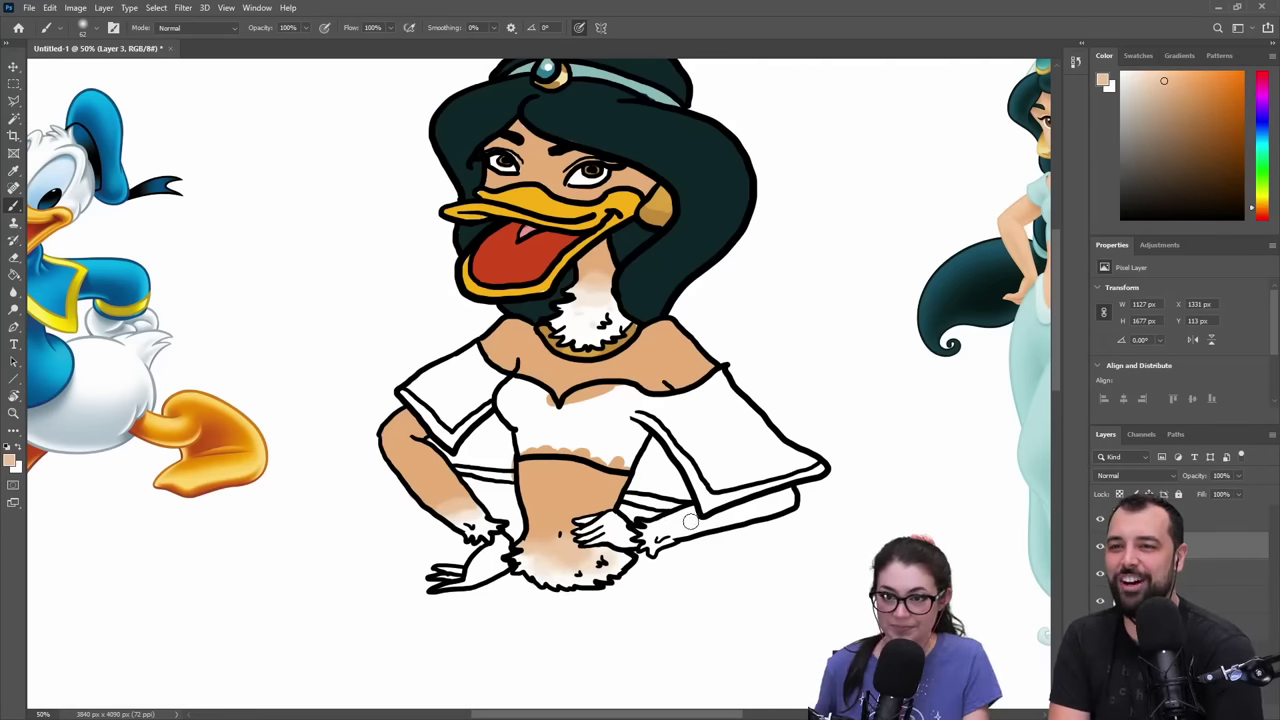
{"action": "left_click_drag", "start_coordinate": [688, 516], "coordinate": [686, 528]}
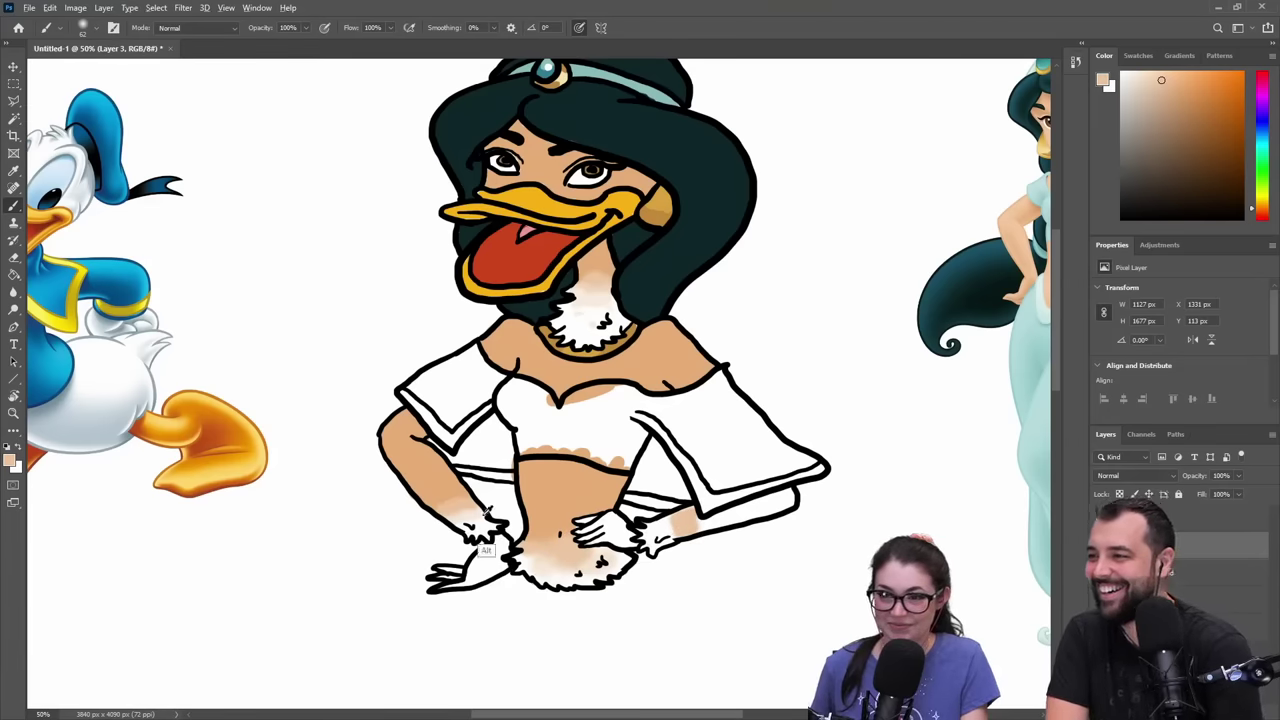
{"action": "left_click", "coordinate": [468, 548], "text": "alt"}
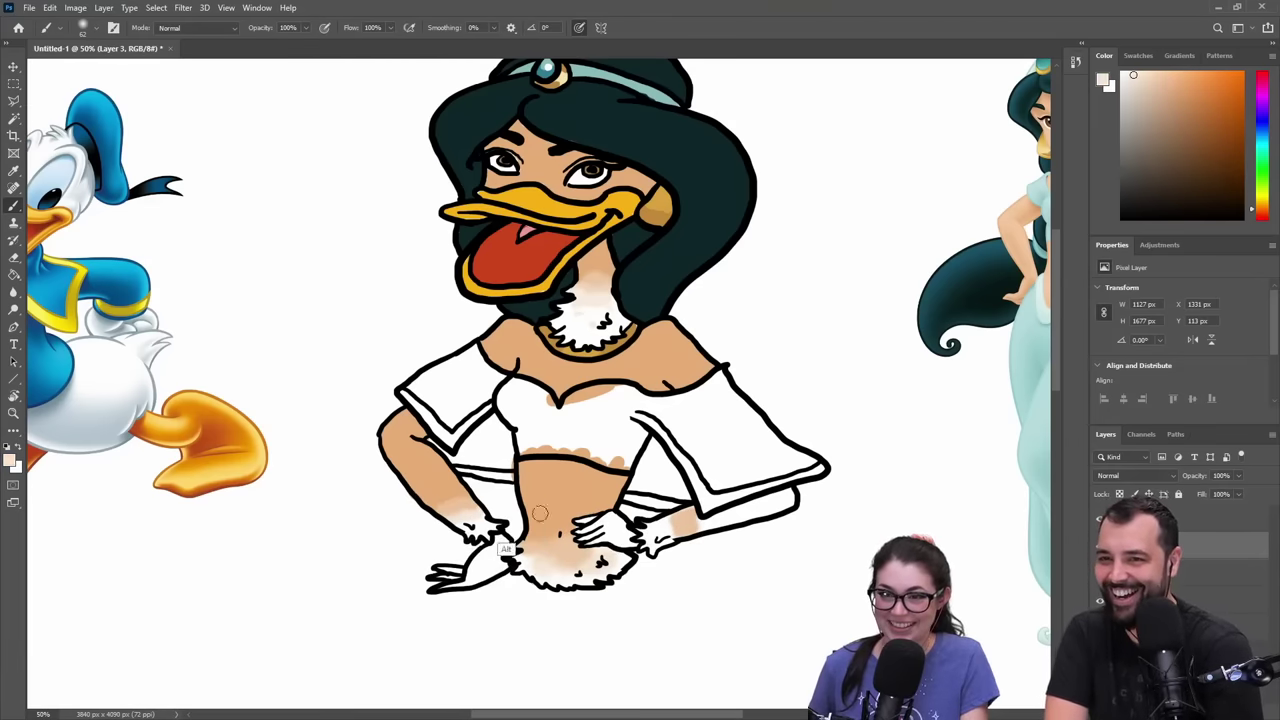
{"action": "left_click", "coordinate": [687, 526], "text": "alt"}
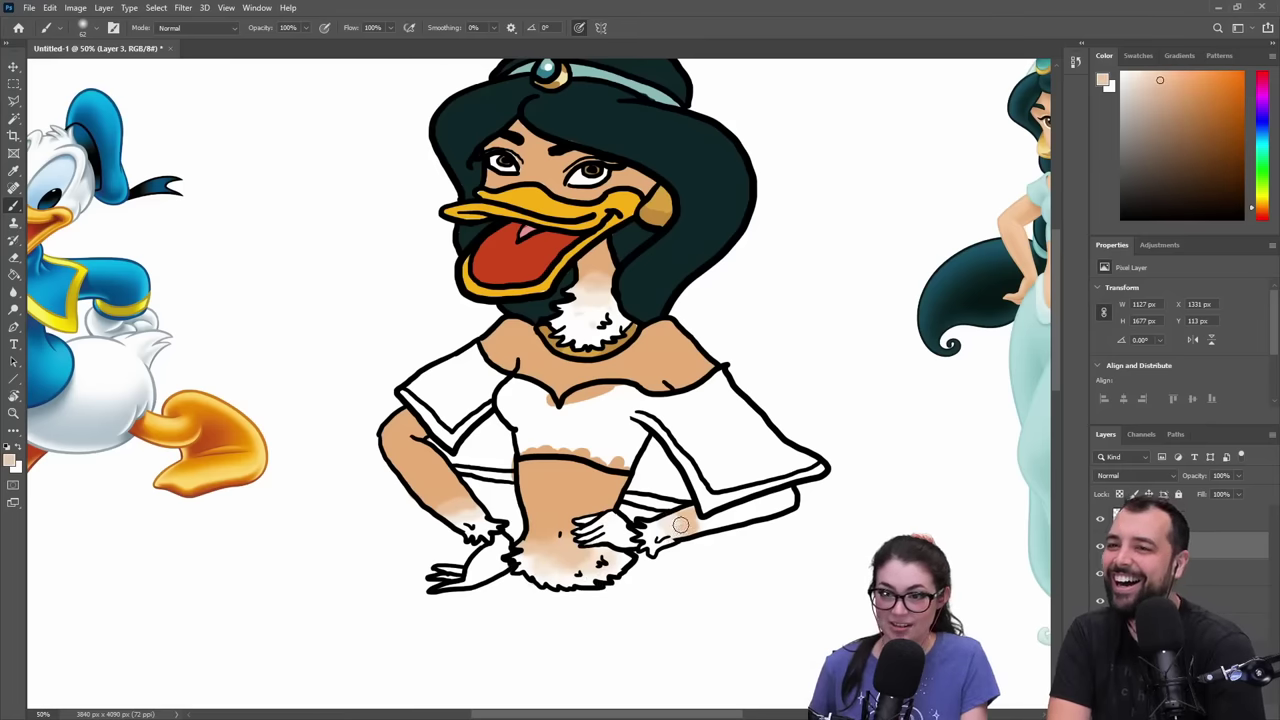
- Fill the rest of the unpainted forearm with the shoulder's skin tone, using a hard 35 px brush
{"action": "left_click", "coordinate": [673, 366], "text": "alt"}
{"action": "key", "text": "]"}
{"action": "right_click", "coordinate": [720, 503]}
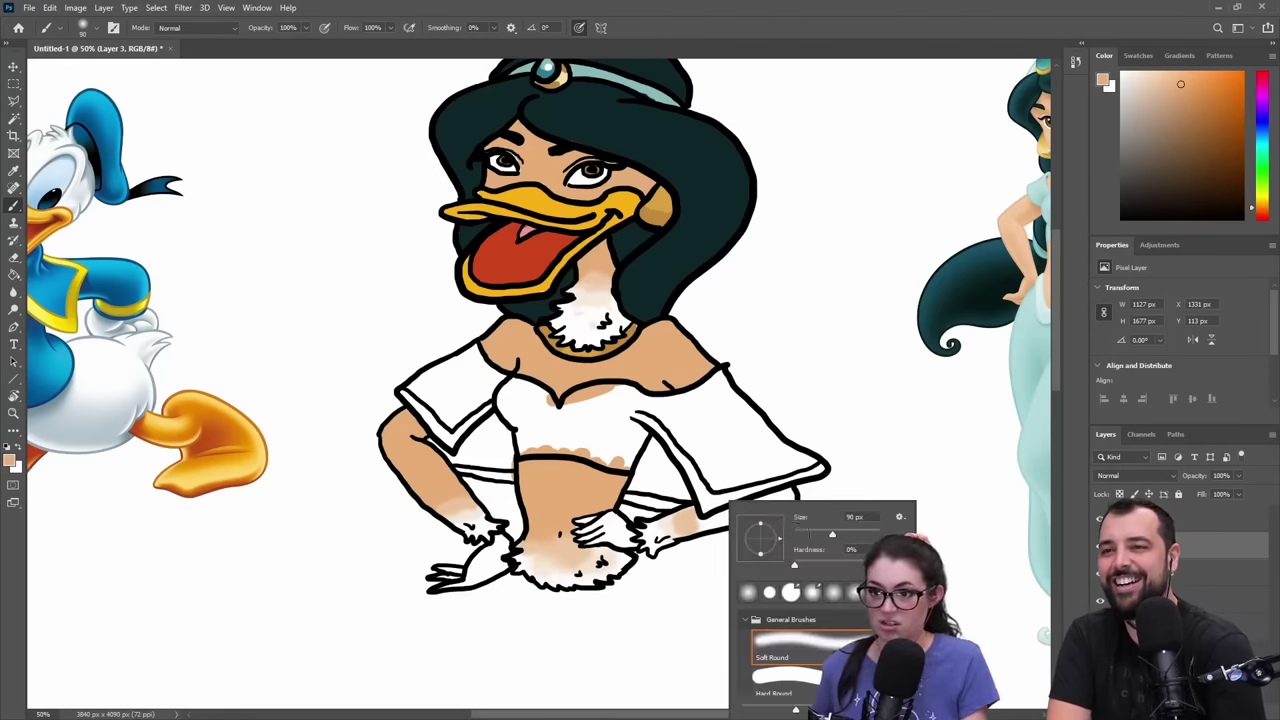
{"action": "key", "text": "Return"}
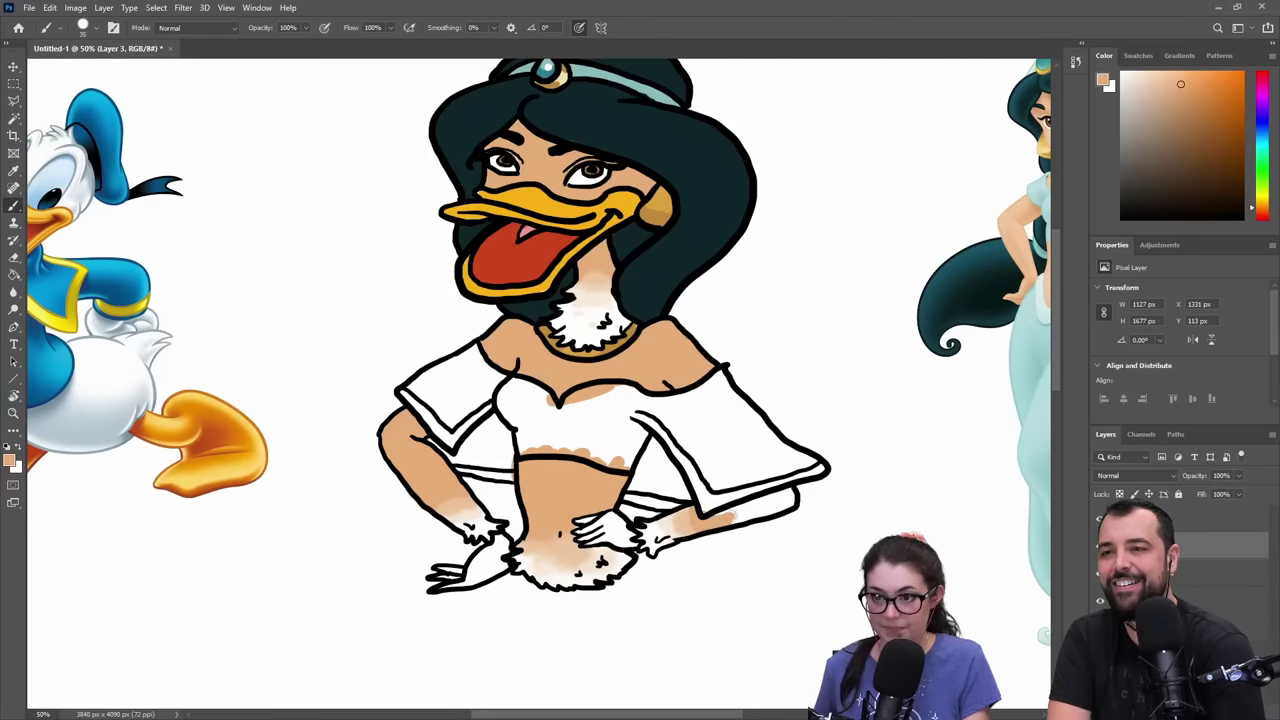
{"action": "mouse_move", "coordinate": [720, 511]}
{"action": "left_mouse_down"}
{"action": "mouse_move", "coordinate": [779, 505]}
{"action": "mouse_move", "coordinate": [714, 517]}
{"action": "left_mouse_up"}
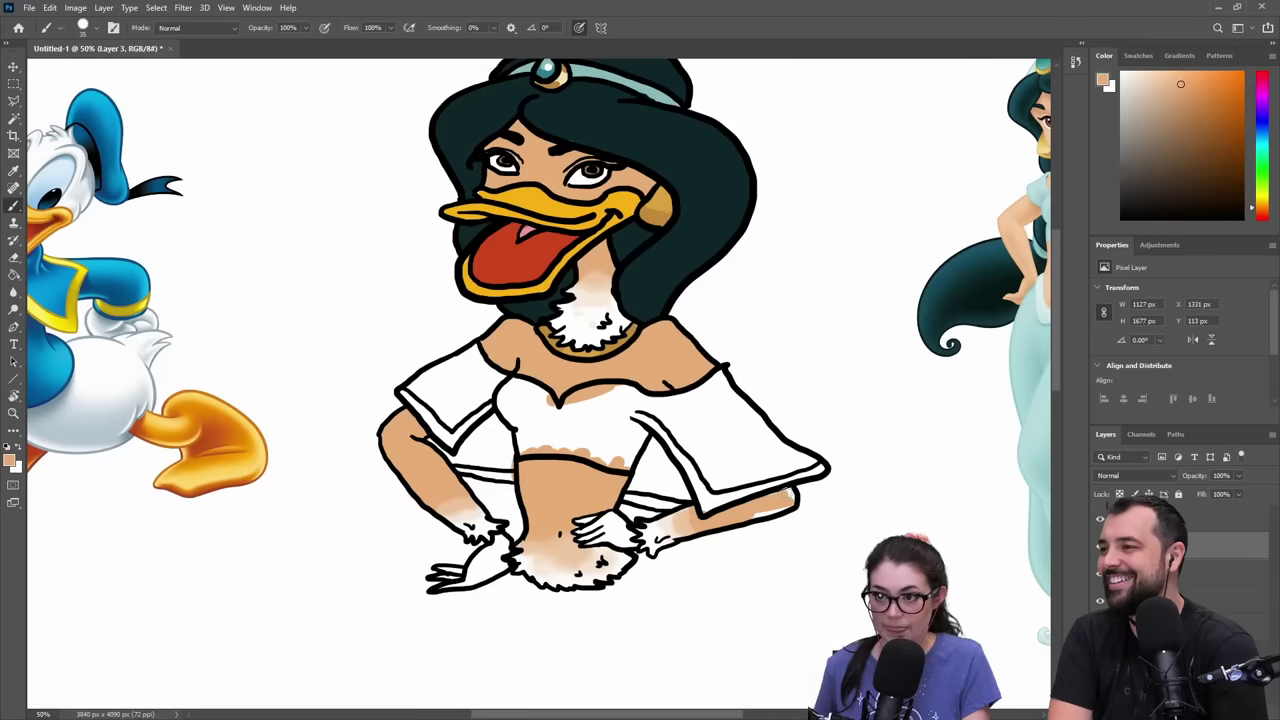
{"action": "left_click_drag", "start_coordinate": [792, 497], "coordinate": [760, 515]}
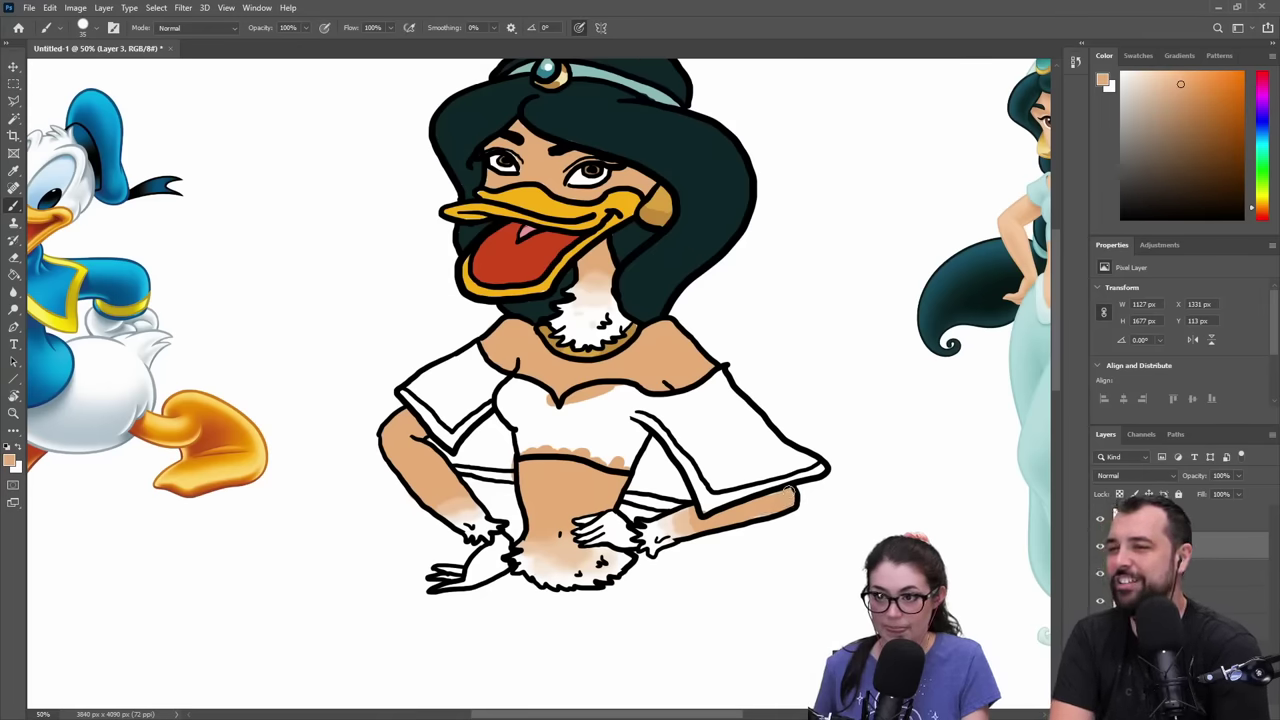
- Paint both hands, including the fingers, in the golden yellow sampled from the beak
{"action": "key", "text": "alt"}
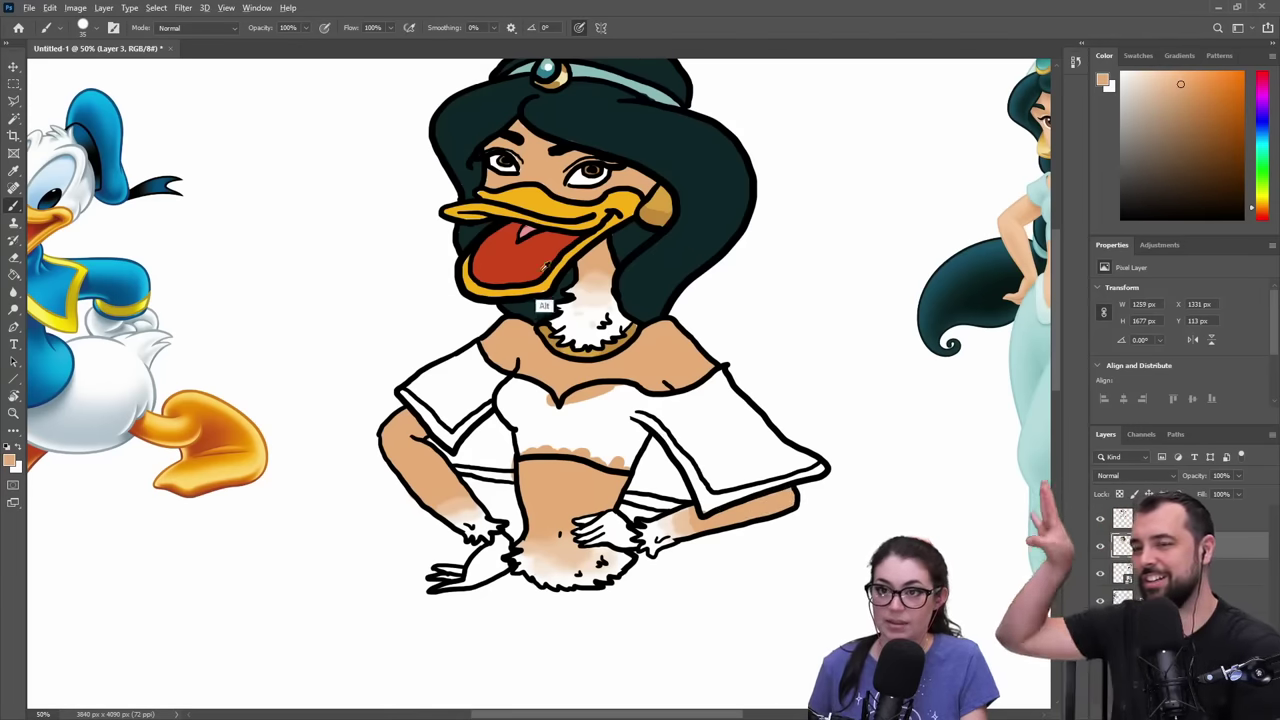
{"action": "left_click", "coordinate": [538, 200], "text": "alt"}
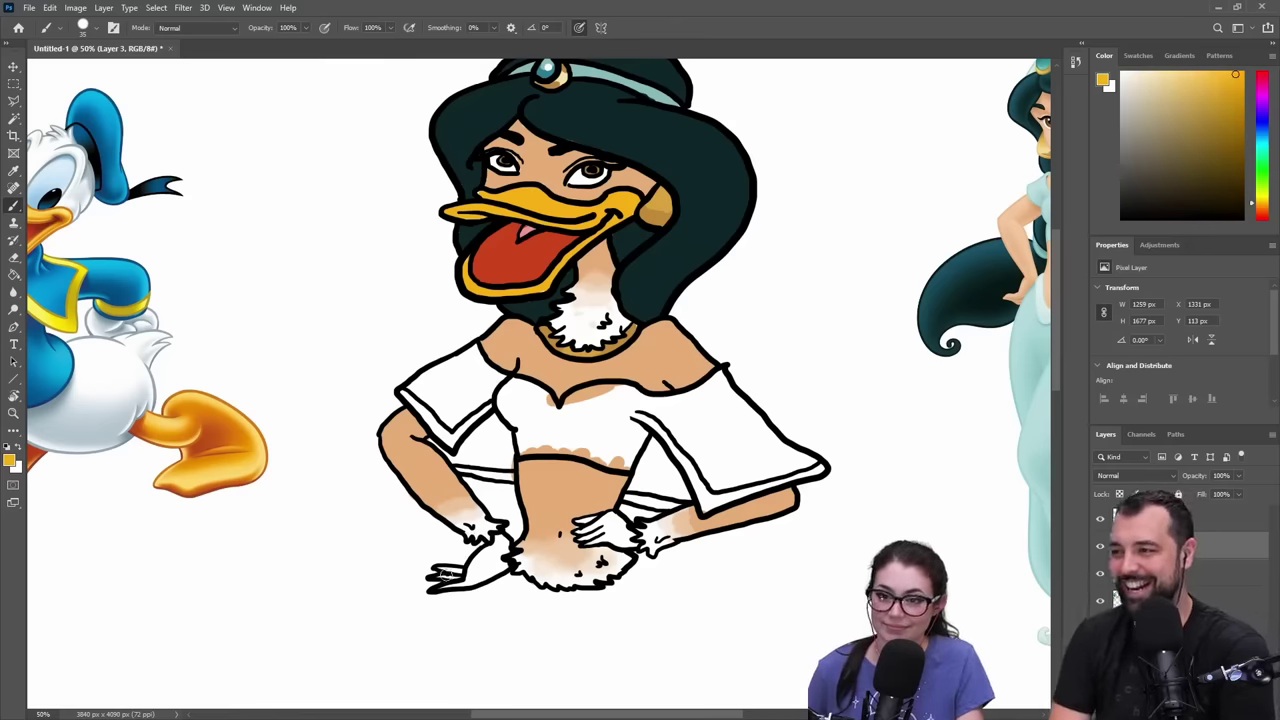
{"action": "mouse_move", "coordinate": [440, 574]}
{"action": "left_mouse_down"}
{"action": "mouse_move", "coordinate": [480, 562]}
{"action": "mouse_move", "coordinate": [447, 585]}
{"action": "mouse_move", "coordinate": [496, 572]}
{"action": "left_mouse_up"}
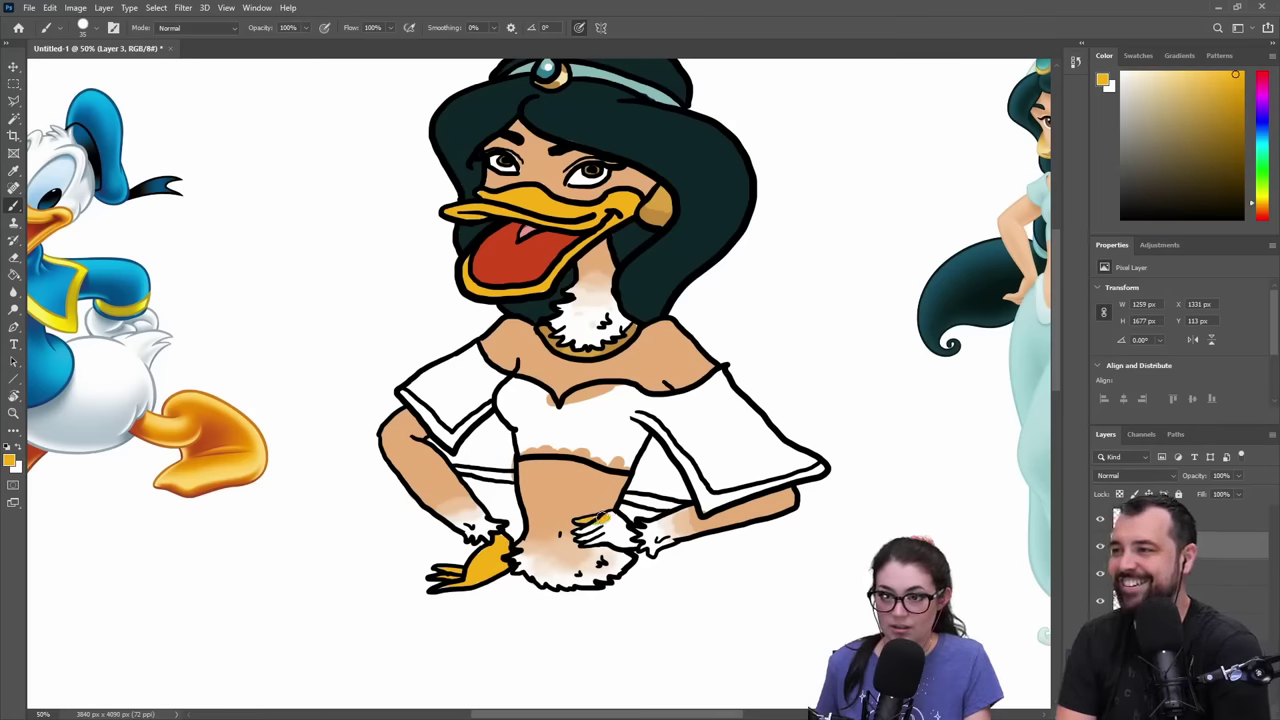
{"action": "left_click_drag", "start_coordinate": [598, 518], "coordinate": [610, 527]}
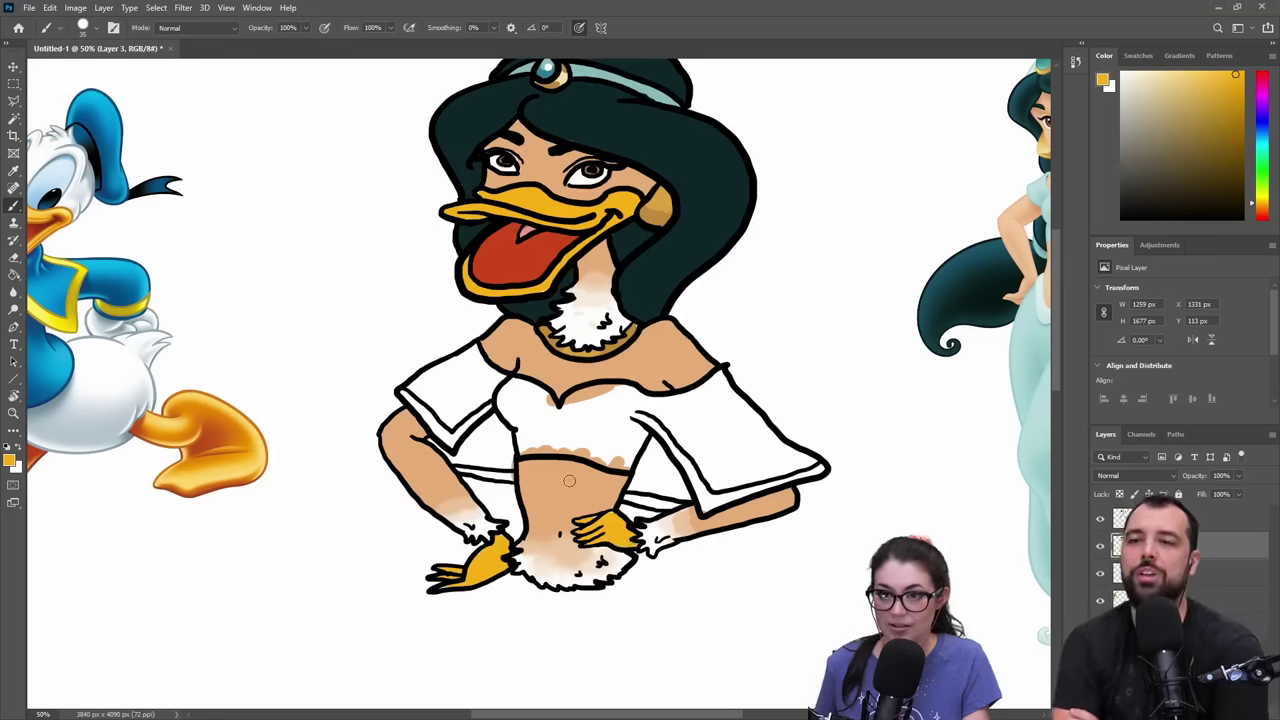
- Shade both hands near the wrists and the beak's edge with dark and mid oranges sampled from Donald's foot
{"action": "left_click", "coordinate": [221, 437], "text": "alt"}
{"action": "left_click_drag", "start_coordinate": [464, 571], "coordinate": [455, 577]}
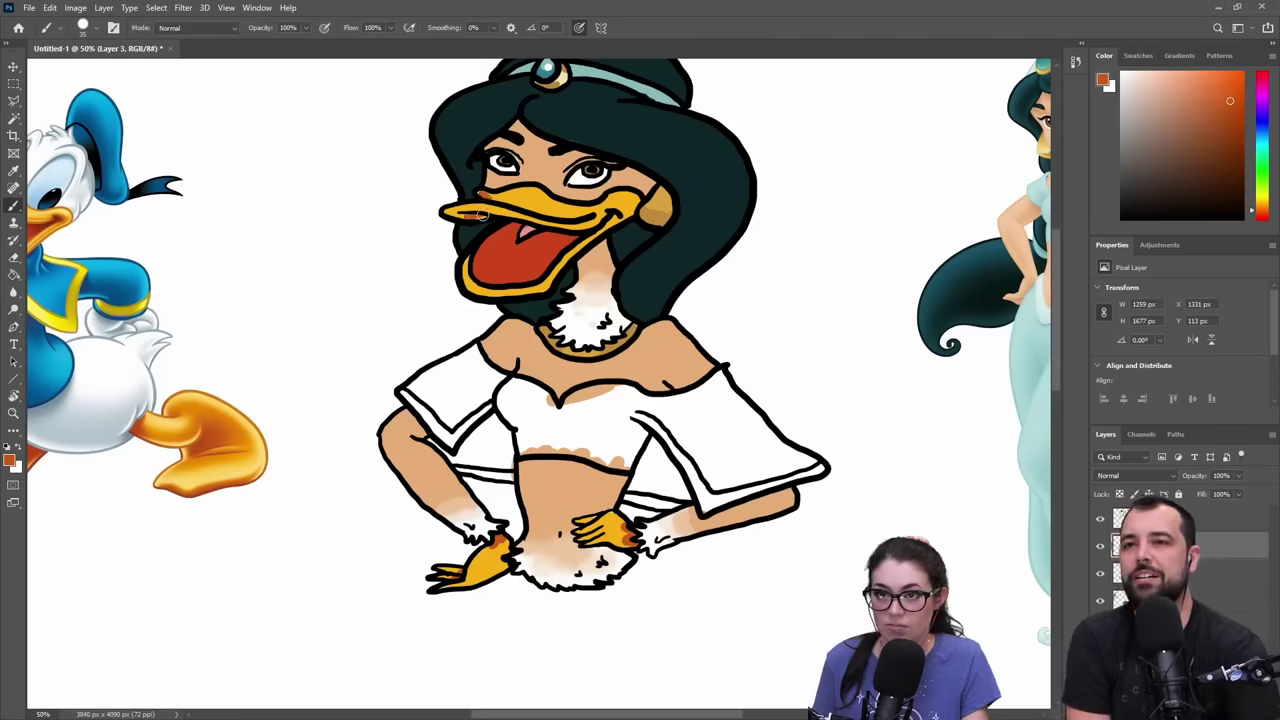
{"action": "left_click", "coordinate": [252, 472], "text": "alt"}
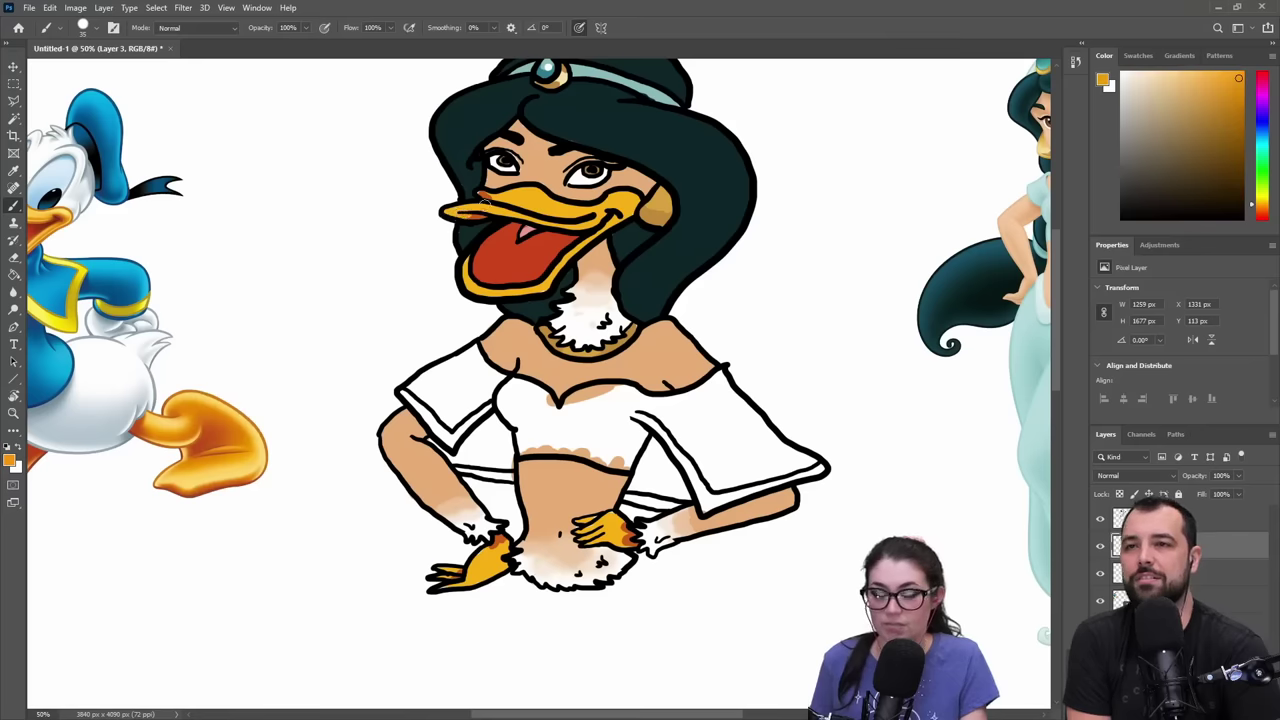
{"action": "left_click", "coordinate": [244, 474], "text": "alt"}
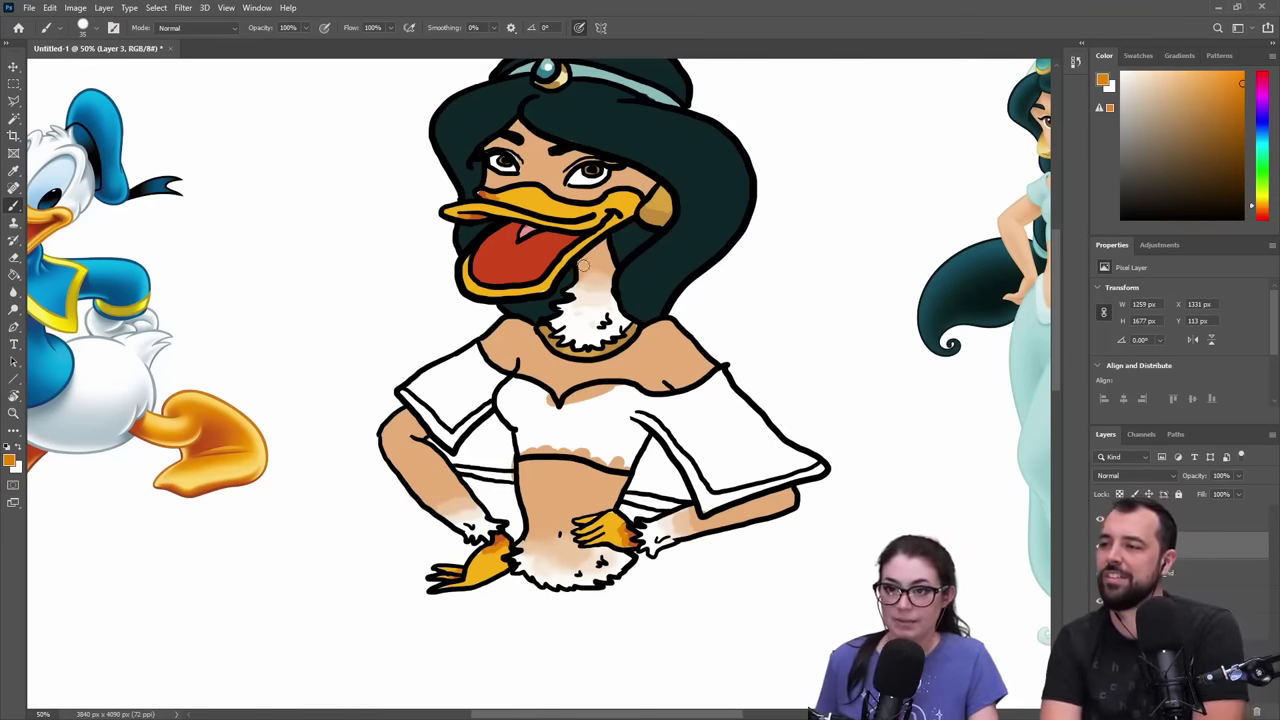
- Paint the smaller off-shoulder sleeve and its underside in the muted teal sampled from Jasmine's trousers, leaving the trim white
{"action": "key", "text": "alt"}
{"action": "left_click", "coordinate": [1022, 340], "text": "alt"}
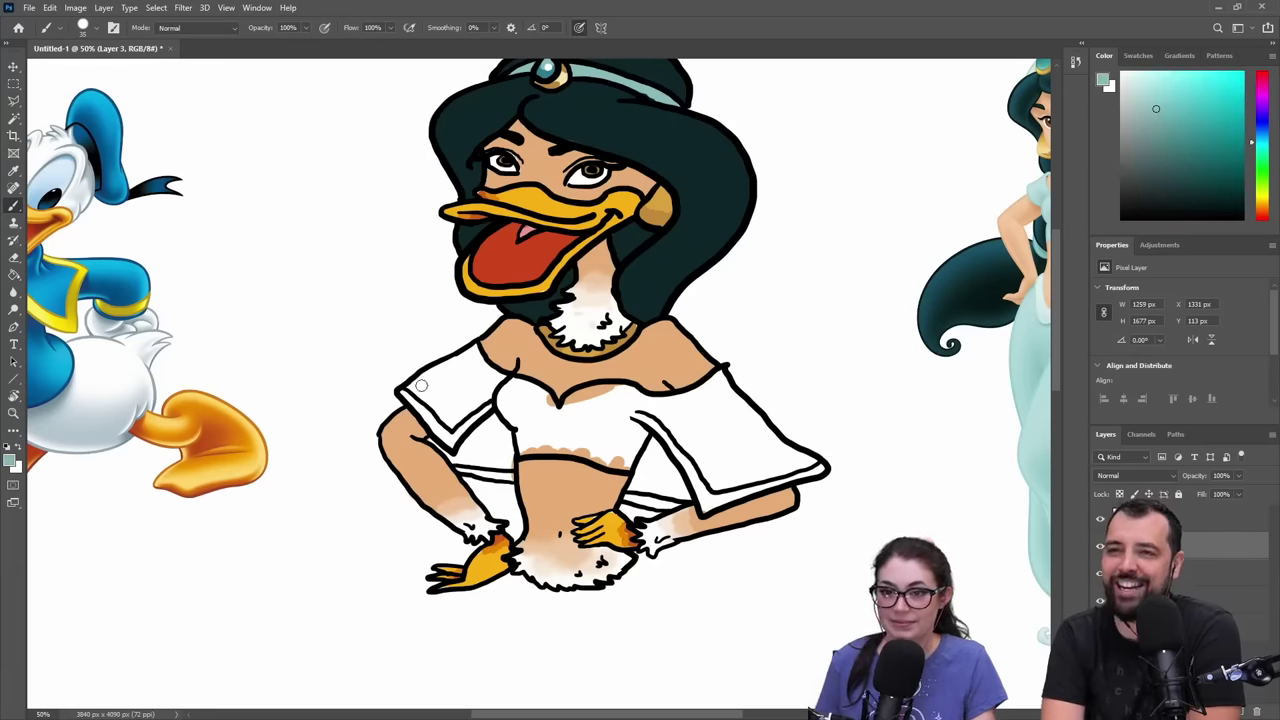
{"action": "left_click_drag", "start_coordinate": [428, 371], "coordinate": [468, 352]}
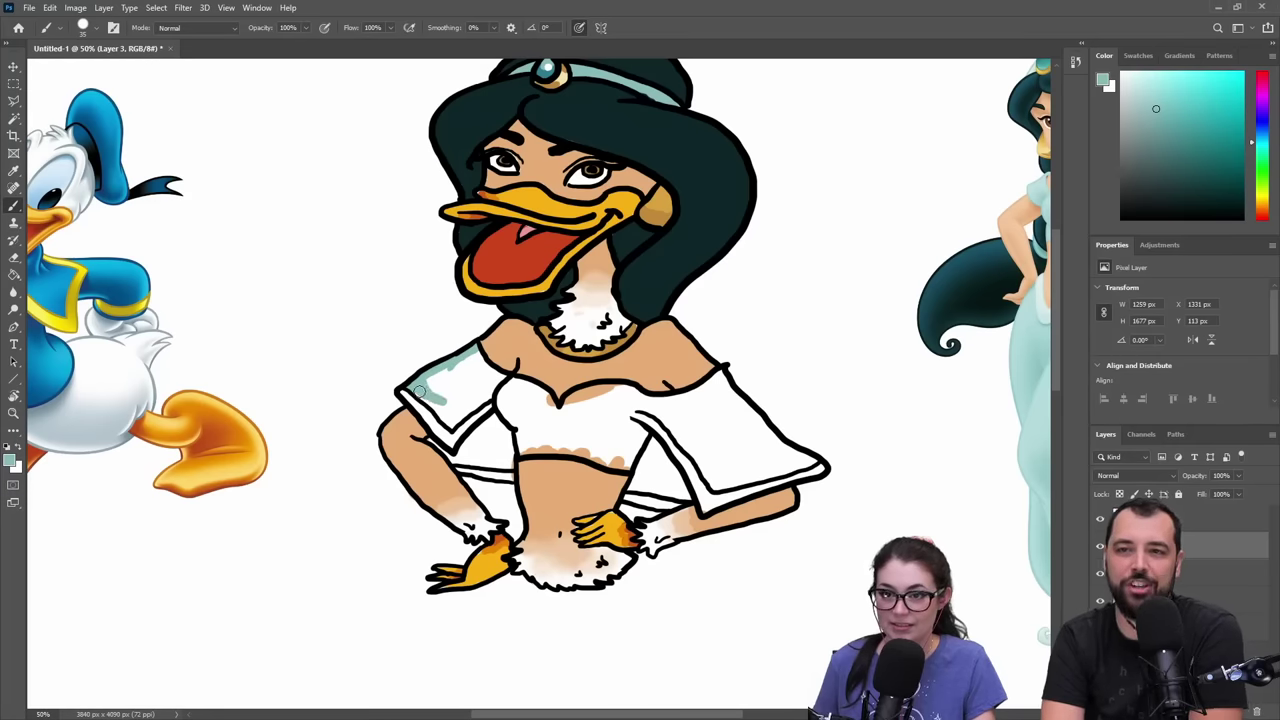
{"action": "mouse_move", "coordinate": [416, 394]}
{"action": "left_mouse_down"}
{"action": "mouse_move", "coordinate": [451, 424]}
{"action": "mouse_move", "coordinate": [496, 388]}
{"action": "mouse_move", "coordinate": [472, 353]}
{"action": "mouse_move", "coordinate": [504, 380]}
{"action": "mouse_move", "coordinate": [456, 411]}
{"action": "mouse_move", "coordinate": [466, 398]}
{"action": "mouse_move", "coordinate": [449, 407]}
{"action": "mouse_move", "coordinate": [439, 397]}
{"action": "mouse_move", "coordinate": [451, 388]}
{"action": "mouse_move", "coordinate": [430, 382]}
{"action": "mouse_move", "coordinate": [465, 358]}
{"action": "mouse_move", "coordinate": [474, 373]}
{"action": "mouse_move", "coordinate": [457, 388]}
{"action": "mouse_move", "coordinate": [480, 386]}
{"action": "mouse_move", "coordinate": [448, 406]}
{"action": "left_mouse_up"}
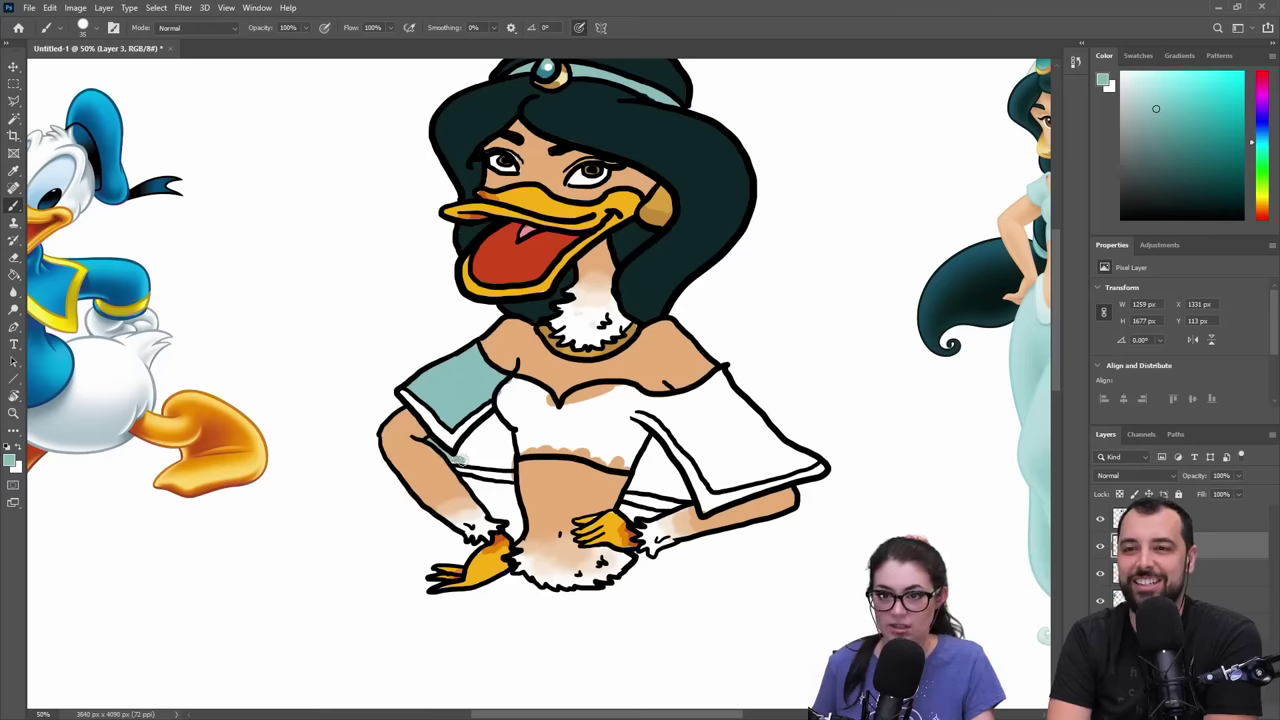
{"action": "mouse_move", "coordinate": [491, 461]}
{"action": "left_mouse_down"}
{"action": "mouse_move", "coordinate": [509, 451]}
{"action": "mouse_move", "coordinate": [463, 462]}
{"action": "mouse_move", "coordinate": [490, 419]}
{"action": "mouse_move", "coordinate": [497, 452]}
{"action": "mouse_move", "coordinate": [521, 425]}
{"action": "mouse_move", "coordinate": [518, 444]}
{"action": "left_mouse_up"}
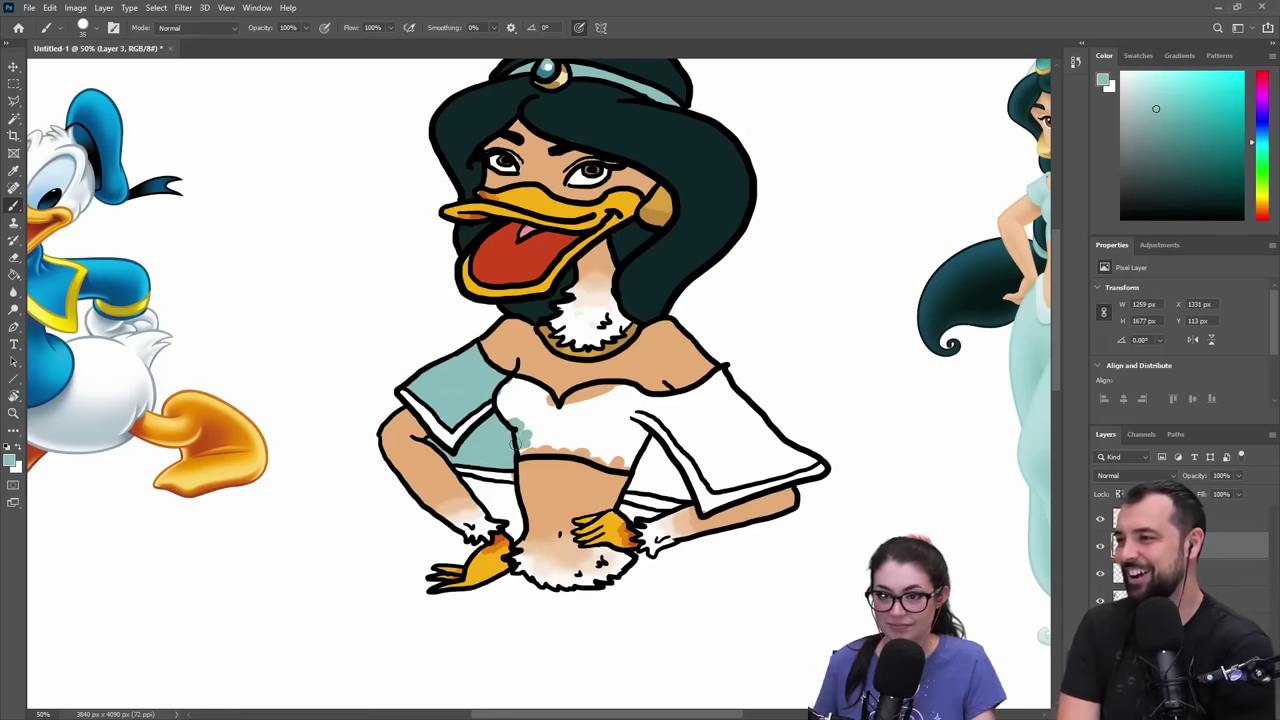
- Enlarge the brush to 50 px and fill the bodice with the same teal, covering the stray skin tone along its edges
{"action": "key", "text": "bracketright"}
{"action": "key", "text": "bracketright"}
{"action": "key", "text": "bracketright"}
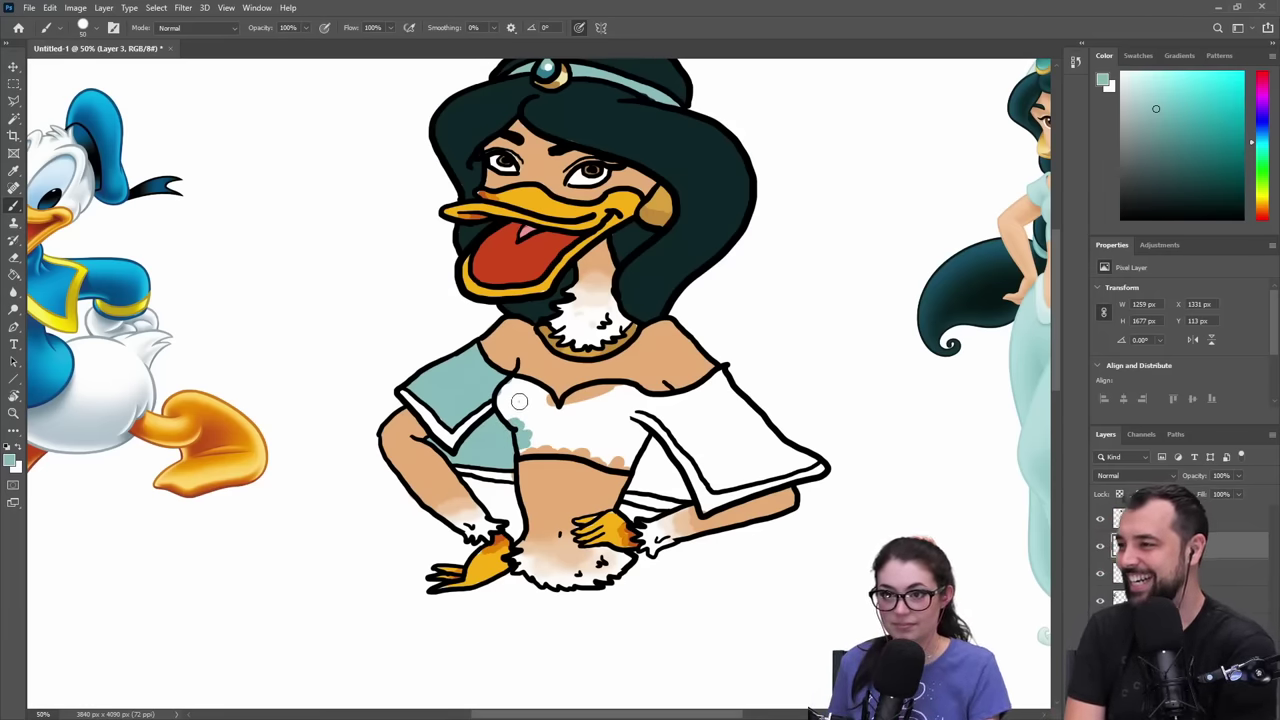
{"action": "mouse_move", "coordinate": [518, 399]}
{"action": "left_mouse_down"}
{"action": "mouse_move", "coordinate": [505, 409]}
{"action": "mouse_move", "coordinate": [517, 385]}
{"action": "mouse_move", "coordinate": [552, 408]}
{"action": "mouse_move", "coordinate": [635, 396]}
{"action": "mouse_move", "coordinate": [518, 403]}
{"action": "left_mouse_up"}
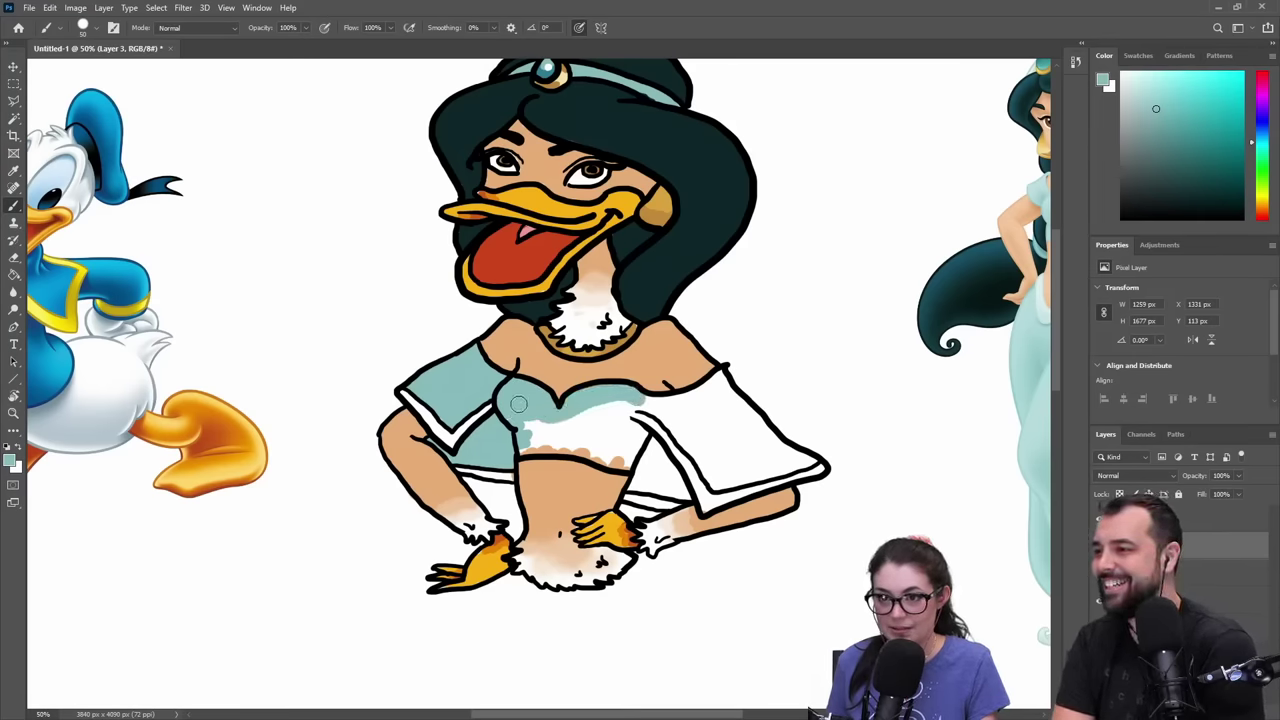
{"action": "left_click_drag", "start_coordinate": [508, 452], "coordinate": [641, 462]}
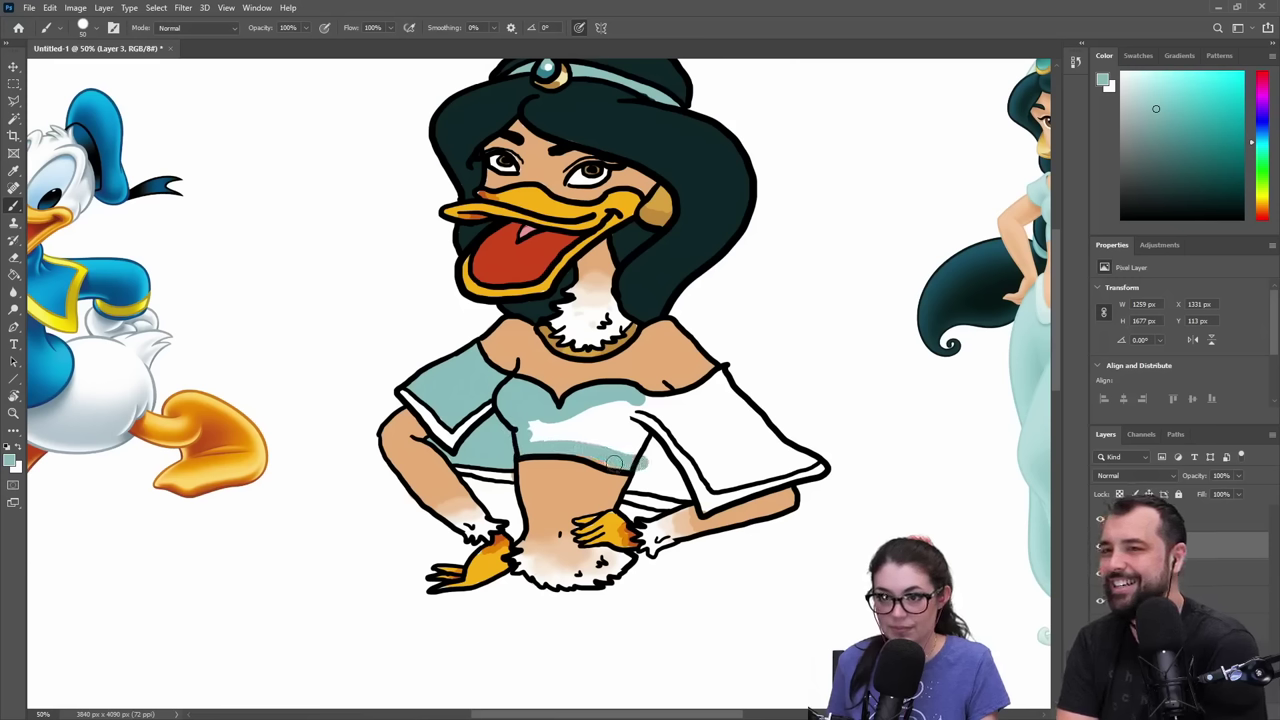
{"action": "mouse_move", "coordinate": [562, 450]}
{"action": "left_mouse_down"}
{"action": "mouse_move", "coordinate": [533, 434]}
{"action": "mouse_move", "coordinate": [566, 421]}
{"action": "mouse_move", "coordinate": [579, 441]}
{"action": "mouse_move", "coordinate": [631, 446]}
{"action": "mouse_move", "coordinate": [622, 414]}
{"action": "mouse_move", "coordinate": [589, 411]}
{"action": "mouse_move", "coordinate": [655, 415]}
{"action": "left_mouse_up"}
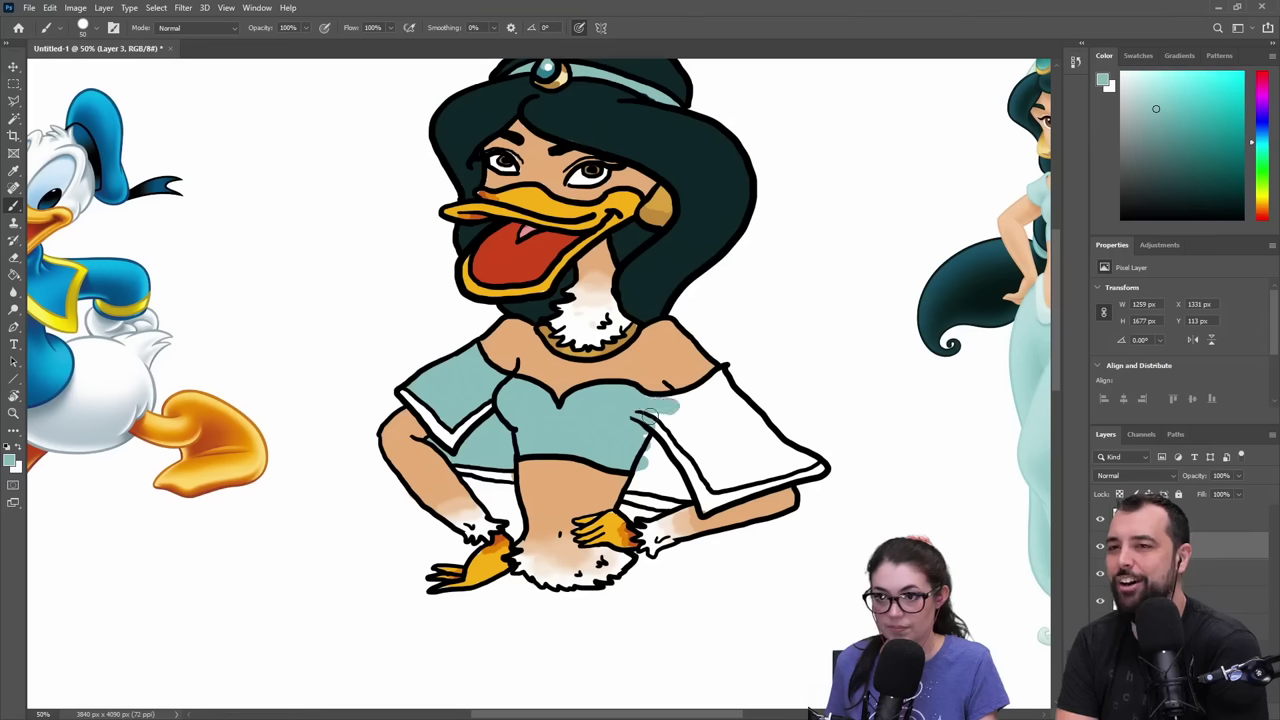
- Fill the larger off-shoulder sleeve and its underside with the muted teal, and repaint the shoulder edge in the sampled skin tone
{"action": "mouse_move", "coordinate": [634, 486]}
{"action": "left_mouse_down"}
{"action": "mouse_move", "coordinate": [687, 495]}
{"action": "mouse_move", "coordinate": [639, 435]}
{"action": "mouse_move", "coordinate": [673, 488]}
{"action": "mouse_move", "coordinate": [658, 462]}
{"action": "mouse_move", "coordinate": [675, 473]}
{"action": "mouse_move", "coordinate": [649, 472]}
{"action": "mouse_move", "coordinate": [664, 481]}
{"action": "mouse_move", "coordinate": [676, 413]}
{"action": "mouse_move", "coordinate": [638, 411]}
{"action": "mouse_move", "coordinate": [716, 485]}
{"action": "mouse_move", "coordinate": [813, 464]}
{"action": "mouse_move", "coordinate": [765, 439]}
{"action": "mouse_move", "coordinate": [718, 377]}
{"action": "mouse_move", "coordinate": [797, 463]}
{"action": "left_mouse_up"}
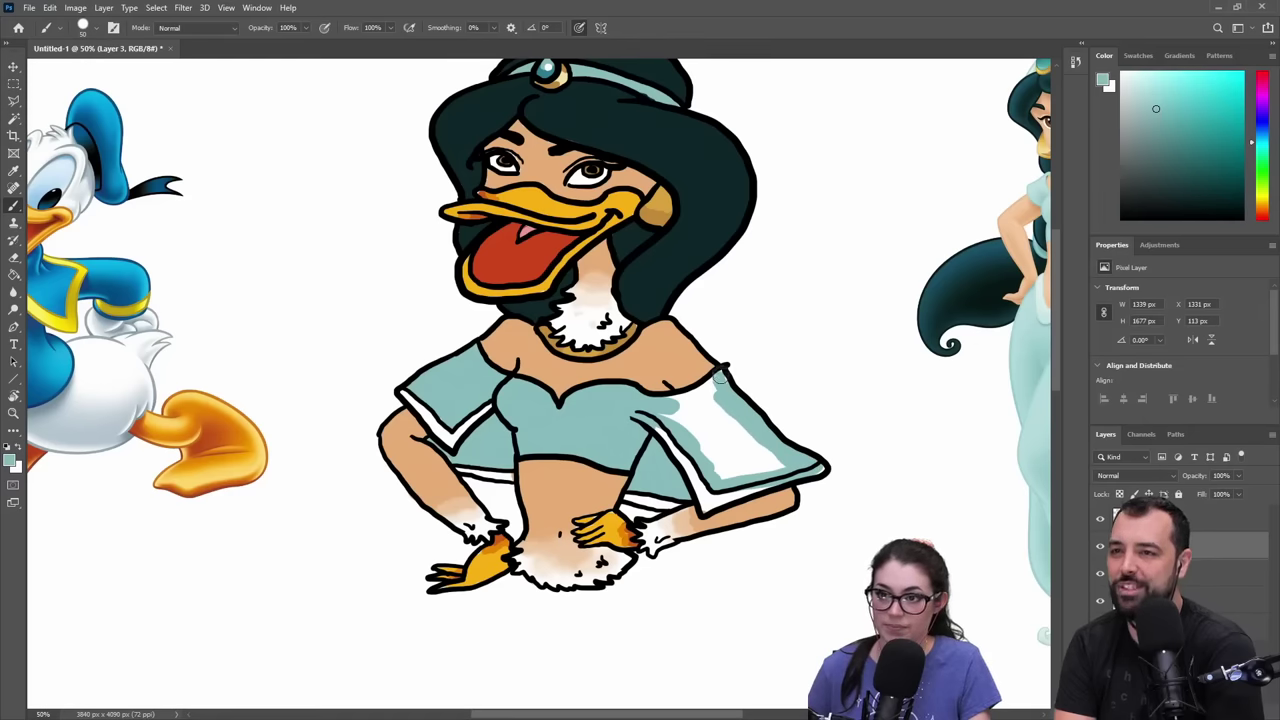
{"action": "mouse_move", "coordinate": [716, 377]}
{"action": "left_mouse_down"}
{"action": "mouse_move", "coordinate": [654, 398]}
{"action": "mouse_move", "coordinate": [711, 401]}
{"action": "mouse_move", "coordinate": [709, 389]}
{"action": "mouse_move", "coordinate": [669, 403]}
{"action": "mouse_move", "coordinate": [685, 423]}
{"action": "mouse_move", "coordinate": [727, 429]}
{"action": "mouse_move", "coordinate": [703, 440]}
{"action": "mouse_move", "coordinate": [725, 470]}
{"action": "mouse_move", "coordinate": [720, 457]}
{"action": "mouse_move", "coordinate": [742, 474]}
{"action": "mouse_move", "coordinate": [752, 464]}
{"action": "mouse_move", "coordinate": [727, 431]}
{"action": "mouse_move", "coordinate": [771, 460]}
{"action": "left_mouse_up"}
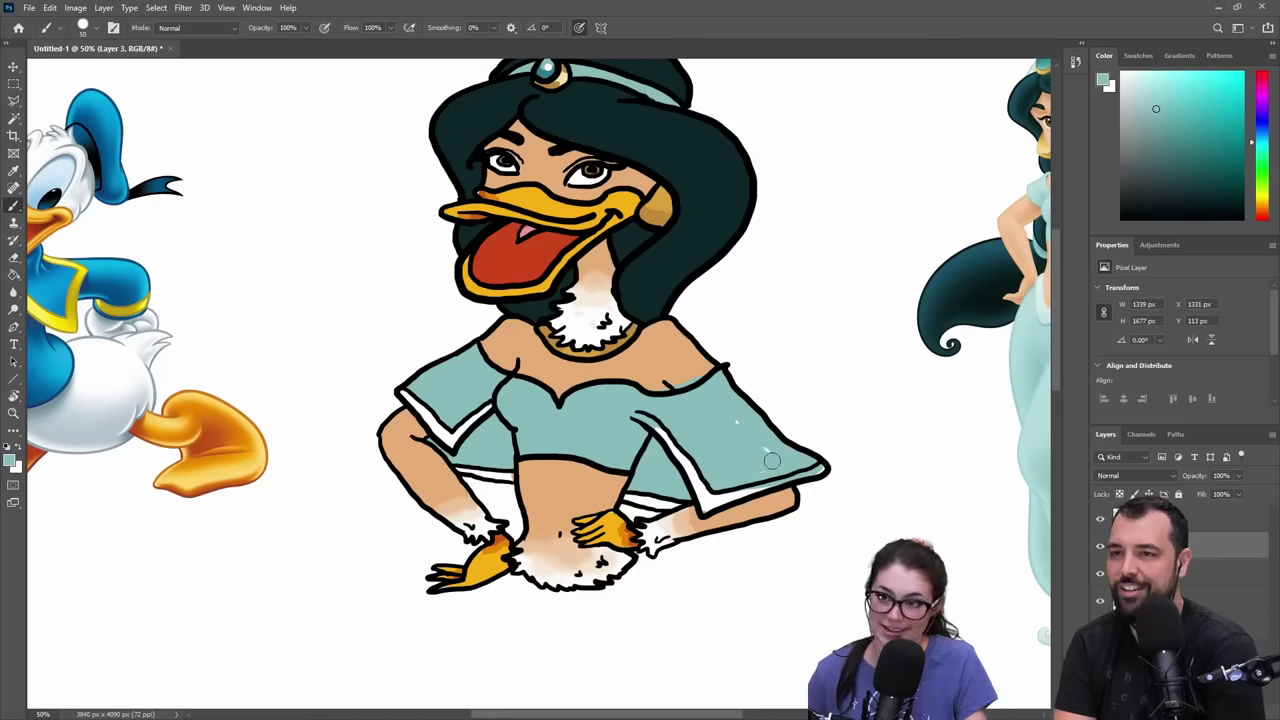
{"action": "left_click", "coordinate": [666, 388], "text": "alt"}
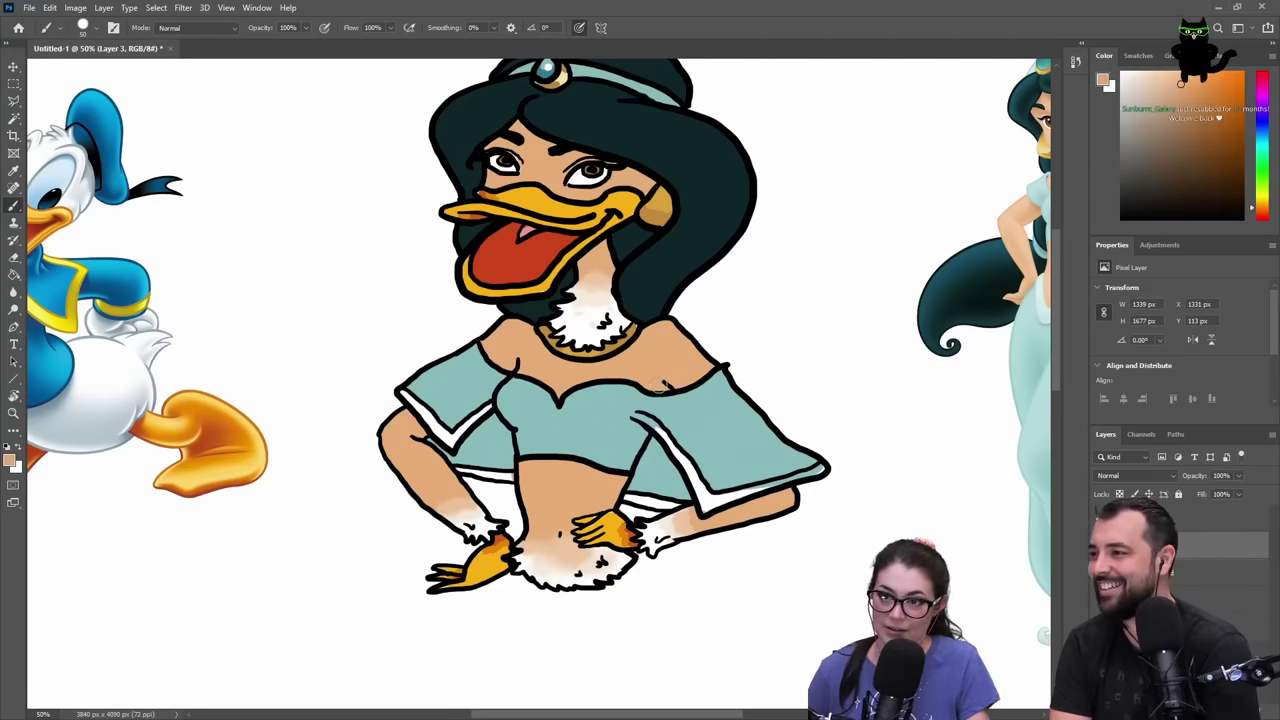
- Paint the smaller sleeve's front trim in the bright yellow sampled from Donald's collar, and sample the teal beside it
{"action": "left_click_drag", "start_coordinate": [568, 406], "coordinate": [666, 407]}
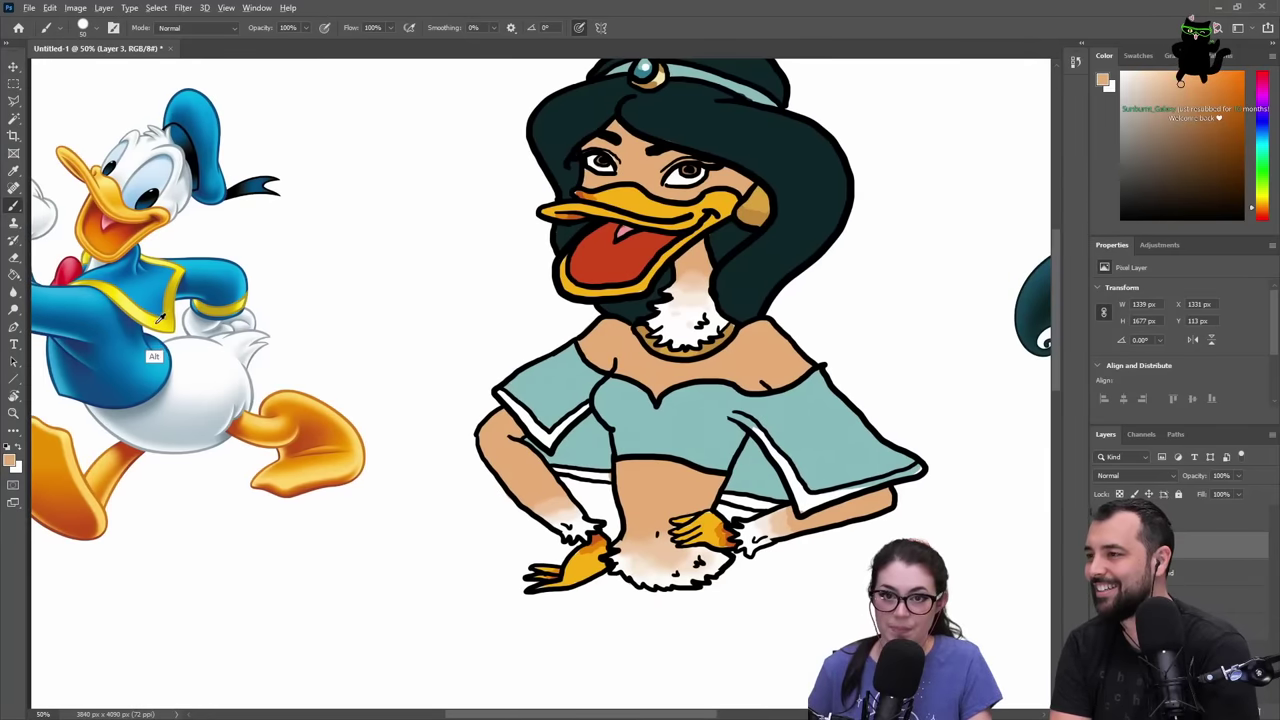
{"action": "left_click", "coordinate": [161, 320], "text": "alt"}
{"action": "mouse_move", "coordinate": [501, 394]}
{"action": "left_mouse_down"}
{"action": "mouse_move", "coordinate": [548, 441]}
{"action": "mouse_move", "coordinate": [588, 410]}
{"action": "left_mouse_up"}
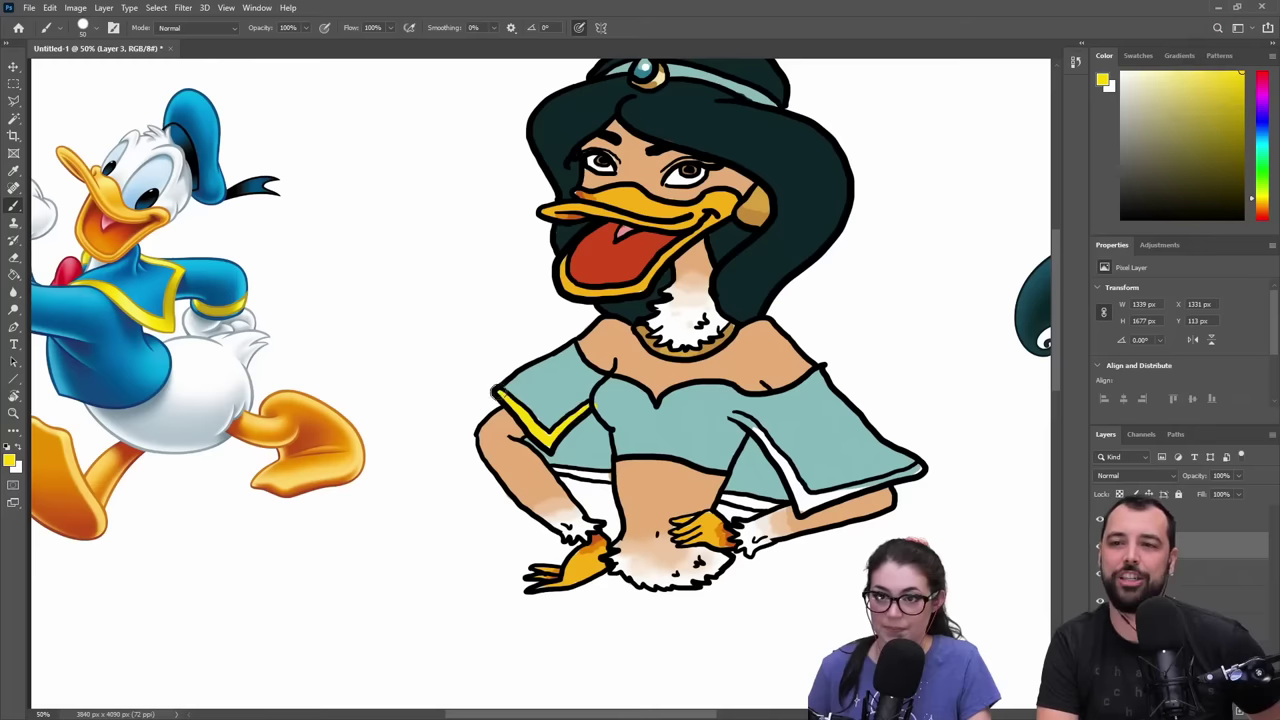
{"action": "left_click", "coordinate": [612, 398], "text": "alt"}
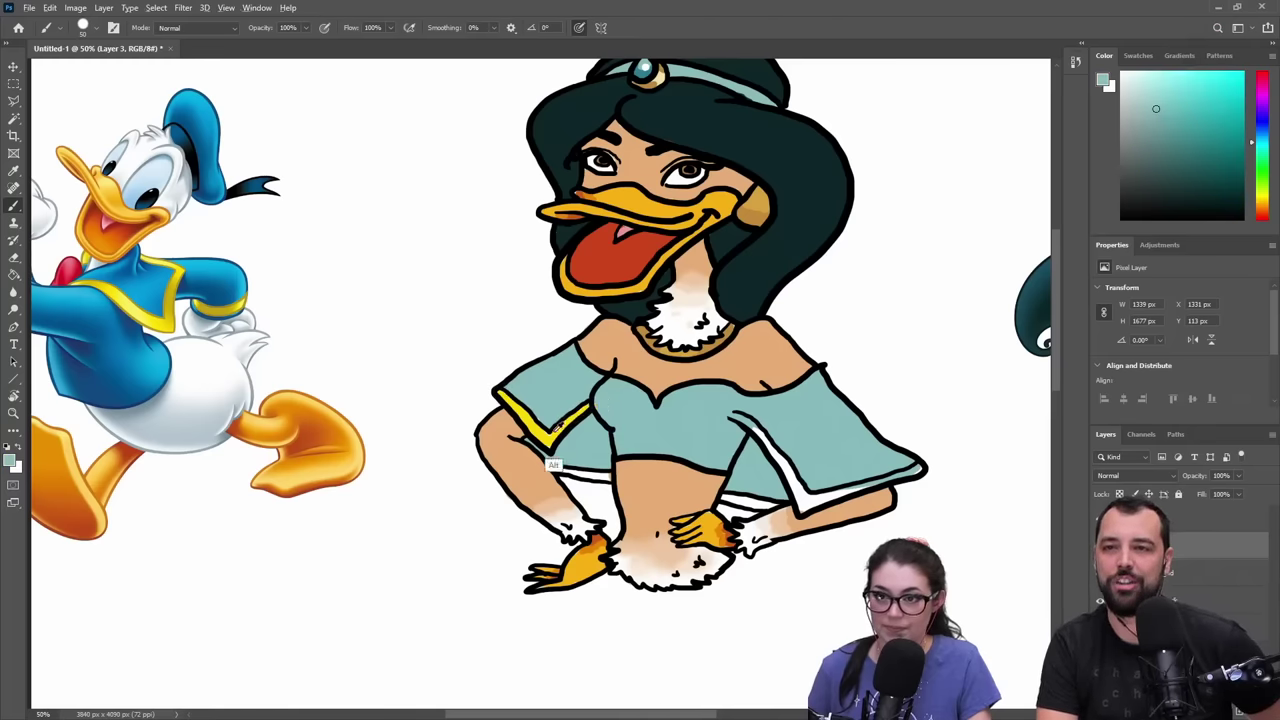
- Paint the larger sleeve's trim and the underside trims of both sleeves in the same bright yellow
{"action": "left_click", "coordinate": [553, 432], "text": "alt"}
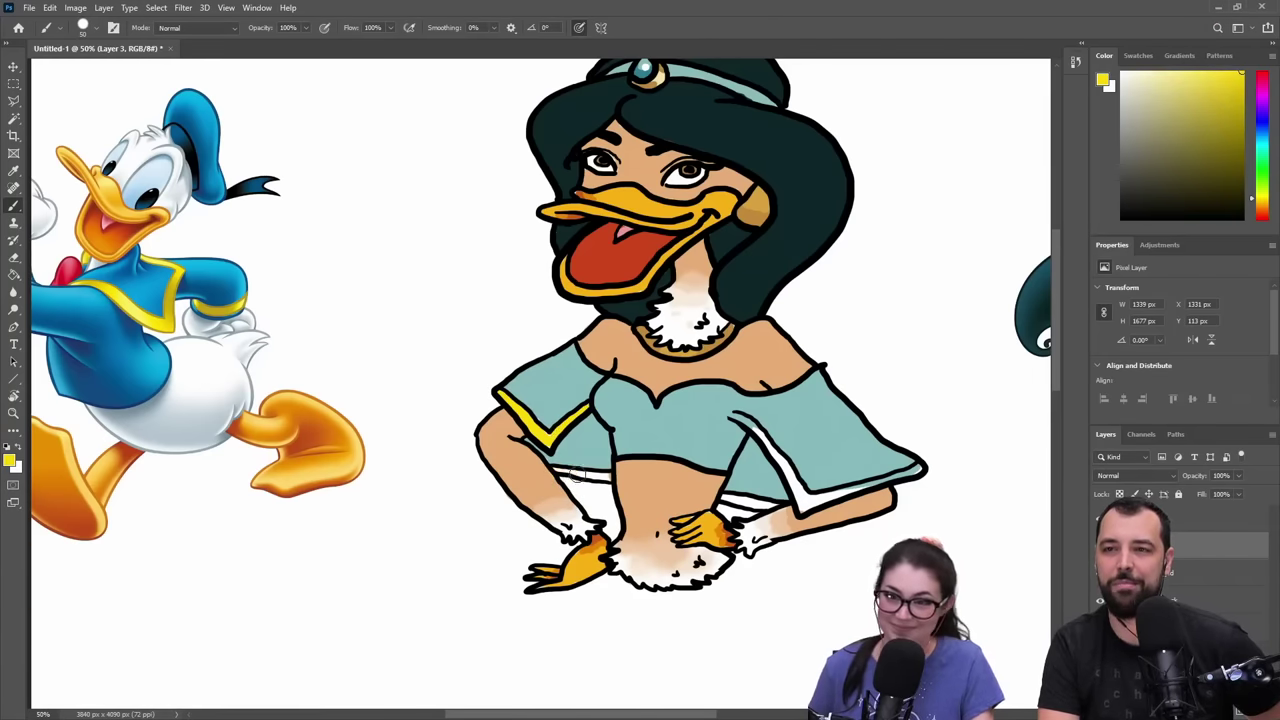
{"action": "left_click_drag", "start_coordinate": [567, 471], "coordinate": [598, 477]}
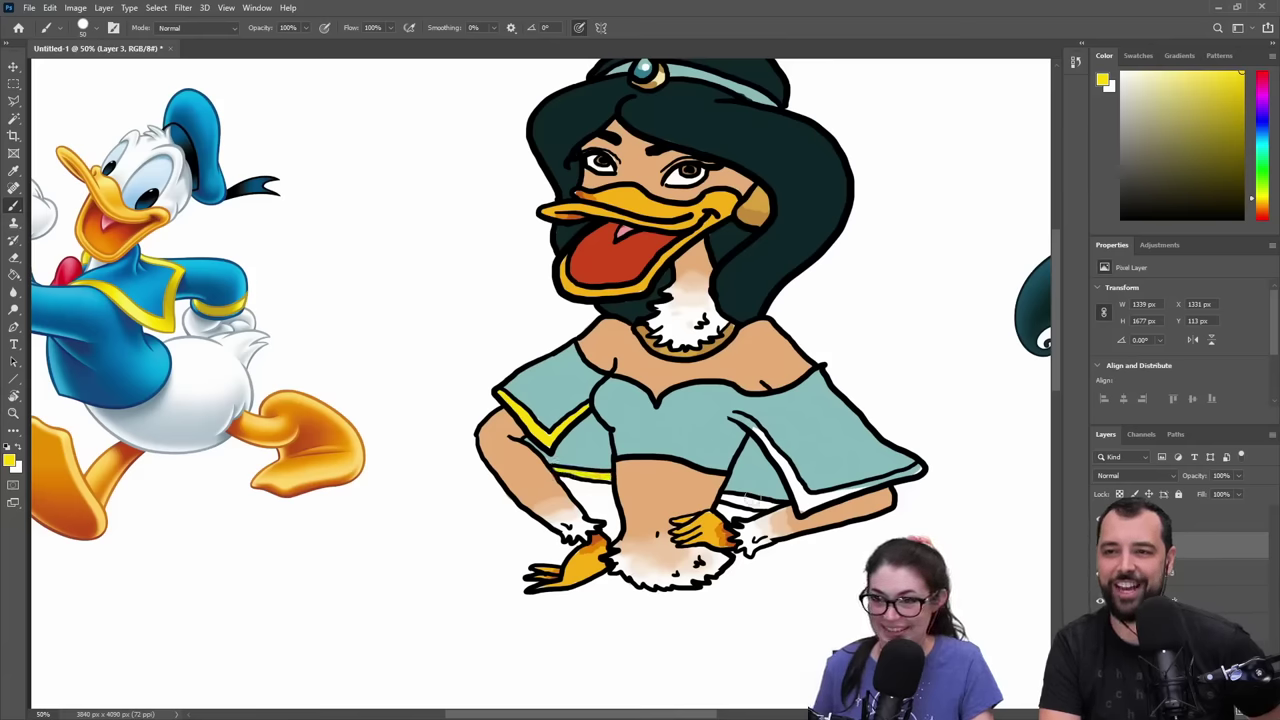
{"action": "left_click_drag", "start_coordinate": [726, 500], "coordinate": [785, 506]}
{"action": "mouse_move", "coordinate": [733, 418]}
{"action": "left_mouse_down"}
{"action": "mouse_move", "coordinate": [768, 445]}
{"action": "mouse_move", "coordinate": [807, 510]}
{"action": "mouse_move", "coordinate": [823, 498]}
{"action": "mouse_move", "coordinate": [812, 499]}
{"action": "left_mouse_up"}
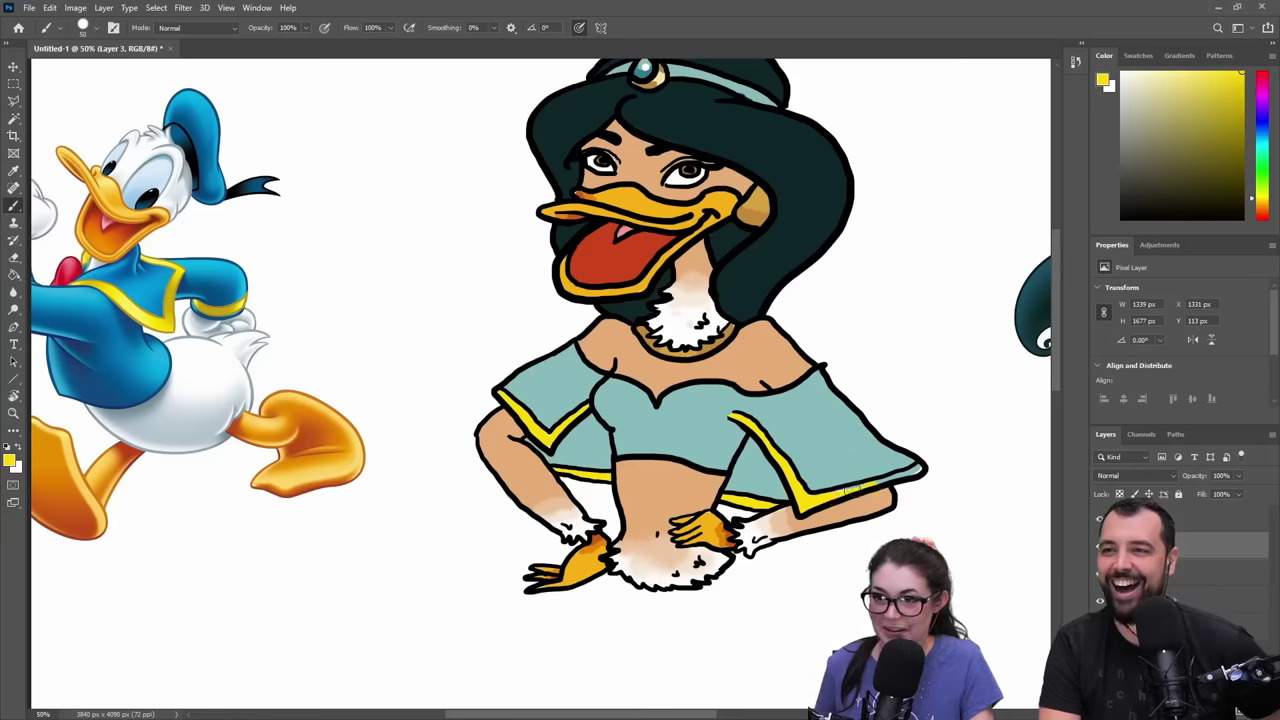
{"action": "left_click_drag", "start_coordinate": [884, 474], "coordinate": [924, 465]}
- Move the Donald Duck reference image fully onto the canvas and rotate it slightly clockwise beside the drawing
{"action": "key", "text": "z"}
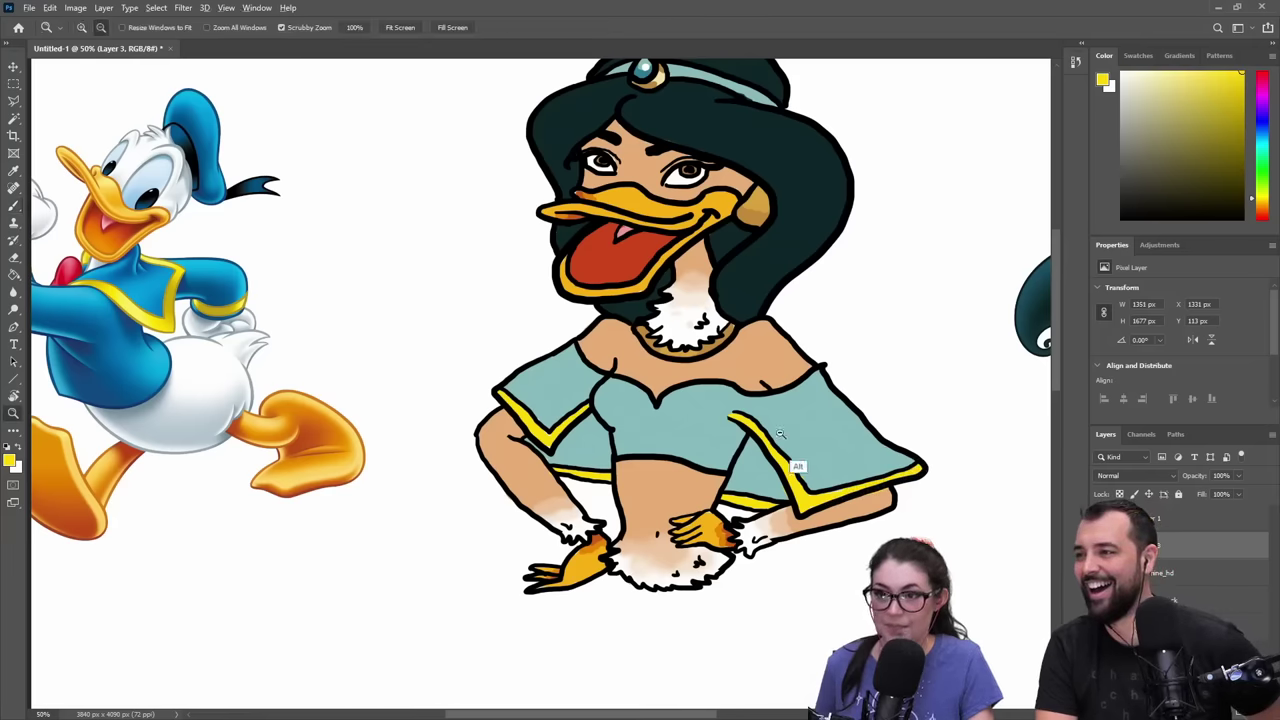
{"action": "left_click", "coordinate": [714, 452], "text": "alt"}
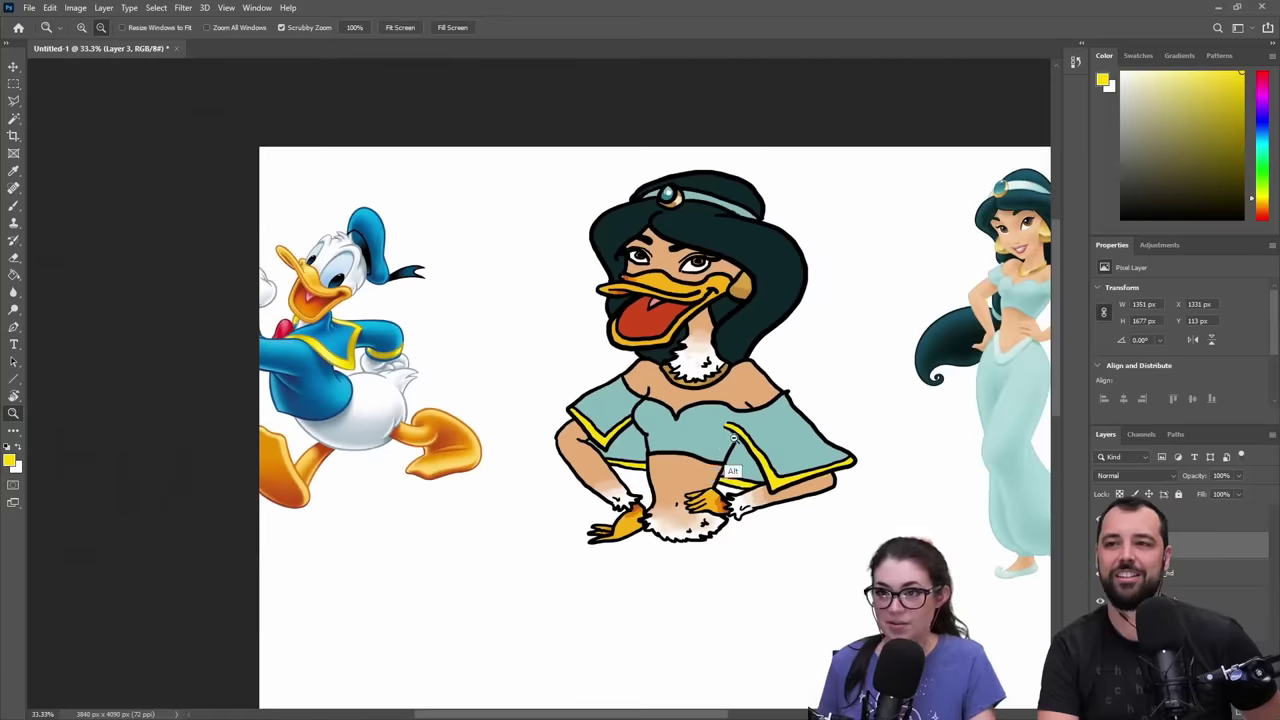
{"action": "left_click", "coordinate": [808, 420], "text": "alt"}
{"action": "key", "text": "v"}
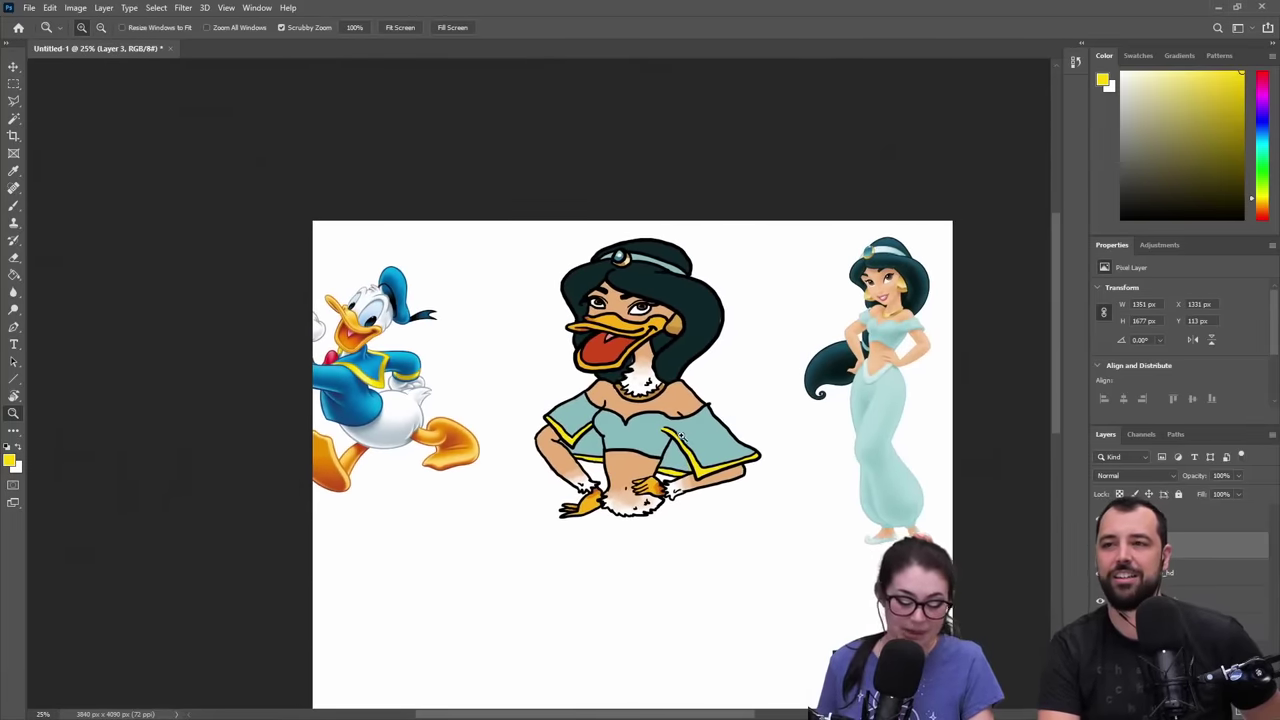
{"action": "left_click", "coordinate": [1150, 600]}
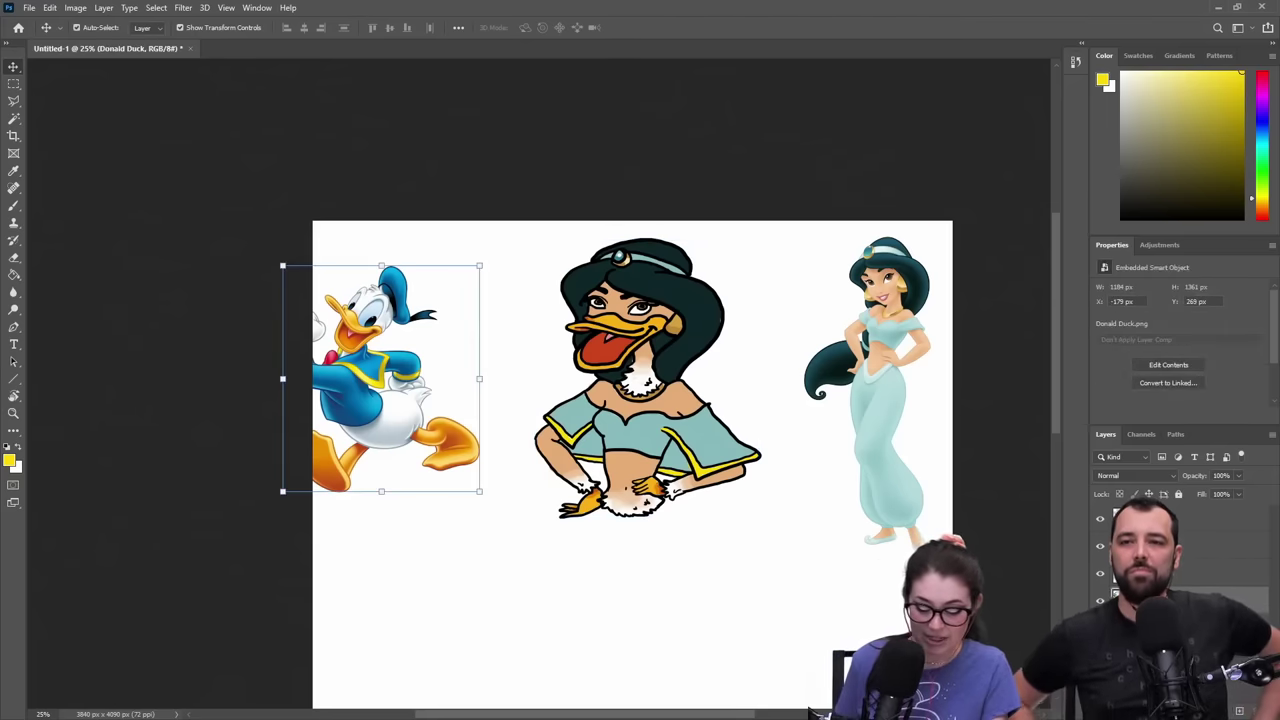
{"action": "key", "text": "ctrl+t"}
{"action": "left_click_drag", "start_coordinate": [380, 385], "coordinate": [407, 385]}
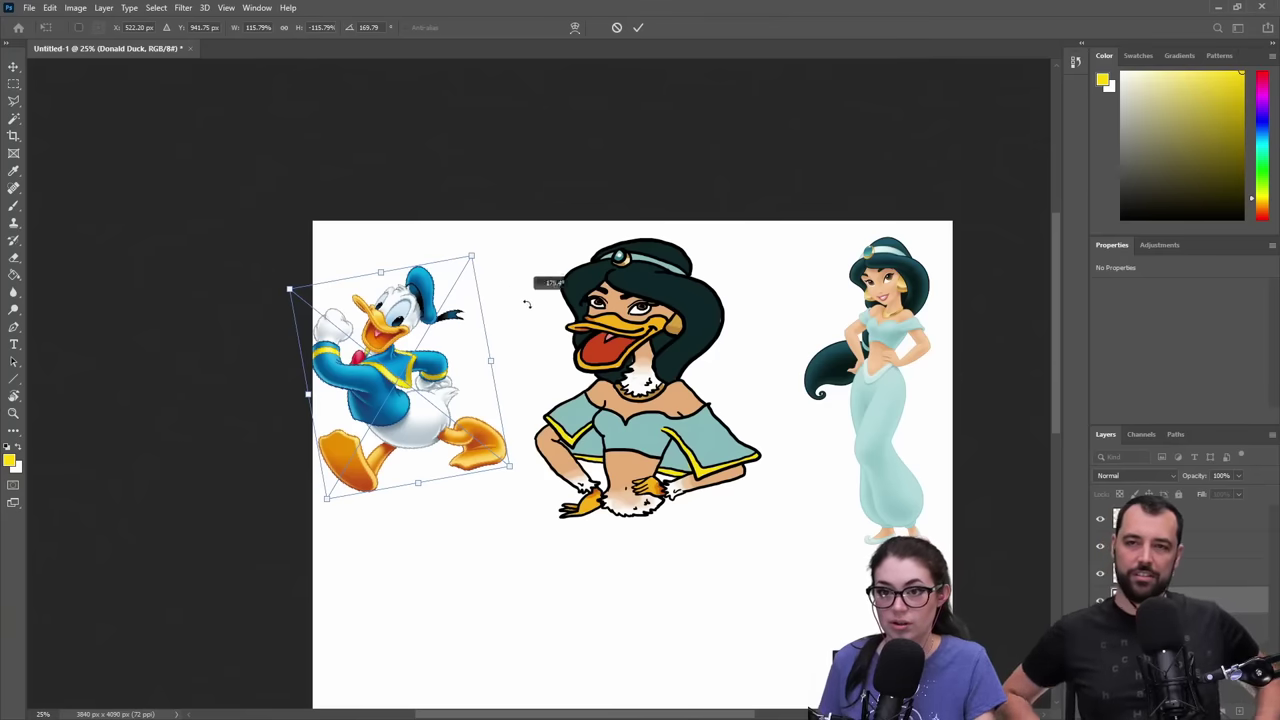
{"action": "left_click_drag", "start_coordinate": [534, 286], "coordinate": [509, 309]}
{"action": "left_click_drag", "start_coordinate": [428, 319], "coordinate": [468, 334]}
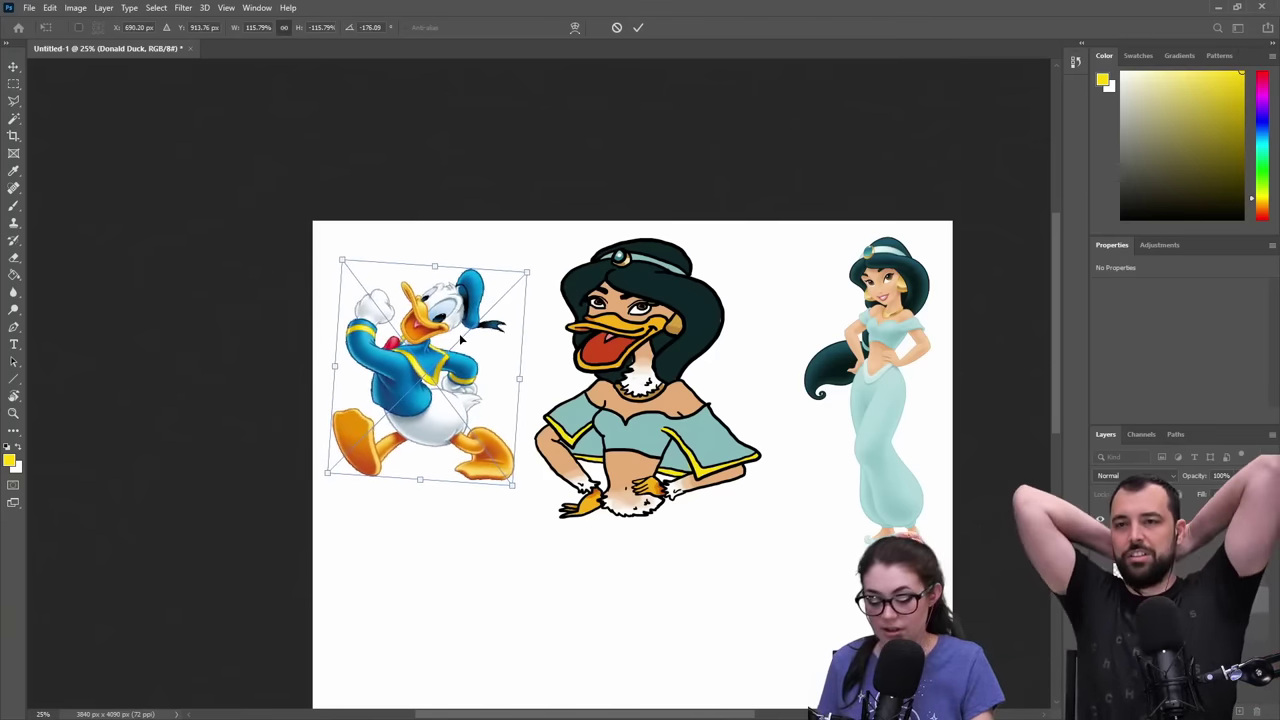
{"action": "key", "text": "Return"}
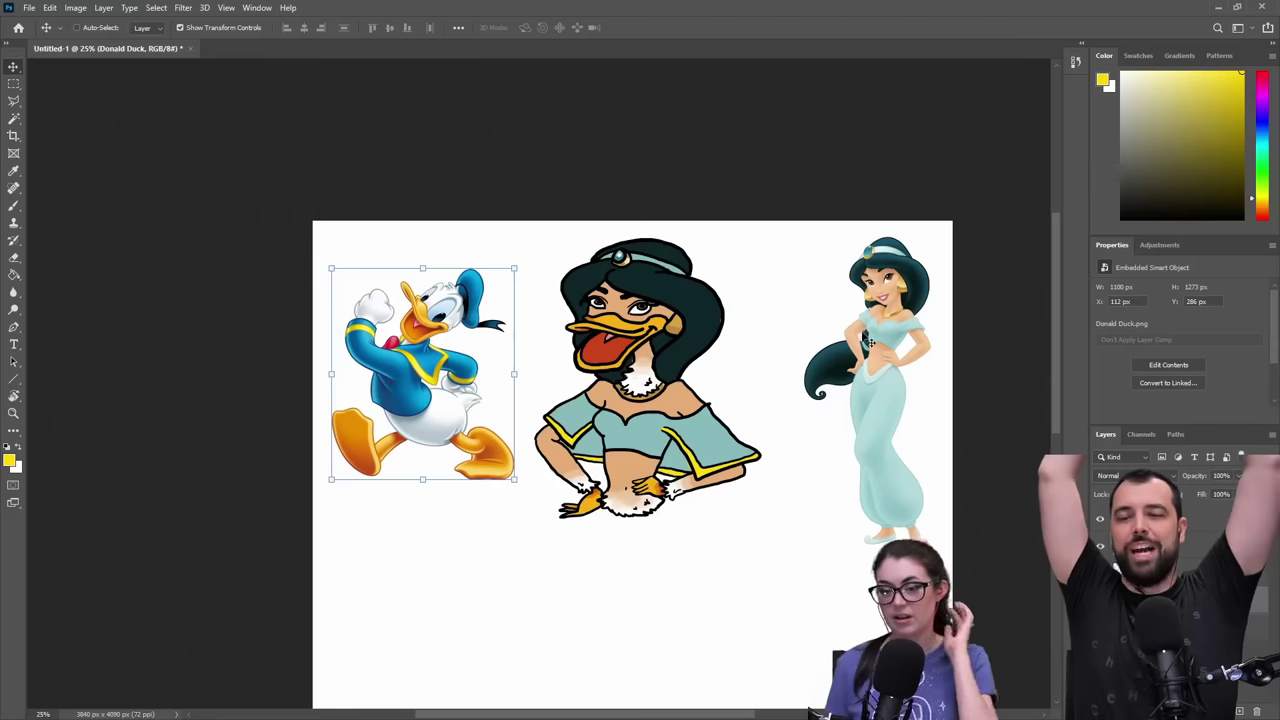
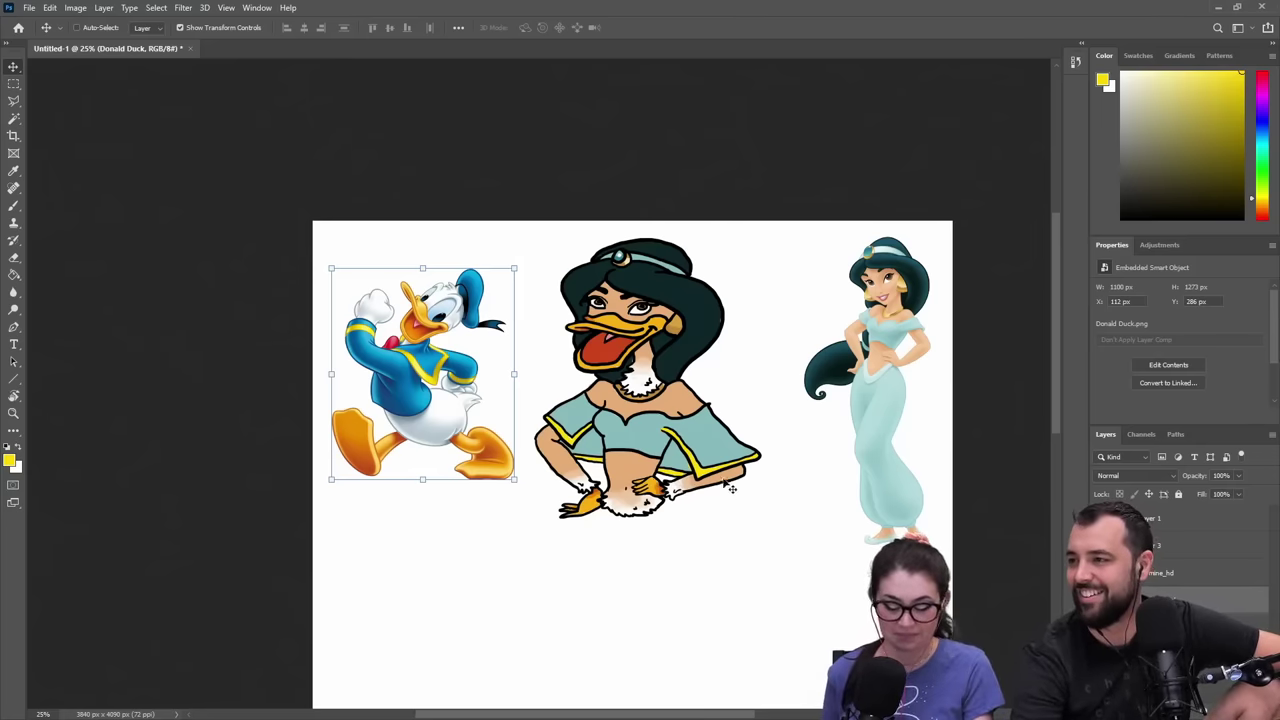
- Sample the outline's black for the brush and add a new layer above Layer 1 for the lower body
{"action": "left_click_drag", "start_coordinate": [743, 497], "coordinate": [659, 431]}
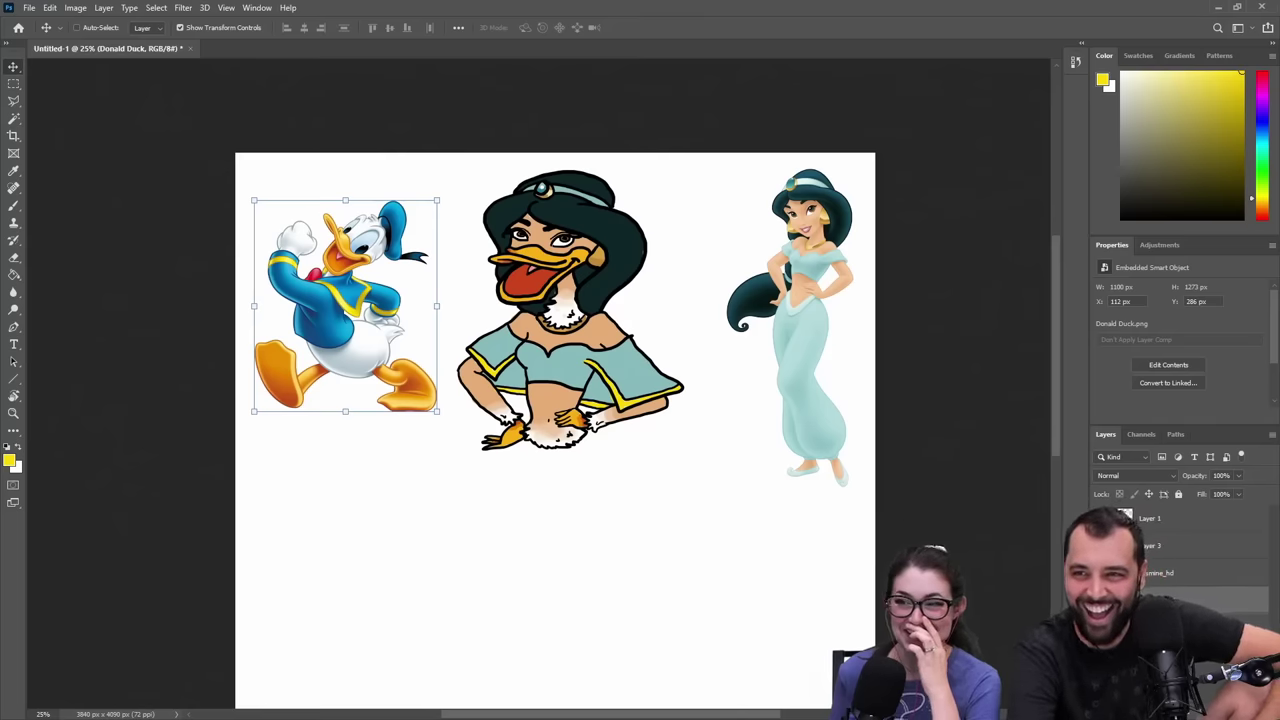
{"action": "left_click", "coordinate": [1160, 521]}
{"action": "key", "text": "b"}
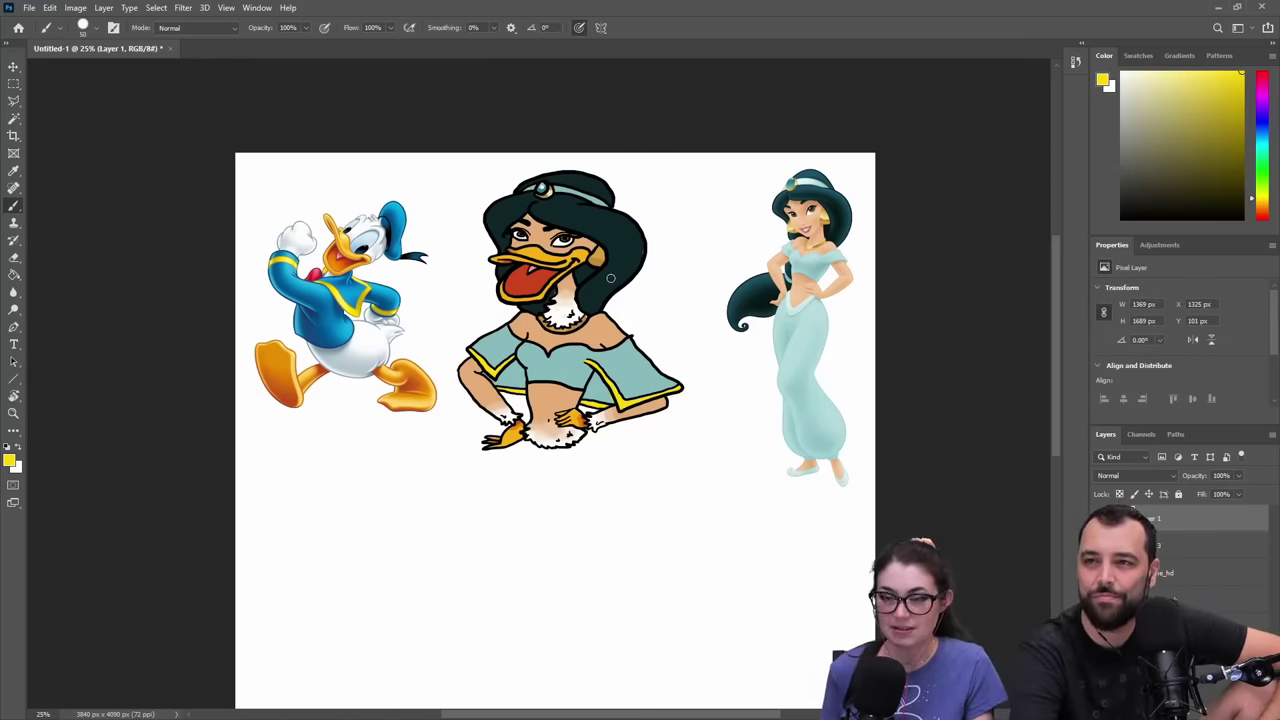
{"action": "scroll", "coordinate": [610, 278], "scroll_direction": "up", "scroll_amount": 10}
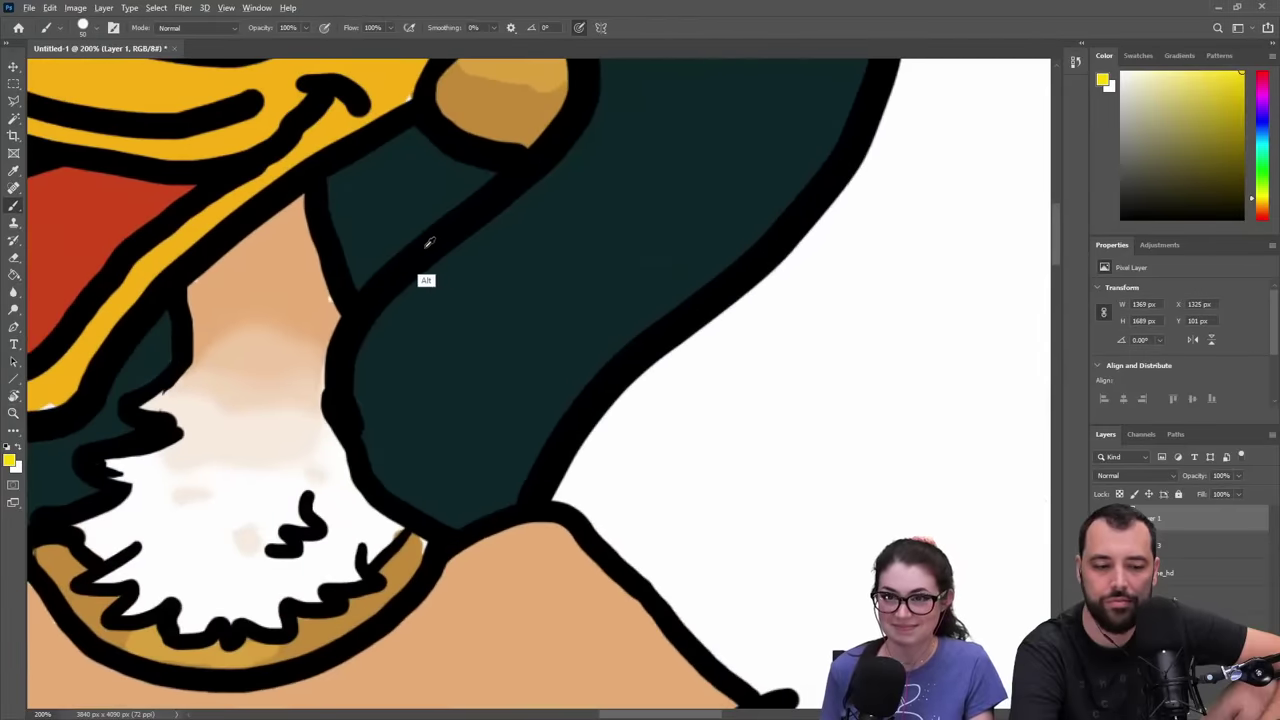
{"action": "left_click", "coordinate": [431, 240], "text": "alt"}
{"action": "key", "text": "z"}
{"action": "left_click", "coordinate": [493, 309], "text": "alt"}
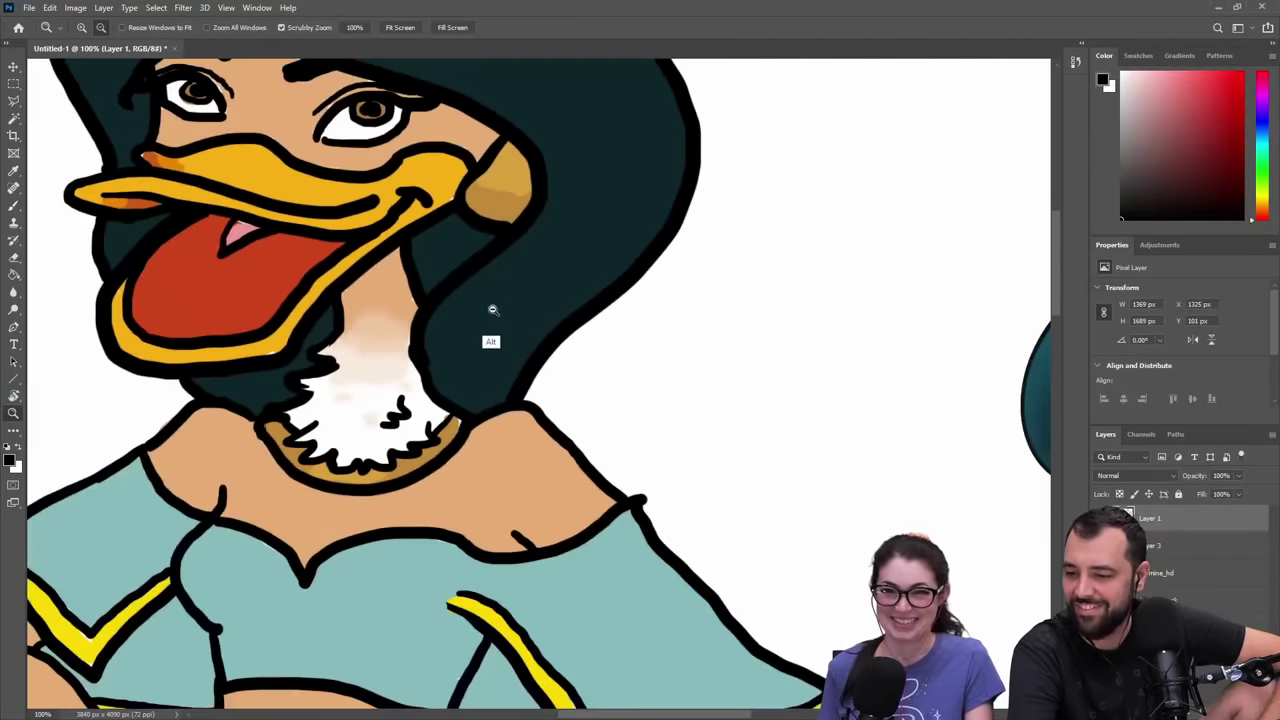
{"action": "left_click", "coordinate": [489, 318], "text": "alt"}
{"action": "left_click", "coordinate": [480, 343], "text": "alt"}
{"action": "left_click", "coordinate": [482, 350], "text": "alt"}
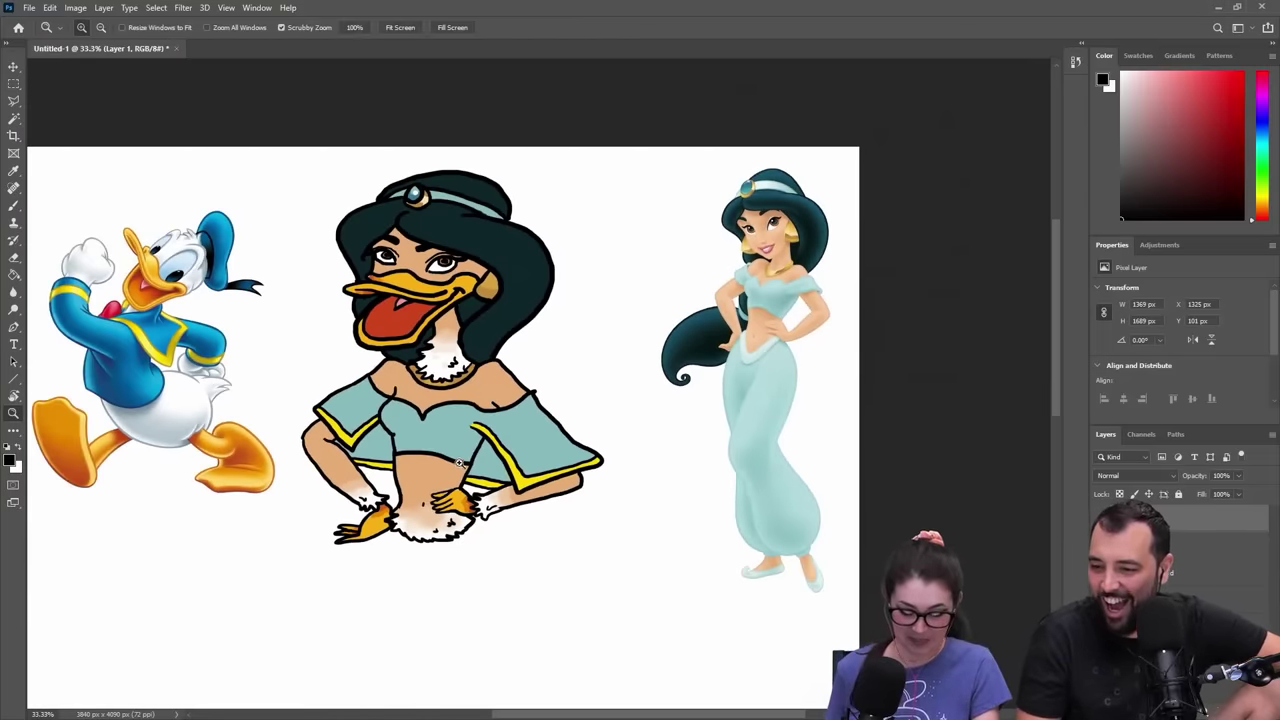
{"action": "key", "text": "b"}
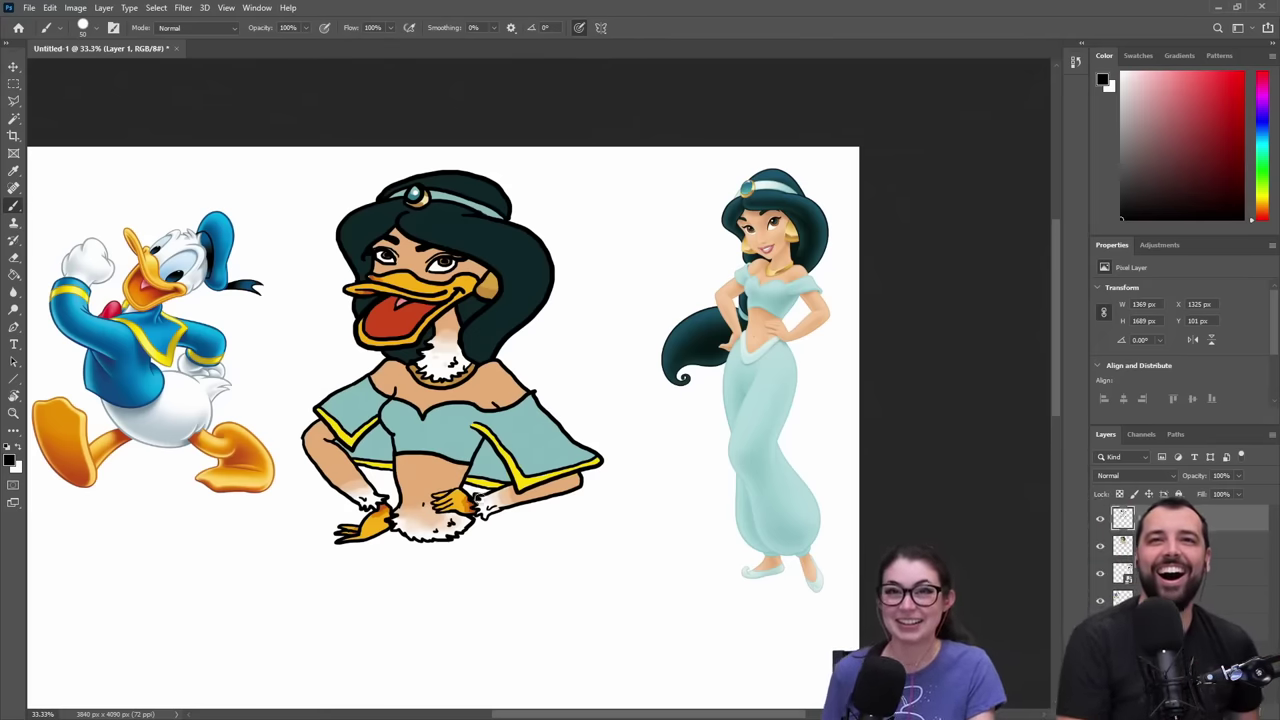
{"action": "left_click_drag", "start_coordinate": [487, 566], "coordinate": [568, 407]}
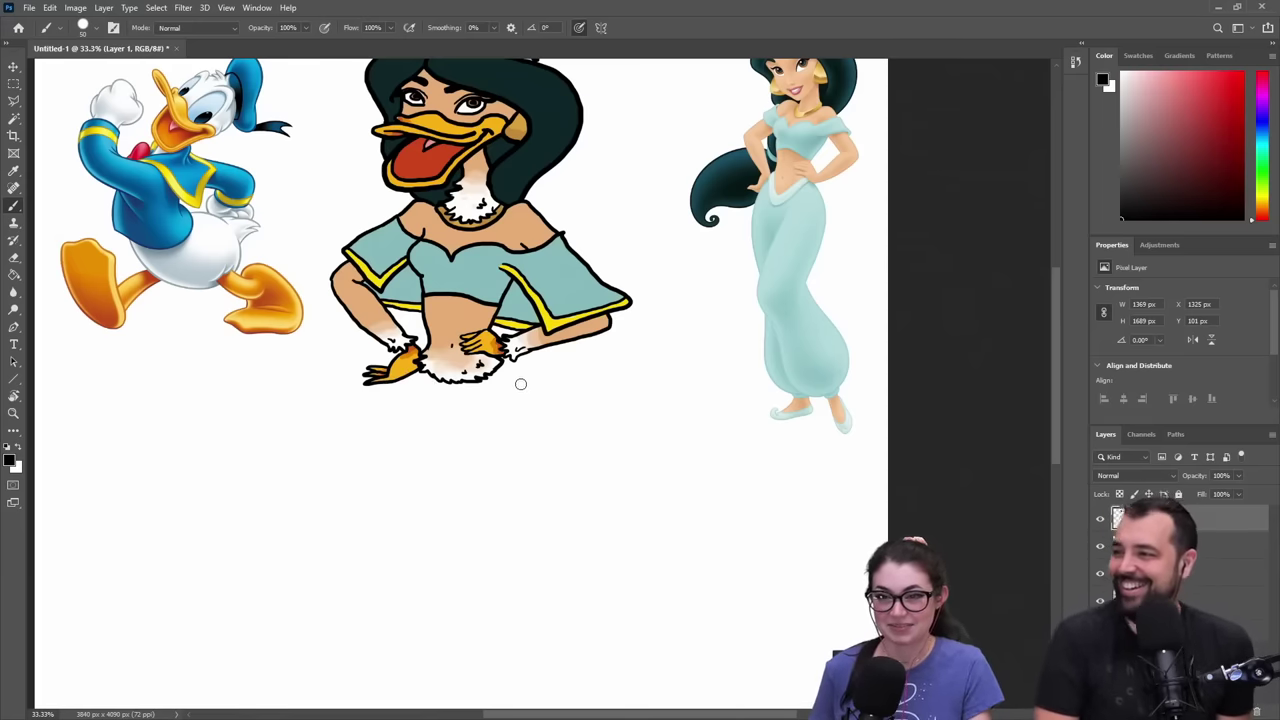
{"action": "left_click_drag", "start_coordinate": [598, 390], "coordinate": [581, 452]}
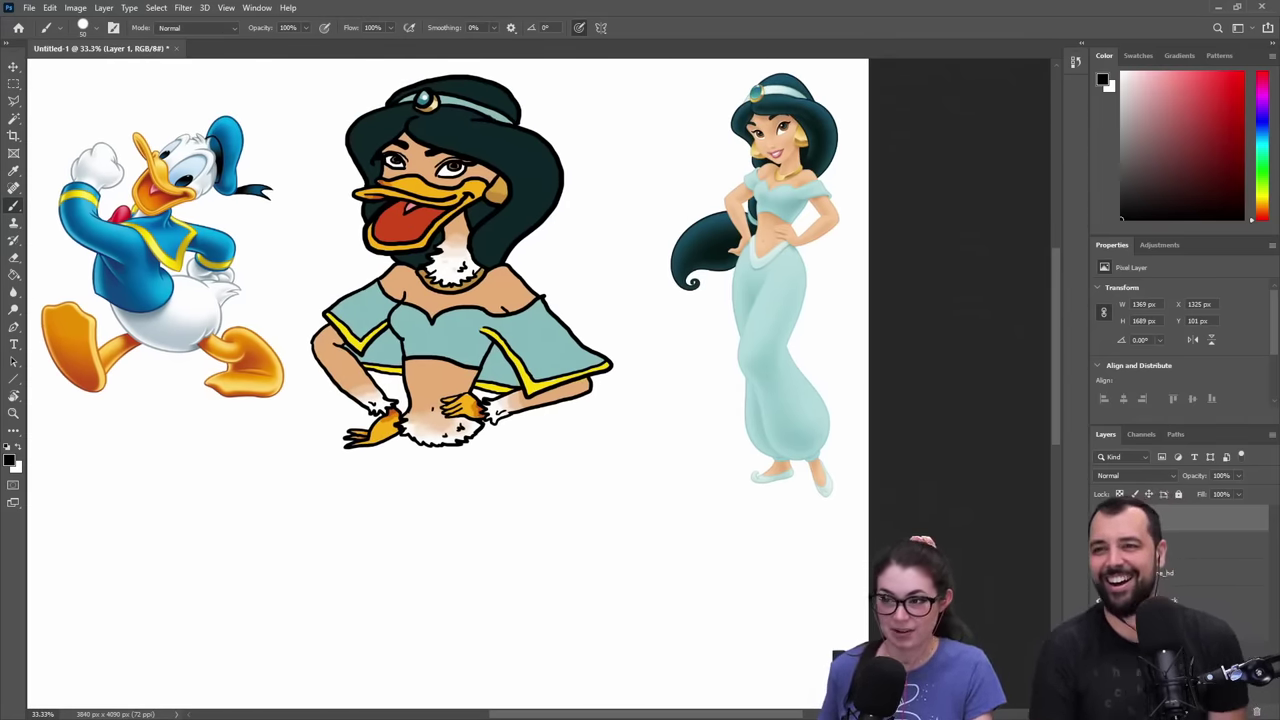
{"action": "left_click", "coordinate": [1241, 712]}
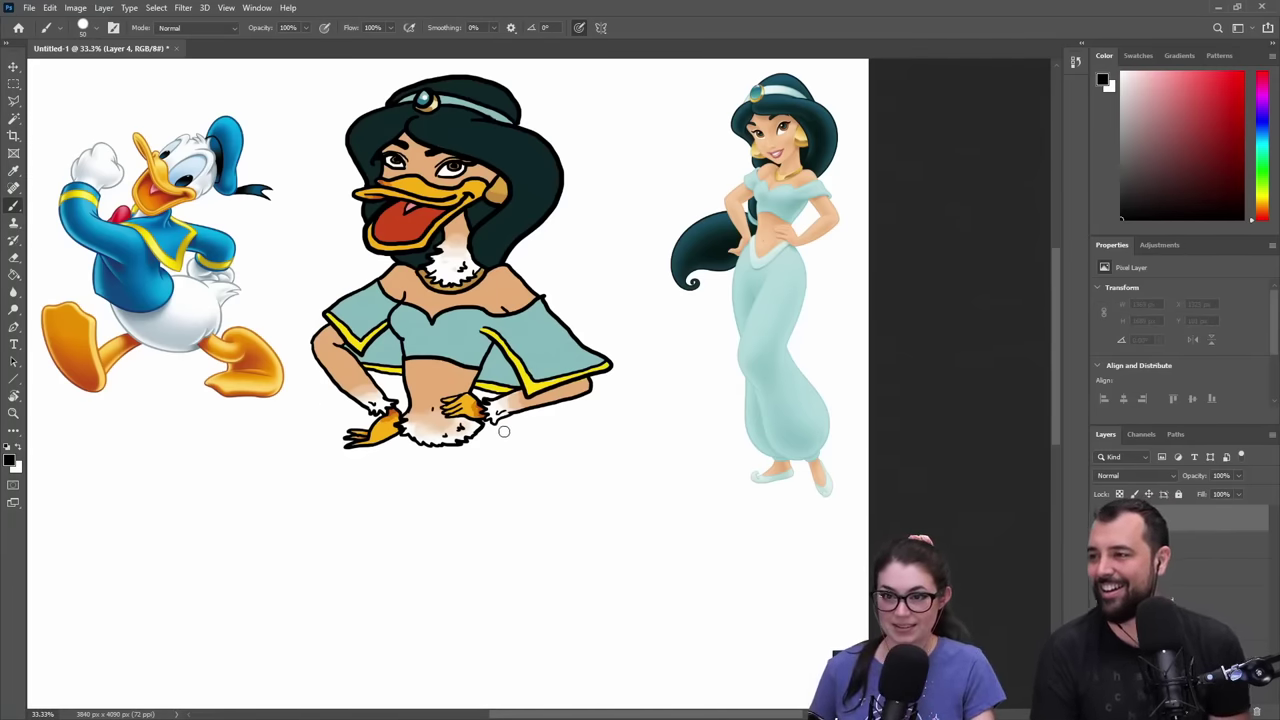
- Outline a round, Donald-style duck body below the hips in black, with tail feathers and the rear leg
{"action": "left_click_drag", "start_coordinate": [501, 428], "coordinate": [543, 452]}
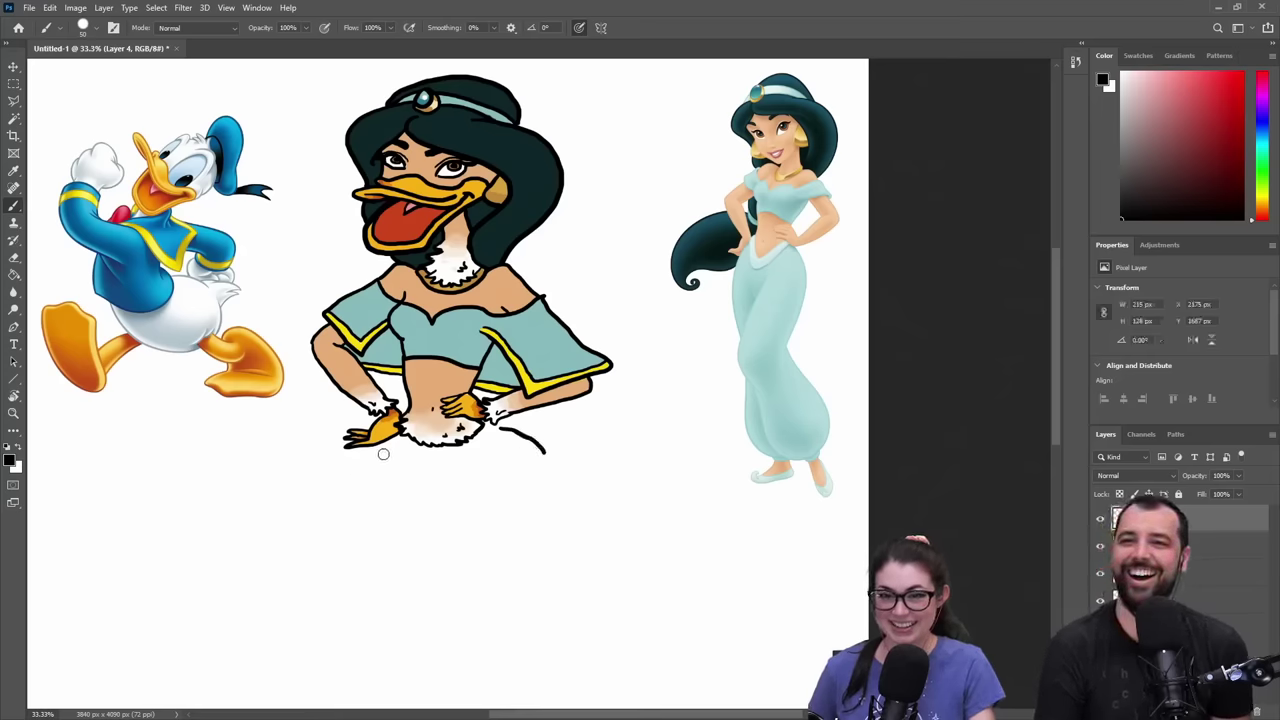
{"action": "mouse_move", "coordinate": [384, 456]}
{"action": "left_mouse_down"}
{"action": "mouse_move", "coordinate": [391, 497]}
{"action": "mouse_move", "coordinate": [451, 535]}
{"action": "left_mouse_up"}
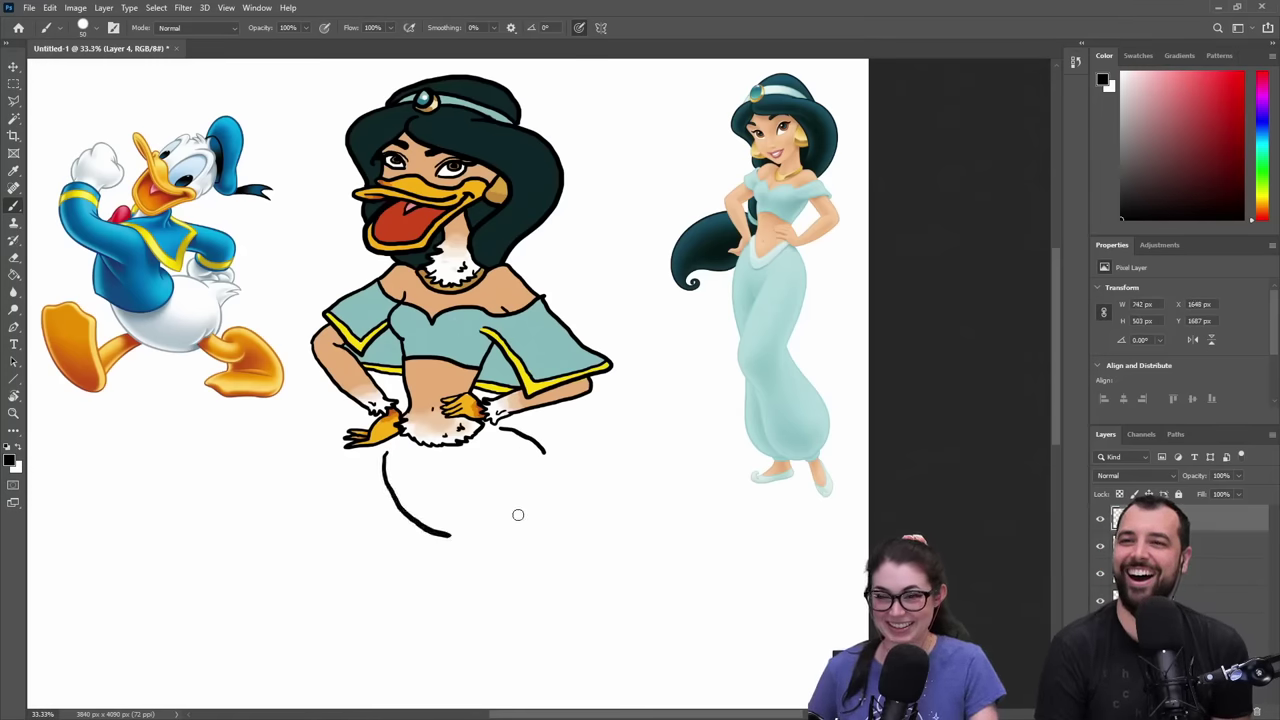
{"action": "left_click_drag", "start_coordinate": [519, 515], "coordinate": [535, 493]}
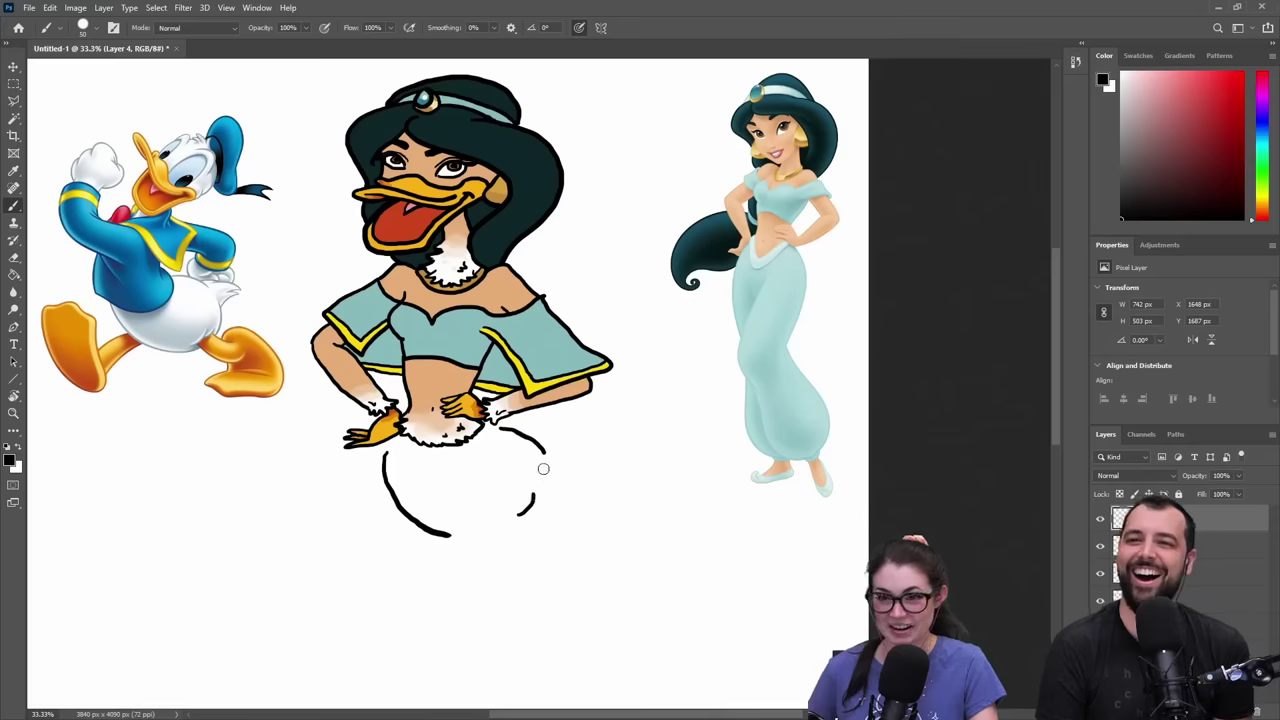
{"action": "mouse_move", "coordinate": [541, 446]}
{"action": "left_mouse_down"}
{"action": "mouse_move", "coordinate": [572, 427]}
{"action": "mouse_move", "coordinate": [598, 433]}
{"action": "mouse_move", "coordinate": [548, 499]}
{"action": "mouse_move", "coordinate": [570, 495]}
{"action": "mouse_move", "coordinate": [537, 521]}
{"action": "mouse_move", "coordinate": [594, 513]}
{"action": "left_mouse_up"}
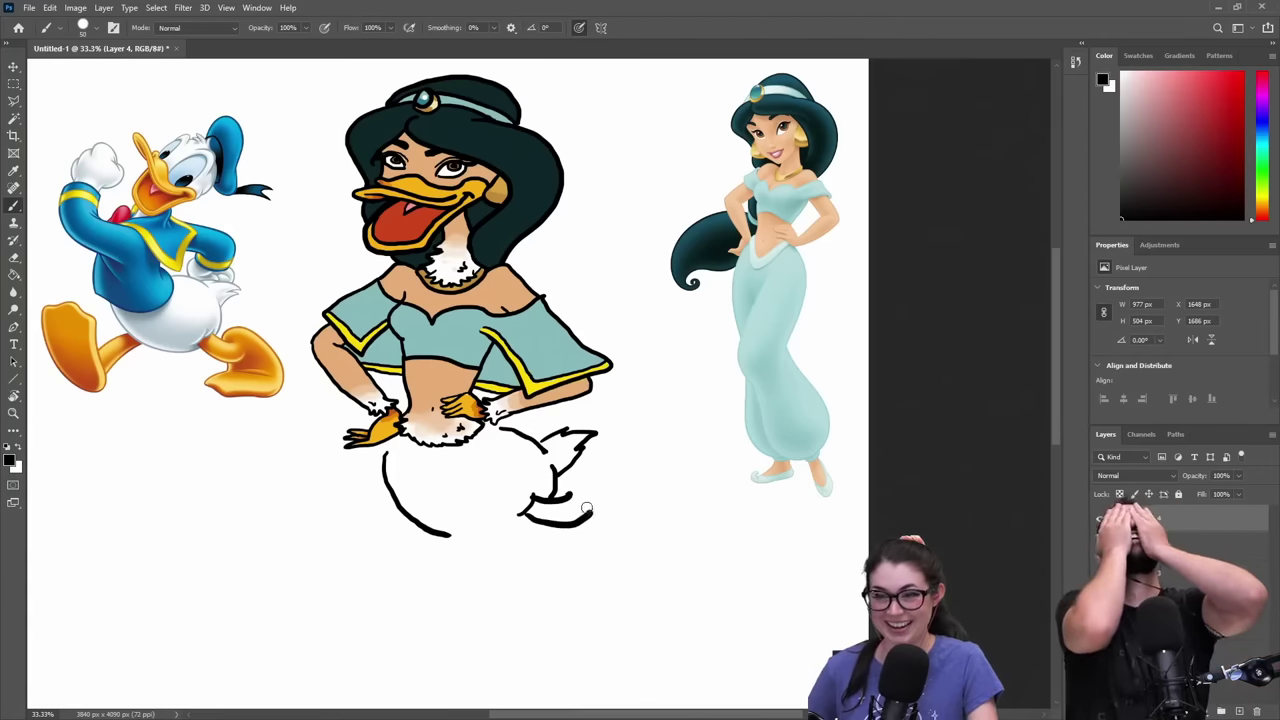
{"action": "left_click_drag", "start_coordinate": [440, 535], "coordinate": [520, 523]}
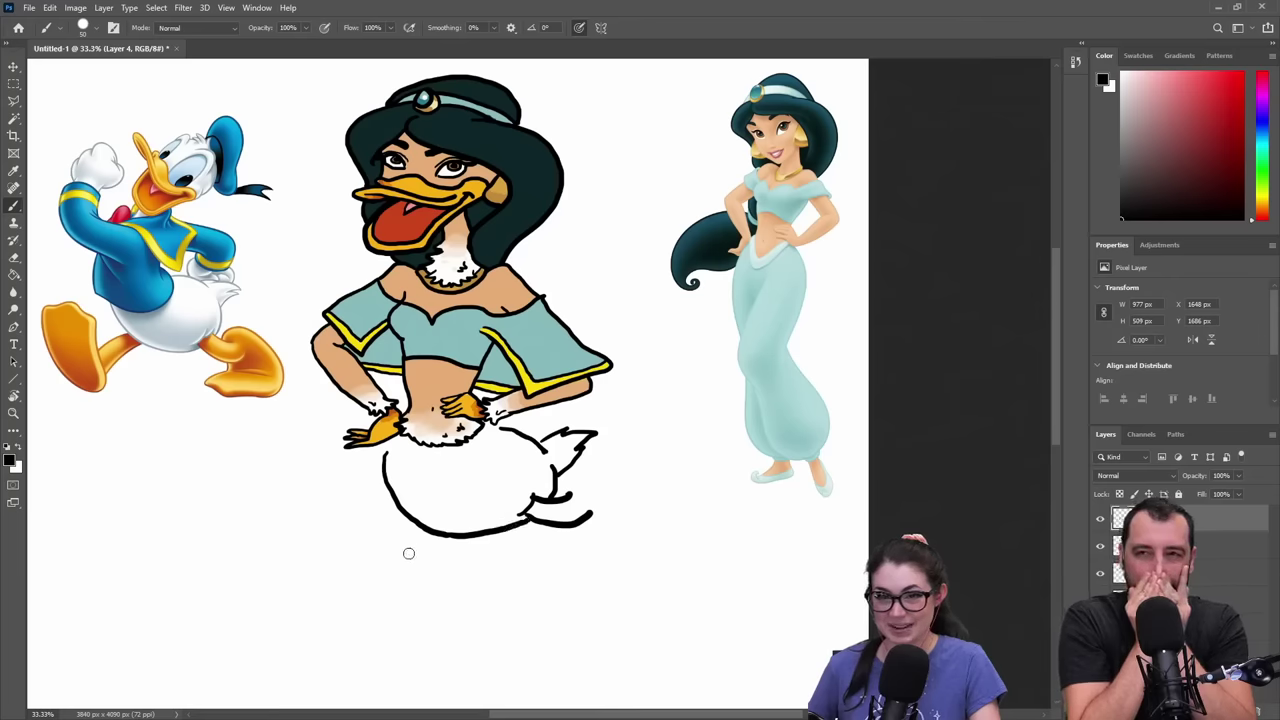
- Draw the front leg below the round body and outline large webbed feet on both legs
{"action": "mouse_move", "coordinate": [414, 530]}
{"action": "left_mouse_down"}
{"action": "mouse_move", "coordinate": [386, 550]}
{"action": "mouse_move", "coordinate": [412, 562]}
{"action": "left_mouse_up"}
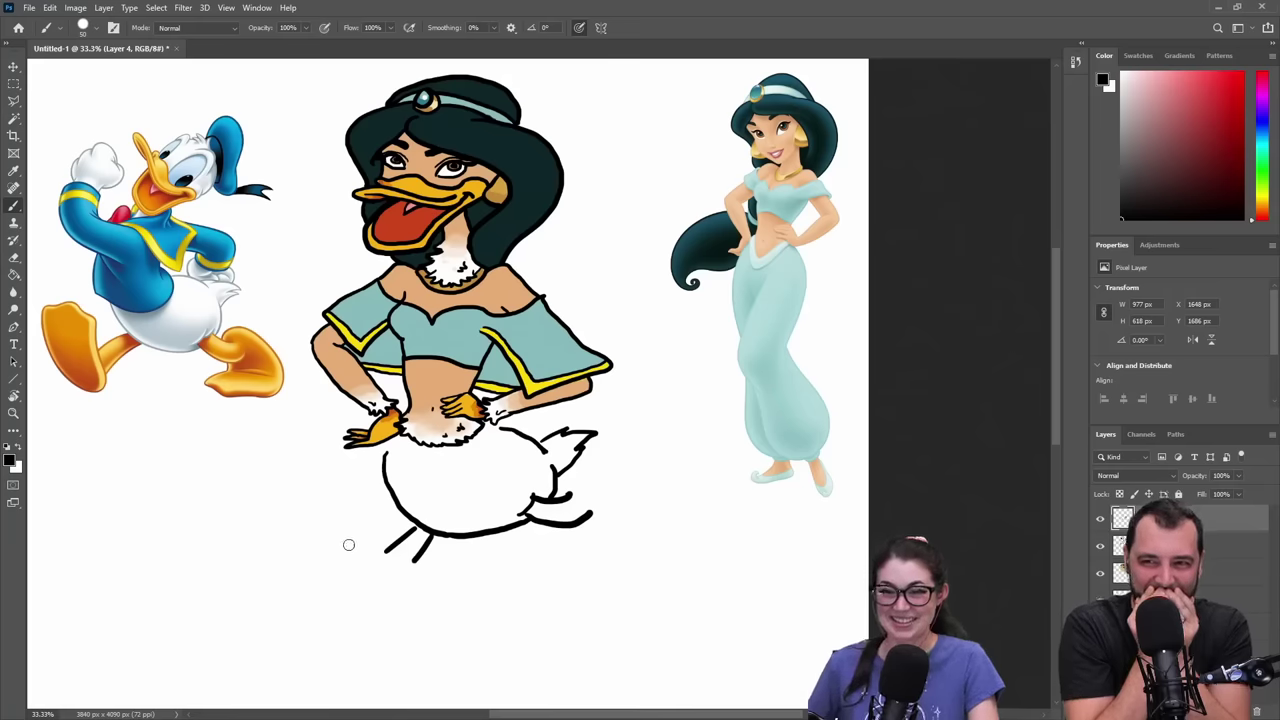
{"action": "mouse_move", "coordinate": [388, 565]}
{"action": "left_mouse_down"}
{"action": "mouse_move", "coordinate": [355, 531]}
{"action": "mouse_move", "coordinate": [331, 541]}
{"action": "mouse_move", "coordinate": [330, 571]}
{"action": "mouse_move", "coordinate": [378, 600]}
{"action": "mouse_move", "coordinate": [413, 592]}
{"action": "left_mouse_up"}
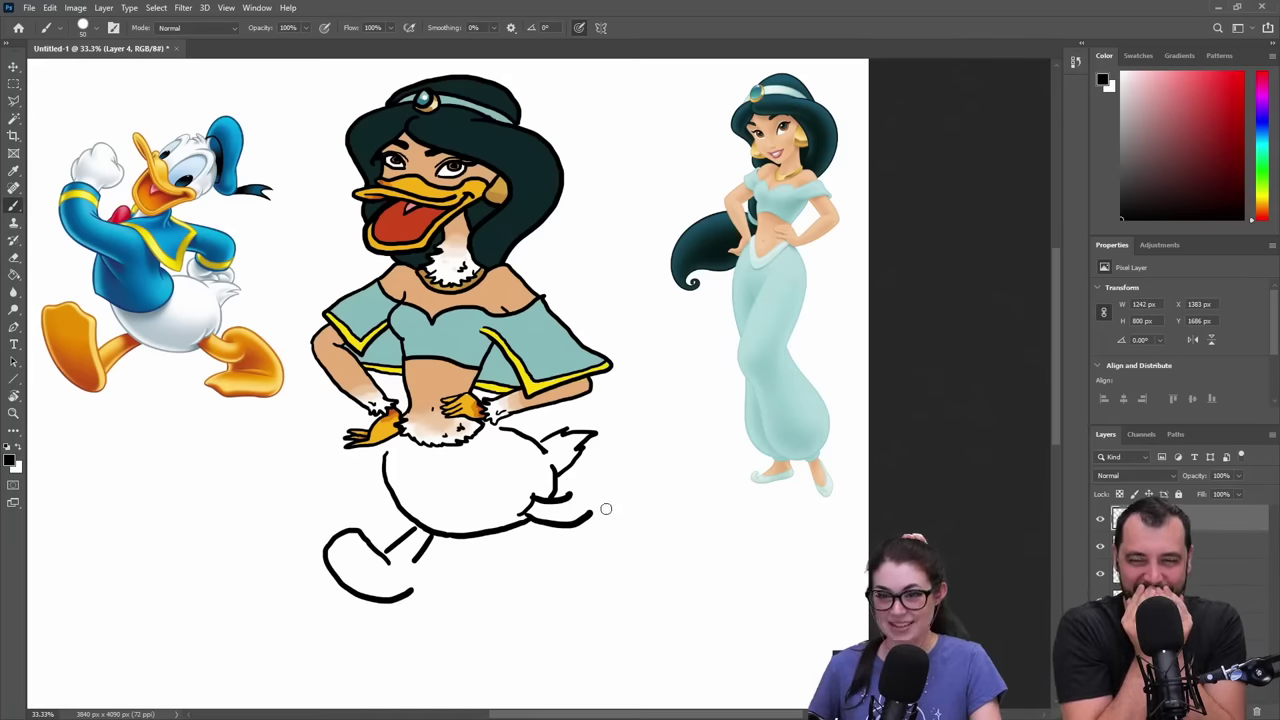
{"action": "mouse_move", "coordinate": [578, 491]}
{"action": "left_mouse_down"}
{"action": "mouse_move", "coordinate": [621, 488]}
{"action": "mouse_move", "coordinate": [651, 535]}
{"action": "mouse_move", "coordinate": [615, 558]}
{"action": "mouse_move", "coordinate": [585, 548]}
{"action": "mouse_move", "coordinate": [588, 512]}
{"action": "left_mouse_up"}
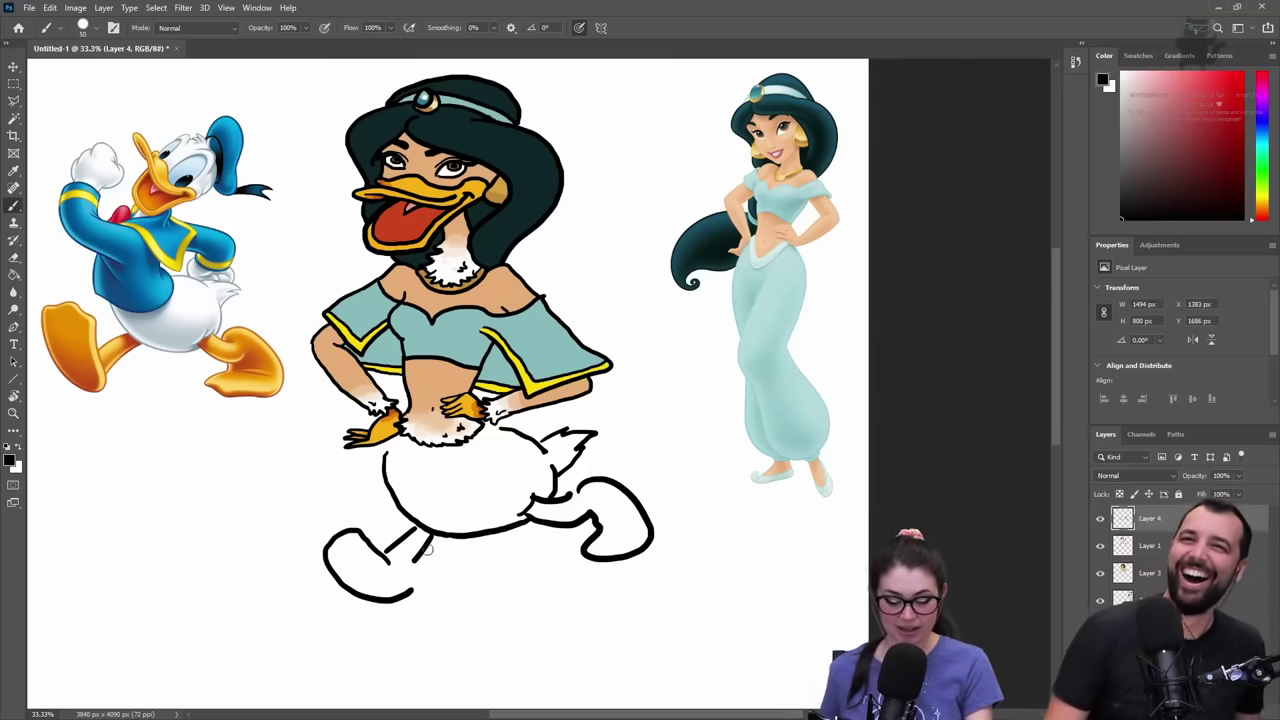
- Erase both leg lines and the lower edge of the round body, leaving the feet and tail feathers
{"action": "key", "text": "e"}
{"action": "mouse_move", "coordinate": [387, 542]}
{"action": "left_mouse_down"}
{"action": "mouse_move", "coordinate": [414, 528]}
{"action": "mouse_move", "coordinate": [433, 537]}
{"action": "mouse_move", "coordinate": [405, 525]}
{"action": "mouse_move", "coordinate": [432, 521]}
{"action": "left_mouse_up"}
{"action": "left_click_drag", "start_coordinate": [528, 510], "coordinate": [538, 498]}
{"action": "left_click_drag", "start_coordinate": [417, 525], "coordinate": [437, 532]}
{"action": "mouse_move", "coordinate": [426, 545]}
{"action": "left_mouse_down"}
{"action": "mouse_move", "coordinate": [456, 534]}
{"action": "mouse_move", "coordinate": [417, 560]}
{"action": "mouse_move", "coordinate": [569, 498]}
{"action": "mouse_move", "coordinate": [469, 533]}
{"action": "mouse_move", "coordinate": [562, 513]}
{"action": "left_mouse_up"}
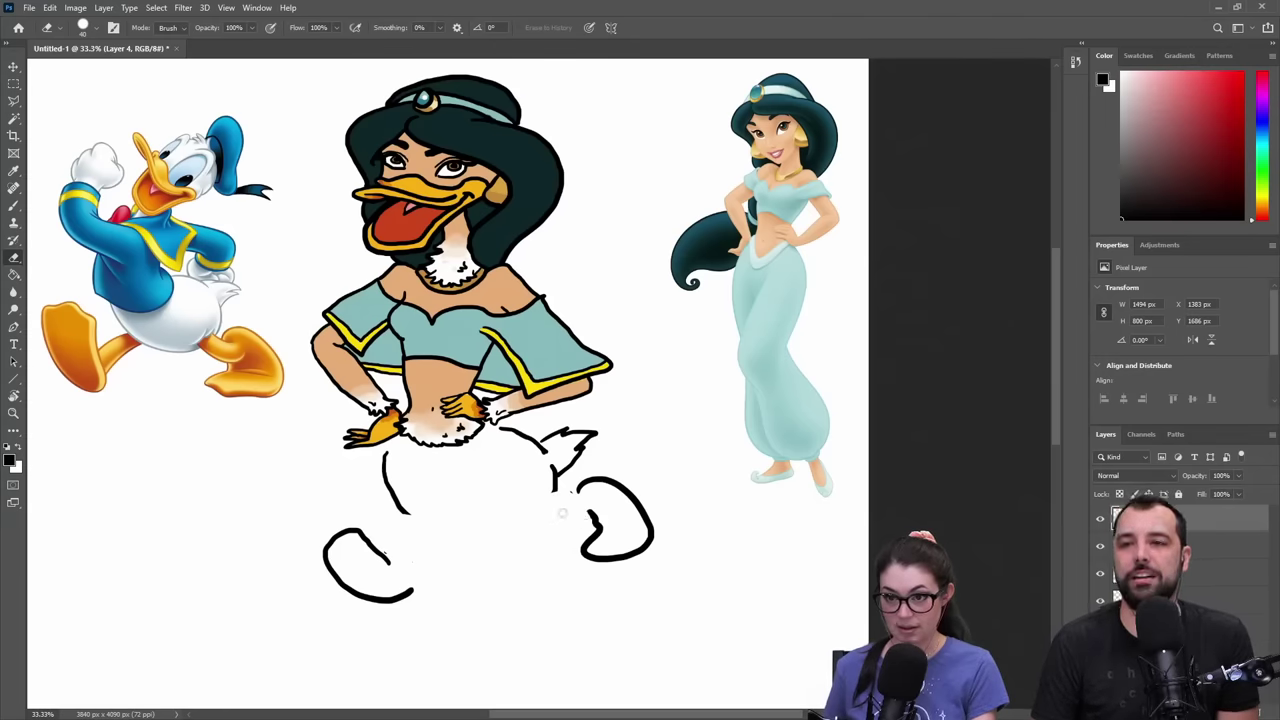
- Draw a curved double-line waistband across the lower body and short, puffy black-outlined trouser legs reaching both feet
{"action": "key", "text": "b"}
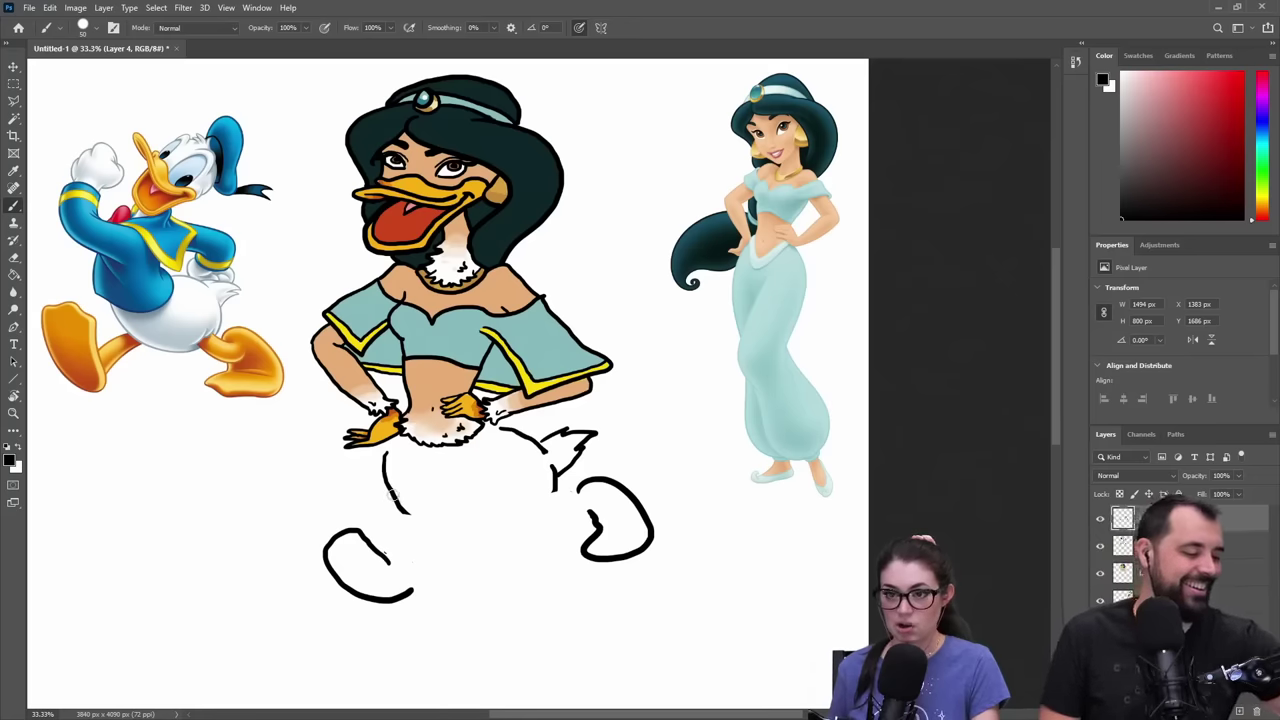
{"action": "mouse_move", "coordinate": [408, 508]}
{"action": "left_mouse_down"}
{"action": "mouse_move", "coordinate": [464, 520]}
{"action": "mouse_move", "coordinate": [510, 472]}
{"action": "mouse_move", "coordinate": [522, 436]}
{"action": "mouse_move", "coordinate": [528, 468]}
{"action": "mouse_move", "coordinate": [490, 510]}
{"action": "mouse_move", "coordinate": [414, 528]}
{"action": "mouse_move", "coordinate": [385, 513]}
{"action": "mouse_move", "coordinate": [402, 494]}
{"action": "left_mouse_up"}
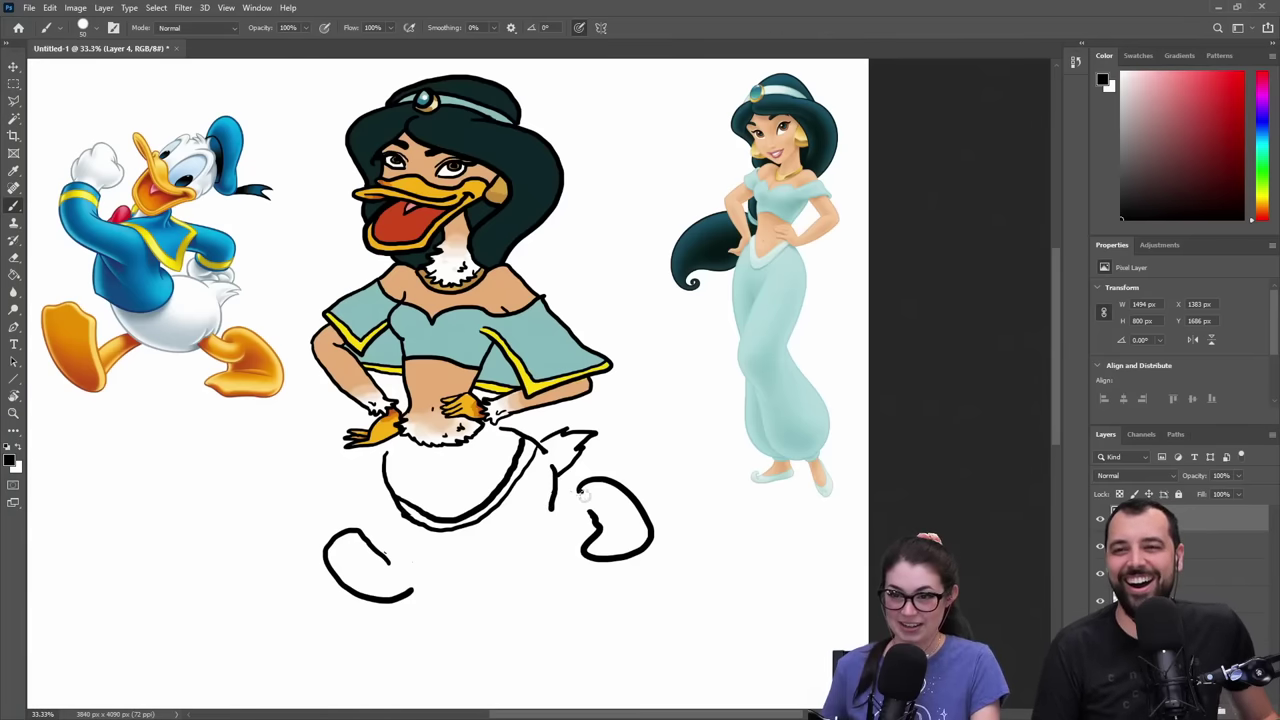
{"action": "mouse_move", "coordinate": [581, 497]}
{"action": "left_mouse_down"}
{"action": "mouse_move", "coordinate": [554, 484]}
{"action": "mouse_move", "coordinate": [563, 547]}
{"action": "mouse_move", "coordinate": [506, 575]}
{"action": "mouse_move", "coordinate": [479, 550]}
{"action": "mouse_move", "coordinate": [488, 530]}
{"action": "left_mouse_up"}
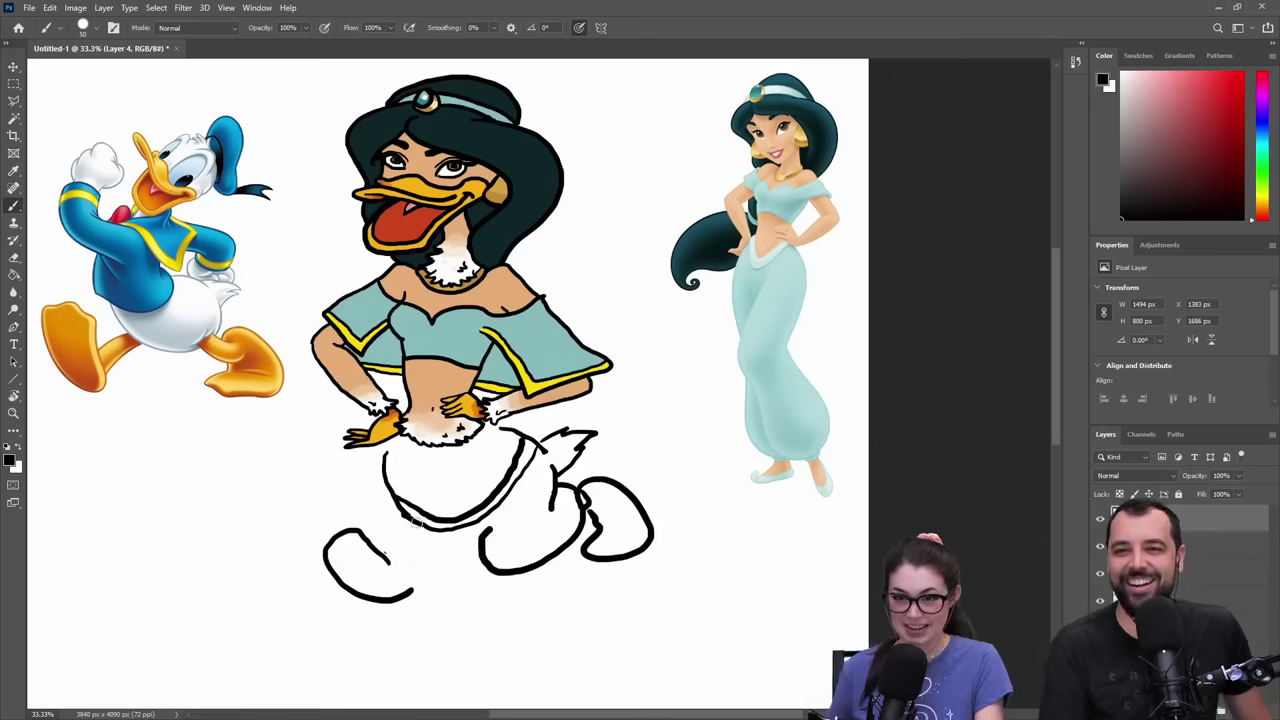
{"action": "mouse_move", "coordinate": [418, 521]}
{"action": "left_mouse_down"}
{"action": "mouse_move", "coordinate": [393, 540]}
{"action": "mouse_move", "coordinate": [406, 572]}
{"action": "mouse_move", "coordinate": [482, 544]}
{"action": "mouse_move", "coordinate": [456, 553]}
{"action": "mouse_move", "coordinate": [462, 576]}
{"action": "mouse_move", "coordinate": [426, 589]}
{"action": "mouse_move", "coordinate": [400, 572]}
{"action": "mouse_move", "coordinate": [432, 584]}
{"action": "left_mouse_up"}
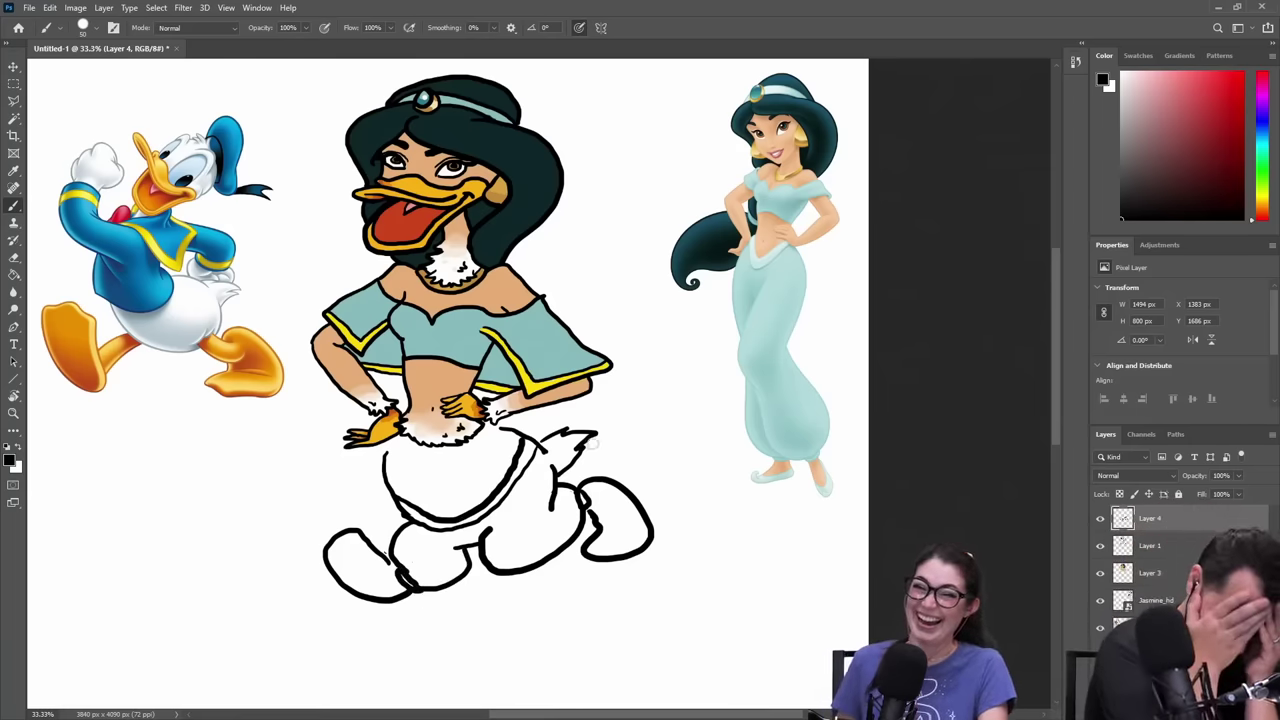
{"action": "left_click_drag", "start_coordinate": [558, 446], "coordinate": [535, 457]}
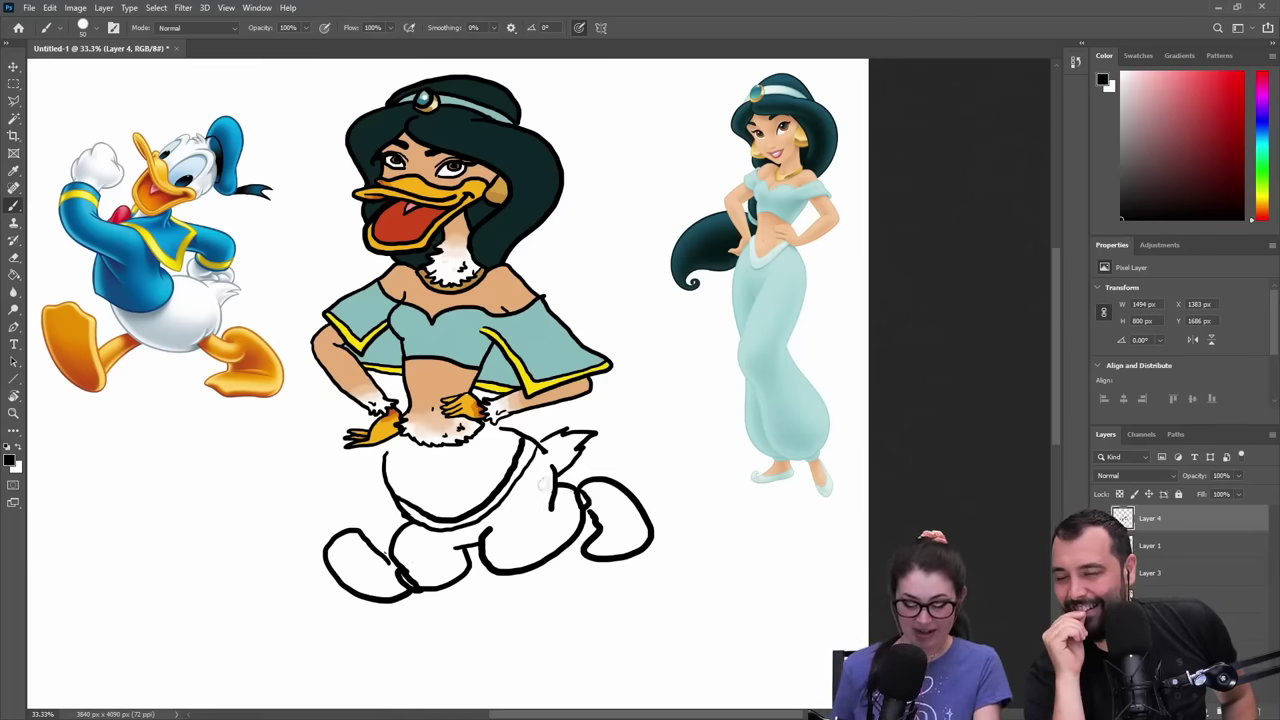
- Erase the short puffy trouser legs and both feet with a larger eraser, keeping the waistband and tail feathers
{"action": "key", "text": "e"}
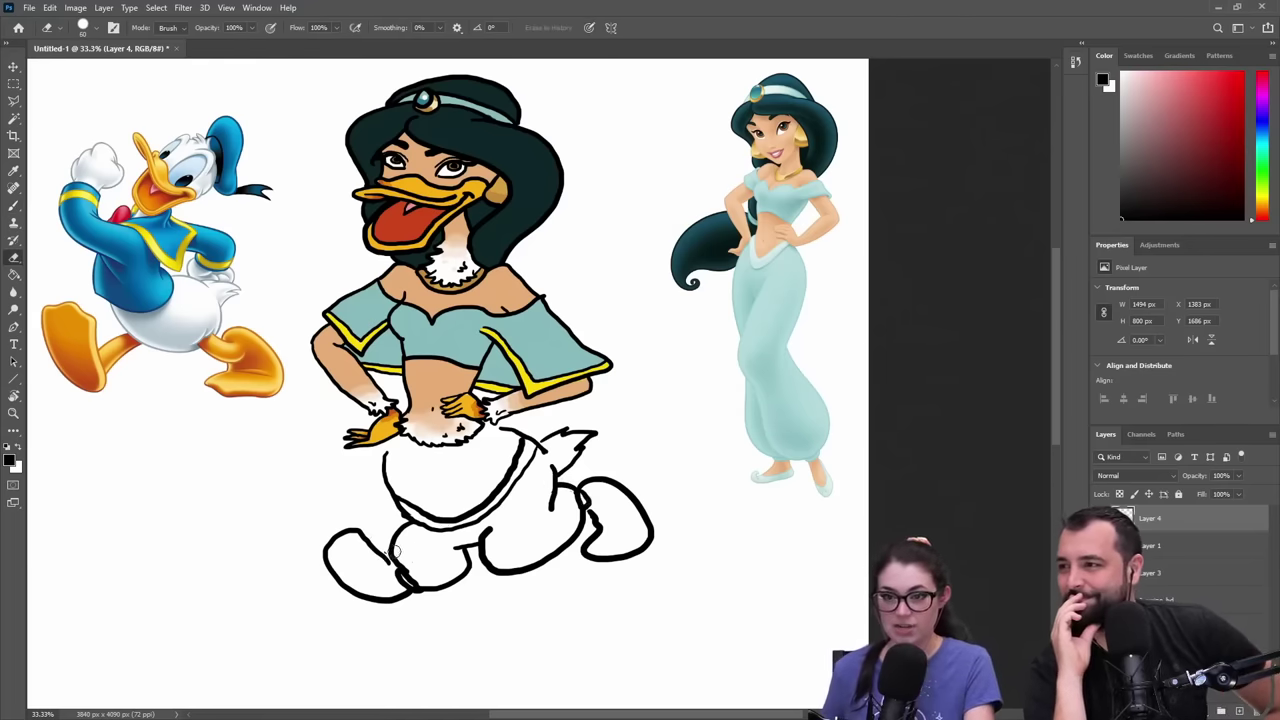
{"action": "key", "text": "]"}
{"action": "key", "text": "]"}
{"action": "key", "text": "]"}
{"action": "key", "text": "]"}
{"action": "key", "text": "]"}
{"action": "key", "text": "]"}
{"action": "key", "text": "]"}
{"action": "key", "text": "]"}
{"action": "key", "text": "]"}
{"action": "mouse_move", "coordinate": [408, 576]}
{"action": "left_mouse_down"}
{"action": "mouse_move", "coordinate": [384, 555]}
{"action": "mouse_move", "coordinate": [404, 546]}
{"action": "mouse_move", "coordinate": [393, 531]}
{"action": "mouse_move", "coordinate": [351, 547]}
{"action": "mouse_move", "coordinate": [417, 585]}
{"action": "mouse_move", "coordinate": [440, 569]}
{"action": "mouse_move", "coordinate": [365, 590]}
{"action": "mouse_move", "coordinate": [481, 560]}
{"action": "mouse_move", "coordinate": [487, 542]}
{"action": "mouse_move", "coordinate": [582, 500]}
{"action": "mouse_move", "coordinate": [568, 499]}
{"action": "mouse_move", "coordinate": [499, 567]}
{"action": "mouse_move", "coordinate": [596, 550]}
{"action": "mouse_move", "coordinate": [618, 519]}
{"action": "mouse_move", "coordinate": [591, 515]}
{"action": "mouse_move", "coordinate": [583, 490]}
{"action": "mouse_move", "coordinate": [559, 548]}
{"action": "mouse_move", "coordinate": [618, 565]}
{"action": "mouse_move", "coordinate": [665, 540]}
{"action": "mouse_move", "coordinate": [556, 541]}
{"action": "mouse_move", "coordinate": [539, 500]}
{"action": "mouse_move", "coordinate": [461, 535]}
{"action": "mouse_move", "coordinate": [616, 513]}
{"action": "mouse_move", "coordinate": [664, 396]}
{"action": "mouse_move", "coordinate": [640, 363]}
{"action": "left_mouse_up"}
- Outline two long, Jasmine-style trouser legs in black below the waistband, narrowing at the knees and ballooning at the ankles
{"action": "key", "text": "b"}
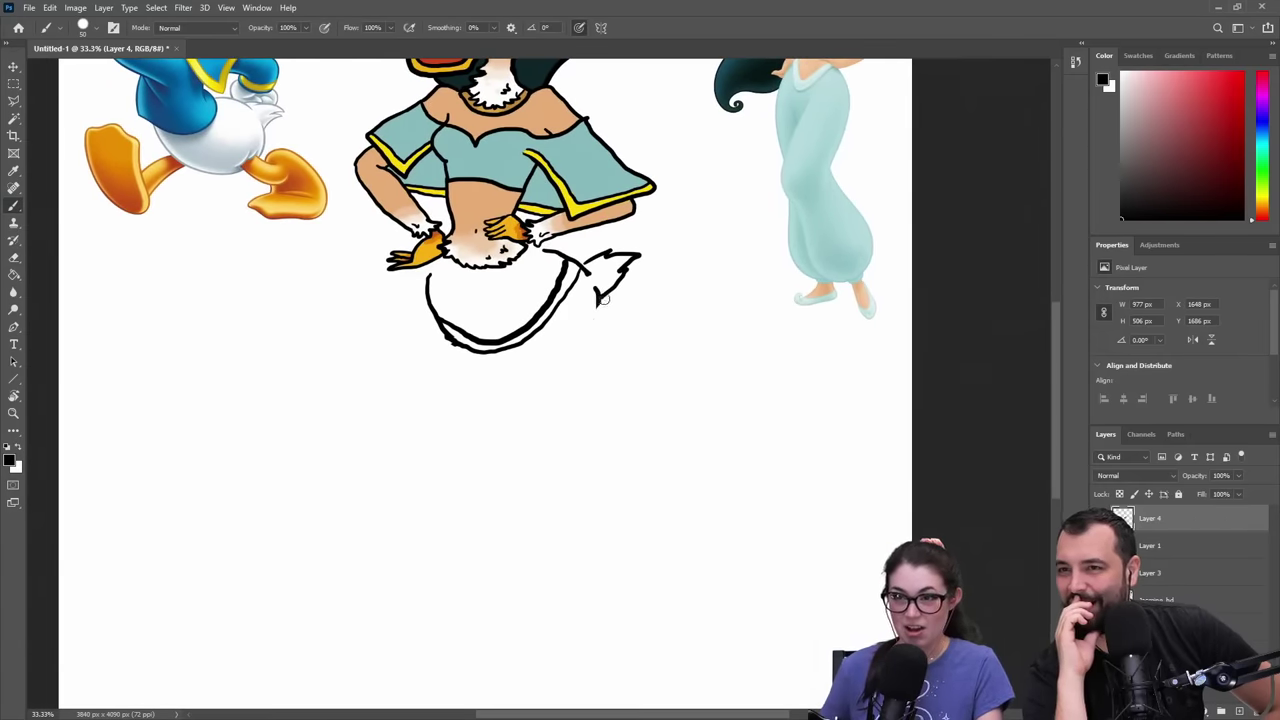
{"action": "left_click_drag", "start_coordinate": [597, 300], "coordinate": [598, 362]}
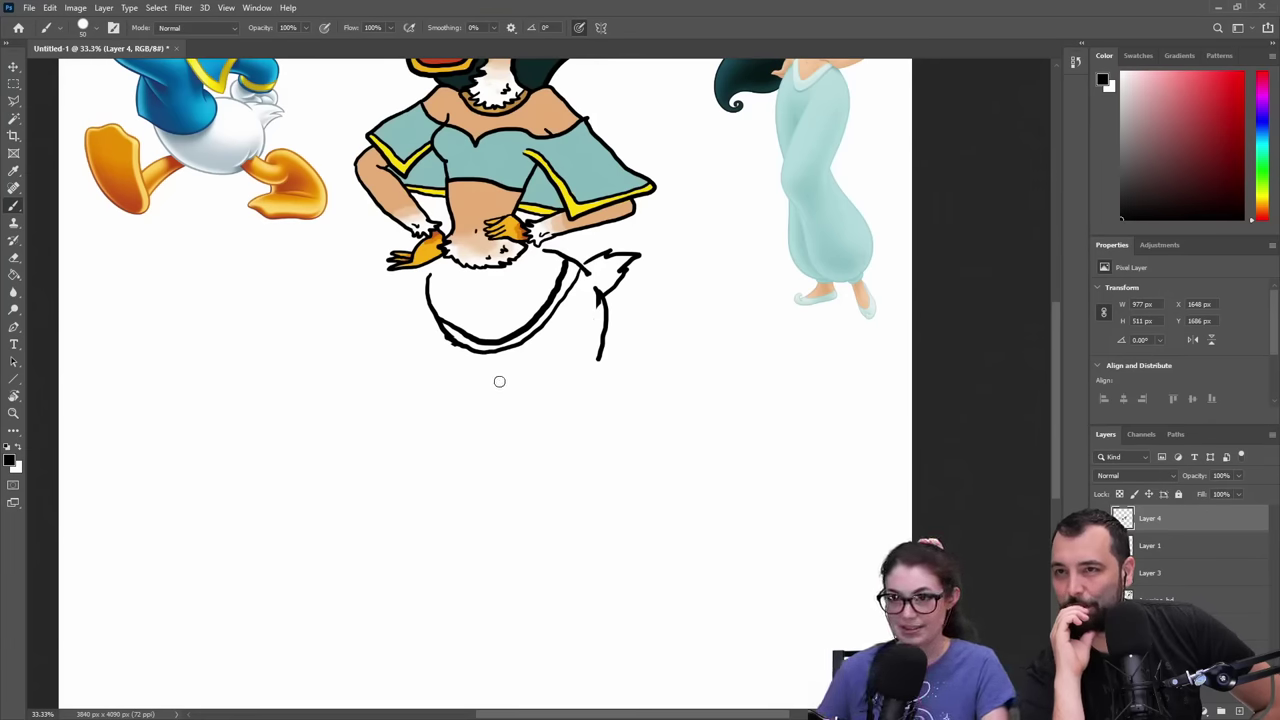
{"action": "mouse_move", "coordinate": [501, 372]}
{"action": "left_mouse_down"}
{"action": "mouse_move", "coordinate": [482, 461]}
{"action": "mouse_move", "coordinate": [578, 573]}
{"action": "left_mouse_up"}
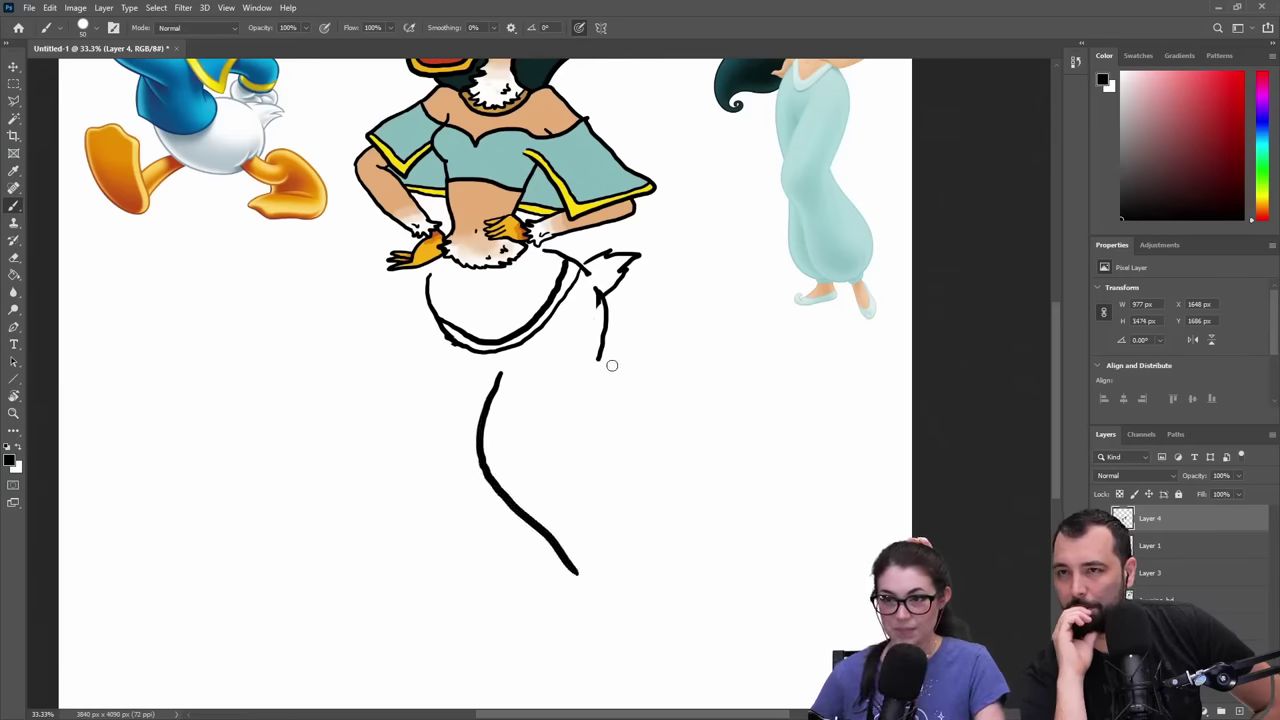
{"action": "mouse_move", "coordinate": [604, 328]}
{"action": "left_mouse_down"}
{"action": "mouse_move", "coordinate": [563, 439]}
{"action": "mouse_move", "coordinate": [663, 497]}
{"action": "mouse_move", "coordinate": [675, 560]}
{"action": "mouse_move", "coordinate": [637, 594]}
{"action": "mouse_move", "coordinate": [566, 570]}
{"action": "left_mouse_up"}
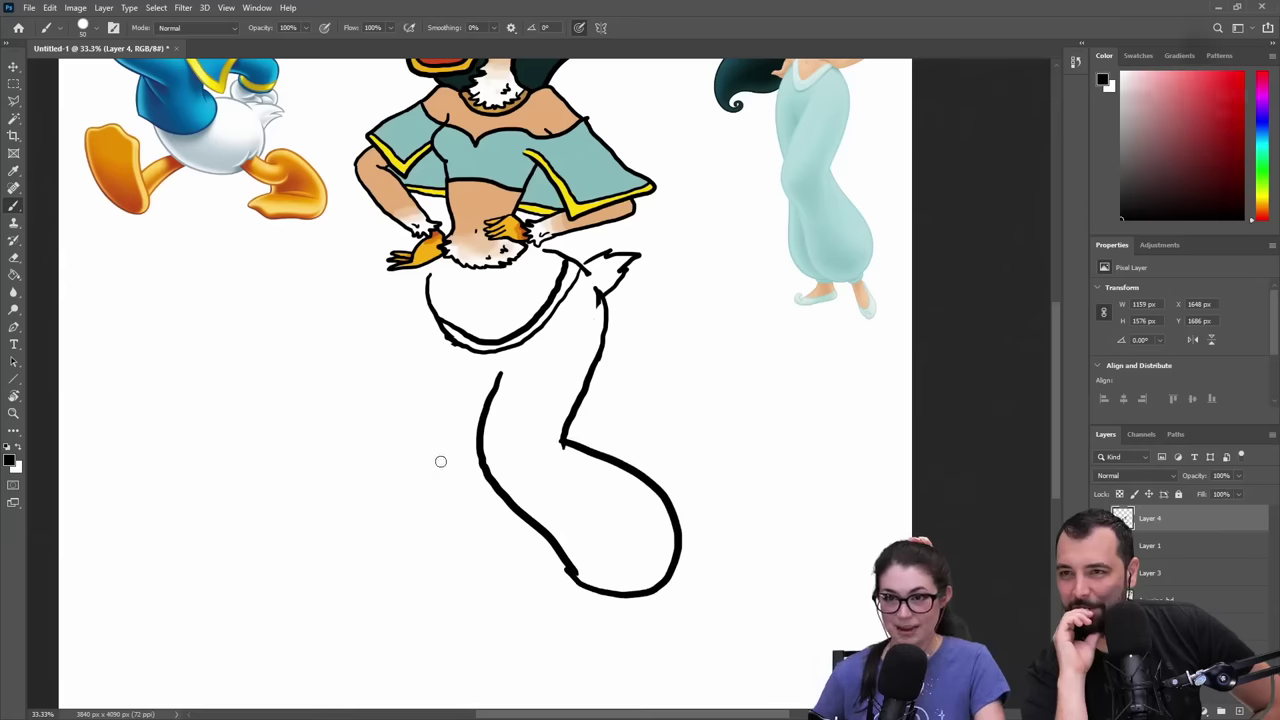
{"action": "mouse_move", "coordinate": [441, 340]}
{"action": "left_mouse_down"}
{"action": "mouse_move", "coordinate": [466, 485]}
{"action": "mouse_move", "coordinate": [442, 520]}
{"action": "mouse_move", "coordinate": [442, 559]}
{"action": "mouse_move", "coordinate": [500, 595]}
{"action": "mouse_move", "coordinate": [552, 577]}
{"action": "mouse_move", "coordinate": [539, 539]}
{"action": "left_mouse_up"}
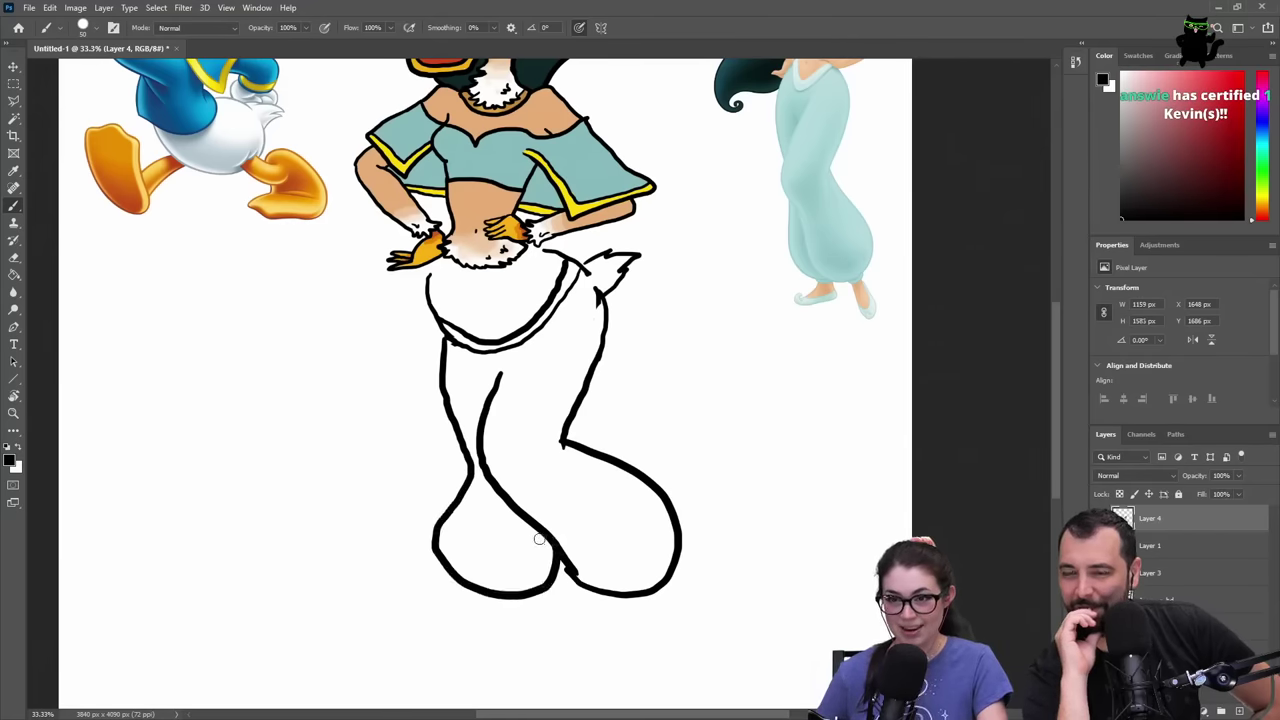
- Try small pointed, Jasmine-style shoes below both trouser legs
{"action": "mouse_move", "coordinate": [492, 597]}
{"action": "left_mouse_down"}
{"action": "mouse_move", "coordinate": [459, 613]}
{"action": "mouse_move", "coordinate": [468, 629]}
{"action": "mouse_move", "coordinate": [527, 600]}
{"action": "left_mouse_up"}
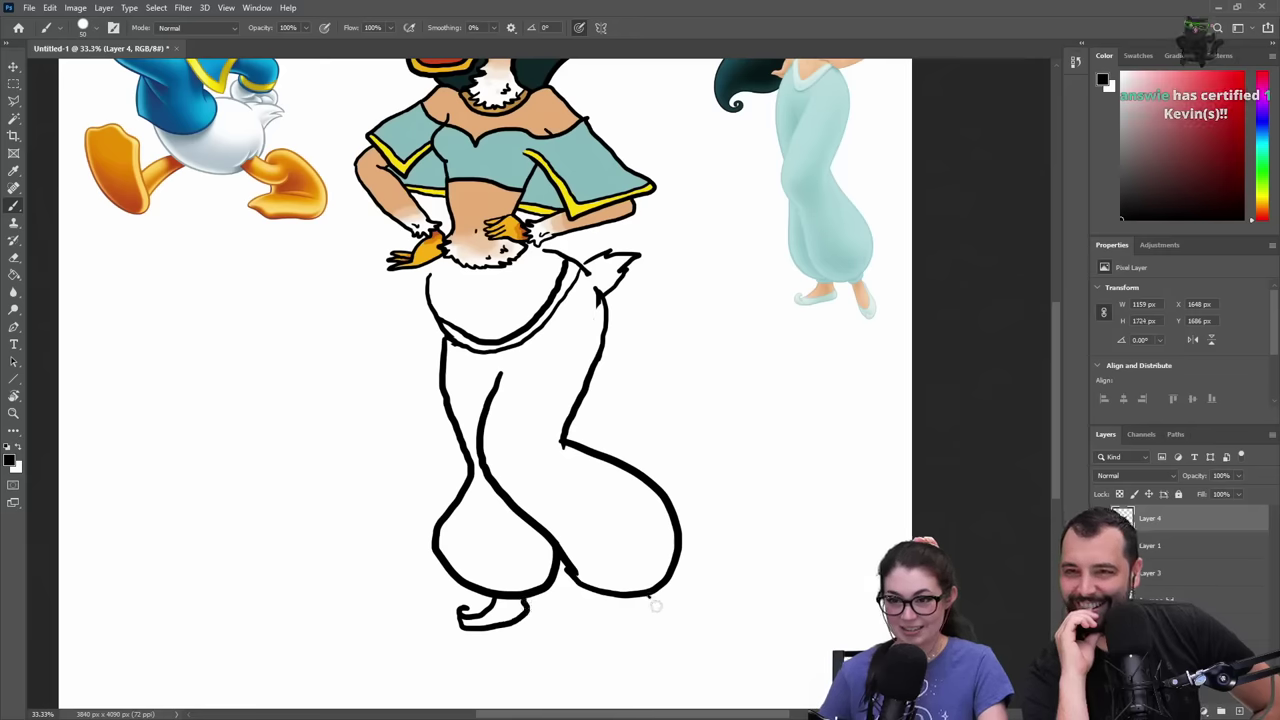
{"action": "mouse_move", "coordinate": [651, 598]}
{"action": "left_mouse_down"}
{"action": "mouse_move", "coordinate": [653, 639]}
{"action": "mouse_move", "coordinate": [677, 620]}
{"action": "left_mouse_up"}
{"action": "left_click_drag", "start_coordinate": [649, 374], "coordinate": [679, 481]}
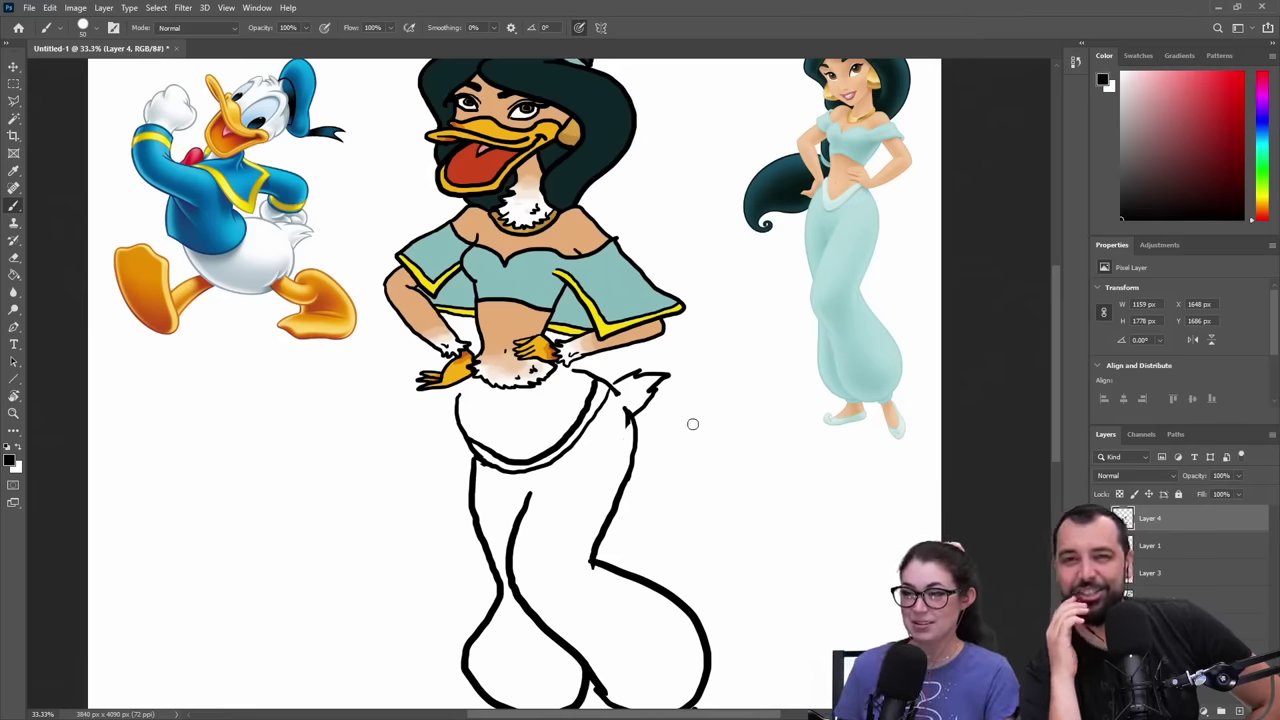
{"action": "key", "text": "z"}
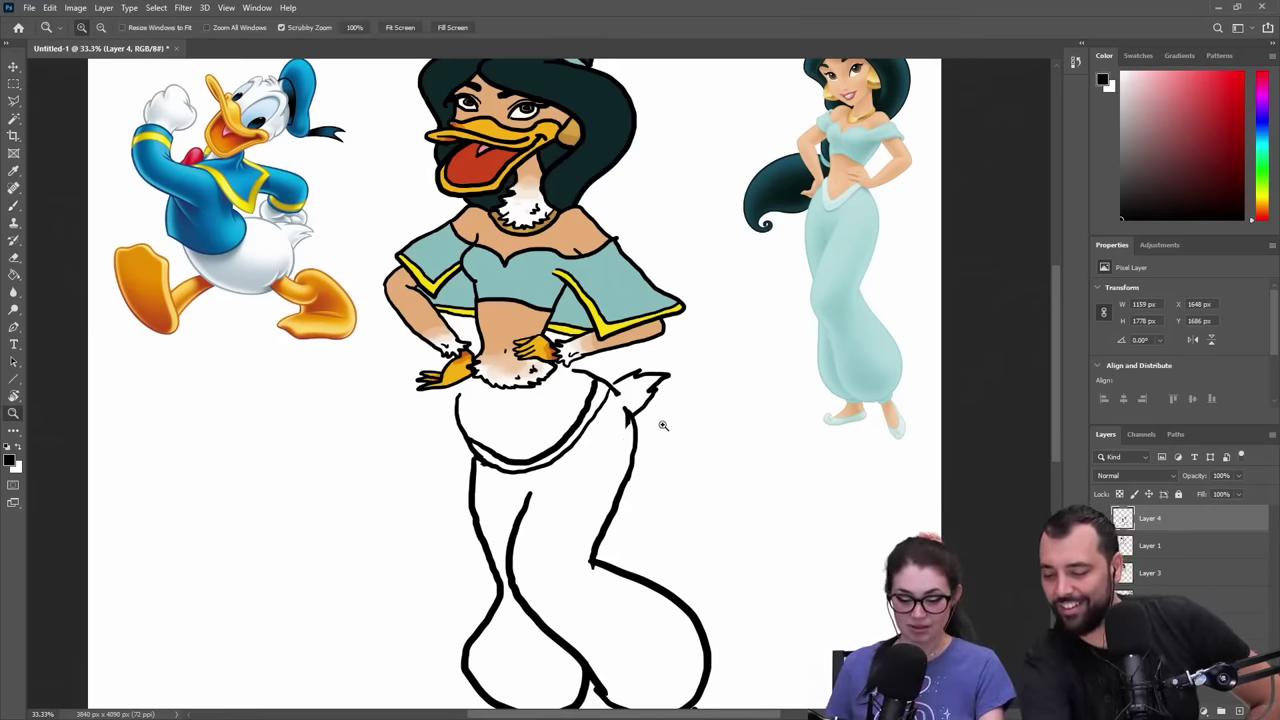
{"action": "left_click", "coordinate": [618, 421], "text": "alt"}
{"action": "left_click", "coordinate": [618, 421], "text": "alt"}
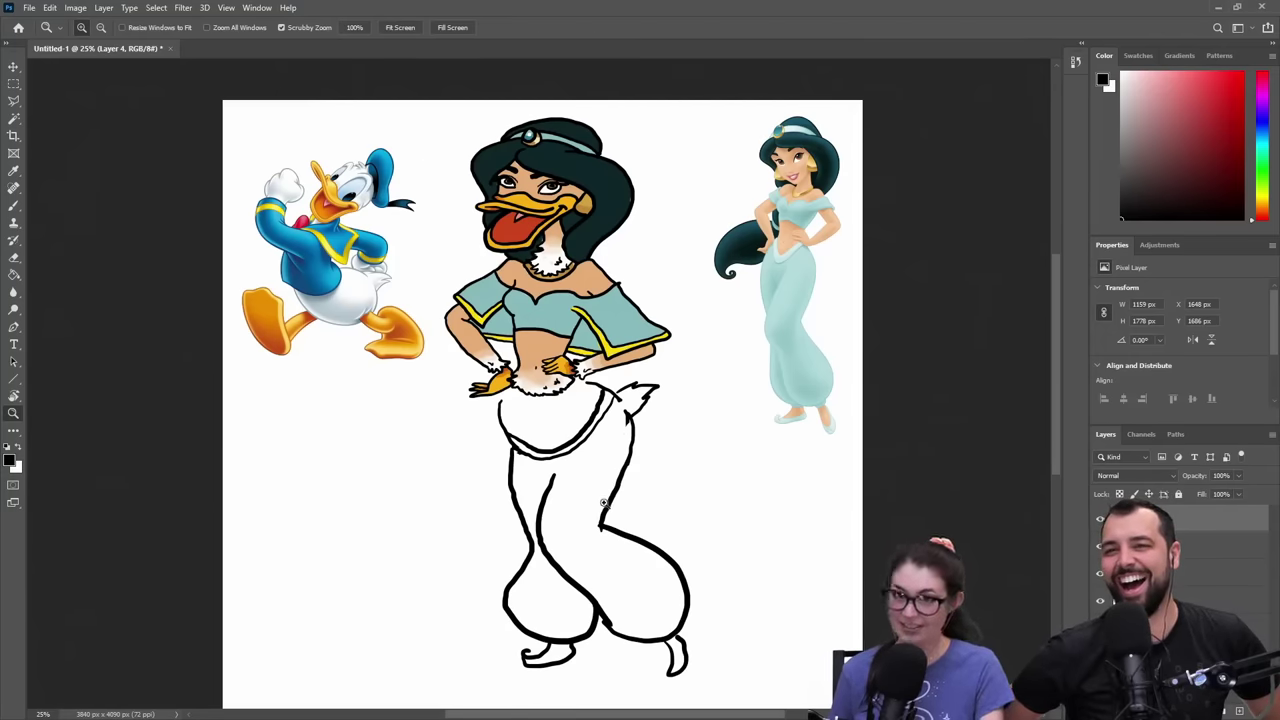
- Undo the pointed shoes and draw webbed duck feet below both trouser legs instead
{"action": "key", "text": "b"}
{"action": "key", "text": "ctrl+z"}
{"action": "key", "text": "ctrl+z"}
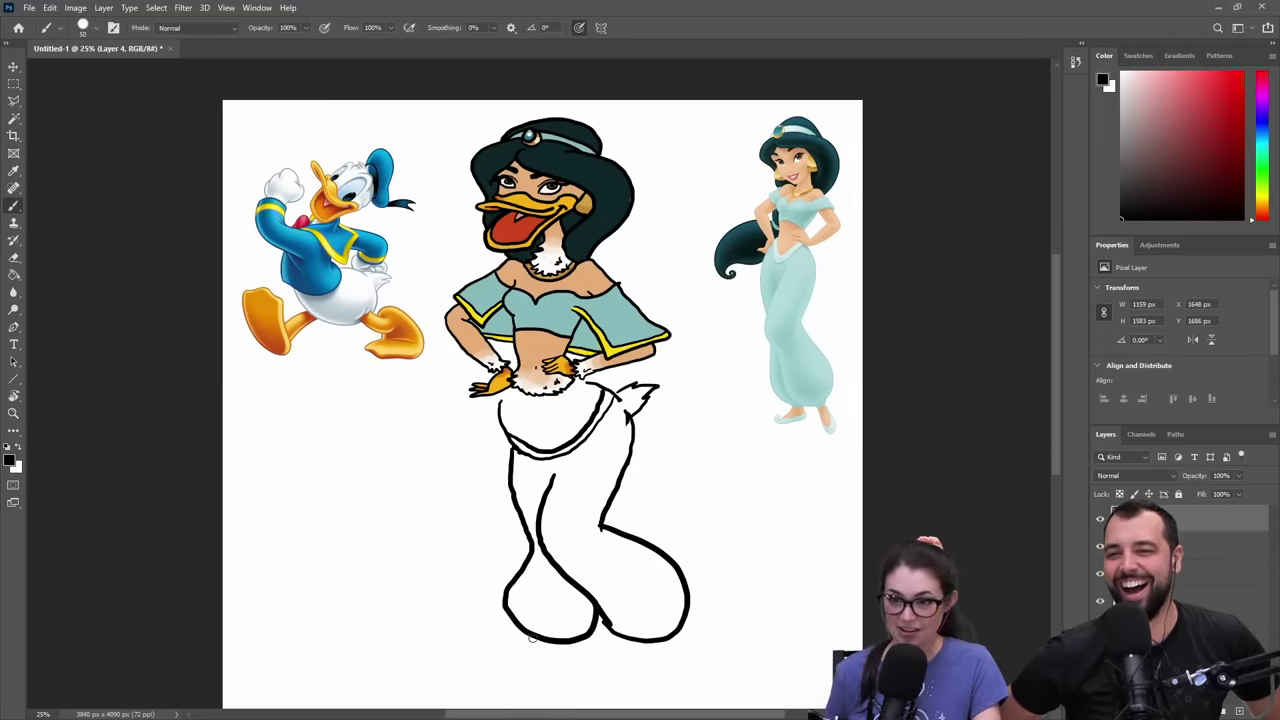
{"action": "mouse_move", "coordinate": [540, 640]}
{"action": "left_mouse_down"}
{"action": "mouse_move", "coordinate": [506, 672]}
{"action": "mouse_move", "coordinate": [555, 683]}
{"action": "mouse_move", "coordinate": [568, 646]}
{"action": "left_mouse_up"}
{"action": "mouse_move", "coordinate": [651, 645]}
{"action": "left_mouse_down"}
{"action": "mouse_move", "coordinate": [672, 673]}
{"action": "mouse_move", "coordinate": [676, 632]}
{"action": "left_mouse_up"}
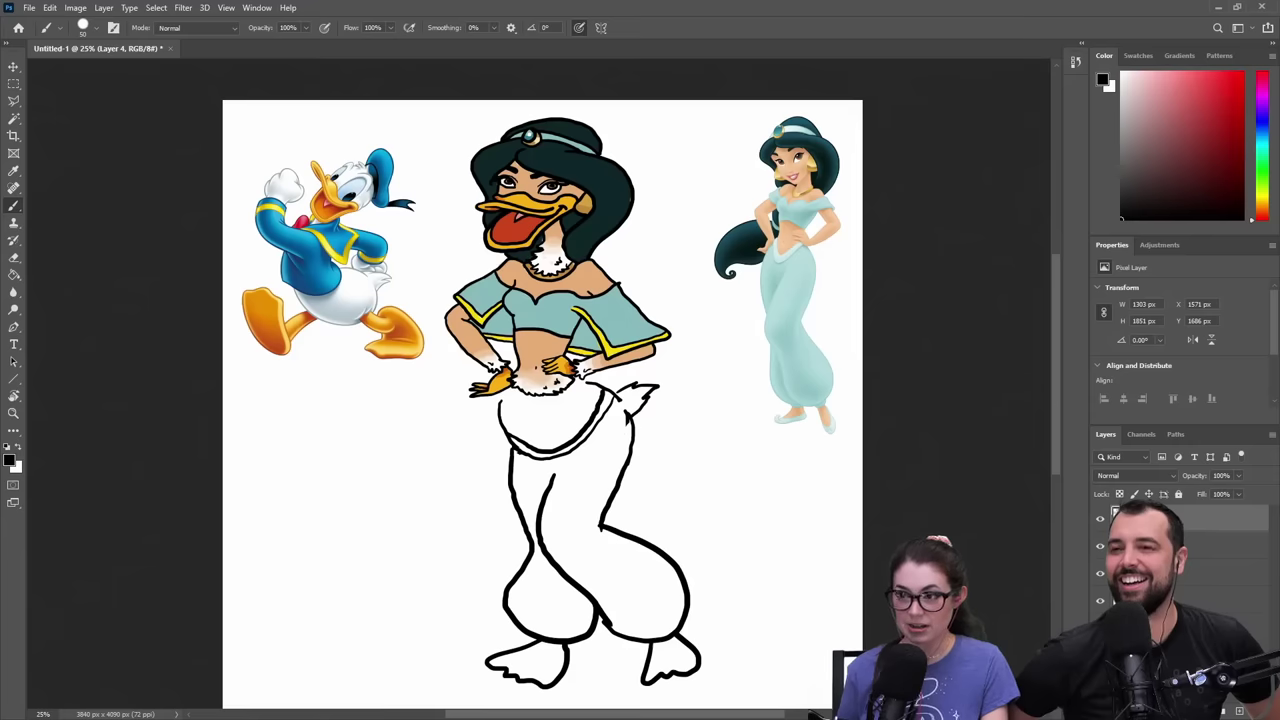
- Lower the opacity of Layer 4 to 4% and make Layer 1 the active layer
{"action": "left_click", "coordinate": [1240, 477]}
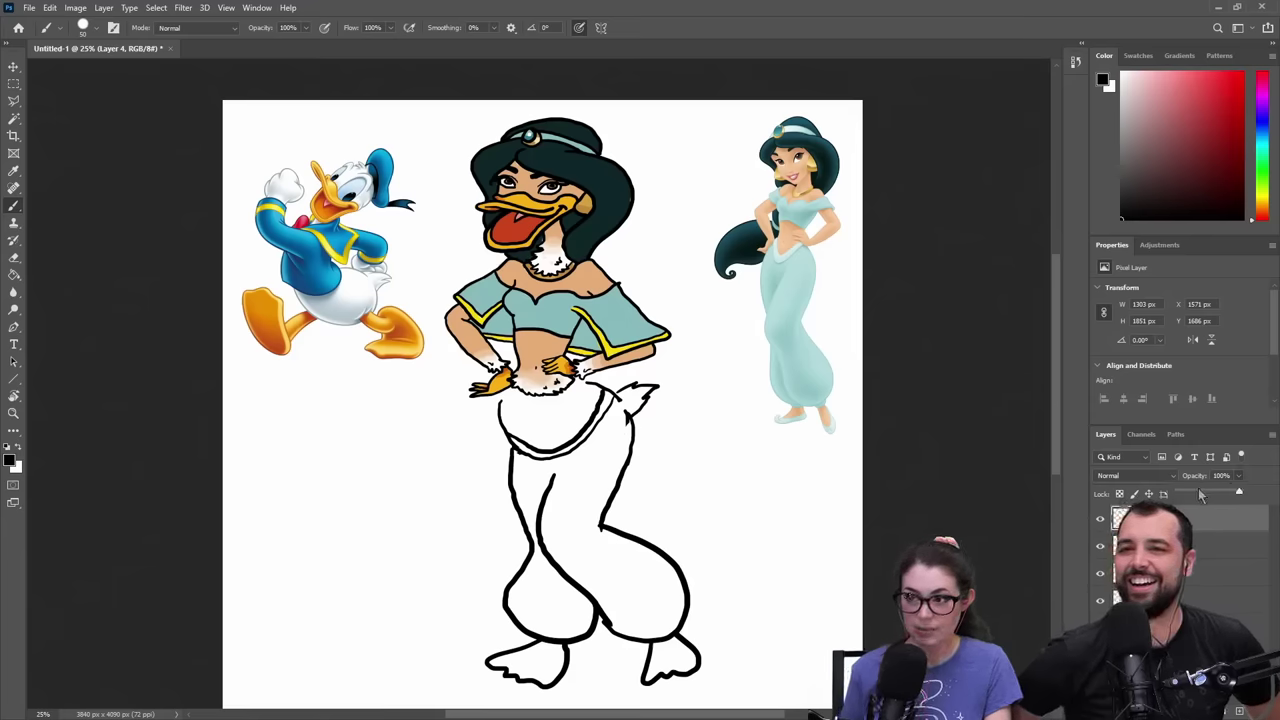
{"action": "left_click_drag", "start_coordinate": [1245, 491], "coordinate": [1185, 498]}
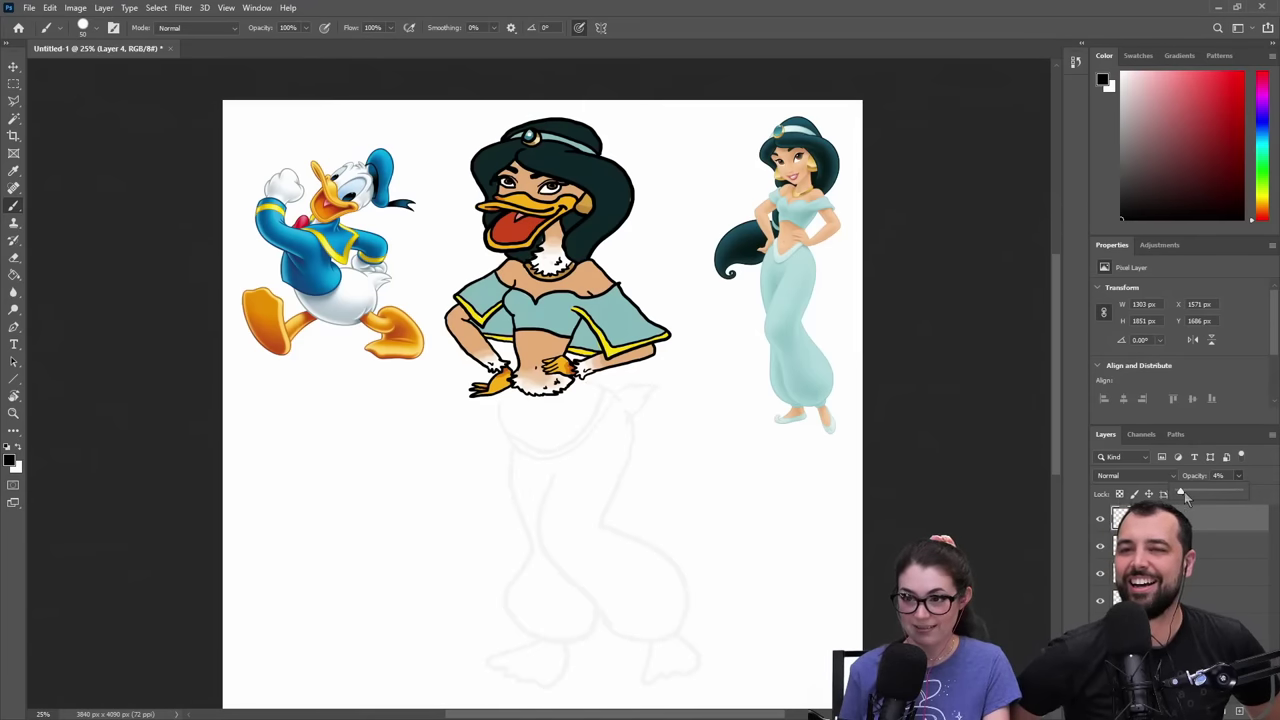
{"action": "left_click", "coordinate": [1166, 546]}
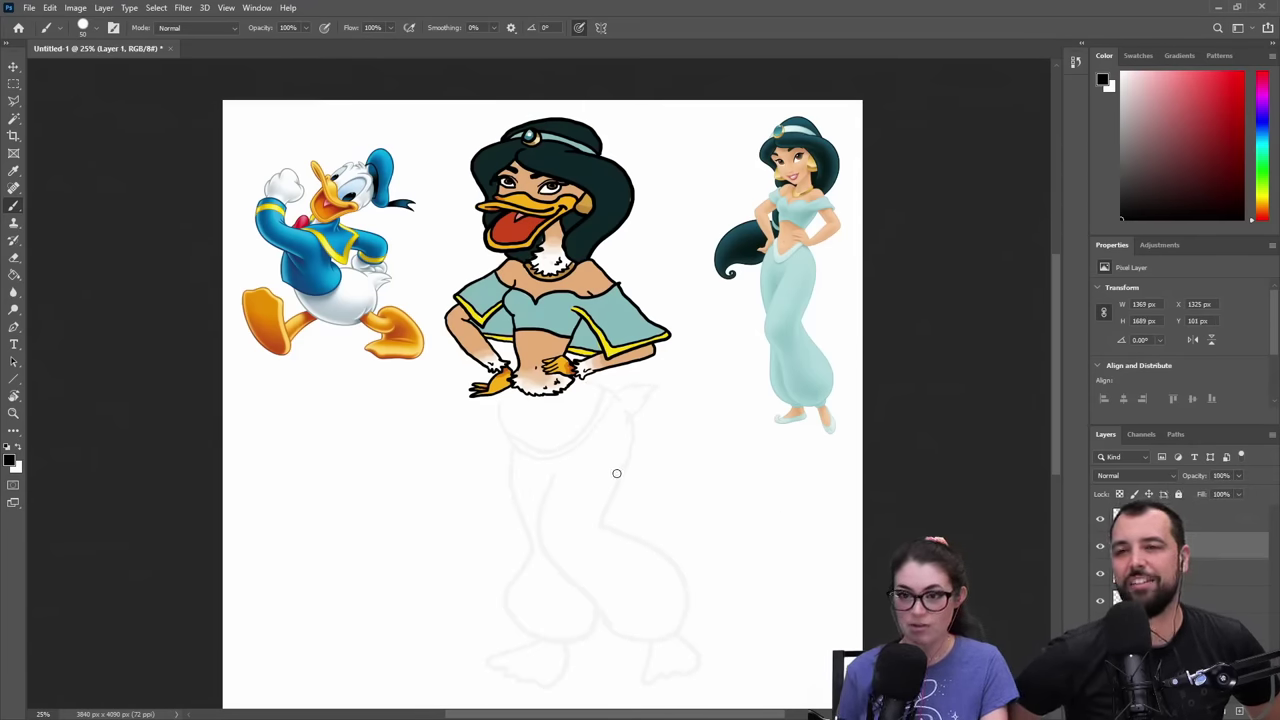
- Erase the jagged black feather outline along the lower edge of the belly on Layer 1
{"action": "key", "text": "z"}
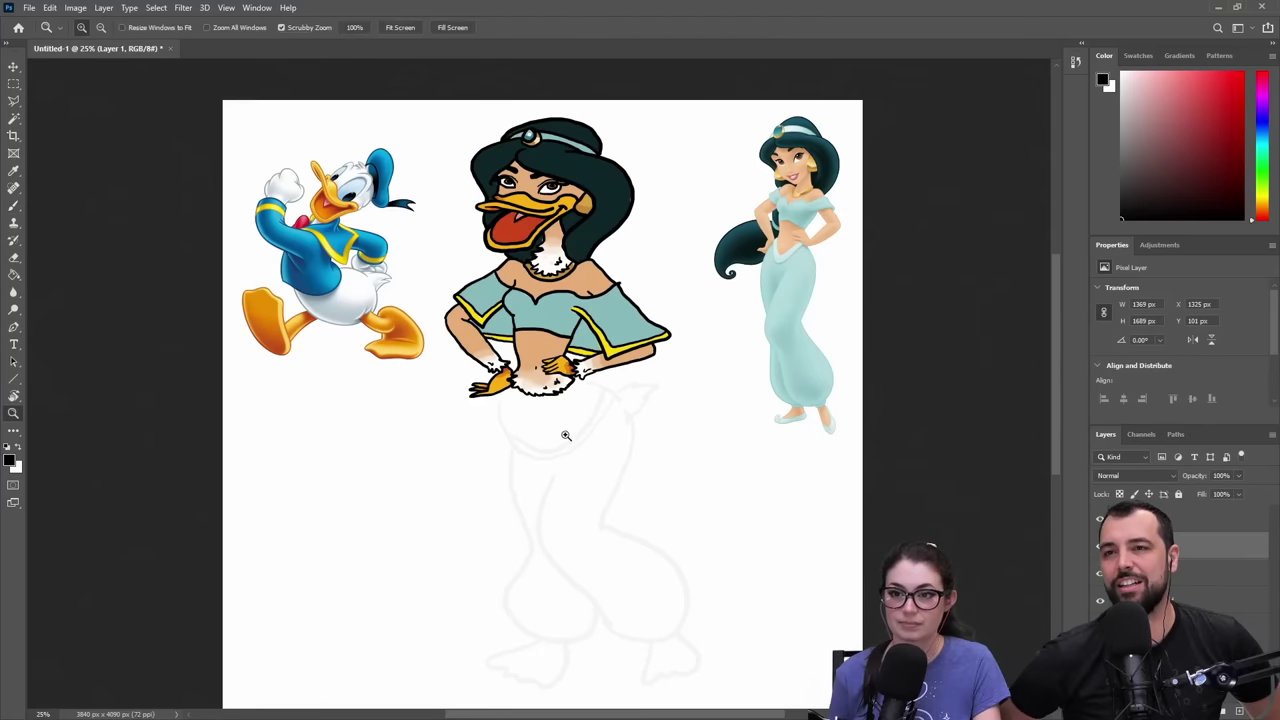
{"action": "left_click", "coordinate": [536, 423]}
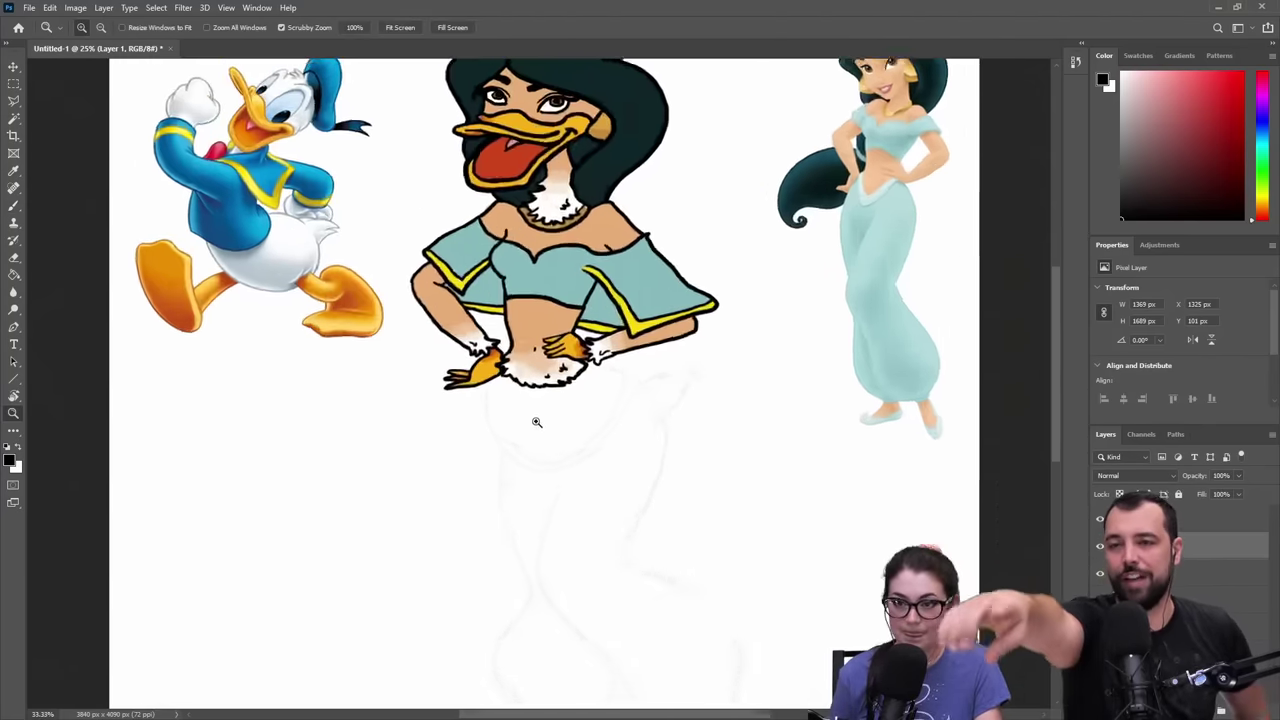
{"action": "left_click", "coordinate": [537, 422]}
{"action": "left_click", "coordinate": [546, 415]}
{"action": "key", "text": "e"}
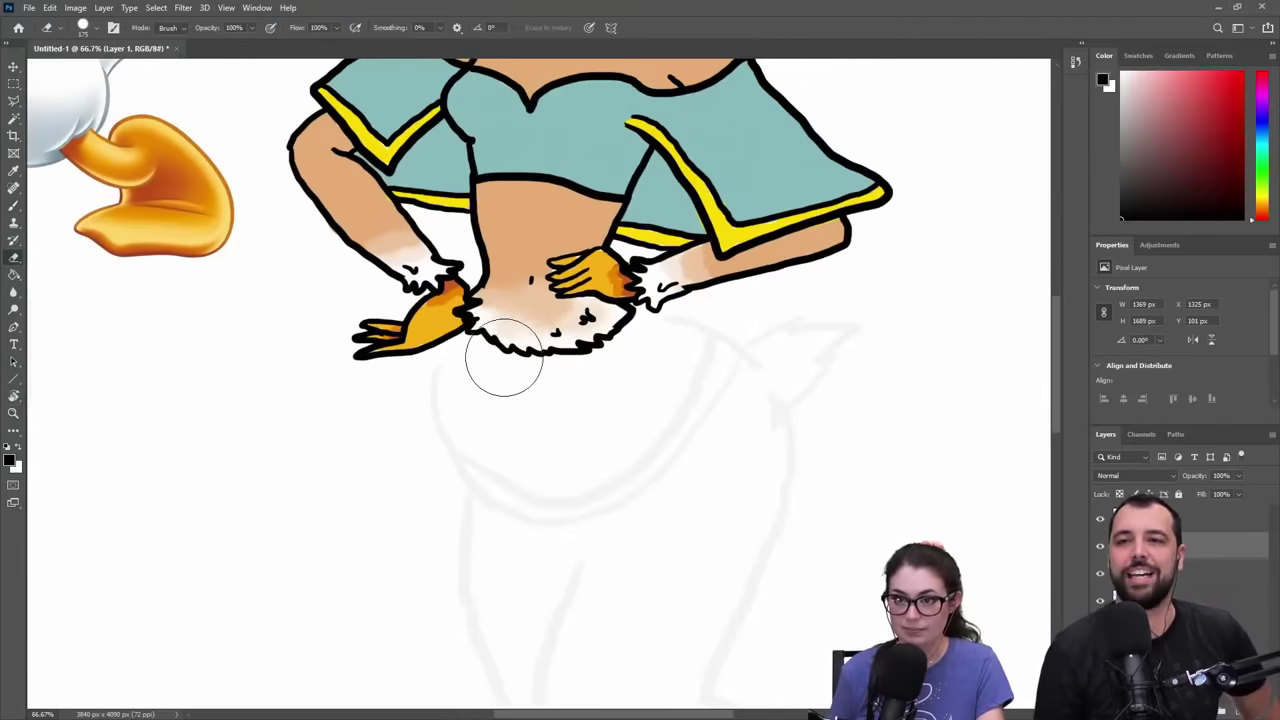
{"action": "left_click_drag", "start_coordinate": [581, 428], "coordinate": [659, 470]}
{"action": "mouse_move", "coordinate": [571, 397]}
{"action": "left_mouse_down"}
{"action": "mouse_move", "coordinate": [625, 403]}
{"action": "mouse_move", "coordinate": [663, 396]}
{"action": "mouse_move", "coordinate": [633, 387]}
{"action": "mouse_move", "coordinate": [698, 388]}
{"action": "left_mouse_up"}
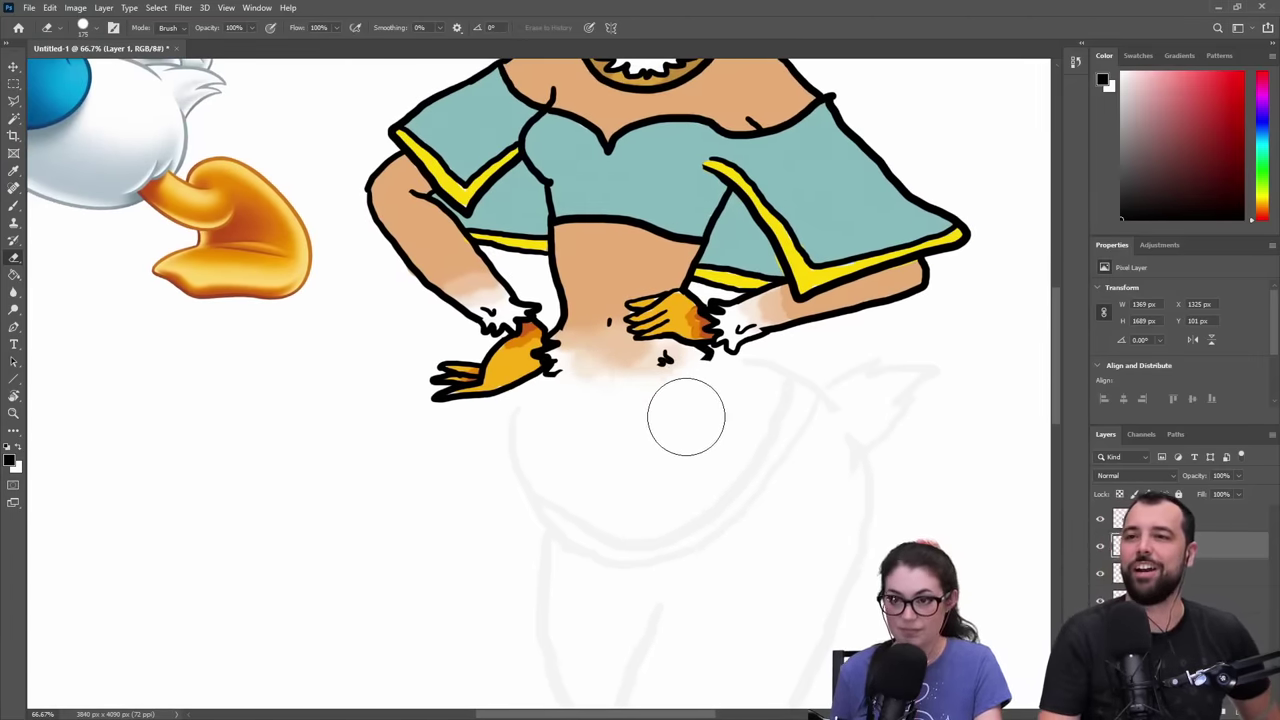
- Switch to the Brush and reduce its size to 20 px for outlining over the faint sketch
{"action": "key", "text": "b"}
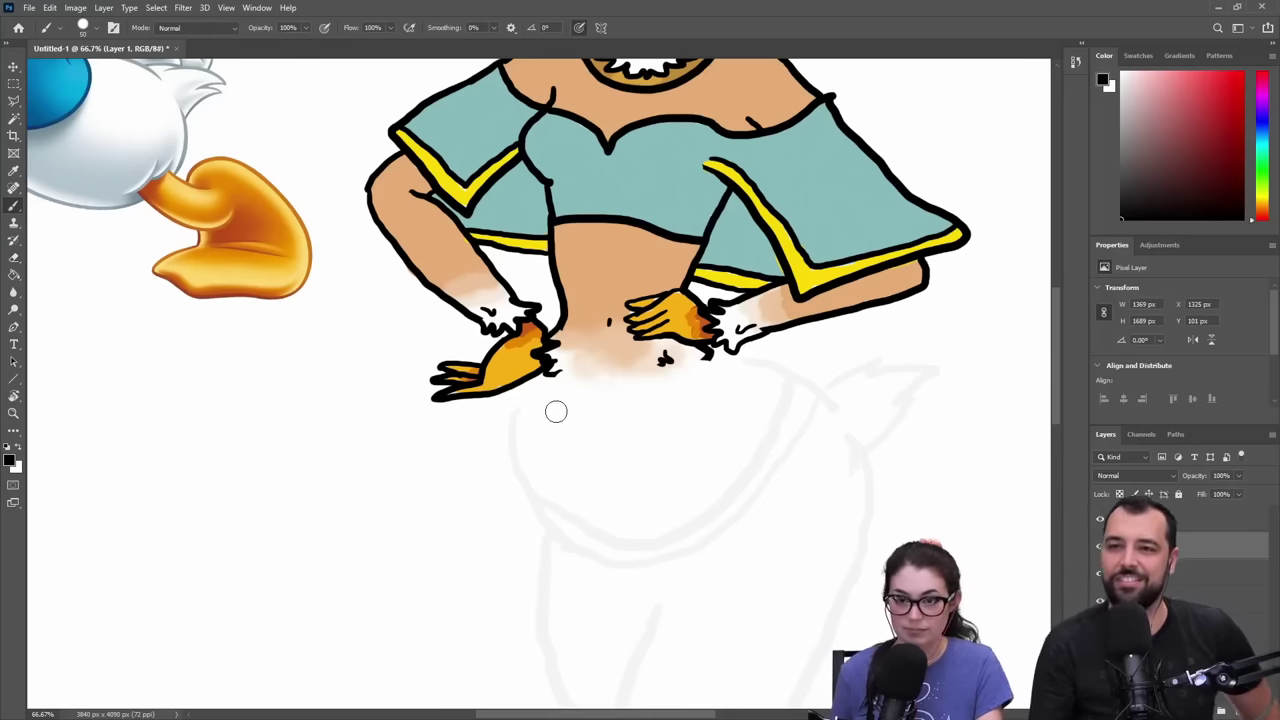
{"action": "key", "text": "bracketleft"}
{"action": "key", "text": "bracketleft"}
{"action": "key", "text": "bracketleft"}
{"action": "key", "text": "bracketleft"}
{"action": "key", "text": "bracketleft"}
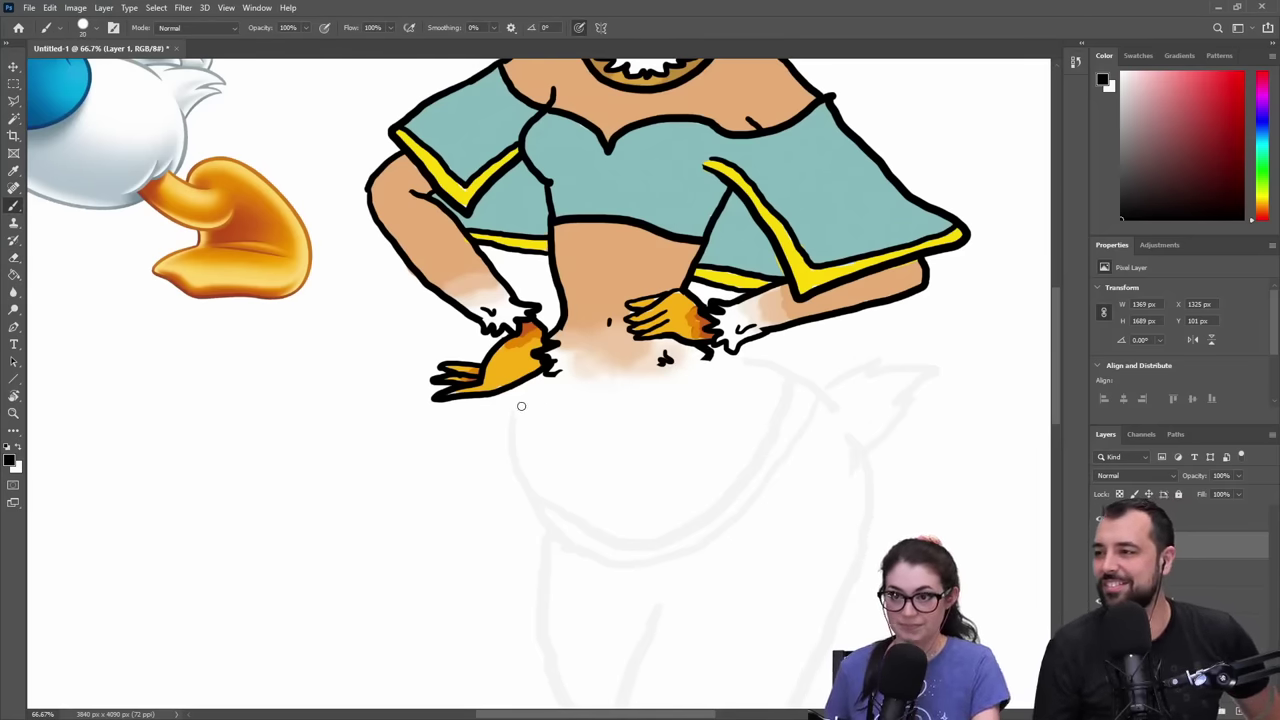
{"action": "key", "text": "z"}
{"action": "left_click", "coordinate": [605, 442], "text": "alt"}
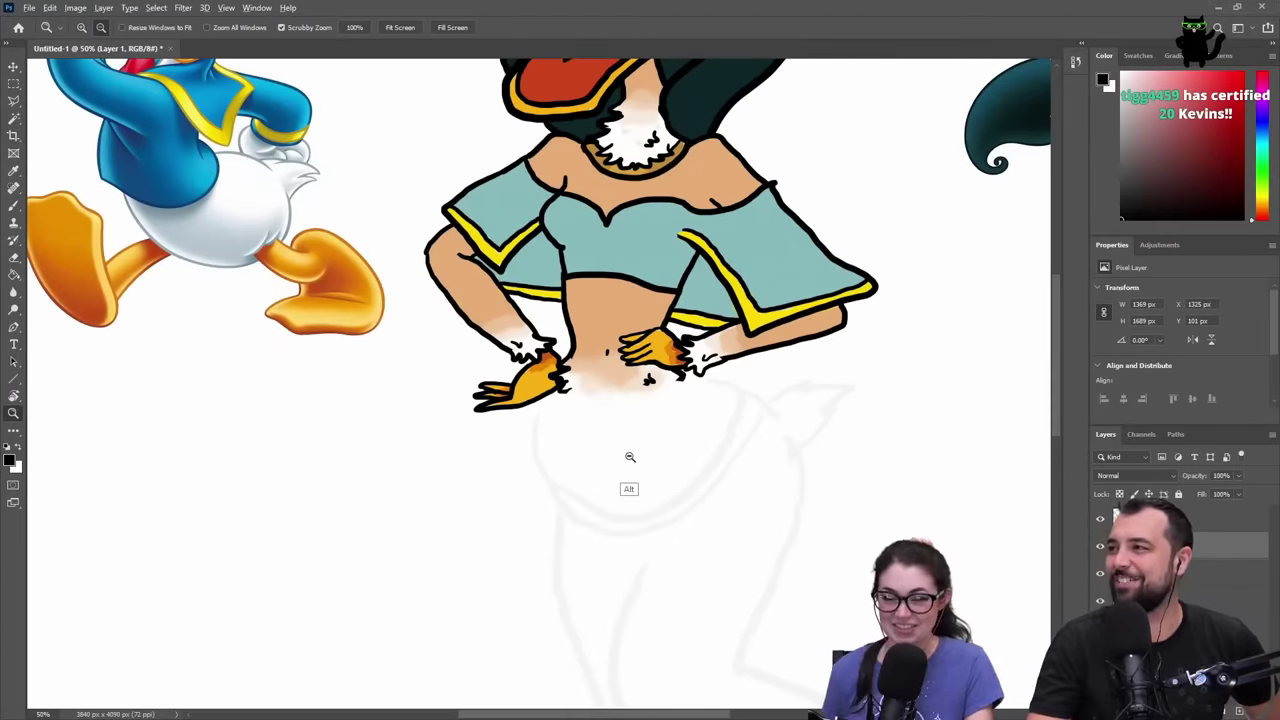
{"action": "left_click", "coordinate": [629, 458], "text": "alt"}
{"action": "key", "text": "b"}
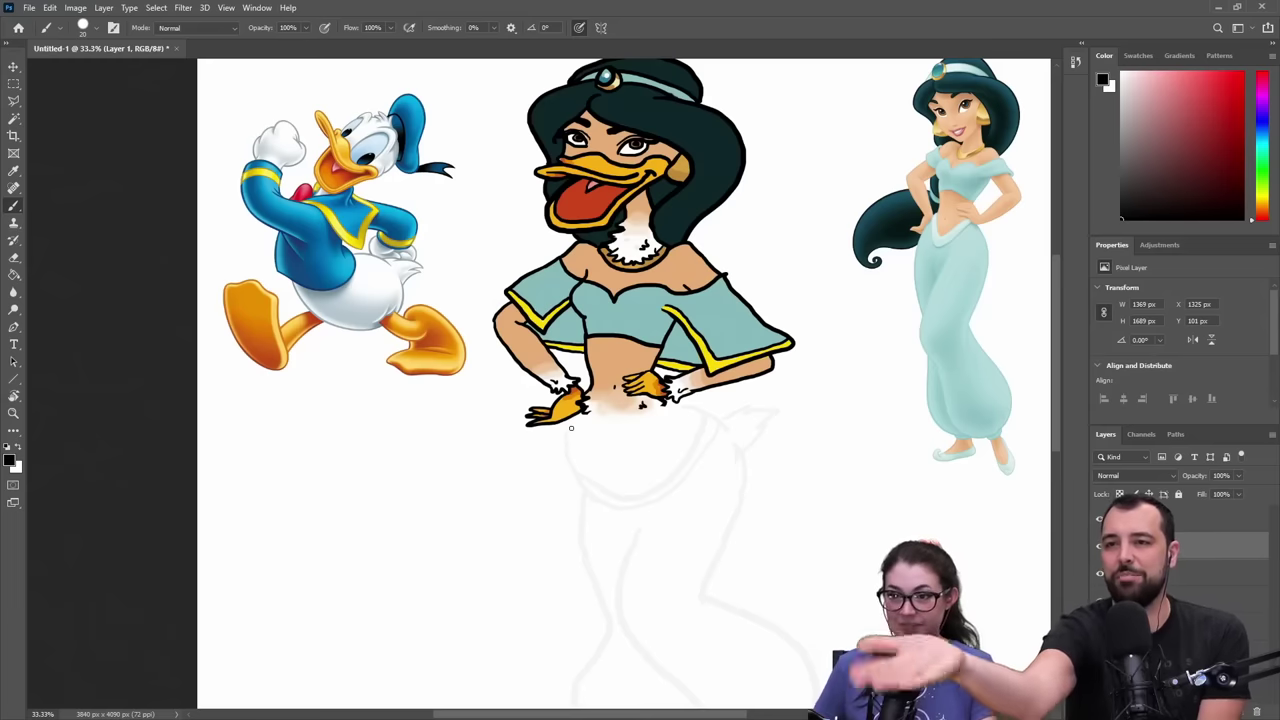
- Make Layer 4 active and use Free Transform to shift the faint trouser sketch up and left to about X 2132.5, Y 2531.5 px
{"action": "left_click", "coordinate": [1098, 512]}
{"action": "key", "text": "ctrl+t"}
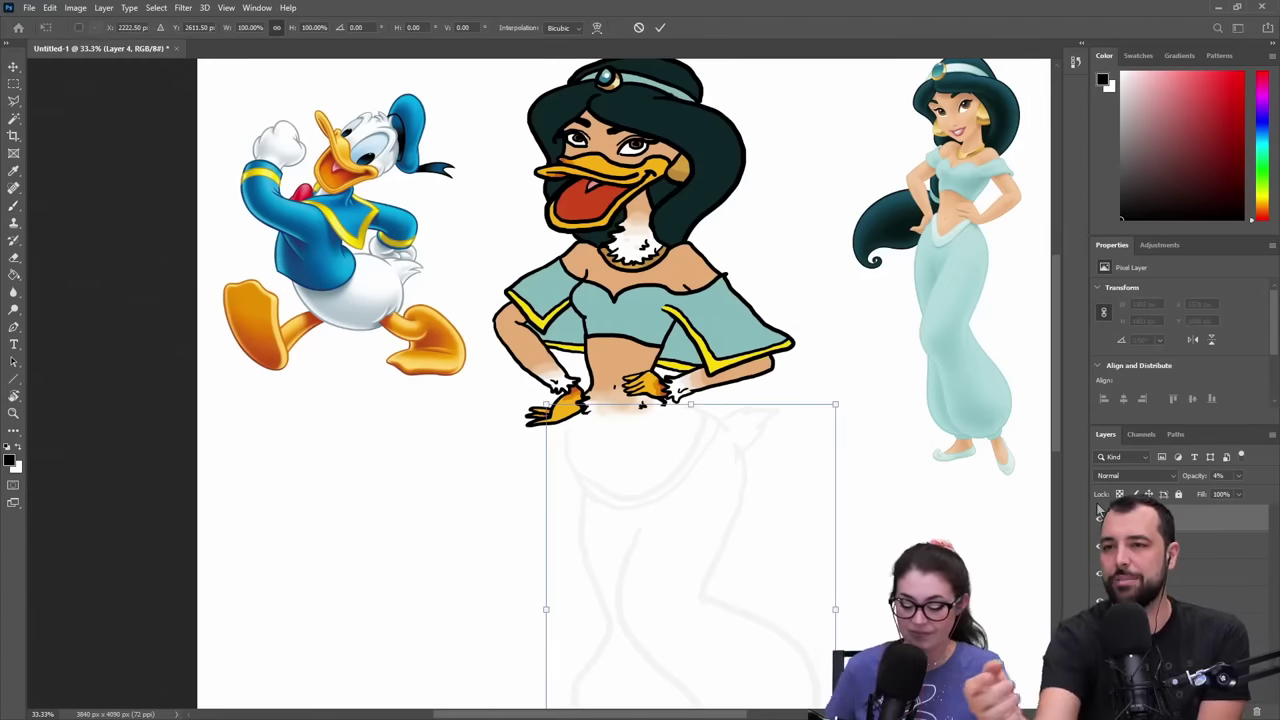
{"action": "key", "text": "shift+Up"}
{"action": "key", "text": "shift+Up"}
{"action": "key", "text": "shift+Up"}
{"action": "key", "text": "shift+Up"}
{"action": "key", "text": "shift+Left"}
{"action": "key", "text": "shift+Left"}
{"action": "key", "text": "shift+Left"}
{"action": "key", "text": "shift+Left"}
{"action": "key", "text": "shift+Left"}
{"action": "key", "text": "shift+Left"}
{"action": "key", "text": "shift+Left"}
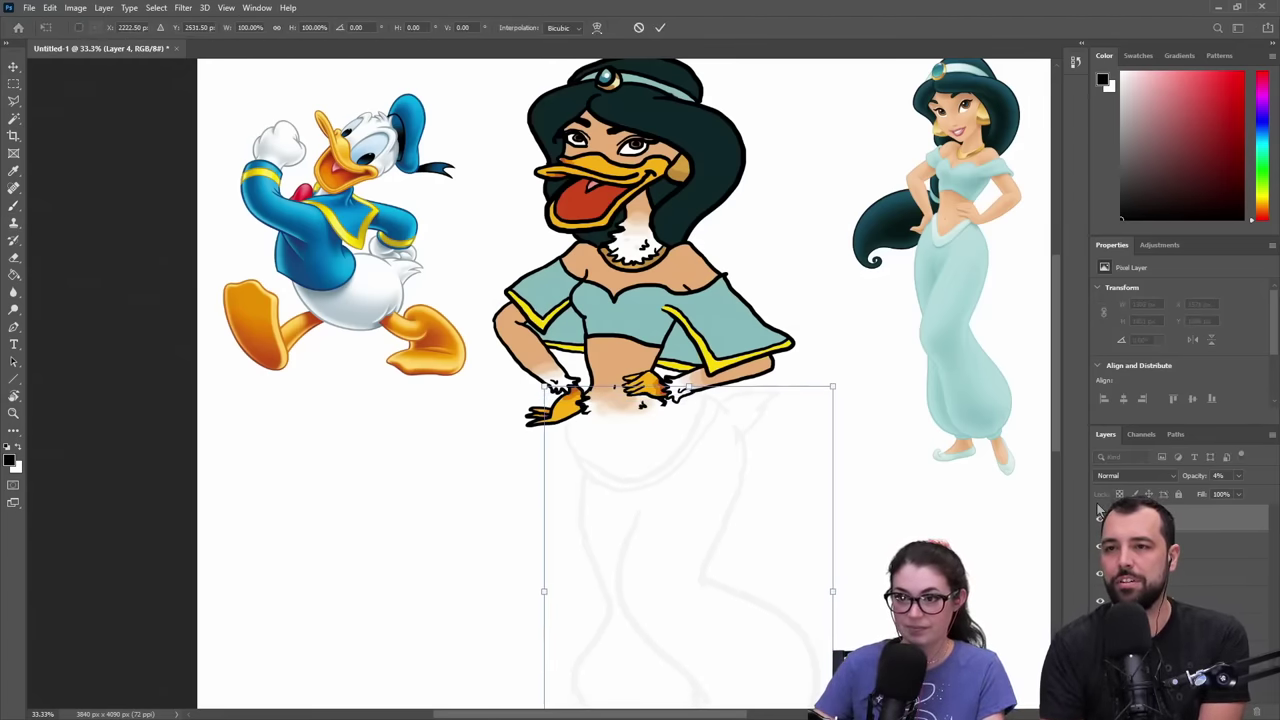
{"action": "key", "text": "shift+Left"}
{"action": "key", "text": "shift+Left"}
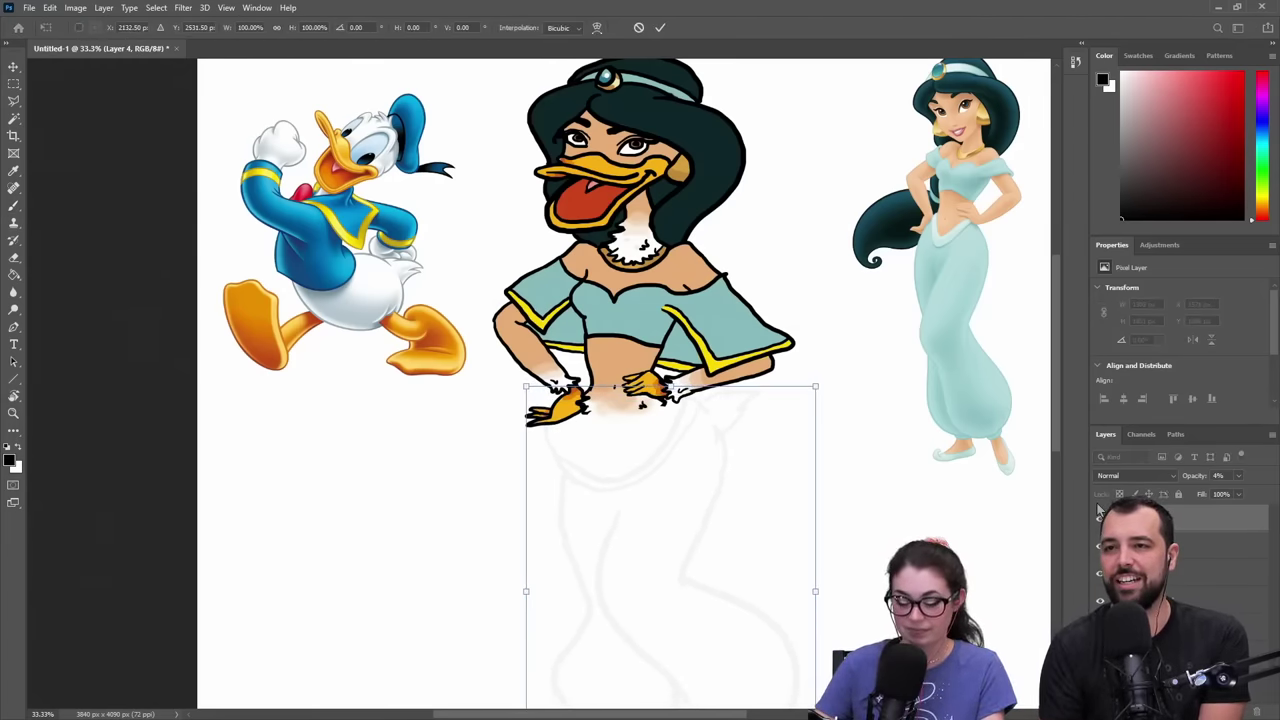
- Try the faint trouser sketch higher, overlapping the torso, at about Y 2341.5 px
{"action": "key", "text": "shift+Up"}
{"action": "key", "text": "shift+Up"}
{"action": "key", "text": "shift+Up"}
{"action": "key", "text": "shift+Up"}
{"action": "key", "text": "shift+Up"}
{"action": "key", "text": "shift+Up"}
{"action": "key", "text": "shift+Up"}
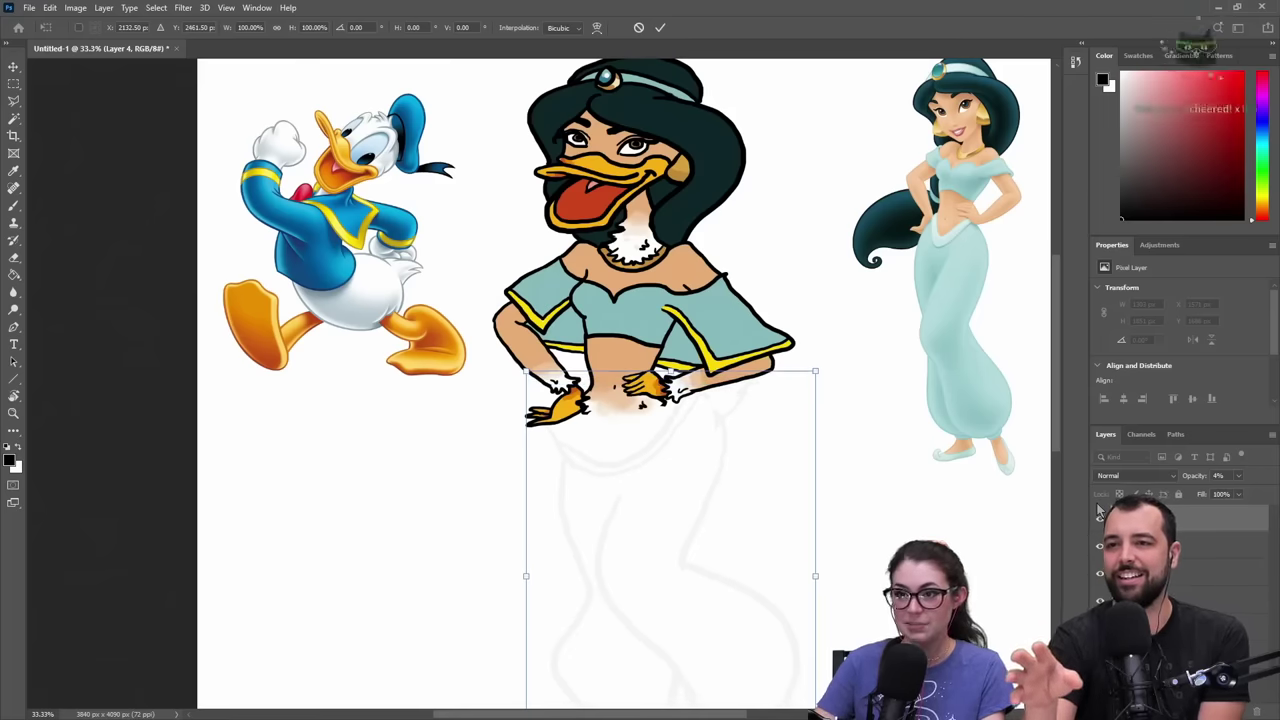
{"action": "key", "text": "shift+Up"}
{"action": "key", "text": "shift+Up"}
{"action": "key", "text": "shift+Up"}
{"action": "key", "text": "shift+Up"}
{"action": "key", "text": "shift+Up"}
{"action": "key", "text": "shift+Up"}
{"action": "key", "text": "shift+Up"}
{"action": "key", "text": "shift+Up"}
{"action": "key", "text": "shift+Up"}
{"action": "key", "text": "shift+Up"}
{"action": "key", "text": "shift+Up"}
{"action": "key", "text": "shift+Up"}
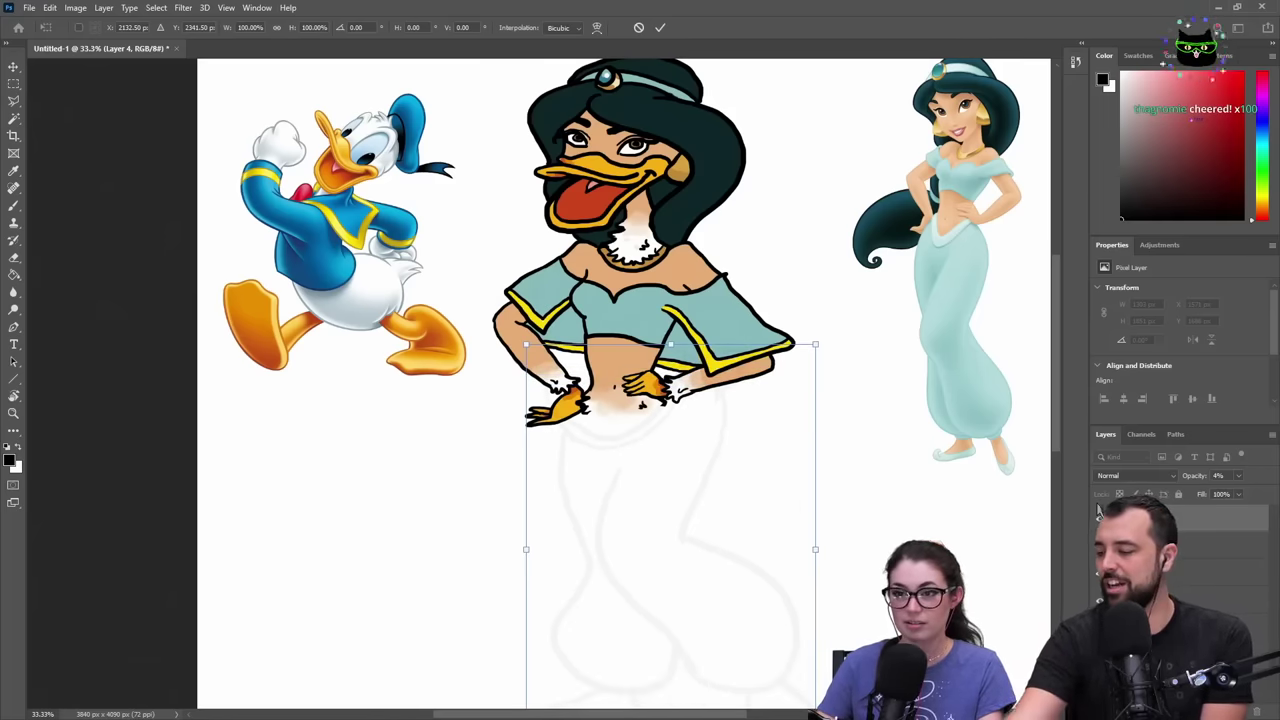
- Lower the trouser sketch below the waist to about X 2138.5, Y 2546.5 px and apply the transform
{"action": "key", "text": "shift+Down"}
{"action": "key", "text": "shift+Down"}
{"action": "key", "text": "shift+Down"}
{"action": "key", "text": "shift+Down"}
{"action": "key", "text": "shift+Down"}
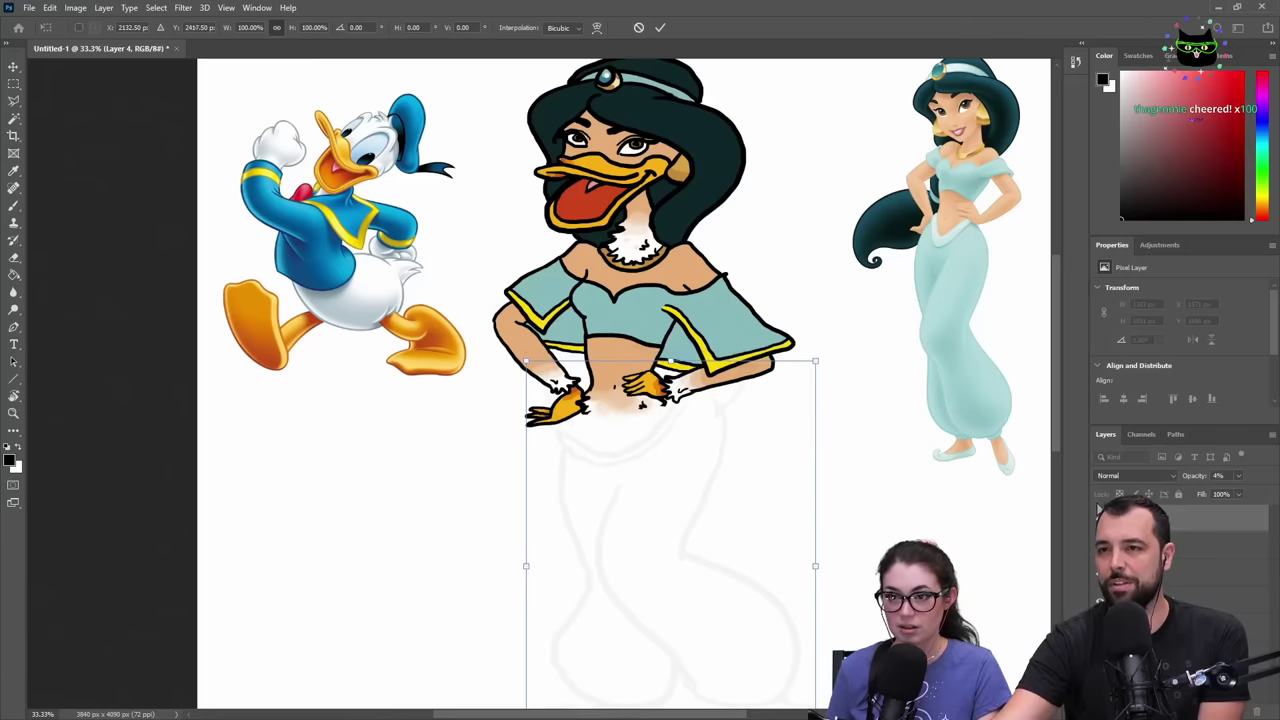
{"action": "key", "text": "shift+Down"}
{"action": "key", "text": "shift+Down"}
{"action": "key", "text": "shift+Down"}
{"action": "key", "text": "shift+Down"}
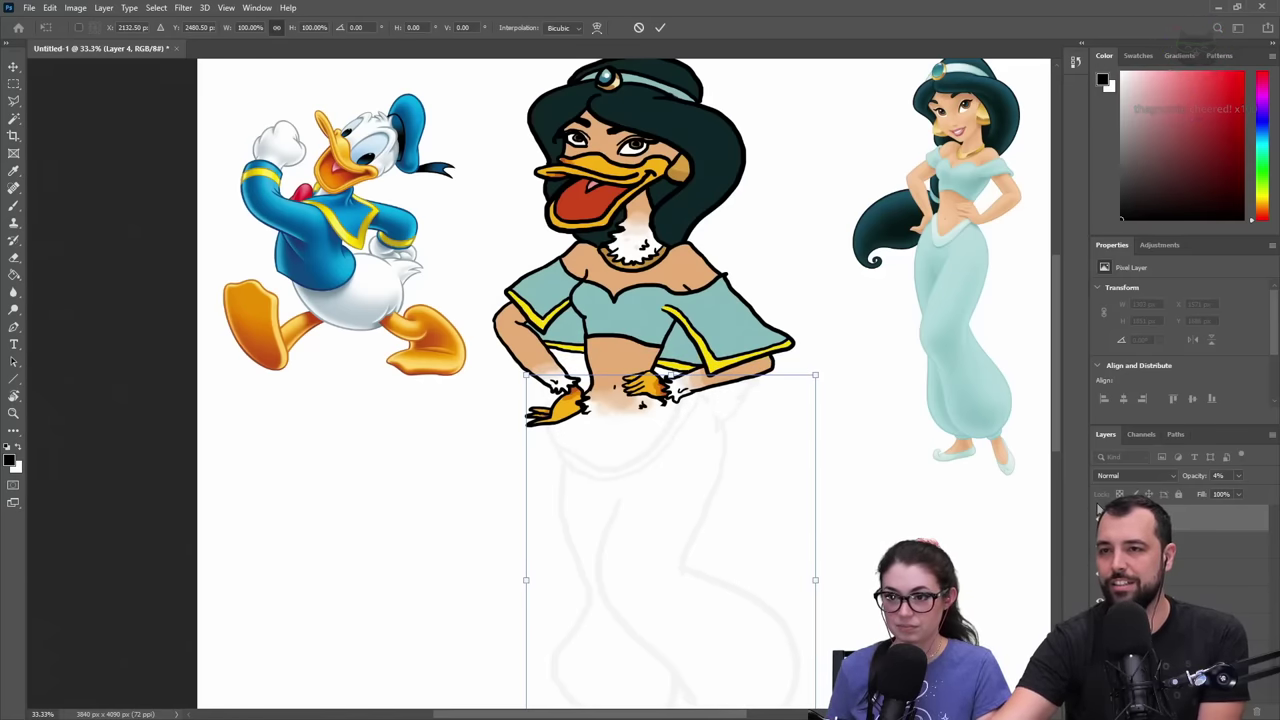
{"action": "key", "text": "shift+Down"}
{"action": "key", "text": "shift+Down"}
{"action": "key", "text": "shift+Down"}
{"action": "key", "text": "shift+Down"}
{"action": "key", "text": "shift+Down"}
{"action": "key", "text": "shift+Down"}
{"action": "key", "text": "shift+Down"}
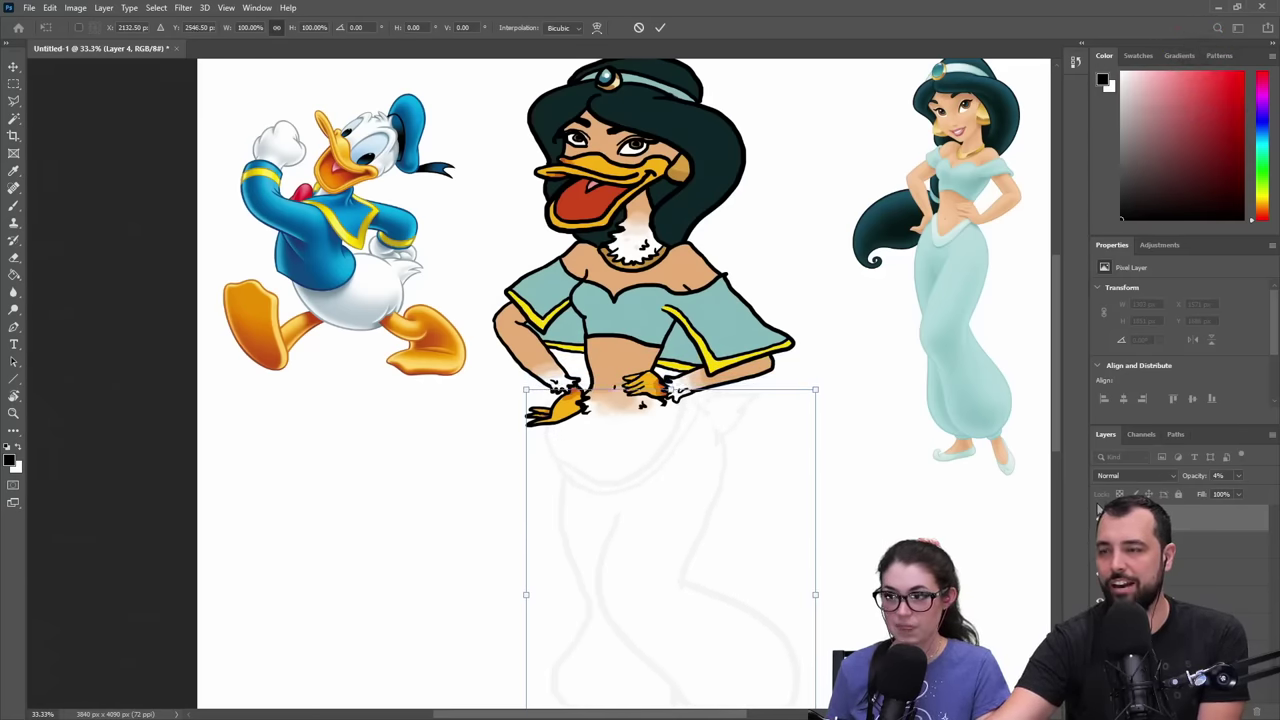
{"action": "key", "text": "Right"}
{"action": "key", "text": "Right"}
{"action": "key", "text": "Right"}
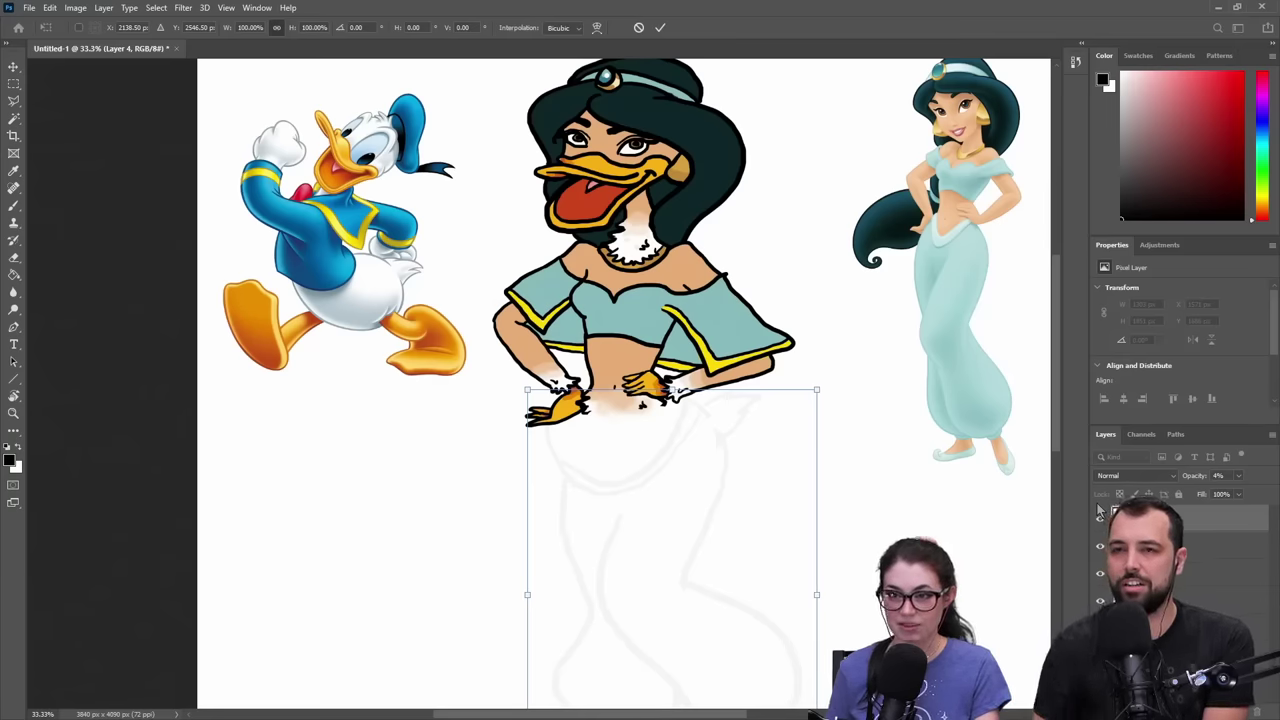
{"action": "key", "text": "Return"}
- Move the Layer 4 leg sketch right and down under the torso, to about X 1577, Y 1673 px in the layer properties
{"action": "key", "text": "z"}
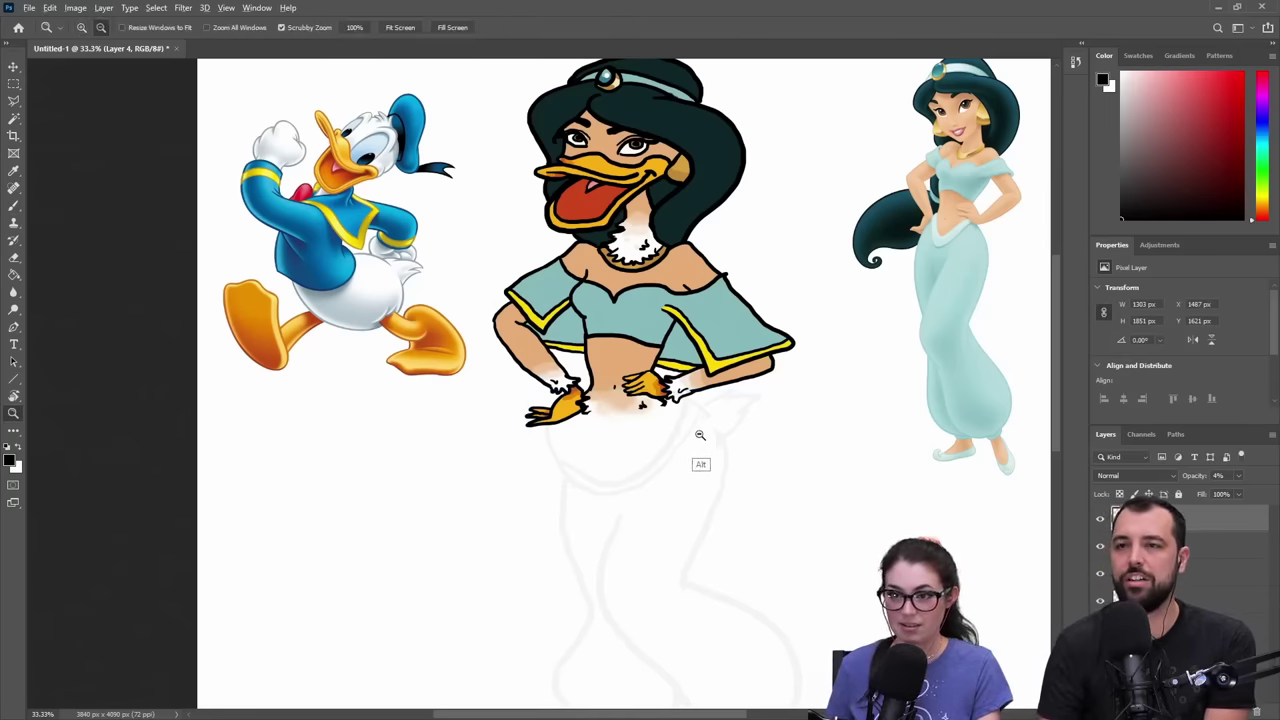
{"action": "left_click", "coordinate": [685, 466], "text": "alt"}
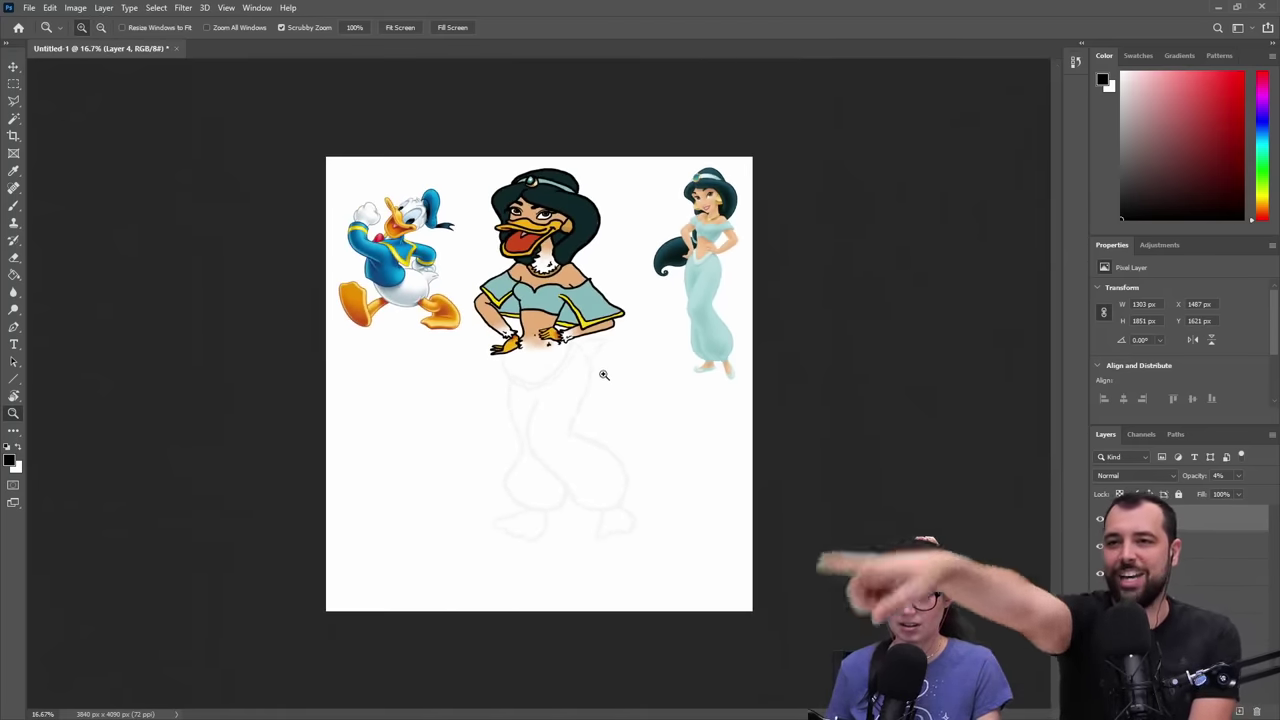
{"action": "key", "text": "v"}
{"action": "mouse_move", "coordinate": [566, 372]}
{"action": "left_mouse_down"}
{"action": "mouse_move", "coordinate": [574, 362]}
{"action": "mouse_move", "coordinate": [575, 374]}
{"action": "left_mouse_up"}
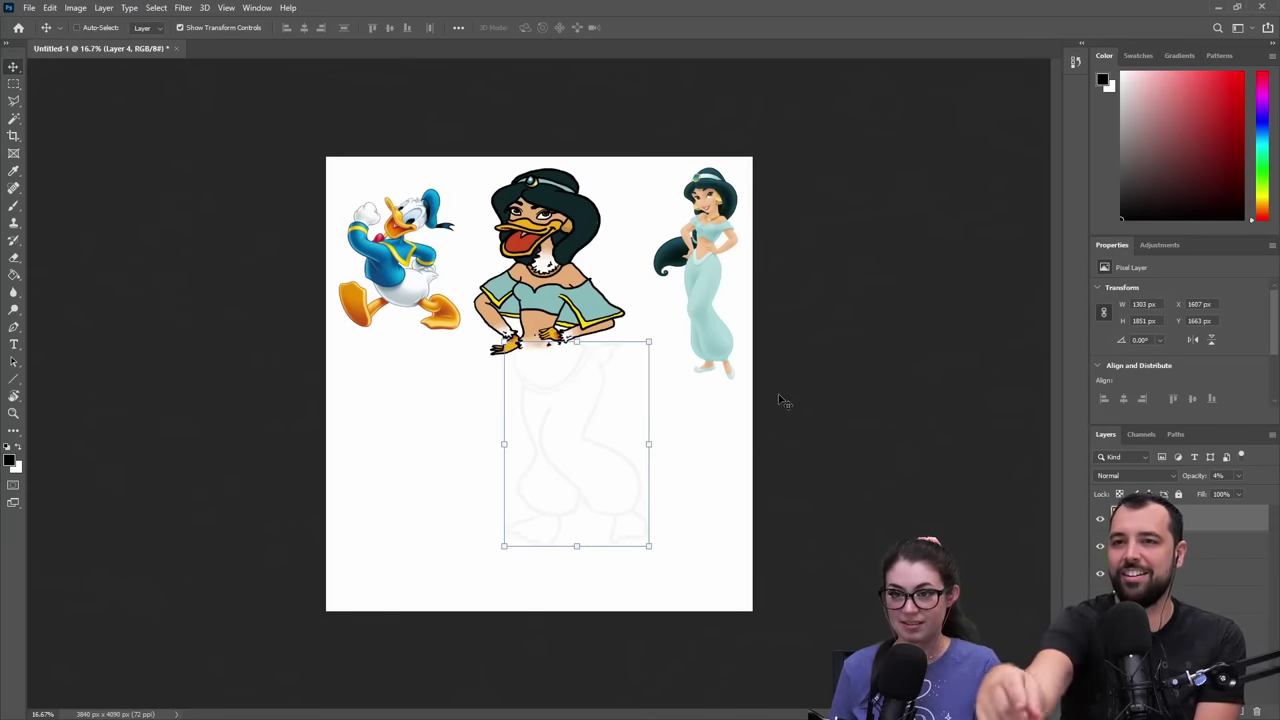
{"action": "key", "text": "shift+Left"}
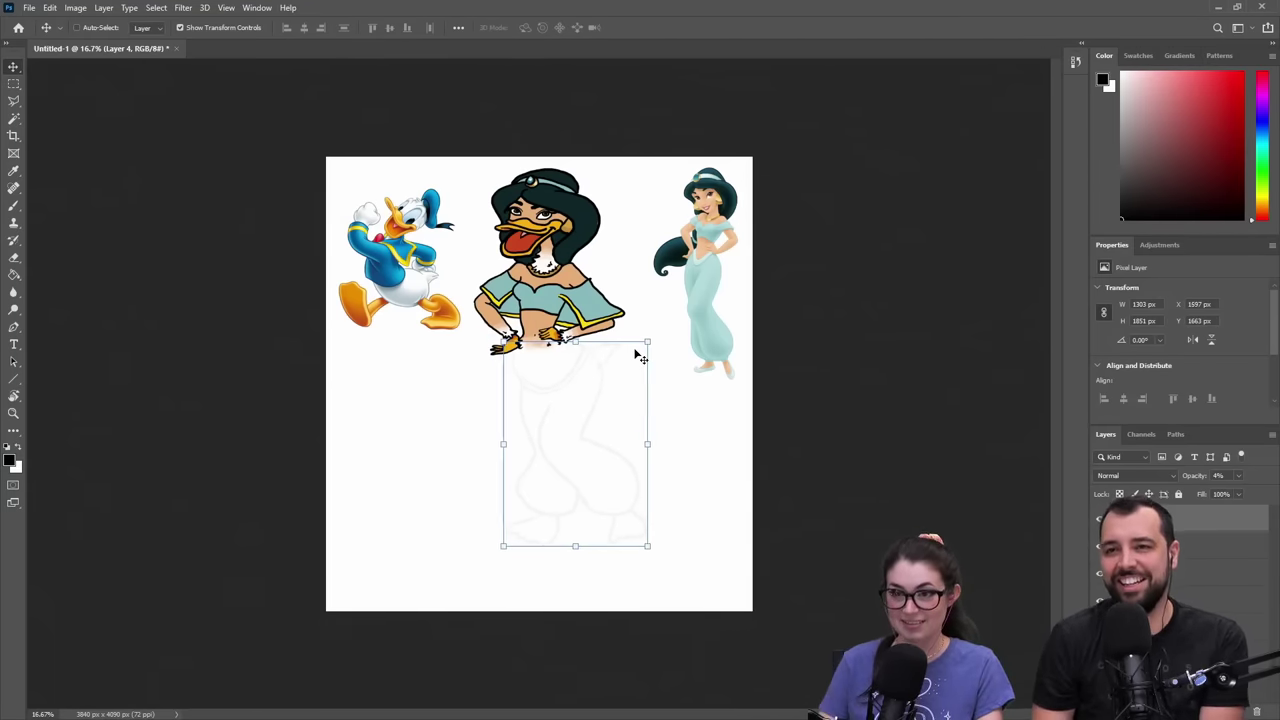
{"action": "key", "text": "shift+Left"}
{"action": "key", "text": "shift+Left"}
{"action": "key", "text": "shift+Down"}
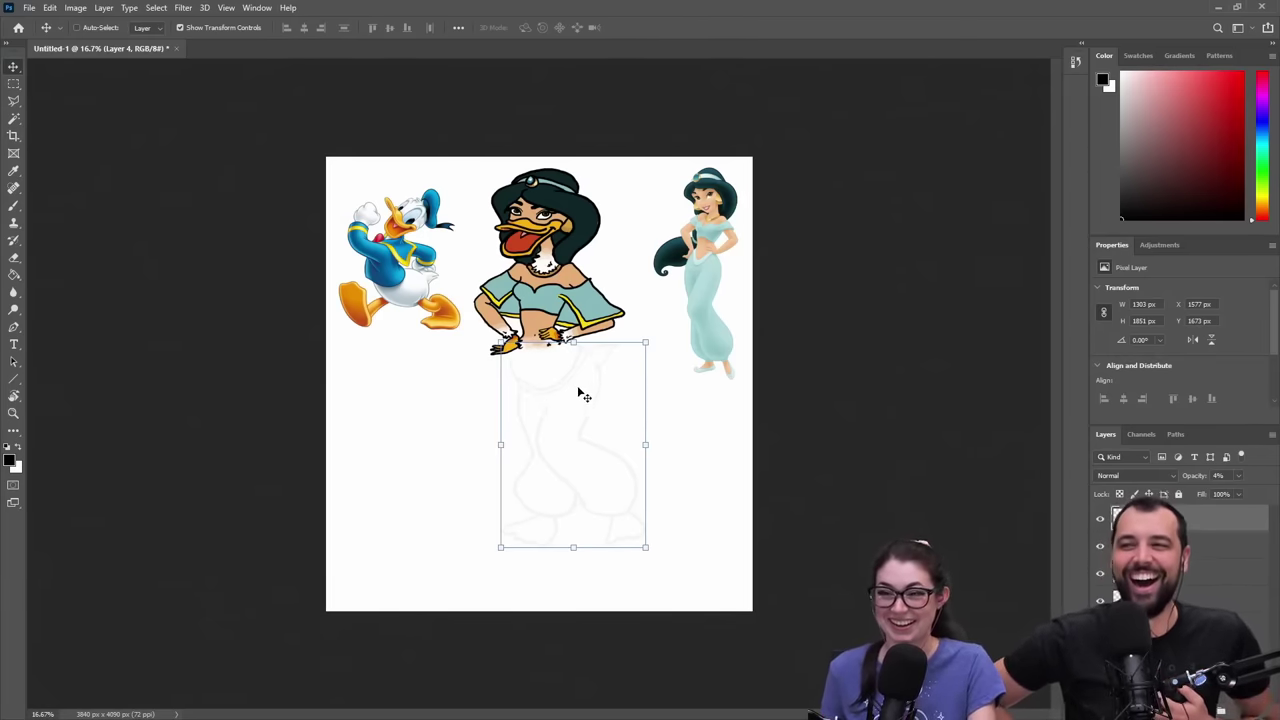
- Fine-tune the leg sketch's placement to about X 1613, Y 1715 px and make Layer 1 the active layer
{"action": "mouse_move", "coordinate": [575, 381]}
{"action": "left_mouse_down"}
{"action": "mouse_move", "coordinate": [562, 332]}
{"action": "mouse_move", "coordinate": [573, 380]}
{"action": "left_mouse_up"}
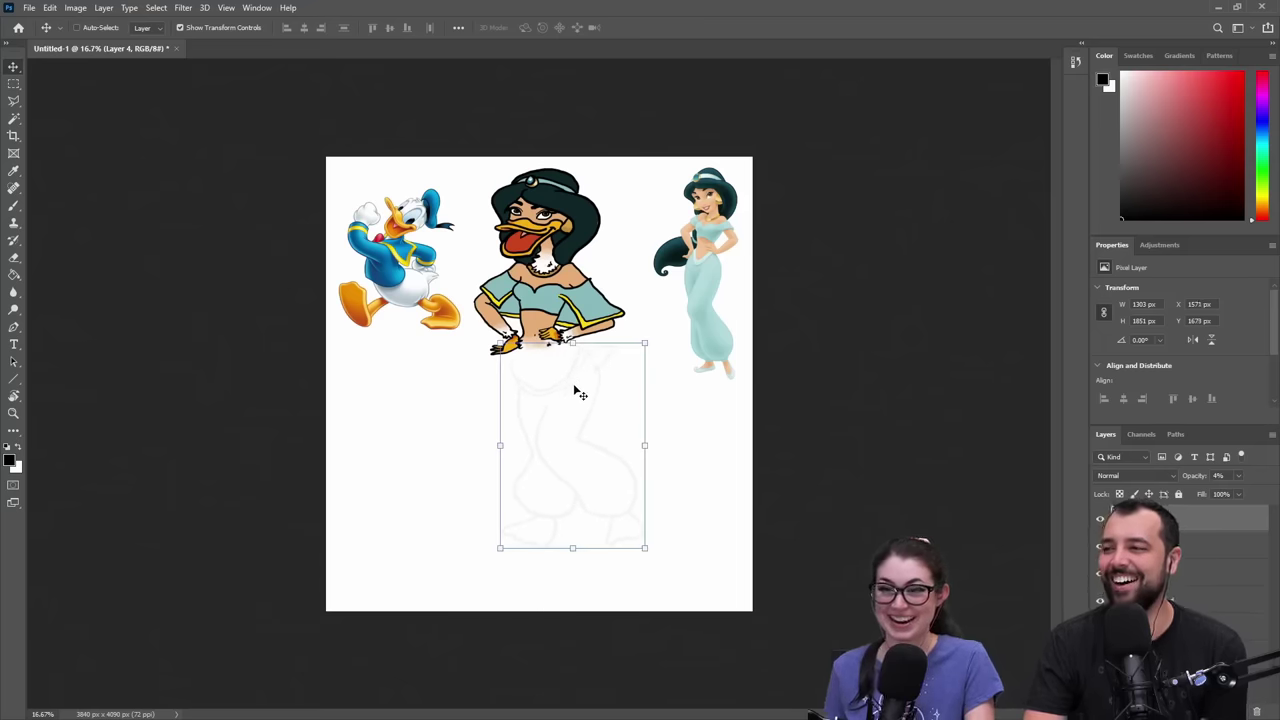
{"action": "right_click", "coordinate": [570, 364]}
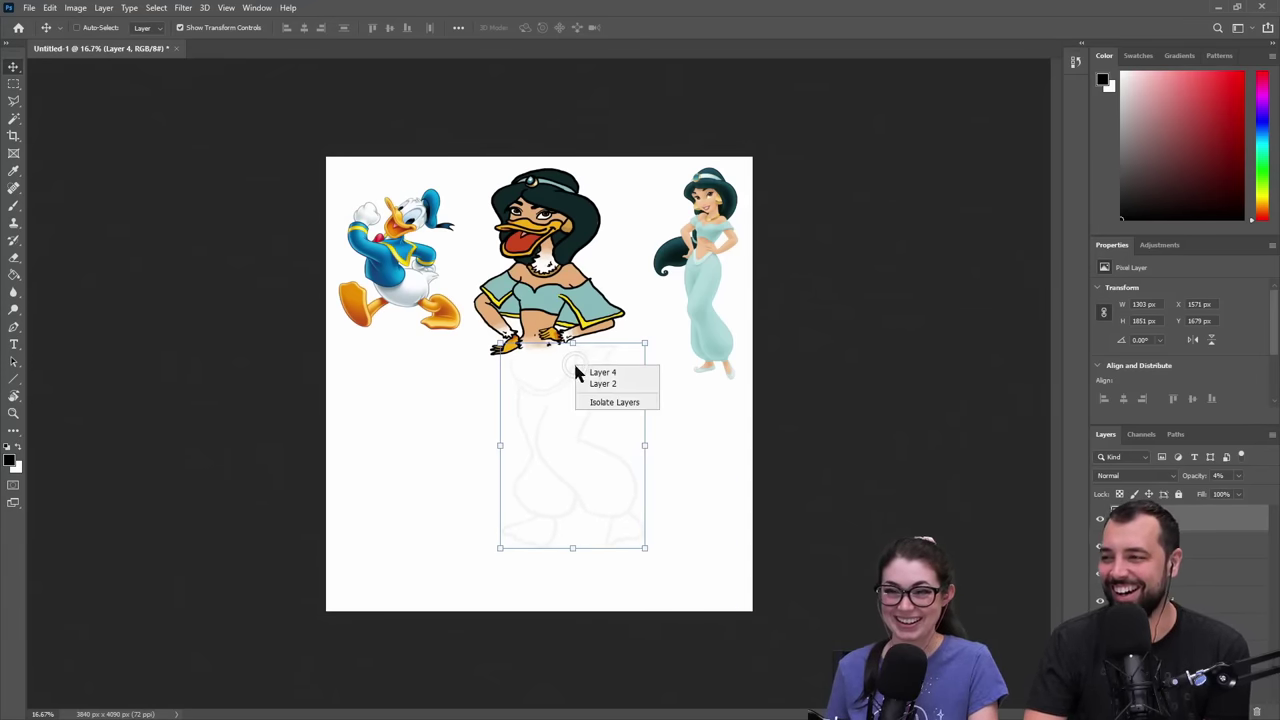
{"action": "left_click", "coordinate": [585, 372]}
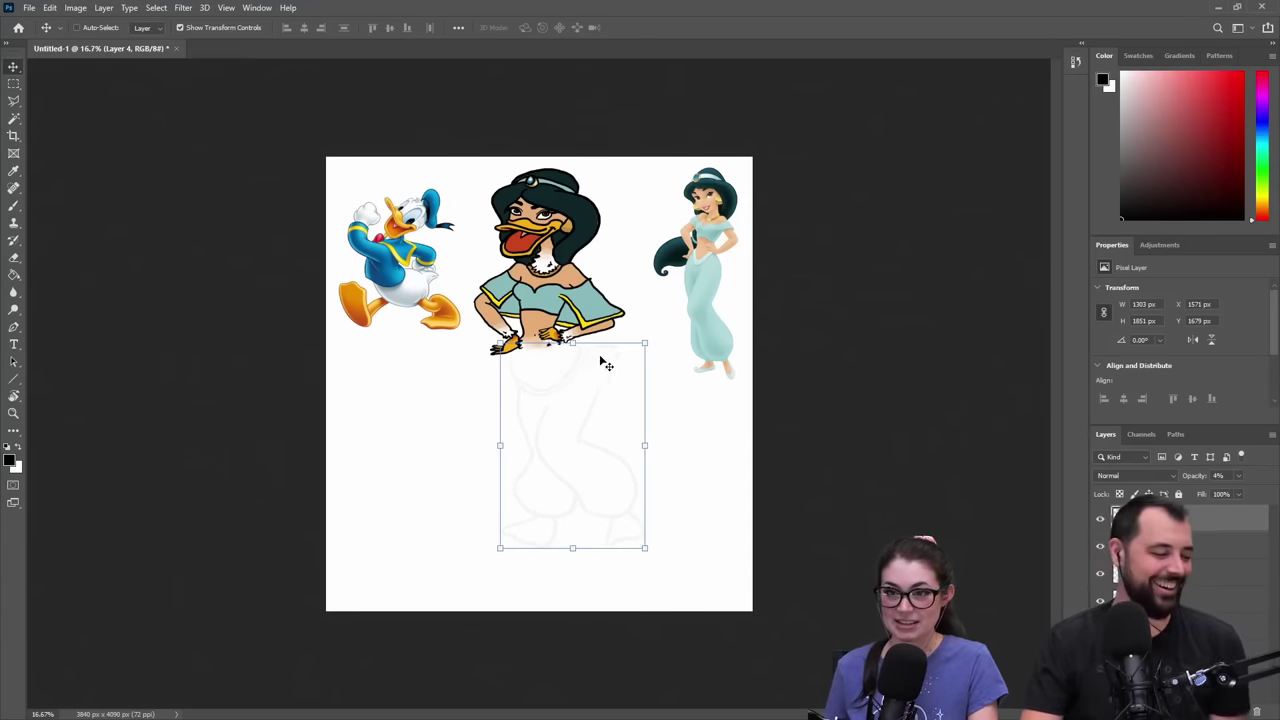
{"action": "left_click_drag", "start_coordinate": [600, 363], "coordinate": [598, 358]}
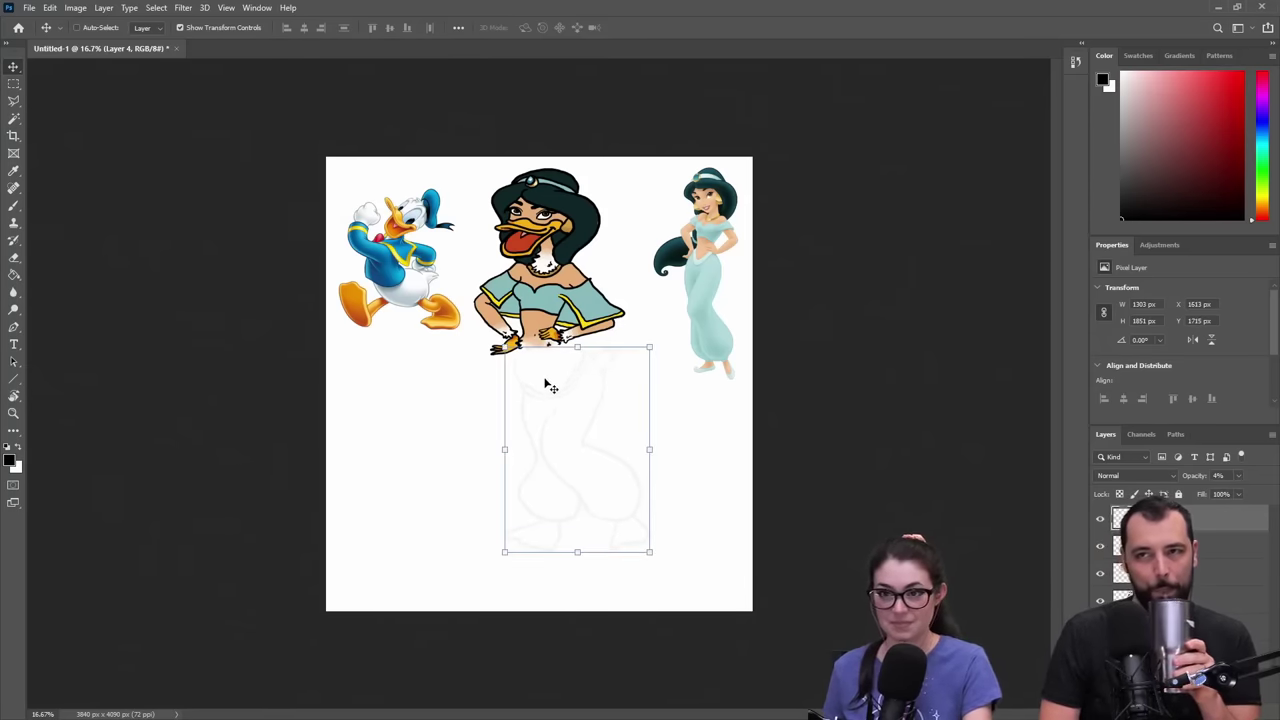
{"action": "left_click", "coordinate": [1181, 554]}
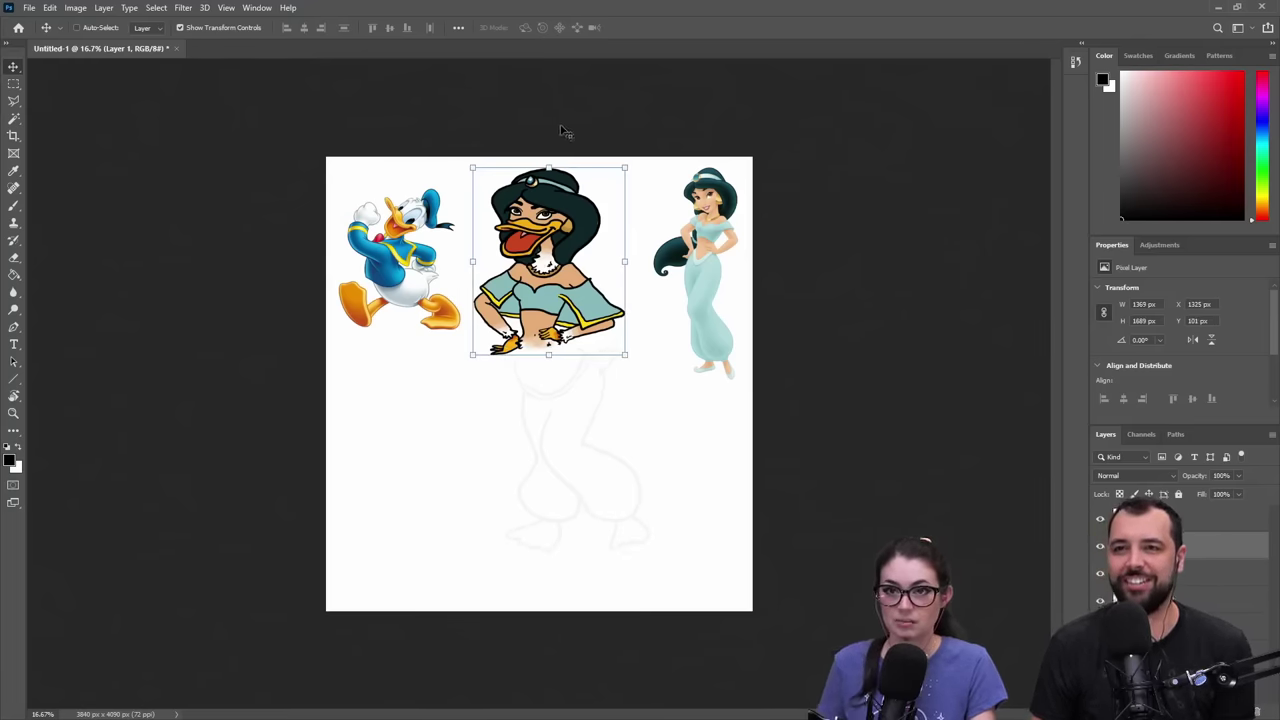
- Turn off the transform controls and ink the belly's feathery black outline on Layer 1, from the waist around its rounded lower edge
{"action": "left_click", "coordinate": [181, 28]}
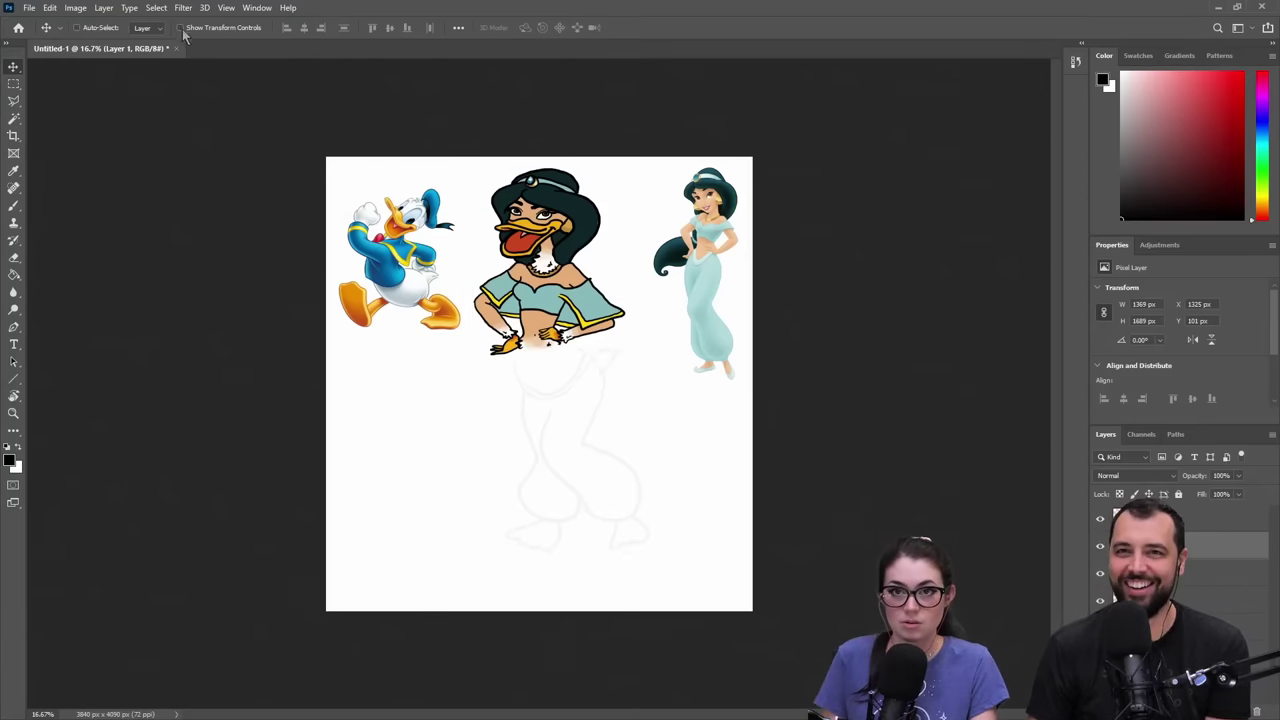
{"action": "key", "text": "z"}
{"action": "left_click", "coordinate": [554, 391]}
{"action": "left_click", "coordinate": [554, 391]}
{"action": "left_click", "coordinate": [555, 393]}
{"action": "left_click", "coordinate": [555, 393]}
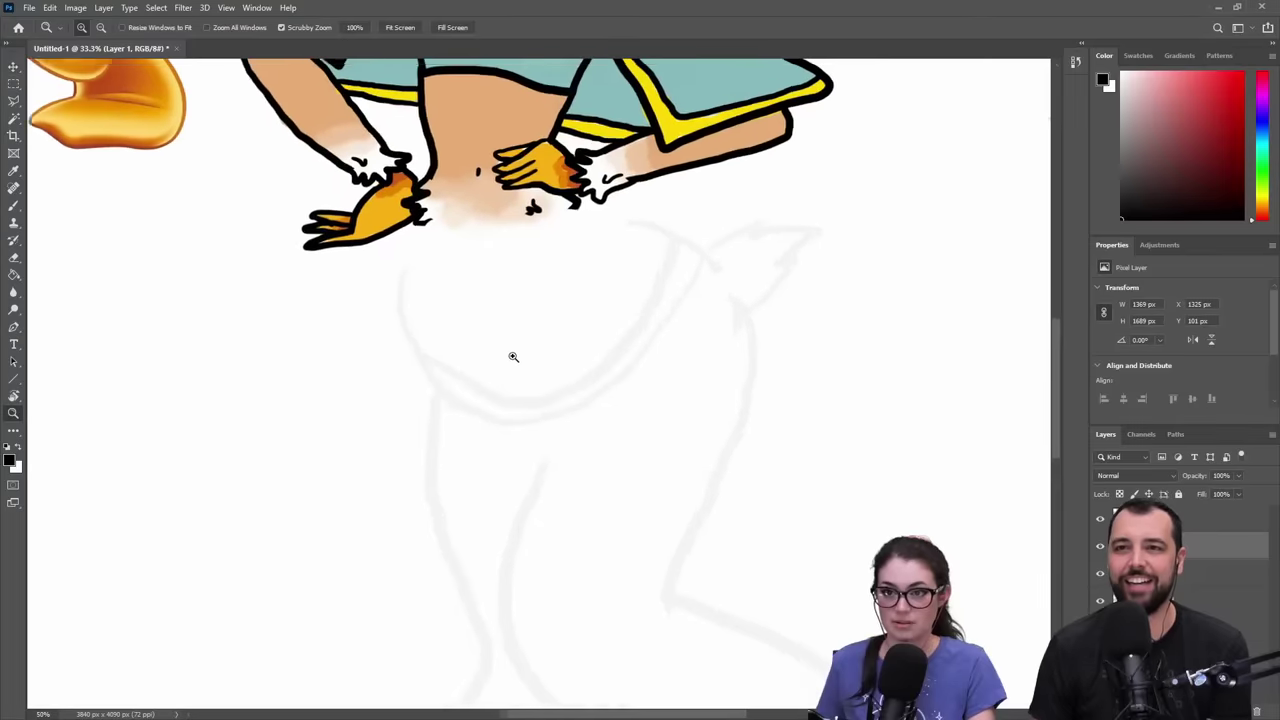
{"action": "key", "text": "b"}
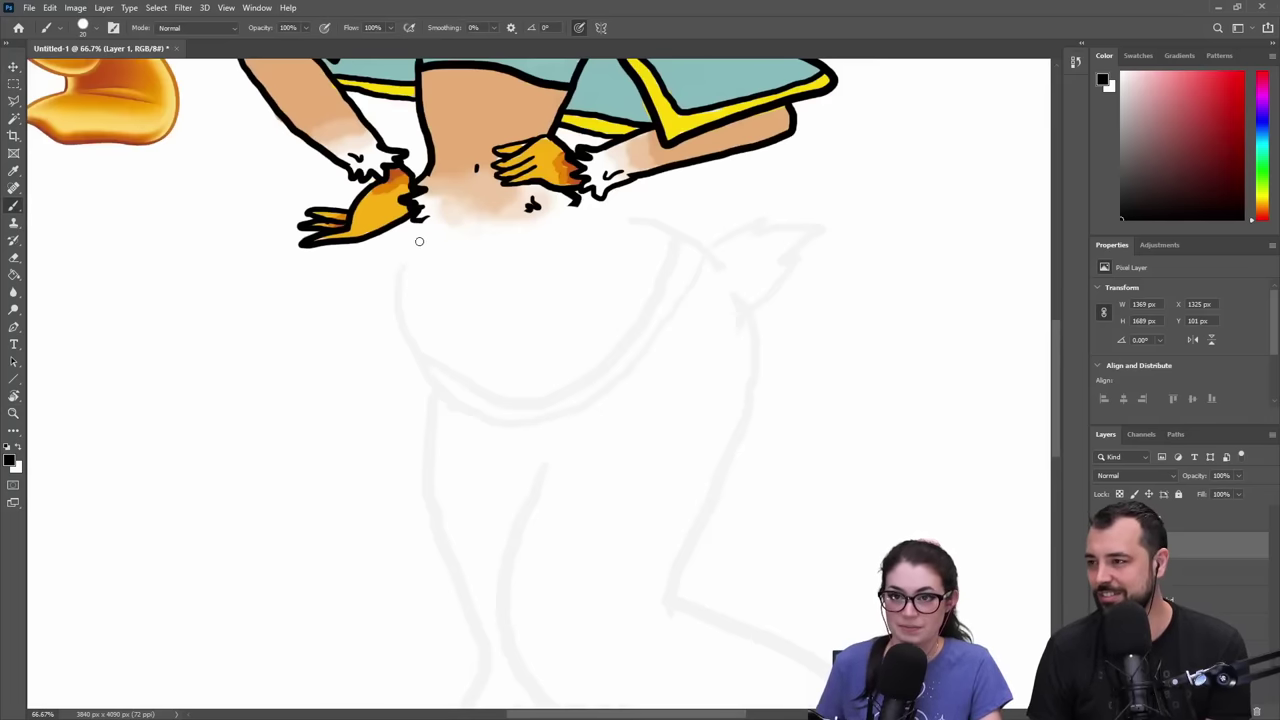
{"action": "left_click_drag", "start_coordinate": [420, 223], "coordinate": [388, 260]}
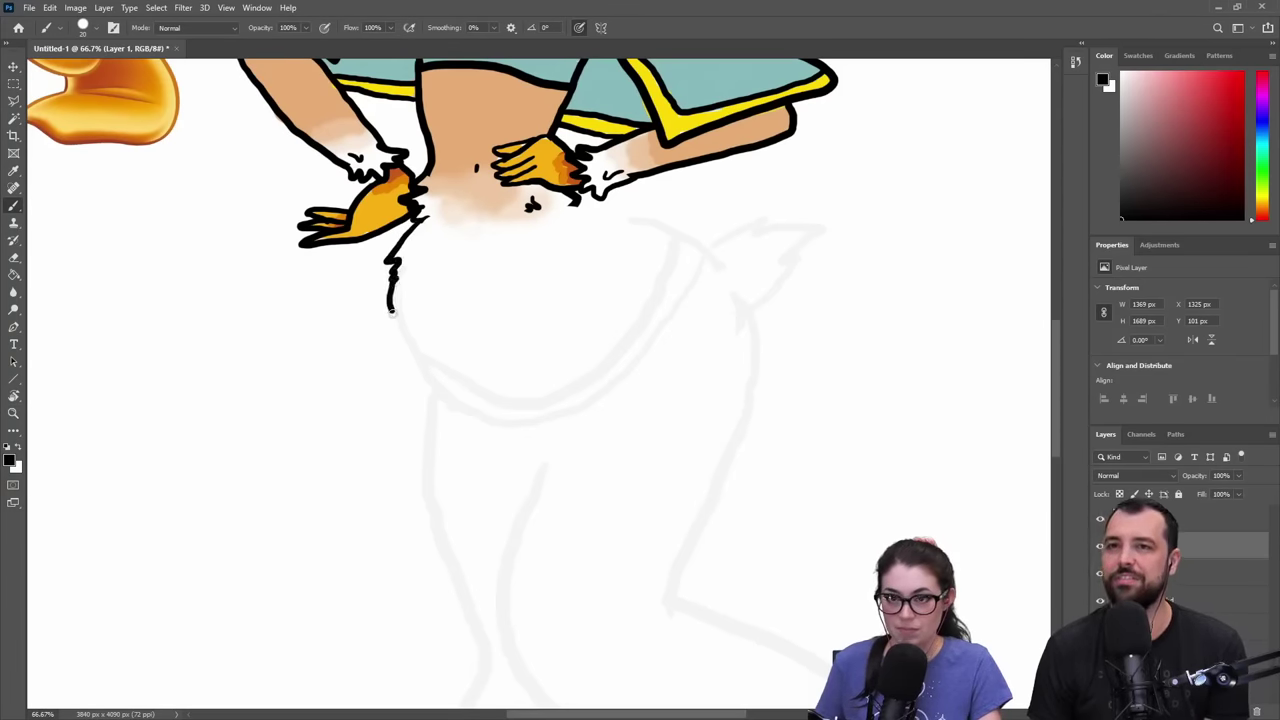
{"action": "left_click_drag", "start_coordinate": [391, 311], "coordinate": [401, 339]}
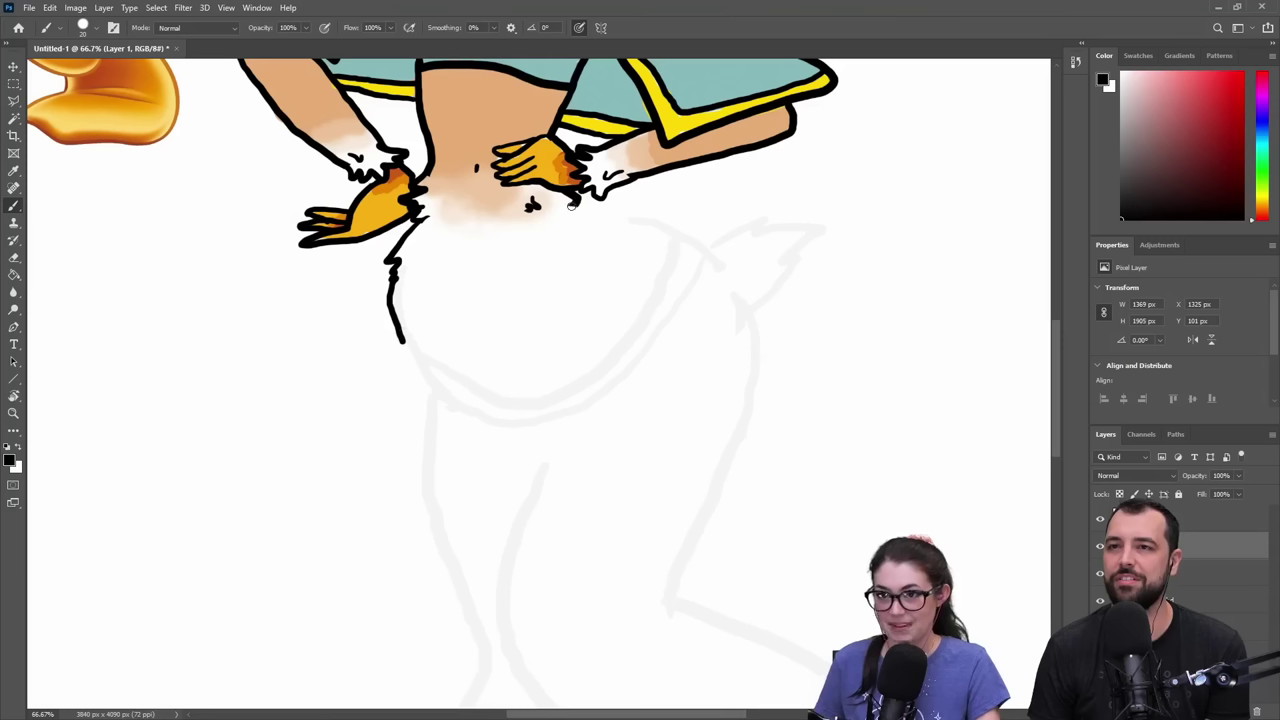
{"action": "left_click_drag", "start_coordinate": [596, 205], "coordinate": [644, 211]}
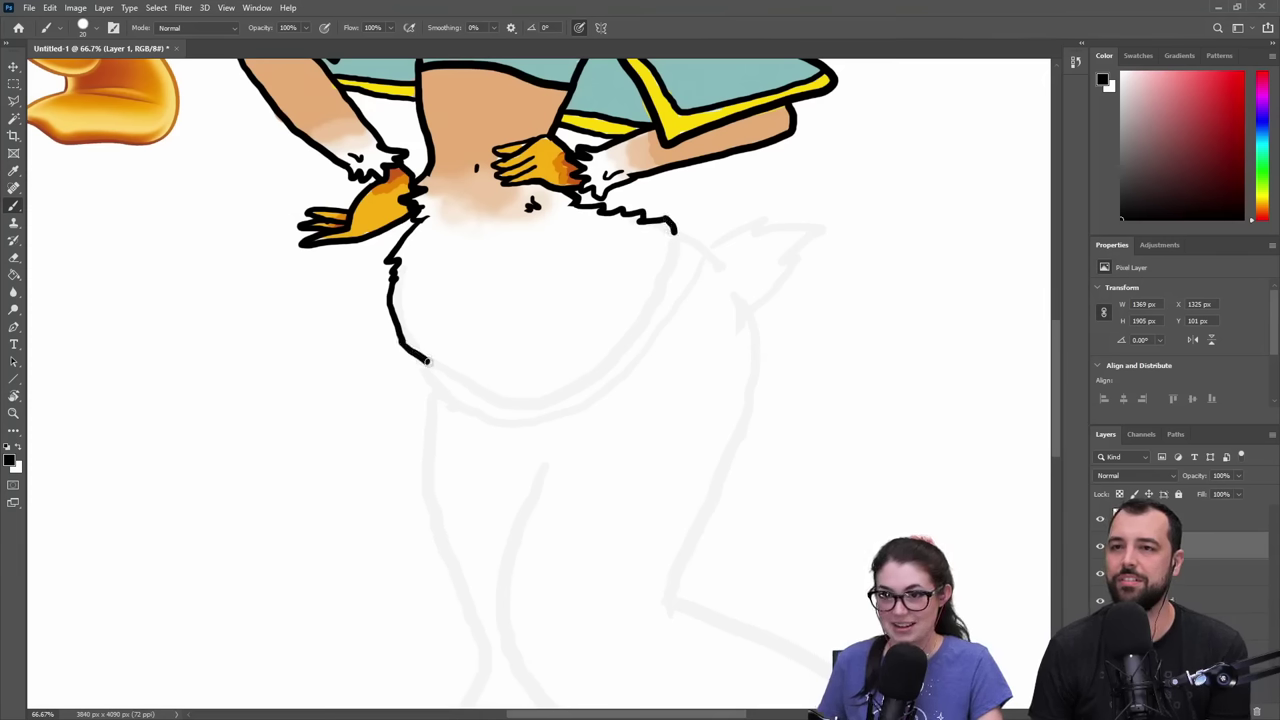
{"action": "mouse_move", "coordinate": [427, 361]}
{"action": "left_mouse_down"}
{"action": "mouse_move", "coordinate": [498, 390]}
{"action": "mouse_move", "coordinate": [559, 374]}
{"action": "mouse_move", "coordinate": [620, 324]}
{"action": "mouse_move", "coordinate": [676, 229]}
{"action": "left_mouse_up"}
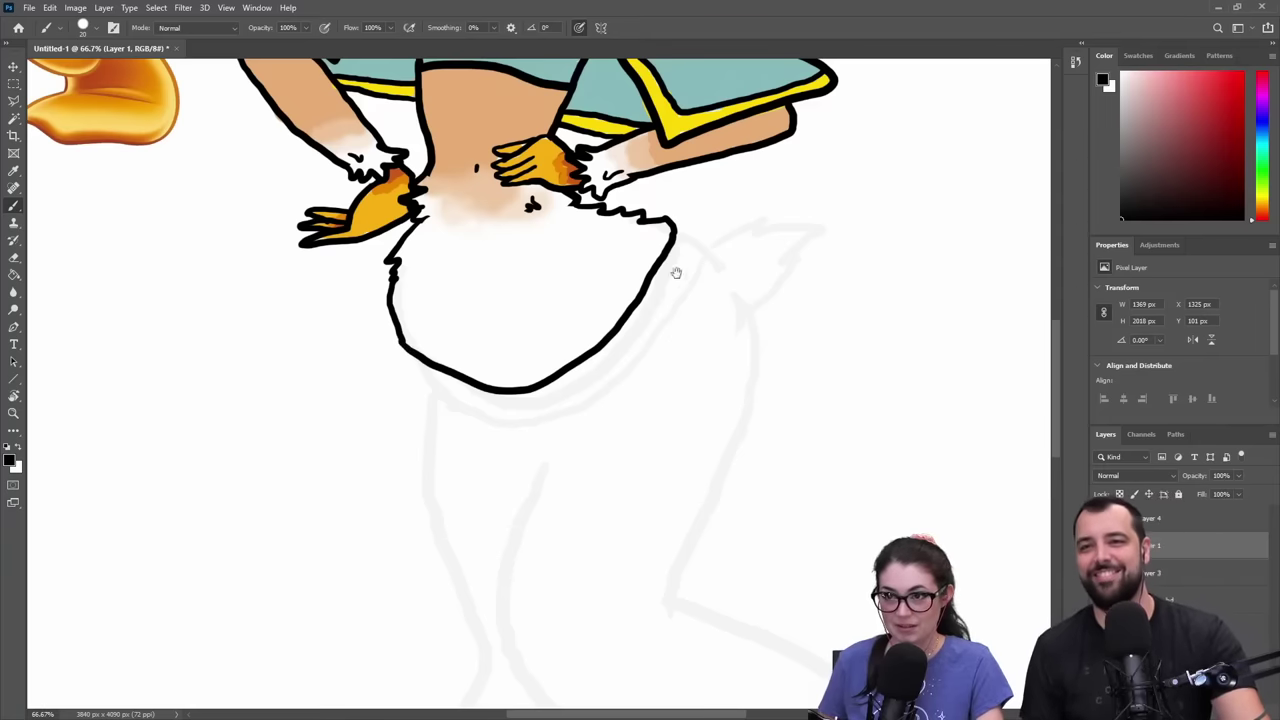
- Ink the trousers' waistband under the belly and the pointed feather tail behind the hip
{"action": "mouse_move", "coordinate": [676, 273]}
{"action": "left_mouse_down"}
{"action": "mouse_move", "coordinate": [306, 503]}
{"action": "mouse_move", "coordinate": [340, 517]}
{"action": "mouse_move", "coordinate": [457, 400]}
{"action": "mouse_move", "coordinate": [315, 437]}
{"action": "left_mouse_up"}
{"action": "mouse_move", "coordinate": [221, 439]}
{"action": "left_mouse_down"}
{"action": "mouse_move", "coordinate": [240, 481]}
{"action": "mouse_move", "coordinate": [362, 515]}
{"action": "mouse_move", "coordinate": [430, 462]}
{"action": "mouse_move", "coordinate": [472, 400]}
{"action": "left_mouse_up"}
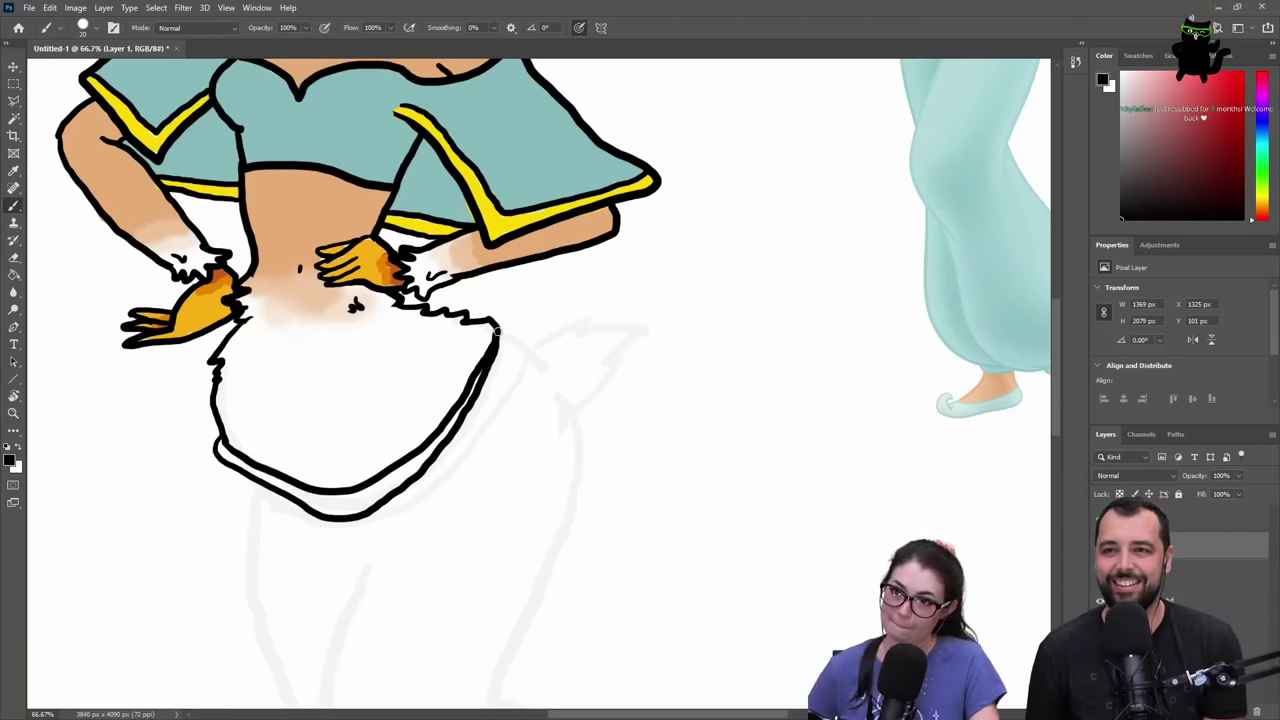
{"action": "mouse_move", "coordinate": [500, 331]}
{"action": "left_mouse_down"}
{"action": "mouse_move", "coordinate": [540, 365]}
{"action": "mouse_move", "coordinate": [886, 379]}
{"action": "mouse_move", "coordinate": [929, 493]}
{"action": "mouse_move", "coordinate": [900, 479]}
{"action": "mouse_move", "coordinate": [679, 493]}
{"action": "mouse_move", "coordinate": [799, 510]}
{"action": "left_mouse_up"}
{"action": "mouse_move", "coordinate": [815, 493]}
{"action": "left_mouse_down"}
{"action": "mouse_move", "coordinate": [858, 472]}
{"action": "mouse_move", "coordinate": [943, 480]}
{"action": "mouse_move", "coordinate": [887, 512]}
{"action": "mouse_move", "coordinate": [898, 500]}
{"action": "mouse_move", "coordinate": [926, 504]}
{"action": "mouse_move", "coordinate": [883, 527]}
{"action": "left_mouse_up"}
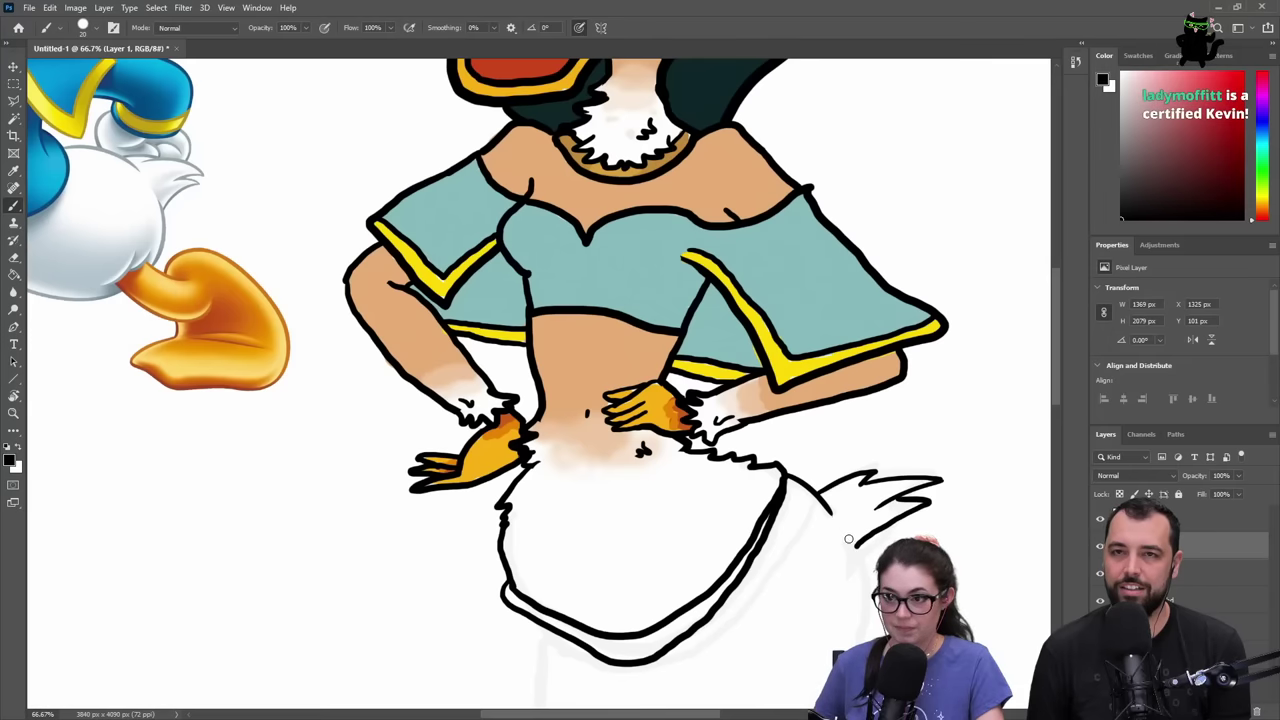
- Add short zigzag feather marks inside the belly, near its lower edge, by the hip and in the middle
{"action": "scroll", "coordinate": [512, 312], "scroll_direction": "down", "scroll_amount": 5}
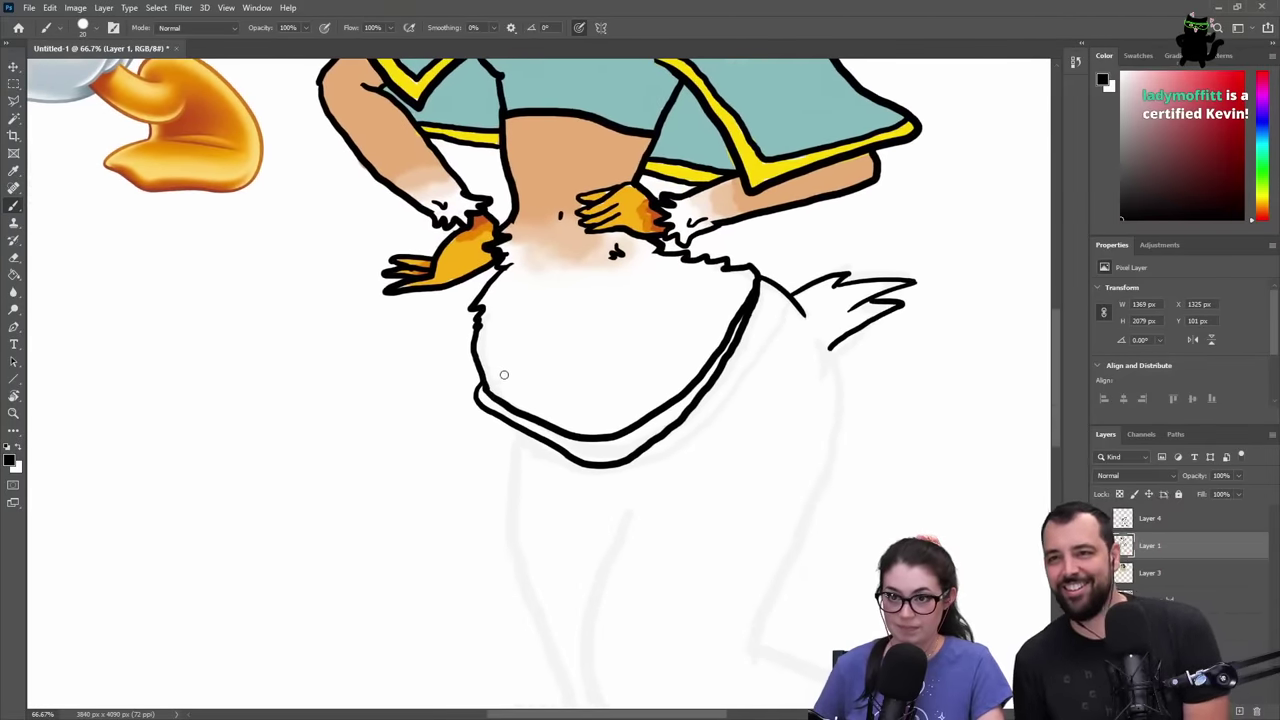
{"action": "left_click_drag", "start_coordinate": [494, 368], "coordinate": [586, 418]}
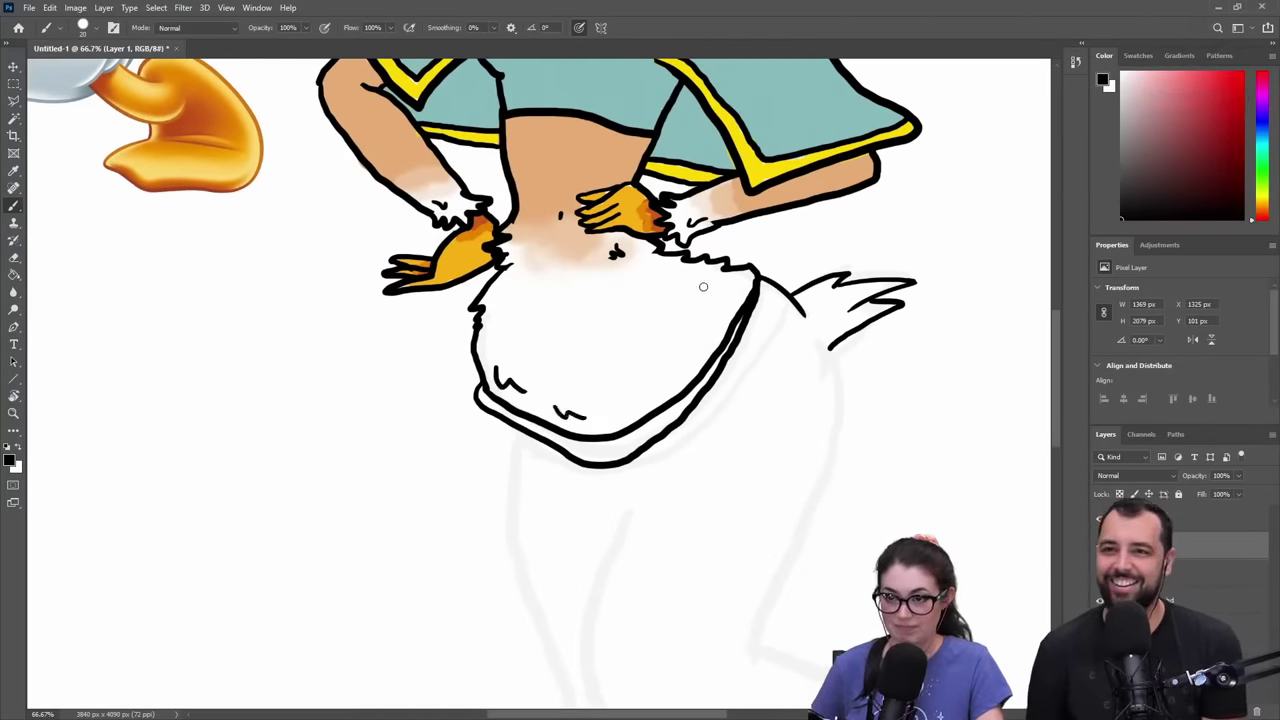
{"action": "mouse_move", "coordinate": [703, 287]}
{"action": "left_mouse_down"}
{"action": "mouse_move", "coordinate": [727, 291]}
{"action": "mouse_move", "coordinate": [731, 309]}
{"action": "left_mouse_up"}
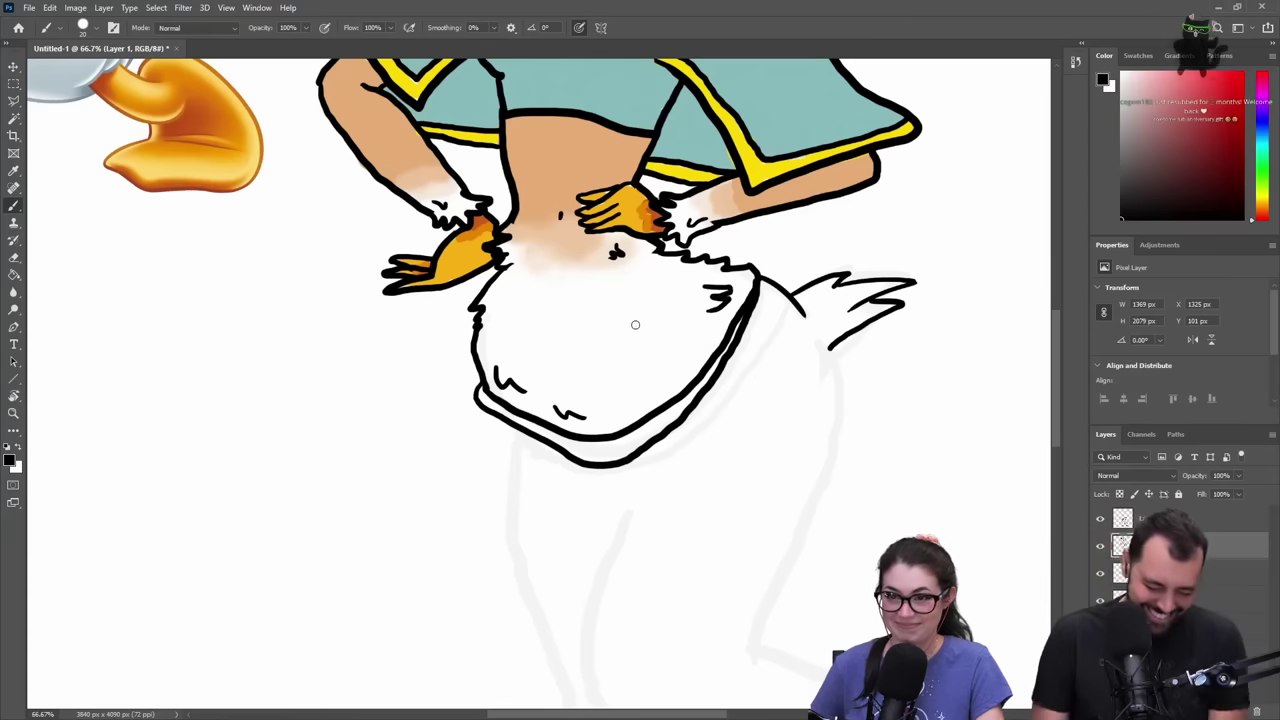
{"action": "left_click_drag", "start_coordinate": [637, 322], "coordinate": [633, 341]}
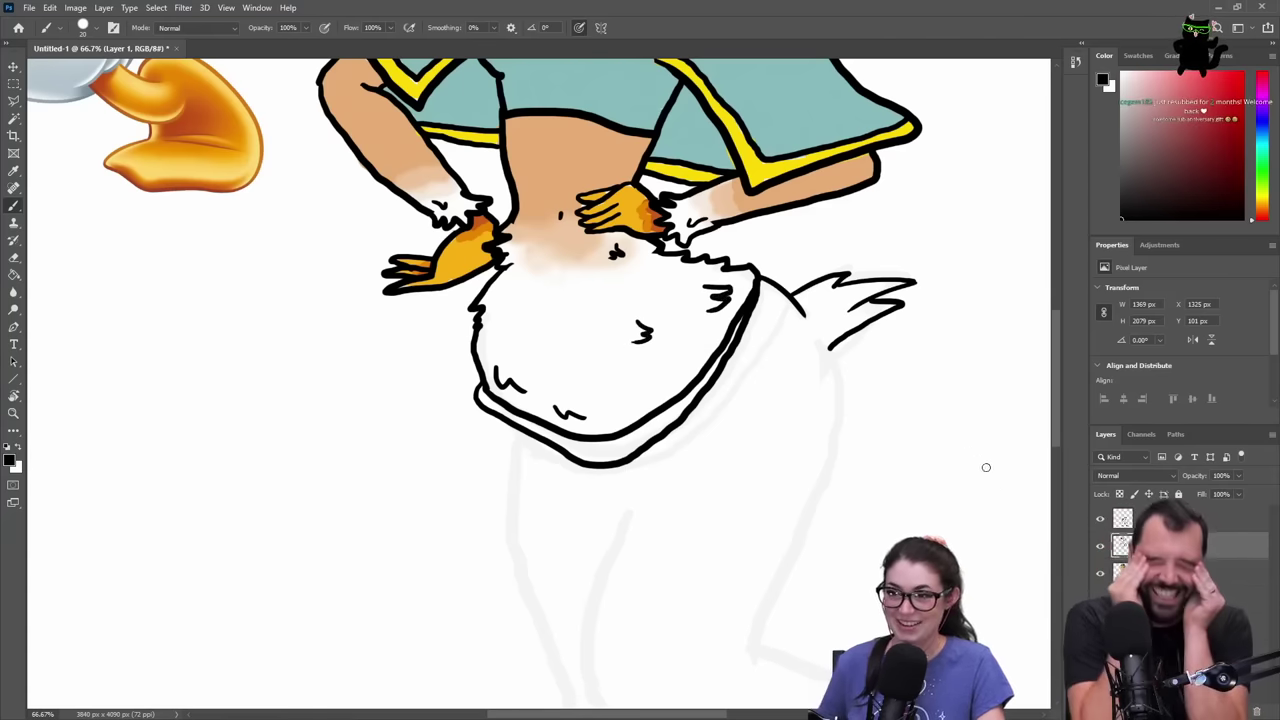
- On Layer 3, blend the sampled pale skin tone down into the white belly using a 150 px brush with 0% hardness
{"action": "left_click", "coordinate": [1170, 573]}
{"action": "key", "text": "]"}
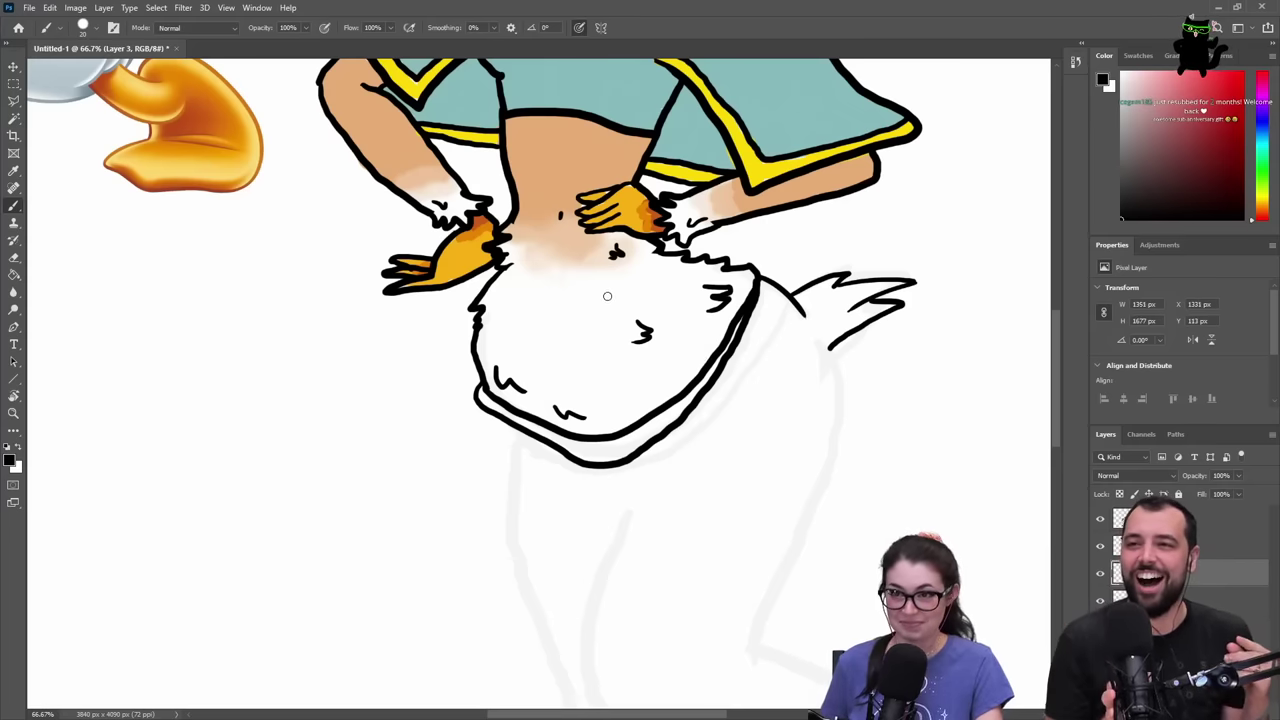
{"action": "key", "text": "]"}
{"action": "key", "text": "]"}
{"action": "key", "text": "]"}
{"action": "key", "text": "]"}
{"action": "key", "text": "]"}
{"action": "key", "text": "]"}
{"action": "key", "text": "]"}
{"action": "key", "text": "]"}
{"action": "key", "text": "]"}
{"action": "key", "text": "]"}
{"action": "key", "text": "]"}
{"action": "key", "text": "]"}
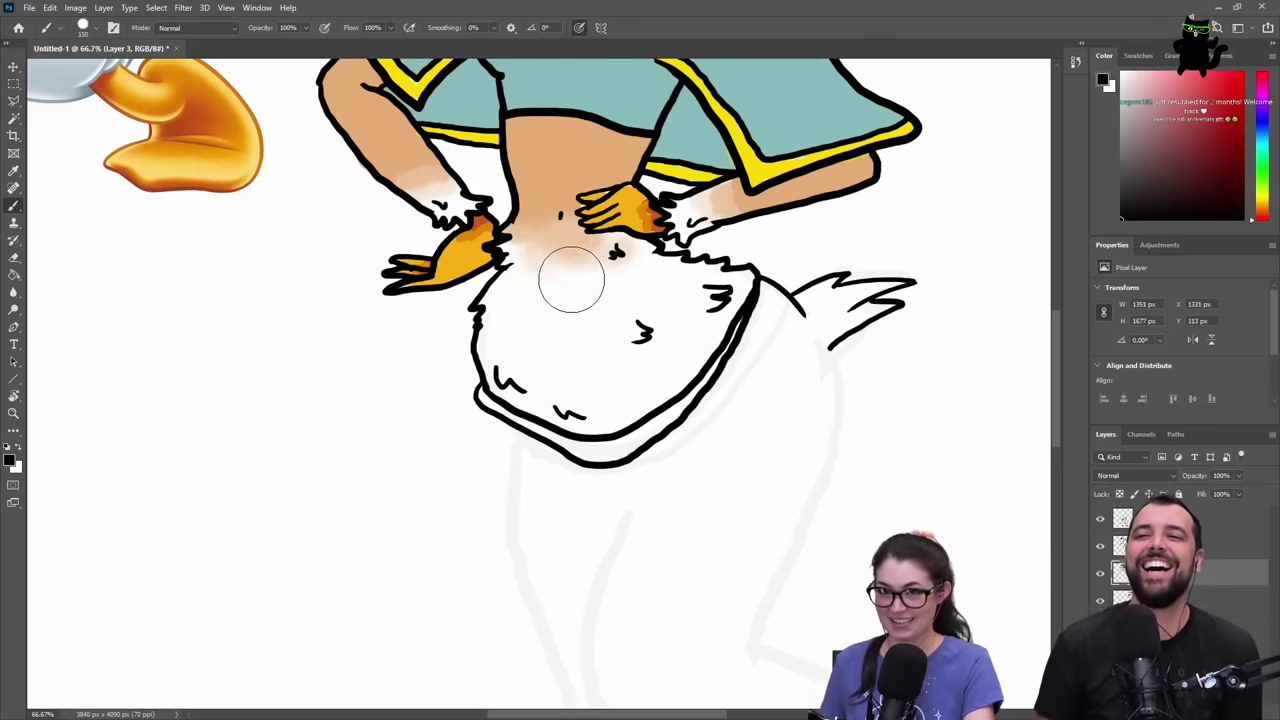
{"action": "right_click", "coordinate": [557, 293]}
{"action": "left_click_drag", "start_coordinate": [633, 358], "coordinate": [616, 357]}
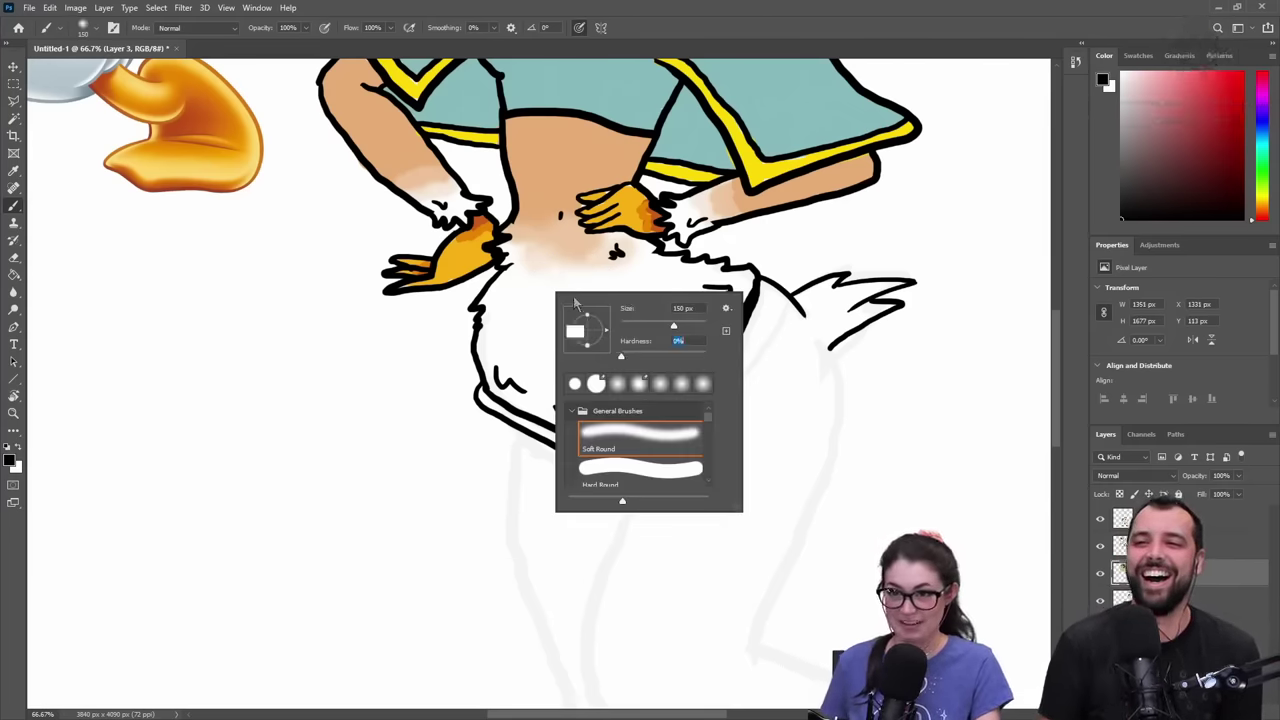
{"action": "left_click", "coordinate": [558, 263], "text": "alt"}
{"action": "mouse_move", "coordinate": [527, 253]}
{"action": "left_mouse_down"}
{"action": "mouse_move", "coordinate": [593, 277]}
{"action": "mouse_move", "coordinate": [531, 306]}
{"action": "mouse_move", "coordinate": [505, 293]}
{"action": "mouse_move", "coordinate": [596, 299]}
{"action": "mouse_move", "coordinate": [639, 279]}
{"action": "mouse_move", "coordinate": [634, 258]}
{"action": "mouse_move", "coordinate": [615, 255]}
{"action": "mouse_move", "coordinate": [646, 273]}
{"action": "mouse_move", "coordinate": [579, 322]}
{"action": "mouse_move", "coordinate": [564, 318]}
{"action": "mouse_move", "coordinate": [626, 286]}
{"action": "mouse_move", "coordinate": [536, 256]}
{"action": "left_mouse_up"}
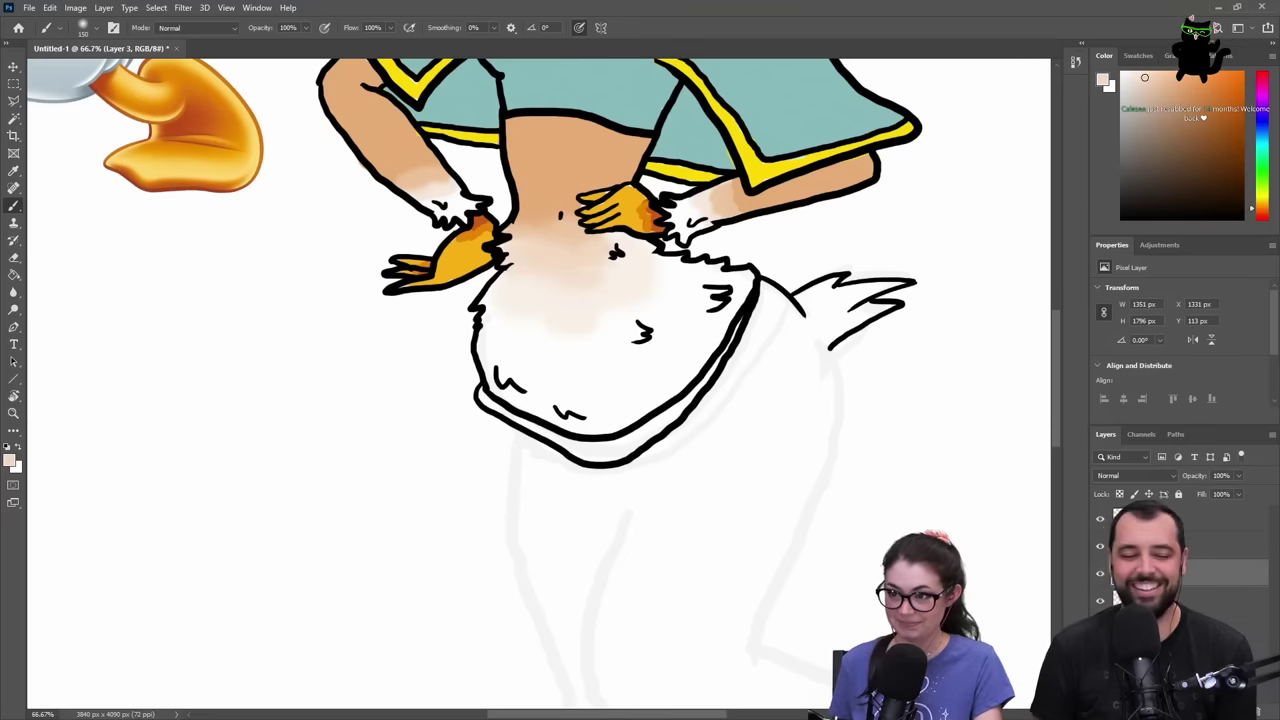
- Return to Layer 1 with the black outline colour and a hard round brush of about 23 px
{"action": "left_click", "coordinate": [1160, 546]}
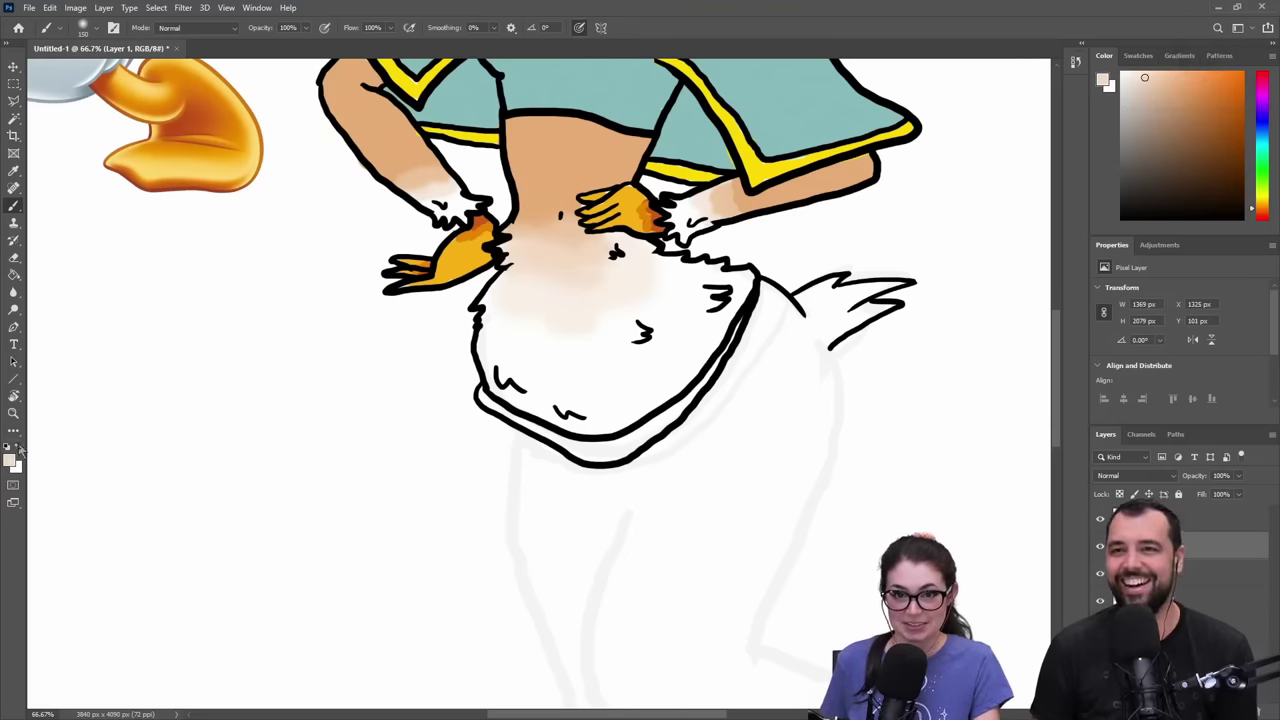
{"action": "left_click", "coordinate": [515, 384], "text": "alt"}
{"action": "right_click", "coordinate": [547, 353]}
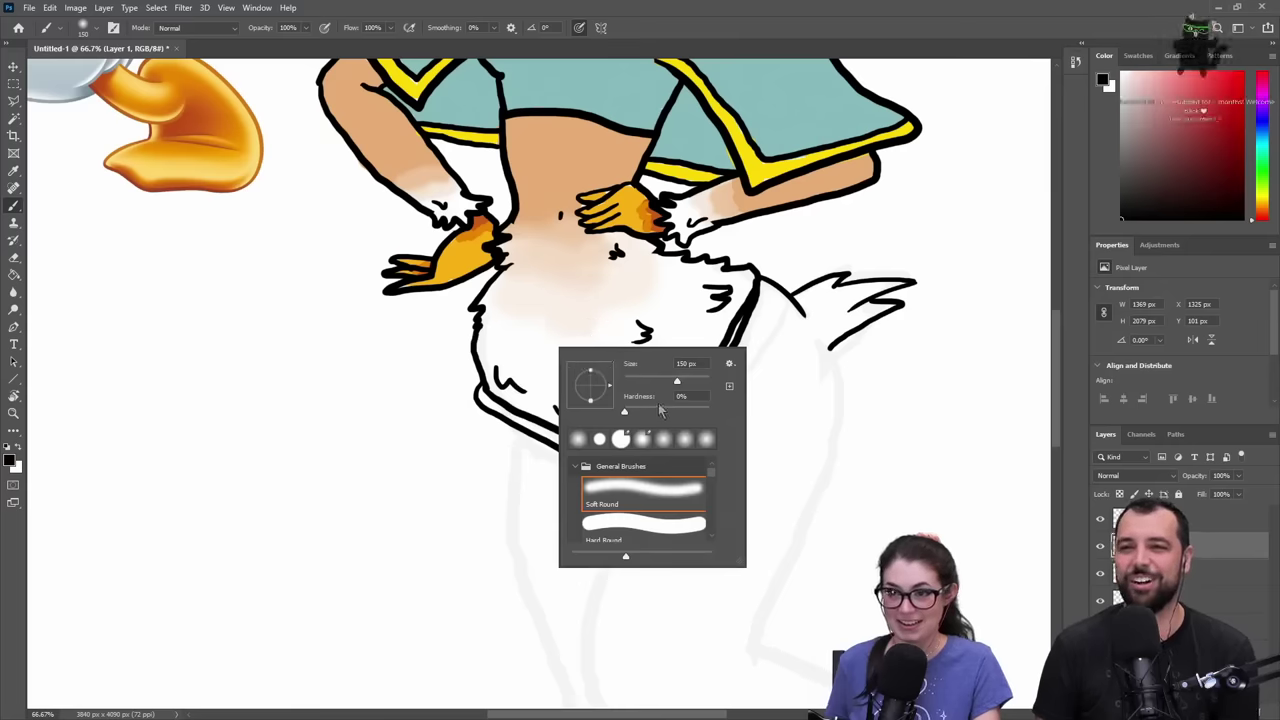
{"action": "left_click", "coordinate": [634, 382]}
{"action": "mouse_move", "coordinate": [396, 381]}
{"action": "left_mouse_down"}
{"action": "mouse_move", "coordinate": [429, 377]}
{"action": "mouse_move", "coordinate": [440, 394]}
{"action": "left_mouse_up"}
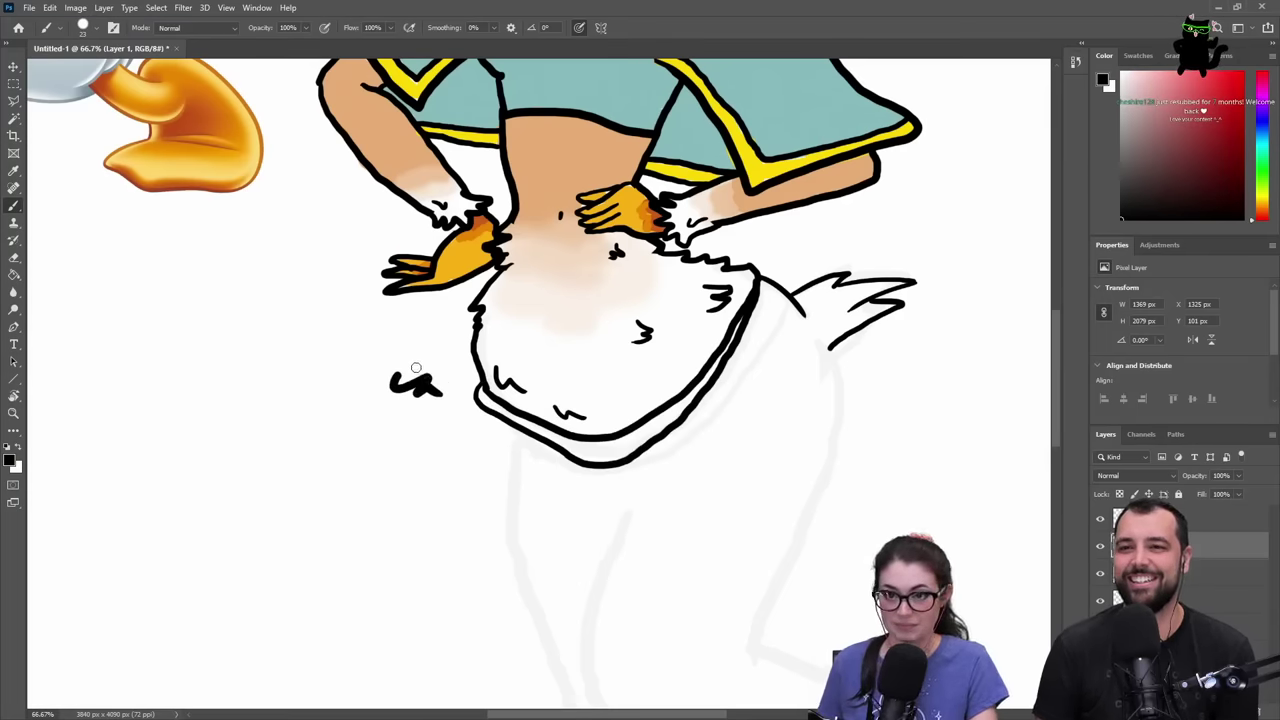
{"action": "key", "text": "ctrl+z"}
{"action": "key", "text": "ctrl+z"}
- Ink the outer contour of the front leg from the tail down the hip and thigh to the knee
{"action": "left_click_drag", "start_coordinate": [530, 410], "coordinate": [432, 300]}
{"action": "left_click_drag", "start_coordinate": [645, 362], "coordinate": [629, 300]}
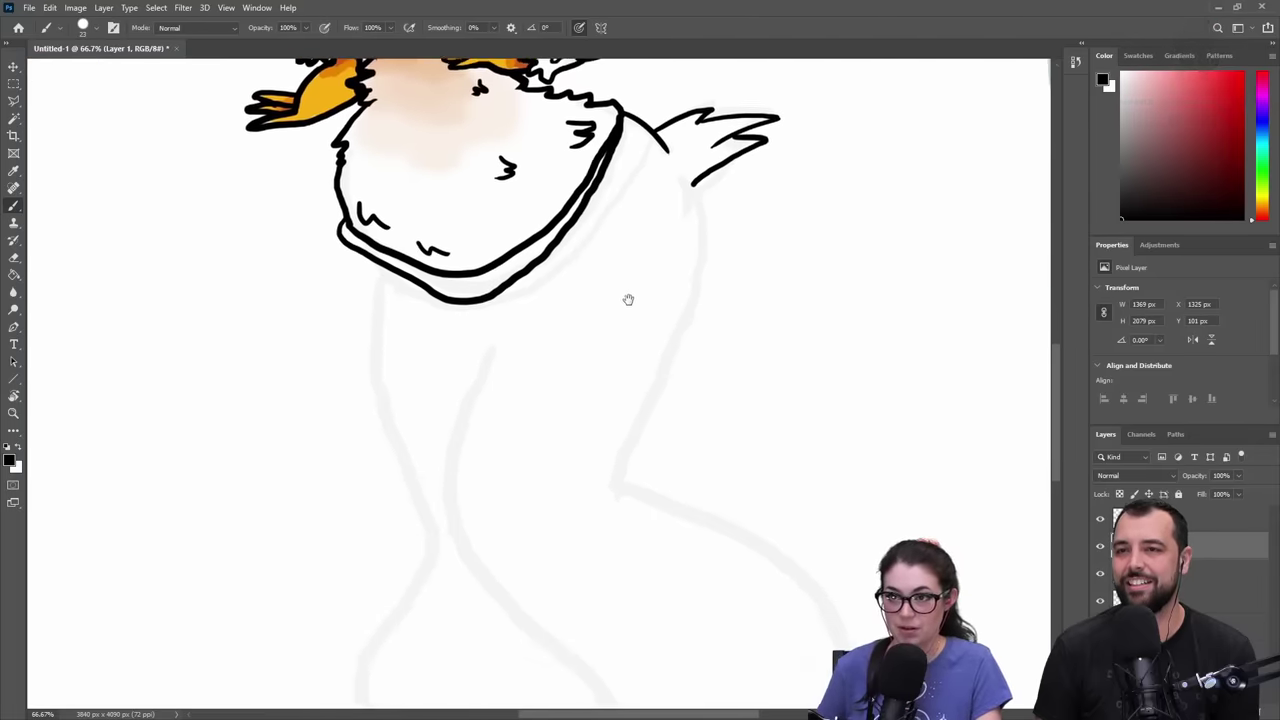
{"action": "key", "text": "z"}
{"action": "left_click", "coordinate": [617, 358], "text": "alt"}
{"action": "left_click", "coordinate": [625, 405], "text": "alt"}
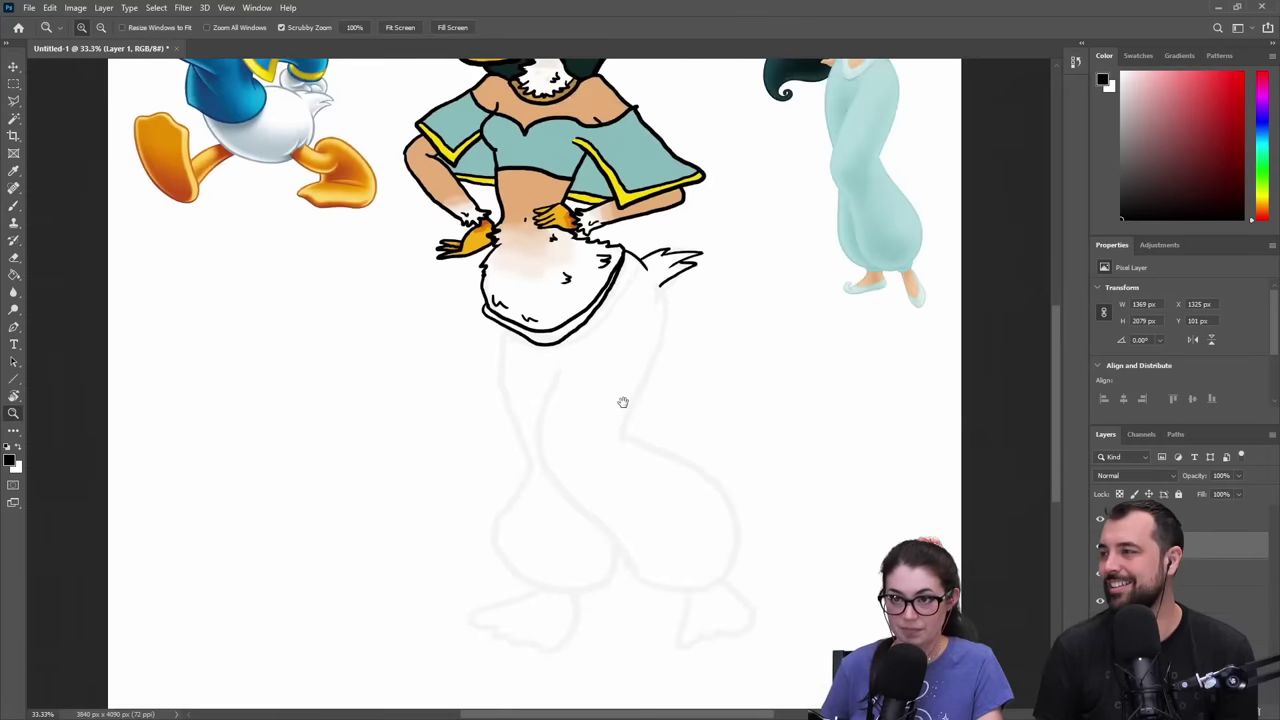
{"action": "mouse_move", "coordinate": [623, 402]}
{"action": "left_mouse_down"}
{"action": "mouse_move", "coordinate": [563, 408]}
{"action": "mouse_move", "coordinate": [569, 428]}
{"action": "left_mouse_up"}
{"action": "key", "text": "b"}
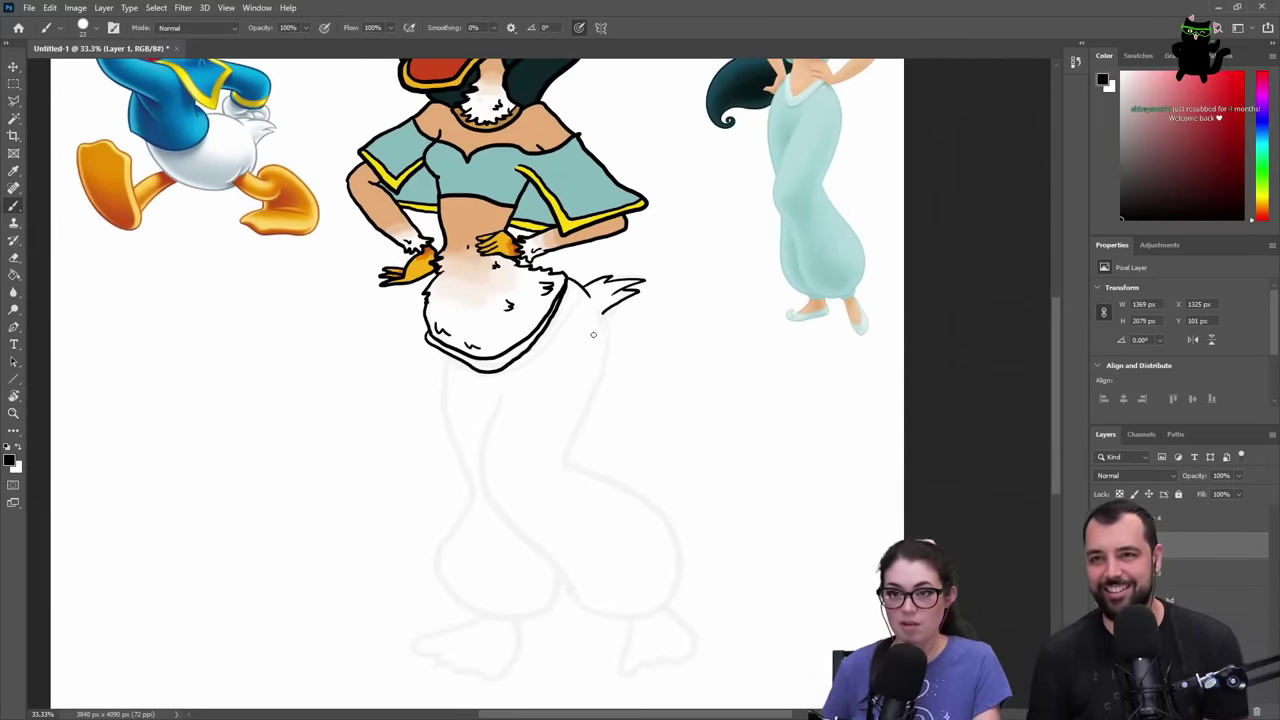
{"action": "mouse_move", "coordinate": [591, 334]}
{"action": "left_mouse_down"}
{"action": "mouse_move", "coordinate": [631, 394]}
{"action": "mouse_move", "coordinate": [632, 420]}
{"action": "mouse_move", "coordinate": [592, 292]}
{"action": "mouse_move", "coordinate": [601, 330]}
{"action": "mouse_move", "coordinate": [527, 461]}
{"action": "left_mouse_up"}
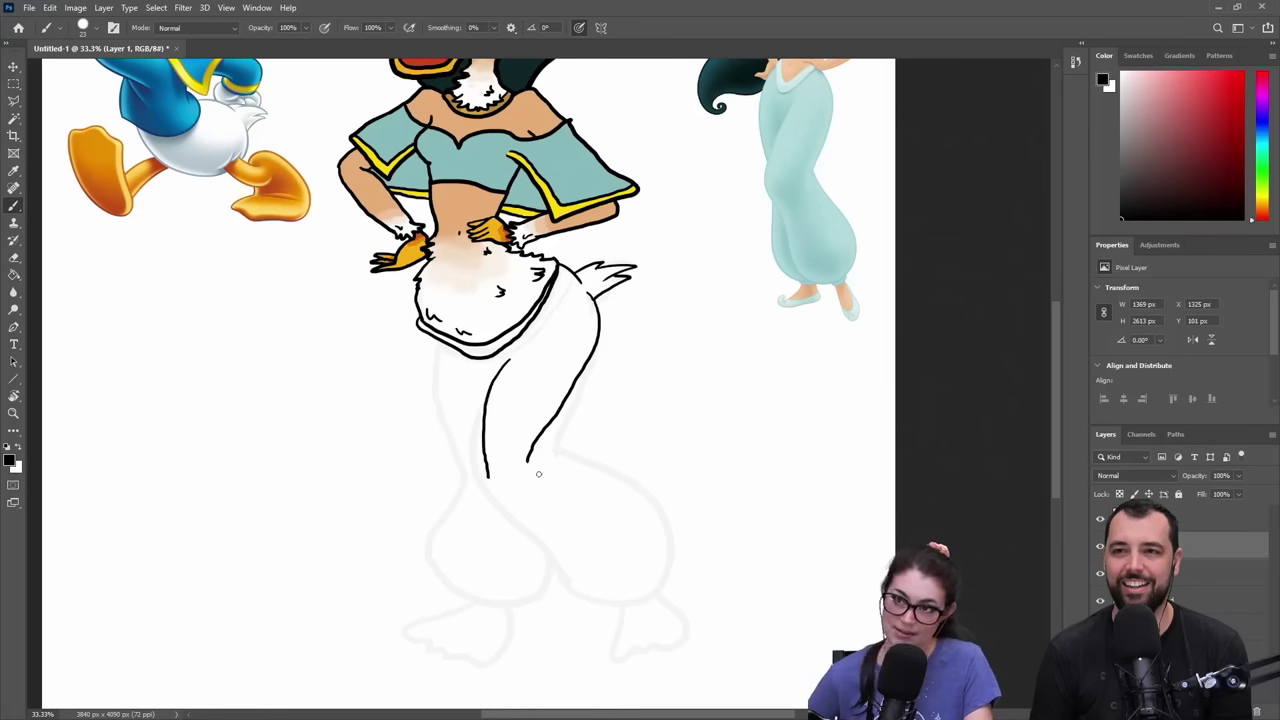
{"action": "left_click_drag", "start_coordinate": [489, 470], "coordinate": [497, 490]}
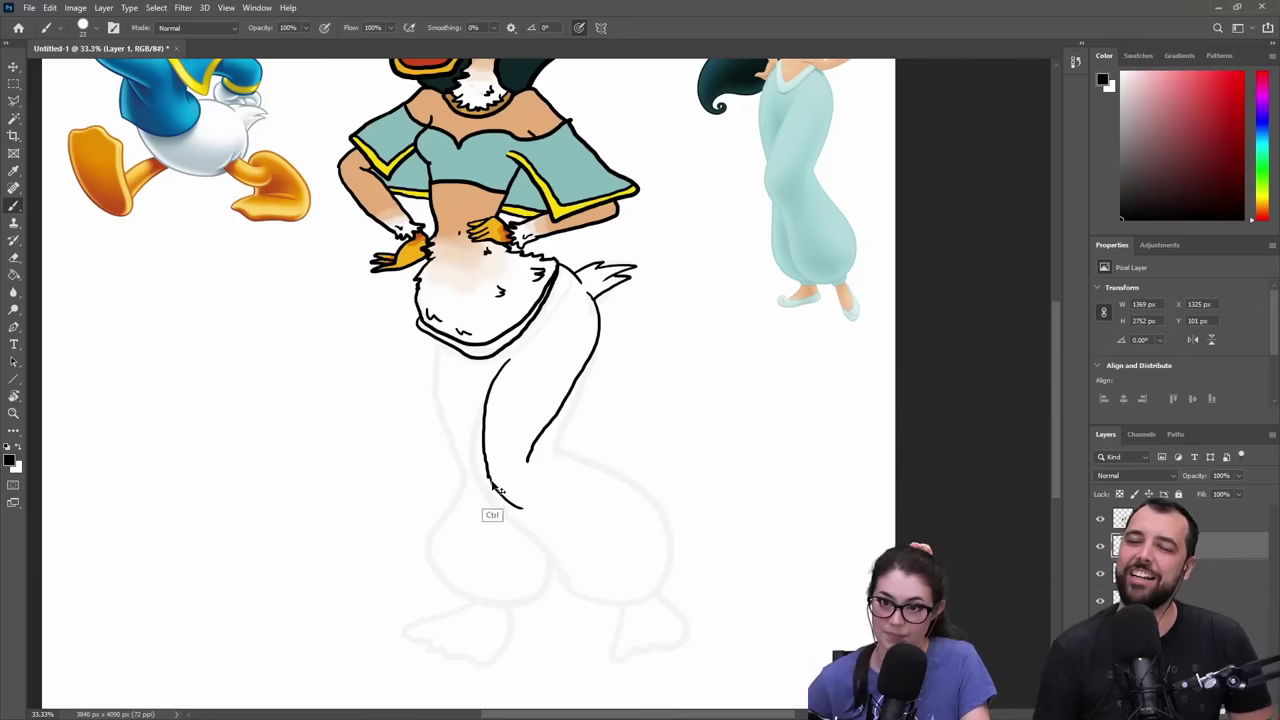
{"action": "key", "text": "ctrl+z"}
{"action": "key", "text": "ctrl+z"}
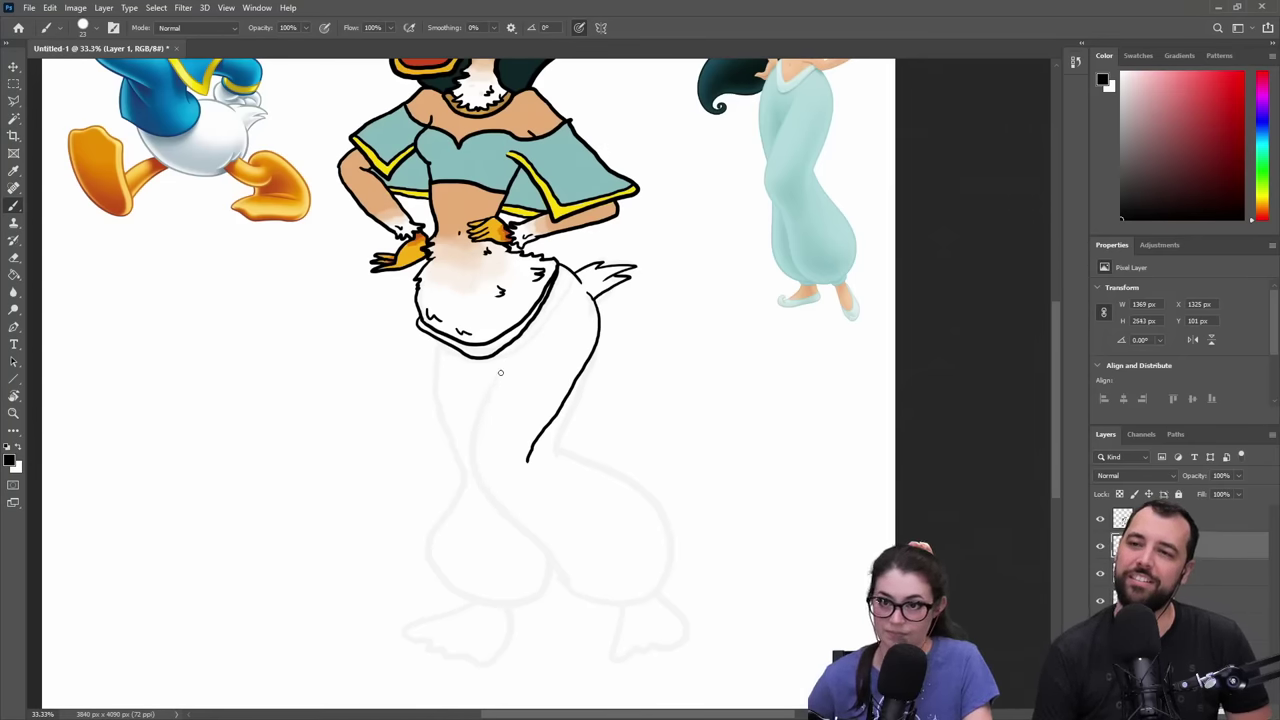
- Ink the front leg's inner thigh curve and its ballooning lower trouser leg, ending in a small ankle cuff
{"action": "left_click_drag", "start_coordinate": [509, 356], "coordinate": [478, 395]}
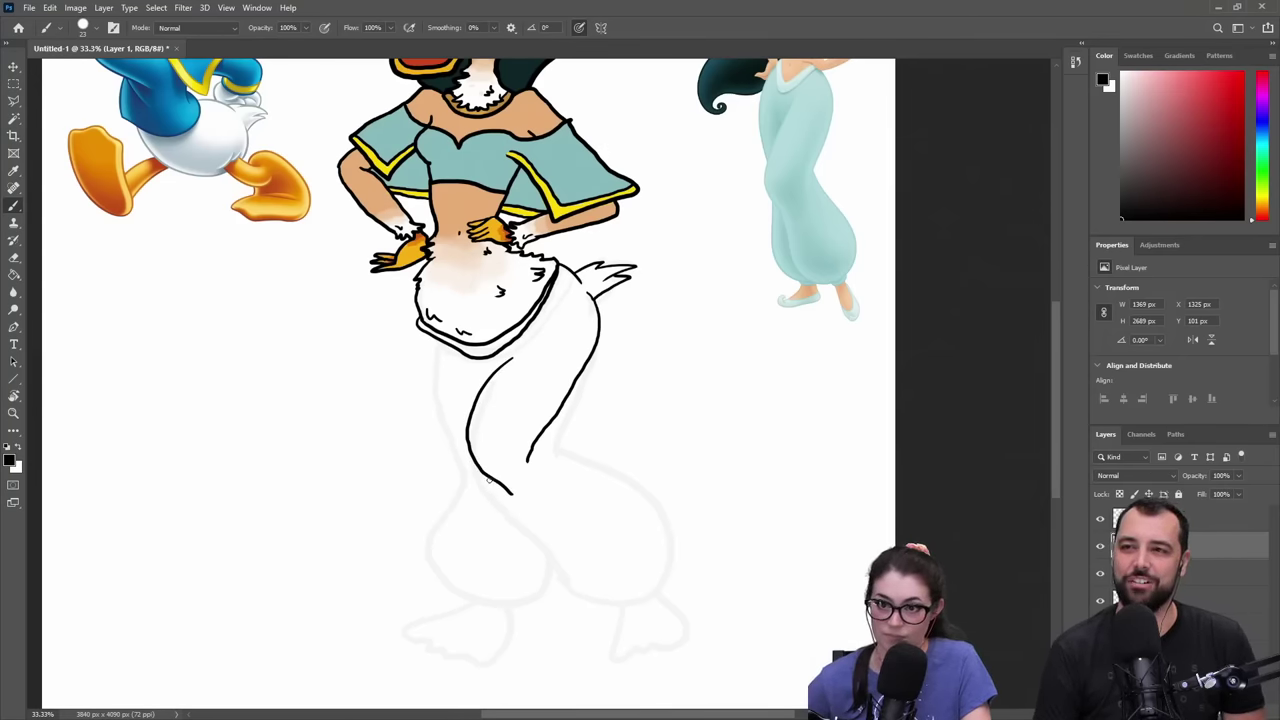
{"action": "left_click_drag", "start_coordinate": [509, 574], "coordinate": [571, 610]}
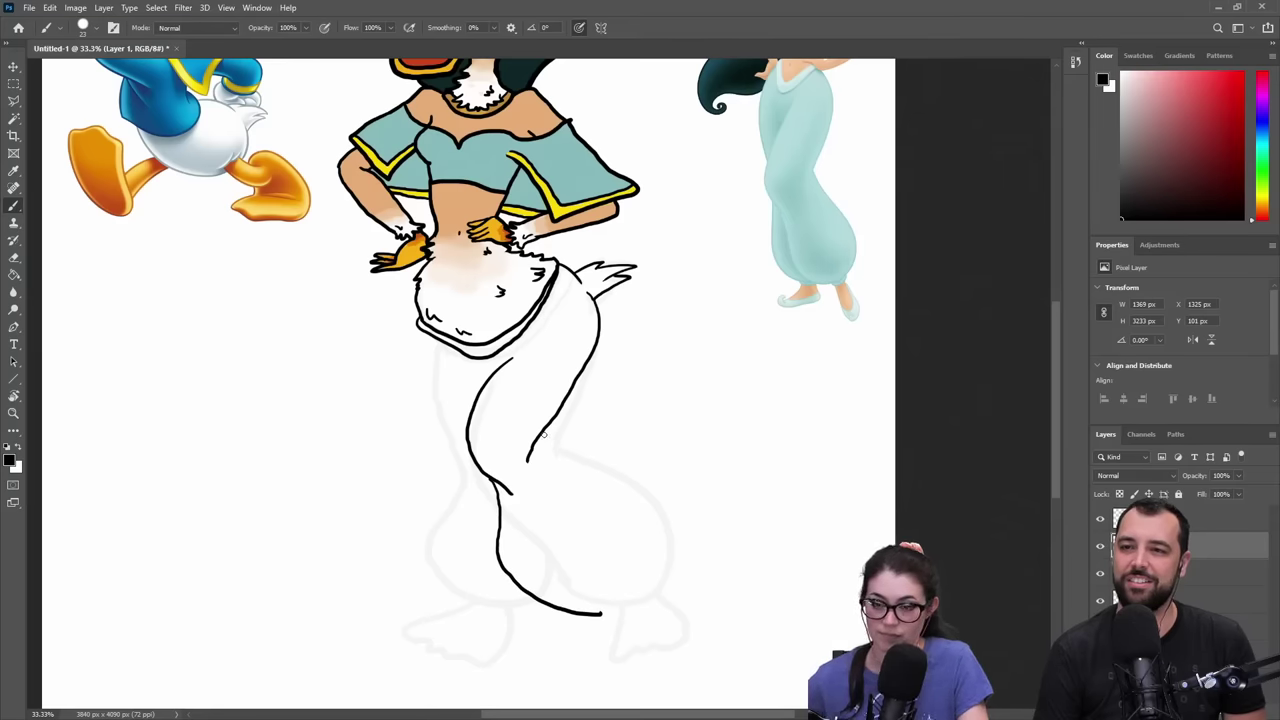
{"action": "left_click_drag", "start_coordinate": [566, 444], "coordinate": [614, 481]}
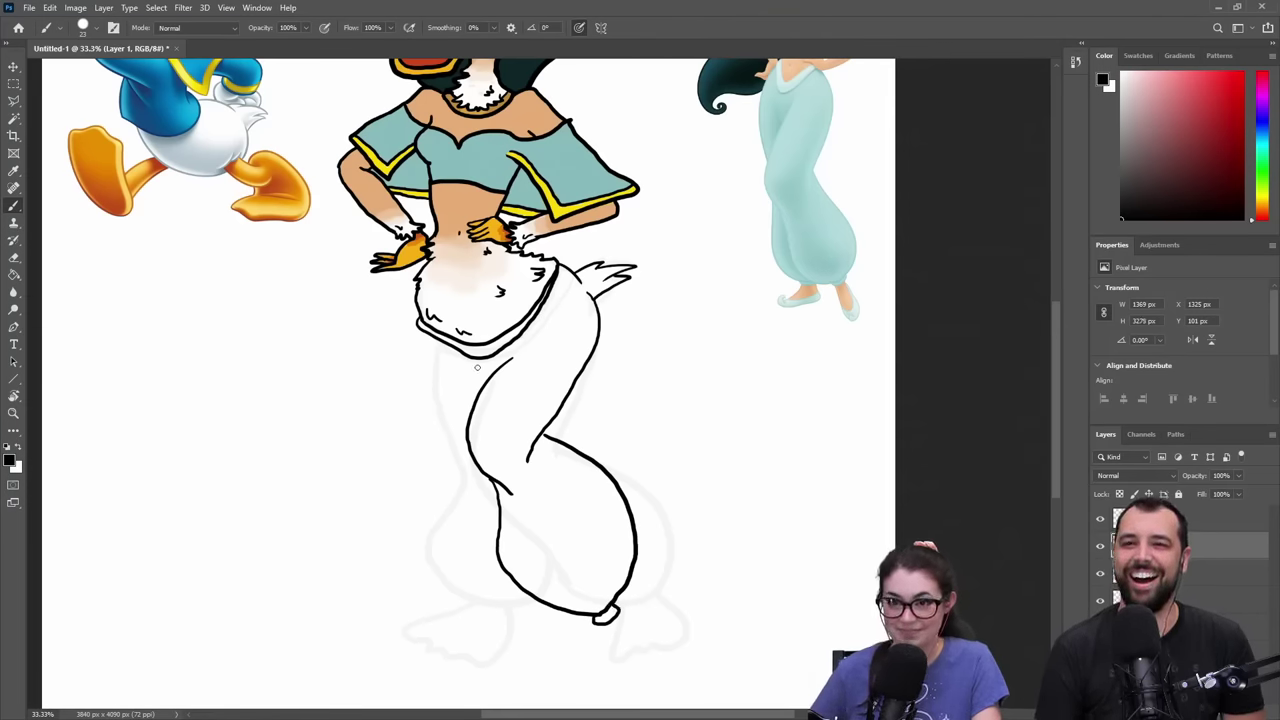
- Ink the rear leg with a short crotch crease, outer thigh contour, puffed lower trouser leg and small ankle cuff
{"action": "left_click_drag", "start_coordinate": [462, 399], "coordinate": [464, 405]}
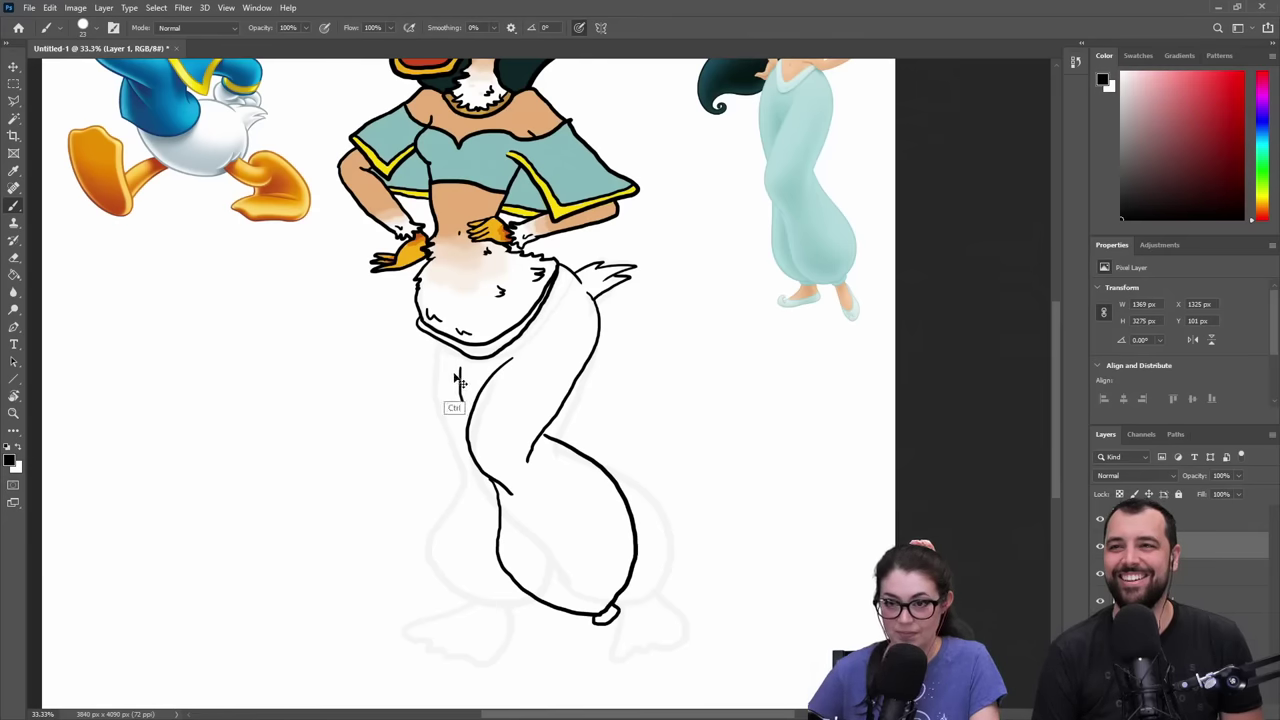
{"action": "key", "text": "ctrl+z"}
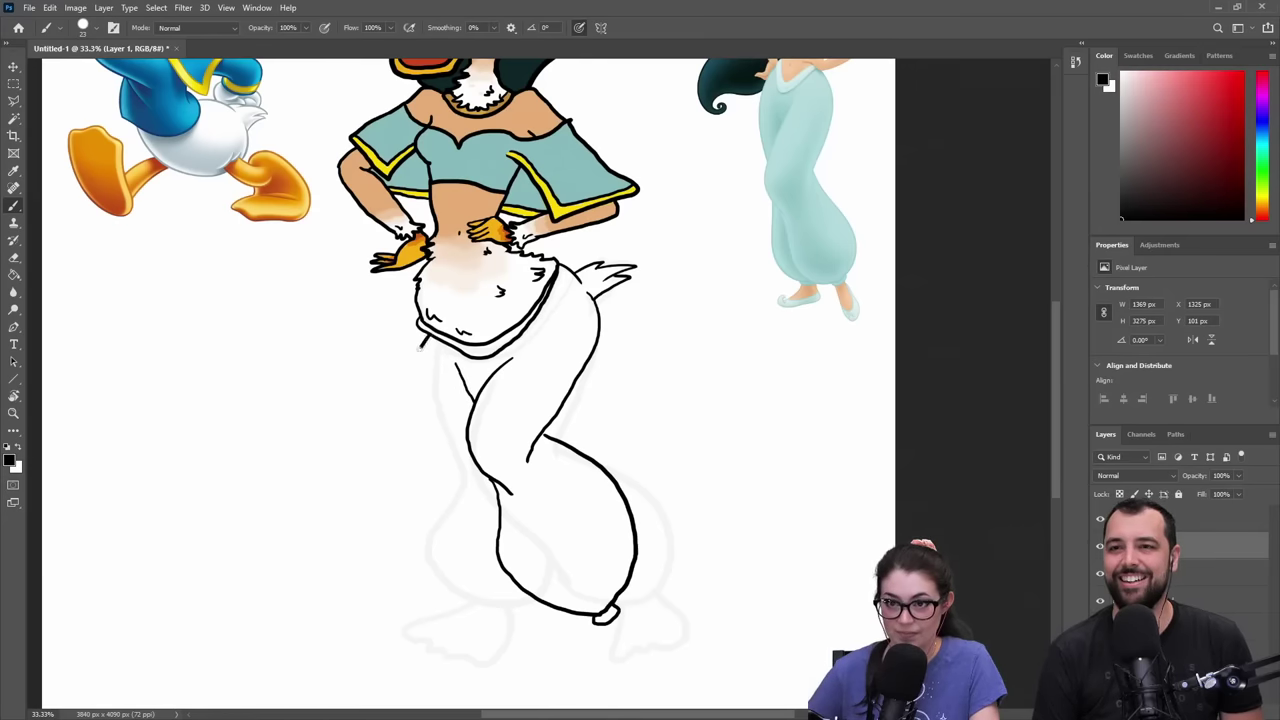
{"action": "left_click_drag", "start_coordinate": [414, 383], "coordinate": [418, 390]}
{"action": "key", "text": "ctrl+z"}
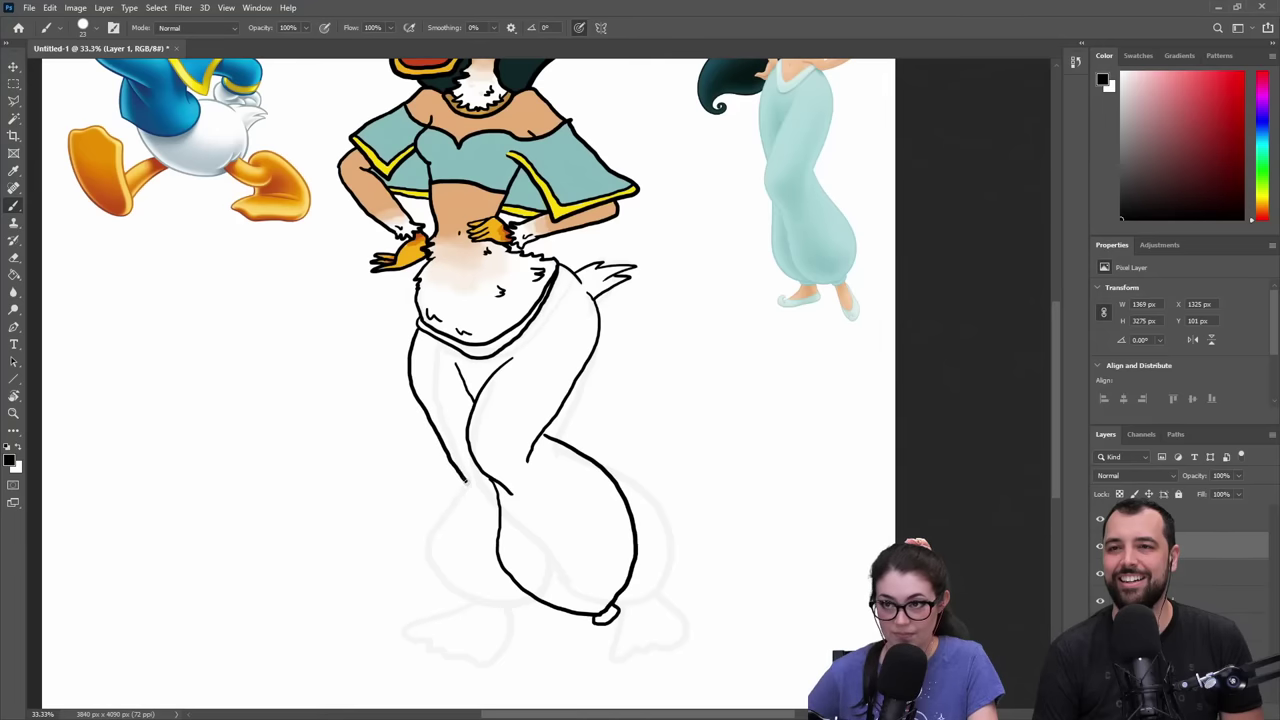
{"action": "left_click_drag", "start_coordinate": [465, 481], "coordinate": [470, 490]}
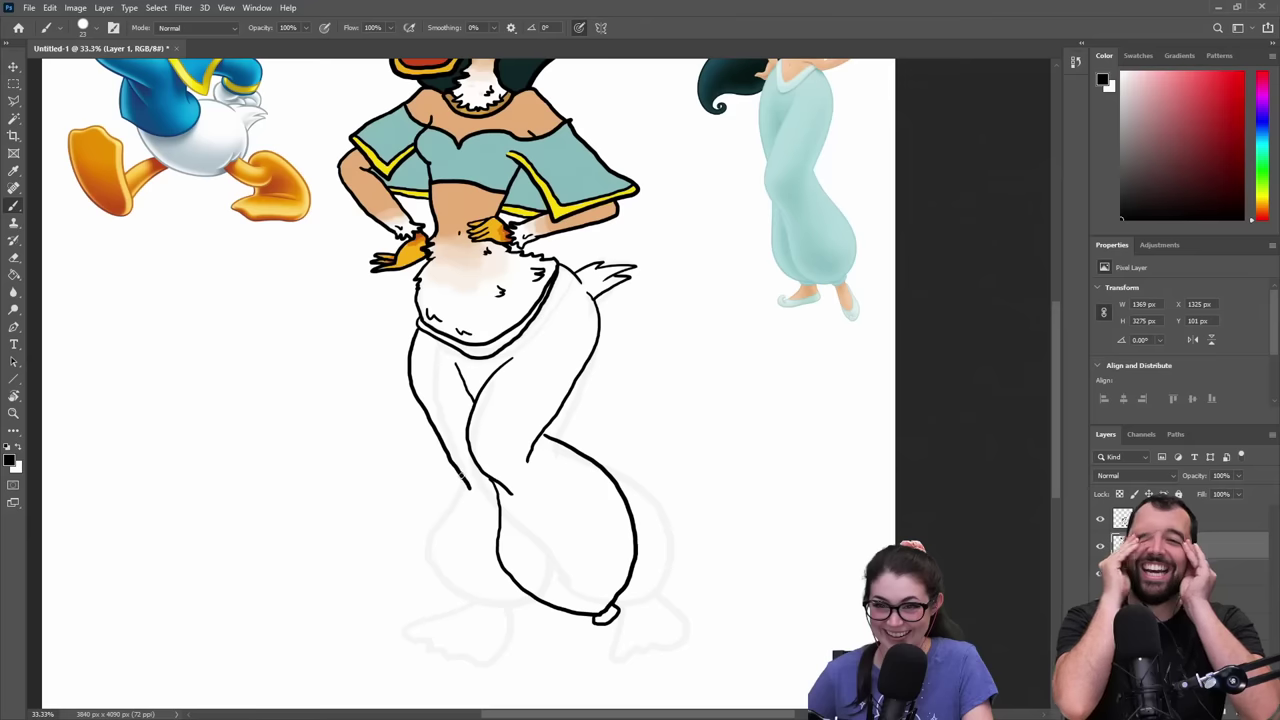
{"action": "mouse_move", "coordinate": [450, 498]}
{"action": "left_mouse_down"}
{"action": "mouse_move", "coordinate": [436, 528]}
{"action": "mouse_move", "coordinate": [445, 587]}
{"action": "mouse_move", "coordinate": [500, 616]}
{"action": "mouse_move", "coordinate": [535, 613]}
{"action": "left_mouse_up"}
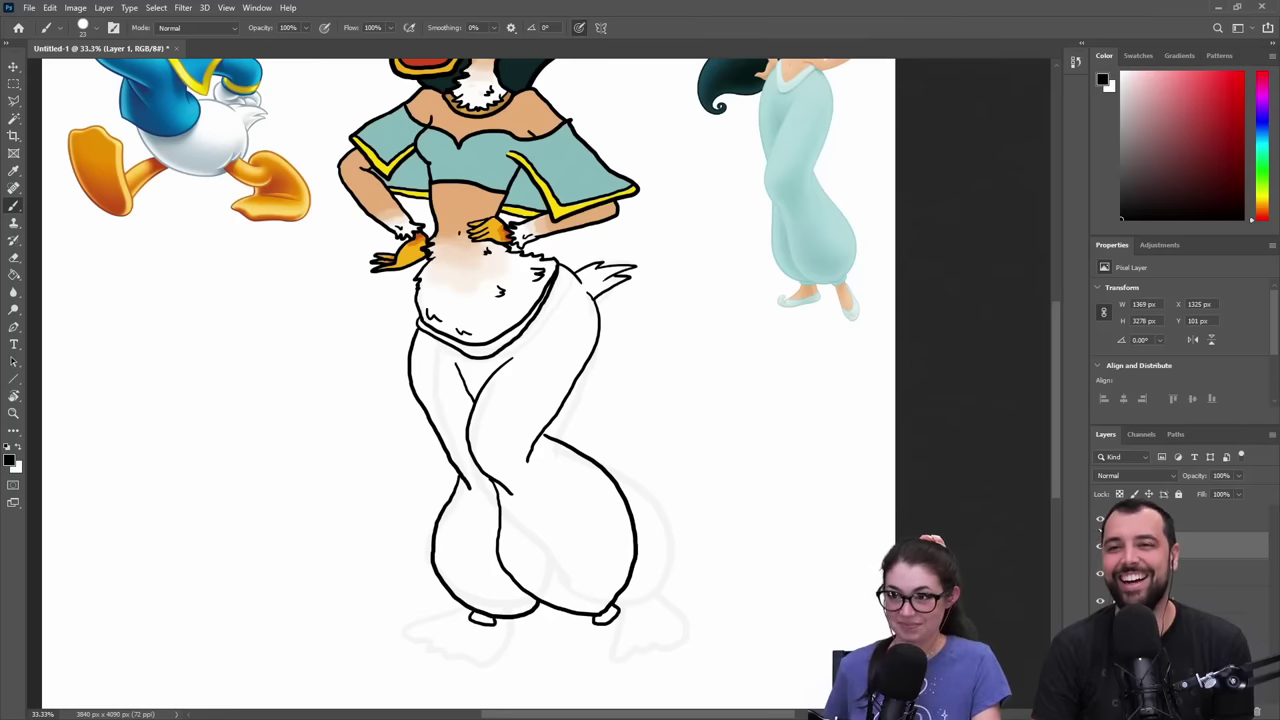
- Hide the rough sketch on Layer 4 and zoom out to view the whole character
{"action": "left_click", "coordinate": [1100, 519]}
{"action": "key", "text": "z"}
{"action": "left_click", "coordinate": [574, 386], "text": "alt"}
{"action": "left_click", "coordinate": [574, 386], "text": "alt"}
{"action": "left_click", "coordinate": [574, 386], "text": "alt"}
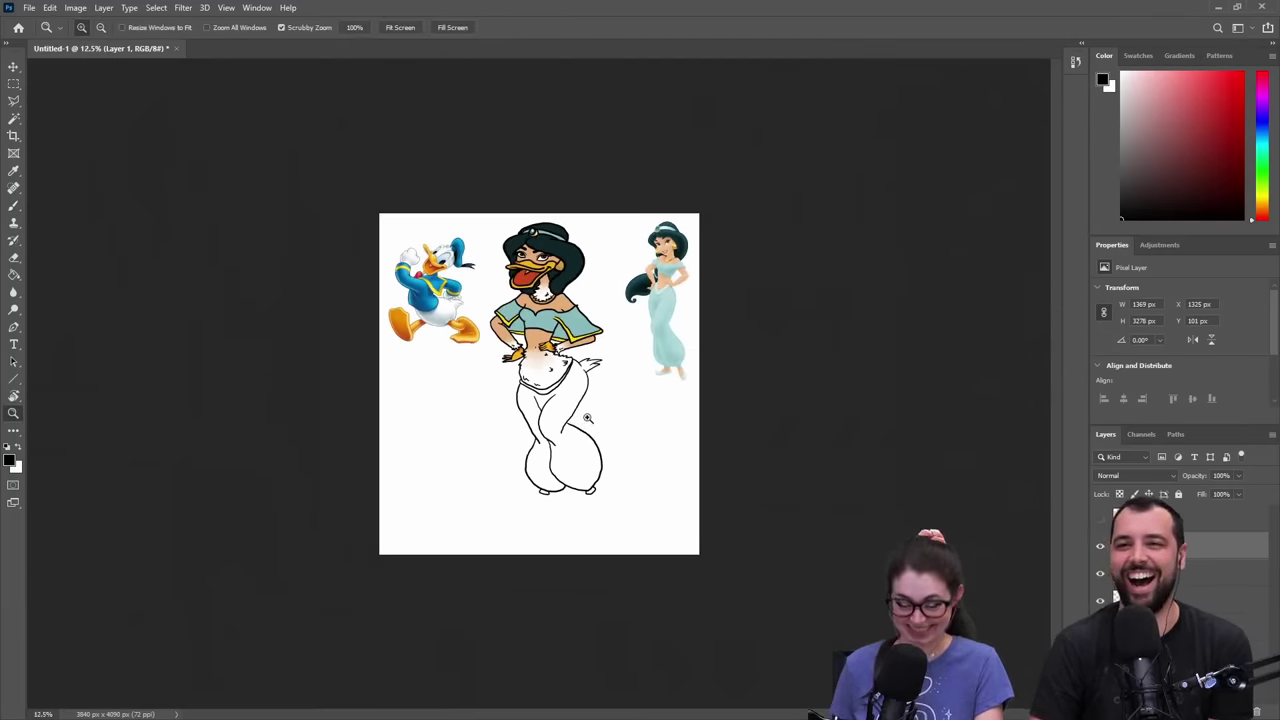
- Inspect the inked tail, hips, trouser legs and ankle cuffs up close against the Jasmine reference
{"action": "left_click", "coordinate": [592, 412]}
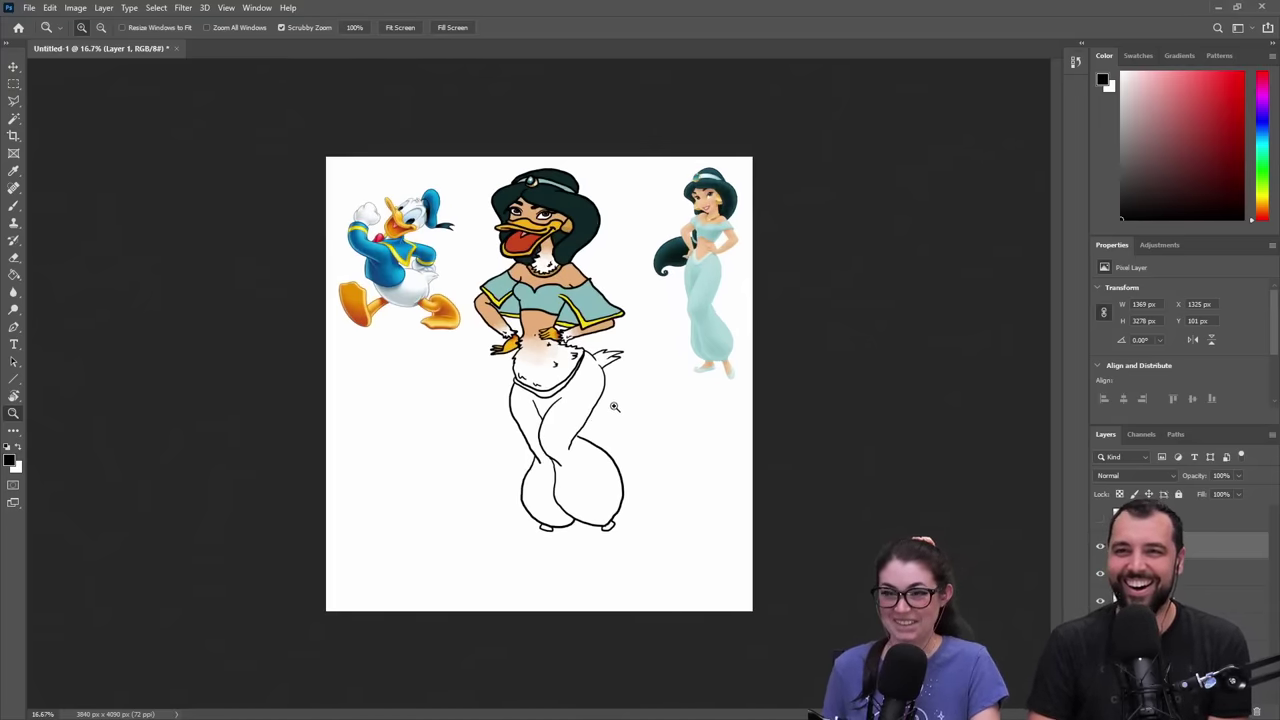
{"action": "left_click", "coordinate": [604, 368]}
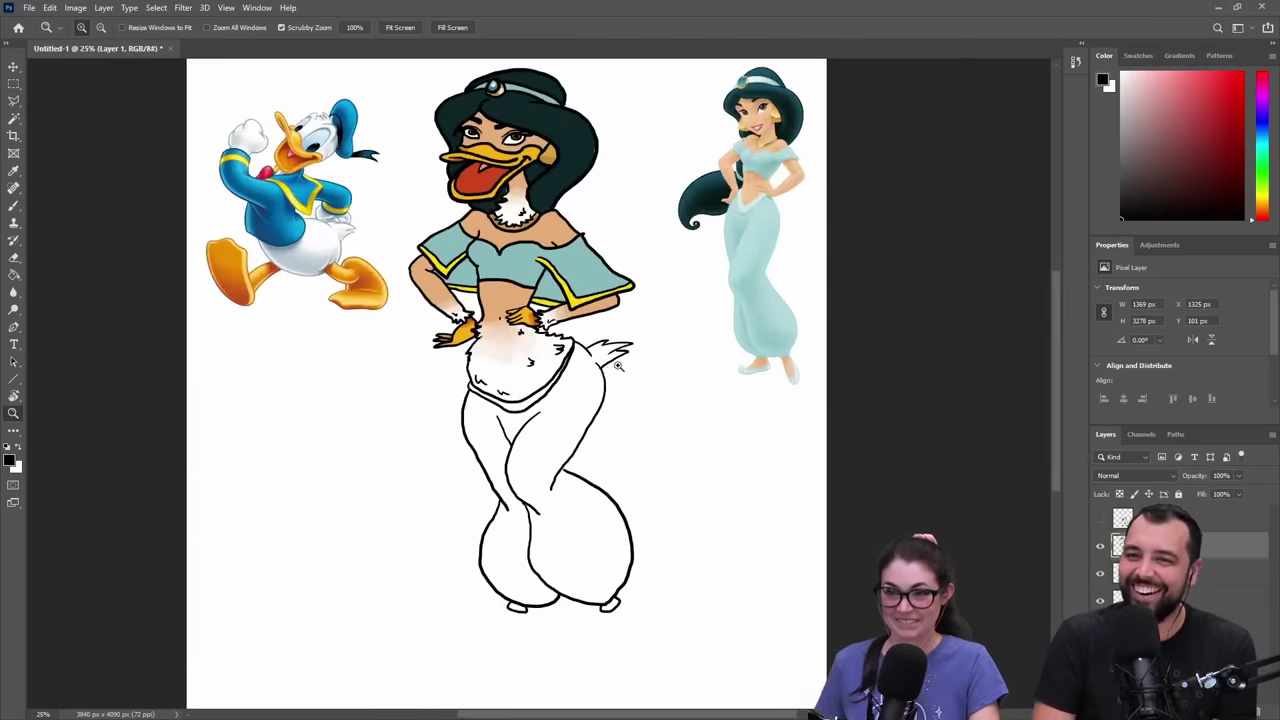
{"action": "left_click", "coordinate": [606, 368]}
{"action": "left_click", "coordinate": [594, 368]}
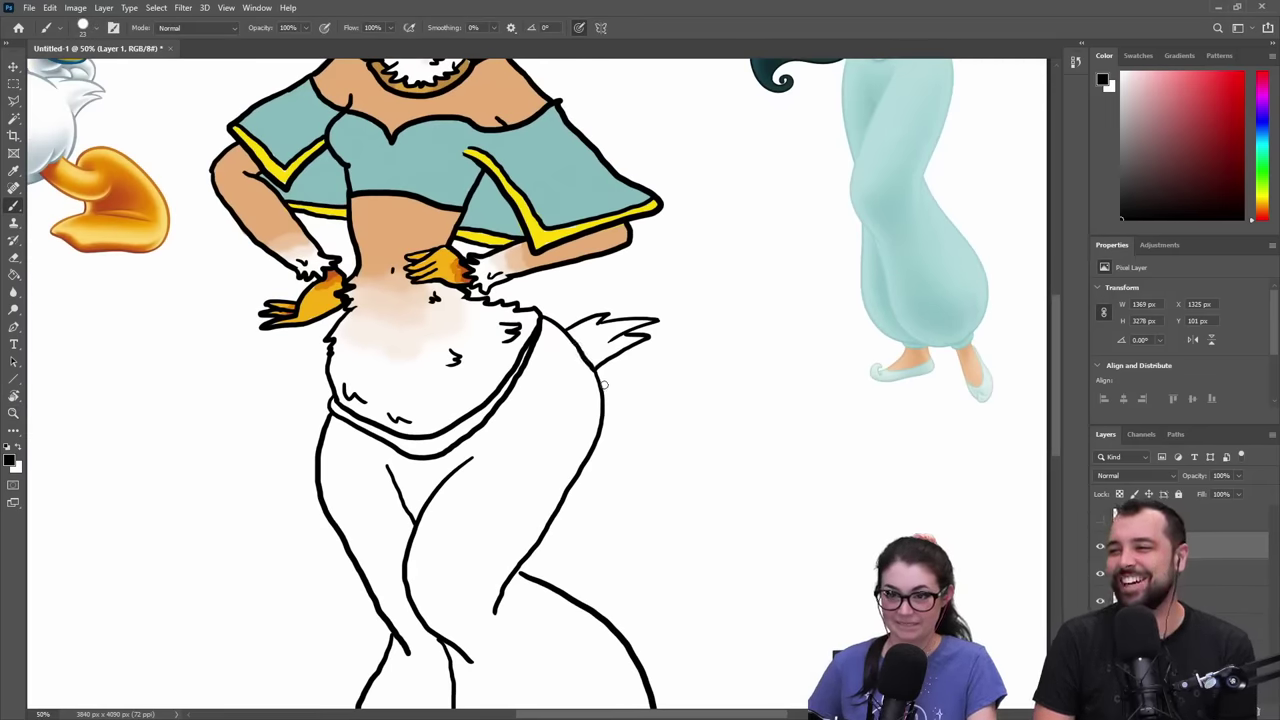
{"action": "left_click_drag", "start_coordinate": [522, 502], "coordinate": [507, 275]}
{"action": "key", "text": "z"}
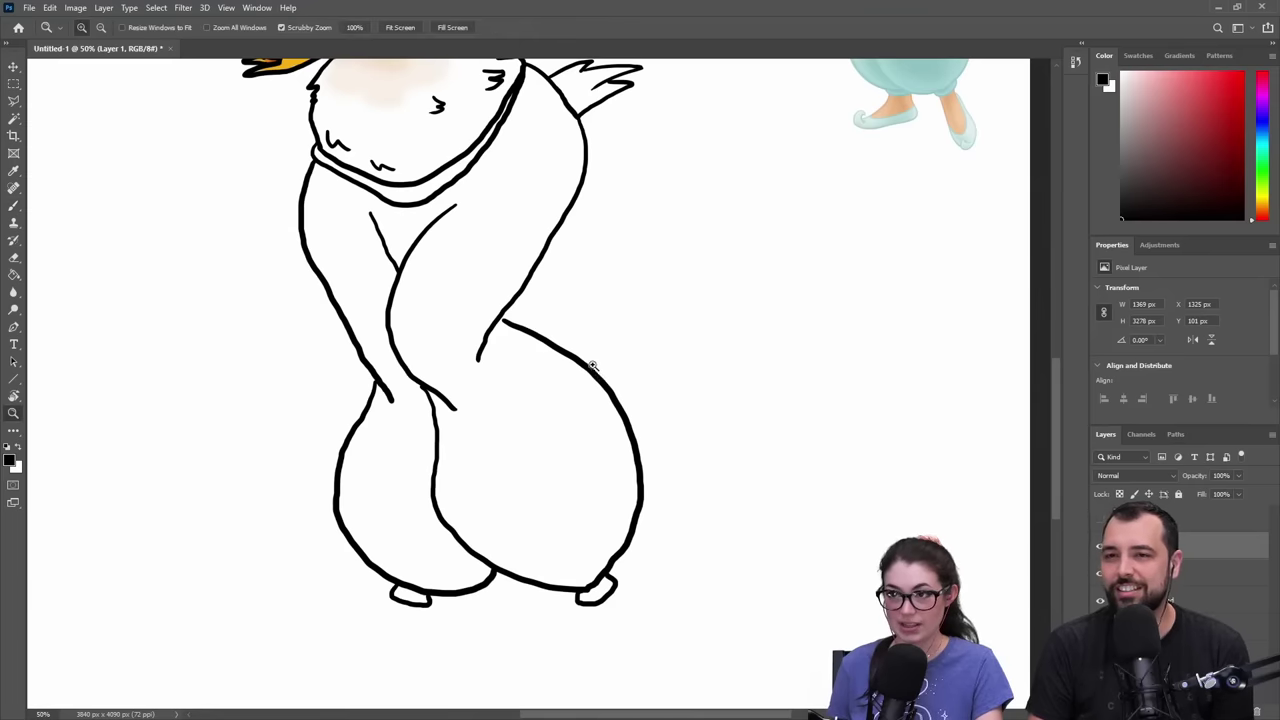
{"action": "left_click", "coordinate": [602, 356], "text": "alt"}
{"action": "left_click", "coordinate": [610, 354], "text": "alt"}
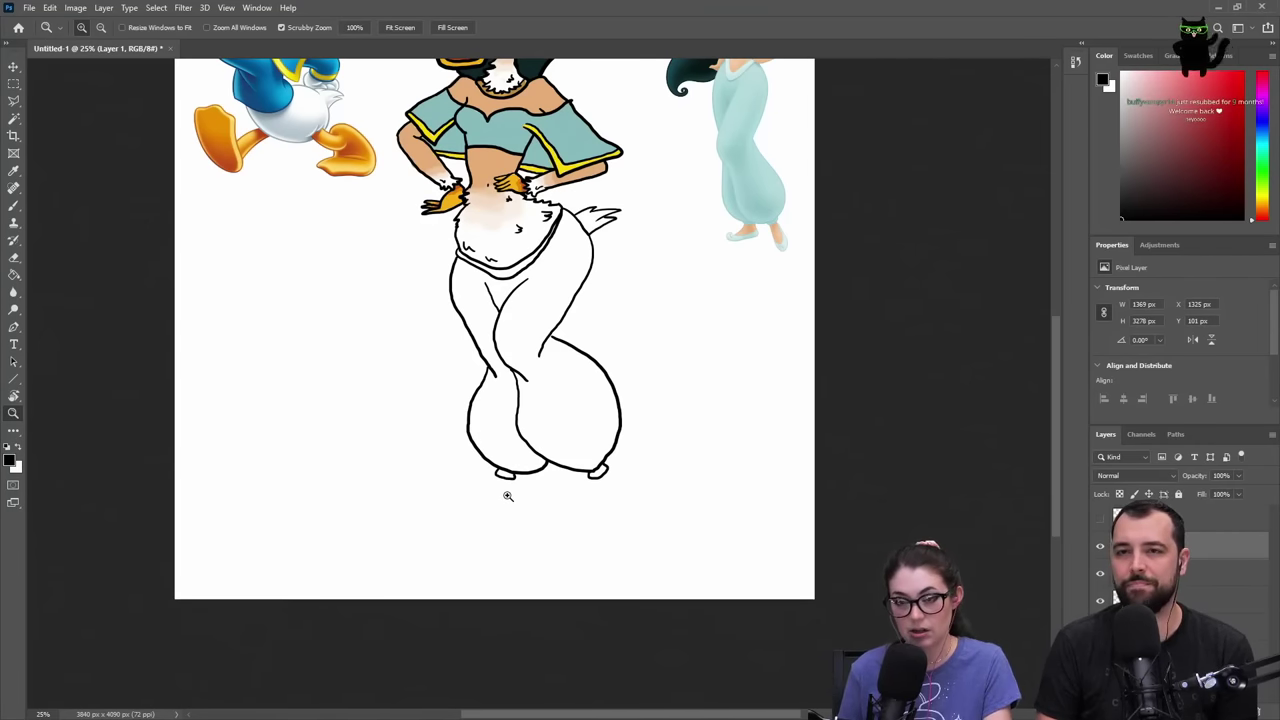
- Ink the front foot below its ankle cuff, with flared ankle lines and a rounded shoe with a curled toe
{"action": "left_click", "coordinate": [616, 494]}
{"action": "key", "text": "b"}
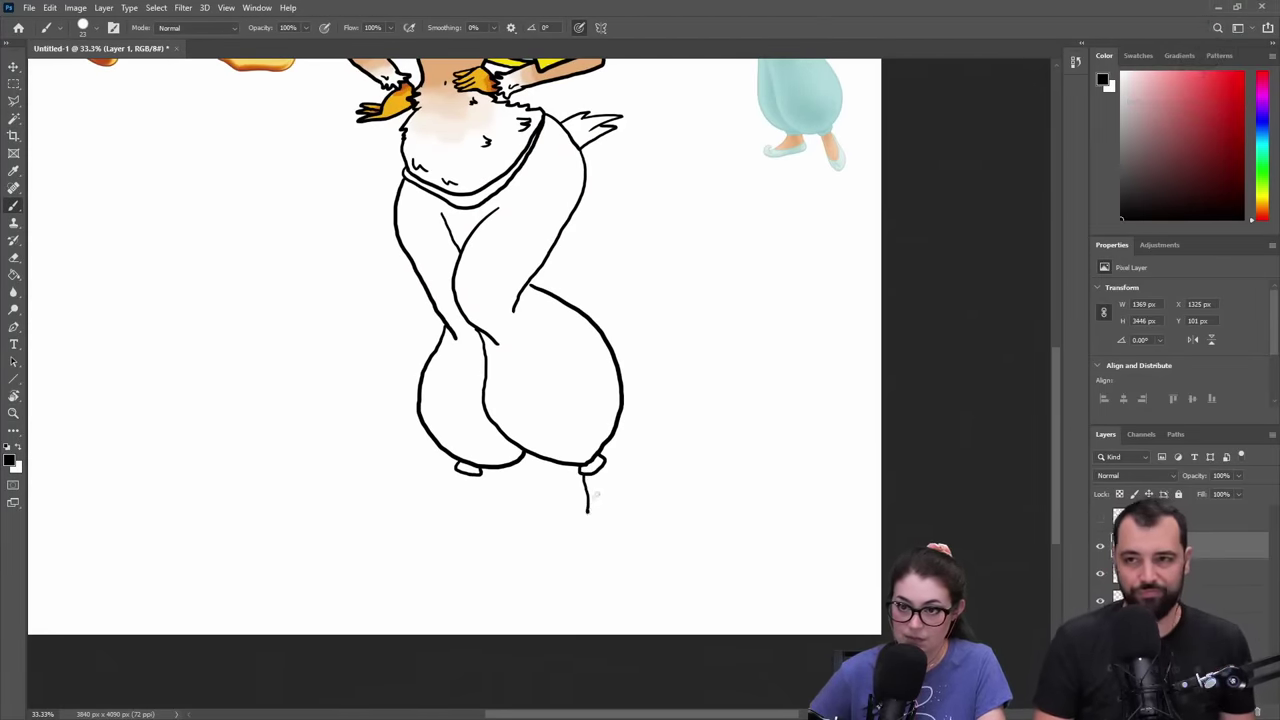
{"action": "left_click_drag", "start_coordinate": [584, 482], "coordinate": [587, 528]}
{"action": "key", "text": "ctrl+z"}
{"action": "left_click_drag", "start_coordinate": [584, 476], "coordinate": [585, 505]}
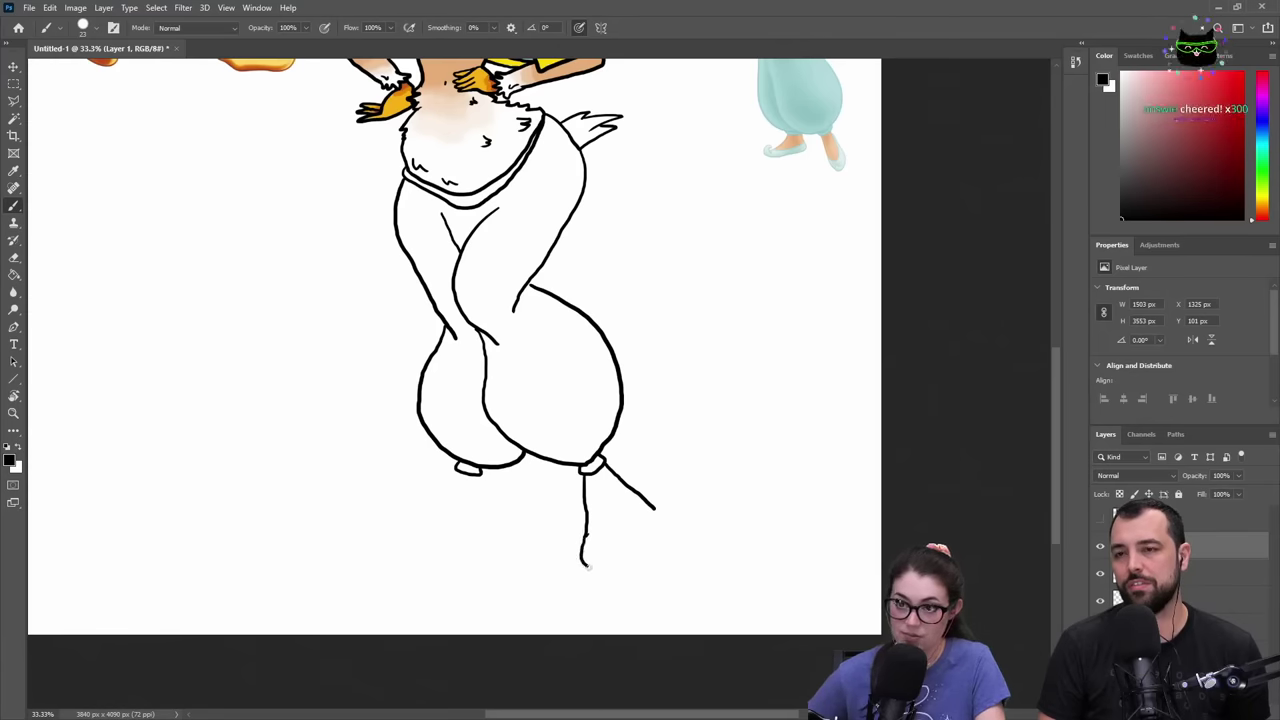
{"action": "mouse_move", "coordinate": [586, 535]}
{"action": "left_mouse_down"}
{"action": "mouse_move", "coordinate": [617, 579]}
{"action": "mouse_move", "coordinate": [650, 582]}
{"action": "mouse_move", "coordinate": [674, 555]}
{"action": "mouse_move", "coordinate": [673, 528]}
{"action": "mouse_move", "coordinate": [651, 506]}
{"action": "mouse_move", "coordinate": [603, 556]}
{"action": "mouse_move", "coordinate": [591, 540]}
{"action": "mouse_move", "coordinate": [600, 549]}
{"action": "left_mouse_up"}
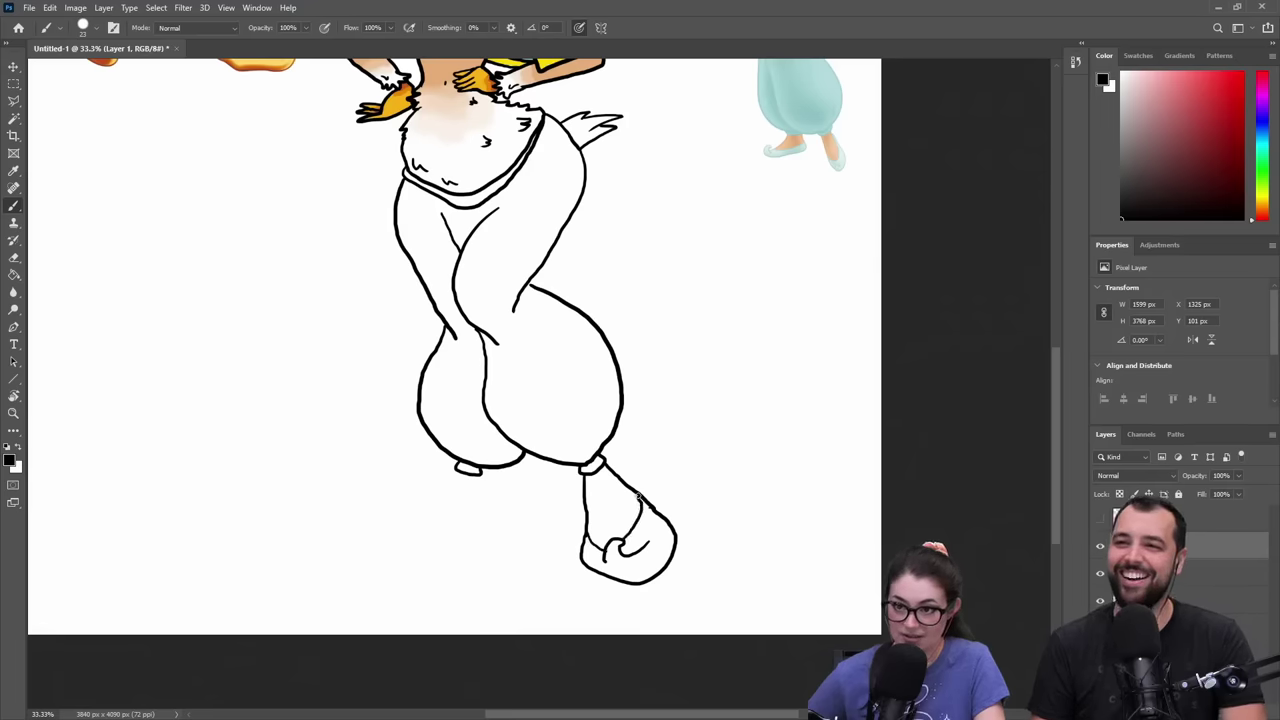
- Thicken the front foot's outer ankle line where it meets the shoe opening, using a slightly larger brush
{"action": "key", "text": "z"}
{"action": "left_click_drag", "start_coordinate": [649, 468], "coordinate": [628, 466]}
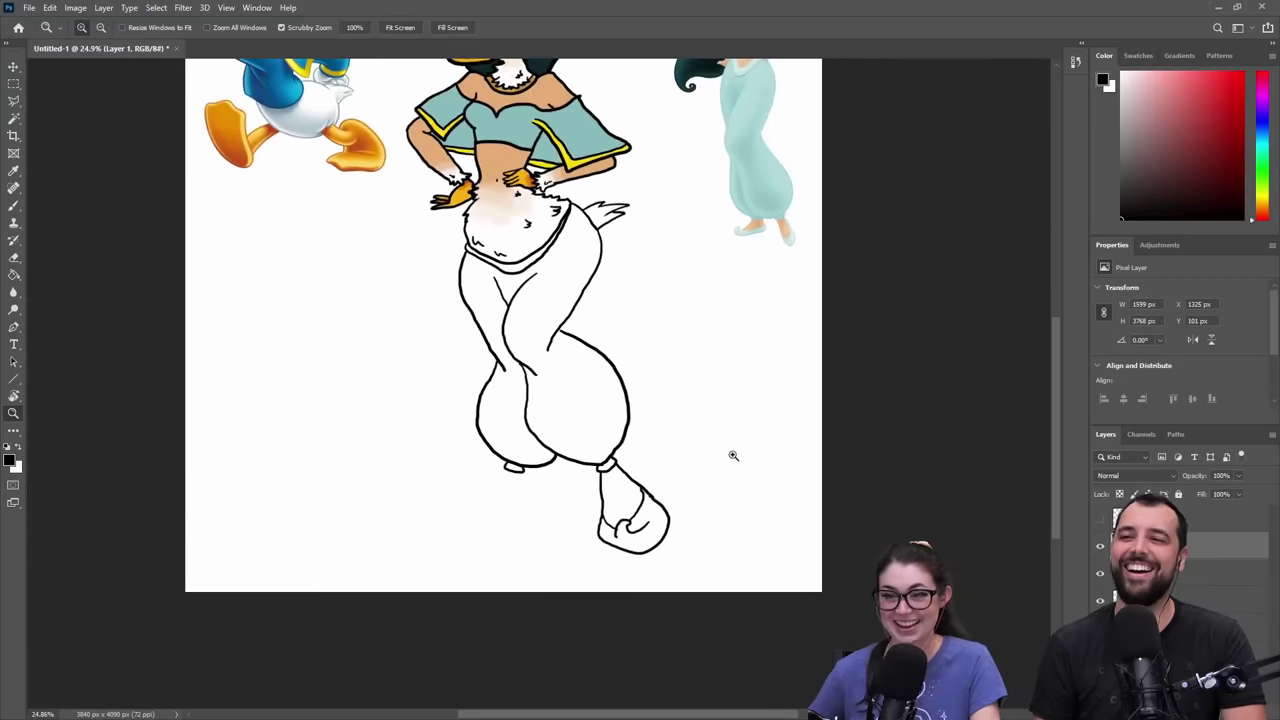
{"action": "left_click", "coordinate": [656, 453], "text": "alt"}
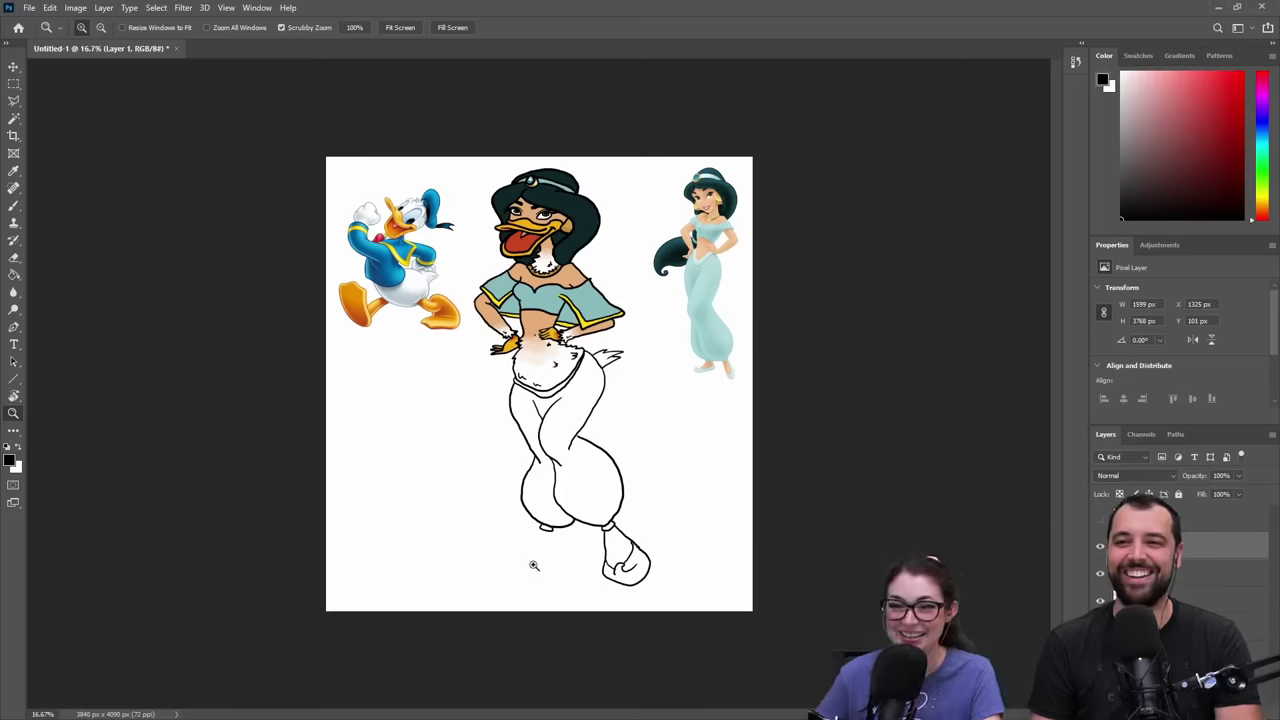
{"action": "left_click_drag", "start_coordinate": [655, 562], "coordinate": [591, 537]}
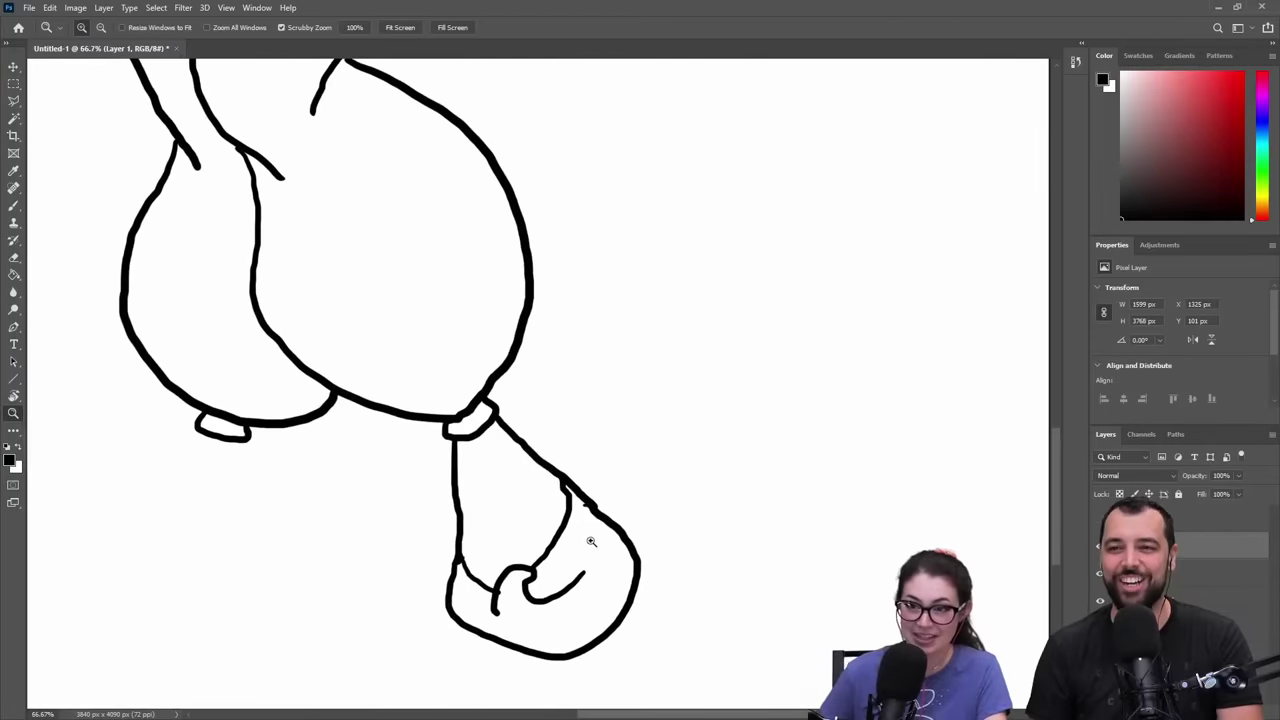
{"action": "key", "text": "b"}
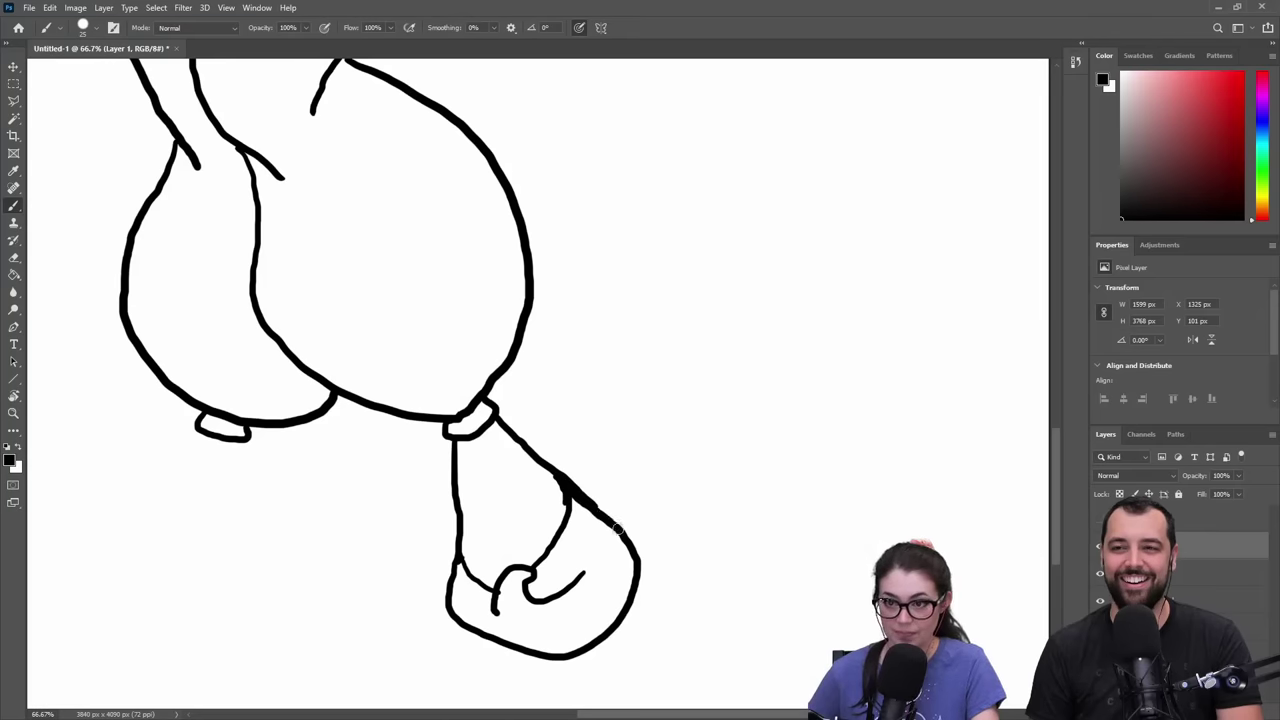
- Ink the rear foot in profile below its ankle cuff, with a long pointed shoe, curled toe and curved shoe opening
{"action": "key", "text": "z"}
{"action": "left_click", "coordinate": [389, 537], "text": "alt"}
{"action": "left_click", "coordinate": [389, 537], "text": "alt"}
{"action": "left_click", "coordinate": [389, 535], "text": "alt"}
{"action": "left_click", "coordinate": [392, 511]}
{"action": "mouse_move", "coordinate": [467, 479]}
{"action": "left_mouse_down"}
{"action": "mouse_move", "coordinate": [740, 465]}
{"action": "mouse_move", "coordinate": [742, 494]}
{"action": "left_mouse_up"}
{"action": "key", "text": "b"}
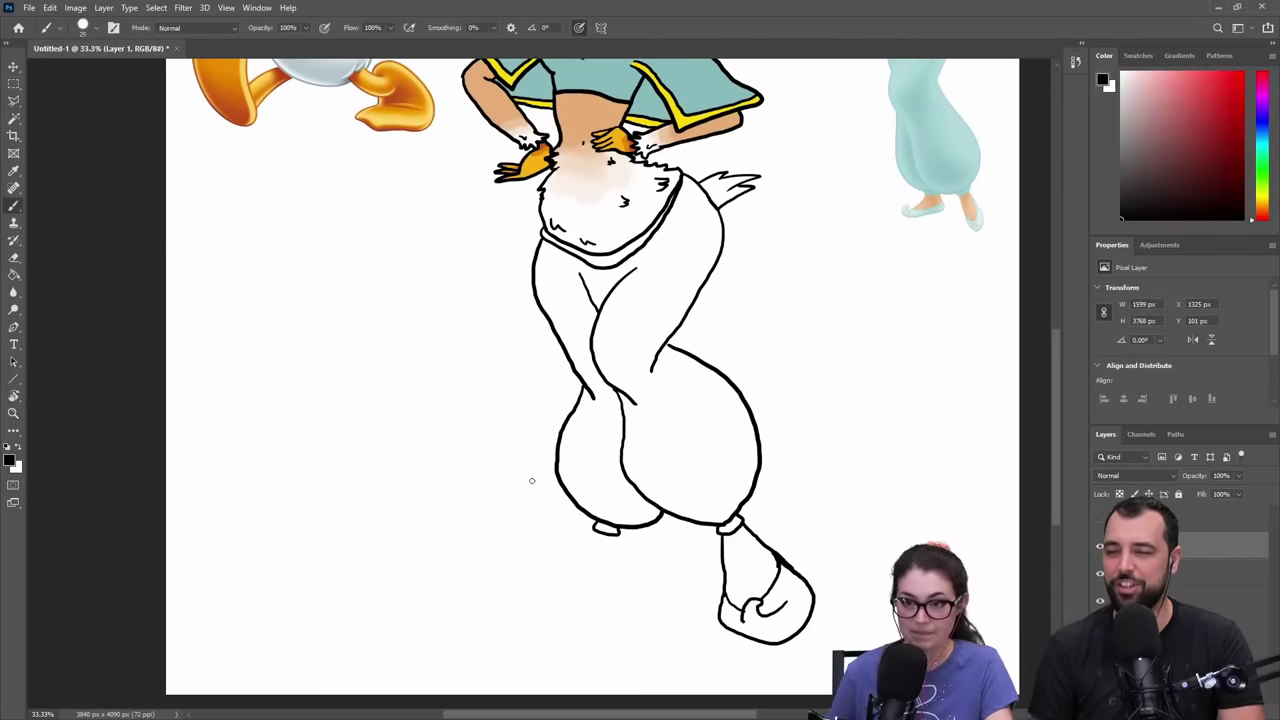
{"action": "left_click_drag", "start_coordinate": [596, 489], "coordinate": [620, 520]}
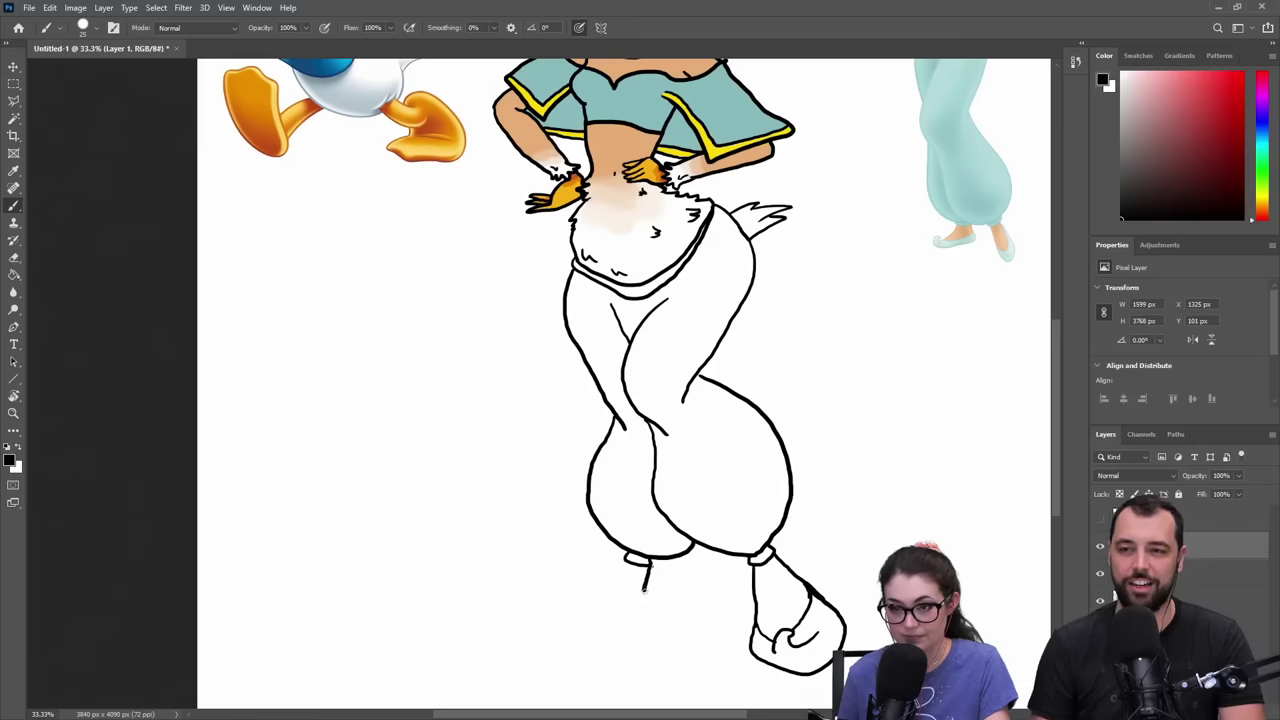
{"action": "key", "text": "ctrl+z"}
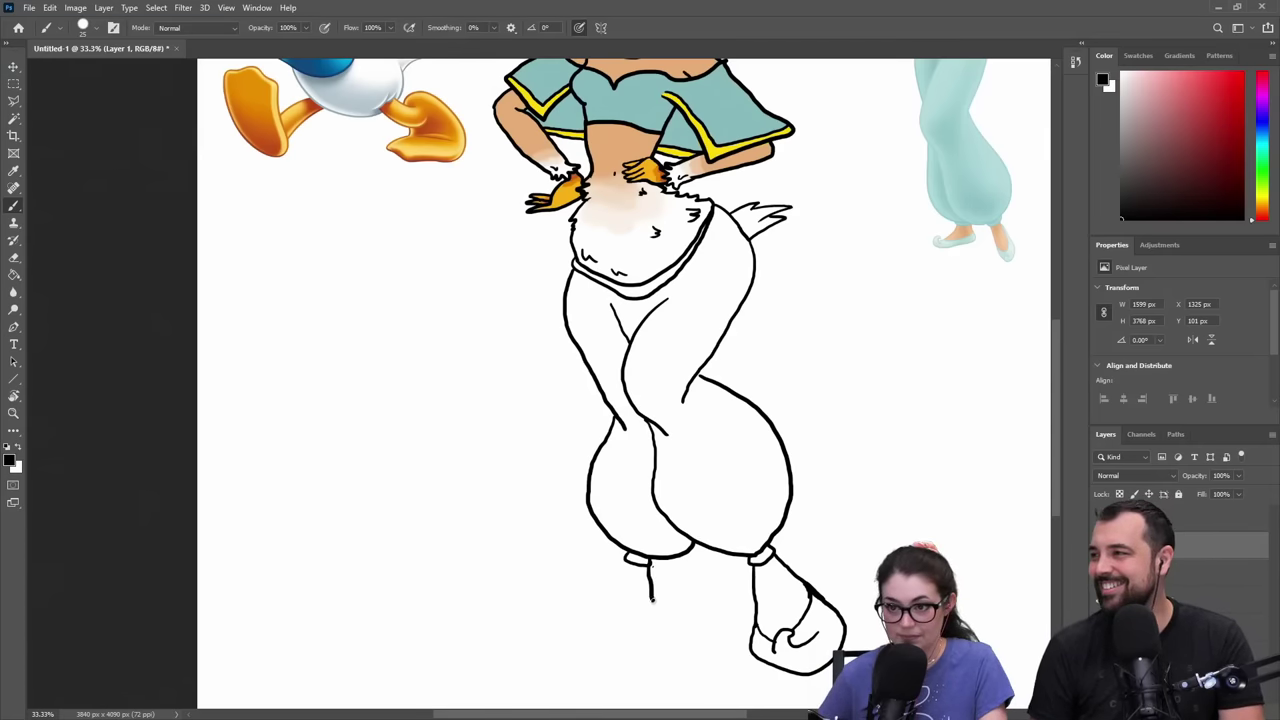
{"action": "left_click_drag", "start_coordinate": [652, 600], "coordinate": [646, 616]}
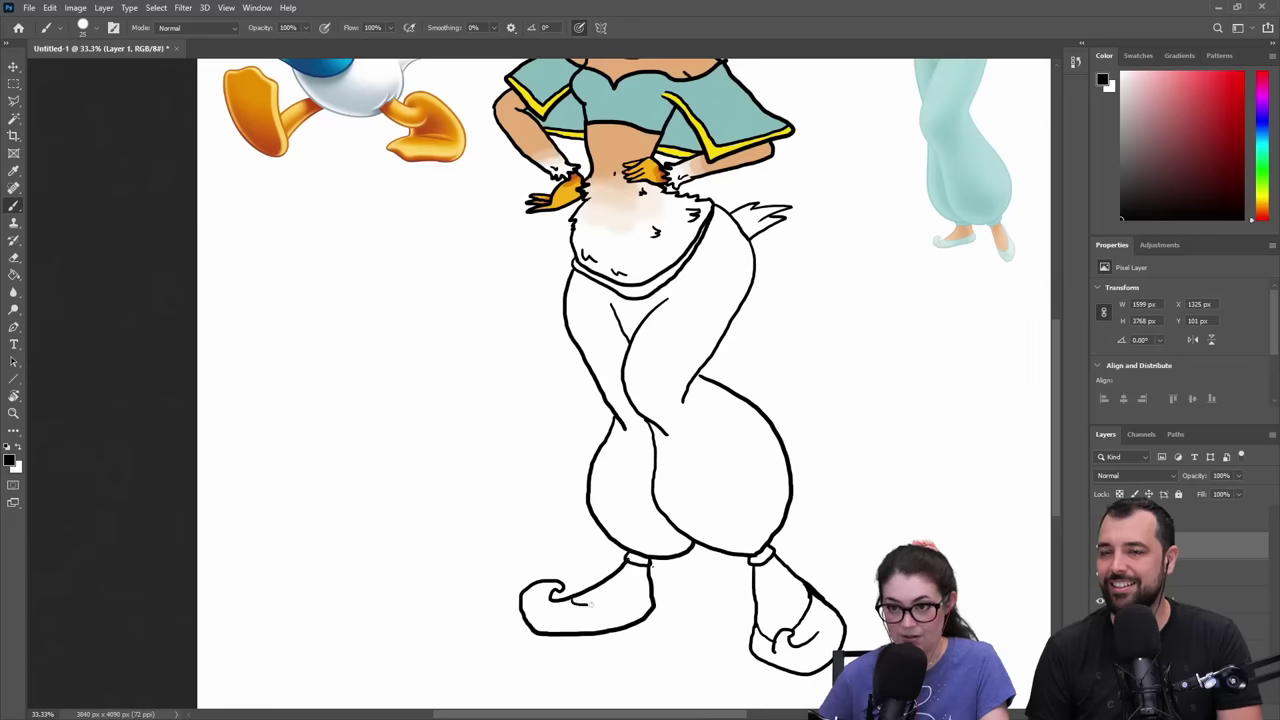
- Review the whole inked figure and make Layer 3 the active layer for colouring
{"action": "key", "text": "z"}
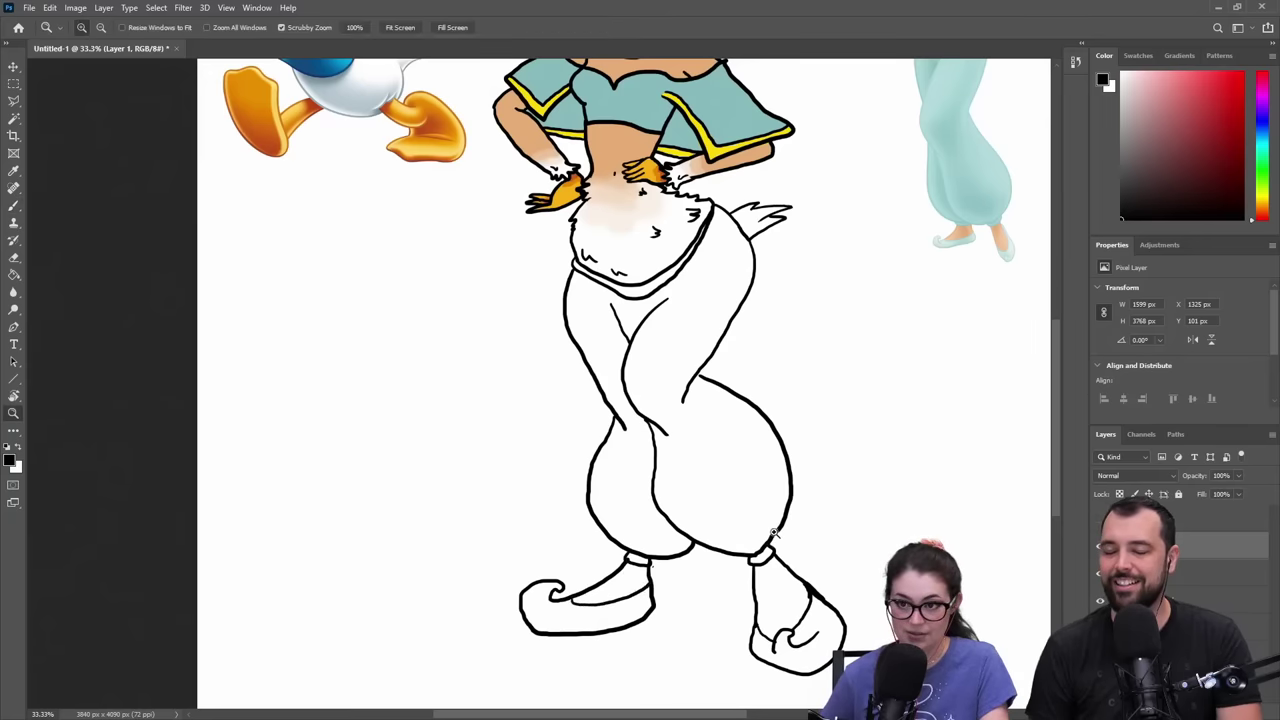
{"action": "left_click", "coordinate": [793, 508], "text": "alt"}
{"action": "left_click", "coordinate": [793, 508], "text": "alt"}
{"action": "left_click", "coordinate": [793, 508], "text": "alt"}
{"action": "left_click", "coordinate": [792, 514], "text": "alt"}
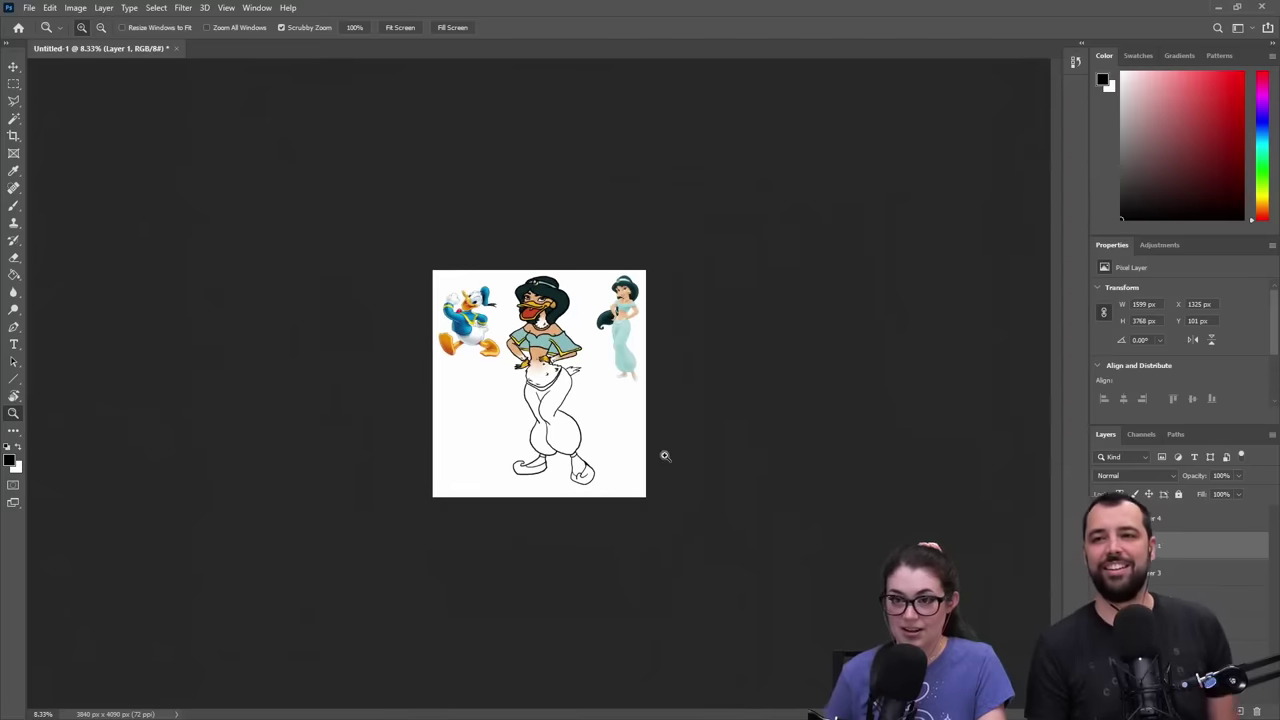
{"action": "left_click", "coordinate": [584, 416]}
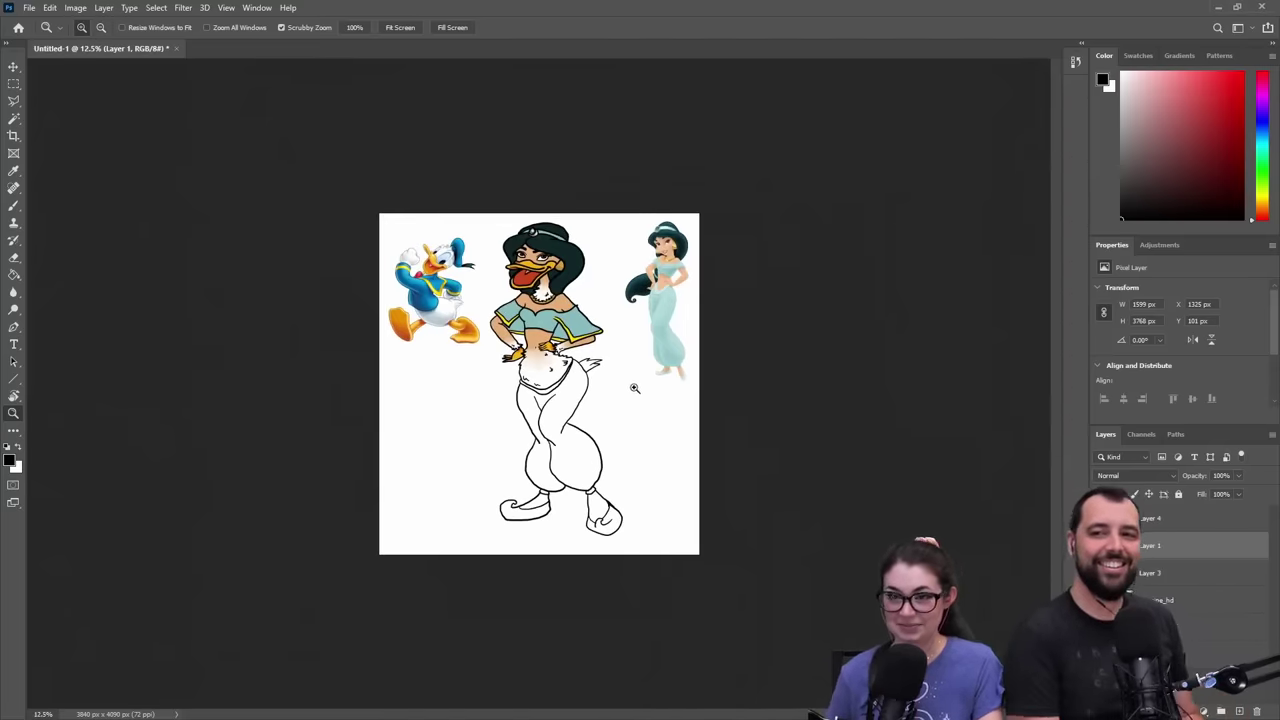
{"action": "left_click", "coordinate": [634, 346]}
{"action": "left_click", "coordinate": [1167, 577]}
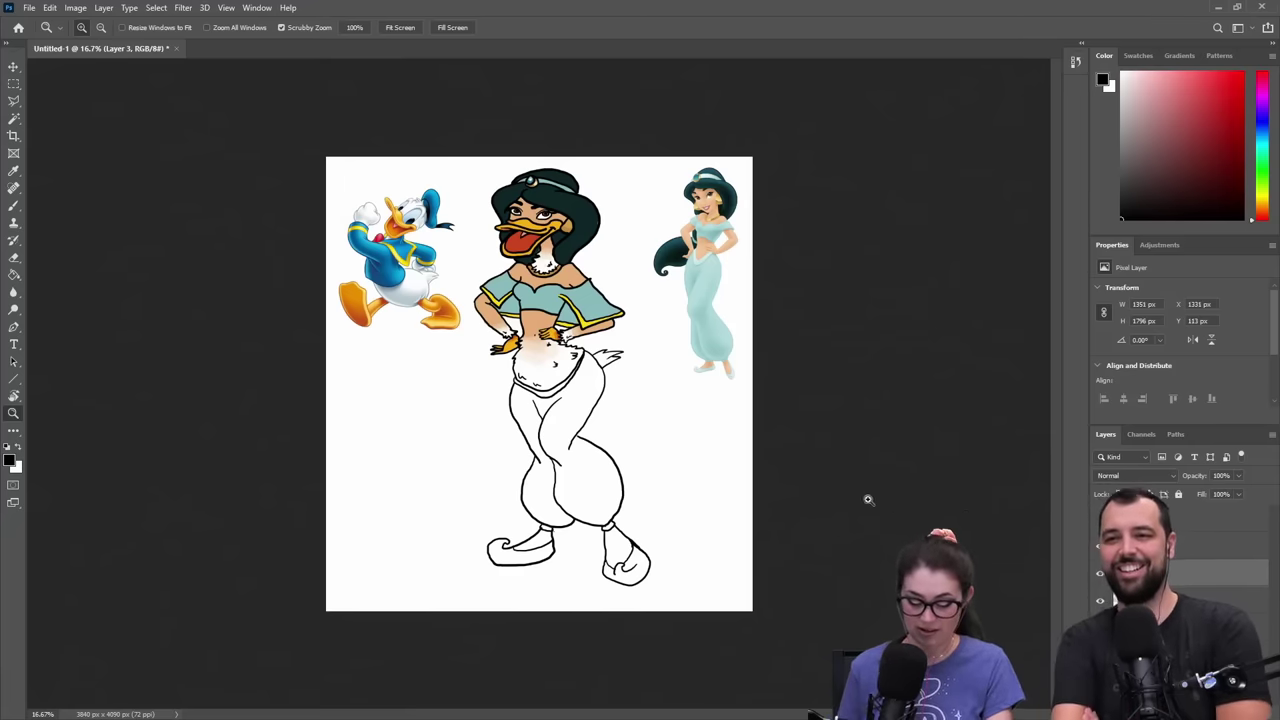
- Paint the trouser waistband with a pale mint sampled from the Jasmine reference
{"action": "left_click", "coordinate": [595, 369]}
{"action": "left_click", "coordinate": [596, 369]}
{"action": "left_click", "coordinate": [596, 369]}
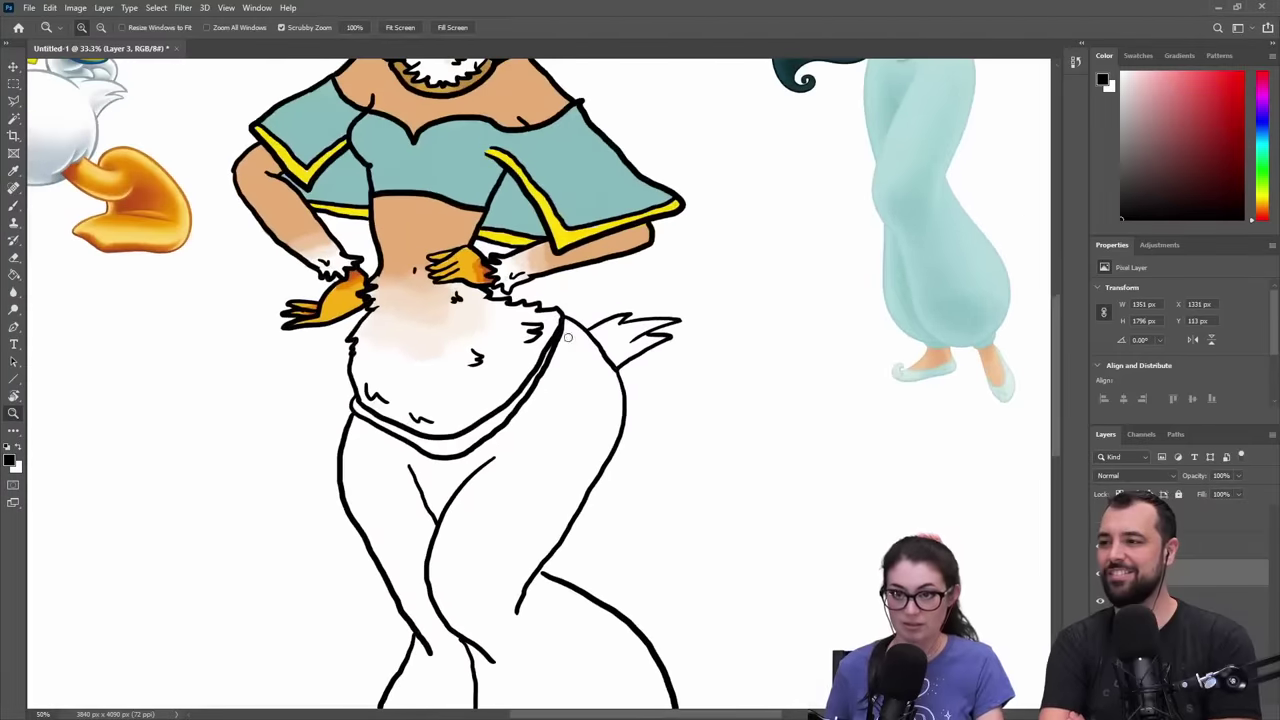
{"action": "key", "text": "b"}
{"action": "left_click", "coordinate": [608, 200], "text": "alt"}
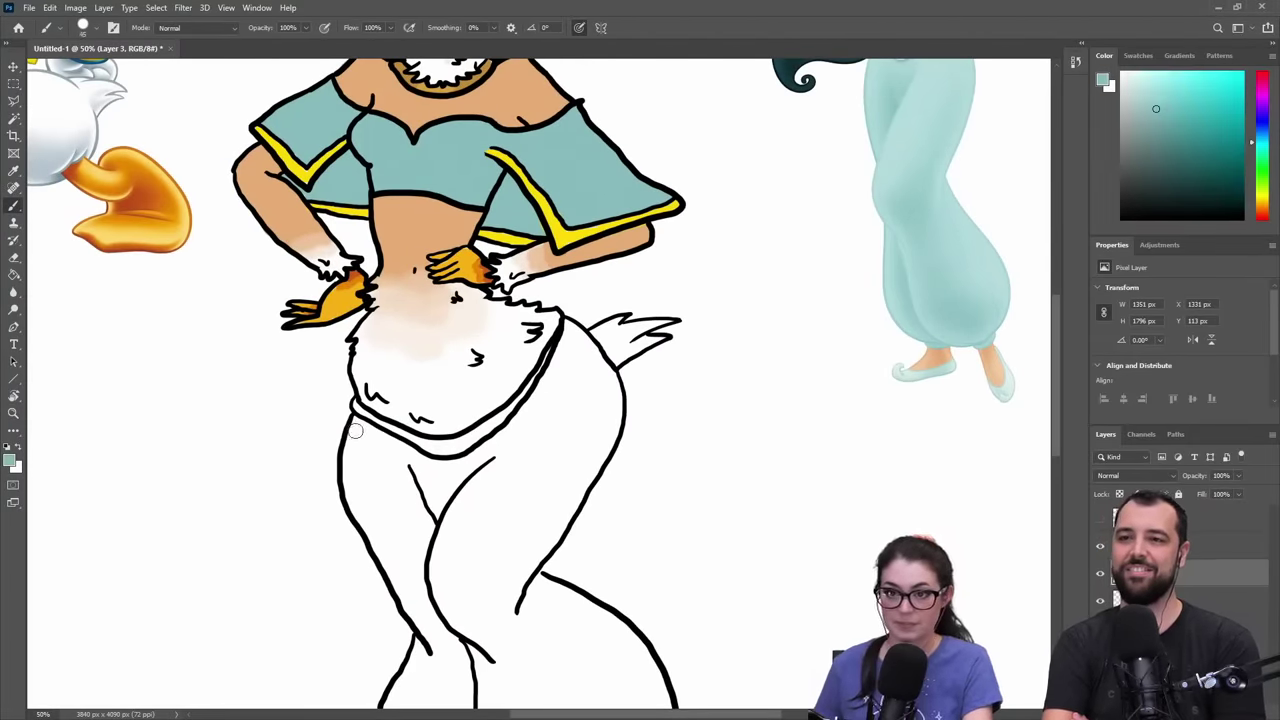
{"action": "left_click_drag", "start_coordinate": [633, 288], "coordinate": [507, 421]}
{"action": "left_click", "coordinate": [775, 210], "text": "alt"}
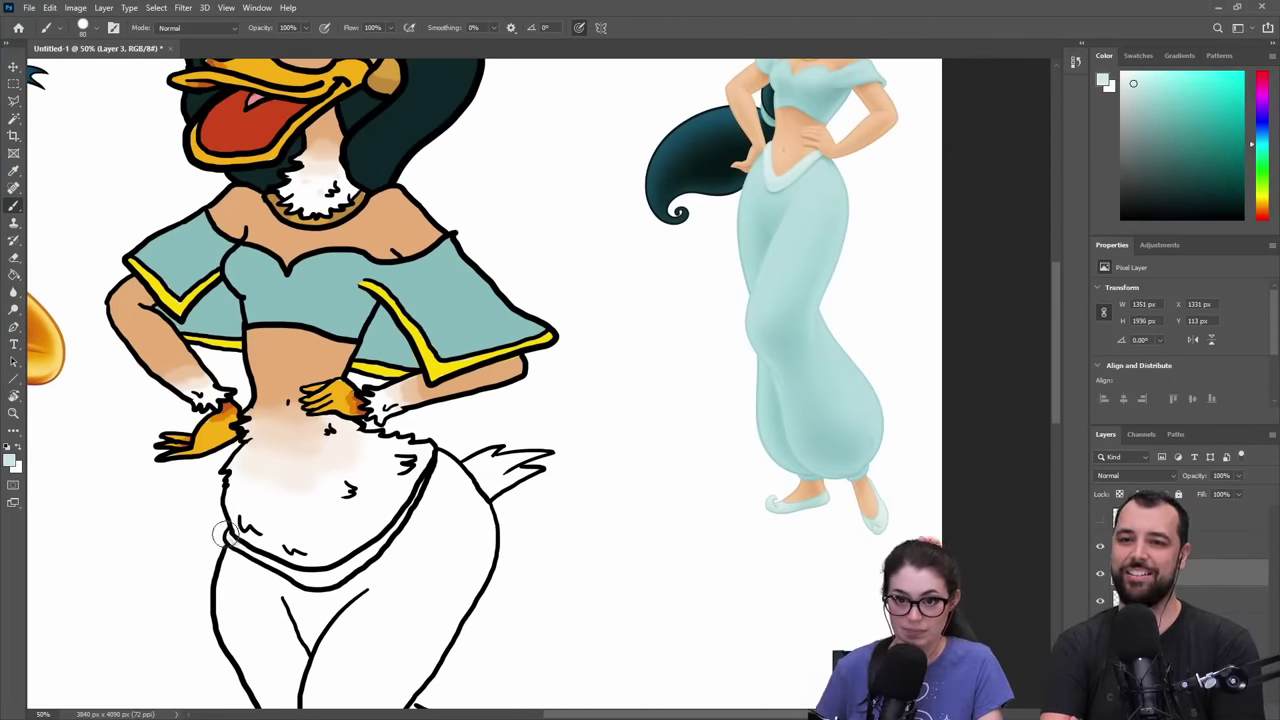
{"action": "mouse_move", "coordinate": [258, 562]}
{"action": "left_mouse_down"}
{"action": "mouse_move", "coordinate": [328, 584]}
{"action": "mouse_move", "coordinate": [362, 568]}
{"action": "mouse_move", "coordinate": [430, 495]}
{"action": "mouse_move", "coordinate": [416, 520]}
{"action": "left_mouse_up"}
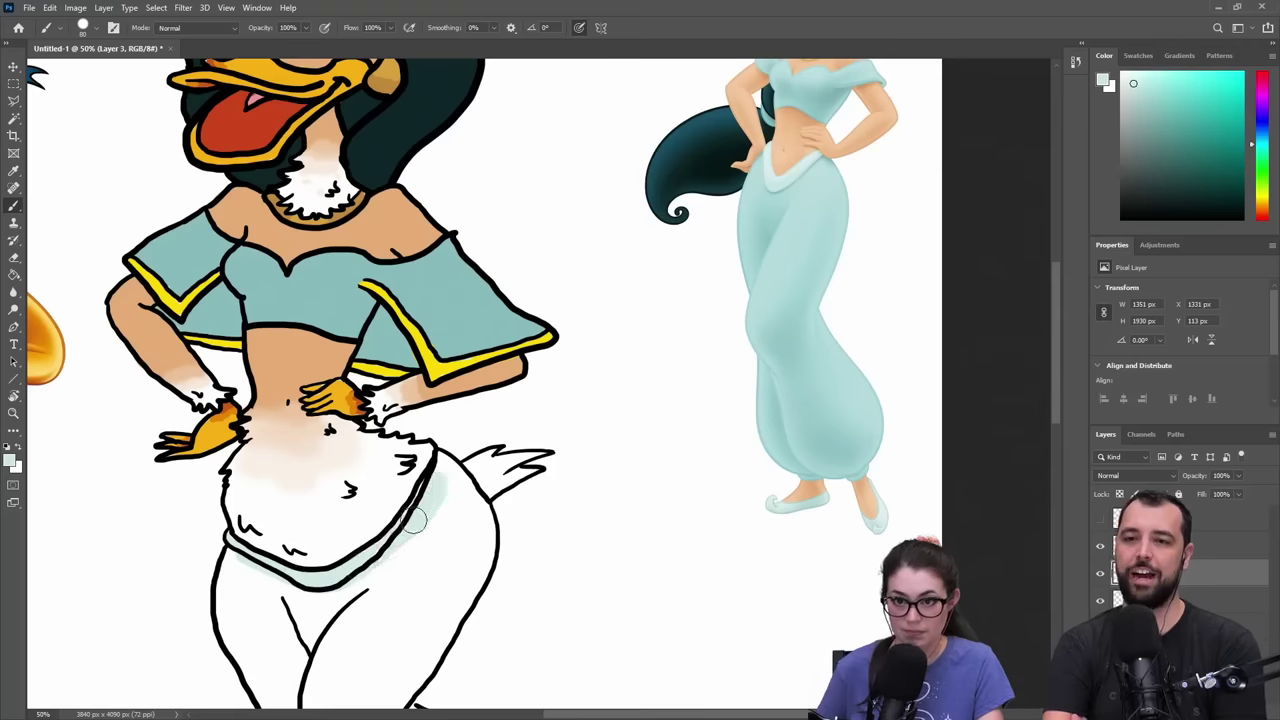
- Paint the hips and upper trousers just below the waistband with the teal sampled from the character's top
{"action": "left_click", "coordinate": [440, 355], "text": "alt"}
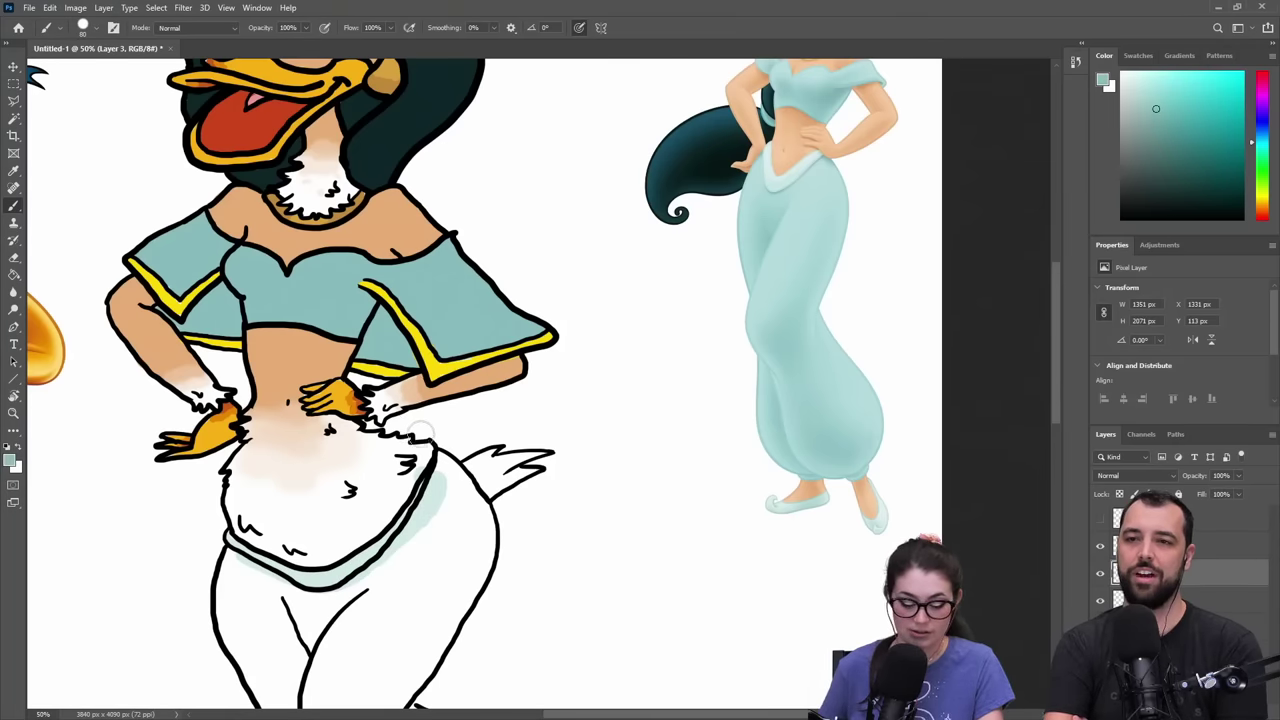
{"action": "left_click", "coordinate": [394, 490], "text": "alt"}
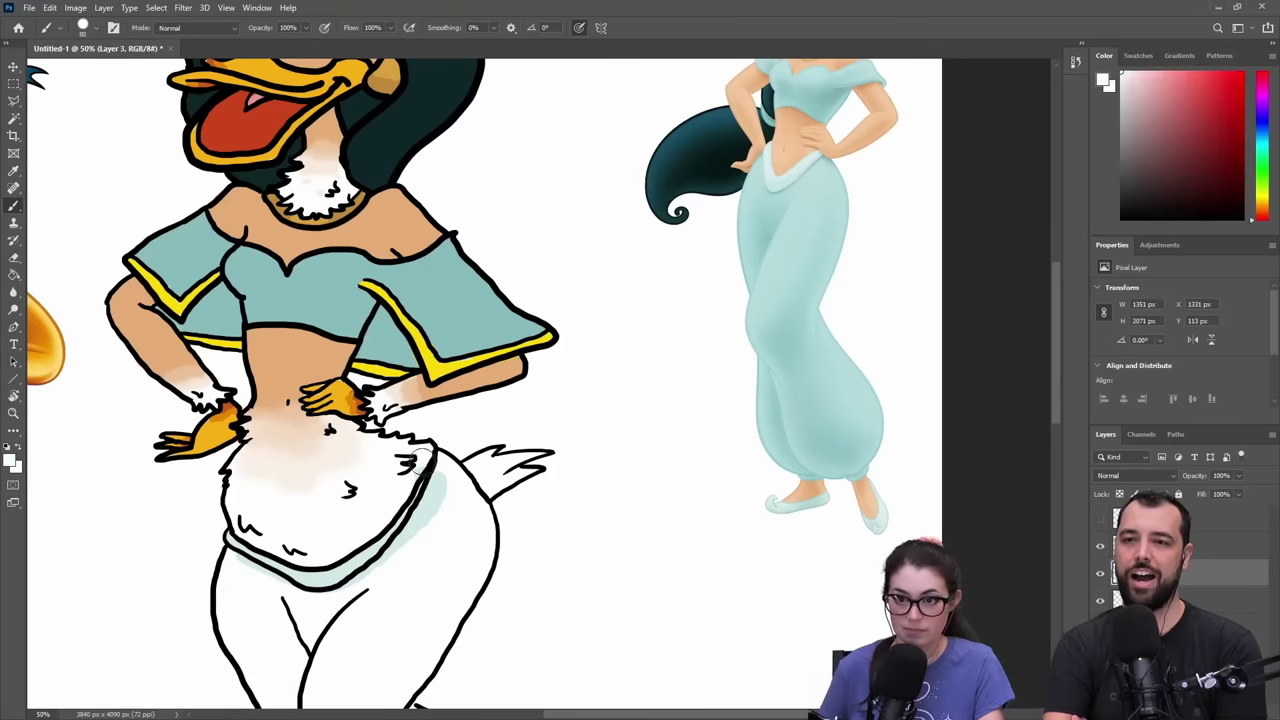
{"action": "left_click", "coordinate": [468, 366], "text": "alt"}
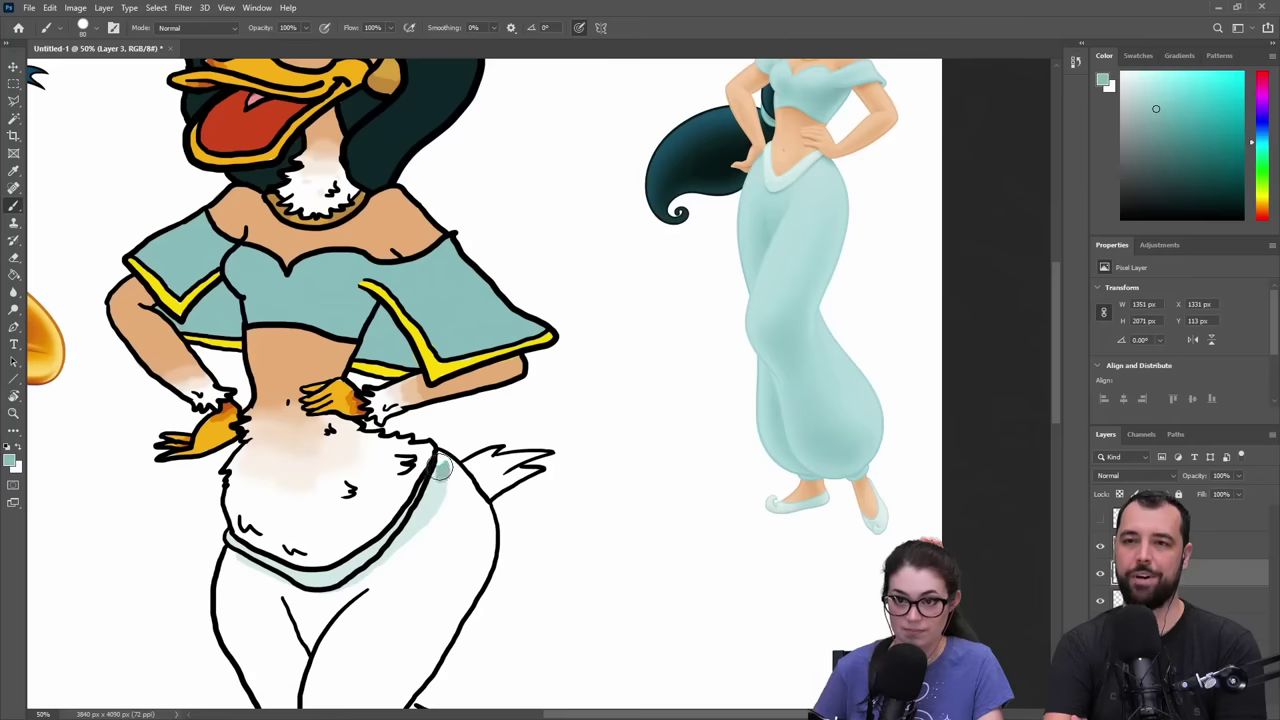
{"action": "mouse_move", "coordinate": [445, 477]}
{"action": "left_mouse_down"}
{"action": "mouse_move", "coordinate": [420, 520]}
{"action": "mouse_move", "coordinate": [447, 474]}
{"action": "mouse_move", "coordinate": [488, 525]}
{"action": "mouse_move", "coordinate": [472, 480]}
{"action": "mouse_move", "coordinate": [494, 458]}
{"action": "mouse_move", "coordinate": [482, 474]}
{"action": "mouse_move", "coordinate": [494, 498]}
{"action": "mouse_move", "coordinate": [480, 425]}
{"action": "mouse_move", "coordinate": [527, 355]}
{"action": "left_mouse_up"}
{"action": "left_click", "coordinate": [494, 462], "text": "alt"}
{"action": "left_click", "coordinate": [460, 480], "text": "alt"}
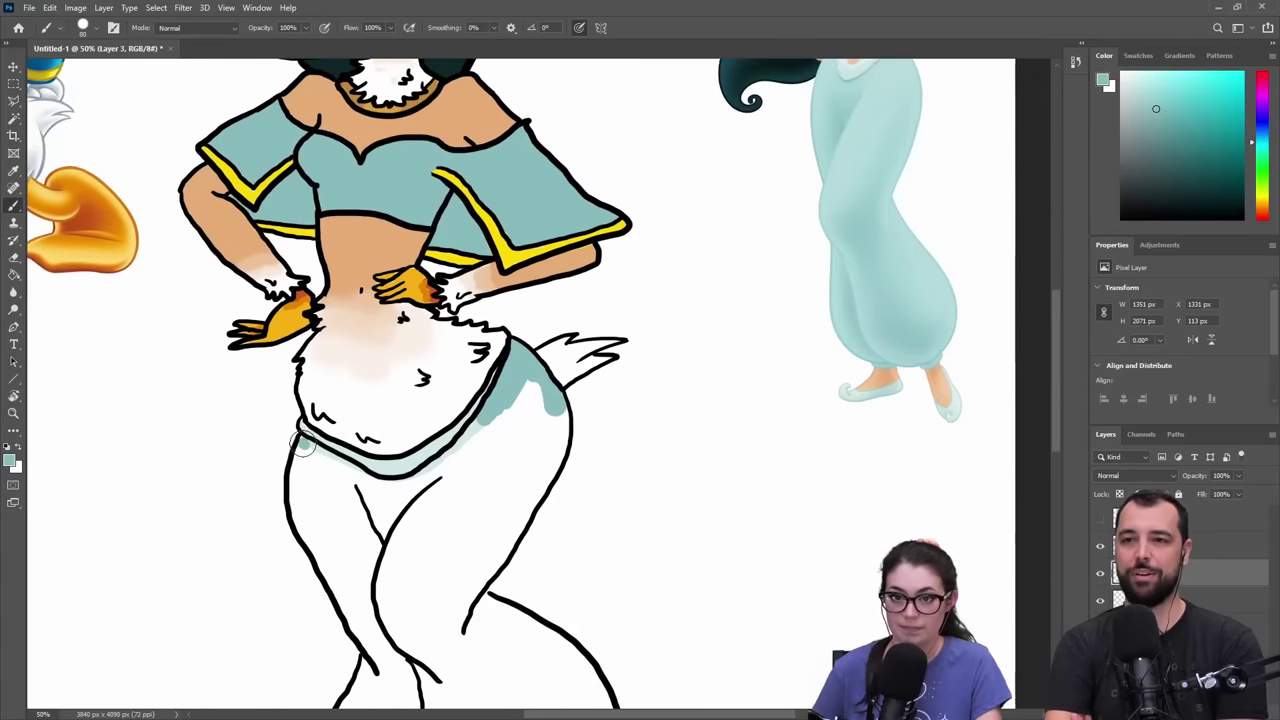
{"action": "mouse_move", "coordinate": [303, 444]}
{"action": "left_mouse_down"}
{"action": "mouse_move", "coordinate": [316, 526]}
{"action": "mouse_move", "coordinate": [302, 457]}
{"action": "mouse_move", "coordinate": [337, 484]}
{"action": "mouse_move", "coordinate": [308, 455]}
{"action": "mouse_move", "coordinate": [414, 494]}
{"action": "mouse_move", "coordinate": [392, 488]}
{"action": "mouse_move", "coordinate": [432, 476]}
{"action": "mouse_move", "coordinate": [492, 413]}
{"action": "left_mouse_up"}
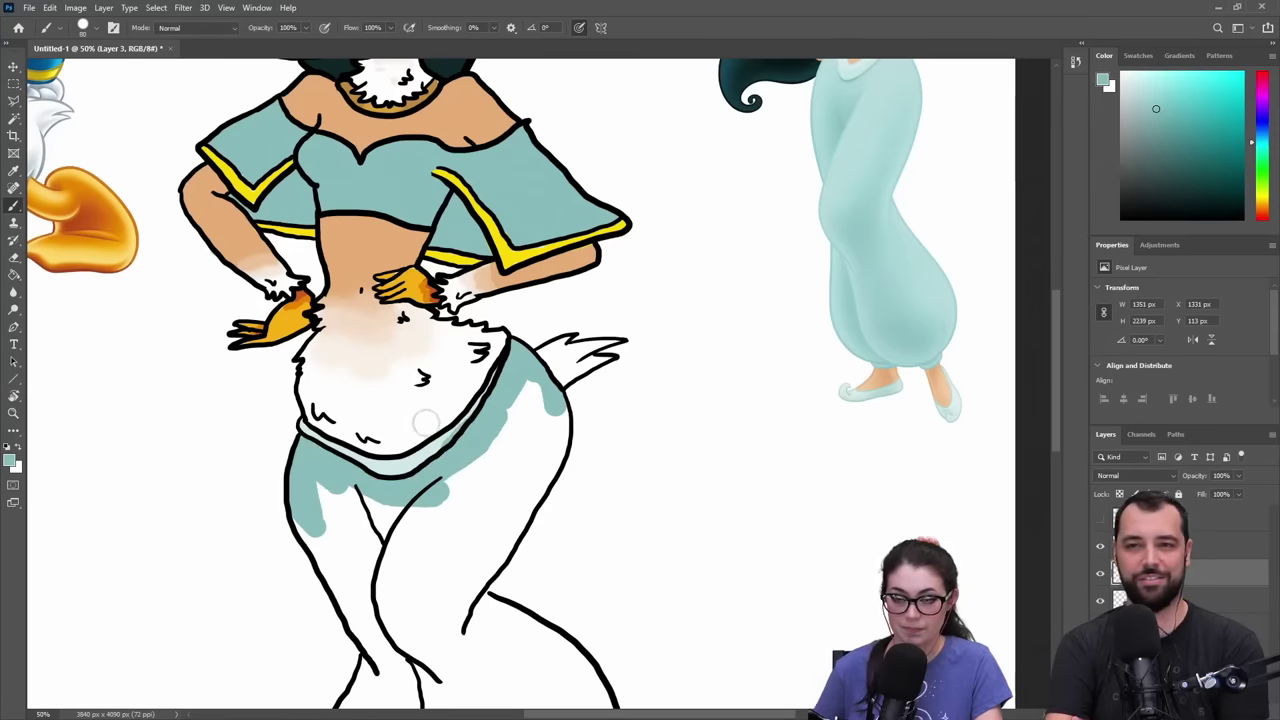
- Extend the teal over the front hip and down the outer edge of the front thigh to the knee
{"action": "left_click", "coordinate": [418, 464], "text": "alt"}
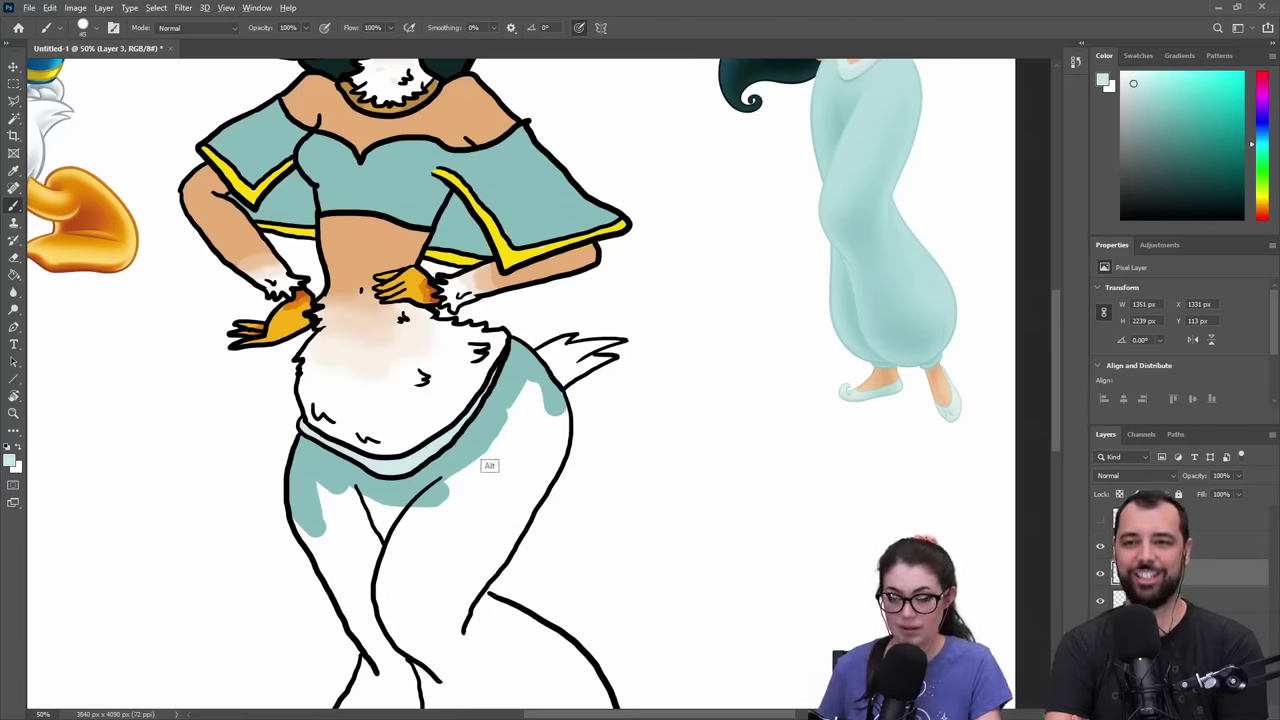
{"action": "left_click", "coordinate": [506, 393], "text": "alt"}
{"action": "mouse_move", "coordinate": [506, 420]}
{"action": "left_mouse_down"}
{"action": "mouse_move", "coordinate": [542, 402]}
{"action": "mouse_move", "coordinate": [550, 425]}
{"action": "mouse_move", "coordinate": [562, 418]}
{"action": "mouse_move", "coordinate": [540, 465]}
{"action": "mouse_move", "coordinate": [560, 420]}
{"action": "mouse_move", "coordinate": [545, 465]}
{"action": "mouse_move", "coordinate": [563, 445]}
{"action": "mouse_move", "coordinate": [478, 538]}
{"action": "left_mouse_up"}
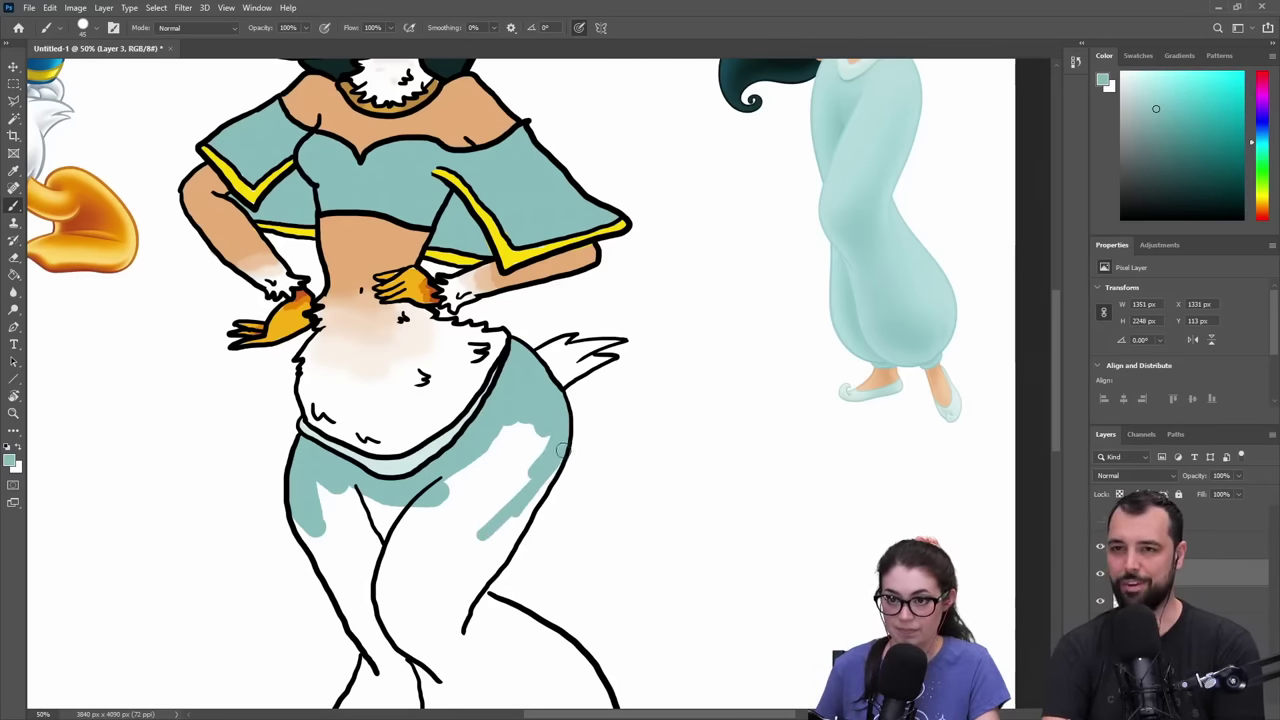
{"action": "left_click_drag", "start_coordinate": [563, 450], "coordinate": [523, 513]}
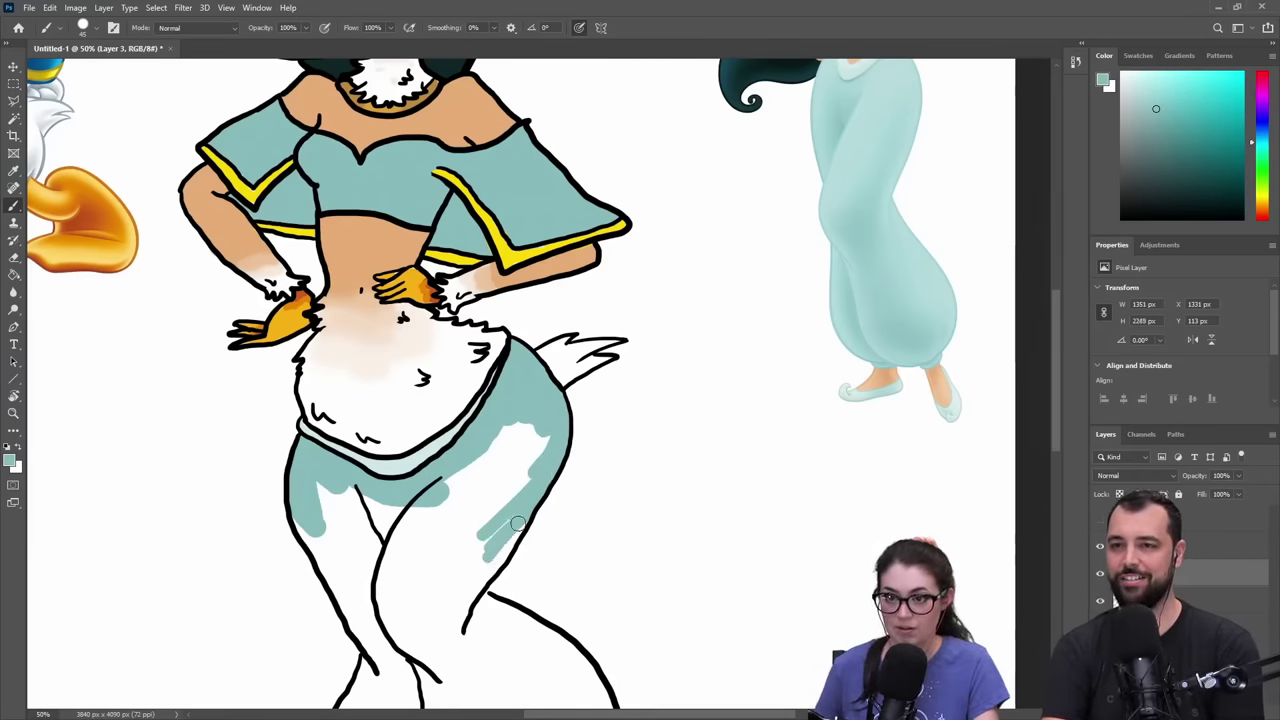
{"action": "mouse_move", "coordinate": [489, 571]}
{"action": "left_mouse_down"}
{"action": "mouse_move", "coordinate": [521, 544]}
{"action": "mouse_move", "coordinate": [533, 561]}
{"action": "mouse_move", "coordinate": [523, 574]}
{"action": "left_mouse_up"}
{"action": "key", "text": "e"}
{"action": "key", "text": "b"}
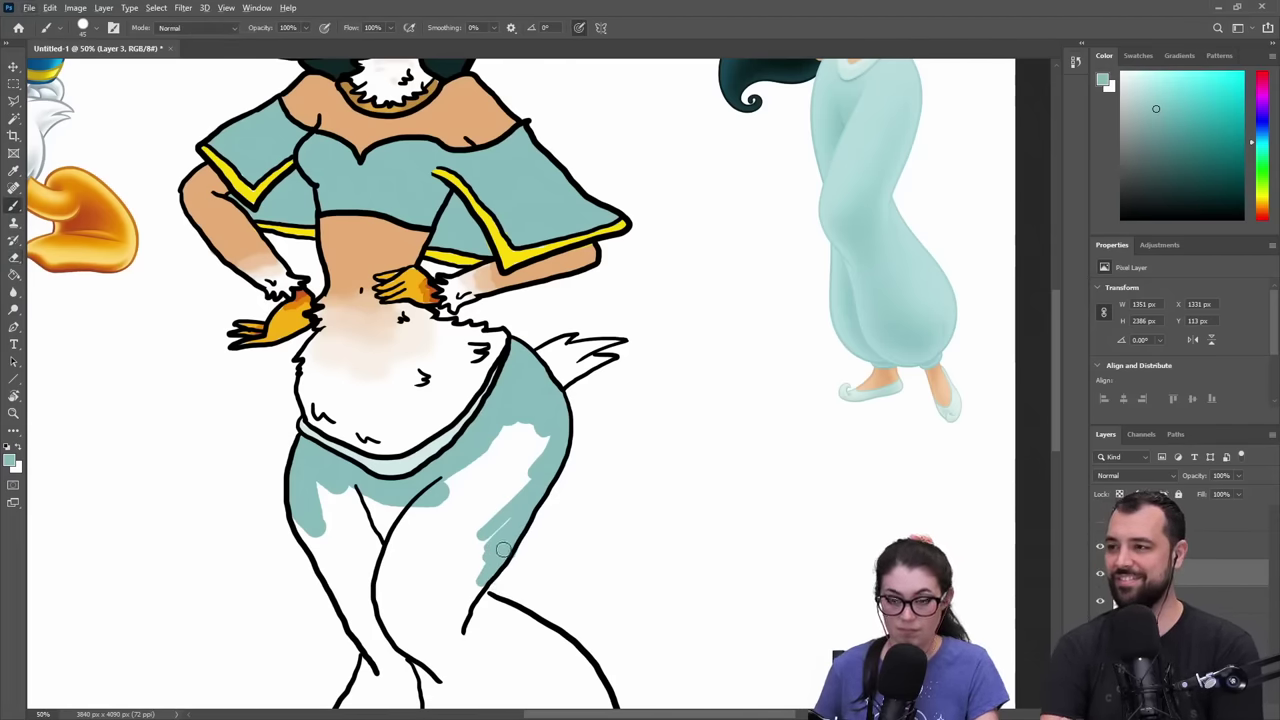
- Paint a teal border inside the outlines of the lower trouser legs and the far thigh, erasing any overspill
{"action": "scroll", "coordinate": [507, 548], "scroll_direction": "down", "scroll_amount": 5}
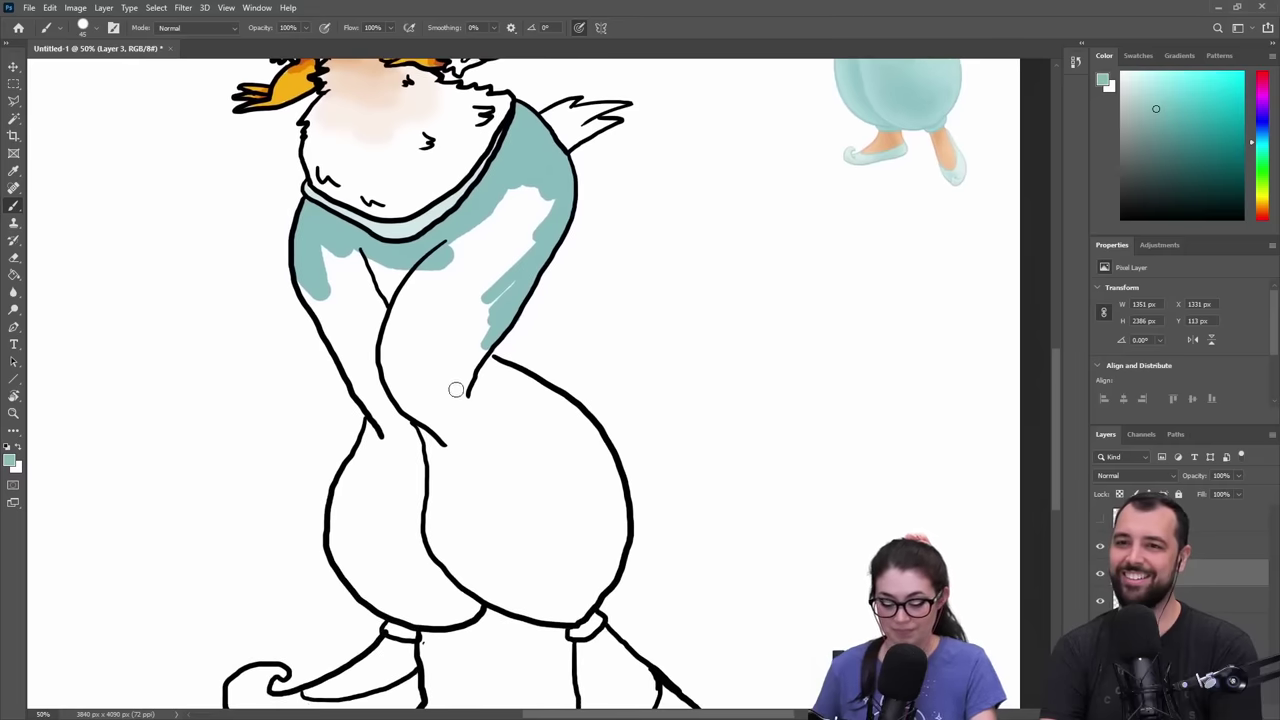
{"action": "mouse_move", "coordinate": [356, 503]}
{"action": "left_mouse_down"}
{"action": "mouse_move", "coordinate": [342, 522]}
{"action": "mouse_move", "coordinate": [376, 412]}
{"action": "left_mouse_up"}
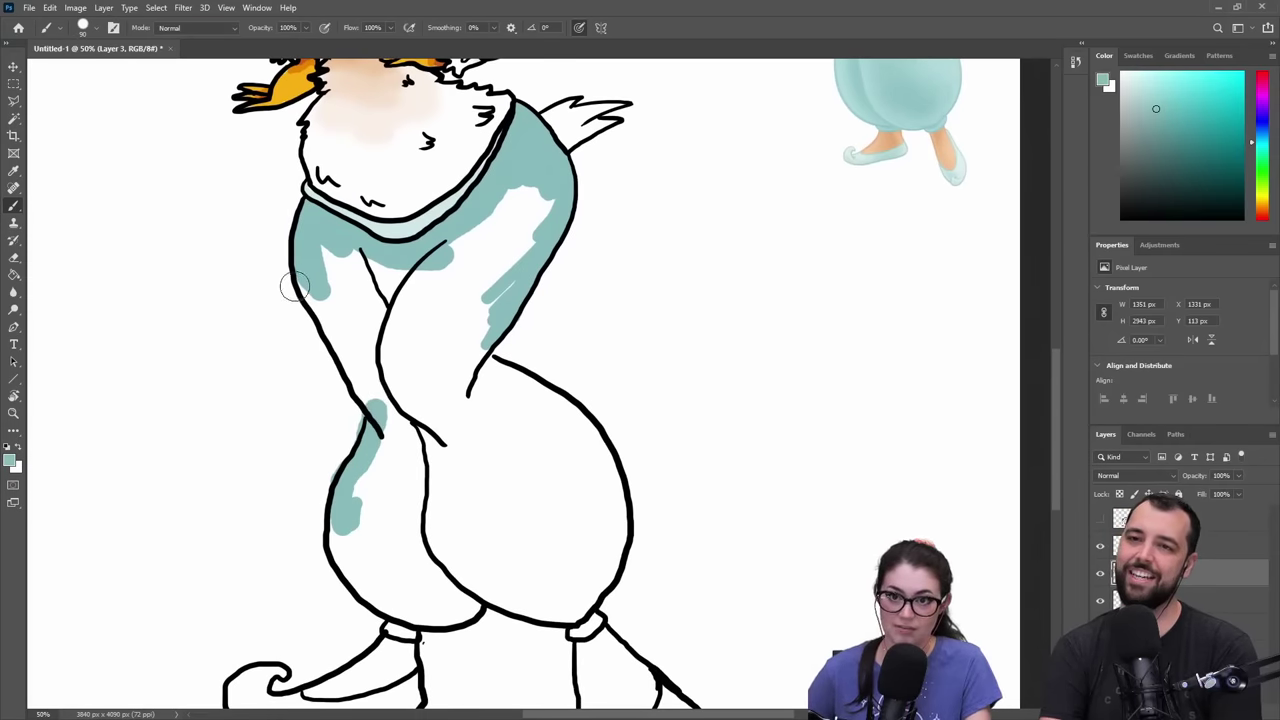
{"action": "mouse_move", "coordinate": [319, 284]}
{"action": "left_mouse_down"}
{"action": "mouse_move", "coordinate": [365, 378]}
{"action": "mouse_move", "coordinate": [336, 332]}
{"action": "mouse_move", "coordinate": [354, 368]}
{"action": "mouse_move", "coordinate": [410, 390]}
{"action": "left_mouse_up"}
{"action": "key", "text": "e"}
{"action": "mouse_move", "coordinate": [357, 430]}
{"action": "left_mouse_down"}
{"action": "mouse_move", "coordinate": [316, 466]}
{"action": "mouse_move", "coordinate": [329, 454]}
{"action": "mouse_move", "coordinate": [359, 470]}
{"action": "mouse_move", "coordinate": [367, 512]}
{"action": "mouse_move", "coordinate": [353, 554]}
{"action": "mouse_move", "coordinate": [342, 545]}
{"action": "mouse_move", "coordinate": [359, 566]}
{"action": "mouse_move", "coordinate": [337, 530]}
{"action": "mouse_move", "coordinate": [341, 515]}
{"action": "mouse_move", "coordinate": [357, 569]}
{"action": "mouse_move", "coordinate": [399, 607]}
{"action": "mouse_move", "coordinate": [364, 582]}
{"action": "mouse_move", "coordinate": [343, 556]}
{"action": "mouse_move", "coordinate": [427, 613]}
{"action": "mouse_move", "coordinate": [463, 610]}
{"action": "mouse_move", "coordinate": [471, 579]}
{"action": "mouse_move", "coordinate": [576, 580]}
{"action": "left_mouse_up"}
{"action": "key", "text": "b"}
{"action": "mouse_move", "coordinate": [491, 374]}
{"action": "left_mouse_down"}
{"action": "mouse_move", "coordinate": [484, 341]}
{"action": "mouse_move", "coordinate": [485, 370]}
{"action": "mouse_move", "coordinate": [580, 424]}
{"action": "mouse_move", "coordinate": [609, 491]}
{"action": "mouse_move", "coordinate": [594, 584]}
{"action": "left_mouse_up"}
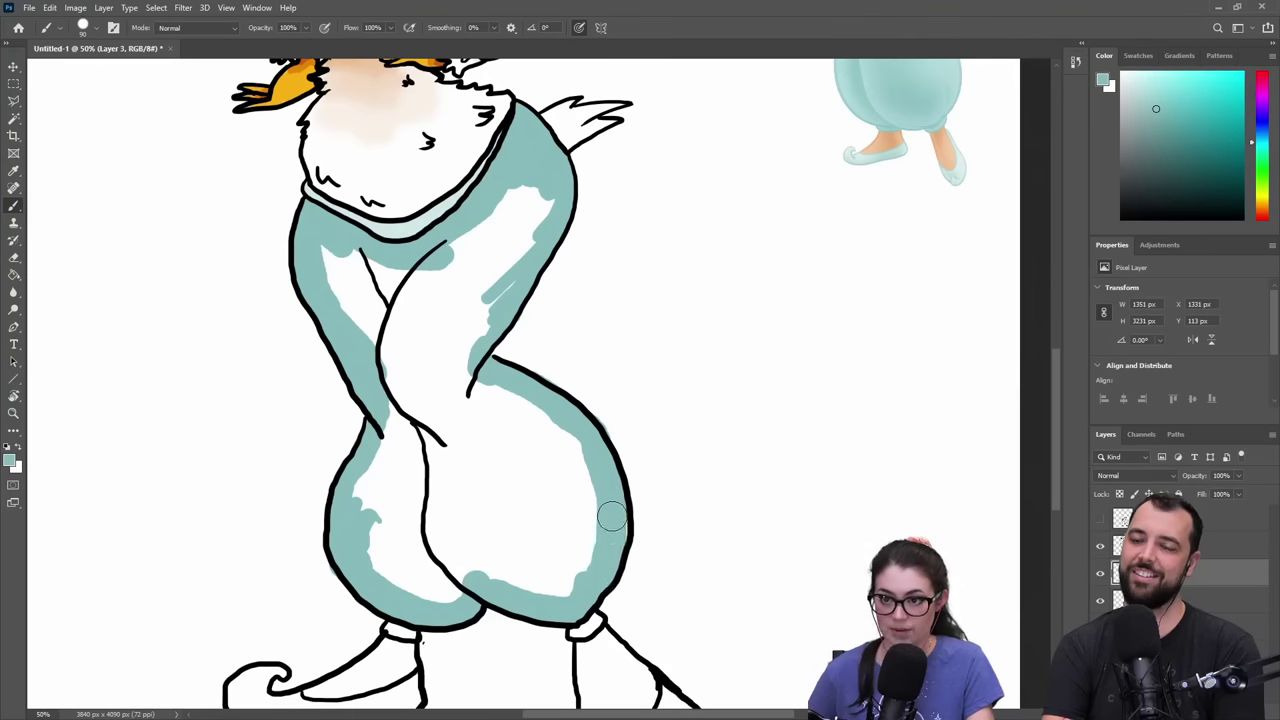
- Fill the remaining white interior of the trousers with teal and brush over the pale gaps left along the stroke edges
{"action": "key", "text": "g"}
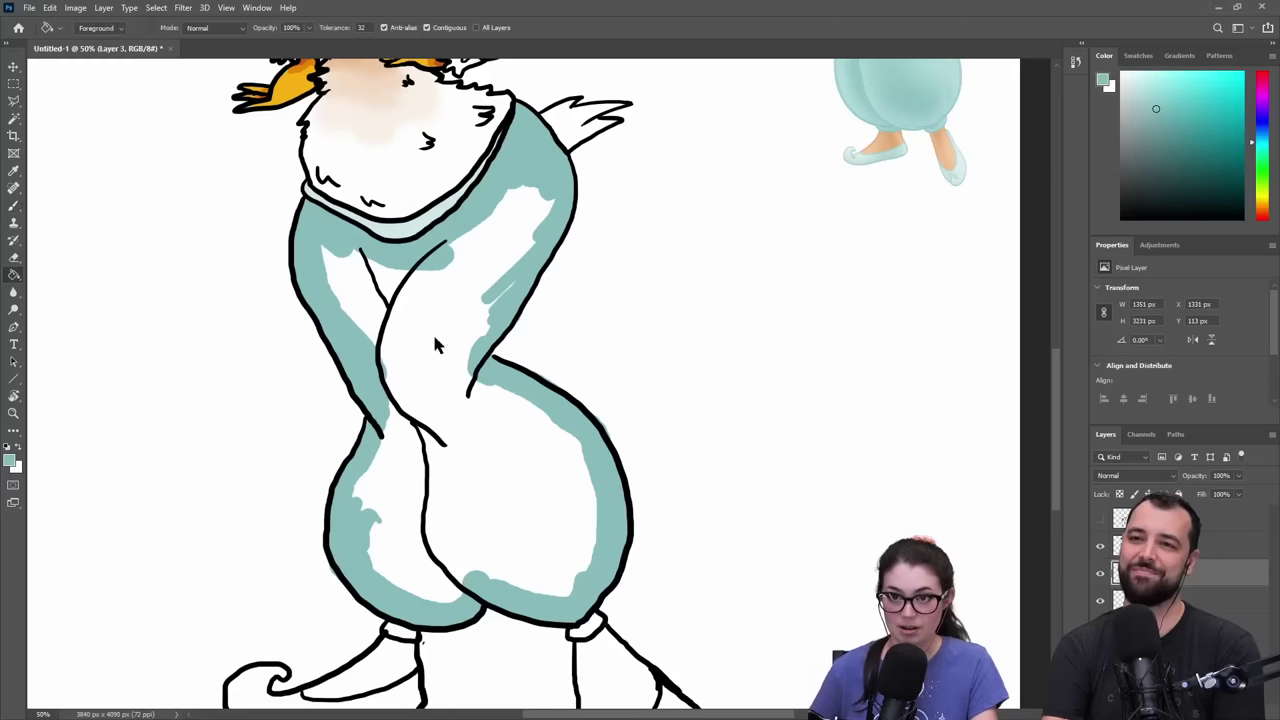
{"action": "left_click", "coordinate": [440, 350]}
{"action": "key", "text": "b"}
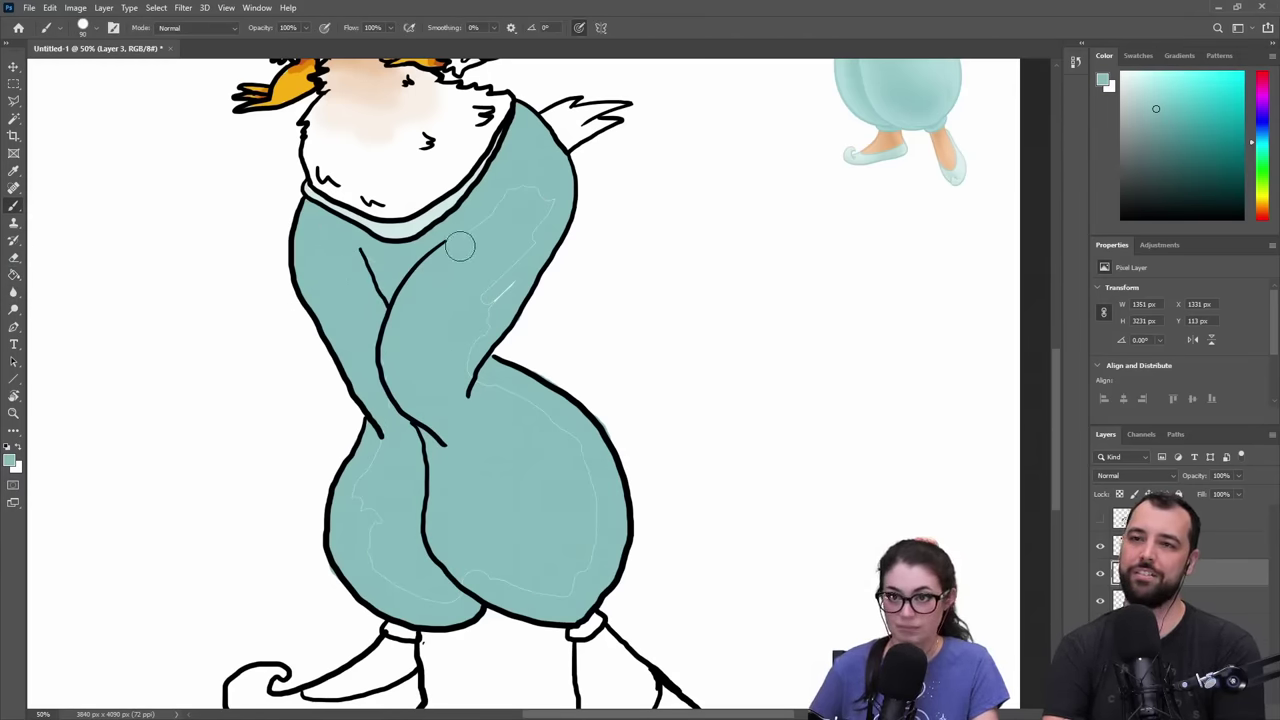
{"action": "mouse_move", "coordinate": [513, 194]}
{"action": "left_mouse_down"}
{"action": "mouse_move", "coordinate": [511, 258]}
{"action": "mouse_move", "coordinate": [477, 311]}
{"action": "left_mouse_up"}
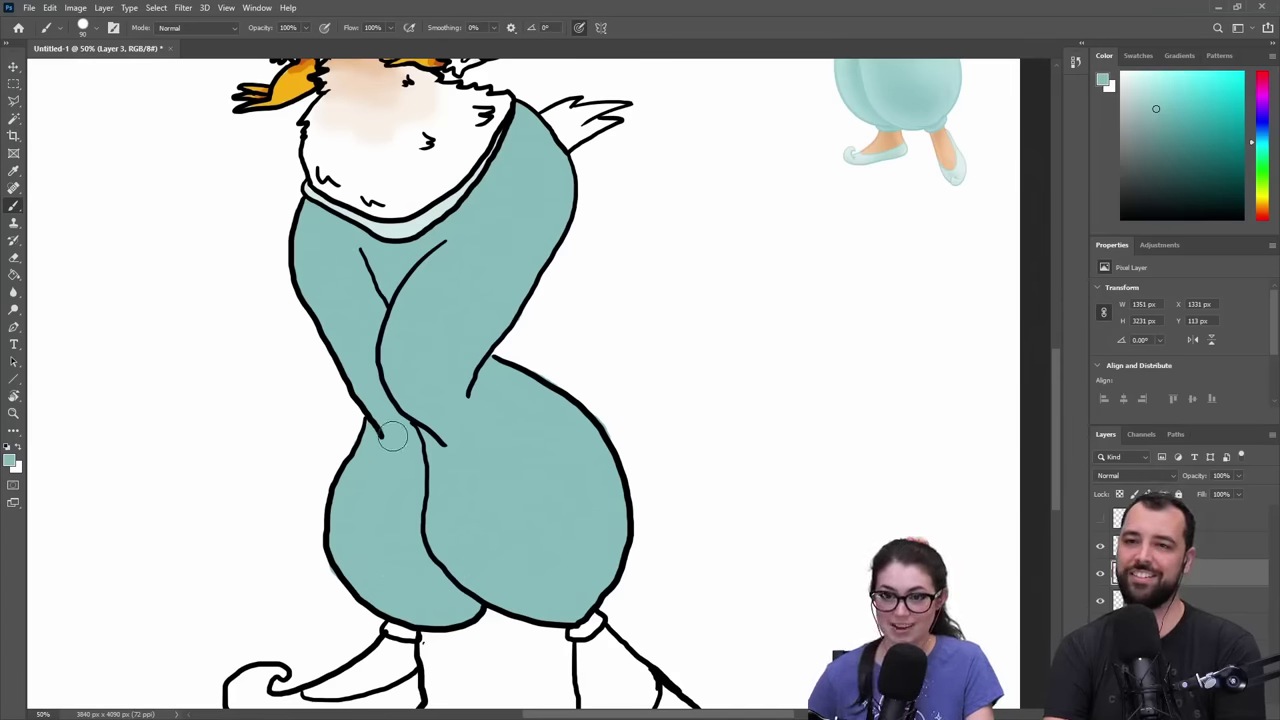
- Colour the ankle cuffs with the waistband's pale mint and paint both feet with the orange sampled from the hand
{"action": "left_click", "coordinate": [401, 228], "text": "alt"}
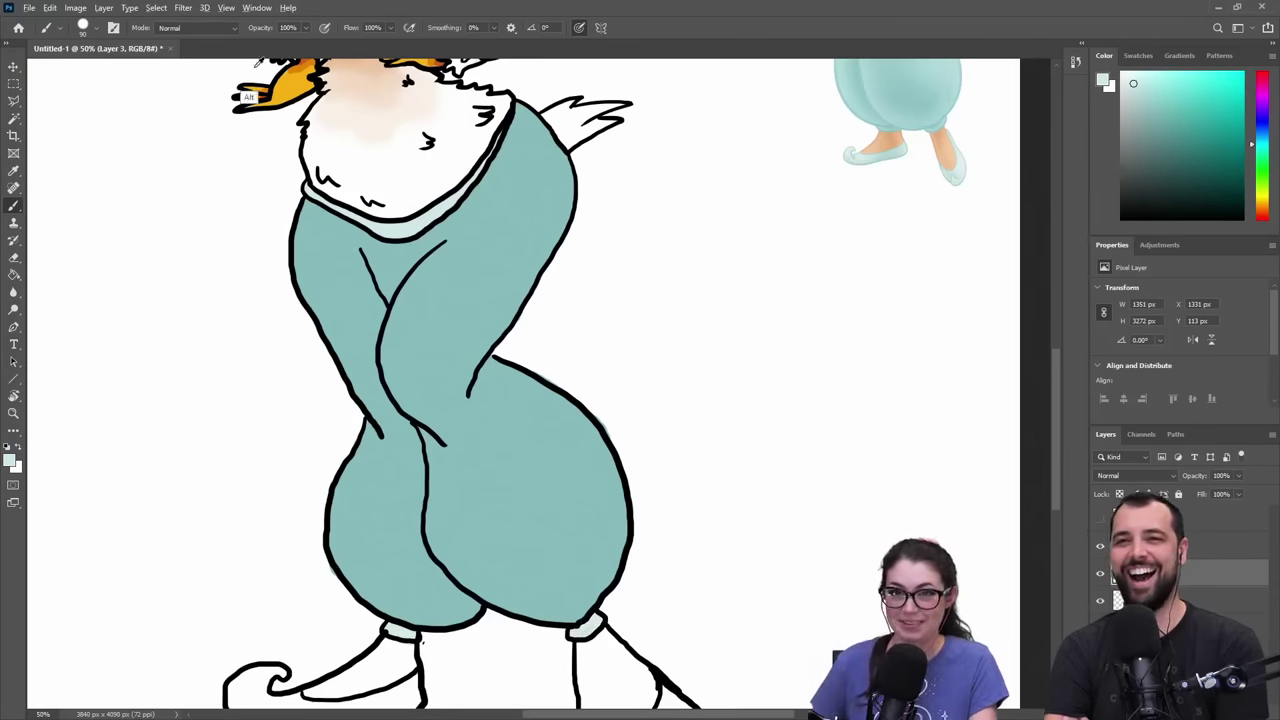
{"action": "left_click", "coordinate": [276, 90], "text": "alt"}
{"action": "left_click_drag", "start_coordinate": [440, 434], "coordinate": [481, 327]}
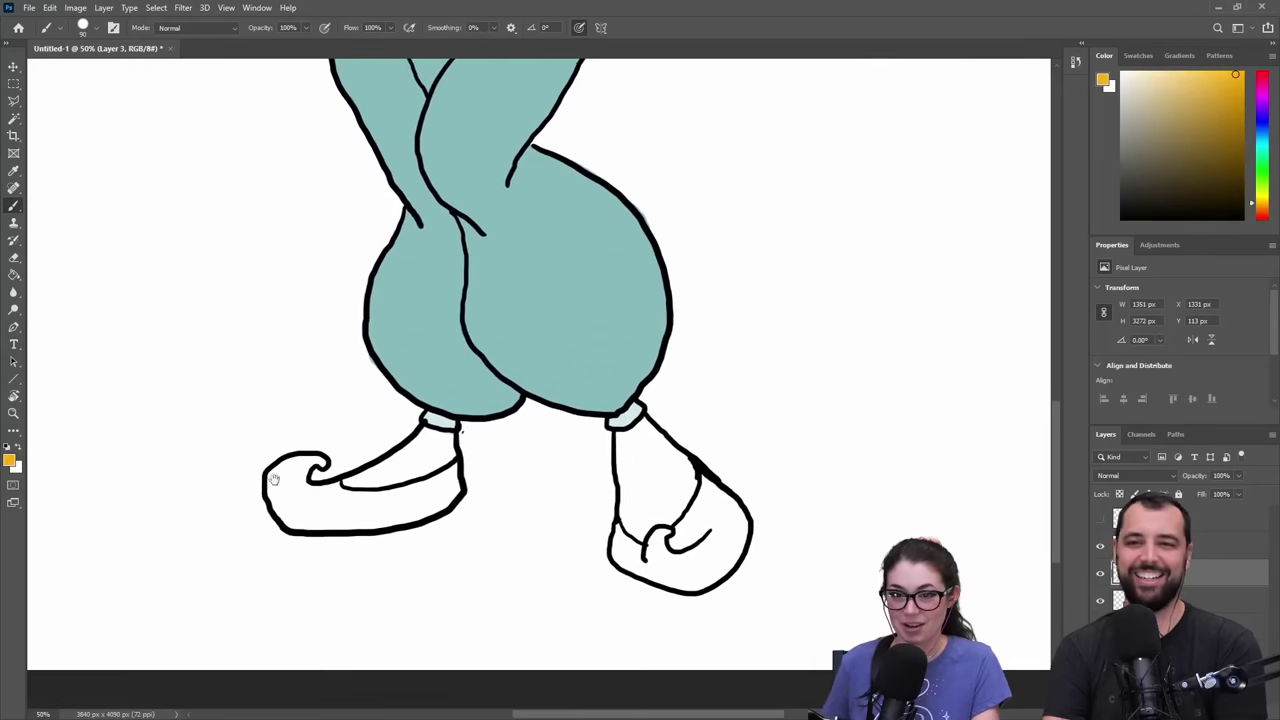
{"action": "left_click", "coordinate": [352, 476]}
{"action": "mouse_move", "coordinate": [352, 476]}
{"action": "left_mouse_down"}
{"action": "mouse_move", "coordinate": [387, 467]}
{"action": "mouse_move", "coordinate": [370, 467]}
{"action": "mouse_move", "coordinate": [419, 446]}
{"action": "mouse_move", "coordinate": [429, 434]}
{"action": "mouse_move", "coordinate": [393, 455]}
{"action": "mouse_move", "coordinate": [426, 428]}
{"action": "mouse_move", "coordinate": [446, 434]}
{"action": "mouse_move", "coordinate": [442, 451]}
{"action": "mouse_move", "coordinate": [388, 469]}
{"action": "left_mouse_up"}
{"action": "mouse_move", "coordinate": [631, 434]}
{"action": "left_mouse_down"}
{"action": "mouse_move", "coordinate": [680, 469]}
{"action": "mouse_move", "coordinate": [641, 522]}
{"action": "mouse_move", "coordinate": [627, 505]}
{"action": "mouse_move", "coordinate": [628, 435]}
{"action": "mouse_move", "coordinate": [635, 482]}
{"action": "mouse_move", "coordinate": [653, 469]}
{"action": "mouse_move", "coordinate": [644, 438]}
{"action": "mouse_move", "coordinate": [663, 504]}
{"action": "mouse_move", "coordinate": [676, 456]}
{"action": "left_mouse_up"}
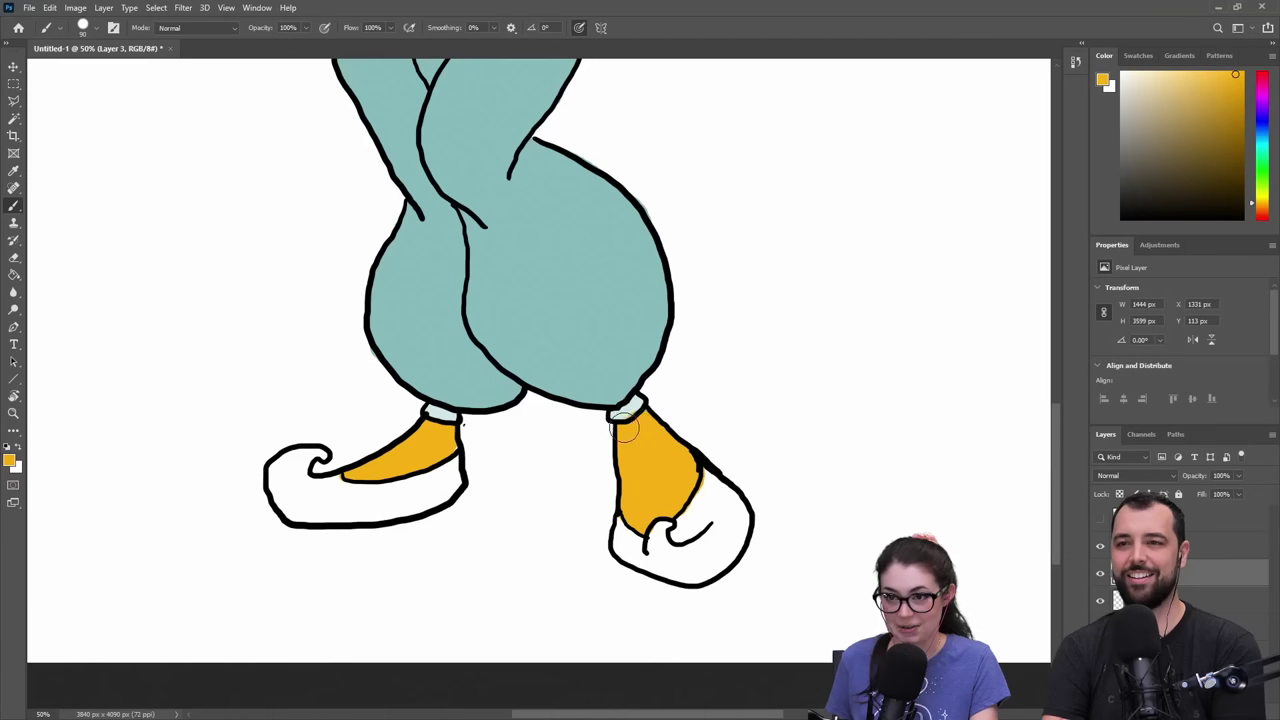
- Paint both curled shoes with the teal sampled from the trousers, erasing the overspill below the front shoe
{"action": "left_click", "coordinate": [622, 344], "text": "alt"}
{"action": "mouse_move", "coordinate": [710, 487]}
{"action": "left_mouse_down"}
{"action": "mouse_move", "coordinate": [663, 538]}
{"action": "mouse_move", "coordinate": [678, 536]}
{"action": "mouse_move", "coordinate": [664, 524]}
{"action": "mouse_move", "coordinate": [652, 551]}
{"action": "mouse_move", "coordinate": [617, 520]}
{"action": "mouse_move", "coordinate": [642, 548]}
{"action": "mouse_move", "coordinate": [625, 540]}
{"action": "mouse_move", "coordinate": [628, 555]}
{"action": "mouse_move", "coordinate": [625, 543]}
{"action": "mouse_move", "coordinate": [649, 558]}
{"action": "mouse_move", "coordinate": [655, 545]}
{"action": "mouse_move", "coordinate": [619, 551]}
{"action": "mouse_move", "coordinate": [700, 578]}
{"action": "mouse_move", "coordinate": [727, 543]}
{"action": "mouse_move", "coordinate": [714, 492]}
{"action": "mouse_move", "coordinate": [730, 506]}
{"action": "mouse_move", "coordinate": [730, 543]}
{"action": "mouse_move", "coordinate": [733, 507]}
{"action": "mouse_move", "coordinate": [705, 547]}
{"action": "mouse_move", "coordinate": [668, 555]}
{"action": "mouse_move", "coordinate": [712, 514]}
{"action": "left_mouse_up"}
{"action": "key", "text": "e"}
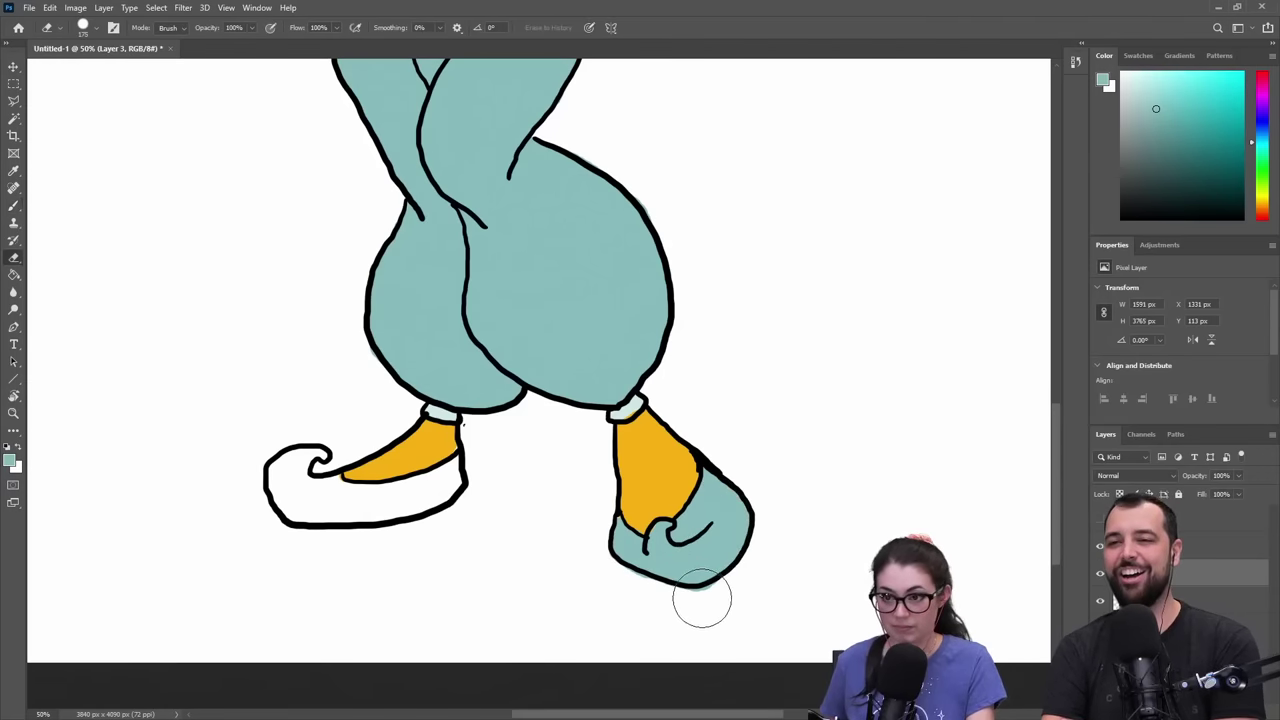
{"action": "left_click_drag", "start_coordinate": [710, 602], "coordinate": [688, 606]}
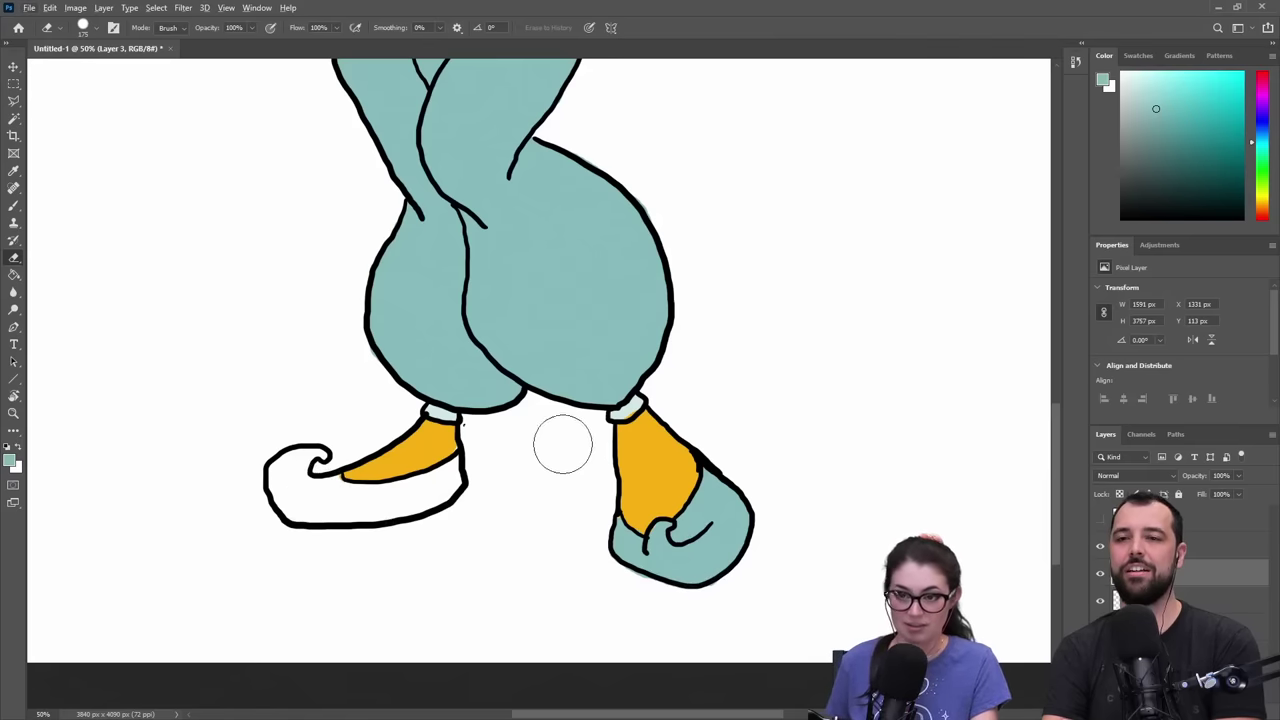
{"action": "key", "text": "b"}
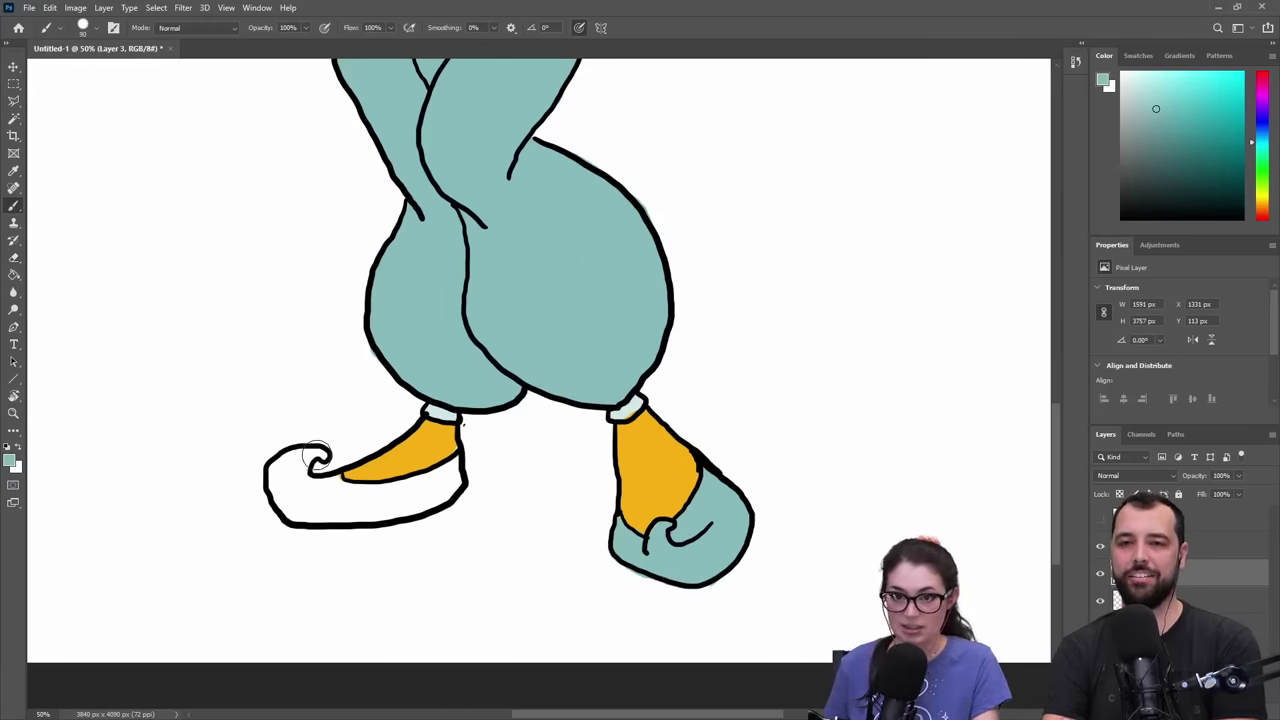
{"action": "mouse_move", "coordinate": [310, 455]}
{"action": "left_mouse_down"}
{"action": "mouse_move", "coordinate": [270, 467]}
{"action": "mouse_move", "coordinate": [277, 480]}
{"action": "mouse_move", "coordinate": [301, 462]}
{"action": "mouse_move", "coordinate": [290, 495]}
{"action": "mouse_move", "coordinate": [338, 485]}
{"action": "mouse_move", "coordinate": [293, 495]}
{"action": "mouse_move", "coordinate": [280, 484]}
{"action": "mouse_move", "coordinate": [303, 511]}
{"action": "mouse_move", "coordinate": [394, 506]}
{"action": "mouse_move", "coordinate": [459, 459]}
{"action": "mouse_move", "coordinate": [407, 487]}
{"action": "mouse_move", "coordinate": [328, 498]}
{"action": "left_mouse_up"}
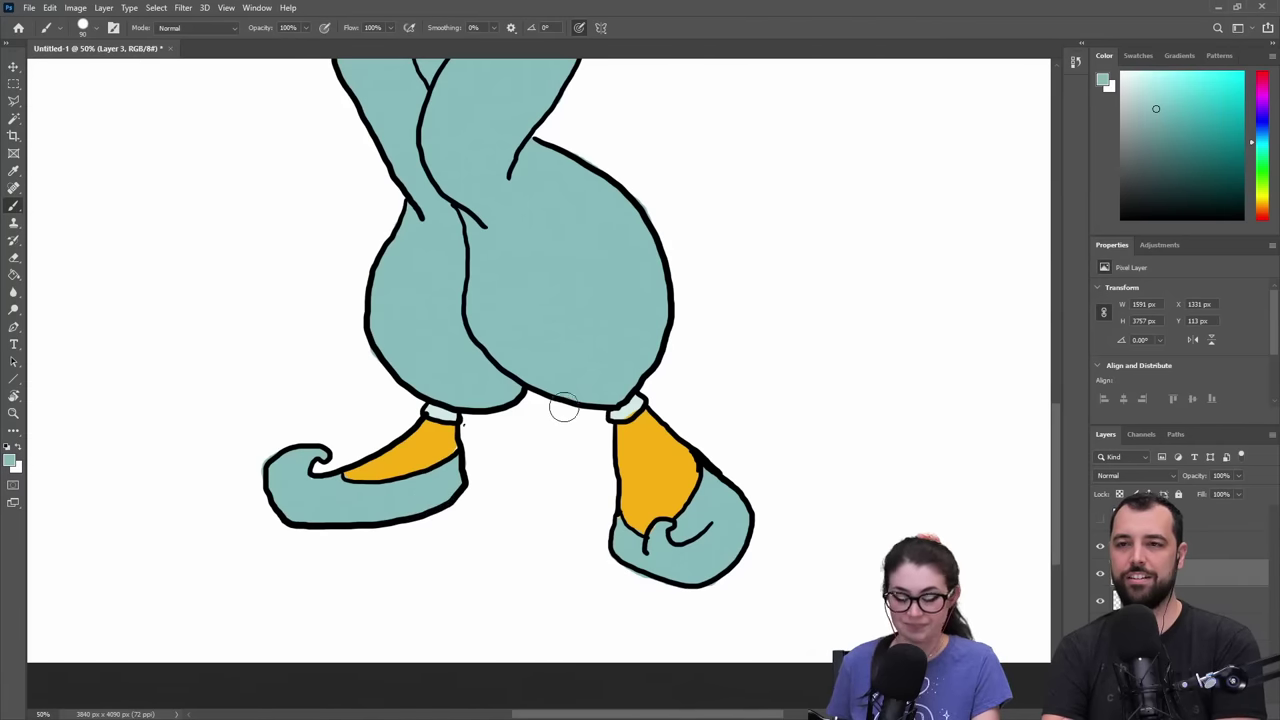
{"action": "key", "text": "z"}
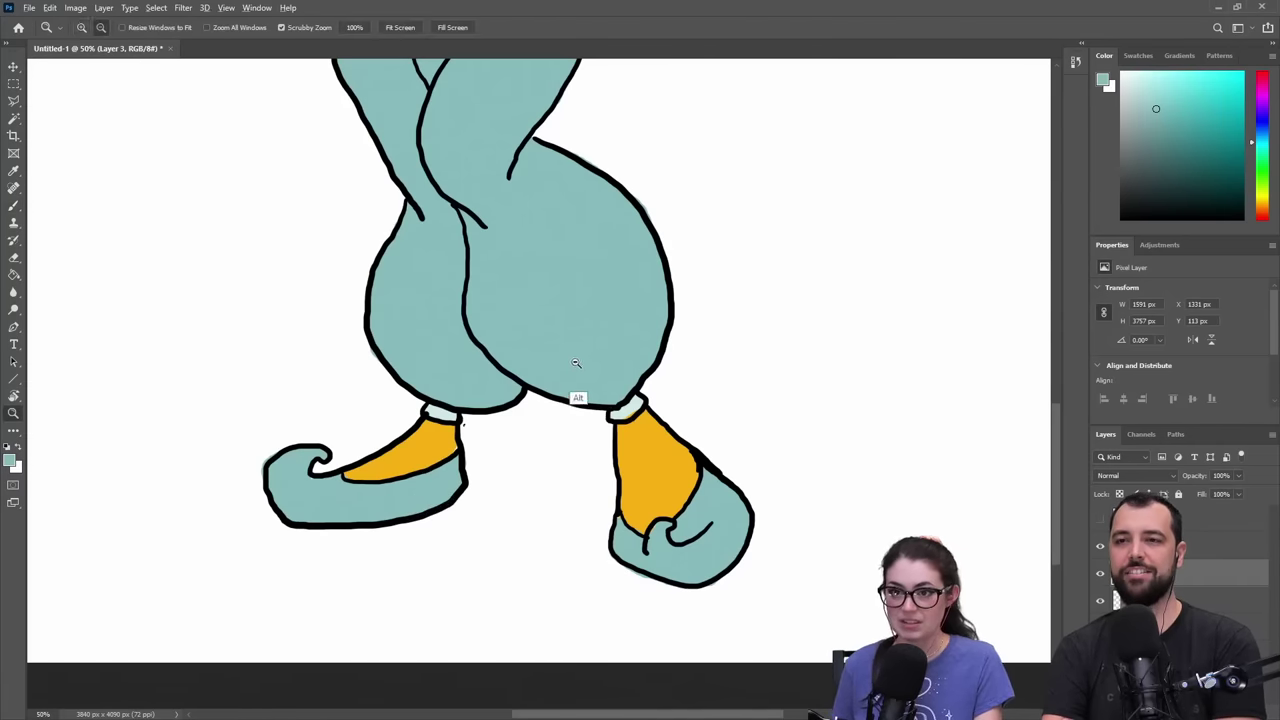
{"action": "left_click", "coordinate": [553, 302], "text": "alt"}
{"action": "left_click", "coordinate": [543, 294], "text": "alt"}
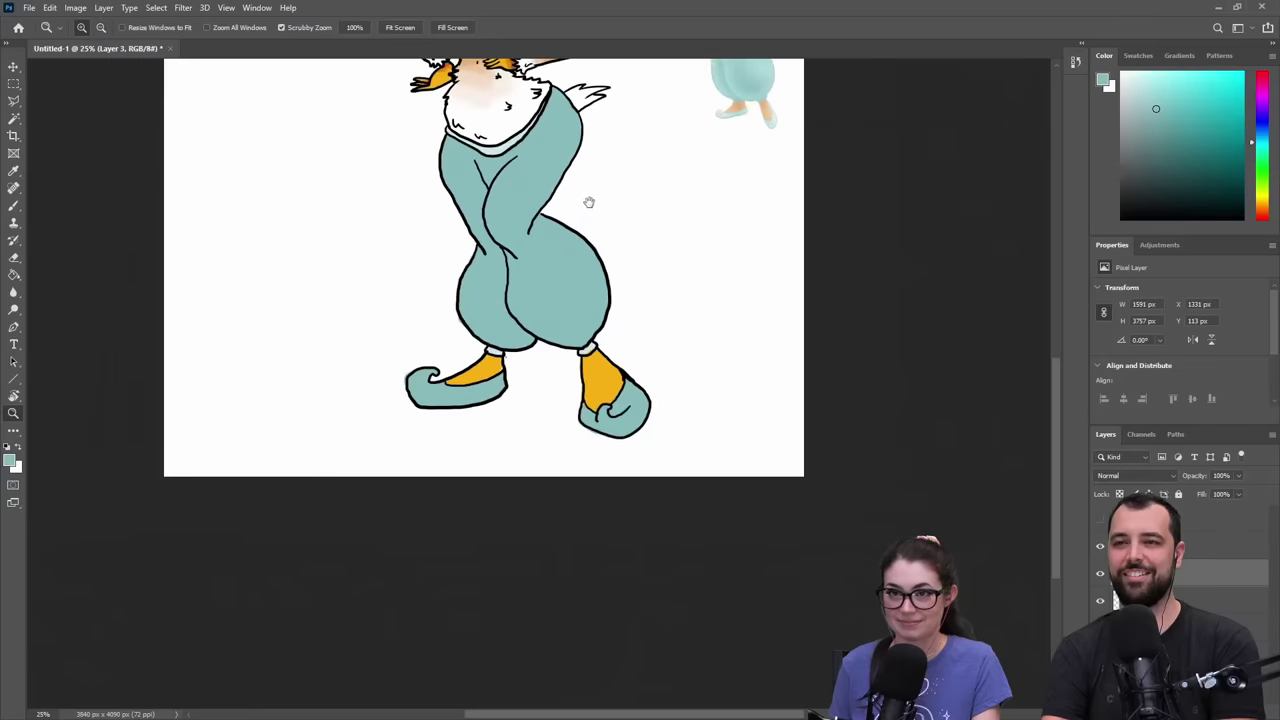
{"action": "mouse_move", "coordinate": [589, 200]}
{"action": "left_mouse_down"}
{"action": "mouse_move", "coordinate": [577, 351]}
{"action": "mouse_move", "coordinate": [589, 463]}
{"action": "mouse_move", "coordinate": [563, 471]}
{"action": "left_mouse_up"}
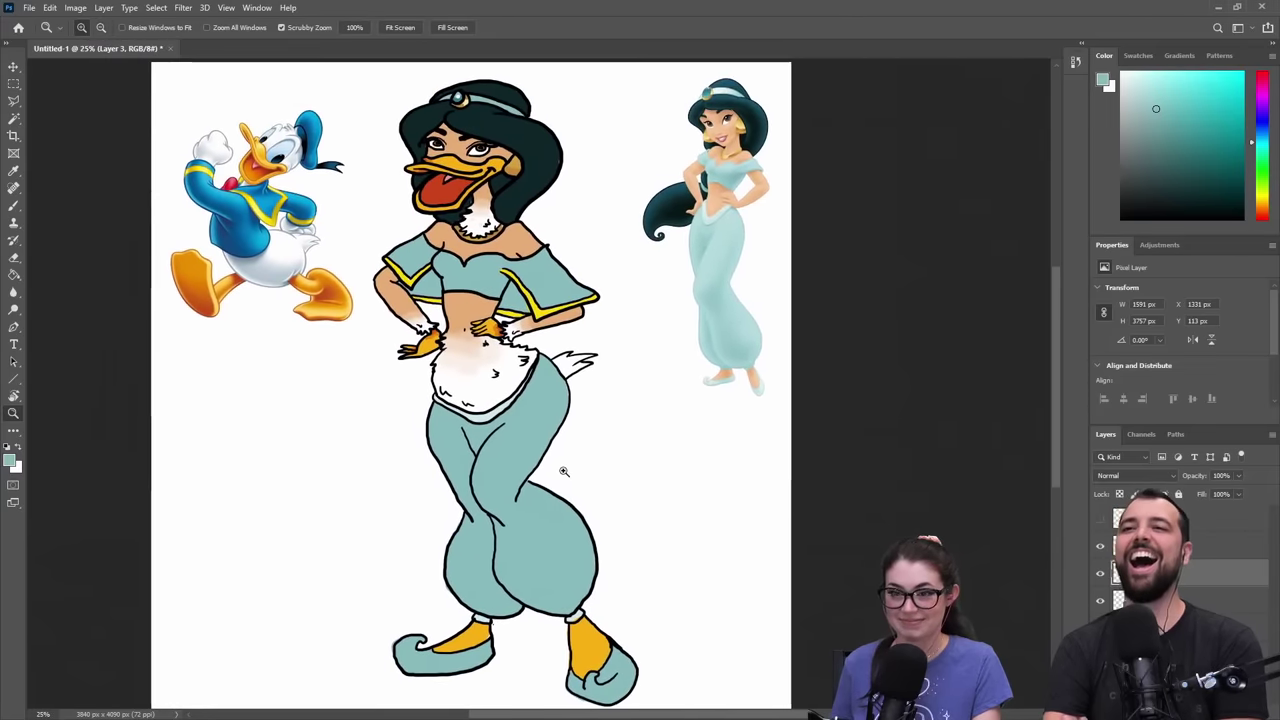
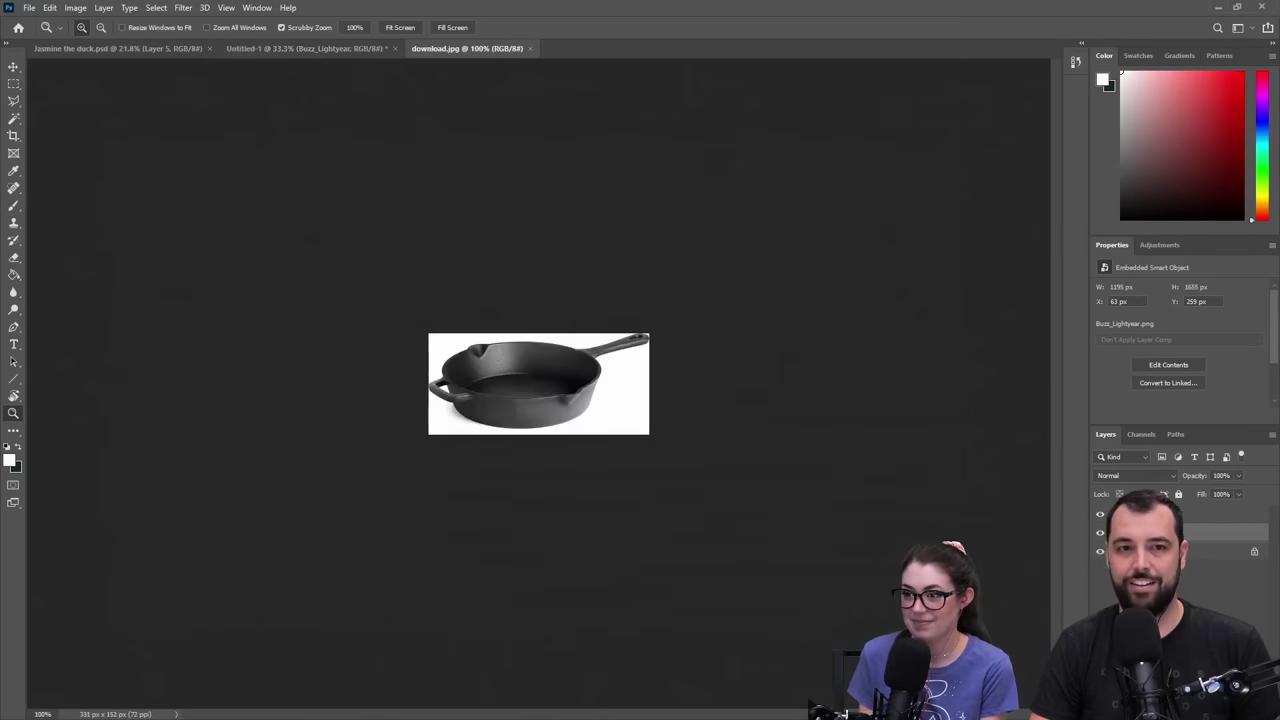
- Unlock the background layer of download.jpg and delete the white areas above and below the skillet with the Magic Wand
{"action": "left_click_drag", "start_coordinate": [572, 407], "coordinate": [608, 390]}
{"action": "left_click", "coordinate": [16, 119]}
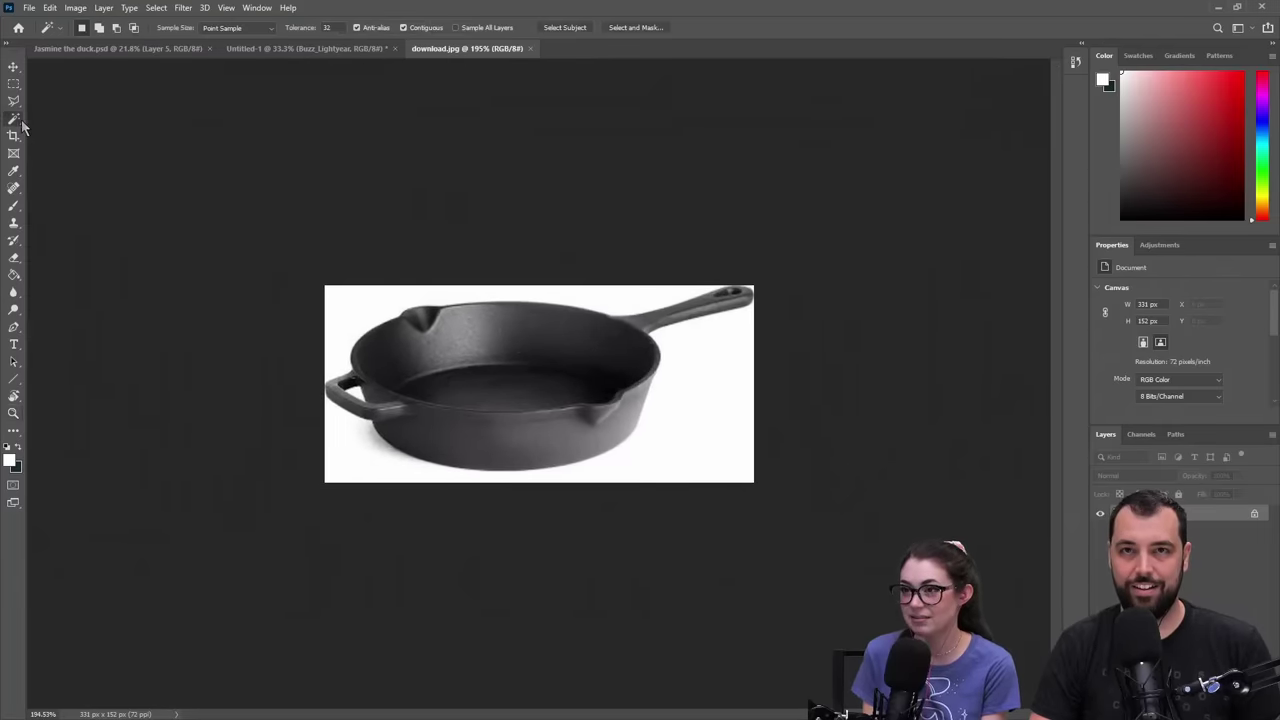
{"action": "left_click", "coordinate": [368, 320]}
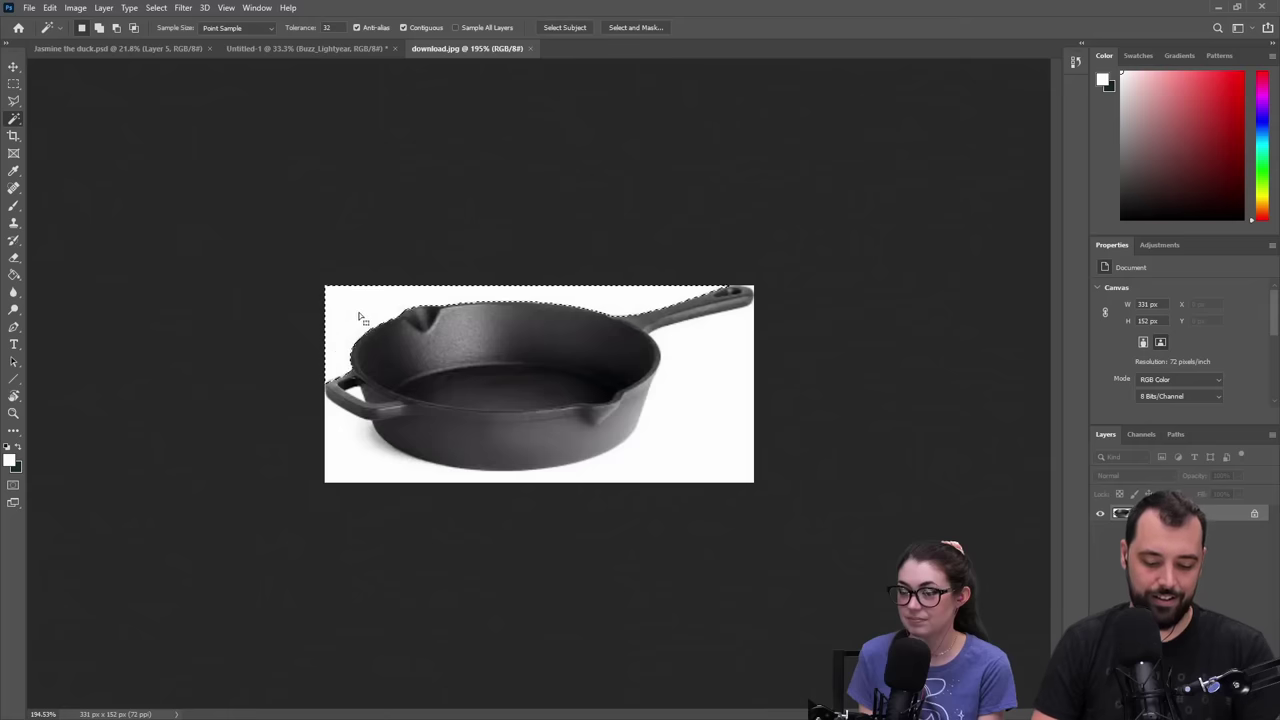
{"action": "key", "text": "shift+BackSpace"}
{"action": "key", "text": "Return"}
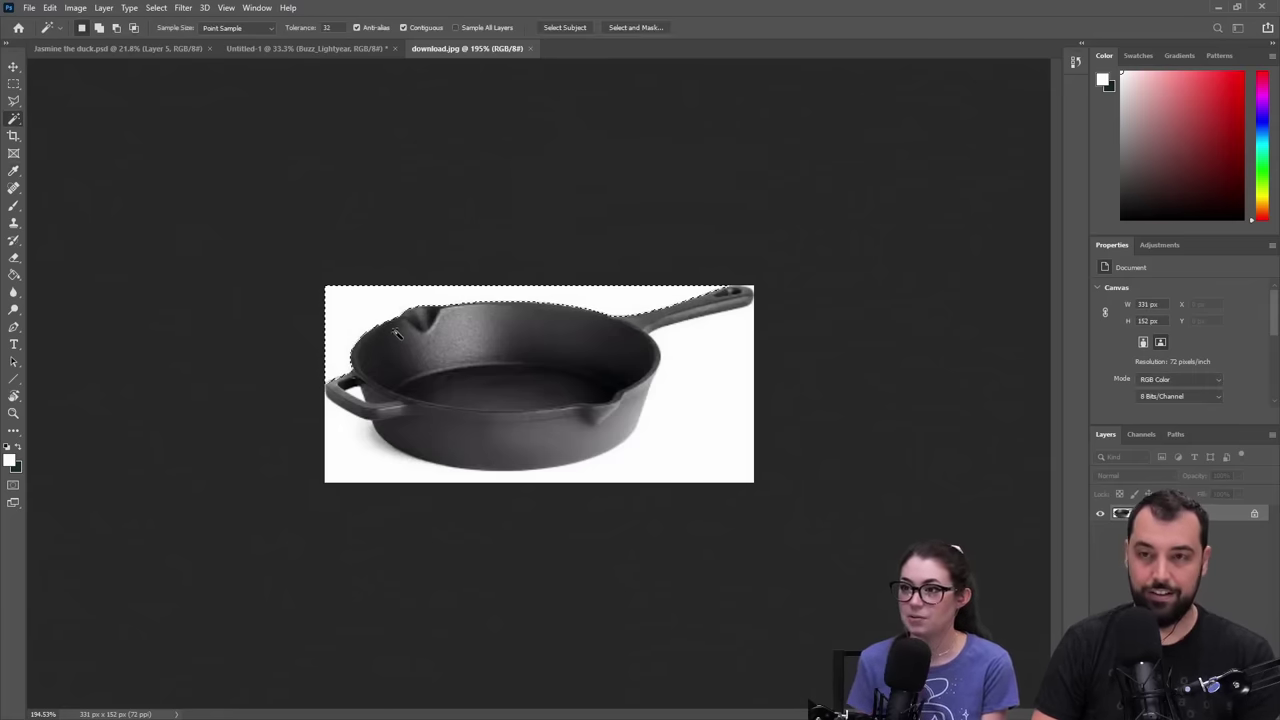
{"action": "left_click", "coordinate": [1254, 513]}
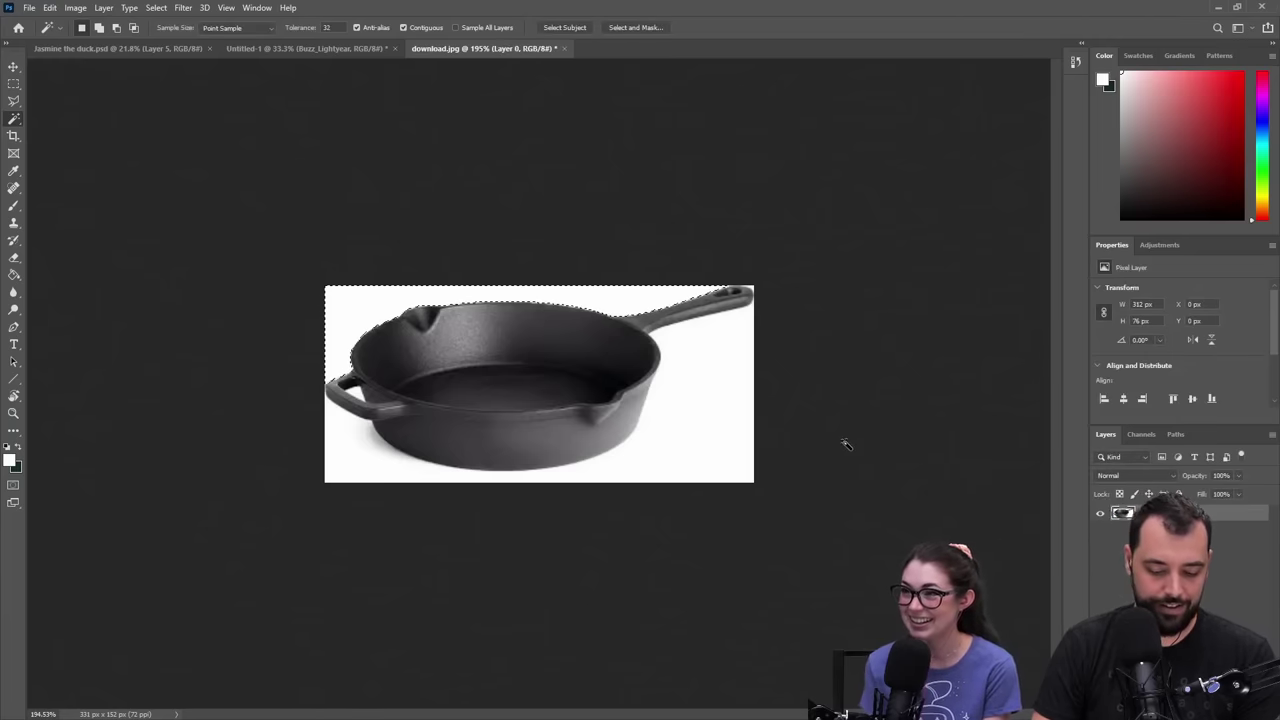
{"action": "key", "text": "Delete"}
{"action": "left_click", "coordinate": [746, 418]}
{"action": "key", "text": "Delete"}
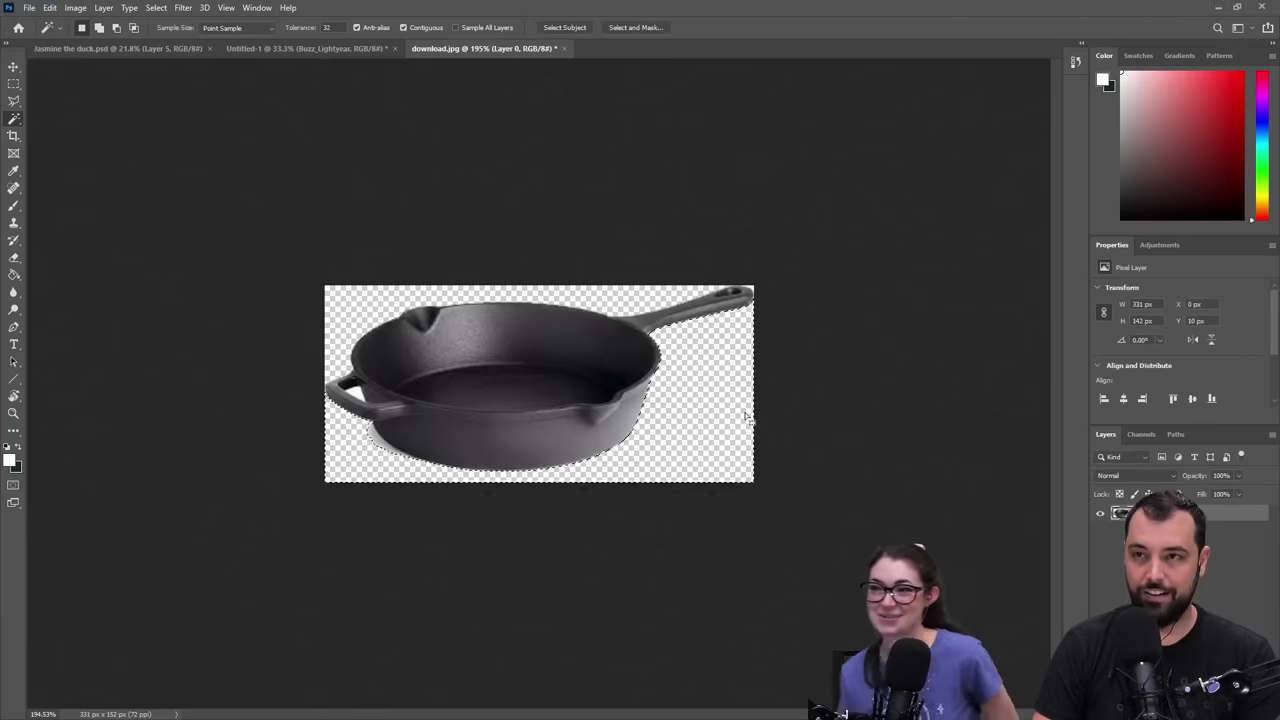
- Drop the selection of the skillet's leftover shadow and close download.jpg without saving the changes
{"action": "left_click", "coordinate": [375, 441]}
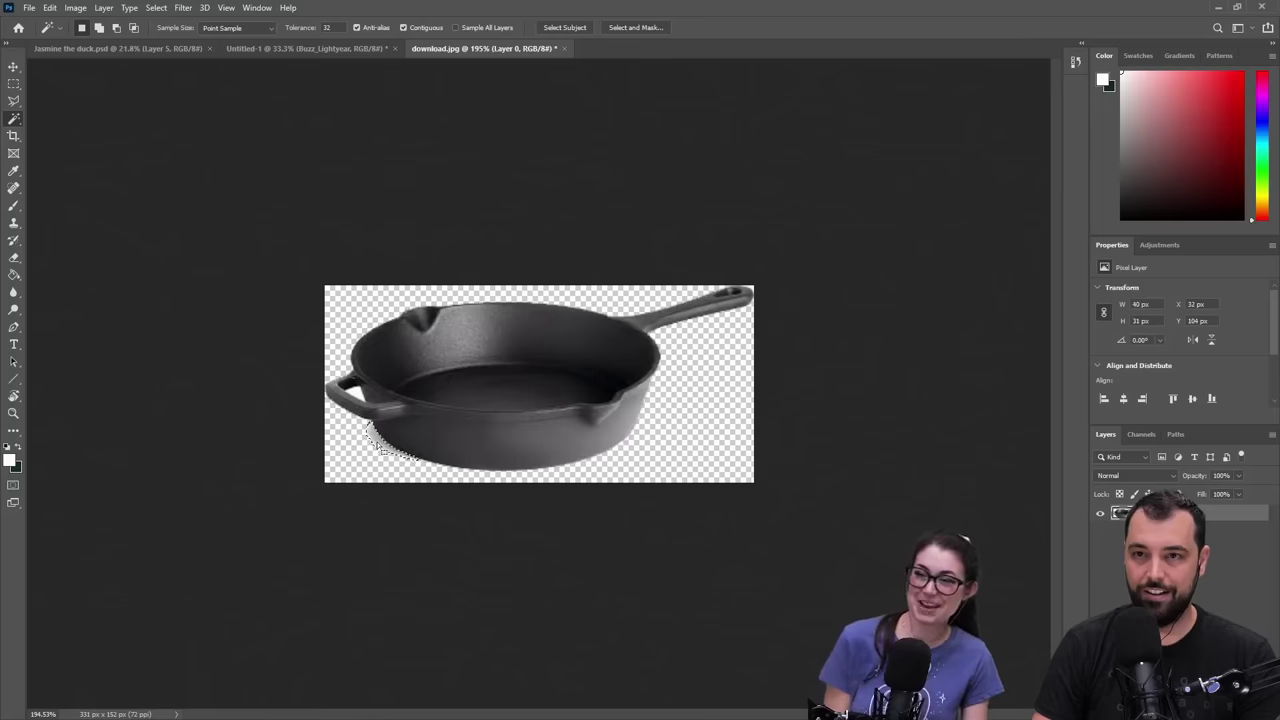
{"action": "left_click", "coordinate": [14, 85]}
{"action": "left_click", "coordinate": [132, 190]}
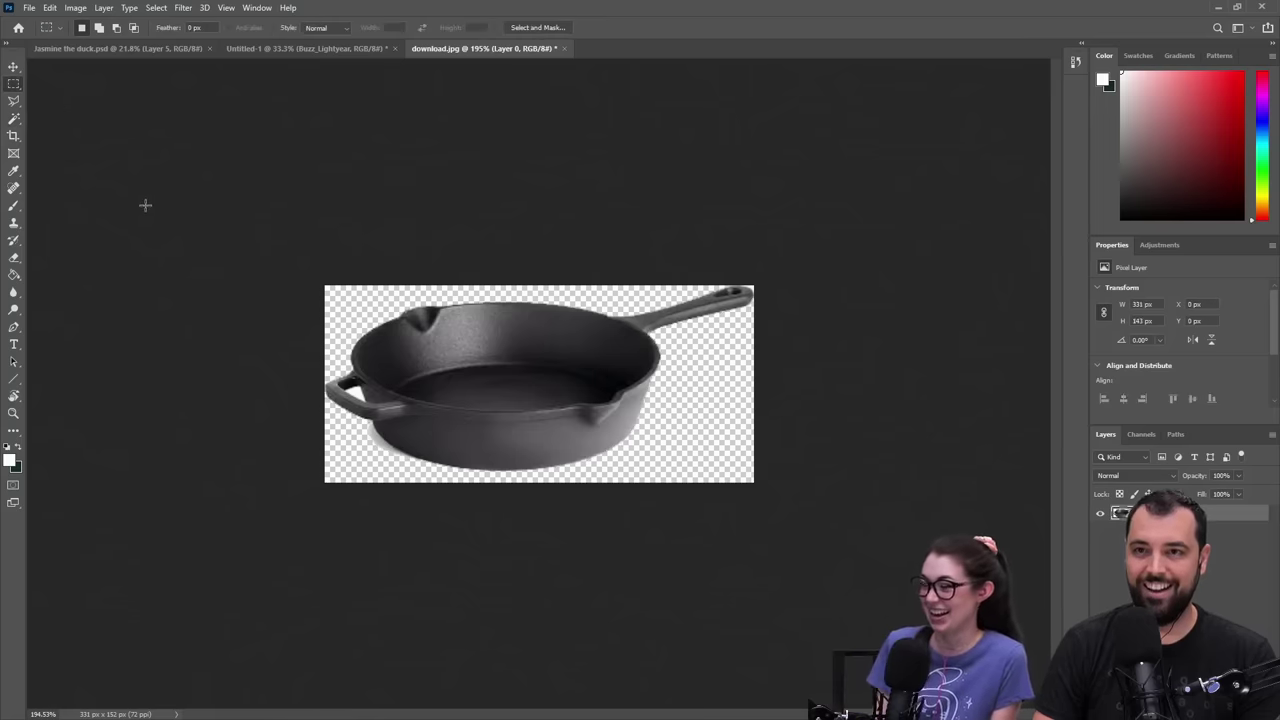
{"action": "key", "text": "ctrl+w"}
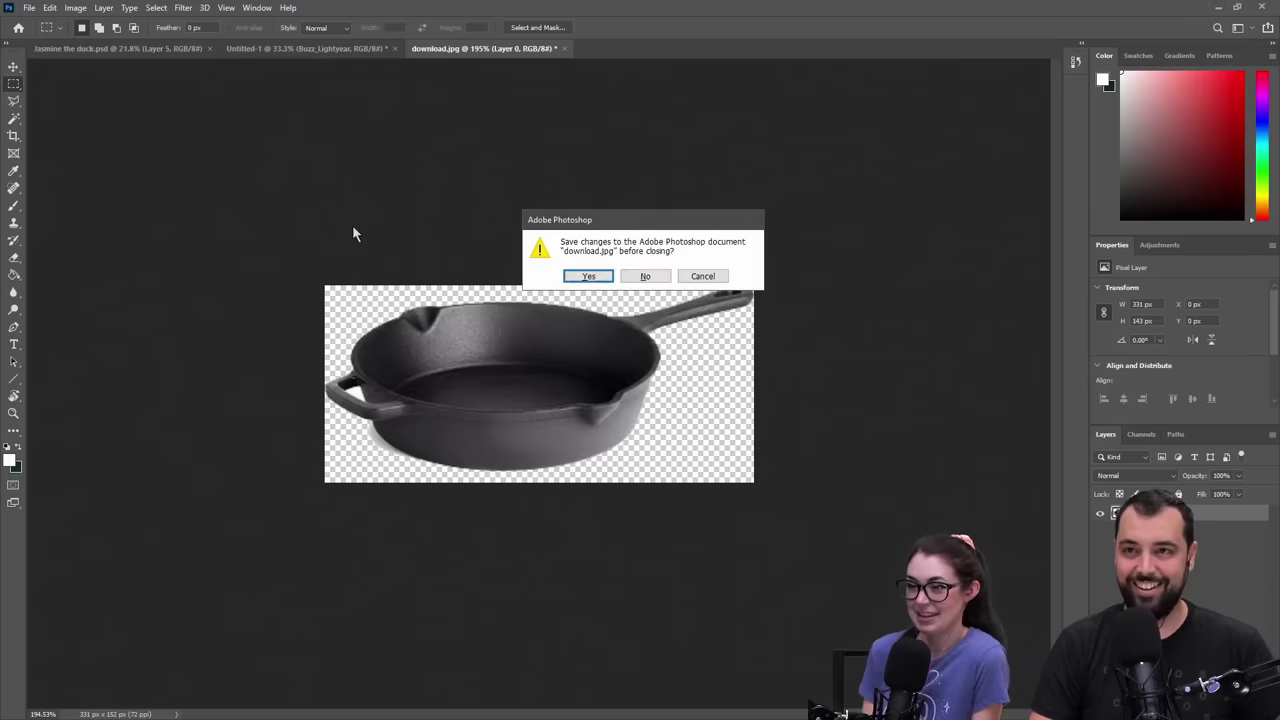
{"action": "left_click", "coordinate": [648, 277]}
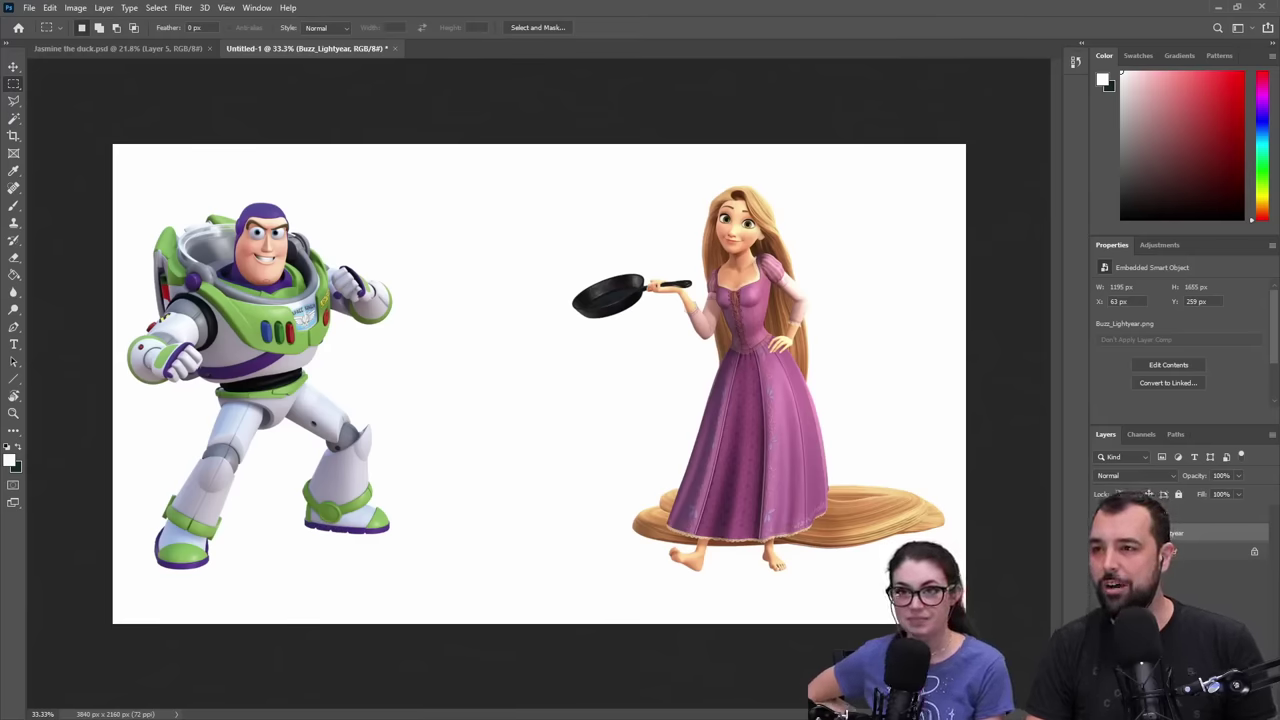
- Move the Rapunzel reference toward the canvas's right edge, to about X 2542 px with Y at 183 px
{"action": "left_click", "coordinate": [1230, 513]}
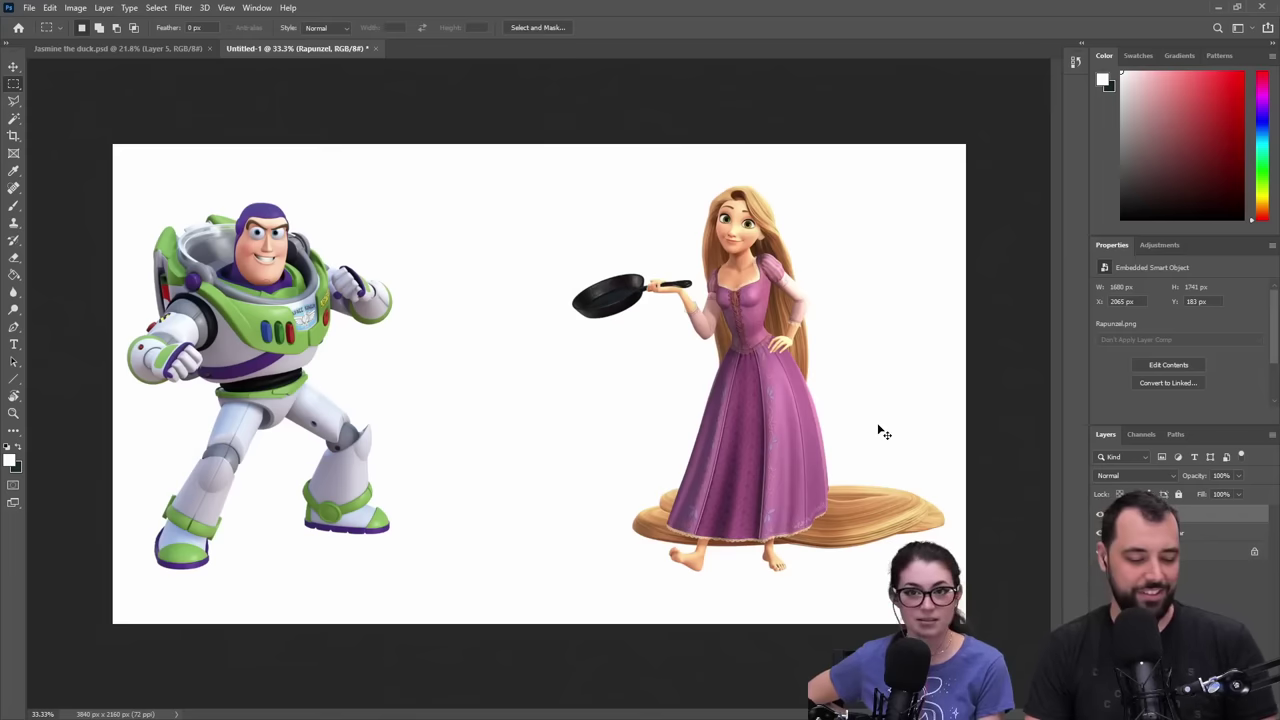
{"action": "key", "text": "ctrl+t"}
{"action": "left_click_drag", "start_coordinate": [712, 374], "coordinate": [818, 382]}
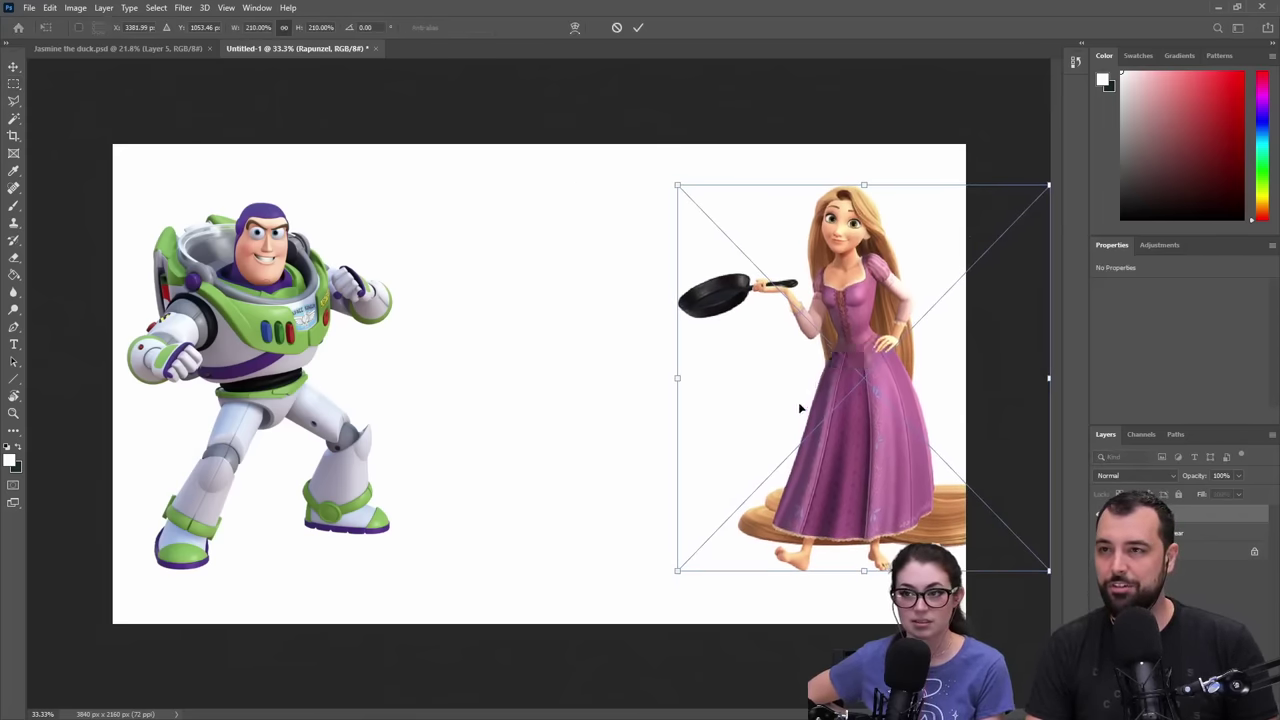
{"action": "key", "text": "Return"}
- Move the Buzz Lightyear reference slightly past the canvas's left edge, to about X -87 px and Y 253 px
{"action": "left_click", "coordinate": [305, 319], "text": "ctrl"}
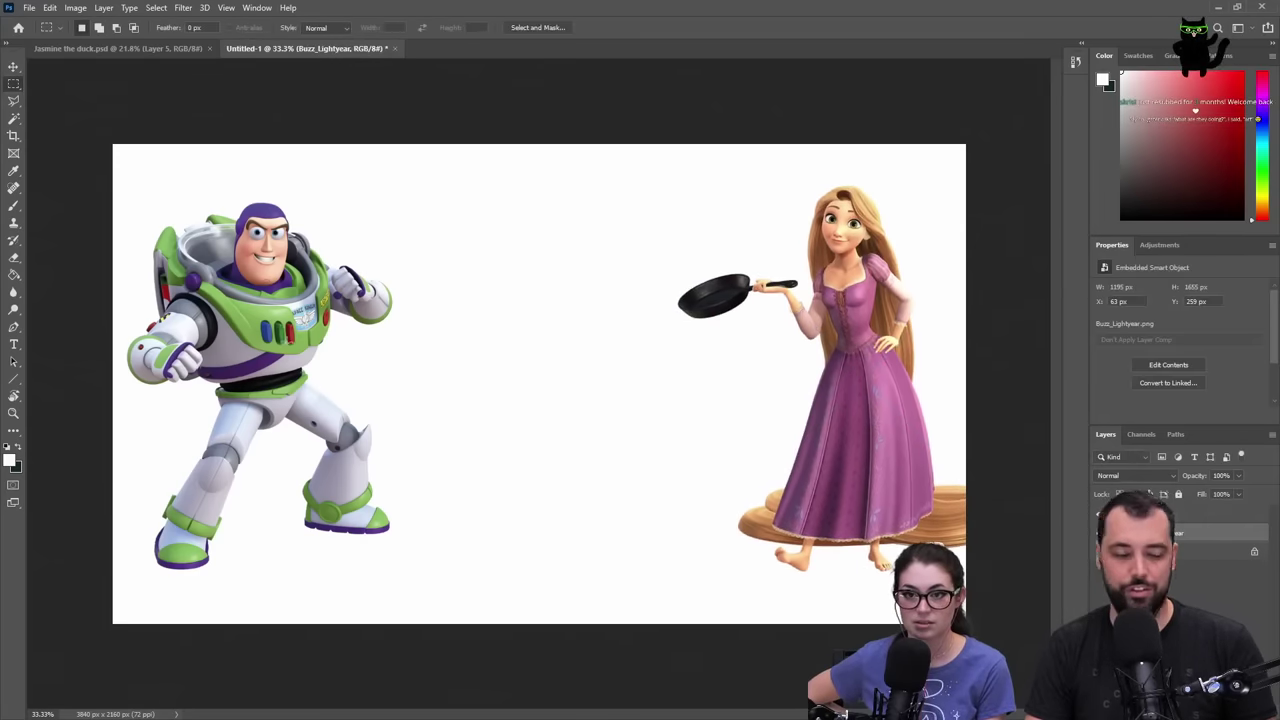
{"action": "key", "text": "ctrl+t"}
{"action": "left_click_drag", "start_coordinate": [307, 354], "coordinate": [273, 354]}
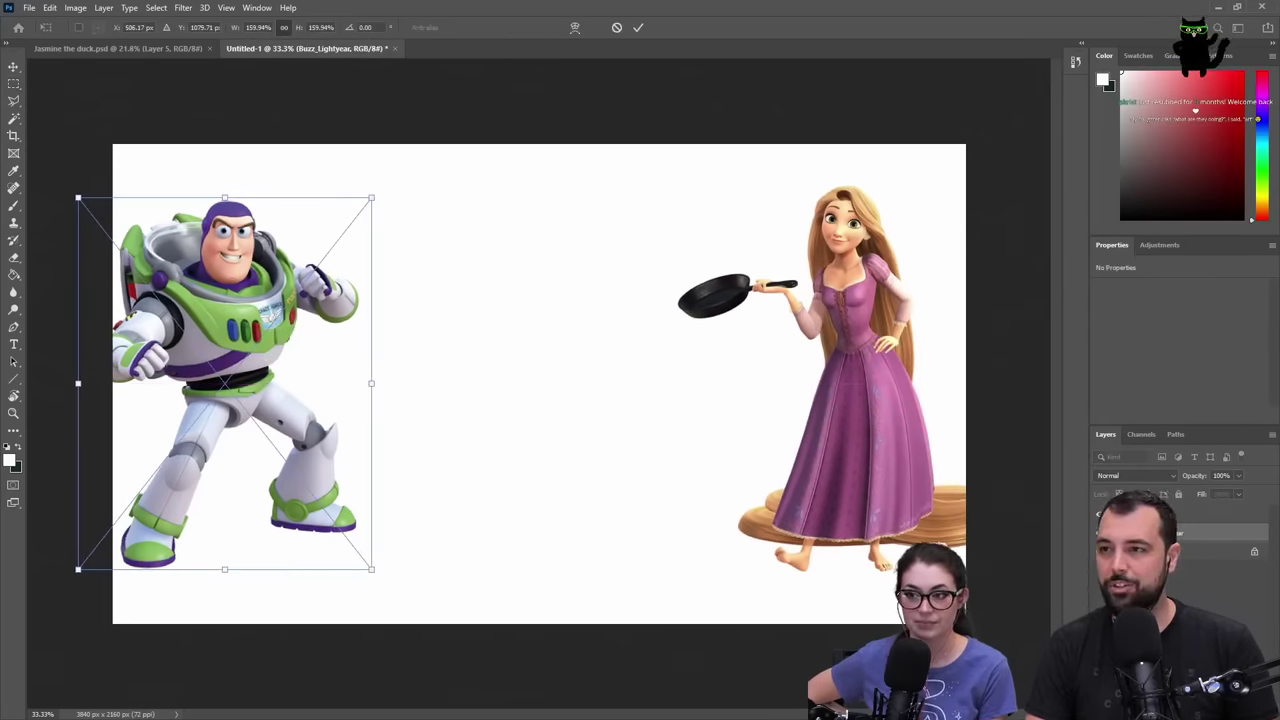
{"action": "key", "text": "Return"}
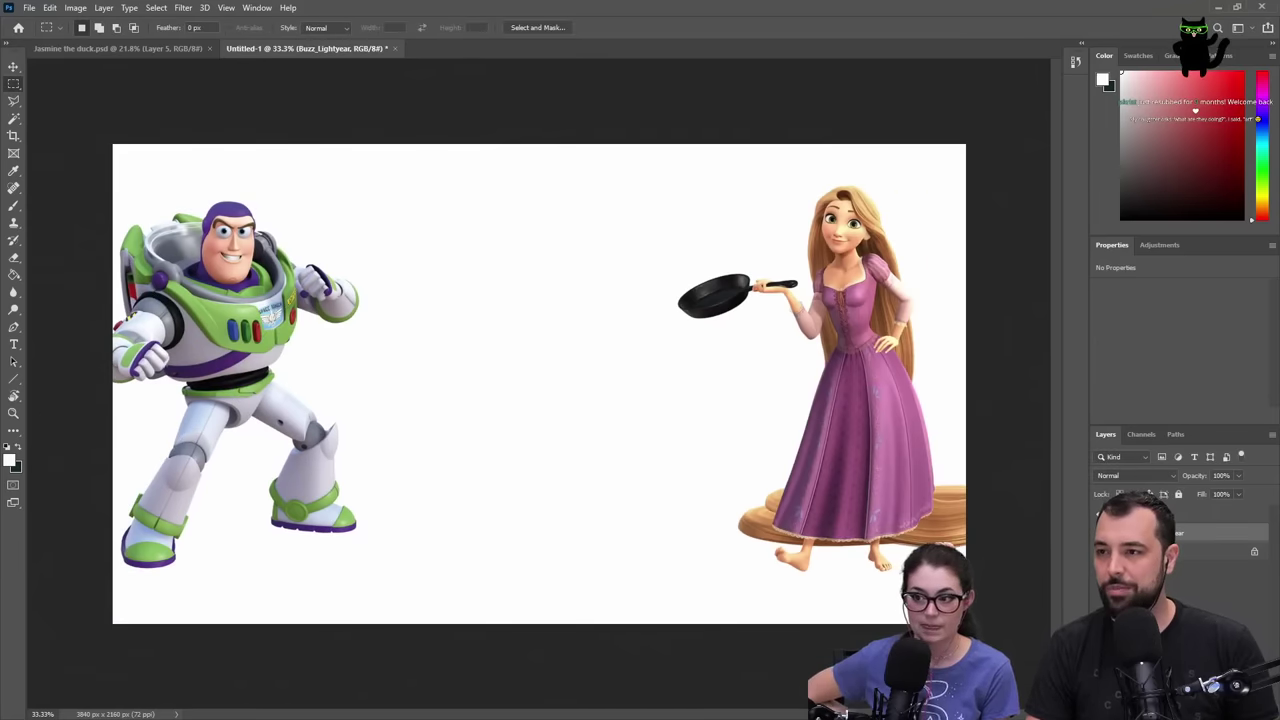
- Duplicate both the Buzz Lightyear and the Rapunzel reference layers
{"action": "key", "text": "ctrl+j"}
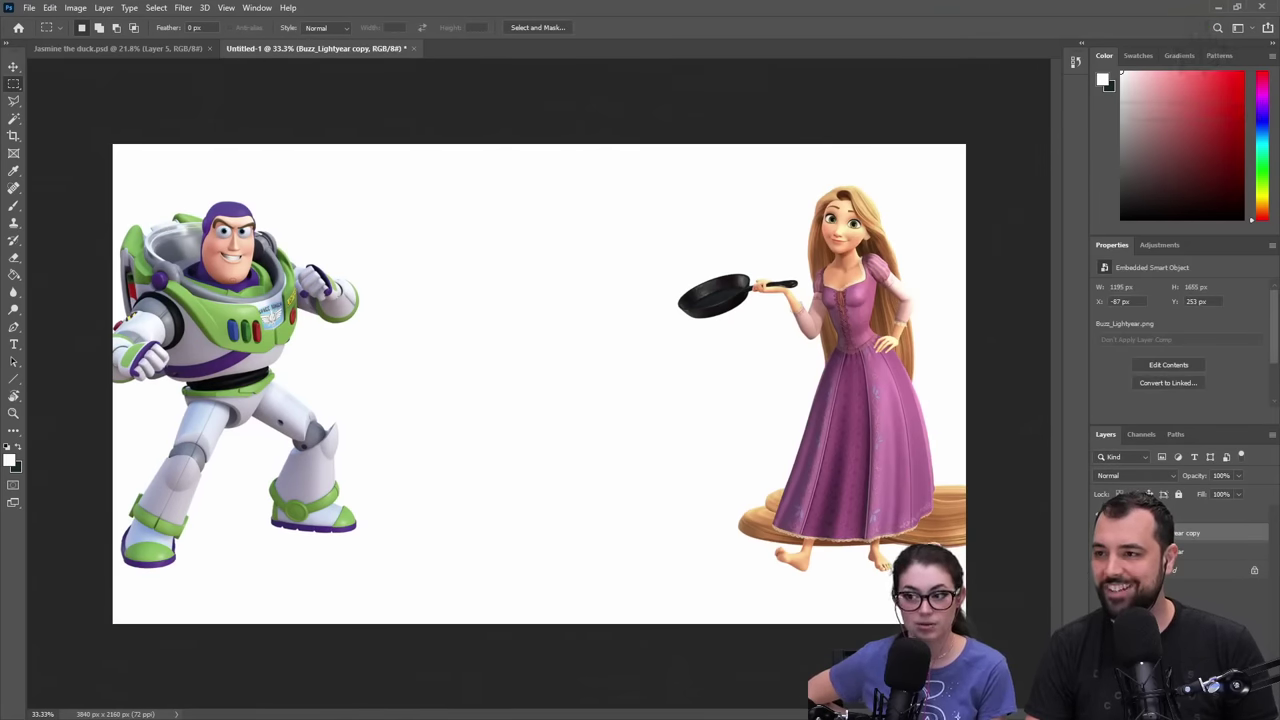
{"action": "left_click", "coordinate": [1160, 514]}
{"action": "key", "text": "ctrl+j"}
- Move the Buzz Lightyear copy to the middle of the canvas, at about X 1230 px and Y 220 px
{"action": "key", "text": "v"}
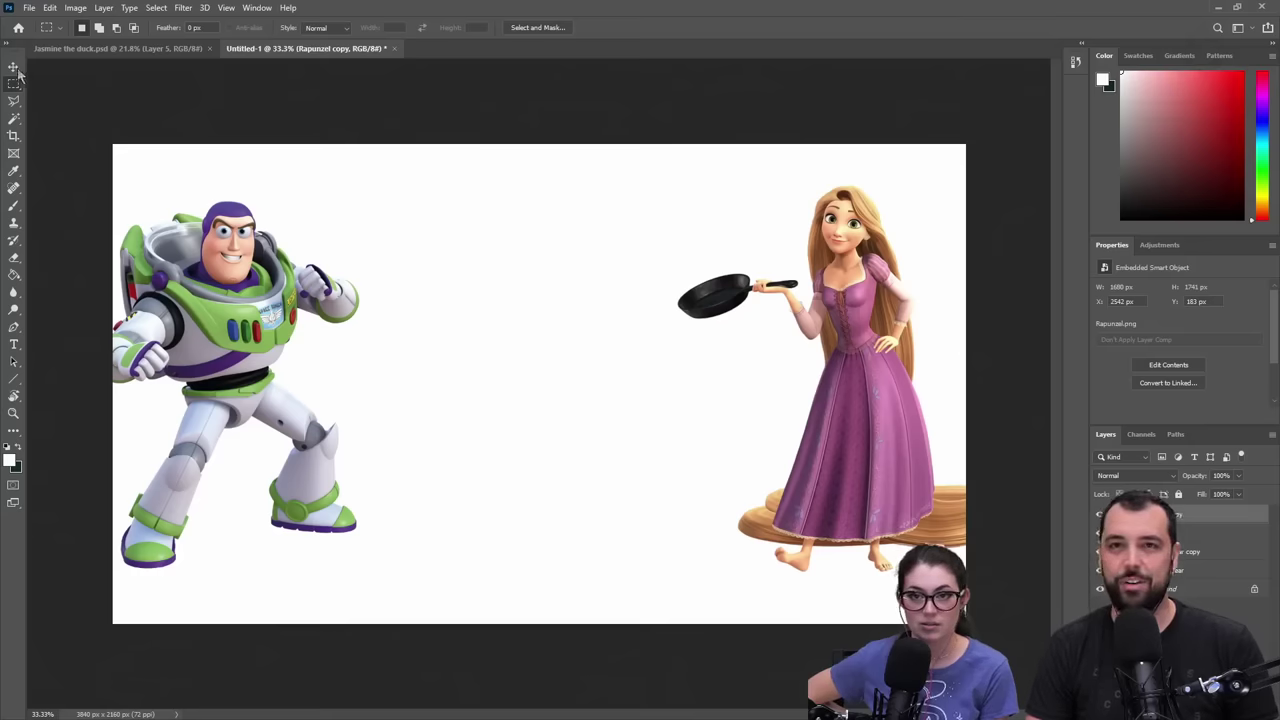
{"action": "left_click", "coordinate": [1180, 552]}
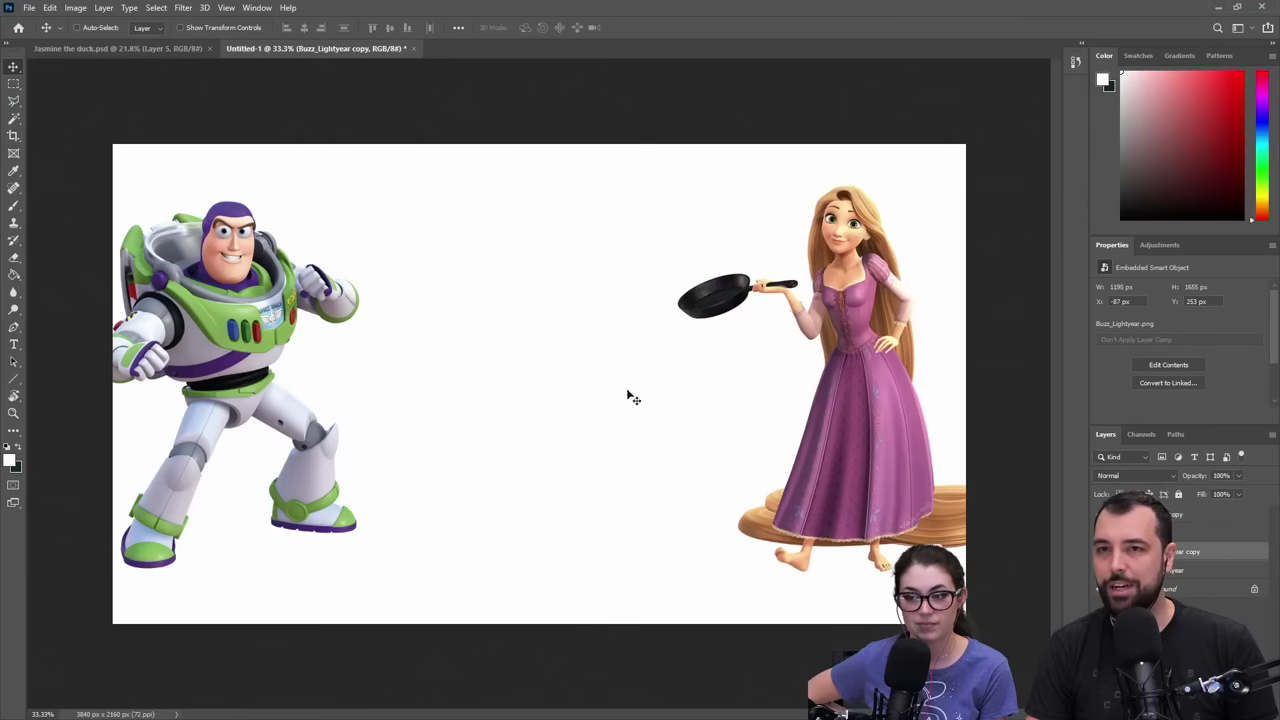
{"action": "left_click_drag", "start_coordinate": [212, 365], "coordinate": [502, 351]}
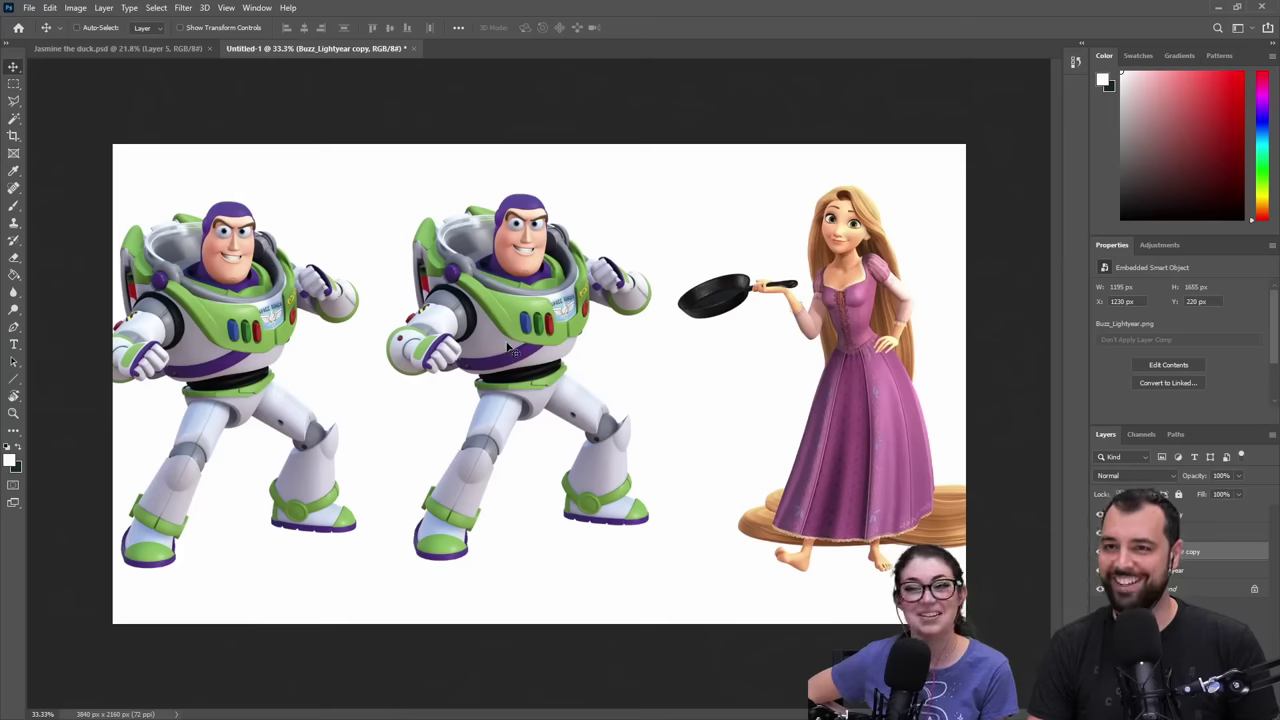
- Rasterize the Buzz Lightyear copy layer and delete the front-facing boot below its green ankle band using a Quick Selection
{"action": "key", "text": "z"}
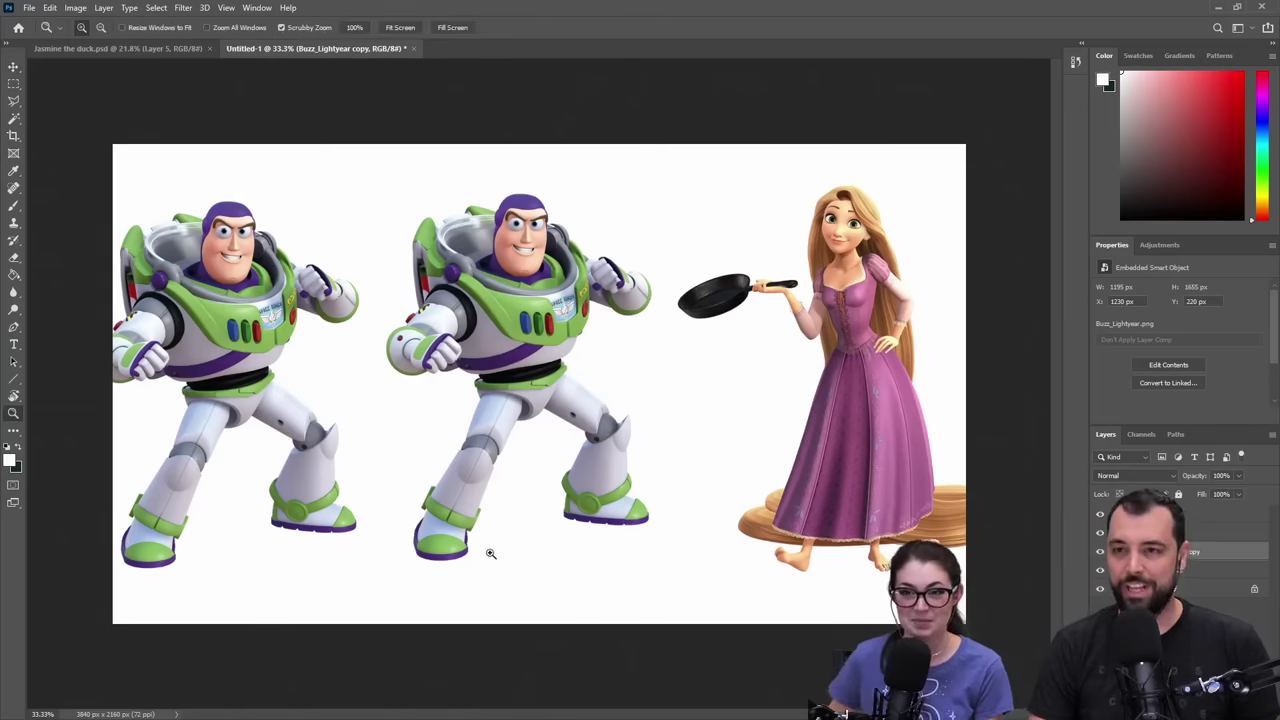
{"action": "left_click_drag", "start_coordinate": [491, 551], "coordinate": [594, 511]}
{"action": "left_click_drag", "start_coordinate": [414, 457], "coordinate": [645, 490]}
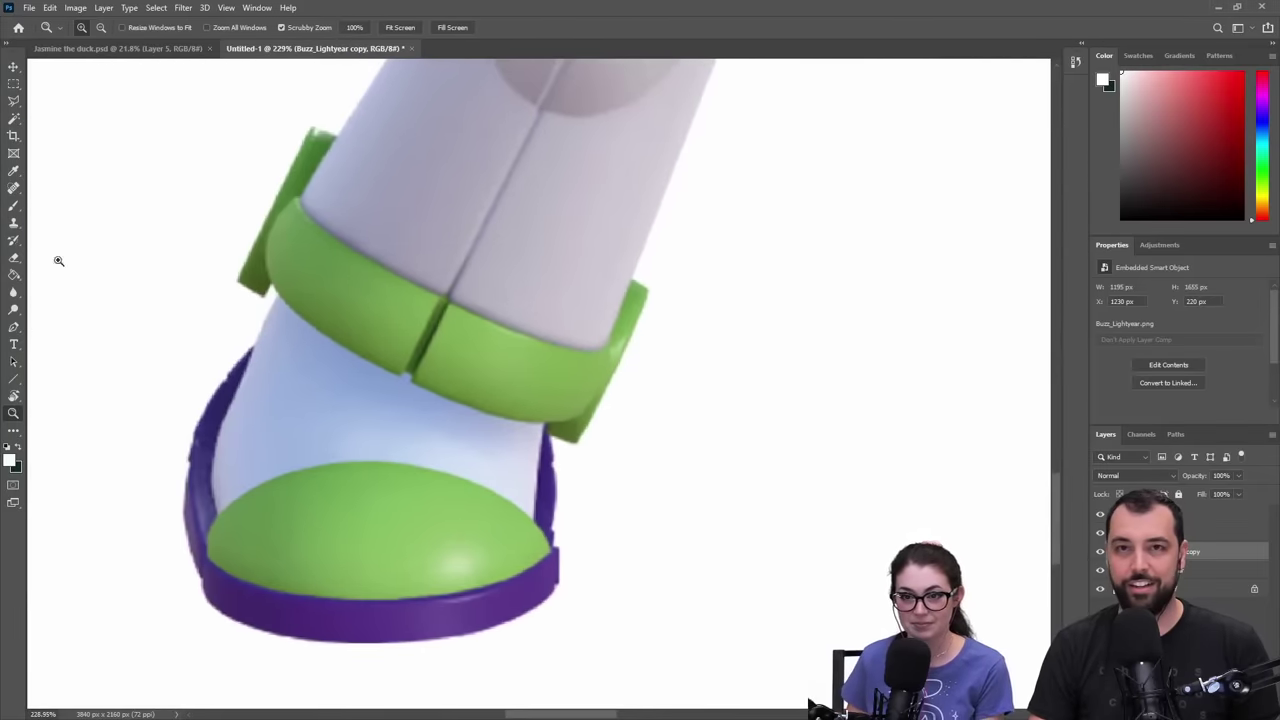
{"action": "left_click", "coordinate": [13, 119]}
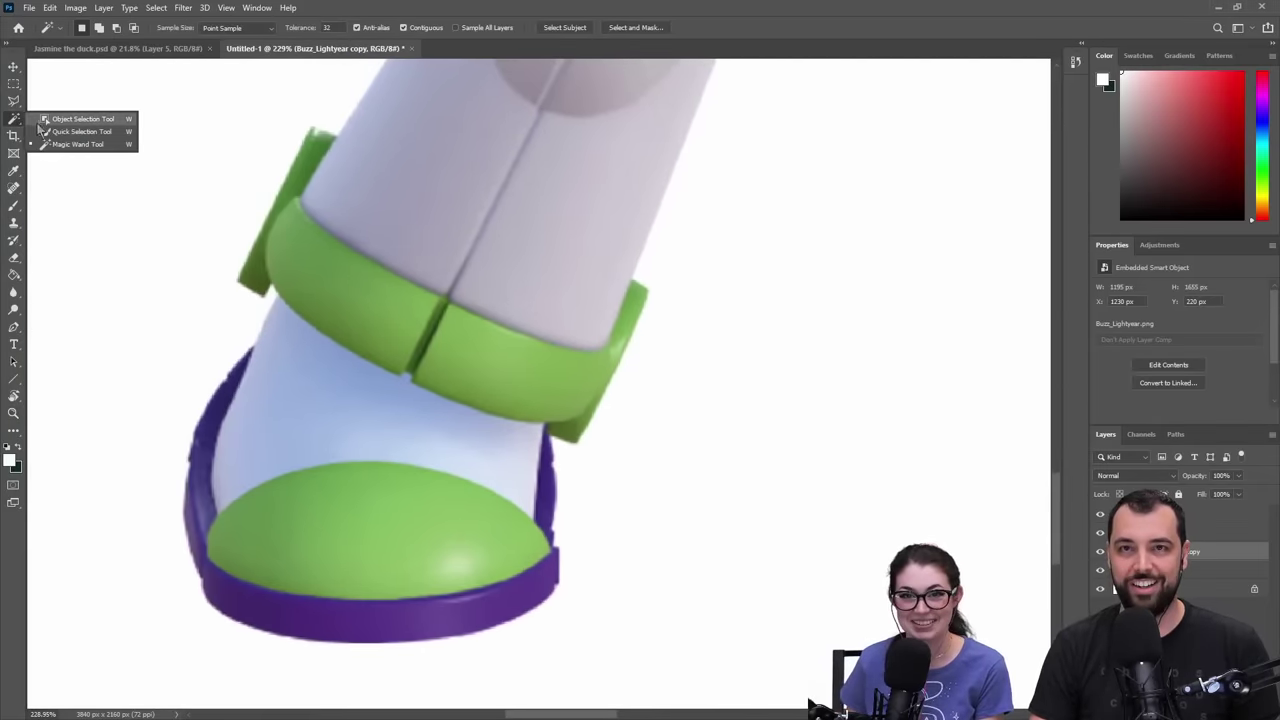
{"action": "left_click", "coordinate": [98, 132]}
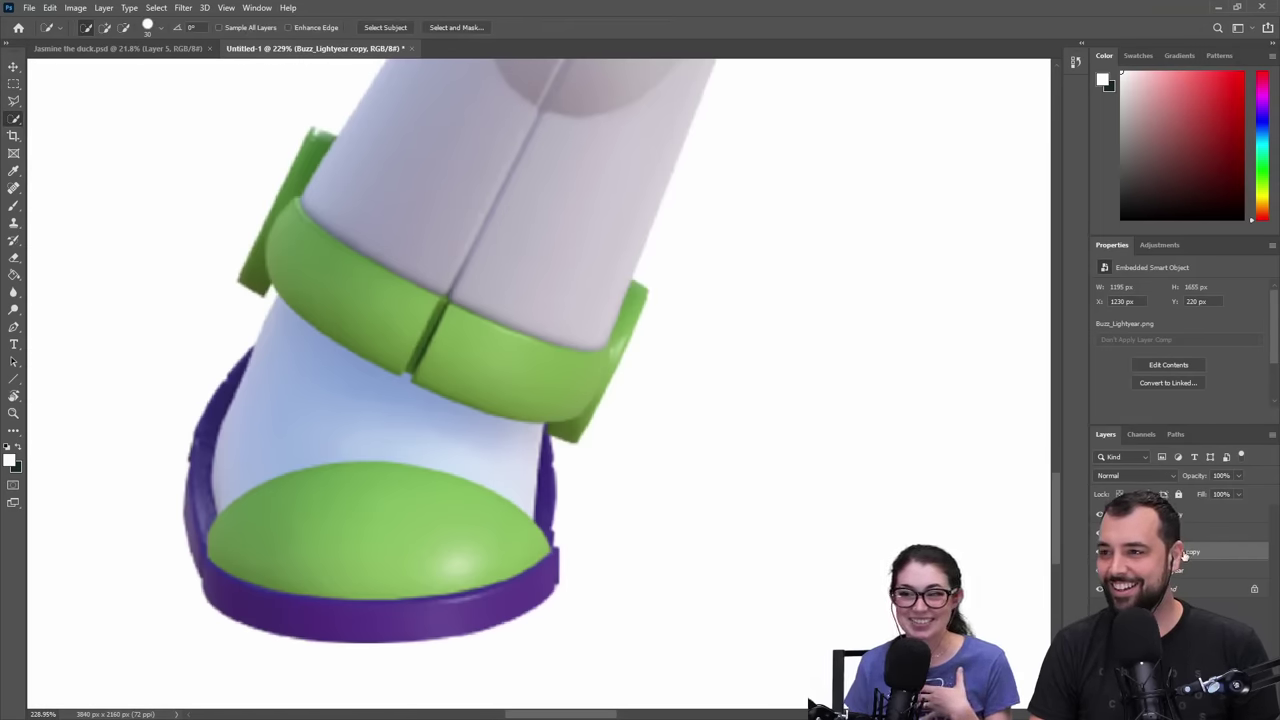
{"action": "mouse_move", "coordinate": [340, 523]}
{"action": "left_mouse_down"}
{"action": "mouse_move", "coordinate": [284, 334]}
{"action": "mouse_move", "coordinate": [244, 447]}
{"action": "mouse_move", "coordinate": [233, 376]}
{"action": "mouse_move", "coordinate": [217, 455]}
{"action": "mouse_move", "coordinate": [291, 566]}
{"action": "mouse_move", "coordinate": [458, 596]}
{"action": "mouse_move", "coordinate": [547, 579]}
{"action": "mouse_move", "coordinate": [525, 522]}
{"action": "left_mouse_up"}
{"action": "key", "text": "Delete"}
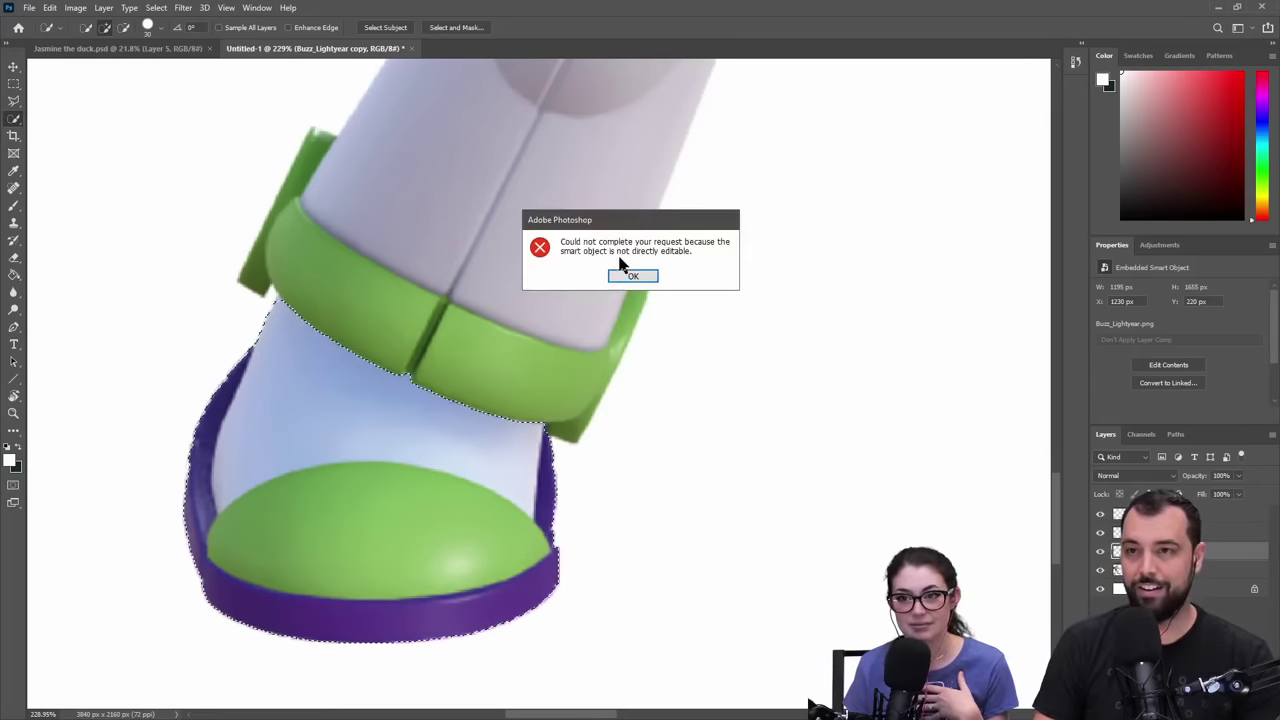
{"action": "left_click", "coordinate": [634, 276]}
{"action": "right_click", "coordinate": [1186, 558]}
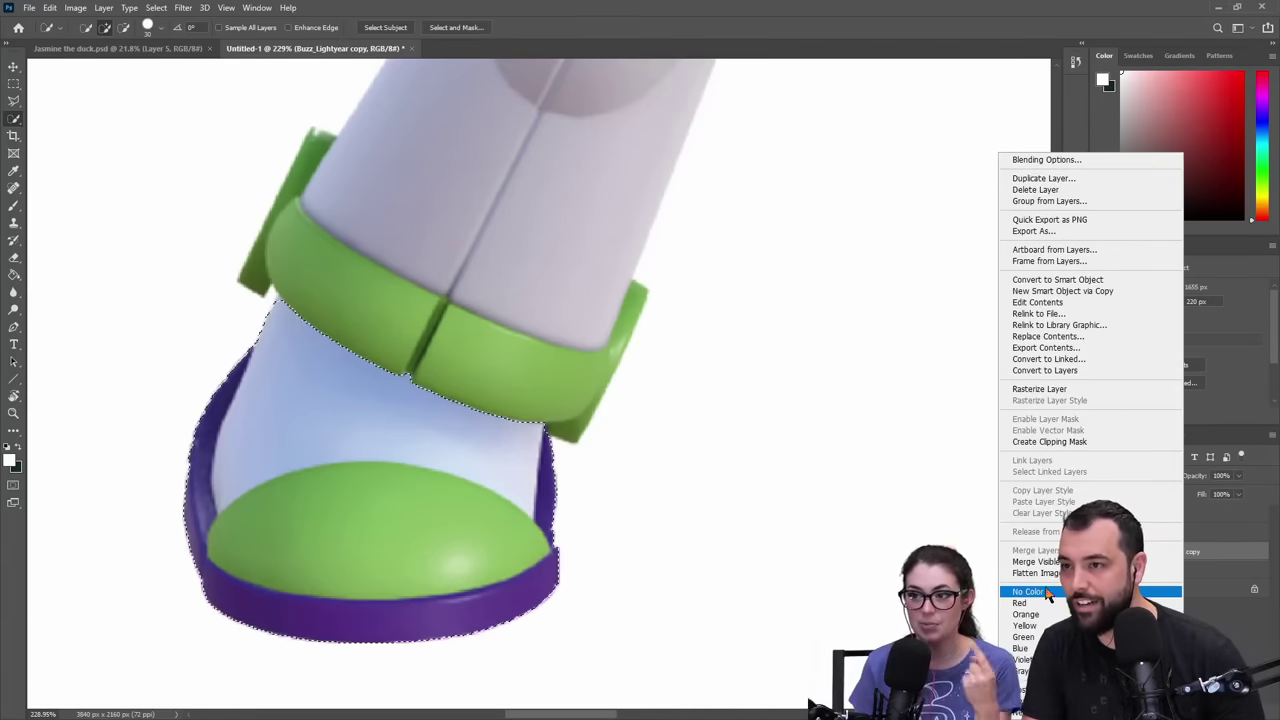
{"action": "left_click", "coordinate": [1055, 390]}
{"action": "key", "text": "Delete"}
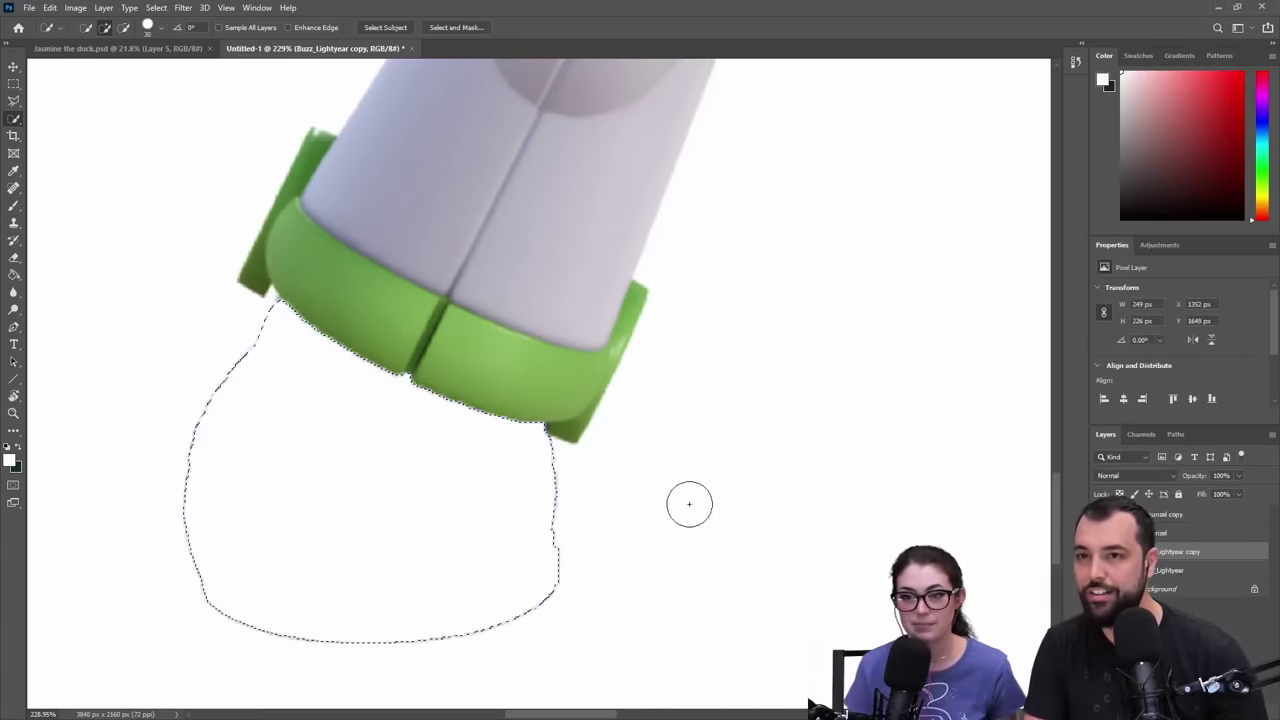
- Delete the Buzz Lightyear copy's other boot below its green ankle band using a Quick Selection, and clear the selection
{"action": "left_click_drag", "start_coordinate": [700, 443], "coordinate": [300, 410]}
{"action": "left_click_drag", "start_coordinate": [860, 385], "coordinate": [609, 489]}
{"action": "mouse_move", "coordinate": [540, 318]}
{"action": "left_mouse_down"}
{"action": "mouse_move", "coordinate": [602, 493]}
{"action": "mouse_move", "coordinate": [758, 557]}
{"action": "mouse_move", "coordinate": [535, 605]}
{"action": "mouse_move", "coordinate": [290, 533]}
{"action": "mouse_move", "coordinate": [289, 497]}
{"action": "mouse_move", "coordinate": [265, 487]}
{"action": "left_mouse_up"}
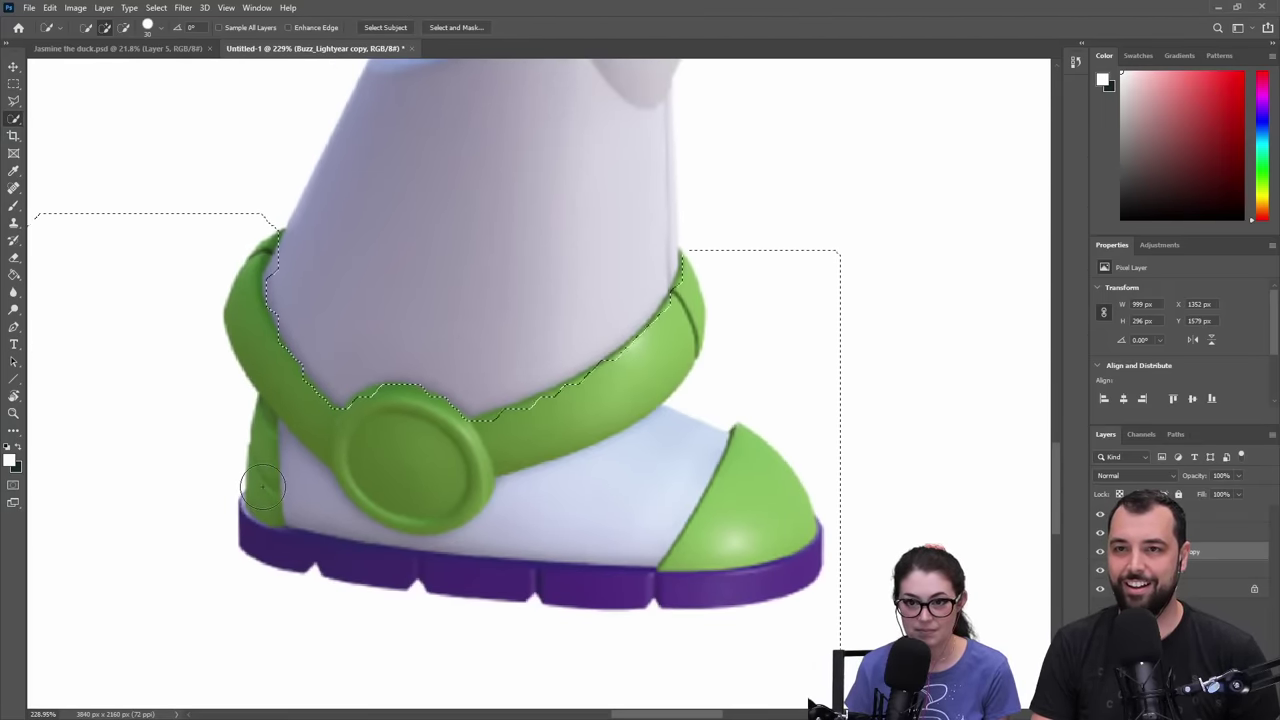
{"action": "mouse_move", "coordinate": [259, 240]}
{"action": "left_mouse_down"}
{"action": "mouse_move", "coordinate": [276, 302]}
{"action": "mouse_move", "coordinate": [378, 461]}
{"action": "mouse_move", "coordinate": [460, 400]}
{"action": "mouse_move", "coordinate": [651, 337]}
{"action": "left_mouse_up"}
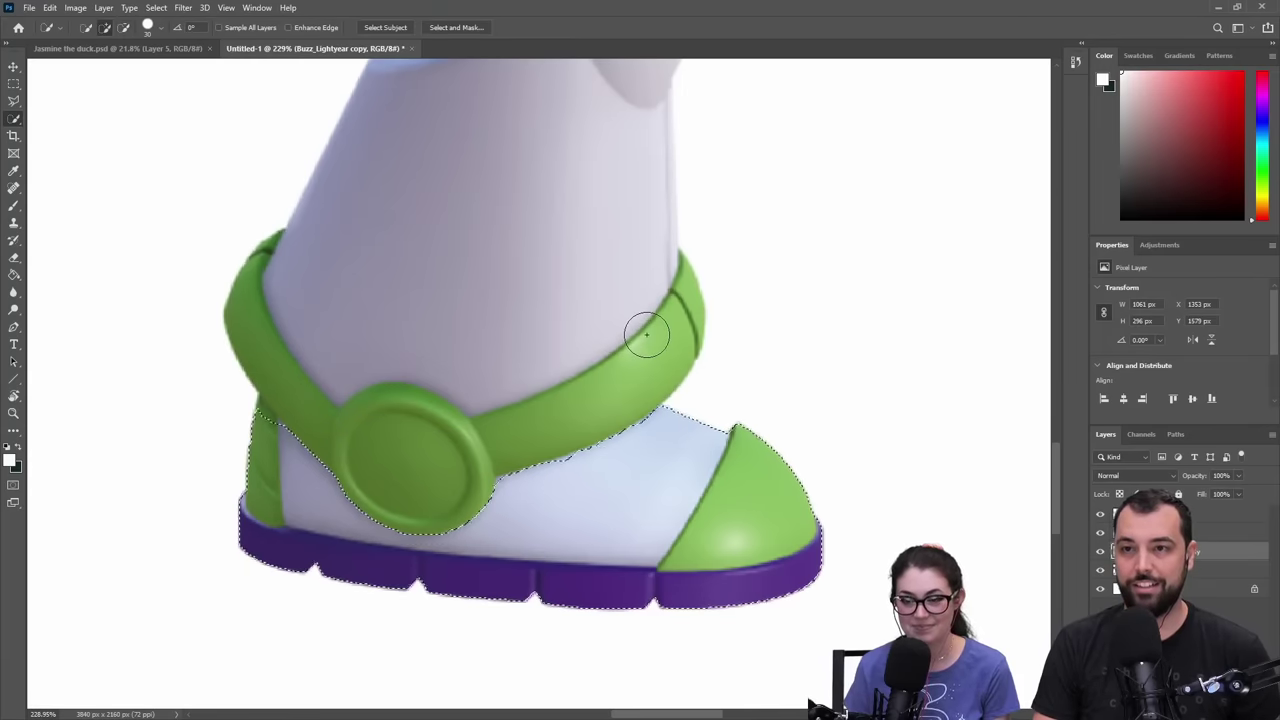
{"action": "key", "text": "Delete"}
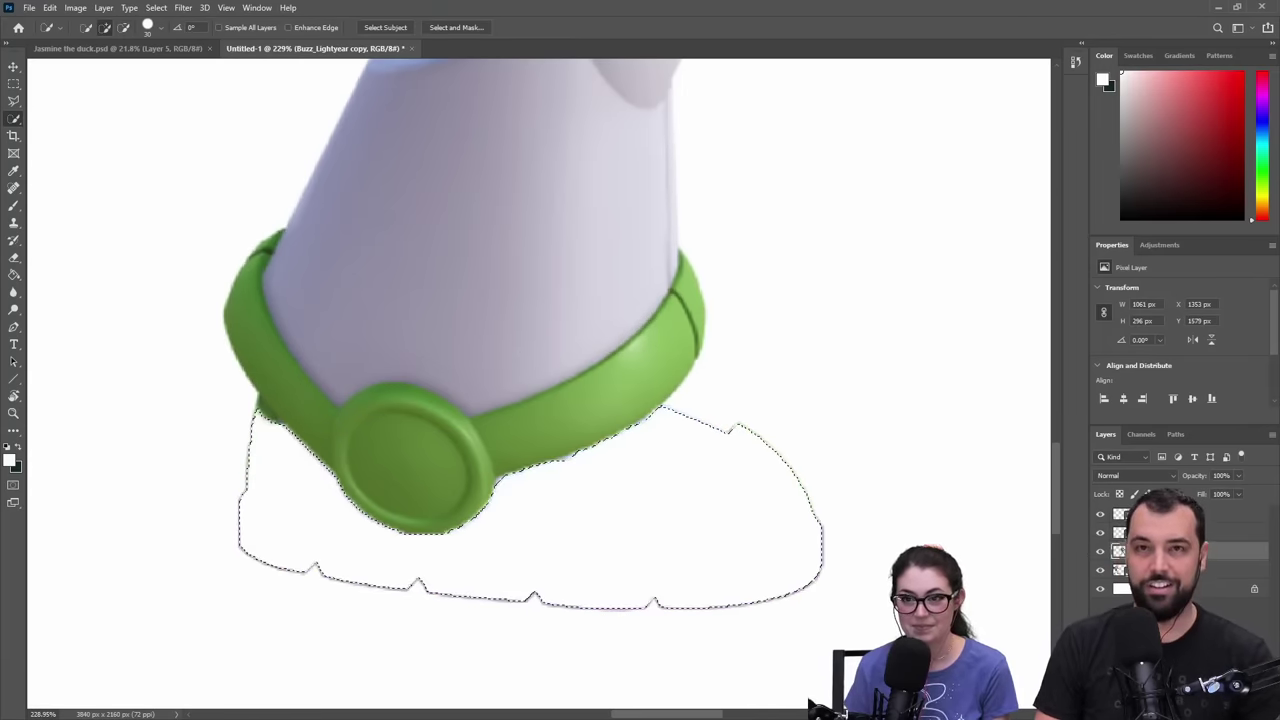
{"action": "left_click", "coordinate": [14, 85]}
{"action": "left_click", "coordinate": [191, 254]}
{"action": "left_click_drag", "start_coordinate": [529, 390], "coordinate": [514, 397]}
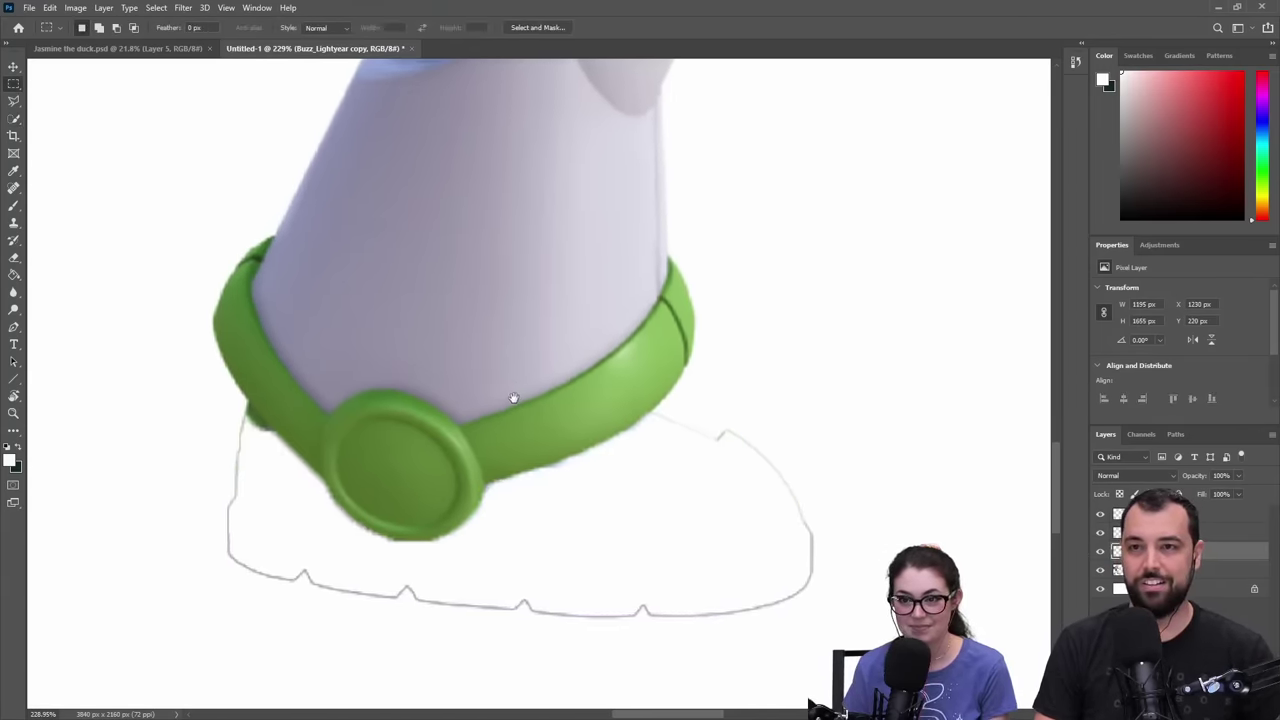
- Erase the leftover boot outlines beneath both legs of the Buzz Lightyear copy
{"action": "key", "text": "z"}
{"action": "scroll", "coordinate": [491, 426], "scroll_direction": "right", "scroll_amount": 1}
{"action": "scroll", "coordinate": [491, 426], "scroll_direction": "up", "scroll_amount": 1}
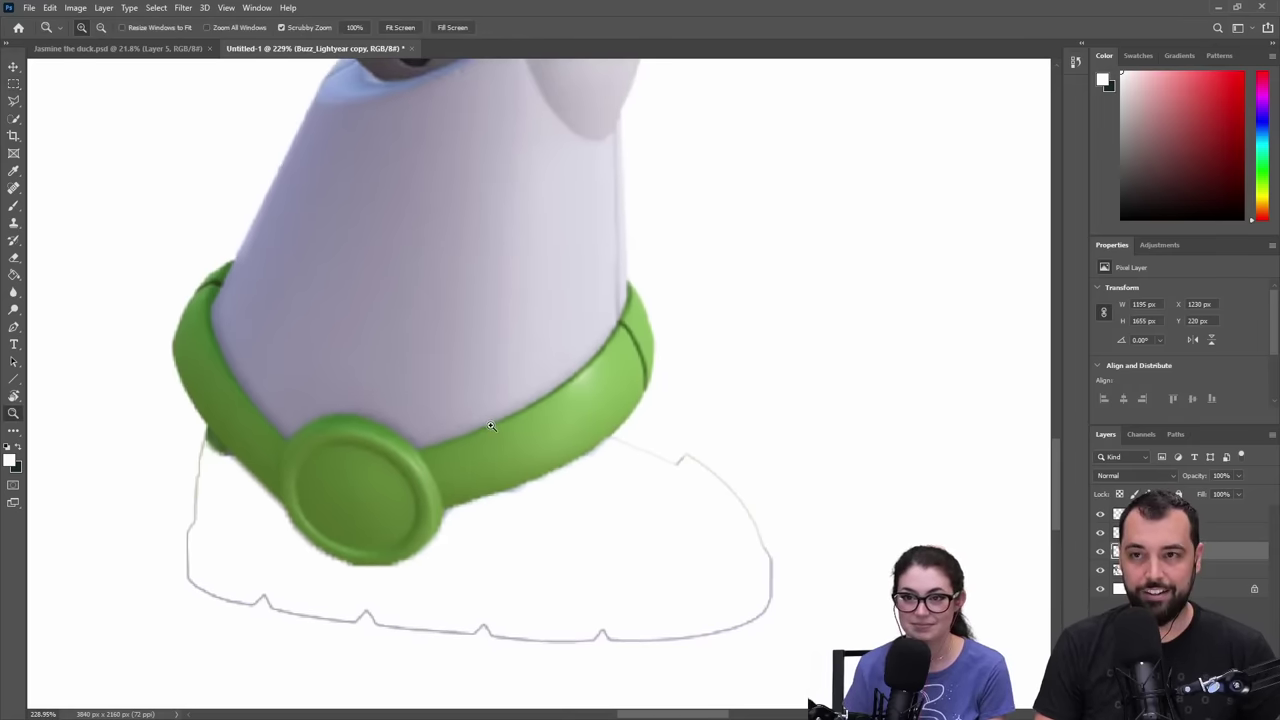
{"action": "scroll", "coordinate": [495, 416], "scroll_direction": "down", "scroll_amount": 10}
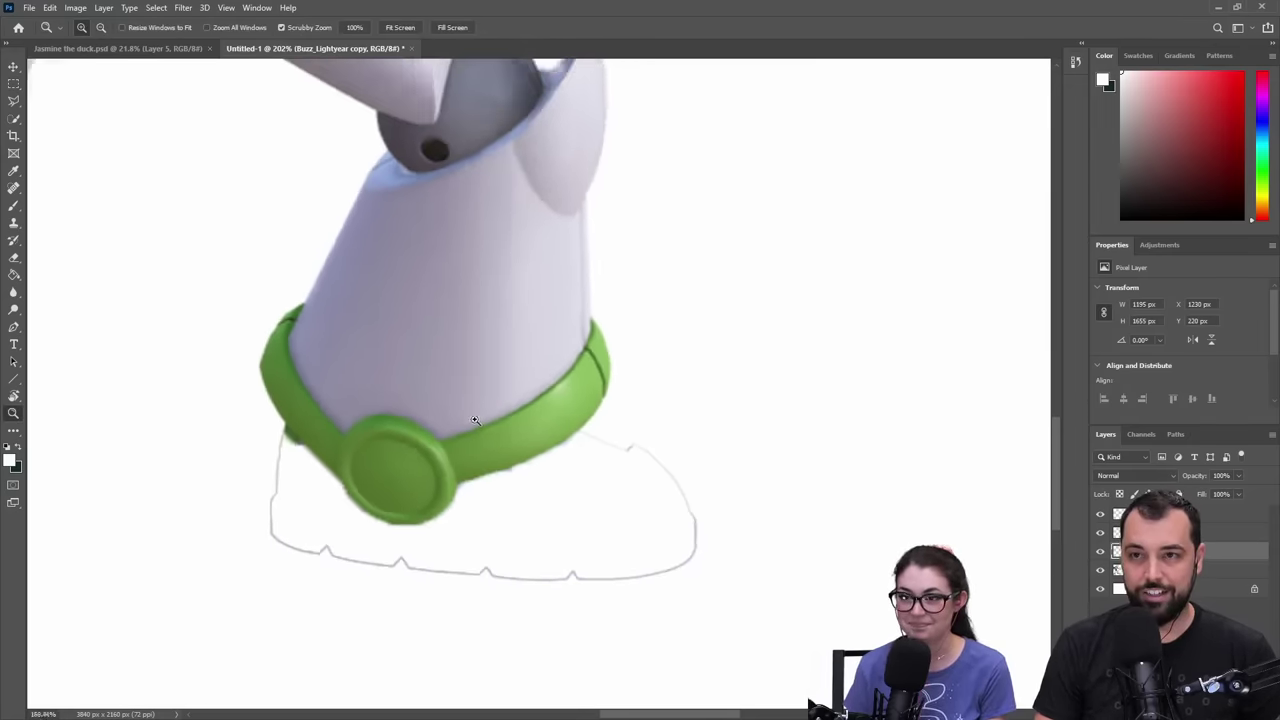
{"action": "key", "text": "e"}
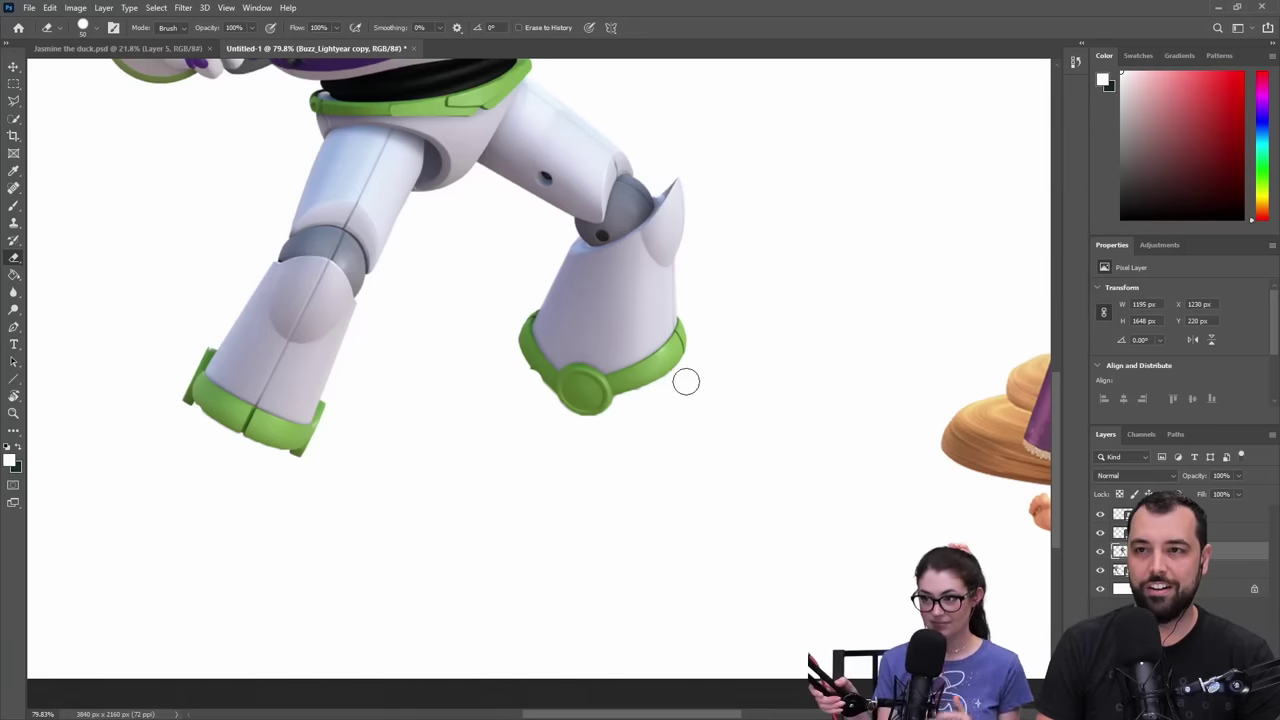
- Rasterize the Rapunzel copy layer so its pixels can be edited
{"action": "left_click_drag", "start_coordinate": [710, 457], "coordinate": [177, 400]}
{"action": "left_click_drag", "start_coordinate": [349, 506], "coordinate": [285, 493]}
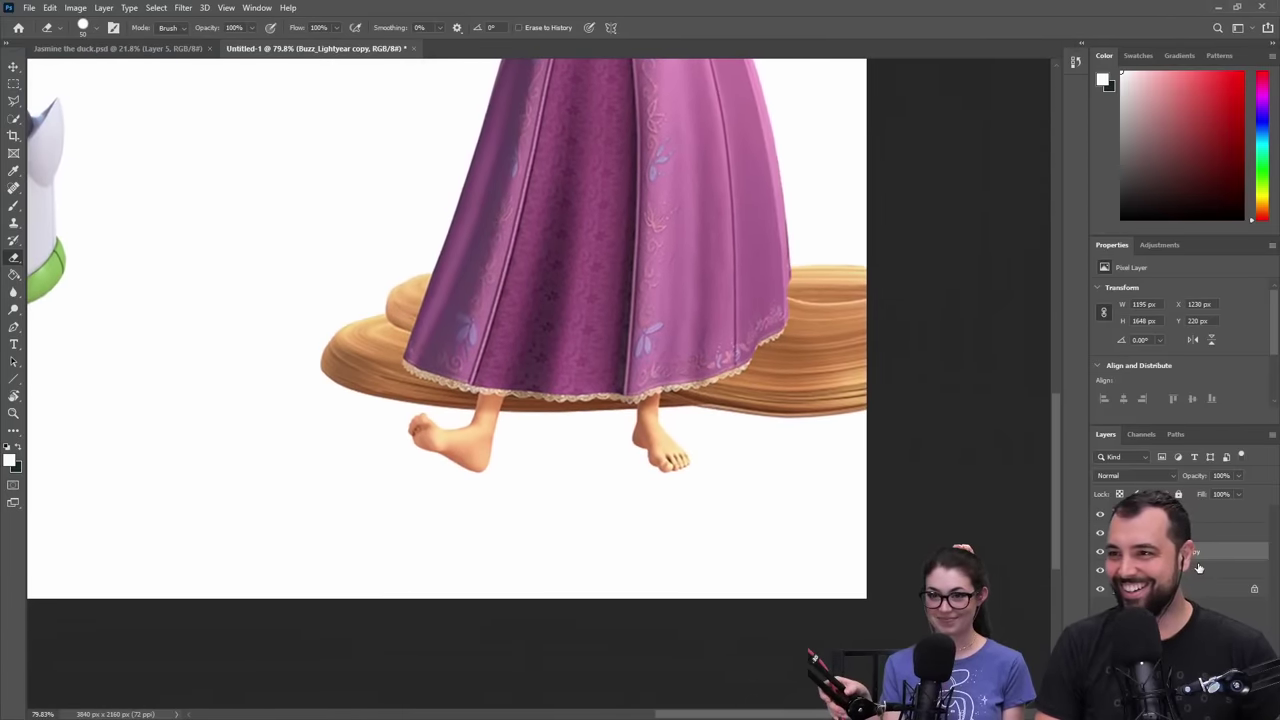
{"action": "right_click", "coordinate": [1166, 516]}
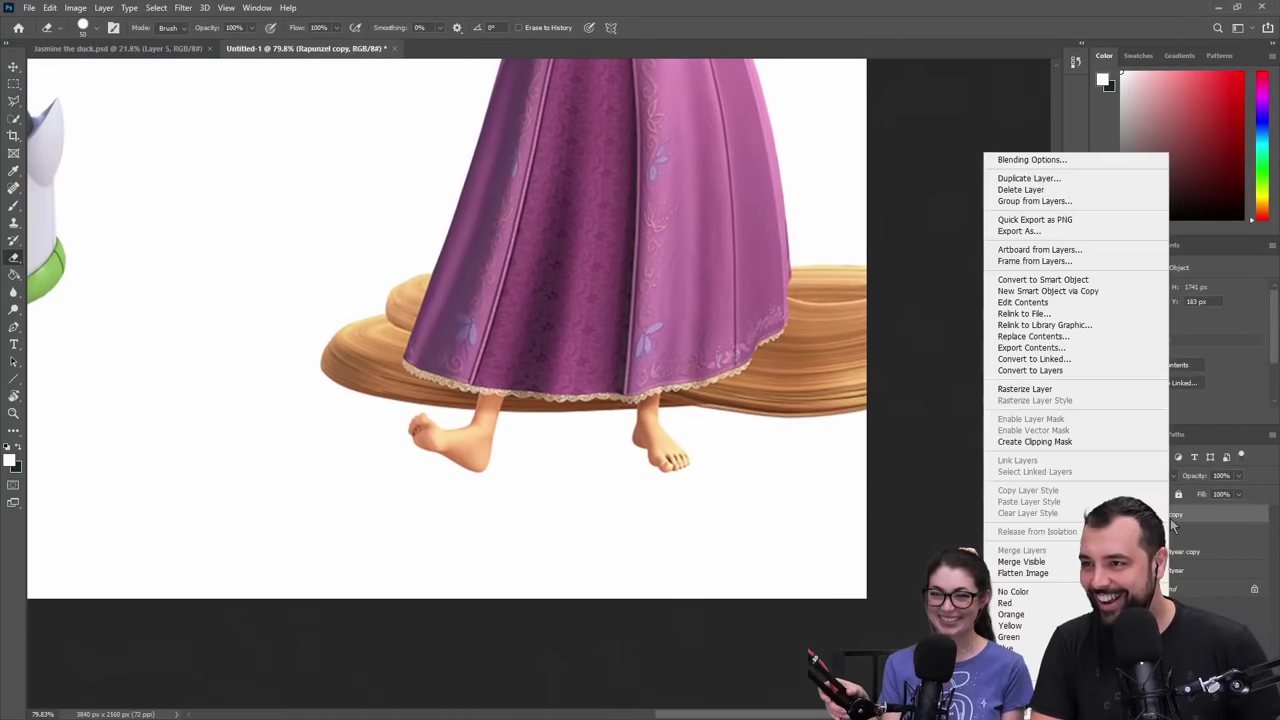
{"action": "left_click", "coordinate": [1029, 391]}
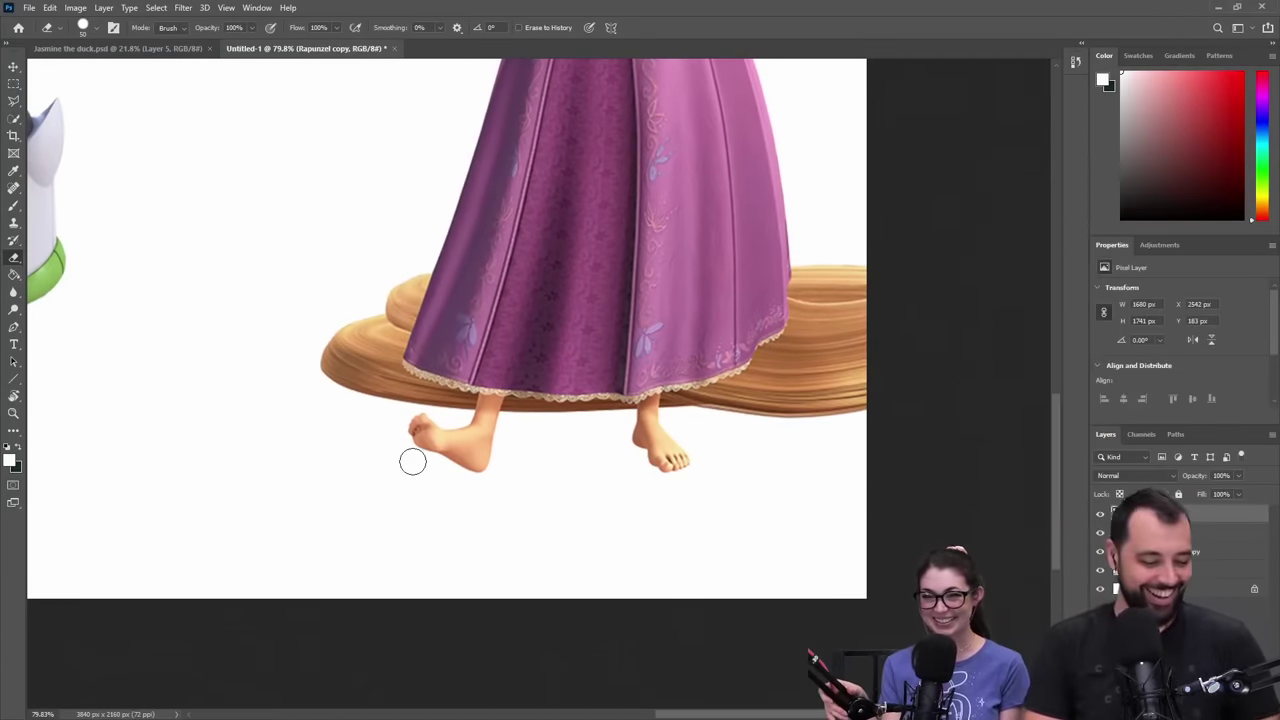
- Select Rapunzel's raised bare foot up to the dress hem with Quick Selection and copy it
{"action": "key", "text": "z"}
{"action": "left_click_drag", "start_coordinate": [446, 466], "coordinate": [570, 450]}
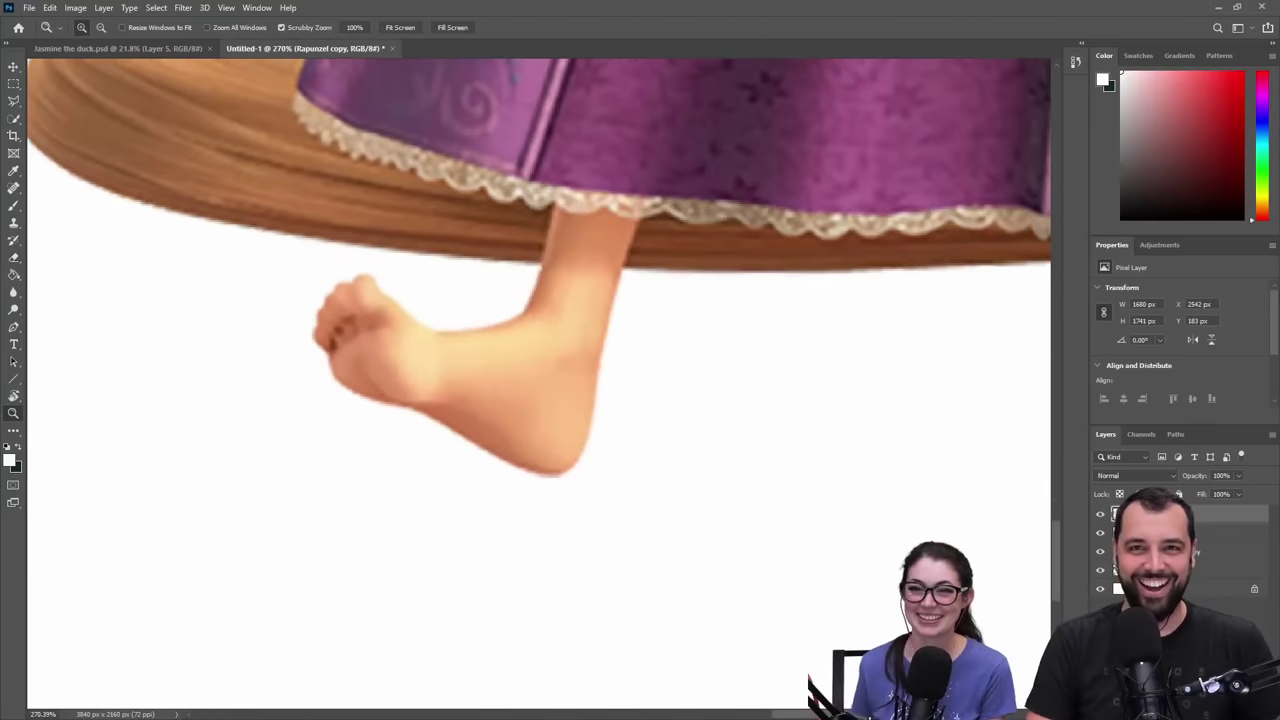
{"action": "left_click", "coordinate": [14, 118]}
{"action": "mouse_move", "coordinate": [337, 294]}
{"action": "left_mouse_down"}
{"action": "mouse_move", "coordinate": [386, 349]}
{"action": "mouse_move", "coordinate": [543, 409]}
{"action": "mouse_move", "coordinate": [549, 437]}
{"action": "mouse_move", "coordinate": [528, 449]}
{"action": "left_mouse_up"}
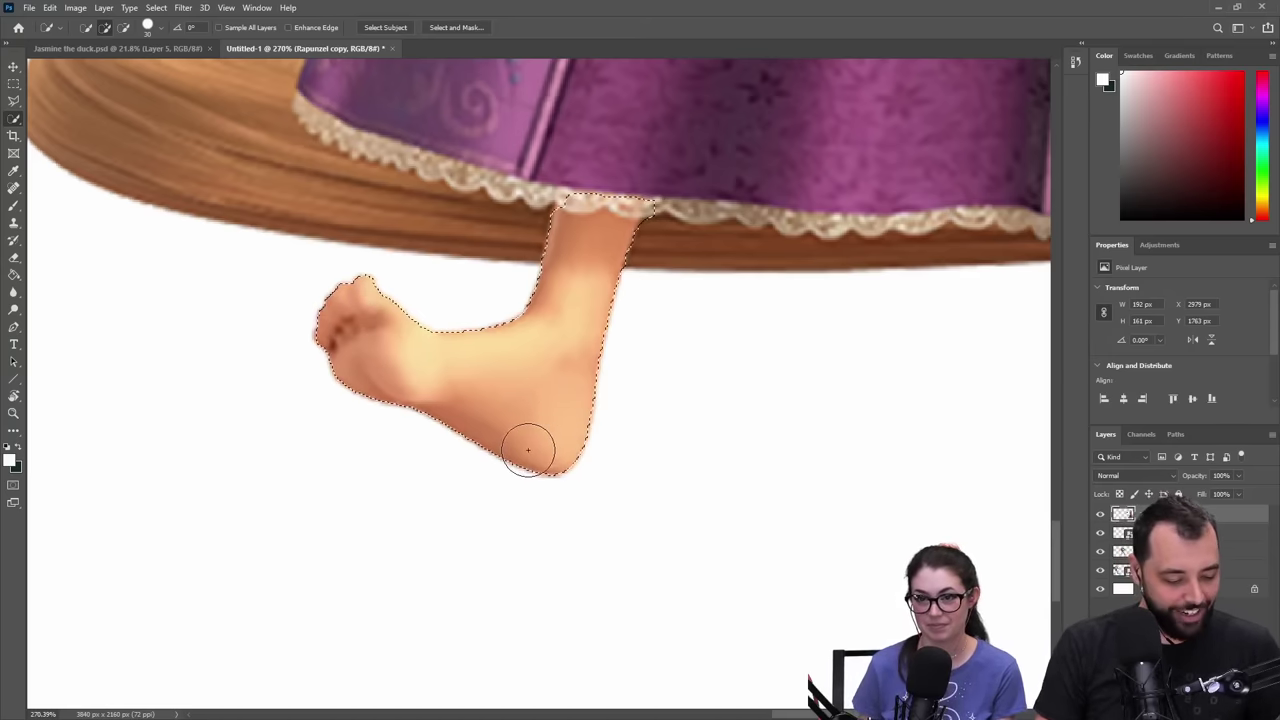
{"action": "key", "text": "ctrl+c"}
- Paste the foot under Buzz's bootless front leg at about X 1362 px, Y 1674 px, and place its layer beneath the Buzz copy
{"action": "left_click_drag", "start_coordinate": [480, 403], "coordinate": [868, 411]}
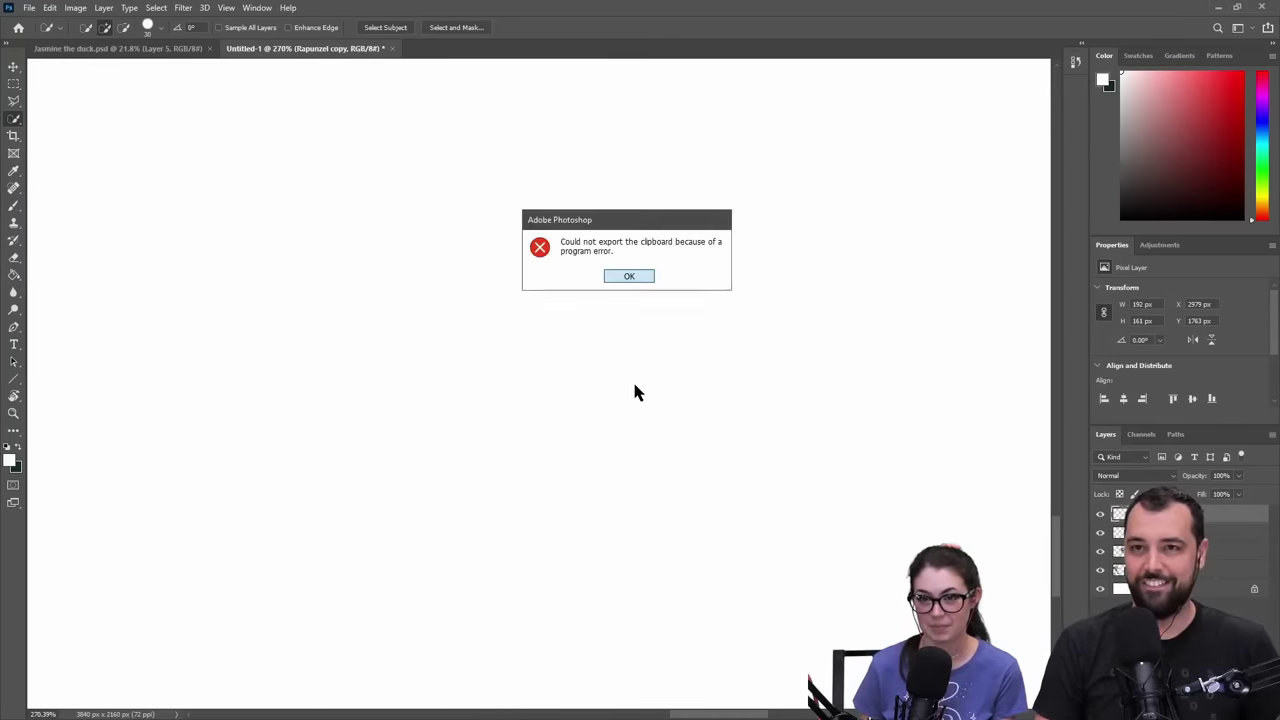
{"action": "left_click", "coordinate": [626, 276]}
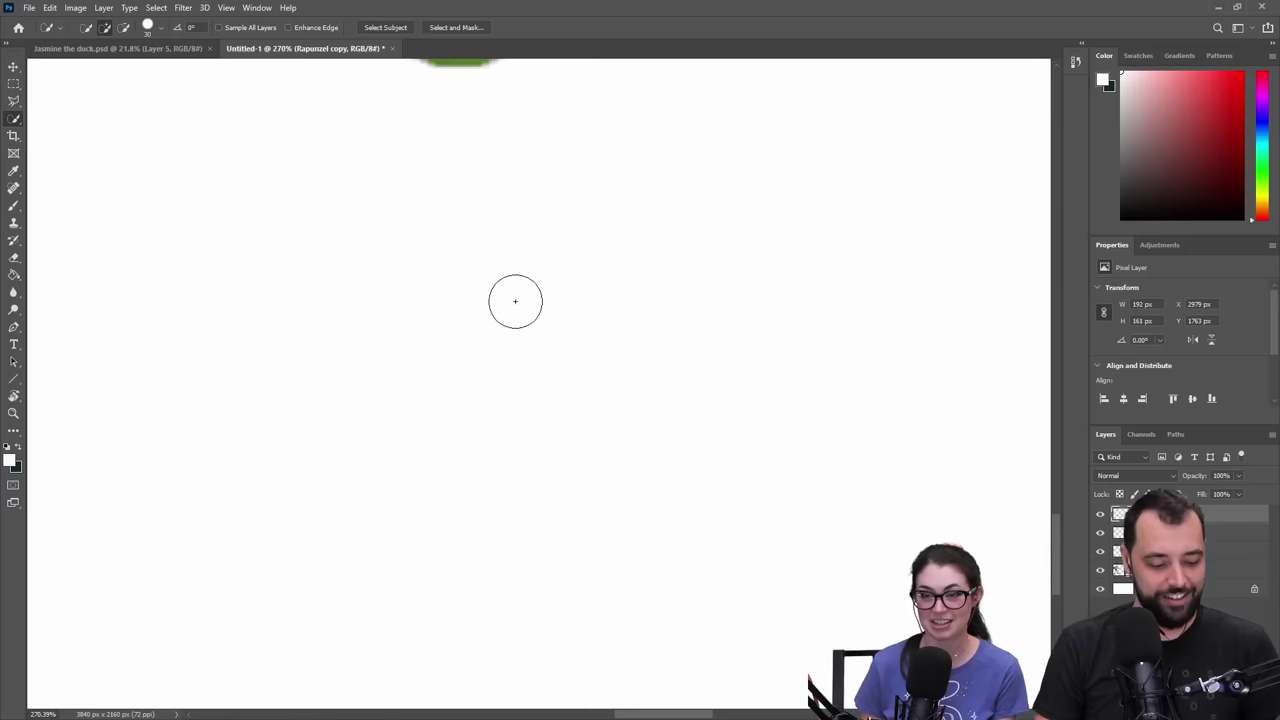
{"action": "key", "text": "z"}
{"action": "left_click_drag", "start_coordinate": [552, 270], "coordinate": [643, 437]}
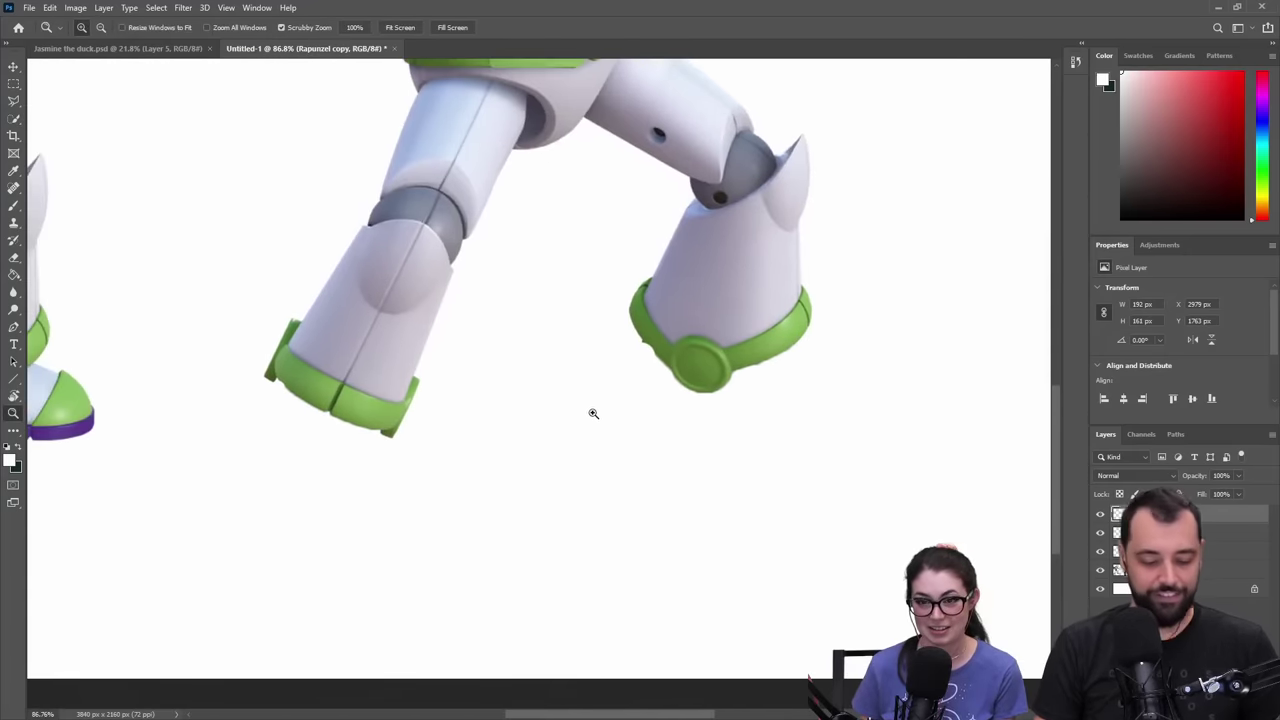
{"action": "key", "text": "ctrl+v"}
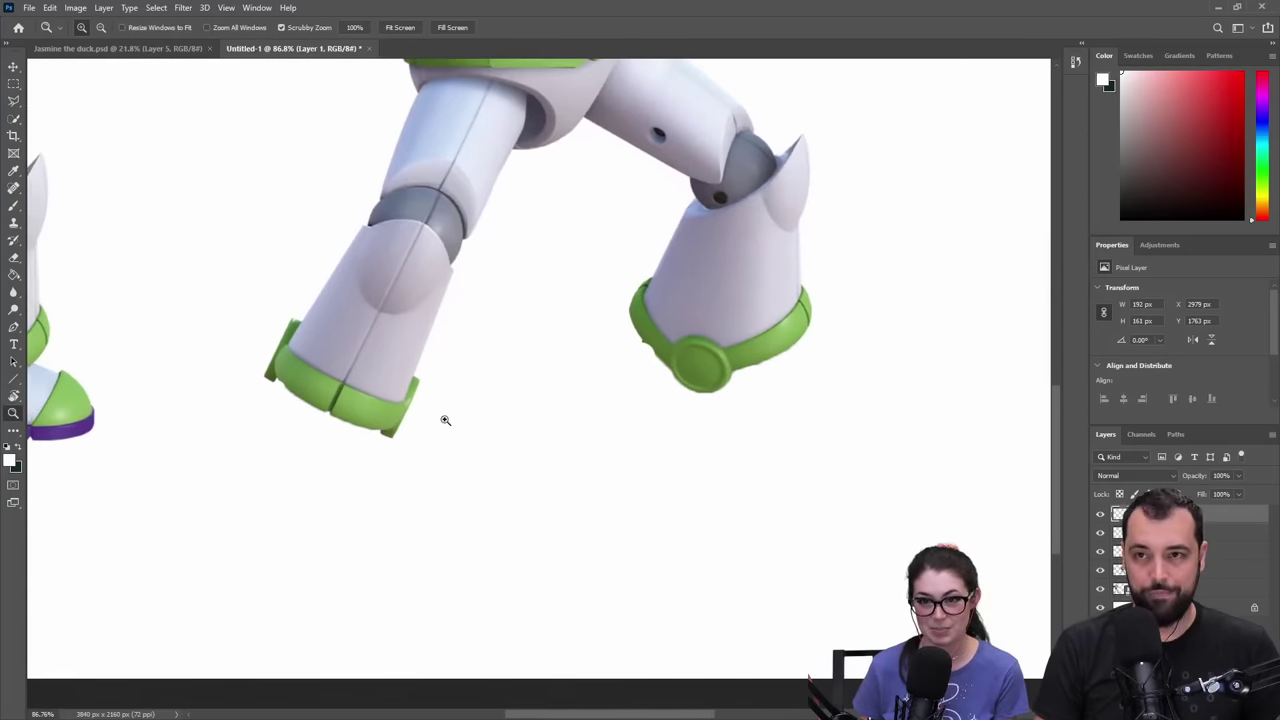
{"action": "left_click", "coordinate": [14, 67]}
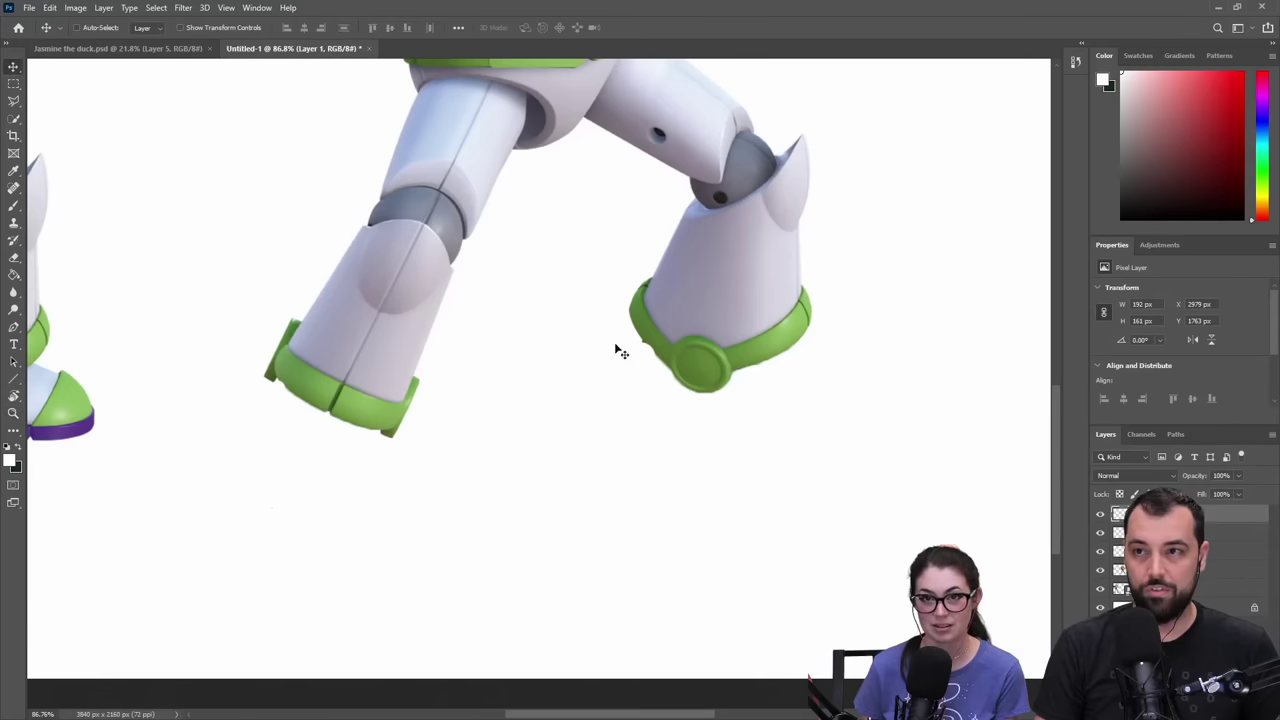
{"action": "left_click_drag", "start_coordinate": [614, 349], "coordinate": [408, 324]}
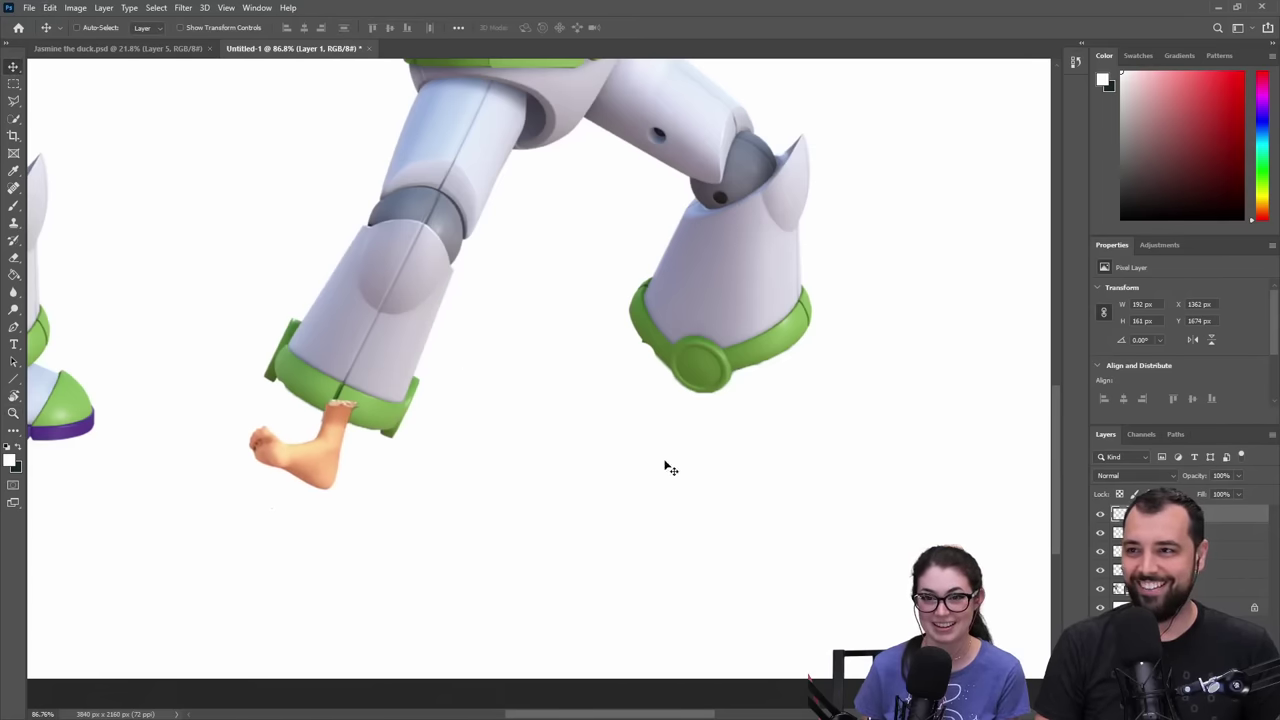
{"action": "left_click_drag", "start_coordinate": [1191, 574], "coordinate": [1191, 576]}
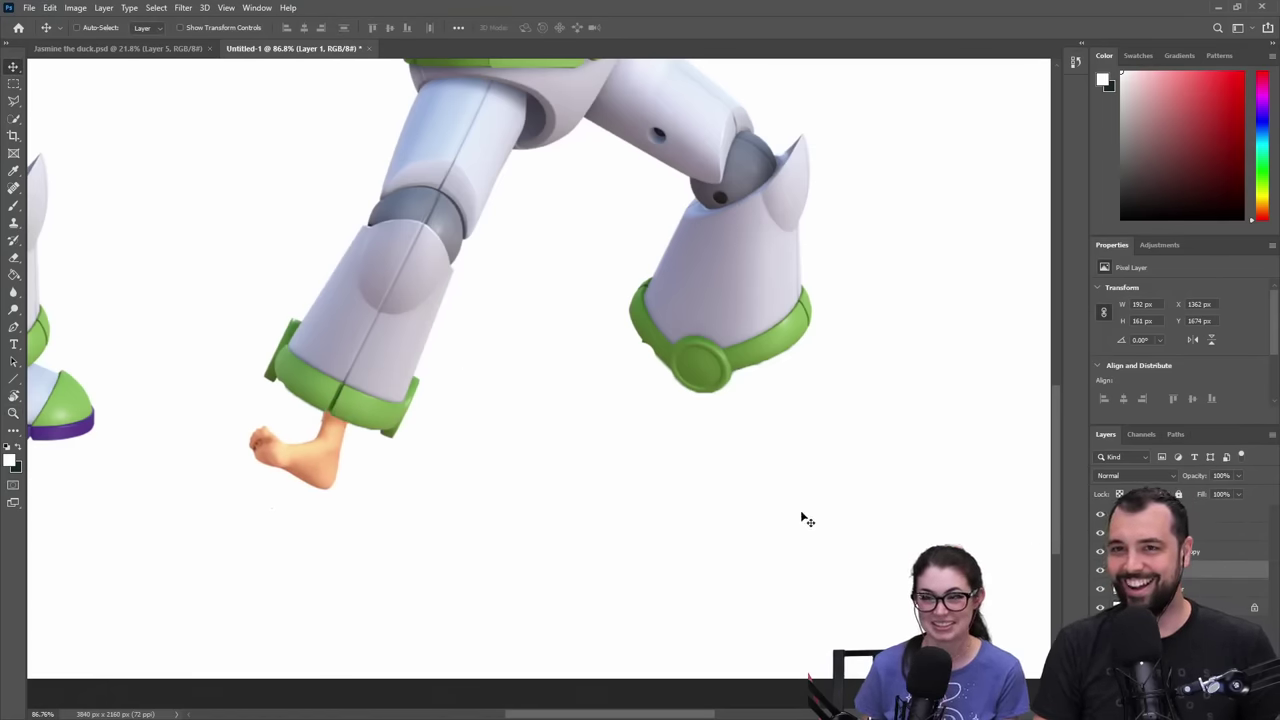
- Scale the pasted foot to about 144% and fit it into the leg opening at about X 1288 px, Y 1620 px
{"action": "key", "text": "ctrl+t"}
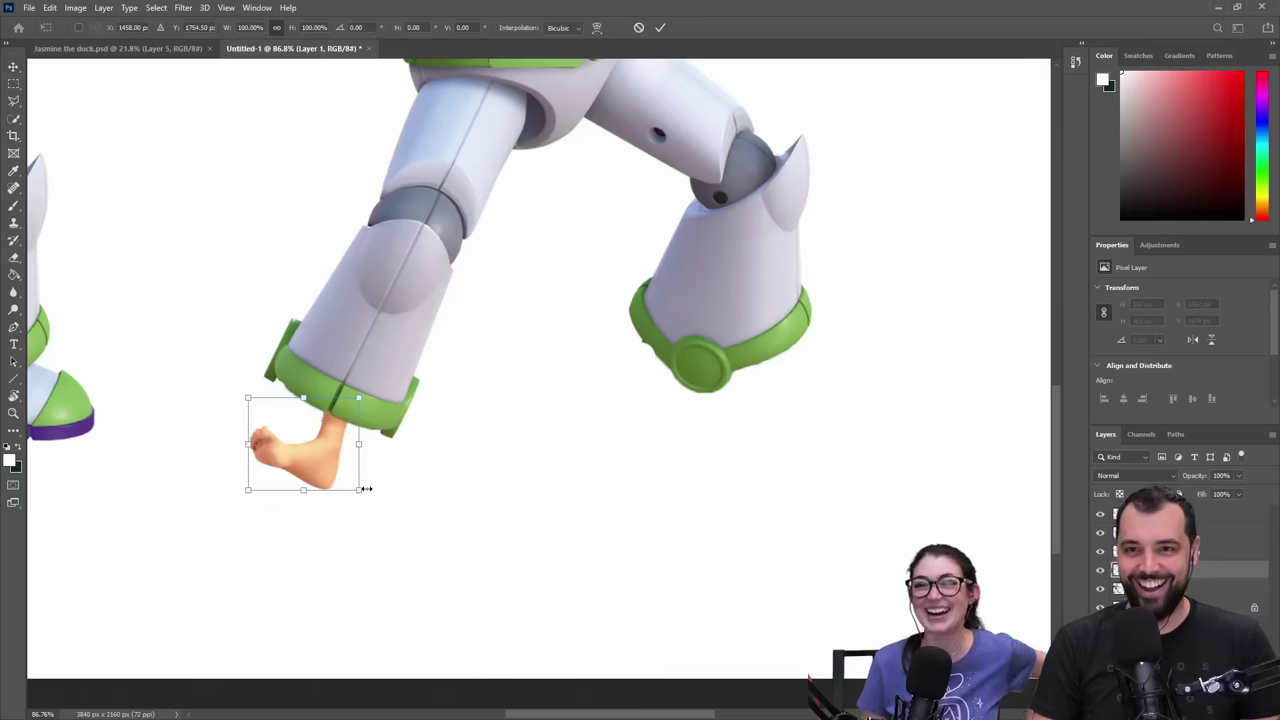
{"action": "left_click_drag", "start_coordinate": [362, 490], "coordinate": [474, 591]}
{"action": "left_click_drag", "start_coordinate": [434, 543], "coordinate": [333, 469]}
{"action": "left_click_drag", "start_coordinate": [158, 322], "coordinate": [230, 380]}
{"action": "left_click_drag", "start_coordinate": [320, 482], "coordinate": [321, 484]}
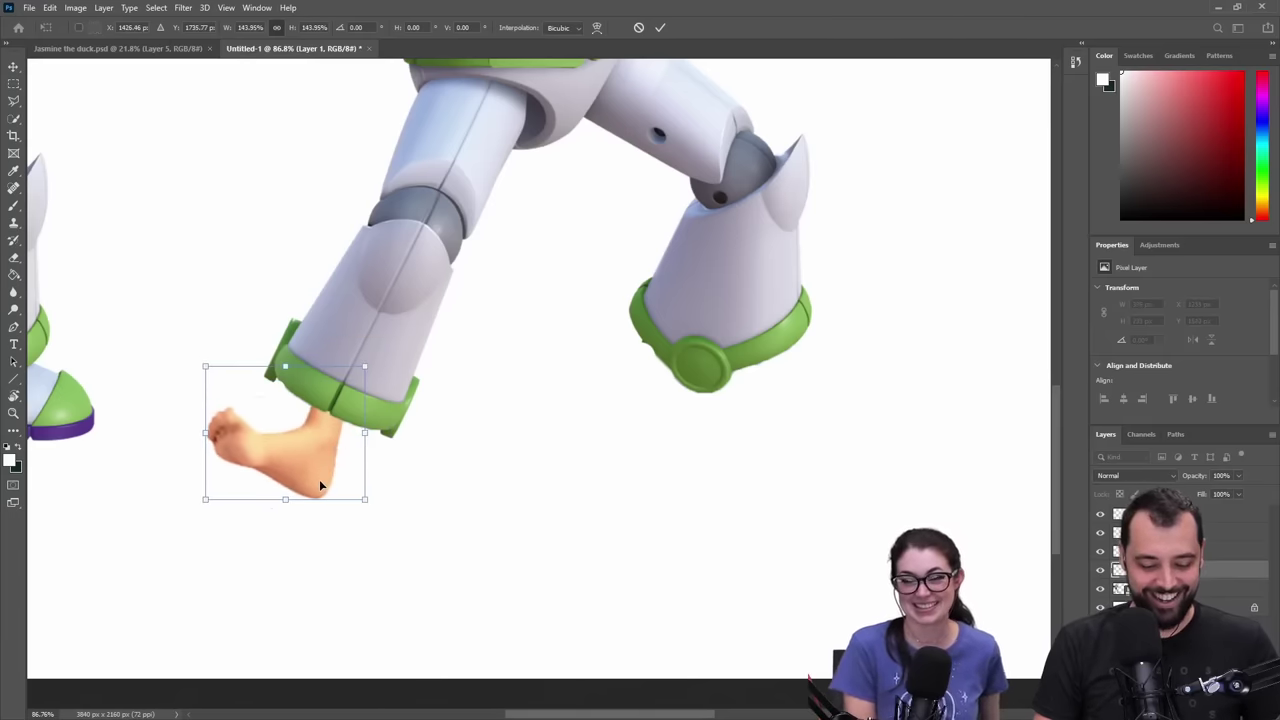
{"action": "key", "text": "Return"}
- Quick-select Rapunzel's standing foot on the Rapunzel copy layer, trim the hair from the selection, and try to paste the foot as a new layer
{"action": "key", "text": "space"}
{"action": "left_click_drag", "start_coordinate": [846, 411], "coordinate": [223, 431]}
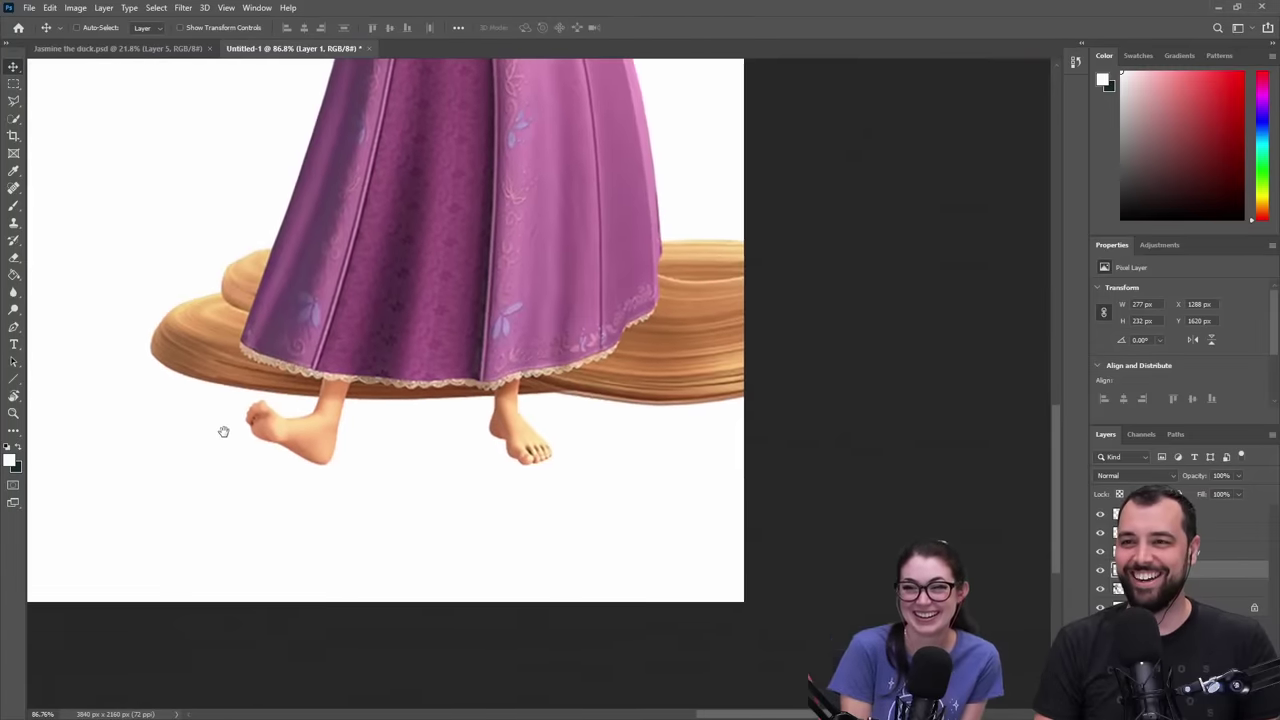
{"action": "left_click", "coordinate": [1177, 518]}
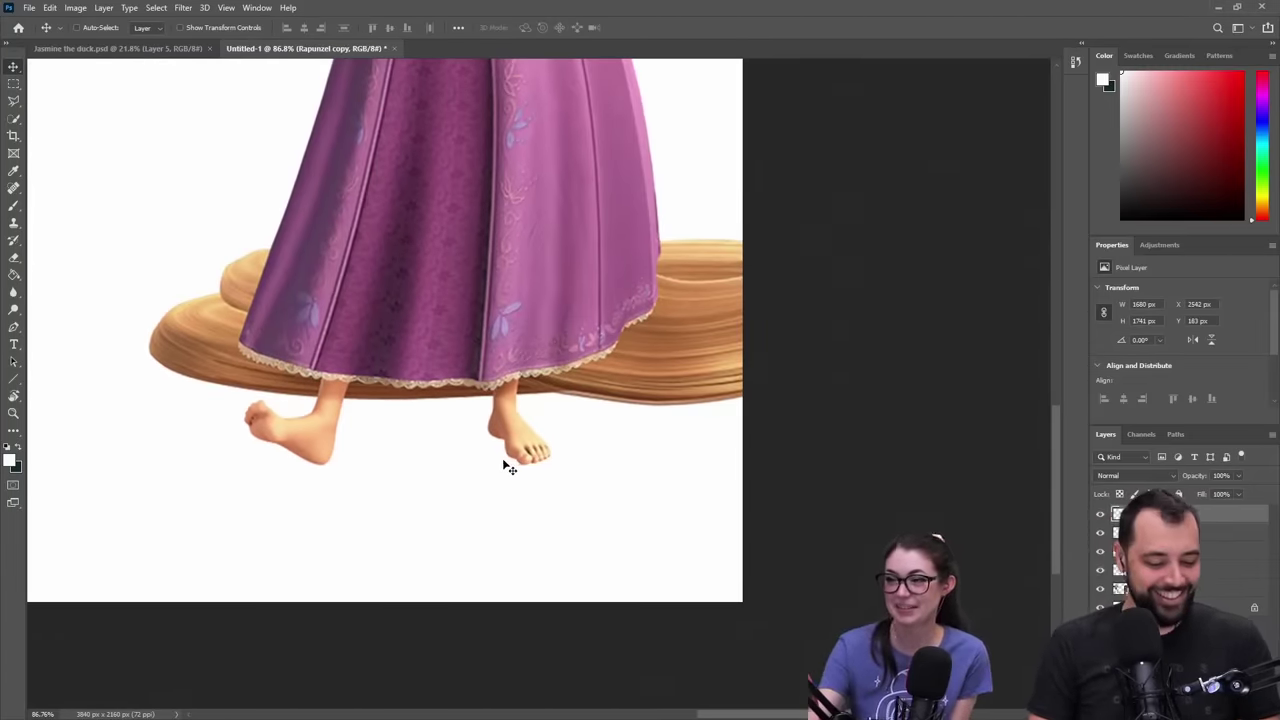
{"action": "key", "text": "z"}
{"action": "left_click_drag", "start_coordinate": [508, 467], "coordinate": [571, 404]}
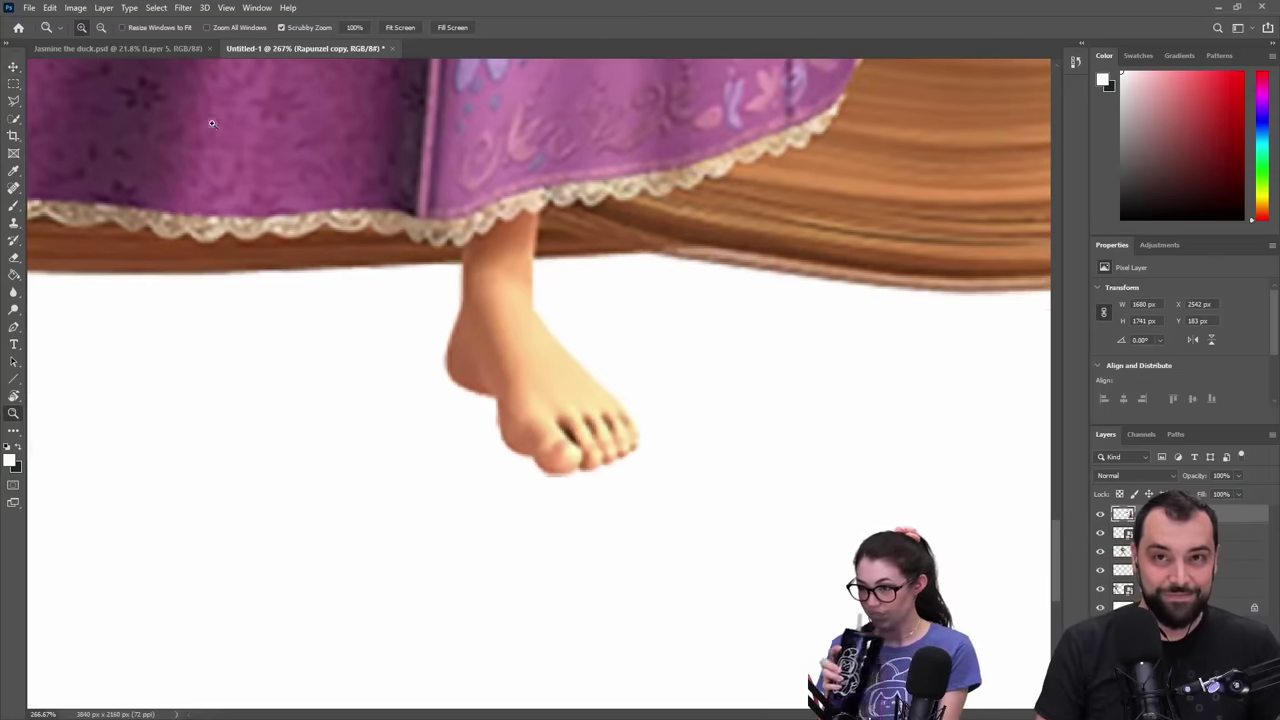
{"action": "left_click", "coordinate": [14, 118]}
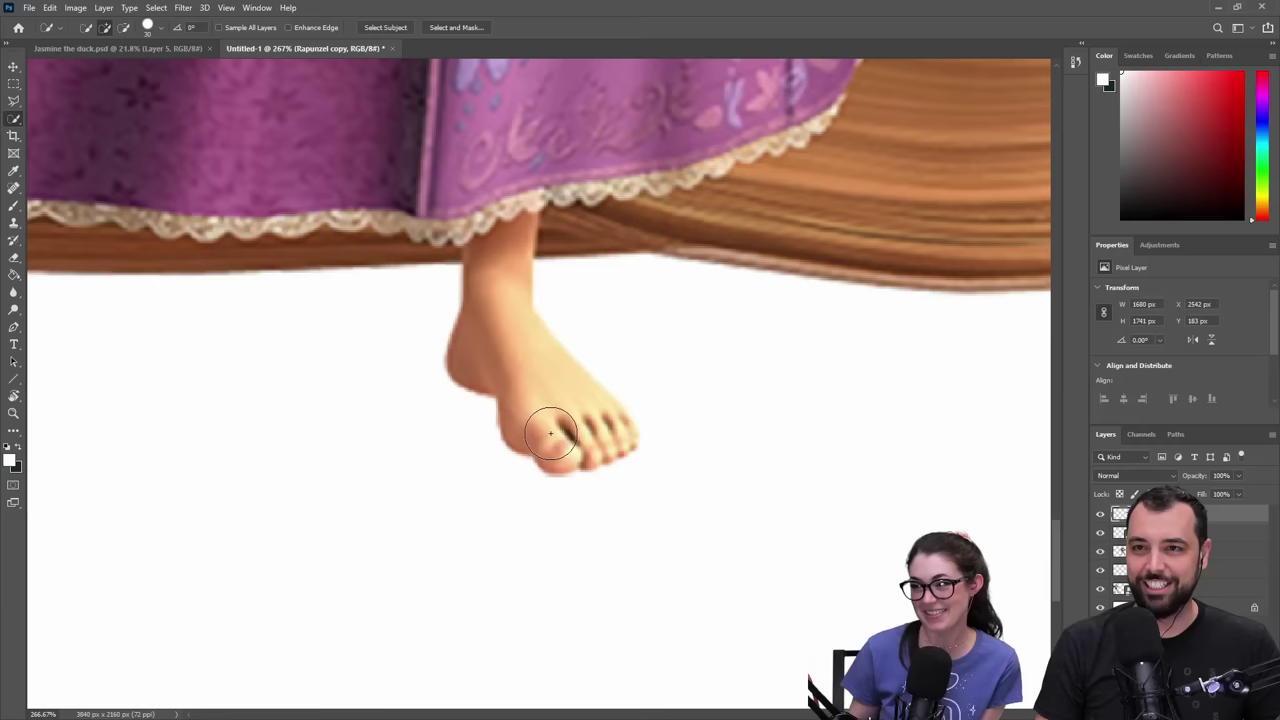
{"action": "mouse_move", "coordinate": [551, 432]}
{"action": "left_mouse_down"}
{"action": "mouse_move", "coordinate": [469, 276]}
{"action": "mouse_move", "coordinate": [525, 385]}
{"action": "mouse_move", "coordinate": [440, 320]}
{"action": "left_mouse_up"}
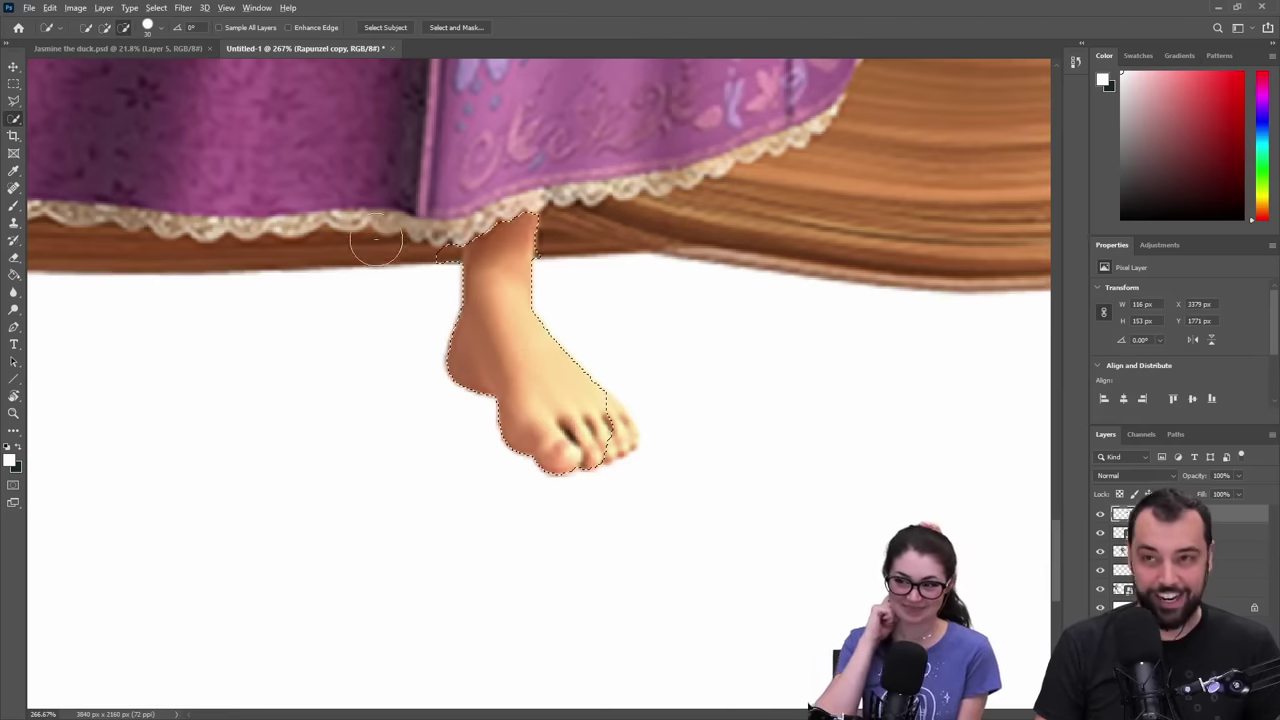
{"action": "left_click_drag", "start_coordinate": [414, 254], "coordinate": [424, 263]}
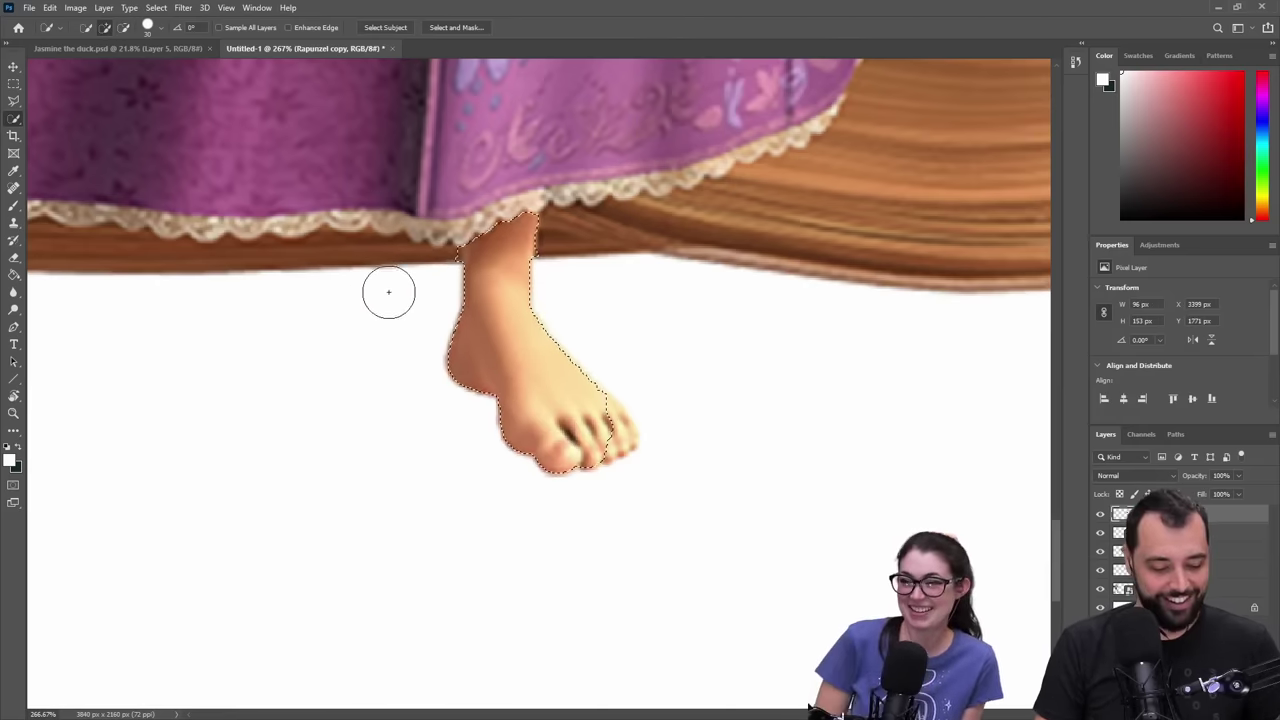
{"action": "left_click", "coordinate": [446, 289], "text": "alt"}
{"action": "key", "text": "ctrl+v"}
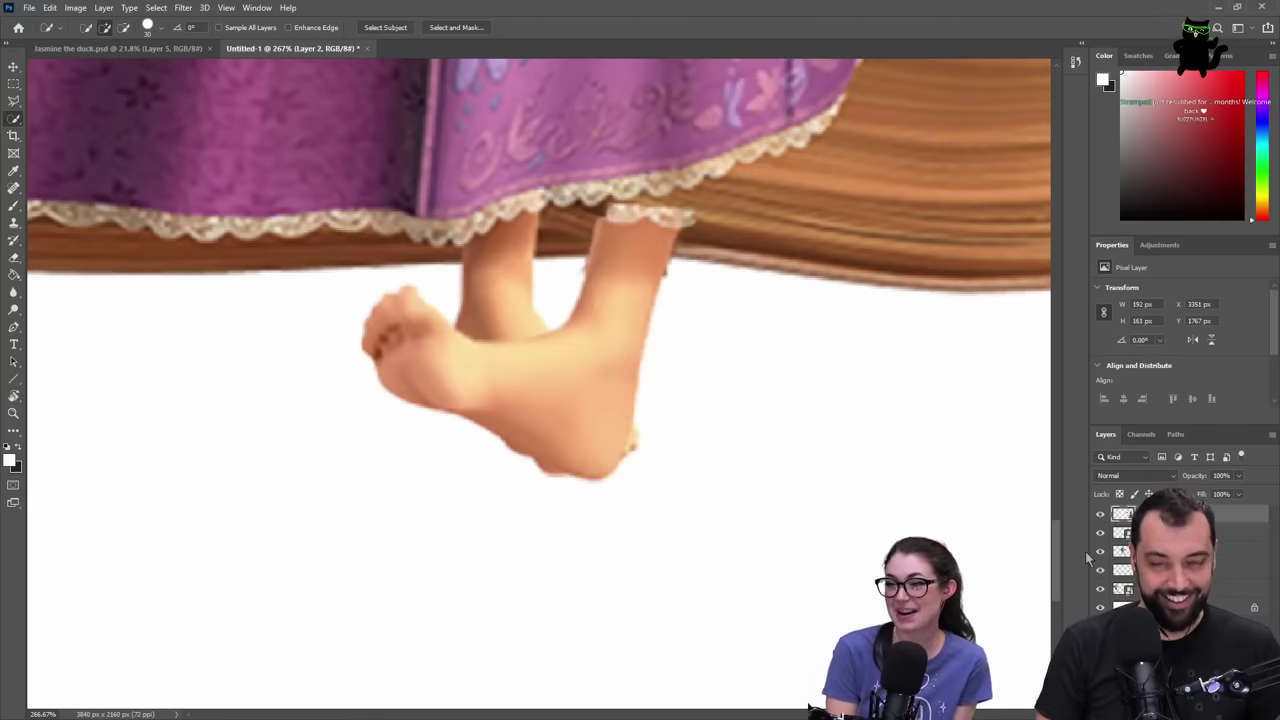
- Undo the raised foot's paste and move Rapunzel's standing foot beneath the Buzz copy's other bootless leg
{"action": "key", "text": "ctrl+z"}
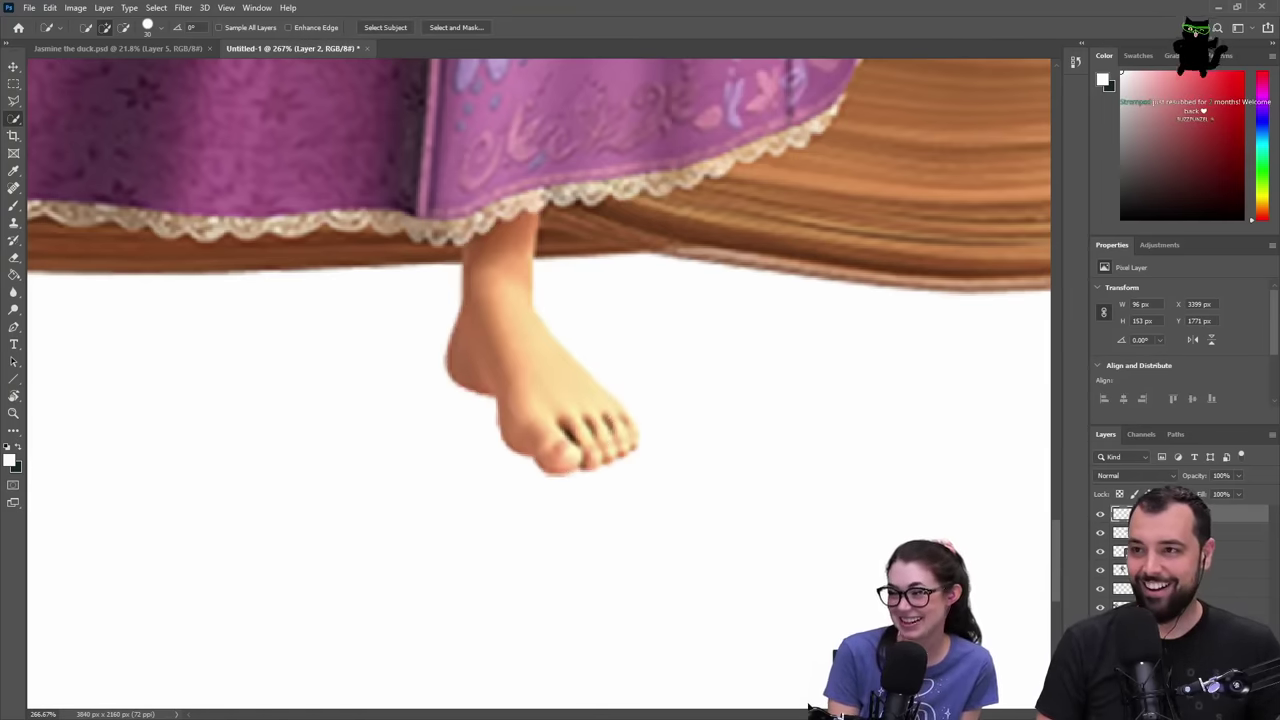
{"action": "left_click", "coordinate": [15, 68]}
{"action": "left_click_drag", "start_coordinate": [486, 366], "coordinate": [842, 303]}
{"action": "left_click_drag", "start_coordinate": [838, 298], "coordinate": [106, 376]}
{"action": "left_click_drag", "start_coordinate": [248, 362], "coordinate": [202, 381]}
- Scale the standing foot to about 176% at the leg opening, around X 2208 px, Y 1738 px
{"action": "key", "text": "z"}
{"action": "left_click", "coordinate": [220, 365], "text": "alt"}
{"action": "left_click_drag", "start_coordinate": [294, 331], "coordinate": [530, 478]}
{"action": "key", "text": "ctrl+t"}
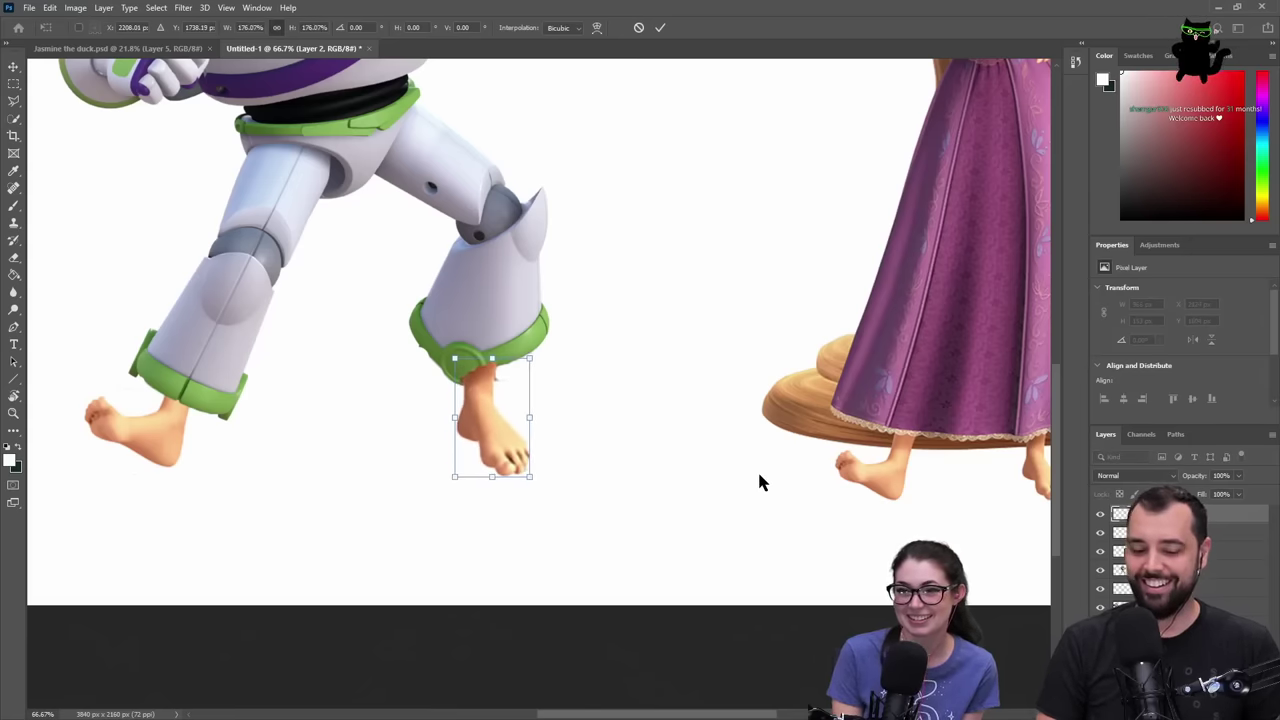
{"action": "key", "text": "Return"}
- Place the standing foot's layer beneath the Buzz copy and group the Buzz copy with both foot layers
{"action": "left_click_drag", "start_coordinate": [1160, 514], "coordinate": [1160, 578]}
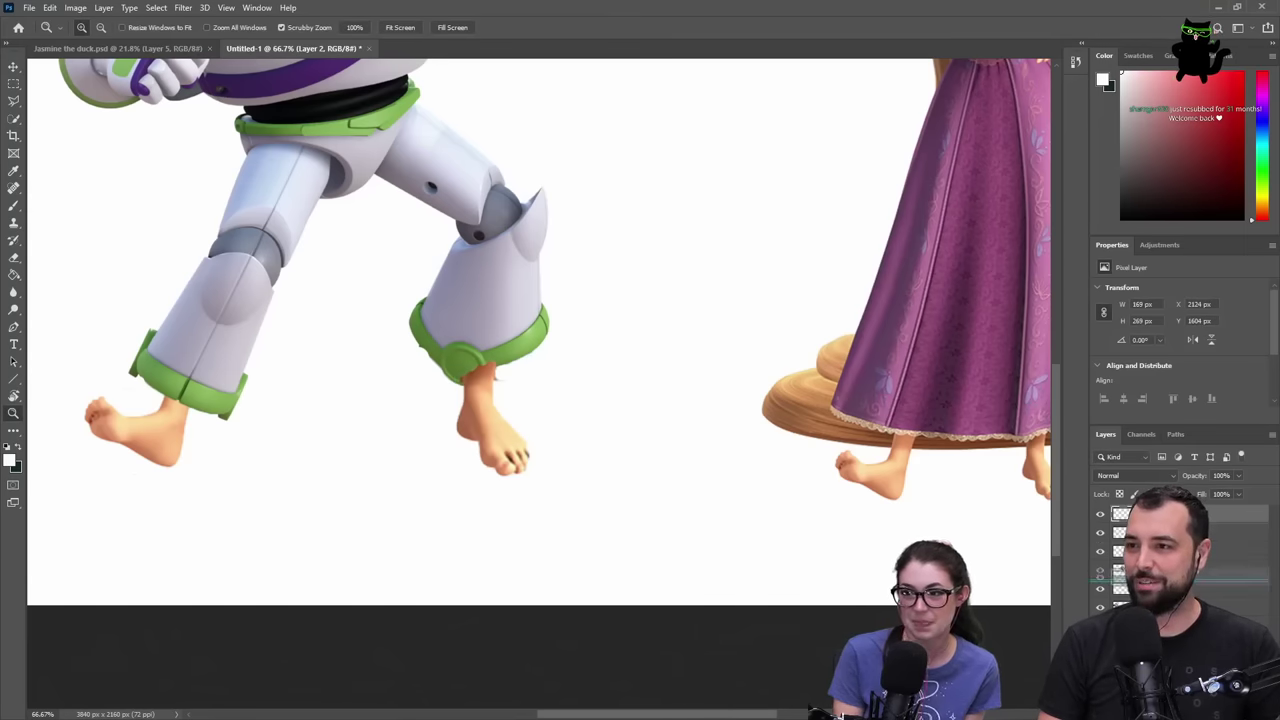
{"action": "left_click", "coordinate": [1160, 551]}
{"action": "left_click", "coordinate": [1160, 570], "text": "shift"}
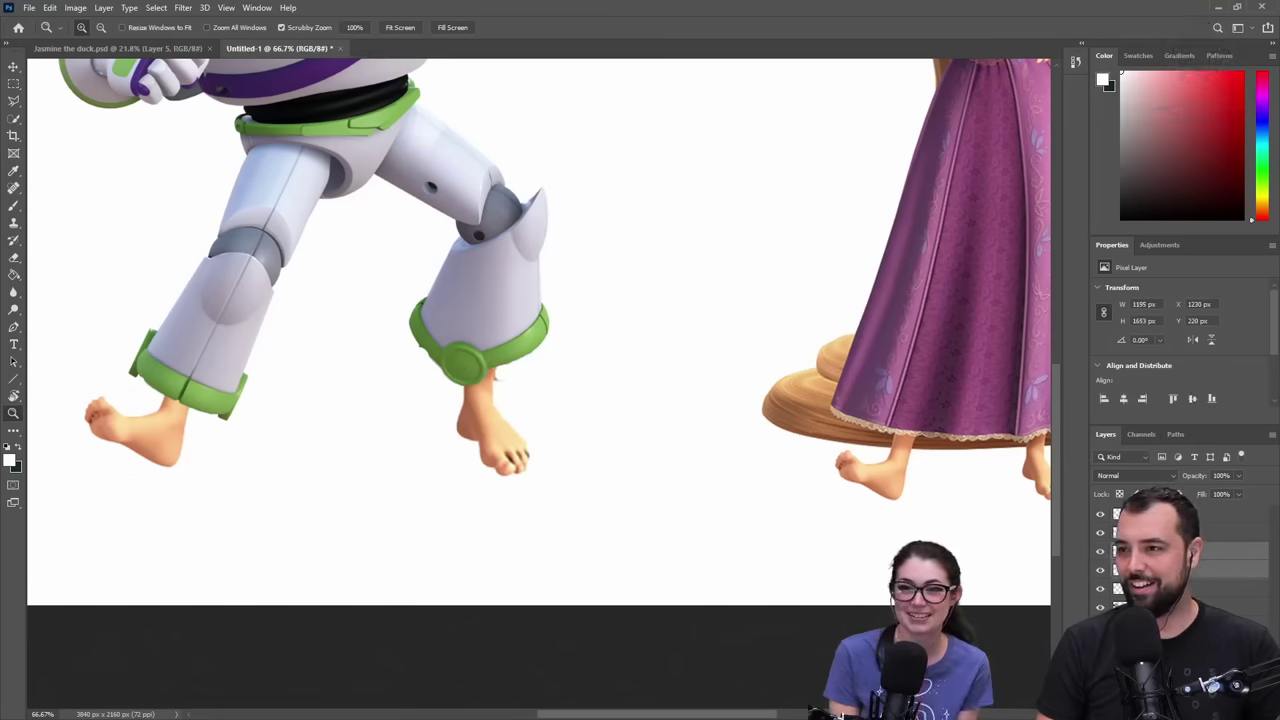
{"action": "key", "text": "ctrl+g"}
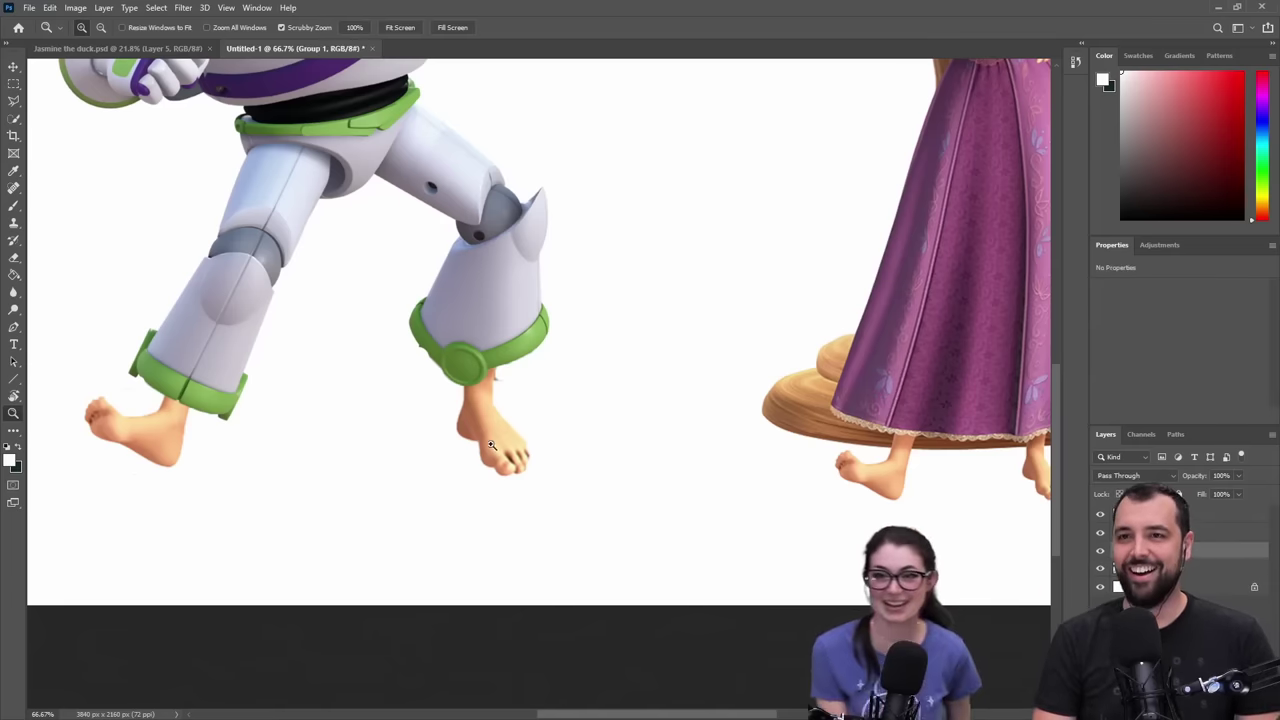
- Expand the Buzz mashup group and shift the standing foot's layer within the leg opening to about X 2149 px, Y 1615 px
{"action": "left_click", "coordinate": [13, 67]}
{"action": "left_click_drag", "start_coordinate": [394, 423], "coordinate": [435, 465]}
{"action": "left_click", "coordinate": [1115, 551]}
{"action": "left_click", "coordinate": [1160, 605]}
{"action": "left_click_drag", "start_coordinate": [656, 543], "coordinate": [658, 538]}
{"action": "left_click", "coordinate": [1150, 587]}
{"action": "left_click_drag", "start_coordinate": [723, 591], "coordinate": [645, 496]}
{"action": "key", "text": "z"}
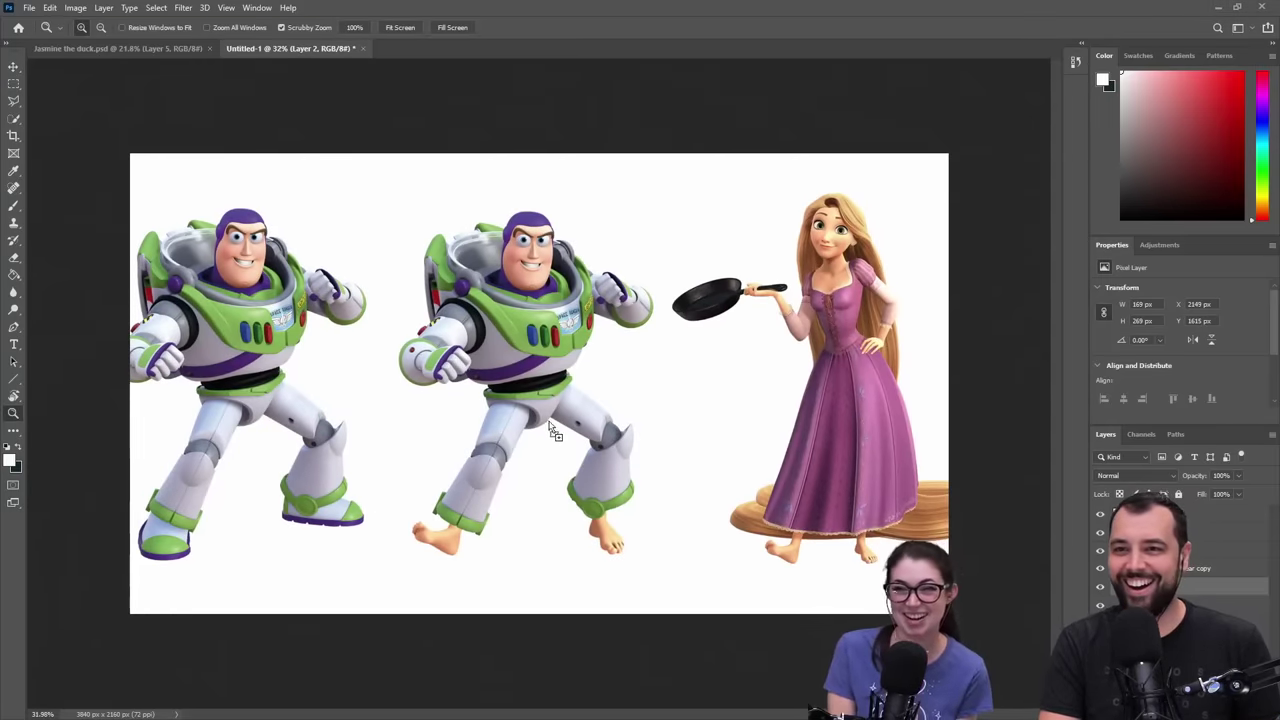
- Place the 56053-Cast-Iron-Frying-Pan-800px image below the Buzz copy's fist and put its layer above the Buzz copy
{"action": "left_click_drag", "start_coordinate": [500, 413], "coordinate": [425, 424]}
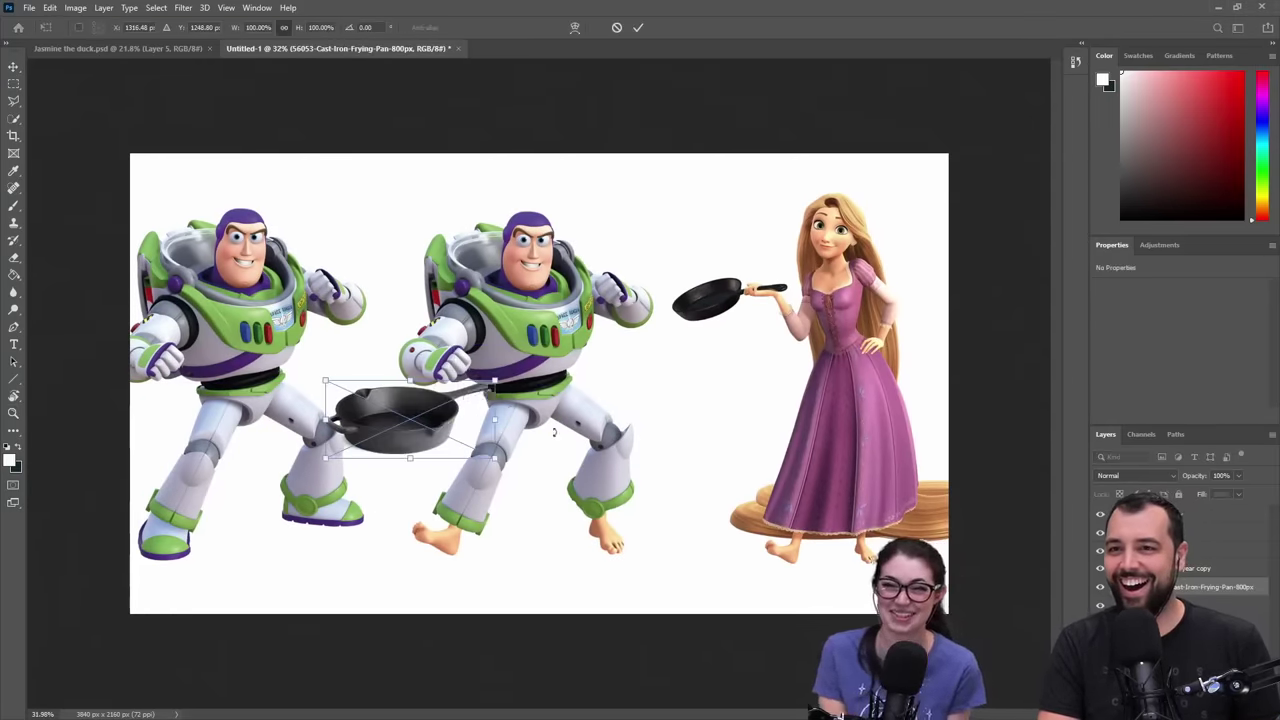
{"action": "key", "text": "Return"}
{"action": "key", "text": "z"}
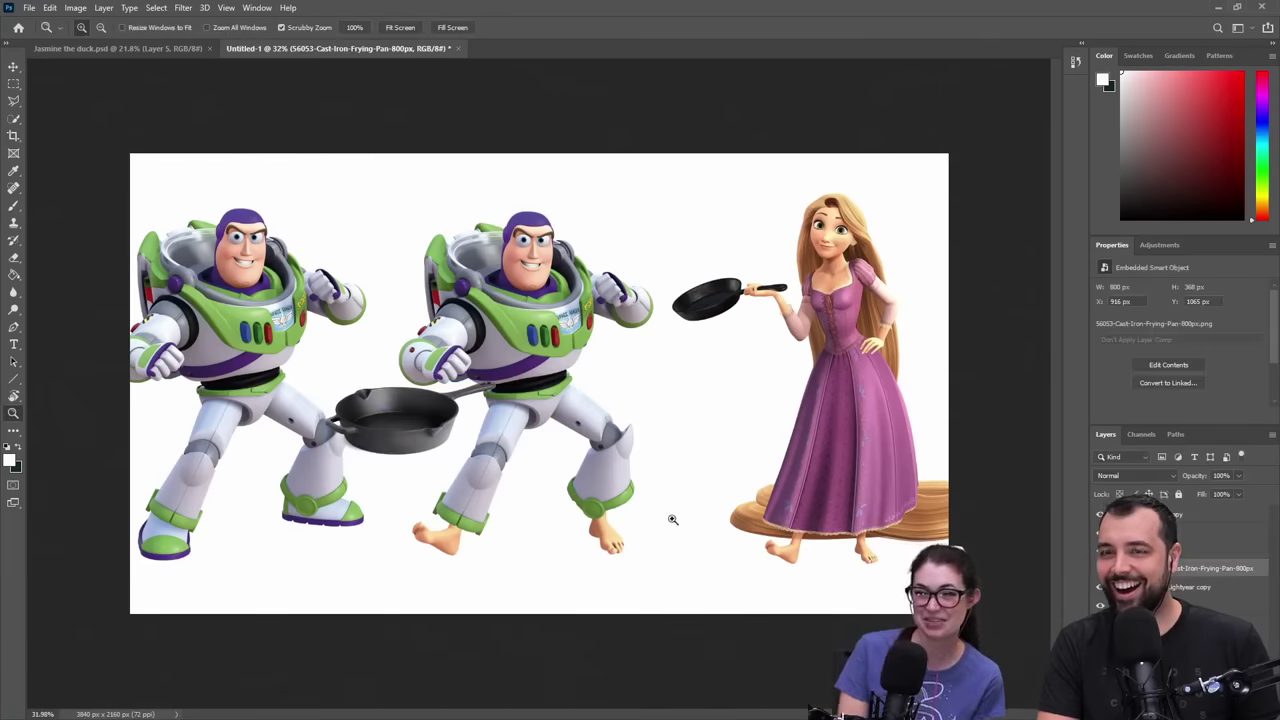
- Rotate the frying pan to about -33° and move it so its handle meets the Buzz copy's fist
{"action": "key", "text": "ctrl+t"}
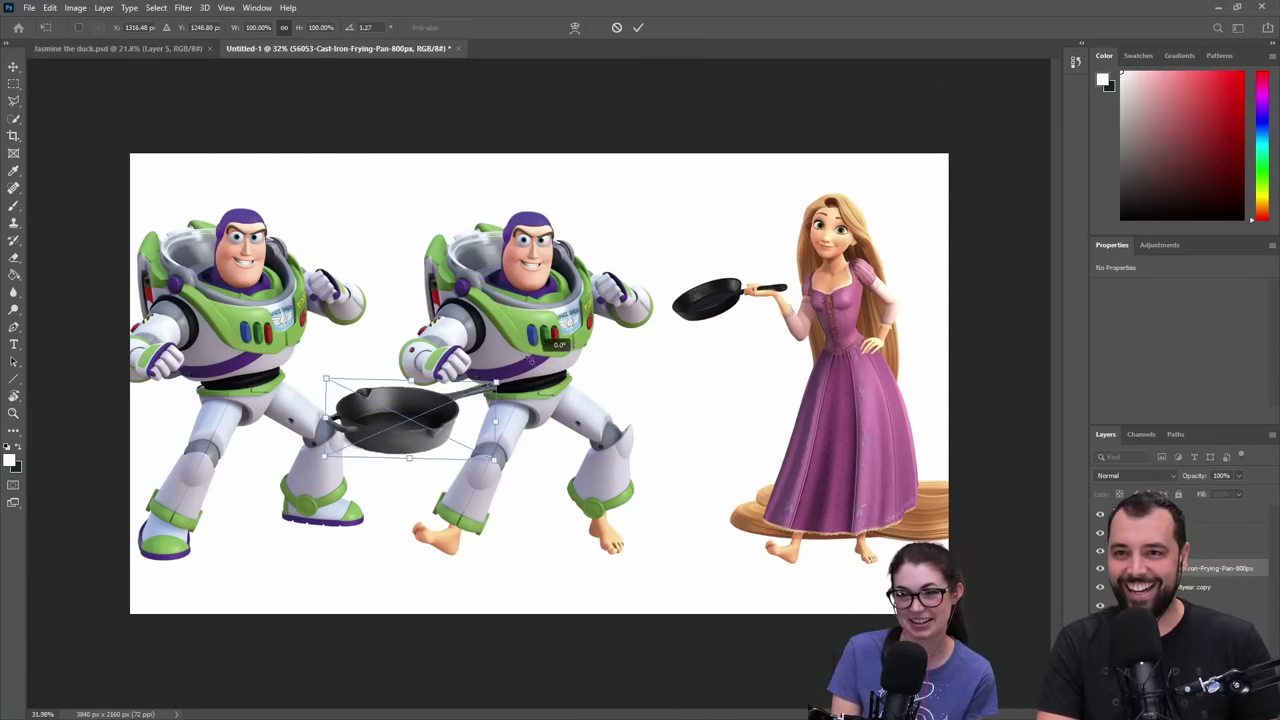
{"action": "left_click_drag", "start_coordinate": [515, 372], "coordinate": [463, 335]}
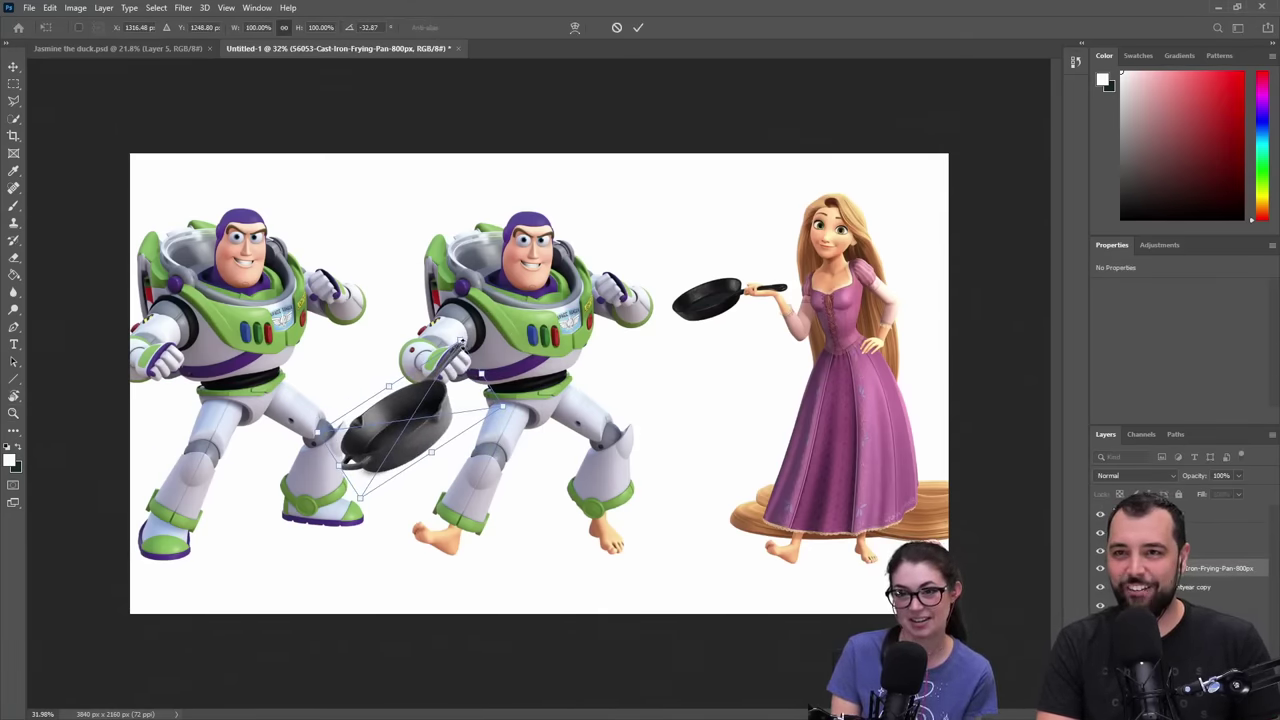
{"action": "left_click_drag", "start_coordinate": [424, 421], "coordinate": [422, 438]}
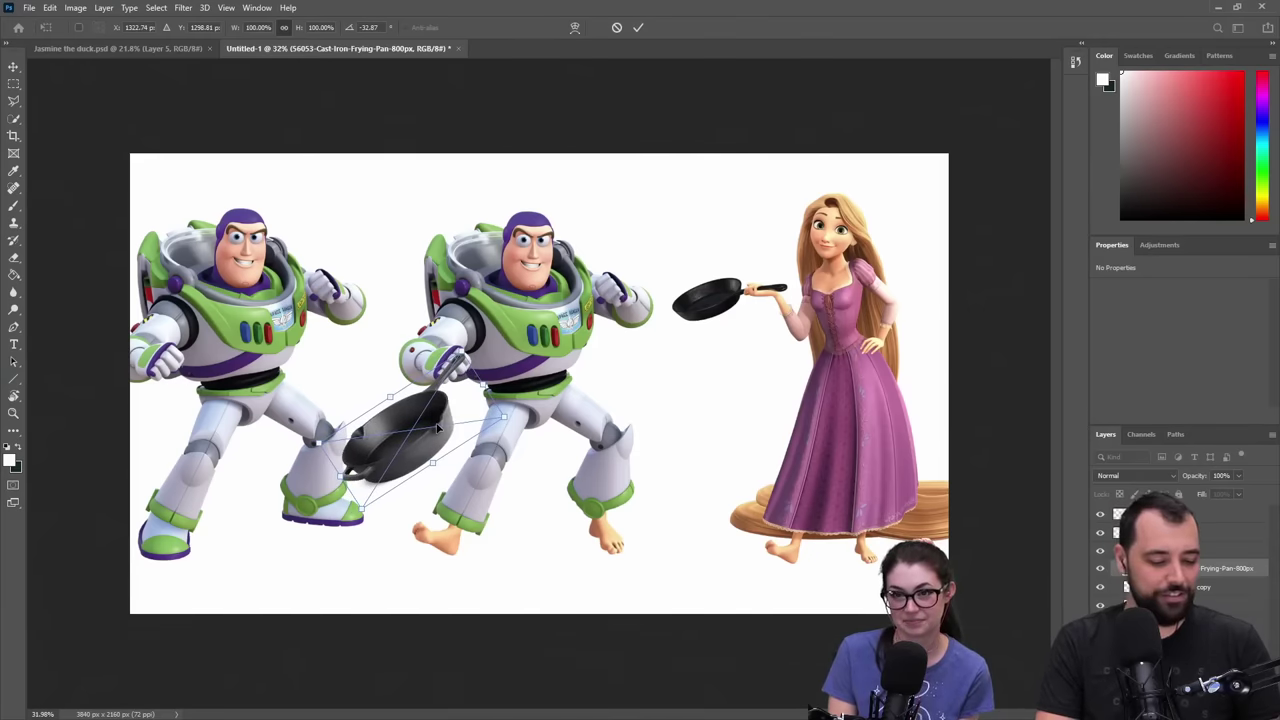
{"action": "key", "text": "Return"}
{"action": "key", "text": "z"}
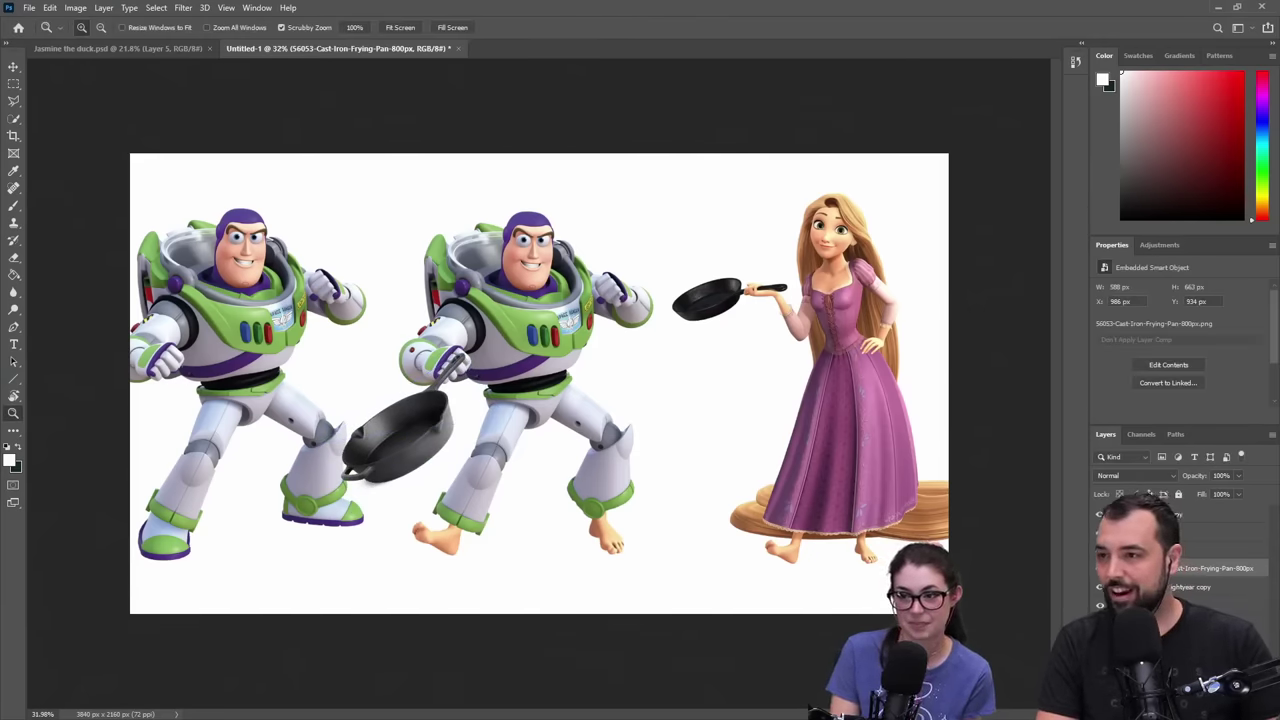
- Add a layer mask to the frying pan and brush away the part of the handle covering Buzz's fingers
{"action": "left_click", "coordinate": [1178, 713]}
{"action": "mouse_move", "coordinate": [409, 366]}
{"action": "left_mouse_down"}
{"action": "mouse_move", "coordinate": [507, 352]}
{"action": "mouse_move", "coordinate": [641, 458]}
{"action": "mouse_move", "coordinate": [639, 412]}
{"action": "mouse_move", "coordinate": [647, 420]}
{"action": "mouse_move", "coordinate": [669, 340]}
{"action": "mouse_move", "coordinate": [687, 352]}
{"action": "mouse_move", "coordinate": [717, 307]}
{"action": "mouse_move", "coordinate": [731, 372]}
{"action": "mouse_move", "coordinate": [770, 288]}
{"action": "left_mouse_up"}
{"action": "key", "text": "b"}
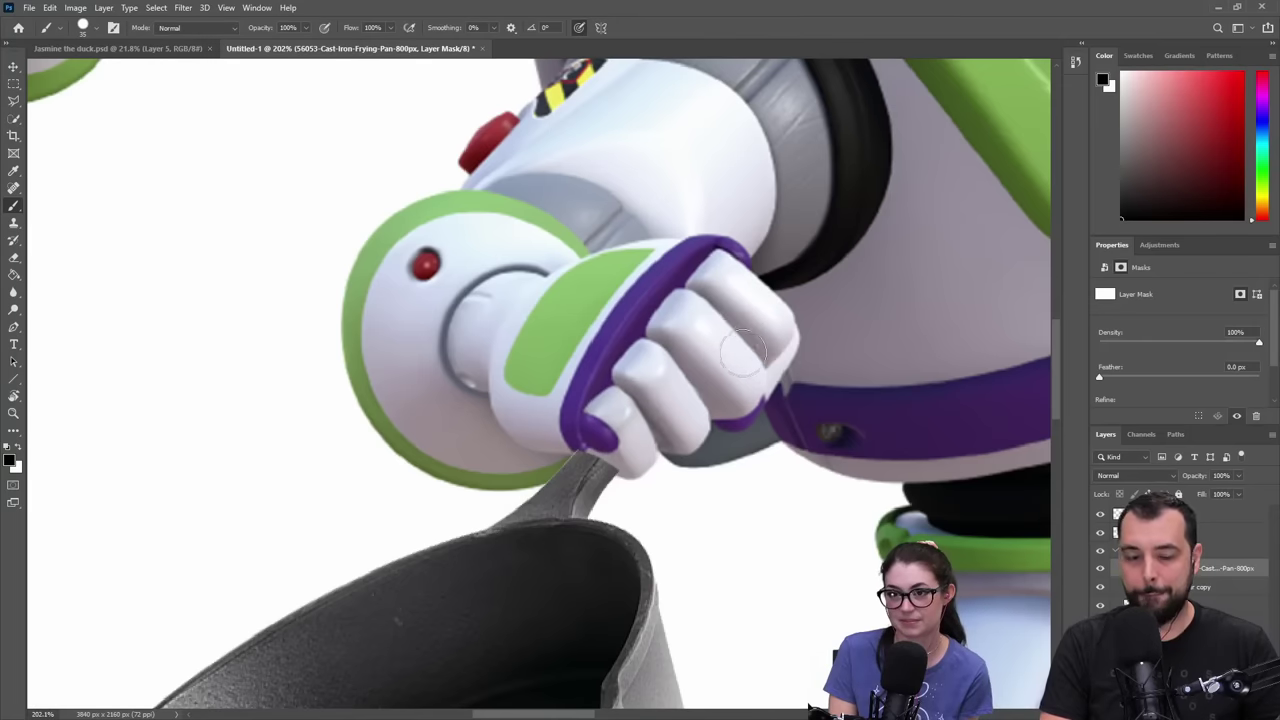
{"action": "key", "text": "z"}
{"action": "left_click_drag", "start_coordinate": [743, 352], "coordinate": [663, 399]}
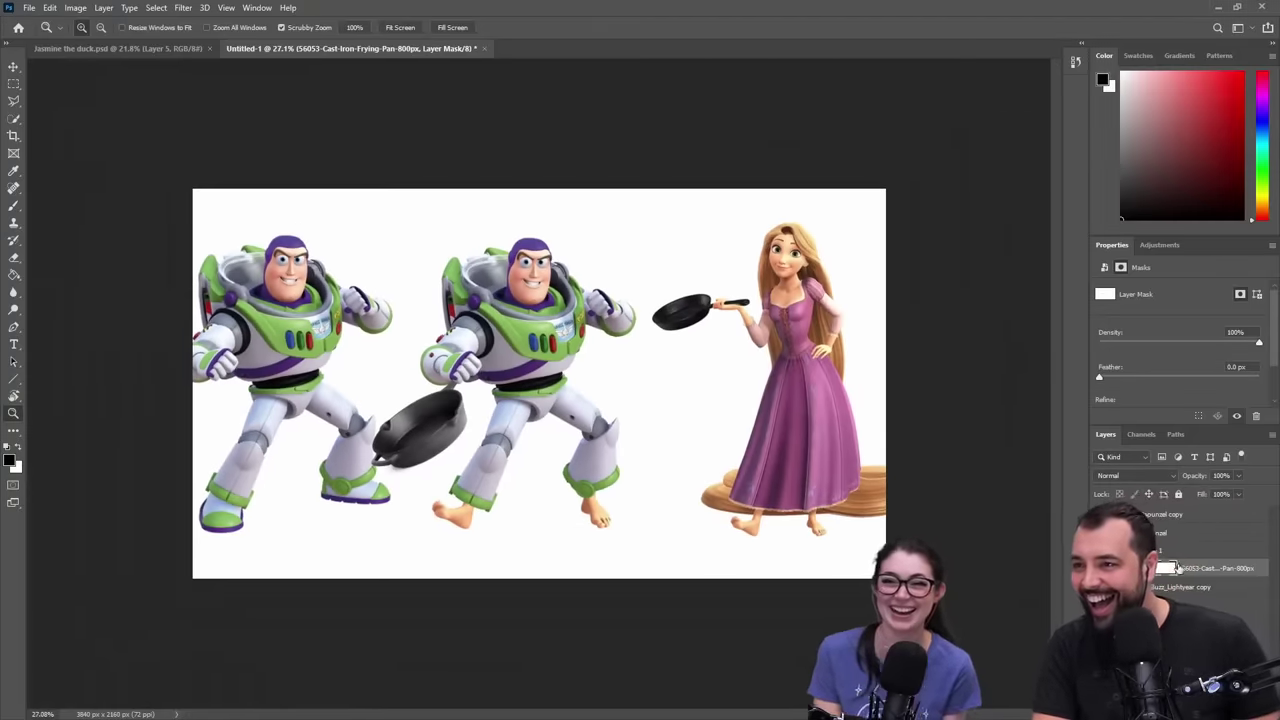
- Shift both Rapunzel layers and the Buzz mashup group a little toward the canvas's right edge
{"action": "left_click", "coordinate": [1190, 550]}
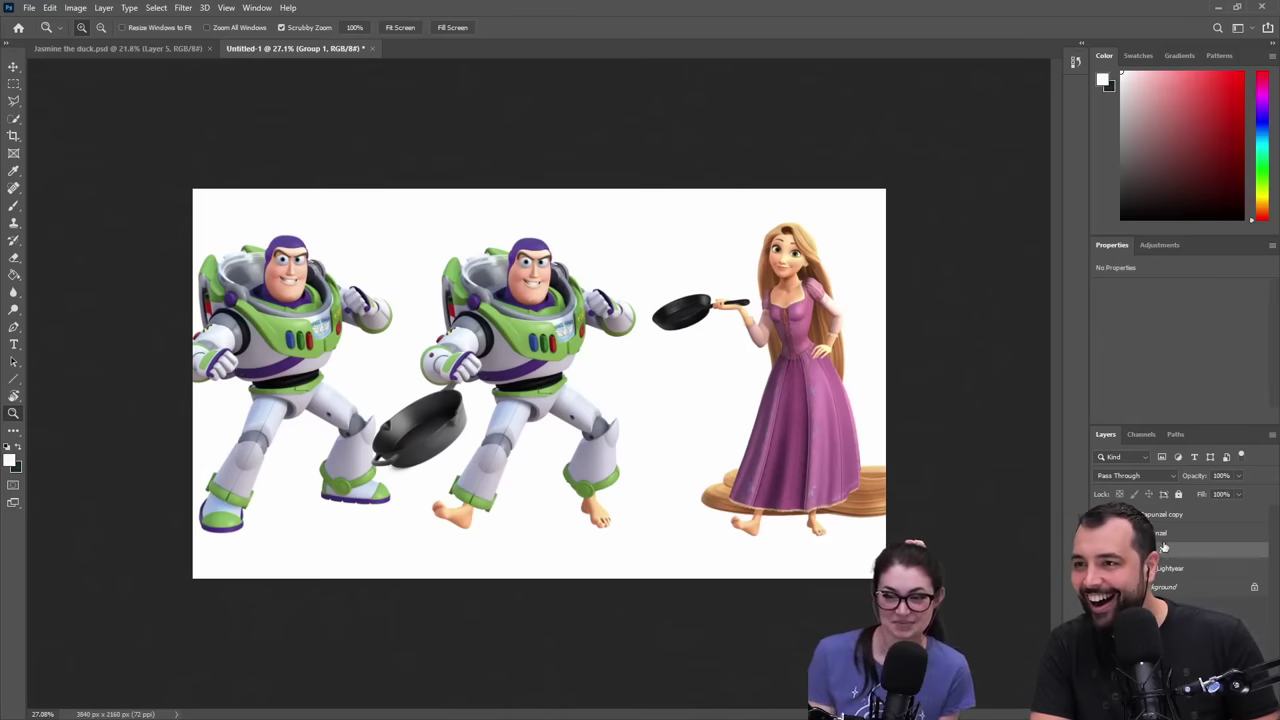
{"action": "left_click", "coordinate": [1168, 534]}
{"action": "left_click", "coordinate": [1174, 516], "text": "shift"}
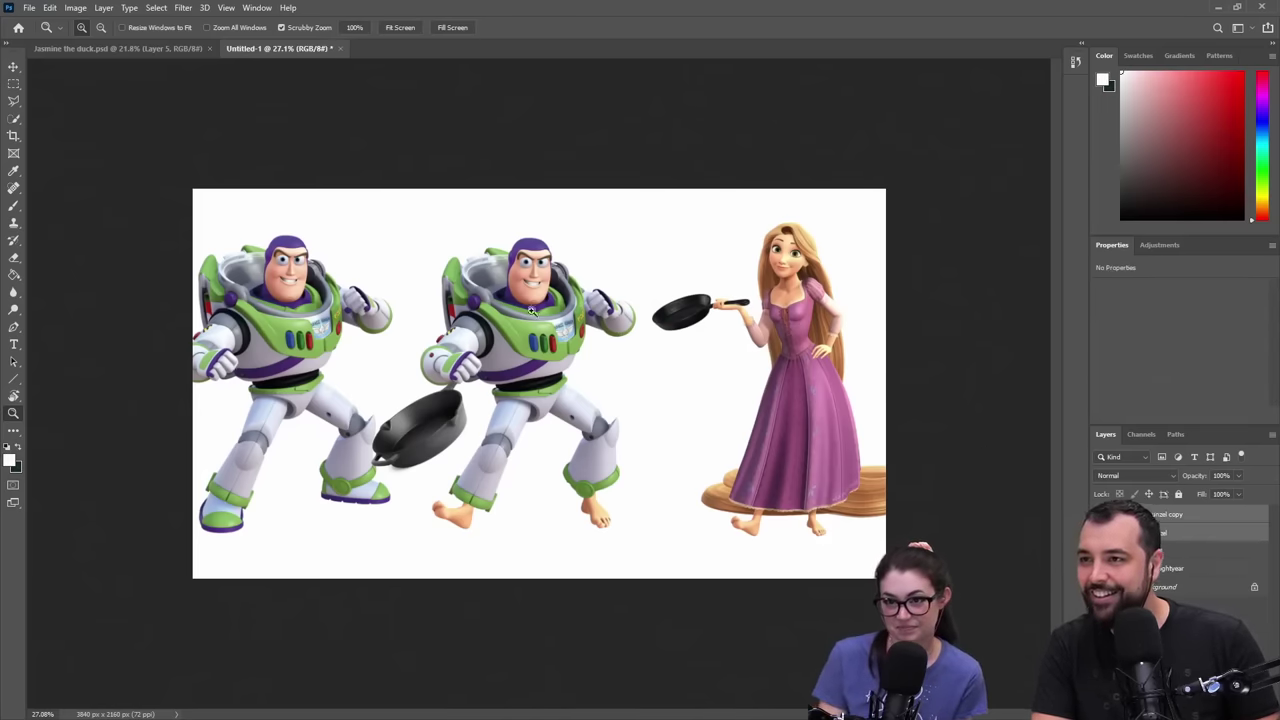
{"action": "left_click", "coordinate": [14, 66]}
{"action": "left_click_drag", "start_coordinate": [698, 345], "coordinate": [736, 346]}
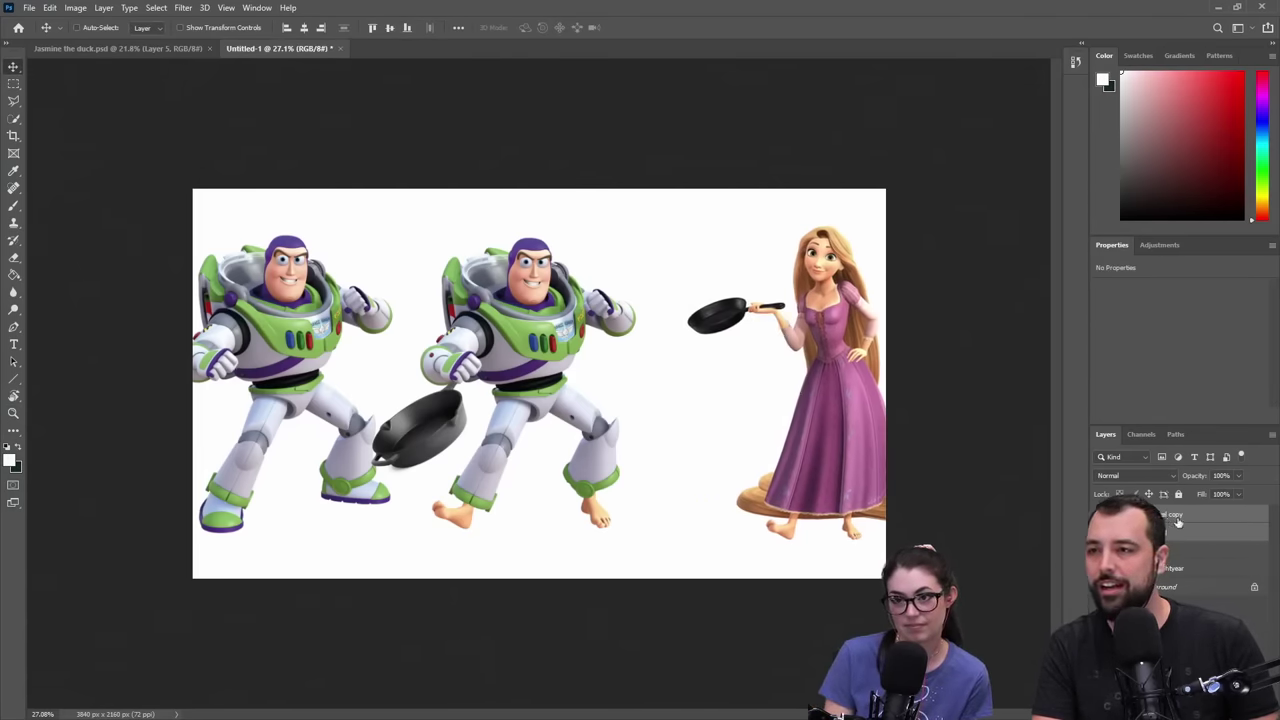
{"action": "left_click", "coordinate": [1192, 553]}
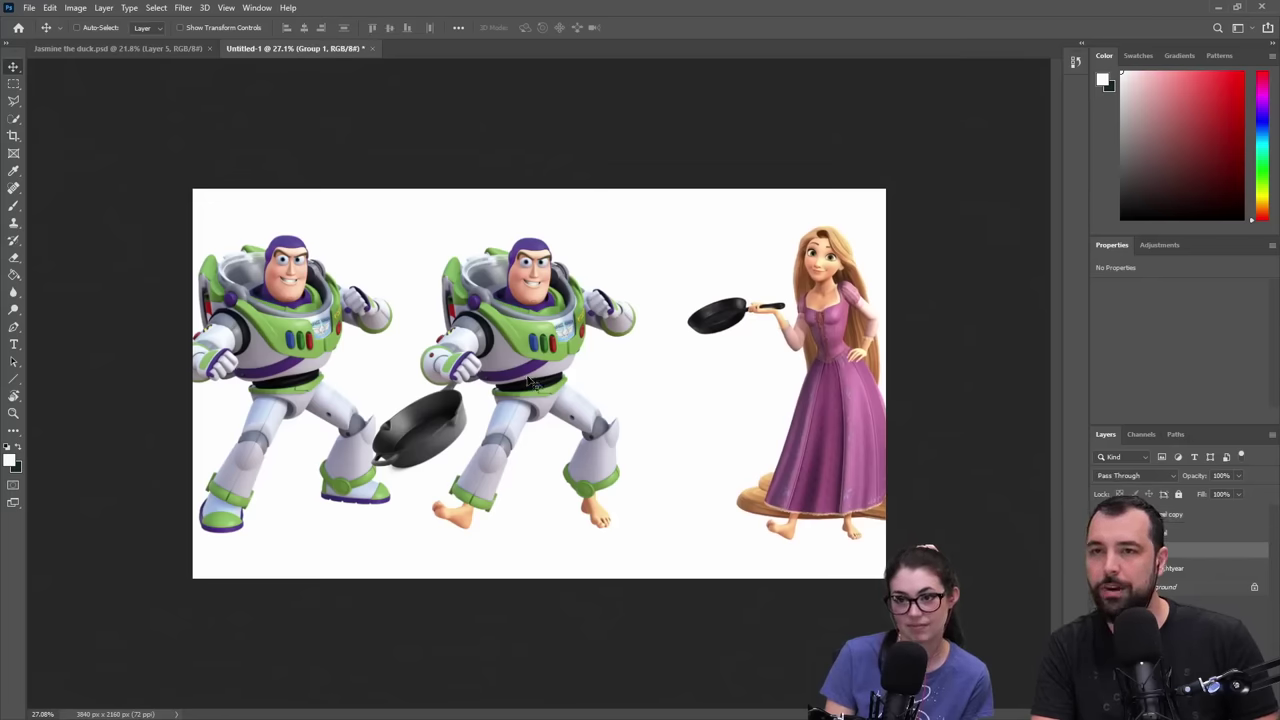
{"action": "left_click_drag", "start_coordinate": [531, 382], "coordinate": [561, 379]}
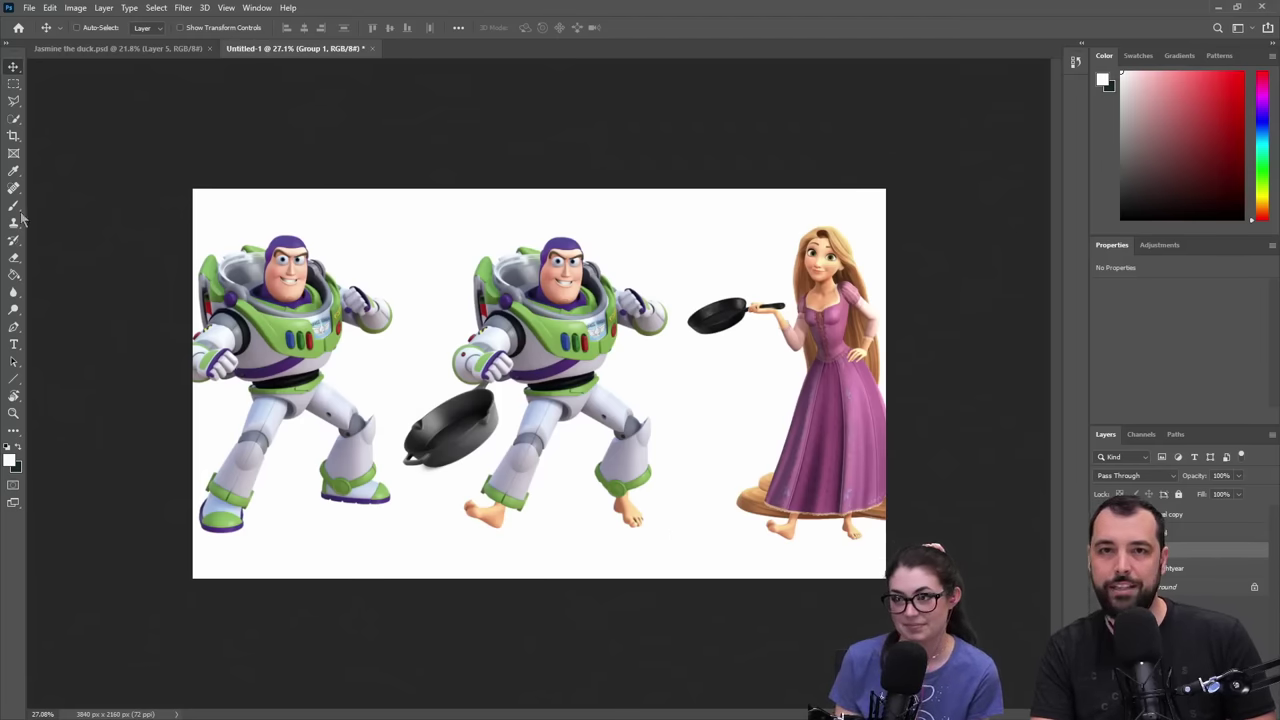
- Extend the canvas on both sides with the Crop tool to about 5517 px wide, keeping the 2160 px height
{"action": "key", "text": "c"}
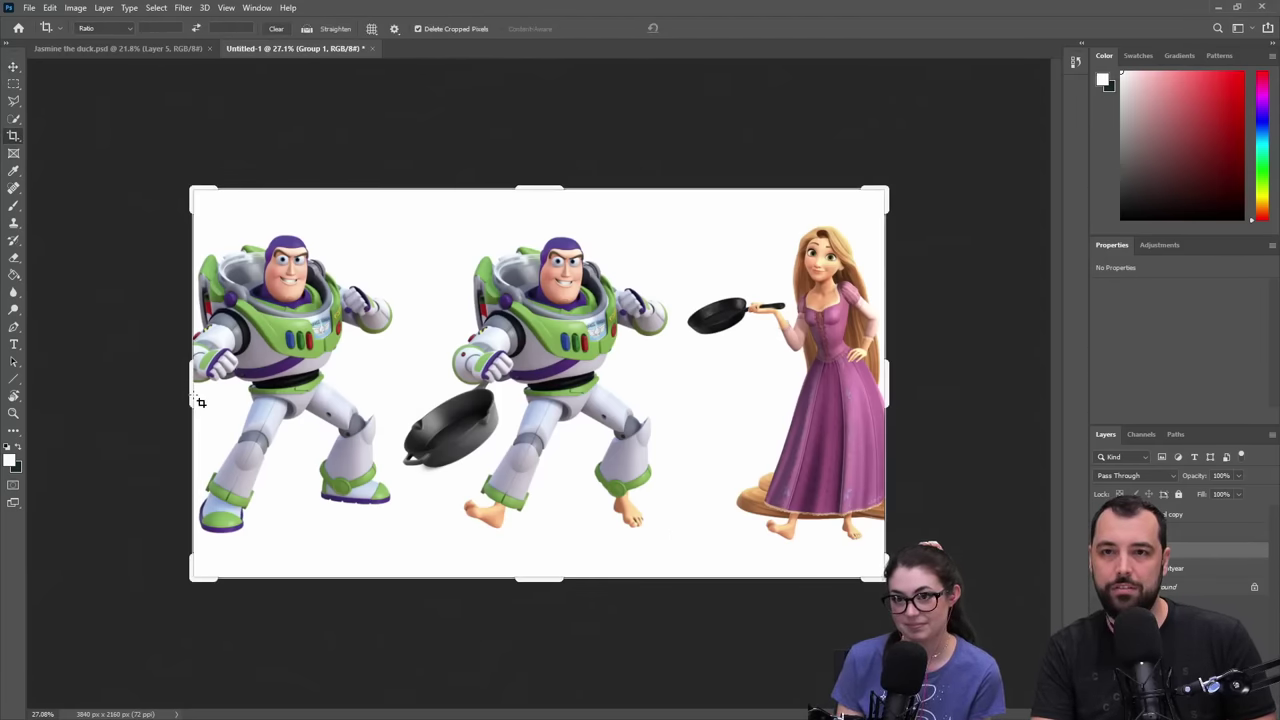
{"action": "left_click_drag", "start_coordinate": [200, 401], "coordinate": [137, 366]}
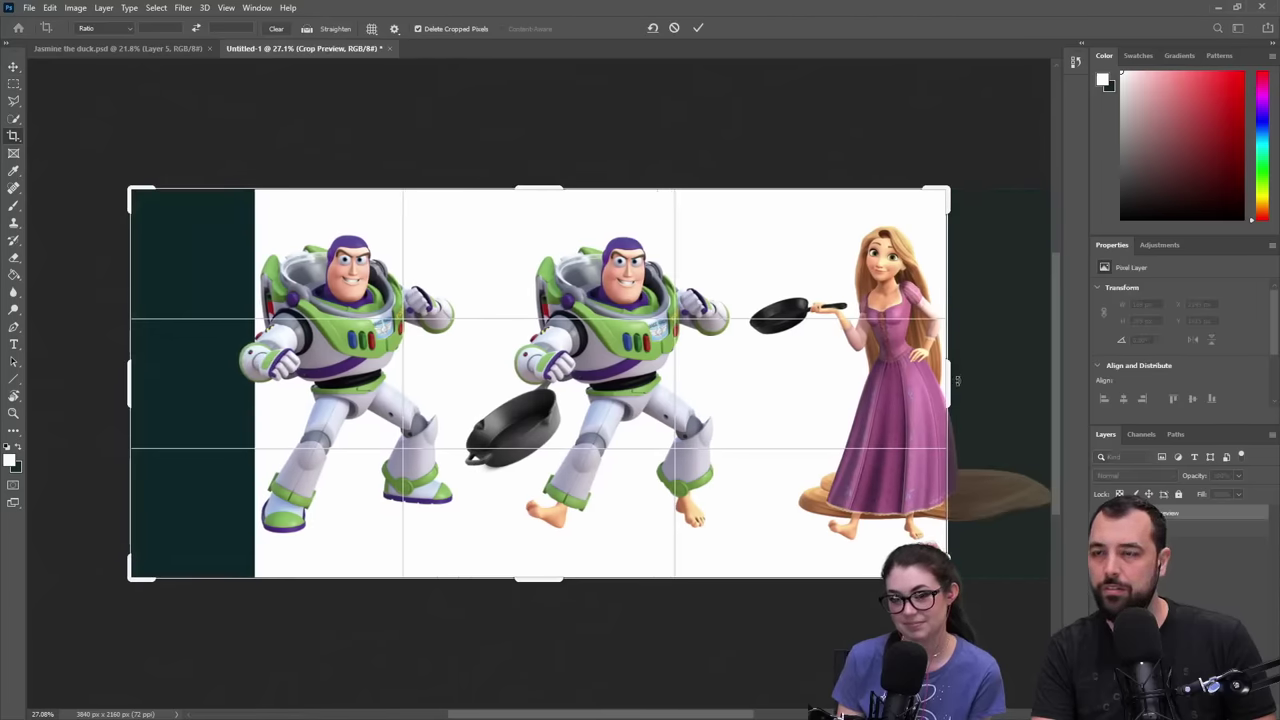
{"action": "left_click_drag", "start_coordinate": [951, 378], "coordinate": [1038, 373]}
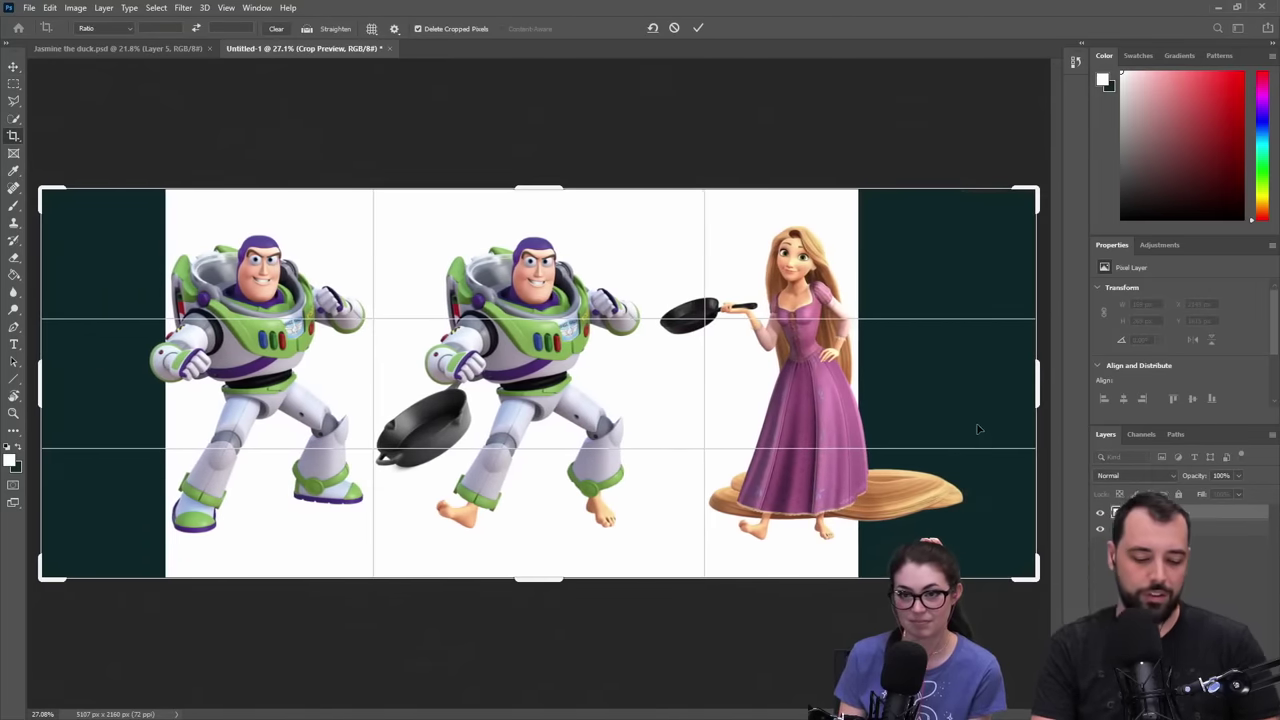
{"action": "key", "text": "Return"}
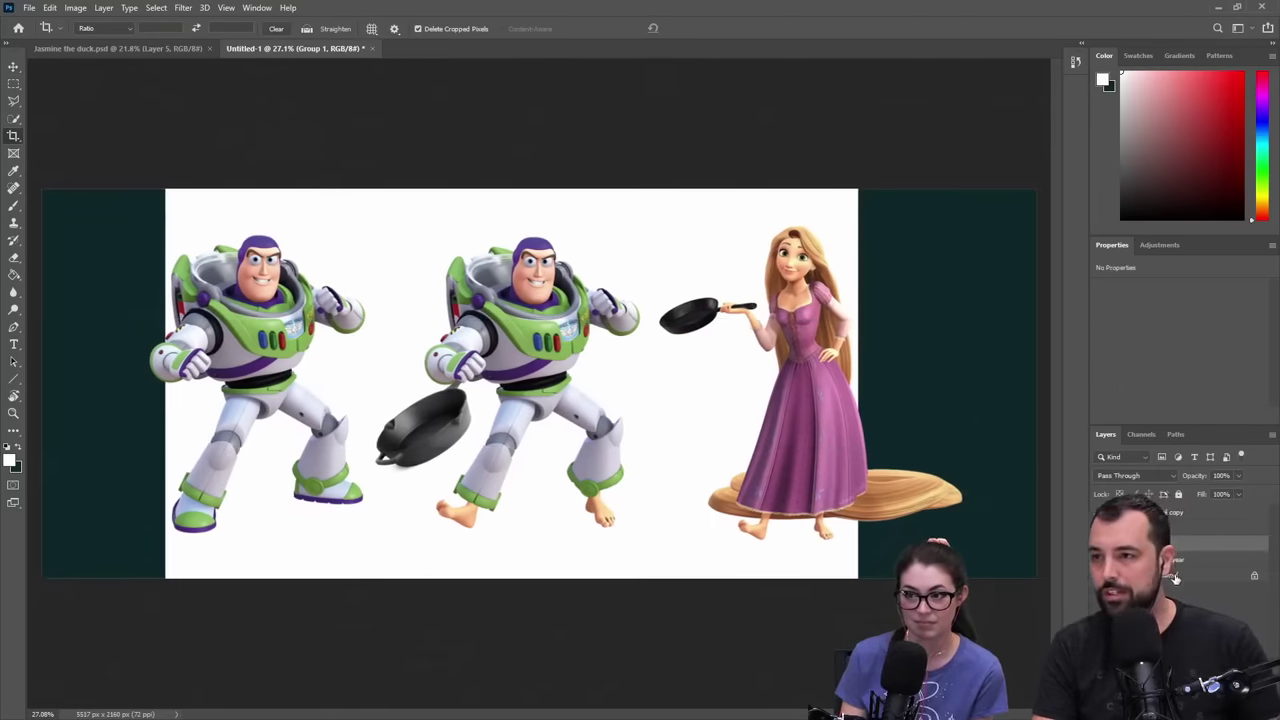
- Fill the dark strips at both ends of the Background layer with white using the Paint Bucket
{"action": "left_click", "coordinate": [1175, 577]}
{"action": "key", "text": "i"}
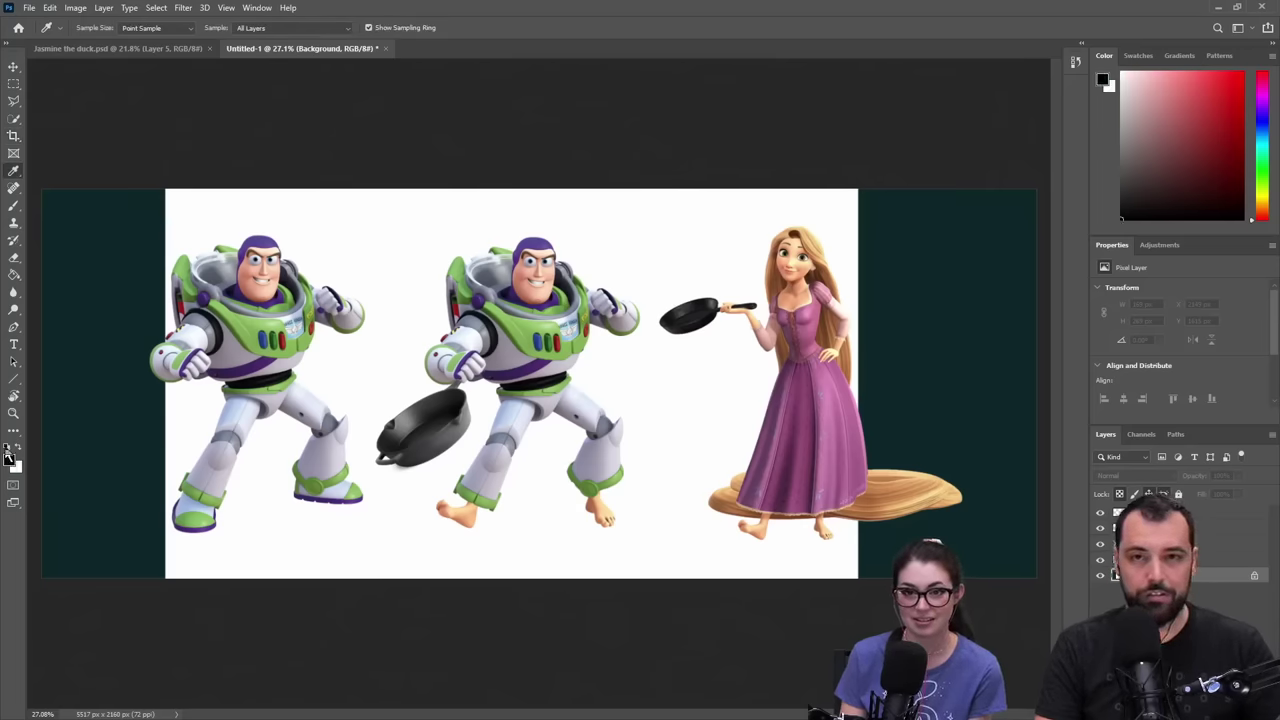
{"action": "left_click", "coordinate": [14, 276]}
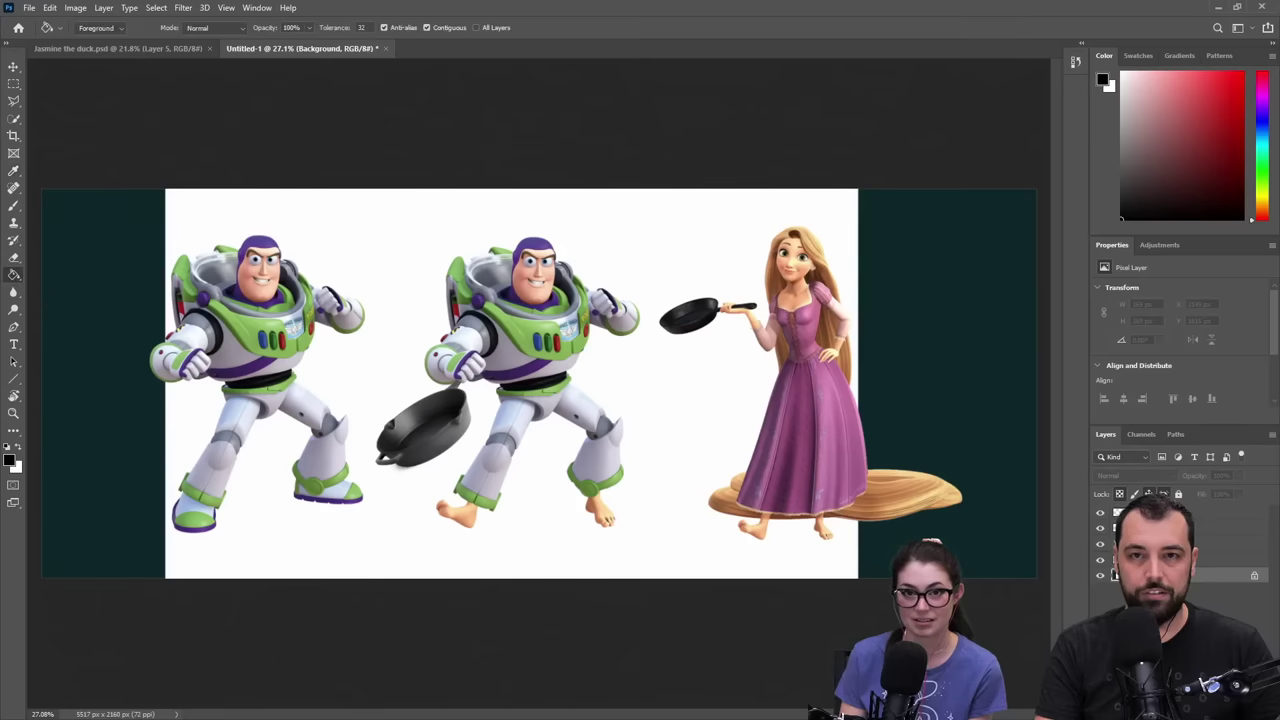
{"action": "left_click", "coordinate": [104, 428]}
{"action": "left_click", "coordinate": [923, 346]}
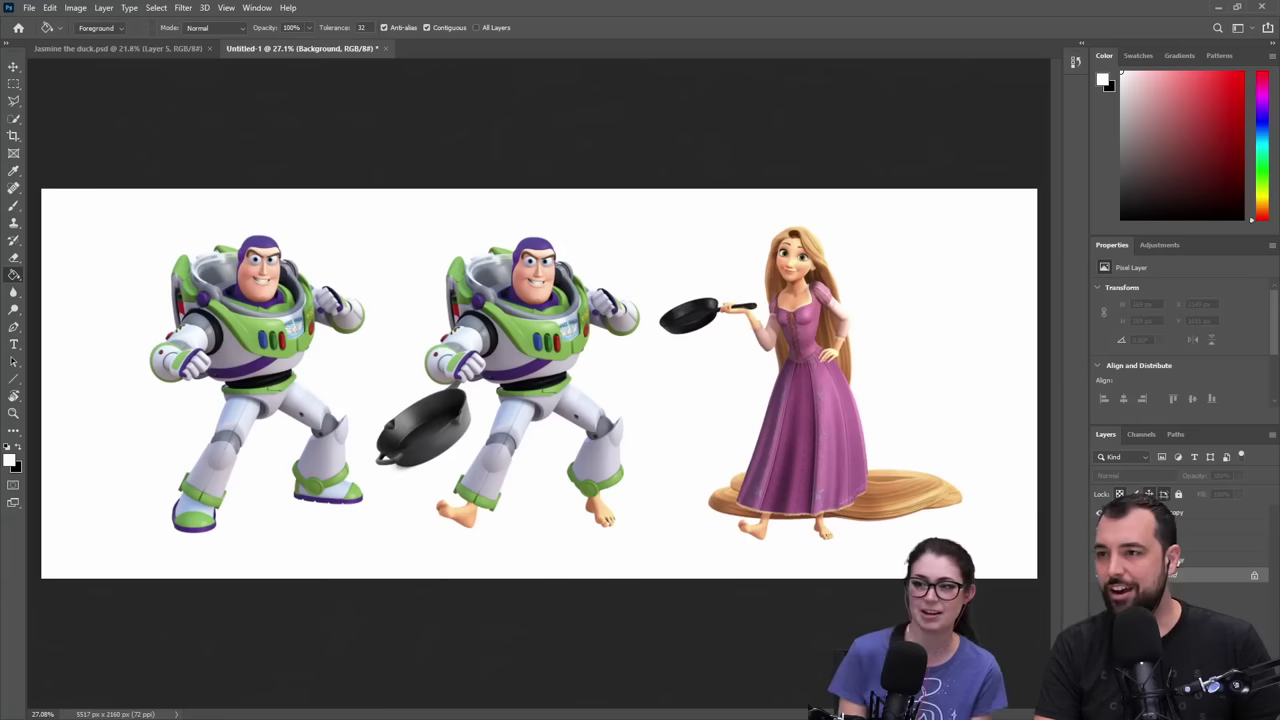
- Move the original Buzz Lightyear layer farther from the mashup, to about X 463 px, Y 246 px
{"action": "left_click", "coordinate": [1176, 562]}
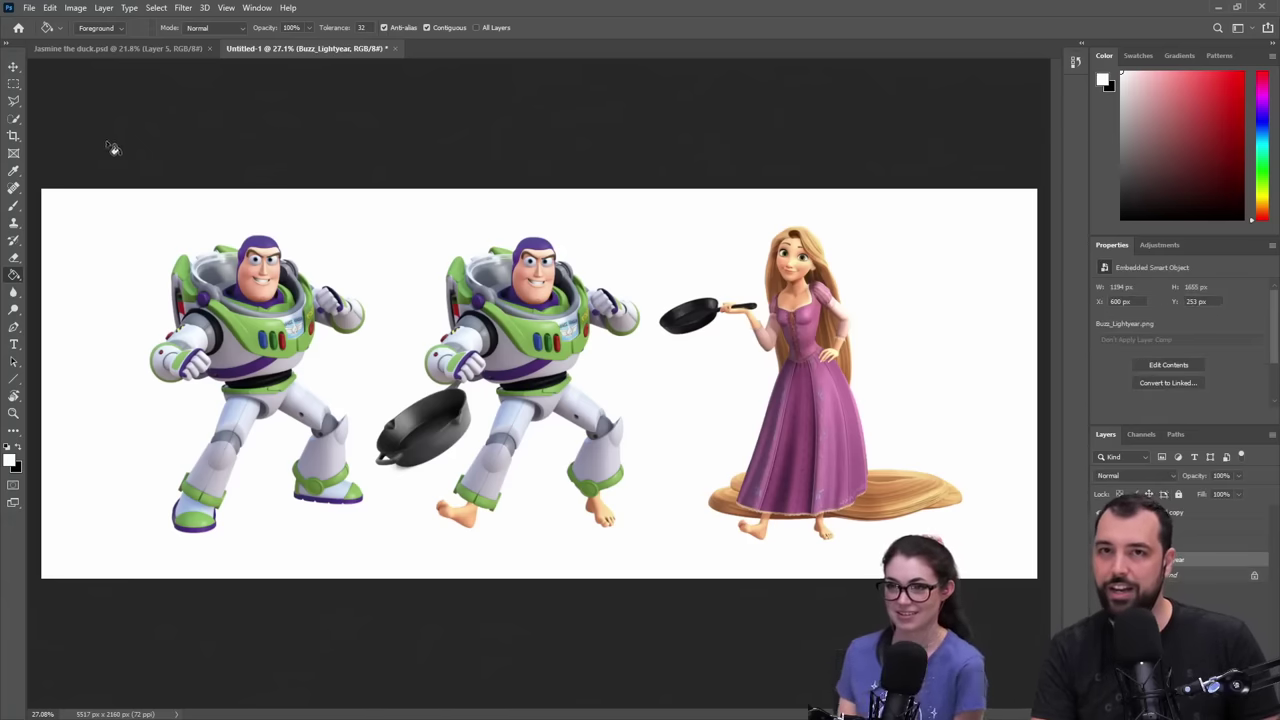
{"action": "key", "text": "v"}
{"action": "left_click_drag", "start_coordinate": [180, 237], "coordinate": [154, 235]}
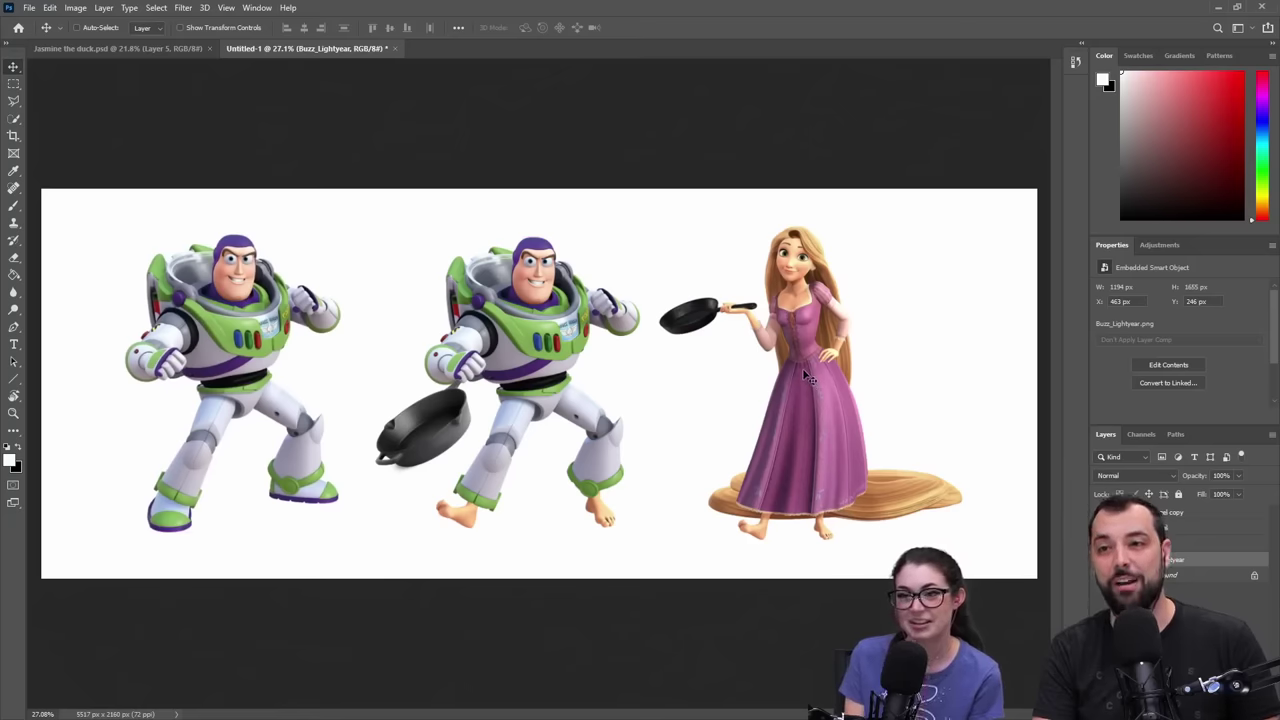
- On the Rapunzel copy layer, use the Clone Stamp to cover the fingertips resting on the skirt with sampled dress fabric
{"action": "left_click_drag", "start_coordinate": [831, 437], "coordinate": [962, 439]}
{"action": "key", "text": "z"}
{"action": "left_click", "coordinate": [1190, 512]}
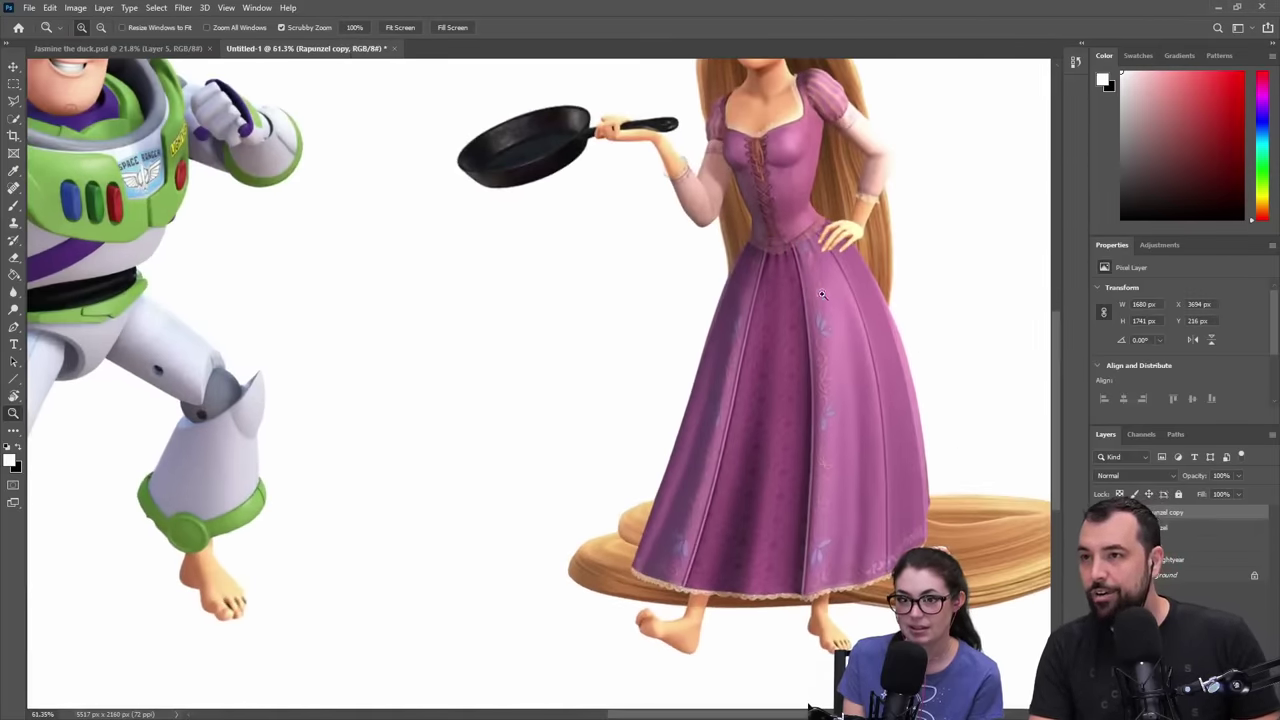
{"action": "left_click_drag", "start_coordinate": [856, 266], "coordinate": [268, 415]}
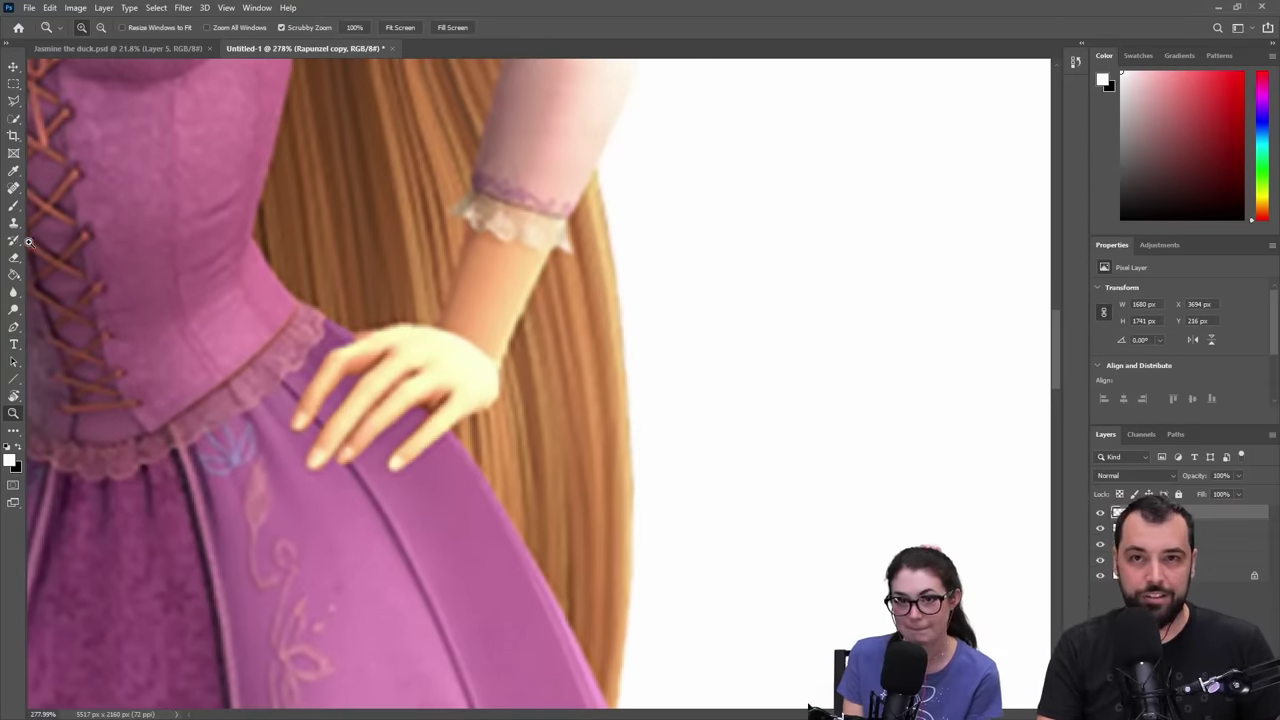
{"action": "left_click", "coordinate": [14, 188]}
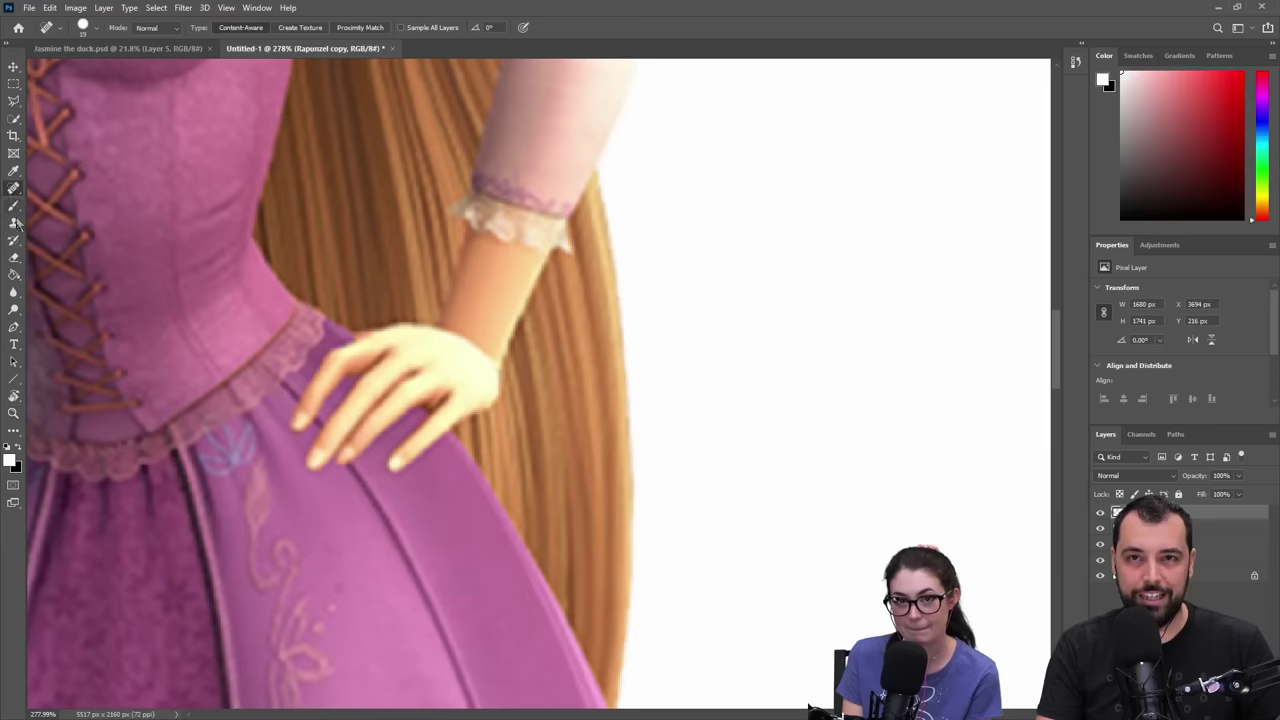
{"action": "left_click", "coordinate": [17, 223]}
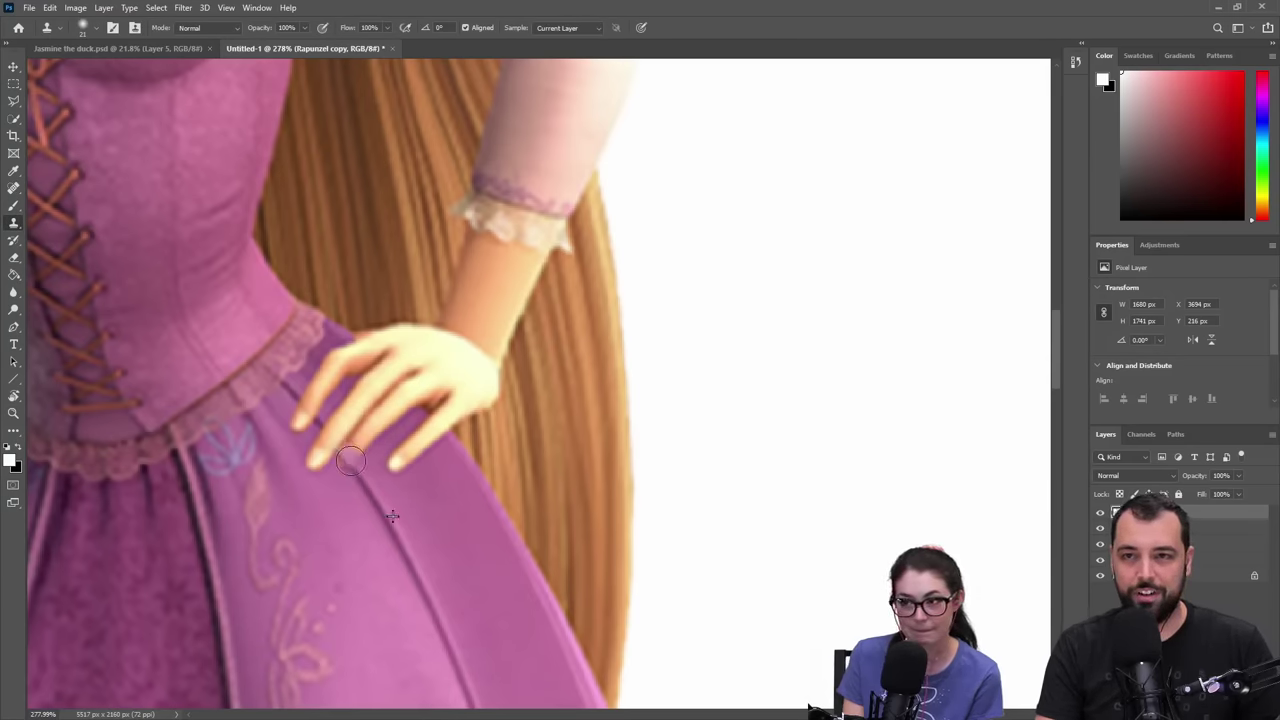
{"action": "mouse_move", "coordinate": [350, 460]}
{"action": "left_mouse_down"}
{"action": "mouse_move", "coordinate": [301, 401]}
{"action": "mouse_move", "coordinate": [301, 433]}
{"action": "mouse_move", "coordinate": [320, 472]}
{"action": "left_mouse_up"}
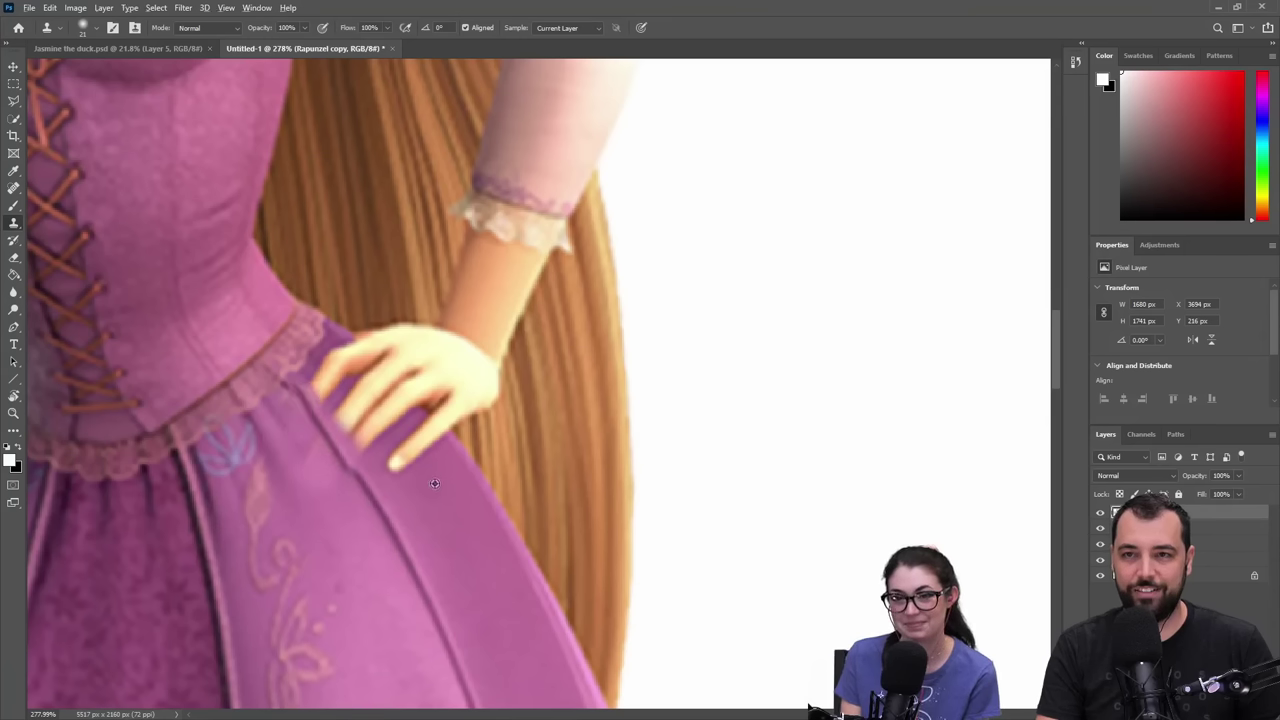
{"action": "mouse_move", "coordinate": [401, 470]}
{"action": "left_mouse_down"}
{"action": "mouse_move", "coordinate": [444, 482]}
{"action": "mouse_move", "coordinate": [414, 454]}
{"action": "mouse_move", "coordinate": [456, 440]}
{"action": "mouse_move", "coordinate": [411, 394]}
{"action": "mouse_move", "coordinate": [442, 445]}
{"action": "left_mouse_up"}
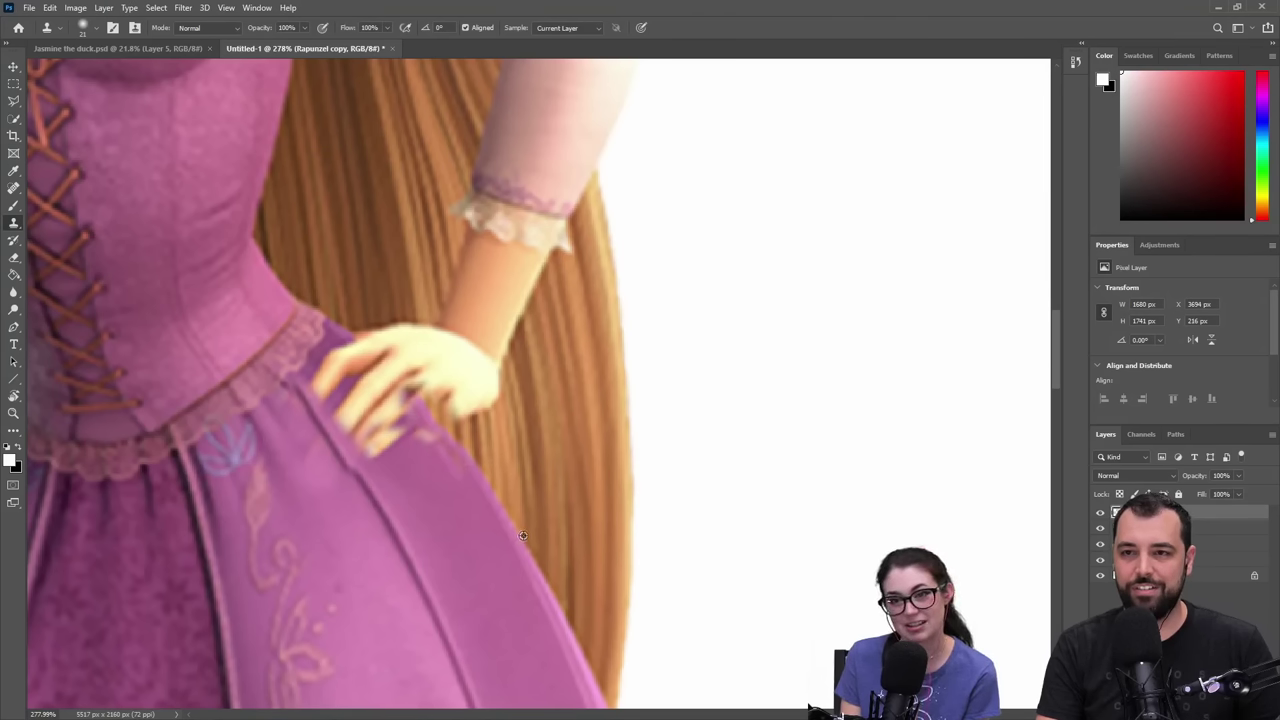
- Clone the skirt's hip edge and purple fabric over the remaining fingers up to the waist trim
{"action": "left_click", "coordinate": [523, 536], "text": "alt"}
{"action": "mouse_move", "coordinate": [410, 398]}
{"action": "left_mouse_down"}
{"action": "mouse_move", "coordinate": [356, 346]}
{"action": "mouse_move", "coordinate": [352, 408]}
{"action": "left_mouse_up"}
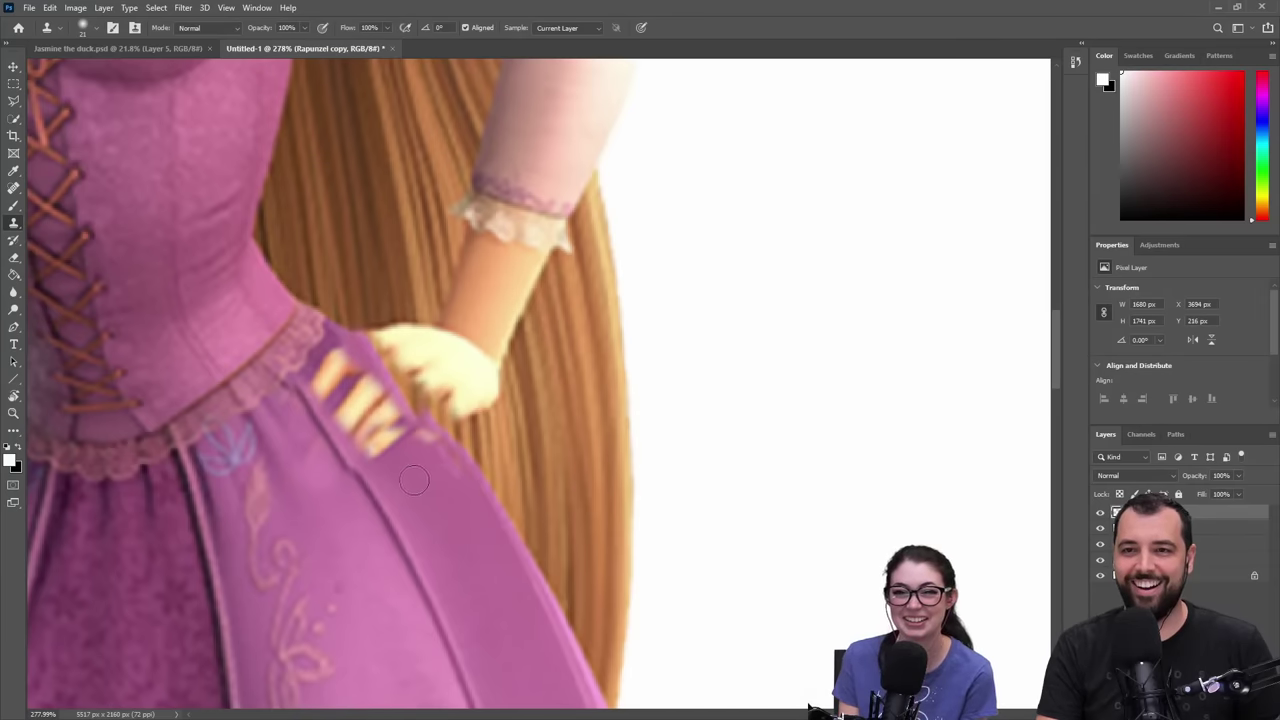
{"action": "mouse_move", "coordinate": [415, 481]}
{"action": "left_mouse_down"}
{"action": "mouse_move", "coordinate": [361, 442]}
{"action": "mouse_move", "coordinate": [408, 469]}
{"action": "mouse_move", "coordinate": [414, 422]}
{"action": "left_mouse_up"}
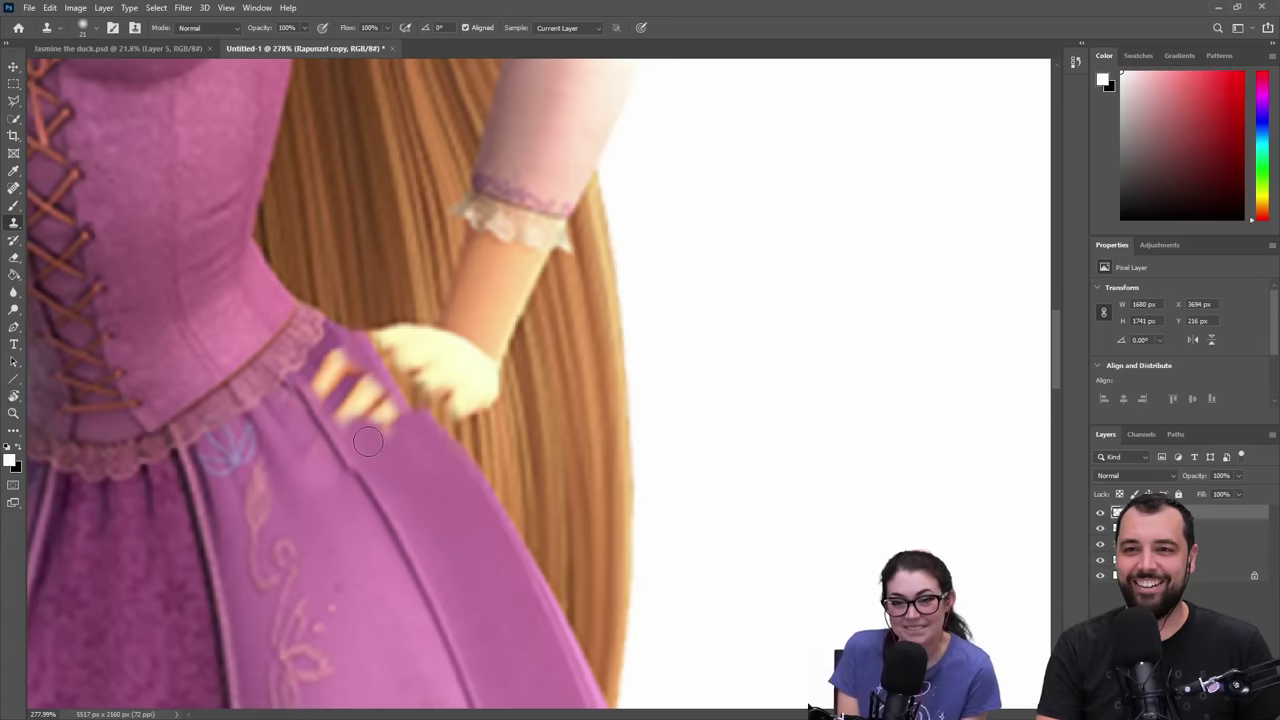
{"action": "mouse_move", "coordinate": [367, 441]}
{"action": "left_mouse_down"}
{"action": "mouse_move", "coordinate": [403, 428]}
{"action": "mouse_move", "coordinate": [361, 381]}
{"action": "mouse_move", "coordinate": [369, 394]}
{"action": "mouse_move", "coordinate": [352, 414]}
{"action": "mouse_move", "coordinate": [330, 377]}
{"action": "mouse_move", "coordinate": [343, 353]}
{"action": "mouse_move", "coordinate": [330, 390]}
{"action": "left_mouse_up"}
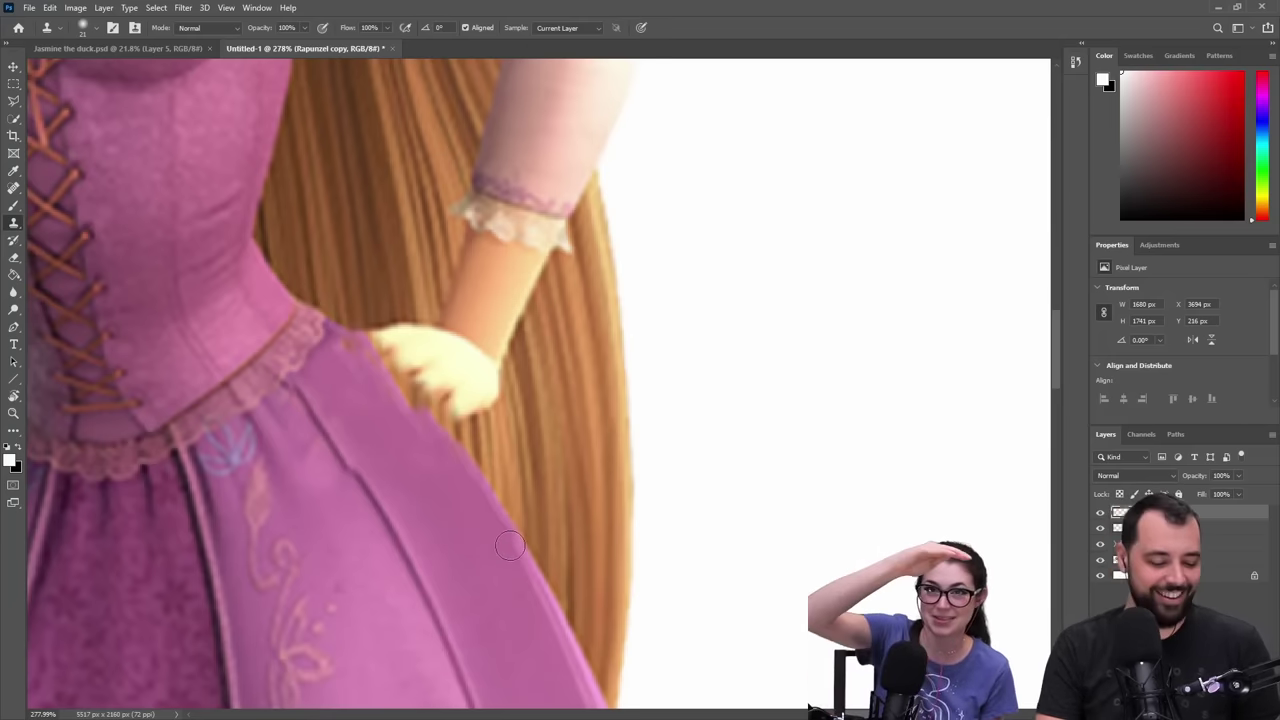
- Outline a clean piece of the skirt's edge below the hand with the freehand Lasso and copy it to a new layer
{"action": "left_click", "coordinate": [13, 88]}
{"action": "left_click", "coordinate": [15, 103]}
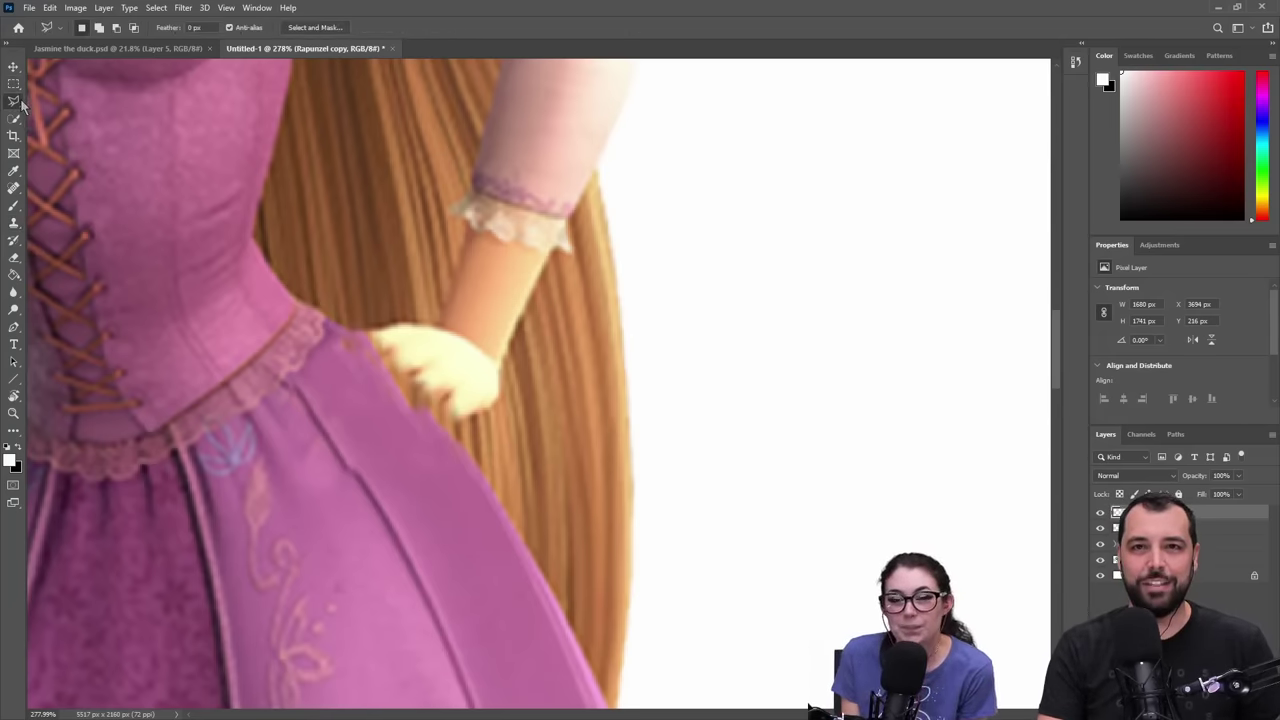
{"action": "left_click", "coordinate": [50, 102]}
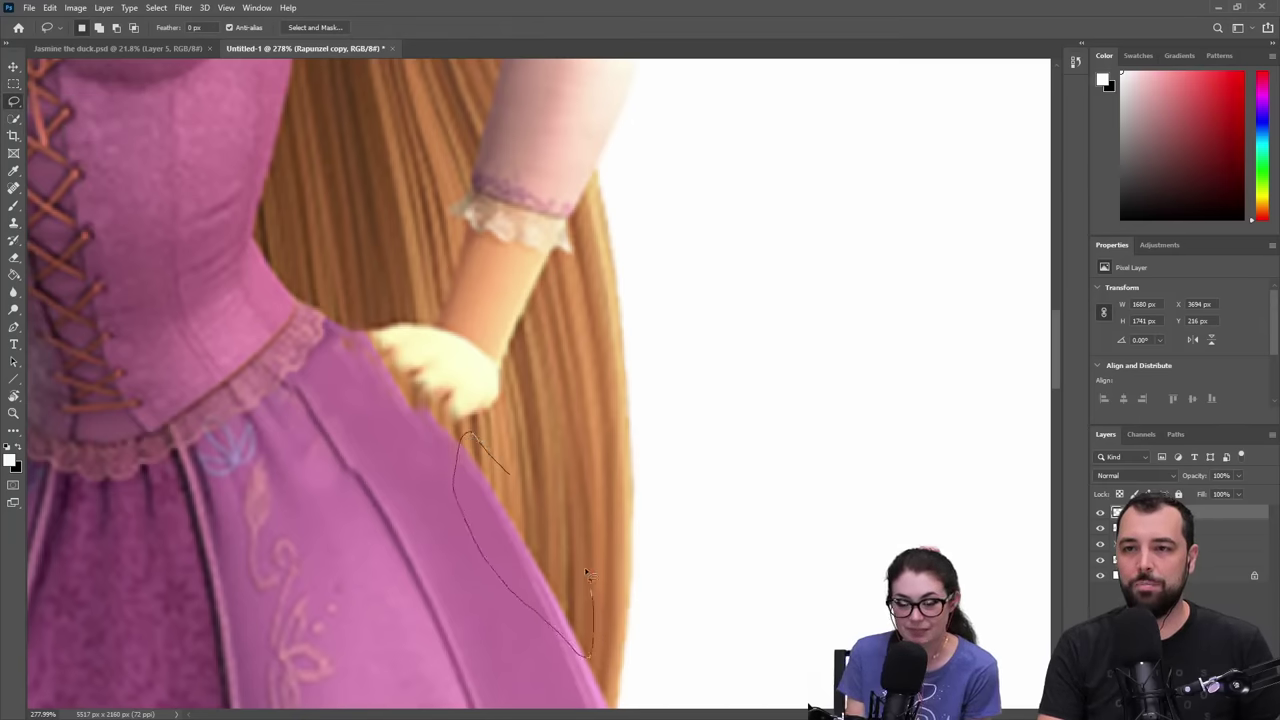
{"action": "left_click_drag", "start_coordinate": [522, 478], "coordinate": [531, 471]}
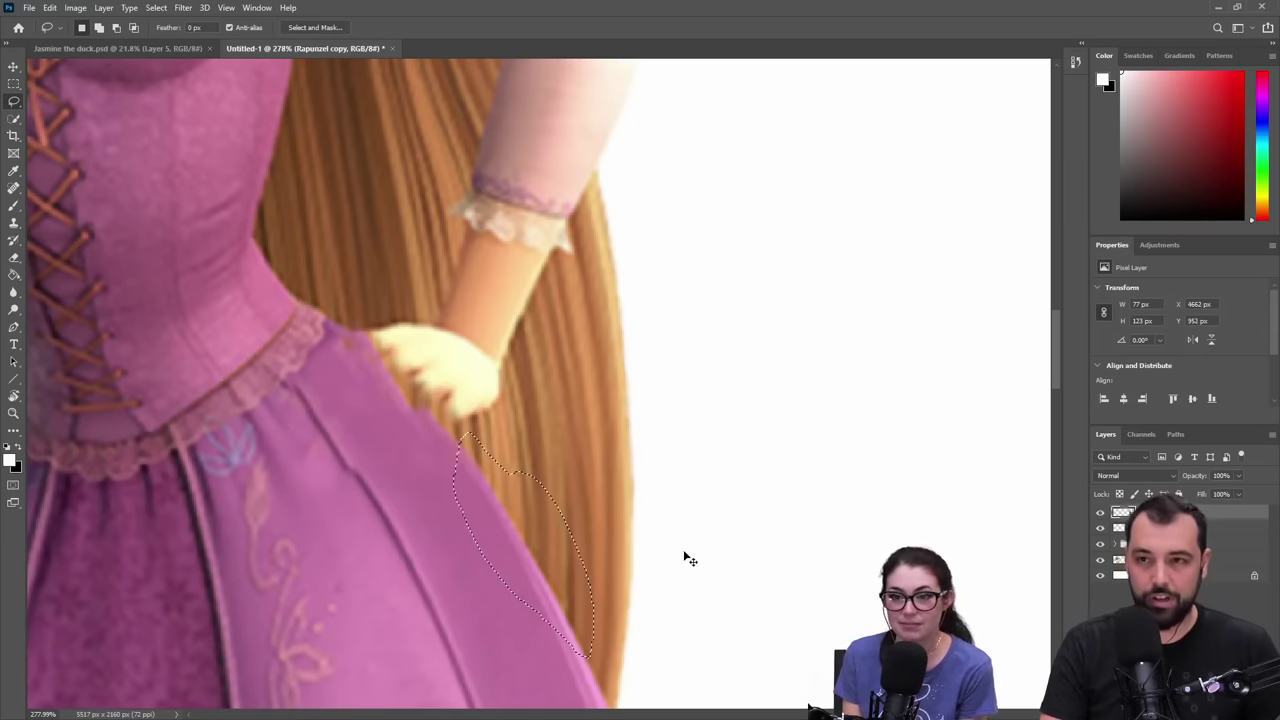
{"action": "key", "text": "ctrl+j"}
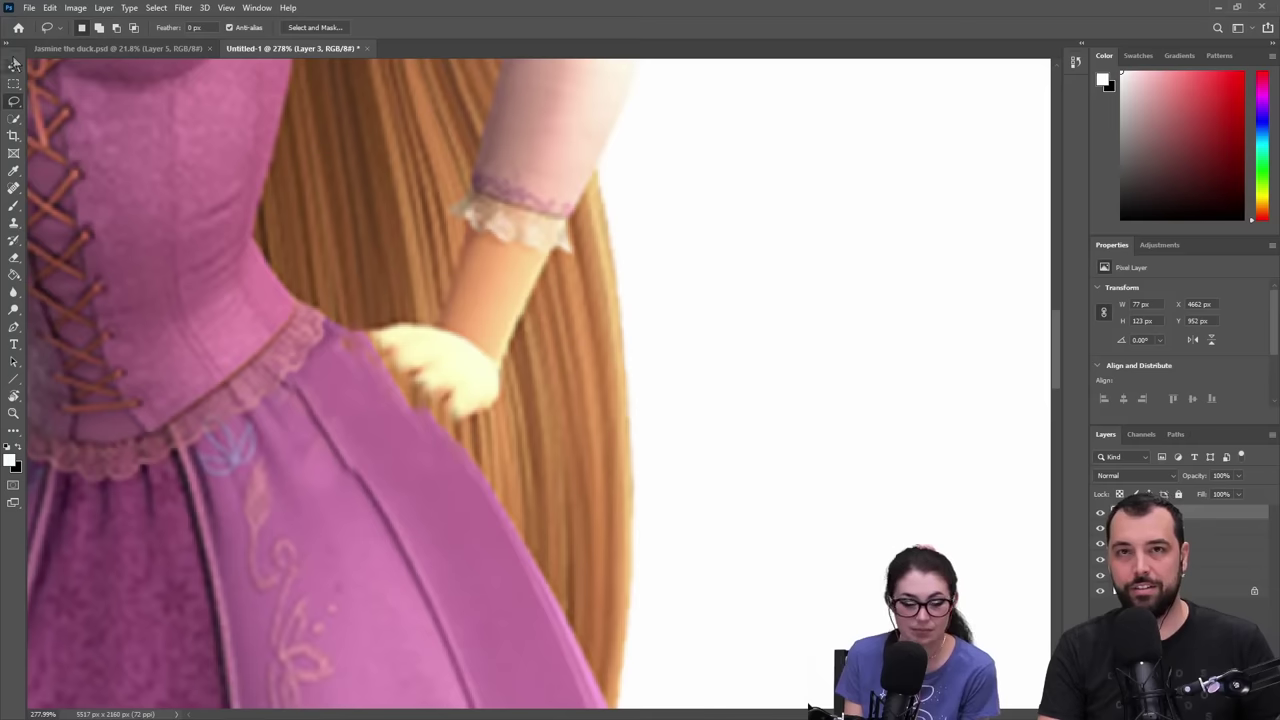
{"action": "left_click_drag", "start_coordinate": [369, 422], "coordinate": [358, 410]}
{"action": "key", "text": "ctrl+d"}
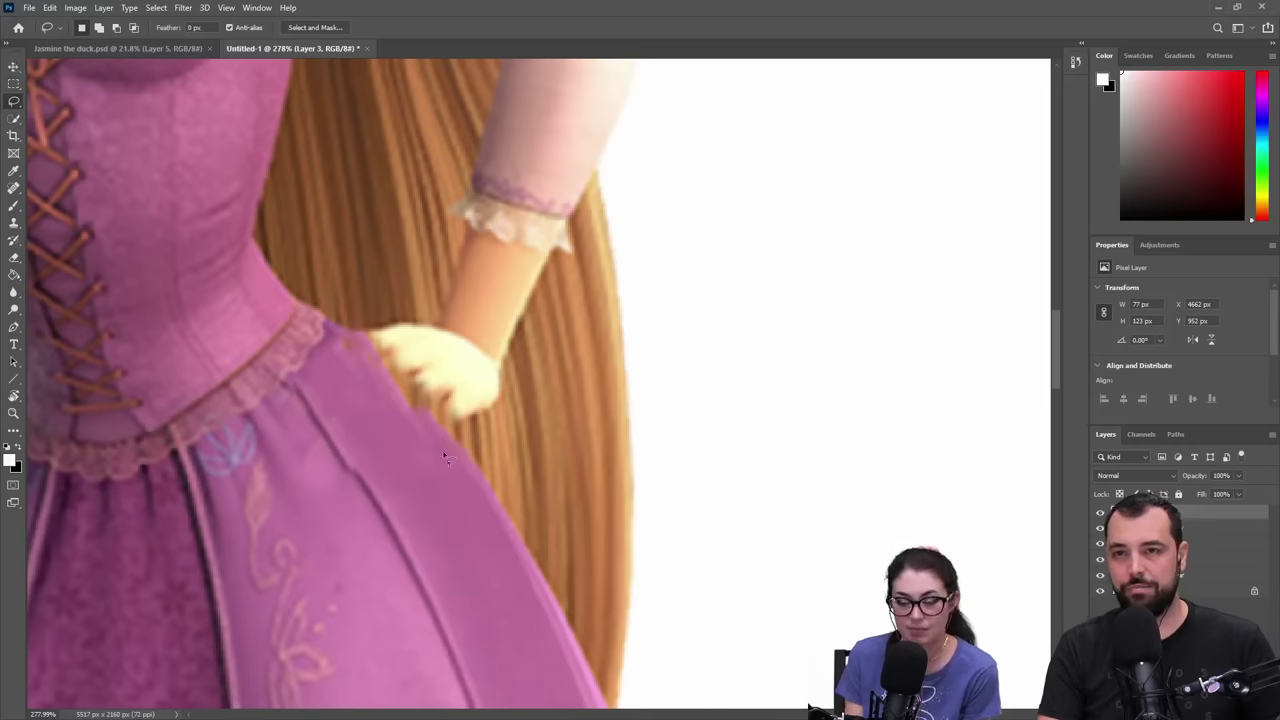
- Move the copied edge piece up to the hip and rotate it about -12° so it follows the skirt's outline
{"action": "left_click", "coordinate": [13, 67]}
{"action": "left_click_drag", "start_coordinate": [414, 357], "coordinate": [321, 264]}
{"action": "key", "text": "ctrl+t"}
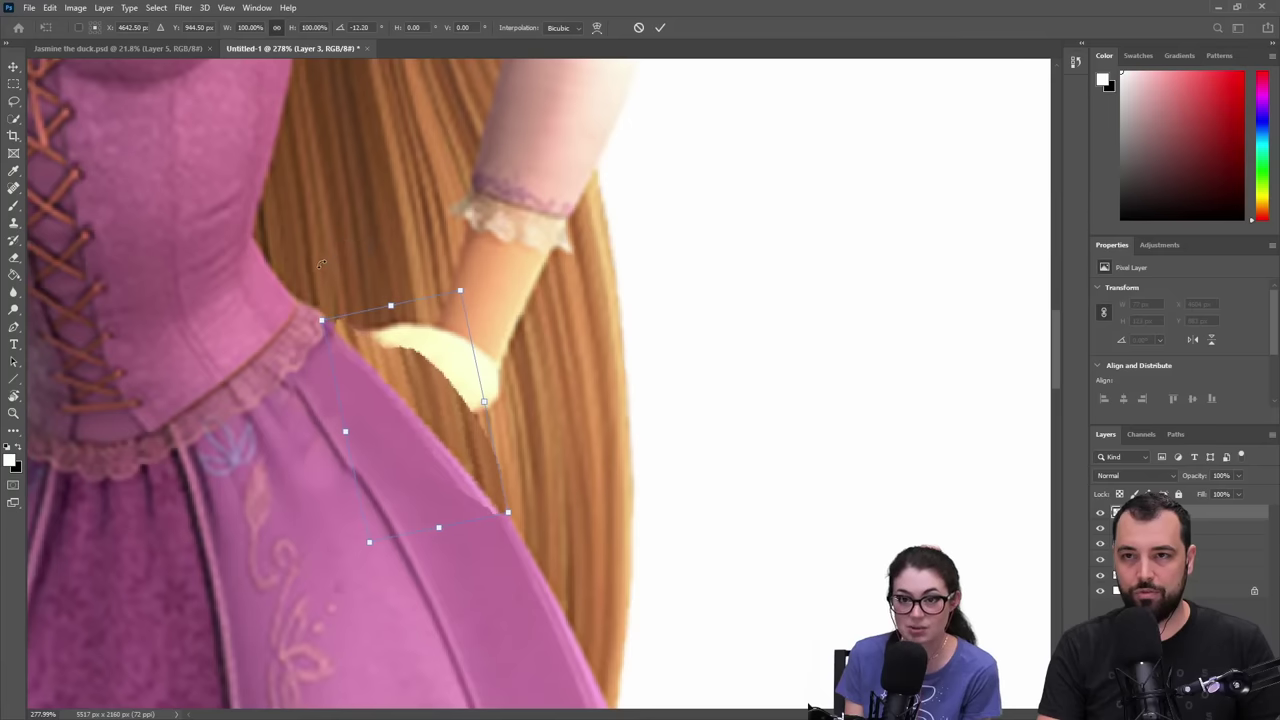
{"action": "left_click_drag", "start_coordinate": [422, 386], "coordinate": [422, 376]}
{"action": "key", "text": "Return"}
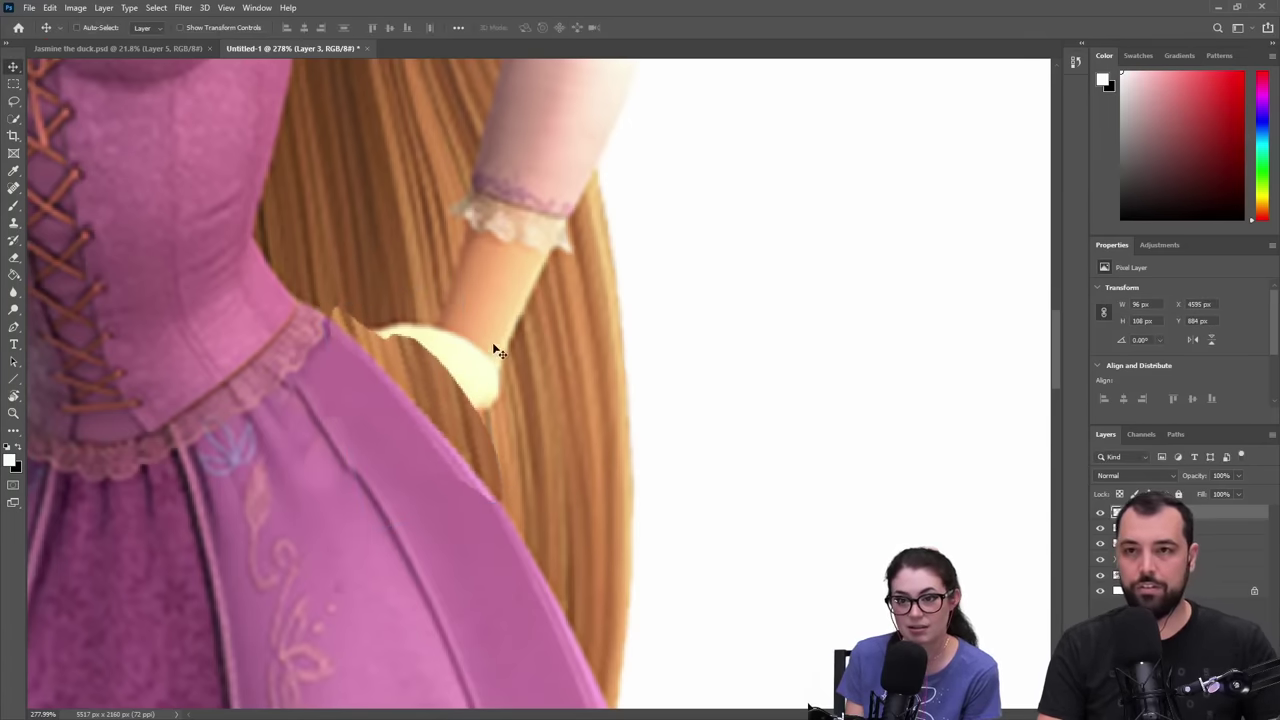
- Erase the hard borders and surplus hair around the hip patch with a soft eraser brush
{"action": "key", "text": "e"}
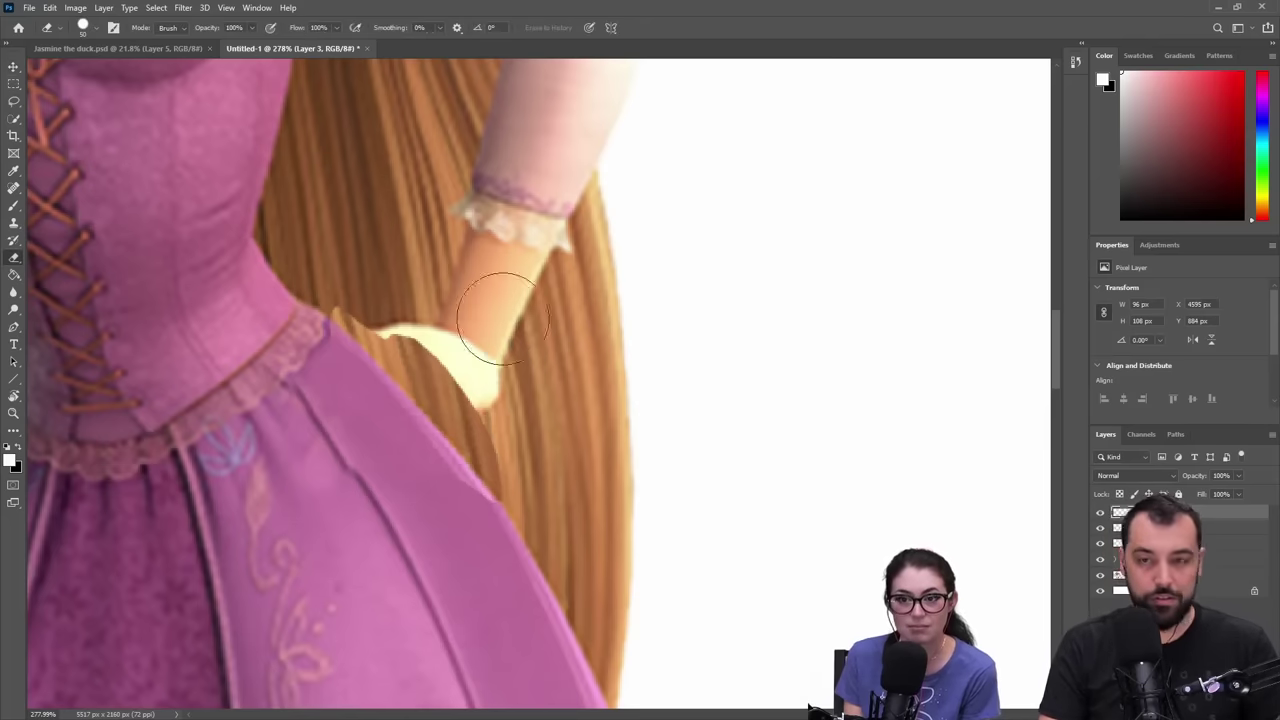
{"action": "right_click", "coordinate": [450, 292]}
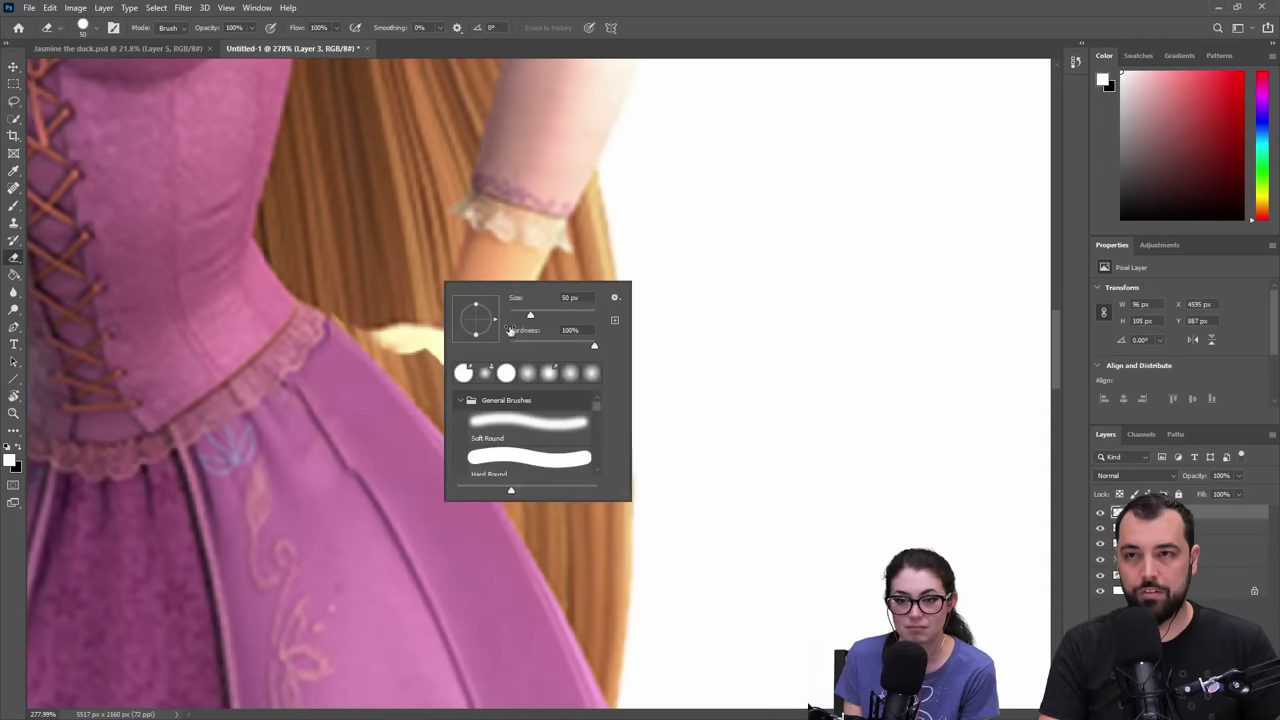
{"action": "key", "text": "Return"}
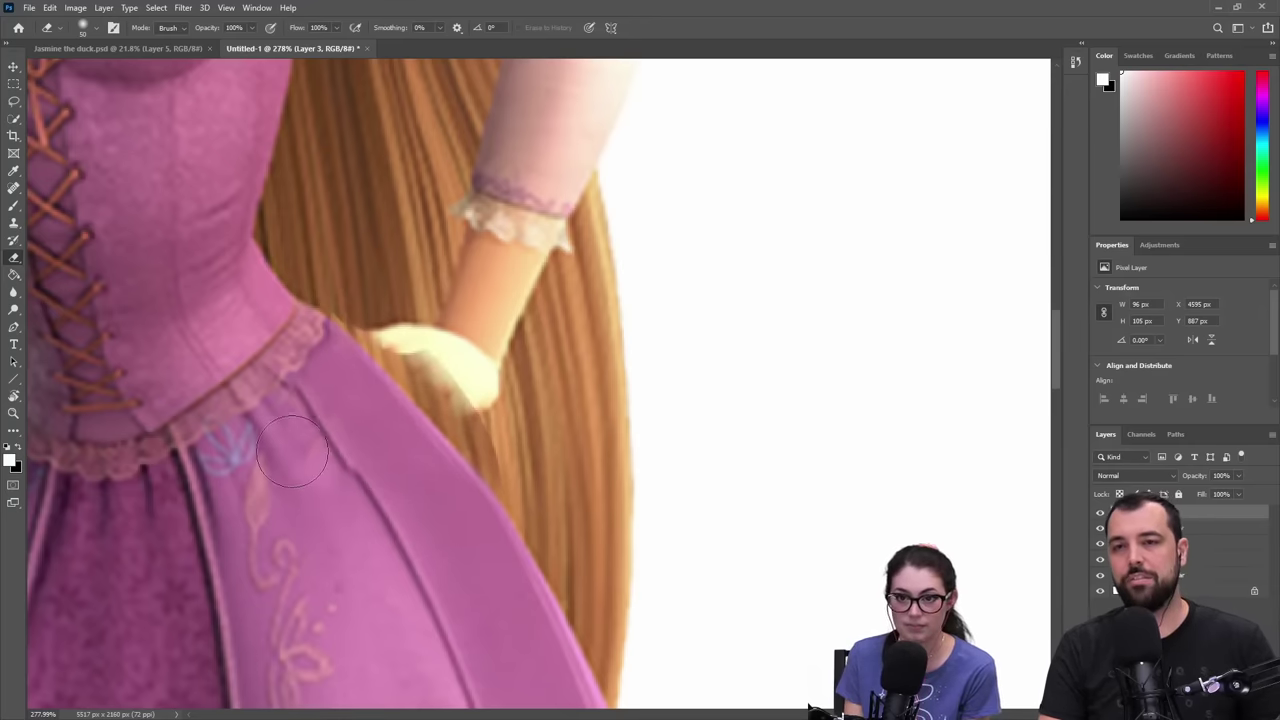
- Merge the hip patch layer with the Rapunzel copy layer
{"action": "key", "text": "z"}
{"action": "left_click_drag", "start_coordinate": [468, 454], "coordinate": [368, 459]}
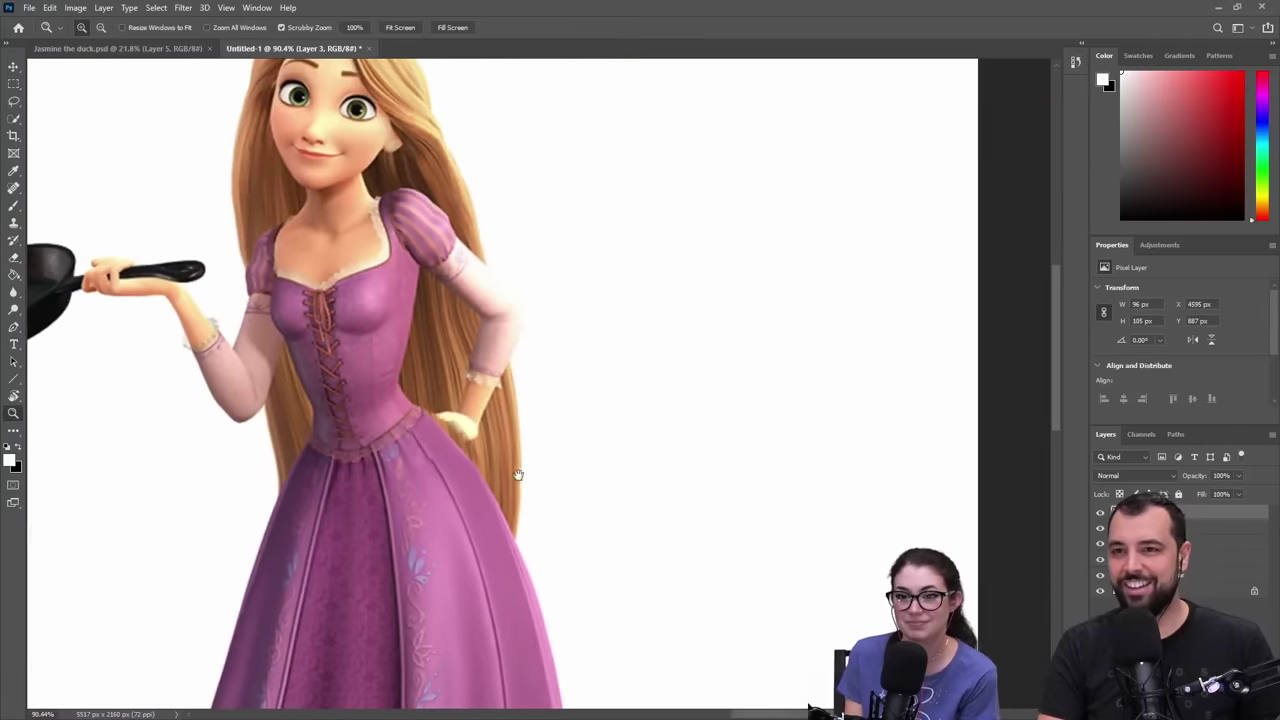
{"action": "left_click_drag", "start_coordinate": [517, 474], "coordinate": [537, 371]}
{"action": "left_click", "coordinate": [1191, 531], "text": "shift"}
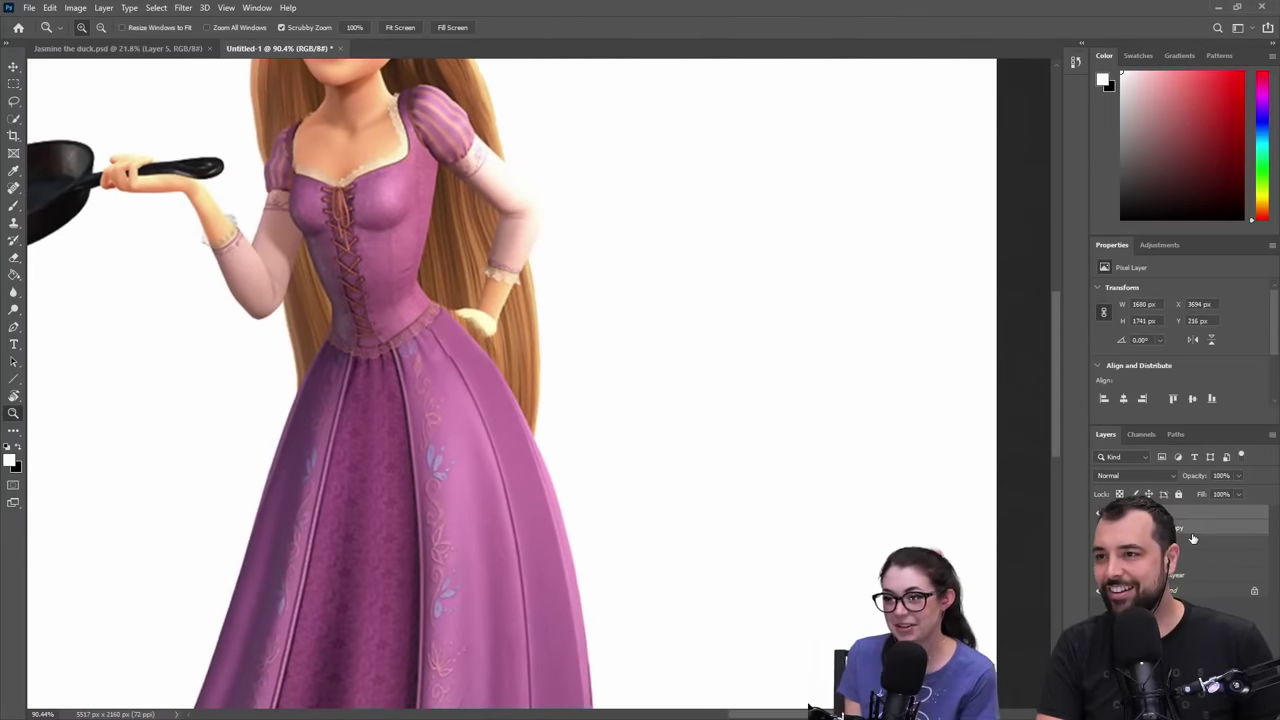
{"action": "right_click", "coordinate": [1191, 532]}
{"action": "left_click", "coordinate": [1043, 550]}
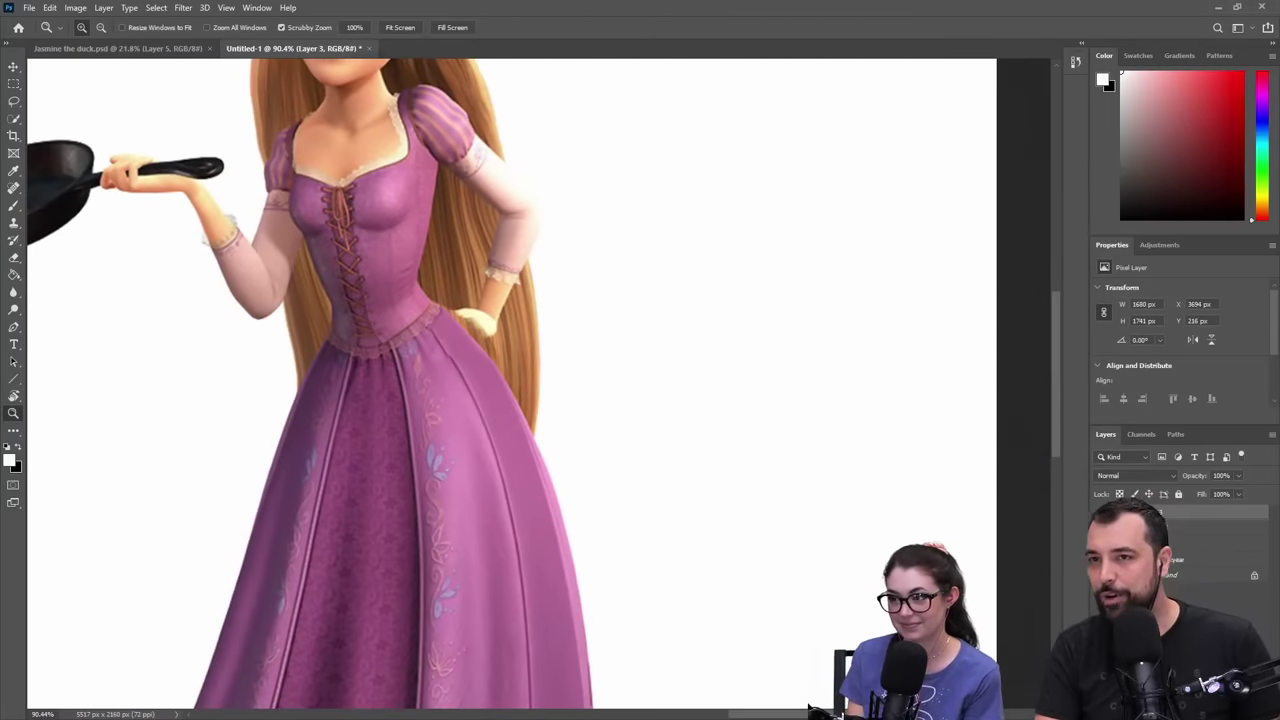
- Select Rapunzel's whole skirt from waist to hem with the Quick Selection tool
{"action": "left_click", "coordinate": [14, 118]}
{"action": "mouse_move", "coordinate": [431, 500]}
{"action": "left_mouse_down"}
{"action": "mouse_move", "coordinate": [463, 278]}
{"action": "mouse_move", "coordinate": [500, 538]}
{"action": "mouse_move", "coordinate": [288, 552]}
{"action": "mouse_move", "coordinate": [360, 515]}
{"action": "left_mouse_up"}
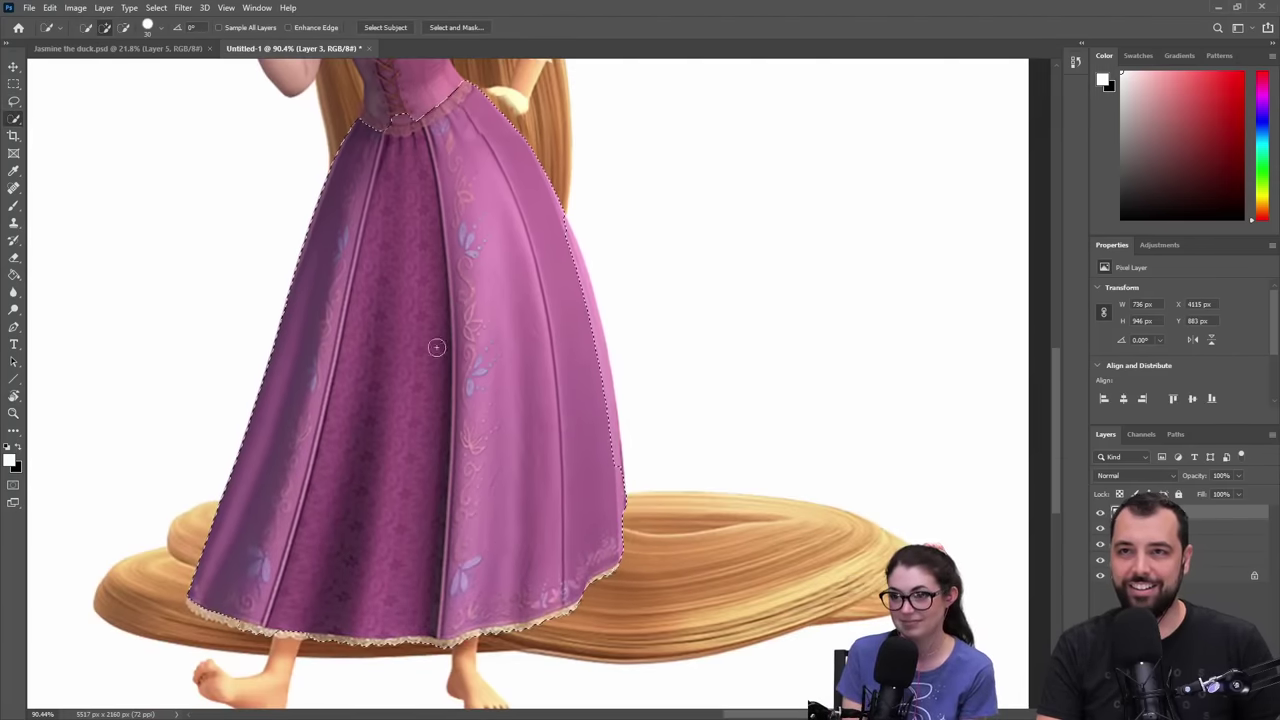
{"action": "key", "text": "z"}
{"action": "left_click_drag", "start_coordinate": [448, 118], "coordinate": [432, 469]}
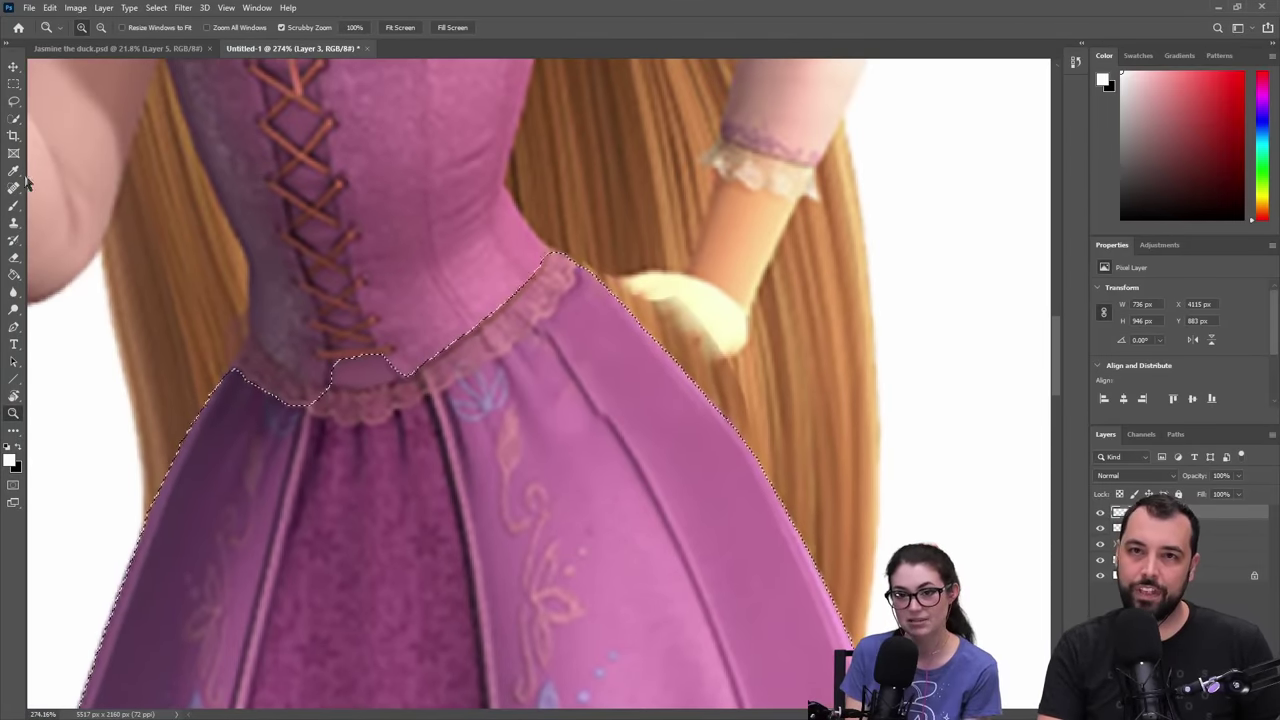
{"action": "left_click", "coordinate": [14, 118]}
{"action": "left_click_drag", "start_coordinate": [200, 357], "coordinate": [277, 405]}
{"action": "key", "text": "ctrl+z"}
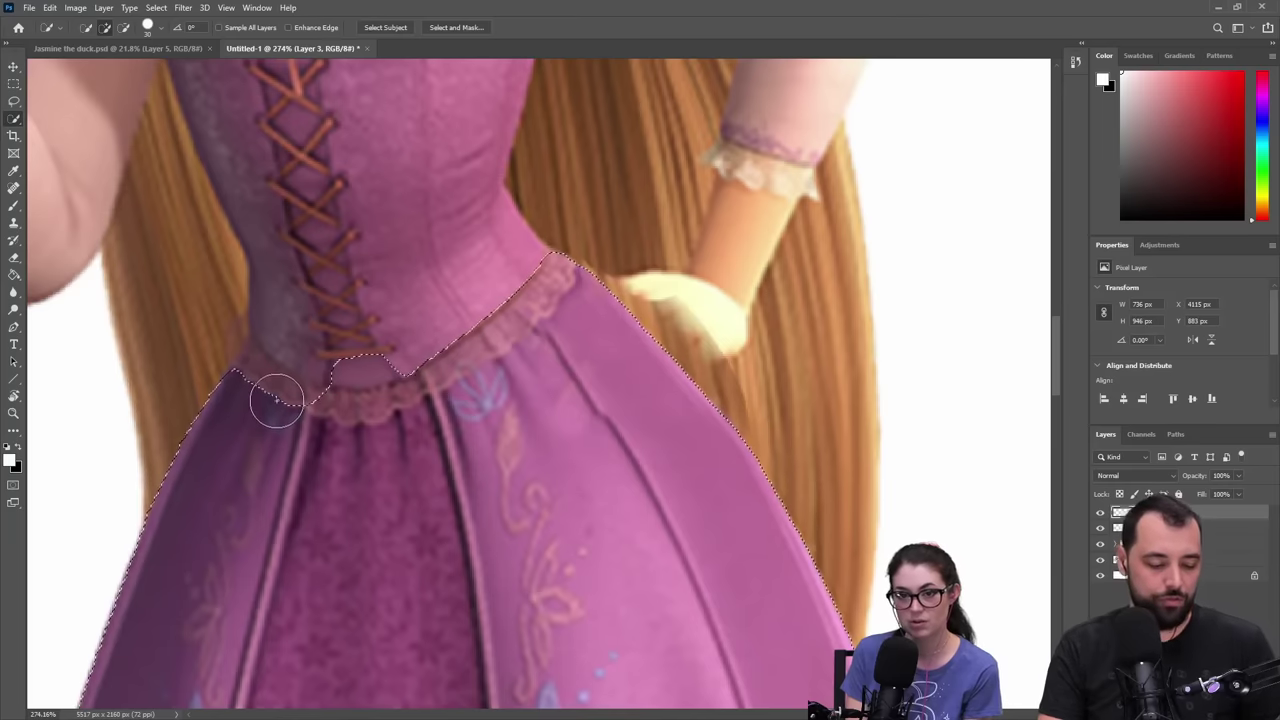
- Add the missing section of lace waist trim to the skirt selection with the Lasso
{"action": "key", "text": "z"}
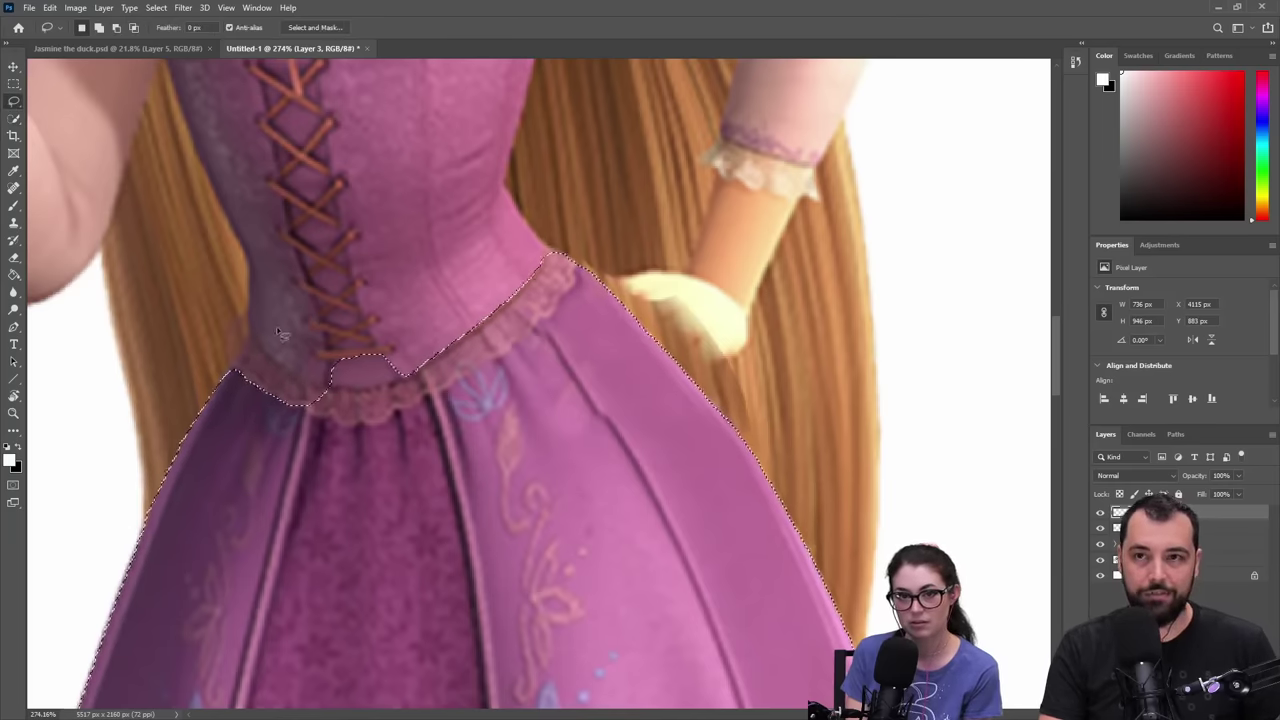
{"action": "left_click", "coordinate": [290, 351]}
{"action": "left_click", "coordinate": [290, 351]}
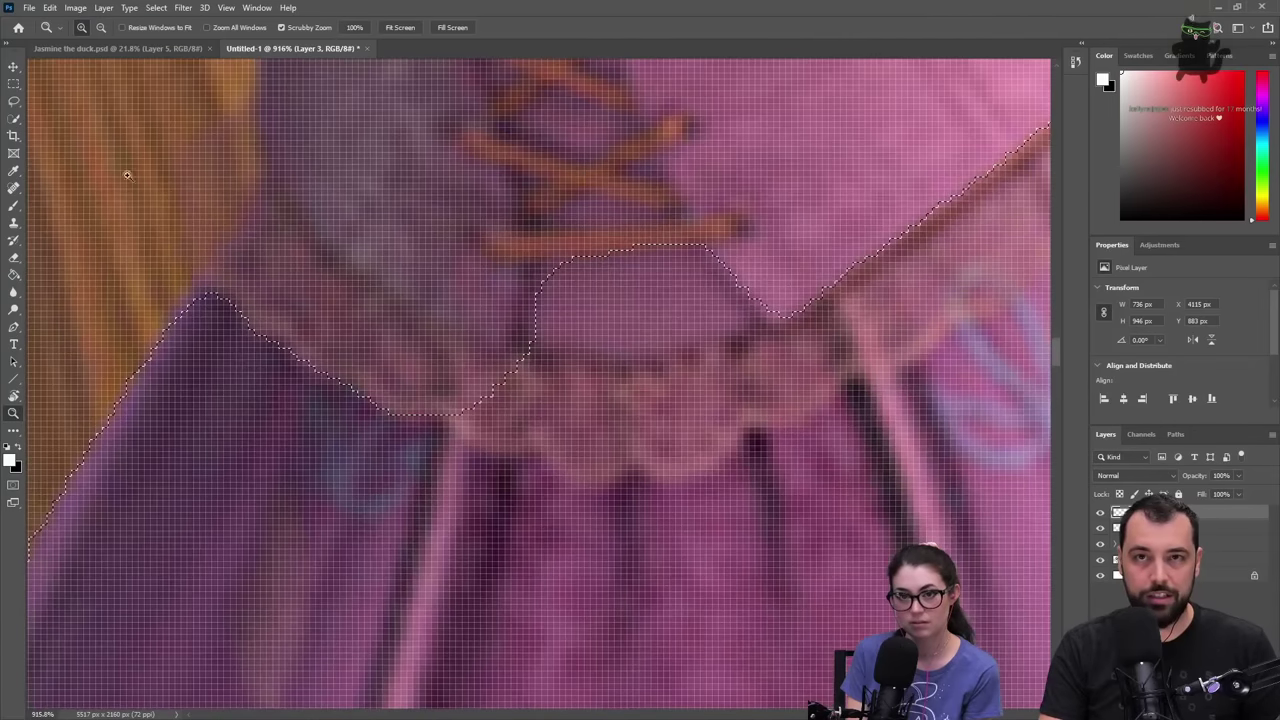
{"action": "key", "text": "l"}
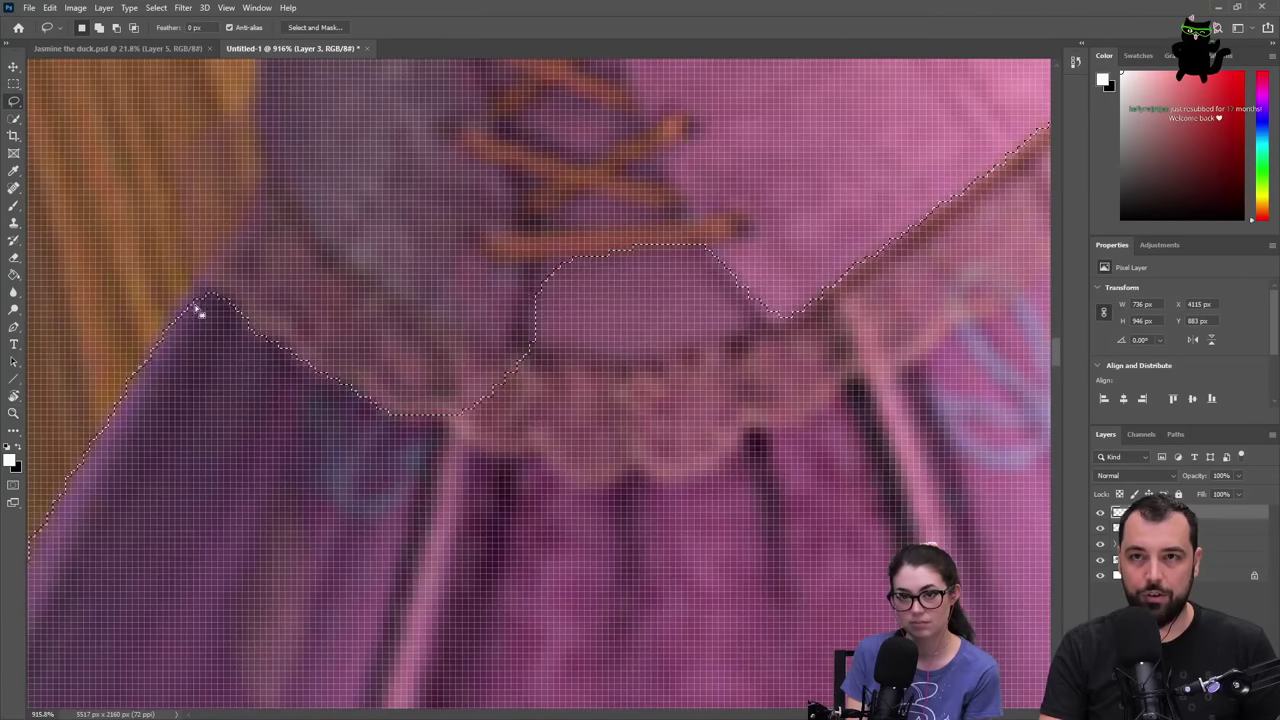
{"action": "key", "text": "z"}
{"action": "key", "text": "l"}
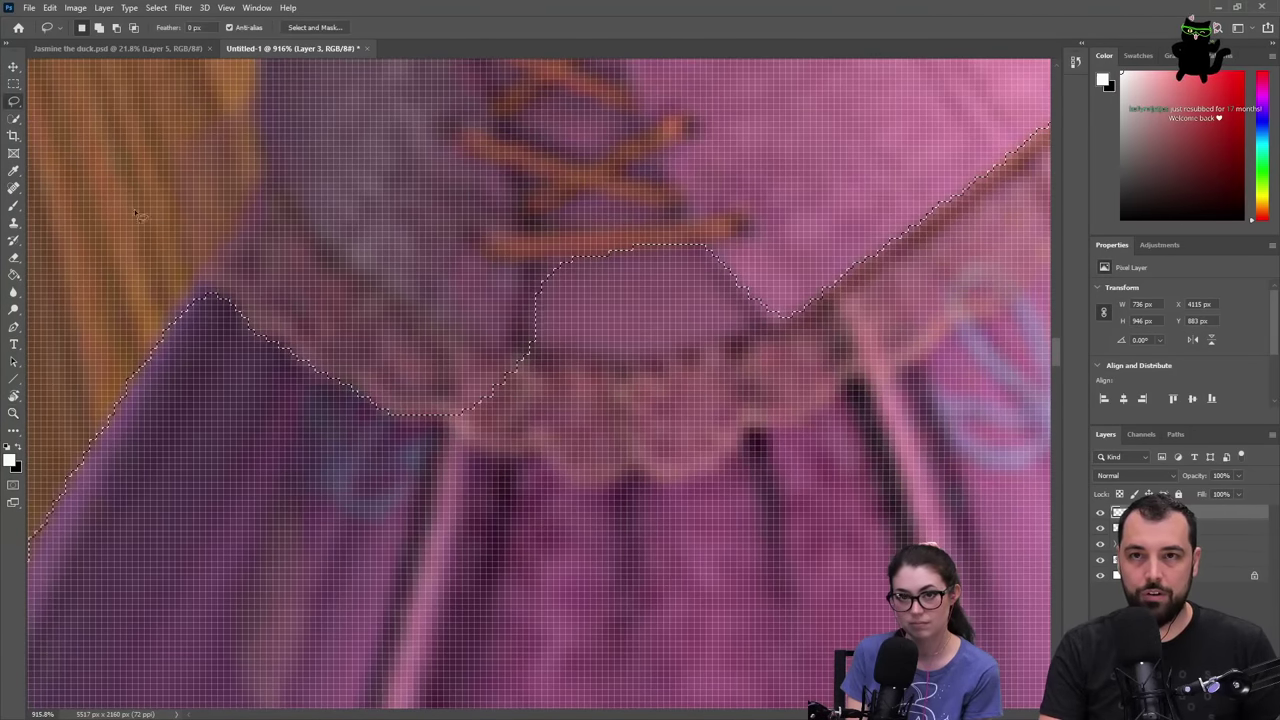
{"action": "mouse_move", "coordinate": [186, 325]}
{"action": "left_mouse_down"}
{"action": "mouse_move", "coordinate": [240, 257]}
{"action": "mouse_move", "coordinate": [262, 190]}
{"action": "mouse_move", "coordinate": [290, 222]}
{"action": "left_mouse_up"}
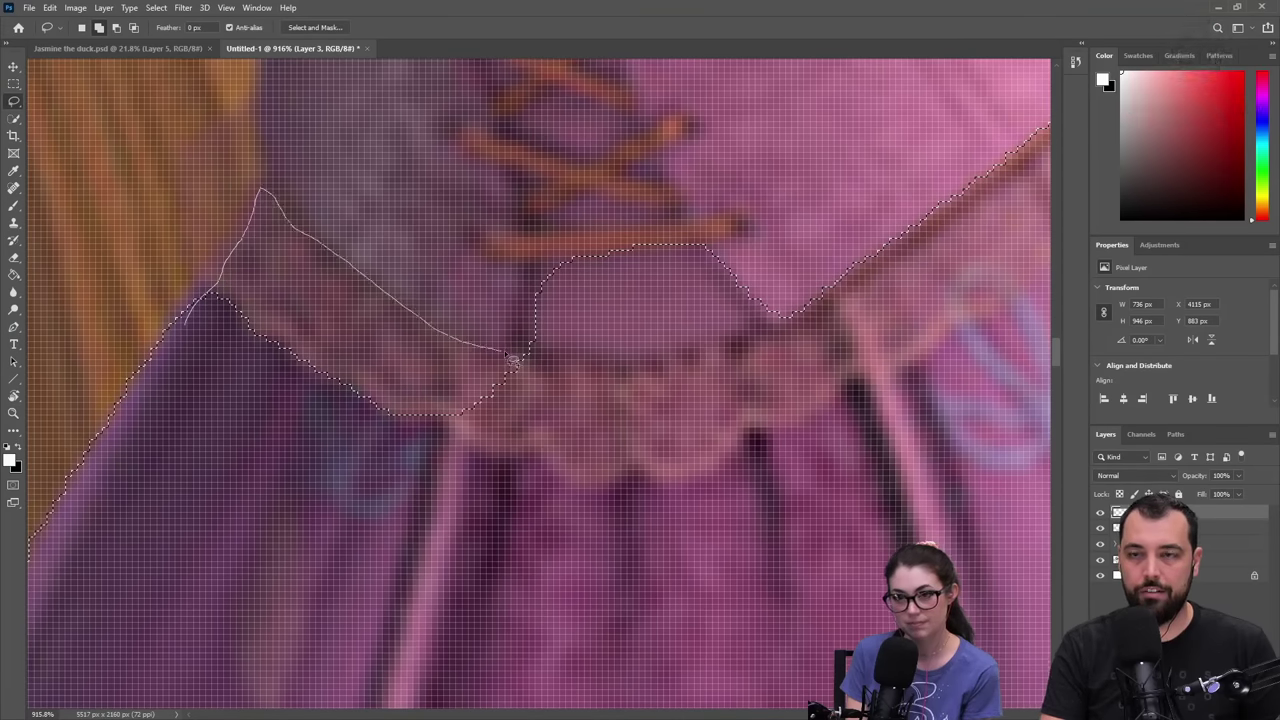
{"action": "mouse_move", "coordinate": [538, 371]}
{"action": "left_mouse_down"}
{"action": "mouse_move", "coordinate": [502, 520]}
{"action": "mouse_move", "coordinate": [335, 503]}
{"action": "left_mouse_up"}
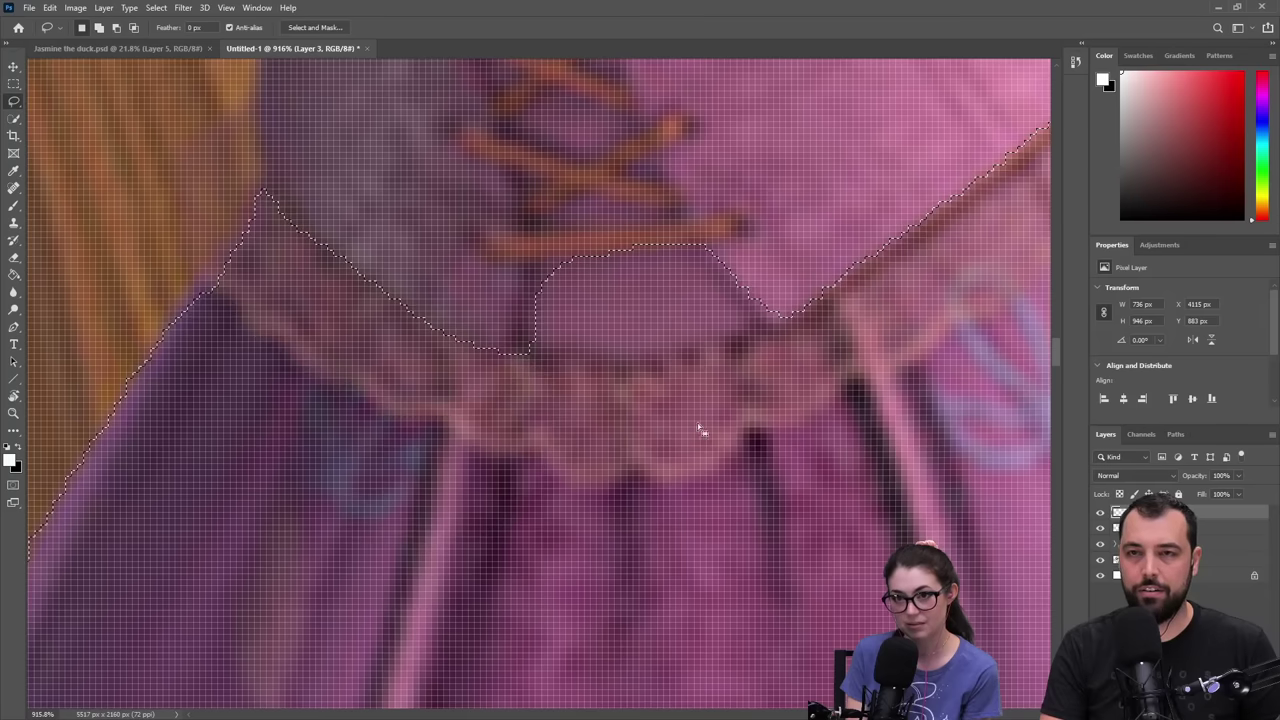
- Subtract the bodice patch below the lacing from the selection, following the upper edge of the lace trim
{"action": "left_click_drag", "start_coordinate": [660, 438], "coordinate": [538, 443]}
{"action": "left_click_drag", "start_coordinate": [617, 457], "coordinate": [320, 486]}
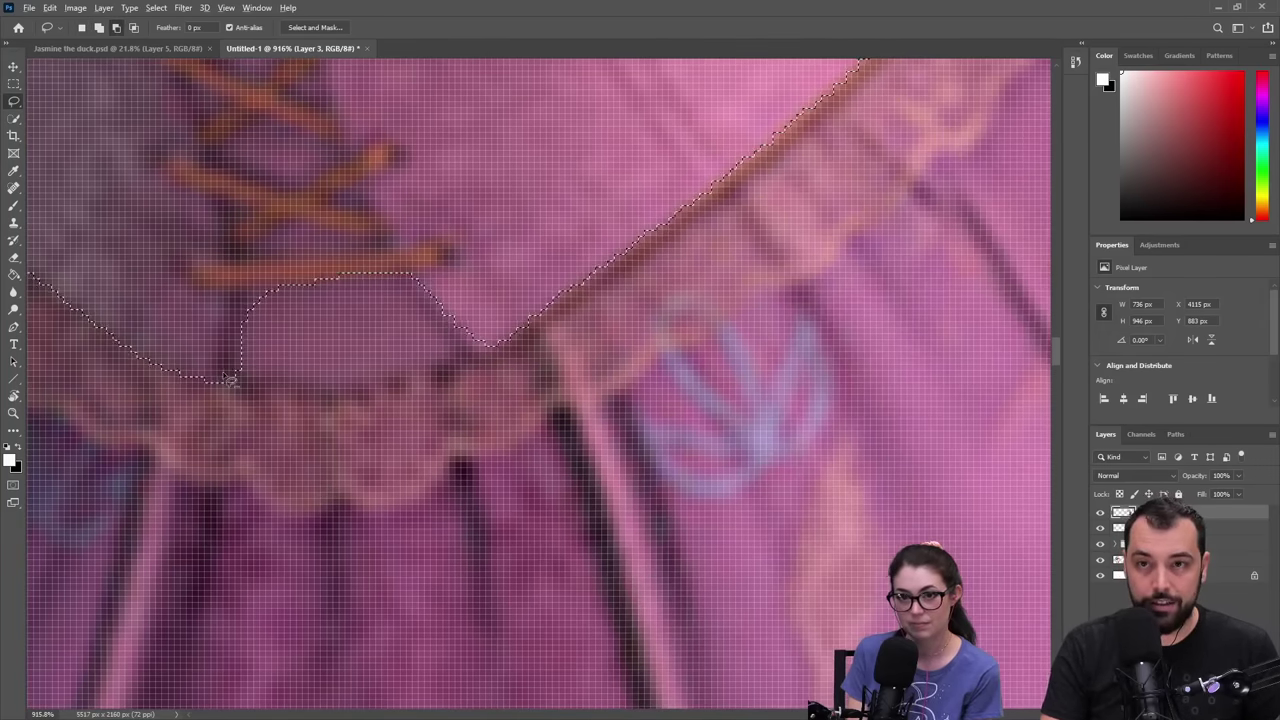
{"action": "left_click_drag", "start_coordinate": [215, 380], "coordinate": [259, 388]}
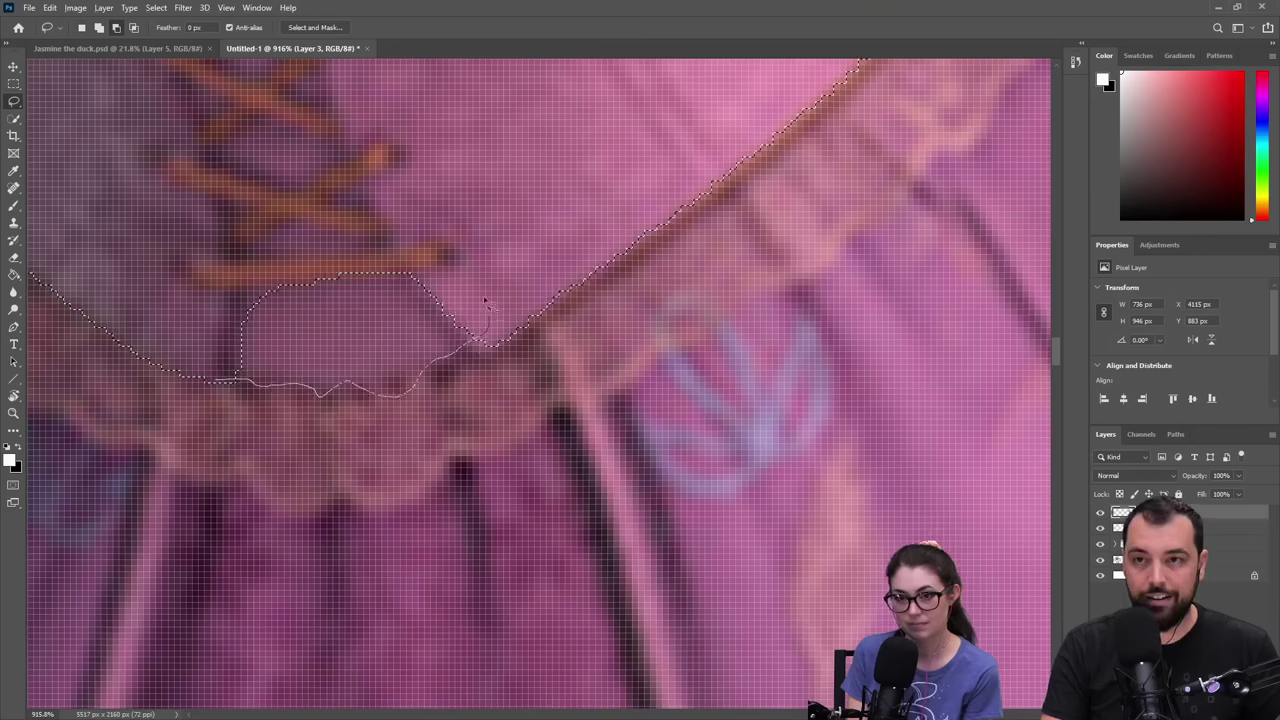
{"action": "left_click_drag", "start_coordinate": [245, 237], "coordinate": [258, 246]}
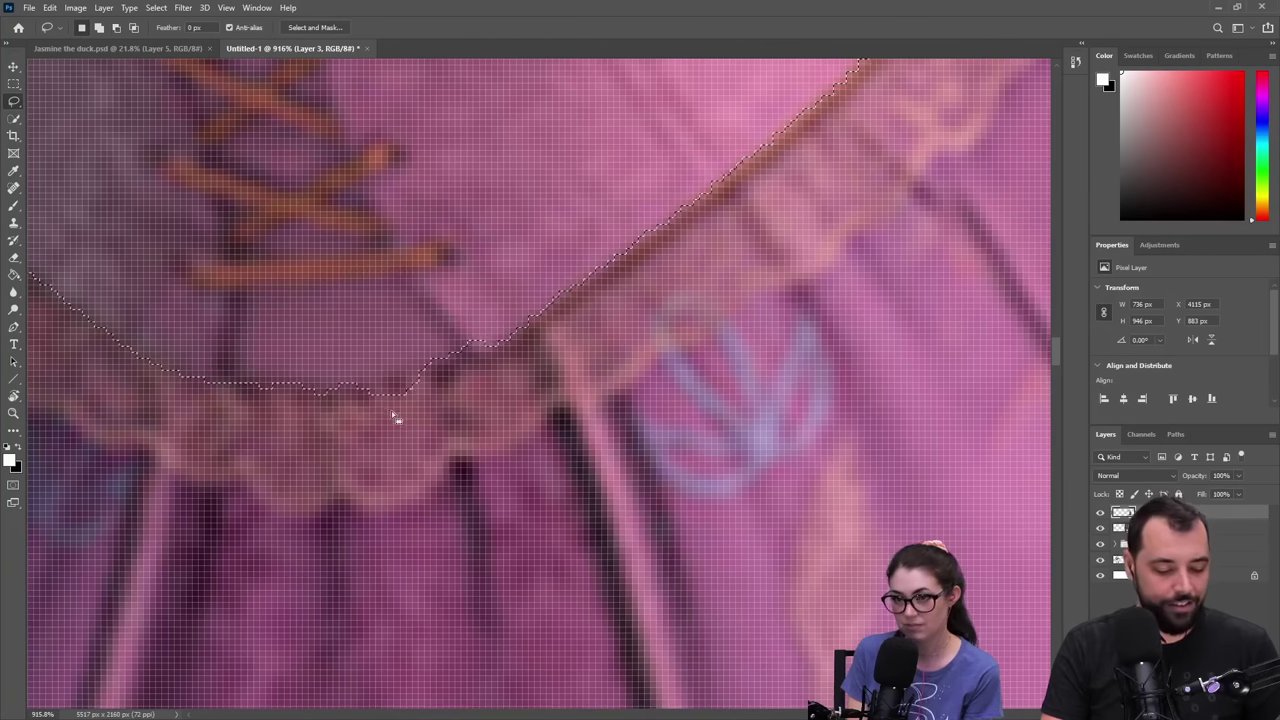
- Copy the selected skirt to a new layer
{"action": "key", "text": "z"}
{"action": "left_click_drag", "start_coordinate": [522, 411], "coordinate": [364, 463]}
{"action": "key", "text": "ctrl+j"}
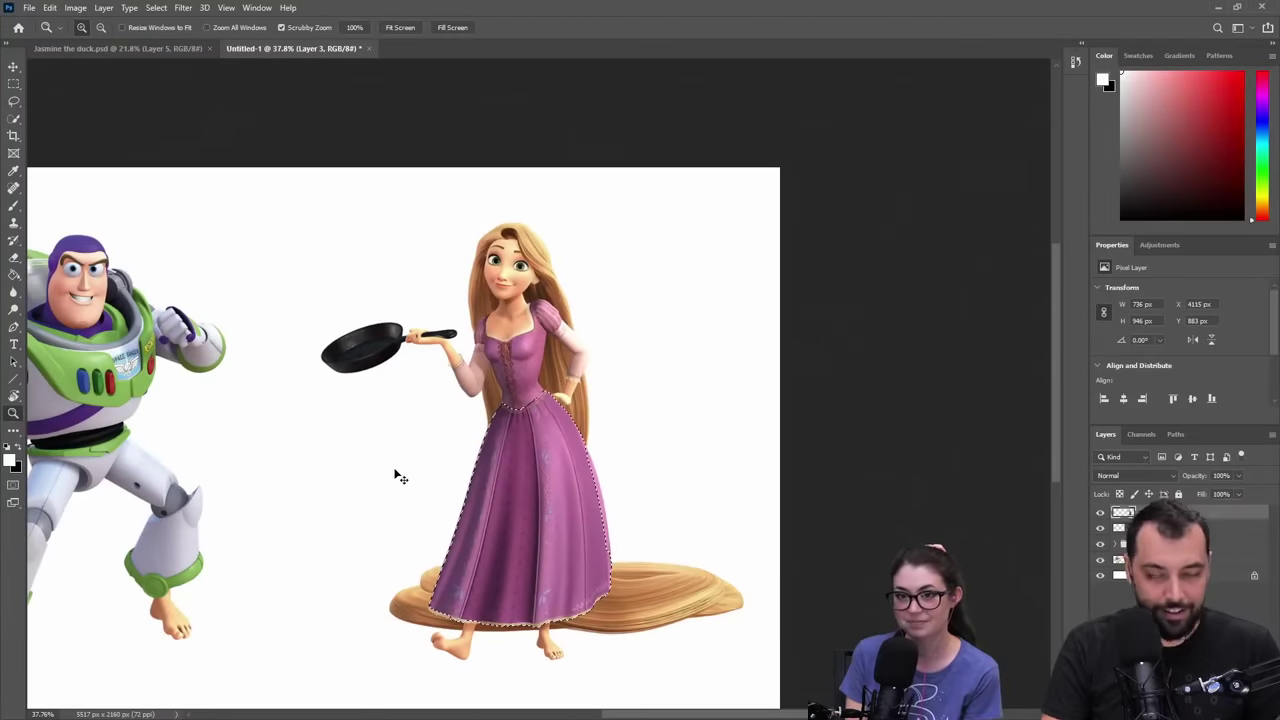
- Move the copied skirt from Rapunzel onto the barefoot Buzz, with its waistband just below his belt
{"action": "left_click", "coordinate": [13, 66]}
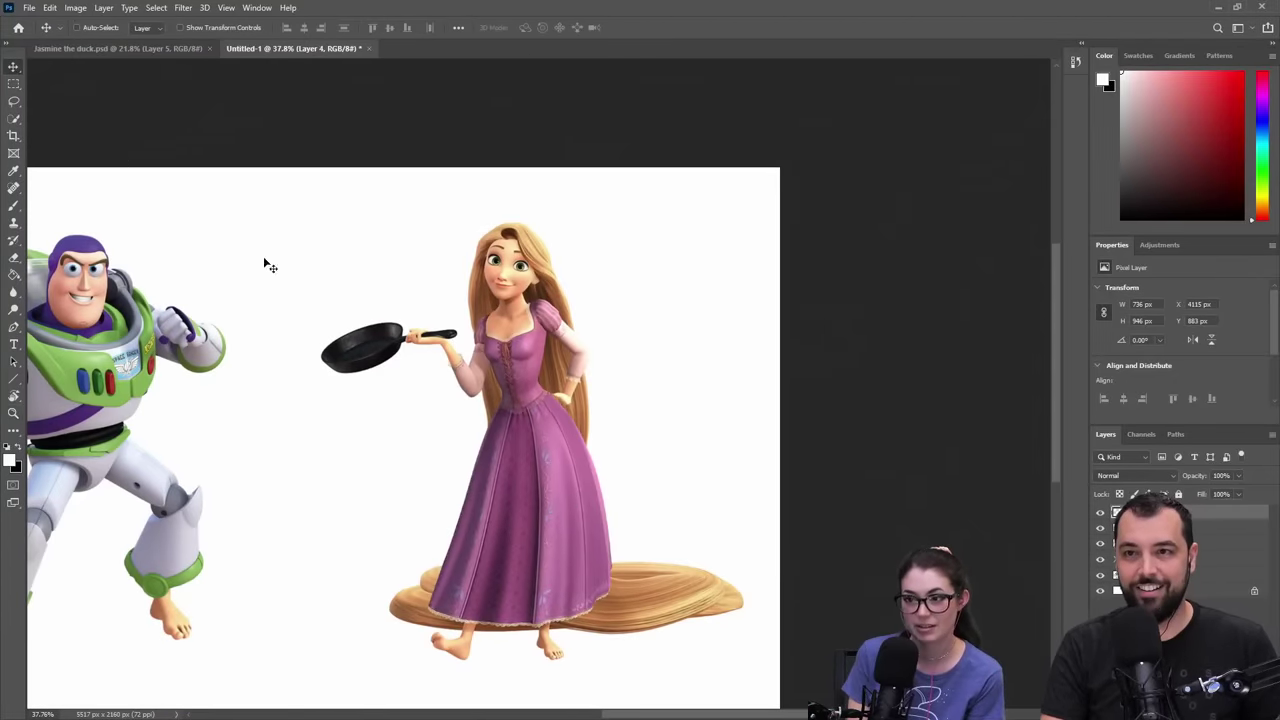
{"action": "left_click_drag", "start_coordinate": [485, 478], "coordinate": [528, 338]}
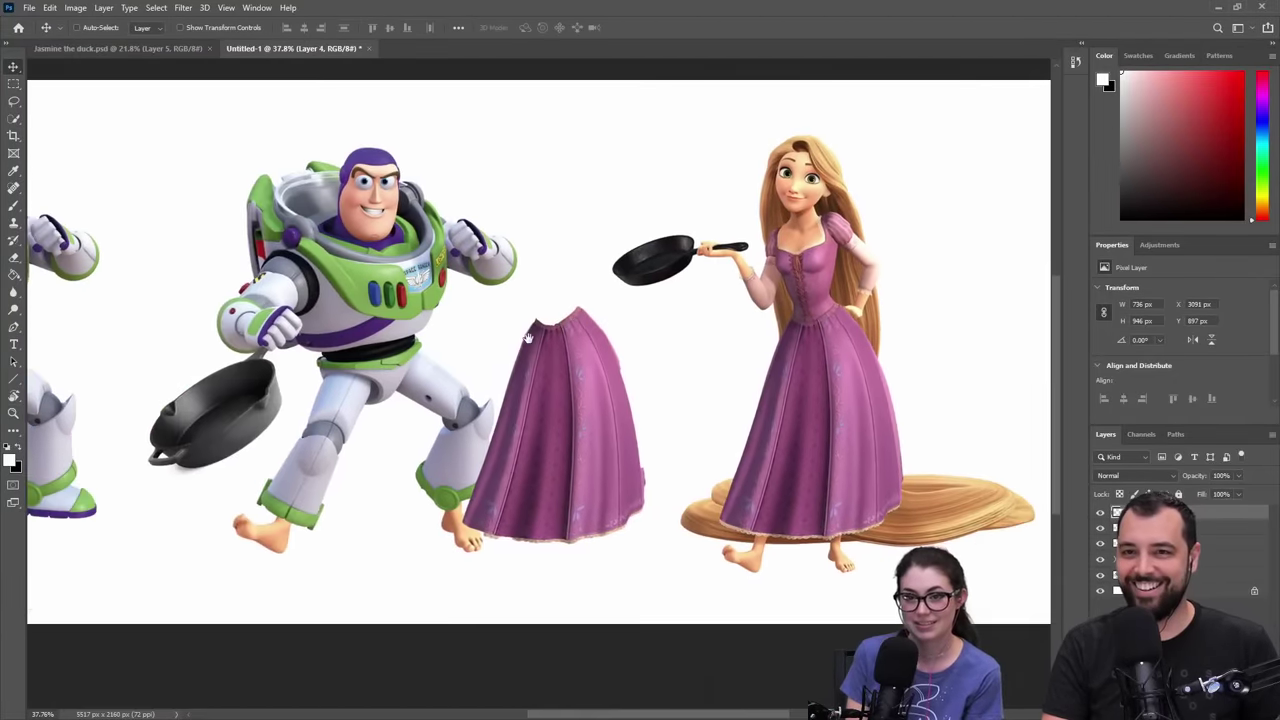
{"action": "left_click_drag", "start_coordinate": [562, 402], "coordinate": [332, 437]}
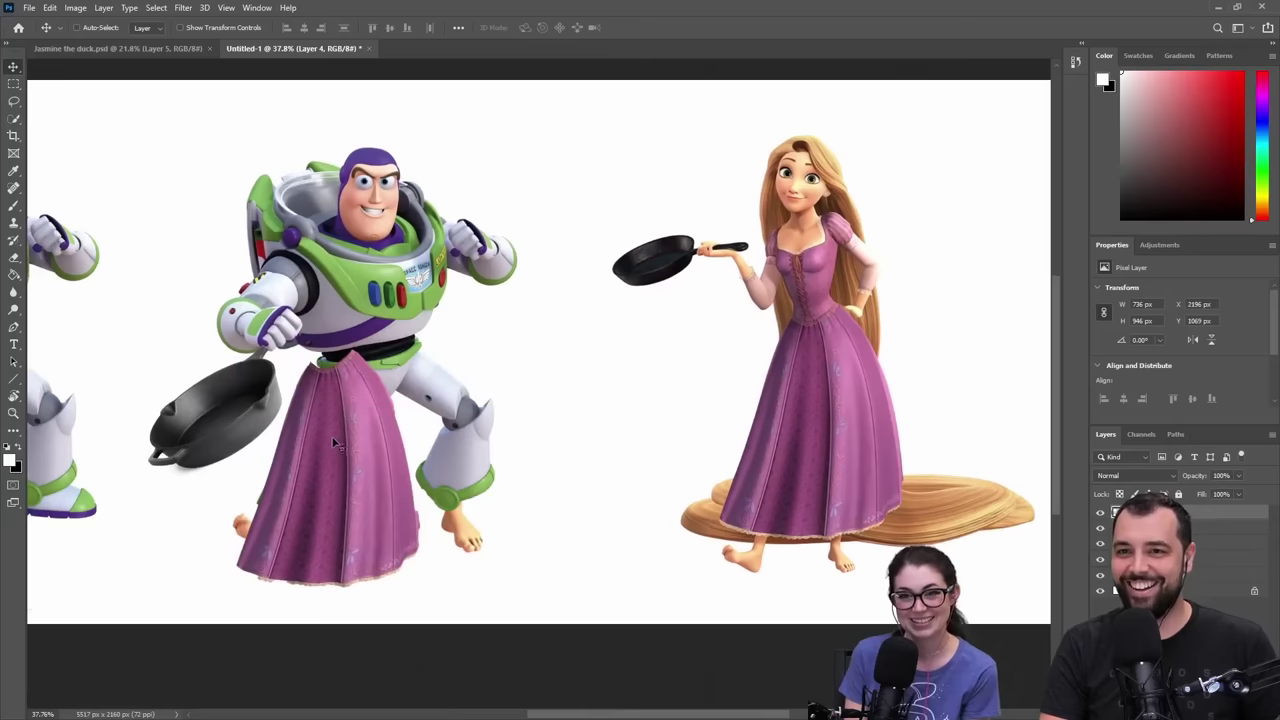
- Free-transform the skirt to about 209% width and 72% height, positioned at Buzz's waist with his bare feet left uncovered
{"action": "key", "text": "ctrl+t"}
{"action": "left_click_drag", "start_coordinate": [421, 468], "coordinate": [527, 443]}
{"action": "key", "text": "ctrl+z"}
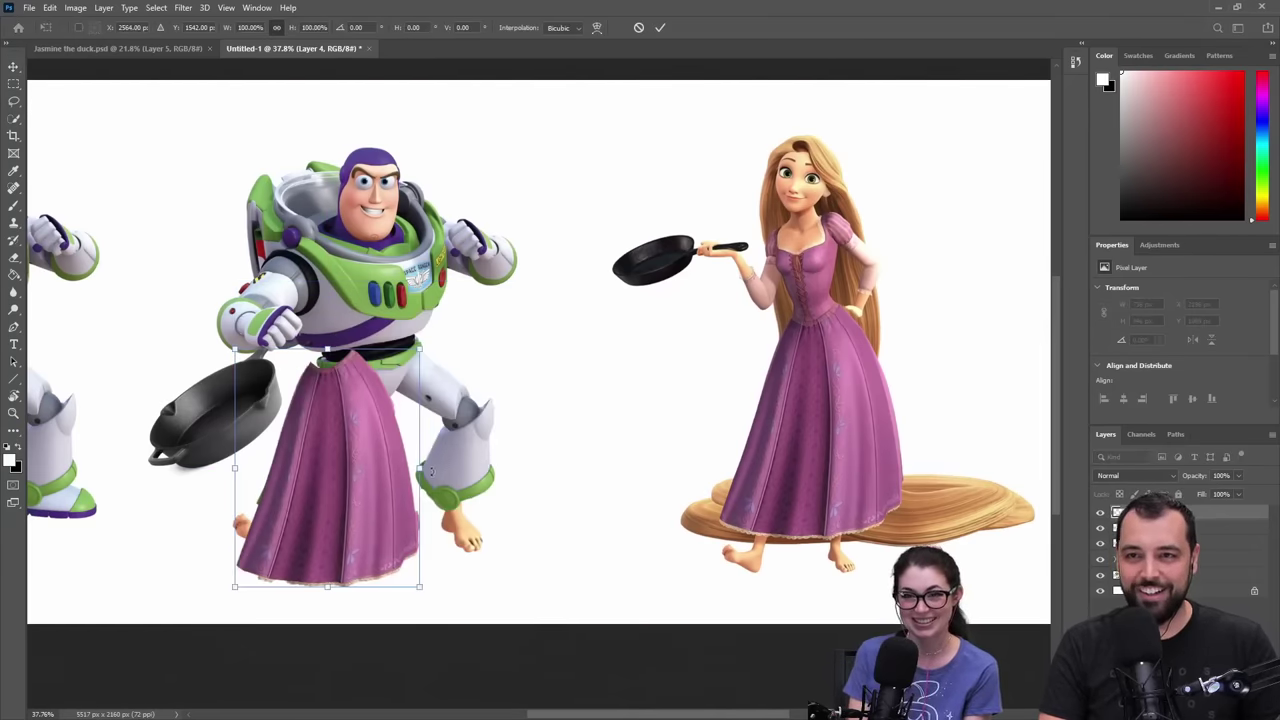
{"action": "left_click_drag", "start_coordinate": [426, 468], "coordinate": [542, 467]}
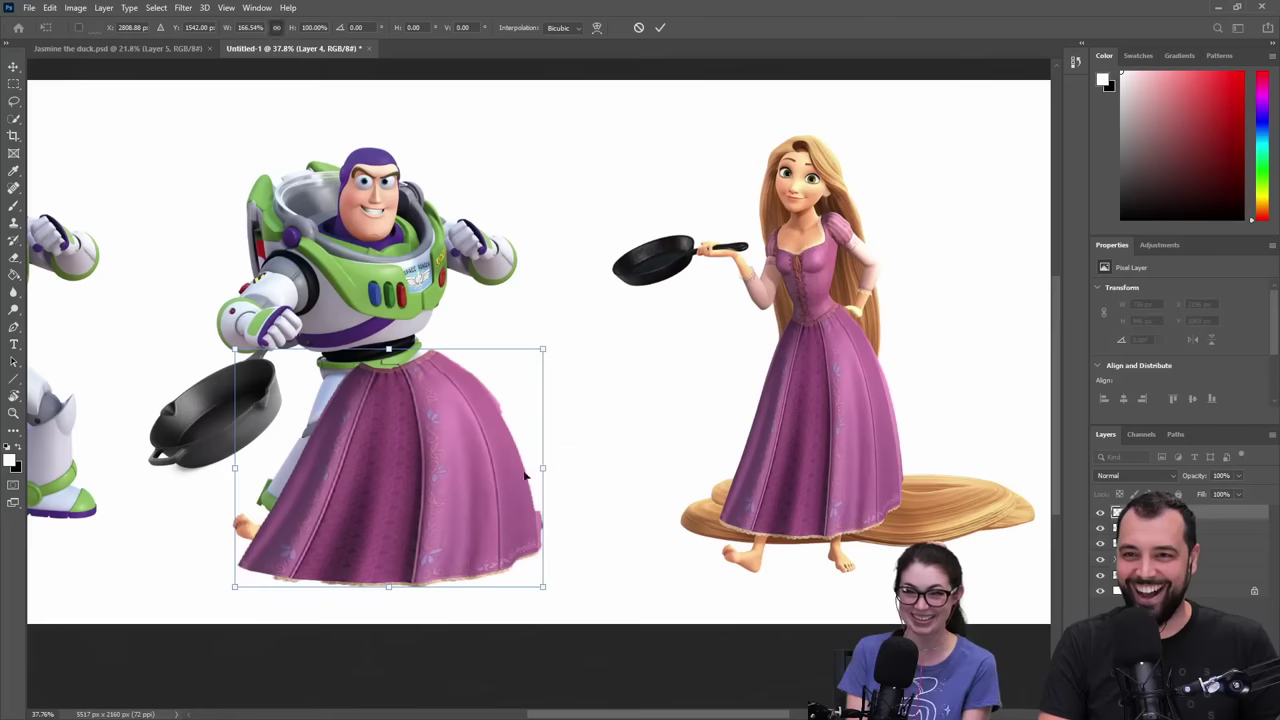
{"action": "left_click_drag", "start_coordinate": [352, 561], "coordinate": [319, 555]}
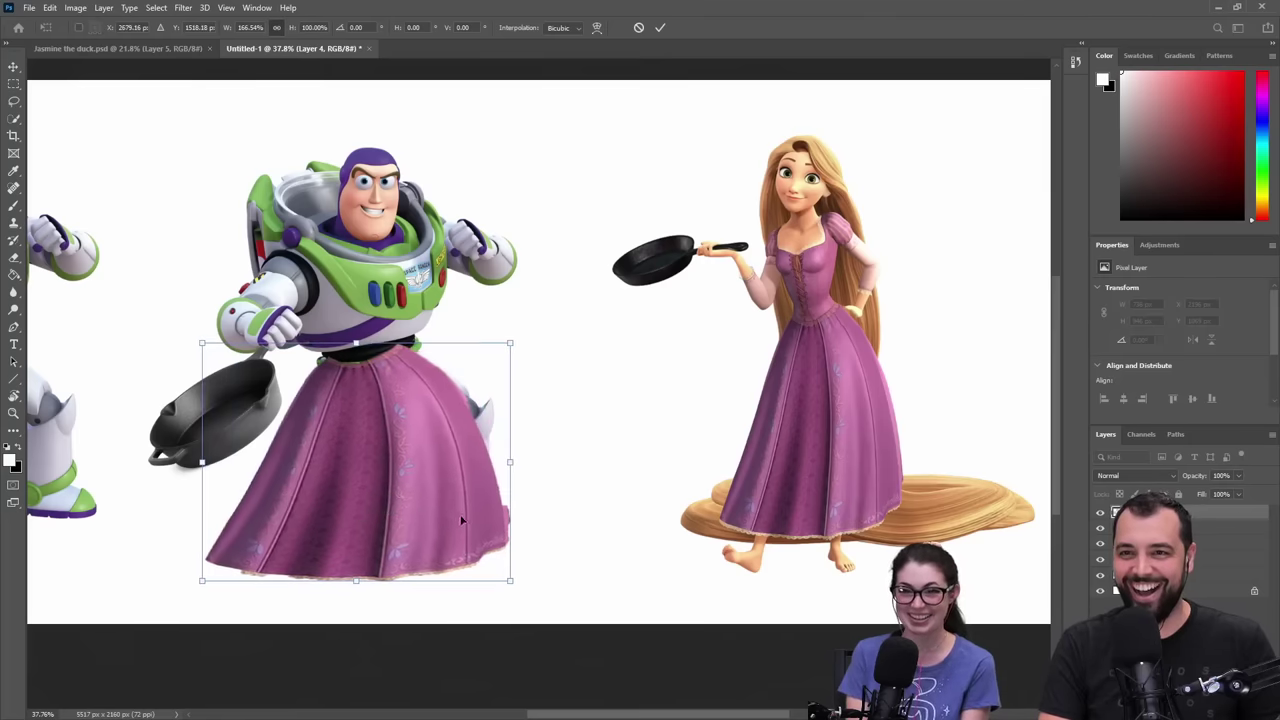
{"action": "left_click_drag", "start_coordinate": [510, 456], "coordinate": [592, 456]}
{"action": "left_click_drag", "start_coordinate": [475, 457], "coordinate": [444, 462]}
{"action": "left_click_drag", "start_coordinate": [359, 582], "coordinate": [375, 512]}
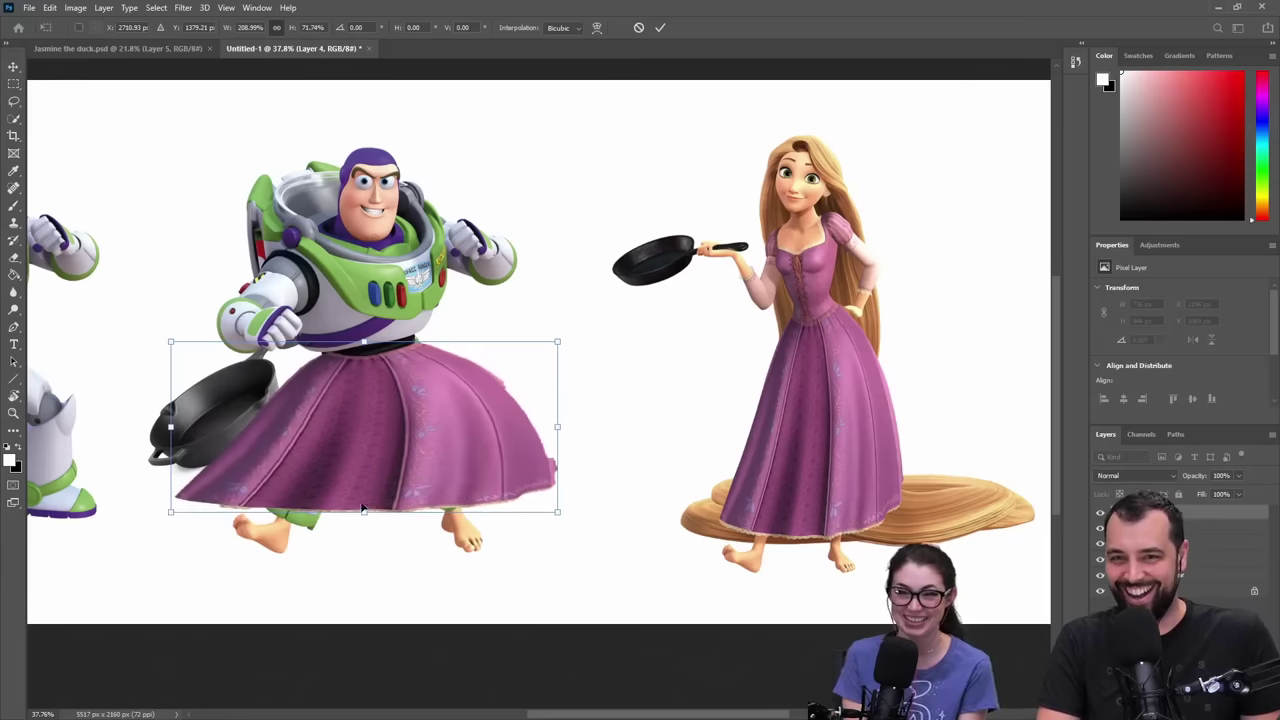
- Distort the skirt by pulling both lower corners inward so the hem narrows, and apply the transform
{"action": "right_click", "coordinate": [174, 510]}
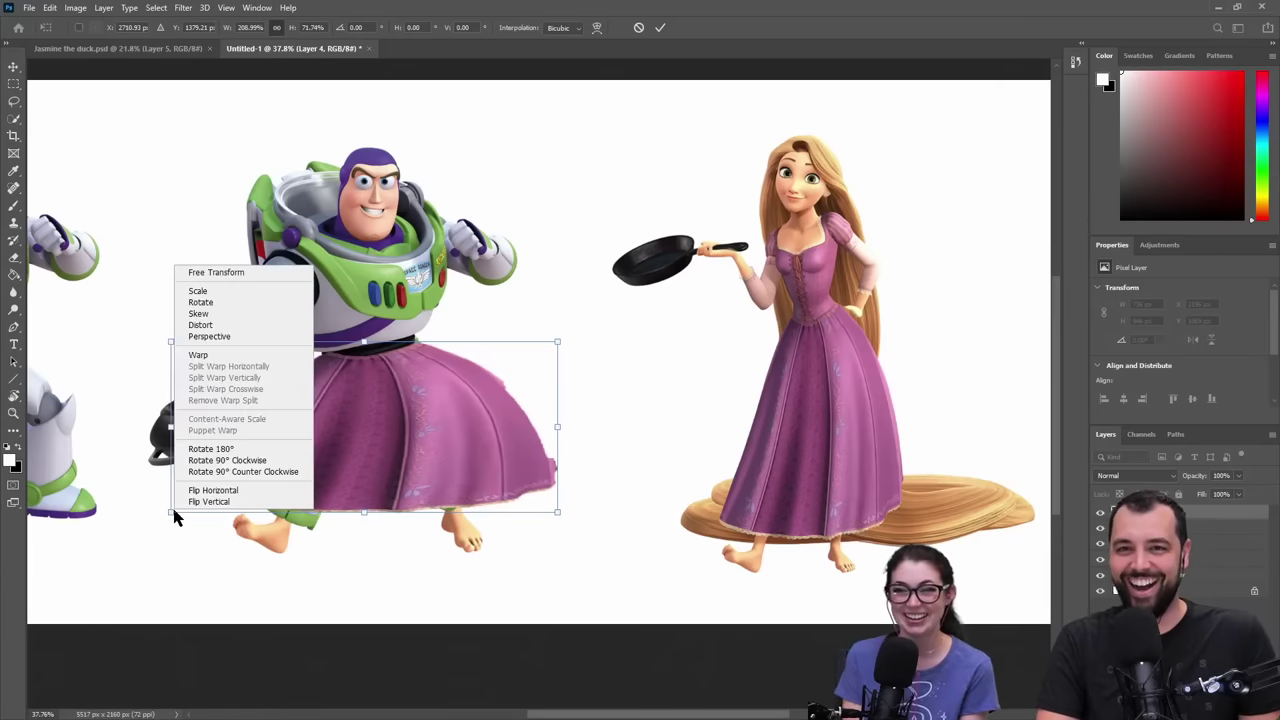
{"action": "left_click", "coordinate": [249, 324]}
{"action": "left_click_drag", "start_coordinate": [178, 516], "coordinate": [219, 500]}
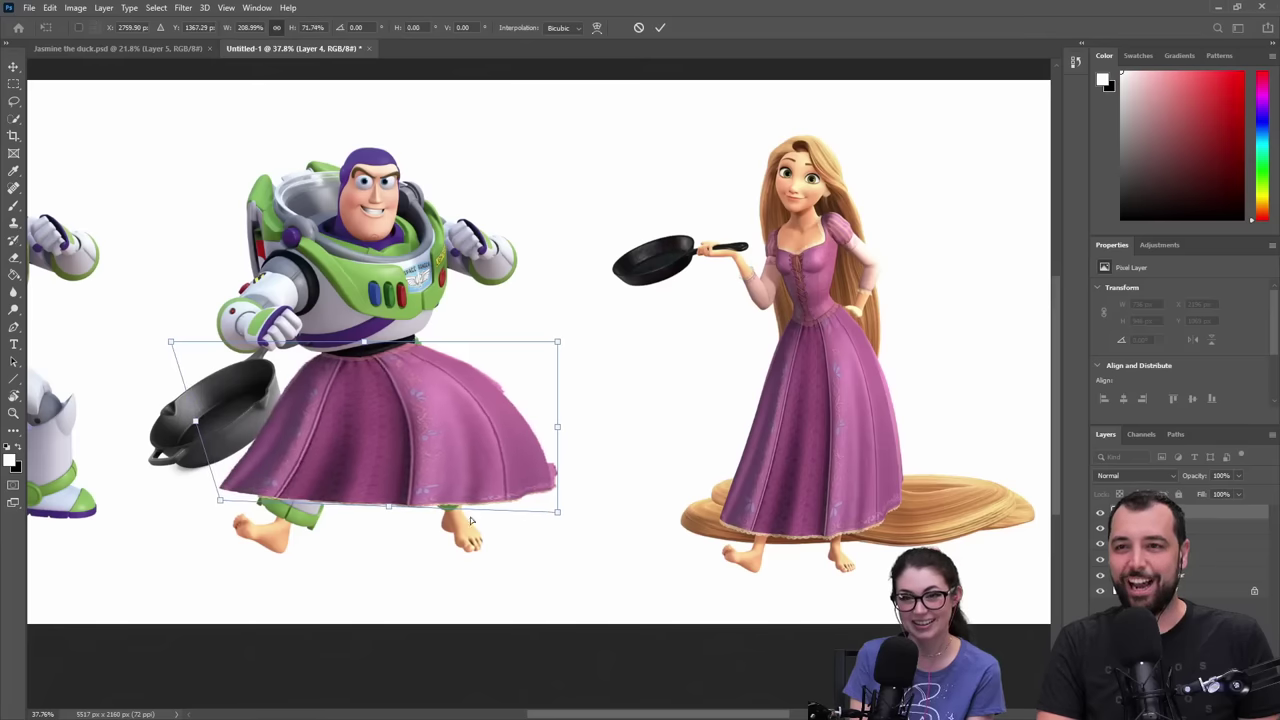
{"action": "left_click_drag", "start_coordinate": [566, 512], "coordinate": [517, 514]}
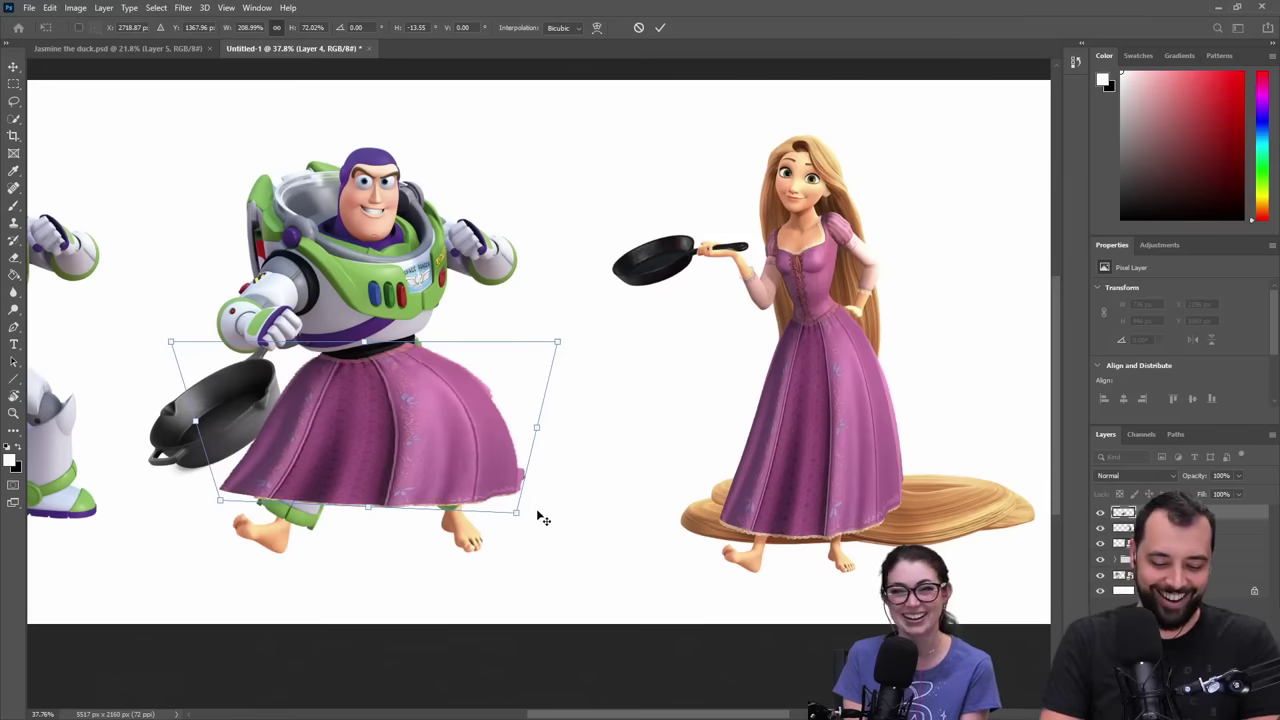
{"action": "key", "text": "Return"}
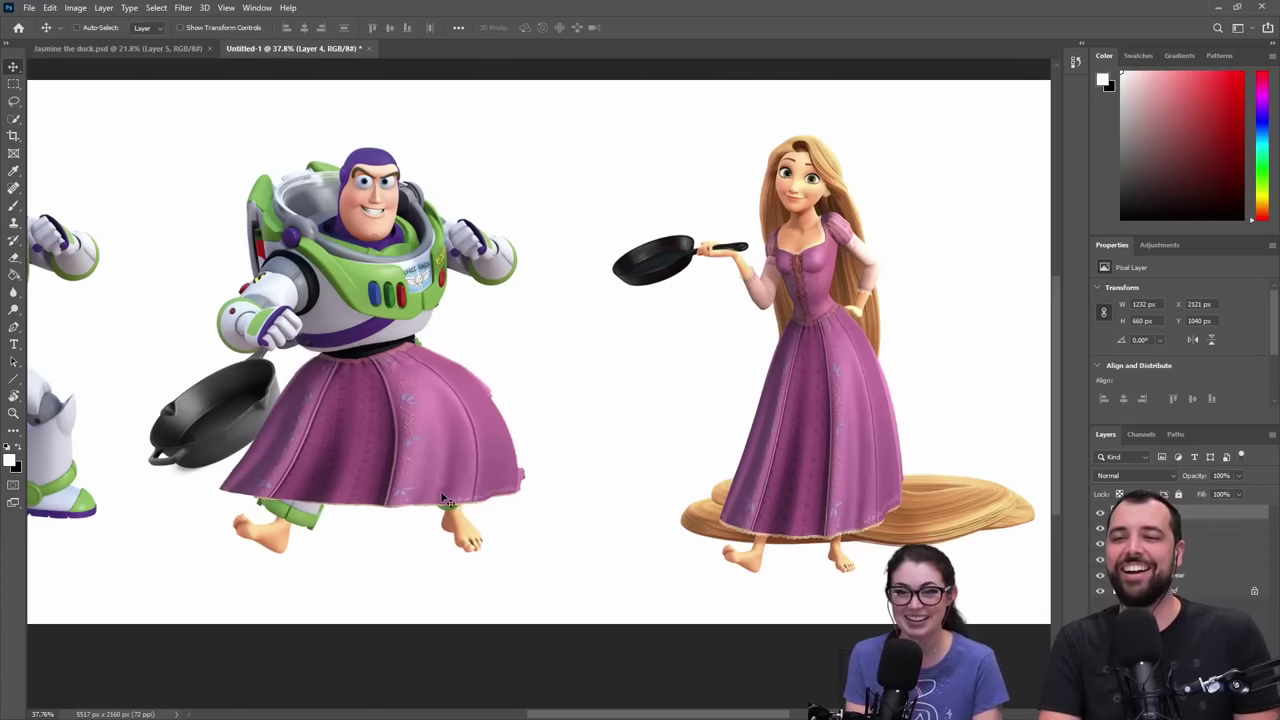
{"action": "left_click", "coordinate": [183, 8]}
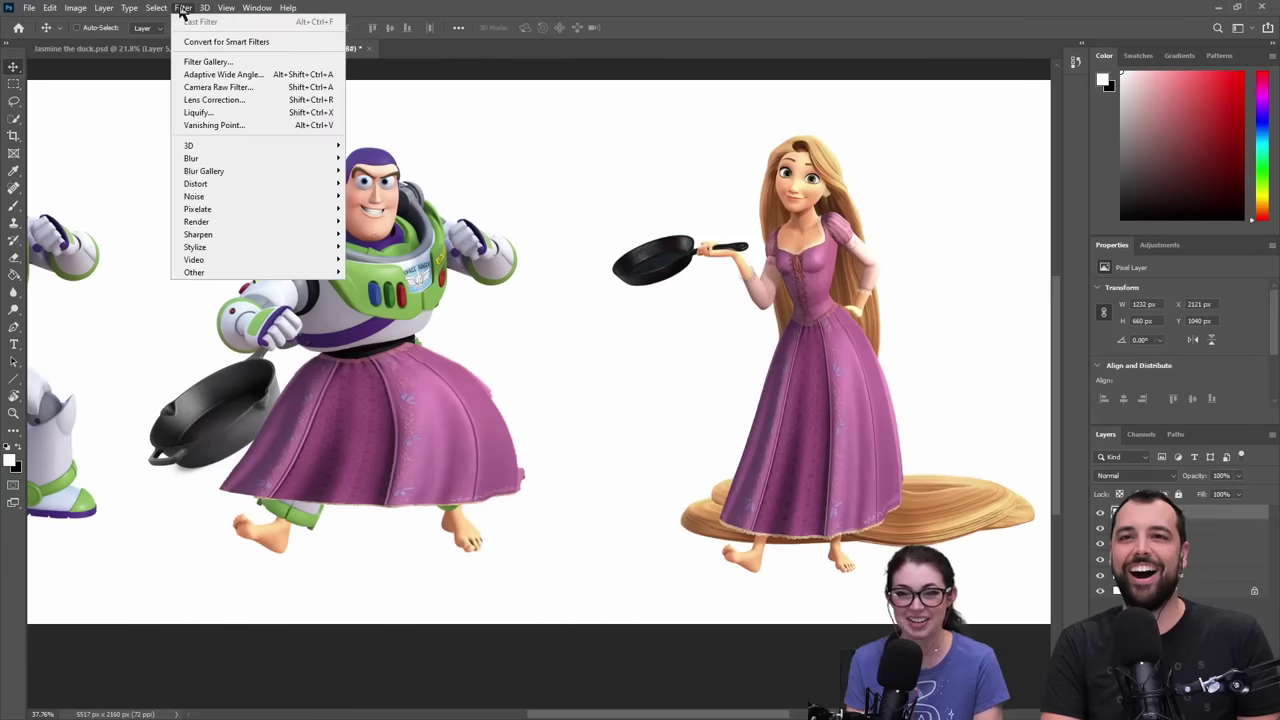
{"action": "left_click", "coordinate": [237, 116]}
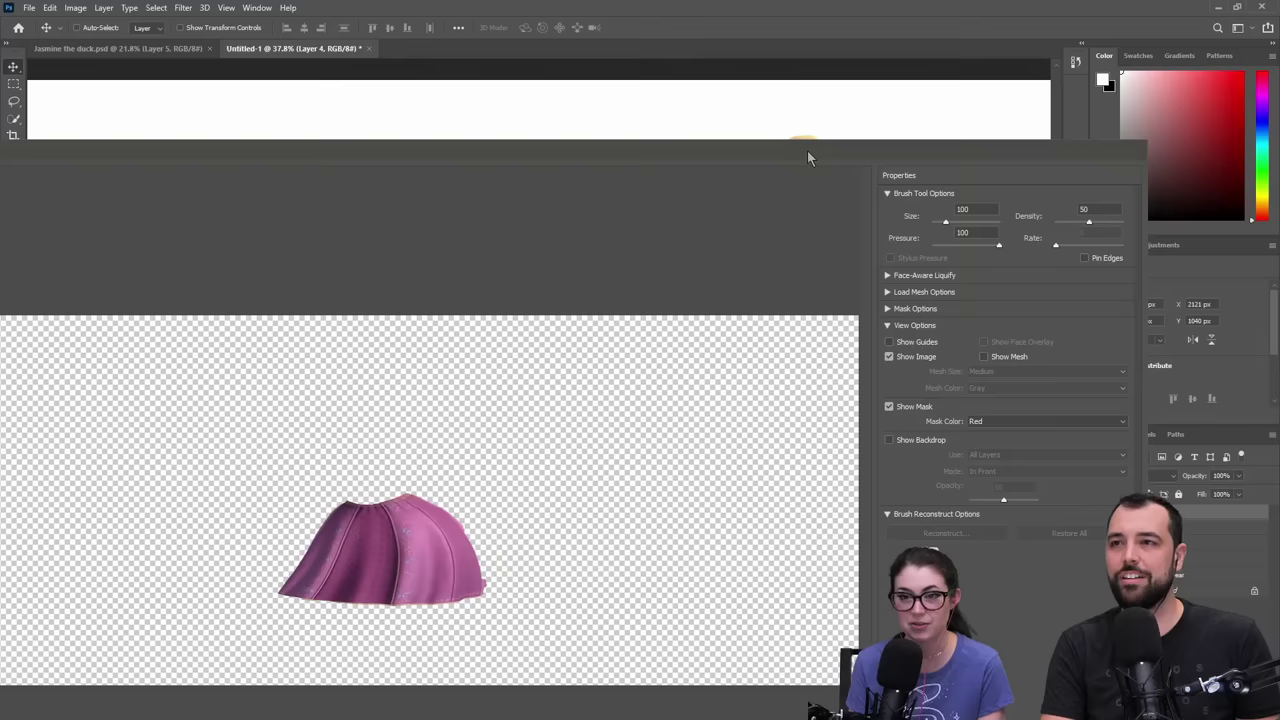
{"action": "key", "text": "Escape"}
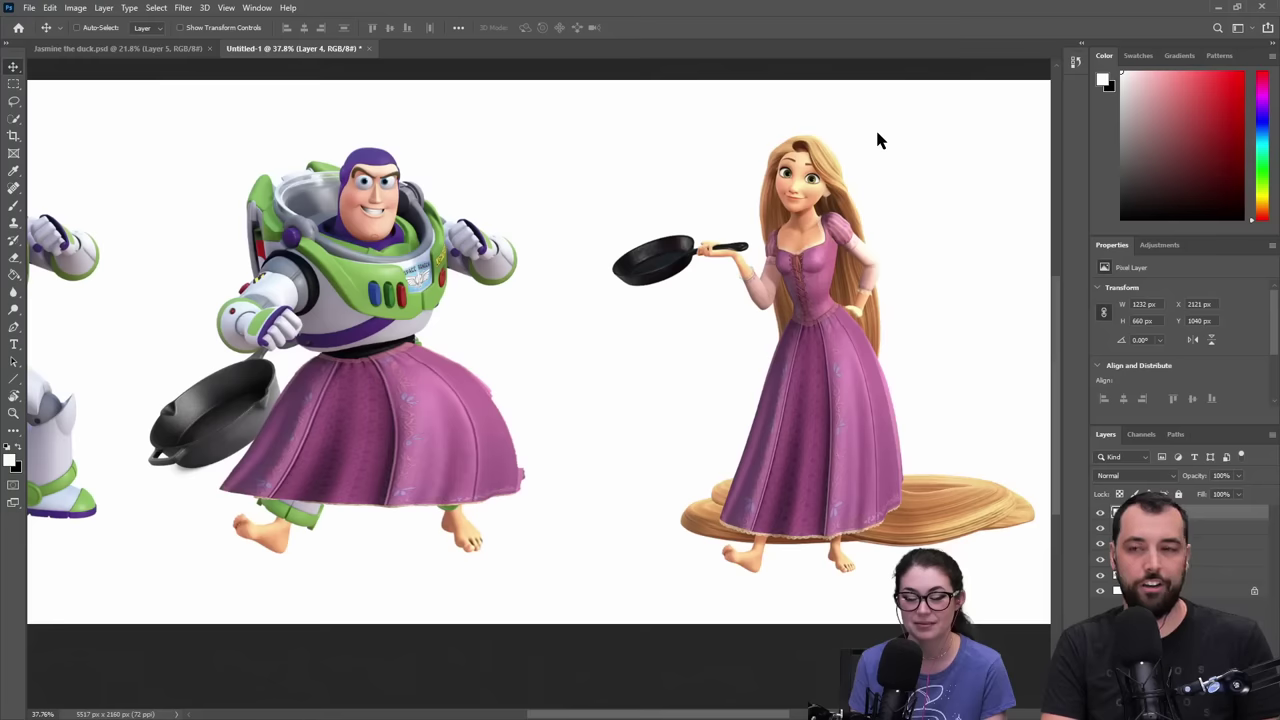
{"action": "left_click", "coordinate": [77, 9]}
{"action": "mouse_move", "coordinate": [104, 239]}
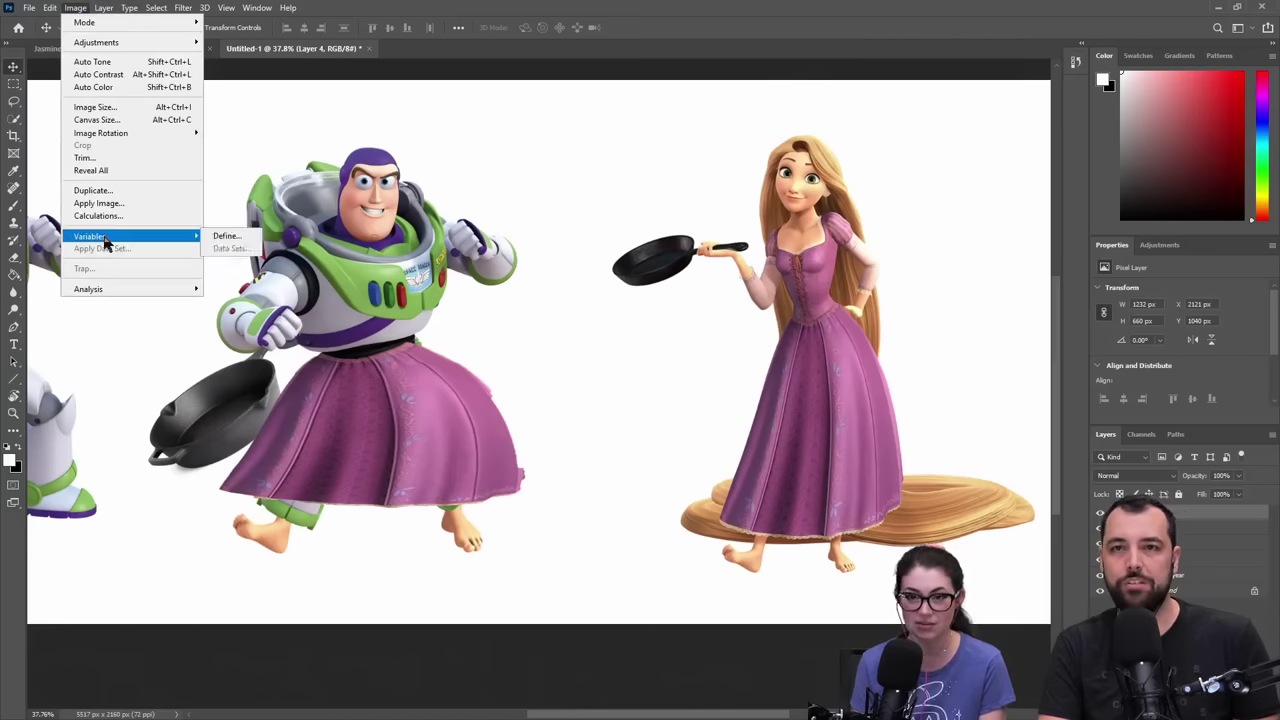
{"action": "mouse_move", "coordinate": [130, 135]}
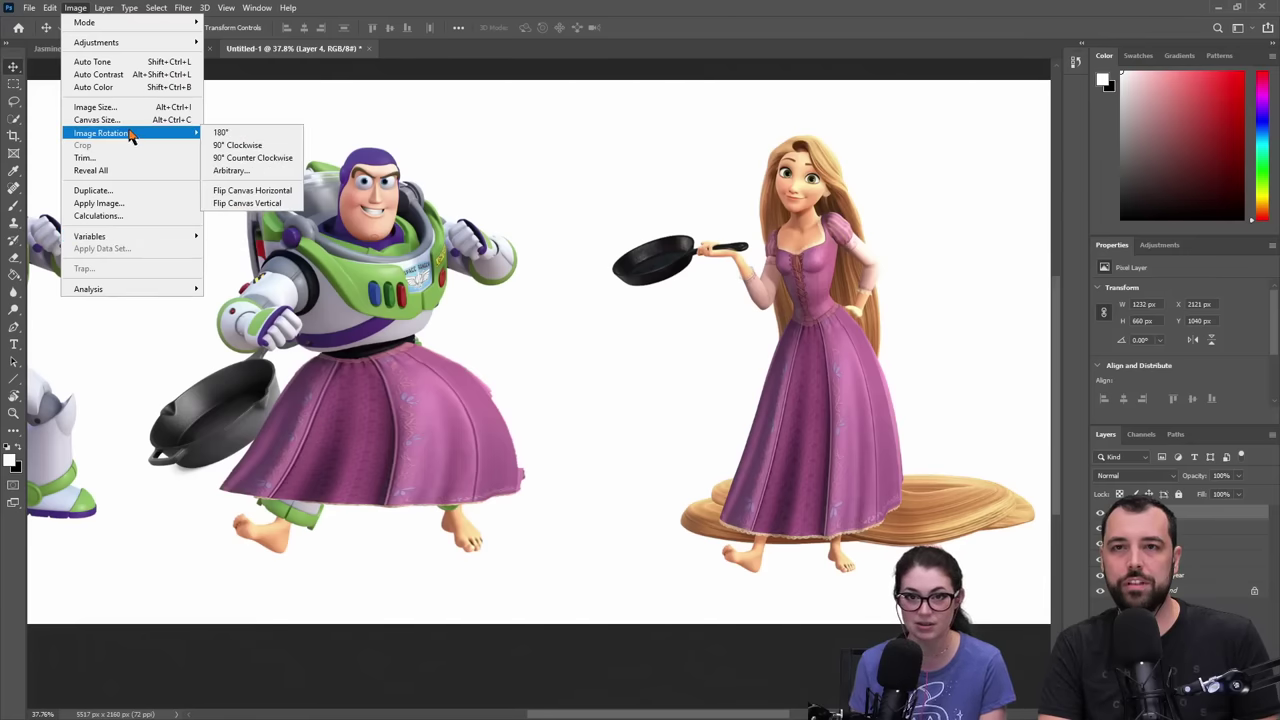
{"action": "left_click", "coordinate": [524, 22]}
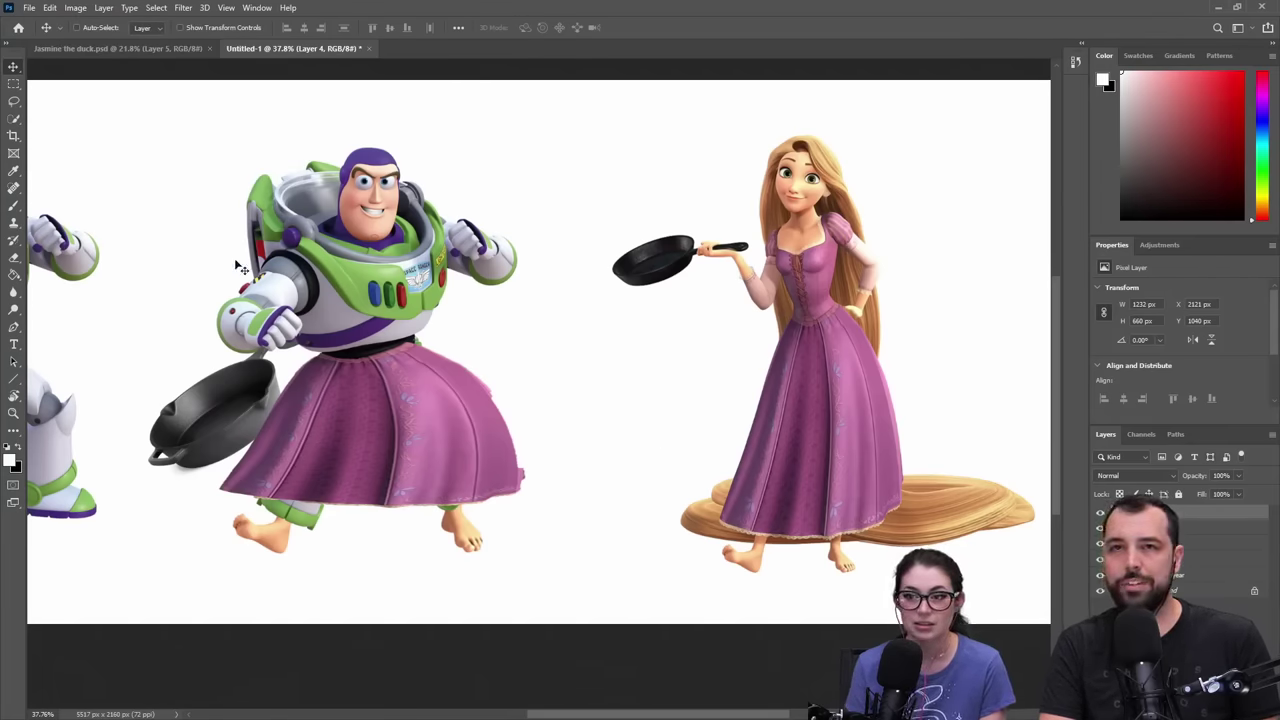
- Try flipping the skirt horizontally and rotating it about 15 degrees counterclockwise at Buzz's waist
{"action": "left_click", "coordinate": [77, 9]}
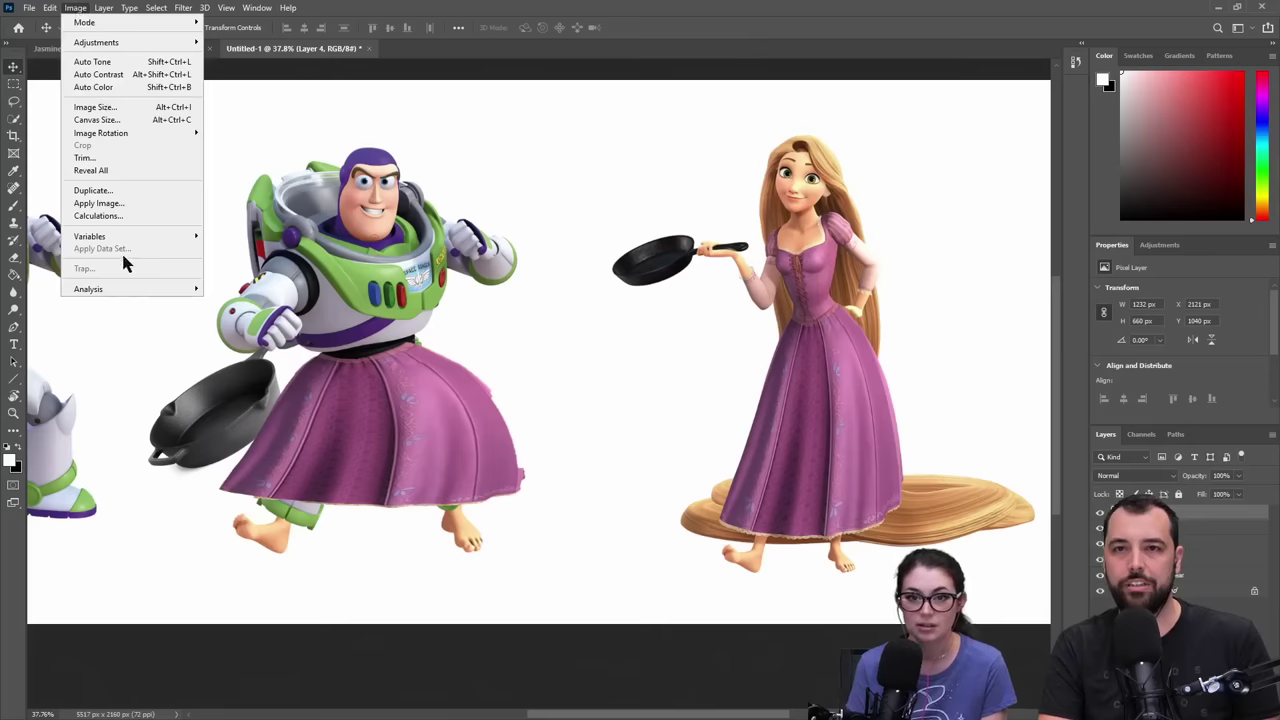
{"action": "mouse_move", "coordinate": [52, 12]}
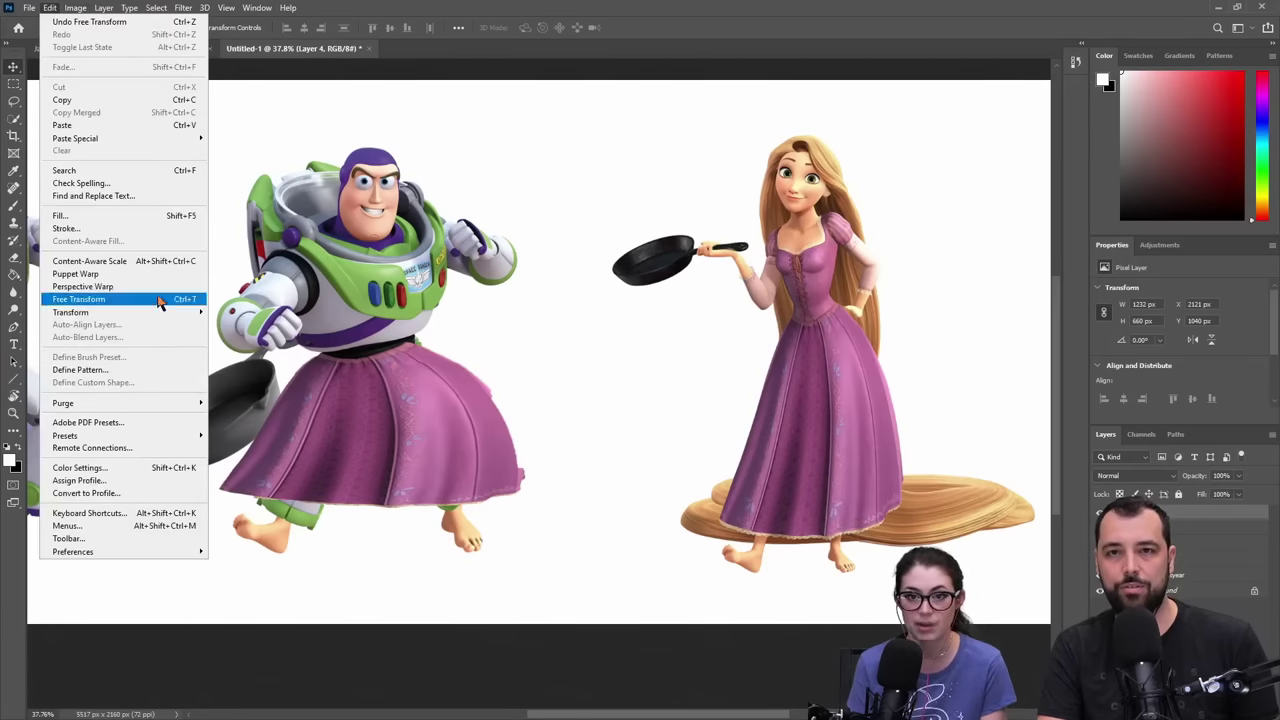
{"action": "mouse_move", "coordinate": [179, 315]}
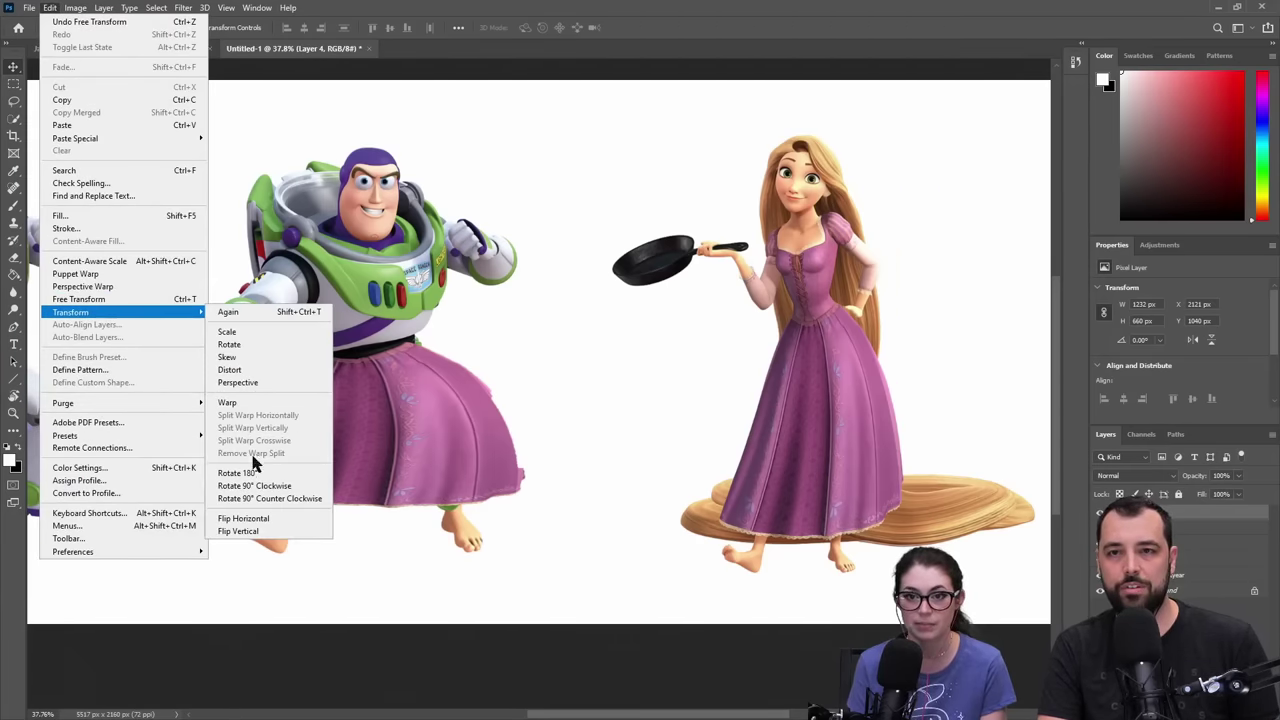
{"action": "left_click", "coordinate": [272, 525]}
{"action": "key", "text": "ctrl+t"}
{"action": "left_click_drag", "start_coordinate": [563, 328], "coordinate": [535, 272]}
{"action": "mouse_move", "coordinate": [443, 449]}
{"action": "left_mouse_down"}
{"action": "mouse_move", "coordinate": [455, 452]}
{"action": "mouse_move", "coordinate": [445, 455]}
{"action": "left_mouse_up"}
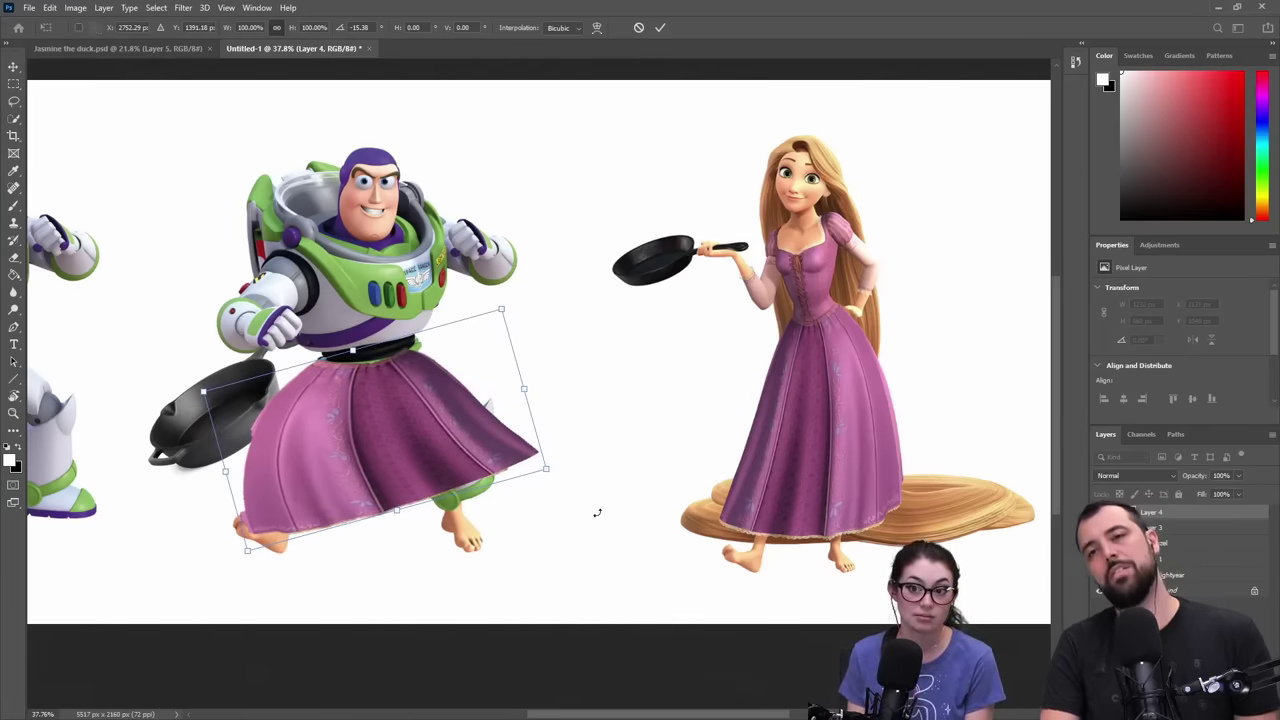
{"action": "key", "text": "ctrl+z"}
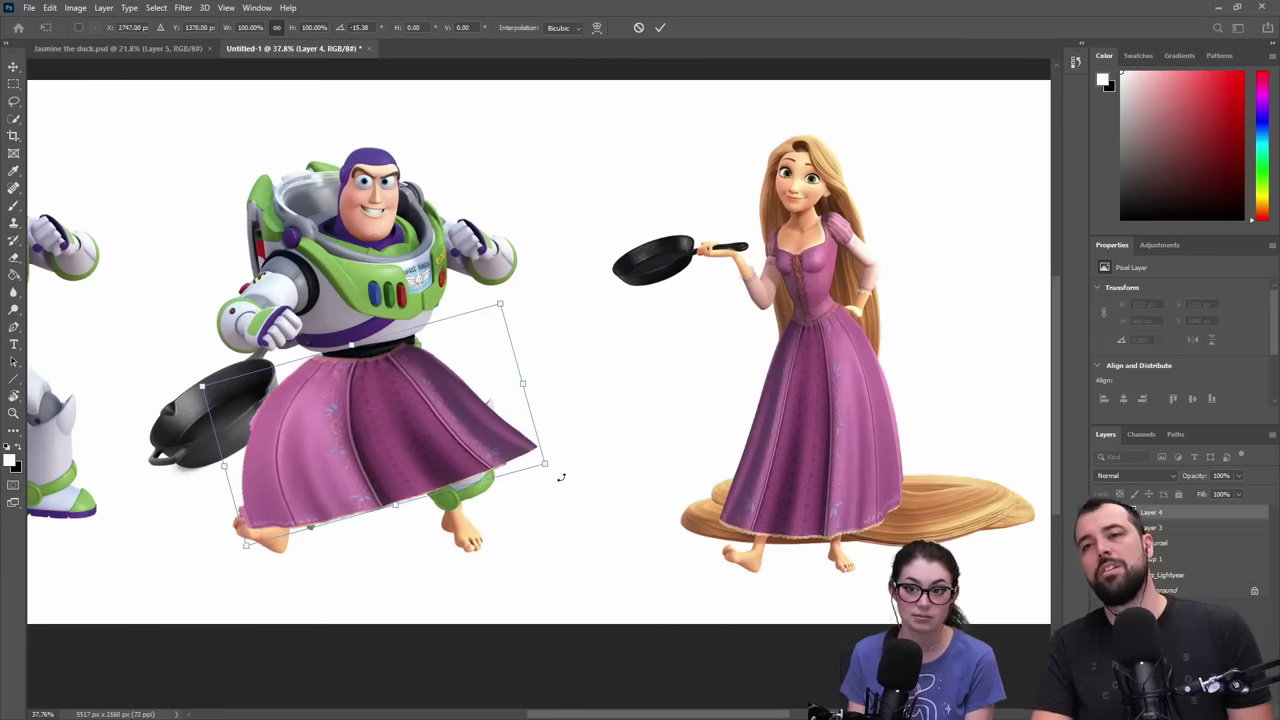
{"action": "left_click", "coordinate": [639, 30]}
- Redo the skirt's free transform to bring back its widened, shortened shape in the unflipped orientation
{"action": "key", "text": "ctrl"}
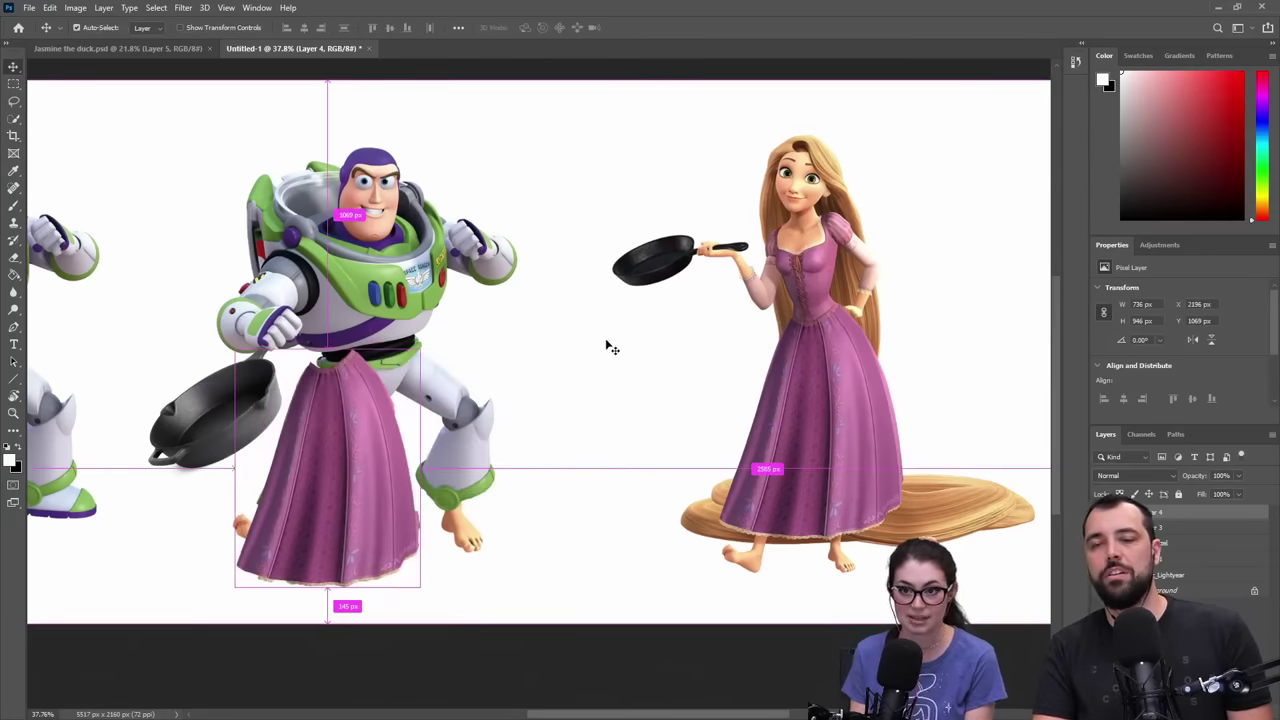
{"action": "left_click", "coordinate": [50, 8]}
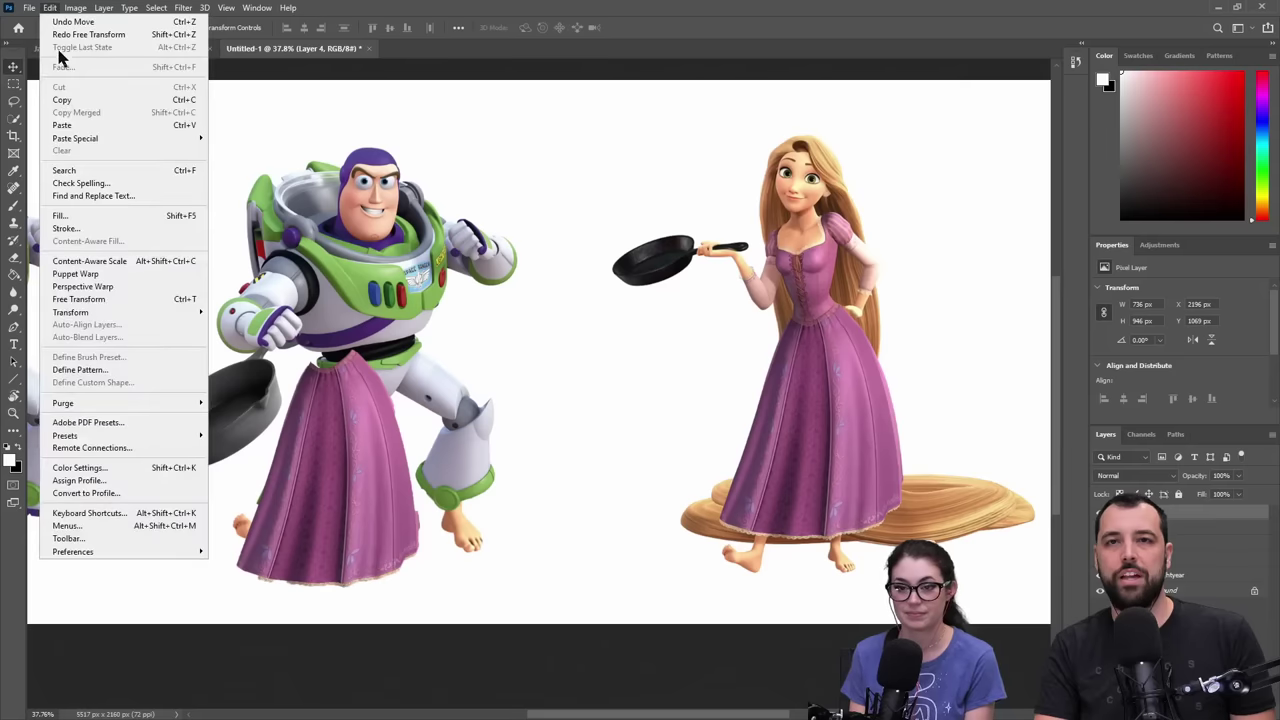
{"action": "left_click", "coordinate": [109, 35]}
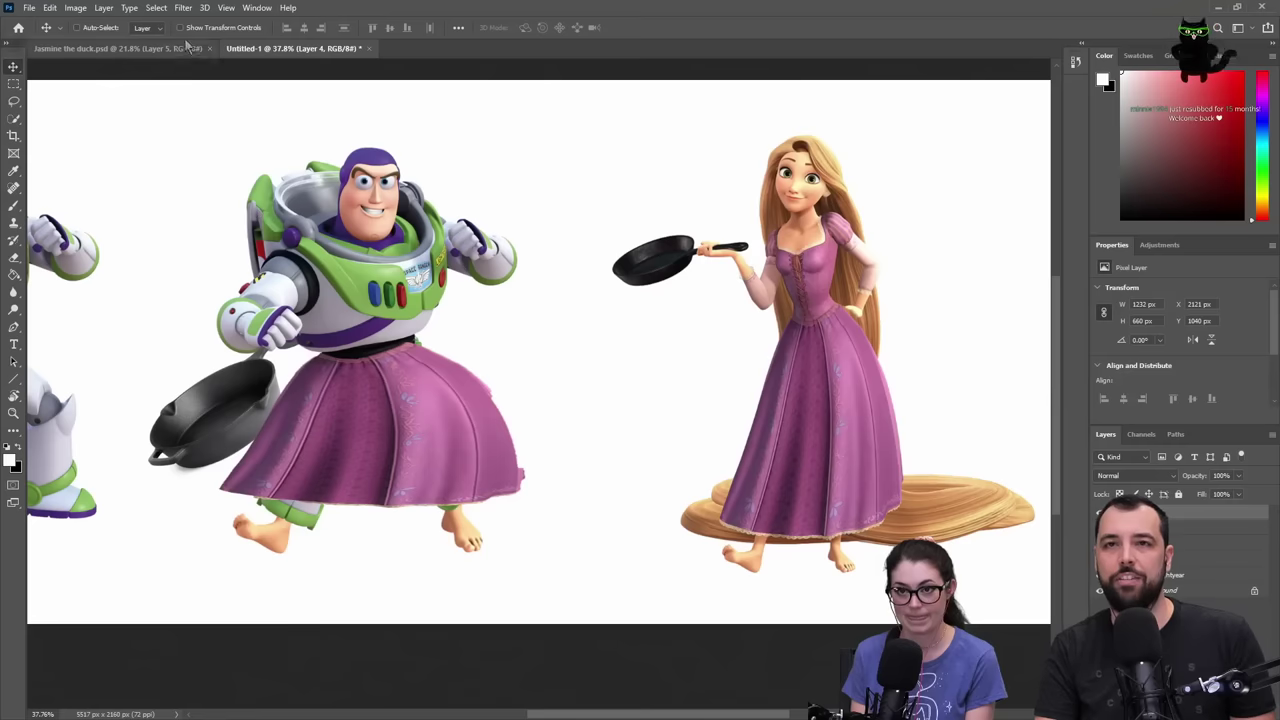
- Try pushing the skirt's outer hem corner inward in Liquify, enlarging the brush to 500 and showing all layers as backdrop
{"action": "left_click", "coordinate": [183, 8]}
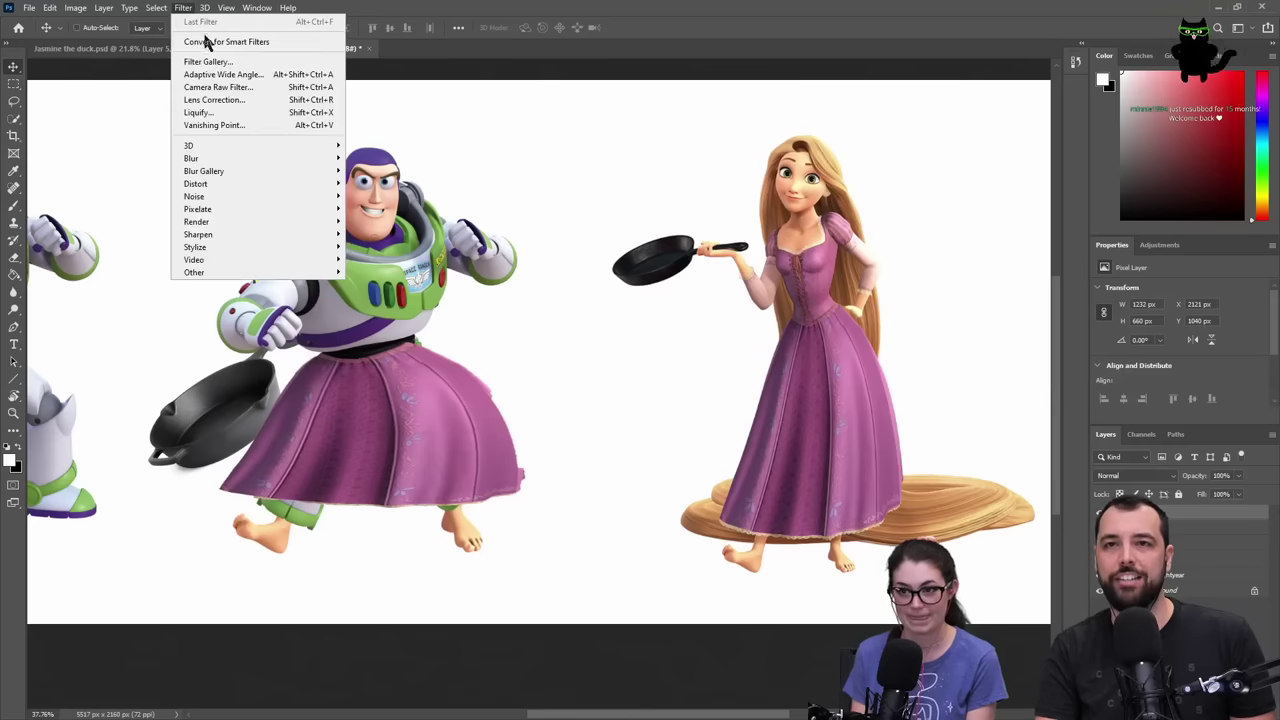
{"action": "left_click", "coordinate": [228, 117]}
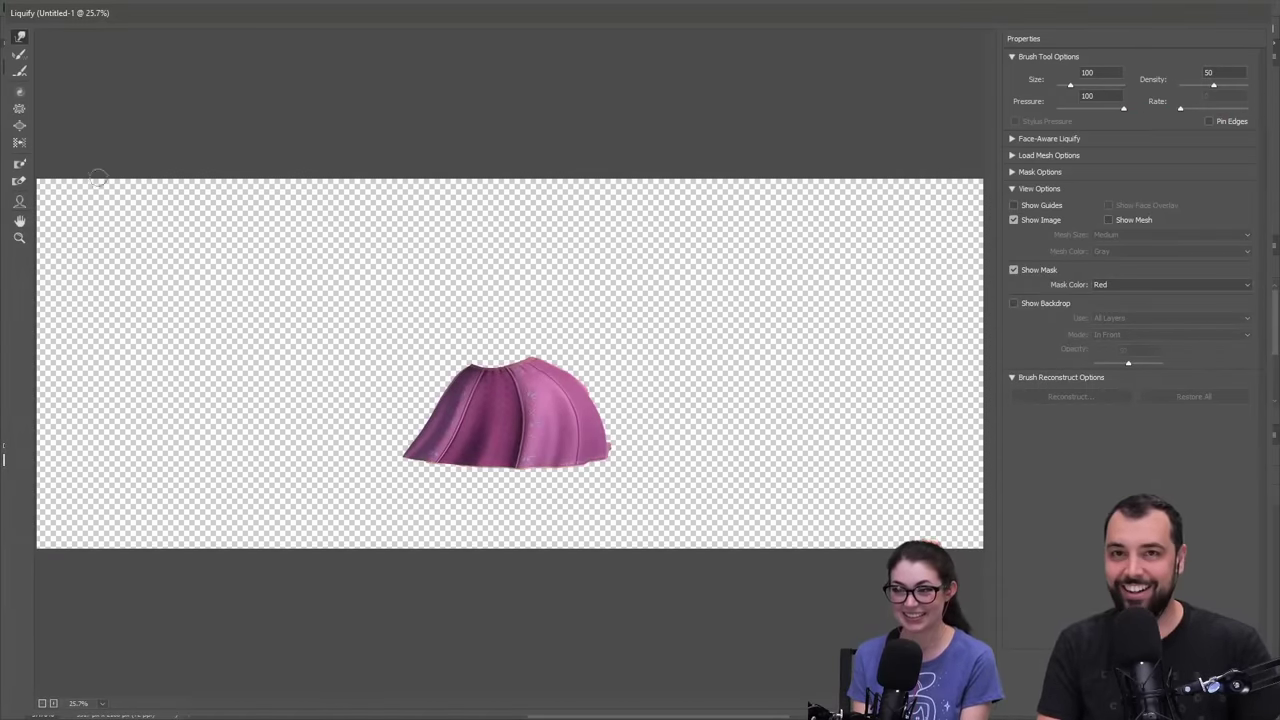
{"action": "key", "text": "bracketright"}
{"action": "key", "text": "bracketright"}
{"action": "key", "text": "bracketright"}
{"action": "key", "text": "bracketright"}
{"action": "key", "text": "bracketright"}
{"action": "key", "text": "bracketright"}
{"action": "key", "text": "bracketright"}
{"action": "key", "text": "bracketright"}
{"action": "key", "text": "bracketright"}
{"action": "key", "text": "bracketright"}
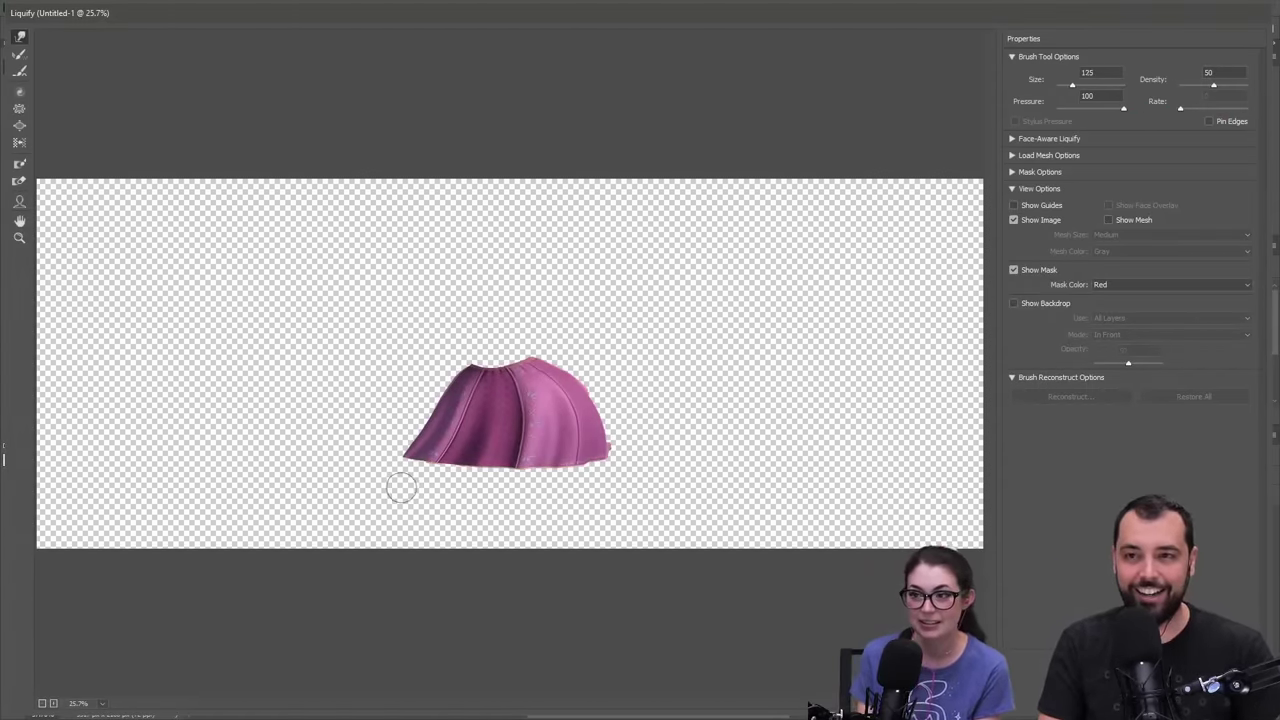
{"action": "left_click_drag", "start_coordinate": [411, 457], "coordinate": [421, 453]}
{"action": "key", "text": "bracketright"}
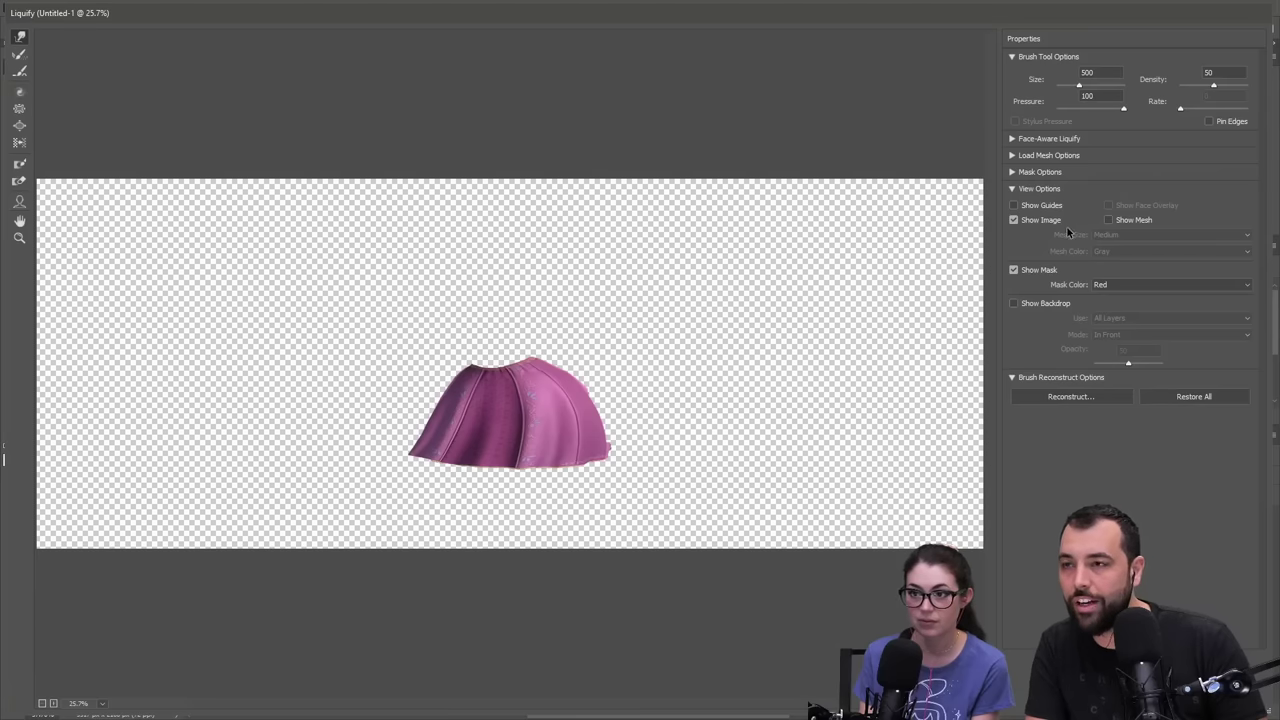
{"action": "left_click", "coordinate": [1013, 304]}
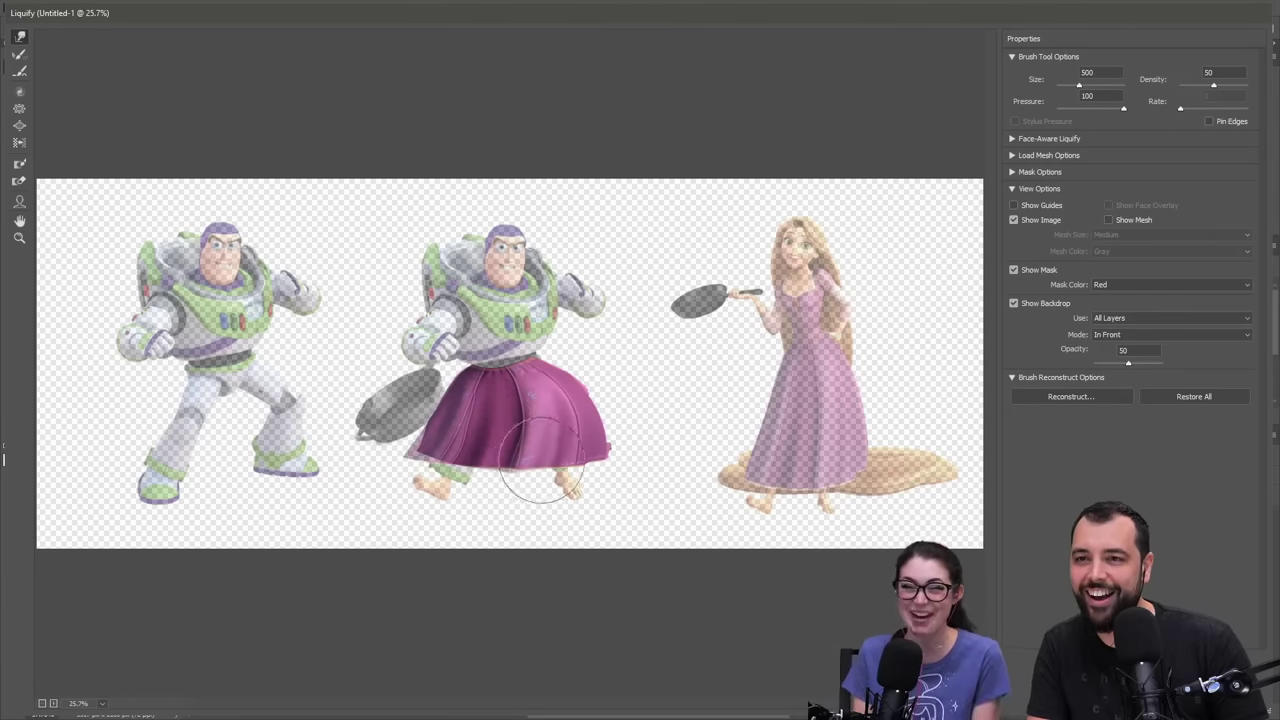
{"action": "key", "text": "Return"}
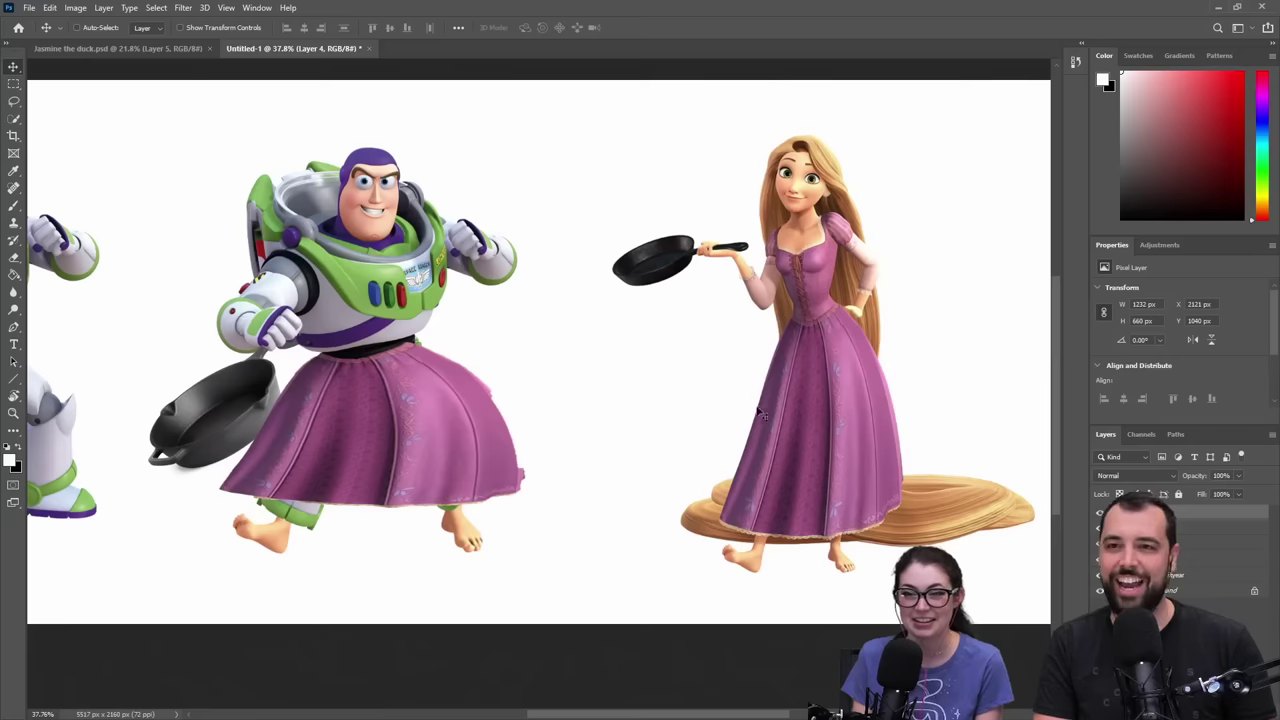
- Flip the skirt on Buzz horizontally
{"action": "left_click", "coordinate": [78, 9]}
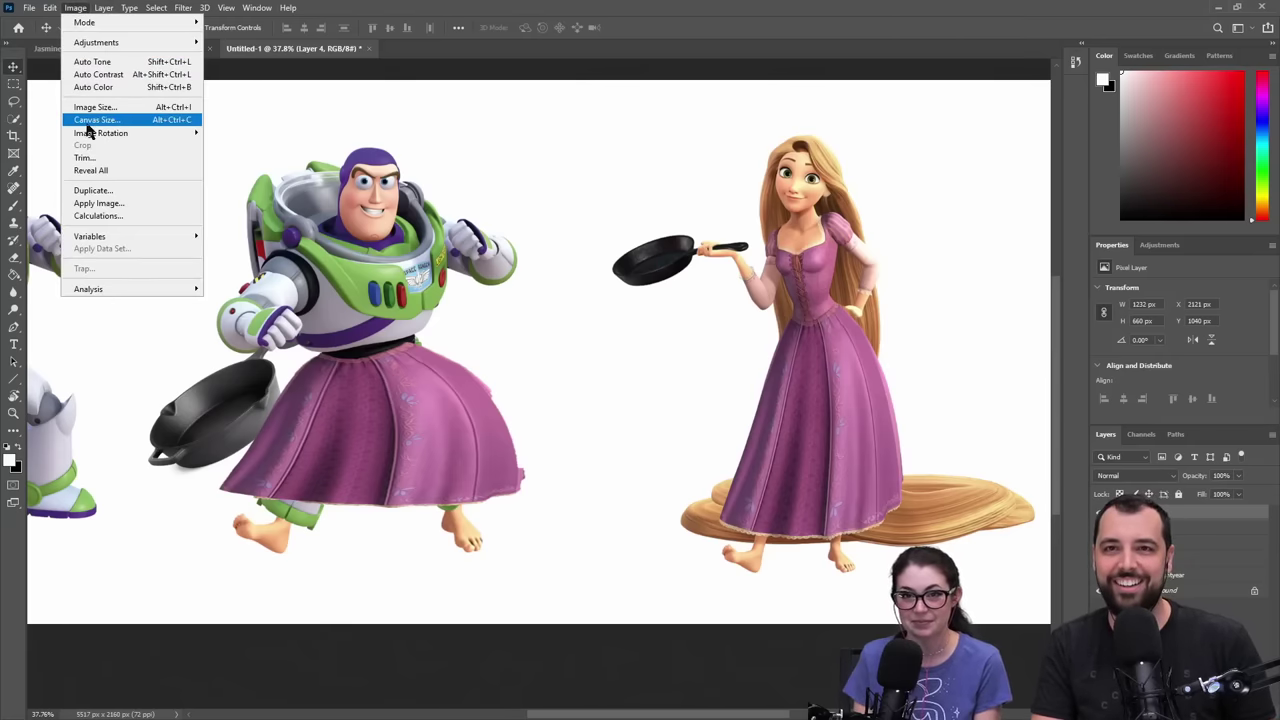
{"action": "mouse_move", "coordinate": [50, 9]}
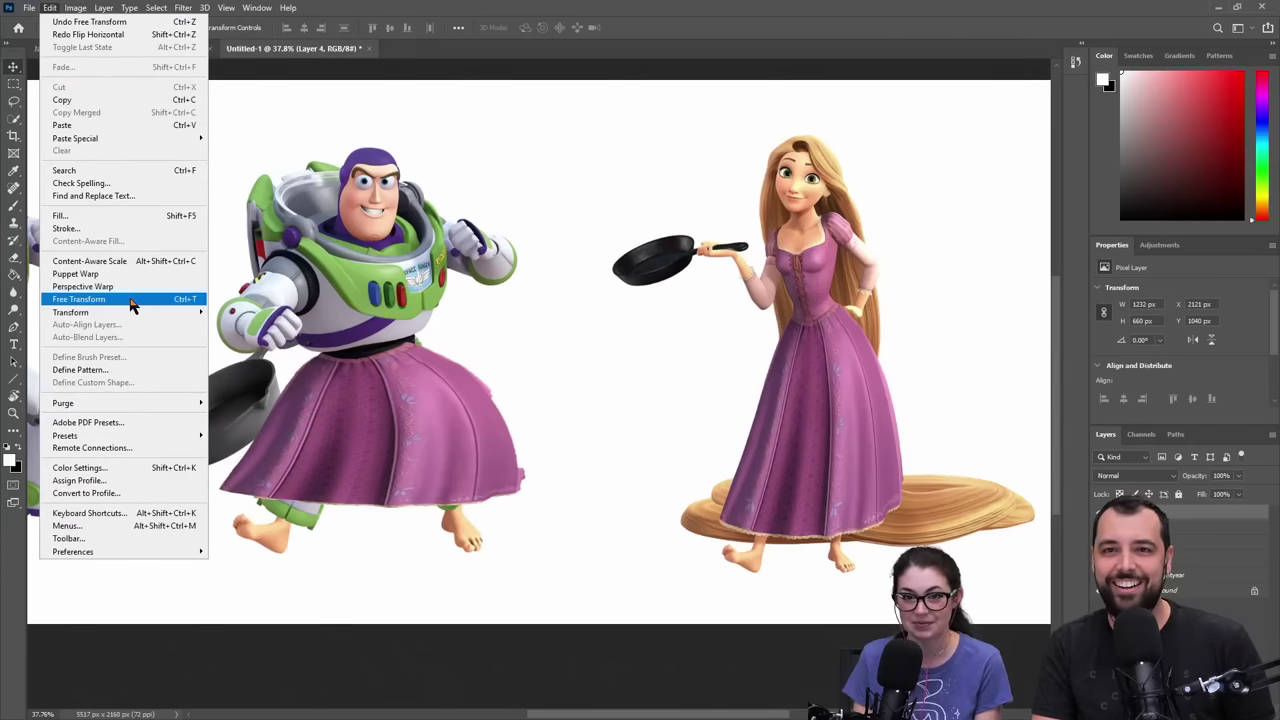
{"action": "mouse_move", "coordinate": [160, 318]}
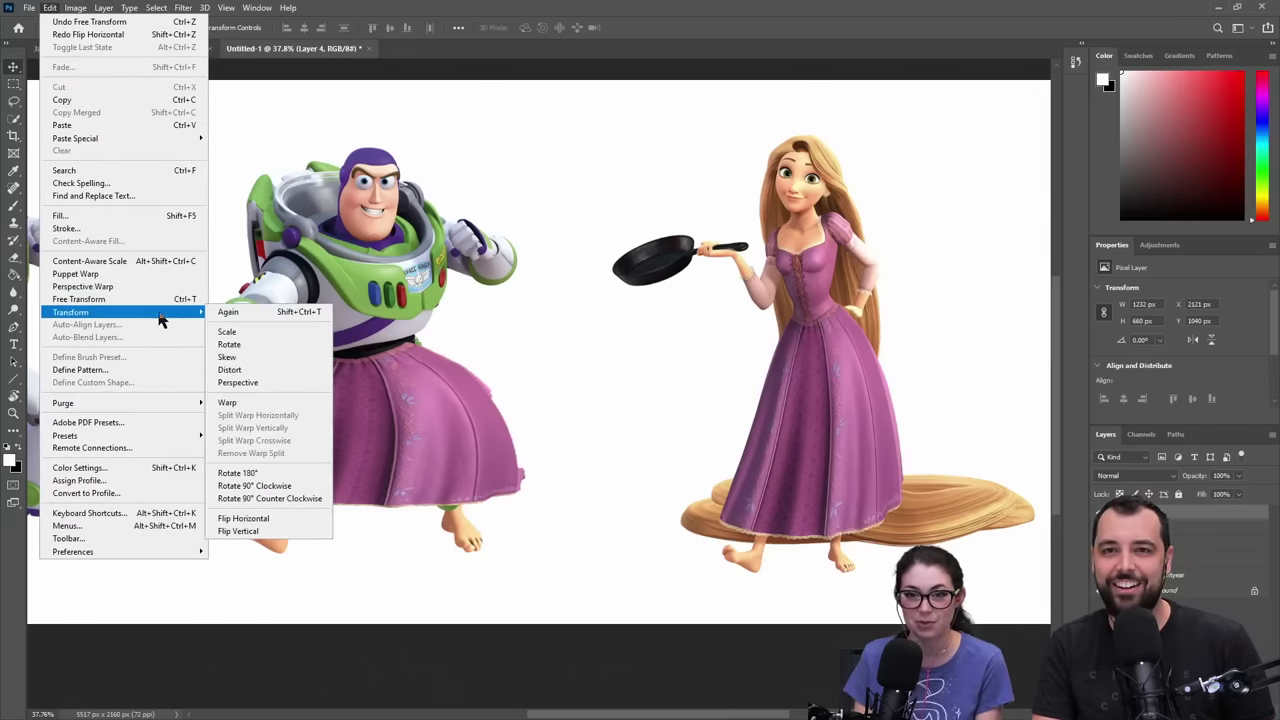
{"action": "left_click", "coordinate": [251, 519]}
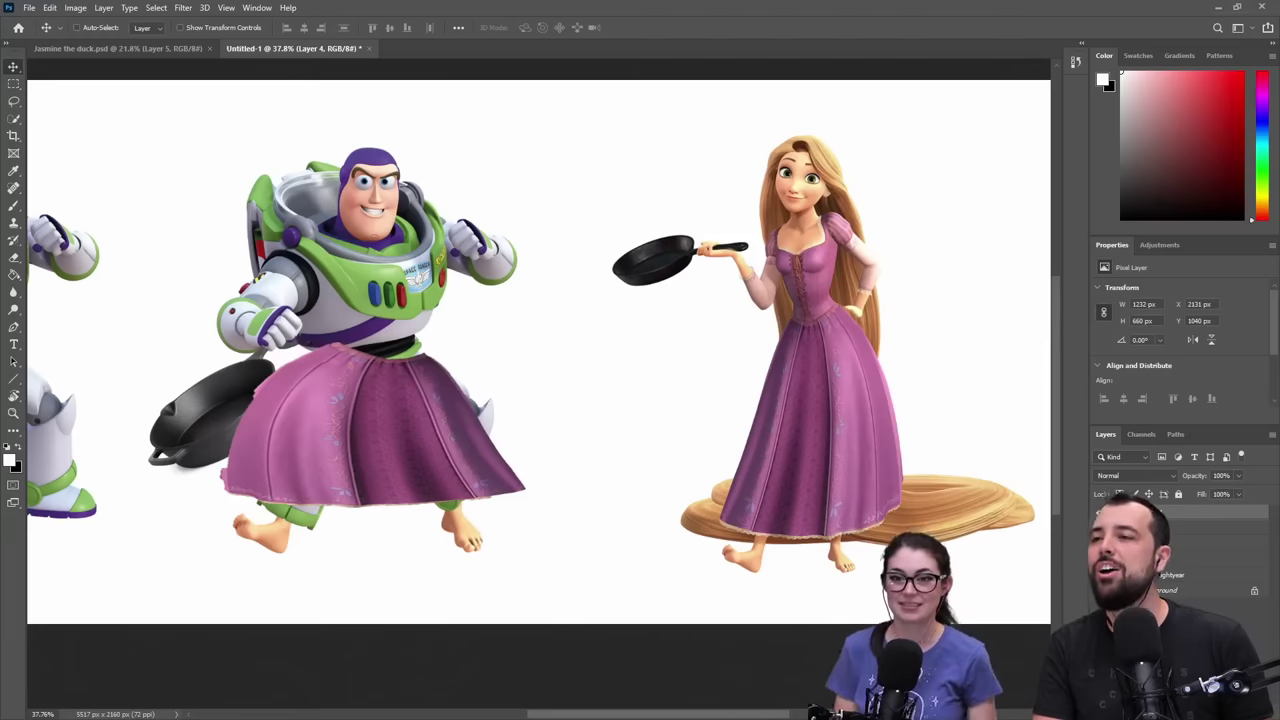
- Flip the full Rapunzel reference figure horizontally
{"action": "left_click", "coordinate": [1177, 544]}
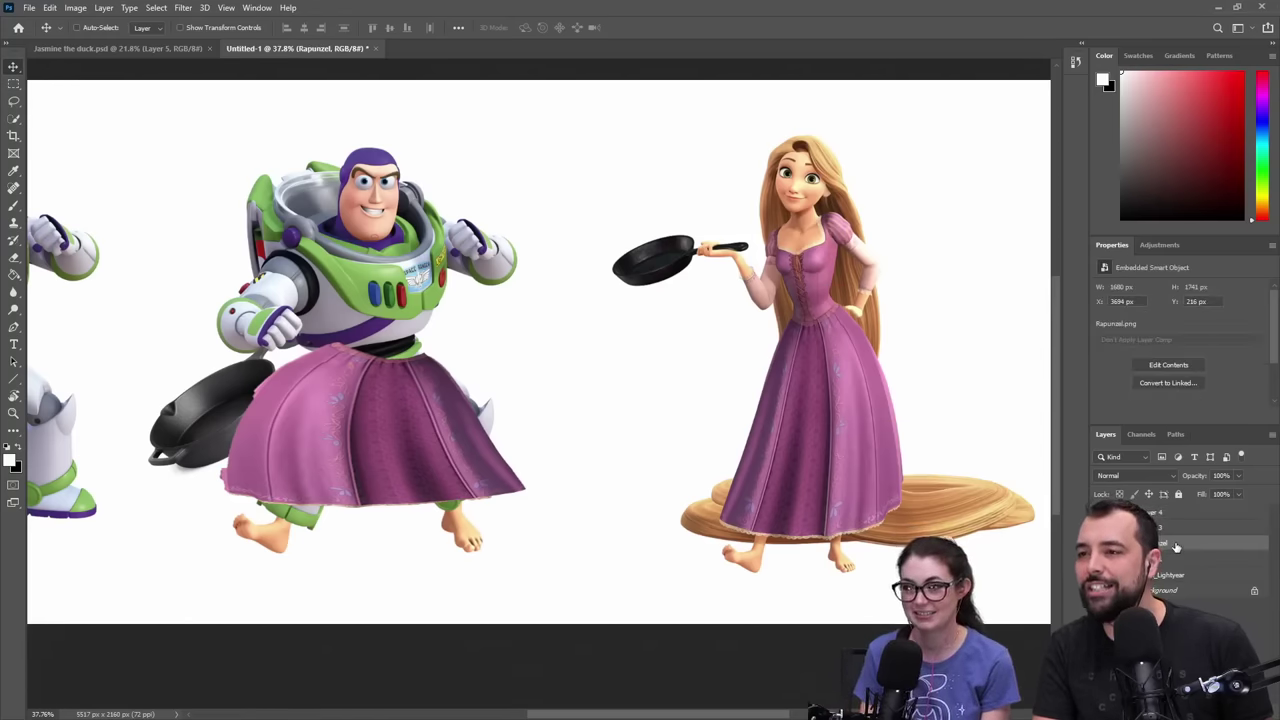
{"action": "right_click", "coordinate": [1177, 547]}
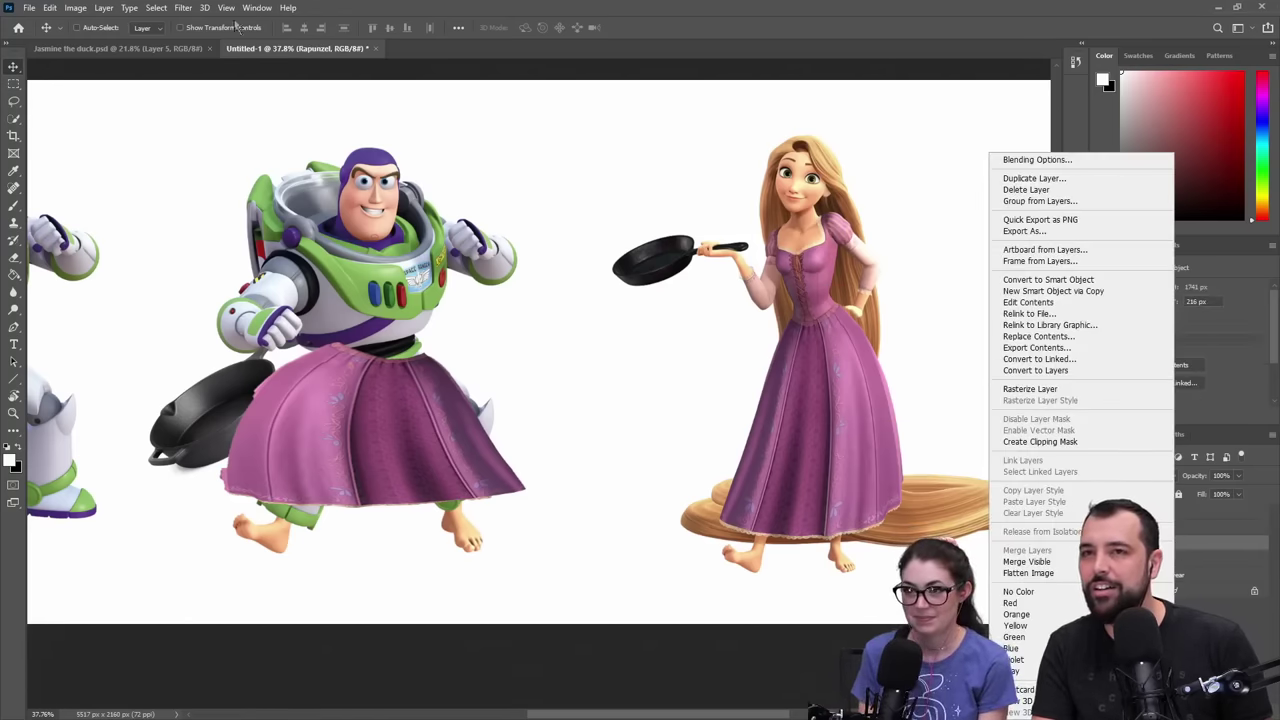
{"action": "left_click", "coordinate": [76, 9]}
{"action": "left_click", "coordinate": [78, 10]}
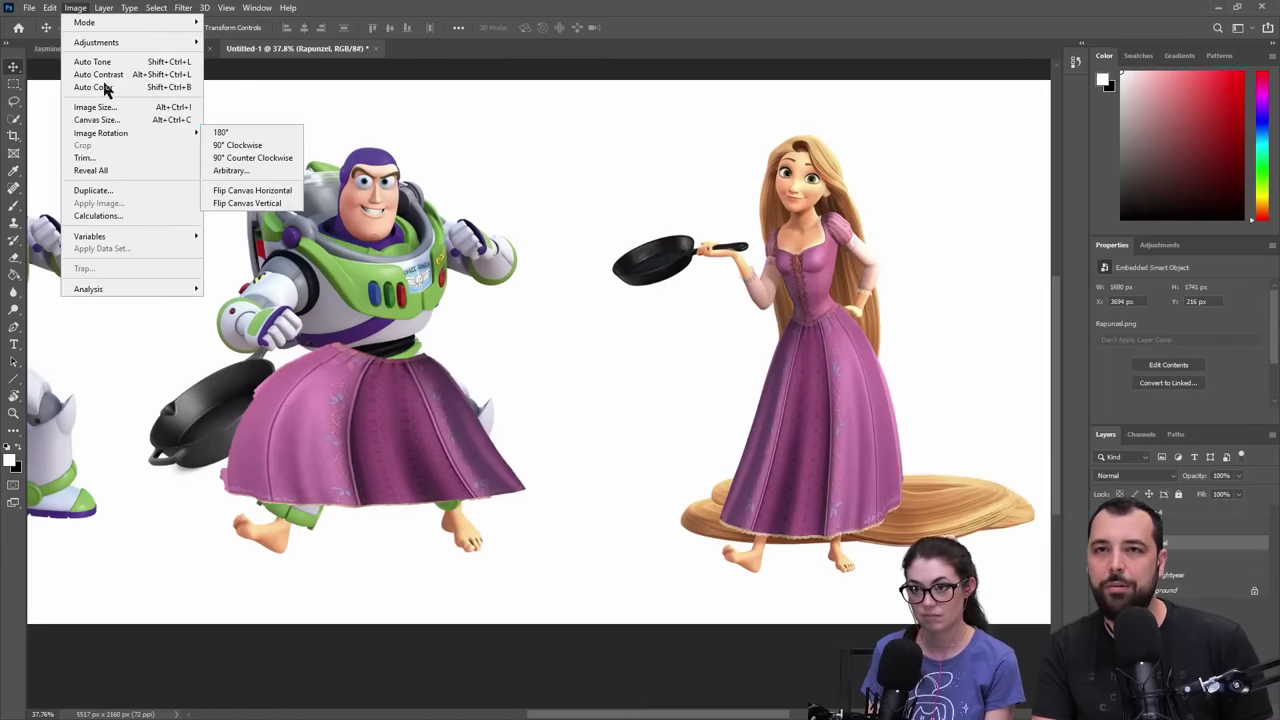
{"action": "mouse_move", "coordinate": [49, 7]}
{"action": "mouse_move", "coordinate": [116, 314]}
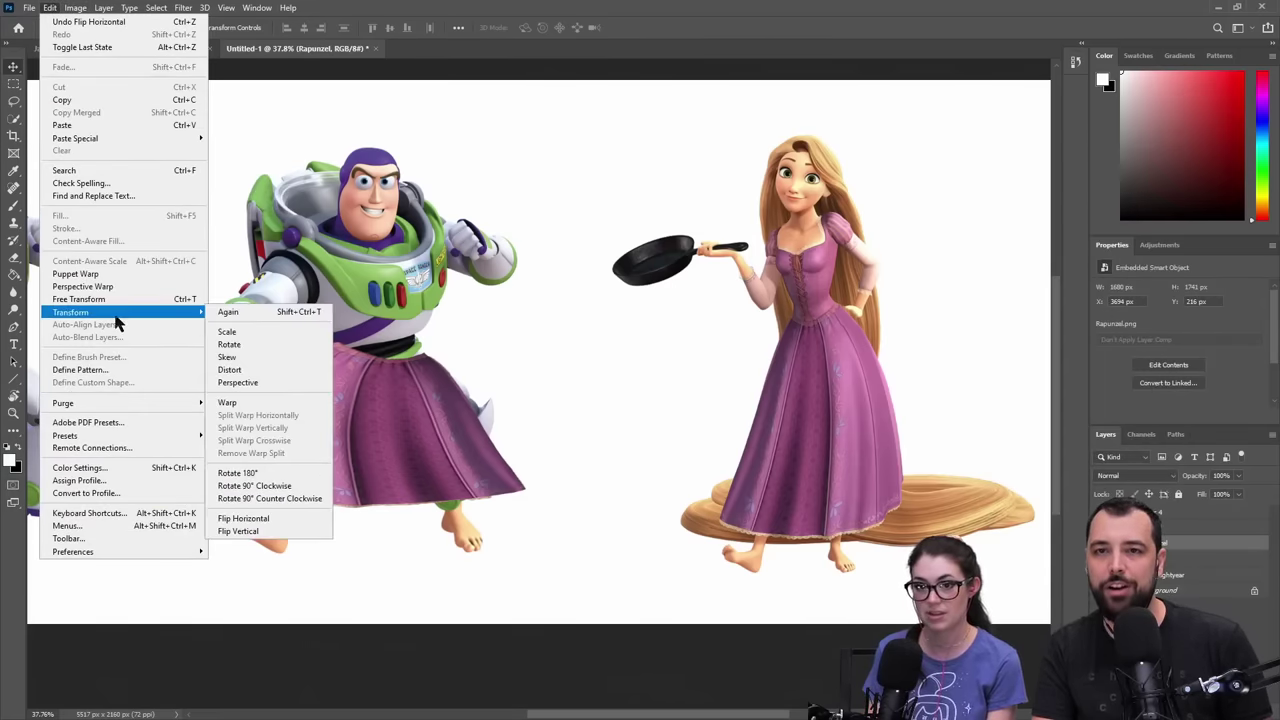
{"action": "left_click", "coordinate": [267, 520]}
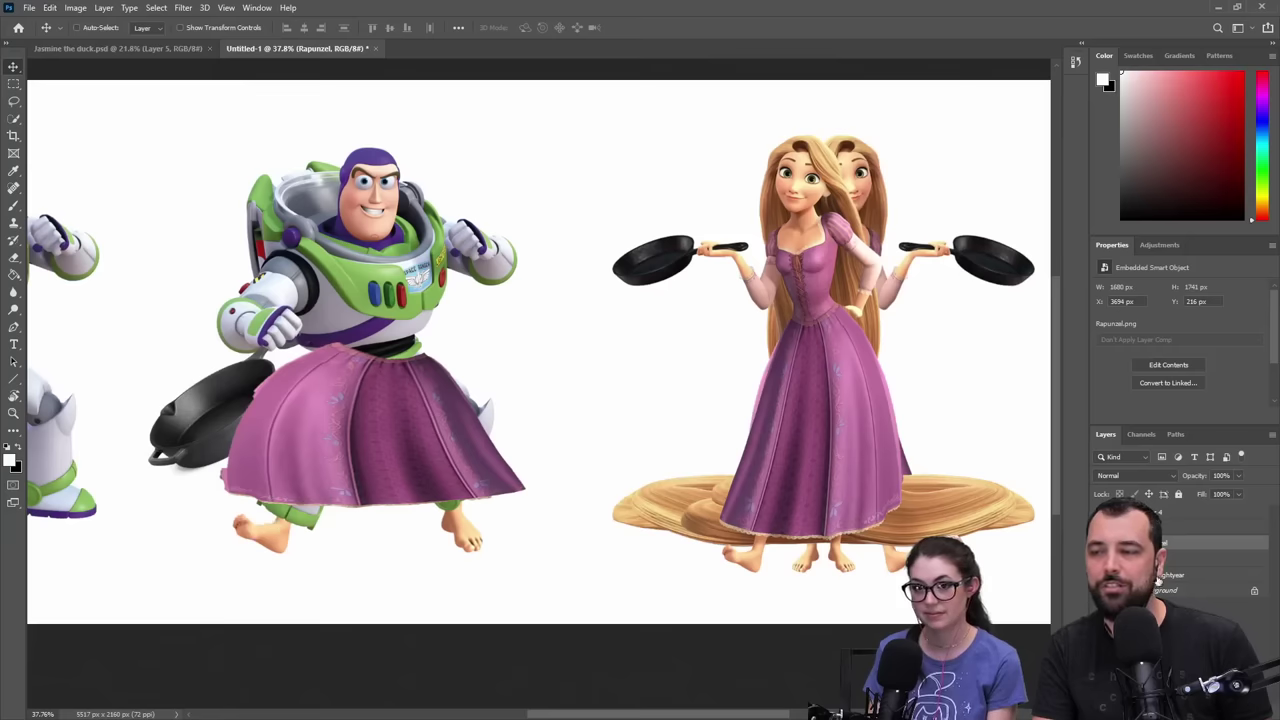
{"action": "key", "text": "ctrl+z"}
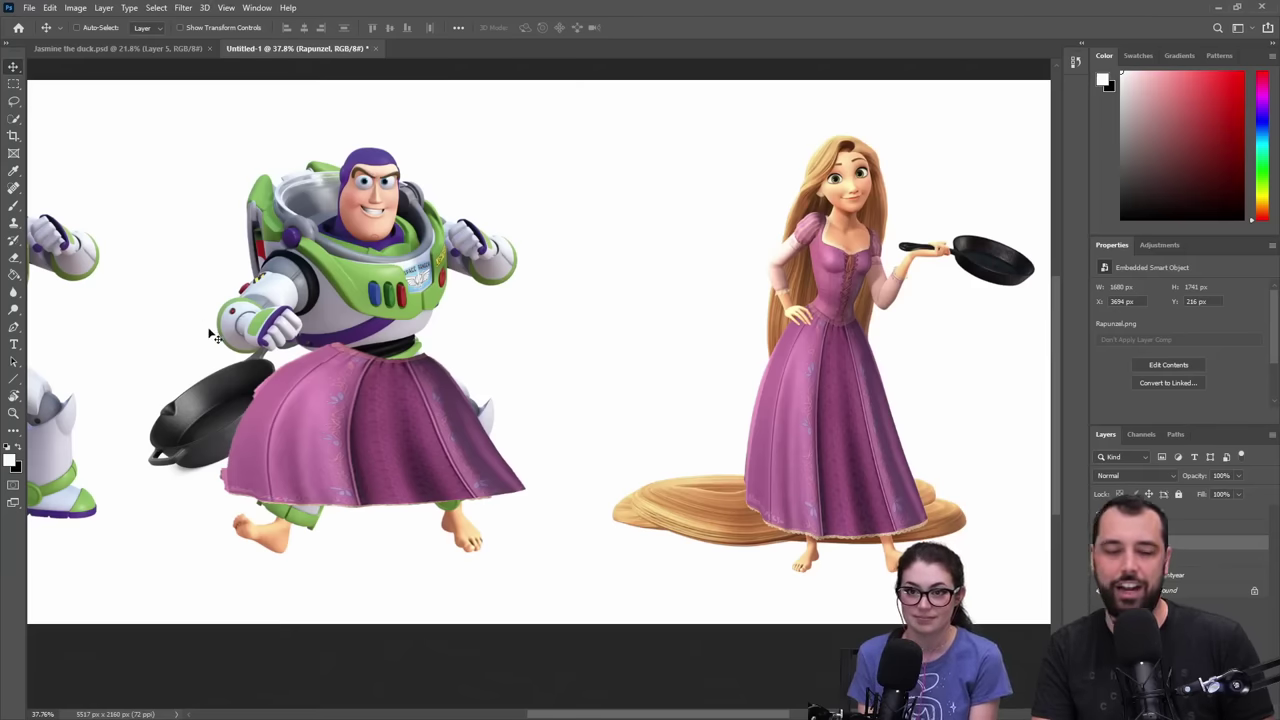
{"action": "key", "text": "ctrl+t"}
{"action": "key", "text": "Return"}
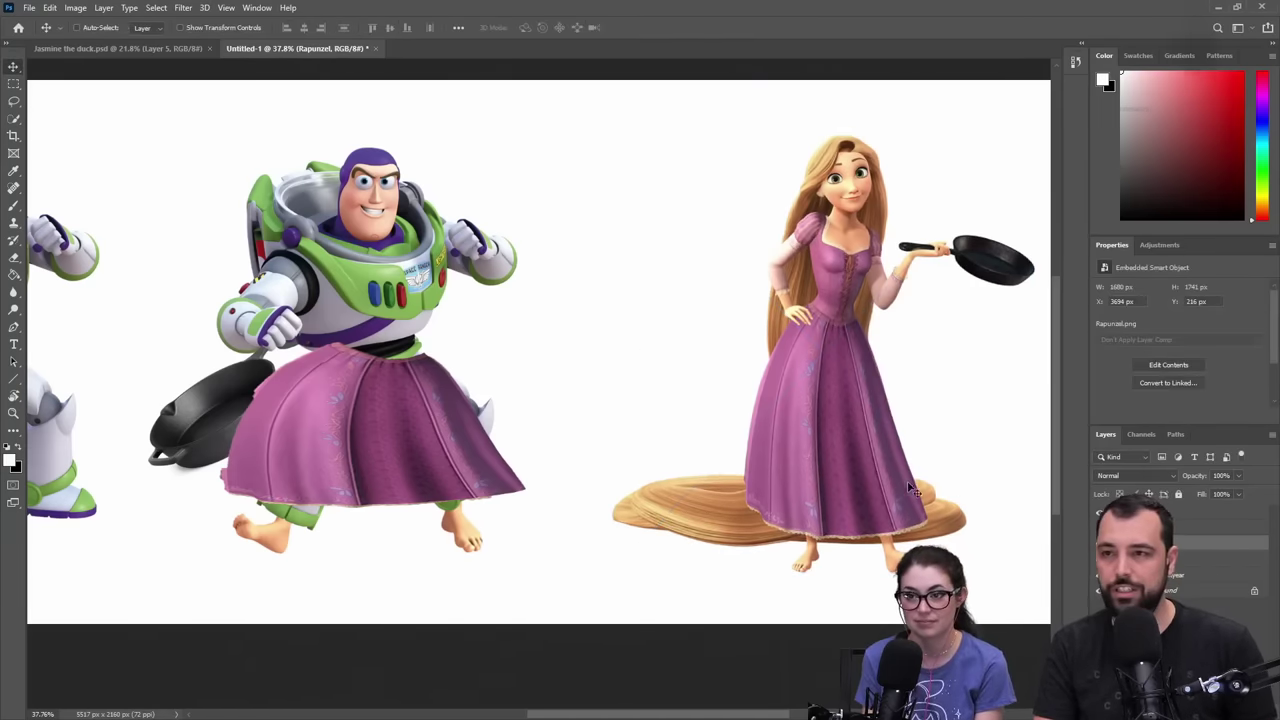
- Move the skirt layer down the stack into Buzz's Group 1, directly above the frying pan layer
{"action": "left_click", "coordinate": [1099, 512]}
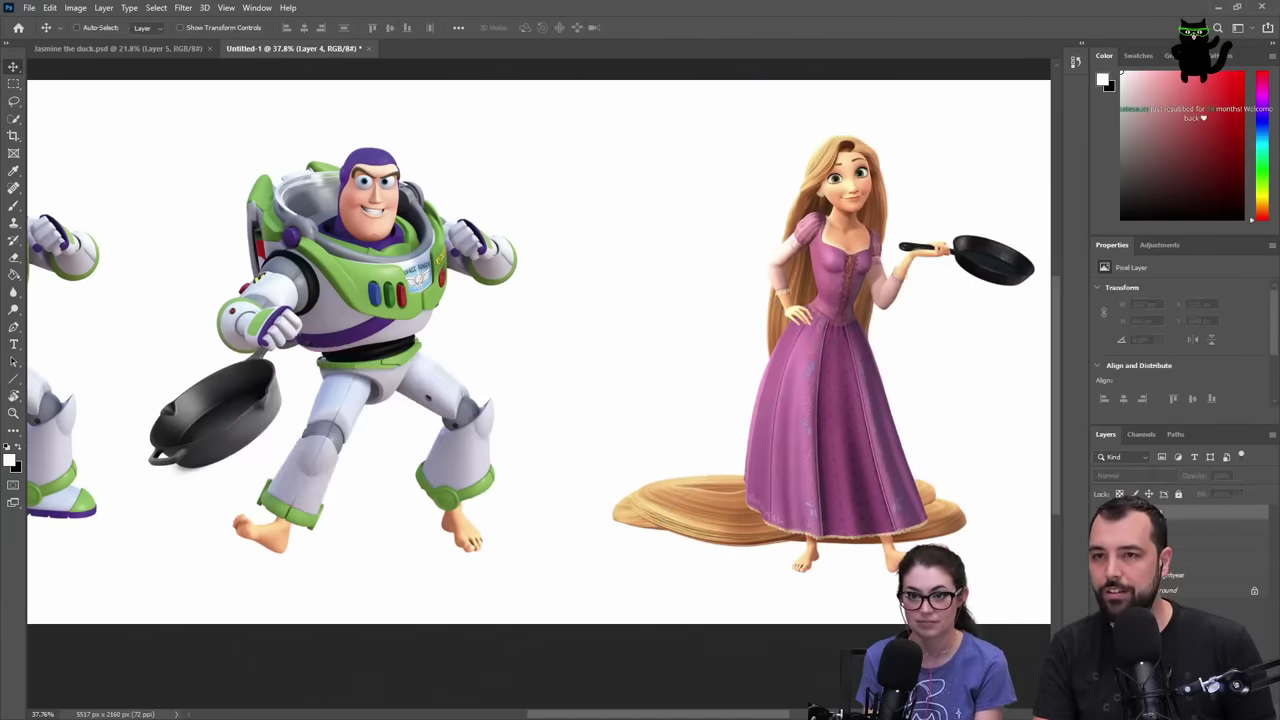
{"action": "left_click", "coordinate": [1099, 512]}
{"action": "left_click_drag", "start_coordinate": [1150, 512], "coordinate": [1150, 560]}
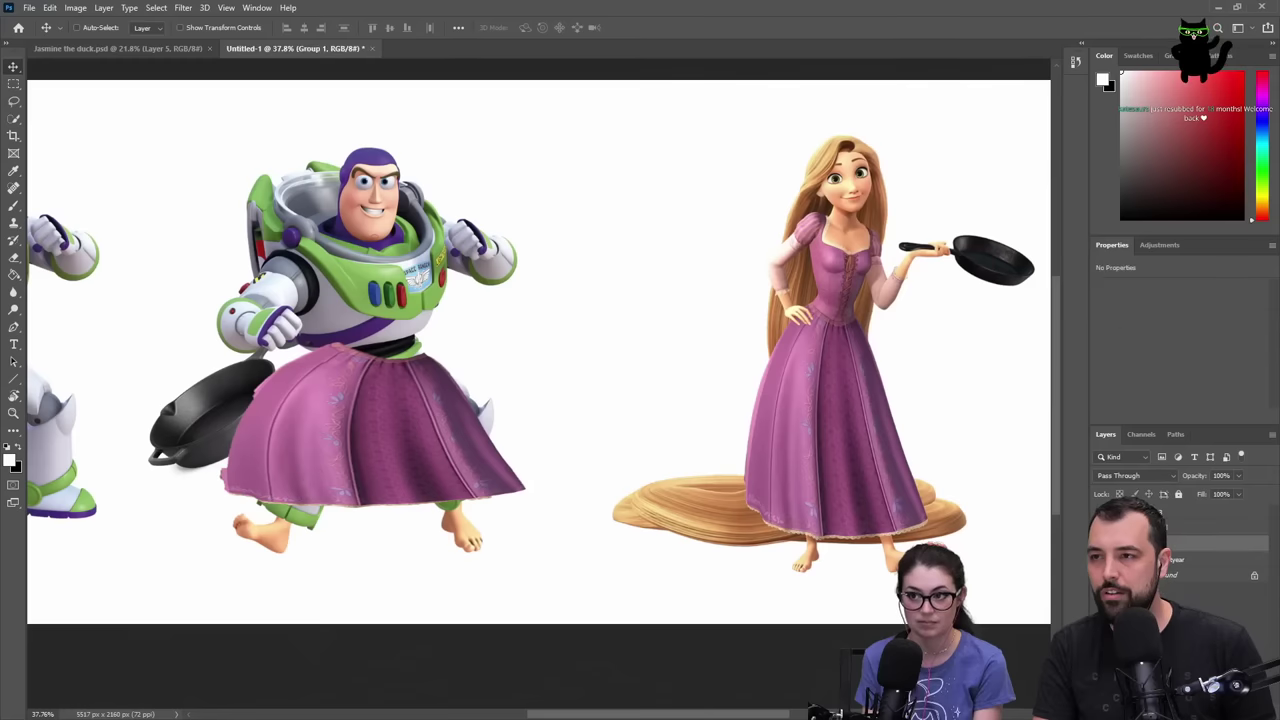
{"action": "key", "text": "ctrl+z"}
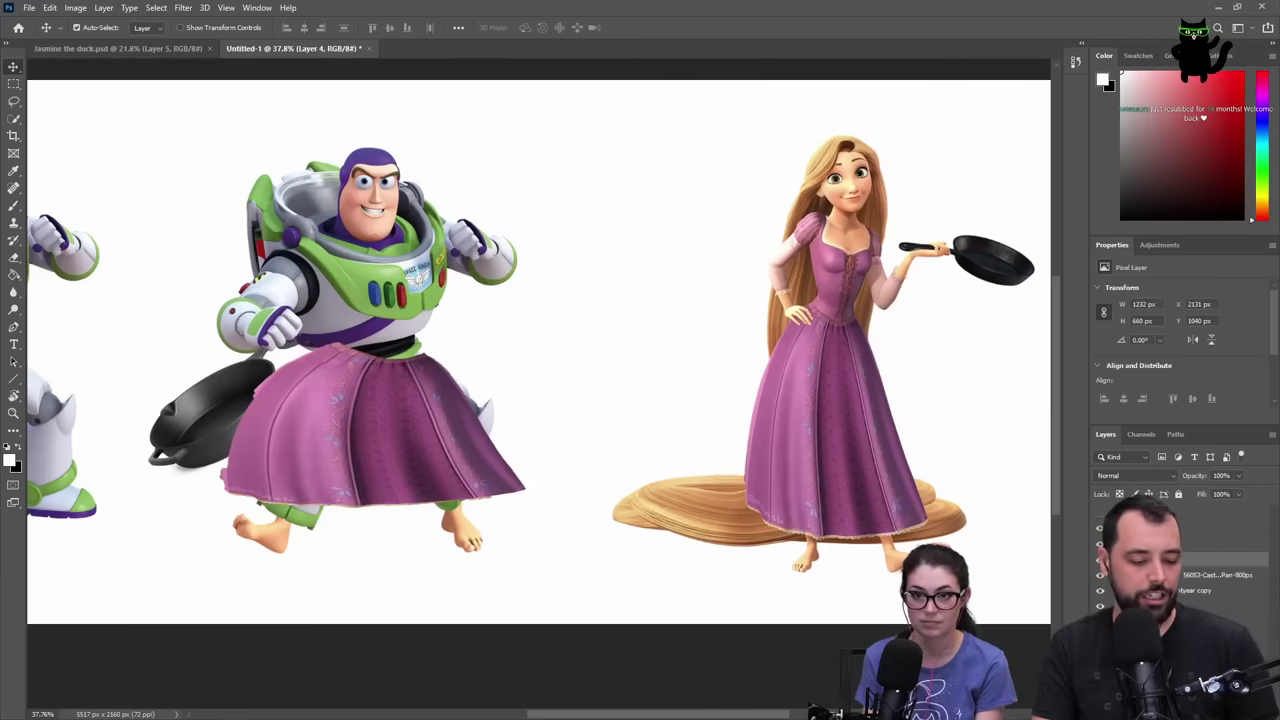
- Rotate the skirt about 16 degrees counterclockwise and distort its corners so it fits Buzz's waist with a shorter, slanted hem
{"action": "key", "text": "ctrl+t"}
{"action": "left_click_drag", "start_coordinate": [557, 341], "coordinate": [552, 275]}
{"action": "right_click", "coordinate": [485, 422]}
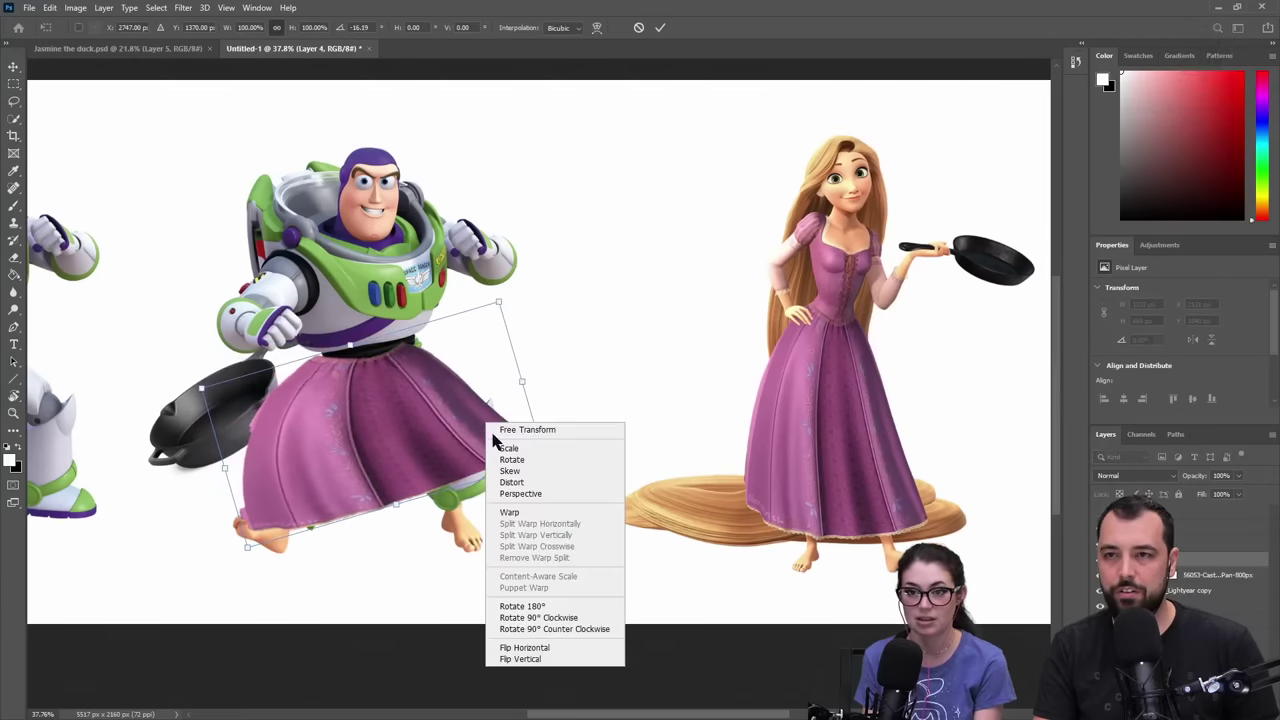
{"action": "left_click", "coordinate": [541, 483]}
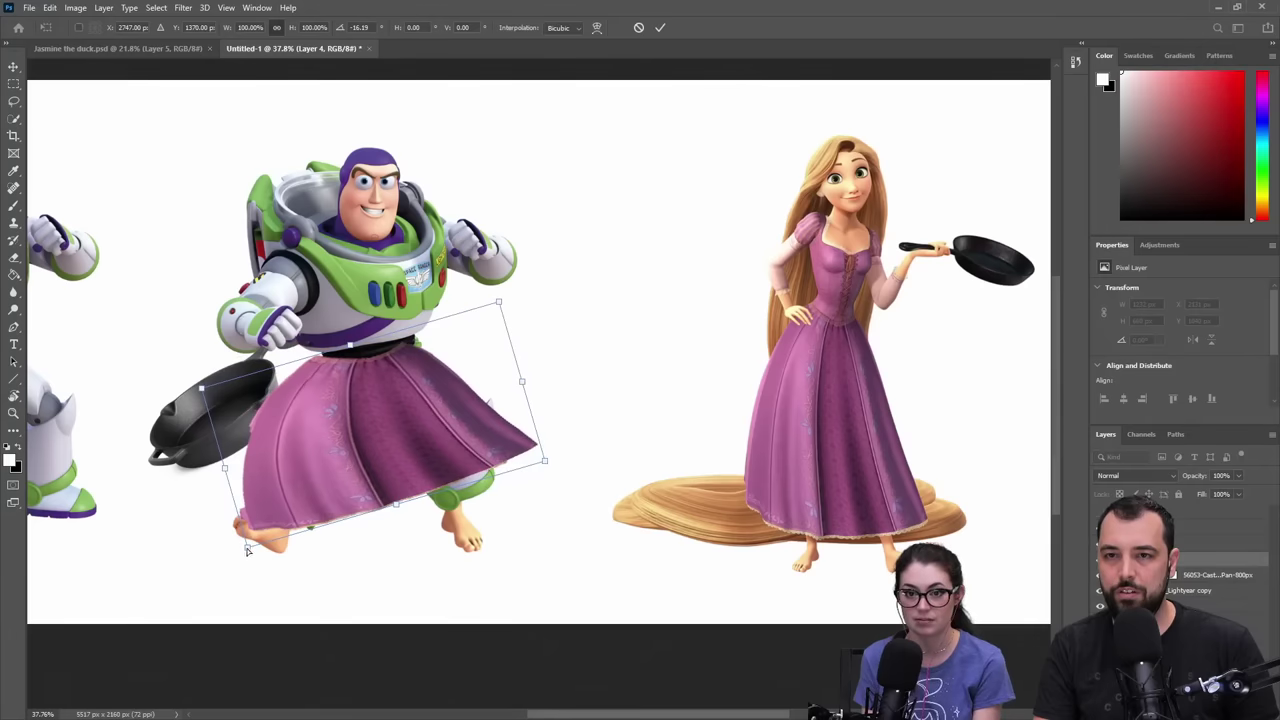
{"action": "left_click_drag", "start_coordinate": [247, 550], "coordinate": [245, 507]}
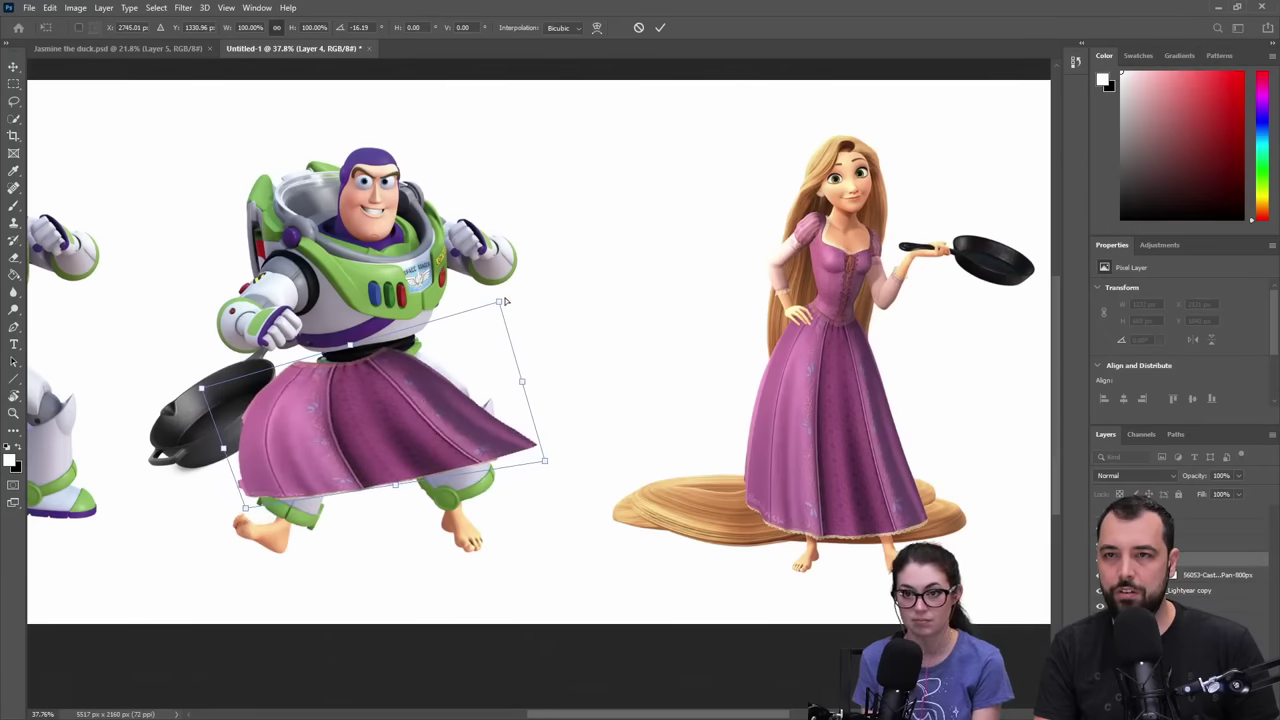
{"action": "left_click_drag", "start_coordinate": [505, 301], "coordinate": [567, 287]}
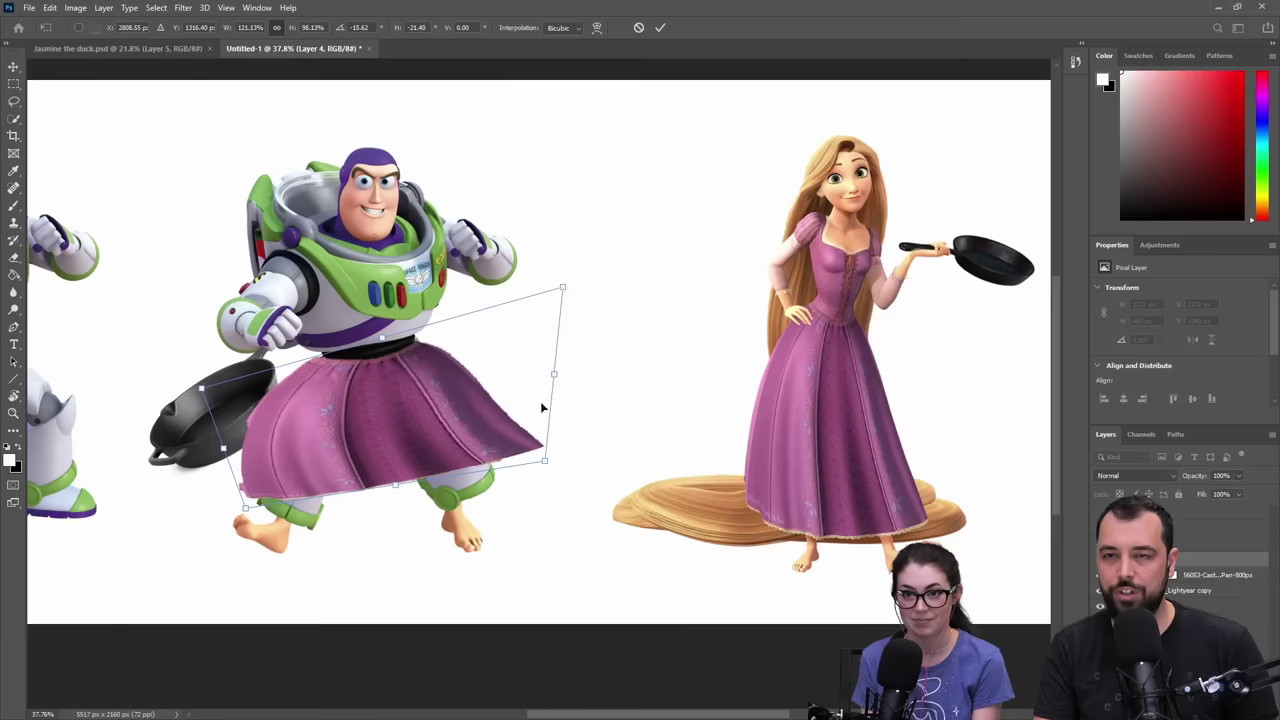
{"action": "left_click_drag", "start_coordinate": [545, 462], "coordinate": [520, 436]}
{"action": "left_click", "coordinate": [660, 27]}
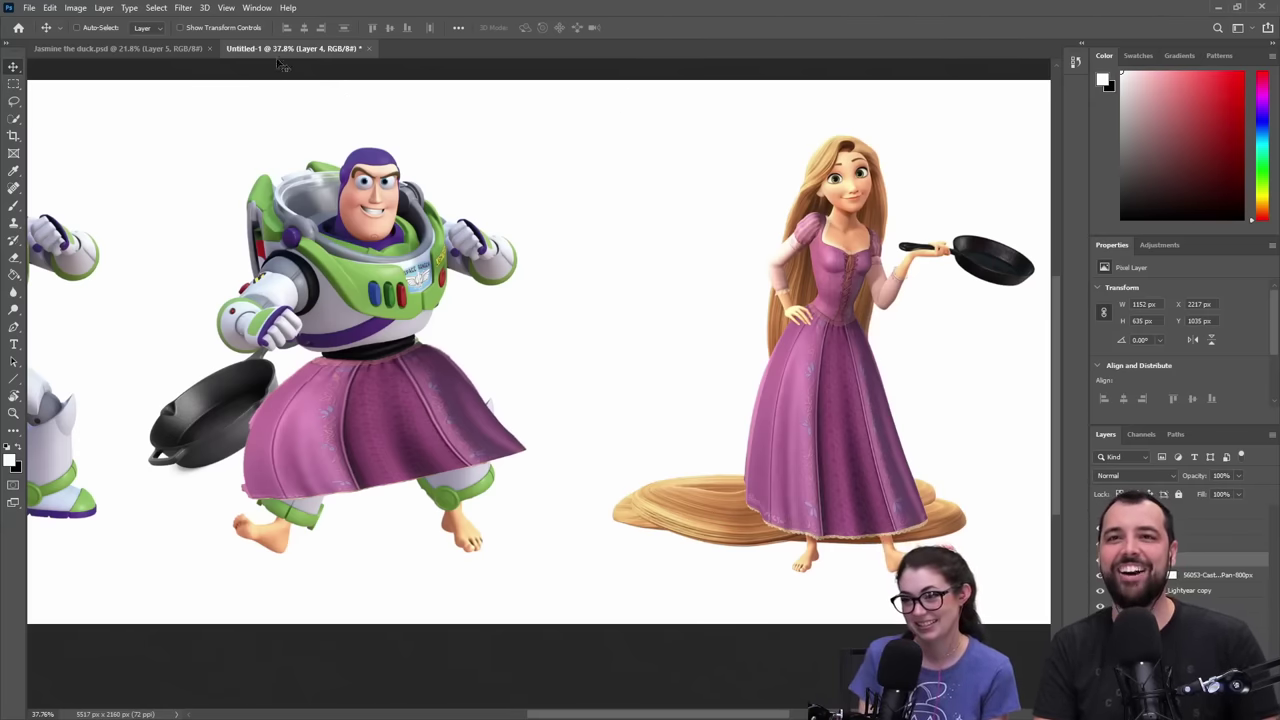
- Reshape the skirt's lower hem in Liquify with a 500 brush, curving the bottom edge and pulling in the pointed outer corner
{"action": "left_click", "coordinate": [78, 8]}
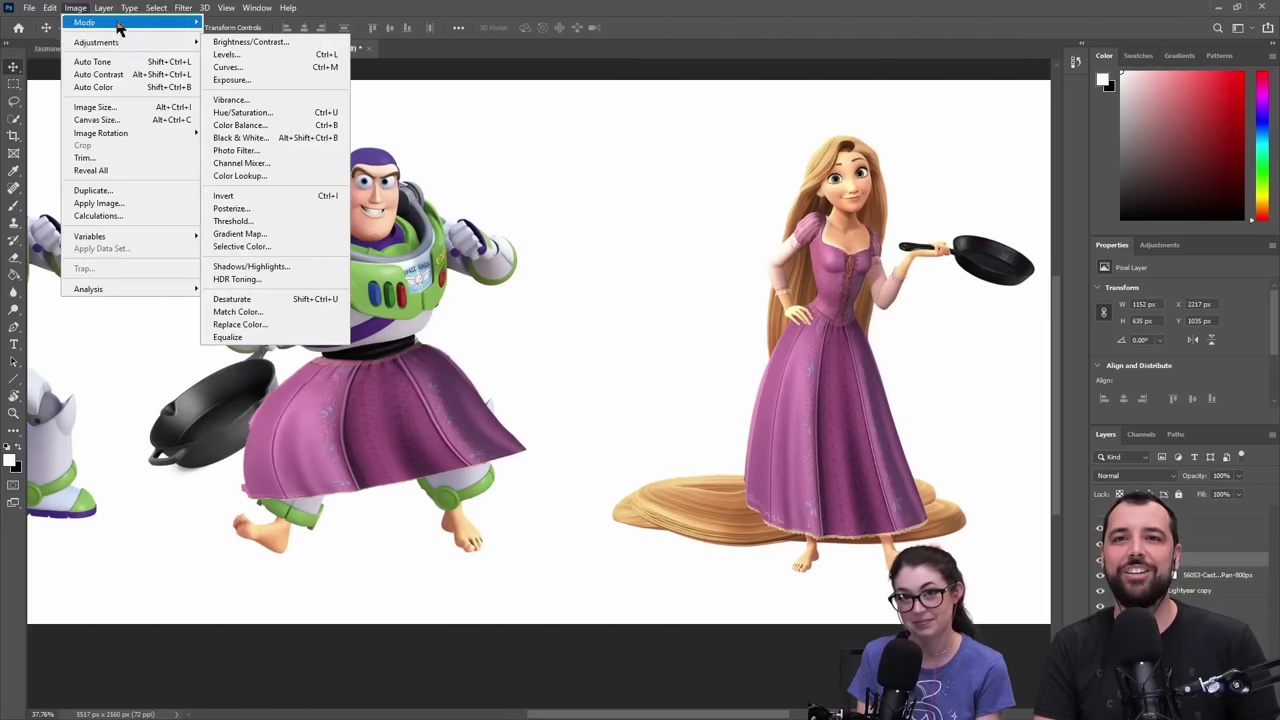
{"action": "mouse_move", "coordinate": [180, 10]}
{"action": "left_click", "coordinate": [216, 112]}
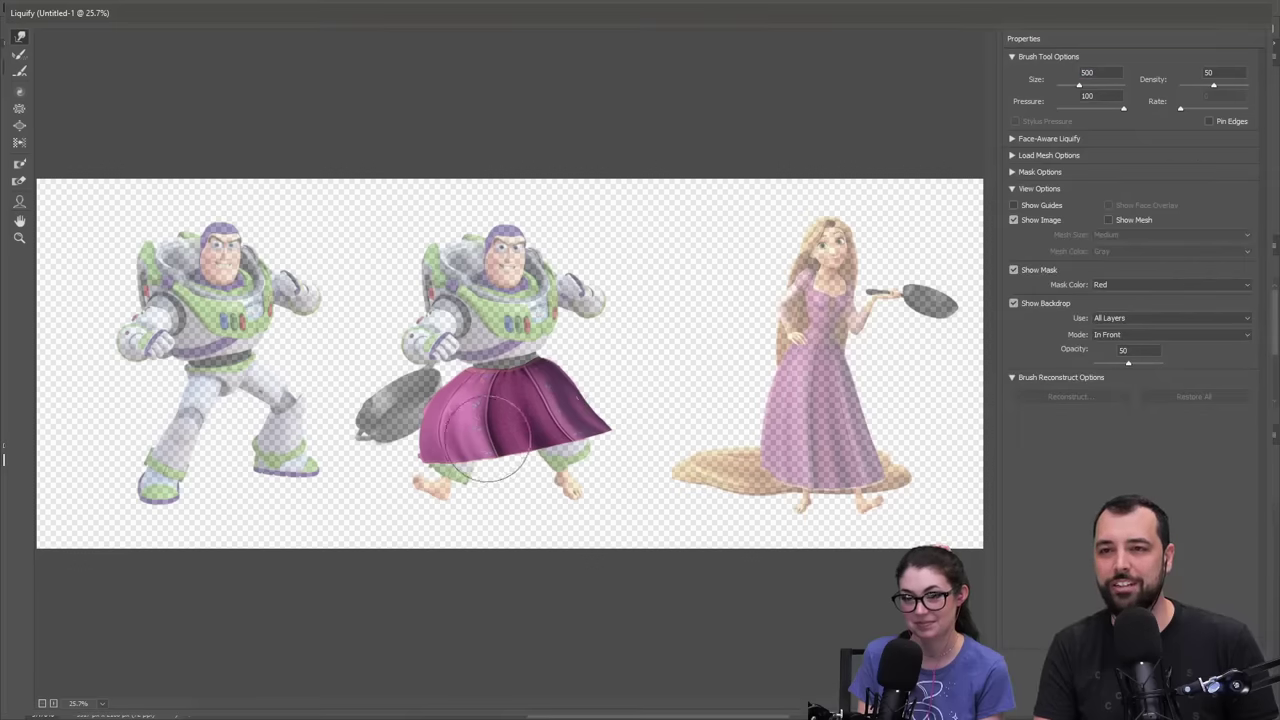
{"action": "left_click_drag", "start_coordinate": [491, 454], "coordinate": [492, 446]}
{"action": "left_click_drag", "start_coordinate": [530, 451], "coordinate": [537, 439]}
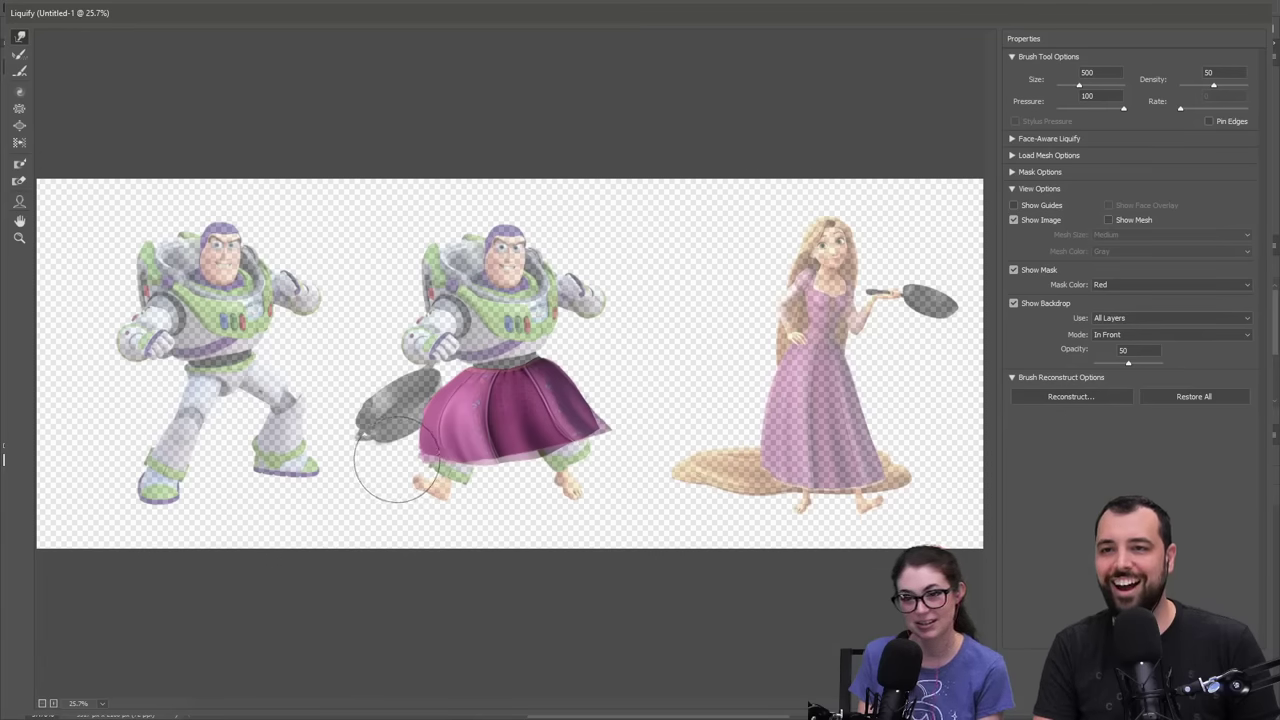
{"action": "key", "text": "Return"}
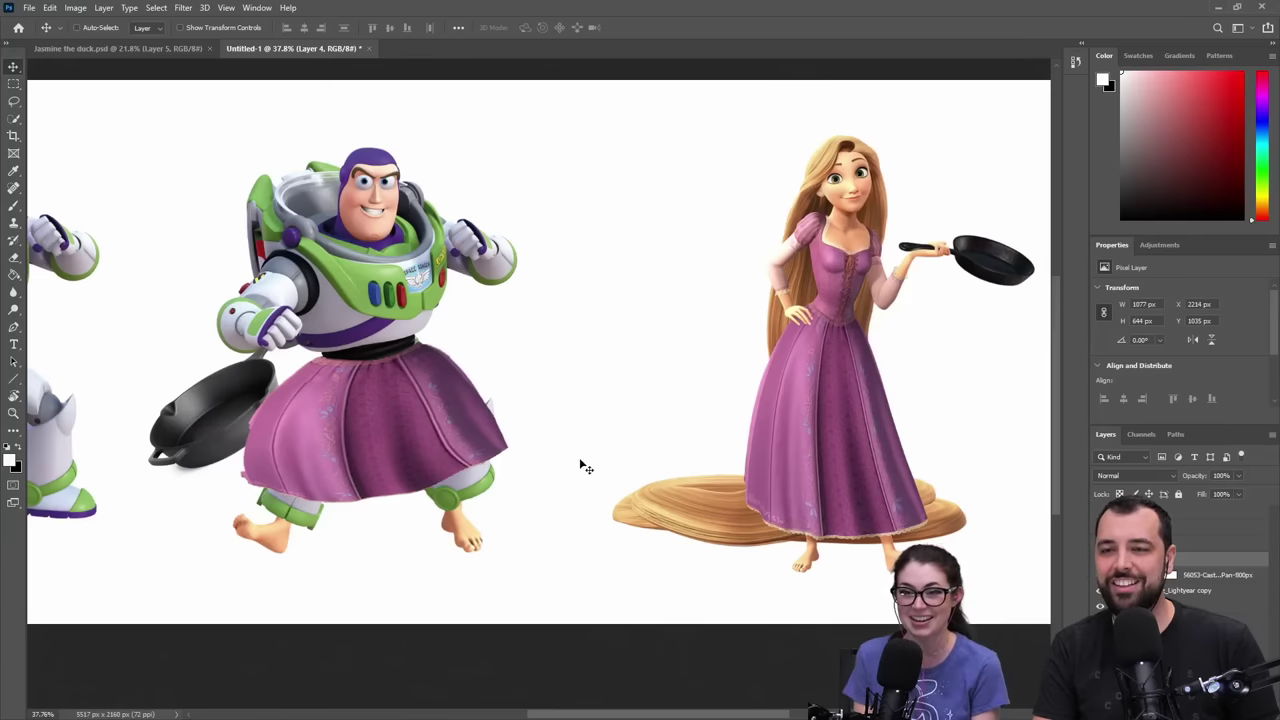
- Swap the two bare feet between Buzz's legs, moving the Layer 2 foot to the pan side and the Layer 1 foot opposite
{"action": "left_click", "coordinate": [1242, 613]}
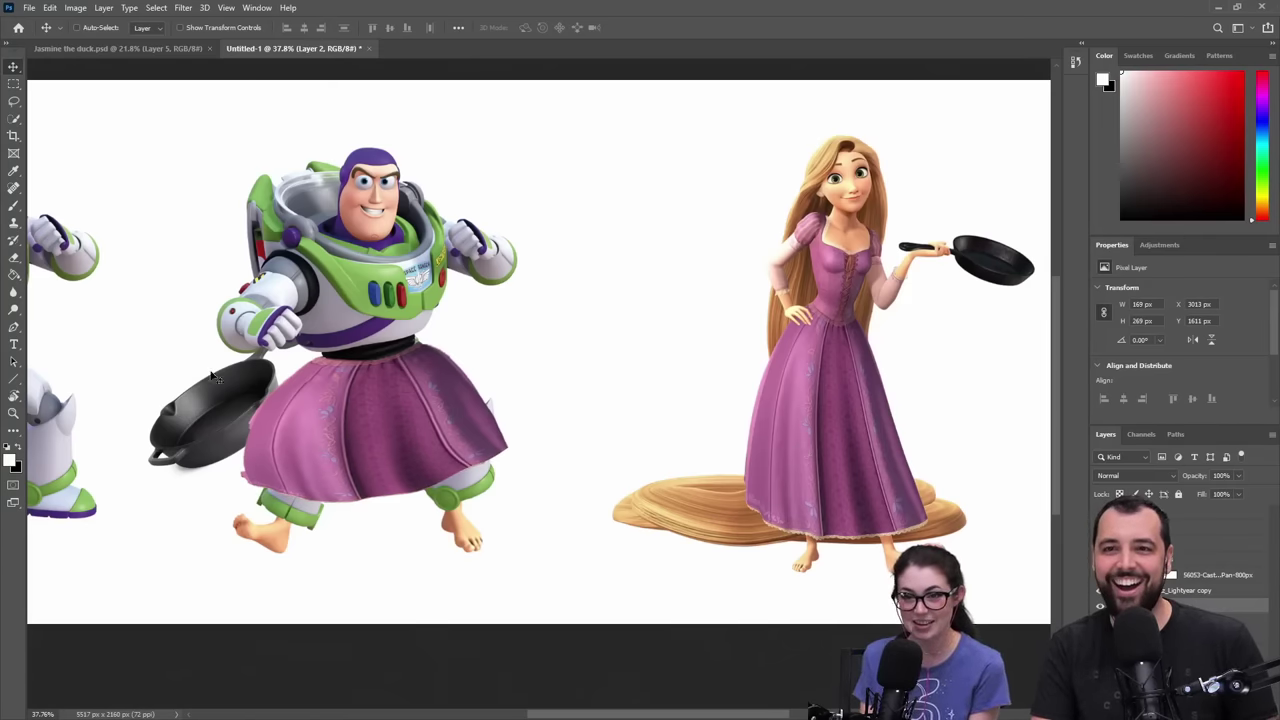
{"action": "left_click_drag", "start_coordinate": [294, 543], "coordinate": [132, 565]}
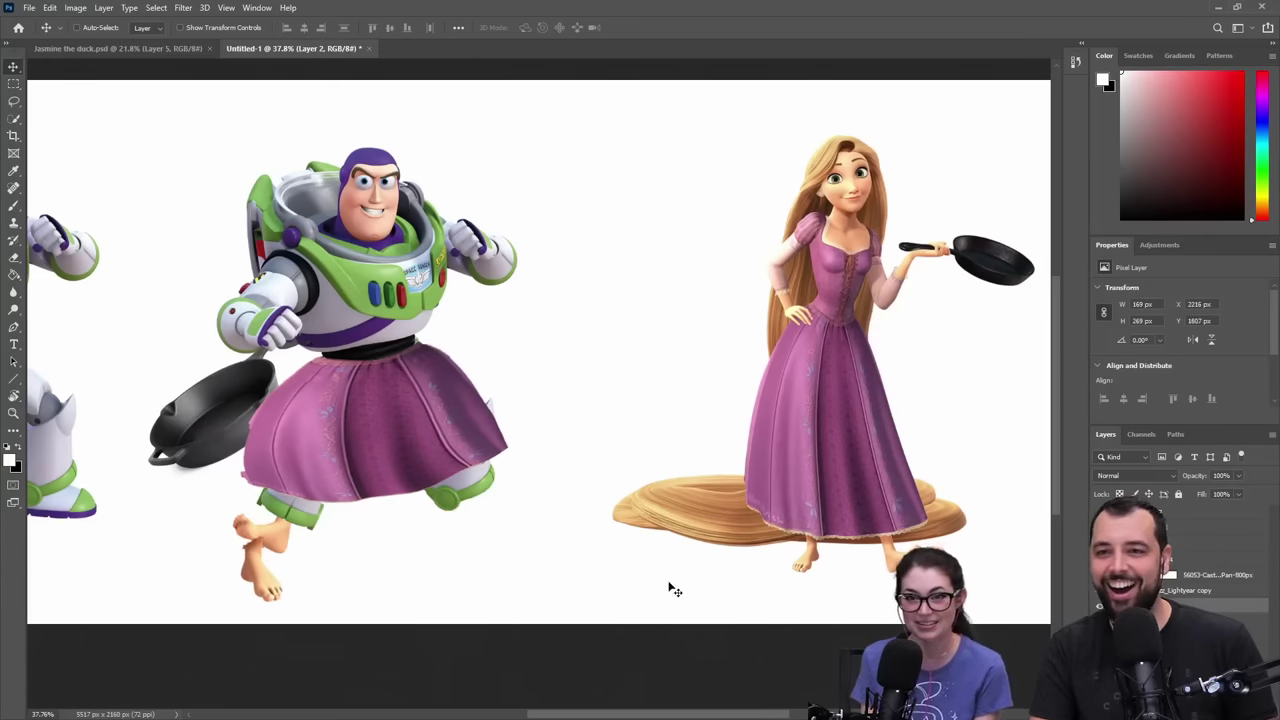
{"action": "left_click", "coordinate": [1242, 621]}
{"action": "left_click_drag", "start_coordinate": [580, 551], "coordinate": [746, 549]}
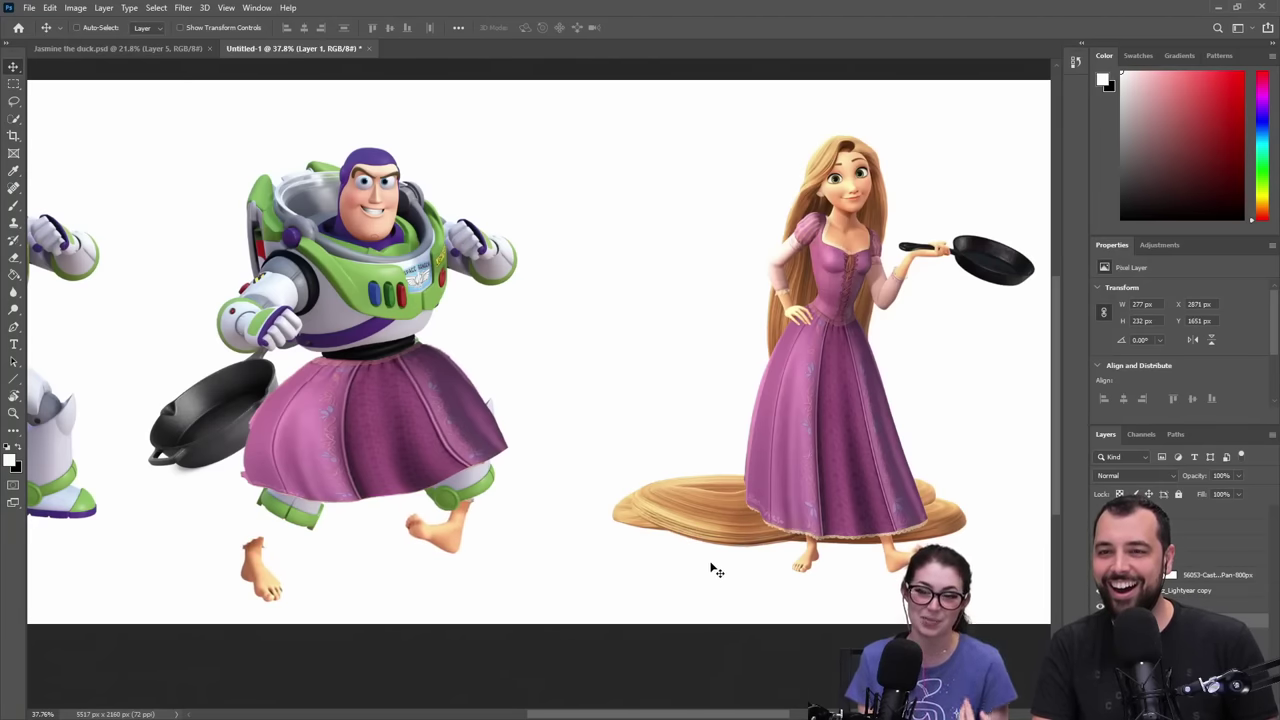
- Flip the Layer 1 foot horizontally and attach it to Buzz's leg on the side away from the pan
{"action": "left_click", "coordinate": [50, 8]}
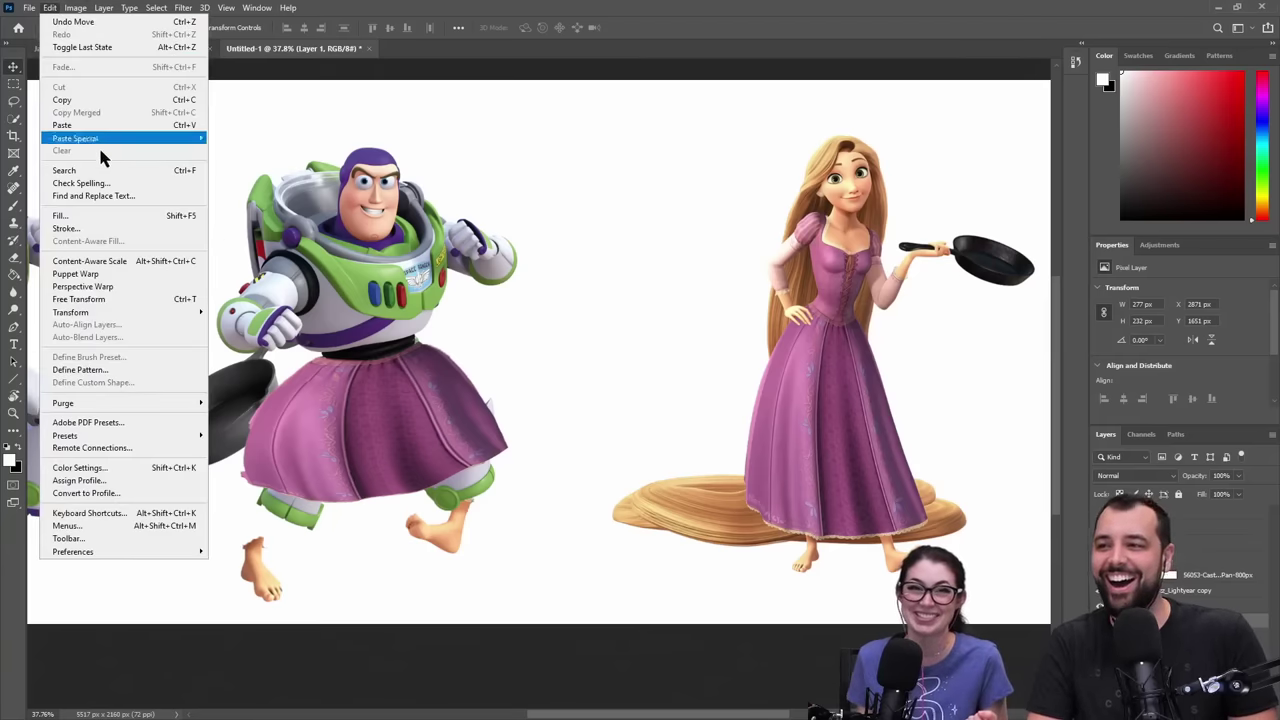
{"action": "mouse_move", "coordinate": [150, 312]}
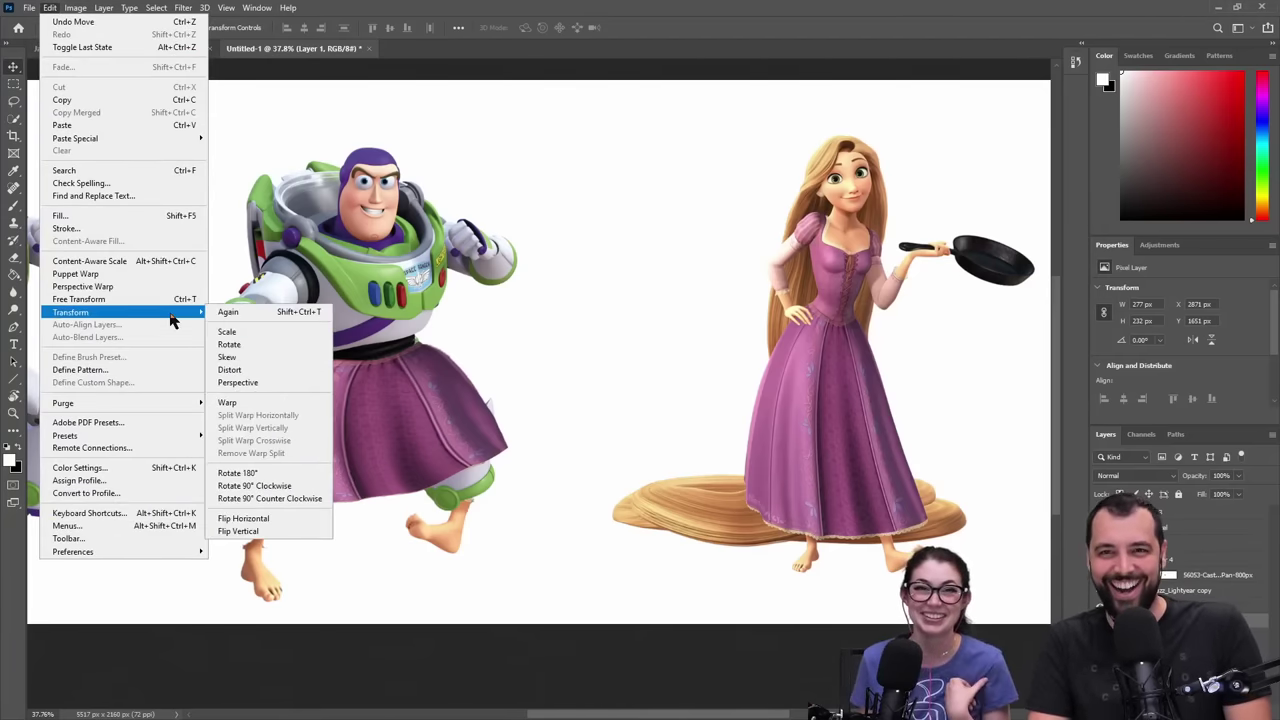
{"action": "left_click", "coordinate": [284, 519]}
{"action": "left_click_drag", "start_coordinate": [423, 540], "coordinate": [471, 520]}
- Flip the Layer 2 foot horizontally and position it under the green boot cuff of Buzz's pan-side leg
{"action": "left_click", "coordinate": [1172, 606]}
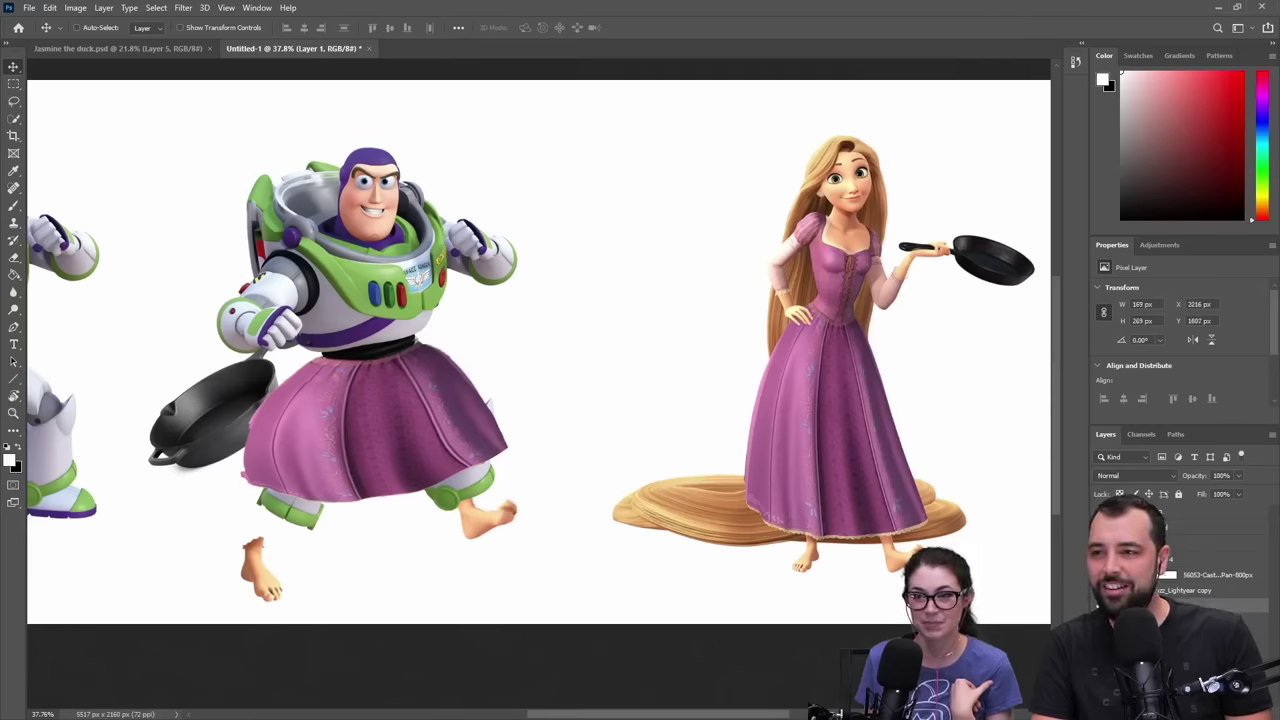
{"action": "left_click_drag", "start_coordinate": [433, 617], "coordinate": [406, 568]}
{"action": "left_click", "coordinate": [49, 8]}
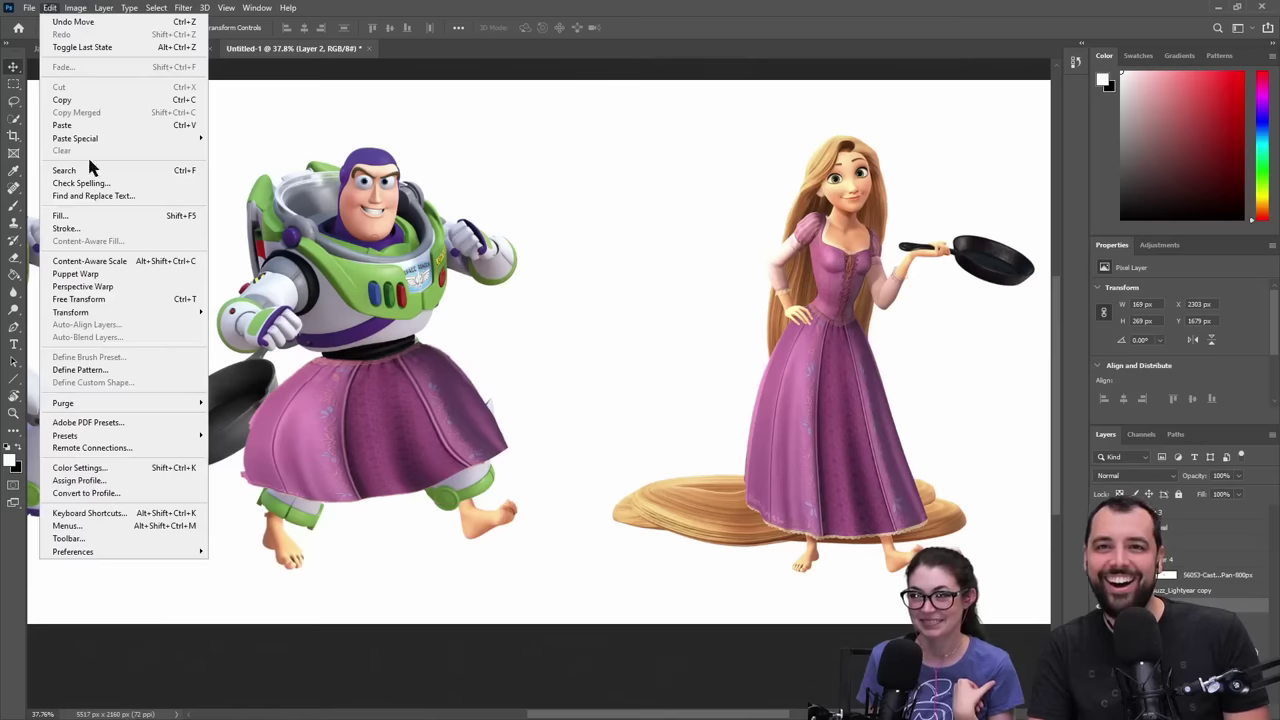
{"action": "mouse_move", "coordinate": [140, 314]}
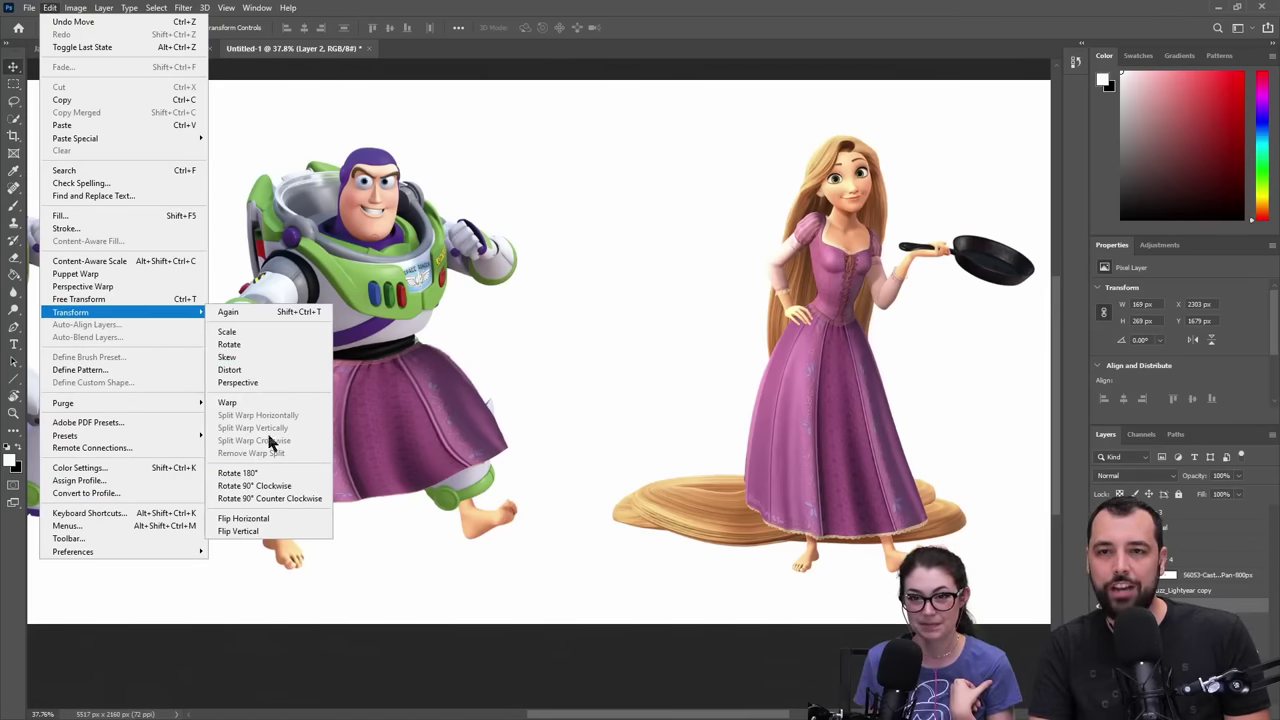
{"action": "left_click", "coordinate": [280, 518]}
{"action": "left_click_drag", "start_coordinate": [297, 556], "coordinate": [282, 549]}
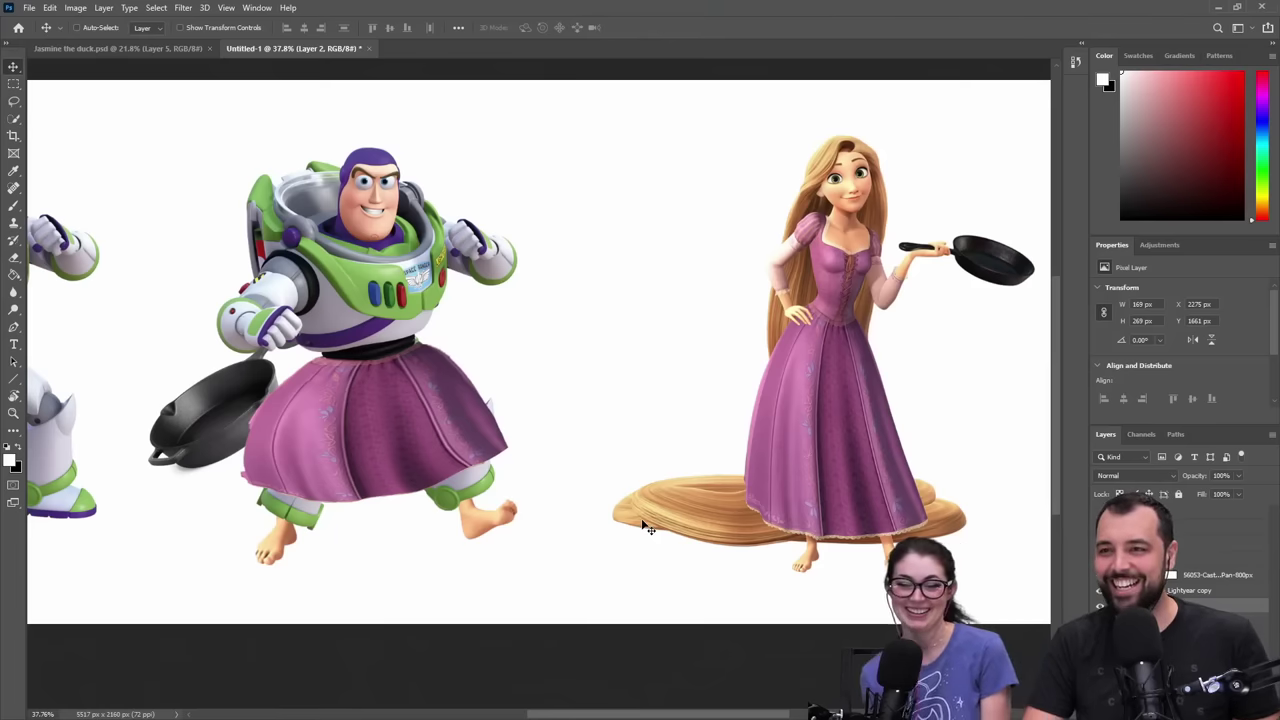
- Place the skirt layer beneath the frying pan layer and move Buzz's whole group slightly up the canvas
{"action": "left_click", "coordinate": [1186, 589]}
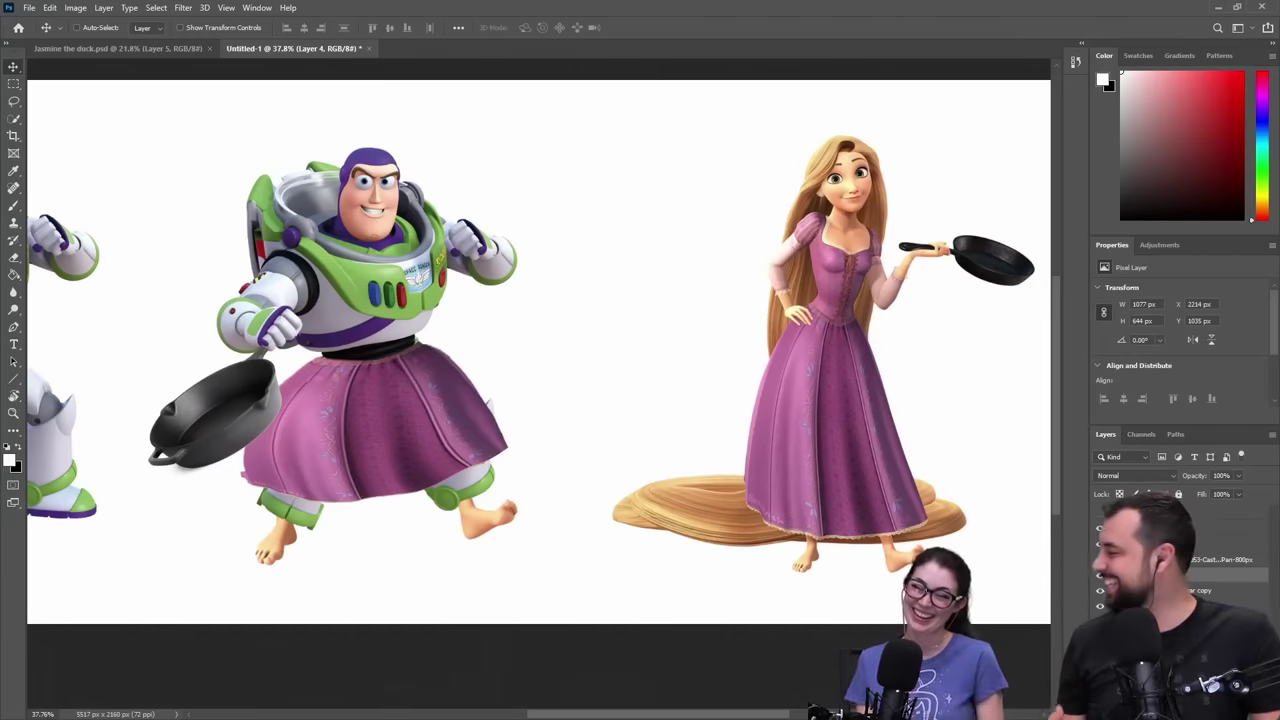
{"action": "left_click", "coordinate": [1196, 546]}
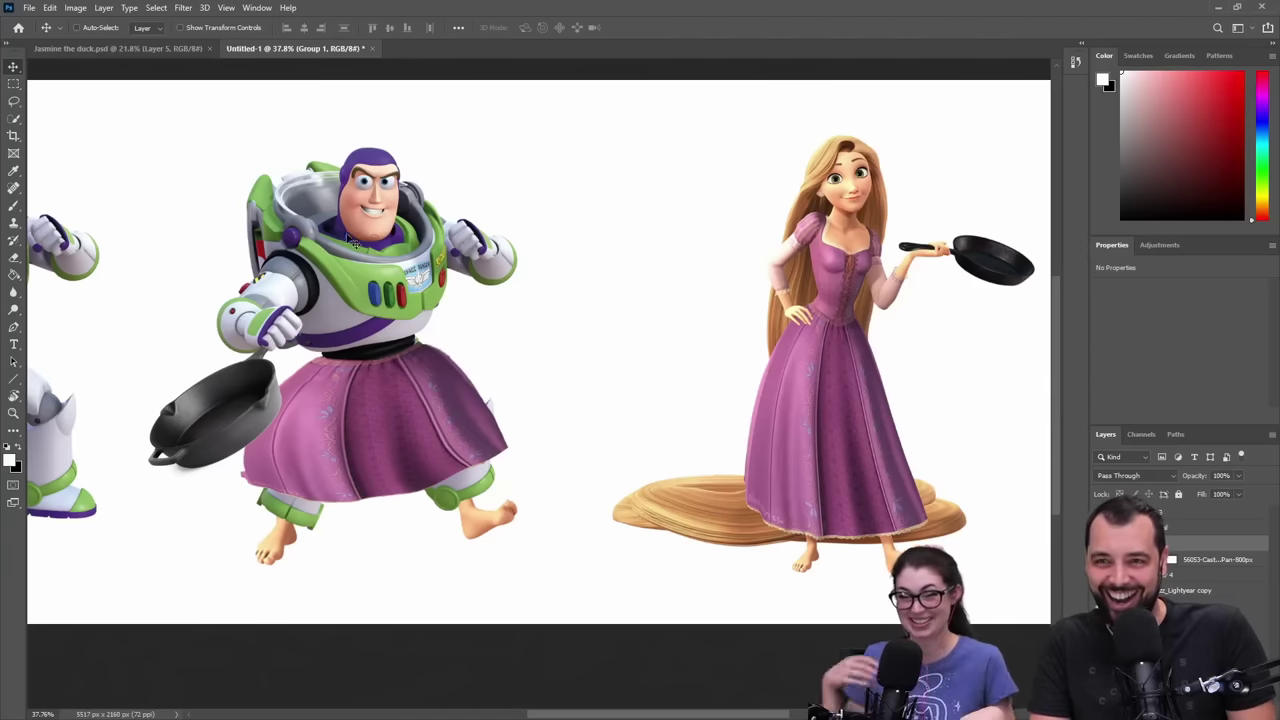
{"action": "left_click_drag", "start_coordinate": [470, 334], "coordinate": [390, 240]}
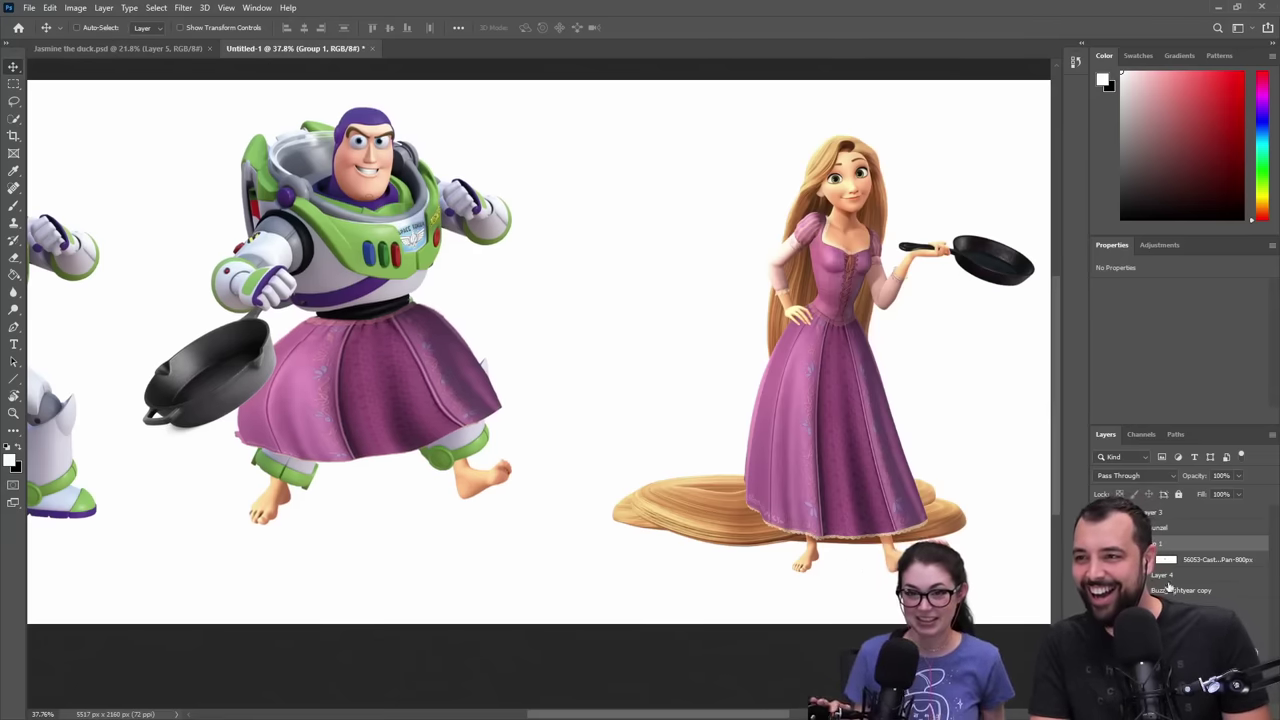
- Toggle the skirt layer's visibility to compare Buzz with and without it
{"action": "left_click", "coordinate": [1101, 575]}
{"action": "left_click", "coordinate": [1101, 575]}
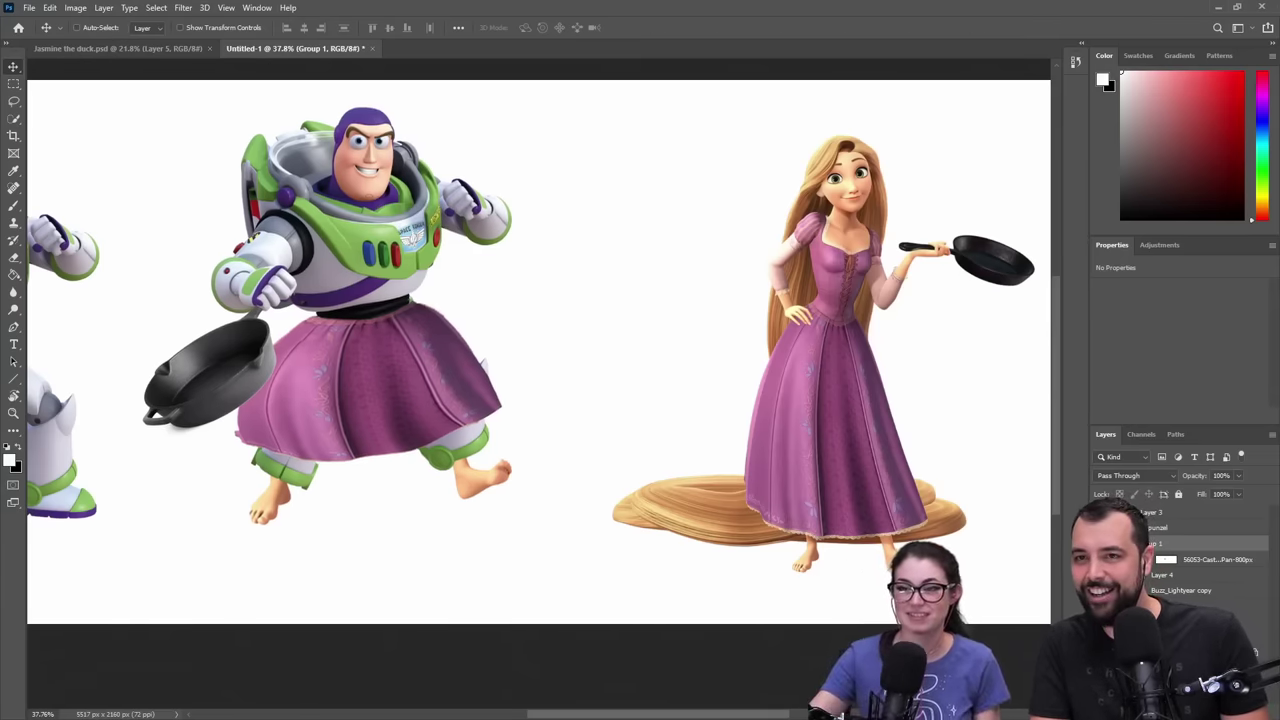
{"action": "left_click", "coordinate": [1101, 575]}
{"action": "key", "text": "ctrl+comma"}
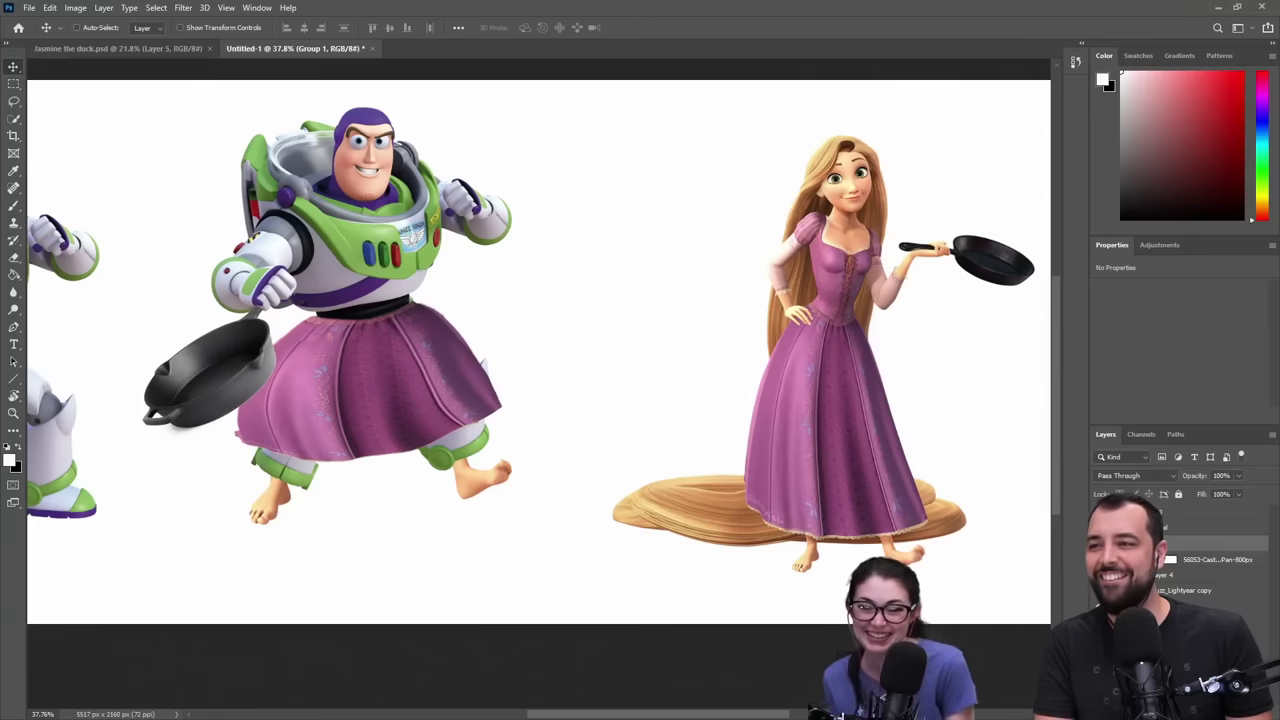
- Enlarge the Layer 2 foot on Buzz's pan-side leg to about 189% and rotate it about 21° to fit under the cuff
{"action": "left_click", "coordinate": [1165, 590]}
{"action": "left_click", "coordinate": [1165, 605]}
{"action": "key", "text": "ctrl+t"}
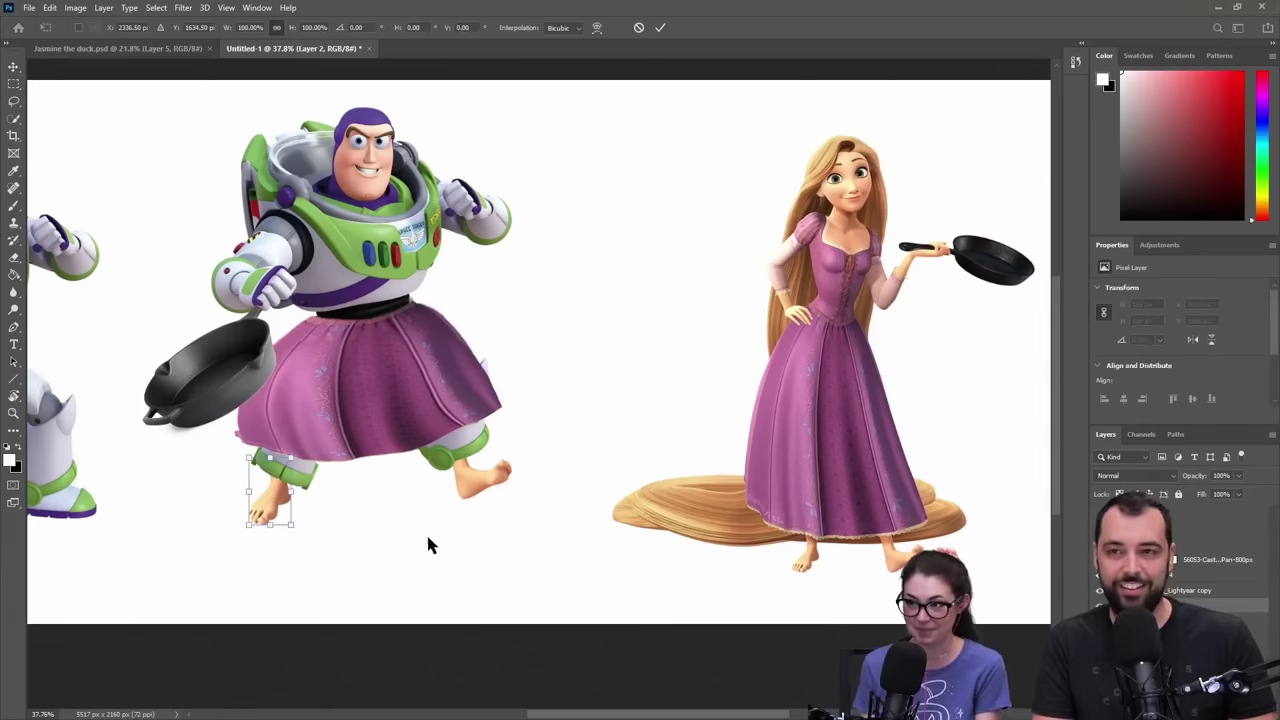
{"action": "left_click_drag", "start_coordinate": [248, 524], "coordinate": [178, 563]}
{"action": "left_click_drag", "start_coordinate": [335, 433], "coordinate": [420, 443]}
{"action": "left_click_drag", "start_coordinate": [243, 523], "coordinate": [250, 491]}
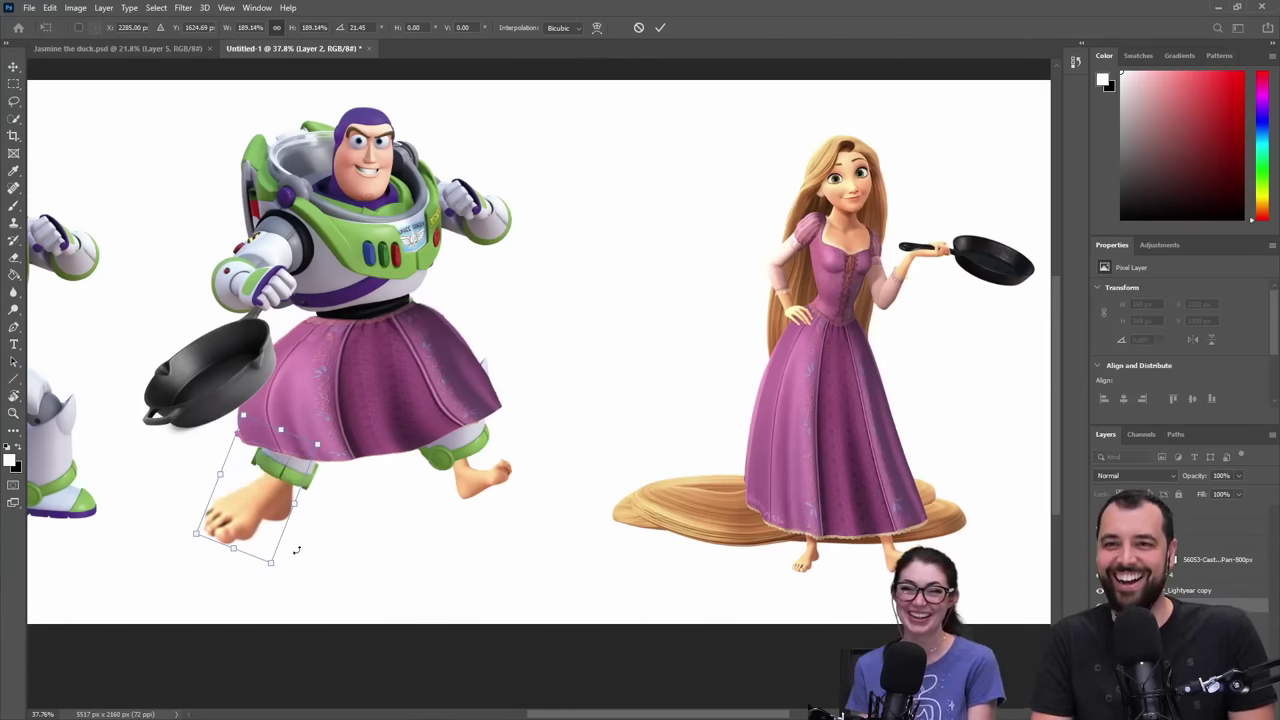
{"action": "key", "text": "Return"}
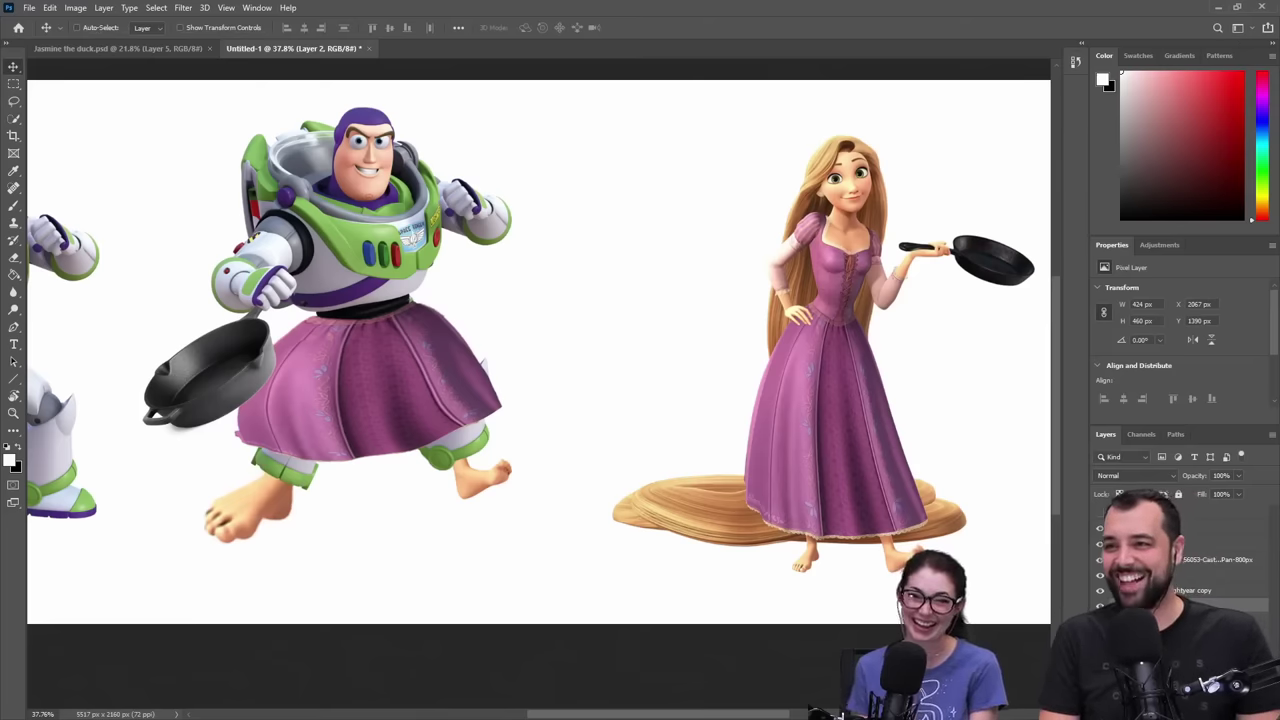
- Enlarge the Layer 1 foot on Buzz's other leg to about 179%, keeping it attached at the ankle
{"action": "left_click", "coordinate": [1165, 621]}
{"action": "key", "text": "ctrl+t"}
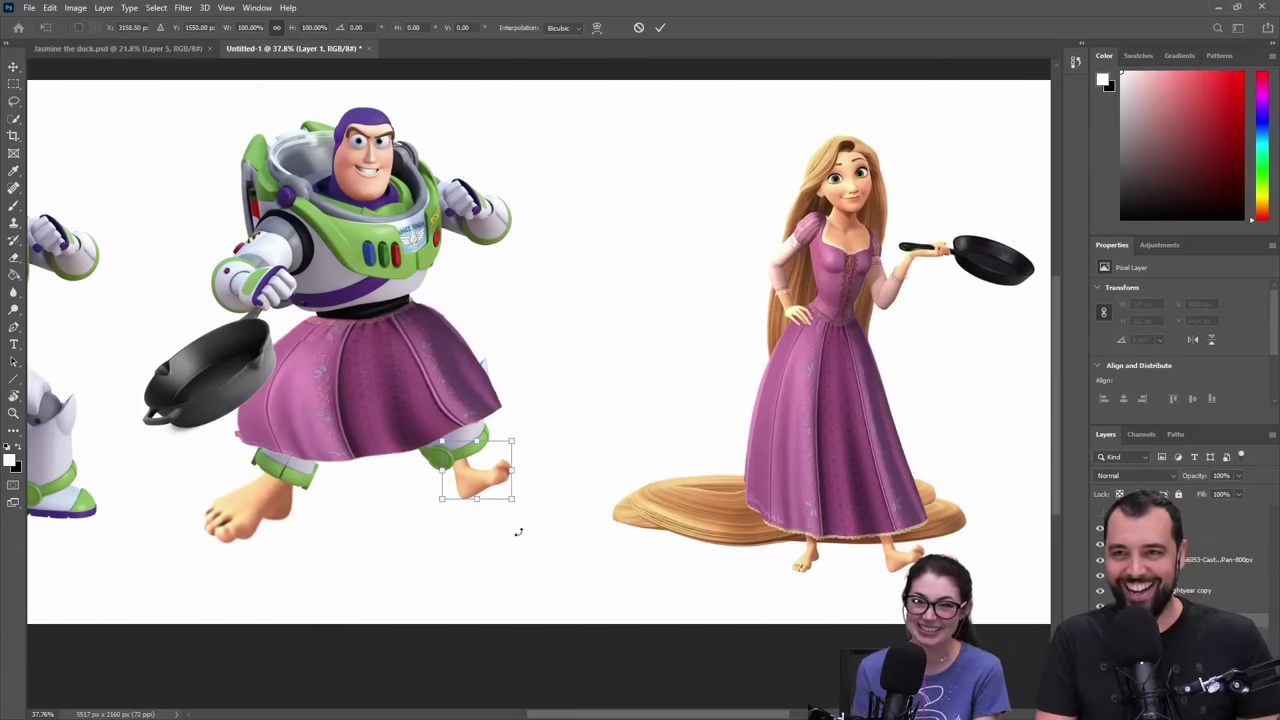
{"action": "mouse_move", "coordinate": [519, 499]}
{"action": "left_mouse_down"}
{"action": "mouse_move", "coordinate": [566, 551]}
{"action": "mouse_move", "coordinate": [515, 508]}
{"action": "mouse_move", "coordinate": [513, 484]}
{"action": "left_mouse_up"}
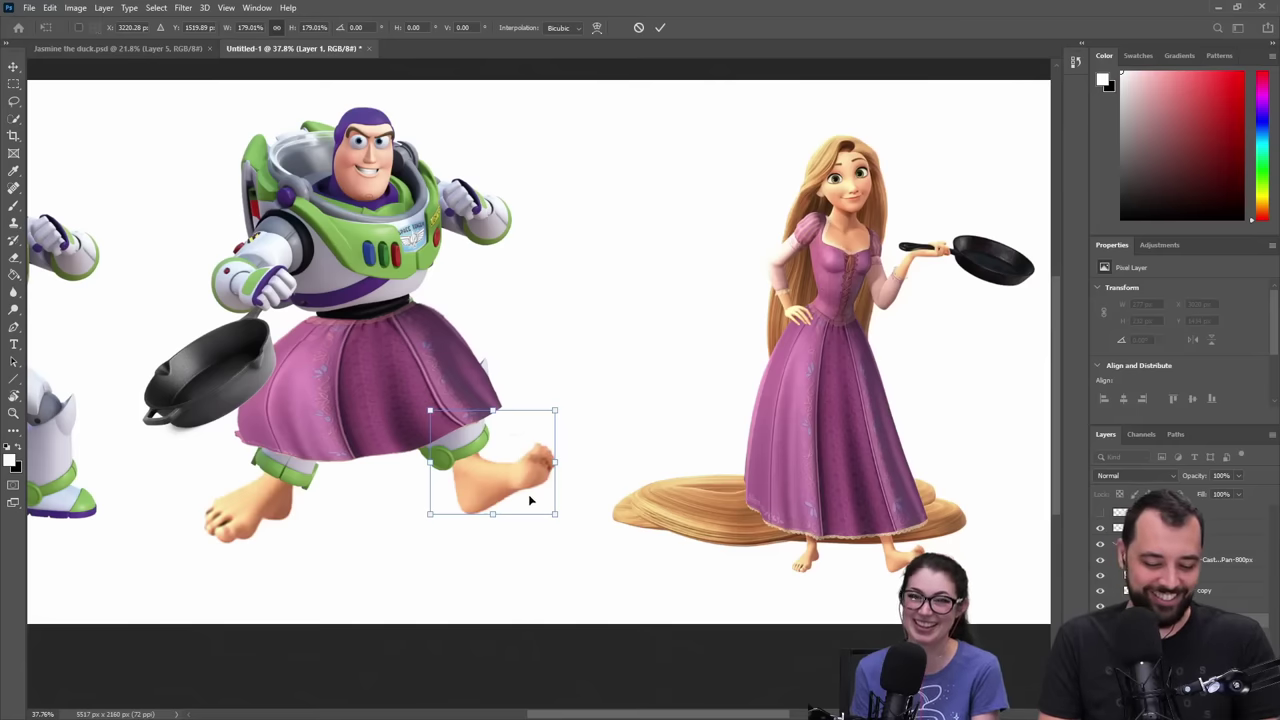
{"action": "key", "text": "Return"}
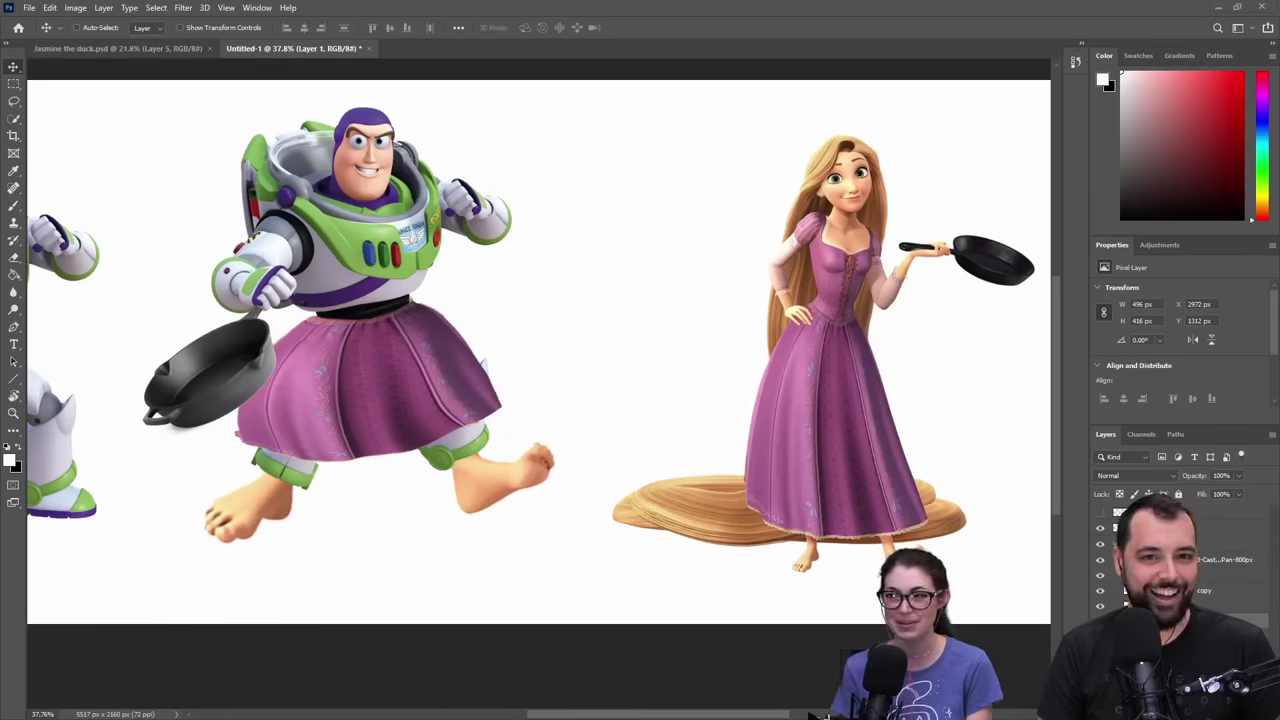
- Place the grey wig image unnamed.png over Buzz's head and order its layer above the frying pan layer
{"action": "left_click_drag", "start_coordinate": [310, 418], "coordinate": [347, 355]}
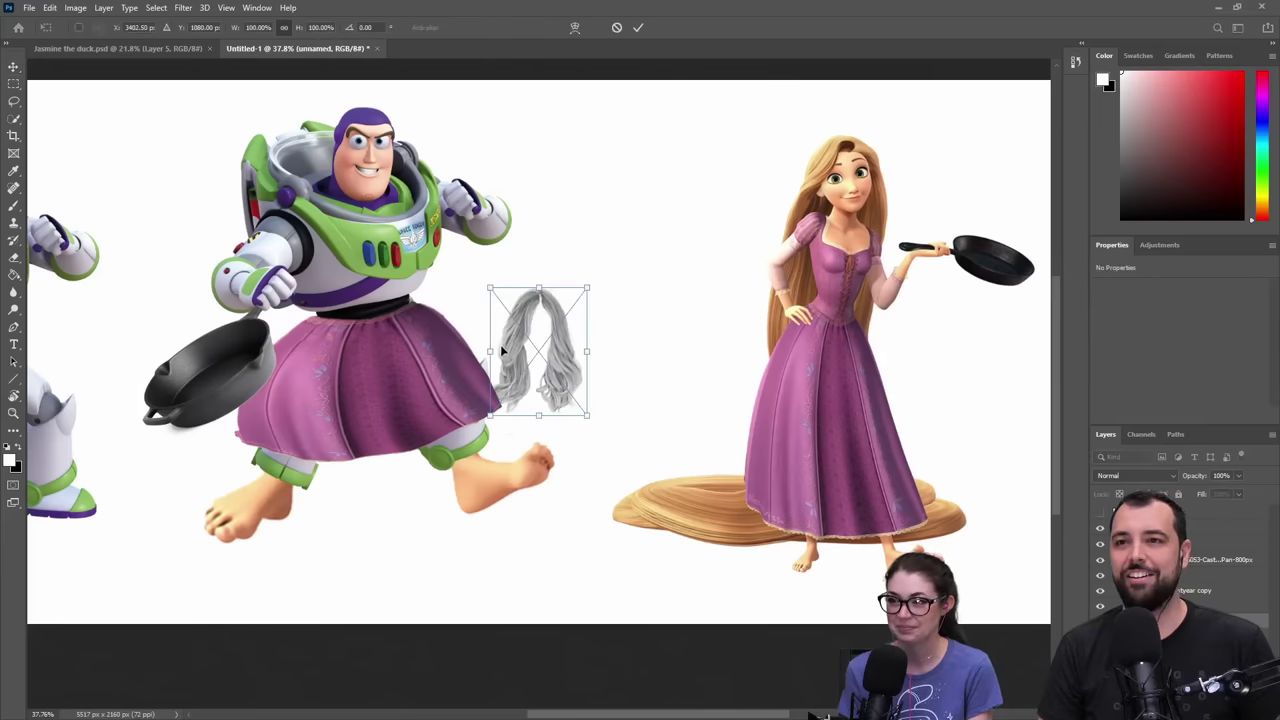
{"action": "left_click_drag", "start_coordinate": [549, 317], "coordinate": [388, 111]}
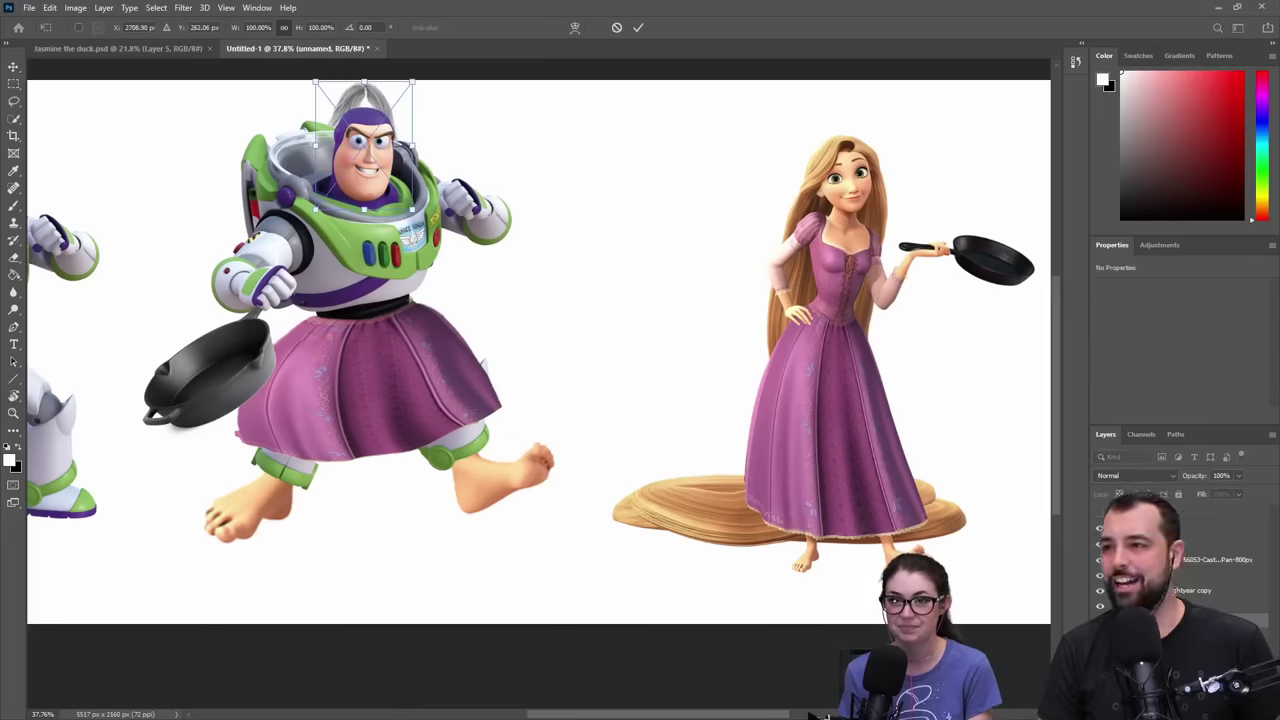
{"action": "key", "text": "Return"}
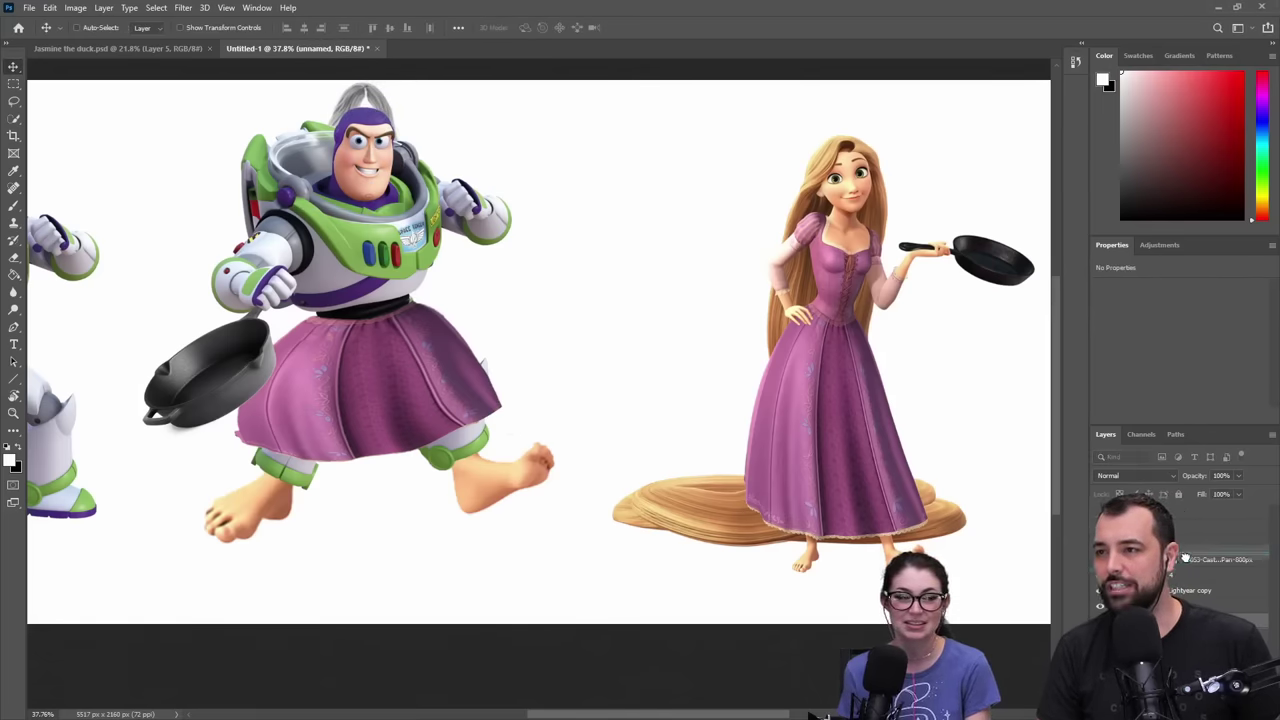
{"action": "left_click_drag", "start_coordinate": [1185, 558], "coordinate": [1185, 575]}
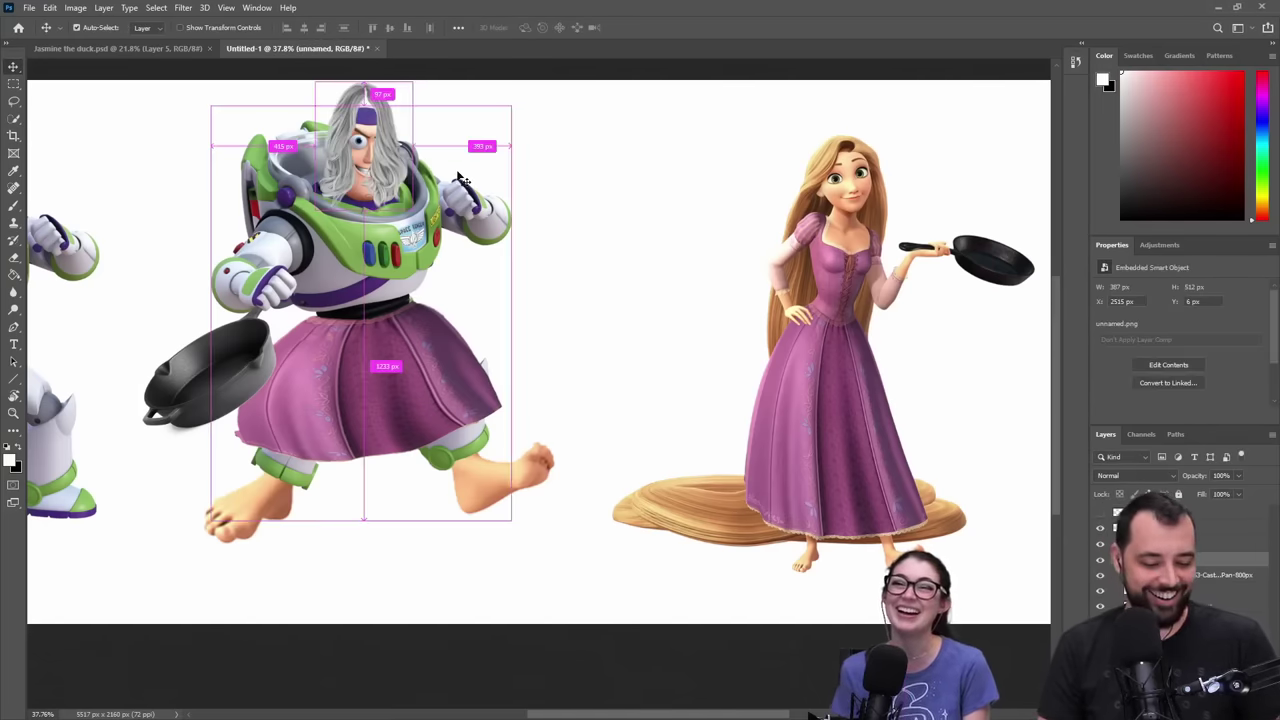
- Enlarge the grey wig to about 212% and centre it so its hair frames Buzz's face
{"action": "key", "text": "ctrl+t"}
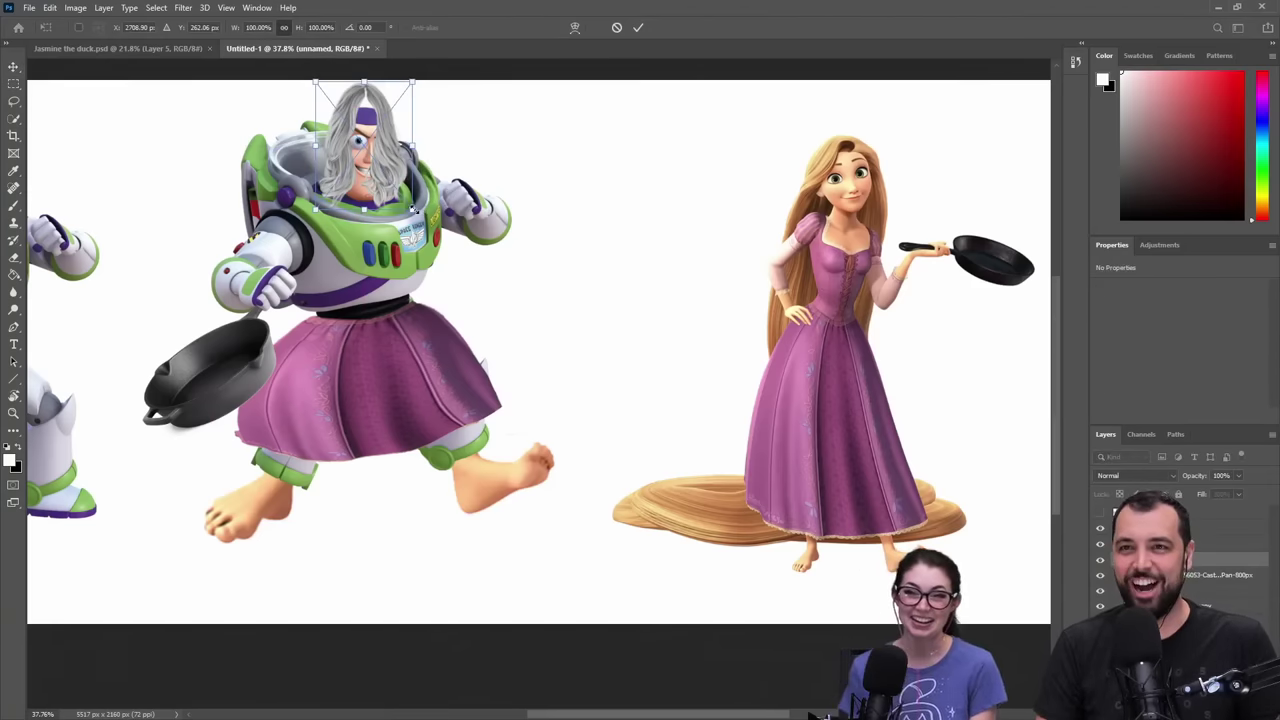
{"action": "left_click_drag", "start_coordinate": [412, 208], "coordinate": [522, 354]}
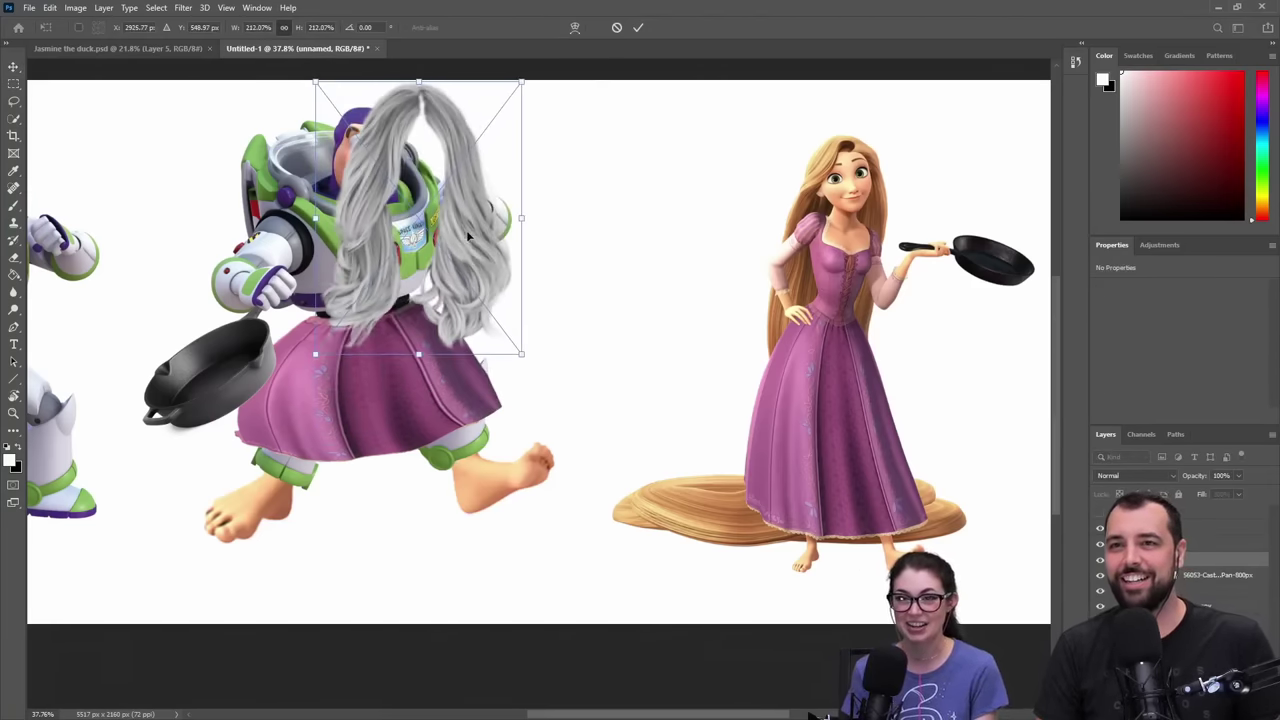
{"action": "left_click_drag", "start_coordinate": [468, 237], "coordinate": [398, 232]}
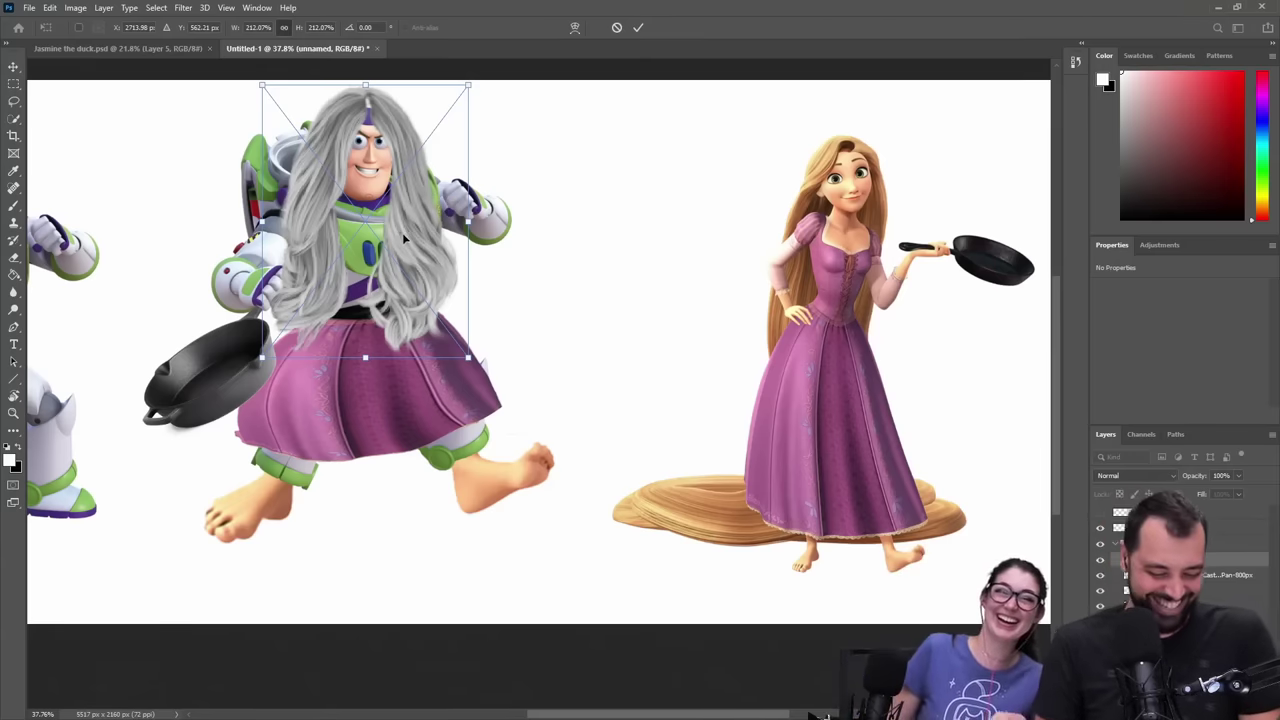
{"action": "key", "text": "Return"}
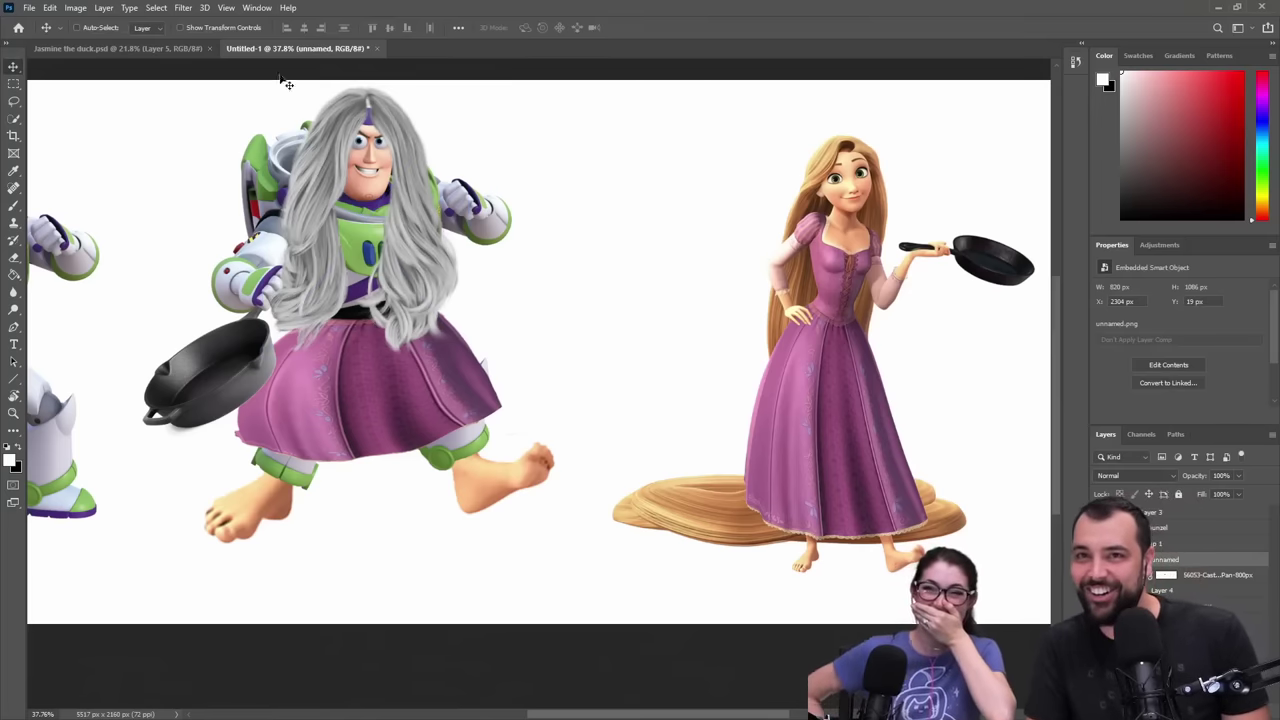
- Create a new layer clipped to the wig and sample the blonde colour from Rapunzel's hair
{"action": "left_click", "coordinate": [182, 12]}
{"action": "left_click", "coordinate": [179, 10]}
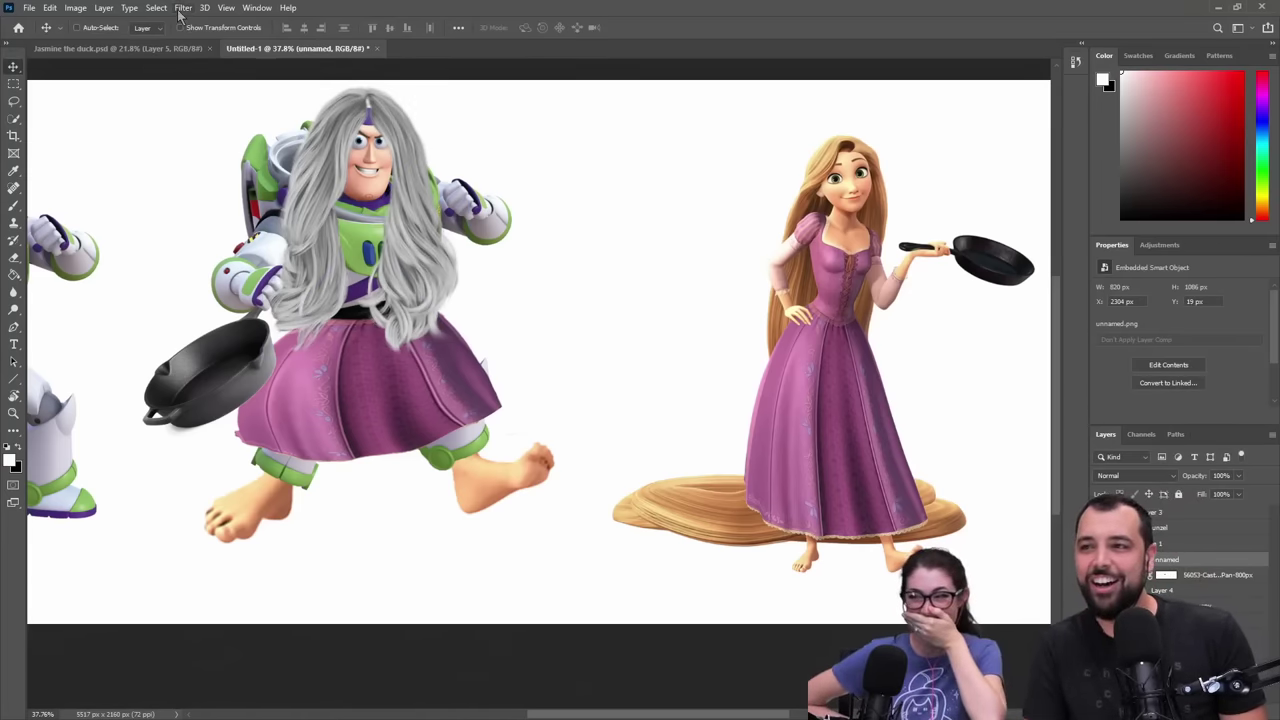
{"action": "left_click", "coordinate": [1216, 713]}
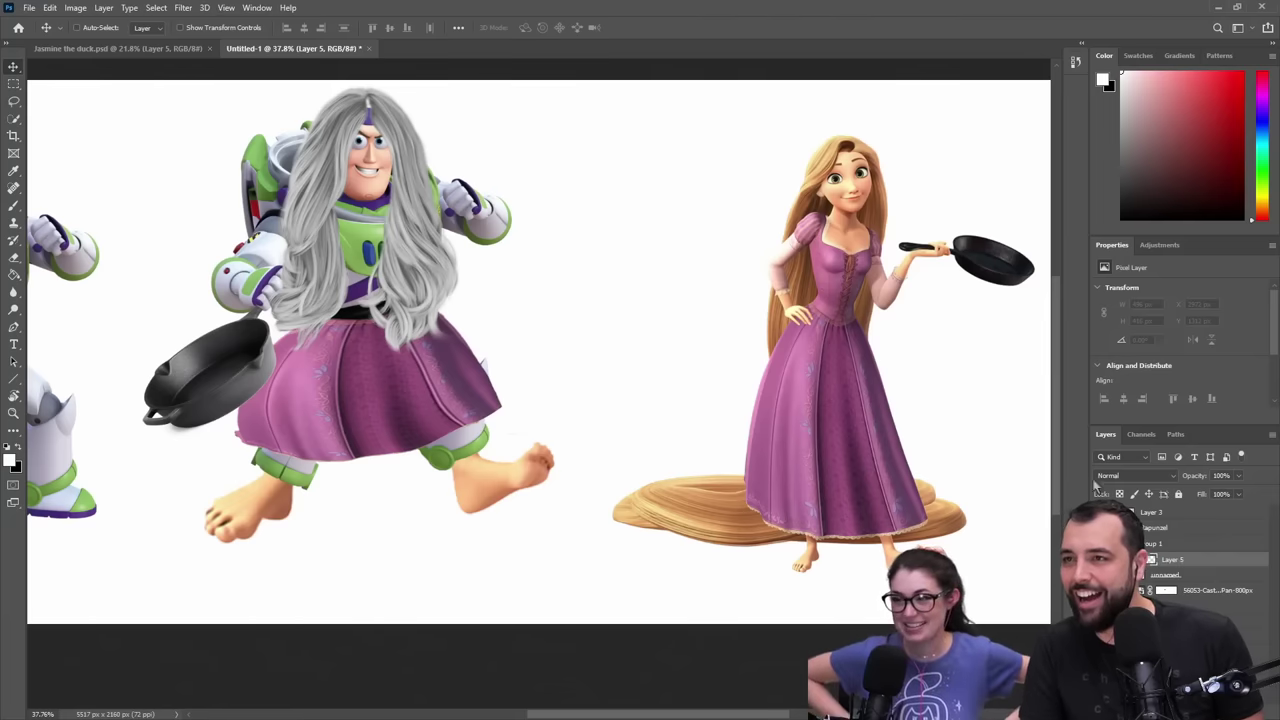
{"action": "key", "text": "i"}
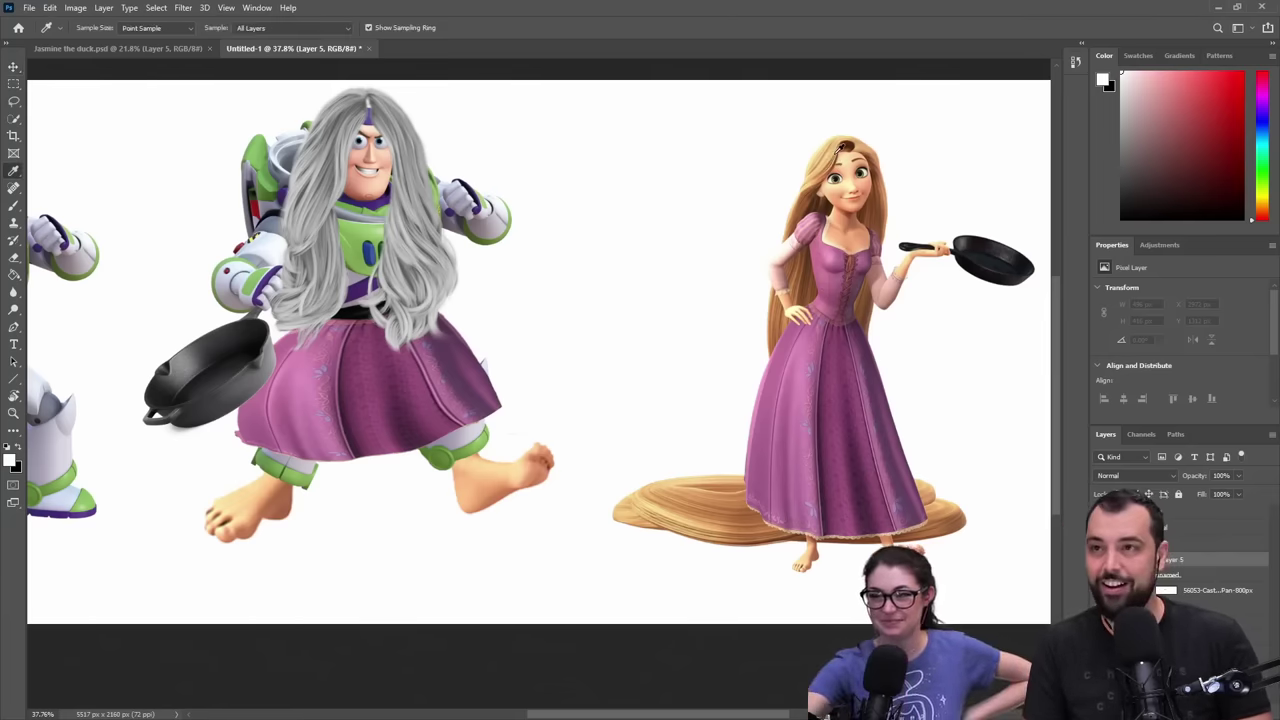
{"action": "left_click", "coordinate": [836, 154]}
- Paint the sampled blonde over the whole wig with a large brush and set the paint layer's blend mode to Color
{"action": "key", "text": "b"}
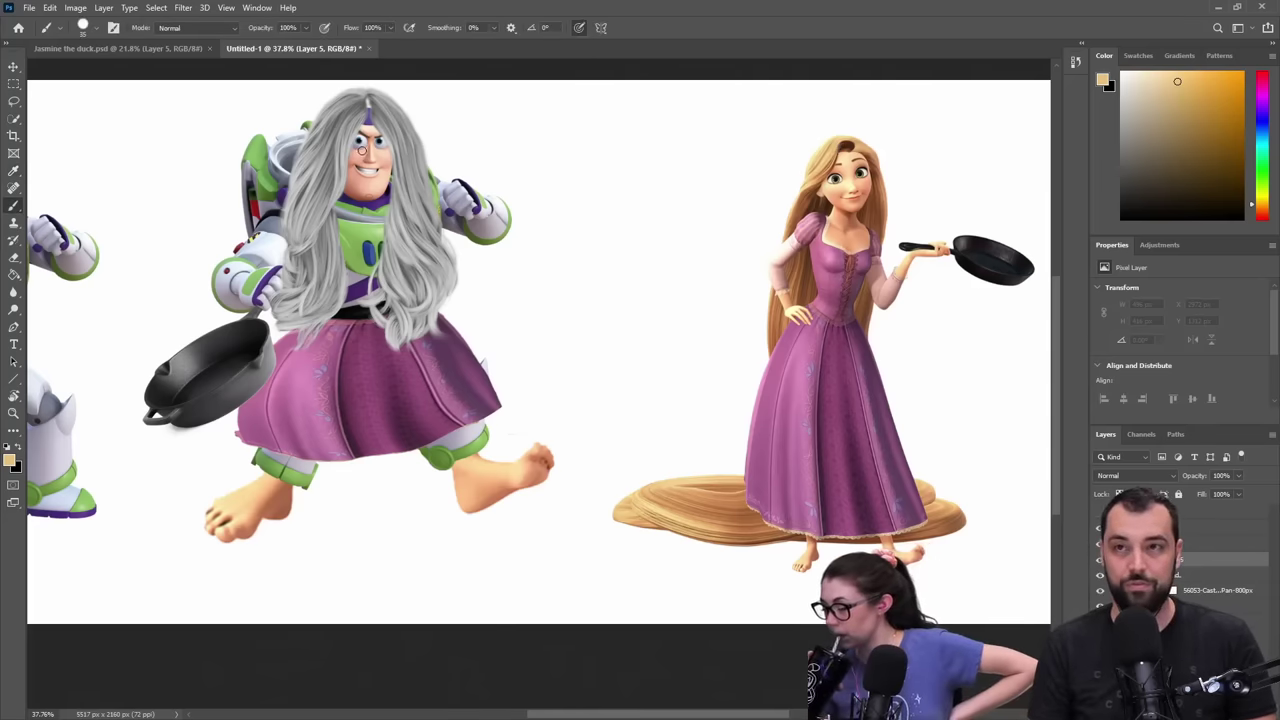
{"action": "key", "text": "bracketright"}
{"action": "key", "text": "bracketright"}
{"action": "key", "text": "bracketright"}
{"action": "key", "text": "bracketright"}
{"action": "key", "text": "bracketright"}
{"action": "key", "text": "bracketright"}
{"action": "key", "text": "bracketright"}
{"action": "key", "text": "bracketright"}
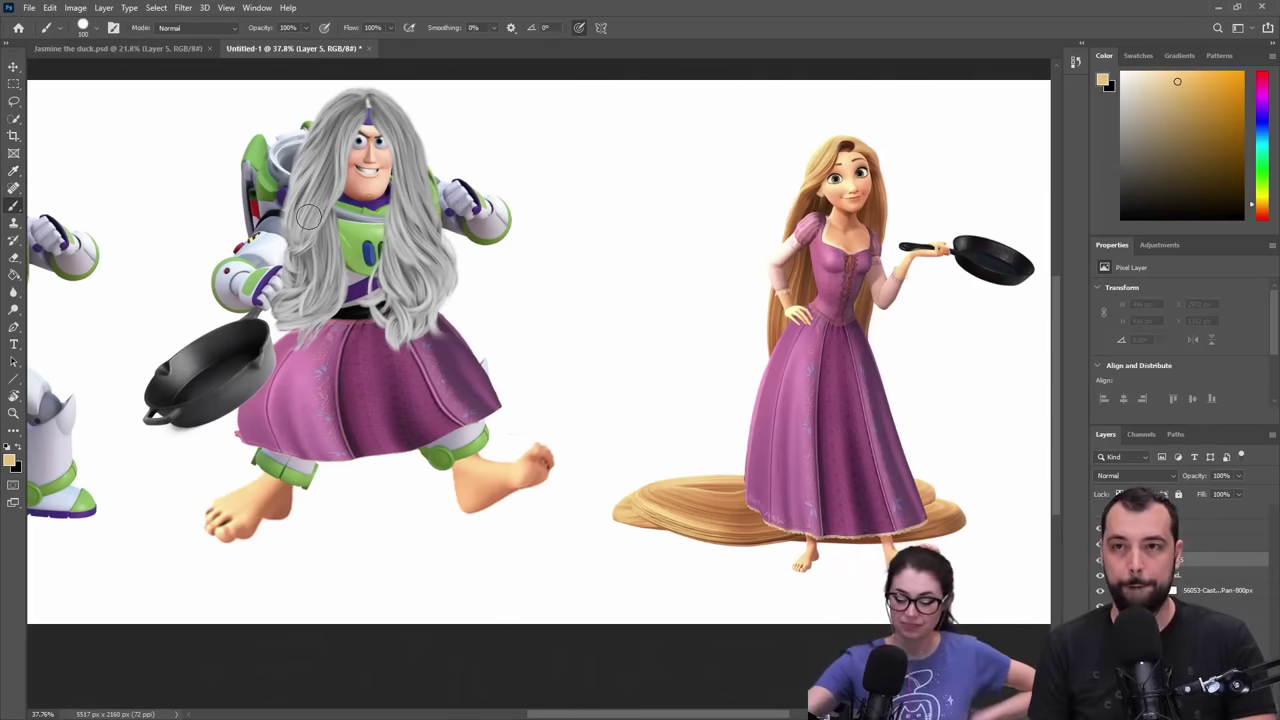
{"action": "mouse_move", "coordinate": [310, 255]}
{"action": "left_mouse_down"}
{"action": "mouse_move", "coordinate": [315, 200]}
{"action": "mouse_move", "coordinate": [373, 95]}
{"action": "mouse_move", "coordinate": [435, 230]}
{"action": "mouse_move", "coordinate": [400, 290]}
{"action": "mouse_move", "coordinate": [300, 260]}
{"action": "mouse_move", "coordinate": [340, 315]}
{"action": "left_mouse_up"}
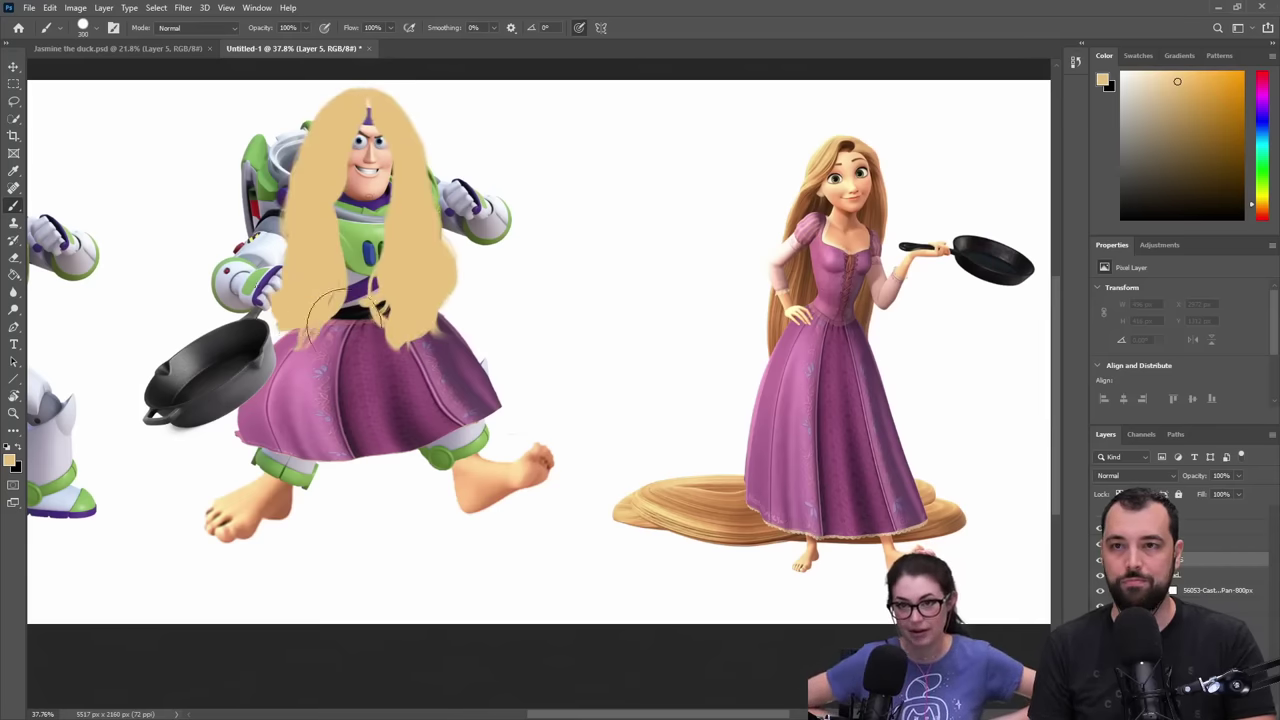
{"action": "left_click", "coordinate": [1150, 476]}
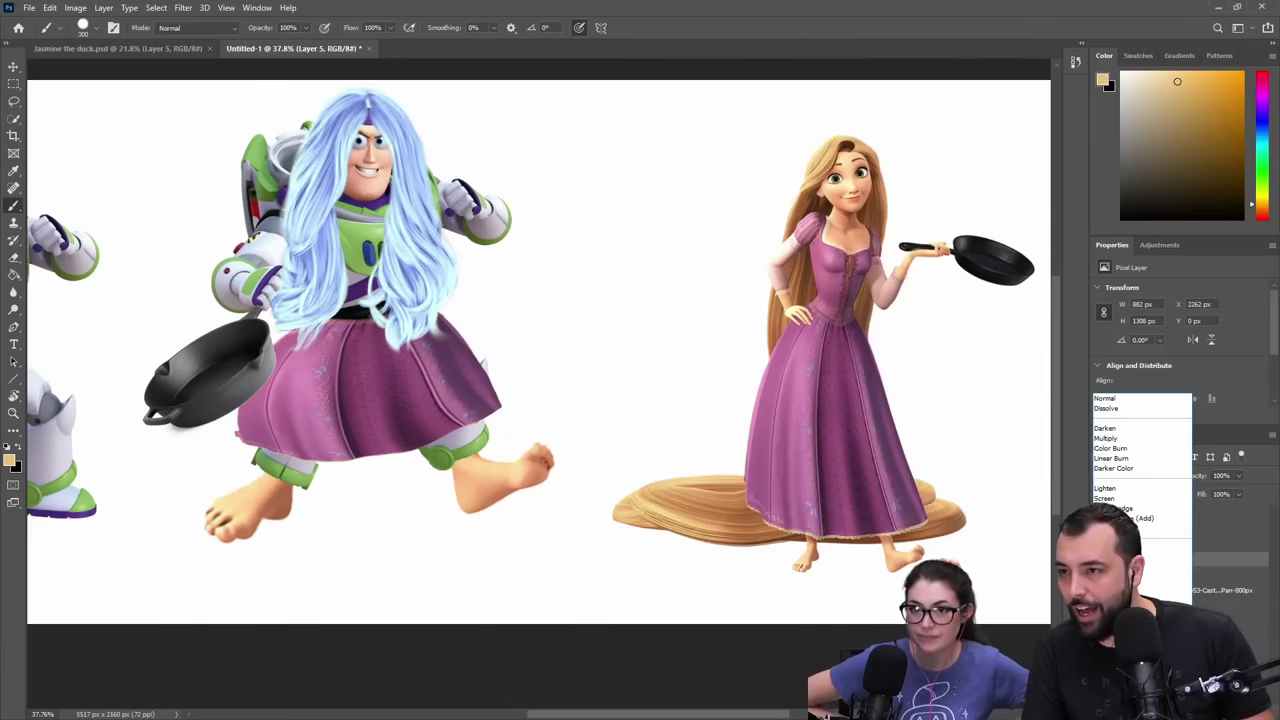
{"action": "left_click", "coordinate": [1120, 698]}
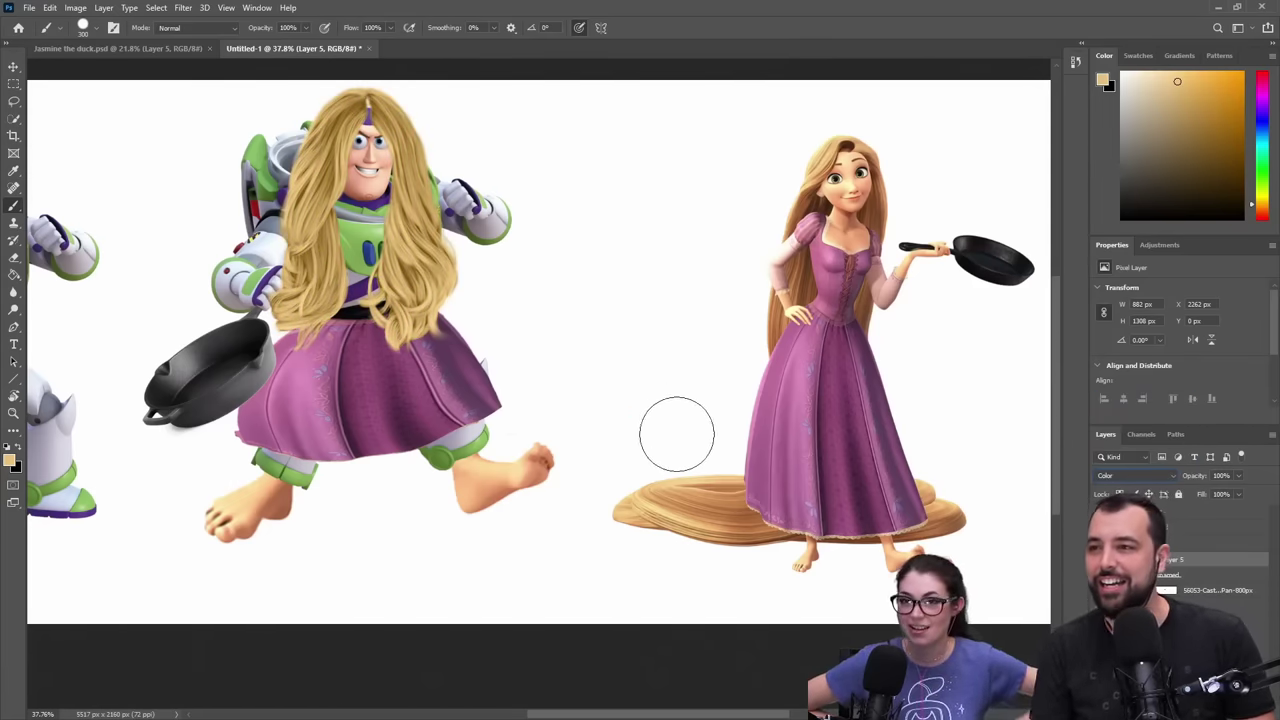
- Rasterize the wig's smart object layer
{"action": "left_click", "coordinate": [1168, 575]}
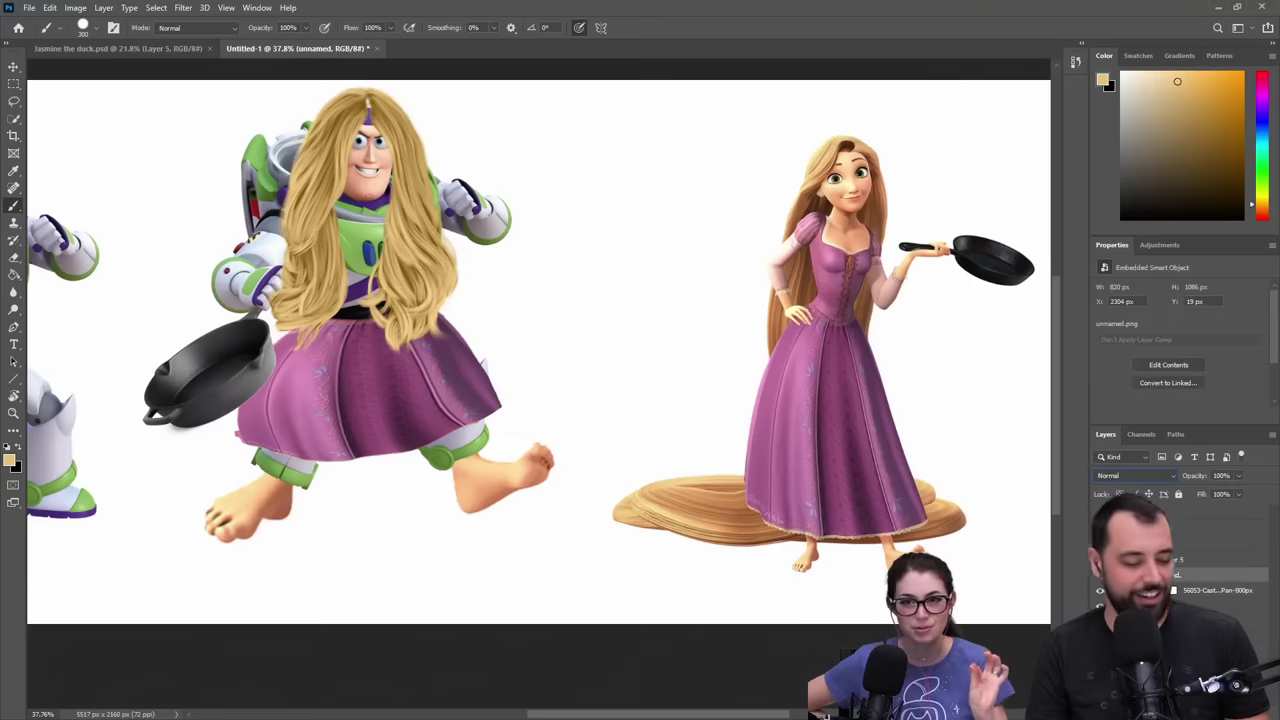
{"action": "left_click", "coordinate": [382, 142]}
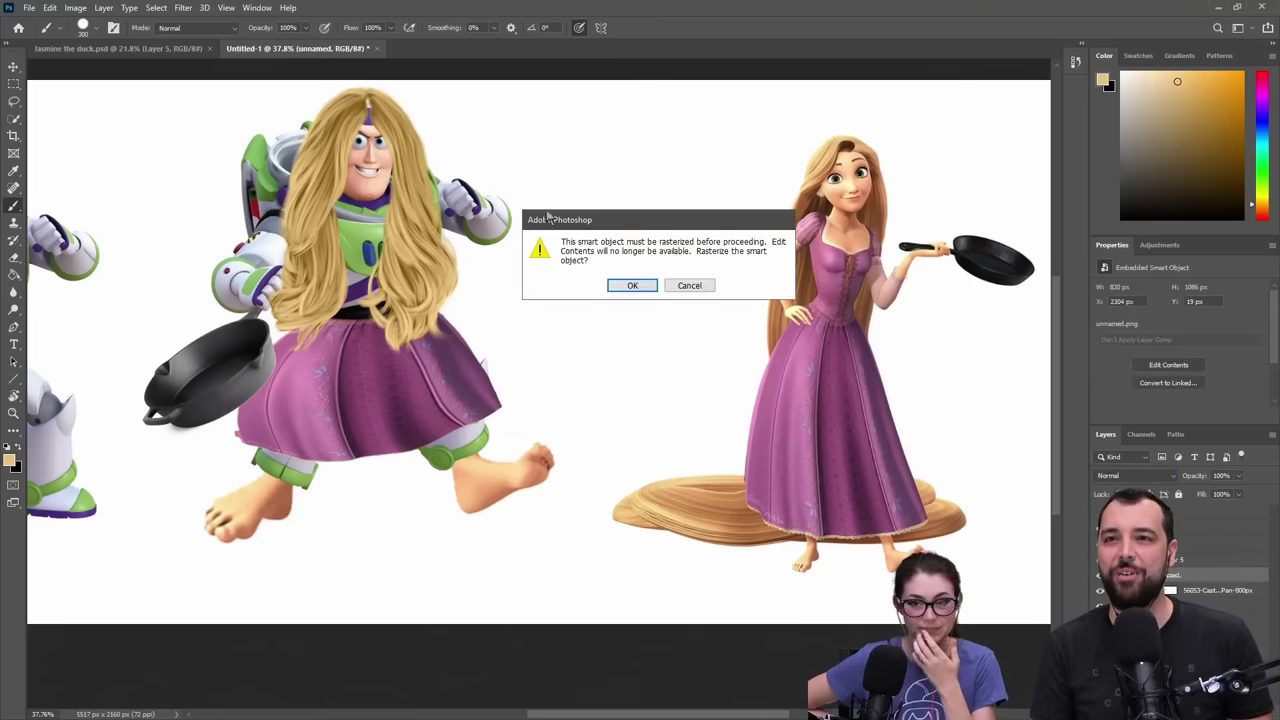
{"action": "left_click", "coordinate": [632, 285]}
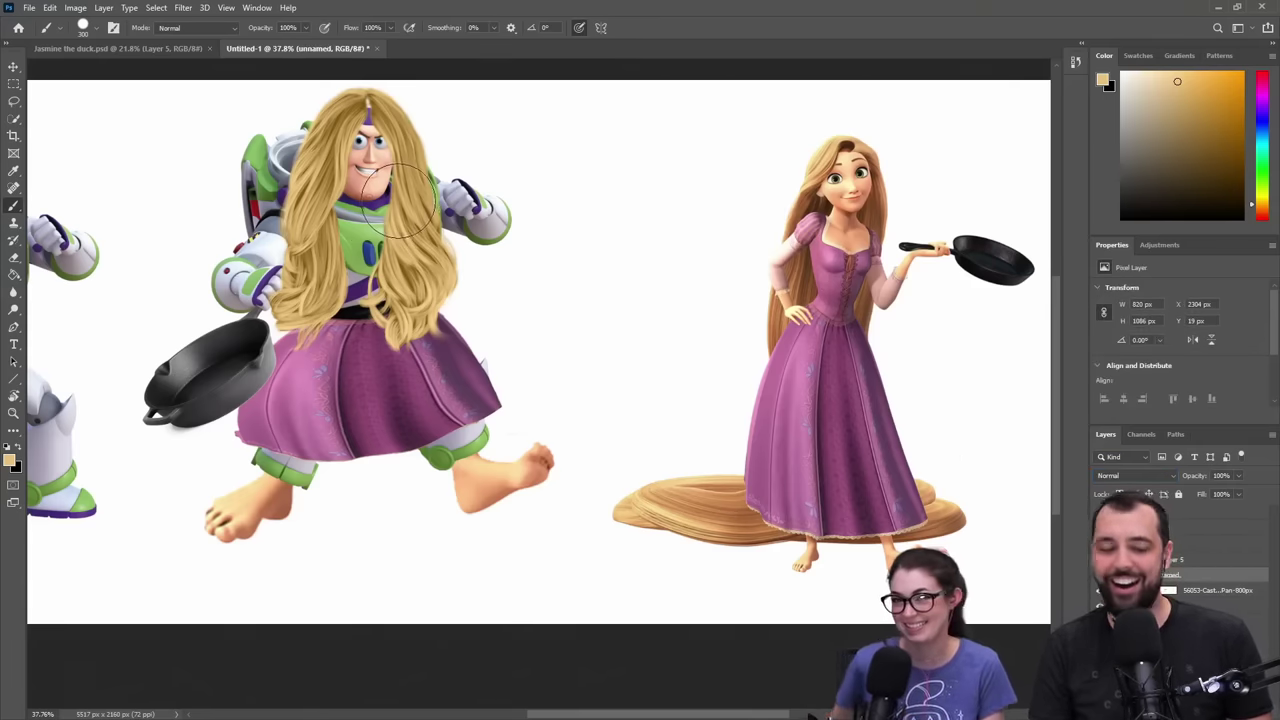
- Try to fill the gap in the wig's parting above Buzz's forehead with the Spot Healing Brush
{"action": "key", "text": "z"}
{"action": "left_click_drag", "start_coordinate": [380, 147], "coordinate": [434, 215]}
{"action": "left_click_drag", "start_coordinate": [434, 220], "coordinate": [466, 405]}
{"action": "left_click_drag", "start_coordinate": [398, 340], "coordinate": [465, 328]}
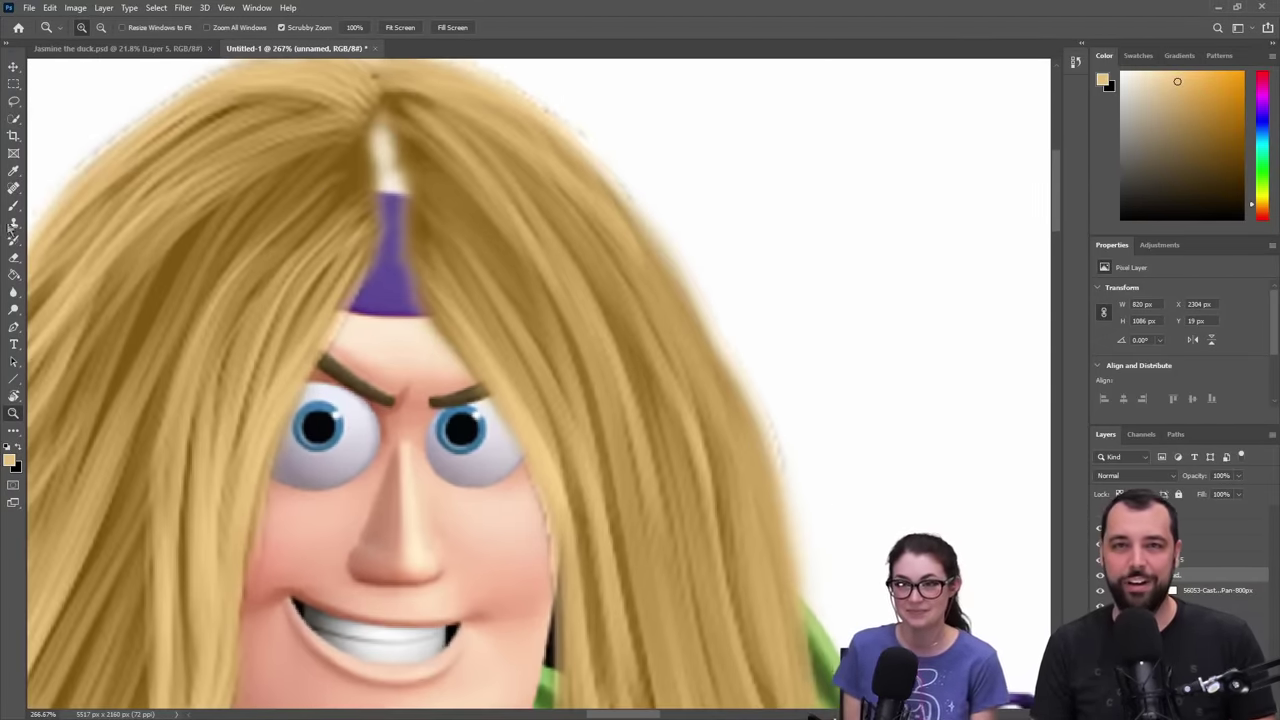
{"action": "left_click", "coordinate": [14, 188]}
{"action": "mouse_move", "coordinate": [365, 210]}
{"action": "left_mouse_down"}
{"action": "mouse_move", "coordinate": [383, 223]}
{"action": "mouse_move", "coordinate": [340, 180]}
{"action": "mouse_move", "coordinate": [394, 130]}
{"action": "left_mouse_up"}
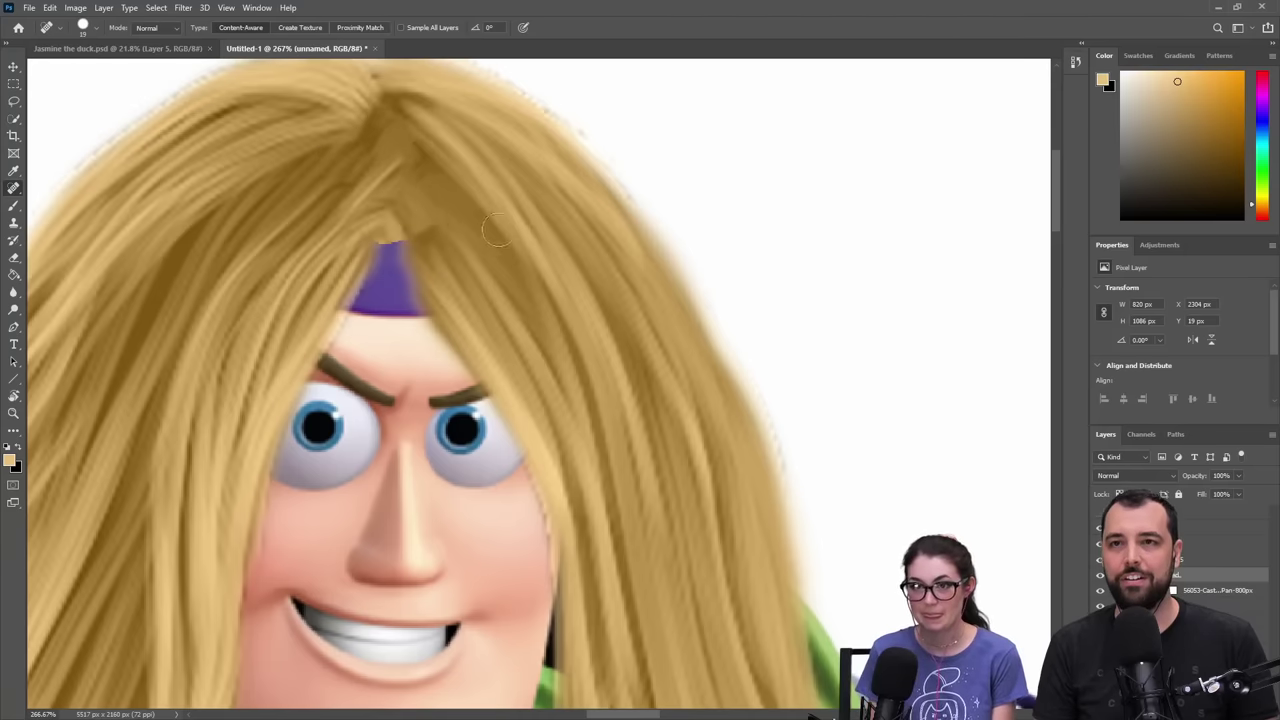
{"action": "key", "text": "ctrl+z"}
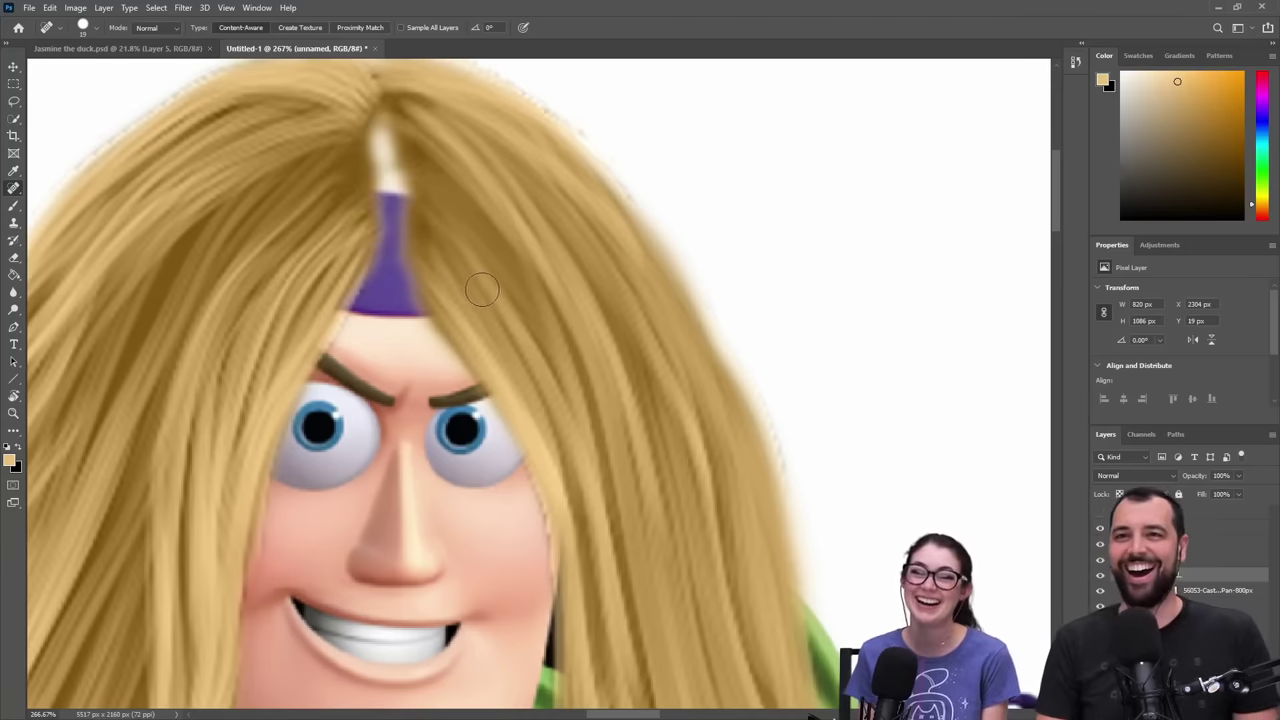
- Clone nearby hair strands over the white and purple gap in the wig's parting with the Clone Stamp
{"action": "key", "text": "s"}
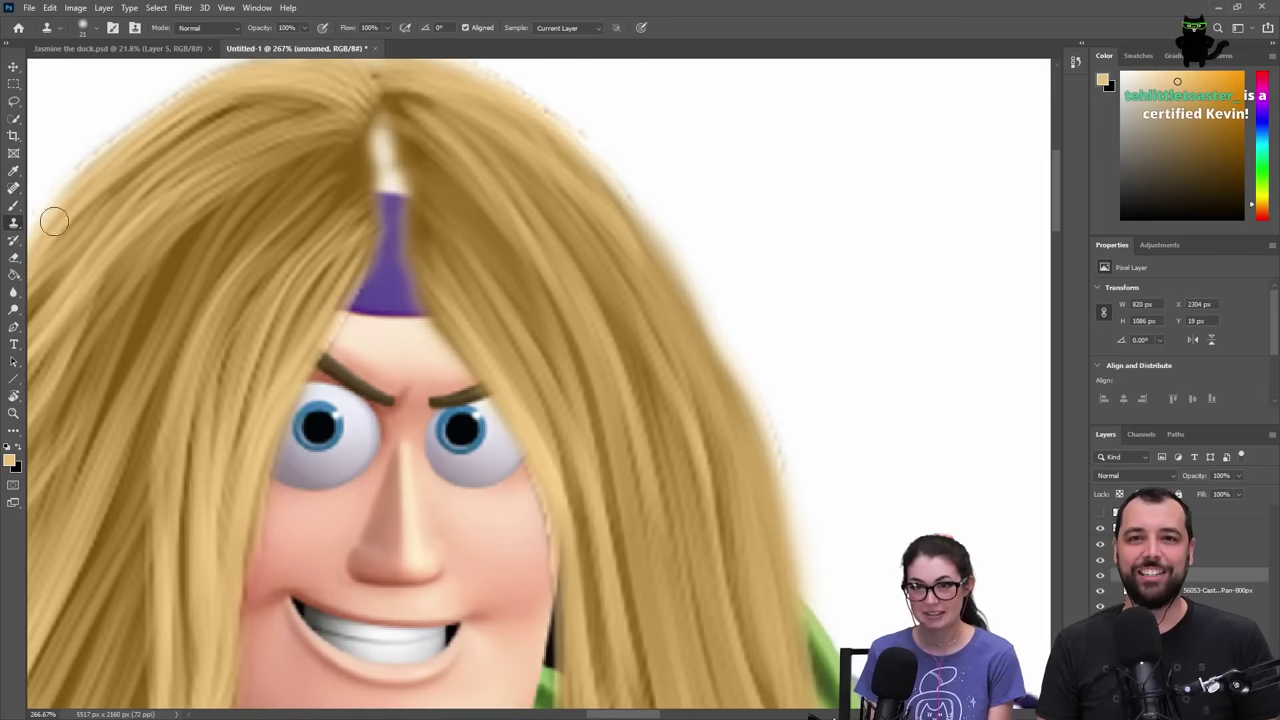
{"action": "left_click", "coordinate": [327, 256], "text": "alt"}
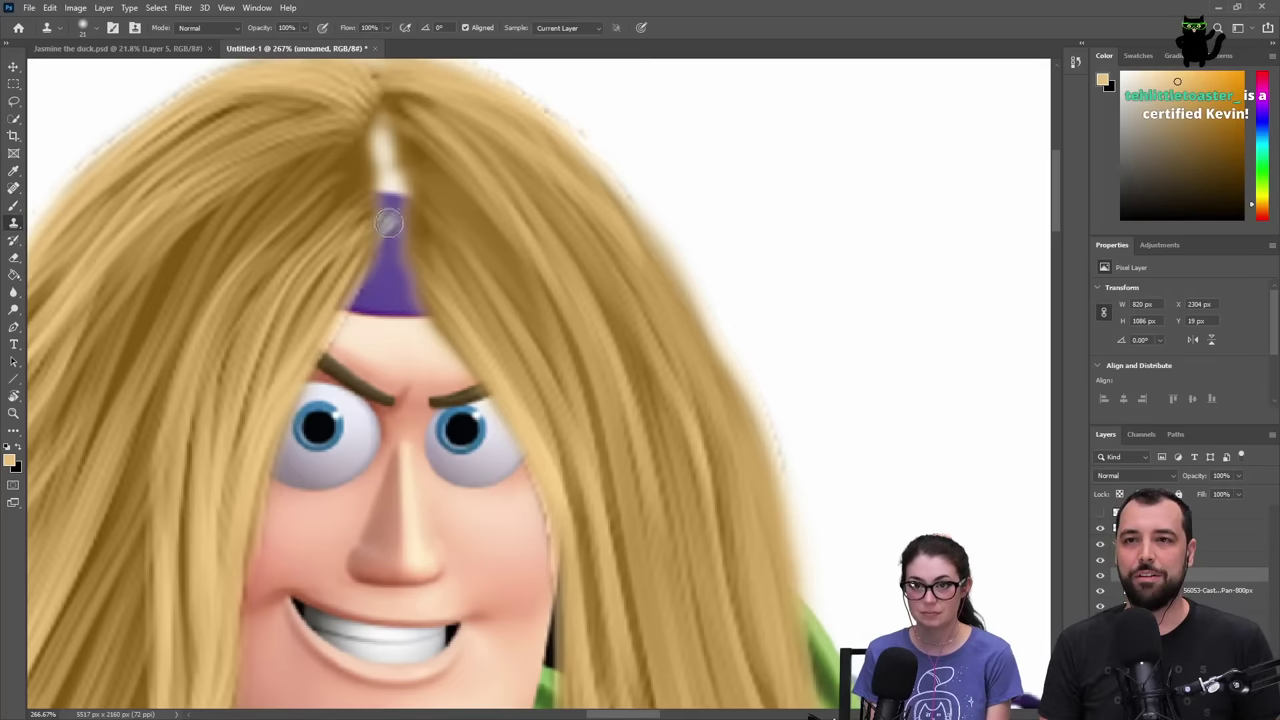
{"action": "left_click_drag", "start_coordinate": [388, 213], "coordinate": [371, 137]}
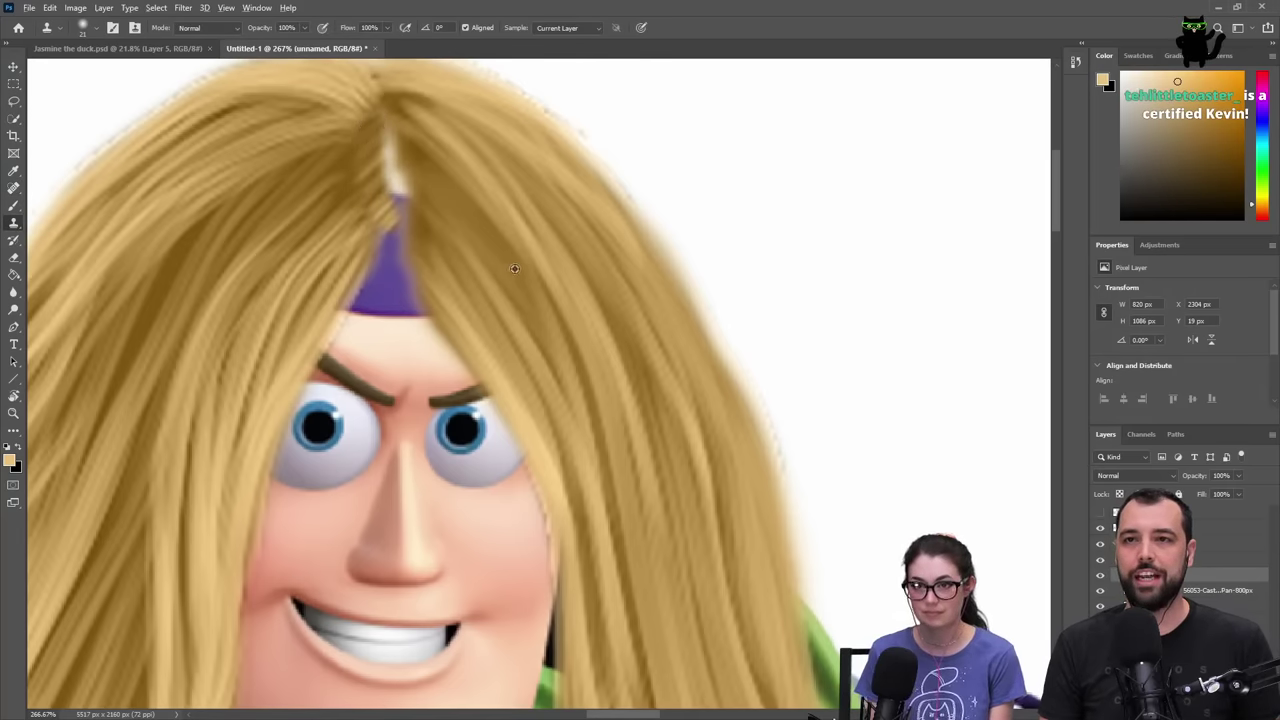
{"action": "left_click_drag", "start_coordinate": [405, 208], "coordinate": [390, 128]}
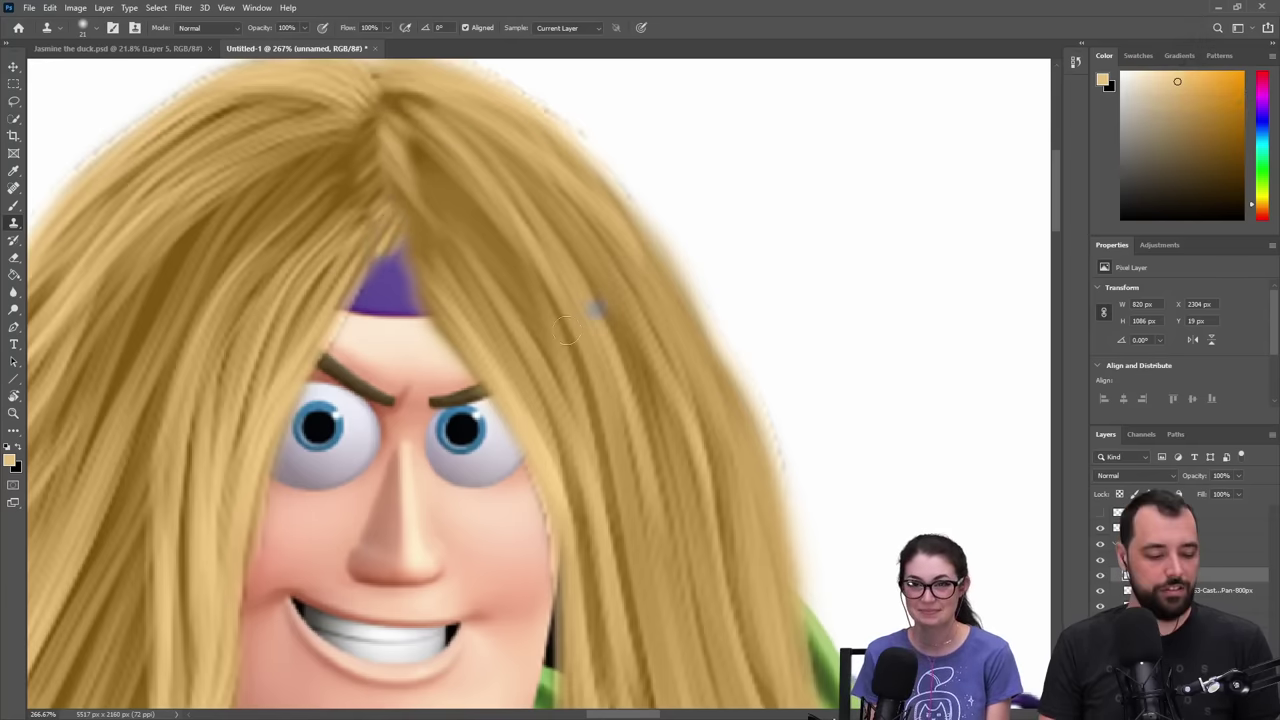
- Nudge the wig layer vertically on Buzz's head to a Y position of 25 px
{"action": "key", "text": "z"}
{"action": "left_click_drag", "start_coordinate": [472, 357], "coordinate": [360, 380]}
{"action": "left_click_drag", "start_coordinate": [496, 445], "coordinate": [452, 357]}
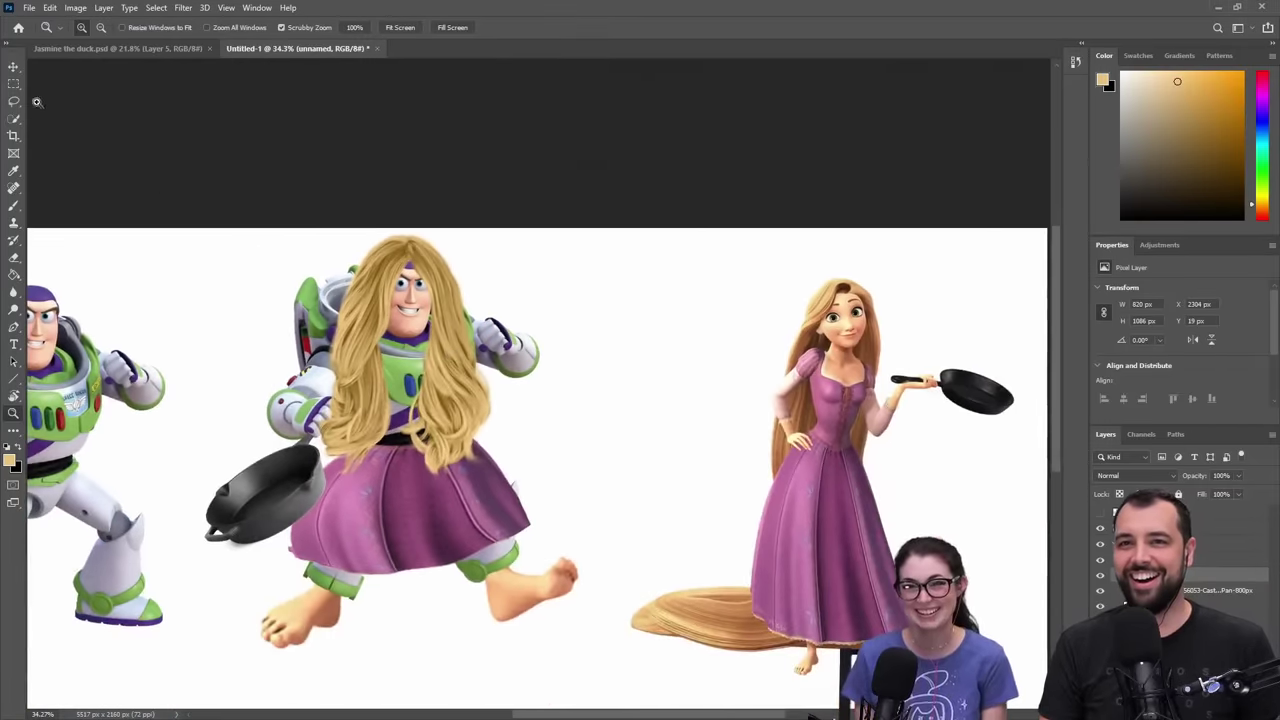
{"action": "left_click", "coordinate": [14, 64]}
{"action": "key", "text": "Down"}
{"action": "key", "text": "Down"}
{"action": "key", "text": "Down"}
{"action": "key", "text": "Down"}
{"action": "key", "text": "Down"}
{"action": "key", "text": "Down"}
{"action": "key", "text": "shift+Down"}
{"action": "key", "text": "shift+Down"}
{"action": "key", "text": "shift+Down"}
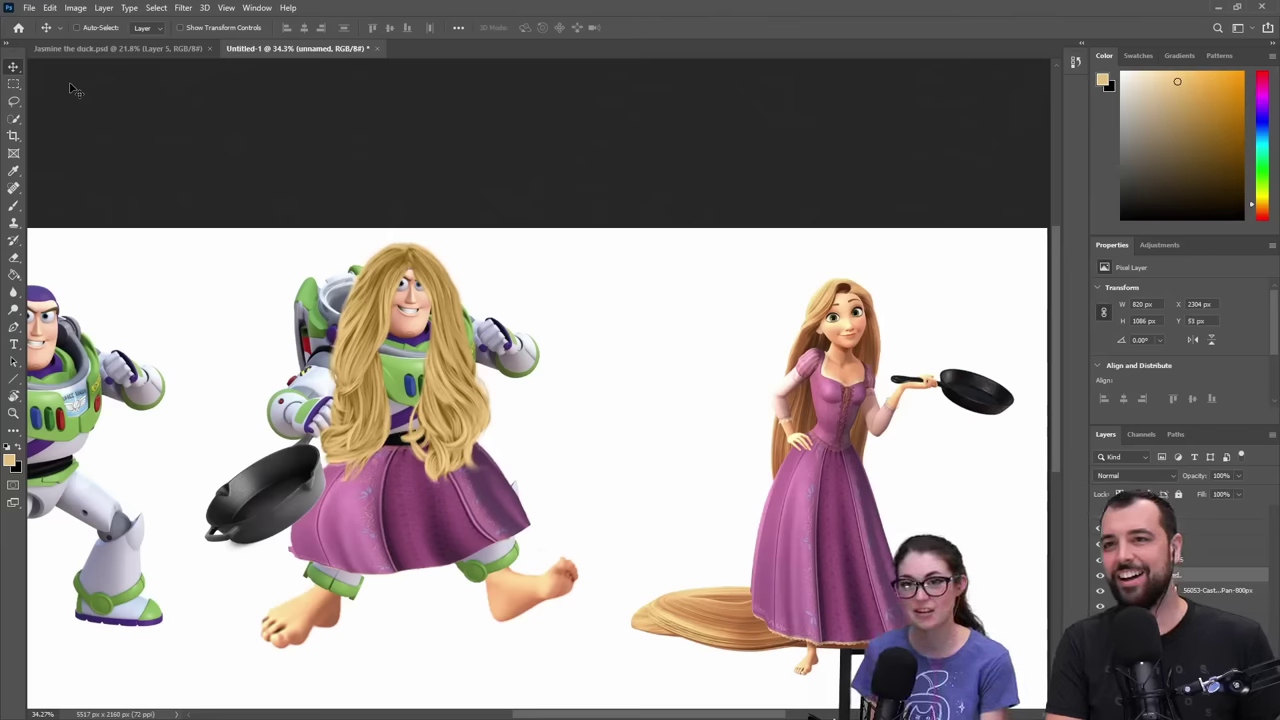
{"action": "key", "text": "shift+Up"}
{"action": "key", "text": "shift+Up"}
{"action": "key", "text": "shift+Up"}
{"action": "key", "text": "shift+Up"}
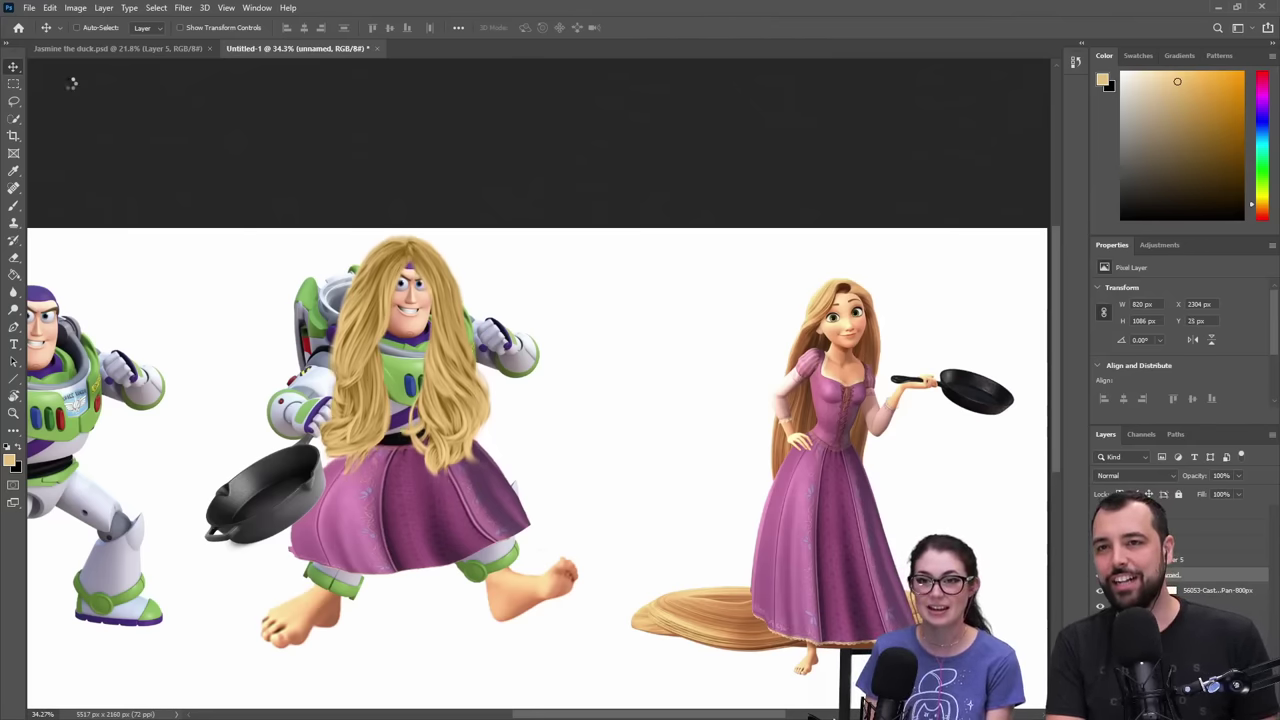
- Nudge the wig layer on Buzz's head to X 2292 px and Y 1 px
{"action": "key", "text": "Up"}
{"action": "key", "text": "Up"}
{"action": "key", "text": "Up"}
{"action": "key", "text": "Up"}
{"action": "key", "text": "Up"}
{"action": "key", "text": "Up"}
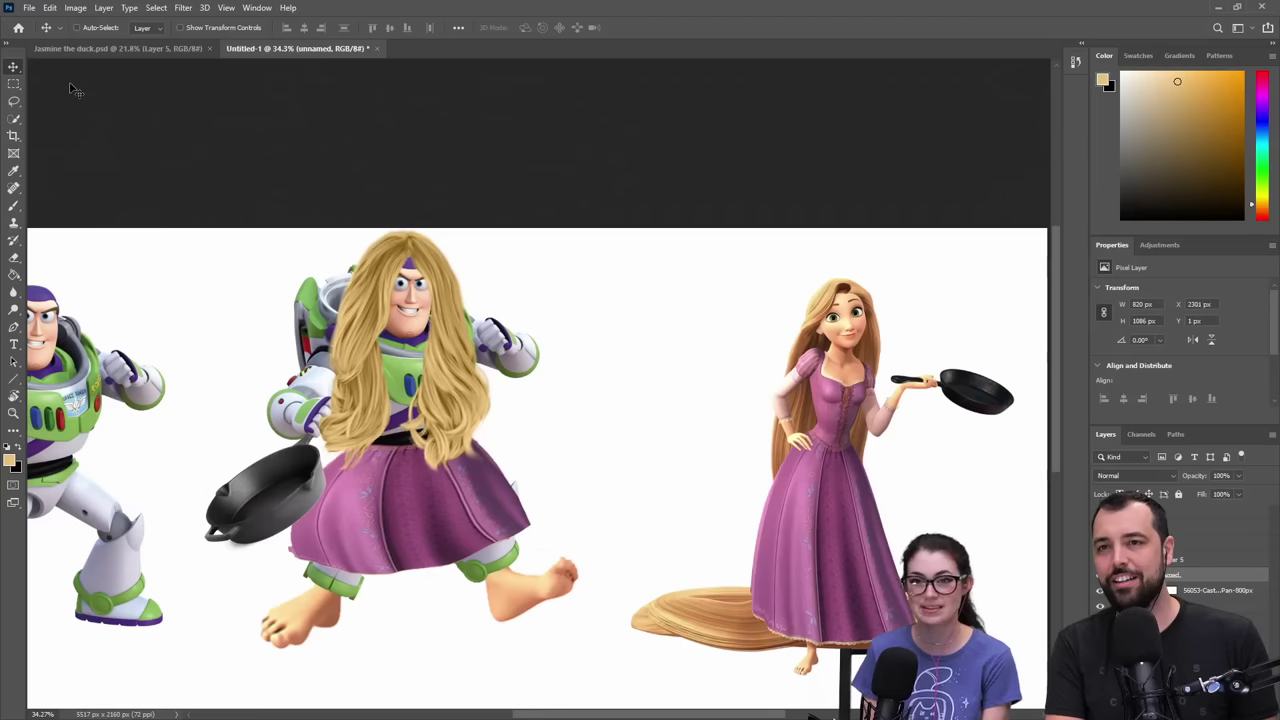
{"action": "key", "text": "Left"}
{"action": "key", "text": "Left"}
{"action": "key", "text": "Left"}
{"action": "key", "text": "Left"}
{"action": "key", "text": "Left"}
{"action": "key", "text": "Left"}
{"action": "key", "text": "Right"}
{"action": "key", "text": "Right"}
{"action": "key", "text": "Right"}
{"action": "key", "text": "Right"}
{"action": "key", "text": "Right"}
{"action": "key", "text": "Right"}
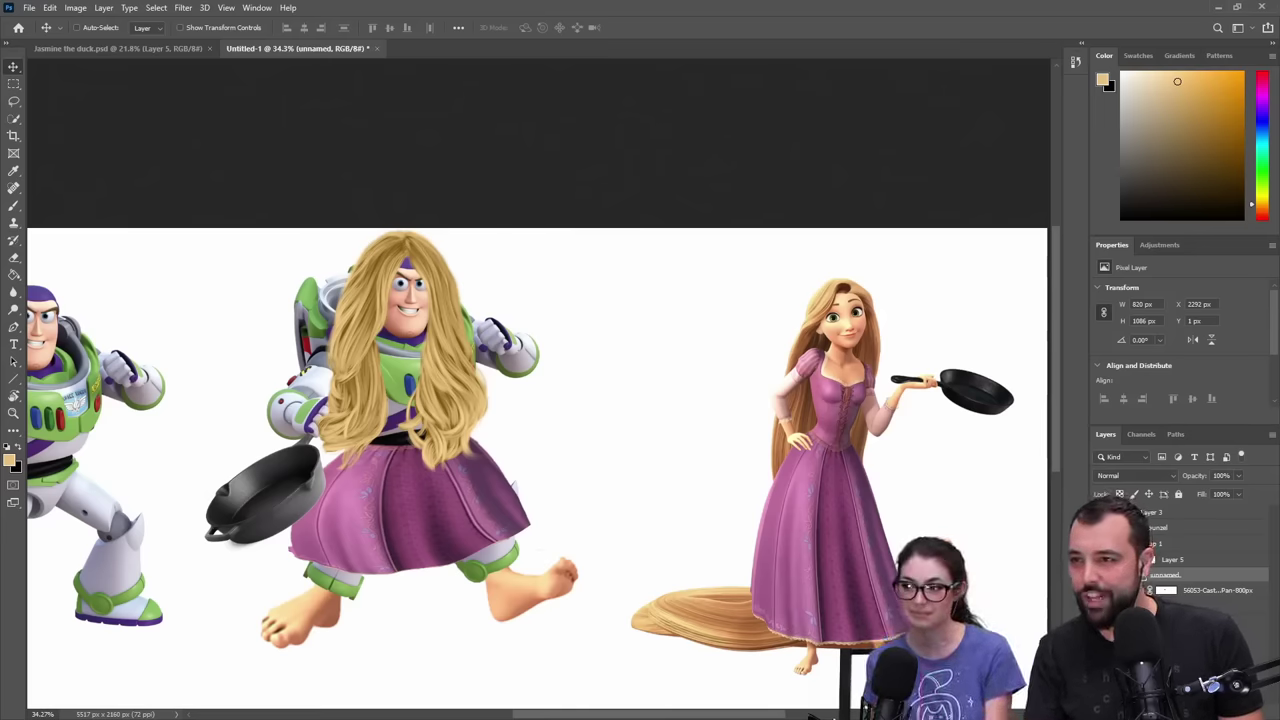
- Add a new layer above the Buzz_Lightyear copy layer and set its blend mode to Color
{"action": "left_click", "coordinate": [1200, 621]}
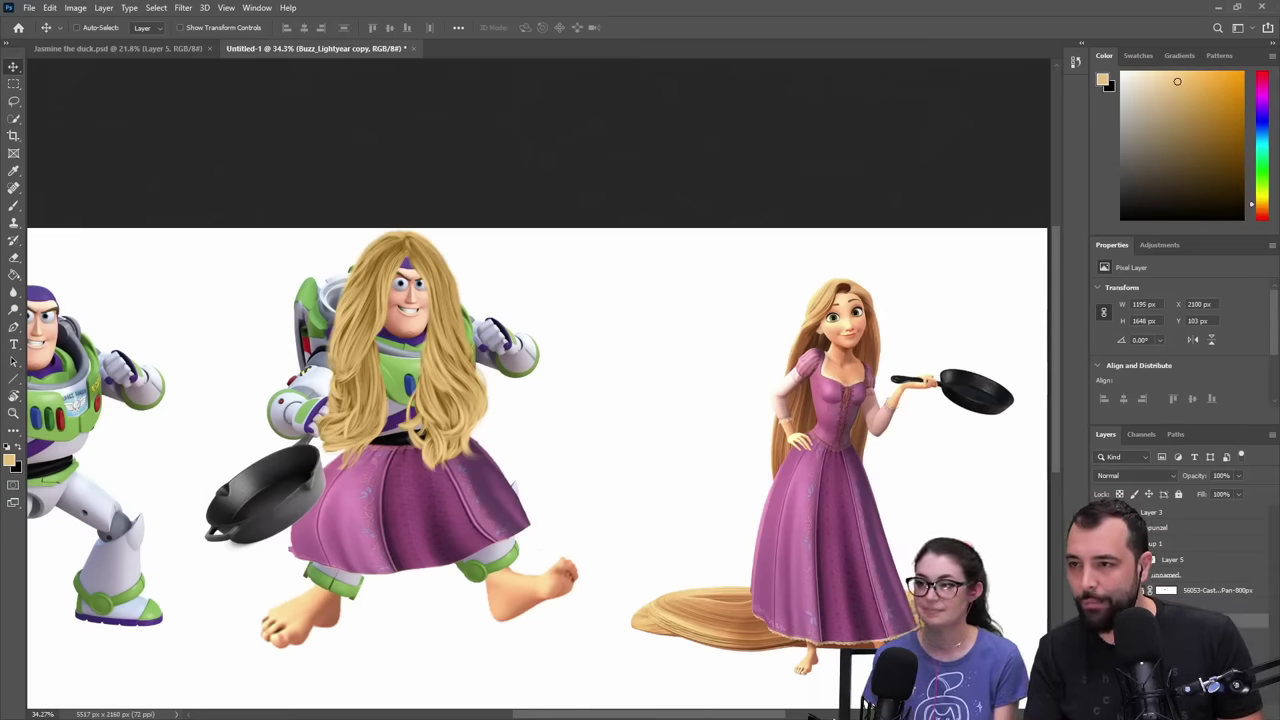
{"action": "left_click", "coordinate": [1099, 621]}
{"action": "key", "text": "ctrl+z"}
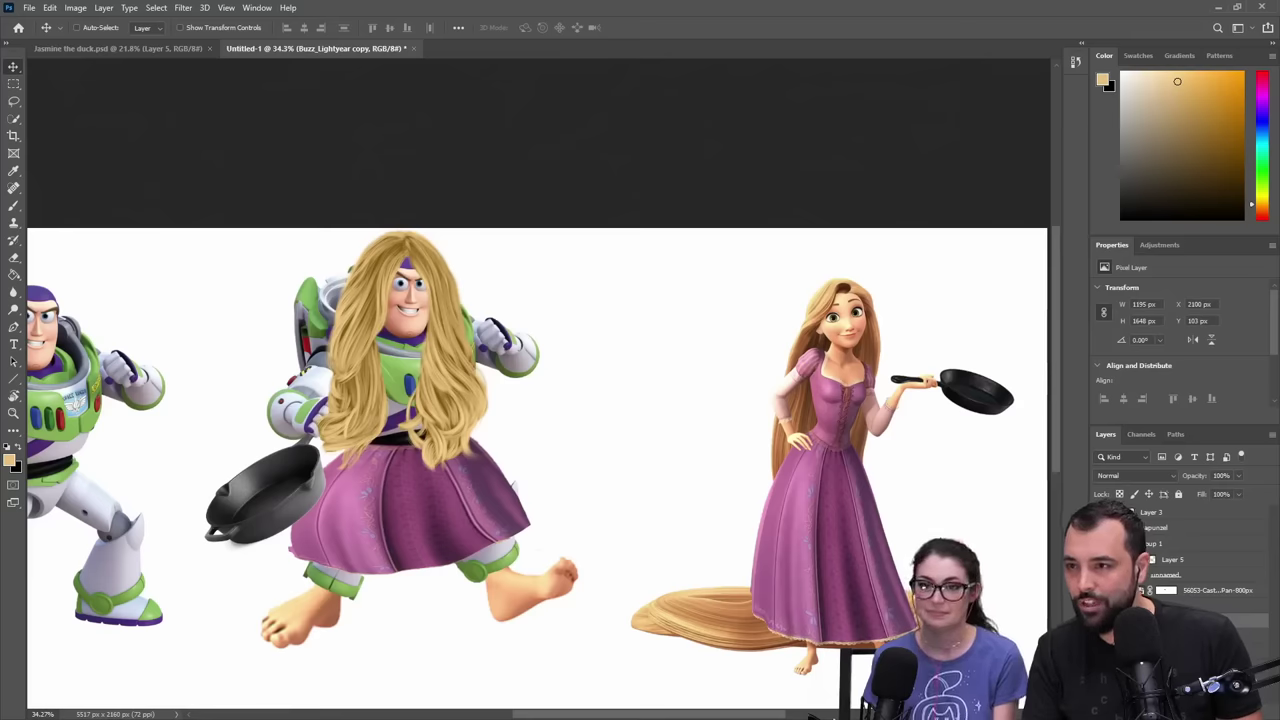
{"action": "left_click", "coordinate": [1228, 714]}
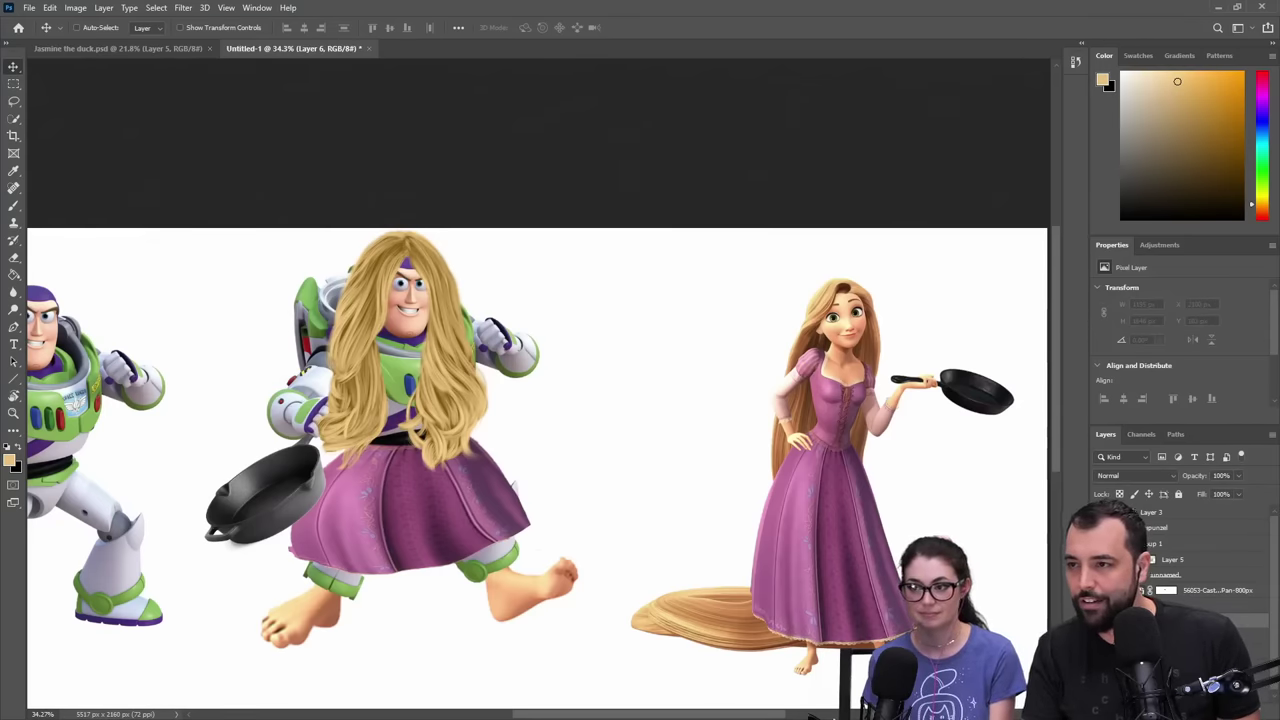
{"action": "left_click", "coordinate": [1127, 476]}
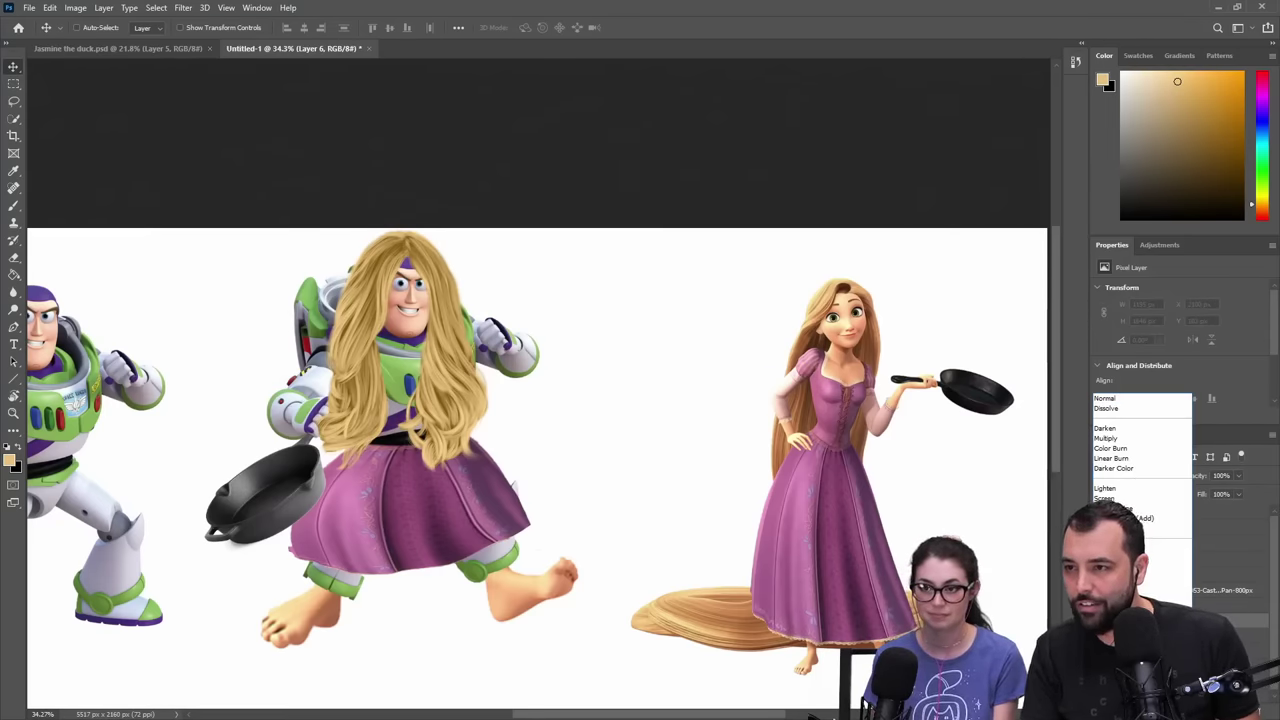
{"action": "left_click", "coordinate": [1110, 698]}
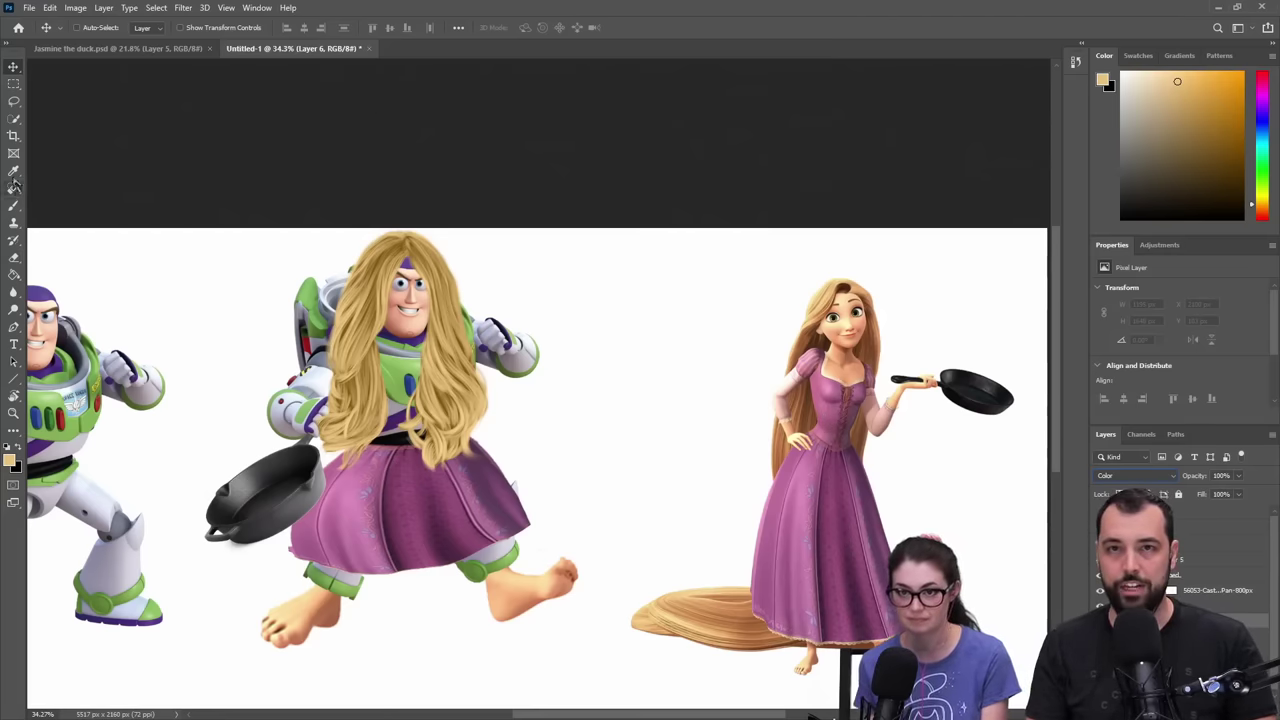
- Sample the pink of Rapunzel's skirt as the foreground colour for the Brush tool
{"action": "key", "text": "i"}
{"action": "left_click", "coordinate": [806, 482]}
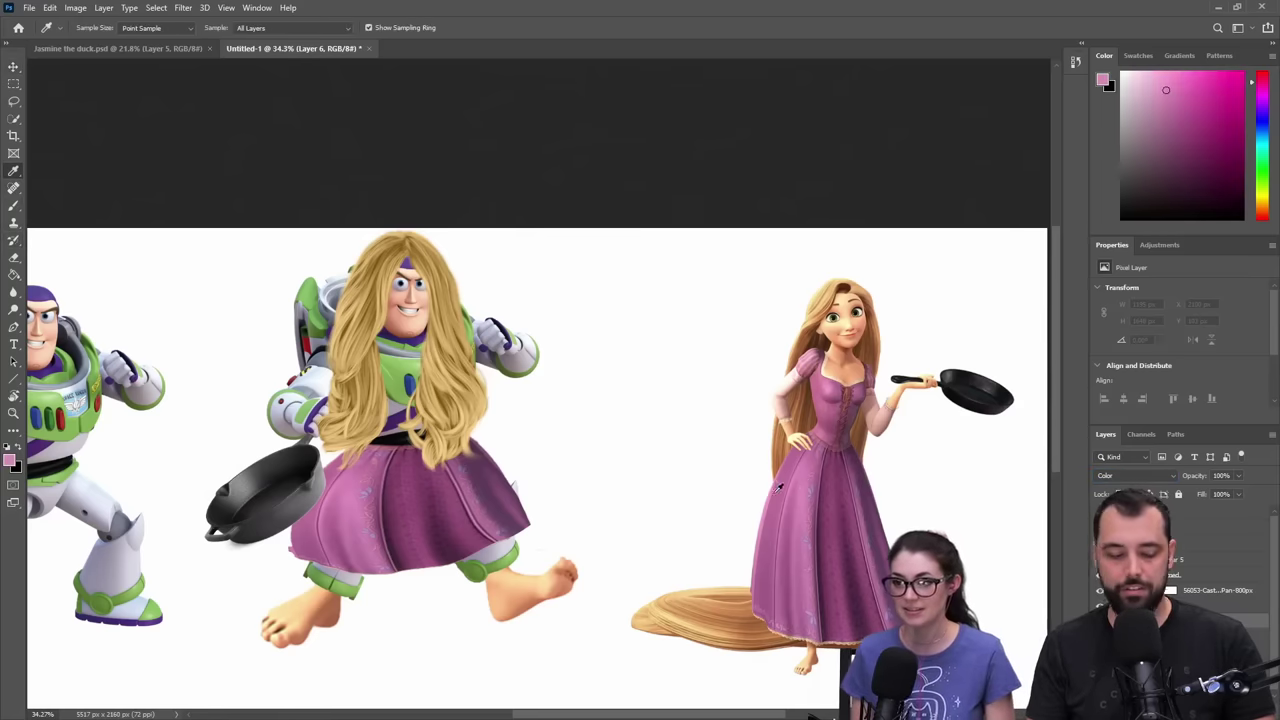
{"action": "key", "text": "b"}
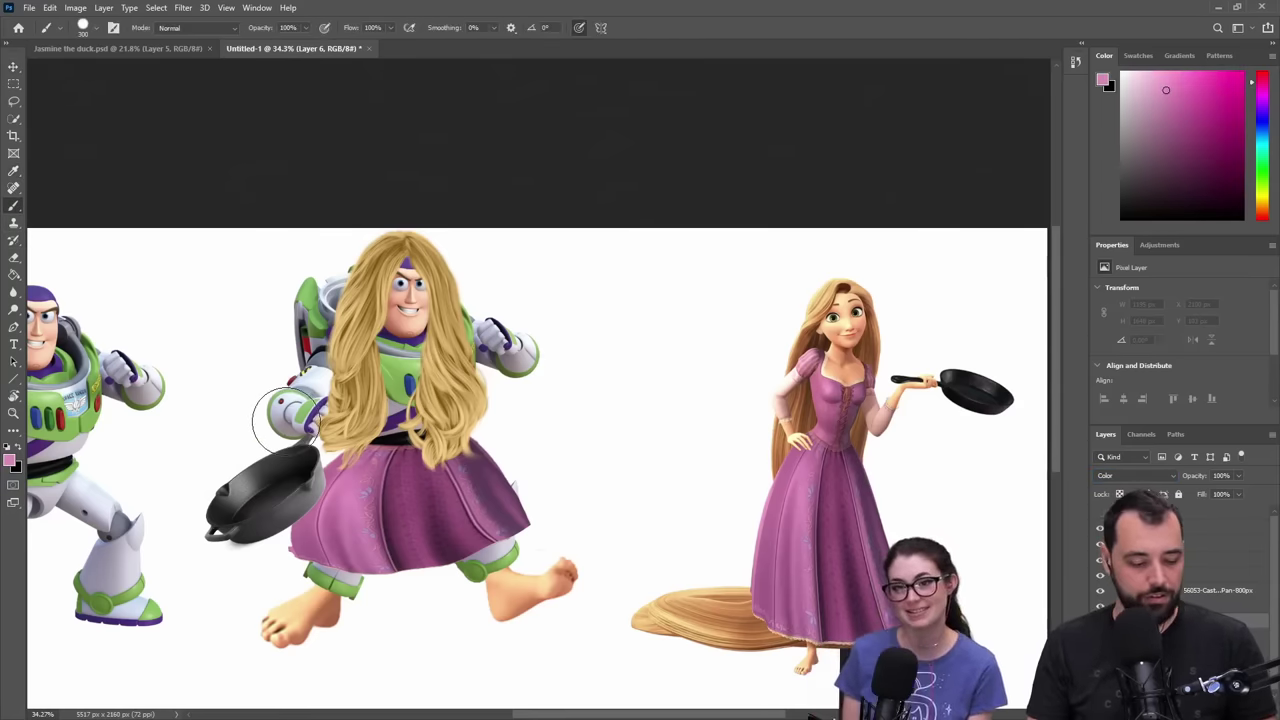
- Examine Buzz's suit and face up close and compare them with Rapunzel's face and bodice
{"action": "key", "text": "z"}
{"action": "left_click_drag", "start_coordinate": [334, 408], "coordinate": [355, 424]}
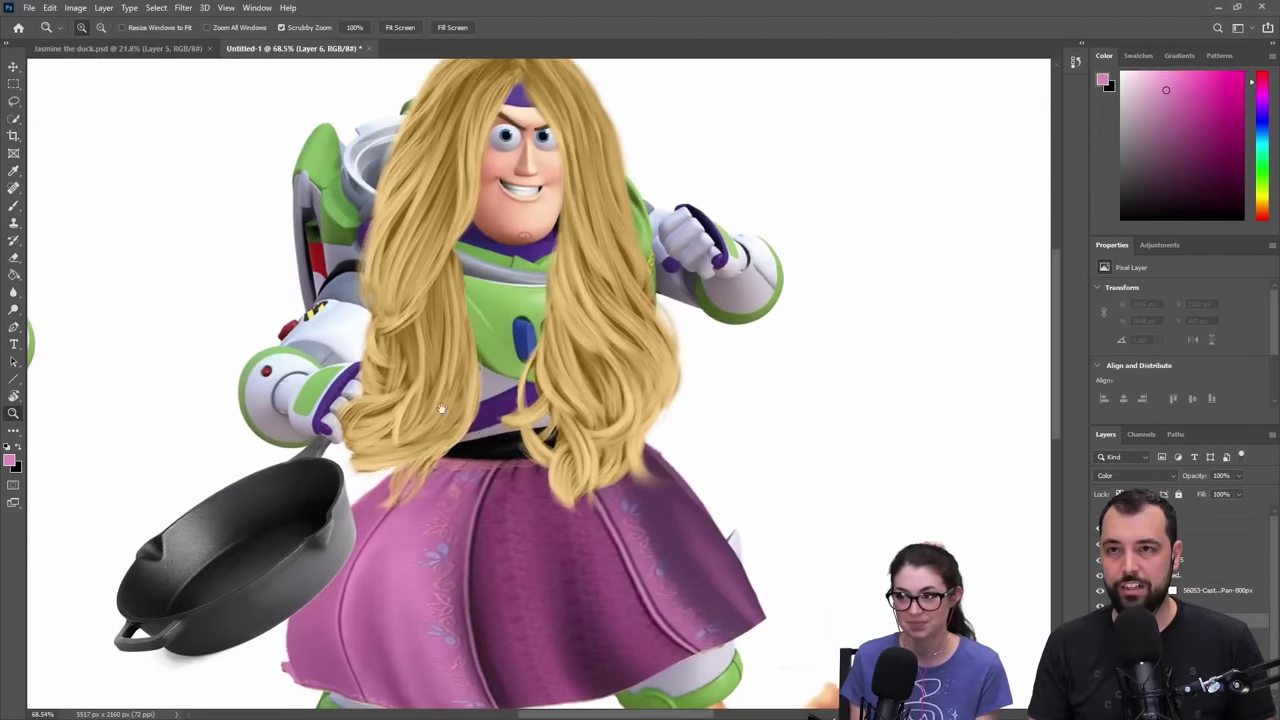
{"action": "left_click_drag", "start_coordinate": [680, 460], "coordinate": [534, 386]}
{"action": "left_click_drag", "start_coordinate": [455, 260], "coordinate": [524, 375]}
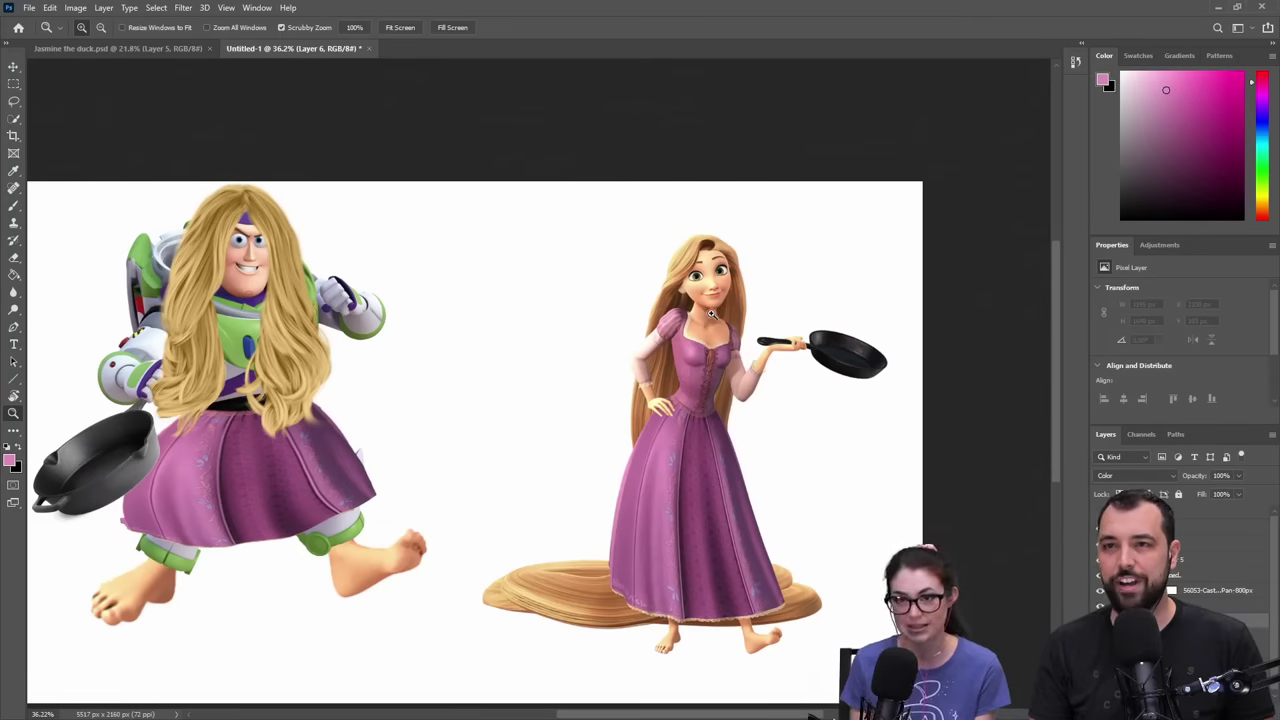
{"action": "left_click_drag", "start_coordinate": [711, 314], "coordinate": [679, 345]}
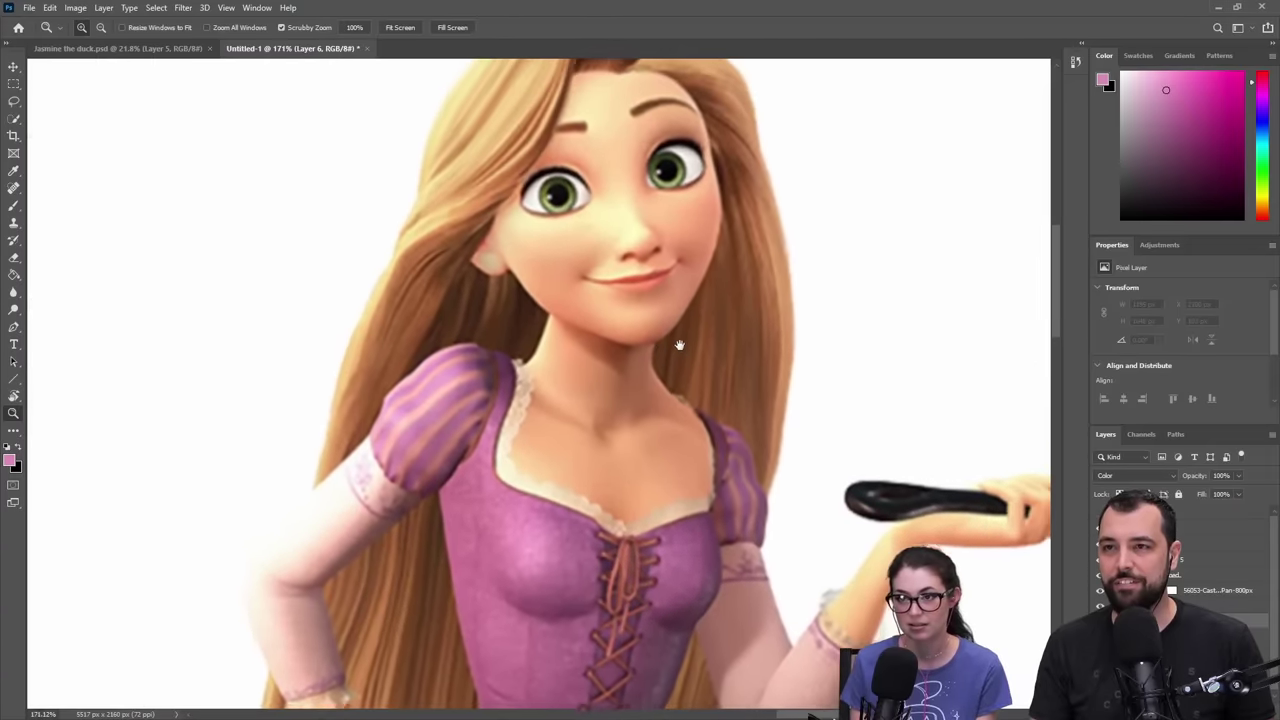
{"action": "left_click_drag", "start_coordinate": [228, 350], "coordinate": [695, 338]}
{"action": "left_click_drag", "start_coordinate": [150, 295], "coordinate": [750, 440]}
{"action": "left_click_drag", "start_coordinate": [235, 342], "coordinate": [765, 500]}
{"action": "left_click_drag", "start_coordinate": [300, 340], "coordinate": [561, 363]}
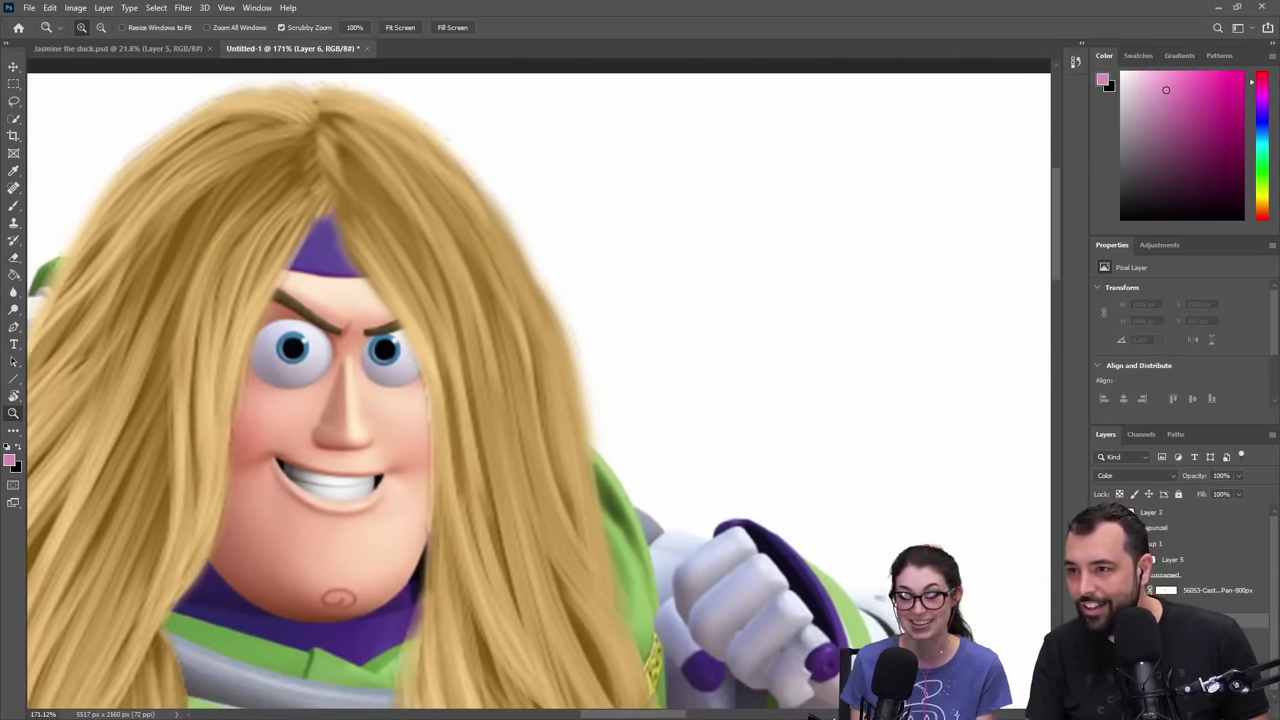
{"action": "left_click", "coordinate": [1098, 606]}
{"action": "key", "text": "ctrl+comma"}
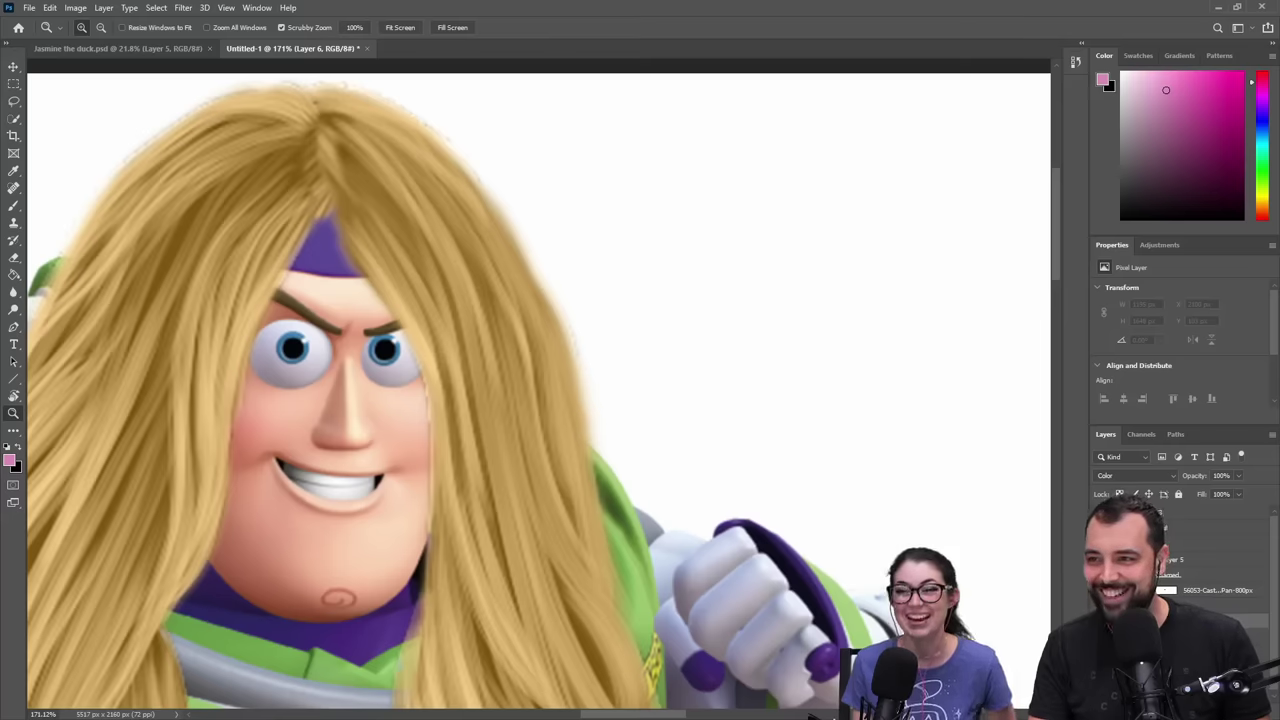
{"action": "key", "text": "ctrl+comma"}
{"action": "key", "text": "ctrl+comma"}
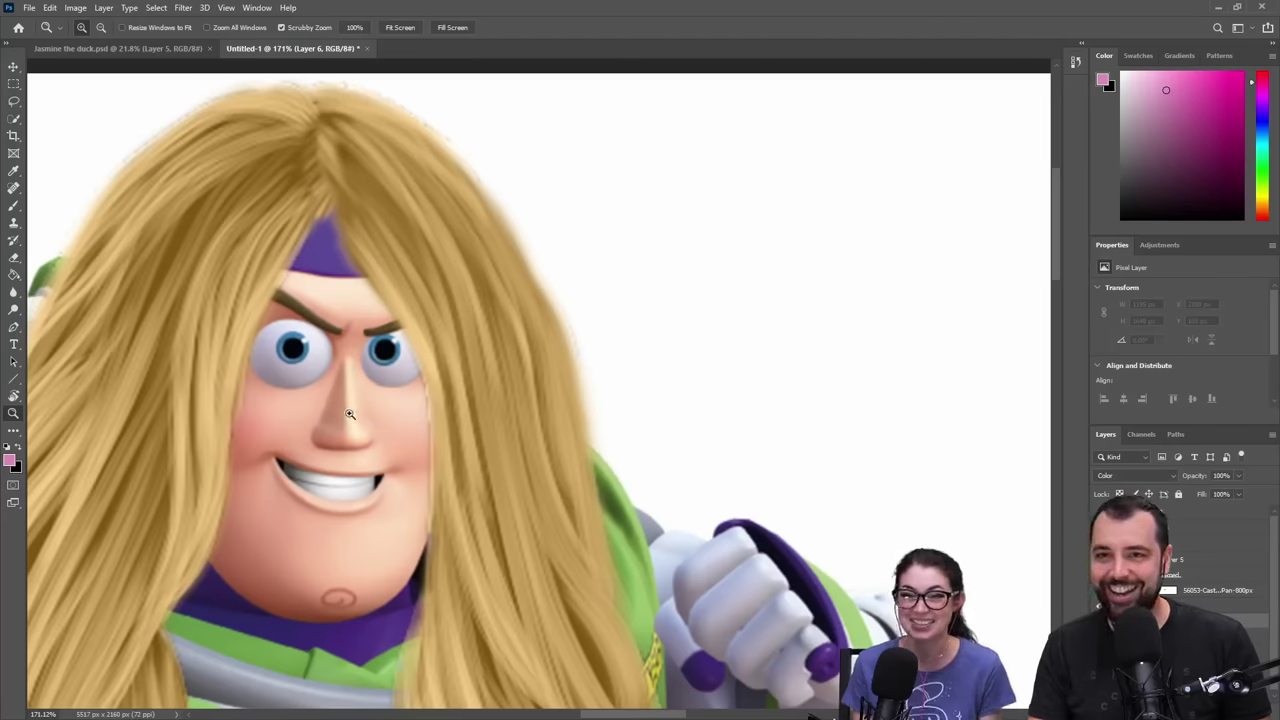
- Remove Buzz's nose on the Buzz_Lightyear copy layer with the Content-Aware Spot Healing Brush
{"action": "left_click_drag", "start_coordinate": [350, 413], "coordinate": [448, 381]}
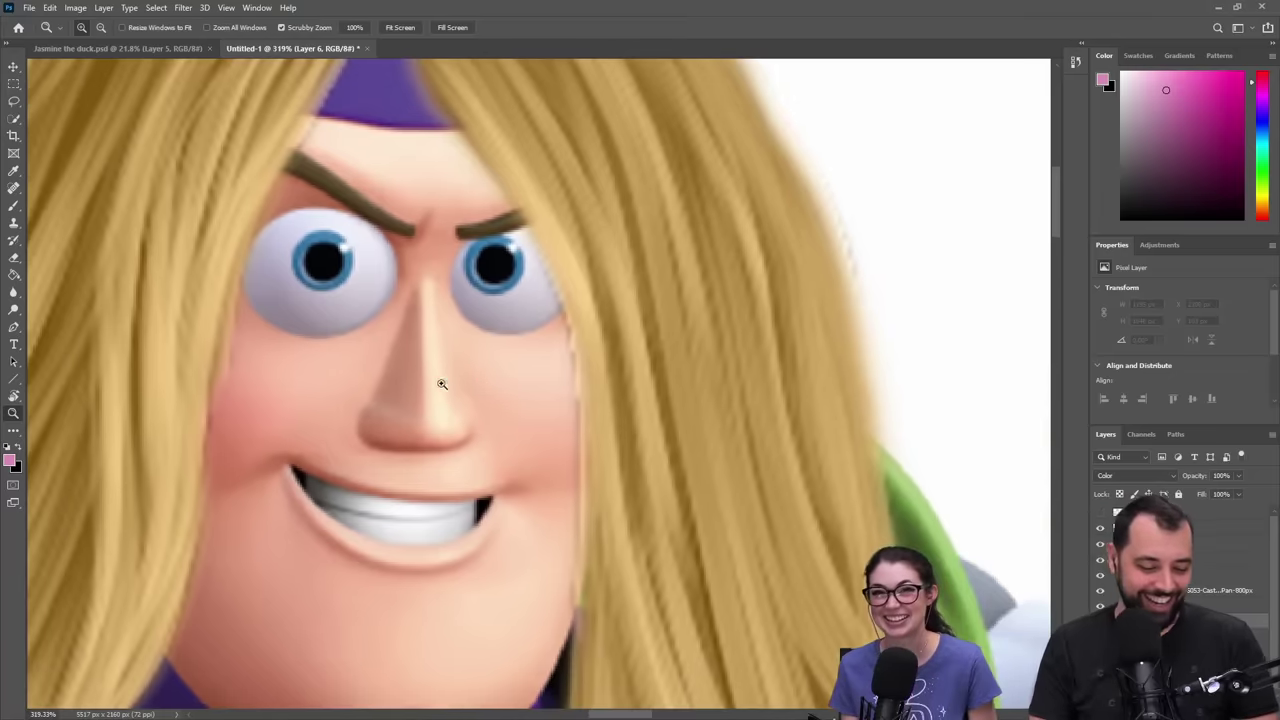
{"action": "left_click", "coordinate": [14, 188]}
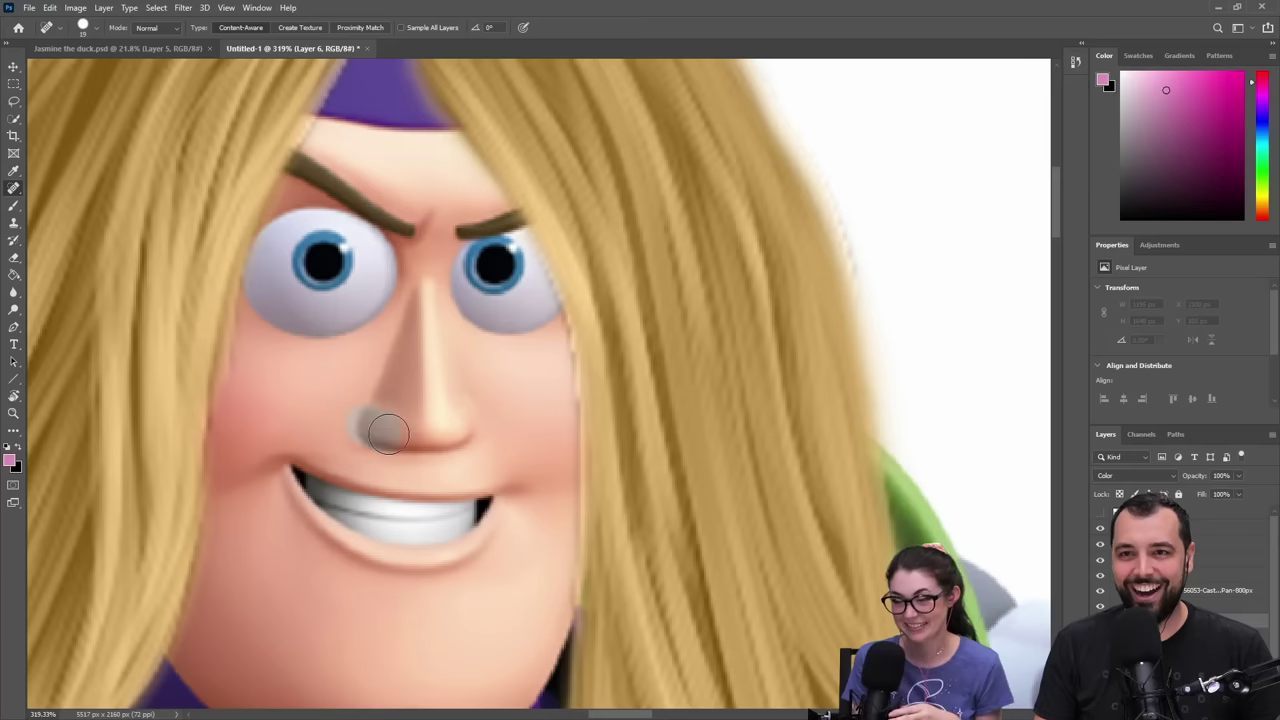
{"action": "mouse_move", "coordinate": [455, 432]}
{"action": "left_mouse_down"}
{"action": "mouse_move", "coordinate": [431, 350]}
{"action": "mouse_move", "coordinate": [425, 287]}
{"action": "mouse_move", "coordinate": [369, 414]}
{"action": "mouse_move", "coordinate": [411, 391]}
{"action": "mouse_move", "coordinate": [417, 416]}
{"action": "mouse_move", "coordinate": [494, 431]}
{"action": "left_mouse_up"}
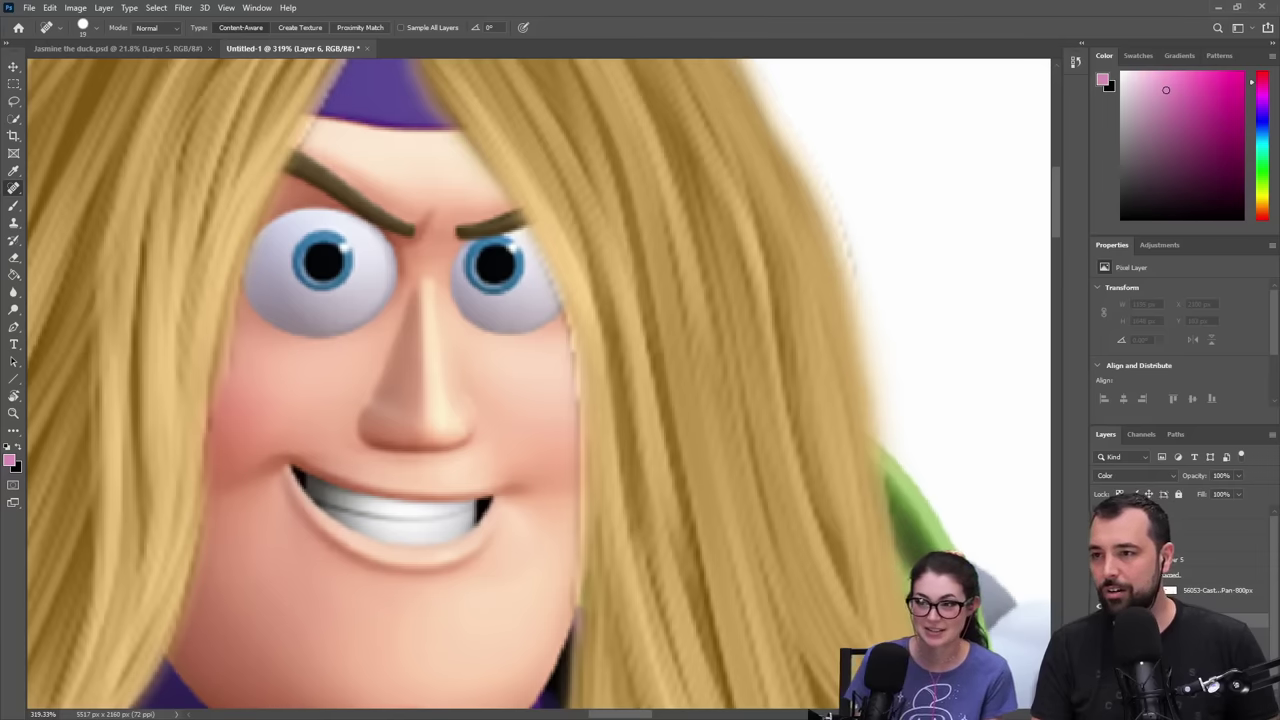
{"action": "left_click", "coordinate": [1215, 636]}
{"action": "mouse_move", "coordinate": [360, 430]}
{"action": "left_mouse_down"}
{"action": "mouse_move", "coordinate": [434, 452]}
{"action": "mouse_move", "coordinate": [468, 449]}
{"action": "mouse_move", "coordinate": [472, 436]}
{"action": "mouse_move", "coordinate": [424, 288]}
{"action": "mouse_move", "coordinate": [402, 381]}
{"action": "mouse_move", "coordinate": [368, 418]}
{"action": "mouse_move", "coordinate": [412, 381]}
{"action": "mouse_move", "coordinate": [434, 395]}
{"action": "mouse_move", "coordinate": [410, 420]}
{"action": "mouse_move", "coordinate": [470, 446]}
{"action": "left_mouse_up"}
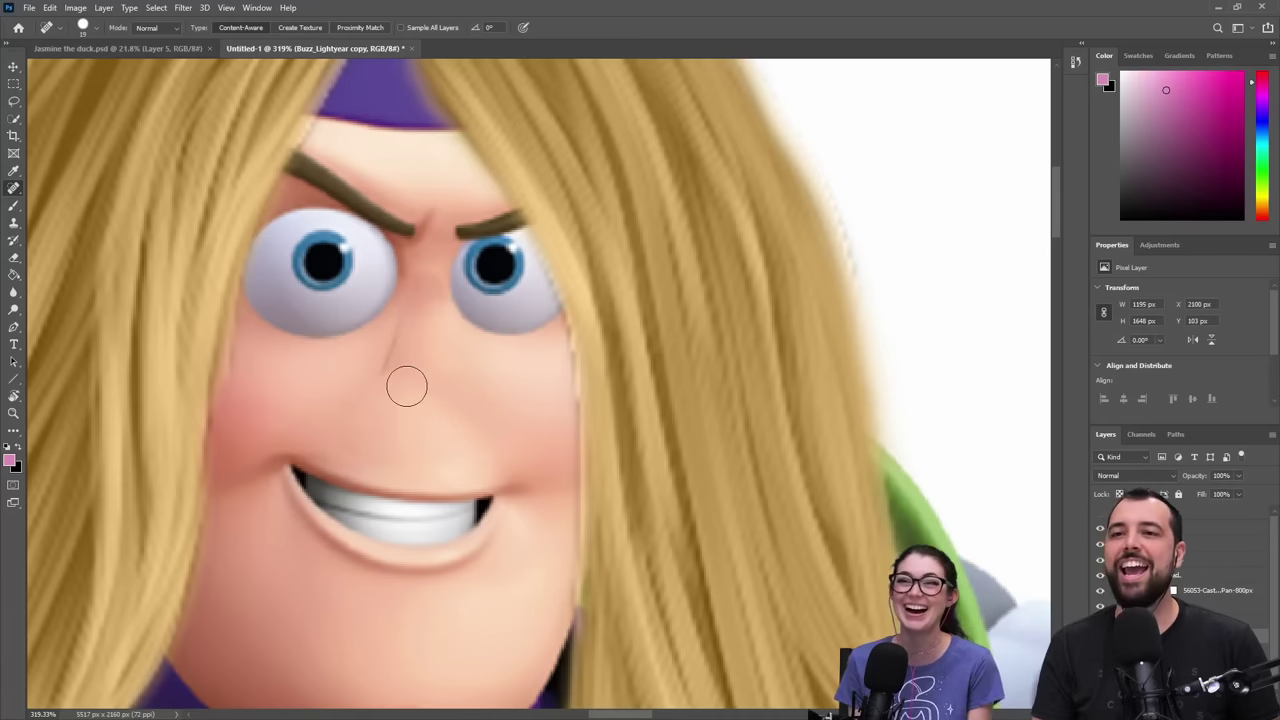
{"action": "left_click_drag", "start_coordinate": [392, 383], "coordinate": [405, 330]}
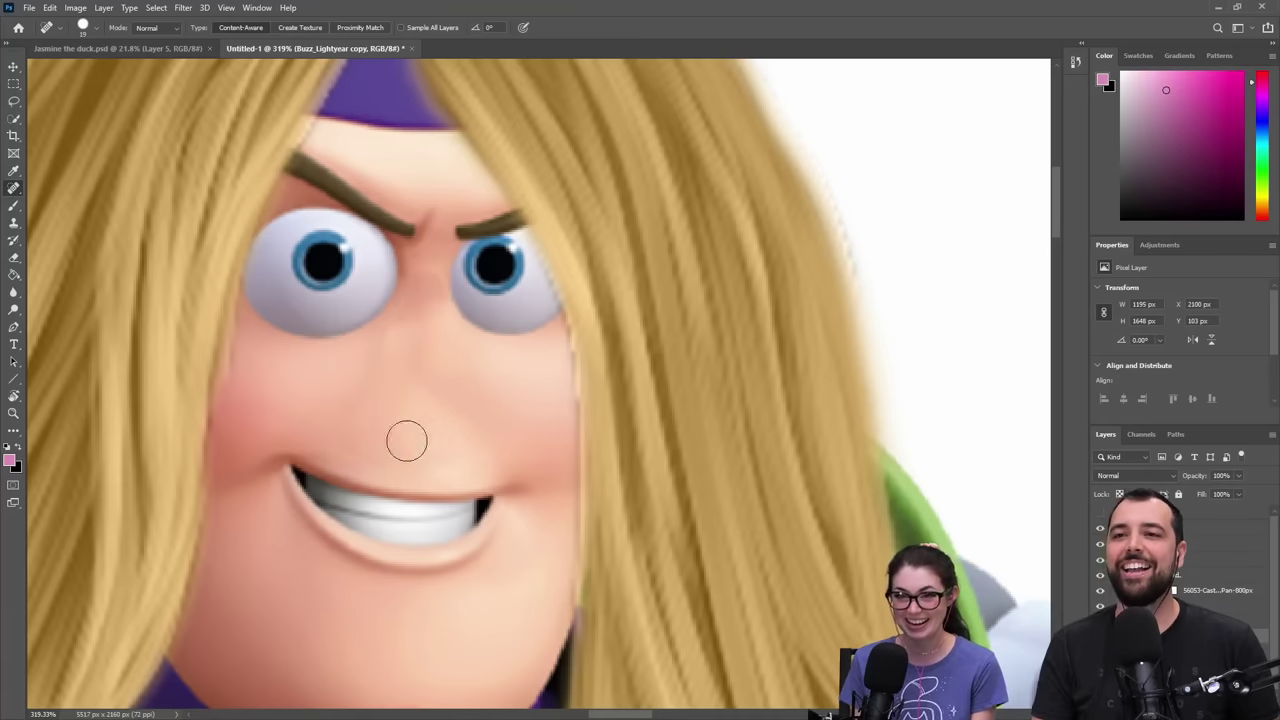
{"action": "left_click_drag", "start_coordinate": [341, 432], "coordinate": [400, 455]}
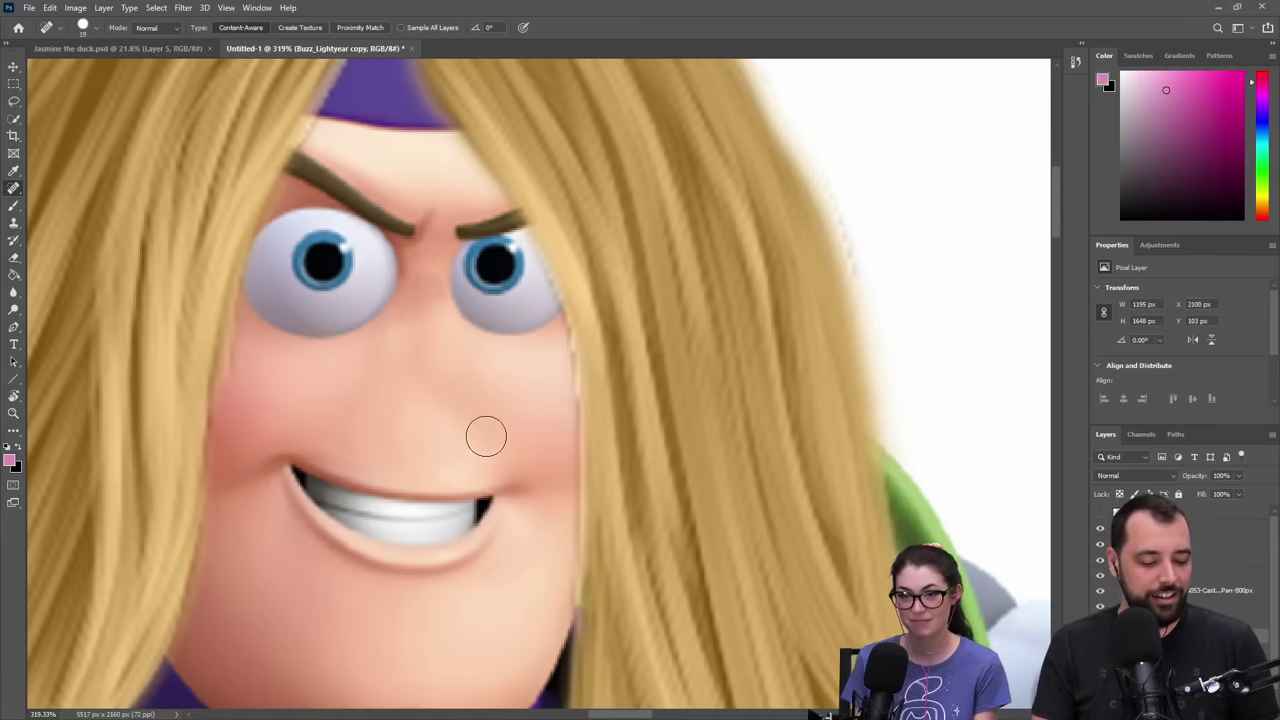
- Outline Rapunzel's nose with a freehand Lasso selection from between her eyes to just above her lips
{"action": "key", "text": "z"}
{"action": "left_click_drag", "start_coordinate": [486, 437], "coordinate": [438, 444]}
{"action": "left_click_drag", "start_coordinate": [759, 525], "coordinate": [190, 450]}
{"action": "left_click_drag", "start_coordinate": [760, 470], "coordinate": [150, 425]}
{"action": "left_click_drag", "start_coordinate": [800, 440], "coordinate": [476, 425]}
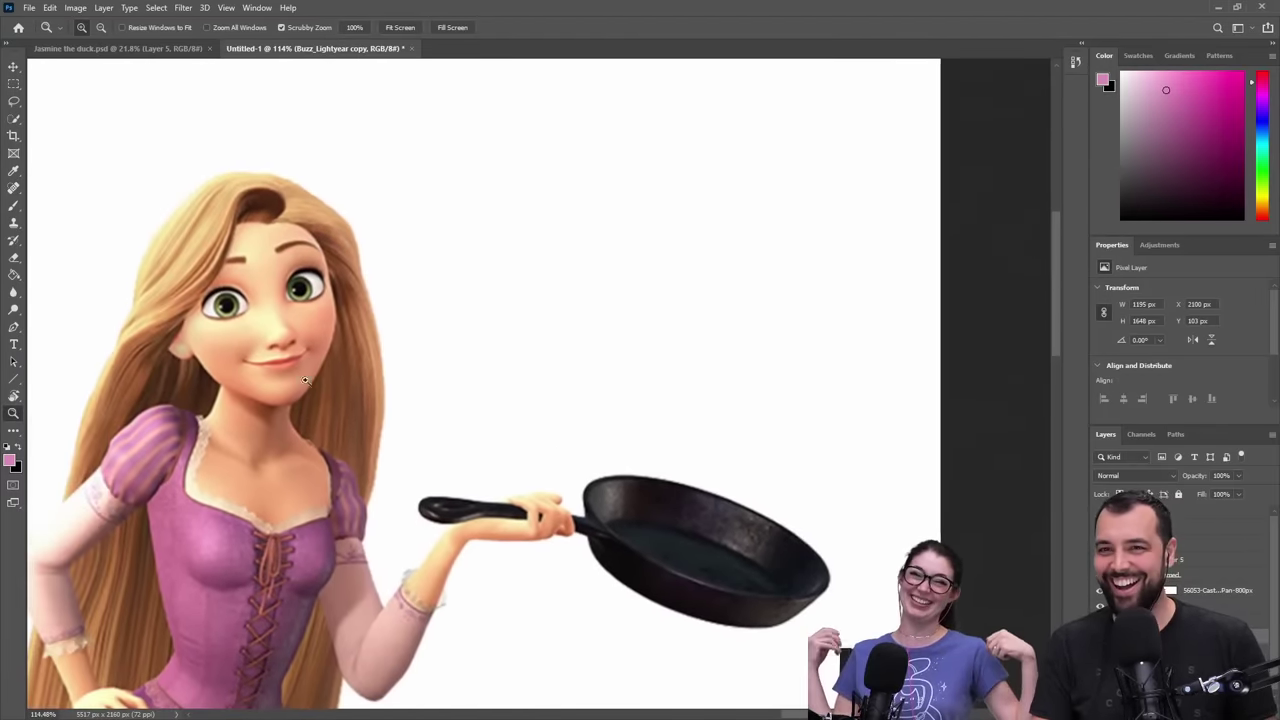
{"action": "left_click_drag", "start_coordinate": [252, 345], "coordinate": [326, 331]}
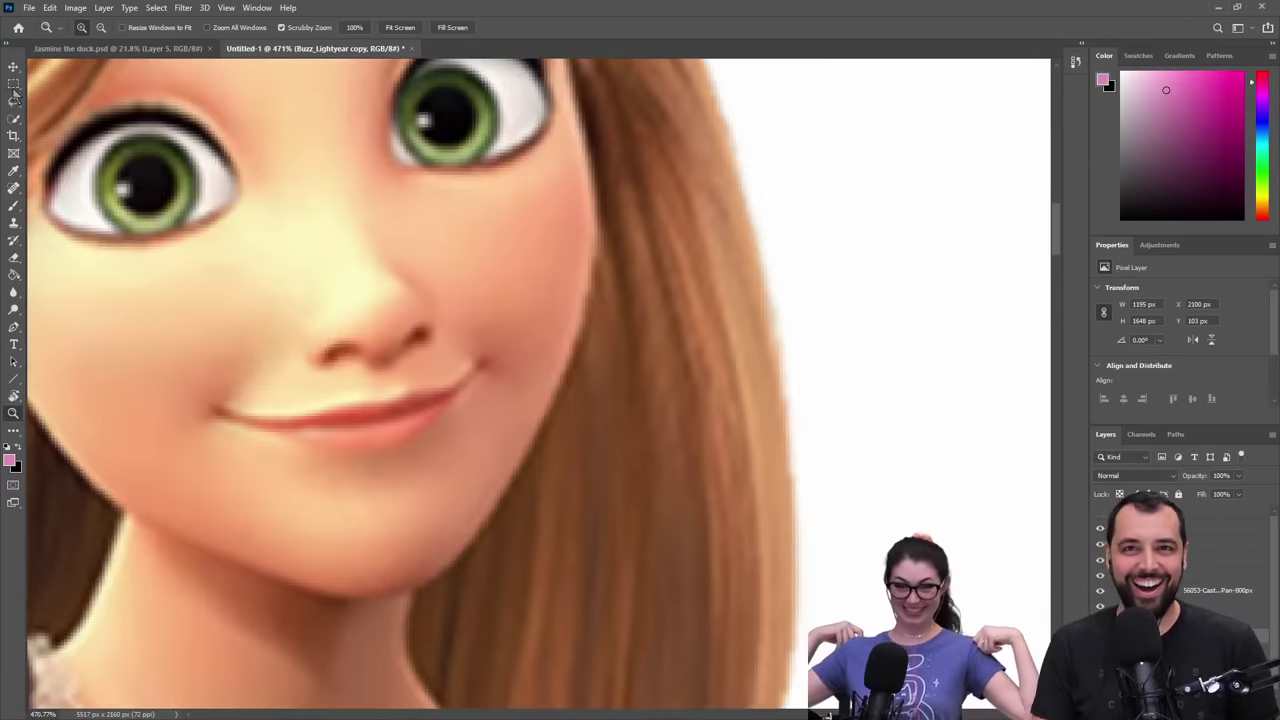
{"action": "left_click", "coordinate": [14, 101]}
{"action": "mouse_move", "coordinate": [290, 183]}
{"action": "left_mouse_down"}
{"action": "mouse_move", "coordinate": [280, 292]}
{"action": "mouse_move", "coordinate": [255, 352]}
{"action": "mouse_move", "coordinate": [266, 370]}
{"action": "mouse_move", "coordinate": [288, 383]}
{"action": "mouse_move", "coordinate": [396, 381]}
{"action": "mouse_move", "coordinate": [454, 356]}
{"action": "mouse_move", "coordinate": [473, 333]}
{"action": "mouse_move", "coordinate": [476, 293]}
{"action": "mouse_move", "coordinate": [443, 244]}
{"action": "mouse_move", "coordinate": [300, 152]}
{"action": "left_mouse_up"}
- Feather the selection around Rapunzel's nose and check its soft edge in Quick Mask mode
{"action": "left_click", "coordinate": [156, 7]}
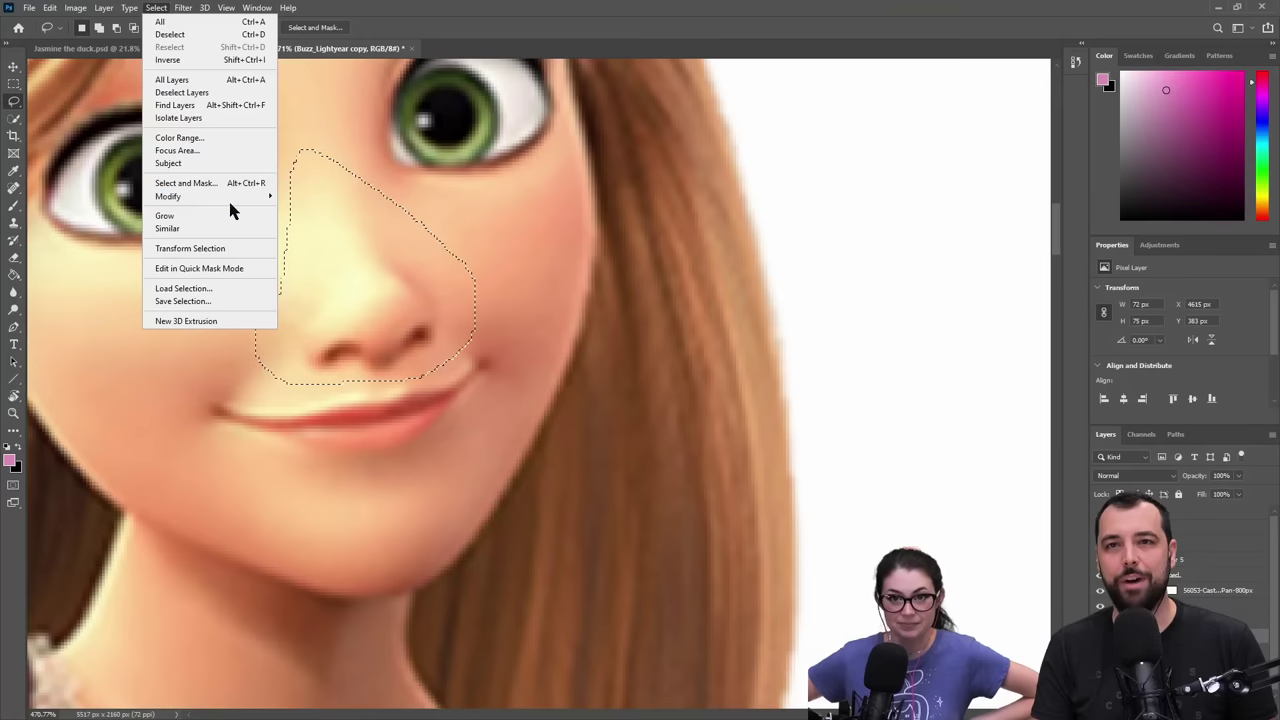
{"action": "mouse_move", "coordinate": [245, 199]}
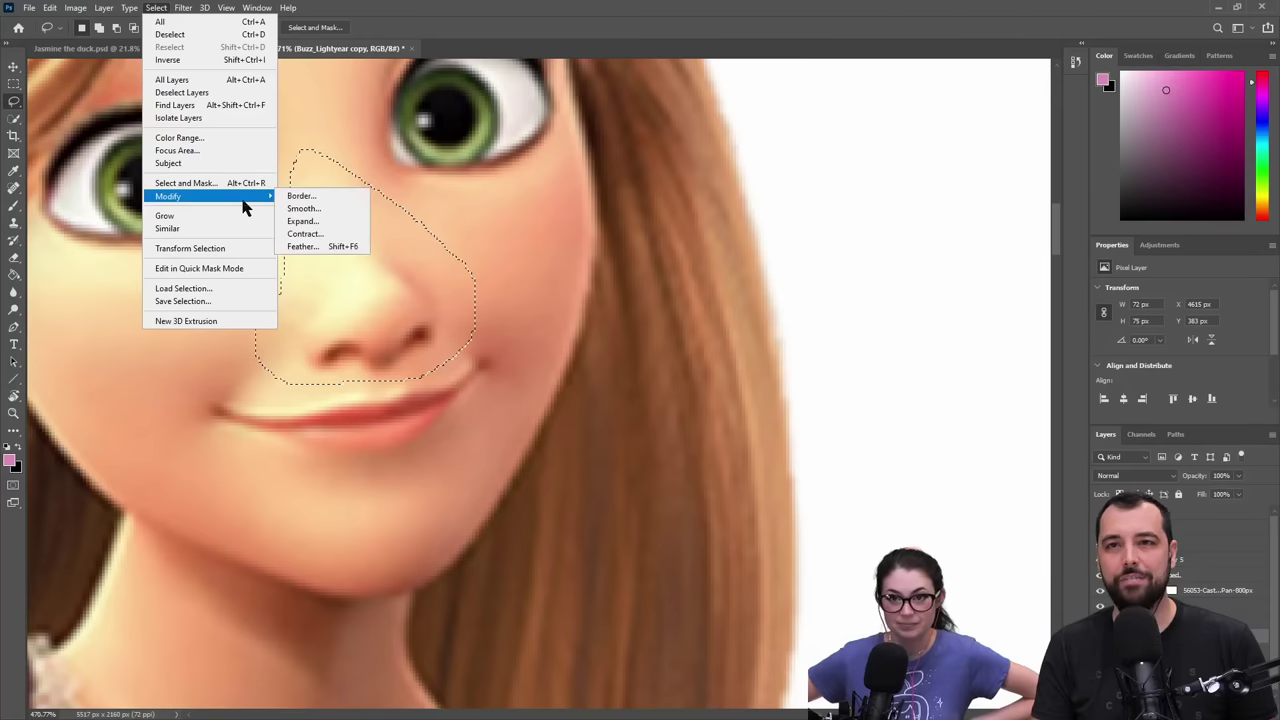
{"action": "left_click", "coordinate": [327, 247]}
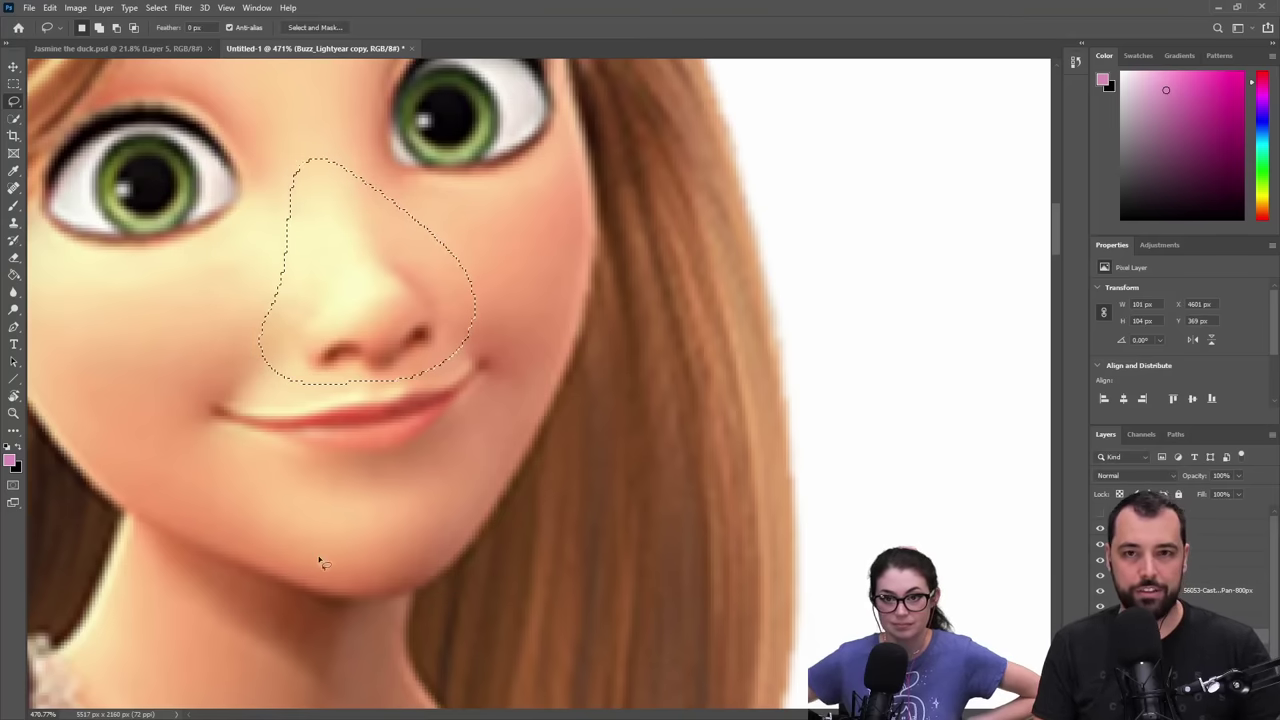
{"action": "left_click", "coordinate": [13, 486]}
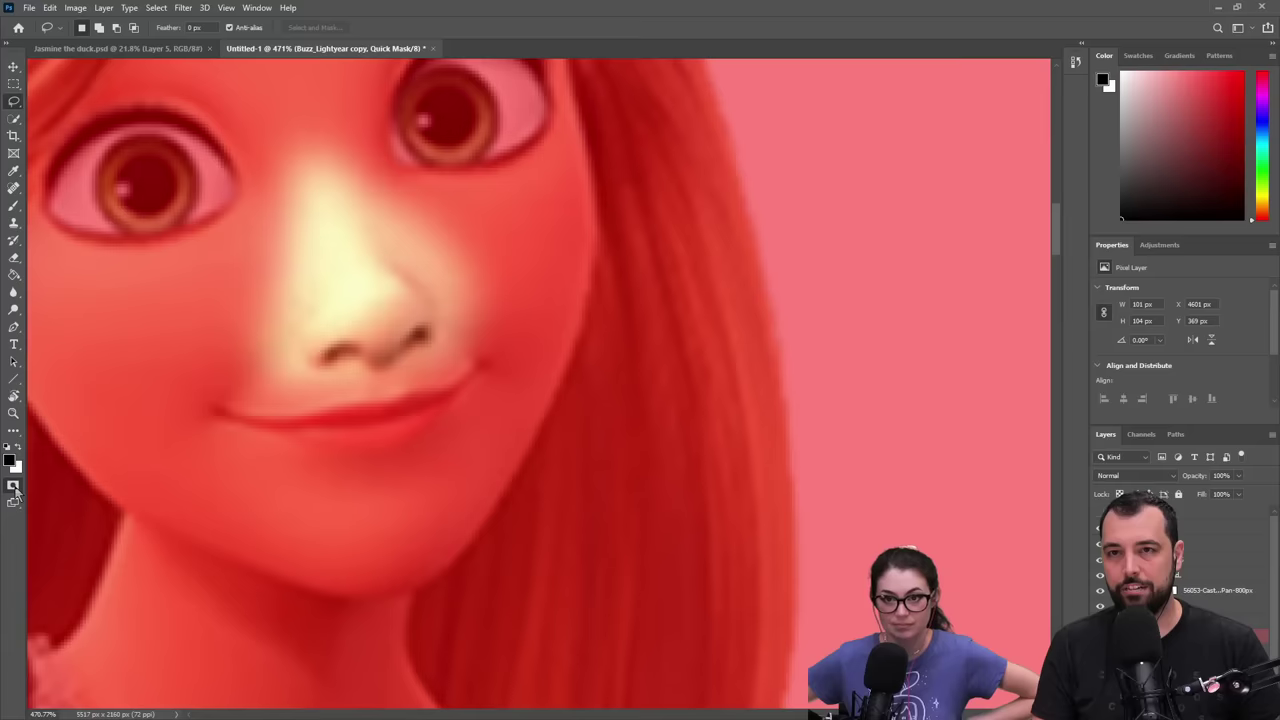
{"action": "left_click", "coordinate": [13, 486]}
- Copy the selected nose from the Rapunzel layer and paste it as a new layer
{"action": "key", "text": "ctrl+c"}
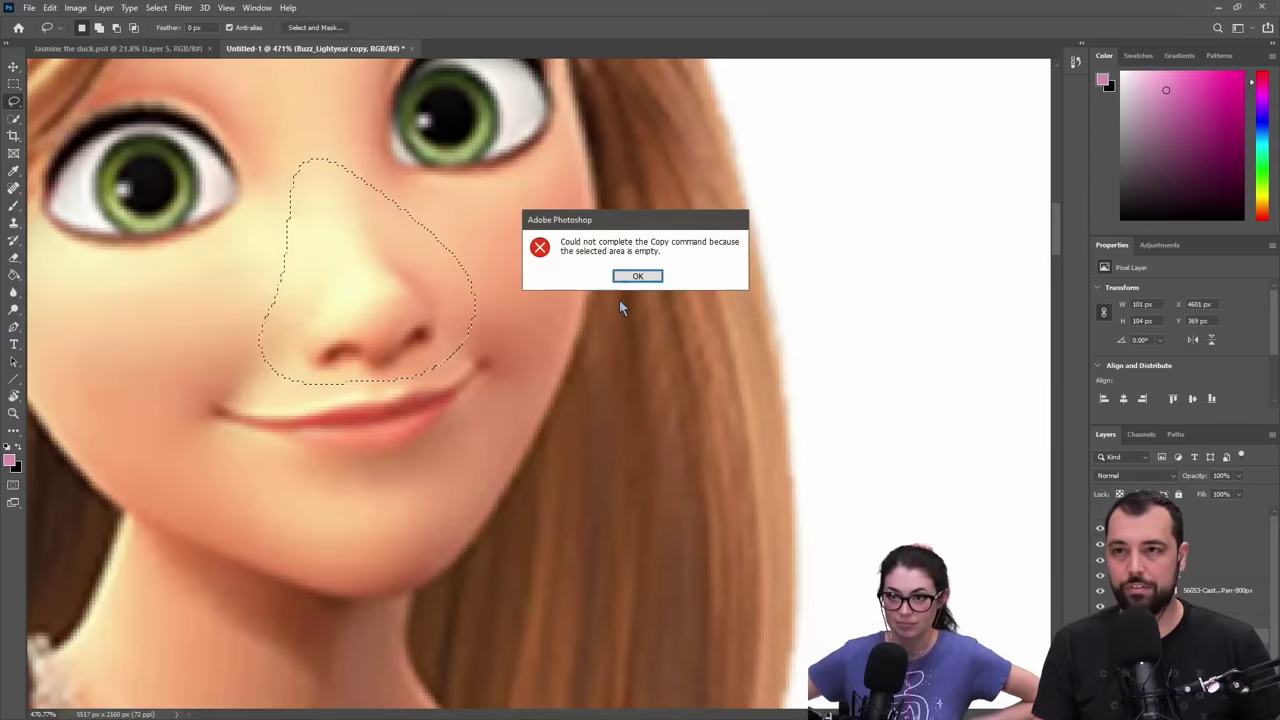
{"action": "left_click", "coordinate": [640, 277]}
{"action": "left_click", "coordinate": [1220, 527]}
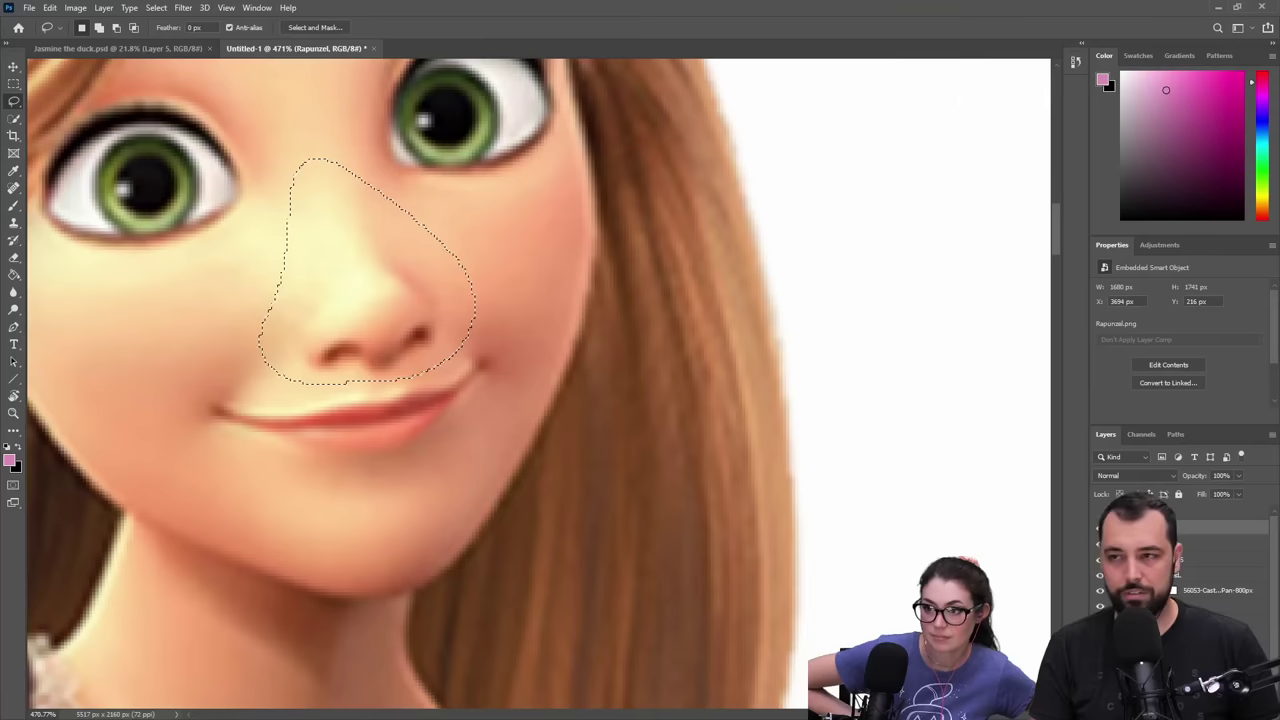
{"action": "key", "text": "ctrl+c"}
{"action": "key", "text": "ctrl+v"}
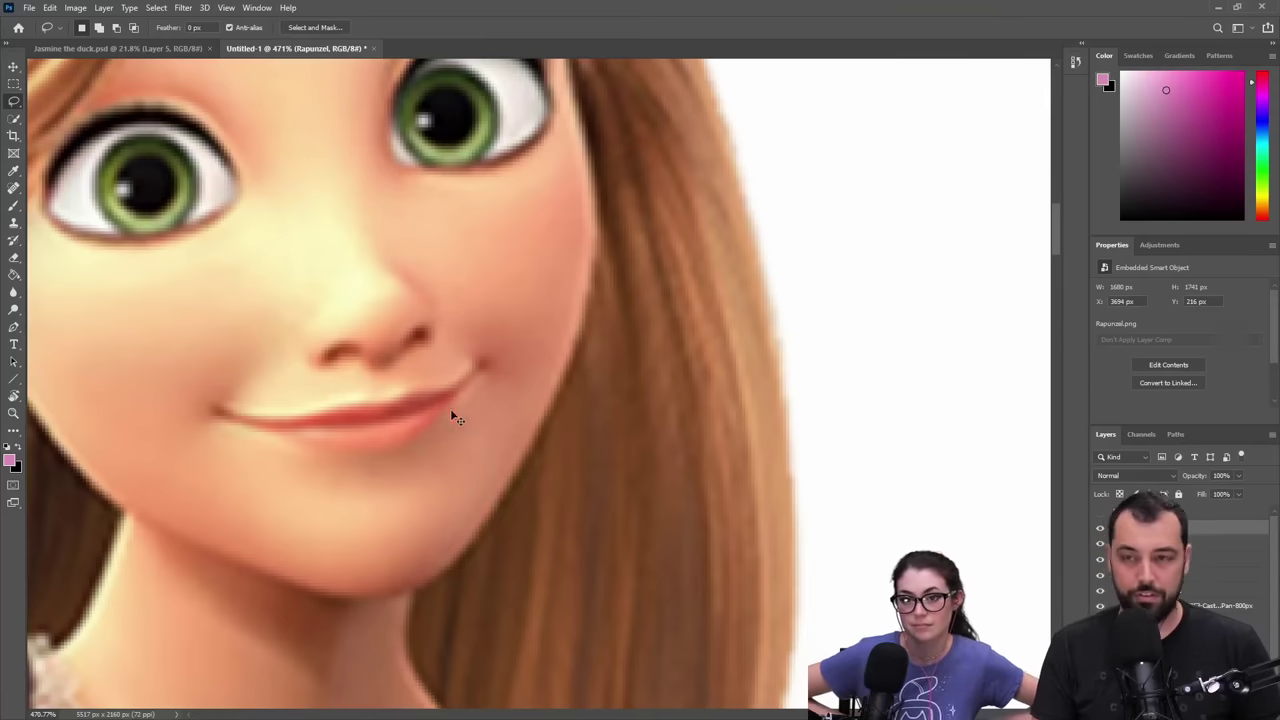
- Move the pasted nose onto Buzz's face, centred between his eyes and mouth
{"action": "key", "text": "z"}
{"action": "left_click_drag", "start_coordinate": [500, 403], "coordinate": [39, 240]}
{"action": "left_click", "coordinate": [13, 67]}
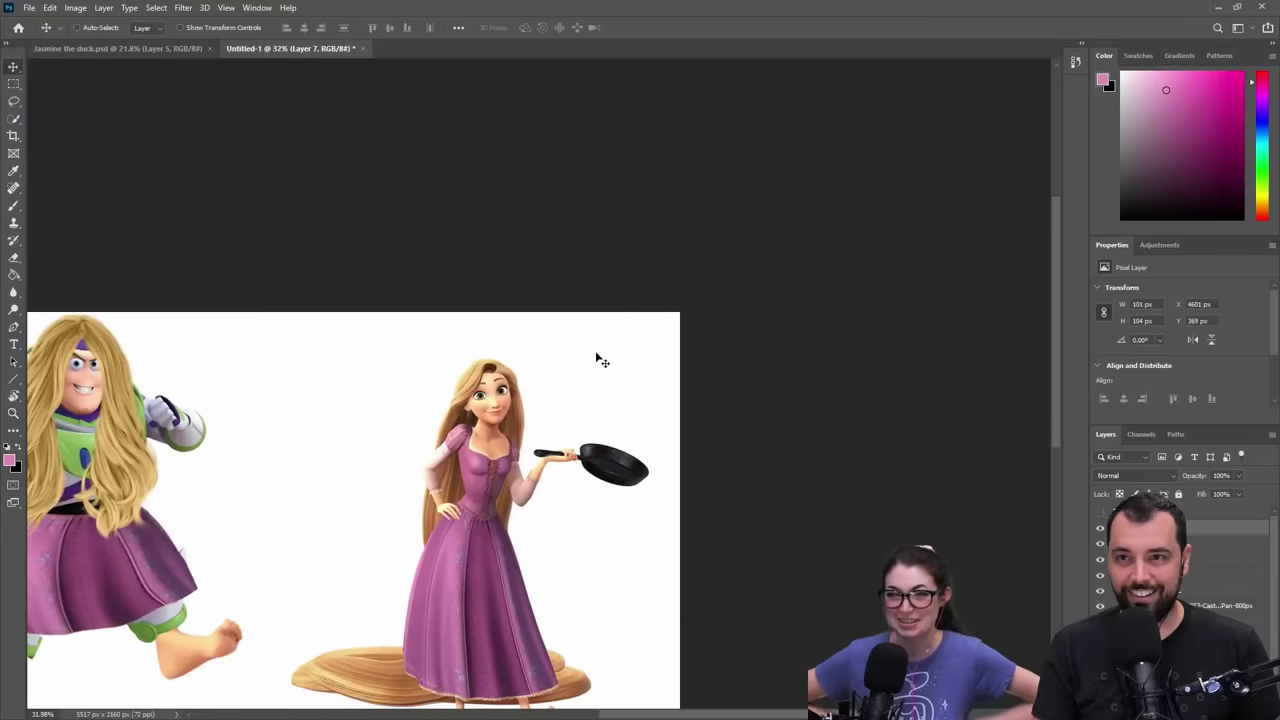
{"action": "left_click_drag", "start_coordinate": [565, 375], "coordinate": [239, 343]}
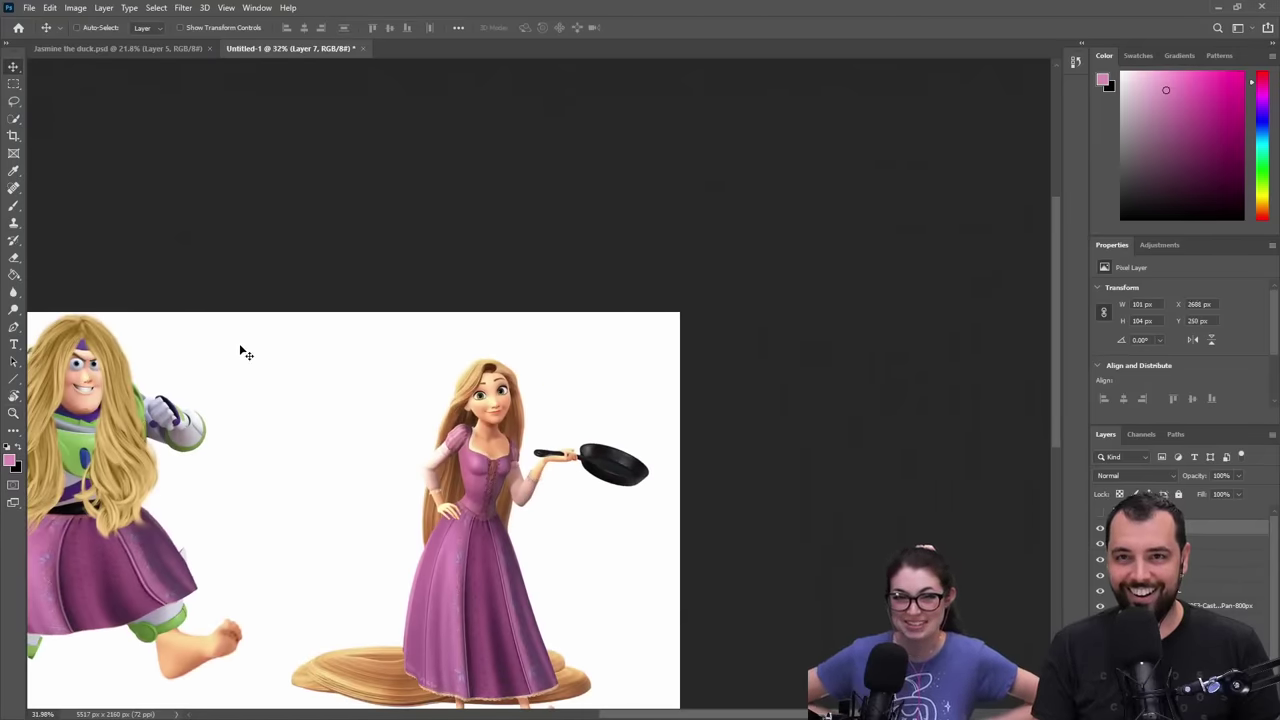
{"action": "key", "text": "z"}
{"action": "left_click_drag", "start_coordinate": [87, 378], "coordinate": [597, 334]}
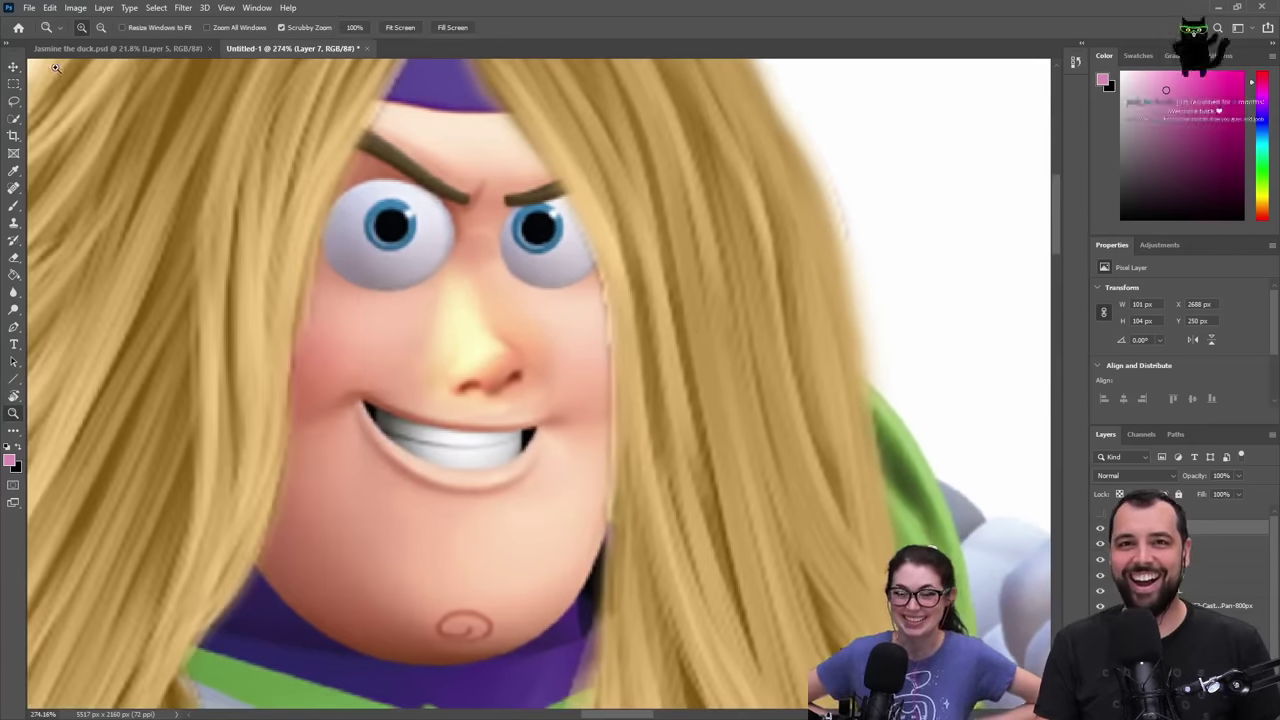
- Rotate the pasted nose slightly clockwise with Free Transform to level it on Buzz's face, and add a layer mask to it
{"action": "left_click", "coordinate": [13, 67]}
{"action": "key", "text": "ctrl+t"}
{"action": "left_click_drag", "start_coordinate": [510, 176], "coordinate": [549, 183]}
{"action": "key", "text": "Return"}
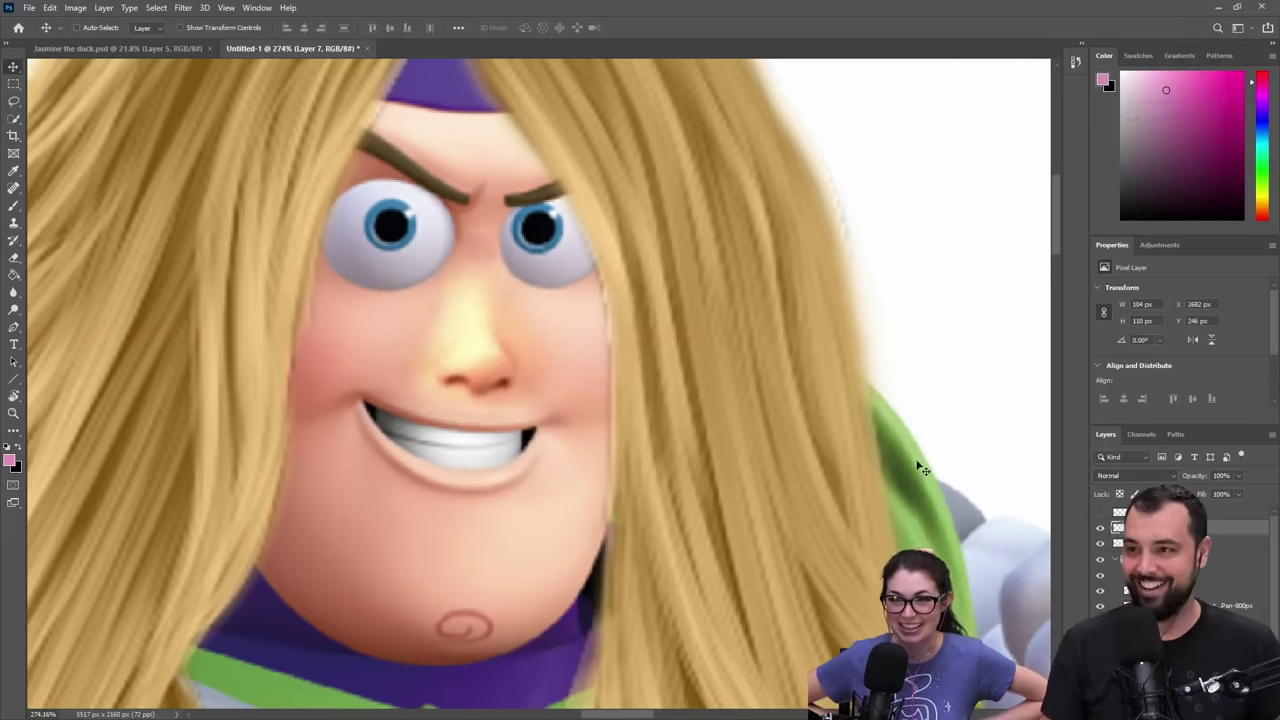
{"action": "left_click", "coordinate": [1167, 713]}
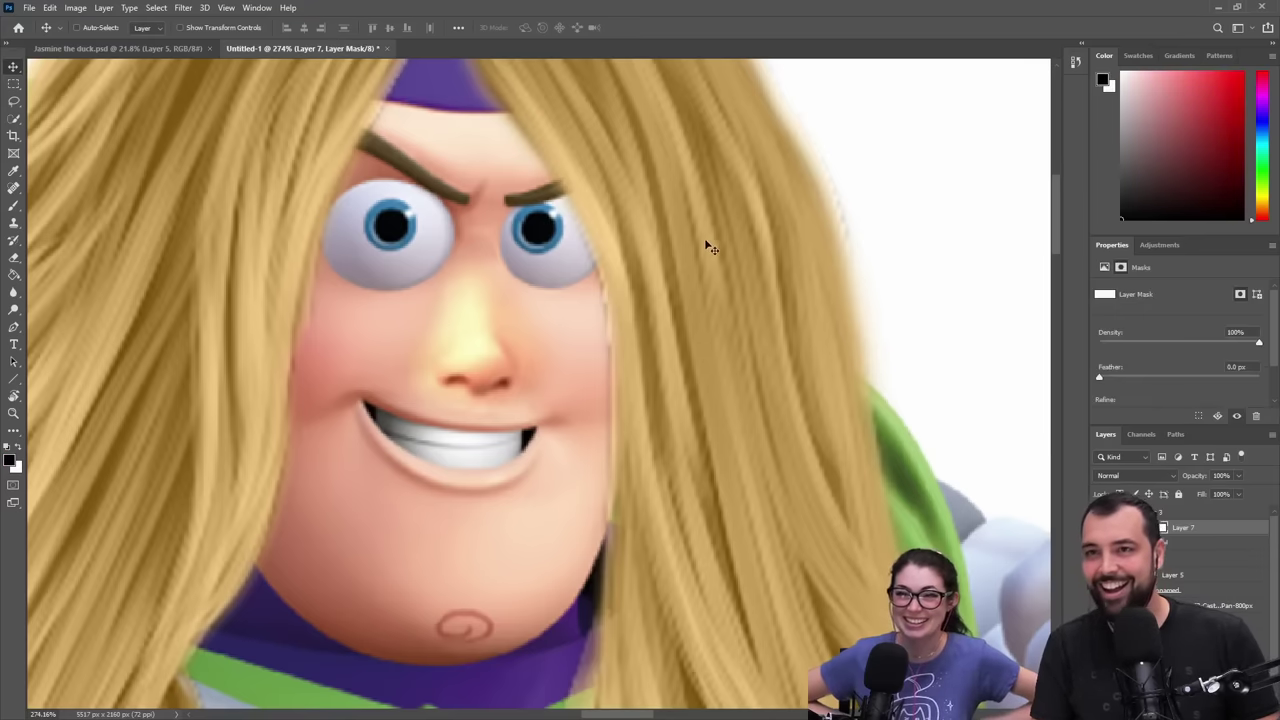
- Try enlarging the pasted nose to about 123% with Free Transform and repositioning it on Buzz's face
{"action": "key", "text": "e"}
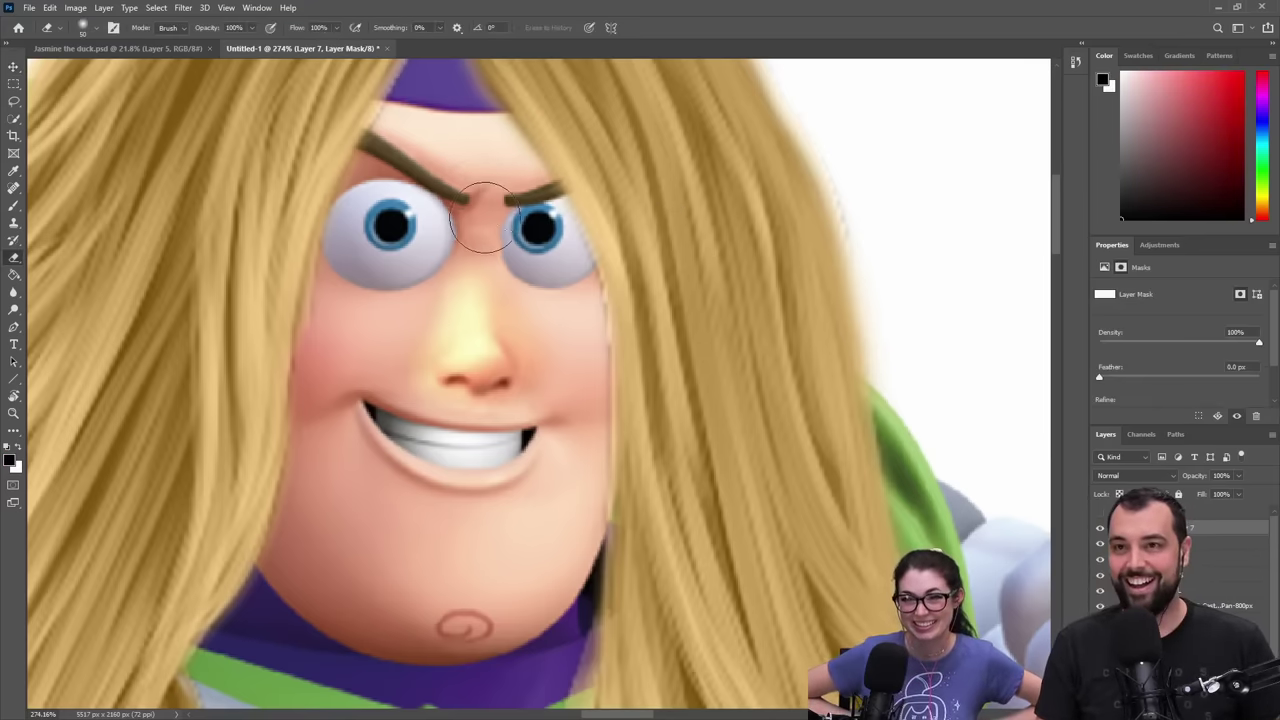
{"action": "key", "text": "ctrl+t"}
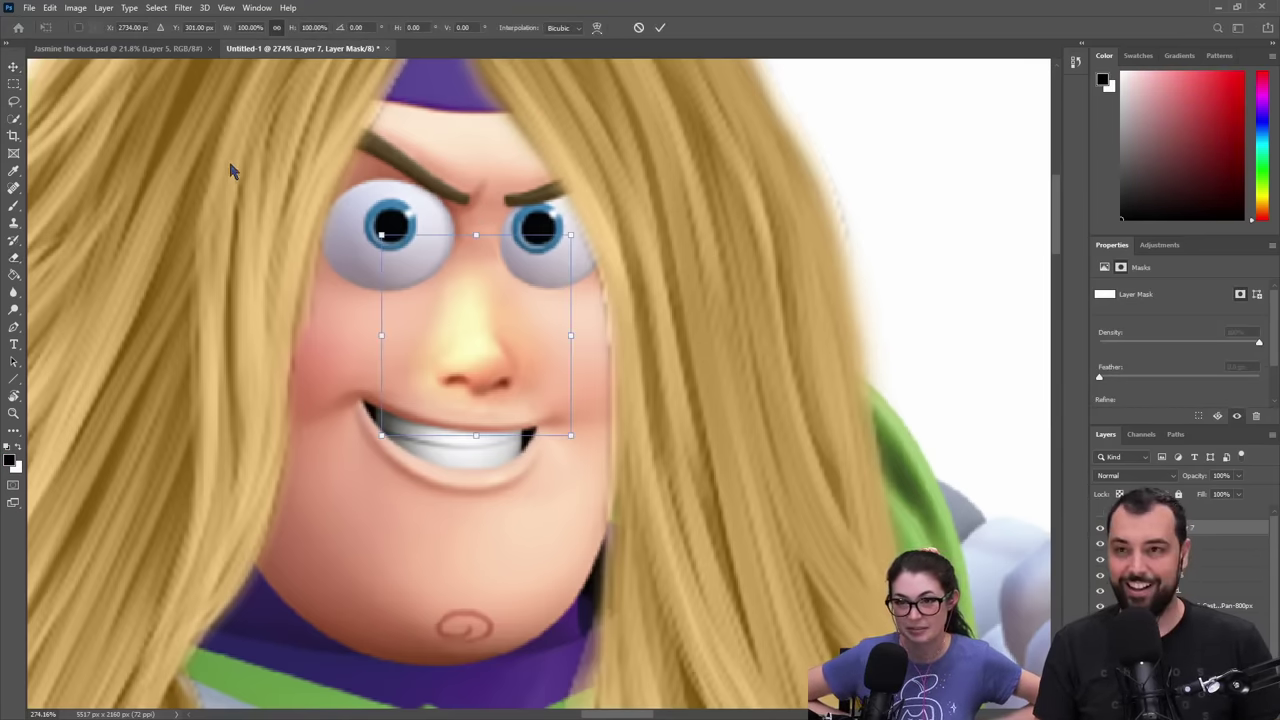
{"action": "left_click_drag", "start_coordinate": [379, 234], "coordinate": [347, 180]}
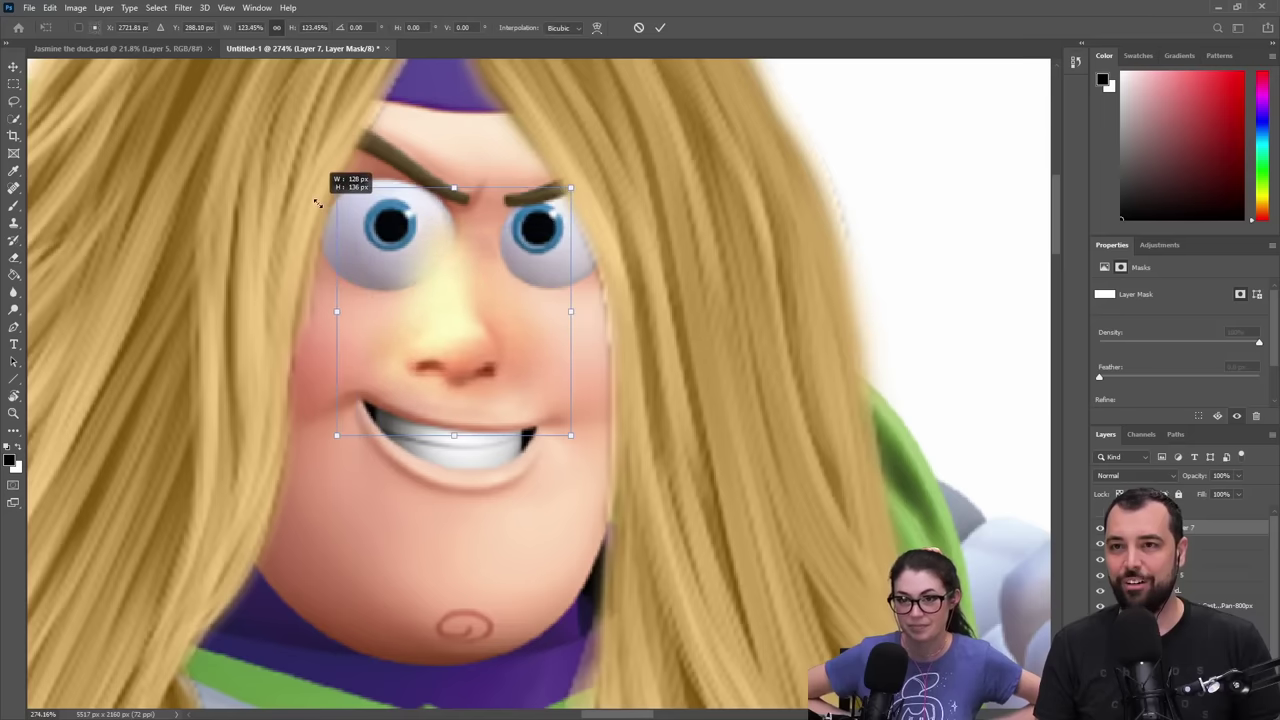
{"action": "mouse_move", "coordinate": [463, 271]}
{"action": "left_mouse_down"}
{"action": "mouse_move", "coordinate": [481, 285]}
{"action": "mouse_move", "coordinate": [460, 278]}
{"action": "left_mouse_up"}
{"action": "left_click", "coordinate": [659, 28]}
{"action": "key", "text": "e"}
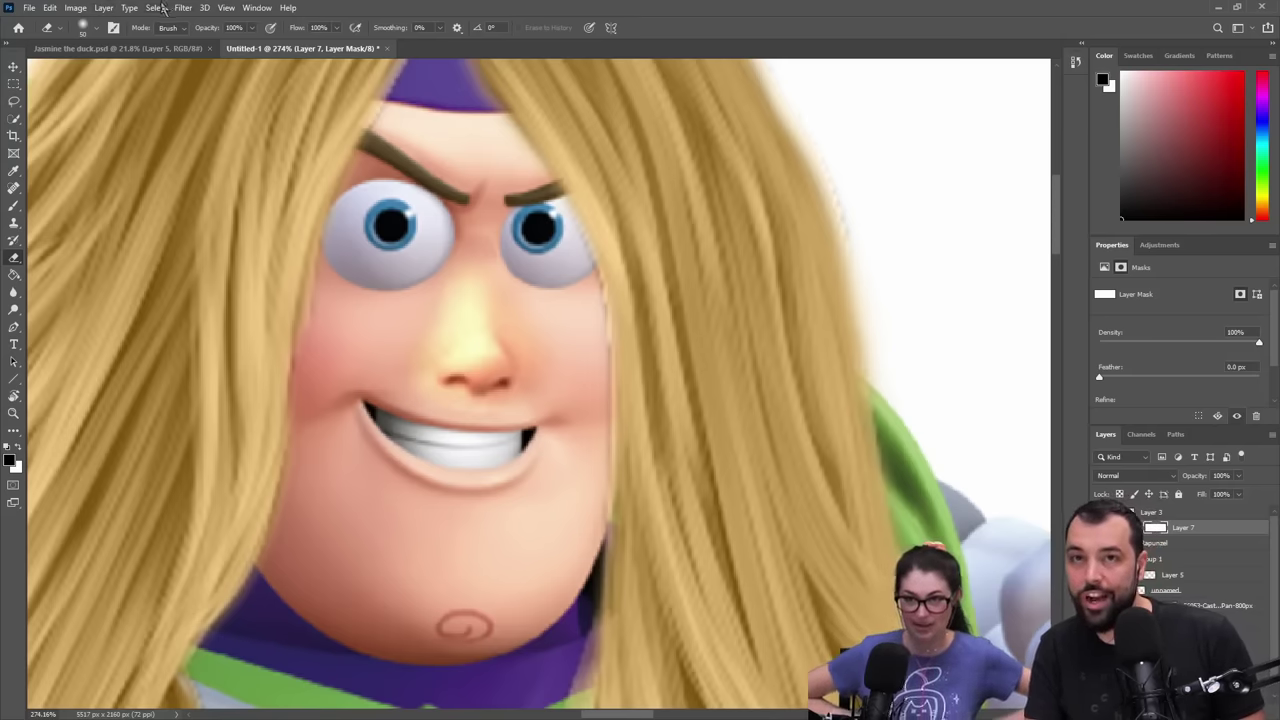
{"action": "left_click", "coordinate": [86, 9]}
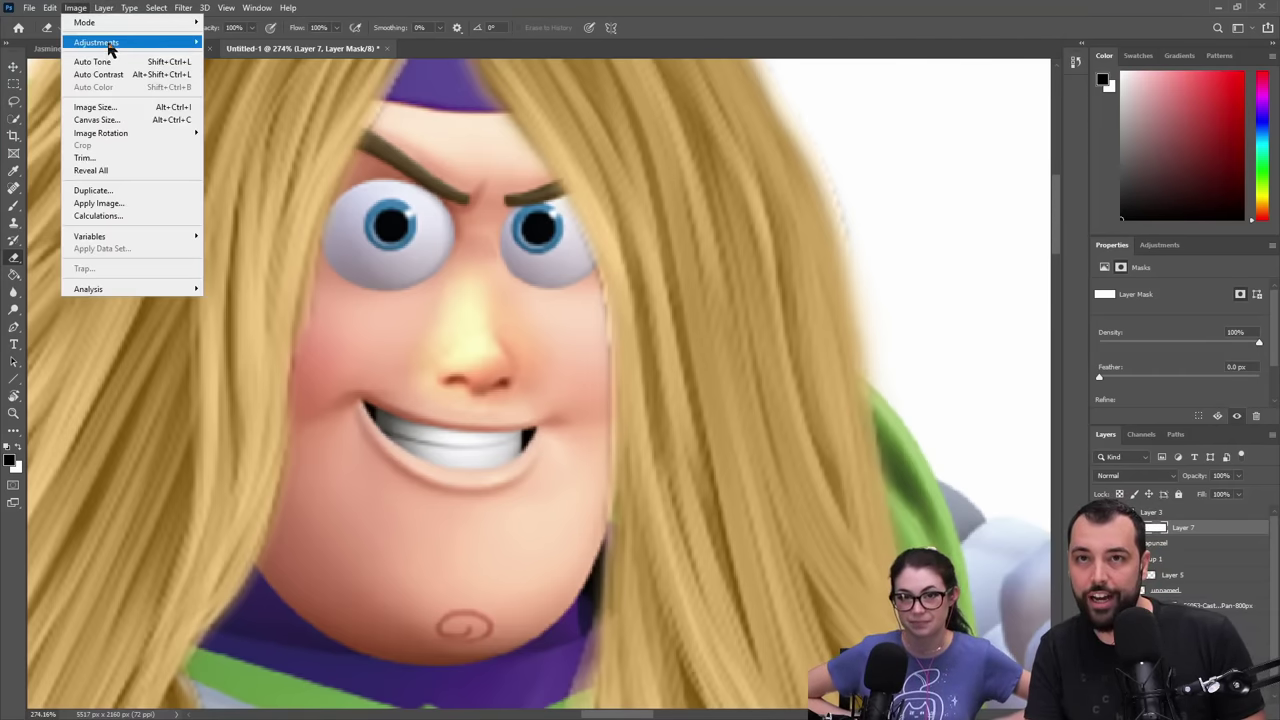
{"action": "mouse_move", "coordinate": [112, 42]}
{"action": "left_click", "coordinate": [264, 43]}
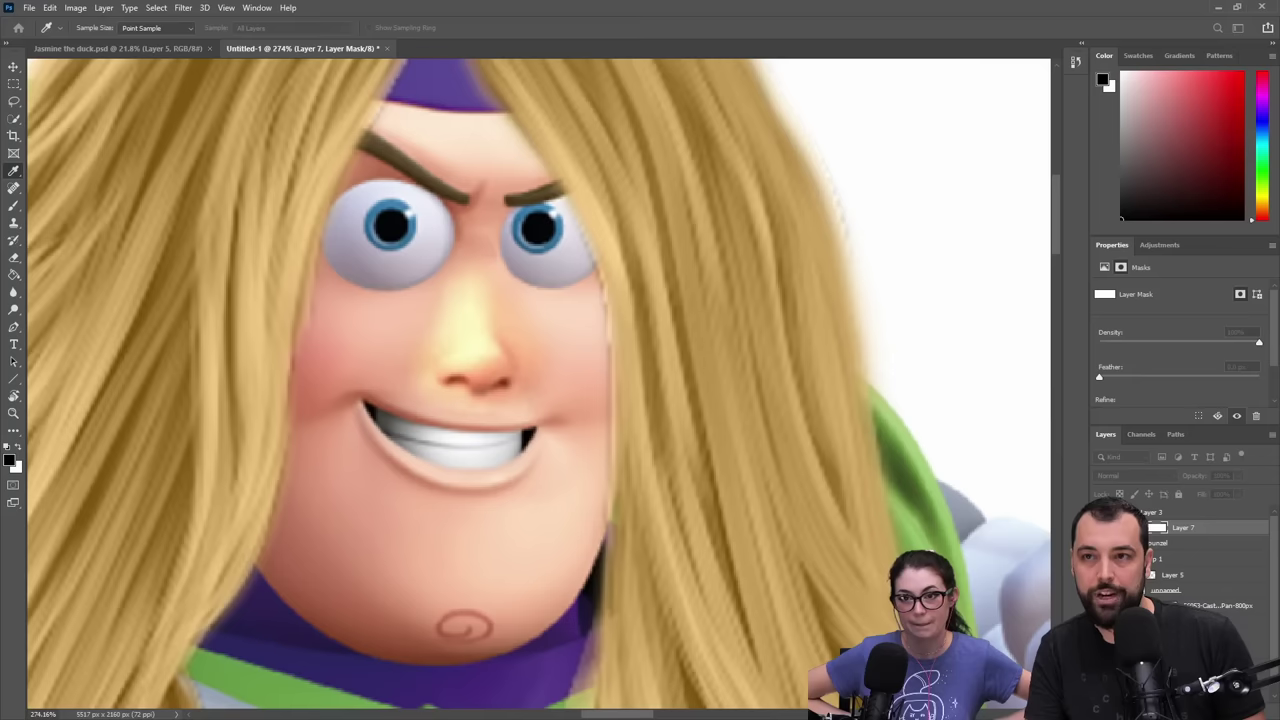
{"action": "key", "text": "e"}
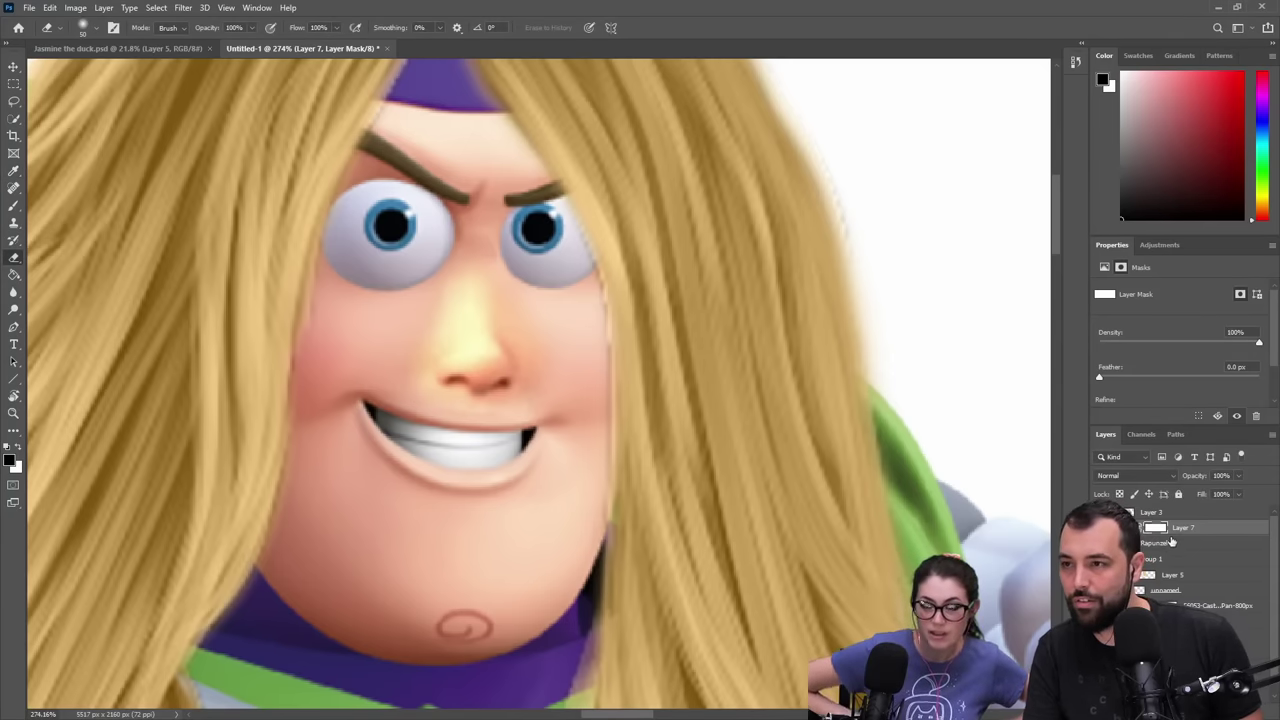
- Remove the layer mask from the pasted nose layer, applying it to the layer's pixels
{"action": "key", "text": "Delete"}
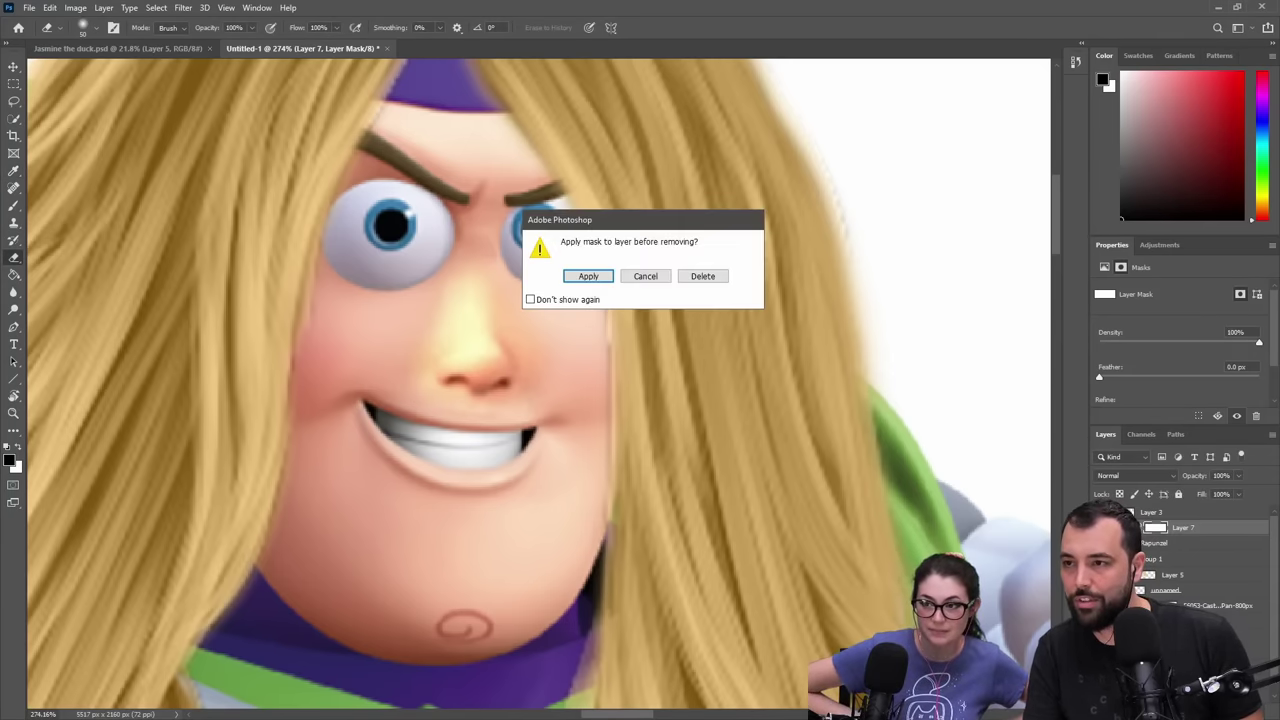
{"action": "left_click", "coordinate": [589, 276]}
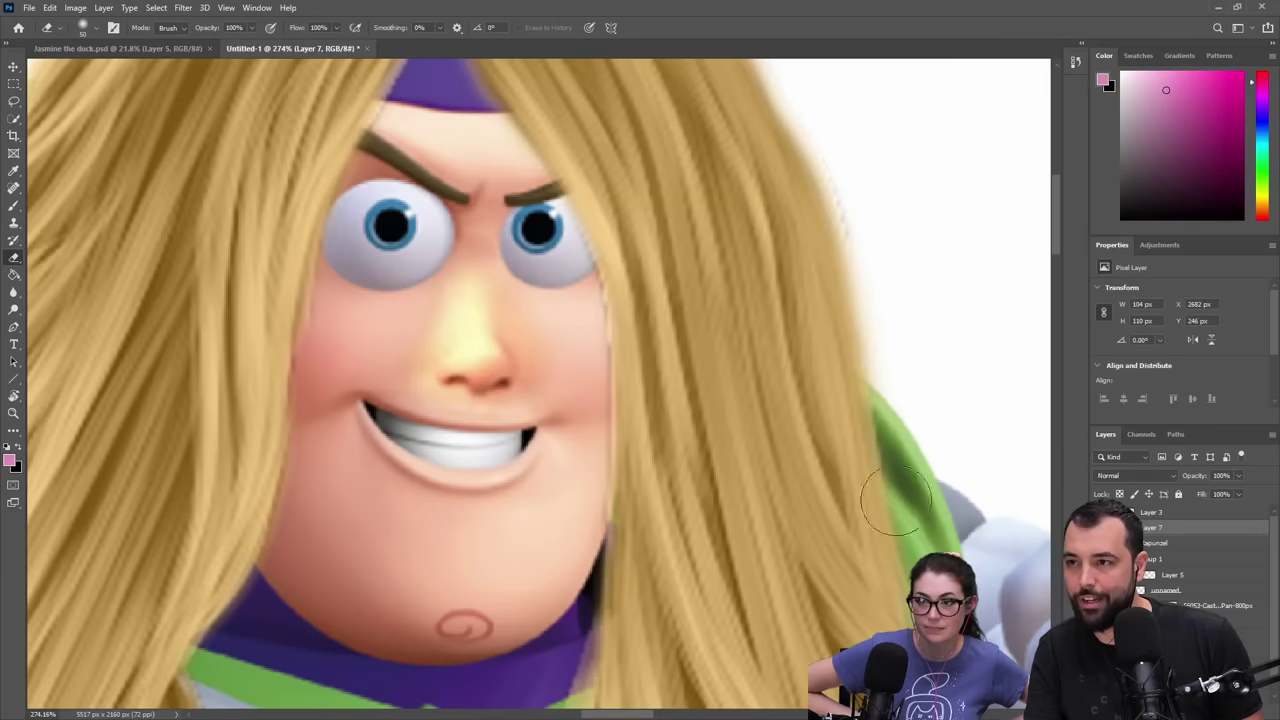
{"action": "left_click", "coordinate": [104, 8]}
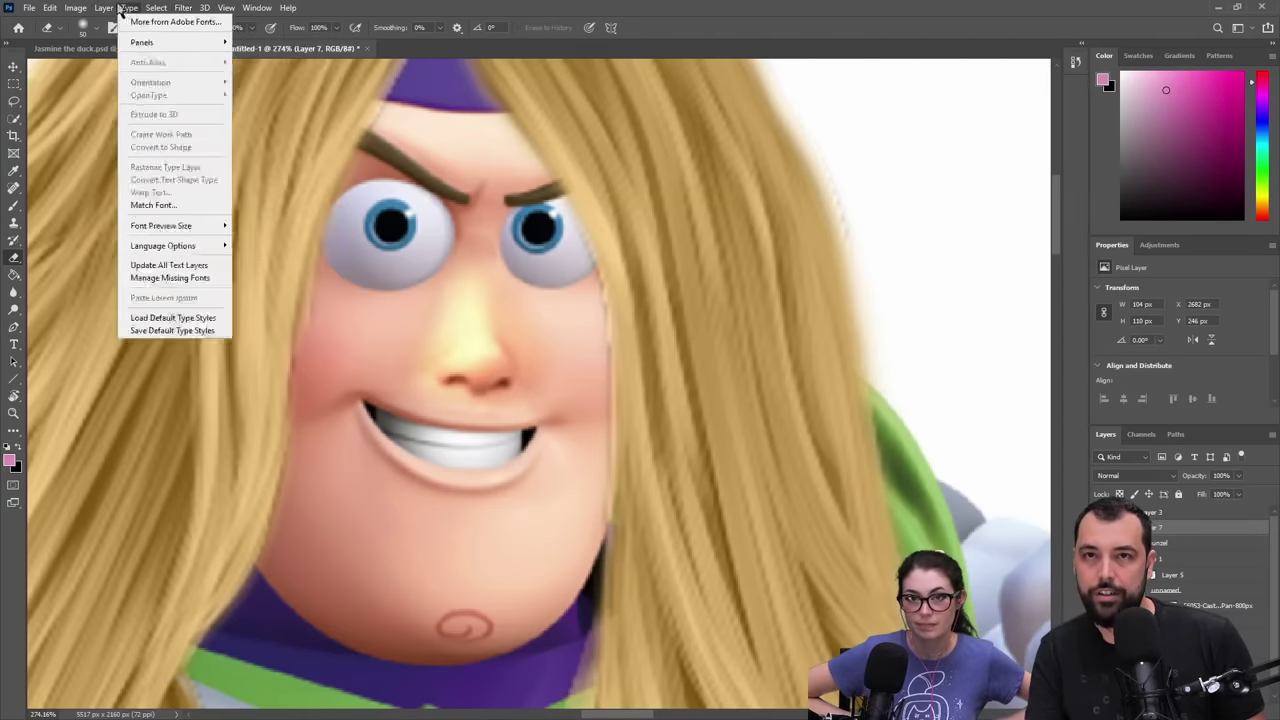
{"action": "mouse_move", "coordinate": [75, 8]}
{"action": "mouse_move", "coordinate": [150, 43]}
{"action": "left_click", "coordinate": [287, 45]}
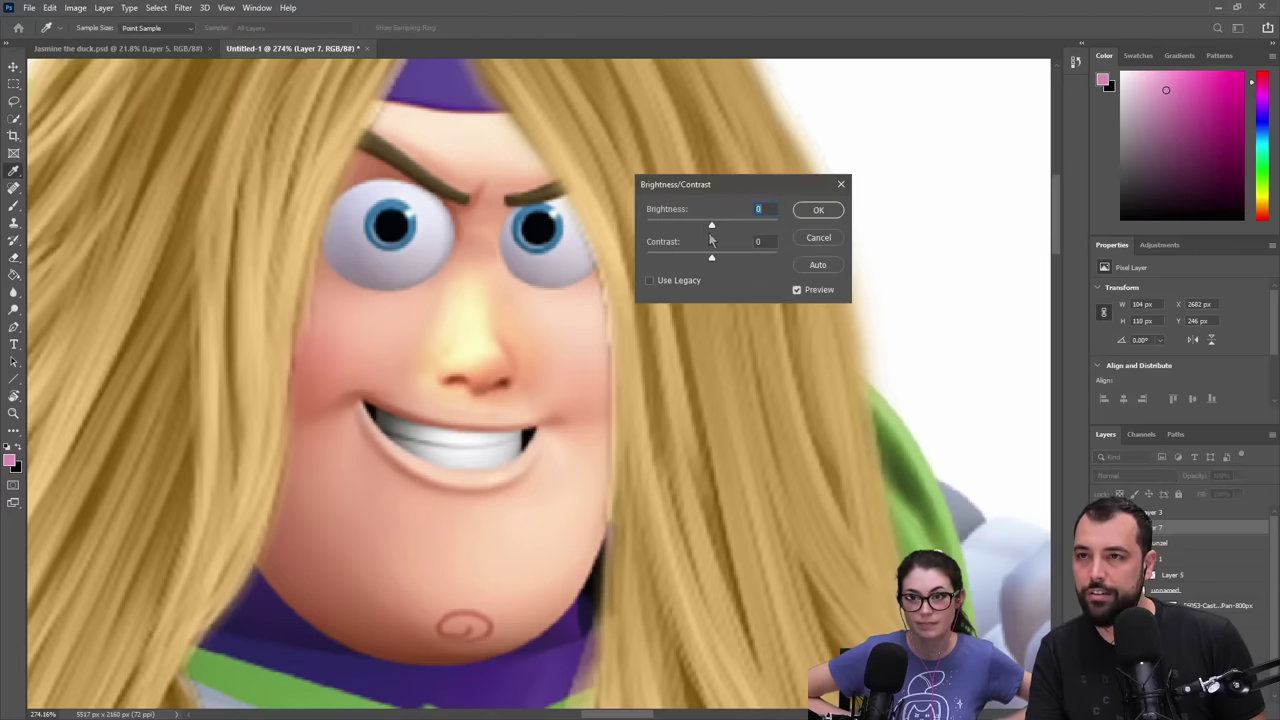
{"action": "mouse_move", "coordinate": [709, 228]}
{"action": "left_mouse_down"}
{"action": "mouse_move", "coordinate": [694, 226]}
{"action": "mouse_move", "coordinate": [735, 218]}
{"action": "mouse_move", "coordinate": [711, 220]}
{"action": "left_mouse_up"}
{"action": "left_click", "coordinate": [830, 238]}
{"action": "key", "text": "e"}
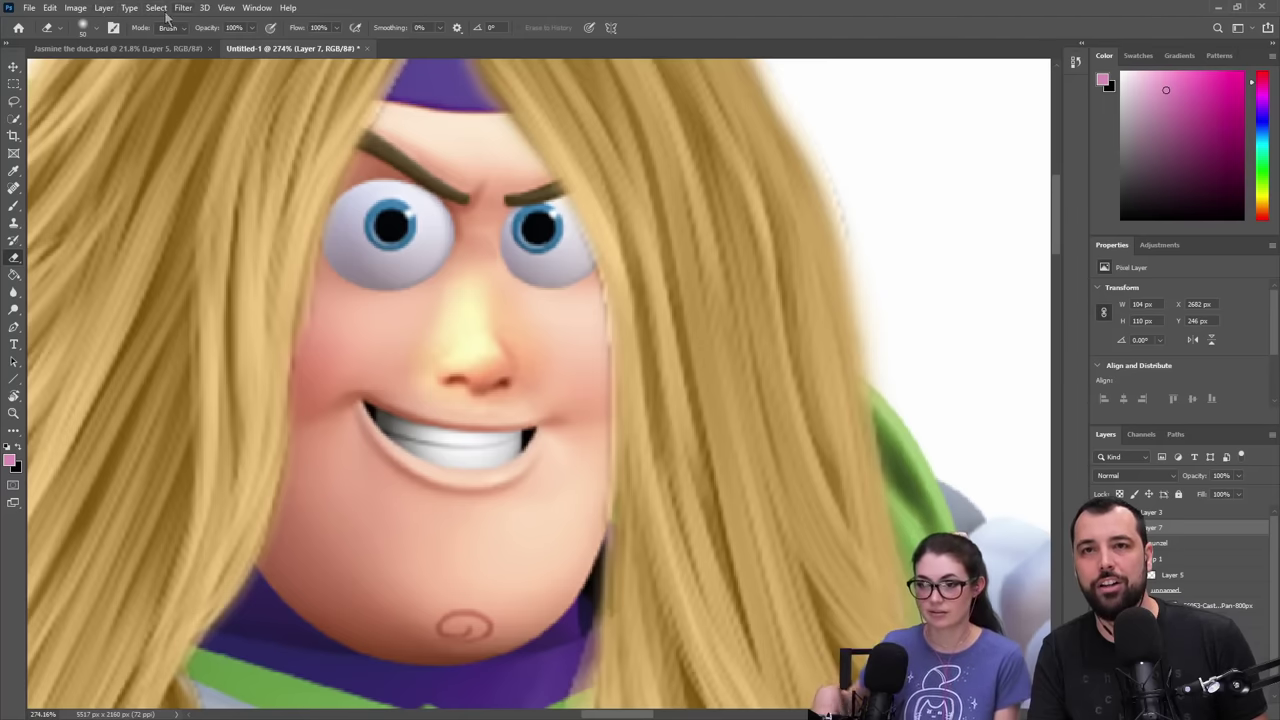
- Apply a Color Balance adjustment to the nose on Layer 7, setting the highlights to -1 cyan–red and +34 yellow–blue
{"action": "left_click", "coordinate": [84, 10]}
{"action": "mouse_move", "coordinate": [100, 43]}
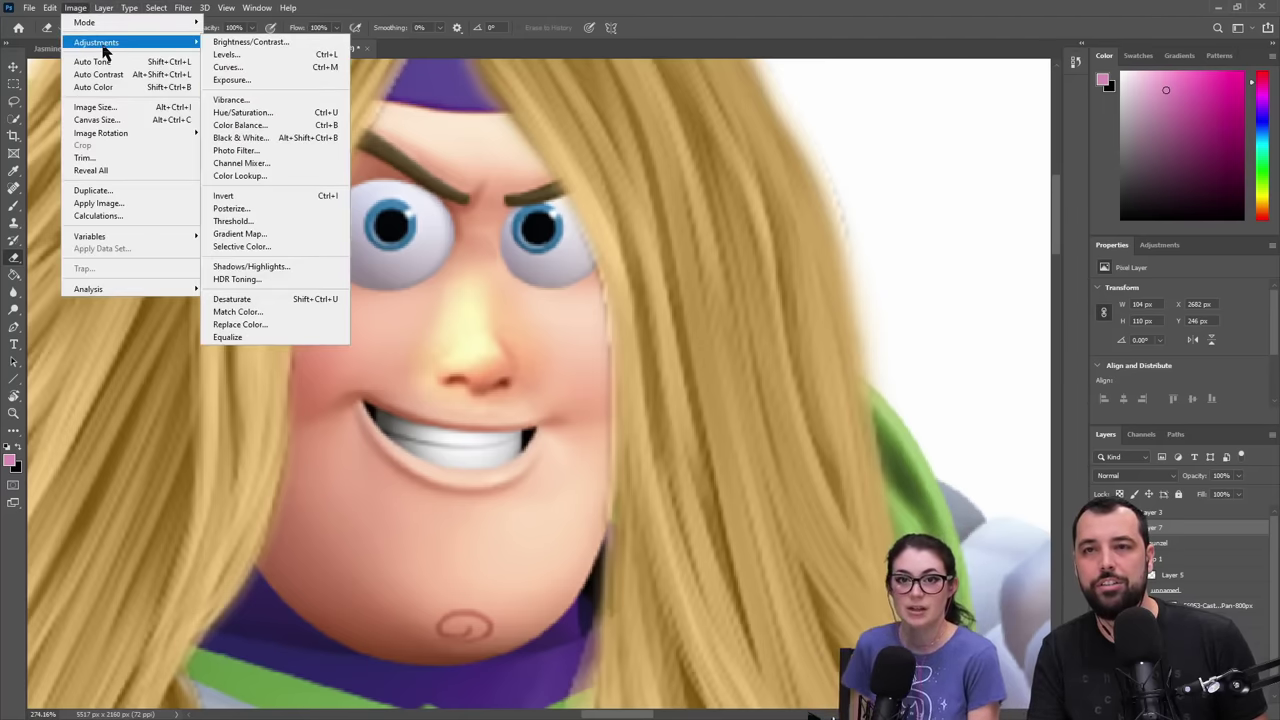
{"action": "left_click", "coordinate": [263, 128]}
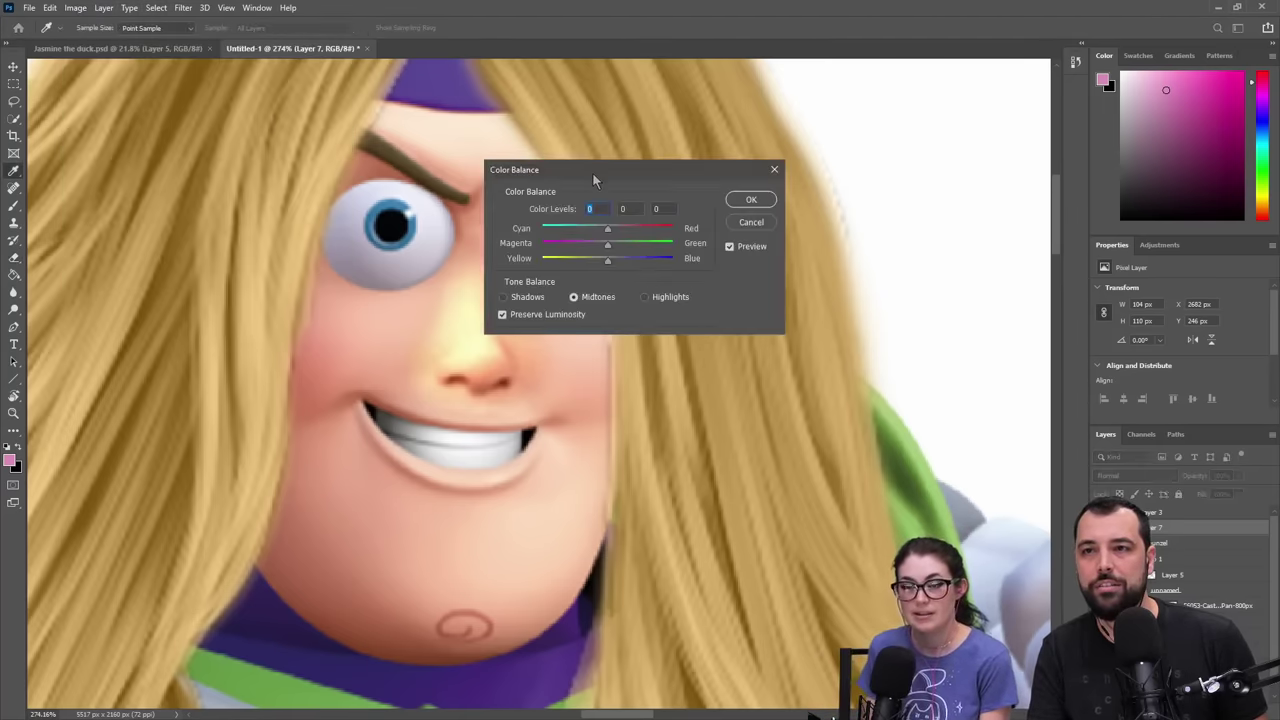
{"action": "left_click_drag", "start_coordinate": [592, 172], "coordinate": [733, 193]}
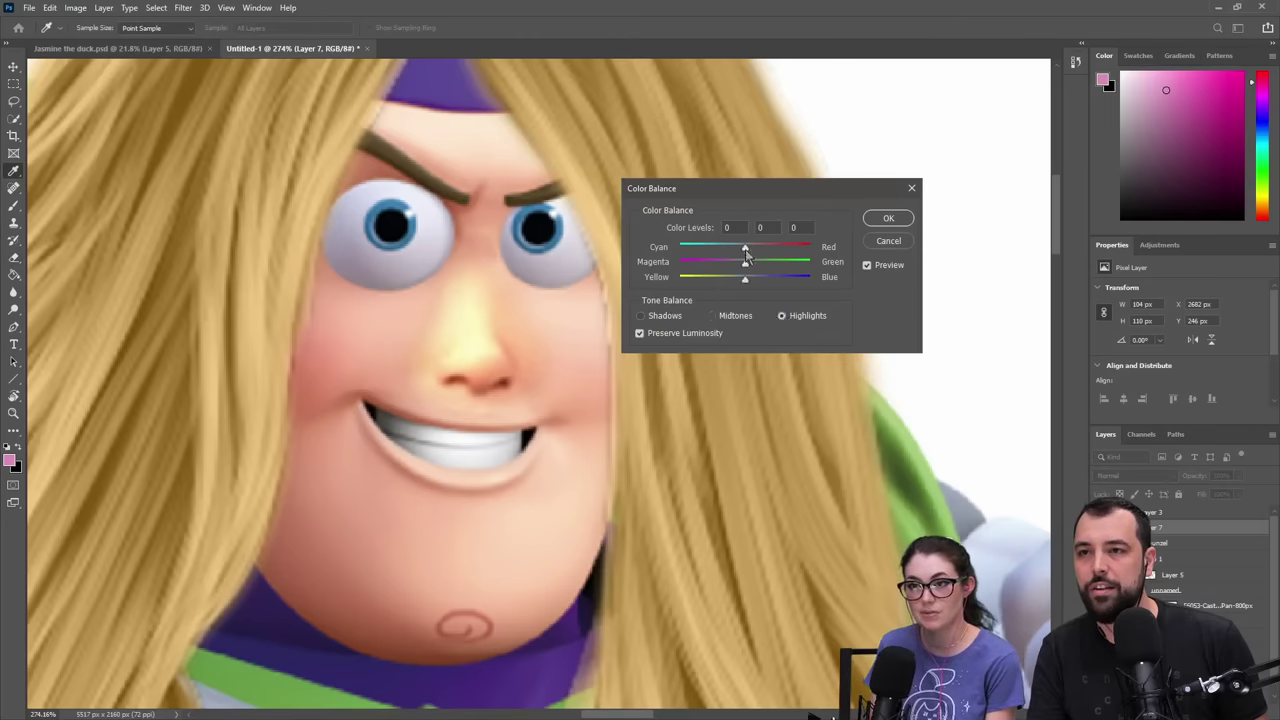
{"action": "left_click_drag", "start_coordinate": [813, 261], "coordinate": [764, 272]}
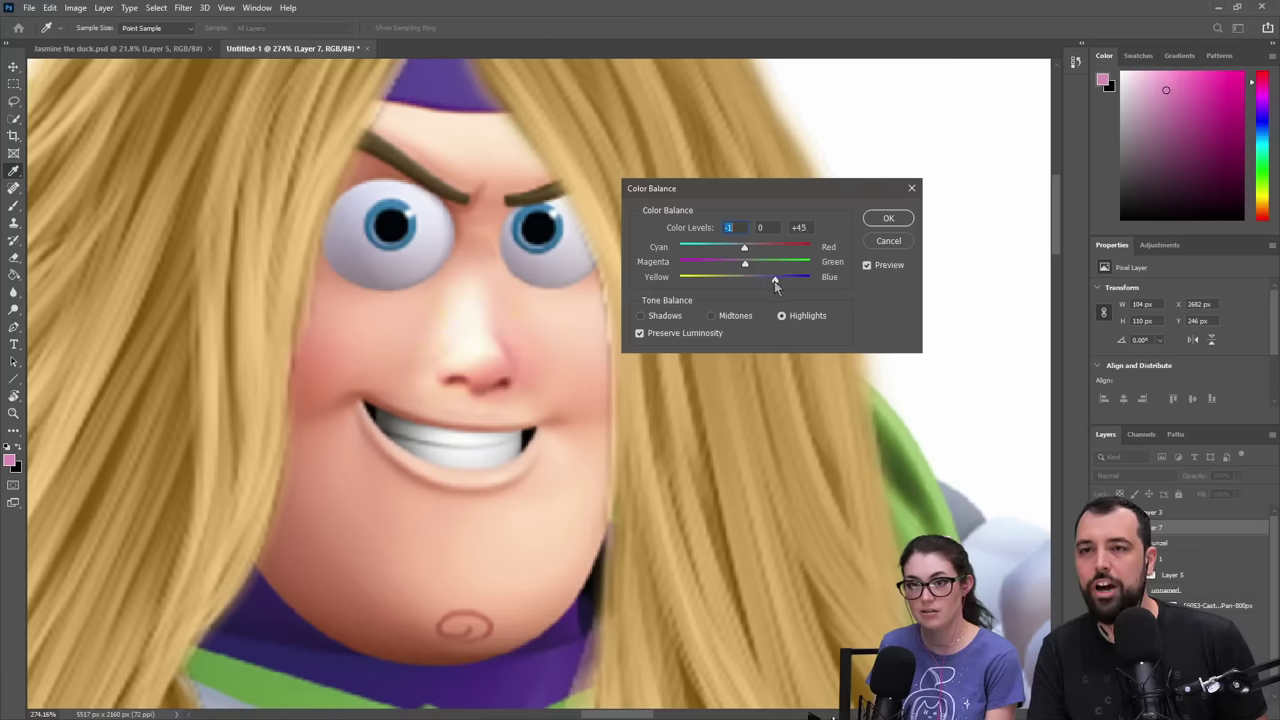
{"action": "left_click_drag", "start_coordinate": [759, 283], "coordinate": [767, 281]}
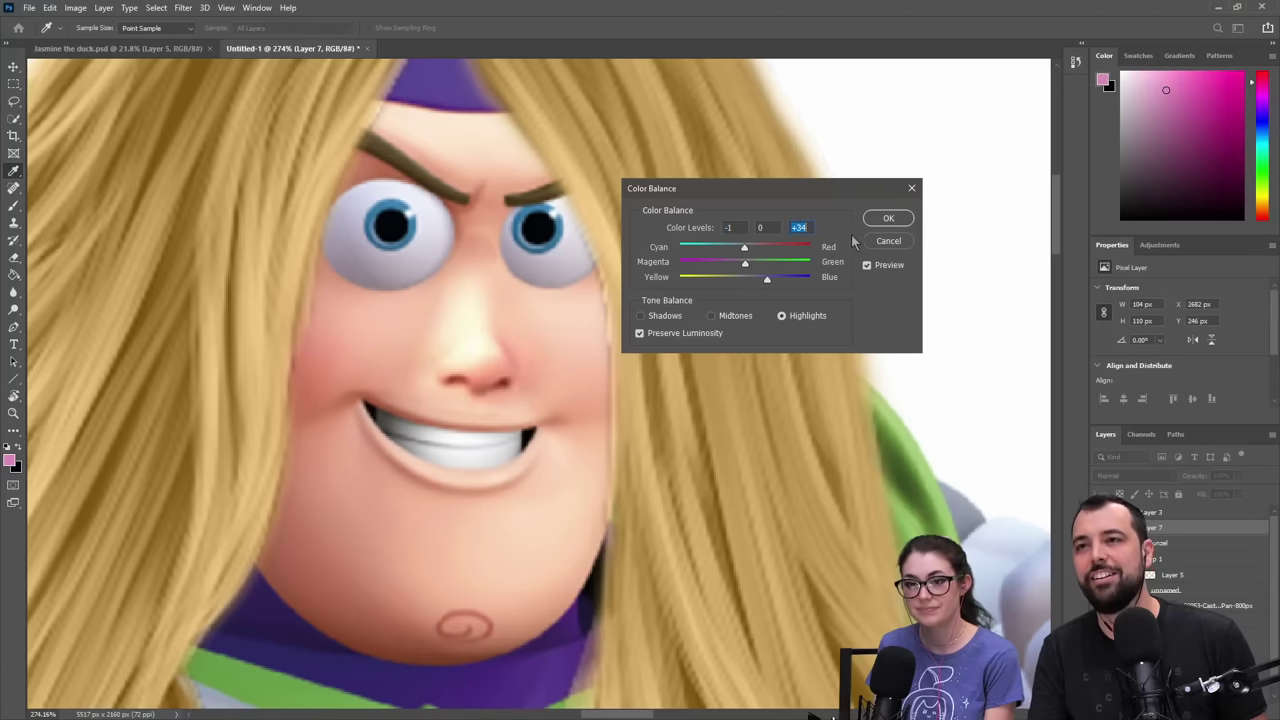
{"action": "left_click", "coordinate": [885, 219]}
- On Layer 6, brush pink over the middle figure's ankle cuffs and the suit at the waist above the skirt
{"action": "key", "text": "z"}
{"action": "left_click_drag", "start_coordinate": [663, 300], "coordinate": [549, 354]}
{"action": "left_click_drag", "start_coordinate": [785, 347], "coordinate": [818, 303]}
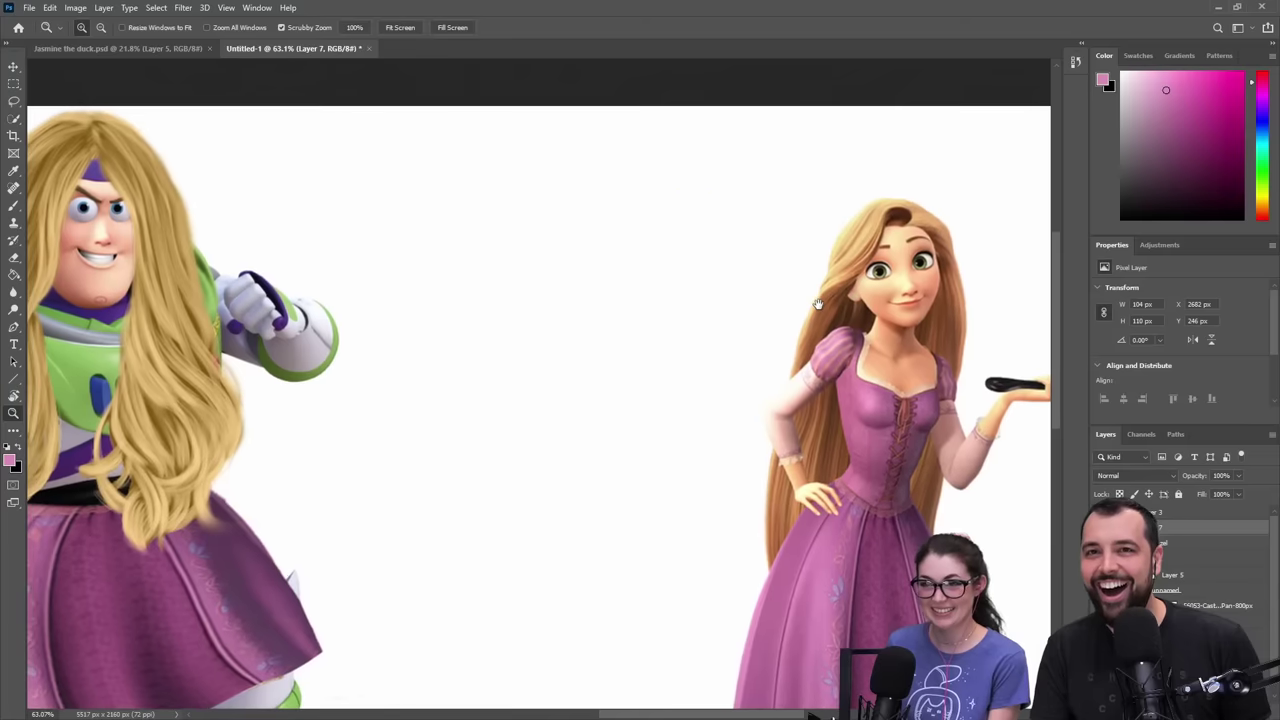
{"action": "left_click_drag", "start_coordinate": [546, 367], "coordinate": [636, 367]}
{"action": "left_click_drag", "start_coordinate": [563, 437], "coordinate": [599, 373]}
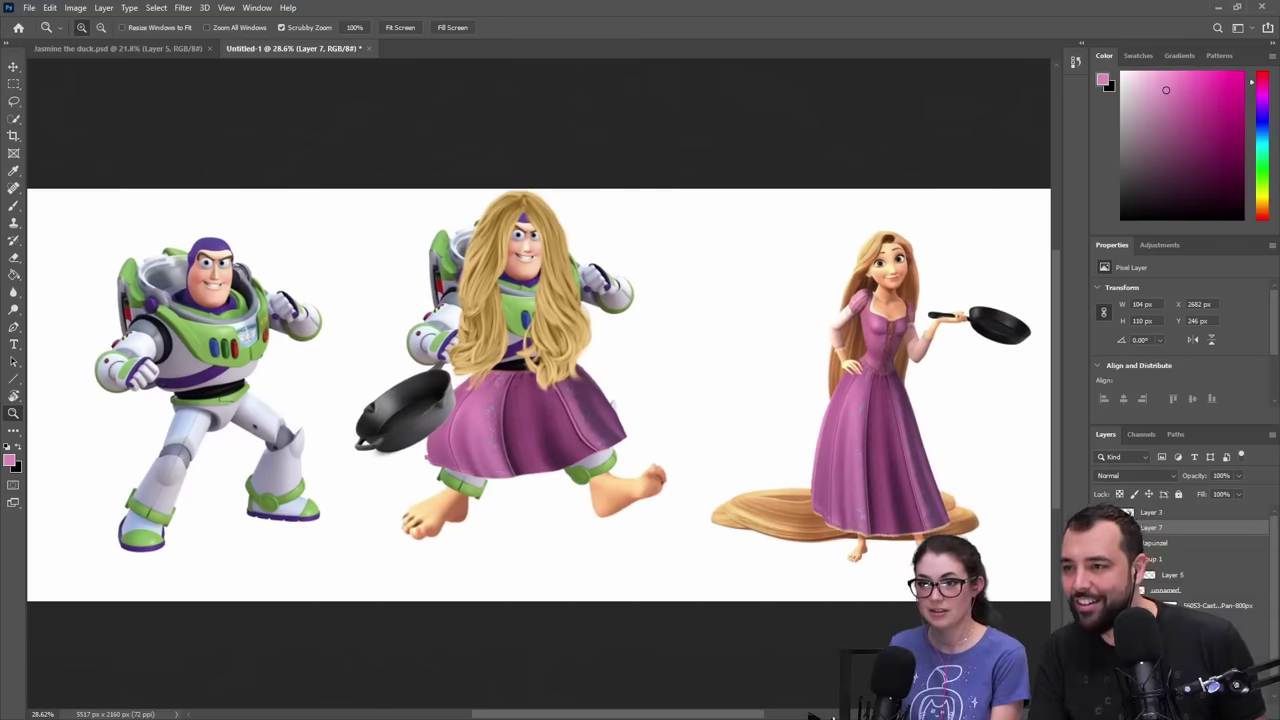
{"action": "left_click", "coordinate": [1180, 636]}
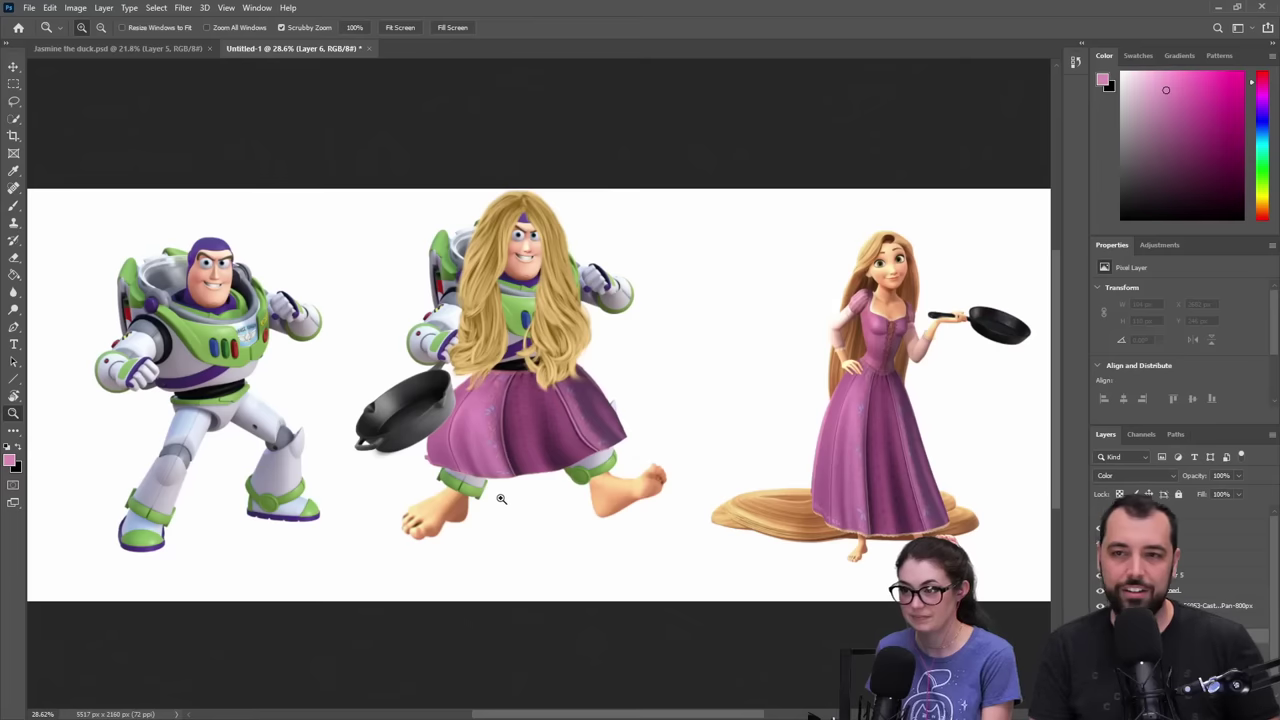
{"action": "key", "text": "b"}
{"action": "mouse_move", "coordinate": [481, 484]}
{"action": "left_mouse_down"}
{"action": "mouse_move", "coordinate": [450, 488]}
{"action": "mouse_move", "coordinate": [476, 481]}
{"action": "mouse_move", "coordinate": [457, 472]}
{"action": "left_mouse_up"}
{"action": "left_click_drag", "start_coordinate": [563, 466], "coordinate": [634, 437]}
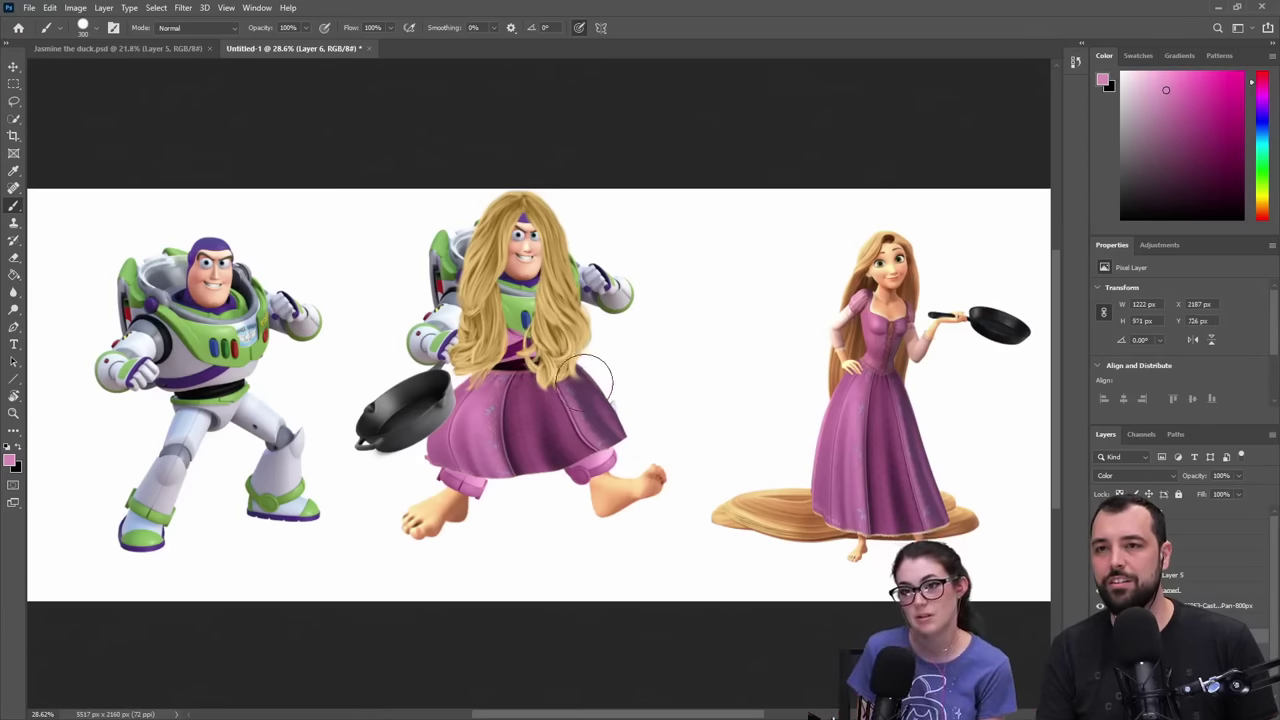
- Examine the middle figure's waist, hair ends and gloved hand, and compare the outfit with the Rapunzel reference
{"action": "key", "text": "z"}
{"action": "left_click", "coordinate": [530, 342]}
{"action": "left_click_drag", "start_coordinate": [546, 332], "coordinate": [614, 314]}
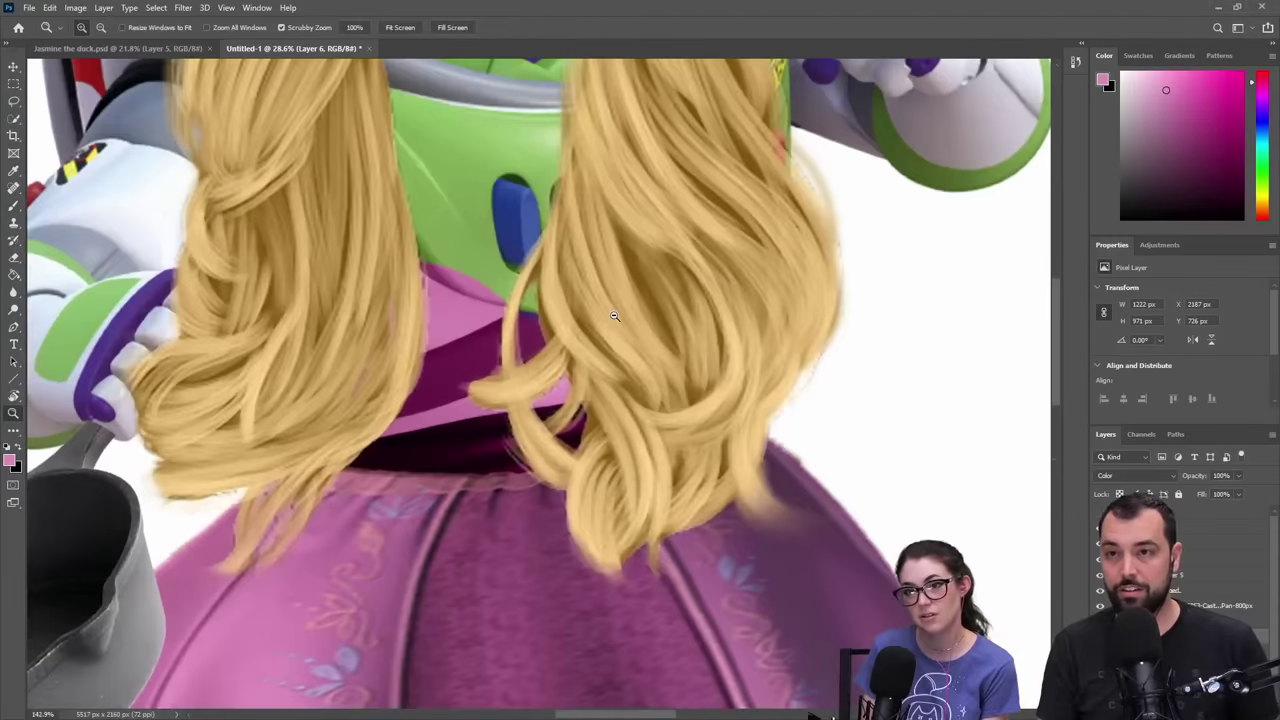
{"action": "key", "text": "e"}
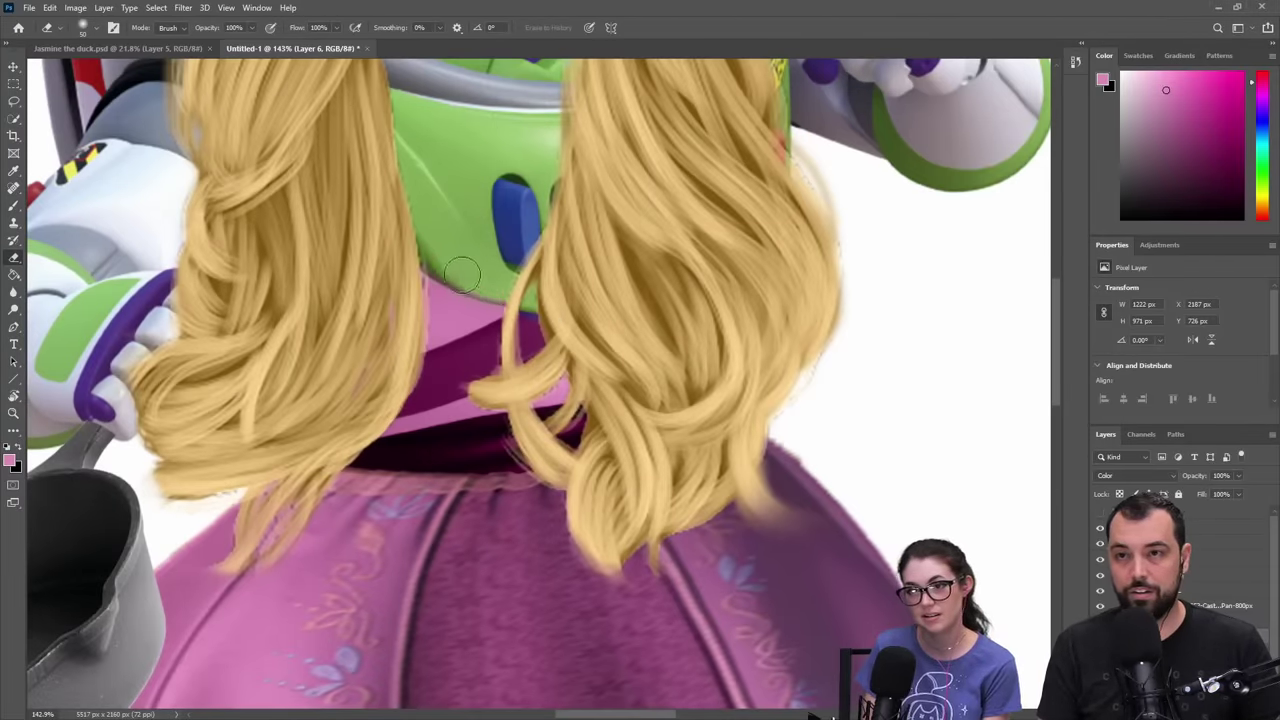
{"action": "key", "text": "z"}
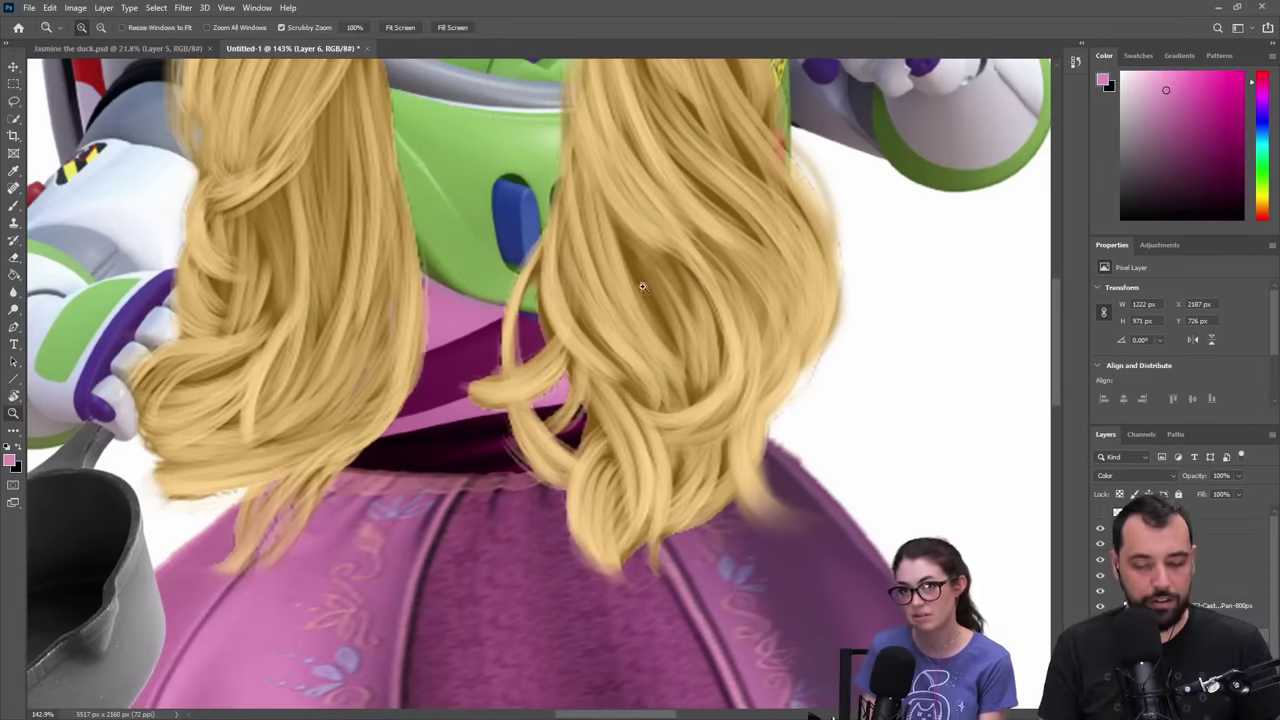
{"action": "left_click_drag", "start_coordinate": [640, 285], "coordinate": [449, 438]}
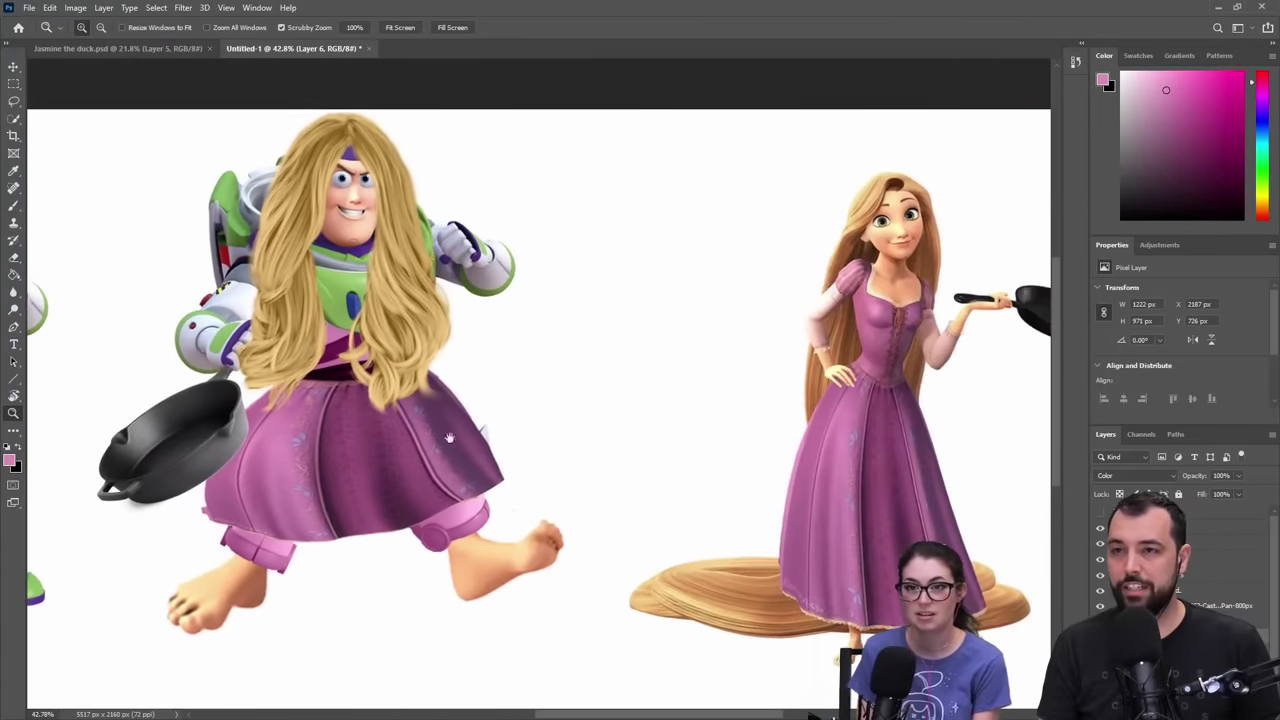
{"action": "left_click_drag", "start_coordinate": [268, 391], "coordinate": [657, 388]}
{"action": "left_click_drag", "start_coordinate": [835, 408], "coordinate": [397, 394]}
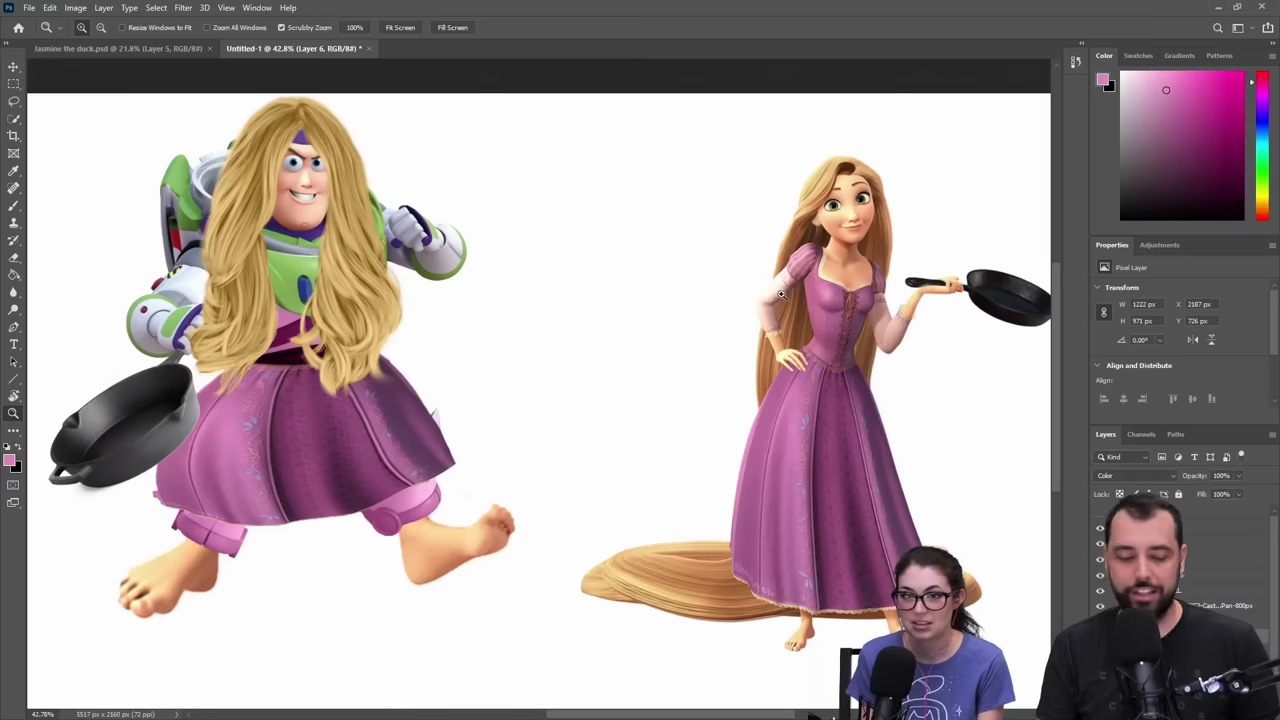
{"action": "key", "text": "i"}
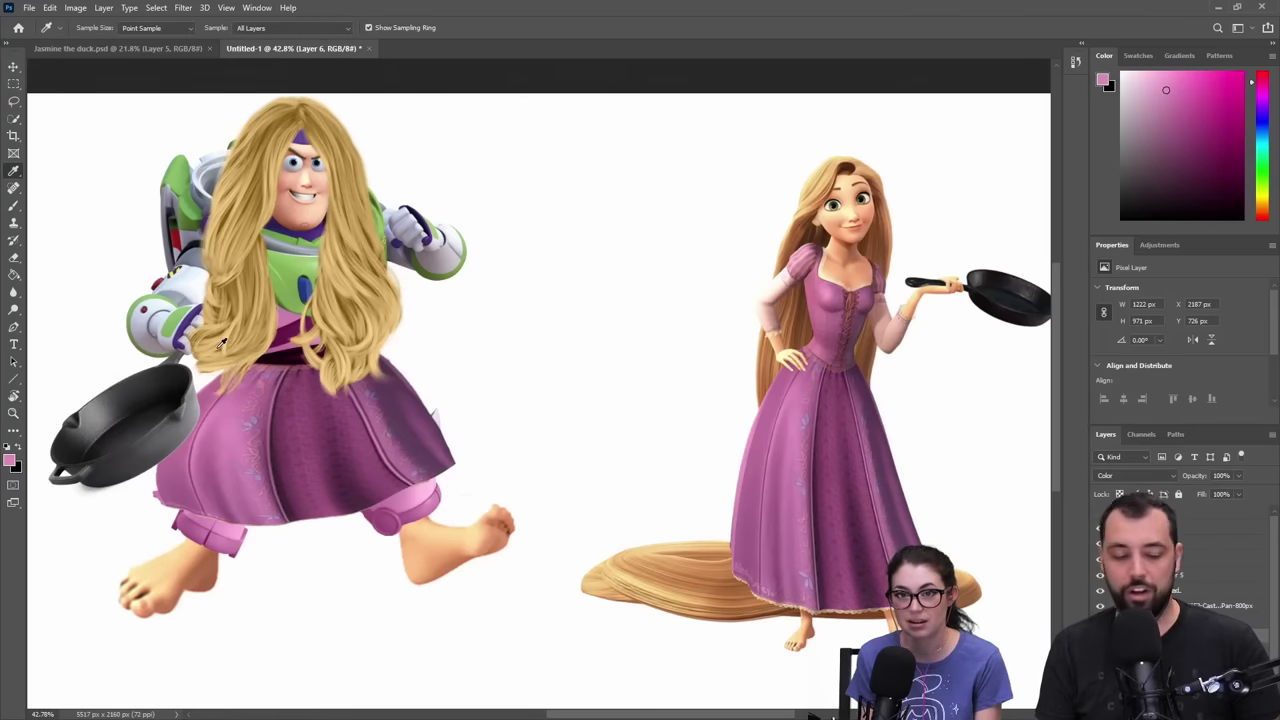
{"action": "key", "text": "z"}
{"action": "left_click_drag", "start_coordinate": [199, 347], "coordinate": [815, 403]}
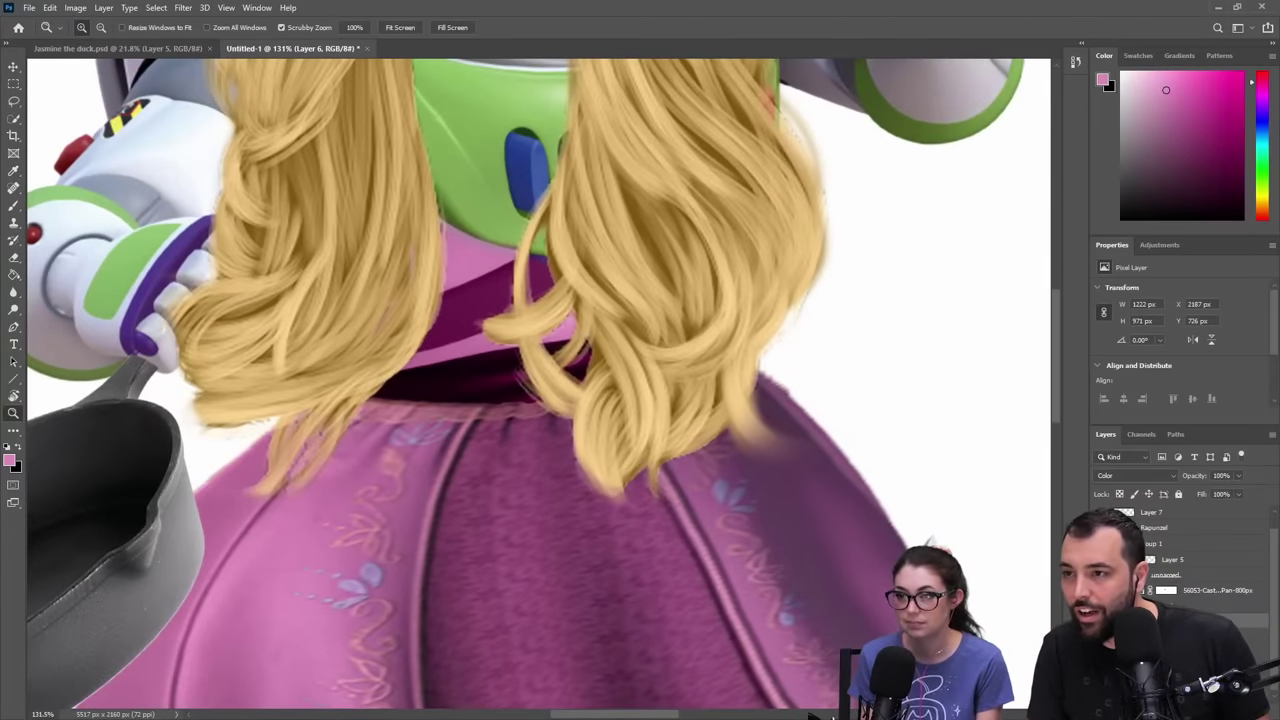
- Identify the unnamed hair layer by toggling its visibility and rename it "hair"
{"action": "left_click", "coordinate": [1100, 572]}
{"action": "left_click", "coordinate": [1100, 572]}
{"action": "double_click", "coordinate": [1176, 572]}
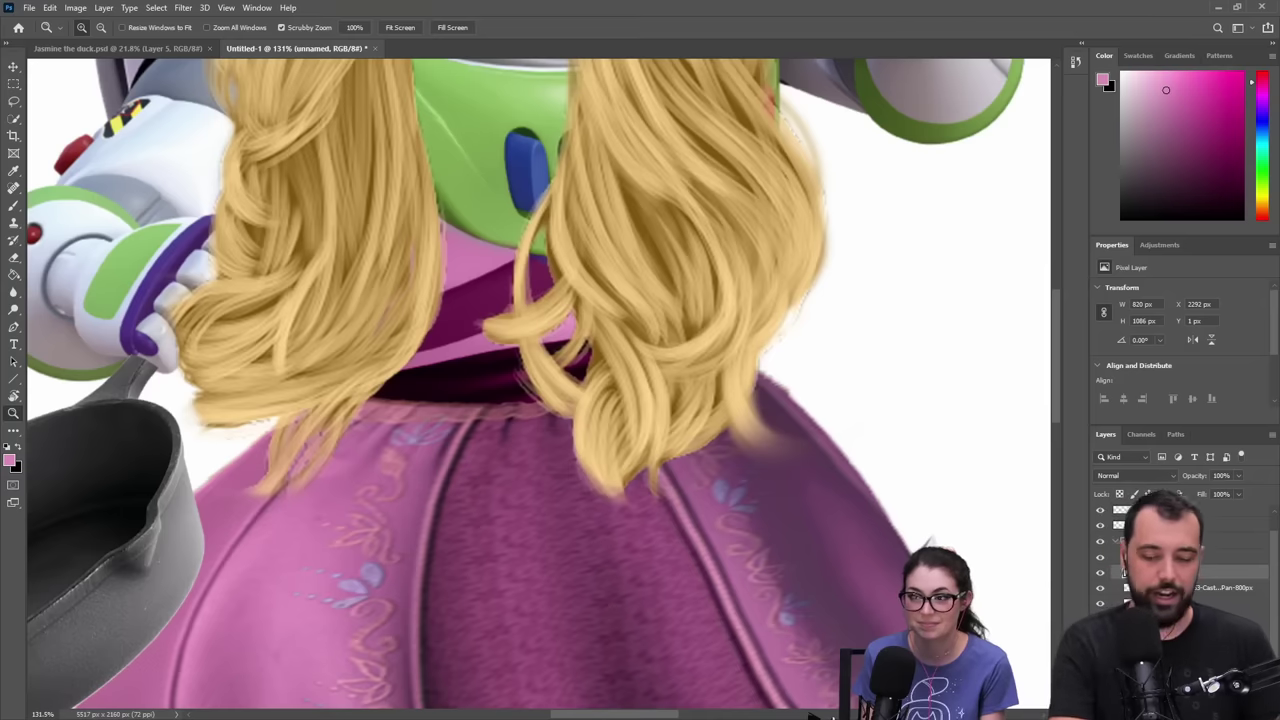
{"action": "type", "text": "hair"}
{"action": "key", "text": "Return"}
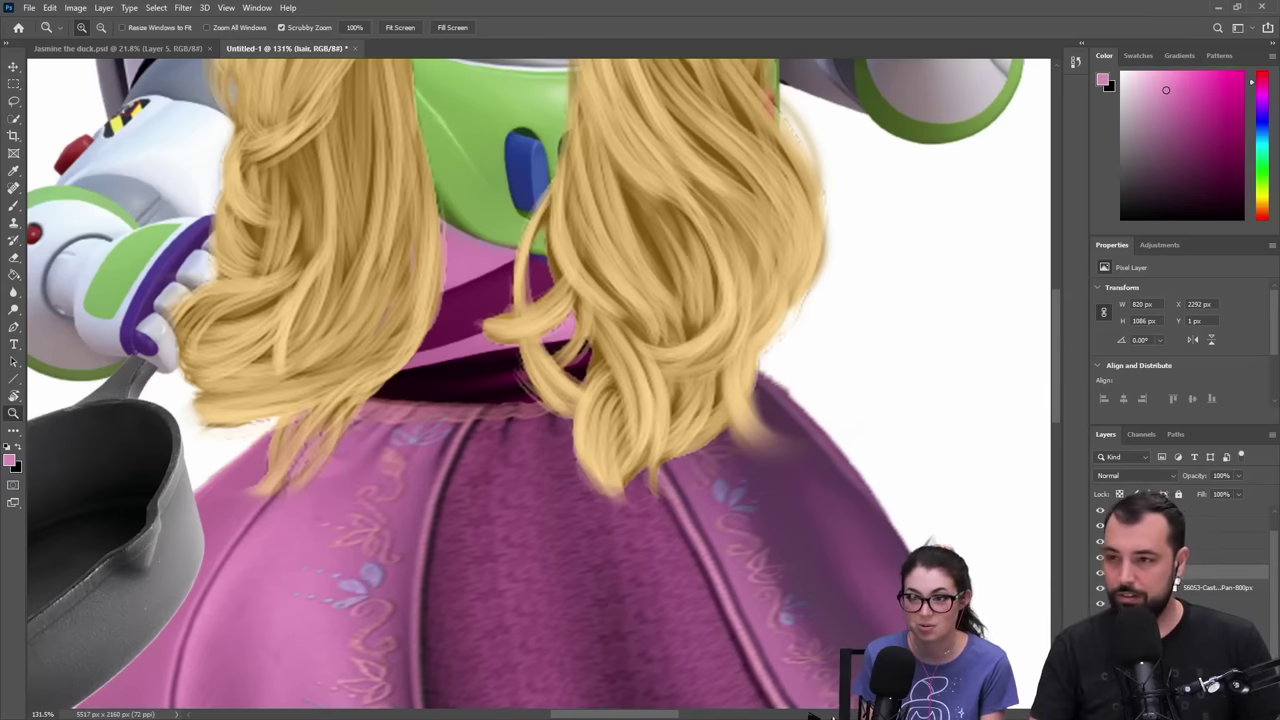
- Add a layer mask to the hair layer and paint it black with a smaller brush over the hand holding the pan
{"action": "left_click", "coordinate": [1178, 709]}
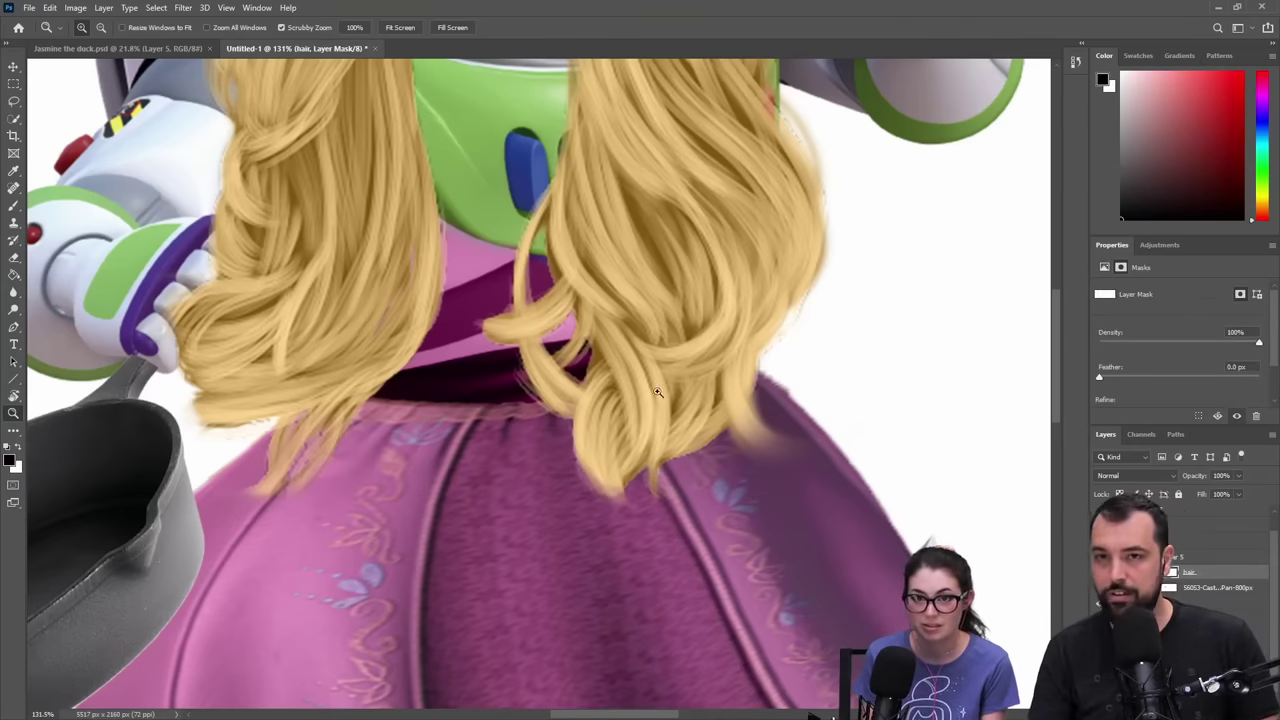
{"action": "key", "text": "b"}
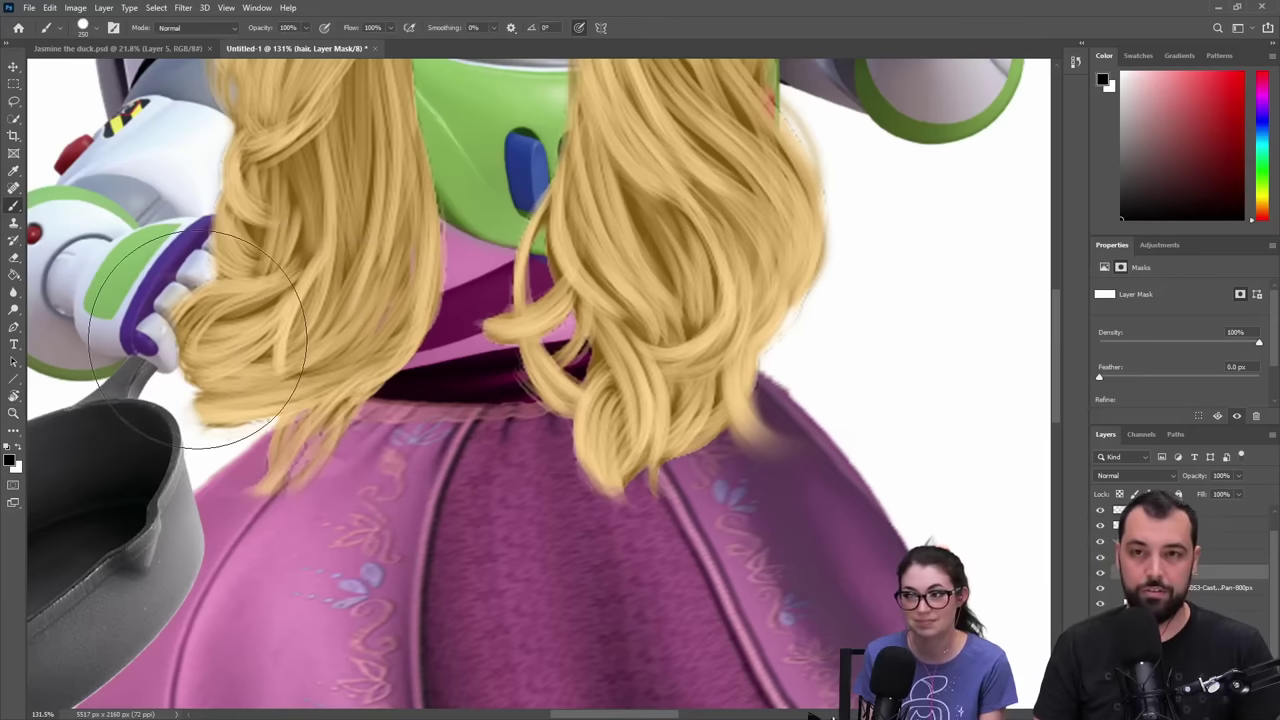
{"action": "key", "text": "bracketleft"}
{"action": "key", "text": "bracketleft"}
{"action": "key", "text": "bracketleft"}
{"action": "key", "text": "bracketleft"}
{"action": "key", "text": "bracketleft"}
{"action": "key", "text": "bracketleft"}
{"action": "mouse_move", "coordinate": [184, 300]}
{"action": "left_mouse_down"}
{"action": "mouse_move", "coordinate": [200, 259]}
{"action": "mouse_move", "coordinate": [209, 272]}
{"action": "mouse_move", "coordinate": [197, 248]}
{"action": "mouse_move", "coordinate": [227, 275]}
{"action": "mouse_move", "coordinate": [265, 277]}
{"action": "mouse_move", "coordinate": [352, 319]}
{"action": "mouse_move", "coordinate": [302, 297]}
{"action": "mouse_move", "coordinate": [364, 345]}
{"action": "mouse_move", "coordinate": [447, 450]}
{"action": "mouse_move", "coordinate": [352, 437]}
{"action": "mouse_move", "coordinate": [281, 477]}
{"action": "mouse_move", "coordinate": [218, 487]}
{"action": "mouse_move", "coordinate": [261, 476]}
{"action": "mouse_move", "coordinate": [270, 515]}
{"action": "left_mouse_up"}
{"action": "key", "text": "z"}
{"action": "key", "text": "b"}
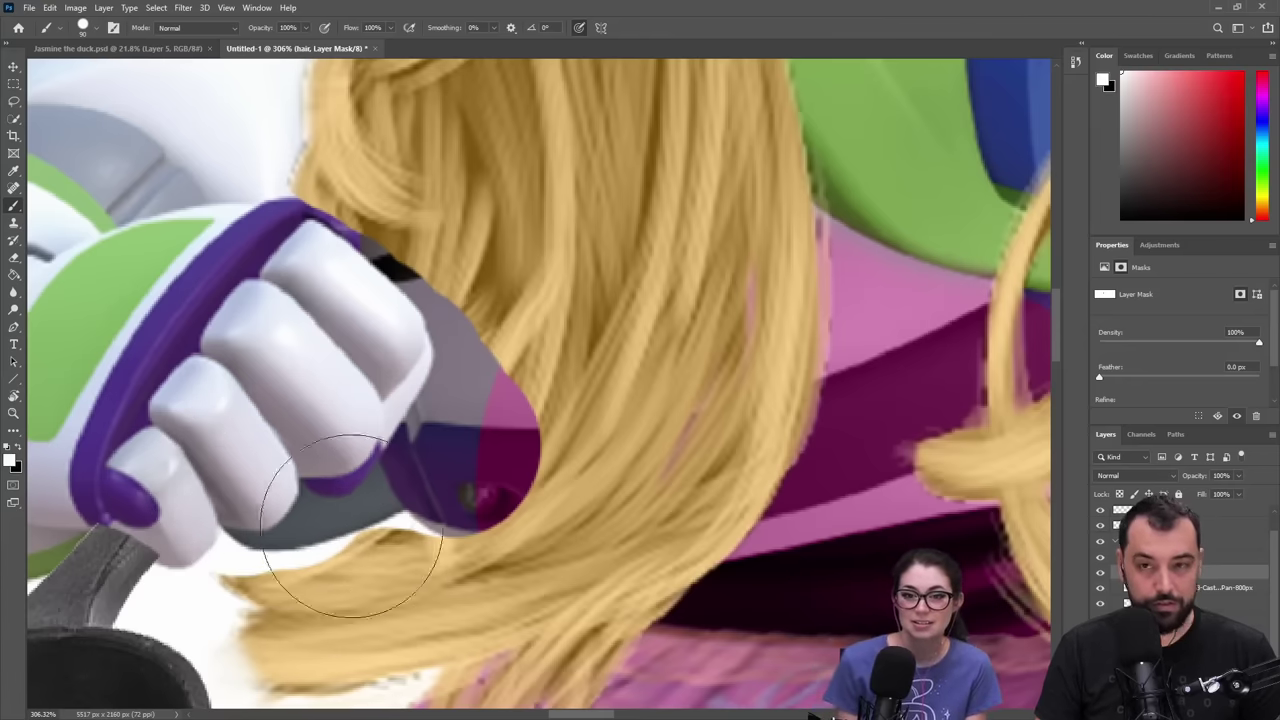
- Refine the hair mask with a smaller brush, painting white to restore the hair around the fist up to the fingers' edges
{"action": "key", "text": "x"}
{"action": "mouse_move", "coordinate": [397, 152]}
{"action": "left_mouse_down"}
{"action": "mouse_move", "coordinate": [429, 200]}
{"action": "mouse_move", "coordinate": [514, 271]}
{"action": "mouse_move", "coordinate": [527, 322]}
{"action": "left_mouse_up"}
{"action": "key", "text": "bracketleft"}
{"action": "key", "text": "bracketleft"}
{"action": "key", "text": "bracketleft"}
{"action": "key", "text": "bracketleft"}
{"action": "key", "text": "bracketleft"}
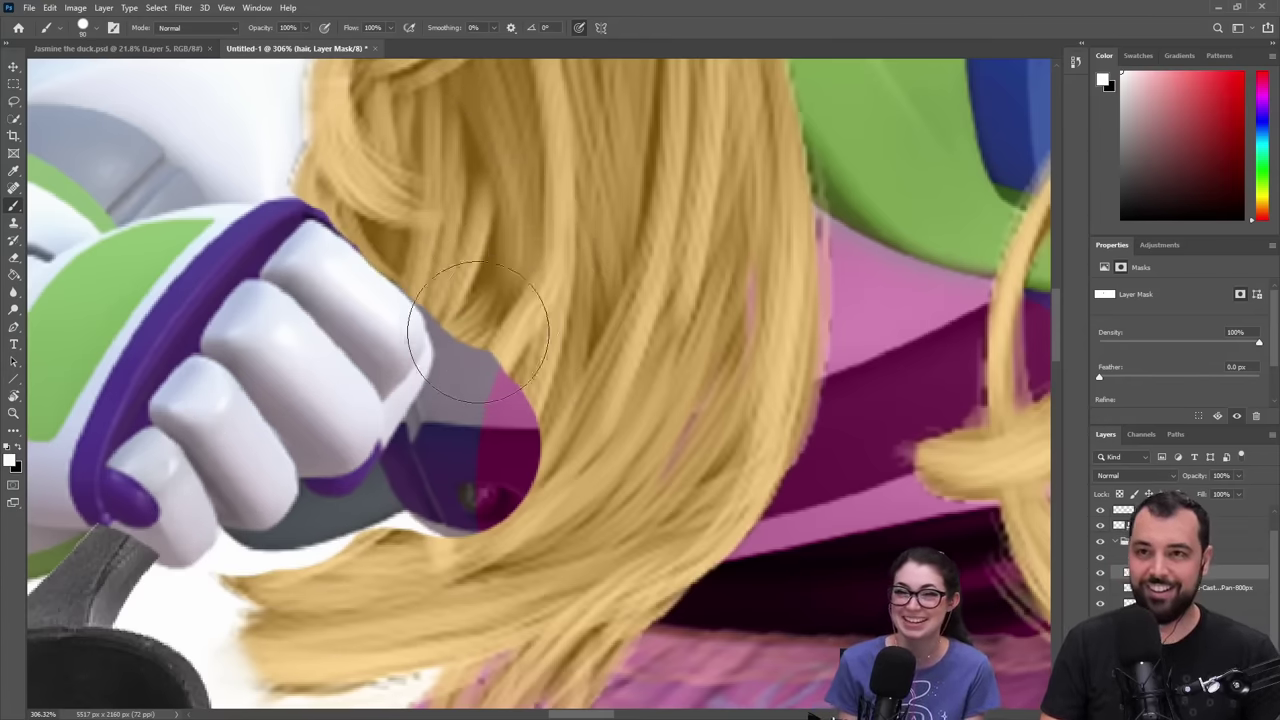
{"action": "mouse_move", "coordinate": [455, 282]}
{"action": "left_mouse_down"}
{"action": "mouse_move", "coordinate": [481, 394]}
{"action": "mouse_move", "coordinate": [472, 460]}
{"action": "mouse_move", "coordinate": [519, 417]}
{"action": "mouse_move", "coordinate": [493, 492]}
{"action": "mouse_move", "coordinate": [452, 529]}
{"action": "mouse_move", "coordinate": [471, 371]}
{"action": "mouse_move", "coordinate": [437, 466]}
{"action": "mouse_move", "coordinate": [381, 525]}
{"action": "mouse_move", "coordinate": [316, 532]}
{"action": "mouse_move", "coordinate": [307, 518]}
{"action": "mouse_move", "coordinate": [293, 548]}
{"action": "mouse_move", "coordinate": [246, 569]}
{"action": "mouse_move", "coordinate": [235, 560]}
{"action": "mouse_move", "coordinate": [221, 577]}
{"action": "mouse_move", "coordinate": [253, 578]}
{"action": "left_mouse_up"}
{"action": "key", "text": "x"}
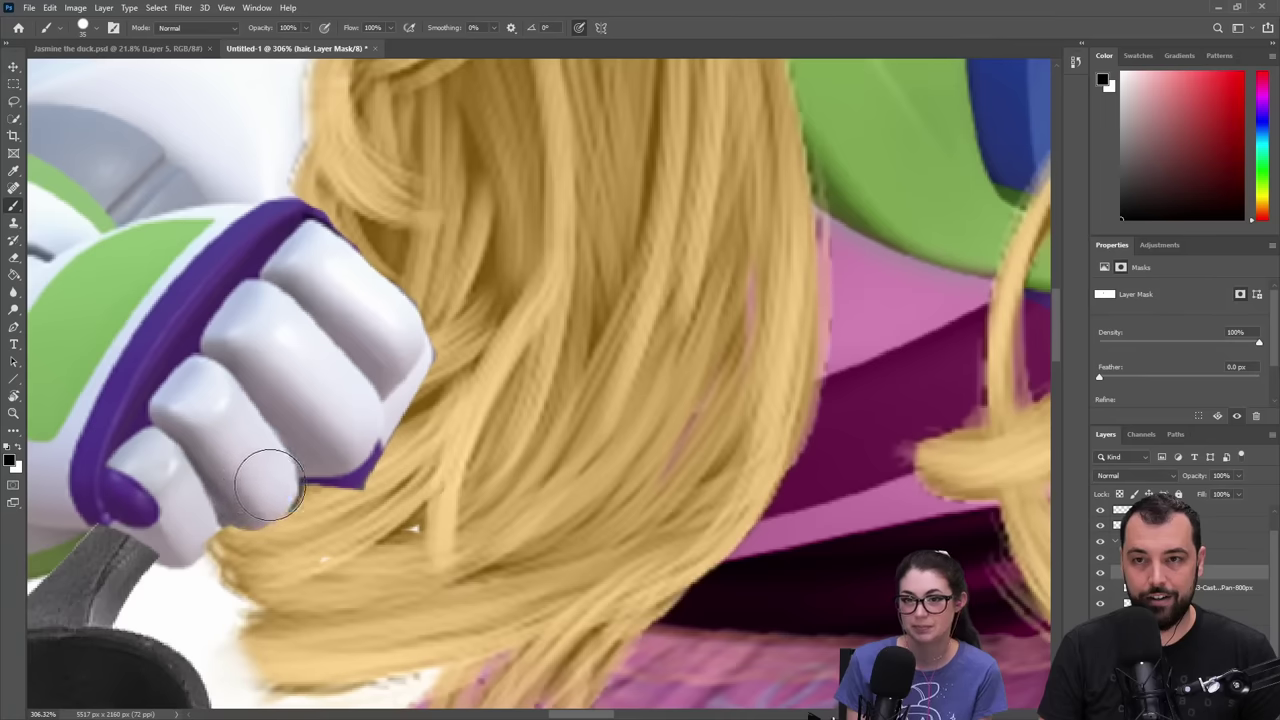
{"action": "key", "text": "x"}
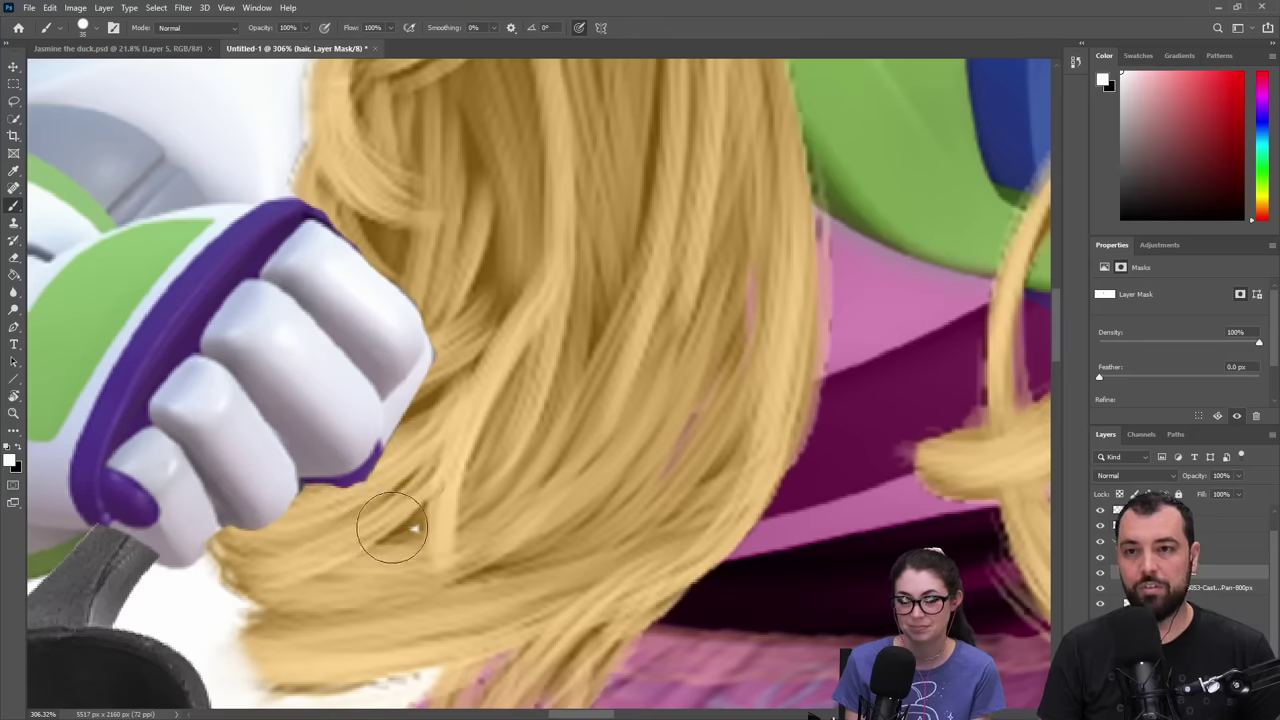
- Select Layer 6 and paint pink over the lower part of the white cuff on the pan-holding arm
{"action": "key", "text": "z"}
{"action": "left_click_drag", "start_coordinate": [452, 505], "coordinate": [352, 516]}
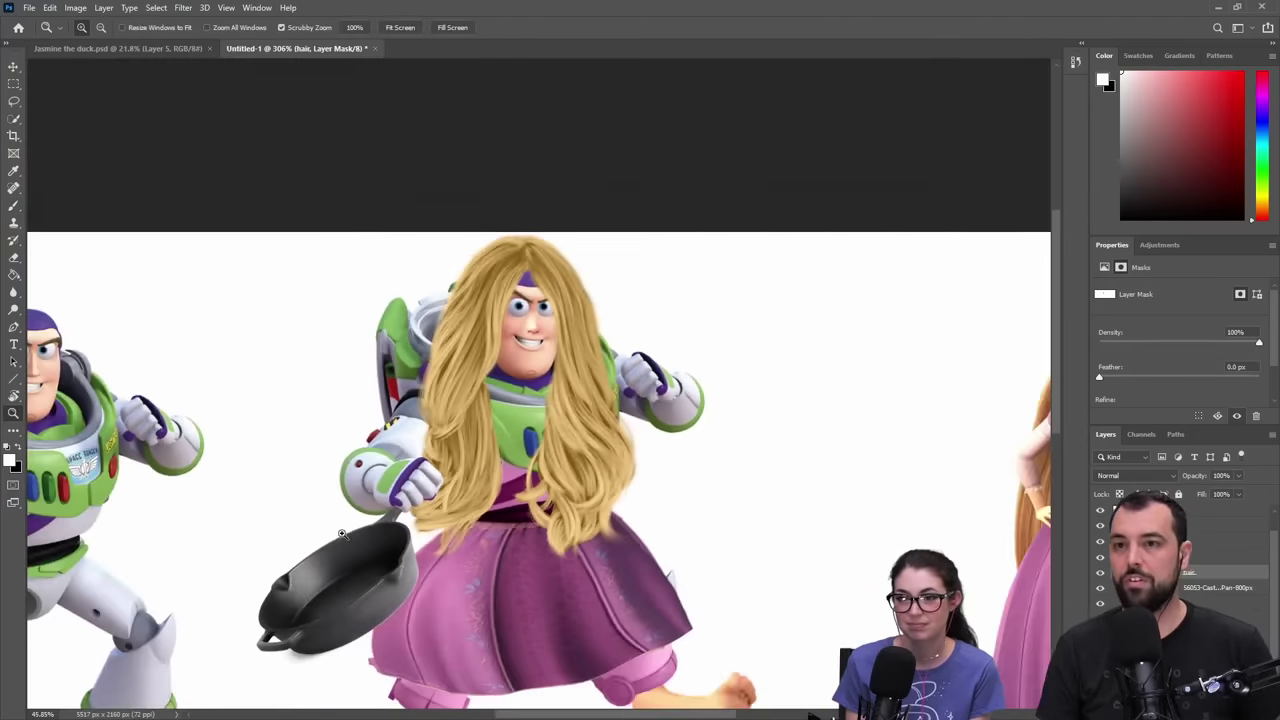
{"action": "left_click_drag", "start_coordinate": [519, 513], "coordinate": [469, 512]}
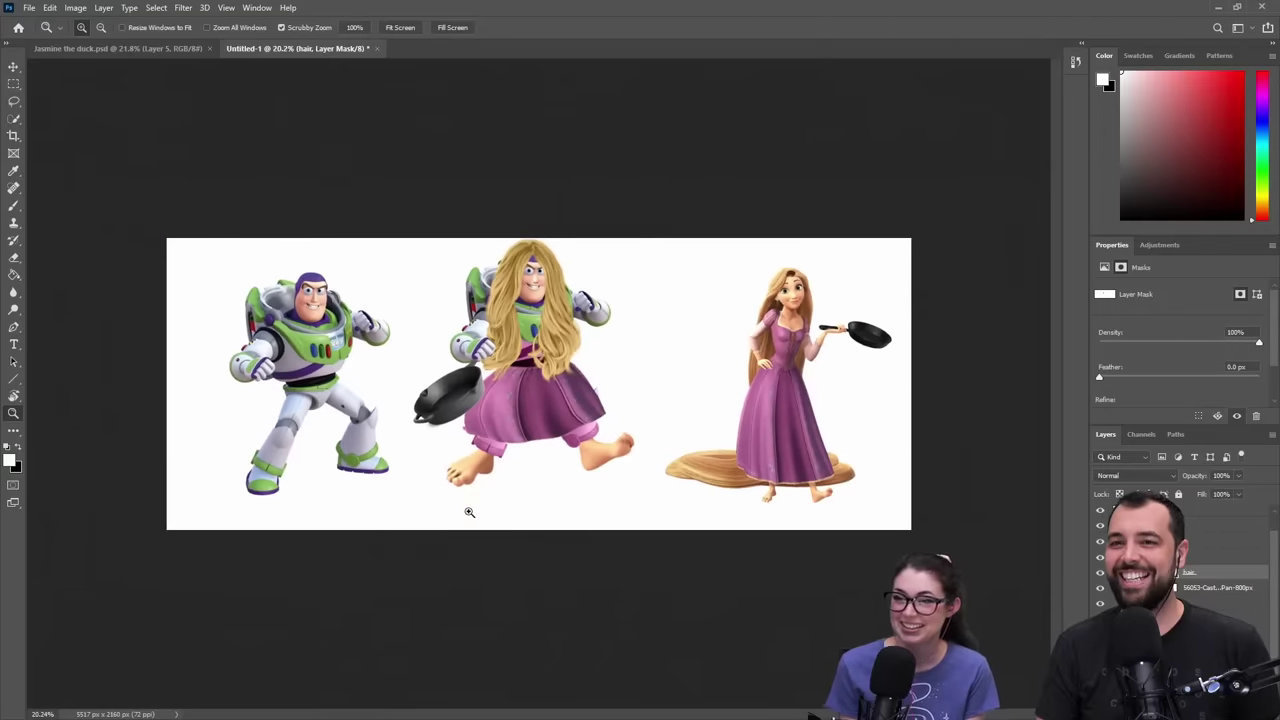
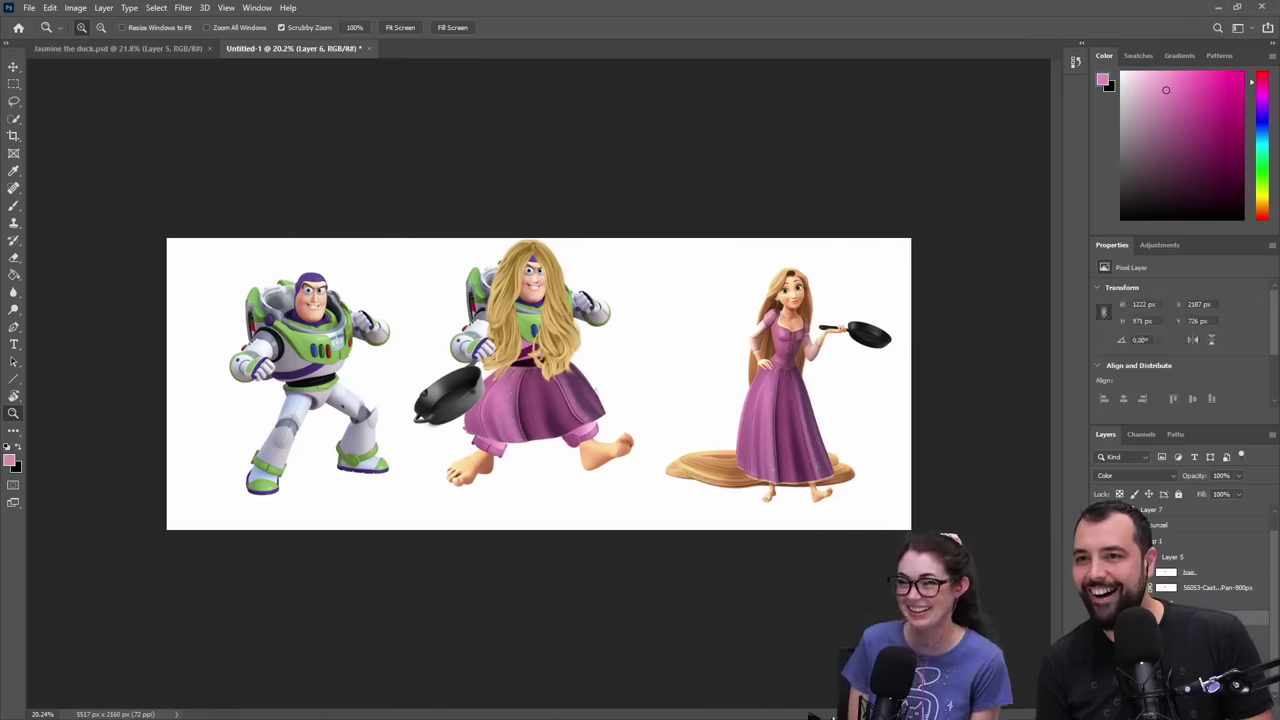
{"action": "left_click_drag", "start_coordinate": [476, 355], "coordinate": [537, 347]}
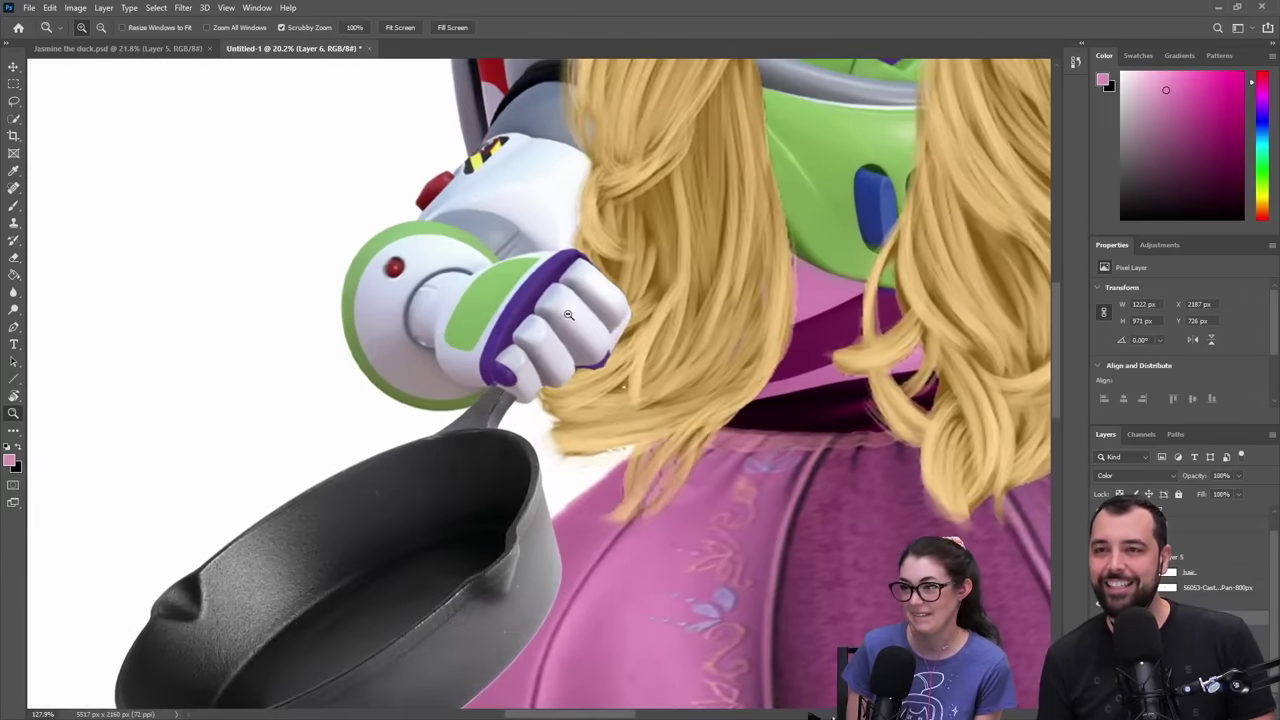
{"action": "key", "text": "b"}
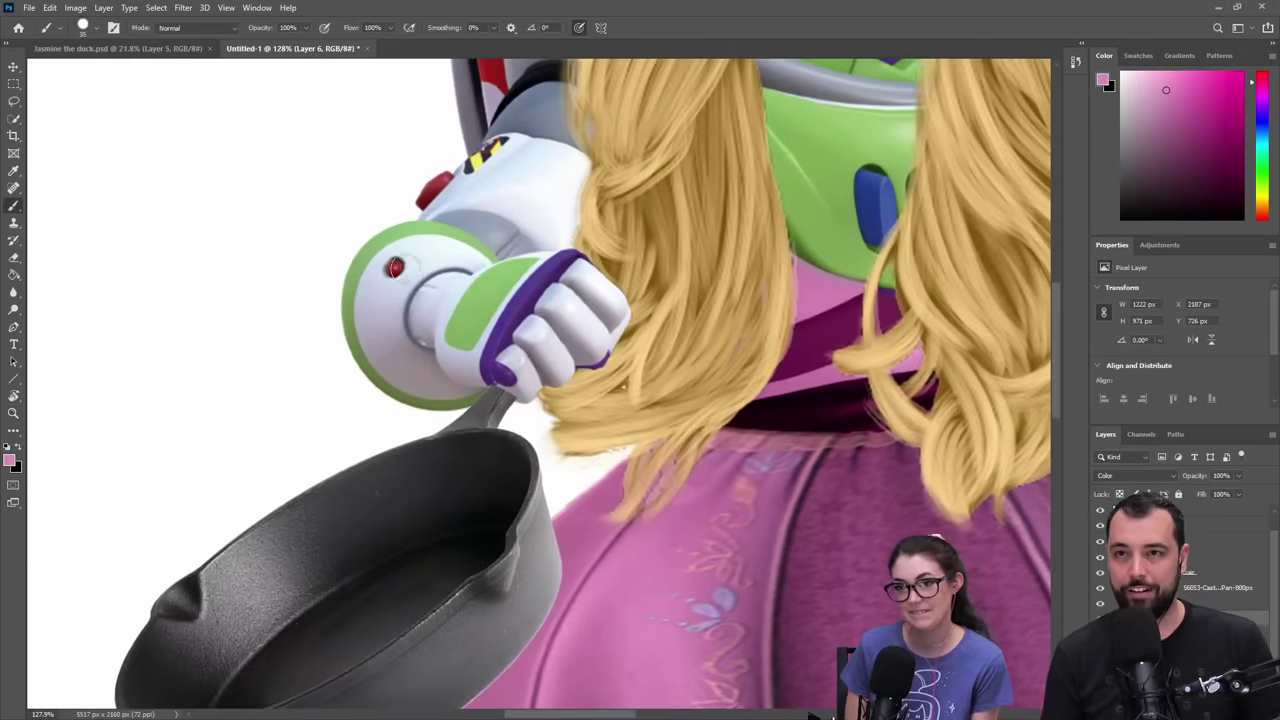
{"action": "mouse_move", "coordinate": [400, 262]}
{"action": "left_mouse_down"}
{"action": "mouse_move", "coordinate": [366, 312]}
{"action": "mouse_move", "coordinate": [381, 347]}
{"action": "left_mouse_up"}
{"action": "key", "text": "ctrl+z"}
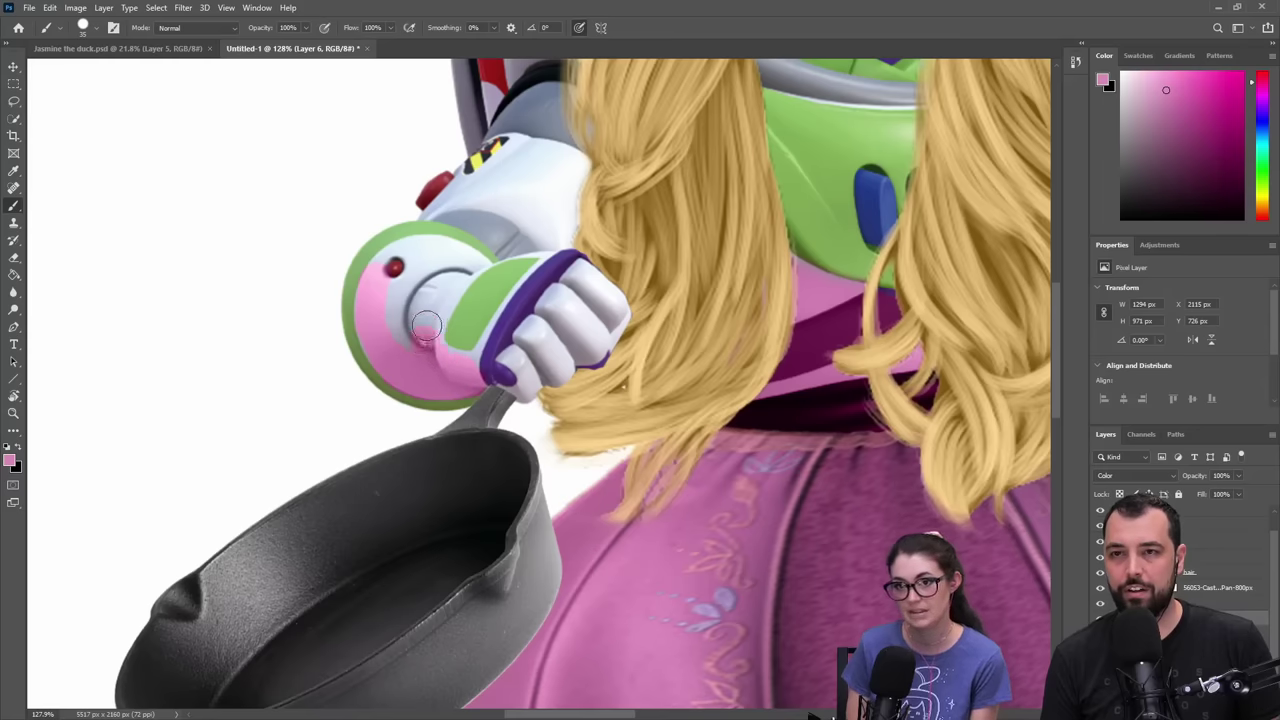
- Paint the rest of the pan-holding arm's white cuff, the wrist and the glove's fingers pink
{"action": "mouse_move", "coordinate": [426, 325]}
{"action": "left_mouse_down"}
{"action": "mouse_move", "coordinate": [412, 344]}
{"action": "mouse_move", "coordinate": [392, 256]}
{"action": "mouse_move", "coordinate": [412, 248]}
{"action": "left_mouse_up"}
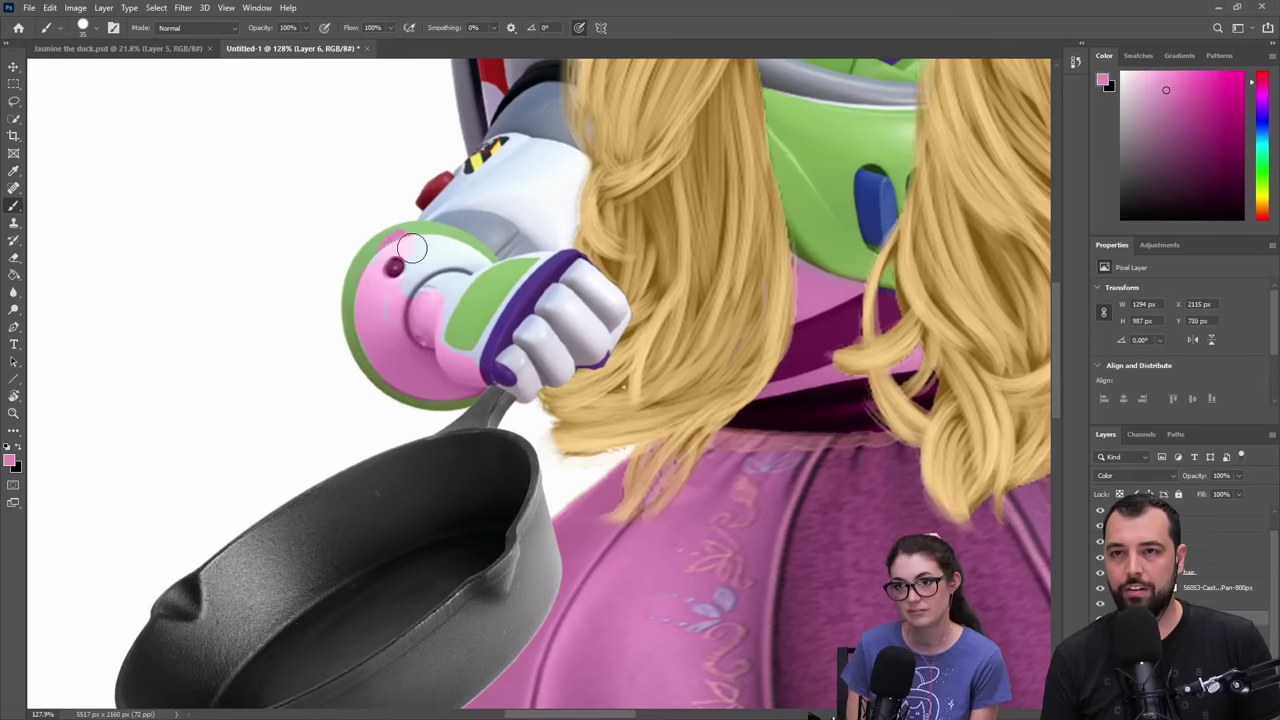
{"action": "key", "text": "ctrl+z"}
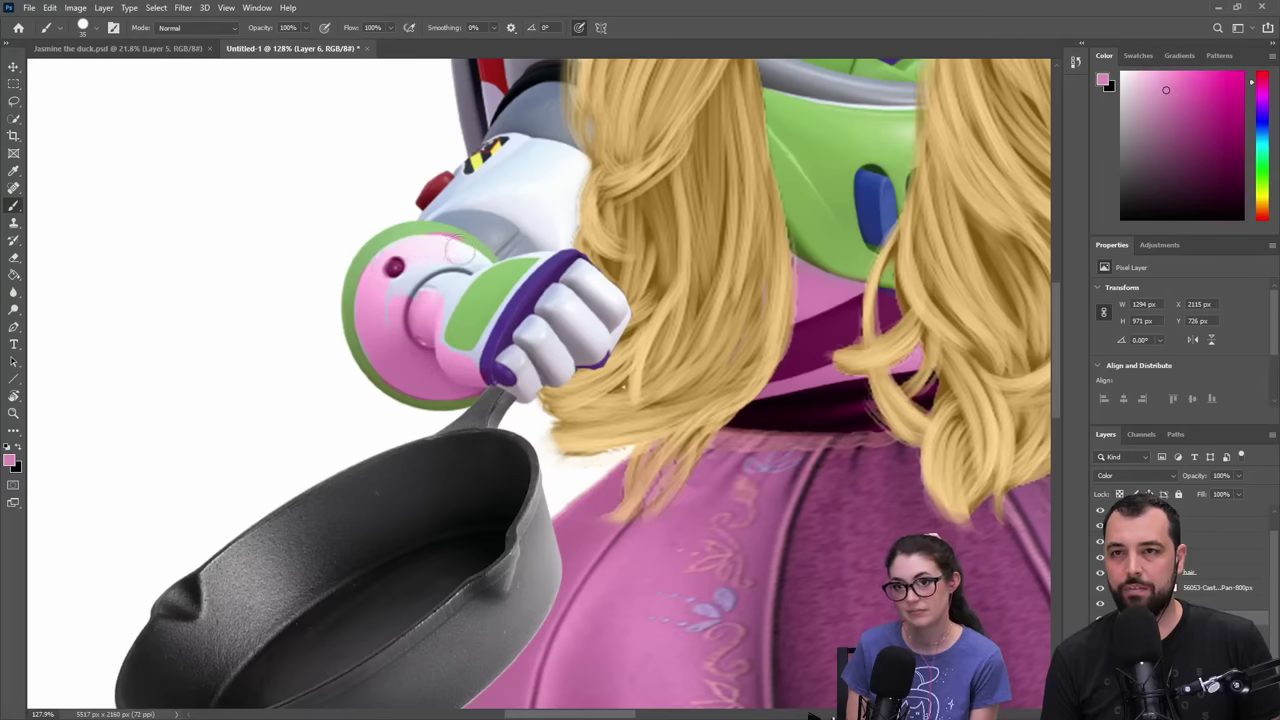
{"action": "key", "text": "ctrl+z"}
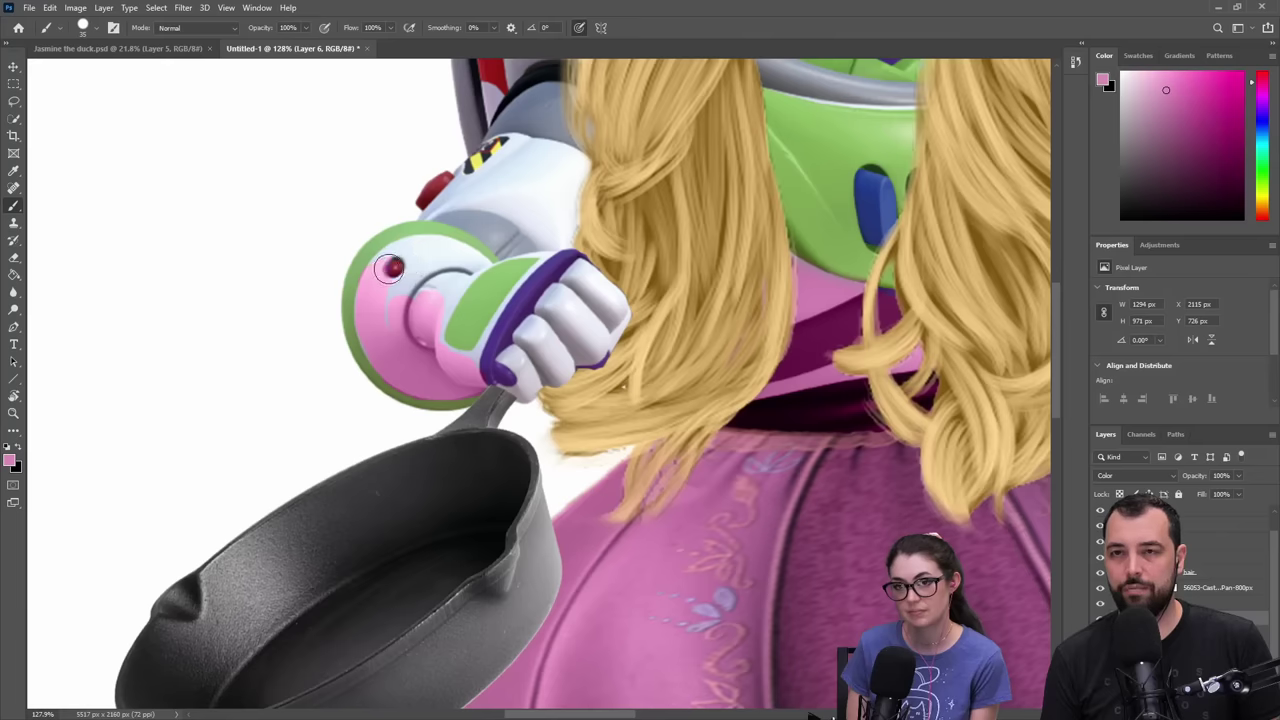
{"action": "mouse_move", "coordinate": [402, 254]}
{"action": "left_mouse_down"}
{"action": "mouse_move", "coordinate": [438, 250]}
{"action": "mouse_move", "coordinate": [475, 262]}
{"action": "mouse_move", "coordinate": [438, 312]}
{"action": "mouse_move", "coordinate": [400, 320]}
{"action": "mouse_move", "coordinate": [420, 267]}
{"action": "mouse_move", "coordinate": [372, 319]}
{"action": "left_mouse_up"}
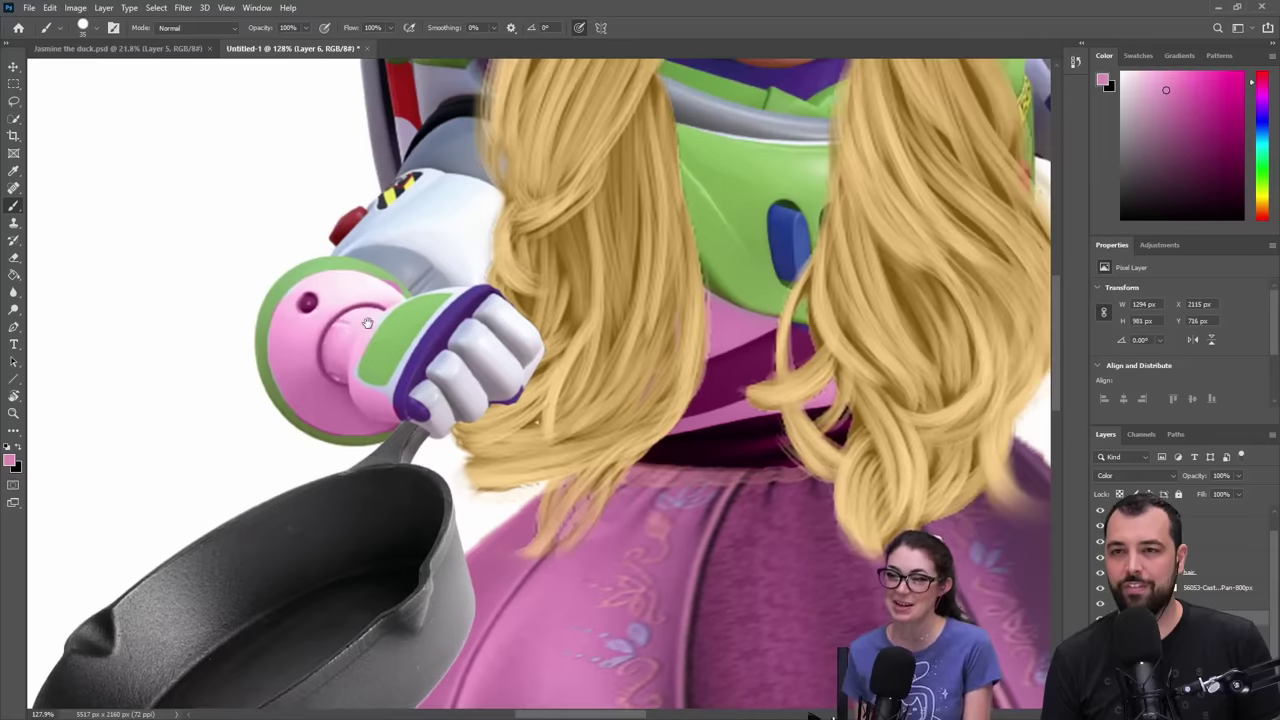
{"action": "left_click_drag", "start_coordinate": [429, 388], "coordinate": [436, 393]}
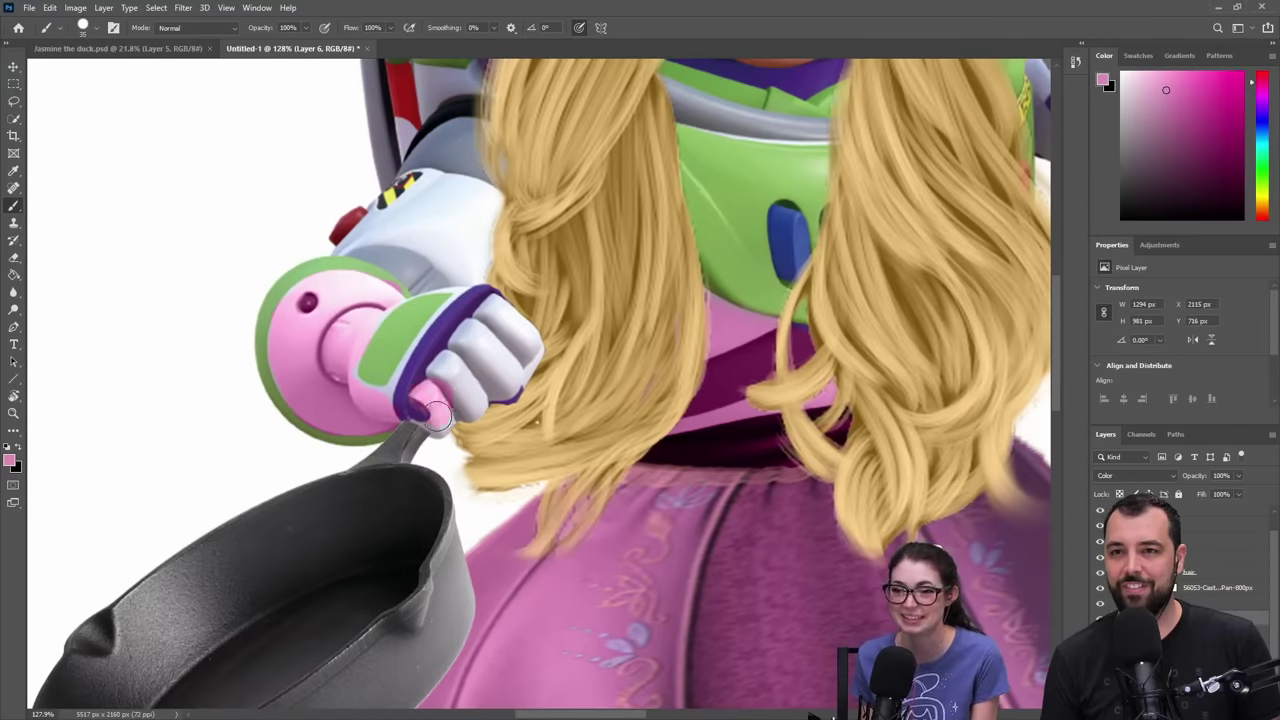
{"action": "mouse_move", "coordinate": [507, 384]}
{"action": "left_mouse_down"}
{"action": "mouse_move", "coordinate": [531, 342]}
{"action": "mouse_move", "coordinate": [495, 309]}
{"action": "mouse_move", "coordinate": [432, 396]}
{"action": "mouse_move", "coordinate": [499, 312]}
{"action": "mouse_move", "coordinate": [453, 385]}
{"action": "mouse_move", "coordinate": [515, 364]}
{"action": "mouse_move", "coordinate": [440, 380]}
{"action": "left_mouse_up"}
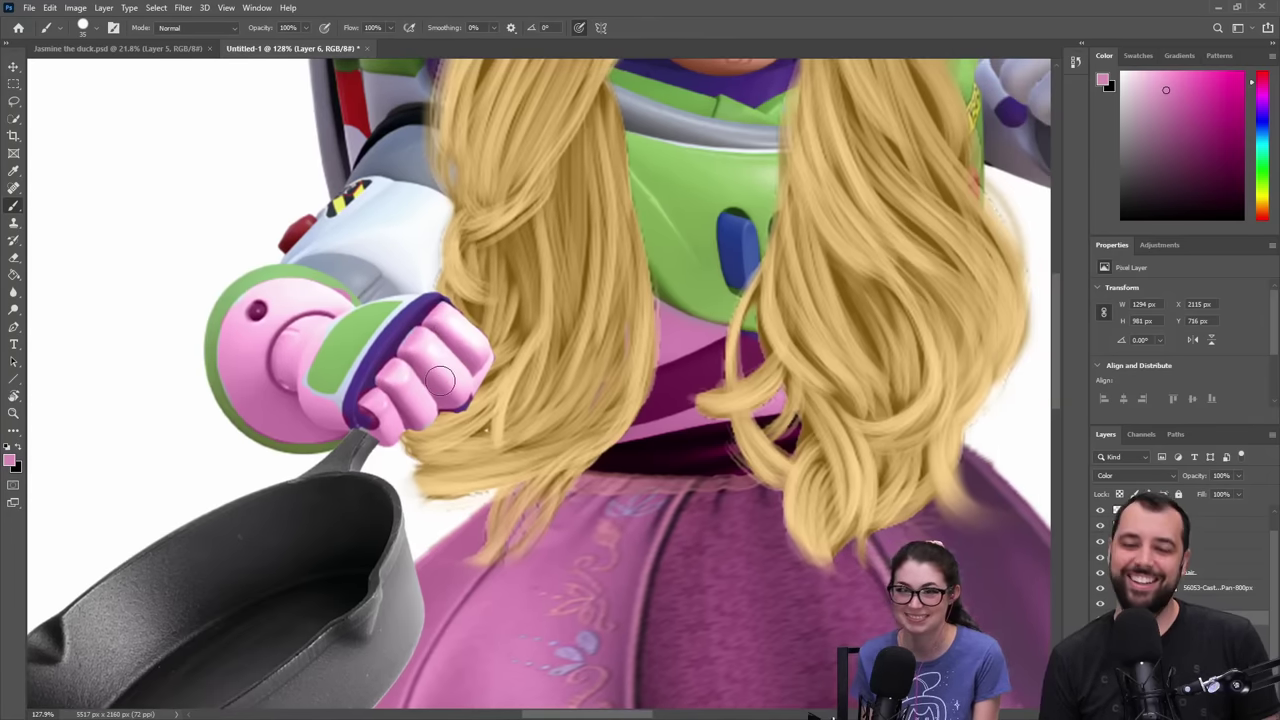
- Erase the pink overspill from the green cuff rim beside the pan-holding glove with a 31 px eraser
{"action": "key", "text": "z"}
{"action": "left_click_drag", "start_coordinate": [389, 341], "coordinate": [456, 310]}
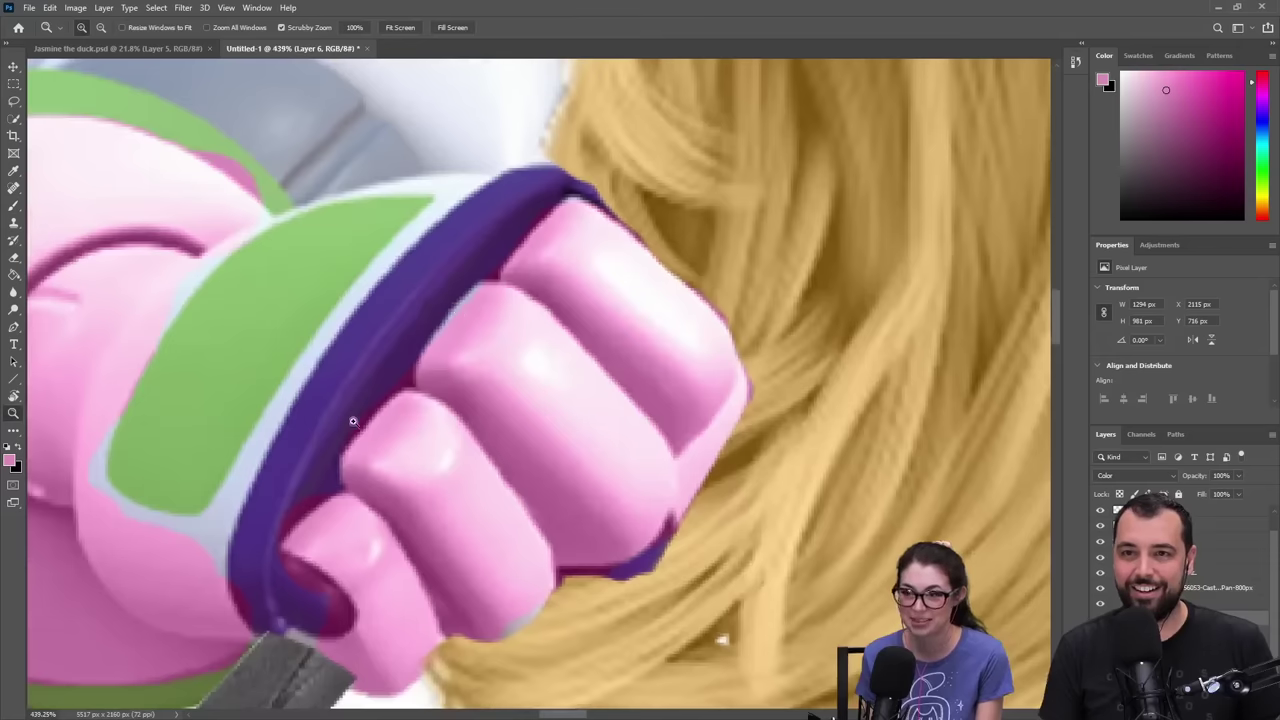
{"action": "key", "text": "b"}
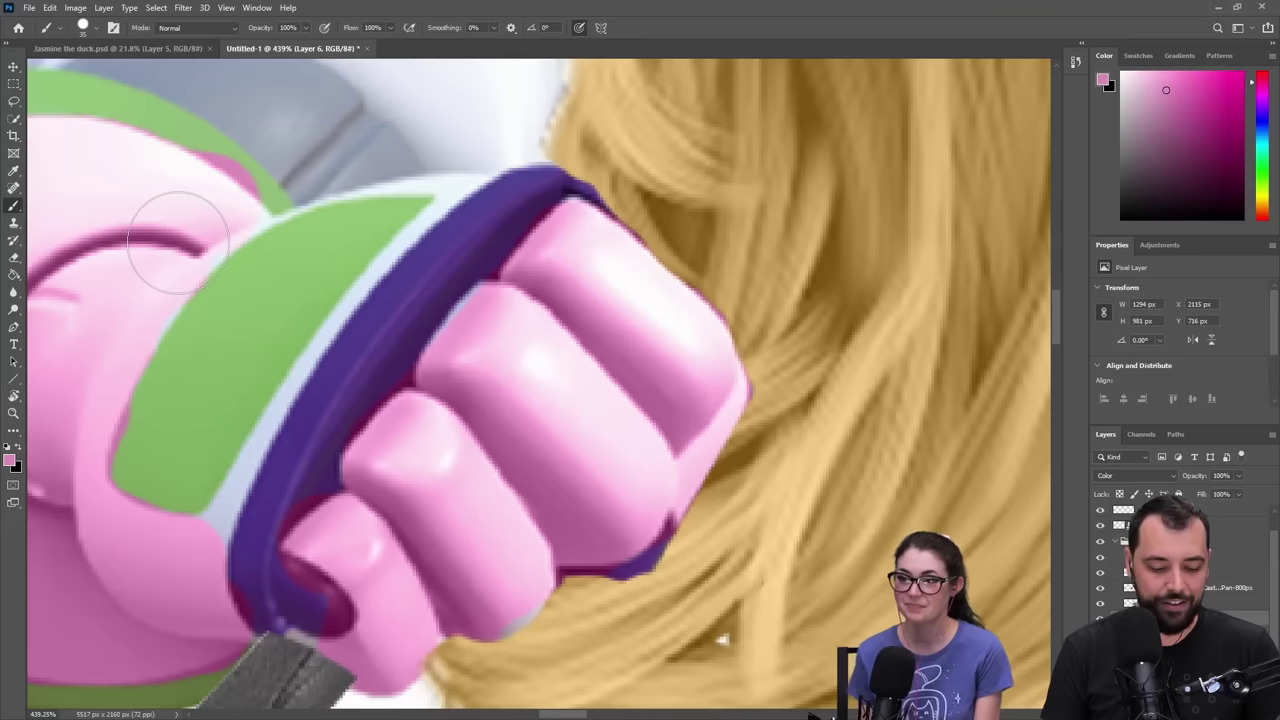
{"action": "key", "text": "e"}
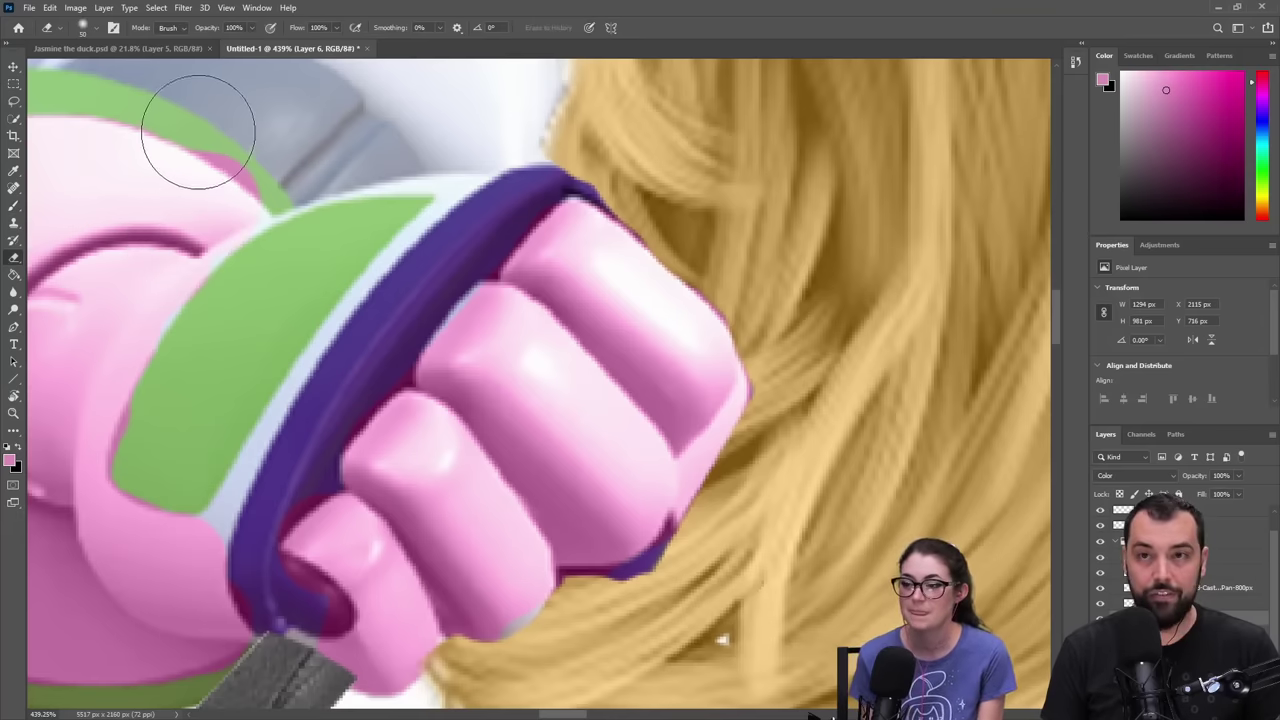
{"action": "right_click", "coordinate": [272, 138]}
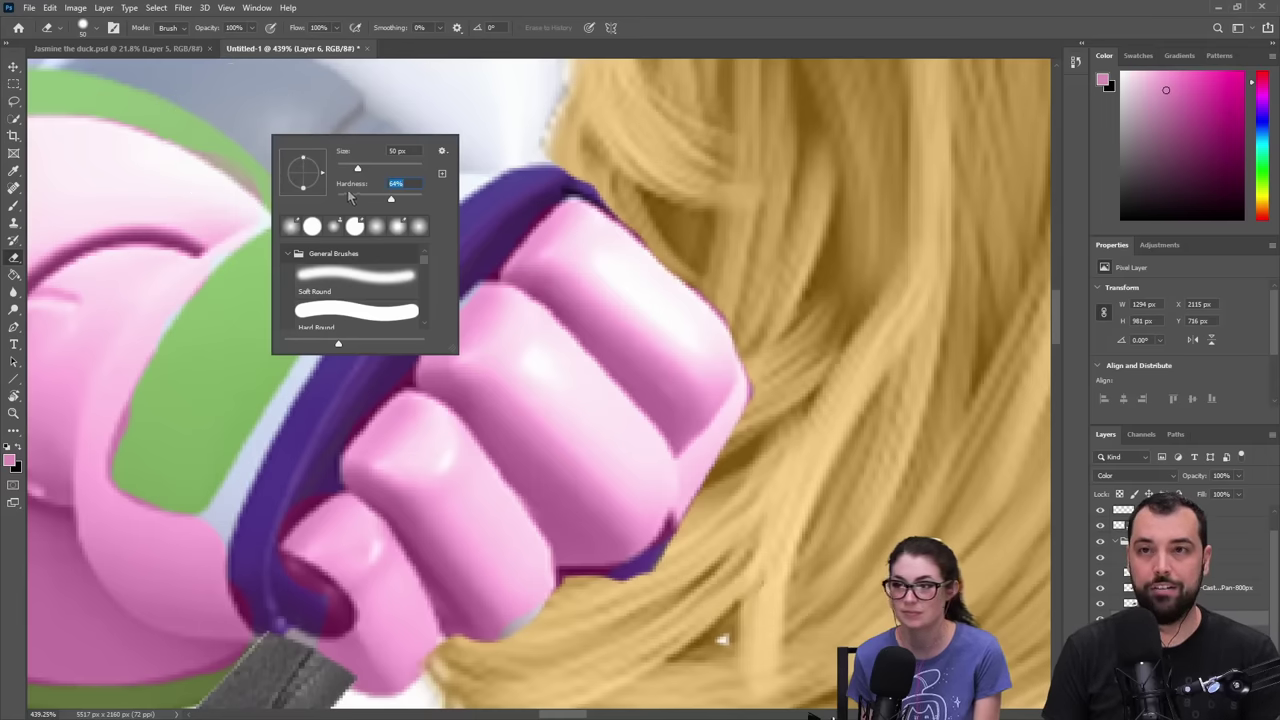
{"action": "left_click_drag", "start_coordinate": [350, 170], "coordinate": [349, 170]}
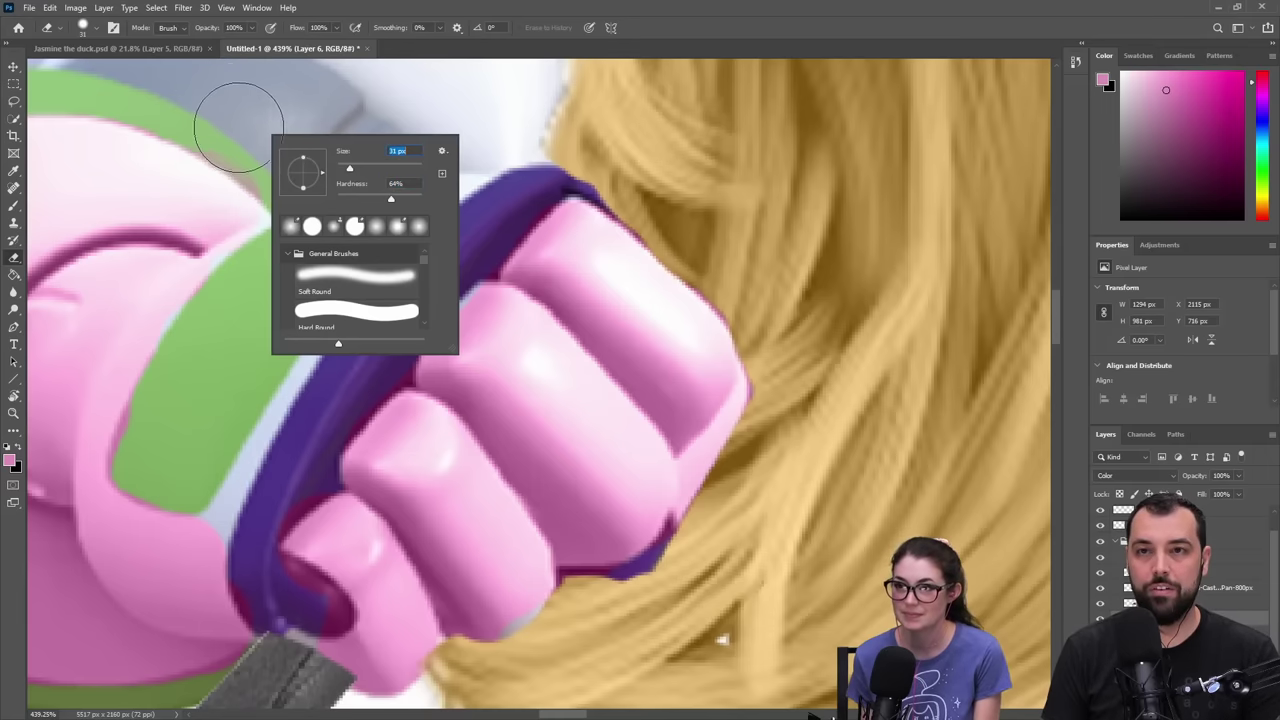
{"action": "left_click_drag", "start_coordinate": [233, 120], "coordinate": [300, 171]}
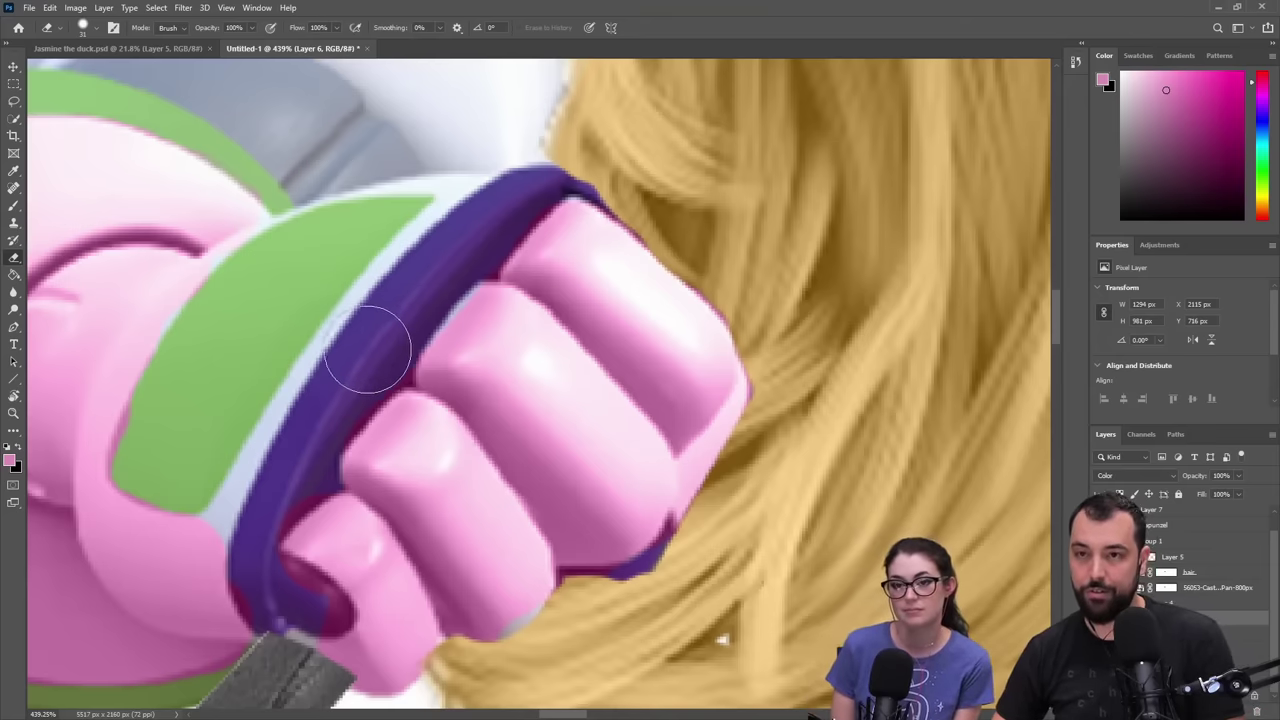
- Shrink the eraser and clean the pink edge at the lower corner of the glove's green panel
{"action": "key", "text": "bracketleft"}
{"action": "key", "text": "bracketleft"}
{"action": "key", "text": "bracketleft"}
{"action": "key", "text": "bracketleft"}
{"action": "key", "text": "bracketleft"}
{"action": "key", "text": "bracketleft"}
{"action": "key", "text": "bracketleft"}
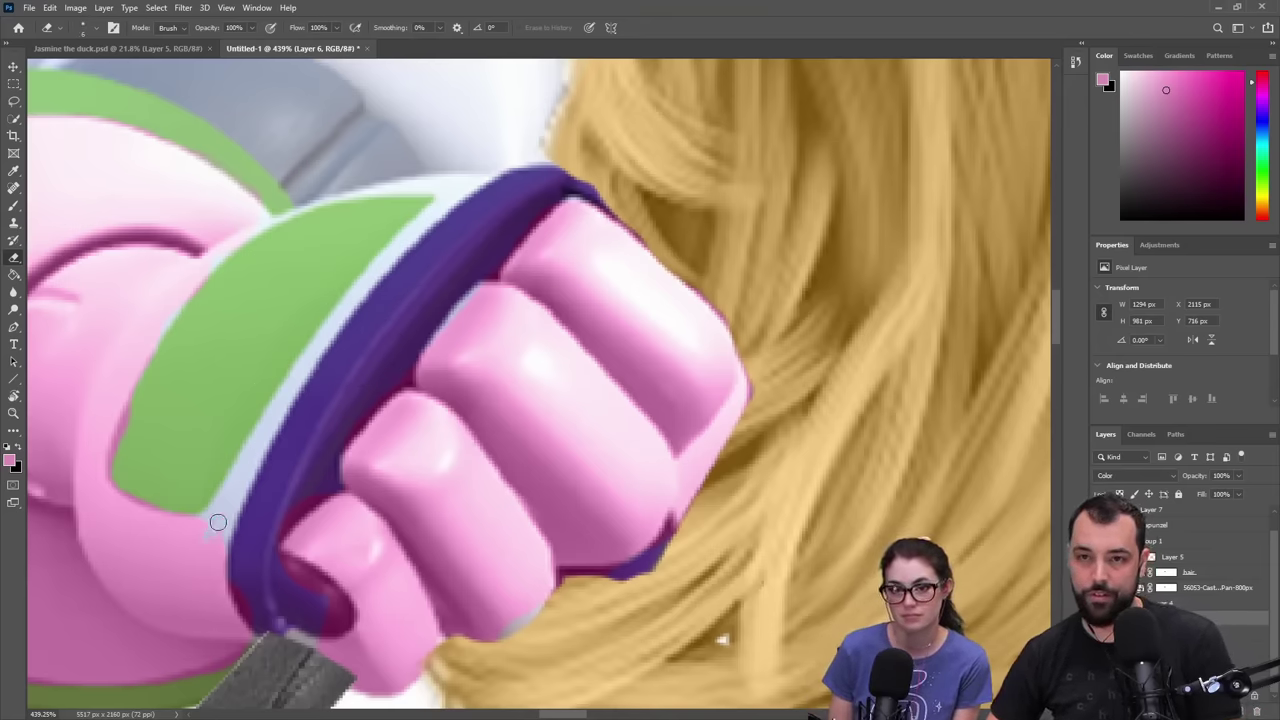
- With a smaller brush, paint the white strip between the green panel's lower corner and the purple band pink
{"action": "key", "text": "b"}
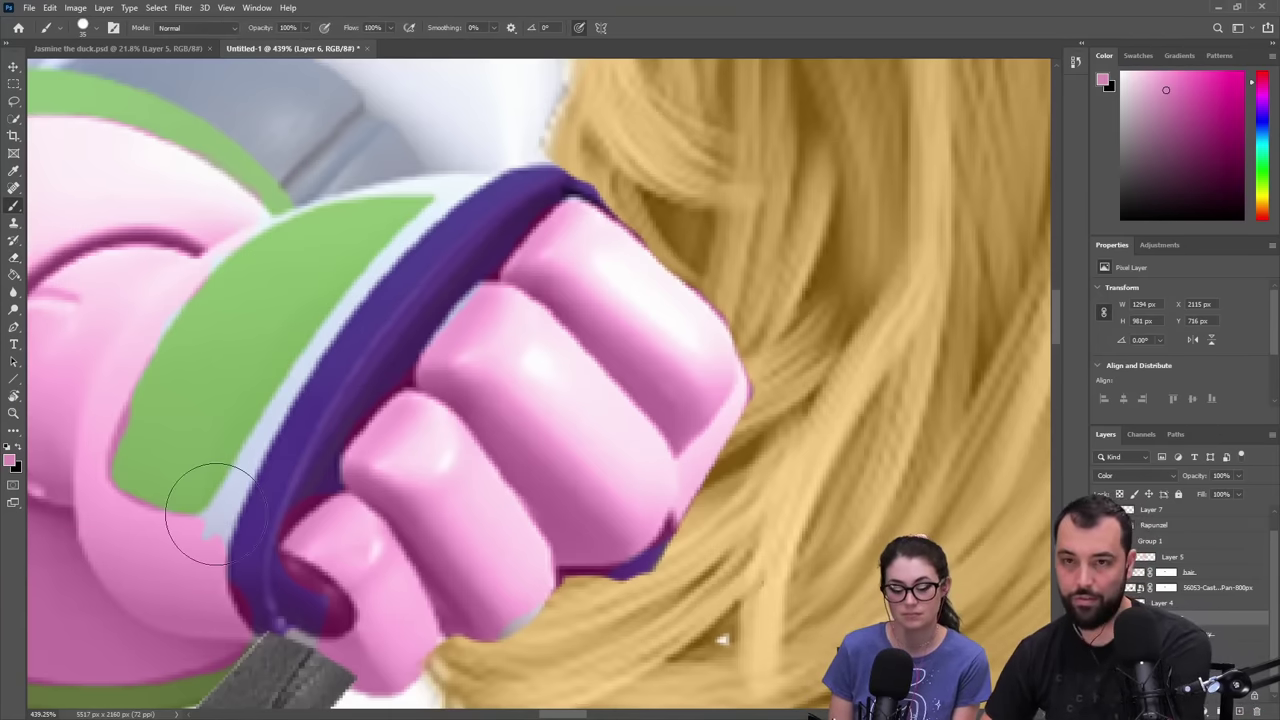
{"action": "key", "text": "bracketleft"}
{"action": "key", "text": "bracketleft"}
{"action": "key", "text": "bracketleft"}
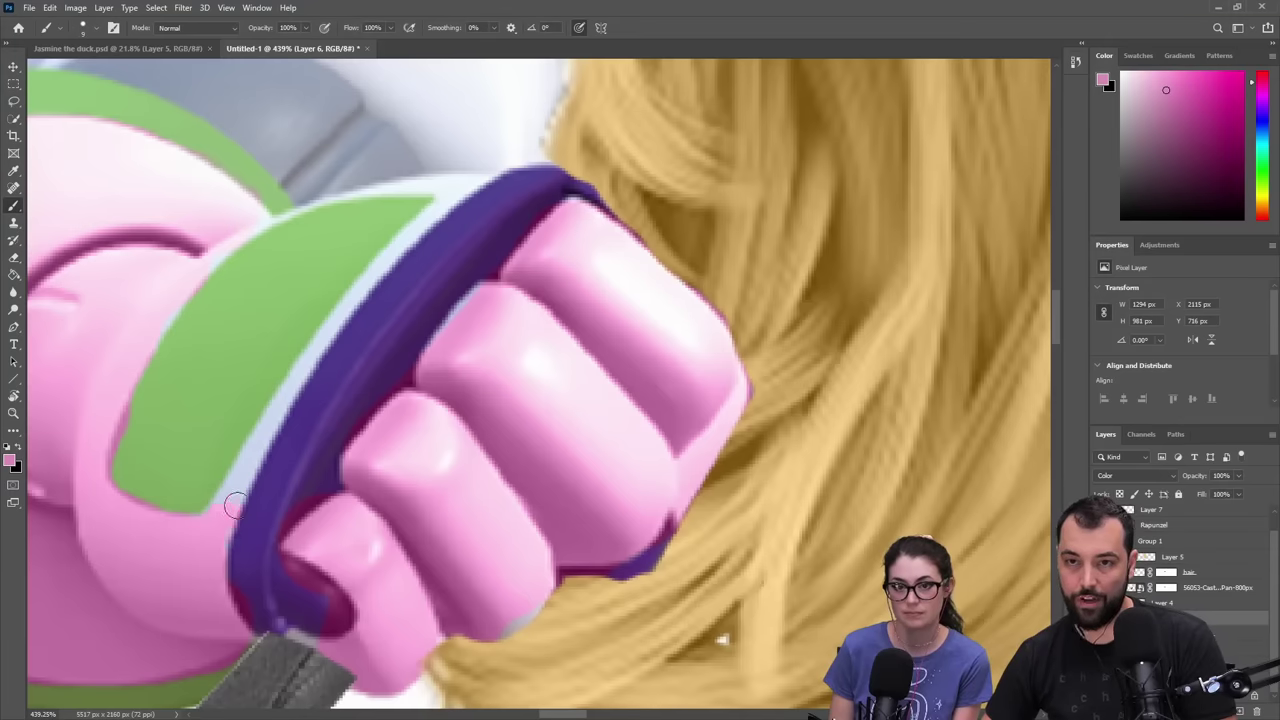
{"action": "left_click_drag", "start_coordinate": [237, 474], "coordinate": [206, 536]}
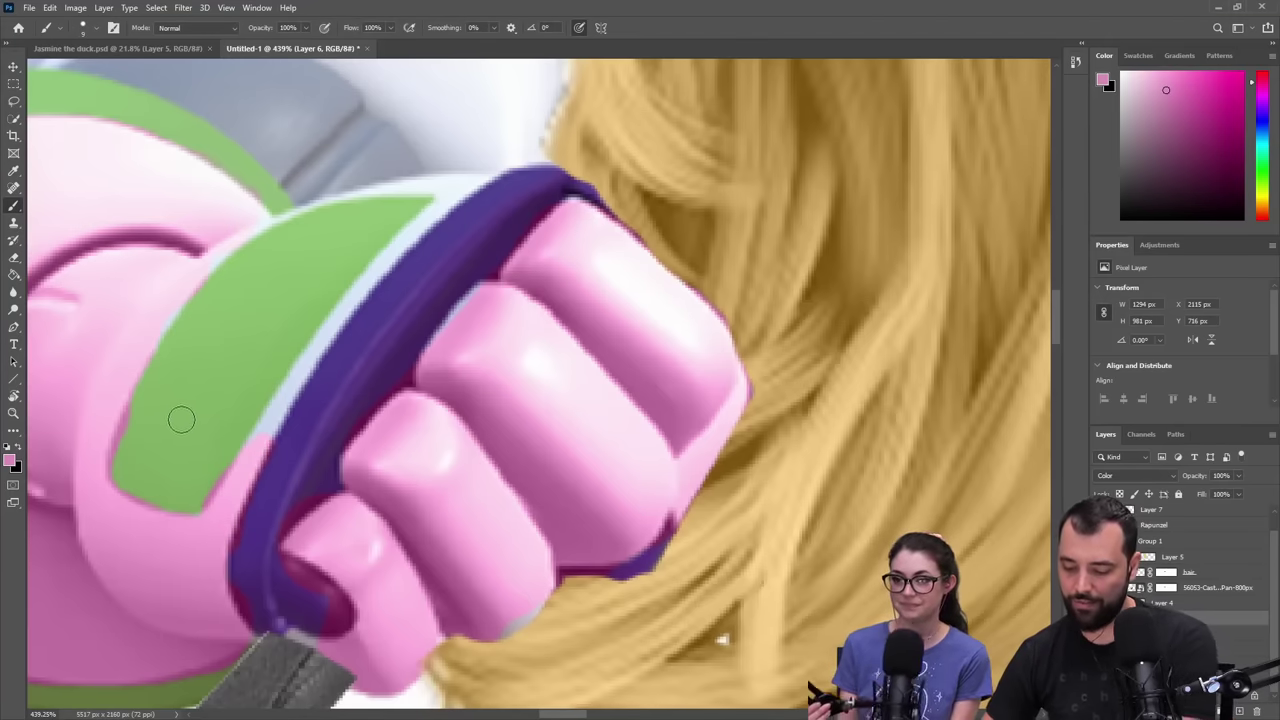
- Paint the remaining white border around the glove's green panel pink and erase the overspill on the green
{"action": "key", "text": "e"}
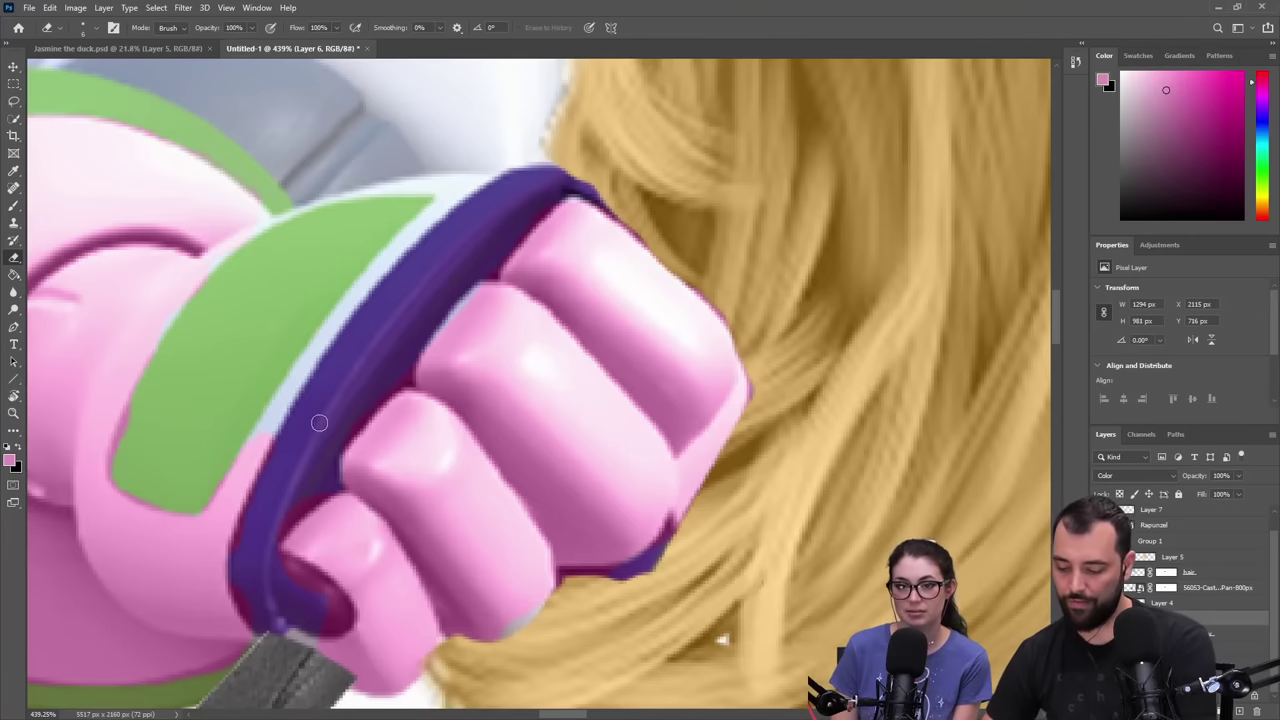
{"action": "key", "text": "b"}
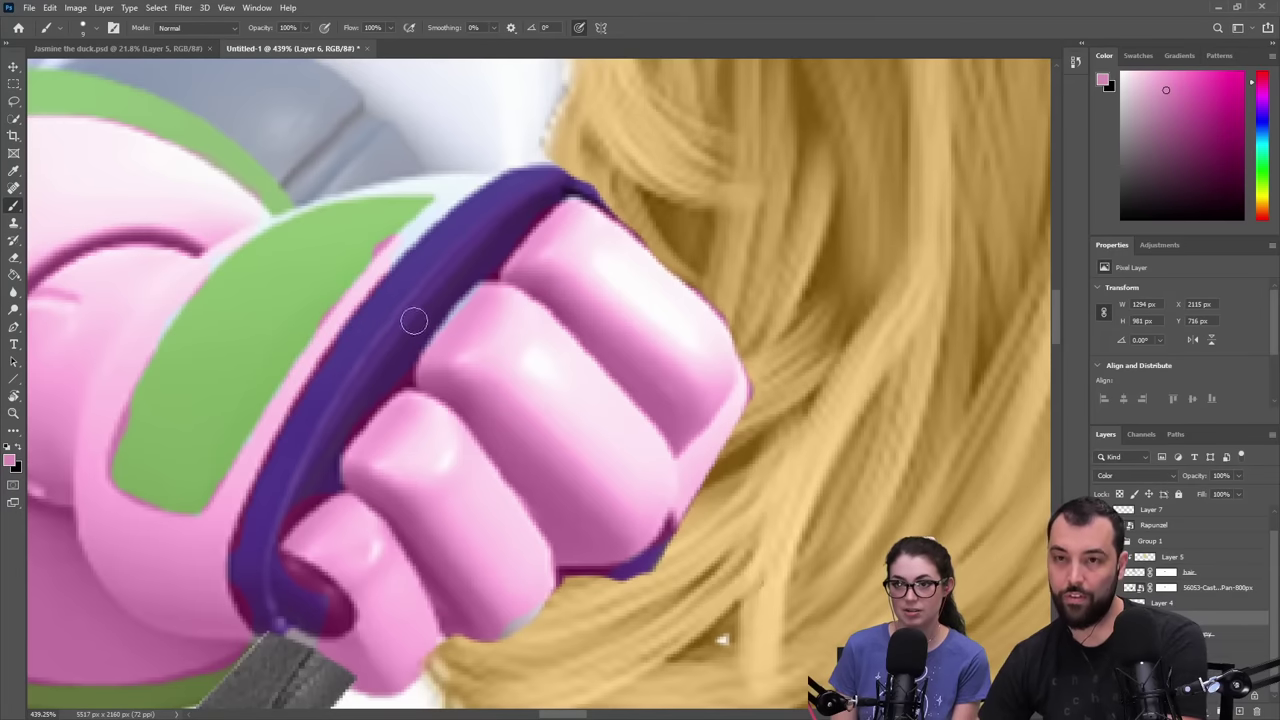
{"action": "left_click_drag", "start_coordinate": [414, 320], "coordinate": [555, 450]}
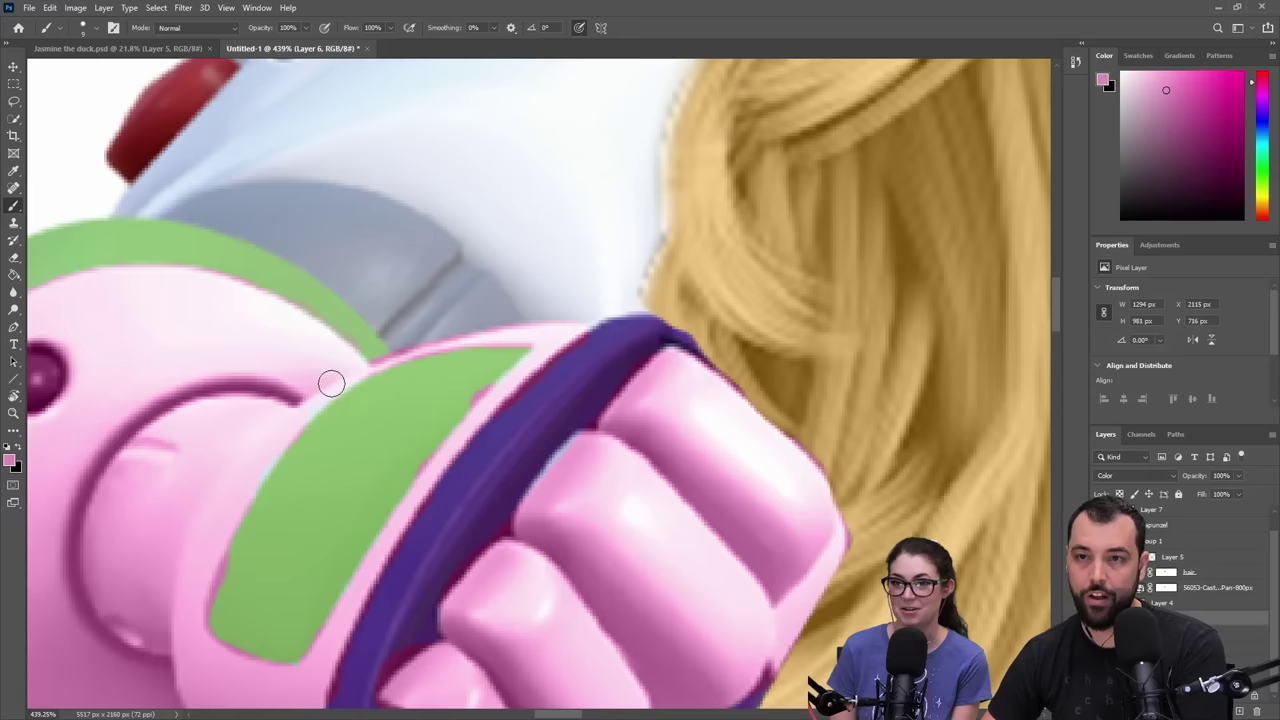
{"action": "key", "text": "e"}
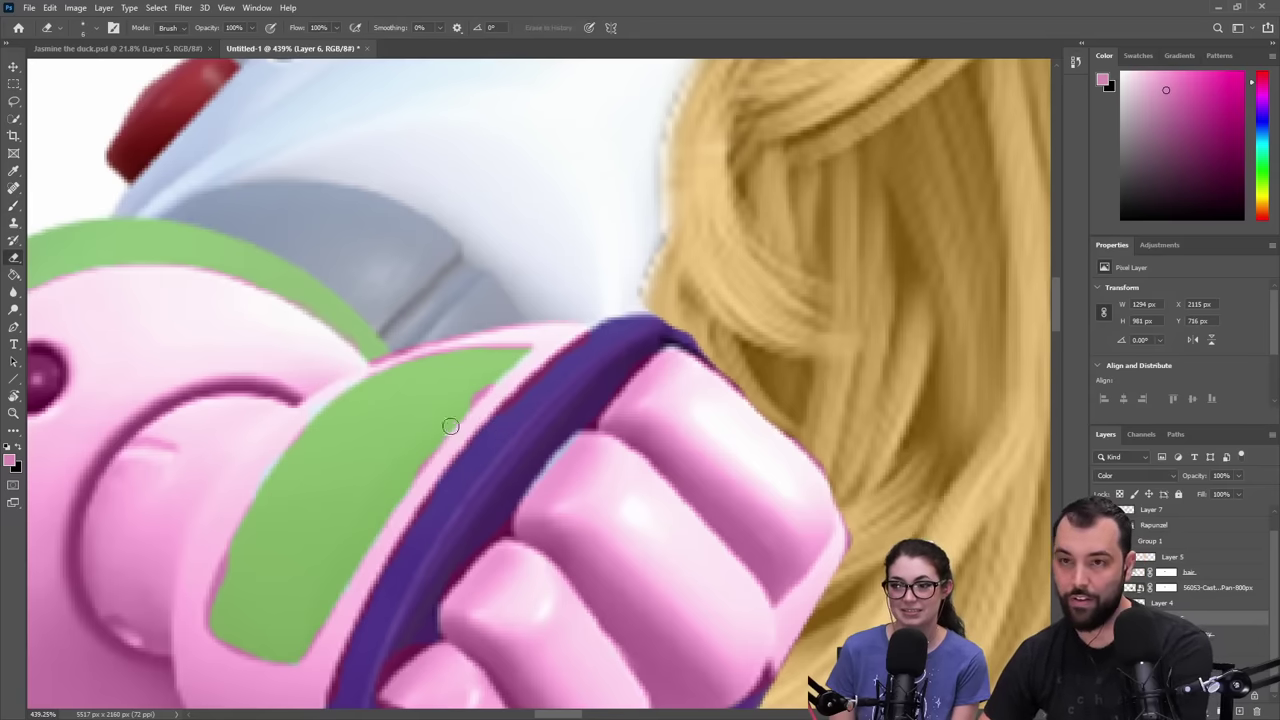
{"action": "key", "text": "z"}
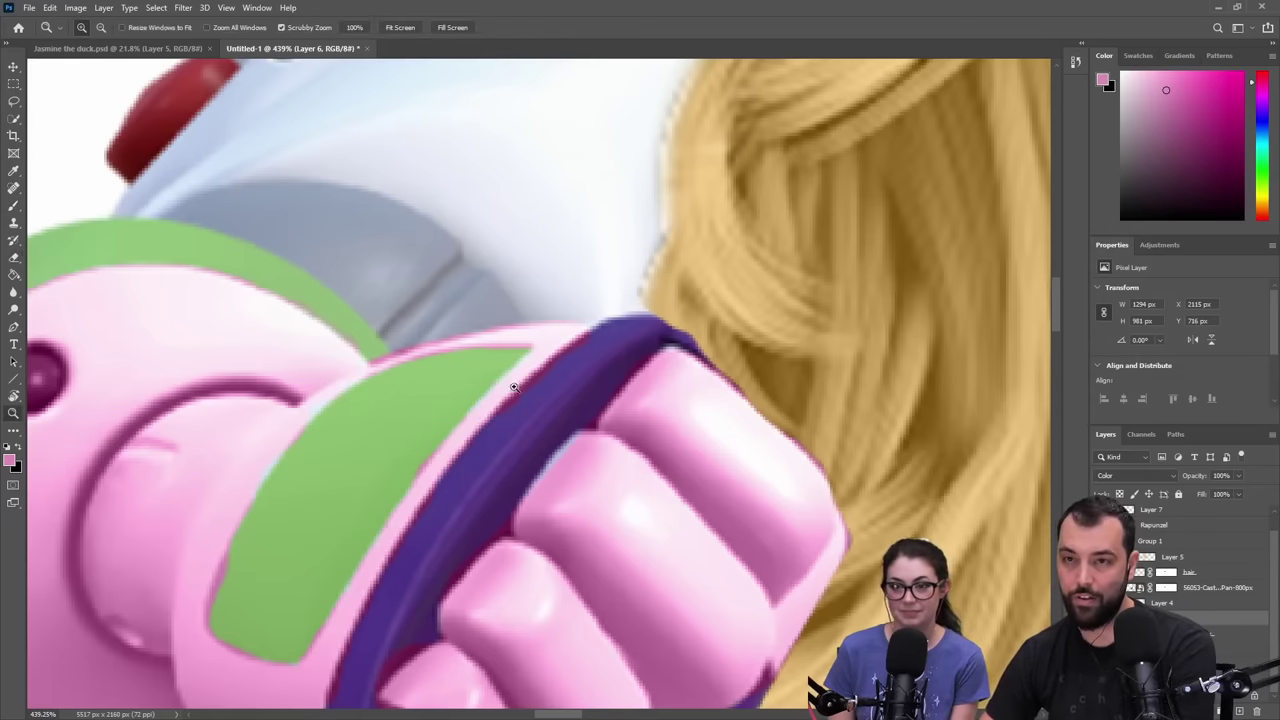
- Enlarge the brush to 20 px and start painting the white glove of the other, raised fist pink
{"action": "left_click_drag", "start_coordinate": [487, 388], "coordinate": [421, 438]}
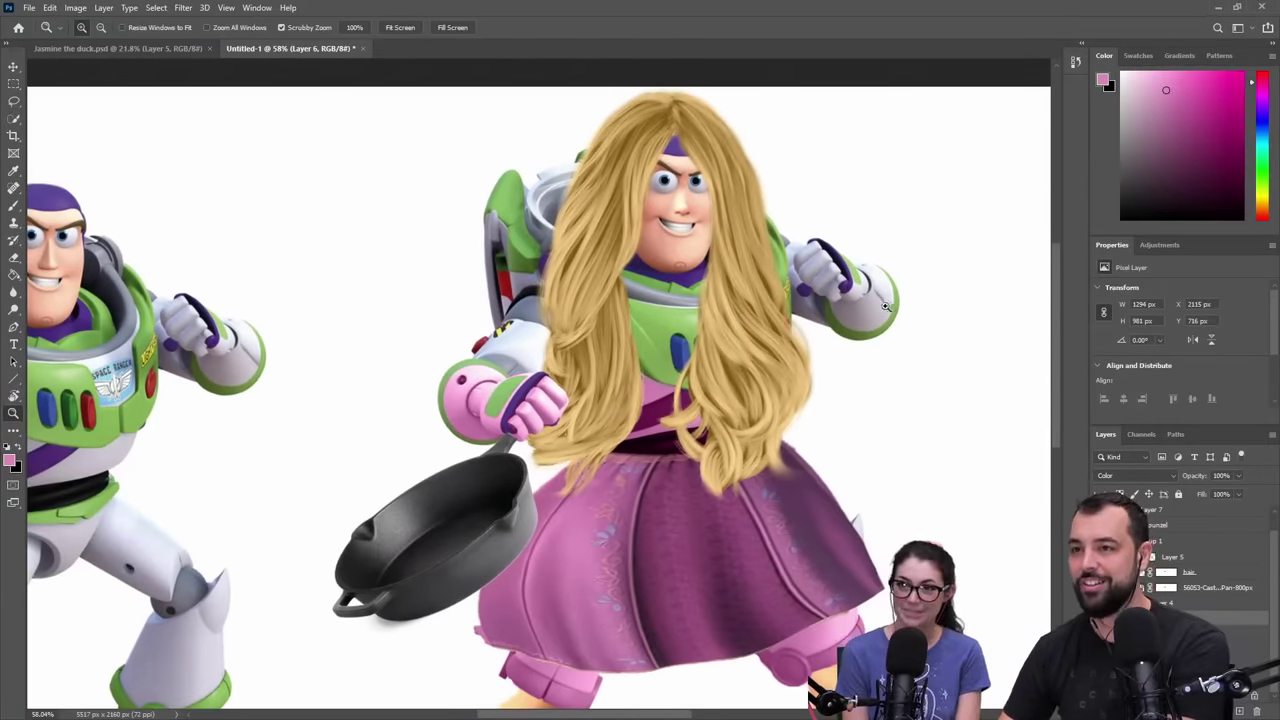
{"action": "mouse_move", "coordinate": [840, 310]}
{"action": "left_mouse_down"}
{"action": "mouse_move", "coordinate": [923, 286]}
{"action": "mouse_move", "coordinate": [758, 351]}
{"action": "mouse_move", "coordinate": [742, 474]}
{"action": "left_mouse_up"}
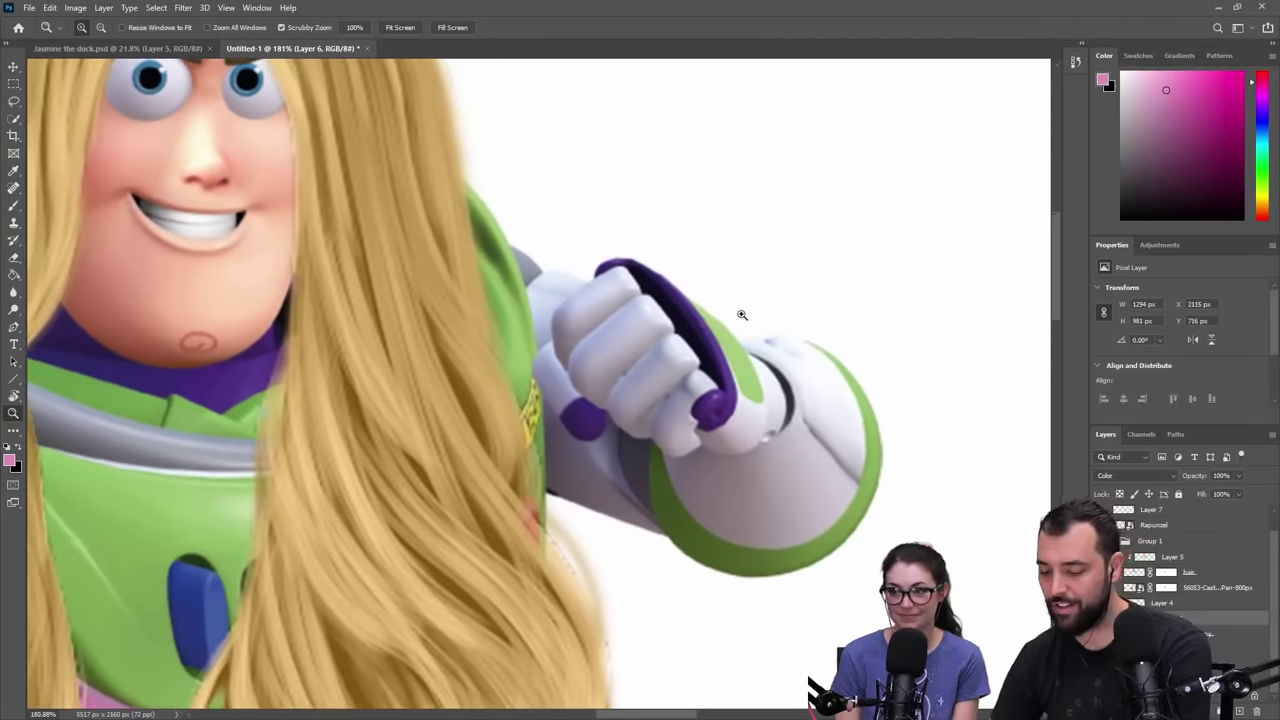
{"action": "key", "text": "b"}
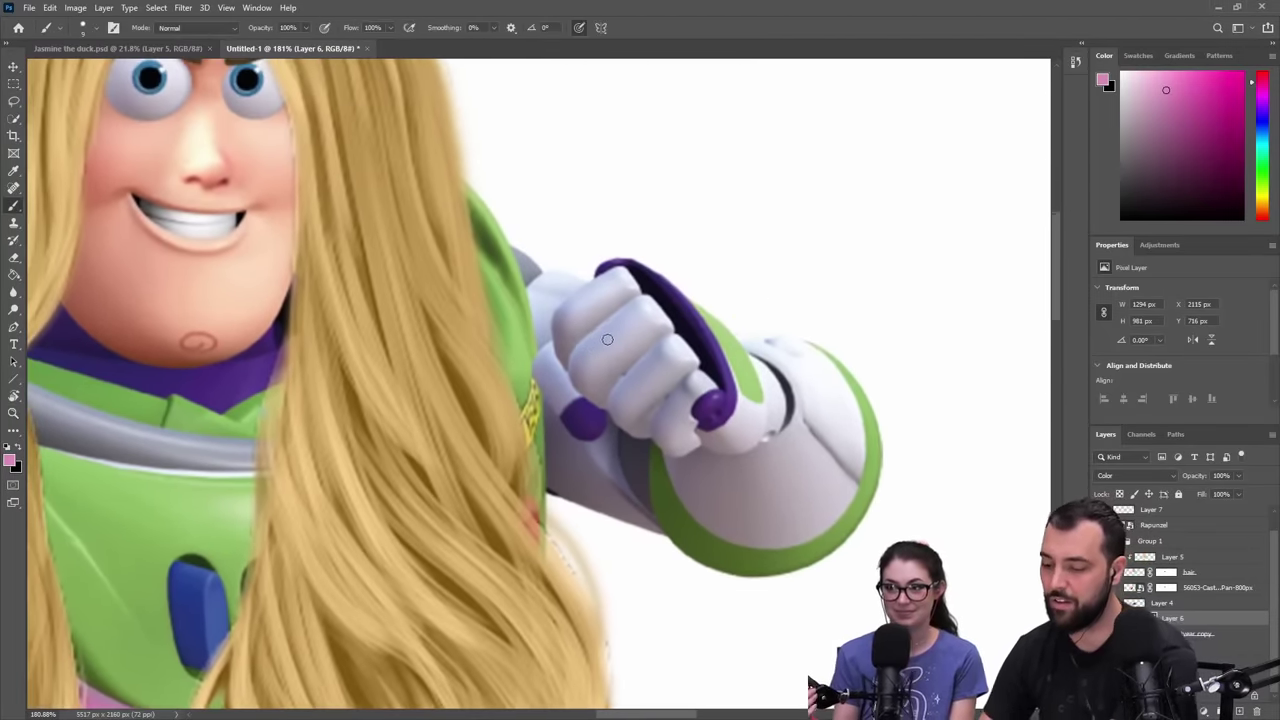
{"action": "key", "text": "bracketright"}
{"action": "key", "text": "bracketright"}
{"action": "mouse_move", "coordinate": [573, 408]}
{"action": "left_mouse_down"}
{"action": "mouse_move", "coordinate": [563, 403]}
{"action": "mouse_move", "coordinate": [586, 392]}
{"action": "left_mouse_up"}
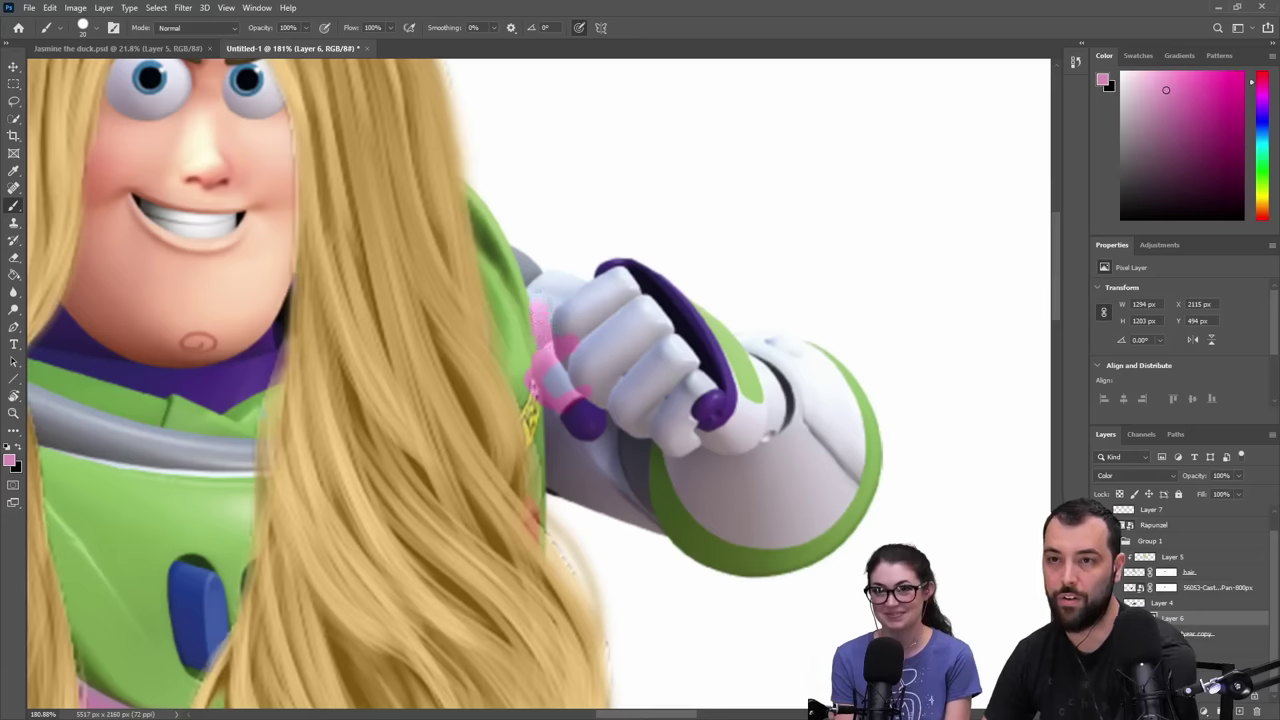
- Paint the rest of the raised fist's fingers and the forearm section behind it pink
{"action": "mouse_move", "coordinate": [537, 290]}
{"action": "left_mouse_down"}
{"action": "mouse_move", "coordinate": [623, 277]}
{"action": "mouse_move", "coordinate": [647, 294]}
{"action": "mouse_move", "coordinate": [708, 390]}
{"action": "mouse_move", "coordinate": [685, 438]}
{"action": "left_mouse_up"}
{"action": "left_click_drag", "start_coordinate": [569, 362], "coordinate": [547, 380]}
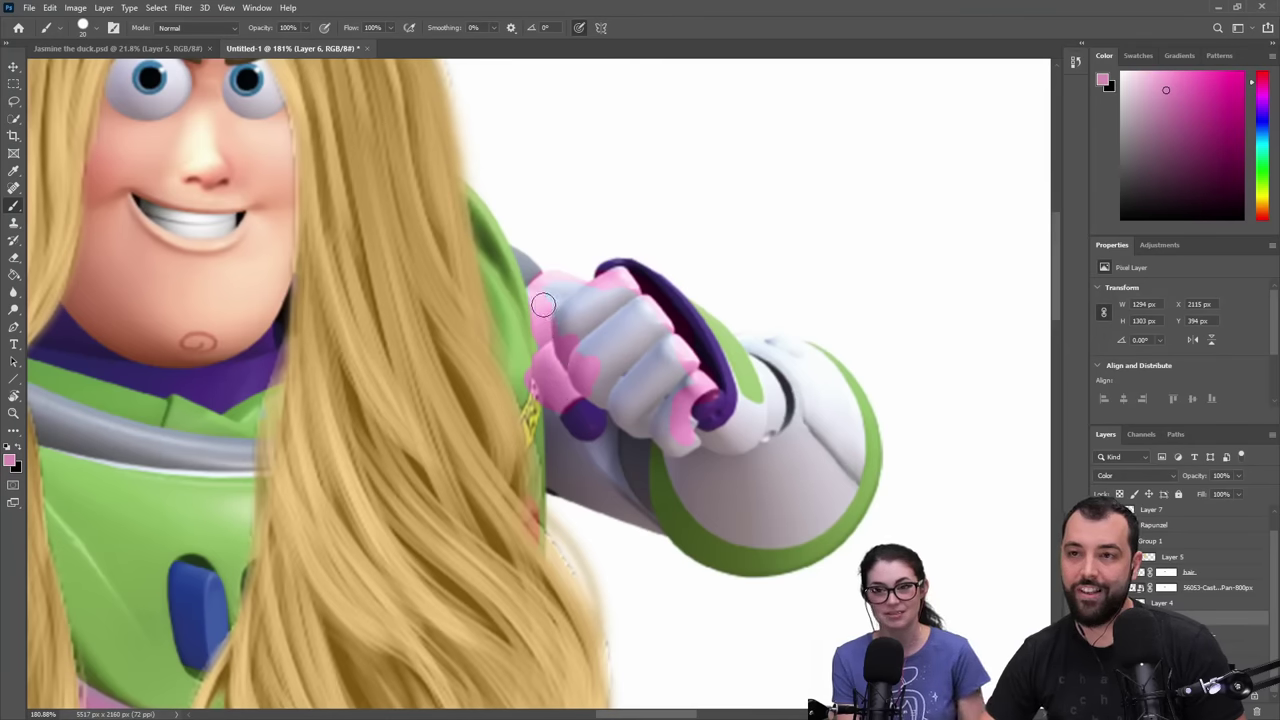
{"action": "mouse_move", "coordinate": [543, 305]}
{"action": "left_mouse_down"}
{"action": "mouse_move", "coordinate": [605, 291]}
{"action": "mouse_move", "coordinate": [566, 295]}
{"action": "mouse_move", "coordinate": [557, 316]}
{"action": "mouse_move", "coordinate": [634, 299]}
{"action": "mouse_move", "coordinate": [572, 326]}
{"action": "mouse_move", "coordinate": [631, 318]}
{"action": "mouse_move", "coordinate": [606, 341]}
{"action": "mouse_move", "coordinate": [615, 349]}
{"action": "mouse_move", "coordinate": [640, 310]}
{"action": "mouse_move", "coordinate": [696, 364]}
{"action": "mouse_move", "coordinate": [669, 366]}
{"action": "mouse_move", "coordinate": [638, 339]}
{"action": "mouse_move", "coordinate": [656, 325]}
{"action": "mouse_move", "coordinate": [631, 329]}
{"action": "mouse_move", "coordinate": [599, 385]}
{"action": "mouse_move", "coordinate": [623, 398]}
{"action": "mouse_move", "coordinate": [587, 395]}
{"action": "mouse_move", "coordinate": [623, 404]}
{"action": "mouse_move", "coordinate": [628, 374]}
{"action": "mouse_move", "coordinate": [608, 380]}
{"action": "mouse_move", "coordinate": [620, 368]}
{"action": "mouse_move", "coordinate": [649, 373]}
{"action": "mouse_move", "coordinate": [648, 387]}
{"action": "mouse_move", "coordinate": [703, 386]}
{"action": "mouse_move", "coordinate": [680, 411]}
{"action": "mouse_move", "coordinate": [698, 436]}
{"action": "mouse_move", "coordinate": [685, 448]}
{"action": "mouse_move", "coordinate": [615, 410]}
{"action": "mouse_move", "coordinate": [641, 411]}
{"action": "mouse_move", "coordinate": [637, 399]}
{"action": "mouse_move", "coordinate": [670, 426]}
{"action": "mouse_move", "coordinate": [646, 402]}
{"action": "left_mouse_up"}
{"action": "left_click_drag", "start_coordinate": [806, 469], "coordinate": [734, 444]}
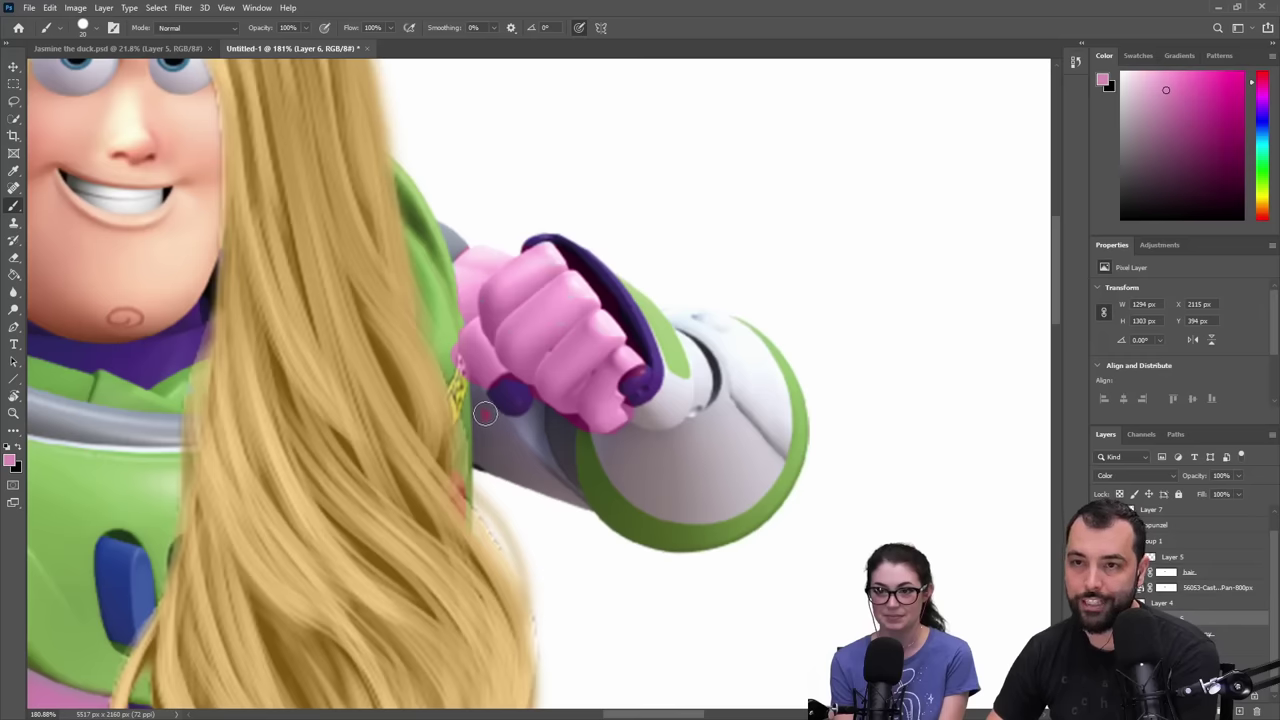
{"action": "mouse_move", "coordinate": [479, 404]}
{"action": "left_mouse_down"}
{"action": "mouse_move", "coordinate": [489, 461]}
{"action": "mouse_move", "coordinate": [489, 438]}
{"action": "mouse_move", "coordinate": [485, 450]}
{"action": "mouse_move", "coordinate": [524, 476]}
{"action": "mouse_move", "coordinate": [503, 475]}
{"action": "mouse_move", "coordinate": [573, 502]}
{"action": "mouse_move", "coordinate": [545, 473]}
{"action": "mouse_move", "coordinate": [556, 487]}
{"action": "mouse_move", "coordinate": [566, 418]}
{"action": "mouse_move", "coordinate": [553, 430]}
{"action": "mouse_move", "coordinate": [552, 415]}
{"action": "mouse_move", "coordinate": [498, 424]}
{"action": "mouse_move", "coordinate": [487, 411]}
{"action": "mouse_move", "coordinate": [501, 438]}
{"action": "mouse_move", "coordinate": [545, 455]}
{"action": "left_mouse_up"}
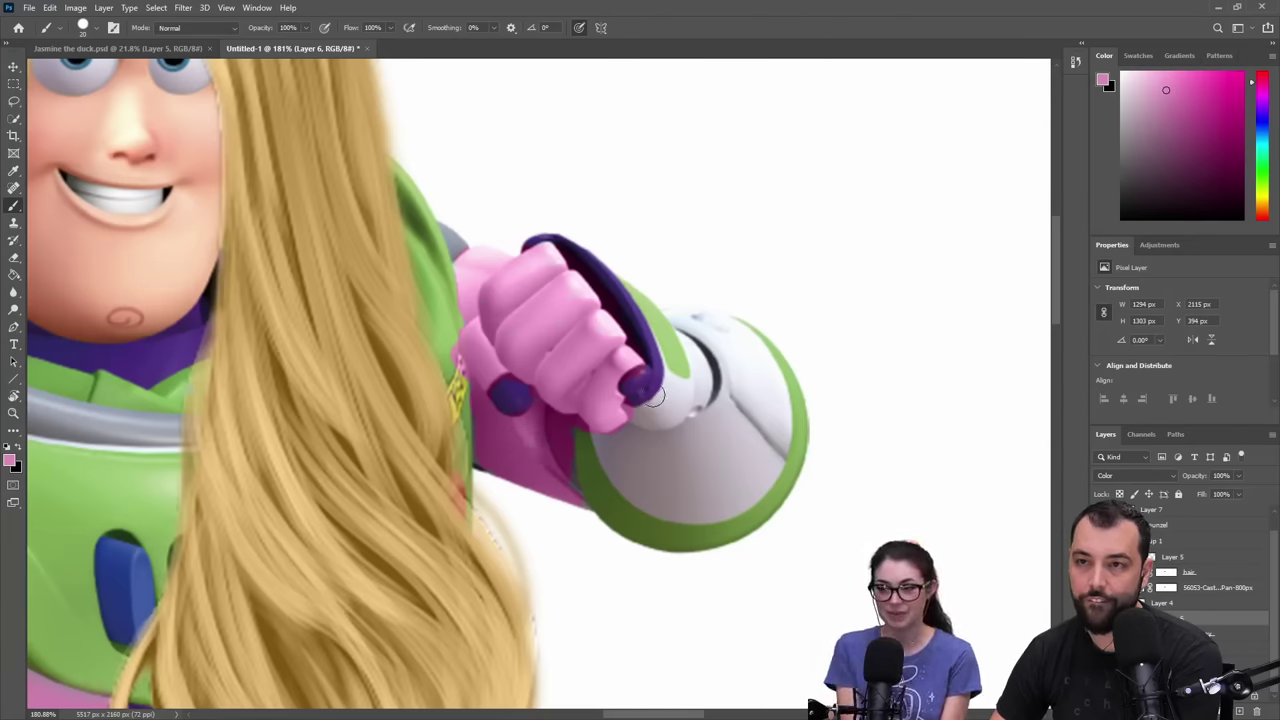
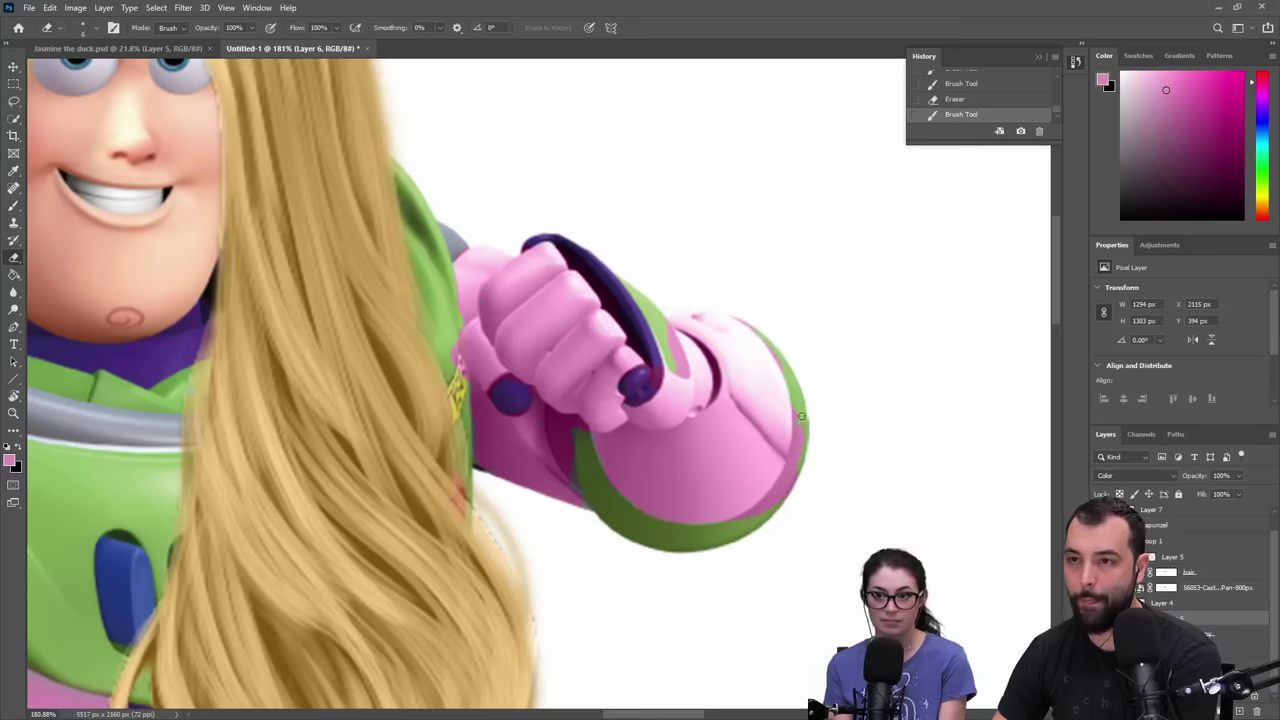
- Erase the pink overspill from the green rim of the raised arm's cuff, undoing the unwanted eraser strokes
{"action": "left_click", "coordinate": [779, 464]}
{"action": "key", "text": "ctrl+z"}
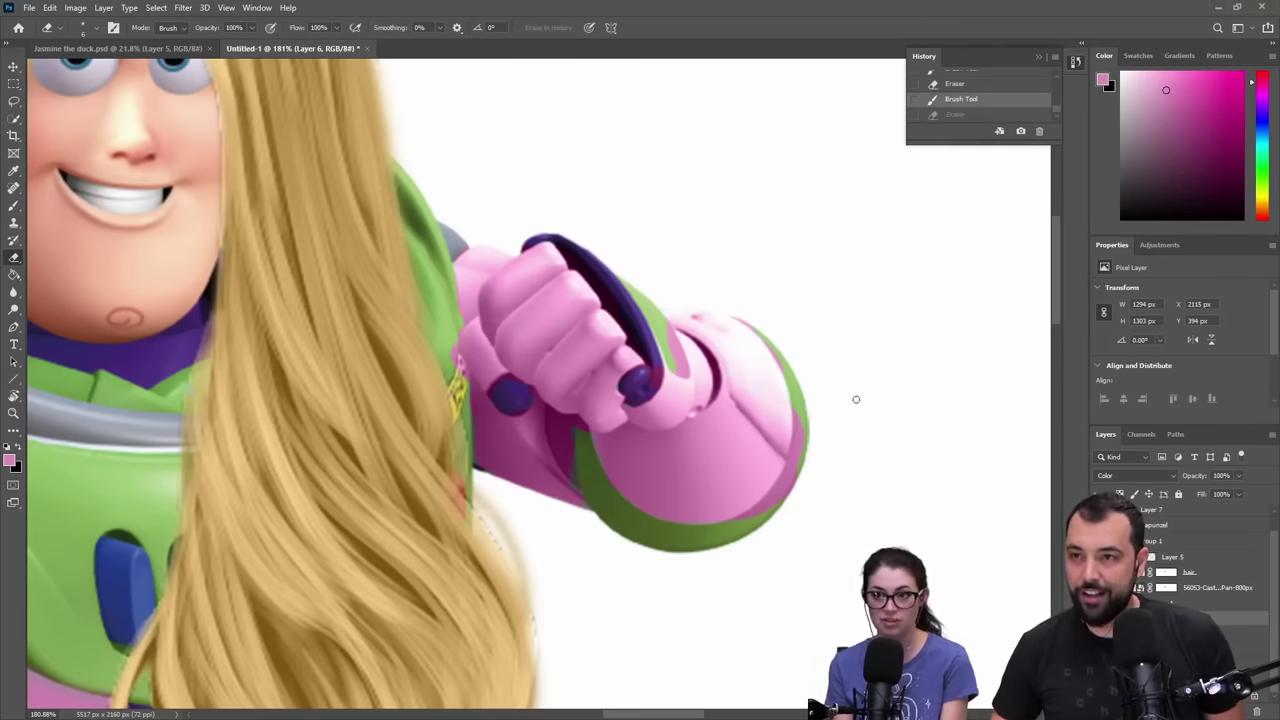
{"action": "left_click", "coordinate": [807, 413]}
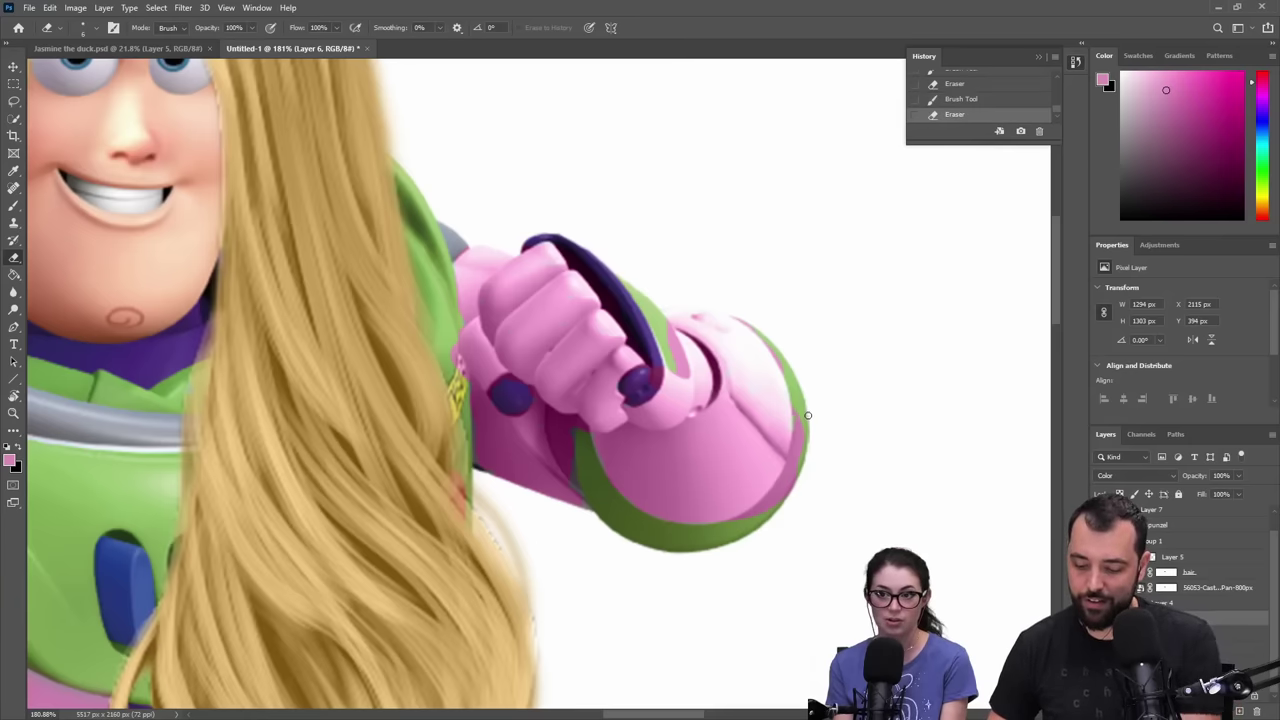
{"action": "key", "text": "ctrl+z"}
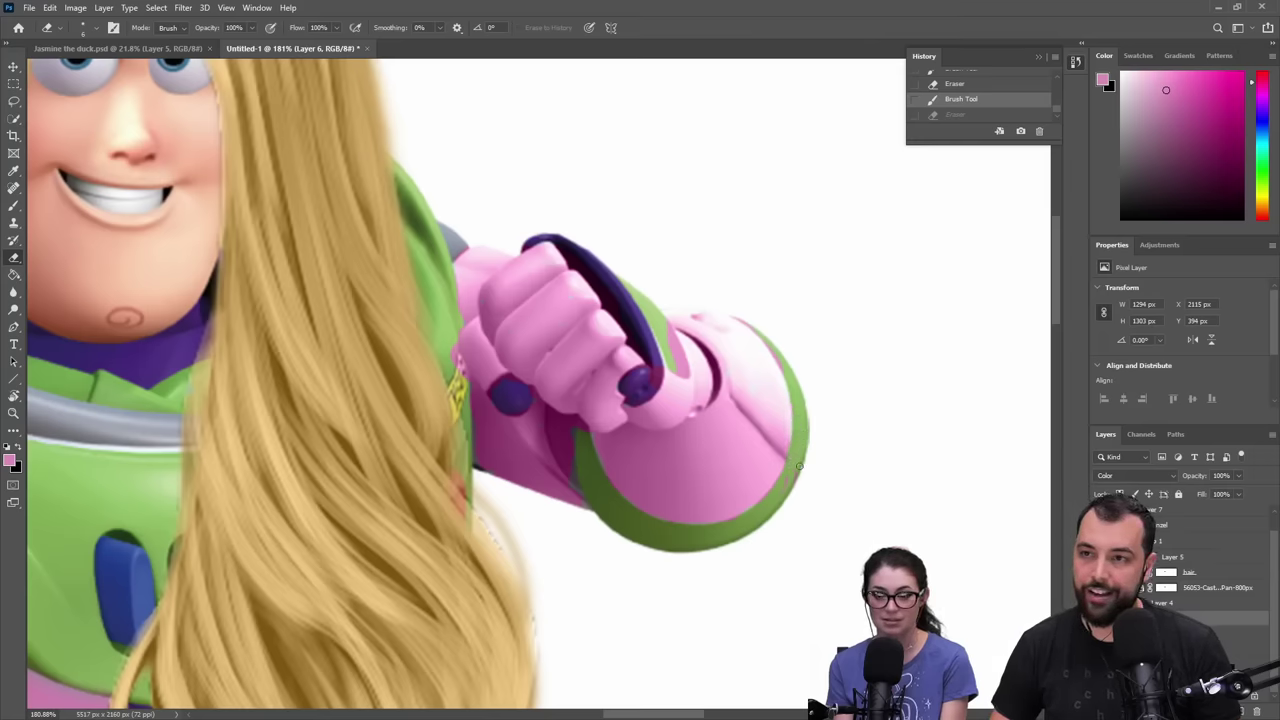
{"action": "mouse_move", "coordinate": [807, 455]}
{"action": "left_mouse_down"}
{"action": "mouse_move", "coordinate": [808, 442]}
{"action": "mouse_move", "coordinate": [828, 446]}
{"action": "mouse_move", "coordinate": [770, 465]}
{"action": "left_mouse_up"}
- Quick-select the coiled hair beside Rapunzel's dress hem on the Rapunzel layer and copy it onto a new layer
{"action": "key", "text": "z"}
{"action": "left_click_drag", "start_coordinate": [845, 489], "coordinate": [791, 497]}
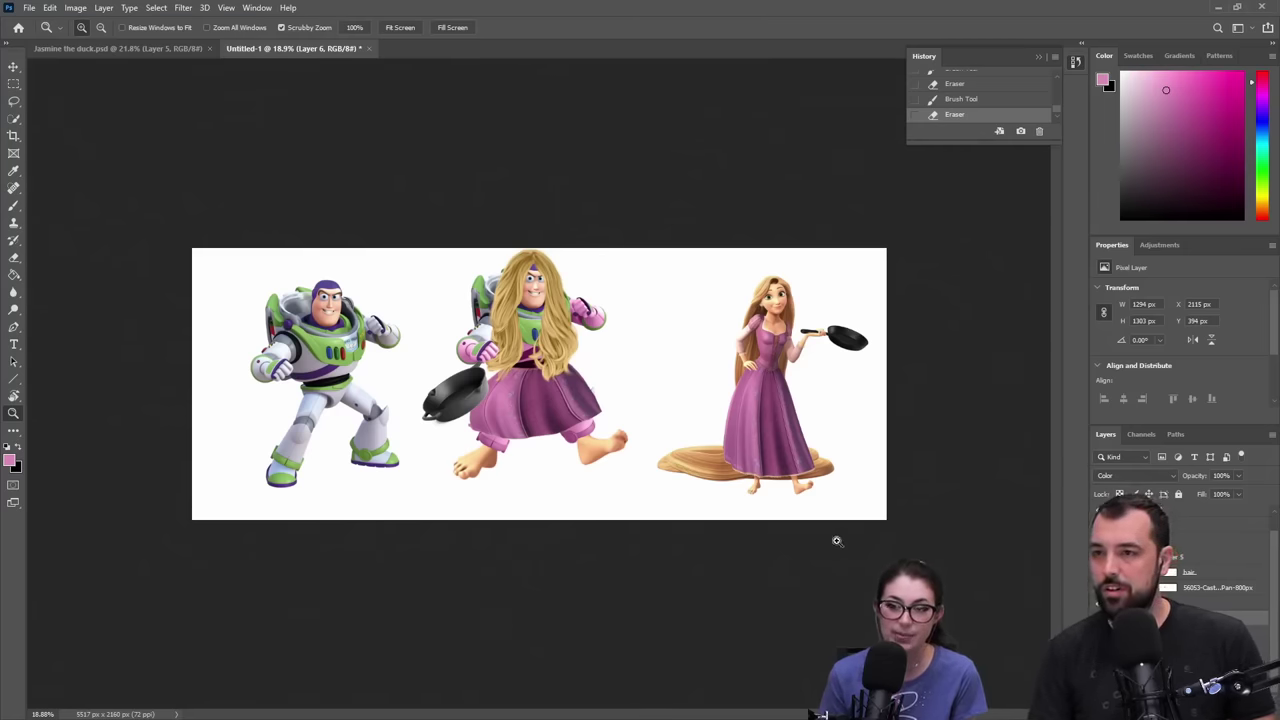
{"action": "left_click_drag", "start_coordinate": [679, 458], "coordinate": [387, 494]}
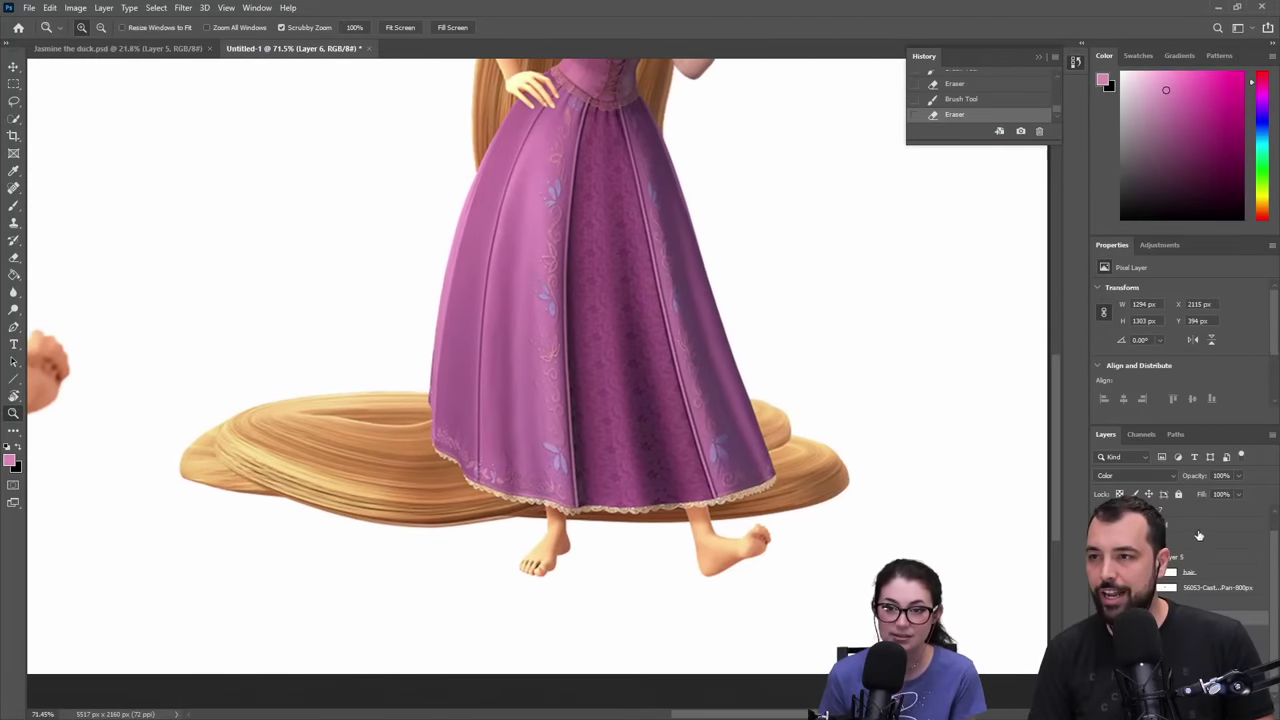
{"action": "left_click", "coordinate": [1200, 517]}
{"action": "left_click", "coordinate": [1200, 527]}
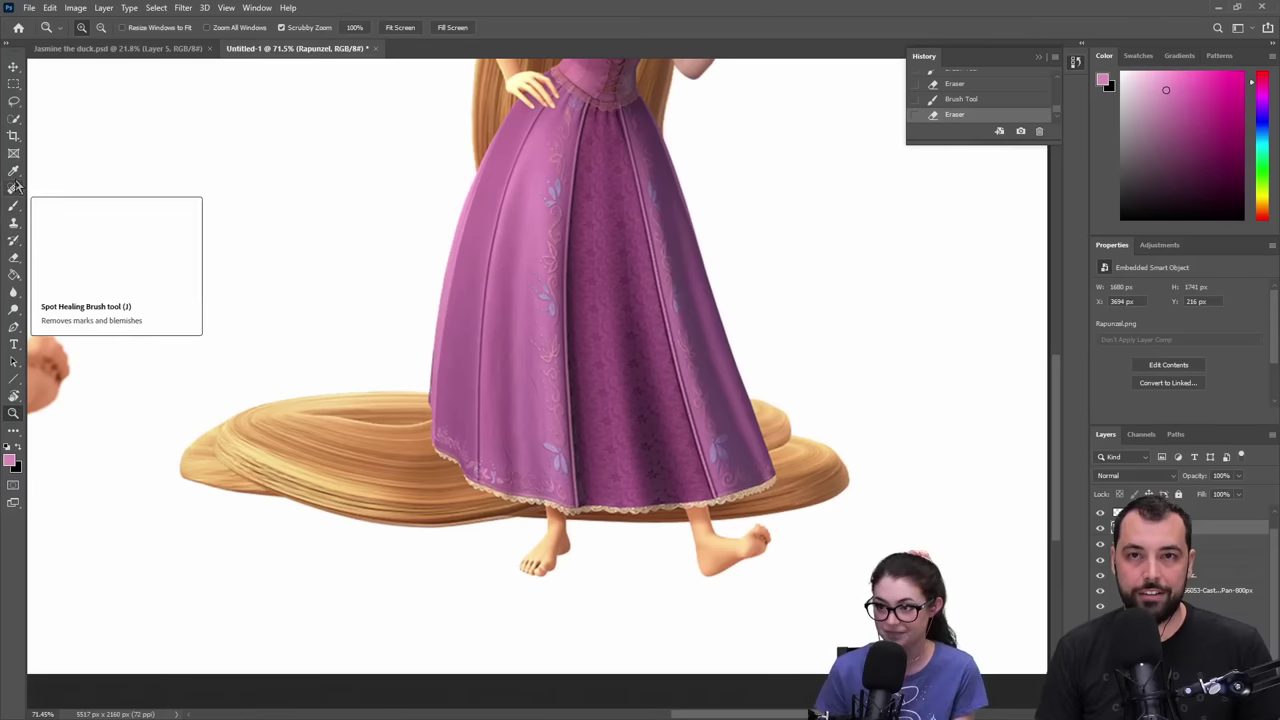
{"action": "left_click", "coordinate": [14, 118]}
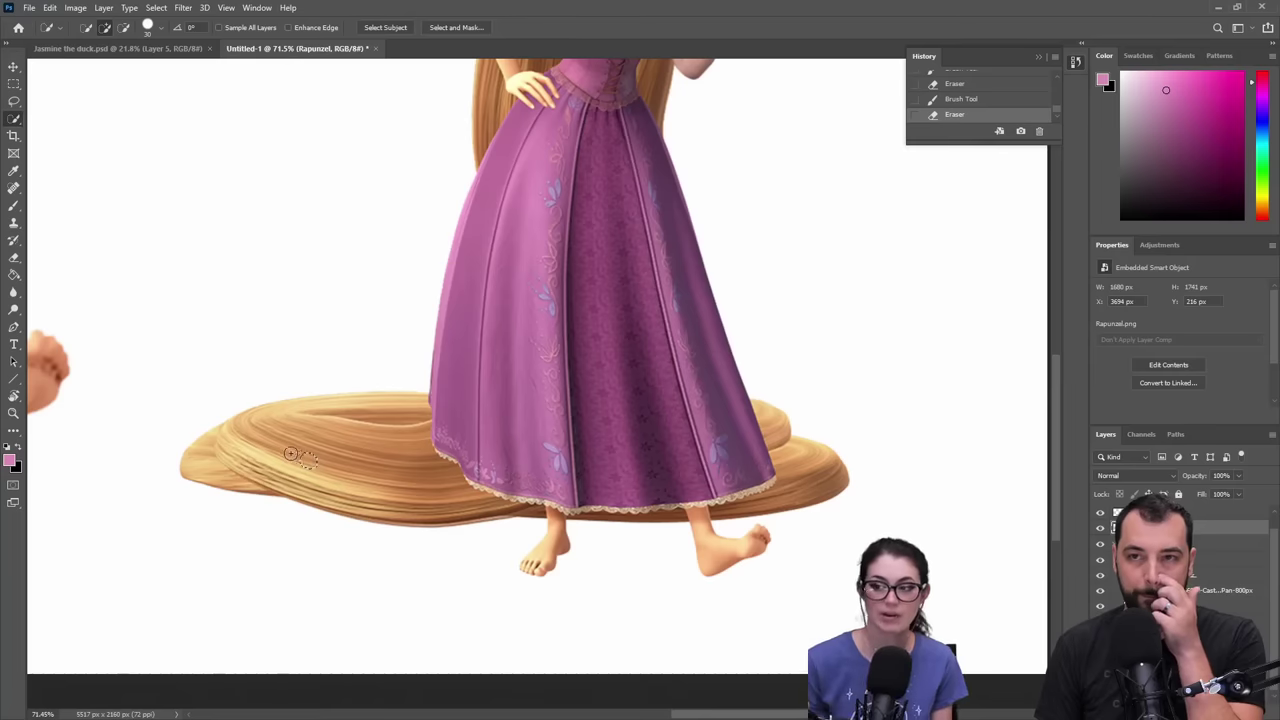
{"action": "mouse_move", "coordinate": [305, 458]}
{"action": "left_mouse_down"}
{"action": "mouse_move", "coordinate": [241, 460]}
{"action": "mouse_move", "coordinate": [312, 412]}
{"action": "mouse_move", "coordinate": [389, 407]}
{"action": "left_mouse_up"}
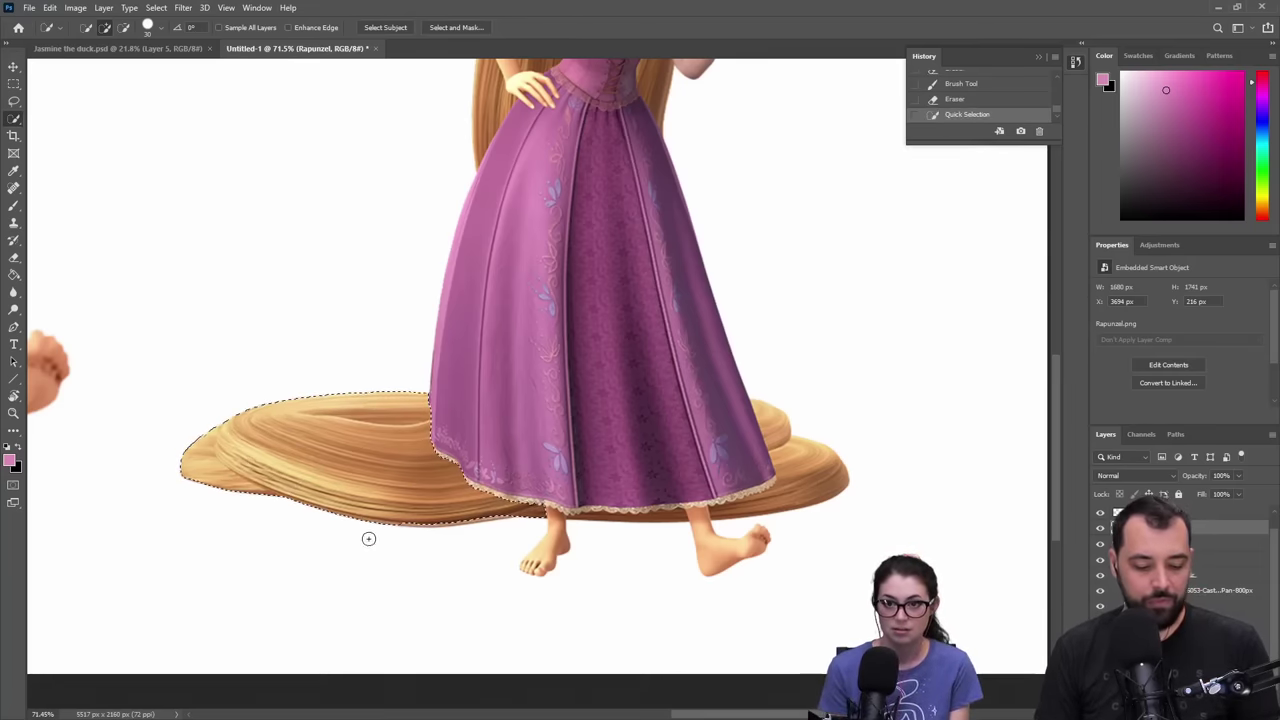
{"action": "key", "text": "ctrl+c"}
{"action": "key", "text": "ctrl+v"}
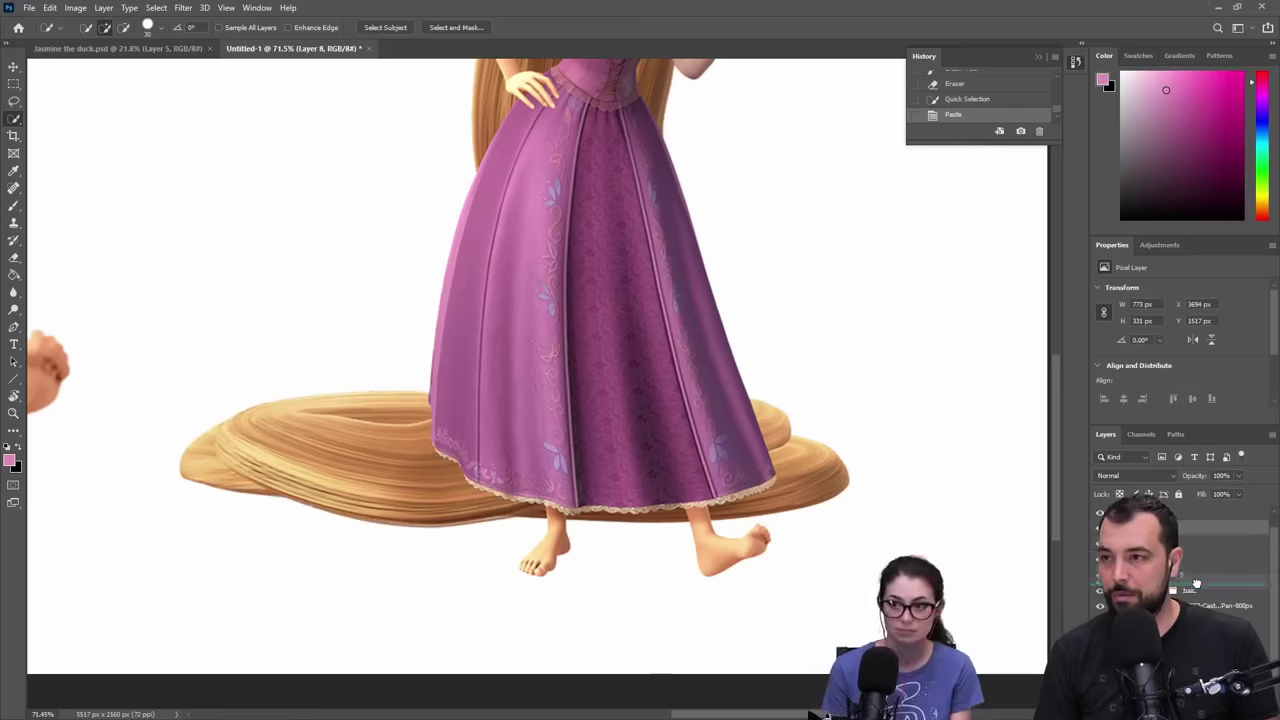
- Lower the copied hair in the layer order and place it on the floor behind the middle Buzz's foot below the pan
{"action": "left_click_drag", "start_coordinate": [1215, 528], "coordinate": [1215, 612]}
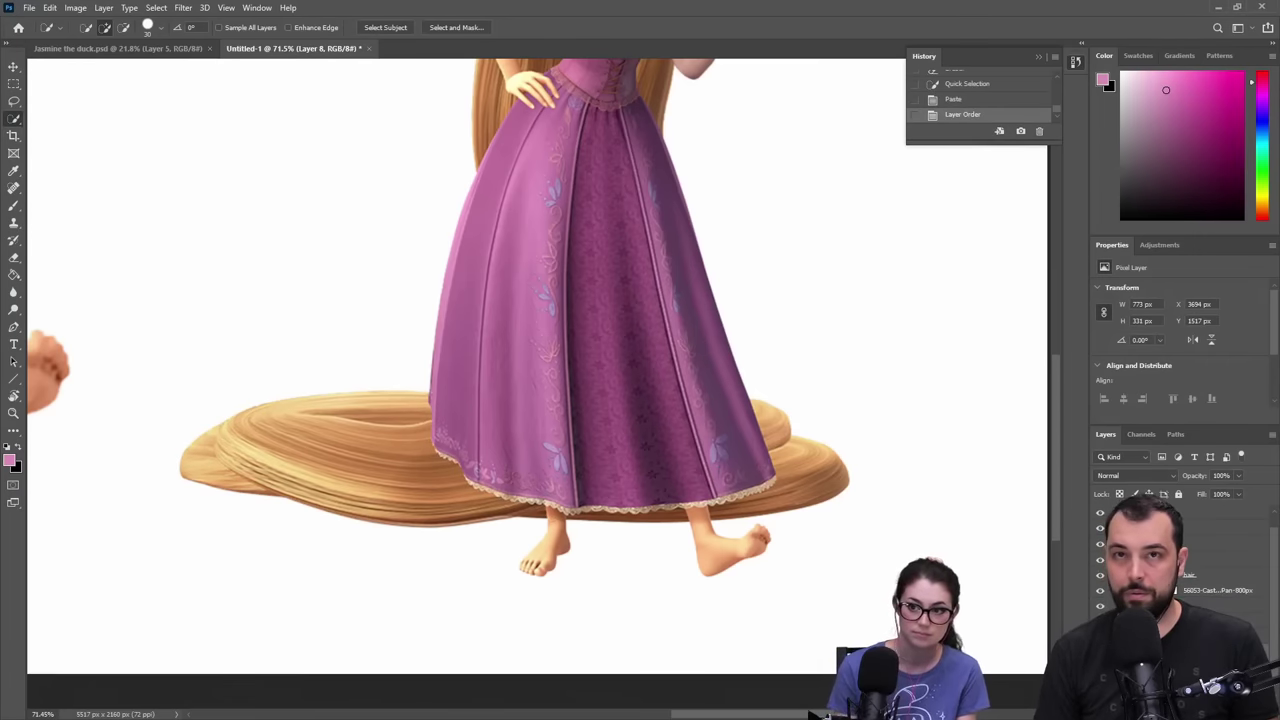
{"action": "left_click", "coordinate": [14, 67]}
{"action": "left_click_drag", "start_coordinate": [612, 318], "coordinate": [214, 283]}
{"action": "scroll", "coordinate": [893, 340], "scroll_direction": "left", "scroll_amount": 3}
{"action": "scroll", "coordinate": [893, 340], "scroll_direction": "down", "scroll_amount": 1}
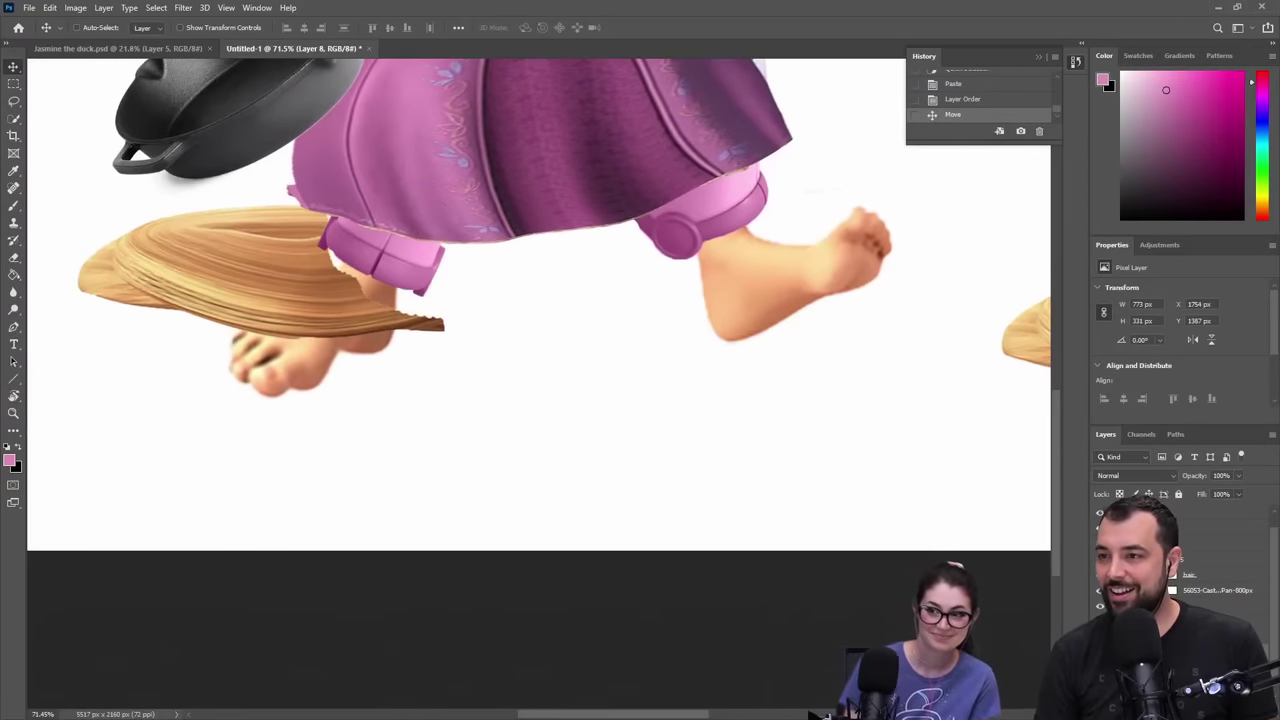
{"action": "key", "text": "ctrl+bracketleft"}
{"action": "key", "text": "z"}
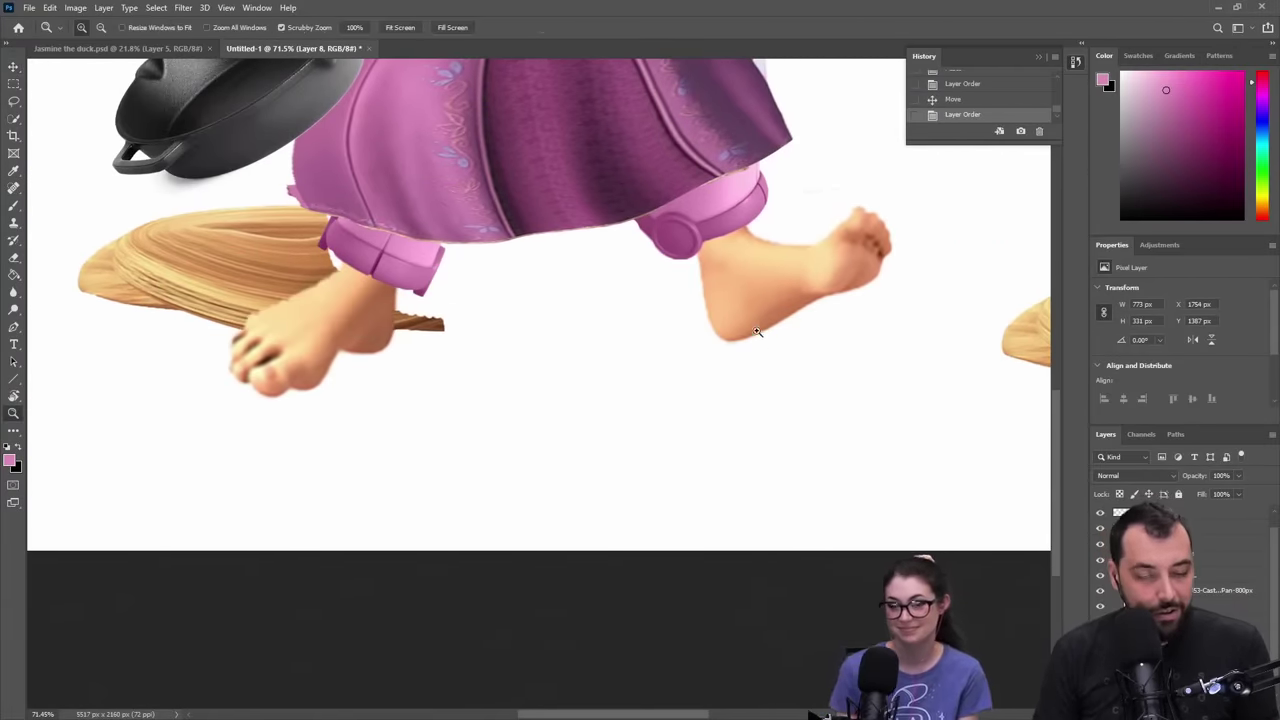
{"action": "left_click_drag", "start_coordinate": [757, 323], "coordinate": [618, 485]}
{"action": "left_click", "coordinate": [13, 68]}
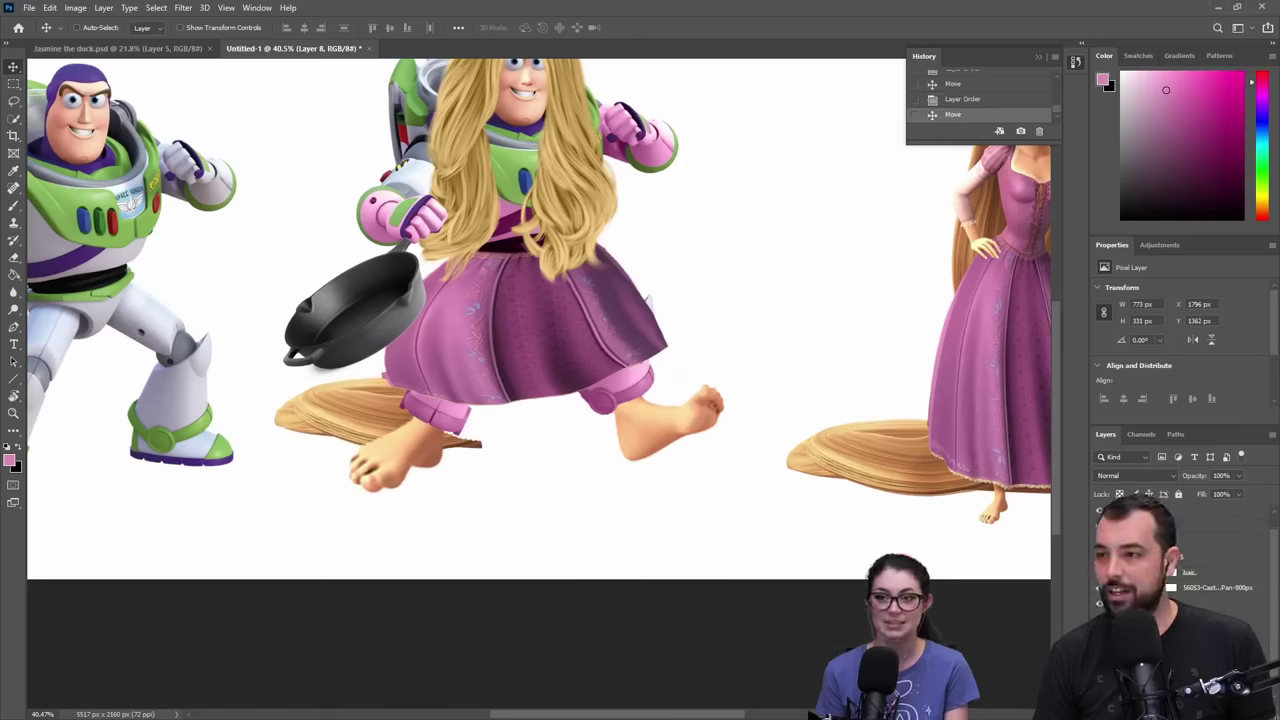
- Duplicate the floor hair, flip the copy horizontally and place it behind the middle Buzz's other foot
{"action": "key", "text": "ctrl+j"}
{"action": "left_click_drag", "start_coordinate": [393, 430], "coordinate": [599, 440]}
{"action": "left_click", "coordinate": [52, 8]}
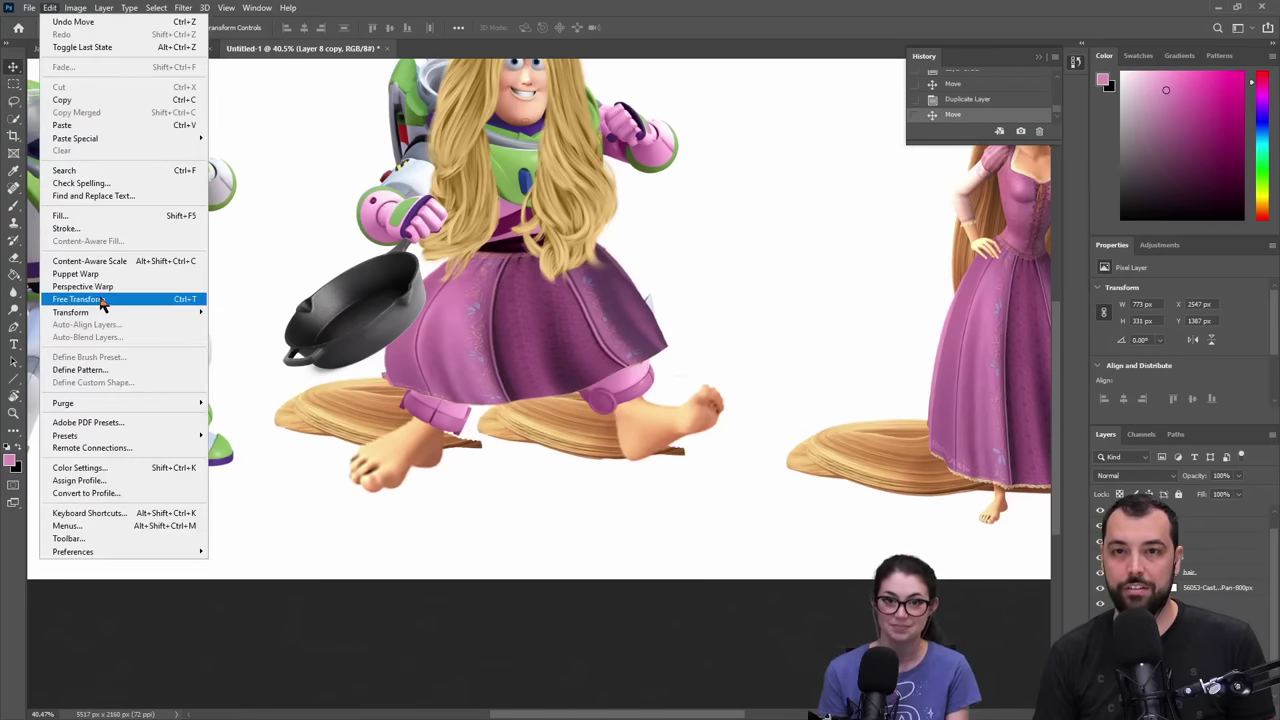
{"action": "mouse_move", "coordinate": [106, 312]}
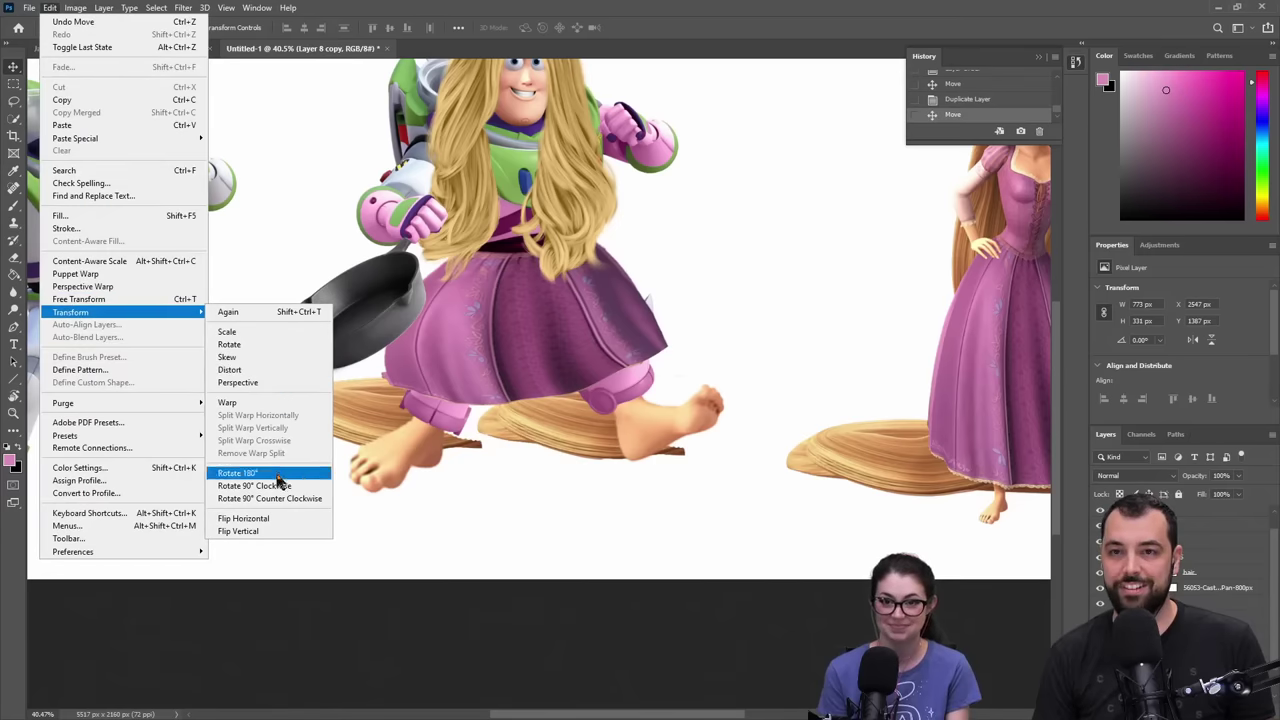
{"action": "left_click", "coordinate": [284, 519]}
{"action": "left_click_drag", "start_coordinate": [540, 410], "coordinate": [664, 412]}
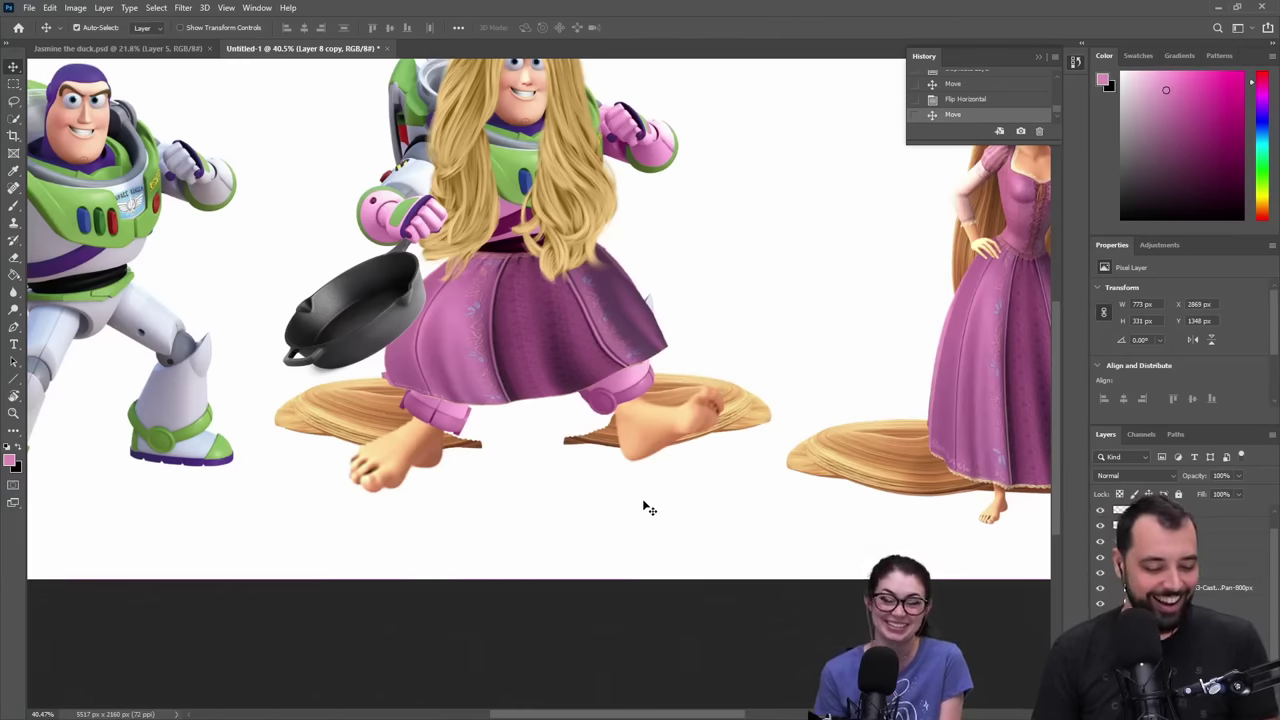
- Add two more copies of the flipped floor hair and position them across the gap between the middle Buzz's feet
{"action": "key", "text": "ctrl"}
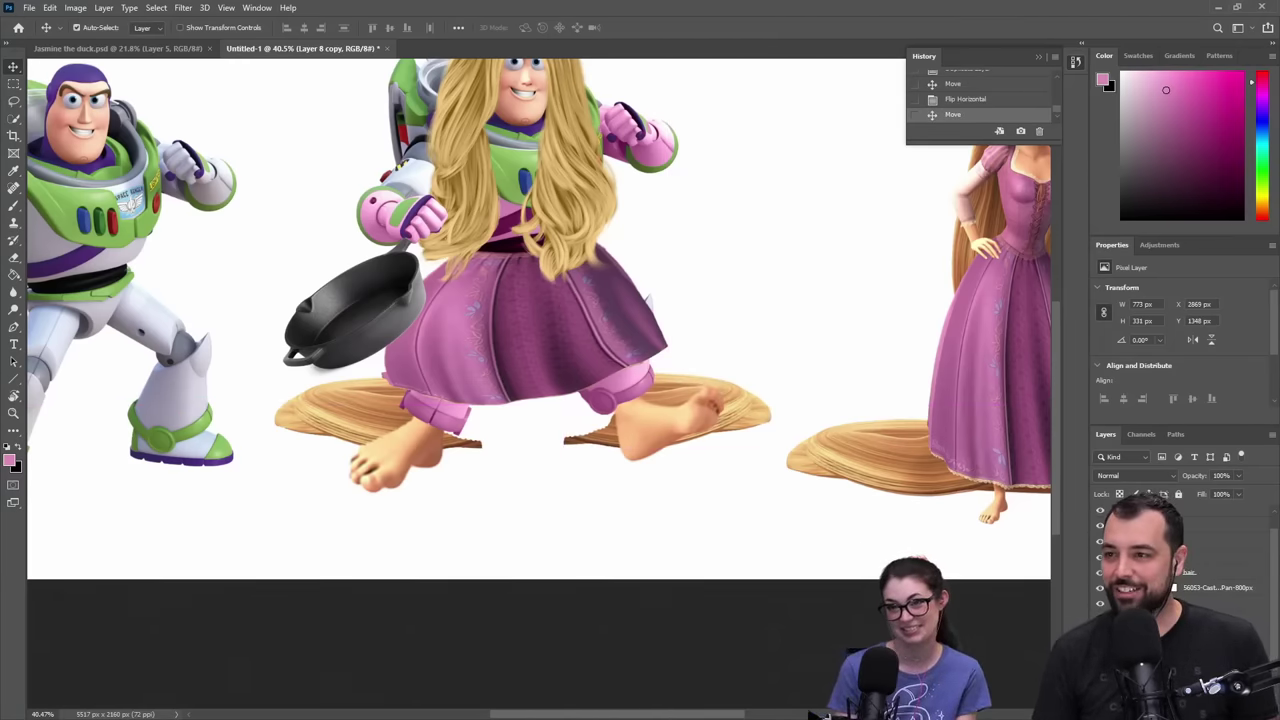
{"action": "key", "text": "ctrl+j"}
{"action": "left_click_drag", "start_coordinate": [821, 470], "coordinate": [650, 469]}
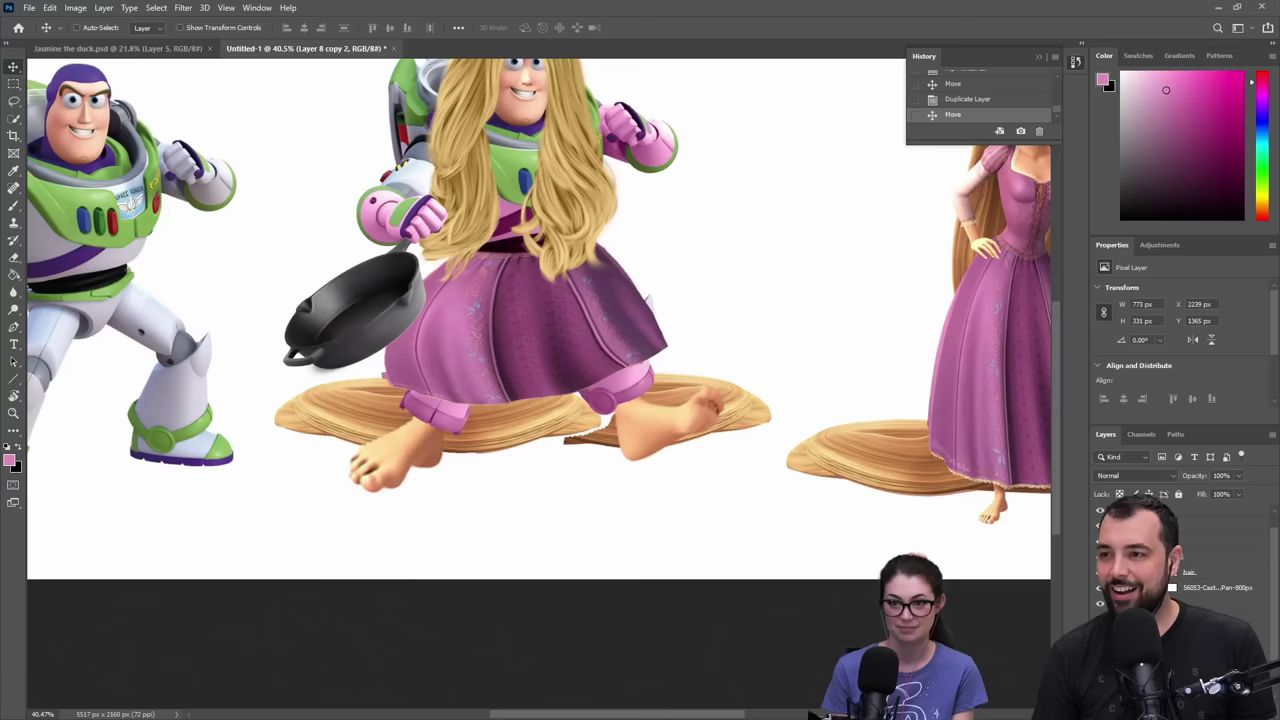
{"action": "mouse_move", "coordinate": [616, 428]}
{"action": "left_mouse_down"}
{"action": "mouse_move", "coordinate": [620, 412]}
{"action": "mouse_move", "coordinate": [620, 425]}
{"action": "left_mouse_up"}
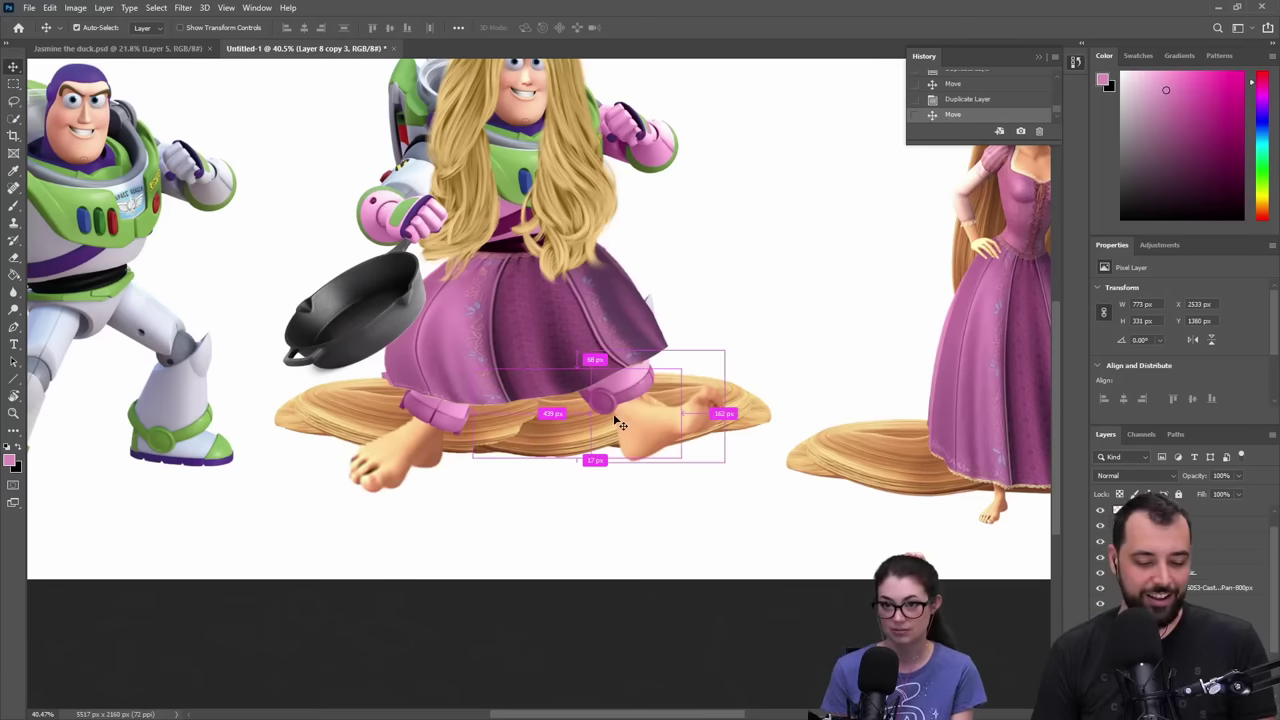
- Rotate the last floor hair copy with Free Transform and reposition it to blend into the pile between the feet
{"action": "key", "text": "ctrl+t"}
{"action": "left_click_drag", "start_coordinate": [703, 347], "coordinate": [729, 412]}
{"action": "left_click_drag", "start_coordinate": [642, 428], "coordinate": [709, 382]}
{"action": "left_click_drag", "start_coordinate": [614, 428], "coordinate": [605, 425]}
{"action": "key", "text": "Return"}
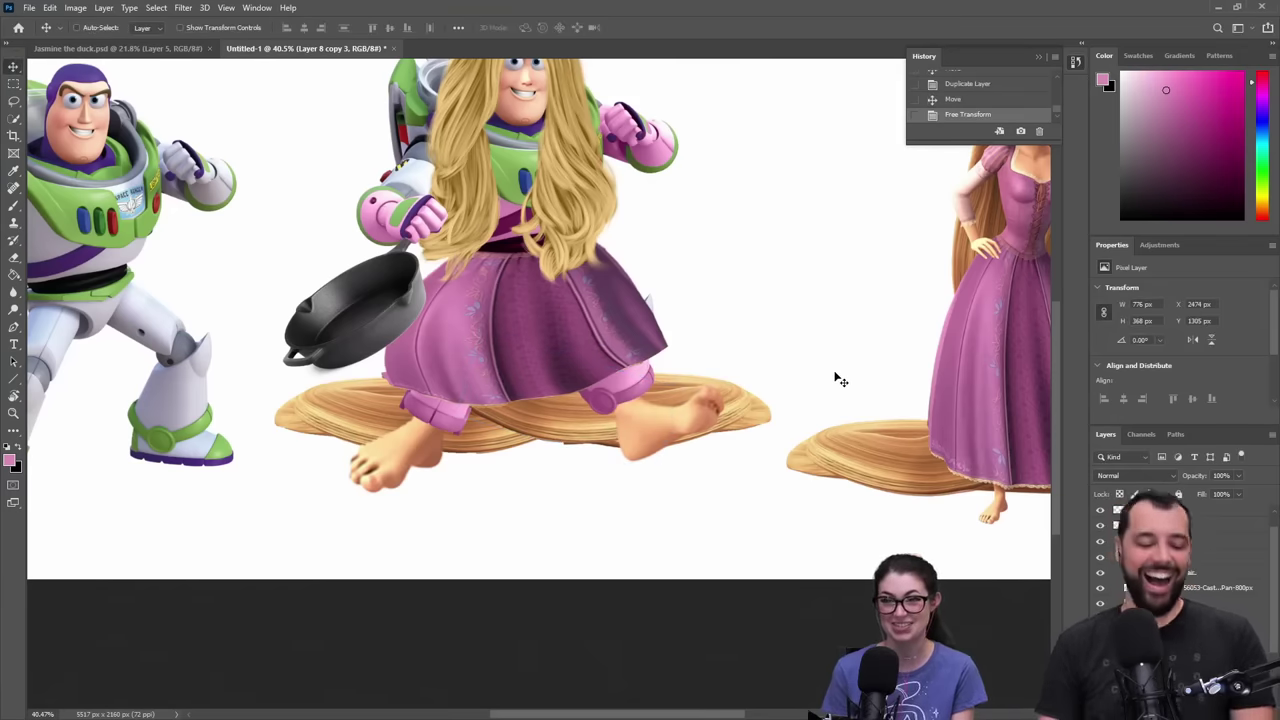
- Darken the wig's colour layer, Layer 5, with a Brightness/Contrast adjustment of brightness -84
{"action": "key", "text": "z"}
{"action": "left_click_drag", "start_coordinate": [829, 374], "coordinate": [777, 377]}
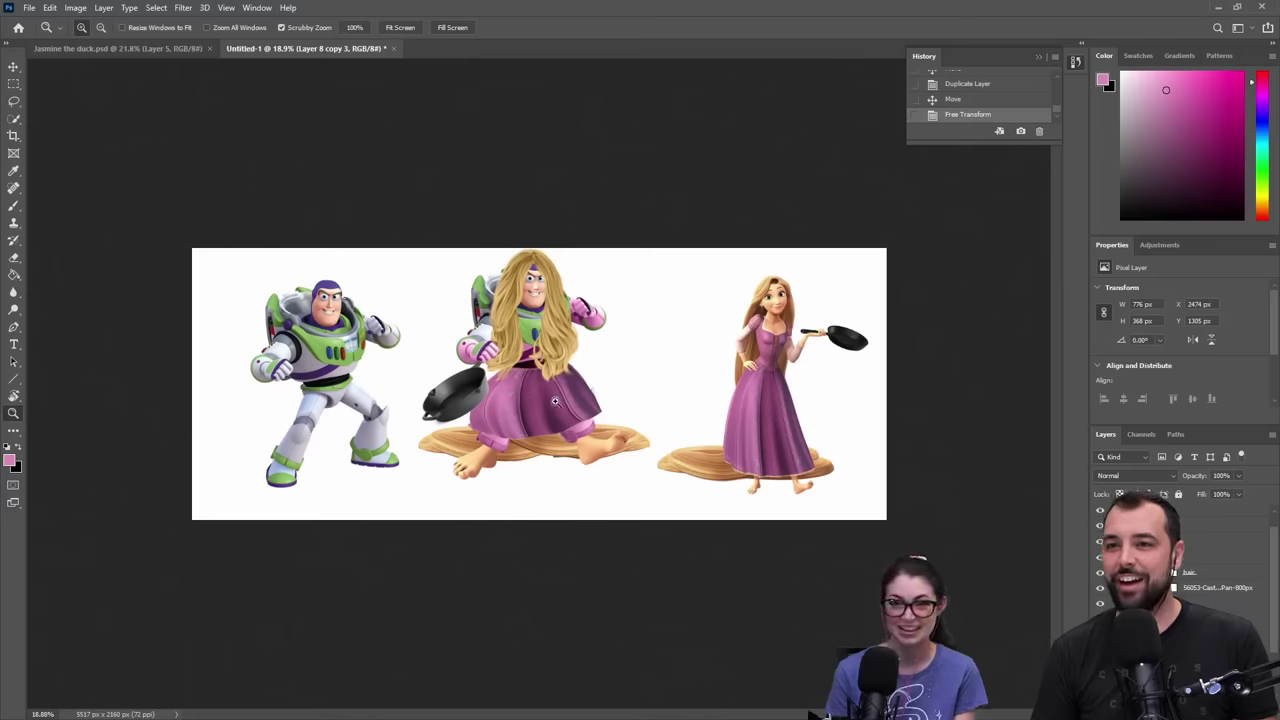
{"action": "left_click_drag", "start_coordinate": [543, 403], "coordinate": [512, 434]}
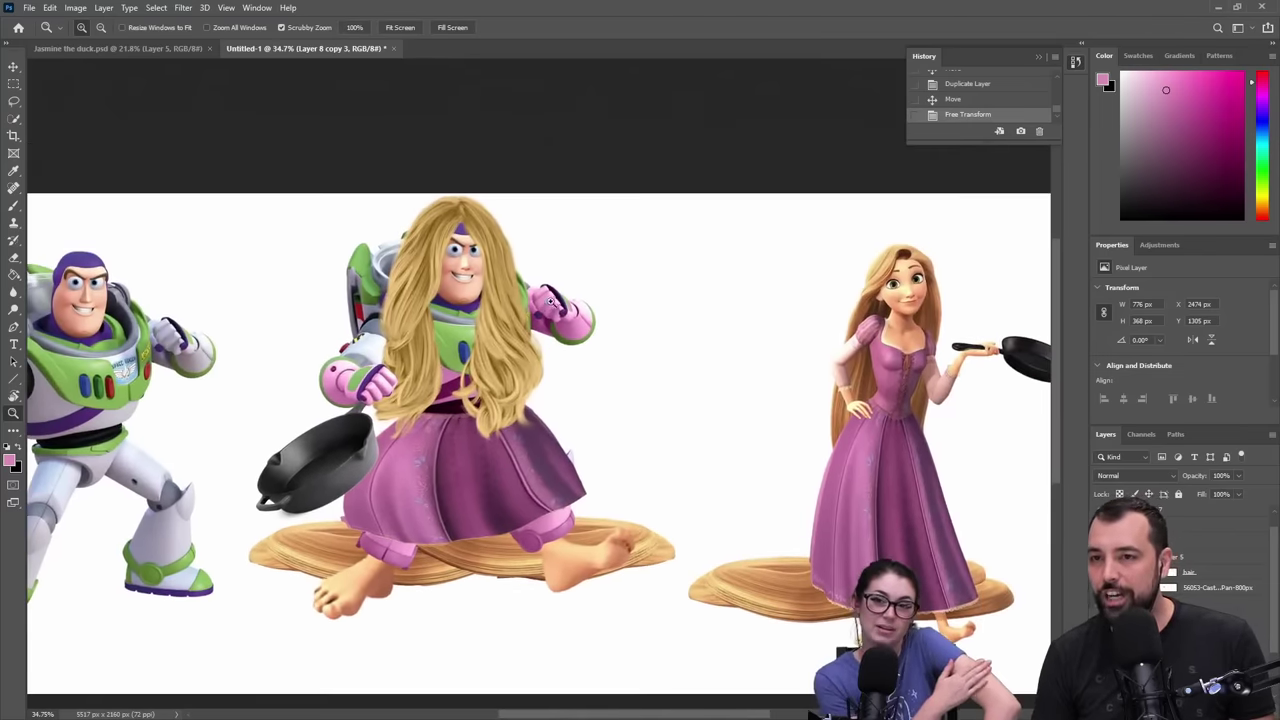
{"action": "left_click", "coordinate": [853, 377], "text": "ctrl"}
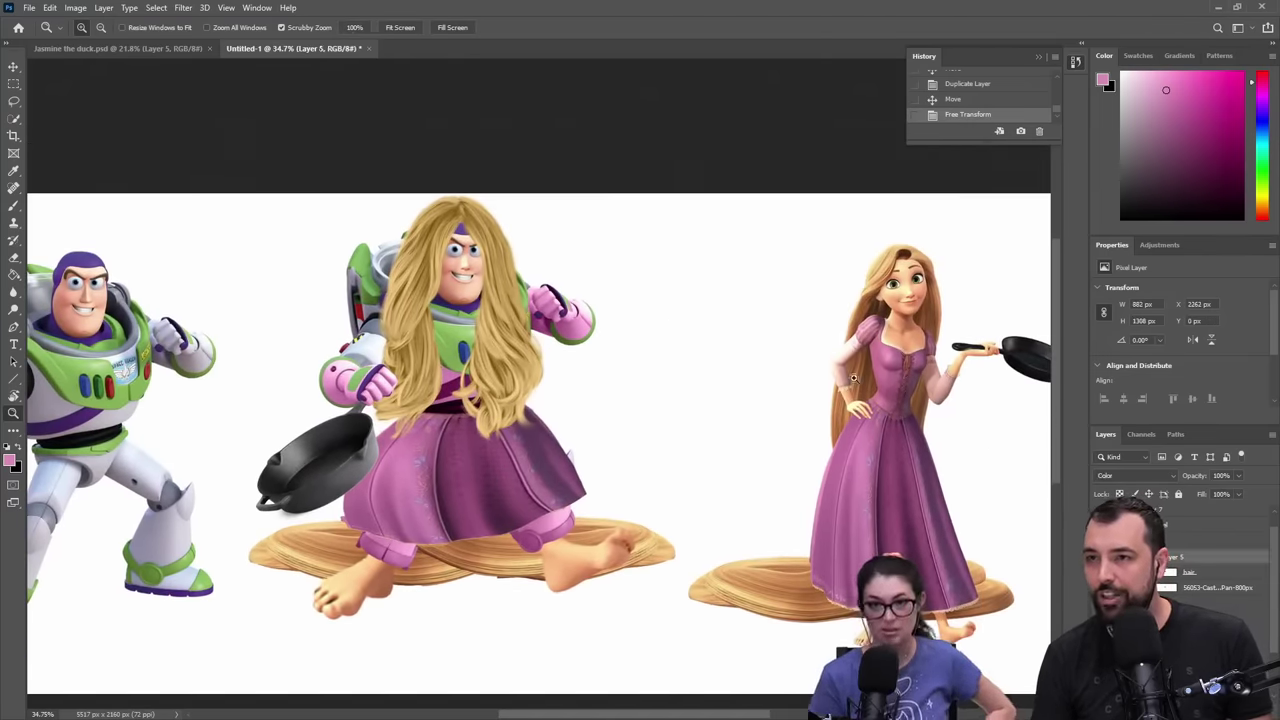
{"action": "left_click", "coordinate": [76, 8]}
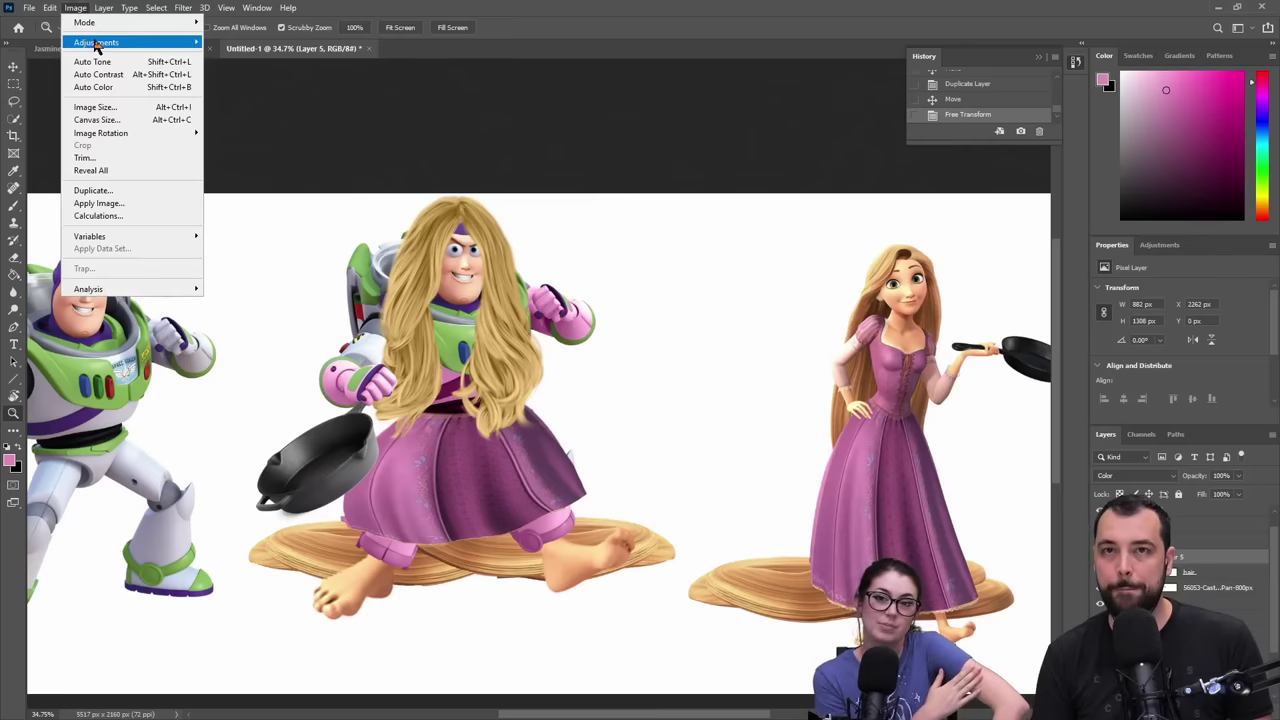
{"action": "mouse_move", "coordinate": [100, 42]}
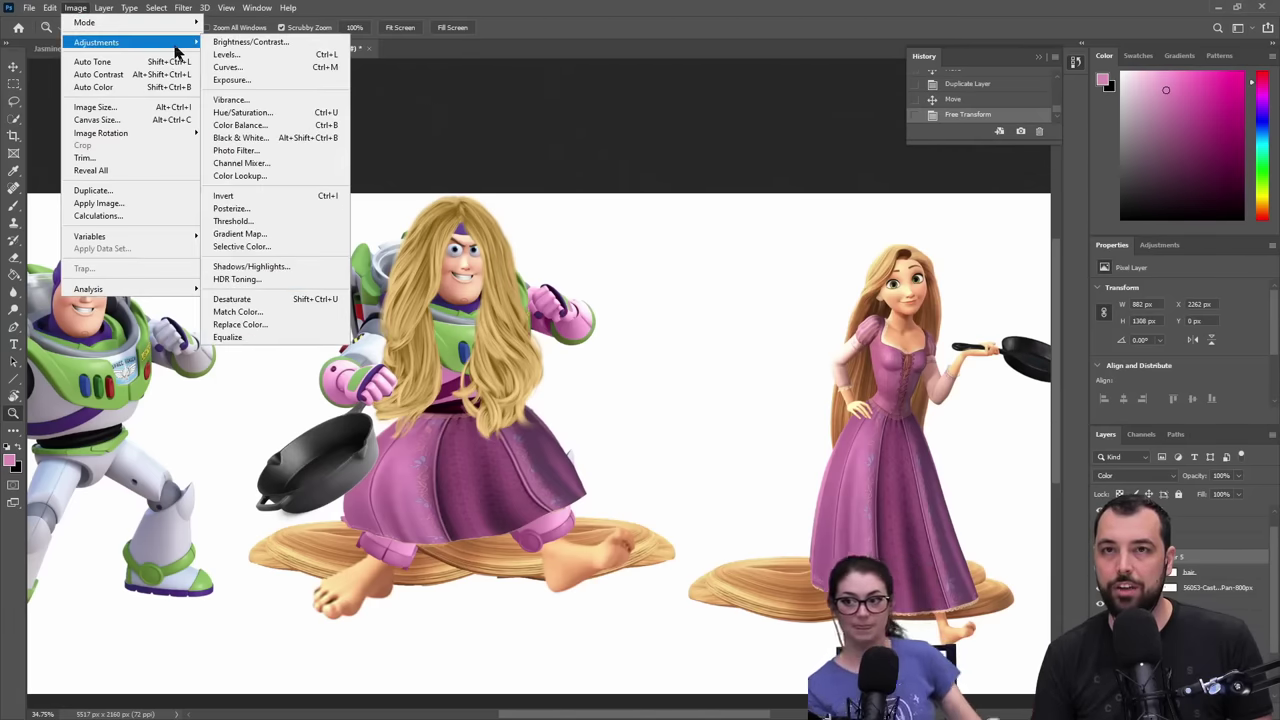
{"action": "left_click", "coordinate": [250, 42]}
{"action": "left_click_drag", "start_coordinate": [712, 225], "coordinate": [683, 226]}
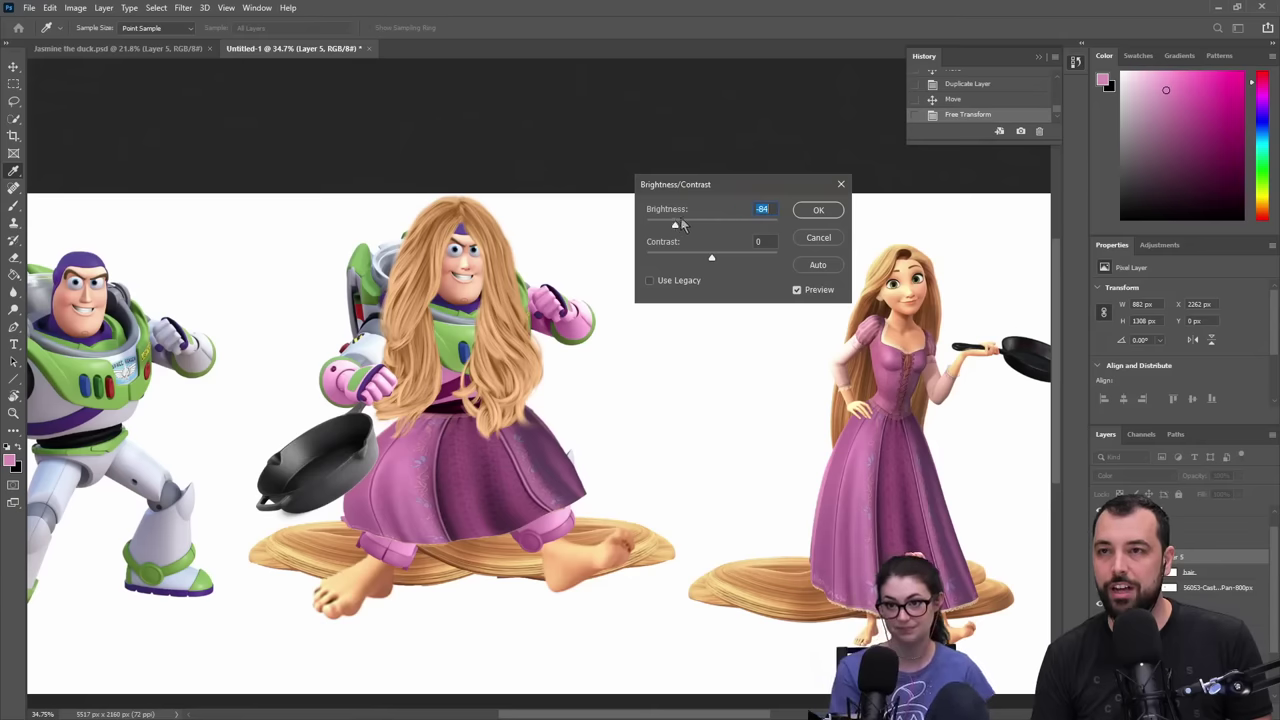
{"action": "left_click", "coordinate": [808, 211]}
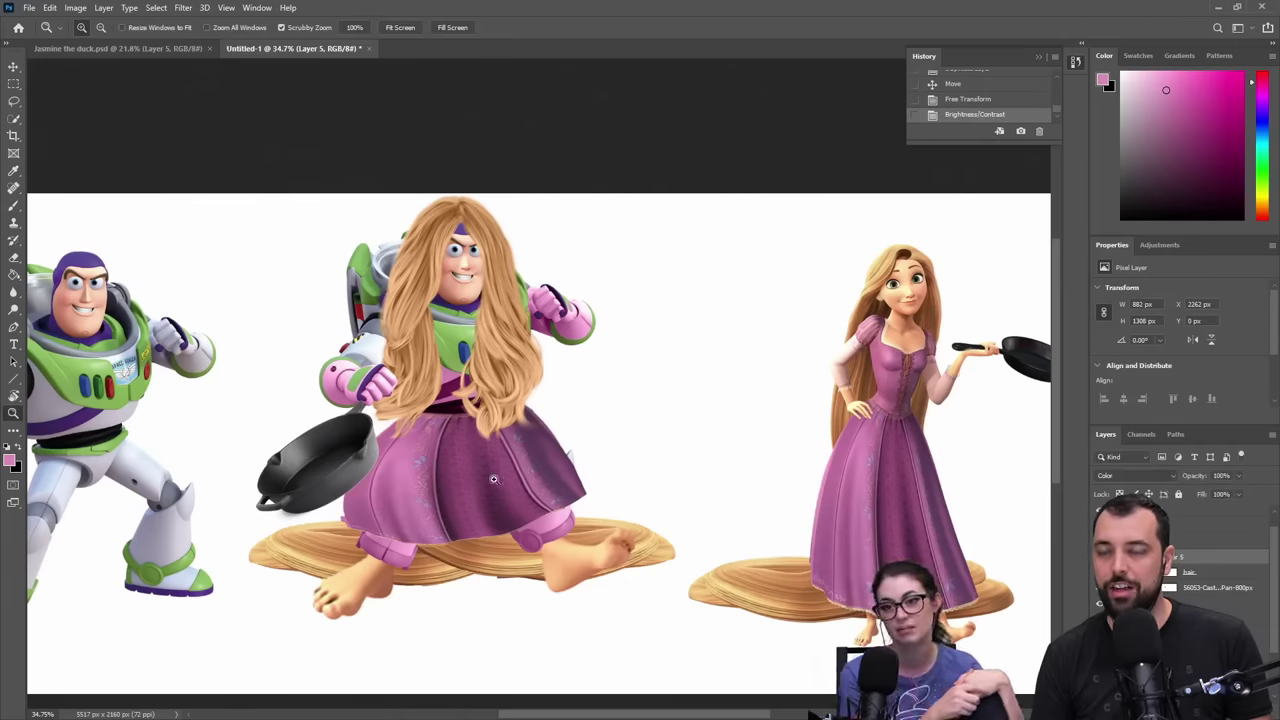
- Toggle the visibility of the Buzz_Lightyear copy and hair layers to check what each one contains
{"action": "scroll", "coordinate": [401, 450], "scroll_direction": "up", "scroll_amount": 3}
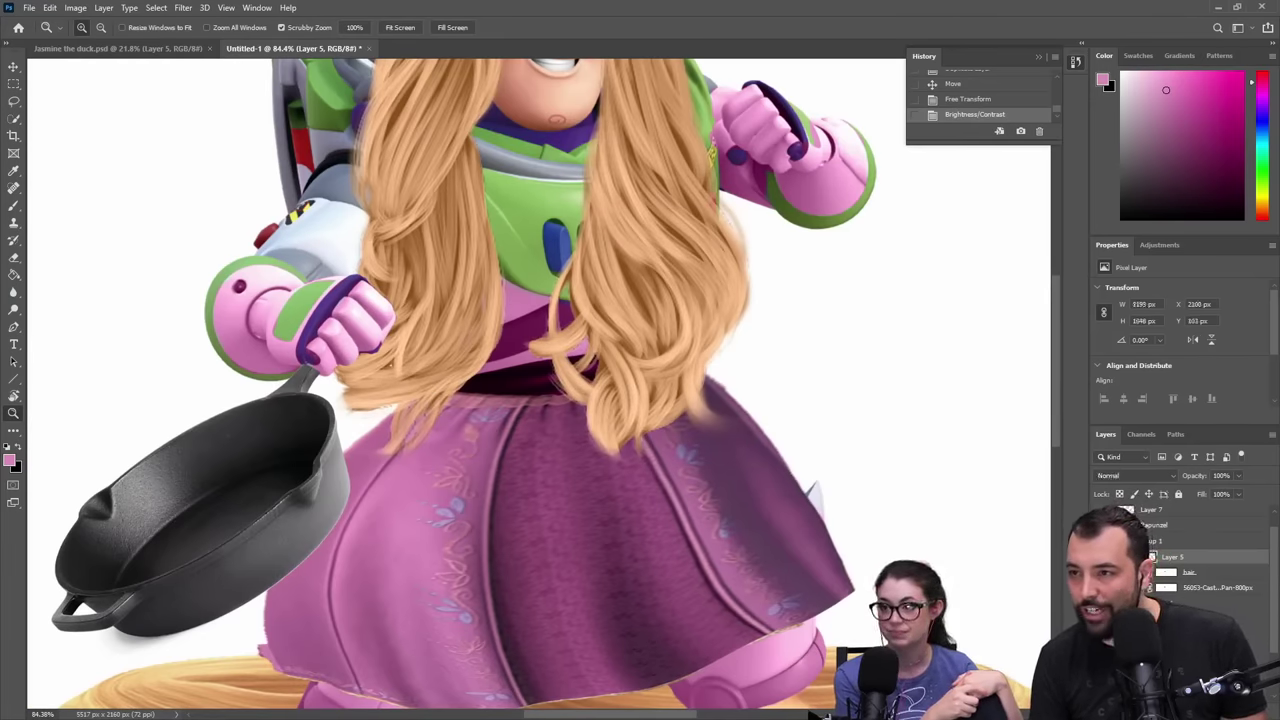
{"action": "left_click", "coordinate": [1200, 633]}
{"action": "left_click", "coordinate": [1101, 633]}
{"action": "left_click", "coordinate": [1101, 633]}
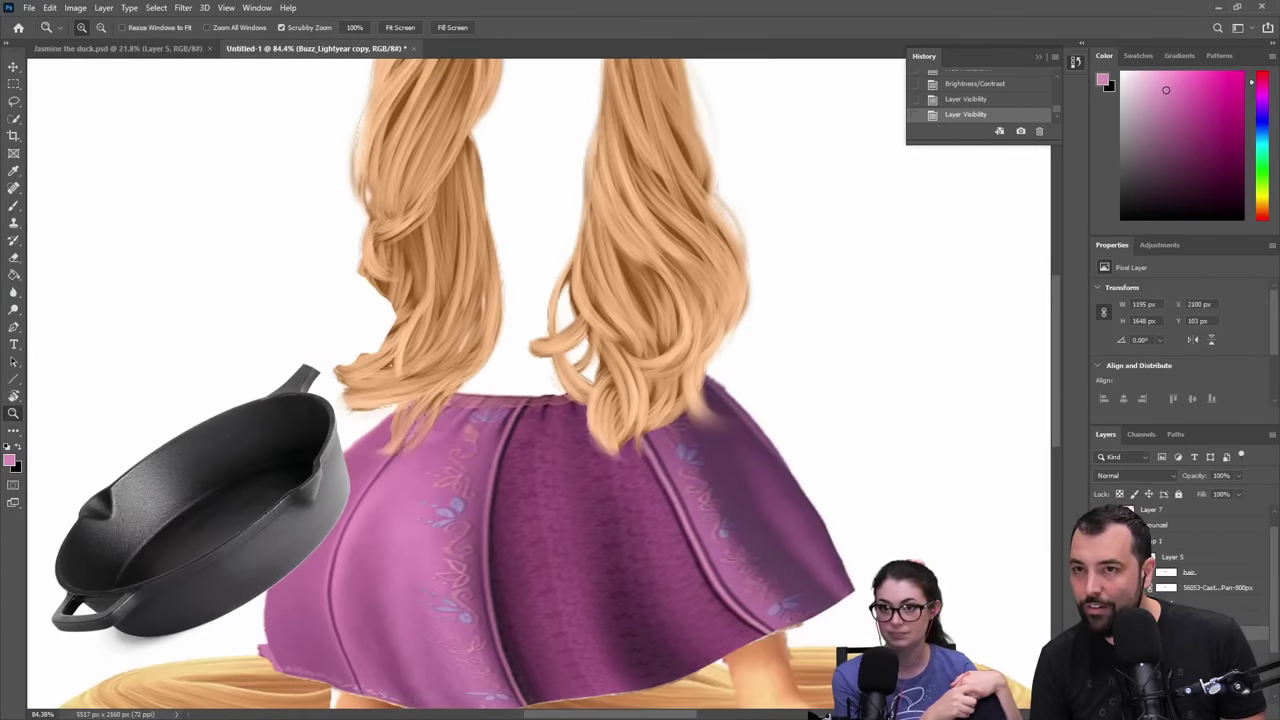
{"action": "left_click", "coordinate": [1140, 572]}
{"action": "left_click", "coordinate": [1101, 572]}
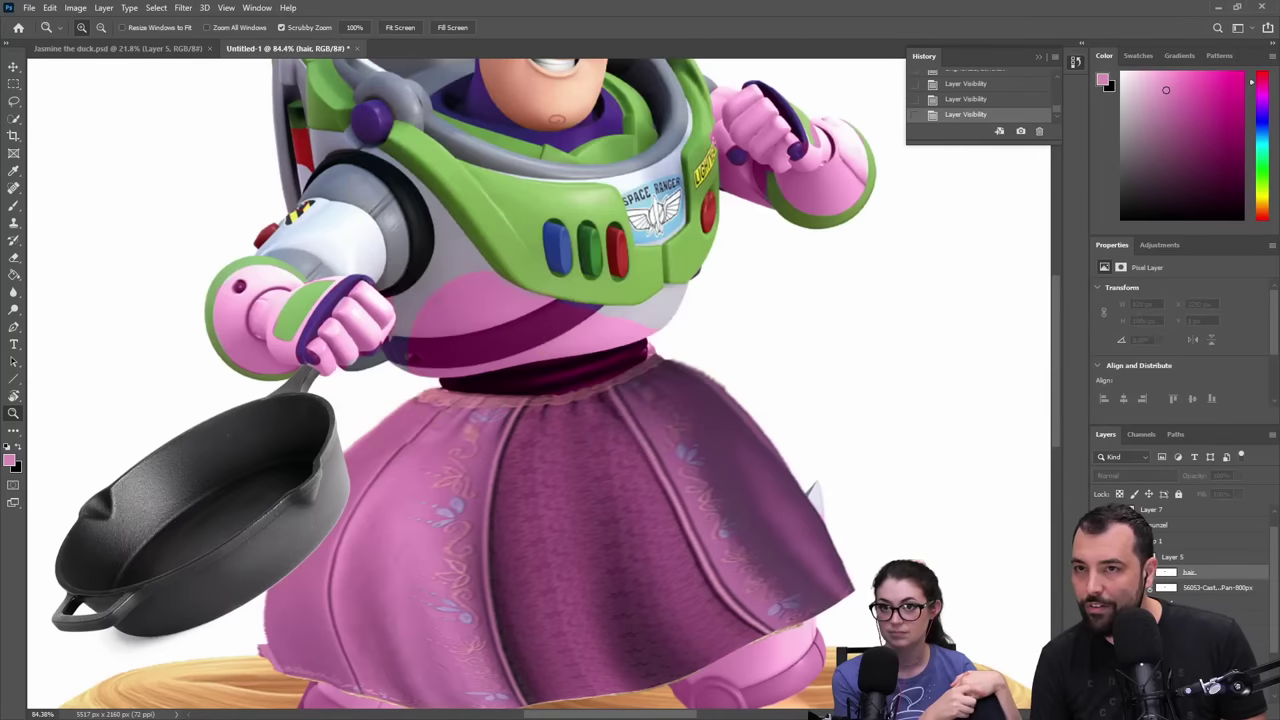
{"action": "left_click", "coordinate": [1103, 572]}
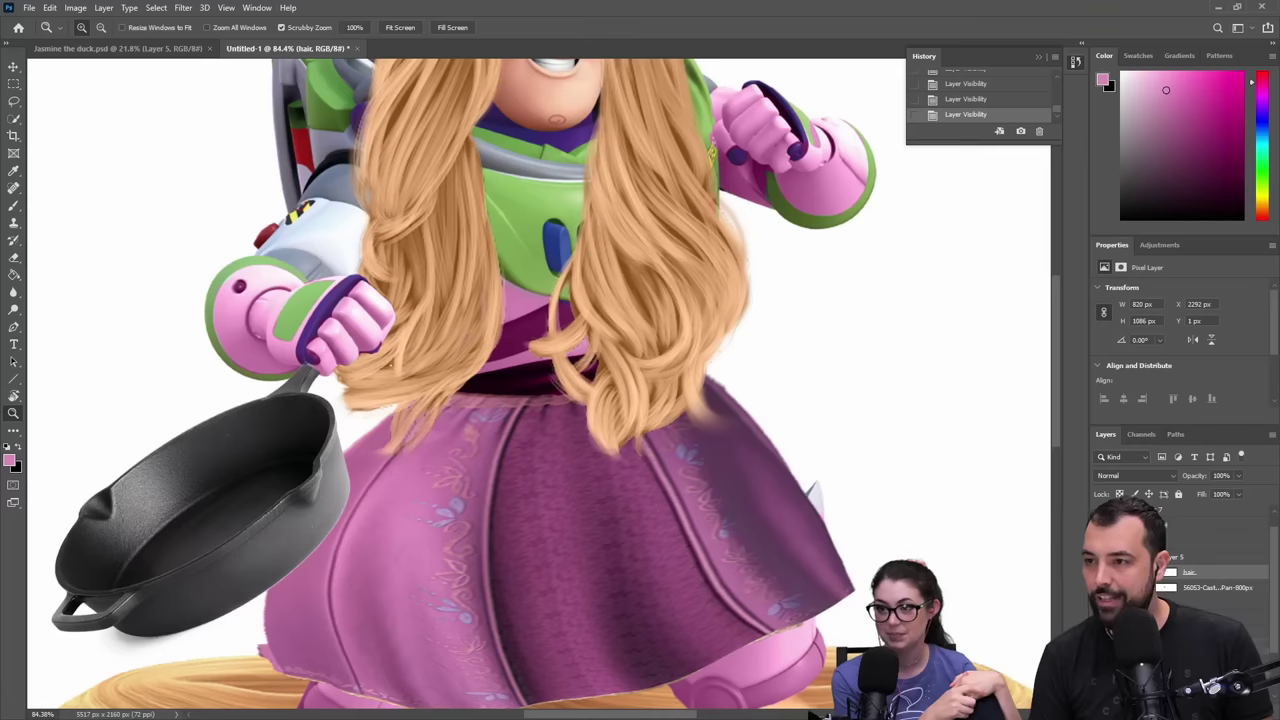
- Duplicate the hair layer together with Layer 5, undoing the attempt that copied the hair layer alone
{"action": "key", "text": "ctrl+j"}
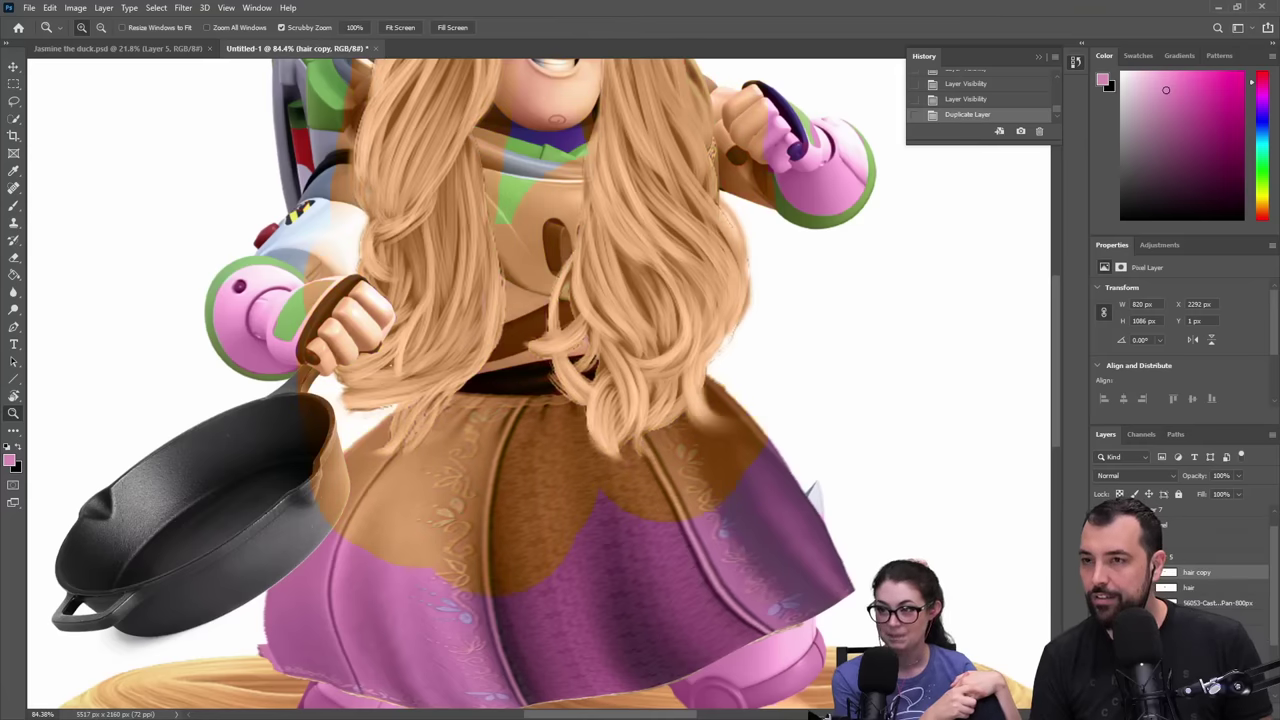
{"action": "key", "text": "ctrl+z"}
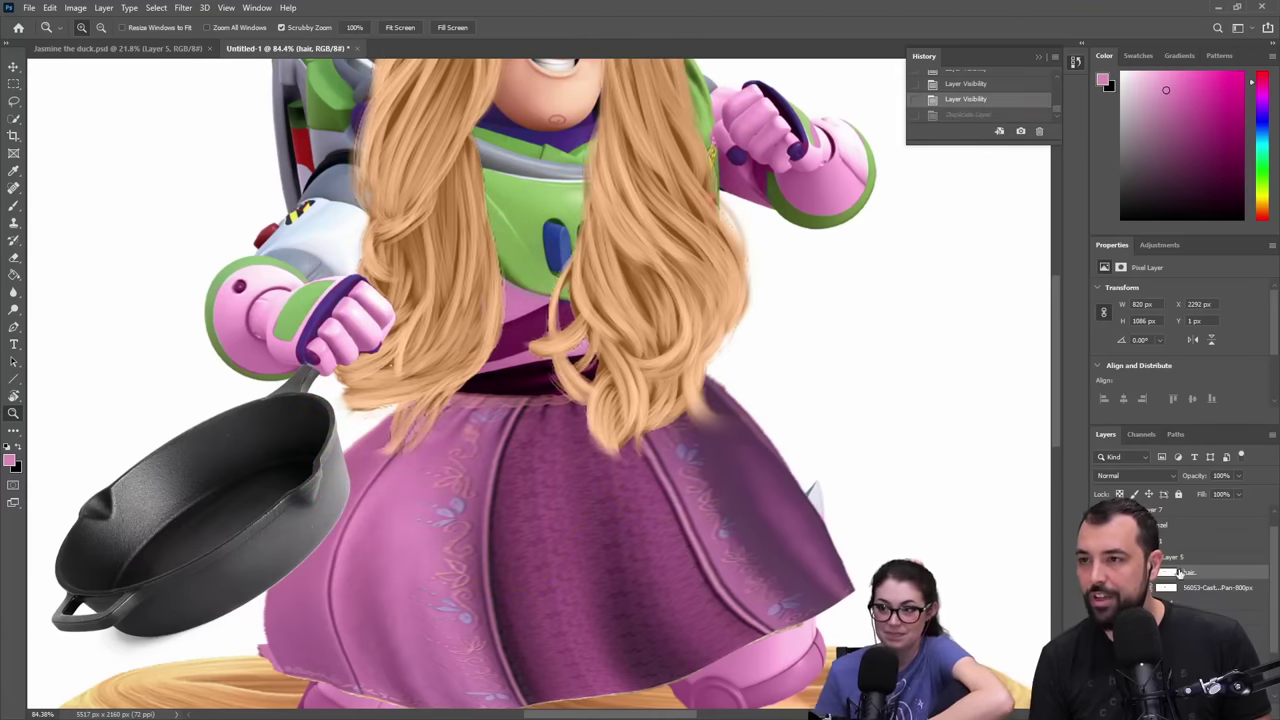
{"action": "left_click", "coordinate": [1187, 559], "text": "shift"}
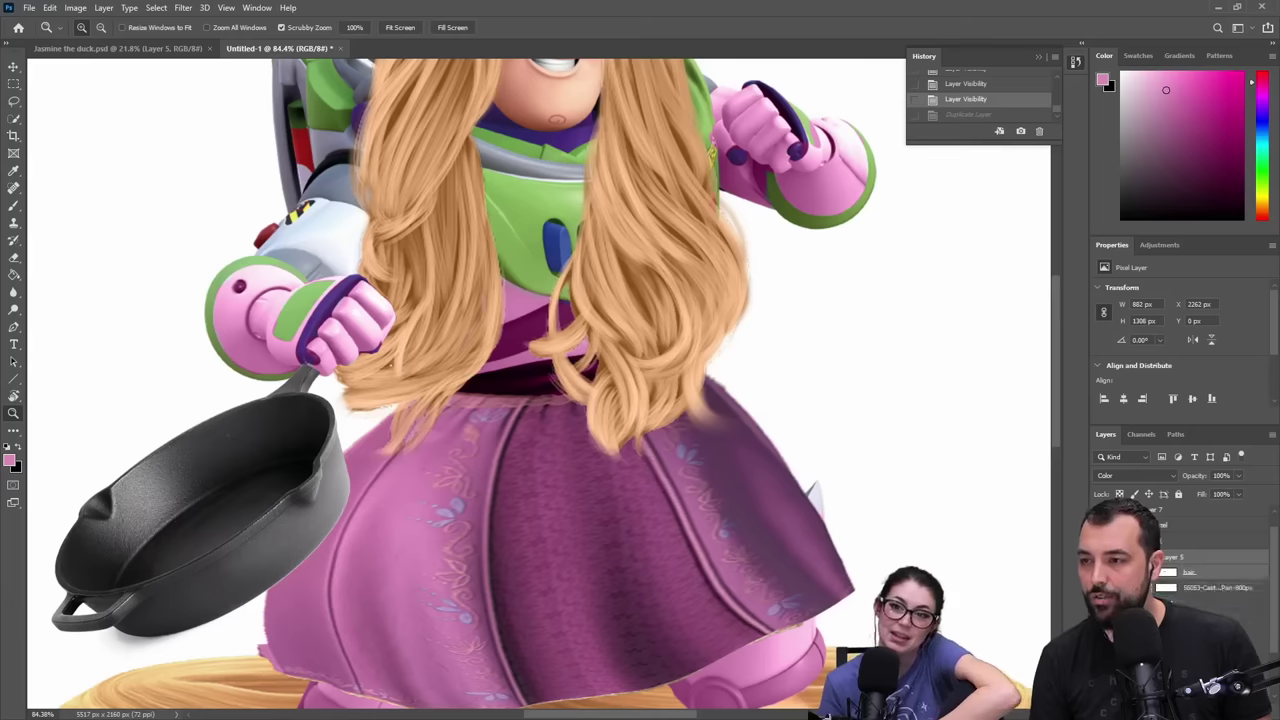
{"action": "key", "text": "ctrl+j"}
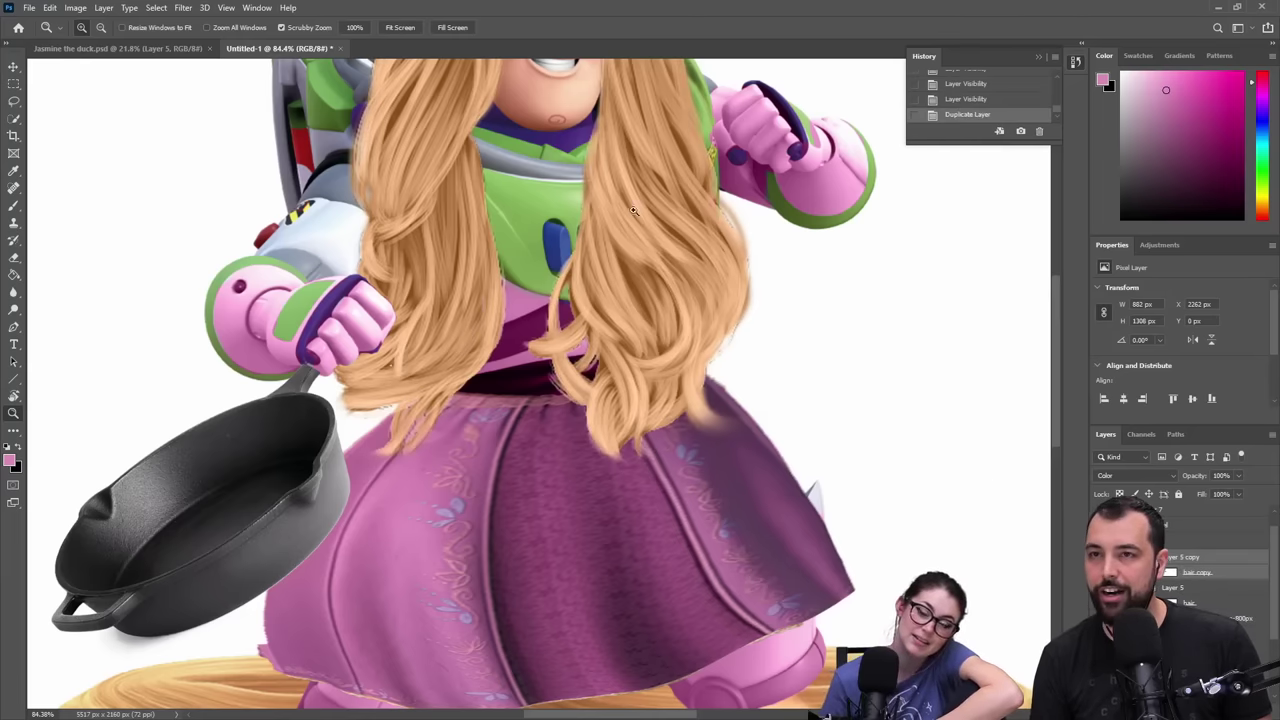
- Move the duplicated hair down over the skirt, rotate it about -150° with Free Transform and position it beneath the wig's ends
{"action": "left_click_drag", "start_coordinate": [634, 210], "coordinate": [460, 302]}
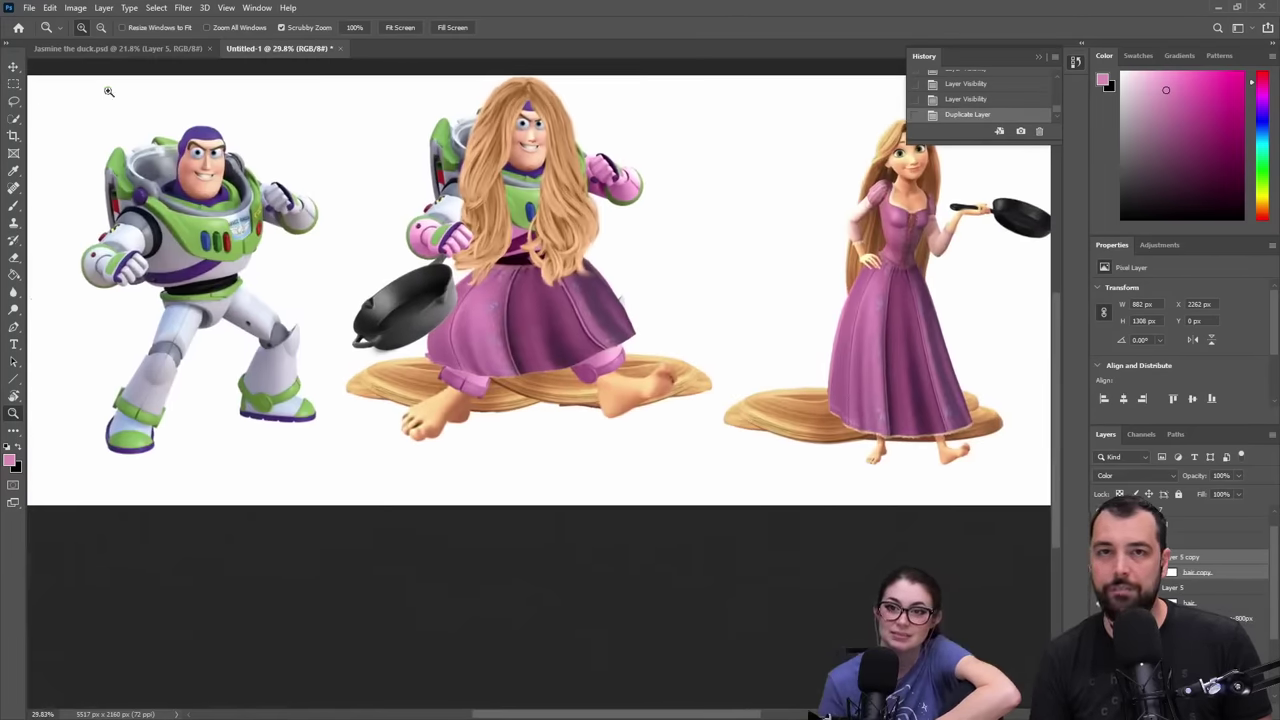
{"action": "left_click", "coordinate": [13, 68]}
{"action": "left_click_drag", "start_coordinate": [517, 138], "coordinate": [497, 280]}
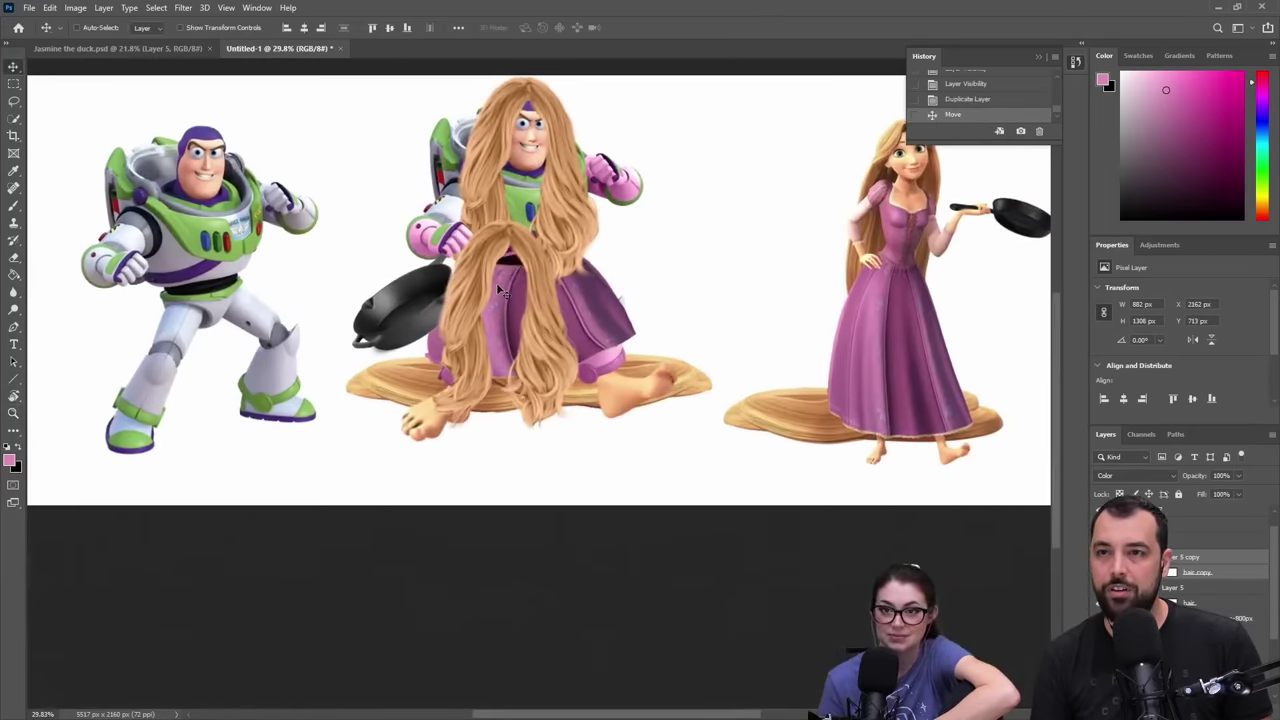
{"action": "key", "text": "ctrl+t"}
{"action": "left_click_drag", "start_coordinate": [510, 188], "coordinate": [367, 546]}
{"action": "left_click_drag", "start_coordinate": [478, 386], "coordinate": [474, 311]}
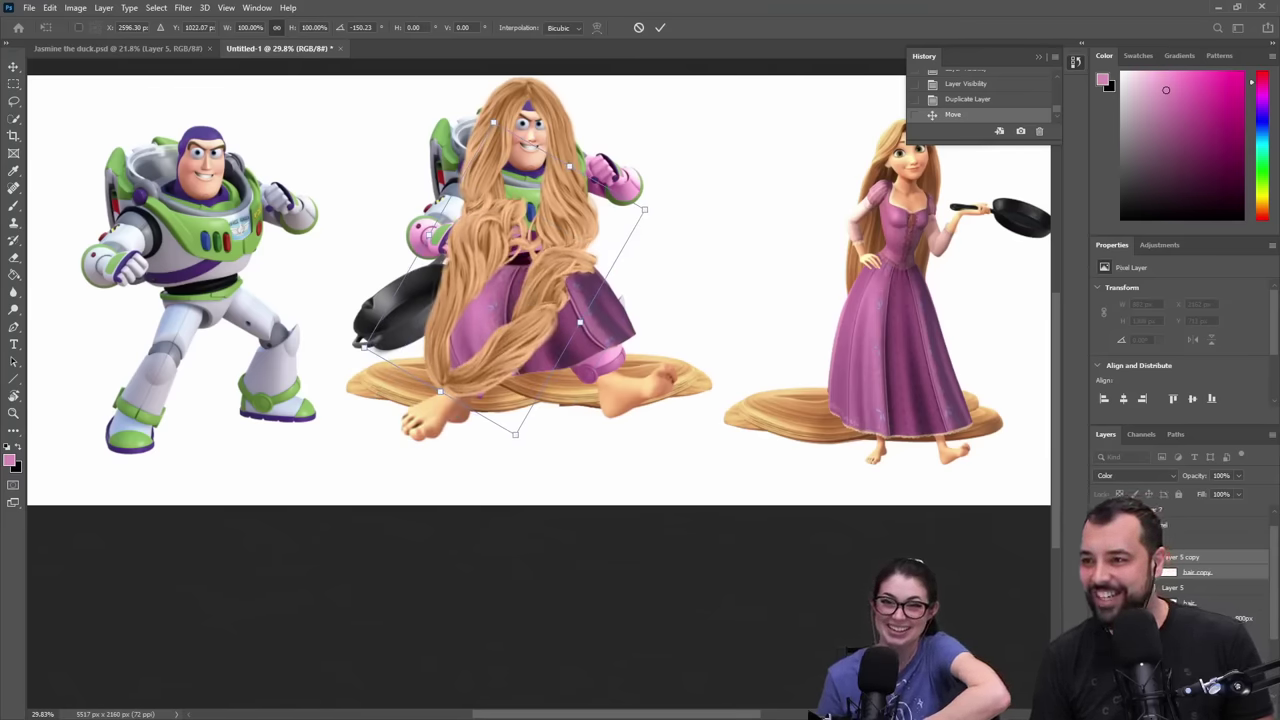
{"action": "left_click", "coordinate": [660, 29]}
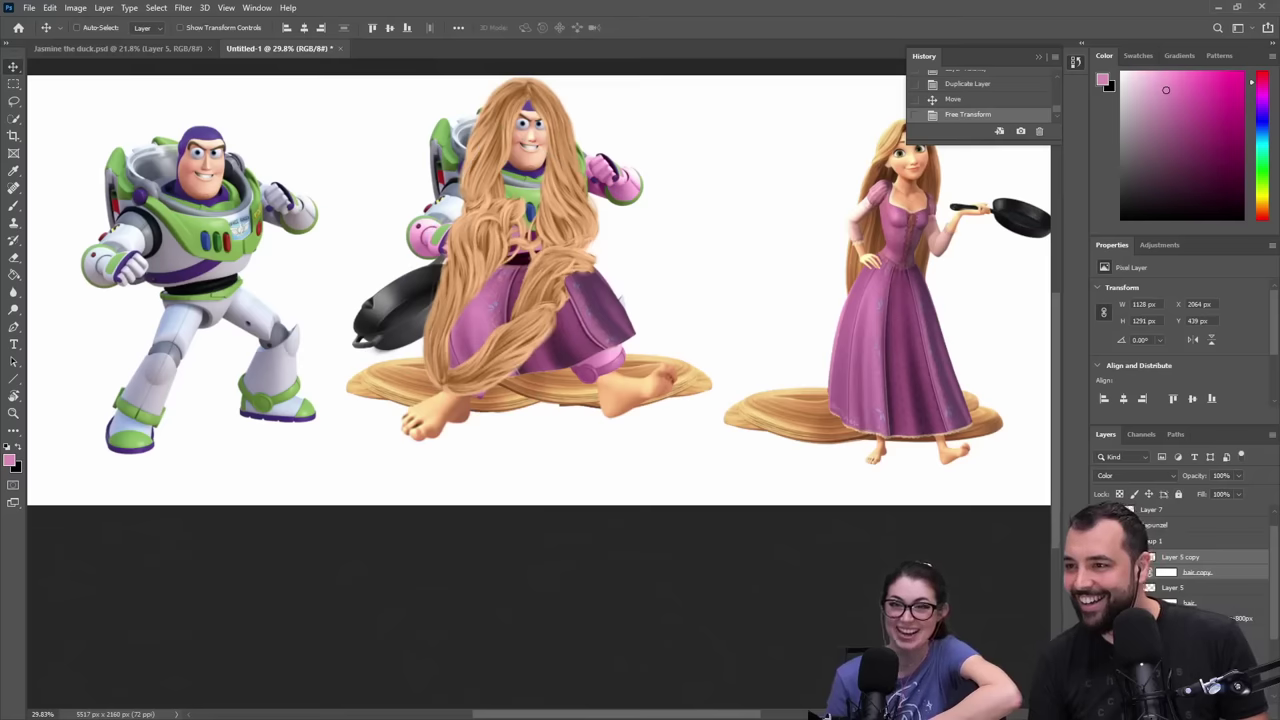
- Group the duplicated hair layers beneath the original hair layer and add a layer mask to the group
{"action": "key", "text": "ctrl+g"}
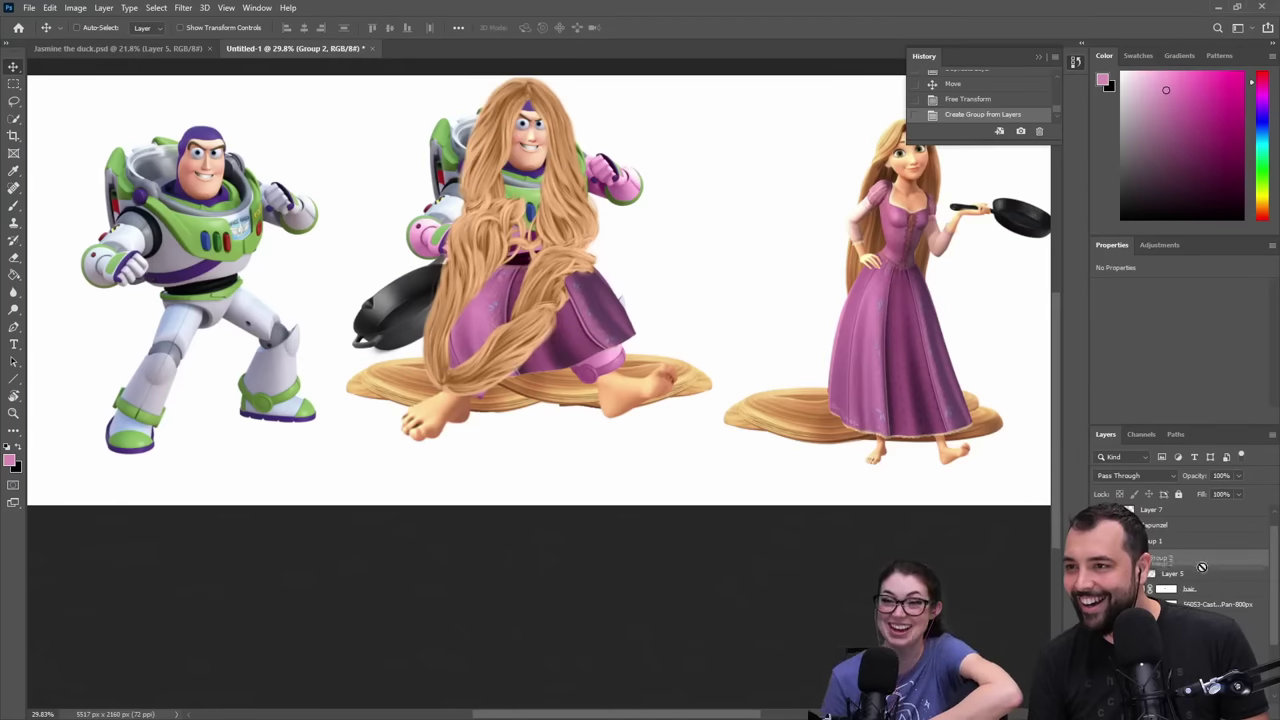
{"action": "left_click_drag", "start_coordinate": [1202, 567], "coordinate": [1205, 592]}
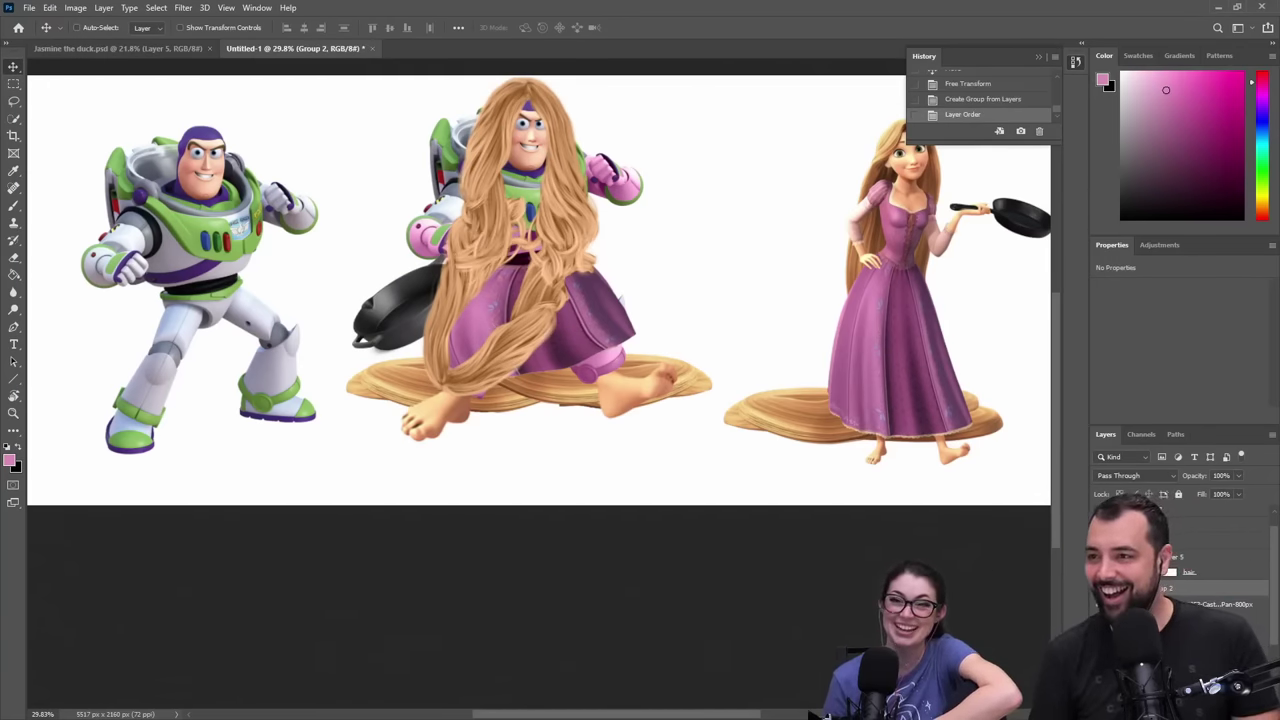
{"action": "left_click", "coordinate": [1178, 713]}
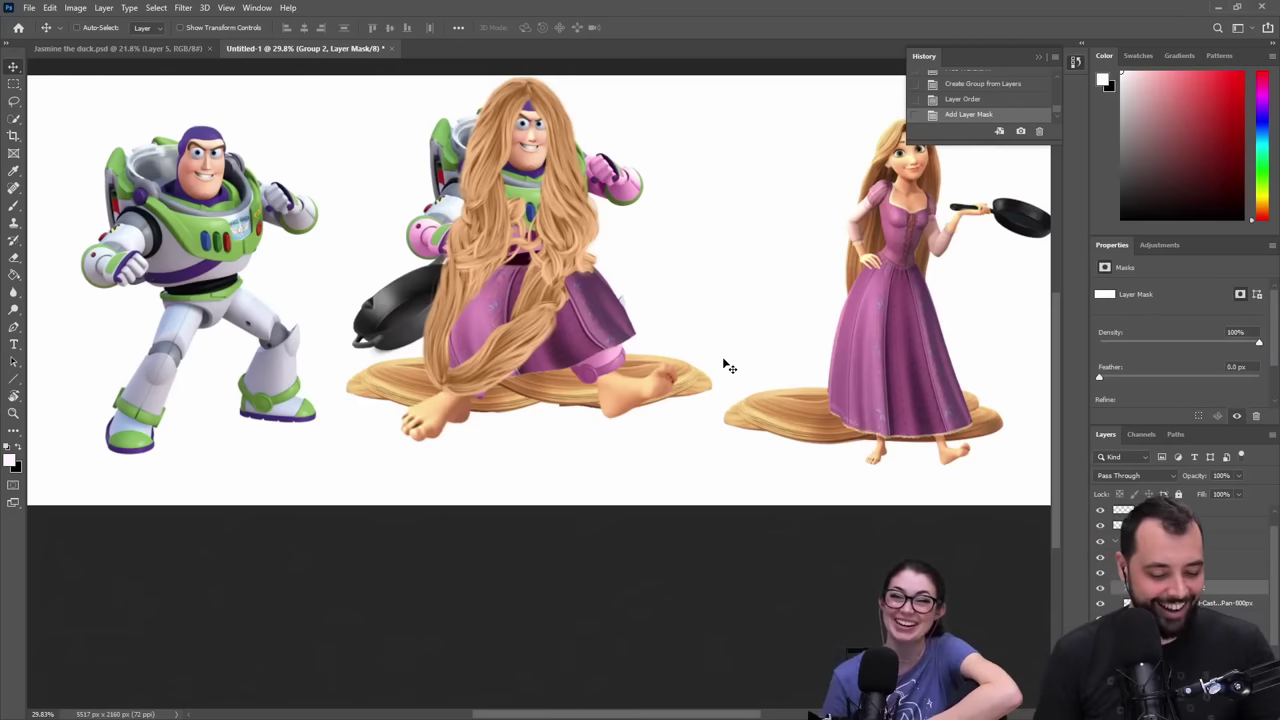
- Paint black on the Group 2 mask to hide the hair over the skirt's middle, and nudge the remaining strand slightly
{"action": "key", "text": "b"}
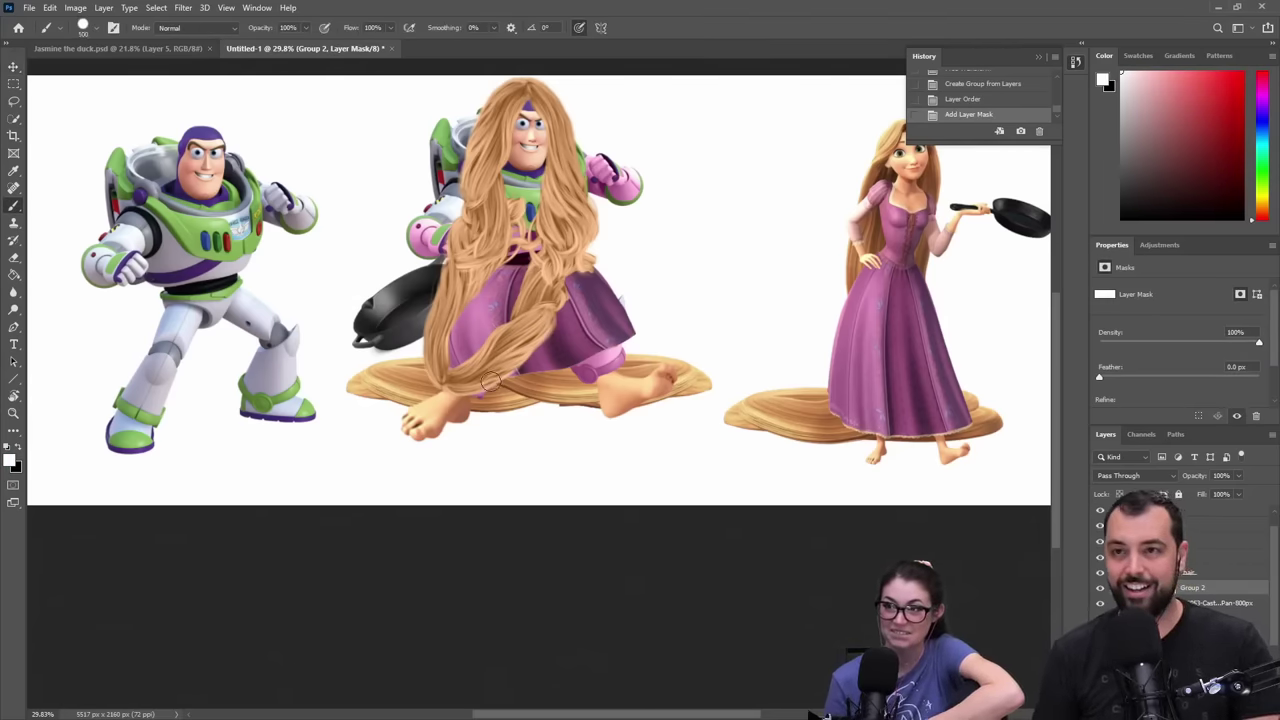
{"action": "mouse_move", "coordinate": [465, 390]}
{"action": "left_mouse_down"}
{"action": "mouse_move", "coordinate": [445, 388]}
{"action": "mouse_move", "coordinate": [530, 325]}
{"action": "left_mouse_up"}
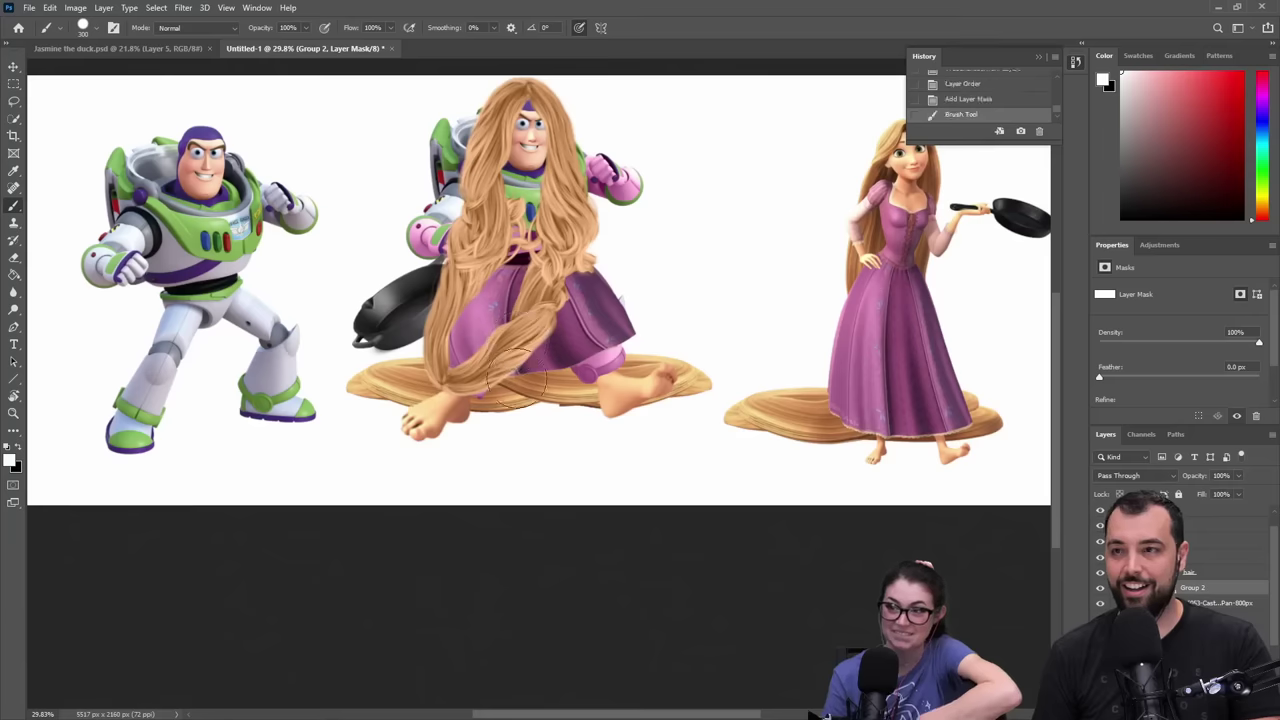
{"action": "key", "text": "x"}
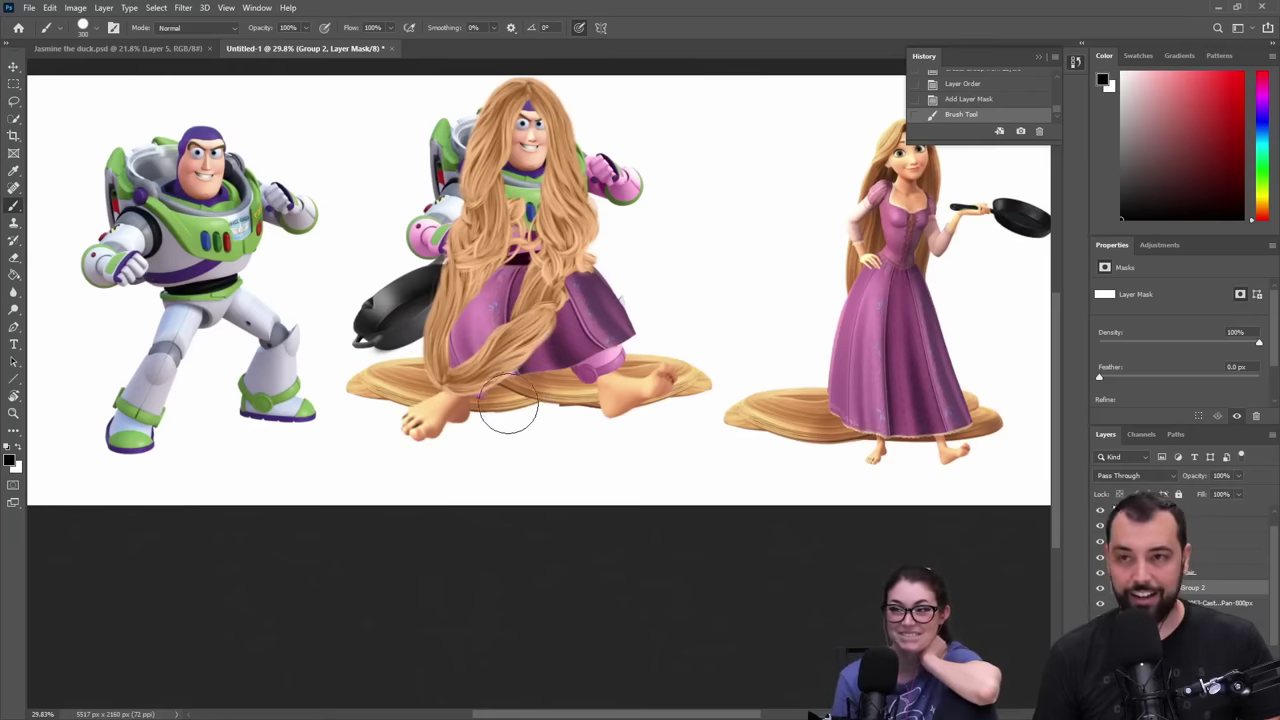
{"action": "mouse_move", "coordinate": [512, 405]}
{"action": "left_mouse_down"}
{"action": "mouse_move", "coordinate": [450, 400]}
{"action": "mouse_move", "coordinate": [530, 318]}
{"action": "mouse_move", "coordinate": [565, 205]}
{"action": "mouse_move", "coordinate": [580, 275]}
{"action": "mouse_move", "coordinate": [567, 280]}
{"action": "mouse_move", "coordinate": [536, 193]}
{"action": "mouse_move", "coordinate": [531, 333]}
{"action": "mouse_move", "coordinate": [528, 295]}
{"action": "left_mouse_up"}
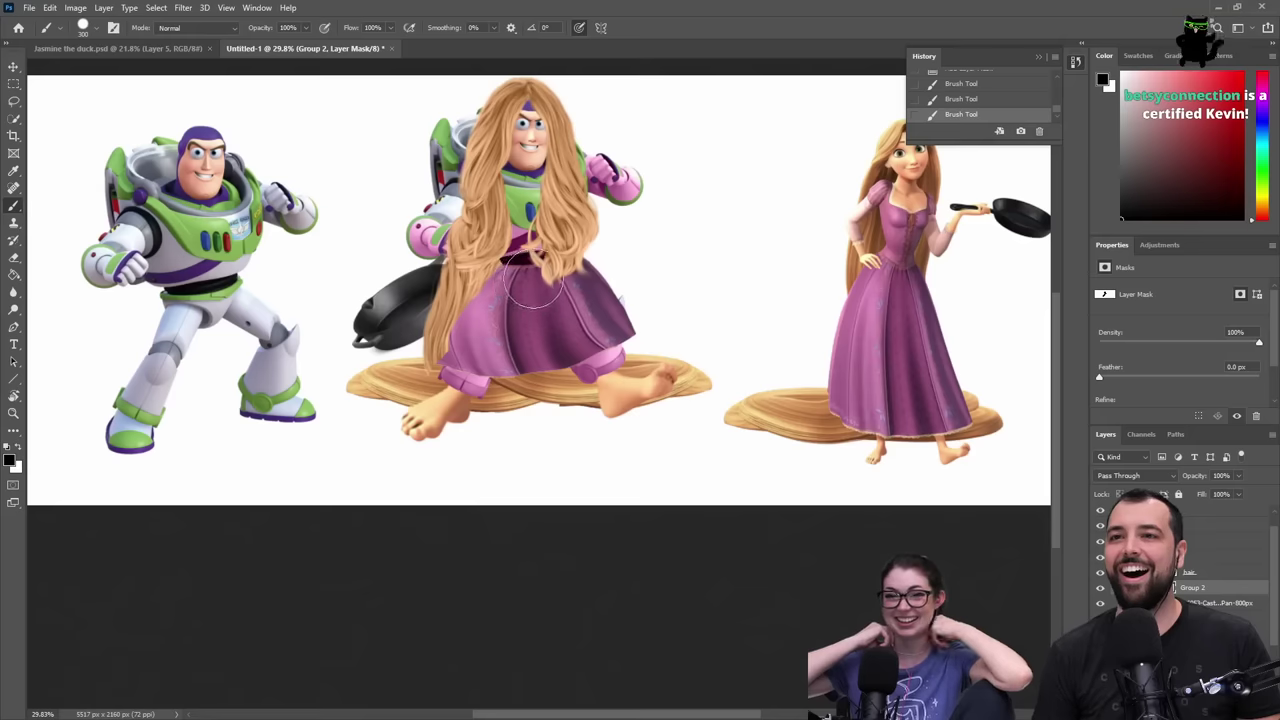
{"action": "key", "text": "v"}
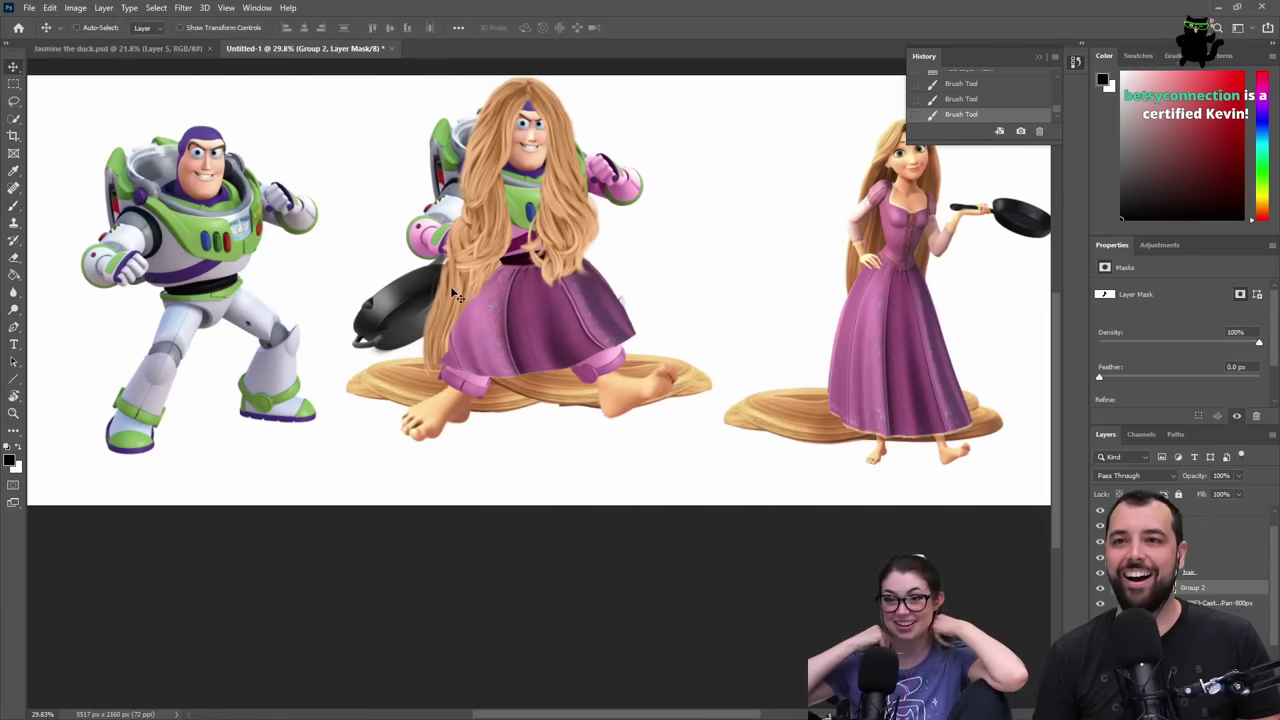
{"action": "left_click_drag", "start_coordinate": [452, 290], "coordinate": [455, 290]}
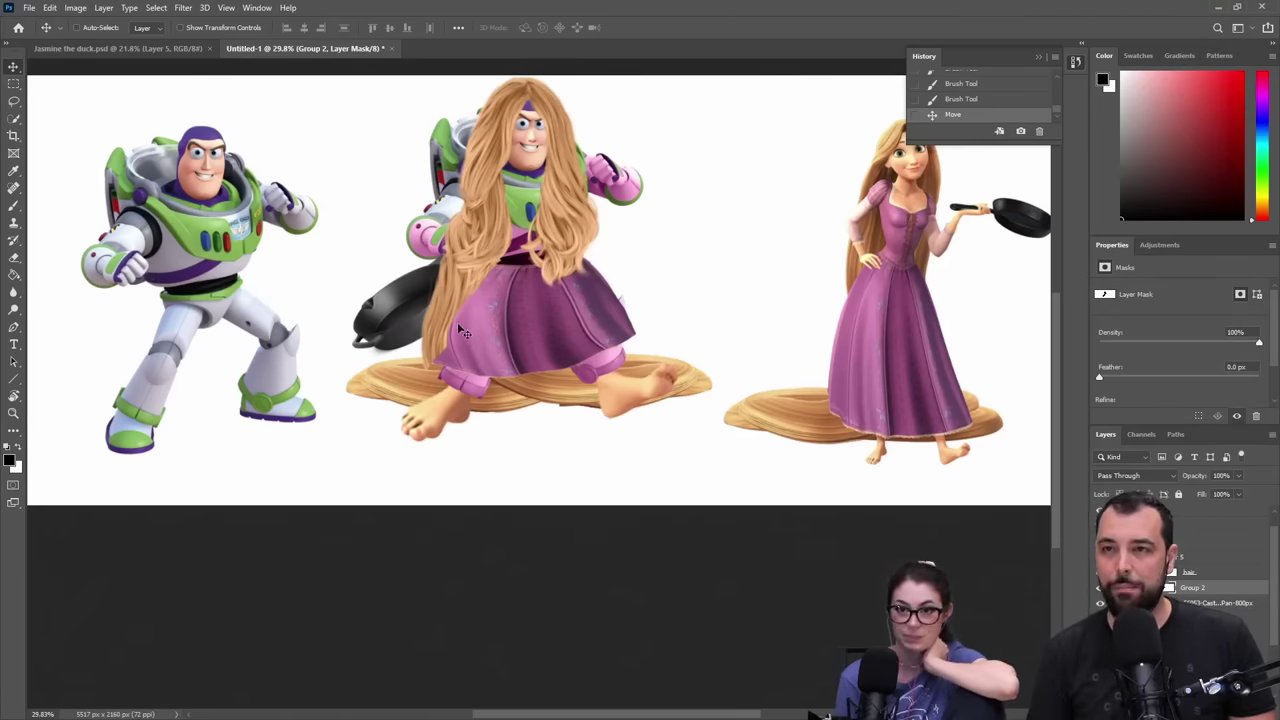
- Toggle the visibility of Layer 2 and its neighbouring layers to check which part of the figure each one holds
{"action": "key", "text": "z"}
{"action": "left_click_drag", "start_coordinate": [490, 316], "coordinate": [531, 265]}
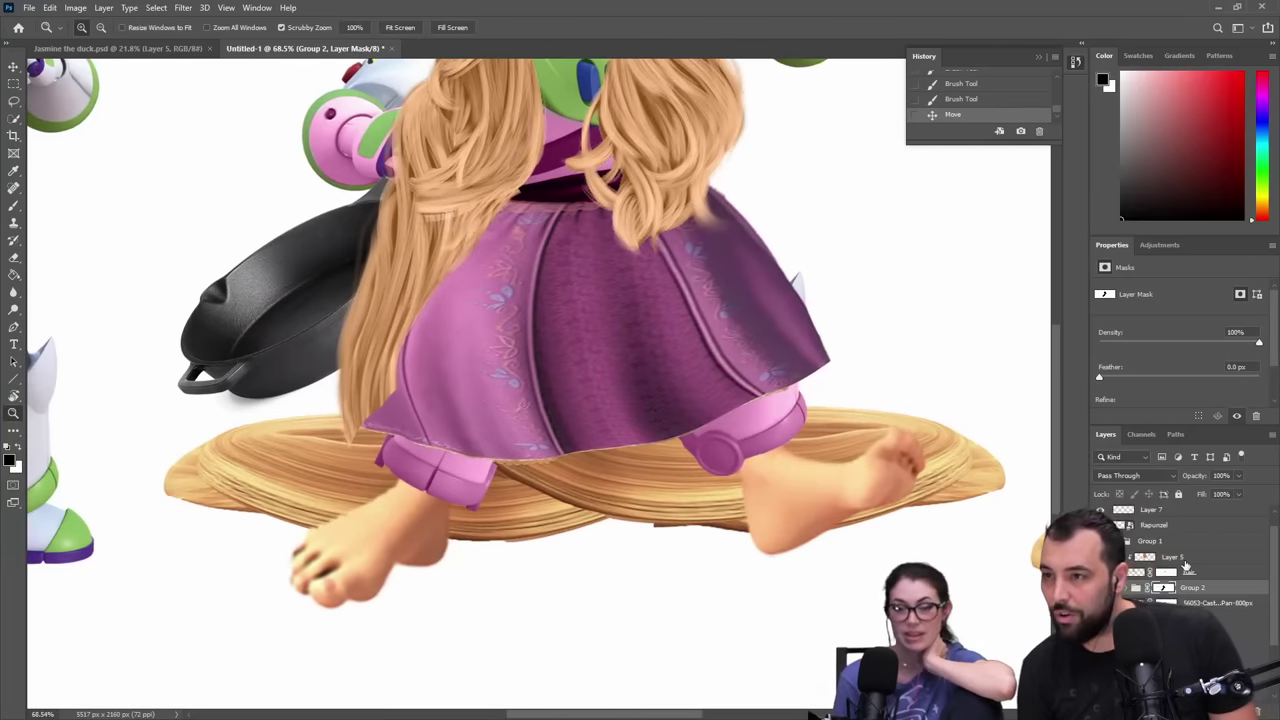
{"action": "scroll", "coordinate": [1188, 582], "scroll_direction": "down", "scroll_amount": 1}
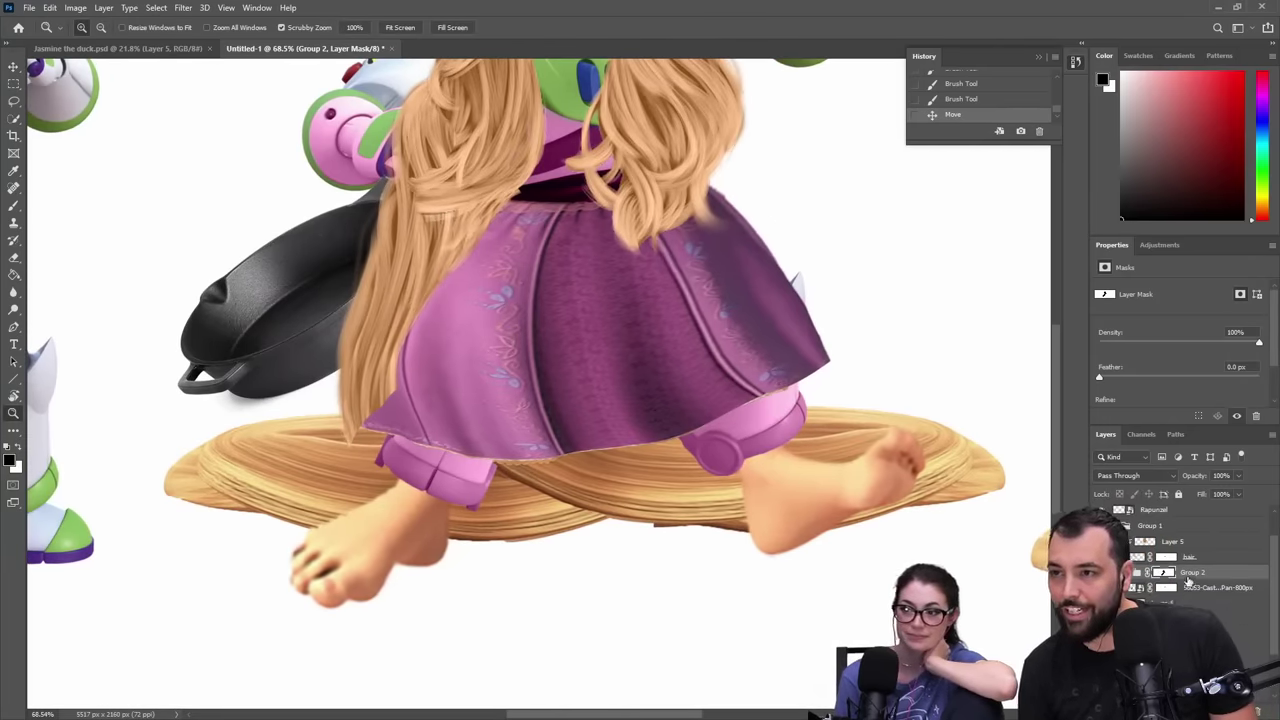
{"action": "left_click", "coordinate": [1205, 574]}
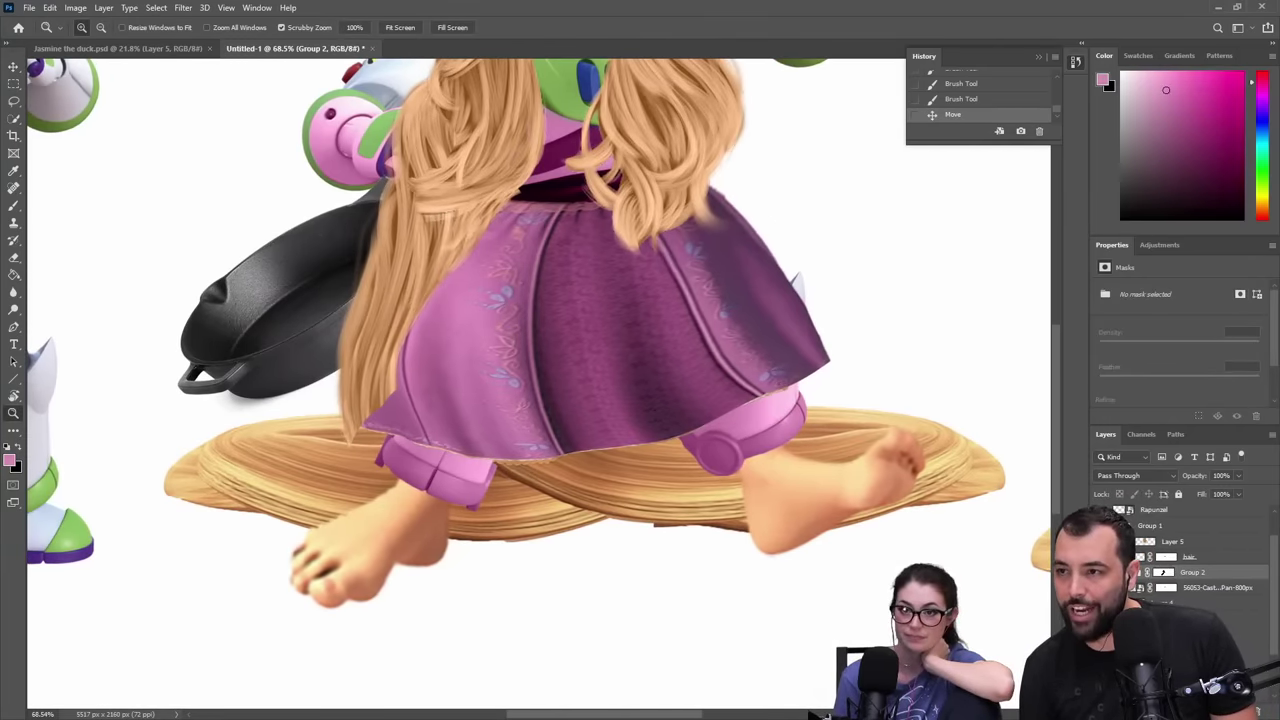
{"action": "left_click", "coordinate": [1205, 648]}
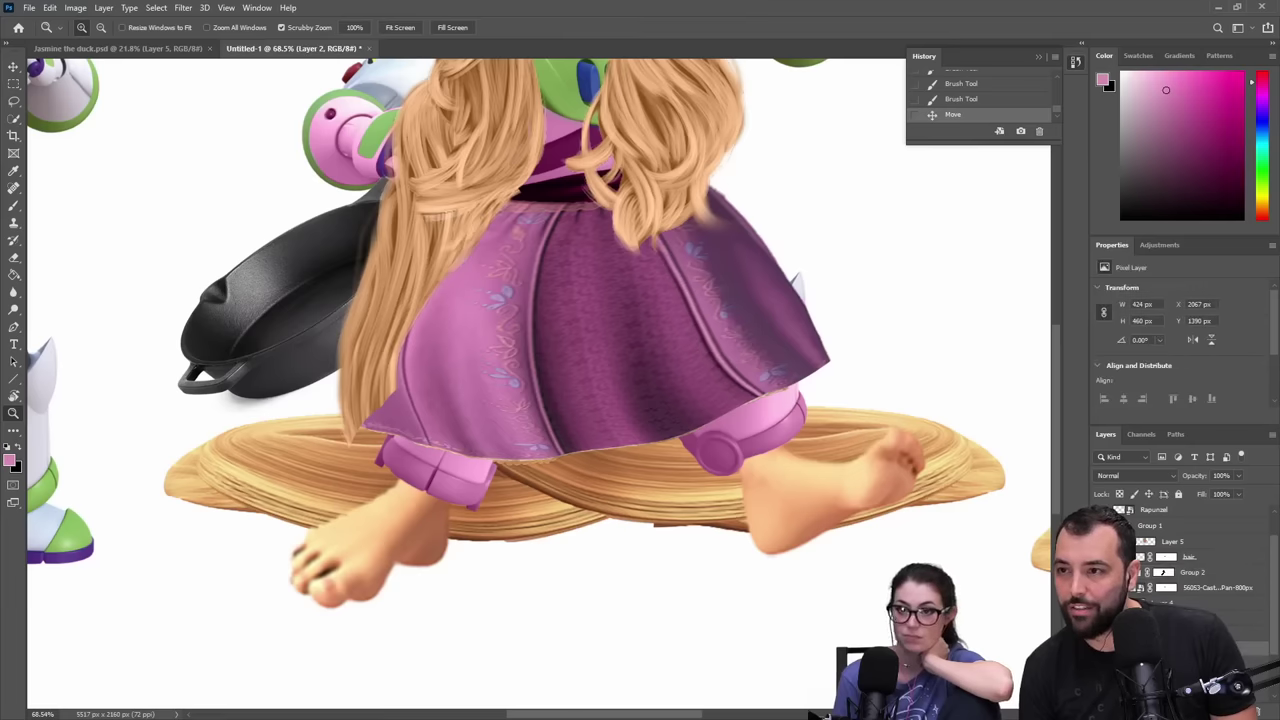
{"action": "left_click", "coordinate": [1098, 648]}
{"action": "left_click", "coordinate": [1098, 648]}
{"action": "left_click", "coordinate": [1098, 633]}
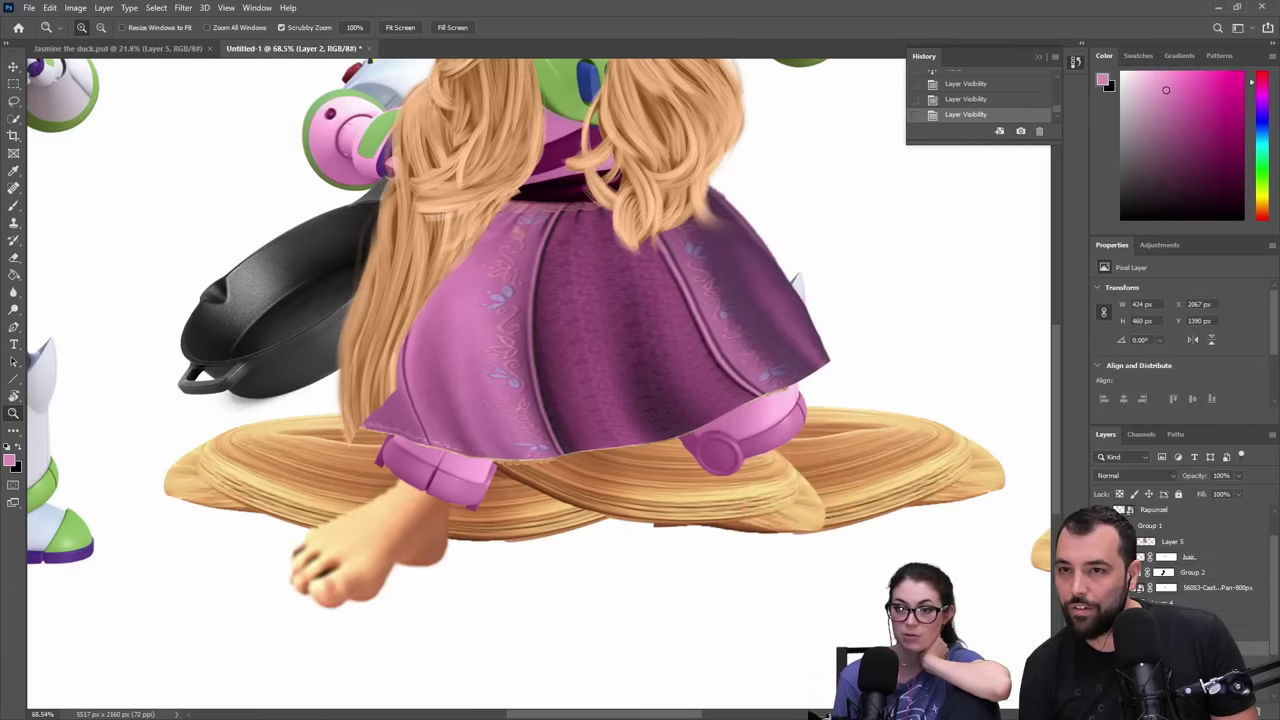
{"action": "left_click", "coordinate": [1104, 618]}
{"action": "left_click", "coordinate": [1098, 664]}
{"action": "left_click", "coordinate": [1098, 664]}
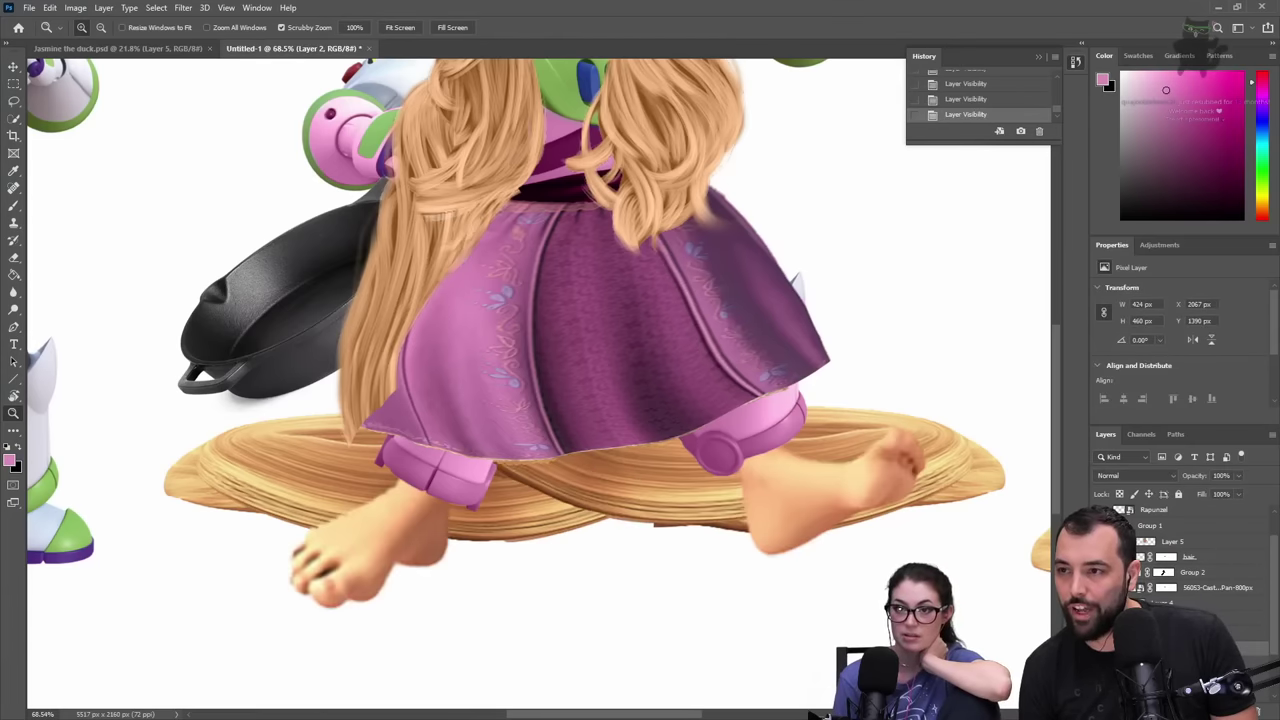
{"action": "left_click", "coordinate": [1098, 680]}
{"action": "left_click", "coordinate": [1098, 680]}
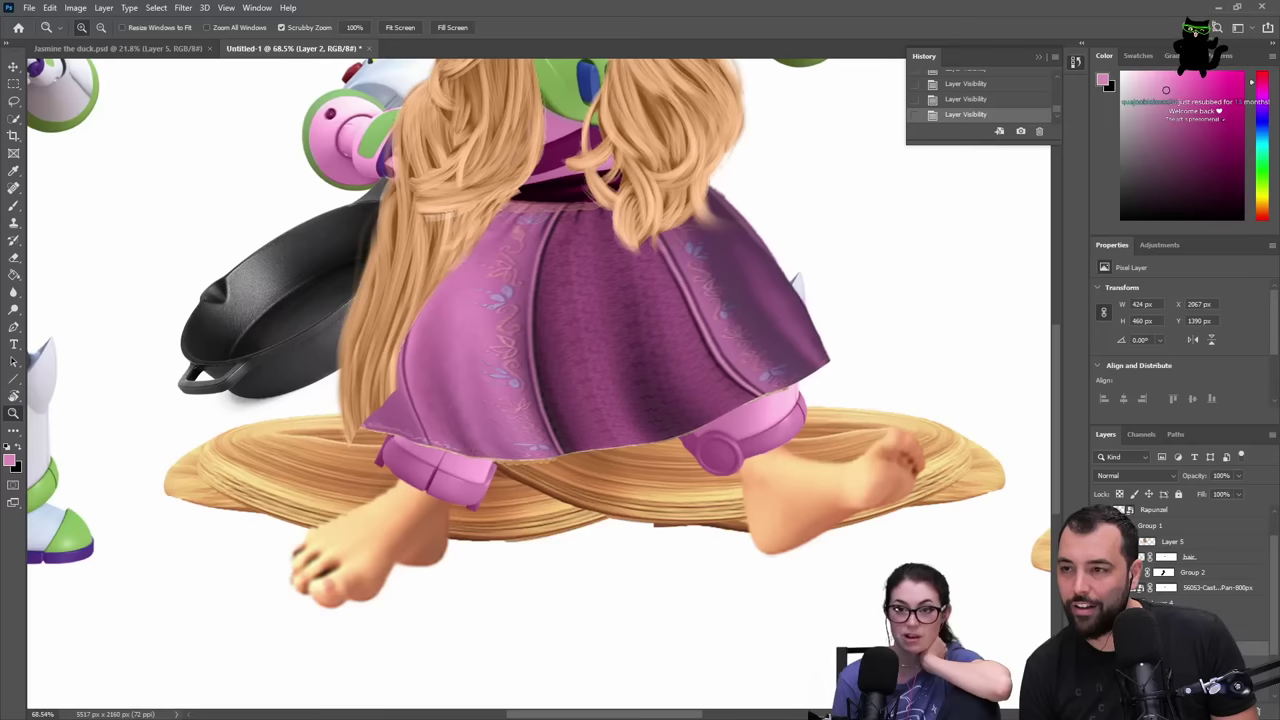
- Identify the skirt's layer, Layer 4, by toggling its visibility, and rename it "dress"
{"action": "left_click", "coordinate": [1098, 603]}
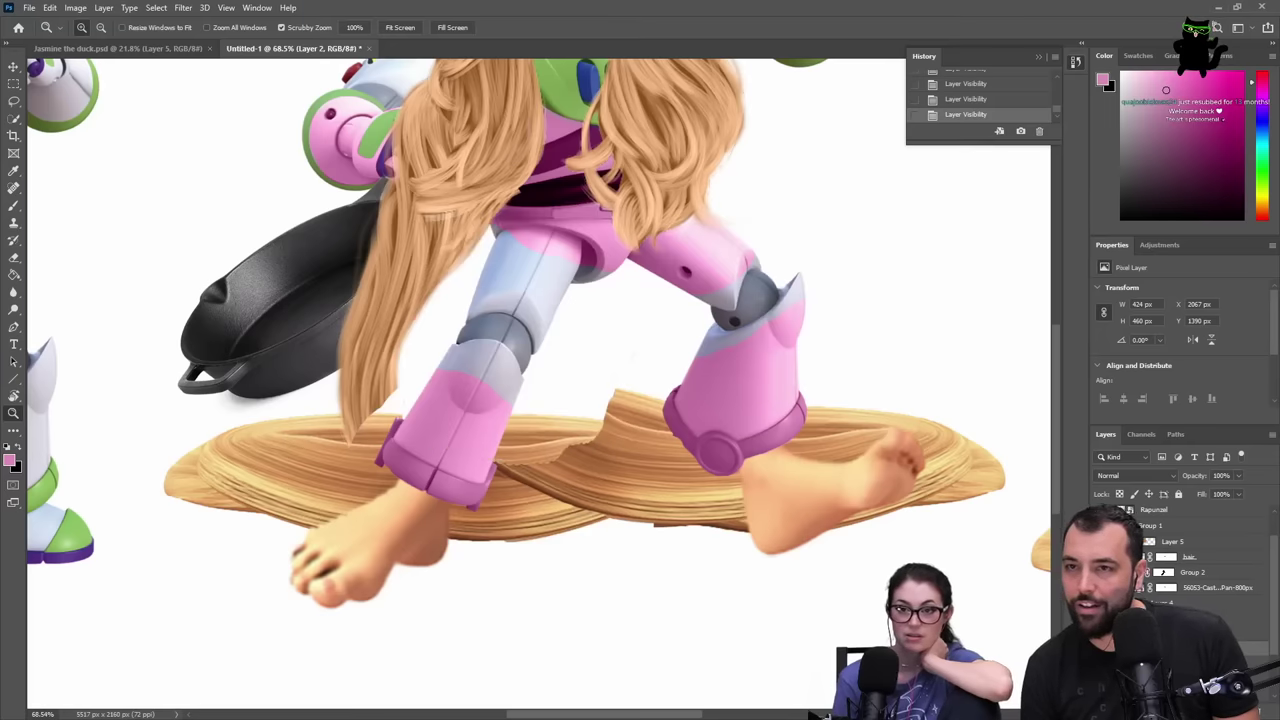
{"action": "left_click", "coordinate": [1098, 603]}
{"action": "left_click", "coordinate": [1098, 603]}
{"action": "left_click", "coordinate": [1104, 603]}
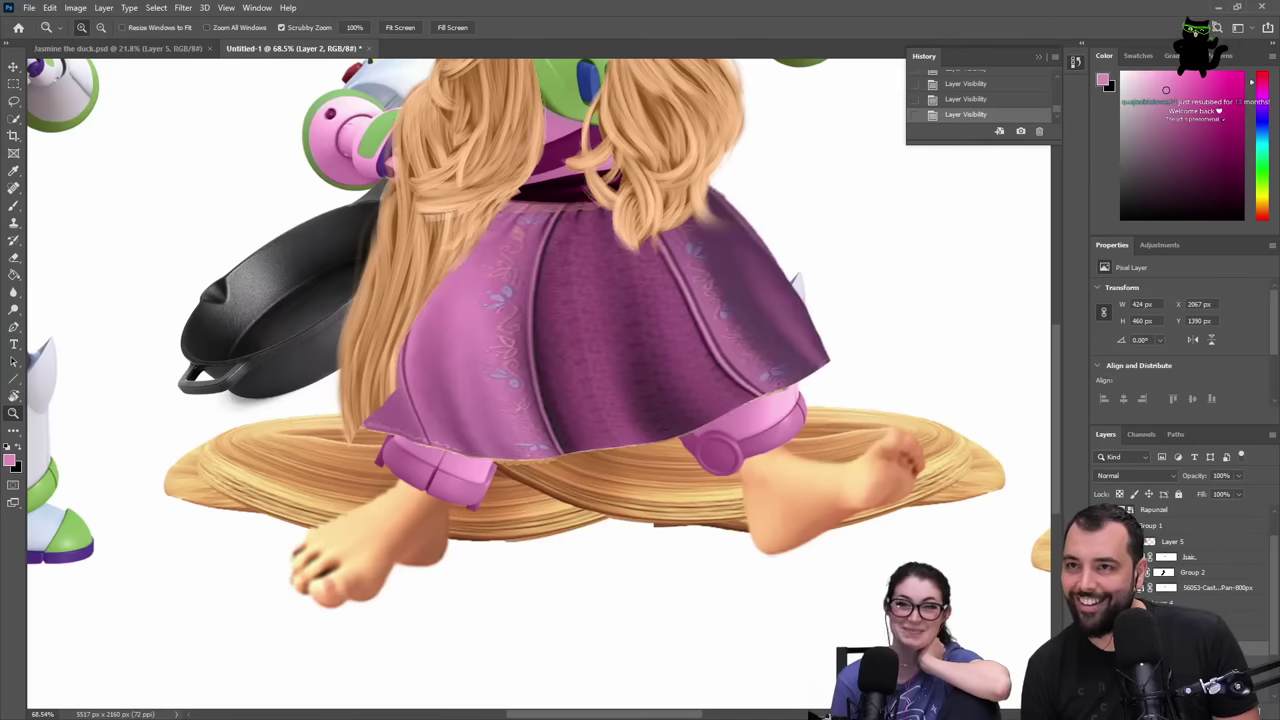
{"action": "left_click", "coordinate": [1104, 603]}
{"action": "left_click", "coordinate": [1104, 603]}
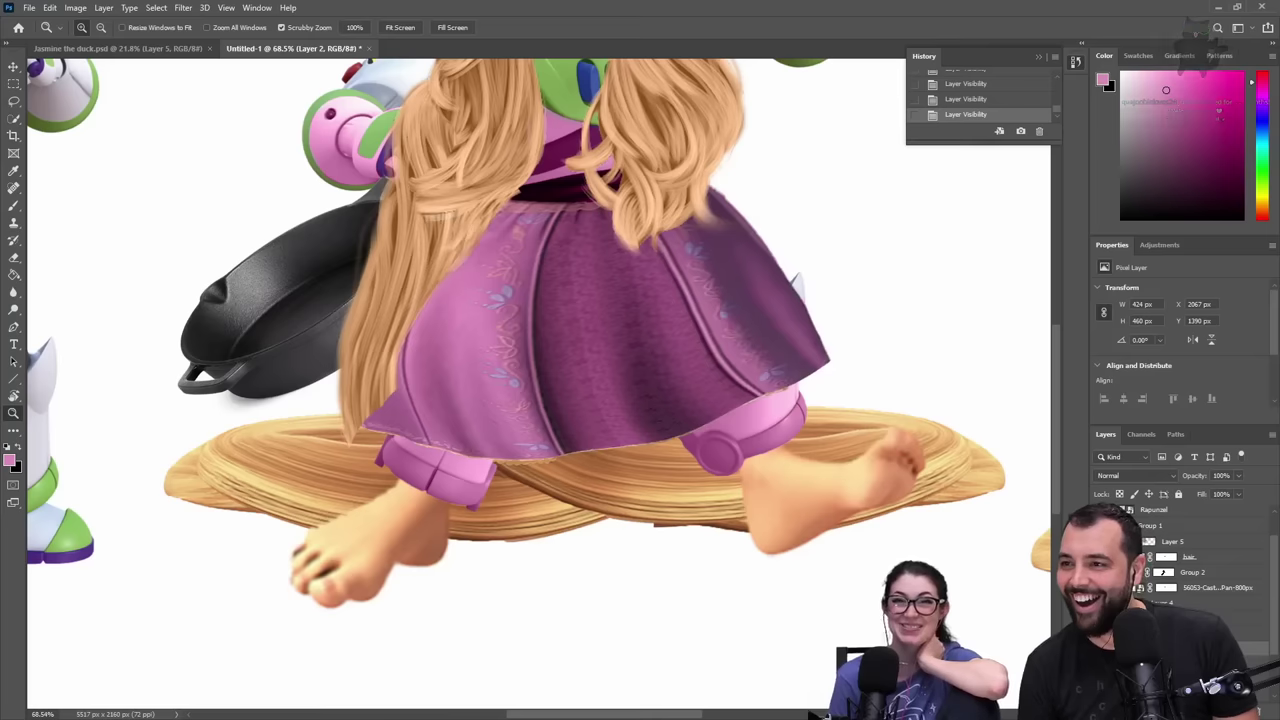
{"action": "type", "text": "dress"}
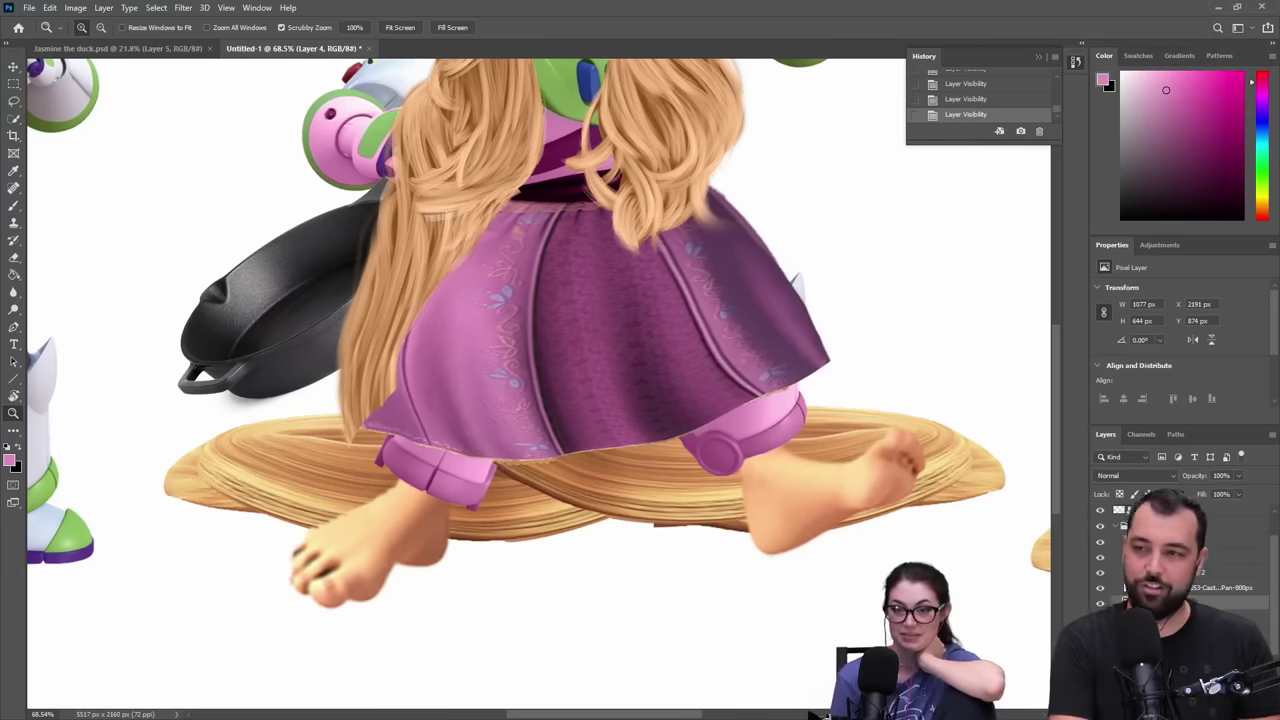
{"action": "key", "text": "Return"}
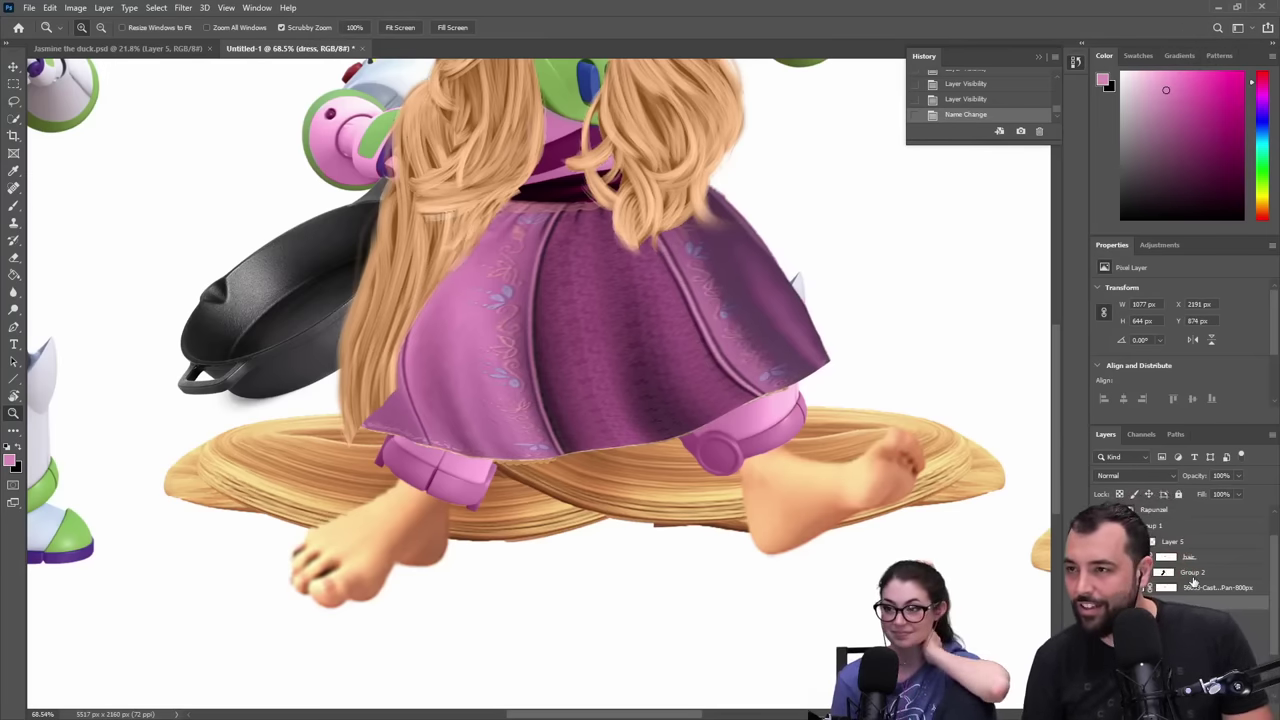
- Try placing Group 2 below the dress layer, and undo the reordering
{"action": "left_click_drag", "start_coordinate": [1192, 573], "coordinate": [1192, 609]}
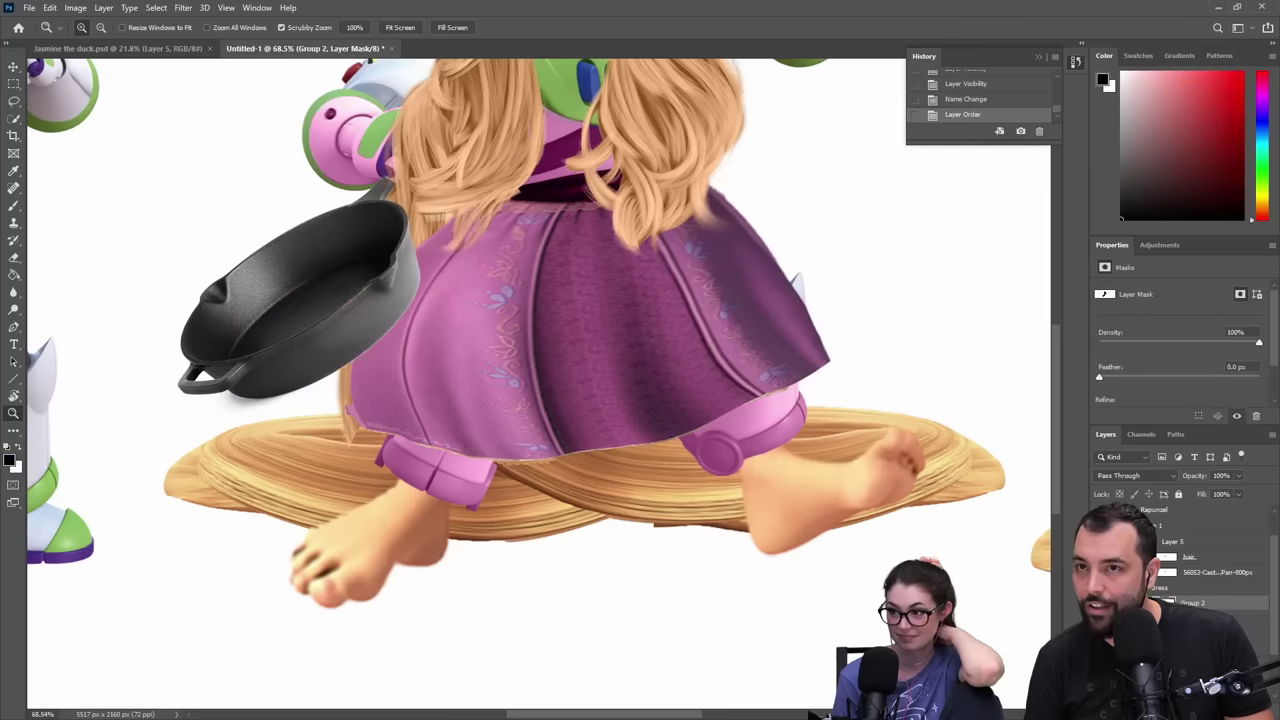
{"action": "scroll", "coordinate": [704, 358], "scroll_direction": "up", "scroll_amount": 5}
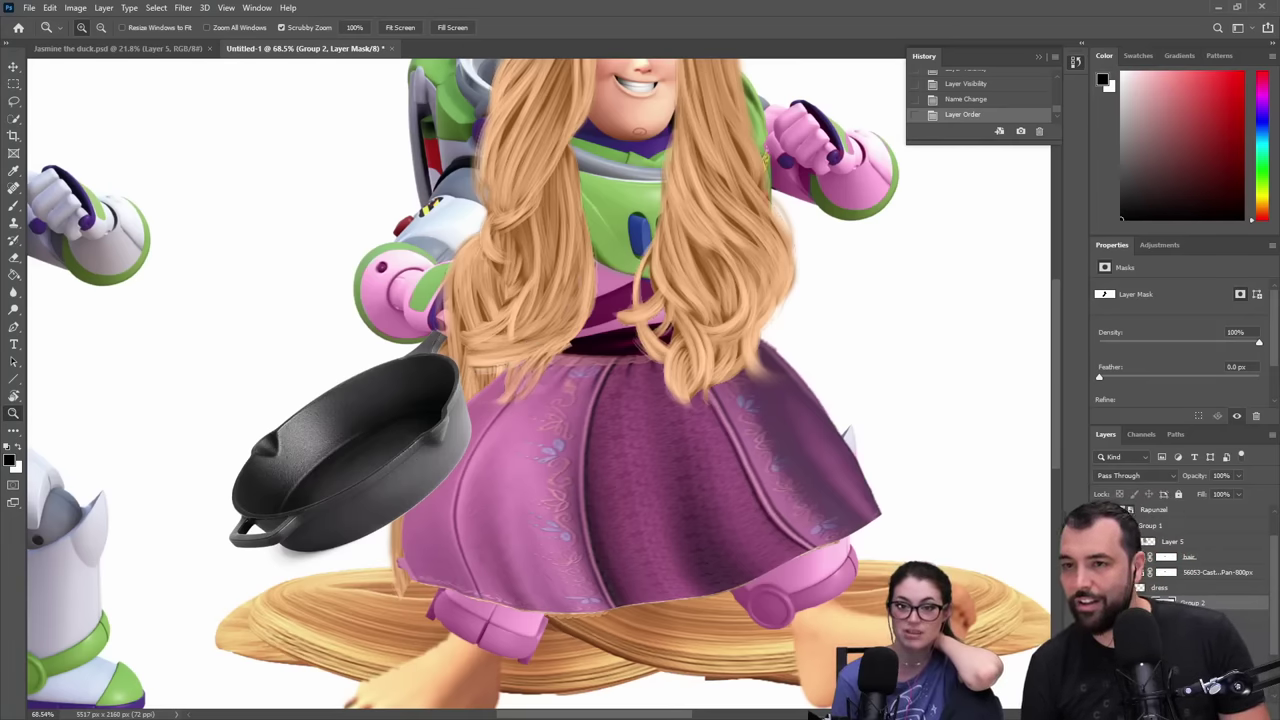
{"action": "key", "text": "ctrl+z"}
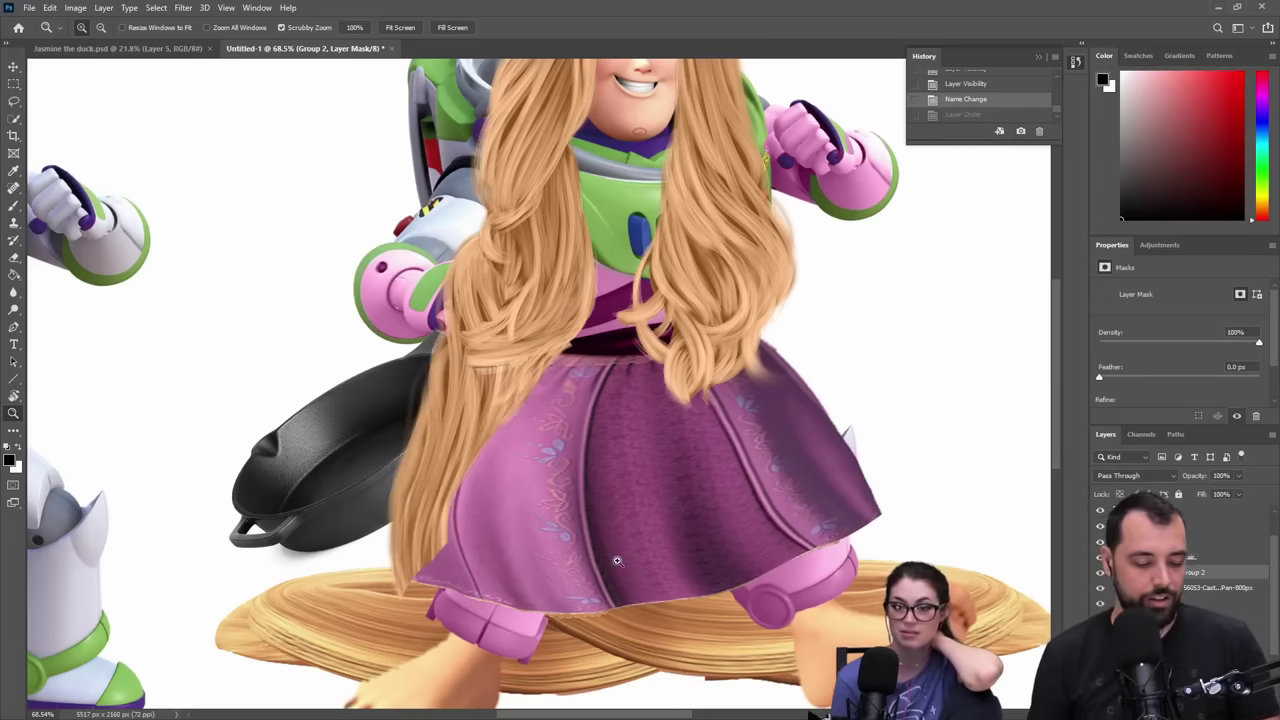
- Refine the Group 2 mask with the Eraser to clear the hair from the pan-side fist and the adjoining skirt edge
{"action": "key", "text": "e"}
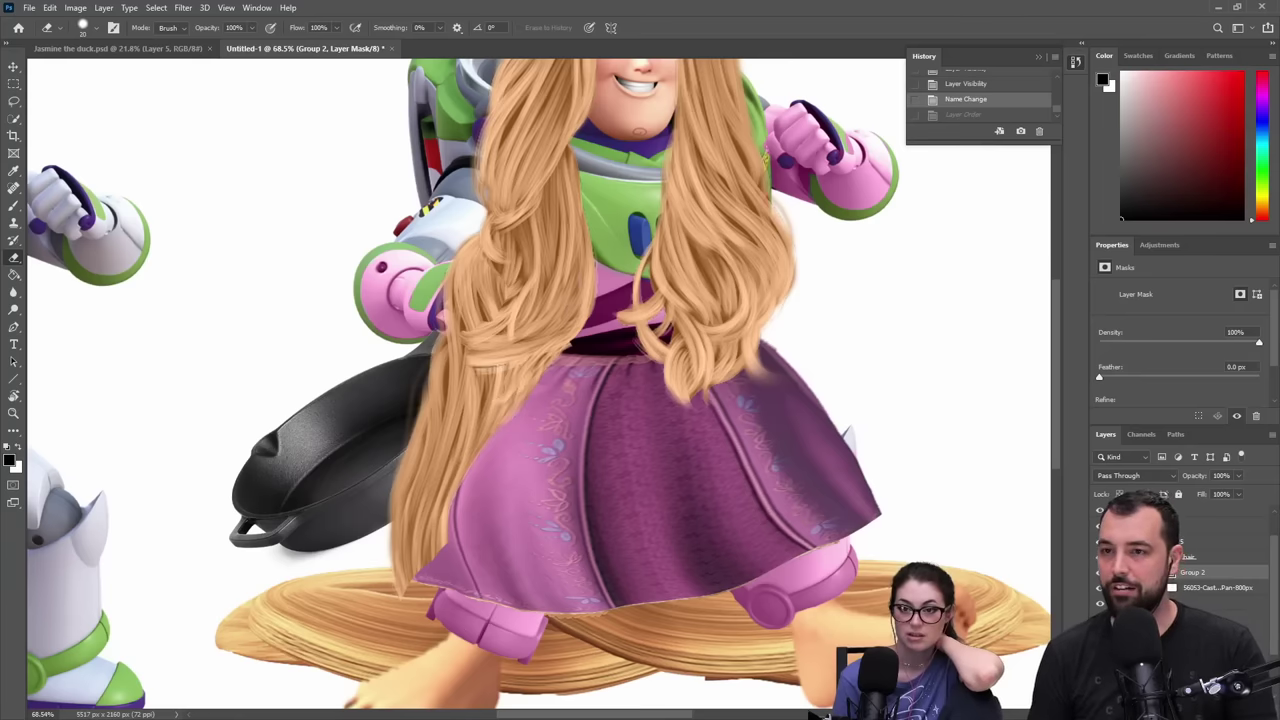
{"action": "mouse_move", "coordinate": [425, 600]}
{"action": "left_mouse_down"}
{"action": "mouse_move", "coordinate": [474, 514]}
{"action": "mouse_move", "coordinate": [442, 626]}
{"action": "mouse_move", "coordinate": [483, 569]}
{"action": "mouse_move", "coordinate": [452, 608]}
{"action": "mouse_move", "coordinate": [432, 619]}
{"action": "mouse_move", "coordinate": [433, 601]}
{"action": "mouse_move", "coordinate": [413, 619]}
{"action": "mouse_move", "coordinate": [482, 531]}
{"action": "mouse_move", "coordinate": [457, 569]}
{"action": "mouse_move", "coordinate": [496, 474]}
{"action": "mouse_move", "coordinate": [570, 381]}
{"action": "mouse_move", "coordinate": [513, 356]}
{"action": "mouse_move", "coordinate": [454, 301]}
{"action": "mouse_move", "coordinate": [432, 301]}
{"action": "mouse_move", "coordinate": [465, 297]}
{"action": "mouse_move", "coordinate": [465, 284]}
{"action": "mouse_move", "coordinate": [482, 299]}
{"action": "mouse_move", "coordinate": [461, 303]}
{"action": "mouse_move", "coordinate": [484, 301]}
{"action": "mouse_move", "coordinate": [465, 282]}
{"action": "mouse_move", "coordinate": [480, 256]}
{"action": "left_mouse_up"}
{"action": "key", "text": "x"}
{"action": "key", "text": "x"}
{"action": "key", "text": "x"}
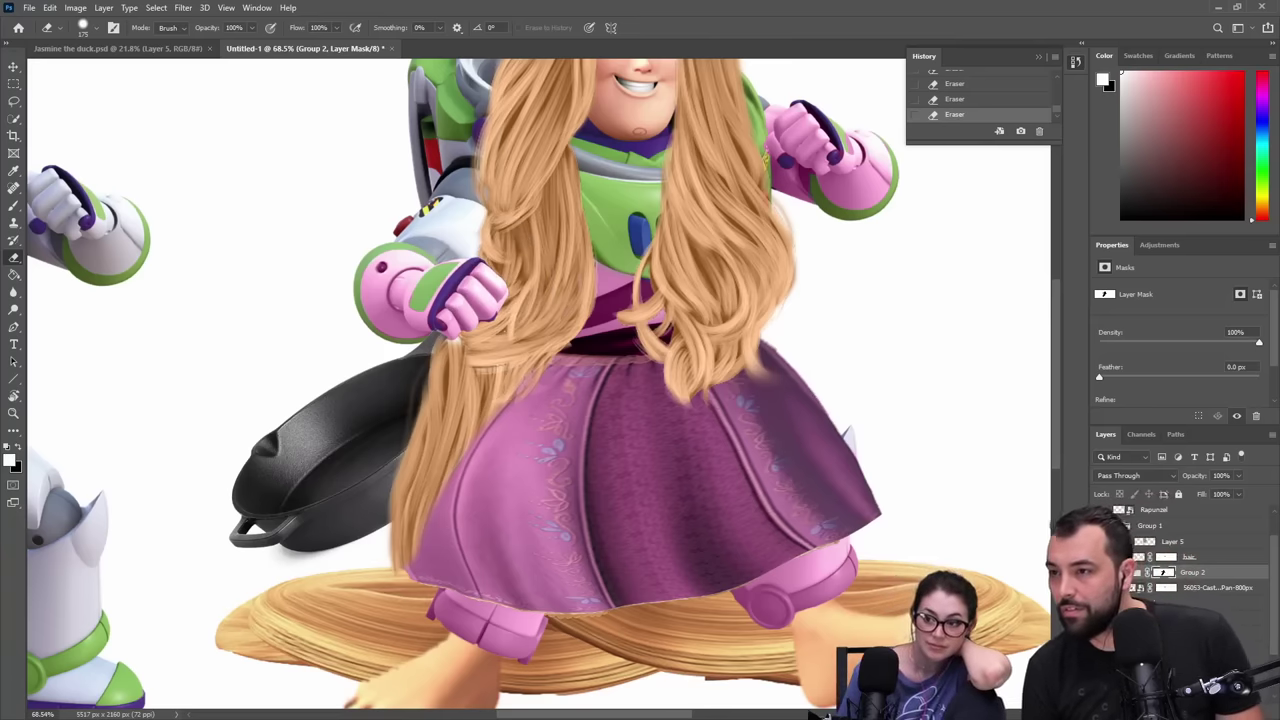
- Check Layer 2's content by toggling its visibility, and rename it "left foot"
{"action": "scroll", "coordinate": [1150, 573], "scroll_direction": "down", "scroll_amount": 1}
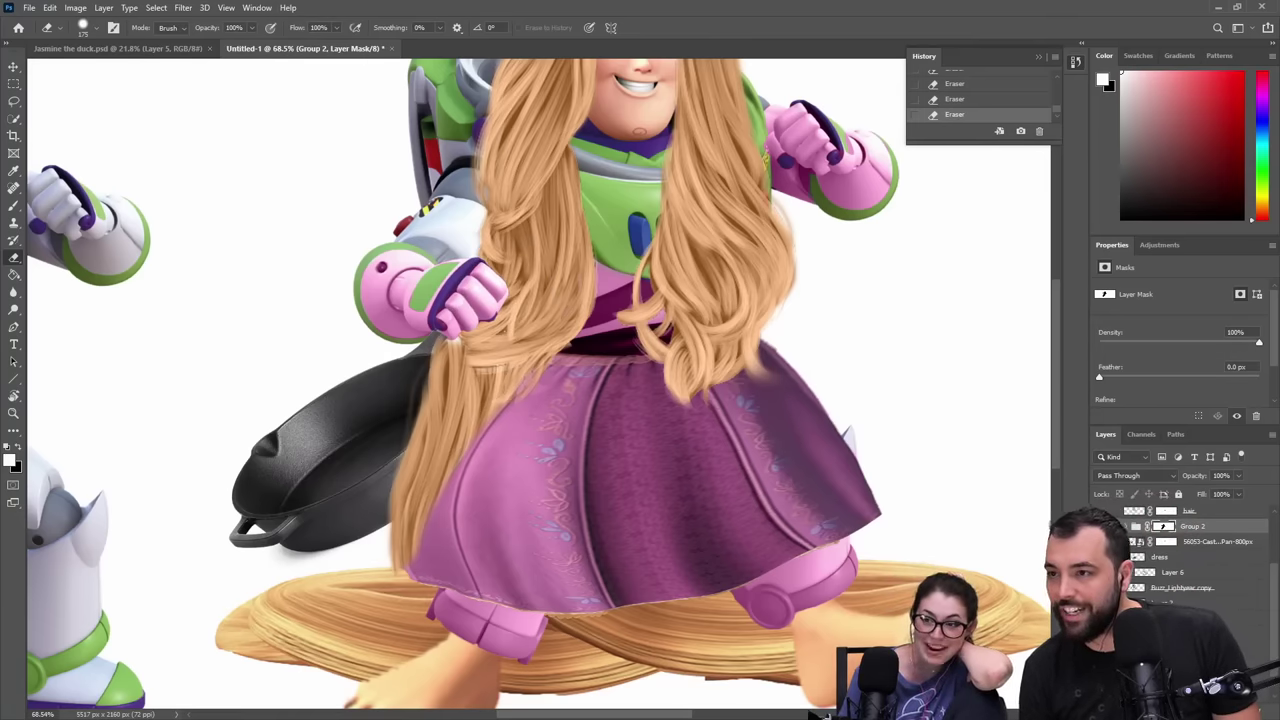
{"action": "left_click", "coordinate": [1100, 603]}
{"action": "left_click", "coordinate": [1100, 603]}
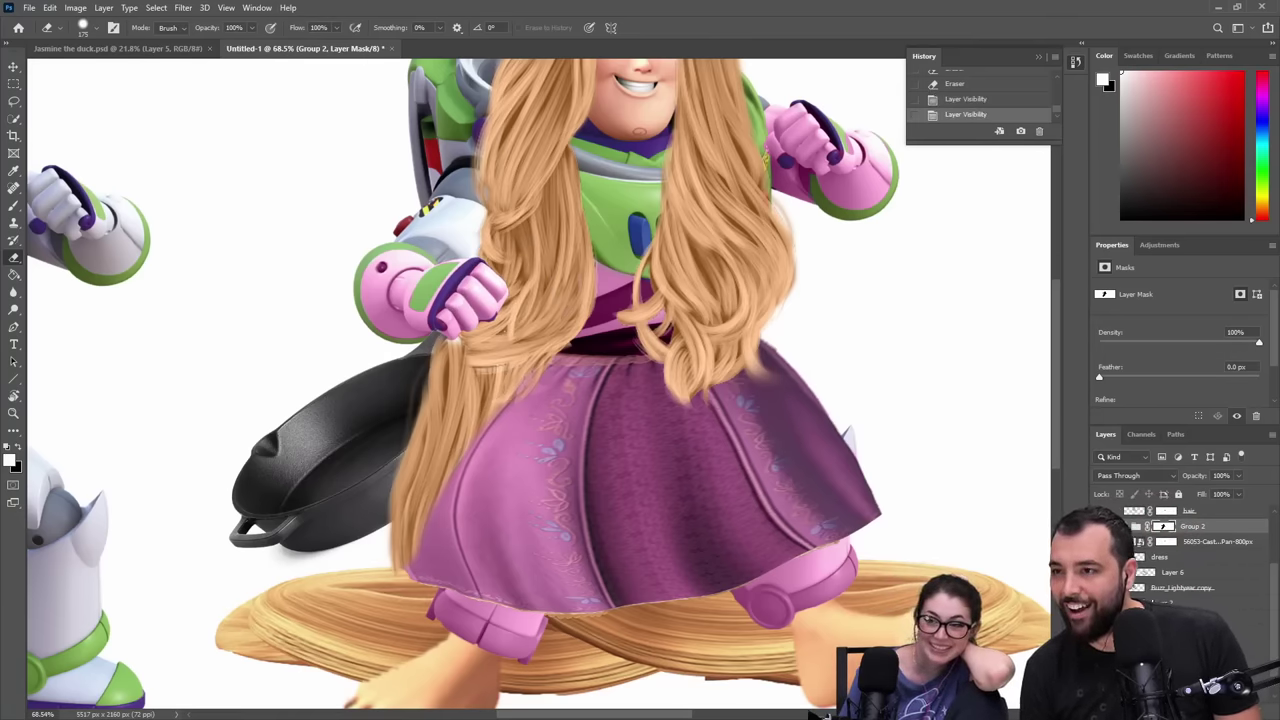
{"action": "left_click", "coordinate": [1172, 603]}
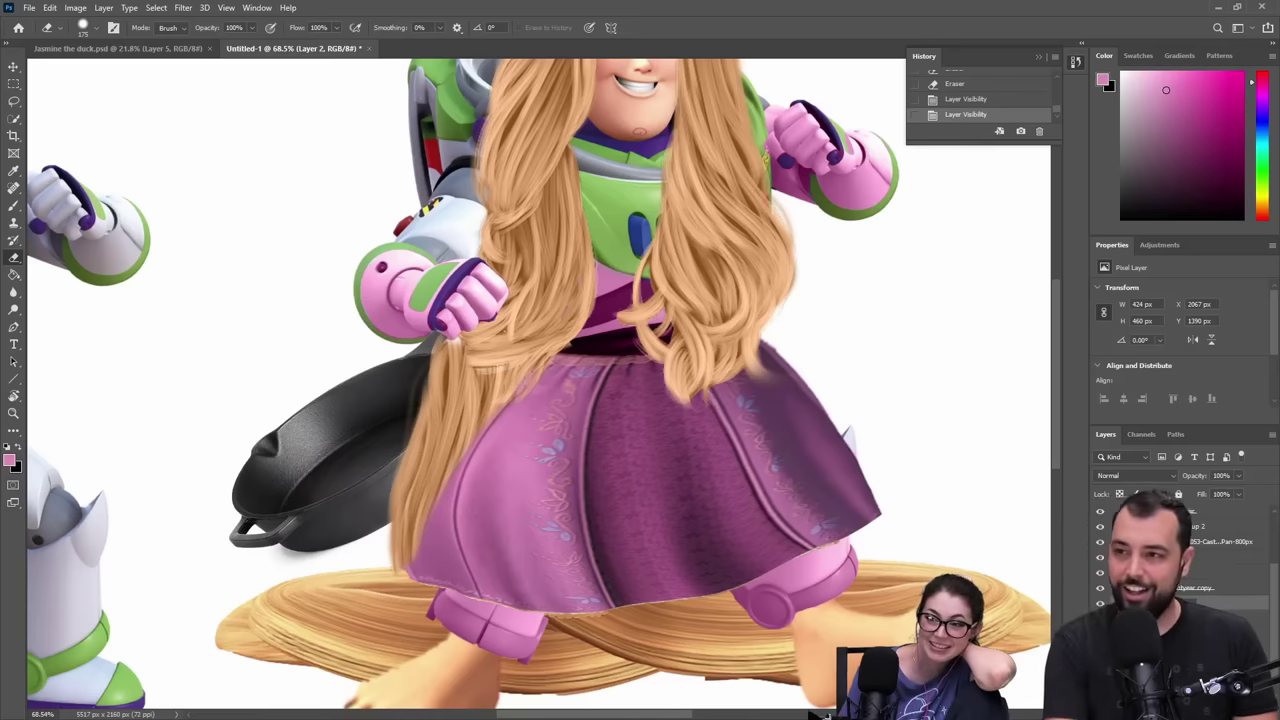
{"action": "type", "text": "left foot"}
{"action": "key", "text": "Return"}
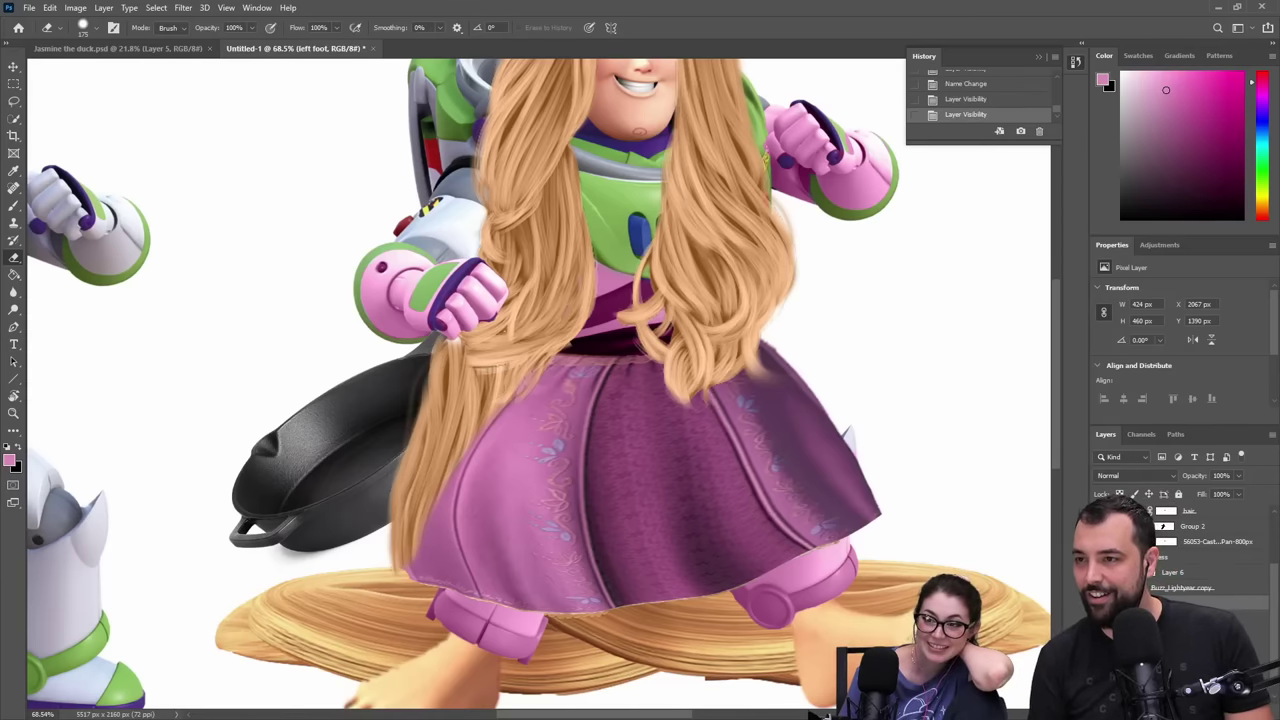
- Rename Layer 1 as "right foot"
{"action": "left_click", "coordinate": [1172, 618]}
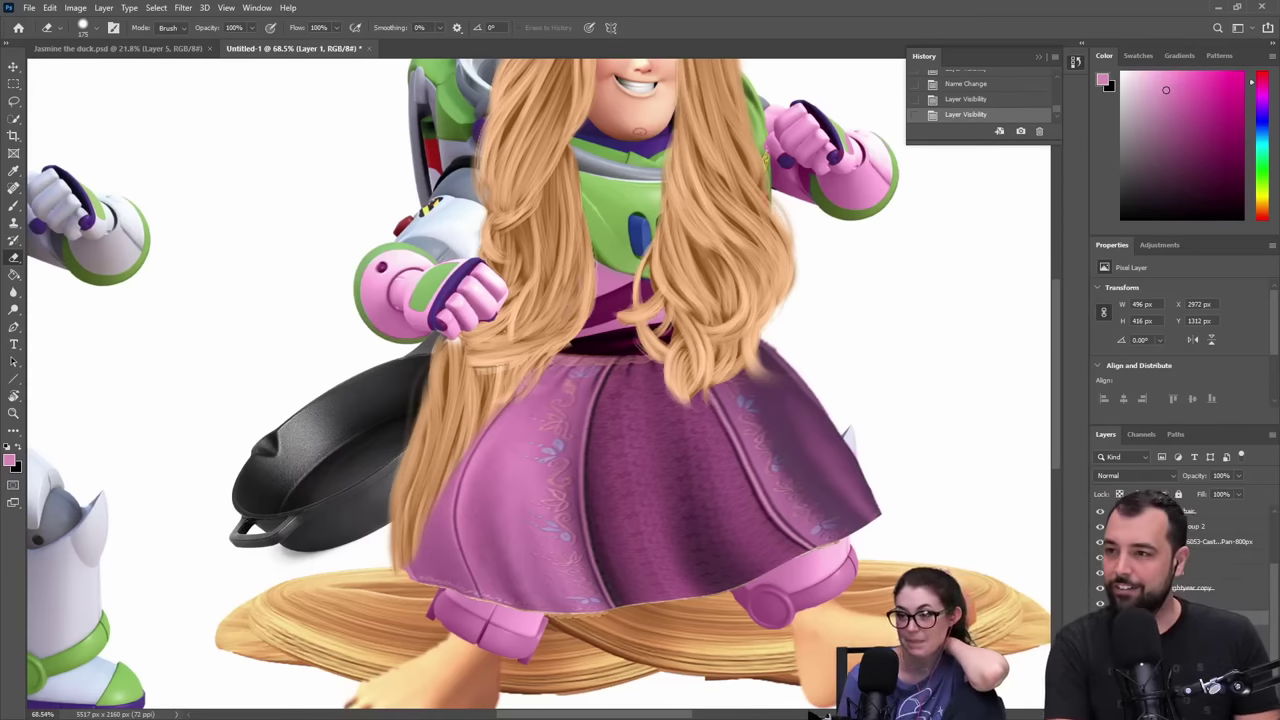
{"action": "key", "text": "Return"}
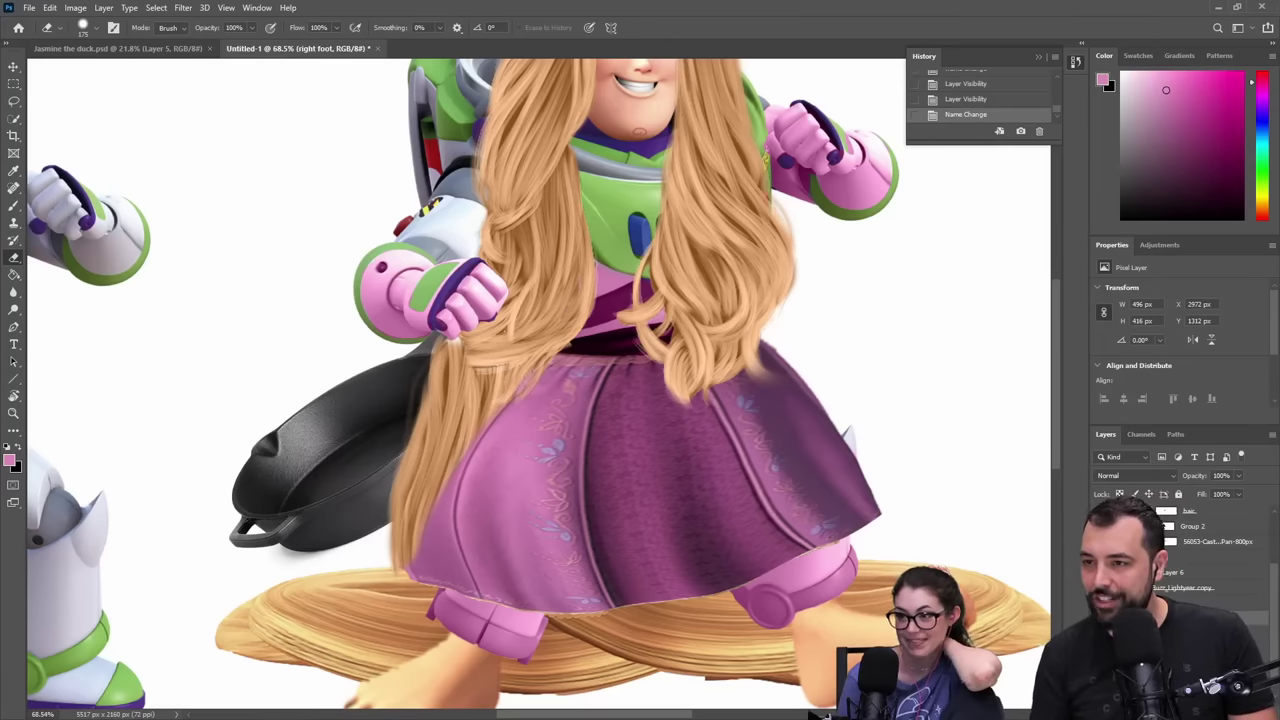
- Examine what the layers below the right foot layer contain by switching each one's visibility off and on
{"action": "scroll", "coordinate": [1162, 588], "scroll_direction": "up", "scroll_amount": 2}
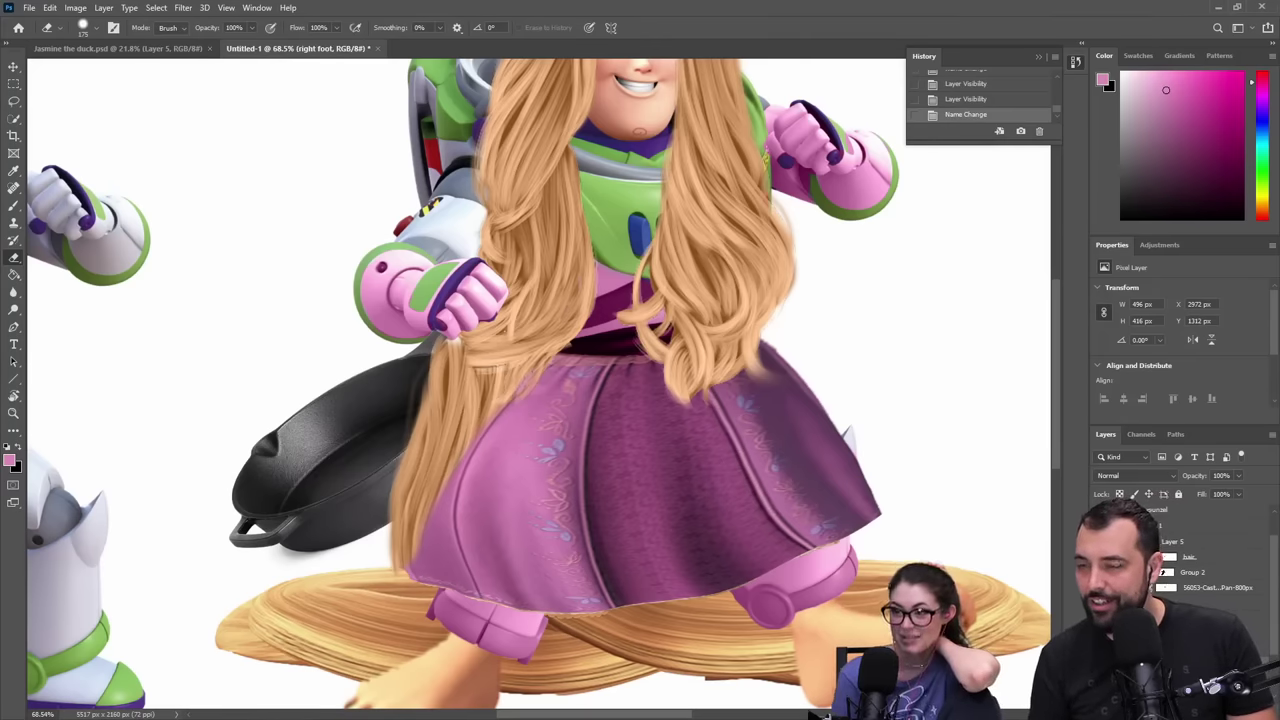
{"action": "scroll", "coordinate": [1180, 560], "scroll_direction": "down", "scroll_amount": 2}
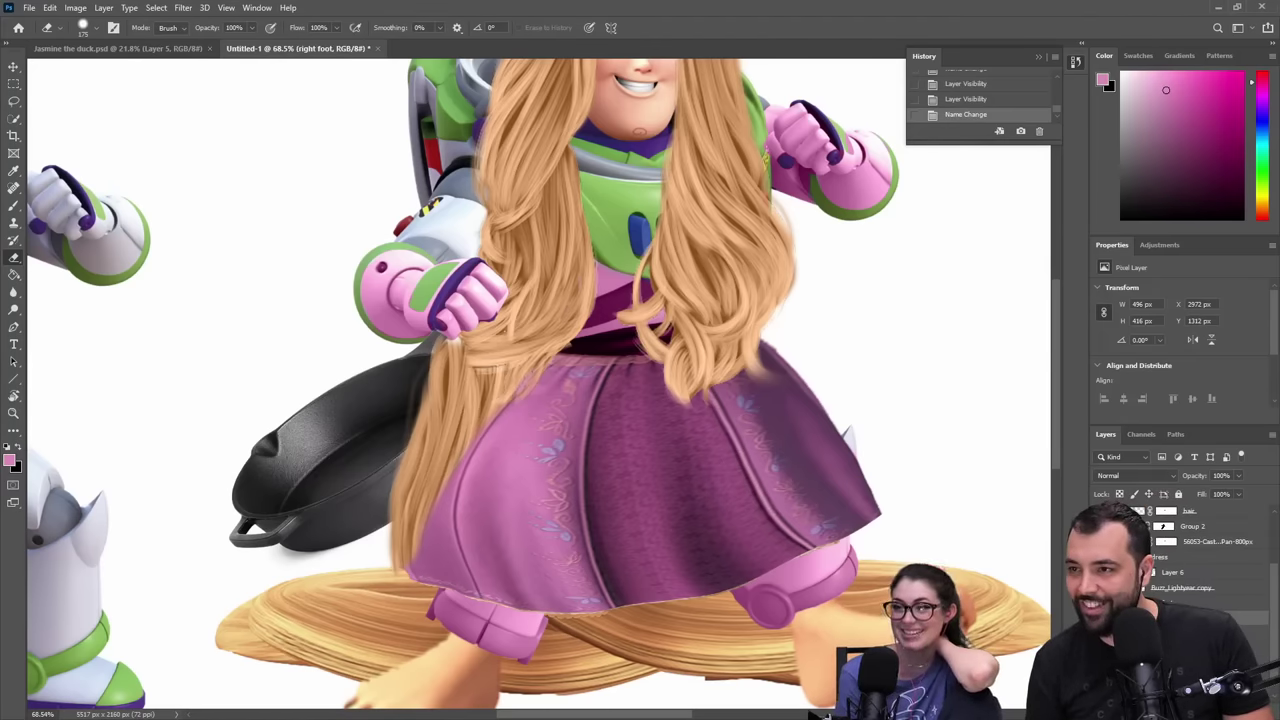
{"action": "left_click", "coordinate": [1099, 633]}
{"action": "left_click", "coordinate": [1099, 633]}
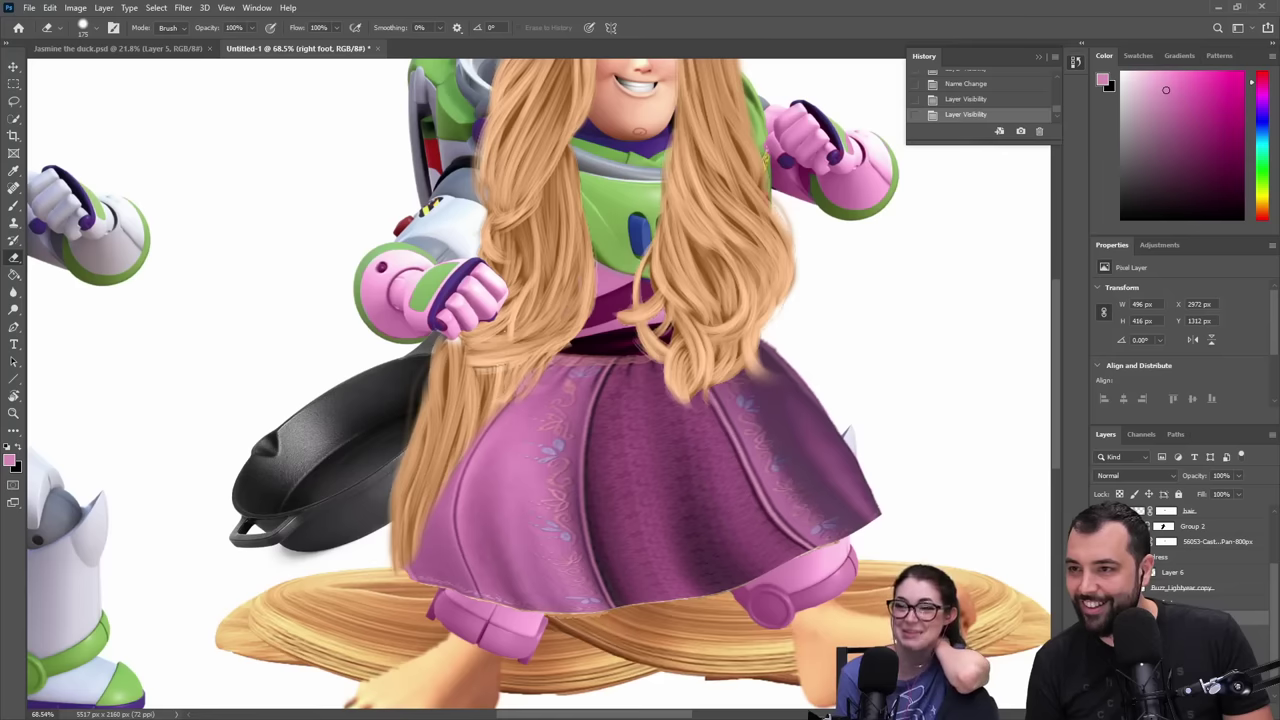
{"action": "left_click", "coordinate": [1099, 649]}
{"action": "left_click", "coordinate": [1099, 649]}
{"action": "left_click", "coordinate": [1099, 664]}
{"action": "left_click", "coordinate": [1099, 664]}
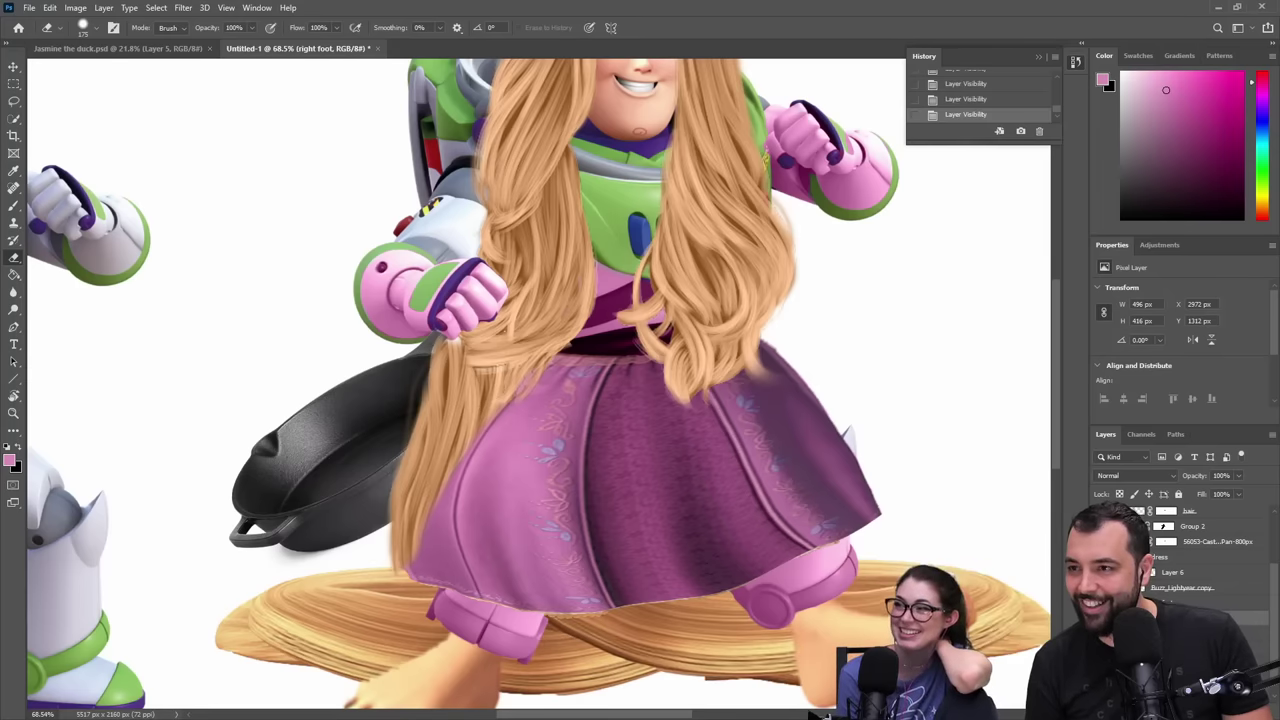
{"action": "left_click", "coordinate": [1099, 680]}
{"action": "left_click", "coordinate": [1099, 680]}
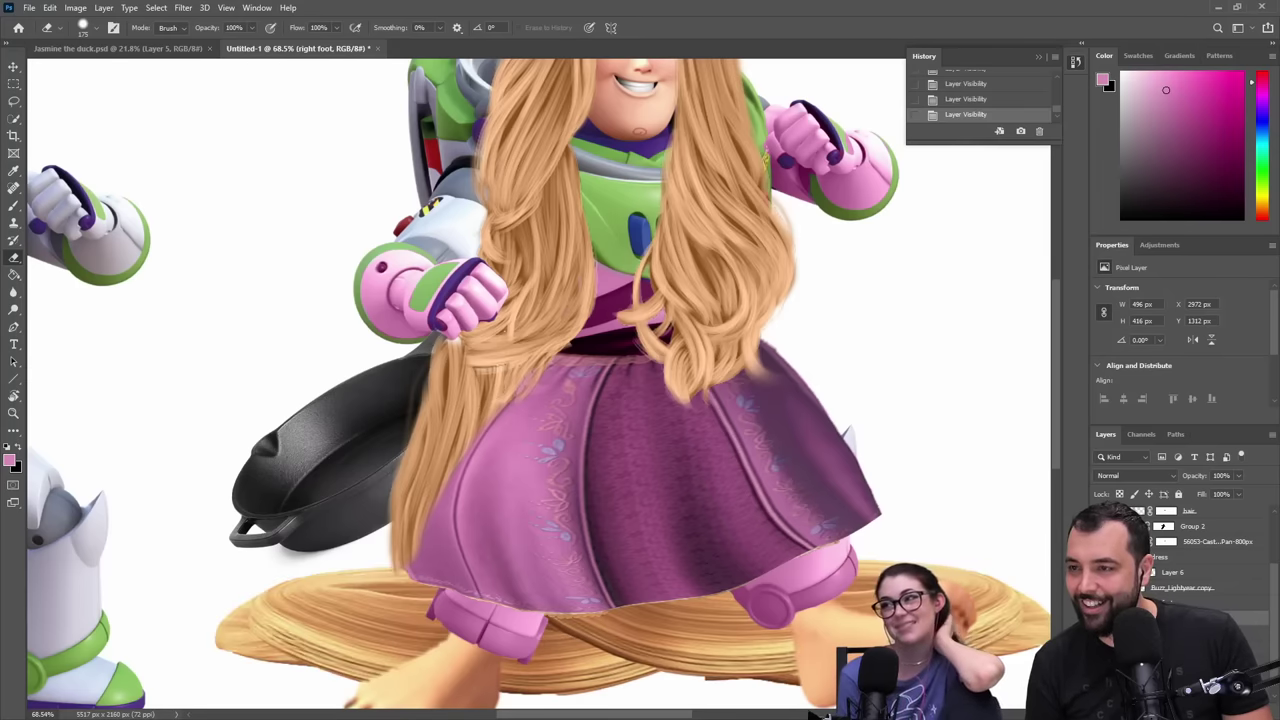
- Identify the cast-iron frying pan layer by toggling its visibility, and rename it "pan"
{"action": "scroll", "coordinate": [1190, 560], "scroll_direction": "up", "scroll_amount": 1}
{"action": "left_click", "coordinate": [1099, 572]}
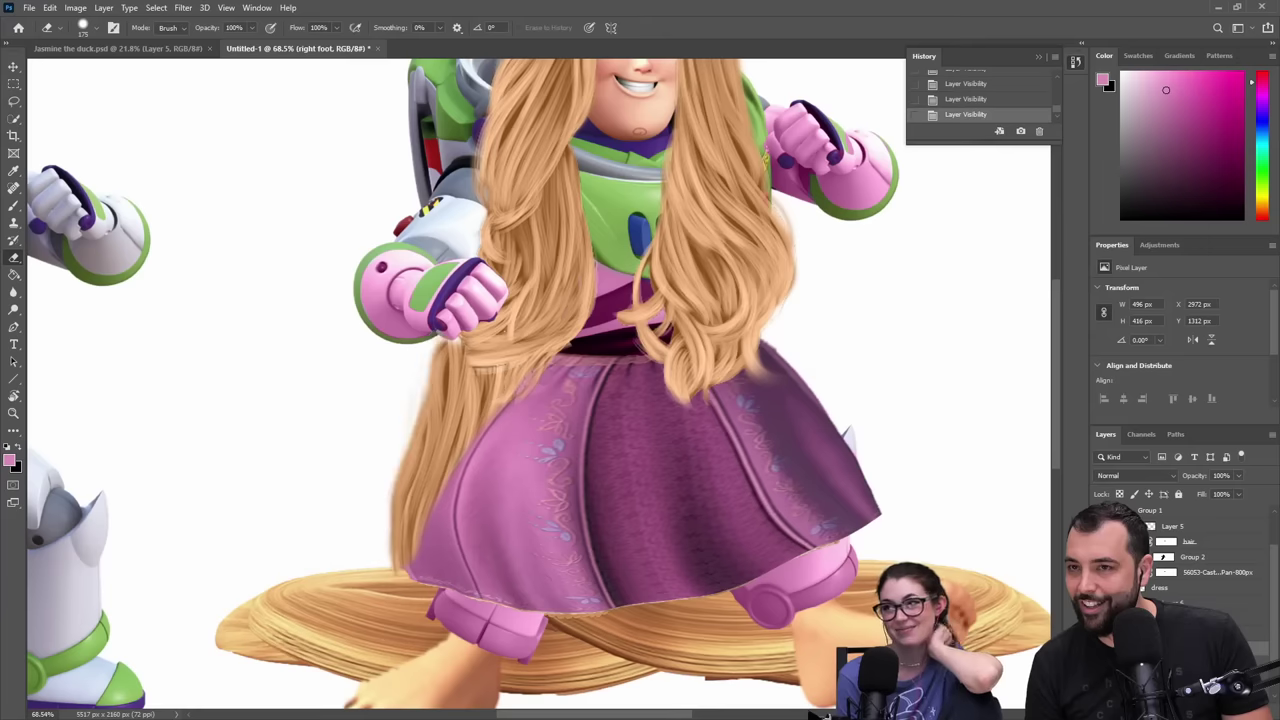
{"action": "left_click", "coordinate": [1099, 572]}
{"action": "double_click", "coordinate": [1208, 573]}
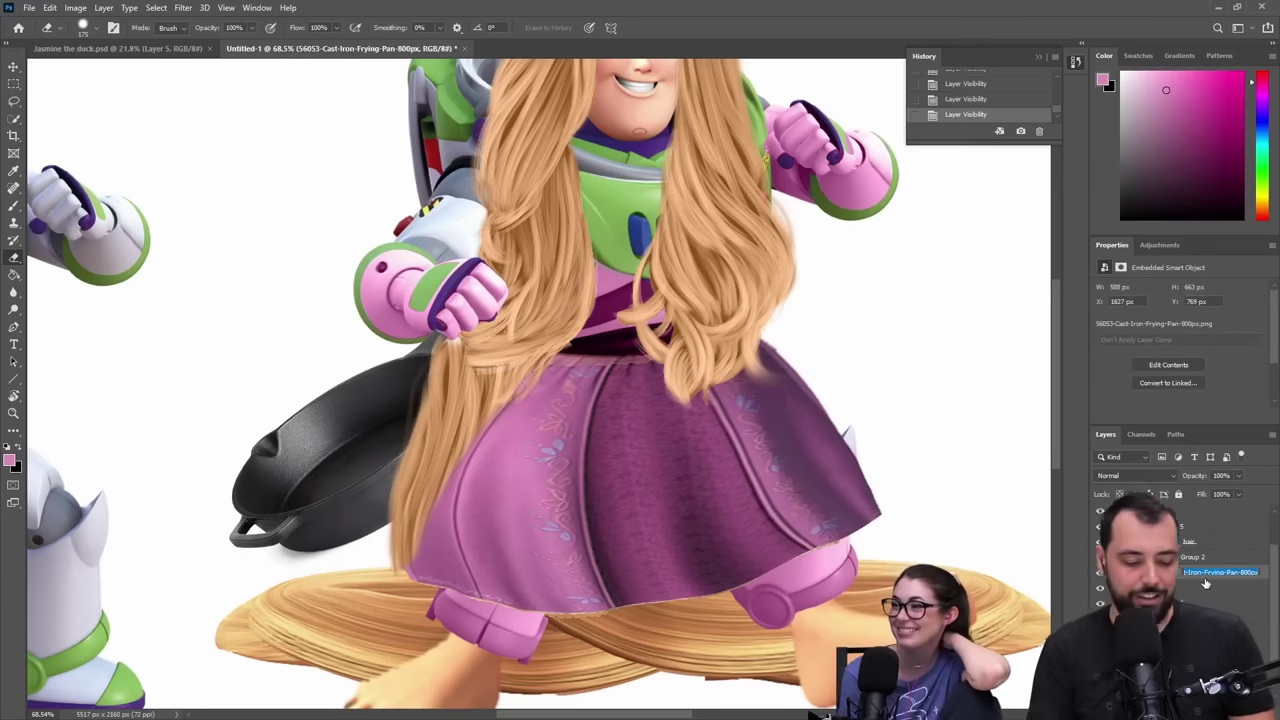
{"action": "type", "text": "panpan"}
{"action": "key", "text": "Return"}
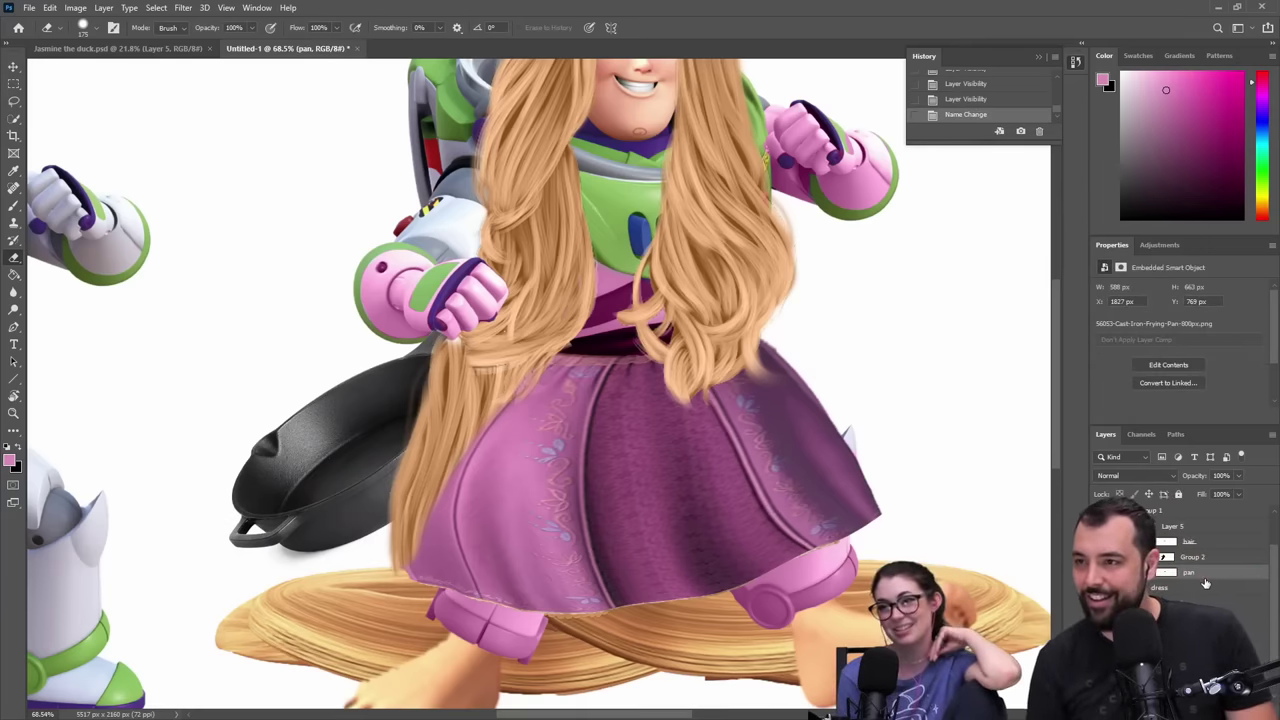
- Move the pan layer to the top of Group 1 so the pan sits in front of the hair, and check the whole composition
{"action": "left_click_drag", "start_coordinate": [1203, 578], "coordinate": [1203, 528]}
{"action": "key", "text": "z"}
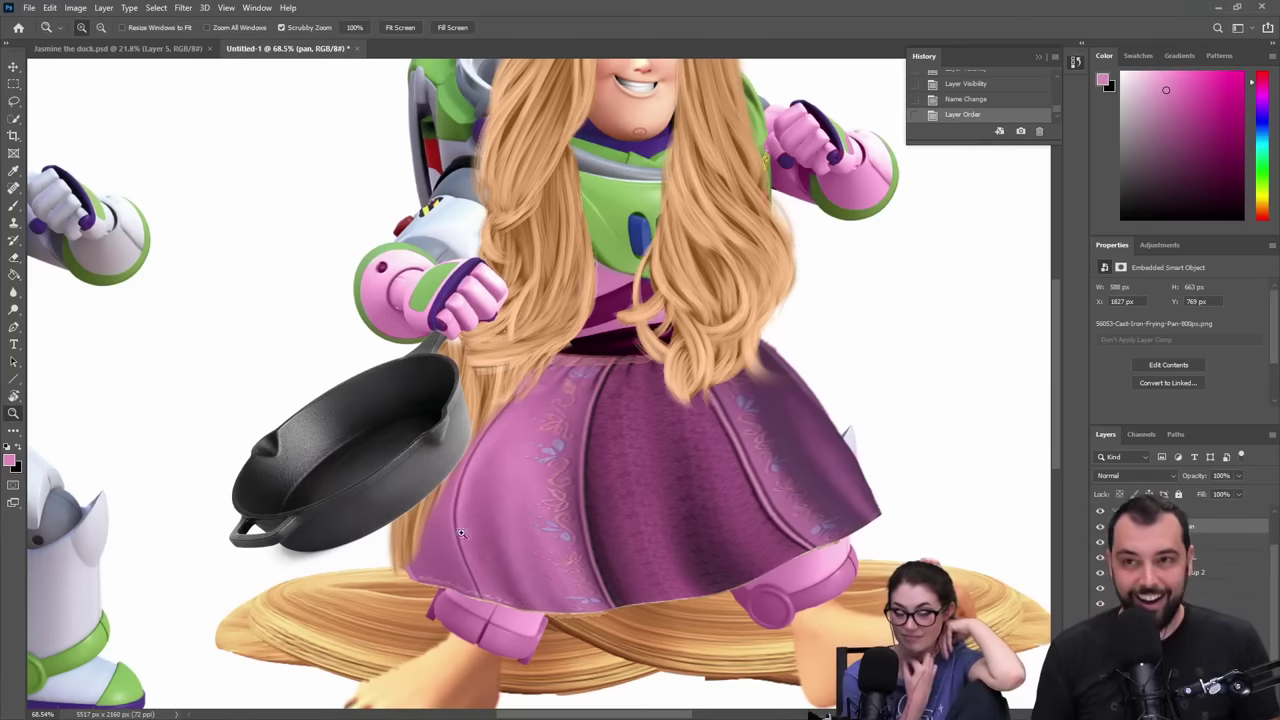
{"action": "left_click", "coordinate": [502, 367], "text": "alt"}
{"action": "left_click_drag", "start_coordinate": [501, 501], "coordinate": [518, 502]}
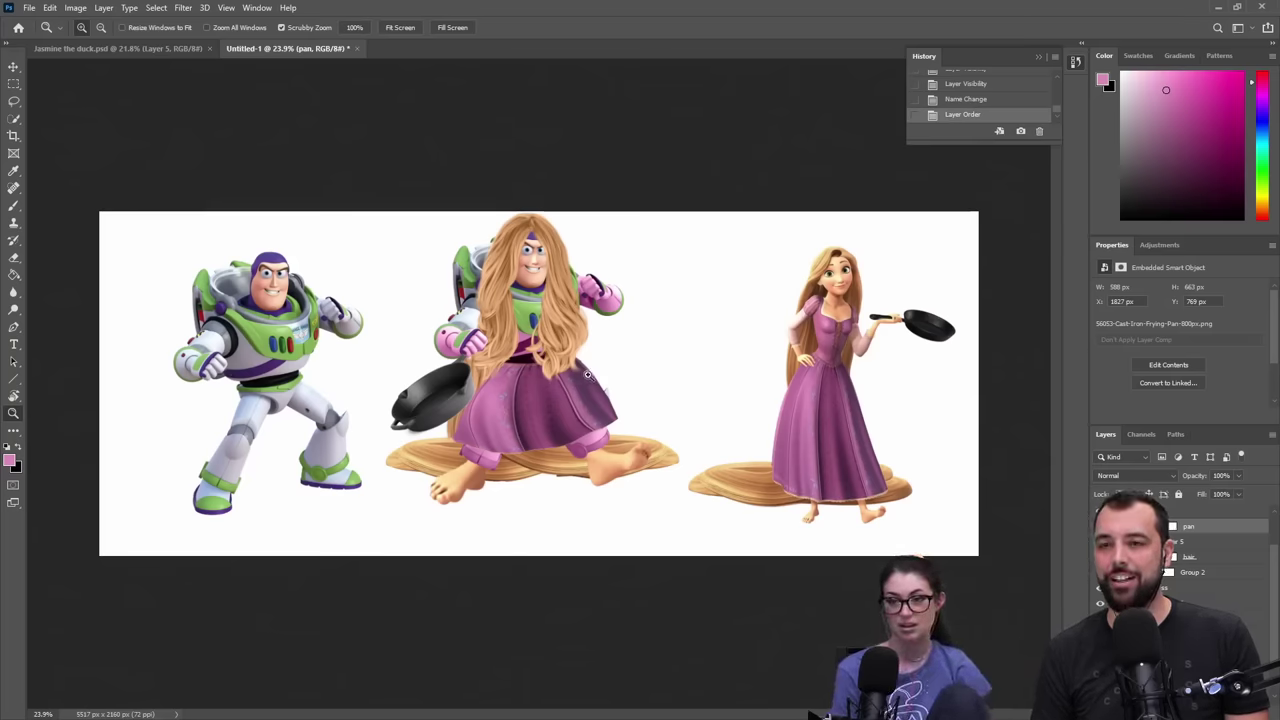
{"action": "left_click_drag", "start_coordinate": [591, 376], "coordinate": [561, 387]}
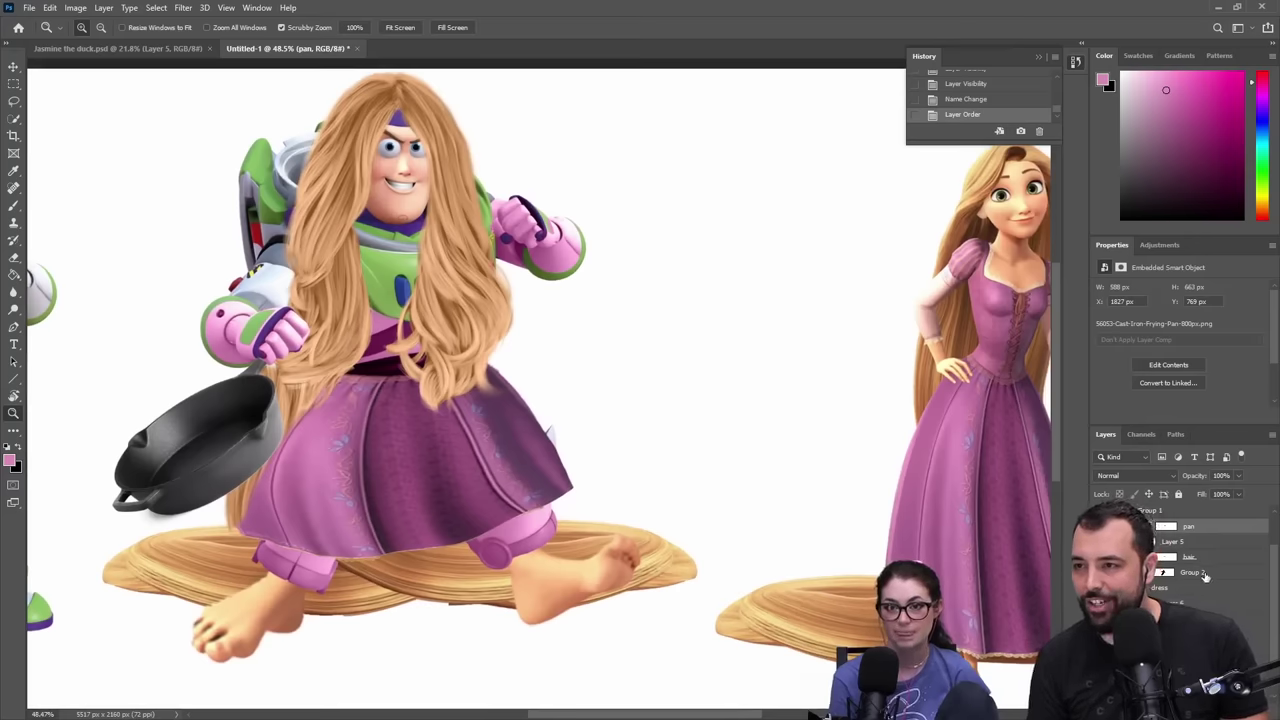
- Duplicate Group 2, move the copy to the other side of the skirt, and paint its mask white to reveal the full hair
{"action": "left_click", "coordinate": [1166, 572]}
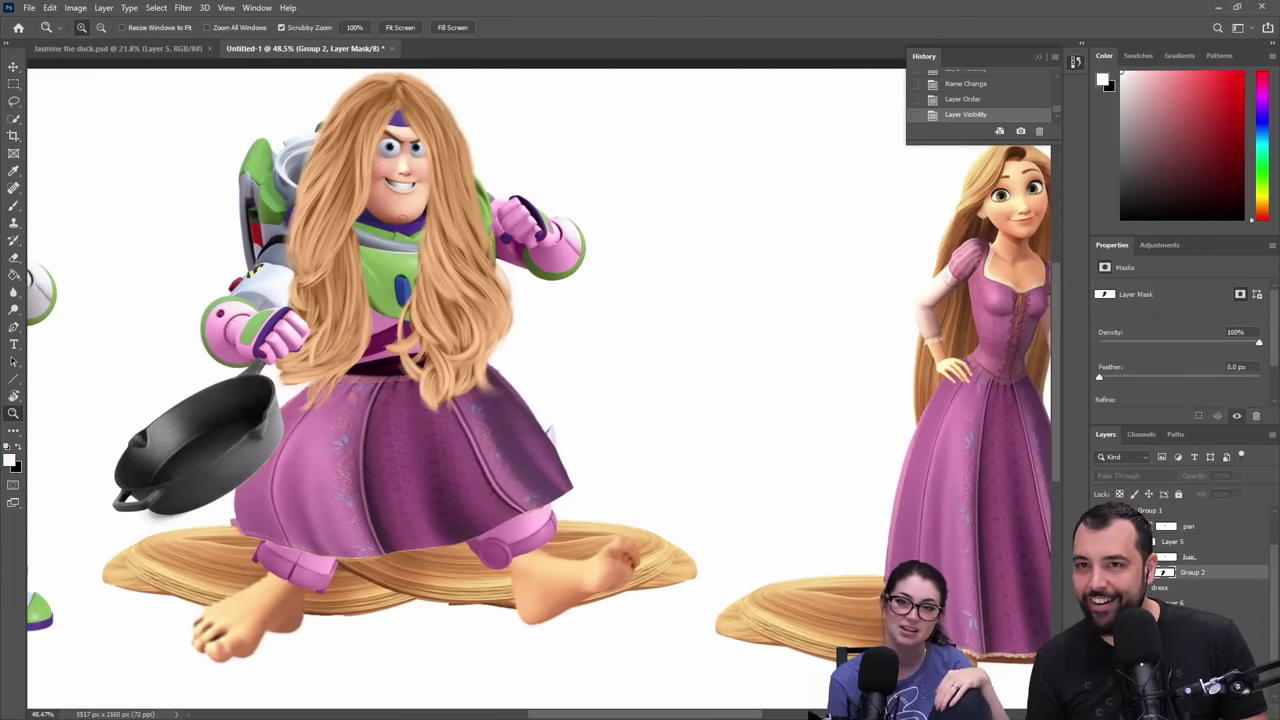
{"action": "left_click", "coordinate": [1100, 572]}
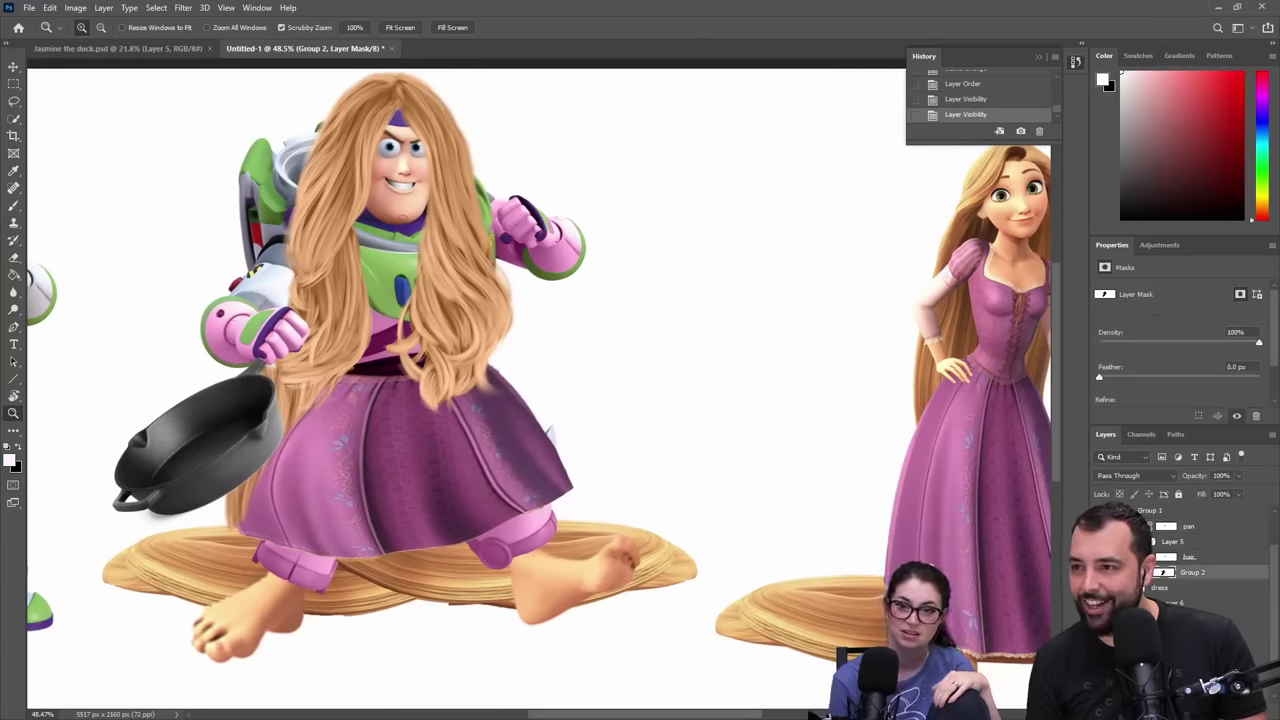
{"action": "key", "text": "ctrl+j"}
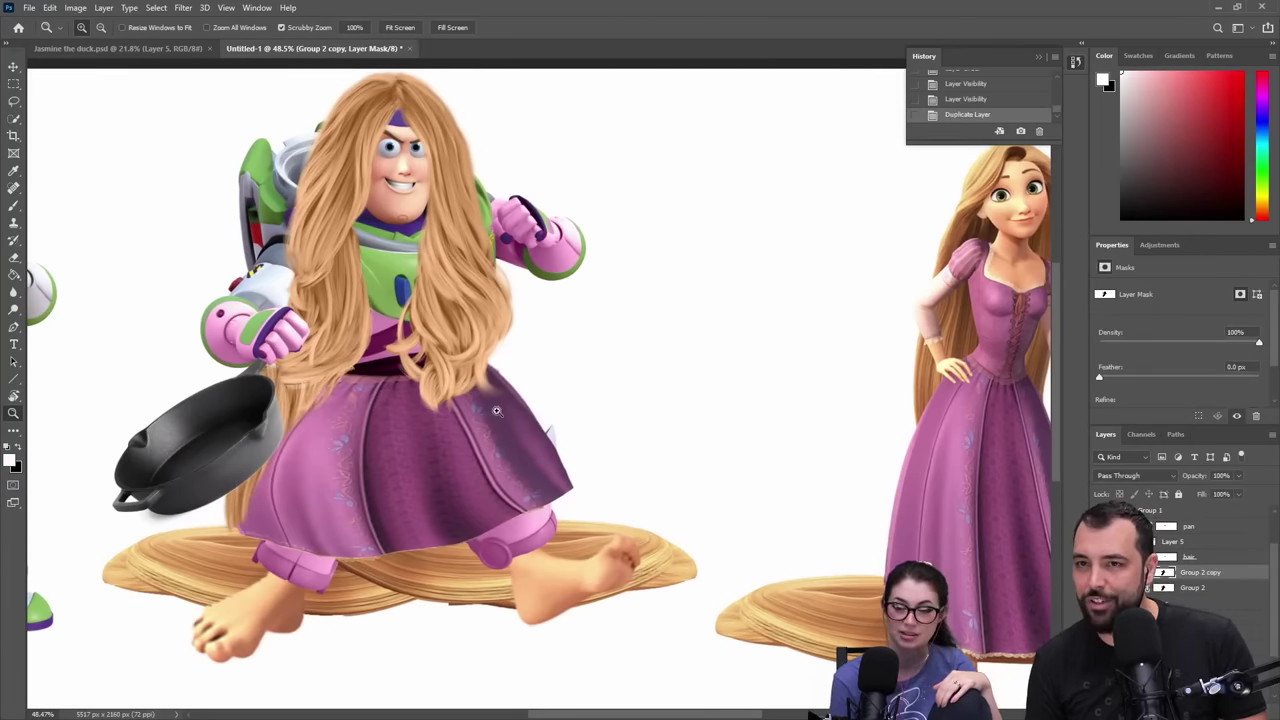
{"action": "left_click", "coordinate": [15, 65]}
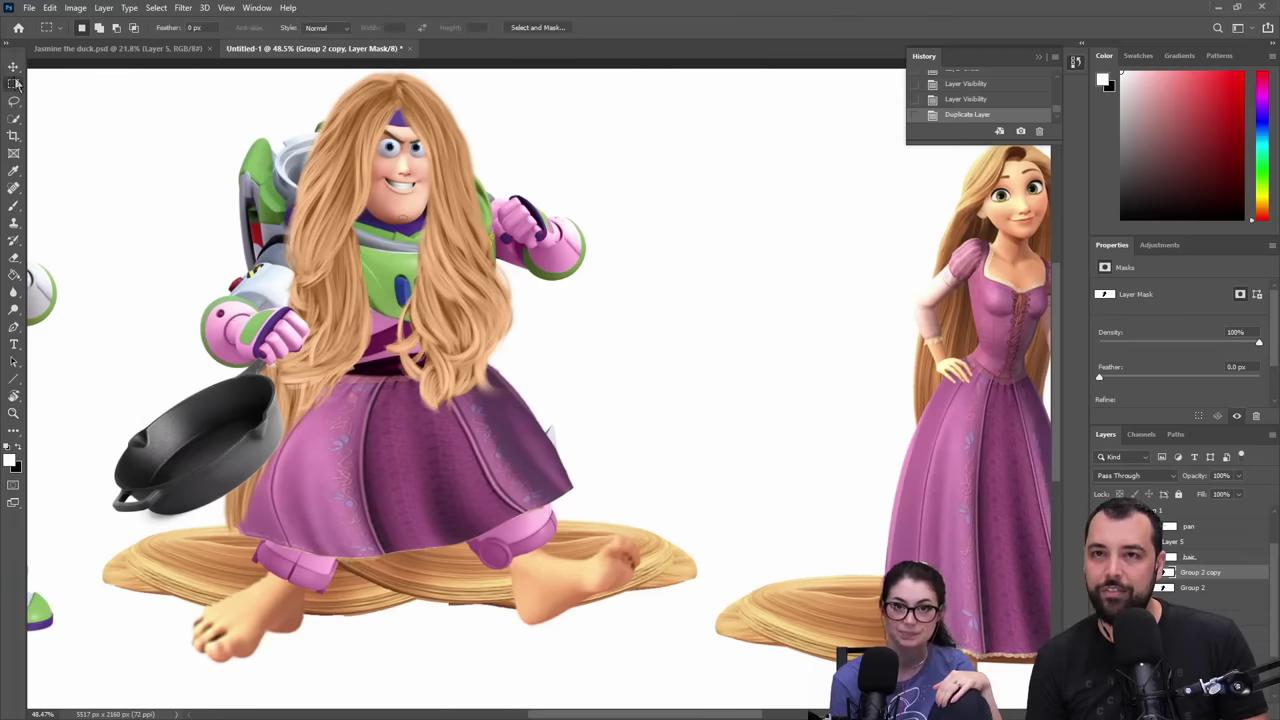
{"action": "mouse_move", "coordinate": [350, 285]}
{"action": "left_mouse_down"}
{"action": "mouse_move", "coordinate": [624, 349]}
{"action": "mouse_move", "coordinate": [586, 480]}
{"action": "mouse_move", "coordinate": [663, 349]}
{"action": "mouse_move", "coordinate": [710, 460]}
{"action": "mouse_move", "coordinate": [514, 620]}
{"action": "mouse_move", "coordinate": [543, 574]}
{"action": "mouse_move", "coordinate": [586, 294]}
{"action": "left_mouse_up"}
{"action": "key", "text": "b"}
- Rotate the Group 2 copy to about -66.77° and place it so the hair falls beside the skirt down to the raised foot
{"action": "key", "text": "ctrl+t"}
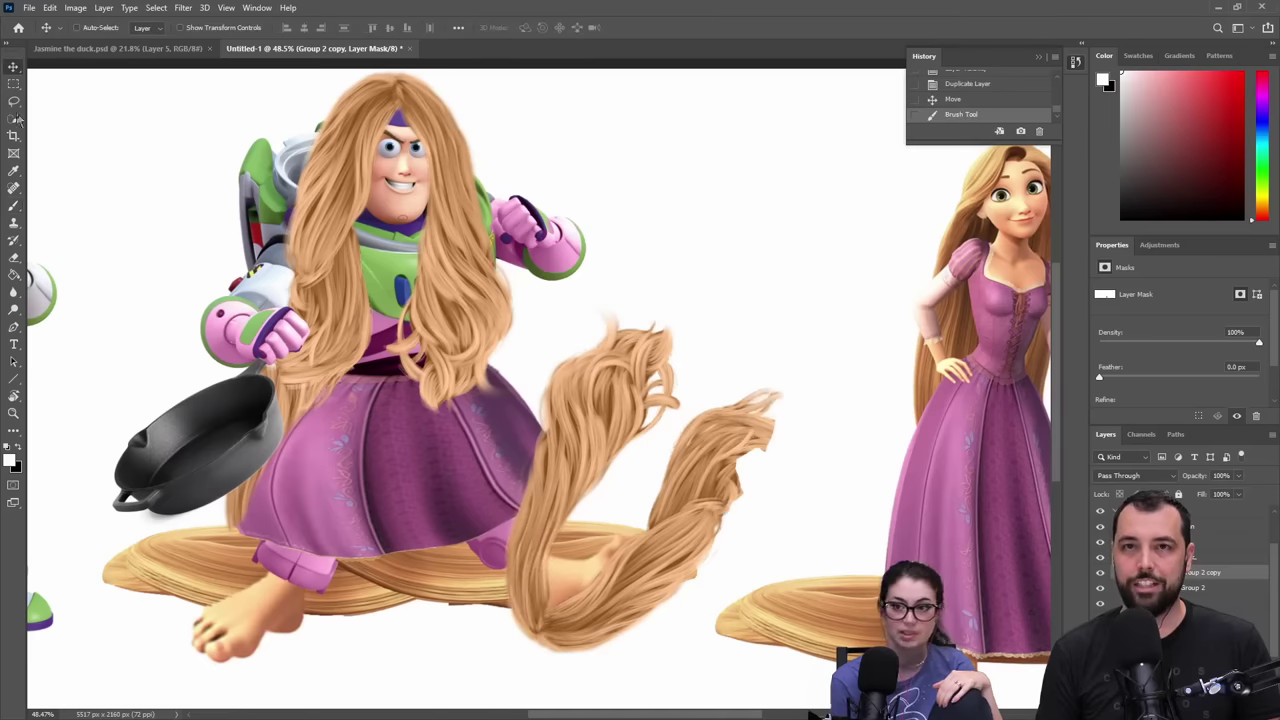
{"action": "left_click_drag", "start_coordinate": [390, 218], "coordinate": [268, 626]}
{"action": "left_click_drag", "start_coordinate": [798, 520], "coordinate": [584, 386]}
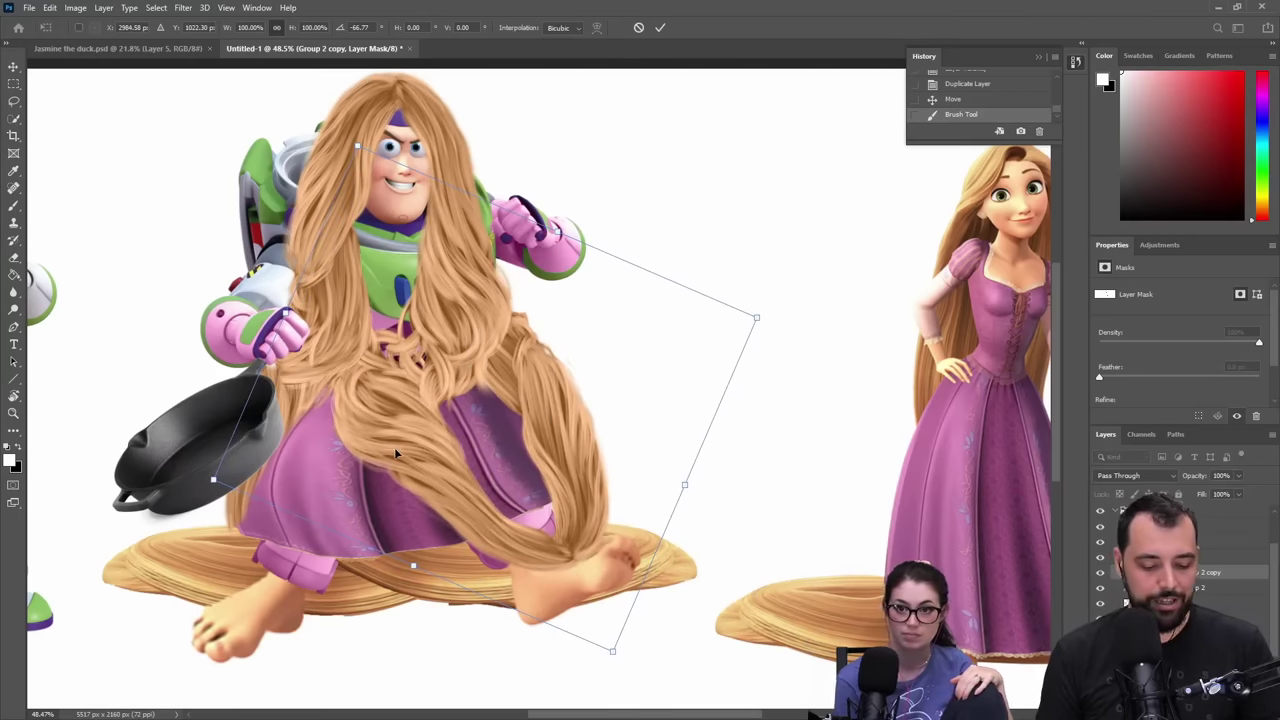
{"action": "left_click", "coordinate": [662, 28]}
- Paint the Group 2 copy's mask to hide the hair over the torso, skirt and foot, then restore the strand reaching the floor coil
{"action": "key", "text": "b"}
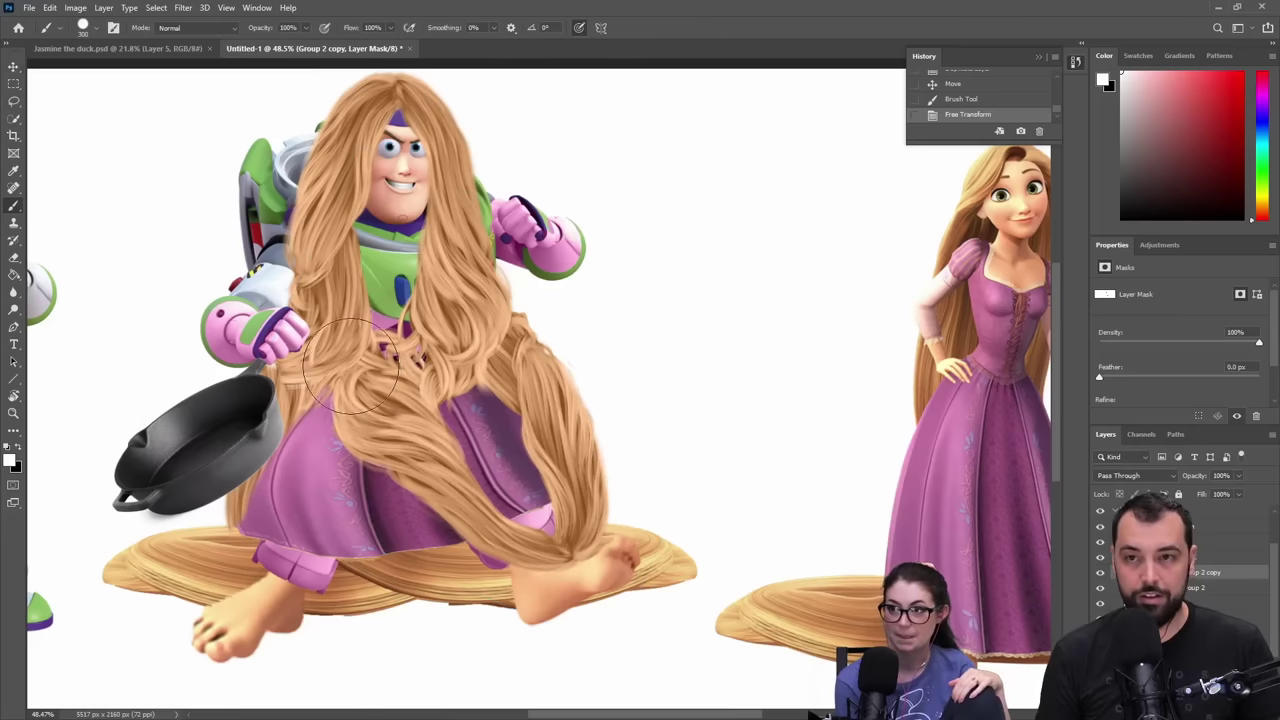
{"action": "key", "text": "x"}
{"action": "mouse_move", "coordinate": [385, 380]}
{"action": "left_mouse_down"}
{"action": "mouse_move", "coordinate": [388, 465]}
{"action": "mouse_move", "coordinate": [383, 335]}
{"action": "mouse_move", "coordinate": [505, 583]}
{"action": "mouse_move", "coordinate": [521, 564]}
{"action": "mouse_move", "coordinate": [563, 592]}
{"action": "mouse_move", "coordinate": [586, 571]}
{"action": "mouse_move", "coordinate": [566, 570]}
{"action": "left_mouse_up"}
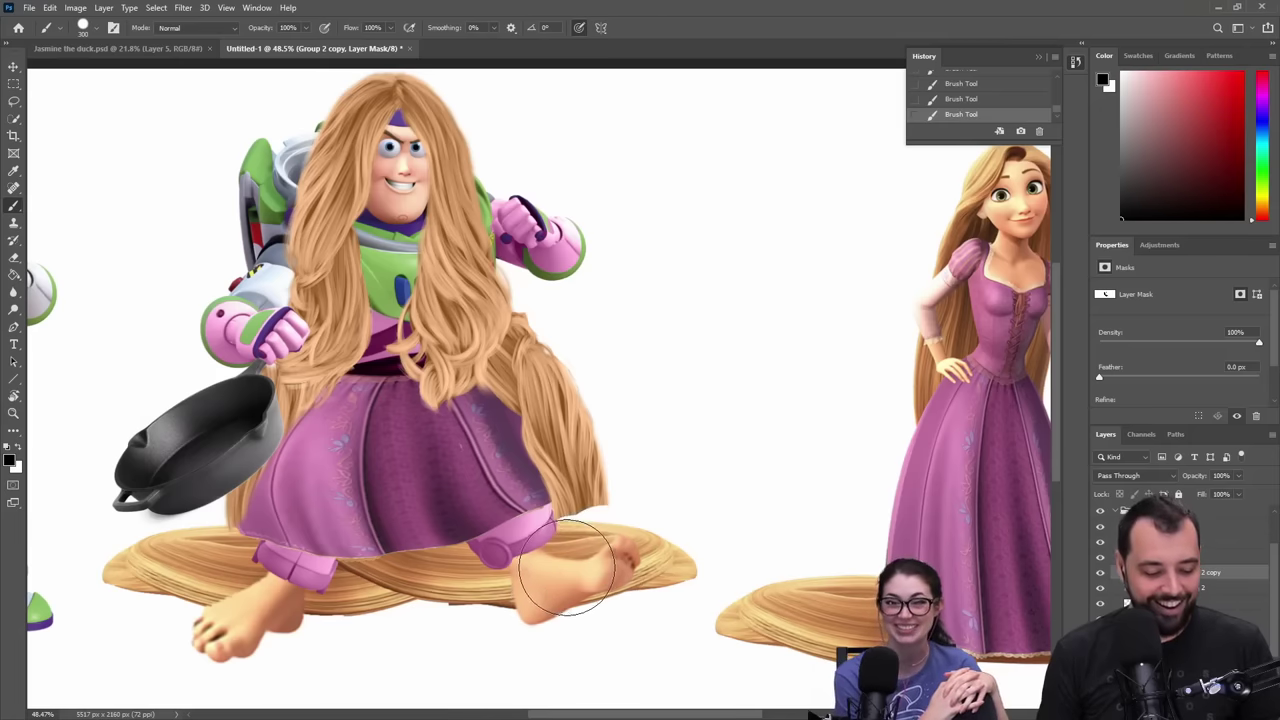
{"action": "key", "text": "x"}
{"action": "mouse_move", "coordinate": [591, 480]}
{"action": "left_mouse_down"}
{"action": "mouse_move", "coordinate": [614, 471]}
{"action": "mouse_move", "coordinate": [578, 476]}
{"action": "mouse_move", "coordinate": [608, 462]}
{"action": "left_mouse_up"}
{"action": "key", "text": "z"}
{"action": "left_click_drag", "start_coordinate": [697, 389], "coordinate": [657, 409]}
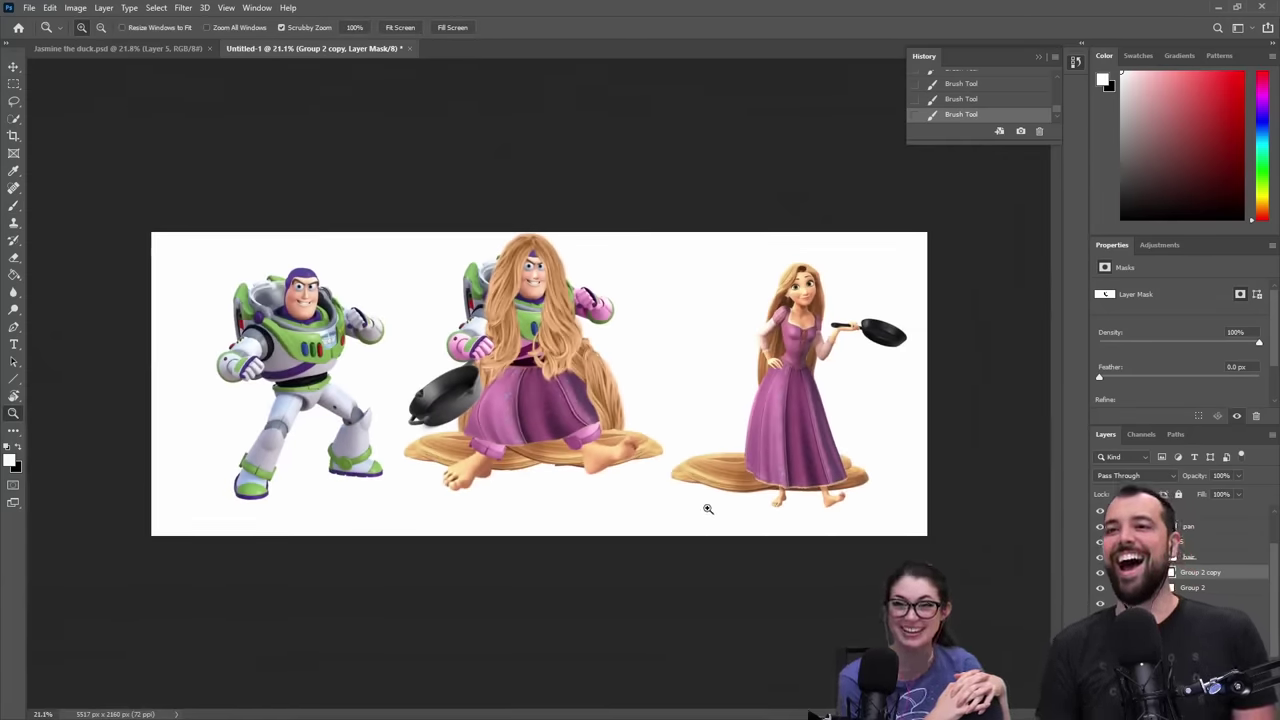
- Hide the Rapunzel and original Buzz reference layers to examine the middle mashup figure alone
{"action": "scroll", "coordinate": [1233, 552], "scroll_direction": "up", "scroll_amount": 2}
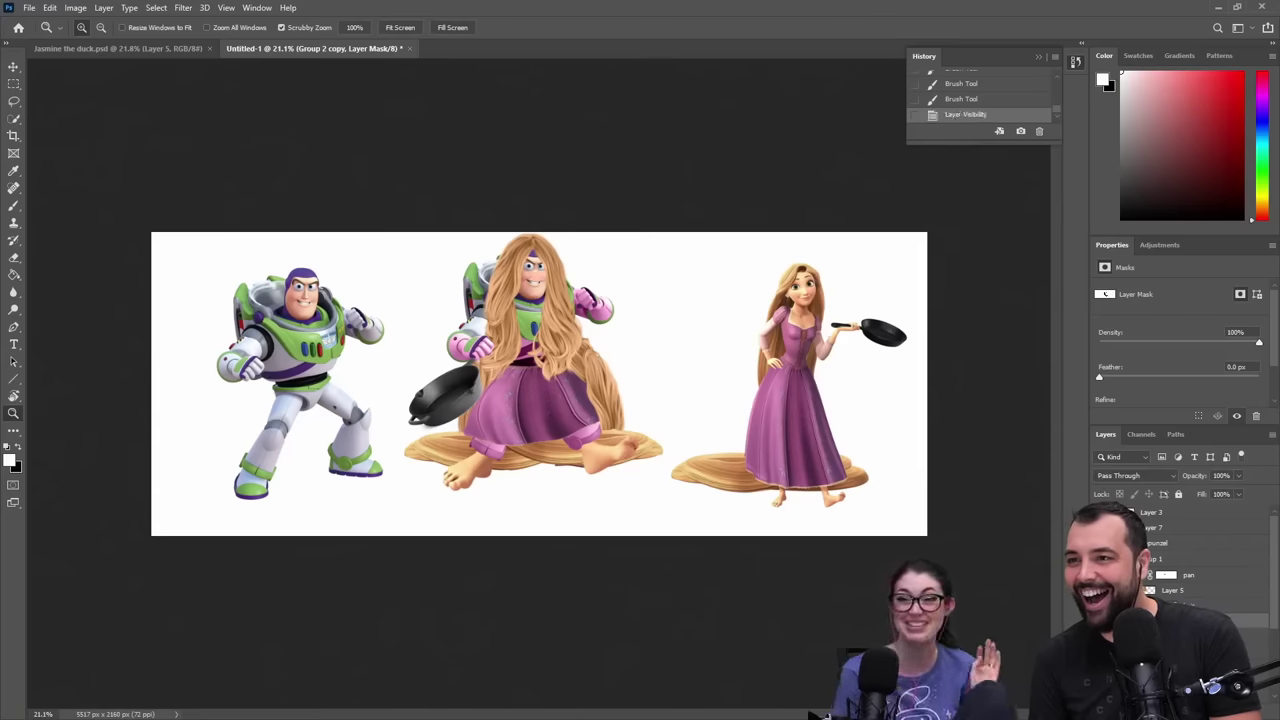
{"action": "left_click", "coordinate": [1104, 542]}
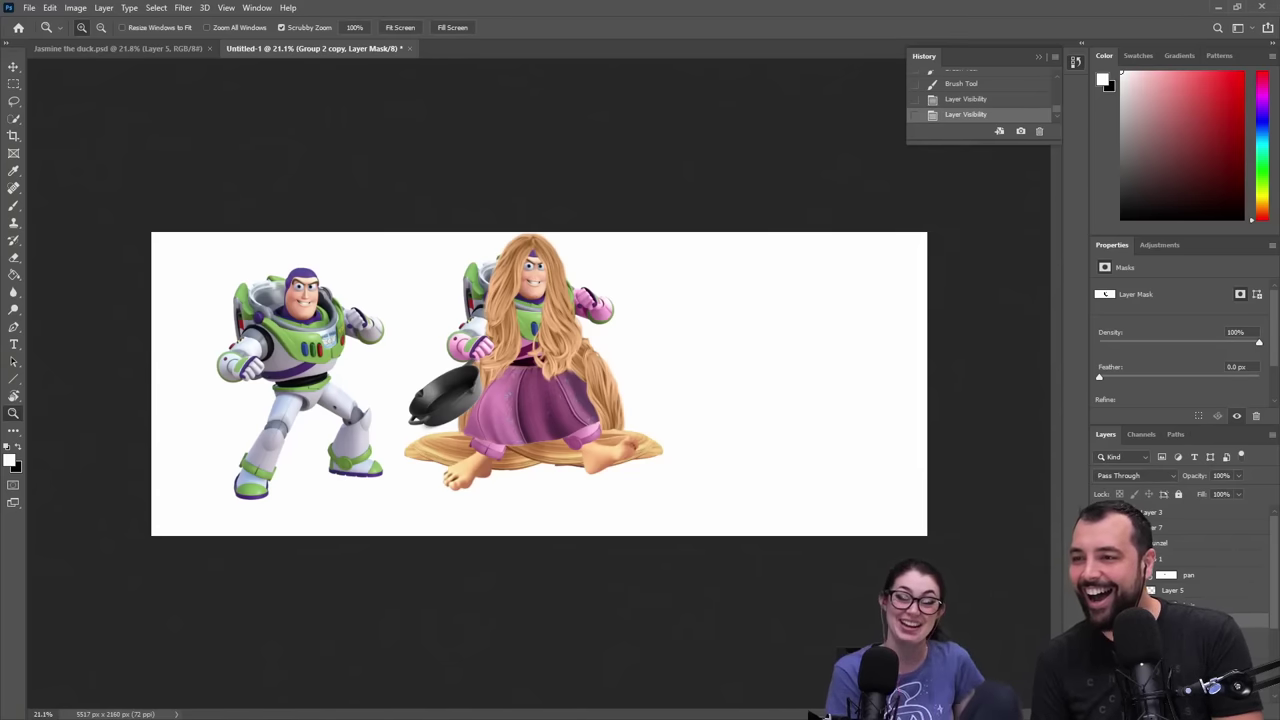
{"action": "scroll", "coordinate": [1200, 550], "scroll_direction": "up", "scroll_amount": 3}
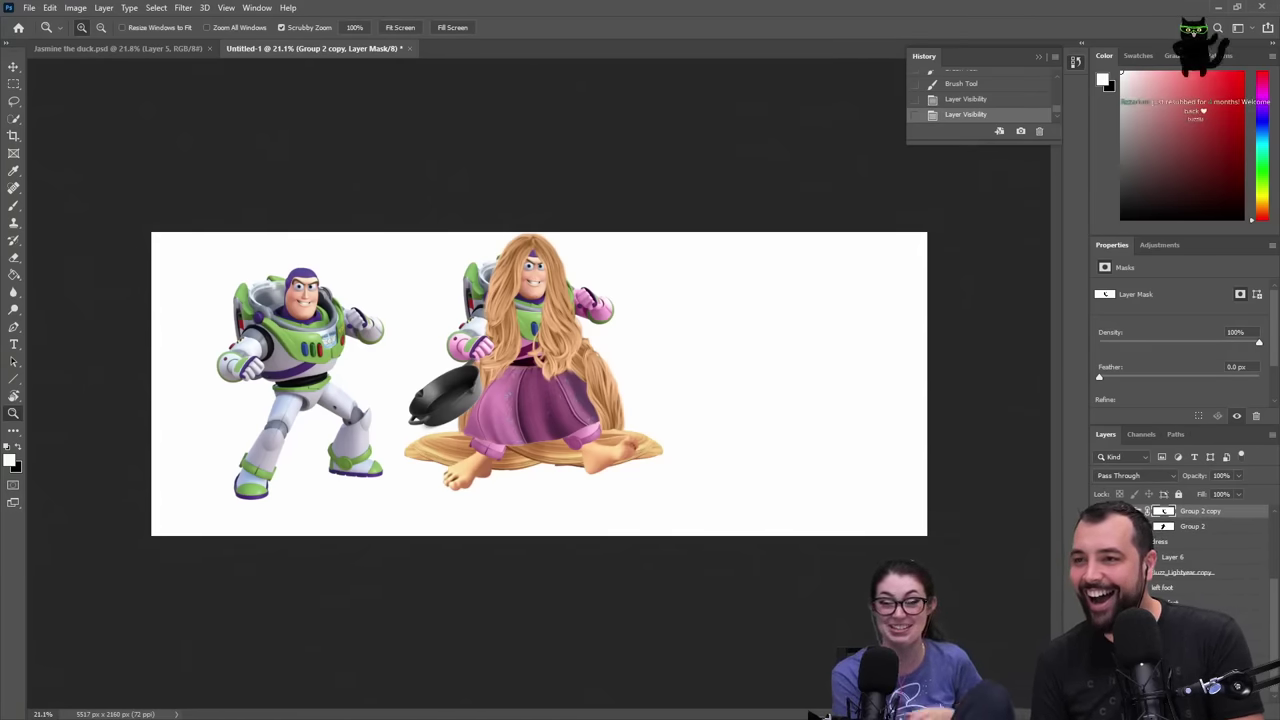
{"action": "left_click", "coordinate": [1100, 634]}
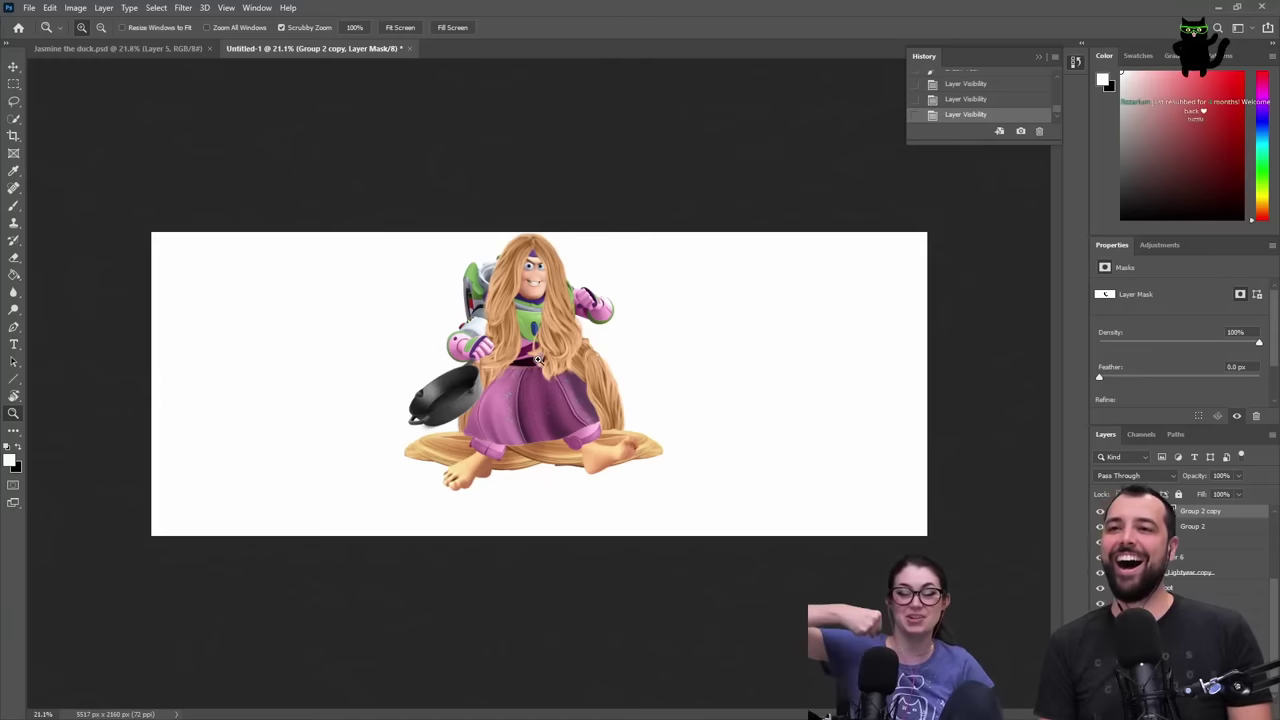
{"action": "left_click_drag", "start_coordinate": [534, 325], "coordinate": [639, 275]}
{"action": "left_click_drag", "start_coordinate": [604, 189], "coordinate": [562, 420]}
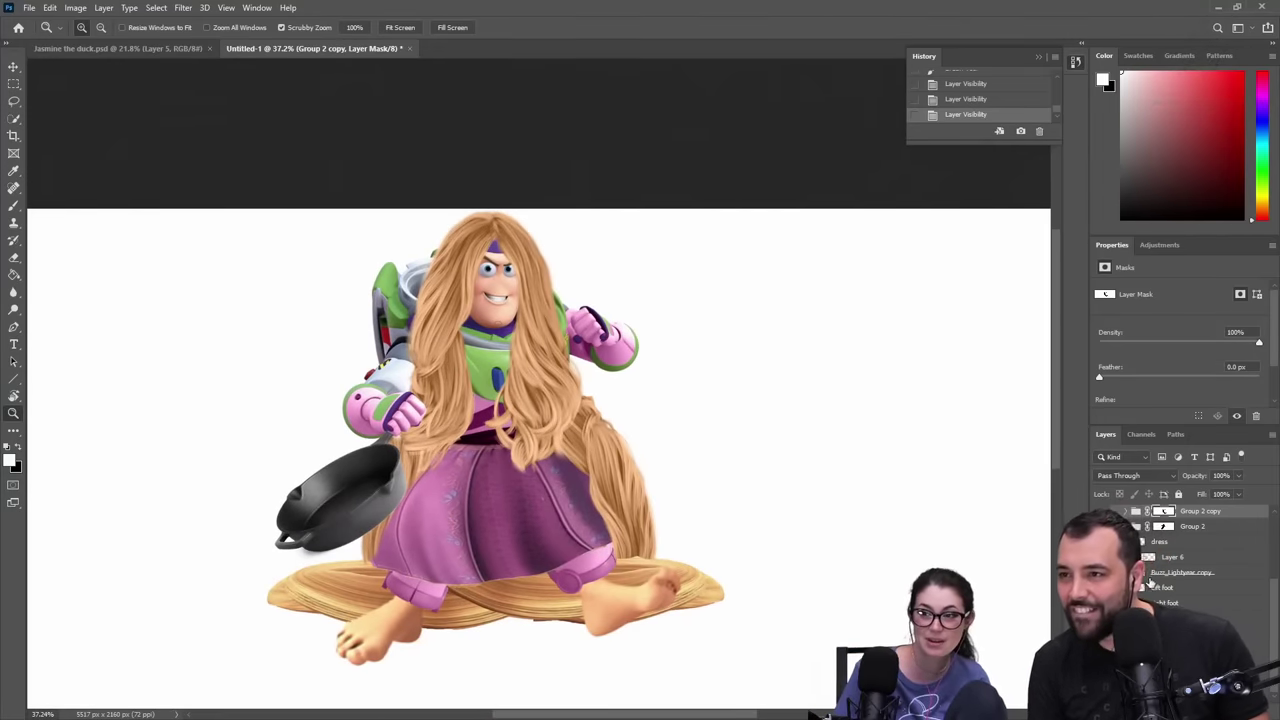
- Check the Rapunzel layer by toggling its visibility, and move Layer 7 into Group 1 above the pan layer
{"action": "scroll", "coordinate": [1148, 583], "scroll_direction": "down", "scroll_amount": 5}
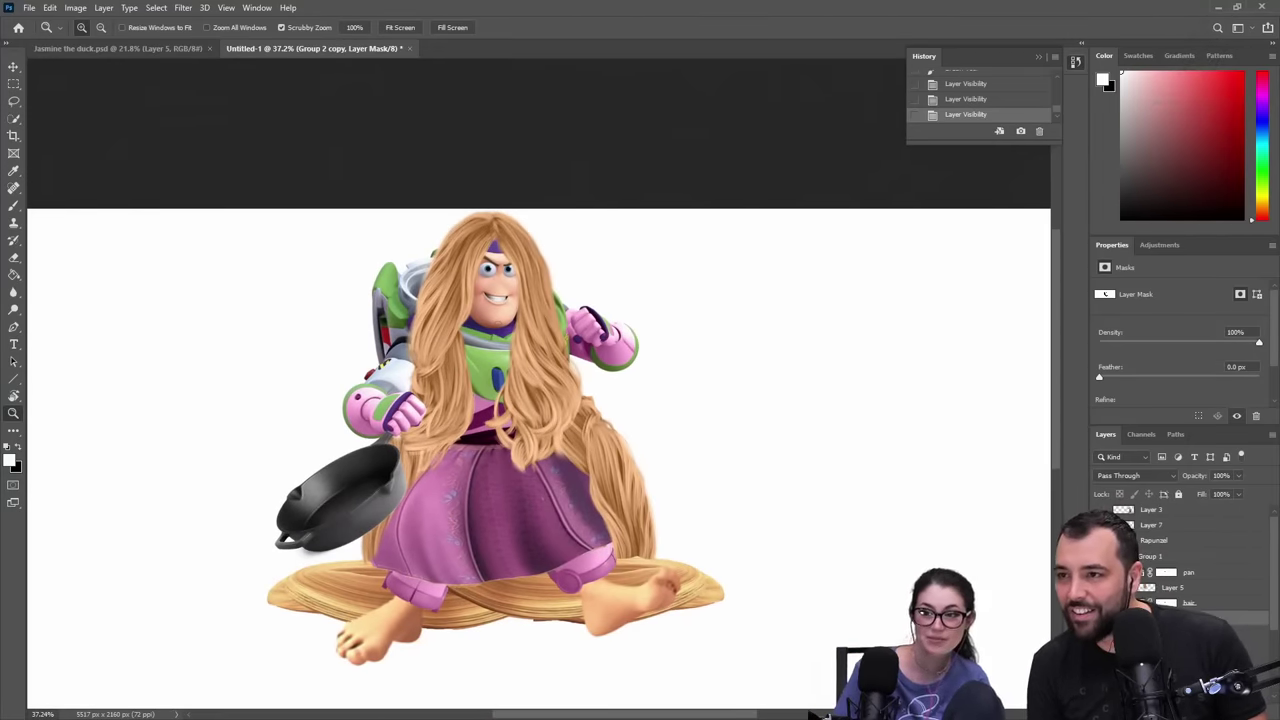
{"action": "left_click", "coordinate": [1098, 540]}
{"action": "left_click", "coordinate": [1098, 540]}
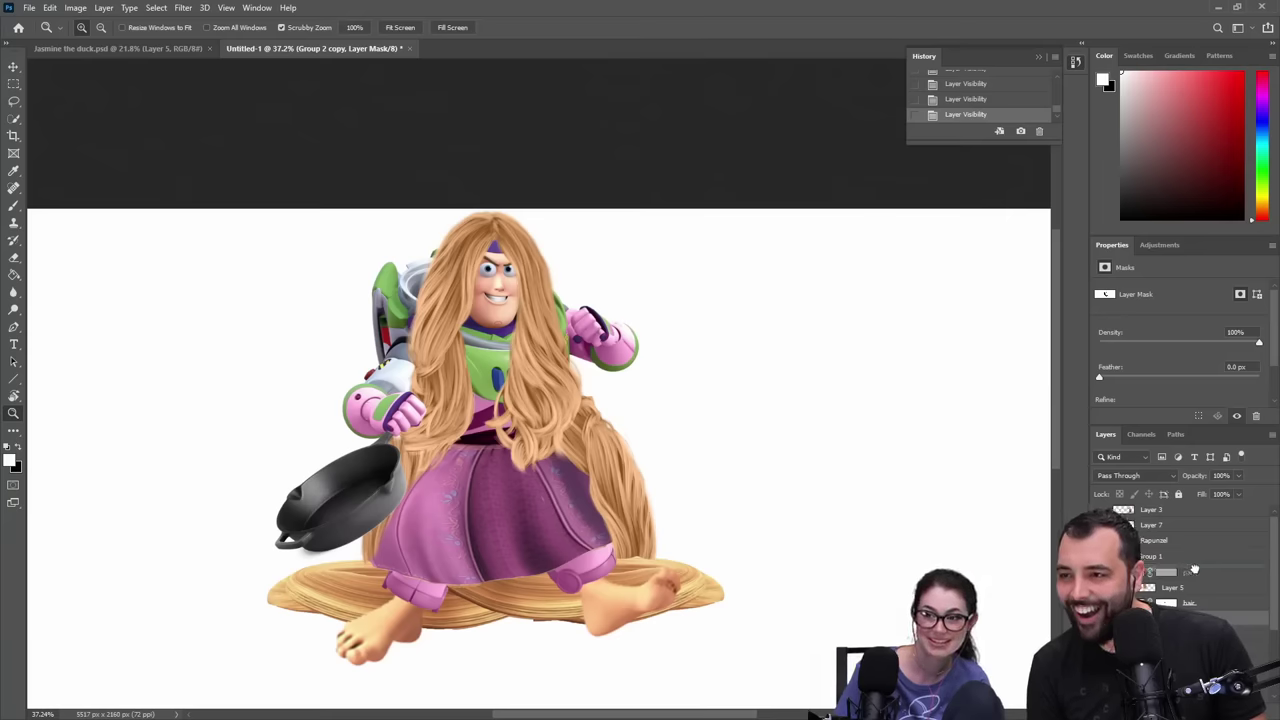
{"action": "left_click_drag", "start_coordinate": [1207, 566], "coordinate": [1208, 568]}
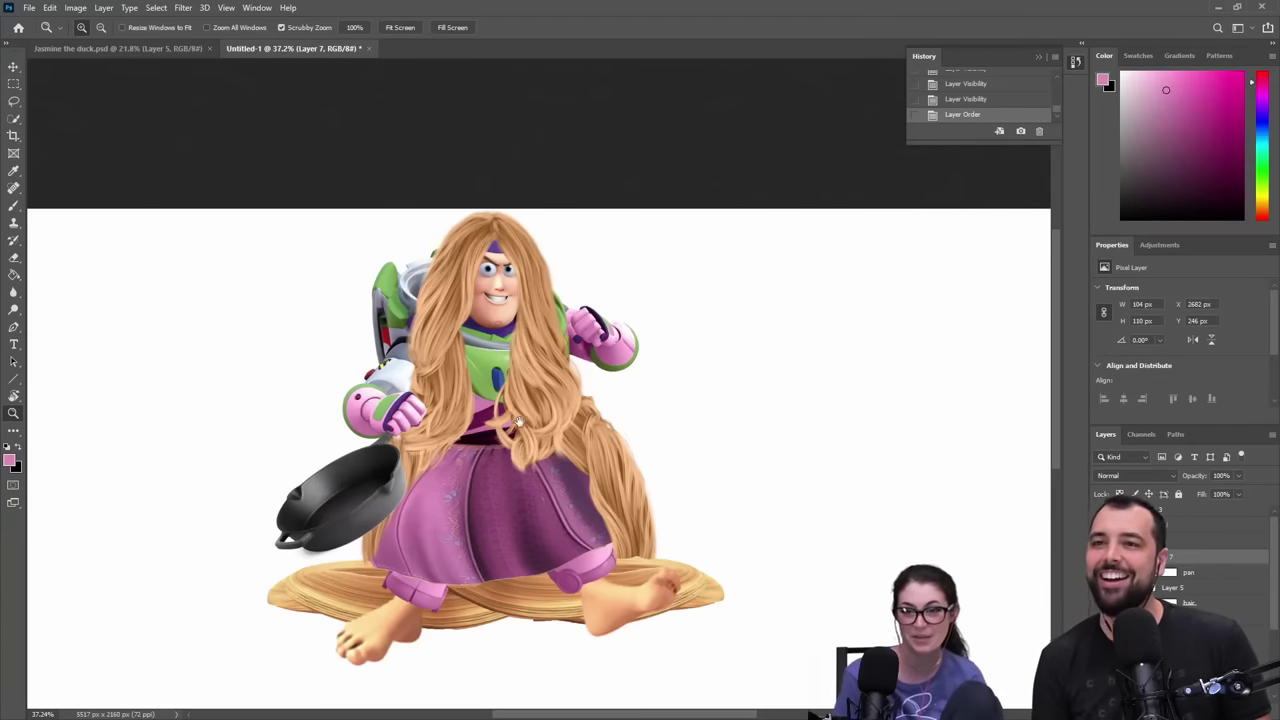
{"action": "left_click_drag", "start_coordinate": [523, 422], "coordinate": [472, 326]}
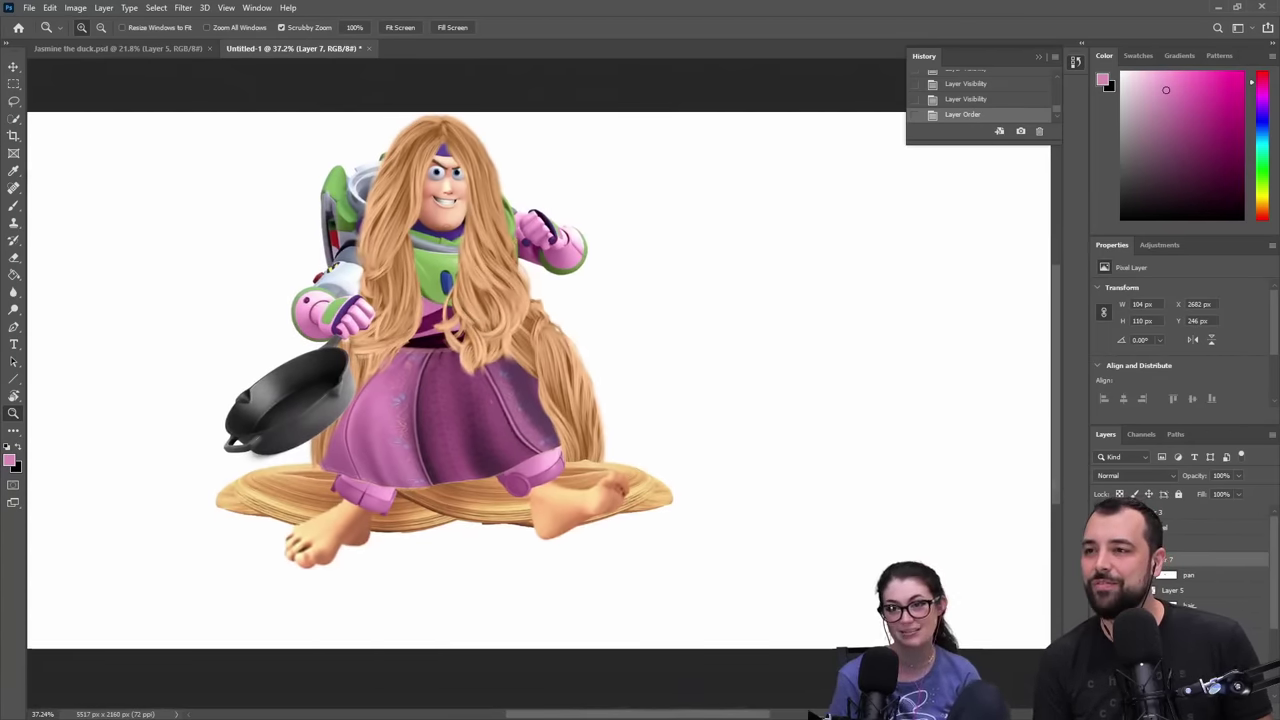
- Show the mirrored Rapunzel on Layer 3, and hide and delete the other Rapunzel layer
{"action": "left_click", "coordinate": [1098, 512]}
{"action": "left_click", "coordinate": [1098, 527]}
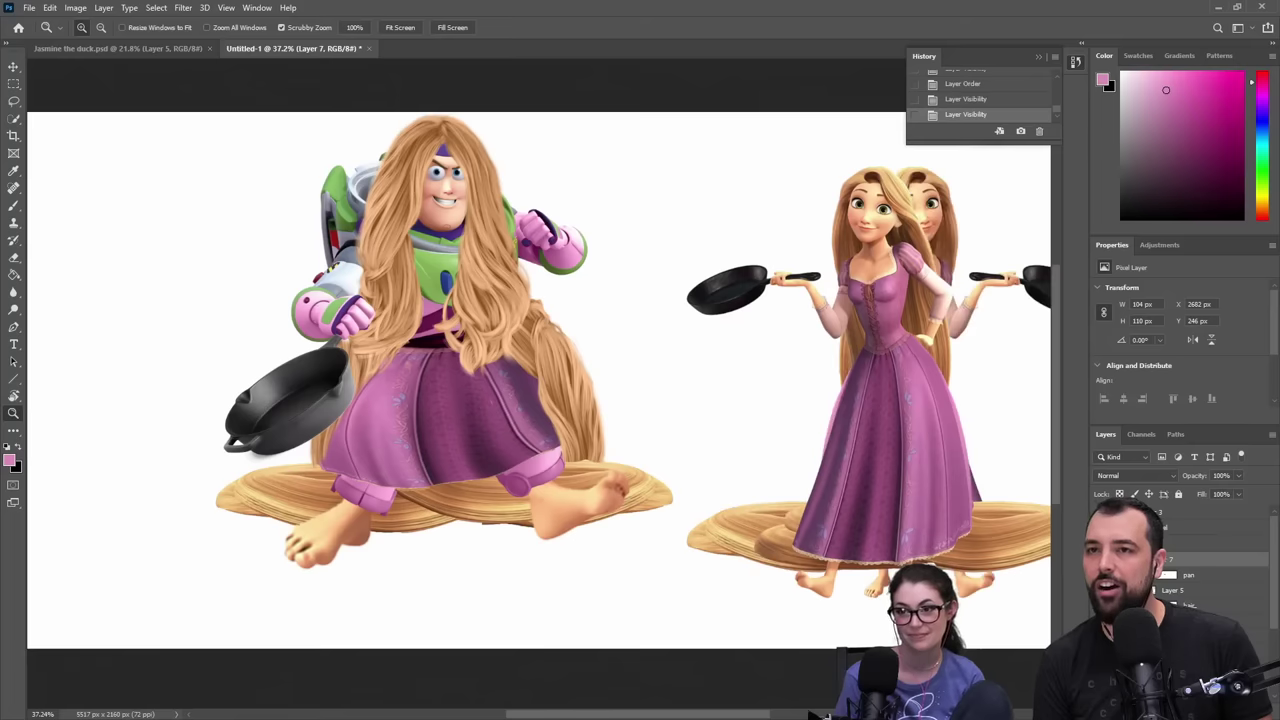
{"action": "left_click", "coordinate": [1098, 527]}
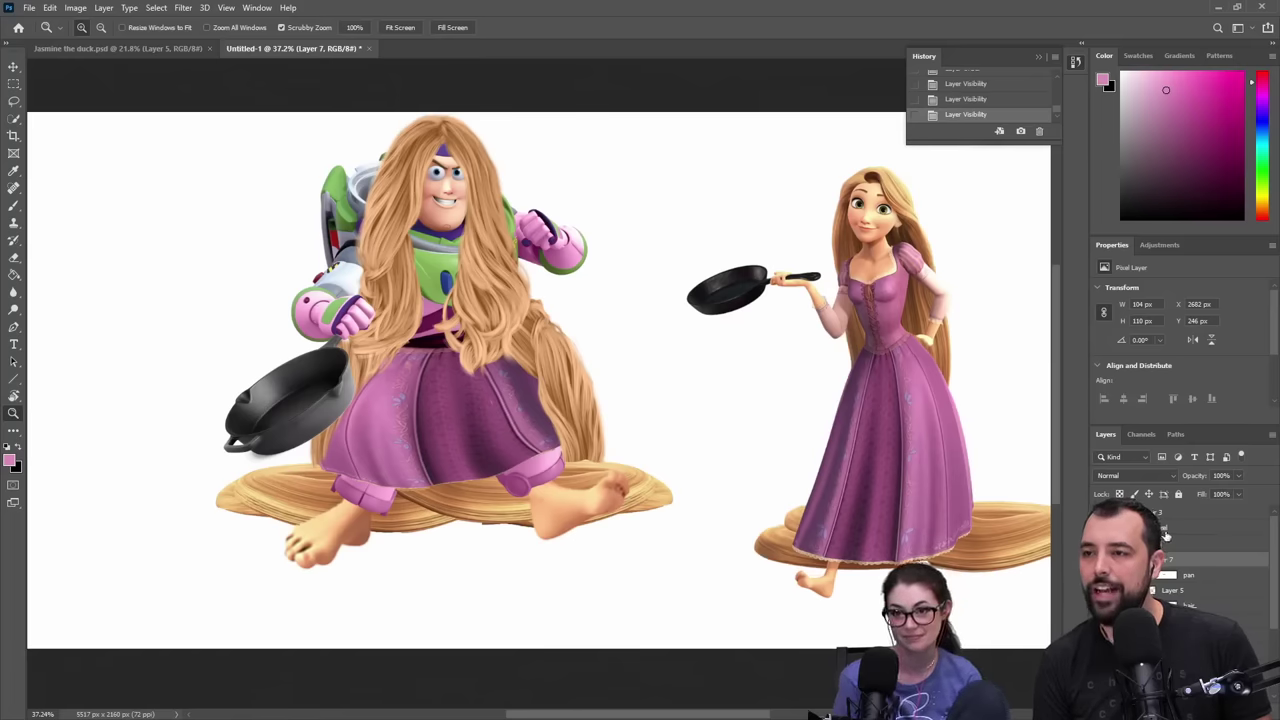
{"action": "scroll", "coordinate": [1180, 560], "scroll_direction": "down", "scroll_amount": 1}
- Show the original Buzz Lightyear layer again beside the mashup
{"action": "scroll", "coordinate": [1180, 590], "scroll_direction": "down", "scroll_amount": 3}
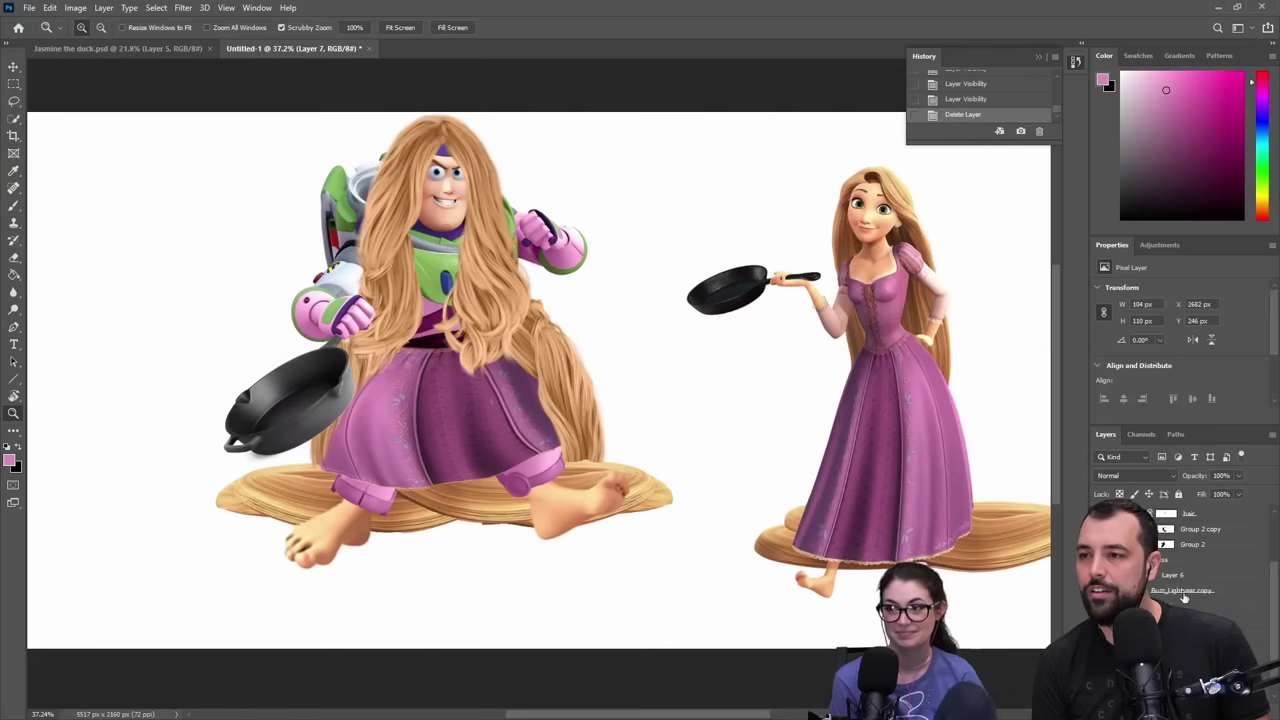
{"action": "left_click", "coordinate": [1099, 633]}
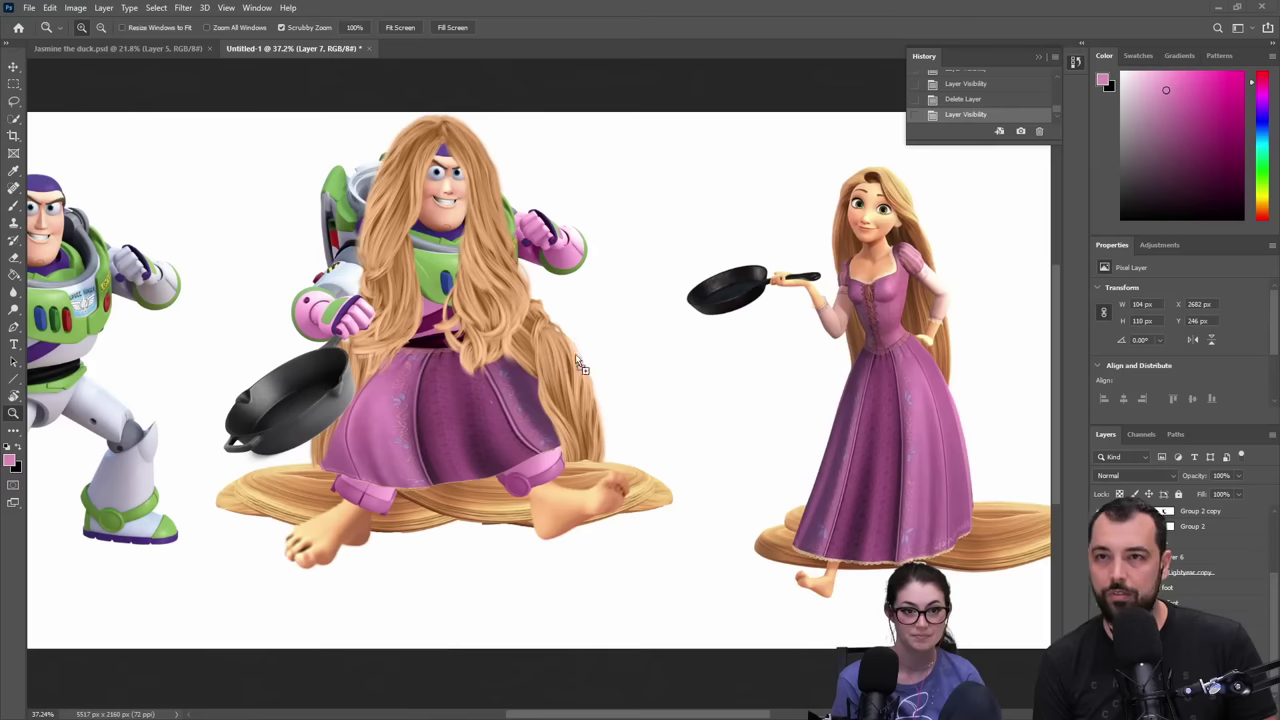
- Place Rapunzel_pose.png between the mashup and Rapunzel as an embedded smart object, and move its layer above Group 1
{"action": "left_click_drag", "start_coordinate": [576, 360], "coordinate": [646, 256]}
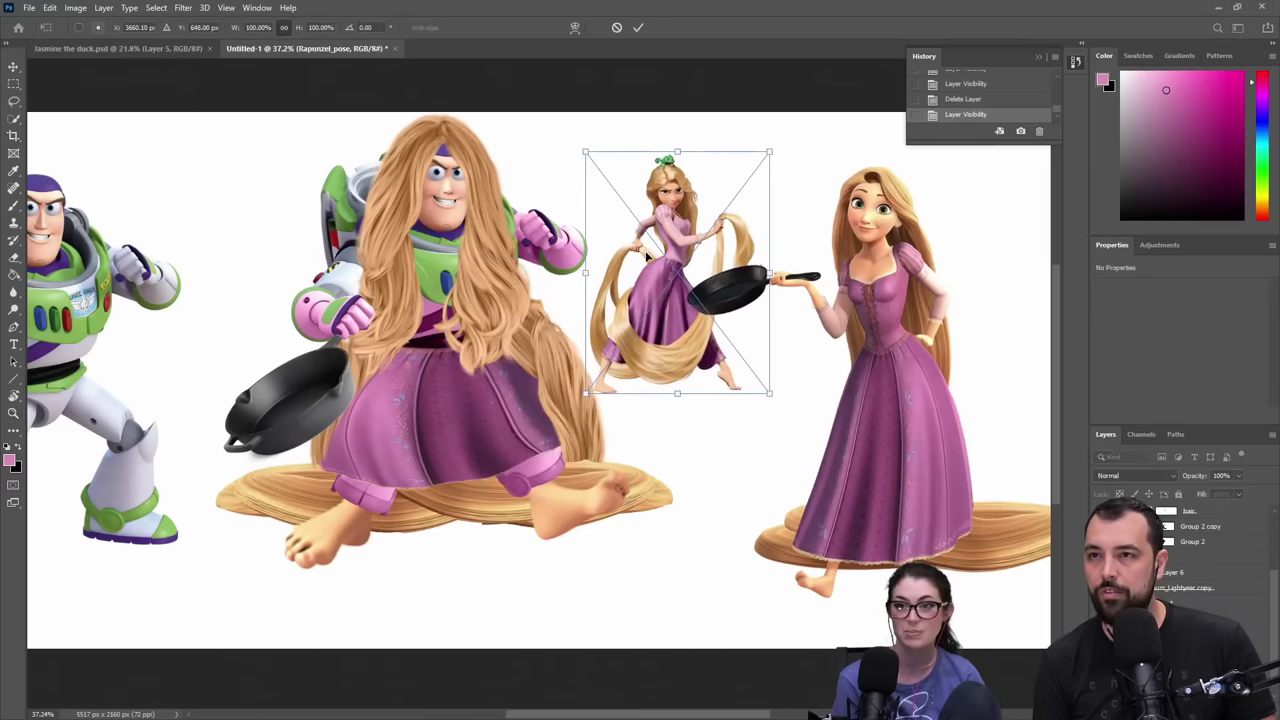
{"action": "key", "text": "Return"}
{"action": "key", "text": "z"}
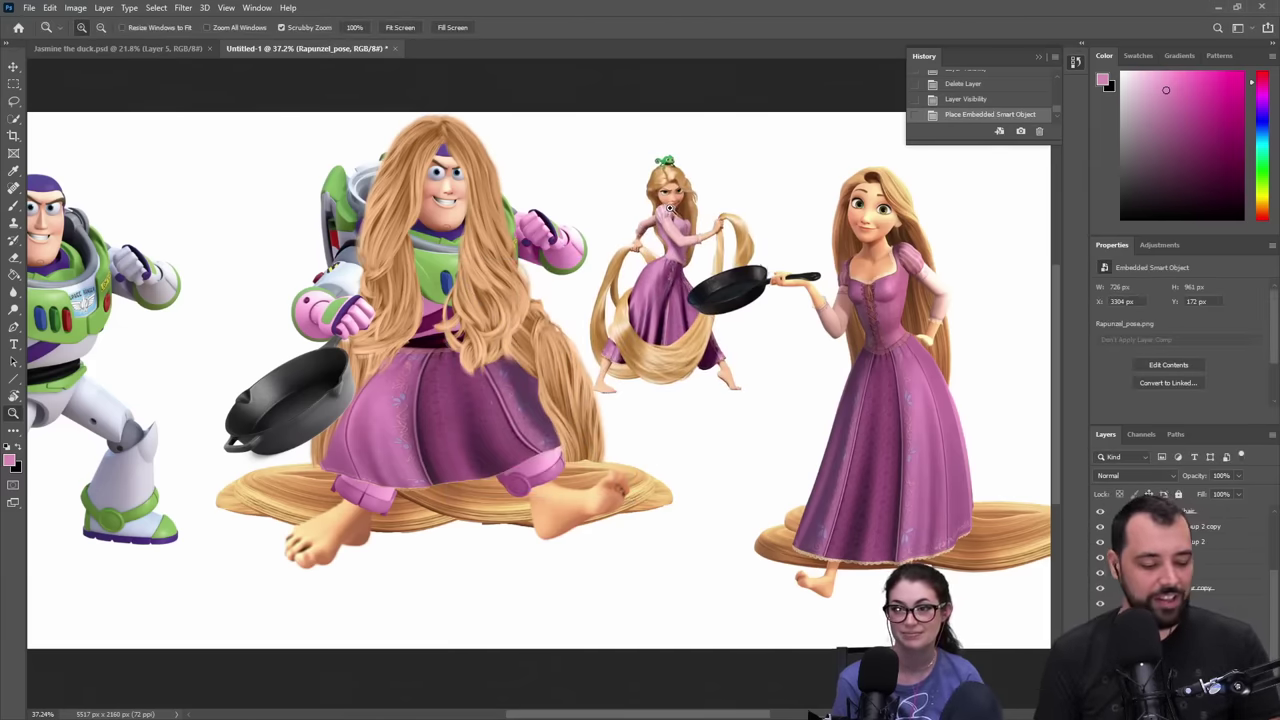
{"action": "left_click_drag", "start_coordinate": [660, 168], "coordinate": [782, 146]}
{"action": "left_click_drag", "start_coordinate": [716, 214], "coordinate": [612, 291]}
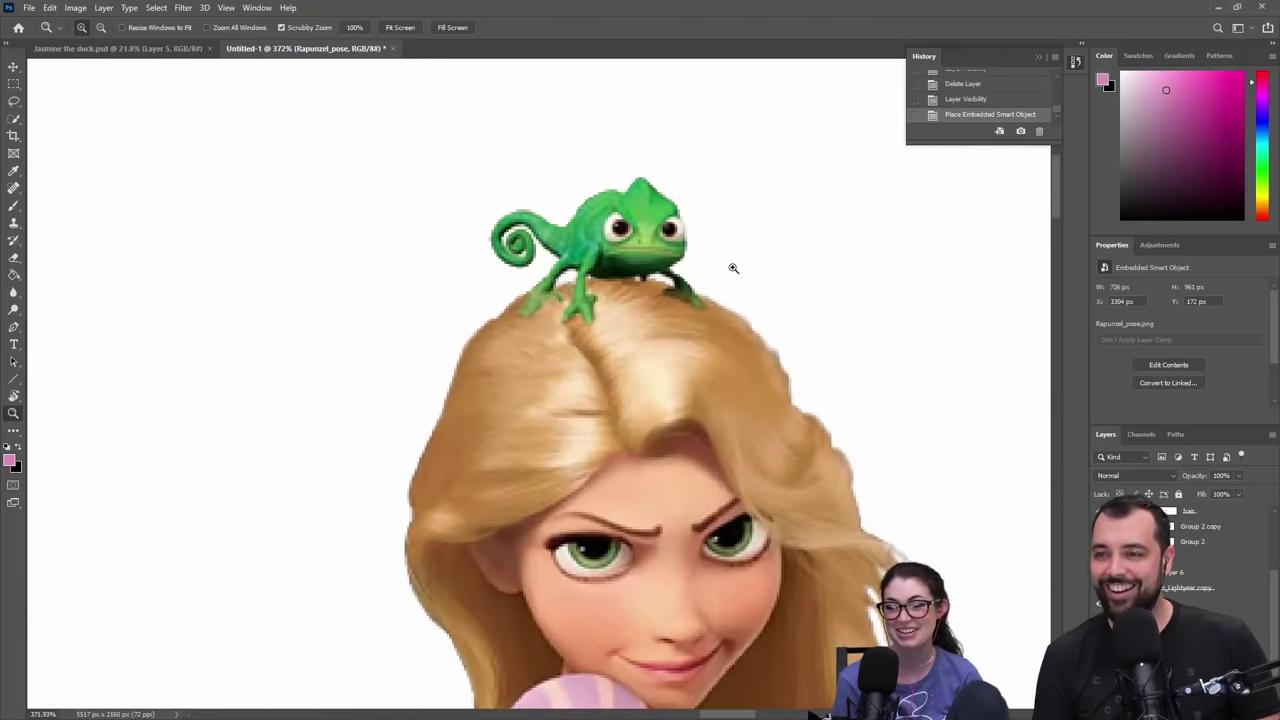
{"action": "scroll", "coordinate": [1184, 559], "scroll_direction": "up", "scroll_amount": 3}
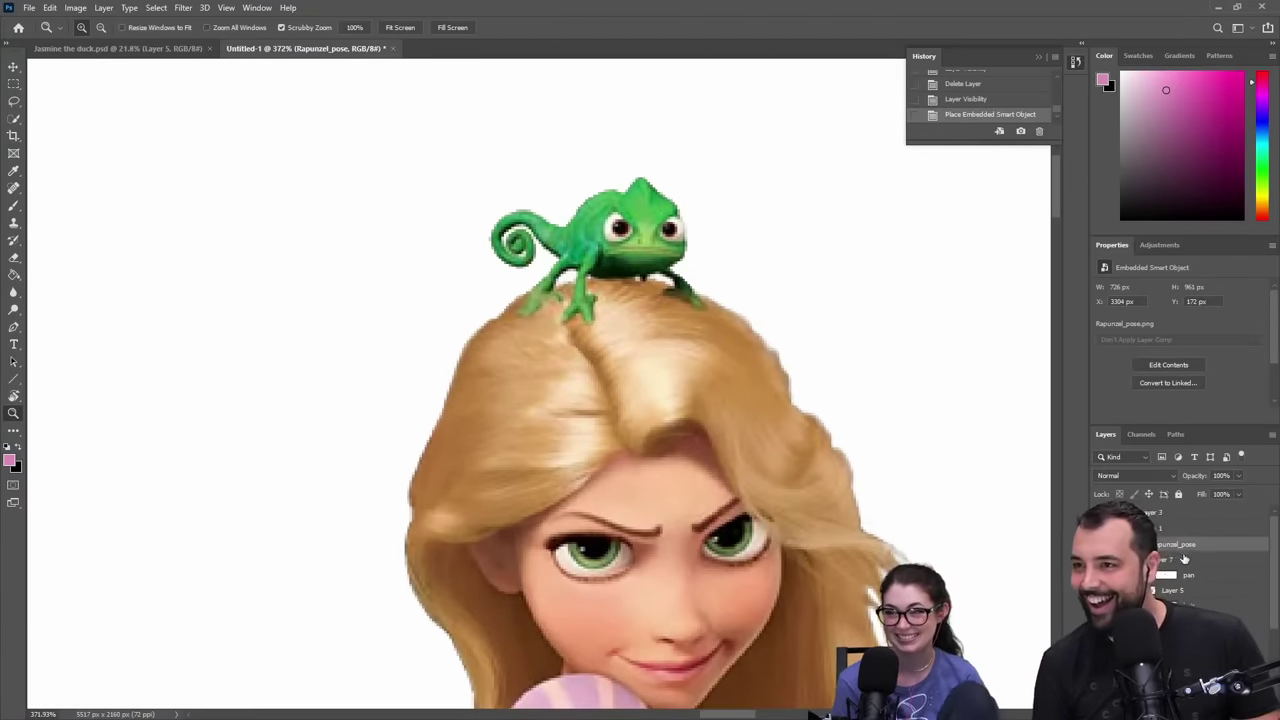
{"action": "left_click_drag", "start_coordinate": [1191, 545], "coordinate": [1188, 522]}
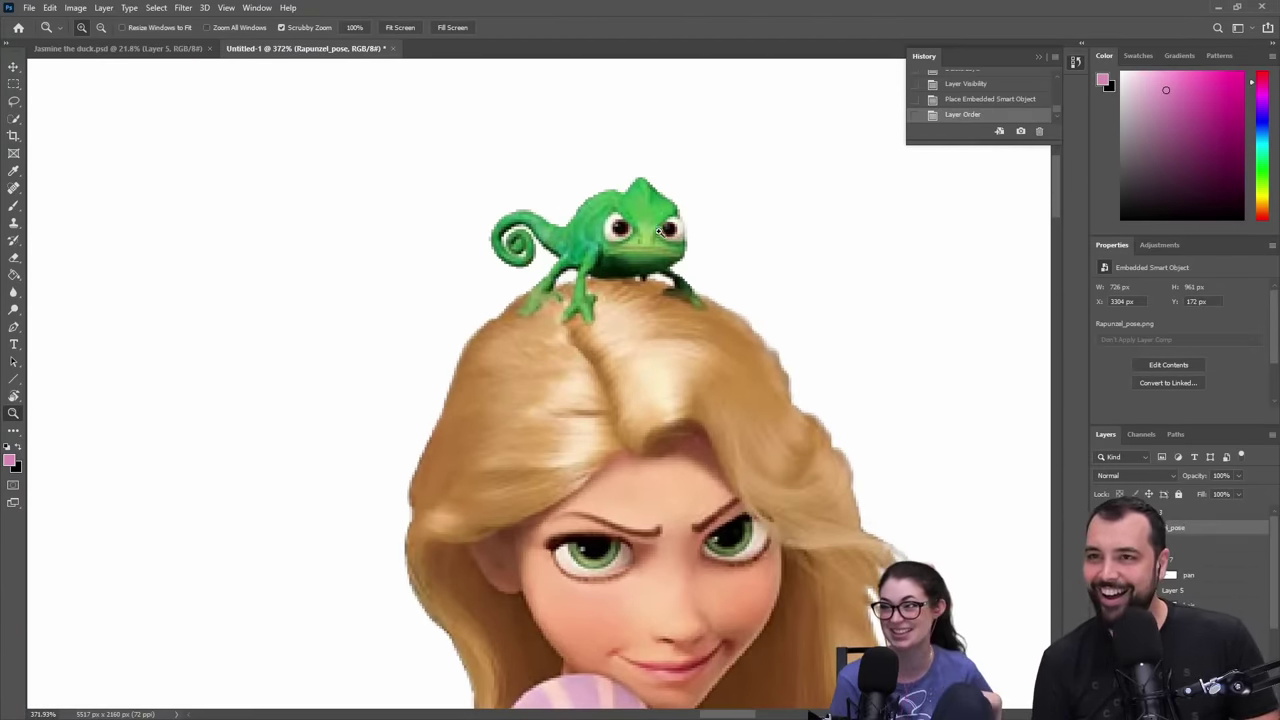
- Lasso the green chameleon on Rapunzel's head, copy it onto its own layer, and hide the Rapunzel_pose layer
{"action": "left_click", "coordinate": [14, 101]}
{"action": "mouse_move", "coordinate": [507, 142]}
{"action": "left_mouse_down"}
{"action": "mouse_move", "coordinate": [427, 227]}
{"action": "mouse_move", "coordinate": [444, 321]}
{"action": "mouse_move", "coordinate": [658, 341]}
{"action": "mouse_move", "coordinate": [733, 306]}
{"action": "mouse_move", "coordinate": [767, 224]}
{"action": "mouse_move", "coordinate": [663, 144]}
{"action": "left_mouse_up"}
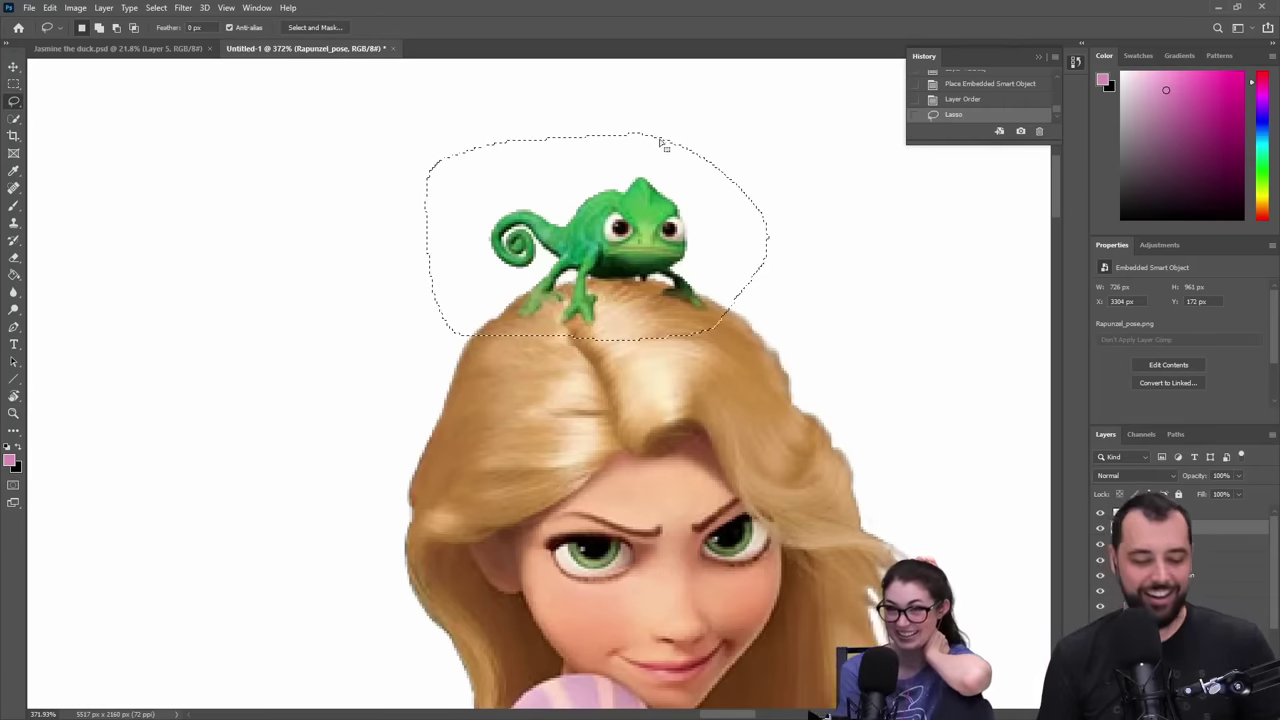
{"action": "key", "text": "ctrl+c"}
{"action": "key", "text": "ctrl+v"}
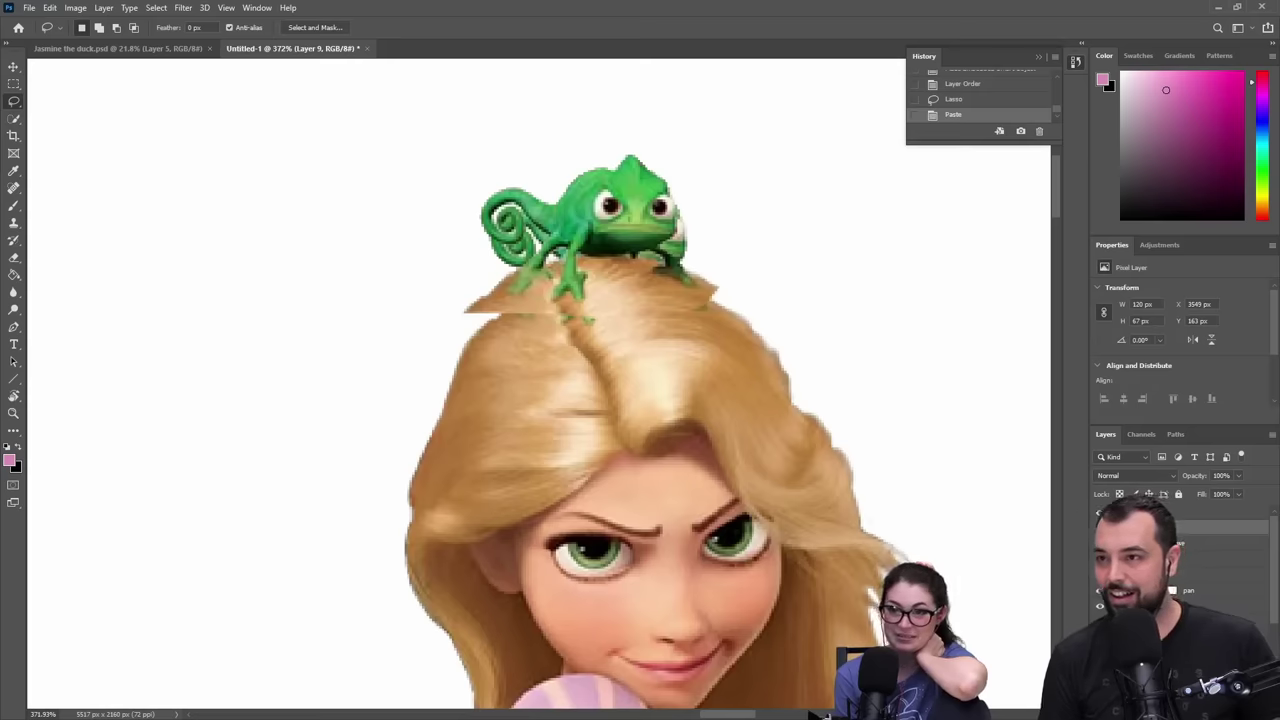
{"action": "left_click", "coordinate": [1100, 543]}
- Move the chameleon cutout close to the mashup's head and shift the whole mashup group slightly down the canvas
{"action": "key", "text": "z"}
{"action": "left_click_drag", "start_coordinate": [768, 435], "coordinate": [668, 494]}
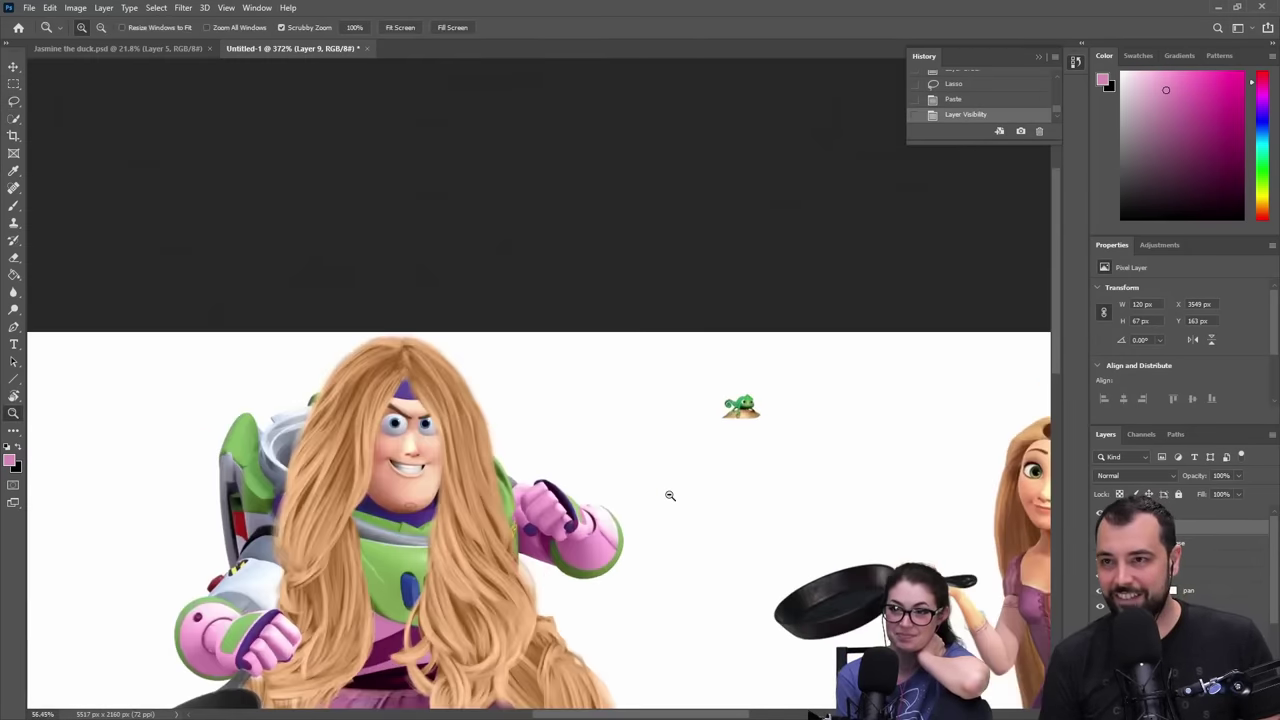
{"action": "left_click", "coordinate": [13, 66]}
{"action": "left_click_drag", "start_coordinate": [701, 423], "coordinate": [480, 377]}
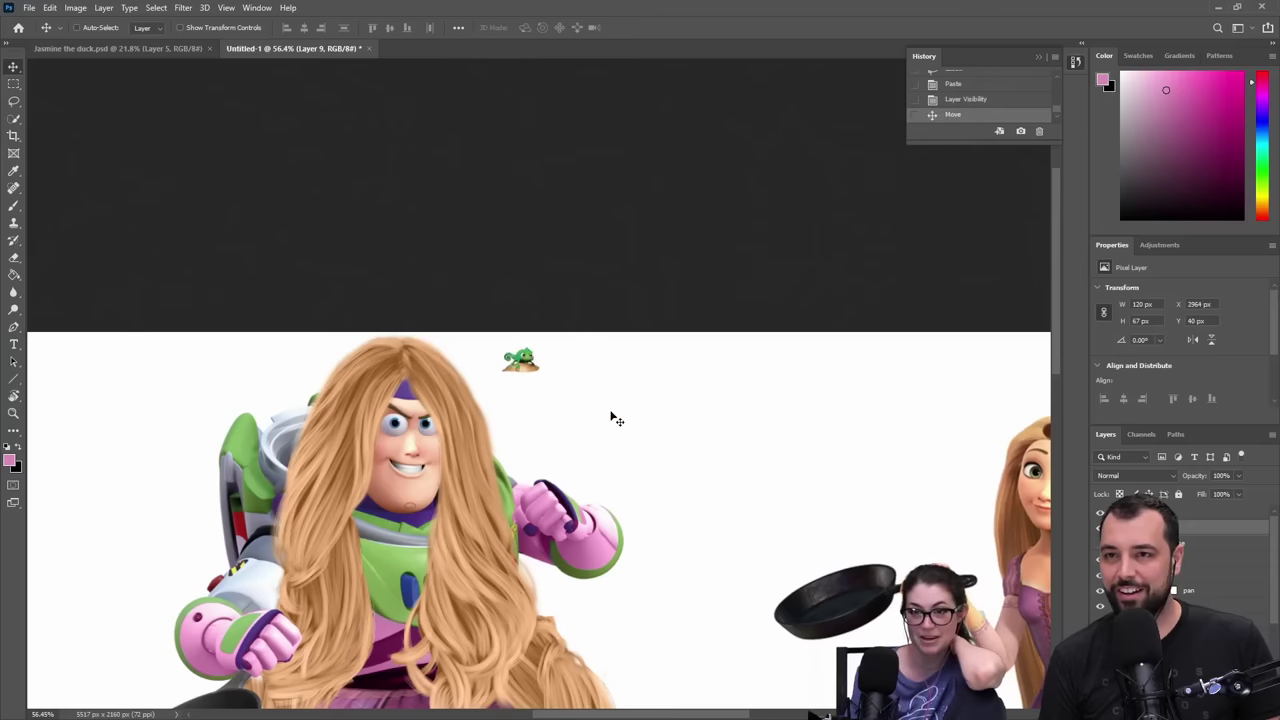
{"action": "left_click", "coordinate": [1203, 560]}
{"action": "left_click_drag", "start_coordinate": [438, 478], "coordinate": [443, 529]}
- Put the chameleon layer at the top of Group 1 and set the chameleon on the crown of the mashup's hair
{"action": "left_click", "coordinate": [1198, 528]}
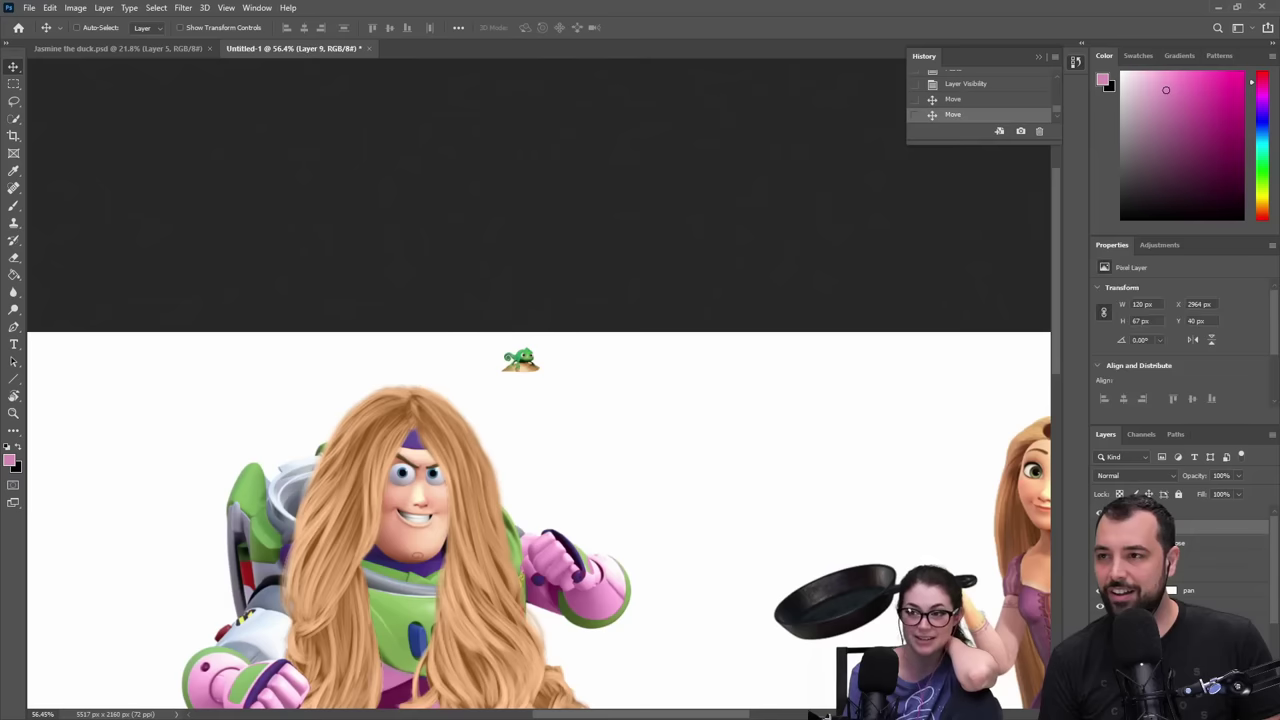
{"action": "left_click", "coordinate": [1100, 528]}
{"action": "left_click", "coordinate": [1100, 528]}
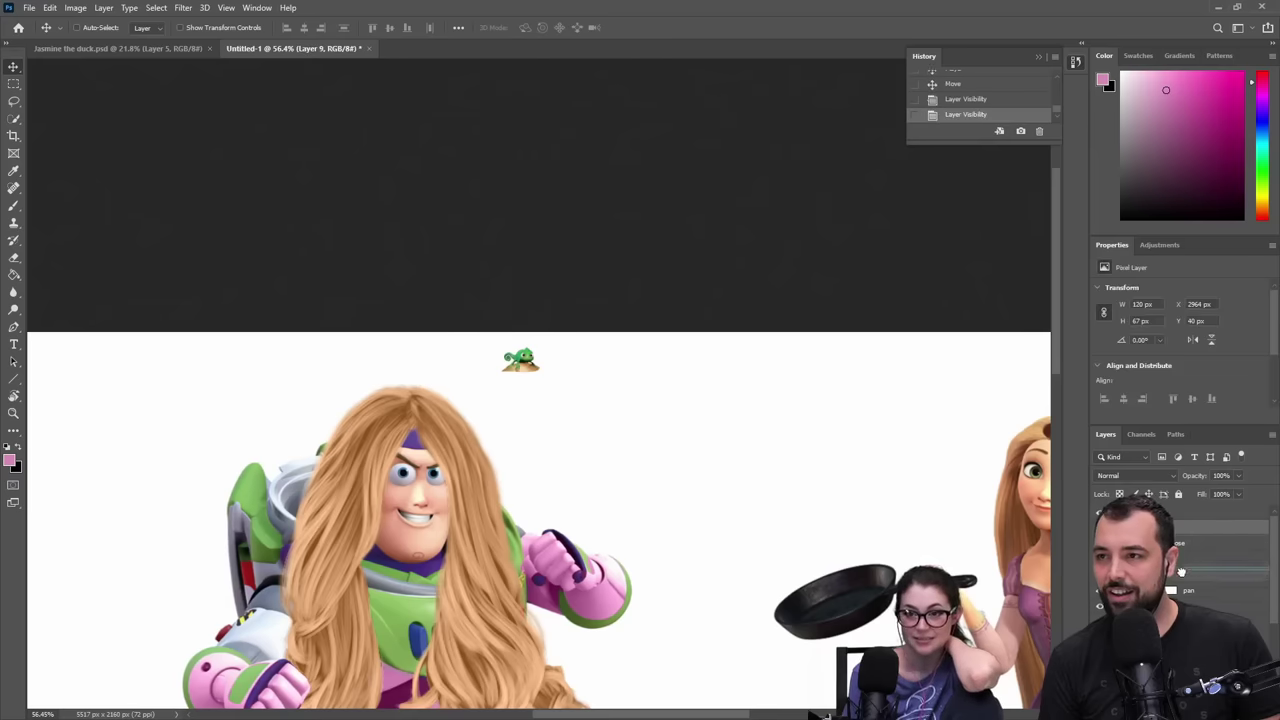
{"action": "left_click_drag", "start_coordinate": [1181, 570], "coordinate": [1181, 574]}
{"action": "left_click_drag", "start_coordinate": [530, 369], "coordinate": [411, 388]}
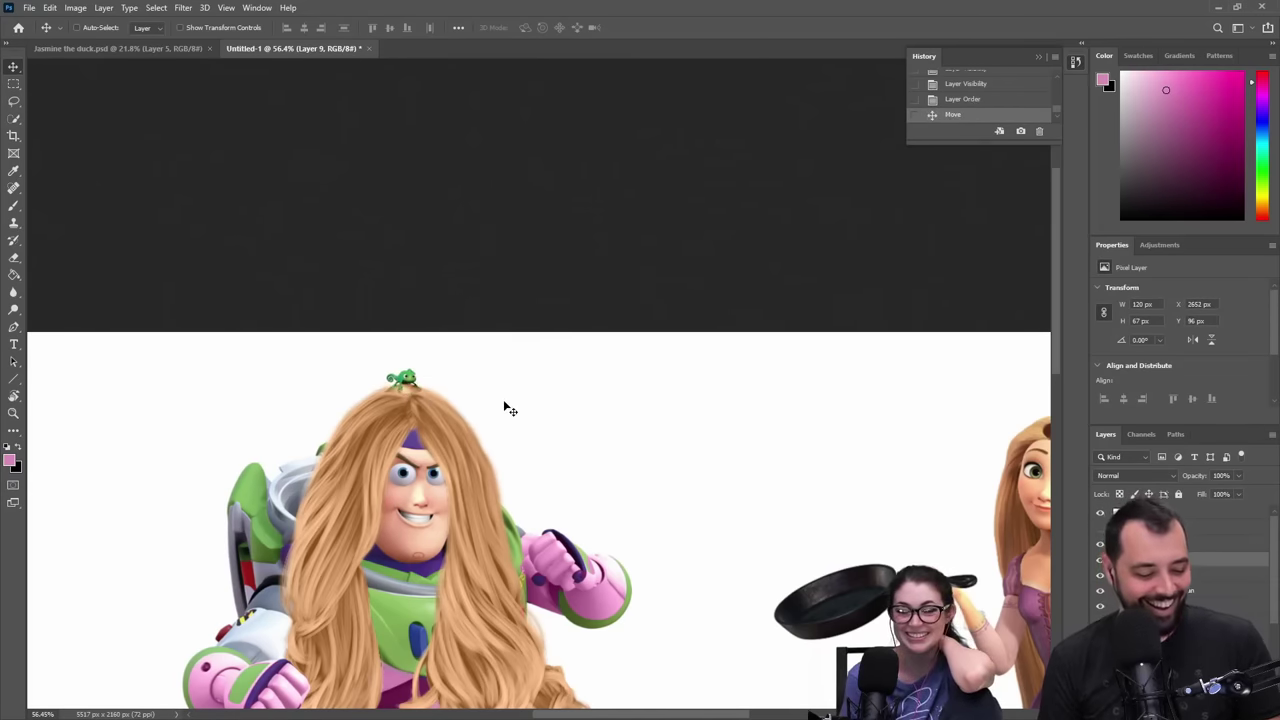
- Enlarge the chameleon on the mashup's head to about 290 by 162 px with Free Transform
{"action": "key", "text": "z"}
{"action": "left_click_drag", "start_coordinate": [557, 401], "coordinate": [561, 324]}
{"action": "key", "text": "ctrl+t"}
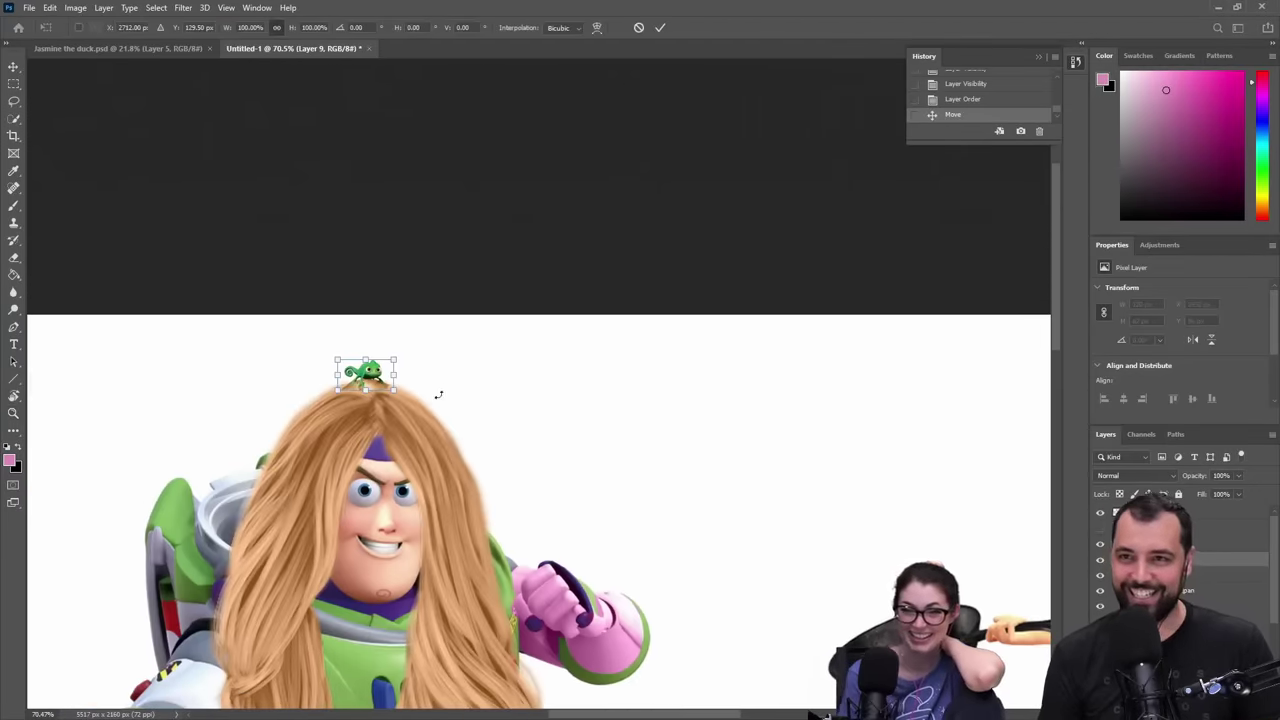
{"action": "left_click_drag", "start_coordinate": [402, 392], "coordinate": [377, 370]}
{"action": "key", "text": "Return"}
{"action": "key", "text": "z"}
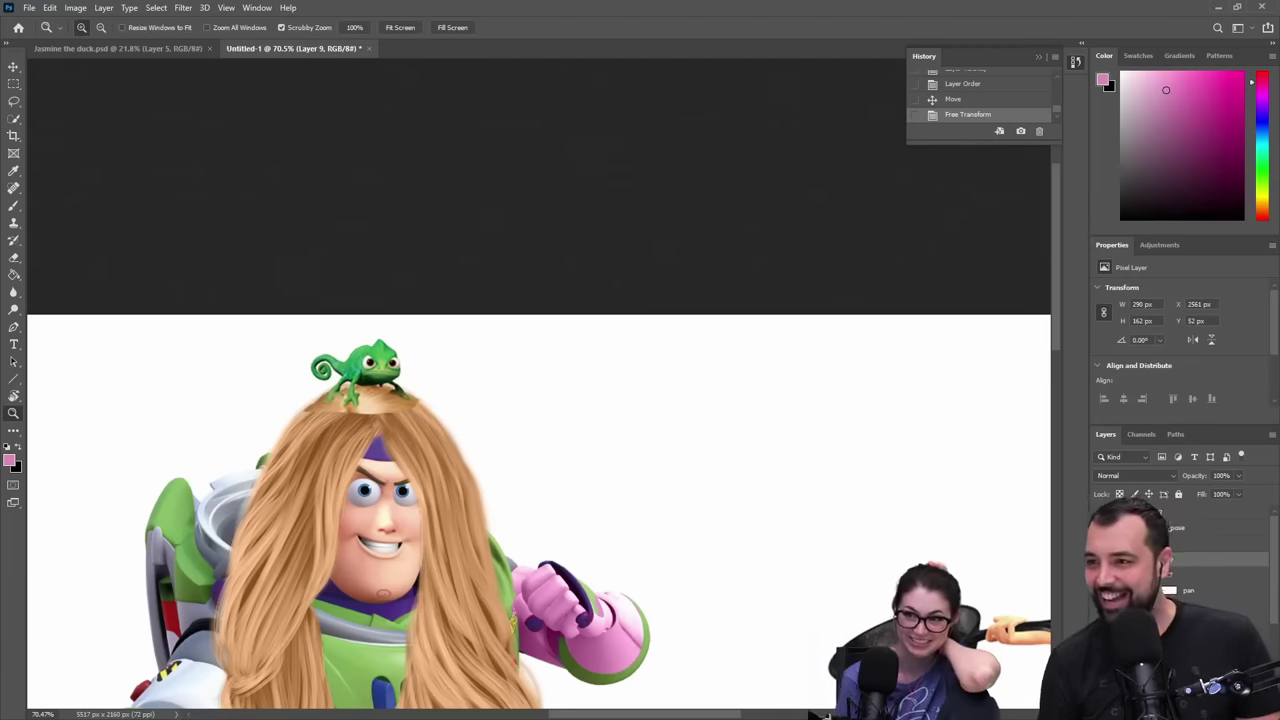
- Add a layer mask to the chameleon and paint it with a soft black brush to blend its base into the hair
{"action": "left_click", "coordinate": [1178, 709]}
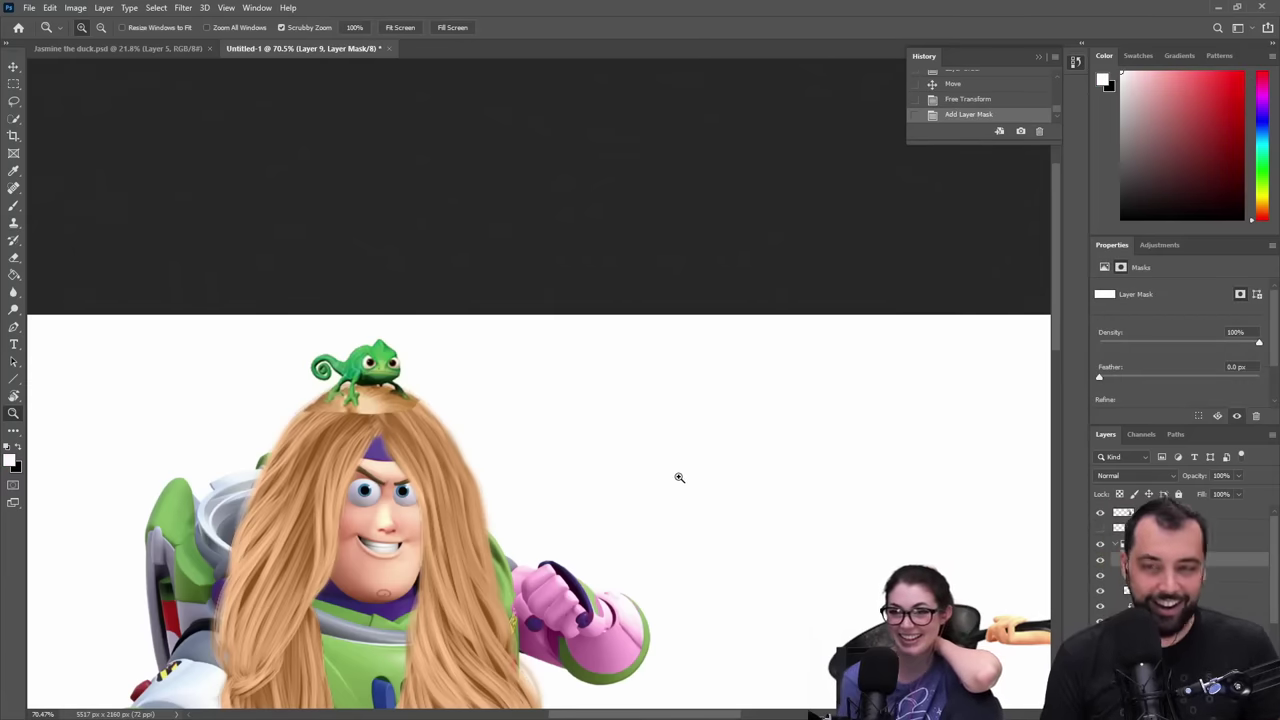
{"action": "left_click_drag", "start_coordinate": [405, 418], "coordinate": [415, 420]}
{"action": "key", "text": "b"}
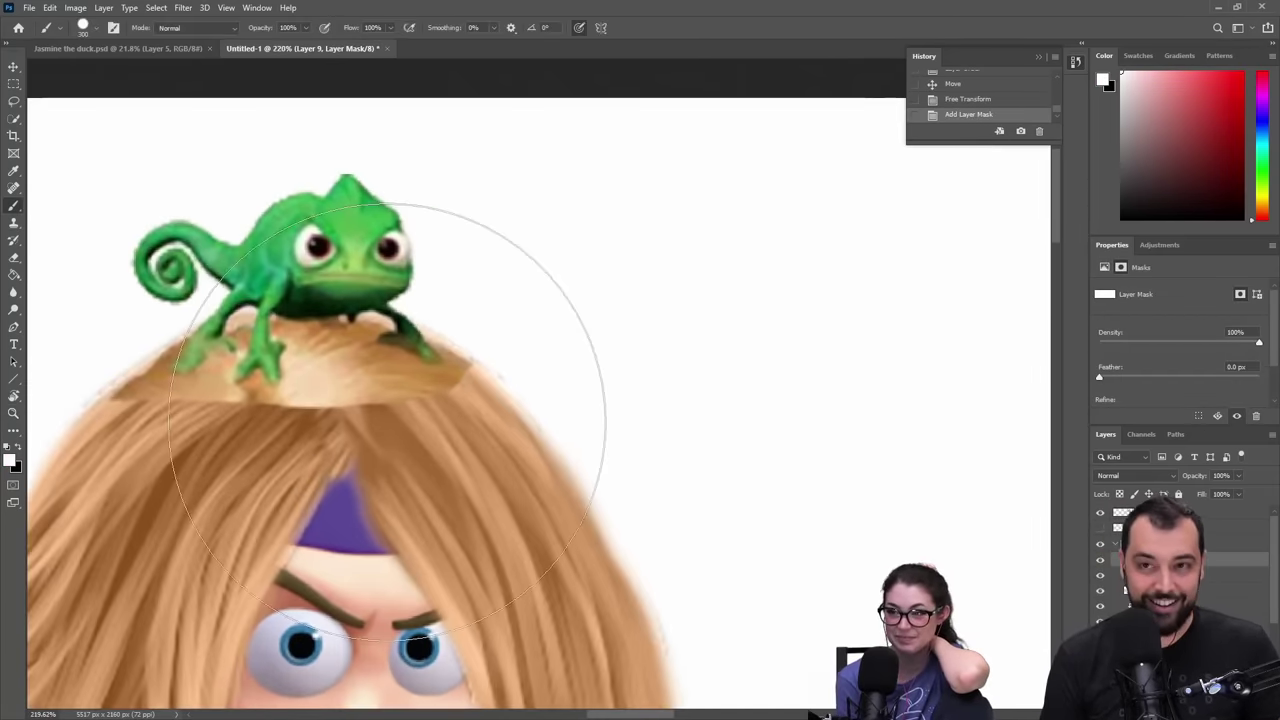
{"action": "right_click", "coordinate": [412, 462]}
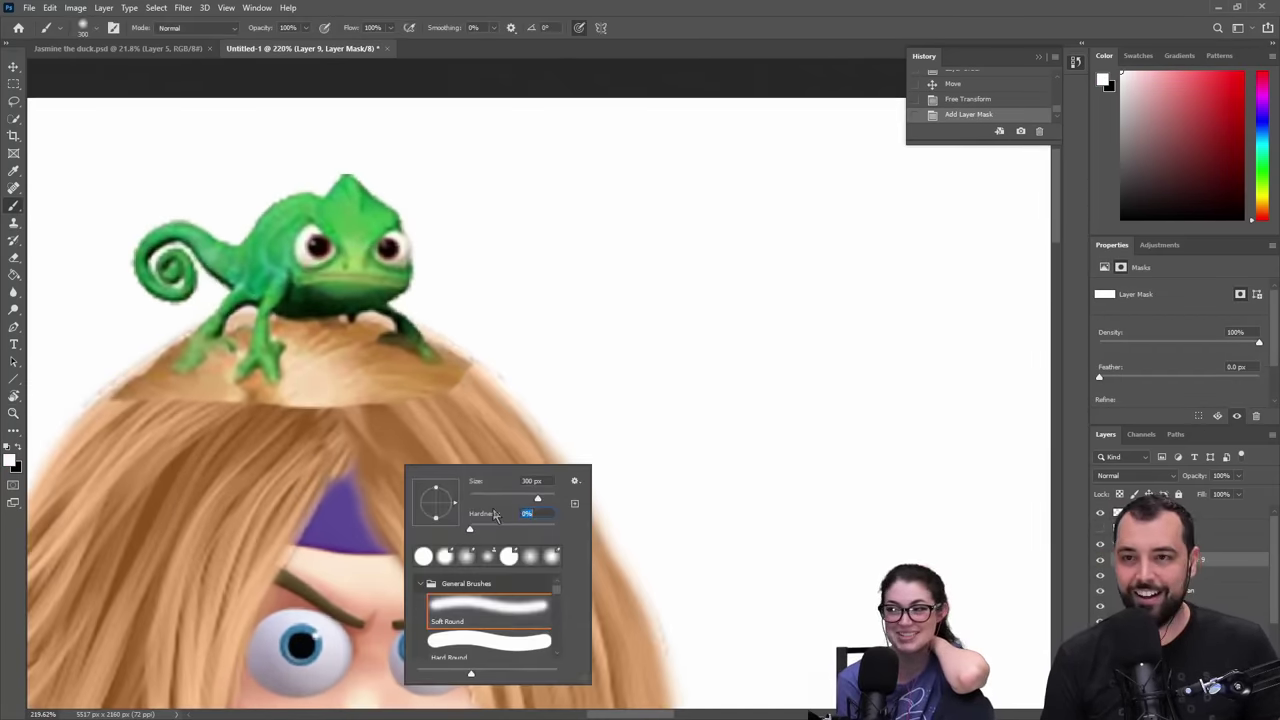
{"action": "mouse_move", "coordinate": [364, 430]}
{"action": "left_mouse_down"}
{"action": "mouse_move", "coordinate": [401, 429]}
{"action": "mouse_move", "coordinate": [368, 425]}
{"action": "mouse_move", "coordinate": [343, 368]}
{"action": "mouse_move", "coordinate": [380, 440]}
{"action": "mouse_move", "coordinate": [413, 438]}
{"action": "left_mouse_up"}
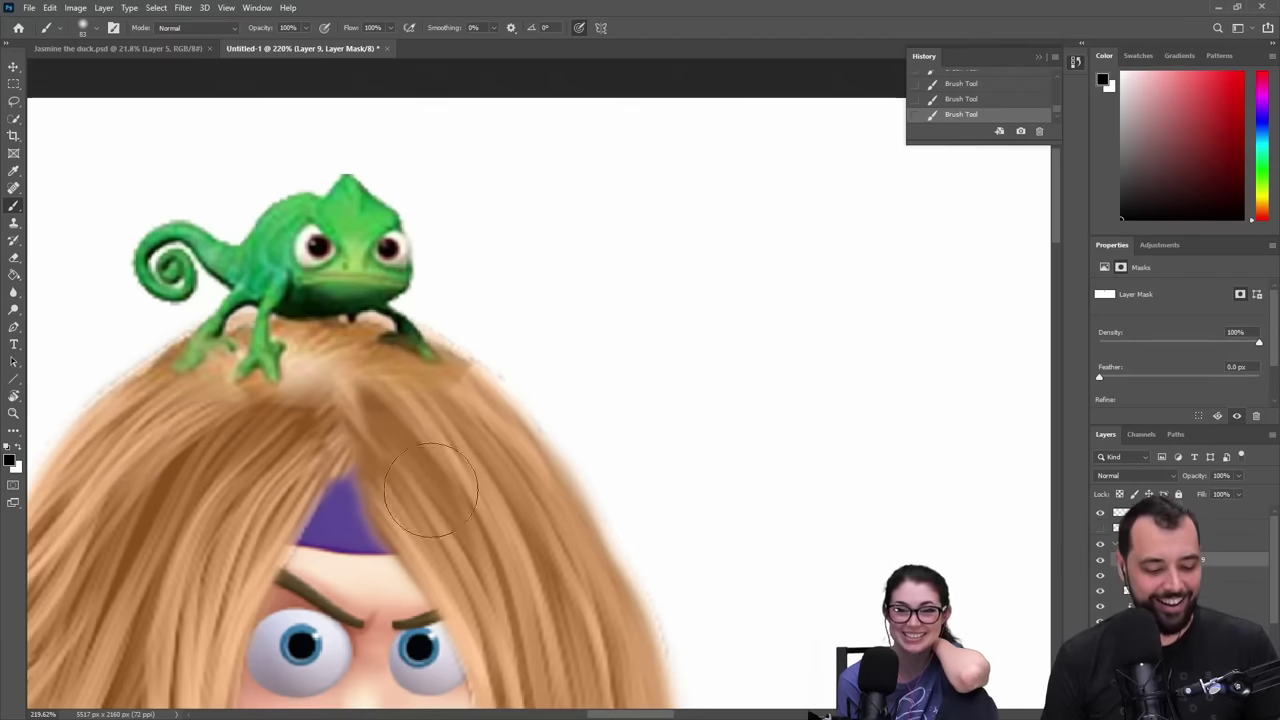
- Examine the mashup's arm and waist up close, hiding and reshowing the dress to check what lies beneath
{"action": "key", "text": "z"}
{"action": "left_click_drag", "start_coordinate": [692, 510], "coordinate": [585, 522]}
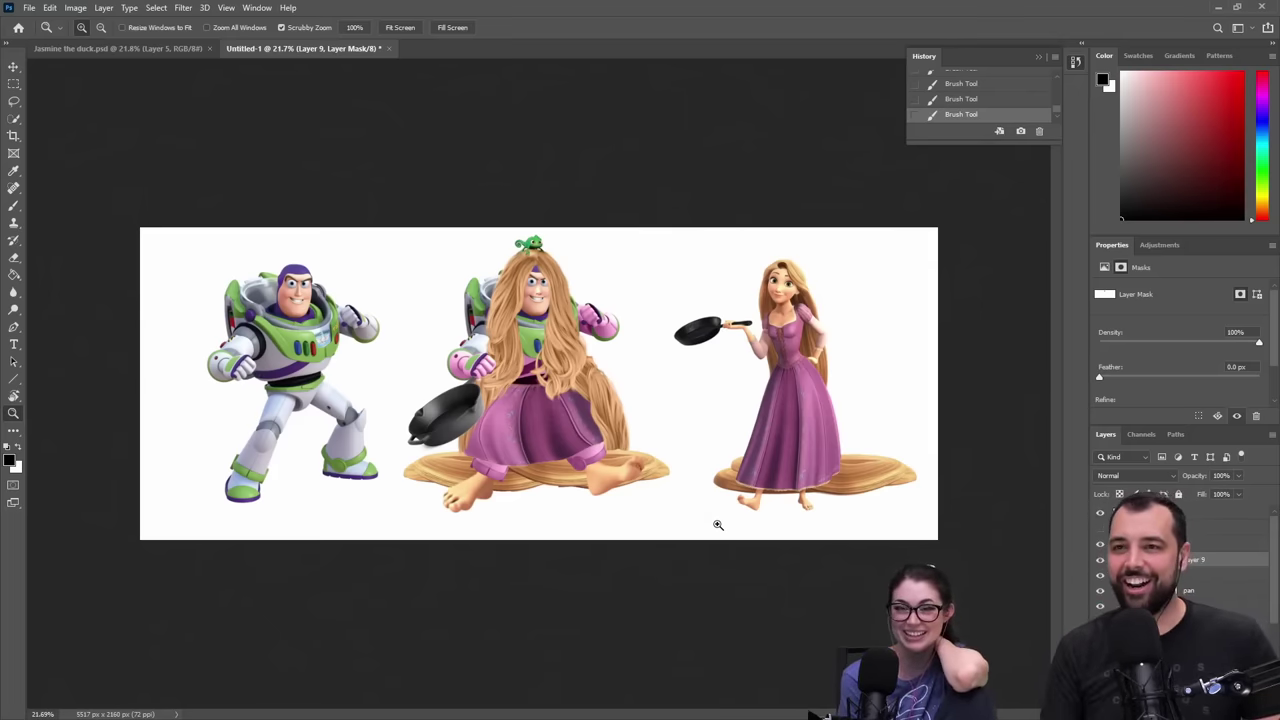
{"action": "left_click_drag", "start_coordinate": [452, 355], "coordinate": [620, 393]}
{"action": "scroll", "coordinate": [1180, 560], "scroll_direction": "down", "scroll_amount": 2}
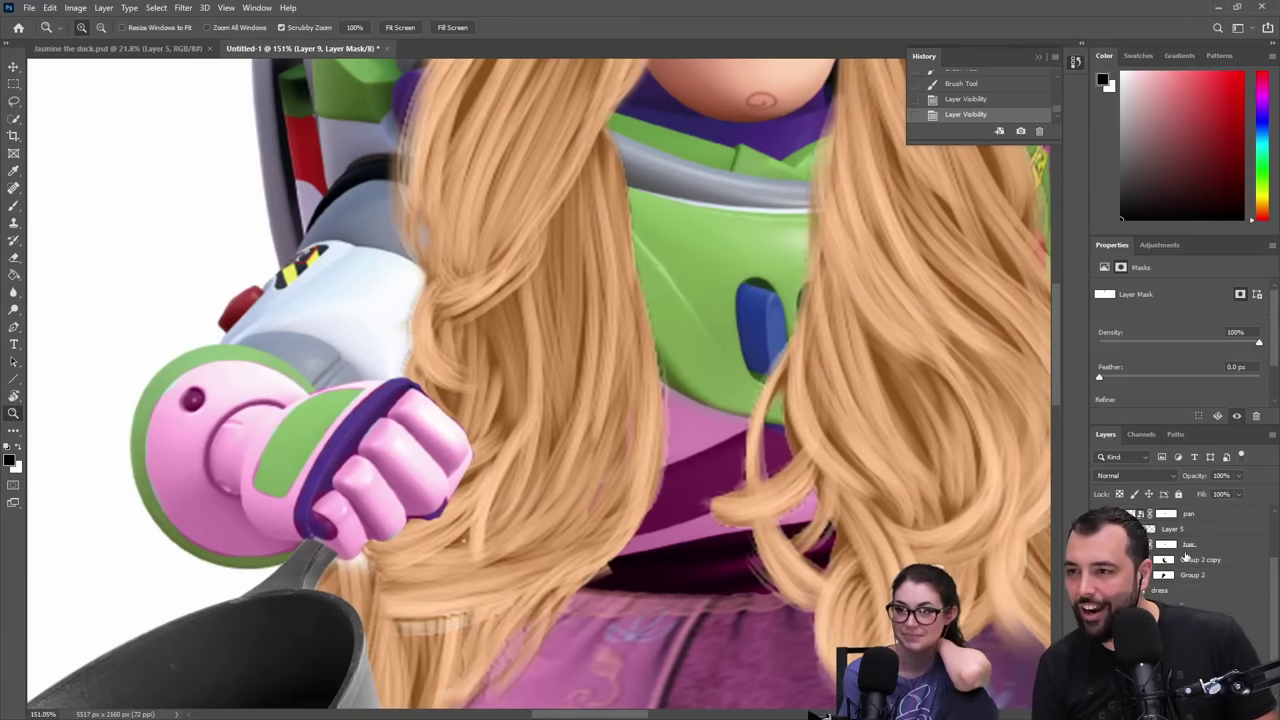
{"action": "left_click", "coordinate": [1098, 590]}
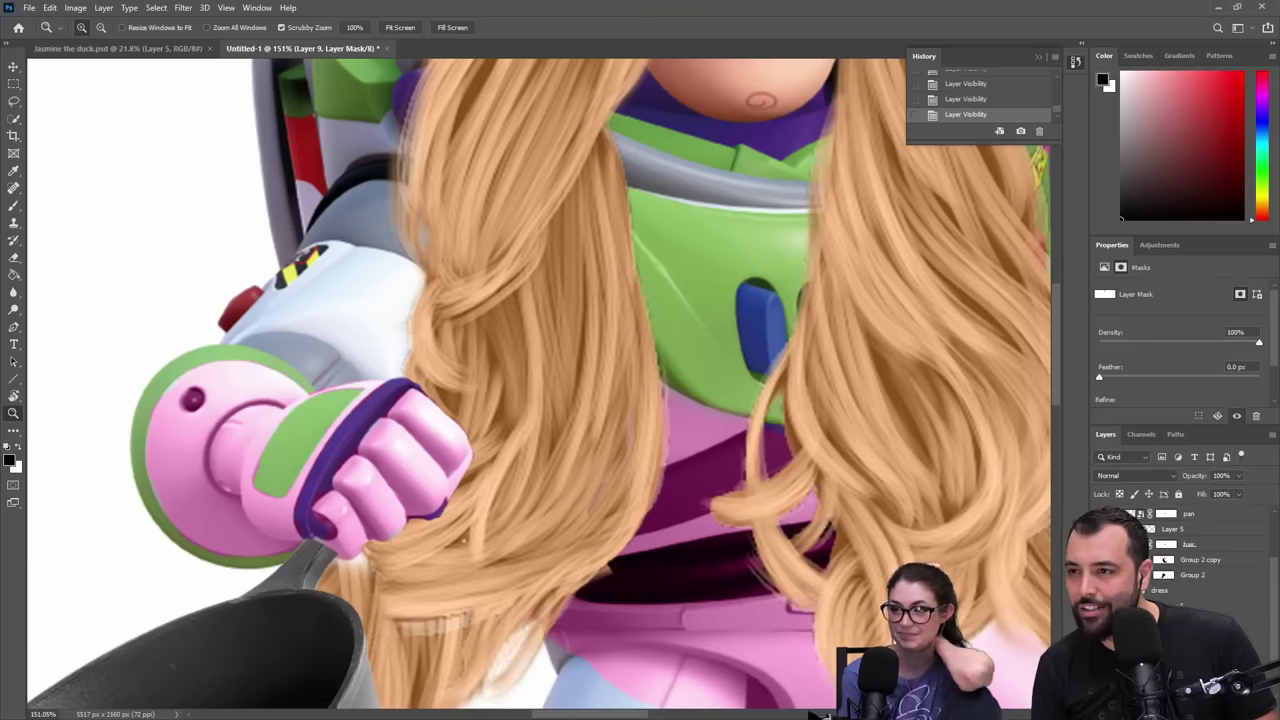
{"action": "left_click", "coordinate": [1098, 590]}
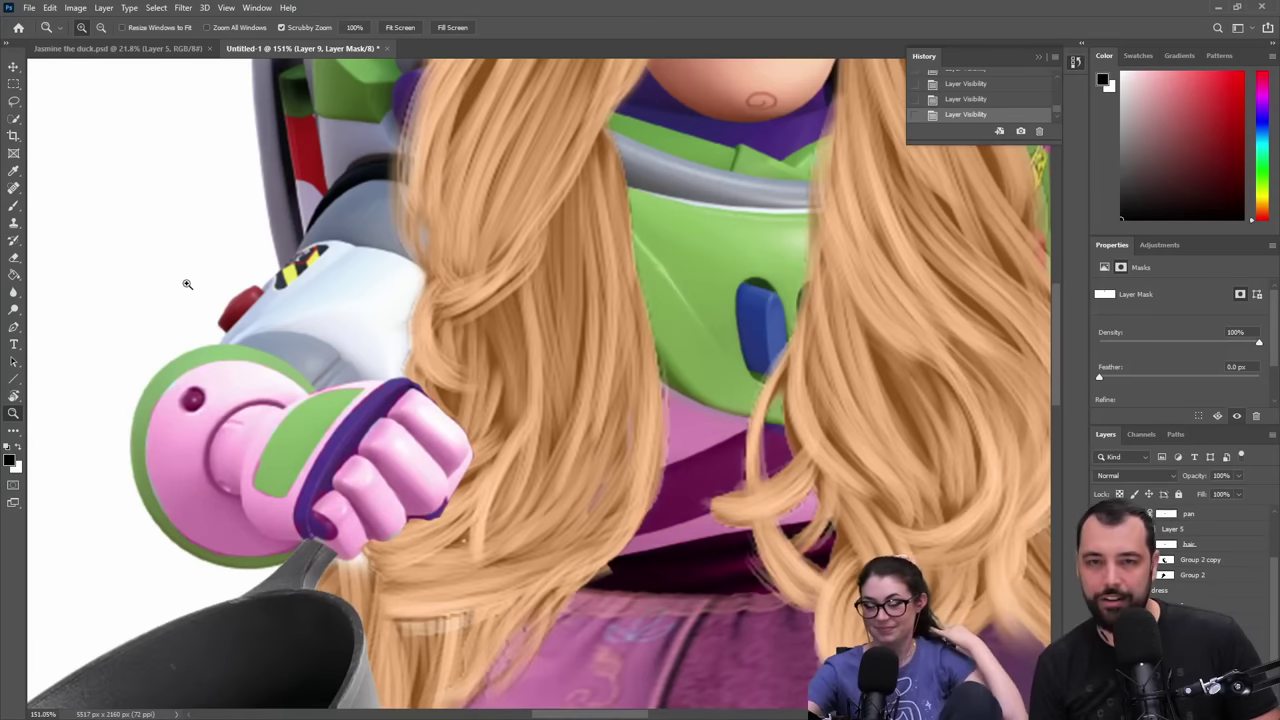
- Toggle the Buzz_Lightyear copy layer and Layer 6 to find which one holds the arm's pink colouring
{"action": "key", "text": "i"}
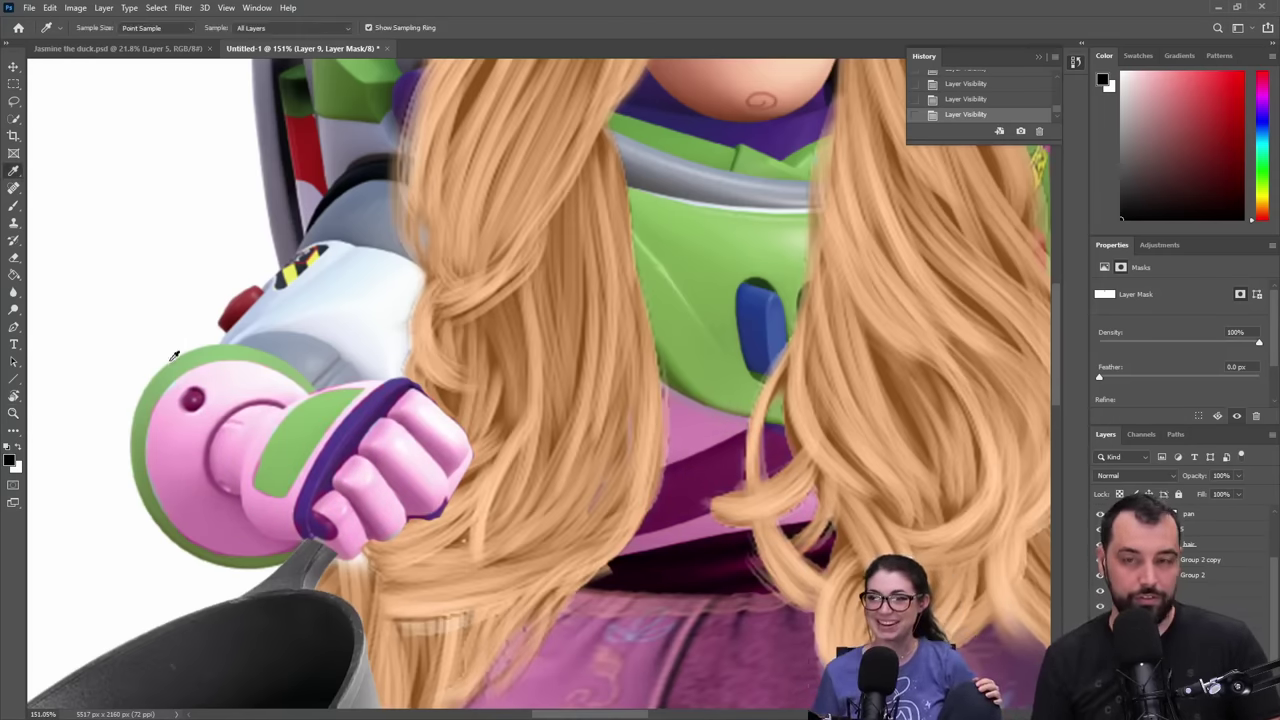
{"action": "left_click", "coordinate": [220, 384]}
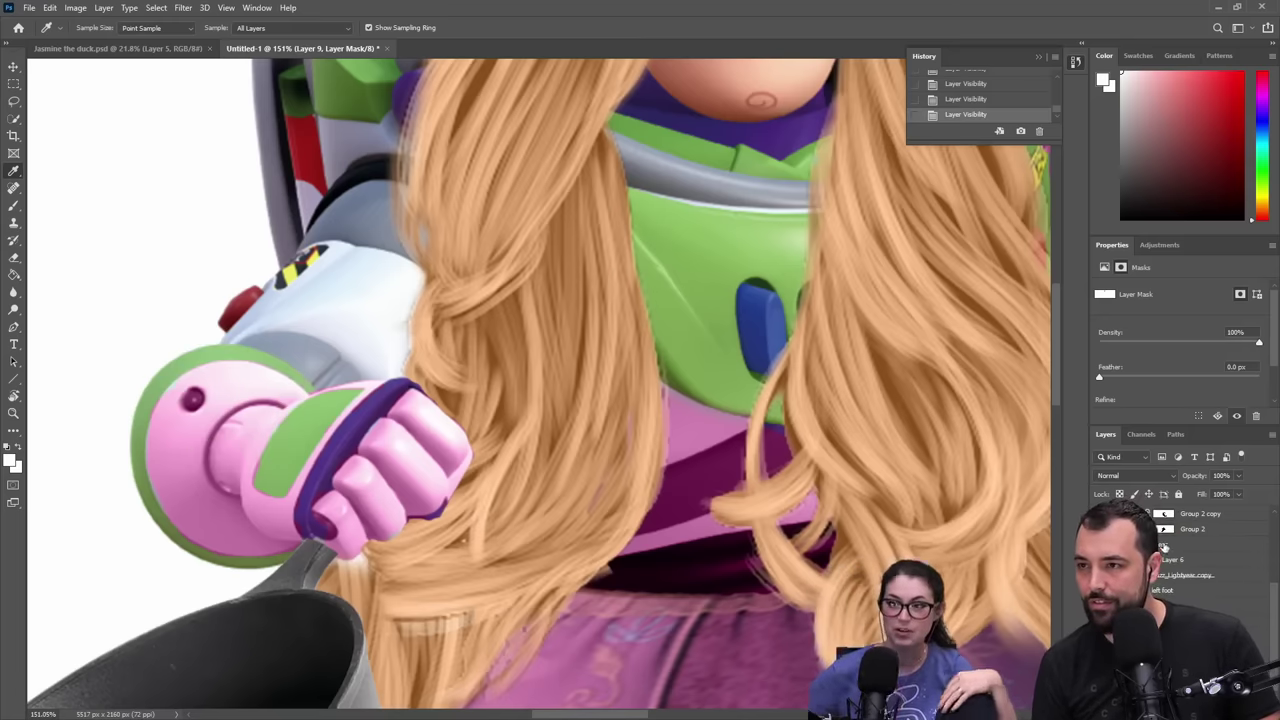
{"action": "left_click", "coordinate": [1185, 575]}
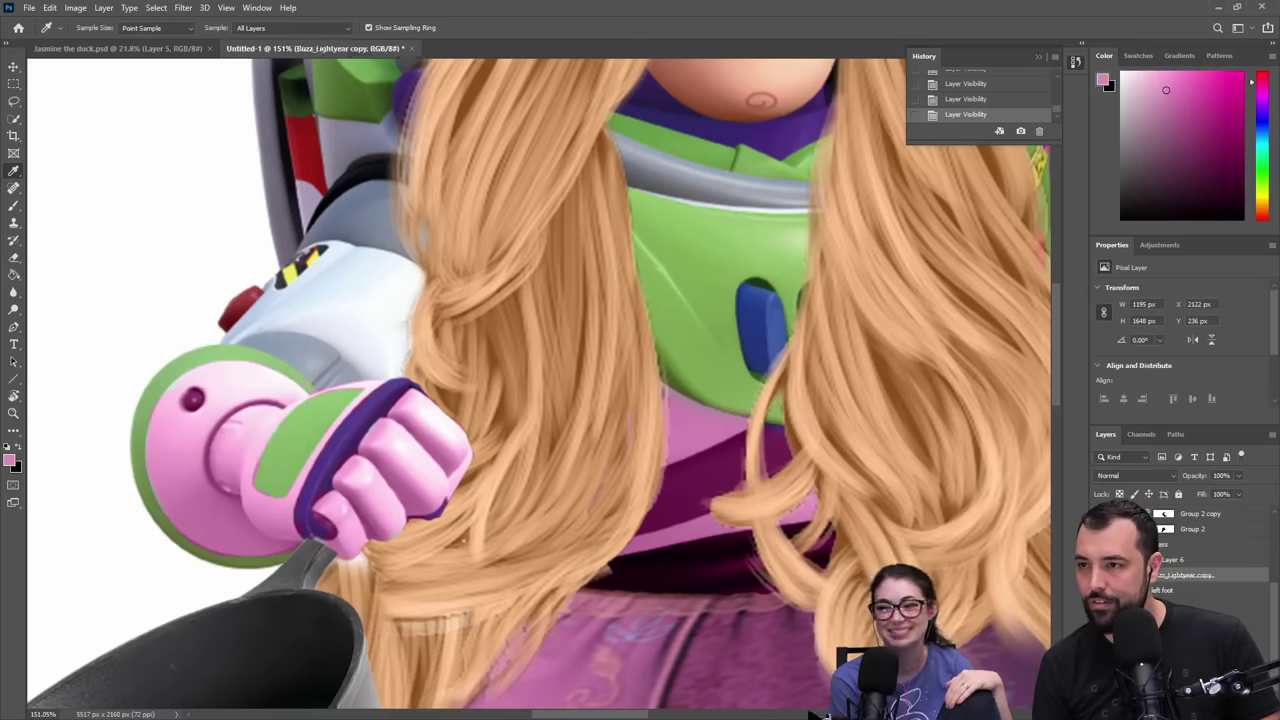
{"action": "left_click", "coordinate": [1099, 575]}
{"action": "left_click", "coordinate": [1106, 575]}
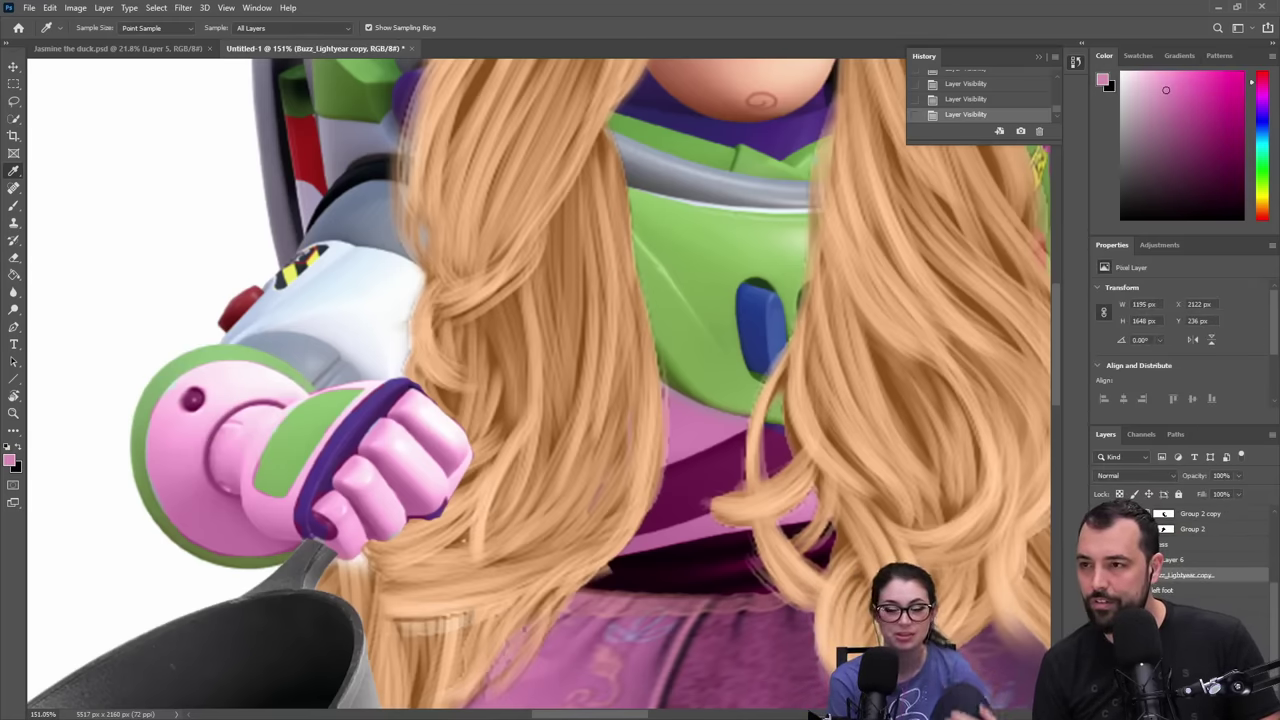
{"action": "left_click", "coordinate": [1102, 560]}
{"action": "left_click", "coordinate": [1102, 560]}
- Paint the white upper arm above the pan-holding fist pink on Layer 6 with a soft brush, tidying its edges
{"action": "left_click", "coordinate": [1178, 560]}
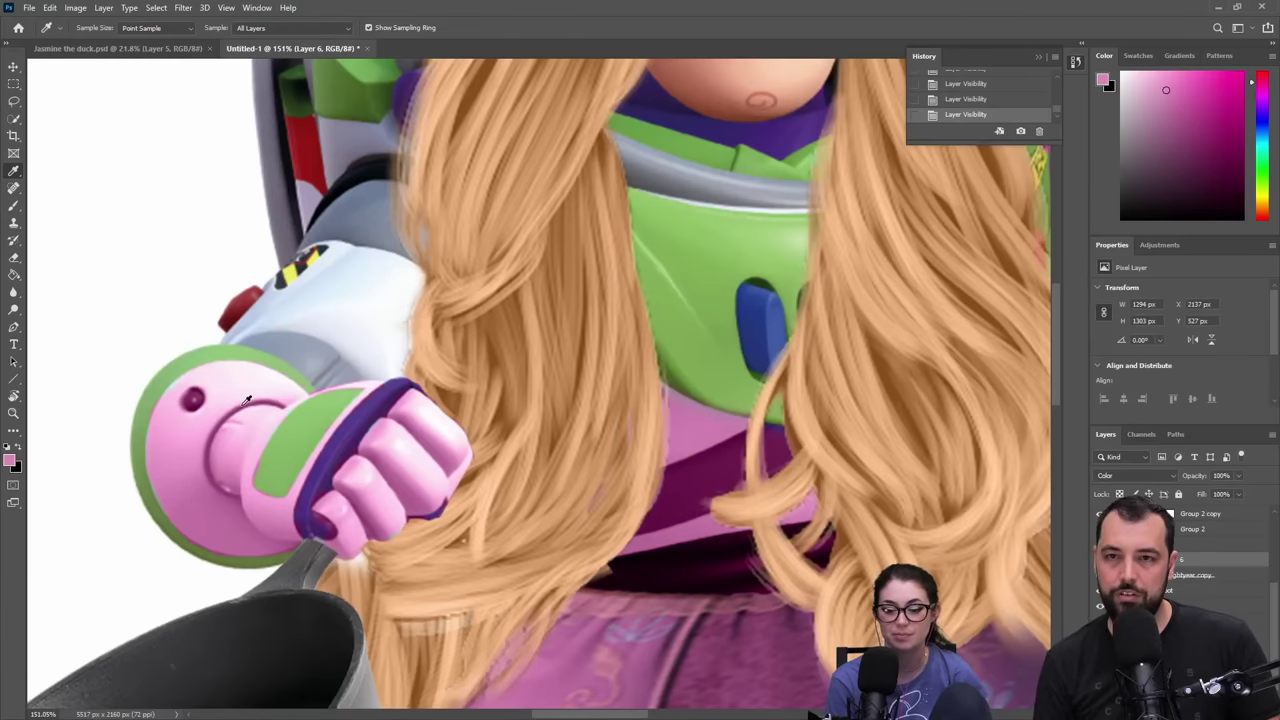
{"action": "key", "text": "b"}
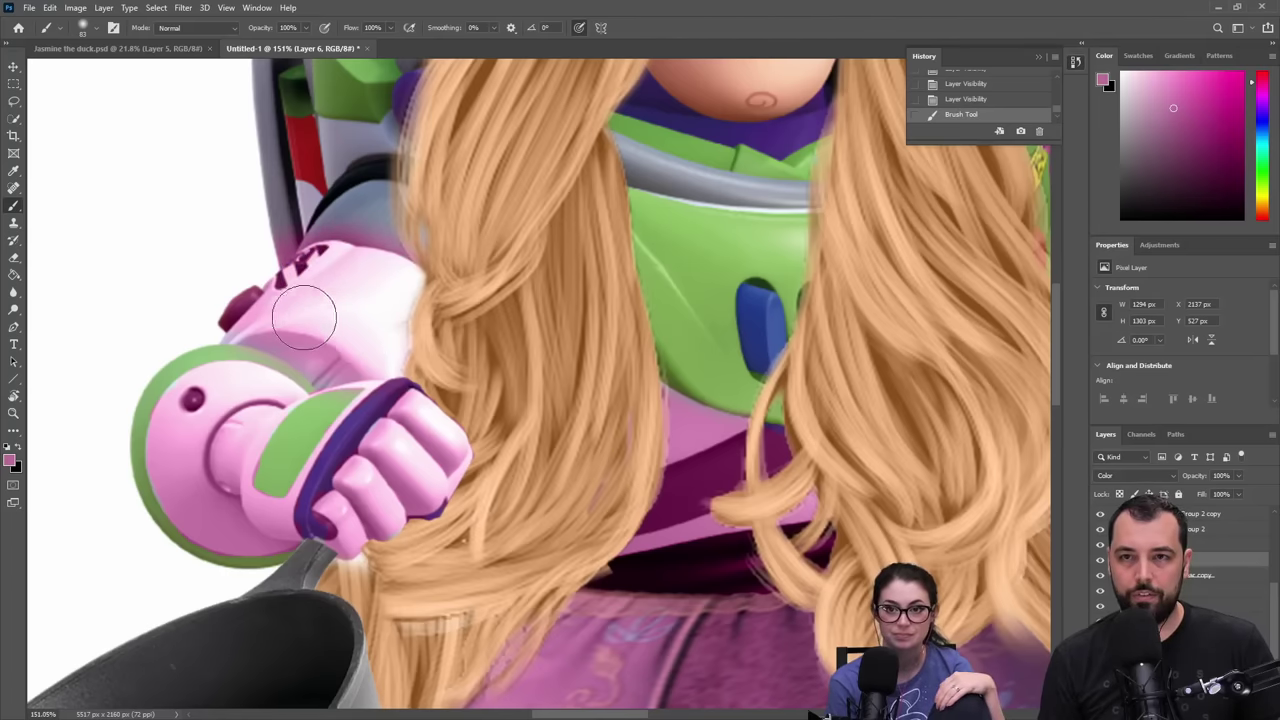
{"action": "left_click_drag", "start_coordinate": [304, 317], "coordinate": [238, 320]}
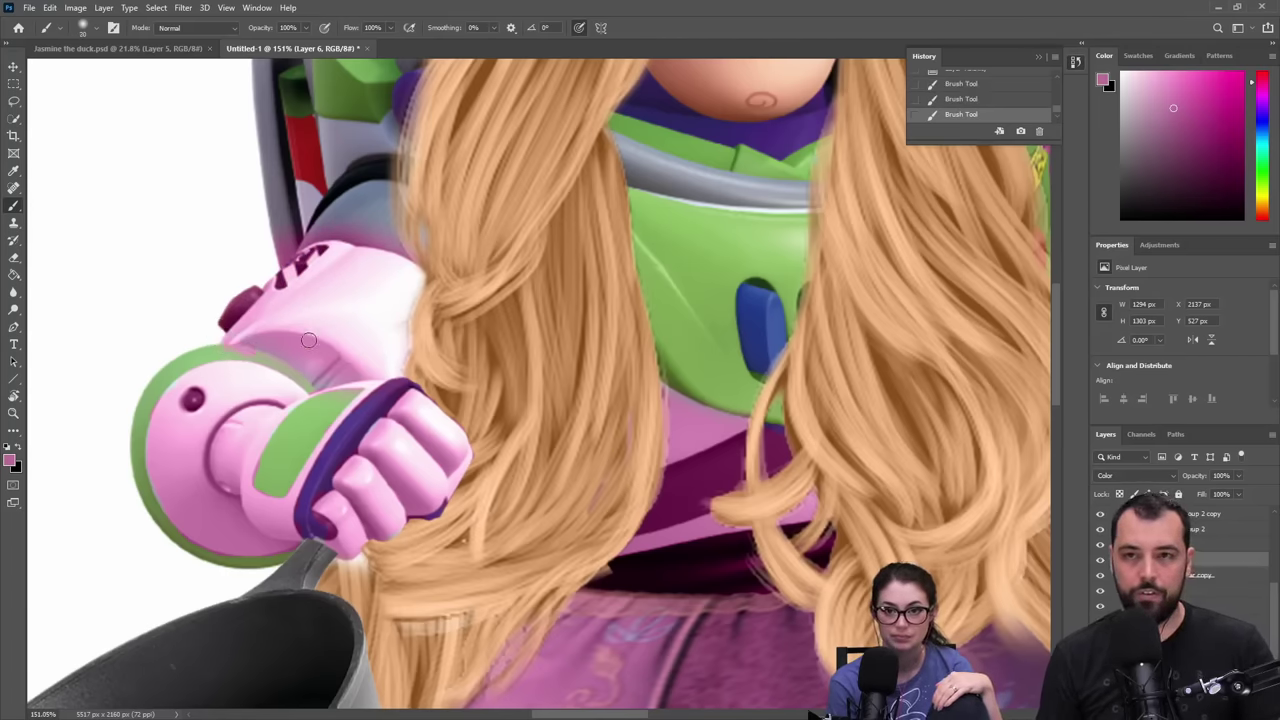
{"action": "key", "text": "ctrl+z"}
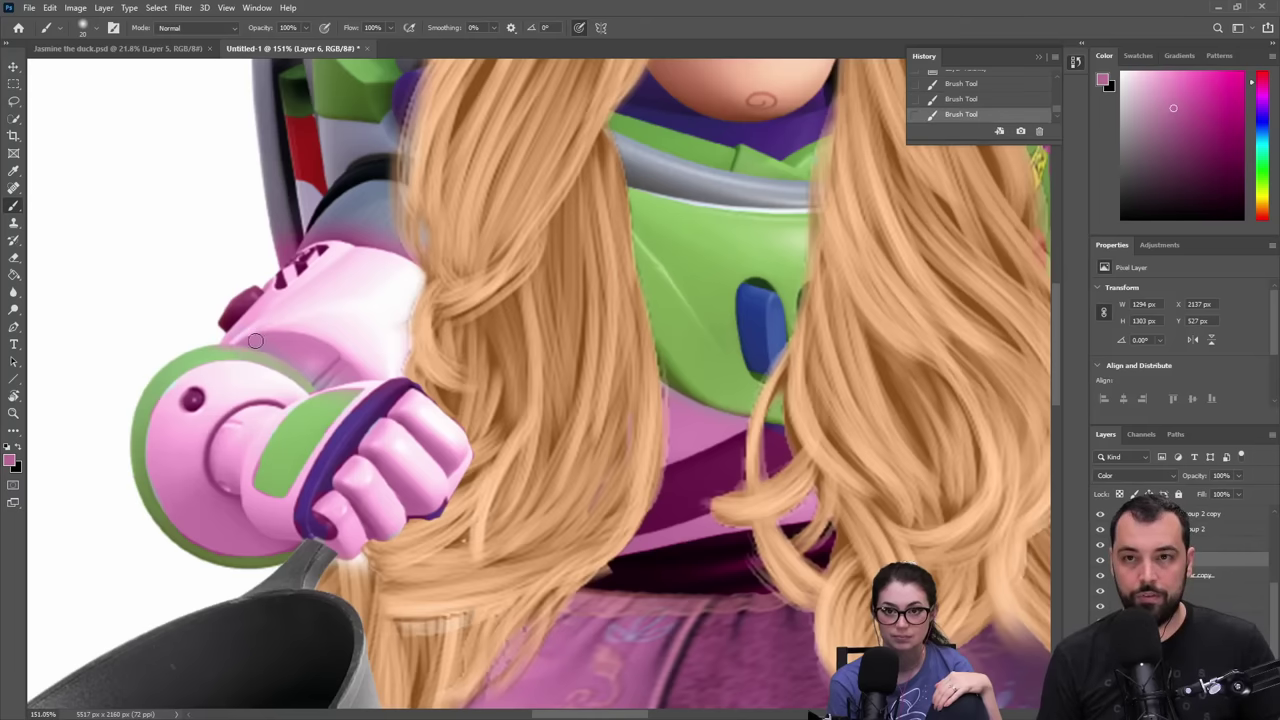
{"action": "left_click", "coordinate": [286, 346]}
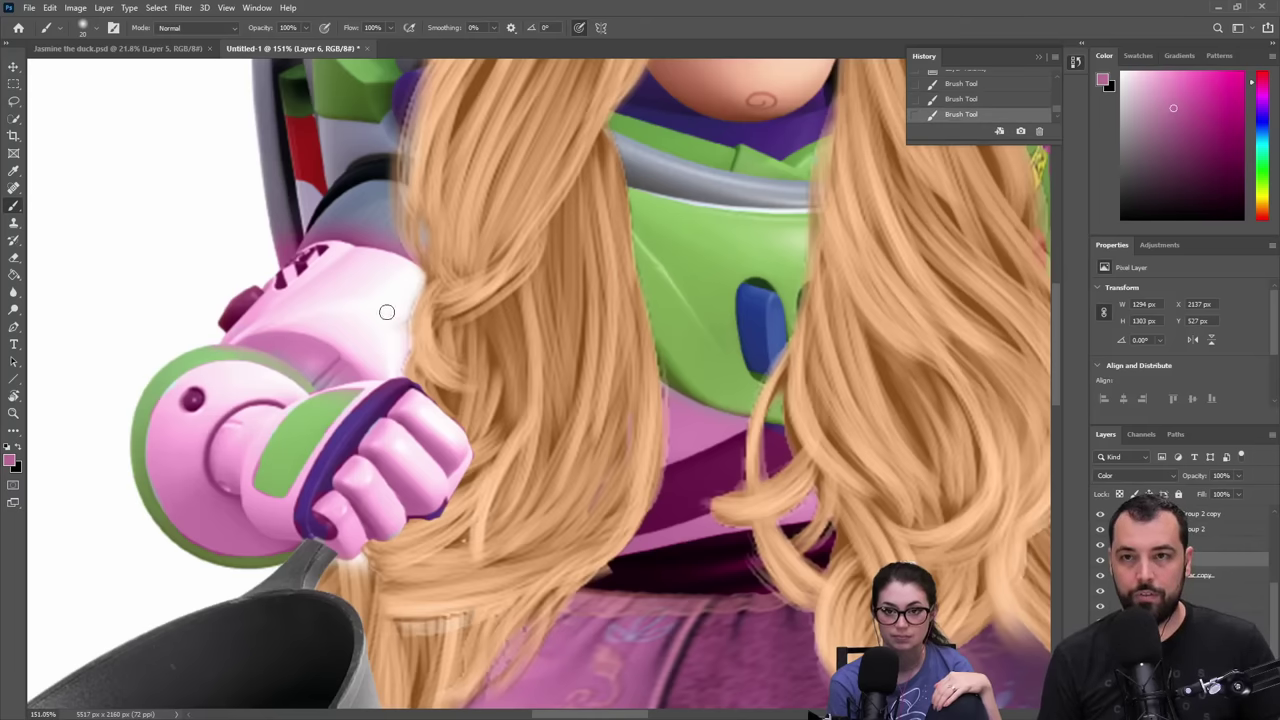
- Review all three figures together and collapse Group 1, which holds the mashup layers
{"action": "key", "text": "z"}
{"action": "left_click_drag", "start_coordinate": [473, 387], "coordinate": [451, 397]}
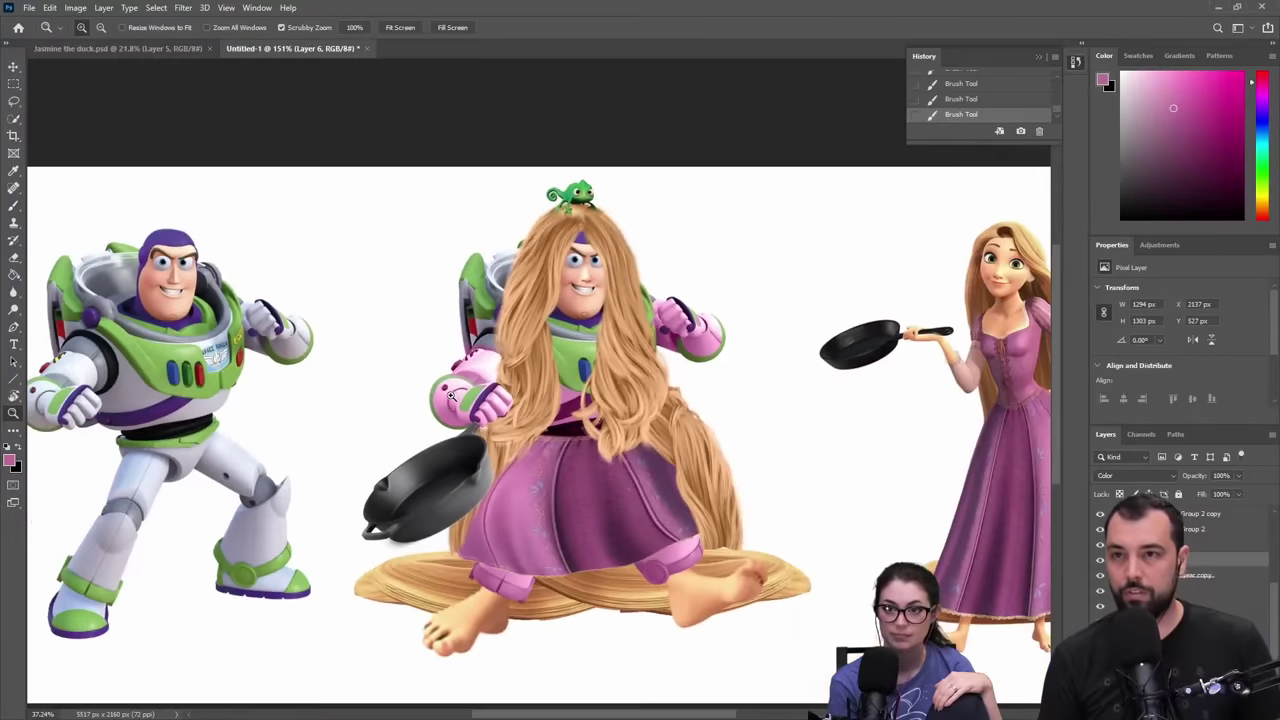
{"action": "left_click_drag", "start_coordinate": [791, 456], "coordinate": [771, 457]}
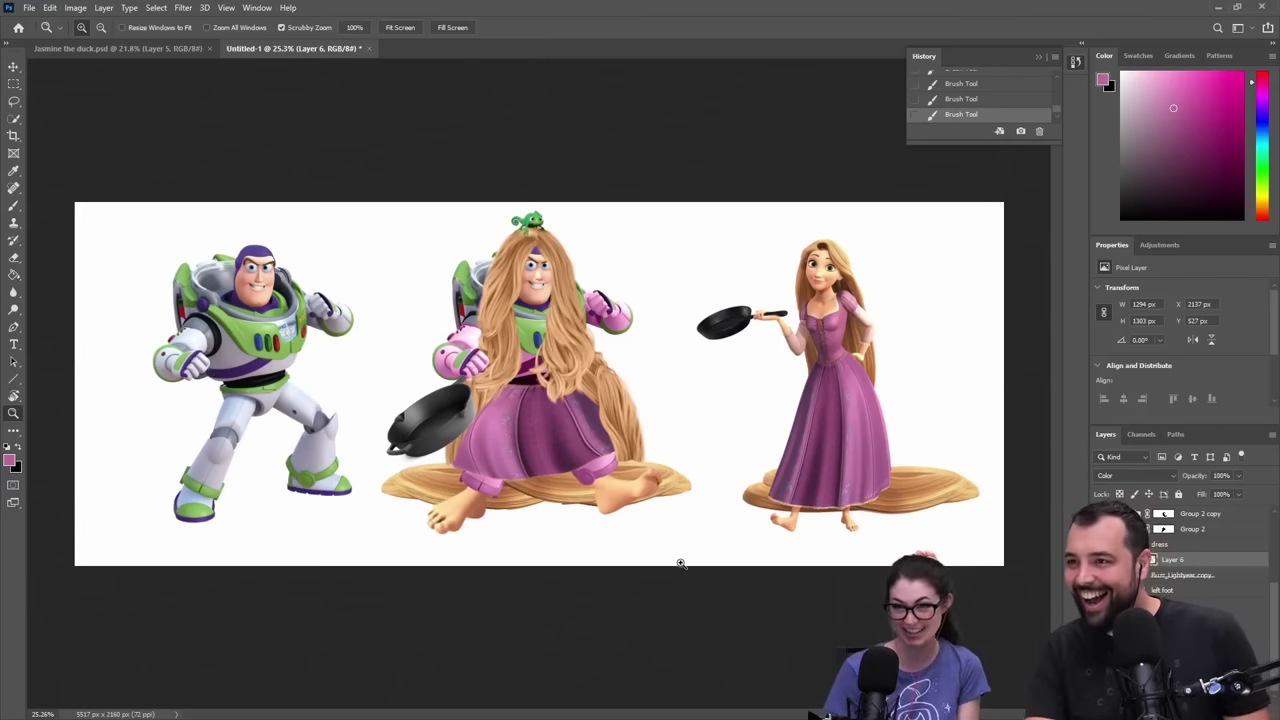
{"action": "scroll", "coordinate": [1188, 558], "scroll_direction": "up", "scroll_amount": 3}
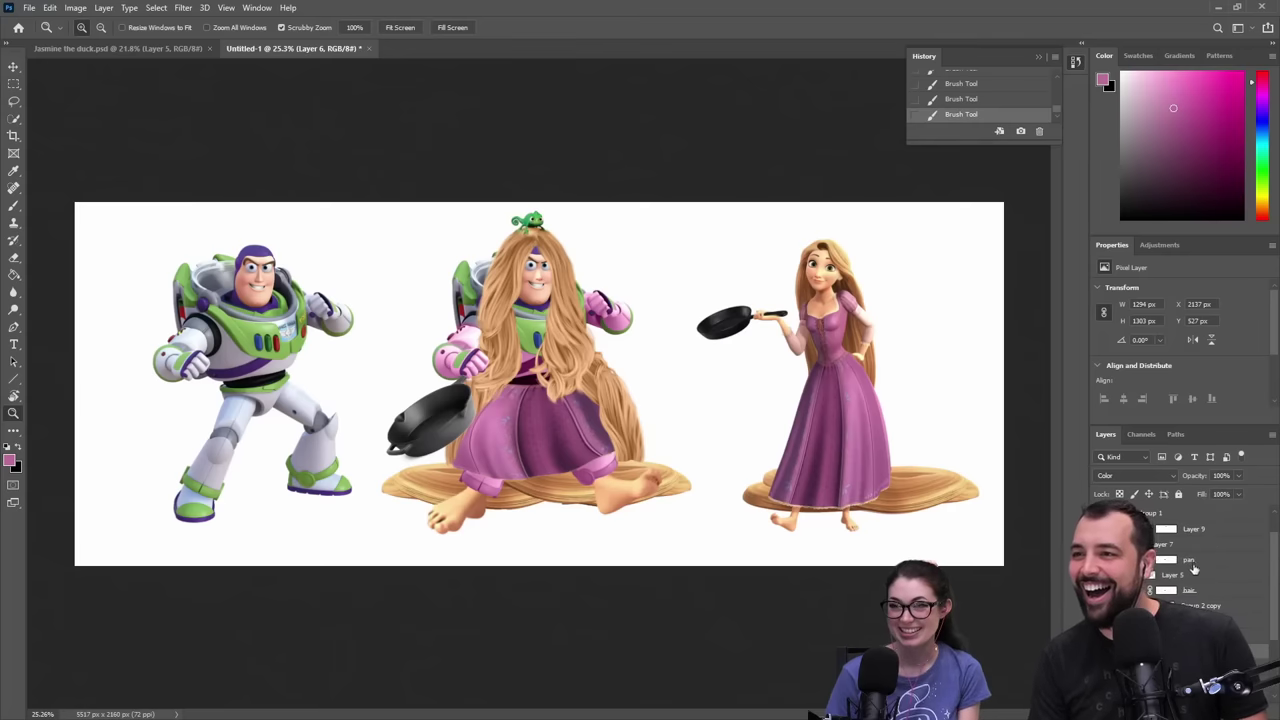
{"action": "left_click", "coordinate": [1115, 544]}
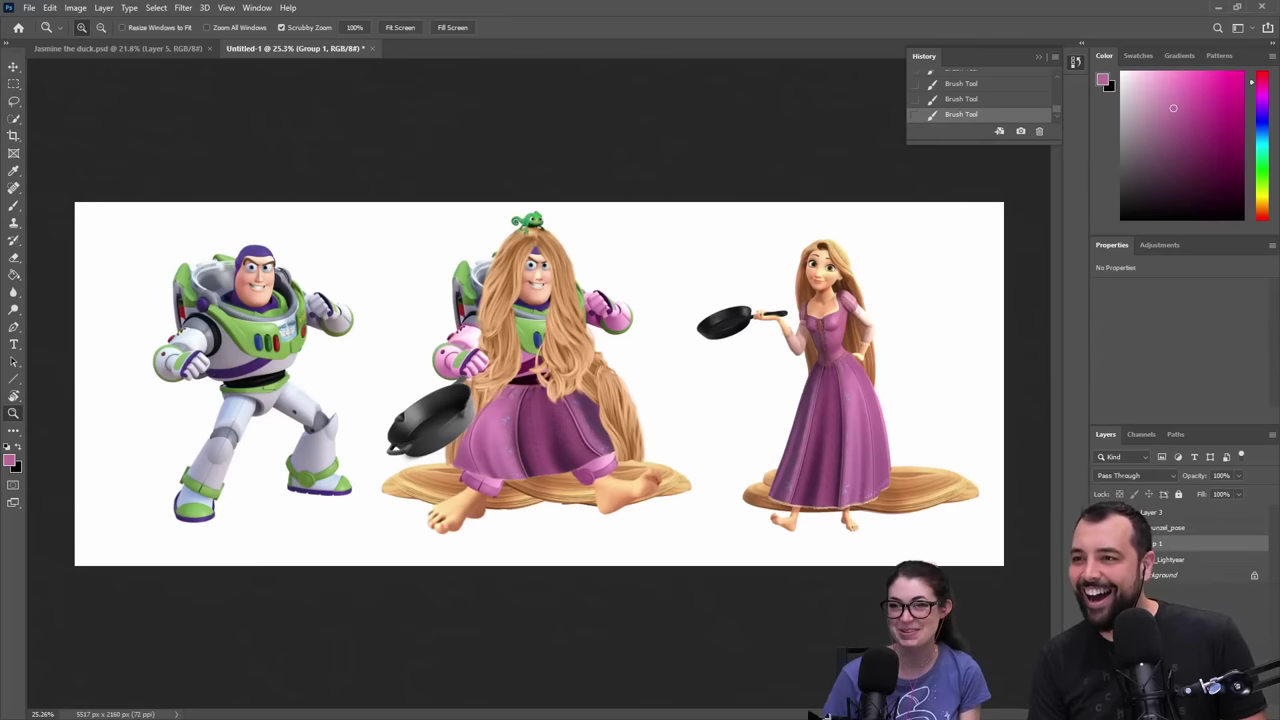
- Hide the original Buzz, the standing Rapunzel and the white background to view the mashup in isolation
{"action": "left_click", "coordinate": [1099, 560]}
{"action": "left_click", "coordinate": [1099, 528]}
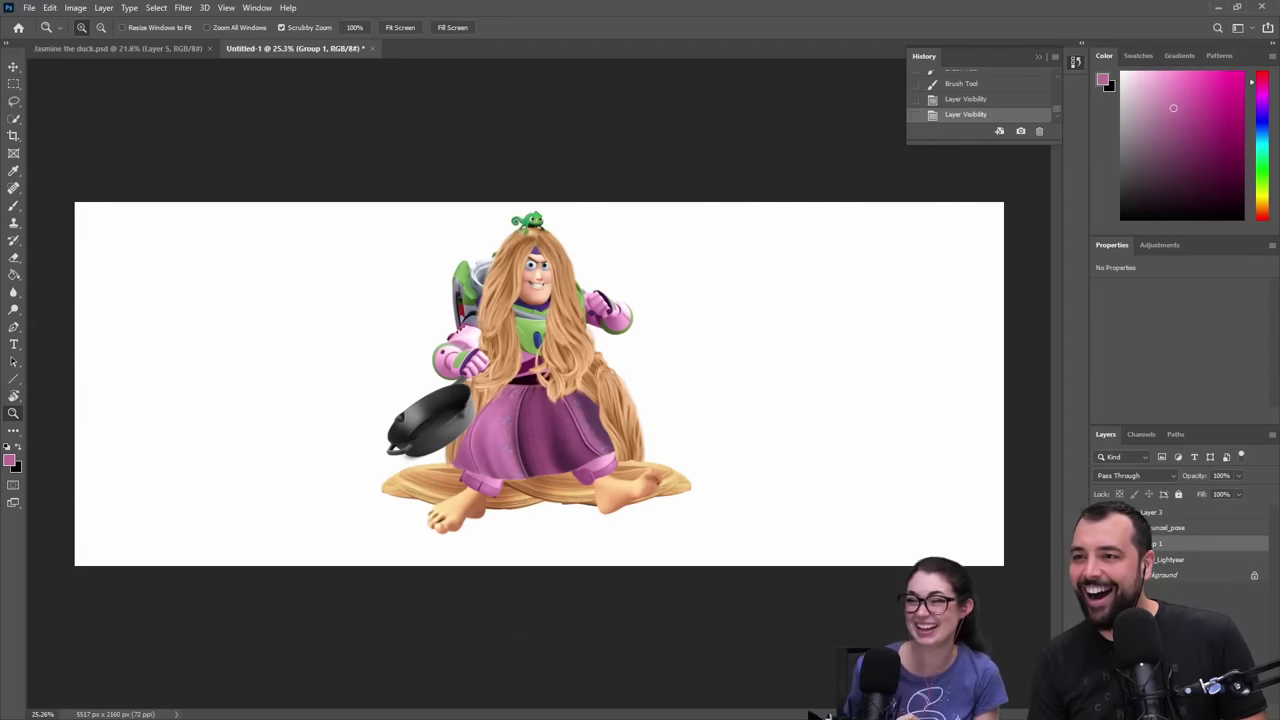
{"action": "left_click", "coordinate": [1104, 575]}
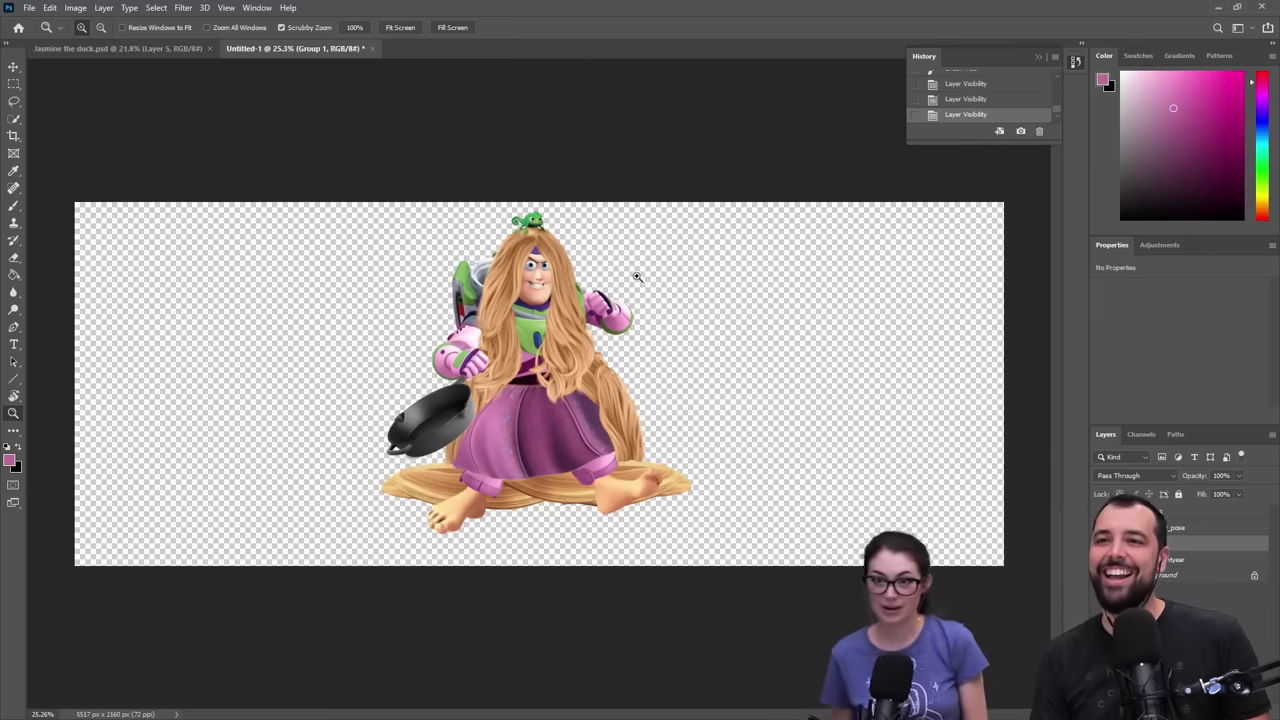
- Move the Group 1 mashup slightly down and to the left, and show the white background again
{"action": "left_click", "coordinate": [13, 66]}
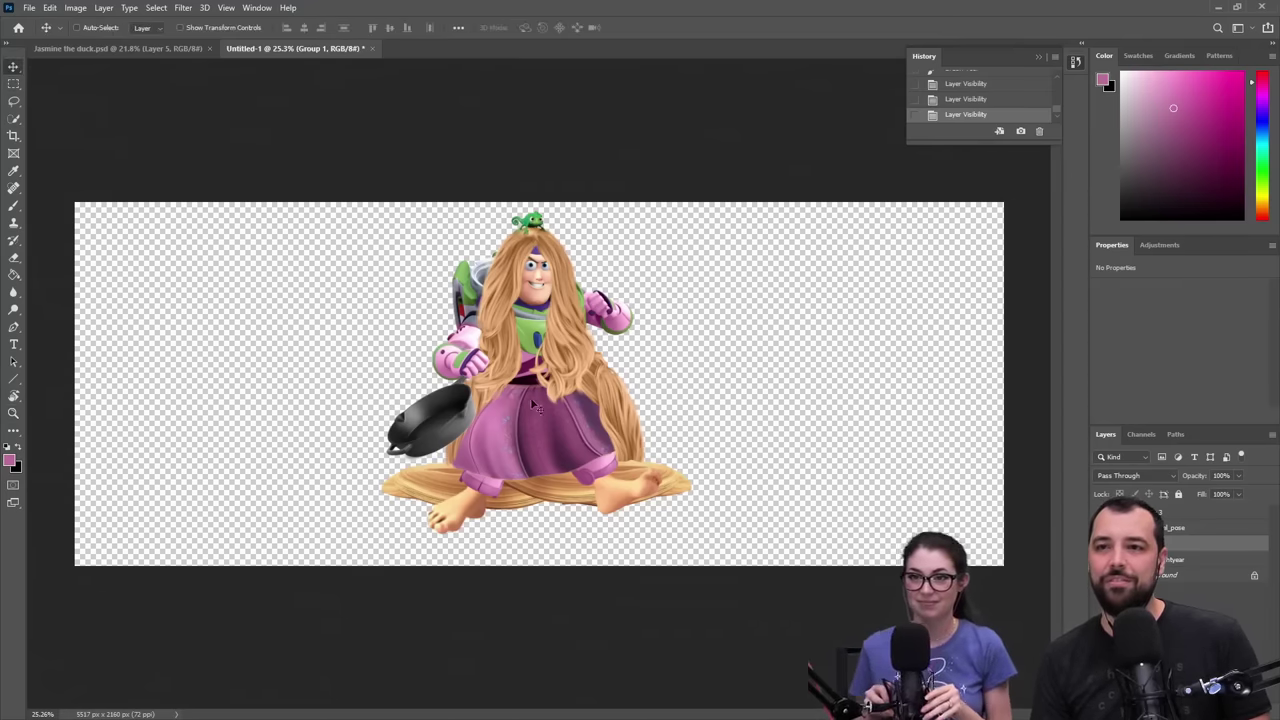
{"action": "left_click_drag", "start_coordinate": [530, 397], "coordinate": [521, 411]}
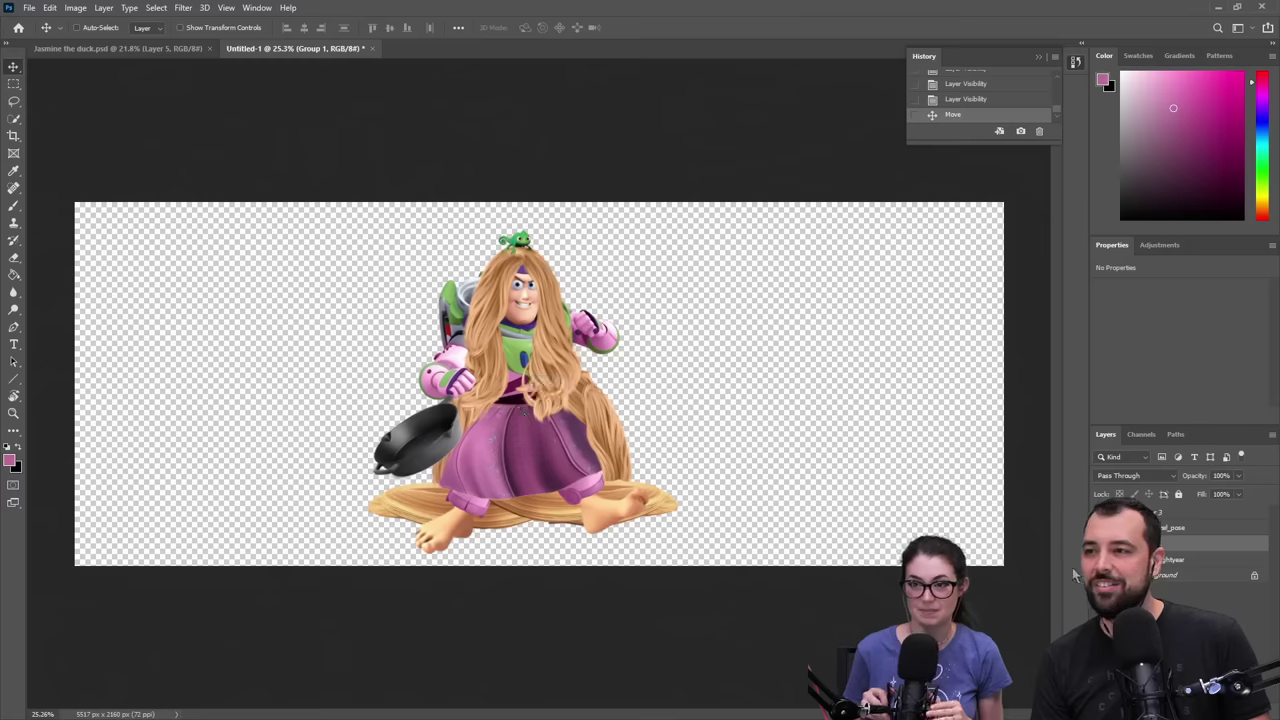
{"action": "left_click", "coordinate": [1099, 575]}
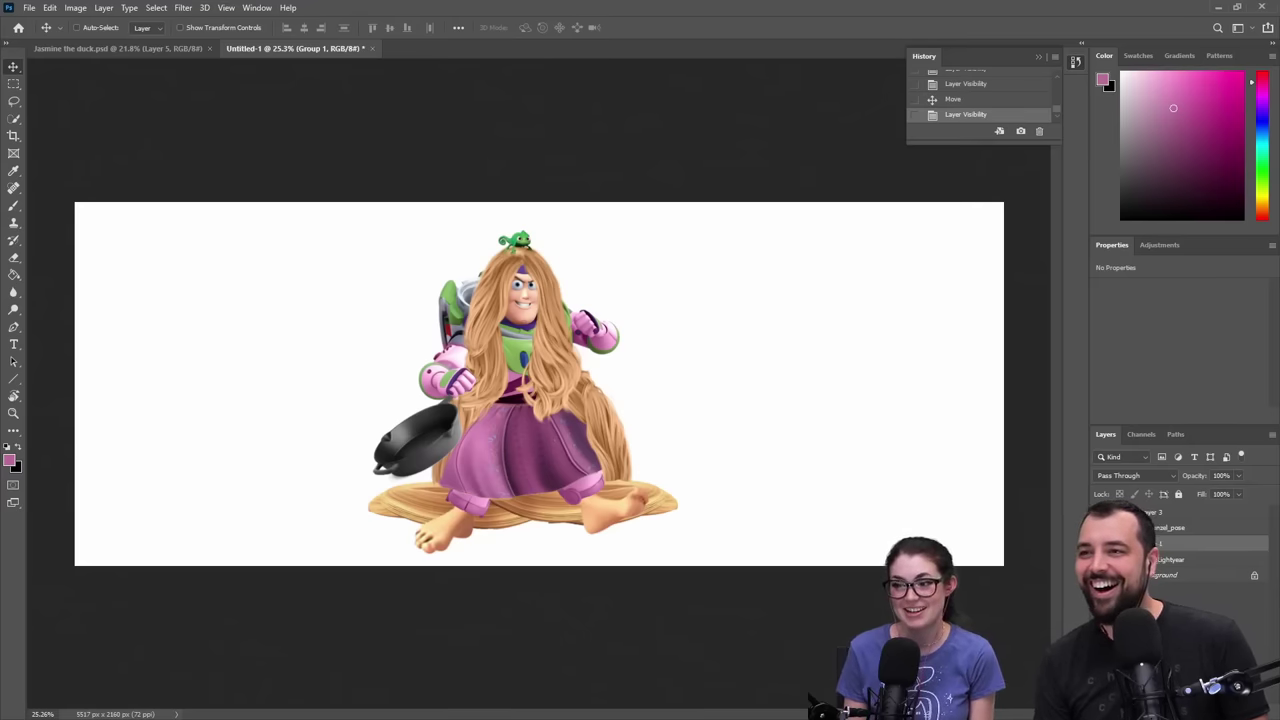
- Show the original Buzz Lightyear and both Rapunzel reference figures beside the mashup
{"action": "left_click_drag", "start_coordinate": [1098, 528], "coordinate": [1098, 512]}
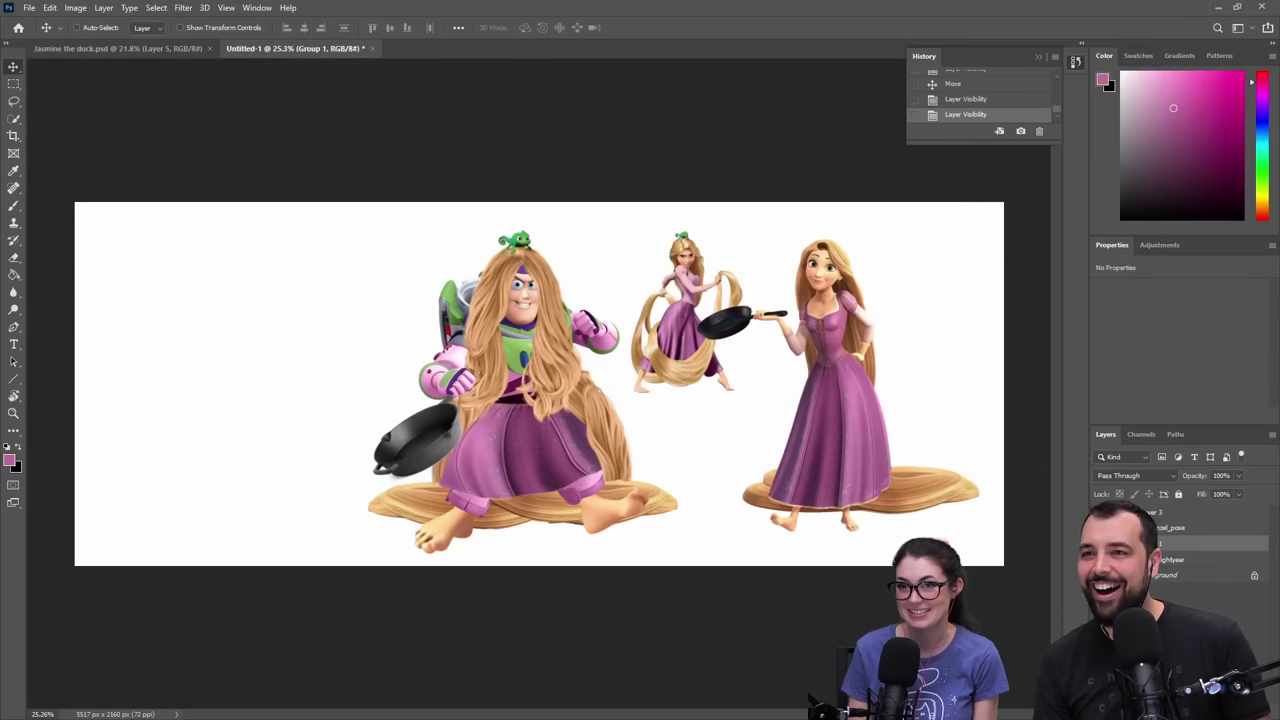
{"action": "left_click", "coordinate": [1098, 512]}
{"action": "left_click", "coordinate": [1098, 528]}
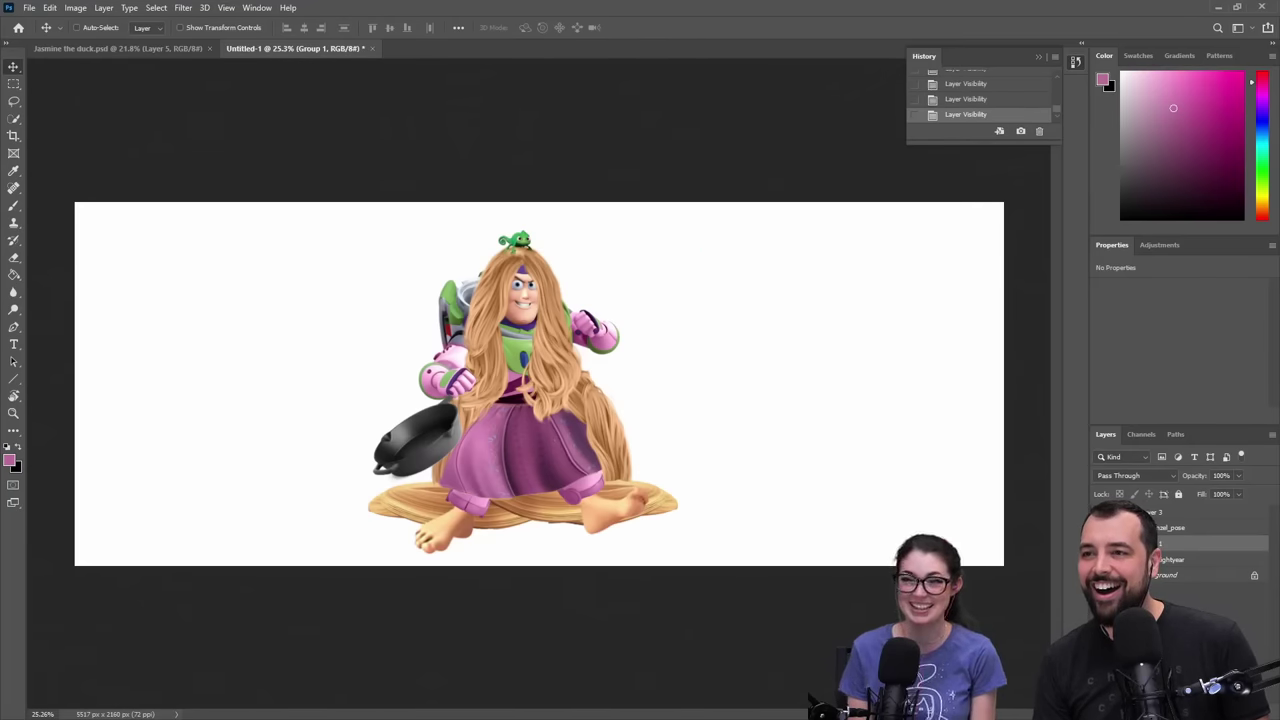
{"action": "left_click", "coordinate": [1098, 512]}
{"action": "left_click", "coordinate": [1098, 560]}
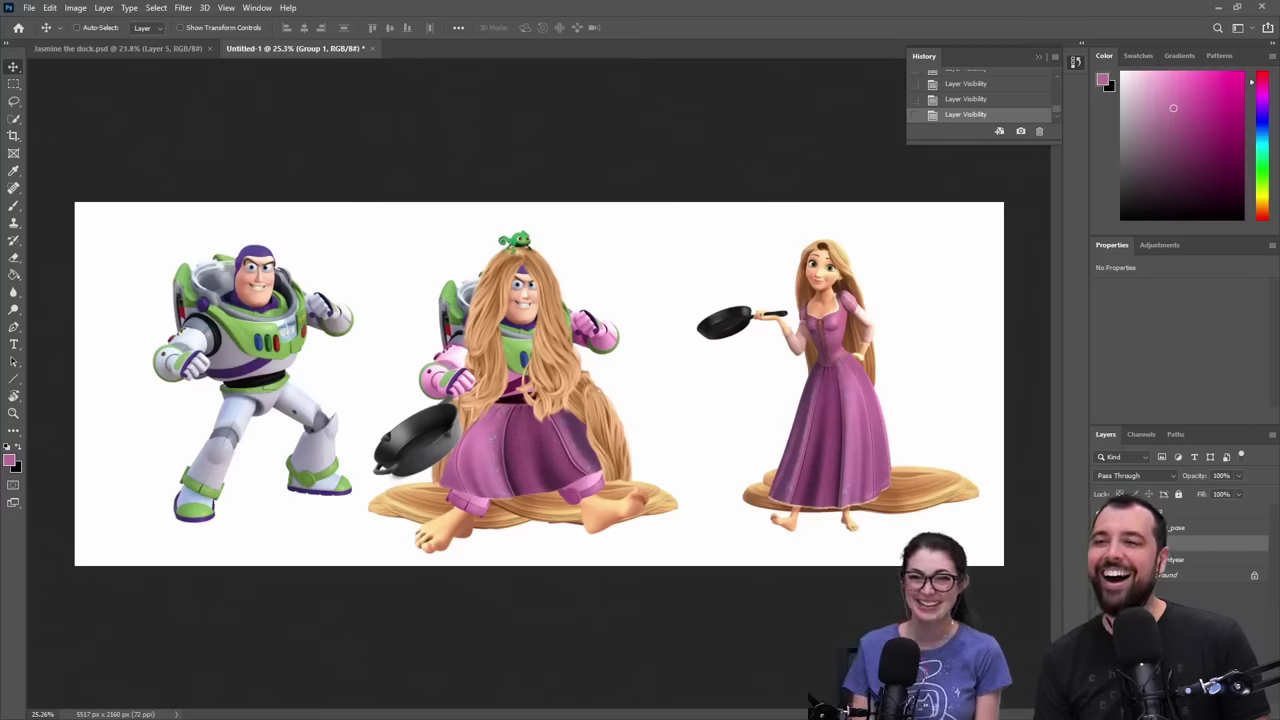
{"action": "left_click", "coordinate": [1098, 528]}
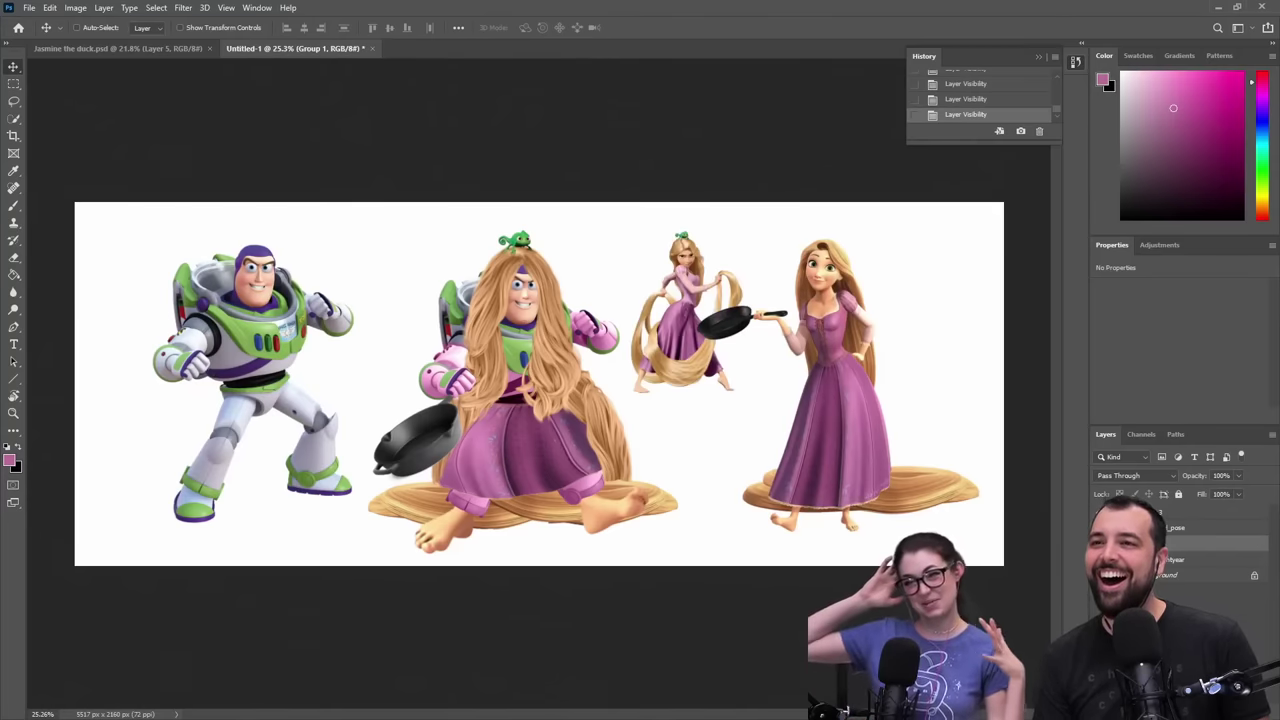
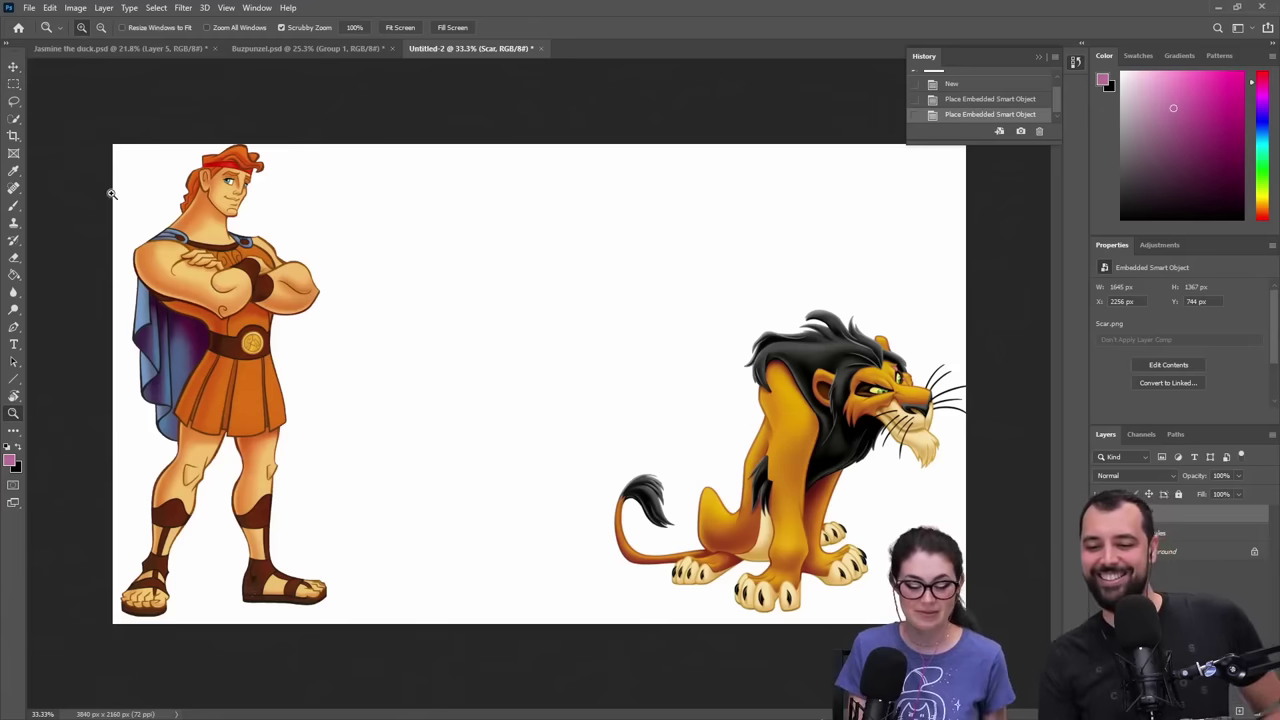
{"action": "key", "text": "c"}
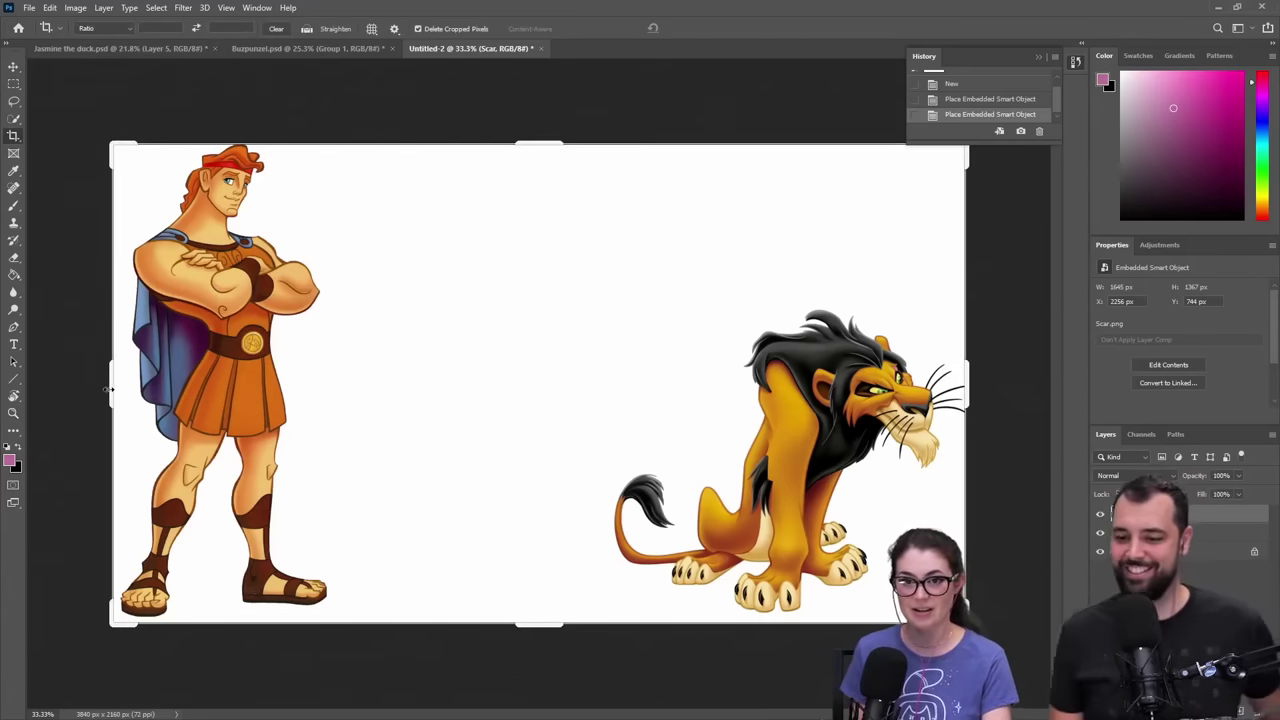
{"action": "left_click_drag", "start_coordinate": [114, 391], "coordinate": [30, 395]}
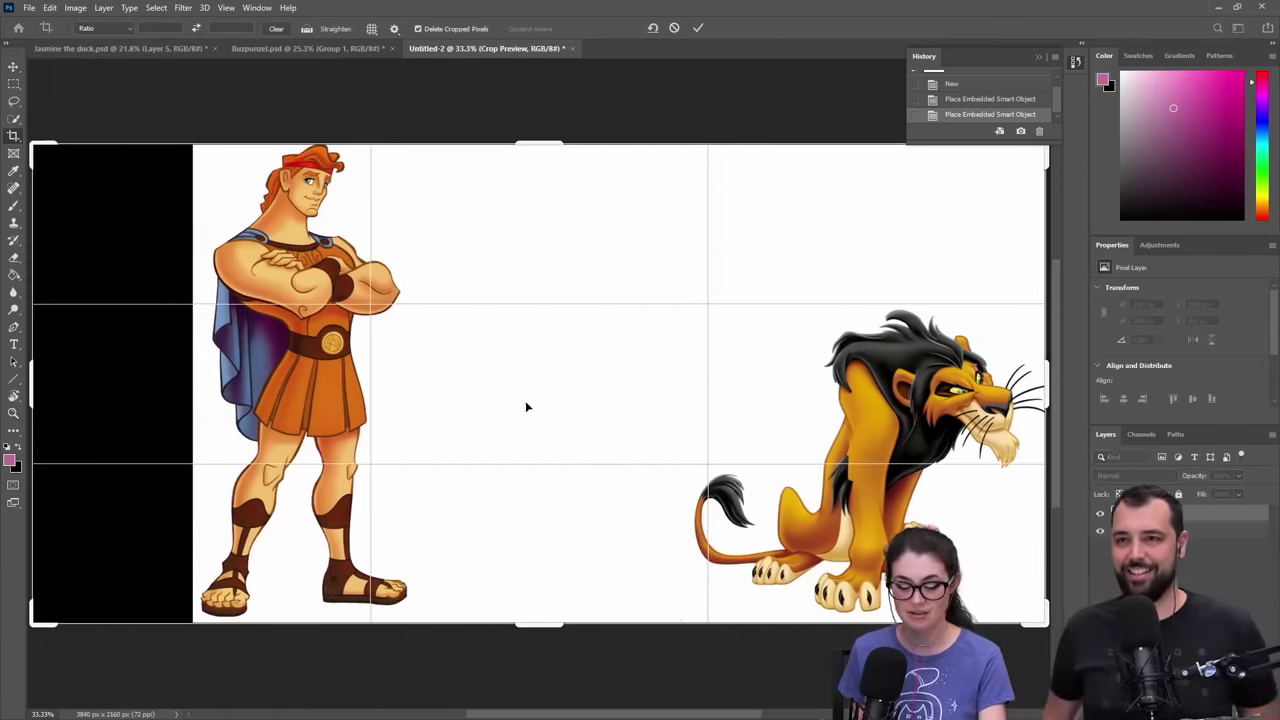
{"action": "key", "text": "Escape"}
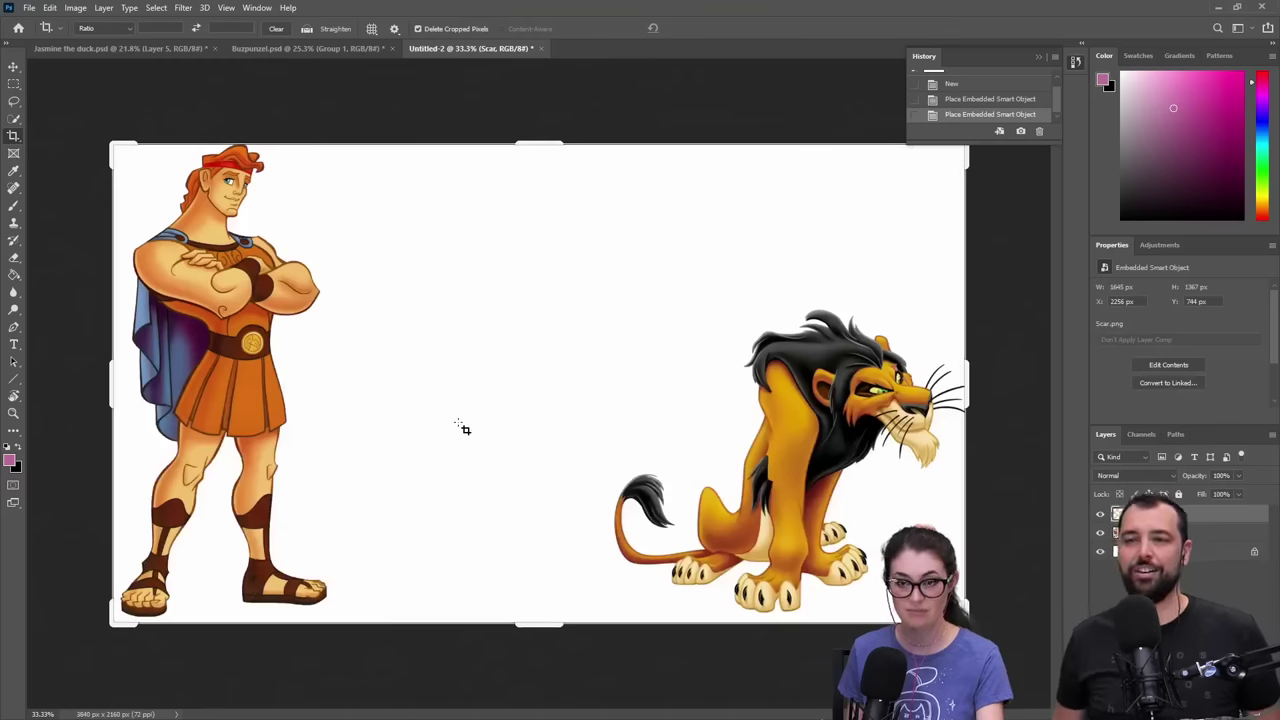
{"action": "key", "text": "m"}
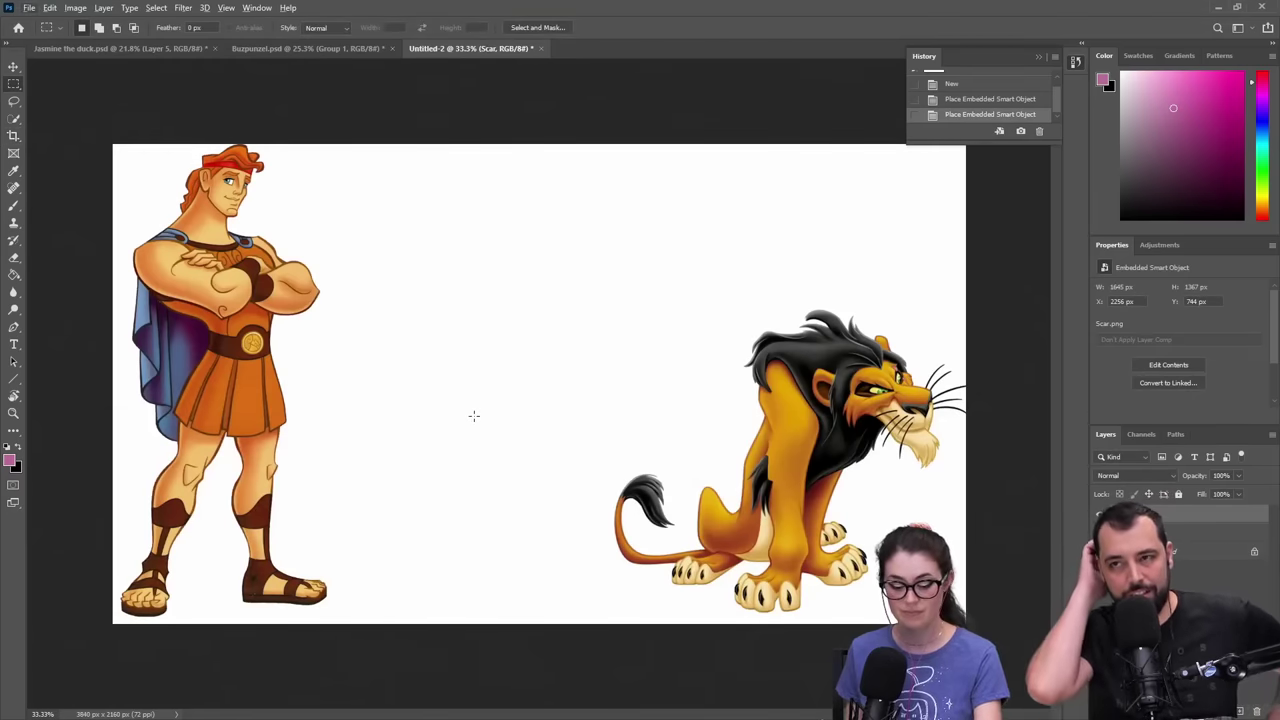
{"action": "key", "text": "i"}
{"action": "key", "text": "alt+i"}
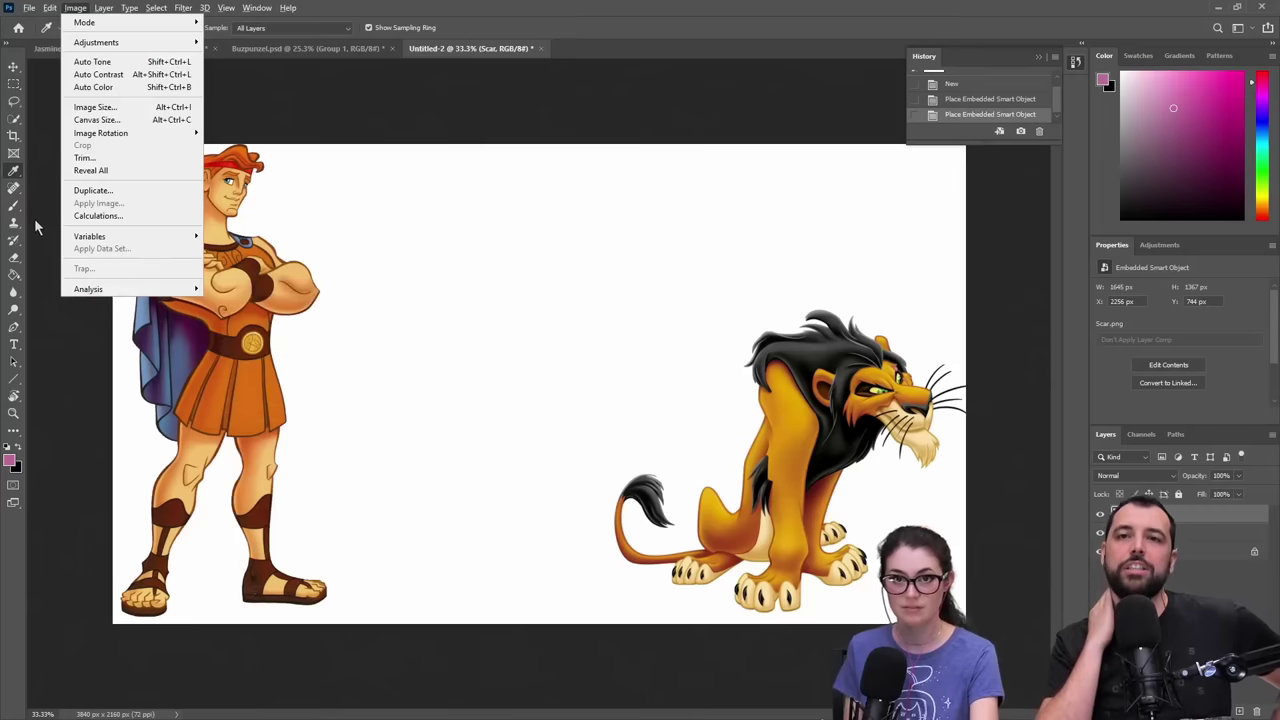
{"action": "key", "text": "Escape"}
{"action": "key", "text": "d"}
{"action": "key", "text": "b"}
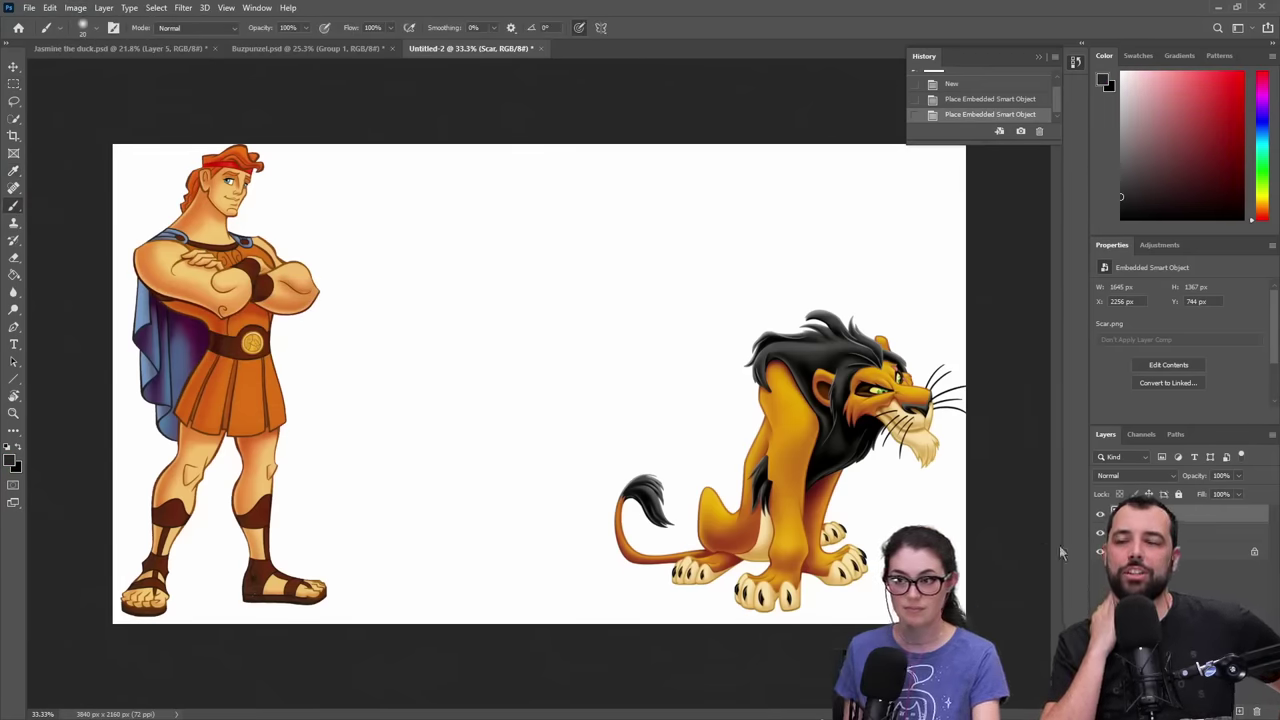
- Scale the Hercules and Scar layers together to 70.52% and place Hercules near the canvas's left edge
{"action": "left_click", "coordinate": [1150, 533]}
{"action": "left_click", "coordinate": [1150, 514], "text": "shift"}
{"action": "key", "text": "ctrl+t"}
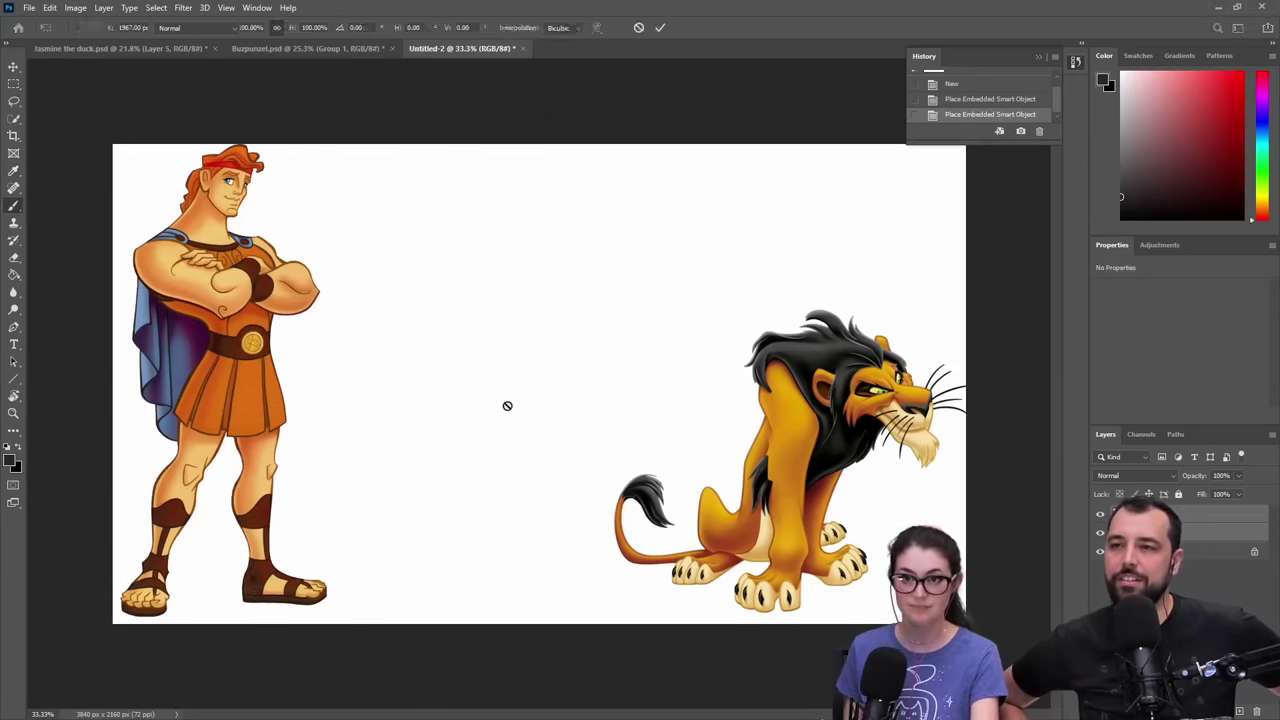
{"action": "key", "text": "Escape"}
{"action": "key", "text": "ctrl+t"}
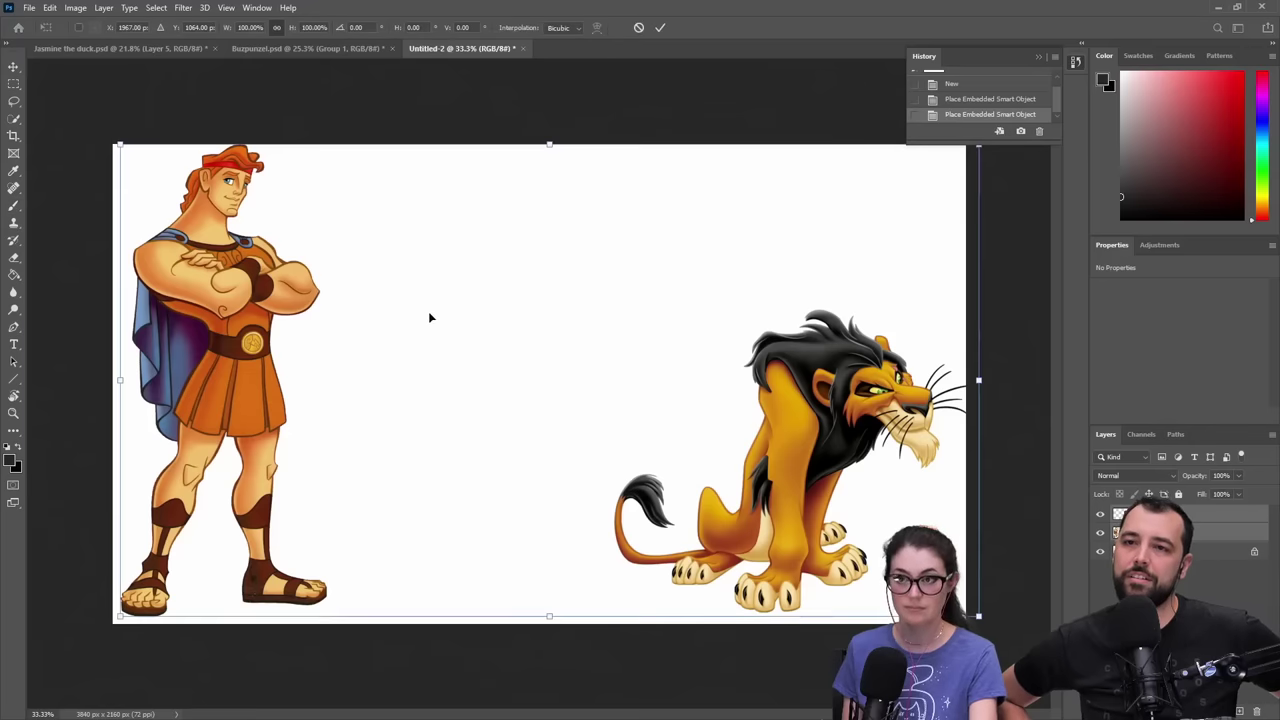
{"action": "left_click_drag", "start_coordinate": [120, 145], "coordinate": [371, 286]}
{"action": "mouse_move", "coordinate": [411, 368]}
{"action": "left_mouse_down"}
{"action": "mouse_move", "coordinate": [308, 357]}
{"action": "mouse_move", "coordinate": [188, 316]}
{"action": "left_mouse_up"}
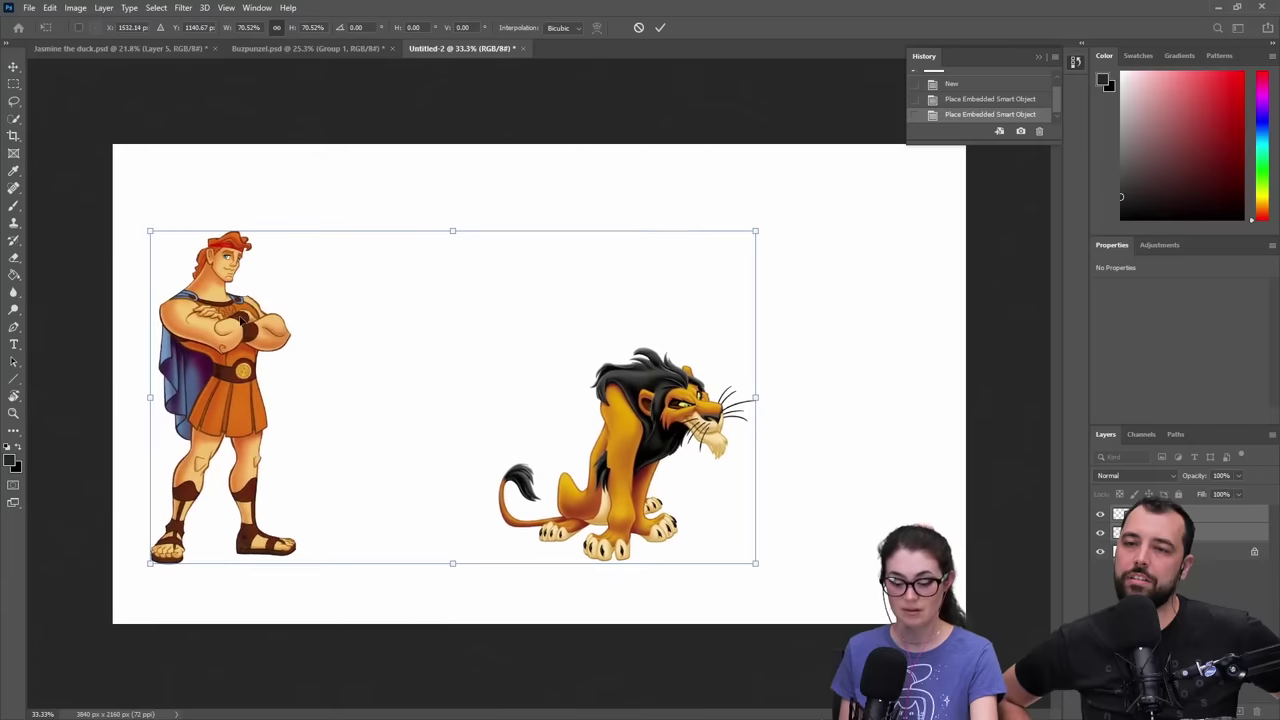
{"action": "key", "text": "Return"}
- Move Scar close to the canvas's right edge and add a new empty layer above the Scar layer
{"action": "left_click", "coordinate": [1150, 514]}
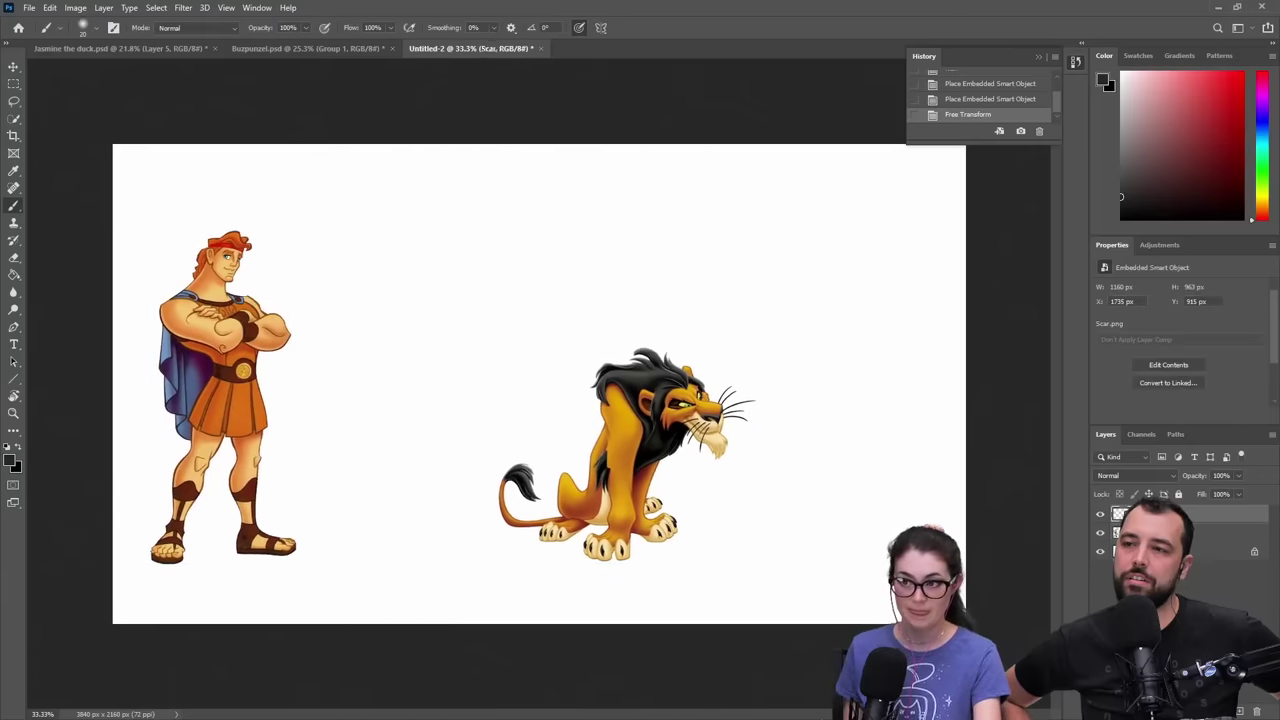
{"action": "key", "text": "ctrl+t"}
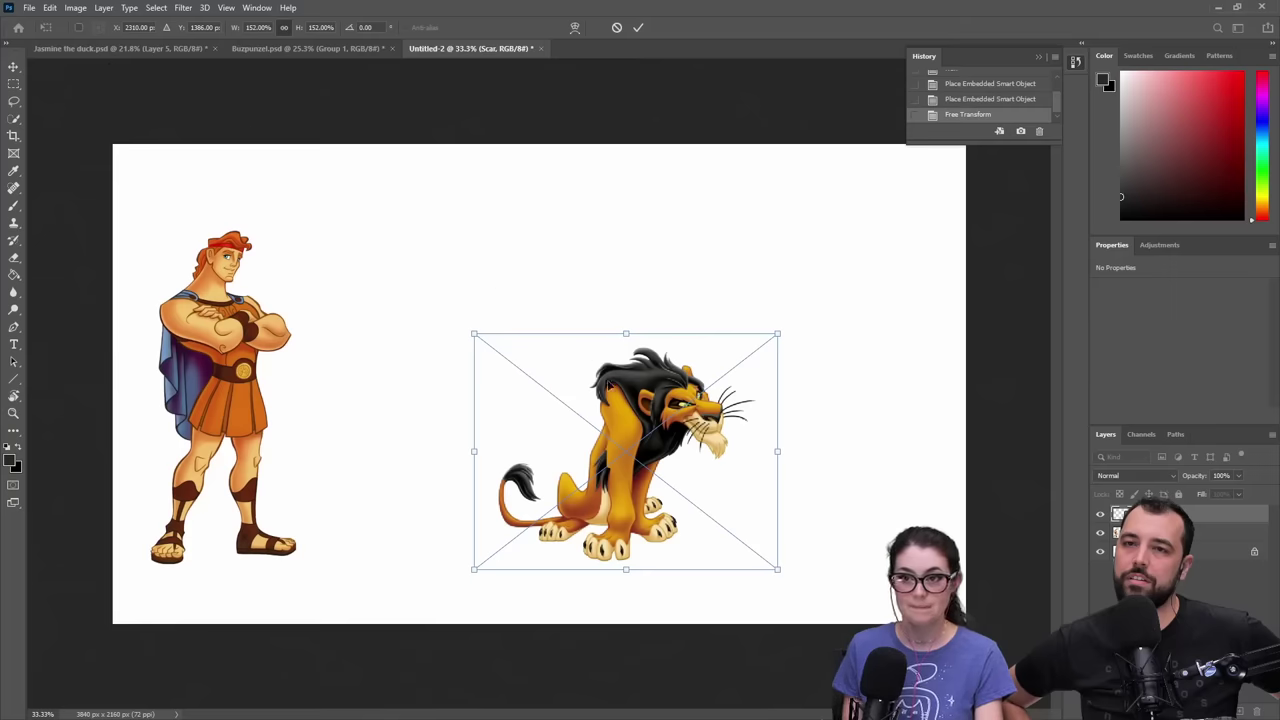
{"action": "left_click_drag", "start_coordinate": [661, 445], "coordinate": [863, 441]}
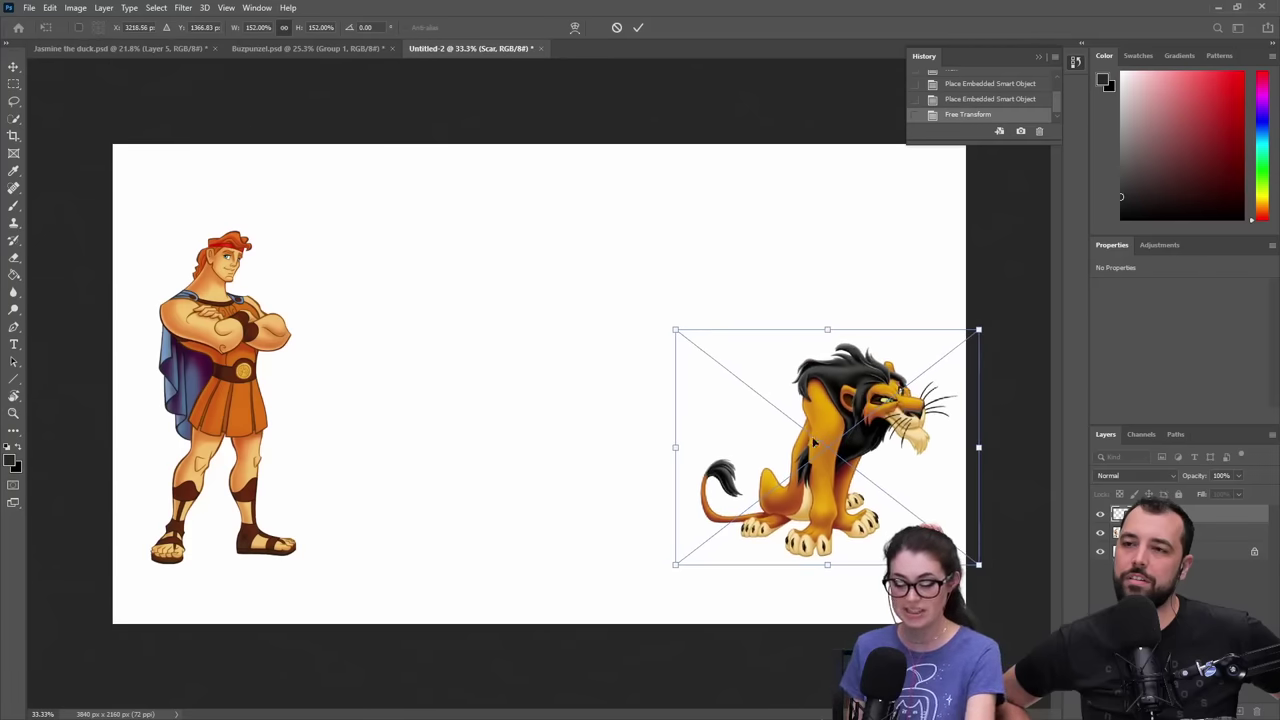
{"action": "key", "text": "Return"}
{"action": "key", "text": "b"}
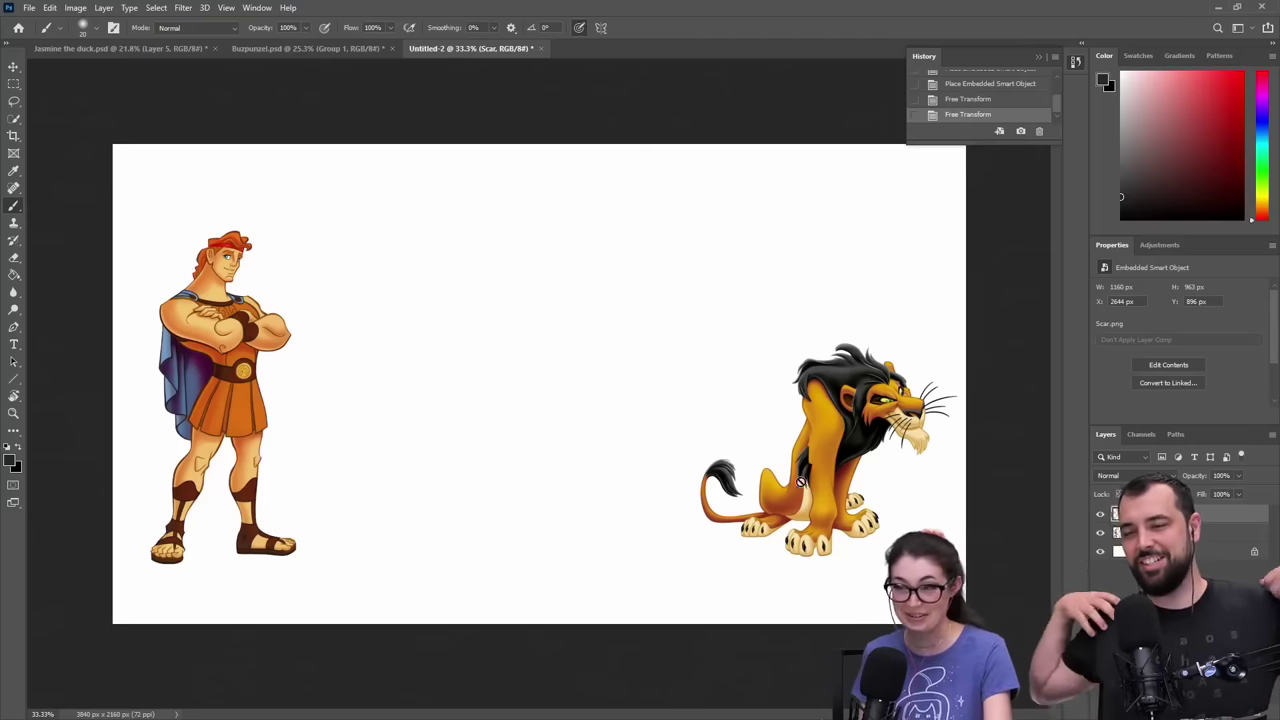
{"action": "key", "text": "ctrl+shift+alt+n"}
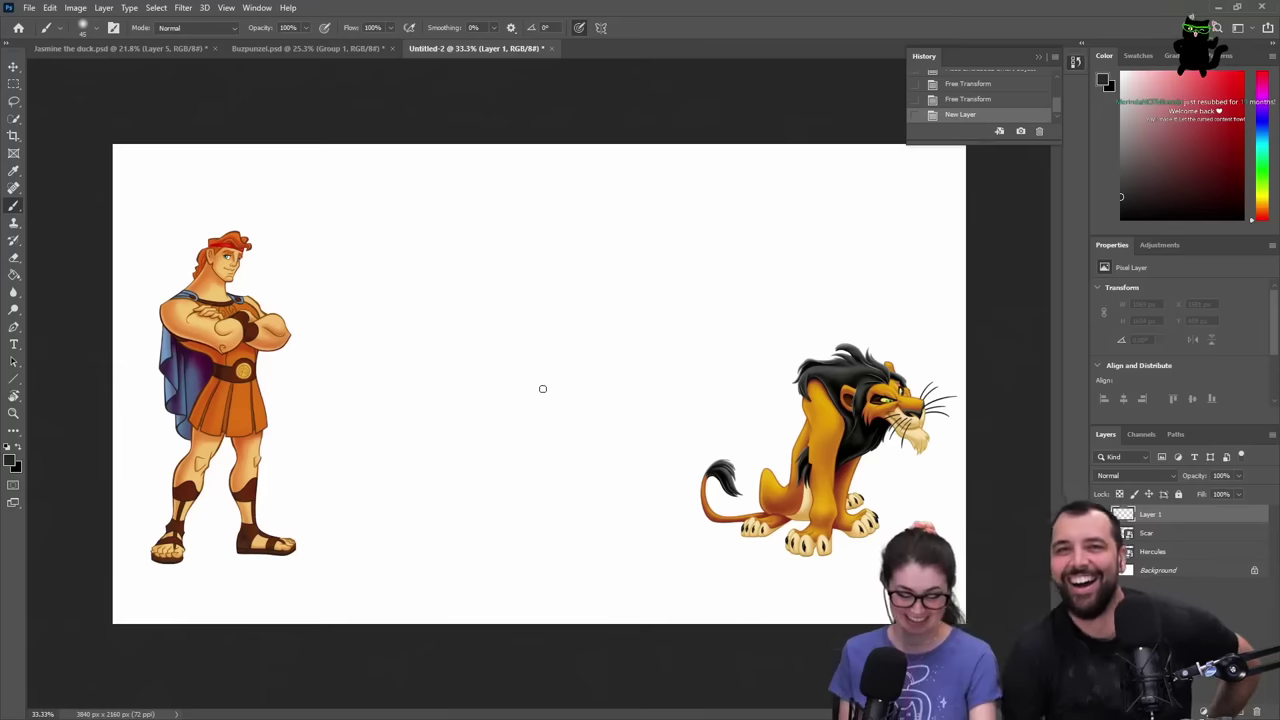
- Move Scar back toward Hercules, to about X 2180 px and Y 914 px
{"action": "key", "text": "z"}
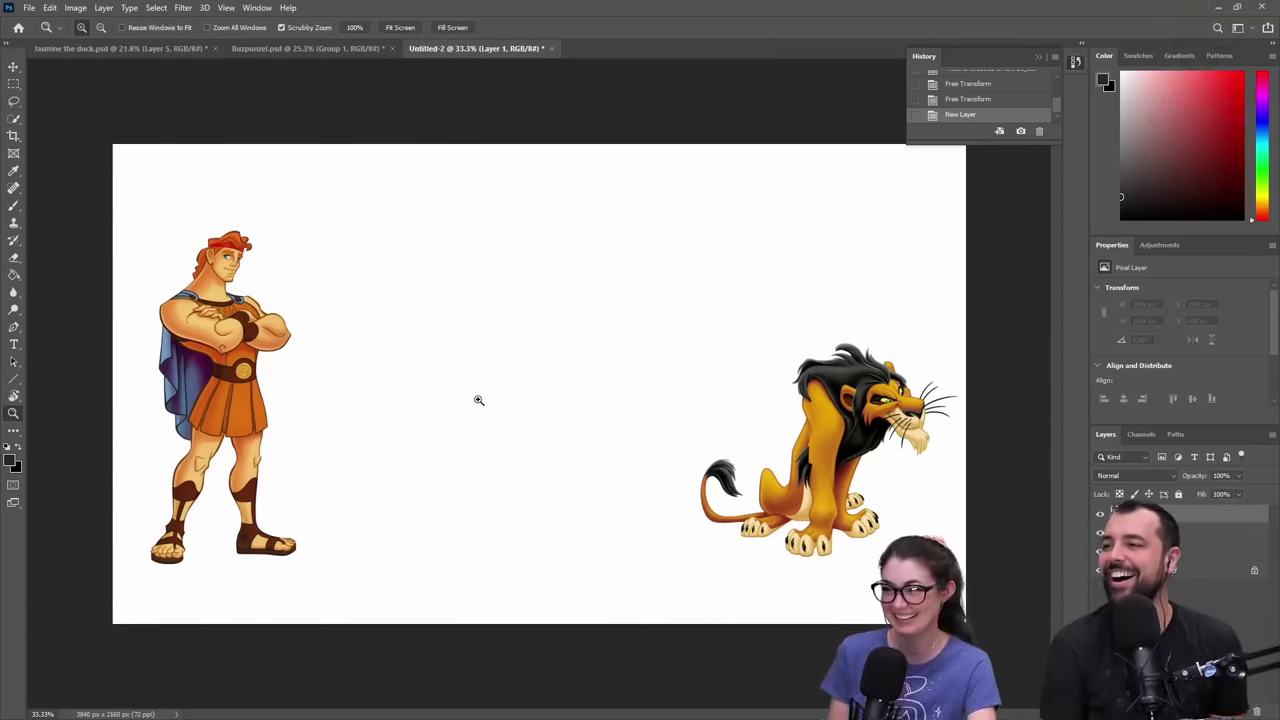
{"action": "left_click", "coordinate": [421, 375]}
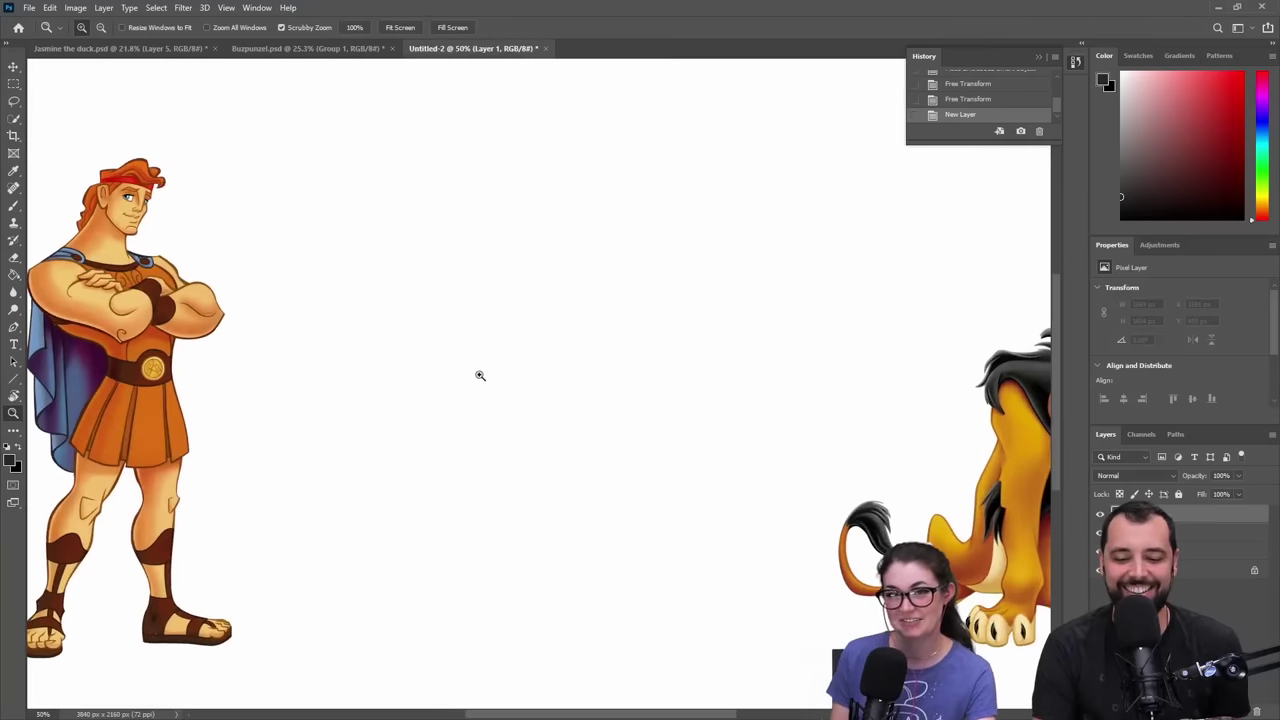
{"action": "left_click_drag", "start_coordinate": [737, 389], "coordinate": [752, 363]}
{"action": "key", "text": "v"}
{"action": "left_click_drag", "start_coordinate": [994, 410], "coordinate": [871, 420]}
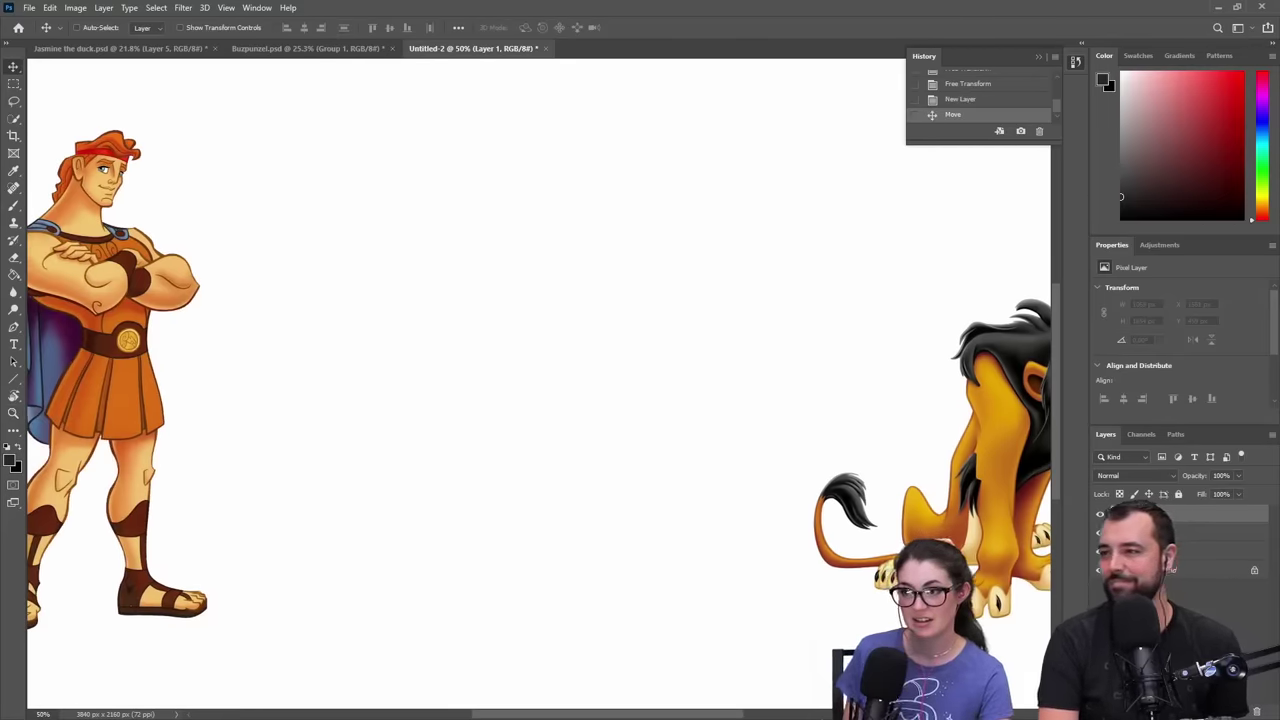
{"action": "left_click_drag", "start_coordinate": [1010, 474], "coordinate": [855, 480]}
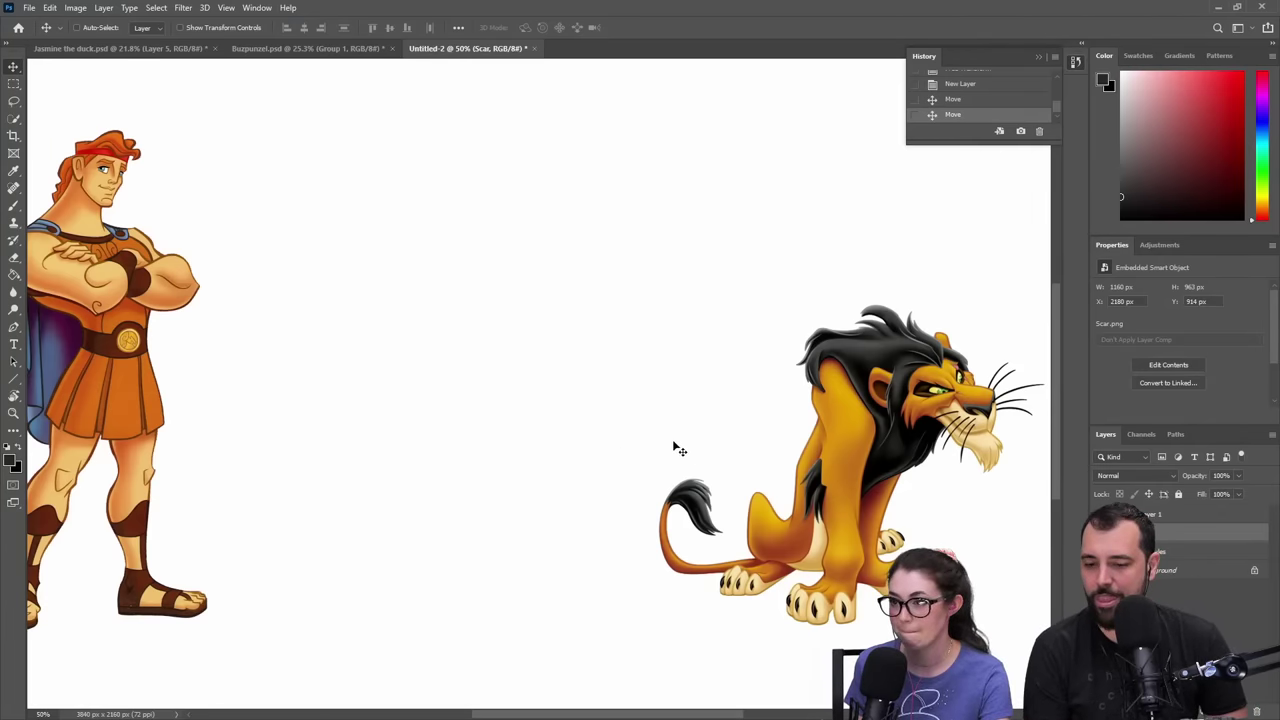
- Select Layer 1, try a brush stroke in the empty space between Hercules and Scar, and undo it
{"action": "key", "text": "b"}
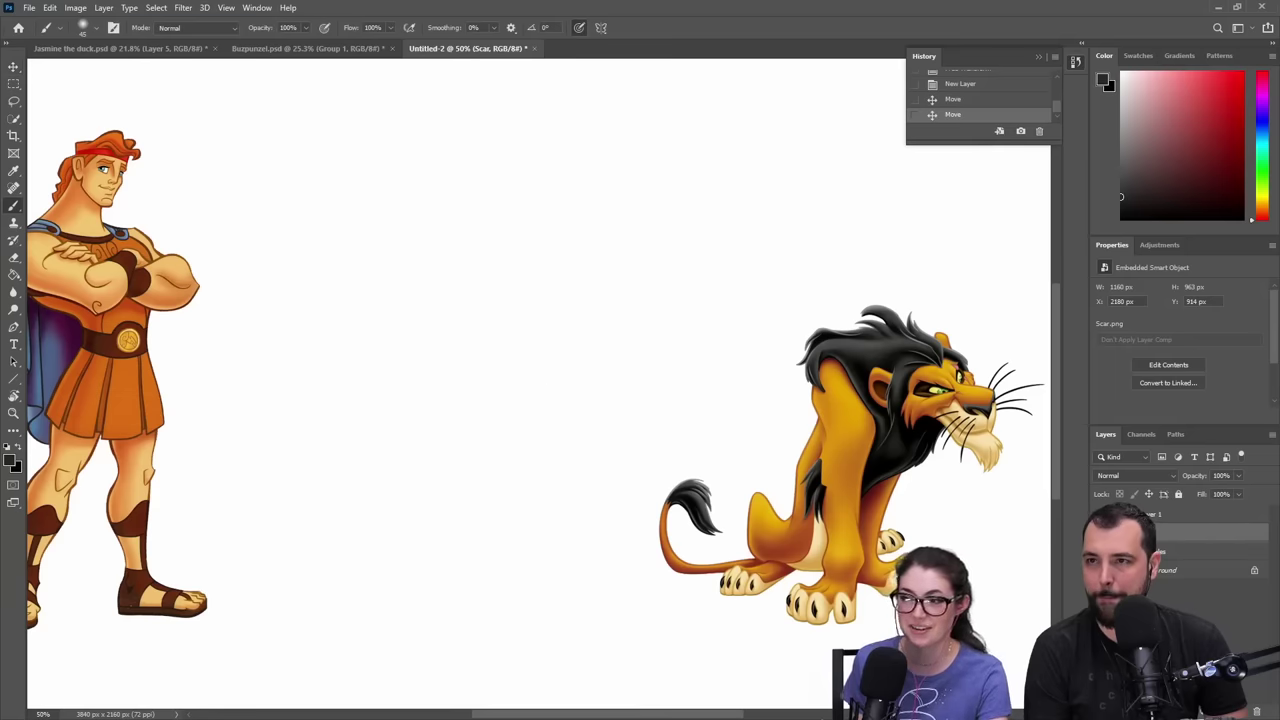
{"action": "left_click", "coordinate": [1216, 518]}
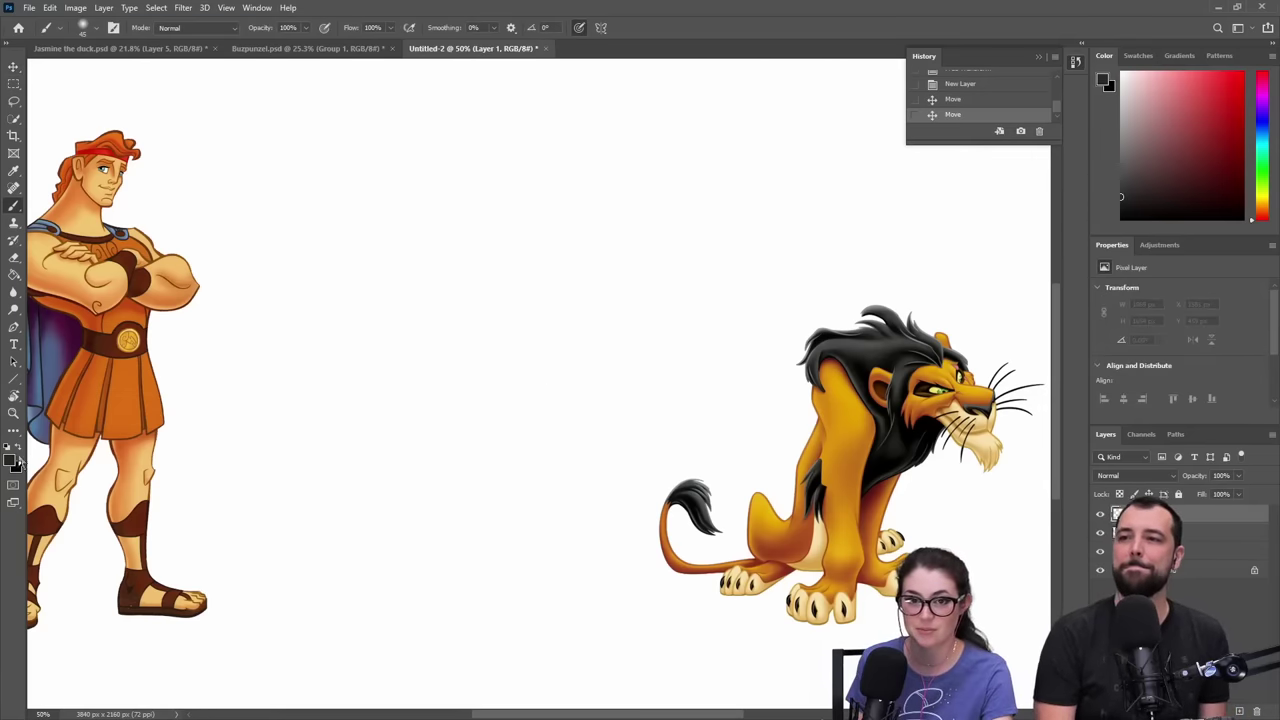
{"action": "key", "text": "i"}
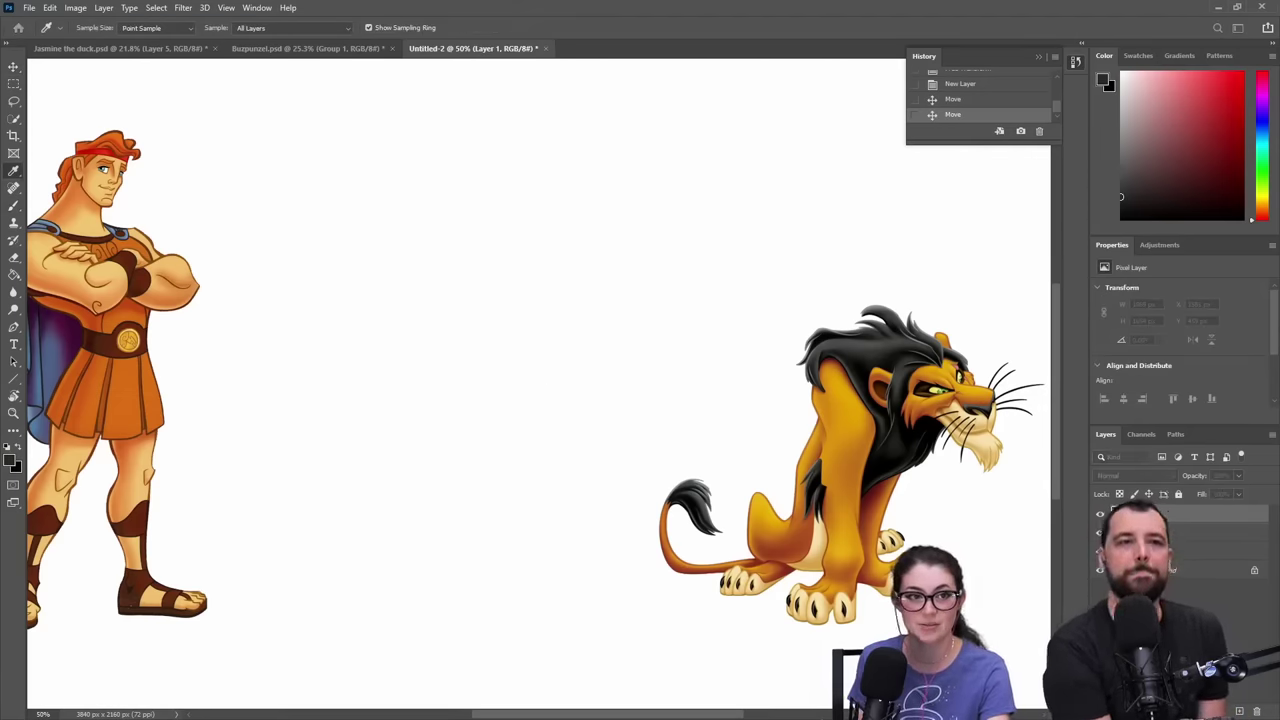
{"action": "key", "text": "b"}
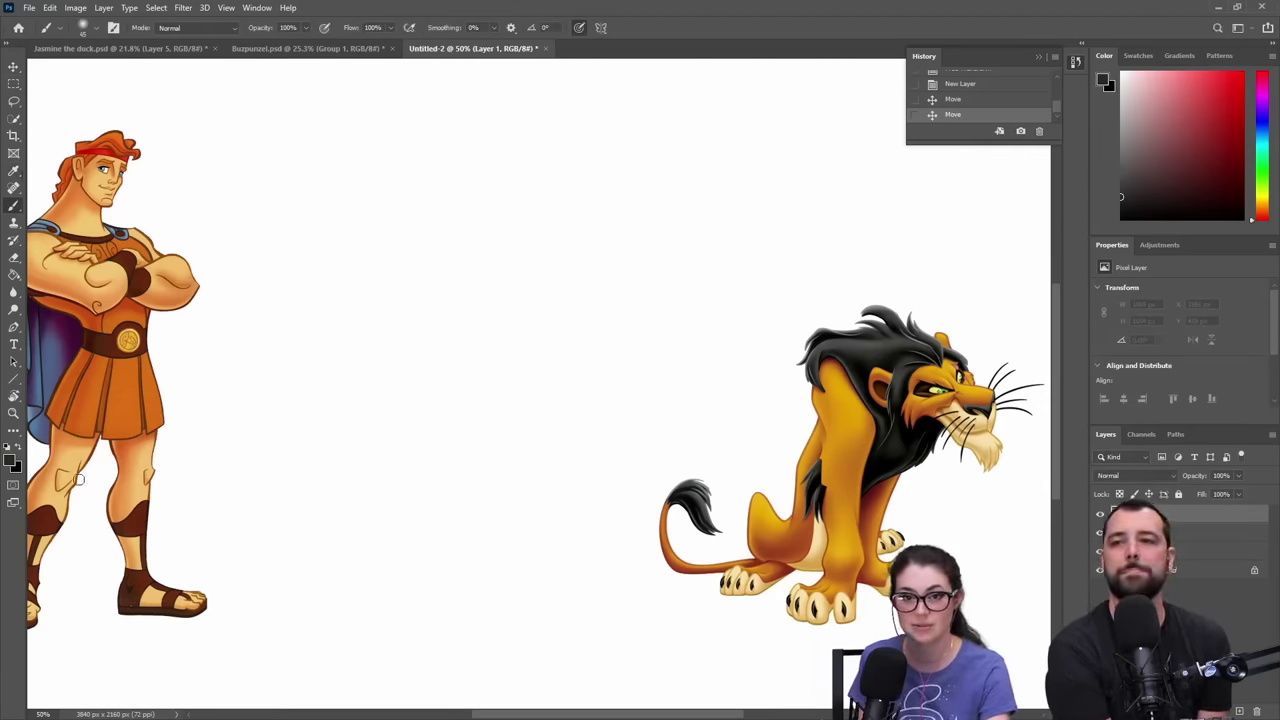
{"action": "mouse_move", "coordinate": [365, 395]}
{"action": "left_mouse_down"}
{"action": "mouse_move", "coordinate": [392, 425]}
{"action": "mouse_move", "coordinate": [440, 425]}
{"action": "left_mouse_up"}
{"action": "key", "text": "ctrl+z"}
- Set the brush to 17 px with 100% hardness, try a black stroke between the characters and undo it
{"action": "right_click", "coordinate": [446, 378]}
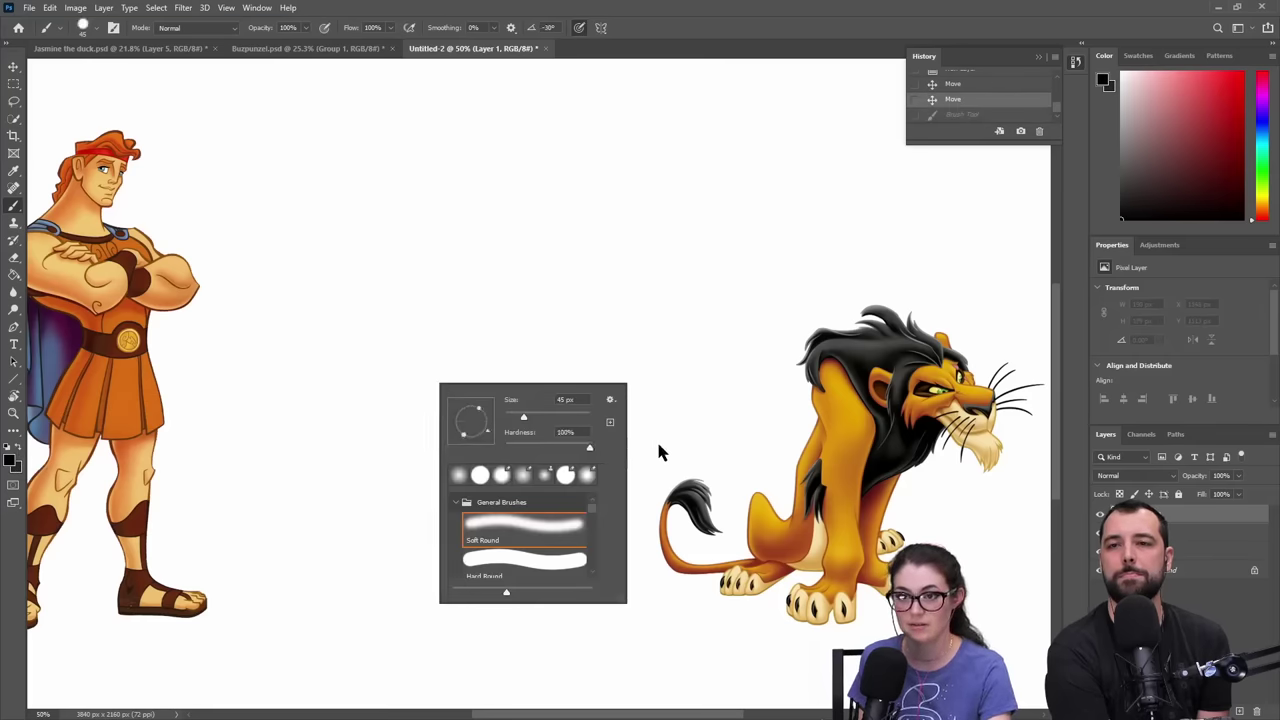
{"action": "left_click", "coordinate": [510, 414]}
{"action": "mouse_move", "coordinate": [475, 265]}
{"action": "left_mouse_down"}
{"action": "mouse_move", "coordinate": [481, 361]}
{"action": "mouse_move", "coordinate": [523, 336]}
{"action": "left_mouse_up"}
{"action": "key", "text": "ctrl+z"}
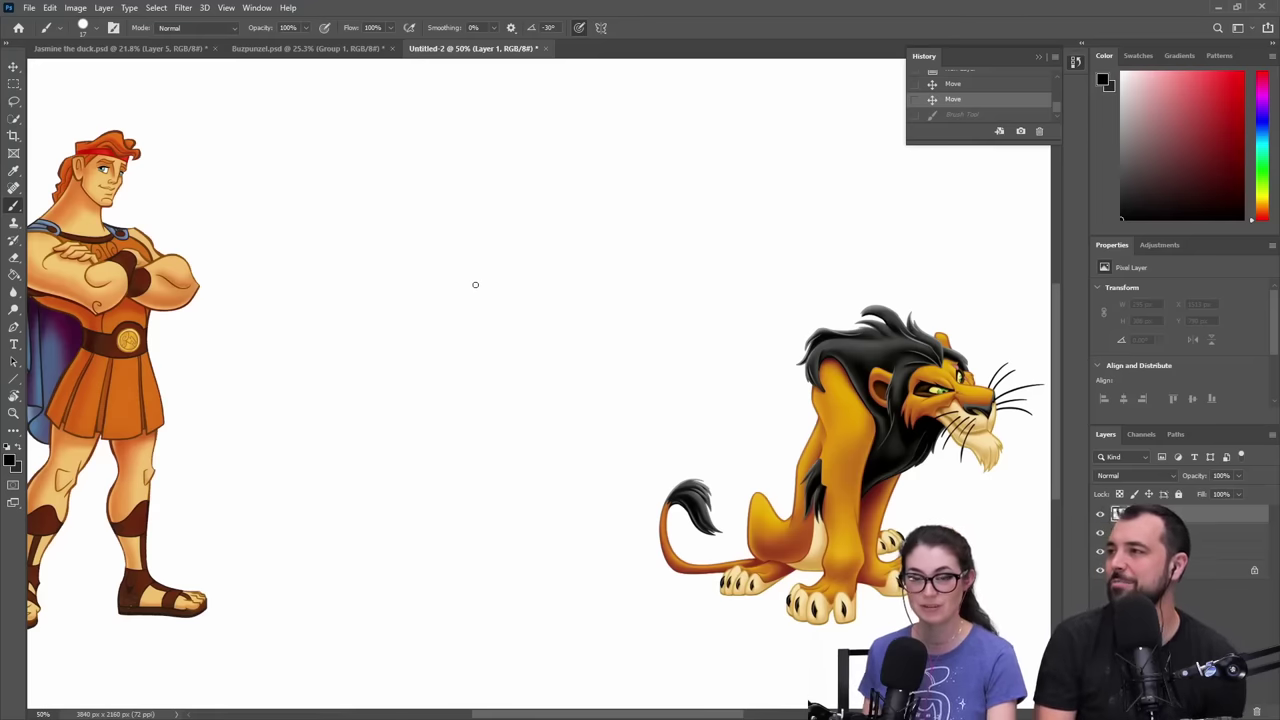
{"action": "key", "text": "v"}
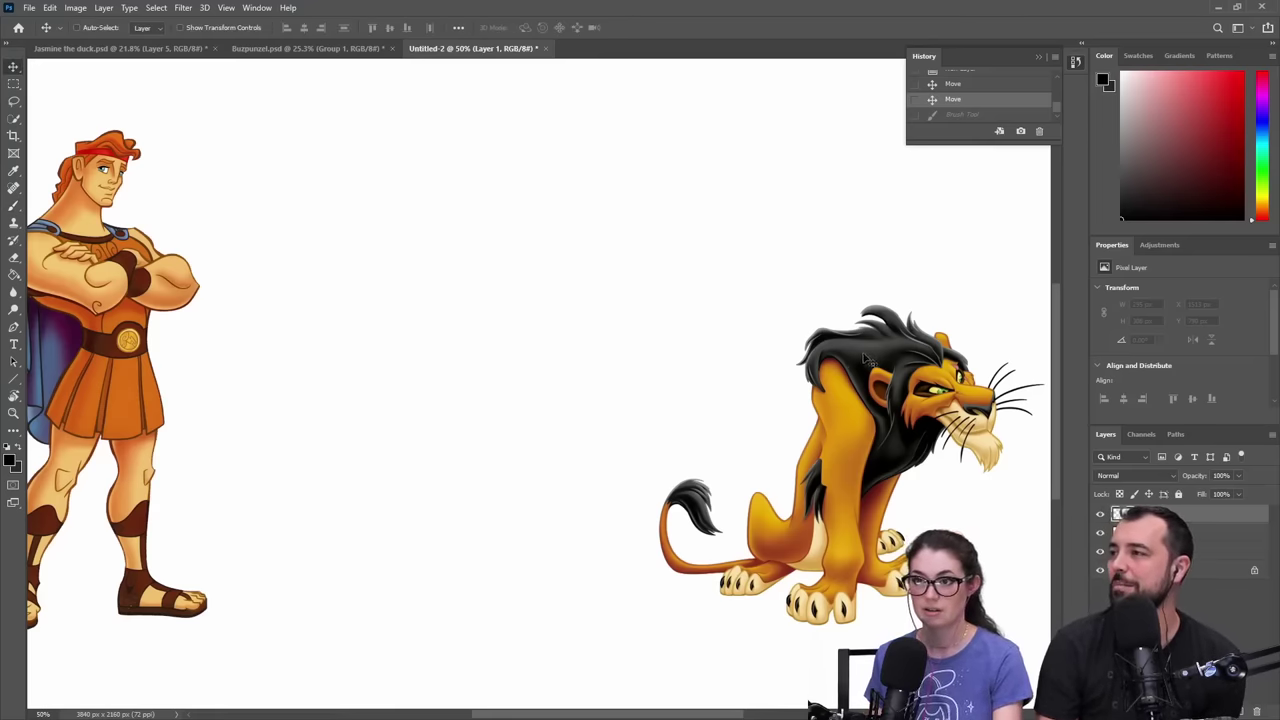
{"action": "left_click_drag", "start_coordinate": [864, 354], "coordinate": [866, 354]}
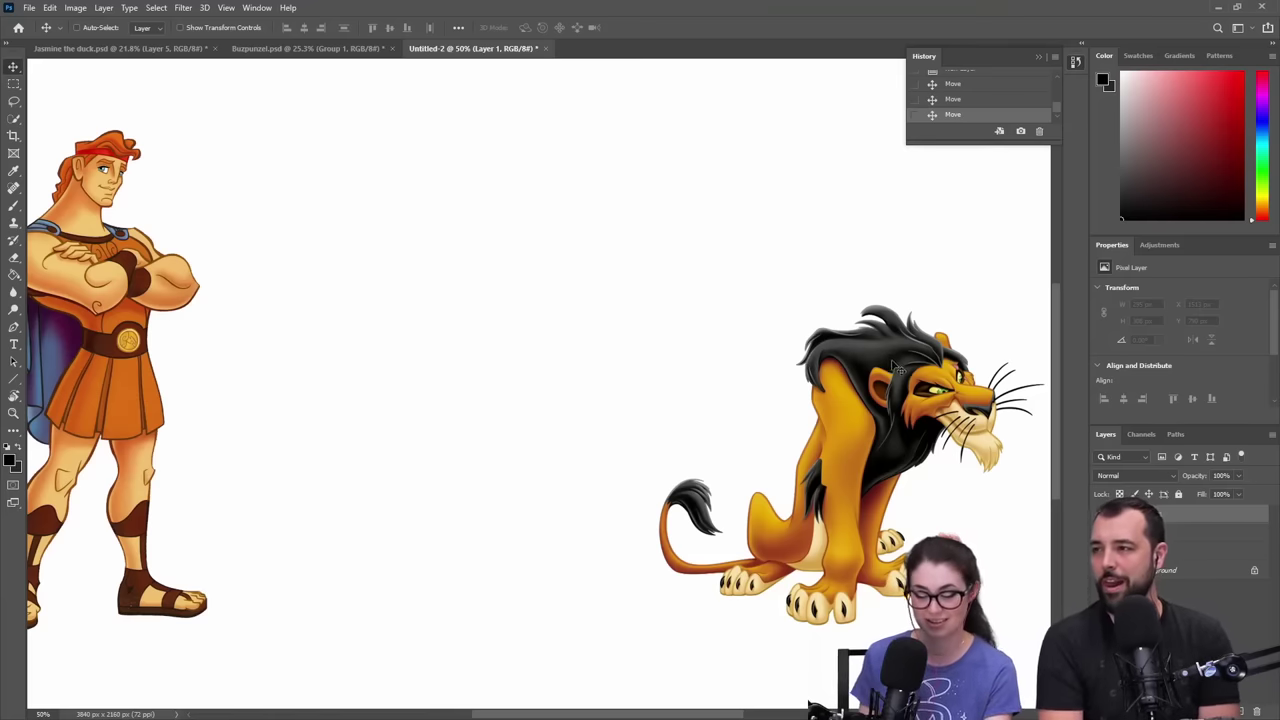
{"action": "key", "text": "ctrl+t"}
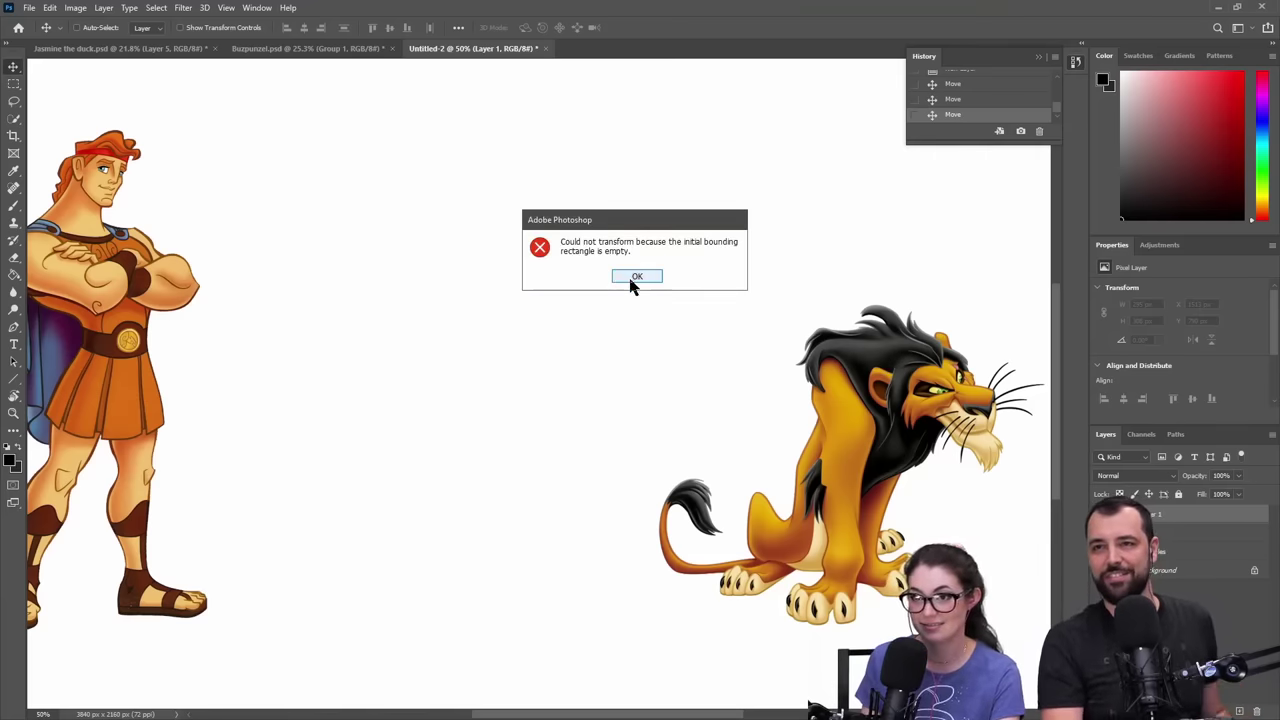
{"action": "left_click", "coordinate": [631, 280]}
- Select the Scar layer, then rotate and shrink Scar over Hercules, placing it at about X 82 px and Y 641 px
{"action": "left_click", "coordinate": [1176, 535]}
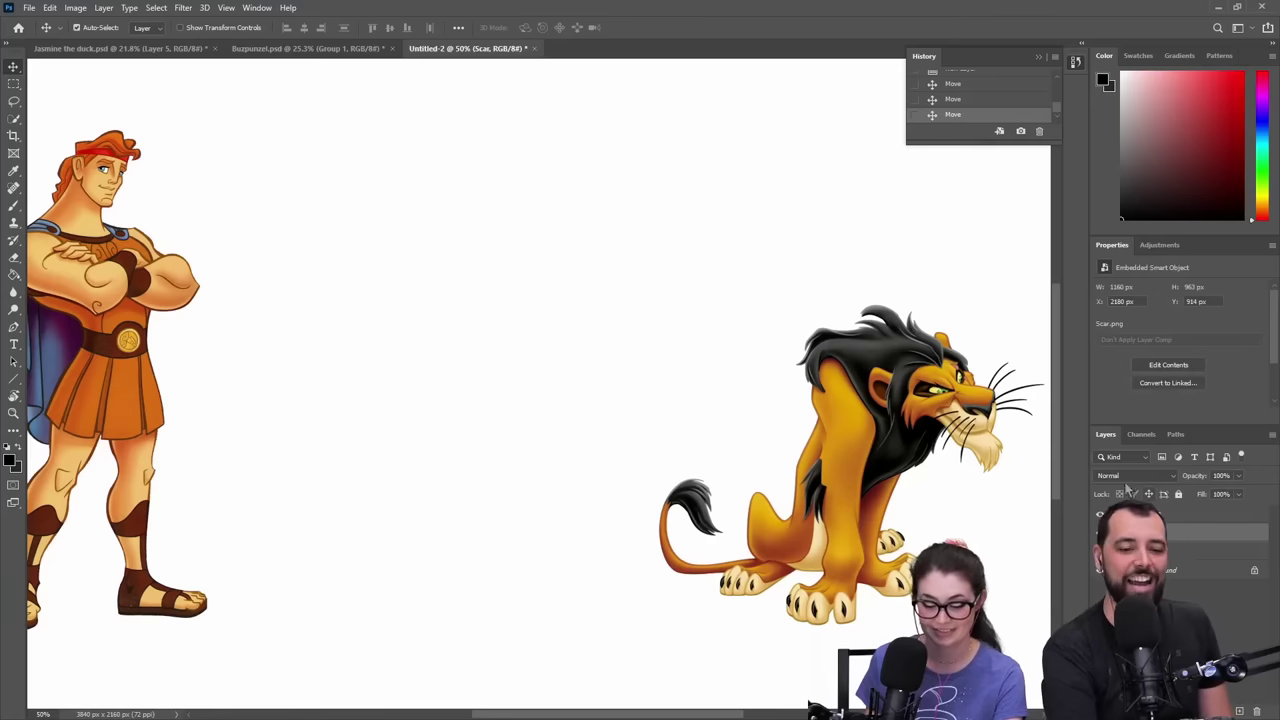
{"action": "key", "text": "ctrl+t"}
{"action": "left_click_drag", "start_coordinate": [1030, 265], "coordinate": [232, 222]}
{"action": "left_click_drag", "start_coordinate": [302, 158], "coordinate": [294, 365]}
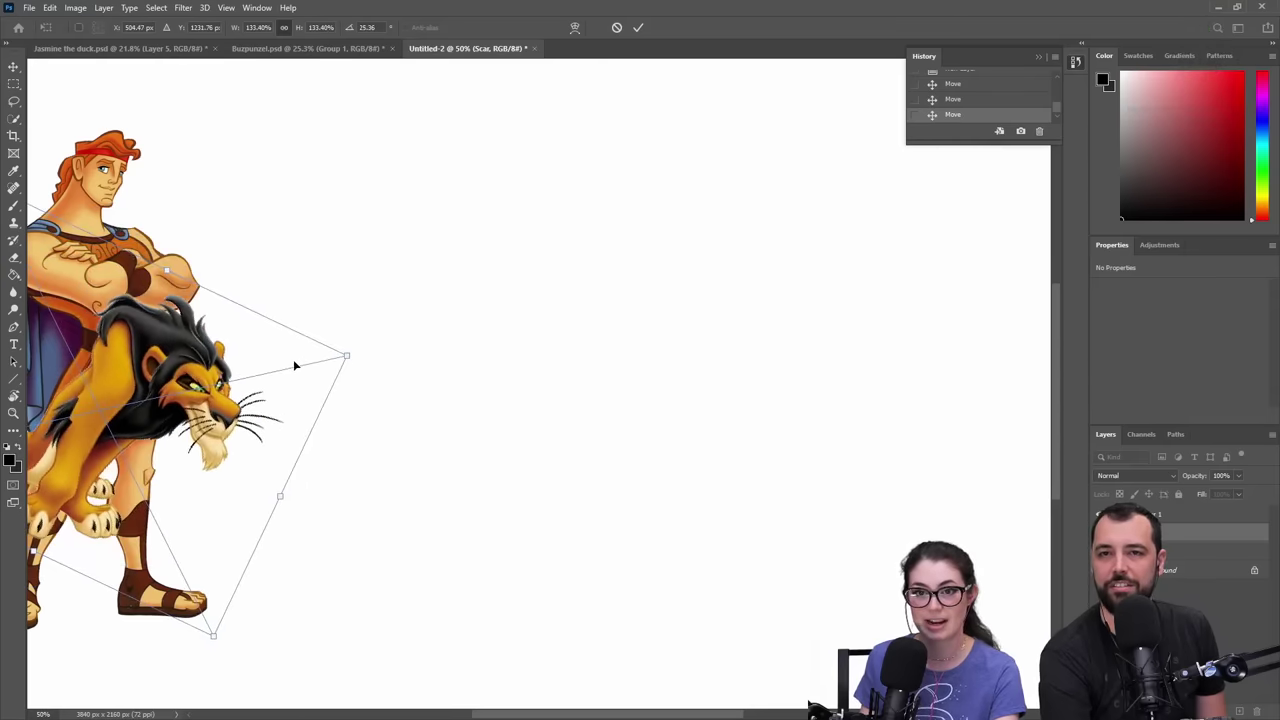
{"action": "left_click_drag", "start_coordinate": [371, 338], "coordinate": [340, 297]}
{"action": "left_click_drag", "start_coordinate": [270, 334], "coordinate": [309, 274]}
{"action": "key", "text": "Return"}
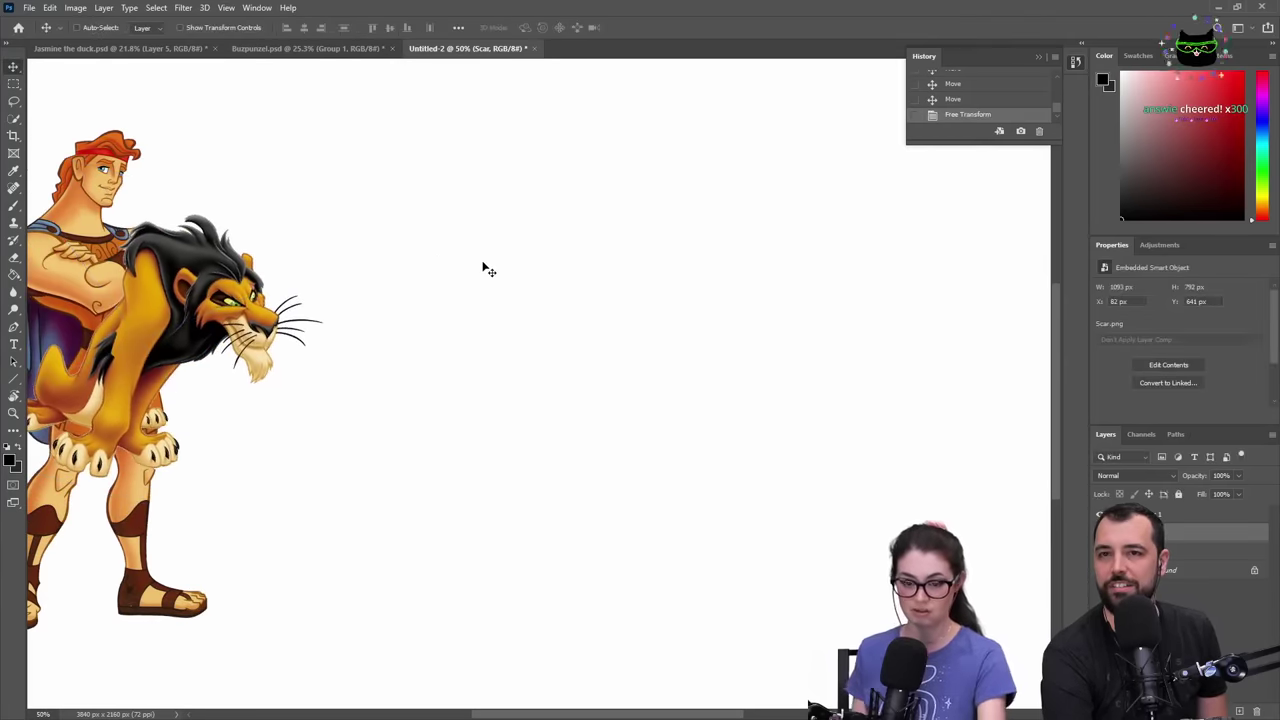
- Move Scar beside Hercules's head and rotate it back toward level, at about X 430 px and Y 442 px
{"action": "key", "text": "z"}
{"action": "left_click", "coordinate": [545, 313]}
{"action": "left_click_drag", "start_coordinate": [534, 294], "coordinate": [860, 398]}
{"action": "key", "text": "v"}
{"action": "left_click_drag", "start_coordinate": [450, 365], "coordinate": [505, 316]}
{"action": "key", "text": "ctrl+t"}
{"action": "left_click_drag", "start_coordinate": [577, 266], "coordinate": [515, 192]}
{"action": "left_click_drag", "start_coordinate": [447, 296], "coordinate": [553, 264]}
{"action": "key", "text": "Return"}
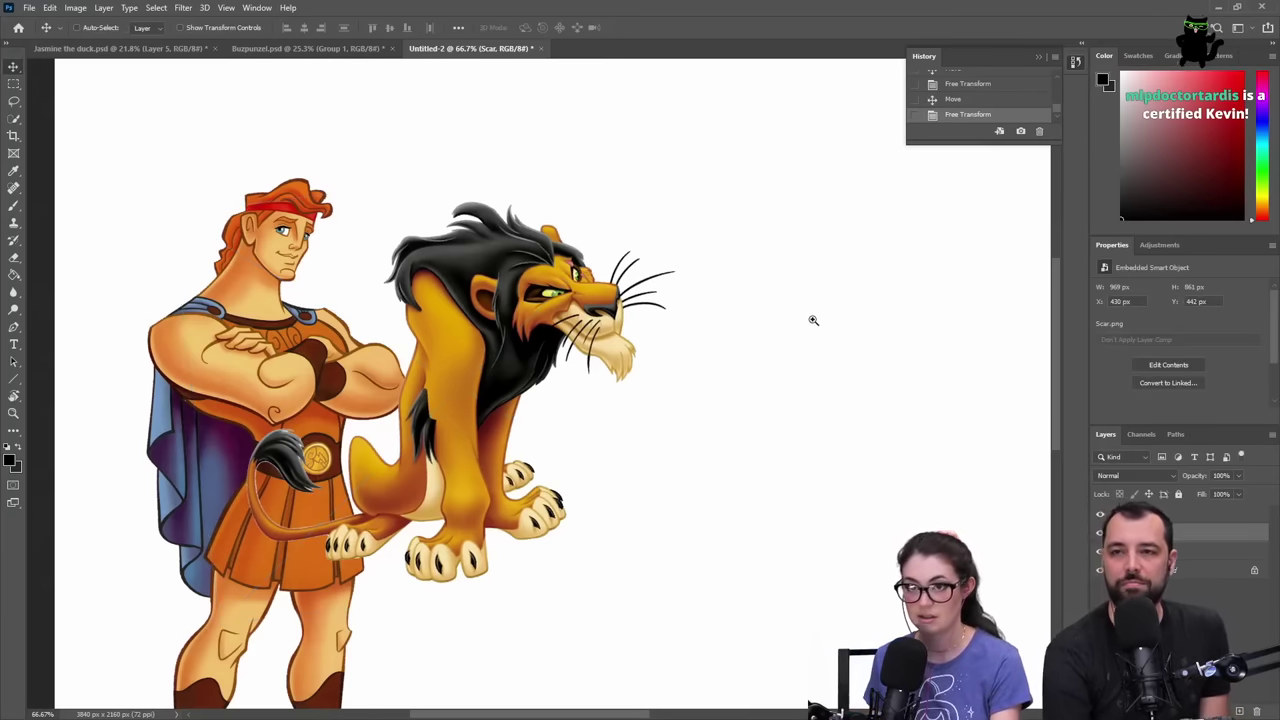
- Move Scar away from Hercules to about X 996 px and Y 439 px, leaving empty canvas between the characters
{"action": "key", "text": "z"}
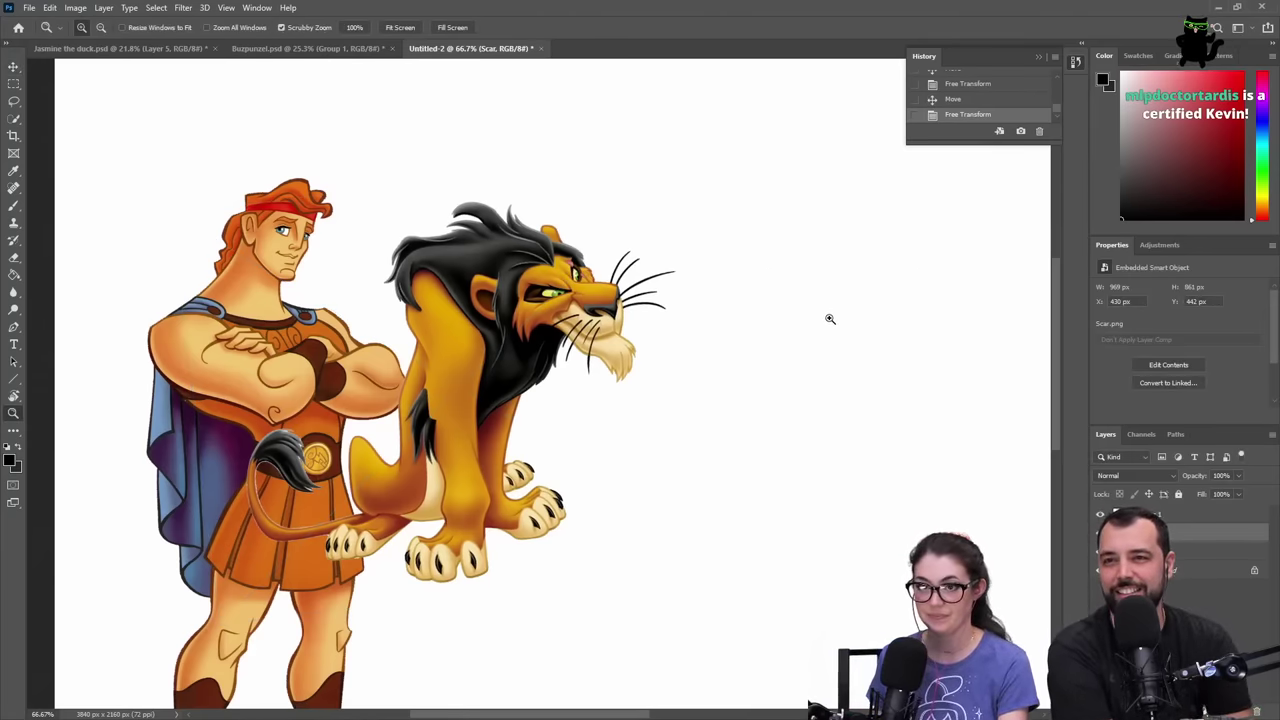
{"action": "left_click", "coordinate": [818, 321]}
{"action": "left_click", "coordinate": [817, 320]}
{"action": "mouse_move", "coordinate": [811, 314]}
{"action": "left_mouse_down"}
{"action": "mouse_move", "coordinate": [565, 380]}
{"action": "mouse_move", "coordinate": [983, 417]}
{"action": "mouse_move", "coordinate": [766, 348]}
{"action": "mouse_move", "coordinate": [860, 261]}
{"action": "mouse_move", "coordinate": [808, 282]}
{"action": "left_mouse_up"}
{"action": "key", "text": "b"}
{"action": "left_click", "coordinate": [1200, 514]}
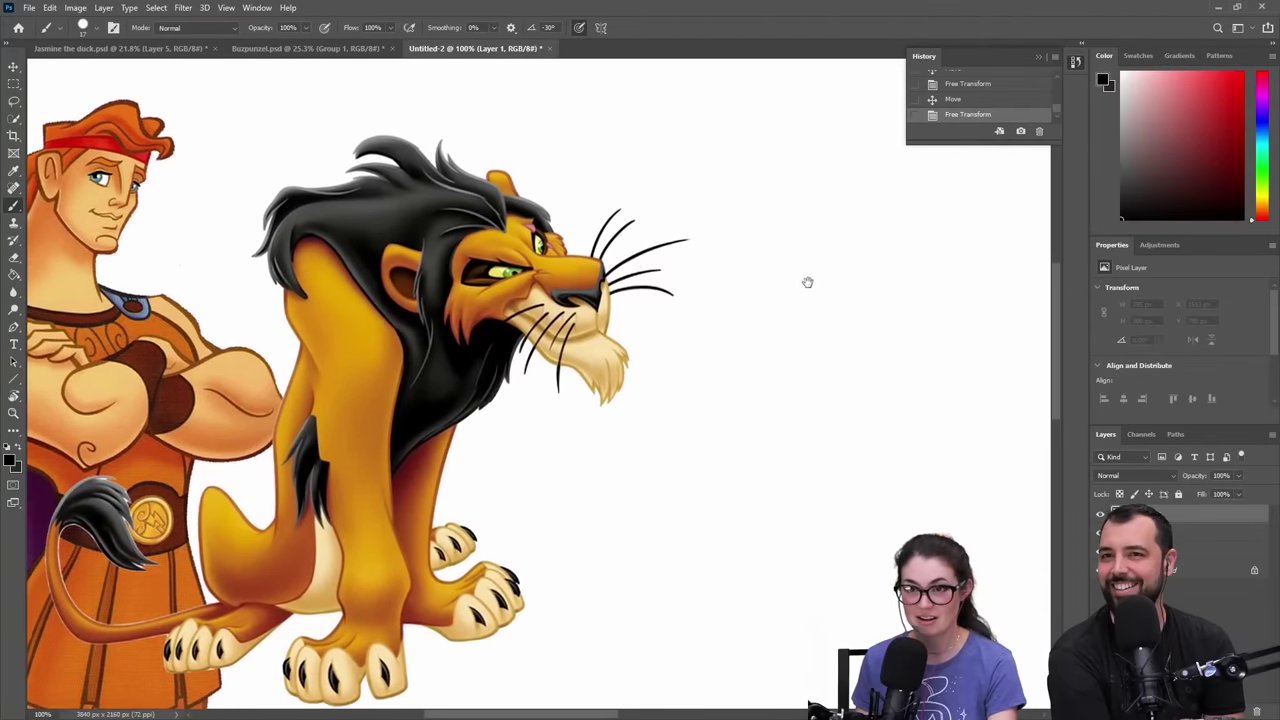
{"action": "key", "text": "v"}
{"action": "left_click_drag", "start_coordinate": [708, 318], "coordinate": [760, 362]}
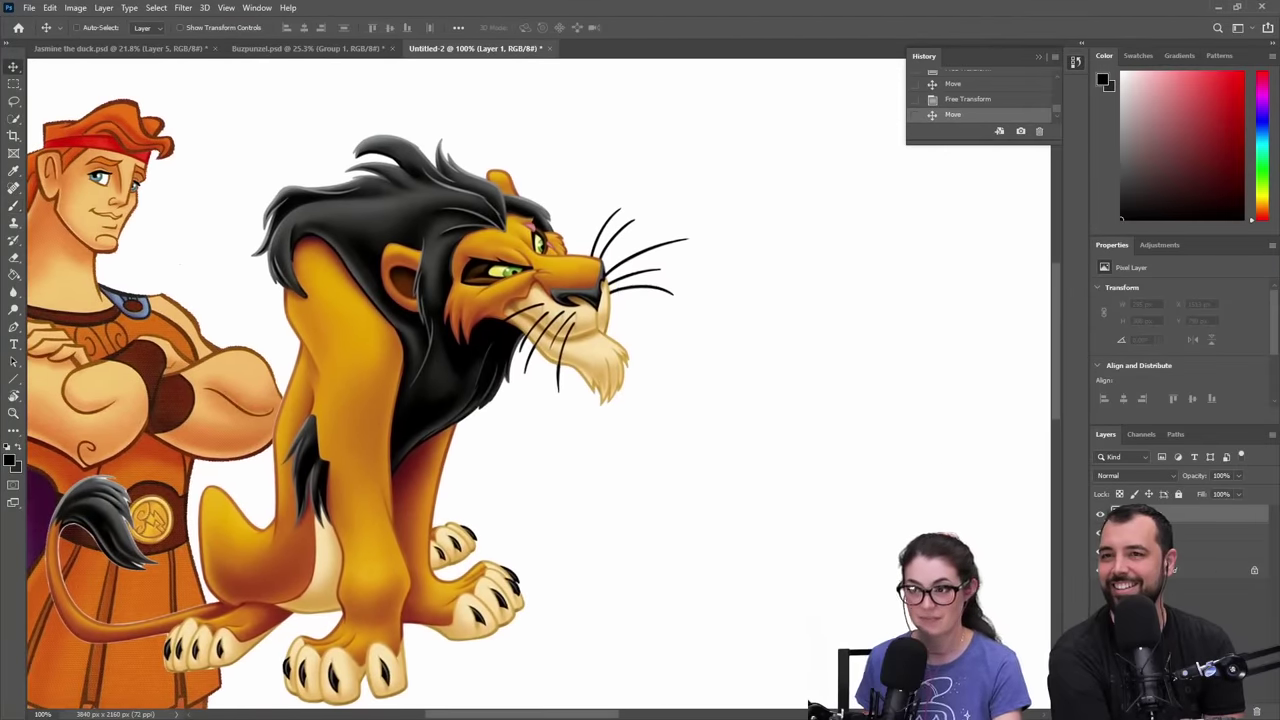
{"action": "key", "text": "alt+bracketleft"}
{"action": "left_click_drag", "start_coordinate": [440, 268], "coordinate": [817, 266]}
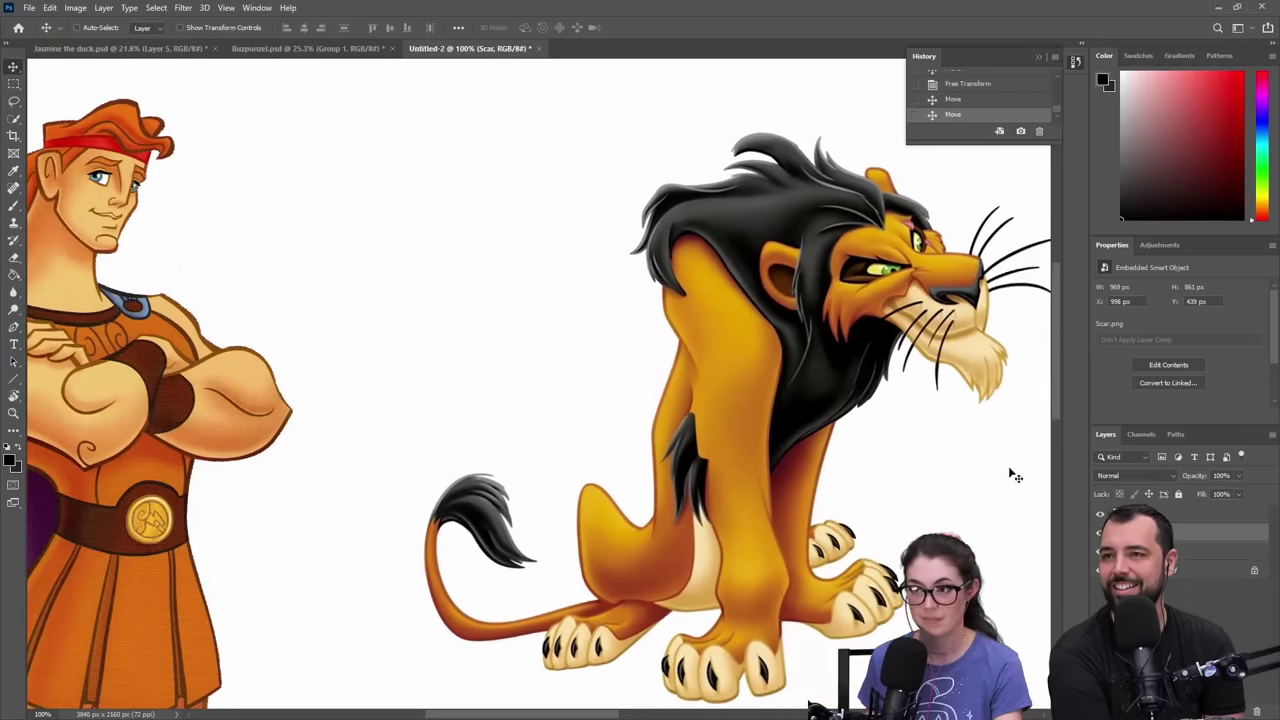
- On Layer 1, with a 10 px black brush, draw an eye with a surrounding outline about 137 by 62 px between the characters
{"action": "key", "text": "alt+bracketright"}
{"action": "left_click_drag", "start_coordinate": [516, 247], "coordinate": [531, 286]}
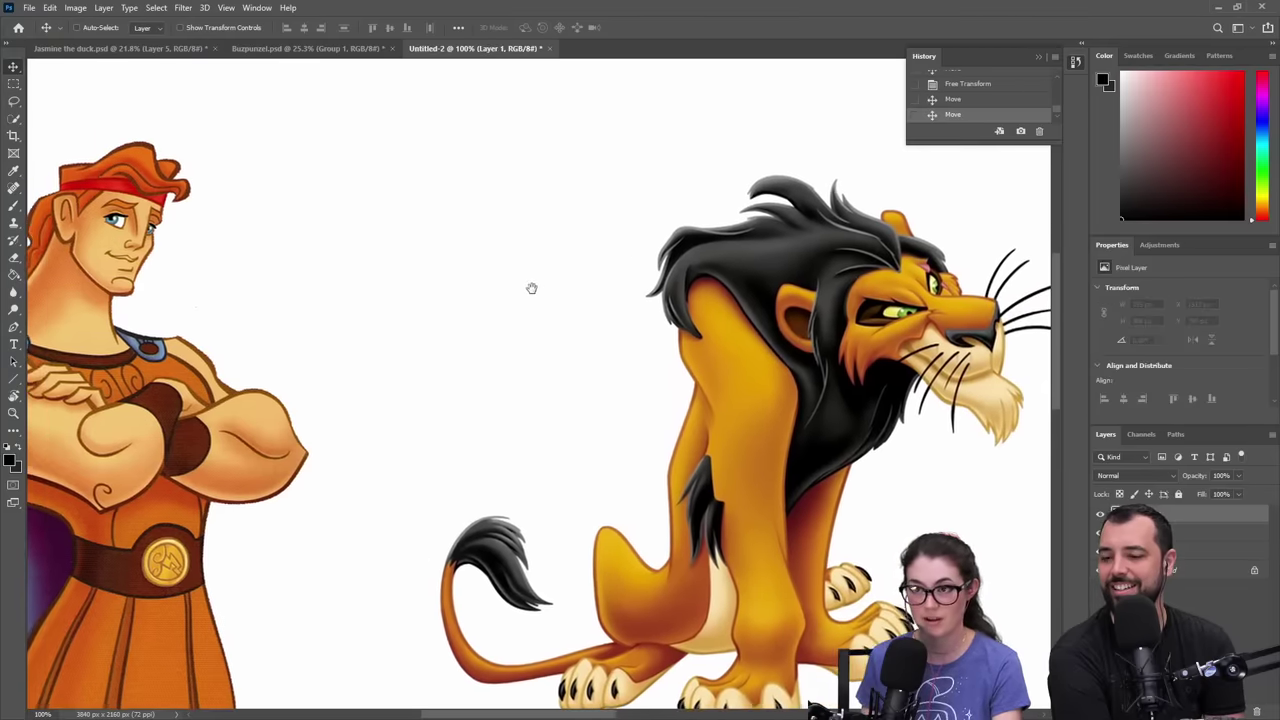
{"action": "key", "text": "b"}
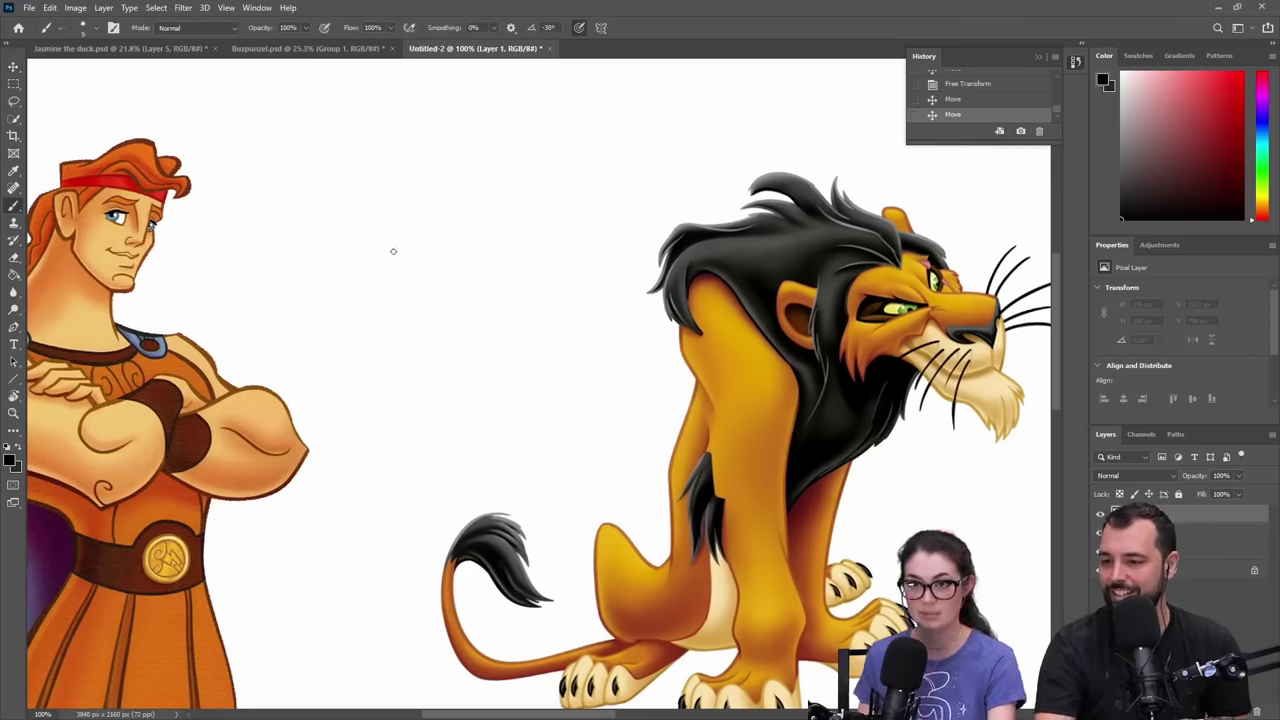
{"action": "key", "text": "bracketright"}
{"action": "key", "text": "bracketright"}
{"action": "key", "text": "bracketright"}
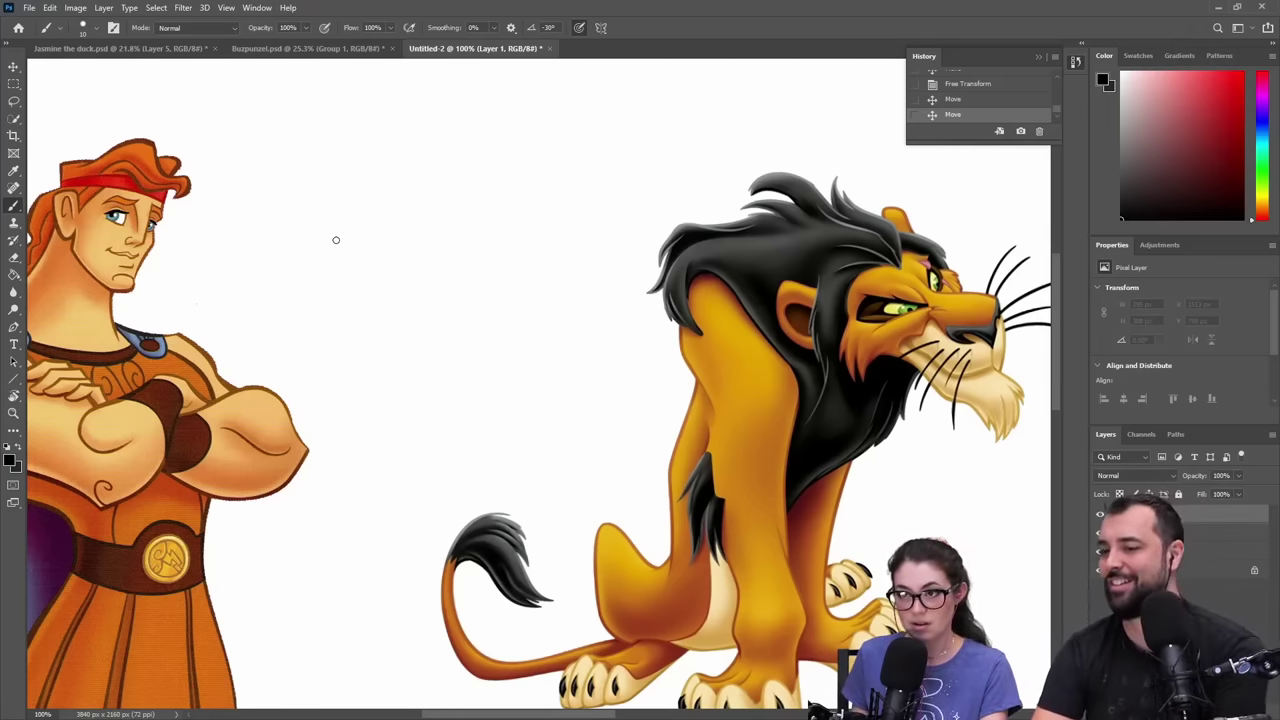
{"action": "mouse_move", "coordinate": [336, 241]}
{"action": "left_mouse_down"}
{"action": "mouse_move", "coordinate": [387, 260]}
{"action": "mouse_move", "coordinate": [328, 238]}
{"action": "left_mouse_up"}
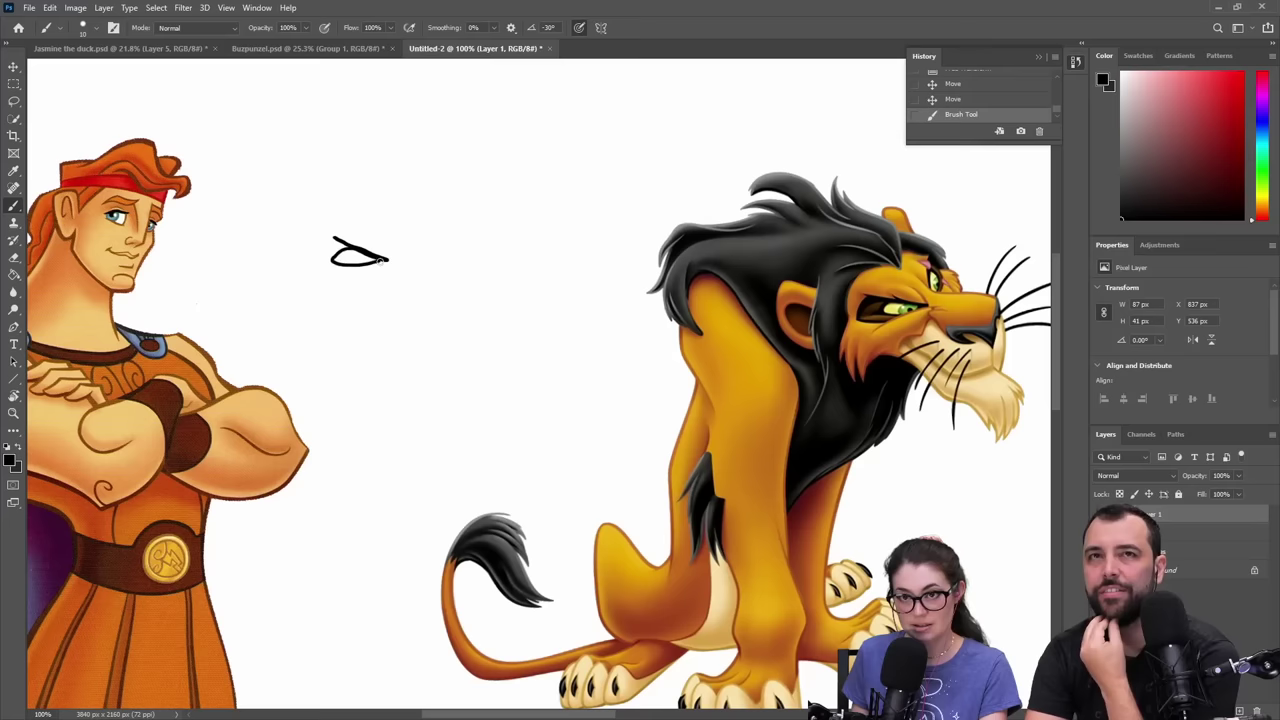
{"action": "left_click_drag", "start_coordinate": [380, 258], "coordinate": [388, 264]}
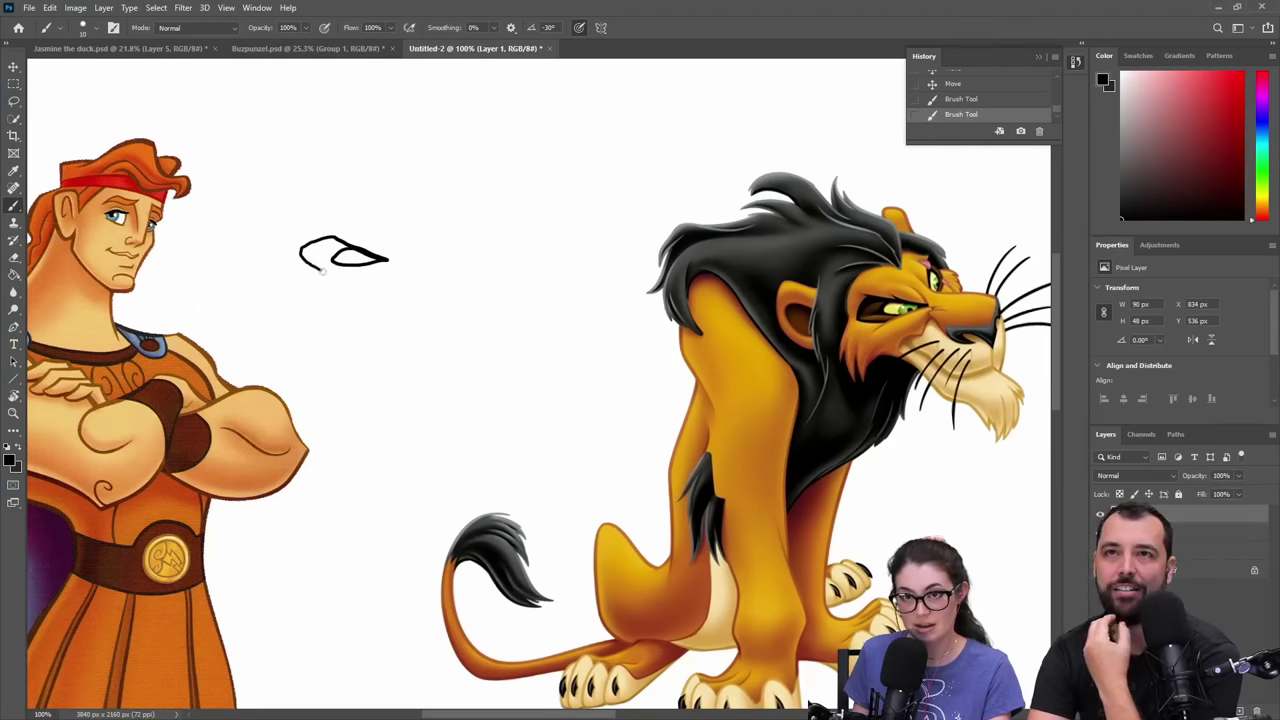
{"action": "left_click", "coordinate": [331, 259]}
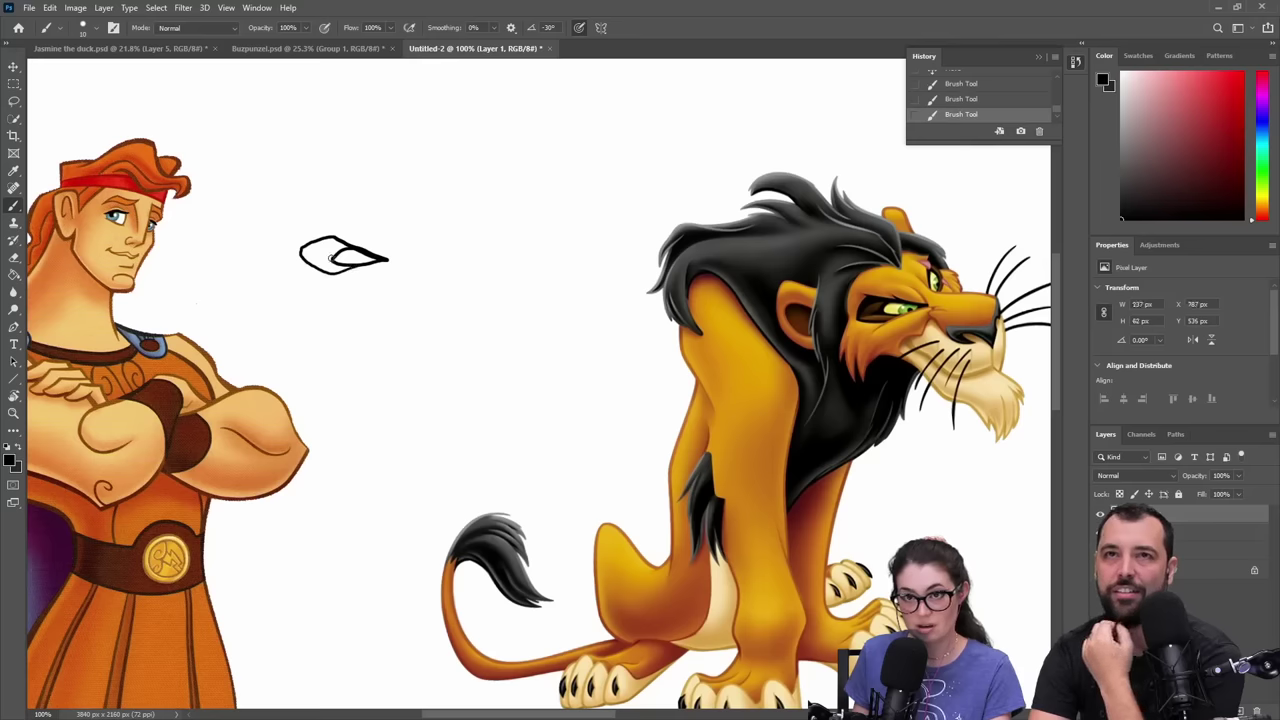
- Add the eye's dark inner corner, iris lines, spiky brow strokes and a curved line beside the nose bridge
{"action": "left_click_drag", "start_coordinate": [333, 258], "coordinate": [318, 261]}
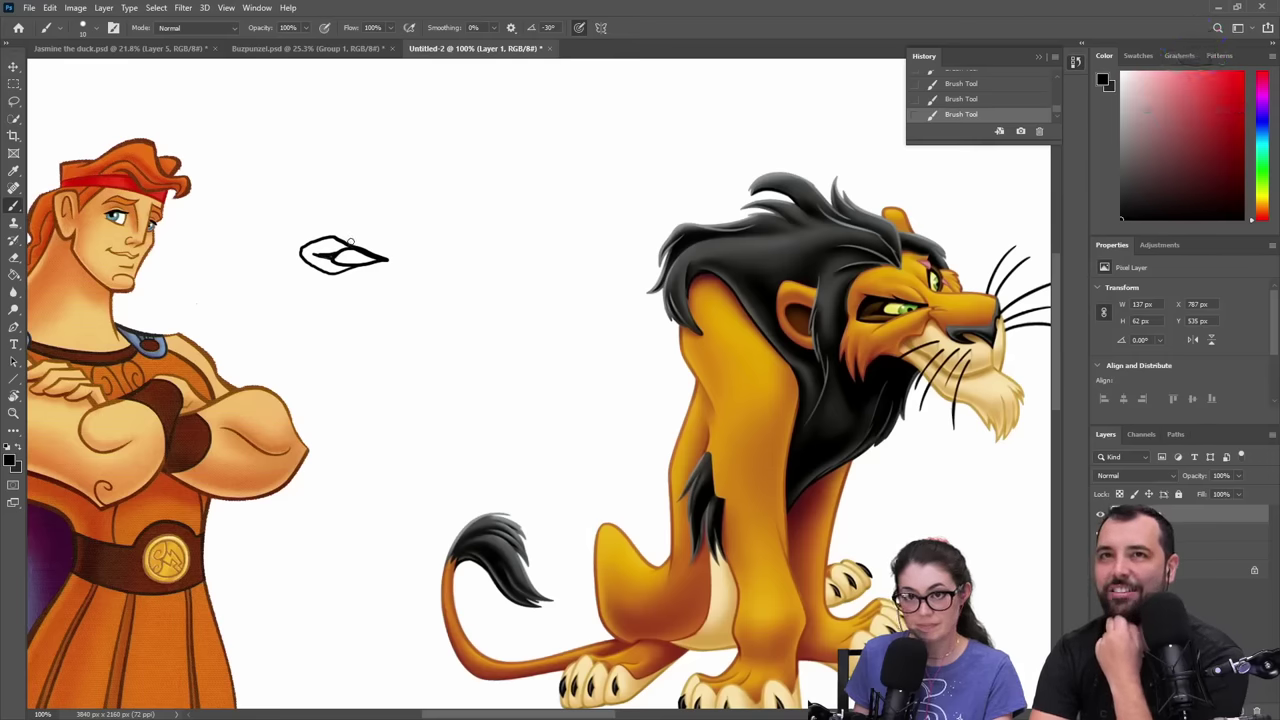
{"action": "left_click_drag", "start_coordinate": [350, 246], "coordinate": [318, 222]}
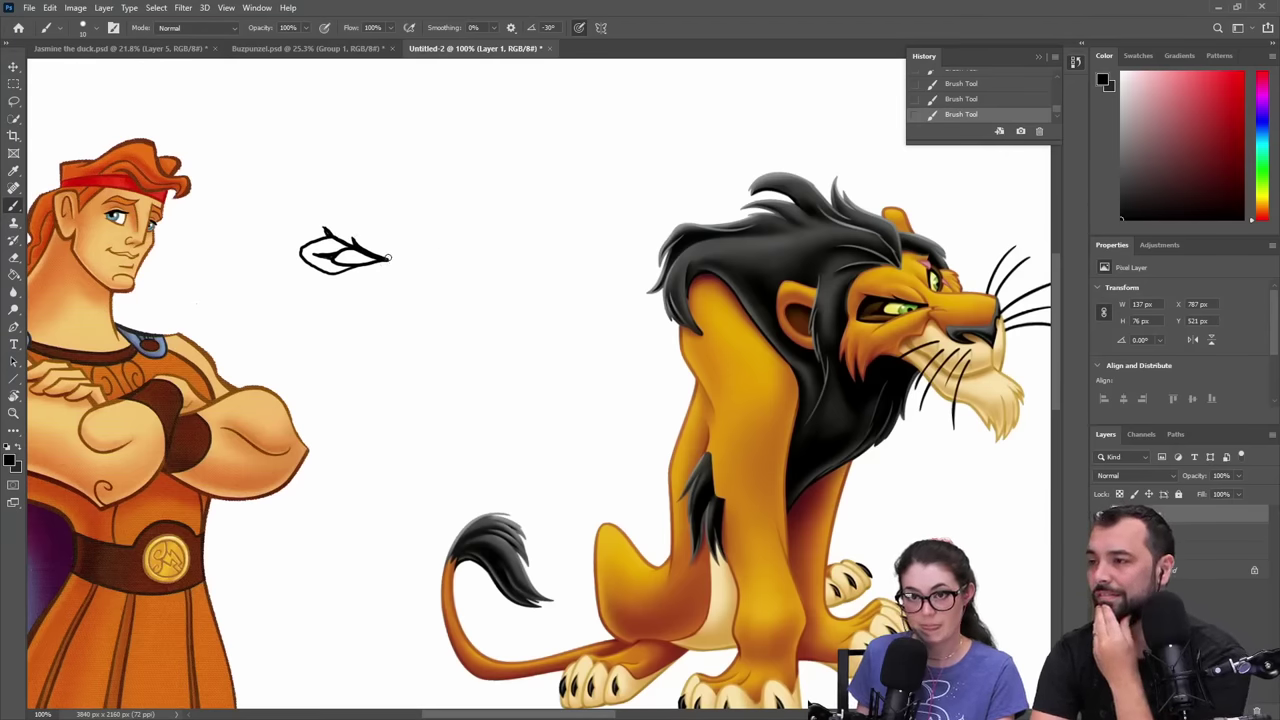
{"action": "left_click_drag", "start_coordinate": [388, 259], "coordinate": [379, 224]}
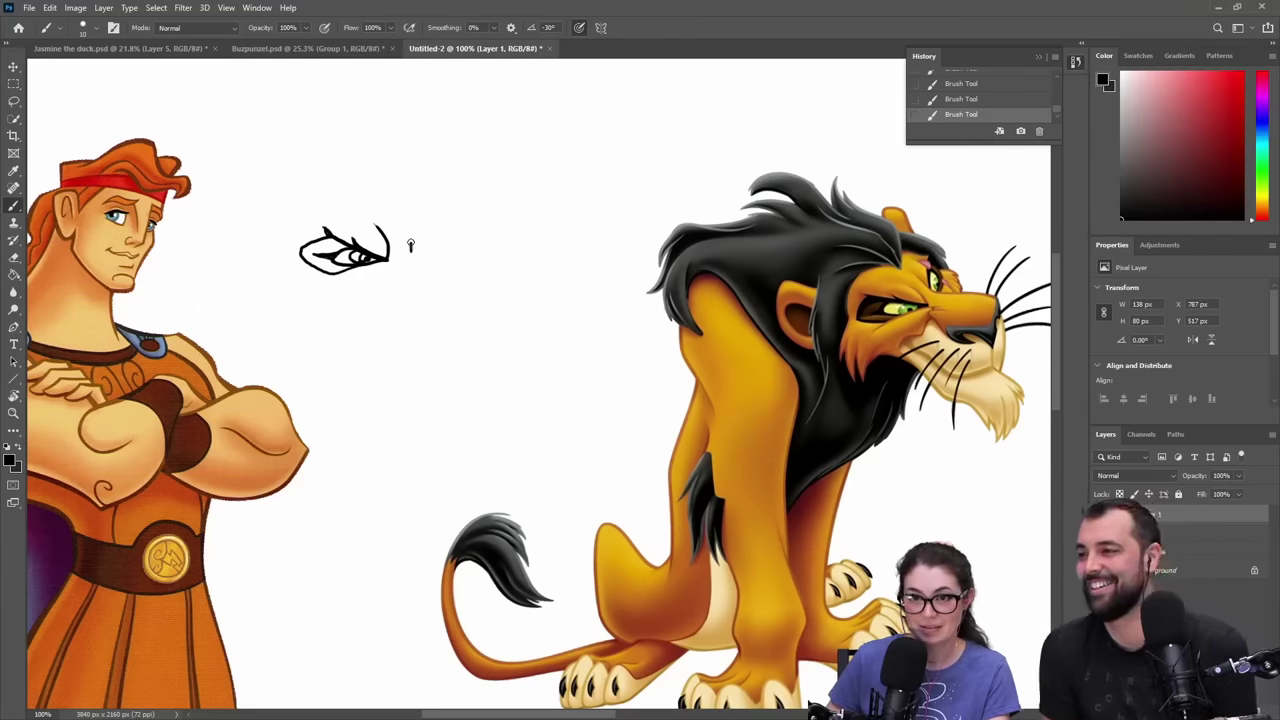
- Draw a small second eye with its brow line across the nose bridge, undoing strokes that miss
{"action": "mouse_move", "coordinate": [414, 230]}
{"action": "left_mouse_down"}
{"action": "mouse_move", "coordinate": [420, 258]}
{"action": "mouse_move", "coordinate": [419, 244]}
{"action": "left_mouse_up"}
{"action": "key", "text": "ctrl+z"}
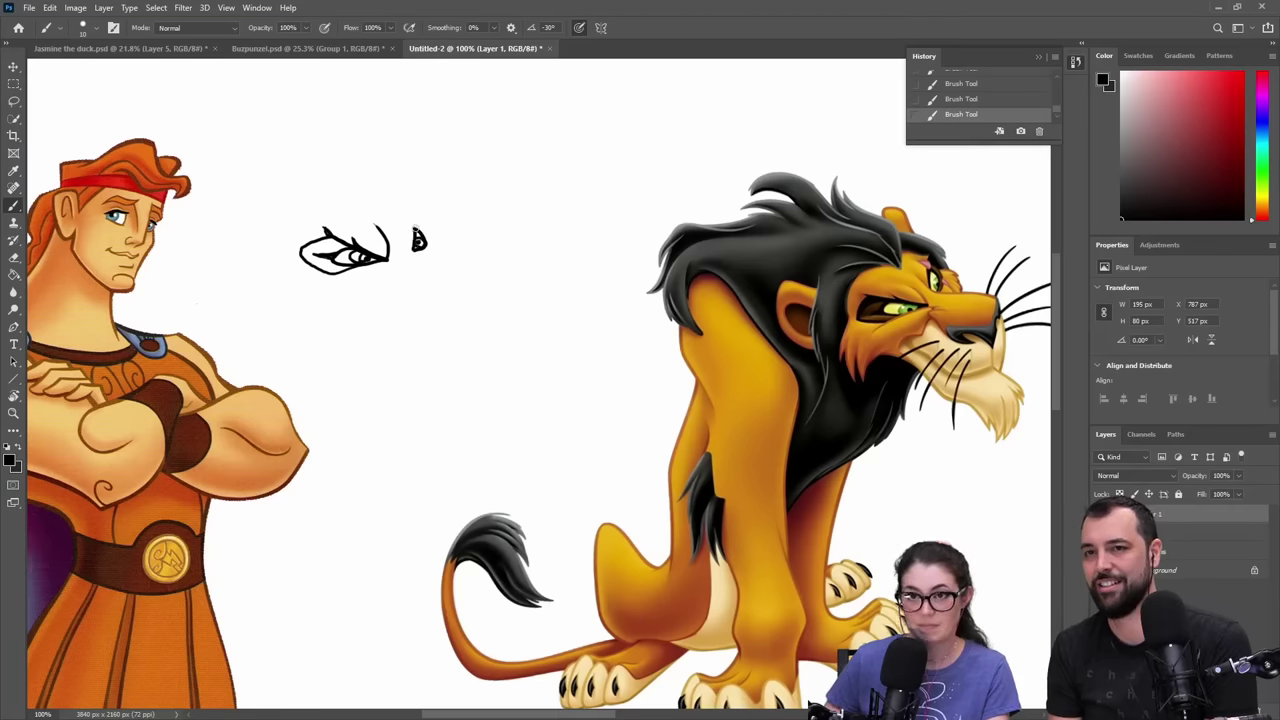
{"action": "mouse_move", "coordinate": [415, 231]}
{"action": "left_mouse_down"}
{"action": "mouse_move", "coordinate": [429, 243]}
{"action": "mouse_move", "coordinate": [399, 229]}
{"action": "mouse_move", "coordinate": [412, 248]}
{"action": "left_mouse_up"}
{"action": "key", "text": "ctrl+z"}
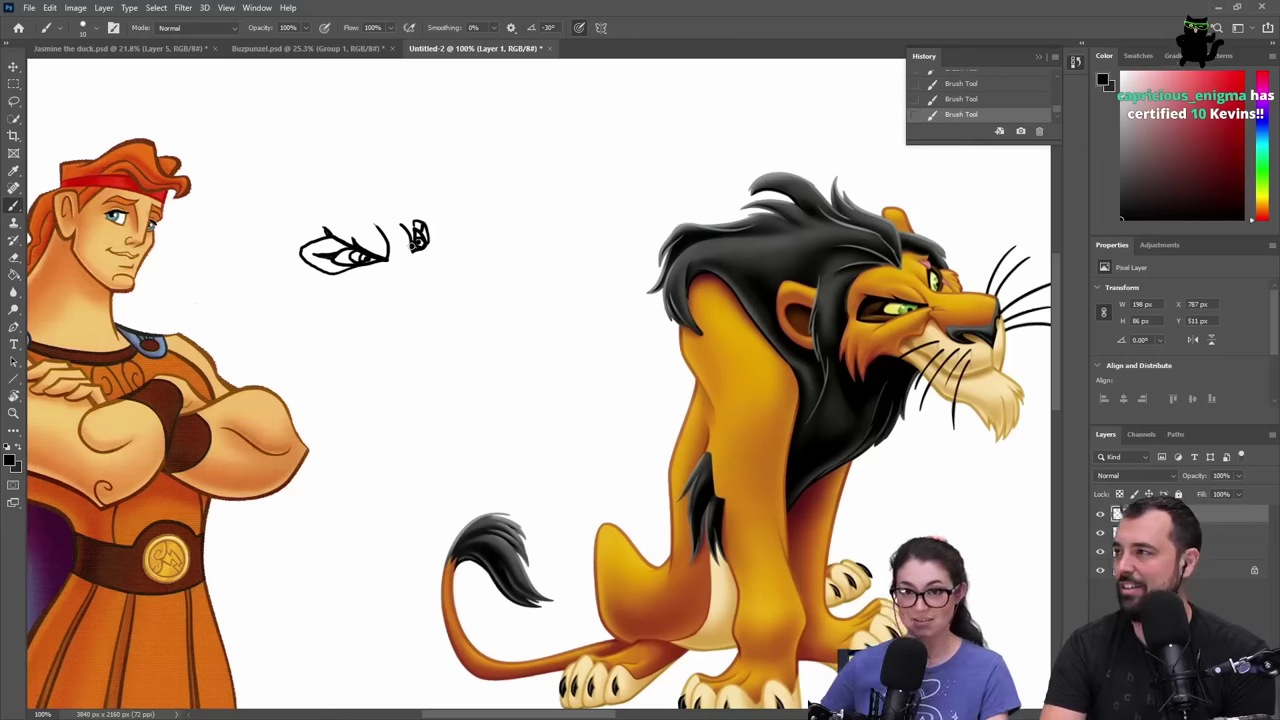
- Rotate the whole eye sketch by about -3.2° with Free Transform
{"action": "key", "text": "ctrl+t"}
{"action": "mouse_move", "coordinate": [492, 204]}
{"action": "left_mouse_down"}
{"action": "mouse_move", "coordinate": [464, 198]}
{"action": "mouse_move", "coordinate": [491, 209]}
{"action": "left_mouse_up"}
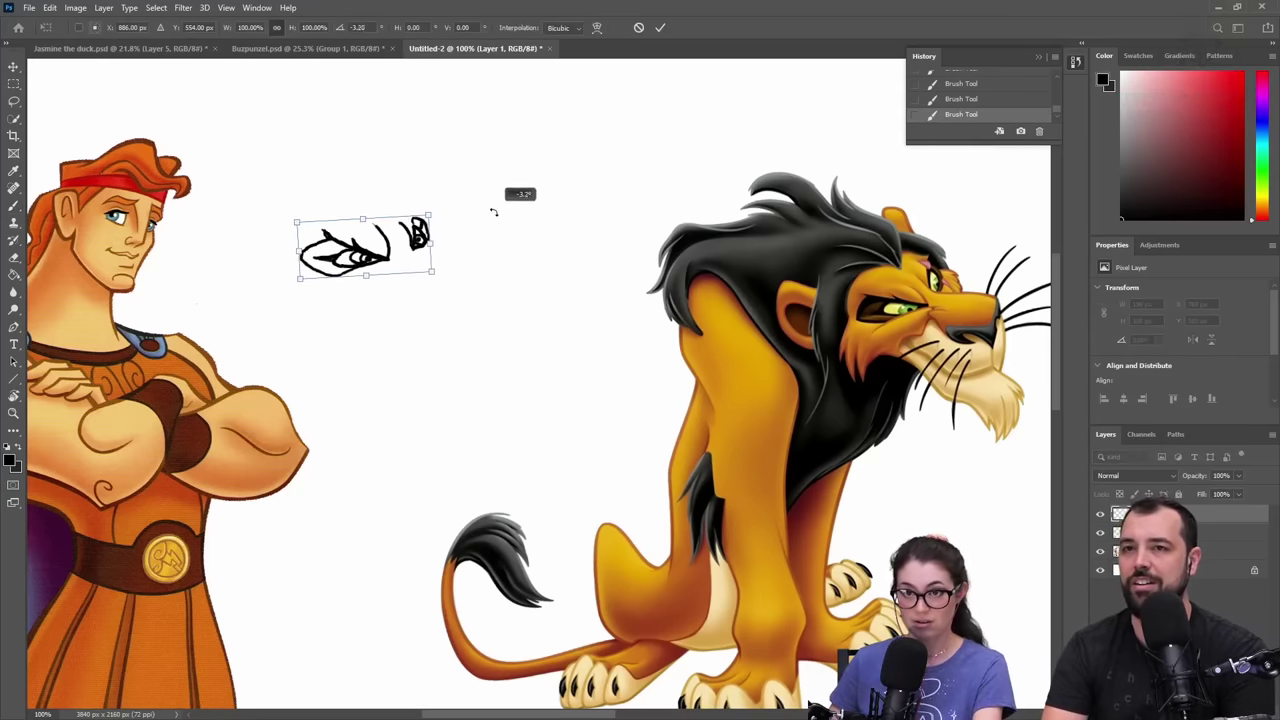
{"action": "key", "text": "Return"}
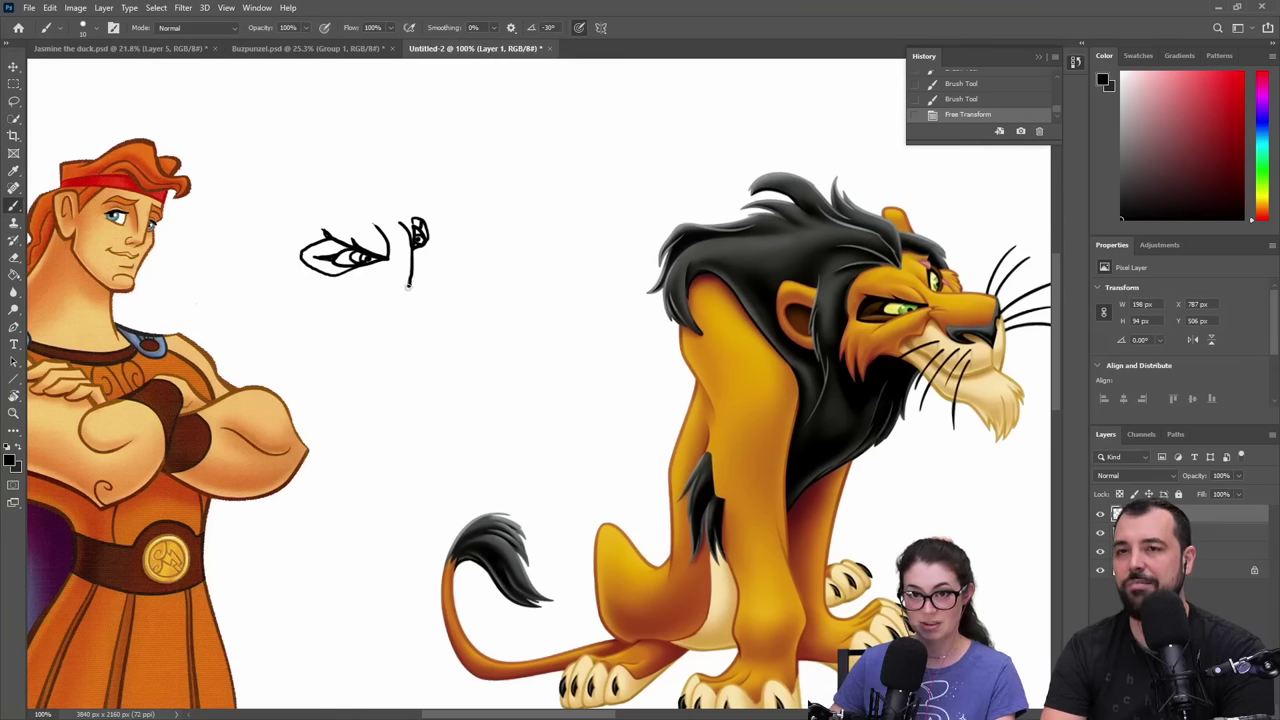
- Draw the nose outline with a small nostril curve below the eyes and a short vertical crease line on the bridge
{"action": "left_click_drag", "start_coordinate": [401, 290], "coordinate": [400, 290]}
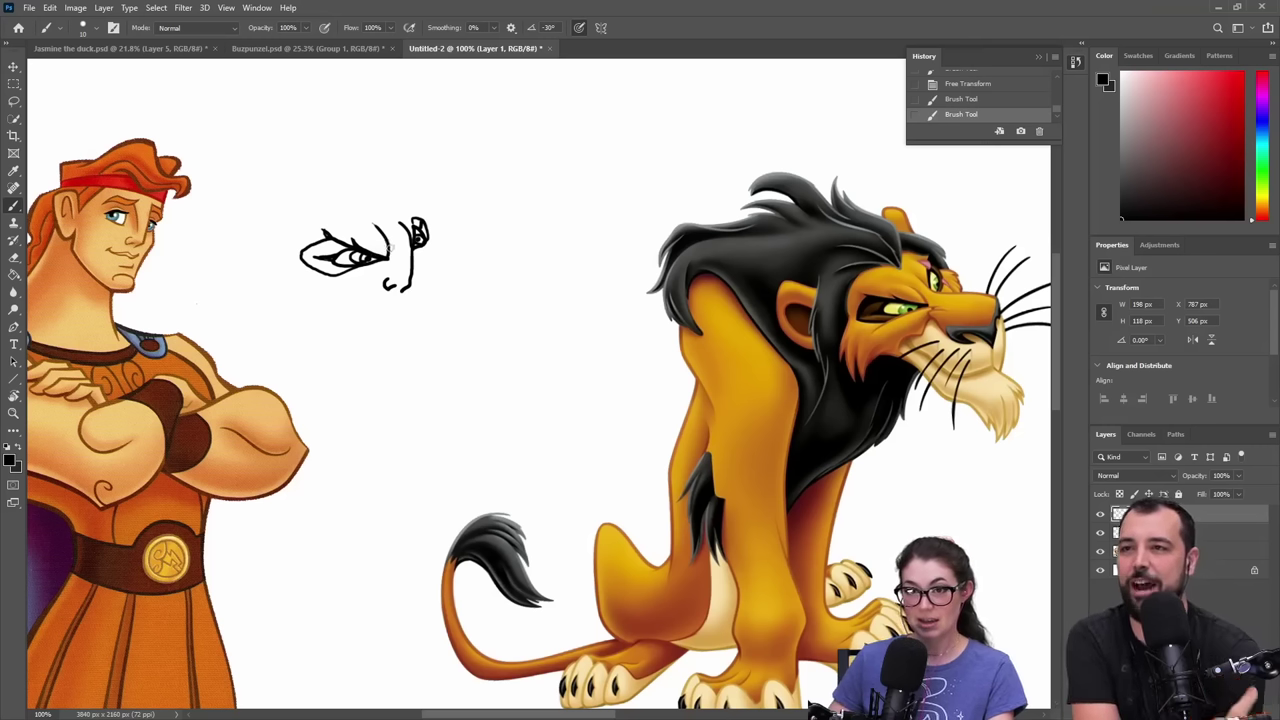
{"action": "left_click_drag", "start_coordinate": [396, 245], "coordinate": [392, 278]}
{"action": "key", "text": "ctrl+z"}
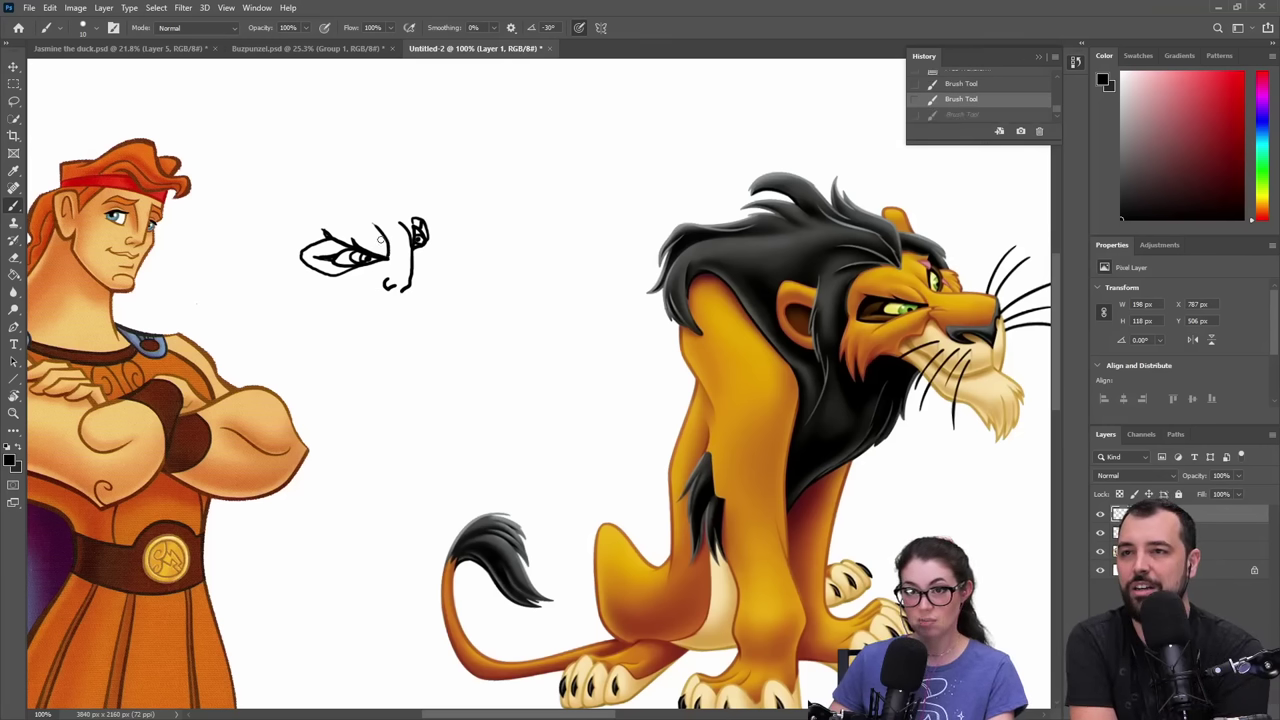
{"action": "key", "text": "ctrl+shift+z"}
{"action": "key", "text": "ctrl+z"}
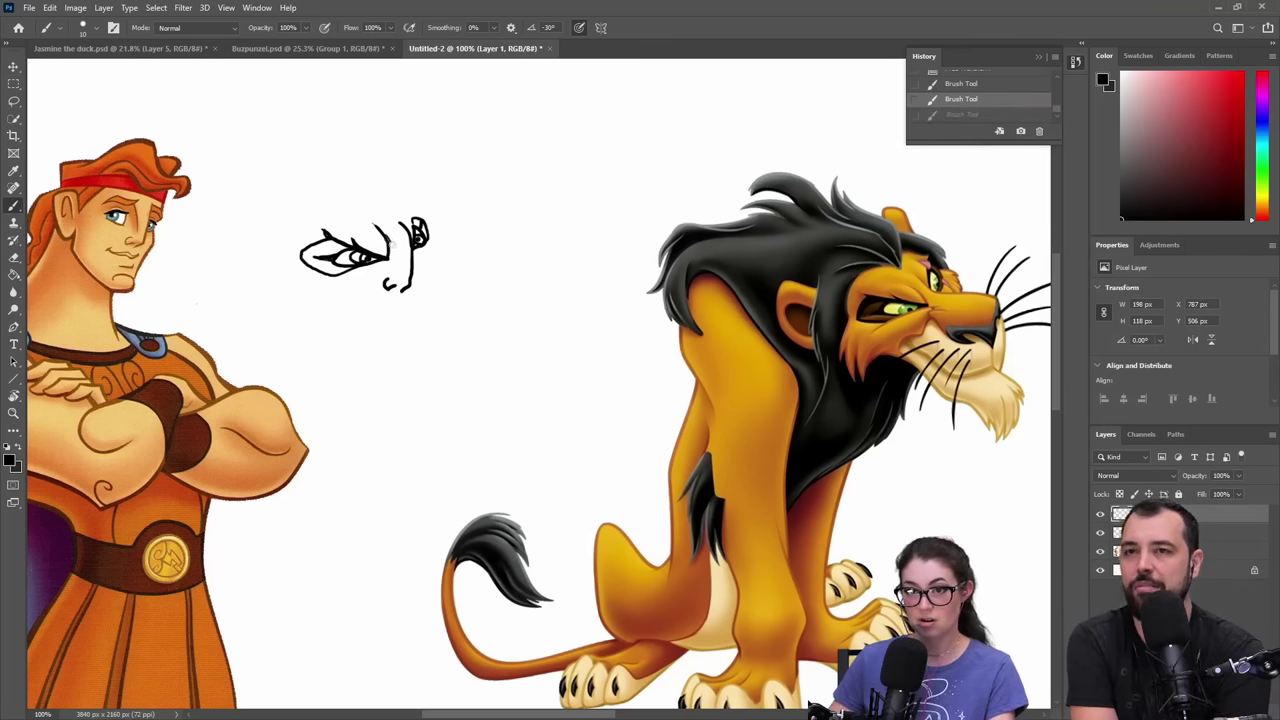
{"action": "left_click_drag", "start_coordinate": [396, 264], "coordinate": [396, 271]}
{"action": "key", "text": "ctrl+z"}
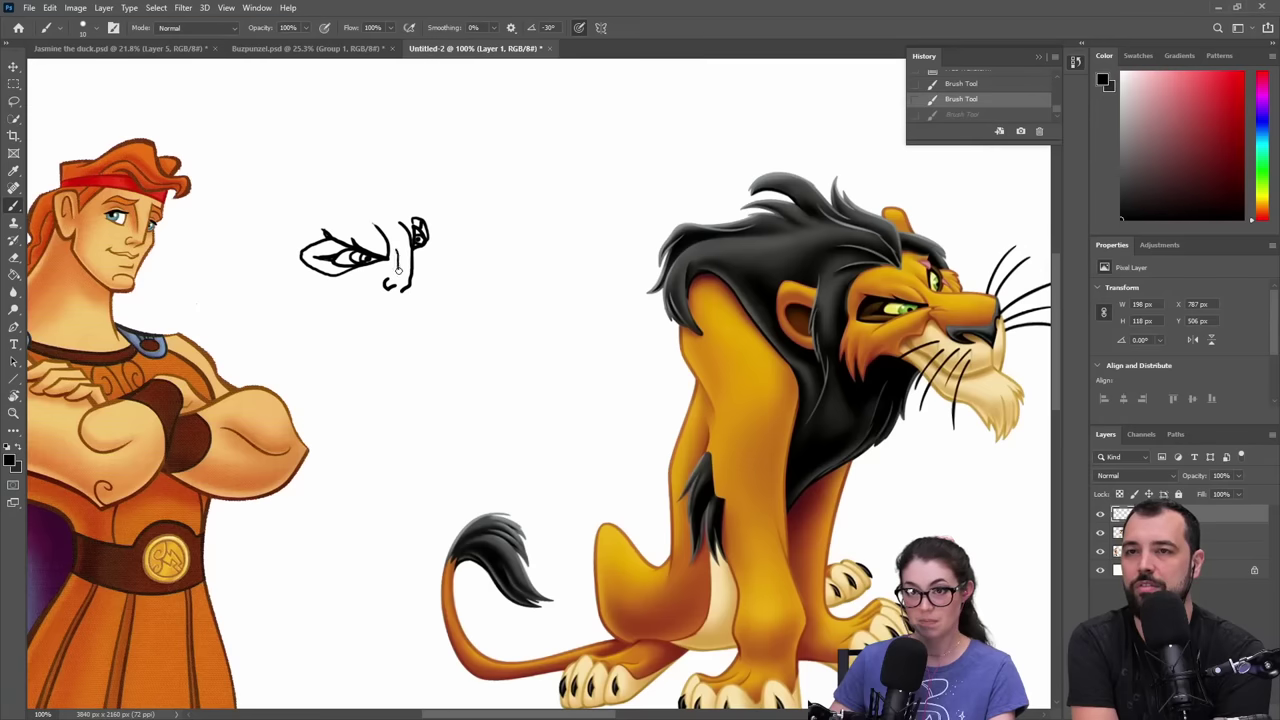
{"action": "key", "text": "ctrl+shift+z"}
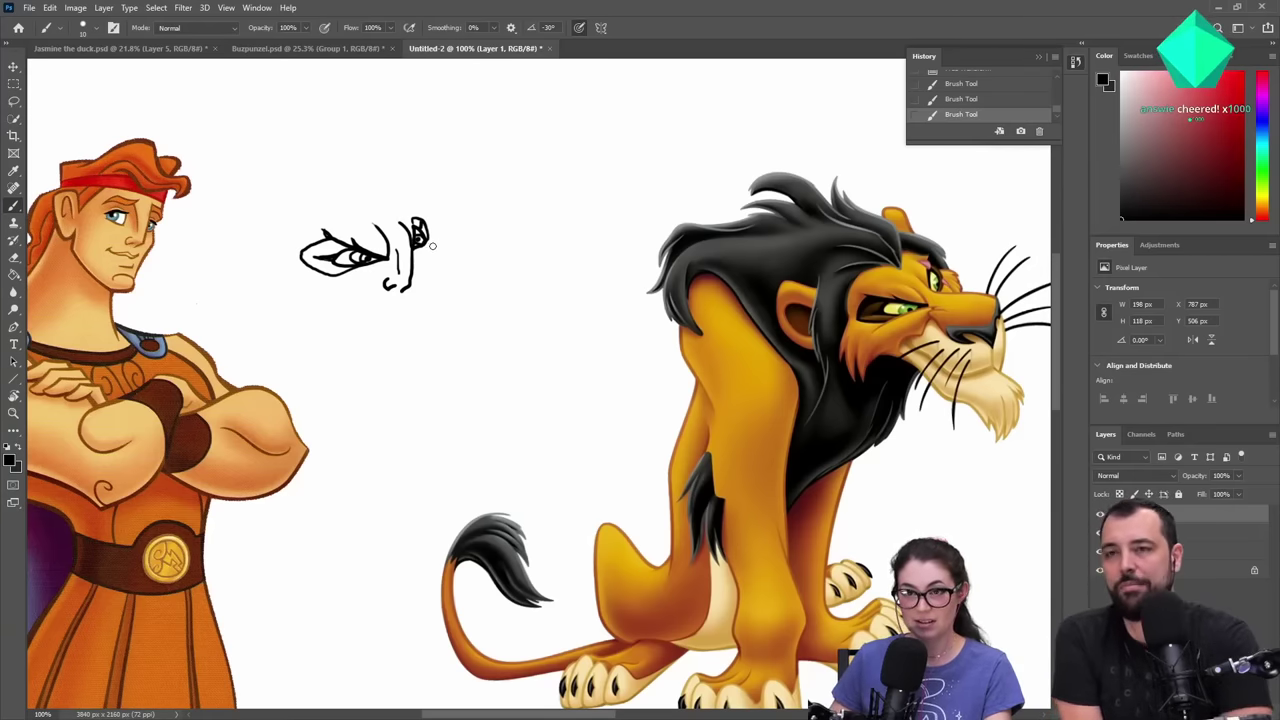
- Draw jagged fur beside the far eye and a furry cheek line running from under the near eye to the nose
{"action": "left_click_drag", "start_coordinate": [428, 238], "coordinate": [437, 270]}
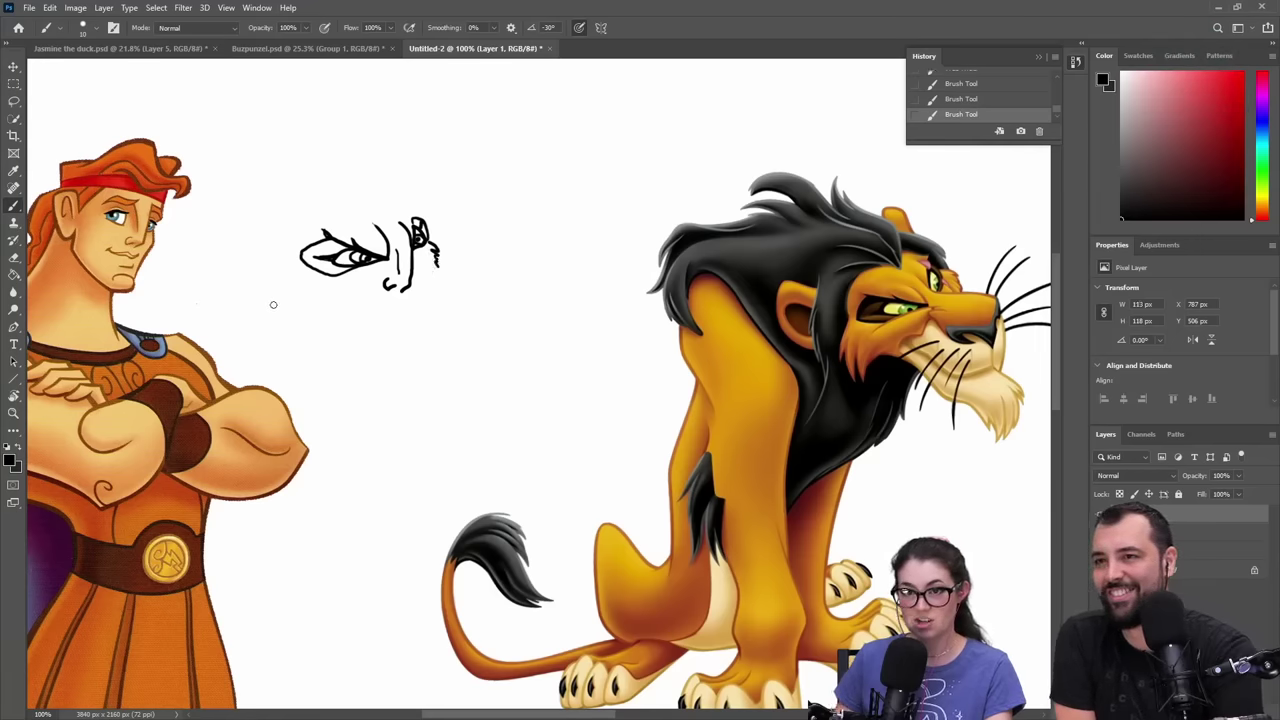
{"action": "mouse_move", "coordinate": [297, 276]}
{"action": "left_mouse_down"}
{"action": "mouse_move", "coordinate": [283, 316]}
{"action": "mouse_move", "coordinate": [304, 310]}
{"action": "left_mouse_up"}
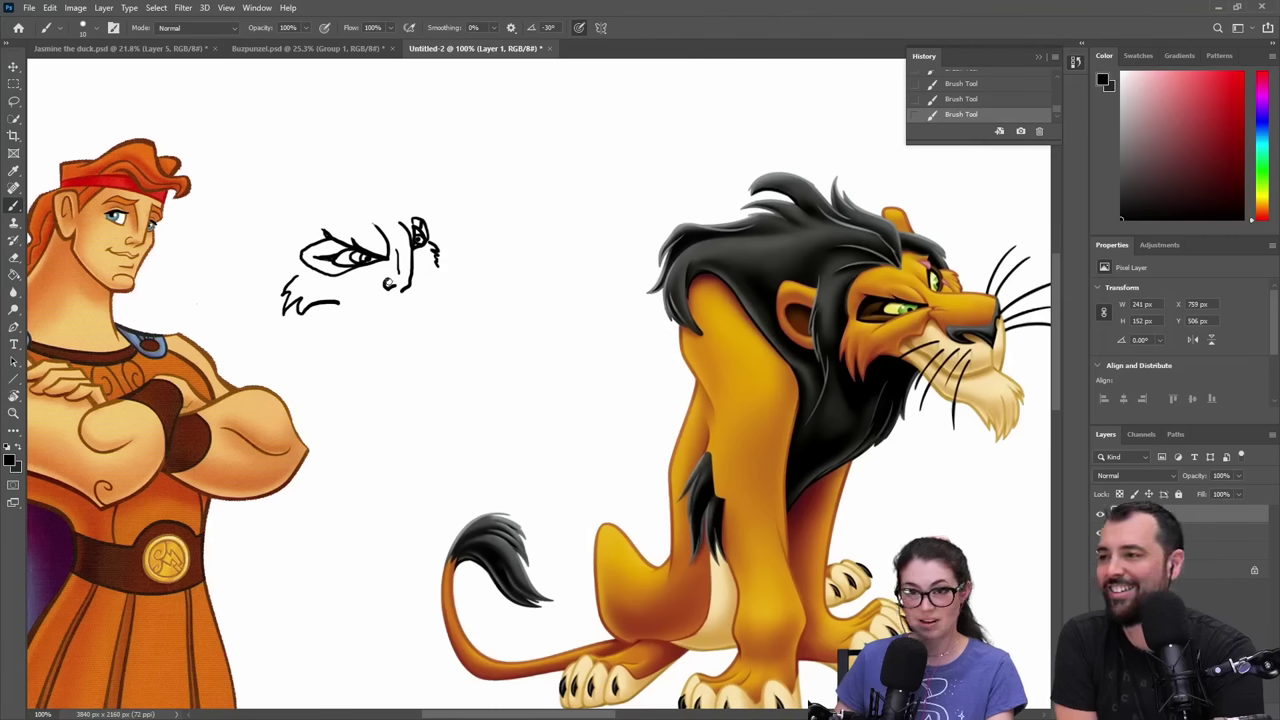
{"action": "left_click_drag", "start_coordinate": [372, 288], "coordinate": [364, 297]}
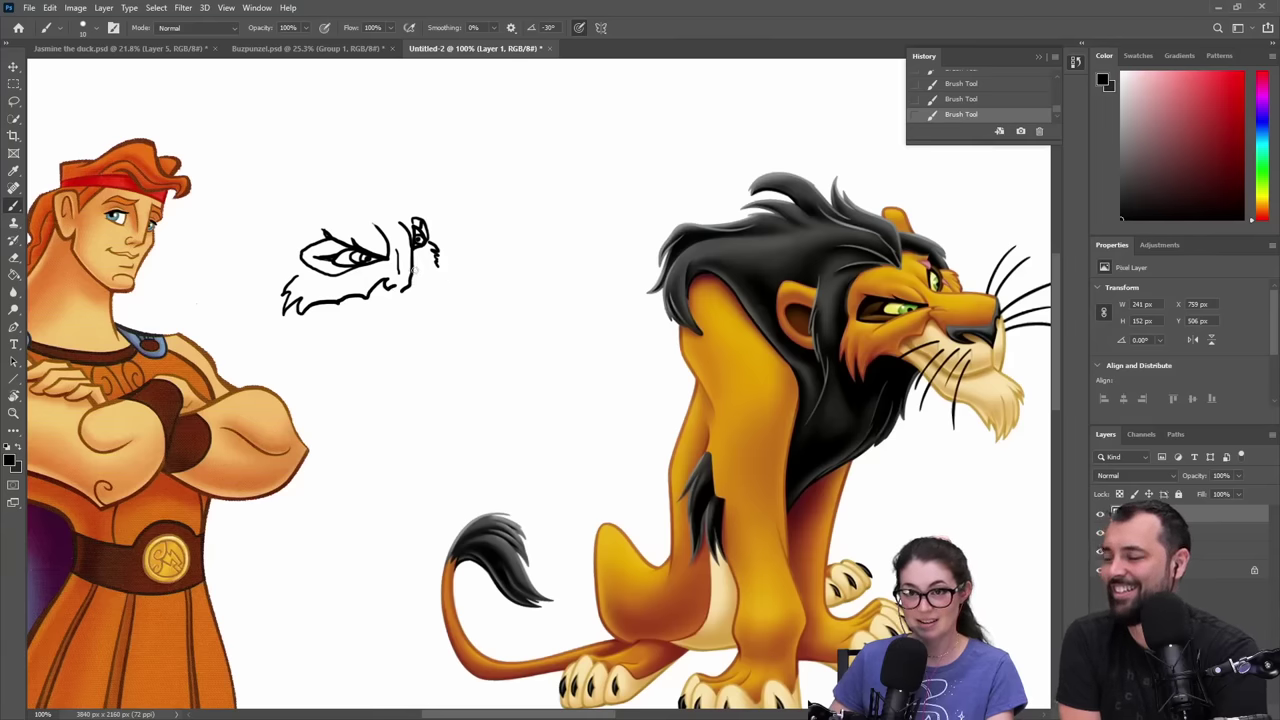
- Connect the far cheek to the nose and draw the muzzle outline below it, redoing the rejected lower stroke
{"action": "left_click_drag", "start_coordinate": [412, 268], "coordinate": [436, 272]}
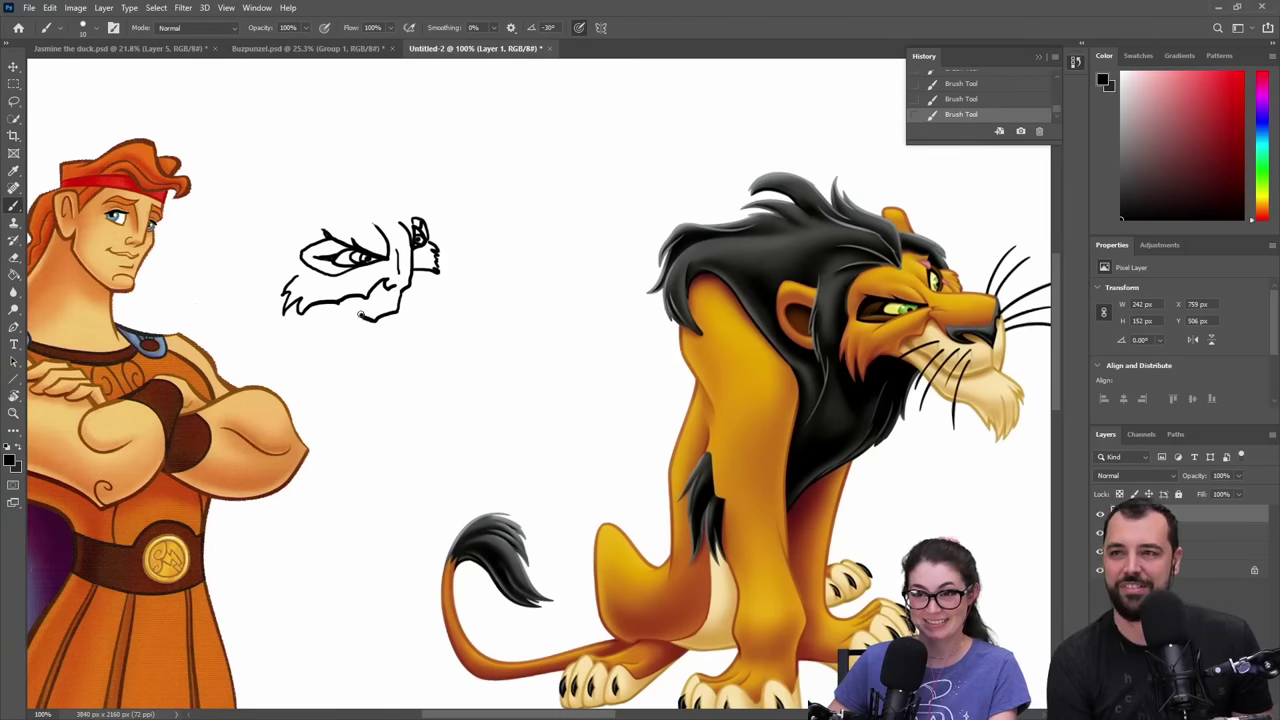
{"action": "key", "text": "ctrl+z"}
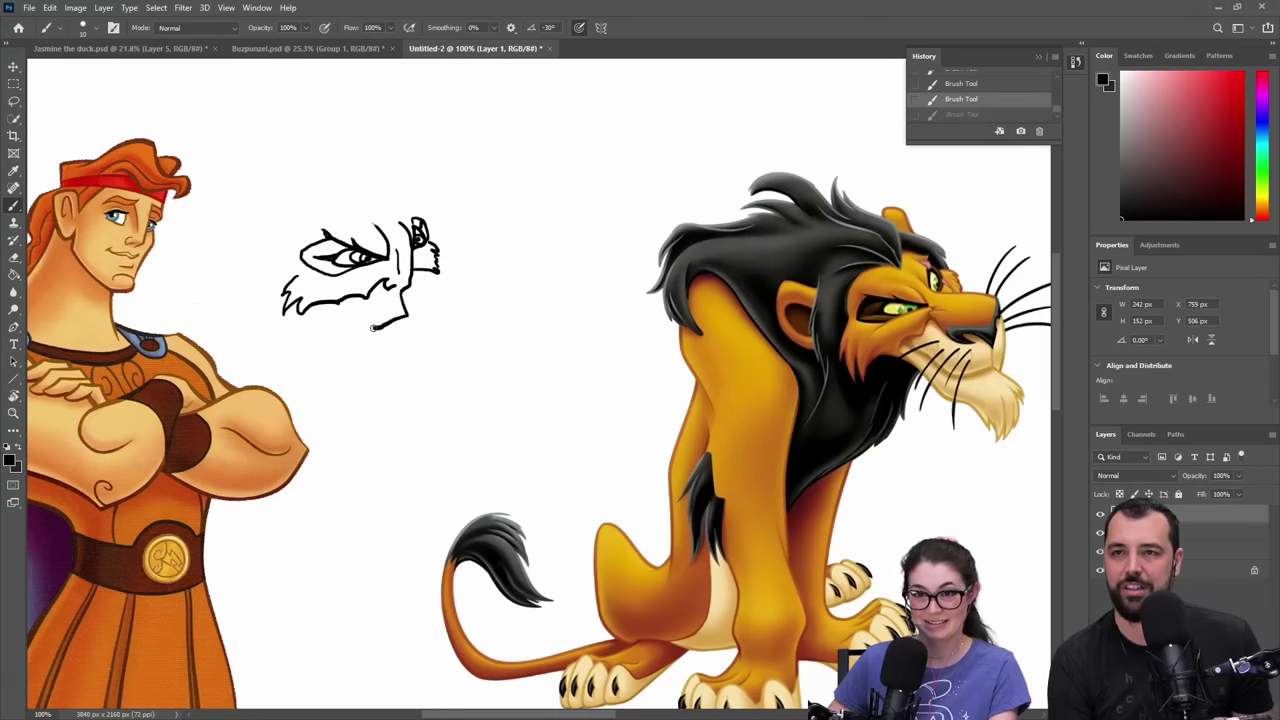
{"action": "left_click_drag", "start_coordinate": [352, 304], "coordinate": [340, 299]}
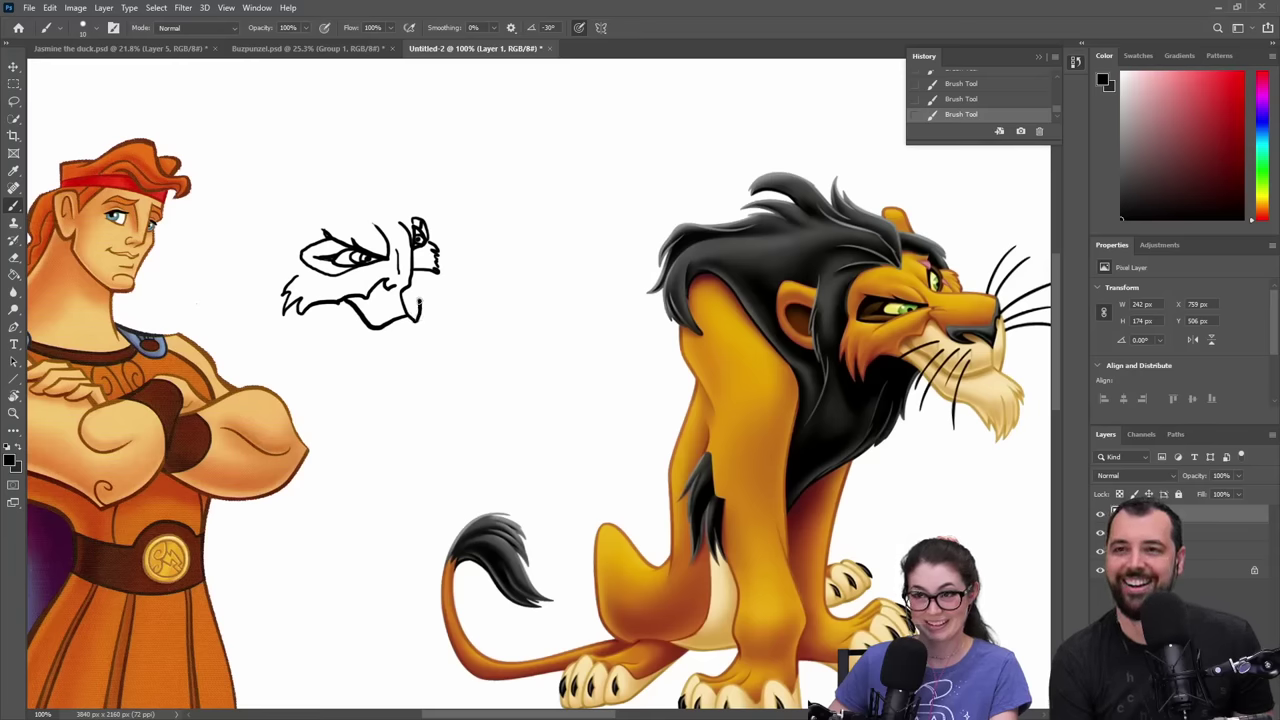
{"action": "left_click_drag", "start_coordinate": [418, 297], "coordinate": [422, 280]}
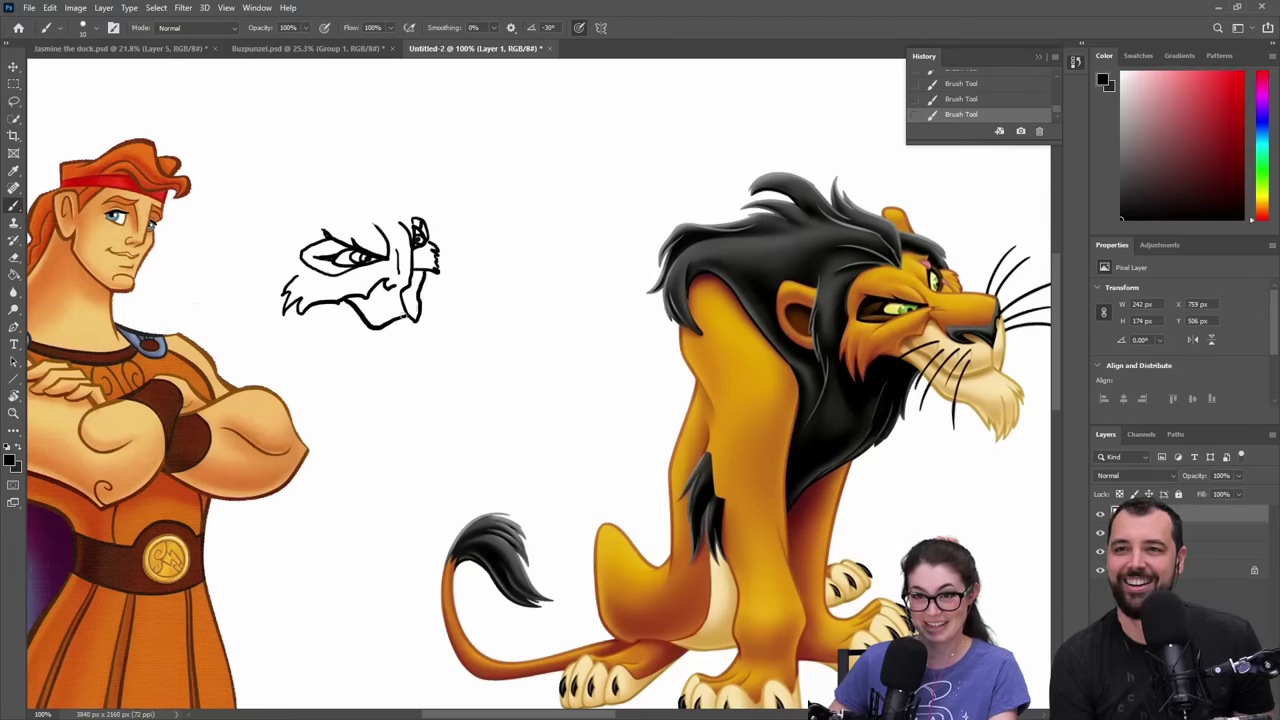
- Draw the long chin with a jagged beard tip below the muzzle, and add whiskers on both sides of the nose
{"action": "mouse_move", "coordinate": [331, 303]}
{"action": "left_mouse_down"}
{"action": "mouse_move", "coordinate": [360, 354]}
{"action": "mouse_move", "coordinate": [446, 407]}
{"action": "left_mouse_up"}
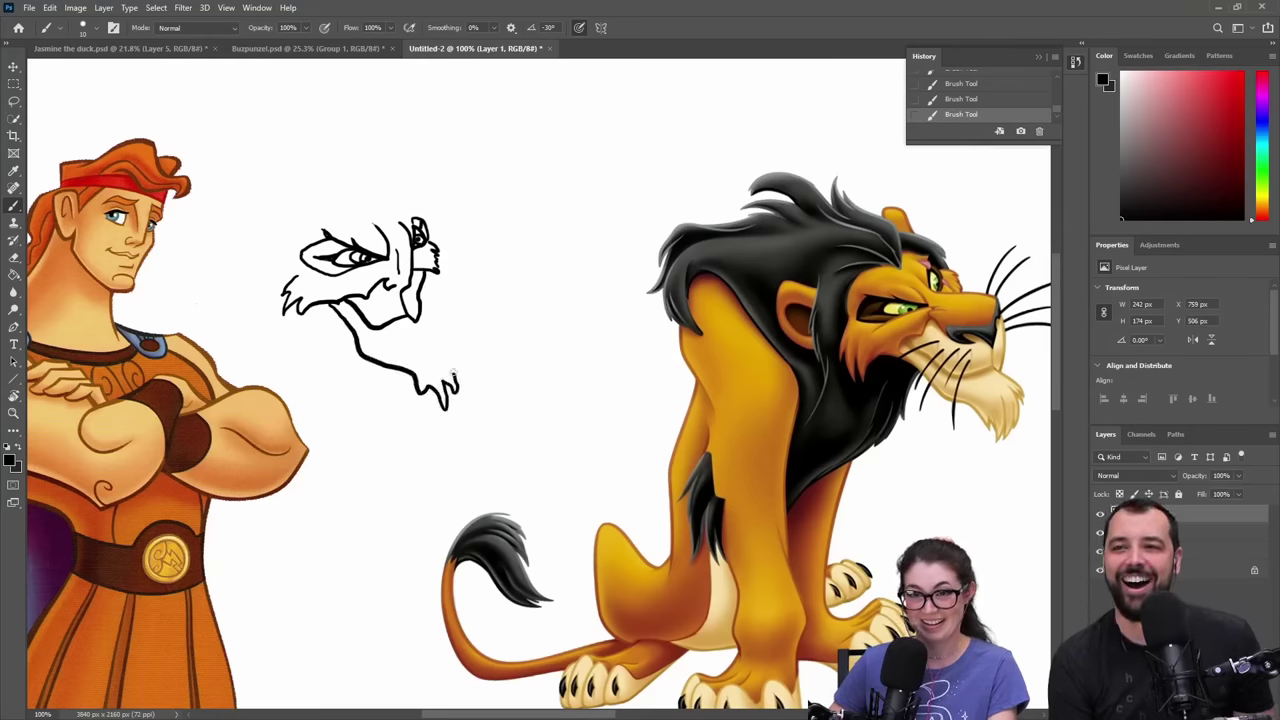
{"action": "left_click_drag", "start_coordinate": [462, 371], "coordinate": [445, 337]}
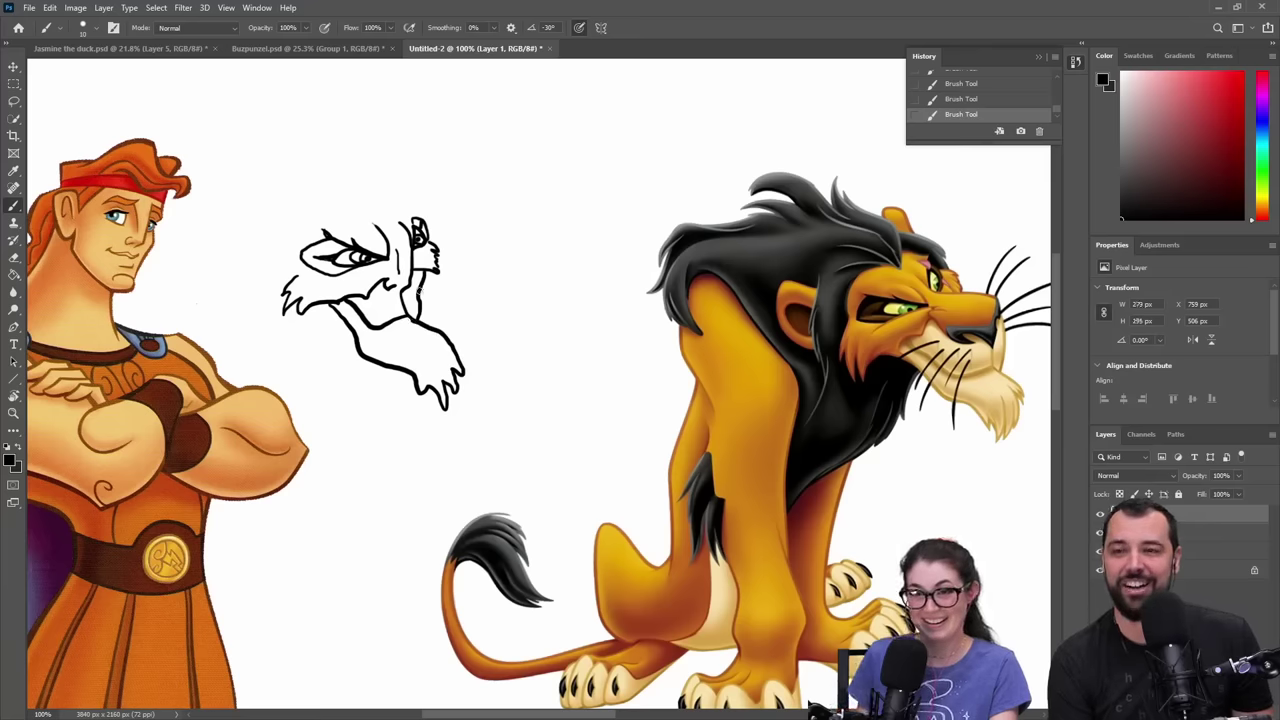
{"action": "left_click_drag", "start_coordinate": [411, 291], "coordinate": [514, 276]}
{"action": "mouse_move", "coordinate": [411, 299]}
{"action": "left_mouse_down"}
{"action": "mouse_move", "coordinate": [540, 304]}
{"action": "mouse_move", "coordinate": [476, 314]}
{"action": "left_mouse_up"}
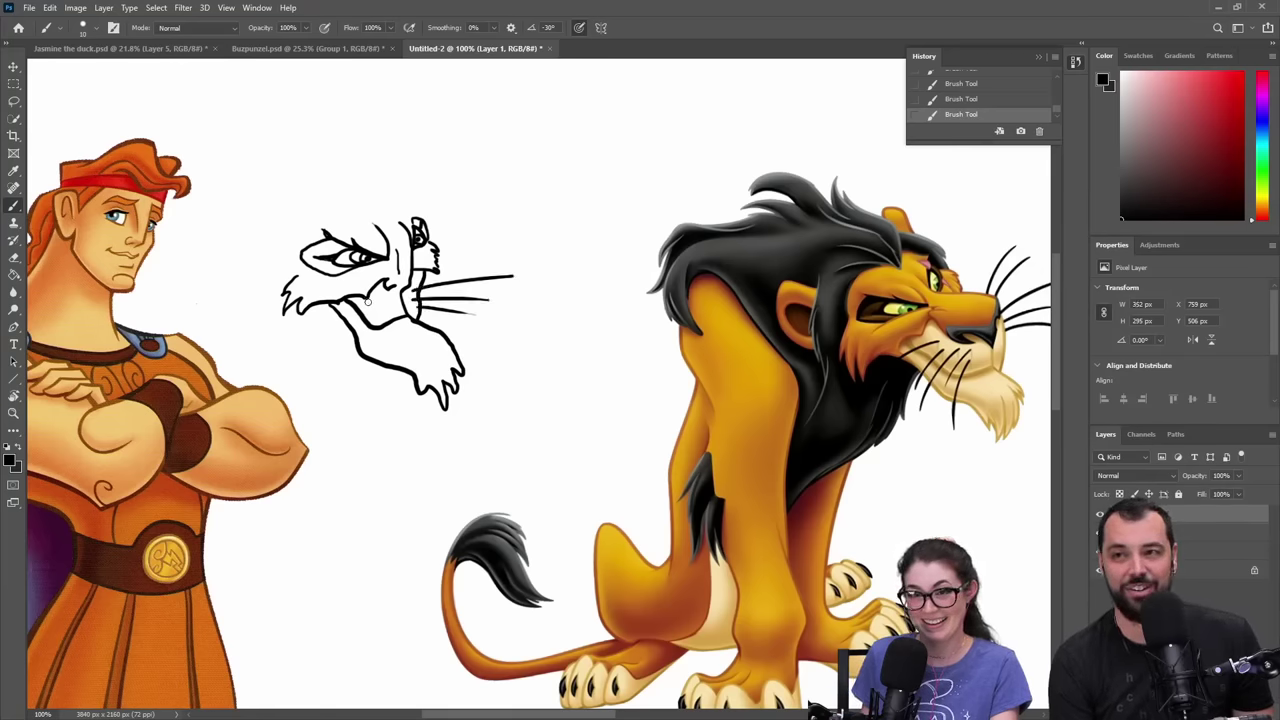
{"action": "left_click_drag", "start_coordinate": [376, 297], "coordinate": [272, 299]}
{"action": "mouse_move", "coordinate": [376, 304]}
{"action": "left_mouse_down"}
{"action": "mouse_move", "coordinate": [290, 327]}
{"action": "mouse_move", "coordinate": [290, 344]}
{"action": "left_mouse_up"}
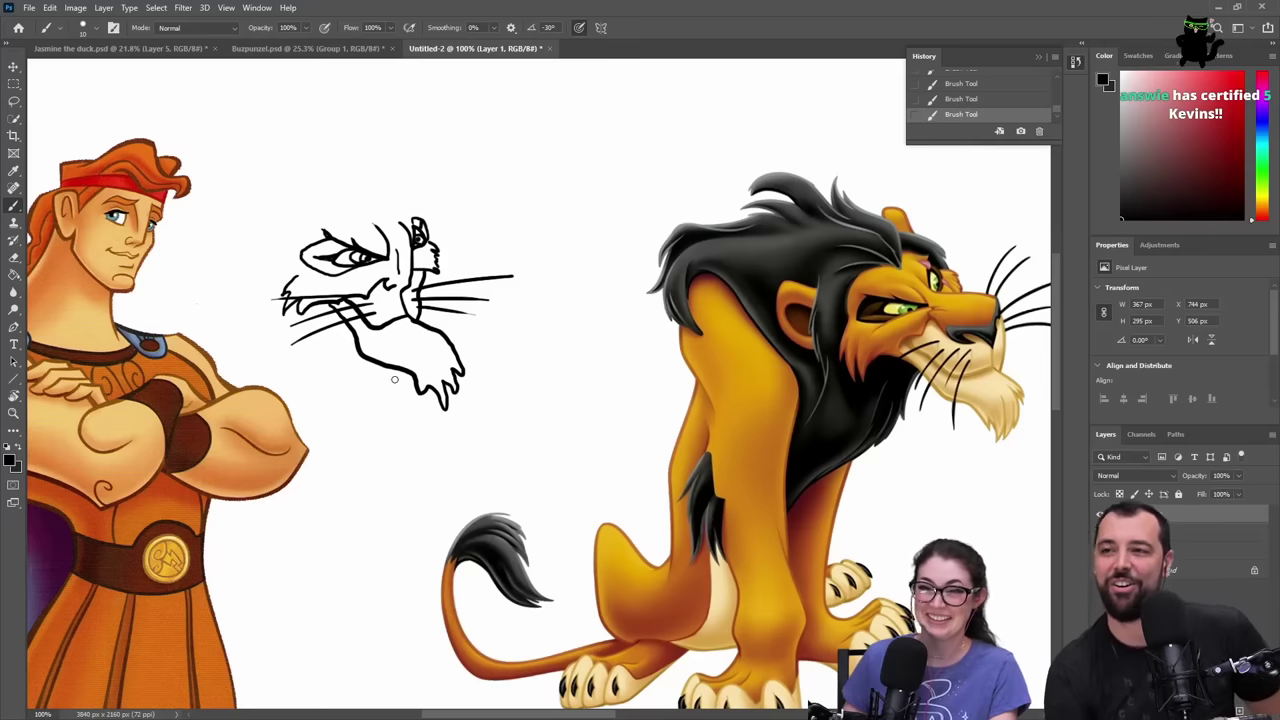
{"action": "key", "text": "ctrl+z"}
{"action": "left_click_drag", "start_coordinate": [439, 374], "coordinate": [443, 384]}
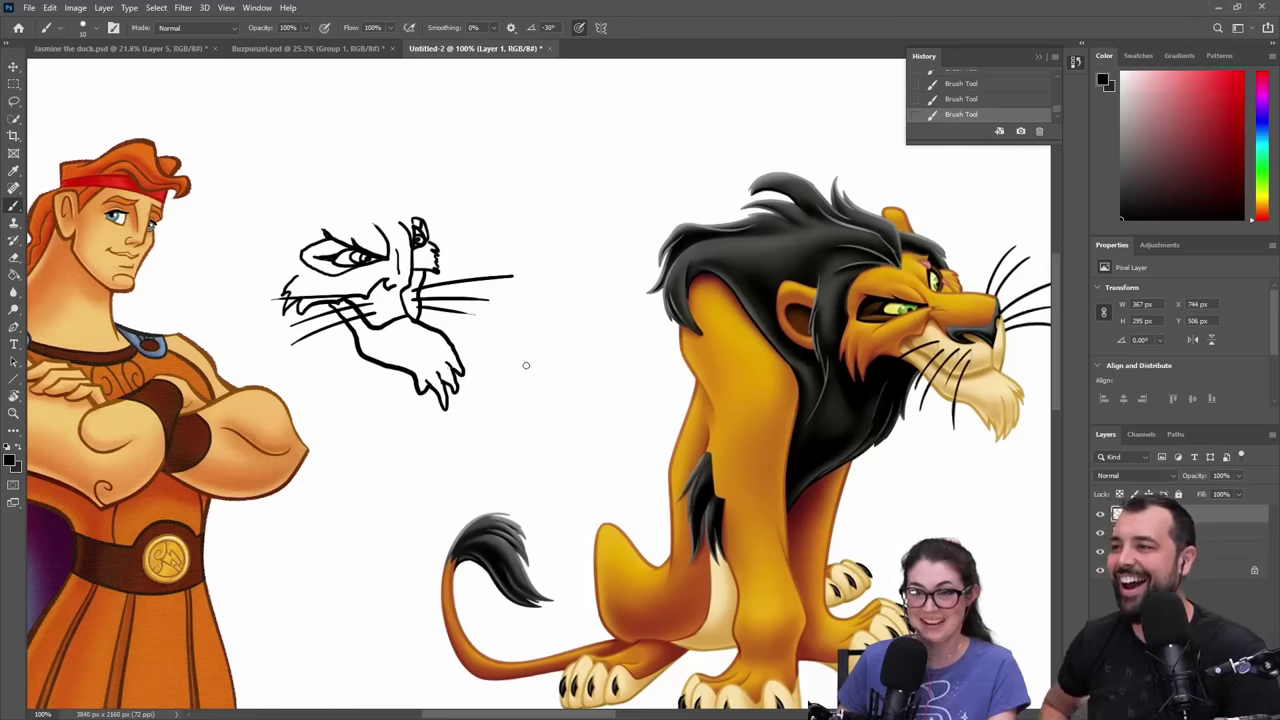
- Add a new layer beneath the line art and paint the cheeks, forehead and nose bridge with Hercules' skin tone
{"action": "left_click", "coordinate": [1222, 533]}
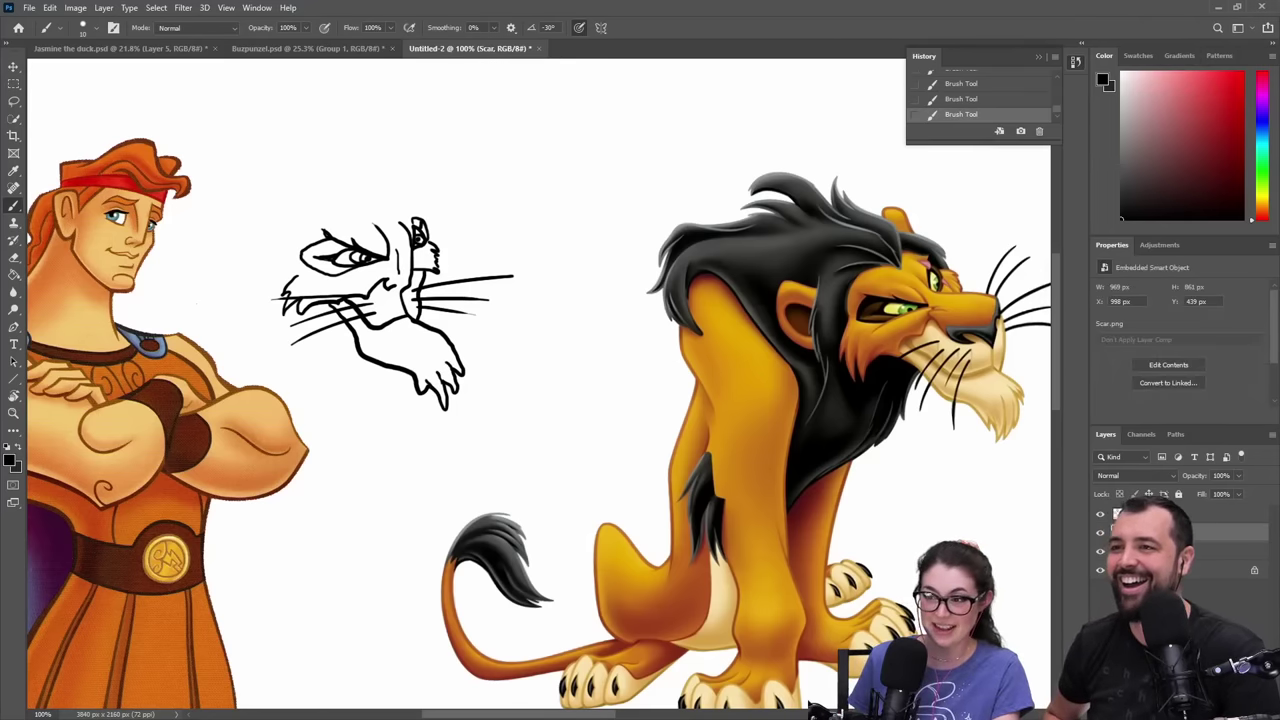
{"action": "key", "text": "ctrl+shift+alt+n"}
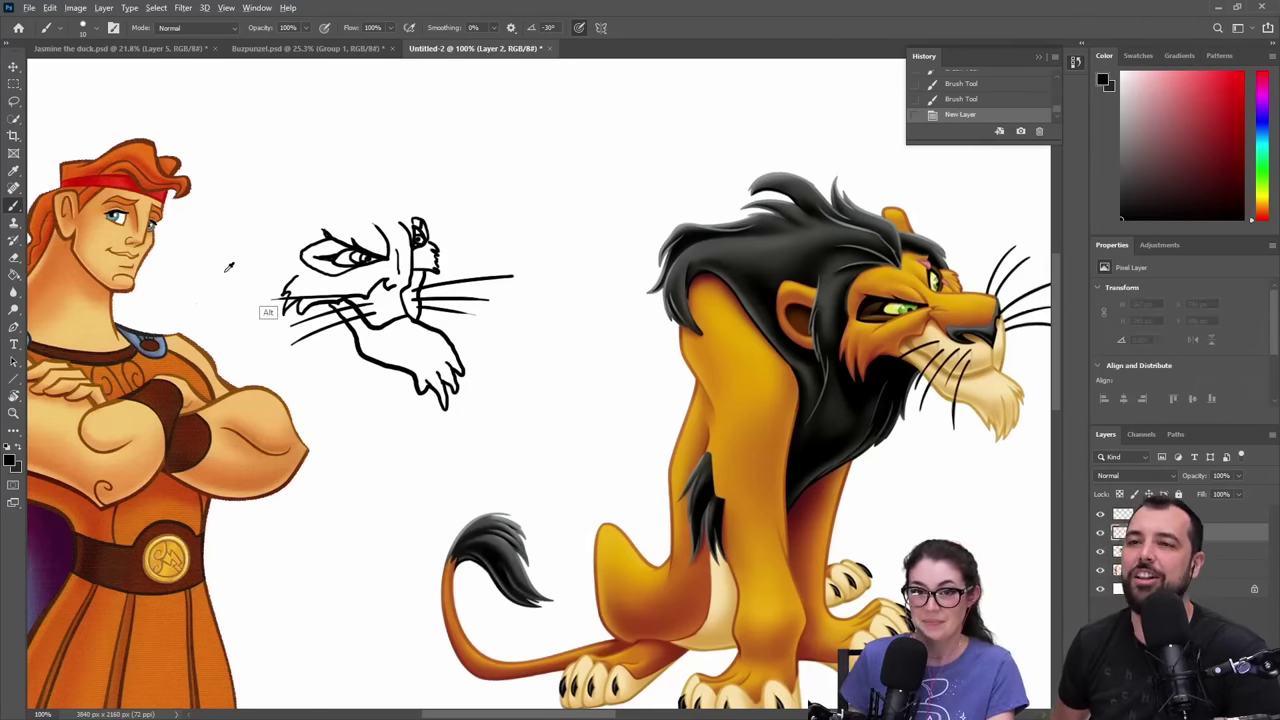
{"action": "left_click", "coordinate": [100, 268], "text": "alt"}
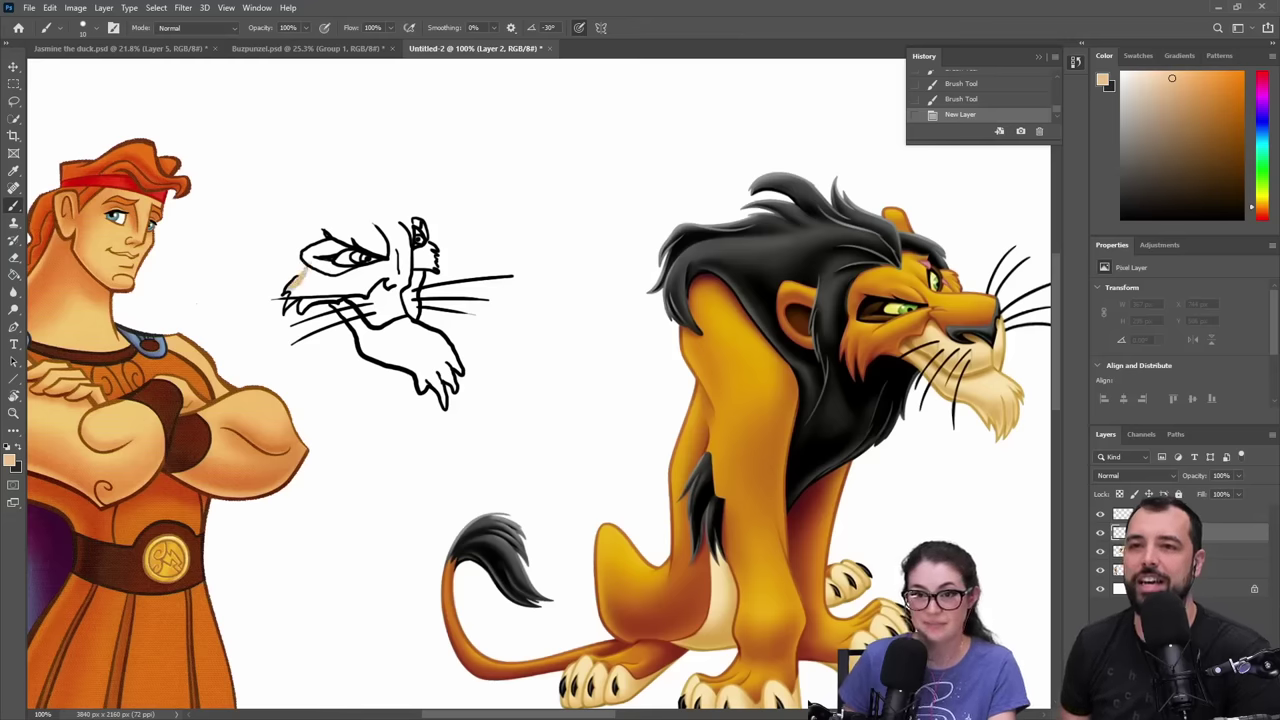
{"action": "left_click_drag", "start_coordinate": [296, 283], "coordinate": [301, 281]}
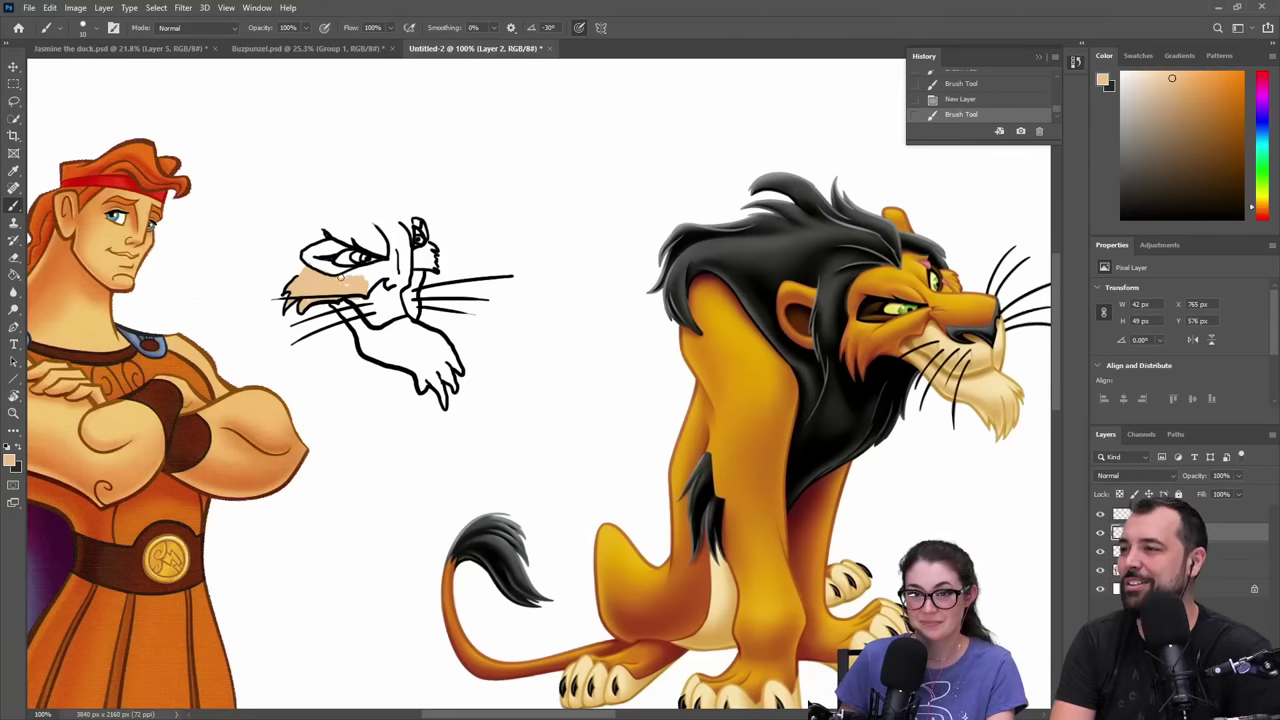
{"action": "mouse_move", "coordinate": [340, 280]}
{"action": "left_mouse_down"}
{"action": "mouse_move", "coordinate": [390, 264]}
{"action": "mouse_move", "coordinate": [342, 280]}
{"action": "left_mouse_up"}
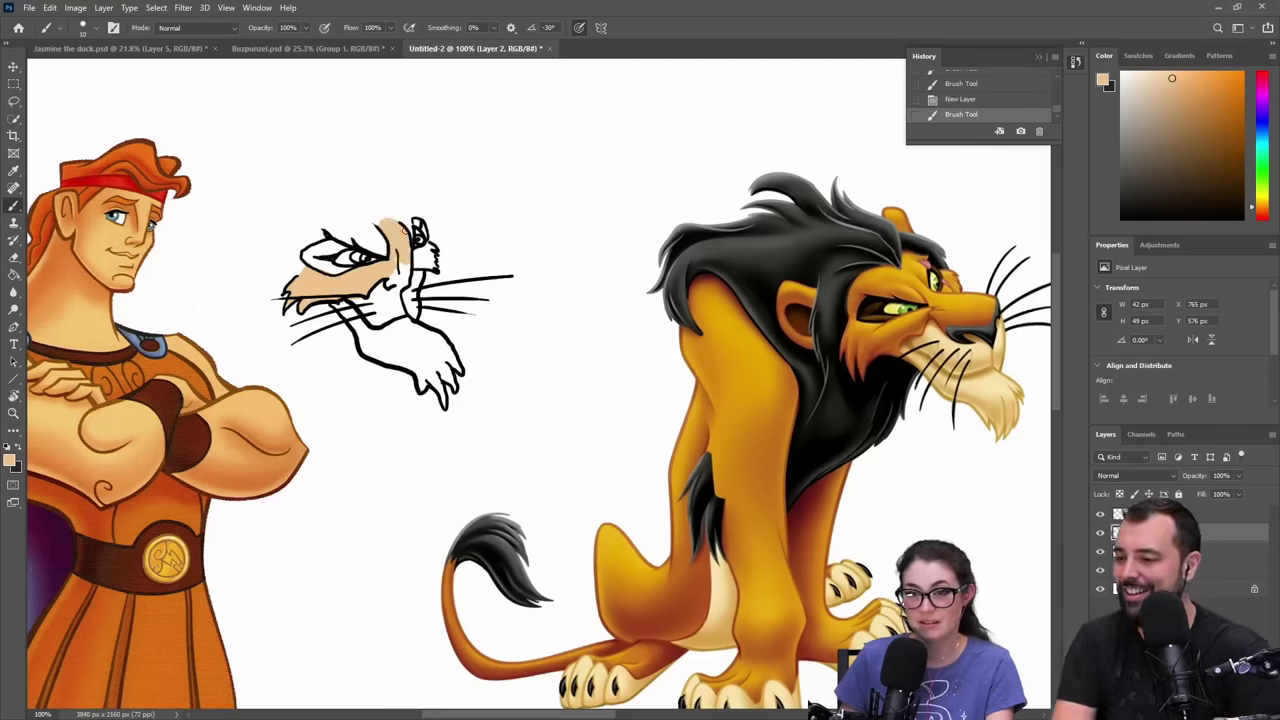
{"action": "left_click_drag", "start_coordinate": [404, 230], "coordinate": [409, 229]}
{"action": "mouse_move", "coordinate": [329, 235]}
{"action": "left_mouse_down"}
{"action": "mouse_move", "coordinate": [388, 250]}
{"action": "mouse_move", "coordinate": [340, 231]}
{"action": "mouse_move", "coordinate": [377, 235]}
{"action": "mouse_move", "coordinate": [383, 249]}
{"action": "mouse_move", "coordinate": [406, 220]}
{"action": "mouse_move", "coordinate": [352, 223]}
{"action": "mouse_move", "coordinate": [392, 243]}
{"action": "mouse_move", "coordinate": [399, 276]}
{"action": "mouse_move", "coordinate": [434, 264]}
{"action": "left_mouse_up"}
- Fill the muzzle, chin and beard with the cream colour sampled from Scar's beard, using a size 25 brush
{"action": "key", "text": "bracketright"}
{"action": "key", "text": "bracketright"}
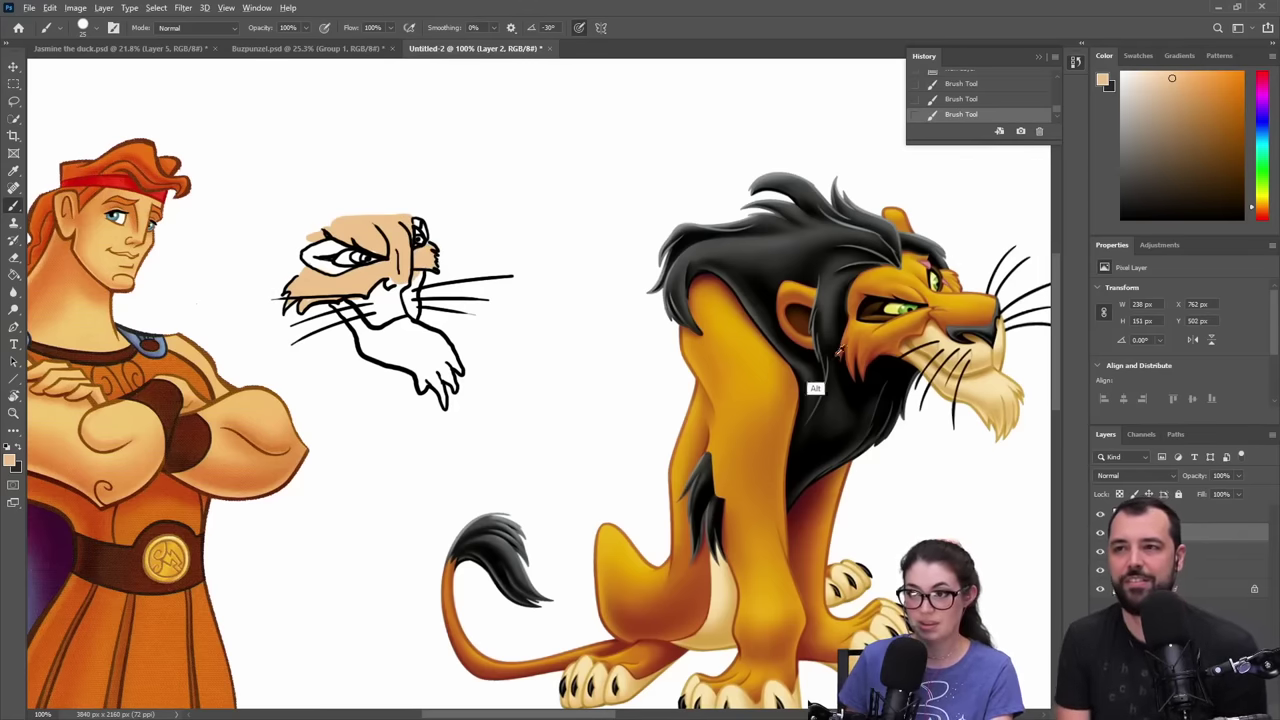
{"action": "left_click", "coordinate": [986, 418], "text": "alt"}
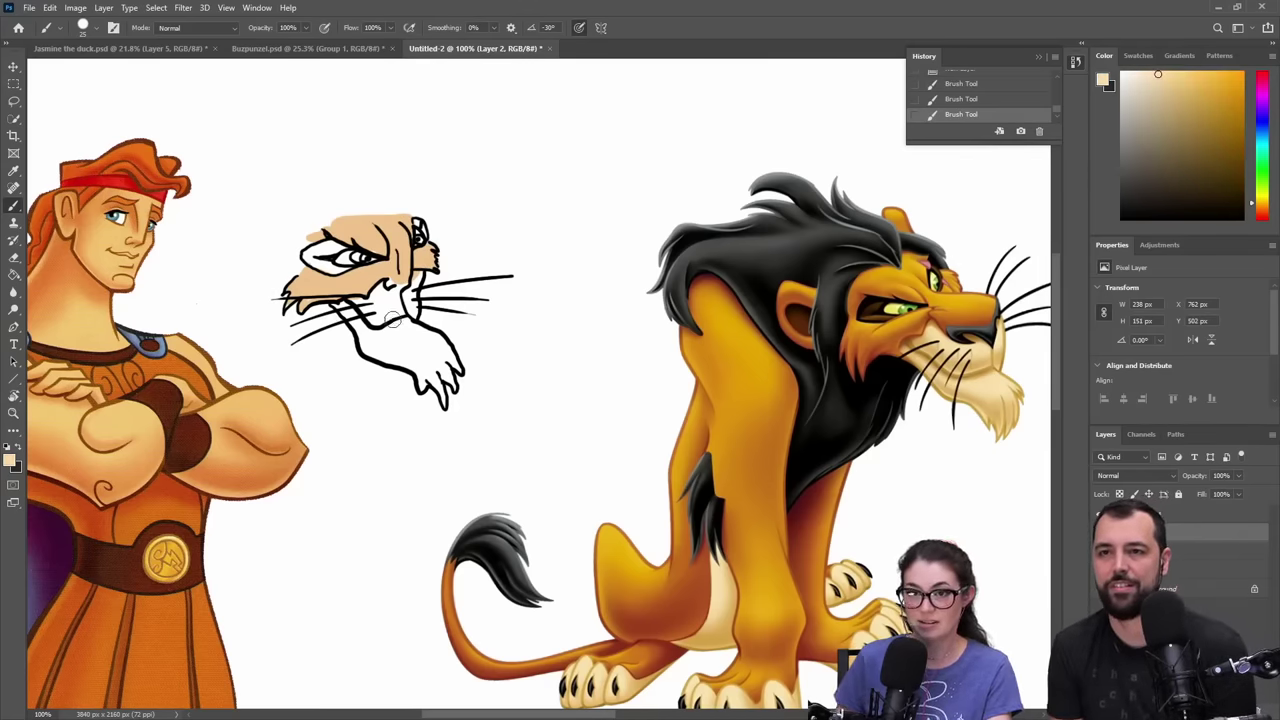
{"action": "mouse_move", "coordinate": [393, 318]}
{"action": "left_mouse_down"}
{"action": "mouse_move", "coordinate": [410, 313]}
{"action": "mouse_move", "coordinate": [364, 332]}
{"action": "mouse_move", "coordinate": [426, 381]}
{"action": "mouse_move", "coordinate": [411, 358]}
{"action": "mouse_move", "coordinate": [371, 353]}
{"action": "mouse_move", "coordinate": [425, 345]}
{"action": "left_mouse_up"}
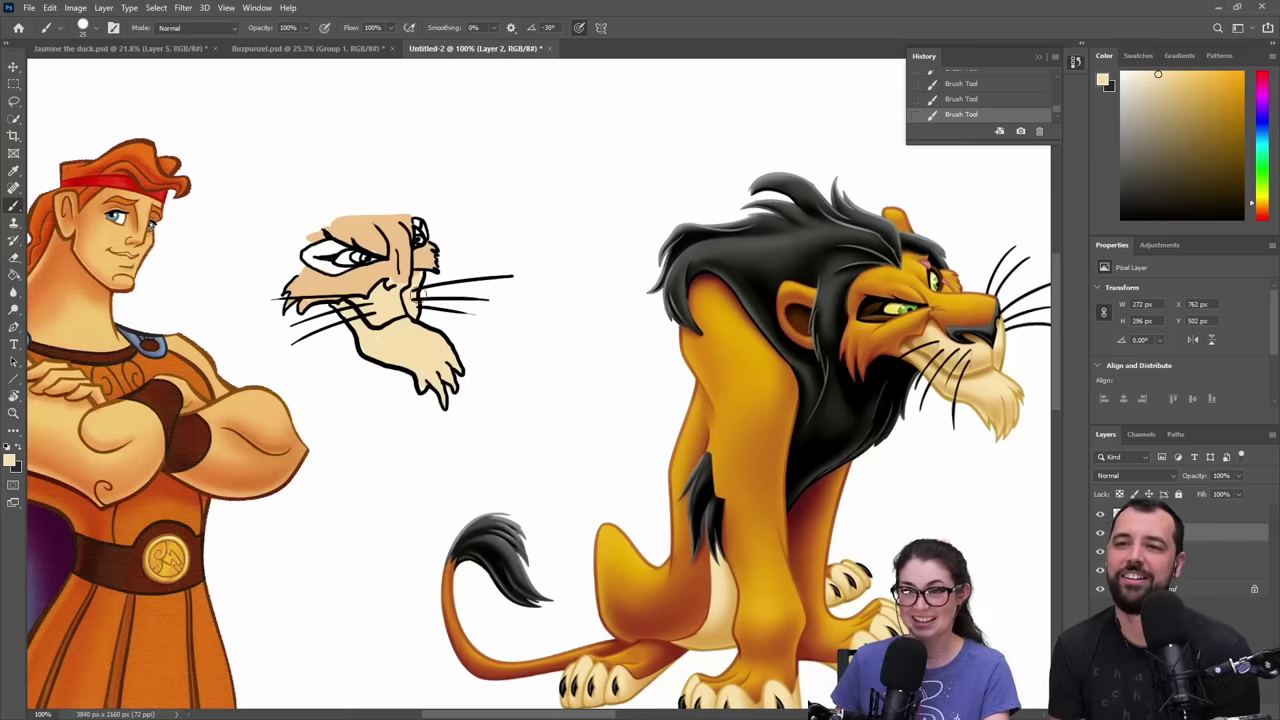
- Paint the hybrid's eyes pale yellow with green irises, using colours sampled from Scar's near eye
{"action": "left_click", "coordinate": [891, 309], "text": "alt"}
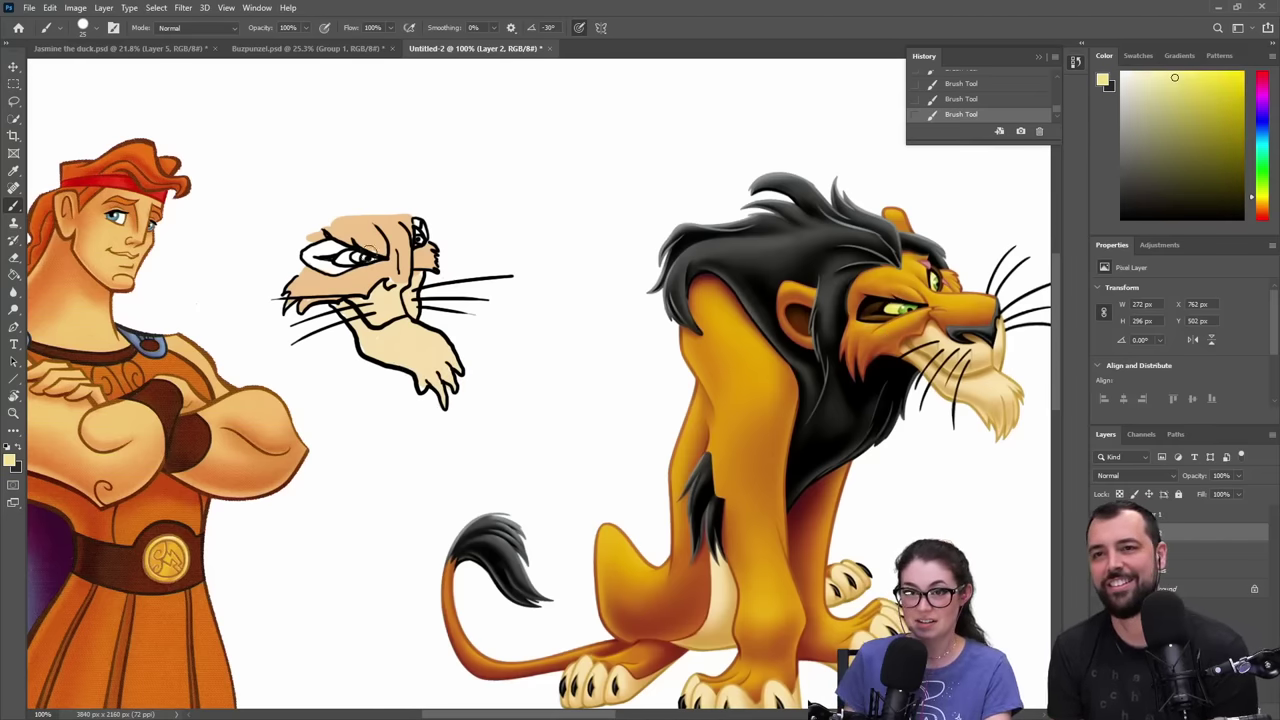
{"action": "left_click_drag", "start_coordinate": [352, 258], "coordinate": [364, 256]}
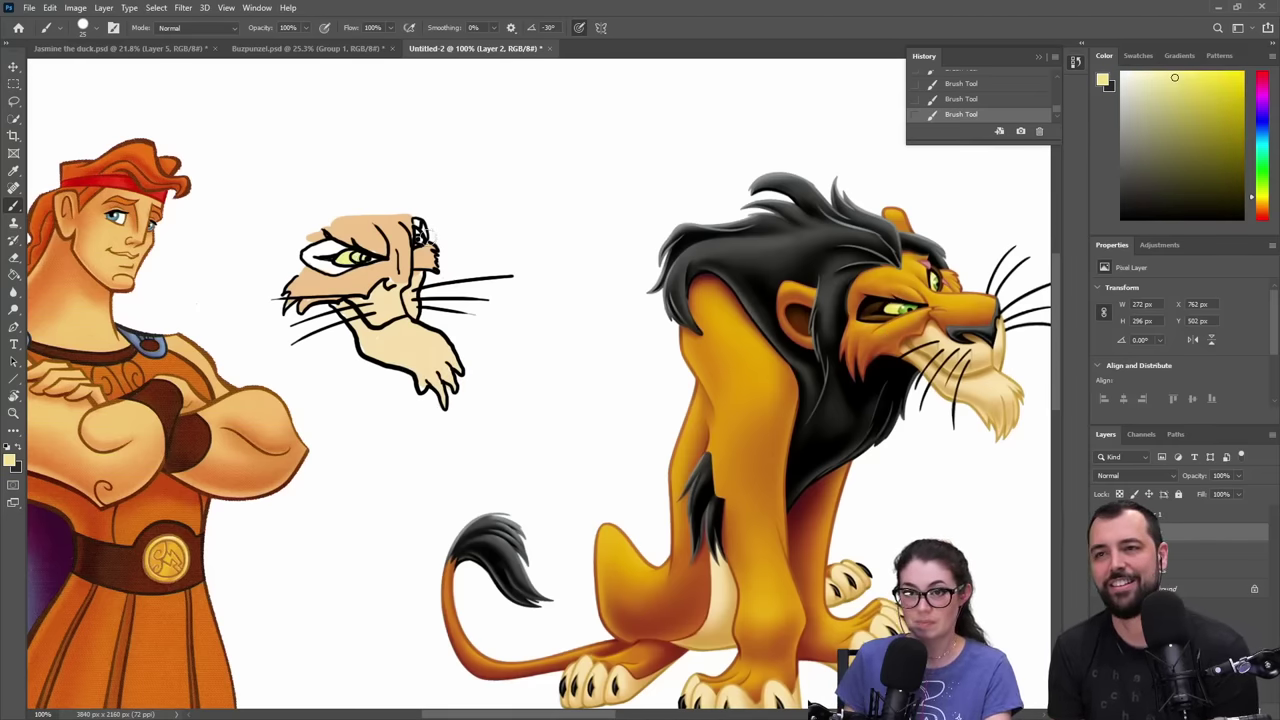
{"action": "left_click", "coordinate": [905, 308], "text": "alt"}
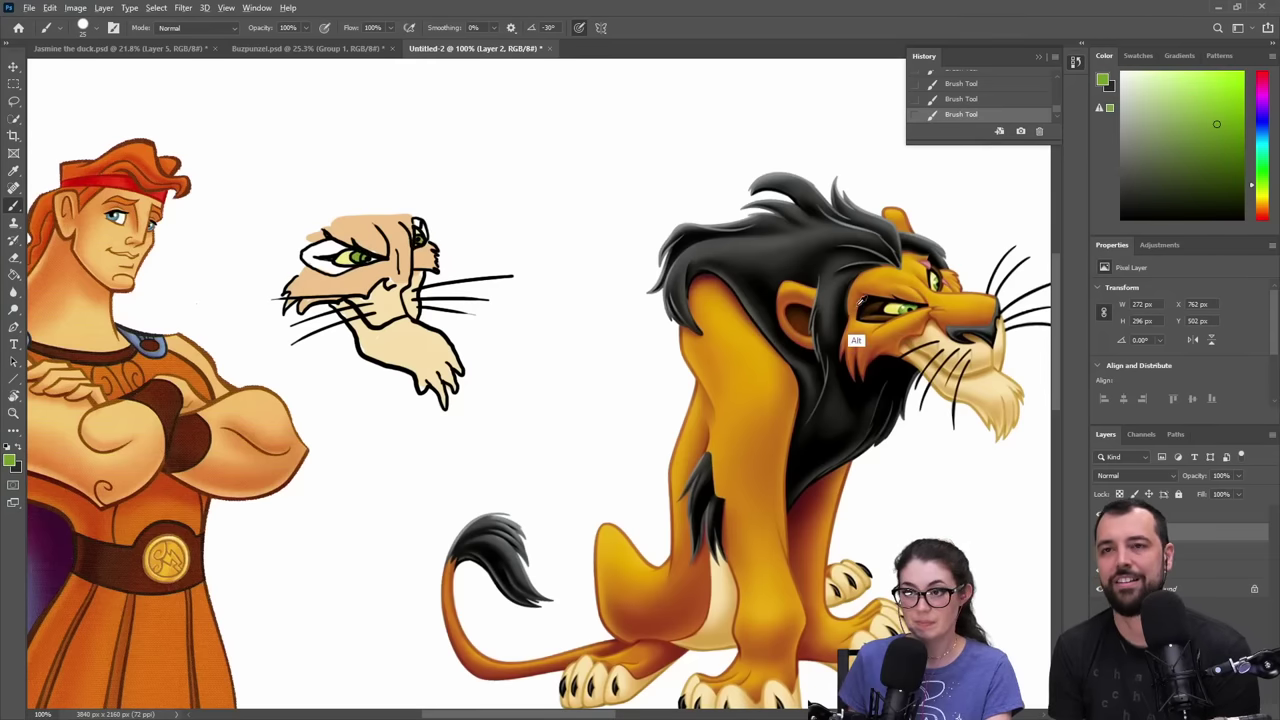
- Fill the areas around both eyes with dark brown and touch up the far eye, using a smaller brush for details
{"action": "left_click", "coordinate": [874, 350], "text": "alt"}
{"action": "mouse_move", "coordinate": [370, 250]}
{"action": "left_mouse_down"}
{"action": "mouse_move", "coordinate": [304, 255]}
{"action": "mouse_move", "coordinate": [320, 266]}
{"action": "mouse_move", "coordinate": [338, 248]}
{"action": "mouse_move", "coordinate": [346, 266]}
{"action": "left_mouse_up"}
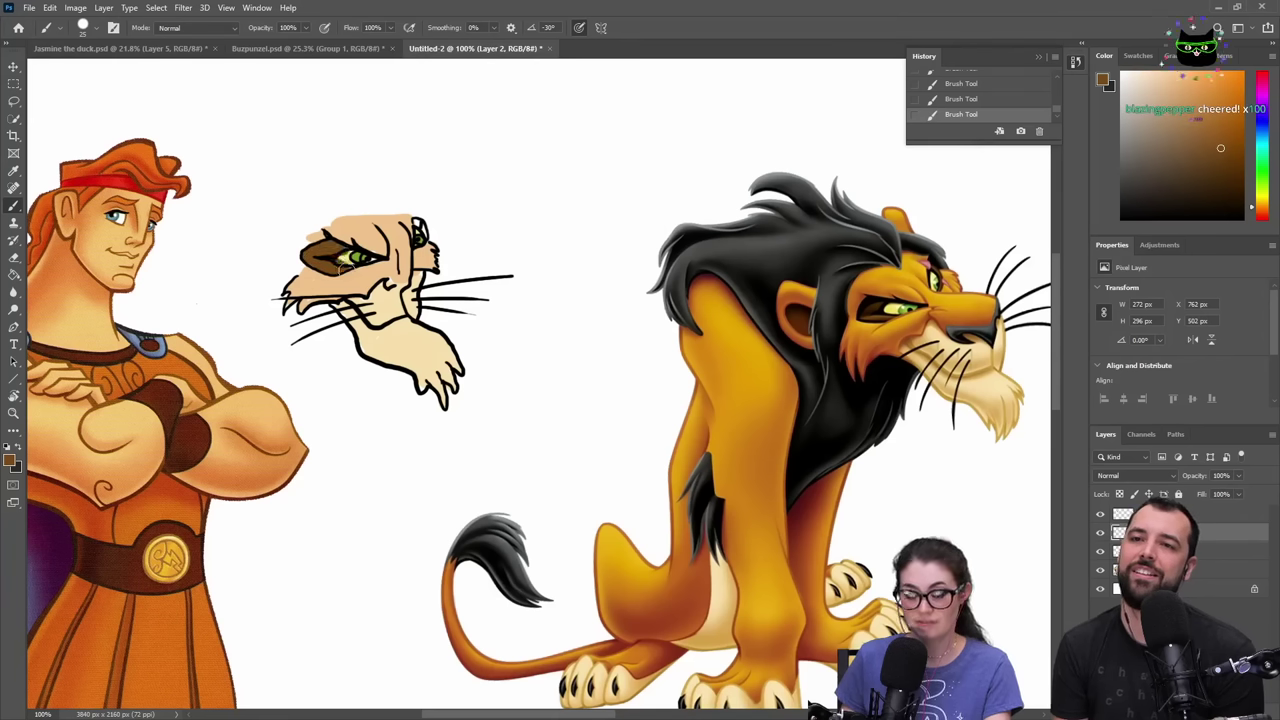
{"action": "key", "text": "bracketleft"}
{"action": "key", "text": "bracketleft"}
{"action": "key", "text": "bracketleft"}
{"action": "key", "text": "bracketleft"}
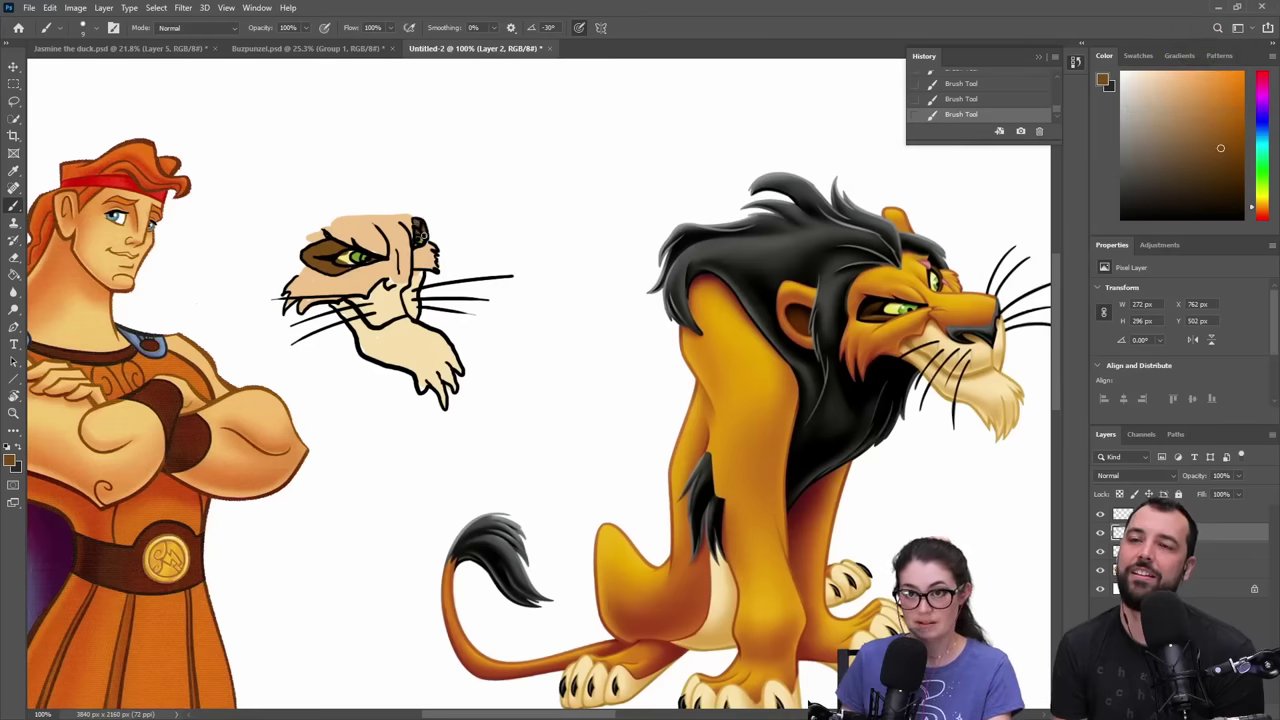
{"action": "left_click", "coordinate": [893, 307], "text": "alt"}
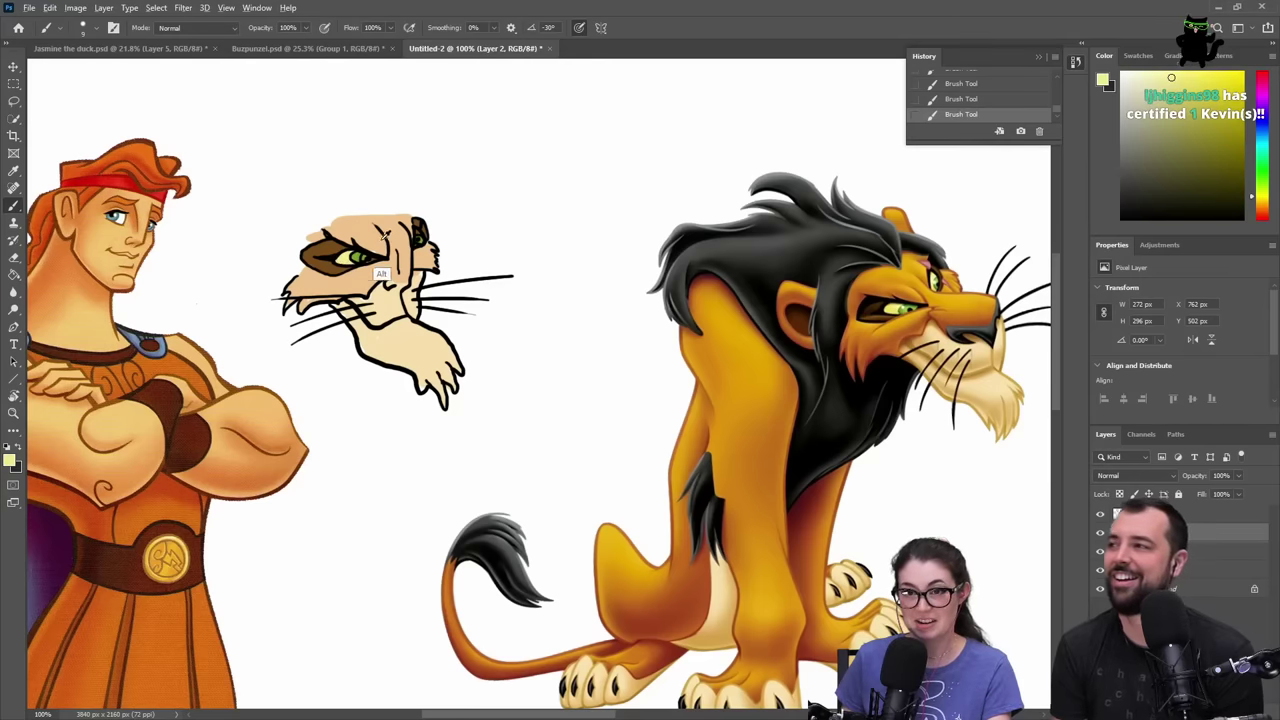
{"action": "left_click", "coordinate": [378, 275], "text": "alt"}
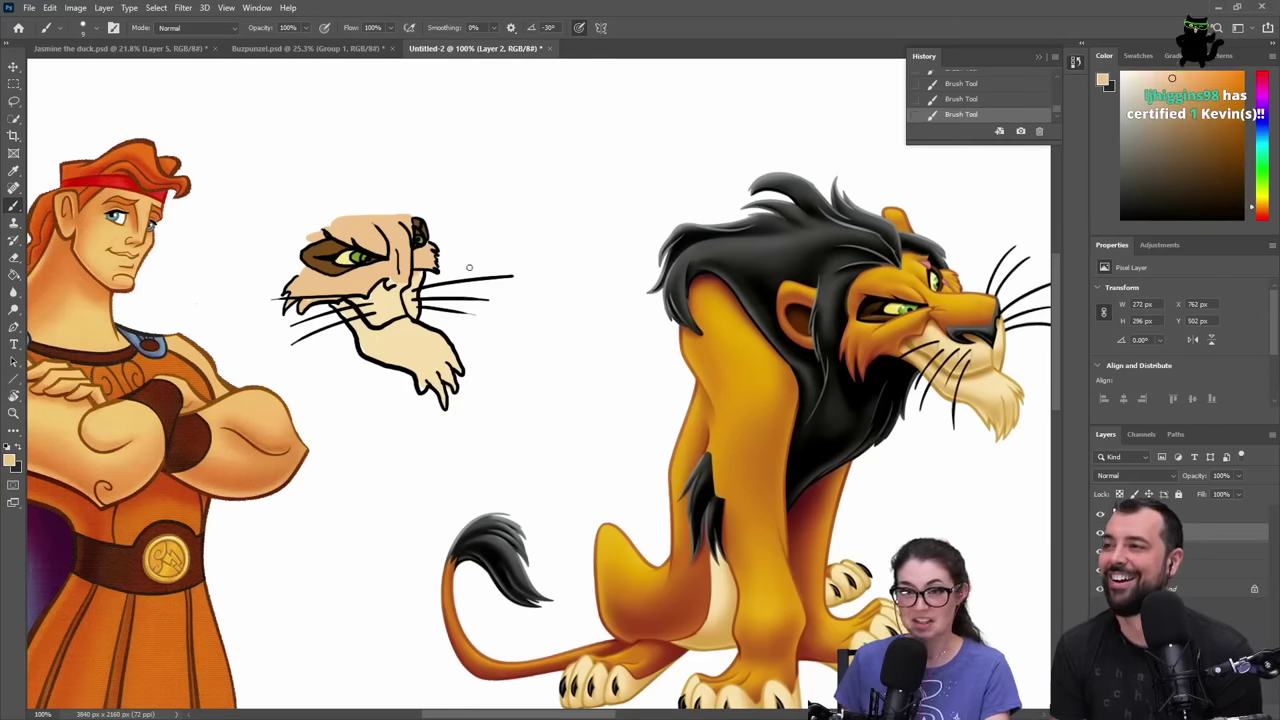
{"action": "key", "text": "z"}
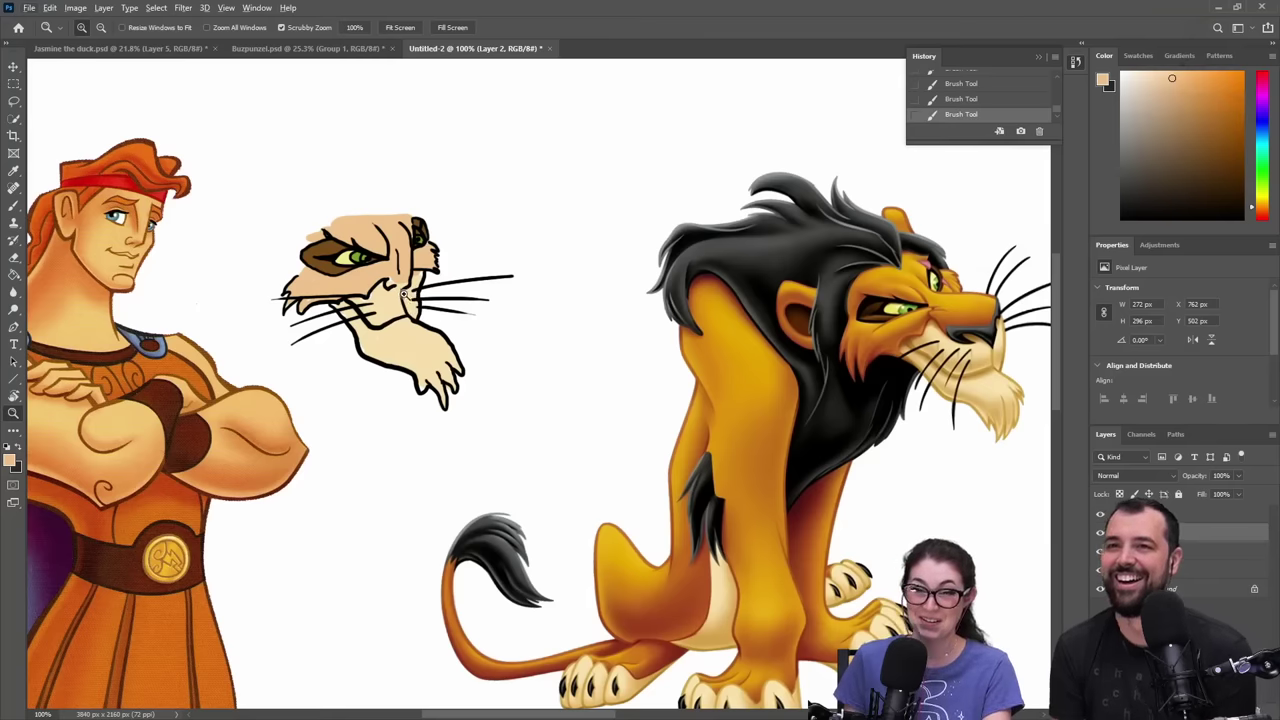
{"action": "key", "text": "b"}
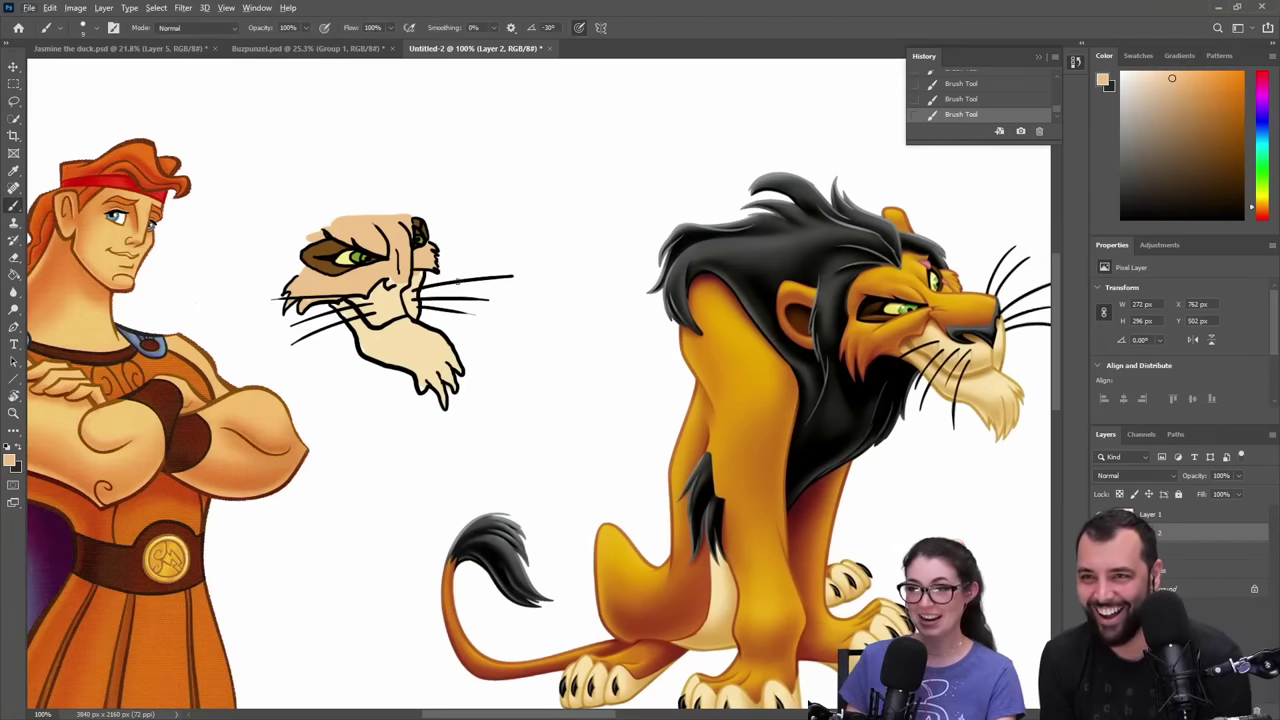
- Draw a black mouth line across the lower muzzle on Layer 1 and clean up the linework around it with a small eraser
{"action": "left_click", "coordinate": [1165, 517]}
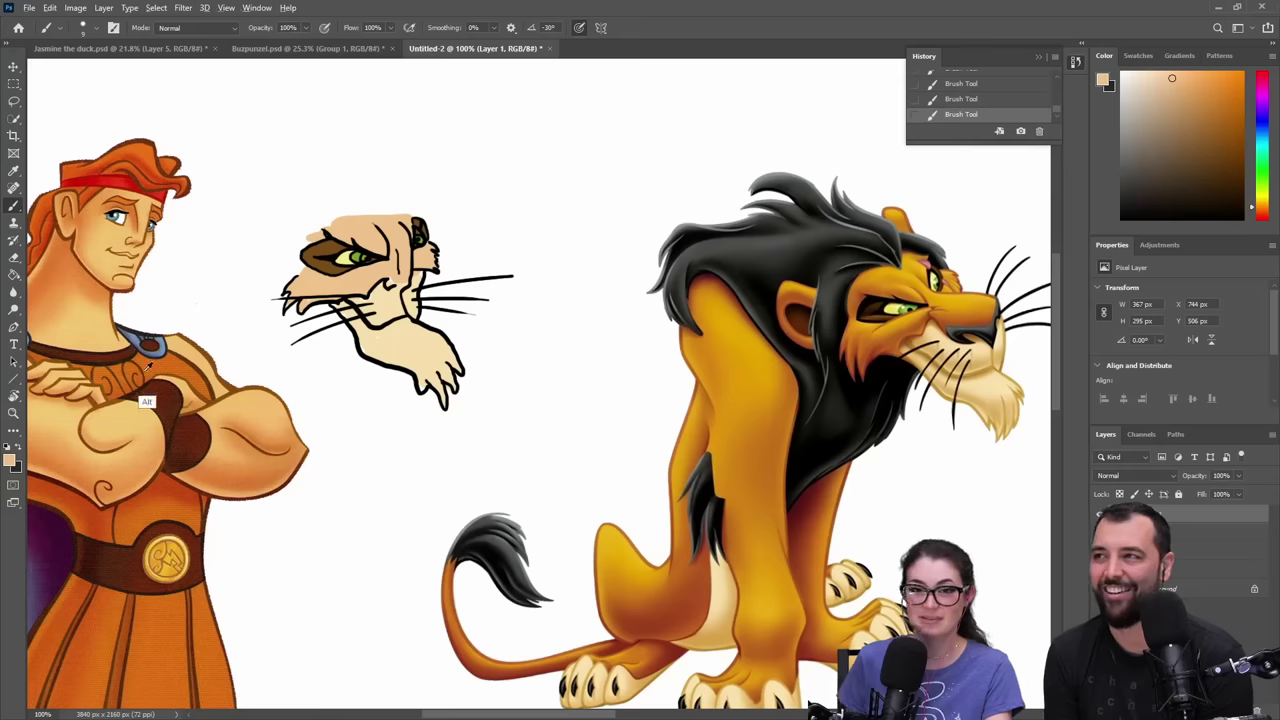
{"action": "left_click", "coordinate": [366, 357], "text": "alt"}
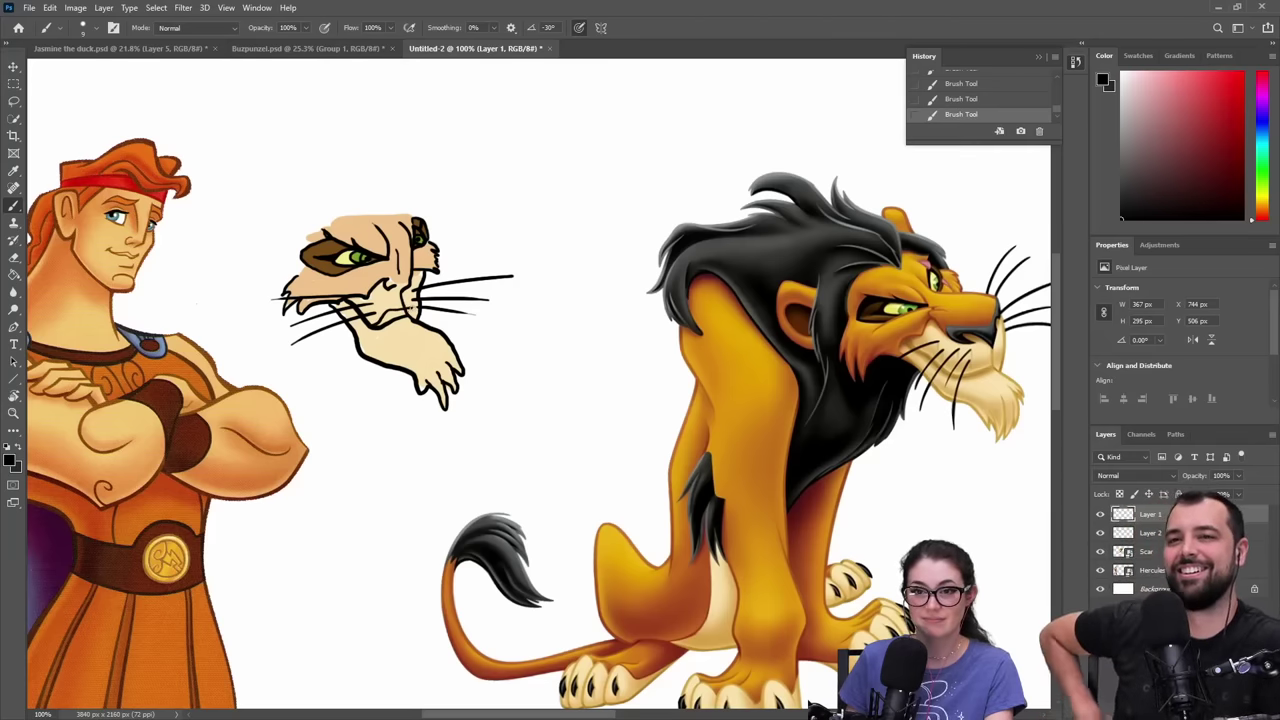
{"action": "key", "text": "e"}
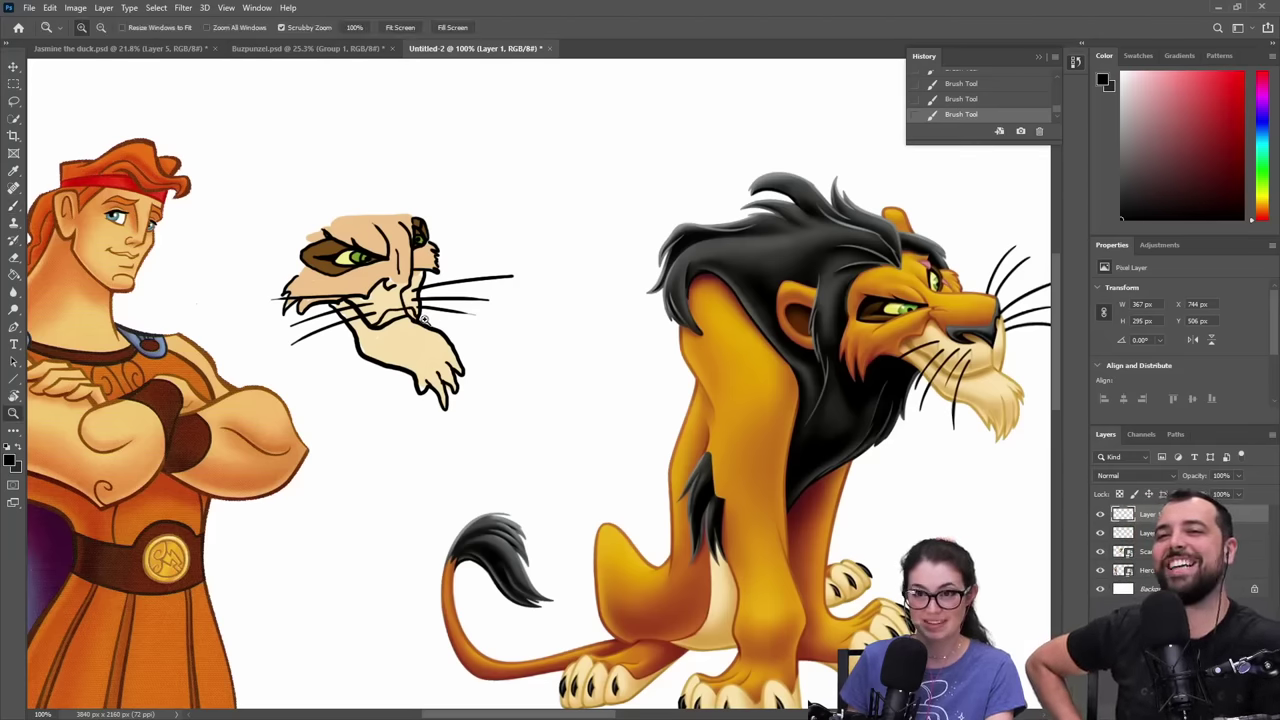
{"action": "scroll", "coordinate": [428, 320], "scroll_direction": "up", "scroll_amount": 5}
{"action": "key", "text": "bracketleft"}
{"action": "key", "text": "bracketleft"}
{"action": "key", "text": "bracketleft"}
{"action": "key", "text": "bracketleft"}
{"action": "key", "text": "bracketleft"}
{"action": "key", "text": "bracketleft"}
{"action": "key", "text": "bracketleft"}
{"action": "key", "text": "bracketleft"}
{"action": "key", "text": "bracketleft"}
{"action": "key", "text": "bracketleft"}
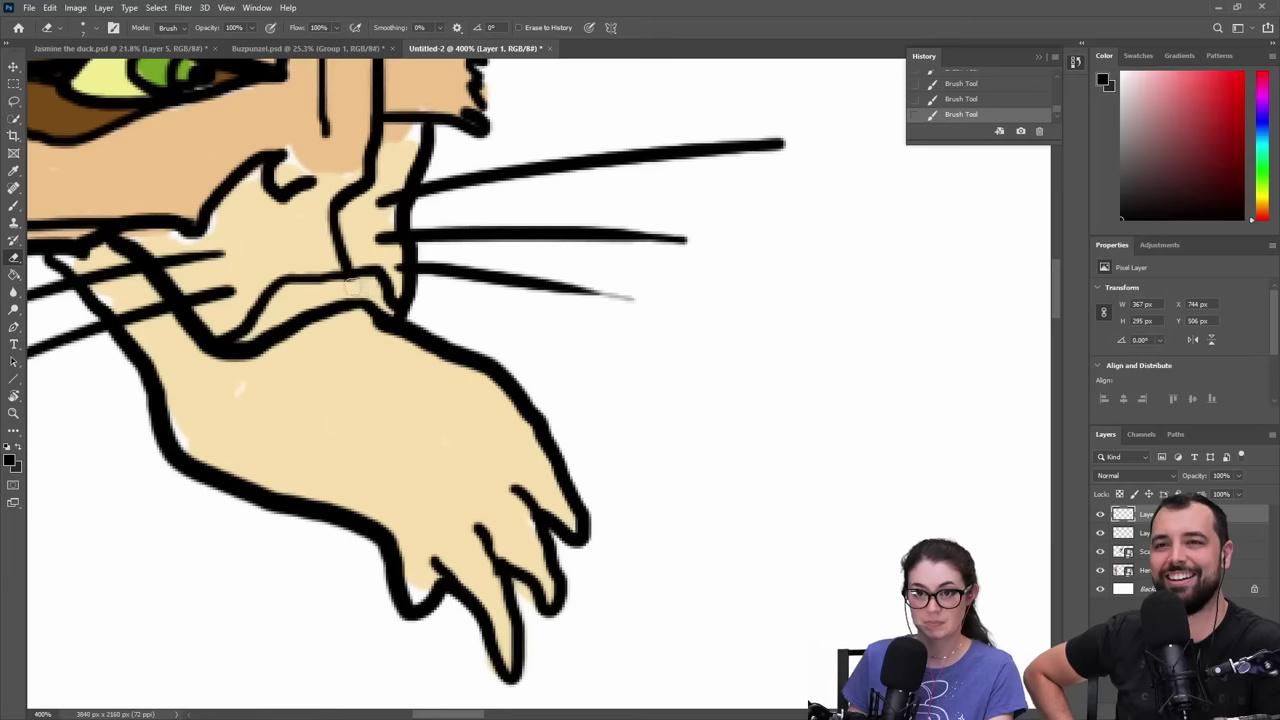
{"action": "left_click_drag", "start_coordinate": [364, 322], "coordinate": [386, 336]}
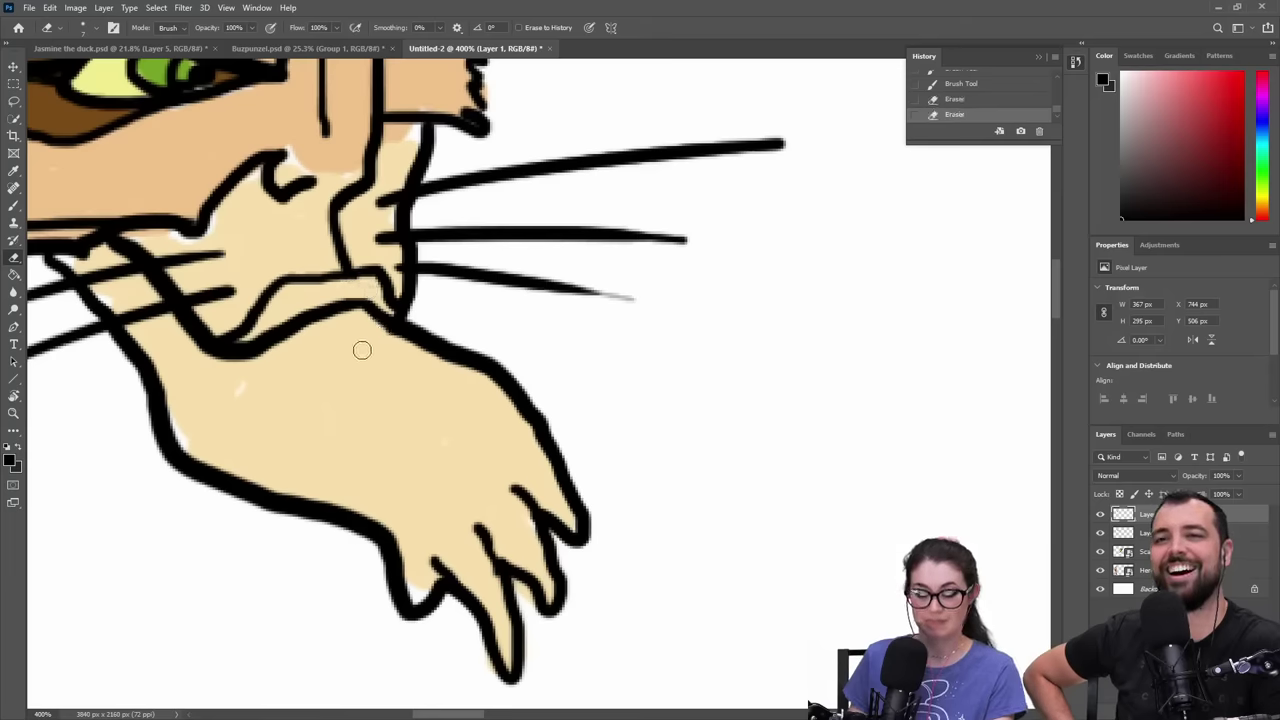
- Draw a short lower lip line under the mouth at the top of the chin
{"action": "key", "text": "b"}
{"action": "key", "text": "z"}
{"action": "left_click", "coordinate": [363, 356], "text": "alt"}
{"action": "left_click", "coordinate": [363, 356], "text": "alt"}
{"action": "left_click", "coordinate": [363, 356], "text": "alt"}
{"action": "mouse_move", "coordinate": [341, 340]}
{"action": "left_mouse_down"}
{"action": "mouse_move", "coordinate": [481, 374]}
{"action": "mouse_move", "coordinate": [600, 349]}
{"action": "left_mouse_up"}
{"action": "left_click", "coordinate": [439, 350]}
{"action": "key", "text": "b"}
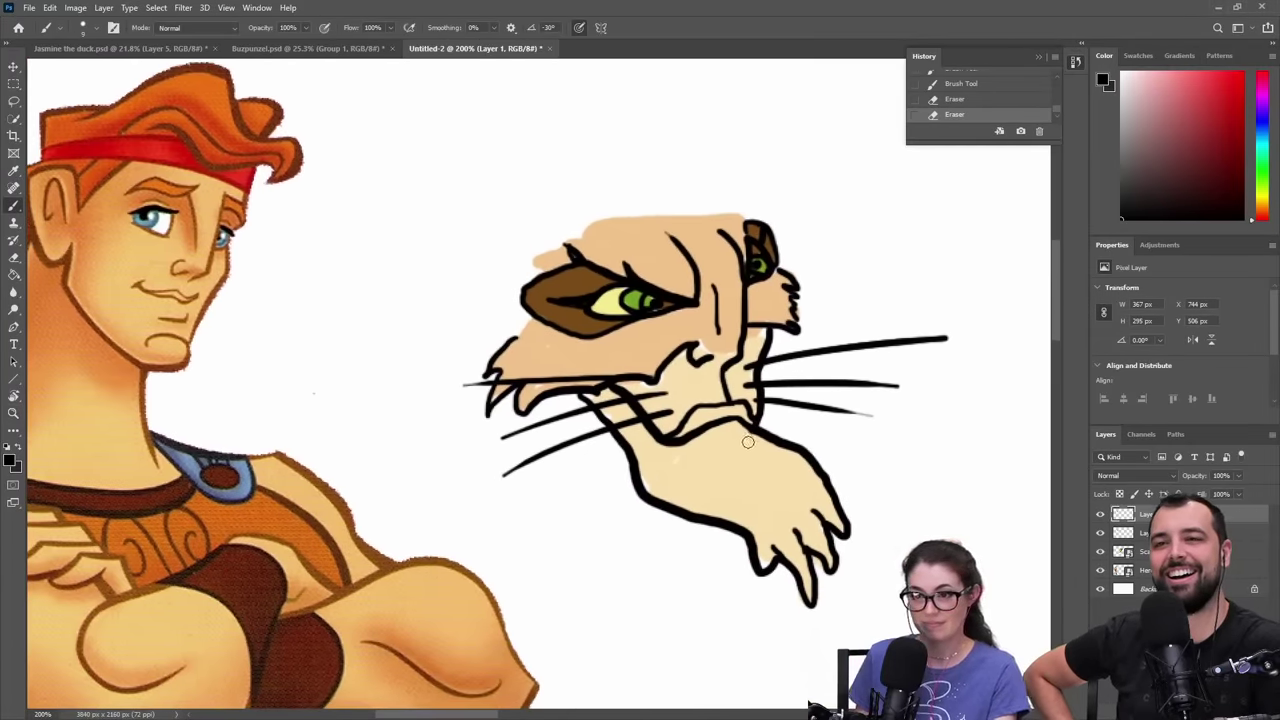
{"action": "left_click_drag", "start_coordinate": [750, 428], "coordinate": [750, 436]}
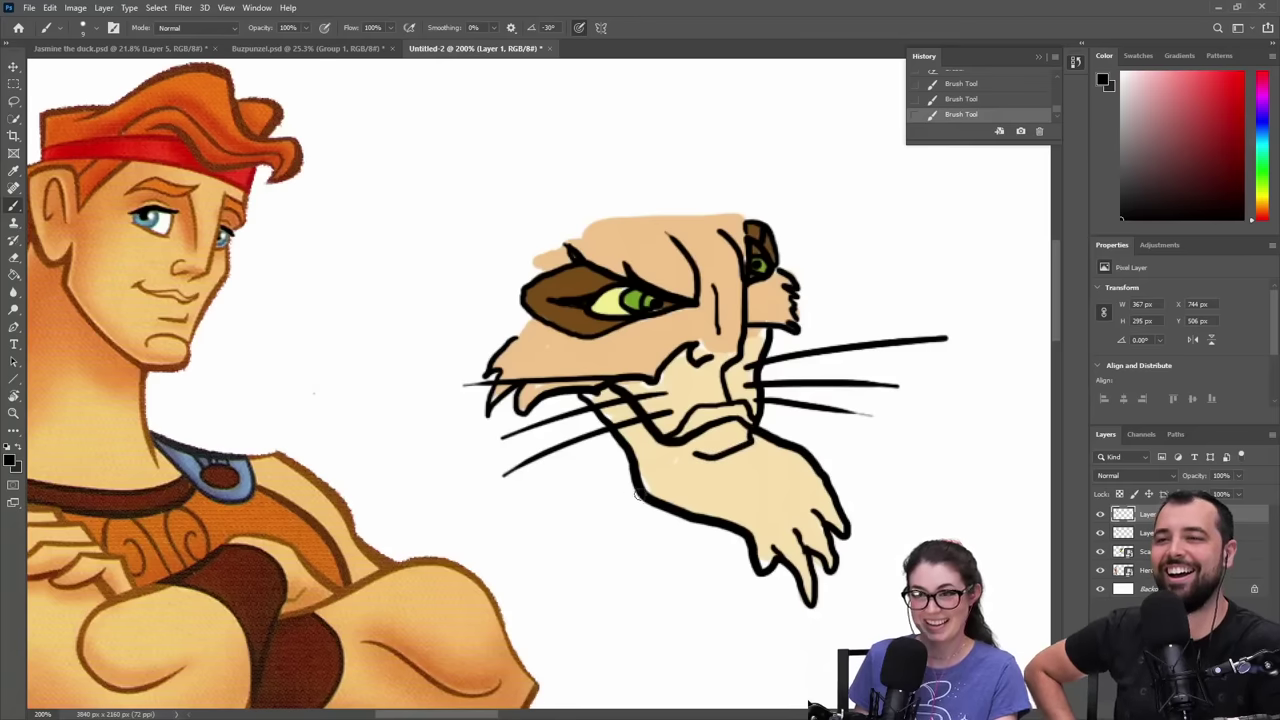
- Touch up the muzzle and chin fill on Layer 2 with the sampled cream colour
{"action": "left_click", "coordinate": [1163, 532]}
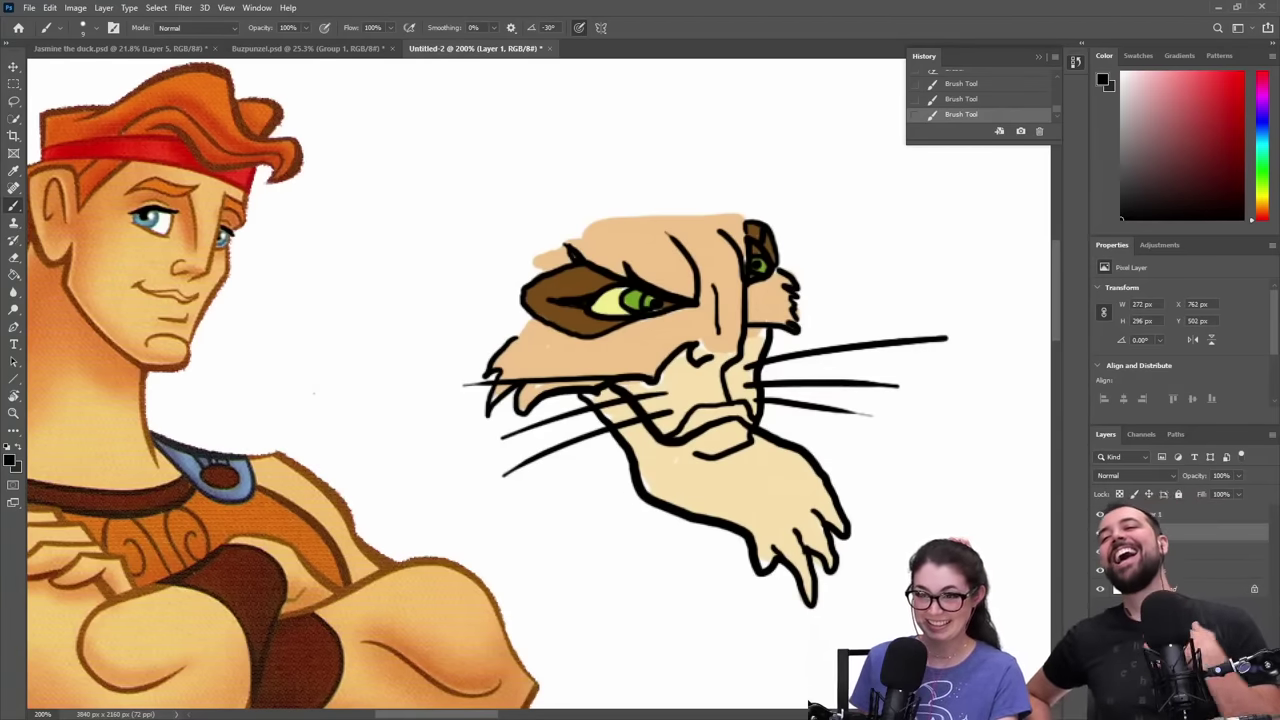
{"action": "left_click", "coordinate": [648, 467], "text": "alt"}
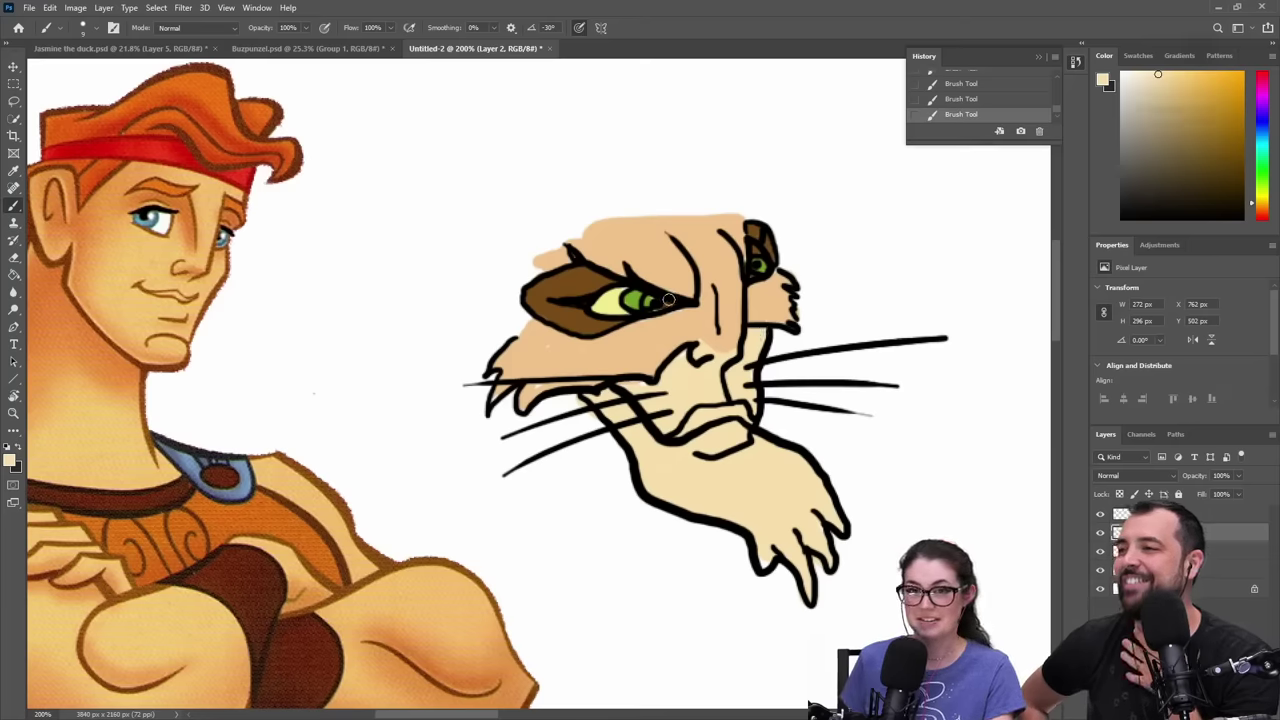
- Draw a human-style ear behind the near cheek on Layer 1 in near-black, with an outer outline and inner curve
{"action": "left_click_drag", "start_coordinate": [669, 300], "coordinate": [785, 347]}
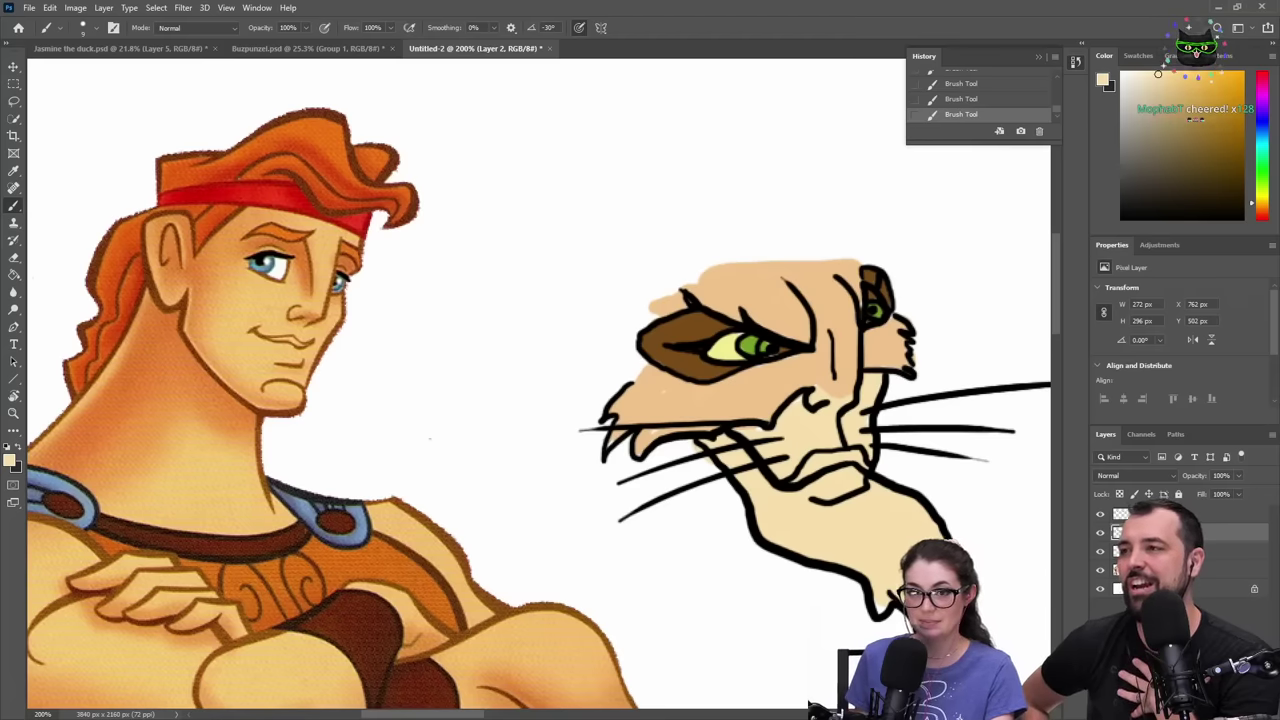
{"action": "left_click", "coordinate": [1160, 514]}
{"action": "key", "text": "x"}
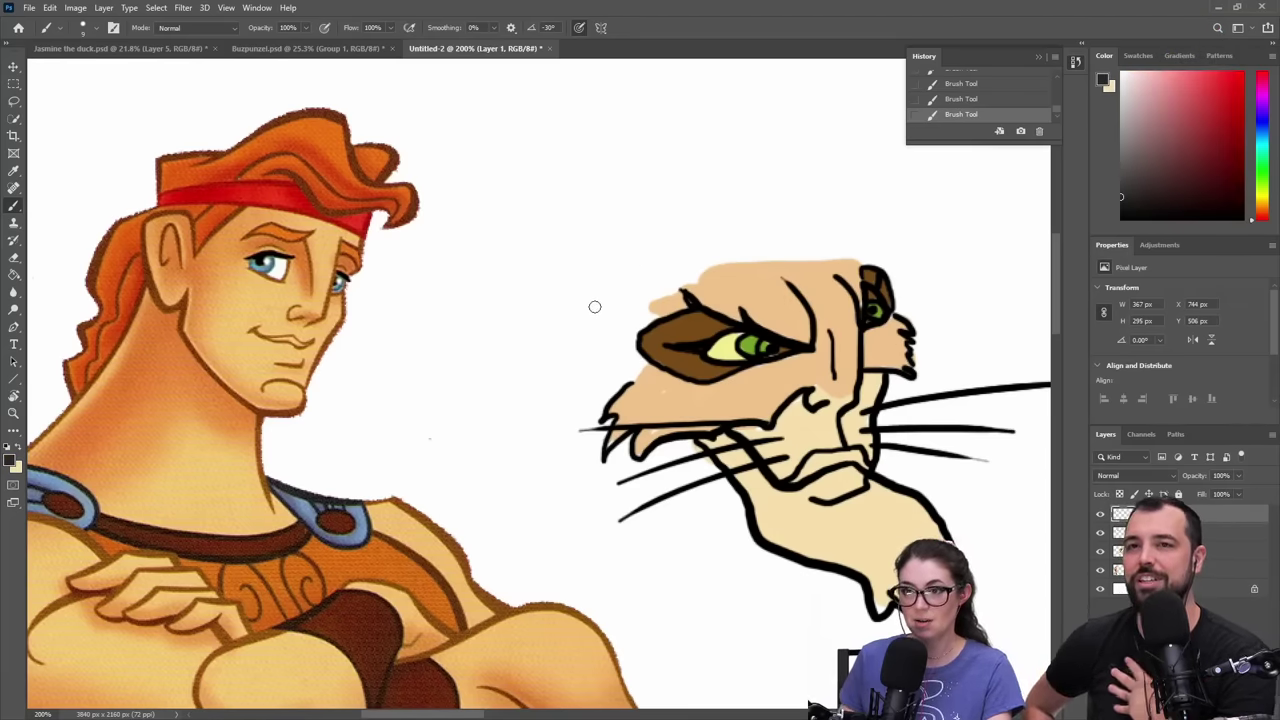
{"action": "mouse_move", "coordinate": [617, 329]}
{"action": "left_mouse_down"}
{"action": "mouse_move", "coordinate": [583, 295]}
{"action": "mouse_move", "coordinate": [549, 314]}
{"action": "mouse_move", "coordinate": [574, 386]}
{"action": "mouse_move", "coordinate": [592, 410]}
{"action": "mouse_move", "coordinate": [612, 410]}
{"action": "left_mouse_up"}
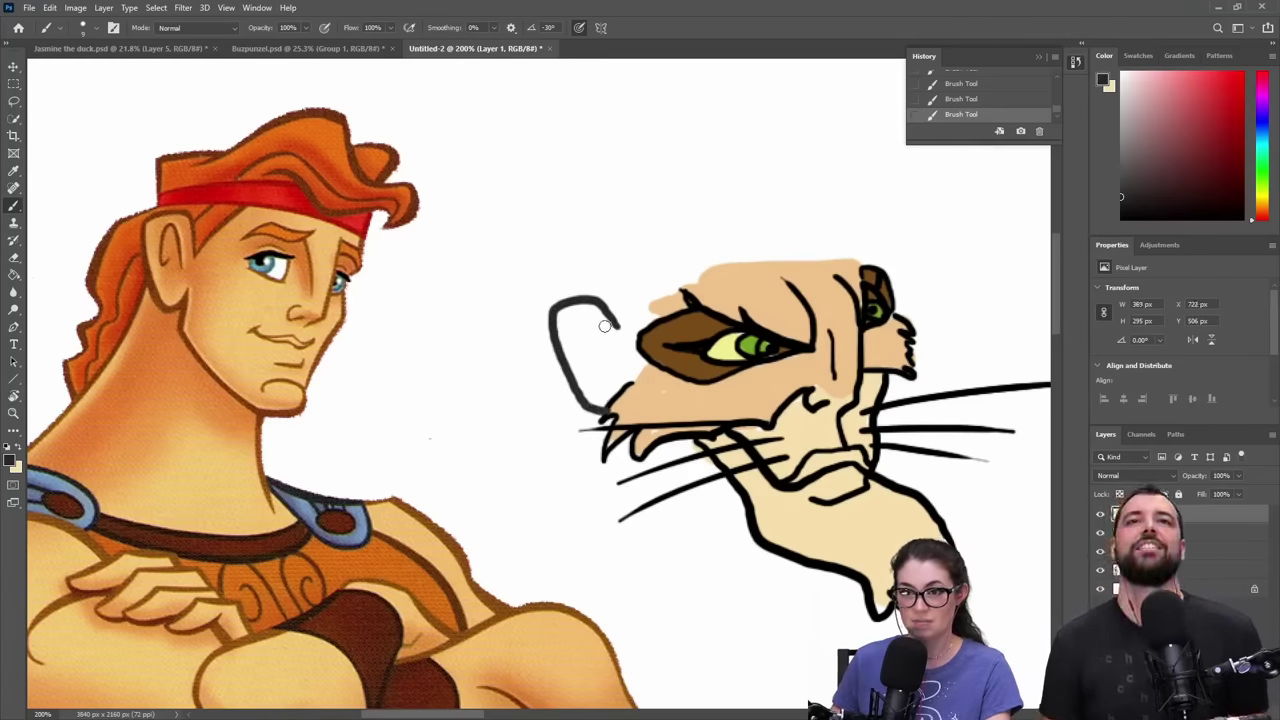
{"action": "mouse_move", "coordinate": [617, 350]}
{"action": "left_mouse_down"}
{"action": "mouse_move", "coordinate": [580, 323]}
{"action": "mouse_move", "coordinate": [603, 370]}
{"action": "left_mouse_up"}
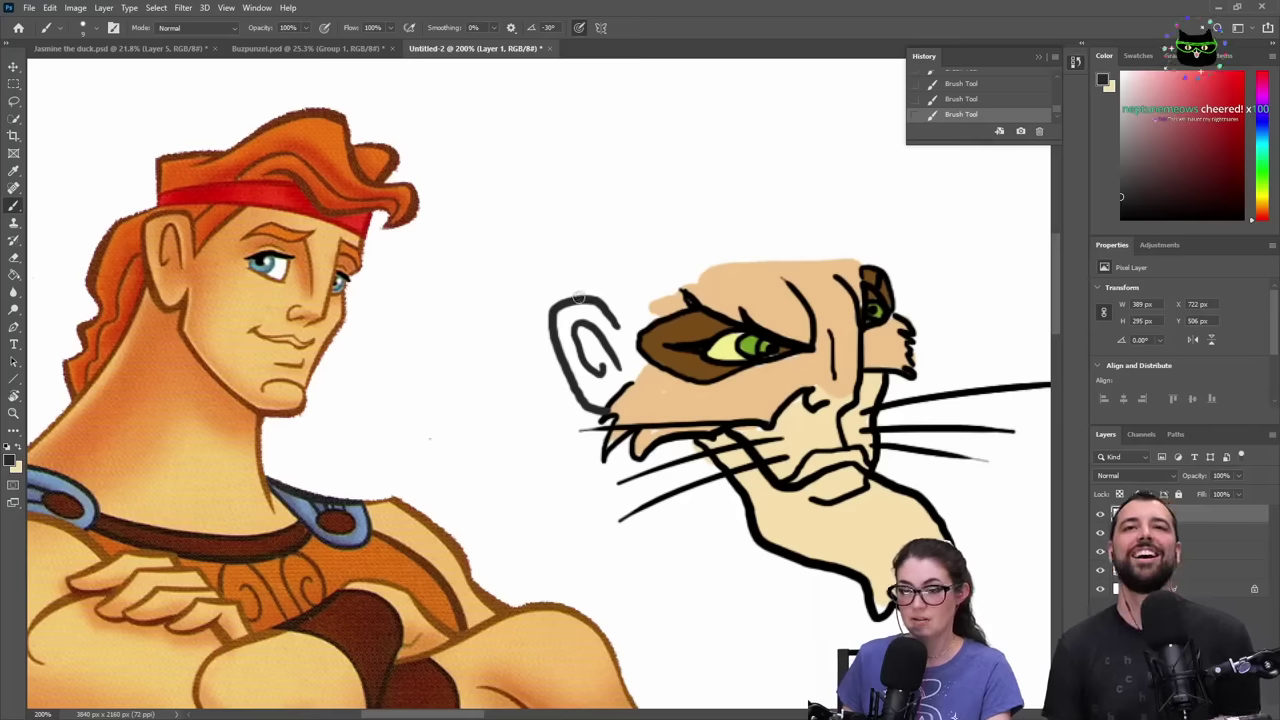
- Undo the ear linework and redraw it in black on Layer 1, with an outer outline and an inner curl beside the near cheek
{"action": "key", "text": "ctrl+z"}
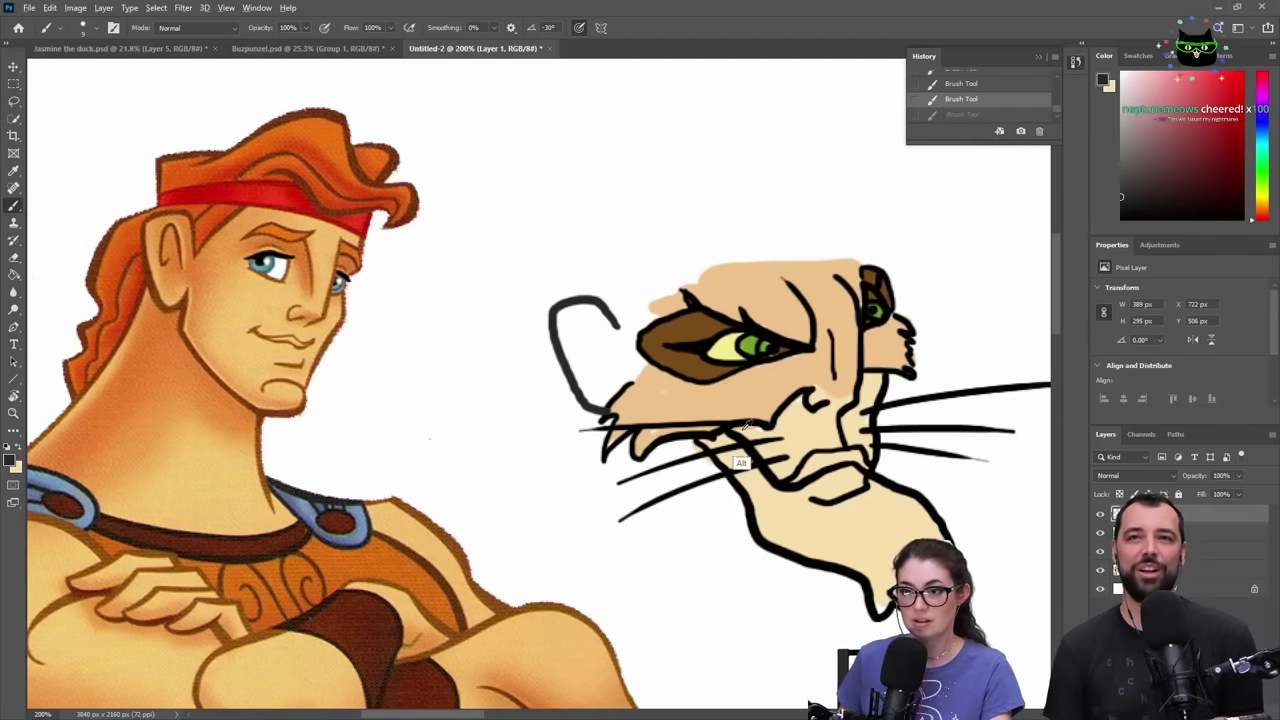
{"action": "key", "text": "ctrl+z"}
{"action": "mouse_move", "coordinate": [606, 321]}
{"action": "left_mouse_down"}
{"action": "mouse_move", "coordinate": [580, 292]}
{"action": "mouse_move", "coordinate": [551, 302]}
{"action": "mouse_move", "coordinate": [546, 320]}
{"action": "mouse_move", "coordinate": [575, 386]}
{"action": "mouse_move", "coordinate": [610, 398]}
{"action": "left_mouse_up"}
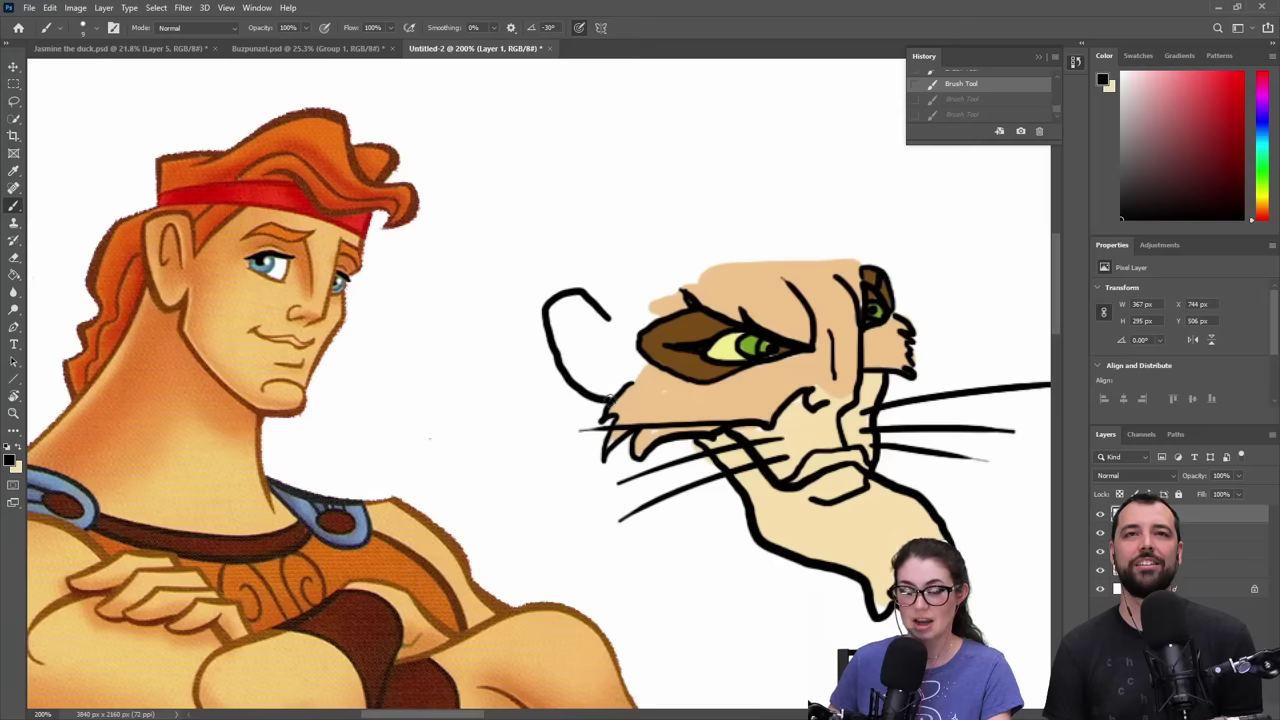
{"action": "key", "text": "ctrl+z"}
{"action": "mouse_move", "coordinate": [610, 321]}
{"action": "left_mouse_down"}
{"action": "mouse_move", "coordinate": [597, 293]}
{"action": "mouse_move", "coordinate": [556, 284]}
{"action": "mouse_move", "coordinate": [542, 326]}
{"action": "mouse_move", "coordinate": [610, 395]}
{"action": "left_mouse_up"}
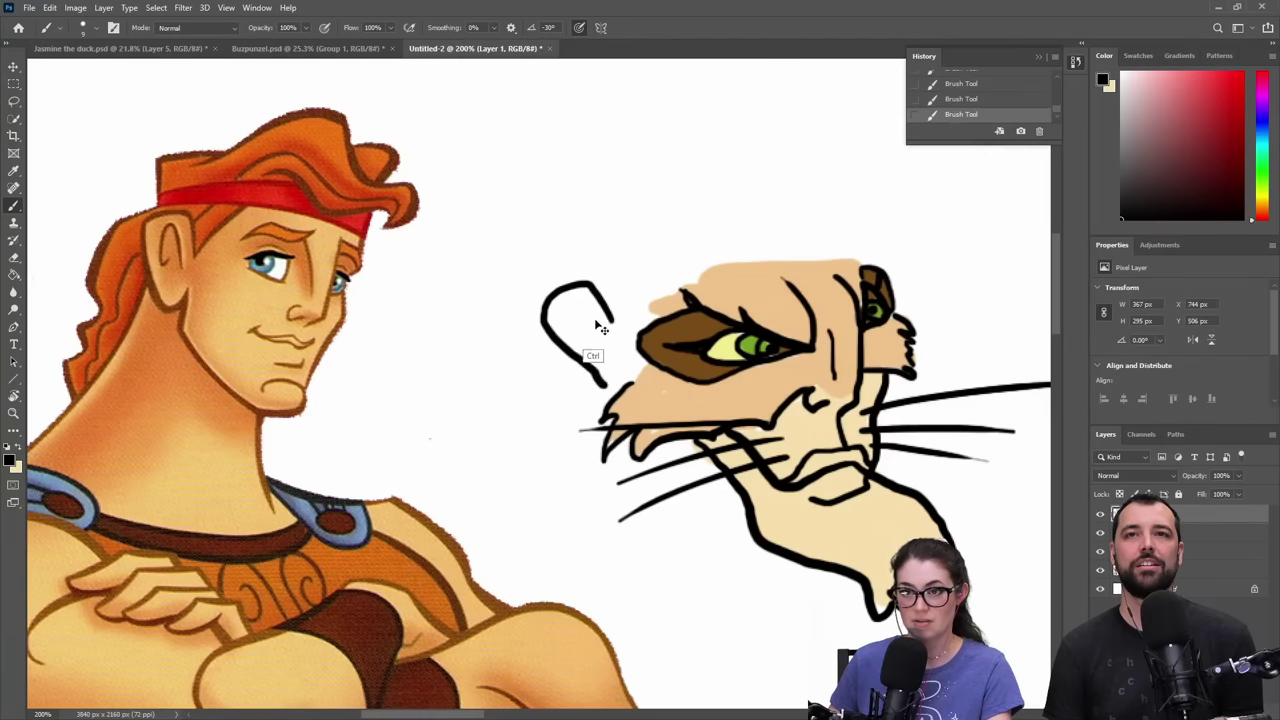
{"action": "key", "text": "ctrl+z"}
{"action": "mouse_move", "coordinate": [609, 322]}
{"action": "left_mouse_down"}
{"action": "mouse_move", "coordinate": [575, 287]}
{"action": "mouse_move", "coordinate": [540, 316]}
{"action": "mouse_move", "coordinate": [569, 373]}
{"action": "mouse_move", "coordinate": [622, 392]}
{"action": "left_mouse_up"}
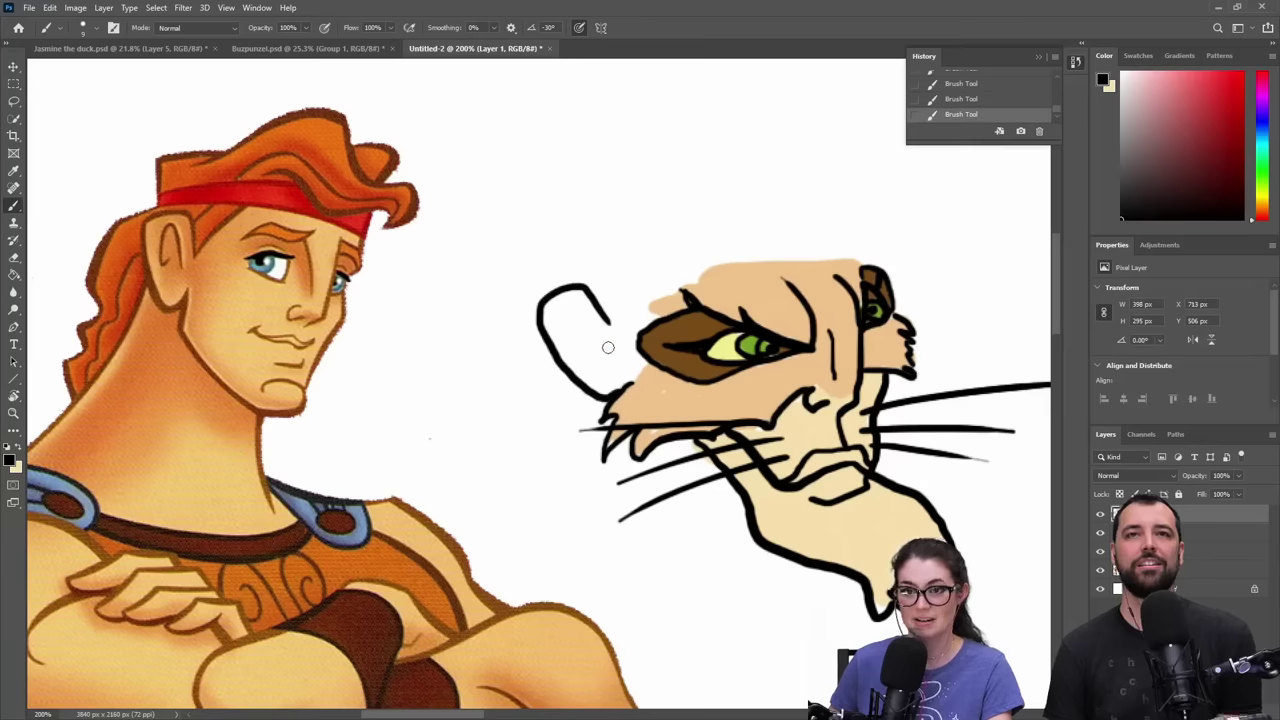
{"action": "mouse_move", "coordinate": [606, 336]}
{"action": "left_mouse_down"}
{"action": "mouse_move", "coordinate": [576, 338]}
{"action": "mouse_move", "coordinate": [576, 310]}
{"action": "mouse_move", "coordinate": [568, 340]}
{"action": "mouse_move", "coordinate": [596, 356]}
{"action": "left_mouse_up"}
{"action": "key", "text": "ctrl+z"}
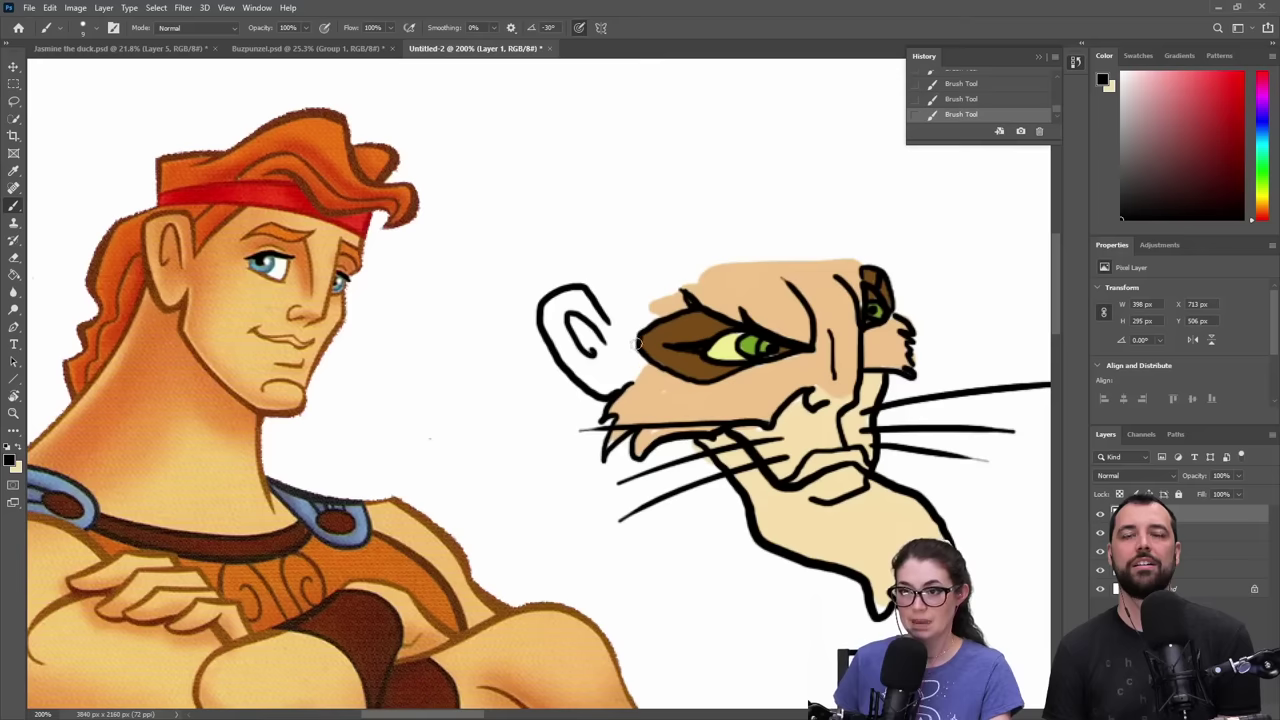
{"action": "left_click_drag", "start_coordinate": [686, 332], "coordinate": [689, 333]}
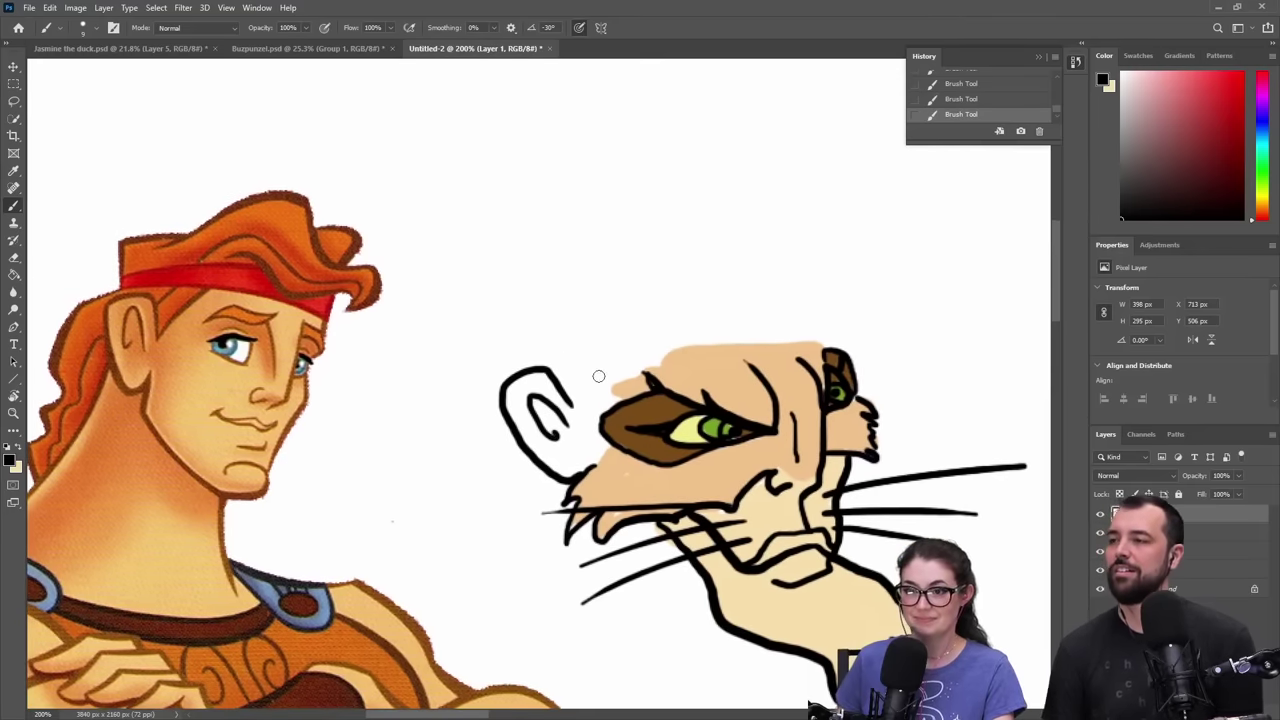
{"action": "mouse_move", "coordinate": [542, 366]}
{"action": "left_mouse_down"}
{"action": "mouse_move", "coordinate": [754, 320]}
{"action": "mouse_move", "coordinate": [850, 318]}
{"action": "left_mouse_up"}
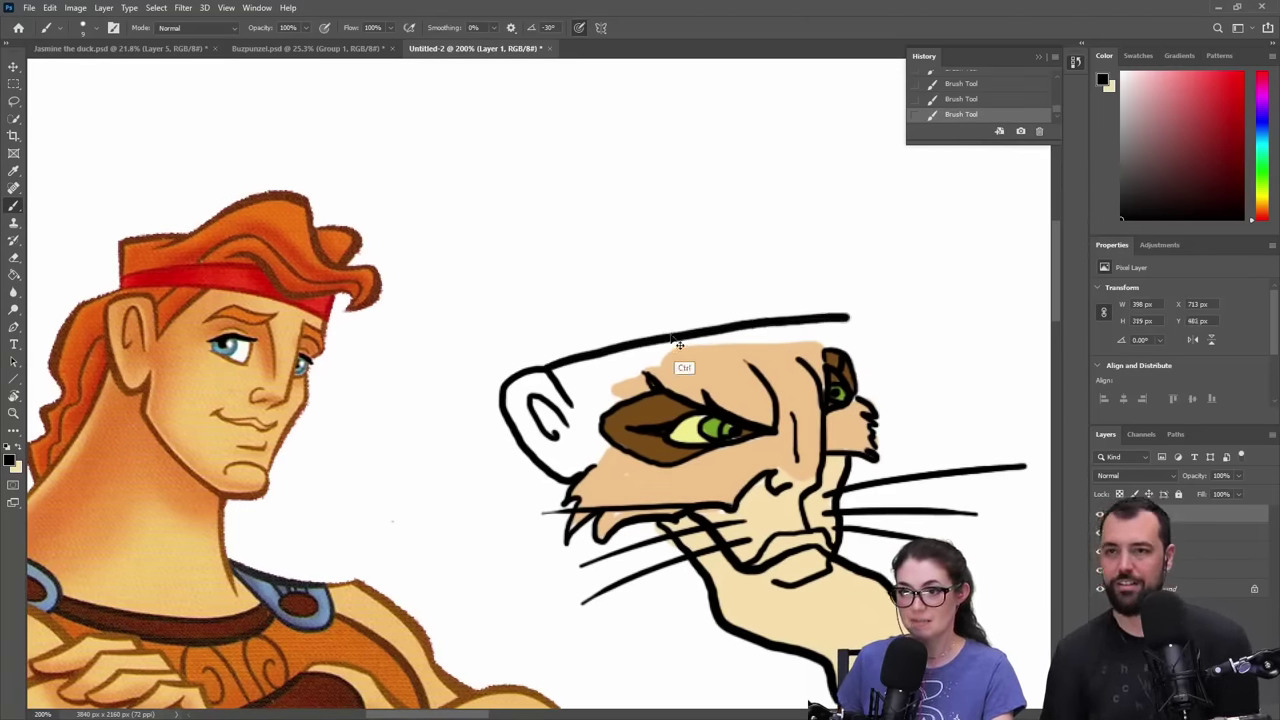
{"action": "key", "text": "ctrl+z"}
{"action": "mouse_move", "coordinate": [560, 351]}
{"action": "left_mouse_down"}
{"action": "mouse_move", "coordinate": [635, 324]}
{"action": "mouse_move", "coordinate": [836, 306]}
{"action": "mouse_move", "coordinate": [845, 288]}
{"action": "mouse_move", "coordinate": [762, 285]}
{"action": "left_mouse_up"}
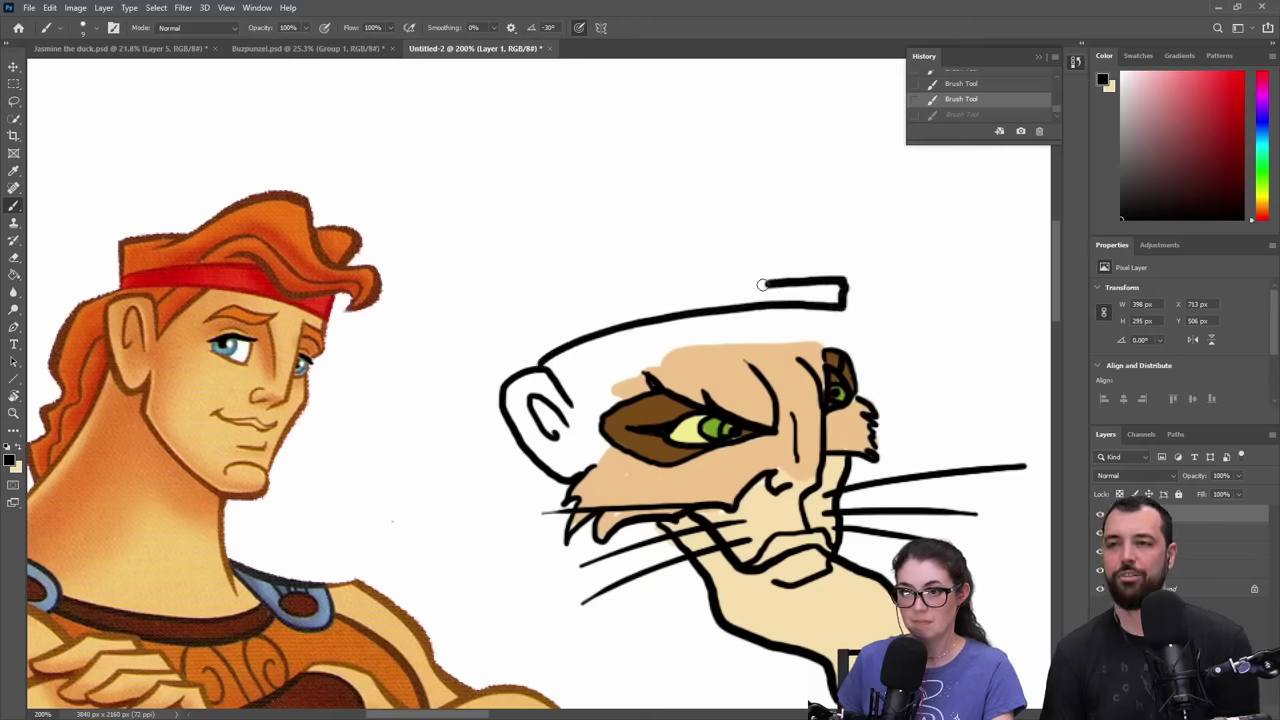
{"action": "left_click_drag", "start_coordinate": [676, 294], "coordinate": [590, 316]}
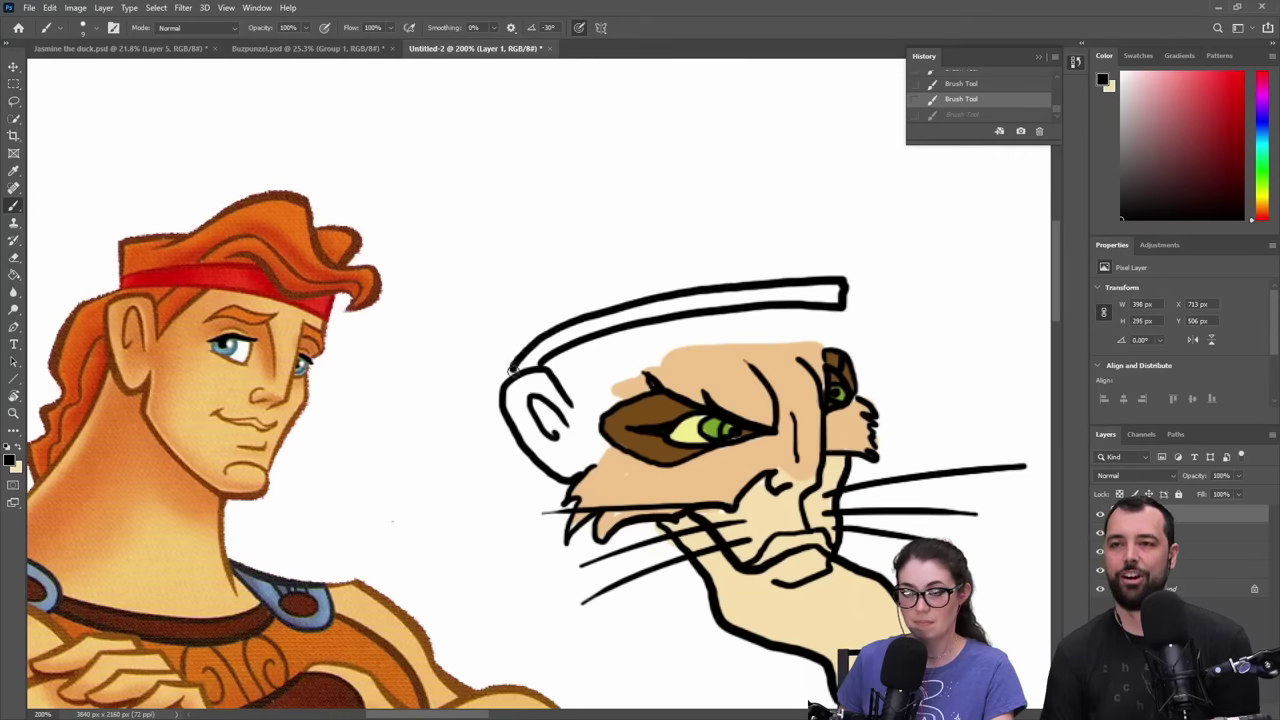
{"action": "left_click_drag", "start_coordinate": [511, 370], "coordinate": [532, 374]}
{"action": "key", "text": "ctrl+z"}
- Examine the hybrid head alongside the full Hercules and Scar reference images
{"action": "key", "text": "z"}
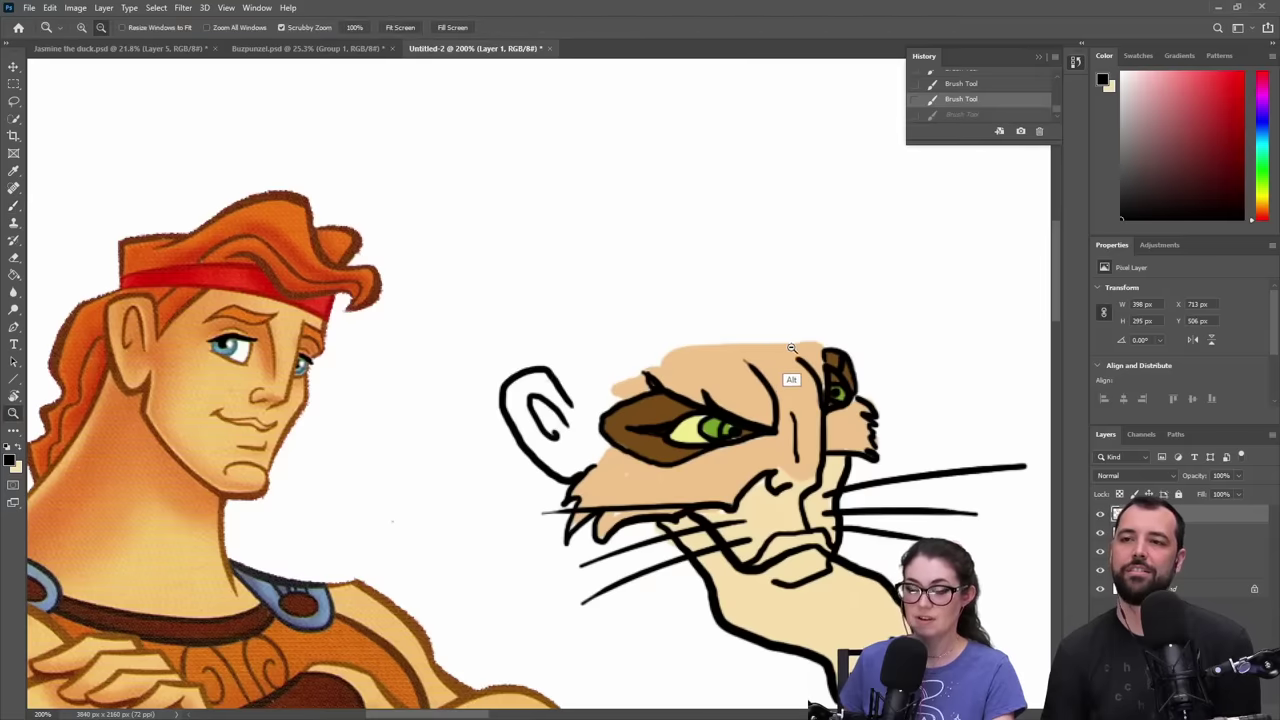
{"action": "left_click", "coordinate": [792, 374], "text": "alt"}
{"action": "left_click", "coordinate": [792, 374], "text": "alt"}
{"action": "left_click", "coordinate": [826, 357]}
{"action": "left_click", "coordinate": [826, 357]}
{"action": "left_click_drag", "start_coordinate": [847, 342], "coordinate": [726, 341]}
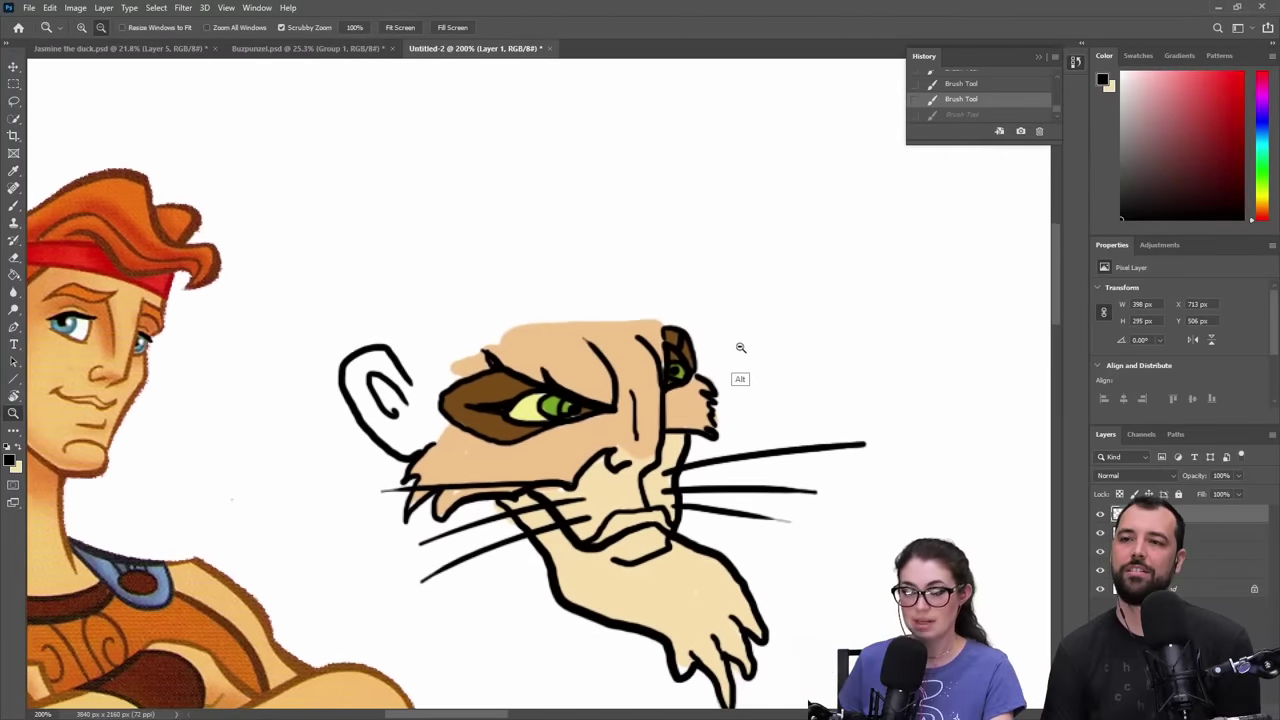
{"action": "left_click", "coordinate": [745, 354], "text": "alt"}
{"action": "left_click", "coordinate": [748, 357], "text": "alt"}
{"action": "left_click_drag", "start_coordinate": [845, 352], "coordinate": [714, 323]}
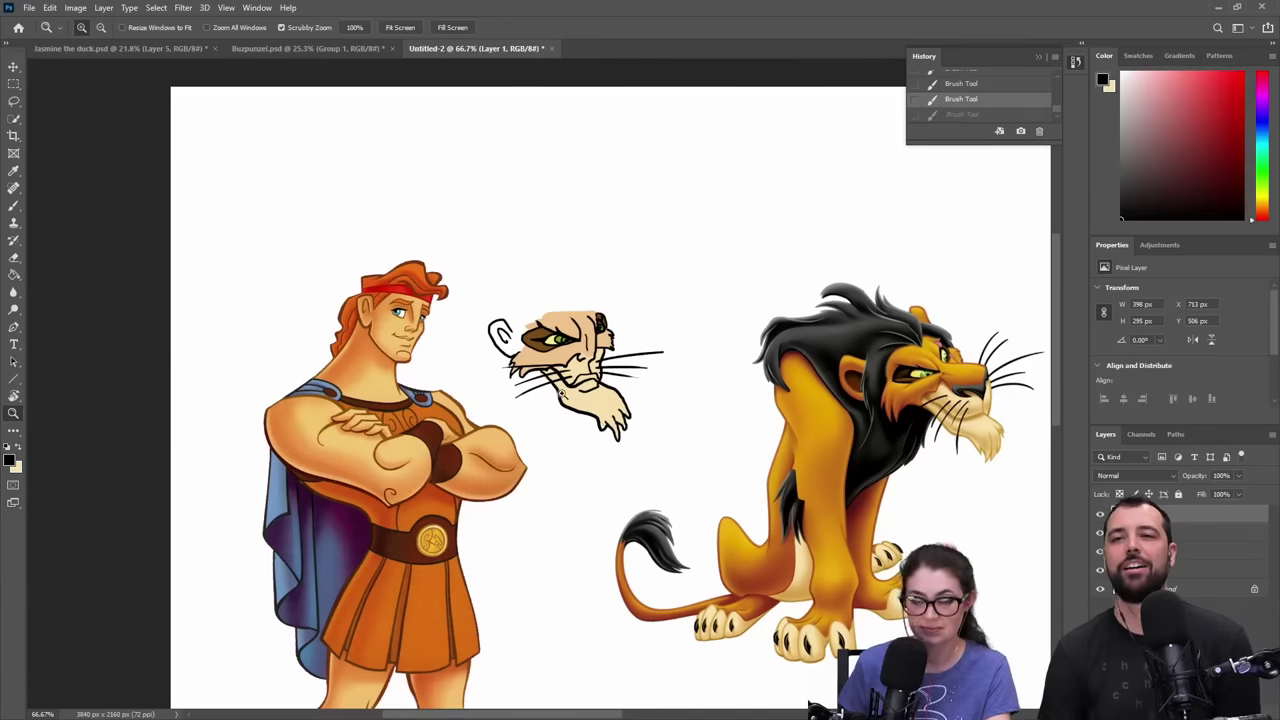
{"action": "left_click", "coordinate": [591, 297]}
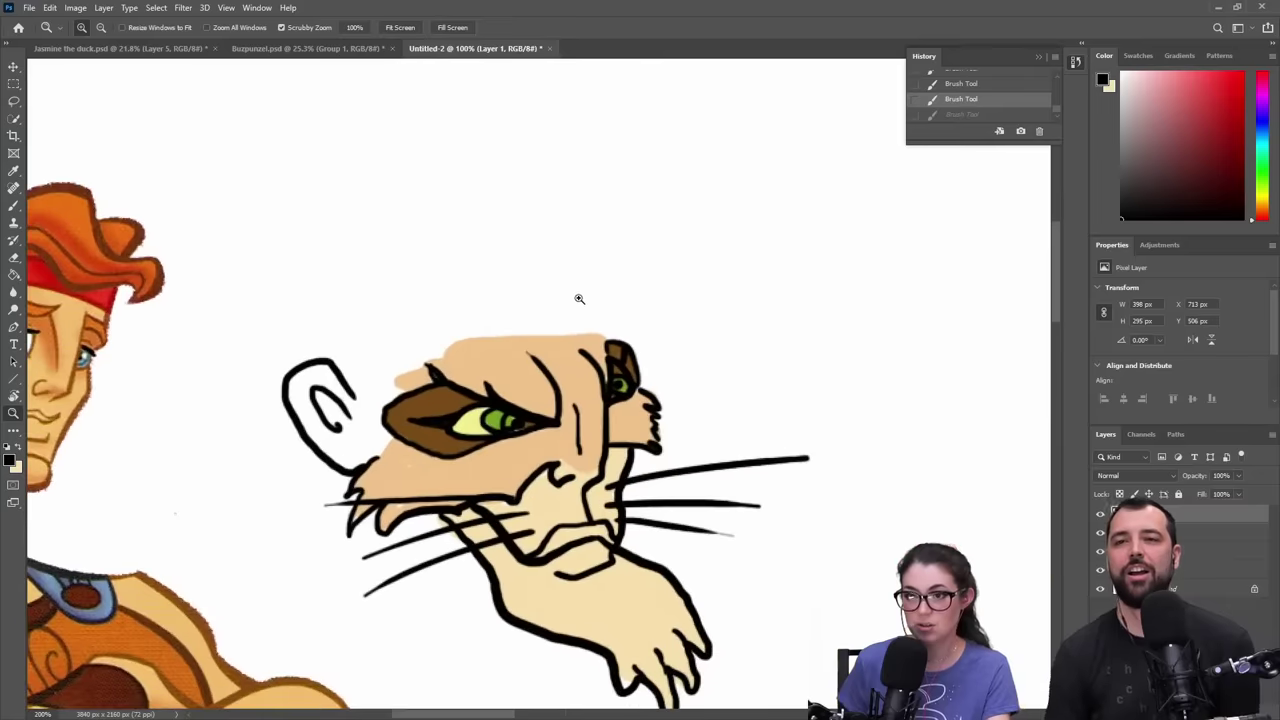
{"action": "left_click_drag", "start_coordinate": [553, 301], "coordinate": [643, 286]}
- Draw a black outline of Hercules-style swept hair above the forehead, with a wavy fringe edge and a curled tip
{"action": "key", "text": "b"}
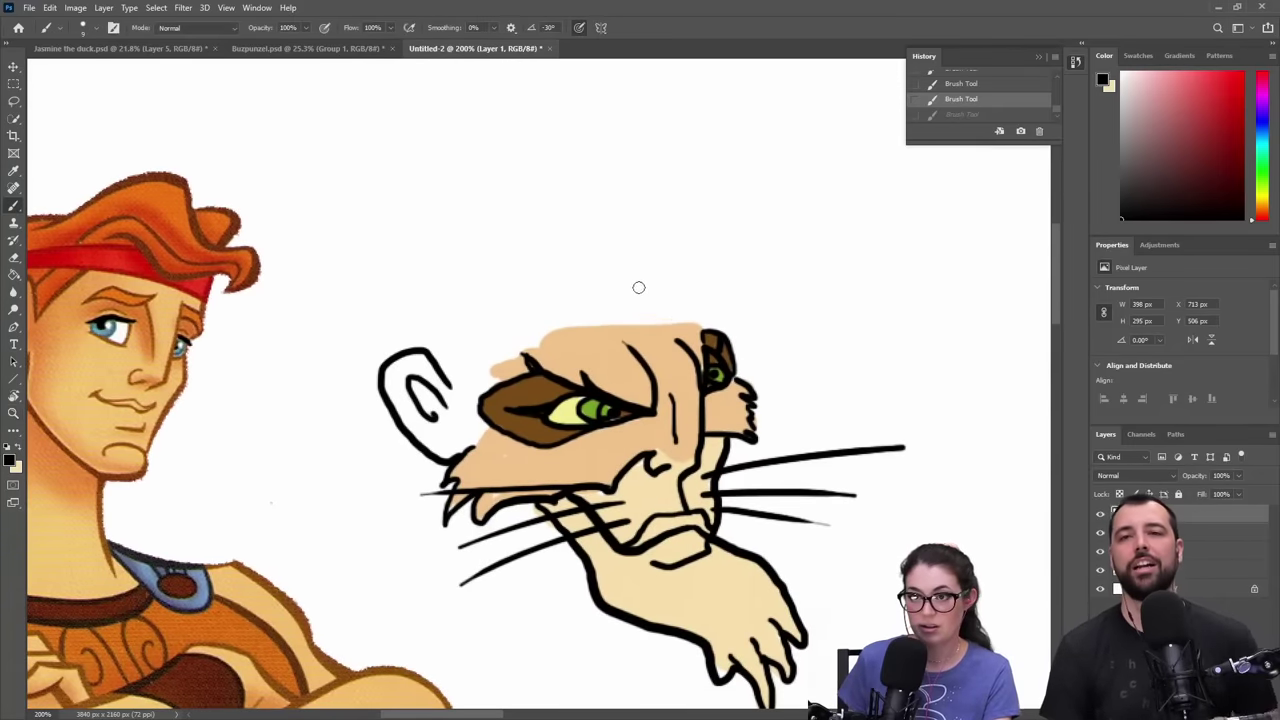
{"action": "mouse_move", "coordinate": [588, 279]}
{"action": "left_mouse_down"}
{"action": "mouse_move", "coordinate": [655, 320]}
{"action": "mouse_move", "coordinate": [698, 307]}
{"action": "left_mouse_up"}
{"action": "key", "text": "ctrl+z"}
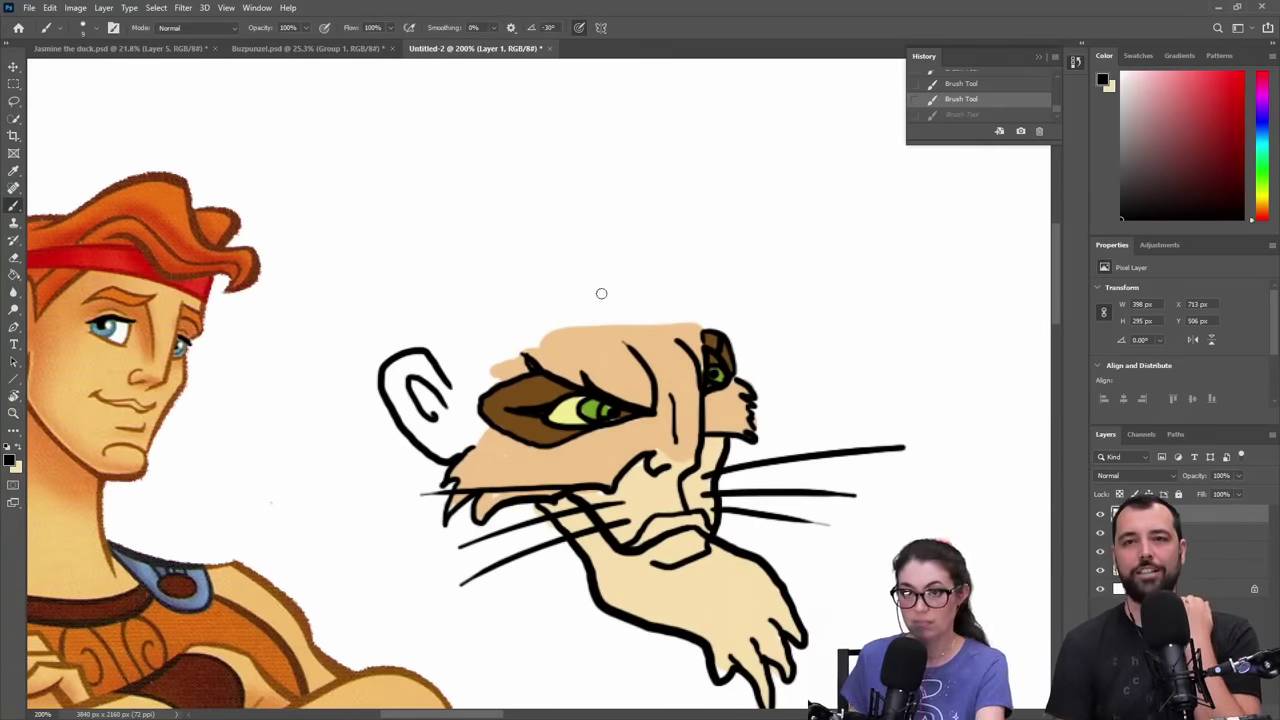
{"action": "mouse_move", "coordinate": [566, 283]}
{"action": "left_mouse_down"}
{"action": "mouse_move", "coordinate": [672, 327]}
{"action": "mouse_move", "coordinate": [770, 297]}
{"action": "mouse_move", "coordinate": [774, 314]}
{"action": "mouse_move", "coordinate": [806, 294]}
{"action": "mouse_move", "coordinate": [796, 276]}
{"action": "mouse_move", "coordinate": [713, 273]}
{"action": "mouse_move", "coordinate": [660, 217]}
{"action": "mouse_move", "coordinate": [569, 243]}
{"action": "mouse_move", "coordinate": [500, 296]}
{"action": "left_mouse_up"}
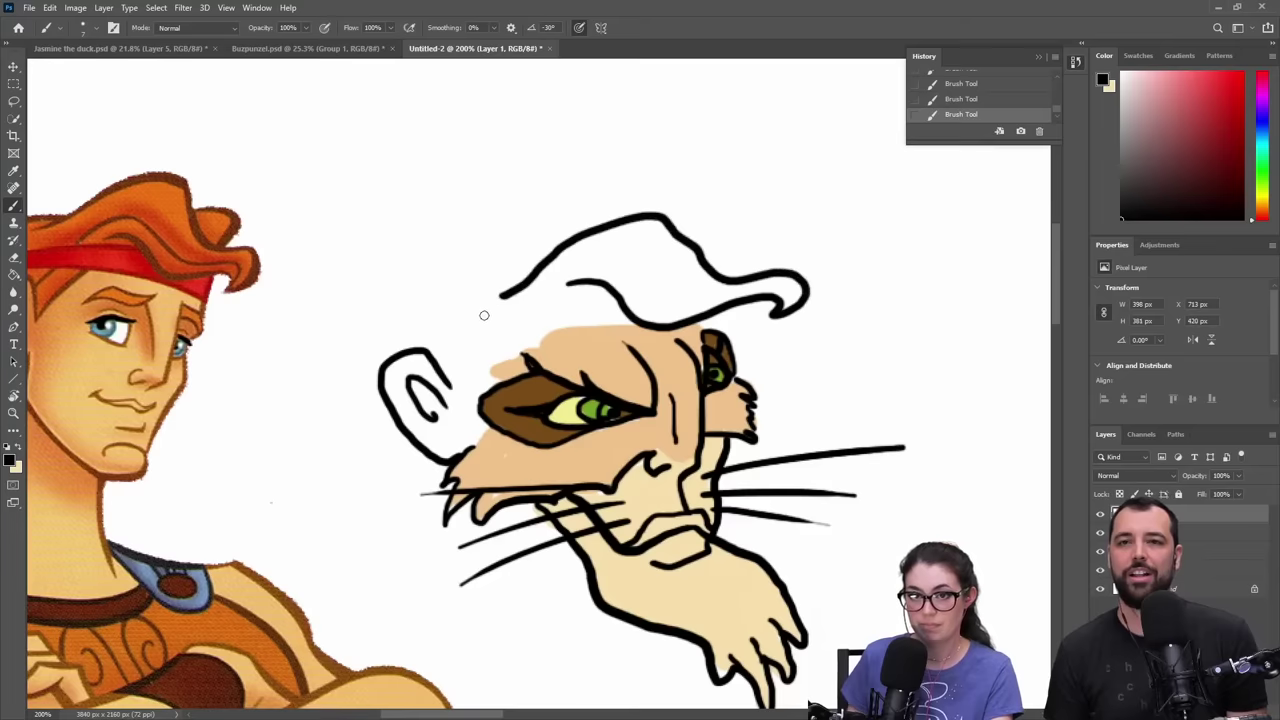
- Draw the upper and lower edges of a headband in black from the ear to the hair fringe on Layer 1
{"action": "scroll", "coordinate": [484, 315], "scroll_direction": "left", "scroll_amount": 3}
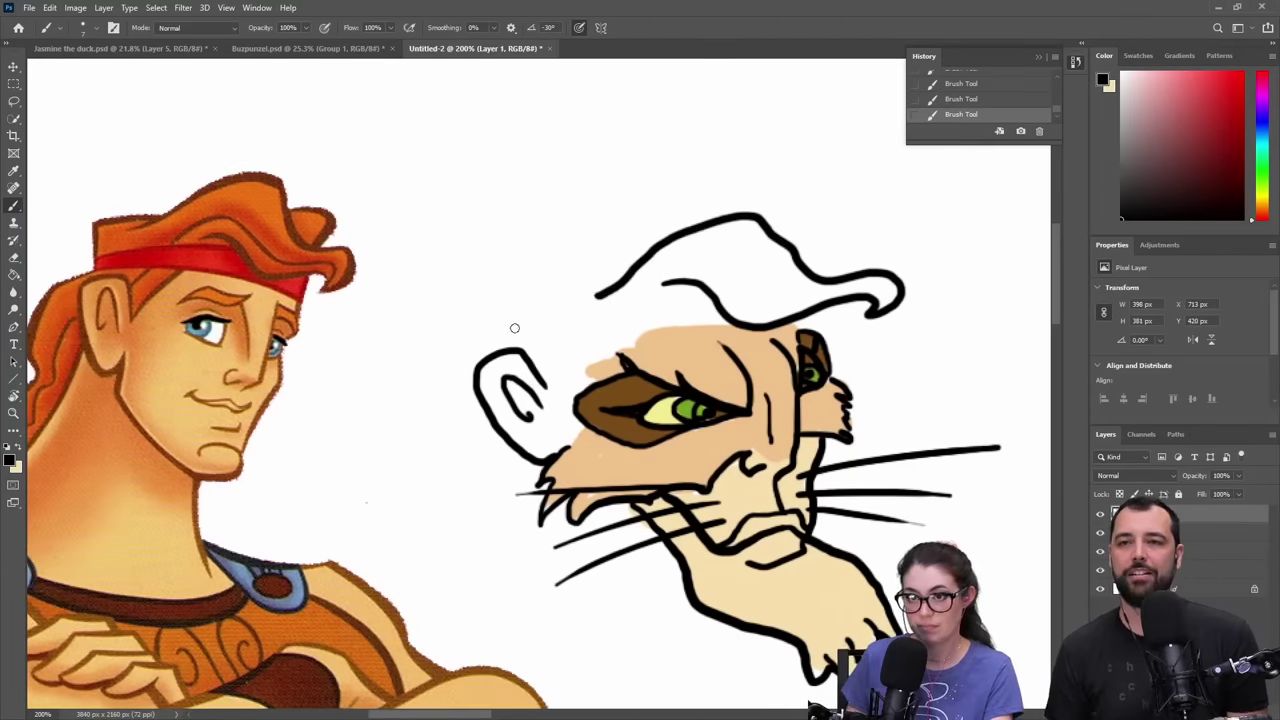
{"action": "key", "text": "ctrl+z"}
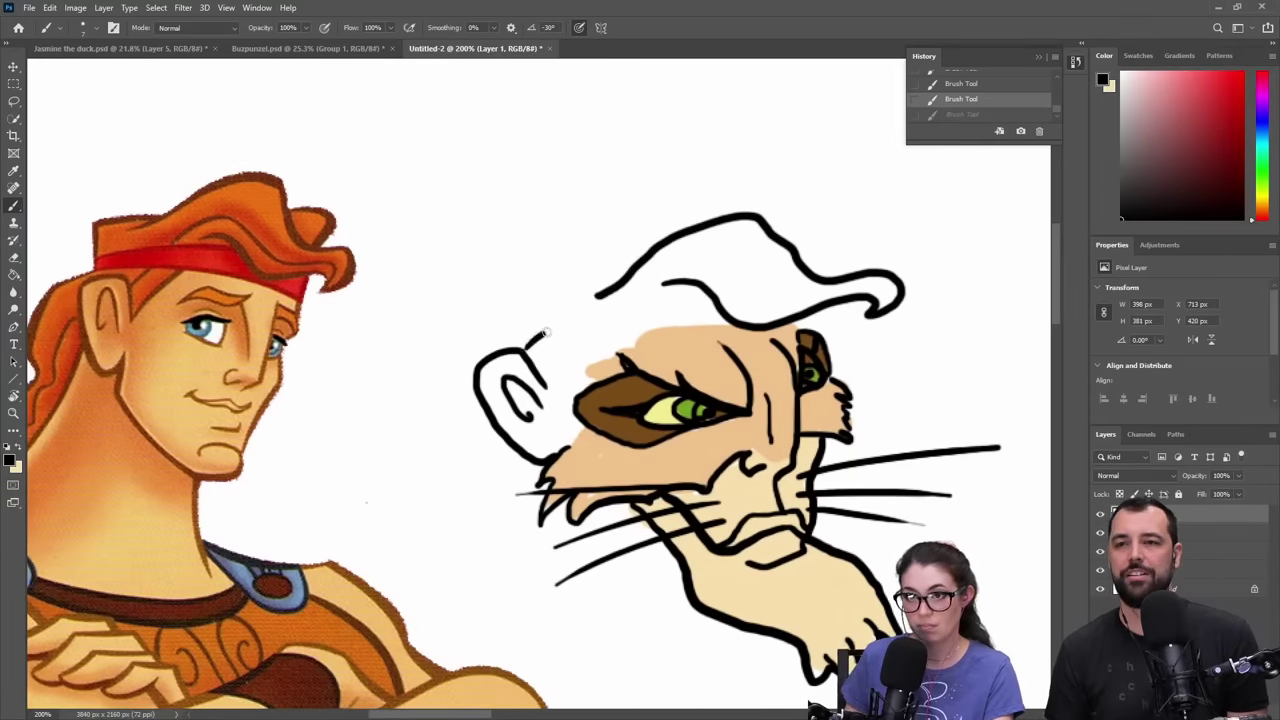
{"action": "left_click_drag", "start_coordinate": [678, 285], "coordinate": [668, 287]}
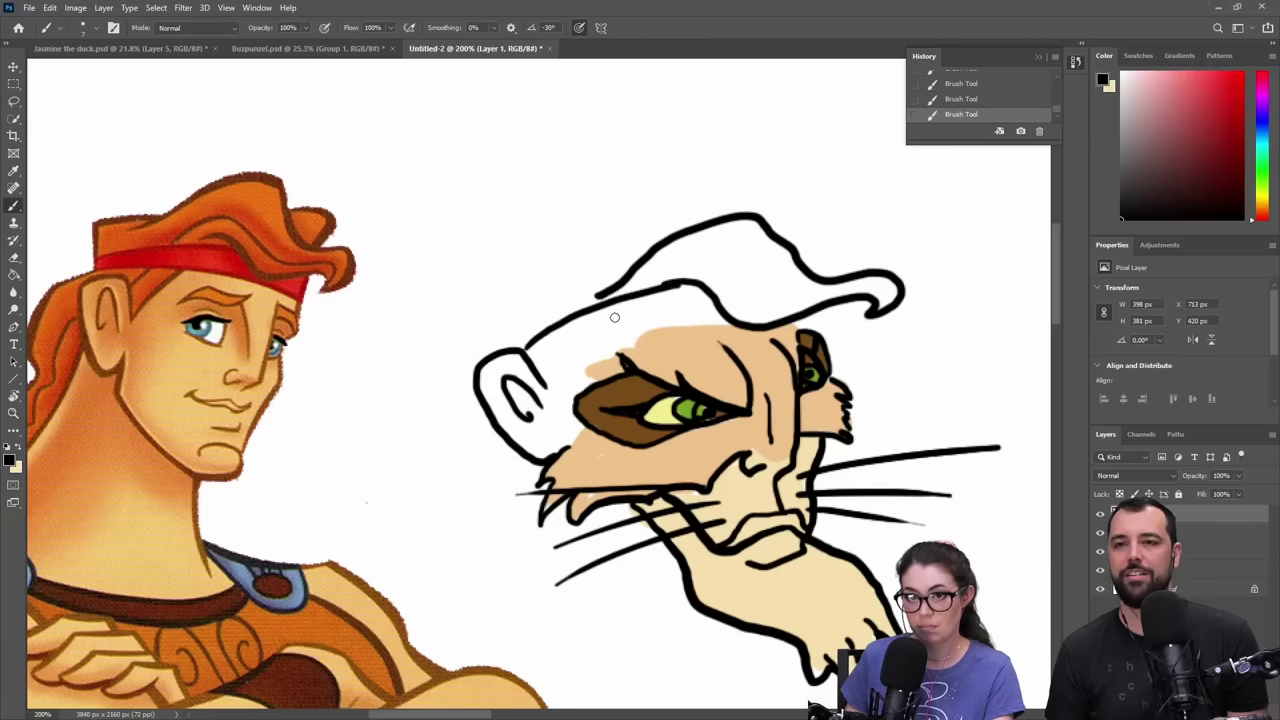
{"action": "key", "text": "ctrl+z"}
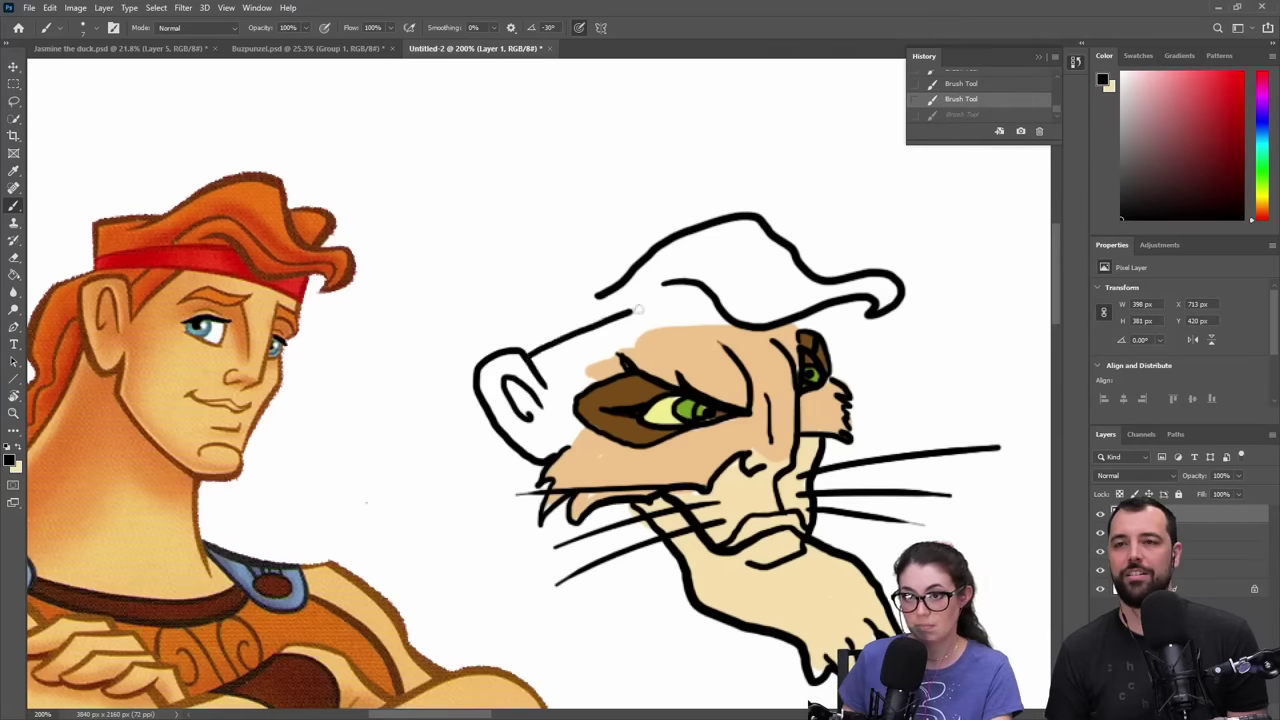
{"action": "left_click_drag", "start_coordinate": [688, 289], "coordinate": [704, 292]}
{"action": "key", "text": "ctrl+z"}
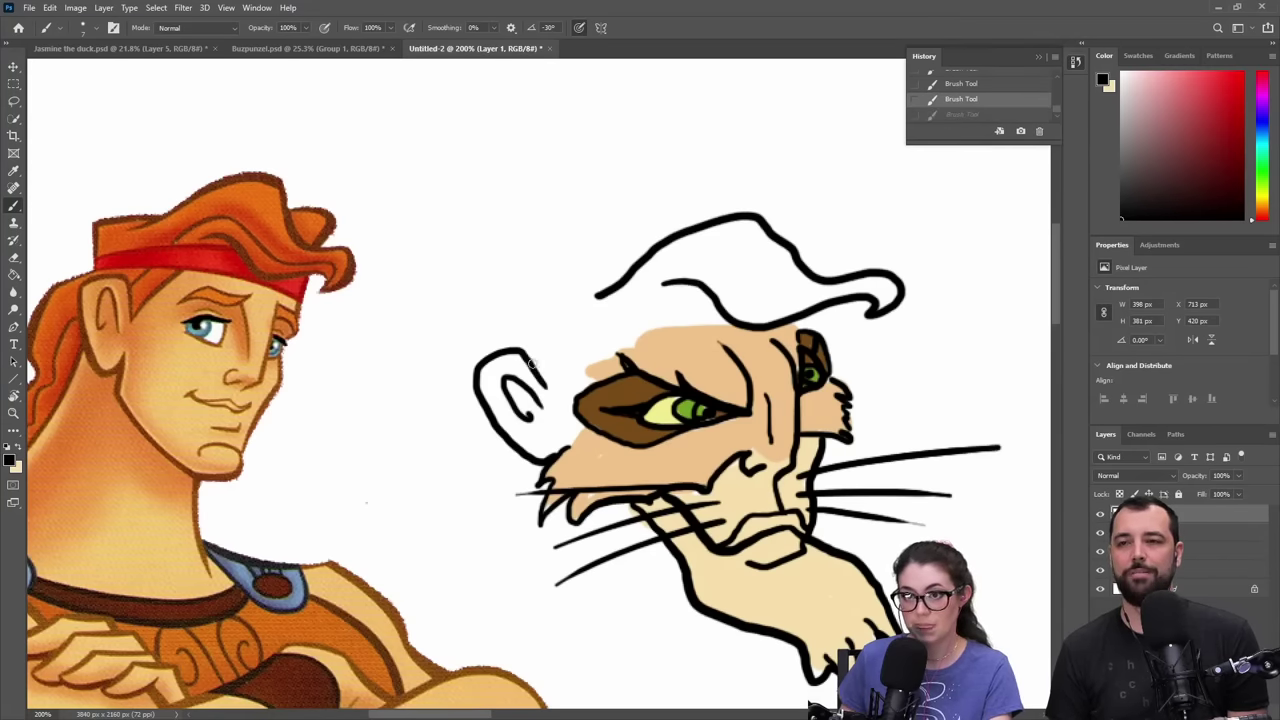
{"action": "left_click_drag", "start_coordinate": [530, 366], "coordinate": [630, 317]}
{"action": "left_click_drag", "start_coordinate": [703, 293], "coordinate": [706, 294]}
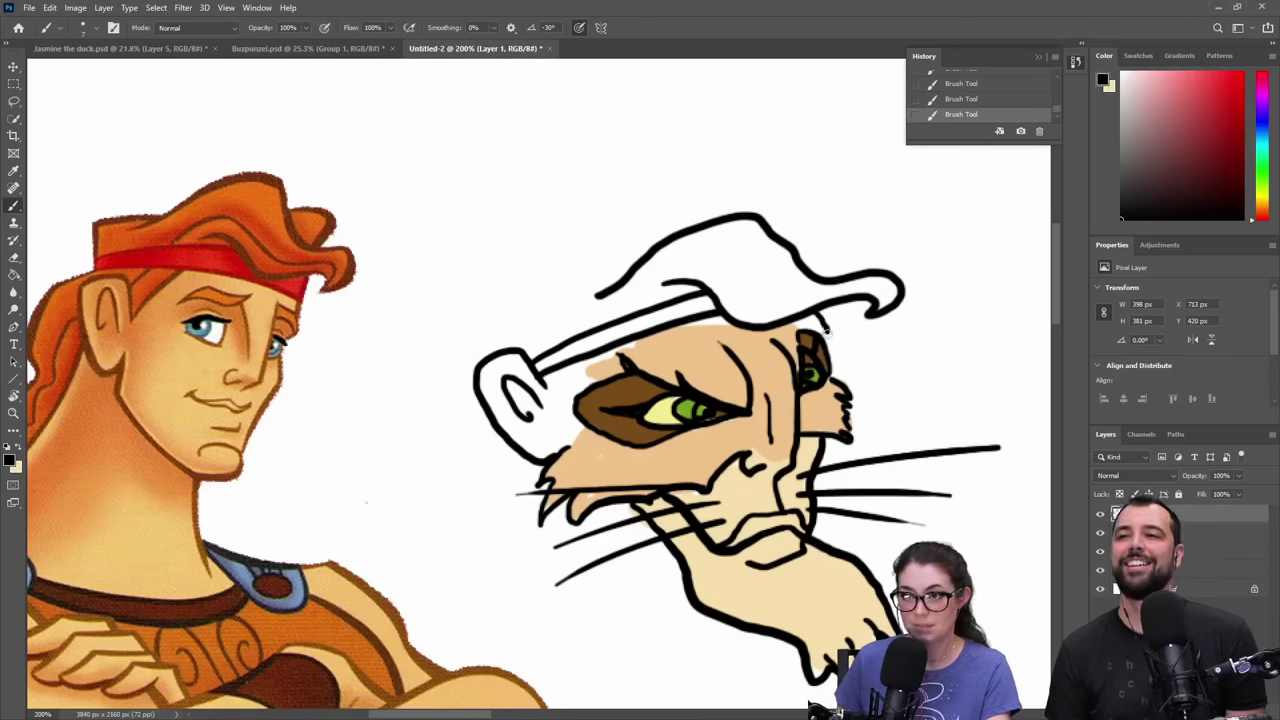
- Draw a short forehead edge from the fringe to the far eye and fill the gap beside it on Layer 2 with the sampled skin tone
{"action": "key", "text": "ctrl+z"}
{"action": "left_click_drag", "start_coordinate": [816, 318], "coordinate": [816, 340]}
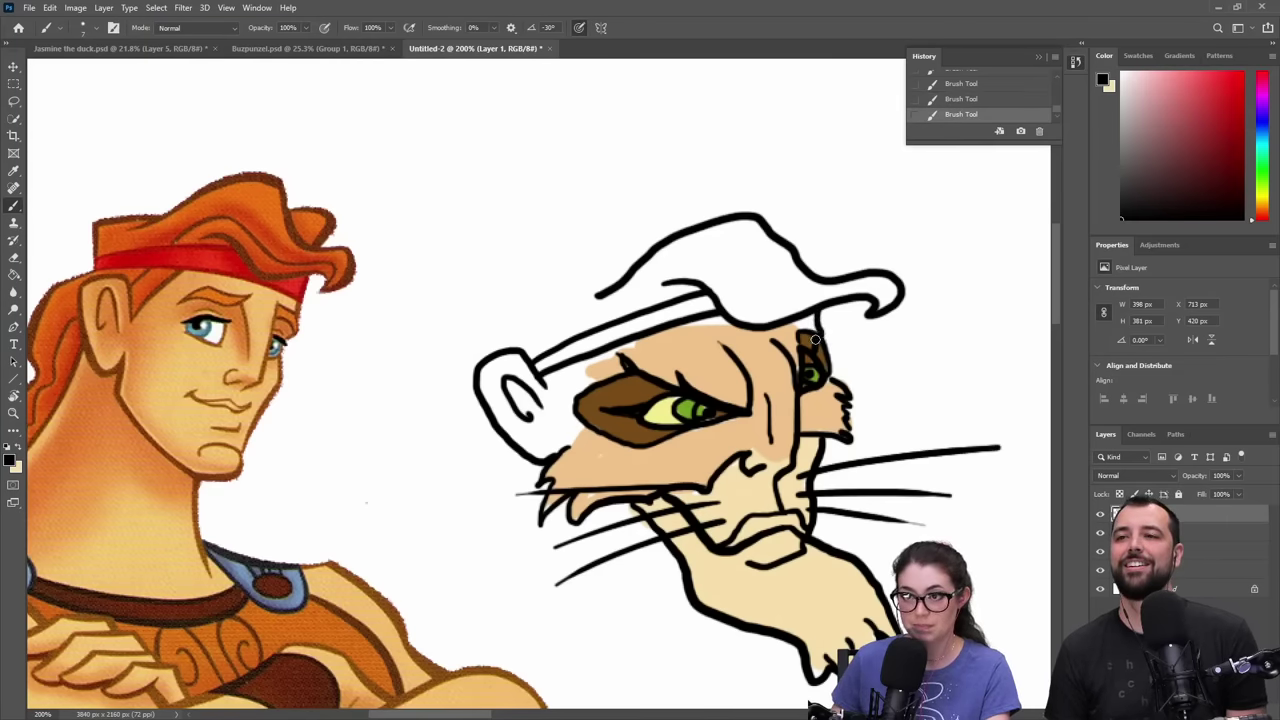
{"action": "left_click", "coordinate": [1160, 533]}
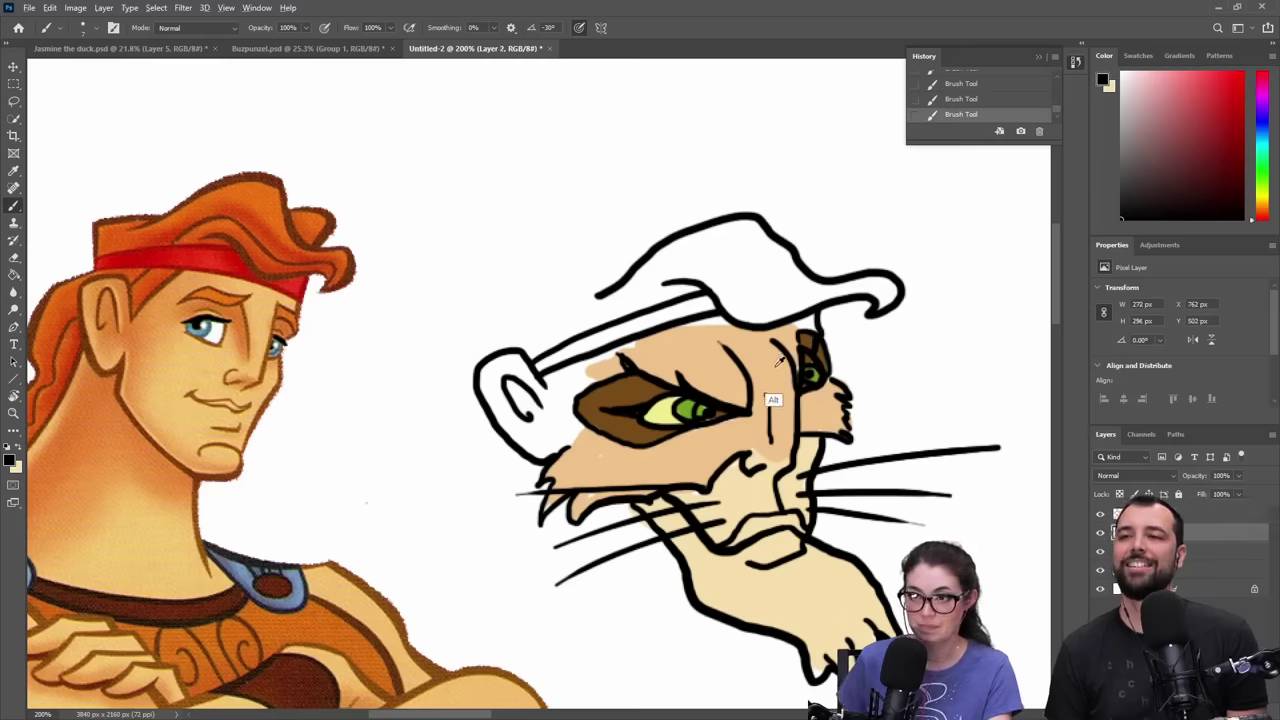
{"action": "left_click", "coordinate": [774, 399], "text": "alt"}
{"action": "left_click_drag", "start_coordinate": [803, 328], "coordinate": [814, 321]}
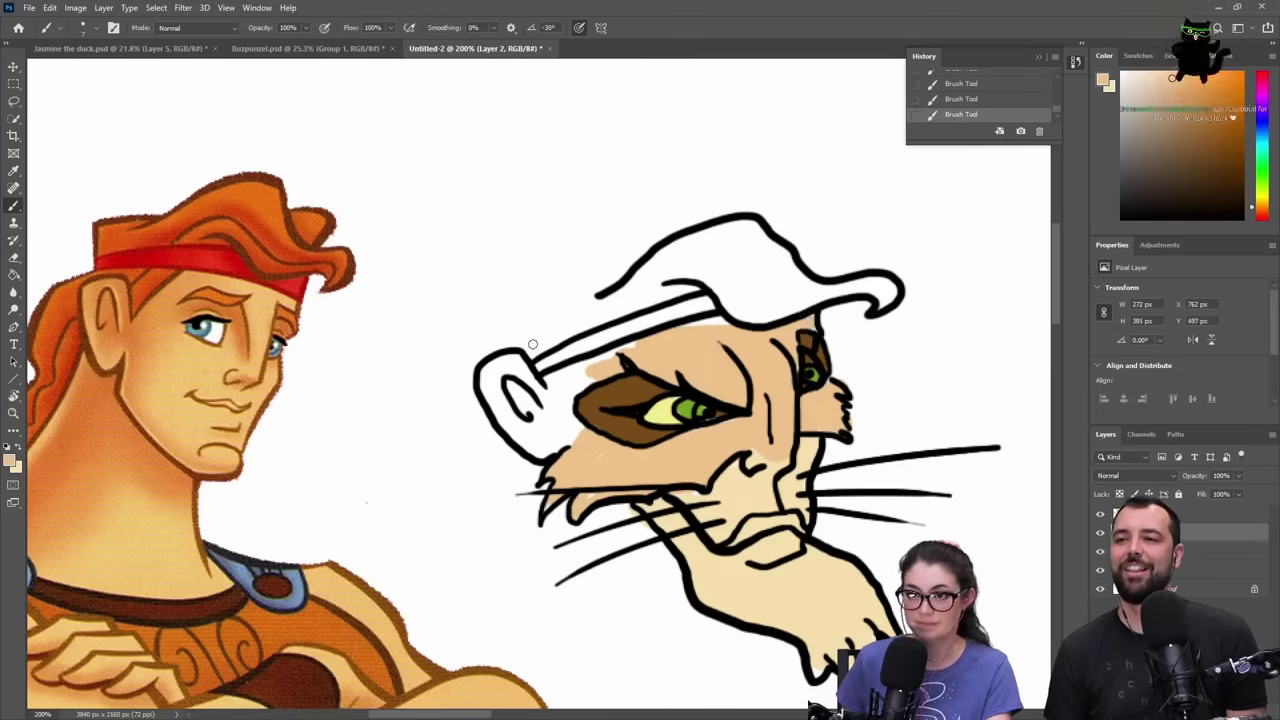
- Fill the ear, temple and forehead below the headband with the skin tone on Layer 2, using a 25-pixel brush
{"action": "key", "text": "bracketright"}
{"action": "key", "text": "bracketright"}
{"action": "key", "text": "bracketright"}
{"action": "key", "text": "bracketright"}
{"action": "key", "text": "bracketright"}
{"action": "key", "text": "bracketright"}
{"action": "mouse_move", "coordinate": [508, 370]}
{"action": "left_mouse_down"}
{"action": "mouse_move", "coordinate": [555, 409]}
{"action": "mouse_move", "coordinate": [499, 396]}
{"action": "mouse_move", "coordinate": [547, 443]}
{"action": "mouse_move", "coordinate": [532, 439]}
{"action": "mouse_move", "coordinate": [500, 389]}
{"action": "mouse_move", "coordinate": [596, 458]}
{"action": "mouse_move", "coordinate": [594, 482]}
{"action": "mouse_move", "coordinate": [539, 427]}
{"action": "mouse_move", "coordinate": [564, 385]}
{"action": "mouse_move", "coordinate": [567, 427]}
{"action": "mouse_move", "coordinate": [575, 383]}
{"action": "mouse_move", "coordinate": [555, 386]}
{"action": "mouse_move", "coordinate": [633, 362]}
{"action": "left_mouse_up"}
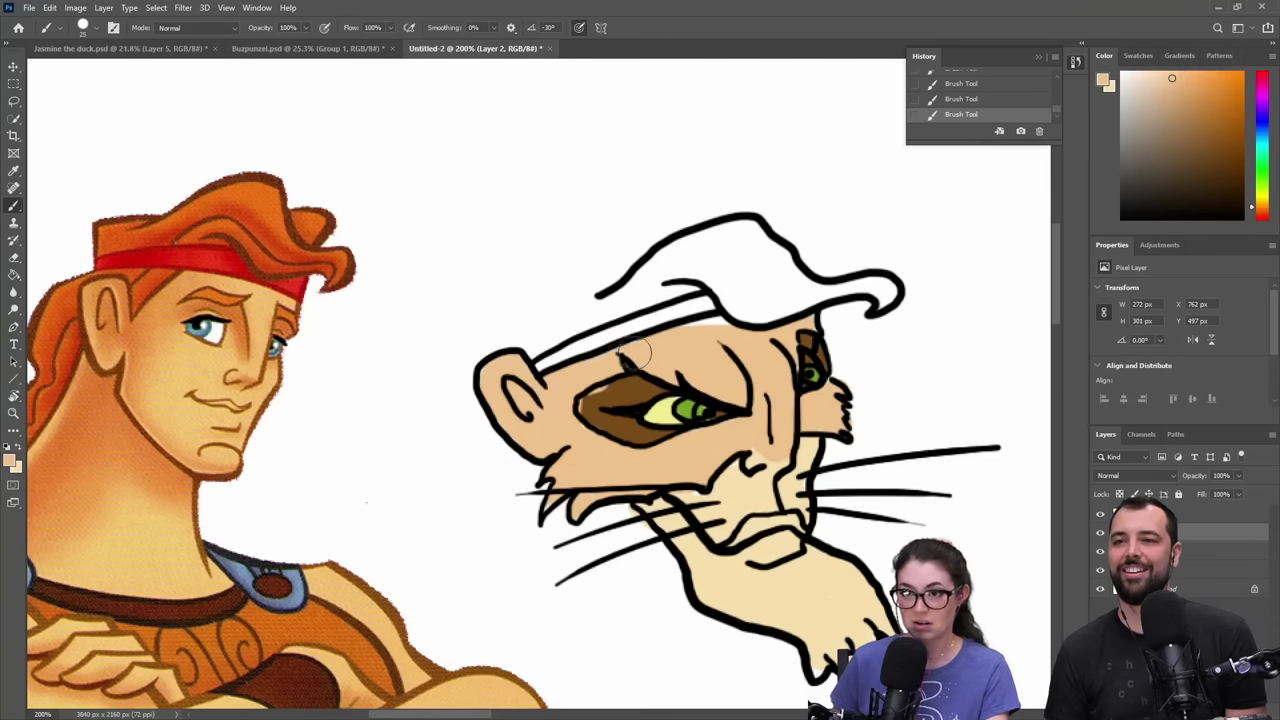
- Touch up the near eye's patch with sampled brown and the forehead under the fringe with sampled skin tone
{"action": "left_click", "coordinate": [611, 424], "text": "alt"}
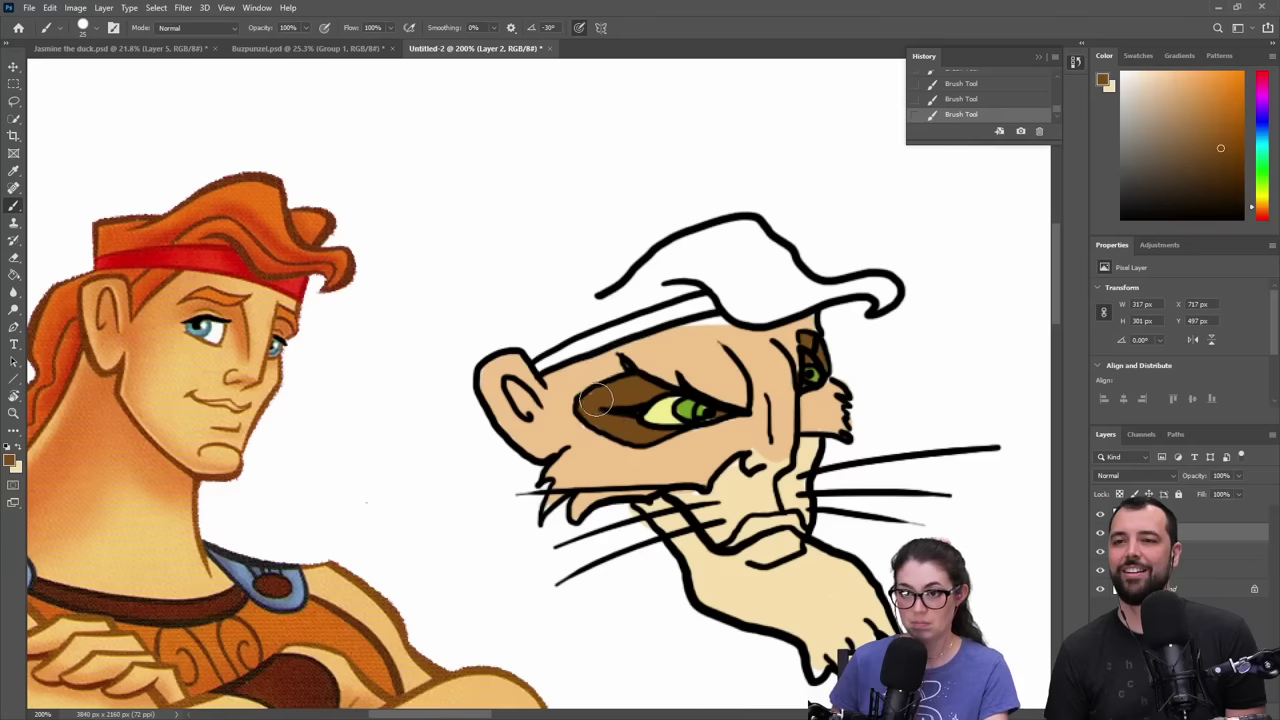
{"action": "left_click_drag", "start_coordinate": [595, 400], "coordinate": [630, 378]}
{"action": "left_click", "coordinate": [695, 355], "text": "alt"}
{"action": "left_click_drag", "start_coordinate": [710, 330], "coordinate": [716, 338]}
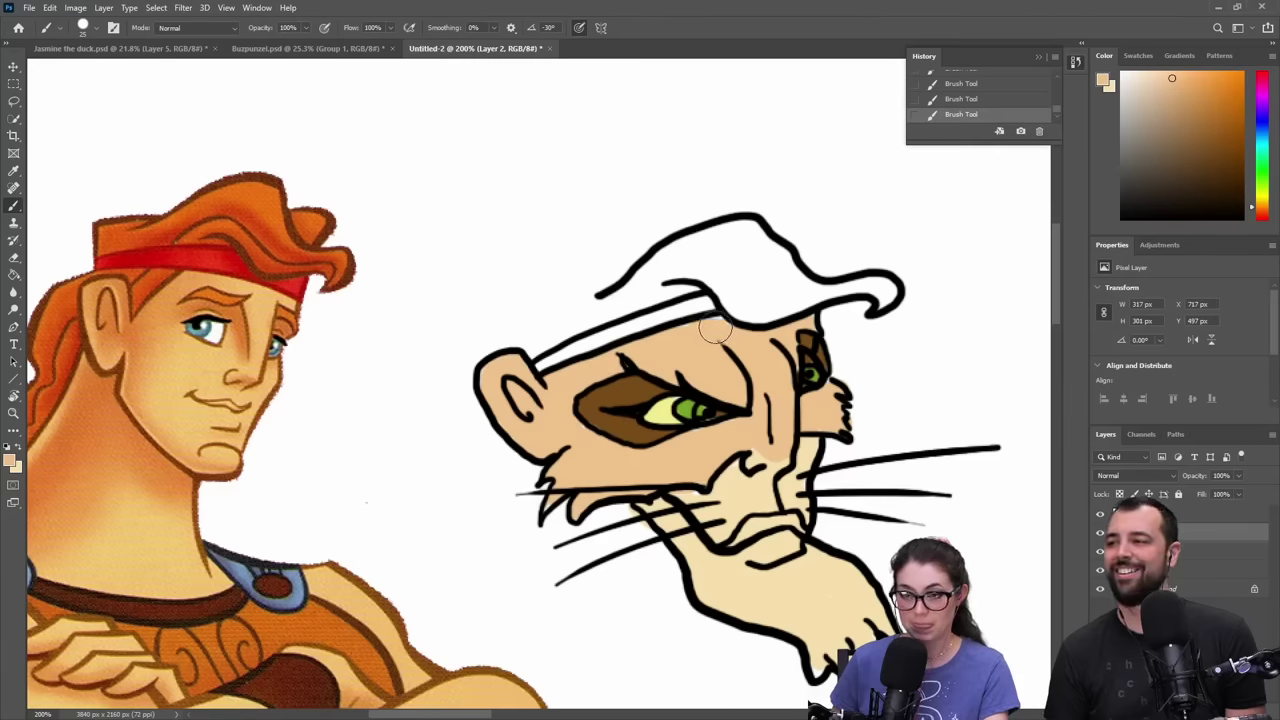
- Fill the headband on Layer 2 with the red sampled from Hercules's headband
{"action": "left_click", "coordinate": [205, 282], "text": "alt"}
{"action": "left_click_drag", "start_coordinate": [537, 368], "coordinate": [716, 296]}
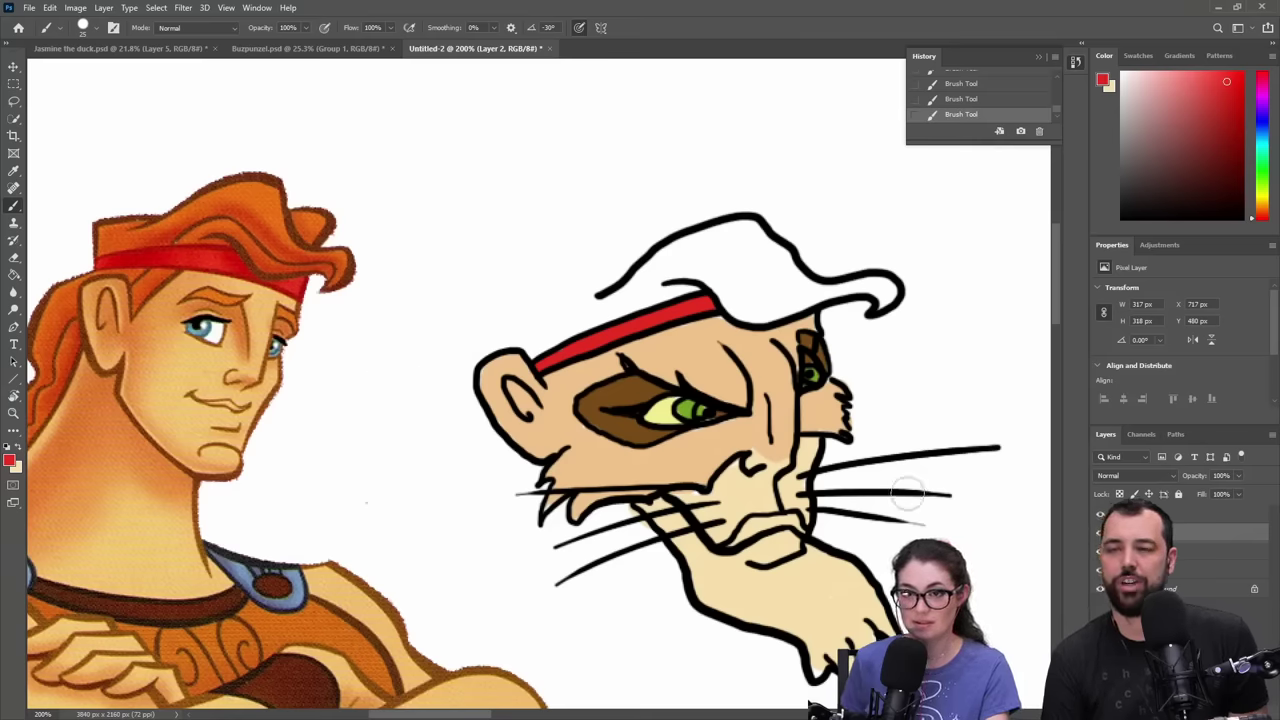
- On Layer 1, sample the black line colour and erase the upper hair outline above the fringe
{"action": "left_click", "coordinate": [1150, 513]}
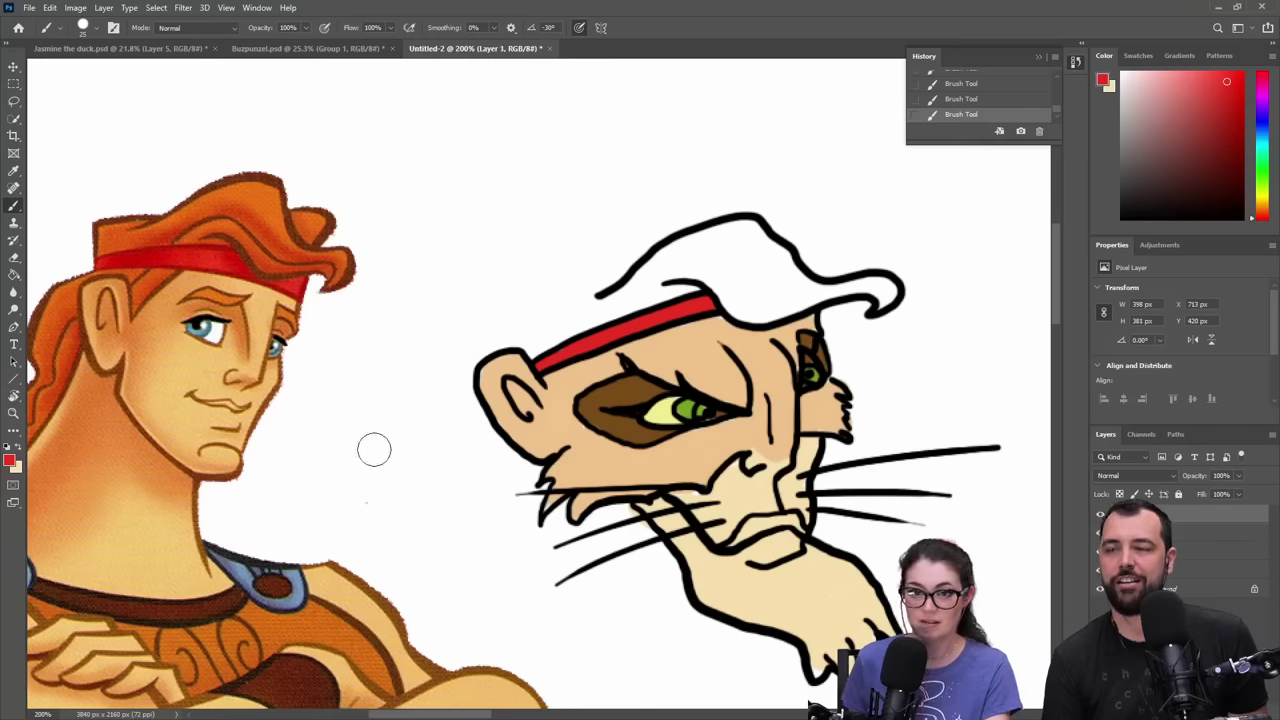
{"action": "left_click", "coordinate": [724, 515], "text": "alt"}
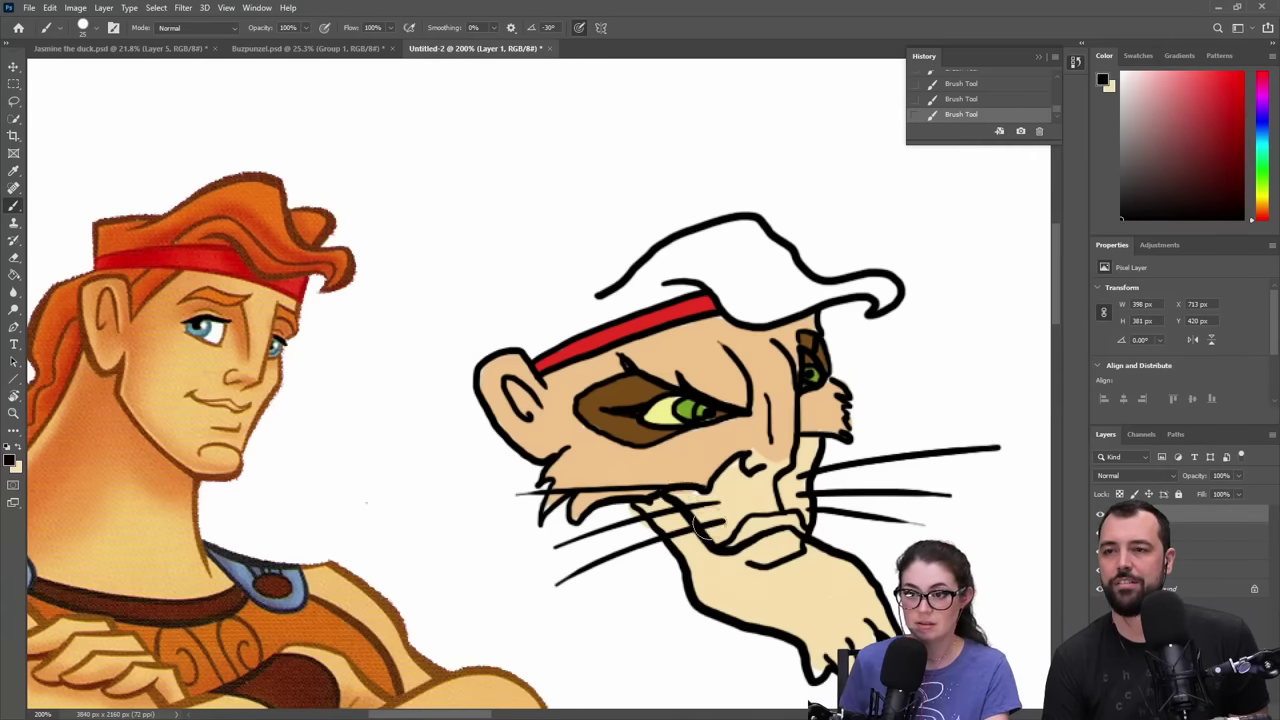
{"action": "key", "text": "z"}
{"action": "left_click", "coordinate": [615, 390], "text": "alt"}
{"action": "left_click", "coordinate": [615, 390], "text": "alt"}
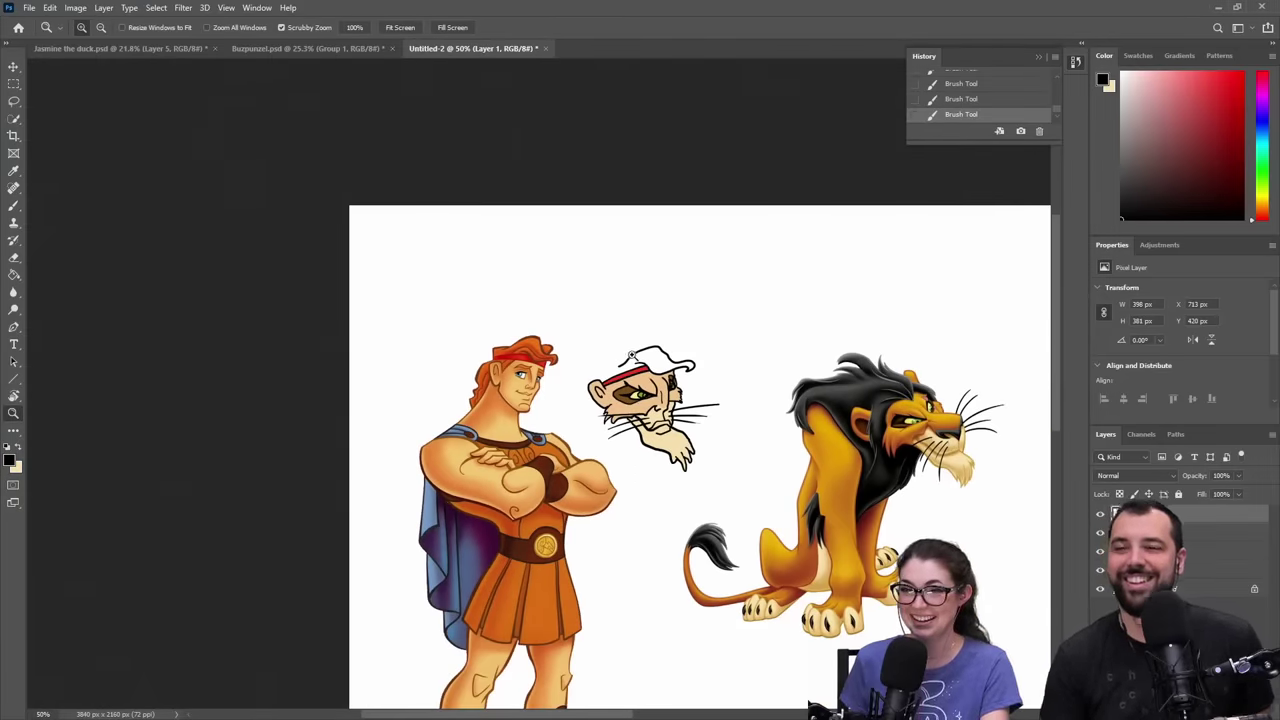
{"action": "left_click_drag", "start_coordinate": [626, 364], "coordinate": [716, 357]}
{"action": "left_click", "coordinate": [716, 357], "text": "alt"}
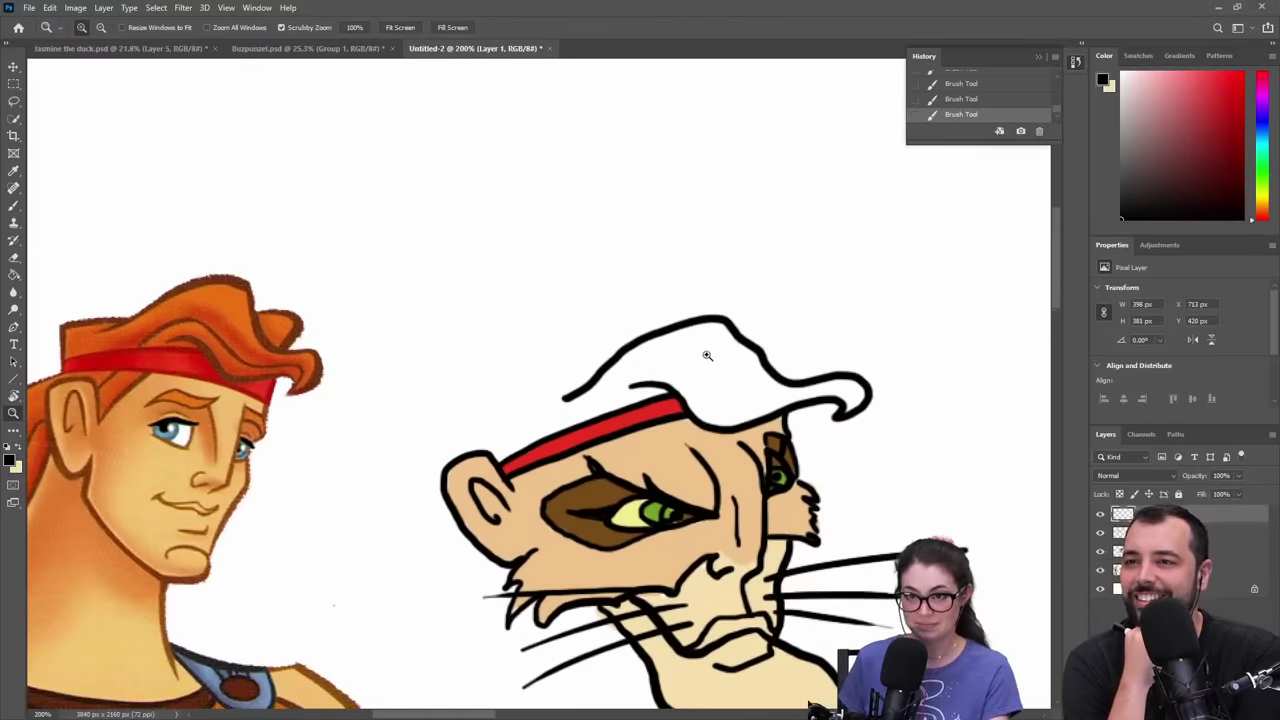
{"action": "key", "text": "b"}
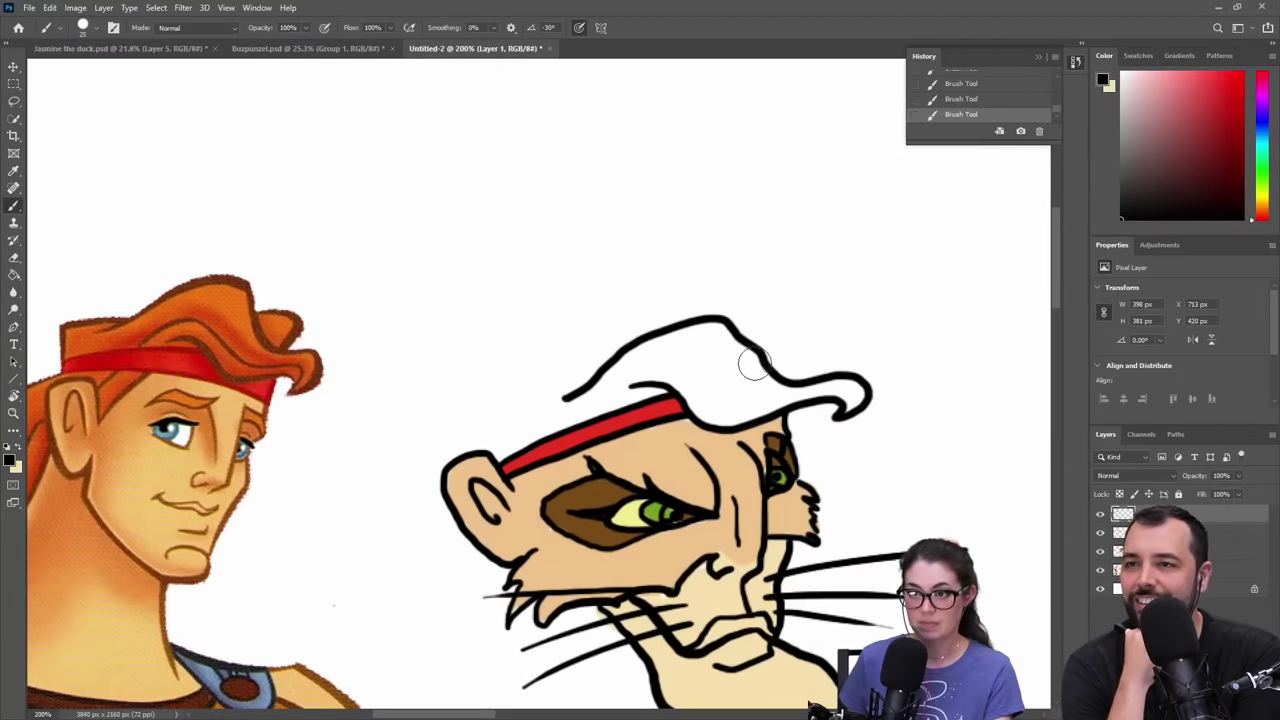
{"action": "mouse_move", "coordinate": [562, 392]}
{"action": "left_mouse_down"}
{"action": "mouse_move", "coordinate": [591, 379]}
{"action": "mouse_move", "coordinate": [567, 395]}
{"action": "mouse_move", "coordinate": [591, 363]}
{"action": "mouse_move", "coordinate": [571, 374]}
{"action": "mouse_move", "coordinate": [677, 323]}
{"action": "mouse_move", "coordinate": [806, 366]}
{"action": "mouse_move", "coordinate": [740, 354]}
{"action": "mouse_move", "coordinate": [878, 378]}
{"action": "mouse_move", "coordinate": [851, 423]}
{"action": "mouse_move", "coordinate": [851, 386]}
{"action": "left_mouse_up"}
{"action": "key", "text": "ctrl+z"}
{"action": "key", "text": "e"}
- Redraw the upper hair outline in black as a taller wave with a curled front tip and a small tuft behind it
{"action": "key", "text": "b"}
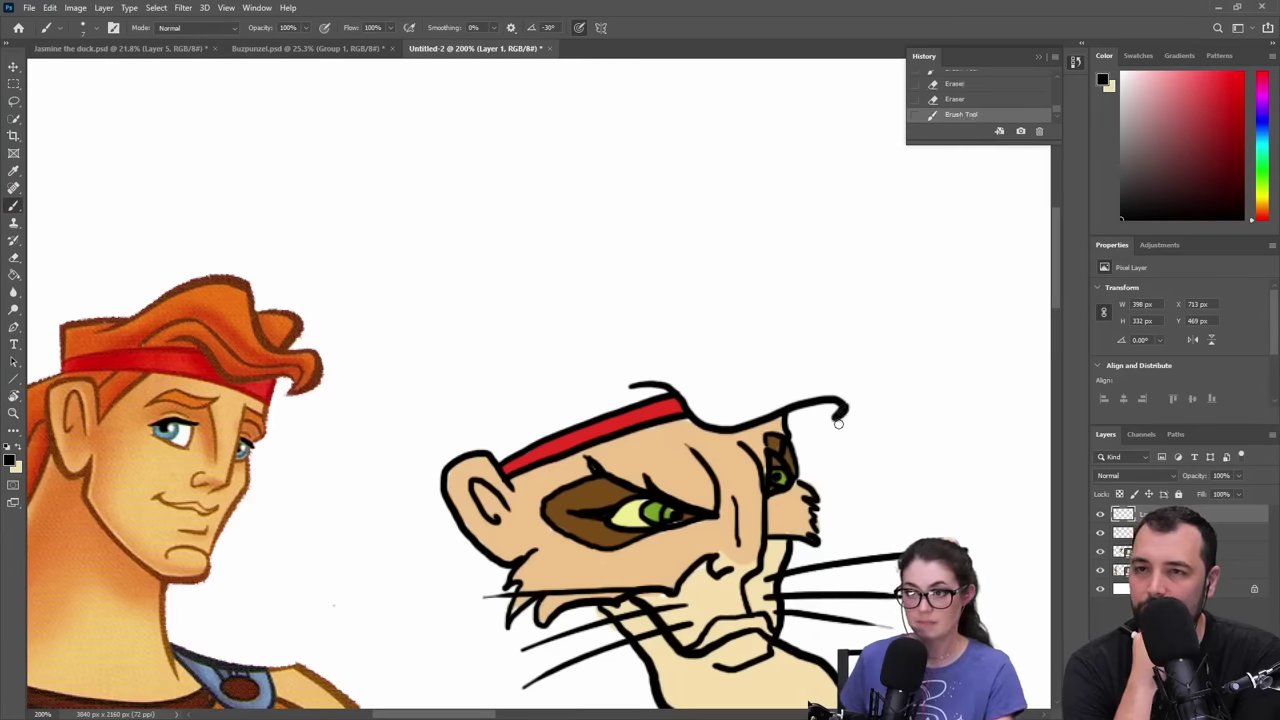
{"action": "left_click_drag", "start_coordinate": [854, 415], "coordinate": [887, 354]}
{"action": "key", "text": "ctrl+z"}
{"action": "mouse_move", "coordinate": [845, 413]}
{"action": "left_mouse_down"}
{"action": "mouse_move", "coordinate": [878, 368]}
{"action": "mouse_move", "coordinate": [867, 346]}
{"action": "mouse_move", "coordinate": [793, 358]}
{"action": "mouse_move", "coordinate": [692, 286]}
{"action": "mouse_move", "coordinate": [646, 292]}
{"action": "mouse_move", "coordinate": [529, 376]}
{"action": "left_mouse_up"}
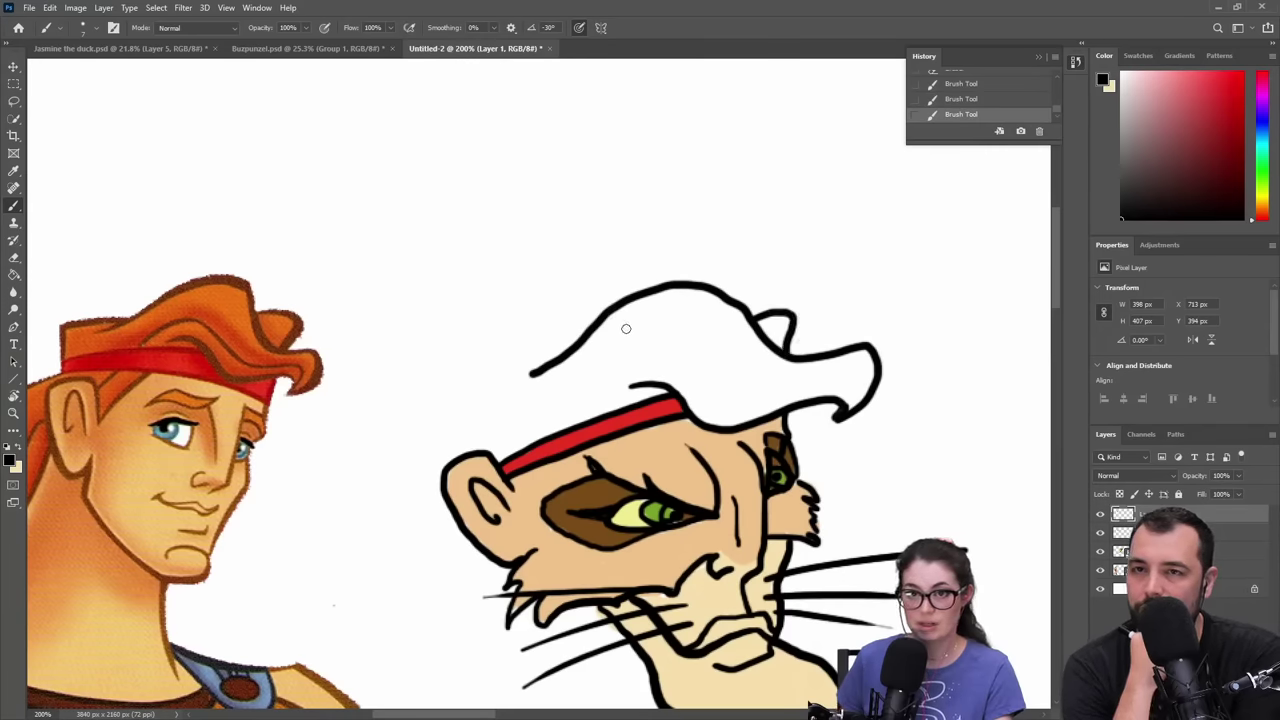
- Outline the back of the hair in black, from the crown around and down to the top of the ear
{"action": "left_click_drag", "start_coordinate": [650, 310], "coordinate": [771, 286]}
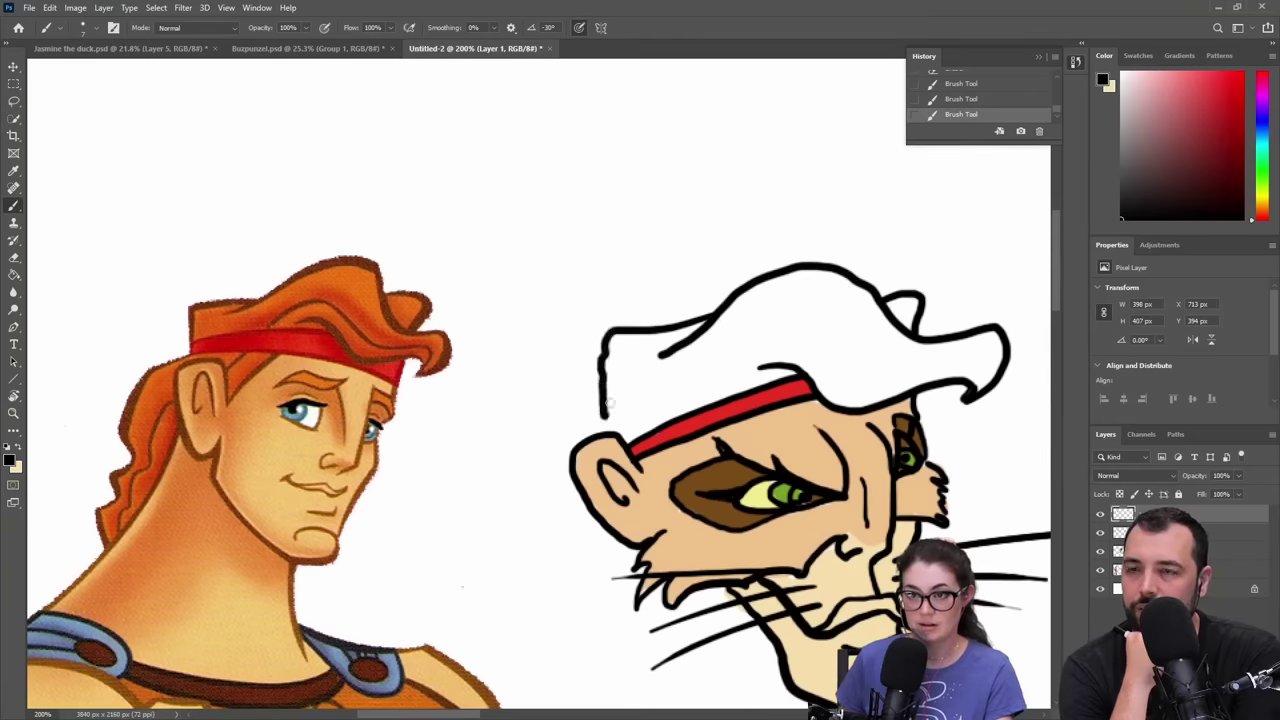
{"action": "key", "text": "ctrl+z"}
{"action": "left_click_drag", "start_coordinate": [645, 343], "coordinate": [597, 378]}
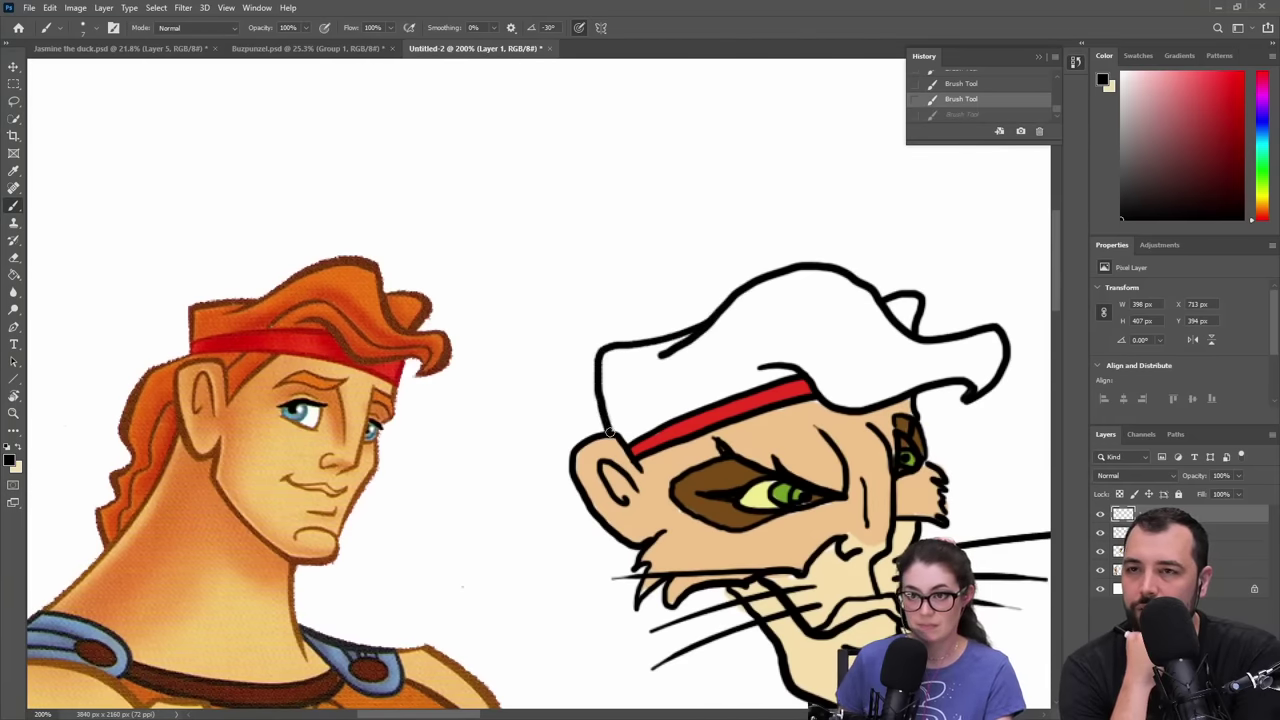
{"action": "left_click_drag", "start_coordinate": [722, 318], "coordinate": [656, 360]}
- Draw wavy strand lines inside the fringe and a short hair line just above the headband
{"action": "mouse_move", "coordinate": [734, 367]}
{"action": "left_mouse_down"}
{"action": "mouse_move", "coordinate": [818, 342]}
{"action": "mouse_move", "coordinate": [886, 378]}
{"action": "mouse_move", "coordinate": [972, 378]}
{"action": "left_mouse_up"}
{"action": "key", "text": "z"}
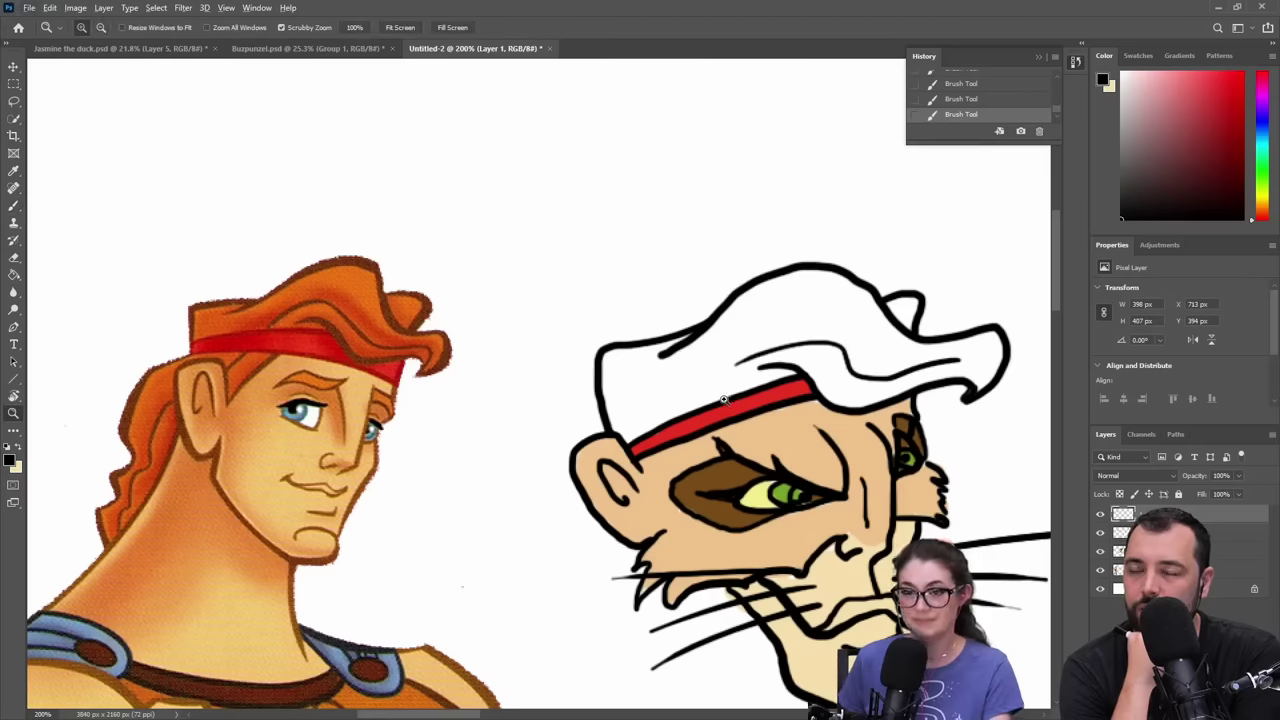
{"action": "key", "text": "b"}
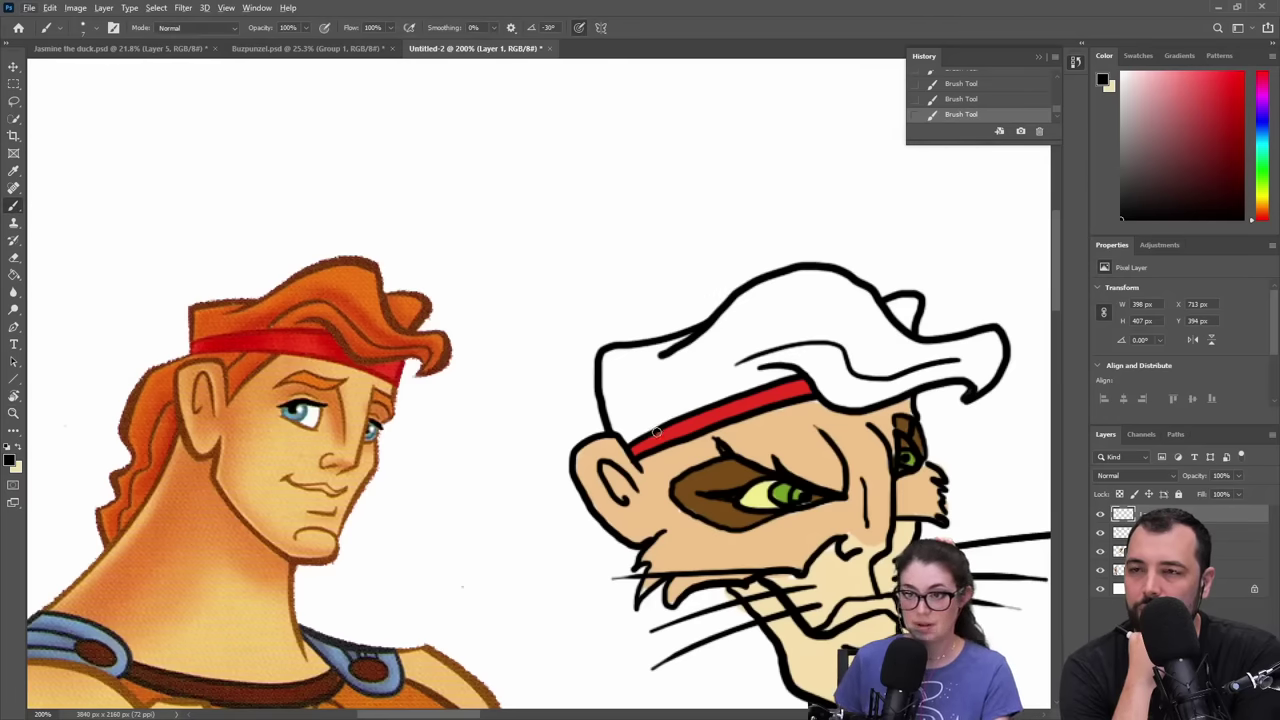
{"action": "key", "text": "ctrl+z"}
{"action": "left_click_drag", "start_coordinate": [706, 391], "coordinate": [664, 428]}
{"action": "key", "text": "z"}
{"action": "left_click", "coordinate": [809, 368], "text": "alt"}
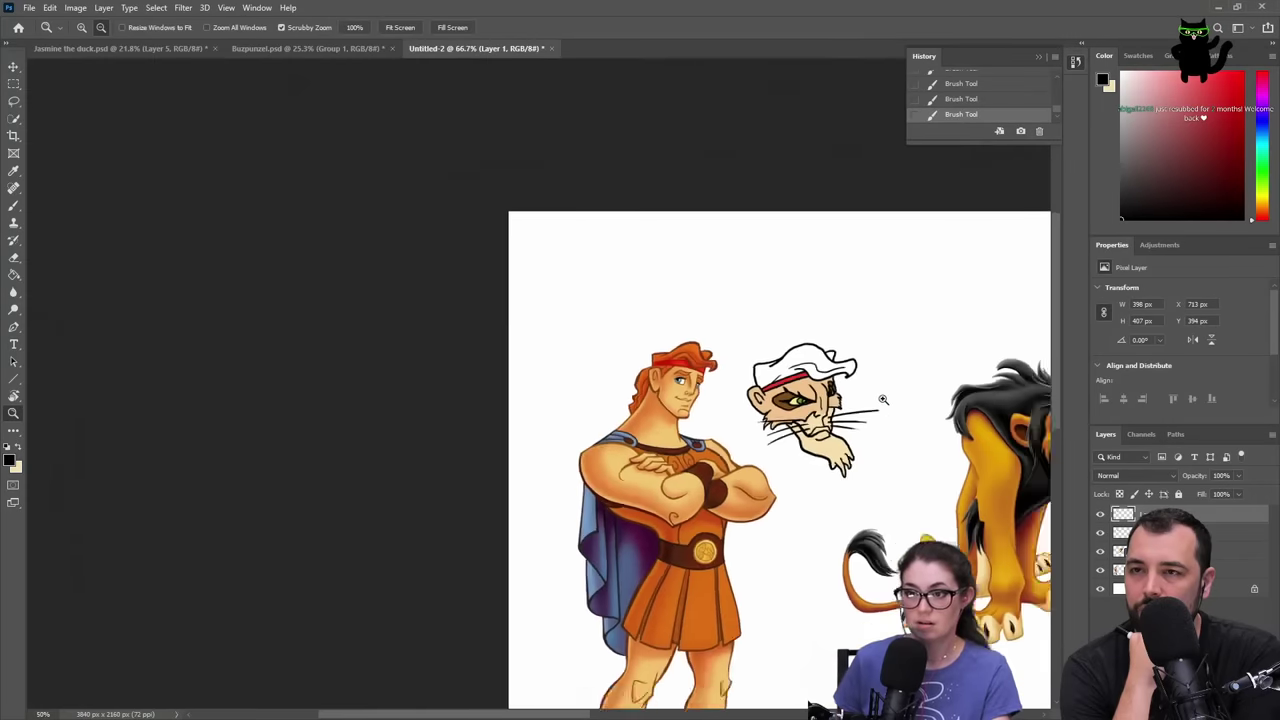
{"action": "left_click_drag", "start_coordinate": [863, 409], "coordinate": [598, 304]}
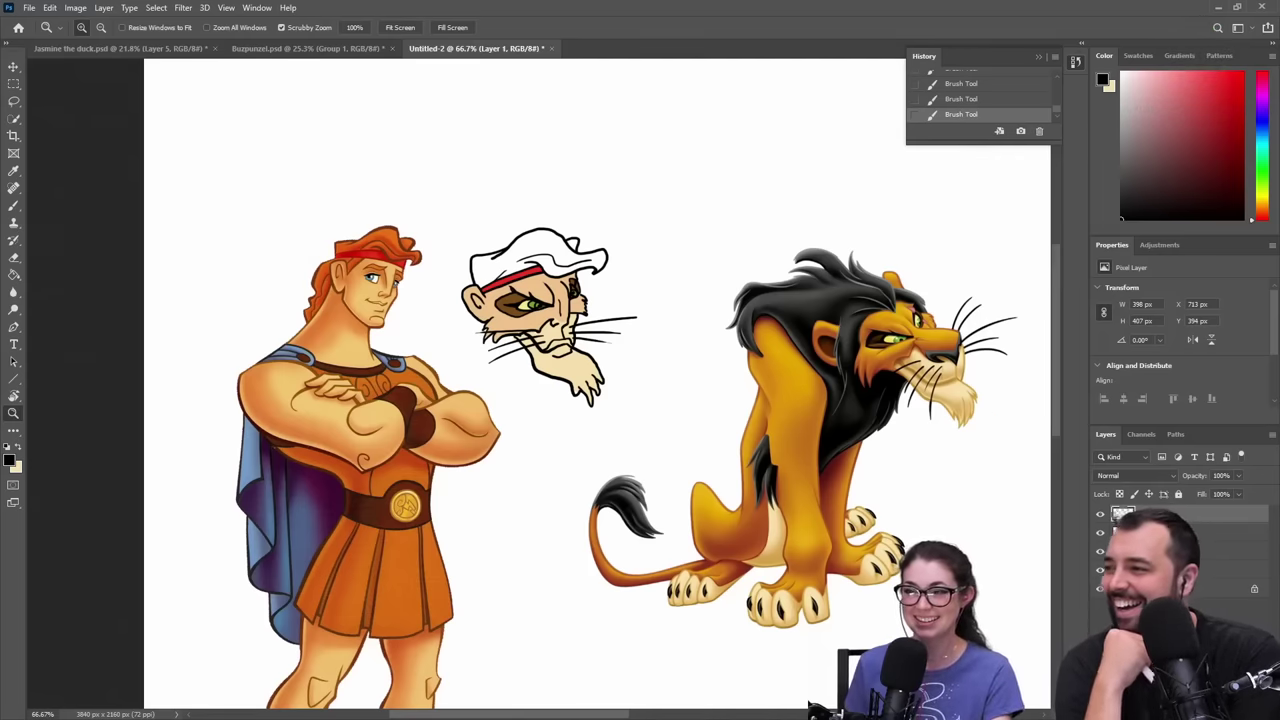
{"action": "left_click_drag", "start_coordinate": [912, 465], "coordinate": [754, 354]}
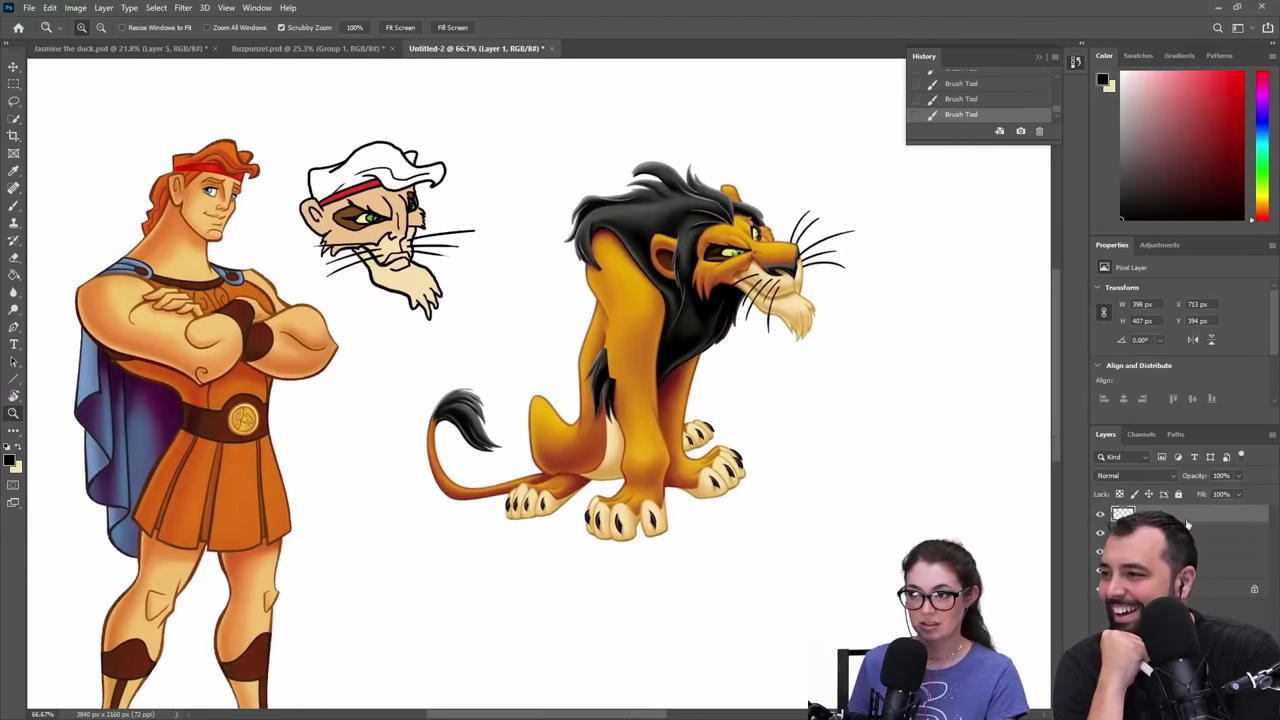
- Move the two layers of the drawn hybrid head 240 px to the right
{"action": "key", "text": "ctrl+t"}
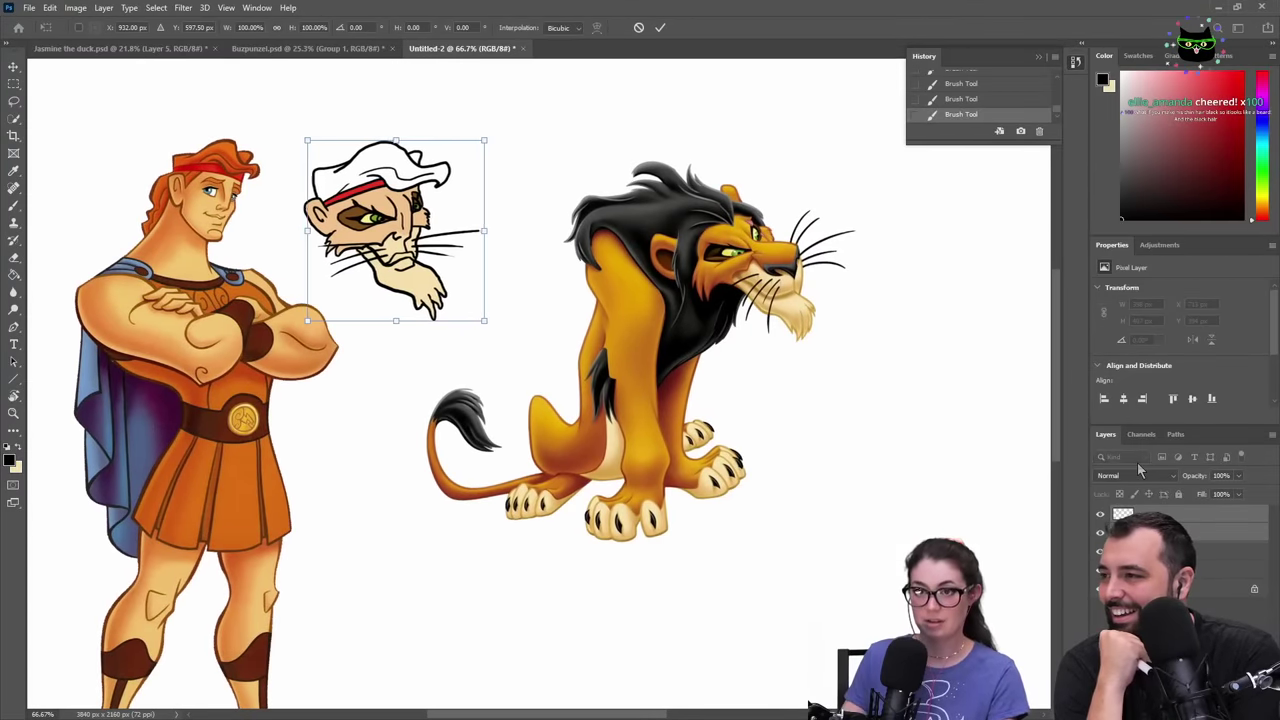
{"action": "key", "text": "shift+Right"}
{"action": "key", "text": "shift+Right"}
{"action": "key", "text": "shift+Right"}
{"action": "key", "text": "shift+Right"}
{"action": "key", "text": "shift+Right"}
{"action": "key", "text": "shift+Right"}
{"action": "key", "text": "shift+Right"}
{"action": "key", "text": "shift+Right"}
{"action": "key", "text": "shift+Right"}
{"action": "key", "text": "shift+Right"}
{"action": "key", "text": "shift+Right"}
{"action": "key", "text": "shift+Right"}
{"action": "key", "text": "shift+Right"}
{"action": "key", "text": "shift+Right"}
{"action": "key", "text": "shift+Right"}
{"action": "key", "text": "shift+Right"}
{"action": "key", "text": "shift+Right"}
{"action": "key", "text": "shift+Right"}
{"action": "key", "text": "shift+Right"}
{"action": "key", "text": "shift+Right"}
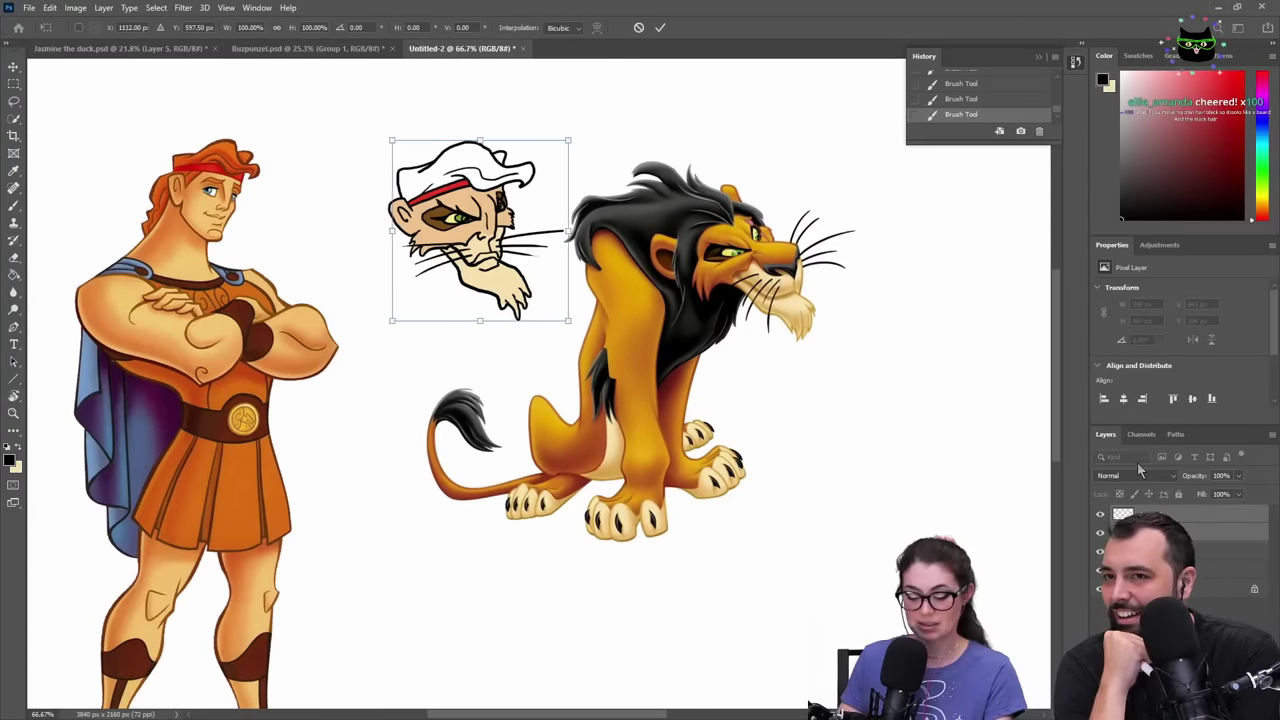
{"action": "key", "text": "shift+Right"}
{"action": "key", "text": "shift+Right"}
{"action": "key", "text": "shift+Right"}
{"action": "key", "text": "shift+Right"}
{"action": "key", "text": "Return"}
{"action": "key", "text": "z"}
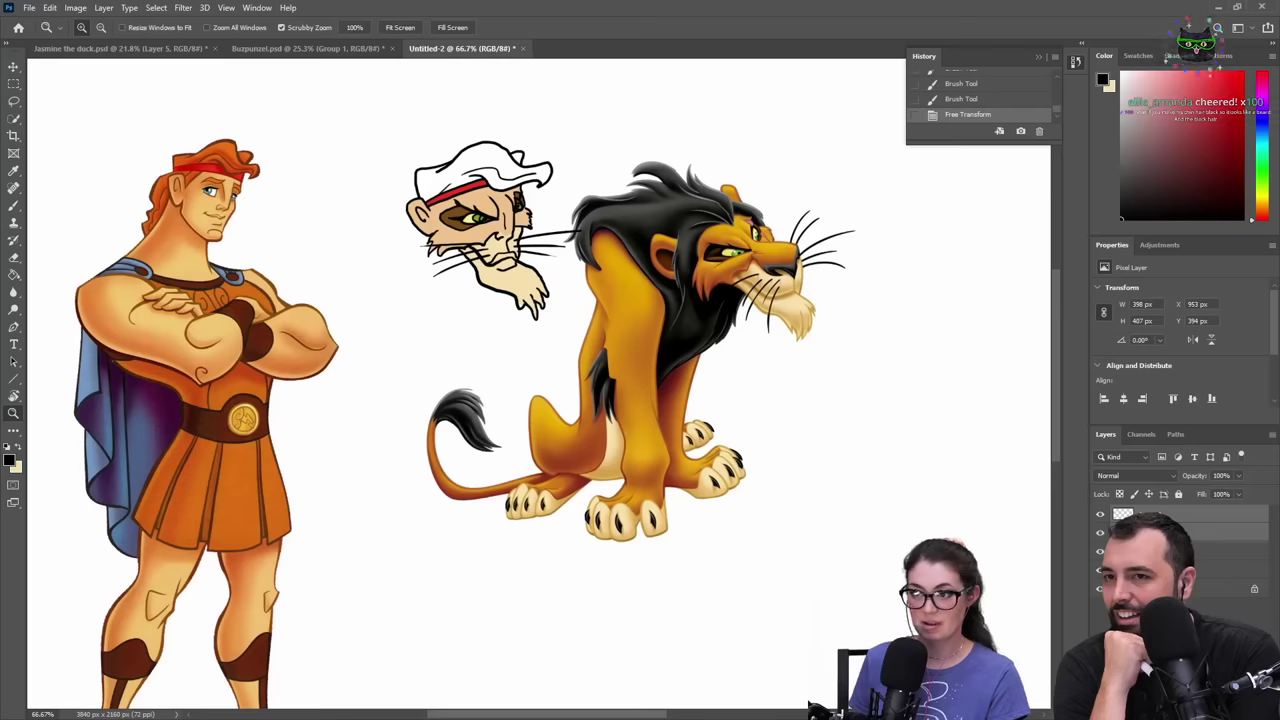
- Move the Scar lion image horizontally to the right, to about X 1500 px, leaving a wide gap beside the drawn head
{"action": "left_click", "coordinate": [1165, 551]}
{"action": "key", "text": "ctrl+t"}
{"action": "left_click_drag", "start_coordinate": [702, 340], "coordinate": [910, 337]}
{"action": "key", "text": "Return"}
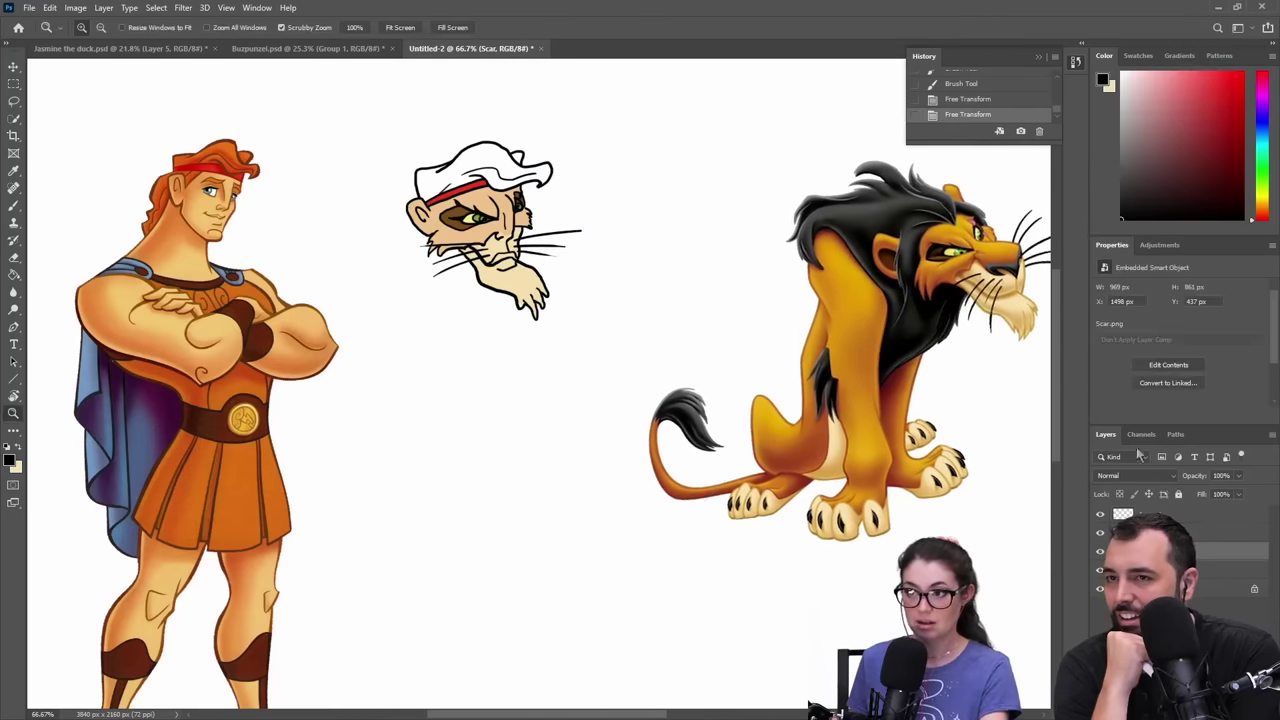
- Select Layer 1 and Layer 2 together and move the drawn head to about X 1067 px, Y 406 px
{"action": "left_click", "coordinate": [1165, 533]}
{"action": "left_click", "coordinate": [1165, 514], "text": "shift"}
{"action": "key", "text": "ctrl+t"}
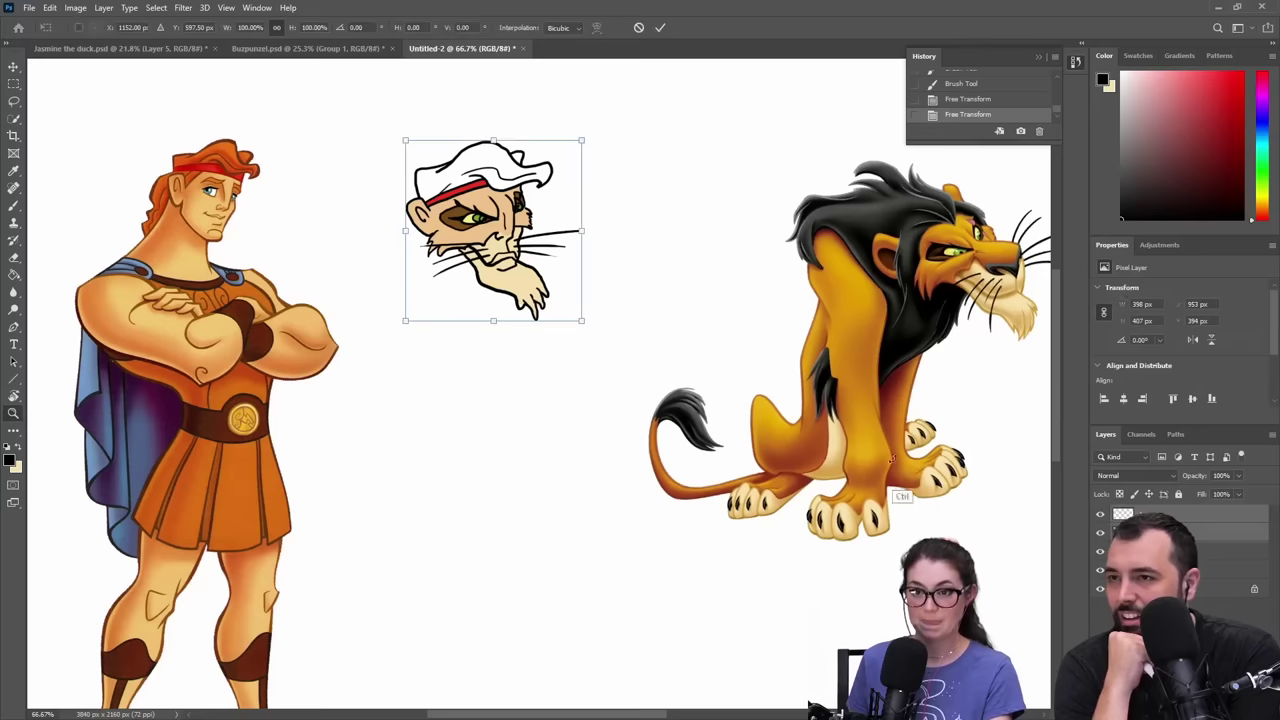
{"action": "left_click_drag", "start_coordinate": [525, 265], "coordinate": [579, 270]}
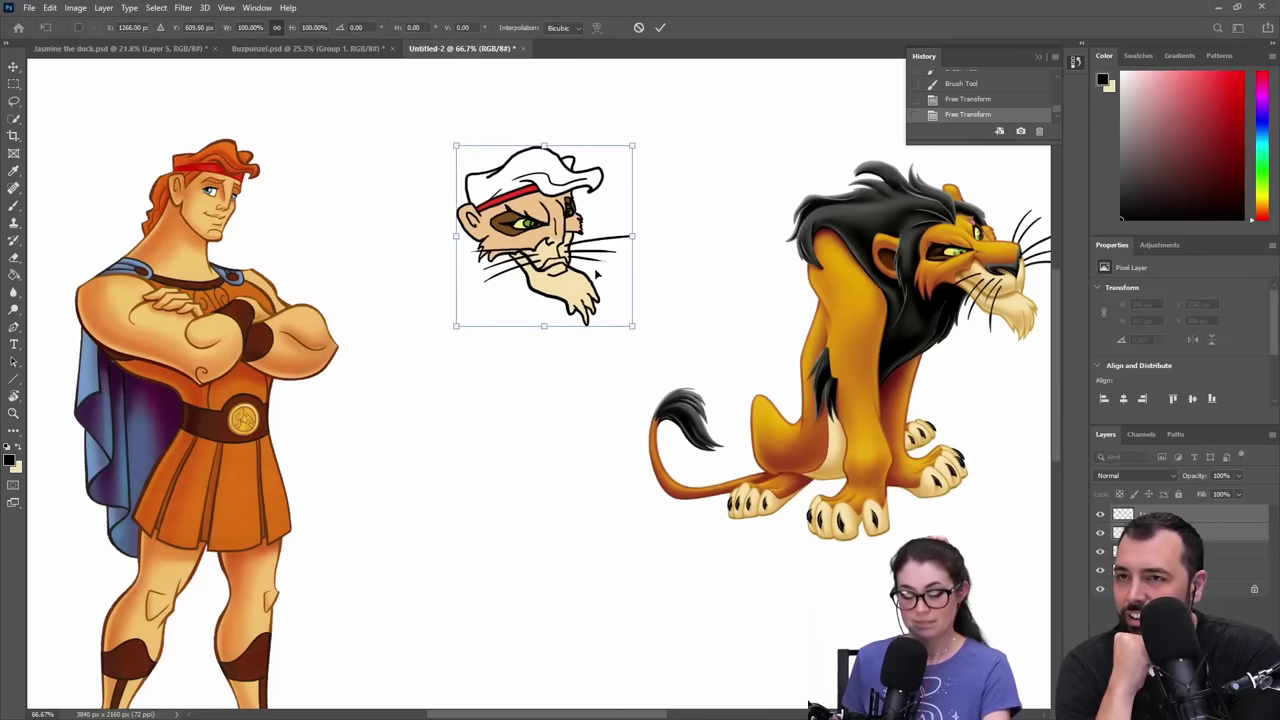
{"action": "key", "text": "Return"}
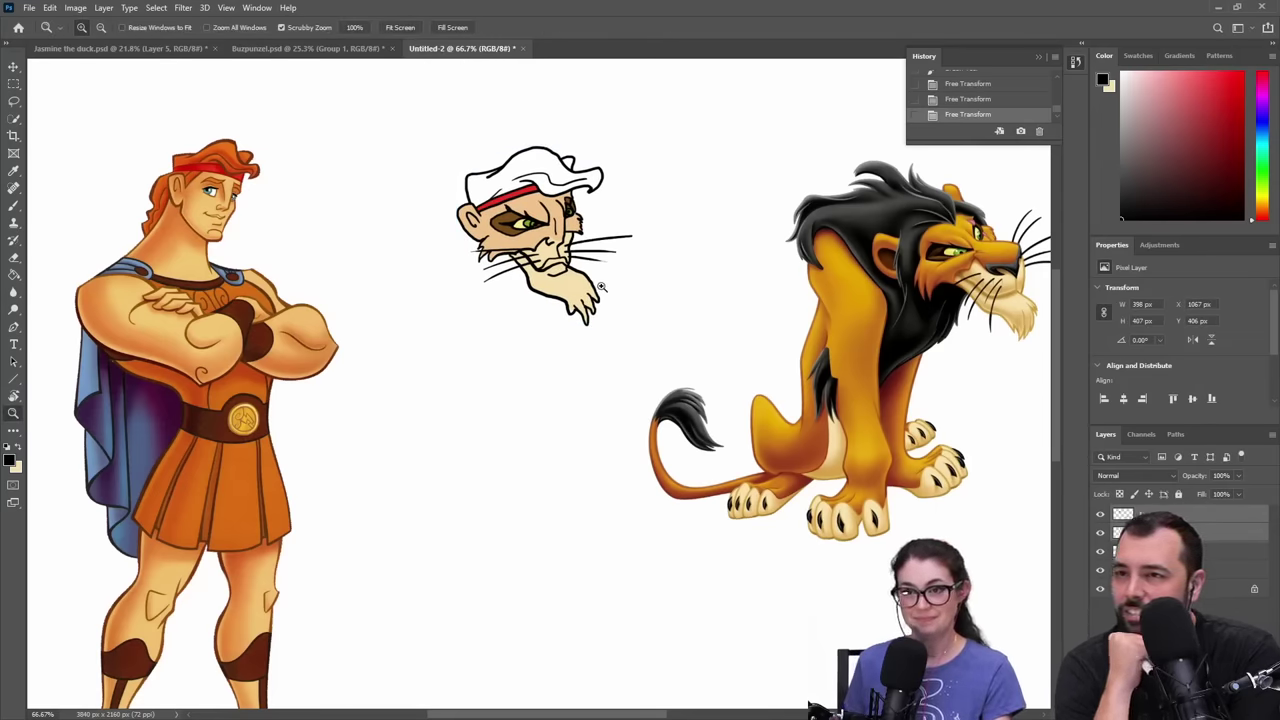
- Move the Scar image left so it stands next to Hercules, slightly overlapping his arm and legs
{"action": "left_click_drag", "start_coordinate": [612, 272], "coordinate": [563, 304]}
{"action": "left_click", "coordinate": [481, 284]}
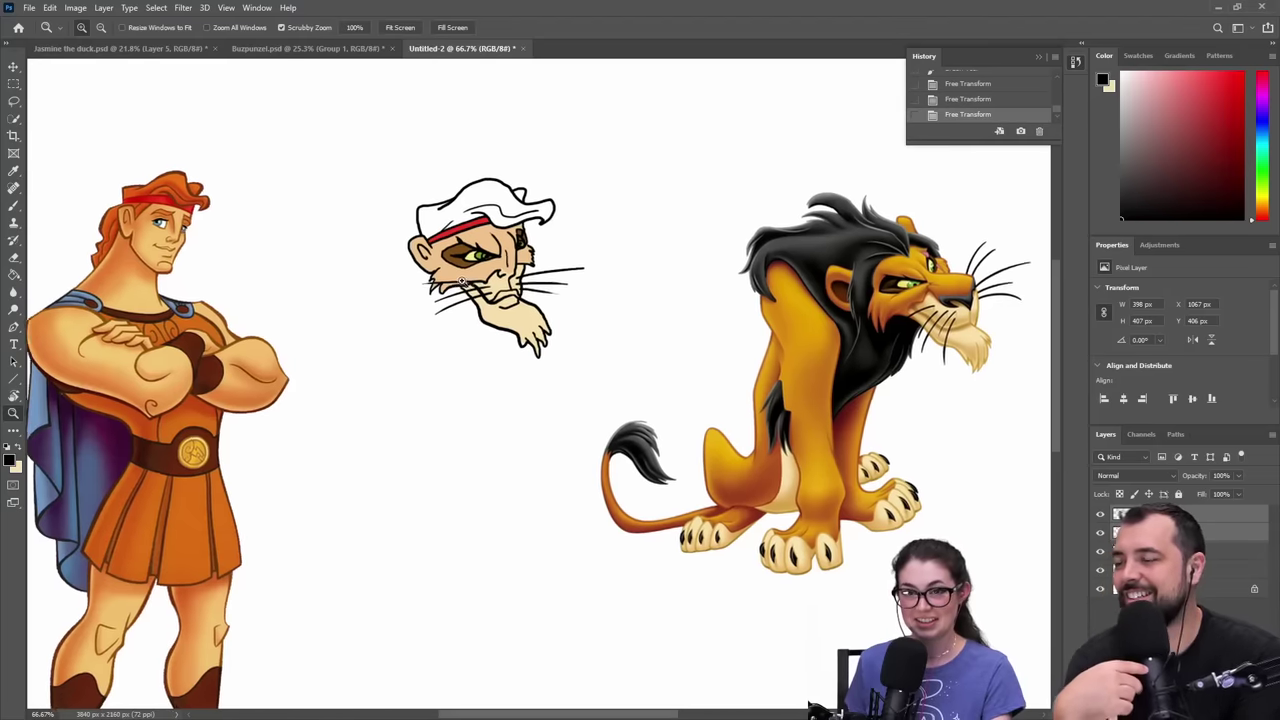
{"action": "key", "text": "b"}
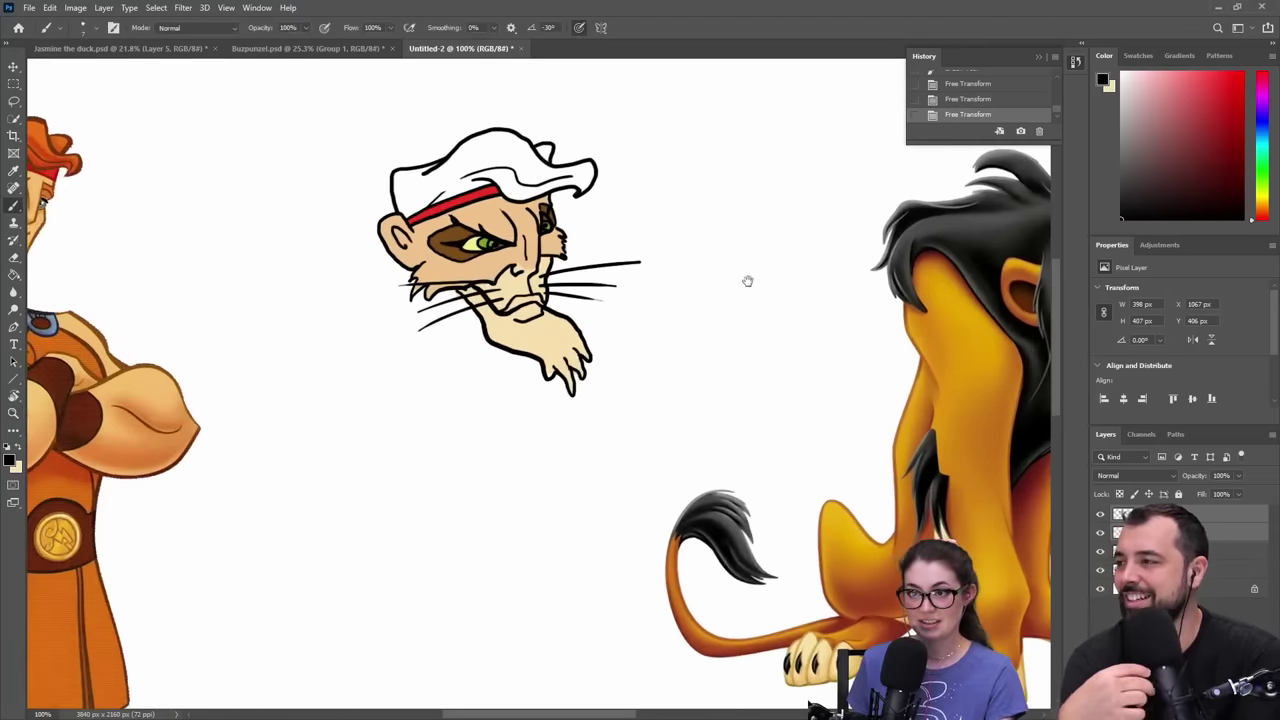
{"action": "mouse_move", "coordinate": [749, 280]}
{"action": "left_mouse_down"}
{"action": "mouse_move", "coordinate": [571, 303]}
{"action": "mouse_move", "coordinate": [741, 294]}
{"action": "left_mouse_up"}
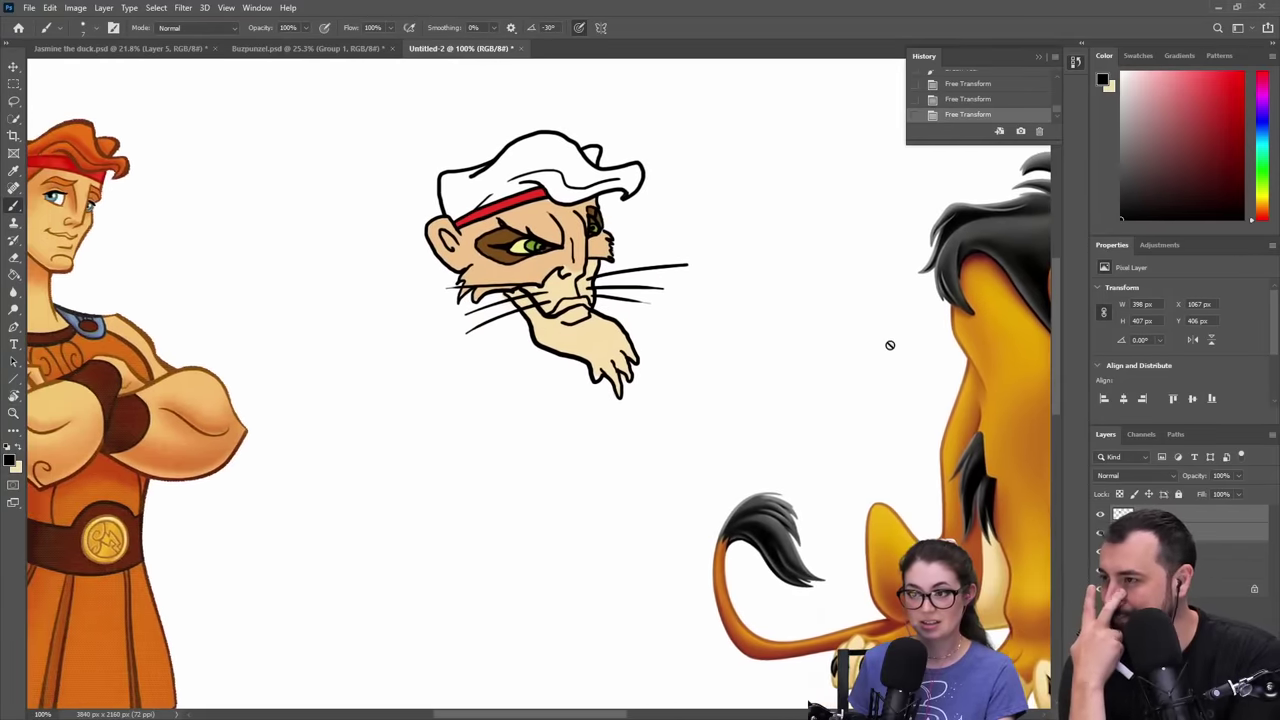
{"action": "left_click", "coordinate": [1150, 551]}
{"action": "key", "text": "v"}
{"action": "left_click_drag", "start_coordinate": [1040, 335], "coordinate": [279, 315]}
- Move both layers of the drawn head to the right of the lion, to about X 1567 px, Y 457 px
{"action": "left_click", "coordinate": [1150, 533]}
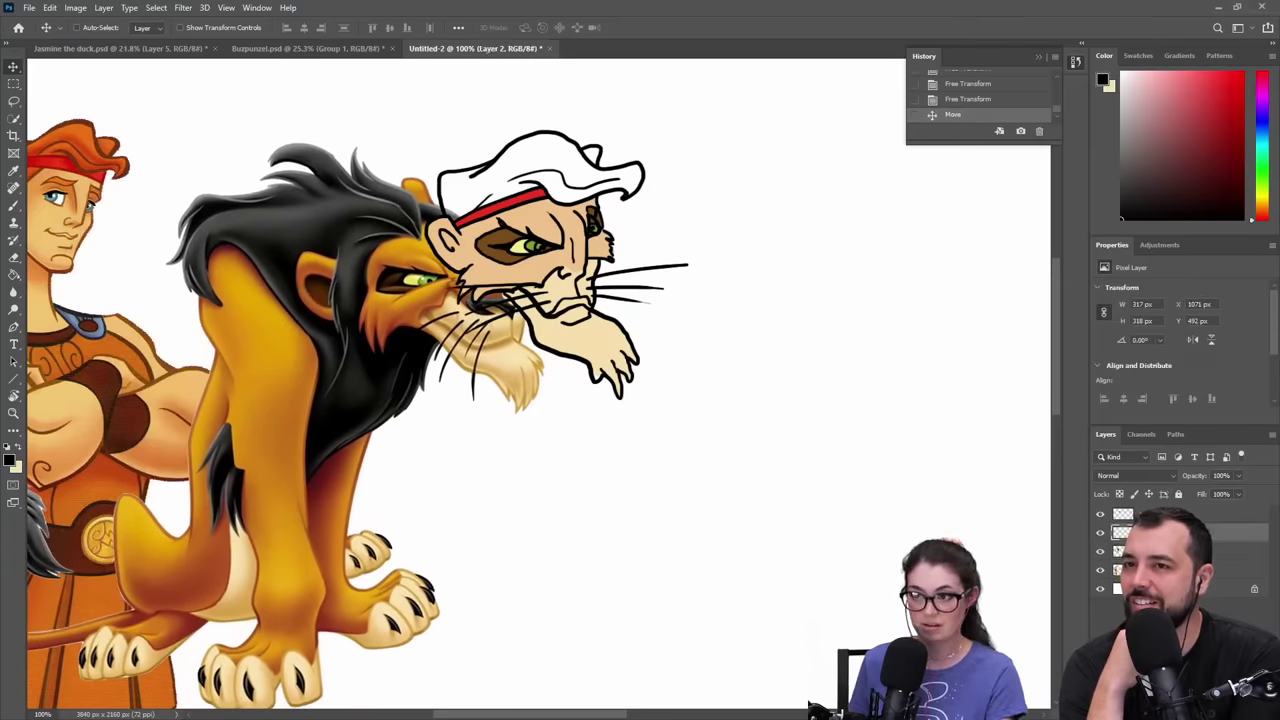
{"action": "left_click", "coordinate": [1150, 514], "text": "shift"}
{"action": "key", "text": "ctrl+t"}
{"action": "mouse_move", "coordinate": [640, 338]}
{"action": "left_mouse_down"}
{"action": "mouse_move", "coordinate": [862, 375]}
{"action": "mouse_move", "coordinate": [964, 367]}
{"action": "left_mouse_up"}
{"action": "key", "text": "Return"}
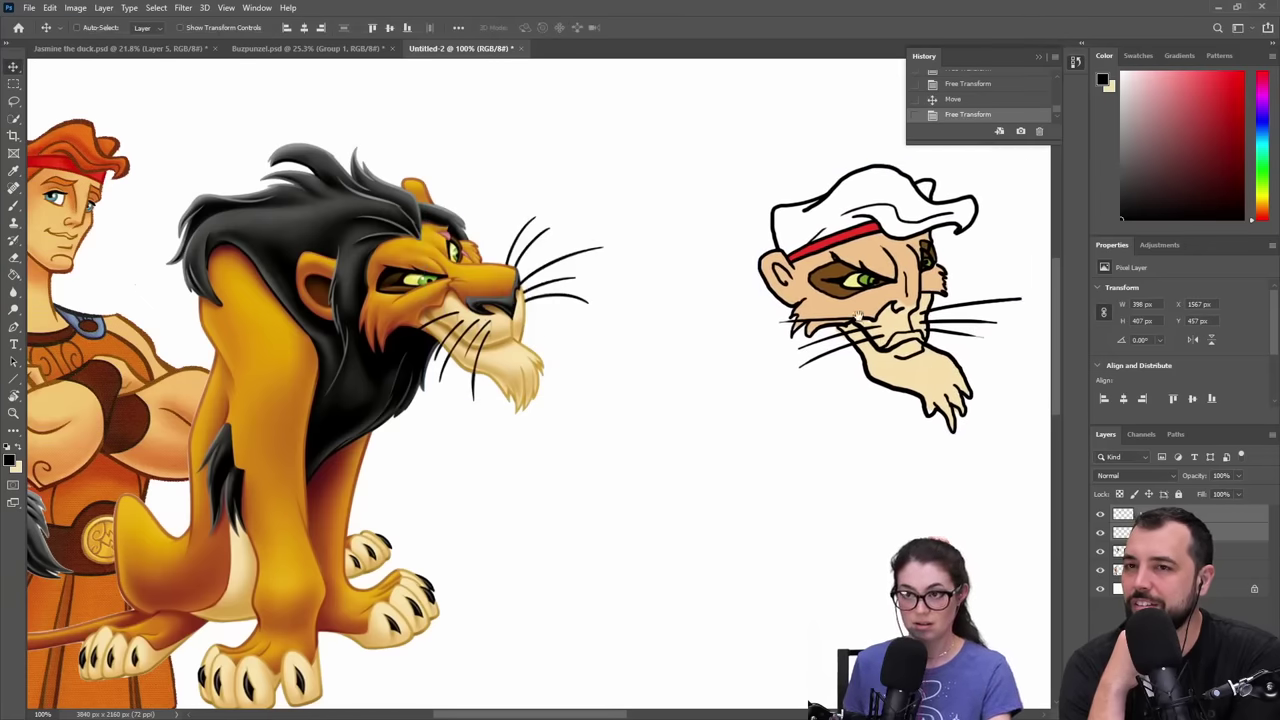
- Brush thin black scar outlines above and below the drawn head's near eye on Layer 1
{"action": "scroll", "coordinate": [900, 330], "scroll_direction": "up", "scroll_amount": 3}
{"action": "key", "text": "b"}
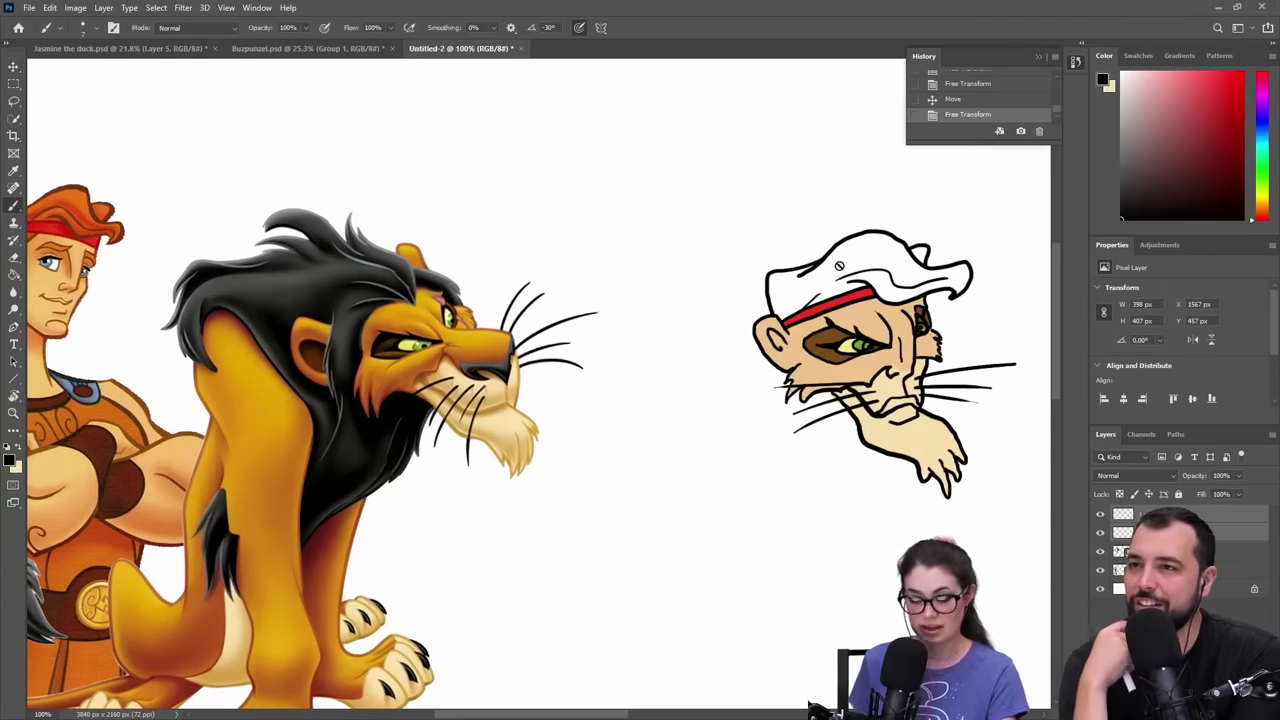
{"action": "left_click", "coordinate": [1124, 515]}
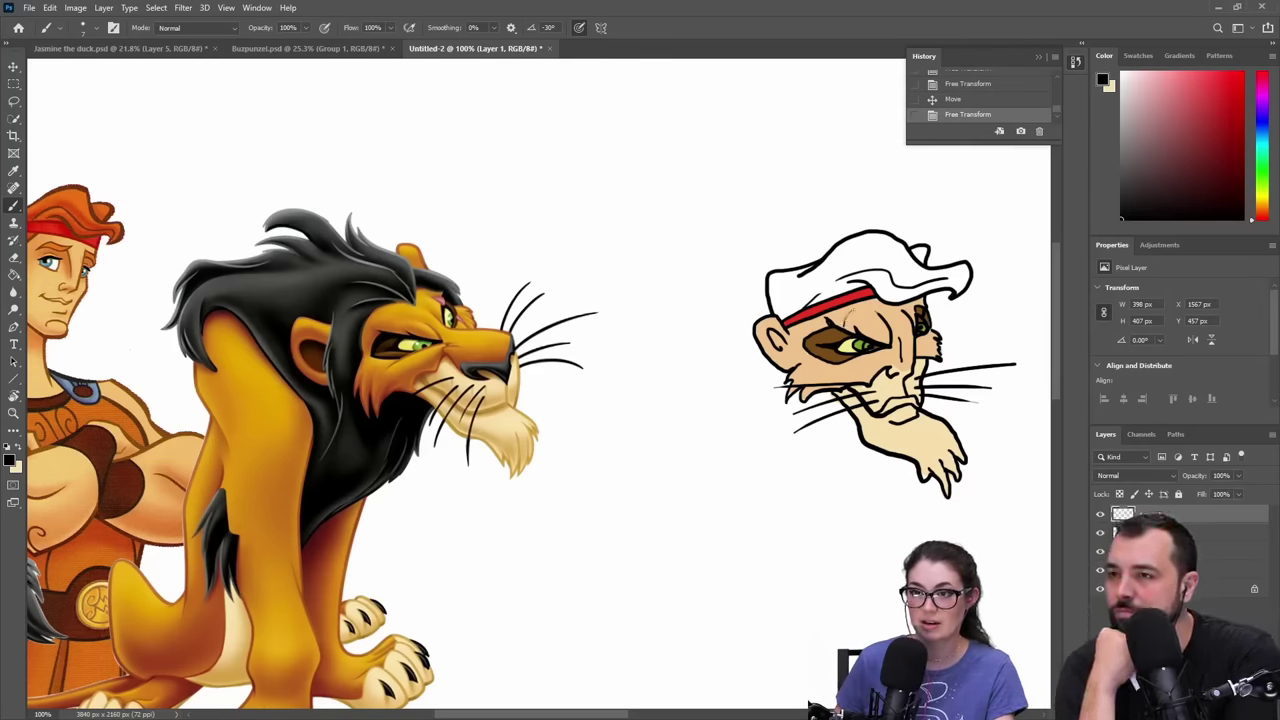
{"action": "left_click", "coordinate": [852, 325]}
{"action": "left_click_drag", "start_coordinate": [846, 360], "coordinate": [853, 377]}
{"action": "left_click", "coordinate": [857, 361]}
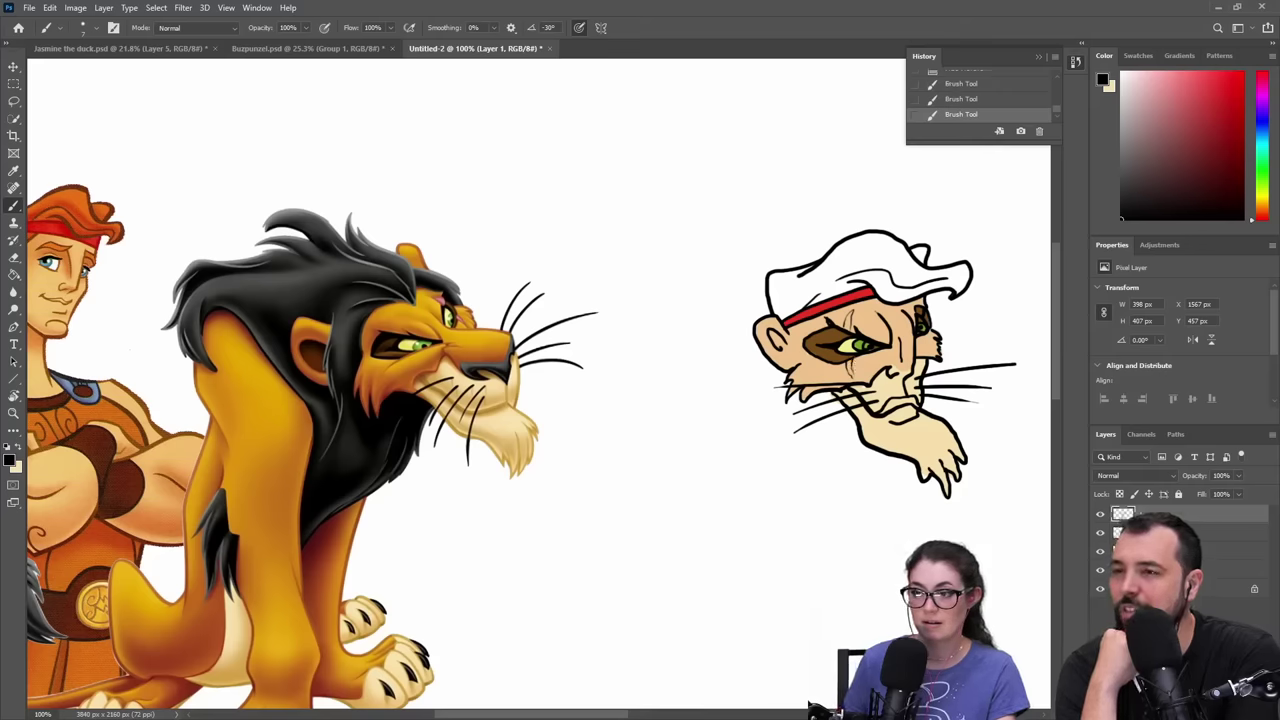
- Fill the eye scar on Layer 2 with the pink sampled from the lion's scar
{"action": "left_click", "coordinate": [1165, 533]}
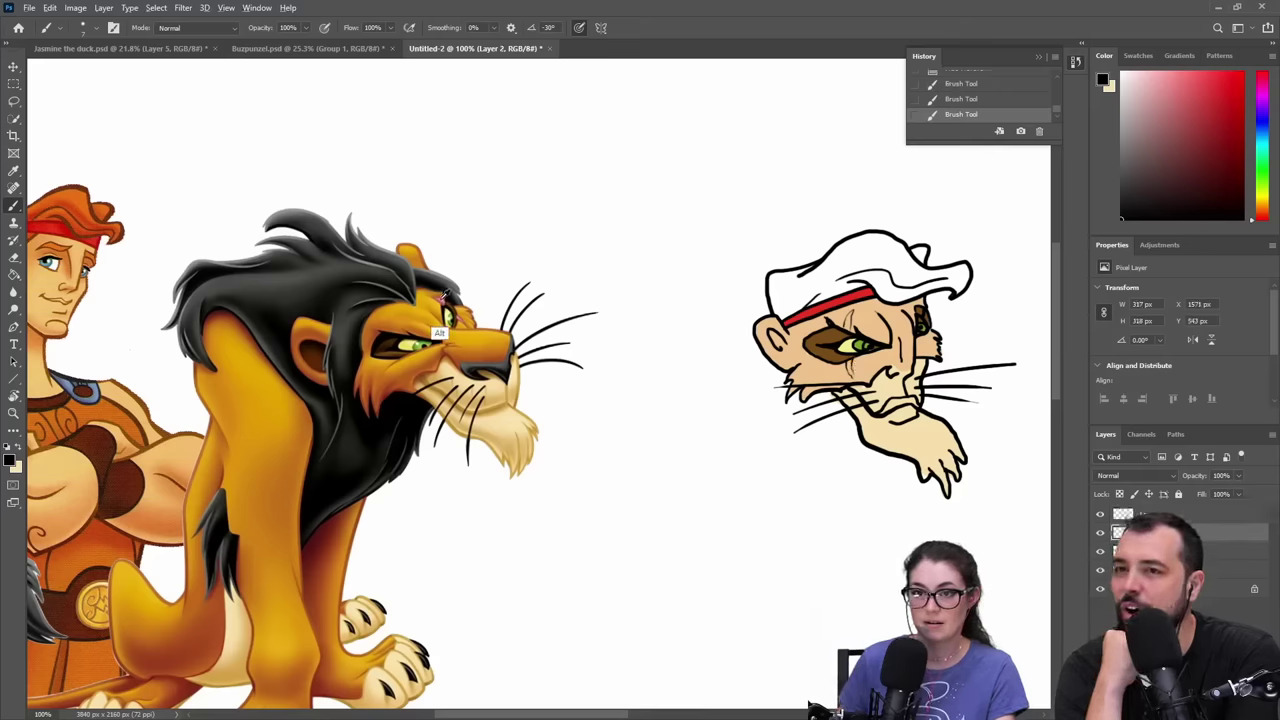
{"action": "left_click", "coordinate": [443, 297], "text": "alt"}
{"action": "left_click_drag", "start_coordinate": [846, 330], "coordinate": [847, 322]}
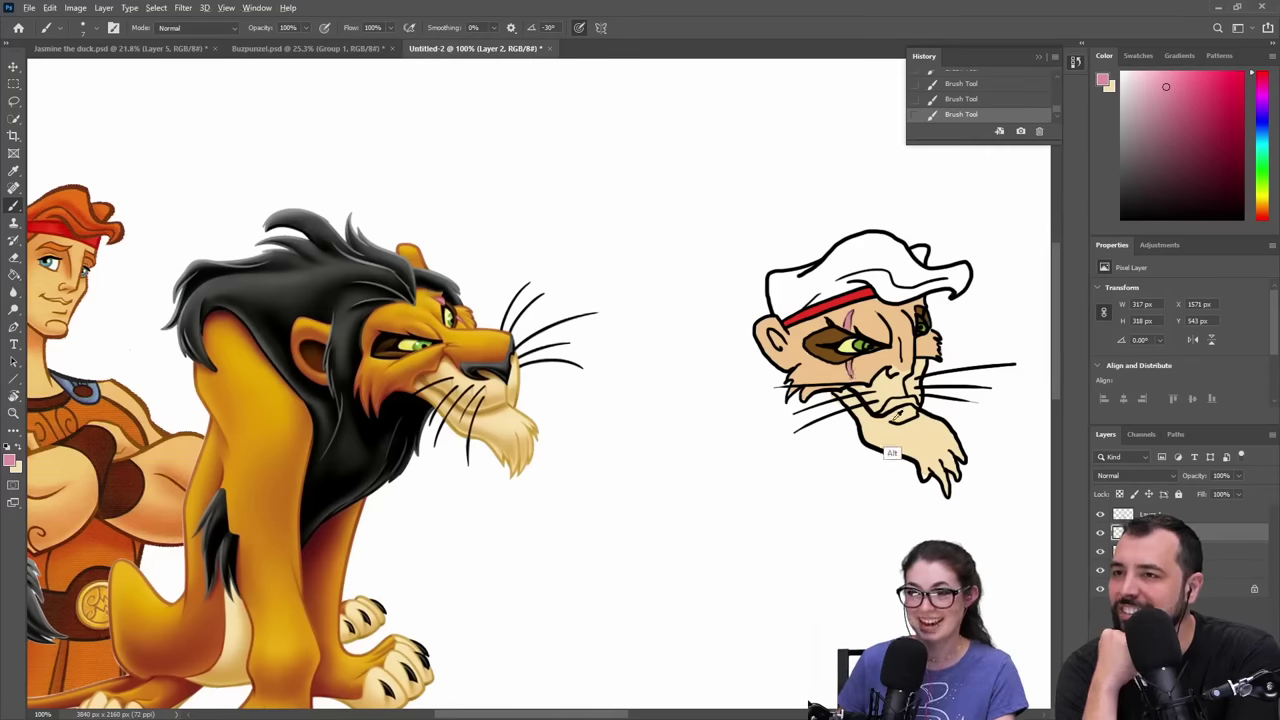
- Draw a spiky black mane outline flowing back from the hat-like hair on Layer 1, with a few inner hair strands
{"action": "left_click", "coordinate": [875, 447], "text": "alt"}
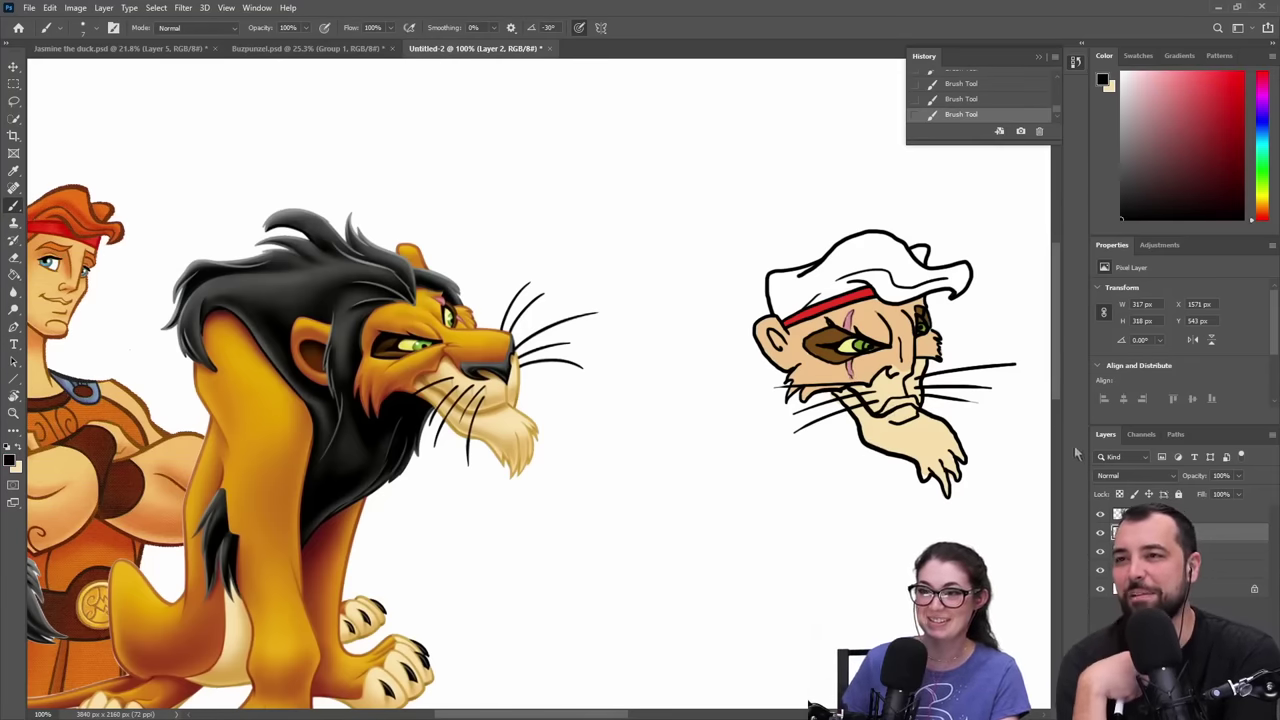
{"action": "left_click", "coordinate": [1153, 514]}
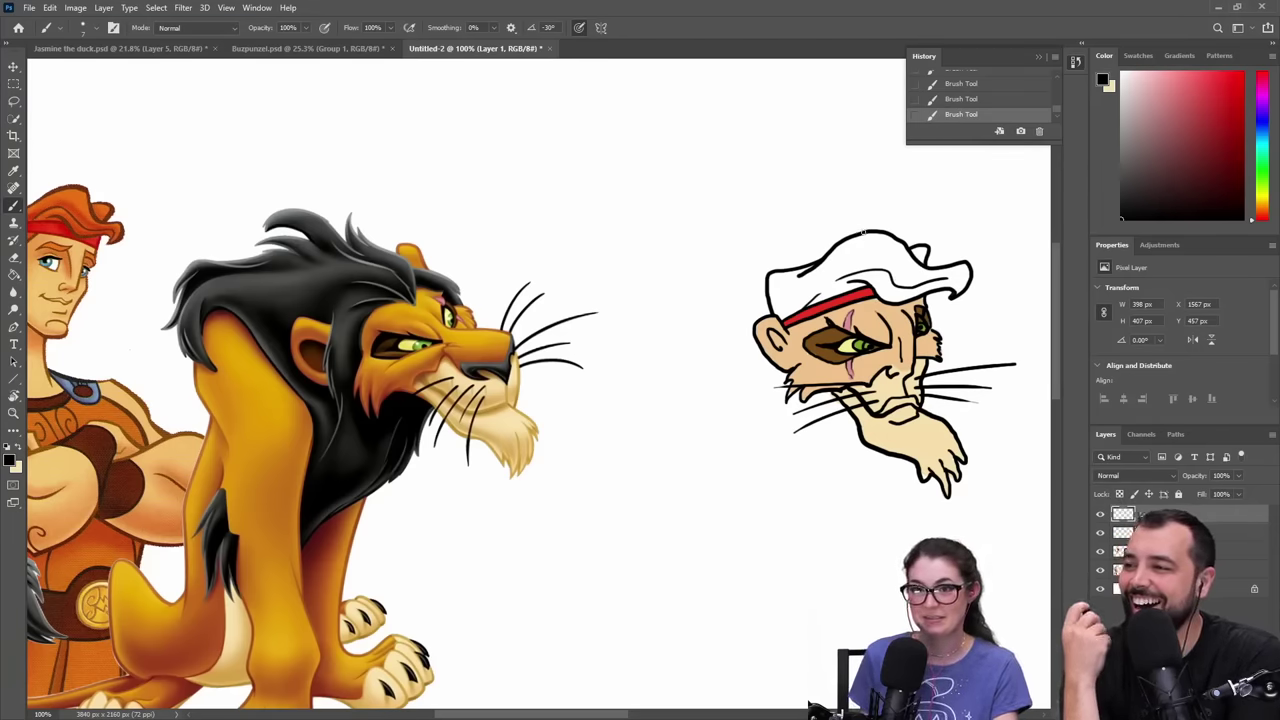
{"action": "mouse_move", "coordinate": [865, 230]}
{"action": "left_mouse_down"}
{"action": "mouse_move", "coordinate": [693, 206]}
{"action": "mouse_move", "coordinate": [740, 217]}
{"action": "mouse_move", "coordinate": [795, 198]}
{"action": "mouse_move", "coordinate": [789, 187]}
{"action": "mouse_move", "coordinate": [764, 212]}
{"action": "mouse_move", "coordinate": [670, 233]}
{"action": "mouse_move", "coordinate": [696, 231]}
{"action": "mouse_move", "coordinate": [612, 280]}
{"action": "mouse_move", "coordinate": [628, 277]}
{"action": "mouse_move", "coordinate": [601, 302]}
{"action": "mouse_move", "coordinate": [613, 354]}
{"action": "left_mouse_up"}
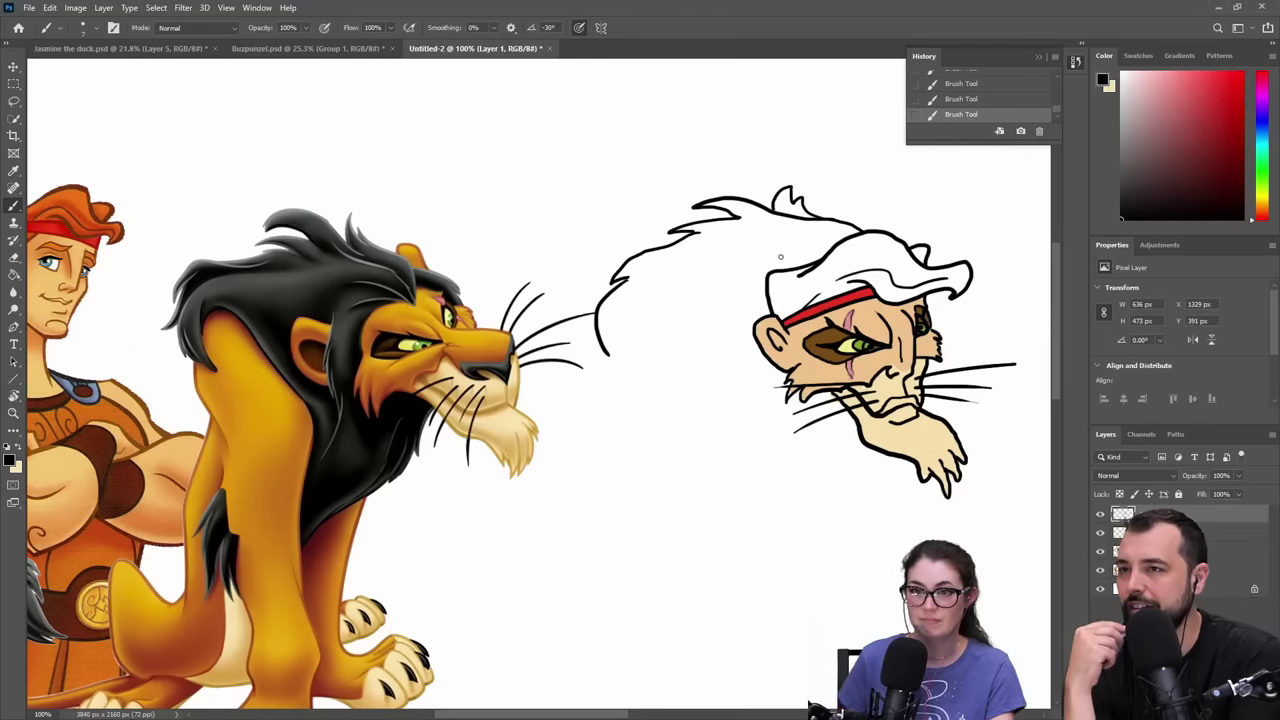
{"action": "mouse_move", "coordinate": [830, 244]}
{"action": "left_mouse_down"}
{"action": "mouse_move", "coordinate": [782, 237]}
{"action": "mouse_move", "coordinate": [733, 254]}
{"action": "mouse_move", "coordinate": [700, 311]}
{"action": "left_mouse_up"}
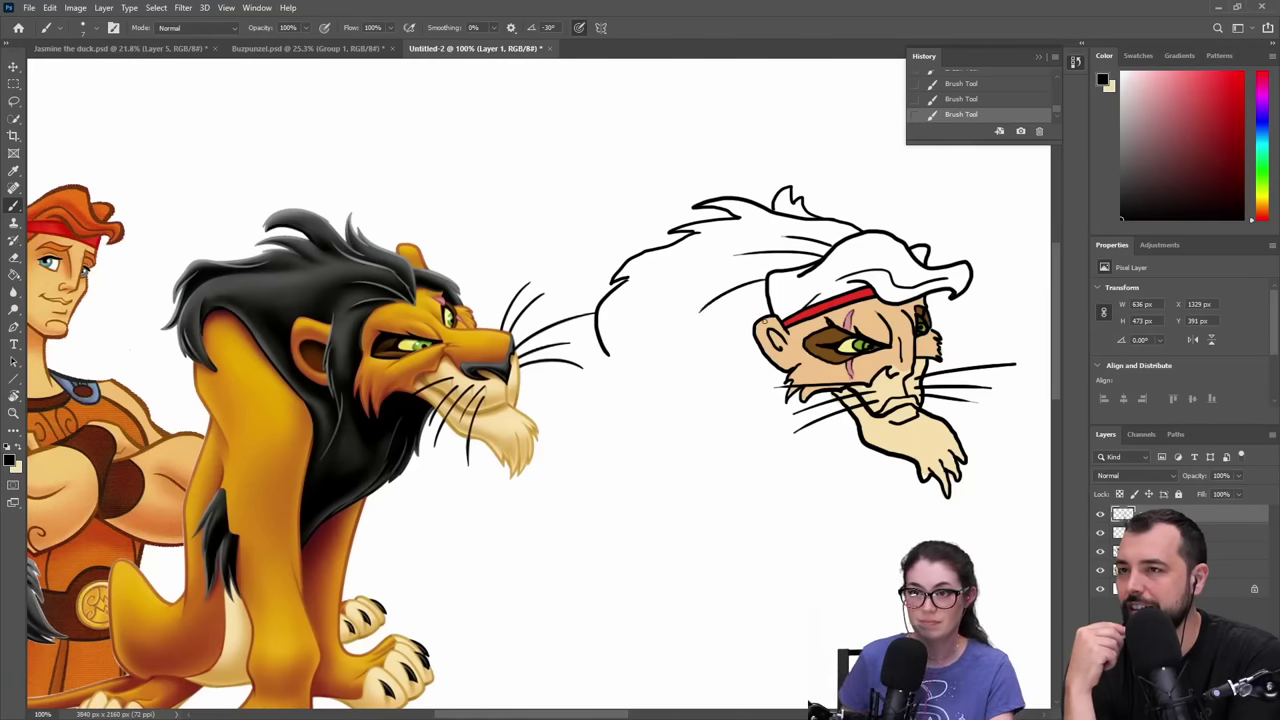
- Move both layers of the drawn head and mane 110 px to the right
{"action": "left_click_drag", "start_coordinate": [728, 355], "coordinate": [597, 298]}
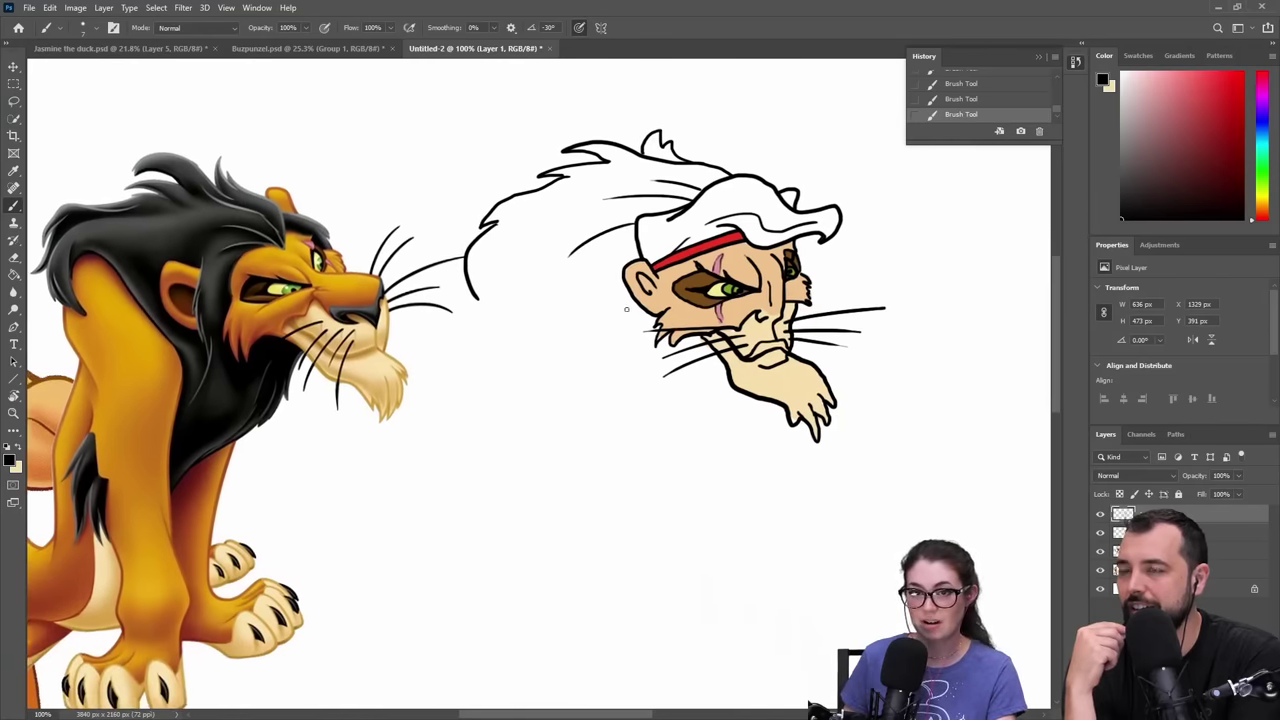
{"action": "key", "text": "z"}
{"action": "left_click", "coordinate": [651, 354], "text": "alt"}
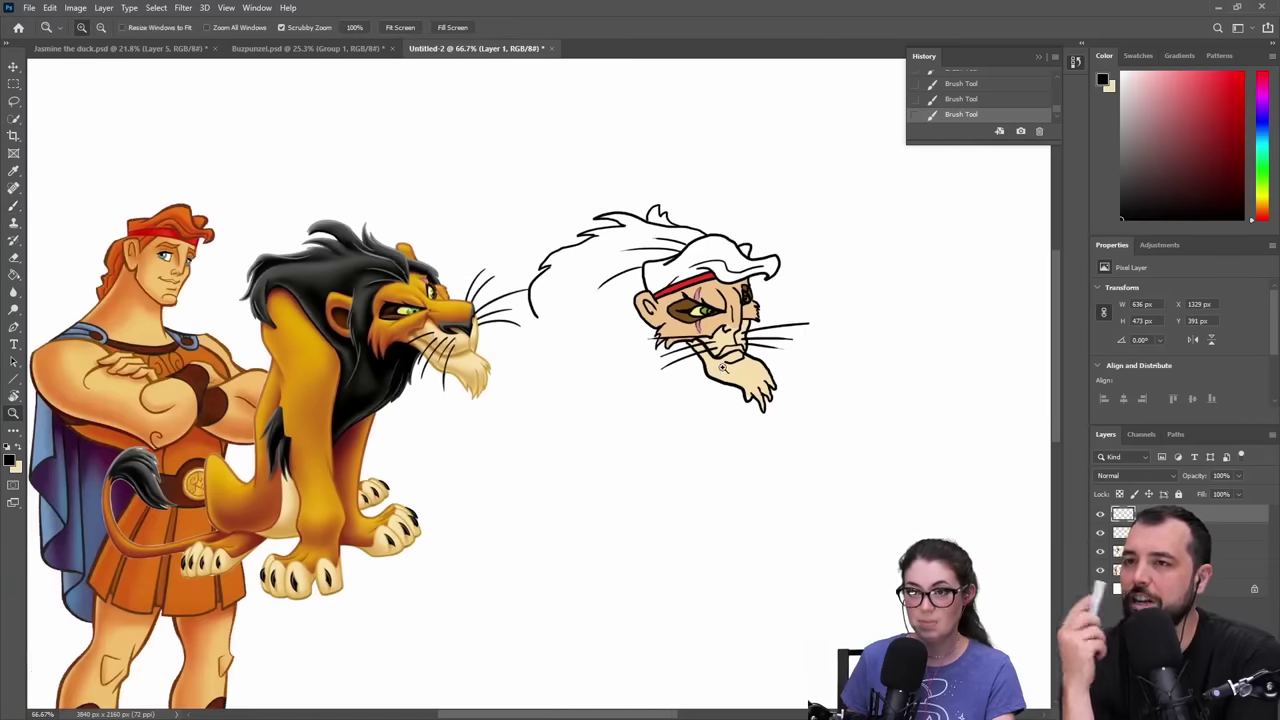
{"action": "key", "text": "ctrl+t"}
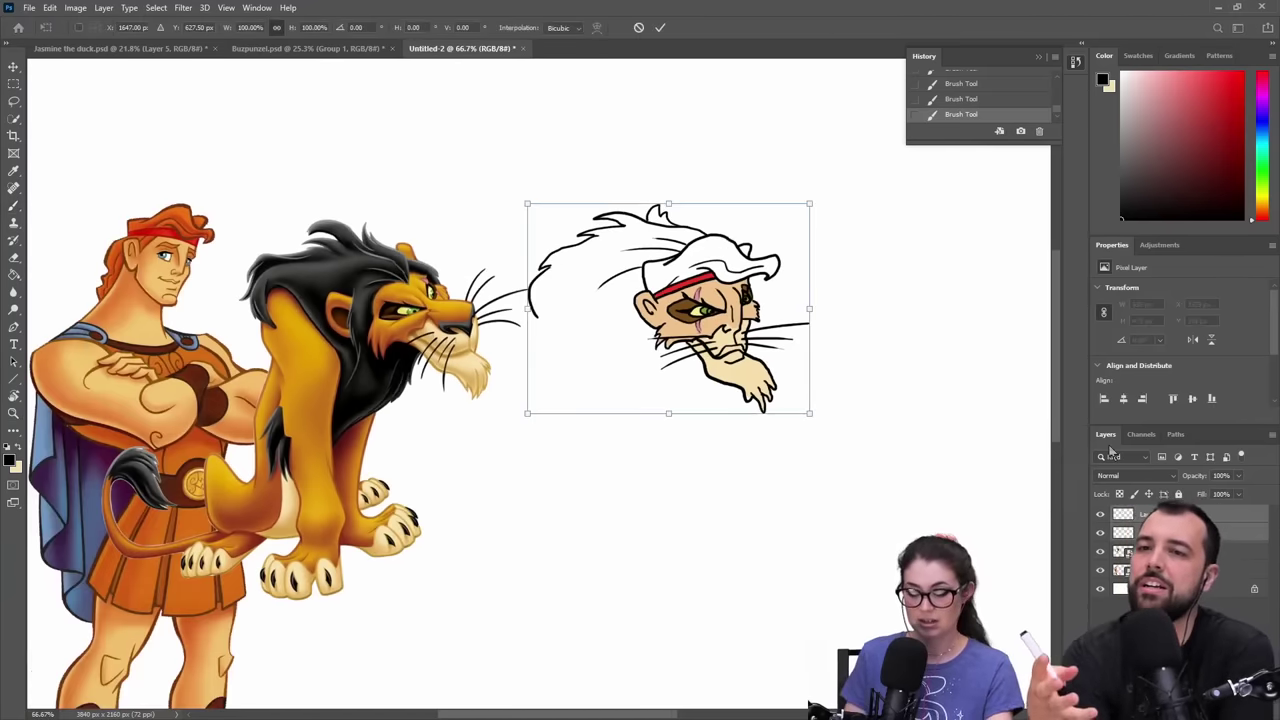
{"action": "key", "text": "shift+Right"}
{"action": "key", "text": "shift+Right"}
{"action": "key", "text": "shift+Right"}
{"action": "key", "text": "shift+Right"}
{"action": "key", "text": "shift+Right"}
{"action": "key", "text": "shift+Right"}
{"action": "key", "text": "shift+Right"}
{"action": "key", "text": "shift+Right"}
{"action": "key", "text": "shift+Right"}
{"action": "key", "text": "shift+Right"}
{"action": "key", "text": "shift+Right"}
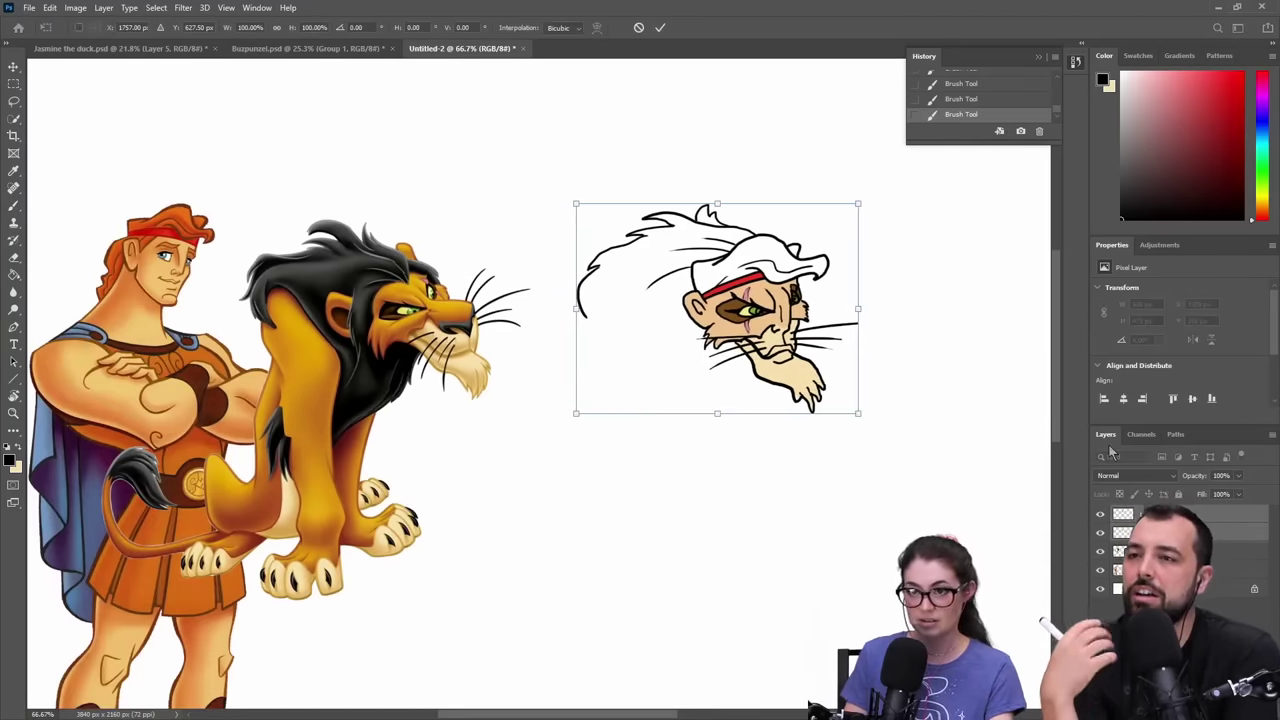
{"action": "key", "text": "Return"}
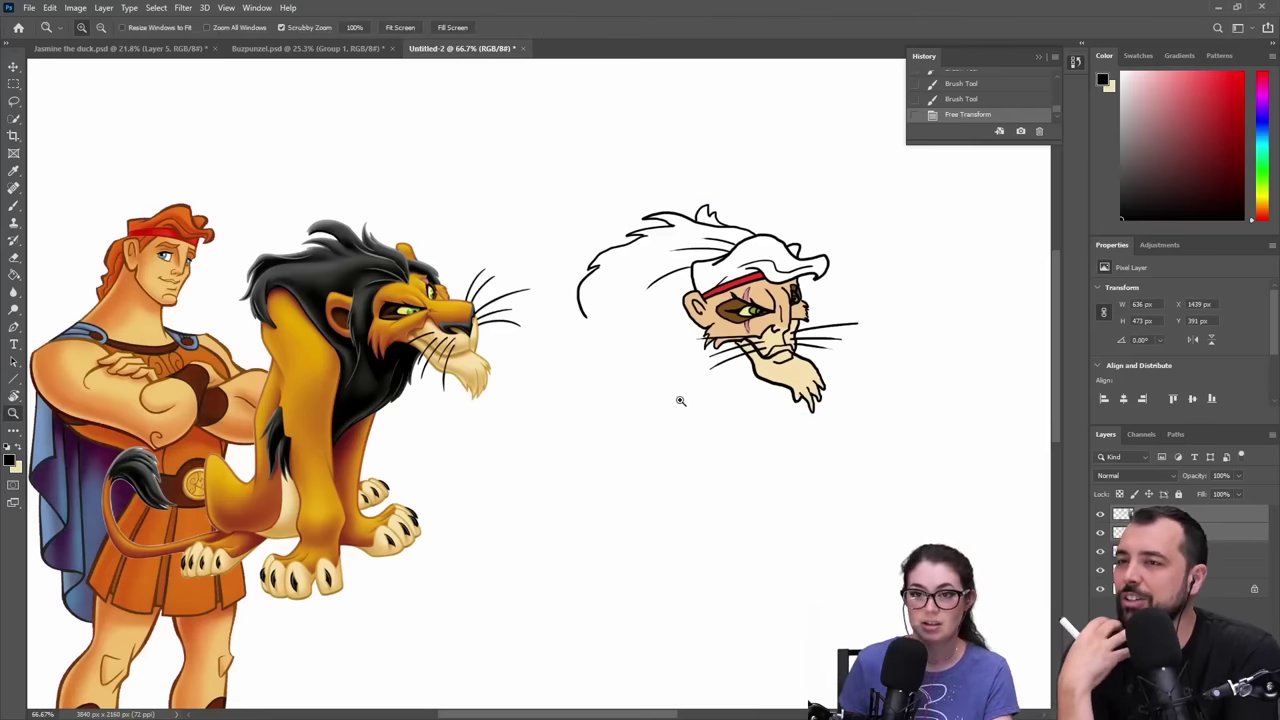
{"action": "key", "text": "b"}
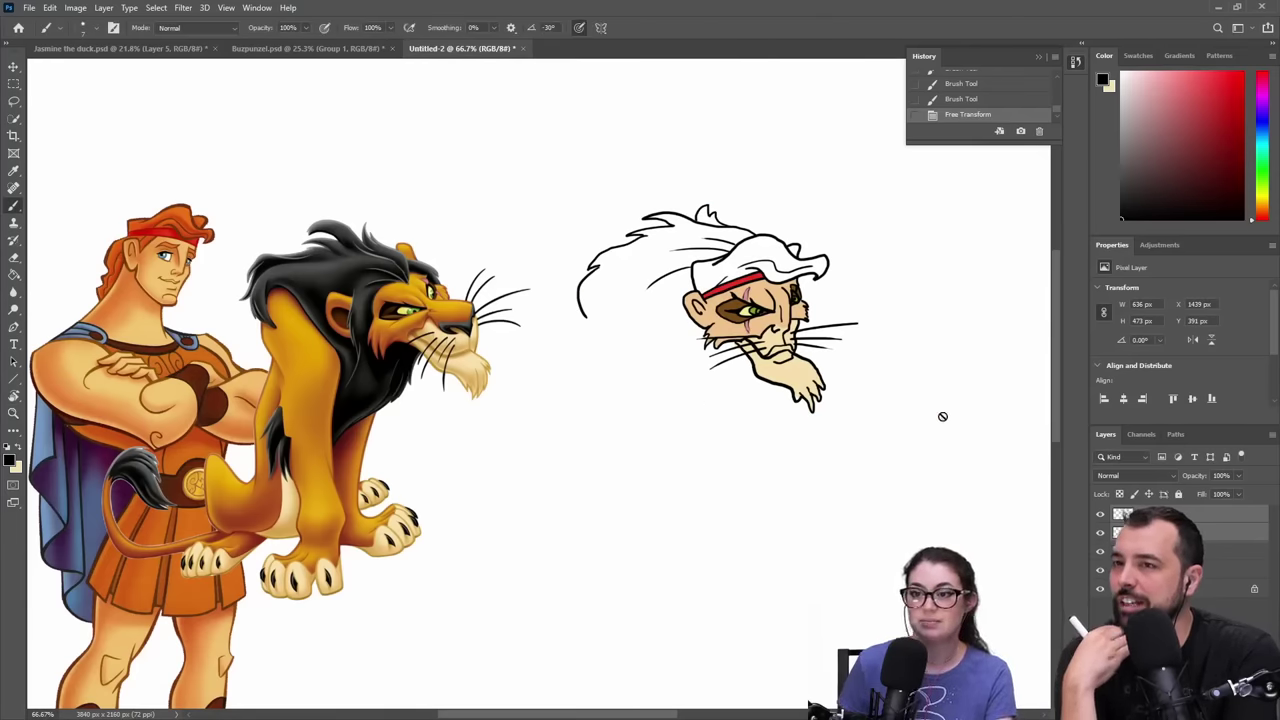
{"action": "left_click", "coordinate": [1150, 514]}
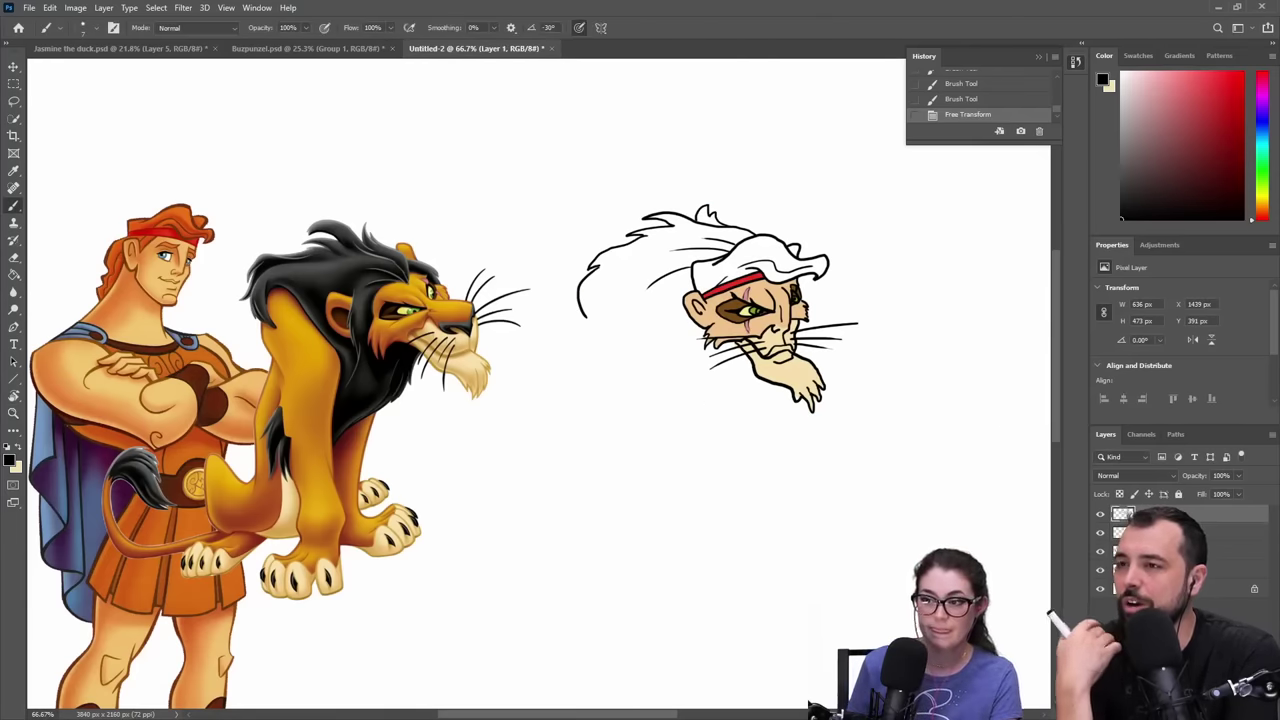
{"action": "key", "text": "ctrl+shift+alt+n"}
{"action": "left_click_drag", "start_coordinate": [712, 455], "coordinate": [686, 420]}
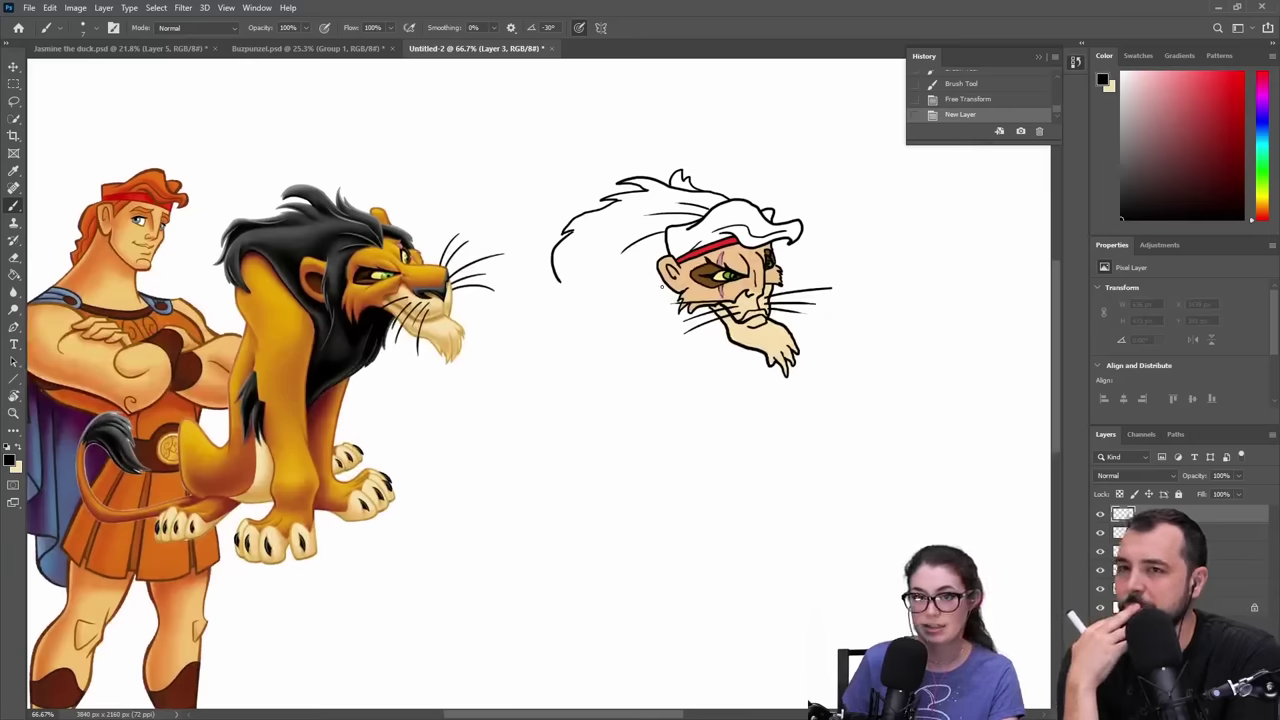
{"action": "left_click_drag", "start_coordinate": [664, 286], "coordinate": [621, 352]}
{"action": "left_click_drag", "start_coordinate": [725, 336], "coordinate": [748, 388]}
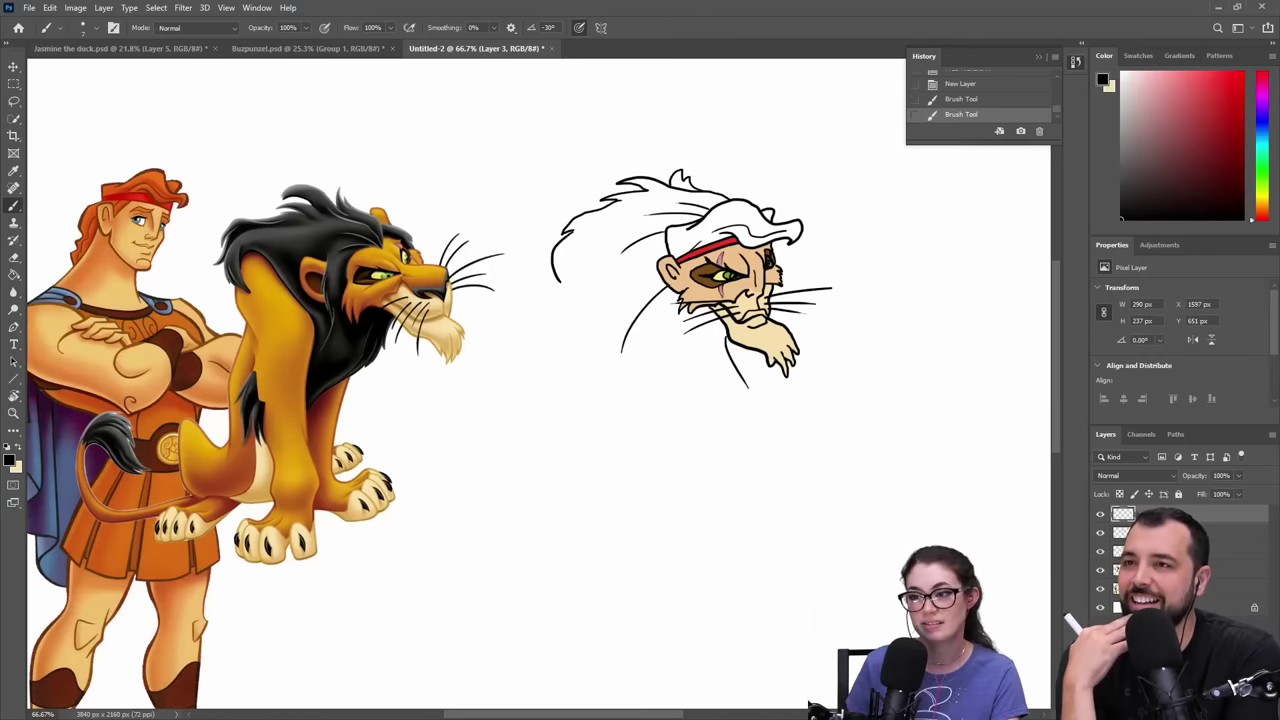
{"action": "key", "text": "ctrl+z"}
{"action": "key", "text": "ctrl+z"}
{"action": "key", "text": "alt+bracketleft"}
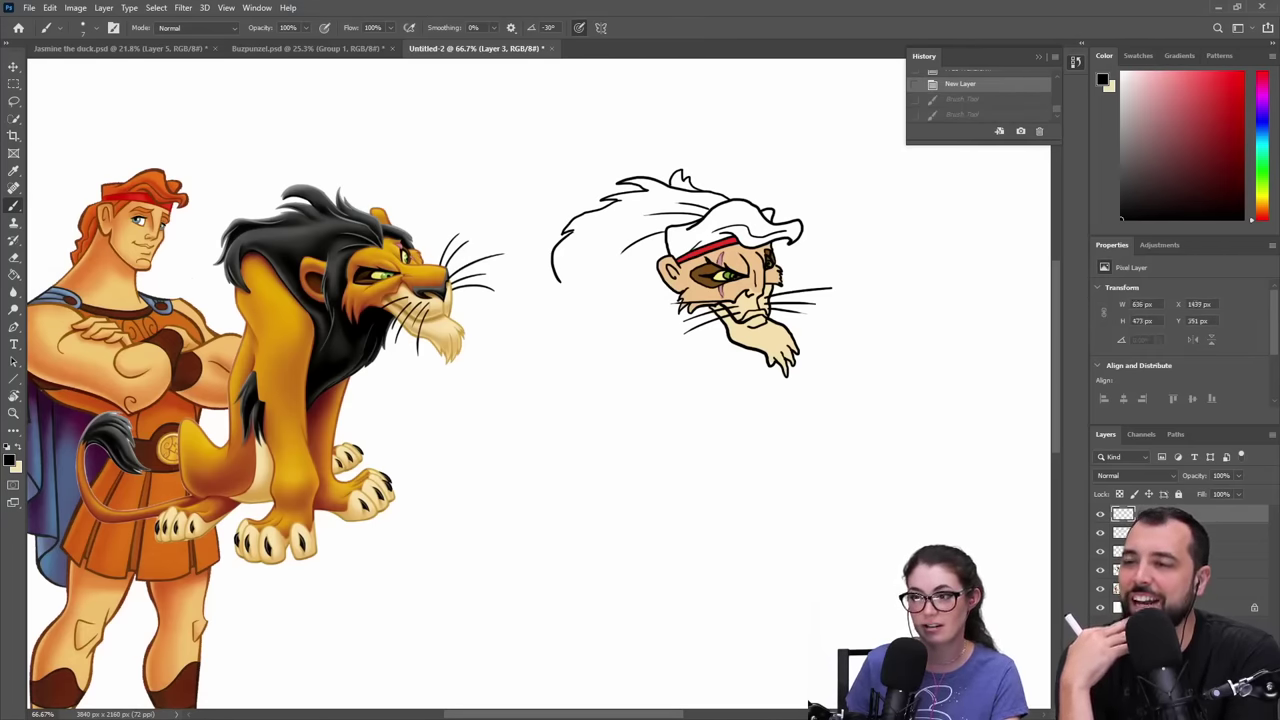
{"action": "left_click", "coordinate": [1221, 516]}
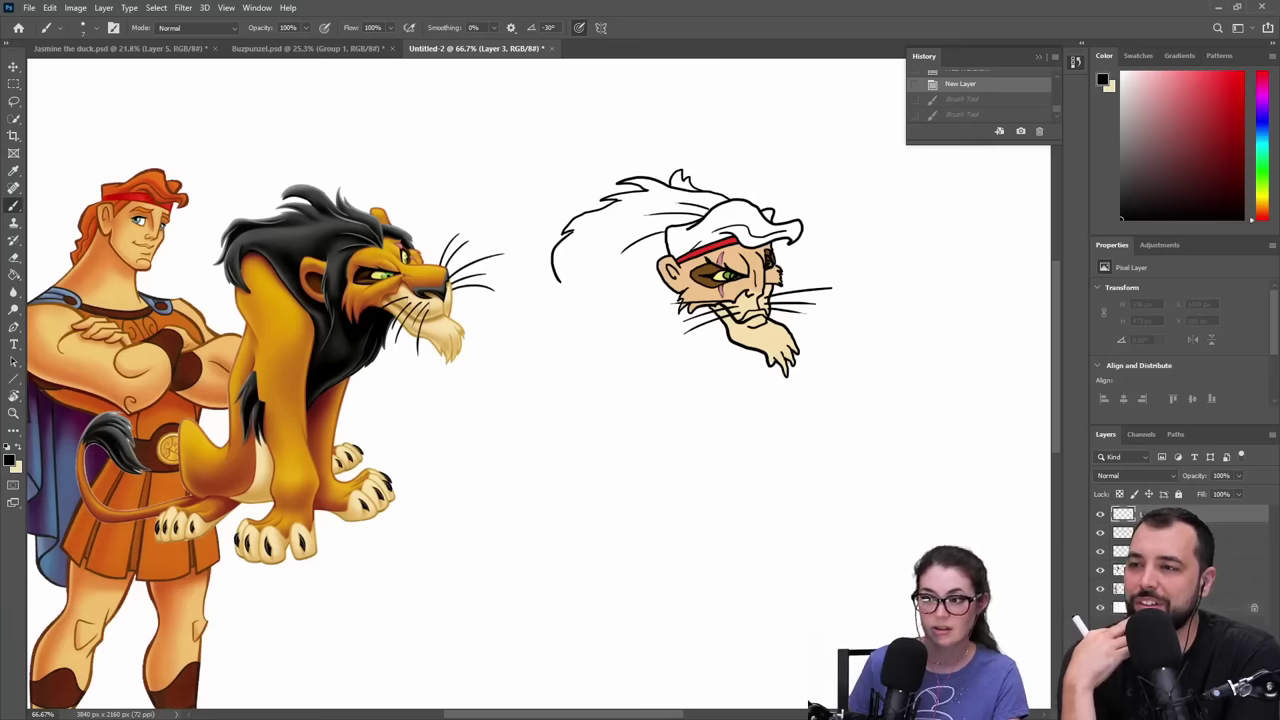
{"action": "key", "text": "Delete"}
- Draw the curved back and front neck lines on Layer 1, running down from behind the ear and below the beard
{"action": "key", "text": "z"}
{"action": "key", "text": "b"}
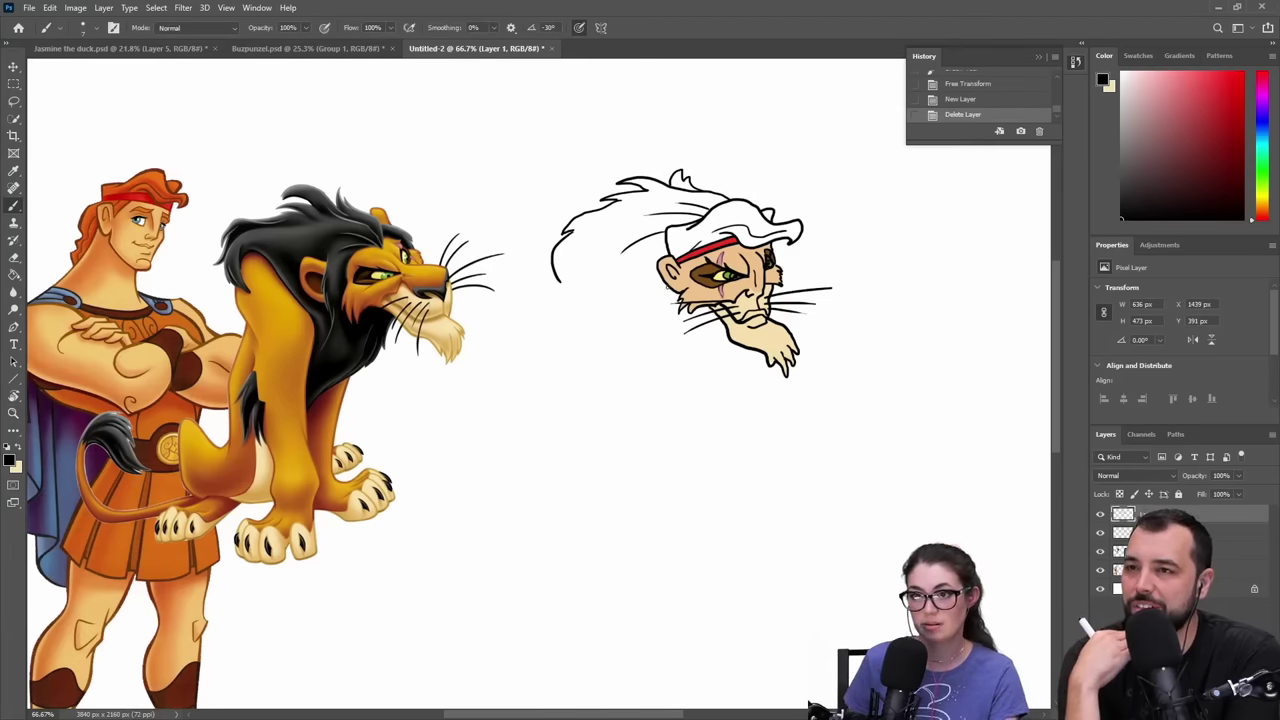
{"action": "left_click_drag", "start_coordinate": [668, 286], "coordinate": [634, 366]}
{"action": "key", "text": "ctrl+z"}
{"action": "left_click_drag", "start_coordinate": [668, 286], "coordinate": [617, 363]}
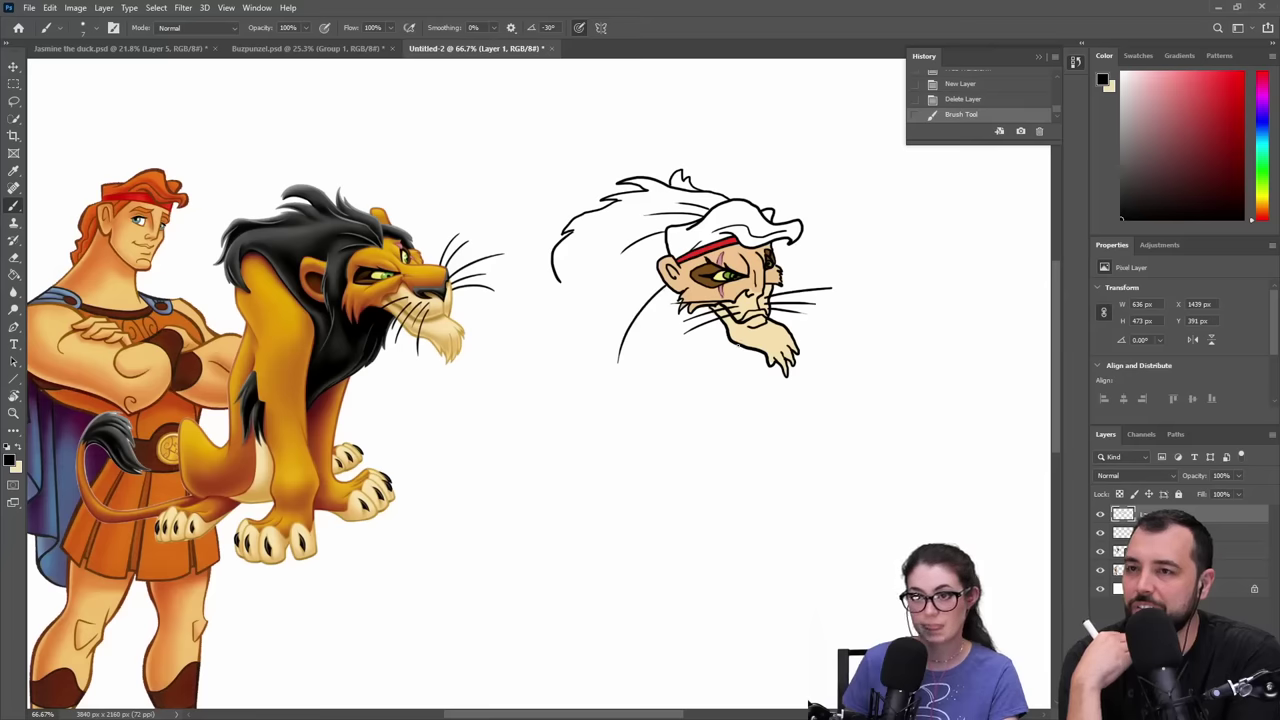
{"action": "left_click_drag", "start_coordinate": [737, 344], "coordinate": [747, 400]}
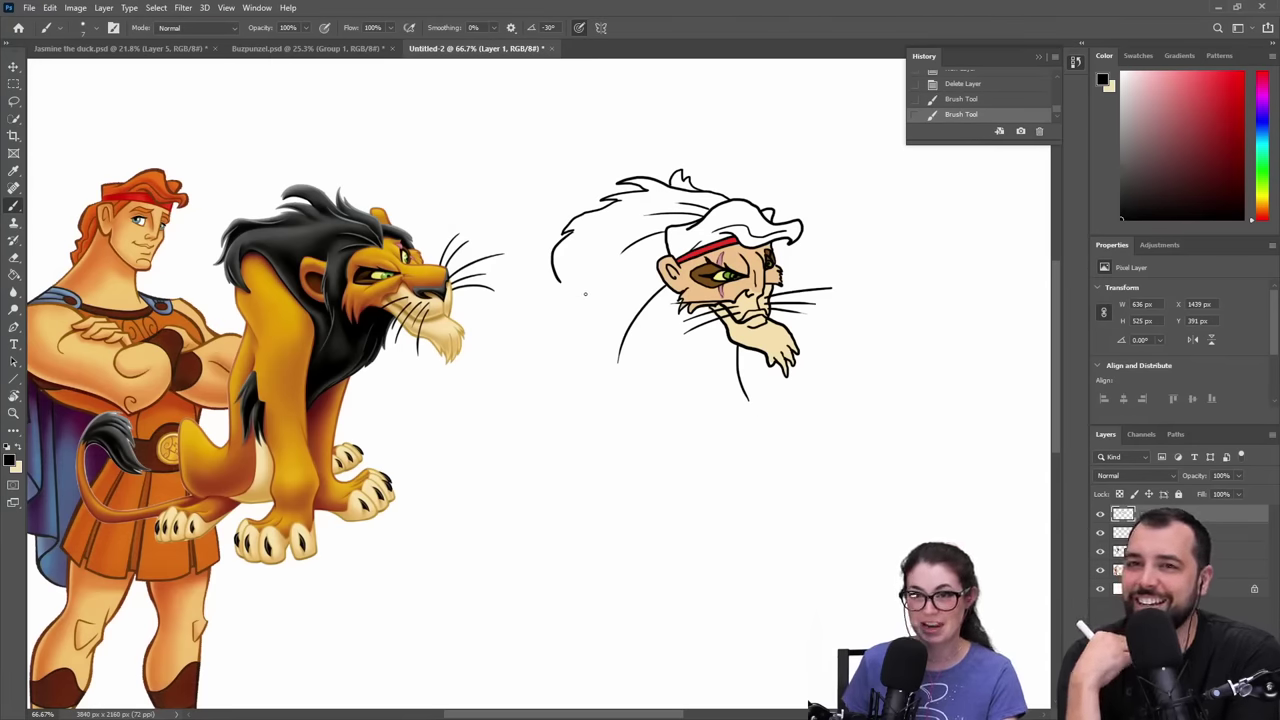
- Extend the mane outline down the character's back in jagged tufts on Layer 1 and trim the lower tip of the back neck line
{"action": "scroll", "coordinate": [575, 293], "scroll_direction": "up", "scroll_amount": 1}
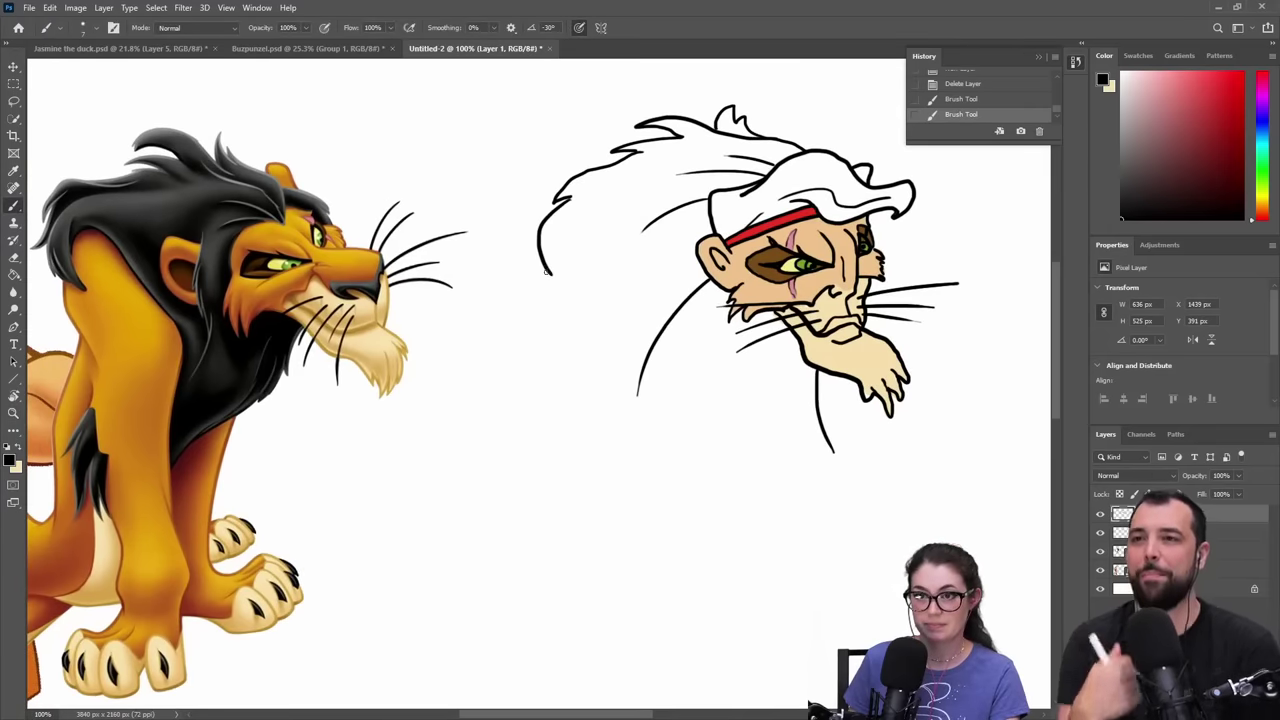
{"action": "mouse_move", "coordinate": [550, 272]}
{"action": "left_mouse_down"}
{"action": "mouse_move", "coordinate": [477, 321]}
{"action": "mouse_move", "coordinate": [503, 317]}
{"action": "mouse_move", "coordinate": [476, 344]}
{"action": "mouse_move", "coordinate": [507, 338]}
{"action": "mouse_move", "coordinate": [478, 428]}
{"action": "left_mouse_up"}
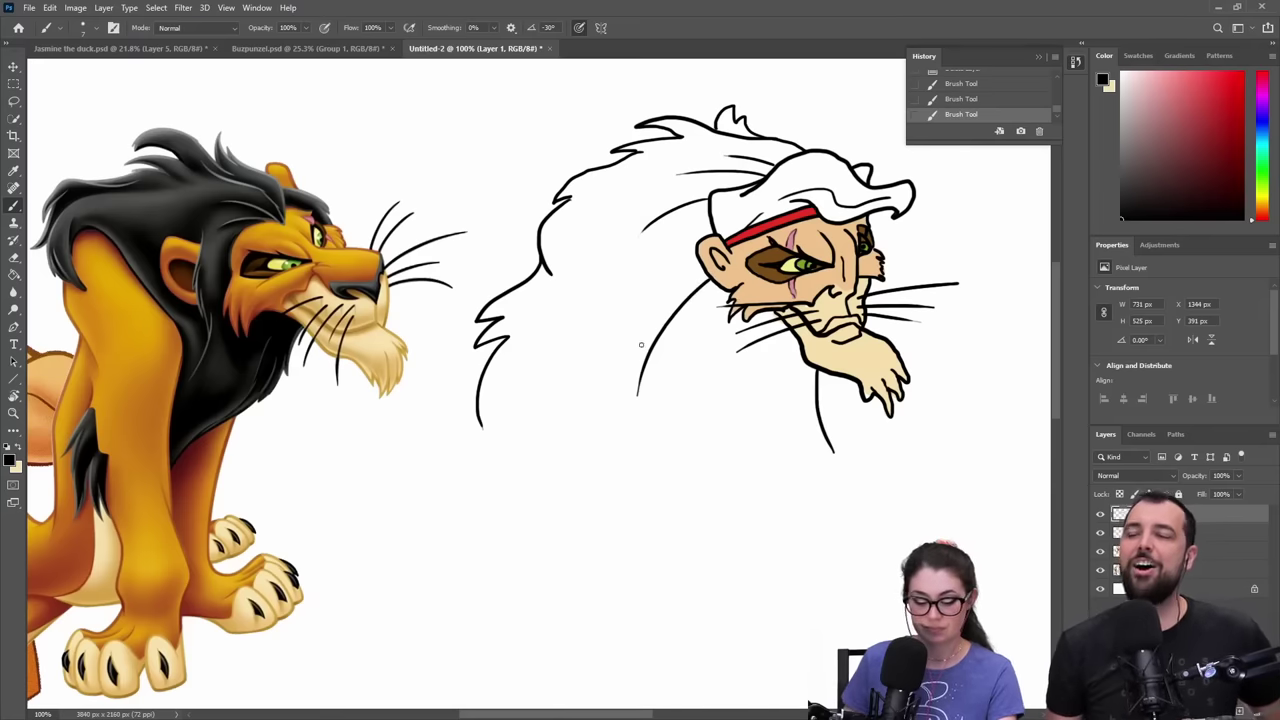
{"action": "key", "text": "e"}
{"action": "mouse_move", "coordinate": [650, 338]}
{"action": "left_mouse_down"}
{"action": "mouse_move", "coordinate": [633, 414]}
{"action": "mouse_move", "coordinate": [654, 363]}
{"action": "left_mouse_up"}
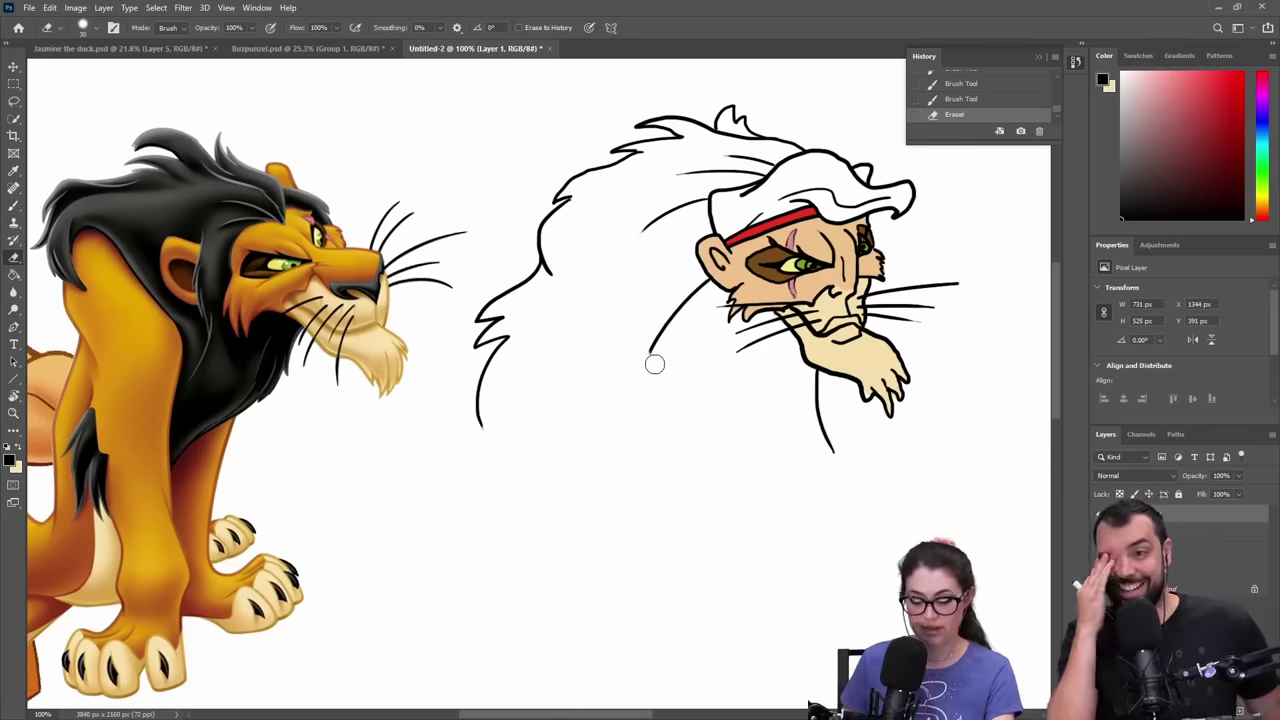
- Draw the jagged black inner mane edge from behind the neck, under the throat and up to the front neck line
{"action": "key", "text": "b"}
{"action": "mouse_move", "coordinate": [654, 313]}
{"action": "left_mouse_down"}
{"action": "mouse_move", "coordinate": [650, 355]}
{"action": "mouse_move", "coordinate": [678, 436]}
{"action": "left_mouse_up"}
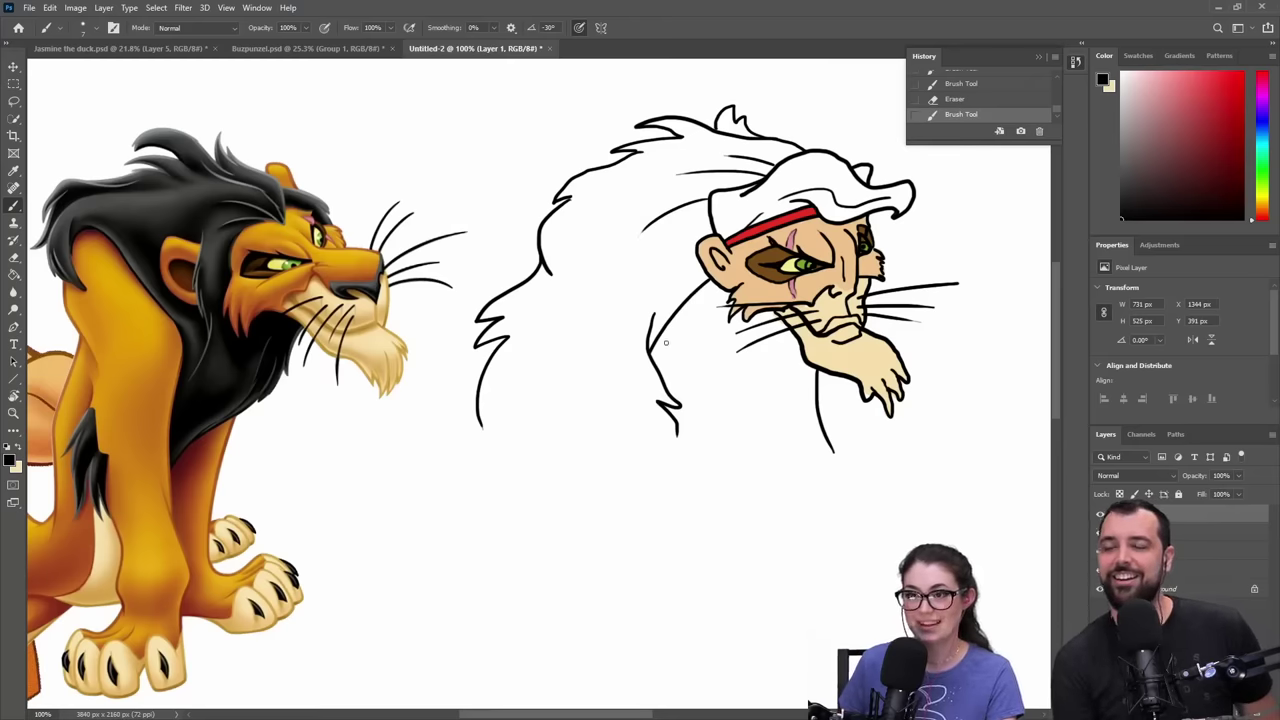
{"action": "mouse_move", "coordinate": [636, 327]}
{"action": "left_mouse_down"}
{"action": "mouse_move", "coordinate": [834, 366]}
{"action": "mouse_move", "coordinate": [669, 357]}
{"action": "left_mouse_up"}
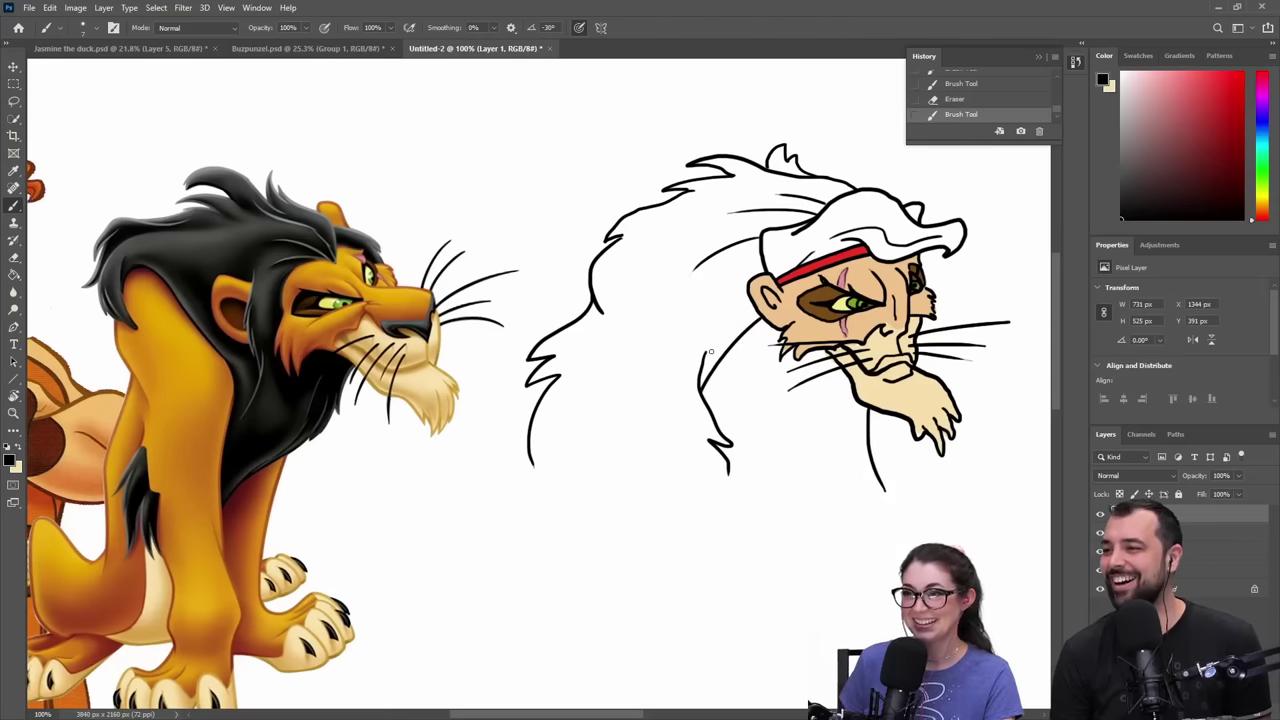
{"action": "mouse_move", "coordinate": [802, 385]}
{"action": "left_mouse_down"}
{"action": "mouse_move", "coordinate": [872, 334]}
{"action": "mouse_move", "coordinate": [936, 316]}
{"action": "mouse_move", "coordinate": [739, 327]}
{"action": "left_mouse_up"}
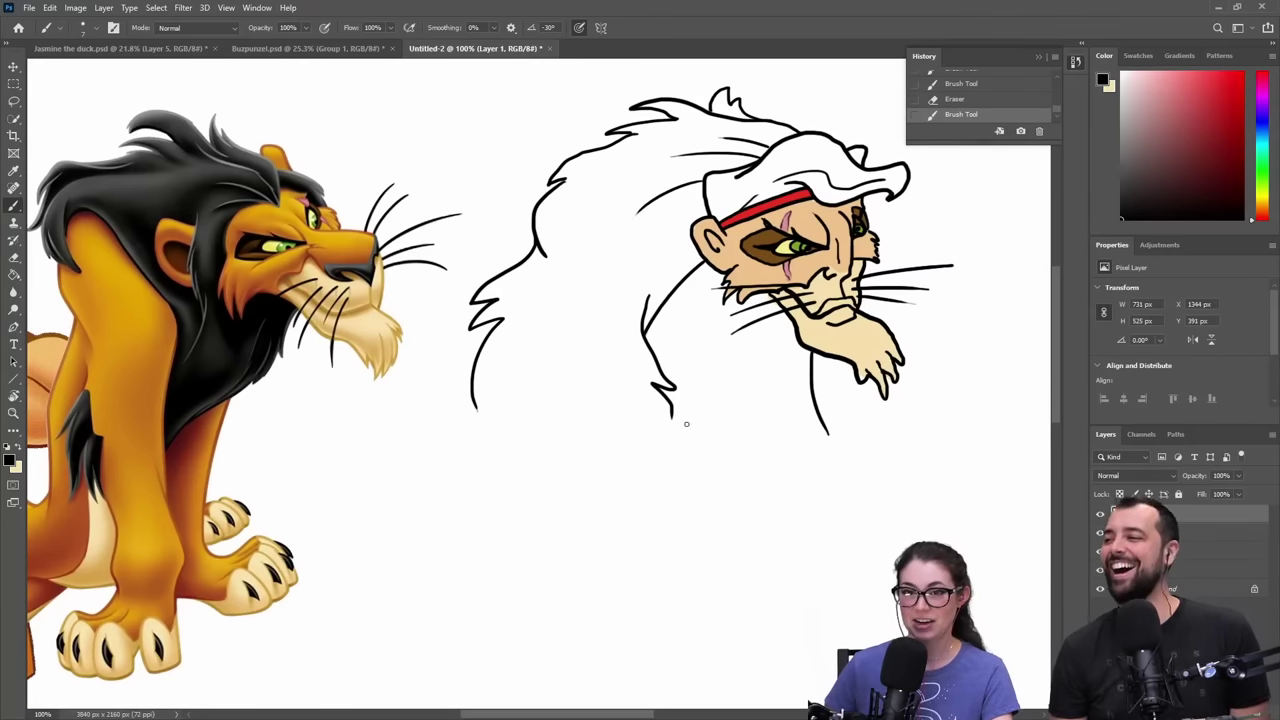
{"action": "left_click_drag", "start_coordinate": [672, 414], "coordinate": [826, 504]}
{"action": "mouse_move", "coordinate": [829, 435]}
{"action": "left_mouse_down"}
{"action": "mouse_move", "coordinate": [840, 460]}
{"action": "mouse_move", "coordinate": [827, 502]}
{"action": "left_mouse_up"}
- Draw the tufted outer mane outline down the front and along the lower back, bringing both sides together in a point below the chest
{"action": "mouse_move", "coordinate": [811, 375]}
{"action": "left_mouse_down"}
{"action": "mouse_move", "coordinate": [892, 416]}
{"action": "mouse_move", "coordinate": [904, 458]}
{"action": "left_mouse_up"}
{"action": "mouse_move", "coordinate": [479, 452]}
{"action": "left_mouse_down"}
{"action": "mouse_move", "coordinate": [616, 566]}
{"action": "mouse_move", "coordinate": [663, 580]}
{"action": "mouse_move", "coordinate": [712, 622]}
{"action": "left_mouse_up"}
{"action": "left_click_drag", "start_coordinate": [900, 500], "coordinate": [771, 365]}
{"action": "mouse_move", "coordinate": [736, 308]}
{"action": "left_mouse_down"}
{"action": "mouse_move", "coordinate": [733, 358]}
{"action": "mouse_move", "coordinate": [660, 520]}
{"action": "left_mouse_up"}
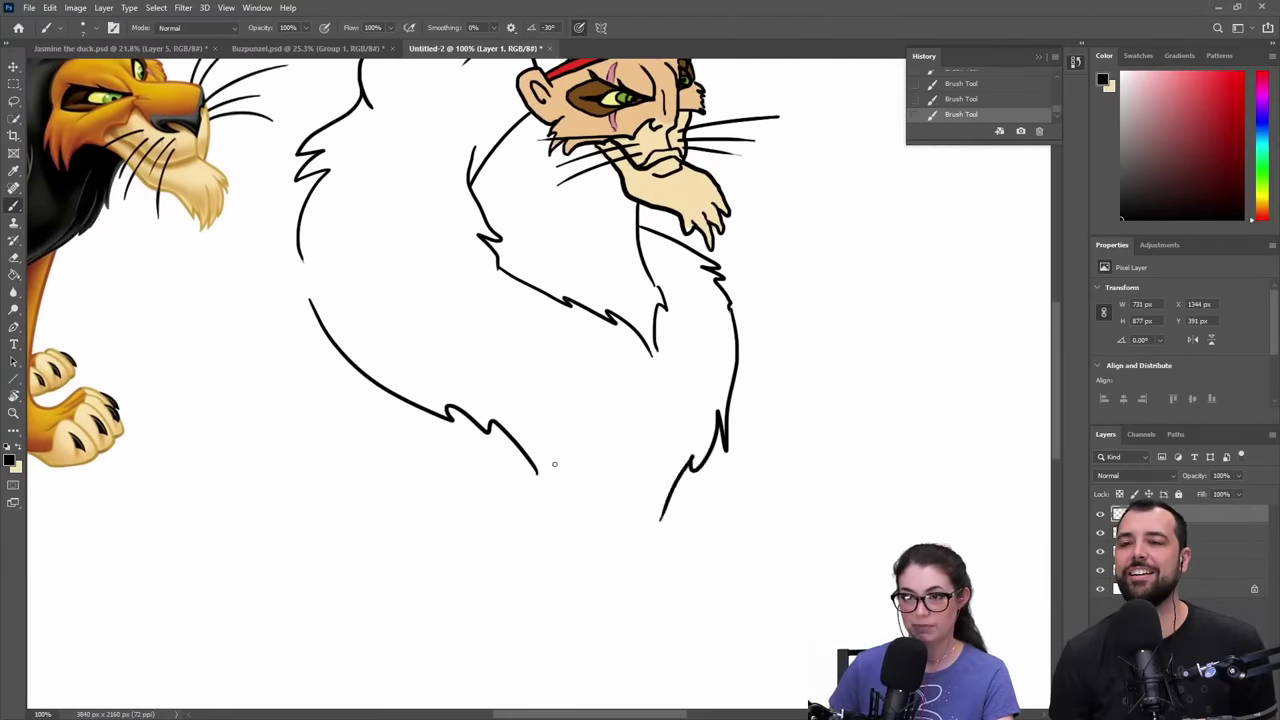
{"action": "mouse_move", "coordinate": [537, 470]}
{"action": "left_mouse_down"}
{"action": "mouse_move", "coordinate": [612, 510]}
{"action": "mouse_move", "coordinate": [668, 590]}
{"action": "left_mouse_up"}
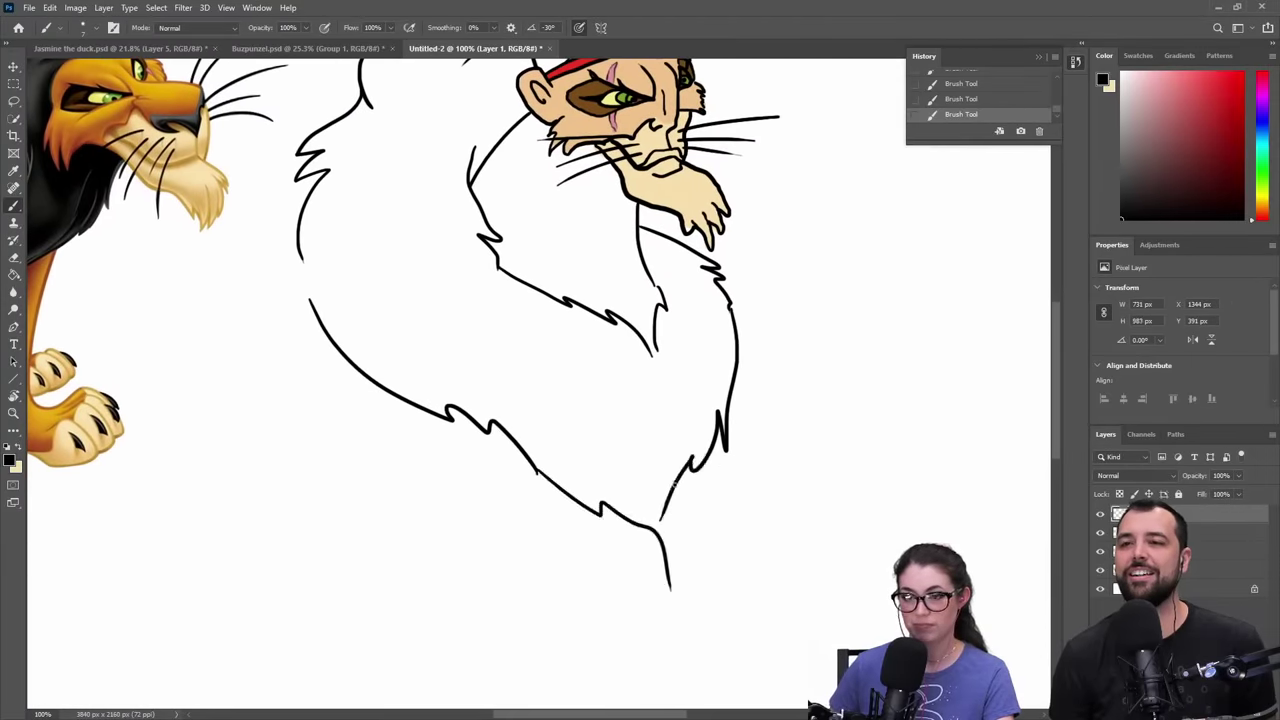
{"action": "left_click_drag", "start_coordinate": [682, 482], "coordinate": [670, 566]}
- Undo the last stroke and close the gap in the mane's back outline with a small pointed tuft
{"action": "key", "text": "z"}
{"action": "left_click", "coordinate": [625, 408], "text": "alt"}
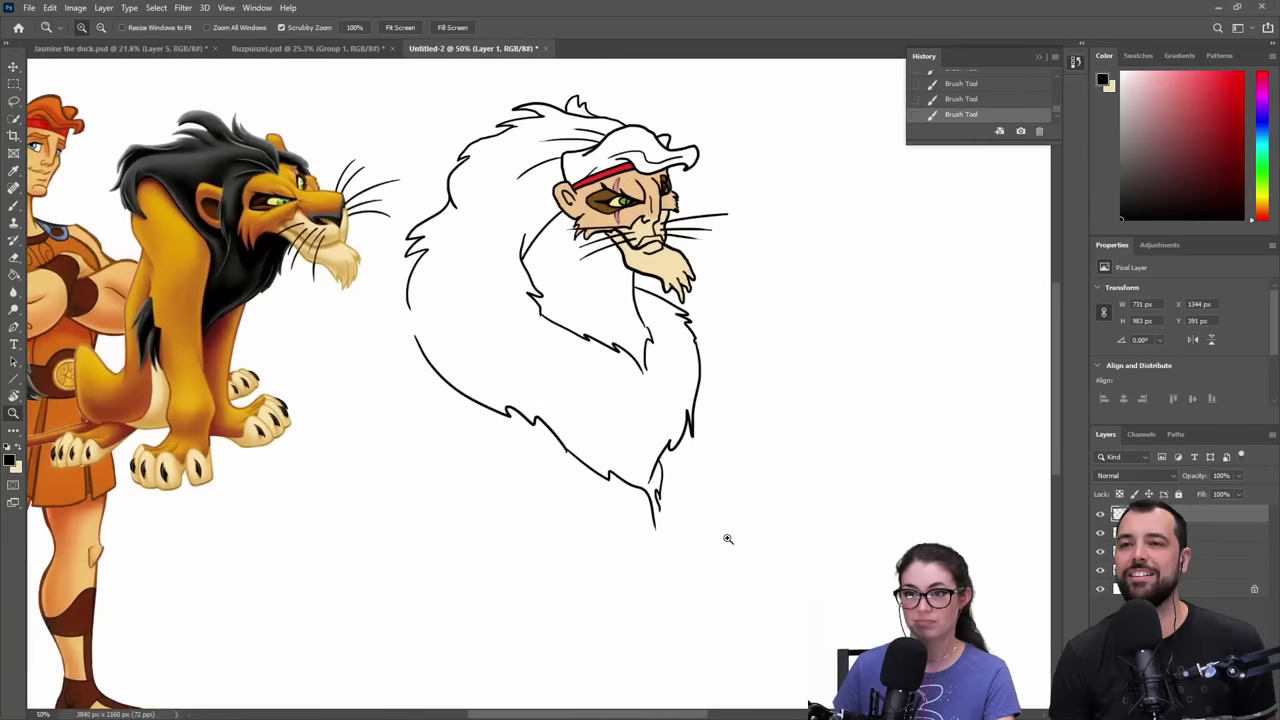
{"action": "left_click_drag", "start_coordinate": [606, 360], "coordinate": [711, 385]}
{"action": "key", "text": "b"}
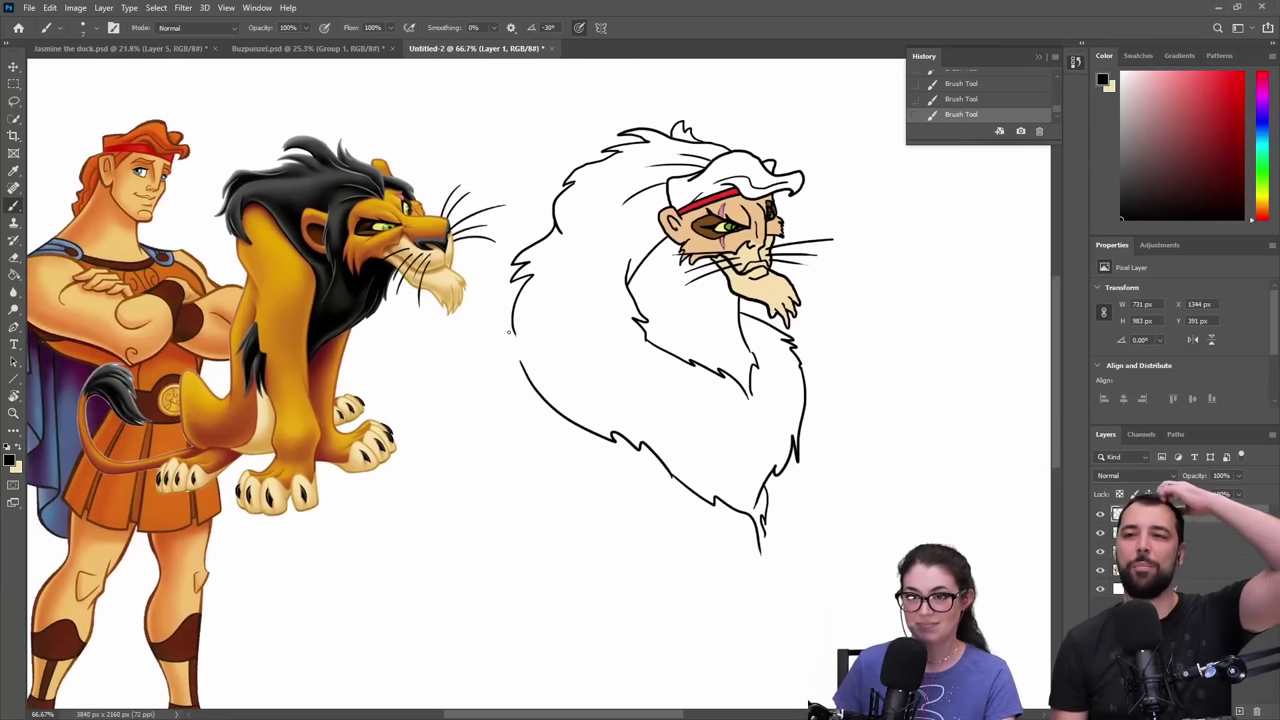
{"action": "key", "text": "ctrl+z"}
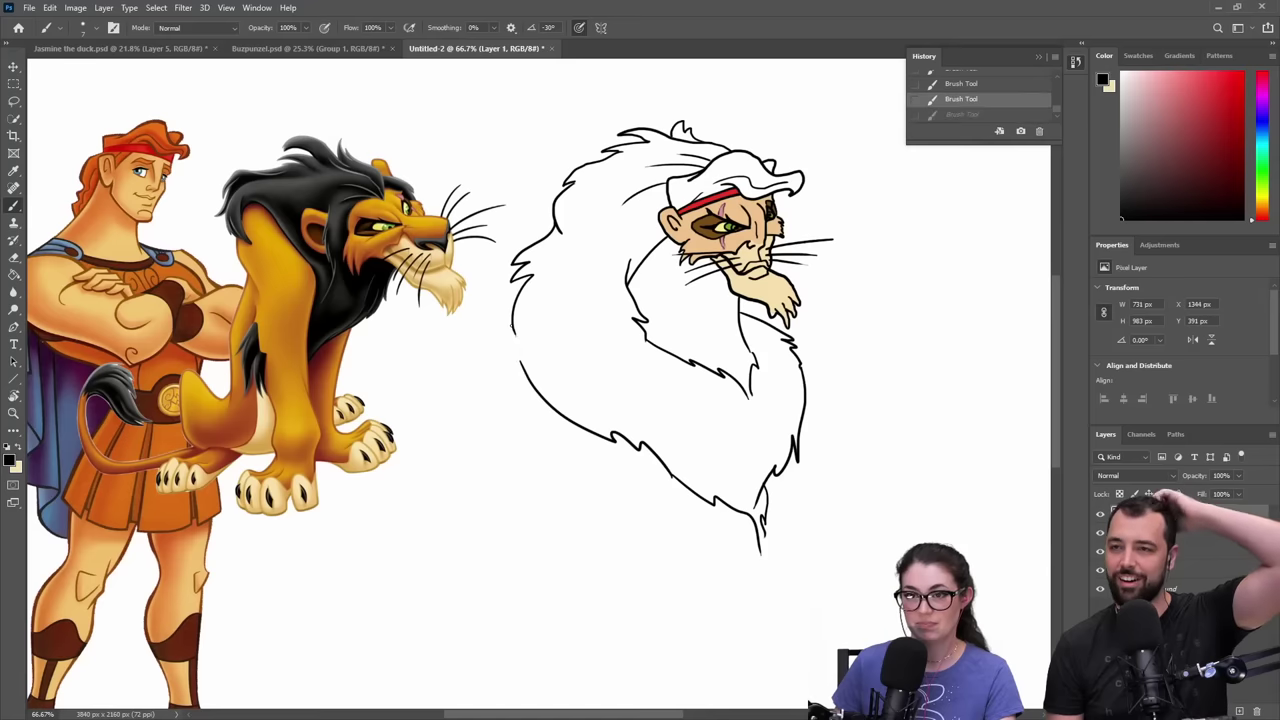
{"action": "left_click_drag", "start_coordinate": [513, 323], "coordinate": [507, 362]}
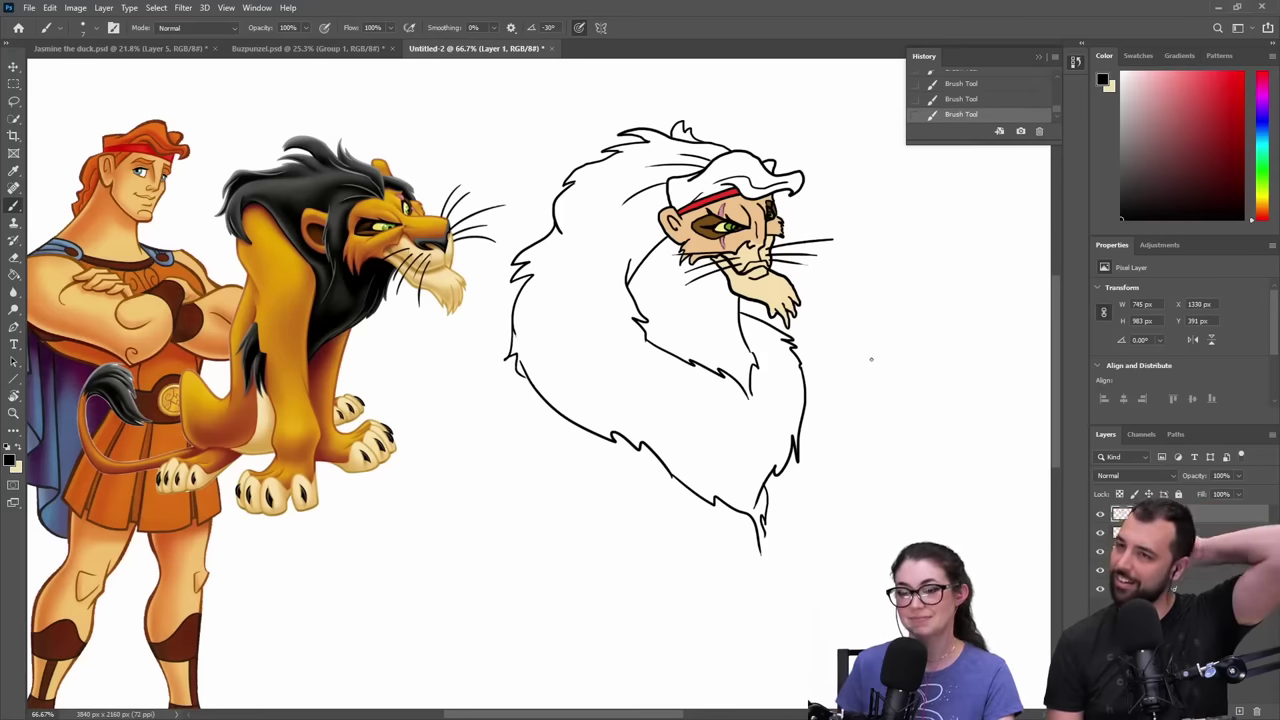
{"action": "mouse_move", "coordinate": [847, 346]}
{"action": "left_mouse_down"}
{"action": "mouse_move", "coordinate": [797, 386]}
{"action": "mouse_move", "coordinate": [891, 360]}
{"action": "left_mouse_up"}
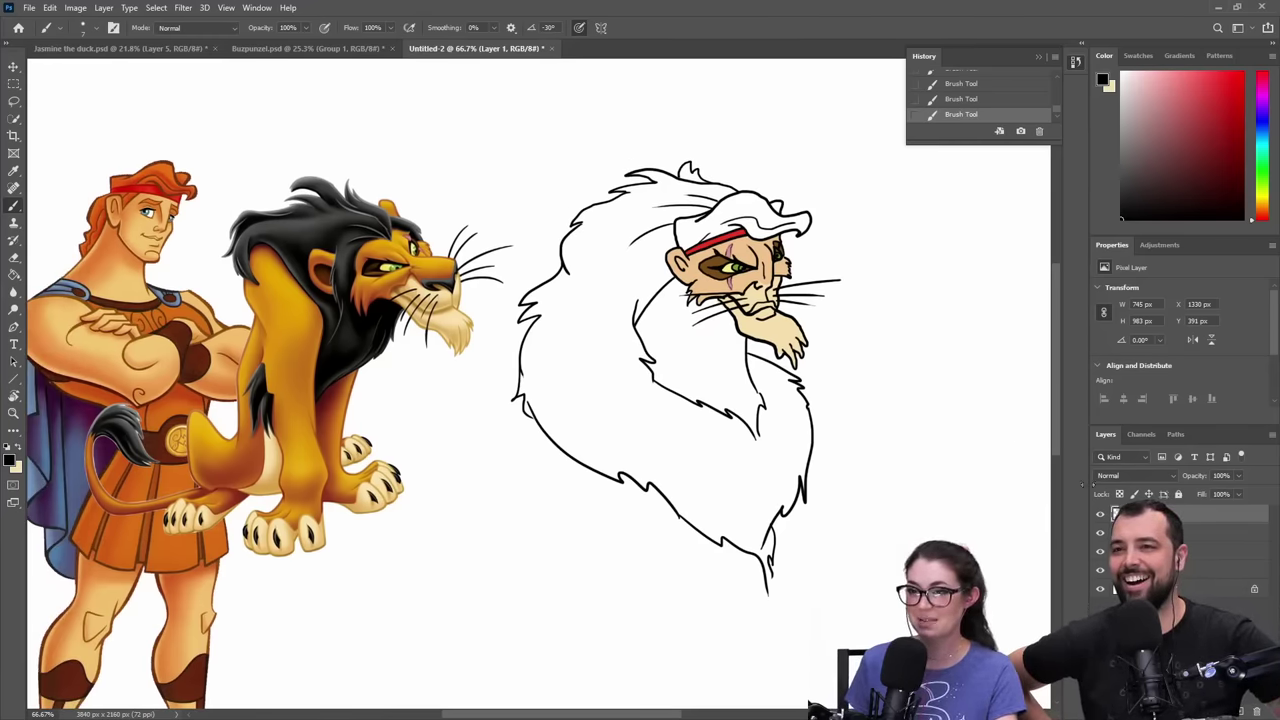
- Fill the neck on Layer 2 with the skin tone sampled from the drawn face, painting slightly past the inner mane edge
{"action": "left_click", "coordinate": [1116, 535]}
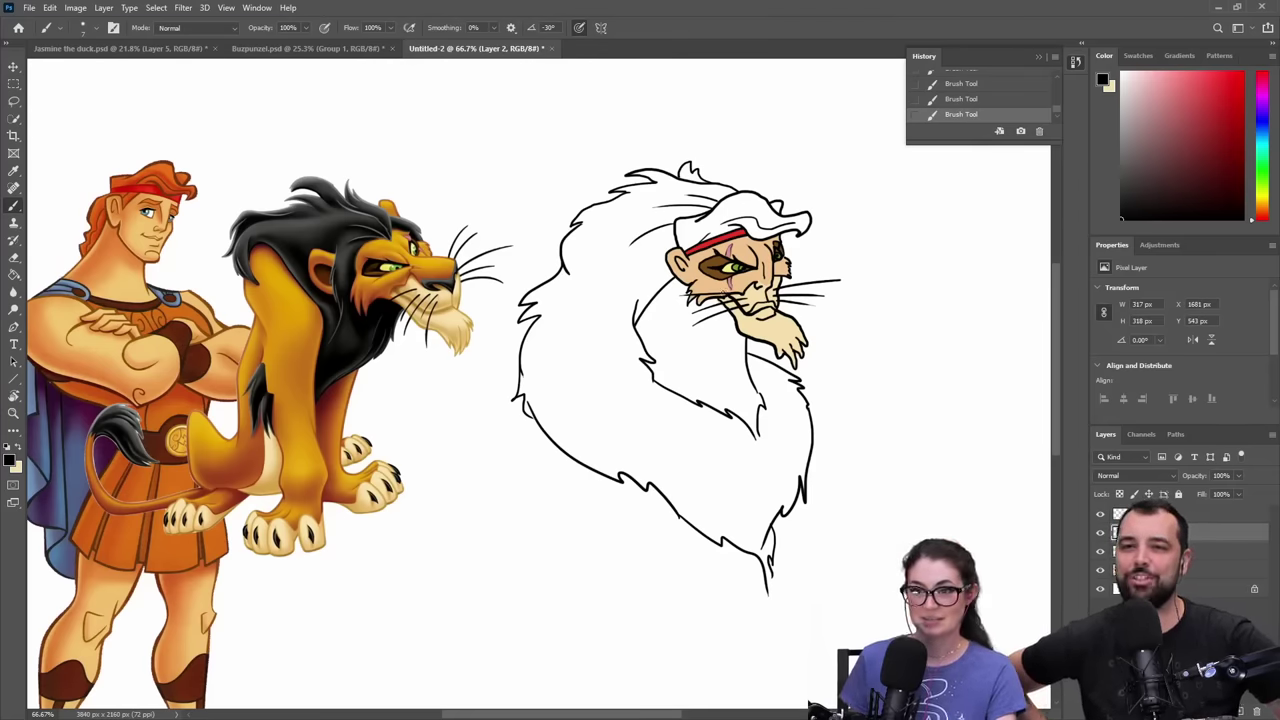
{"action": "left_click", "coordinate": [712, 320], "text": "alt"}
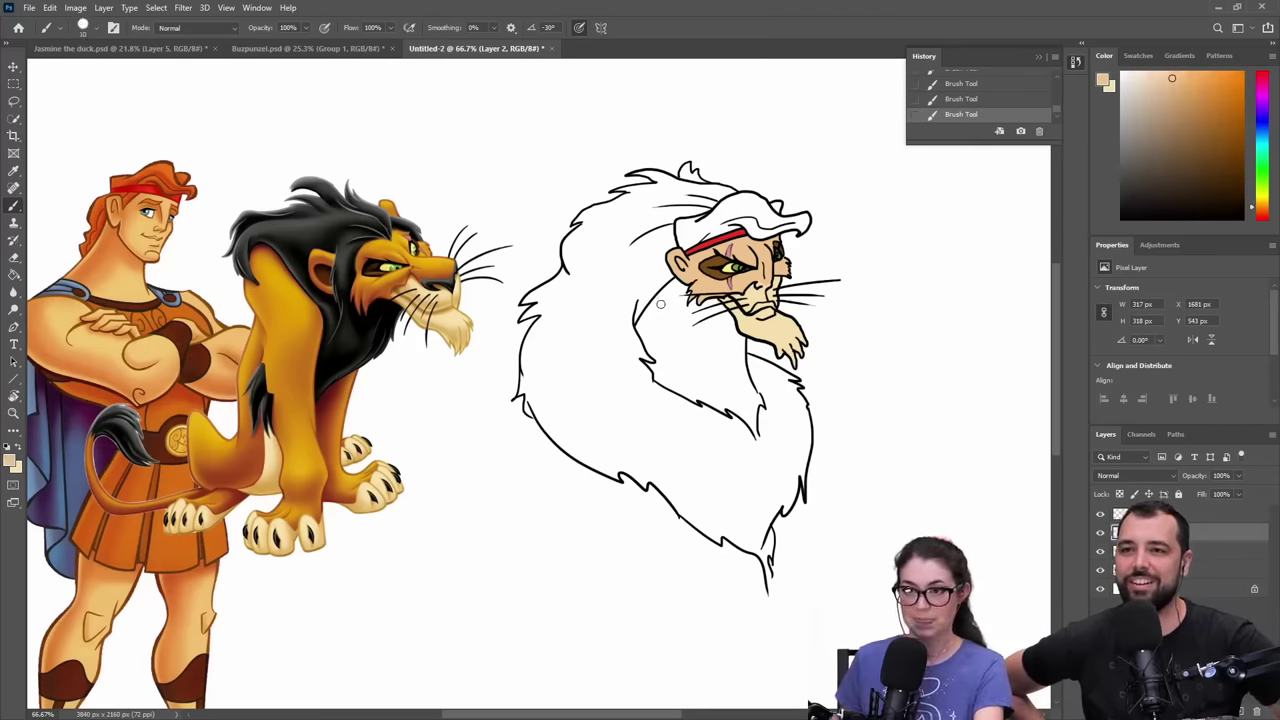
{"action": "key", "text": "z"}
{"action": "left_click", "coordinate": [700, 312]}
{"action": "left_click", "coordinate": [747, 297]}
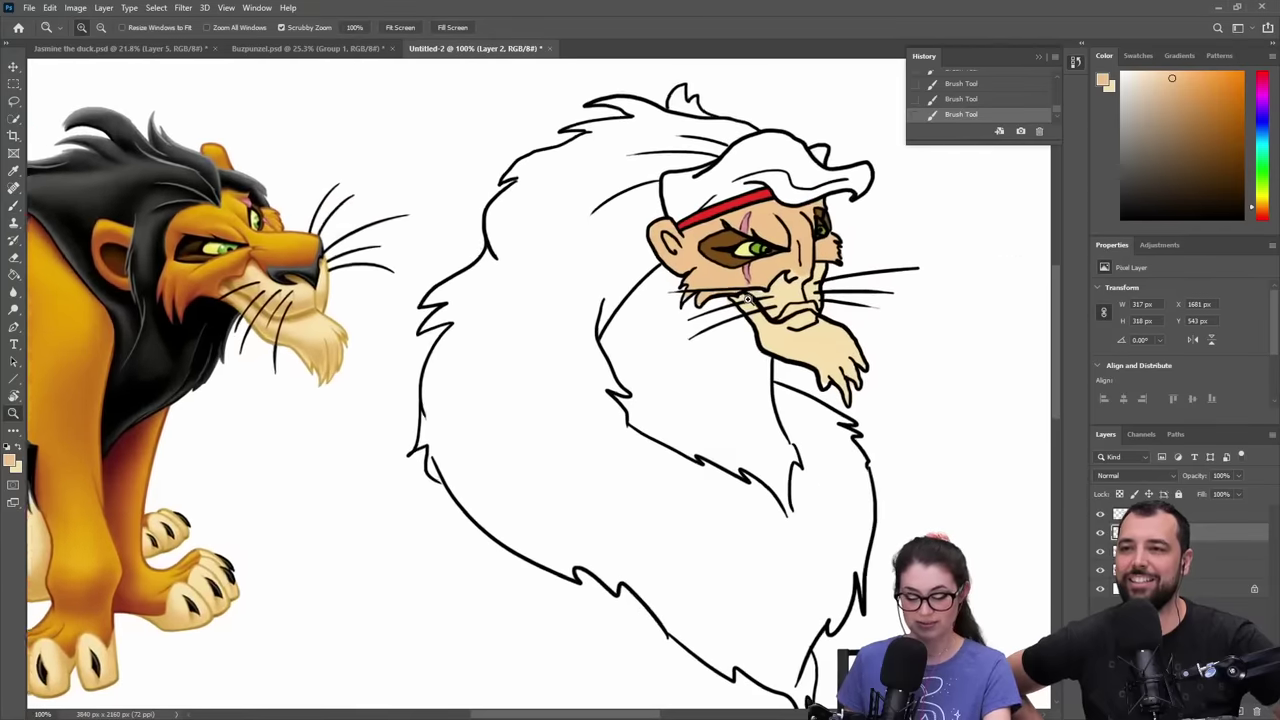
{"action": "key", "text": "b"}
{"action": "mouse_move", "coordinate": [576, 256]}
{"action": "left_mouse_down"}
{"action": "mouse_move", "coordinate": [548, 275]}
{"action": "mouse_move", "coordinate": [516, 325]}
{"action": "mouse_move", "coordinate": [488, 496]}
{"action": "mouse_move", "coordinate": [617, 266]}
{"action": "mouse_move", "coordinate": [587, 302]}
{"action": "mouse_move", "coordinate": [529, 331]}
{"action": "mouse_move", "coordinate": [655, 284]}
{"action": "mouse_move", "coordinate": [659, 346]}
{"action": "mouse_move", "coordinate": [687, 385]}
{"action": "mouse_move", "coordinate": [713, 354]}
{"action": "mouse_move", "coordinate": [680, 301]}
{"action": "mouse_move", "coordinate": [733, 351]}
{"action": "mouse_move", "coordinate": [775, 421]}
{"action": "mouse_move", "coordinate": [774, 487]}
{"action": "mouse_move", "coordinate": [827, 555]}
{"action": "mouse_move", "coordinate": [802, 558]}
{"action": "mouse_move", "coordinate": [844, 623]}
{"action": "mouse_move", "coordinate": [840, 601]}
{"action": "mouse_move", "coordinate": [797, 665]}
{"action": "left_mouse_up"}
{"action": "left_click_drag", "start_coordinate": [775, 581], "coordinate": [659, 505]}
{"action": "mouse_move", "coordinate": [700, 550]}
{"action": "left_mouse_down"}
{"action": "mouse_move", "coordinate": [637, 567]}
{"action": "mouse_move", "coordinate": [730, 634]}
{"action": "mouse_move", "coordinate": [604, 538]}
{"action": "mouse_move", "coordinate": [544, 512]}
{"action": "mouse_move", "coordinate": [543, 550]}
{"action": "mouse_move", "coordinate": [437, 488]}
{"action": "mouse_move", "coordinate": [367, 420]}
{"action": "mouse_move", "coordinate": [456, 467]}
{"action": "mouse_move", "coordinate": [445, 410]}
{"action": "mouse_move", "coordinate": [466, 332]}
{"action": "mouse_move", "coordinate": [473, 405]}
{"action": "mouse_move", "coordinate": [529, 463]}
{"action": "mouse_move", "coordinate": [489, 369]}
{"action": "mouse_move", "coordinate": [552, 372]}
{"action": "mouse_move", "coordinate": [554, 307]}
{"action": "mouse_move", "coordinate": [623, 395]}
{"action": "mouse_move", "coordinate": [606, 345]}
{"action": "mouse_move", "coordinate": [499, 311]}
{"action": "mouse_move", "coordinate": [533, 443]}
{"action": "mouse_move", "coordinate": [572, 480]}
{"action": "mouse_move", "coordinate": [603, 401]}
{"action": "mouse_move", "coordinate": [592, 443]}
{"action": "mouse_move", "coordinate": [654, 509]}
{"action": "left_mouse_up"}
- Inspect the neck fill up close around the jaw, the neck lines and the jagged mane edge
{"action": "key", "text": "z"}
{"action": "key", "text": "alt"}
{"action": "left_click_drag", "start_coordinate": [557, 424], "coordinate": [600, 420]}
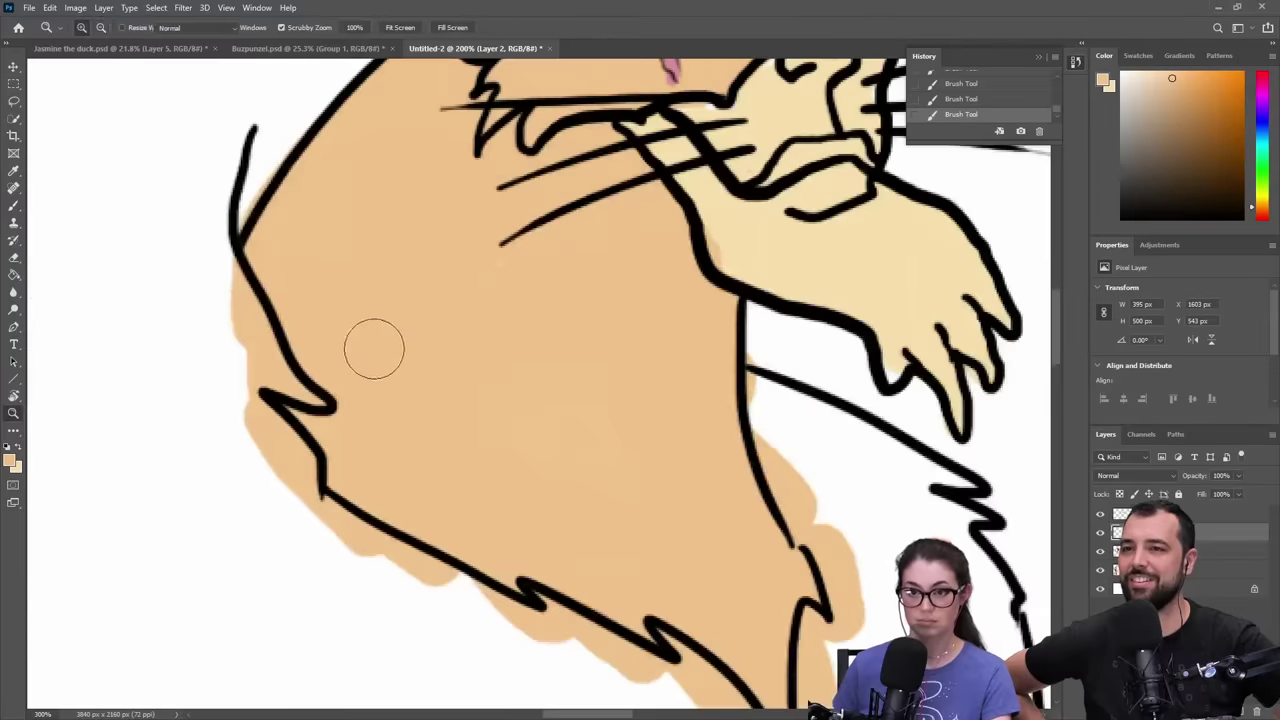
{"action": "key", "text": "alt+space"}
{"action": "left_click", "coordinate": [472, 360], "text": "alt"}
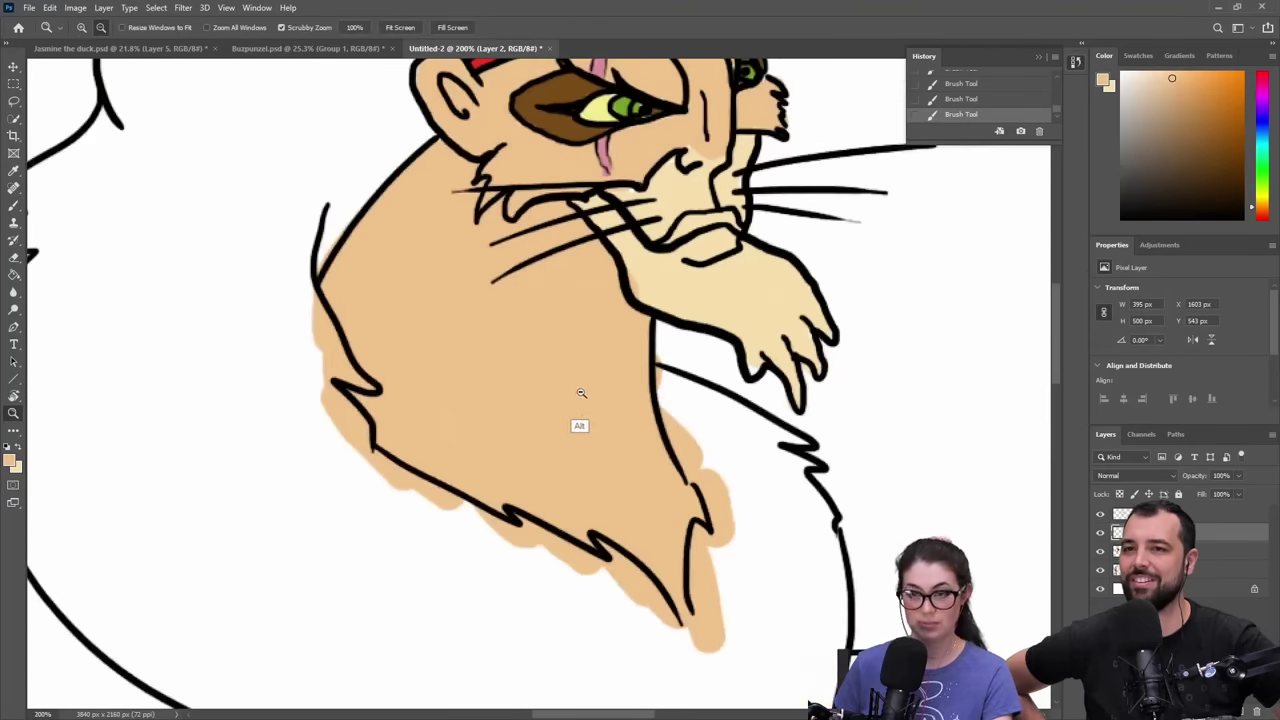
{"action": "left_click", "coordinate": [575, 400], "text": "alt"}
{"action": "key", "text": "b"}
{"action": "scroll", "coordinate": [509, 351], "scroll_direction": "left", "scroll_amount": 5}
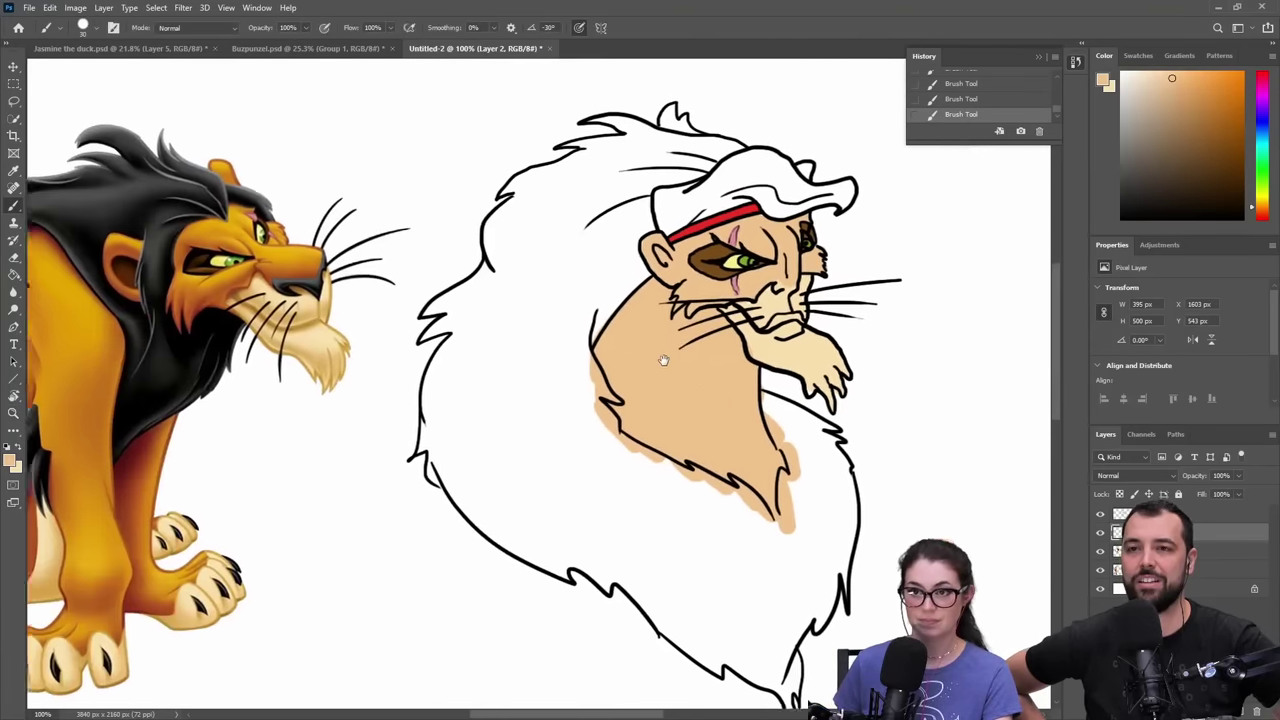
- Try dark tones sampled from the lion's mane on the back of the drawn mane, and undo the strokes
{"action": "mouse_move", "coordinate": [575, 281]}
{"action": "left_mouse_down"}
{"action": "mouse_move", "coordinate": [525, 300]}
{"action": "mouse_move", "coordinate": [463, 311]}
{"action": "mouse_move", "coordinate": [505, 306]}
{"action": "mouse_move", "coordinate": [468, 311]}
{"action": "mouse_move", "coordinate": [541, 259]}
{"action": "left_mouse_up"}
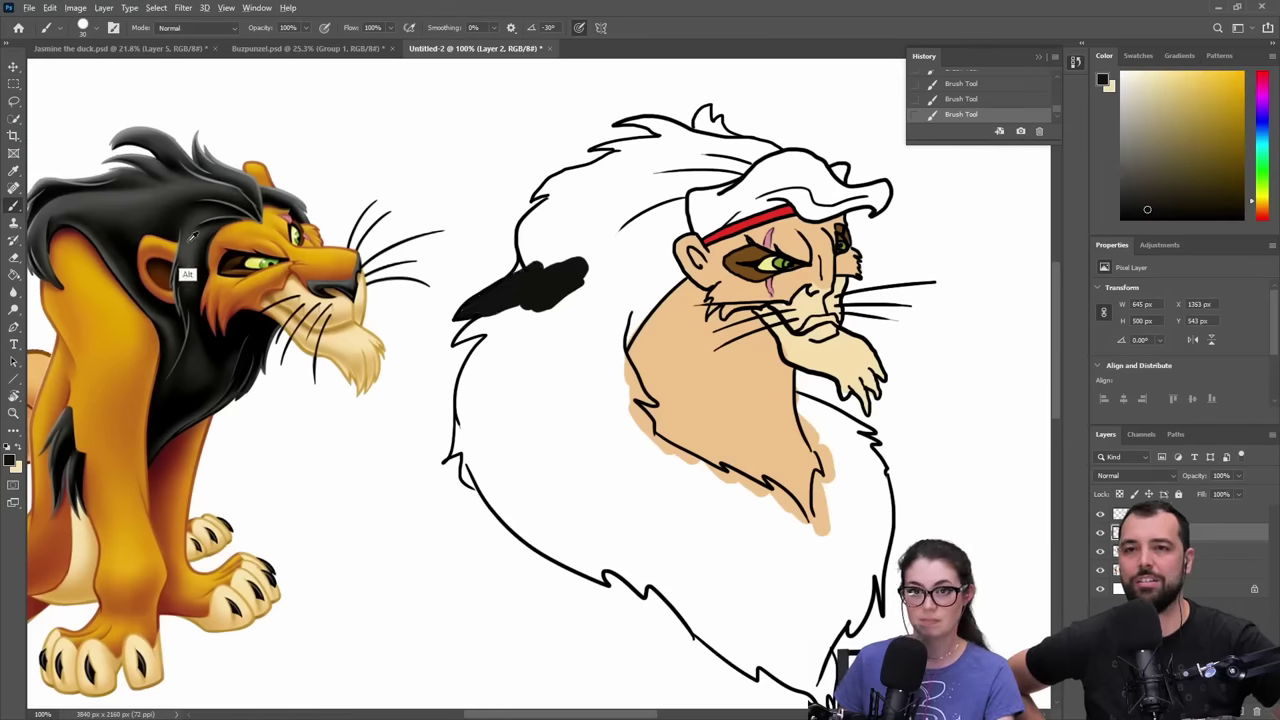
{"action": "left_click", "coordinate": [182, 286], "text": "alt"}
{"action": "mouse_move", "coordinate": [508, 301]}
{"action": "left_mouse_down"}
{"action": "mouse_move", "coordinate": [523, 288]}
{"action": "mouse_move", "coordinate": [512, 297]}
{"action": "left_mouse_up"}
{"action": "key", "text": "ctrl+z"}
{"action": "key", "text": "ctrl+z"}
{"action": "key", "text": "ctrl+z"}
{"action": "key", "text": "ctrl+z"}
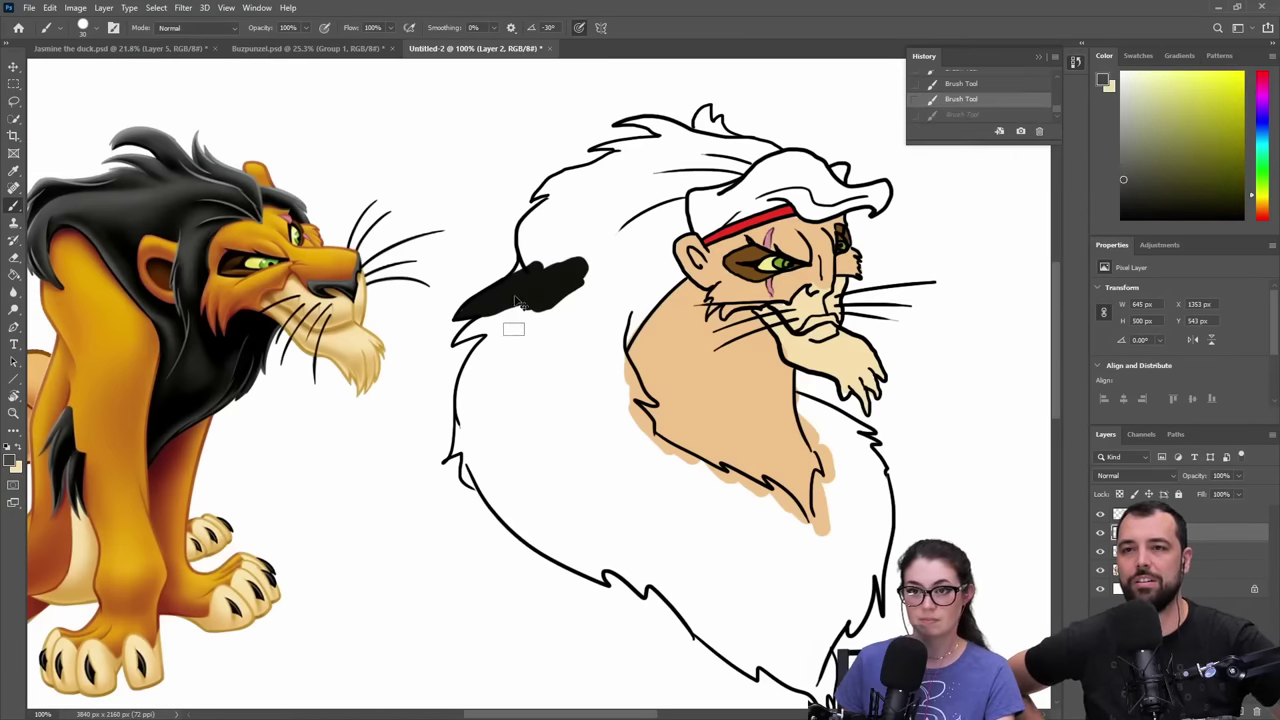
{"action": "key", "text": "ctrl+z"}
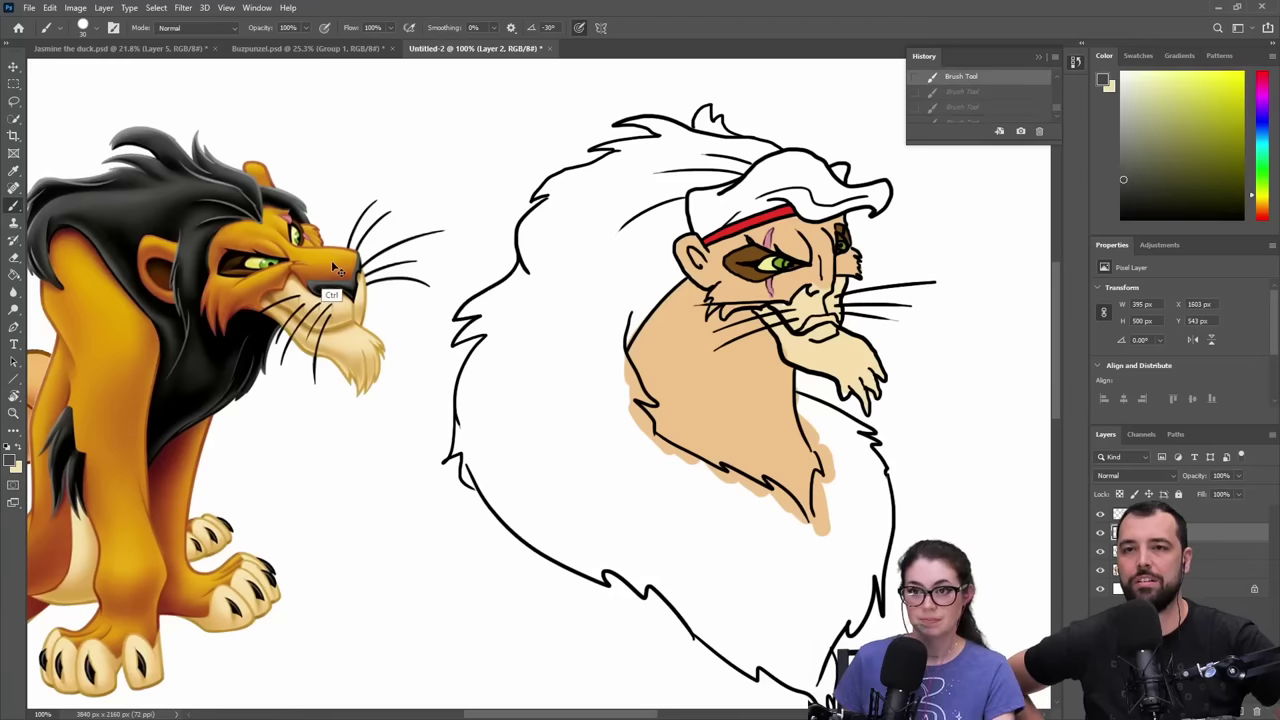
- Fill the back tufts and the area behind the neck on Layer 2 with dark grey sampled from the lion's mane, erasing any overspill
{"action": "left_click", "coordinate": [265, 215], "text": "alt"}
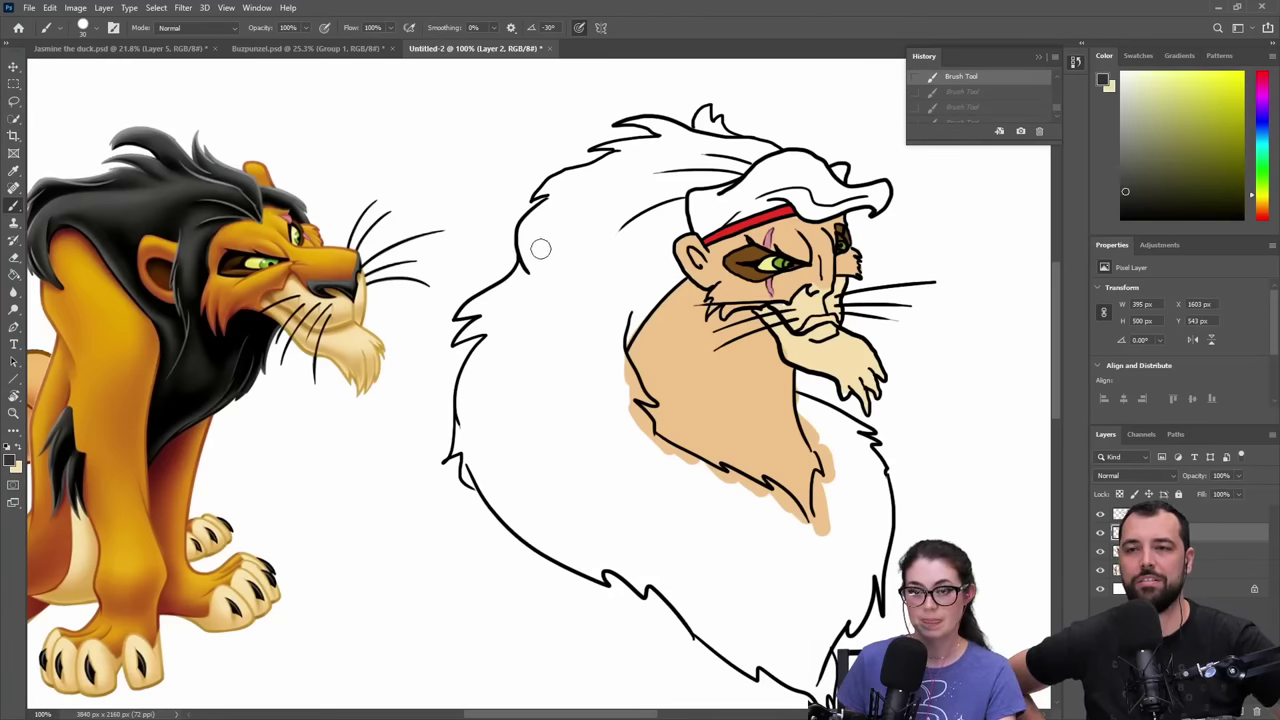
{"action": "mouse_move", "coordinate": [543, 249]}
{"action": "left_mouse_down"}
{"action": "mouse_move", "coordinate": [505, 288]}
{"action": "mouse_move", "coordinate": [555, 242]}
{"action": "mouse_move", "coordinate": [518, 295]}
{"action": "mouse_move", "coordinate": [457, 317]}
{"action": "mouse_move", "coordinate": [528, 270]}
{"action": "mouse_move", "coordinate": [552, 198]}
{"action": "mouse_move", "coordinate": [562, 202]}
{"action": "left_mouse_up"}
{"action": "key", "text": "ctrl+z"}
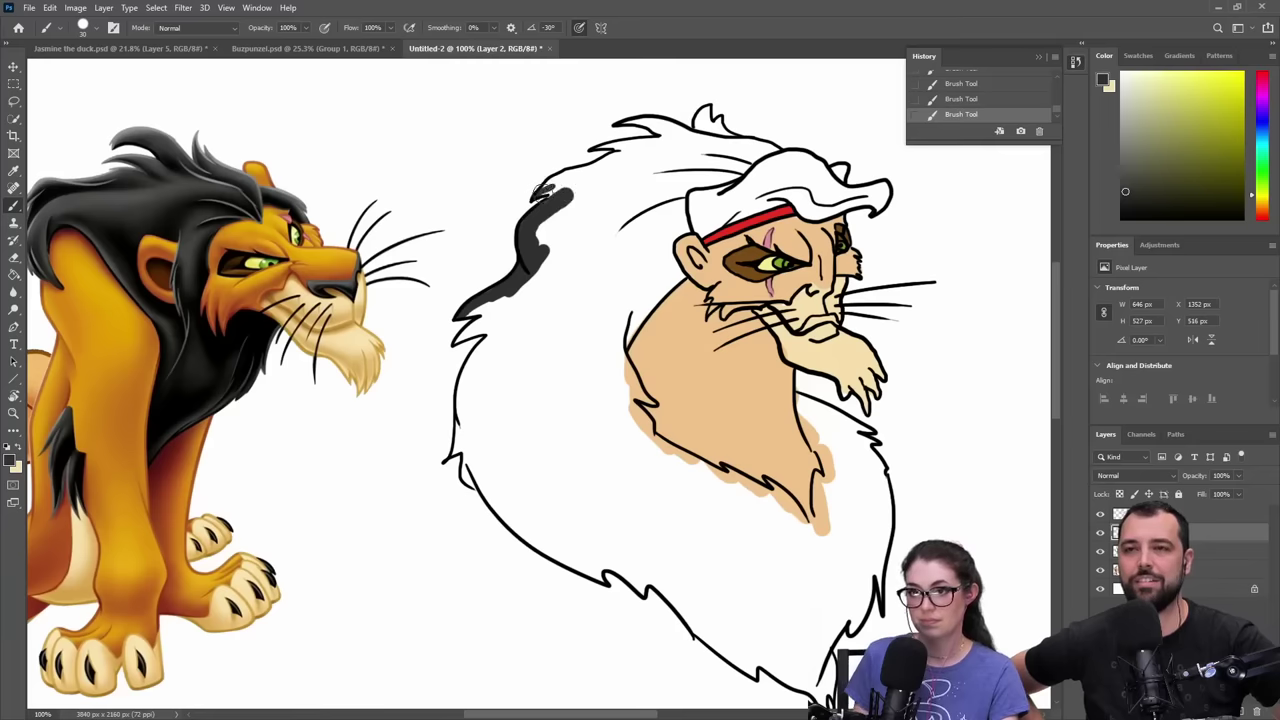
{"action": "mouse_move", "coordinate": [558, 222]}
{"action": "left_mouse_down"}
{"action": "mouse_move", "coordinate": [509, 302]}
{"action": "mouse_move", "coordinate": [472, 313]}
{"action": "mouse_move", "coordinate": [537, 283]}
{"action": "mouse_move", "coordinate": [480, 345]}
{"action": "mouse_move", "coordinate": [455, 342]}
{"action": "mouse_move", "coordinate": [493, 317]}
{"action": "mouse_move", "coordinate": [479, 323]}
{"action": "mouse_move", "coordinate": [498, 338]}
{"action": "mouse_move", "coordinate": [455, 338]}
{"action": "mouse_move", "coordinate": [495, 313]}
{"action": "mouse_move", "coordinate": [502, 358]}
{"action": "mouse_move", "coordinate": [552, 294]}
{"action": "mouse_move", "coordinate": [546, 362]}
{"action": "mouse_move", "coordinate": [597, 317]}
{"action": "mouse_move", "coordinate": [605, 352]}
{"action": "mouse_move", "coordinate": [663, 275]}
{"action": "mouse_move", "coordinate": [637, 313]}
{"action": "left_mouse_up"}
{"action": "key", "text": "e"}
{"action": "key", "text": "b"}
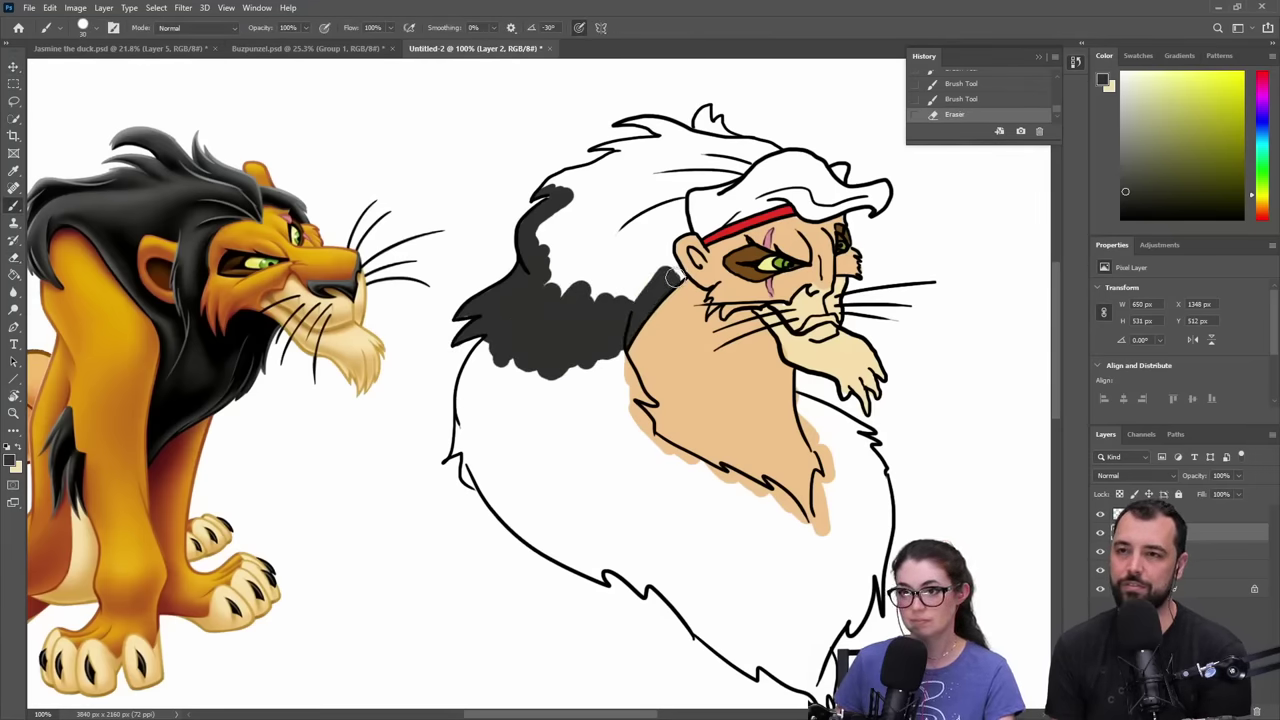
- Paint the upper mane and the hat-like hair above the red headband in the same dark grey
{"action": "left_click_drag", "start_coordinate": [672, 270], "coordinate": [674, 226]}
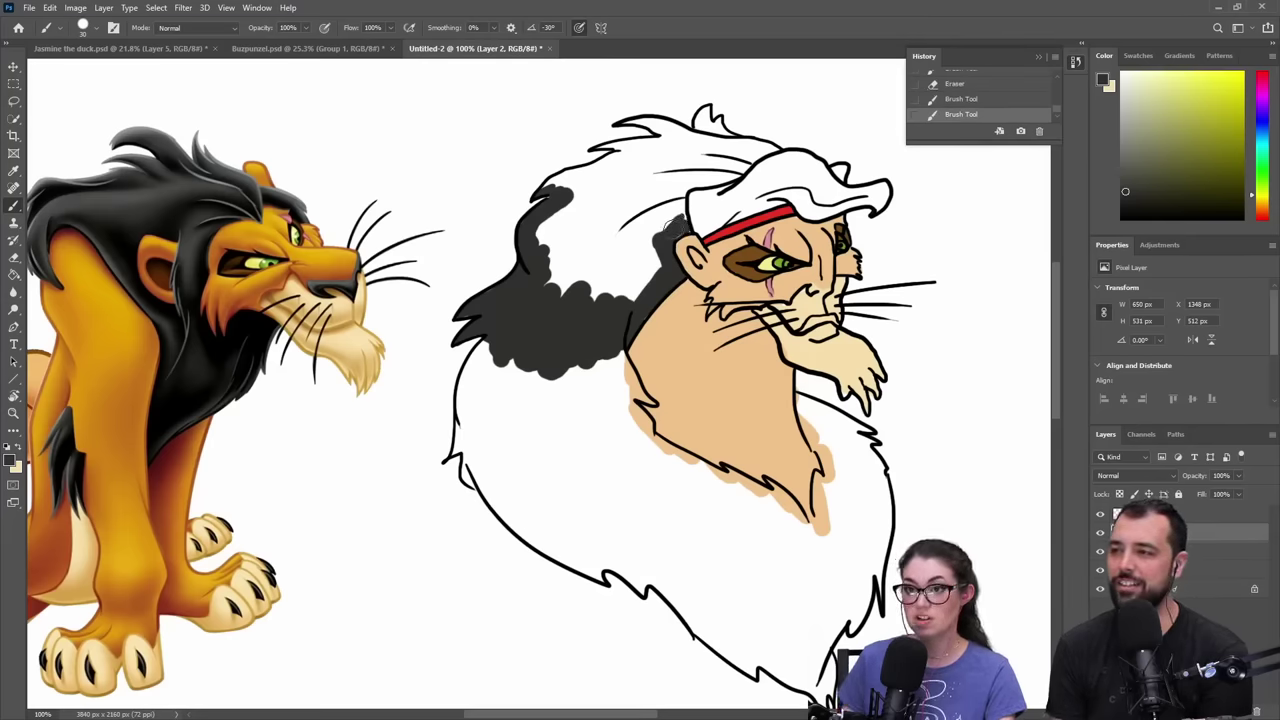
{"action": "mouse_move", "coordinate": [667, 225]}
{"action": "left_mouse_down"}
{"action": "mouse_move", "coordinate": [634, 266]}
{"action": "mouse_move", "coordinate": [660, 268]}
{"action": "mouse_move", "coordinate": [594, 319]}
{"action": "mouse_move", "coordinate": [611, 260]}
{"action": "mouse_move", "coordinate": [561, 292]}
{"action": "mouse_move", "coordinate": [554, 228]}
{"action": "mouse_move", "coordinate": [527, 228]}
{"action": "mouse_move", "coordinate": [565, 224]}
{"action": "mouse_move", "coordinate": [542, 242]}
{"action": "mouse_move", "coordinate": [582, 207]}
{"action": "mouse_move", "coordinate": [582, 193]}
{"action": "mouse_move", "coordinate": [546, 186]}
{"action": "mouse_move", "coordinate": [626, 155]}
{"action": "mouse_move", "coordinate": [559, 185]}
{"action": "mouse_move", "coordinate": [593, 179]}
{"action": "mouse_move", "coordinate": [560, 232]}
{"action": "mouse_move", "coordinate": [657, 203]}
{"action": "mouse_move", "coordinate": [571, 239]}
{"action": "left_mouse_up"}
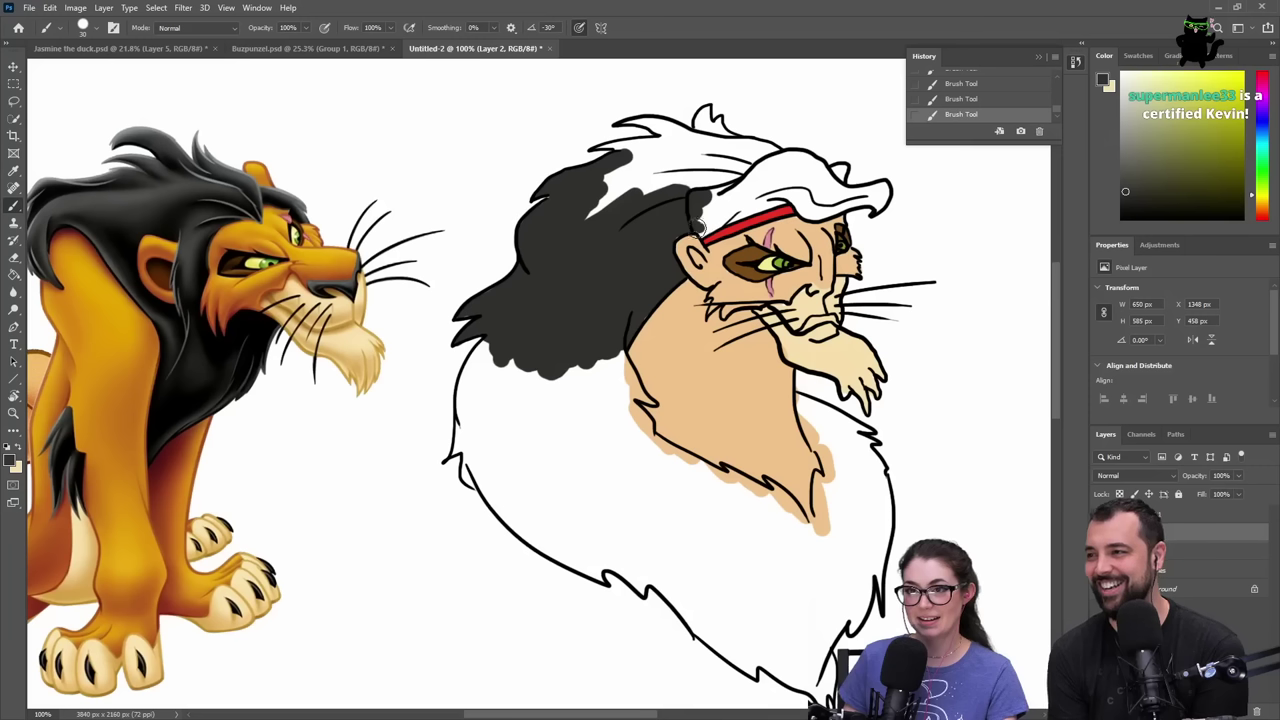
{"action": "mouse_move", "coordinate": [700, 228]}
{"action": "left_mouse_down"}
{"action": "mouse_move", "coordinate": [800, 198]}
{"action": "mouse_move", "coordinate": [791, 205]}
{"action": "mouse_move", "coordinate": [805, 211]}
{"action": "mouse_move", "coordinate": [870, 205]}
{"action": "mouse_move", "coordinate": [815, 212]}
{"action": "left_mouse_up"}
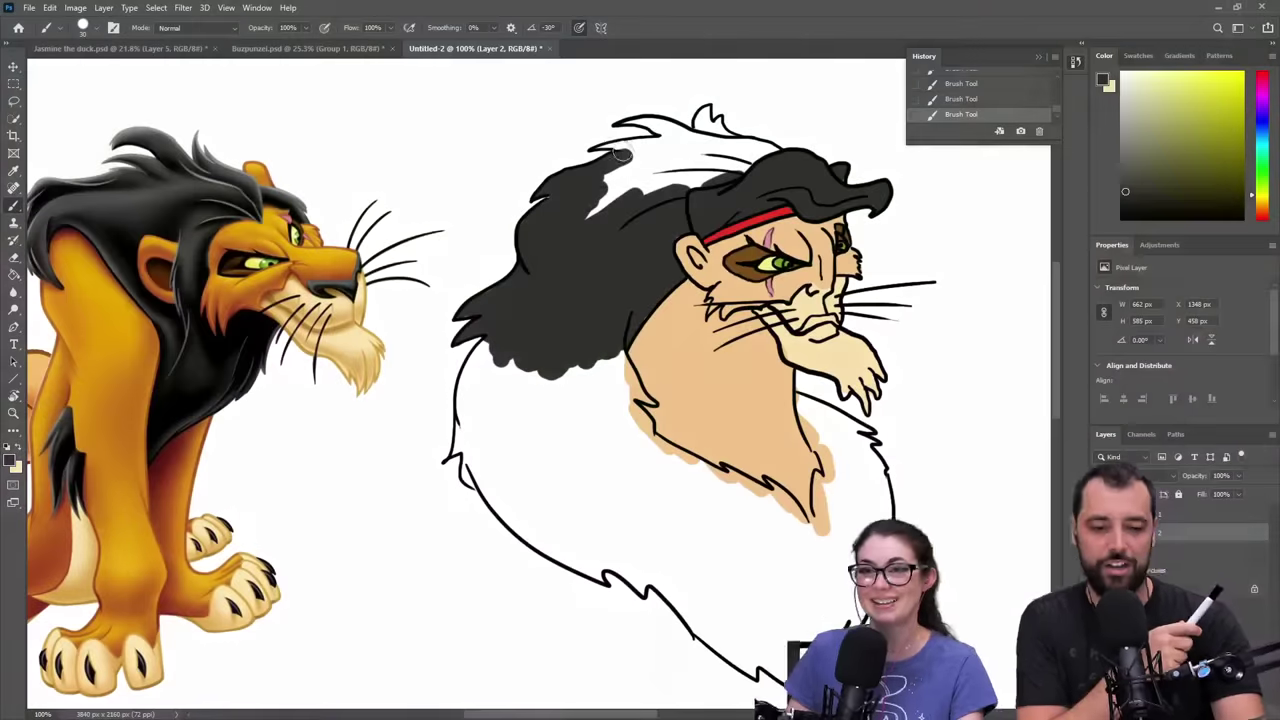
{"action": "left_click_drag", "start_coordinate": [612, 148], "coordinate": [650, 146]}
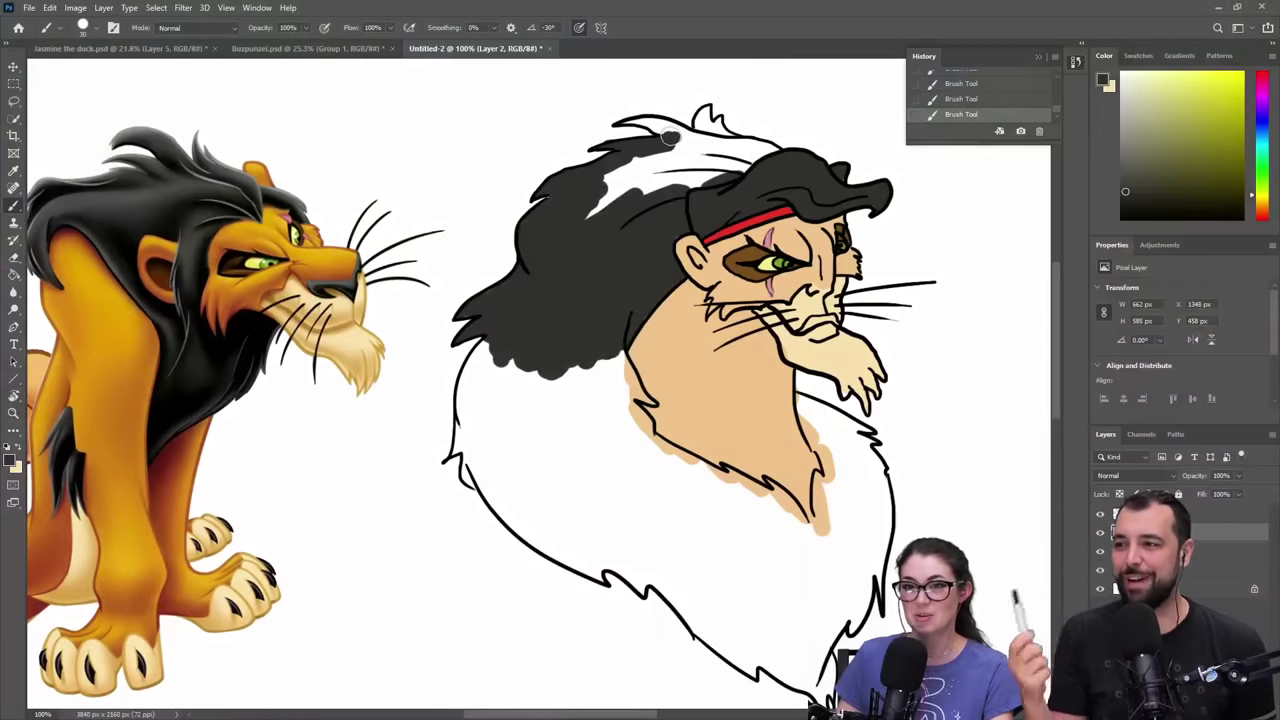
{"action": "mouse_move", "coordinate": [628, 120]}
{"action": "left_mouse_down"}
{"action": "mouse_move", "coordinate": [674, 134]}
{"action": "mouse_move", "coordinate": [654, 116]}
{"action": "mouse_move", "coordinate": [703, 137]}
{"action": "mouse_move", "coordinate": [661, 127]}
{"action": "mouse_move", "coordinate": [695, 148]}
{"action": "mouse_move", "coordinate": [617, 180]}
{"action": "mouse_move", "coordinate": [629, 195]}
{"action": "mouse_move", "coordinate": [655, 180]}
{"action": "mouse_move", "coordinate": [628, 168]}
{"action": "mouse_move", "coordinate": [619, 183]}
{"action": "mouse_move", "coordinate": [648, 191]}
{"action": "mouse_move", "coordinate": [730, 174]}
{"action": "mouse_move", "coordinate": [688, 167]}
{"action": "mouse_move", "coordinate": [720, 148]}
{"action": "mouse_move", "coordinate": [686, 139]}
{"action": "mouse_move", "coordinate": [700, 107]}
{"action": "mouse_move", "coordinate": [701, 140]}
{"action": "mouse_move", "coordinate": [702, 108]}
{"action": "mouse_move", "coordinate": [716, 129]}
{"action": "mouse_move", "coordinate": [704, 122]}
{"action": "mouse_move", "coordinate": [723, 130]}
{"action": "mouse_move", "coordinate": [721, 118]}
{"action": "mouse_move", "coordinate": [723, 135]}
{"action": "mouse_move", "coordinate": [777, 160]}
{"action": "left_mouse_up"}
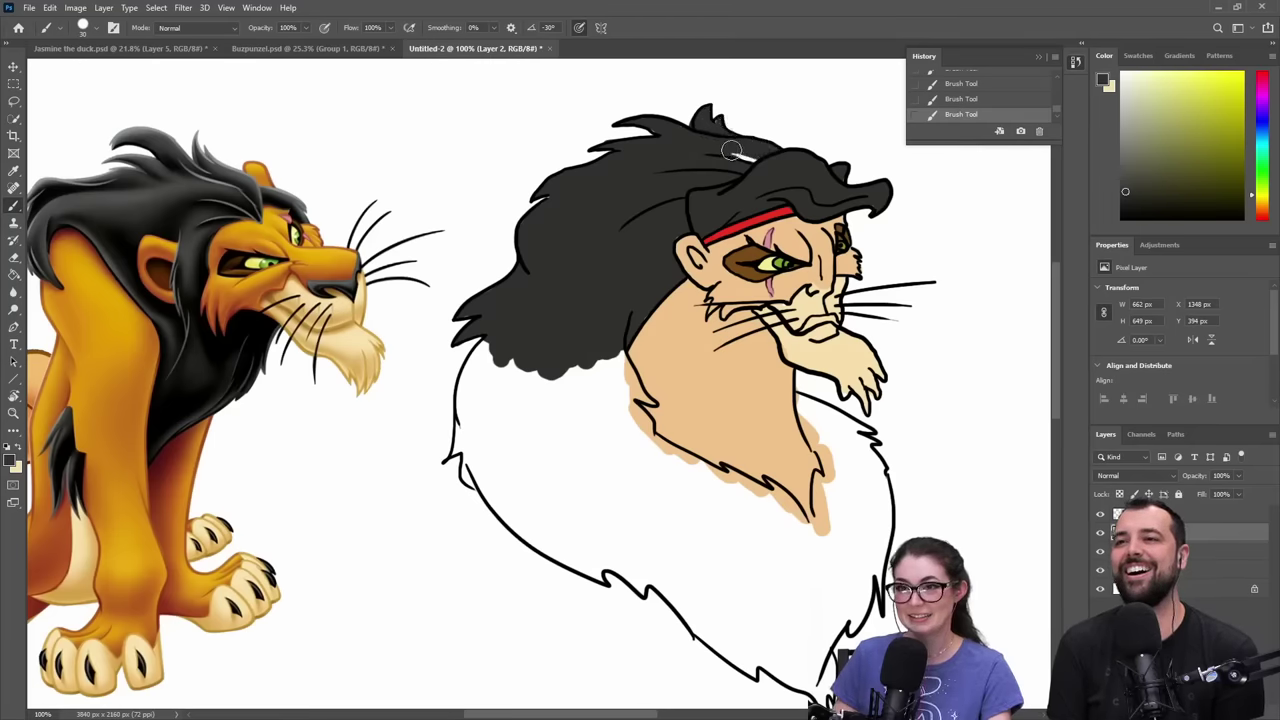
- Continue the dark grey fill down the mane's back edge and along the jagged inner edge beneath the neck
{"action": "mouse_move", "coordinate": [487, 345]}
{"action": "left_mouse_down"}
{"action": "mouse_move", "coordinate": [463, 391]}
{"action": "mouse_move", "coordinate": [475, 356]}
{"action": "mouse_move", "coordinate": [471, 414]}
{"action": "mouse_move", "coordinate": [460, 388]}
{"action": "mouse_move", "coordinate": [450, 456]}
{"action": "mouse_move", "coordinate": [461, 424]}
{"action": "mouse_move", "coordinate": [468, 476]}
{"action": "mouse_move", "coordinate": [490, 489]}
{"action": "mouse_move", "coordinate": [466, 419]}
{"action": "mouse_move", "coordinate": [487, 362]}
{"action": "mouse_move", "coordinate": [499, 358]}
{"action": "mouse_move", "coordinate": [491, 392]}
{"action": "mouse_move", "coordinate": [521, 390]}
{"action": "mouse_move", "coordinate": [499, 357]}
{"action": "mouse_move", "coordinate": [491, 441]}
{"action": "mouse_move", "coordinate": [476, 442]}
{"action": "mouse_move", "coordinate": [515, 467]}
{"action": "mouse_move", "coordinate": [544, 430]}
{"action": "mouse_move", "coordinate": [540, 372]}
{"action": "mouse_move", "coordinate": [534, 430]}
{"action": "mouse_move", "coordinate": [503, 407]}
{"action": "mouse_move", "coordinate": [521, 451]}
{"action": "mouse_move", "coordinate": [579, 409]}
{"action": "mouse_move", "coordinate": [566, 366]}
{"action": "left_mouse_up"}
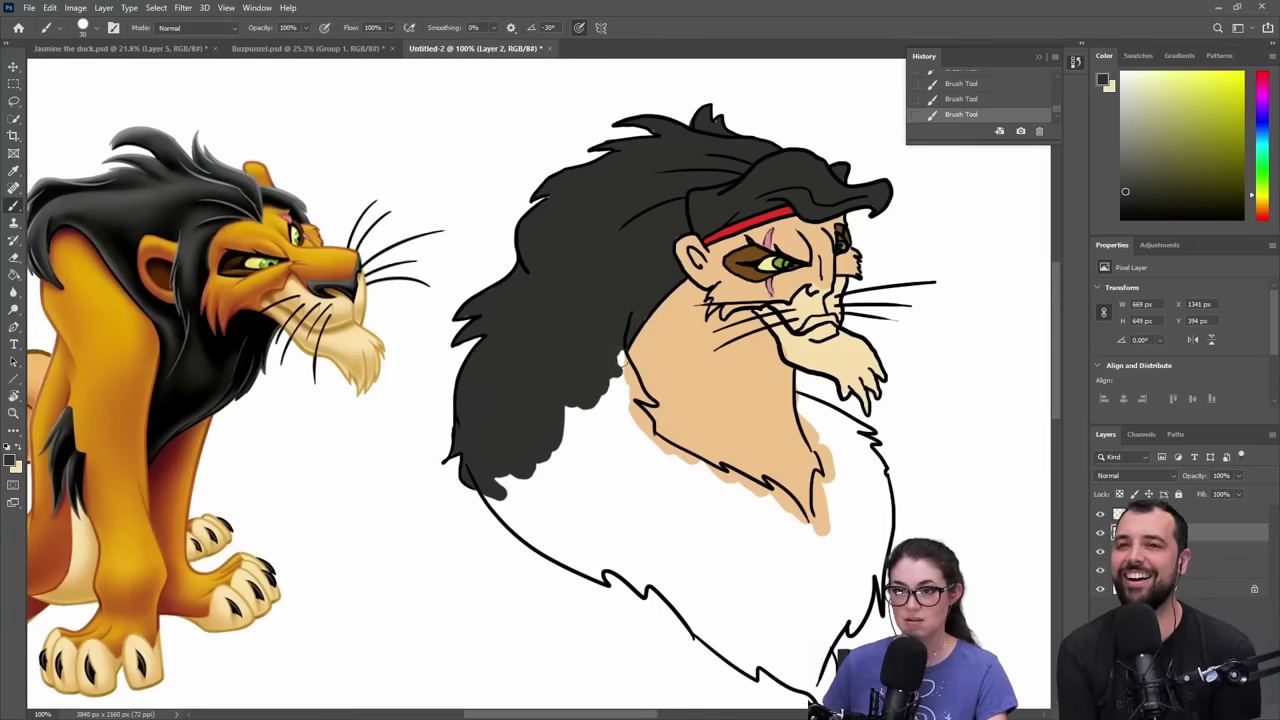
{"action": "left_click_drag", "start_coordinate": [620, 373], "coordinate": [648, 402]}
{"action": "mouse_move", "coordinate": [616, 354]}
{"action": "left_mouse_down"}
{"action": "mouse_move", "coordinate": [612, 404]}
{"action": "mouse_move", "coordinate": [632, 399]}
{"action": "mouse_move", "coordinate": [623, 388]}
{"action": "mouse_move", "coordinate": [645, 439]}
{"action": "mouse_move", "coordinate": [670, 444]}
{"action": "mouse_move", "coordinate": [660, 458]}
{"action": "mouse_move", "coordinate": [643, 442]}
{"action": "mouse_move", "coordinate": [741, 492]}
{"action": "mouse_move", "coordinate": [740, 472]}
{"action": "mouse_move", "coordinate": [724, 469]}
{"action": "mouse_move", "coordinate": [777, 514]}
{"action": "mouse_move", "coordinate": [756, 488]}
{"action": "mouse_move", "coordinate": [781, 504]}
{"action": "mouse_move", "coordinate": [771, 482]}
{"action": "mouse_move", "coordinate": [805, 549]}
{"action": "left_mouse_up"}
{"action": "left_click_drag", "start_coordinate": [791, 505], "coordinate": [820, 548]}
{"action": "mouse_move", "coordinate": [814, 500]}
{"action": "left_mouse_down"}
{"action": "mouse_move", "coordinate": [820, 555]}
{"action": "mouse_move", "coordinate": [831, 481]}
{"action": "left_mouse_up"}
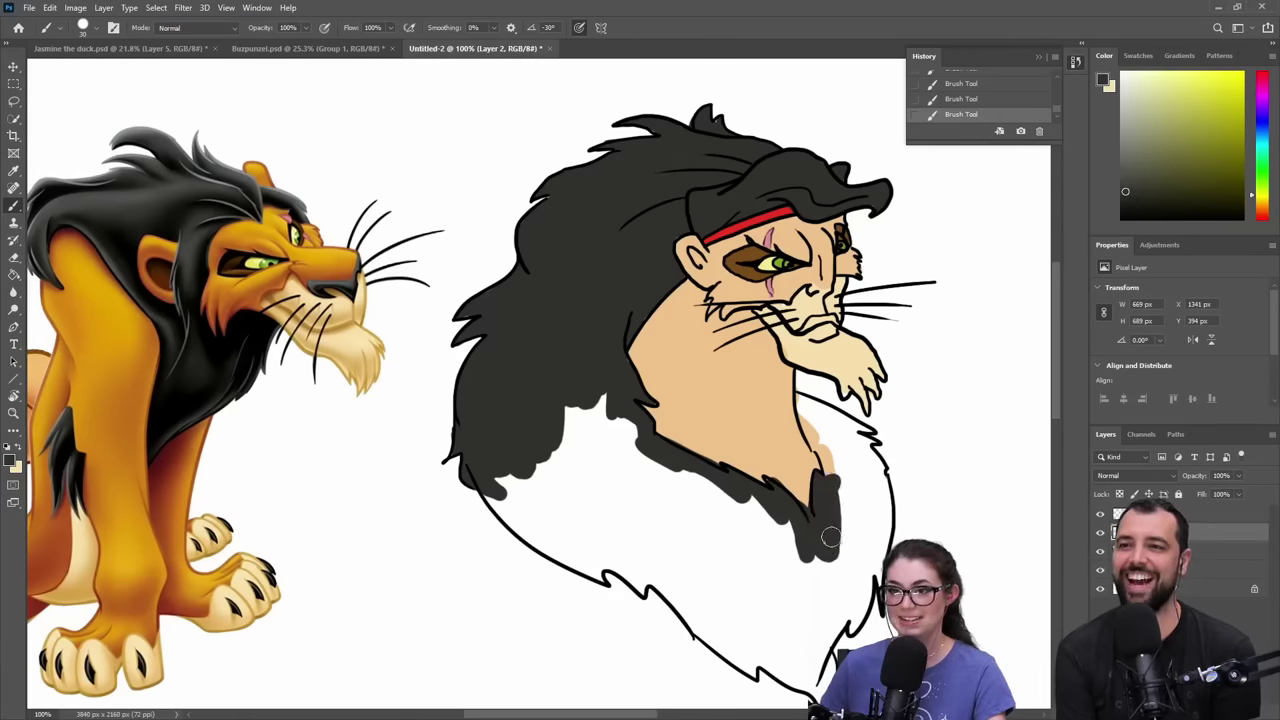
- Paint the front side of the mane dark grey, from beneath the chin down towards its lower tip
{"action": "mouse_move", "coordinate": [797, 400]}
{"action": "left_mouse_down"}
{"action": "mouse_move", "coordinate": [829, 484]}
{"action": "mouse_move", "coordinate": [816, 405]}
{"action": "mouse_move", "coordinate": [803, 400]}
{"action": "mouse_move", "coordinate": [870, 441]}
{"action": "mouse_move", "coordinate": [818, 420]}
{"action": "mouse_move", "coordinate": [853, 447]}
{"action": "left_mouse_up"}
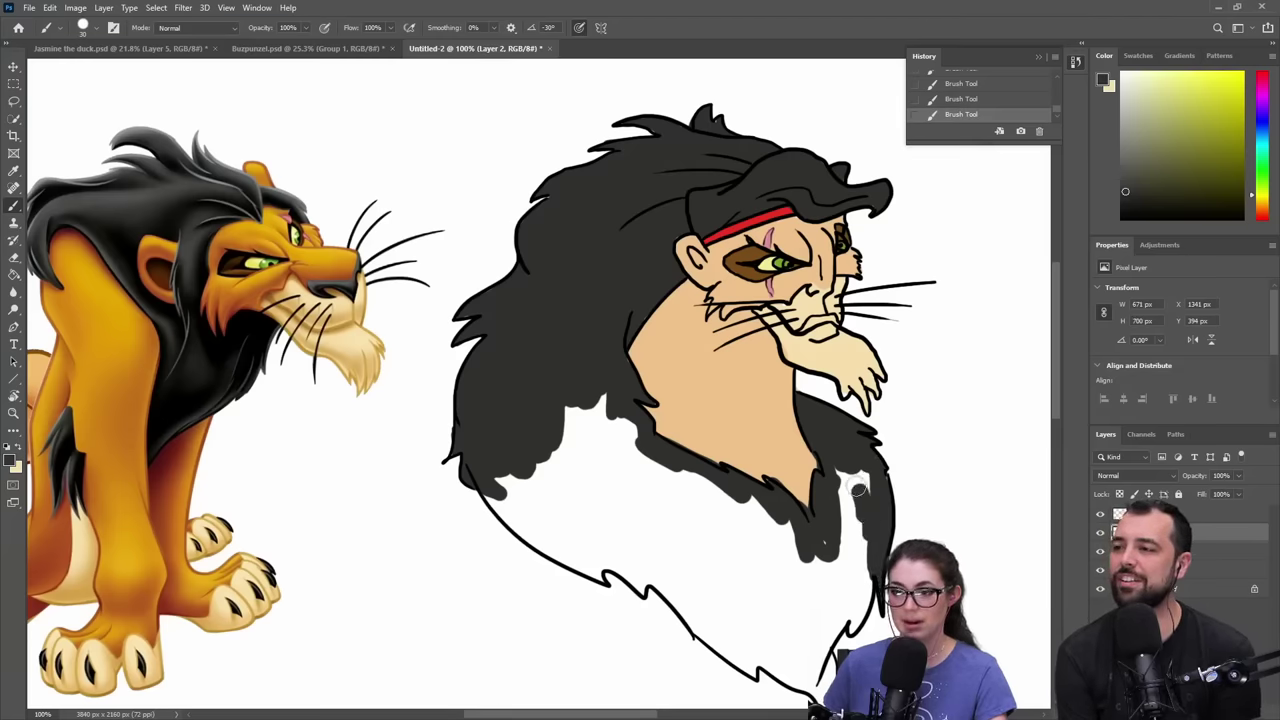
{"action": "mouse_move", "coordinate": [840, 467]}
{"action": "left_mouse_down"}
{"action": "mouse_move", "coordinate": [814, 557]}
{"action": "mouse_move", "coordinate": [864, 520]}
{"action": "mouse_move", "coordinate": [841, 542]}
{"action": "mouse_move", "coordinate": [848, 512]}
{"action": "mouse_move", "coordinate": [865, 553]}
{"action": "mouse_move", "coordinate": [856, 579]}
{"action": "mouse_move", "coordinate": [814, 474]}
{"action": "left_mouse_up"}
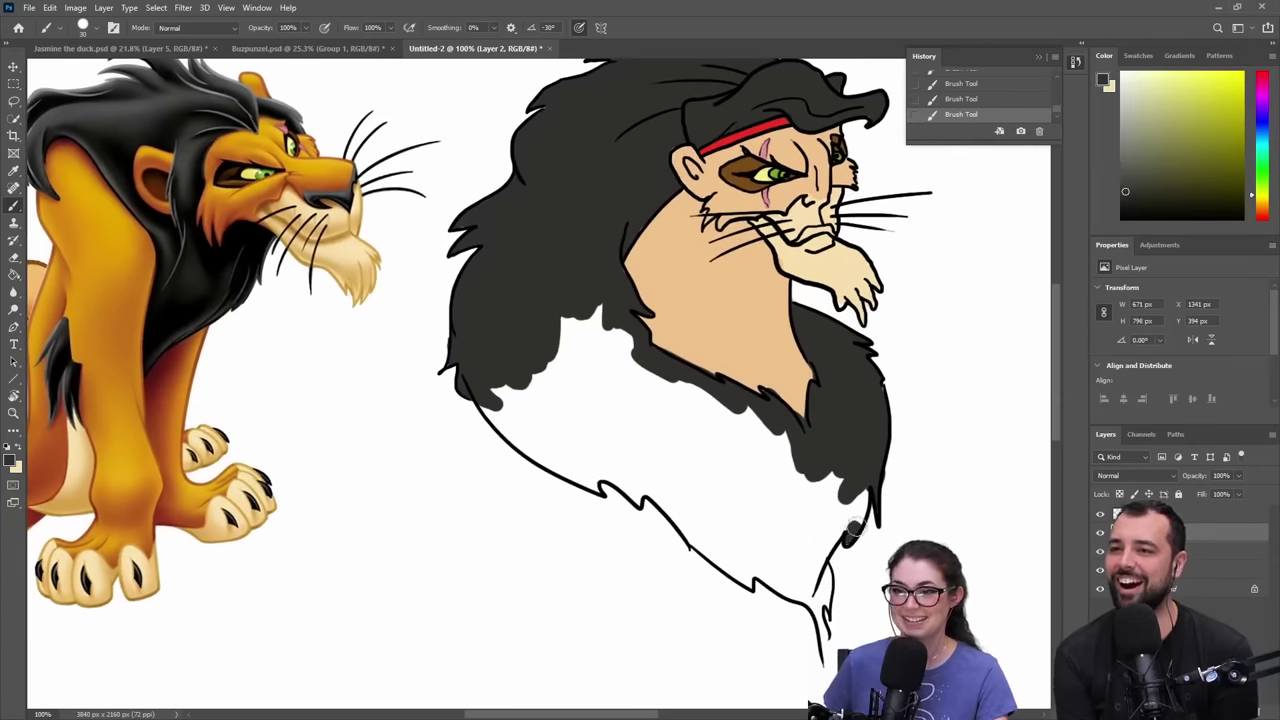
{"action": "mouse_move", "coordinate": [861, 494]}
{"action": "left_mouse_down"}
{"action": "mouse_move", "coordinate": [812, 552]}
{"action": "mouse_move", "coordinate": [830, 543]}
{"action": "left_mouse_up"}
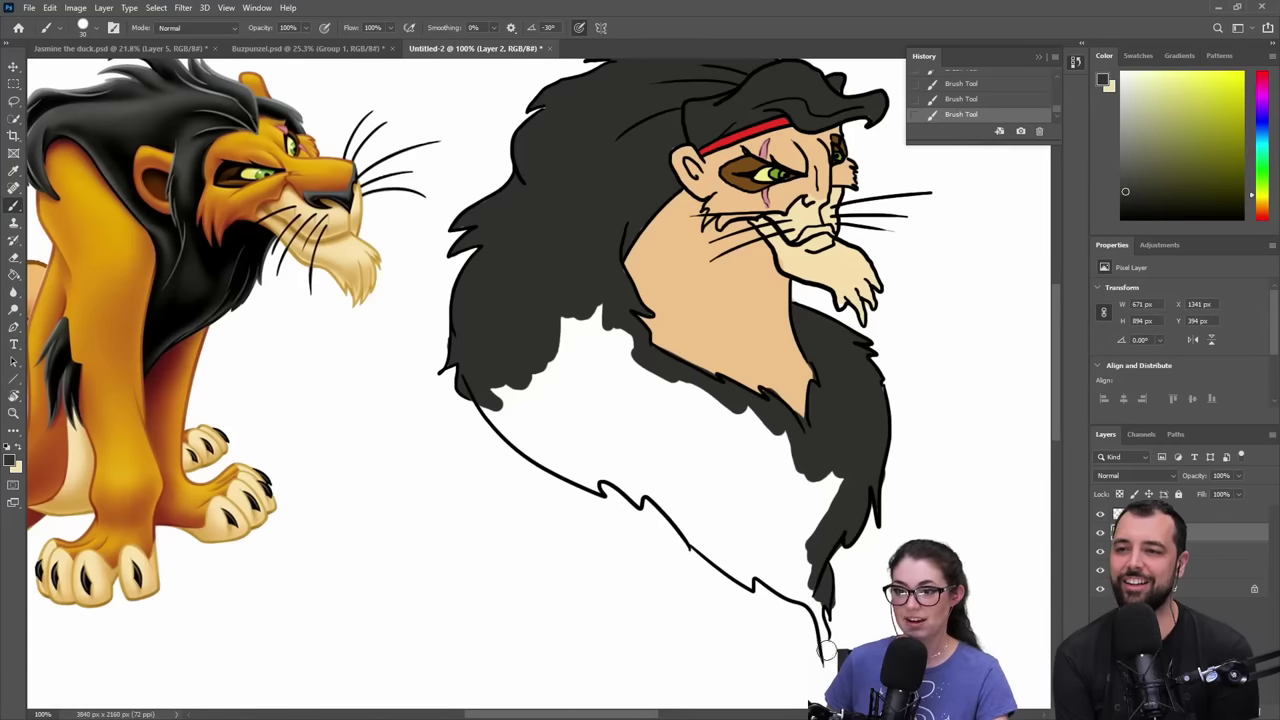
- Fill the mane's jagged lower edge and the remaining white interior with the same dark grey
{"action": "mouse_move", "coordinate": [820, 648]}
{"action": "left_mouse_down"}
{"action": "mouse_move", "coordinate": [811, 587]}
{"action": "mouse_move", "coordinate": [816, 615]}
{"action": "mouse_move", "coordinate": [816, 595]}
{"action": "mouse_move", "coordinate": [821, 609]}
{"action": "mouse_move", "coordinate": [752, 566]}
{"action": "left_mouse_up"}
{"action": "mouse_move", "coordinate": [489, 406]}
{"action": "left_mouse_down"}
{"action": "mouse_move", "coordinate": [528, 440]}
{"action": "mouse_move", "coordinate": [488, 416]}
{"action": "mouse_move", "coordinate": [597, 487]}
{"action": "left_mouse_up"}
{"action": "mouse_move", "coordinate": [511, 416]}
{"action": "left_mouse_down"}
{"action": "mouse_move", "coordinate": [495, 384]}
{"action": "mouse_move", "coordinate": [522, 398]}
{"action": "mouse_move", "coordinate": [565, 365]}
{"action": "mouse_move", "coordinate": [572, 332]}
{"action": "mouse_move", "coordinate": [595, 470]}
{"action": "mouse_move", "coordinate": [536, 430]}
{"action": "mouse_move", "coordinate": [668, 505]}
{"action": "mouse_move", "coordinate": [746, 582]}
{"action": "left_mouse_up"}
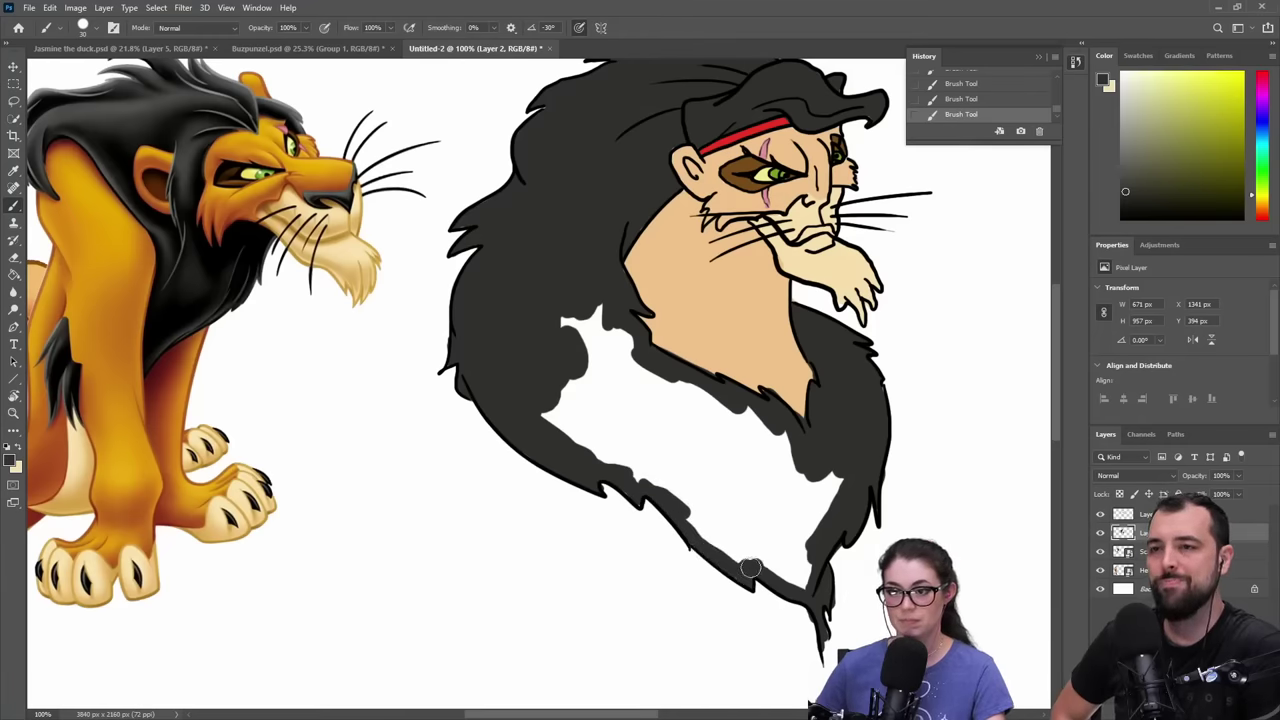
{"action": "mouse_move", "coordinate": [528, 399]}
{"action": "left_mouse_down"}
{"action": "mouse_move", "coordinate": [562, 412]}
{"action": "mouse_move", "coordinate": [551, 320]}
{"action": "mouse_move", "coordinate": [617, 339]}
{"action": "left_mouse_up"}
{"action": "mouse_move", "coordinate": [627, 400]}
{"action": "left_mouse_down"}
{"action": "mouse_move", "coordinate": [580, 410]}
{"action": "mouse_move", "coordinate": [617, 446]}
{"action": "mouse_move", "coordinate": [566, 438]}
{"action": "mouse_move", "coordinate": [634, 452]}
{"action": "mouse_move", "coordinate": [647, 425]}
{"action": "mouse_move", "coordinate": [634, 371]}
{"action": "mouse_move", "coordinate": [719, 402]}
{"action": "mouse_move", "coordinate": [663, 448]}
{"action": "mouse_move", "coordinate": [663, 468]}
{"action": "mouse_move", "coordinate": [637, 475]}
{"action": "mouse_move", "coordinate": [700, 473]}
{"action": "mouse_move", "coordinate": [668, 465]}
{"action": "mouse_move", "coordinate": [719, 488]}
{"action": "mouse_move", "coordinate": [694, 467]}
{"action": "mouse_move", "coordinate": [676, 484]}
{"action": "mouse_move", "coordinate": [719, 543]}
{"action": "mouse_move", "coordinate": [789, 554]}
{"action": "mouse_move", "coordinate": [806, 574]}
{"action": "mouse_move", "coordinate": [795, 582]}
{"action": "mouse_move", "coordinate": [781, 574]}
{"action": "mouse_move", "coordinate": [809, 564]}
{"action": "mouse_move", "coordinate": [835, 475]}
{"action": "mouse_move", "coordinate": [848, 473]}
{"action": "mouse_move", "coordinate": [790, 457]}
{"action": "mouse_move", "coordinate": [730, 408]}
{"action": "mouse_move", "coordinate": [778, 440]}
{"action": "mouse_move", "coordinate": [699, 409]}
{"action": "mouse_move", "coordinate": [649, 410]}
{"action": "mouse_move", "coordinate": [677, 422]}
{"action": "mouse_move", "coordinate": [671, 446]}
{"action": "mouse_move", "coordinate": [725, 421]}
{"action": "mouse_move", "coordinate": [660, 417]}
{"action": "mouse_move", "coordinate": [760, 438]}
{"action": "mouse_move", "coordinate": [819, 501]}
{"action": "mouse_move", "coordinate": [794, 545]}
{"action": "mouse_move", "coordinate": [733, 535]}
{"action": "mouse_move", "coordinate": [721, 521]}
{"action": "mouse_move", "coordinate": [778, 537]}
{"action": "mouse_move", "coordinate": [718, 460]}
{"action": "mouse_move", "coordinate": [746, 456]}
{"action": "mouse_move", "coordinate": [794, 478]}
{"action": "mouse_move", "coordinate": [782, 528]}
{"action": "mouse_move", "coordinate": [783, 494]}
{"action": "left_mouse_up"}
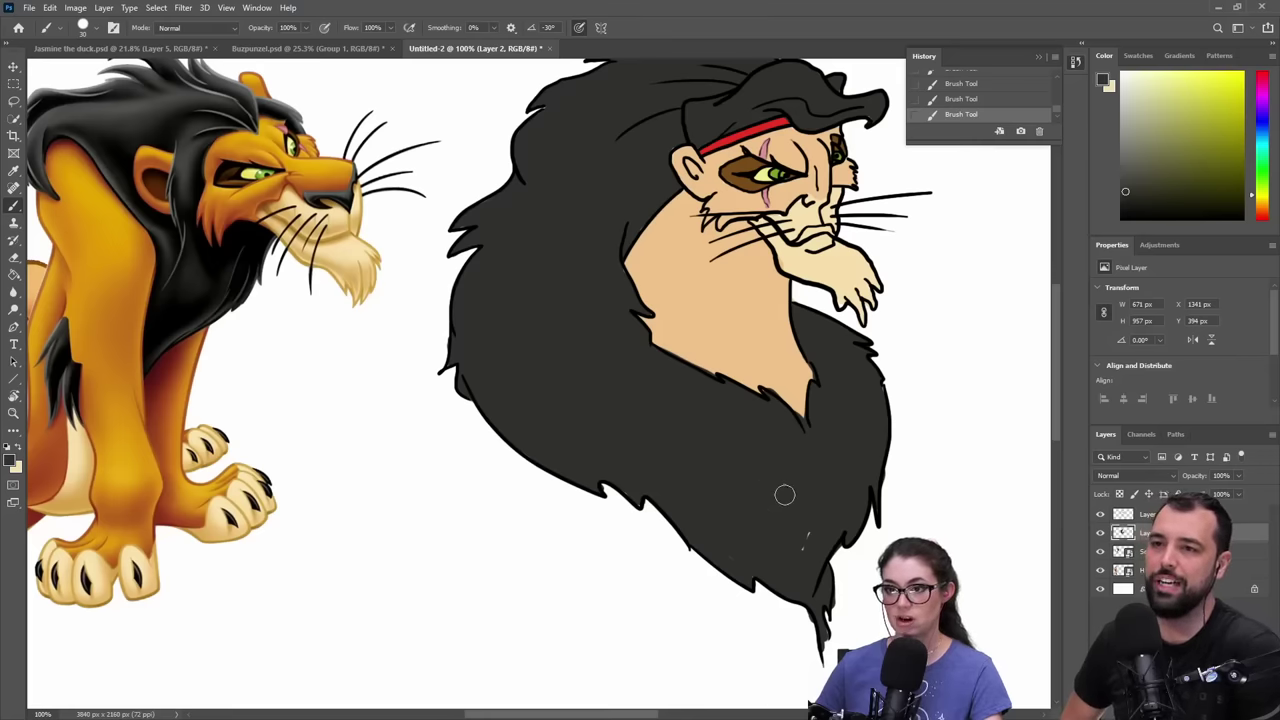
- Erase the dark grey overspill outside the outline around the mane's pointed lower tip on Layer 2
{"action": "key", "text": "z"}
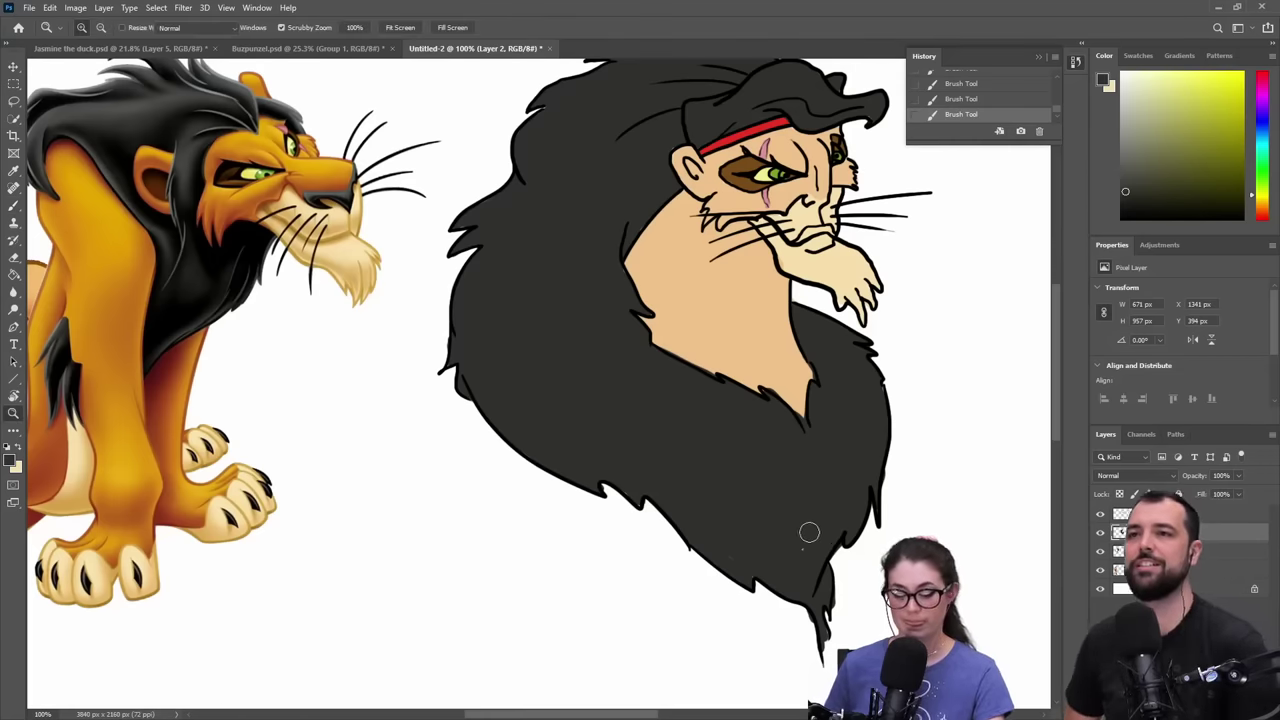
{"action": "left_click", "coordinate": [775, 473], "text": "alt"}
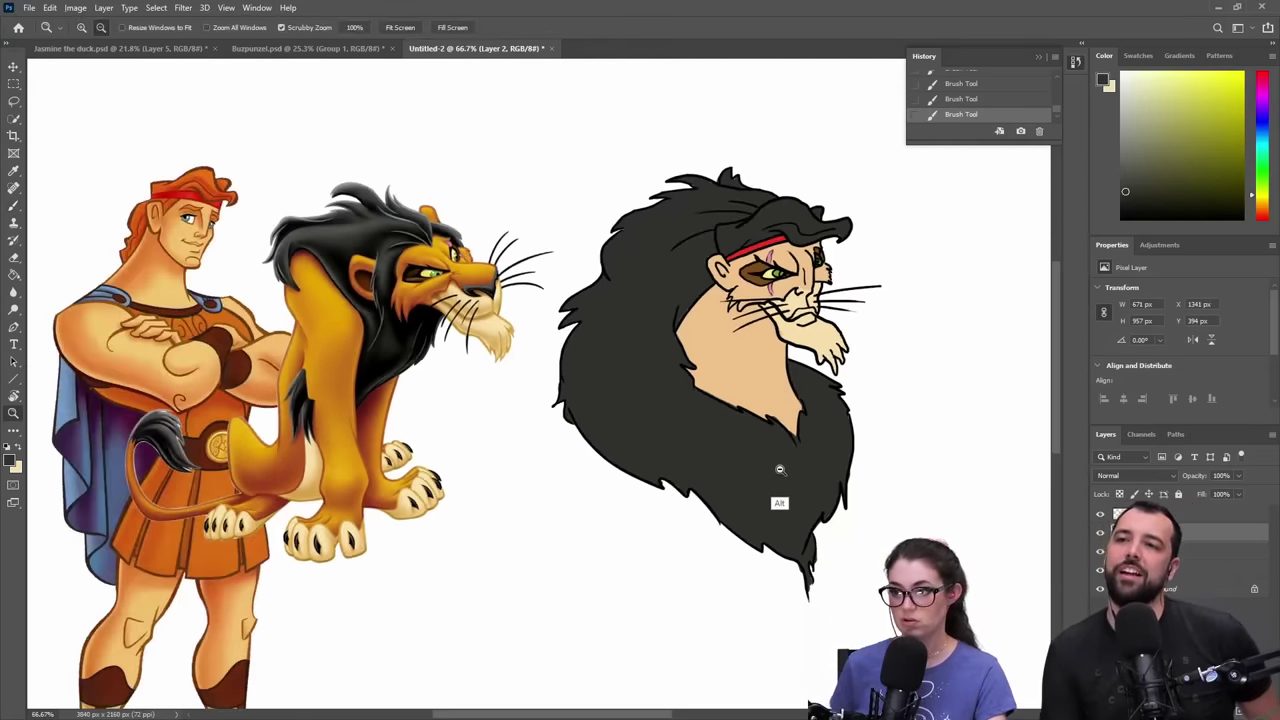
{"action": "left_click", "coordinate": [777, 470], "text": "alt"}
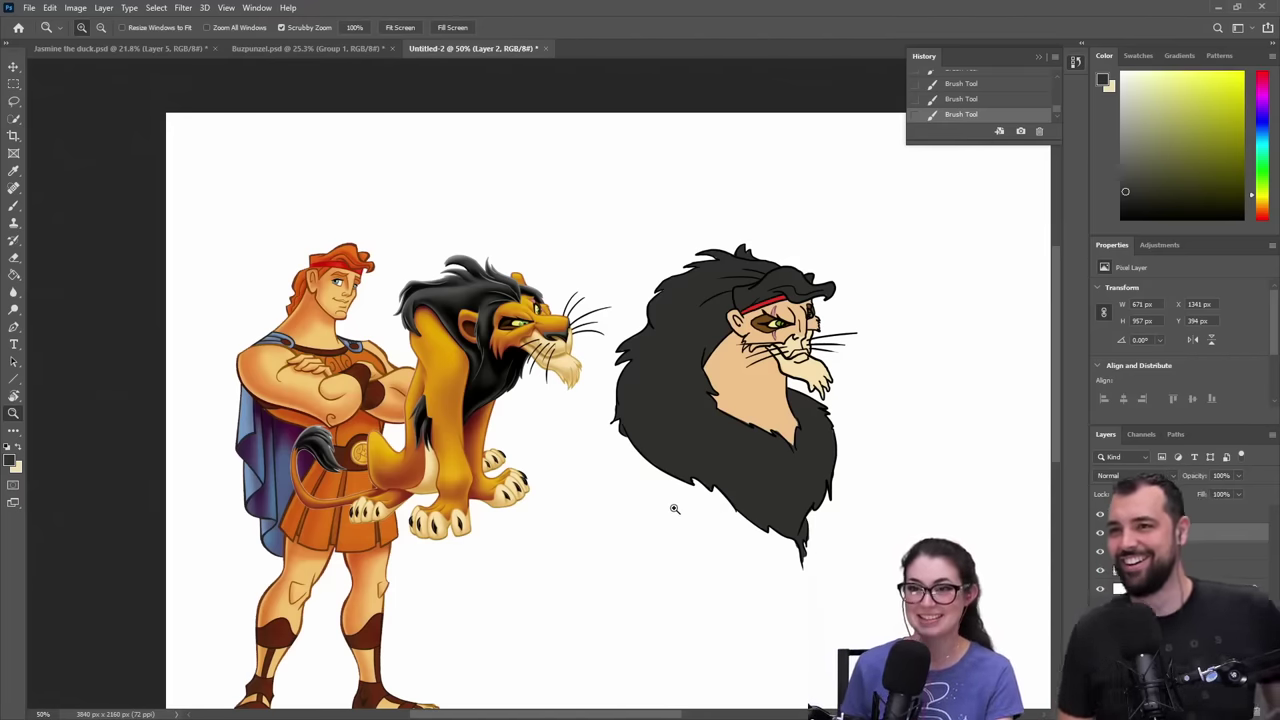
{"action": "left_click", "coordinate": [830, 546]}
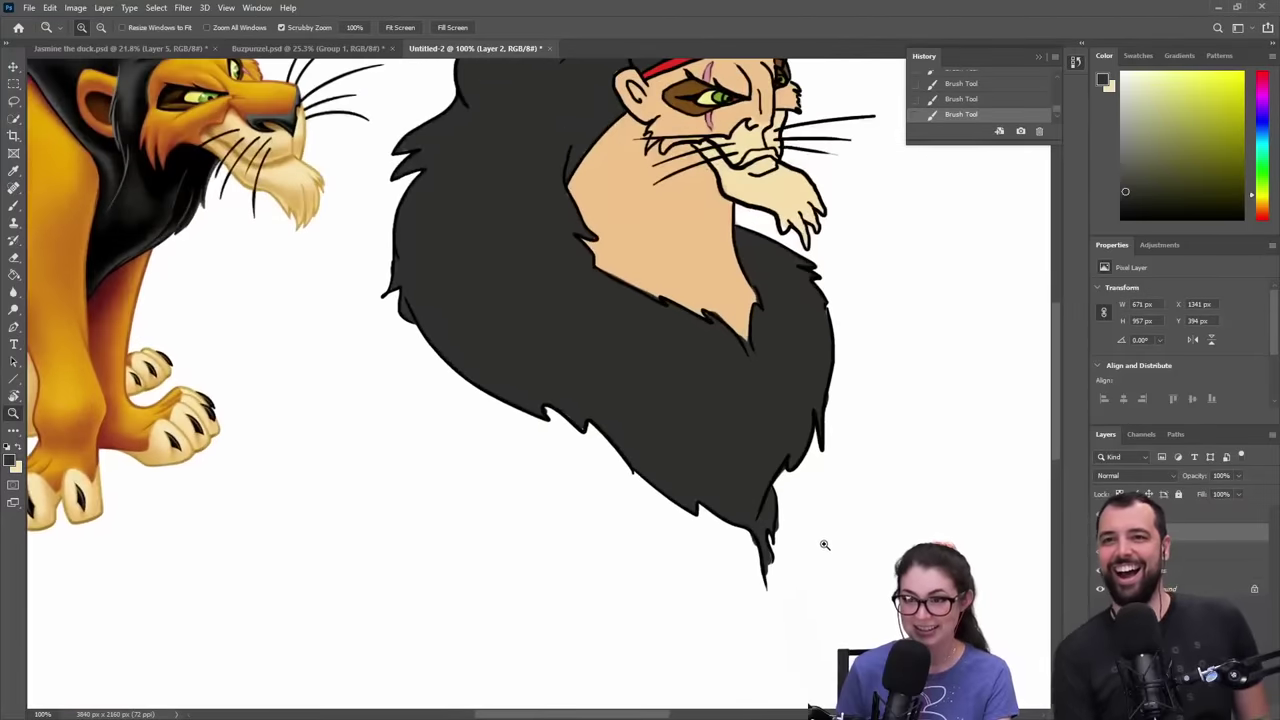
{"action": "key", "text": "e"}
{"action": "left_click_drag", "start_coordinate": [773, 572], "coordinate": [777, 569]}
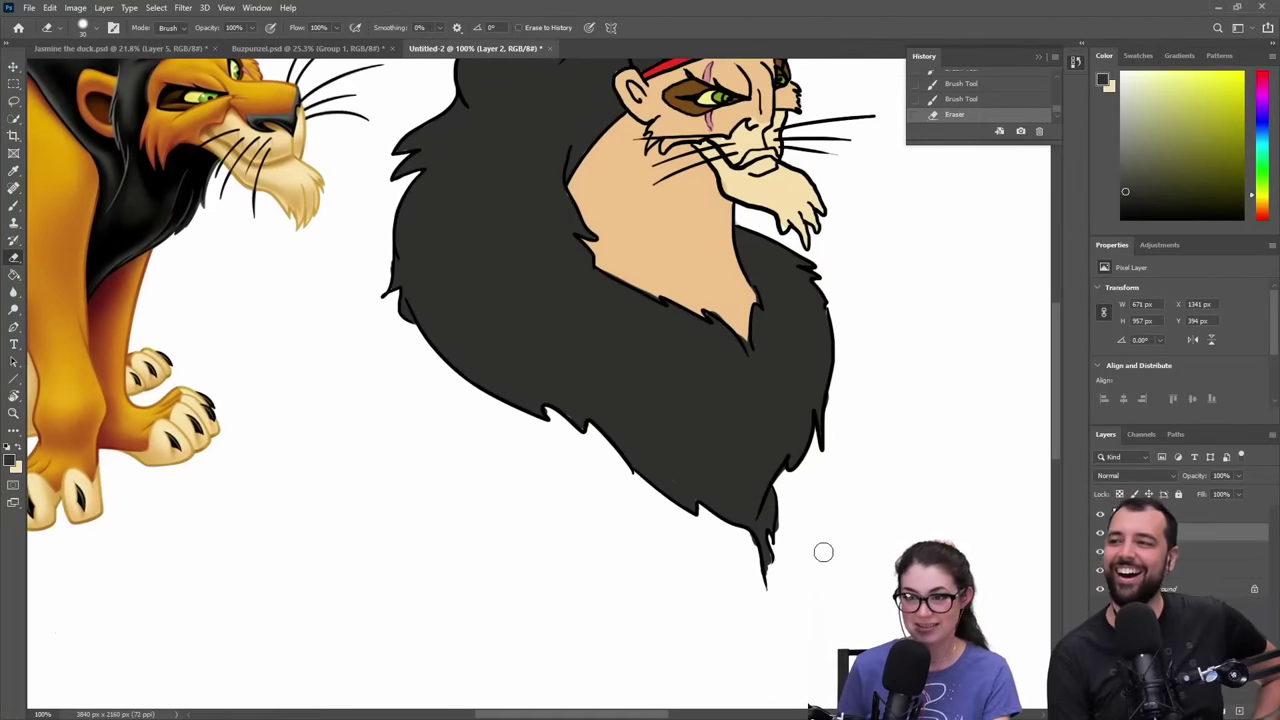
{"action": "left_click_drag", "start_coordinate": [786, 523], "coordinate": [787, 519]}
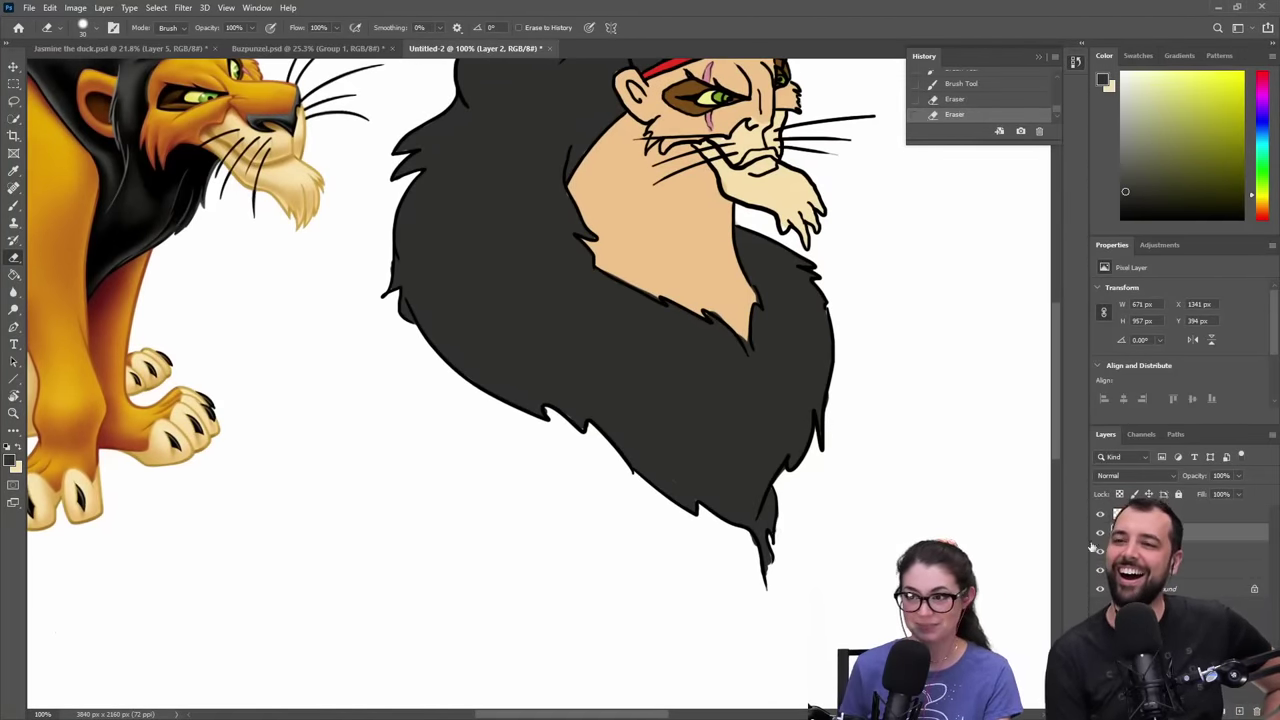
- Make Layer 1 active and sample the black of the mane's outline as the brush colour
{"action": "left_click", "coordinate": [1210, 514]}
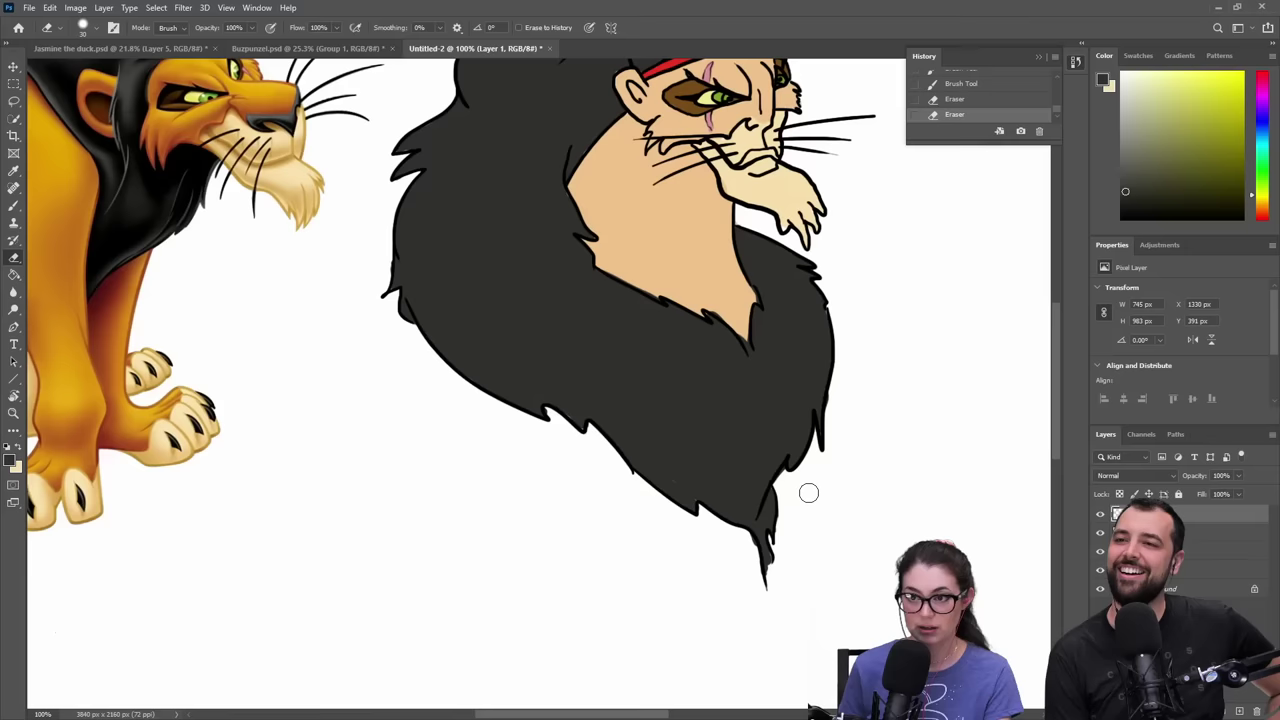
{"action": "key", "text": "b"}
{"action": "scroll", "coordinate": [786, 457], "scroll_direction": "up", "scroll_amount": 4}
{"action": "left_click", "coordinate": [787, 467], "text": "alt"}
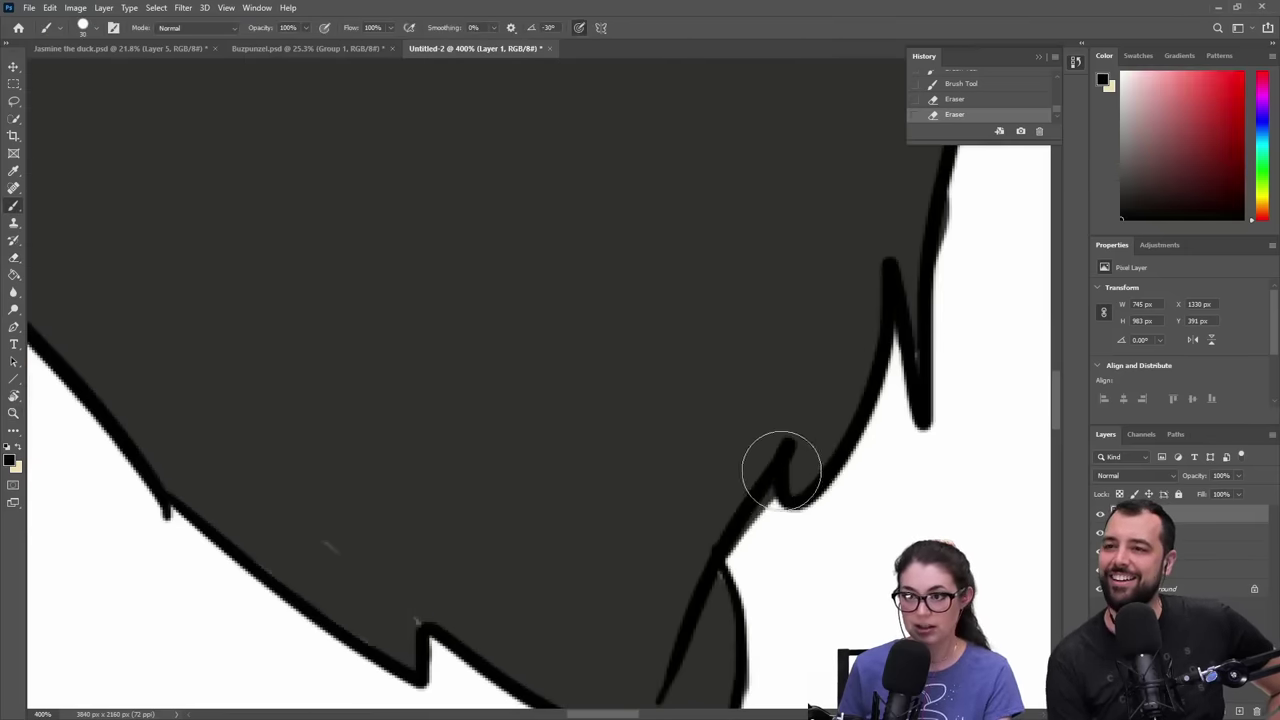
- Shift Layer 1 and Layer 2 together about 210 px right and 280 px up to make room for a body
{"action": "key", "text": "z"}
{"action": "left_click", "coordinate": [695, 473], "text": "alt"}
{"action": "left_click", "coordinate": [701, 470], "text": "alt"}
{"action": "left_click", "coordinate": [700, 465], "text": "alt"}
{"action": "left_click", "coordinate": [699, 462], "text": "alt"}
{"action": "left_click", "coordinate": [690, 465], "text": "alt"}
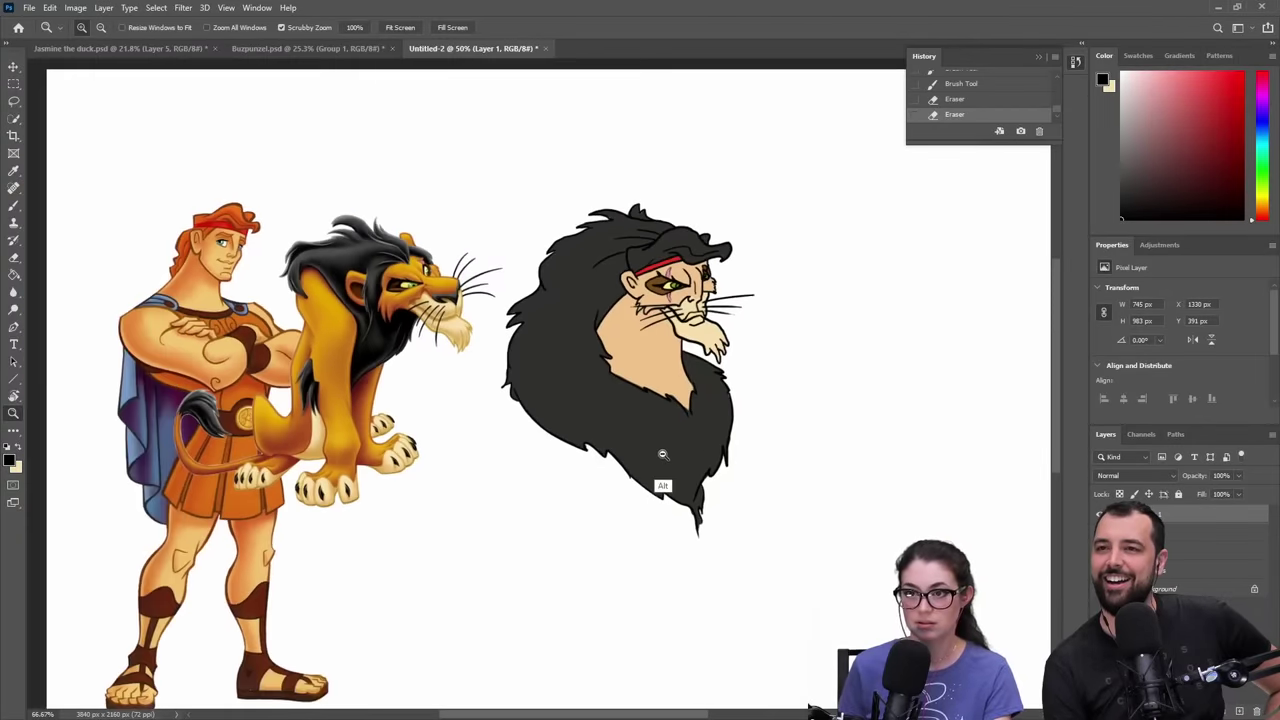
{"action": "left_click", "coordinate": [663, 452], "text": "alt"}
{"action": "key", "text": "b"}
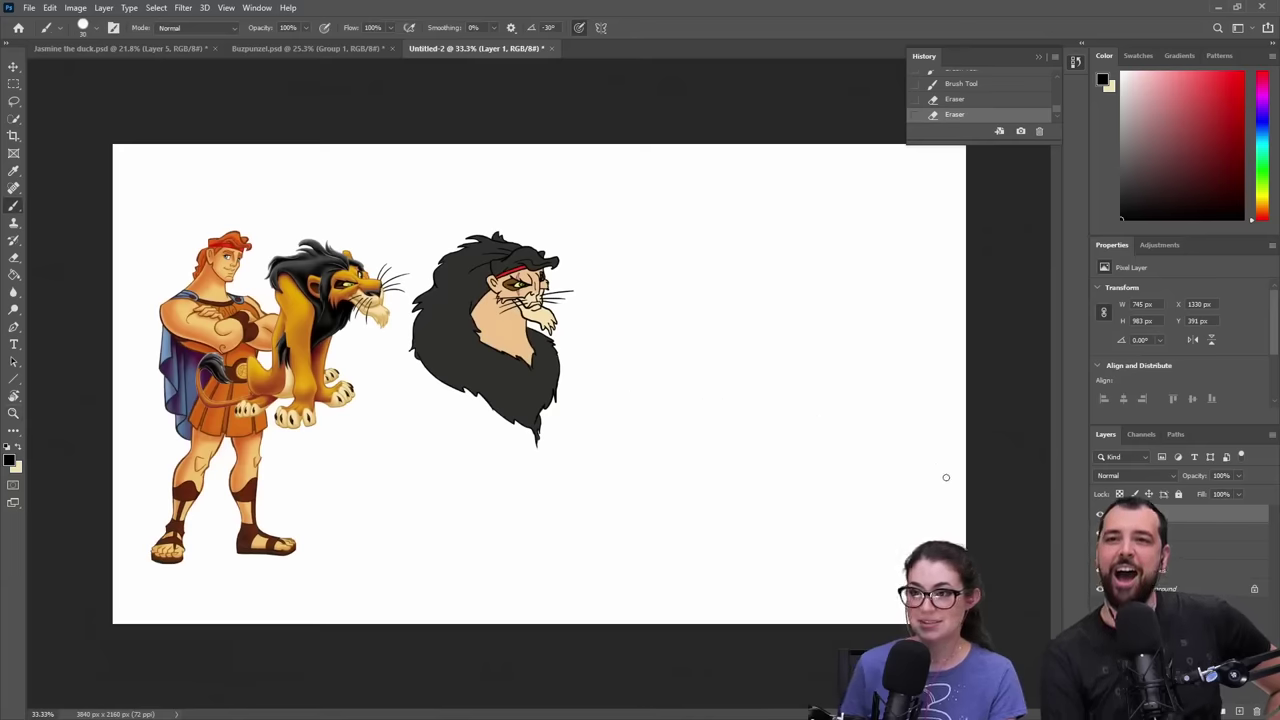
{"action": "key", "text": "ctrl+t"}
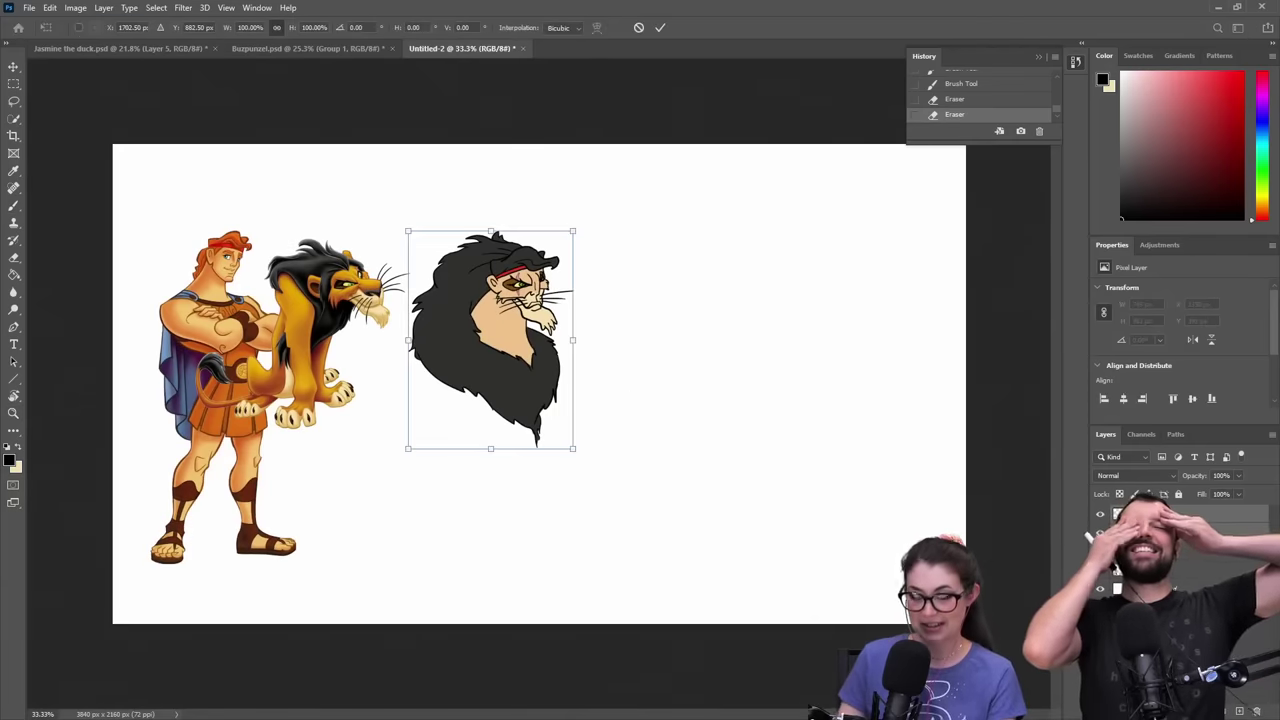
{"action": "key", "text": "shift+Up"}
{"action": "key", "text": "shift+Up"}
{"action": "key", "text": "shift+Up"}
{"action": "key", "text": "shift+Up"}
{"action": "key", "text": "shift+Up"}
{"action": "key", "text": "shift+Up"}
{"action": "key", "text": "shift+Up"}
{"action": "key", "text": "shift+Up"}
{"action": "key", "text": "shift+Up"}
{"action": "key", "text": "shift+Up"}
{"action": "key", "text": "shift+Up"}
{"action": "key", "text": "shift+Up"}
{"action": "key", "text": "shift+Up"}
{"action": "key", "text": "shift+Up"}
{"action": "key", "text": "shift+Up"}
{"action": "key", "text": "shift+Up"}
{"action": "key", "text": "shift+Up"}
{"action": "key", "text": "shift+Up"}
{"action": "key", "text": "shift+Right"}
{"action": "key", "text": "shift+Right"}
{"action": "key", "text": "shift+Right"}
{"action": "key", "text": "shift+Right"}
{"action": "key", "text": "shift+Right"}
{"action": "key", "text": "shift+Right"}
{"action": "key", "text": "shift+Right"}
{"action": "key", "text": "shift+Right"}
{"action": "key", "text": "shift+Right"}
{"action": "key", "text": "shift+Right"}
{"action": "key", "text": "shift+Right"}
{"action": "key", "text": "shift+Right"}
{"action": "key", "text": "shift+Right"}
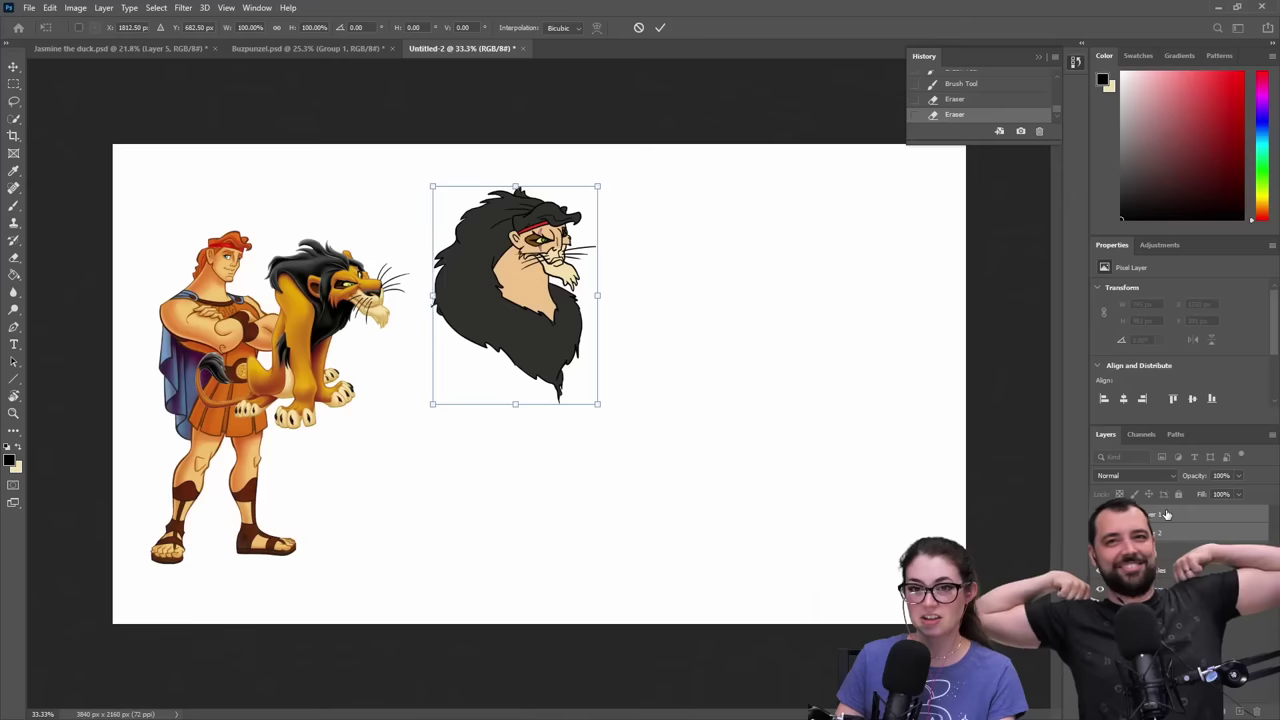
{"action": "key", "text": "shift+Right"}
{"action": "key", "text": "shift+Right"}
{"action": "key", "text": "shift+Right"}
{"action": "key", "text": "shift+Right"}
{"action": "key", "text": "shift+Right"}
{"action": "key", "text": "shift+Up"}
{"action": "key", "text": "shift+Up"}
{"action": "key", "text": "shift+Up"}
{"action": "key", "text": "shift+Up"}
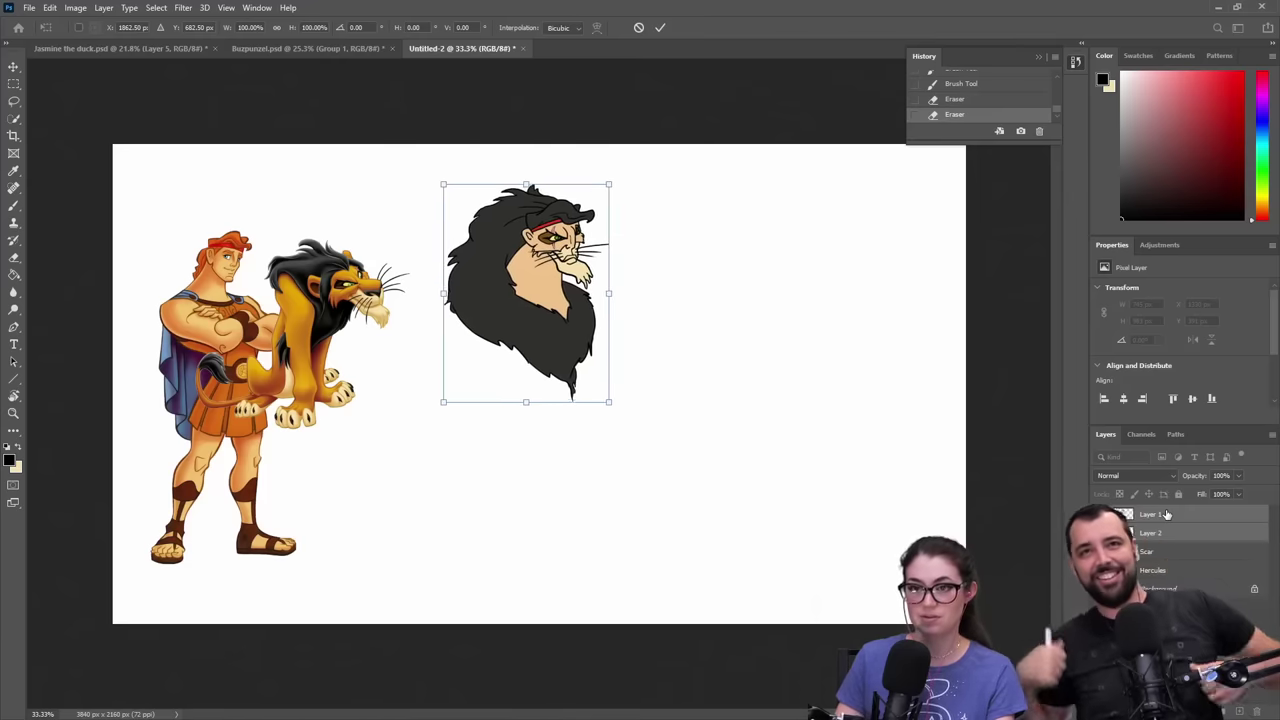
{"action": "key", "text": "shift+Up"}
{"action": "key", "text": "shift+Up"}
{"action": "key", "text": "shift+Up"}
{"action": "key", "text": "shift+Up"}
{"action": "key", "text": "shift+Right"}
{"action": "key", "text": "shift+Right"}
{"action": "key", "text": "shift+Right"}
{"action": "key", "text": "shift+Right"}
{"action": "key", "text": "shift+Right"}
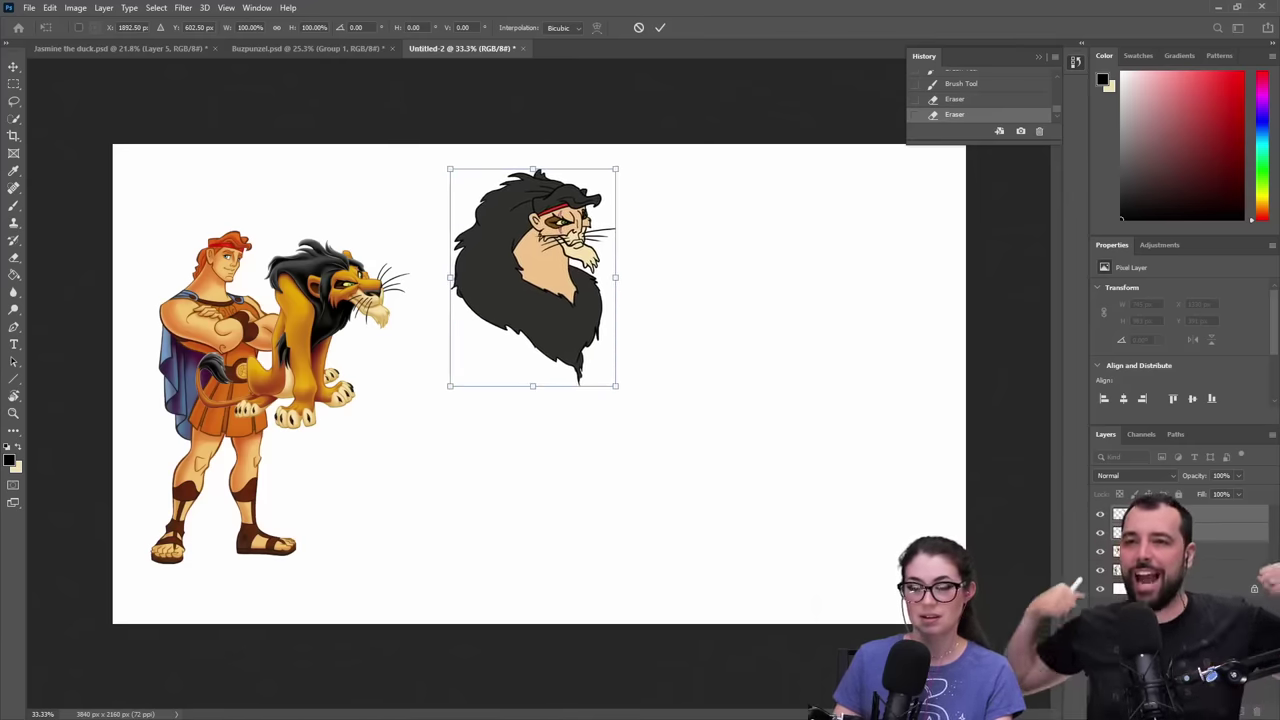
{"action": "key", "text": "Return"}
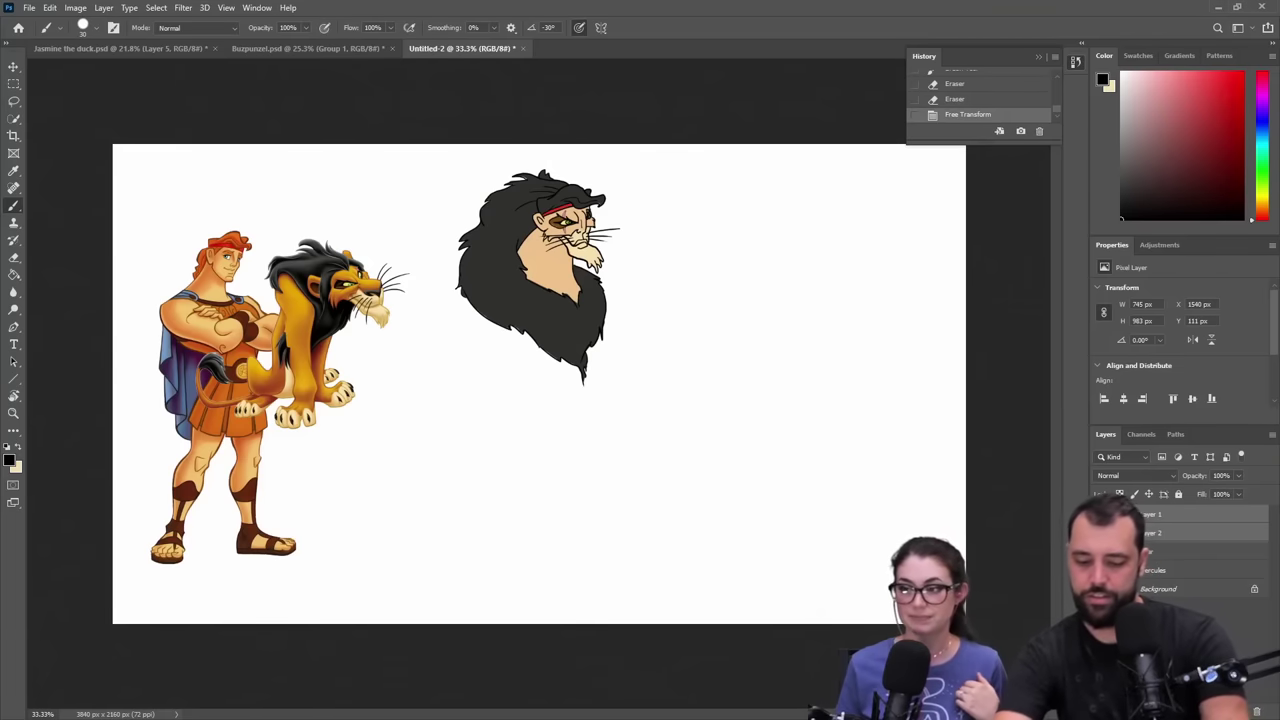
- Move the Scar reference image away from Hercules to the empty area on the far side of the drawing
{"action": "left_click", "coordinate": [1188, 555]}
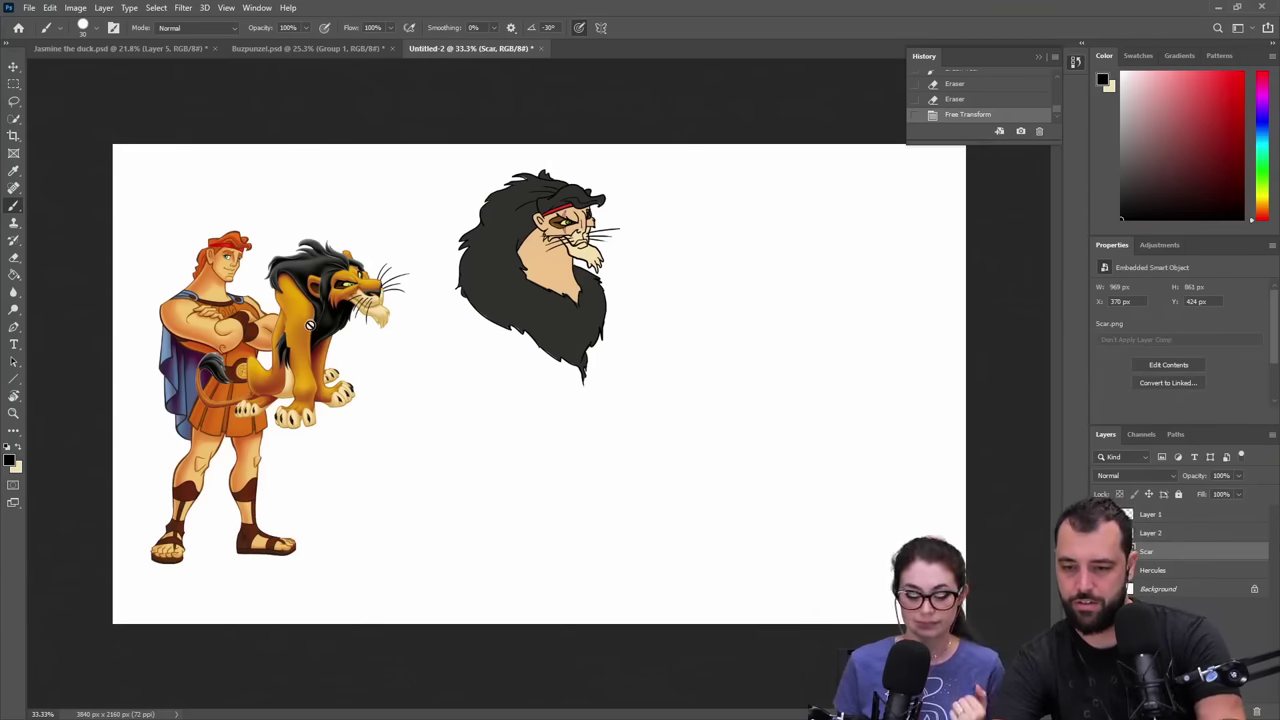
{"action": "key", "text": "v"}
{"action": "mouse_move", "coordinate": [308, 327]}
{"action": "left_mouse_down"}
{"action": "mouse_move", "coordinate": [759, 327]}
{"action": "mouse_move", "coordinate": [834, 352]}
{"action": "left_mouse_up"}
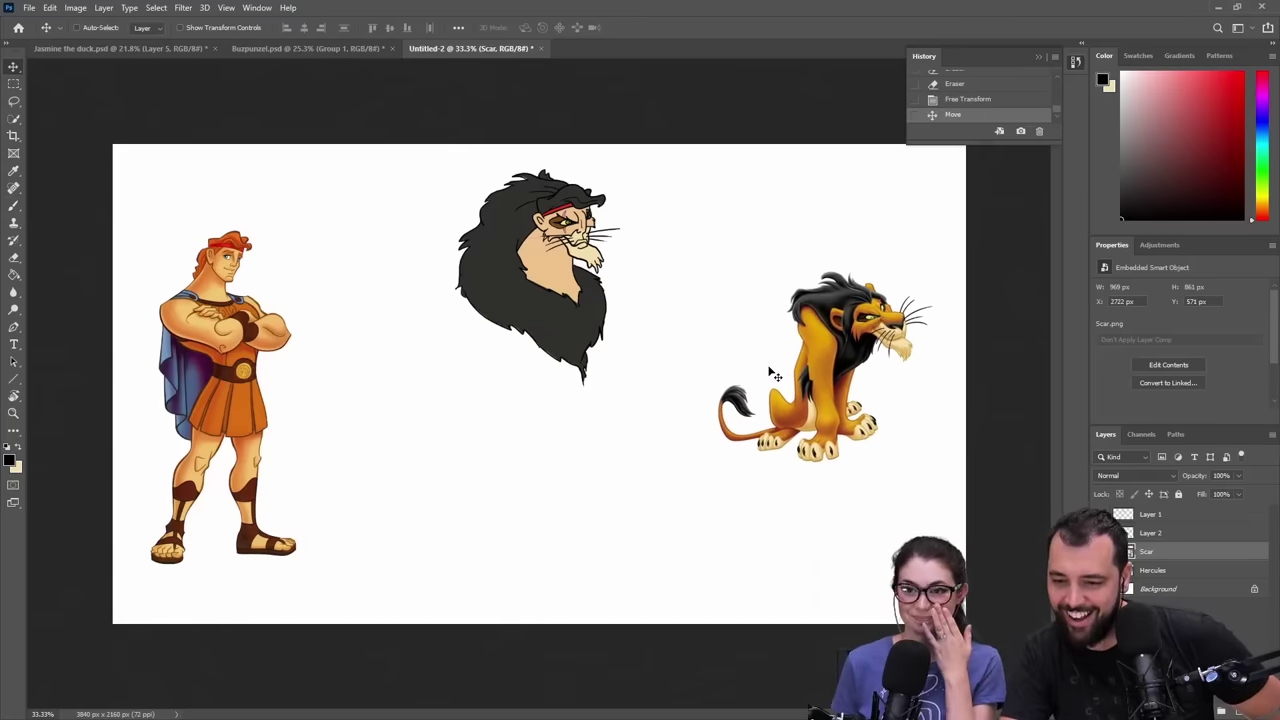
- On a new layer above Layer 1, sketch flexed muscular arms, a tapered torso and a short skirt using a smaller black brush
{"action": "key", "text": "b"}
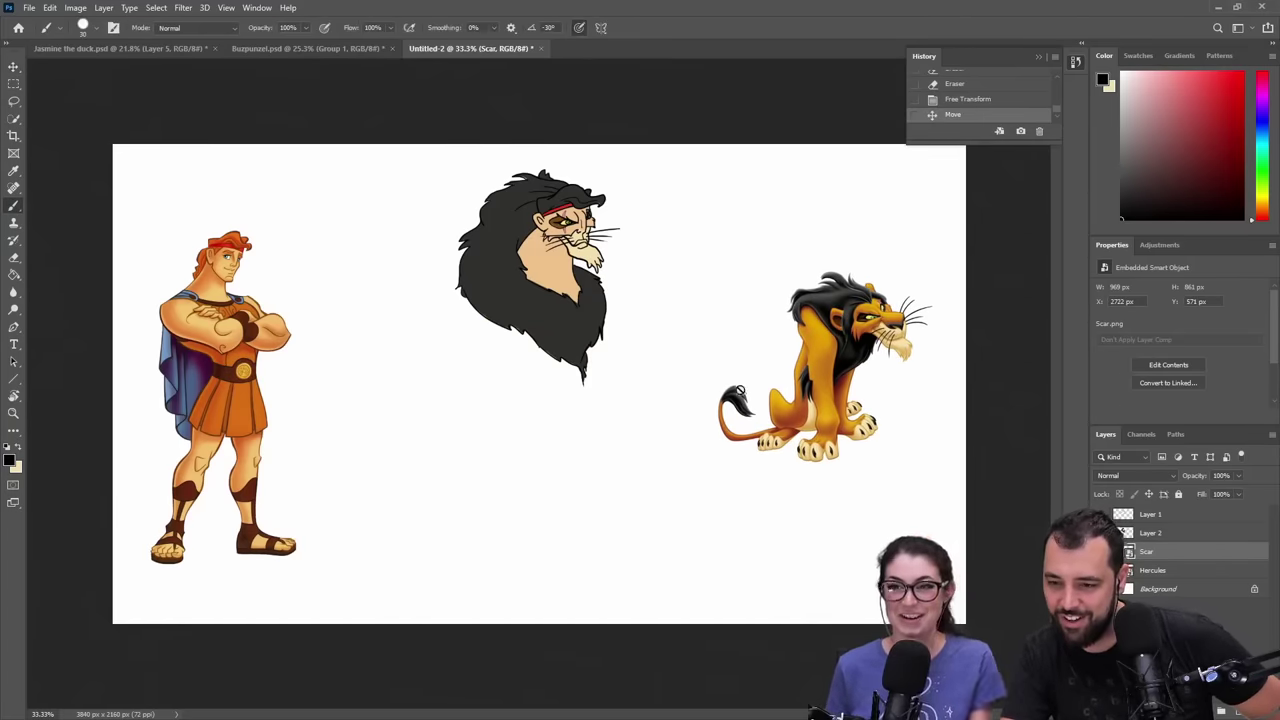
{"action": "left_click", "coordinate": [1123, 514]}
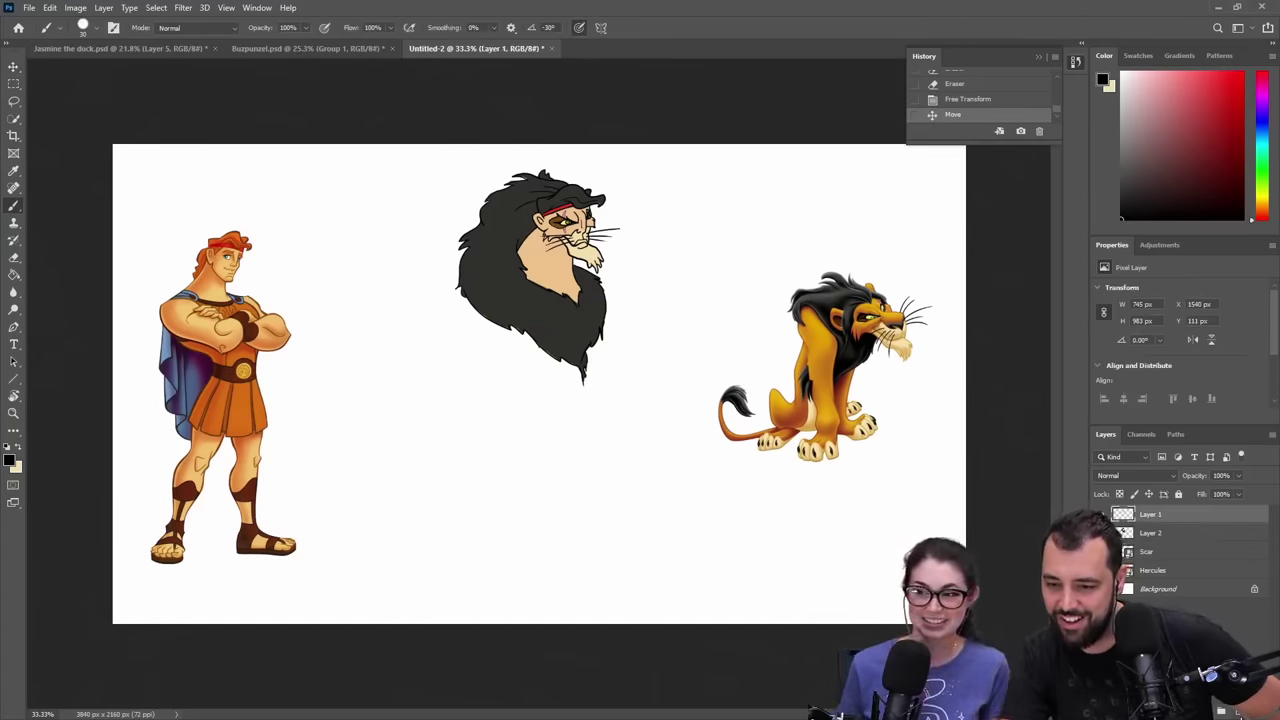
{"action": "left_click", "coordinate": [1239, 711]}
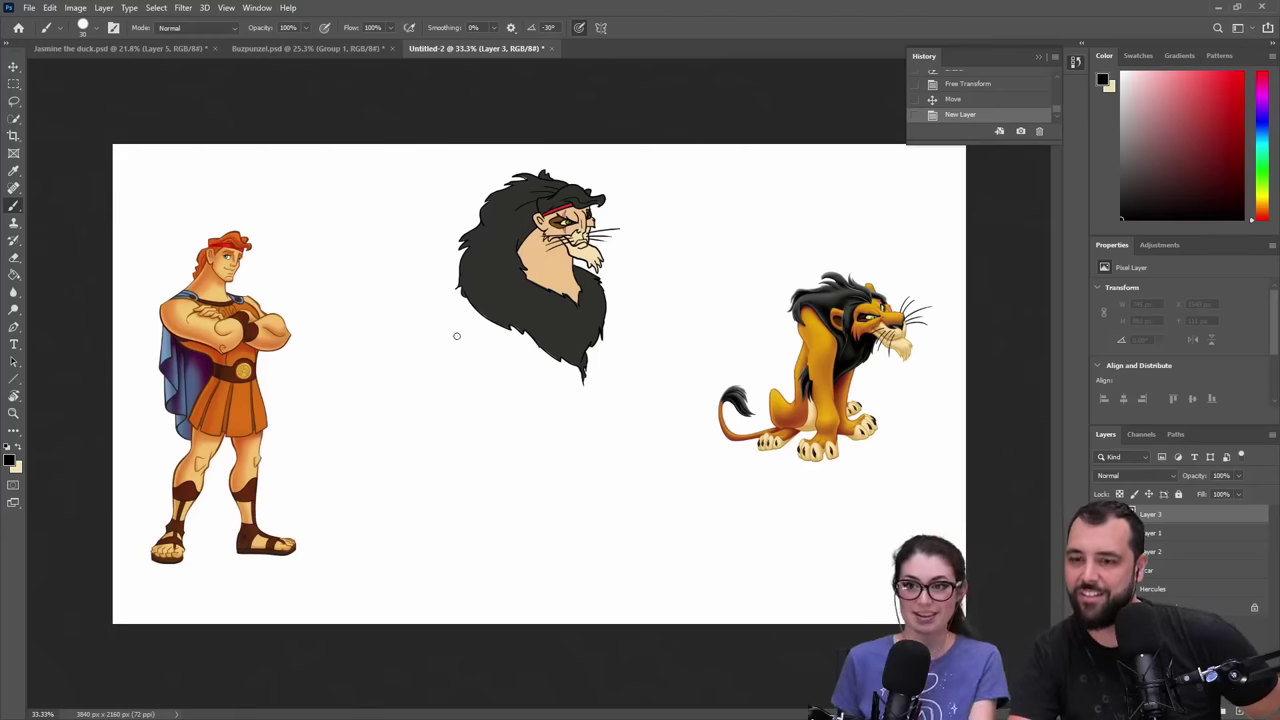
{"action": "key", "text": "bracketleft"}
{"action": "key", "text": "bracketleft"}
{"action": "key", "text": "bracketleft"}
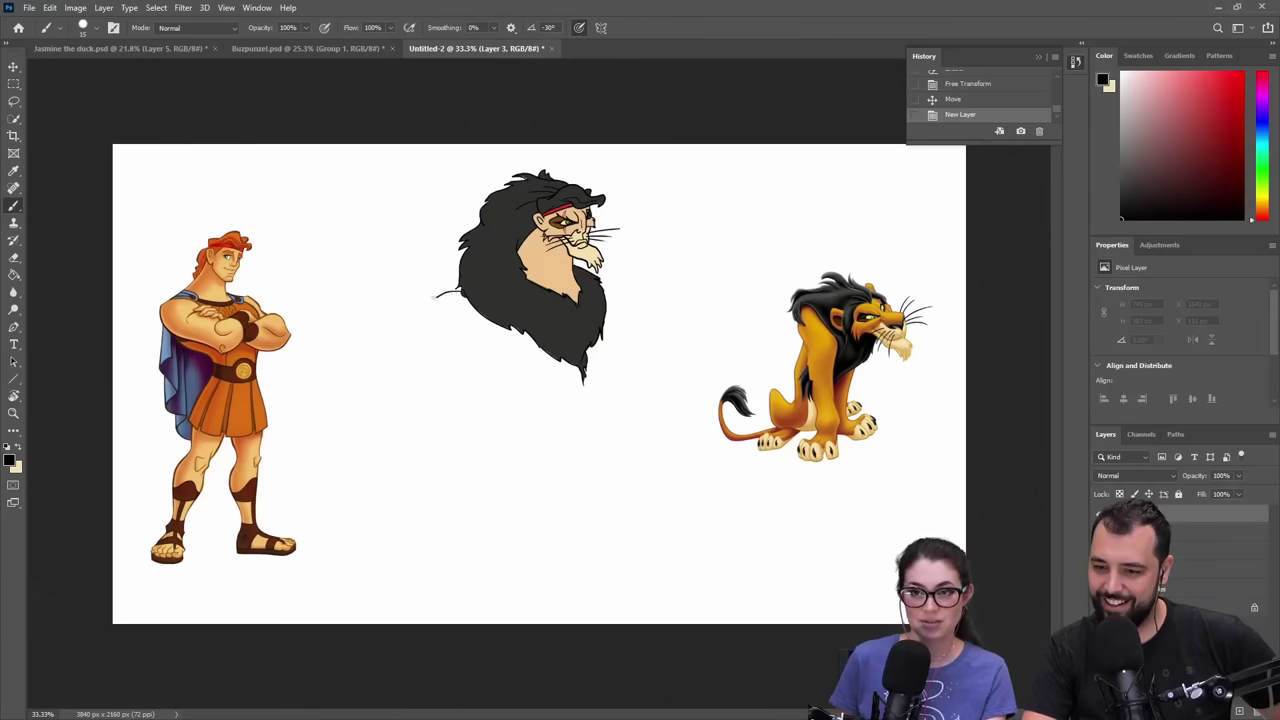
{"action": "mouse_move", "coordinate": [420, 282]}
{"action": "left_mouse_down"}
{"action": "mouse_move", "coordinate": [397, 241]}
{"action": "mouse_move", "coordinate": [407, 224]}
{"action": "mouse_move", "coordinate": [393, 214]}
{"action": "mouse_move", "coordinate": [370, 227]}
{"action": "mouse_move", "coordinate": [363, 260]}
{"action": "mouse_move", "coordinate": [389, 341]}
{"action": "mouse_move", "coordinate": [422, 362]}
{"action": "mouse_move", "coordinate": [467, 360]}
{"action": "left_mouse_up"}
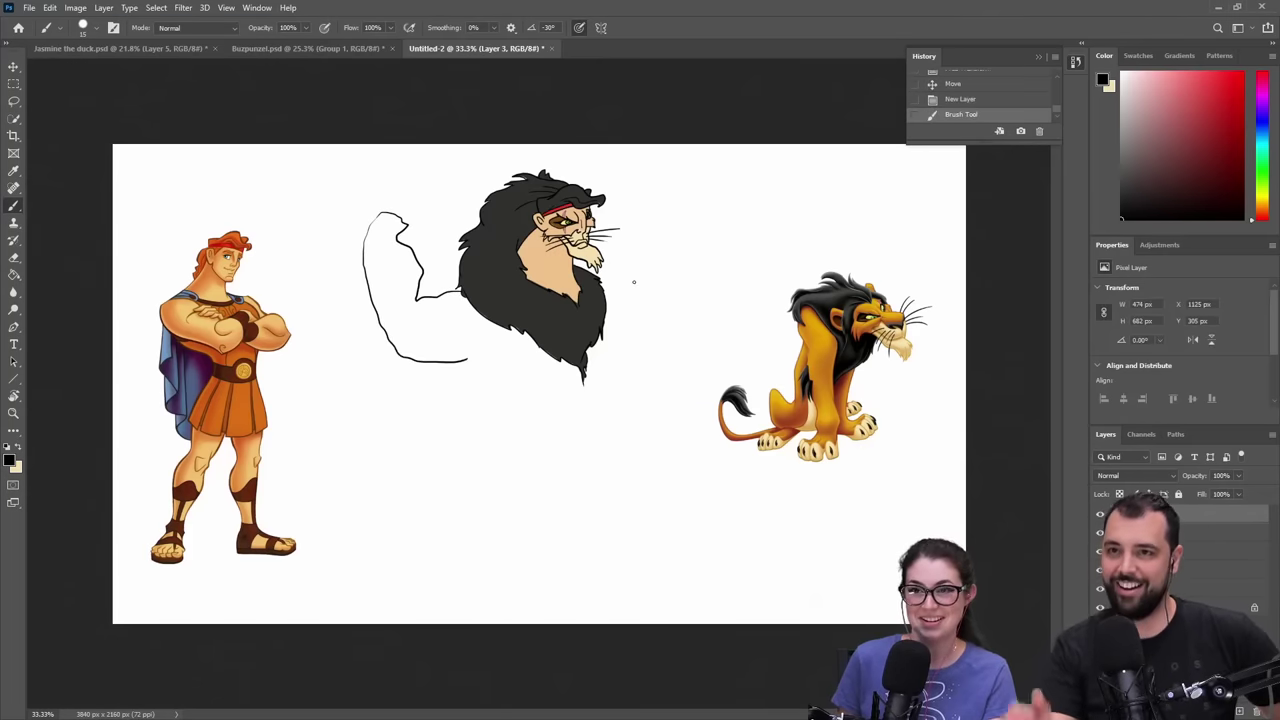
{"action": "mouse_move", "coordinate": [606, 284]}
{"action": "left_mouse_down"}
{"action": "mouse_move", "coordinate": [650, 270]}
{"action": "mouse_move", "coordinate": [662, 250]}
{"action": "mouse_move", "coordinate": [651, 216]}
{"action": "mouse_move", "coordinate": [682, 213]}
{"action": "mouse_move", "coordinate": [660, 324]}
{"action": "left_mouse_up"}
{"action": "left_click_drag", "start_coordinate": [514, 406], "coordinate": [525, 414]}
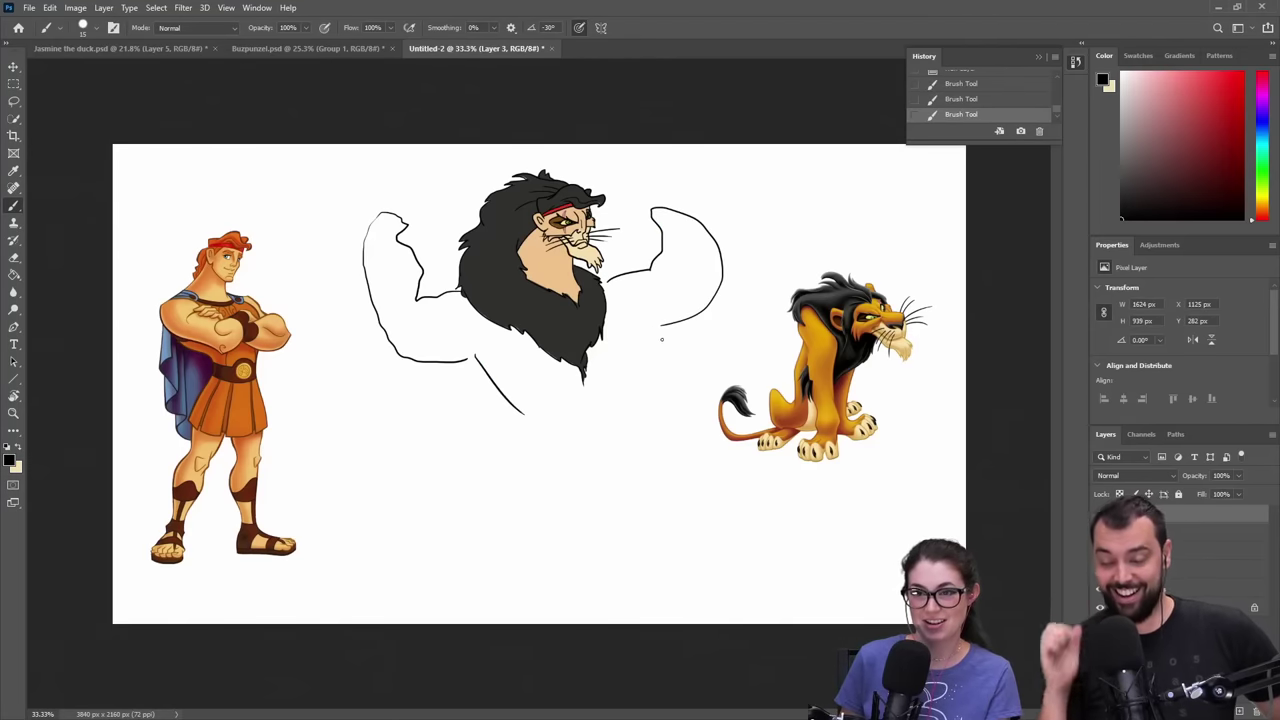
{"action": "mouse_move", "coordinate": [660, 330]}
{"action": "left_mouse_down"}
{"action": "mouse_move", "coordinate": [521, 485]}
{"action": "mouse_move", "coordinate": [641, 470]}
{"action": "mouse_move", "coordinate": [618, 448]}
{"action": "left_mouse_up"}
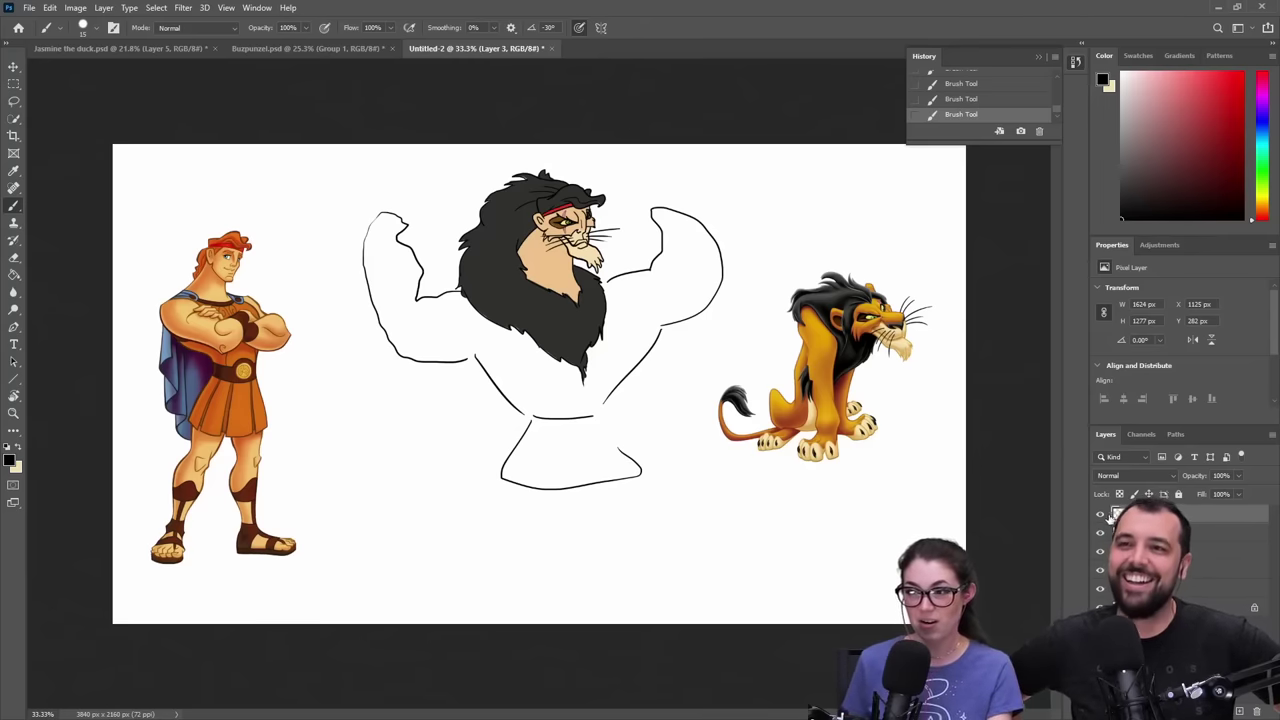
- Hide the muscular body sketch and outline a lion's chest, front legs and front paws on another new layer
{"action": "left_click", "coordinate": [1100, 513]}
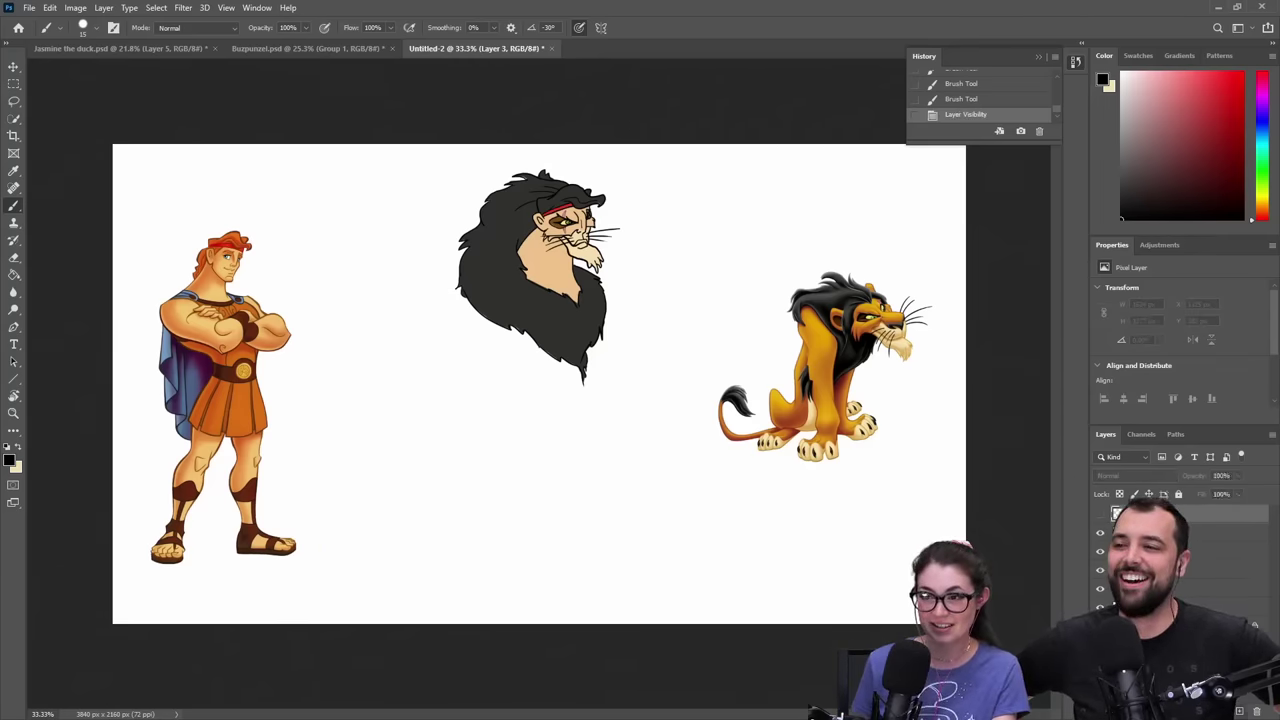
{"action": "left_click", "coordinate": [1240, 711]}
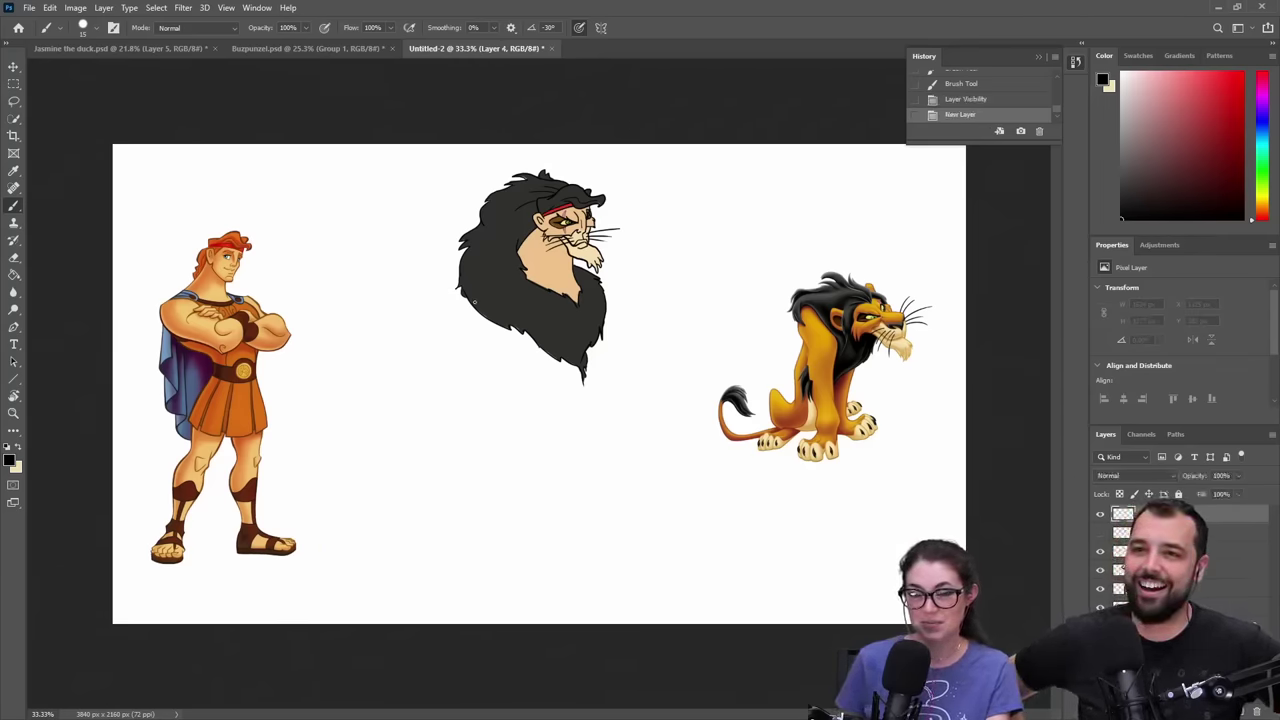
{"action": "left_click_drag", "start_coordinate": [474, 300], "coordinate": [556, 456]}
{"action": "left_click_drag", "start_coordinate": [585, 378], "coordinate": [588, 446]}
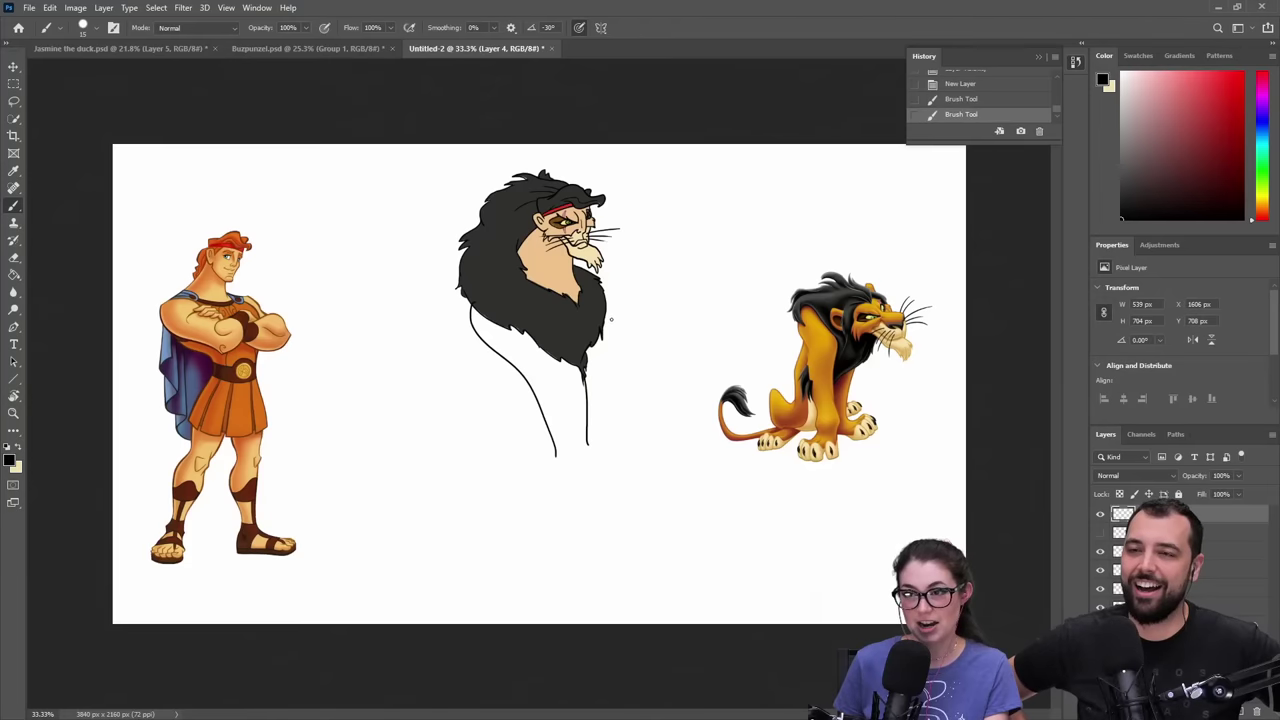
{"action": "left_click_drag", "start_coordinate": [611, 319], "coordinate": [610, 442]}
{"action": "mouse_move", "coordinate": [548, 485]}
{"action": "left_mouse_down"}
{"action": "mouse_move", "coordinate": [590, 464]}
{"action": "mouse_move", "coordinate": [602, 476]}
{"action": "mouse_move", "coordinate": [611, 441]}
{"action": "mouse_move", "coordinate": [639, 443]}
{"action": "mouse_move", "coordinate": [635, 482]}
{"action": "mouse_move", "coordinate": [563, 480]}
{"action": "left_mouse_up"}
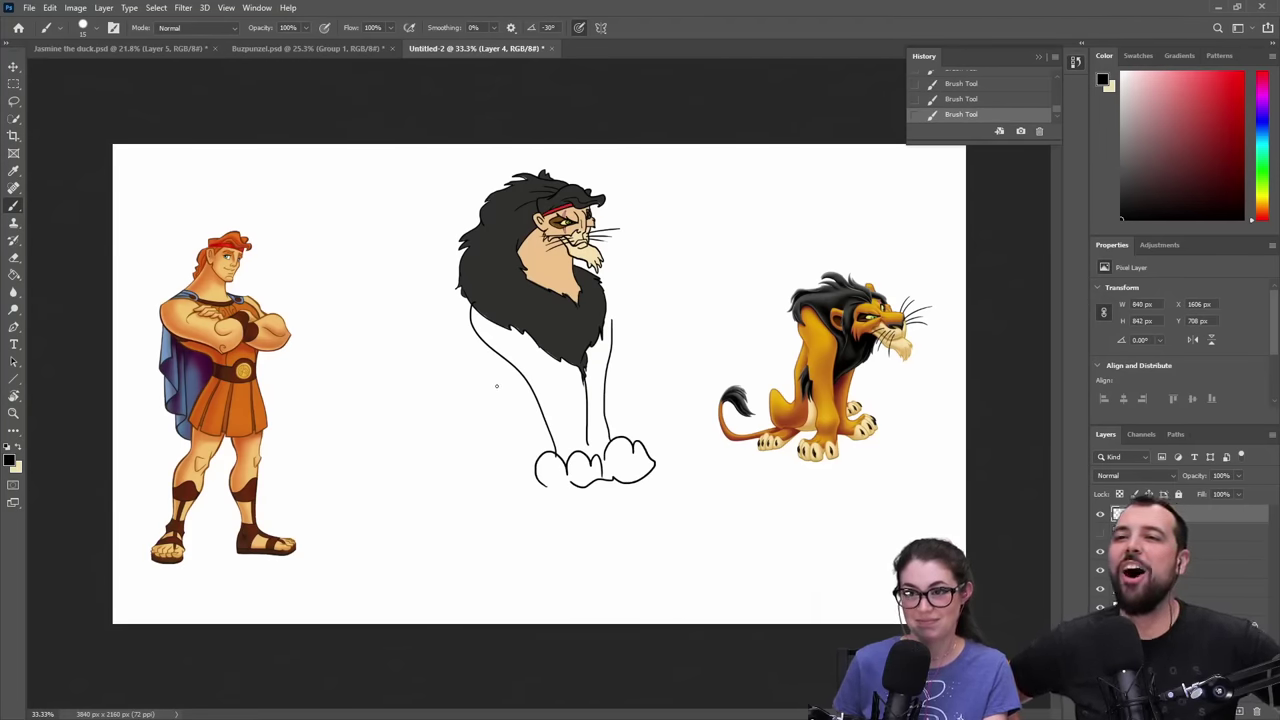
- Complete the lion body sketch with a belly line, a bent haunch, a hind paw and a tufted tail curling up behind it
{"action": "mouse_move", "coordinate": [494, 355]}
{"action": "left_mouse_down"}
{"action": "mouse_move", "coordinate": [507, 387]}
{"action": "mouse_move", "coordinate": [474, 382]}
{"action": "mouse_move", "coordinate": [466, 415]}
{"action": "mouse_move", "coordinate": [492, 436]}
{"action": "mouse_move", "coordinate": [451, 473]}
{"action": "mouse_move", "coordinate": [485, 486]}
{"action": "mouse_move", "coordinate": [537, 466]}
{"action": "left_mouse_up"}
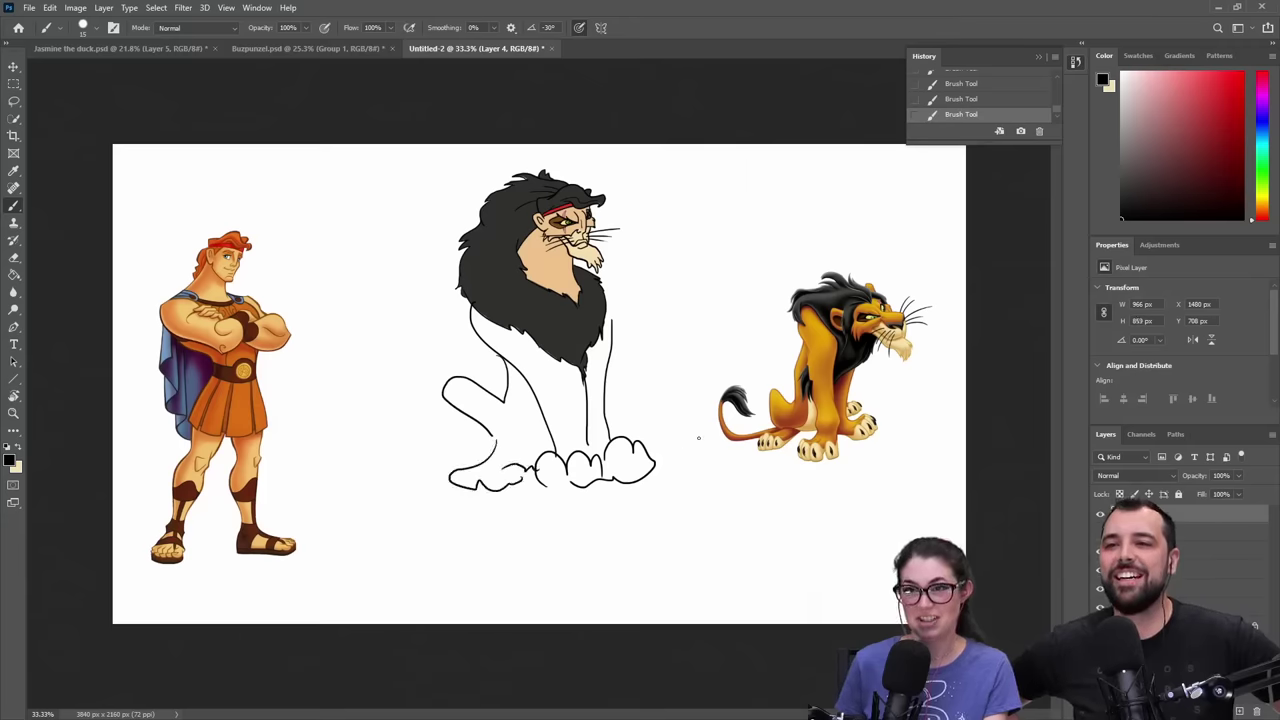
{"action": "mouse_move", "coordinate": [439, 441]}
{"action": "left_mouse_down"}
{"action": "mouse_move", "coordinate": [424, 380]}
{"action": "mouse_move", "coordinate": [448, 385]}
{"action": "left_mouse_up"}
{"action": "key", "text": "ctrl+z"}
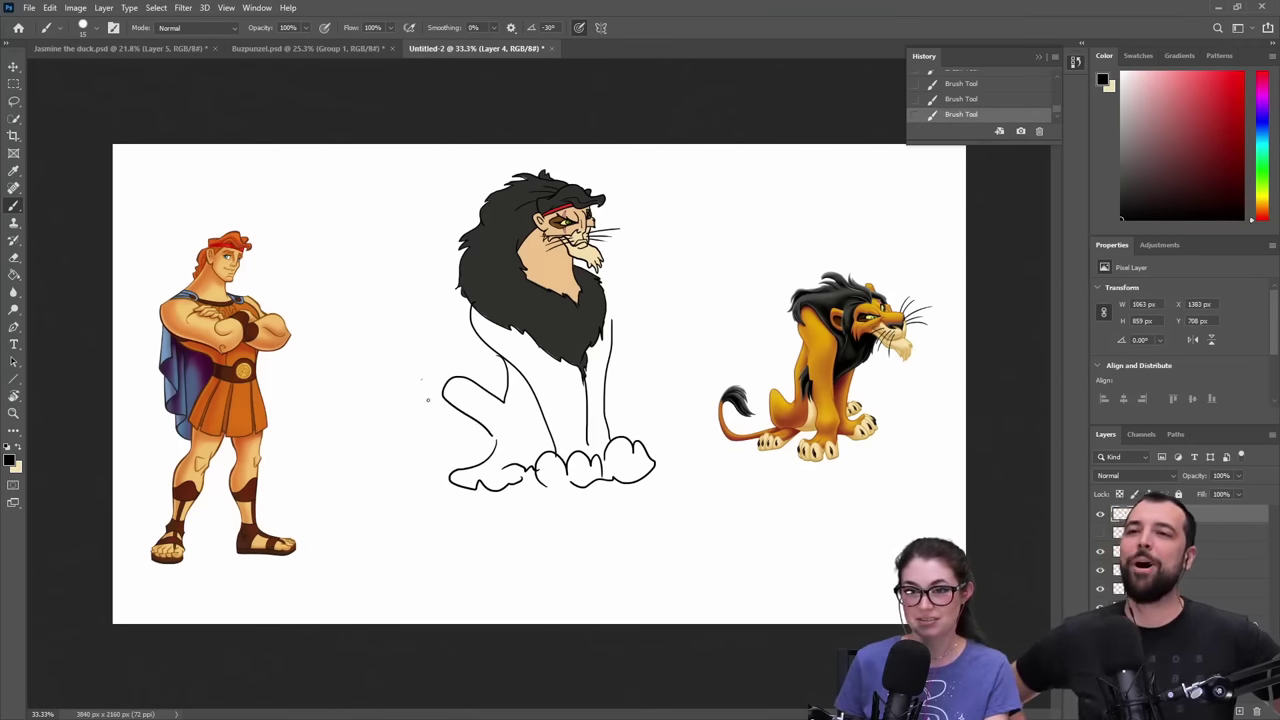
{"action": "mouse_move", "coordinate": [489, 438]}
{"action": "left_mouse_down"}
{"action": "mouse_move", "coordinate": [387, 414]}
{"action": "mouse_move", "coordinate": [405, 386]}
{"action": "left_mouse_up"}
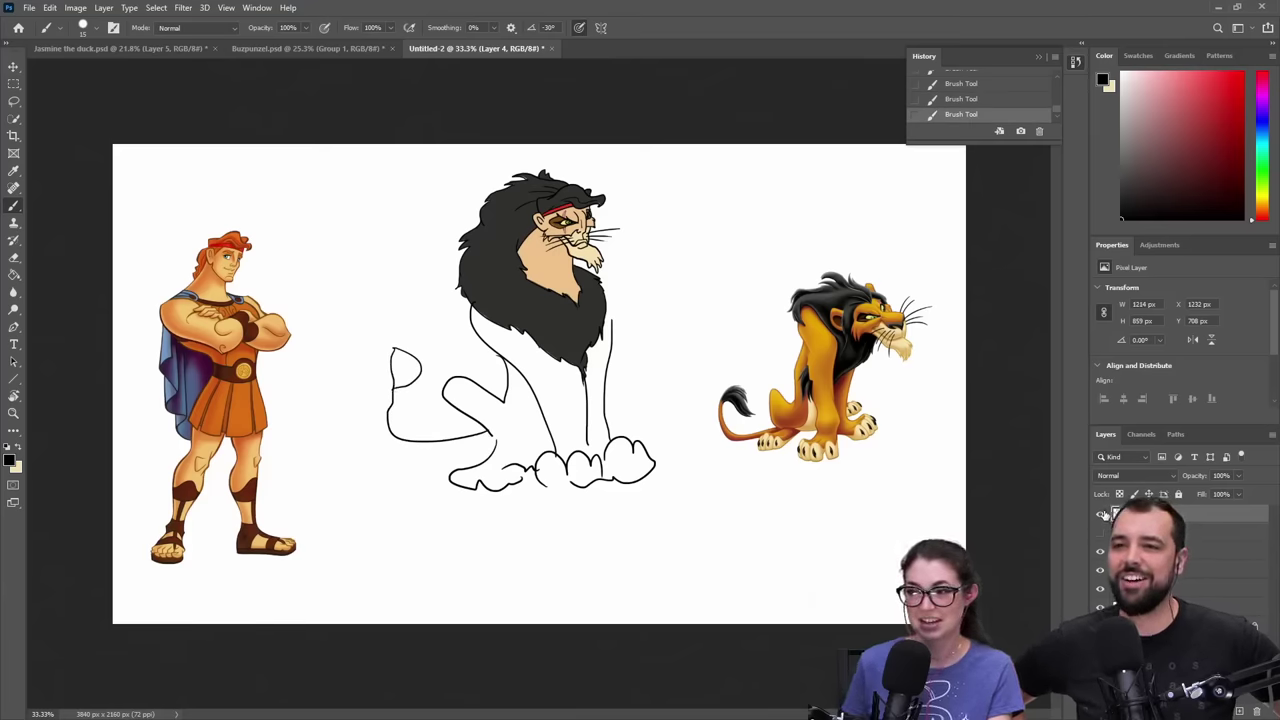
- Hide Layer 4, show the muscular body on Layer 3, and sketch its two muscular legs and feet below the skirt
{"action": "left_click", "coordinate": [1100, 514]}
{"action": "left_click", "coordinate": [1100, 533]}
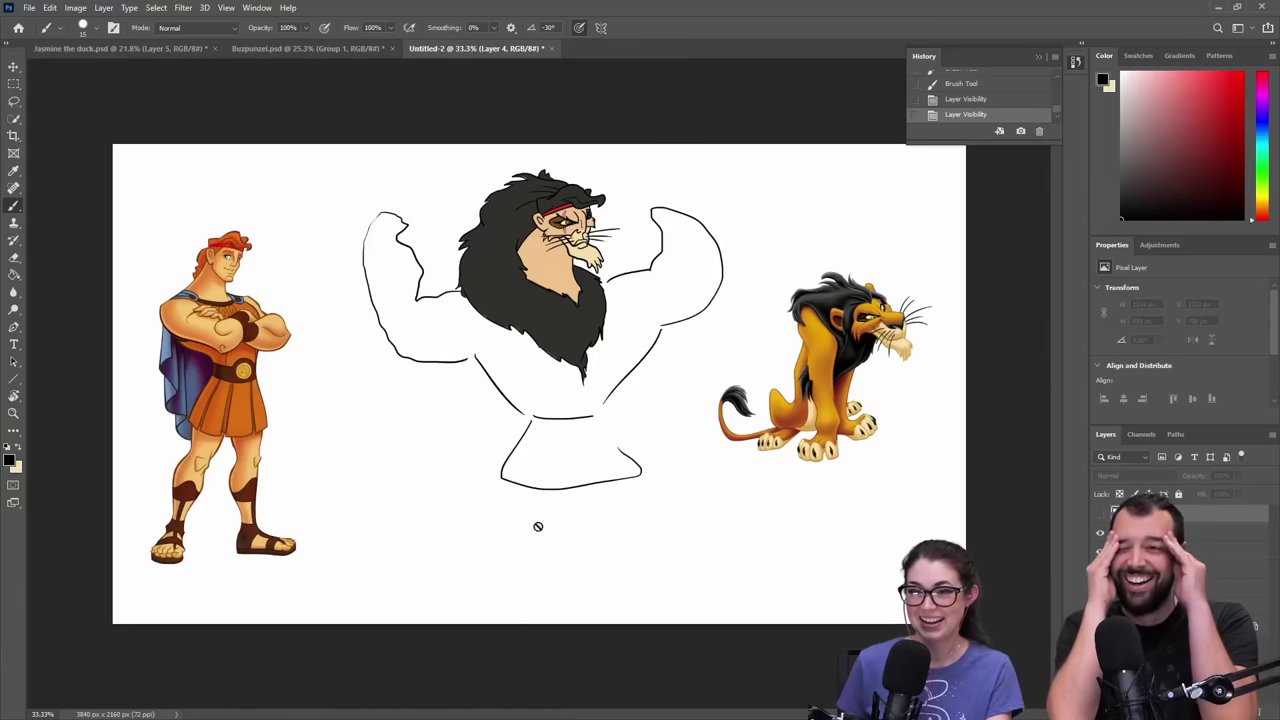
{"action": "left_click", "coordinate": [1150, 533]}
{"action": "left_click_drag", "start_coordinate": [531, 487], "coordinate": [523, 578]}
{"action": "left_click_drag", "start_coordinate": [561, 522], "coordinate": [545, 575]}
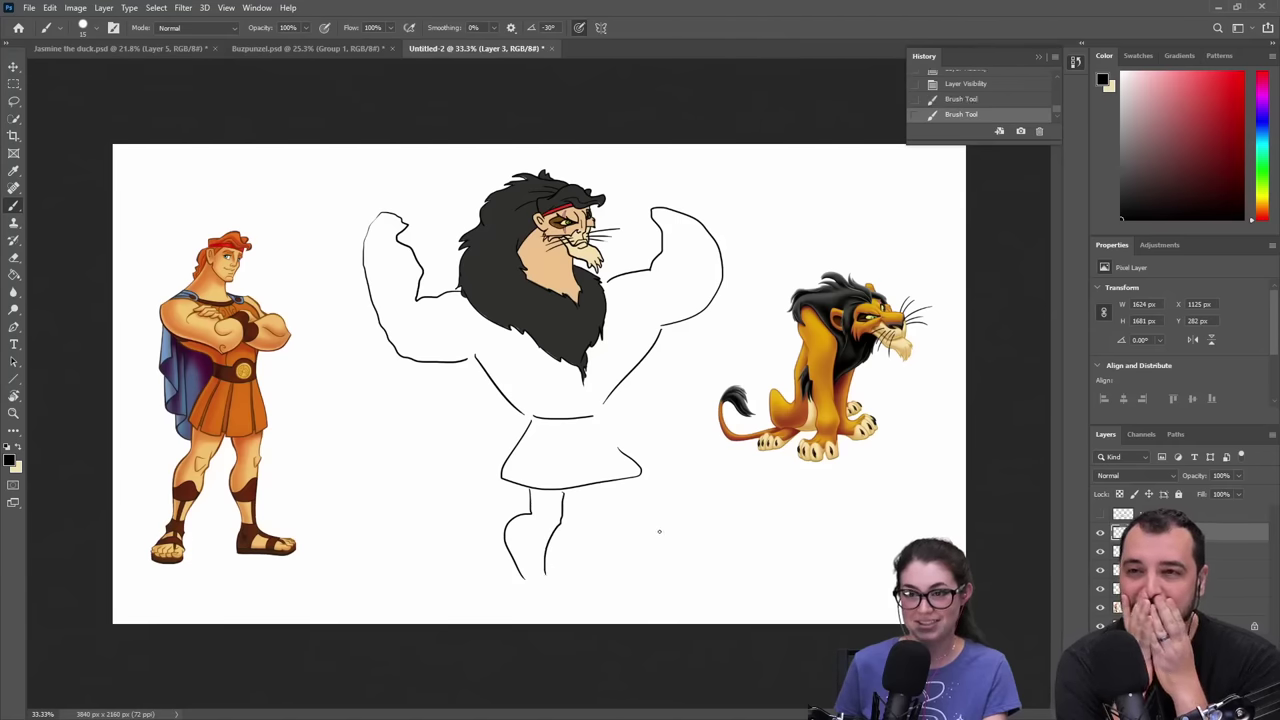
{"action": "left_click_drag", "start_coordinate": [607, 509], "coordinate": [622, 565]}
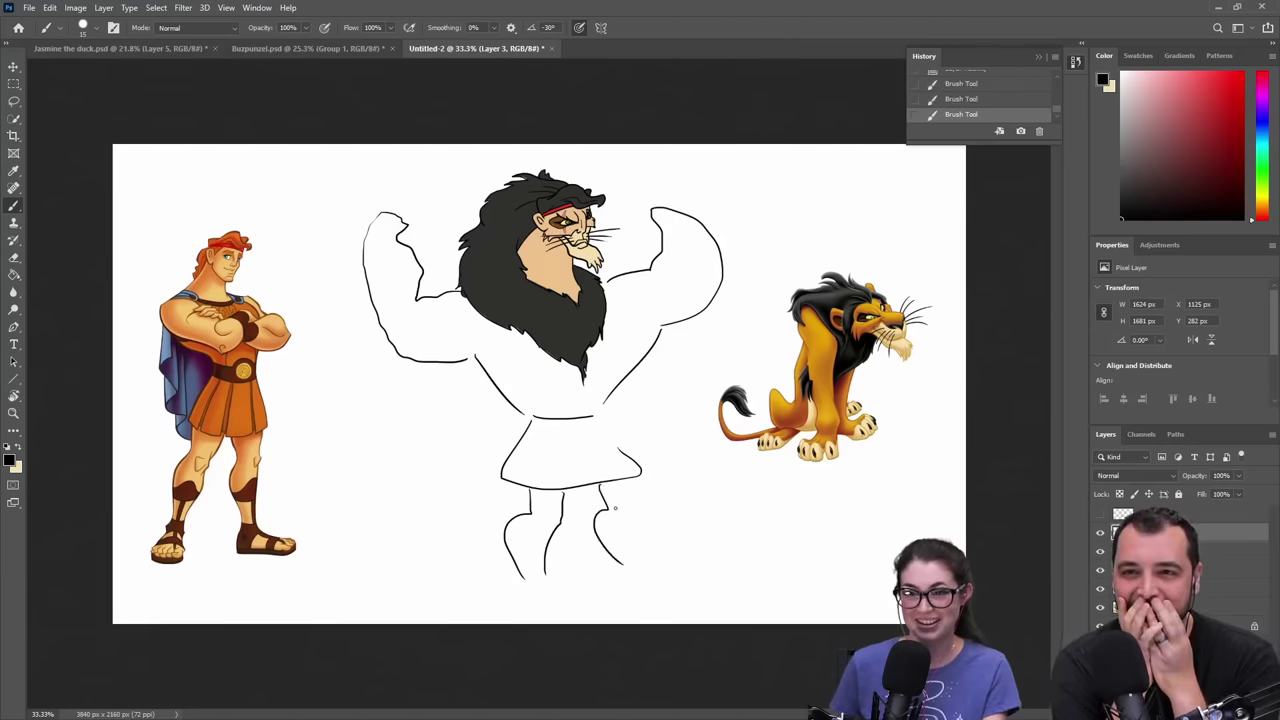
{"action": "left_click_drag", "start_coordinate": [629, 504], "coordinate": [655, 576]}
{"action": "mouse_move", "coordinate": [518, 581]}
{"action": "left_mouse_down"}
{"action": "mouse_move", "coordinate": [539, 610]}
{"action": "mouse_move", "coordinate": [648, 583]}
{"action": "left_mouse_up"}
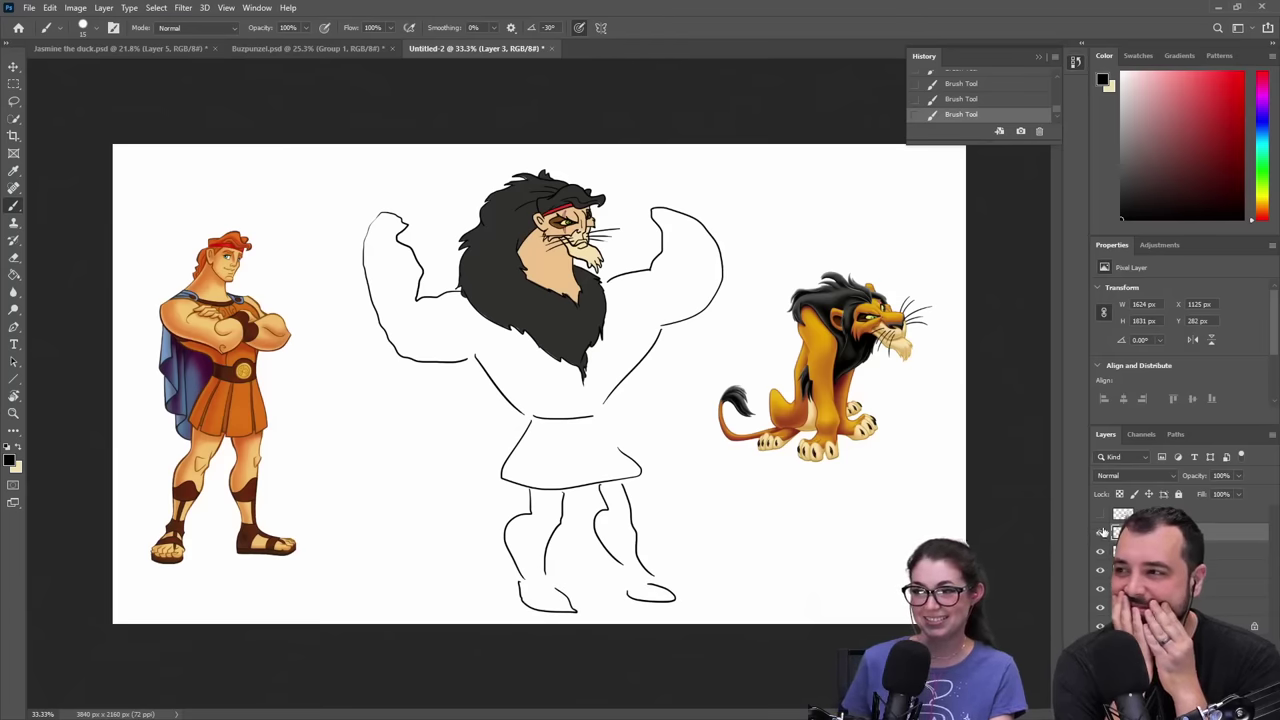
- Switch between the two body sketches to compare them, leave both hidden, and select Layer 1
{"action": "left_click", "coordinate": [1100, 536]}
{"action": "left_click", "coordinate": [1101, 515]}
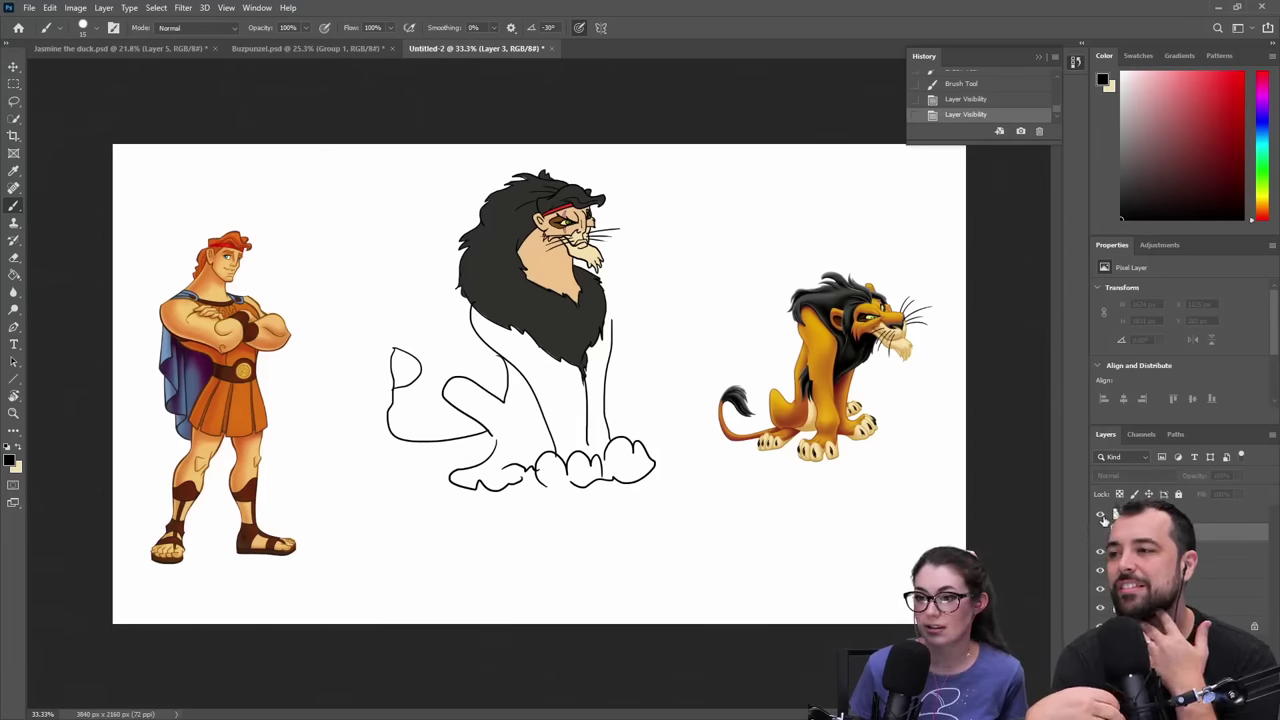
{"action": "left_click", "coordinate": [1100, 514]}
{"action": "left_click", "coordinate": [1100, 532]}
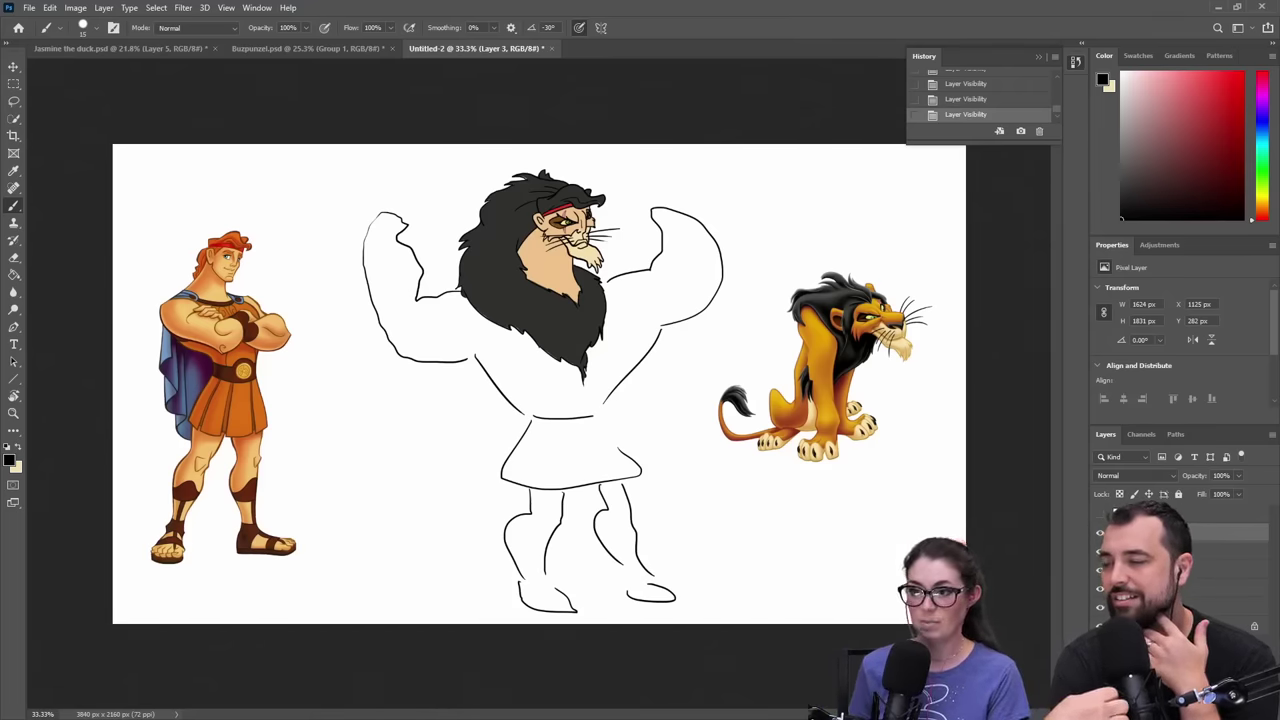
{"action": "left_click", "coordinate": [1100, 533]}
{"action": "left_click", "coordinate": [1223, 554]}
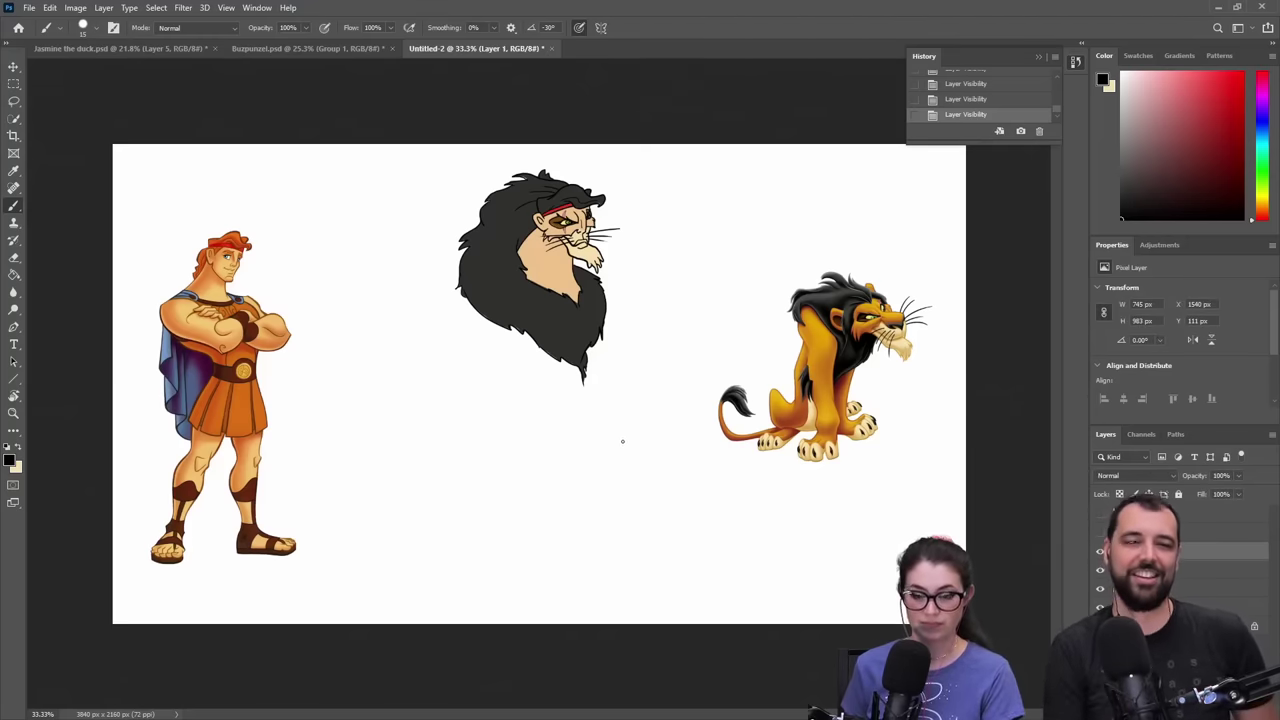
- Try short shoulder lines sloping outward from both sides of the mane on Layer 1
{"action": "key", "text": "z"}
{"action": "left_click", "coordinate": [544, 366]}
{"action": "key", "text": "b"}
{"action": "left_click_drag", "start_coordinate": [564, 363], "coordinate": [618, 373]}
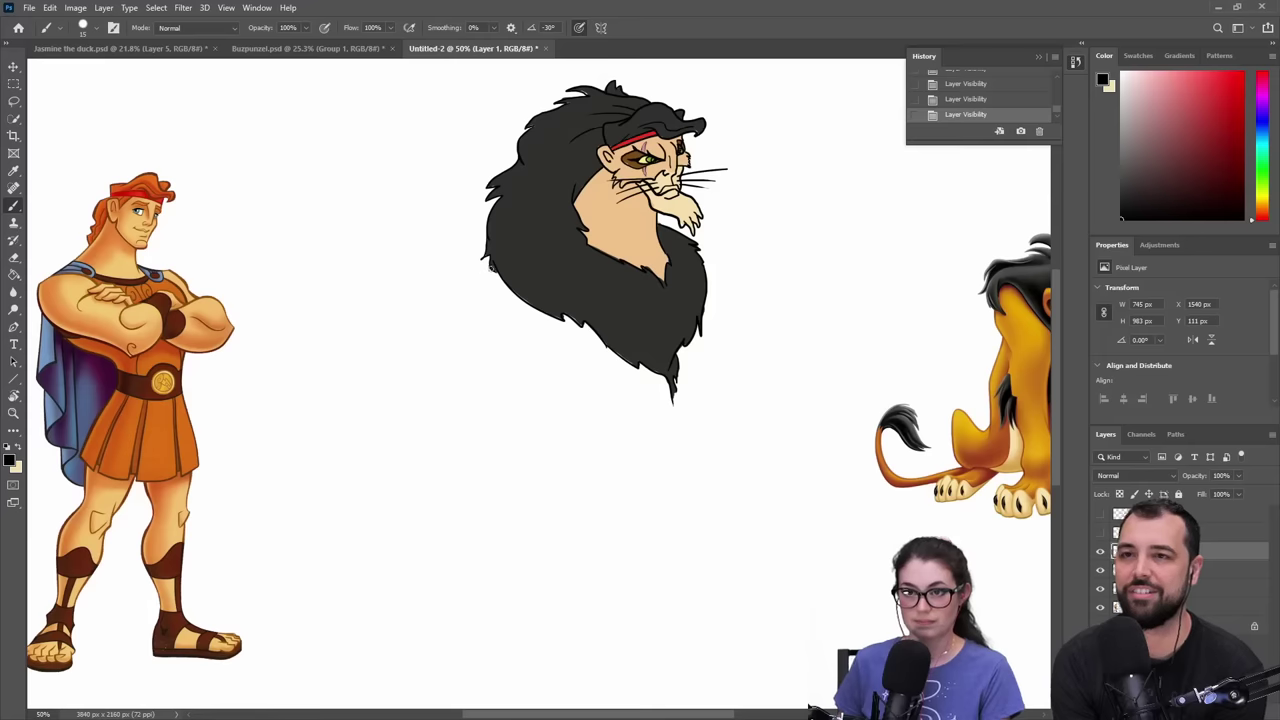
{"action": "left_click", "coordinate": [487, 265]}
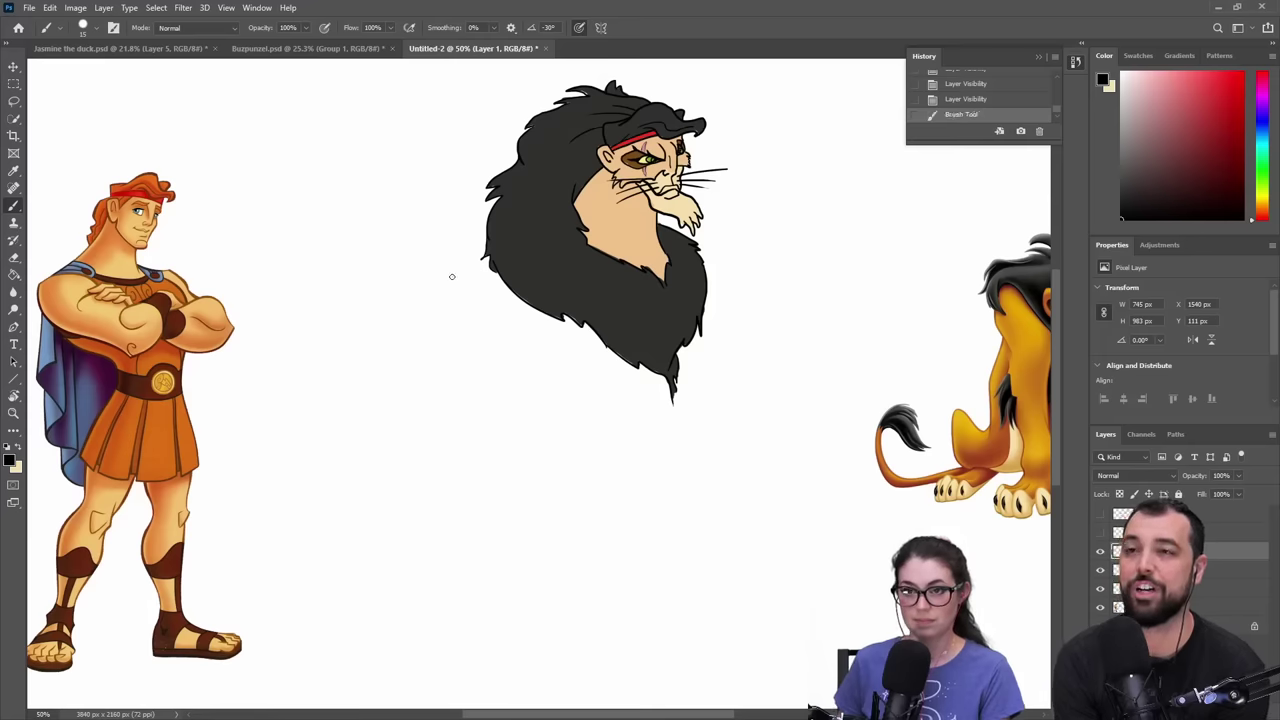
{"action": "left_click", "coordinate": [451, 276], "text": "shift"}
{"action": "key", "text": "ctrl+z"}
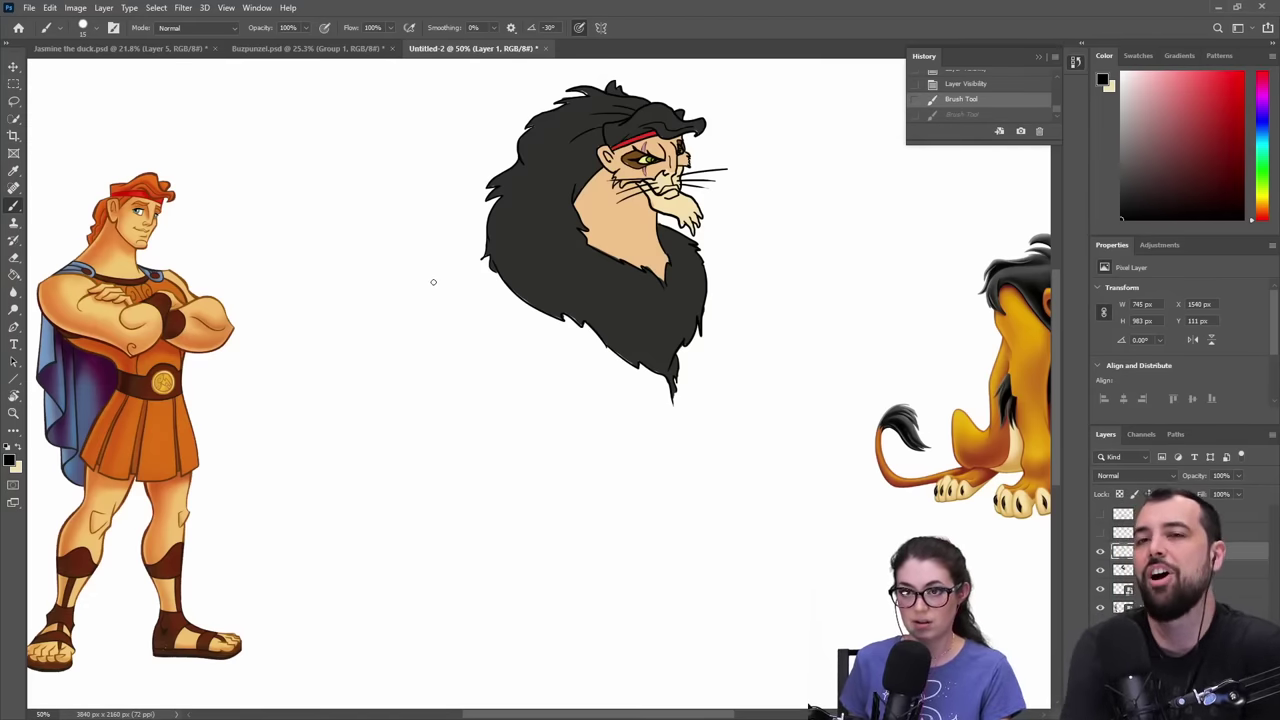
{"action": "left_click", "coordinate": [446, 276], "text": "shift"}
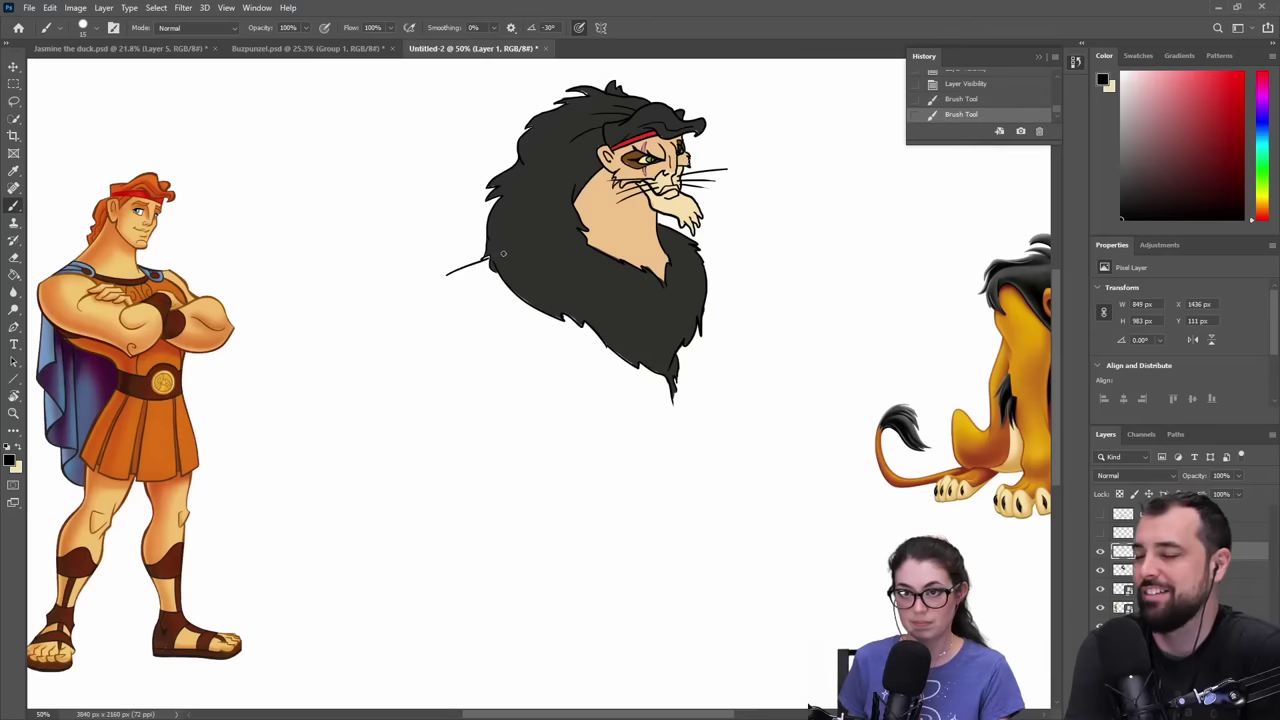
{"action": "key", "text": "ctrl+z"}
{"action": "left_click_drag", "start_coordinate": [484, 257], "coordinate": [440, 278]}
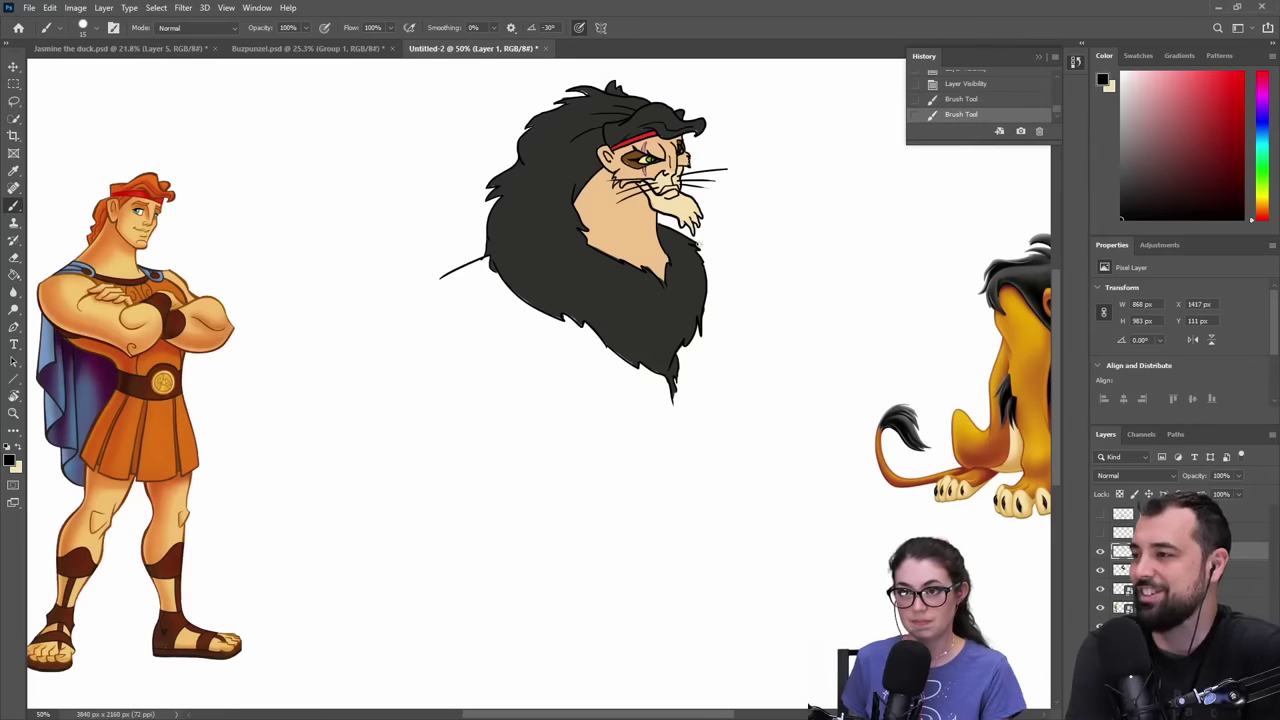
{"action": "left_click_drag", "start_coordinate": [698, 248], "coordinate": [726, 258]}
{"action": "key", "text": "ctrl+z"}
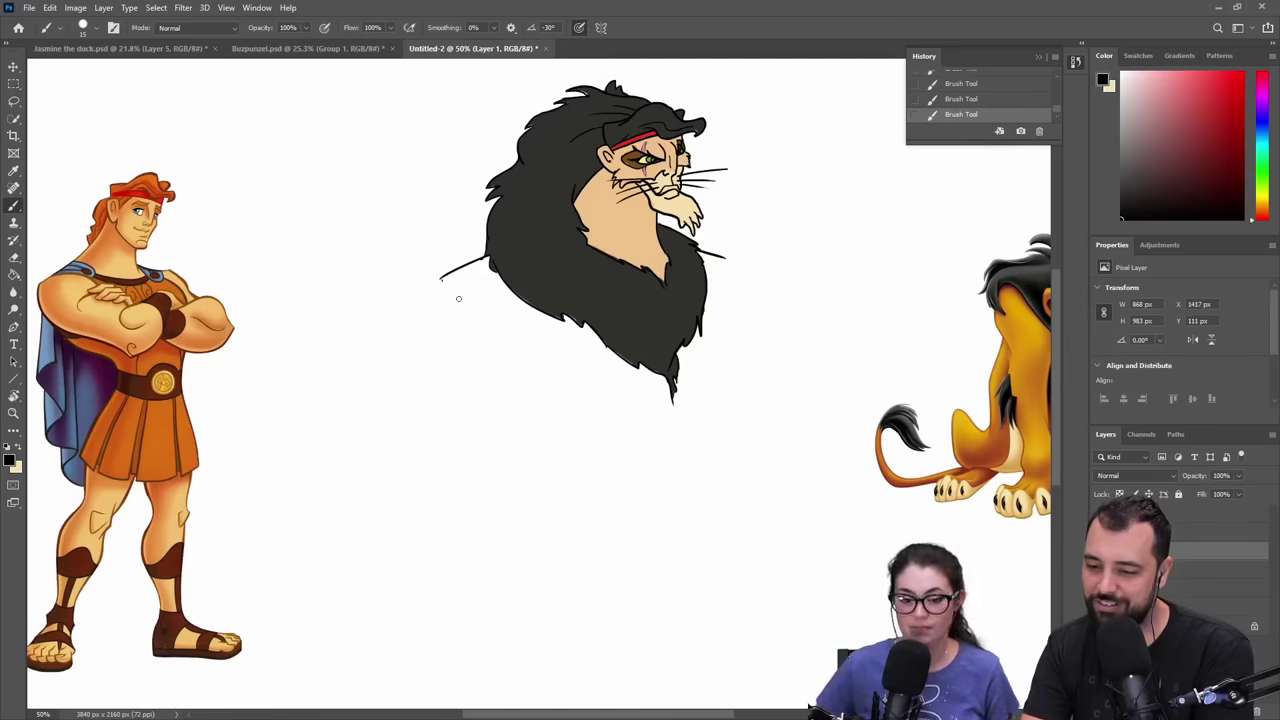
- Try outlining folded arms with long curved strokes running from the shoulder line beneath the mane
{"action": "key", "text": "ctrl+z"}
{"action": "scroll", "coordinate": [450, 285], "scroll_direction": "down", "scroll_amount": 2}
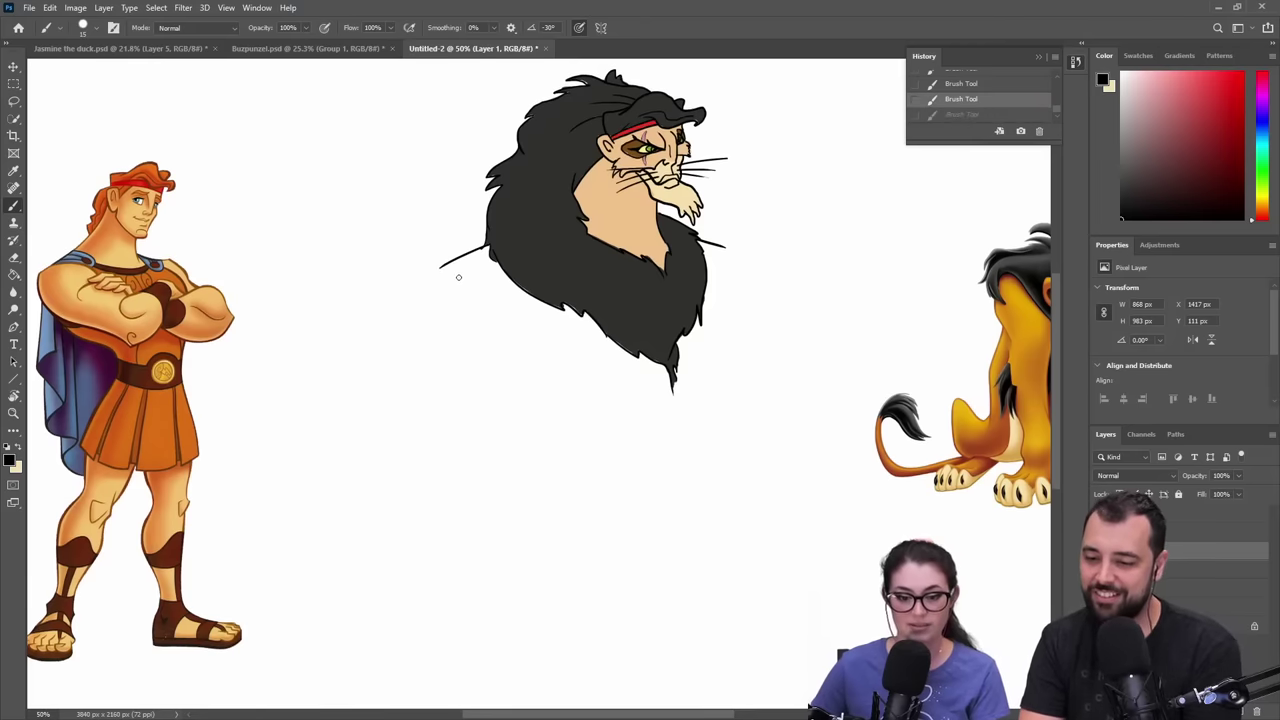
{"action": "scroll", "coordinate": [445, 255], "scroll_direction": "down", "scroll_amount": 1}
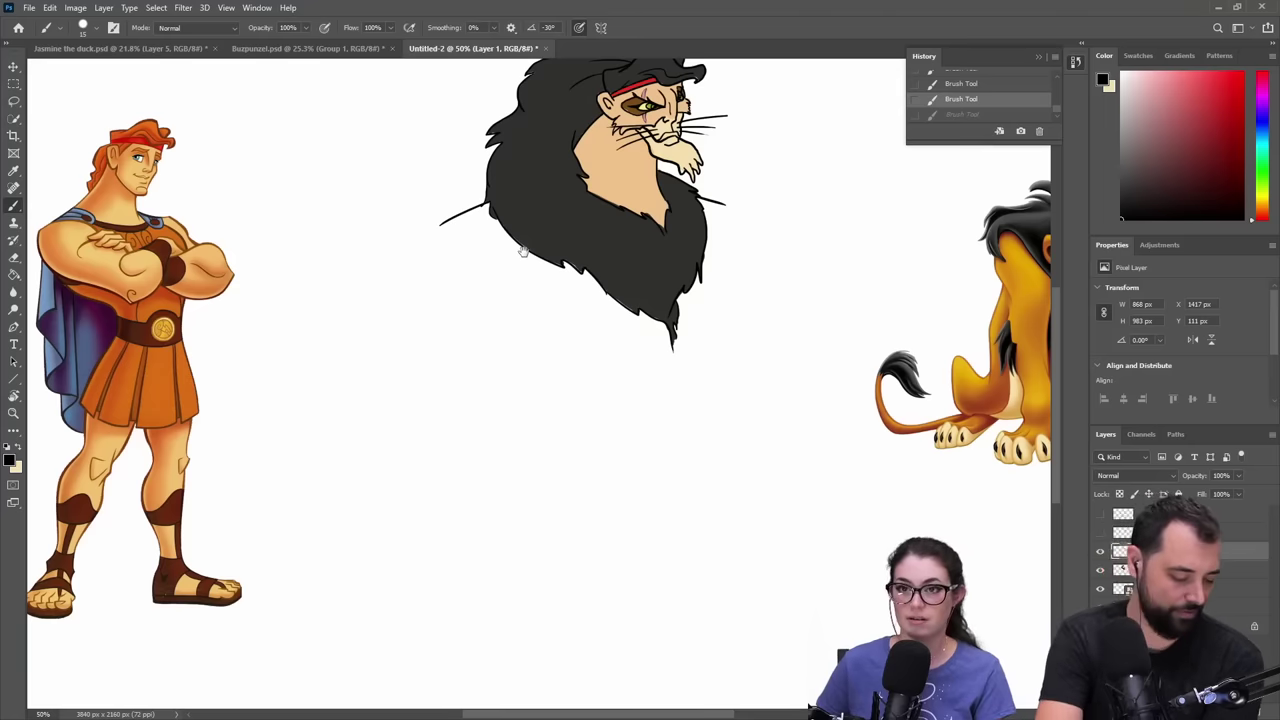
{"action": "left_click_drag", "start_coordinate": [524, 258], "coordinate": [497, 337]}
{"action": "key", "text": "ctrl+z"}
{"action": "left_click_drag", "start_coordinate": [669, 299], "coordinate": [783, 257]}
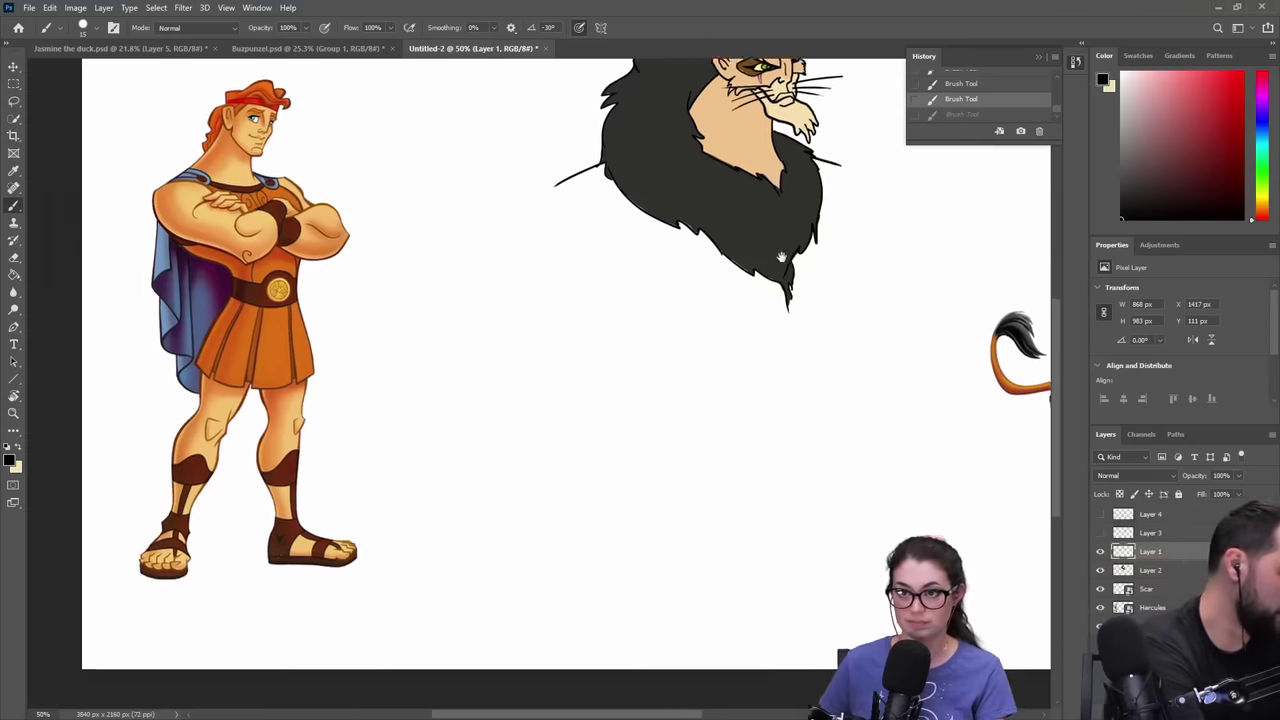
{"action": "left_click_drag", "start_coordinate": [880, 226], "coordinate": [543, 446]}
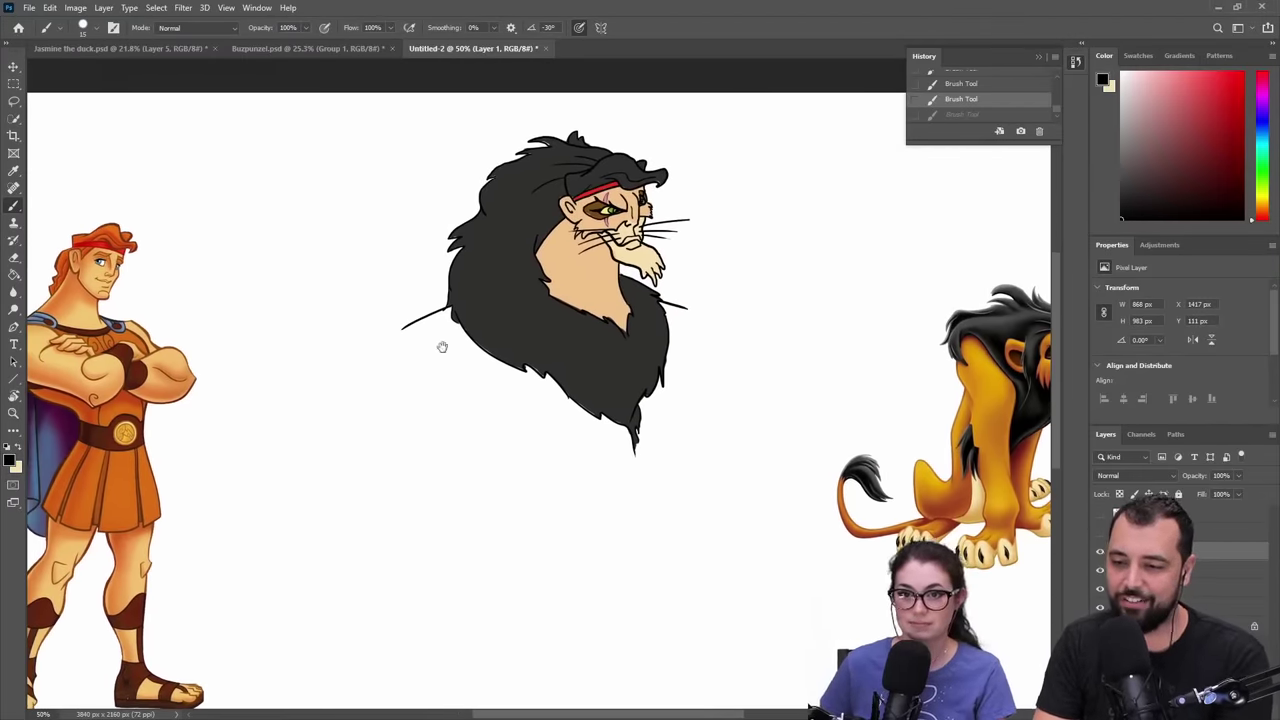
{"action": "mouse_move", "coordinate": [443, 346]}
{"action": "left_mouse_down"}
{"action": "mouse_move", "coordinate": [531, 319]}
{"action": "mouse_move", "coordinate": [500, 350]}
{"action": "left_mouse_up"}
{"action": "key", "text": "ctrl+z"}
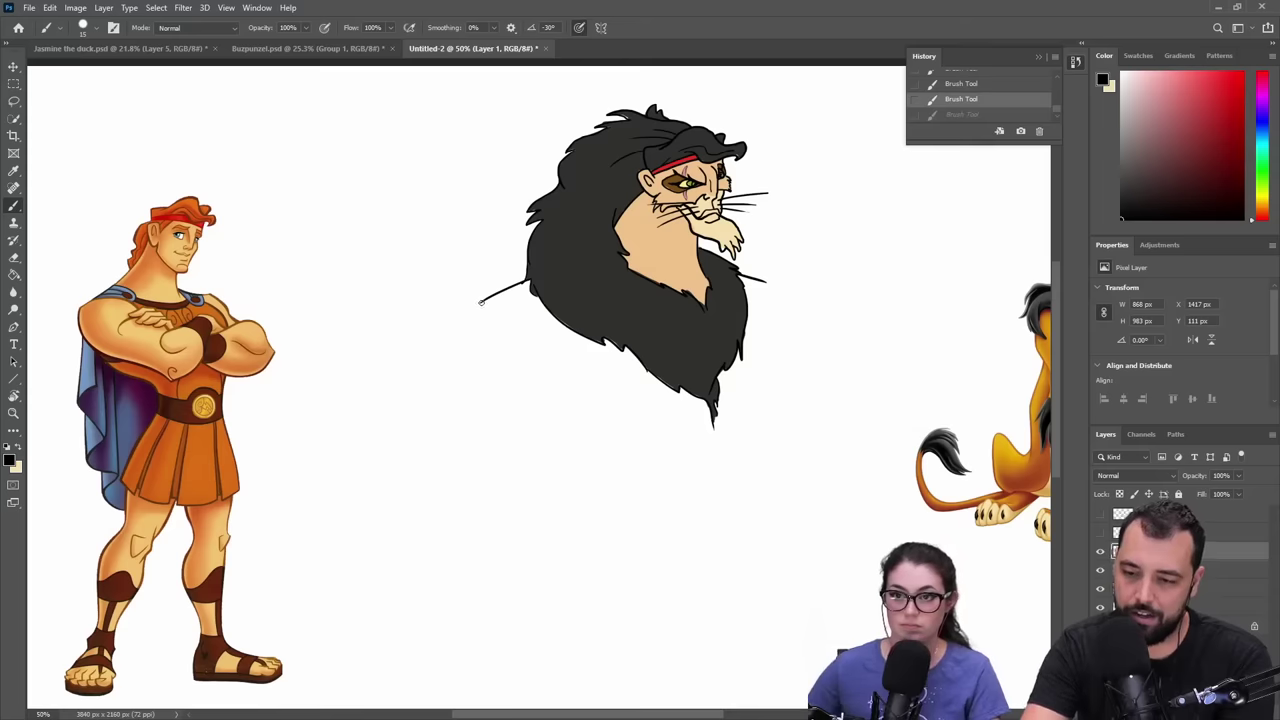
{"action": "mouse_move", "coordinate": [481, 300]}
{"action": "left_mouse_down"}
{"action": "mouse_move", "coordinate": [501, 372]}
{"action": "mouse_move", "coordinate": [645, 464]}
{"action": "left_mouse_up"}
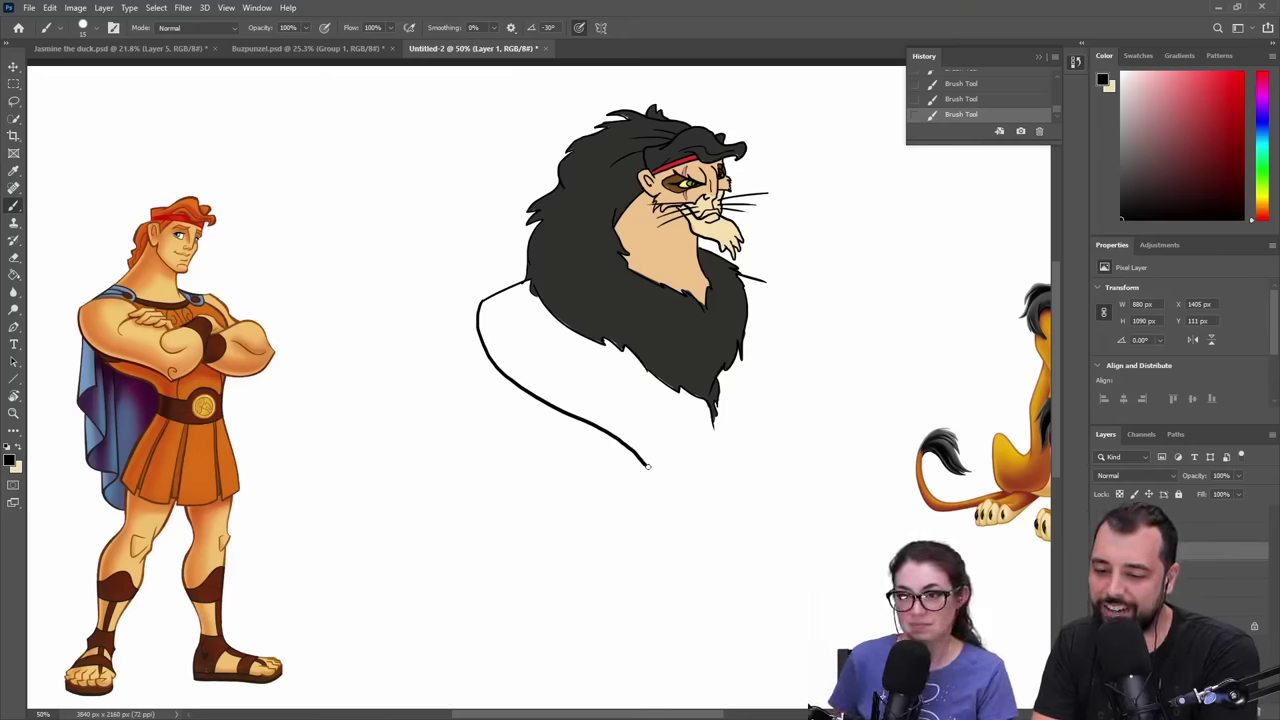
{"action": "mouse_move", "coordinate": [655, 465]}
{"action": "left_mouse_down"}
{"action": "mouse_move", "coordinate": [712, 454]}
{"action": "mouse_move", "coordinate": [656, 464]}
{"action": "mouse_move", "coordinate": [738, 441]}
{"action": "mouse_move", "coordinate": [773, 386]}
{"action": "left_mouse_up"}
{"action": "key", "text": "ctrl+z"}
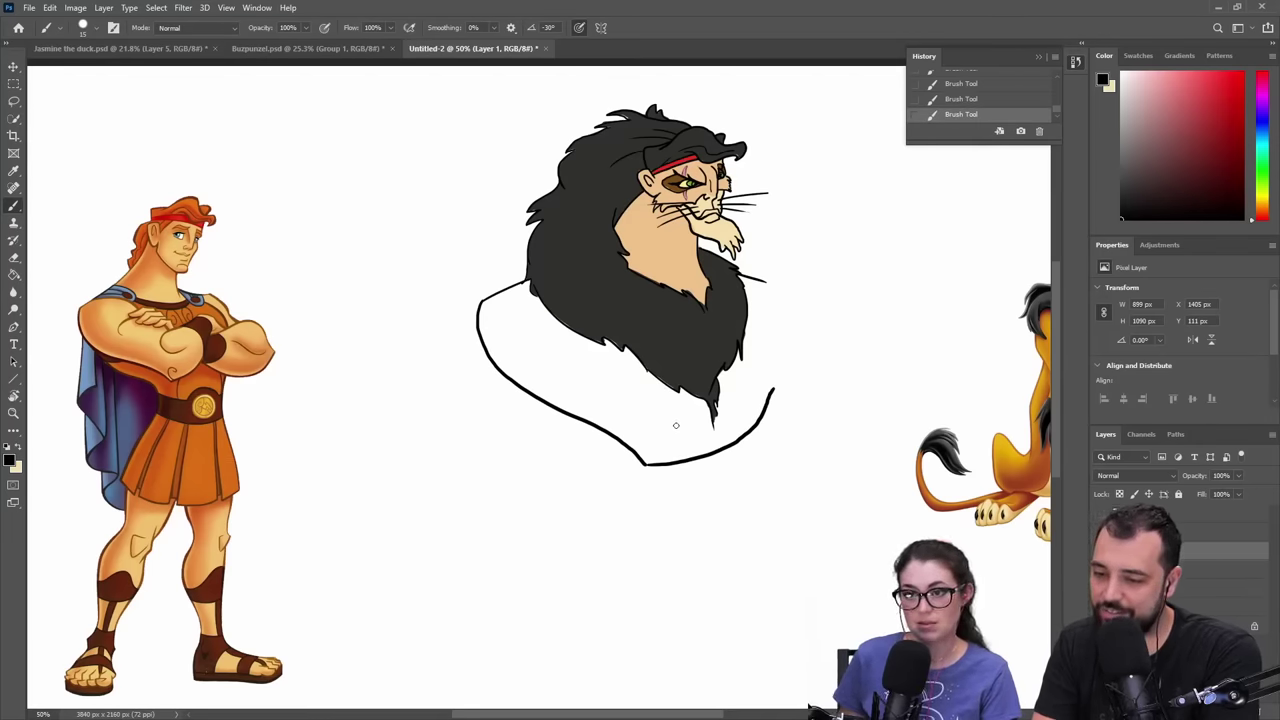
{"action": "mouse_move", "coordinate": [668, 424]}
{"action": "left_mouse_down"}
{"action": "mouse_move", "coordinate": [665, 382]}
{"action": "mouse_move", "coordinate": [758, 368]}
{"action": "left_mouse_up"}
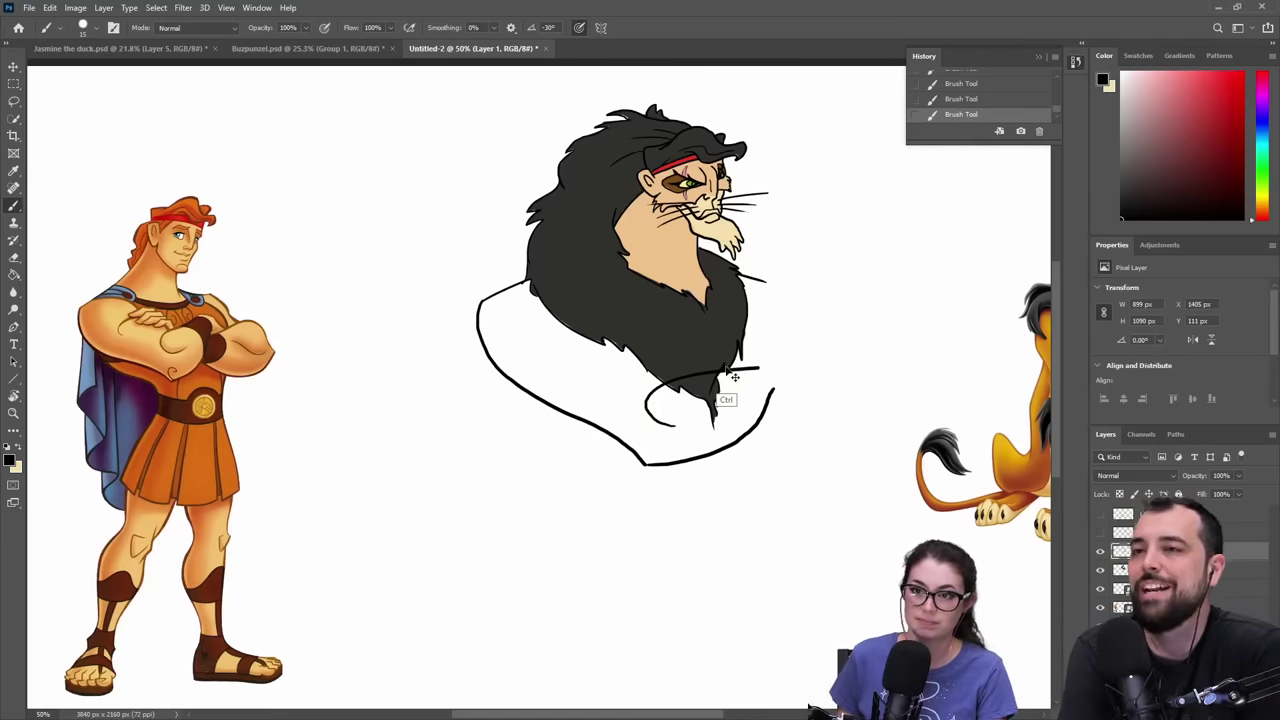
- Undo the folded-arm strokes and both shoulder lines beside the mane
{"action": "key", "text": "ctrl+z"}
{"action": "key", "text": "ctrl+z"}
{"action": "key", "text": "ctrl+z"}
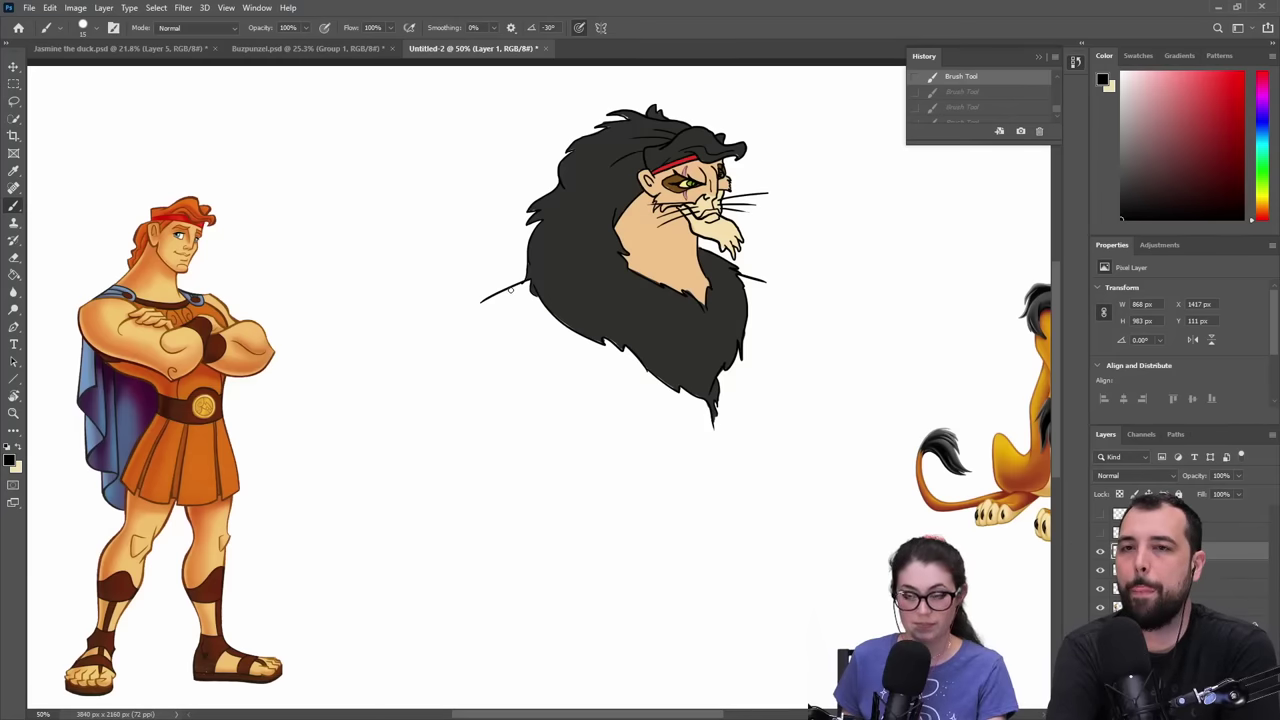
{"action": "key", "text": "ctrl+z"}
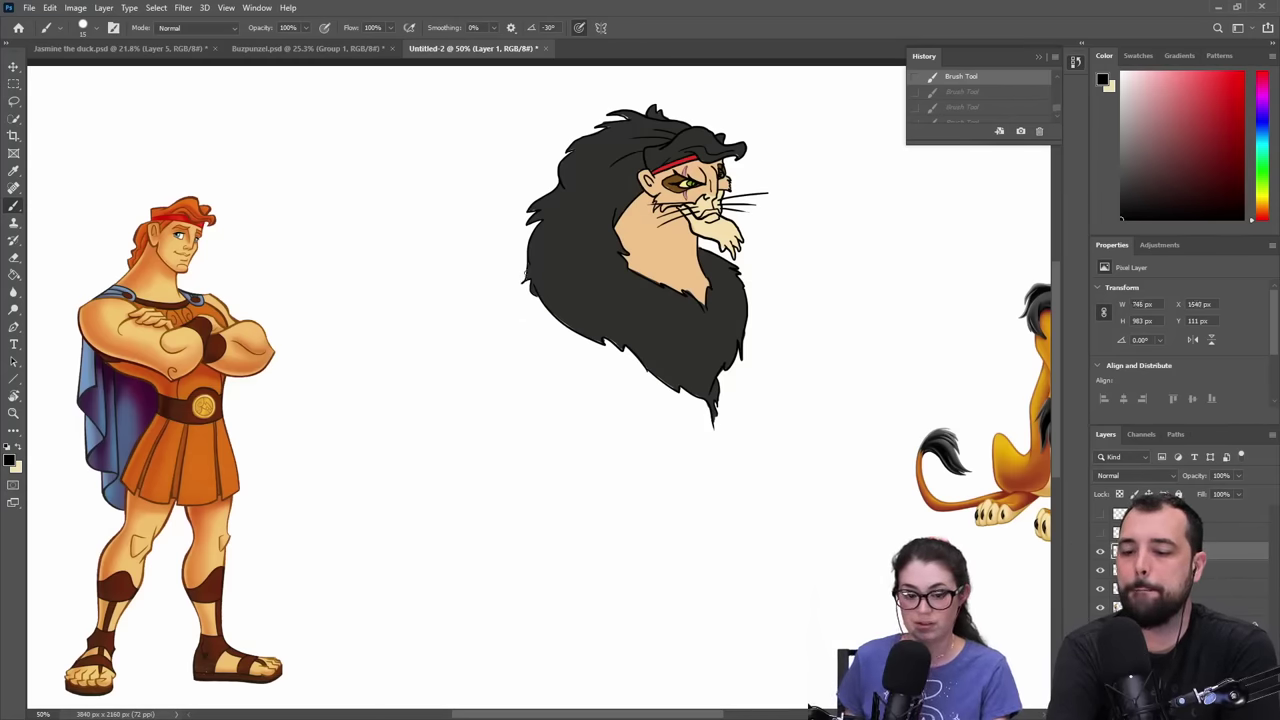
- Draw a long wavy shoulder line out from the back of the mane and a short shoulder stroke beneath the beard
{"action": "left_click_drag", "start_coordinate": [510, 279], "coordinate": [437, 281]}
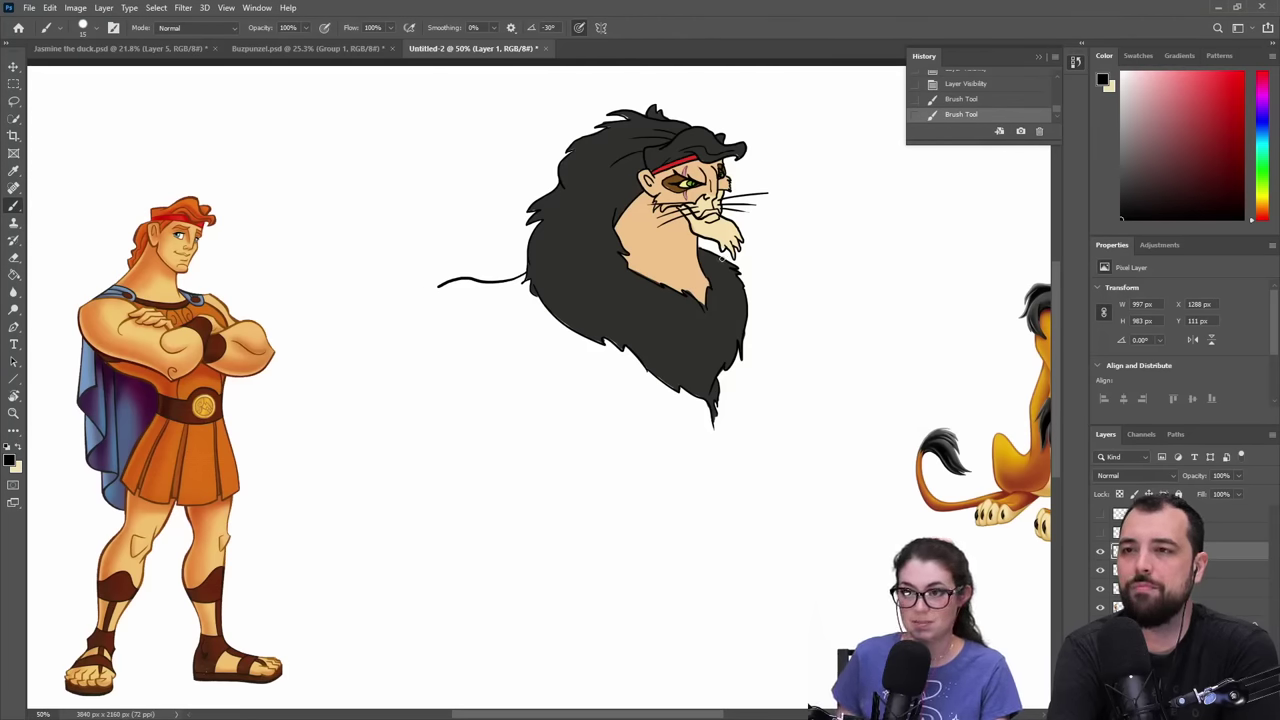
{"action": "left_click_drag", "start_coordinate": [724, 254], "coordinate": [730, 258]}
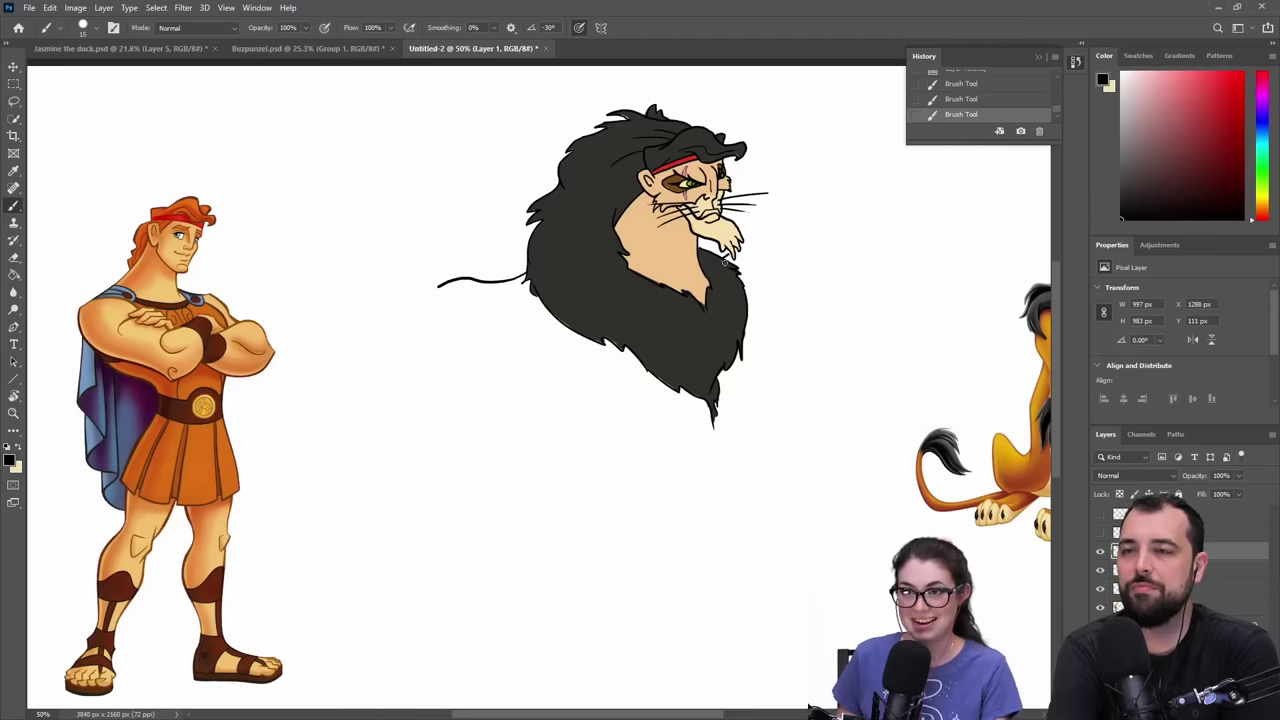
{"action": "key", "text": "ctrl+z"}
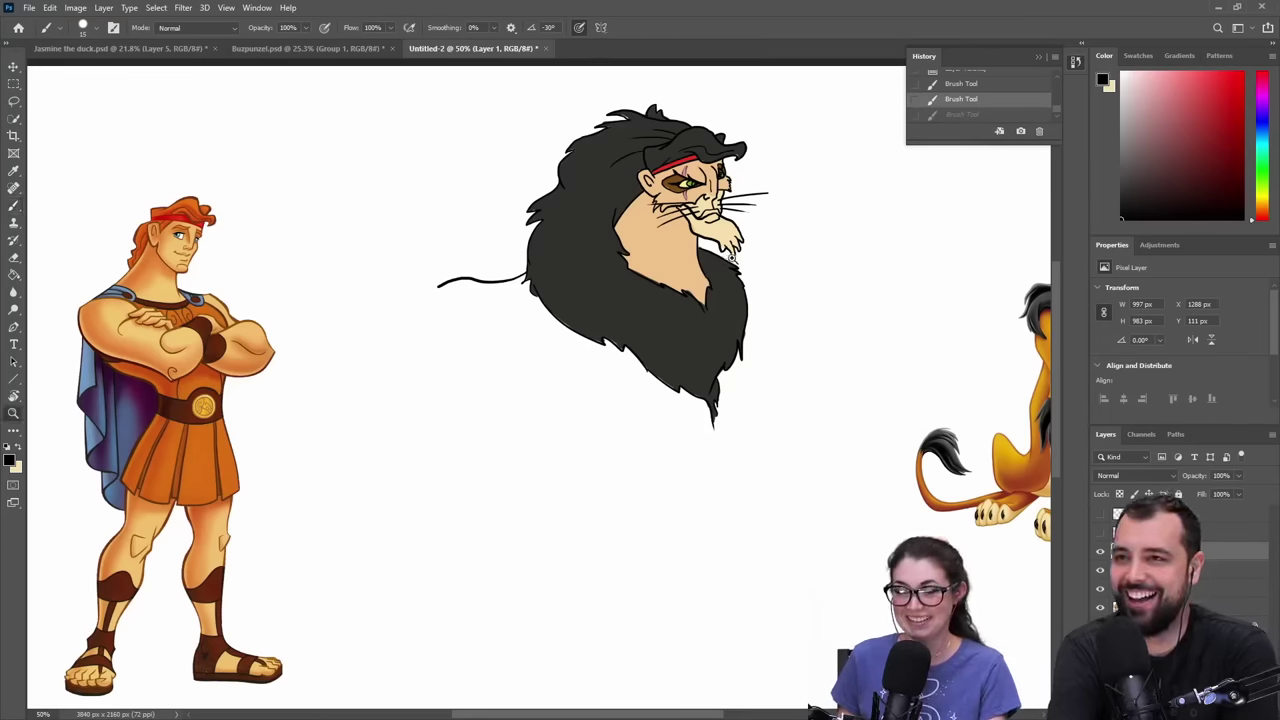
{"action": "key", "text": "z"}
{"action": "left_click", "coordinate": [747, 257]}
{"action": "left_click", "coordinate": [747, 257]}
{"action": "key", "text": "b"}
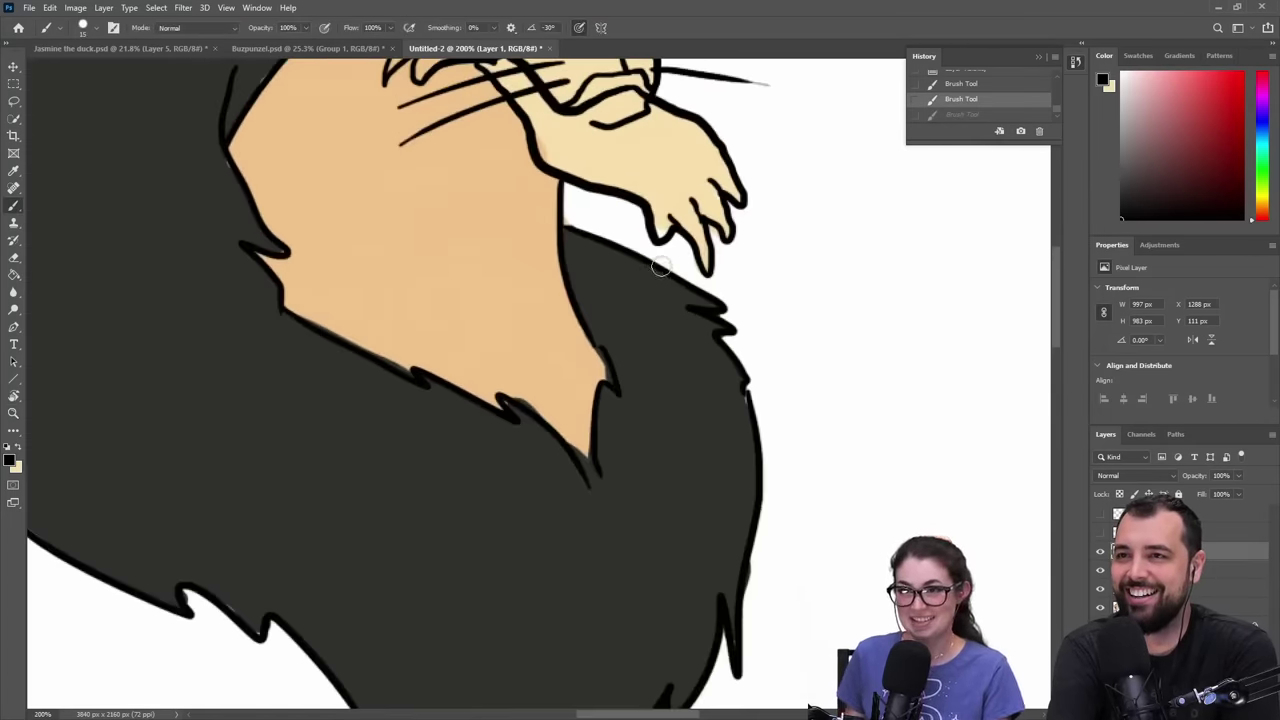
{"action": "left_click_drag", "start_coordinate": [682, 259], "coordinate": [810, 242]}
{"action": "key", "text": "z"}
{"action": "left_click", "coordinate": [684, 357], "text": "alt"}
{"action": "left_click", "coordinate": [684, 357], "text": "alt"}
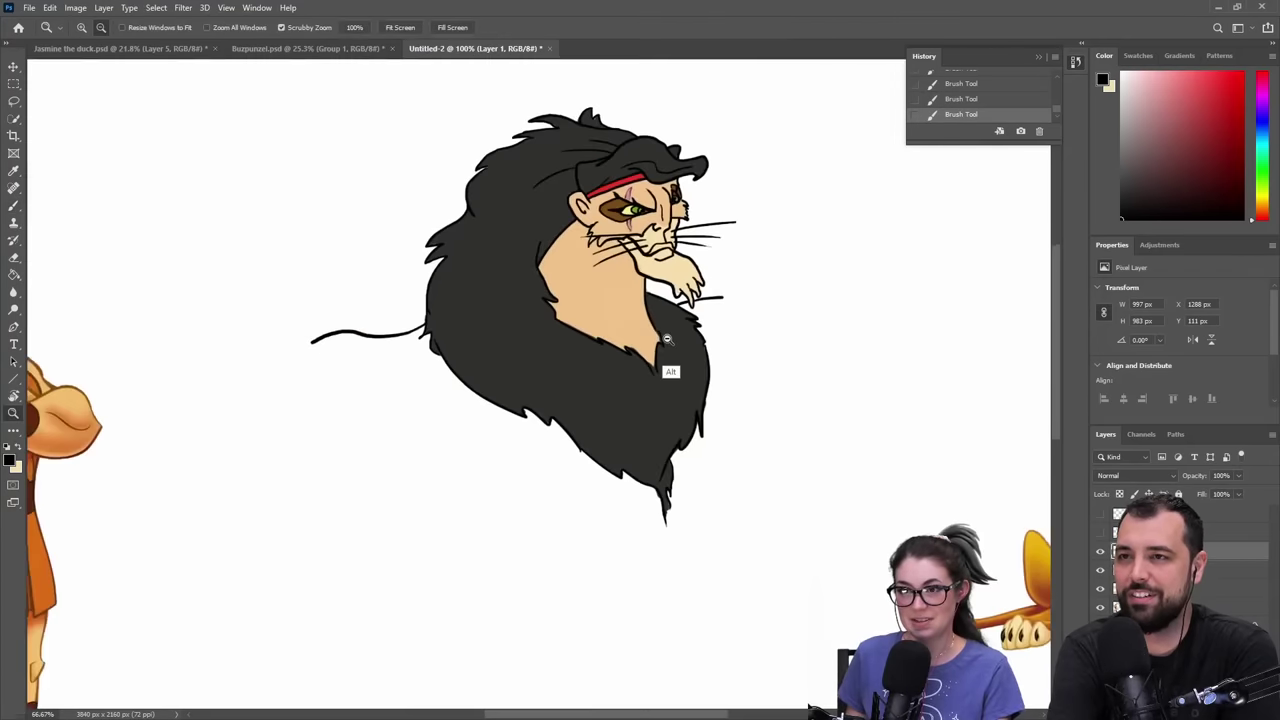
{"action": "left_click", "coordinate": [676, 362], "text": "alt"}
{"action": "key", "text": "b"}
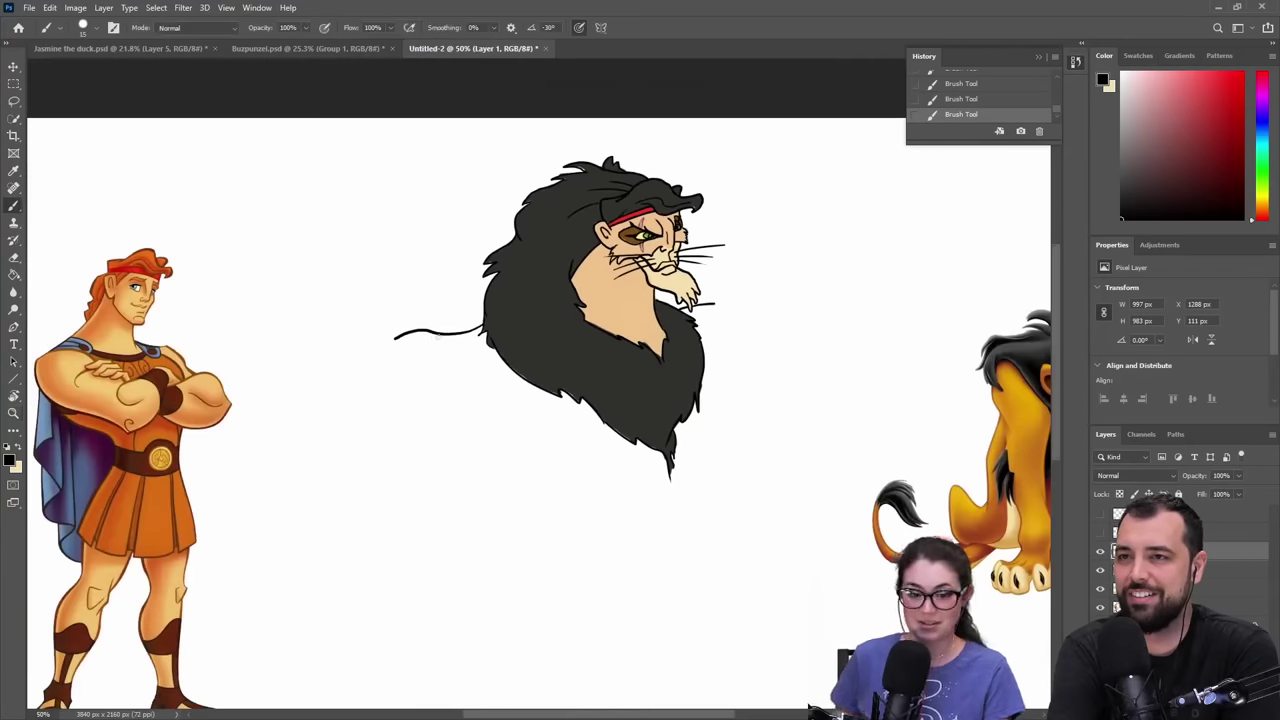
- Try outlining a raised, flexed arm beyond the shoulder line behind the mane, with biceps, forearm and underarm strokes
{"action": "mouse_move", "coordinate": [429, 375]}
{"action": "left_mouse_down"}
{"action": "mouse_move", "coordinate": [363, 337]}
{"action": "mouse_move", "coordinate": [329, 369]}
{"action": "mouse_move", "coordinate": [358, 360]}
{"action": "mouse_move", "coordinate": [348, 288]}
{"action": "mouse_move", "coordinate": [358, 251]}
{"action": "left_mouse_up"}
{"action": "key", "text": "ctrl+z"}
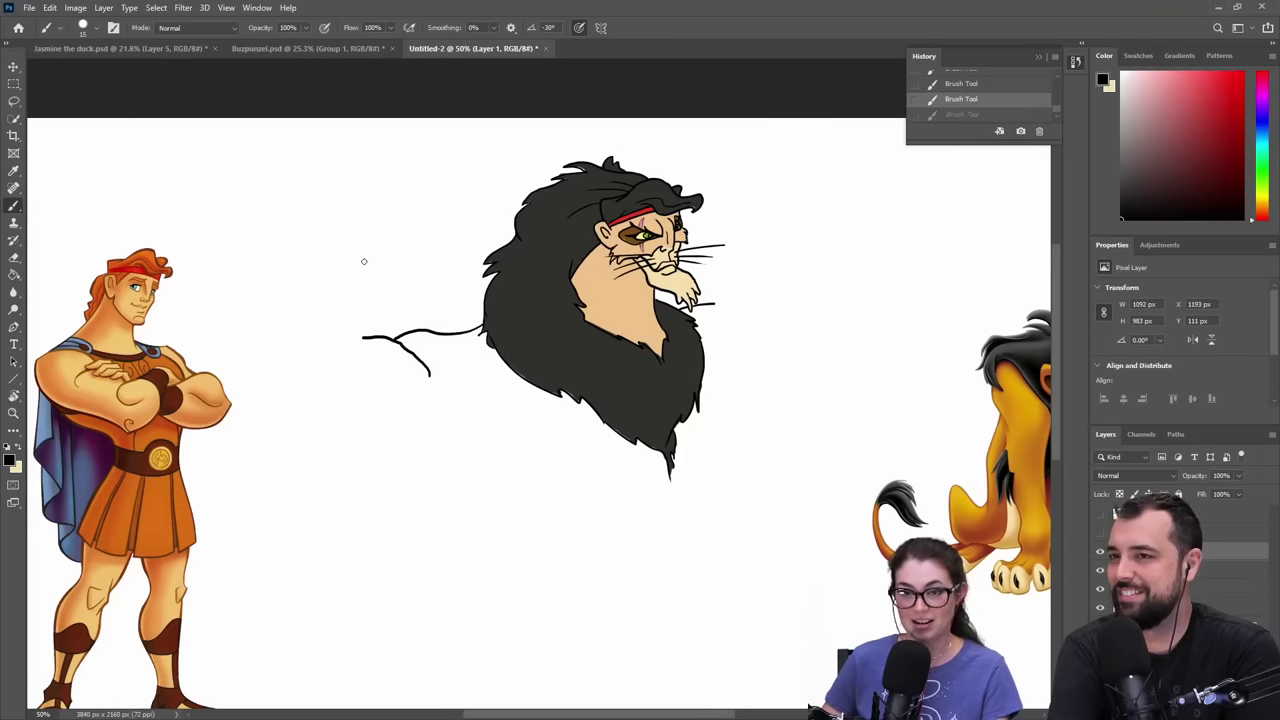
{"action": "mouse_move", "coordinate": [387, 248]}
{"action": "left_mouse_down"}
{"action": "mouse_move", "coordinate": [377, 314]}
{"action": "mouse_move", "coordinate": [370, 265]}
{"action": "mouse_move", "coordinate": [364, 328]}
{"action": "mouse_move", "coordinate": [340, 354]}
{"action": "left_mouse_up"}
{"action": "key", "text": "ctrl+z"}
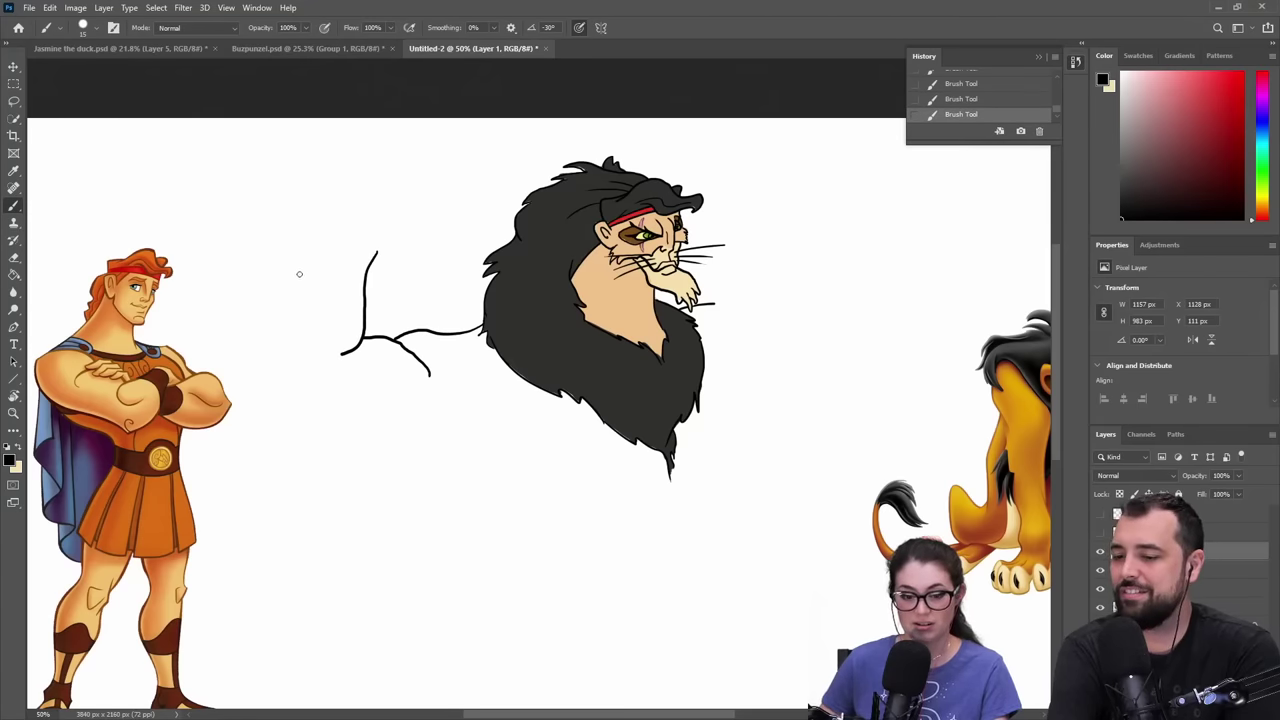
{"action": "mouse_move", "coordinate": [348, 246]}
{"action": "left_mouse_down"}
{"action": "mouse_move", "coordinate": [314, 292]}
{"action": "mouse_move", "coordinate": [316, 360]}
{"action": "left_mouse_up"}
{"action": "key", "text": "ctrl+z"}
{"action": "left_click_drag", "start_coordinate": [347, 250], "coordinate": [298, 358]}
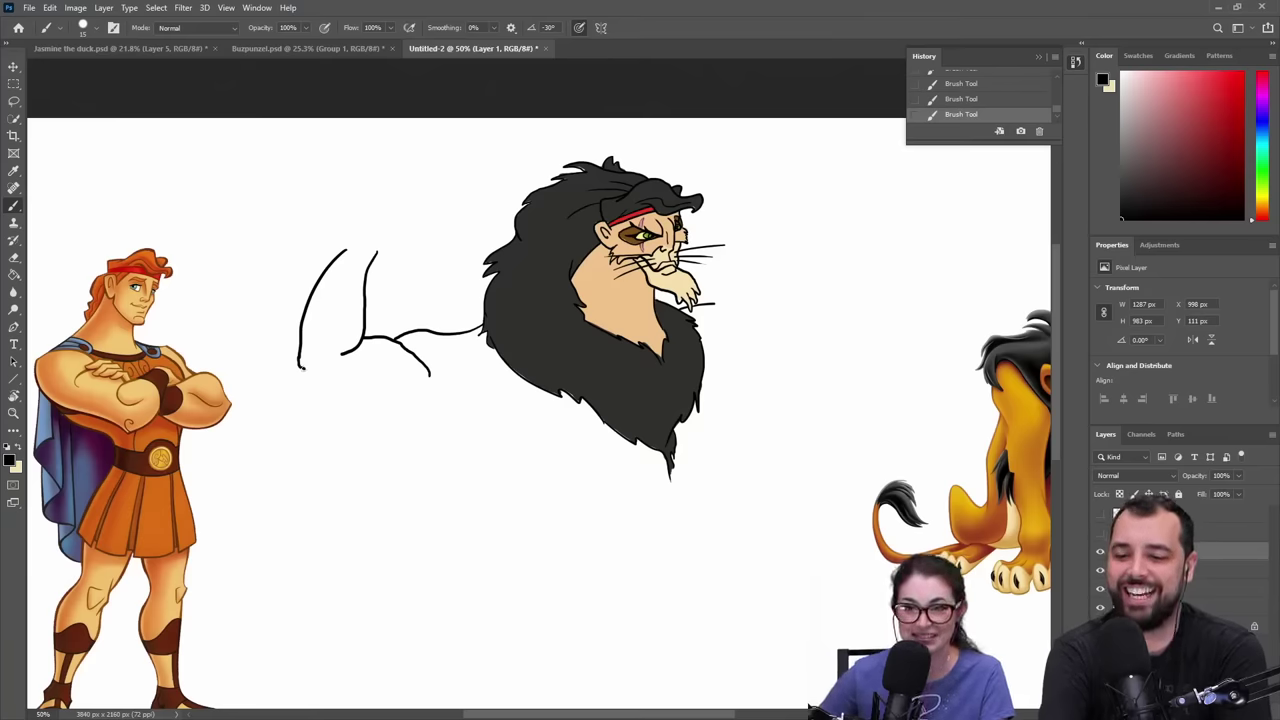
{"action": "mouse_move", "coordinate": [300, 366]}
{"action": "left_mouse_down"}
{"action": "mouse_move", "coordinate": [372, 424]}
{"action": "mouse_move", "coordinate": [463, 452]}
{"action": "mouse_move", "coordinate": [445, 455]}
{"action": "left_mouse_up"}
- Undo the raised-arm strokes back to the wavy shoulder line behind the mane
{"action": "key", "text": "ctrl+z"}
{"action": "key", "text": "ctrl+z"}
{"action": "key", "text": "ctrl+z"}
{"action": "key", "text": "ctrl+z"}
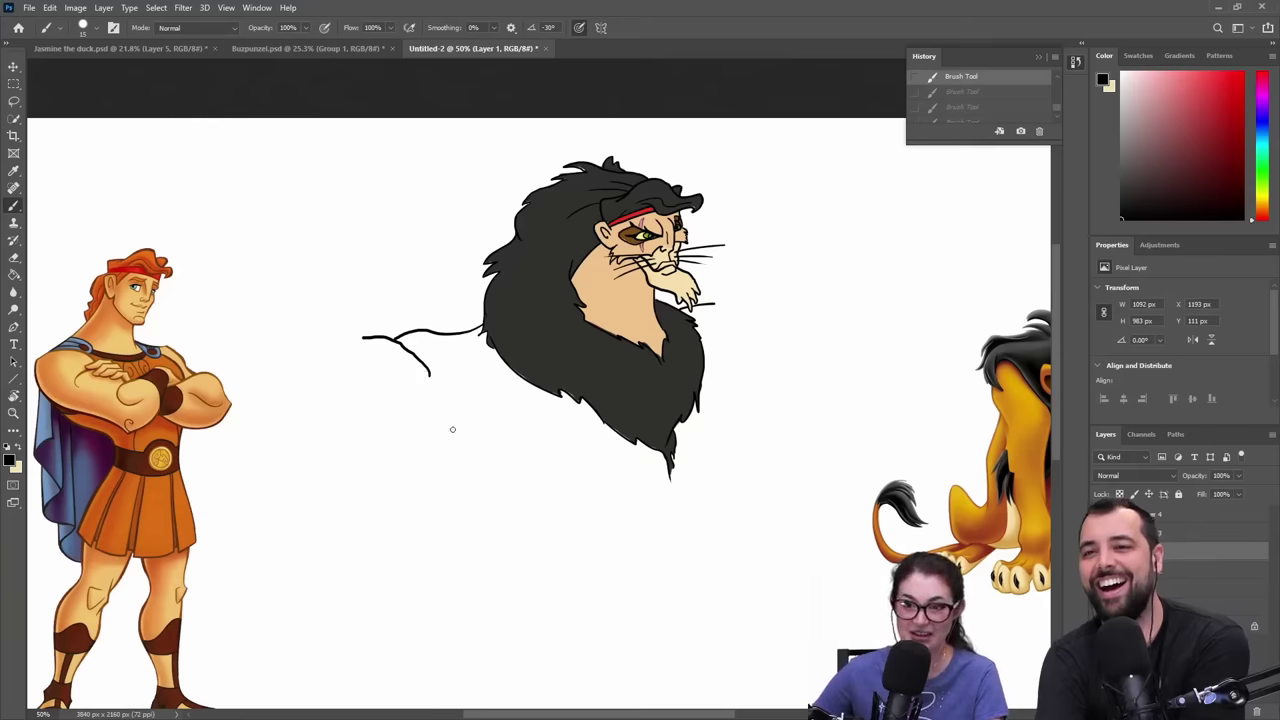
{"action": "key", "text": "ctrl+z"}
- Draw two torso side lines tapering toward the waist and a chest curve from the front side to the mane tip
{"action": "left_click_drag", "start_coordinate": [534, 457], "coordinate": [461, 396]}
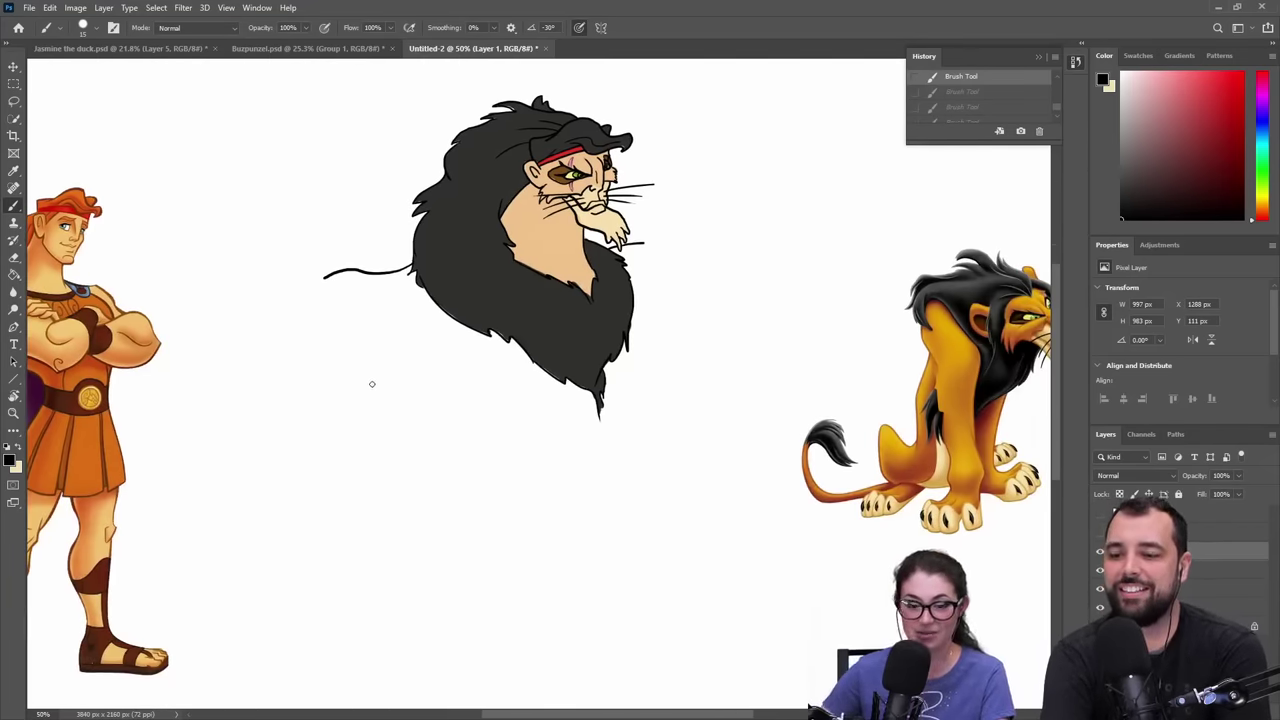
{"action": "mouse_move", "coordinate": [380, 372]}
{"action": "left_mouse_down"}
{"action": "mouse_move", "coordinate": [404, 423]}
{"action": "mouse_move", "coordinate": [467, 494]}
{"action": "left_mouse_up"}
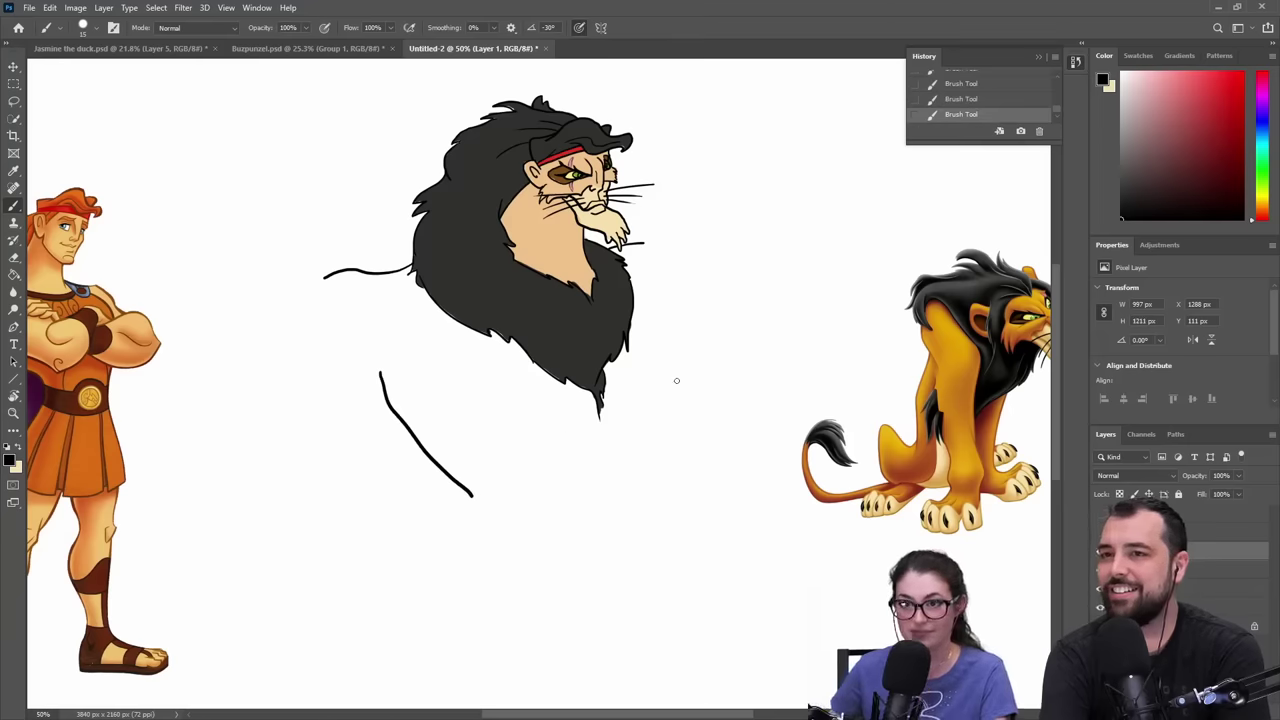
{"action": "left_click_drag", "start_coordinate": [680, 363], "coordinate": [634, 477]}
{"action": "mouse_move", "coordinate": [682, 299]}
{"action": "left_mouse_down"}
{"action": "mouse_move", "coordinate": [669, 372]}
{"action": "mouse_move", "coordinate": [684, 298]}
{"action": "mouse_move", "coordinate": [674, 368]}
{"action": "mouse_move", "coordinate": [603, 394]}
{"action": "left_mouse_up"}
{"action": "key", "text": "ctrl+z"}
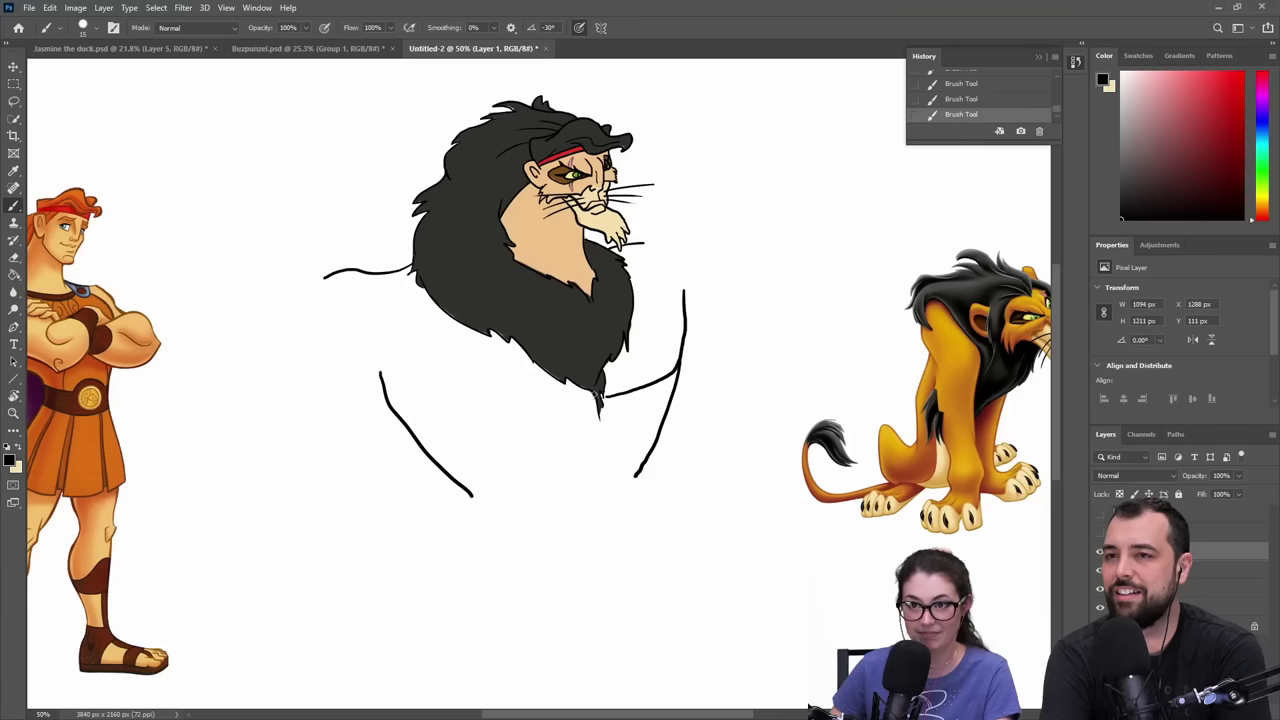
- Draw the rear chest curve, a small arch beneath the mane tip, and a waistline with a central bump joining the torso sides
{"action": "mouse_move", "coordinate": [416, 355]}
{"action": "left_mouse_down"}
{"action": "mouse_move", "coordinate": [458, 412]}
{"action": "mouse_move", "coordinate": [494, 420]}
{"action": "mouse_move", "coordinate": [573, 404]}
{"action": "left_mouse_up"}
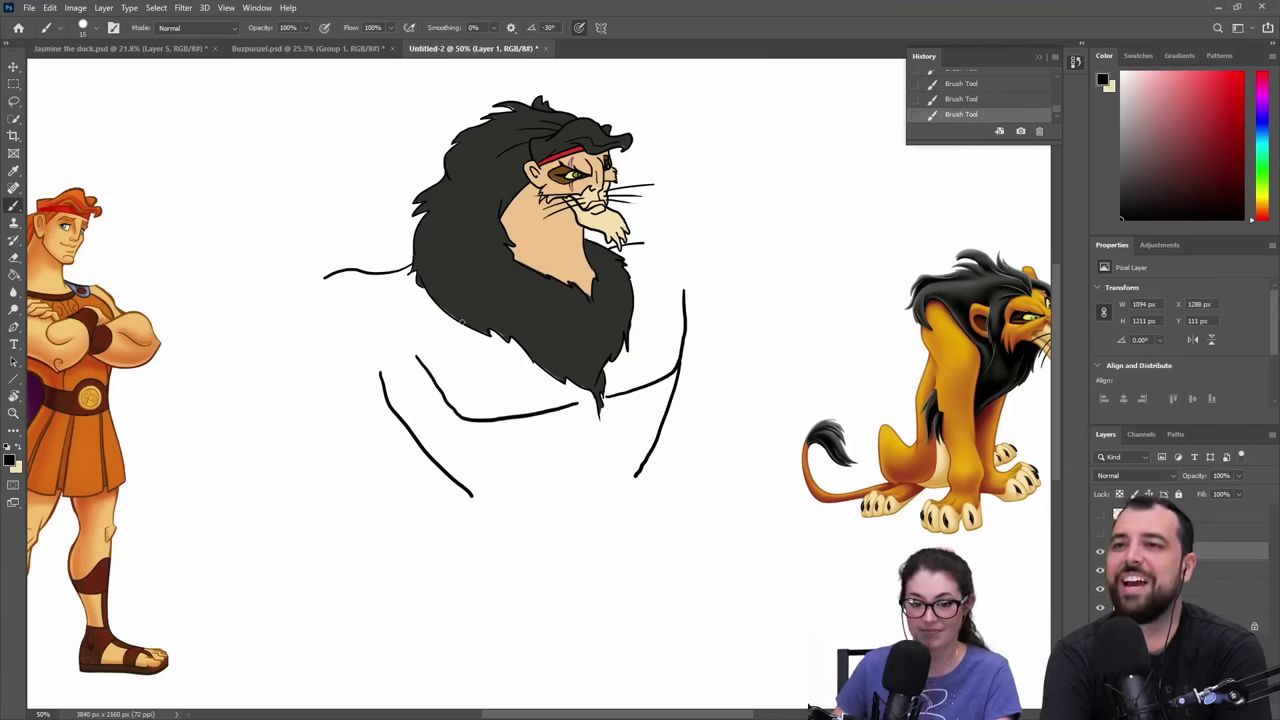
{"action": "mouse_move", "coordinate": [549, 466]}
{"action": "left_mouse_down"}
{"action": "mouse_move", "coordinate": [562, 433]}
{"action": "mouse_move", "coordinate": [585, 425]}
{"action": "mouse_move", "coordinate": [618, 465]}
{"action": "left_mouse_up"}
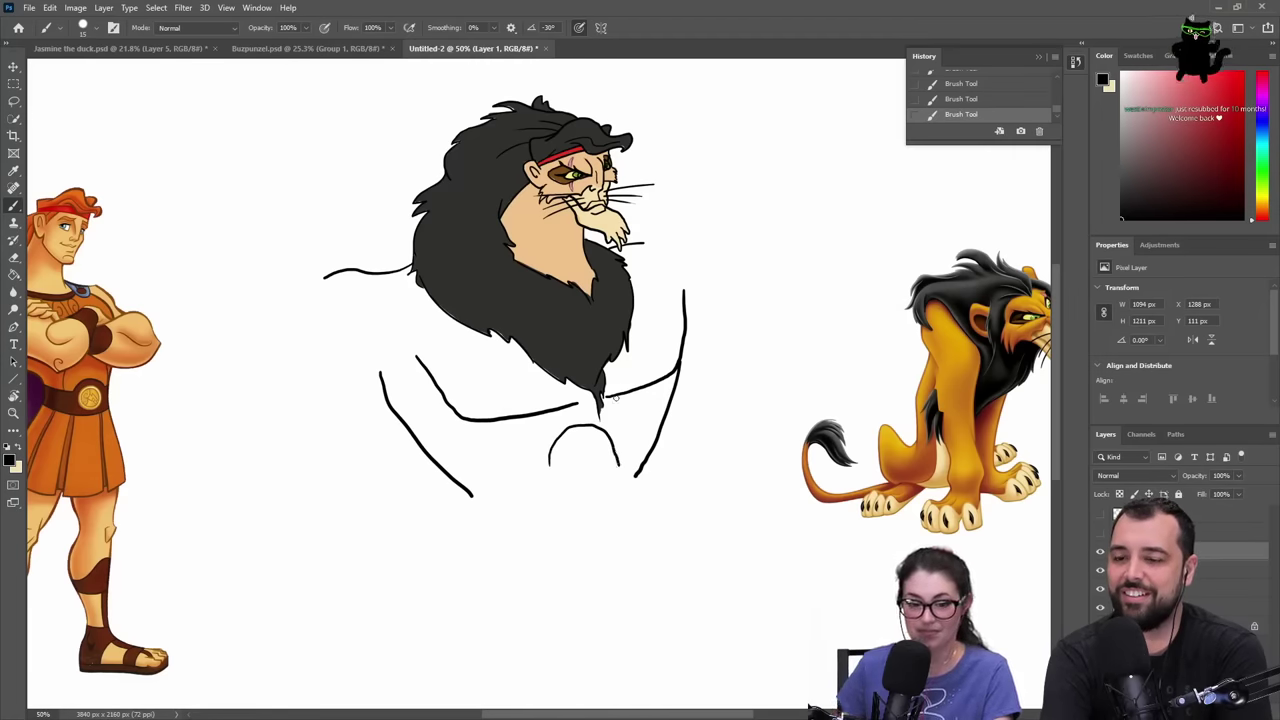
{"action": "mouse_move", "coordinate": [470, 496]}
{"action": "left_mouse_down"}
{"action": "mouse_move", "coordinate": [561, 479]}
{"action": "mouse_move", "coordinate": [588, 458]}
{"action": "mouse_move", "coordinate": [638, 475]}
{"action": "left_mouse_up"}
- Draw rounded shoulder straps with small oval clasps on both sides of the mane, adding fold lines to the rear one
{"action": "mouse_move", "coordinate": [708, 378]}
{"action": "left_mouse_down"}
{"action": "mouse_move", "coordinate": [766, 397]}
{"action": "mouse_move", "coordinate": [760, 409]}
{"action": "left_mouse_up"}
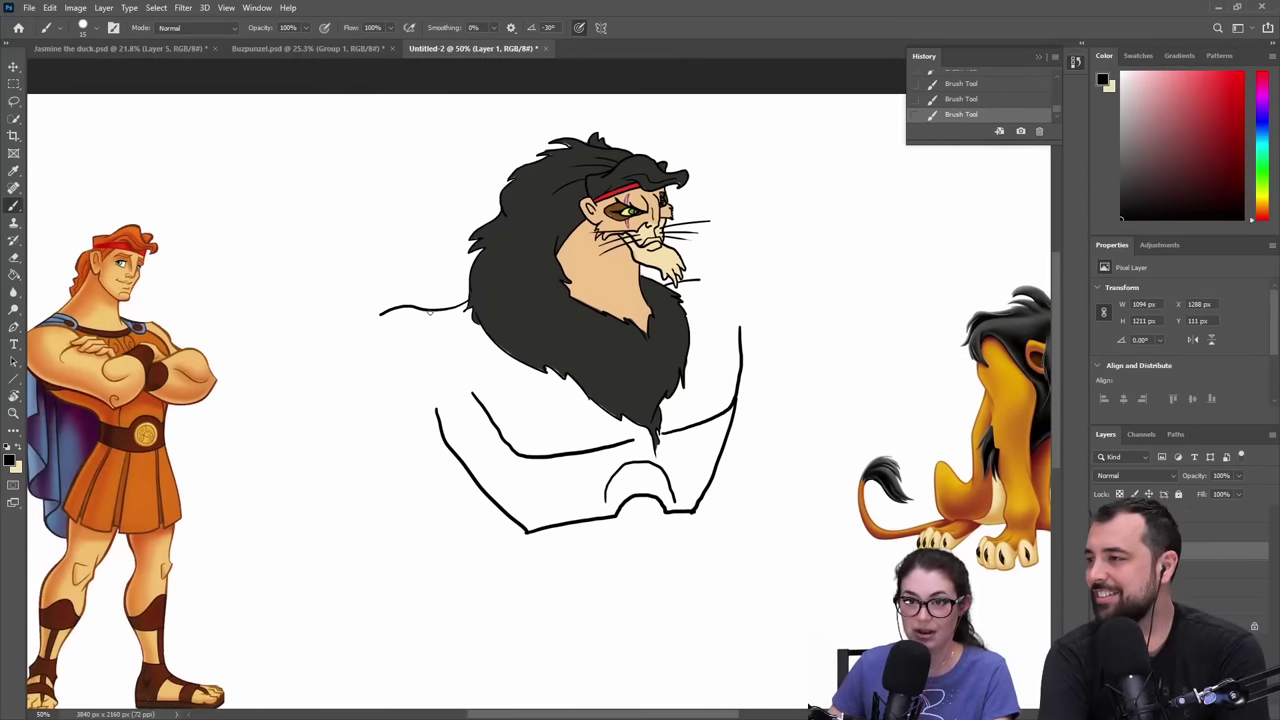
{"action": "mouse_move", "coordinate": [430, 309]}
{"action": "left_mouse_down"}
{"action": "mouse_move", "coordinate": [451, 347]}
{"action": "mouse_move", "coordinate": [484, 362]}
{"action": "left_mouse_up"}
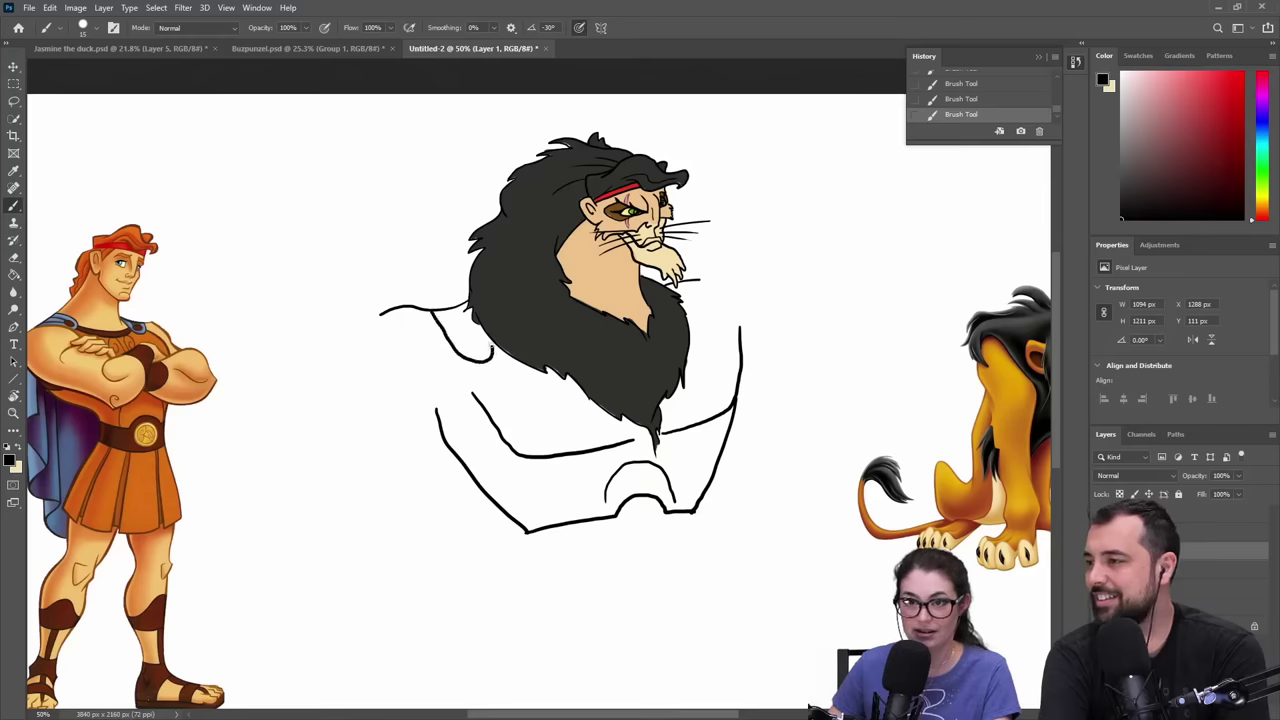
{"action": "mouse_move", "coordinate": [466, 343]}
{"action": "left_mouse_down"}
{"action": "mouse_move", "coordinate": [478, 337]}
{"action": "mouse_move", "coordinate": [466, 350]}
{"action": "left_mouse_up"}
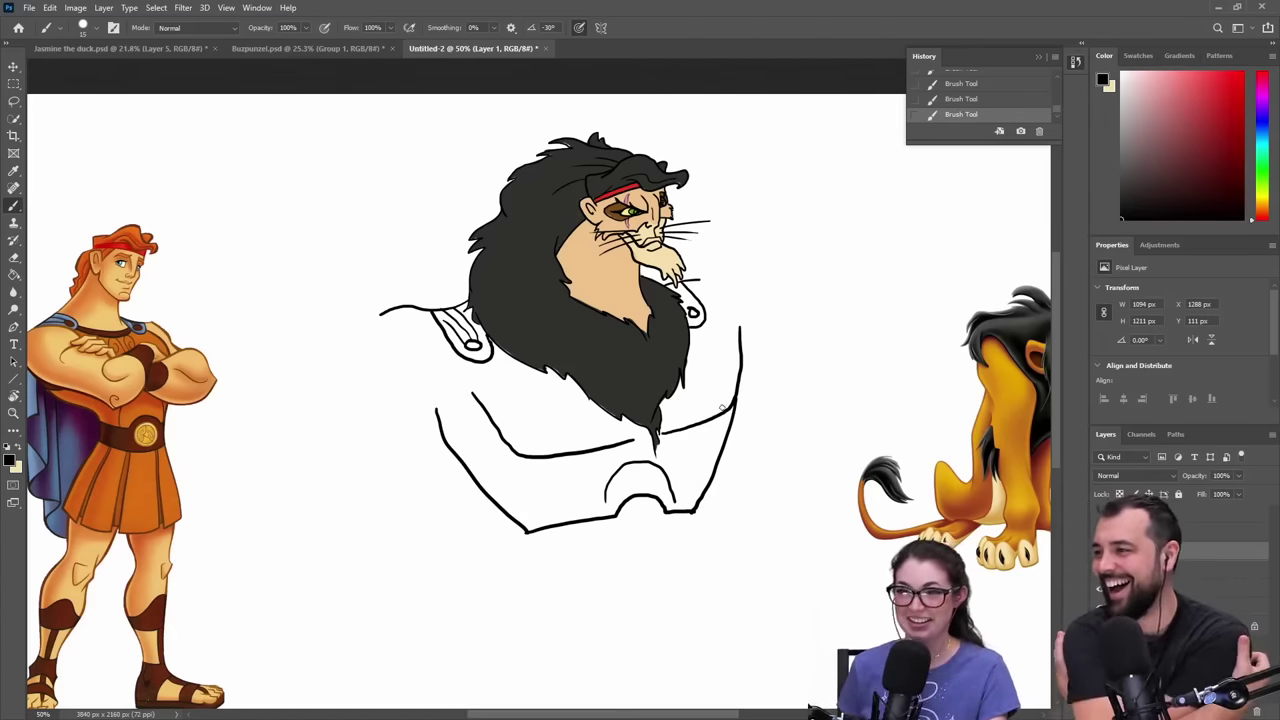
- Draw short belt side lines dropping from both corners of the waistline, redoing the front one until it is straight
{"action": "mouse_move", "coordinate": [789, 394]}
{"action": "left_mouse_down"}
{"action": "mouse_move", "coordinate": [540, 403]}
{"action": "mouse_move", "coordinate": [860, 397]}
{"action": "mouse_move", "coordinate": [769, 409]}
{"action": "left_mouse_up"}
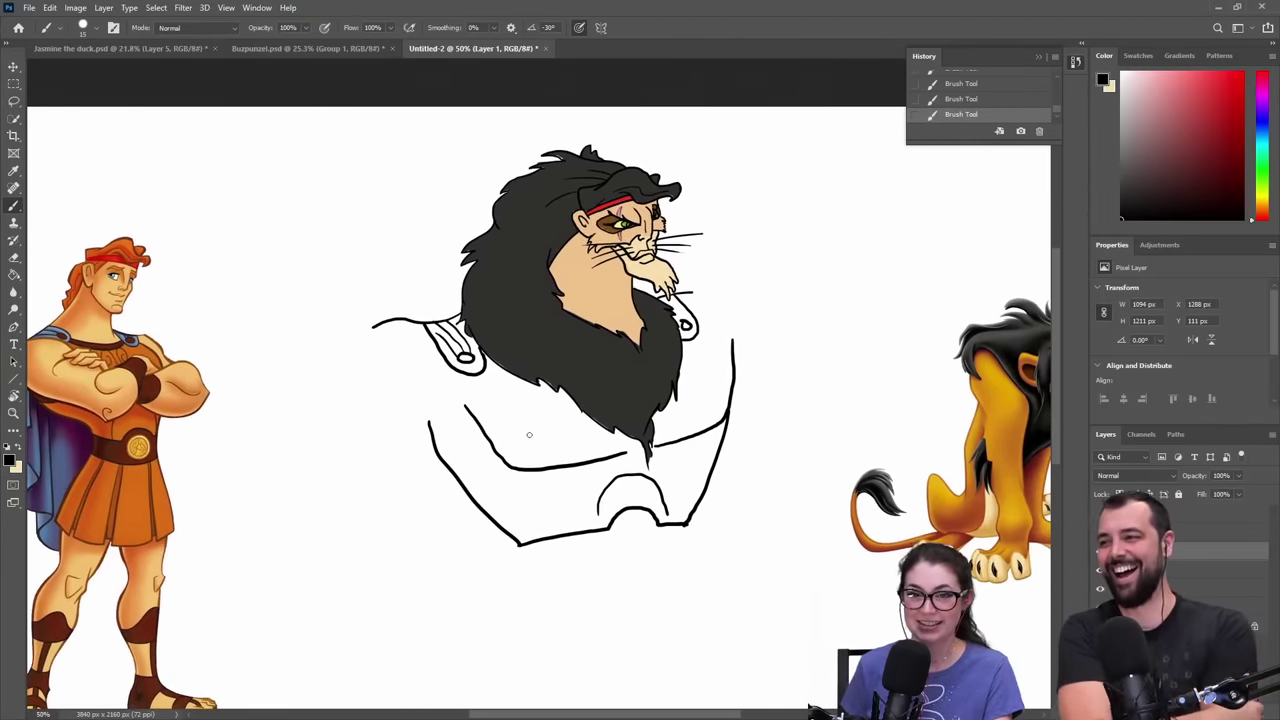
{"action": "left_click_drag", "start_coordinate": [536, 362], "coordinate": [640, 355]}
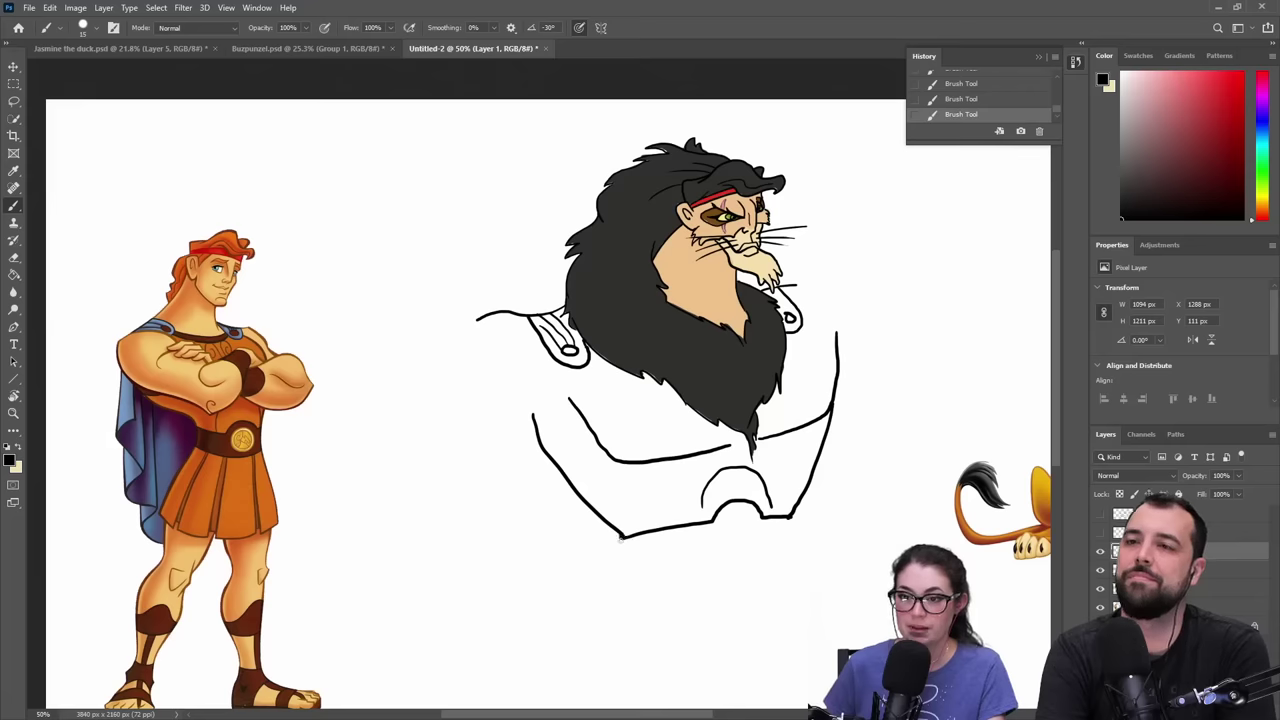
{"action": "key", "text": "ctrl+z"}
{"action": "mouse_move", "coordinate": [624, 537]}
{"action": "left_mouse_down"}
{"action": "mouse_move", "coordinate": [627, 577]}
{"action": "mouse_move", "coordinate": [788, 587]}
{"action": "left_mouse_up"}
{"action": "left_click_drag", "start_coordinate": [790, 516], "coordinate": [803, 566]}
{"action": "key", "text": "ctrl+z"}
{"action": "left_click_drag", "start_coordinate": [790, 516], "coordinate": [807, 562]}
{"action": "key", "text": "ctrl+z"}
{"action": "left_click_drag", "start_coordinate": [788, 516], "coordinate": [801, 578]}
{"action": "key", "text": "ctrl+z"}
{"action": "key", "text": "ctrl+z"}
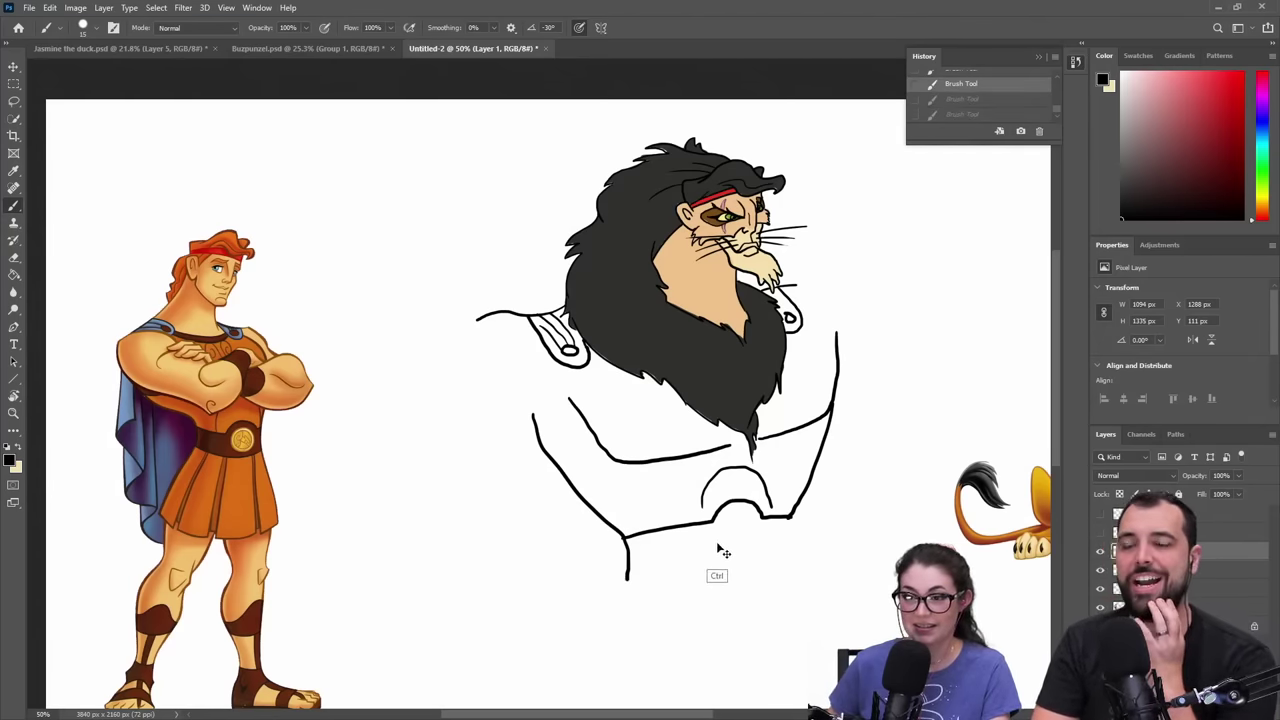
{"action": "left_click_drag", "start_coordinate": [790, 516], "coordinate": [790, 560]}
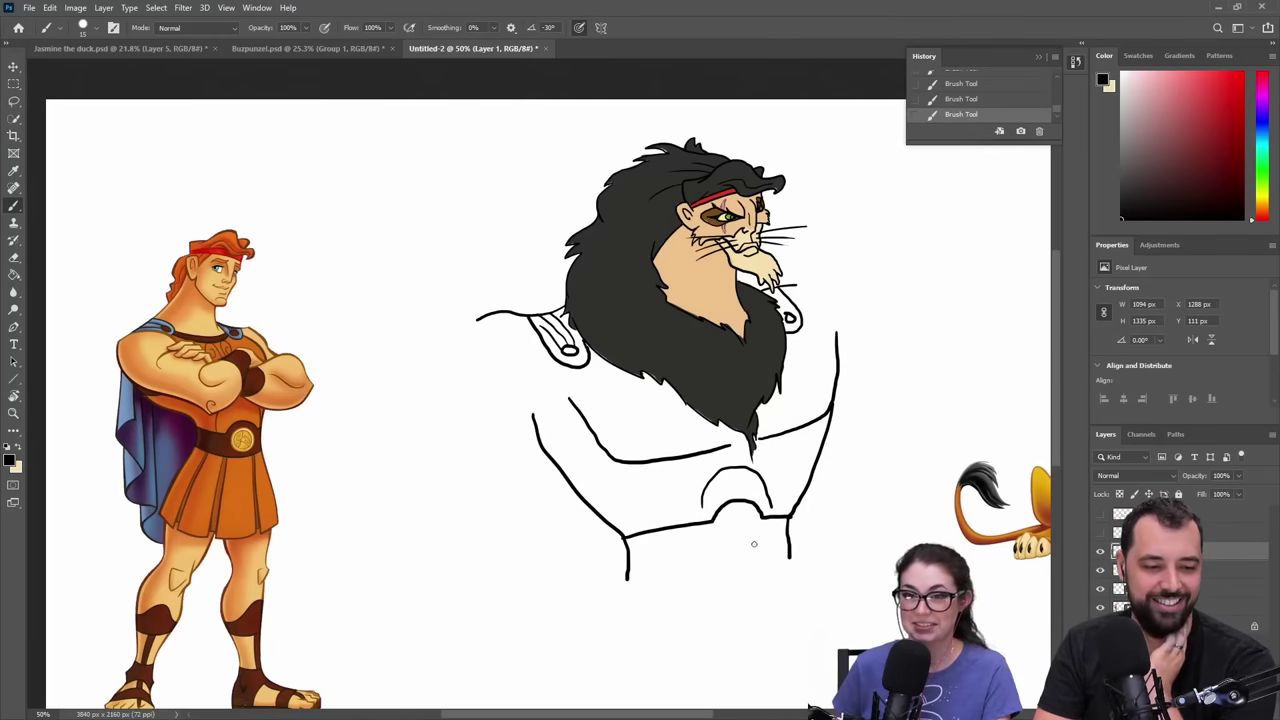
- Draw the belt's lower edge and a round buckle under the waistline bump, erasing the first circle and redrawing it
{"action": "mouse_move", "coordinate": [733, 513]}
{"action": "left_mouse_down"}
{"action": "mouse_move", "coordinate": [720, 552]}
{"action": "mouse_move", "coordinate": [758, 542]}
{"action": "mouse_move", "coordinate": [751, 521]}
{"action": "left_mouse_up"}
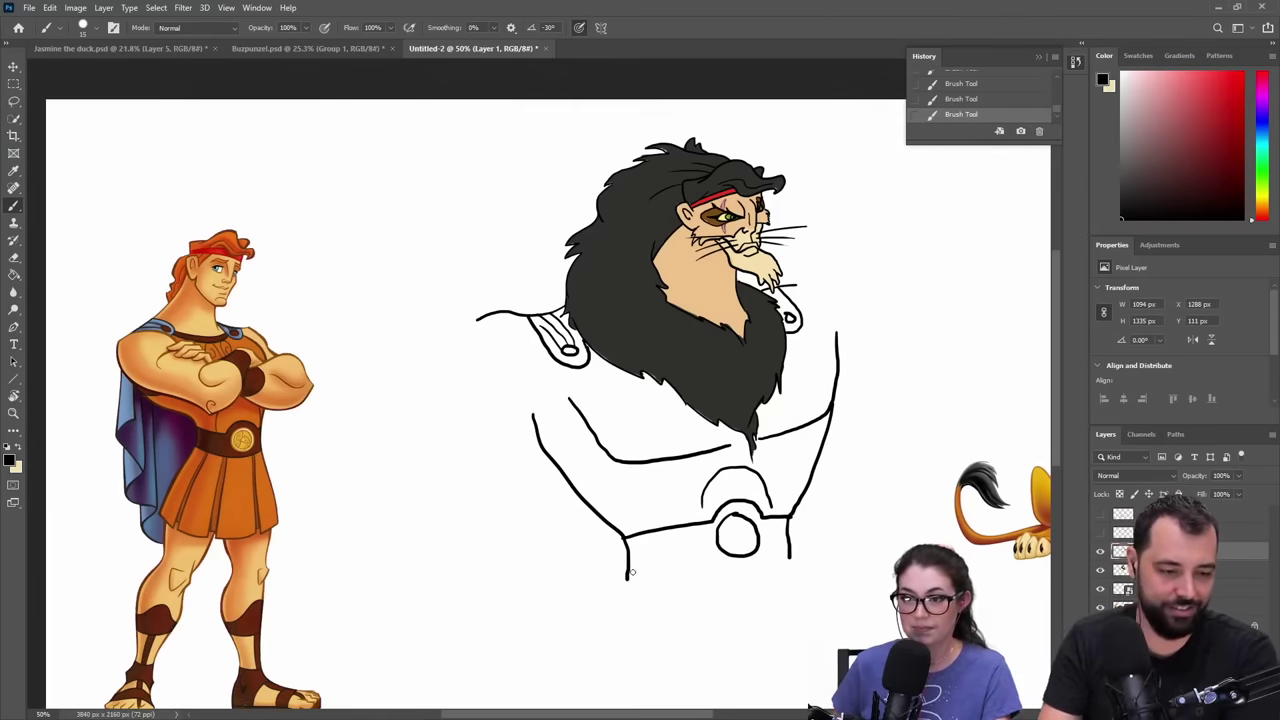
{"action": "left_click_drag", "start_coordinate": [630, 576], "coordinate": [784, 568]}
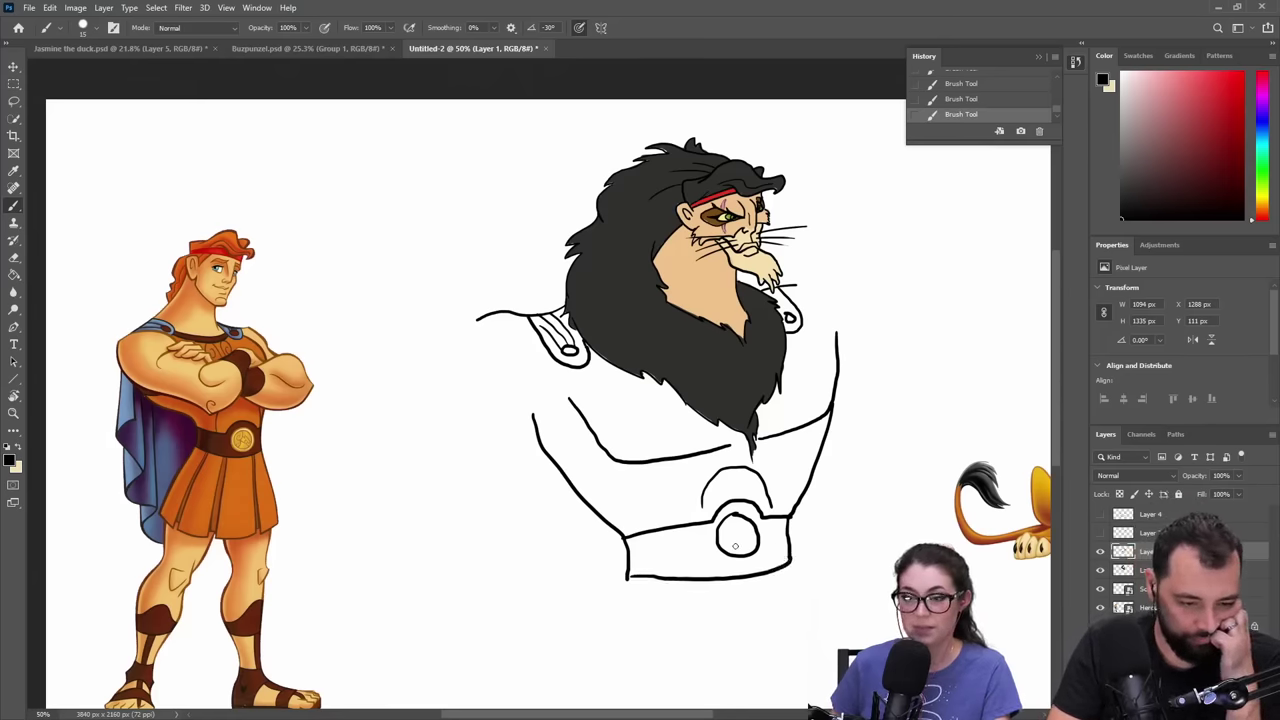
{"action": "key", "text": "e"}
{"action": "mouse_move", "coordinate": [738, 515]}
{"action": "left_mouse_down"}
{"action": "mouse_move", "coordinate": [717, 539]}
{"action": "mouse_move", "coordinate": [723, 527]}
{"action": "mouse_move", "coordinate": [744, 559]}
{"action": "mouse_move", "coordinate": [761, 550]}
{"action": "mouse_move", "coordinate": [737, 515]}
{"action": "mouse_move", "coordinate": [761, 532]}
{"action": "mouse_move", "coordinate": [728, 556]}
{"action": "mouse_move", "coordinate": [754, 548]}
{"action": "mouse_move", "coordinate": [736, 516]}
{"action": "mouse_move", "coordinate": [737, 529]}
{"action": "mouse_move", "coordinate": [717, 532]}
{"action": "mouse_move", "coordinate": [726, 519]}
{"action": "mouse_move", "coordinate": [713, 540]}
{"action": "mouse_move", "coordinate": [734, 563]}
{"action": "mouse_move", "coordinate": [749, 561]}
{"action": "mouse_move", "coordinate": [736, 516]}
{"action": "left_mouse_up"}
{"action": "key", "text": "b"}
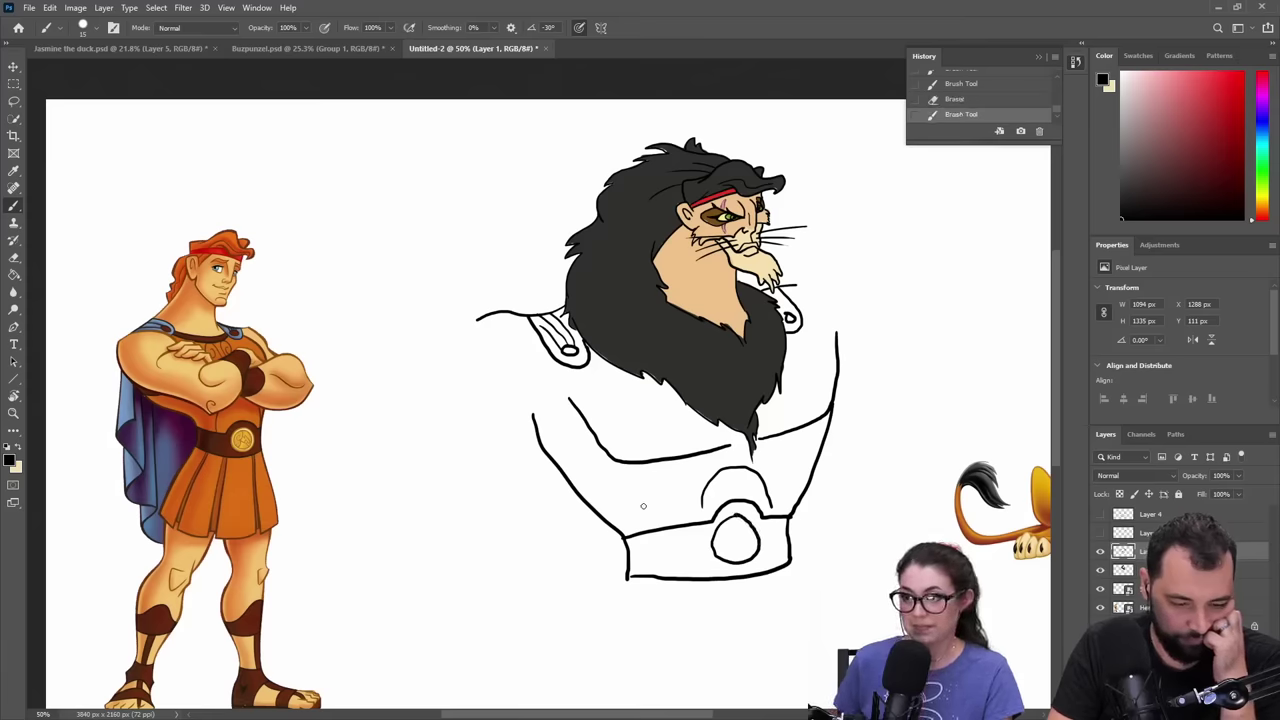
- Draw the raised arm's outer outline from the wrist down around the elbow and along the underarm to the torso
{"action": "left_click_drag", "start_coordinate": [555, 354], "coordinate": [647, 361]}
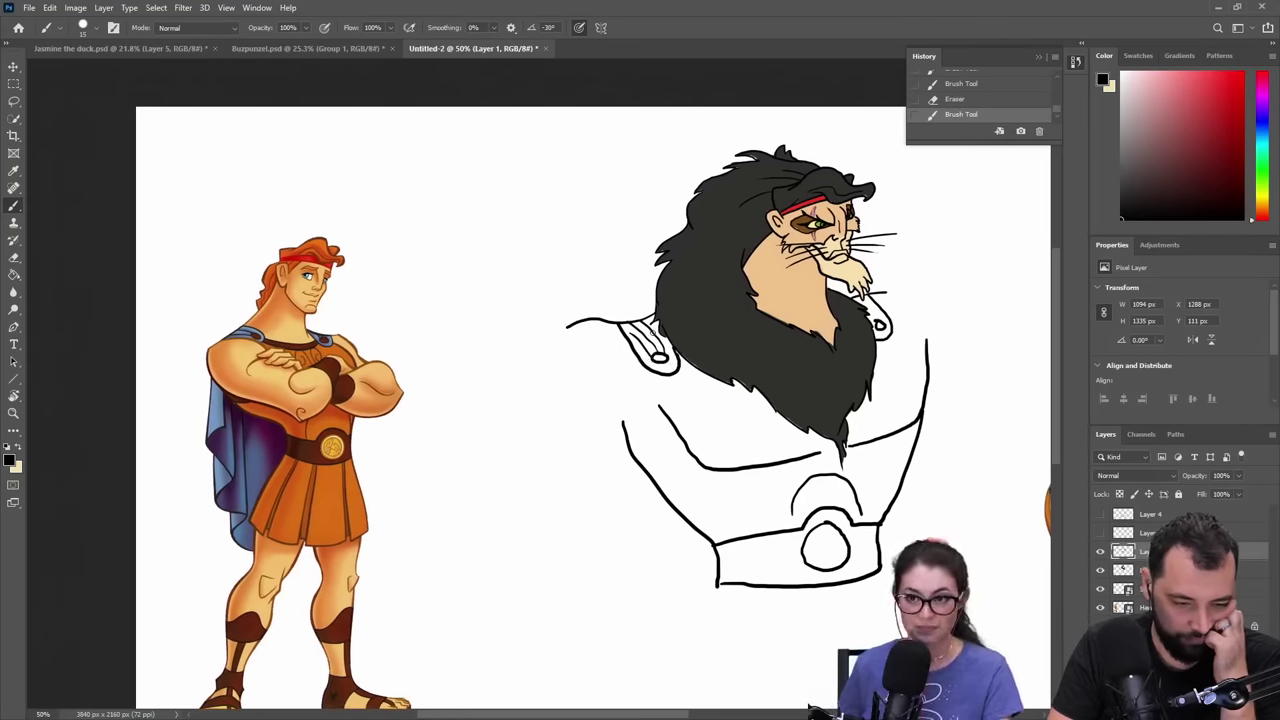
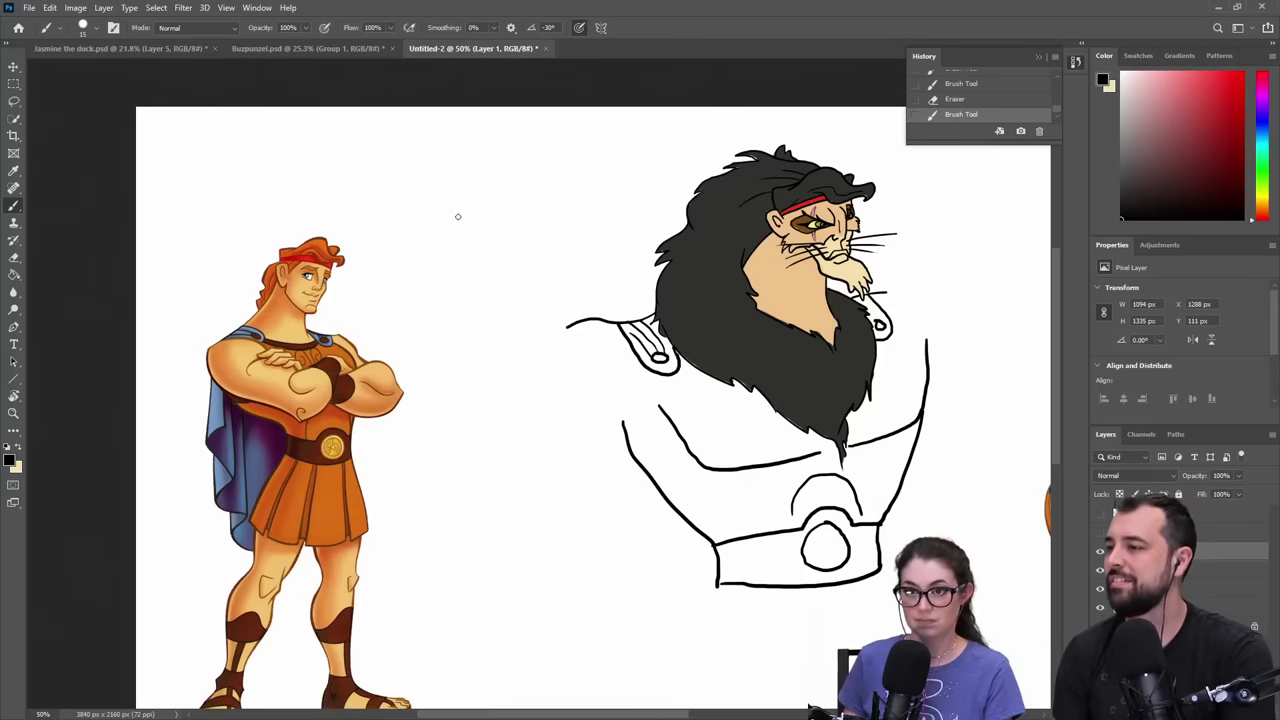
{"action": "mouse_move", "coordinate": [451, 199]}
{"action": "left_mouse_down"}
{"action": "mouse_move", "coordinate": [425, 232]}
{"action": "mouse_move", "coordinate": [408, 293]}
{"action": "mouse_move", "coordinate": [408, 370]}
{"action": "mouse_move", "coordinate": [410, 405]}
{"action": "left_mouse_up"}
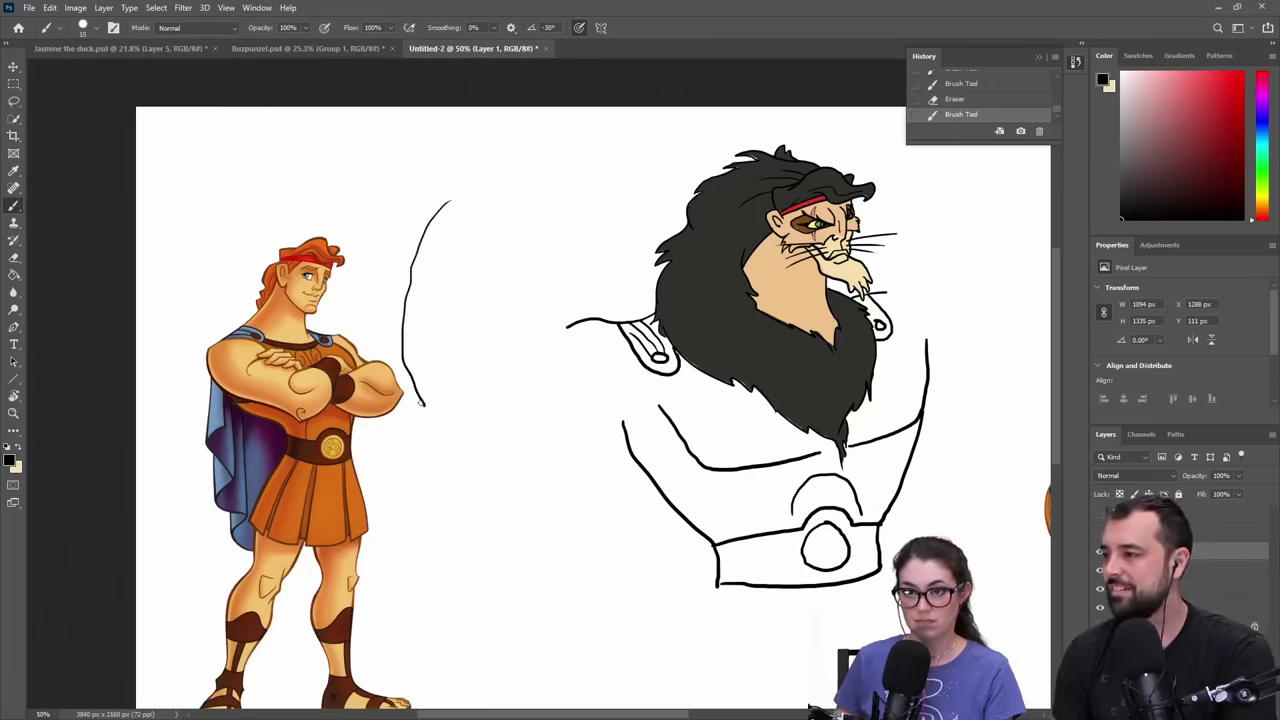
{"action": "key", "text": "ctrl+z"}
{"action": "mouse_move", "coordinate": [481, 206]}
{"action": "left_mouse_down"}
{"action": "mouse_move", "coordinate": [429, 293]}
{"action": "mouse_move", "coordinate": [424, 370]}
{"action": "mouse_move", "coordinate": [491, 407]}
{"action": "mouse_move", "coordinate": [625, 424]}
{"action": "left_mouse_up"}
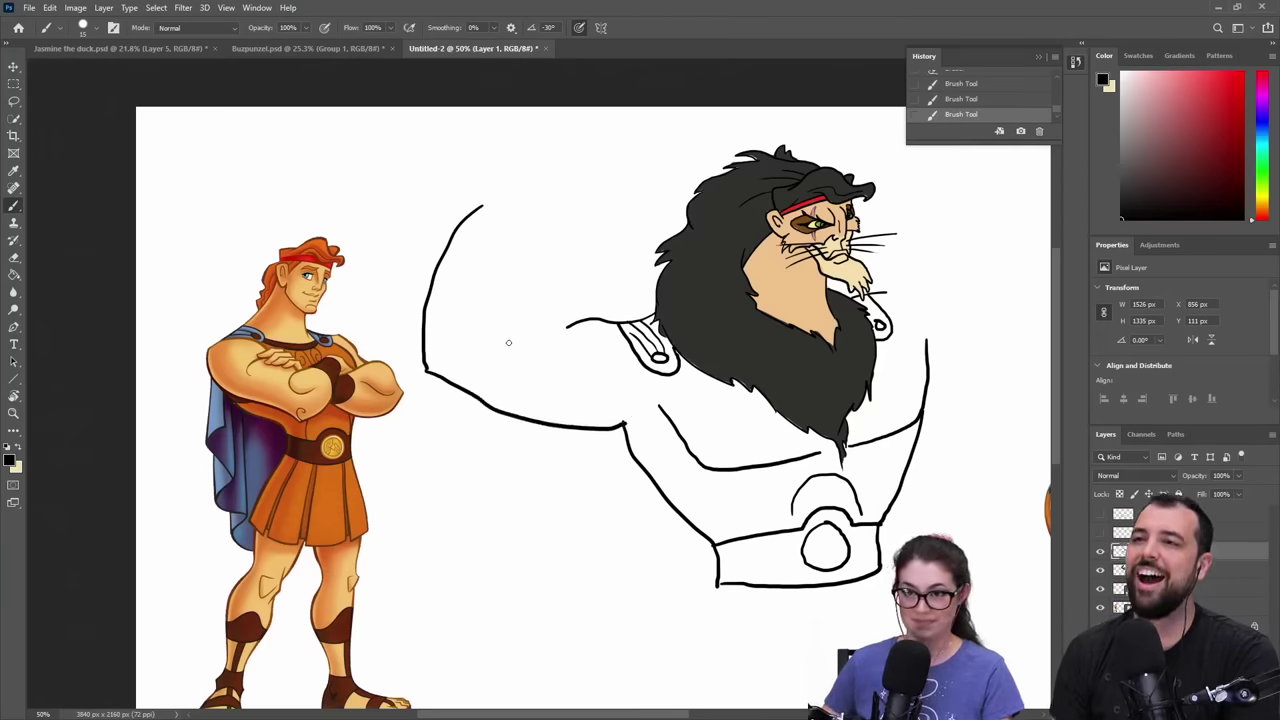
- Draw the inner forearm line, the elbow crease and the biceps curve joining the shoulder, plus a short deltoid line
{"action": "mouse_move", "coordinate": [513, 346]}
{"action": "left_mouse_down"}
{"action": "mouse_move", "coordinate": [533, 322]}
{"action": "mouse_move", "coordinate": [520, 276]}
{"action": "left_mouse_up"}
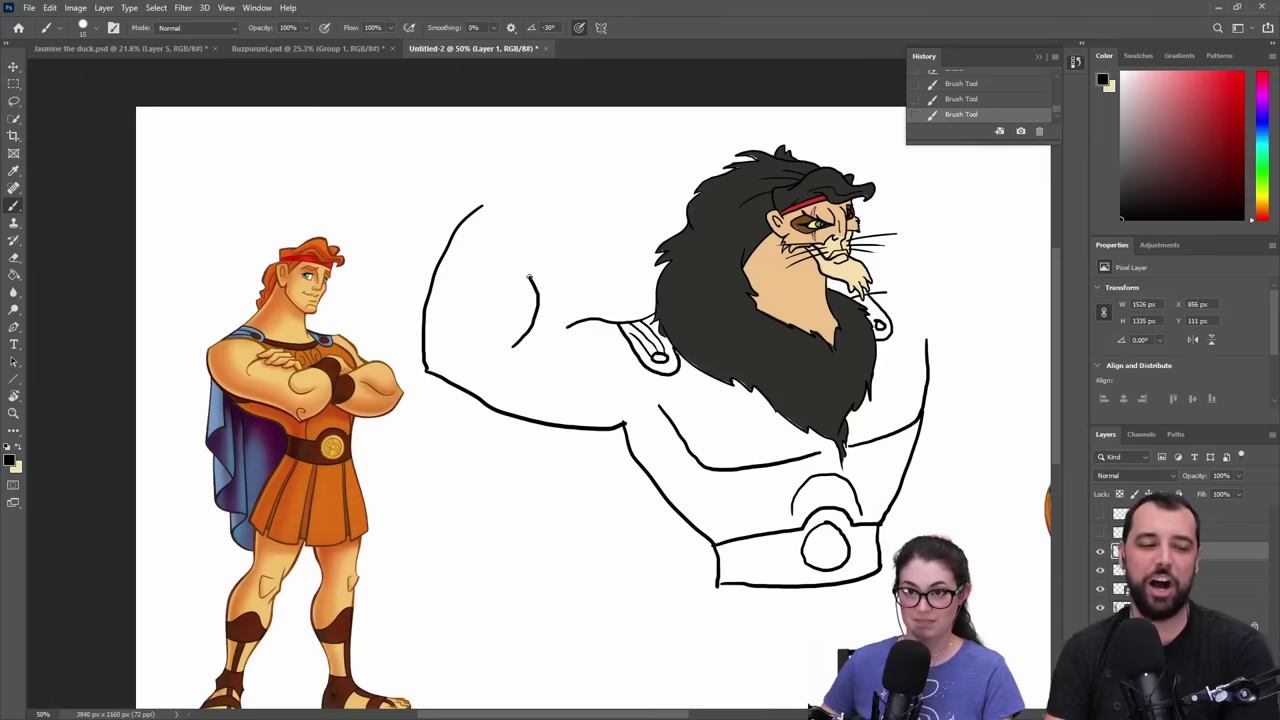
{"action": "key", "text": "ctrl+z"}
{"action": "left_click_drag", "start_coordinate": [517, 220], "coordinate": [511, 308]}
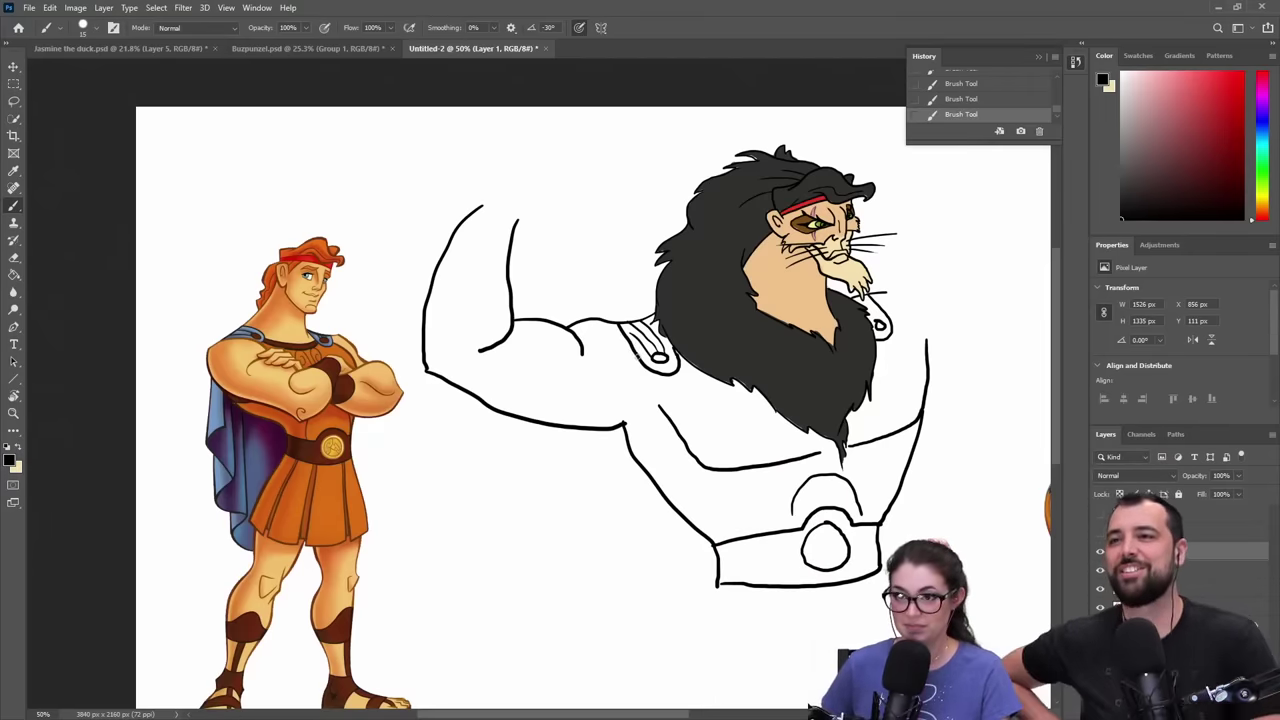
- Draw a double curved armhole edge from the rear shoulder strap to the armpit, redoing the stroke until it fits
{"action": "mouse_move", "coordinate": [642, 386]}
{"action": "left_mouse_down"}
{"action": "mouse_move", "coordinate": [633, 414]}
{"action": "mouse_move", "coordinate": [652, 418]}
{"action": "mouse_move", "coordinate": [637, 435]}
{"action": "left_mouse_up"}
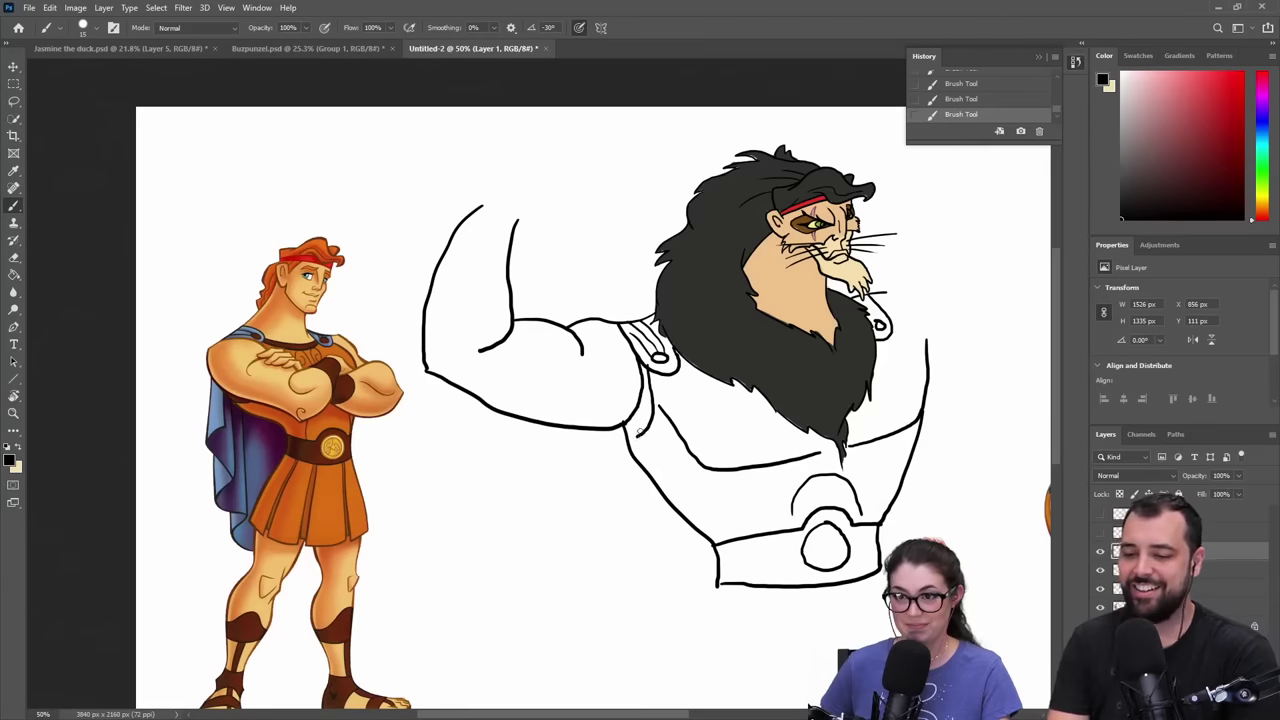
{"action": "key", "text": "ctrl+z"}
{"action": "left_click_drag", "start_coordinate": [645, 366], "coordinate": [628, 435]}
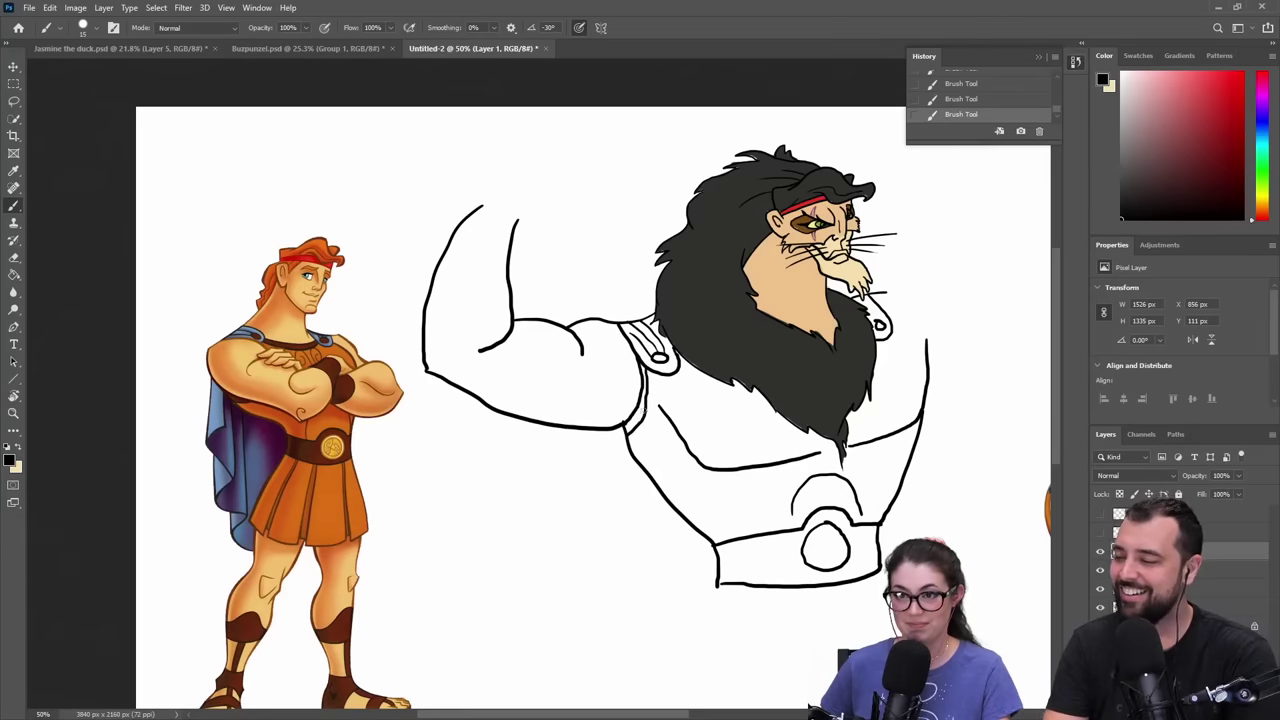
{"action": "key", "text": "ctrl+z"}
{"action": "left_click_drag", "start_coordinate": [647, 366], "coordinate": [625, 437]}
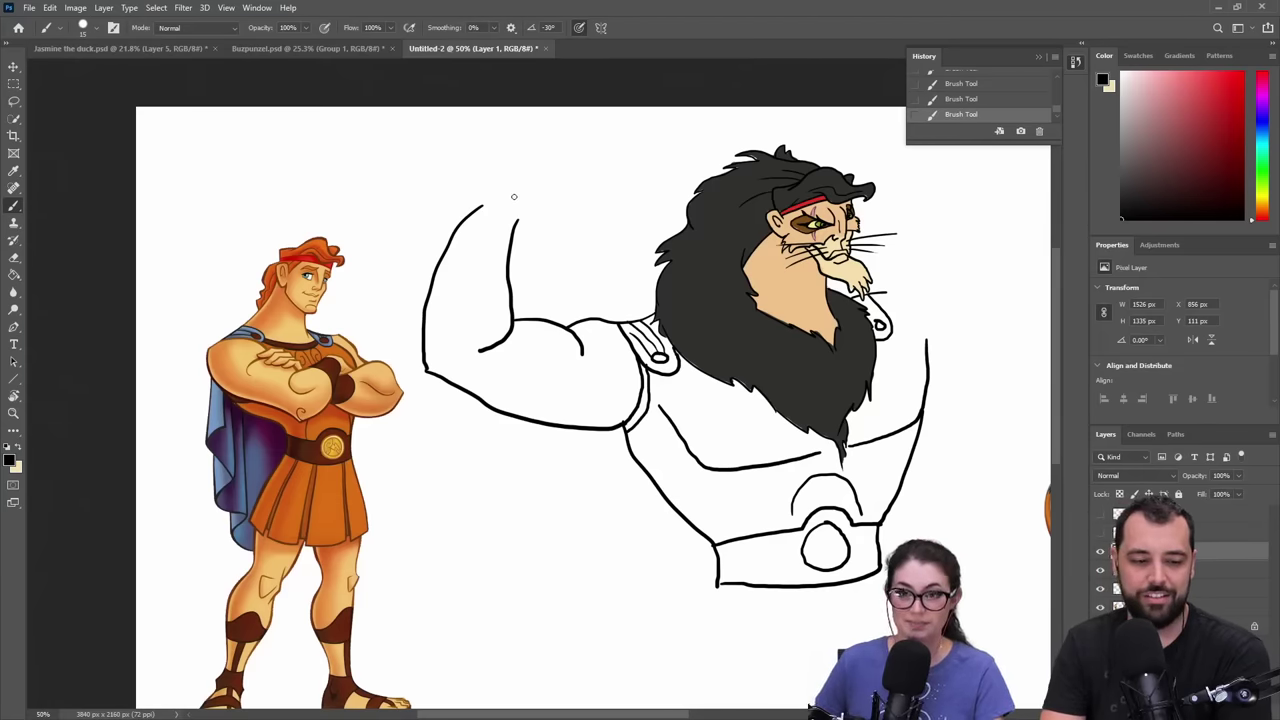
- Try drawing a clenched hand at the raised wrist with a short wrist stroke and rounded finger shapes
{"action": "left_click_drag", "start_coordinate": [726, 327], "coordinate": [475, 382]}
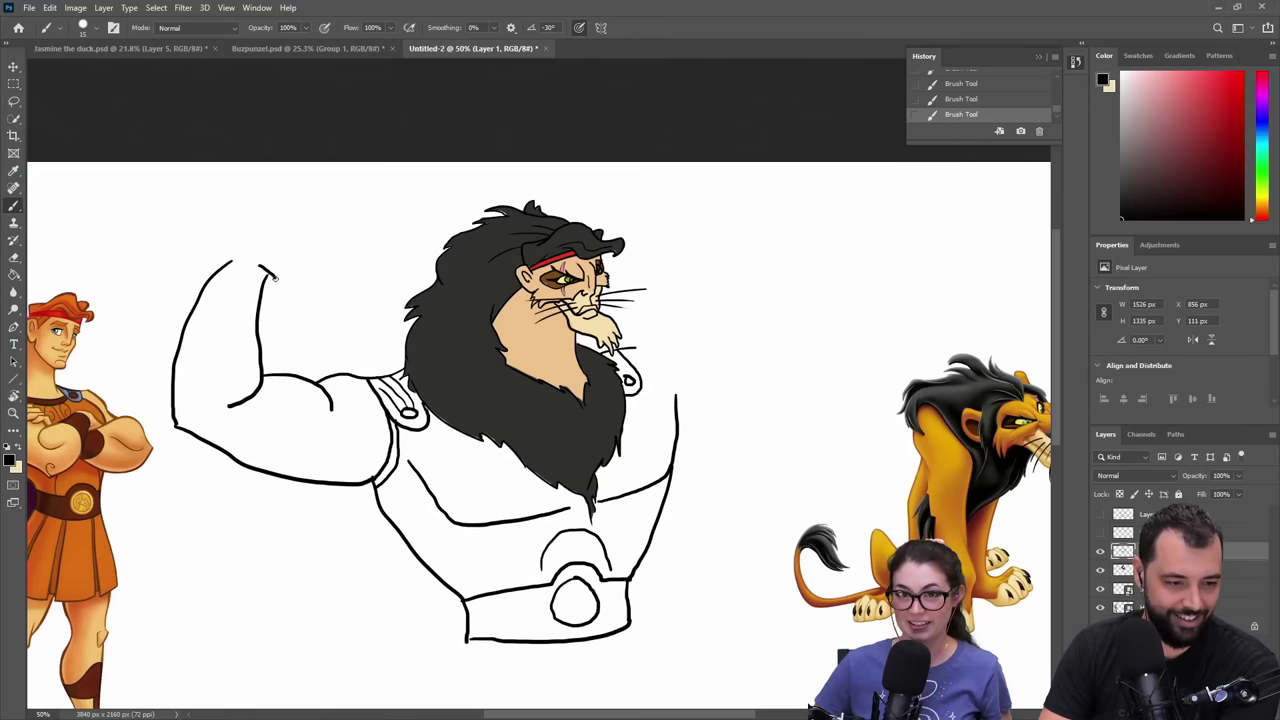
{"action": "mouse_move", "coordinate": [275, 279]}
{"action": "left_mouse_down"}
{"action": "mouse_move", "coordinate": [310, 277]}
{"action": "mouse_move", "coordinate": [292, 241]}
{"action": "left_mouse_up"}
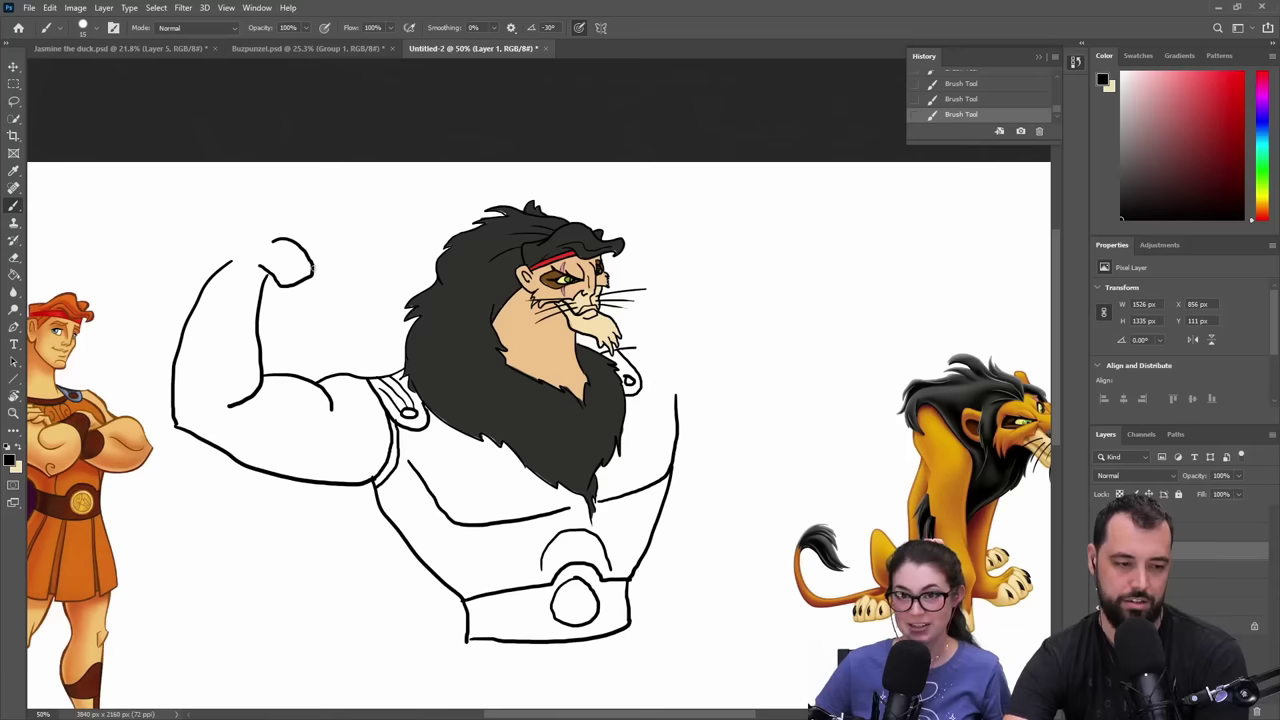
{"action": "mouse_move", "coordinate": [312, 268]}
{"action": "left_mouse_down"}
{"action": "mouse_move", "coordinate": [338, 265]}
{"action": "mouse_move", "coordinate": [343, 247]}
{"action": "mouse_move", "coordinate": [300, 221]}
{"action": "left_mouse_up"}
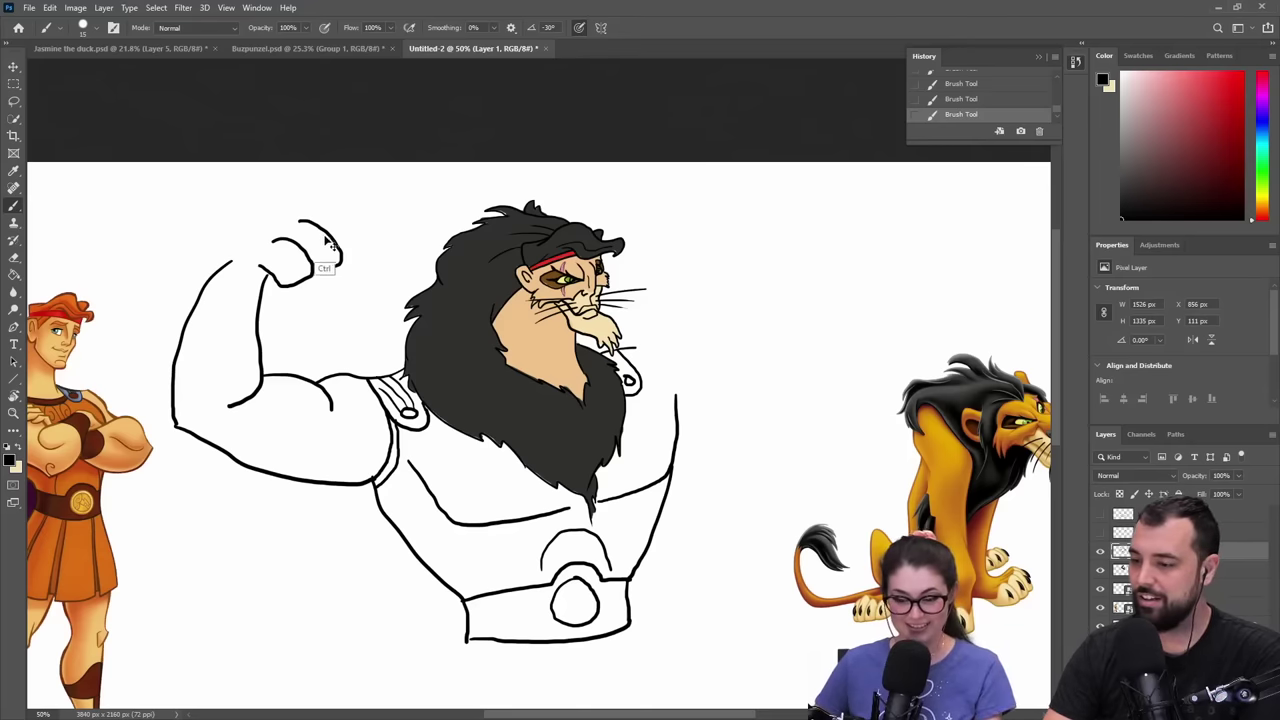
{"action": "key", "text": "ctrl+z"}
{"action": "key", "text": "ctrl+z"}
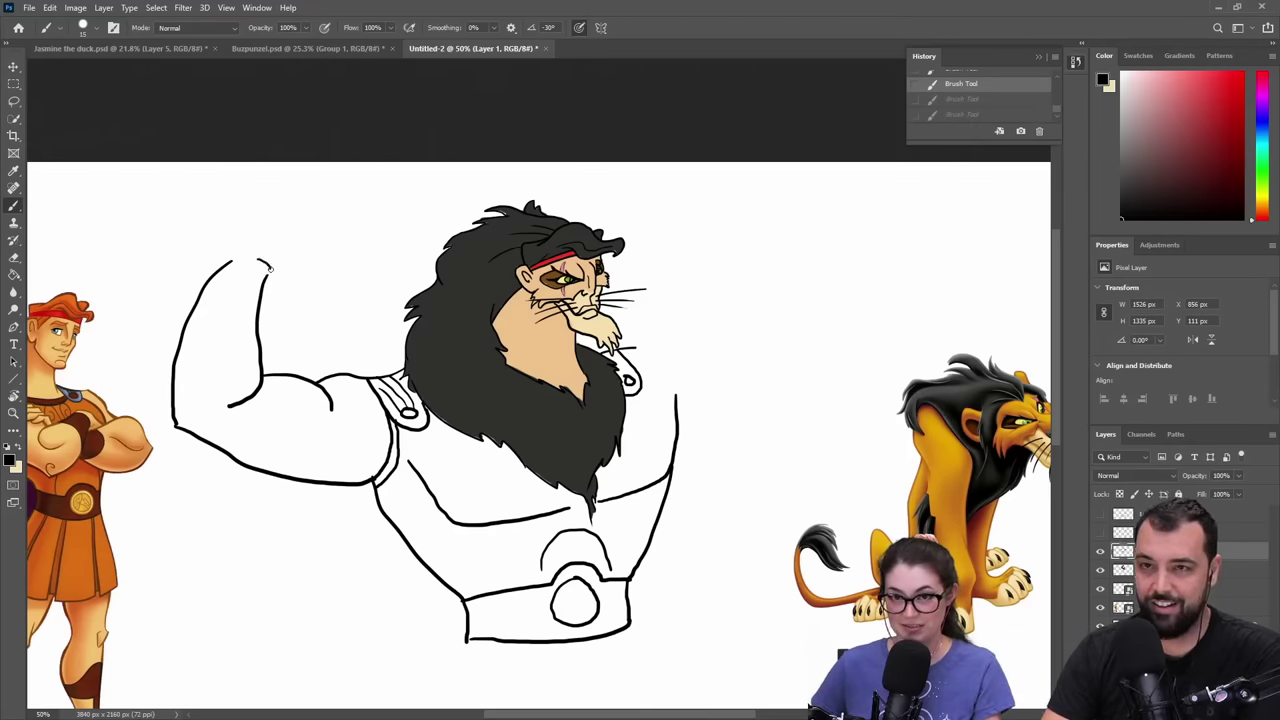
{"action": "mouse_move", "coordinate": [269, 280]}
{"action": "left_mouse_down"}
{"action": "mouse_move", "coordinate": [302, 280]}
{"action": "mouse_move", "coordinate": [303, 252]}
{"action": "mouse_move", "coordinate": [284, 236]}
{"action": "mouse_move", "coordinate": [319, 272]}
{"action": "mouse_move", "coordinate": [313, 222]}
{"action": "left_mouse_up"}
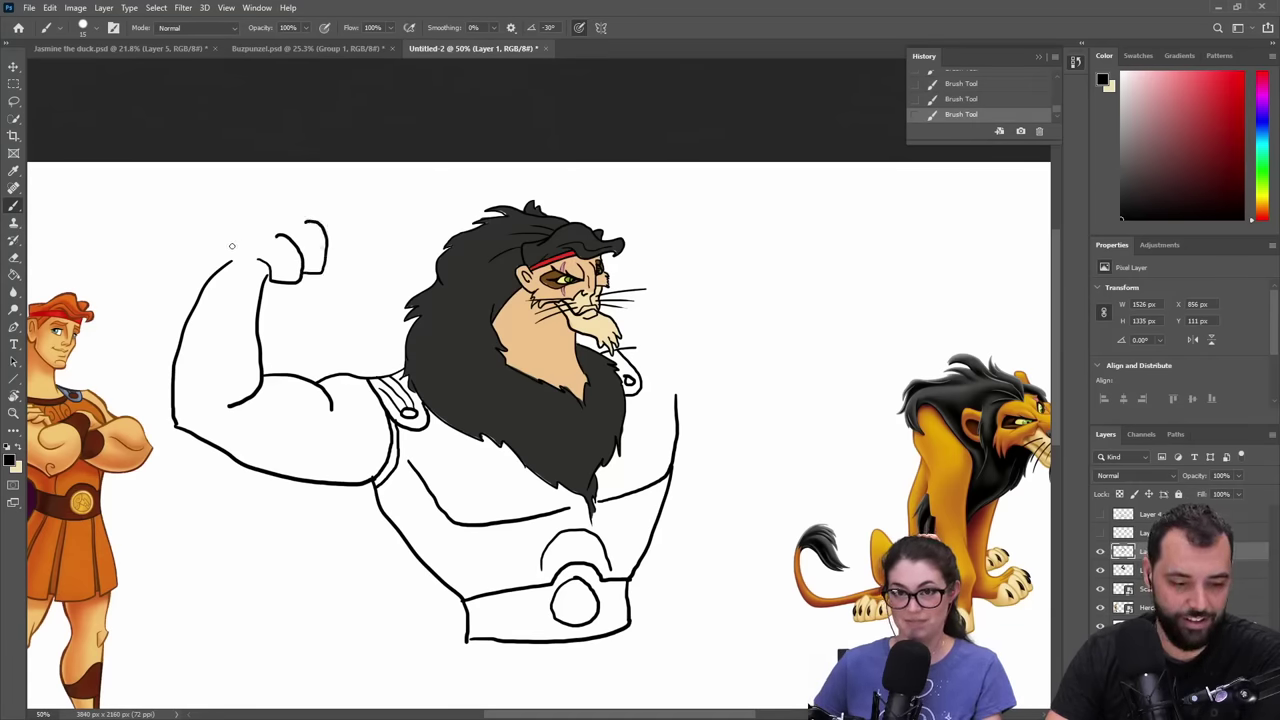
- Undo the finger shapes and the short wrist stroke above the raised forearm
{"action": "key", "text": "ctrl+z"}
{"action": "key", "text": "ctrl+z"}
{"action": "key", "text": "ctrl+z"}
{"action": "key", "text": "ctrl+z"}
{"action": "key", "text": "ctrl+z"}
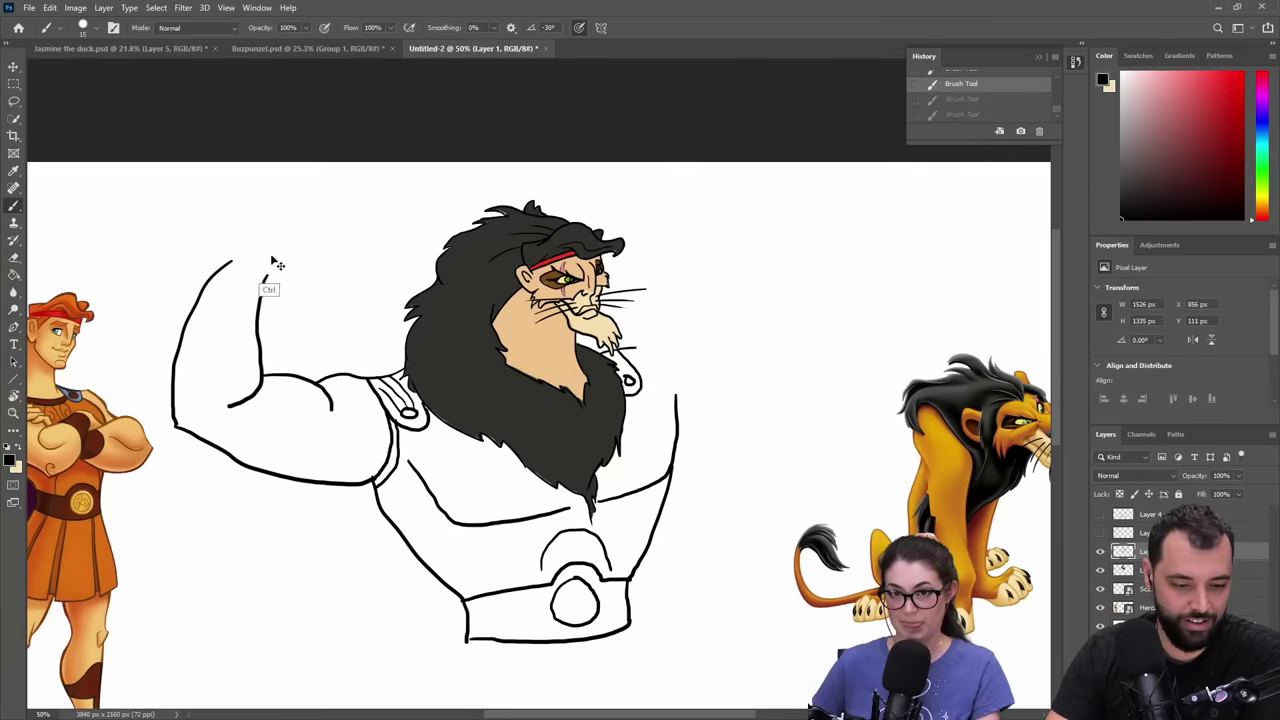
- Draw the raised arm's bent wrist and curled fist with clawed fingers, plus a jagged fur tuft at the elbow
{"action": "key", "text": "ctrl+z"}
{"action": "mouse_move", "coordinate": [228, 263]}
{"action": "left_mouse_down"}
{"action": "mouse_move", "coordinate": [290, 229]}
{"action": "mouse_move", "coordinate": [365, 239]}
{"action": "left_mouse_up"}
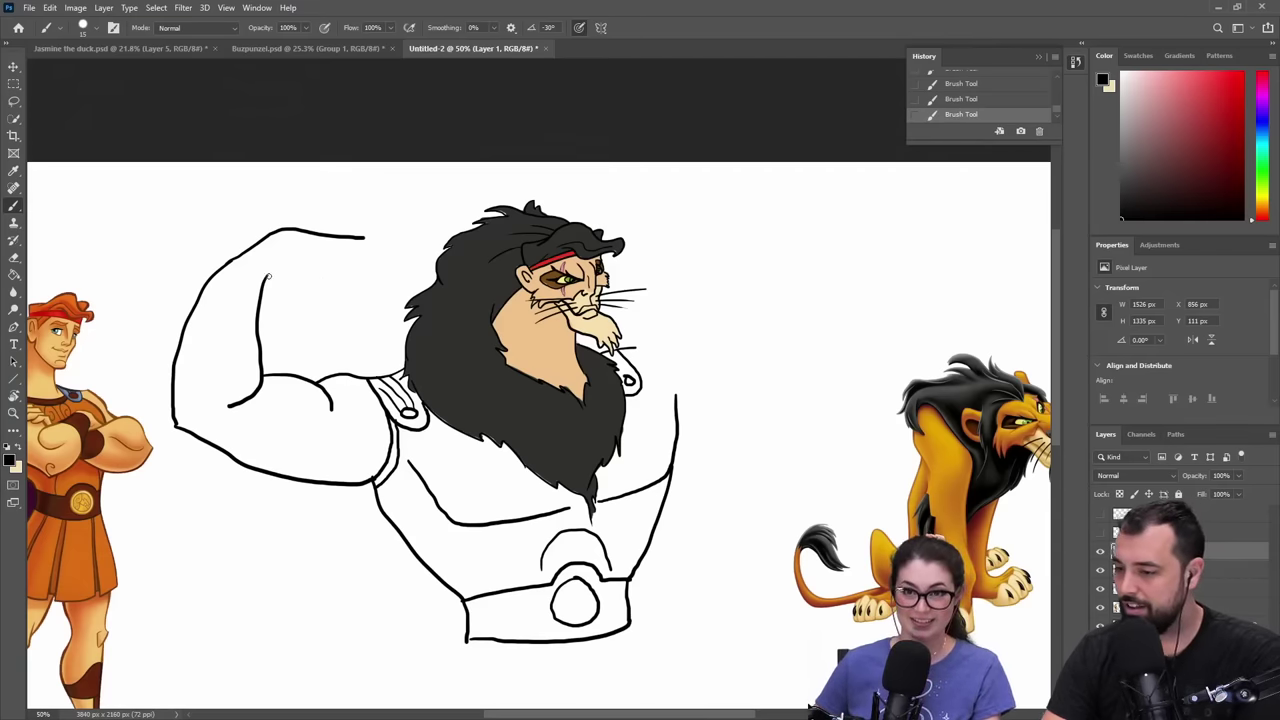
{"action": "mouse_move", "coordinate": [265, 273]}
{"action": "left_mouse_down"}
{"action": "mouse_move", "coordinate": [322, 309]}
{"action": "mouse_move", "coordinate": [350, 290]}
{"action": "mouse_move", "coordinate": [337, 260]}
{"action": "mouse_move", "coordinate": [319, 264]}
{"action": "mouse_move", "coordinate": [354, 298]}
{"action": "mouse_move", "coordinate": [372, 288]}
{"action": "mouse_move", "coordinate": [363, 238]}
{"action": "mouse_move", "coordinate": [391, 262]}
{"action": "mouse_move", "coordinate": [372, 284]}
{"action": "left_mouse_up"}
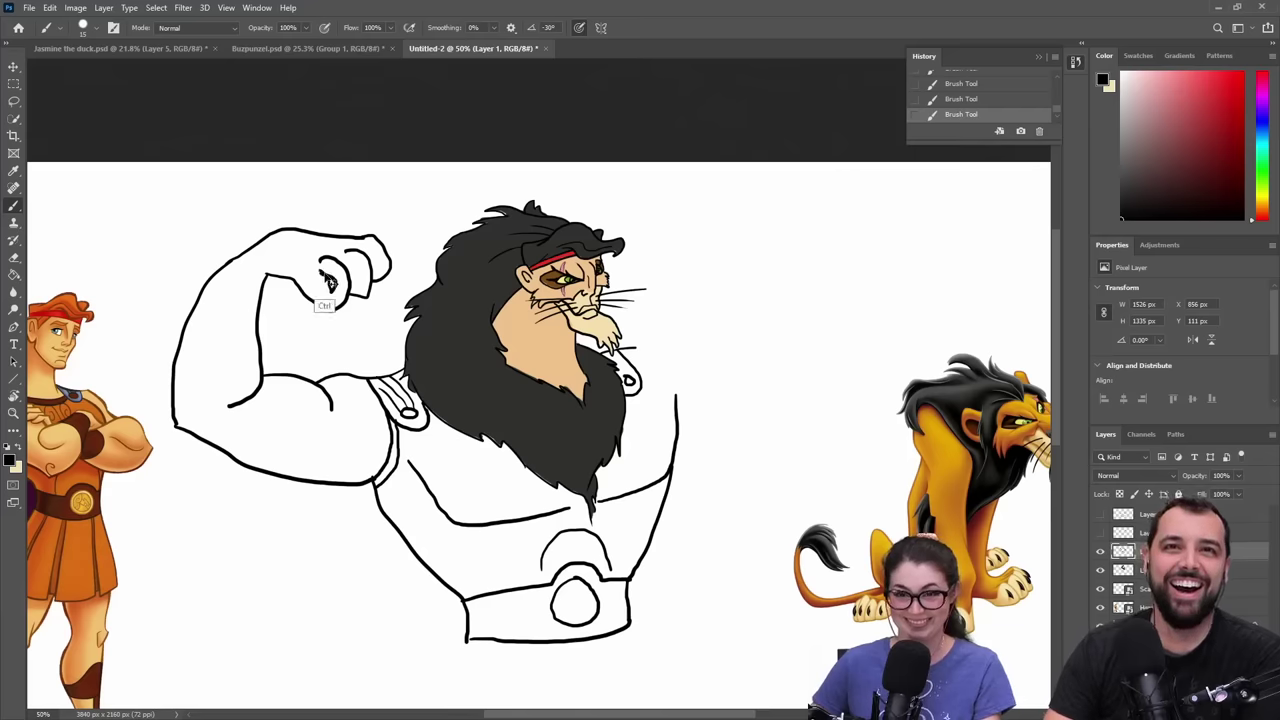
{"action": "key", "text": "ctrl+z"}
{"action": "mouse_move", "coordinate": [326, 268]}
{"action": "left_mouse_down"}
{"action": "mouse_move", "coordinate": [338, 292]}
{"action": "mouse_move", "coordinate": [335, 270]}
{"action": "left_mouse_up"}
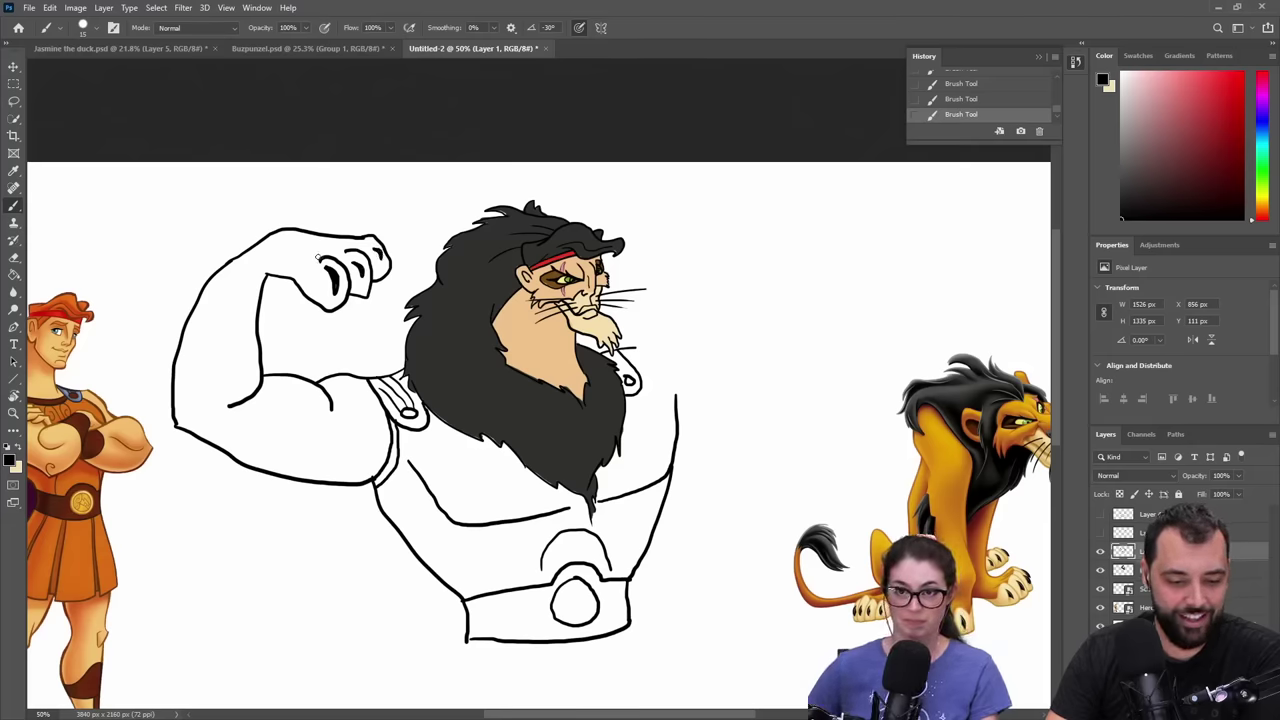
{"action": "left_click_drag", "start_coordinate": [326, 262], "coordinate": [301, 255]}
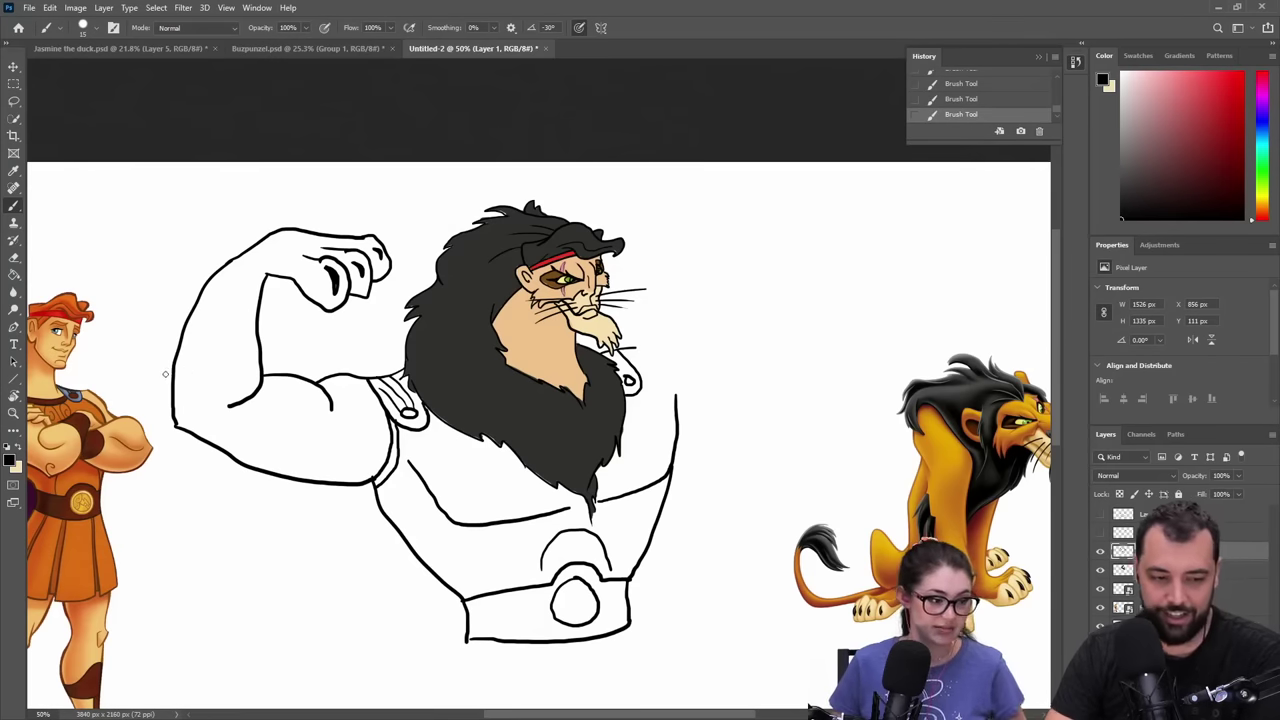
{"action": "mouse_move", "coordinate": [171, 378]}
{"action": "left_mouse_down"}
{"action": "mouse_move", "coordinate": [150, 402]}
{"action": "mouse_move", "coordinate": [170, 458]}
{"action": "mouse_move", "coordinate": [184, 444]}
{"action": "left_mouse_up"}
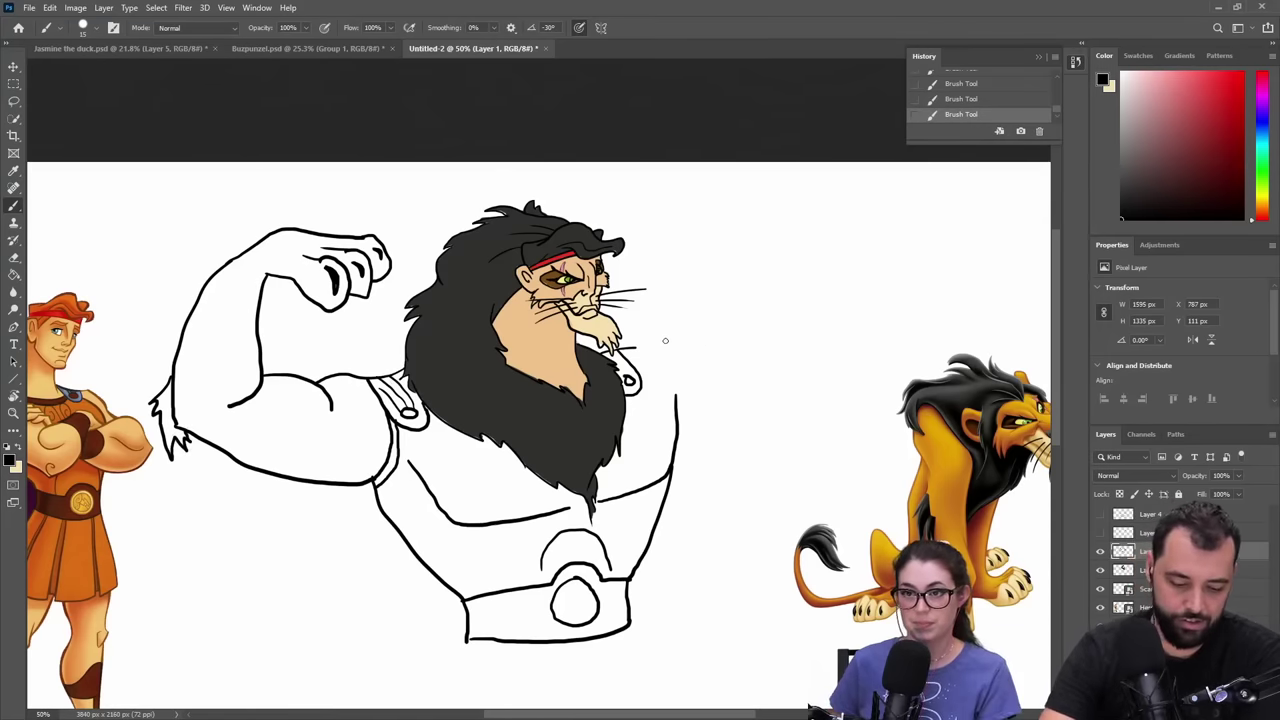
{"action": "key", "text": "s"}
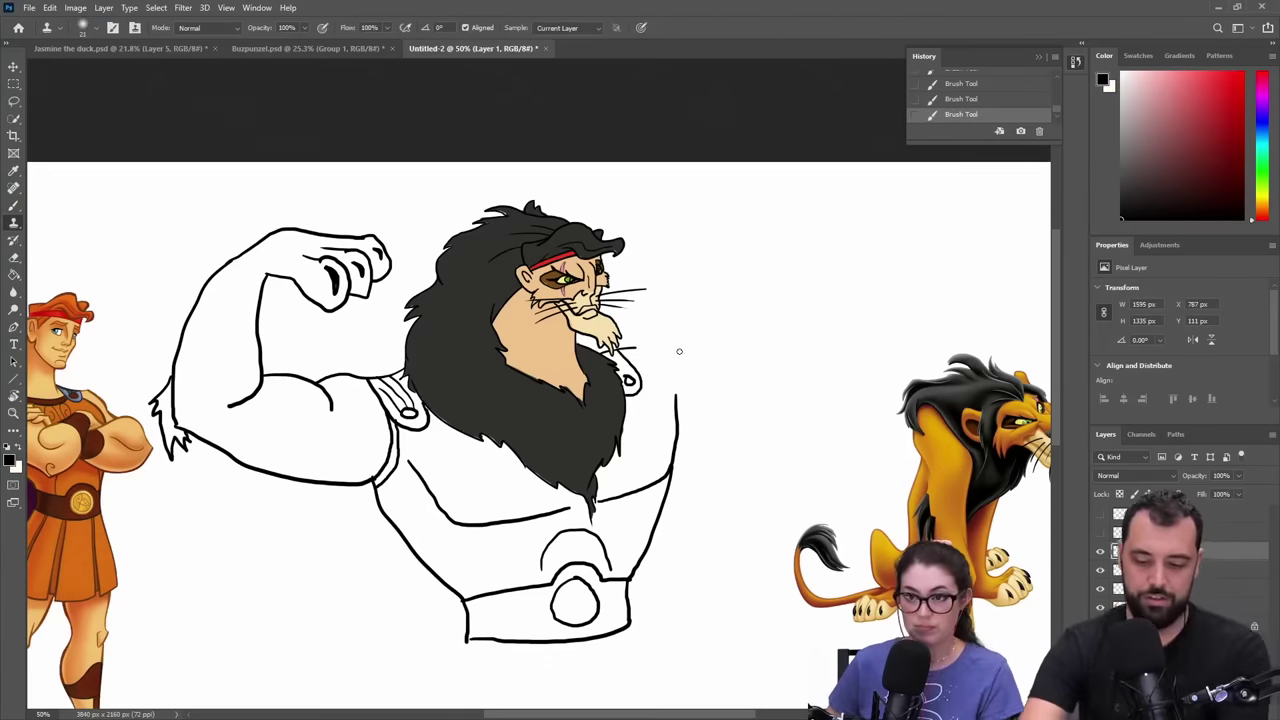
{"action": "left_click", "coordinate": [633, 348]}
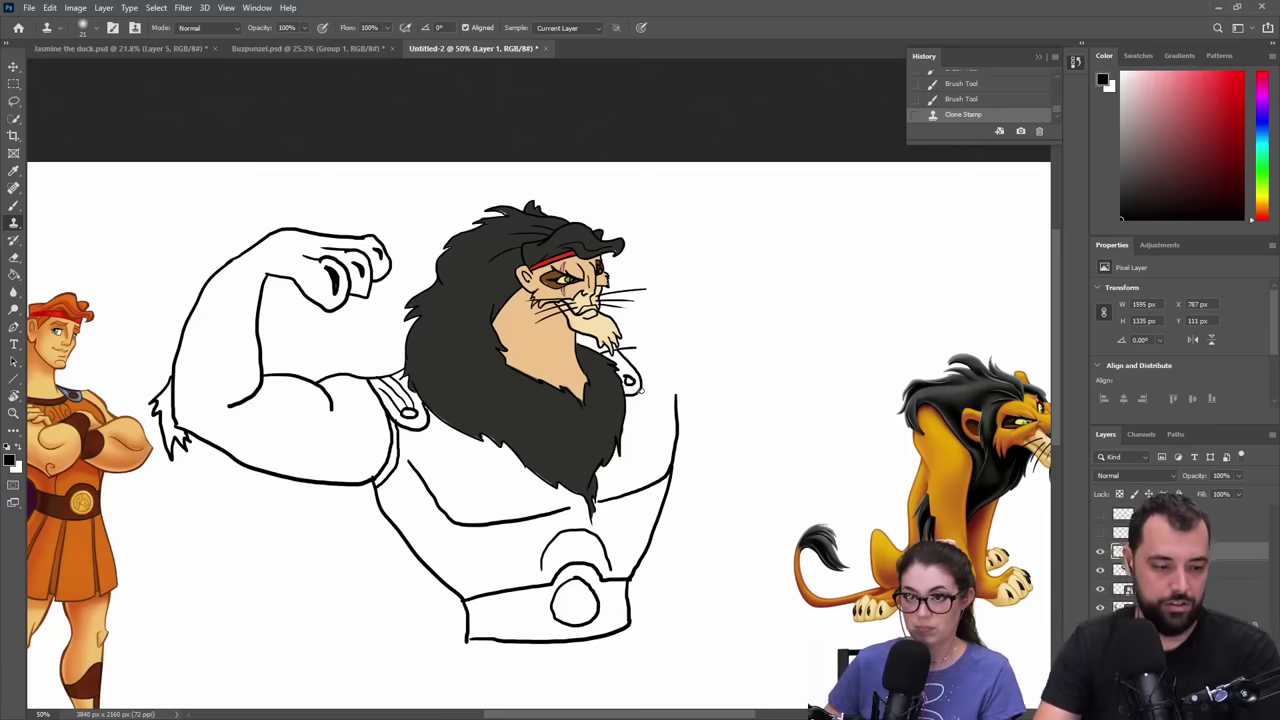
{"action": "left_click", "coordinate": [653, 403]}
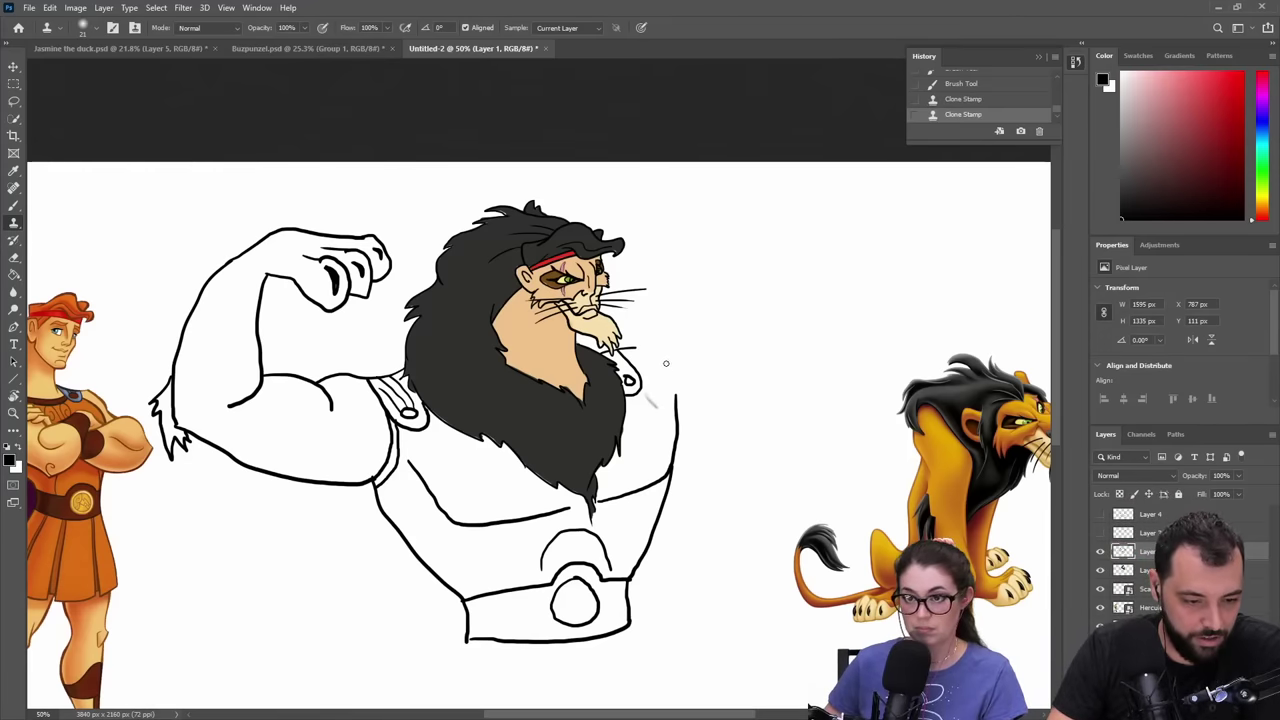
{"action": "left_click", "coordinate": [656, 389]}
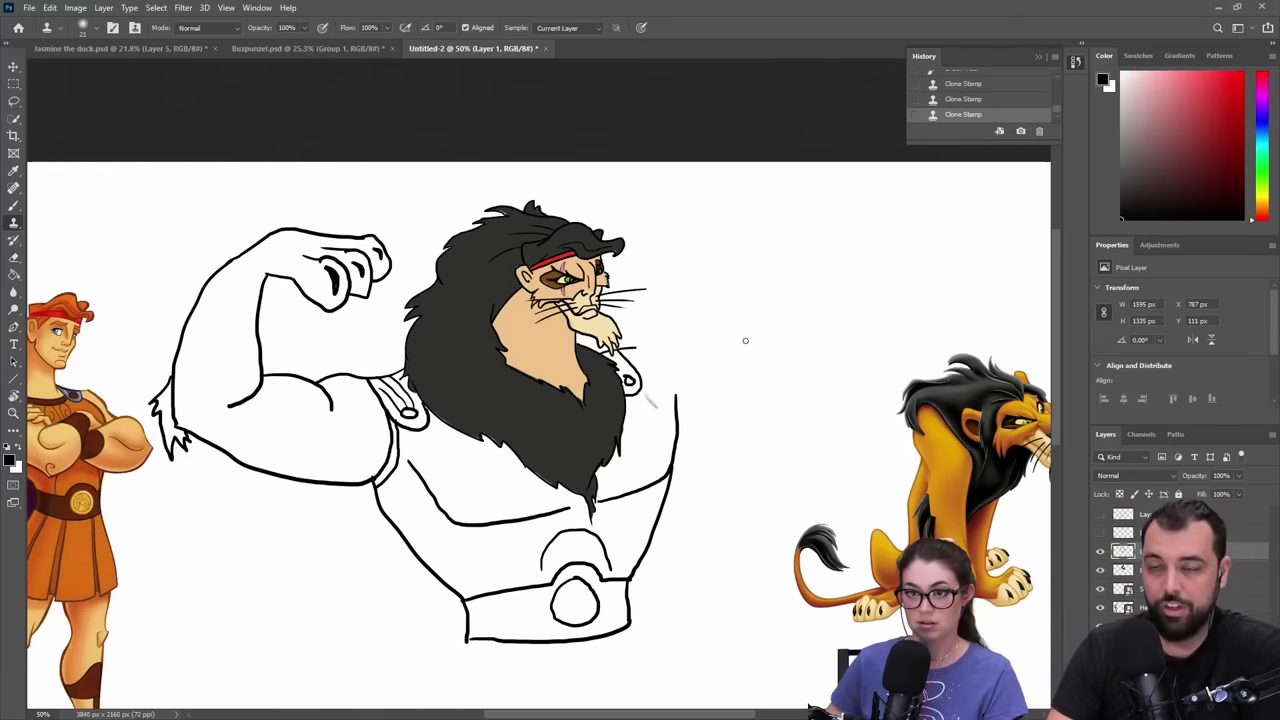
{"action": "key", "text": "ctrl+z"}
{"action": "key", "text": "ctrl+z"}
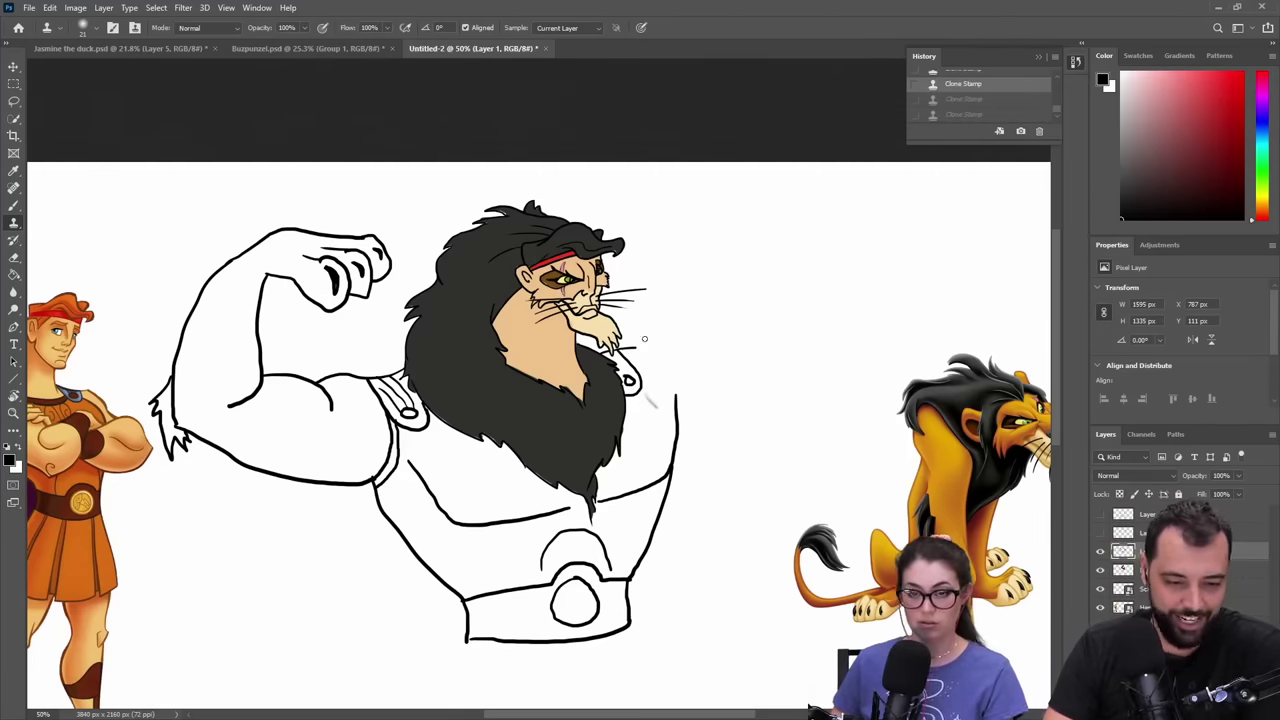
{"action": "key", "text": "ctrl+z"}
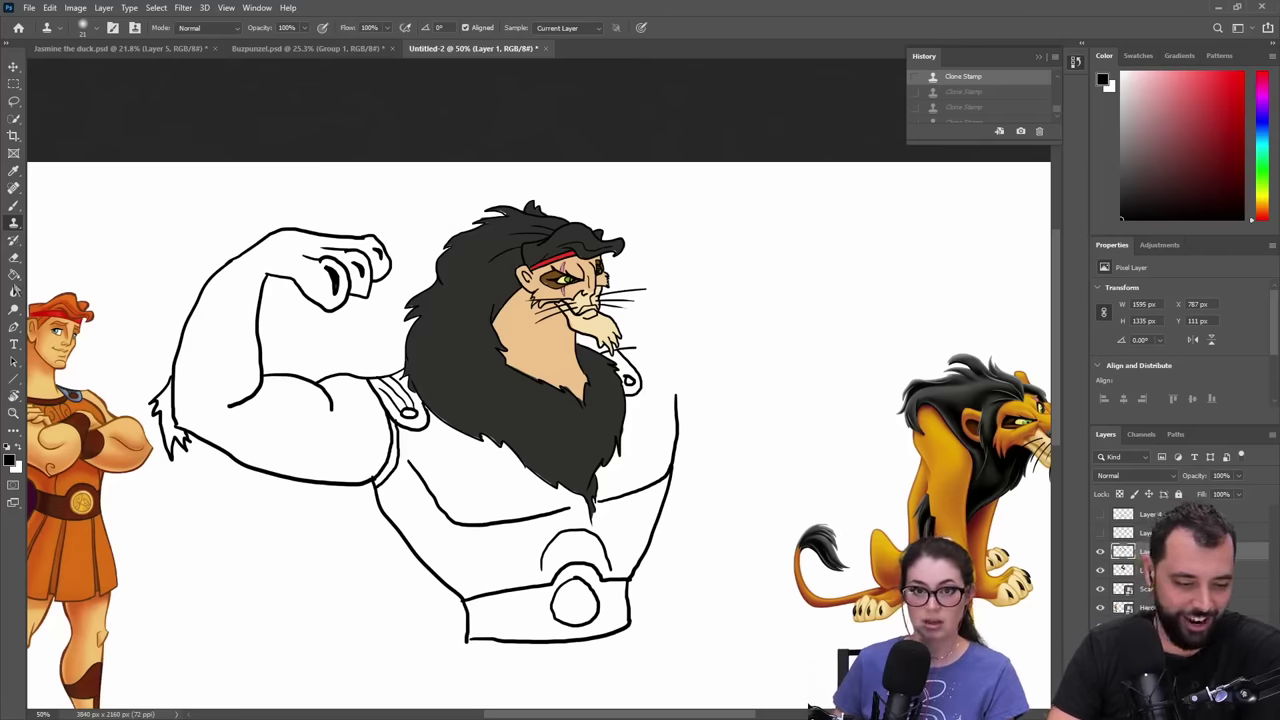
- Draw the chest armour's curved edge from the far shoulder strap down to the torso's side, redoing the stroke until it fits
{"action": "left_click", "coordinate": [13, 205]}
{"action": "left_click_drag", "start_coordinate": [656, 349], "coordinate": [652, 386]}
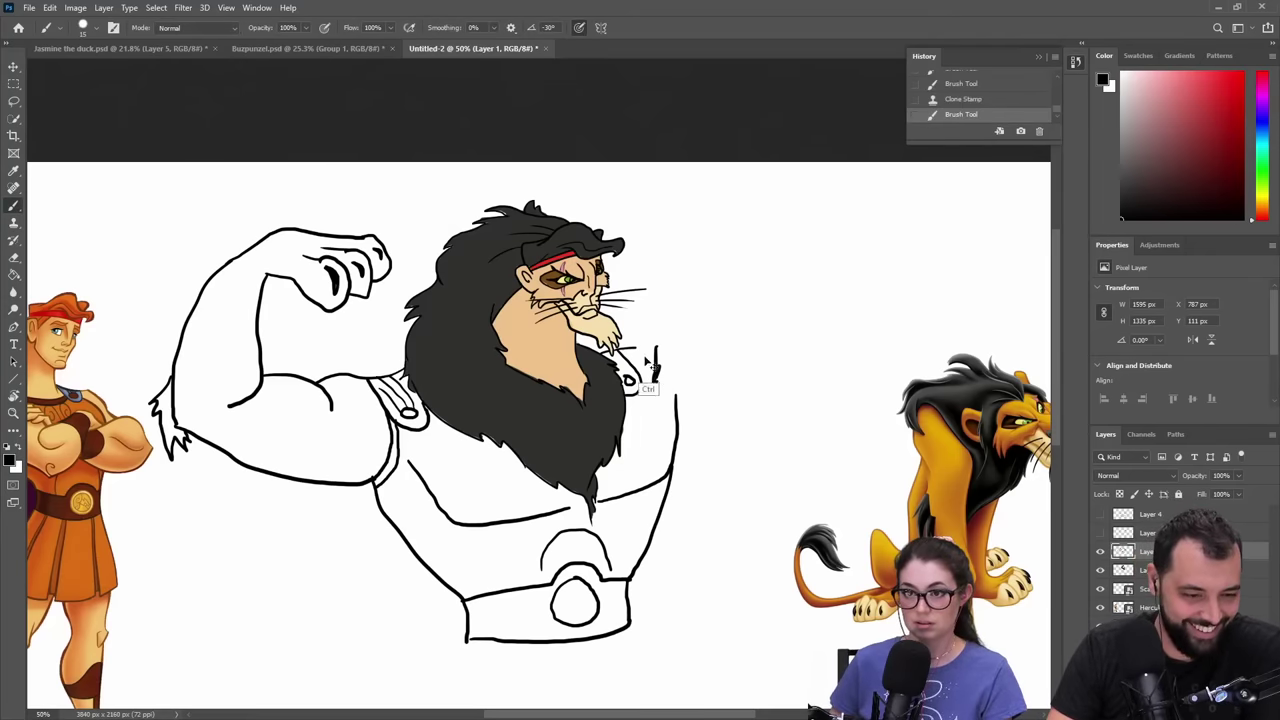
{"action": "key", "text": "ctrl+z"}
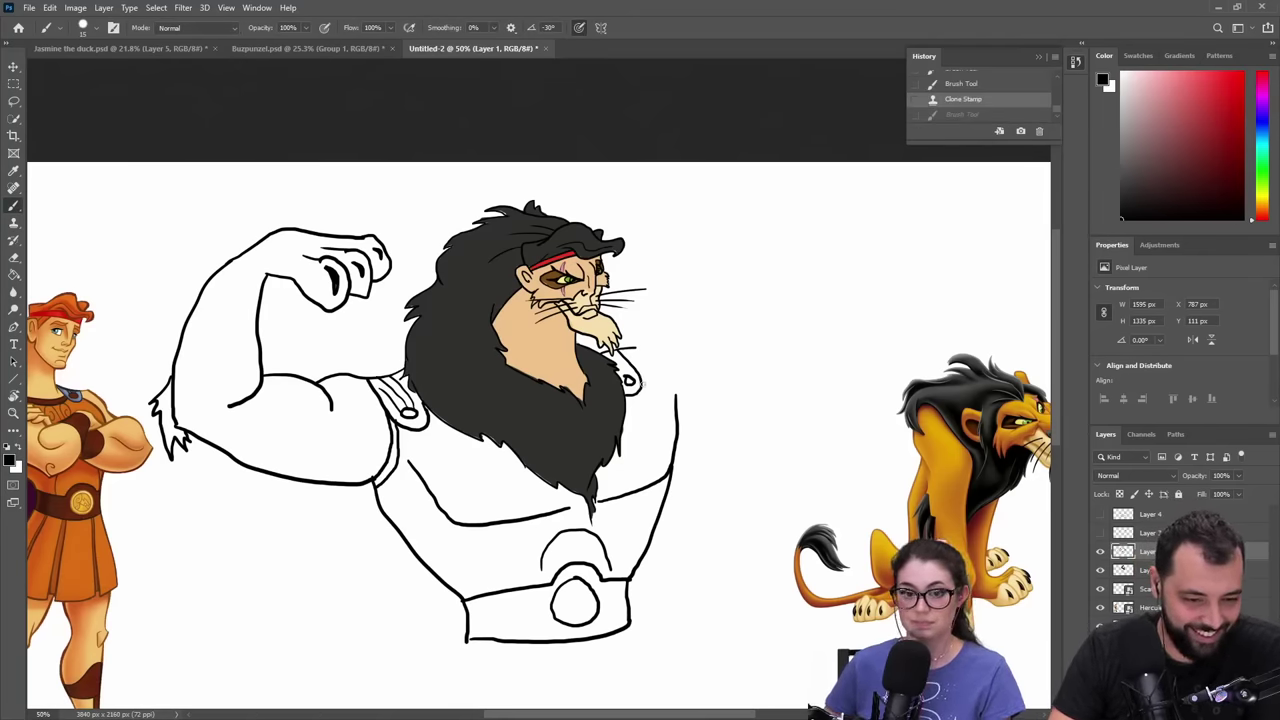
{"action": "mouse_move", "coordinate": [643, 378]}
{"action": "left_mouse_down"}
{"action": "mouse_move", "coordinate": [671, 412]}
{"action": "mouse_move", "coordinate": [677, 455]}
{"action": "left_mouse_up"}
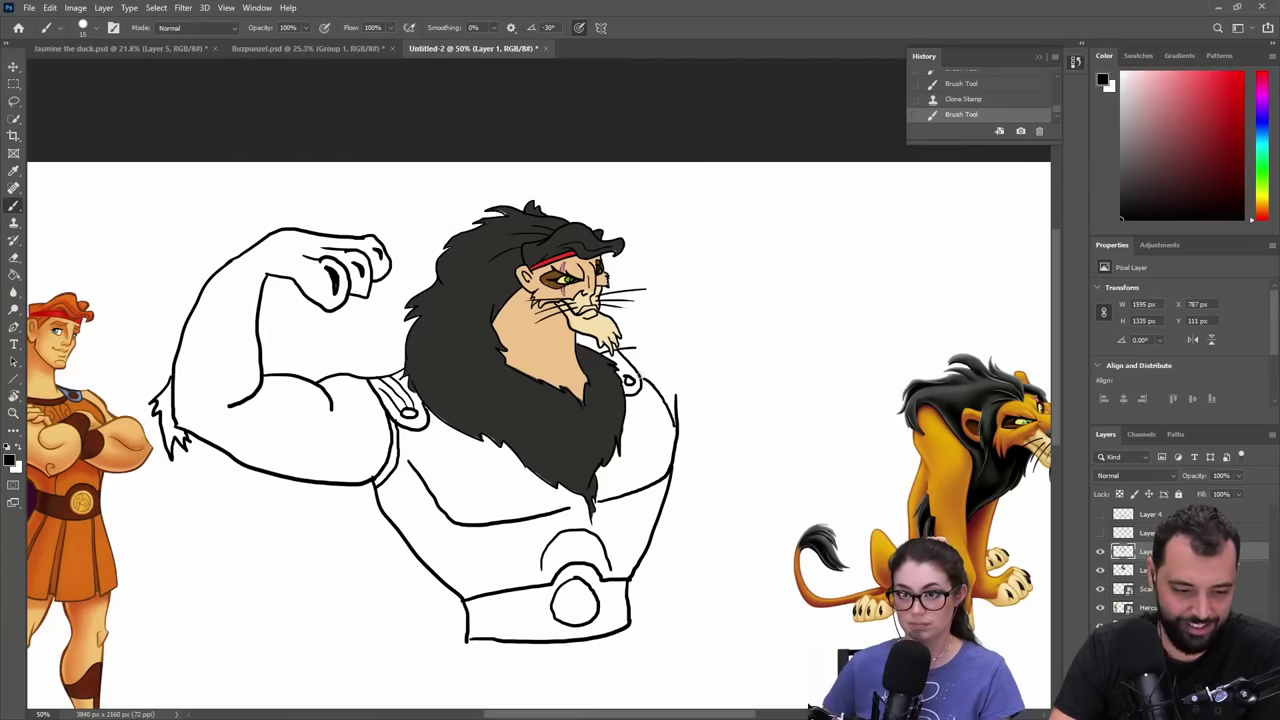
{"action": "key", "text": "ctrl+z"}
{"action": "key", "text": "ctrl+z"}
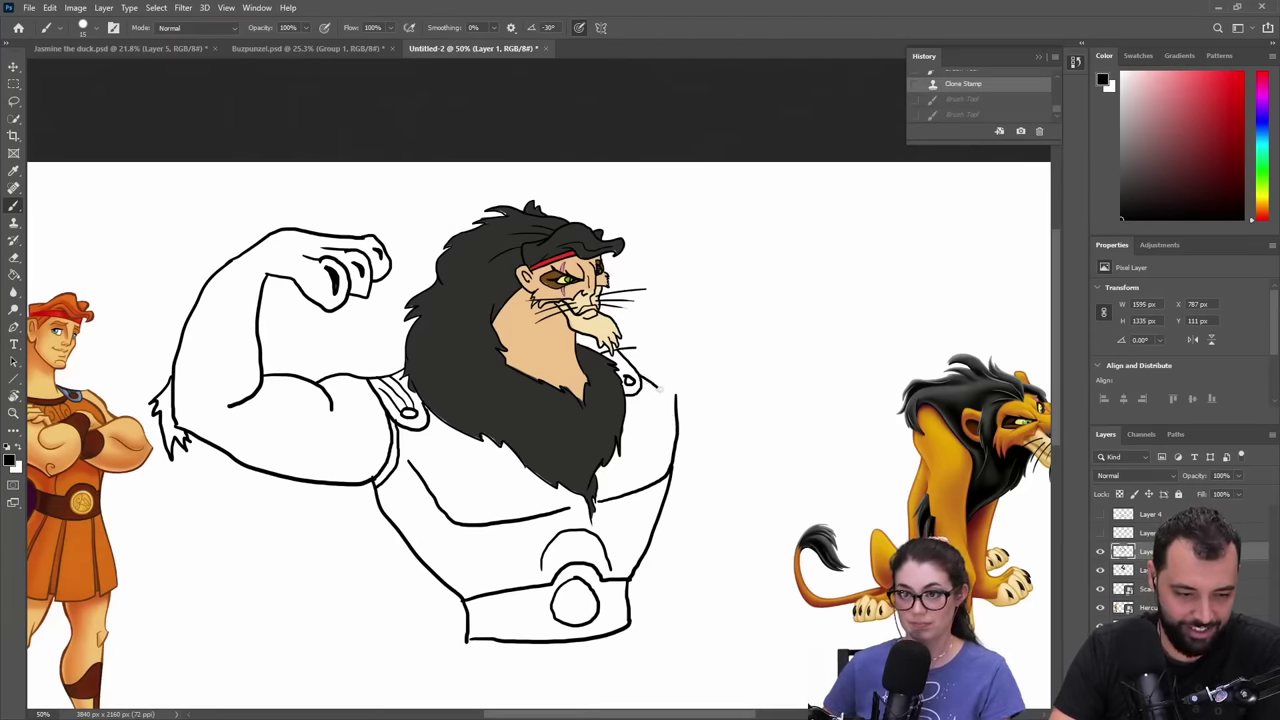
{"action": "left_click_drag", "start_coordinate": [676, 396], "coordinate": [678, 438]}
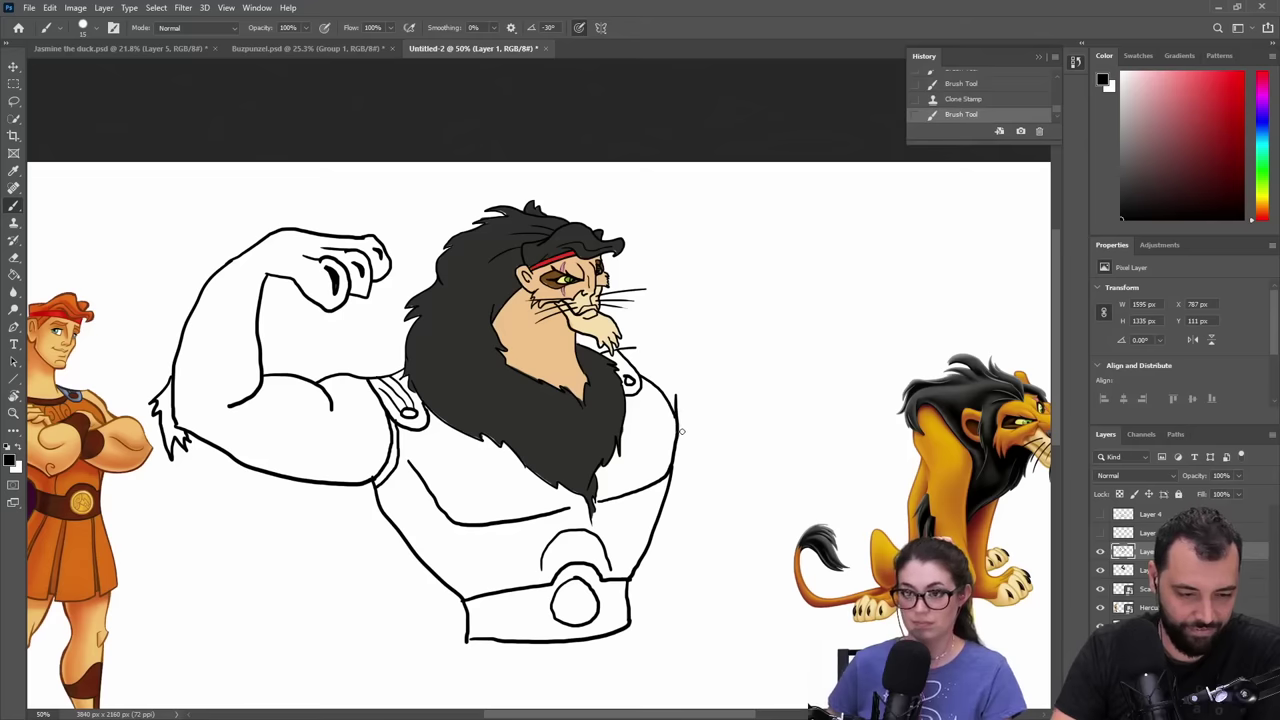
- Outline the far arm flexed upward with its upper arm, biceps and forearm lines, adding a fur tuft at the elbow
{"action": "left_click_drag", "start_coordinate": [684, 428], "coordinate": [790, 354]}
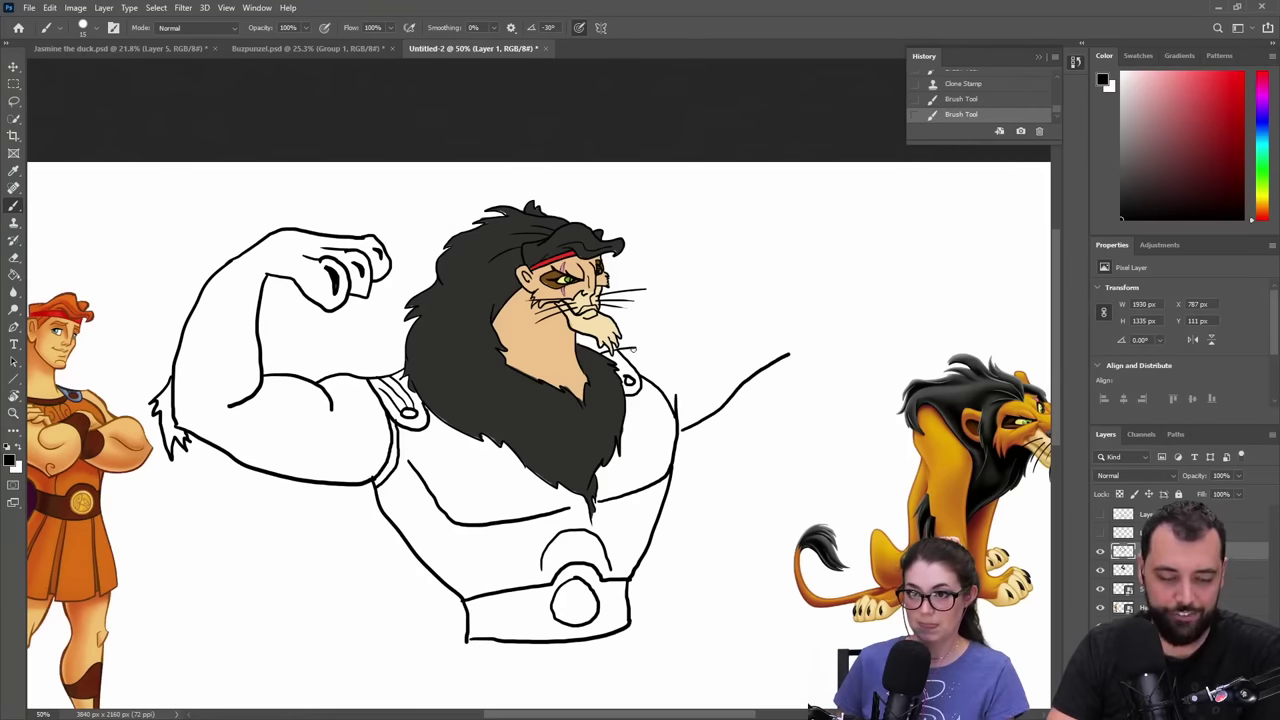
{"action": "mouse_move", "coordinate": [652, 350]}
{"action": "left_mouse_down"}
{"action": "mouse_move", "coordinate": [701, 325]}
{"action": "mouse_move", "coordinate": [727, 339]}
{"action": "mouse_move", "coordinate": [705, 326]}
{"action": "mouse_move", "coordinate": [703, 250]}
{"action": "mouse_move", "coordinate": [772, 292]}
{"action": "mouse_move", "coordinate": [790, 350]}
{"action": "mouse_move", "coordinate": [807, 354]}
{"action": "mouse_move", "coordinate": [797, 383]}
{"action": "left_mouse_up"}
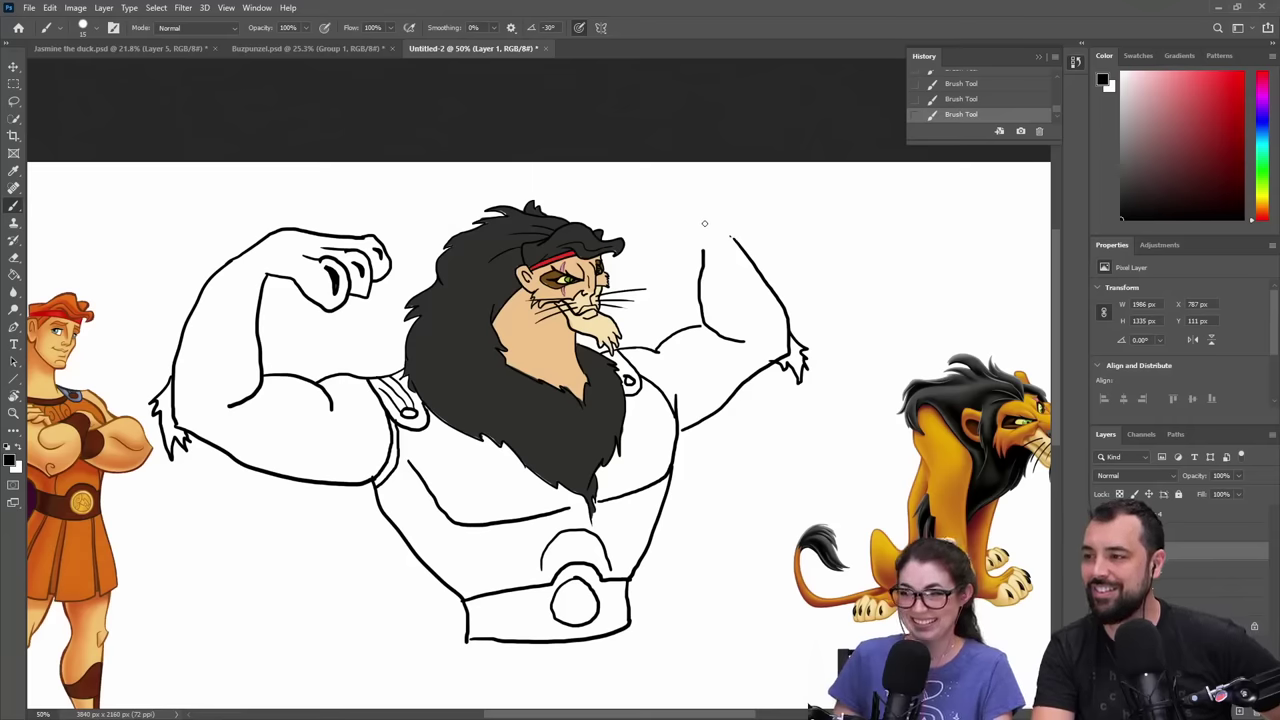
{"action": "key", "text": "ctrl+z"}
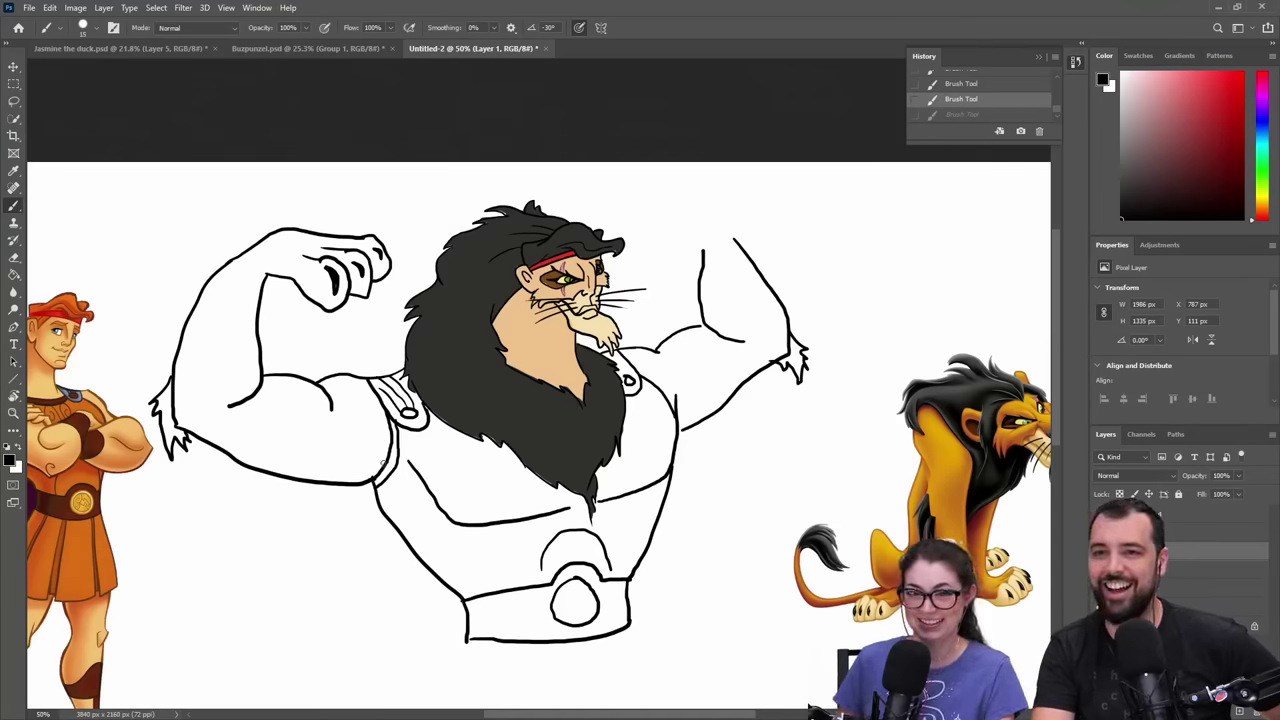
- Erase the end of the near arm's underside at the armpit and draw jagged fur tufts in both armpits
{"action": "left_click_drag", "start_coordinate": [380, 463], "coordinate": [345, 480]}
{"action": "key", "text": "ctrl+z"}
{"action": "key", "text": "e"}
{"action": "key", "text": "b"}
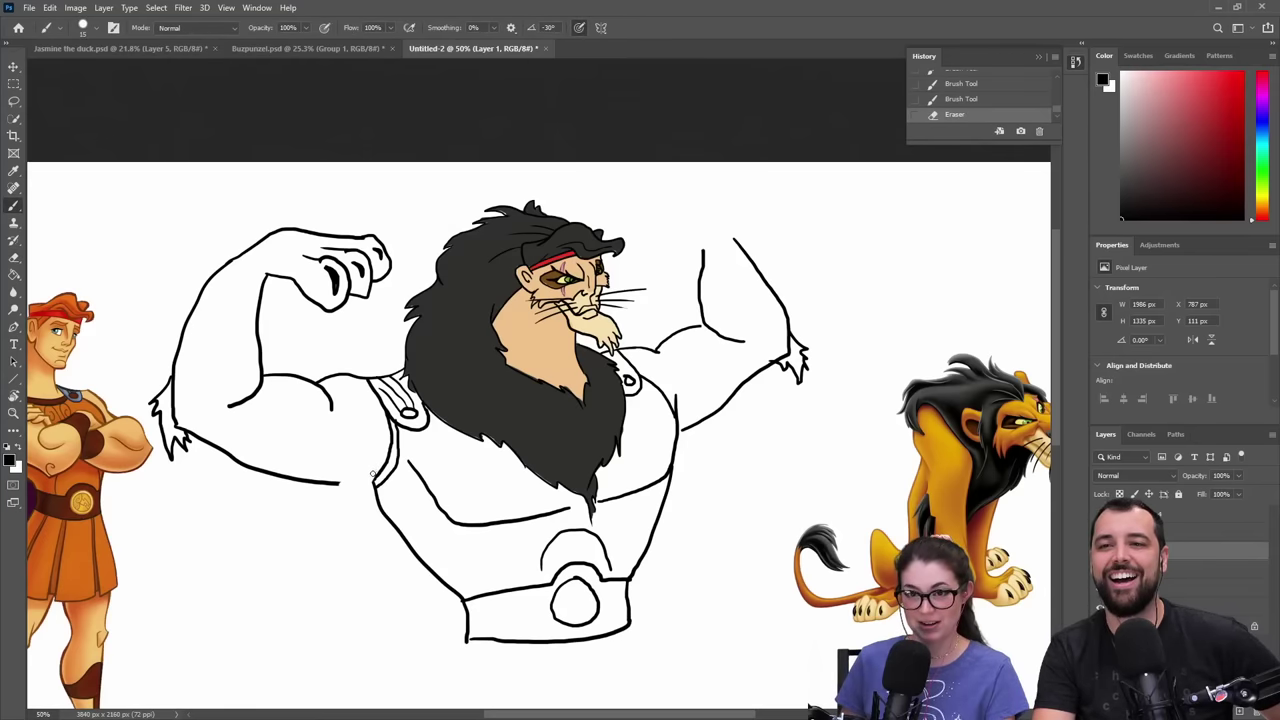
{"action": "mouse_move", "coordinate": [370, 467]}
{"action": "left_mouse_down"}
{"action": "mouse_move", "coordinate": [331, 503]}
{"action": "mouse_move", "coordinate": [375, 481]}
{"action": "left_mouse_up"}
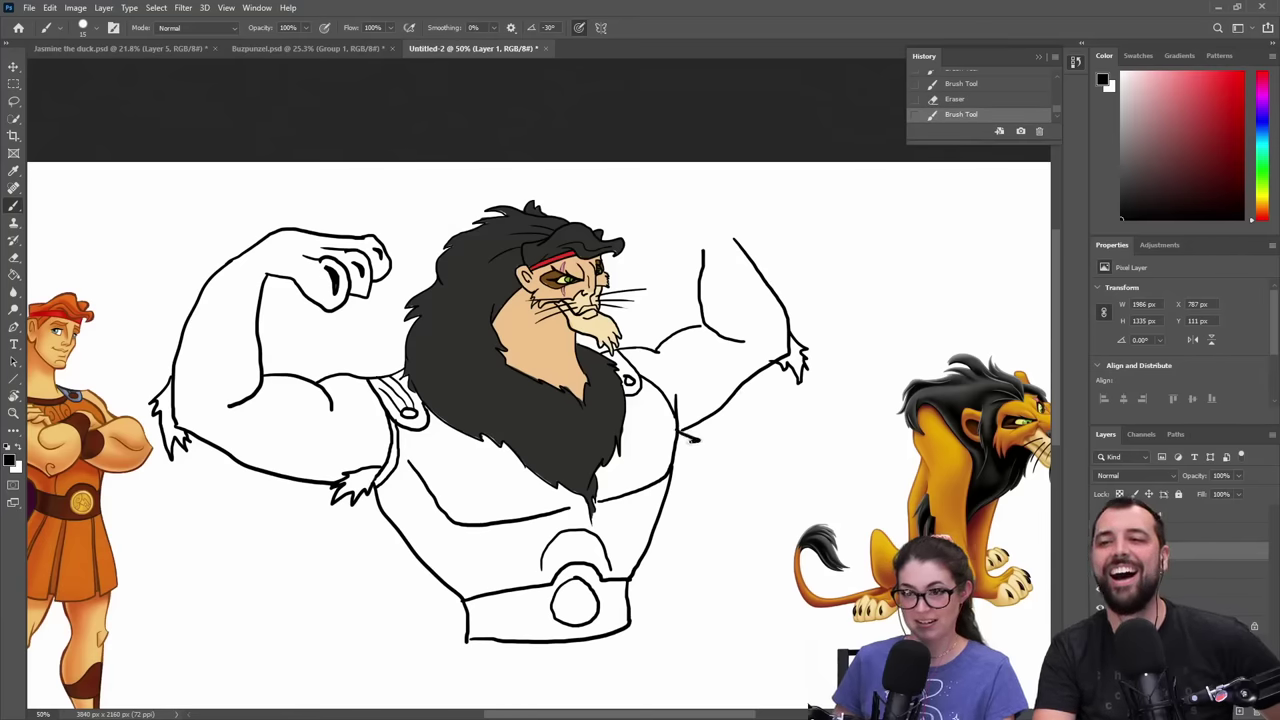
{"action": "key", "text": "ctrl+z"}
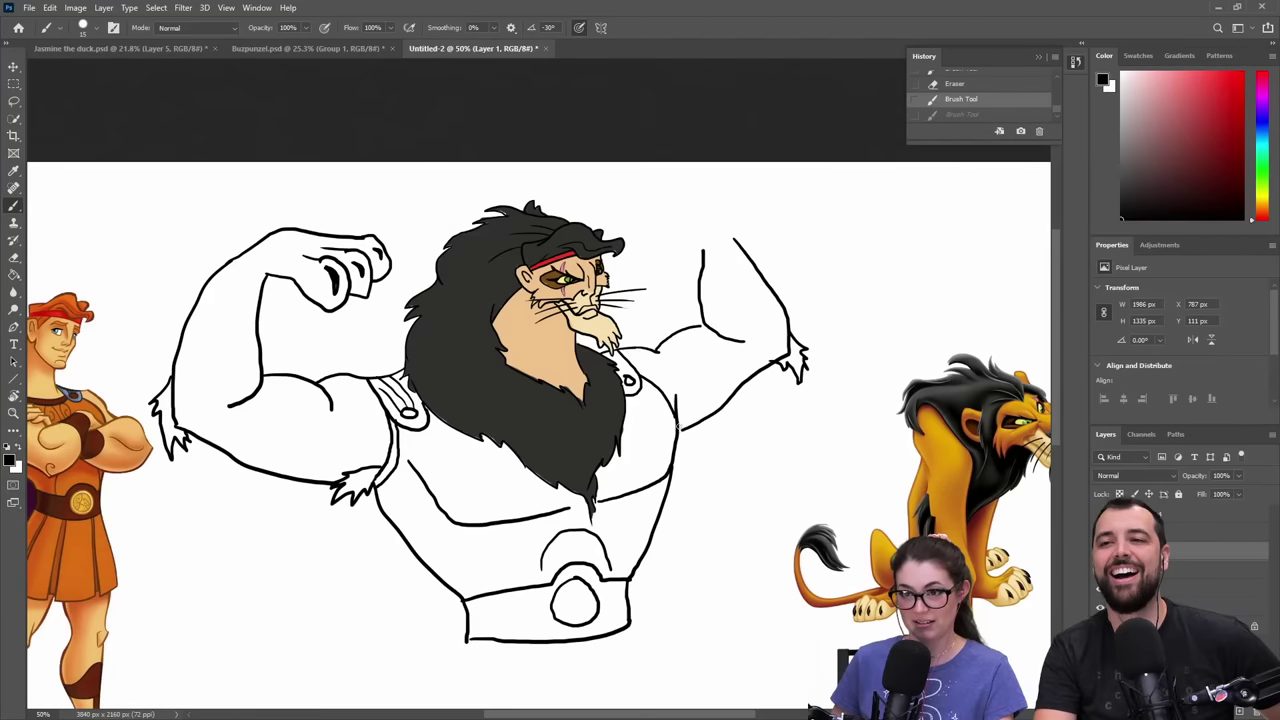
{"action": "mouse_move", "coordinate": [678, 426]}
{"action": "left_mouse_down"}
{"action": "mouse_move", "coordinate": [692, 436]}
{"action": "mouse_move", "coordinate": [678, 452]}
{"action": "left_mouse_up"}
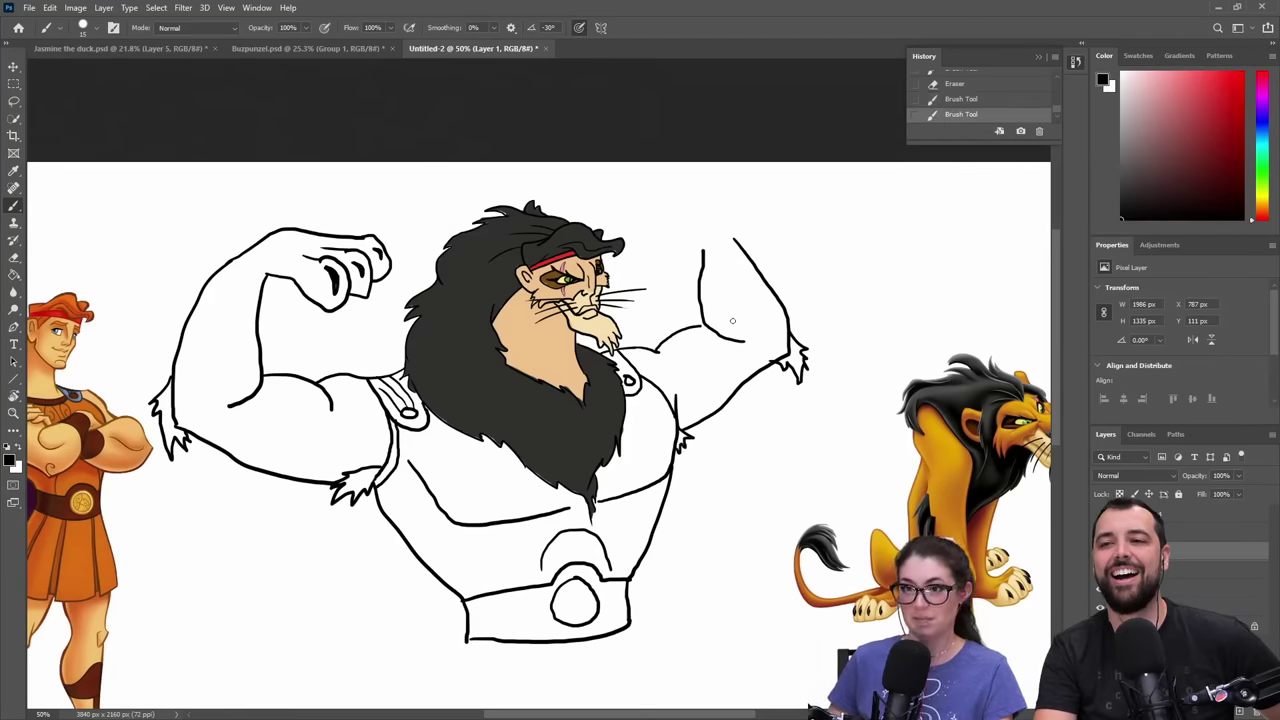
- Draw the far arm's curled fist with clawed fingers beside the head, erasing part of the finger lines to redraw them
{"action": "left_click_drag", "start_coordinate": [698, 325], "coordinate": [708, 328]}
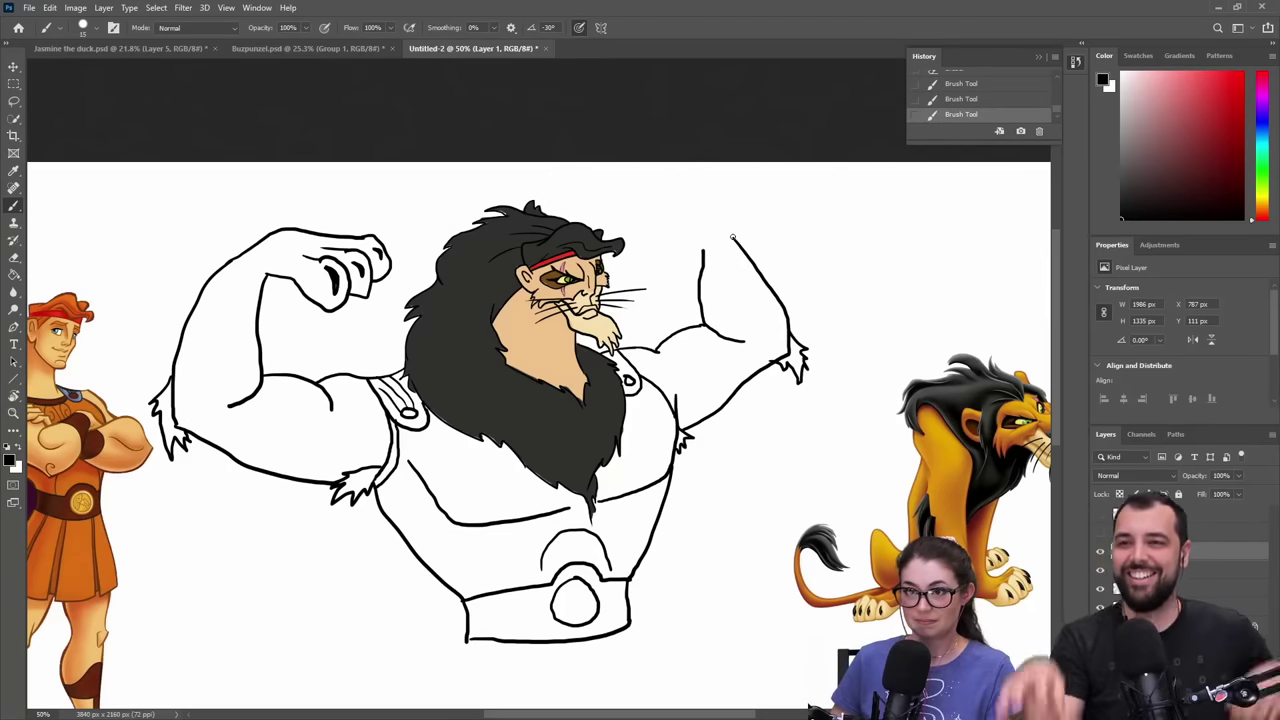
{"action": "mouse_move", "coordinate": [735, 240]}
{"action": "left_mouse_down"}
{"action": "mouse_move", "coordinate": [724, 208]}
{"action": "mouse_move", "coordinate": [693, 206]}
{"action": "mouse_move", "coordinate": [651, 222]}
{"action": "mouse_move", "coordinate": [636, 248]}
{"action": "mouse_move", "coordinate": [702, 251]}
{"action": "mouse_move", "coordinate": [679, 284]}
{"action": "mouse_move", "coordinate": [653, 275]}
{"action": "mouse_move", "coordinate": [673, 243]}
{"action": "mouse_move", "coordinate": [644, 274]}
{"action": "mouse_move", "coordinate": [673, 242]}
{"action": "left_mouse_up"}
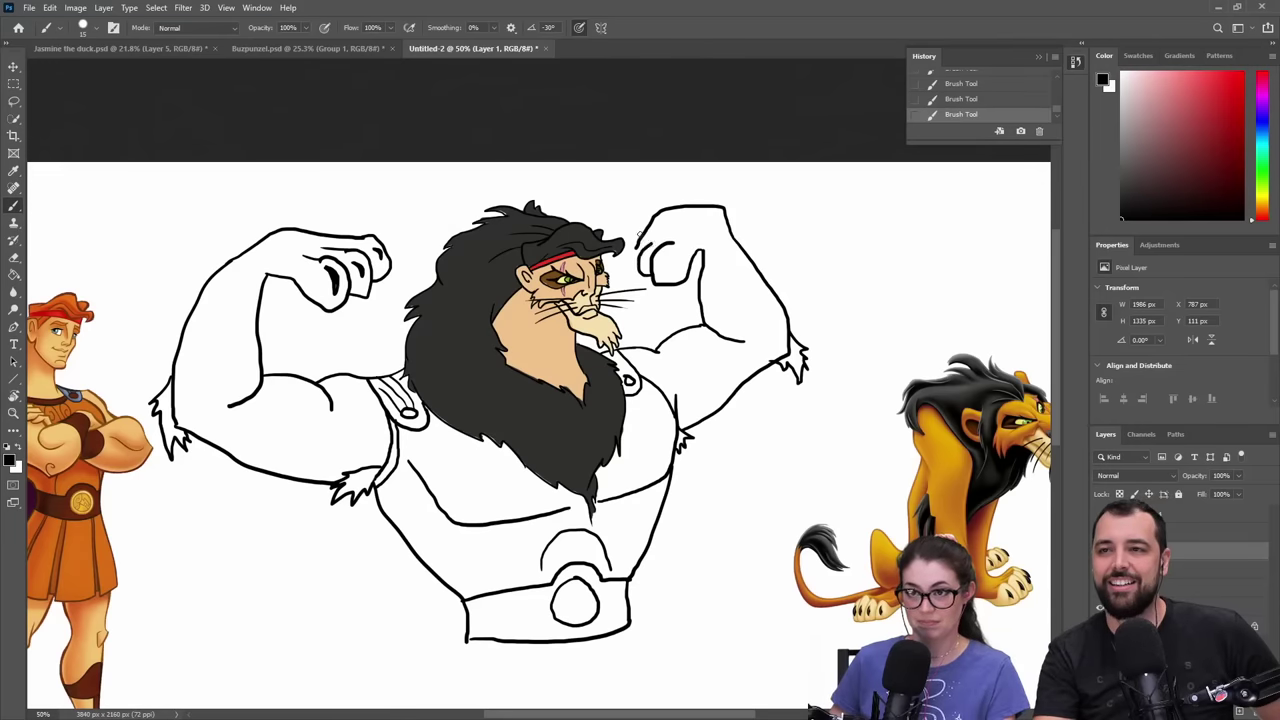
{"action": "key", "text": "e"}
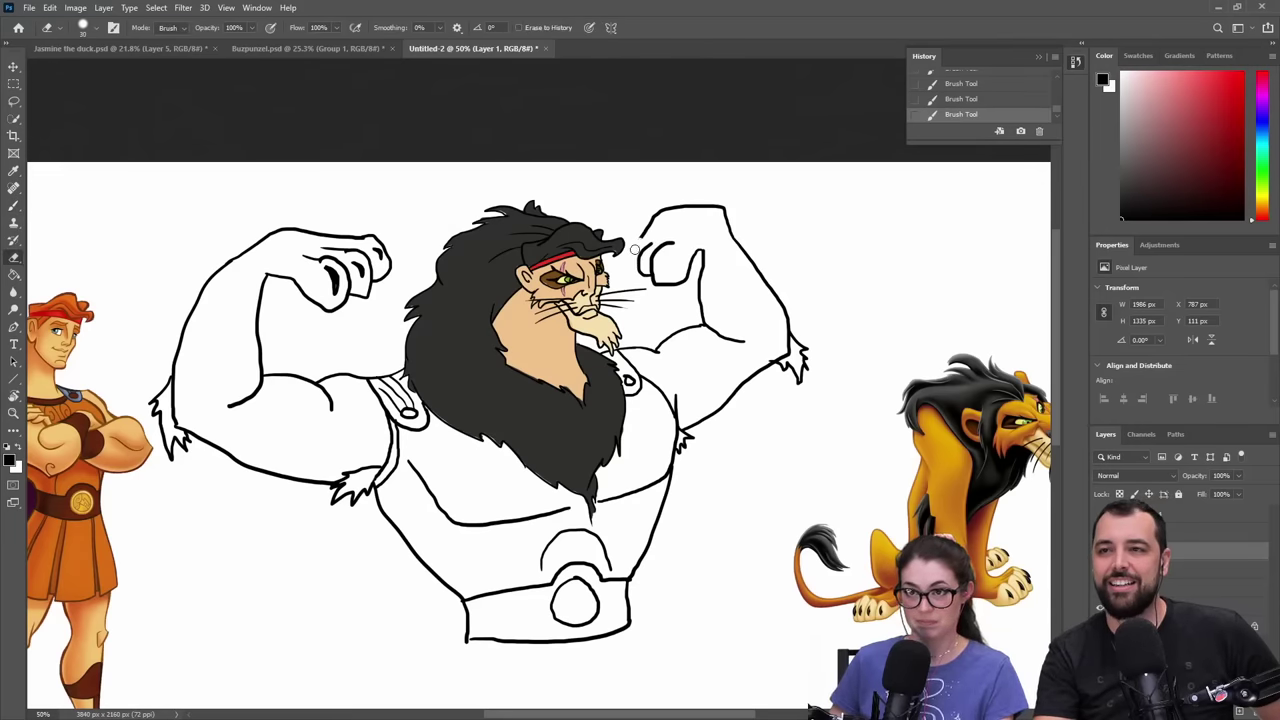
{"action": "mouse_move", "coordinate": [636, 245]}
{"action": "left_mouse_down"}
{"action": "mouse_move", "coordinate": [626, 266]}
{"action": "mouse_move", "coordinate": [636, 272]}
{"action": "mouse_move", "coordinate": [635, 247]}
{"action": "mouse_move", "coordinate": [663, 268]}
{"action": "left_mouse_up"}
{"action": "key", "text": "b"}
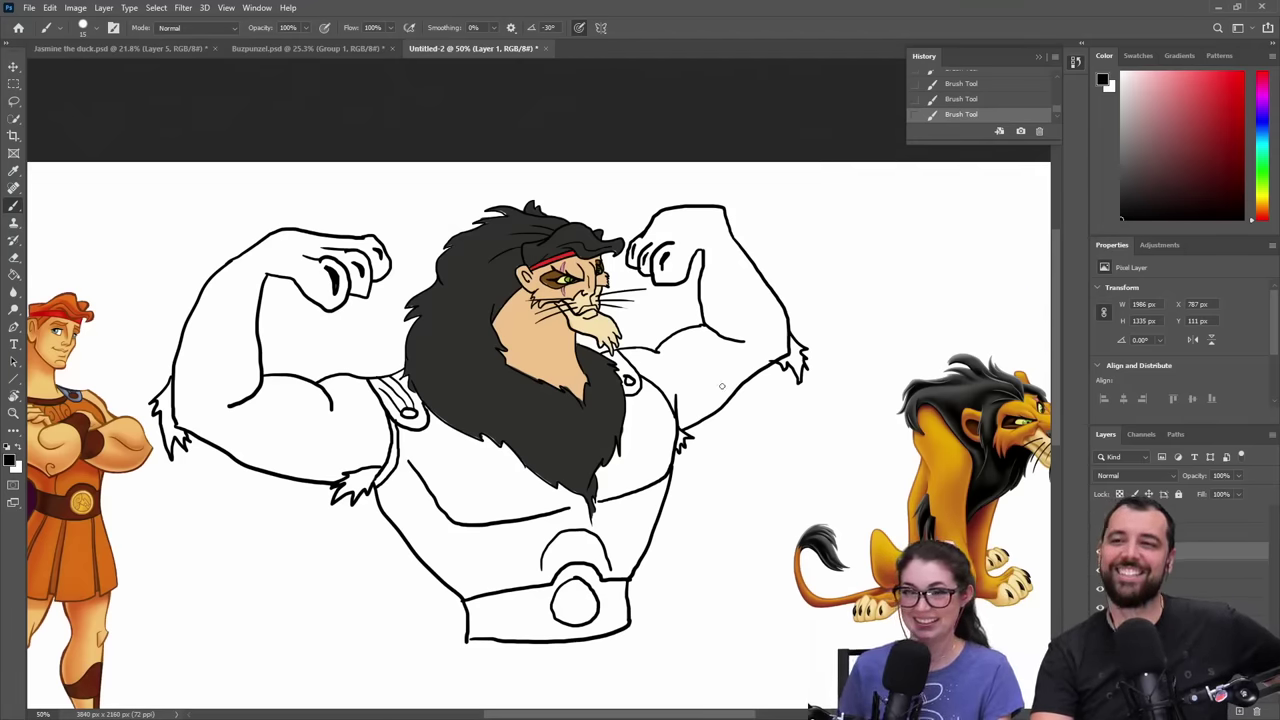
- Extend the canvas downward with the Crop tool to 3840 x 2862 px, making room below the belt
{"action": "key", "text": "z"}
{"action": "left_click", "coordinate": [552, 505], "text": "alt"}
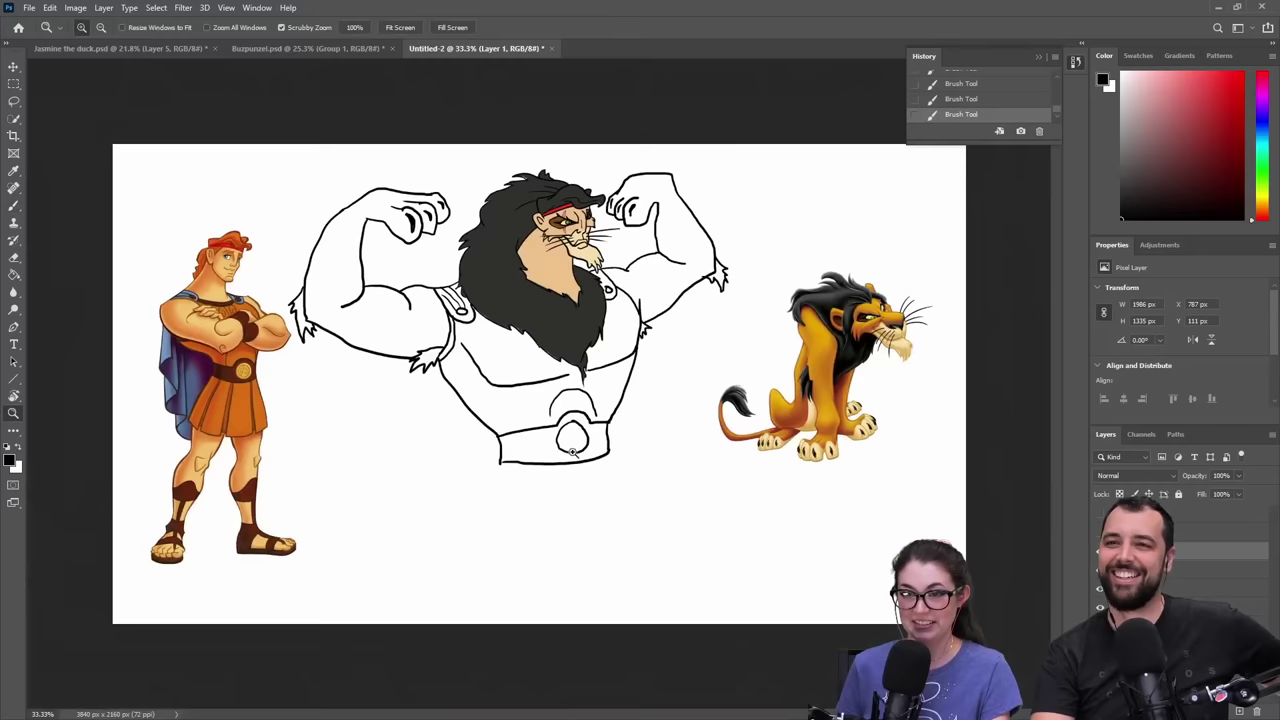
{"action": "key", "text": "c"}
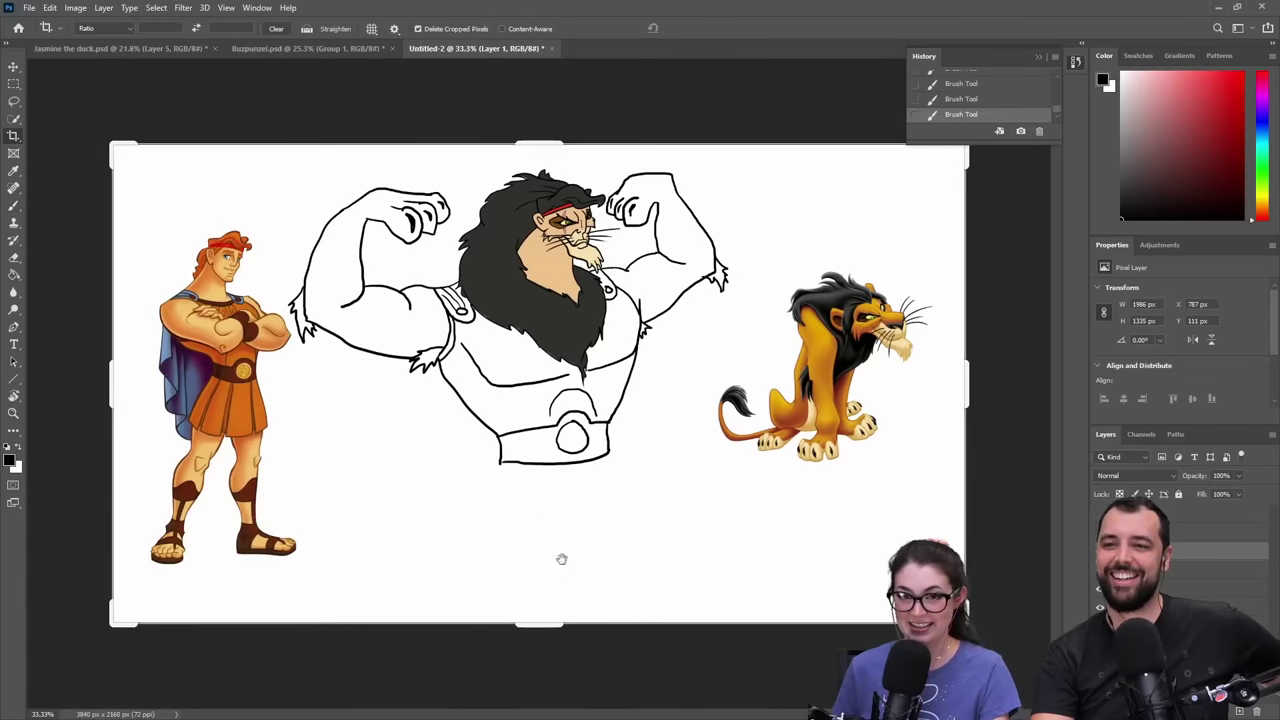
{"action": "left_click_drag", "start_coordinate": [537, 626], "coordinate": [535, 695]}
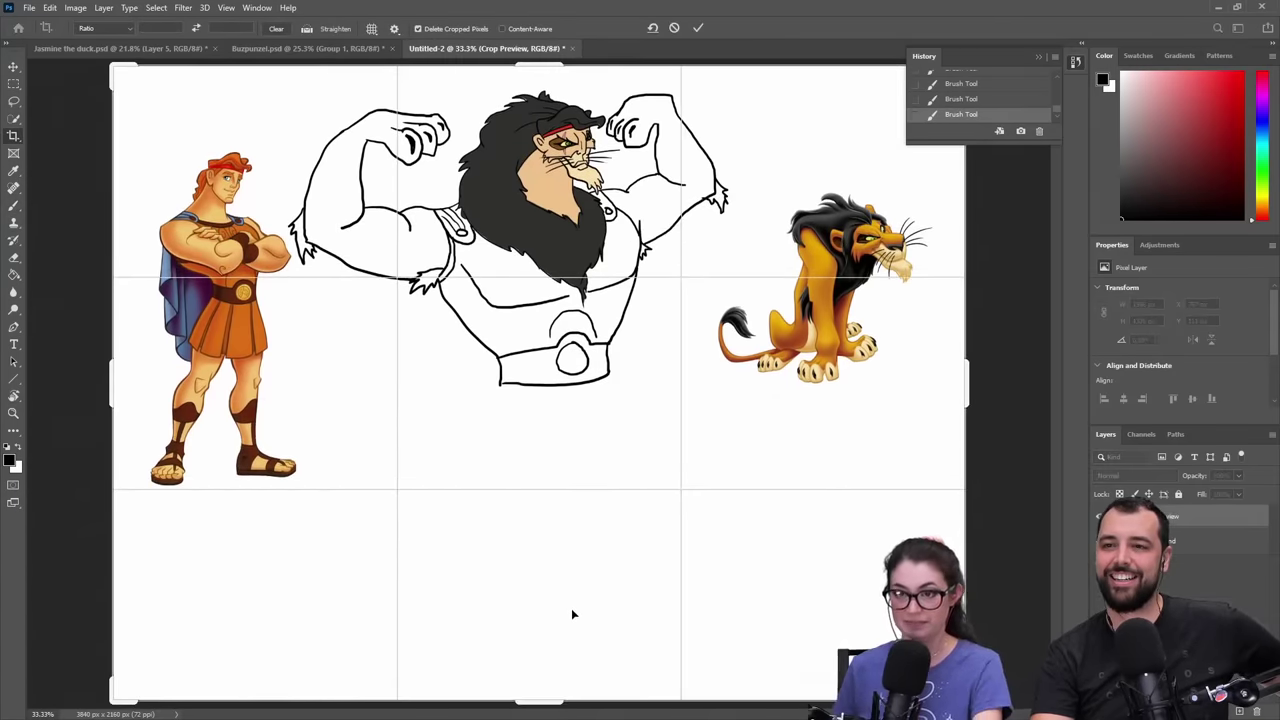
{"action": "key", "text": "Return"}
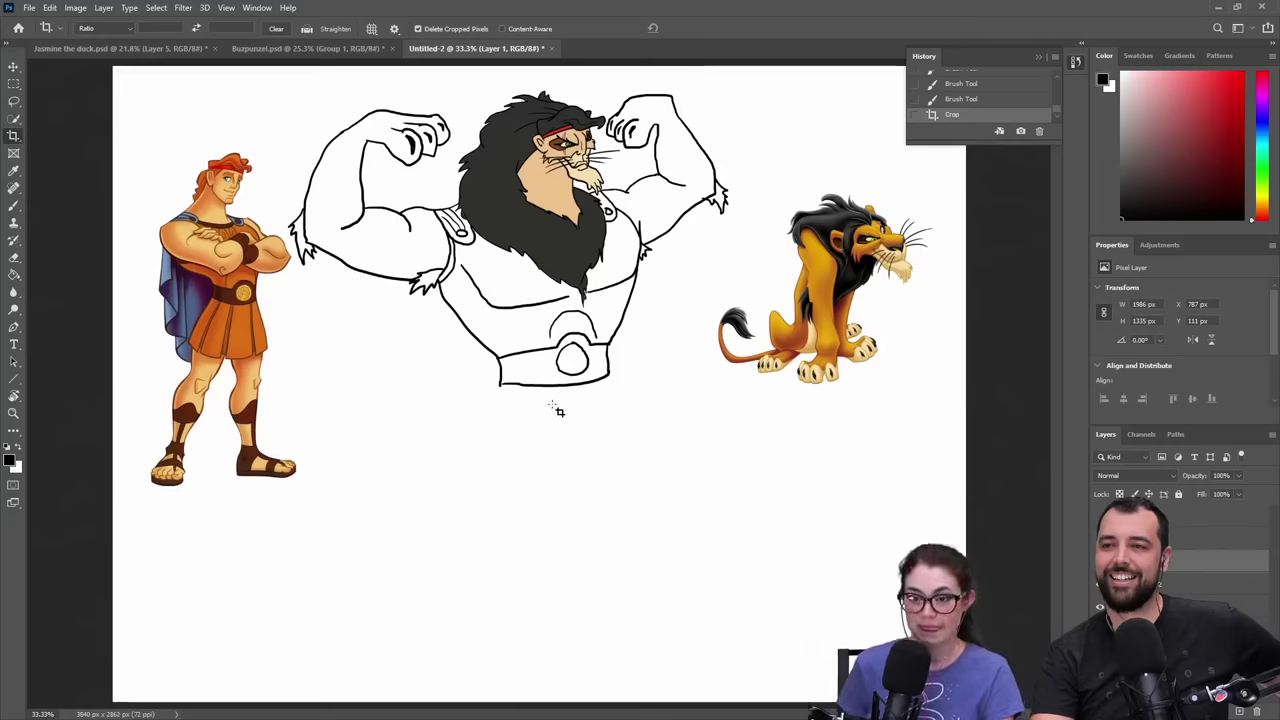
- Draw the tunic skirt's outline below the belt with flared sides and a notched hem, redoing the near side line
{"action": "key", "text": "b"}
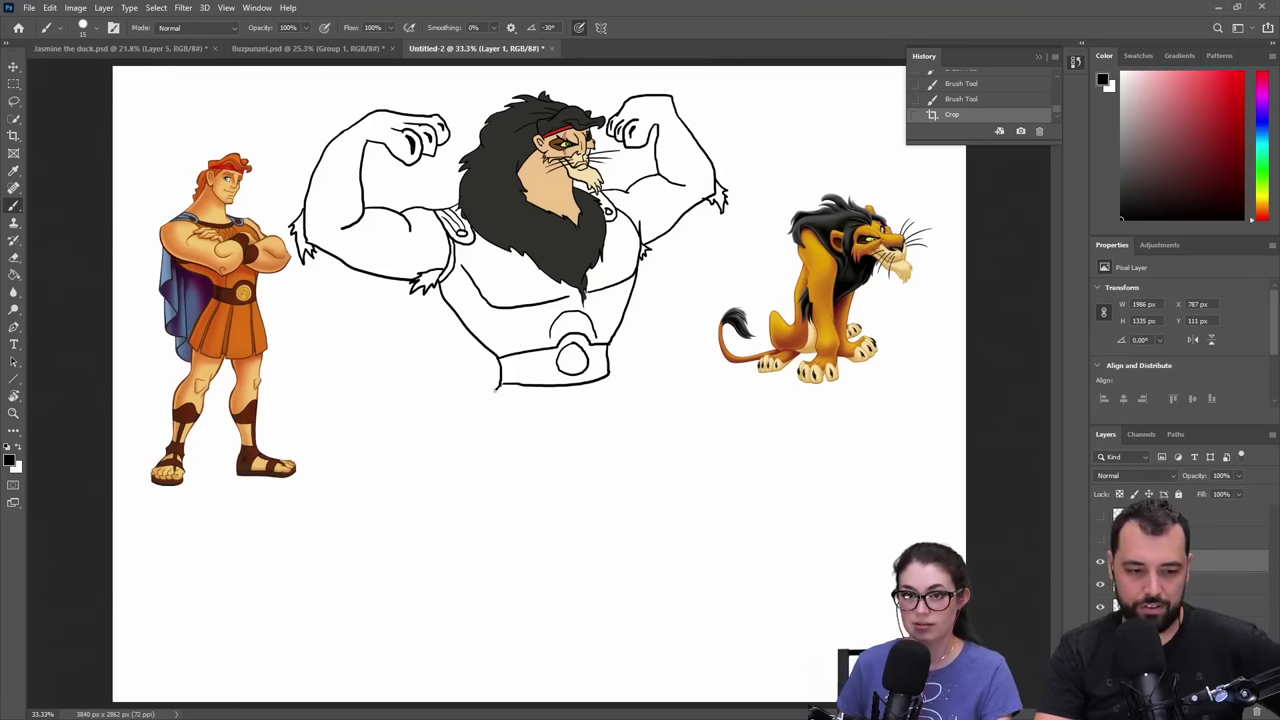
{"action": "left_click_drag", "start_coordinate": [496, 389], "coordinate": [478, 412]}
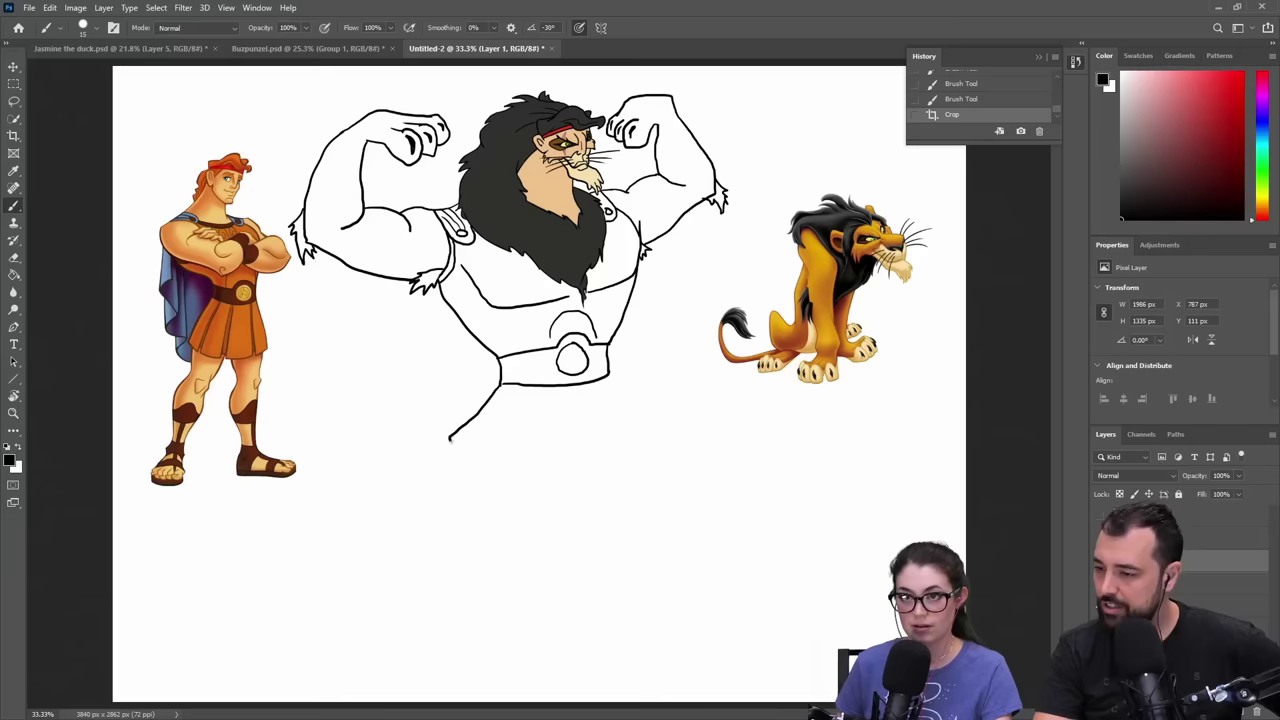
{"action": "key", "text": "ctrl+z"}
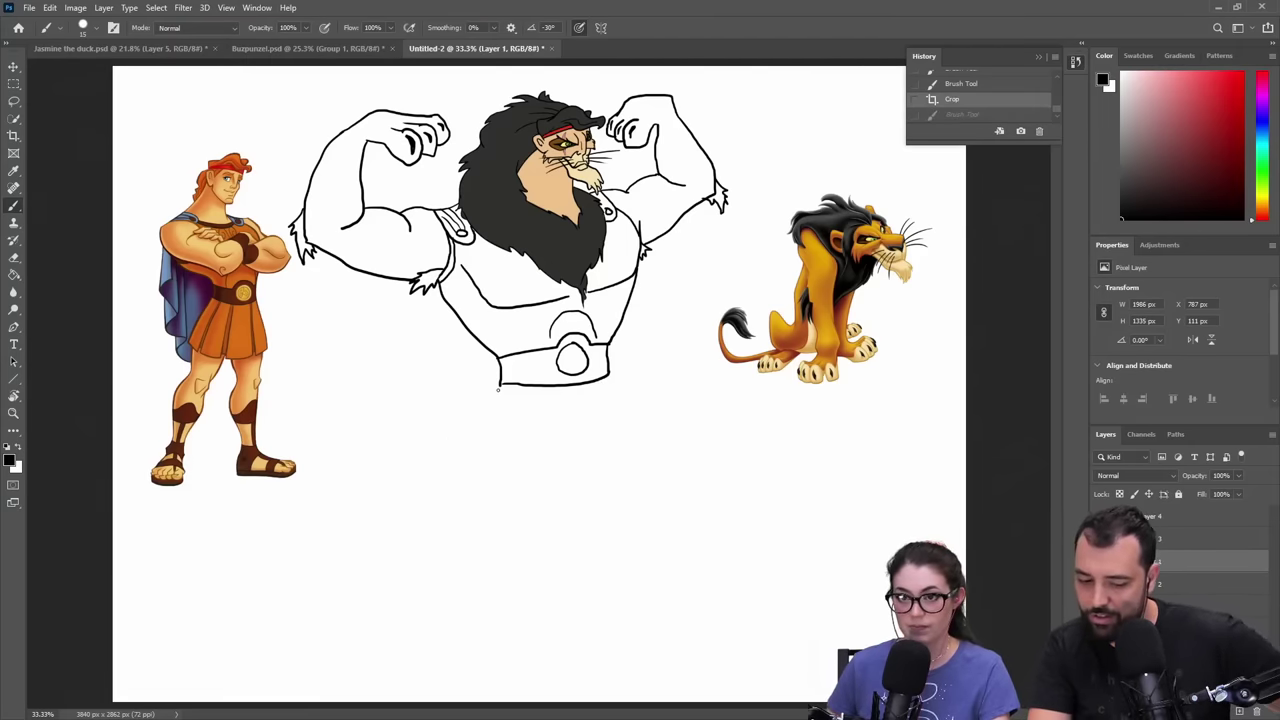
{"action": "left_click_drag", "start_coordinate": [498, 389], "coordinate": [462, 460]}
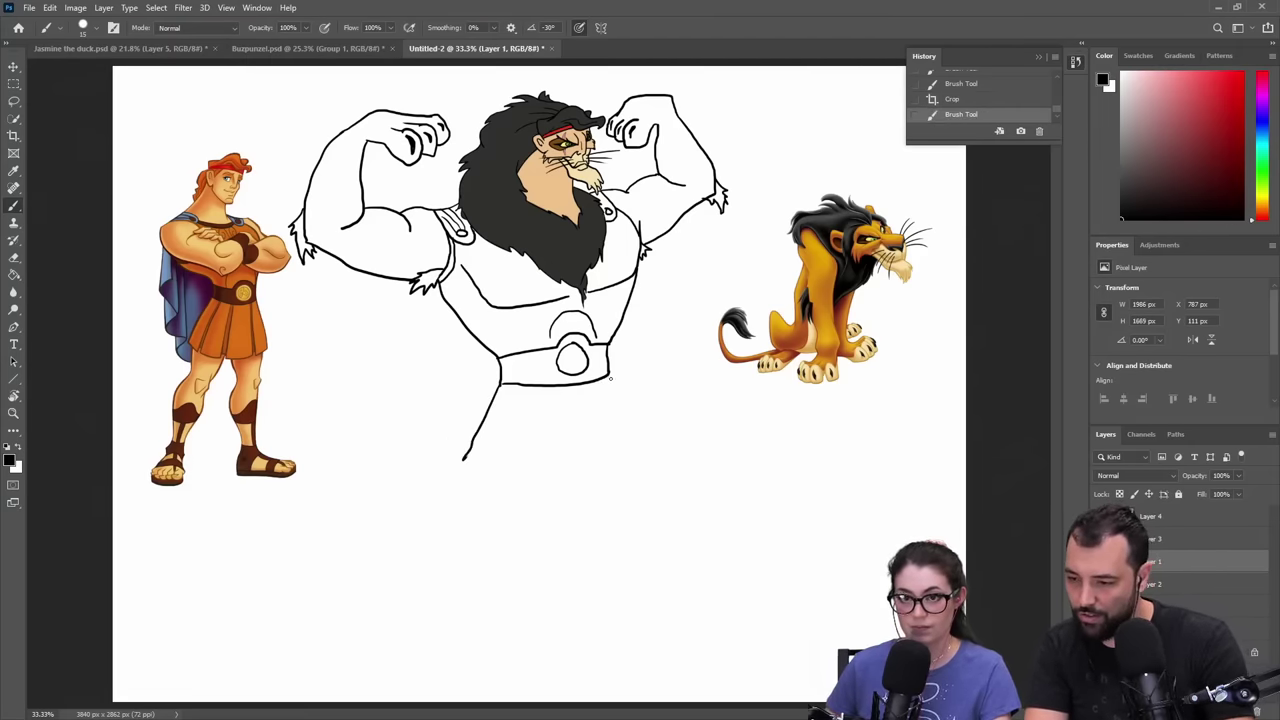
{"action": "left_click_drag", "start_coordinate": [611, 388], "coordinate": [637, 471]}
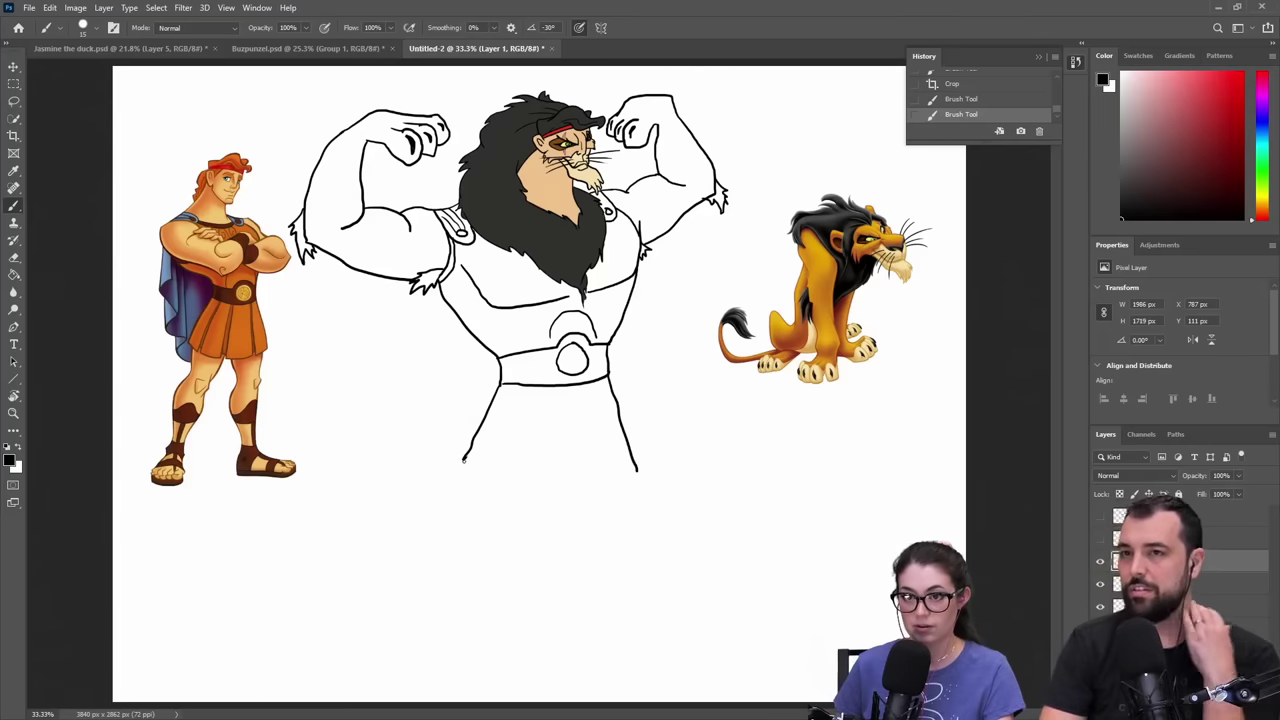
{"action": "mouse_move", "coordinate": [463, 459]}
{"action": "left_mouse_down"}
{"action": "mouse_move", "coordinate": [508, 483]}
{"action": "mouse_move", "coordinate": [570, 486]}
{"action": "left_mouse_up"}
{"action": "left_click_drag", "start_coordinate": [585, 487], "coordinate": [630, 473]}
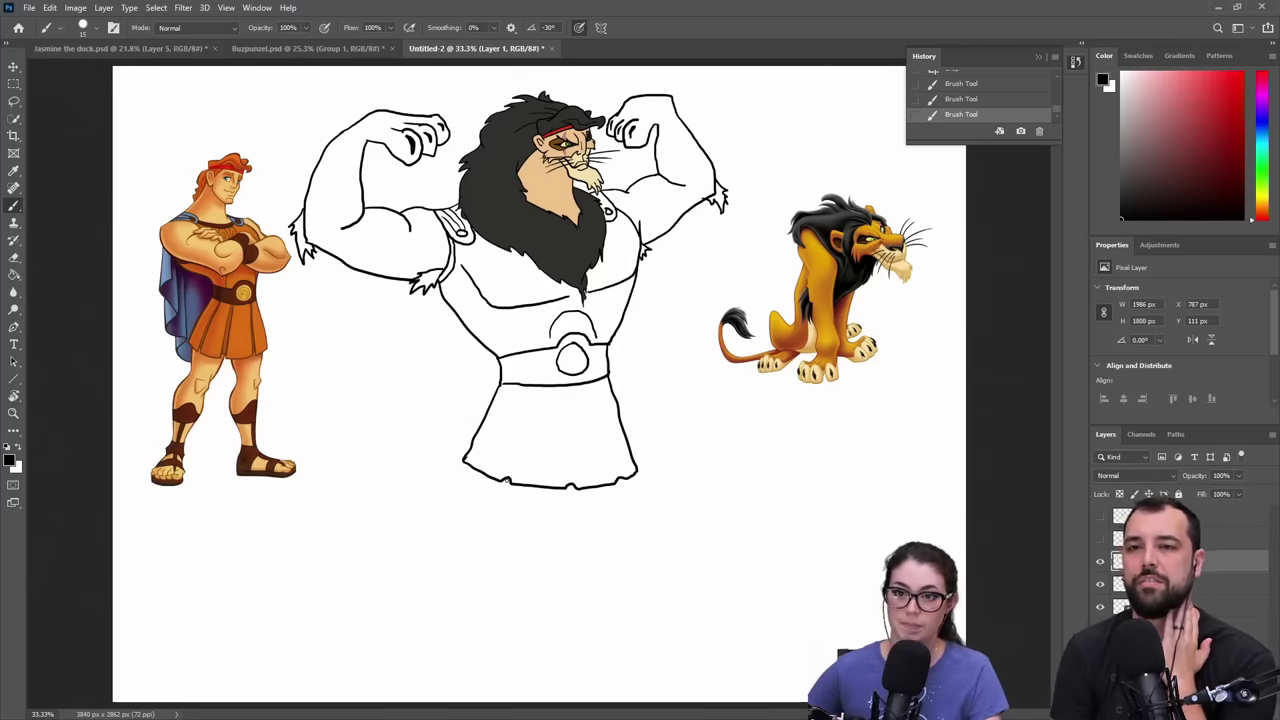
- Draw paired pleat lines from the belt down to the hem notches and erase the stray line end at the belt's lower edge
{"action": "left_click_drag", "start_coordinate": [514, 483], "coordinate": [529, 385]}
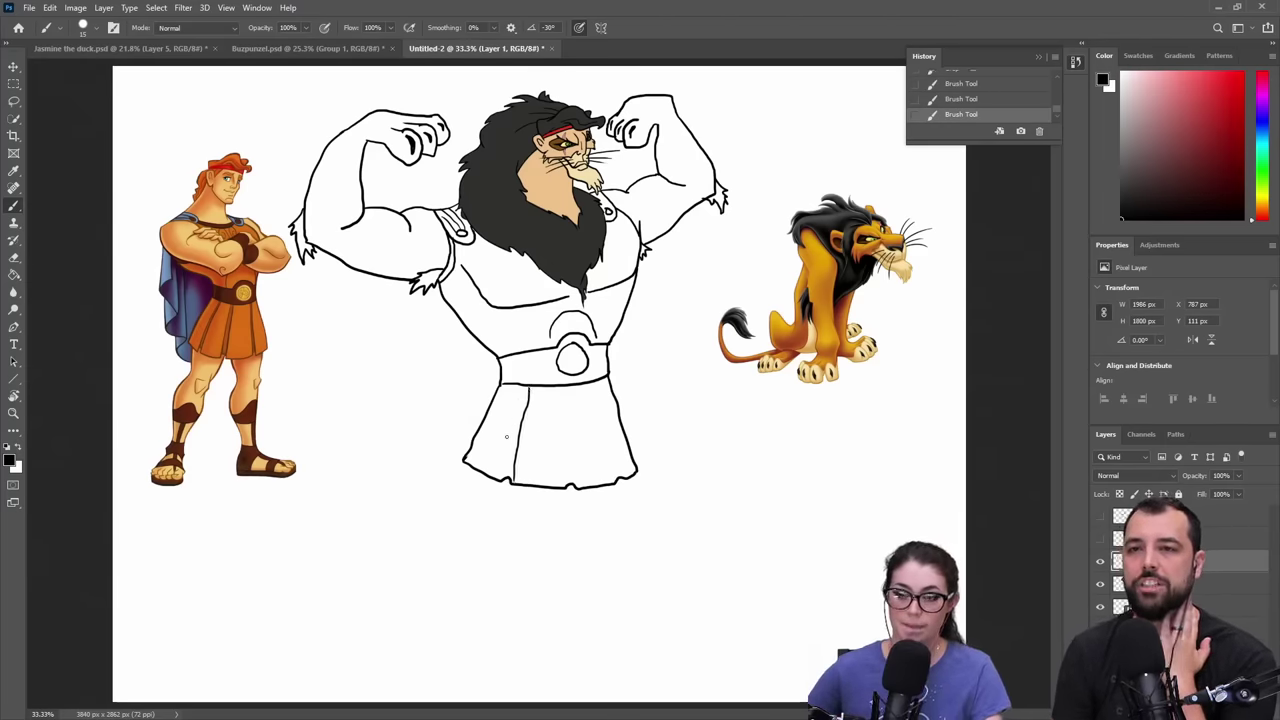
{"action": "left_click_drag", "start_coordinate": [502, 482], "coordinate": [526, 387]}
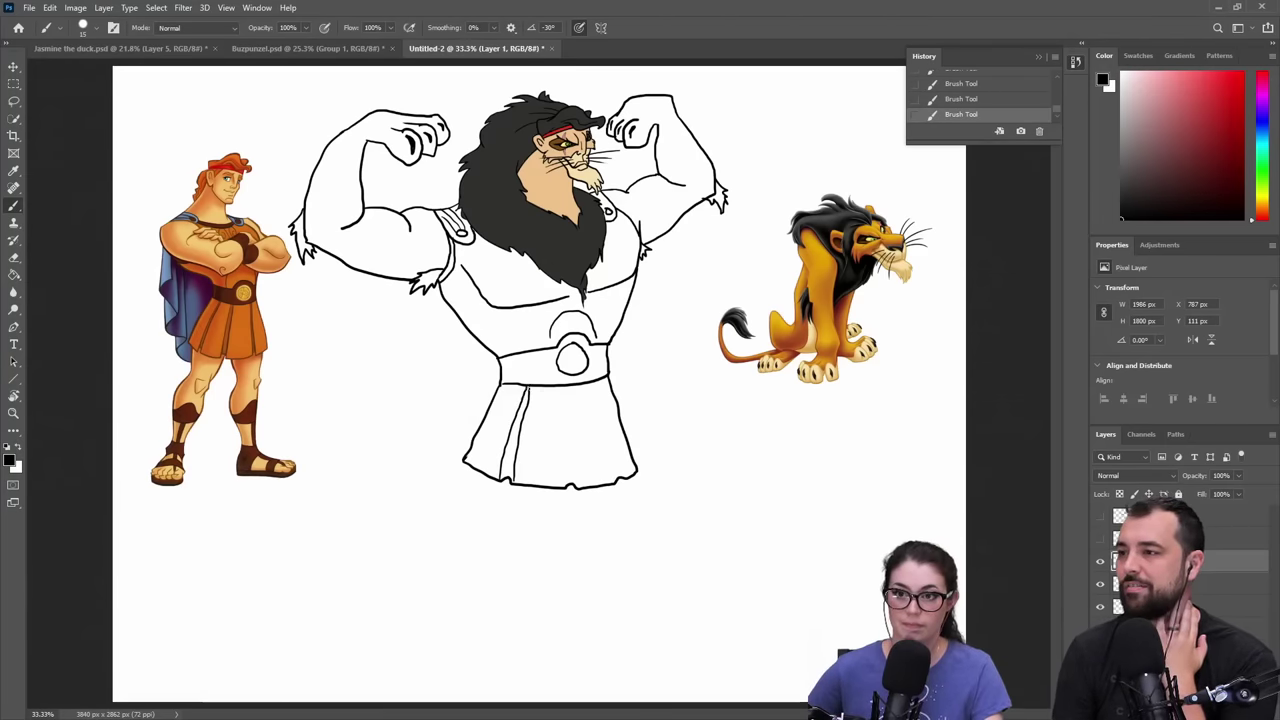
{"action": "mouse_move", "coordinate": [575, 466]}
{"action": "left_mouse_down"}
{"action": "mouse_move", "coordinate": [565, 399]}
{"action": "mouse_move", "coordinate": [569, 488]}
{"action": "left_mouse_up"}
{"action": "key", "text": "ctrl+z"}
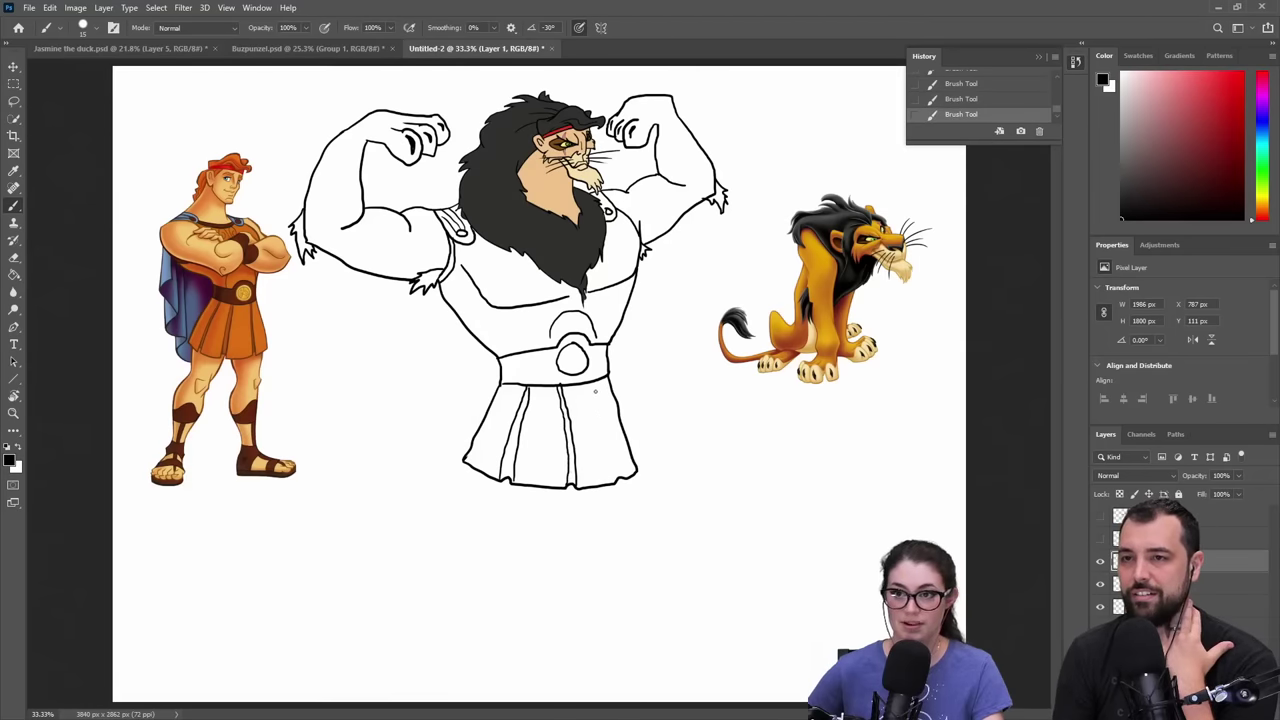
{"action": "left_click_drag", "start_coordinate": [592, 381], "coordinate": [618, 484]}
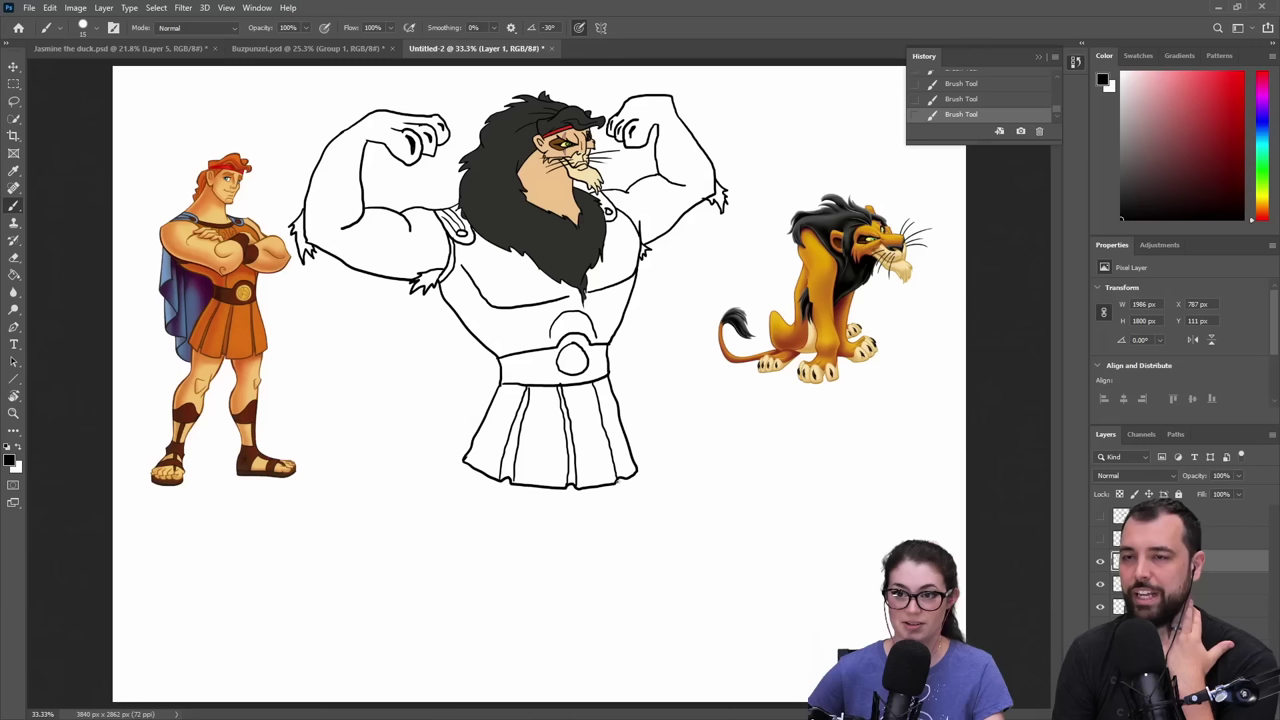
{"action": "left_click_drag", "start_coordinate": [594, 378], "coordinate": [628, 480]}
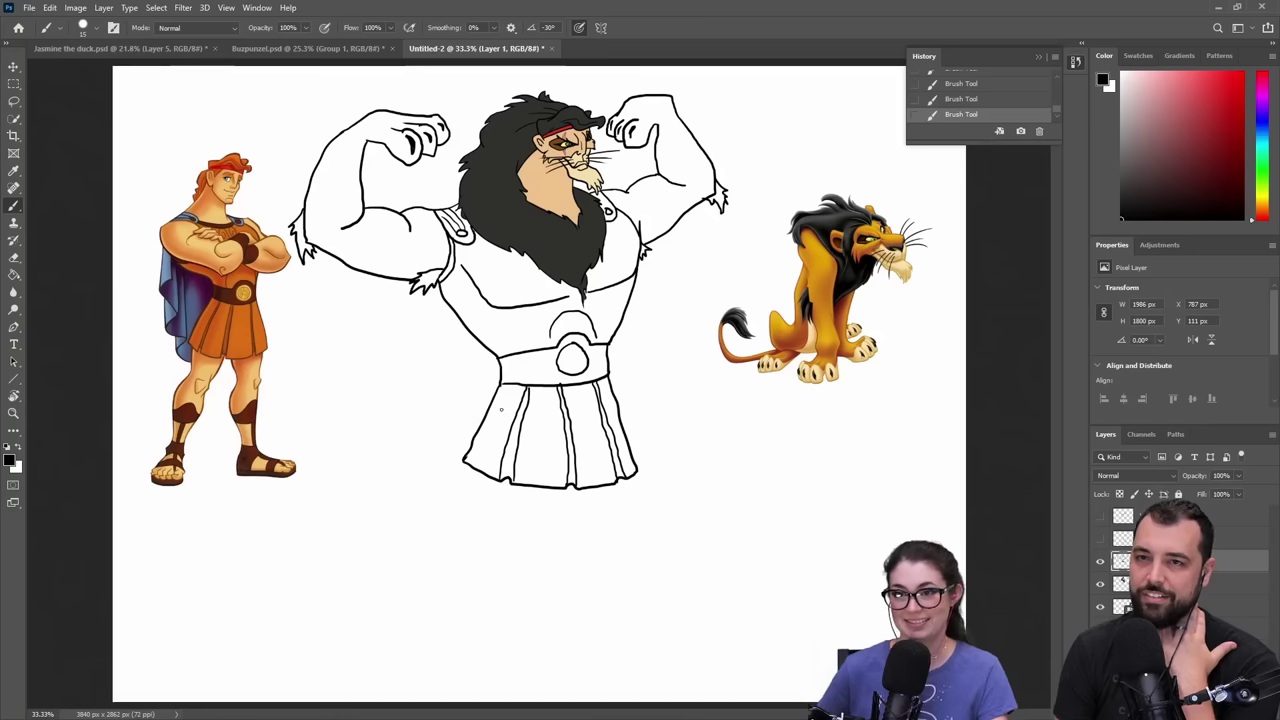
{"action": "key", "text": "e"}
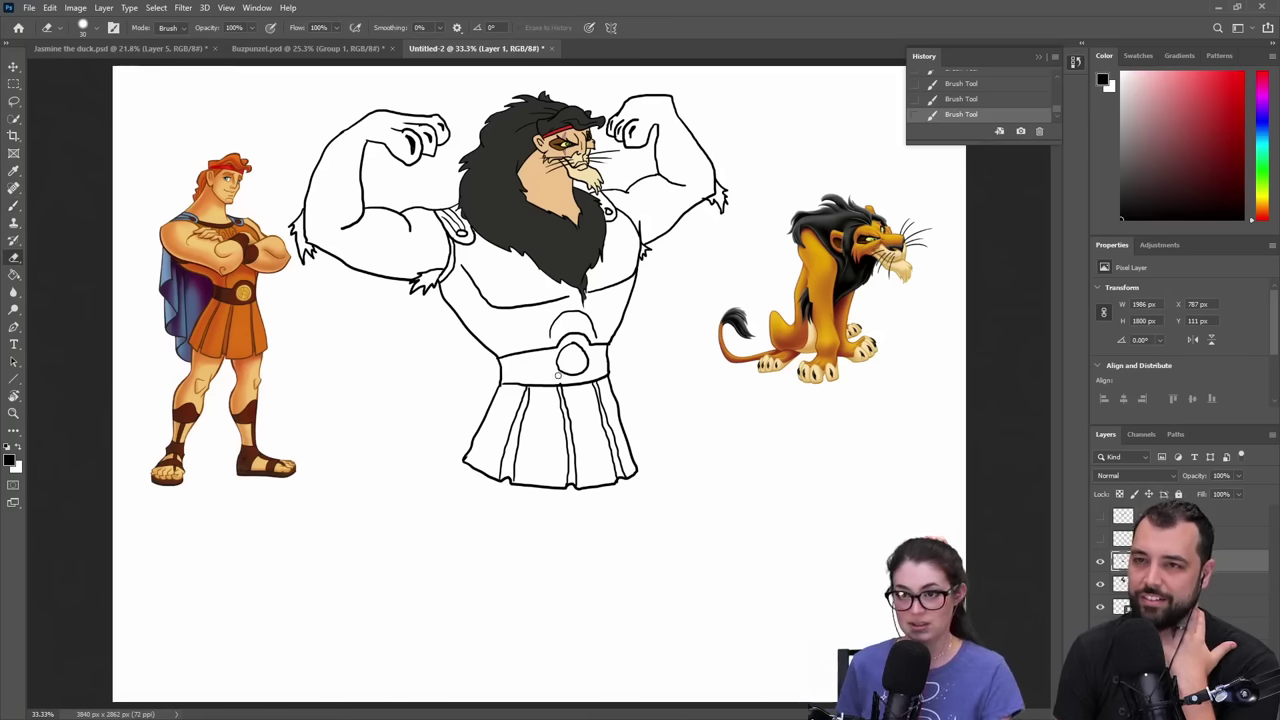
{"action": "left_click", "coordinate": [562, 380]}
{"action": "key", "text": "b"}
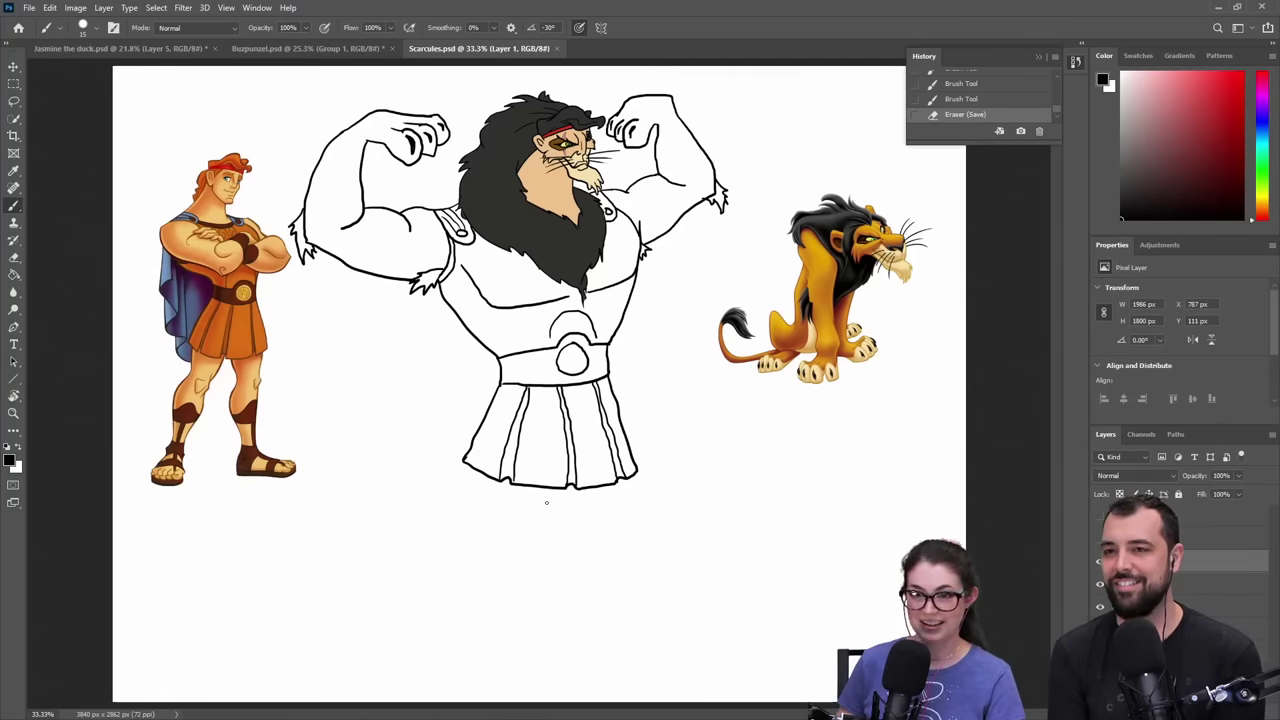
- Try to sketch the near leg's inner and outer thigh lines below the skirt hem
{"action": "left_click_drag", "start_coordinate": [541, 489], "coordinate": [515, 566]}
{"action": "key", "text": "ctrl+z"}
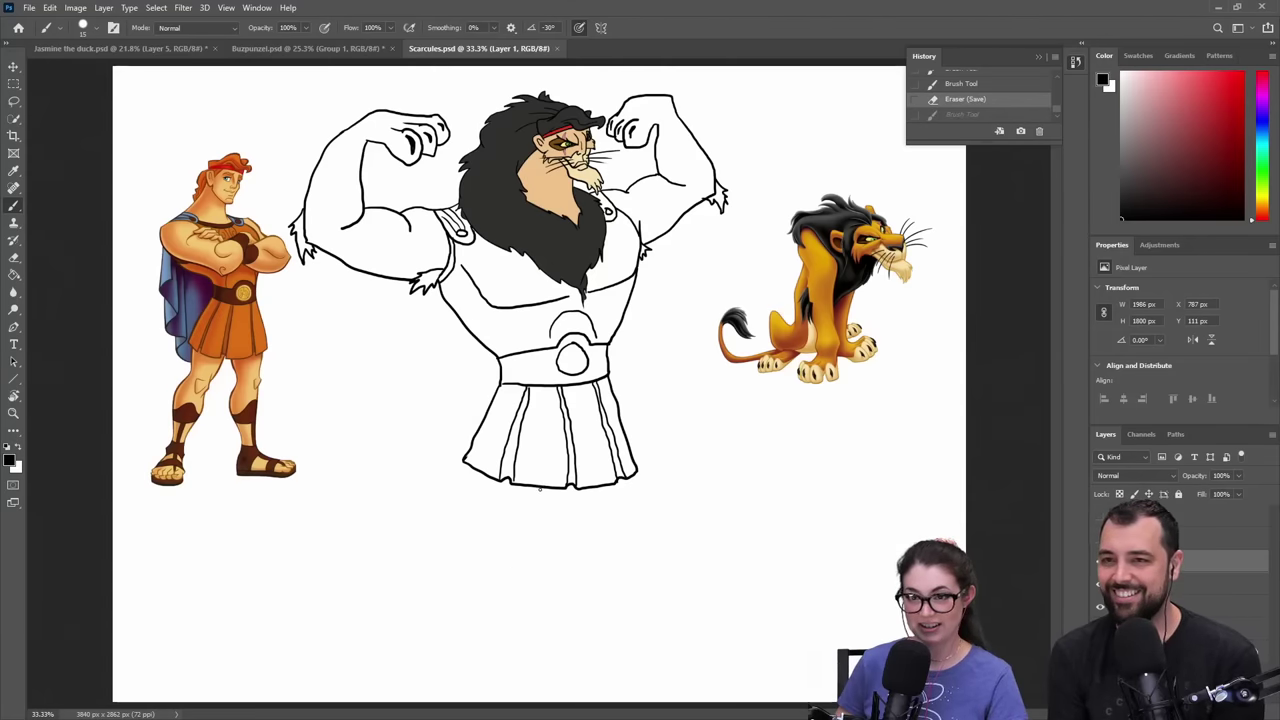
{"action": "left_click_drag", "start_coordinate": [546, 493], "coordinate": [518, 573]}
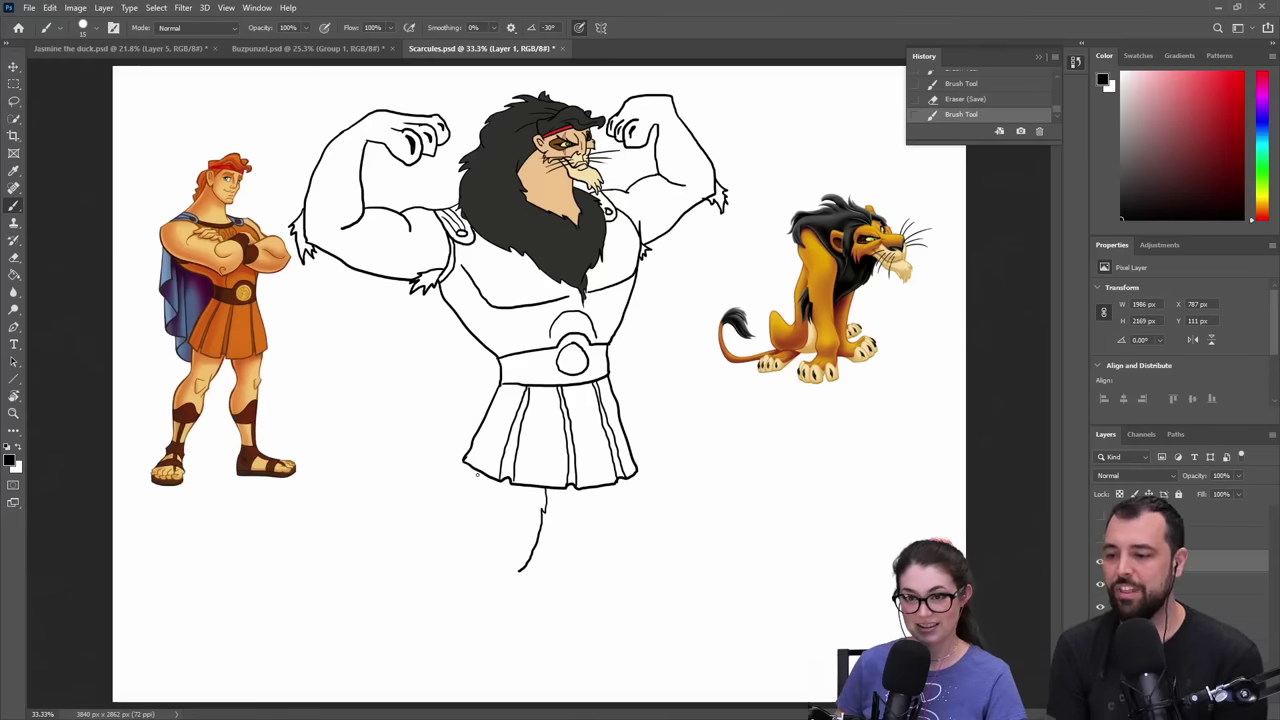
{"action": "left_click_drag", "start_coordinate": [474, 478], "coordinate": [469, 500]}
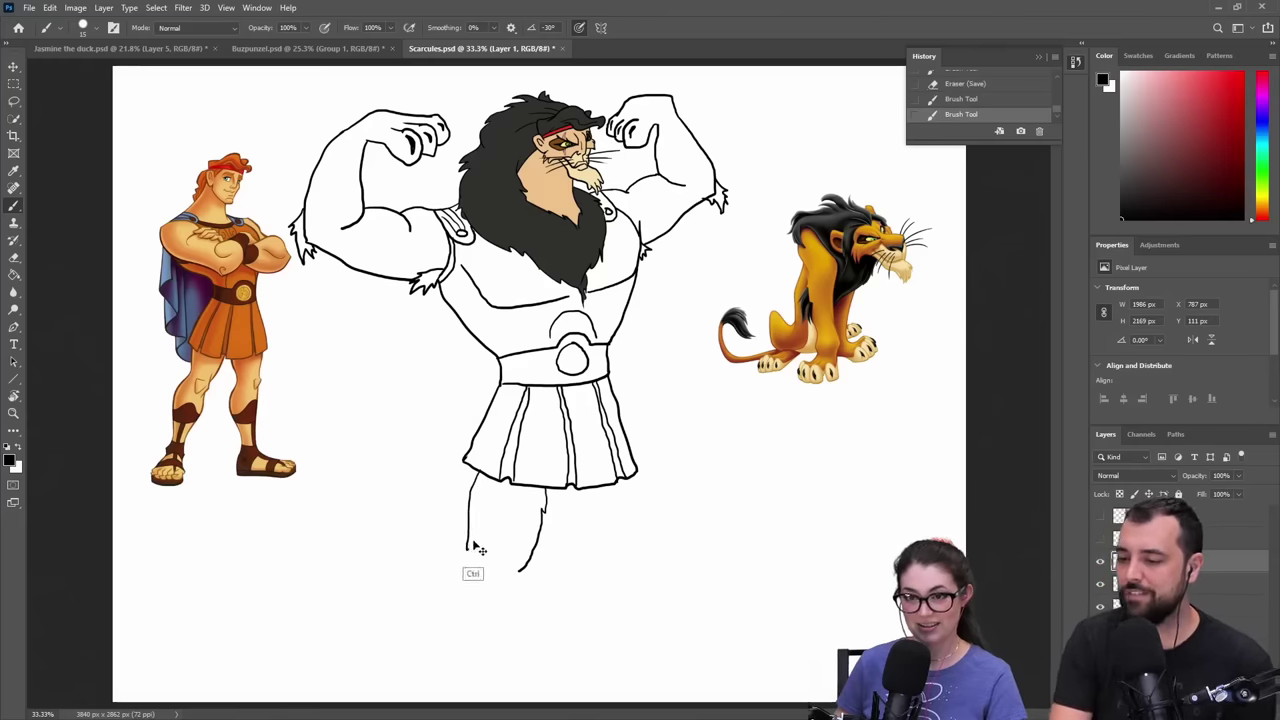
{"action": "key", "text": "ctrl+z"}
{"action": "key", "text": "ctrl+z"}
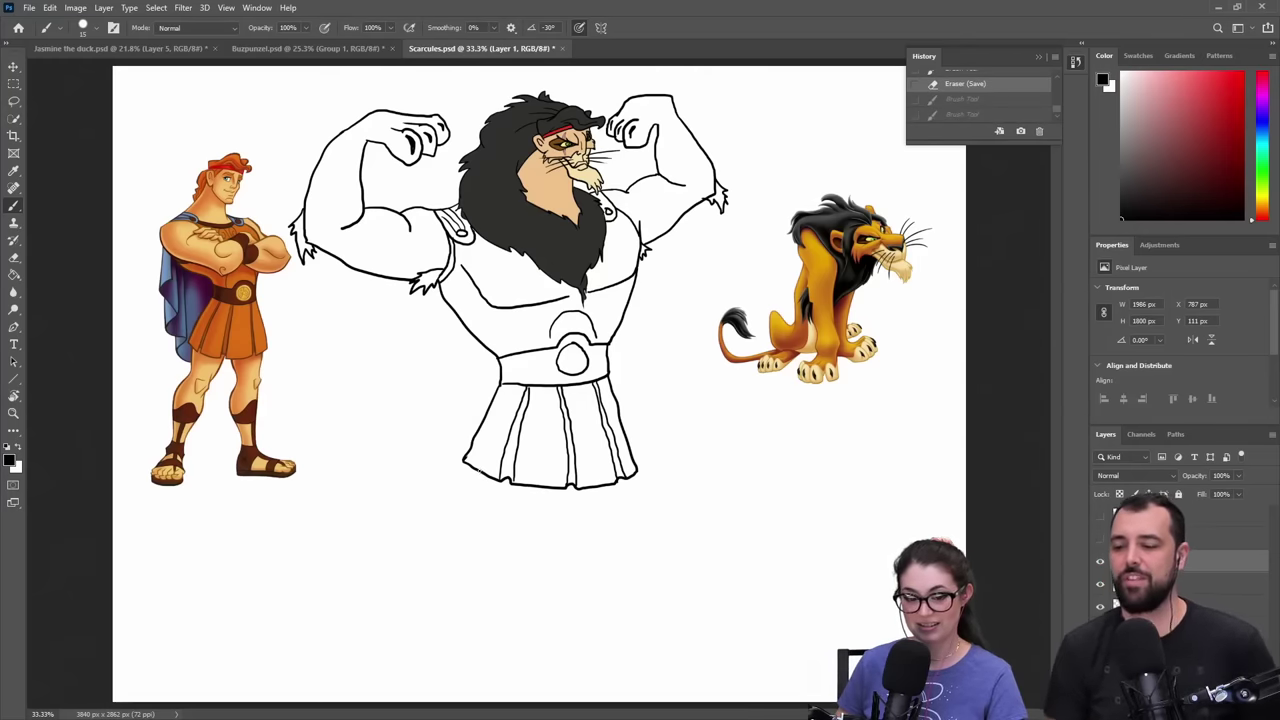
{"action": "mouse_move", "coordinate": [482, 480]}
{"action": "left_mouse_down"}
{"action": "mouse_move", "coordinate": [474, 534]}
{"action": "mouse_move", "coordinate": [454, 552]}
{"action": "left_mouse_up"}
{"action": "key", "text": "ctrl+z"}
- Try to outline the near leg below the skirt with a lion-like backward bend and curved toes
{"action": "left_click_drag", "start_coordinate": [482, 478], "coordinate": [478, 549]}
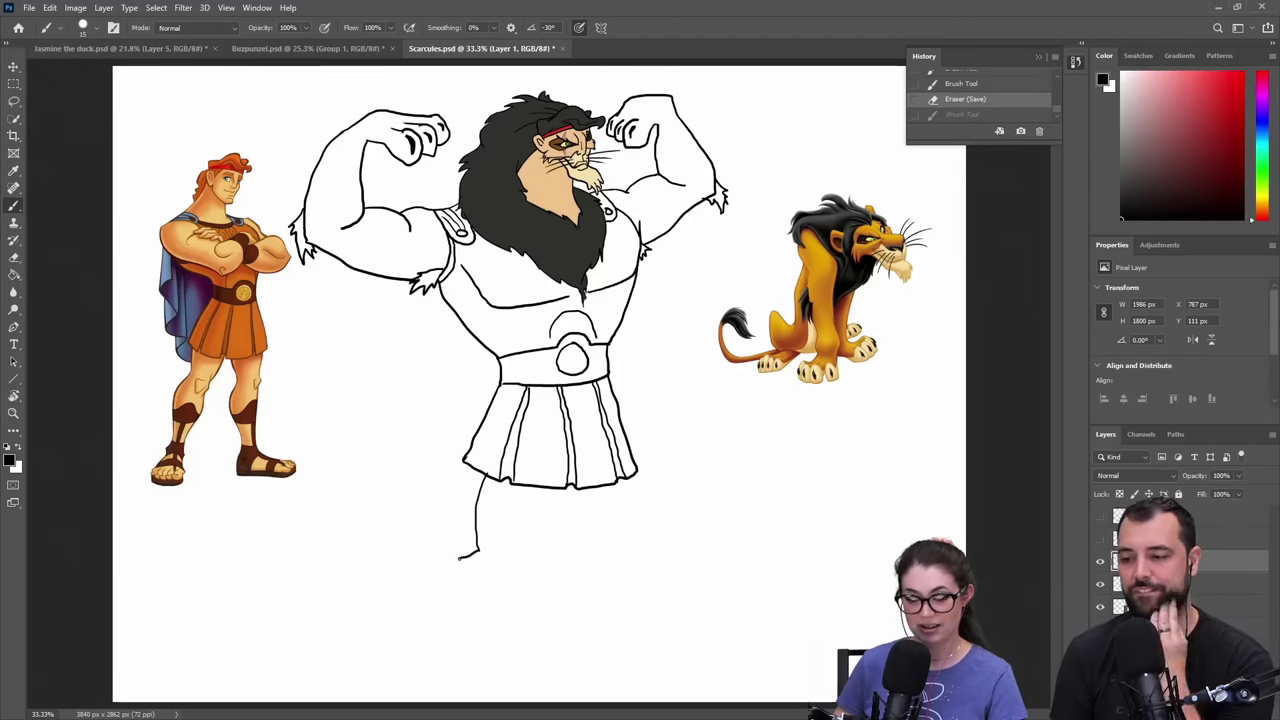
{"action": "left_click_drag", "start_coordinate": [454, 561], "coordinate": [460, 625]}
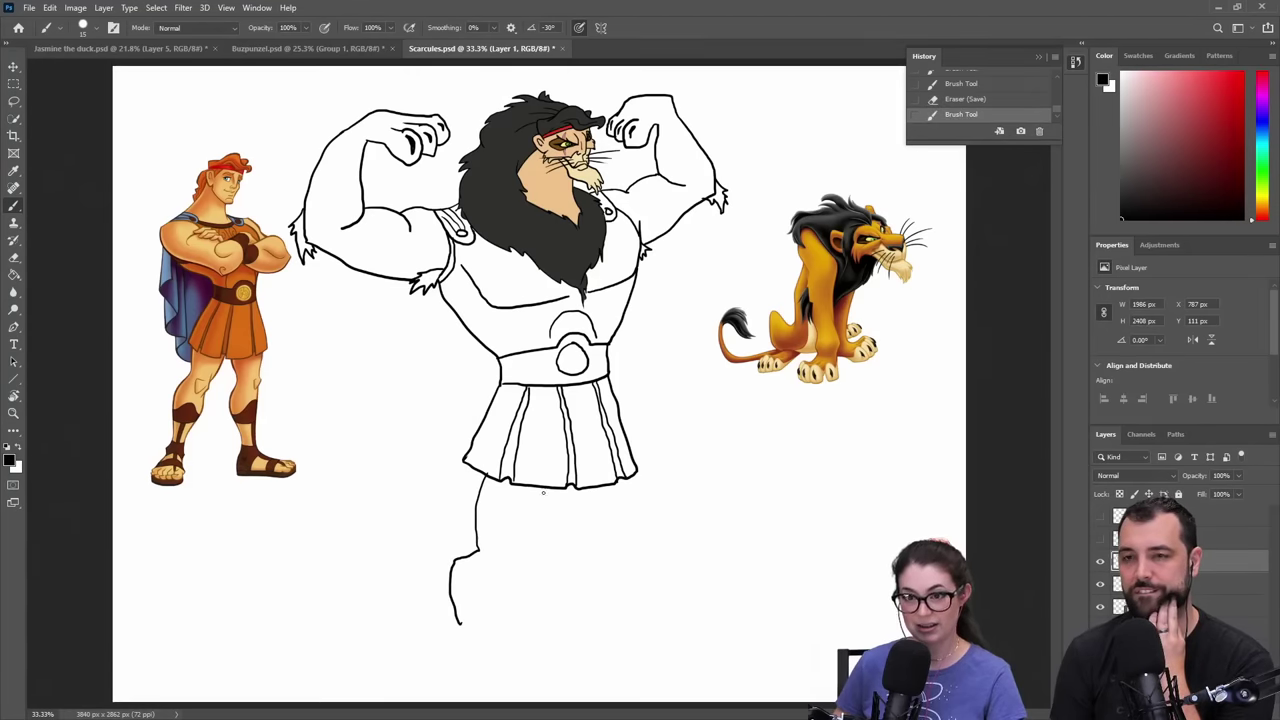
{"action": "mouse_move", "coordinate": [547, 487]}
{"action": "left_mouse_down"}
{"action": "mouse_move", "coordinate": [557, 557]}
{"action": "mouse_move", "coordinate": [543, 571]}
{"action": "mouse_move", "coordinate": [493, 572]}
{"action": "mouse_move", "coordinate": [513, 630]}
{"action": "left_mouse_up"}
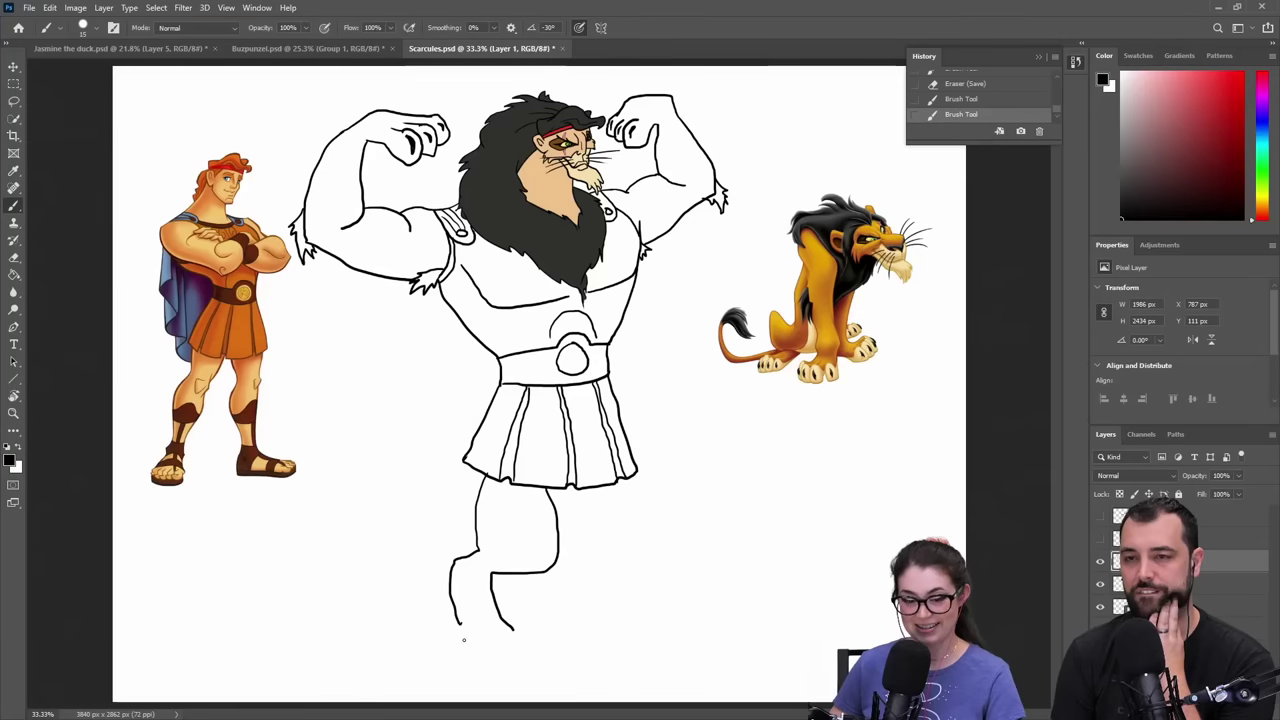
{"action": "left_click_drag", "start_coordinate": [478, 622], "coordinate": [499, 641]}
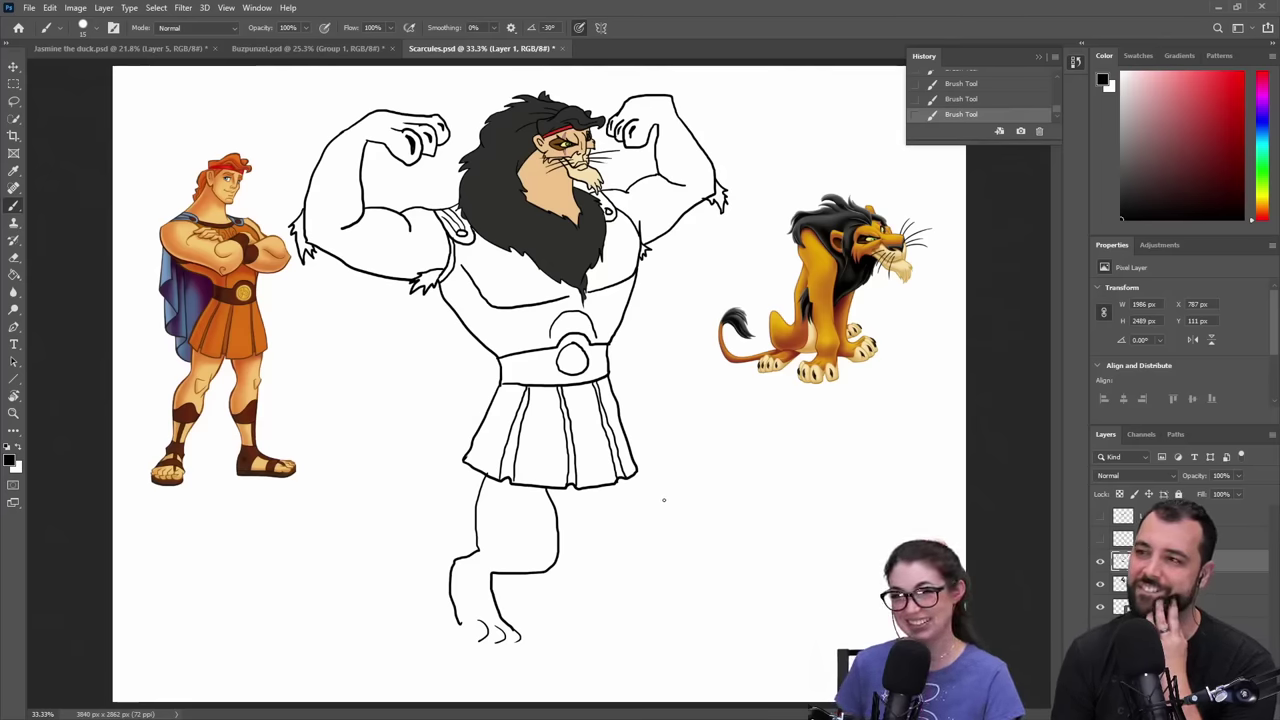
{"action": "key", "text": "ctrl+z"}
{"action": "key", "text": "ctrl+z"}
{"action": "key", "text": "ctrl+z"}
{"action": "key", "text": "ctrl+z"}
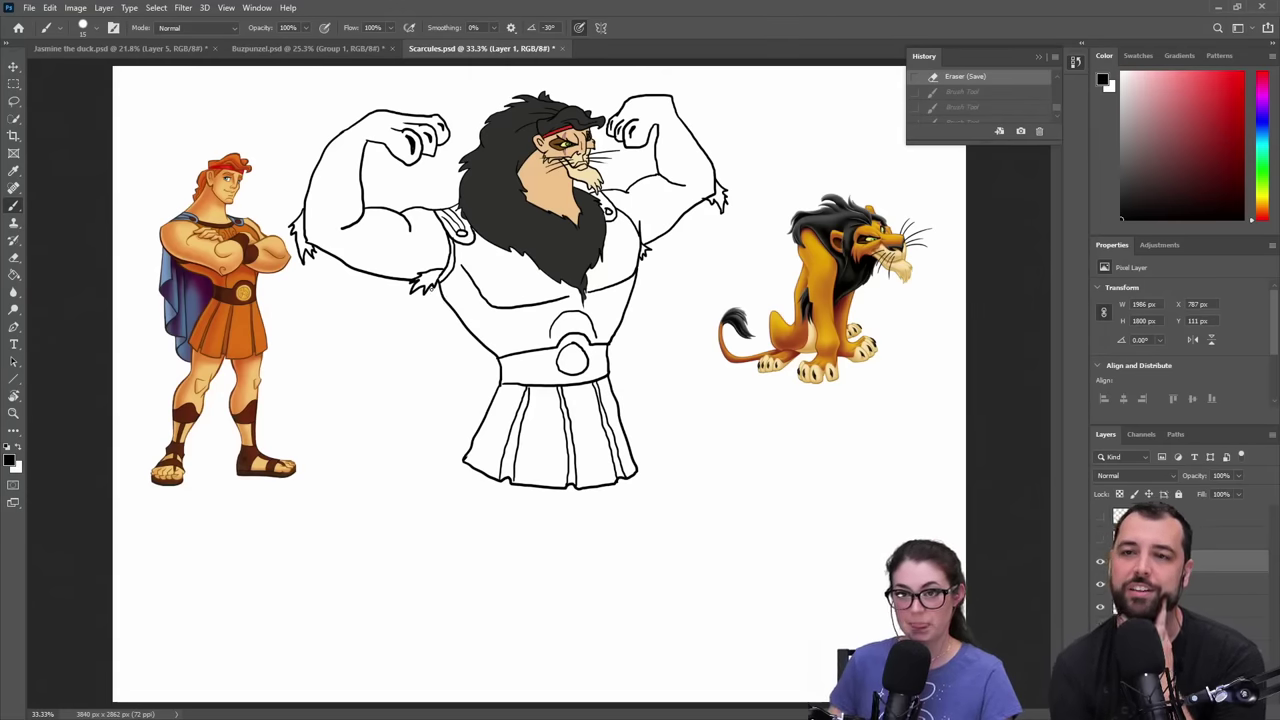
- Draw the cape behind the torso with a wavy outer edge and fold lines from the near armpit, plus its narrow far side
{"action": "mouse_move", "coordinate": [427, 288]}
{"action": "left_mouse_down"}
{"action": "mouse_move", "coordinate": [417, 329]}
{"action": "mouse_move", "coordinate": [441, 351]}
{"action": "mouse_move", "coordinate": [439, 378]}
{"action": "mouse_move", "coordinate": [419, 393]}
{"action": "mouse_move", "coordinate": [457, 406]}
{"action": "mouse_move", "coordinate": [422, 450]}
{"action": "mouse_move", "coordinate": [446, 470]}
{"action": "left_mouse_up"}
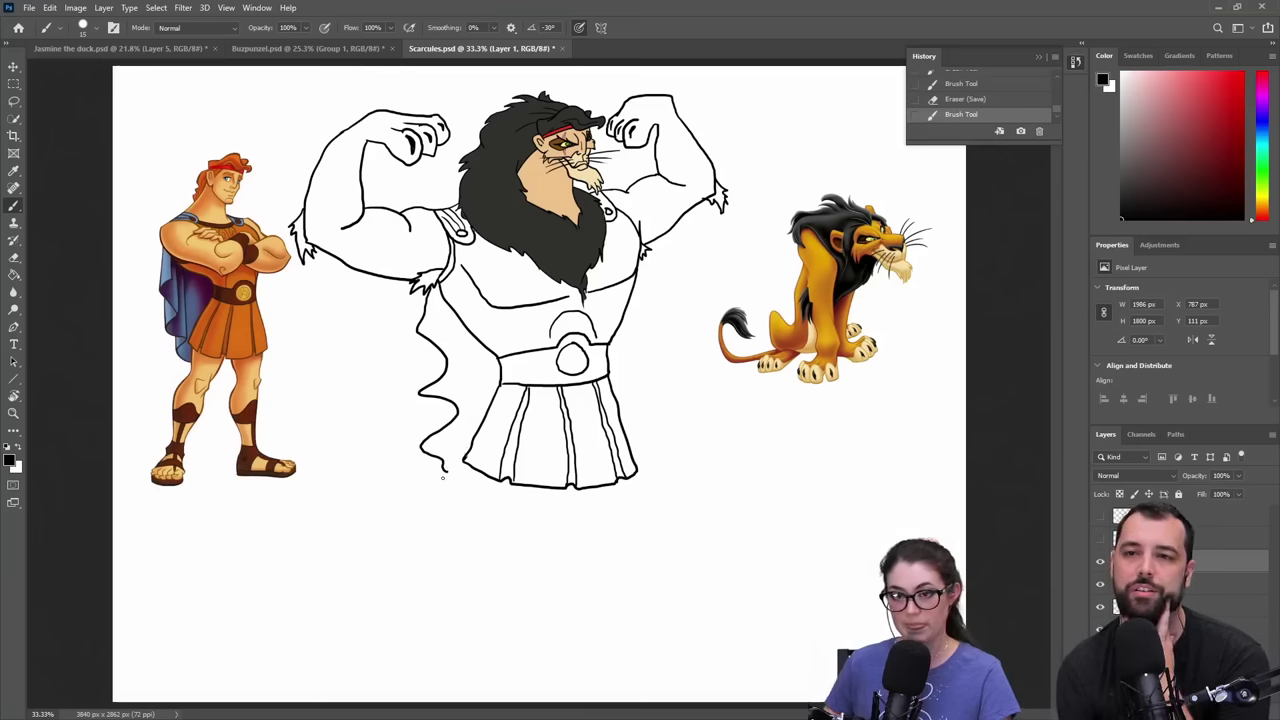
{"action": "left_click_drag", "start_coordinate": [457, 476], "coordinate": [459, 478]}
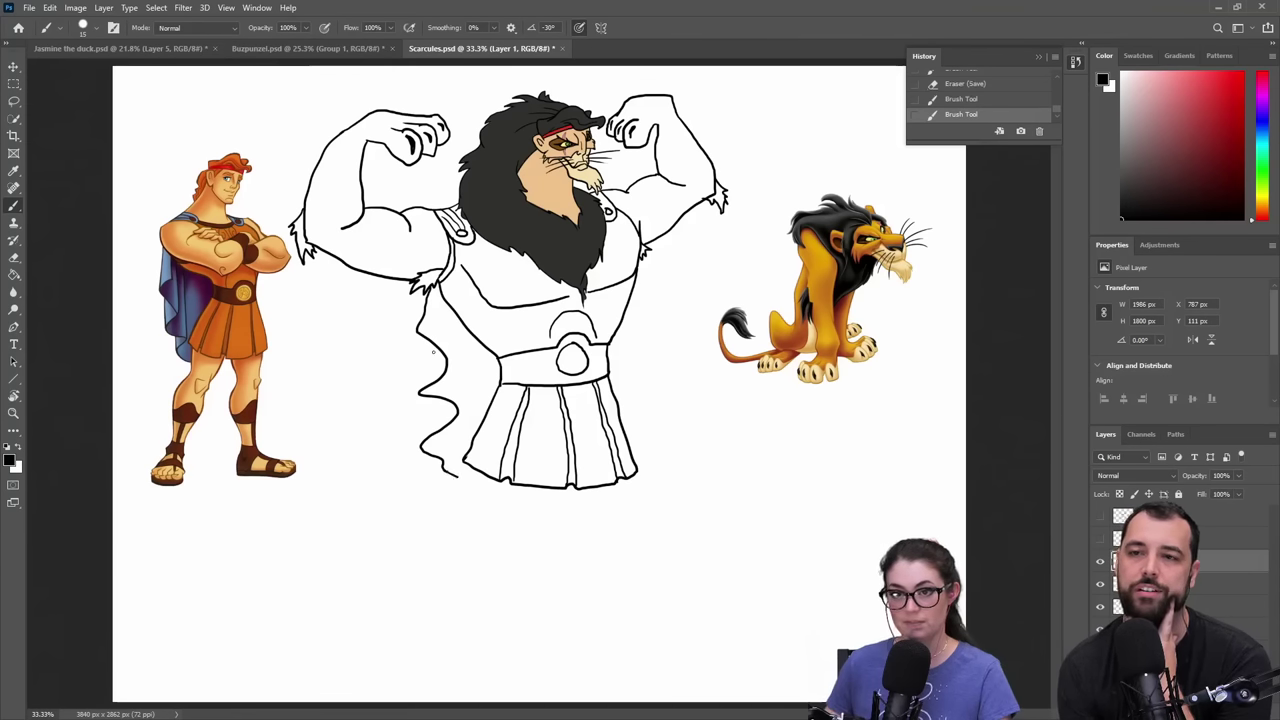
{"action": "left_click_drag", "start_coordinate": [420, 391], "coordinate": [437, 345]}
{"action": "left_click_drag", "start_coordinate": [425, 437], "coordinate": [438, 413]}
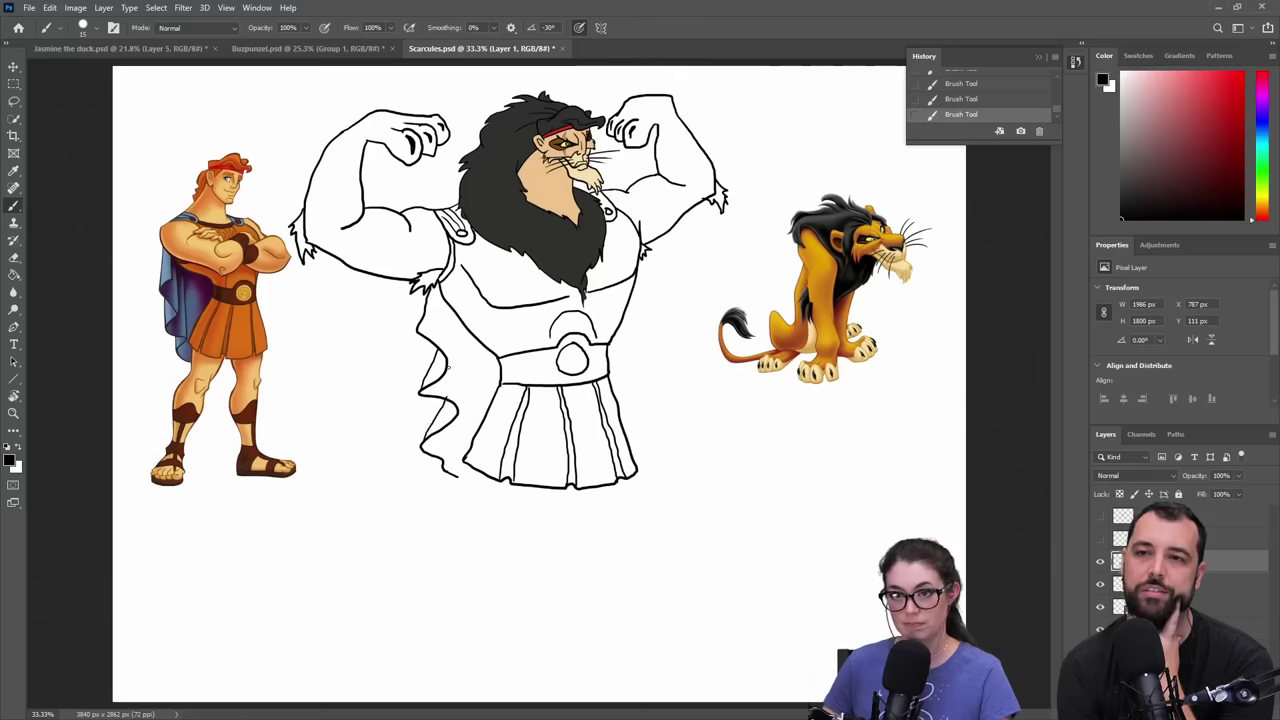
{"action": "key", "text": "ctrl+z"}
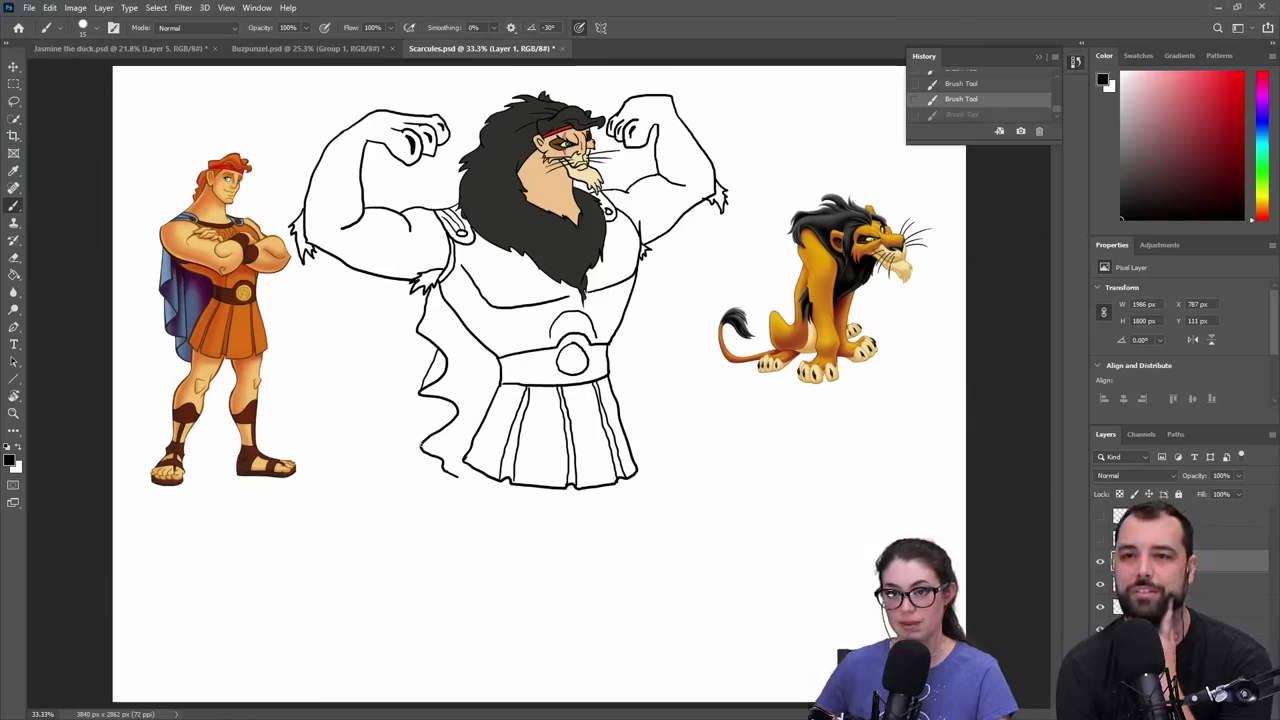
{"action": "key", "text": "ctrl+shift+z"}
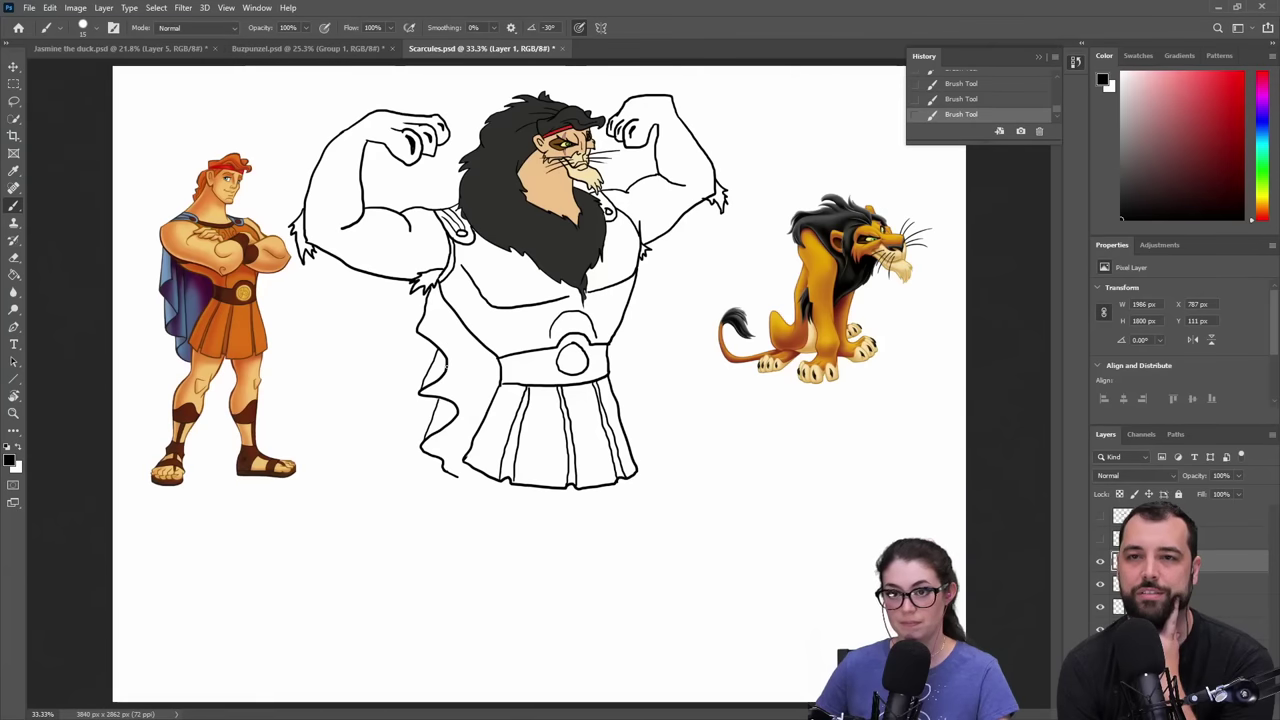
{"action": "left_click_drag", "start_coordinate": [458, 410], "coordinate": [461, 372]}
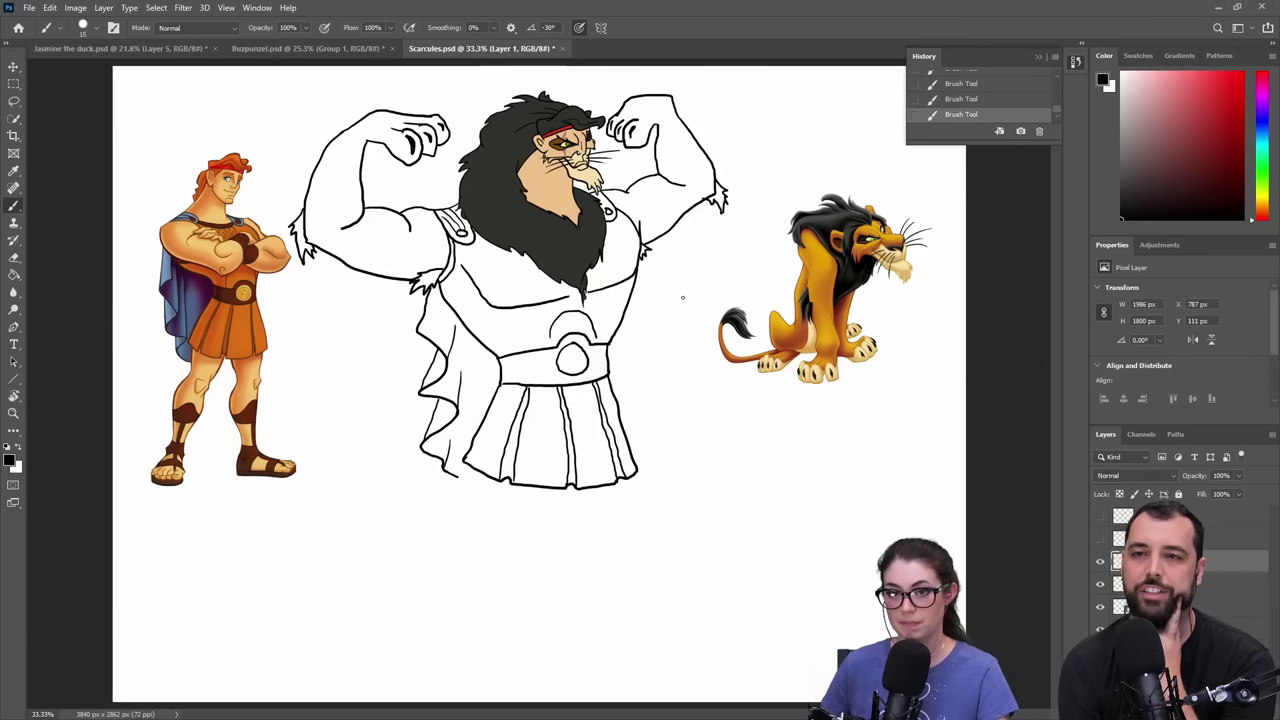
{"action": "mouse_move", "coordinate": [629, 299]}
{"action": "left_mouse_down"}
{"action": "mouse_move", "coordinate": [634, 362]}
{"action": "mouse_move", "coordinate": [619, 381]}
{"action": "left_mouse_up"}
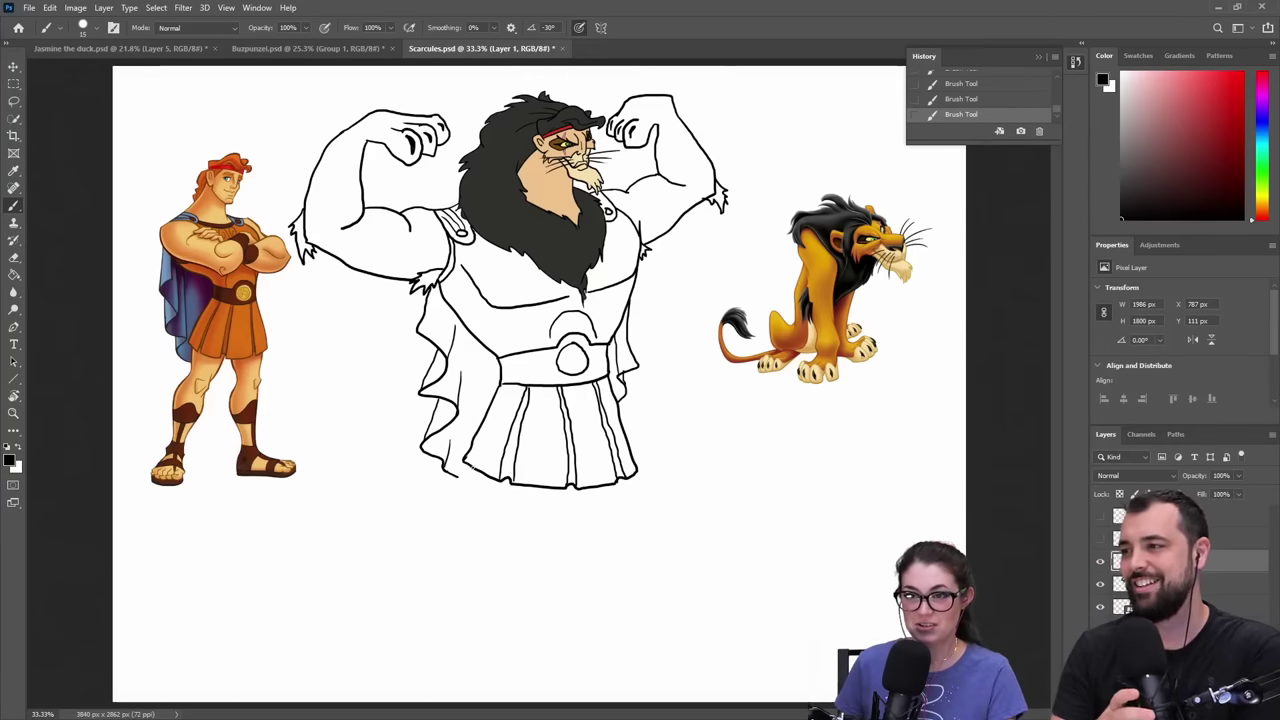
- Try a bent leg shape over the cape, undo it, and sketch a crouching pair of lion legs with paws below the Scar reference
{"action": "mouse_move", "coordinate": [460, 472]}
{"action": "left_mouse_down"}
{"action": "mouse_move", "coordinate": [428, 434]}
{"action": "mouse_move", "coordinate": [387, 422]}
{"action": "mouse_move", "coordinate": [424, 492]}
{"action": "mouse_move", "coordinate": [386, 511]}
{"action": "mouse_move", "coordinate": [480, 516]}
{"action": "mouse_move", "coordinate": [501, 489]}
{"action": "left_mouse_up"}
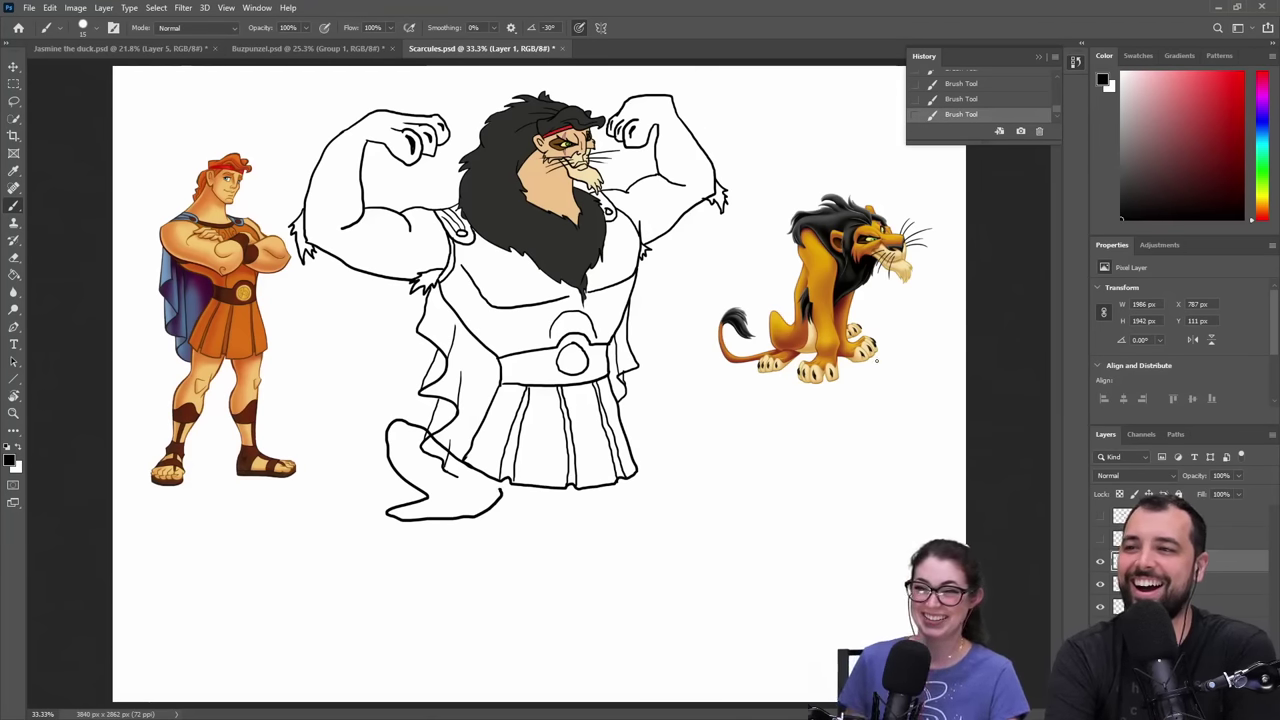
{"action": "key", "text": "ctrl+z"}
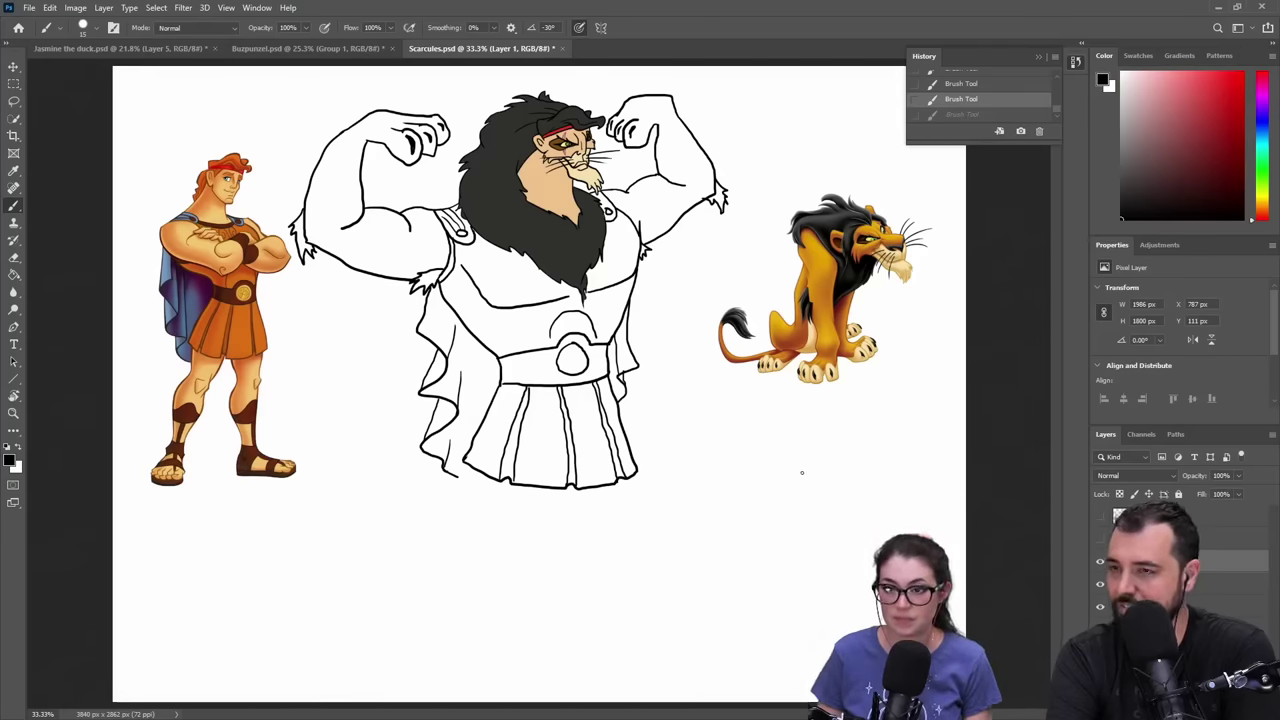
{"action": "left_click_drag", "start_coordinate": [742, 456], "coordinate": [762, 545]}
{"action": "mouse_move", "coordinate": [808, 453]}
{"action": "left_mouse_down"}
{"action": "mouse_move", "coordinate": [839, 560]}
{"action": "mouse_move", "coordinate": [826, 580]}
{"action": "mouse_move", "coordinate": [776, 526]}
{"action": "mouse_move", "coordinate": [781, 595]}
{"action": "left_mouse_up"}
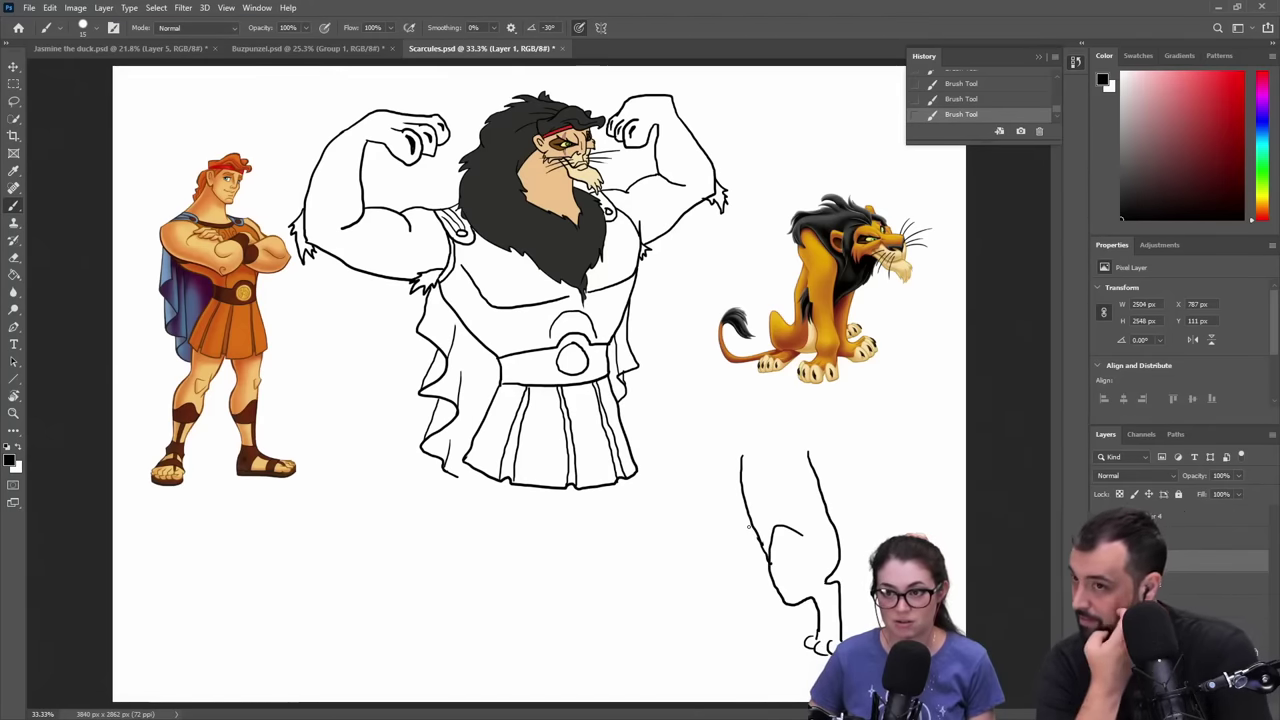
{"action": "mouse_move", "coordinate": [750, 523]}
{"action": "left_mouse_down"}
{"action": "mouse_move", "coordinate": [666, 555]}
{"action": "mouse_move", "coordinate": [724, 590]}
{"action": "mouse_move", "coordinate": [723, 613]}
{"action": "mouse_move", "coordinate": [691, 632]}
{"action": "mouse_move", "coordinate": [744, 637]}
{"action": "mouse_move", "coordinate": [759, 601]}
{"action": "mouse_move", "coordinate": [740, 583]}
{"action": "mouse_move", "coordinate": [770, 566]}
{"action": "left_mouse_up"}
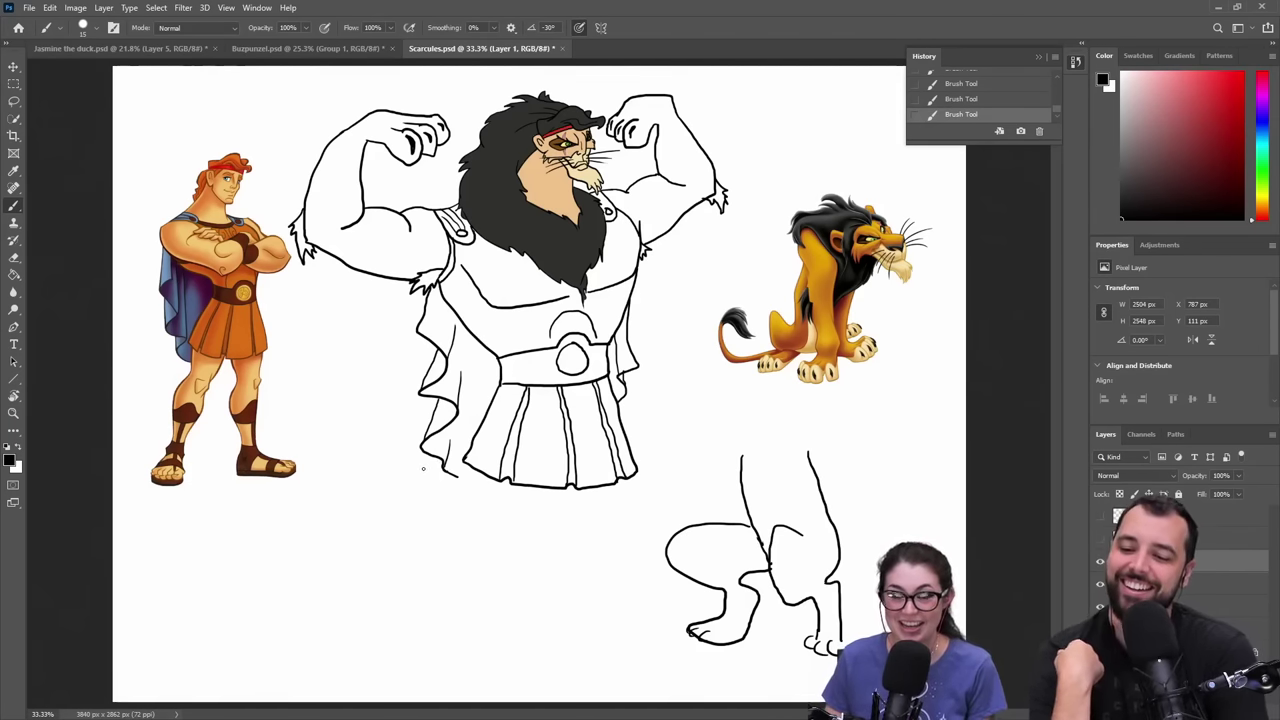
- Try to close the cape's lower edge and sketch a rounded bent near leg below the skirt hem
{"action": "left_click_drag", "start_coordinate": [424, 464], "coordinate": [461, 484]}
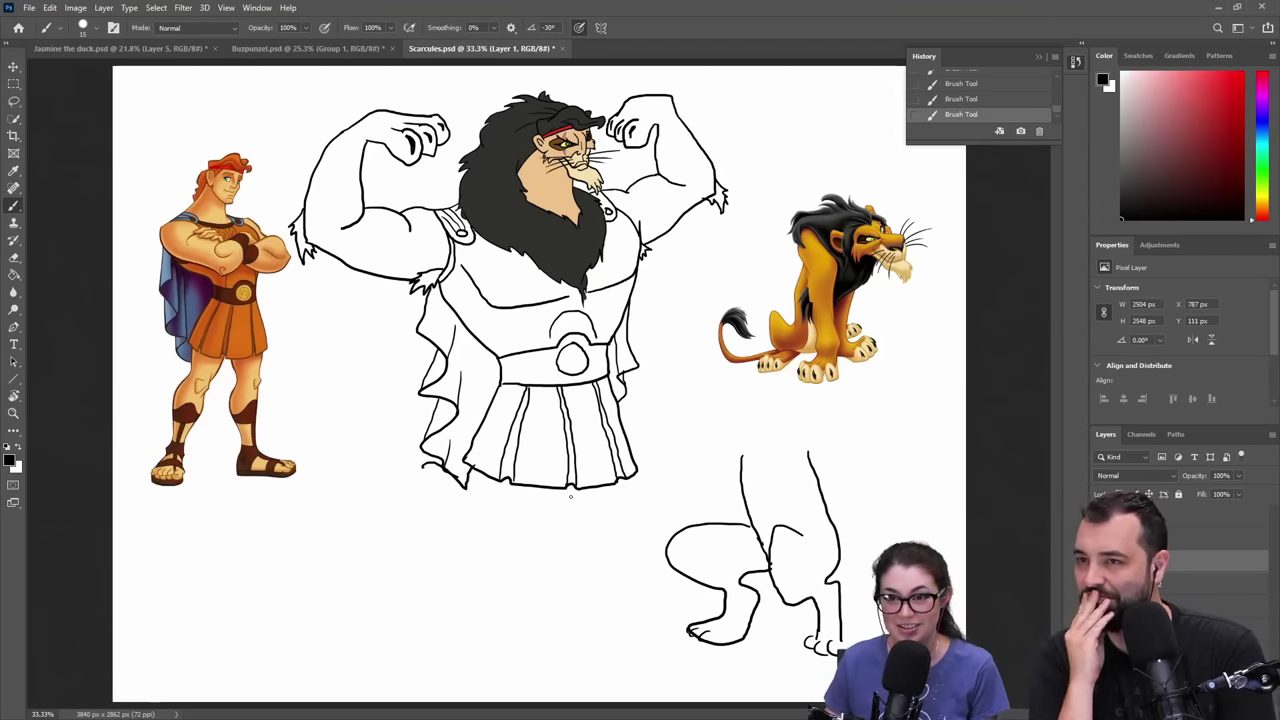
{"action": "mouse_move", "coordinate": [553, 492]}
{"action": "left_mouse_down"}
{"action": "mouse_move", "coordinate": [552, 523]}
{"action": "mouse_move", "coordinate": [530, 544]}
{"action": "left_mouse_up"}
{"action": "left_click_drag", "start_coordinate": [461, 509], "coordinate": [467, 541]}
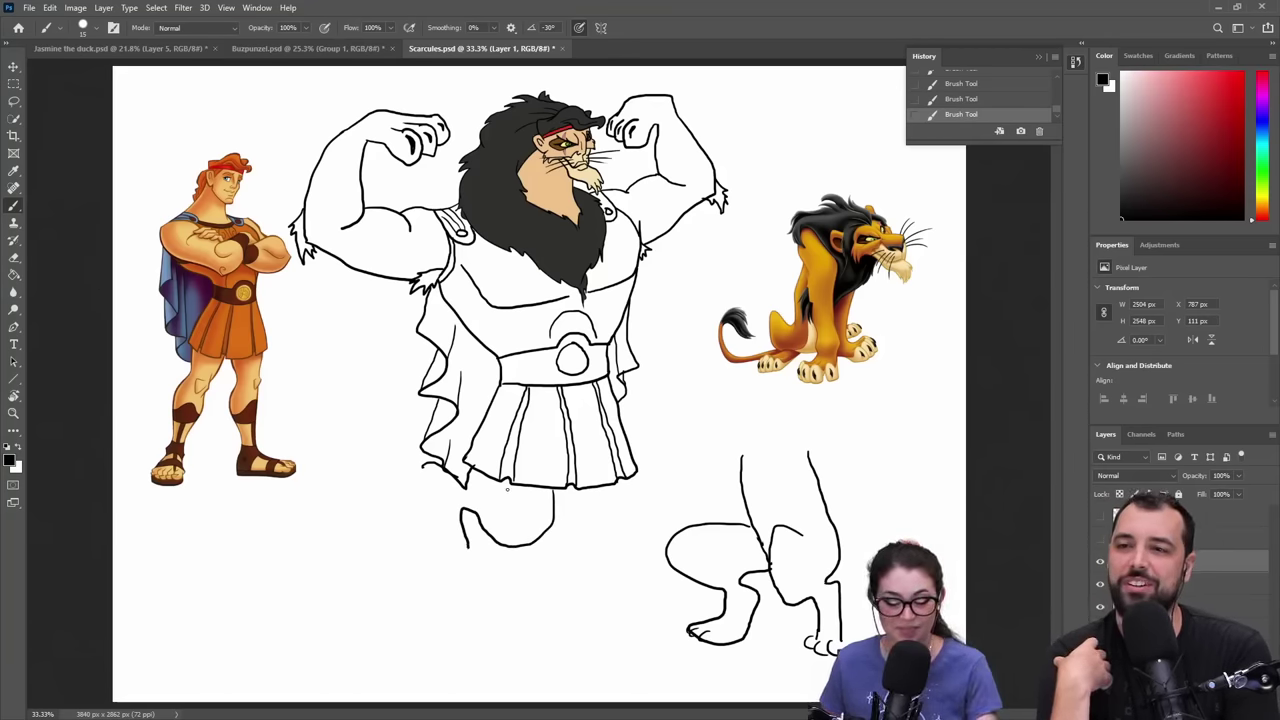
{"action": "key", "text": "ctrl+z"}
{"action": "key", "text": "ctrl+z"}
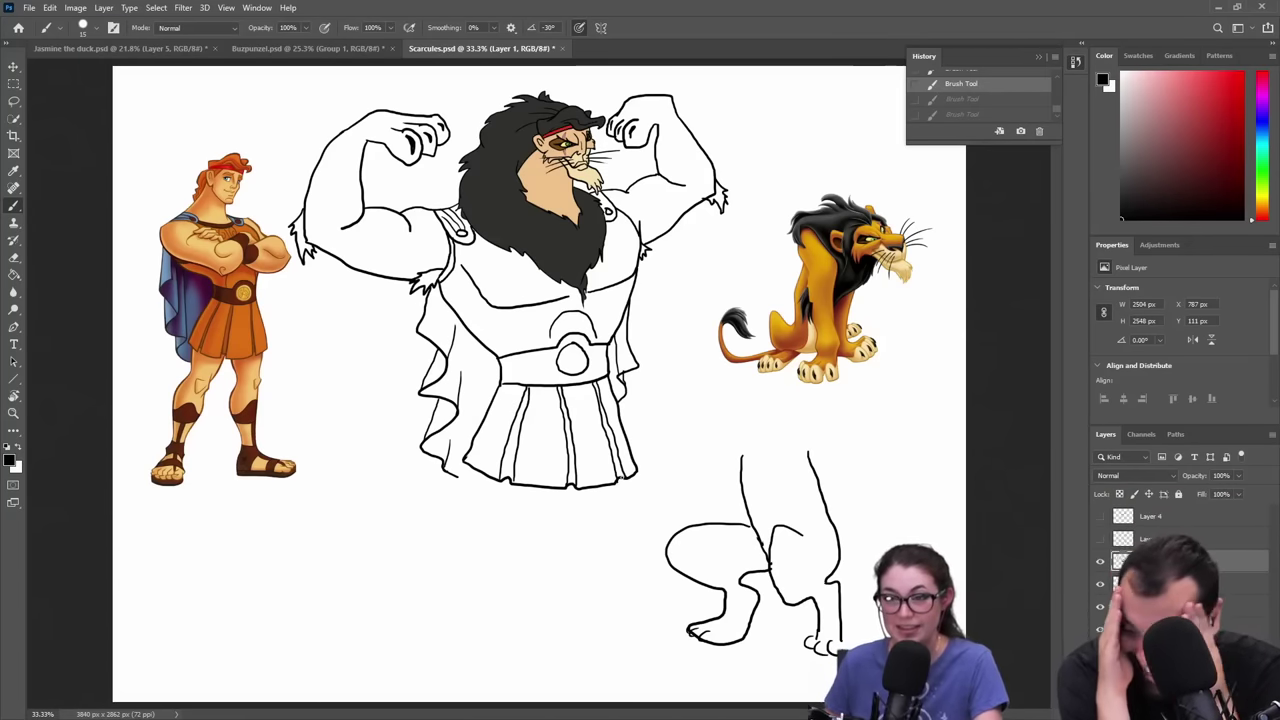
- Draw furry thighs below the skirt and extend the near leg into a bent lion shin with a toed paw
{"action": "key", "text": "ctrl+shift+z"}
{"action": "key", "text": "ctrl+shift+z"}
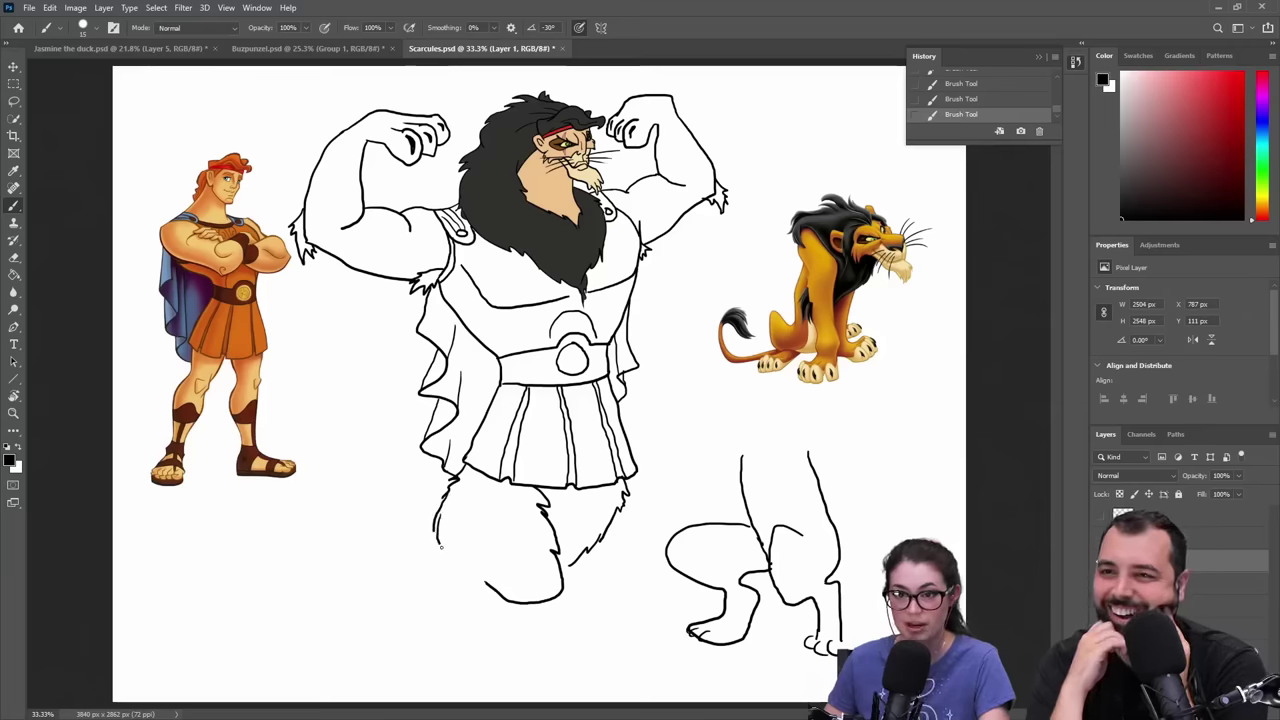
{"action": "left_click_drag", "start_coordinate": [440, 546], "coordinate": [446, 560]}
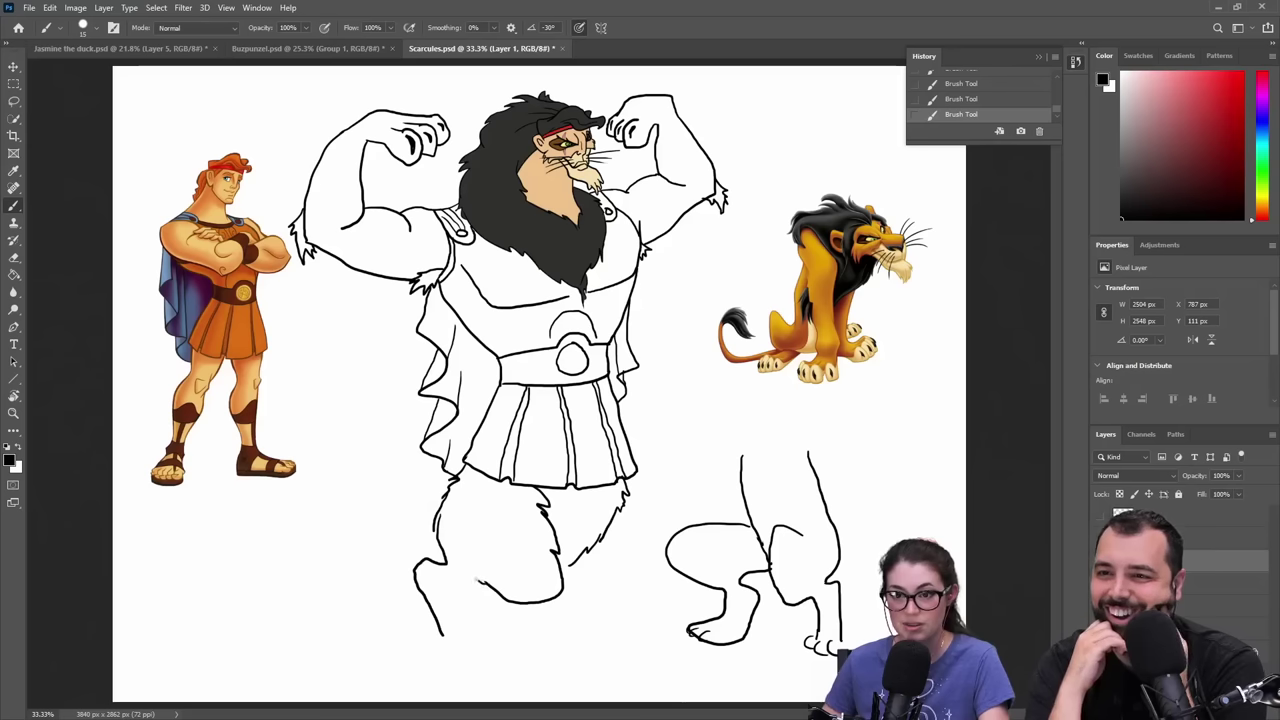
{"action": "mouse_move", "coordinate": [464, 591]}
{"action": "left_mouse_down"}
{"action": "mouse_move", "coordinate": [485, 640]}
{"action": "mouse_move", "coordinate": [445, 647]}
{"action": "mouse_move", "coordinate": [446, 658]}
{"action": "mouse_move", "coordinate": [479, 653]}
{"action": "left_mouse_up"}
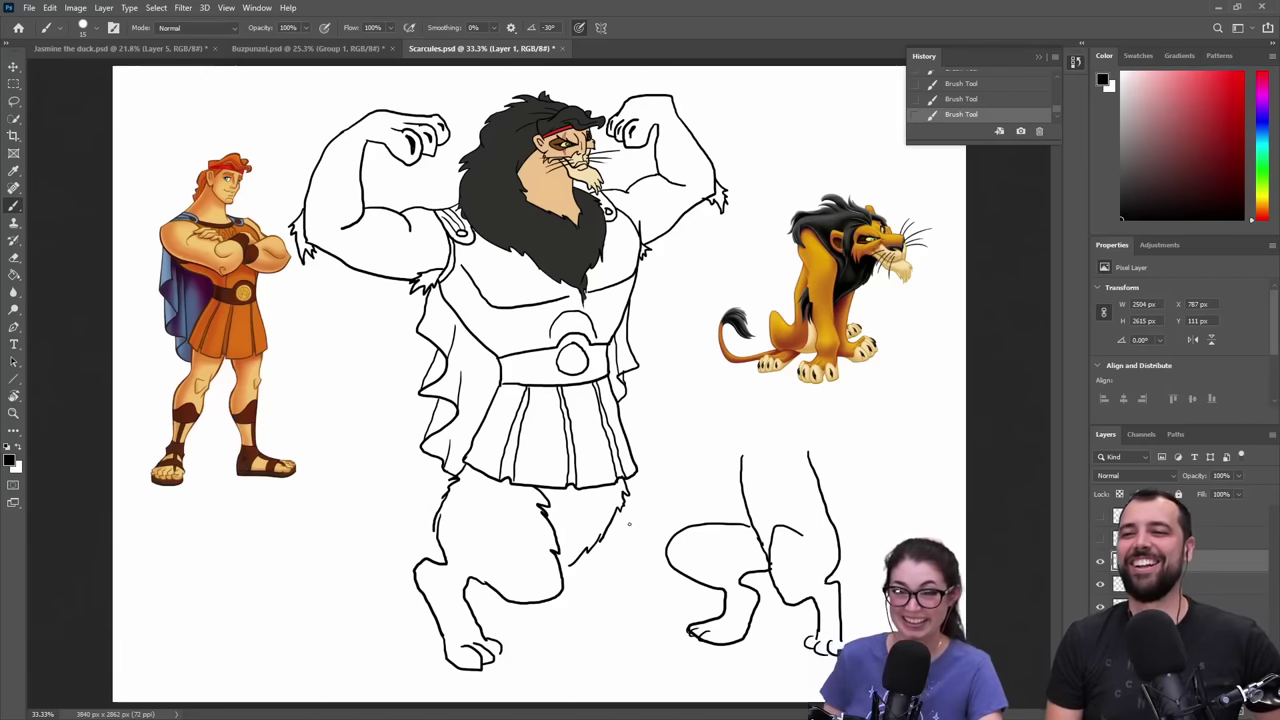
- Erase the practice sketch of crouching lion legs below the Scar reference with a 400 px eraser
{"action": "key", "text": "e"}
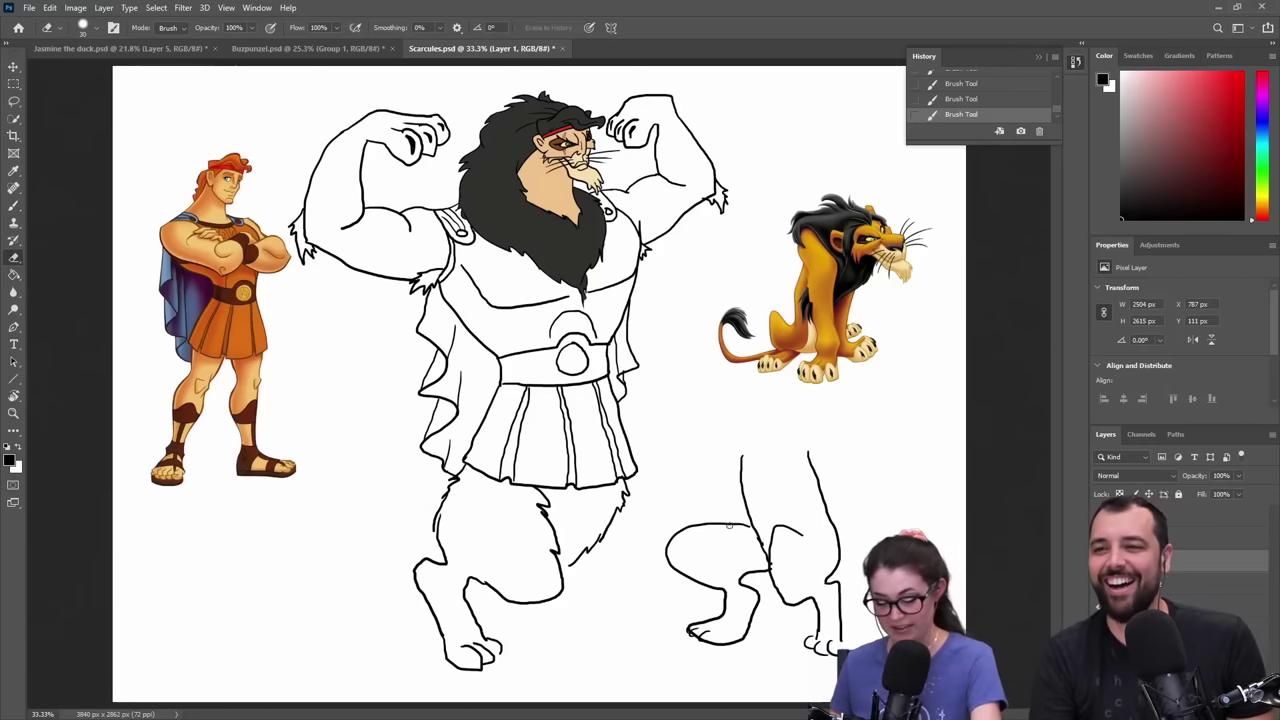
{"action": "key", "text": "bracketright"}
{"action": "key", "text": "bracketright"}
{"action": "key", "text": "bracketright"}
{"action": "key", "text": "bracketright"}
{"action": "key", "text": "bracketright"}
{"action": "key", "text": "bracketright"}
{"action": "key", "text": "bracketright"}
{"action": "key", "text": "bracketright"}
{"action": "key", "text": "bracketright"}
{"action": "key", "text": "bracketright"}
{"action": "key", "text": "bracketright"}
{"action": "key", "text": "bracketright"}
{"action": "key", "text": "bracketright"}
{"action": "key", "text": "bracketright"}
{"action": "key", "text": "bracketright"}
{"action": "mouse_move", "coordinate": [738, 526]}
{"action": "left_mouse_down"}
{"action": "mouse_move", "coordinate": [719, 623]}
{"action": "mouse_move", "coordinate": [758, 483]}
{"action": "mouse_move", "coordinate": [791, 592]}
{"action": "mouse_move", "coordinate": [813, 485]}
{"action": "mouse_move", "coordinate": [834, 634]}
{"action": "left_mouse_up"}
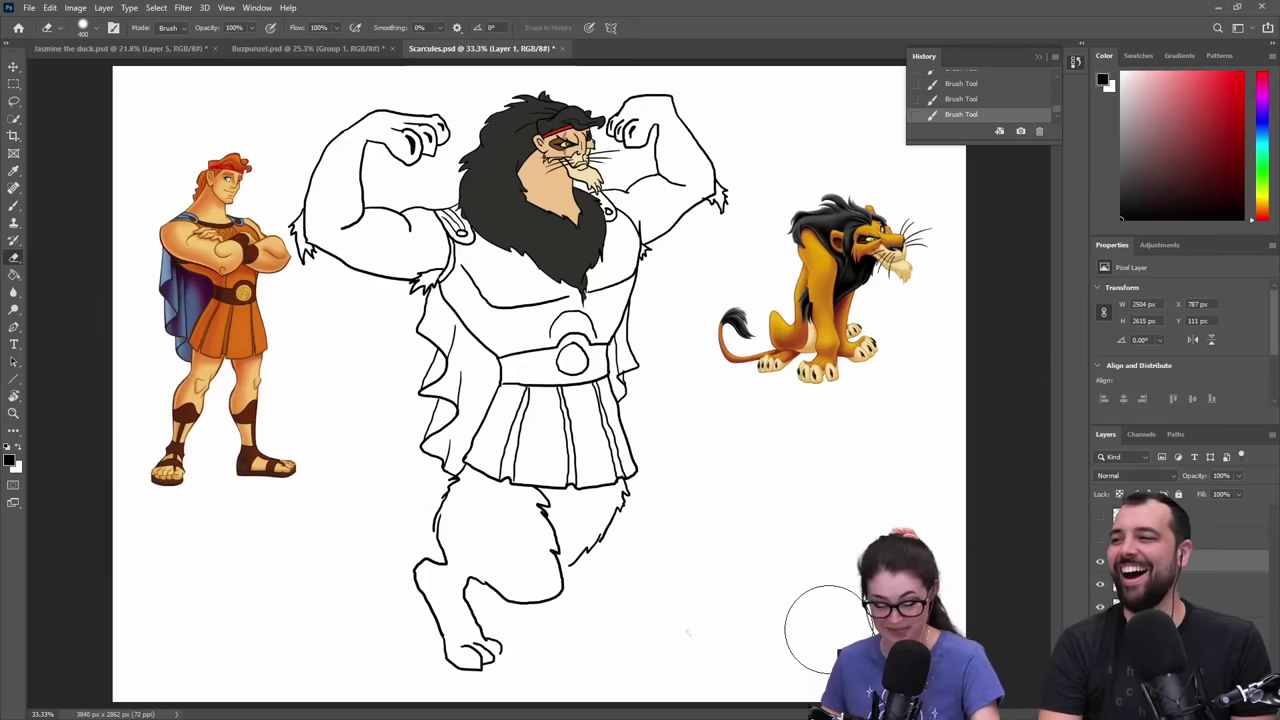
- Draw the far leg with a rounded bent thigh, backward-bent lower leg and a paw with curved toes
{"action": "key", "text": "b"}
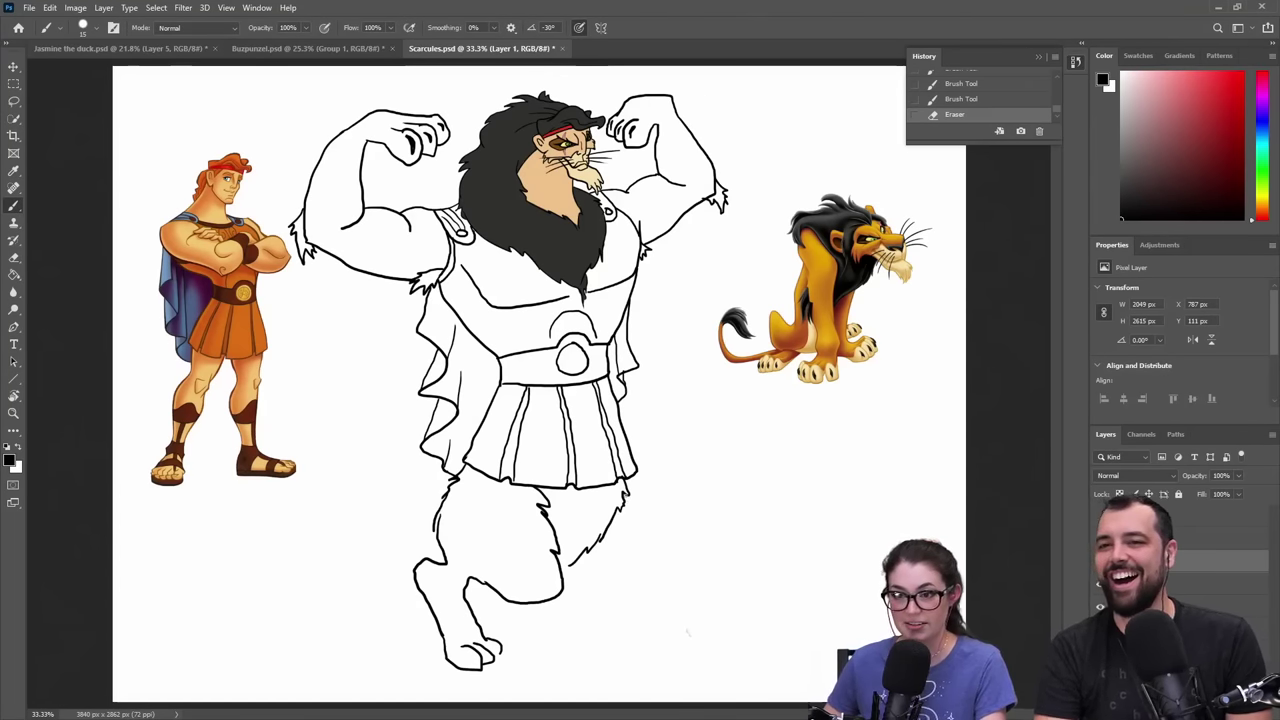
{"action": "left_click_drag", "start_coordinate": [631, 492], "coordinate": [651, 504]}
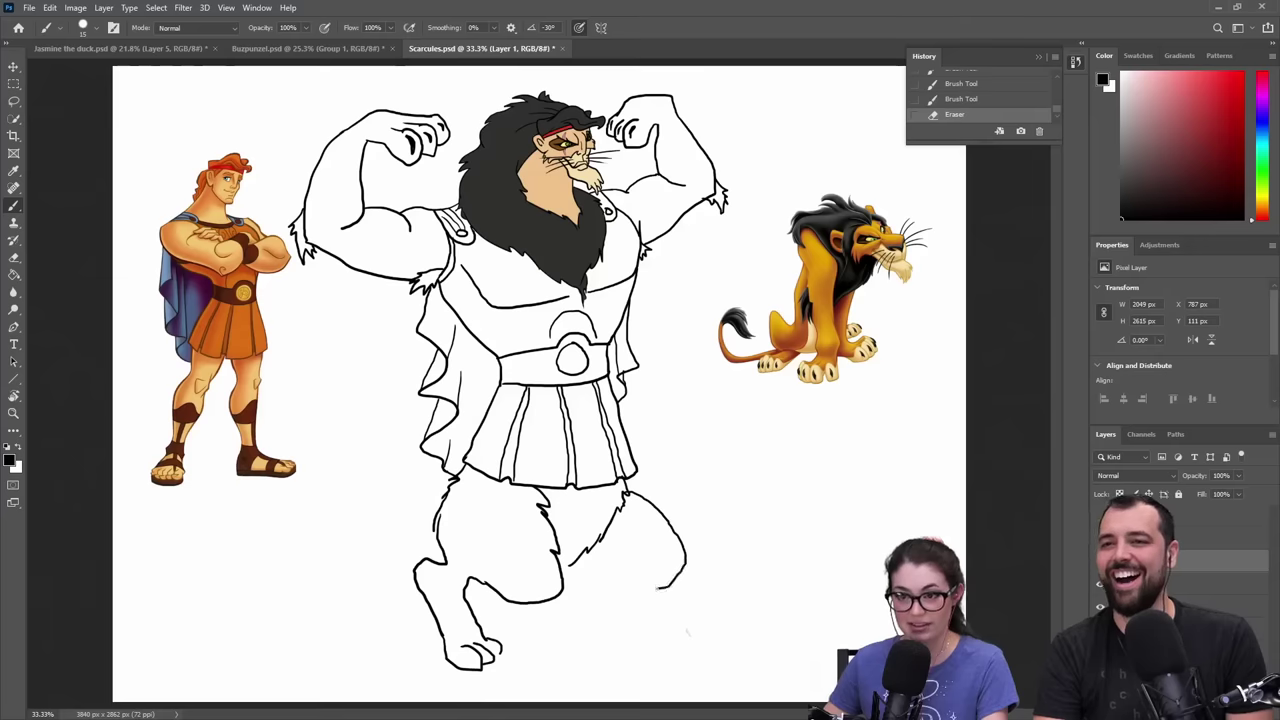
{"action": "mouse_move", "coordinate": [623, 598]}
{"action": "left_mouse_down"}
{"action": "mouse_move", "coordinate": [641, 632]}
{"action": "mouse_move", "coordinate": [684, 635]}
{"action": "left_mouse_up"}
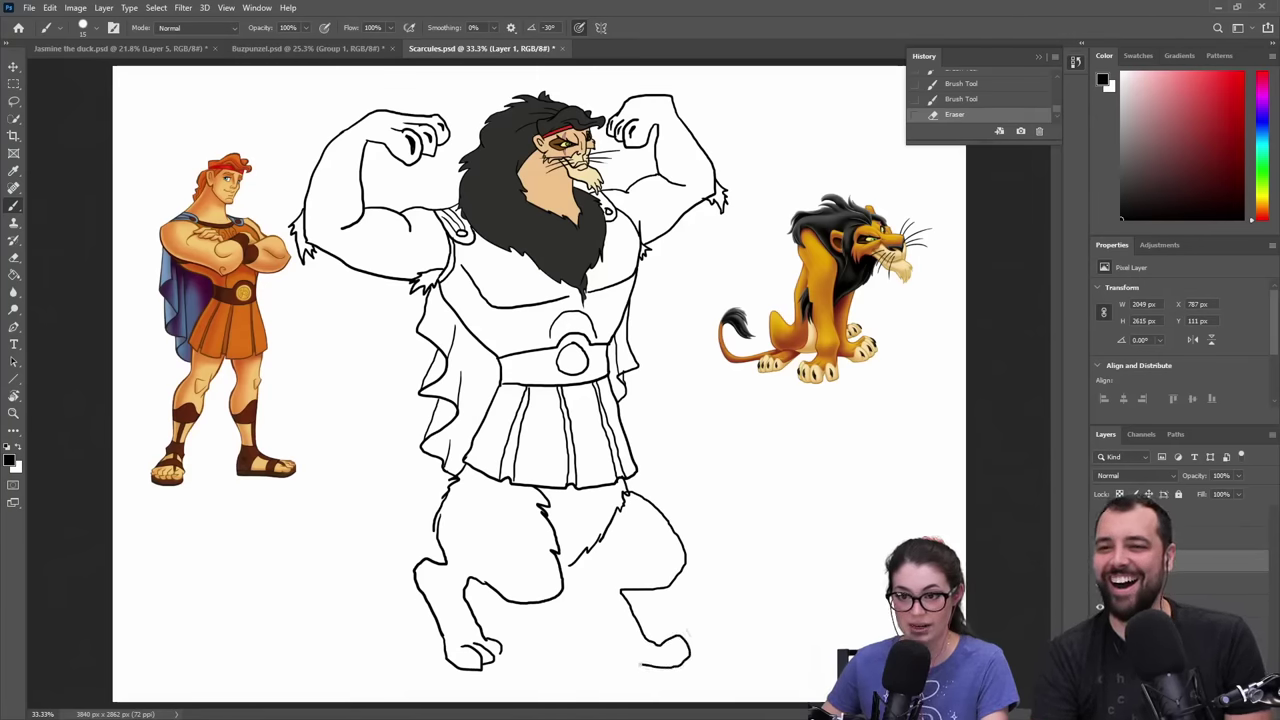
{"action": "left_click_drag", "start_coordinate": [592, 617], "coordinate": [580, 594]}
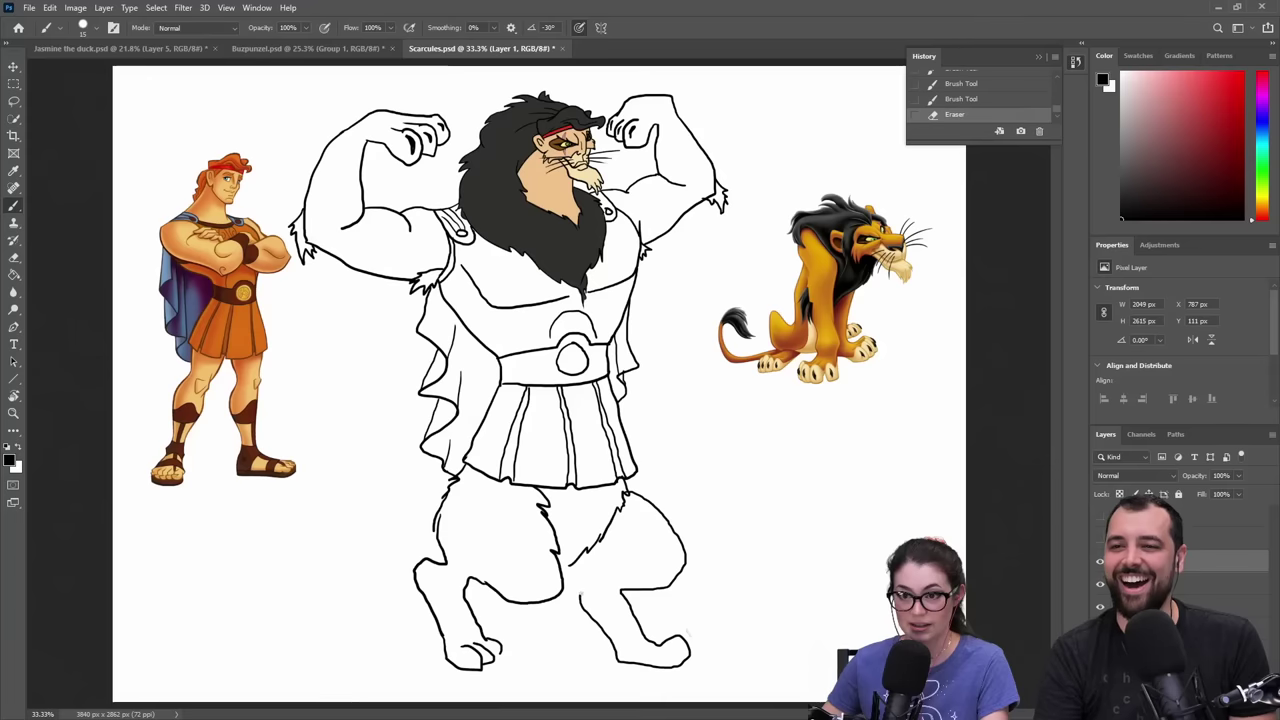
{"action": "left_click", "coordinate": [688, 632]}
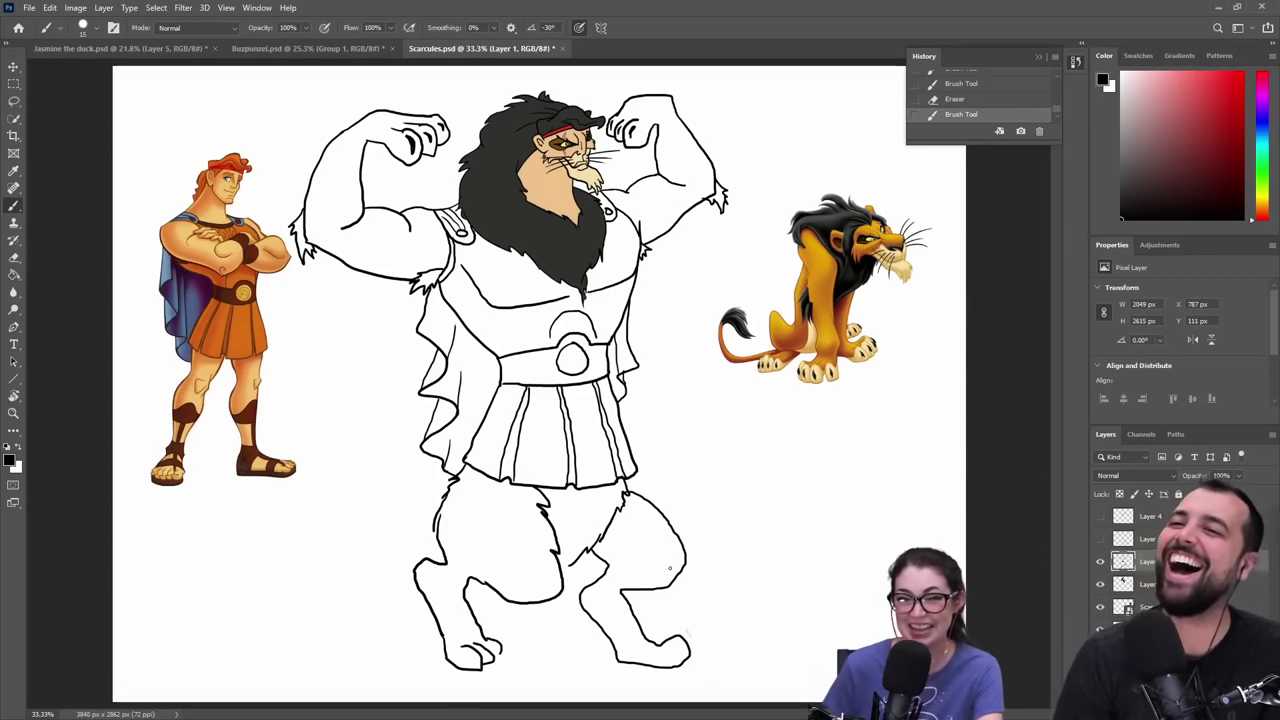
{"action": "left_click_drag", "start_coordinate": [676, 633], "coordinate": [687, 636]}
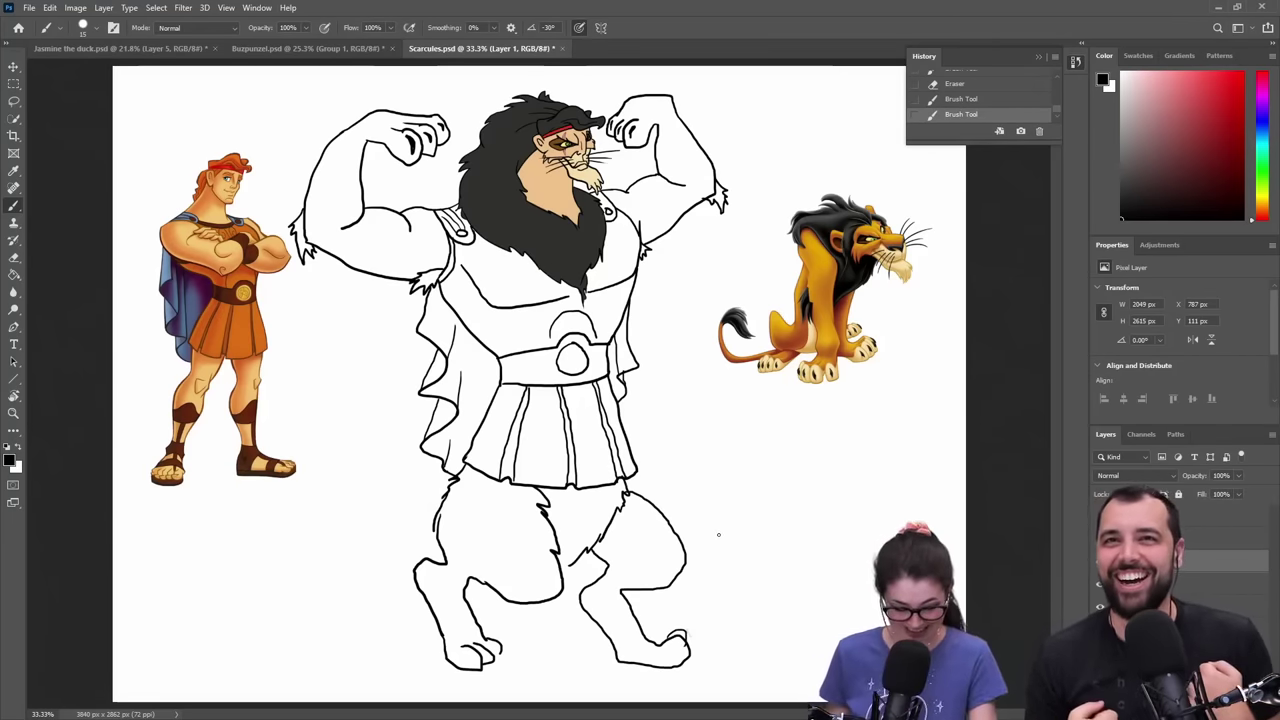
- Clean up the fur tuft at the top of the far thigh with a small eraser
{"action": "key", "text": "z"}
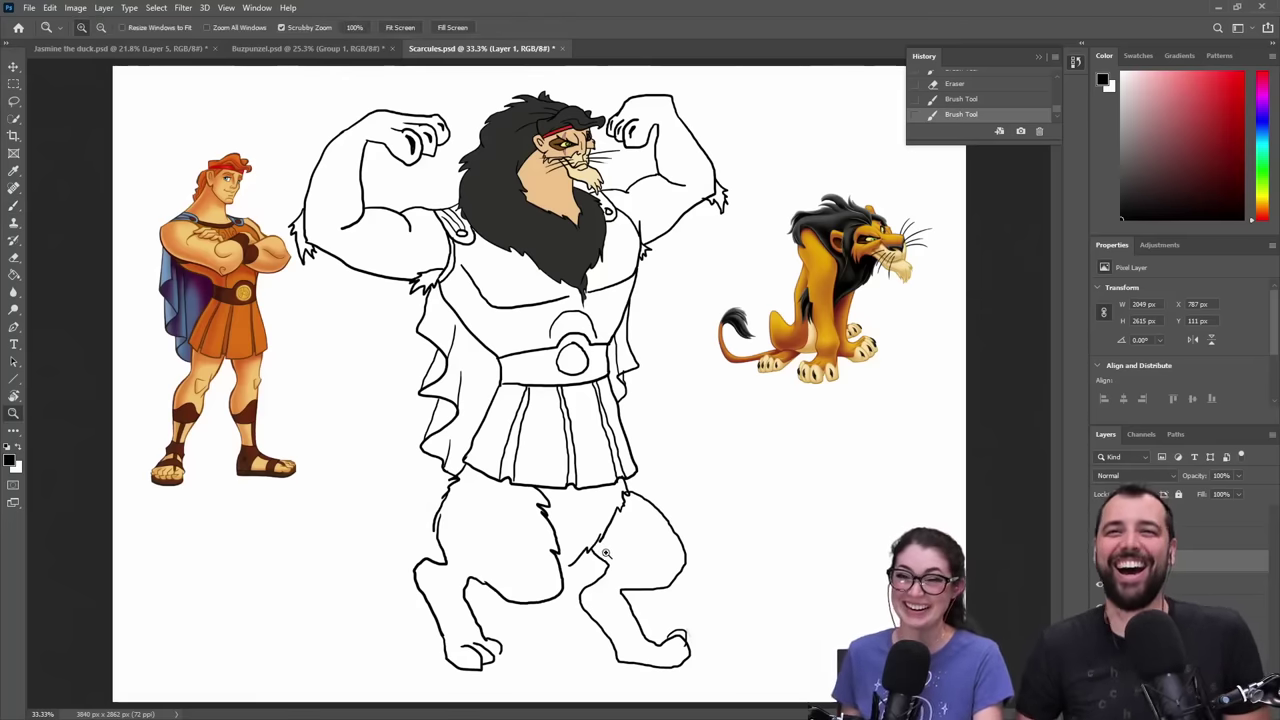
{"action": "left_click", "coordinate": [622, 545]}
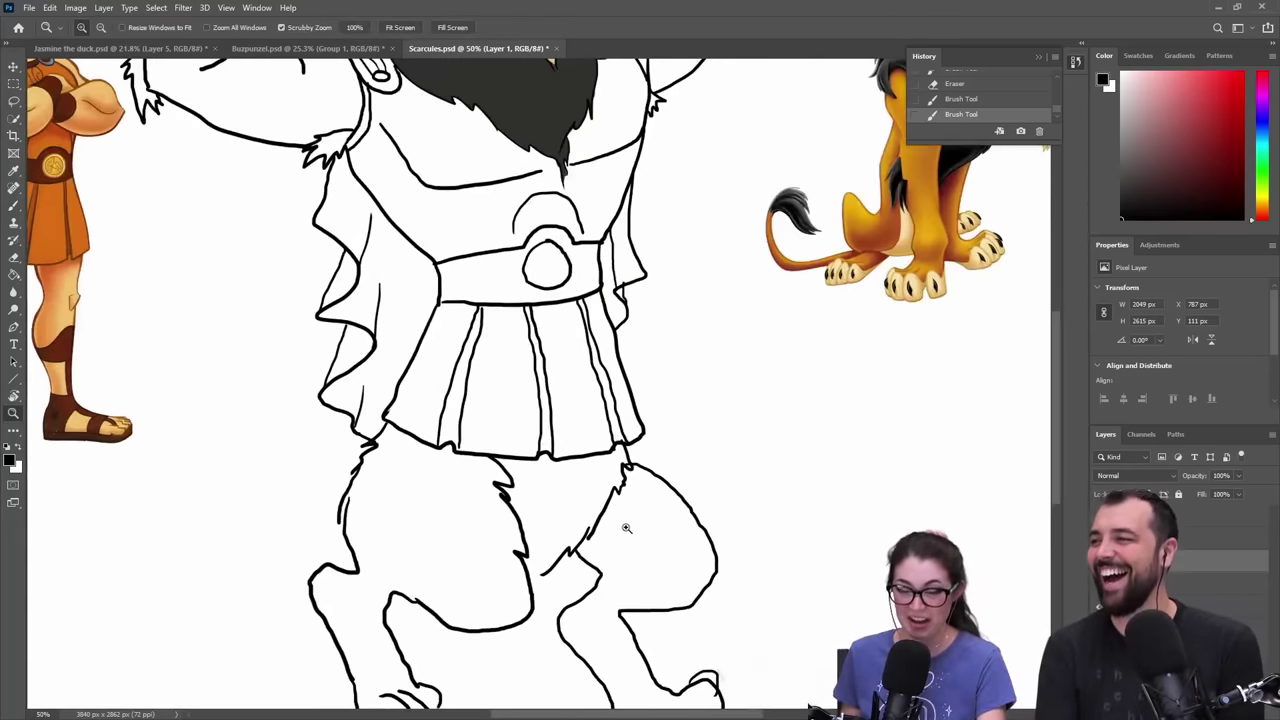
{"action": "left_click", "coordinate": [626, 528]}
{"action": "left_click", "coordinate": [617, 517]}
{"action": "key", "text": "b"}
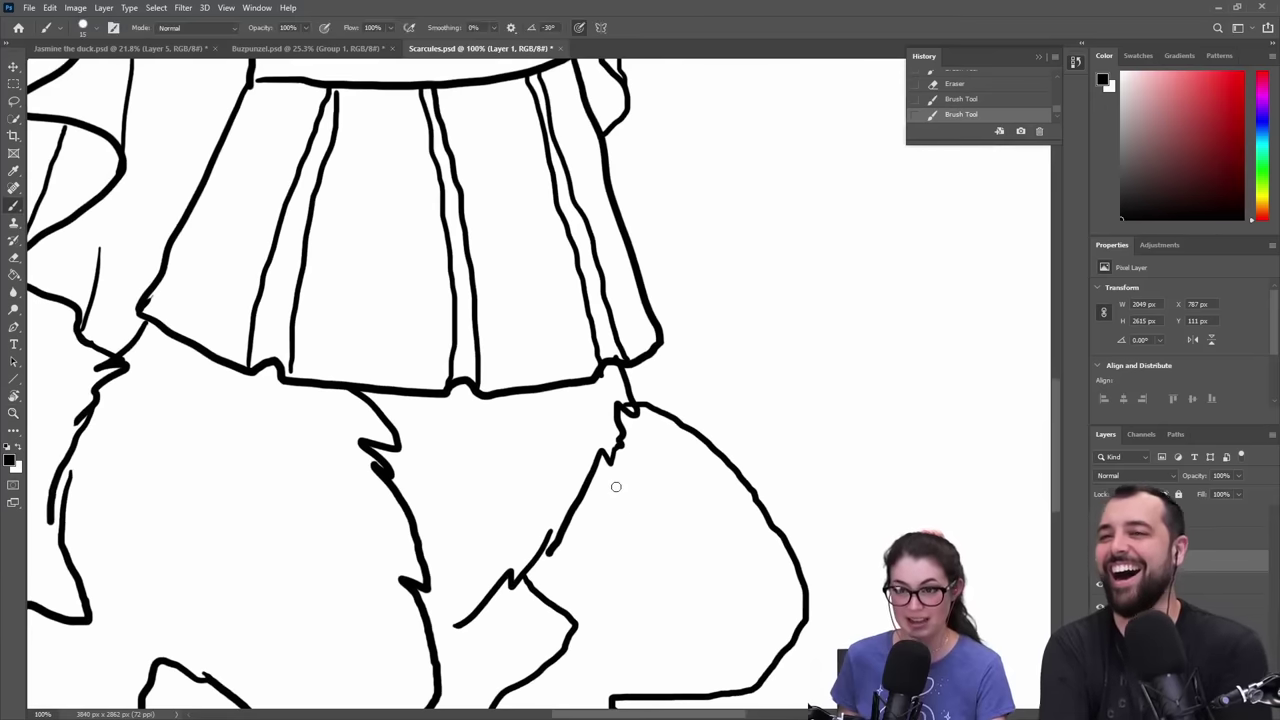
{"action": "left_click_drag", "start_coordinate": [625, 401], "coordinate": [628, 424]}
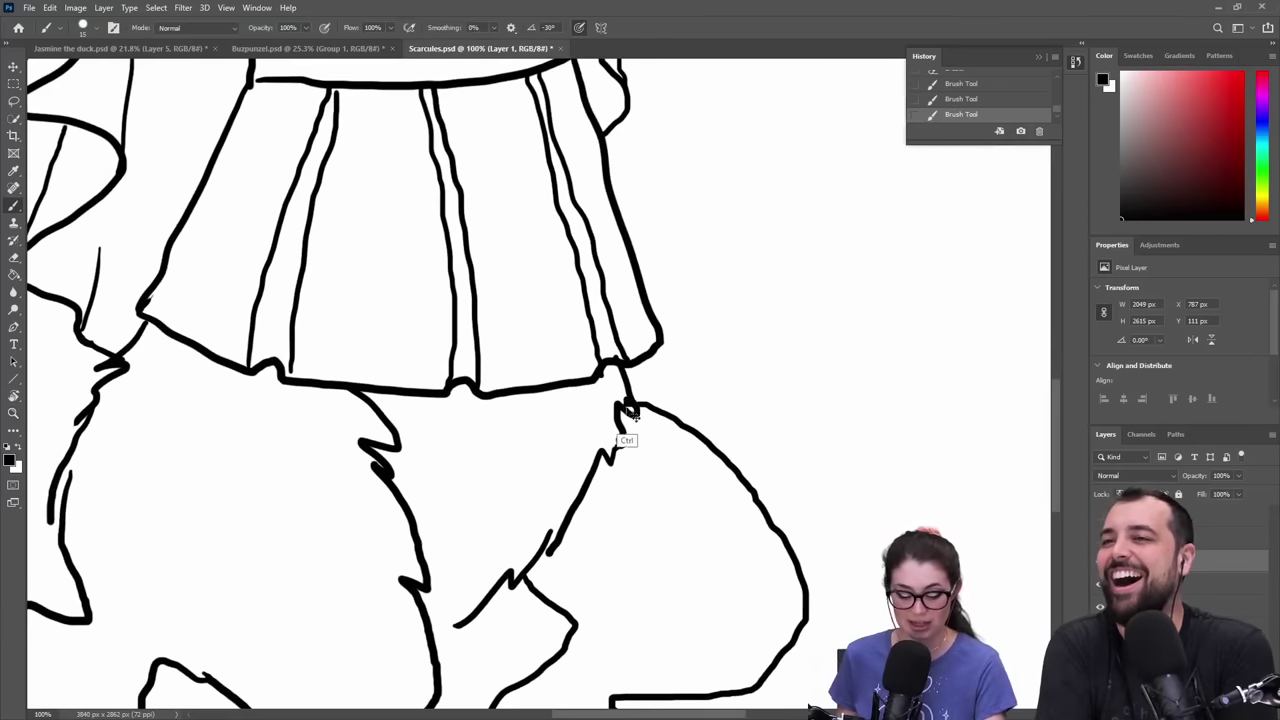
{"action": "key", "text": "ctrl+z"}
{"action": "key", "text": "e"}
{"action": "key", "text": "bracketright"}
{"action": "key", "text": "bracketright"}
{"action": "key", "text": "bracketright"}
{"action": "key", "text": "bracketright"}
{"action": "key", "text": "bracketright"}
{"action": "key", "text": "bracketright"}
{"action": "key", "text": "bracketright"}
{"action": "key", "text": "bracketright"}
{"action": "key", "text": "bracketright"}
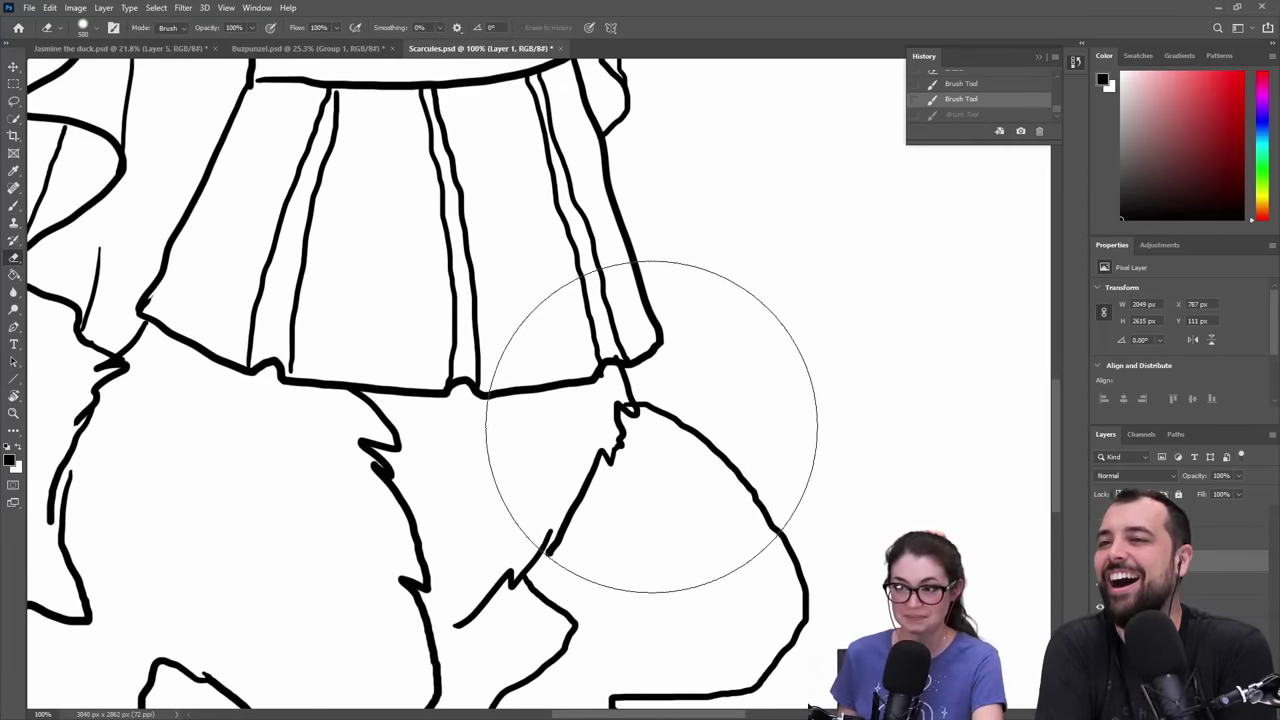
{"action": "key", "text": "bracketleft"}
{"action": "key", "text": "bracketleft"}
{"action": "key", "text": "bracketleft"}
{"action": "key", "text": "bracketleft"}
{"action": "key", "text": "bracketleft"}
{"action": "key", "text": "bracketleft"}
{"action": "key", "text": "bracketleft"}
{"action": "key", "text": "bracketleft"}
{"action": "key", "text": "bracketleft"}
{"action": "key", "text": "bracketleft"}
{"action": "key", "text": "bracketleft"}
{"action": "key", "text": "bracketleft"}
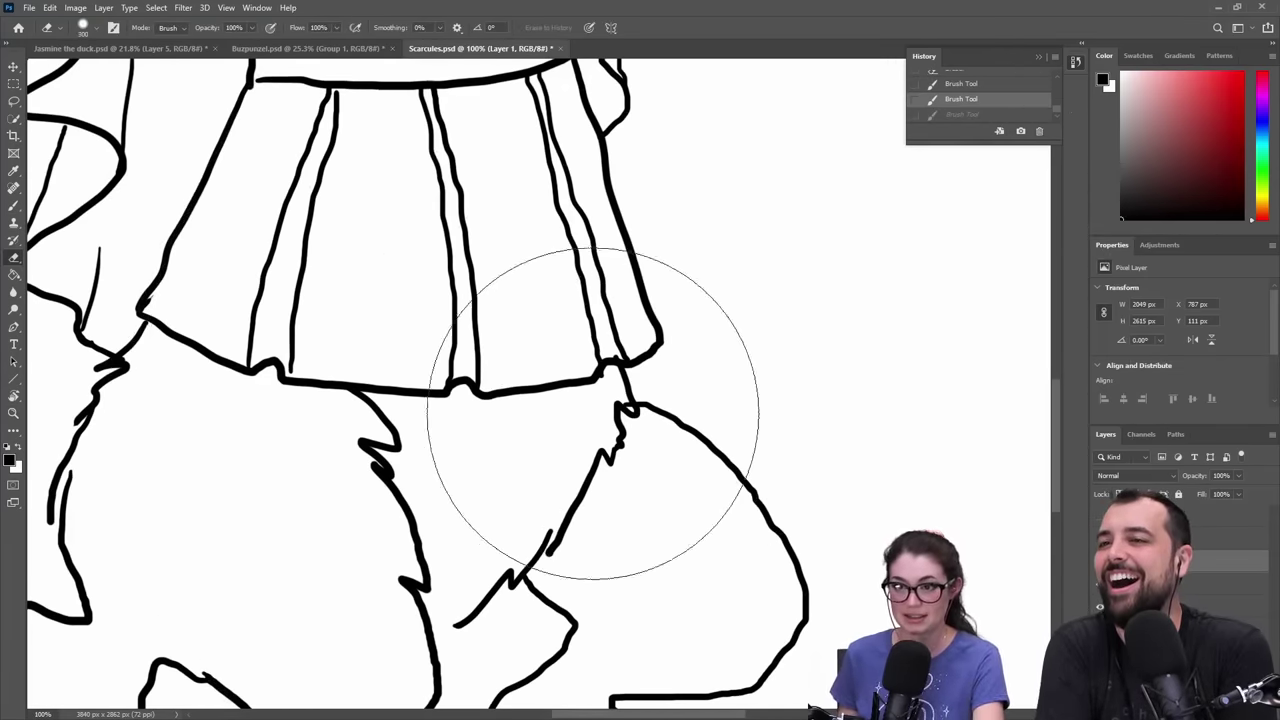
{"action": "key", "text": "bracketleft"}
{"action": "key", "text": "bracketleft"}
{"action": "key", "text": "bracketleft"}
{"action": "key", "text": "bracketleft"}
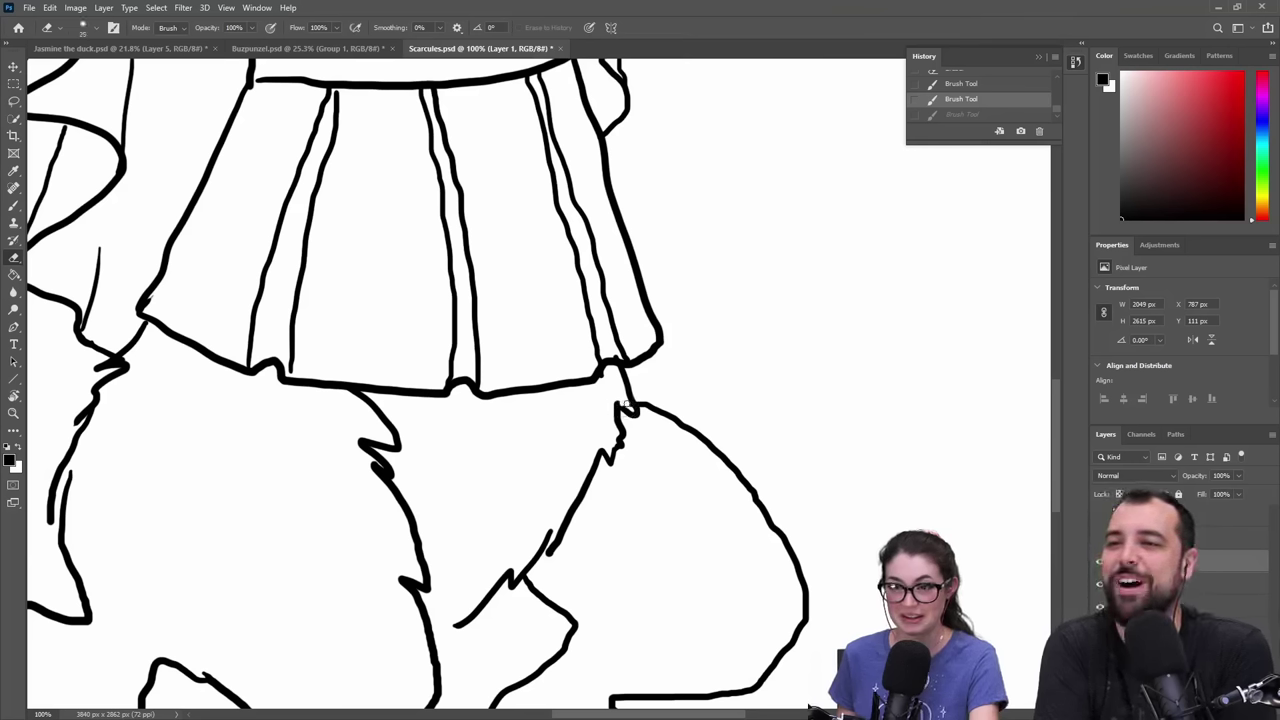
{"action": "left_click", "coordinate": [626, 406]}
- Close the fur notch on the far inner thigh and connect its line to the near leg
{"action": "key", "text": "b"}
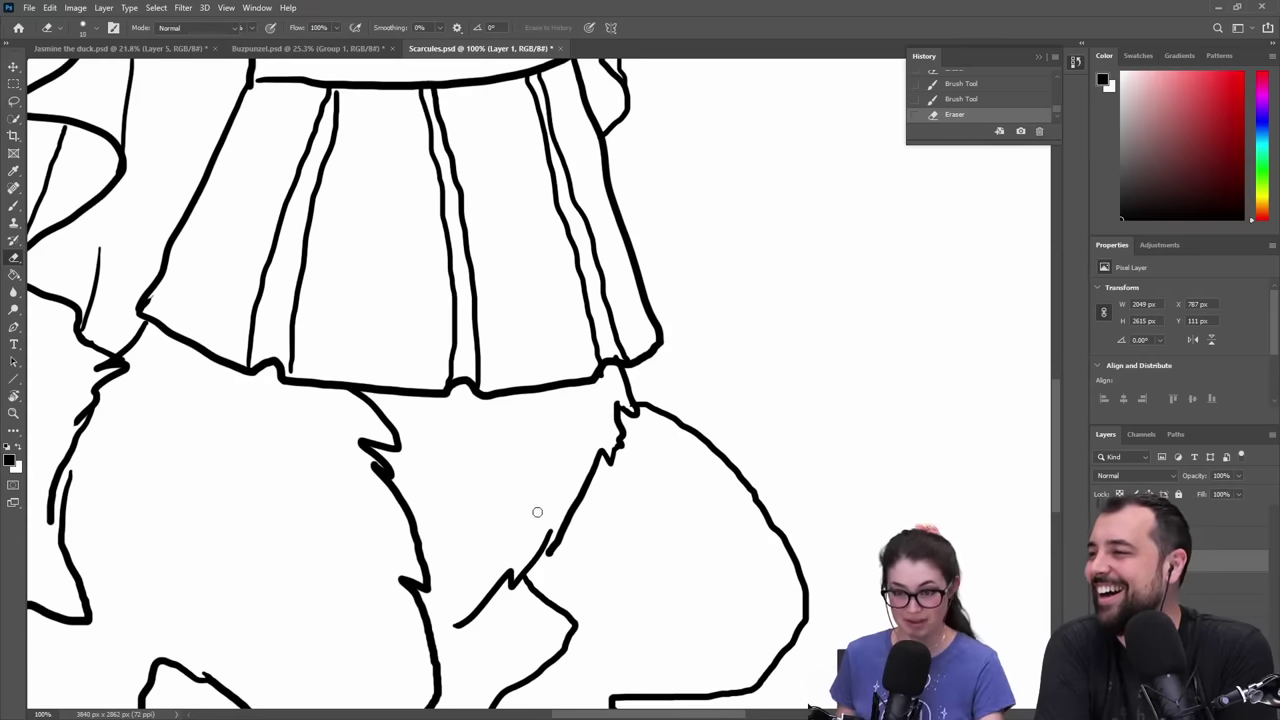
{"action": "left_click_drag", "start_coordinate": [540, 554], "coordinate": [552, 542]}
{"action": "left_click_drag", "start_coordinate": [449, 627], "coordinate": [434, 632]}
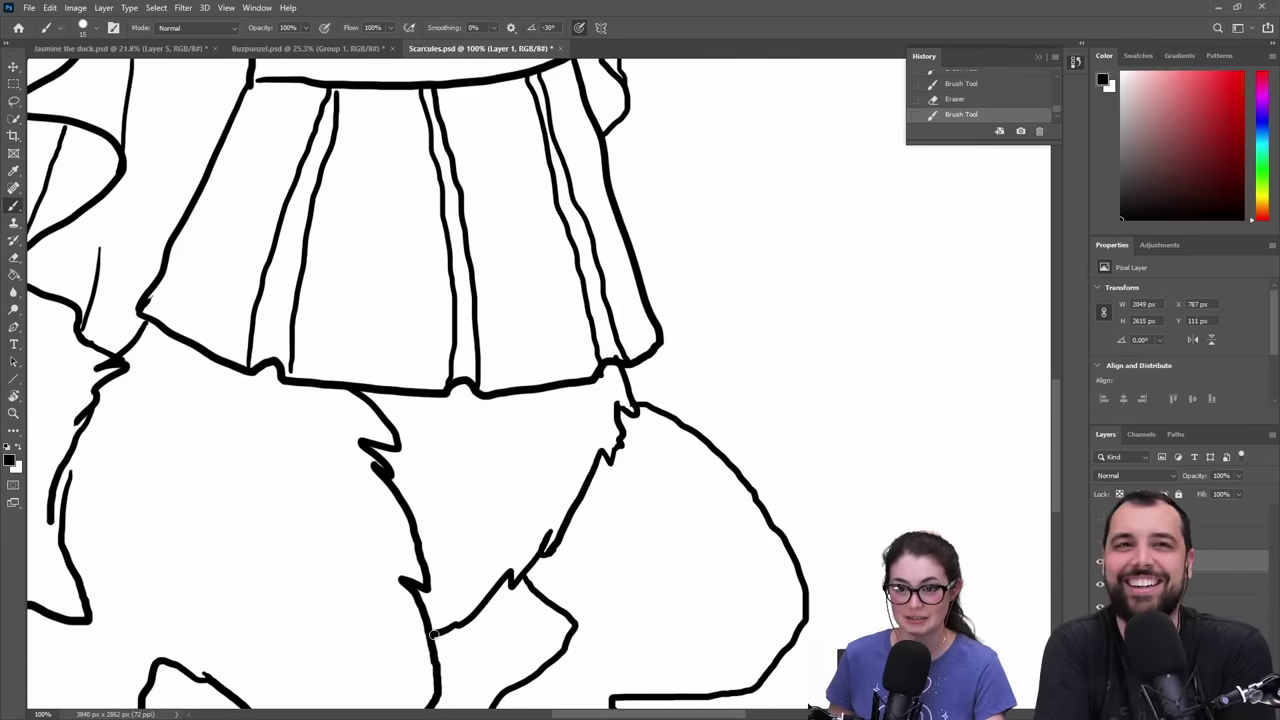
- Erase the doubled line on the near thigh's outer edge and join the remaining ends as a fur notch
{"action": "left_click_drag", "start_coordinate": [477, 546], "coordinate": [662, 392]}
{"action": "key", "text": "e"}
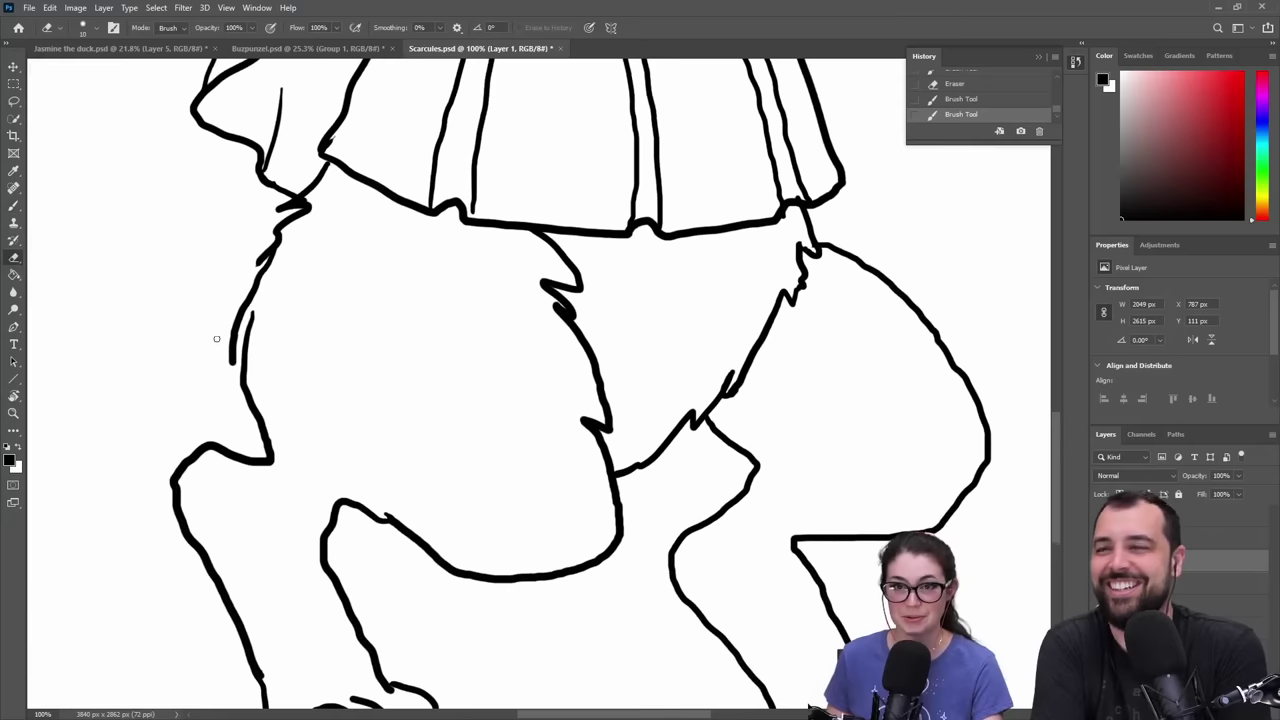
{"action": "mouse_move", "coordinate": [252, 326]}
{"action": "left_mouse_down"}
{"action": "mouse_move", "coordinate": [252, 315]}
{"action": "mouse_move", "coordinate": [245, 355]}
{"action": "left_mouse_up"}
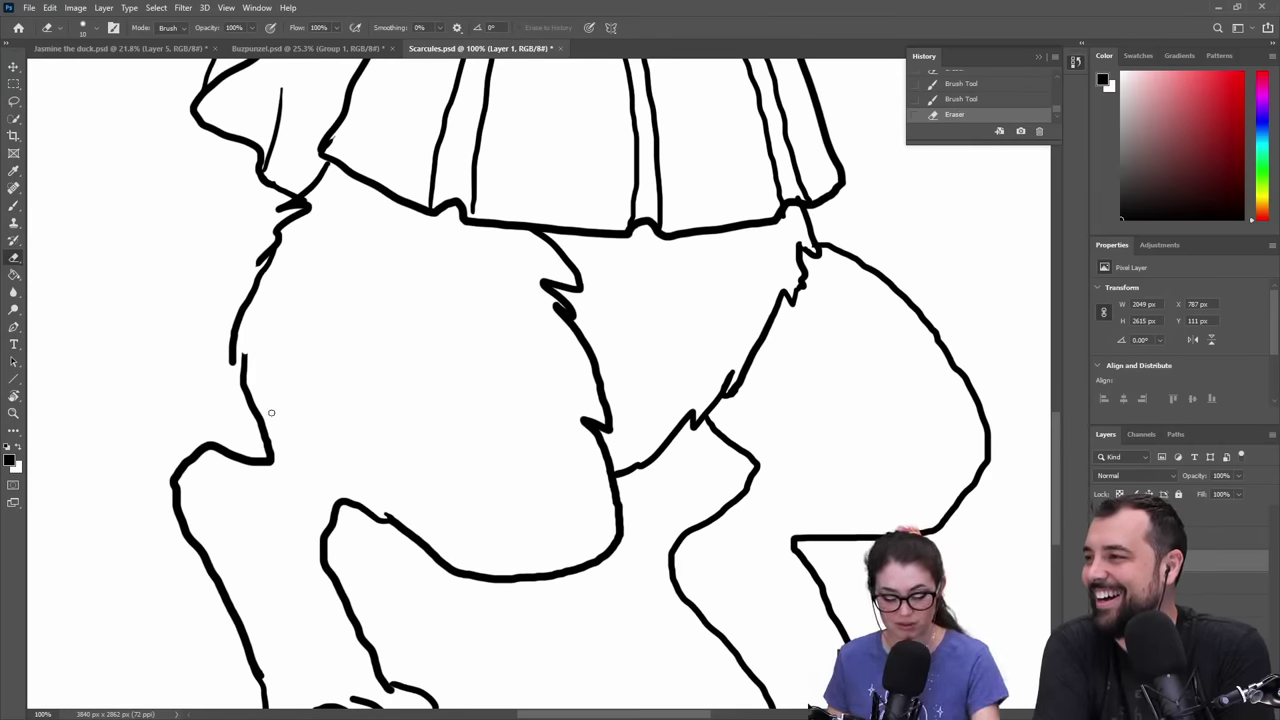
{"action": "key", "text": "b"}
{"action": "left_click_drag", "start_coordinate": [236, 360], "coordinate": [248, 358]}
- Erase the inner contour of the near lower leg from the knee bend down to the paw with a 20 px eraser
{"action": "mouse_move", "coordinate": [400, 514]}
{"action": "left_mouse_down"}
{"action": "mouse_move", "coordinate": [389, 393]}
{"action": "mouse_move", "coordinate": [401, 356]}
{"action": "left_mouse_up"}
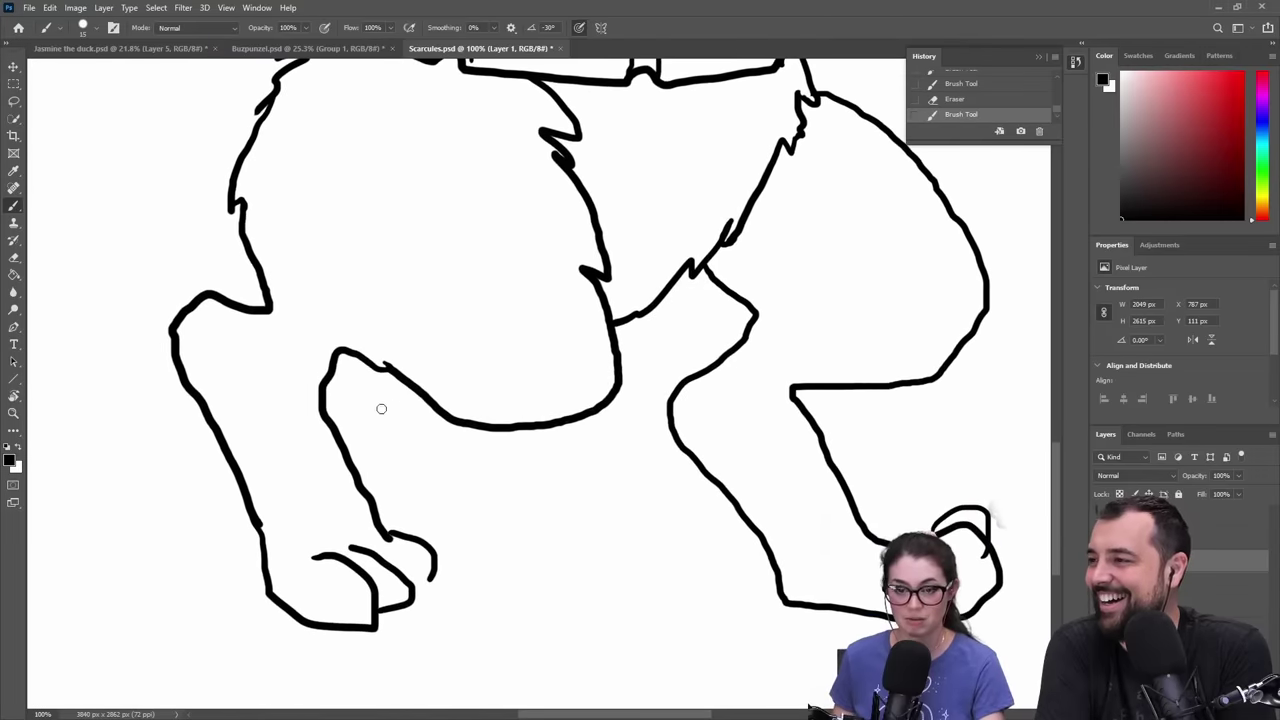
{"action": "key", "text": "e"}
{"action": "key", "text": "bracketright"}
{"action": "key", "text": "bracketright"}
{"action": "key", "text": "bracketright"}
{"action": "key", "text": "bracketright"}
{"action": "key", "text": "bracketright"}
{"action": "key", "text": "bracketright"}
{"action": "key", "text": "bracketright"}
{"action": "key", "text": "bracketright"}
{"action": "key", "text": "bracketright"}
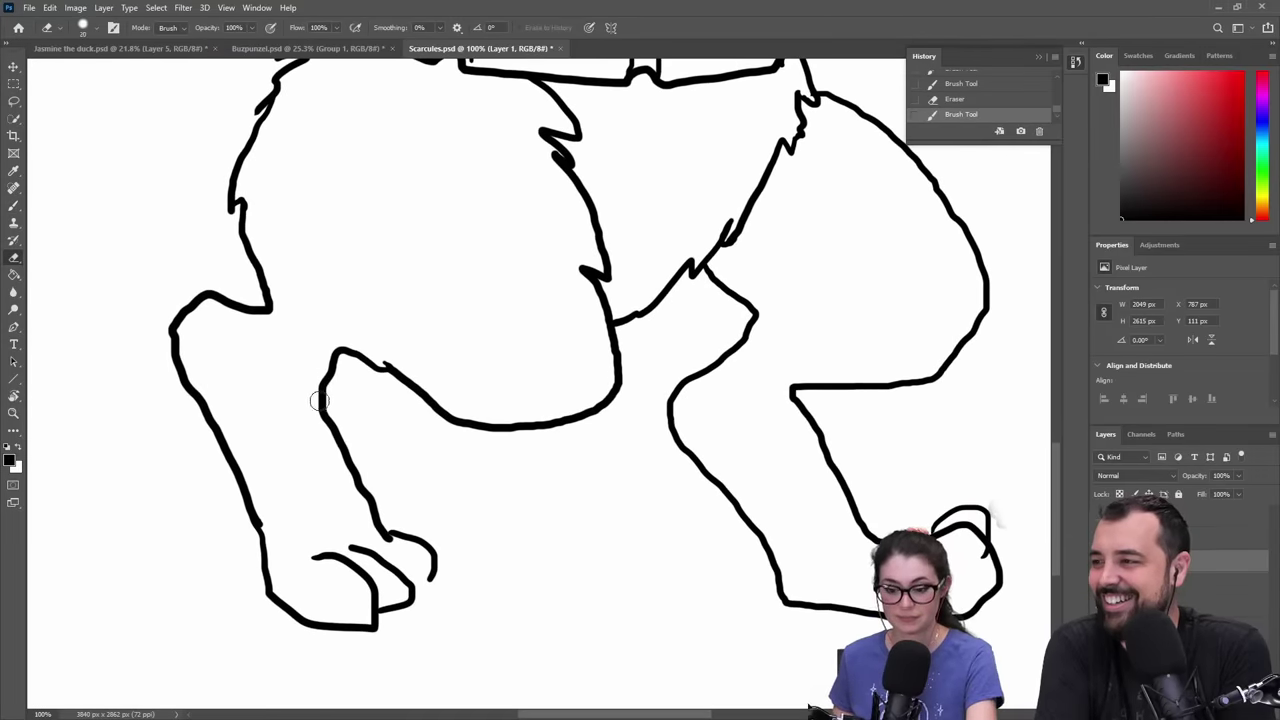
{"action": "mouse_move", "coordinate": [371, 360]}
{"action": "left_mouse_down"}
{"action": "mouse_move", "coordinate": [371, 371]}
{"action": "mouse_move", "coordinate": [346, 363]}
{"action": "mouse_move", "coordinate": [331, 429]}
{"action": "mouse_move", "coordinate": [386, 517]}
{"action": "left_mouse_up"}
- Curve the back of the near thigh further inward and erase the old lower leg and paw
{"action": "key", "text": "b"}
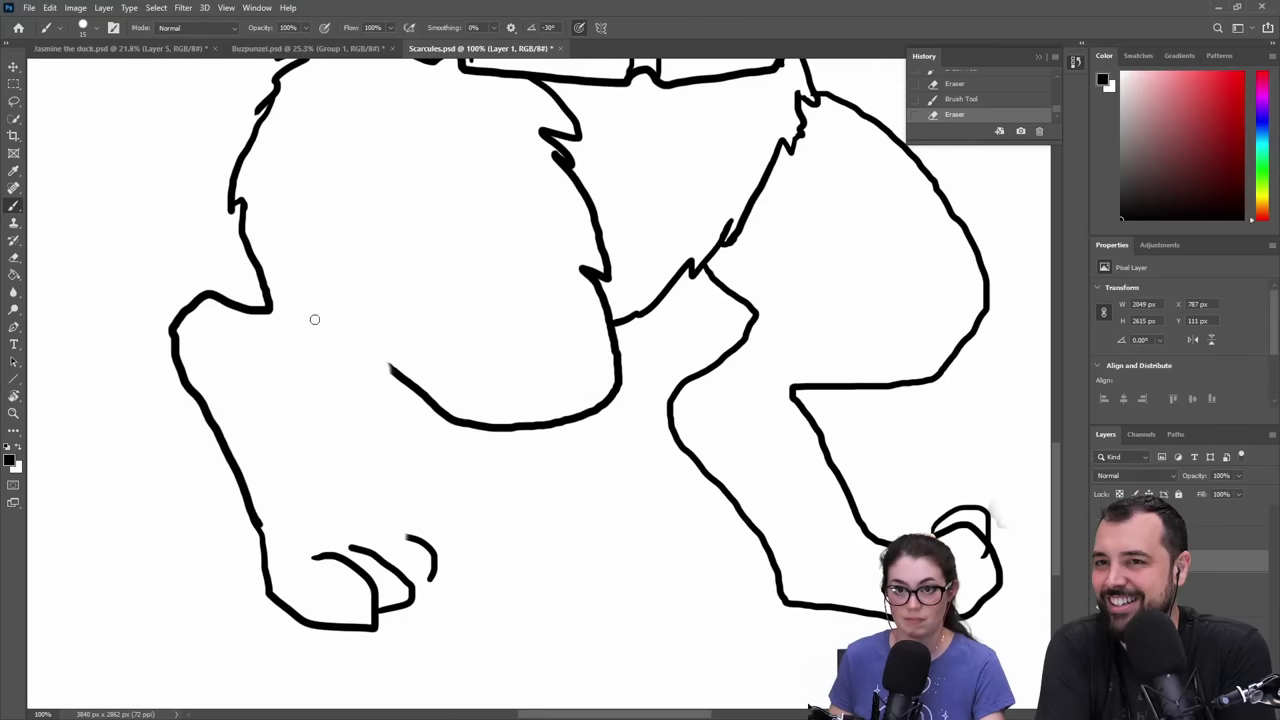
{"action": "mouse_move", "coordinate": [255, 260]}
{"action": "left_mouse_down"}
{"action": "mouse_move", "coordinate": [292, 292]}
{"action": "mouse_move", "coordinate": [249, 279]}
{"action": "mouse_move", "coordinate": [270, 303]}
{"action": "mouse_move", "coordinate": [260, 269]}
{"action": "mouse_move", "coordinate": [282, 283]}
{"action": "mouse_move", "coordinate": [256, 267]}
{"action": "mouse_move", "coordinate": [260, 313]}
{"action": "left_mouse_up"}
{"action": "key", "text": "ctrl+z"}
{"action": "key", "text": "e"}
{"action": "key", "text": "b"}
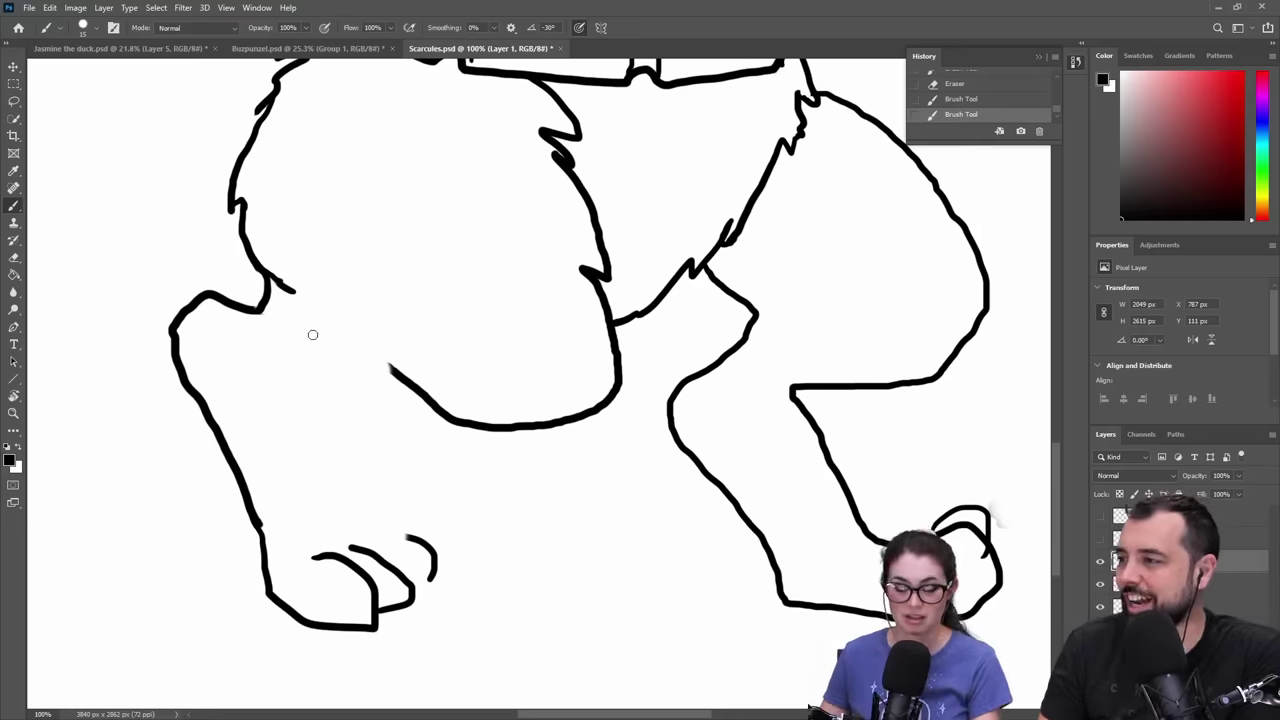
{"action": "key", "text": "e"}
{"action": "mouse_move", "coordinate": [309, 318]}
{"action": "left_mouse_down"}
{"action": "mouse_move", "coordinate": [250, 308]}
{"action": "mouse_move", "coordinate": [258, 292]}
{"action": "mouse_move", "coordinate": [270, 299]}
{"action": "mouse_move", "coordinate": [230, 289]}
{"action": "mouse_move", "coordinate": [226, 309]}
{"action": "mouse_move", "coordinate": [181, 313]}
{"action": "mouse_move", "coordinate": [213, 422]}
{"action": "mouse_move", "coordinate": [302, 515]}
{"action": "mouse_move", "coordinate": [234, 473]}
{"action": "mouse_move", "coordinate": [248, 512]}
{"action": "mouse_move", "coordinate": [313, 588]}
{"action": "mouse_move", "coordinate": [421, 550]}
{"action": "mouse_move", "coordinate": [262, 578]}
{"action": "mouse_move", "coordinate": [327, 562]}
{"action": "mouse_move", "coordinate": [396, 591]}
{"action": "mouse_move", "coordinate": [356, 577]}
{"action": "mouse_move", "coordinate": [356, 635]}
{"action": "mouse_move", "coordinate": [325, 585]}
{"action": "left_mouse_up"}
{"action": "mouse_move", "coordinate": [389, 354]}
{"action": "left_mouse_down"}
{"action": "mouse_move", "coordinate": [426, 380]}
{"action": "mouse_move", "coordinate": [461, 376]}
{"action": "mouse_move", "coordinate": [418, 400]}
{"action": "left_mouse_up"}
- Redraw the near lower leg extending backward from the knee, with an underside contour and an upper contour from the thigh
{"action": "key", "text": "b"}
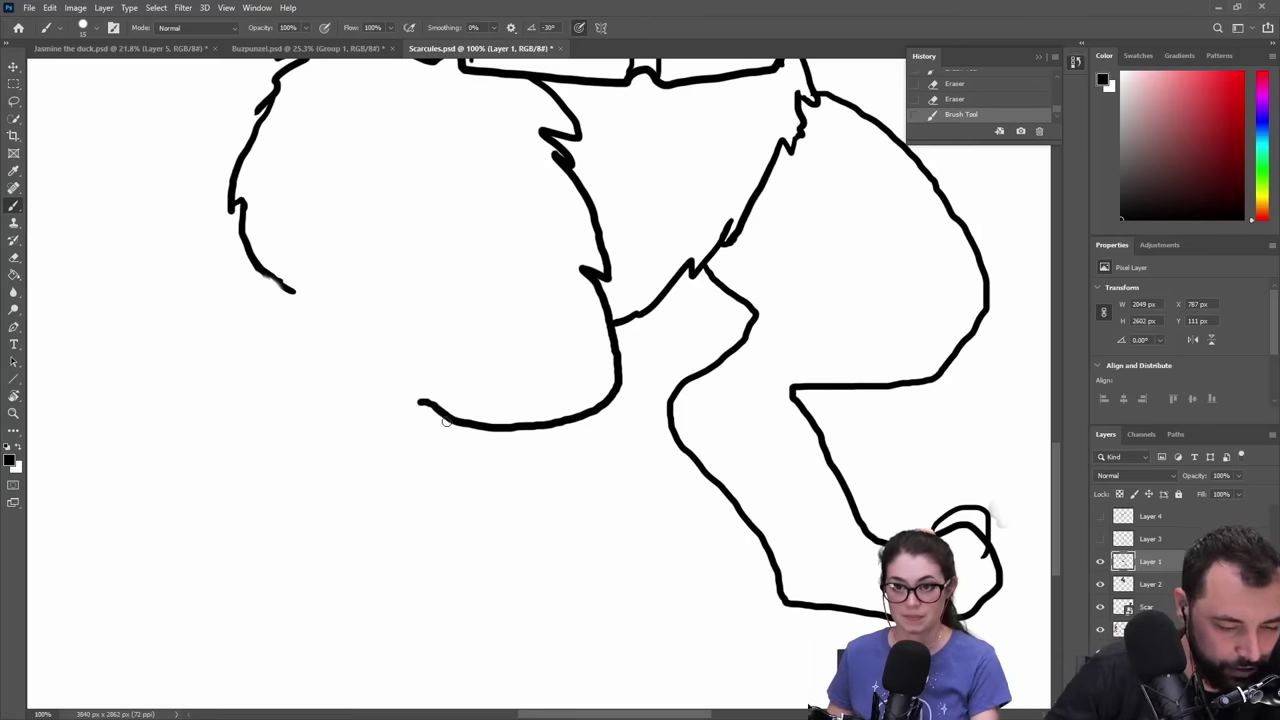
{"action": "key", "text": "e"}
{"action": "mouse_move", "coordinate": [427, 410]}
{"action": "left_mouse_down"}
{"action": "mouse_move", "coordinate": [466, 413]}
{"action": "mouse_move", "coordinate": [452, 423]}
{"action": "mouse_move", "coordinate": [376, 419]}
{"action": "mouse_move", "coordinate": [300, 459]}
{"action": "mouse_move", "coordinate": [254, 490]}
{"action": "mouse_move", "coordinate": [221, 555]}
{"action": "left_mouse_up"}
{"action": "key", "text": "b"}
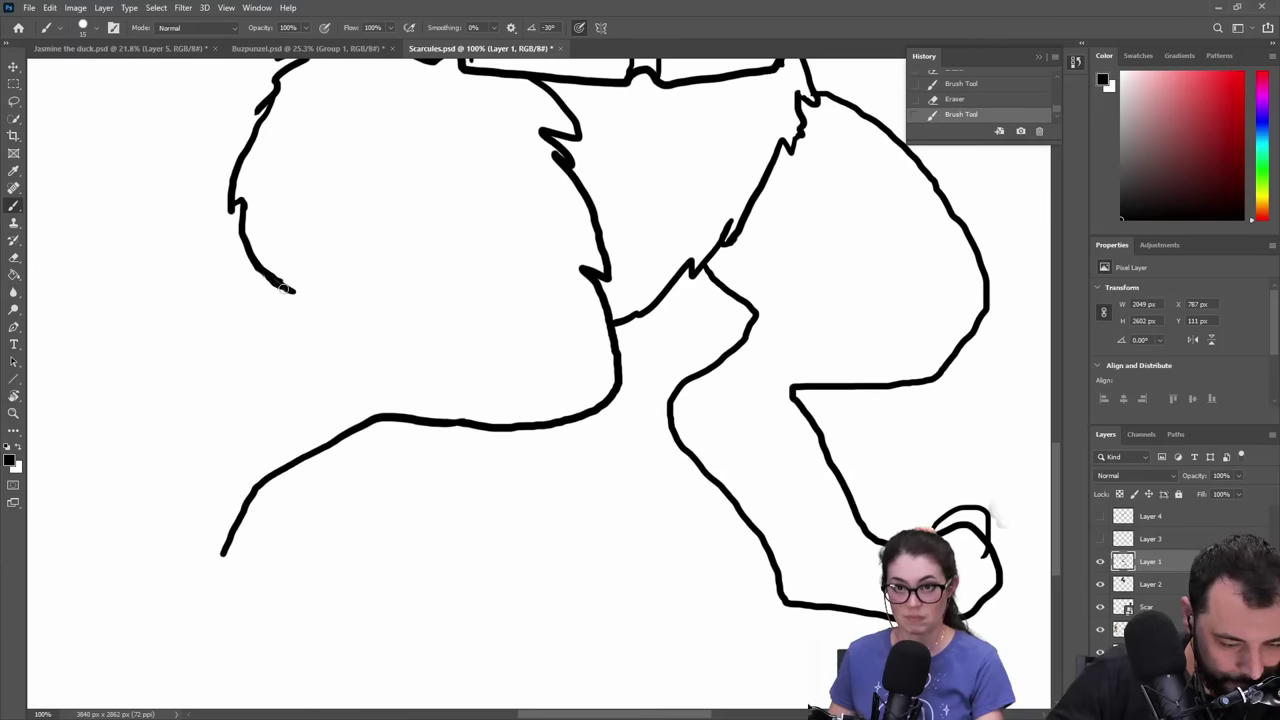
{"action": "mouse_move", "coordinate": [289, 291]}
{"action": "left_mouse_down"}
{"action": "mouse_move", "coordinate": [309, 317]}
{"action": "mouse_move", "coordinate": [258, 309]}
{"action": "mouse_move", "coordinate": [214, 337]}
{"action": "mouse_move", "coordinate": [143, 521]}
{"action": "left_mouse_up"}
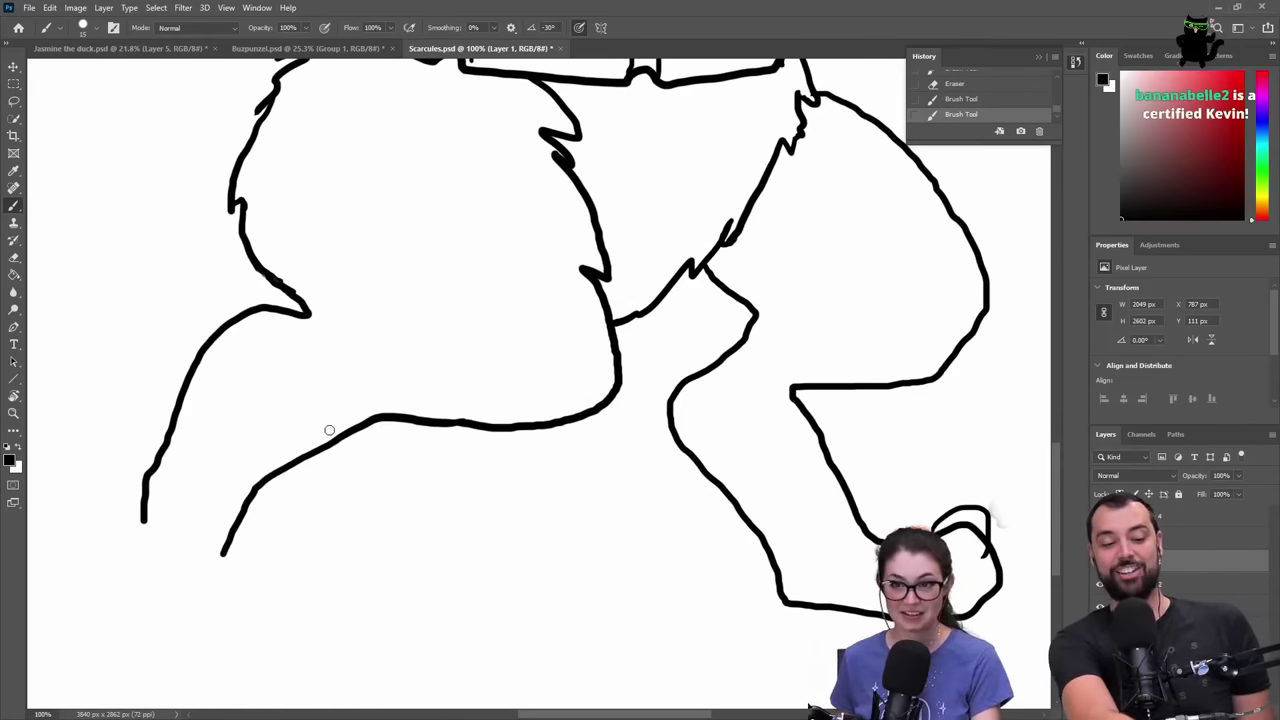
- Check the whole figure by toggling the line art layer, Layer 1, off and back on
{"action": "key", "text": "z"}
{"action": "left_click", "coordinate": [426, 408], "text": "alt"}
{"action": "left_click", "coordinate": [426, 408], "text": "alt"}
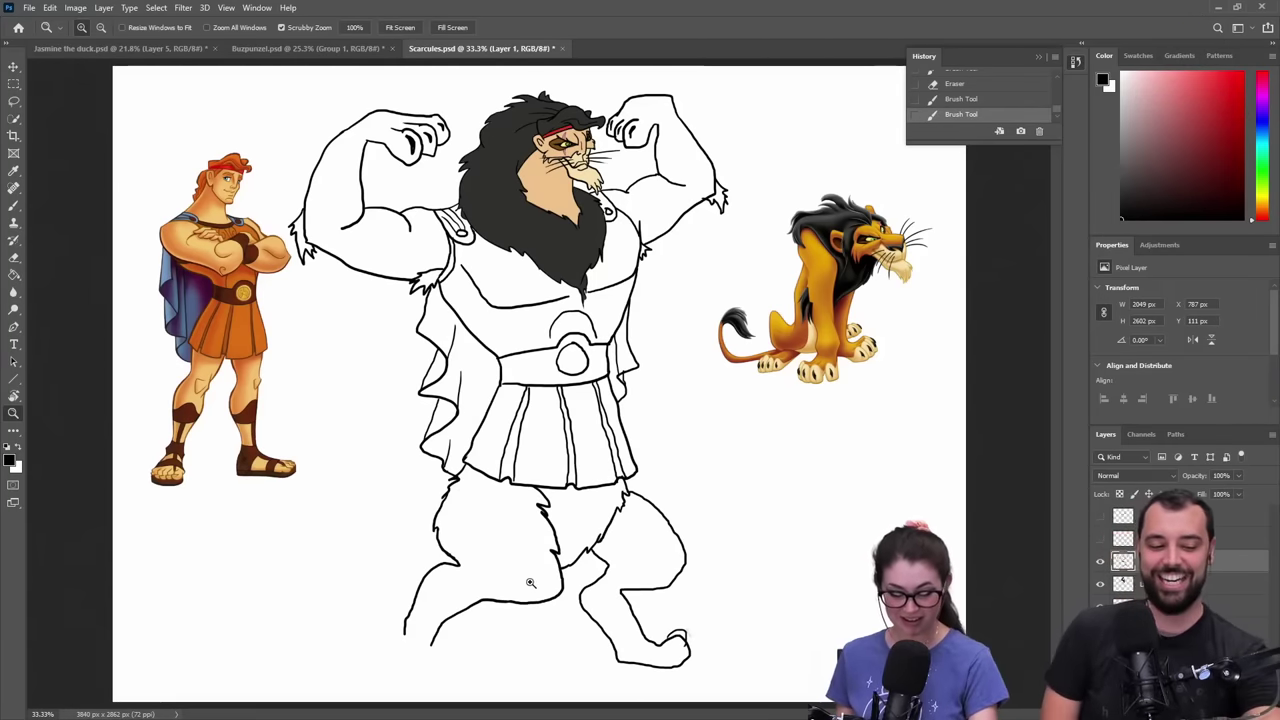
{"action": "left_click", "coordinate": [1100, 562]}
{"action": "left_click", "coordinate": [1100, 562]}
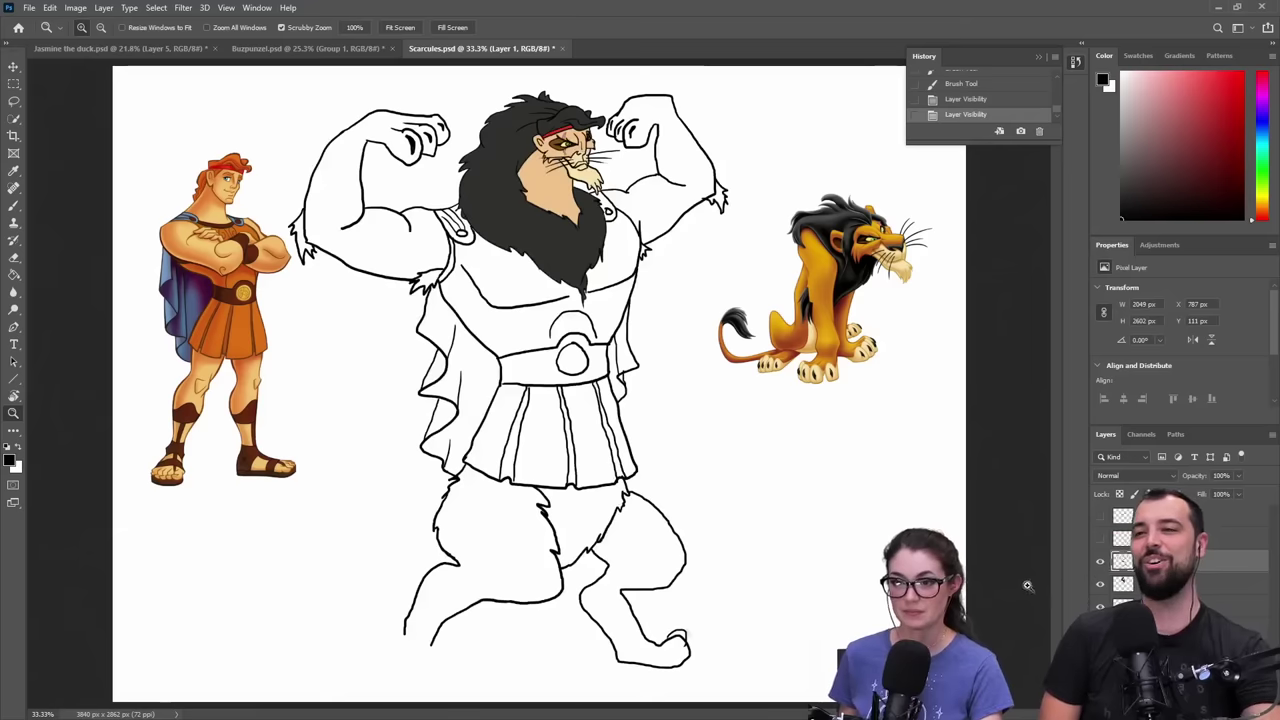
{"action": "key", "text": "e"}
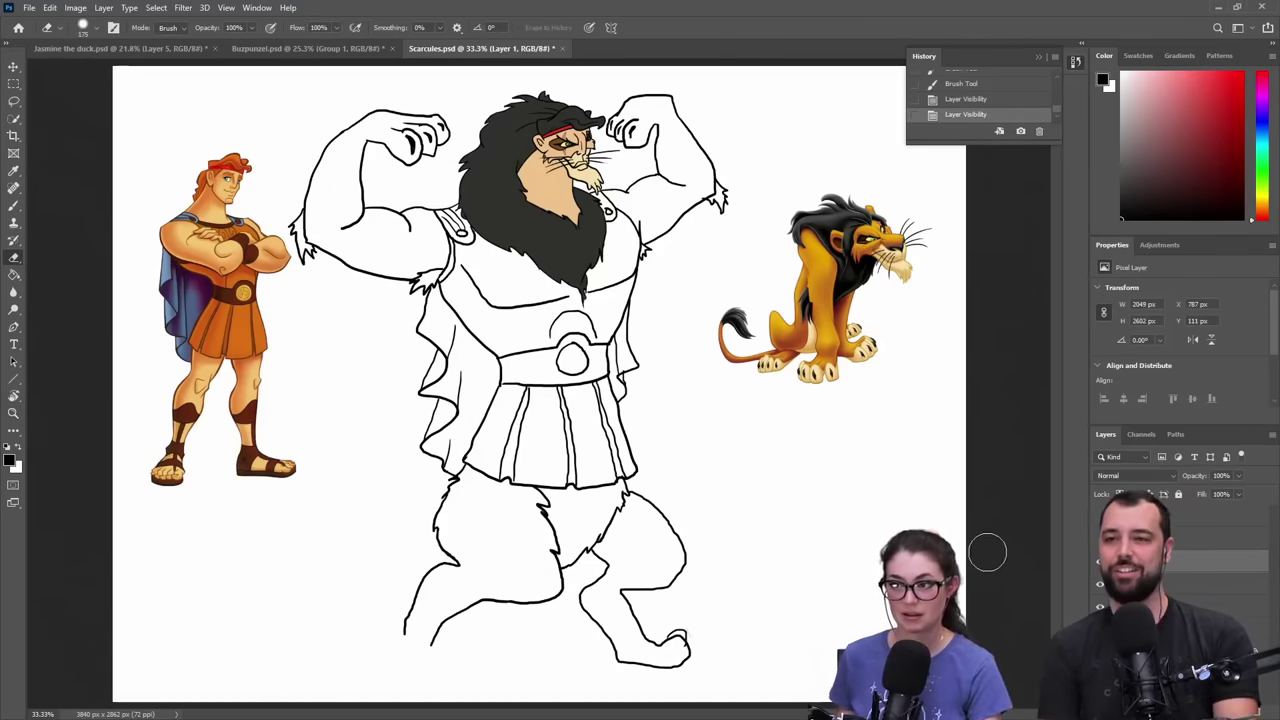
- Add a new layer, then move the lion-like legs on Layer 1 off the body to the empty area beneath the Scar reference
{"action": "key", "text": "ctrl+alt+shift+n"}
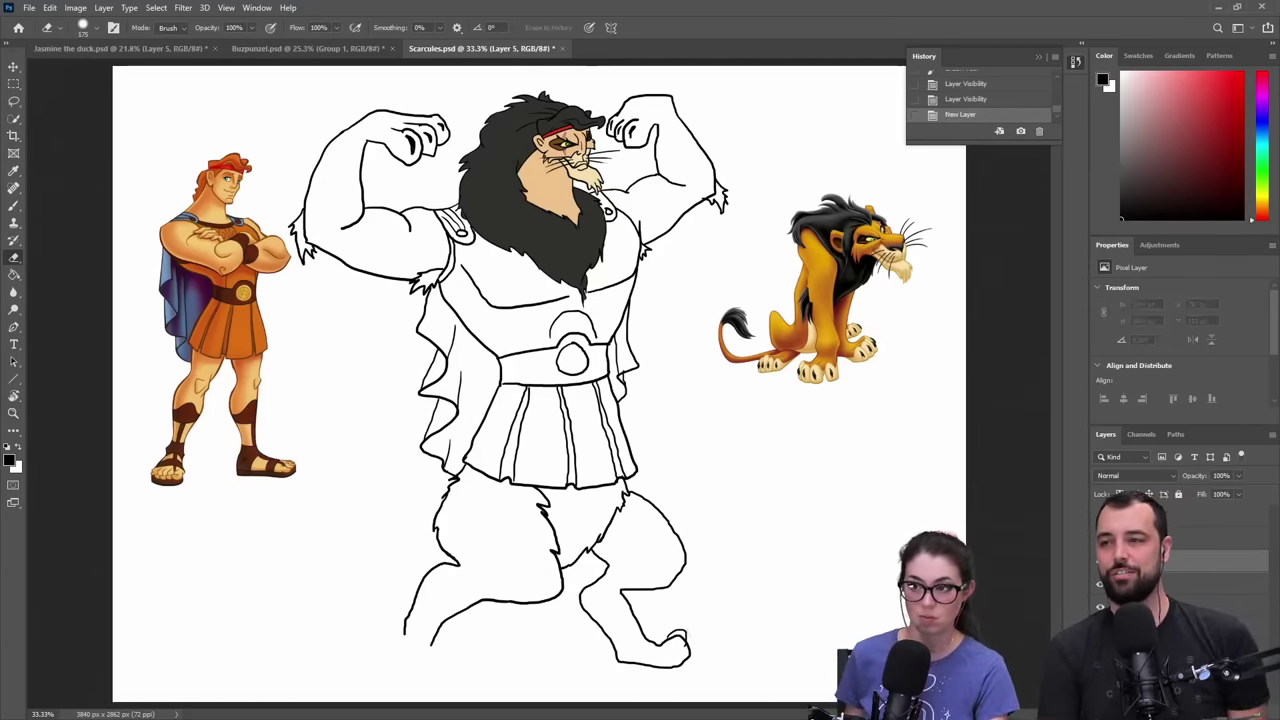
{"action": "key", "text": "alt+bracketleft"}
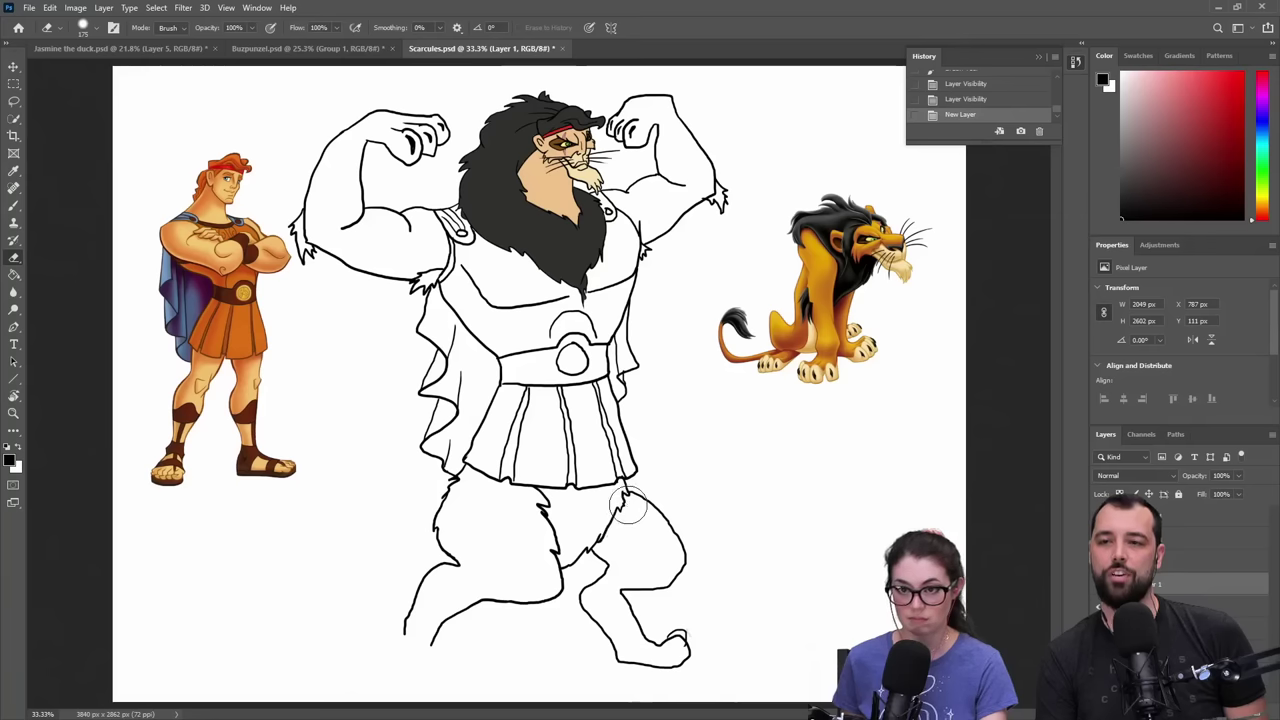
{"action": "key", "text": "l"}
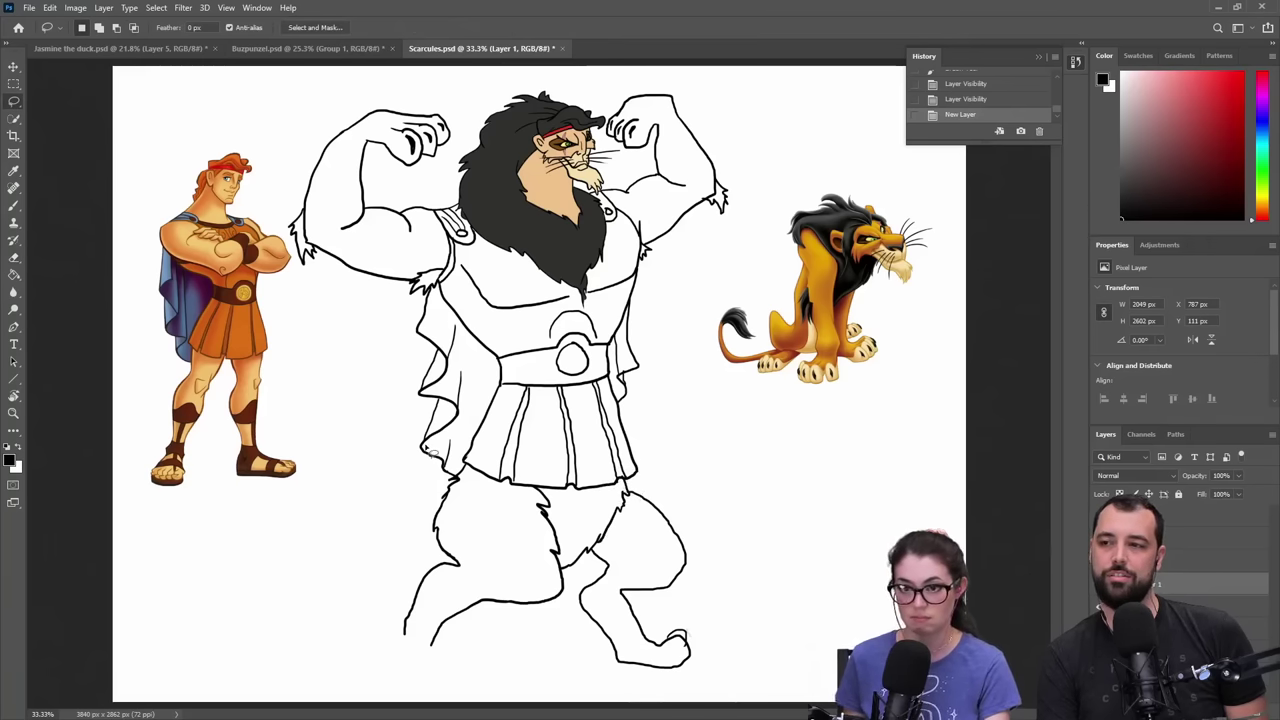
{"action": "mouse_move", "coordinate": [460, 468]}
{"action": "left_mouse_down"}
{"action": "mouse_move", "coordinate": [361, 562]}
{"action": "mouse_move", "coordinate": [336, 628]}
{"action": "mouse_move", "coordinate": [461, 680]}
{"action": "mouse_move", "coordinate": [653, 696]}
{"action": "mouse_move", "coordinate": [807, 678]}
{"action": "mouse_move", "coordinate": [813, 578]}
{"action": "mouse_move", "coordinate": [705, 495]}
{"action": "mouse_move", "coordinate": [472, 474]}
{"action": "left_mouse_up"}
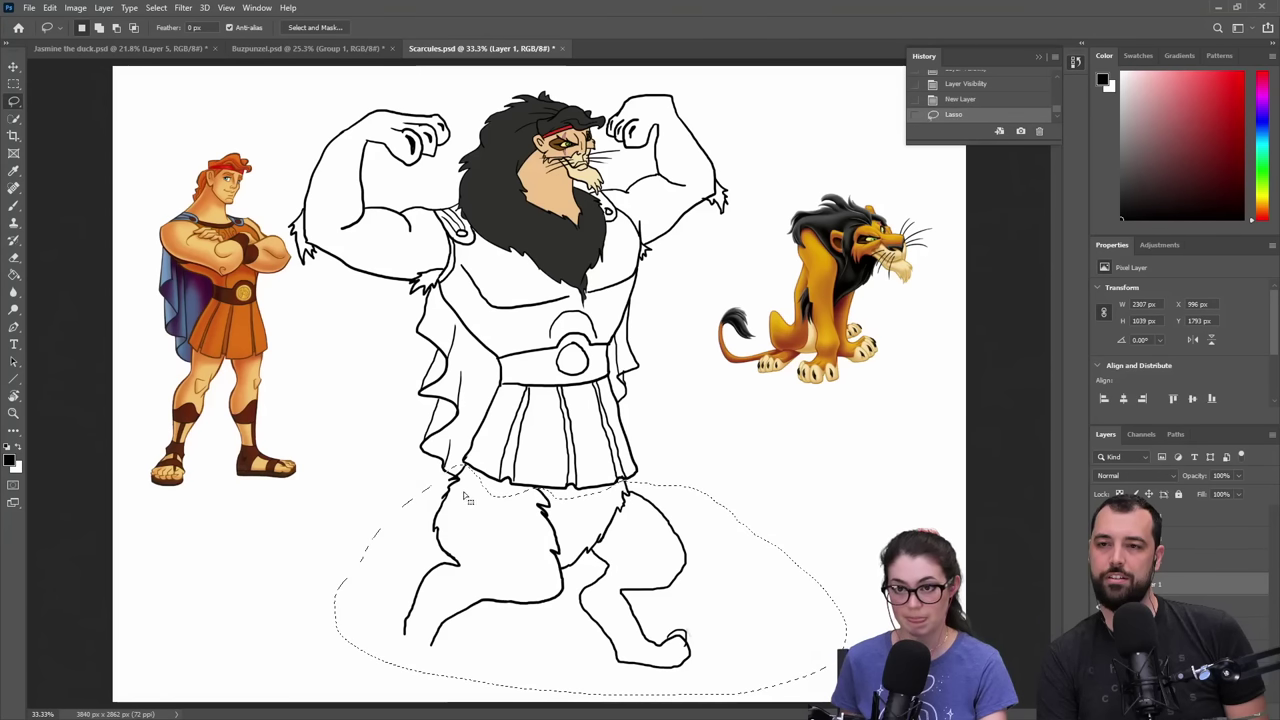
{"action": "key", "text": "ctrl+t"}
{"action": "left_click_drag", "start_coordinate": [551, 529], "coordinate": [826, 514]}
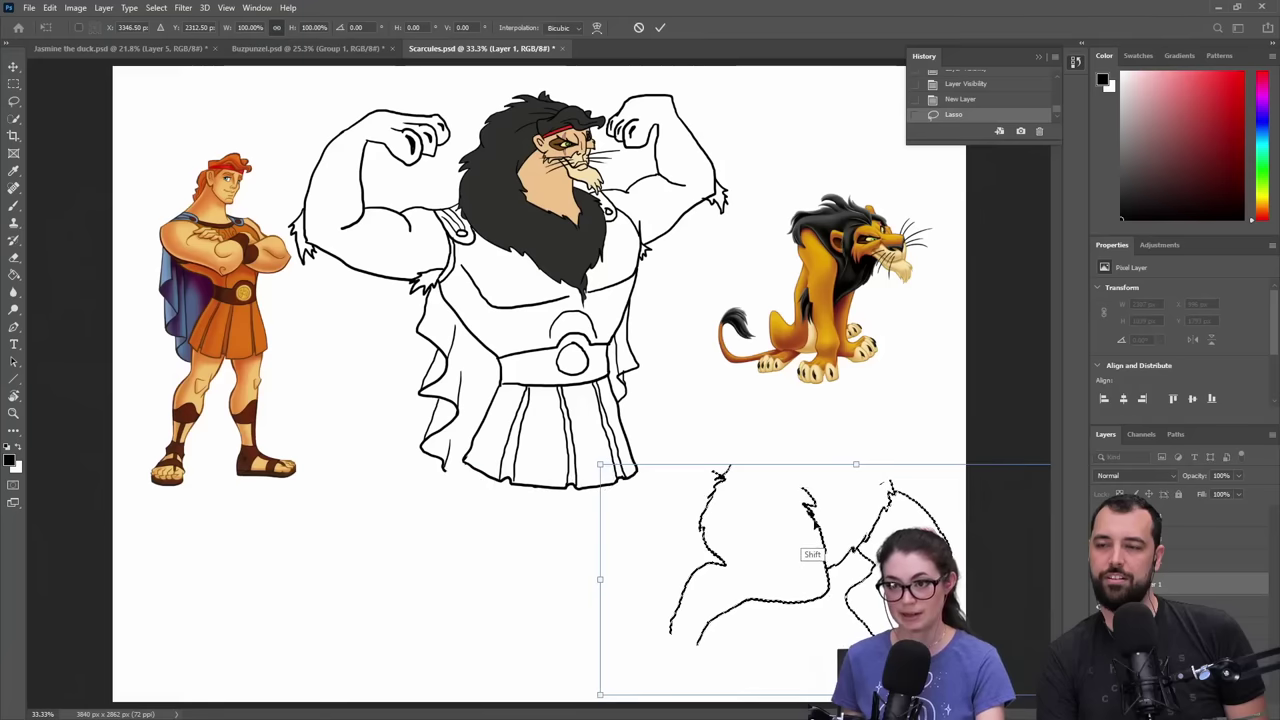
{"action": "key", "text": "Return"}
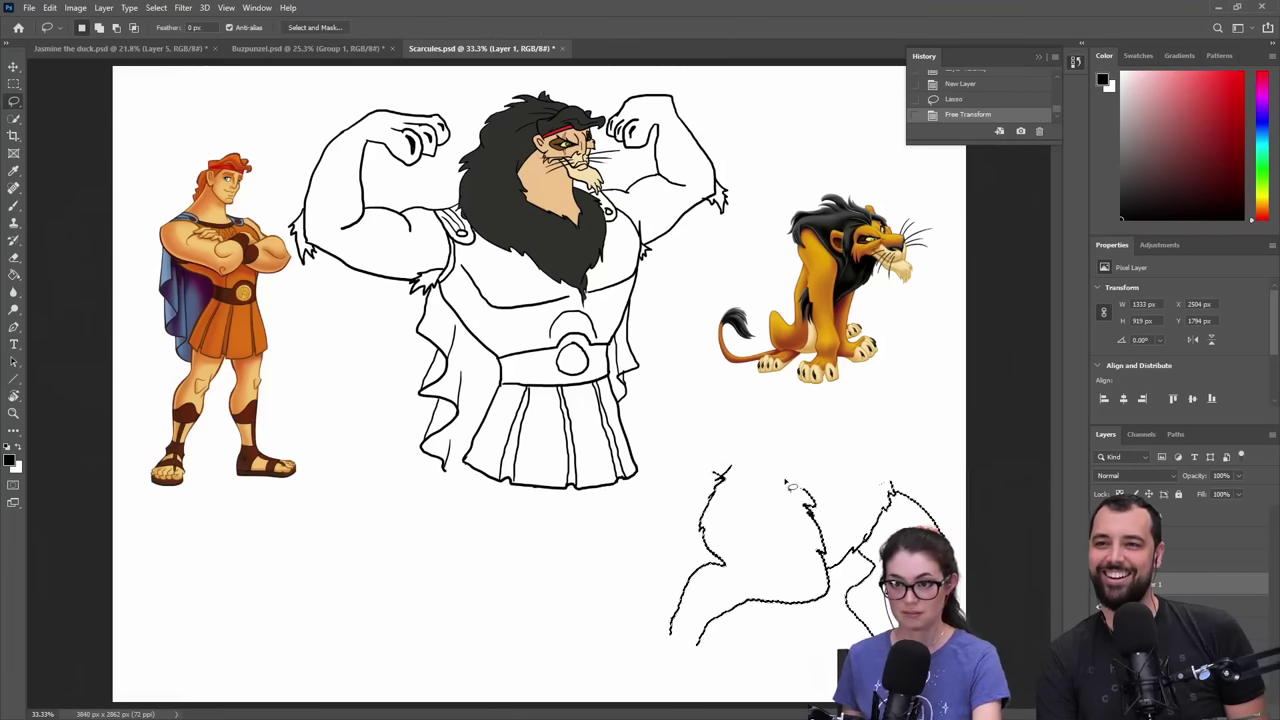
{"action": "key", "text": "m"}
{"action": "key", "text": "ctrl+d"}
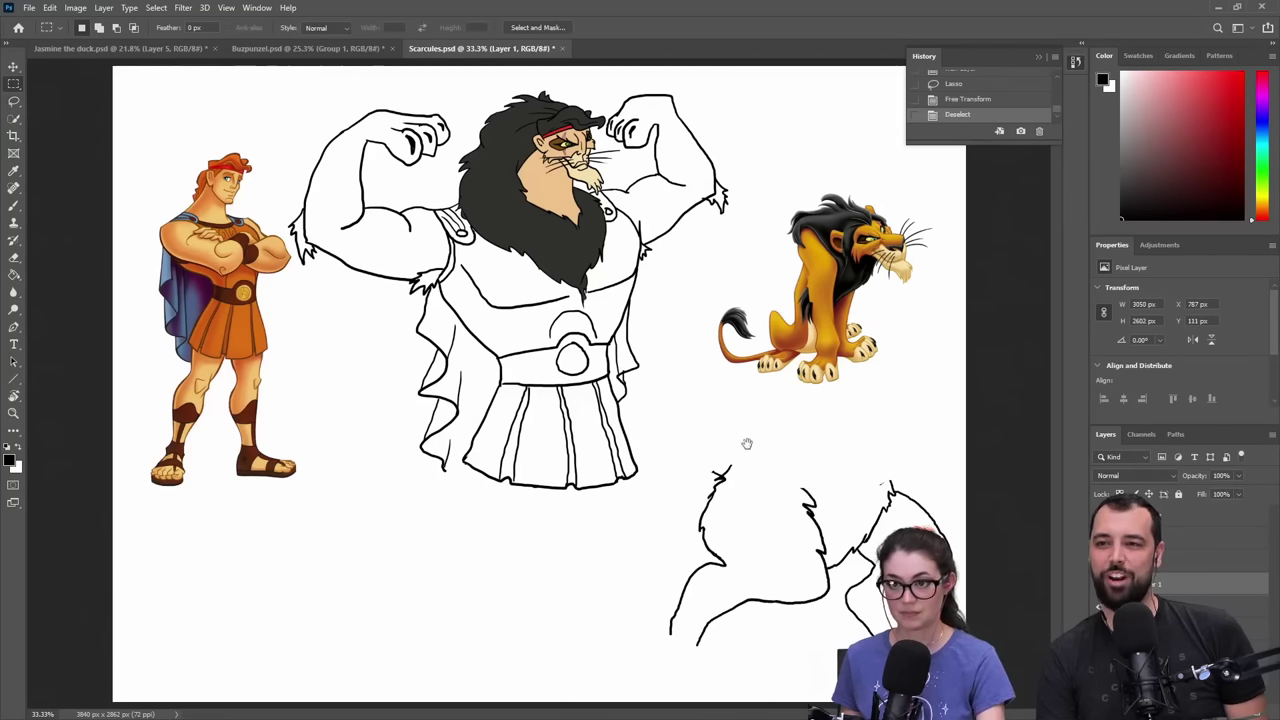
- Activate Layer 5 and extend the canvas downward below the figure to about 3840 × 3481 px with the Crop tool
{"action": "left_click", "coordinate": [1168, 561]}
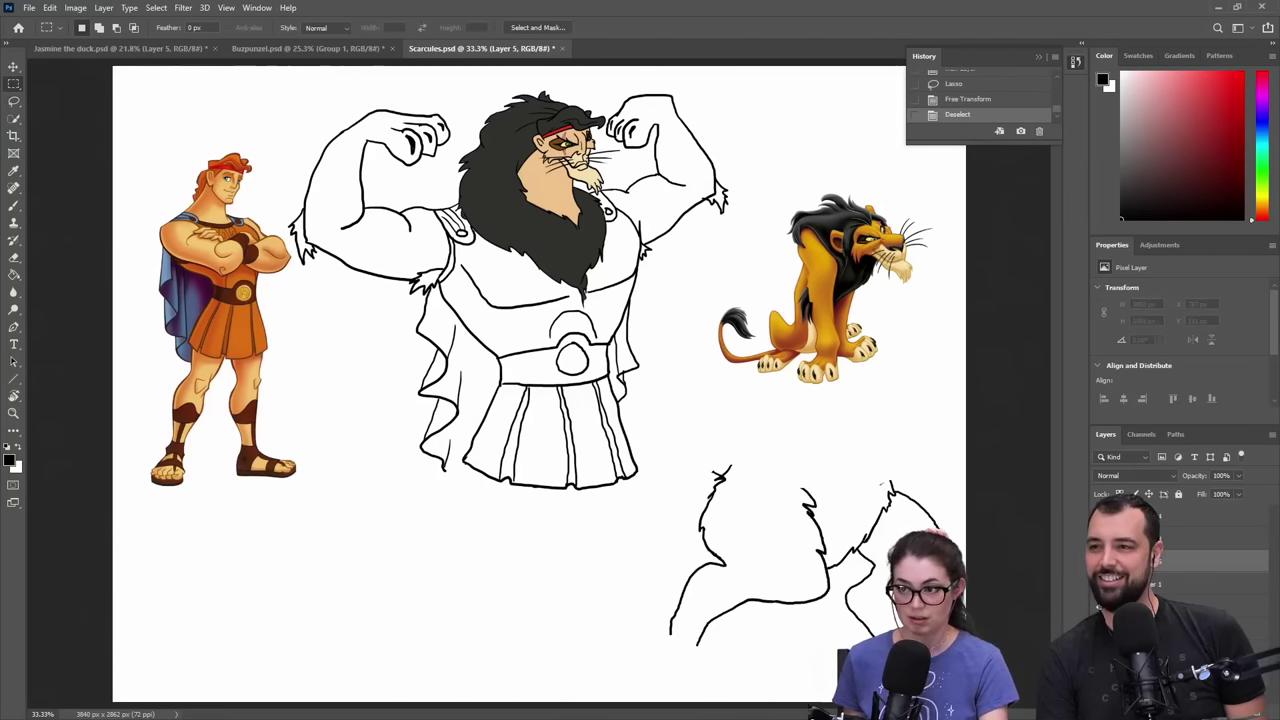
{"action": "key", "text": "b"}
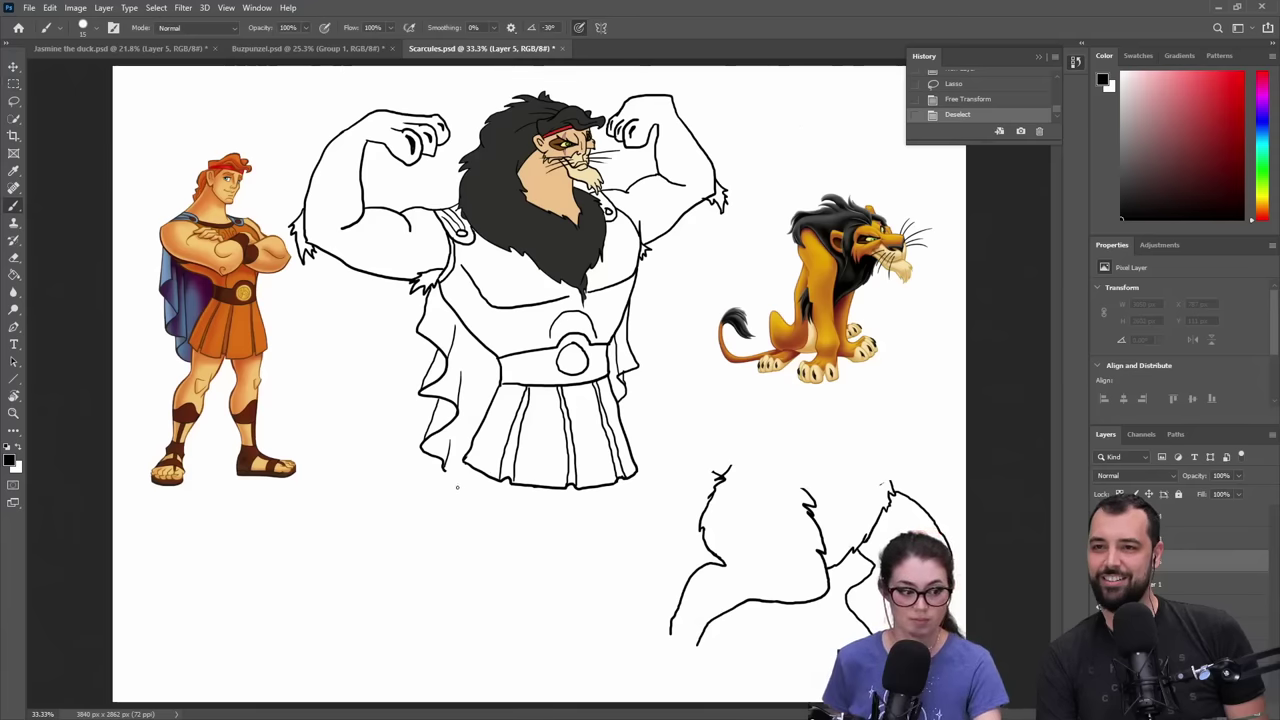
{"action": "key", "text": "z"}
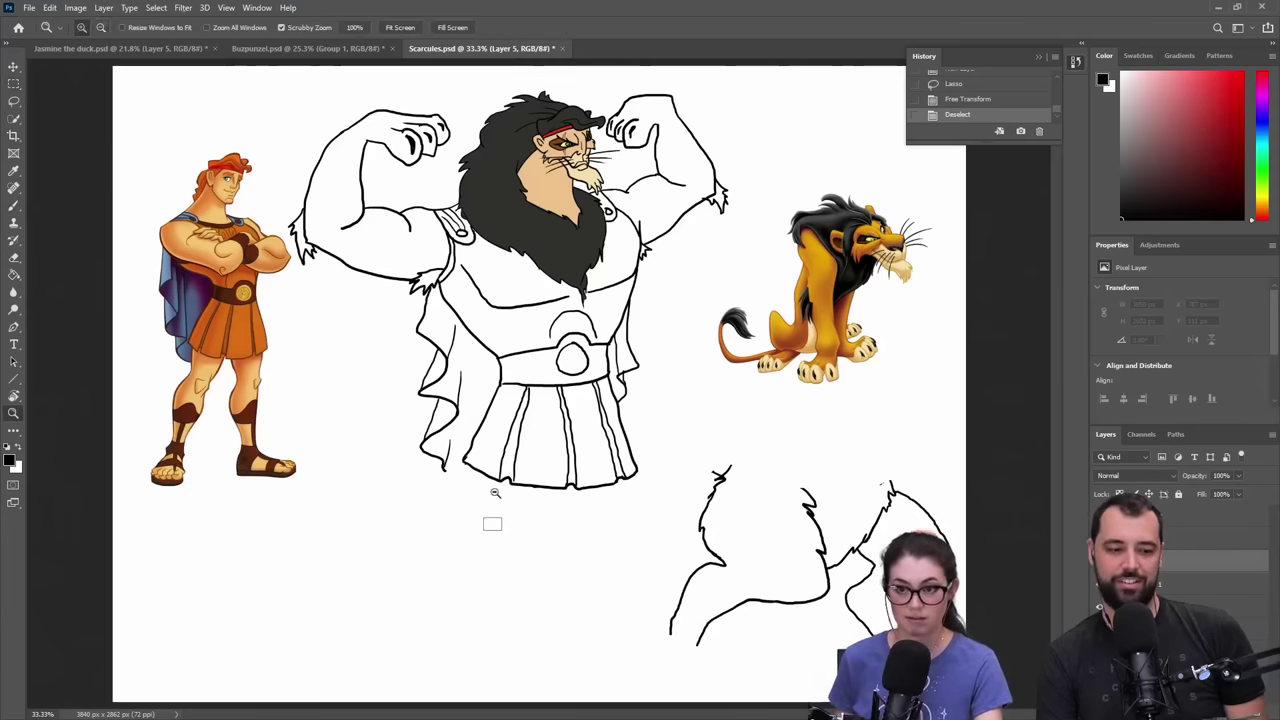
{"action": "left_click", "coordinate": [494, 492], "text": "alt"}
{"action": "key", "text": "c"}
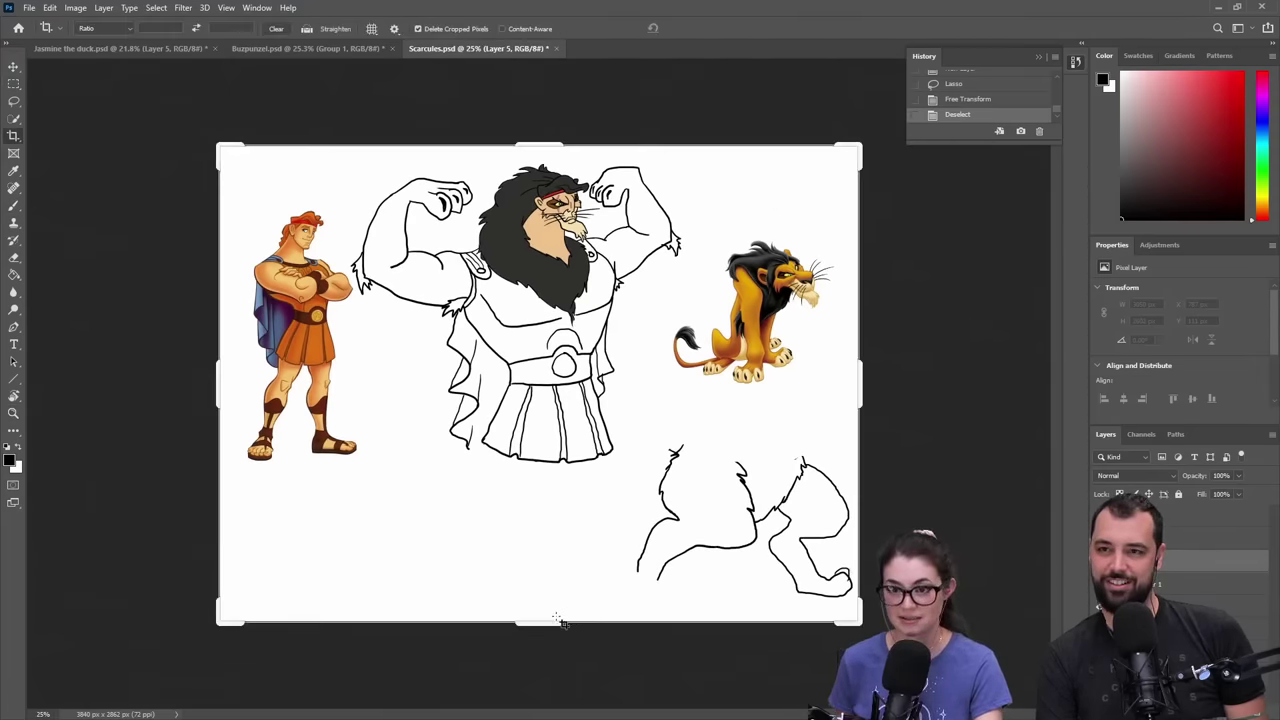
{"action": "left_click_drag", "start_coordinate": [540, 621], "coordinate": [555, 665]}
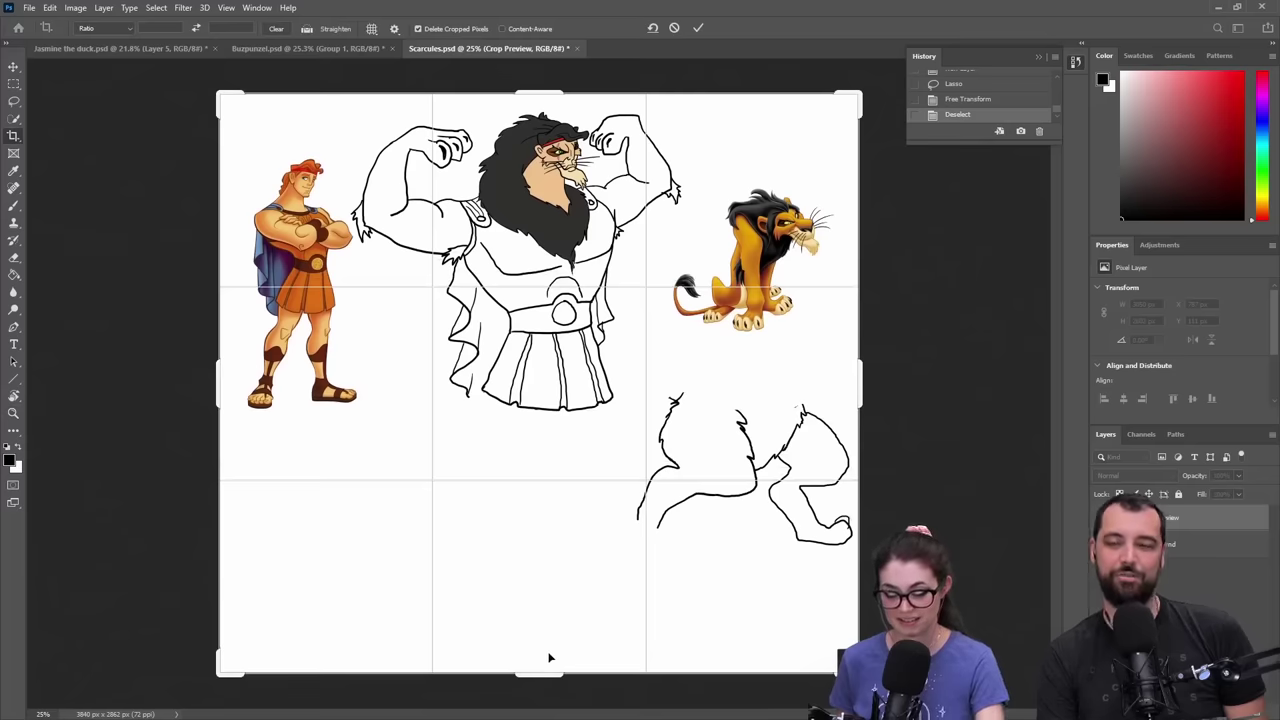
{"action": "key", "text": "Return"}
- Draw upright human-like thighs and knees under the skirt, plus the left-hand leg's calf, shin and foot
{"action": "key", "text": "b"}
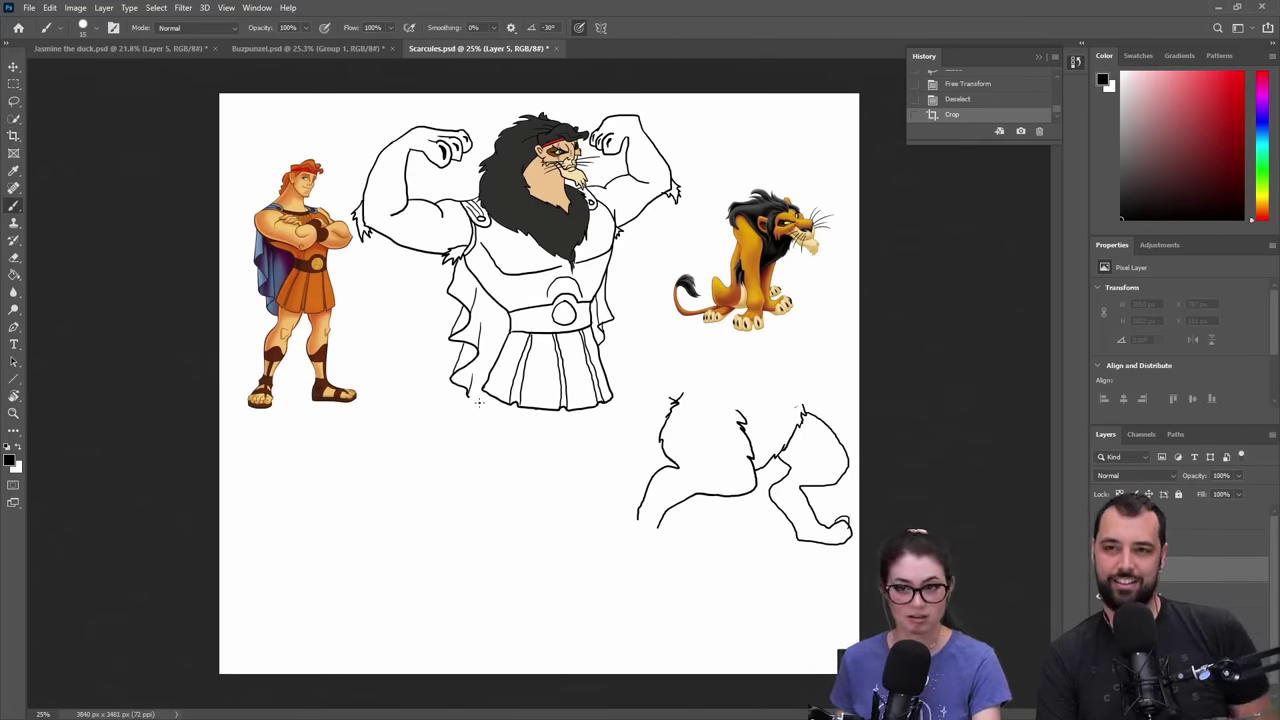
{"action": "mouse_move", "coordinate": [483, 420]}
{"action": "left_mouse_down"}
{"action": "mouse_move", "coordinate": [484, 456]}
{"action": "mouse_move", "coordinate": [512, 477]}
{"action": "mouse_move", "coordinate": [568, 478]}
{"action": "left_mouse_up"}
{"action": "key", "text": "ctrl+z"}
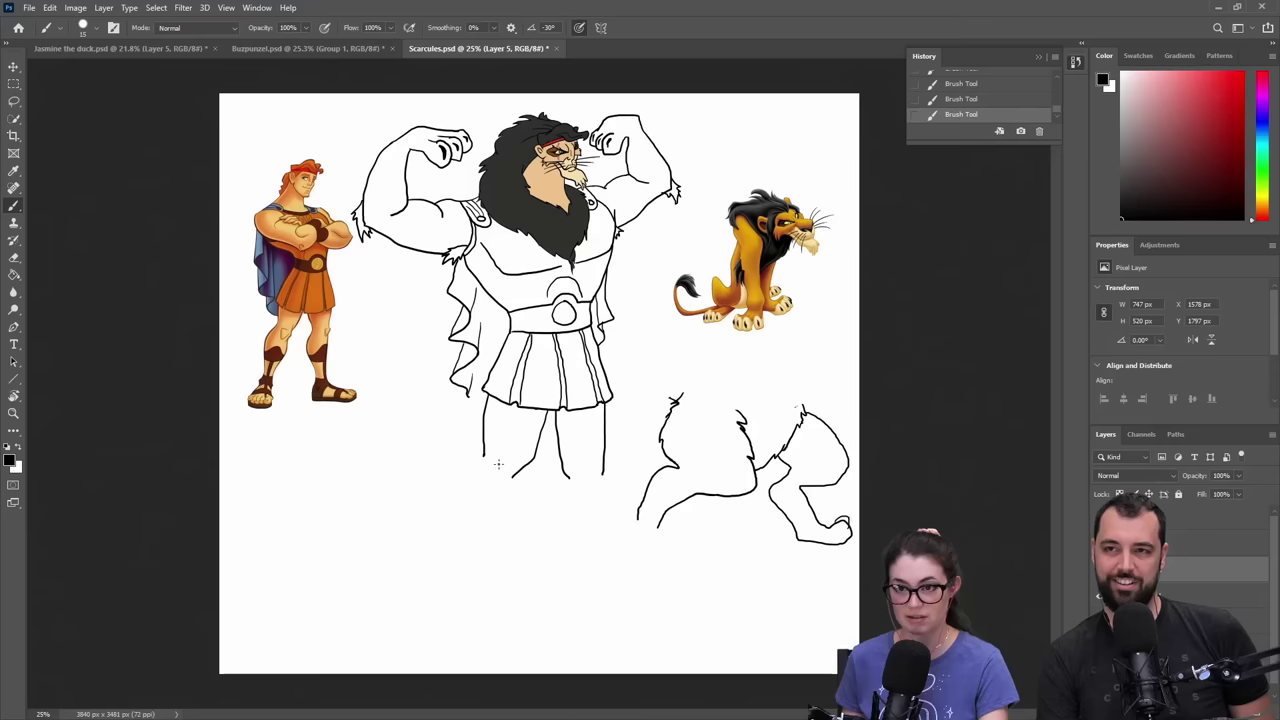
{"action": "left_click_drag", "start_coordinate": [510, 472], "coordinate": [501, 481]}
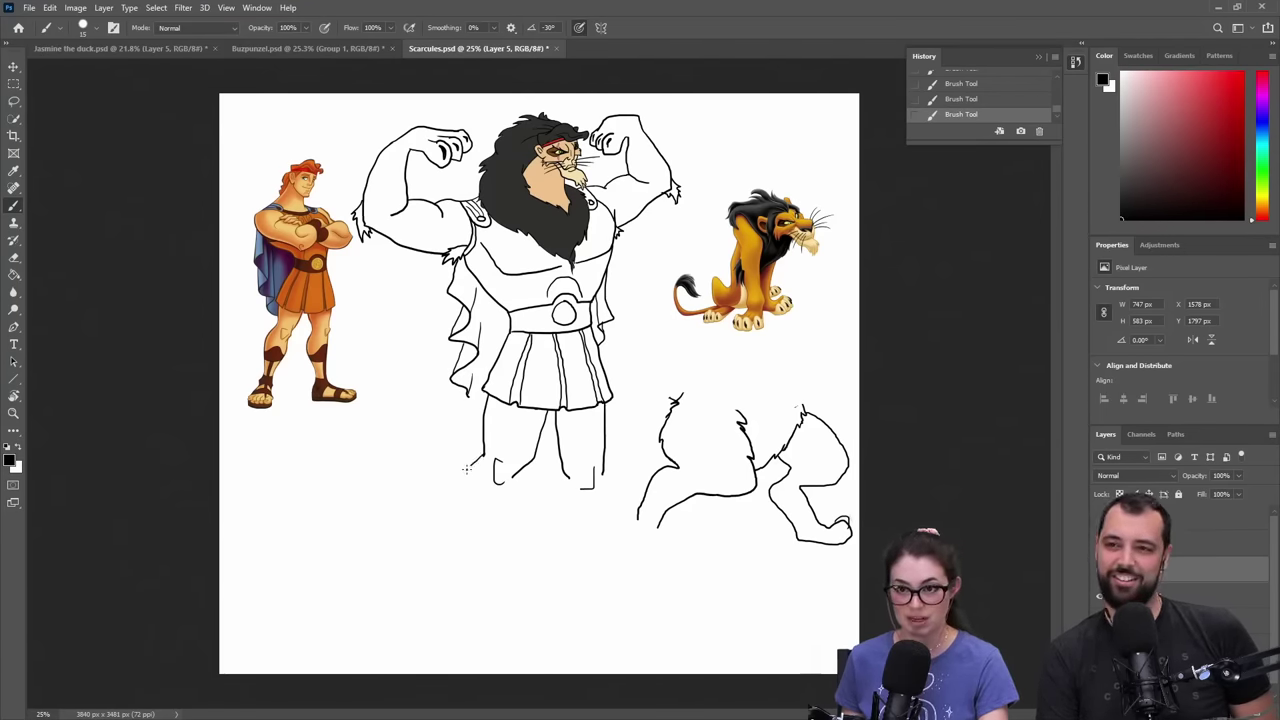
{"action": "left_click_drag", "start_coordinate": [458, 536], "coordinate": [463, 582]}
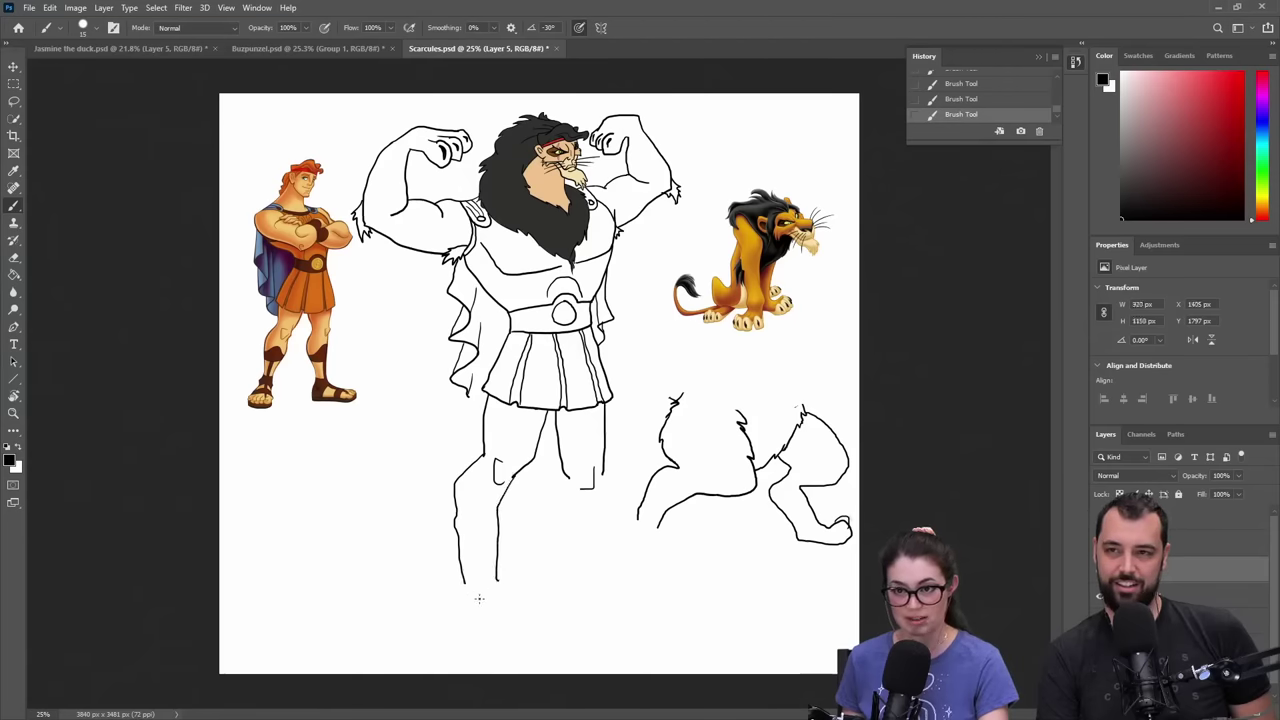
{"action": "left_click_drag", "start_coordinate": [463, 582], "coordinate": [486, 609]}
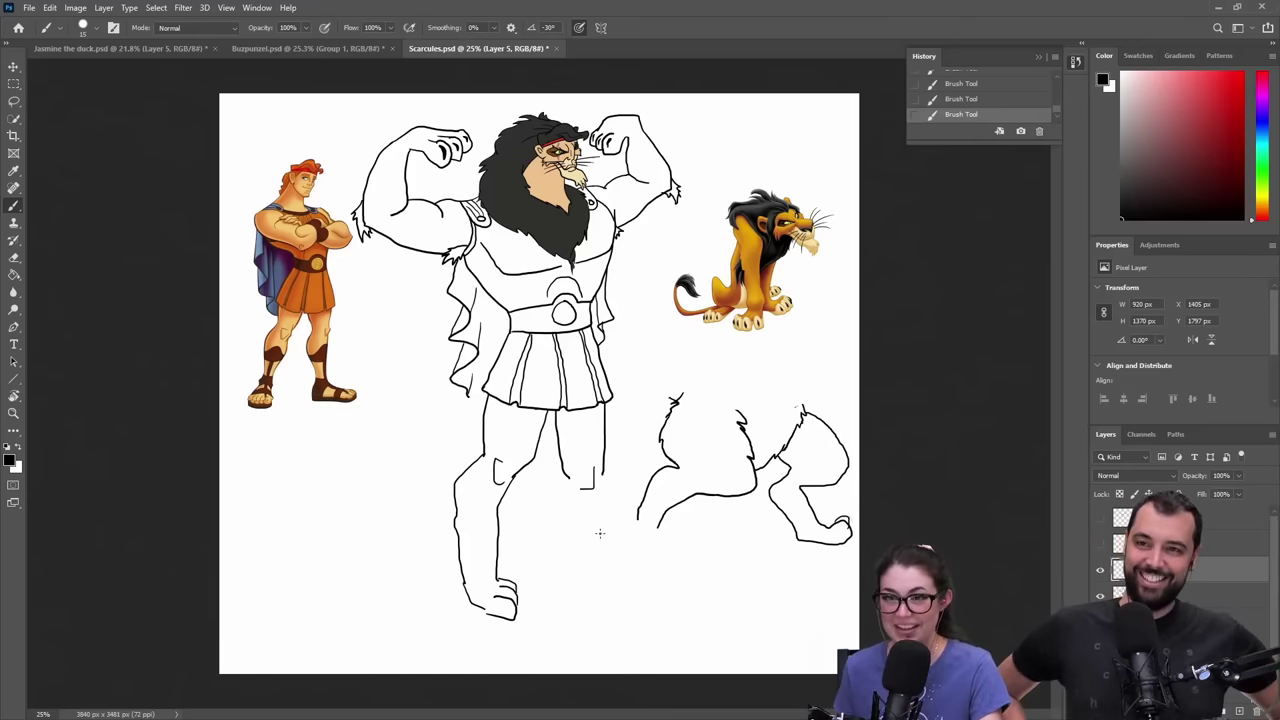
- Undo the left-hand foot's toe strokes and redraw them as smaller, rounded paw toes
{"action": "key", "text": "ctrl+z"}
{"action": "key", "text": "ctrl+z"}
{"action": "key", "text": "ctrl+z"}
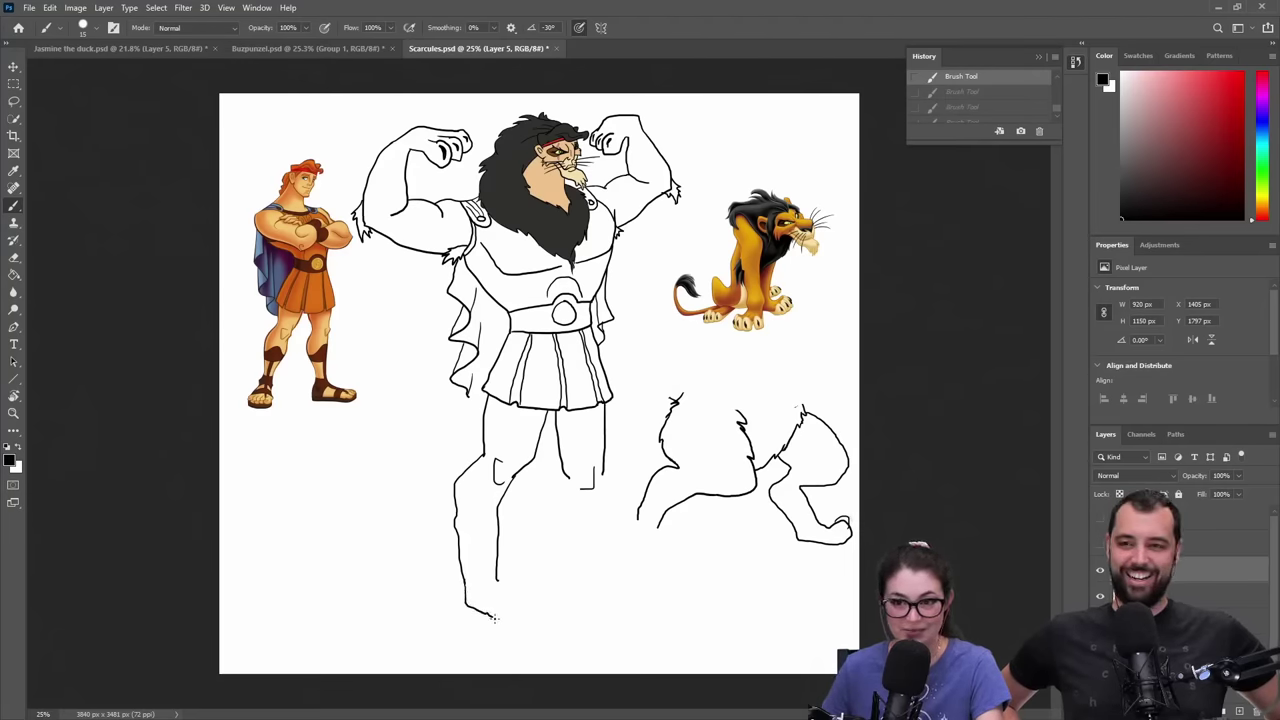
{"action": "left_click_drag", "start_coordinate": [496, 592], "coordinate": [506, 608]}
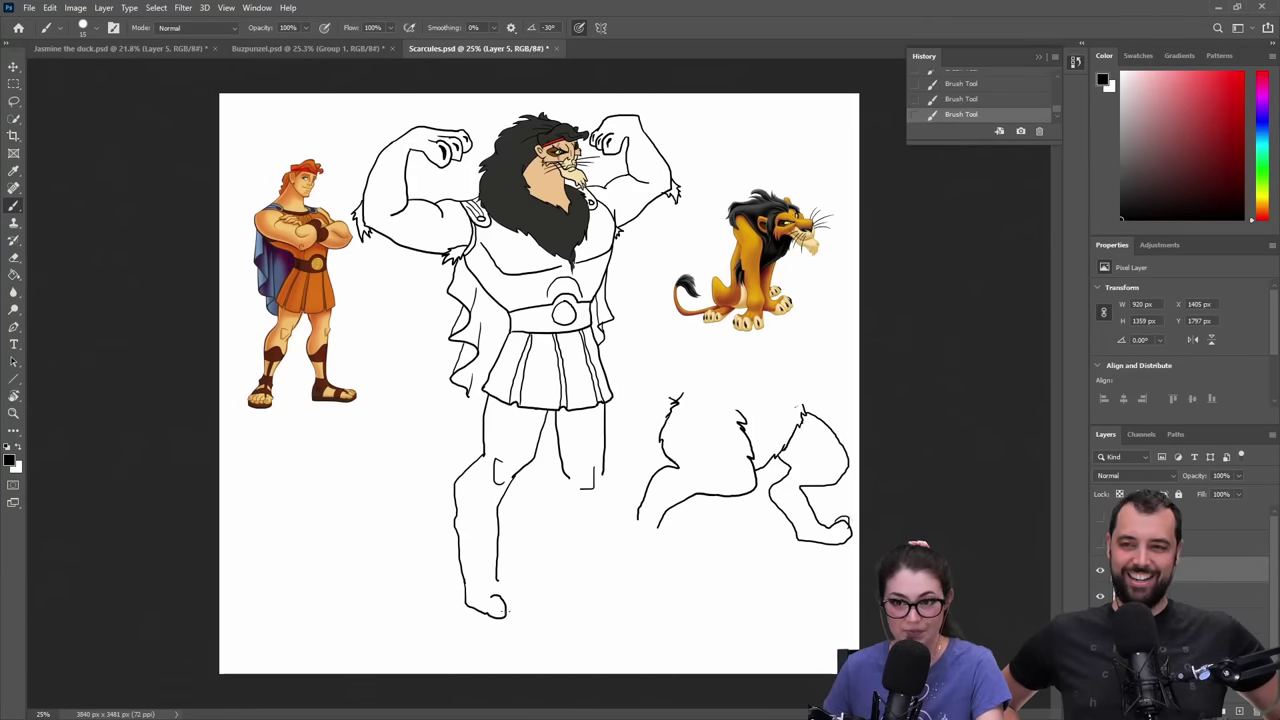
{"action": "key", "text": "ctrl+z"}
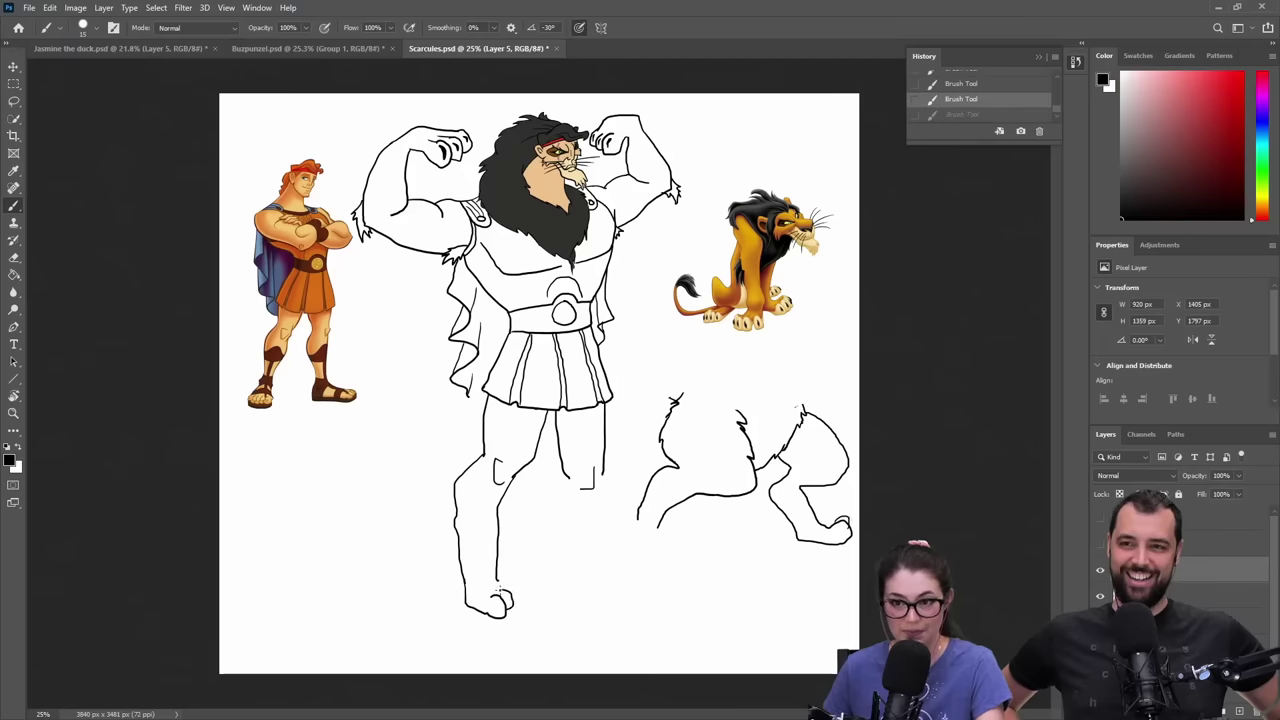
{"action": "left_click_drag", "start_coordinate": [506, 592], "coordinate": [516, 600]}
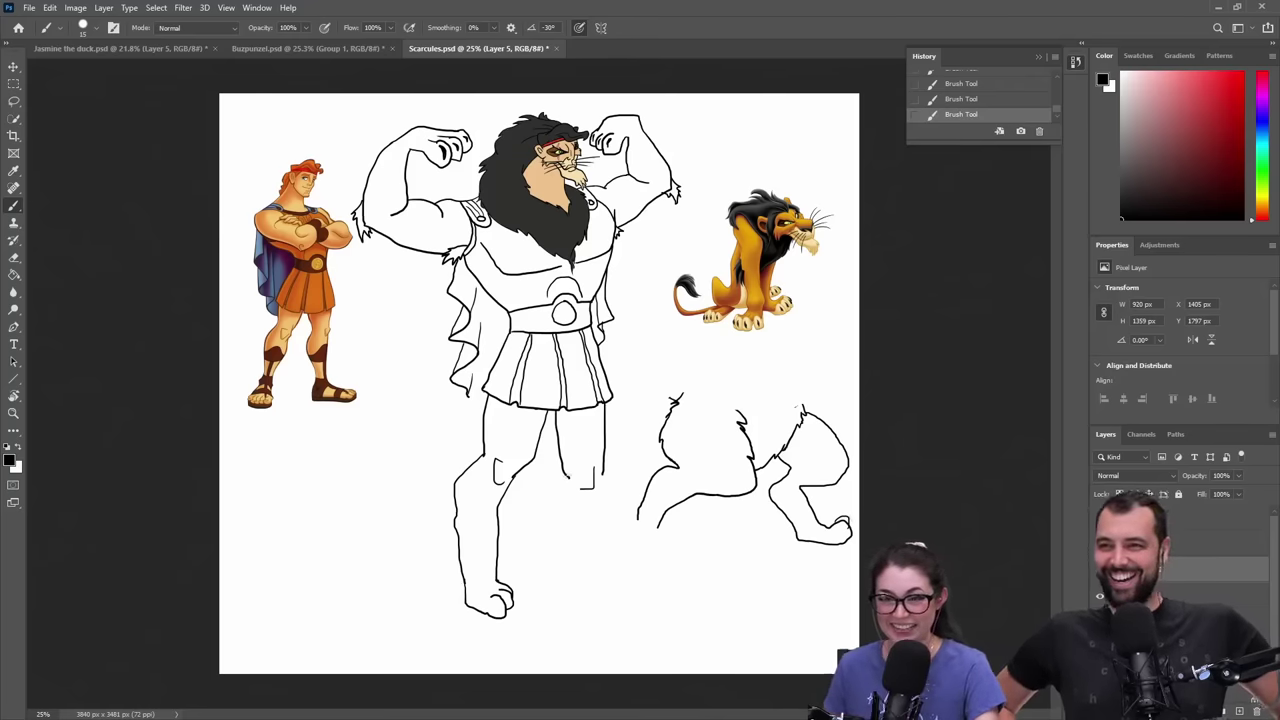
- Add jagged fur tufts to the back of both calves below the knees and start the right-hand shin line
{"action": "key", "text": "ctrl+z"}
{"action": "key", "text": "e"}
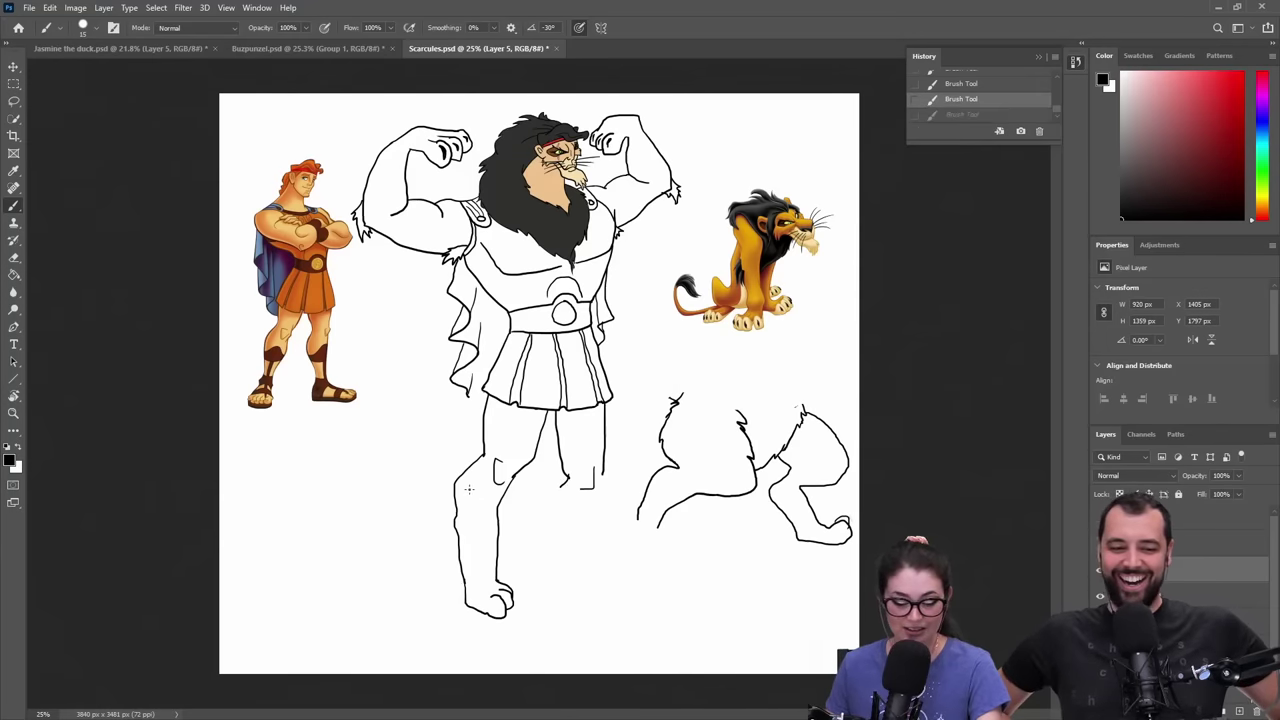
{"action": "left_click_drag", "start_coordinate": [454, 494], "coordinate": [447, 526]}
{"action": "key", "text": "b"}
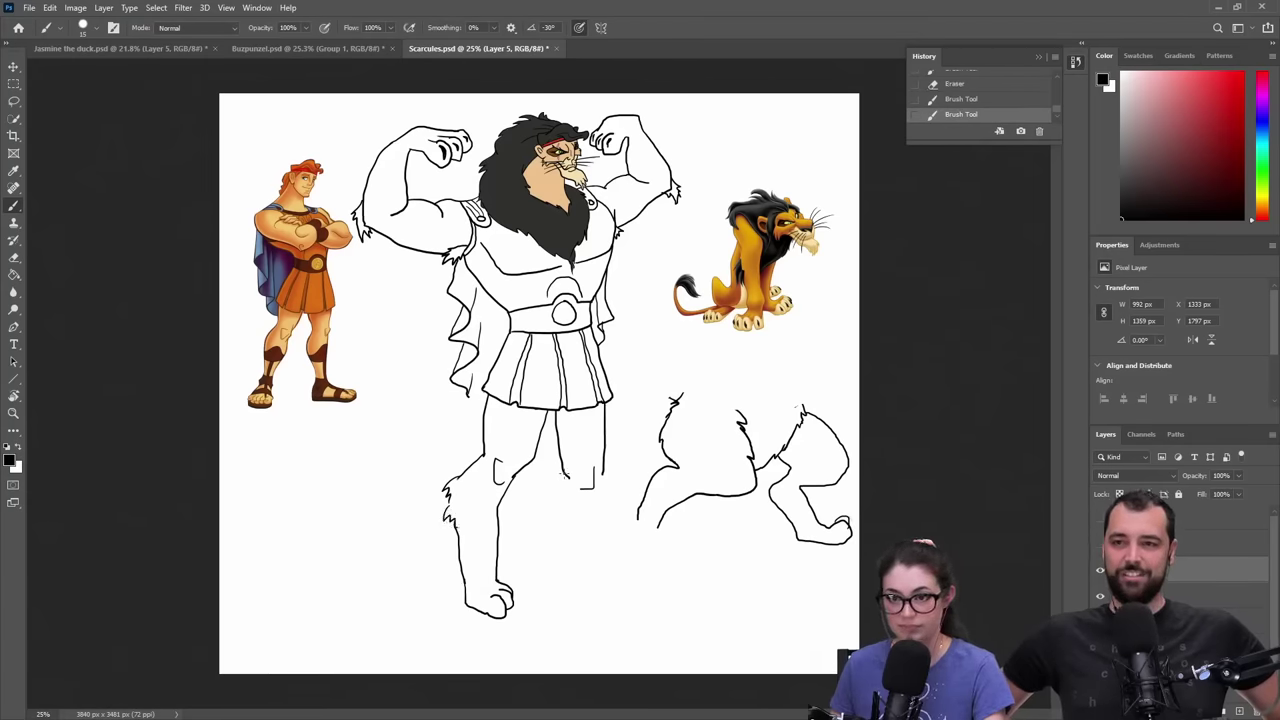
{"action": "left_click_drag", "start_coordinate": [558, 483], "coordinate": [550, 508]}
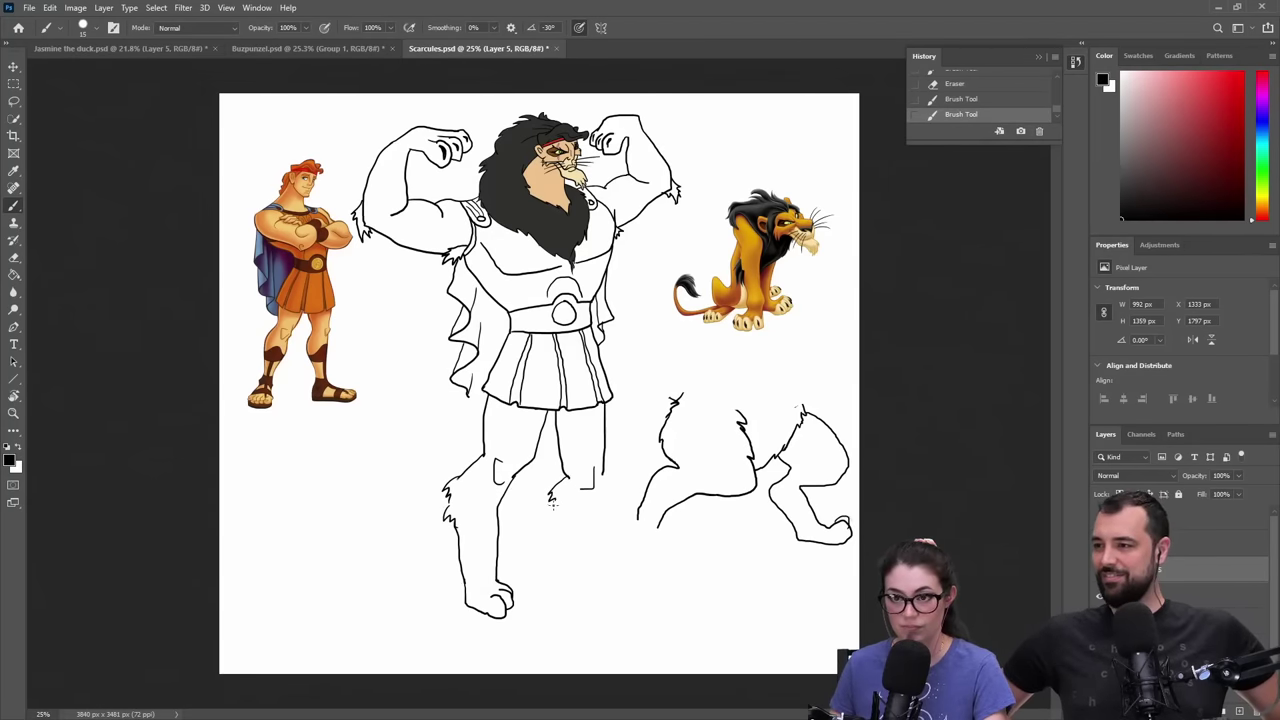
{"action": "left_click_drag", "start_coordinate": [601, 469], "coordinate": [600, 507]}
- Erase the left-hand foot and redraw it as a front-facing paw with separated toes
{"action": "key", "text": "e"}
{"action": "mouse_move", "coordinate": [500, 565]}
{"action": "left_mouse_down"}
{"action": "mouse_move", "coordinate": [498, 597]}
{"action": "mouse_move", "coordinate": [472, 607]}
{"action": "mouse_move", "coordinate": [516, 591]}
{"action": "mouse_move", "coordinate": [502, 606]}
{"action": "mouse_move", "coordinate": [524, 573]}
{"action": "mouse_move", "coordinate": [504, 597]}
{"action": "mouse_move", "coordinate": [466, 607]}
{"action": "mouse_move", "coordinate": [464, 624]}
{"action": "mouse_move", "coordinate": [481, 629]}
{"action": "mouse_move", "coordinate": [486, 613]}
{"action": "mouse_move", "coordinate": [498, 624]}
{"action": "mouse_move", "coordinate": [497, 611]}
{"action": "mouse_move", "coordinate": [510, 614]}
{"action": "mouse_move", "coordinate": [488, 623]}
{"action": "mouse_move", "coordinate": [506, 598]}
{"action": "left_mouse_up"}
{"action": "key", "text": "b"}
{"action": "key", "text": "ctrl+z"}
{"action": "key", "text": "ctrl+z"}
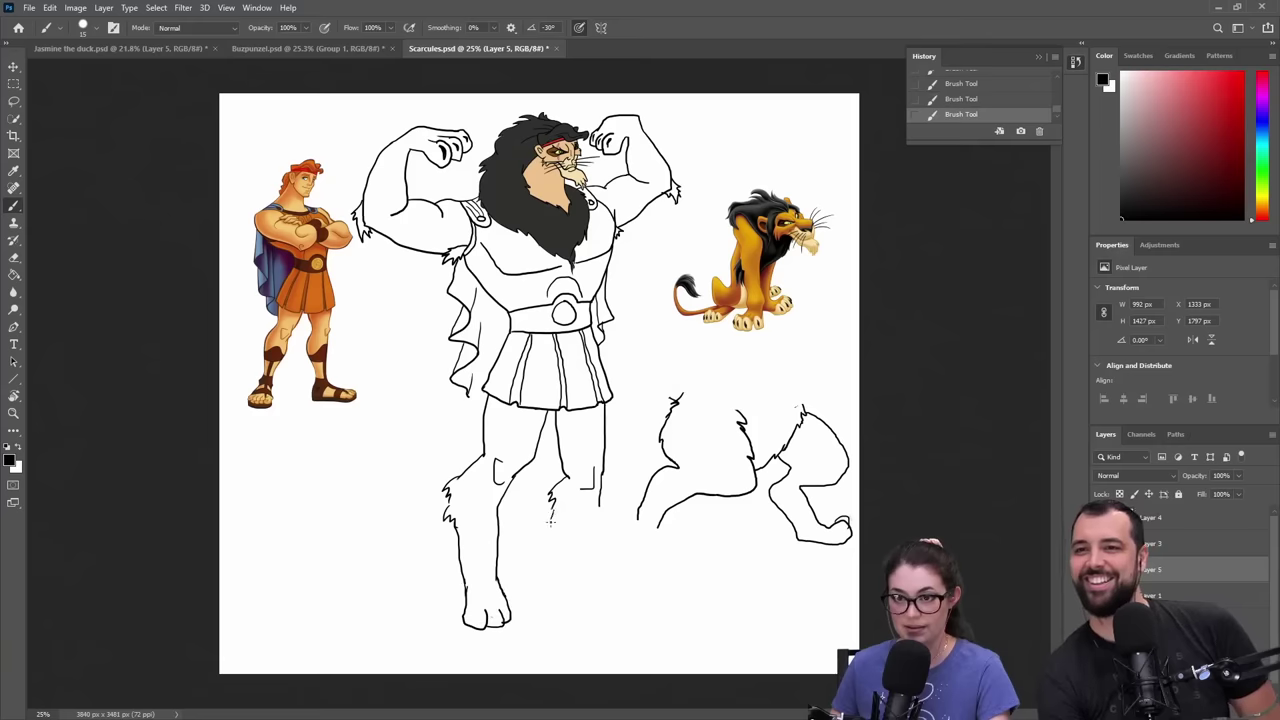
- Draw the right-hand lower leg down to the ankle and finish it with a paw pointing sideways
{"action": "key", "text": "ctrl+z"}
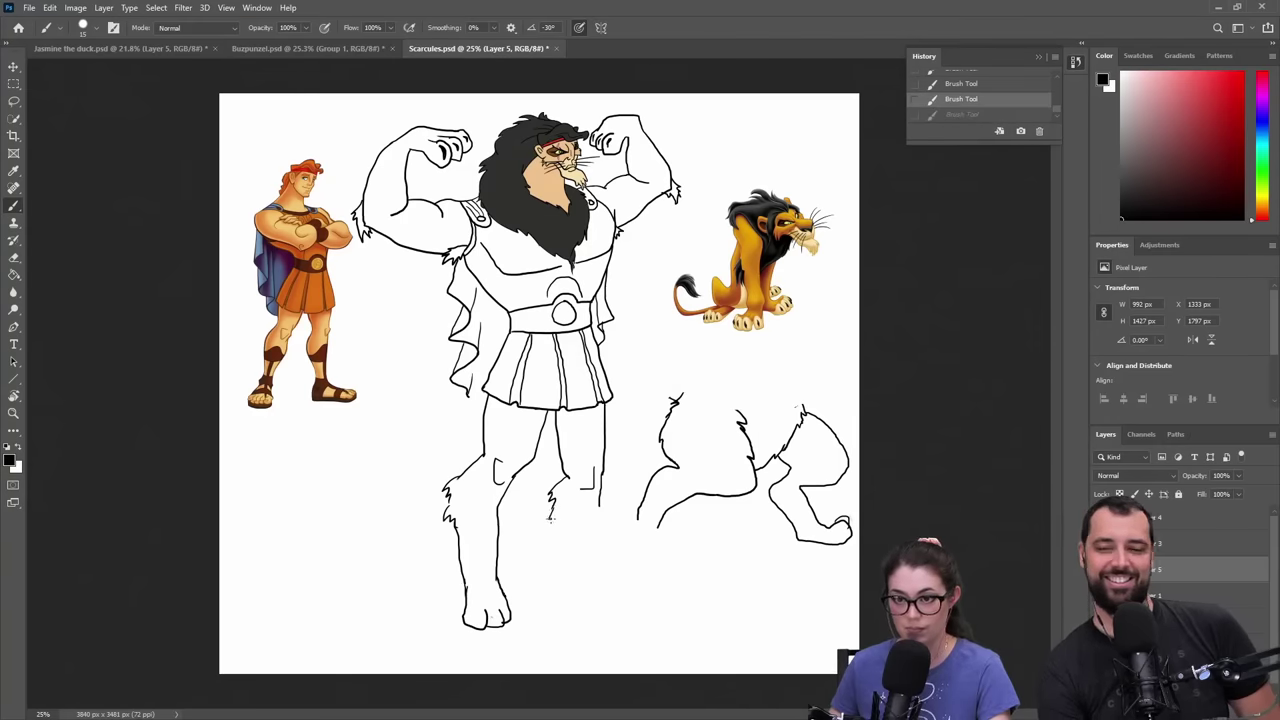
{"action": "mouse_move", "coordinate": [561, 565]}
{"action": "left_mouse_down"}
{"action": "mouse_move", "coordinate": [597, 502]}
{"action": "mouse_move", "coordinate": [630, 594]}
{"action": "left_mouse_up"}
{"action": "key", "text": "ctrl+z"}
{"action": "key", "text": "ctrl+z"}
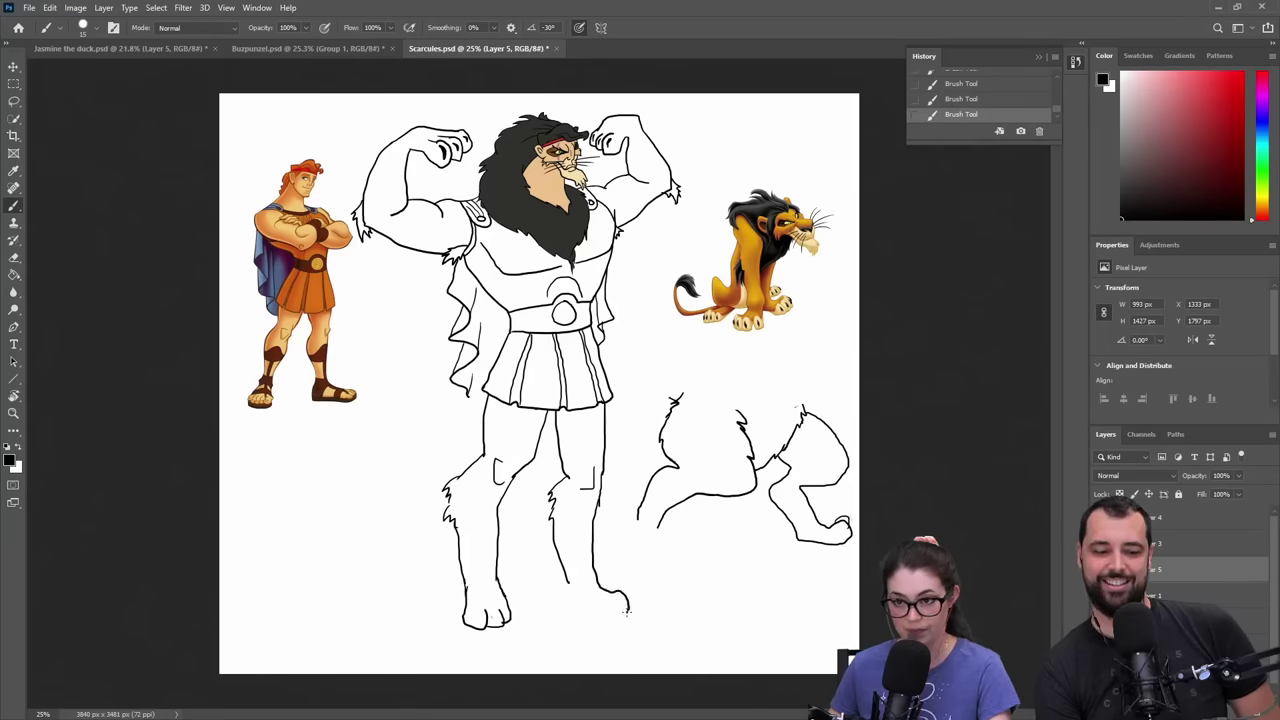
{"action": "left_click_drag", "start_coordinate": [568, 595], "coordinate": [627, 608]}
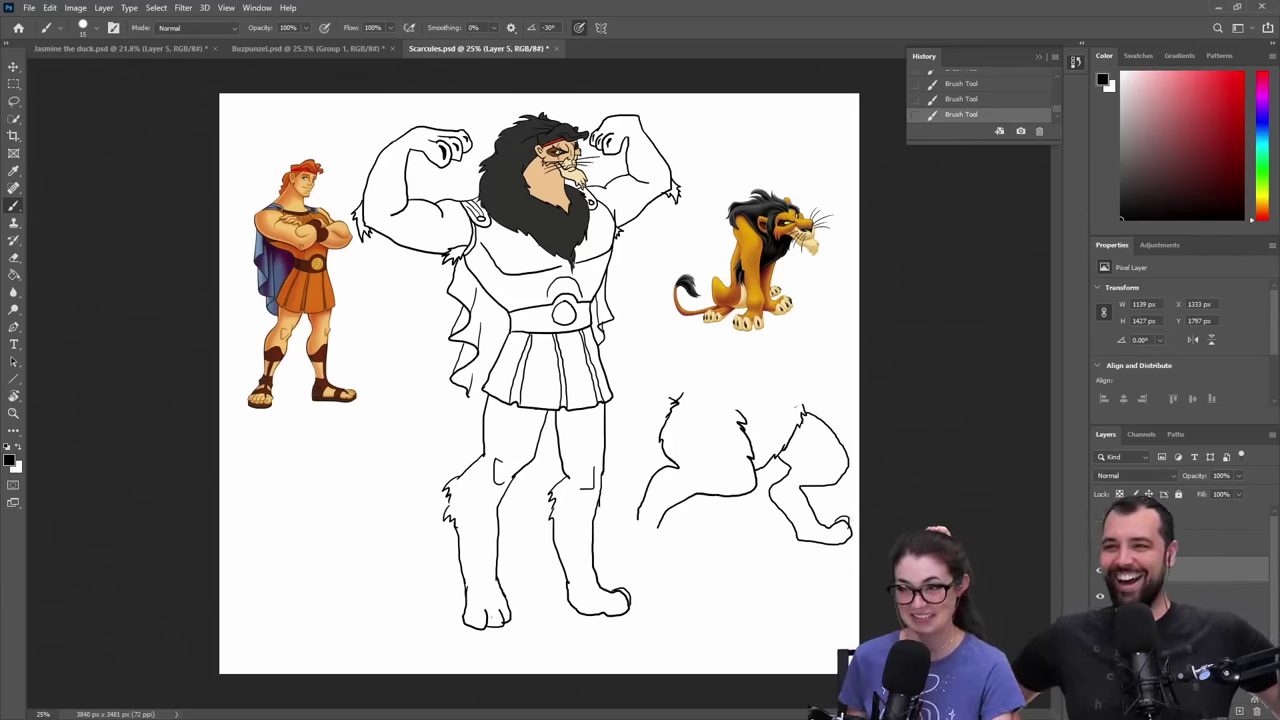
- Cut the old lion-like legs from Layer 1, paste them on their own layer and place them back under the skirt
{"action": "left_click", "coordinate": [1190, 596]}
{"action": "key", "text": "m"}
{"action": "mouse_move", "coordinate": [617, 374]}
{"action": "left_mouse_down"}
{"action": "mouse_move", "coordinate": [659, 480]}
{"action": "mouse_move", "coordinate": [868, 560]}
{"action": "left_mouse_up"}
{"action": "key", "text": "ctrl+x"}
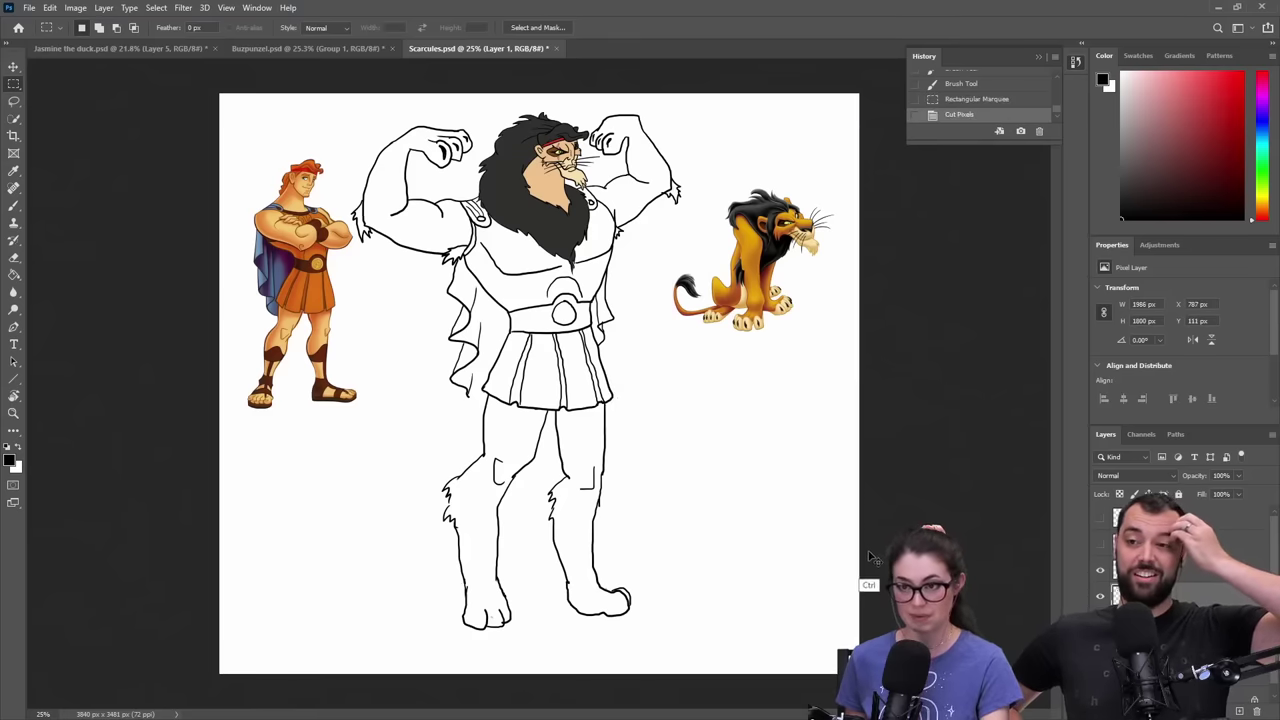
{"action": "key", "text": "ctrl+v"}
{"action": "key", "text": "v"}
{"action": "mouse_move", "coordinate": [643, 413]}
{"action": "left_mouse_down"}
{"action": "mouse_move", "coordinate": [815, 440]}
{"action": "mouse_move", "coordinate": [838, 474]}
{"action": "mouse_move", "coordinate": [735, 472]}
{"action": "mouse_move", "coordinate": [652, 448]}
{"action": "left_mouse_up"}
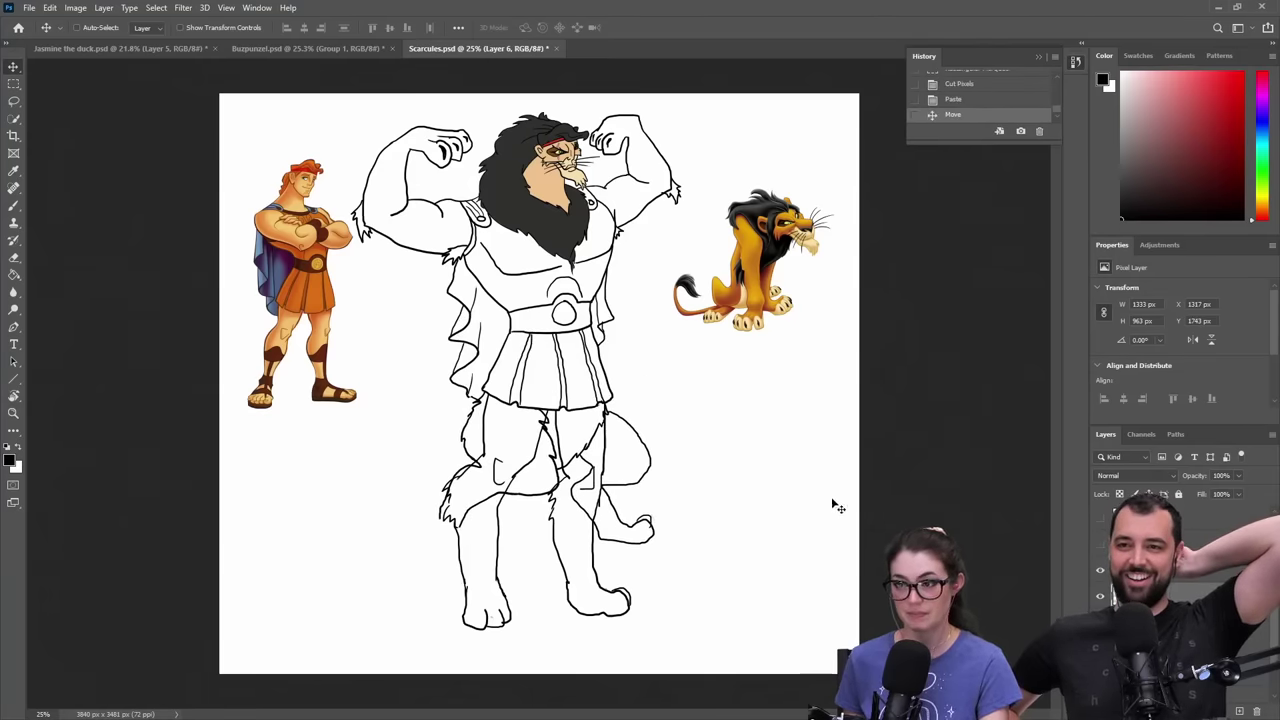
- Compare the upright legs with the crouching lion-like legs by toggling the visibility of their two layers
{"action": "left_click", "coordinate": [1101, 572]}
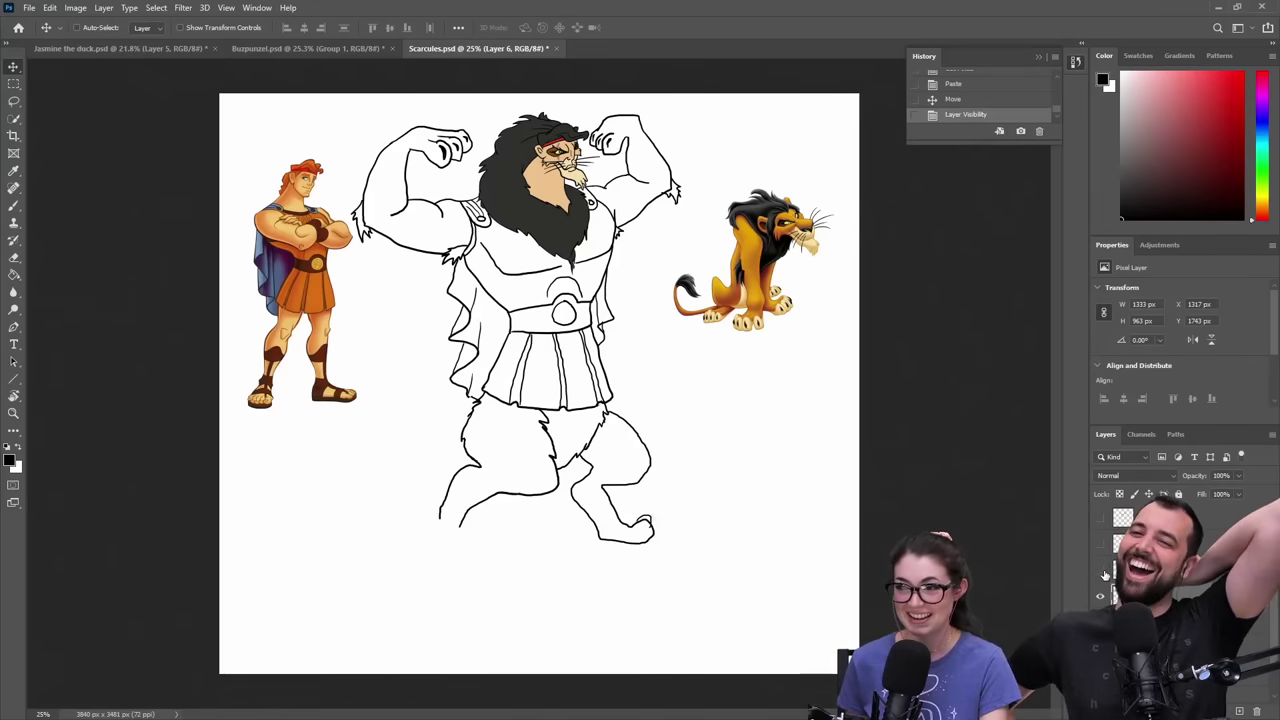
{"action": "left_click", "coordinate": [1100, 595]}
{"action": "left_click", "coordinate": [1100, 572]}
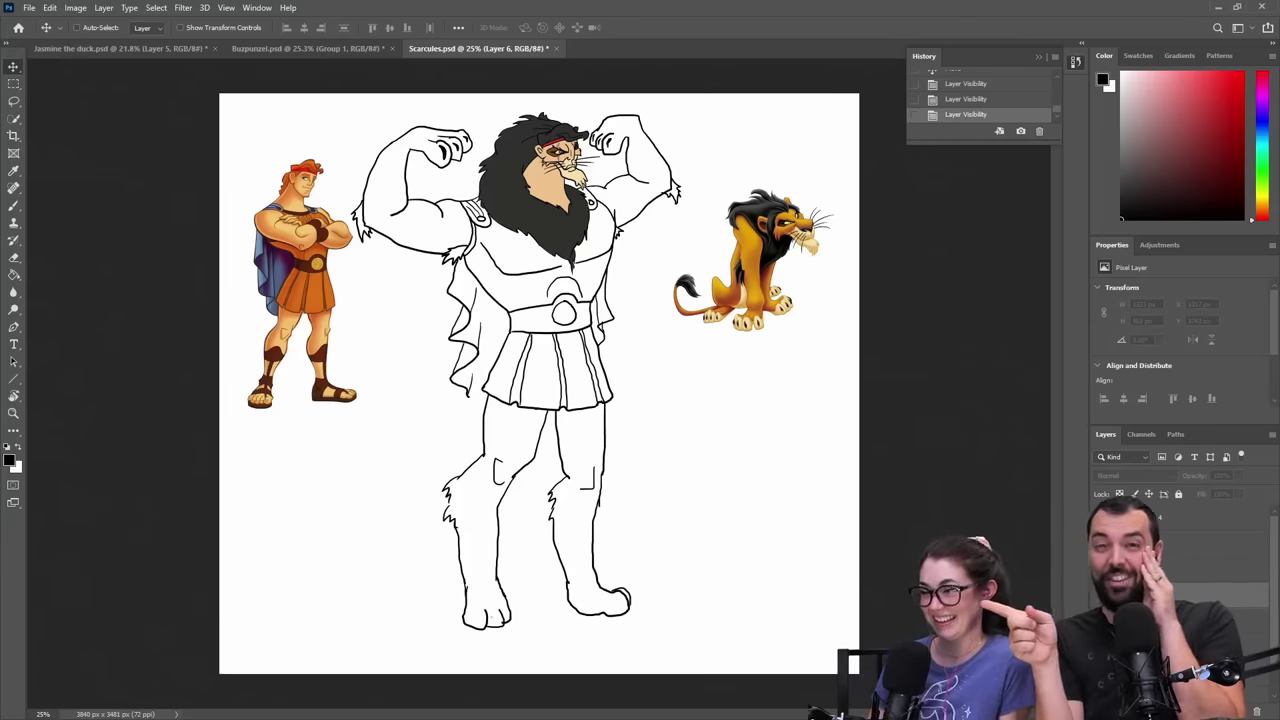
{"action": "left_click", "coordinate": [1101, 573]}
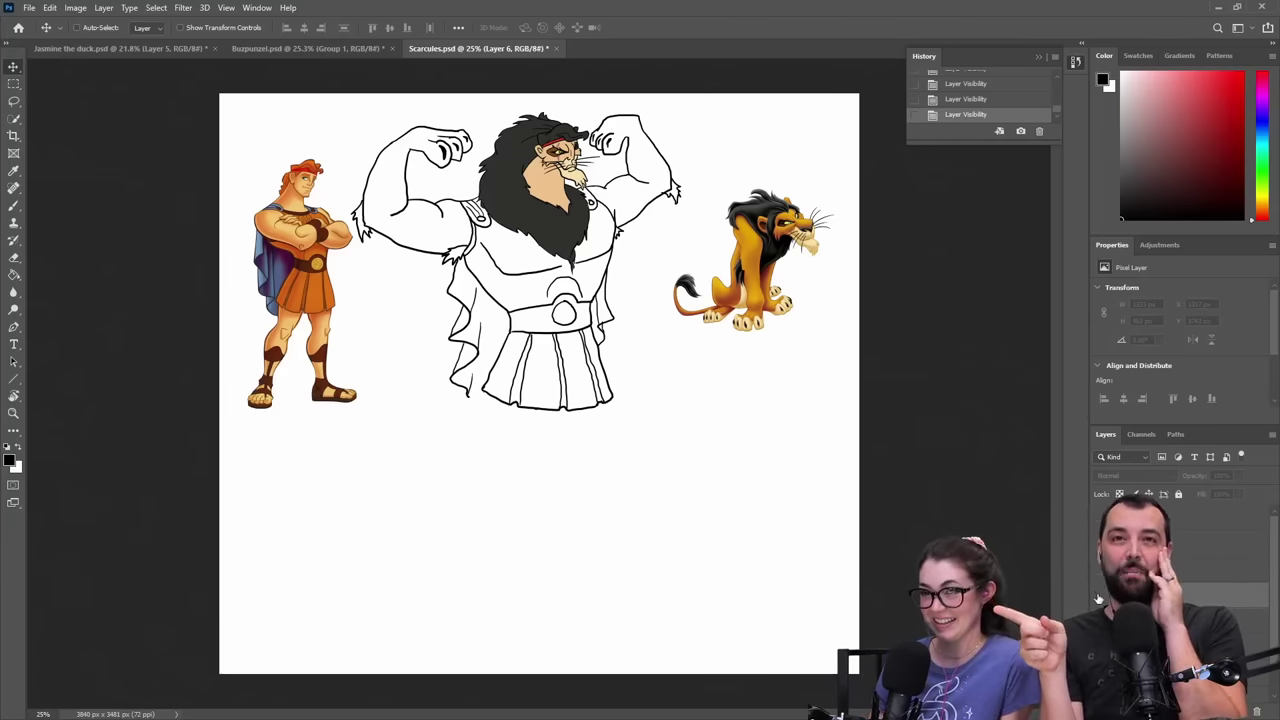
{"action": "left_click", "coordinate": [1101, 594]}
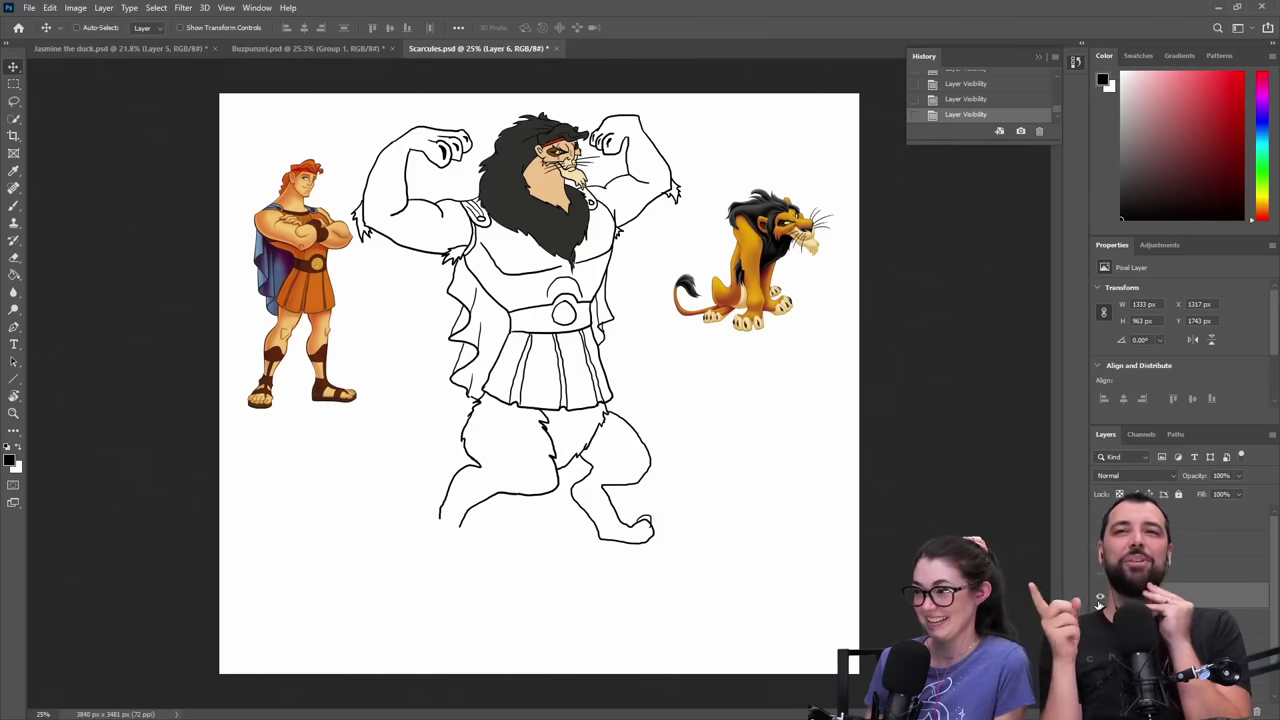
{"action": "left_click", "coordinate": [1101, 595]}
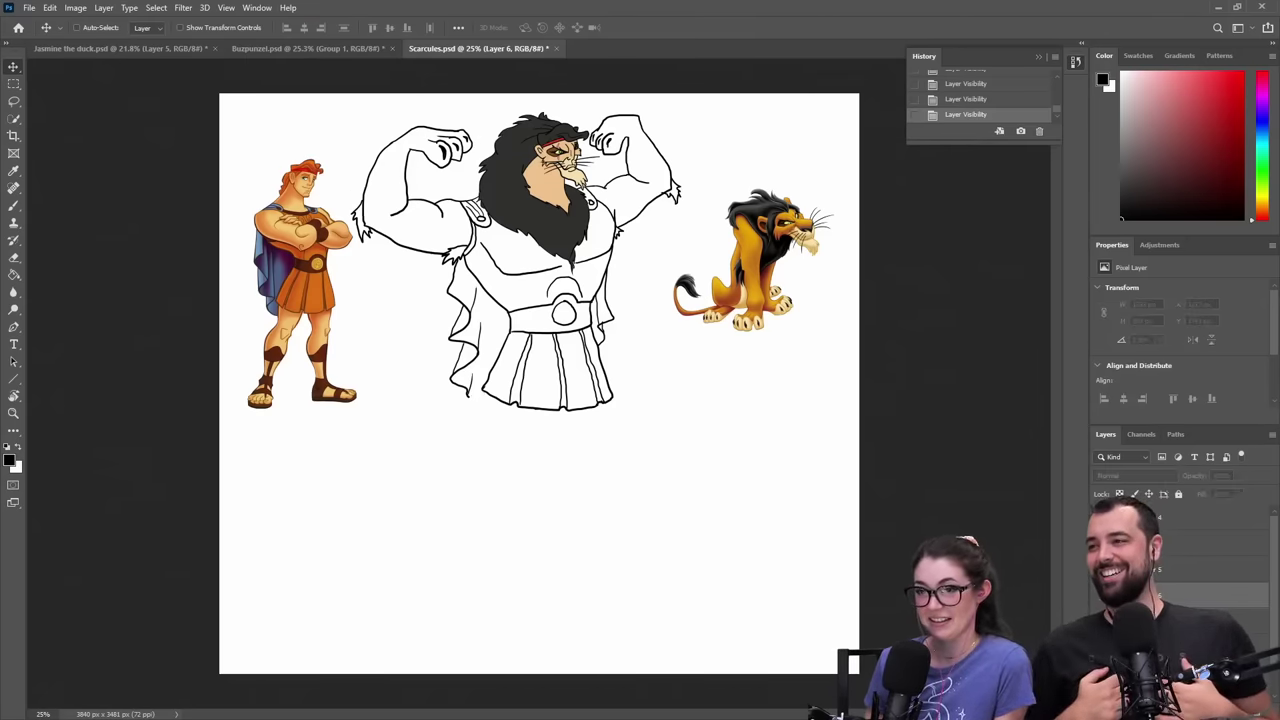
- Alternate between showing Layer 5 and Layer 6 to judge both leg poses, leaving only the upright legs shown
{"action": "left_click", "coordinate": [1101, 570]}
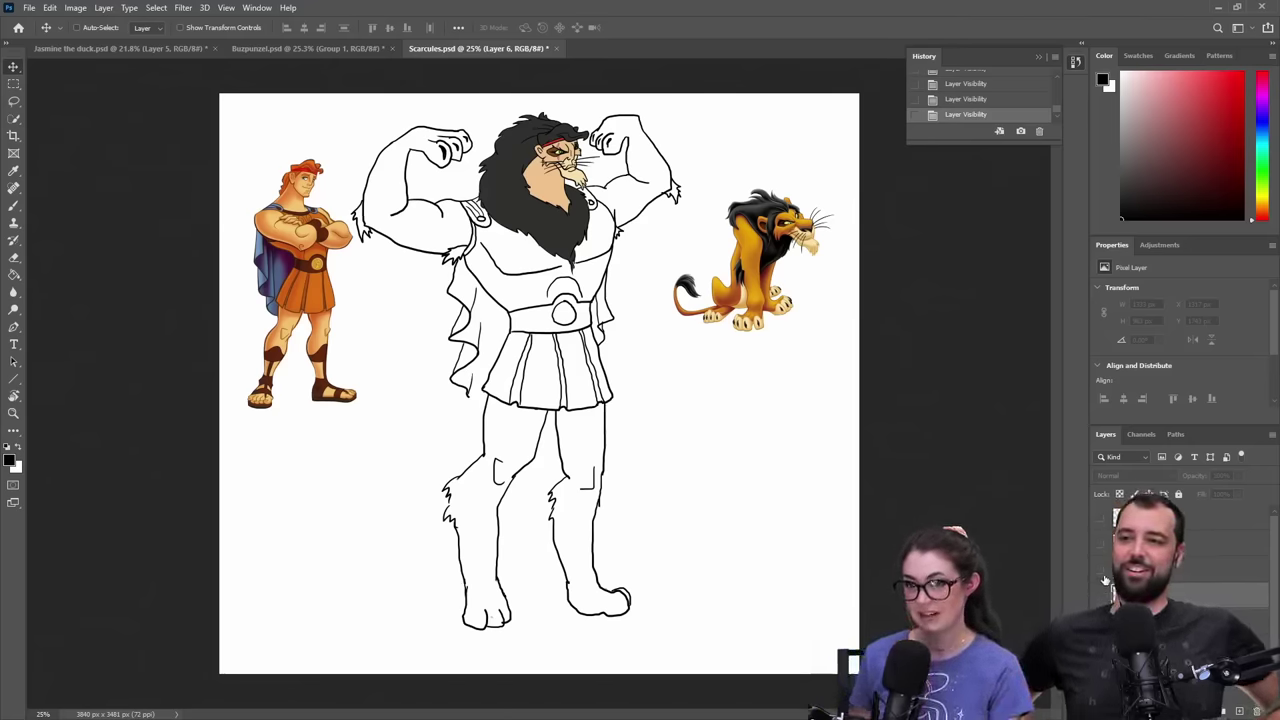
{"action": "left_click", "coordinate": [1100, 581]}
{"action": "left_click", "coordinate": [1097, 598]}
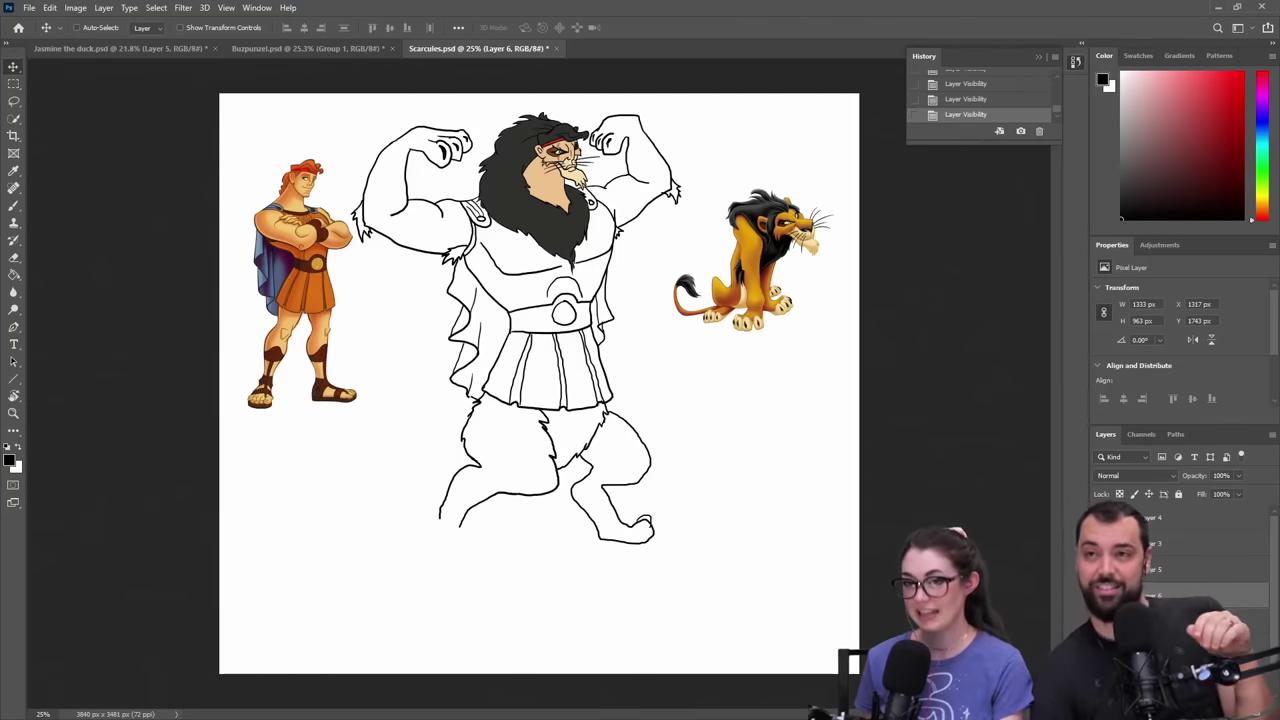
{"action": "left_click", "coordinate": [1105, 583]}
{"action": "left_click", "coordinate": [1102, 580]}
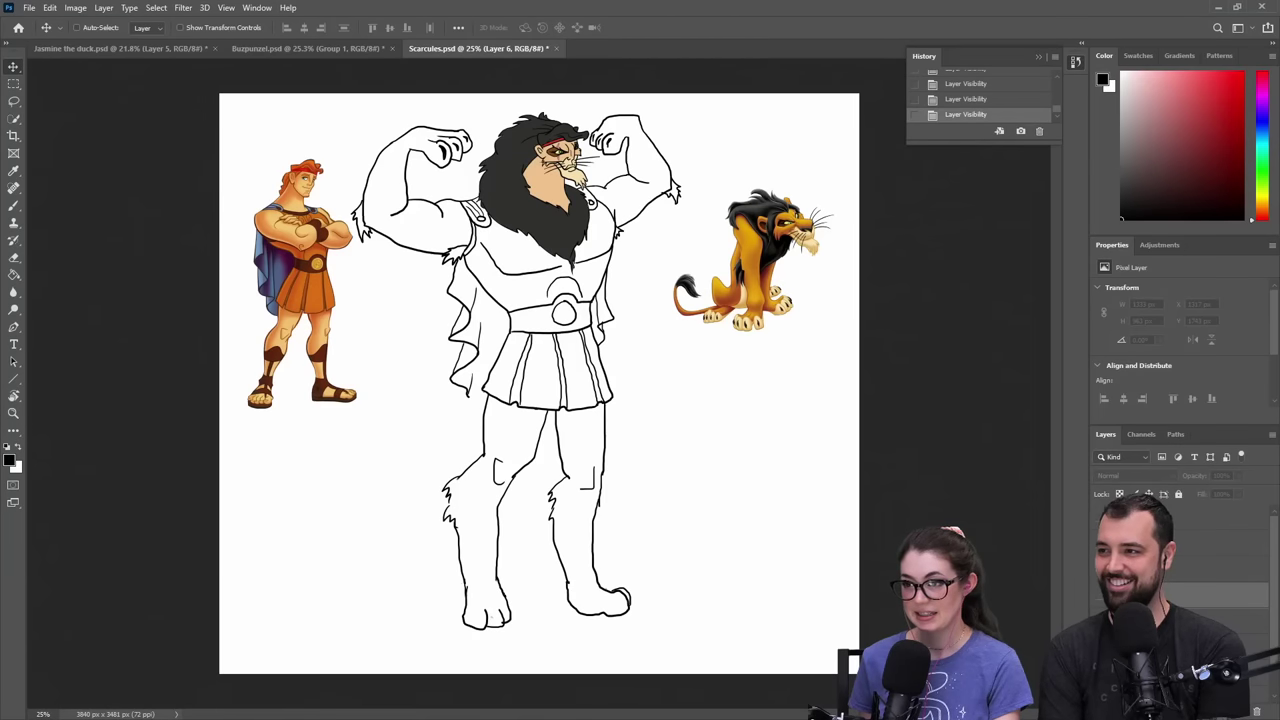
{"action": "left_click", "coordinate": [1098, 599]}
{"action": "left_click", "coordinate": [1097, 598]}
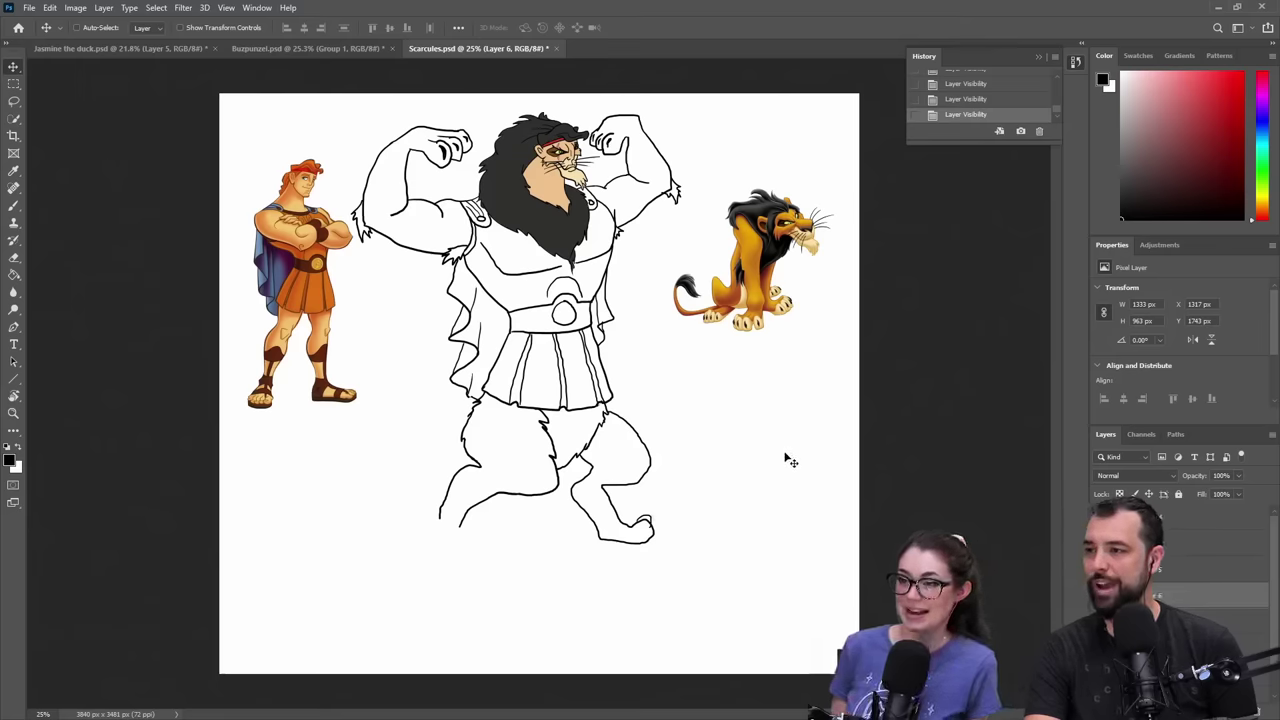
{"action": "left_click", "coordinate": [1100, 596]}
{"action": "left_click", "coordinate": [1100, 570]}
- Fade the upright legs on Layer 5 to 36% opacity
{"action": "left_click", "coordinate": [1180, 569]}
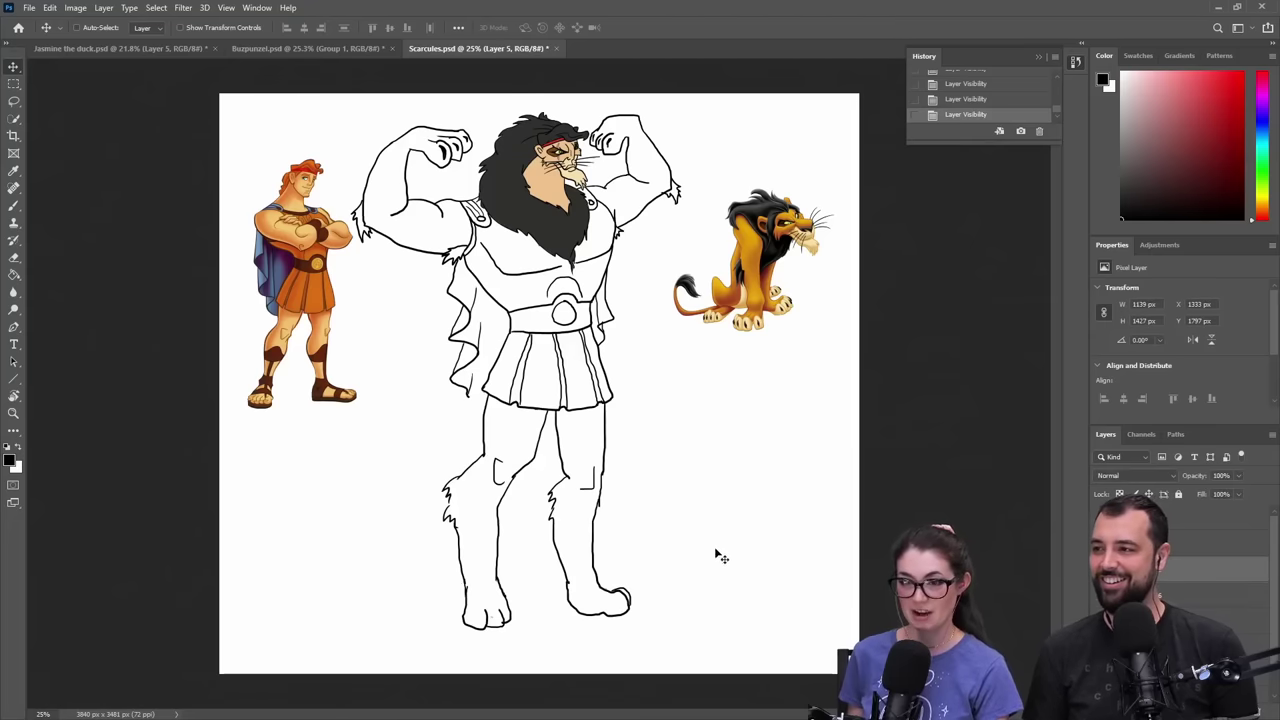
{"action": "key", "text": "z"}
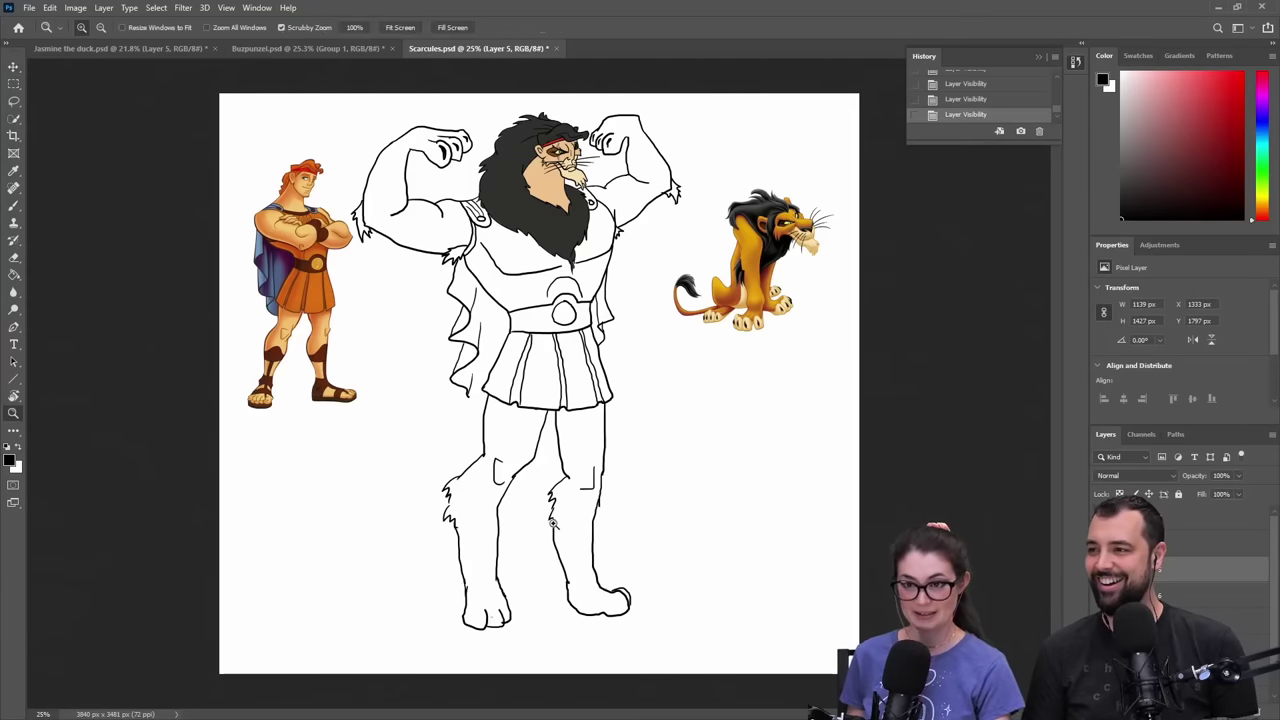
{"action": "left_click", "coordinate": [561, 538]}
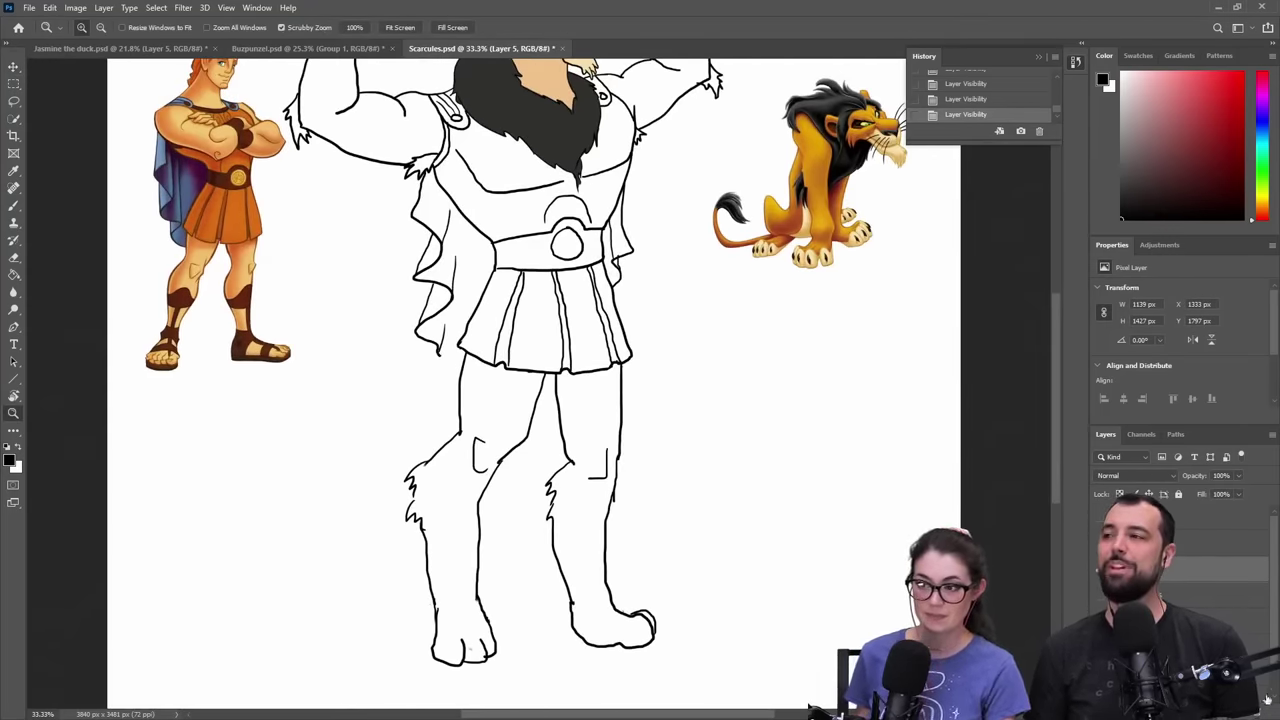
{"action": "left_click", "coordinate": [1238, 475]}
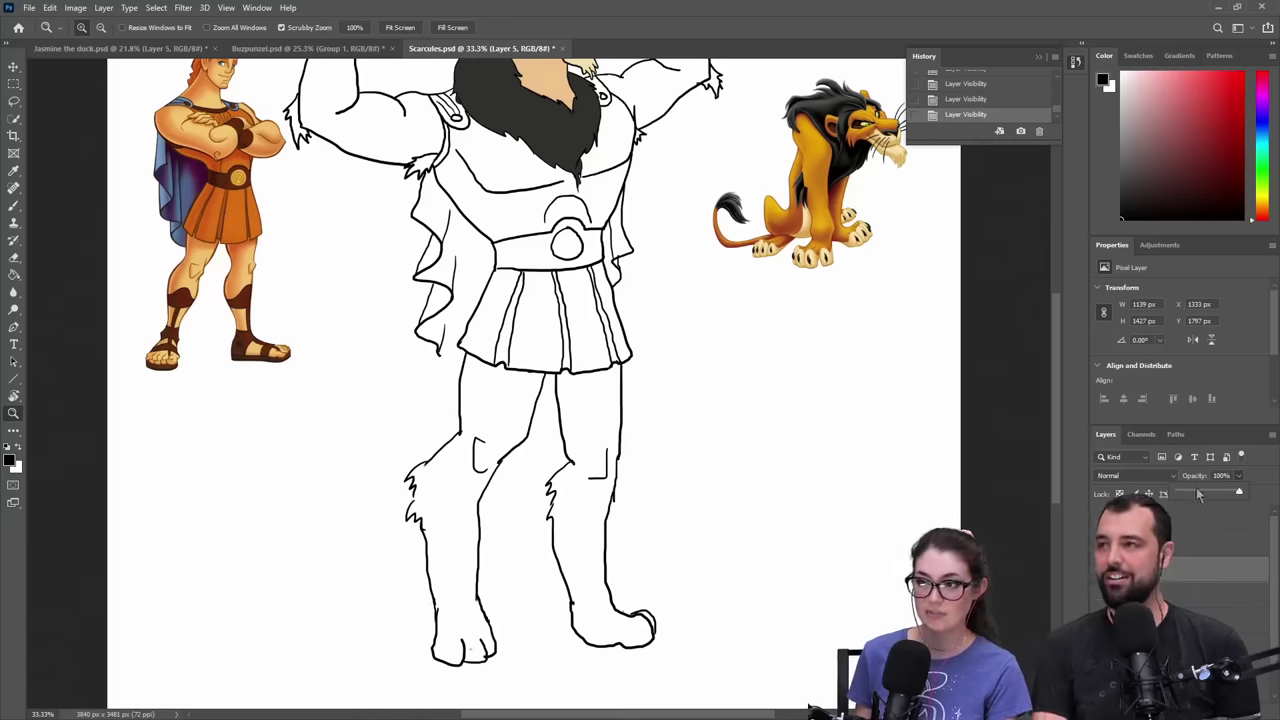
{"action": "left_click", "coordinate": [1197, 491]}
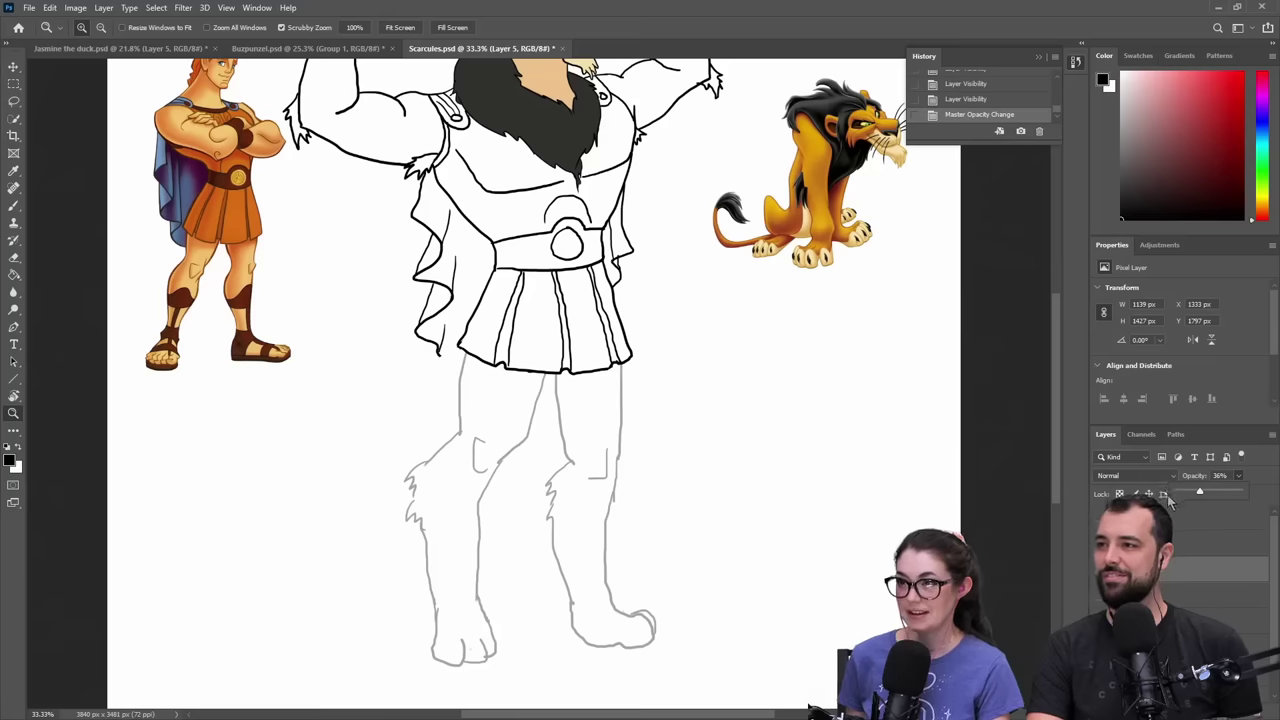
- Extend the cape's lower edge towards the left-hand corner of the skirt on Layer 1
{"action": "left_click", "coordinate": [1200, 621]}
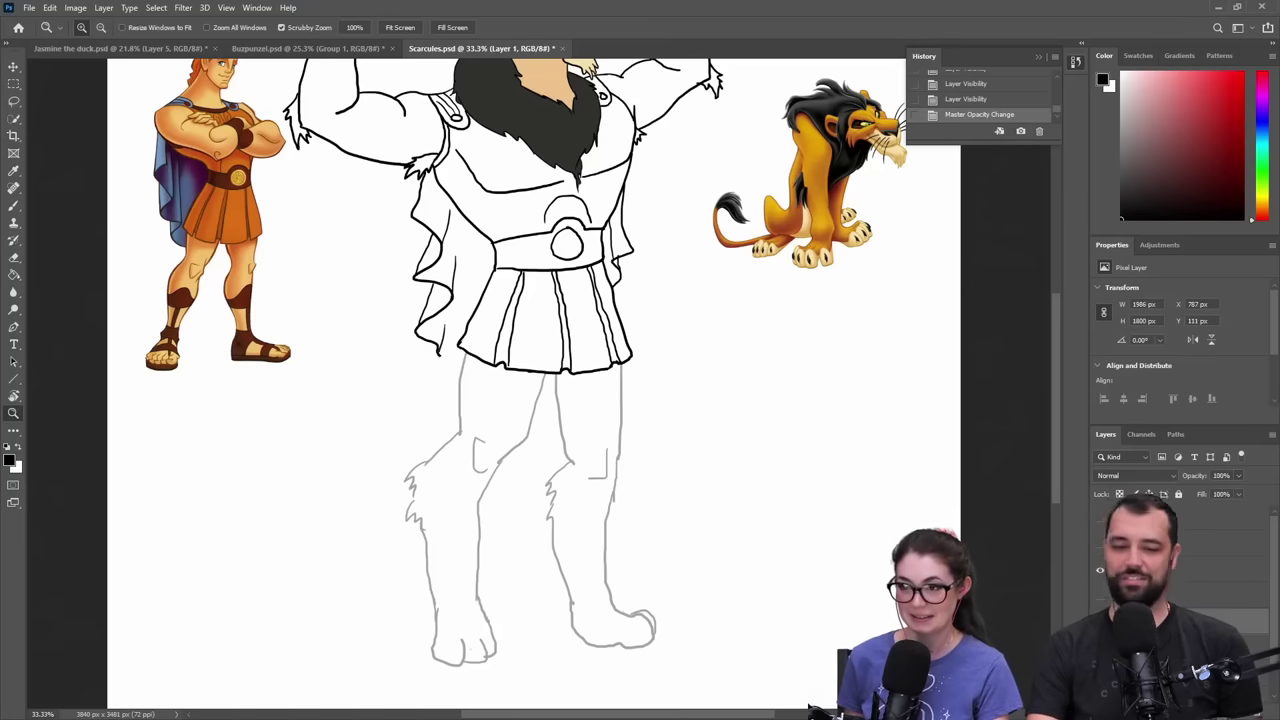
{"action": "left_click", "coordinate": [493, 424]}
{"action": "key", "text": "b"}
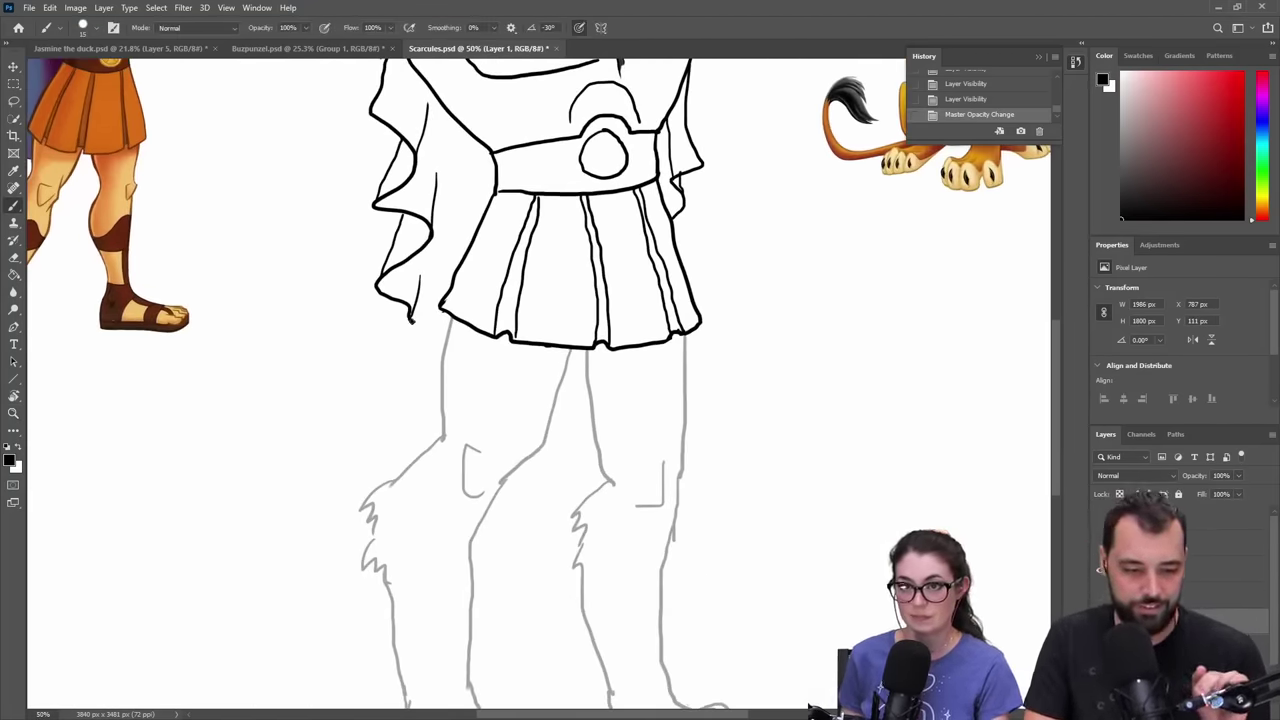
{"action": "left_click_drag", "start_coordinate": [428, 328], "coordinate": [440, 332]}
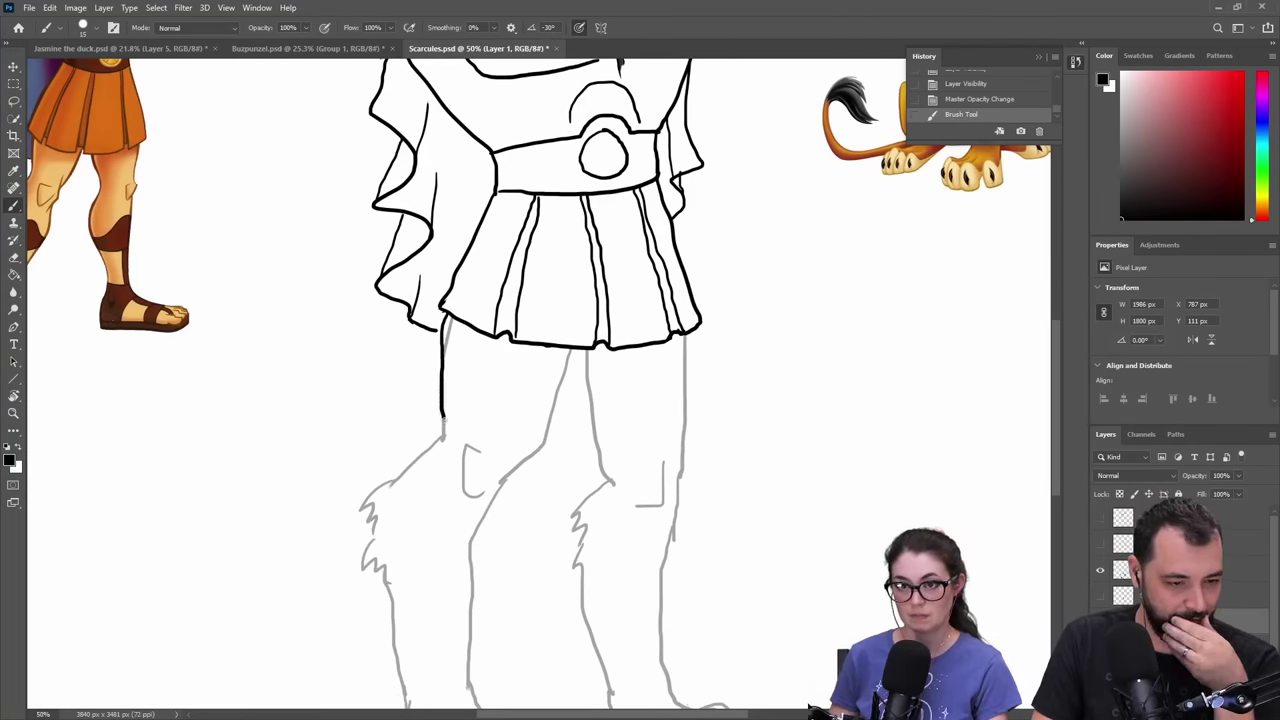
- Try several strokes for the outer edge of the left-hand thigh and undo each one
{"action": "key", "text": "ctrl+z"}
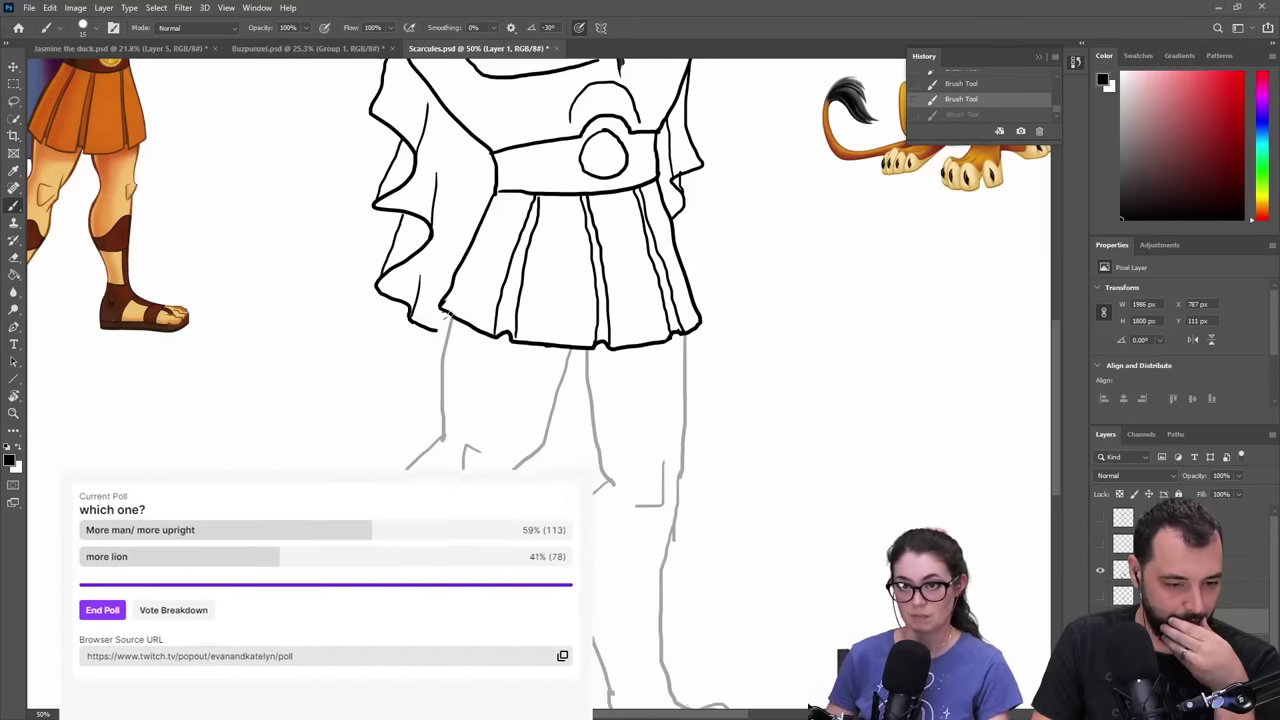
{"action": "key", "text": "ctrl+z"}
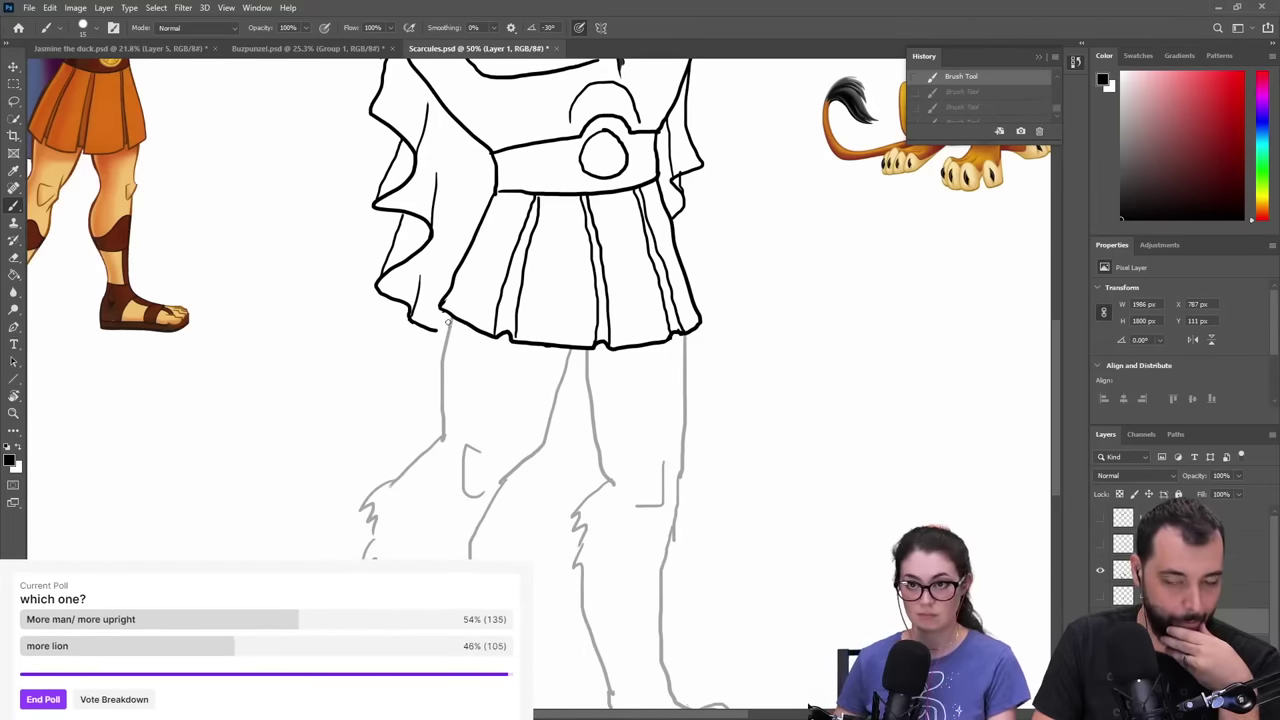
{"action": "left_click_drag", "start_coordinate": [436, 357], "coordinate": [435, 388]}
{"action": "key", "text": "ctrl+z"}
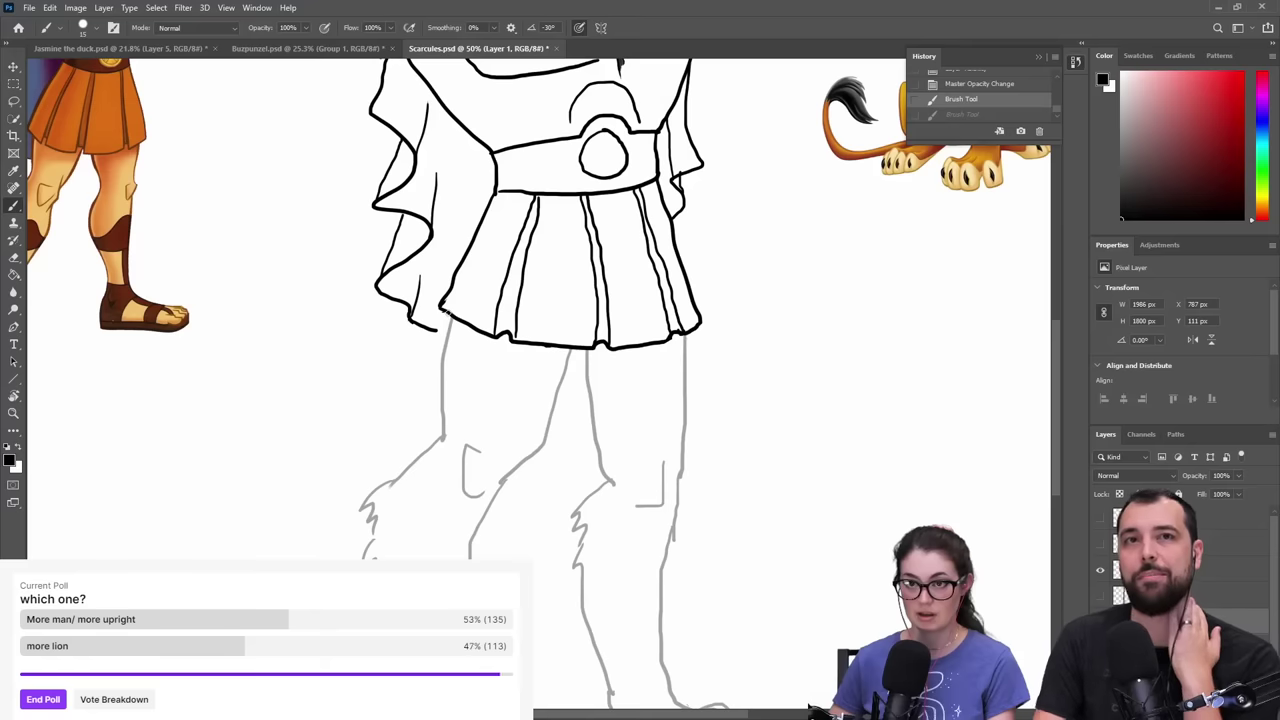
{"action": "left_click_drag", "start_coordinate": [449, 315], "coordinate": [449, 406]}
{"action": "key", "text": "ctrl+z"}
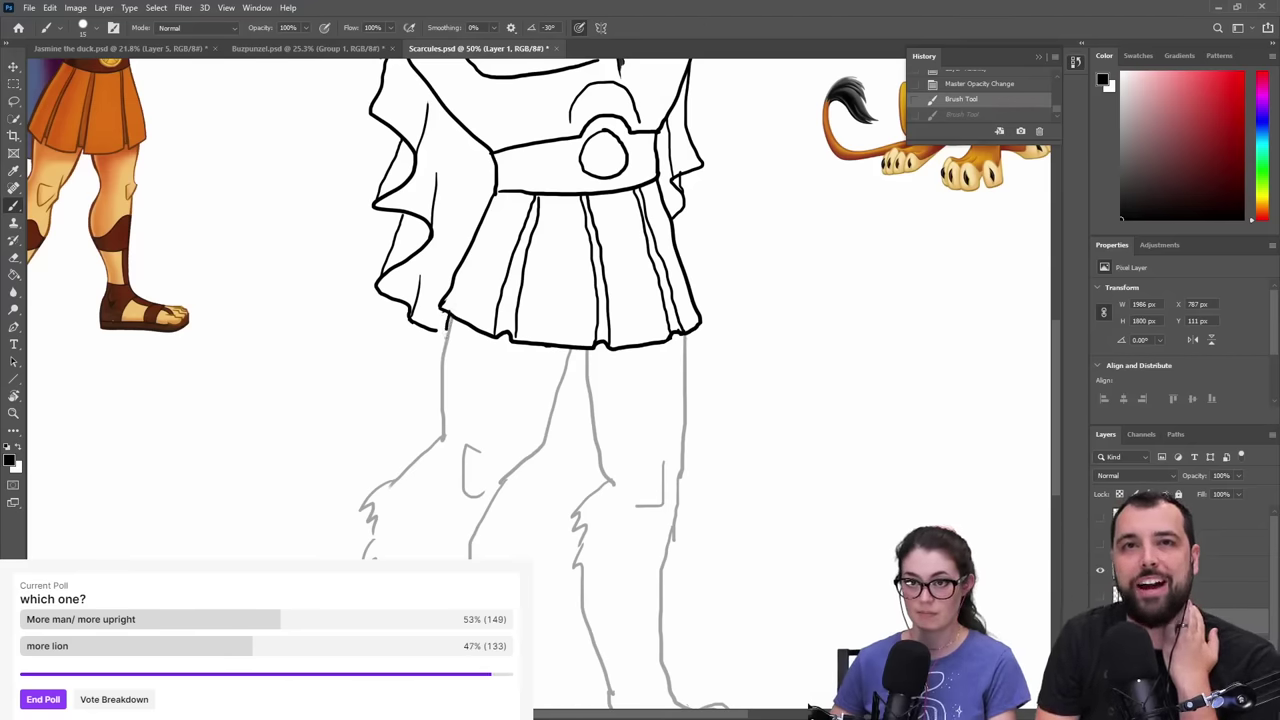
{"action": "left_click_drag", "start_coordinate": [447, 328], "coordinate": [460, 416]}
{"action": "key", "text": "ctrl+z"}
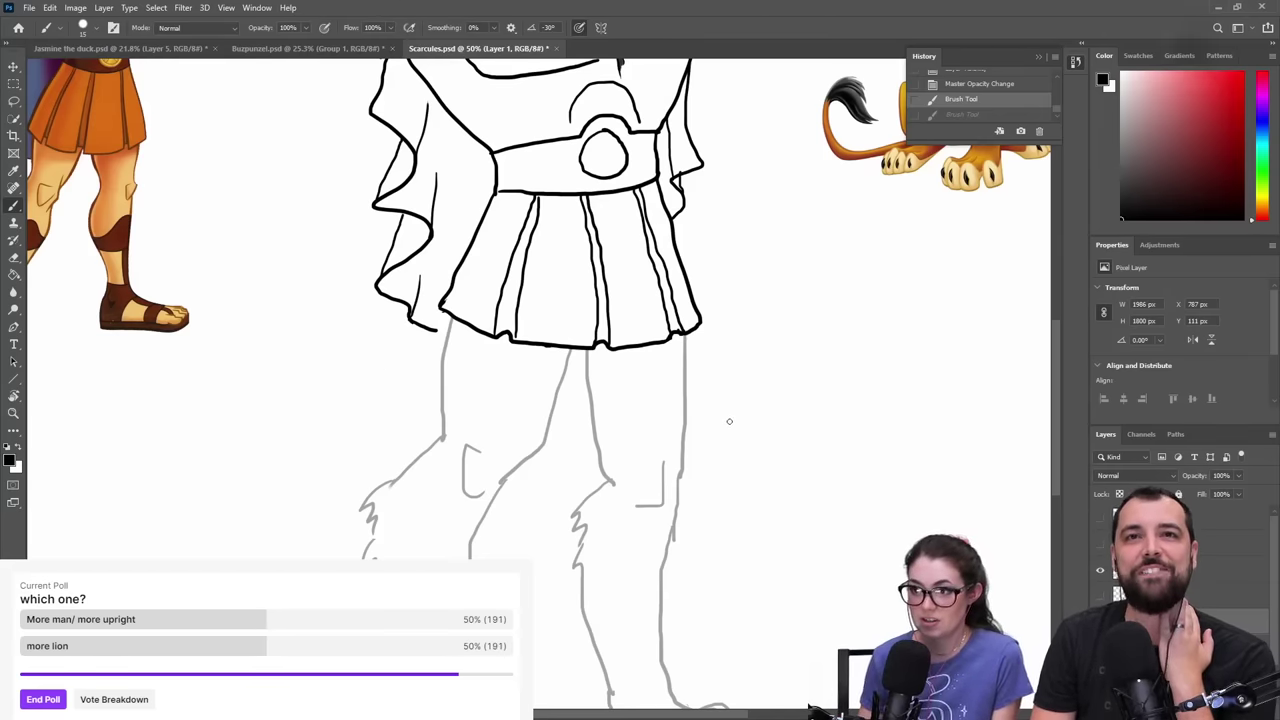
- View the whole figure with the lion-like legs, and switch back to the faded upright legs for comparison
{"action": "left_click", "coordinate": [1100, 570]}
{"action": "left_click", "coordinate": [1100, 598]}
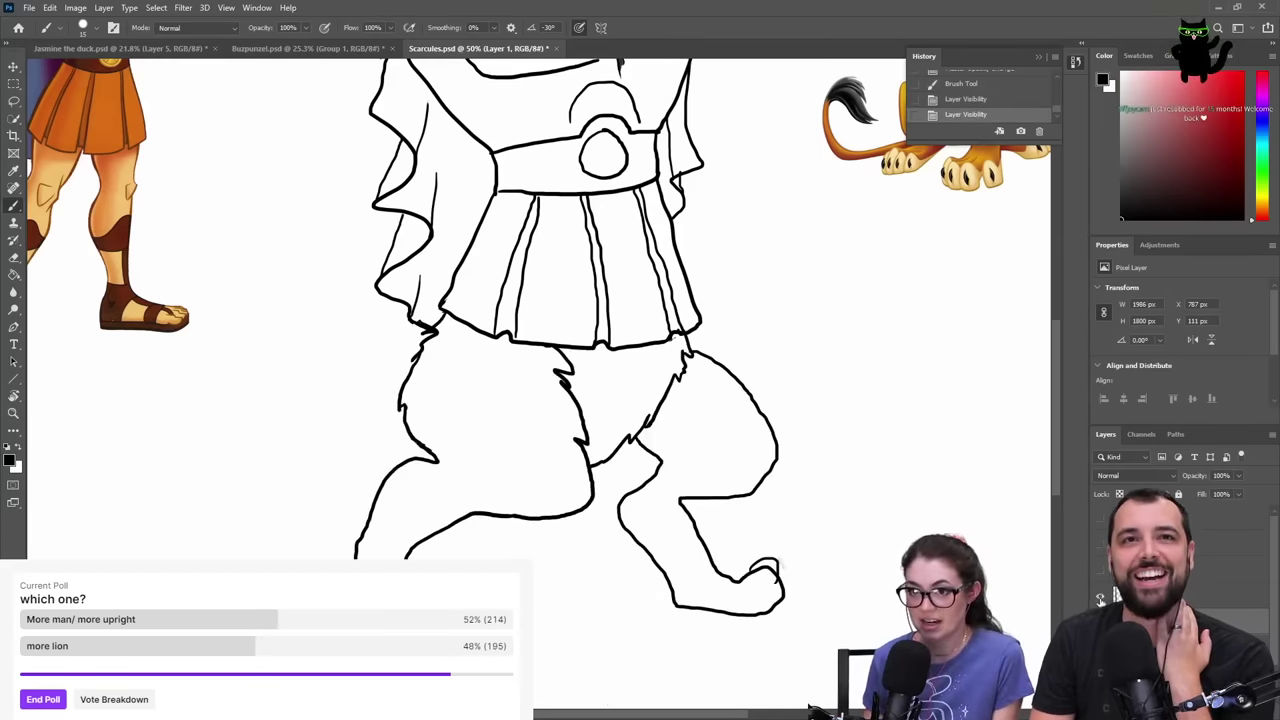
{"action": "key", "text": "z"}
{"action": "left_click", "coordinate": [630, 411], "text": "alt"}
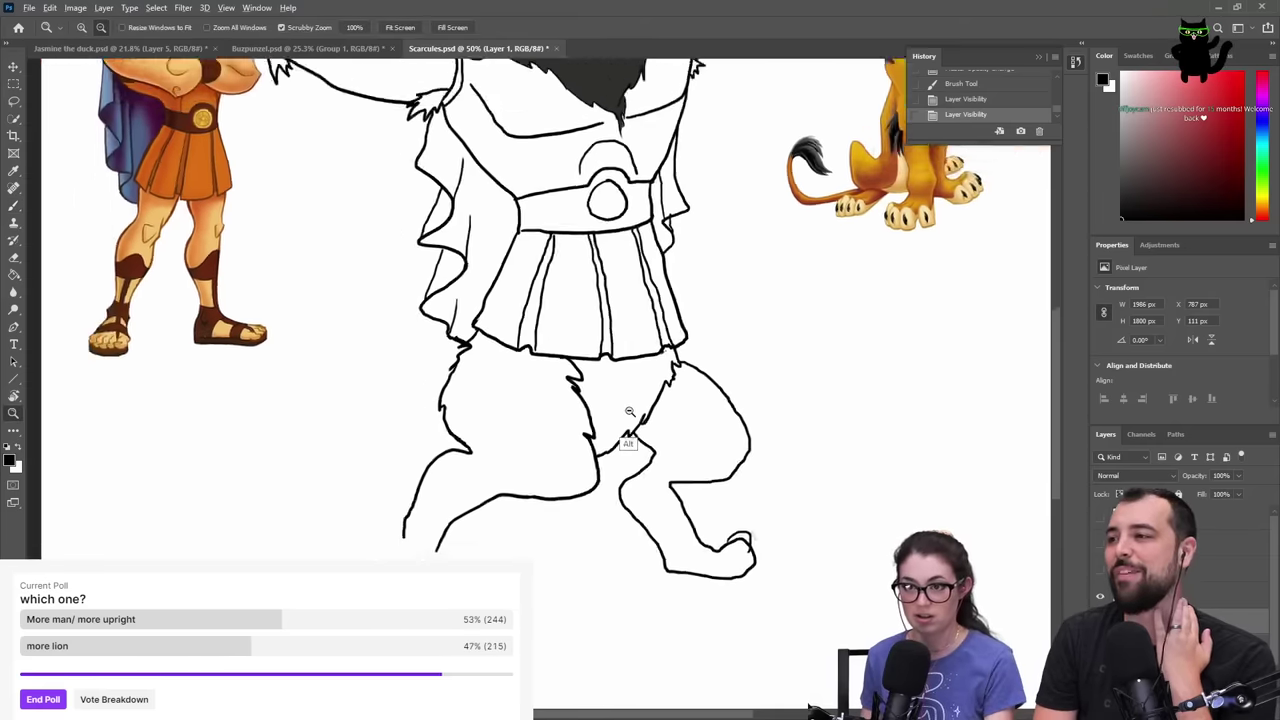
{"action": "left_click", "coordinate": [632, 411], "text": "alt"}
{"action": "left_click", "coordinate": [690, 397], "text": "alt"}
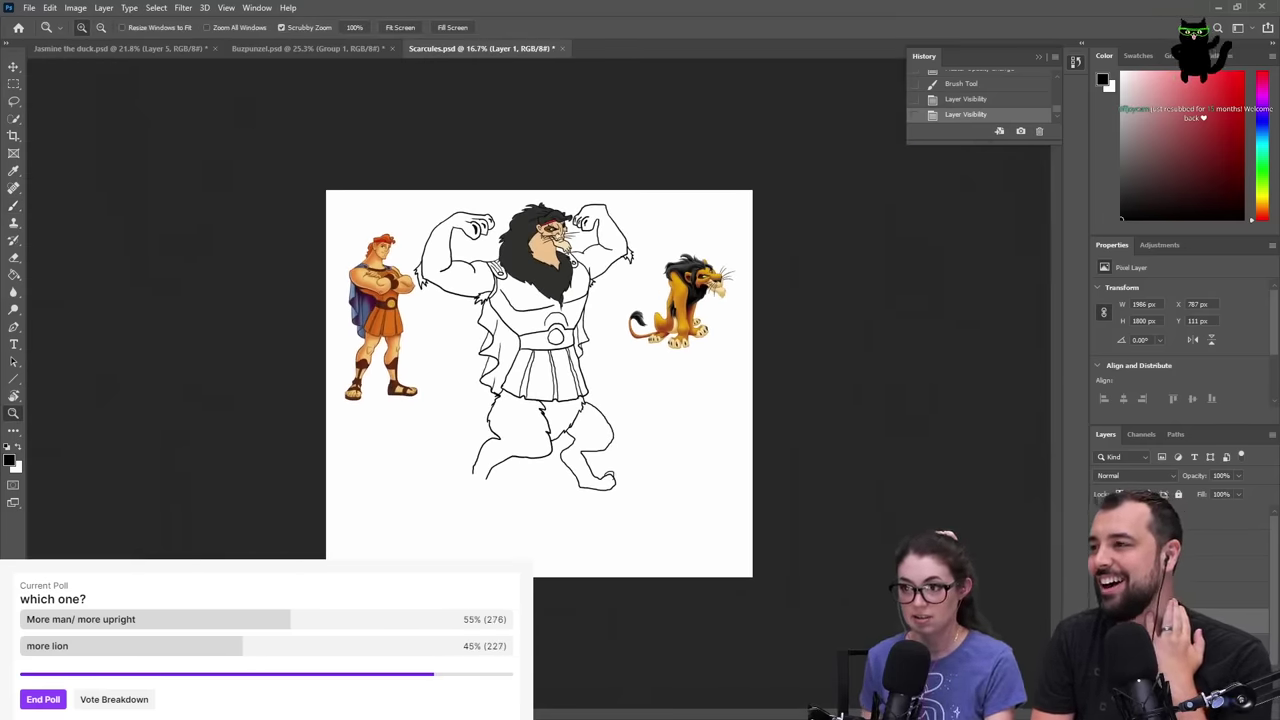
{"action": "left_click", "coordinate": [1100, 596]}
{"action": "left_click", "coordinate": [1100, 569]}
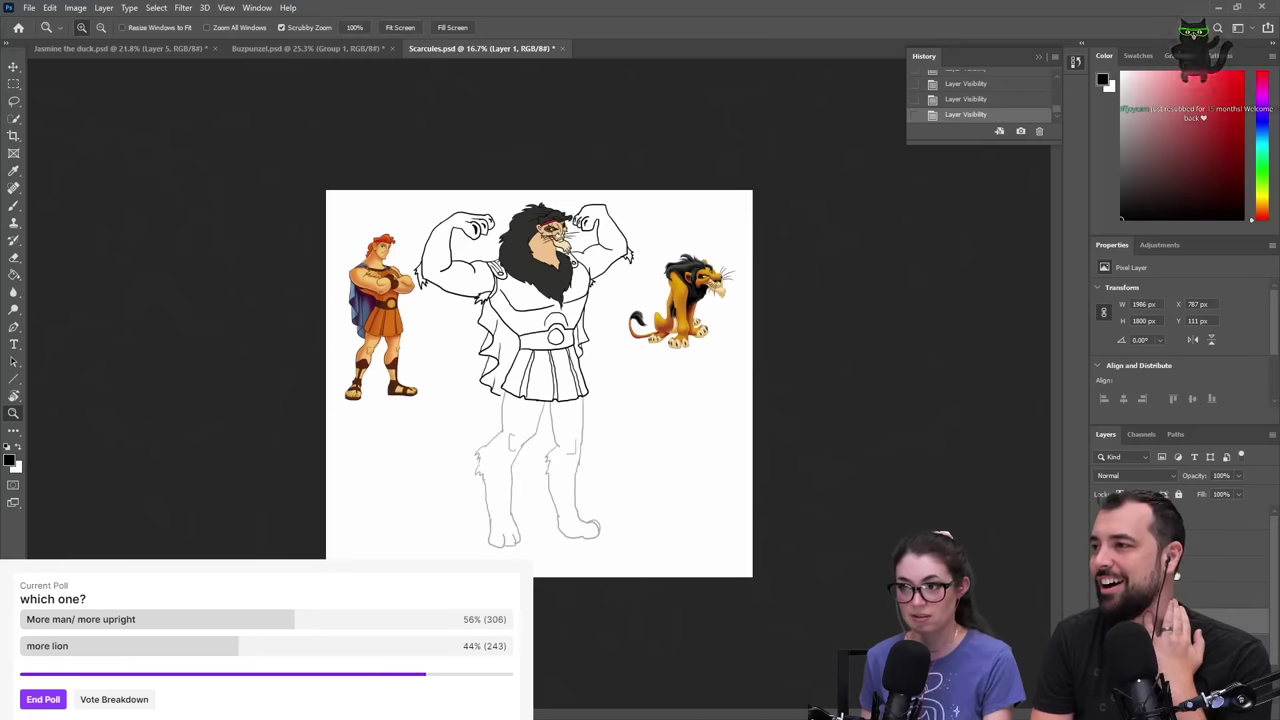
- Restore Layer 5 to 100% opacity and compare its upright legs with the lion-like legs at equal strength
{"action": "left_click", "coordinate": [1255, 570]}
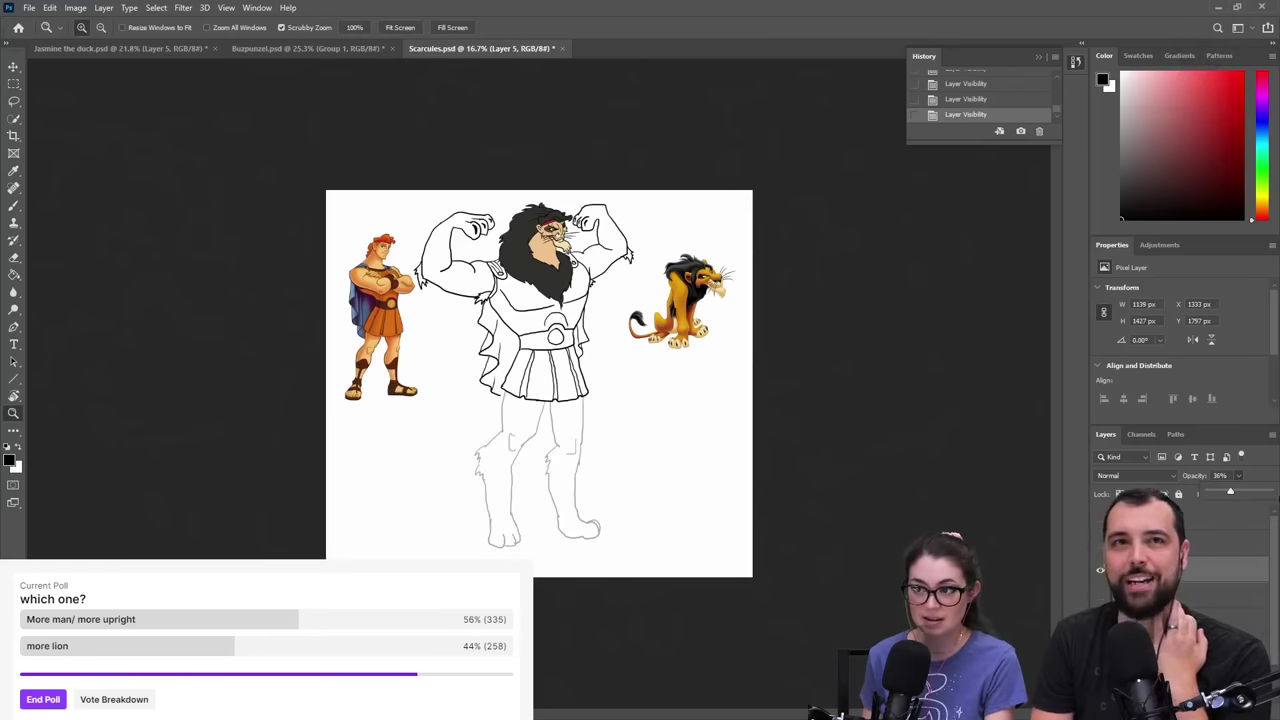
{"action": "left_click_drag", "start_coordinate": [1270, 499], "coordinate": [1274, 497]}
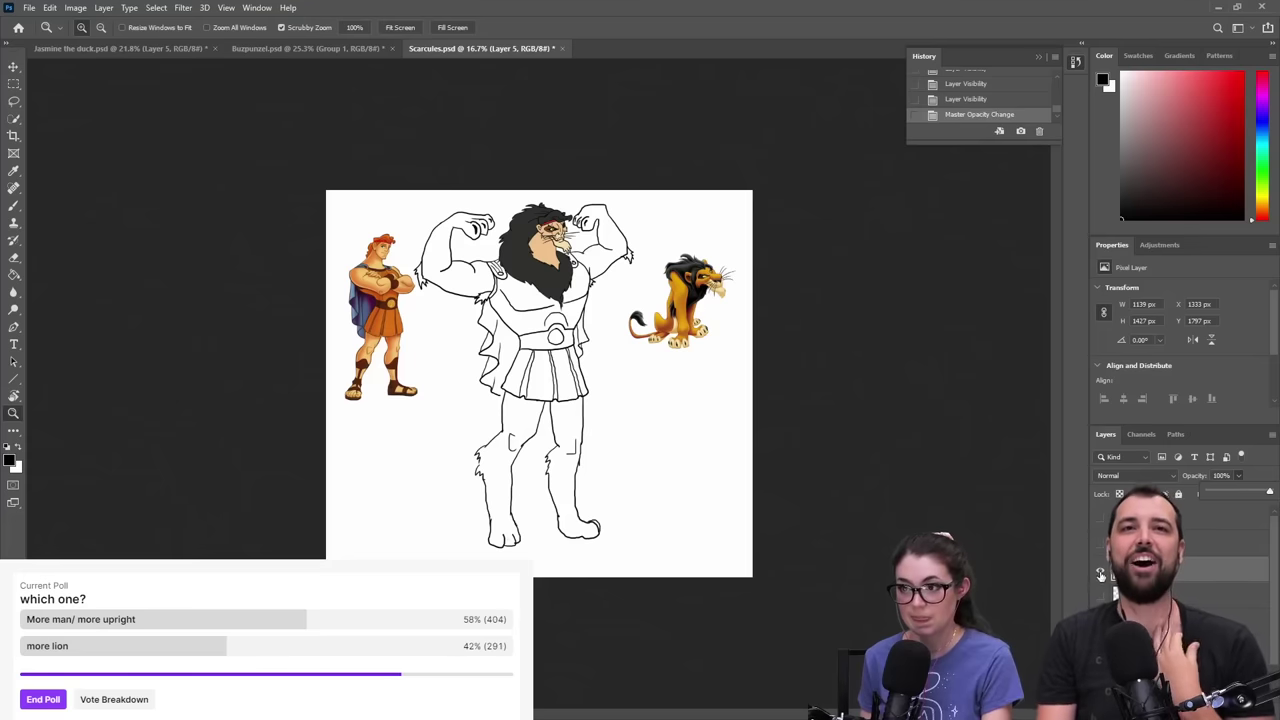
{"action": "left_click", "coordinate": [1100, 575]}
{"action": "left_click", "coordinate": [1100, 598]}
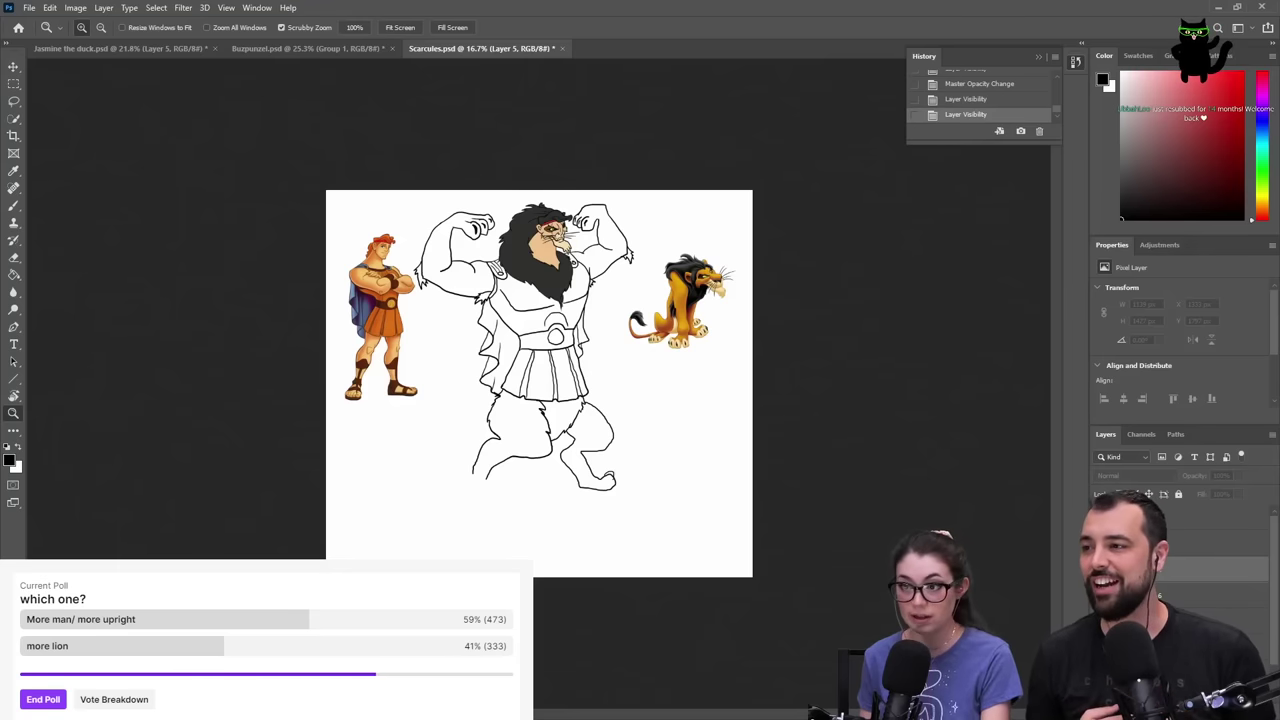
{"action": "left_click", "coordinate": [1100, 597]}
{"action": "left_click", "coordinate": [1100, 570]}
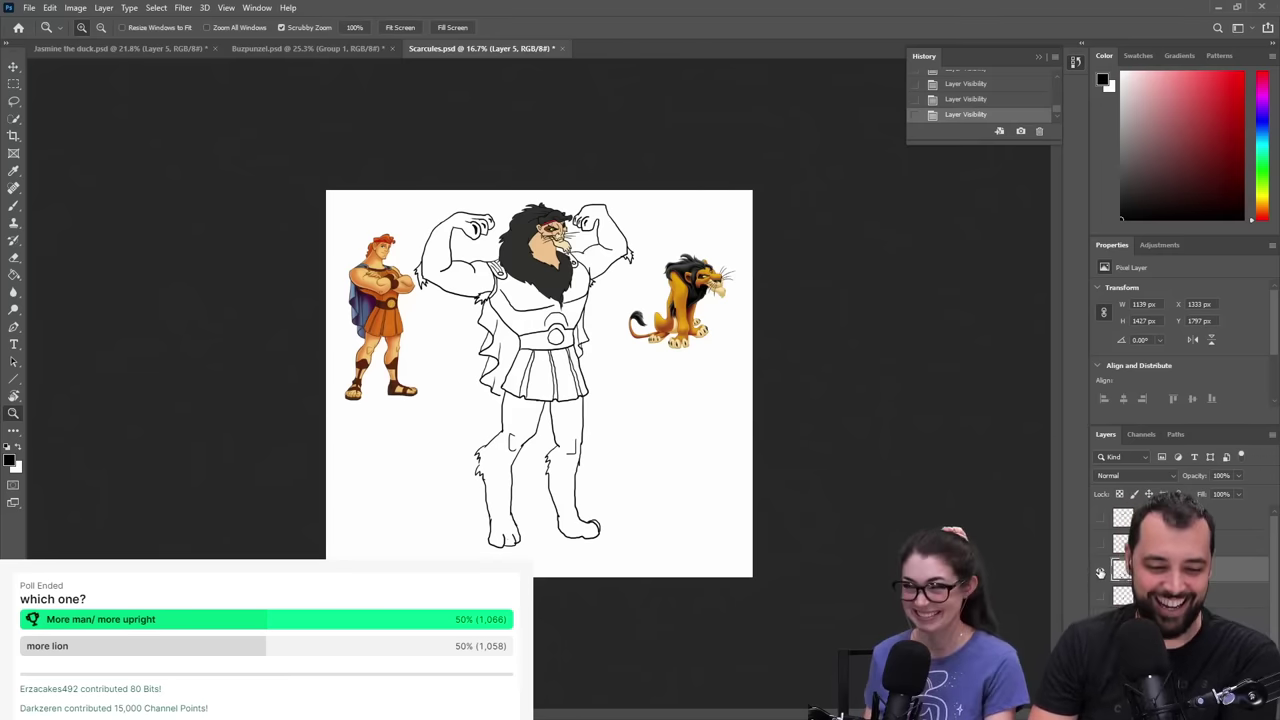
- Lower the opacity of Layer 5 until the upright legs are a very faint guide, and make Layer 1 active
{"action": "left_click", "coordinate": [1238, 476]}
{"action": "left_click_drag", "start_coordinate": [1207, 492], "coordinate": [1186, 492]}
{"action": "left_click", "coordinate": [1180, 621]}
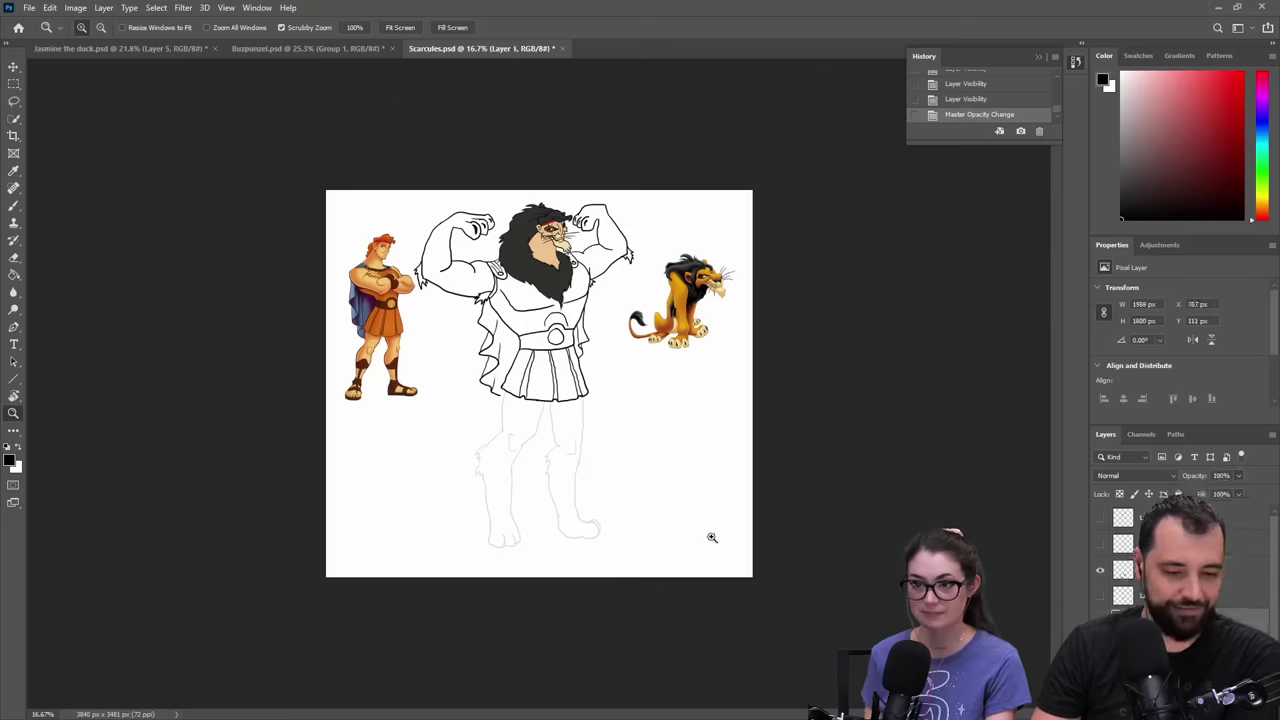
- Try outlining the left-hand thigh and its knee with the brush over the faint guide, and undo the strokes
{"action": "left_click", "coordinate": [540, 434]}
{"action": "left_click", "coordinate": [543, 431]}
{"action": "left_click", "coordinate": [541, 431]}
{"action": "key", "text": "b"}
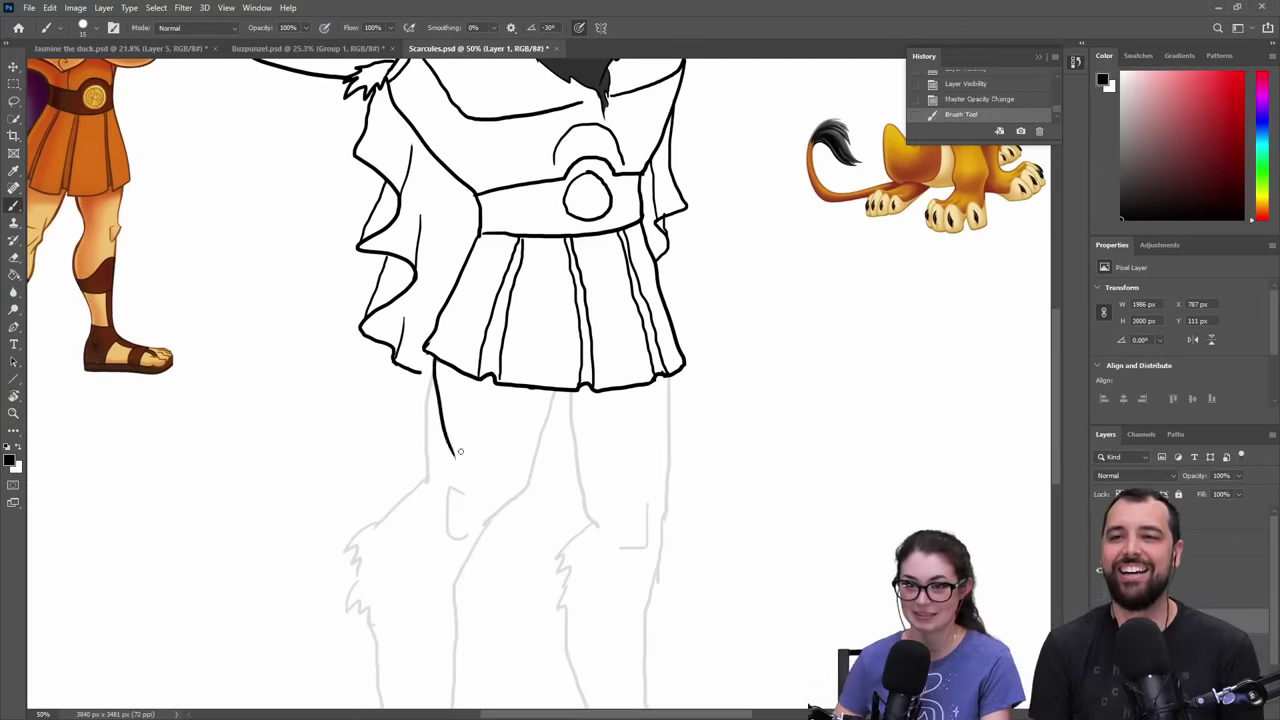
{"action": "left_click_drag", "start_coordinate": [432, 372], "coordinate": [454, 456]}
{"action": "mouse_move", "coordinate": [545, 392]}
{"action": "left_mouse_down"}
{"action": "mouse_move", "coordinate": [531, 474]}
{"action": "mouse_move", "coordinate": [505, 506]}
{"action": "left_mouse_up"}
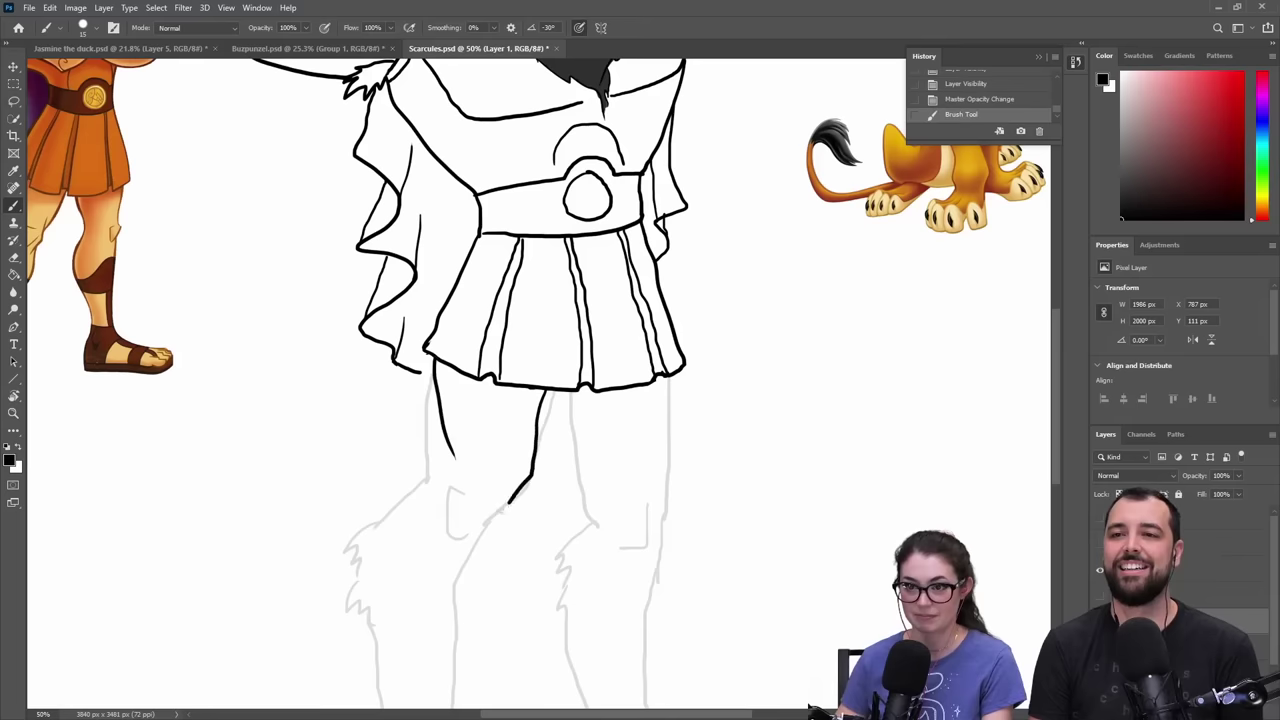
{"action": "left_click_drag", "start_coordinate": [482, 444], "coordinate": [507, 476]}
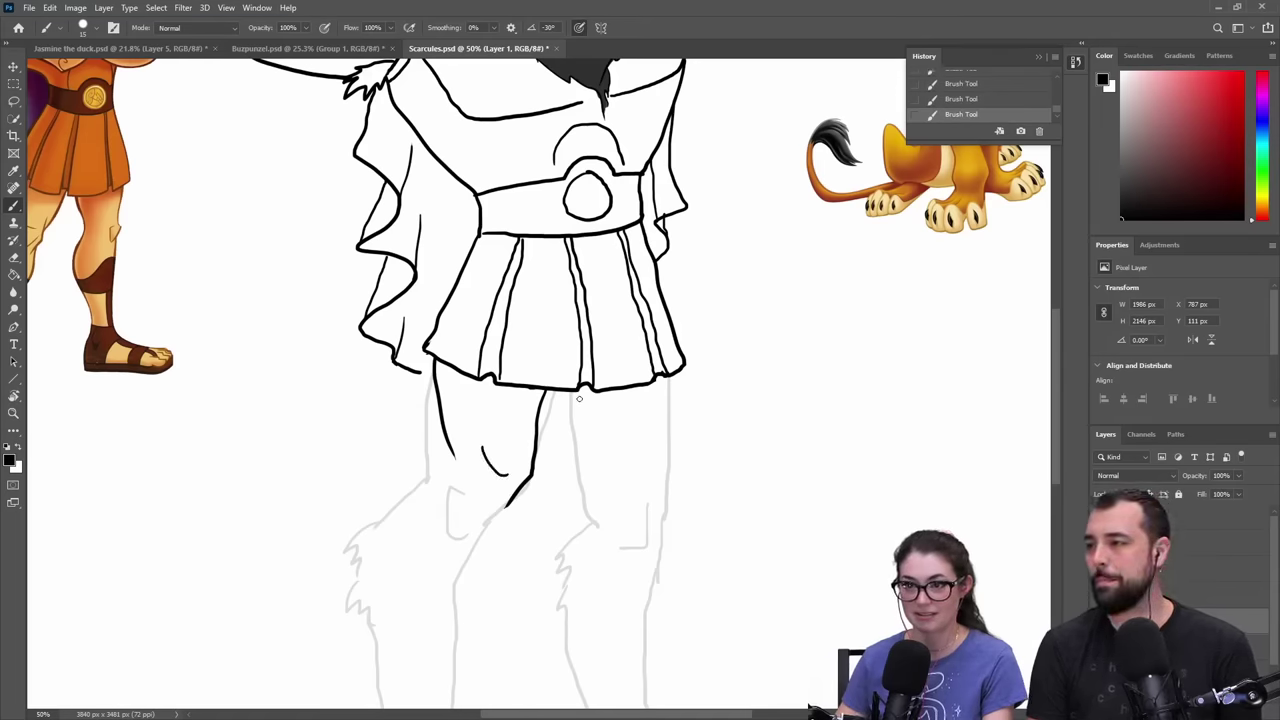
{"action": "key", "text": "ctrl+z"}
{"action": "key", "text": "ctrl+z"}
{"action": "key", "text": "ctrl+z"}
{"action": "key", "text": "ctrl+z"}
{"action": "key", "text": "ctrl+z"}
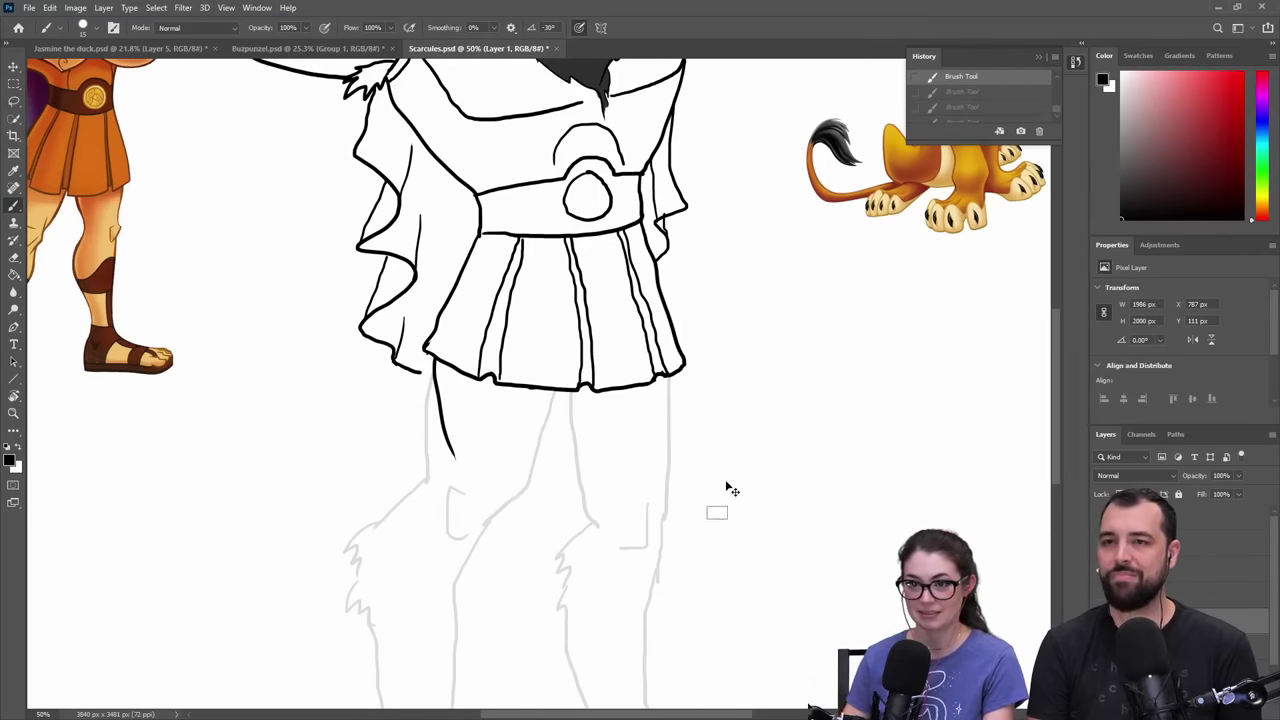
- Draw the outer edge of the left-hand thigh as a slightly curved line from the skirt hem towards the knee
{"action": "mouse_move", "coordinate": [820, 469]}
{"action": "left_mouse_down"}
{"action": "mouse_move", "coordinate": [857, 526]}
{"action": "mouse_move", "coordinate": [933, 525]}
{"action": "mouse_move", "coordinate": [922, 518]}
{"action": "left_mouse_up"}
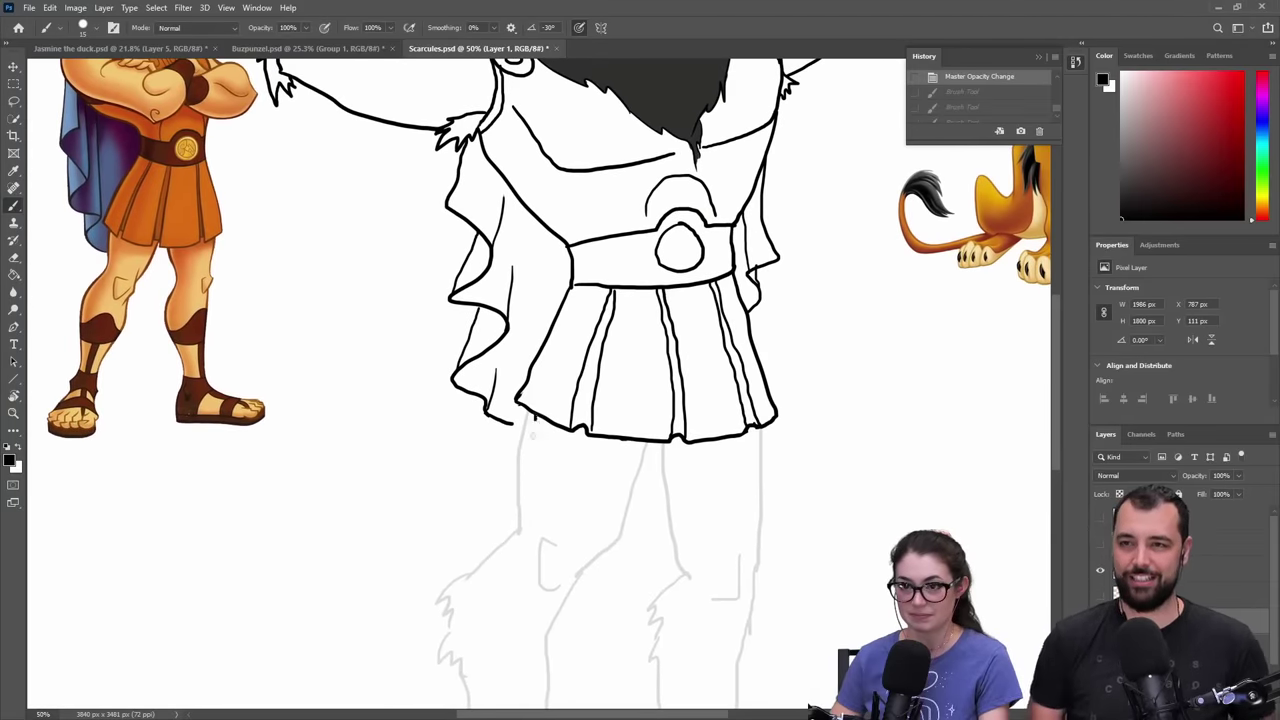
{"action": "left_click_drag", "start_coordinate": [534, 416], "coordinate": [531, 508]}
{"action": "key", "text": "ctrl+z"}
{"action": "left_click_drag", "start_coordinate": [535, 418], "coordinate": [543, 512]}
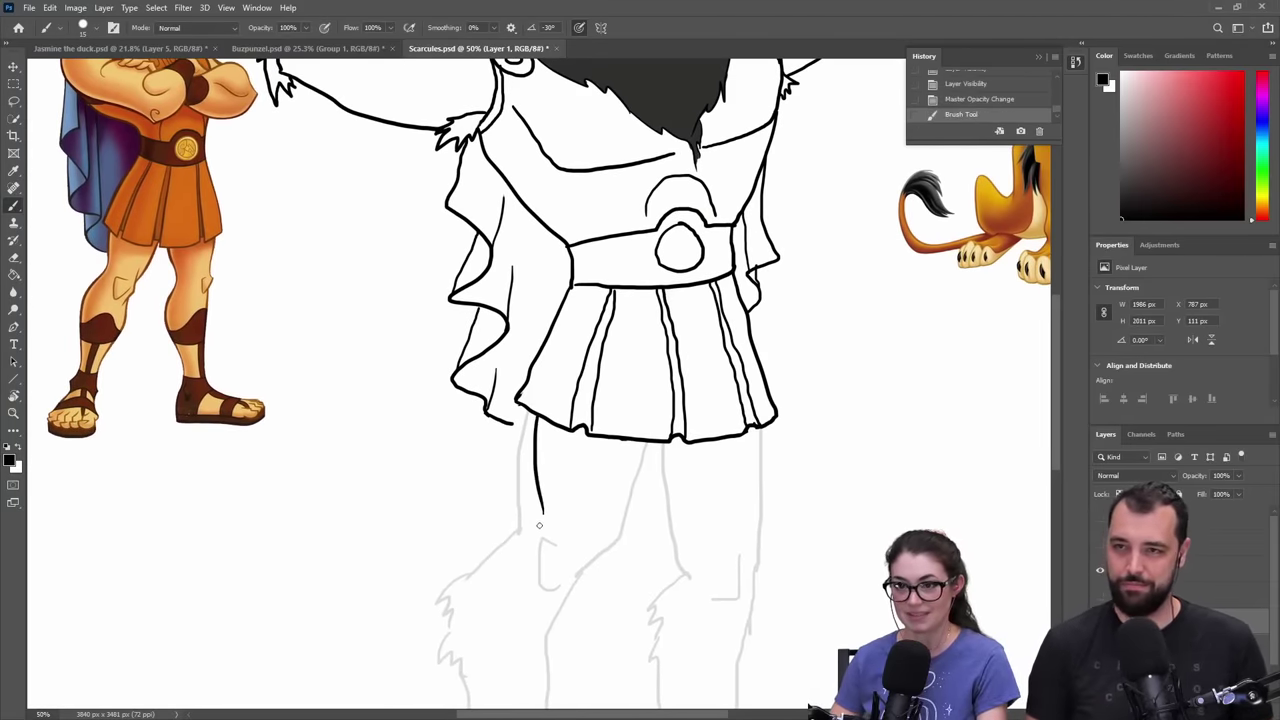
- Draw the inner edge of the left-hand thigh, redoing it until it suits, and add the short lines shaping the knee
{"action": "left_click_drag", "start_coordinate": [646, 444], "coordinate": [597, 522]}
{"action": "key", "text": "ctrl+z"}
{"action": "left_click_drag", "start_coordinate": [646, 444], "coordinate": [597, 522]}
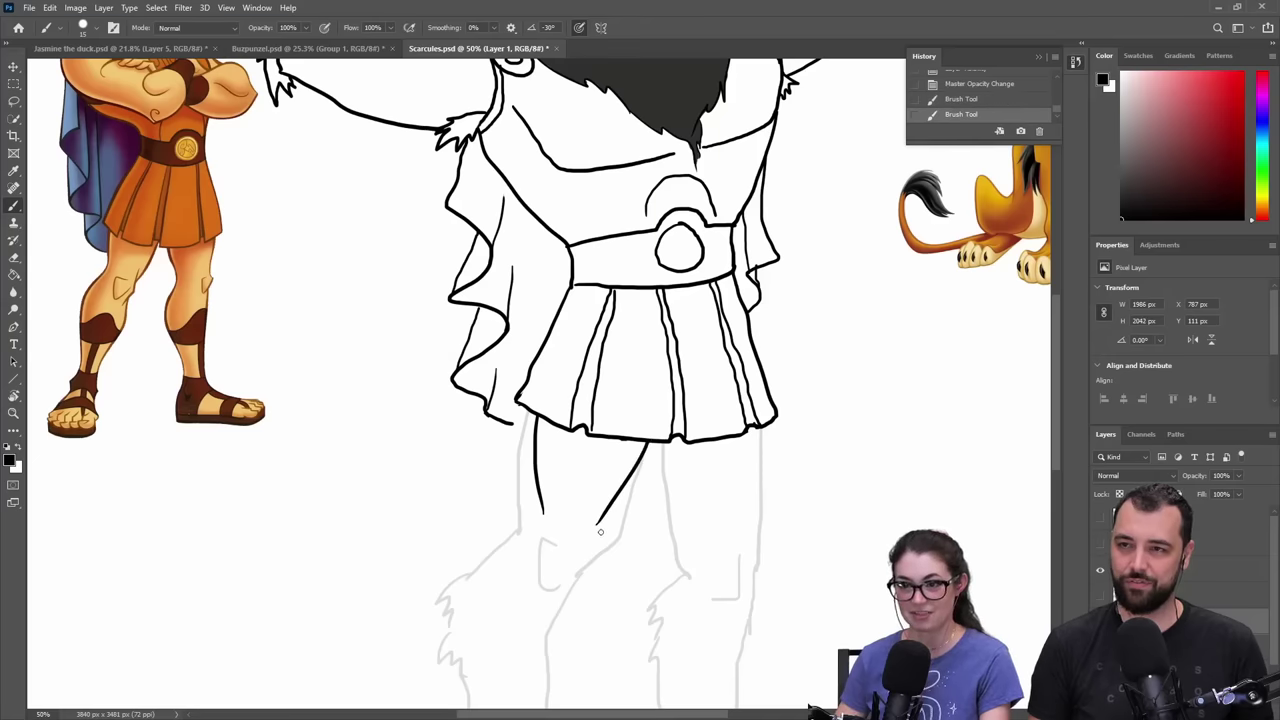
{"action": "key", "text": "ctrl+z"}
{"action": "left_click_drag", "start_coordinate": [646, 444], "coordinate": [614, 527]}
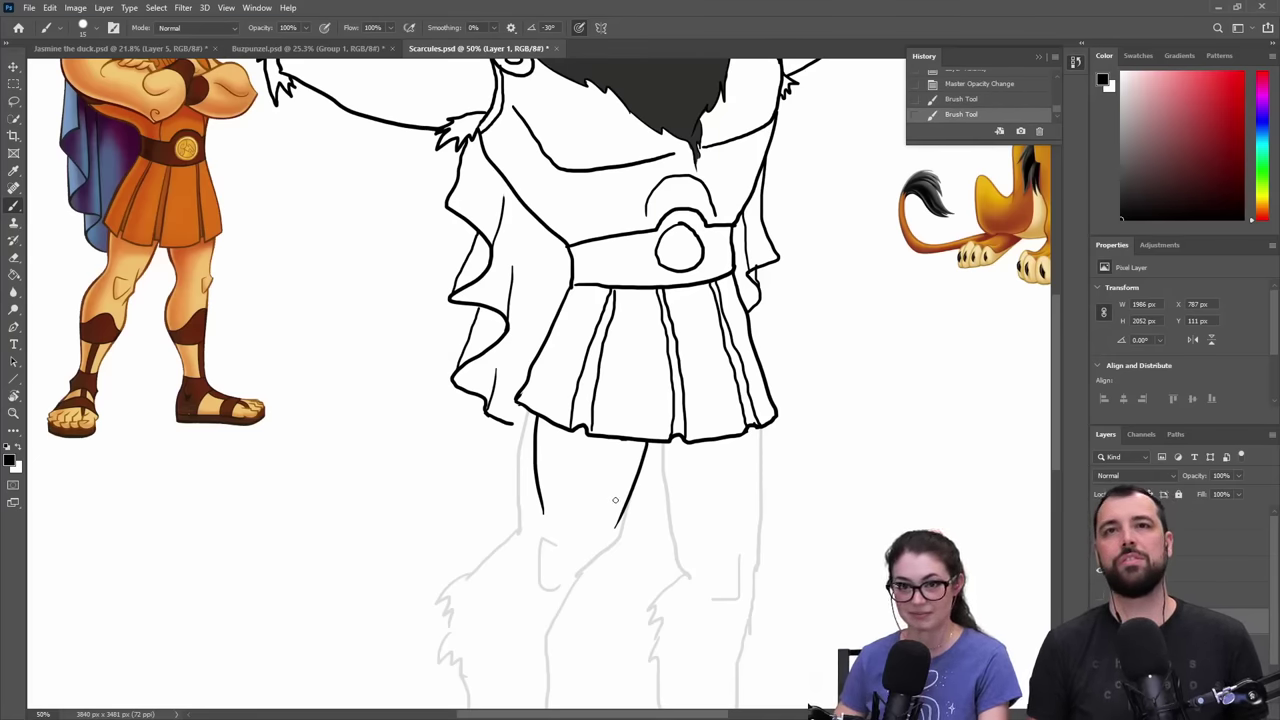
{"action": "mouse_move", "coordinate": [616, 517]}
{"action": "left_mouse_down"}
{"action": "mouse_move", "coordinate": [598, 561]}
{"action": "mouse_move", "coordinate": [565, 548]}
{"action": "left_mouse_up"}
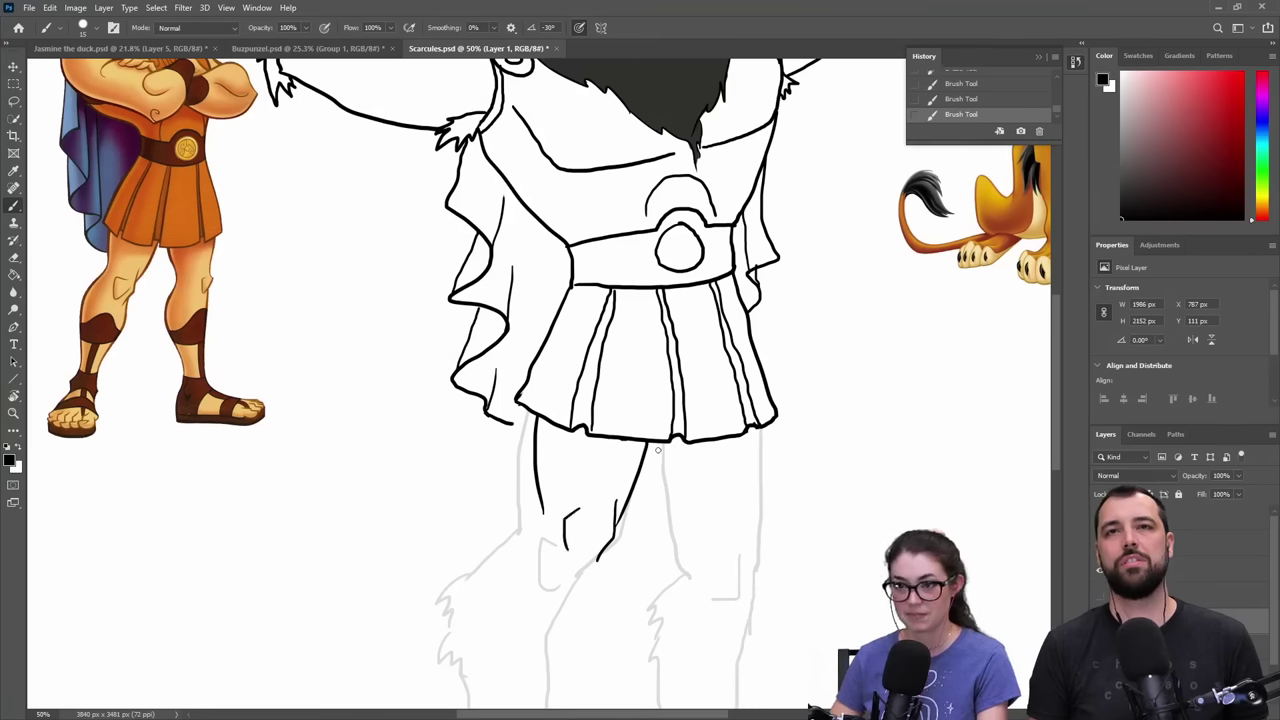
- Draw both edges of the right-hand thigh from the skirt hem down past the knee, and hide the faint guide layer
{"action": "left_click_drag", "start_coordinate": [658, 445], "coordinate": [674, 518]}
{"action": "left_click_drag", "start_coordinate": [757, 428], "coordinate": [754, 522]}
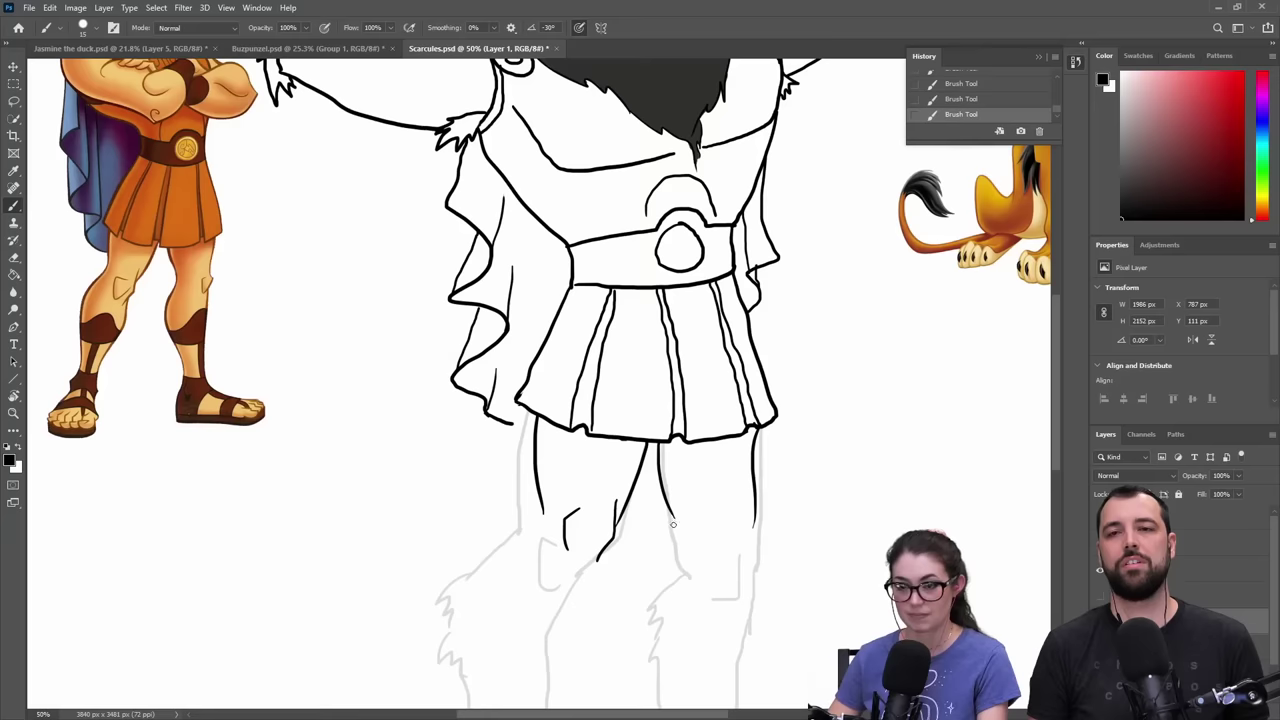
{"action": "left_click_drag", "start_coordinate": [673, 537], "coordinate": [656, 581]}
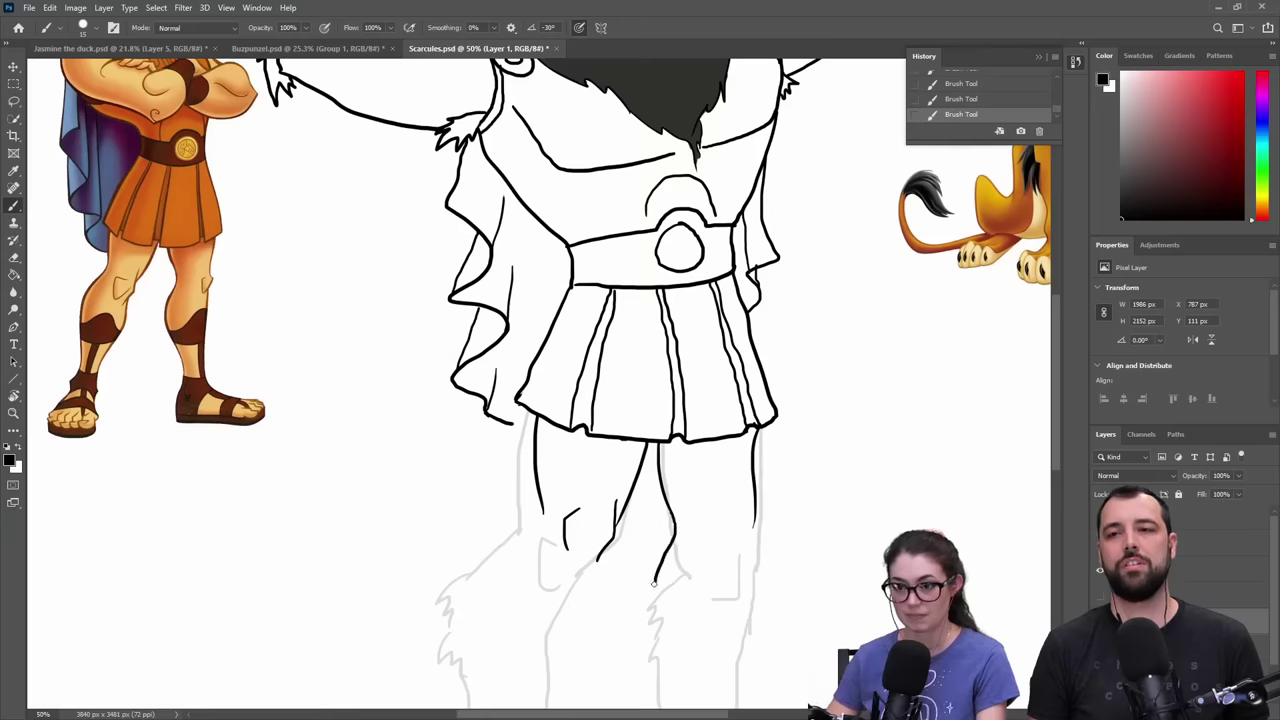
{"action": "left_click", "coordinate": [1100, 571]}
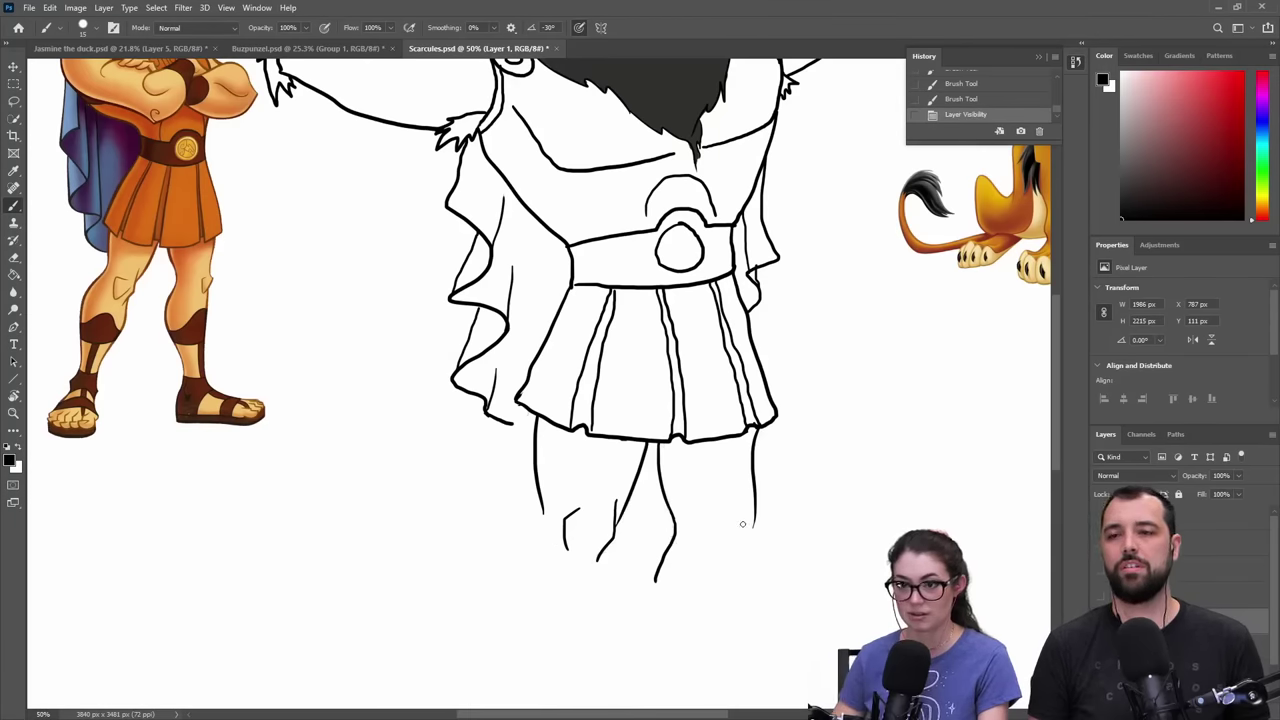
- Add short lines shaping the right-hand knee and its outer edge, redoing the strokes until they suit
{"action": "mouse_move", "coordinate": [754, 522]}
{"action": "left_mouse_down"}
{"action": "mouse_move", "coordinate": [738, 567]}
{"action": "mouse_move", "coordinate": [712, 548]}
{"action": "left_mouse_up"}
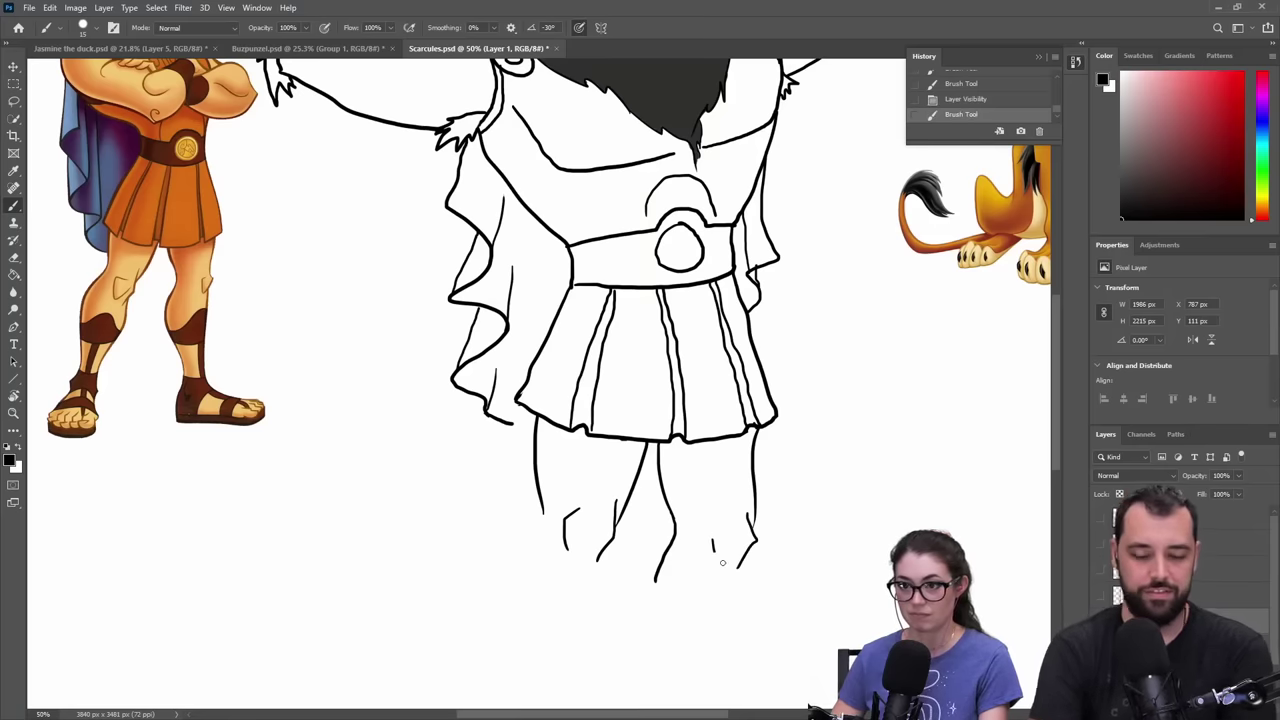
{"action": "scroll", "coordinate": [783, 508], "scroll_direction": "down", "scroll_amount": 1}
{"action": "key", "text": "ctrl+z"}
{"action": "key", "text": "ctrl+z"}
{"action": "mouse_move", "coordinate": [750, 484]}
{"action": "left_mouse_down"}
{"action": "mouse_move", "coordinate": [742, 538]}
{"action": "mouse_move", "coordinate": [720, 527]}
{"action": "mouse_move", "coordinate": [758, 490]}
{"action": "left_mouse_up"}
{"action": "key", "text": "ctrl+z"}
{"action": "key", "text": "ctrl+z"}
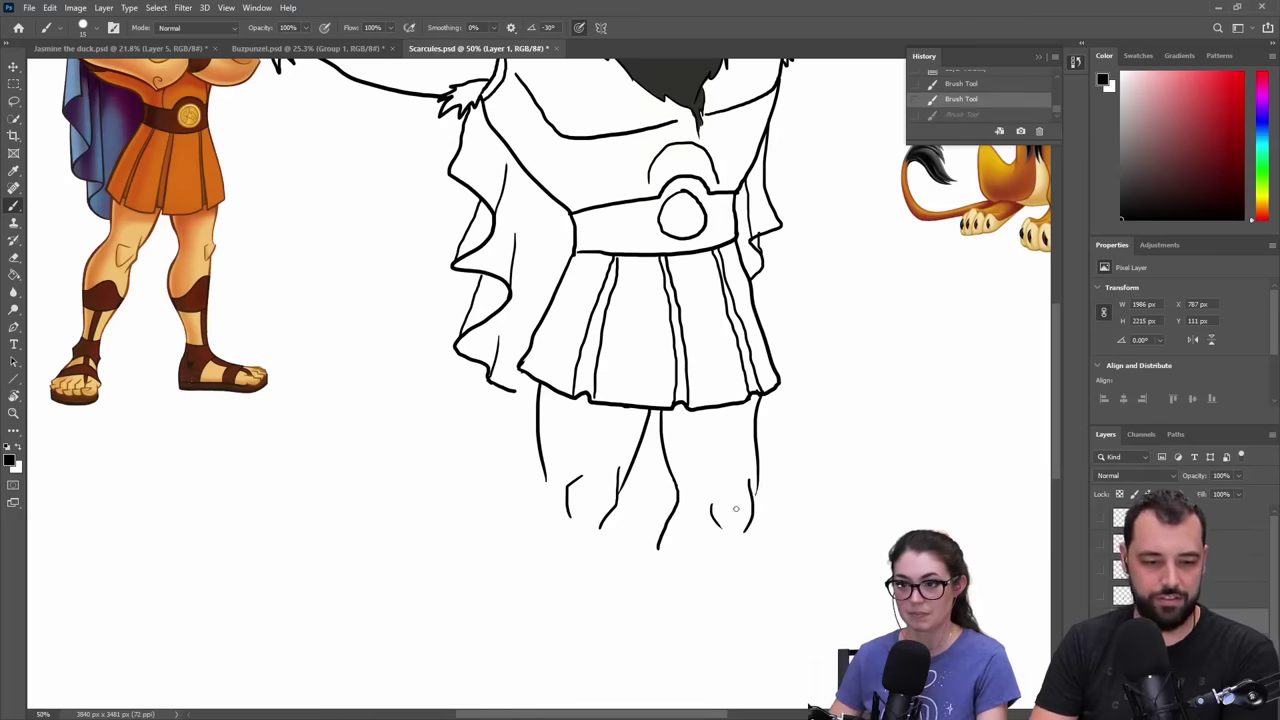
{"action": "key", "text": "ctrl+shift+z"}
{"action": "key", "text": "ctrl+shift+z"}
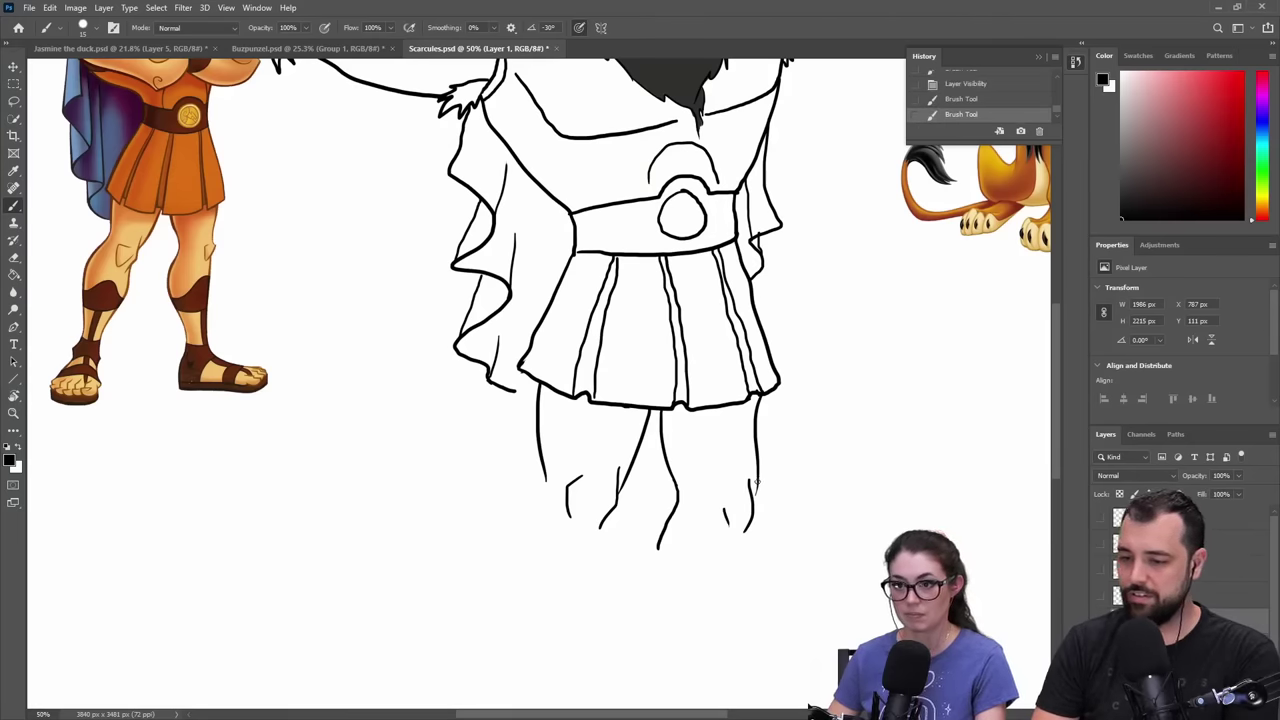
- Extend both legs below the knees and draw jagged fur tufts along the upper calves
{"action": "mouse_move", "coordinate": [757, 490]}
{"action": "left_mouse_down"}
{"action": "mouse_move", "coordinate": [752, 506]}
{"action": "mouse_move", "coordinate": [780, 389]}
{"action": "mouse_move", "coordinate": [835, 328]}
{"action": "left_mouse_up"}
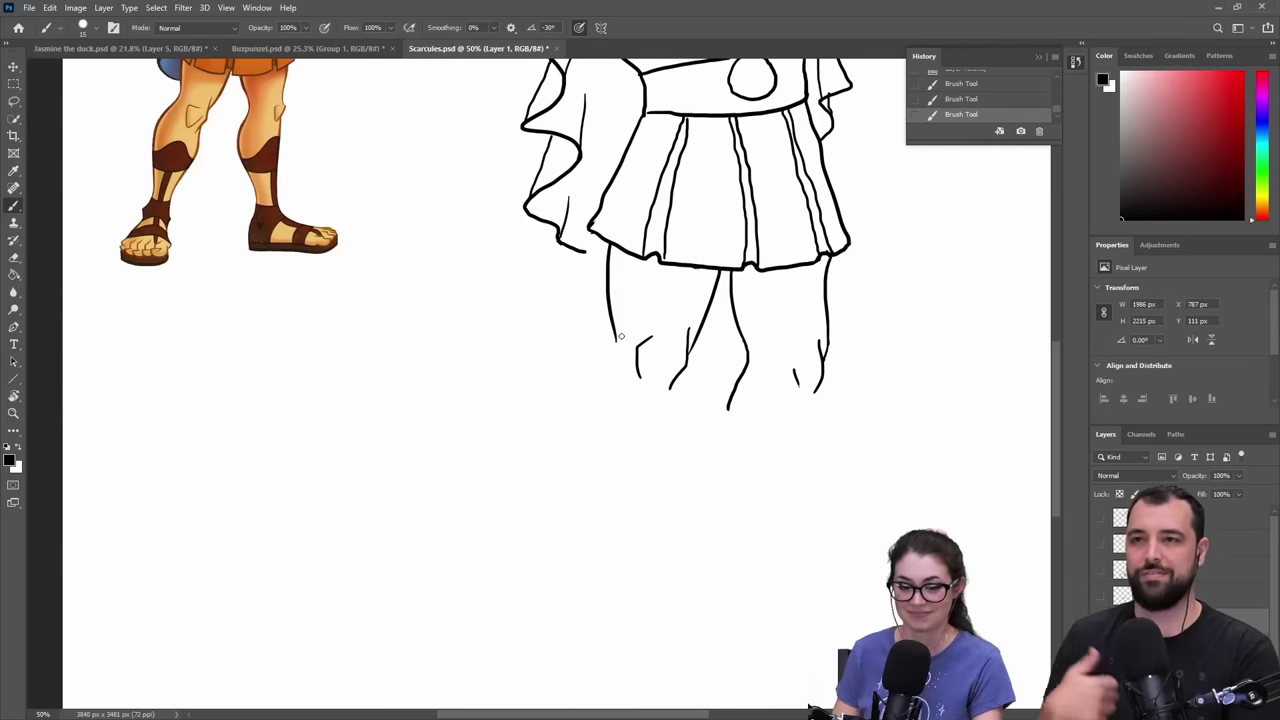
{"action": "left_click_drag", "start_coordinate": [616, 338], "coordinate": [564, 418]}
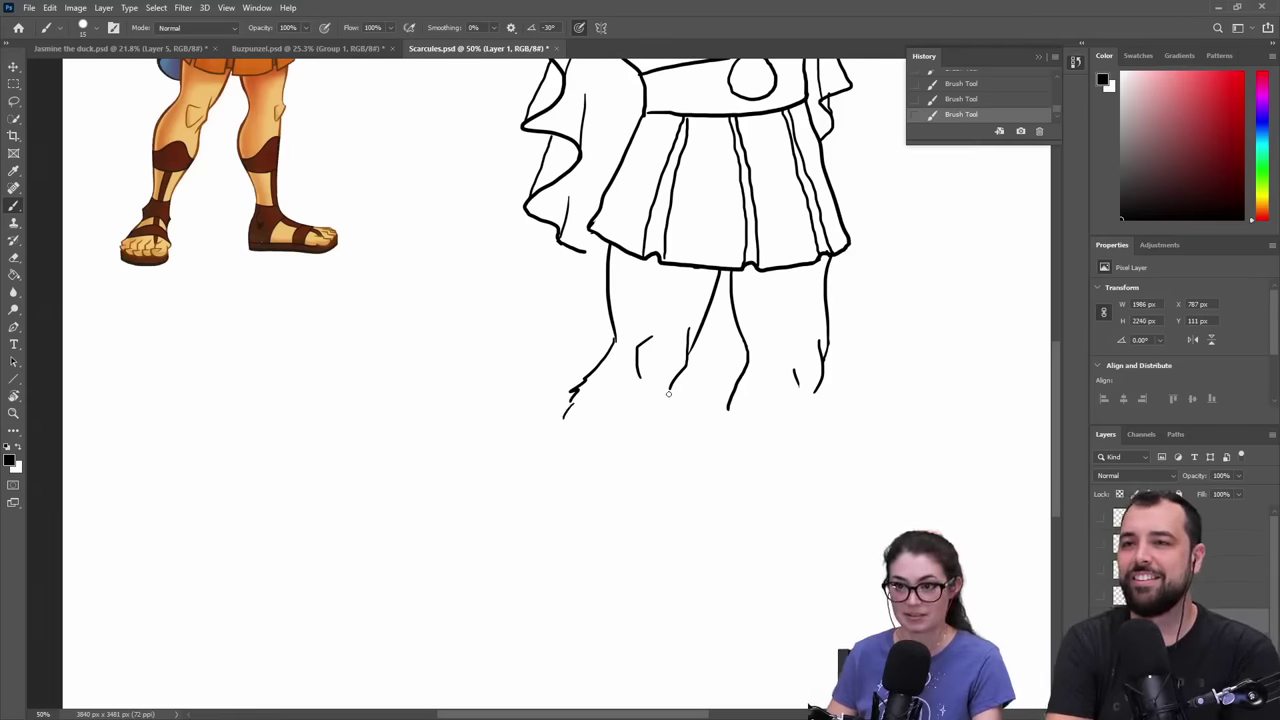
{"action": "mouse_move", "coordinate": [668, 393]}
{"action": "left_mouse_down"}
{"action": "mouse_move", "coordinate": [661, 412]}
{"action": "mouse_move", "coordinate": [727, 437]}
{"action": "left_mouse_up"}
{"action": "left_click_drag", "start_coordinate": [815, 395], "coordinate": [815, 446]}
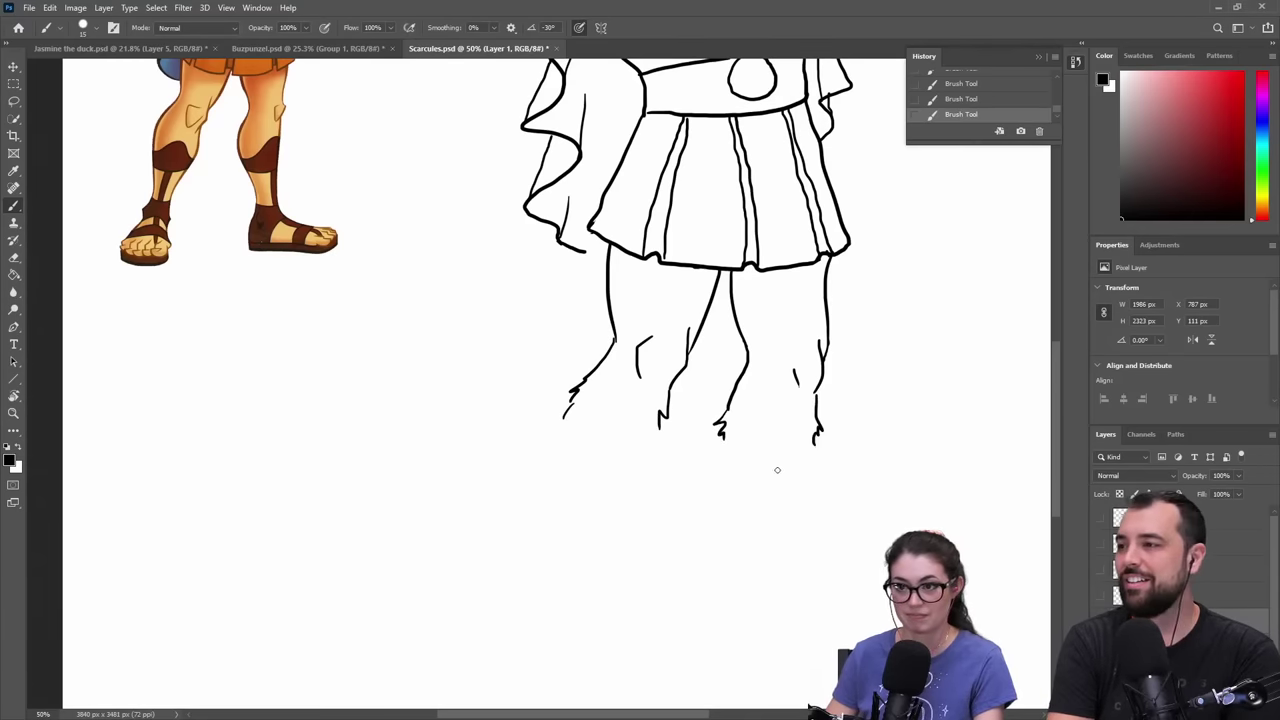
- Draw both edges of the left-hand lower leg from the fur tufts to the ankle, with short contour lines inside the shin
{"action": "left_click_drag", "start_coordinate": [562, 420], "coordinate": [558, 455]}
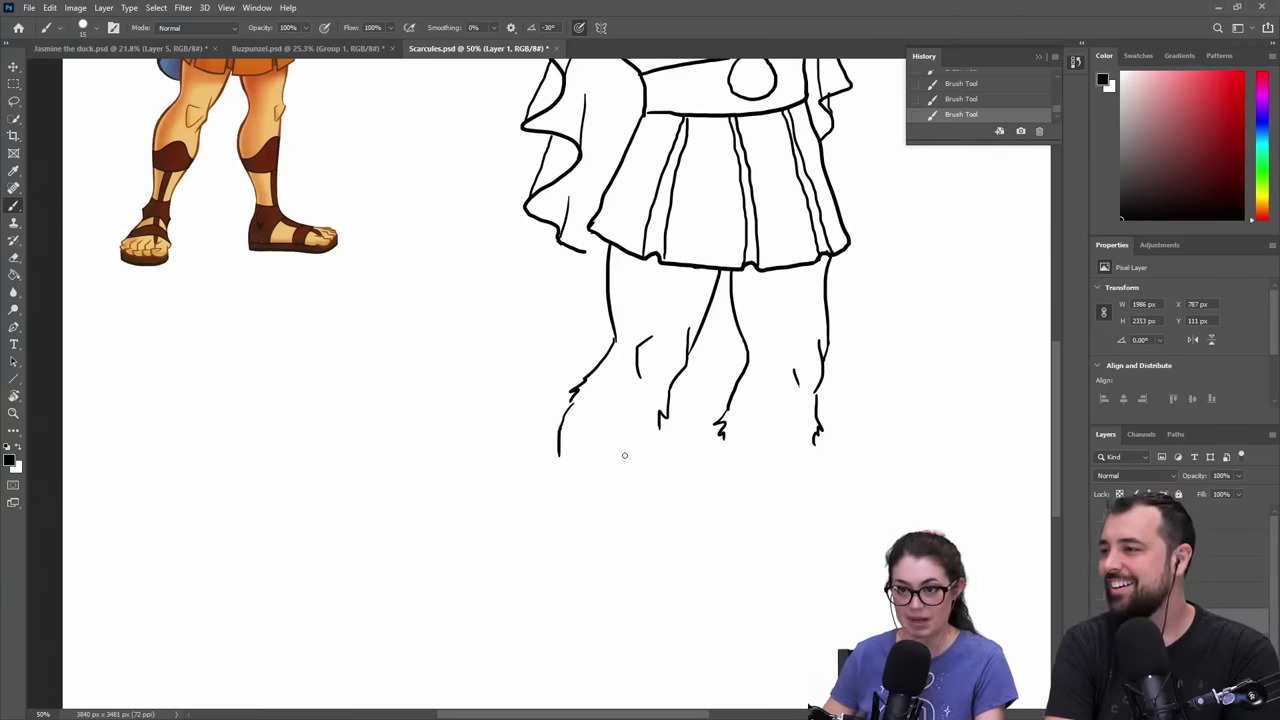
{"action": "left_click_drag", "start_coordinate": [655, 428], "coordinate": [645, 455]}
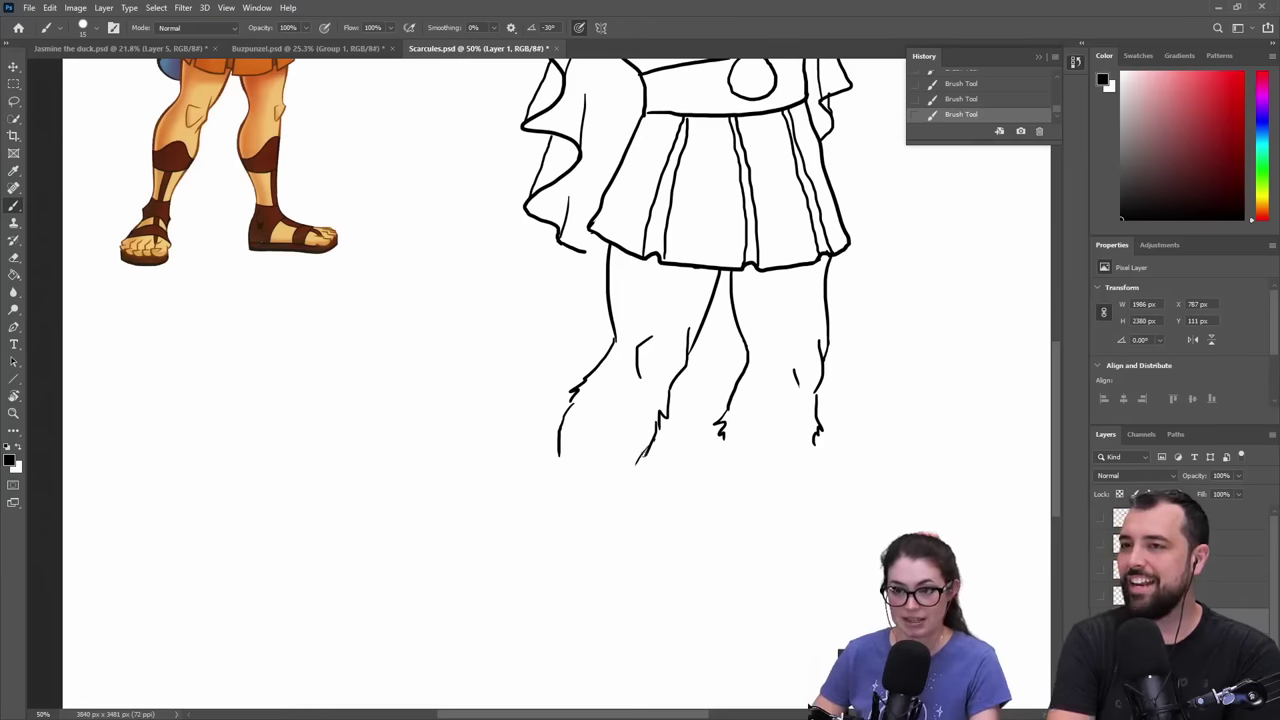
{"action": "left_click_drag", "start_coordinate": [646, 450], "coordinate": [632, 567]}
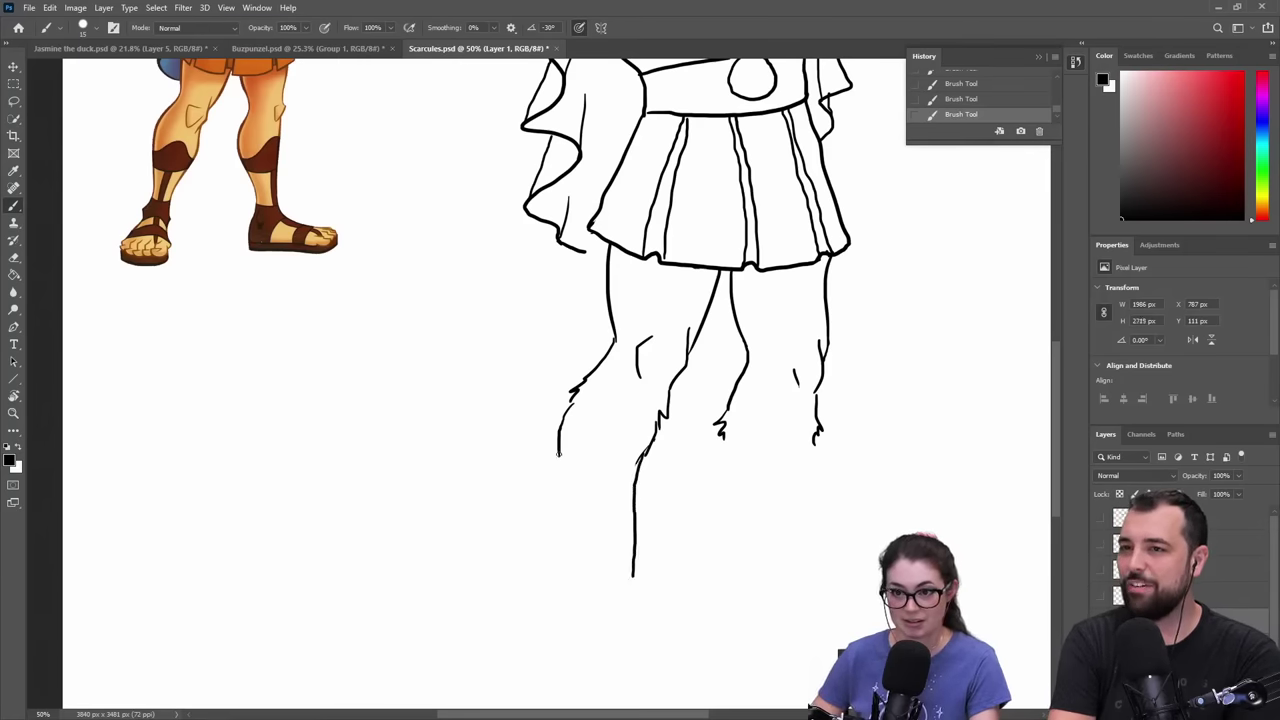
{"action": "left_click_drag", "start_coordinate": [558, 452], "coordinate": [569, 572]}
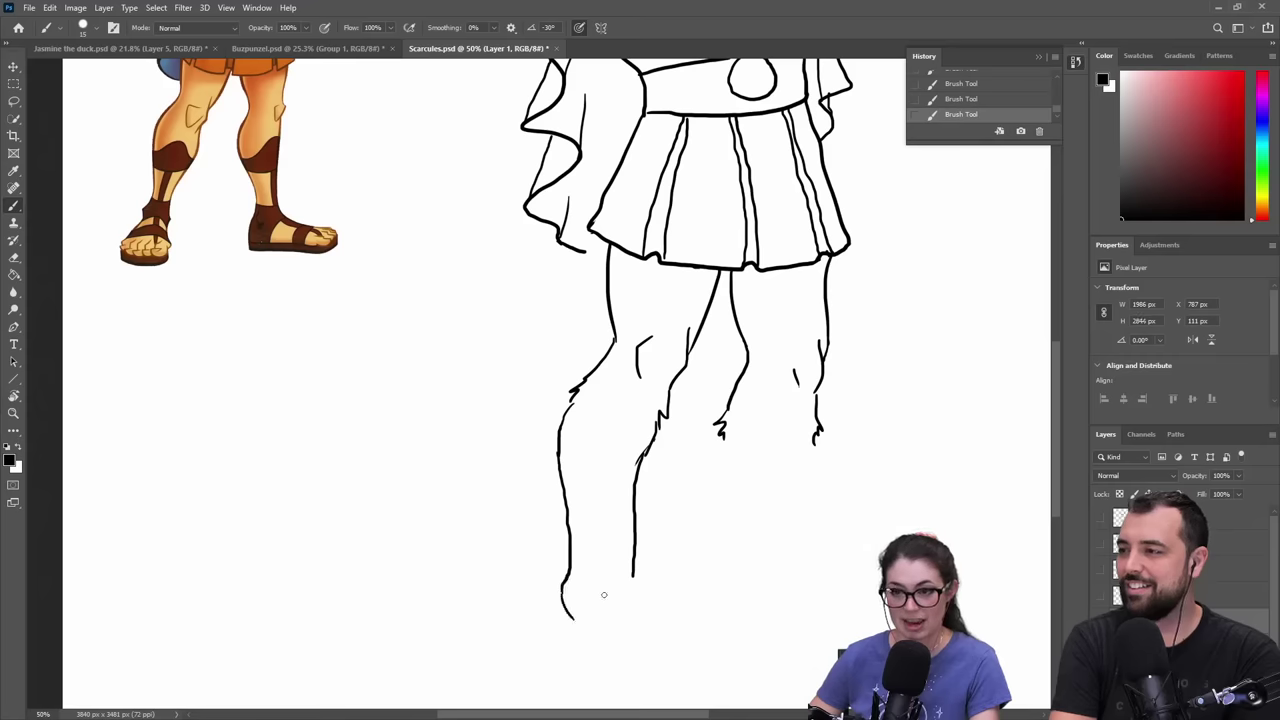
{"action": "mouse_move", "coordinate": [607, 475]}
{"action": "left_mouse_down"}
{"action": "mouse_move", "coordinate": [617, 605]}
{"action": "mouse_move", "coordinate": [612, 509]}
{"action": "left_mouse_up"}
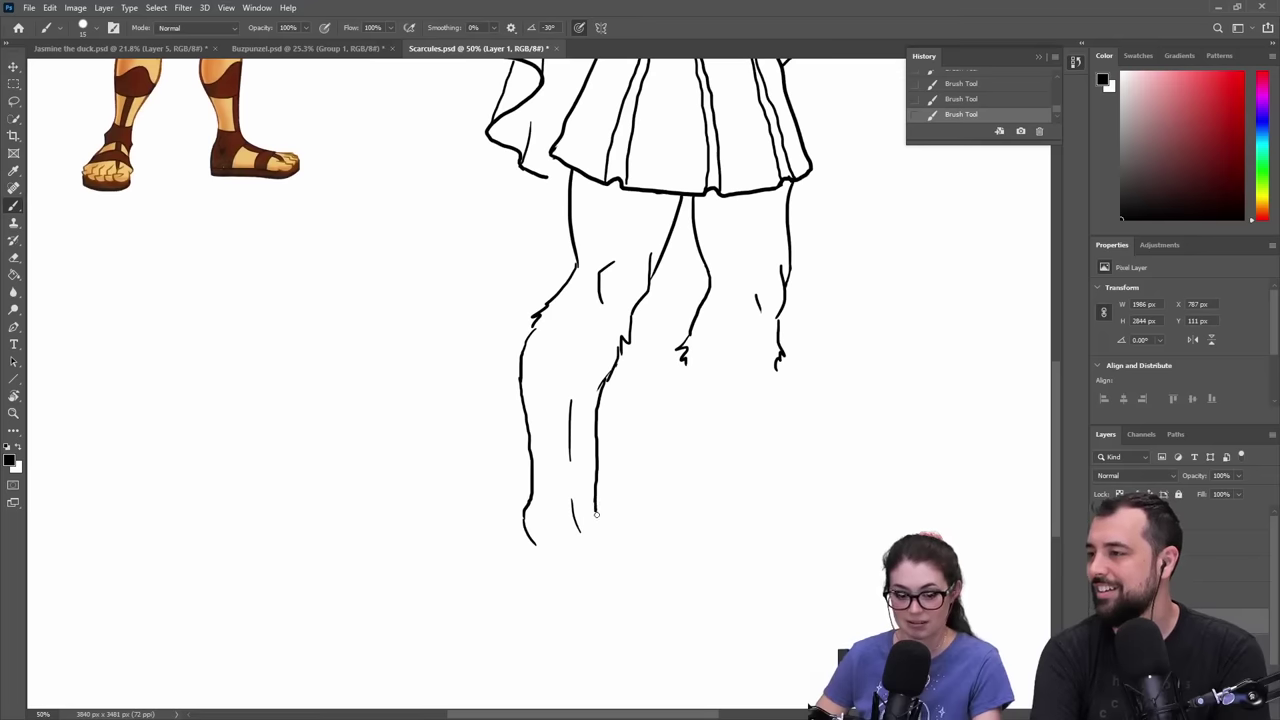
- Undo the last three ankle strokes and draw a four-toed lion paw at the end of the left-hand leg
{"action": "key", "text": "ctrl+z"}
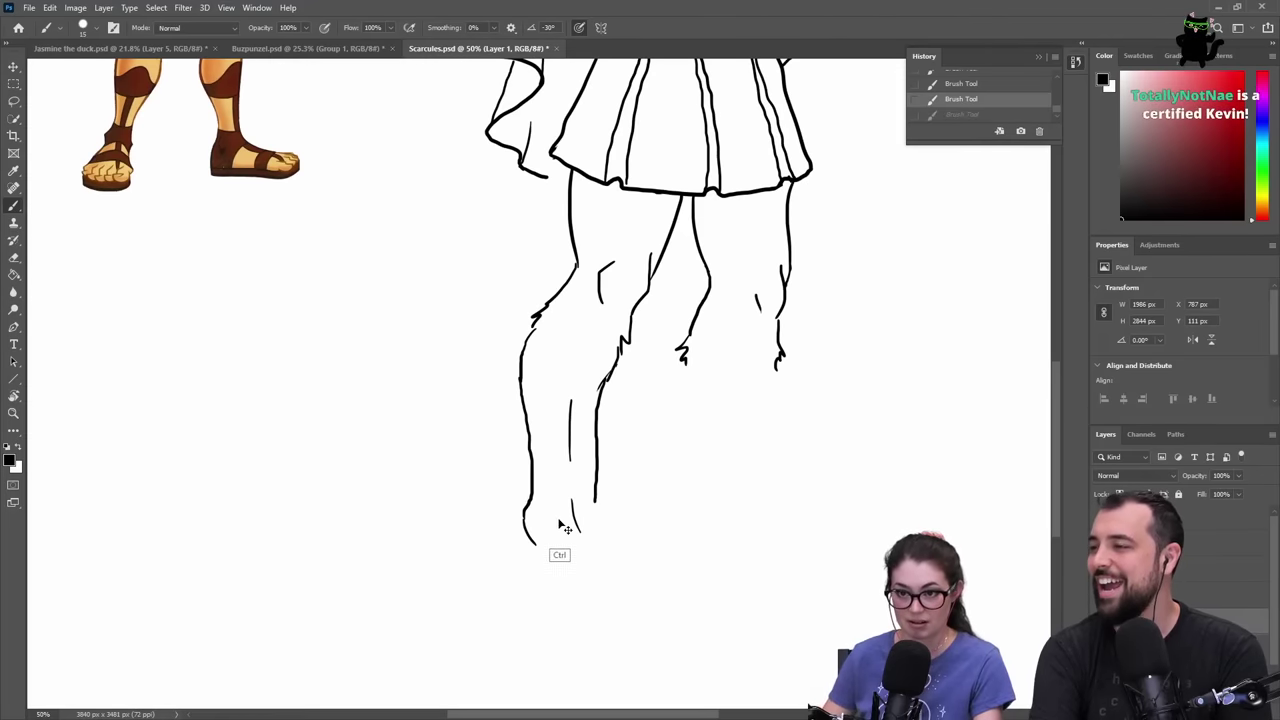
{"action": "key", "text": "ctrl+z"}
{"action": "key", "text": "ctrl+z"}
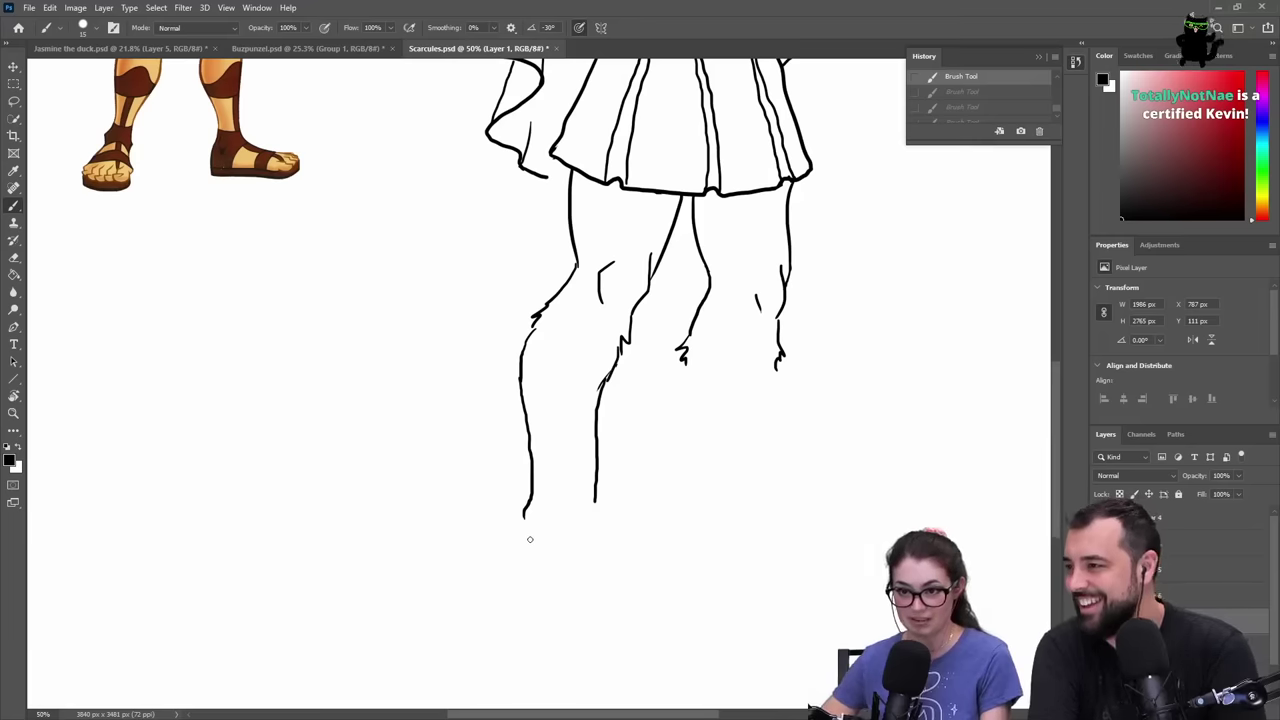
{"action": "left_click_drag", "start_coordinate": [524, 540], "coordinate": [522, 585]}
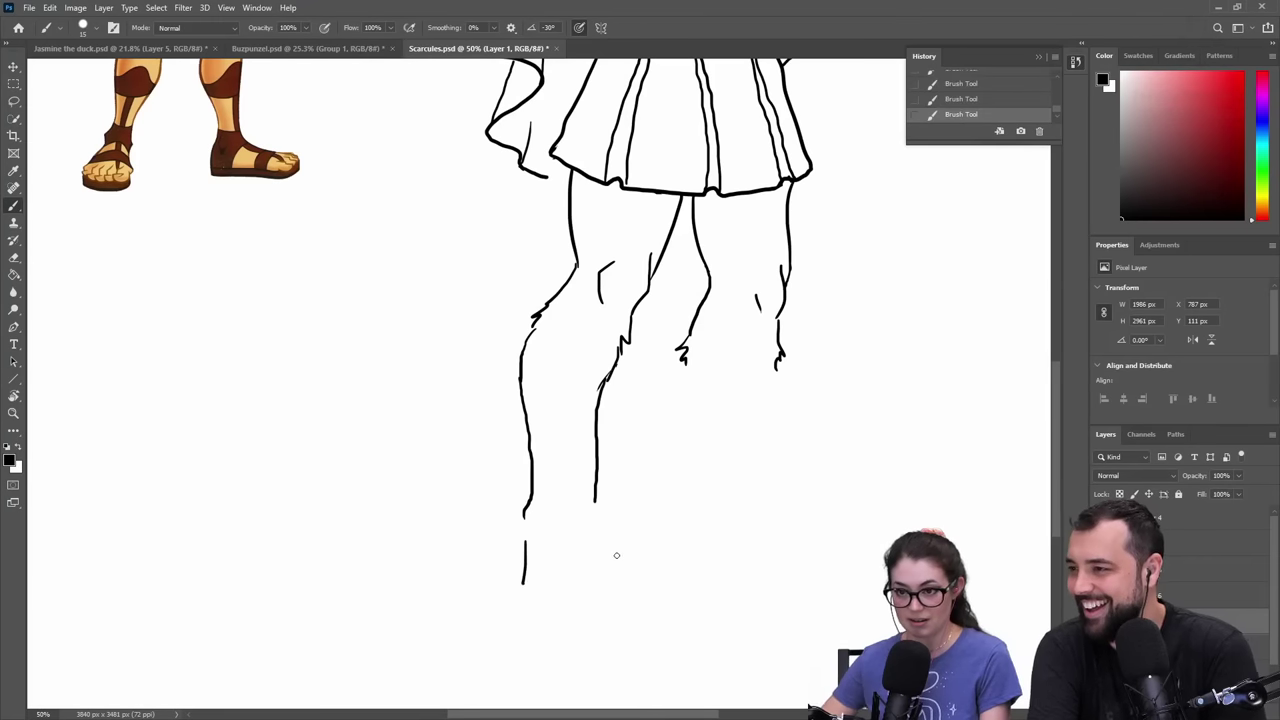
{"action": "mouse_move", "coordinate": [604, 541]}
{"action": "left_mouse_down"}
{"action": "mouse_move", "coordinate": [620, 584]}
{"action": "mouse_move", "coordinate": [638, 592]}
{"action": "mouse_move", "coordinate": [636, 630]}
{"action": "mouse_move", "coordinate": [612, 637]}
{"action": "left_mouse_up"}
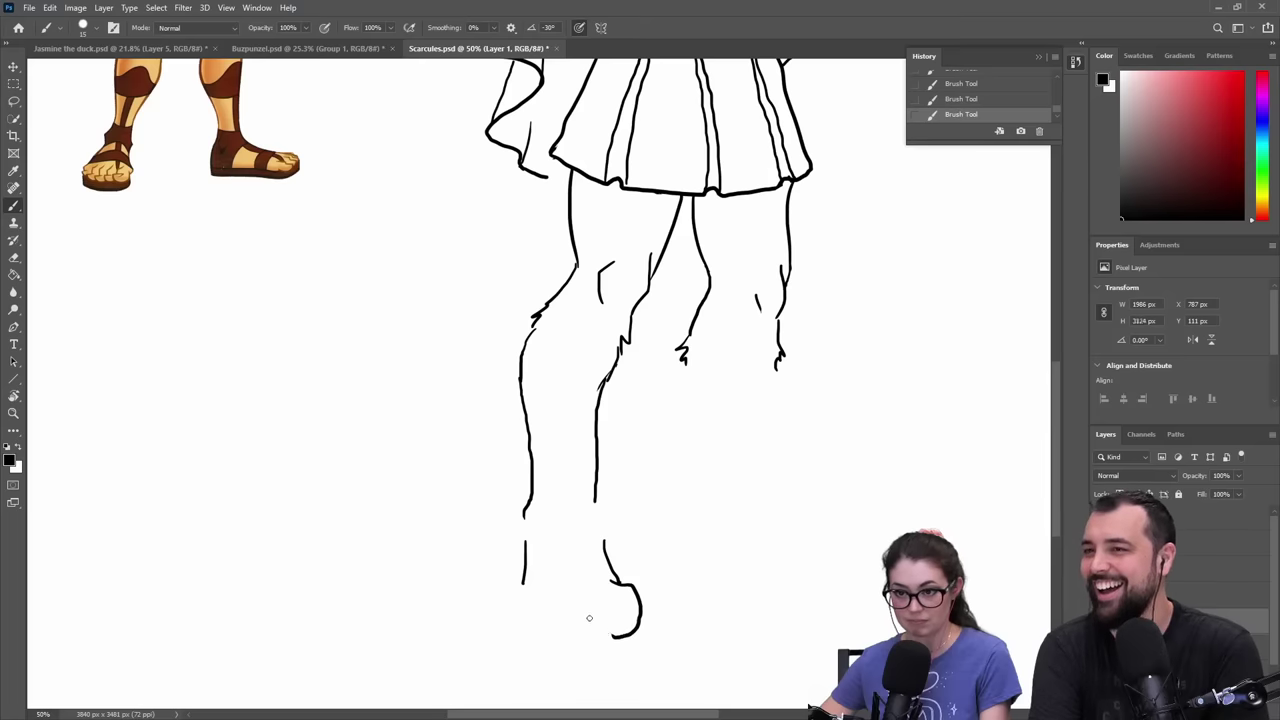
{"action": "mouse_move", "coordinate": [598, 594]}
{"action": "left_mouse_down"}
{"action": "mouse_move", "coordinate": [607, 634]}
{"action": "mouse_move", "coordinate": [576, 642]}
{"action": "left_mouse_up"}
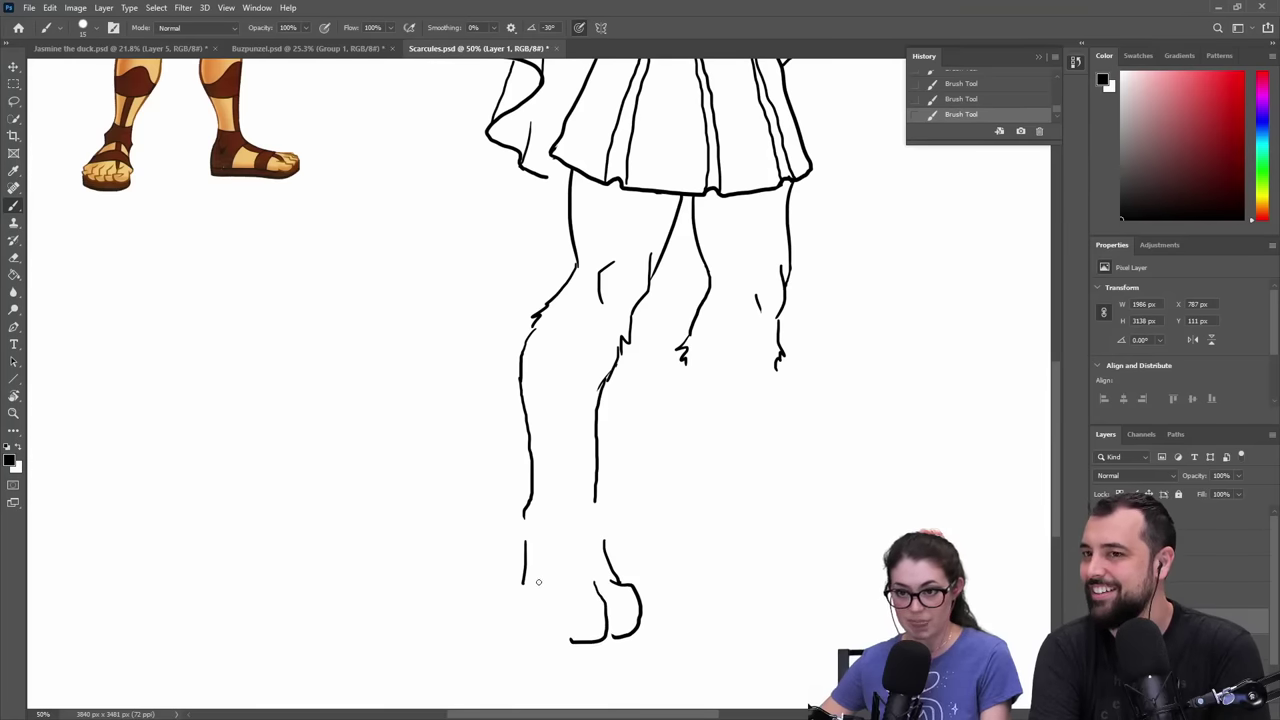
{"action": "left_click_drag", "start_coordinate": [535, 597], "coordinate": [538, 638]}
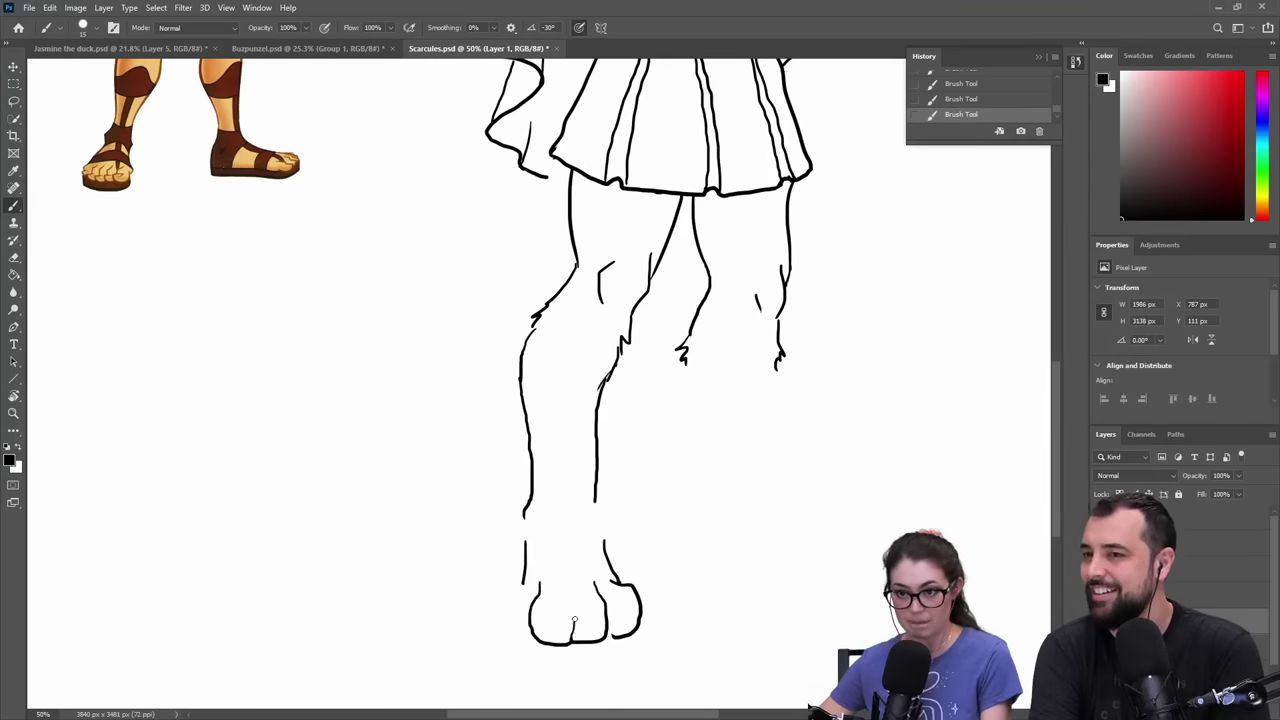
{"action": "left_click_drag", "start_coordinate": [526, 578], "coordinate": [504, 614]}
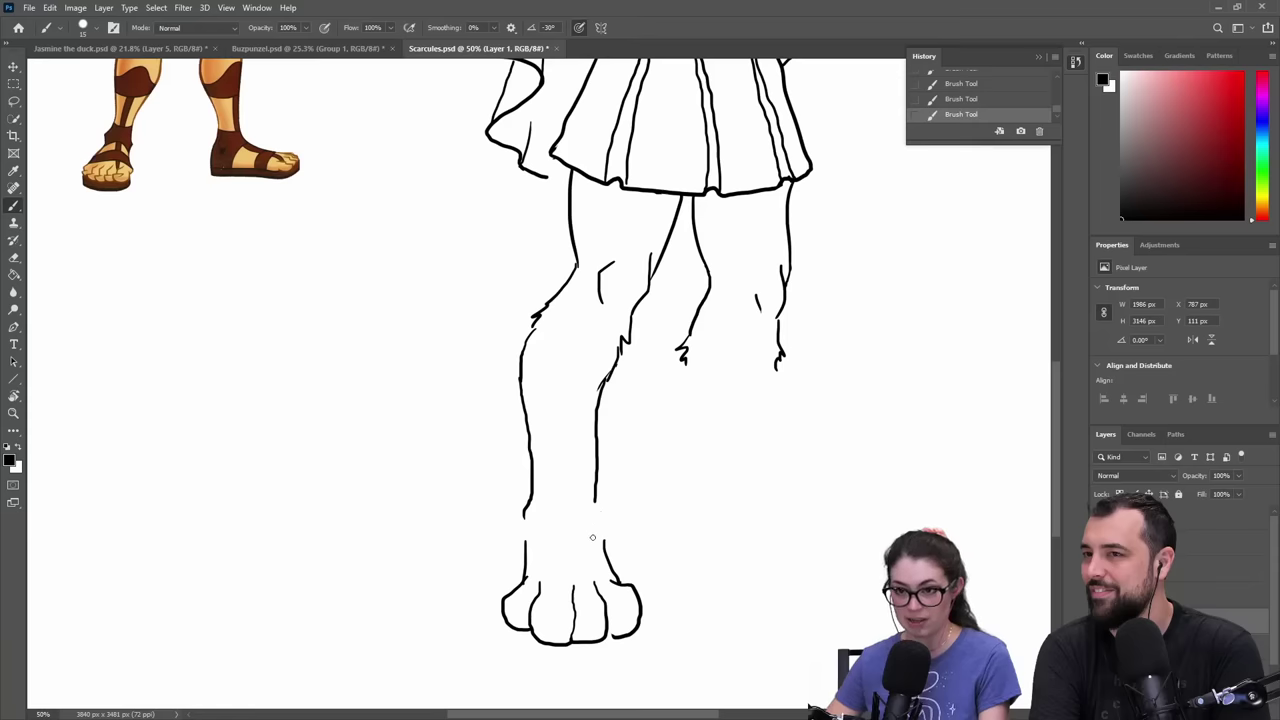
- Draw fur tufts on both sides of the ankle above the finished paw and add thin contour lines along the shin
{"action": "mouse_move", "coordinate": [595, 497]}
{"action": "left_mouse_down"}
{"action": "mouse_move", "coordinate": [601, 530]}
{"action": "mouse_move", "coordinate": [518, 538]}
{"action": "left_mouse_up"}
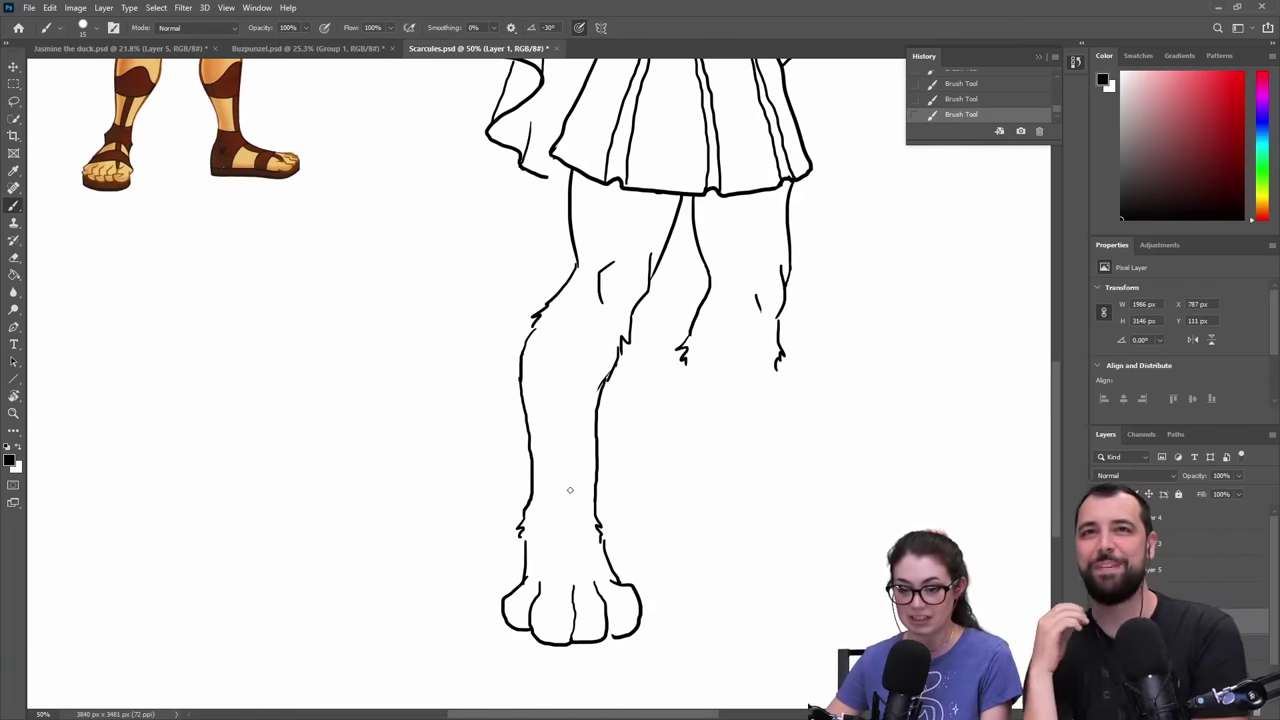
{"action": "left_click_drag", "start_coordinate": [581, 422], "coordinate": [563, 483]}
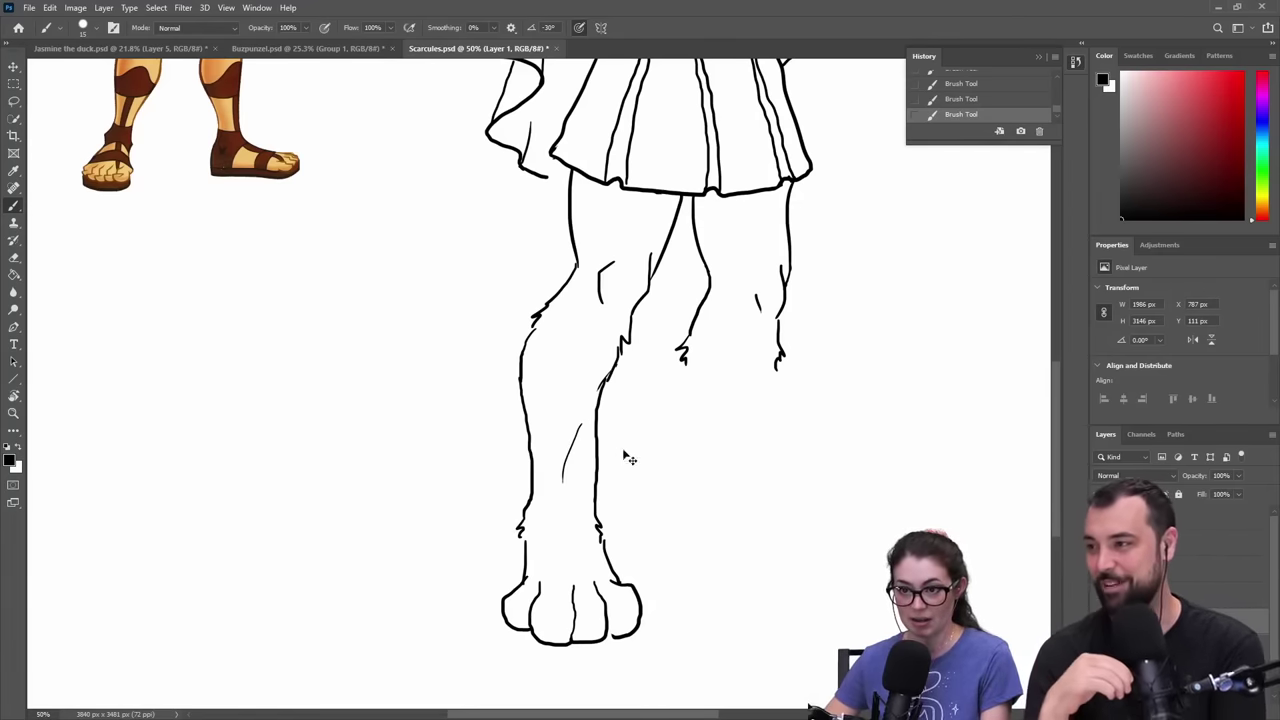
{"action": "key", "text": "ctrl+z"}
{"action": "left_click_drag", "start_coordinate": [586, 422], "coordinate": [580, 481]}
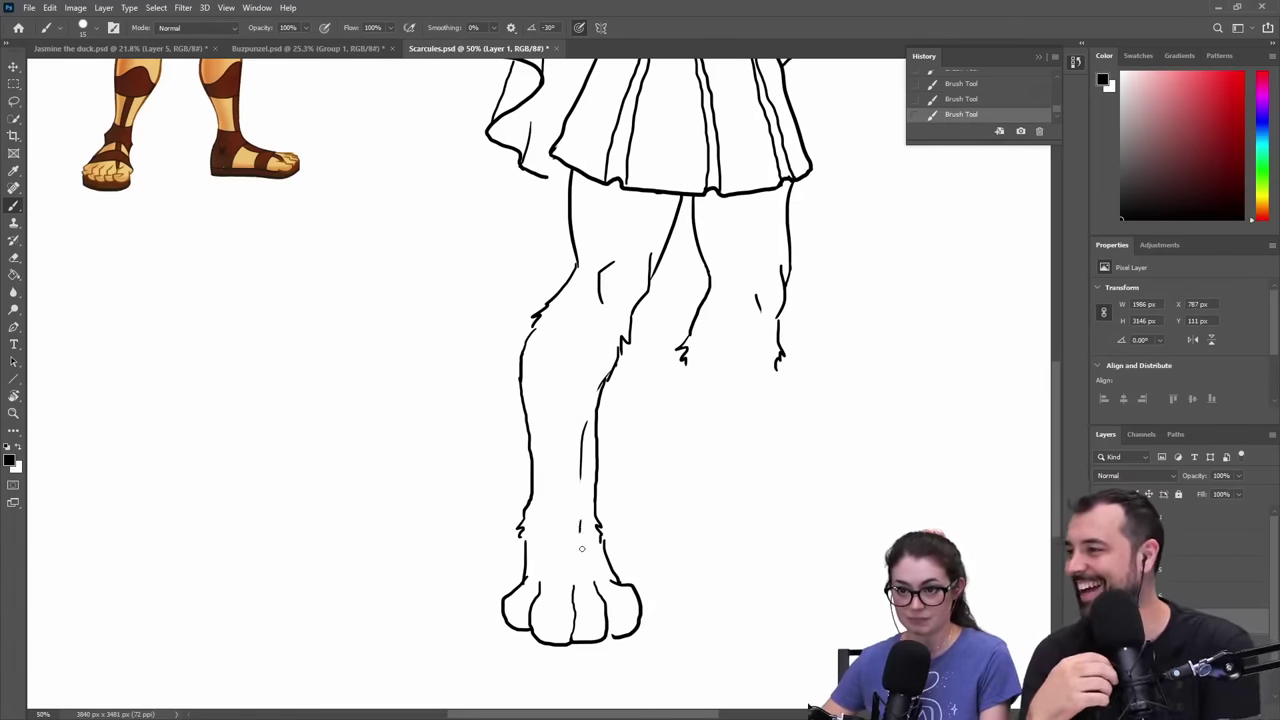
{"action": "left_click_drag", "start_coordinate": [581, 548], "coordinate": [579, 533]}
- Erase part of the left-hand leg's outer calf outline and redraw it as a pointed, jagged fur tuft
{"action": "key", "text": "e"}
{"action": "mouse_move", "coordinate": [521, 363]}
{"action": "left_mouse_down"}
{"action": "mouse_move", "coordinate": [504, 371]}
{"action": "mouse_move", "coordinate": [520, 412]}
{"action": "left_mouse_up"}
{"action": "key", "text": "b"}
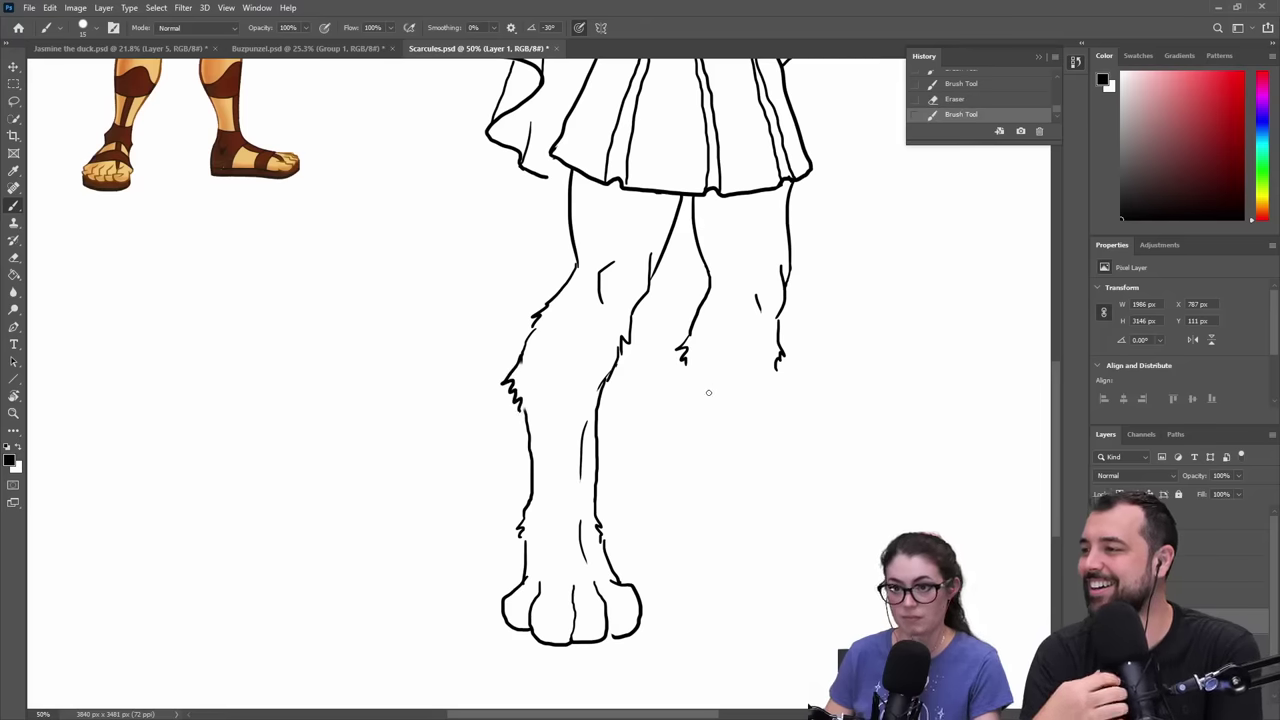
- Extend both sides of the right-hand leg from the knee to the ankle, with fur tufts on the inner calf
{"action": "mouse_move", "coordinate": [684, 371]}
{"action": "left_mouse_down"}
{"action": "mouse_move", "coordinate": [672, 400]}
{"action": "mouse_move", "coordinate": [683, 420]}
{"action": "left_mouse_up"}
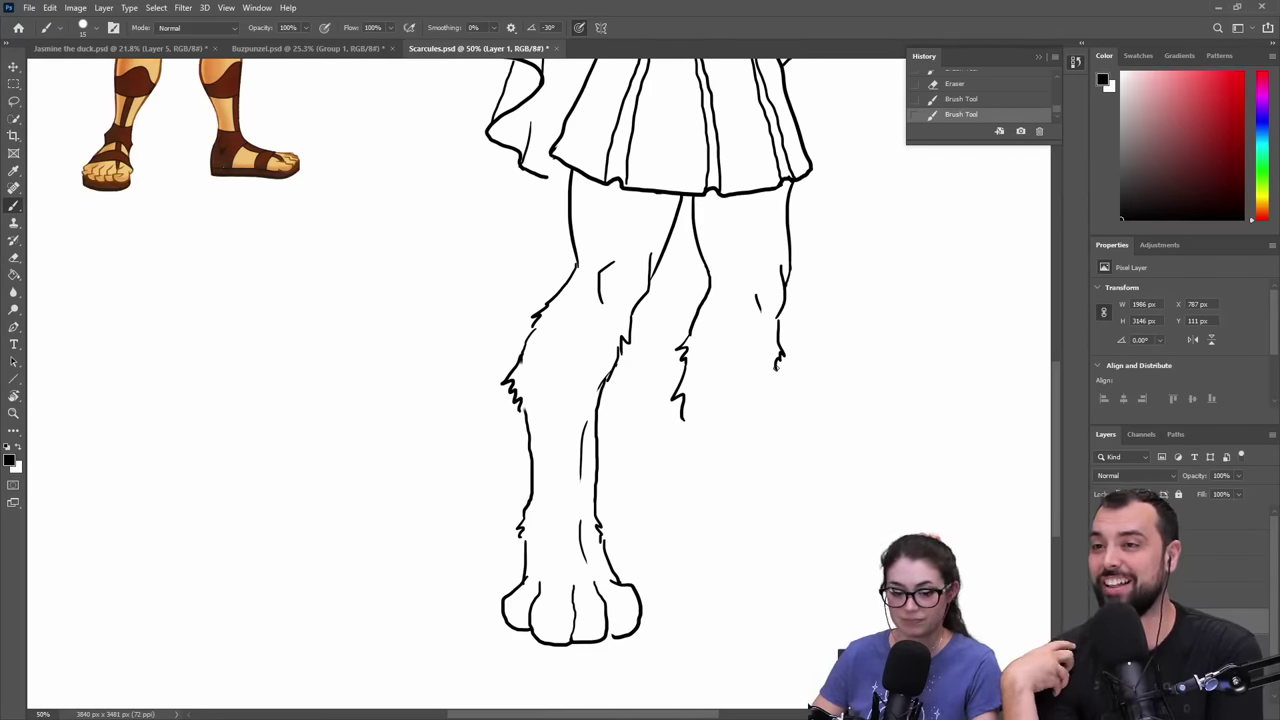
{"action": "left_click_drag", "start_coordinate": [771, 375], "coordinate": [751, 556]}
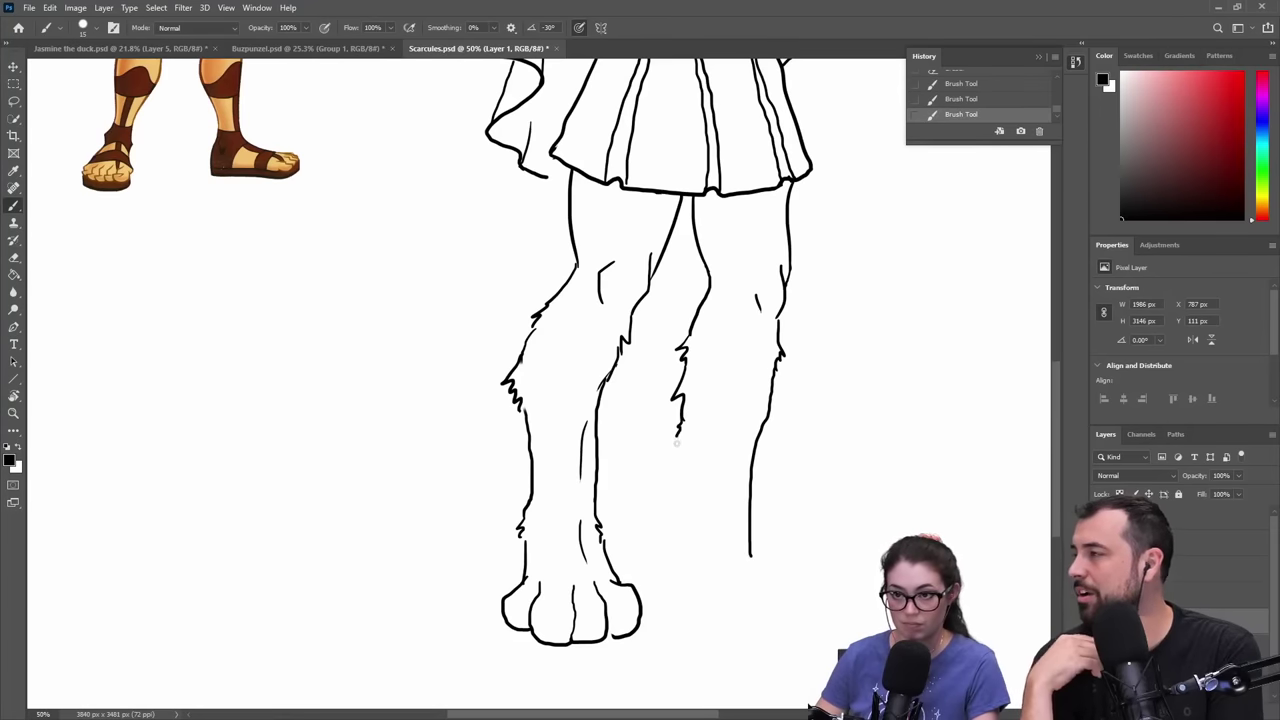
{"action": "left_click_drag", "start_coordinate": [676, 441], "coordinate": [703, 572]}
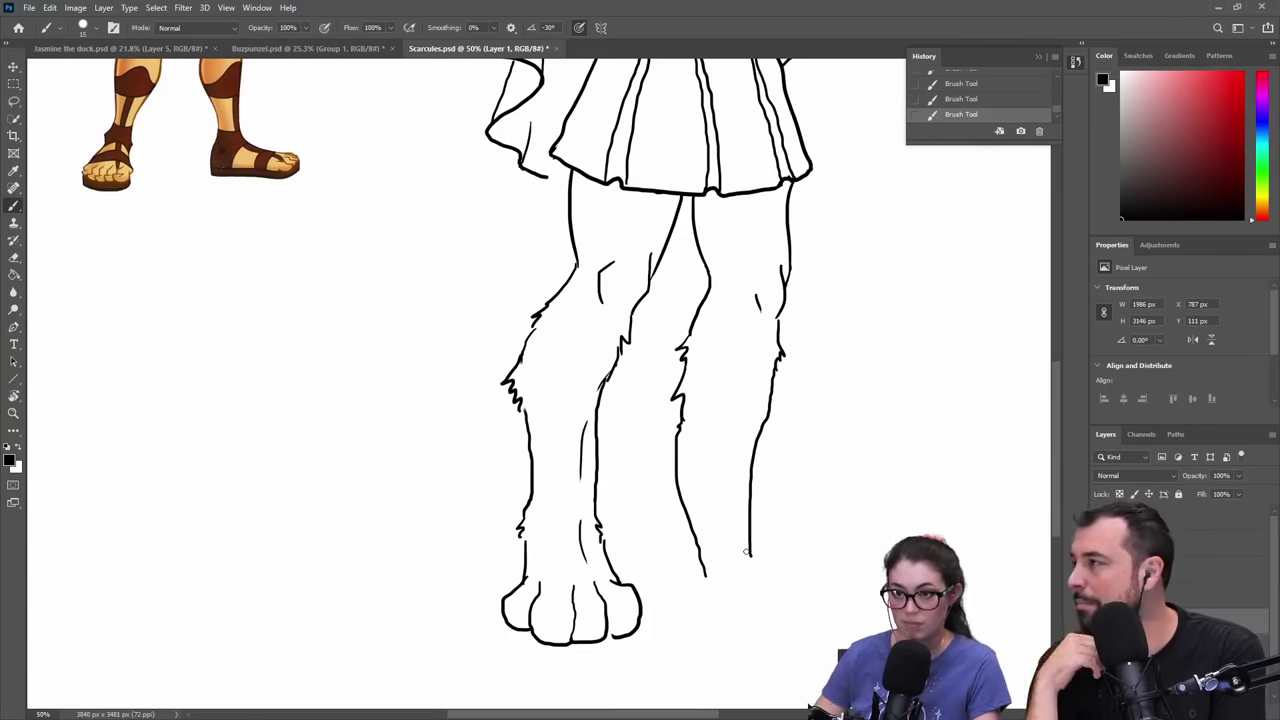
- Undo and redraw the right-hand leg's inner calf line, and outline its foot with instep, toe, sole and heel
{"action": "key", "text": "ctrl+z"}
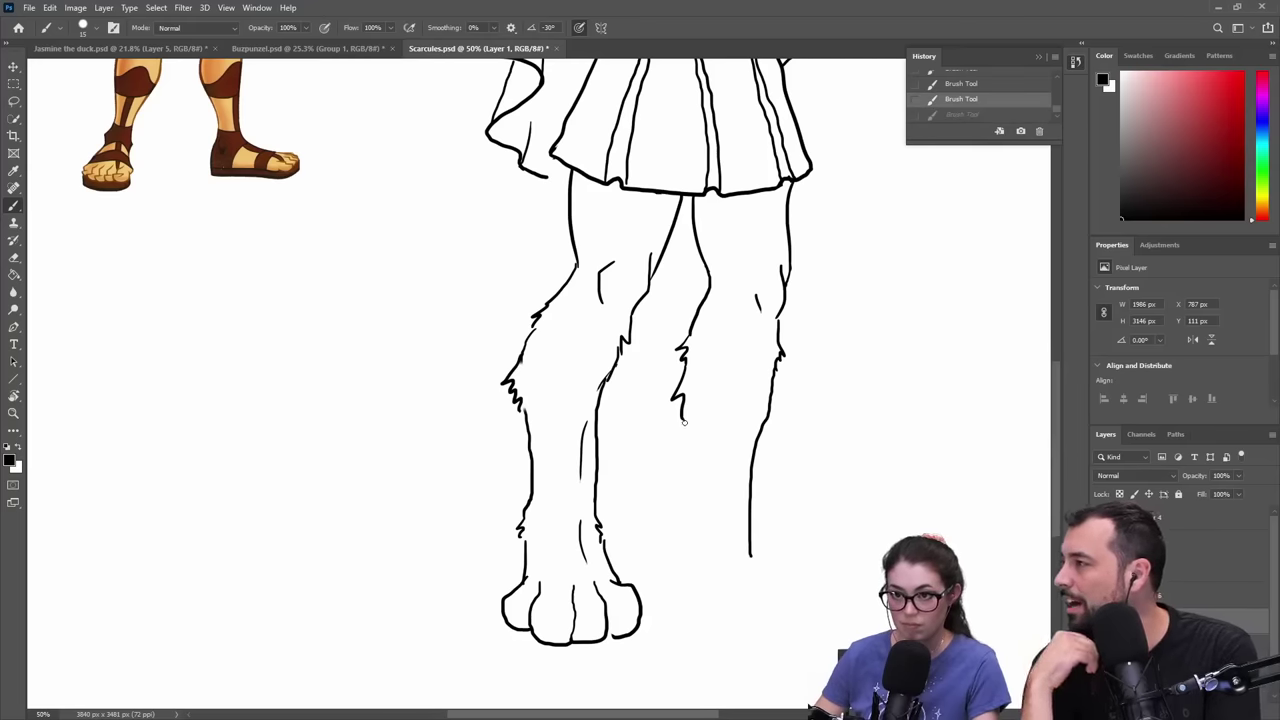
{"action": "left_click_drag", "start_coordinate": [684, 421], "coordinate": [698, 562]}
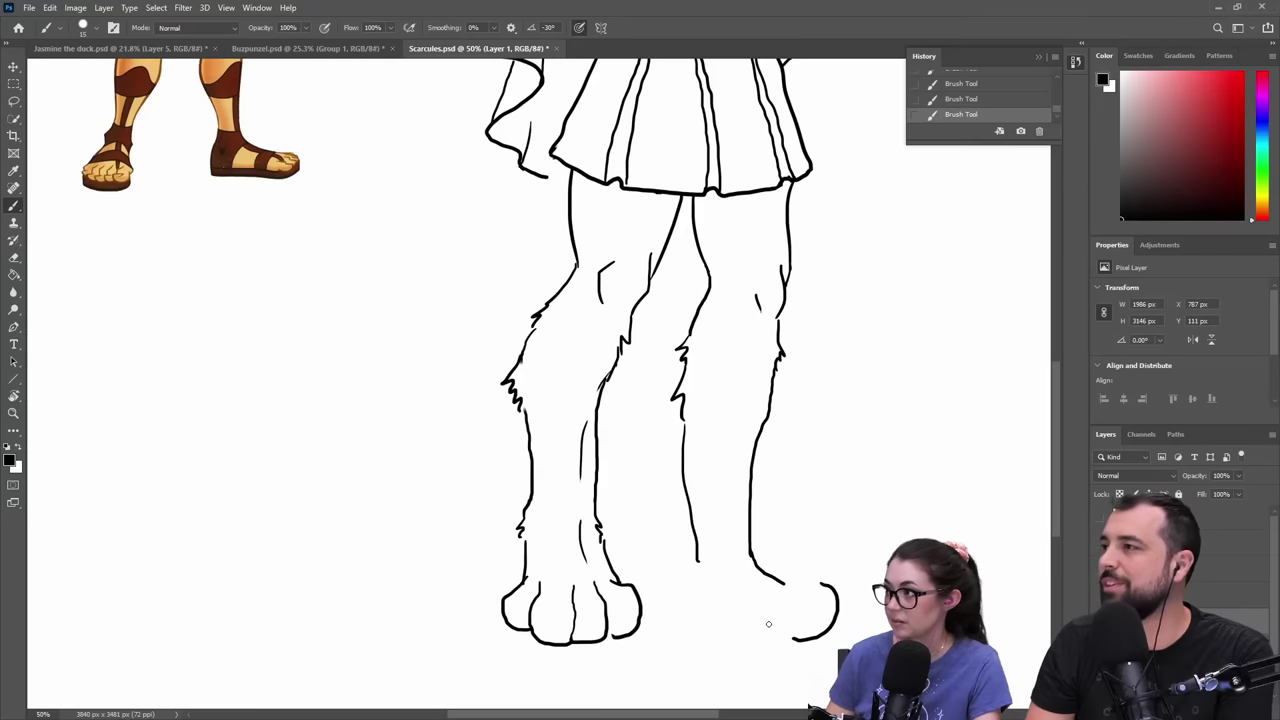
{"action": "key", "text": "ctrl+z"}
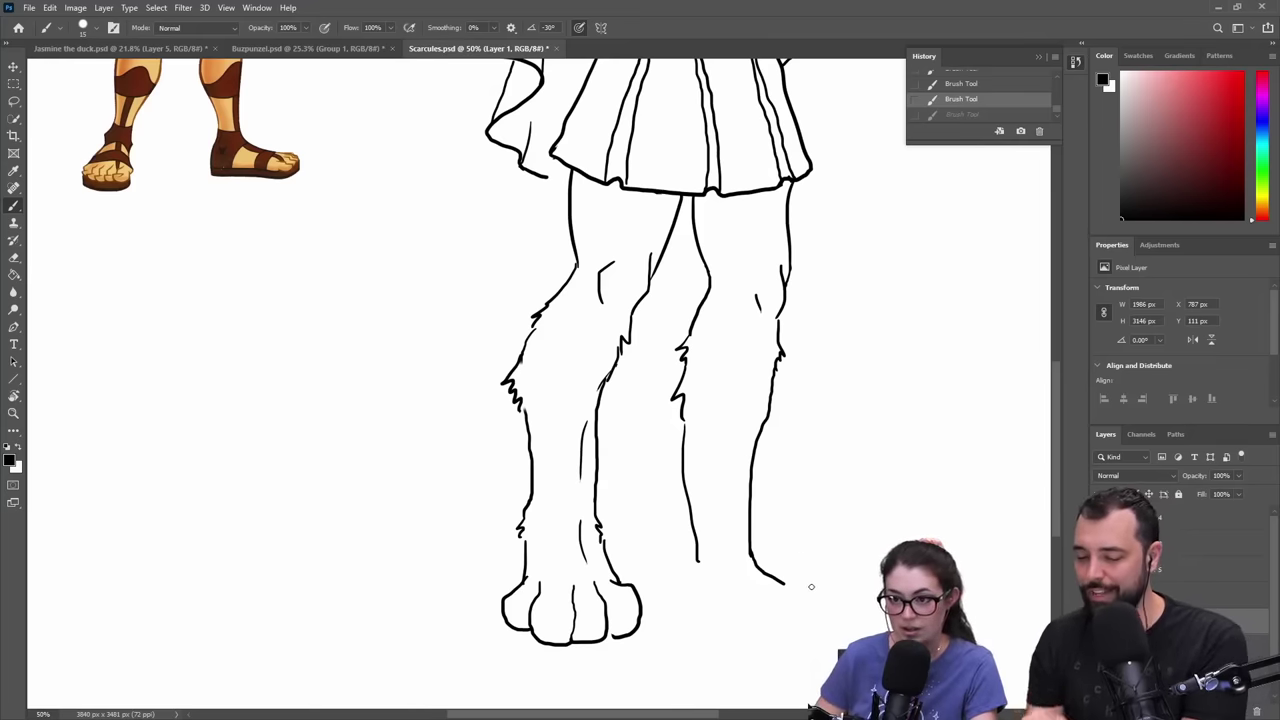
{"action": "mouse_move", "coordinate": [812, 588]}
{"action": "left_mouse_down"}
{"action": "mouse_move", "coordinate": [835, 632]}
{"action": "mouse_move", "coordinate": [811, 643]}
{"action": "mouse_move", "coordinate": [728, 637]}
{"action": "mouse_move", "coordinate": [689, 576]}
{"action": "left_mouse_up"}
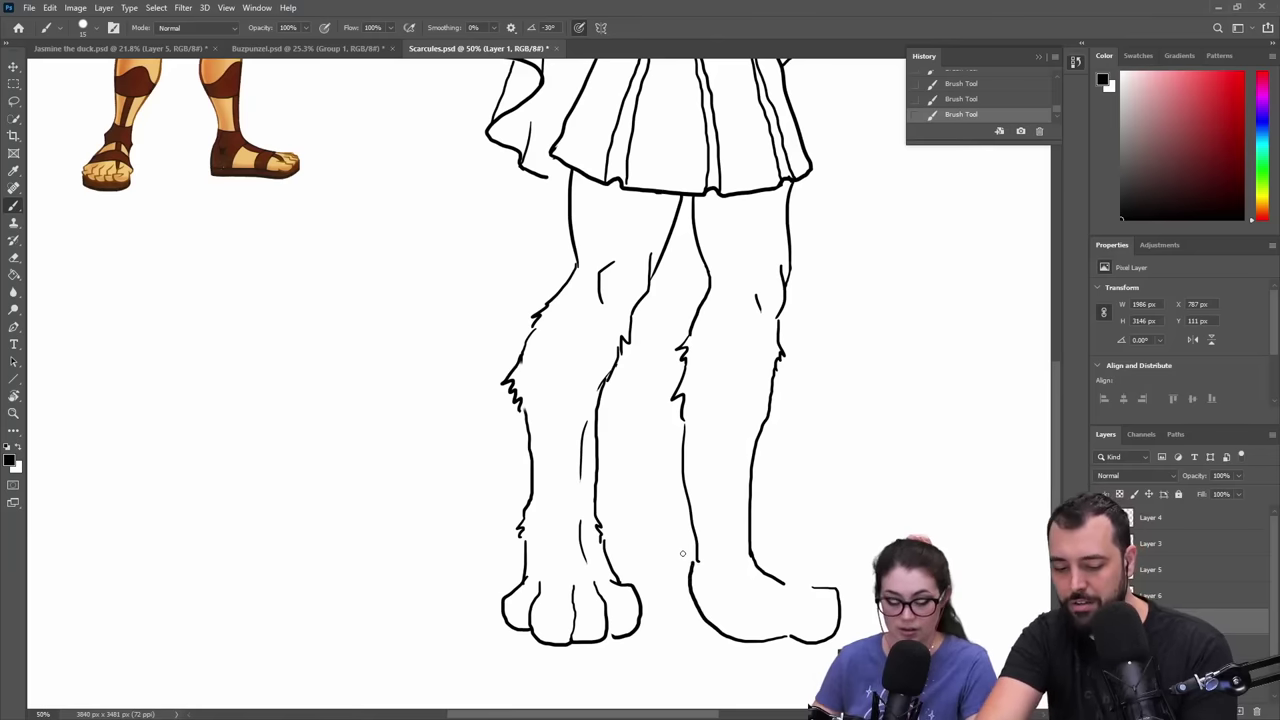
- Erase the join above the right-hand foot's heel, redraw it as a small fur tuft, and add a thin shin line
{"action": "key", "text": "e"}
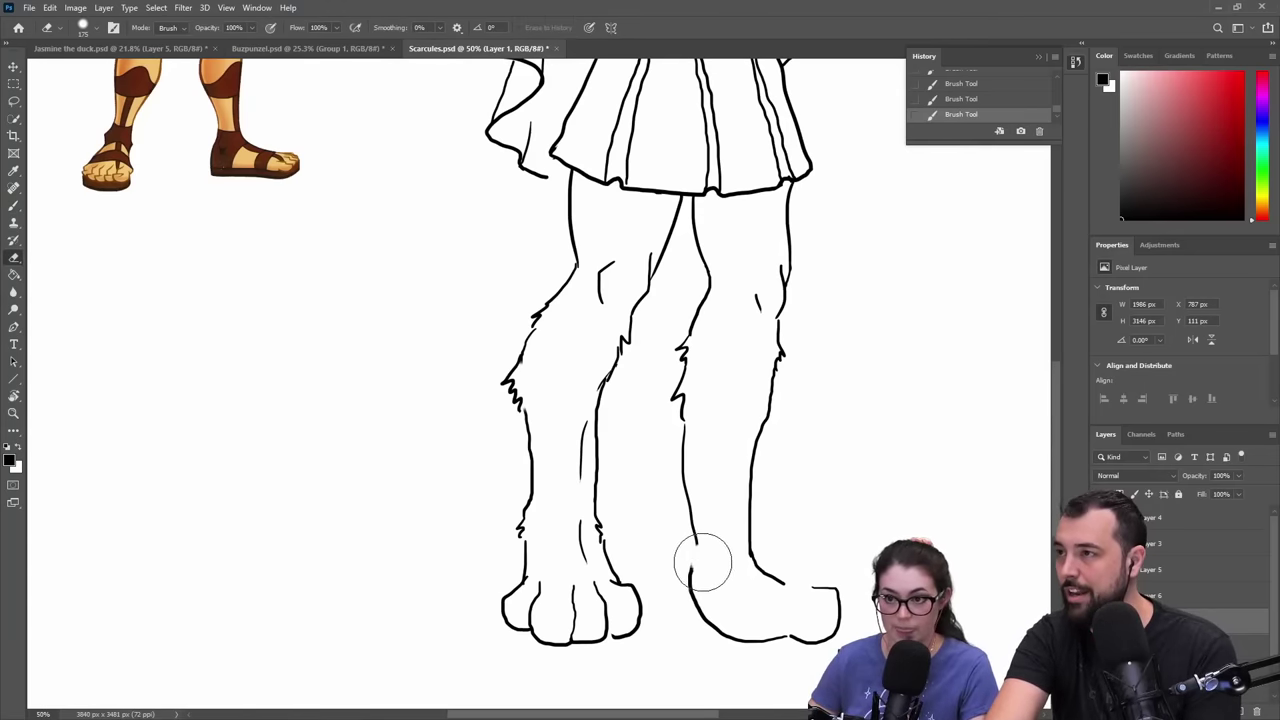
{"action": "left_click", "coordinate": [705, 558]}
{"action": "key", "text": "b"}
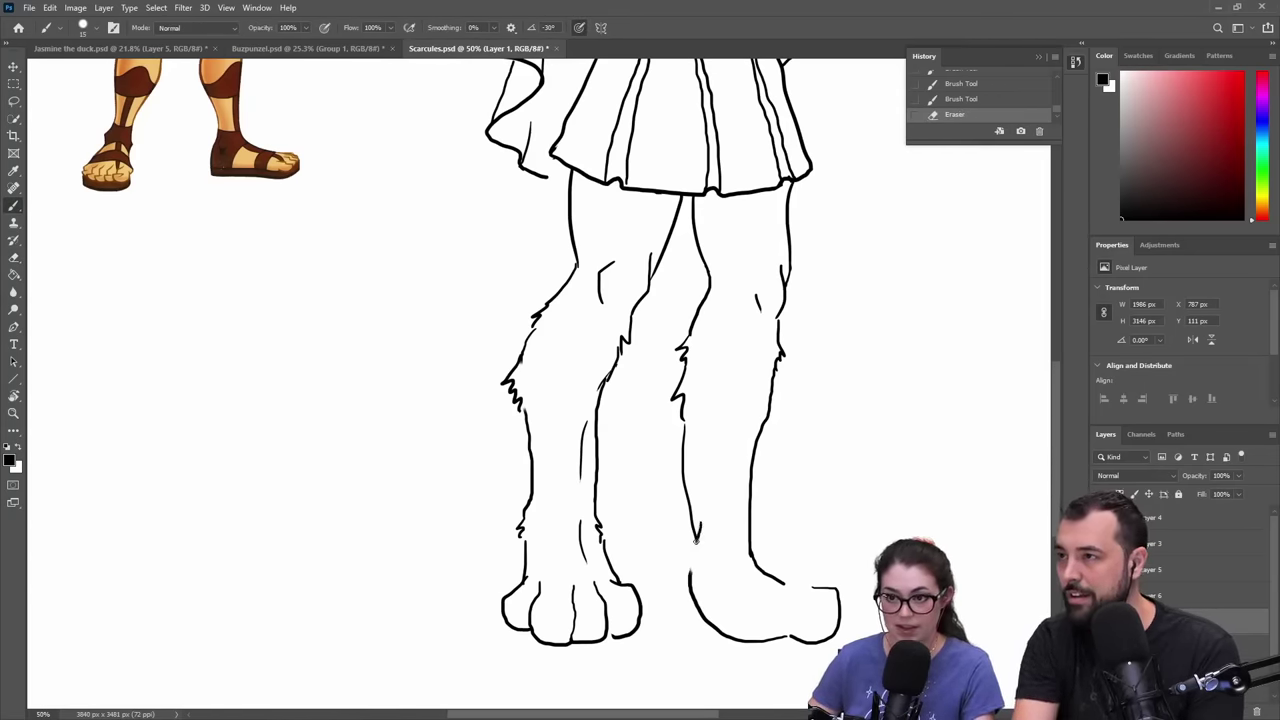
{"action": "left_click_drag", "start_coordinate": [692, 562], "coordinate": [707, 580]}
{"action": "left_click_drag", "start_coordinate": [722, 404], "coordinate": [737, 520]}
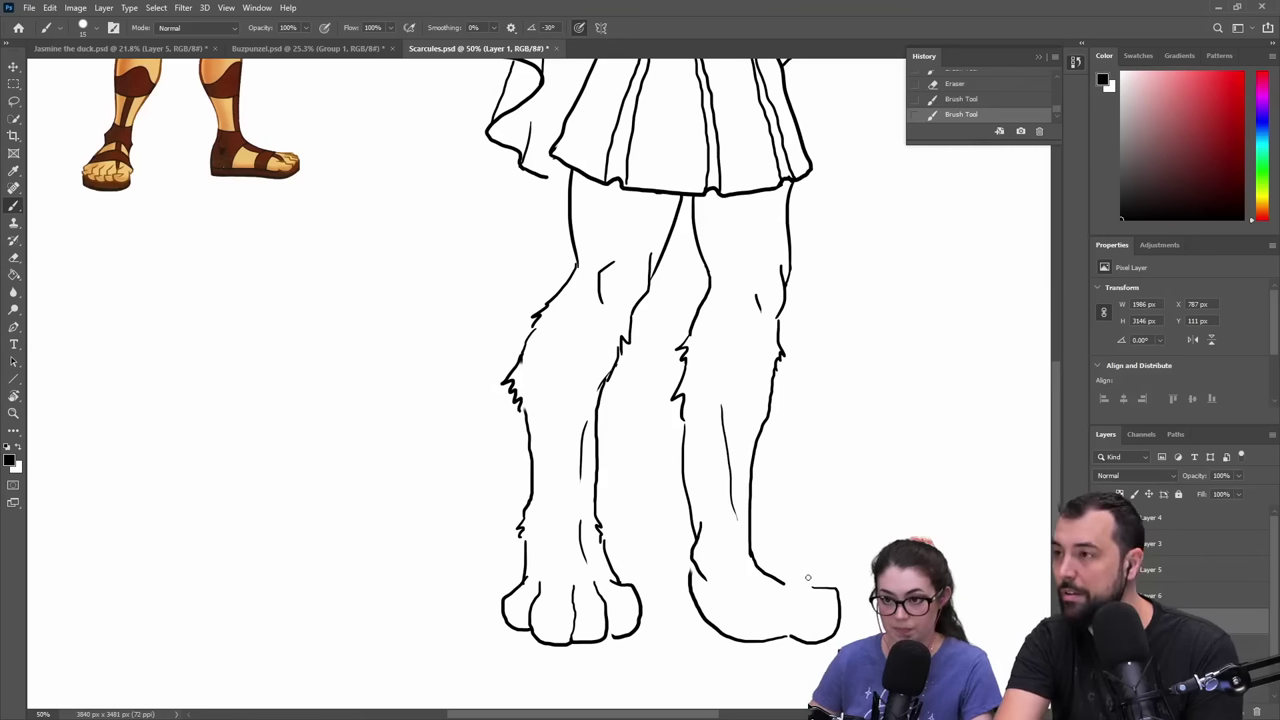
- Erase the toe and the front part of the sole from the right-hand foot
{"action": "left_click_drag", "start_coordinate": [826, 579], "coordinate": [831, 588]}
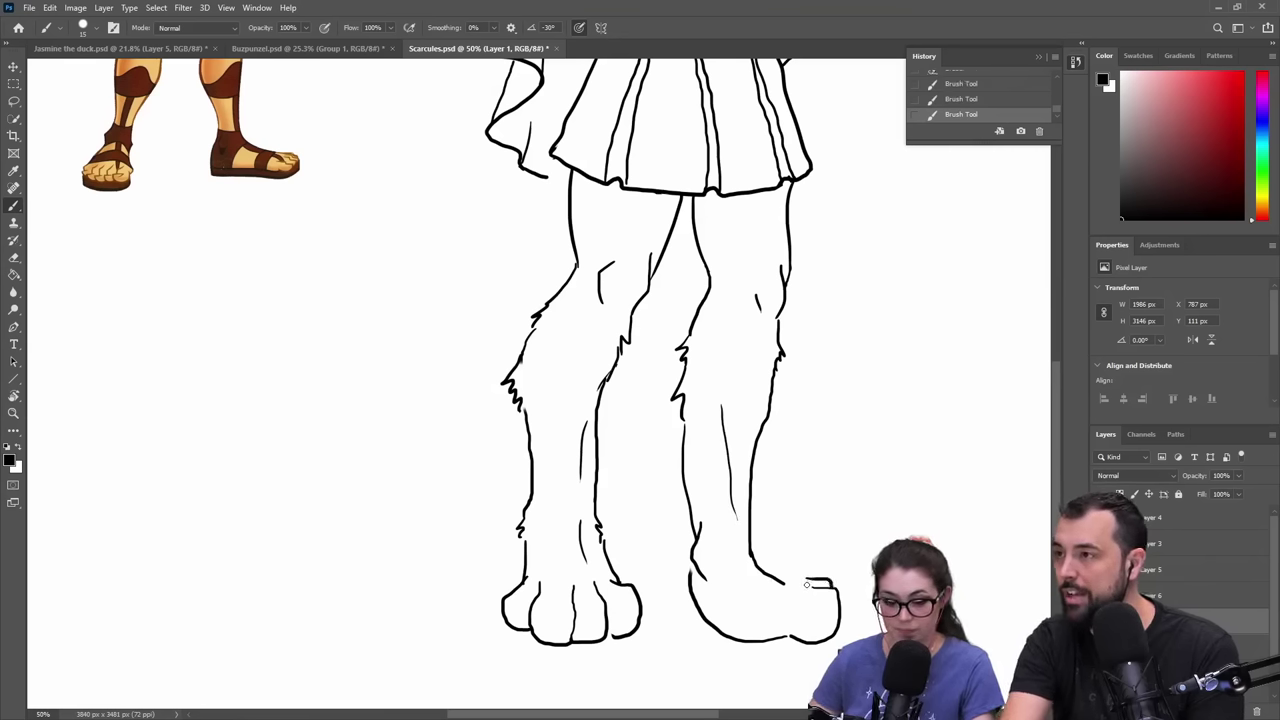
{"action": "key", "text": "e"}
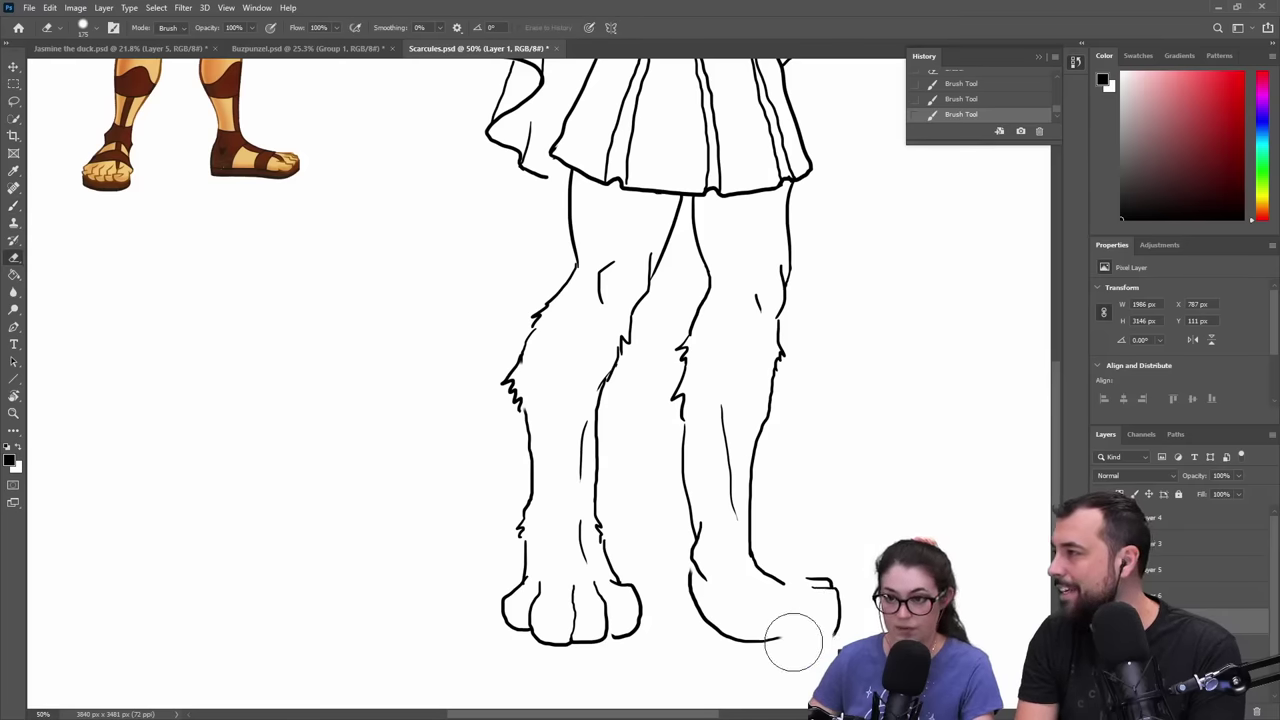
{"action": "mouse_move", "coordinate": [793, 640]}
{"action": "left_mouse_down"}
{"action": "mouse_move", "coordinate": [827, 594]}
{"action": "mouse_move", "coordinate": [834, 631]}
{"action": "mouse_move", "coordinate": [774, 634]}
{"action": "left_mouse_up"}
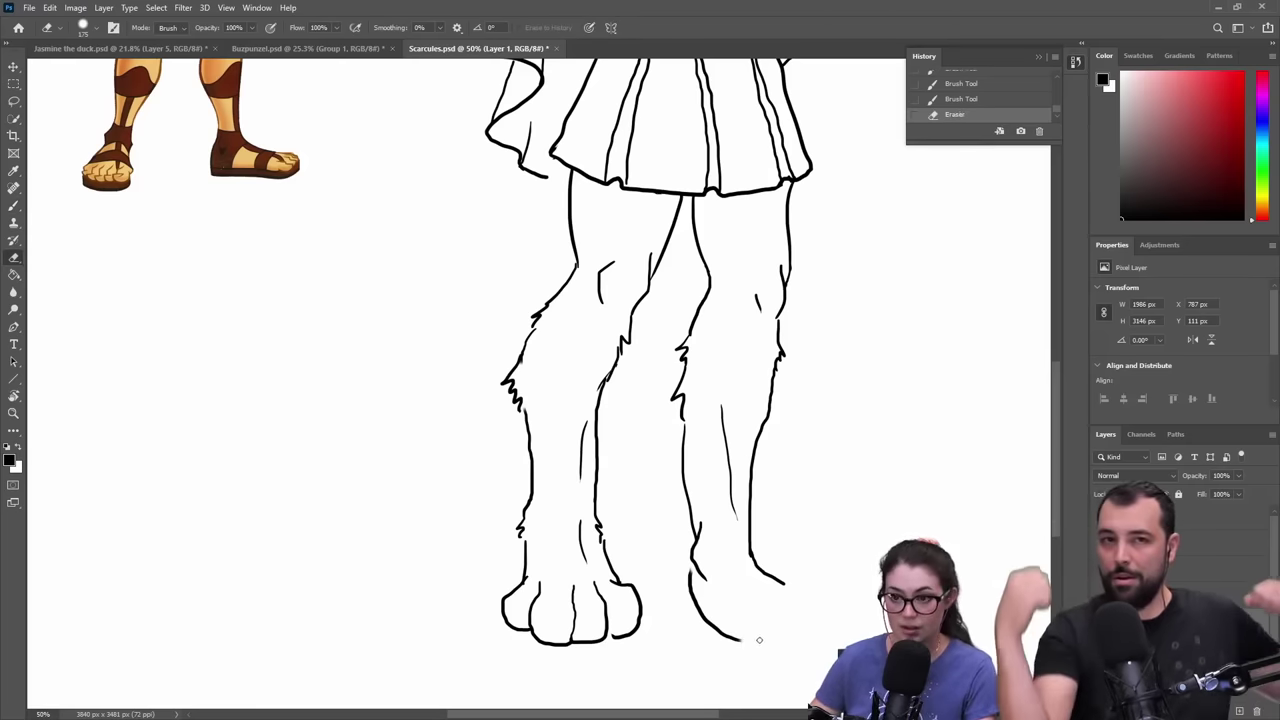
{"action": "key", "text": "b"}
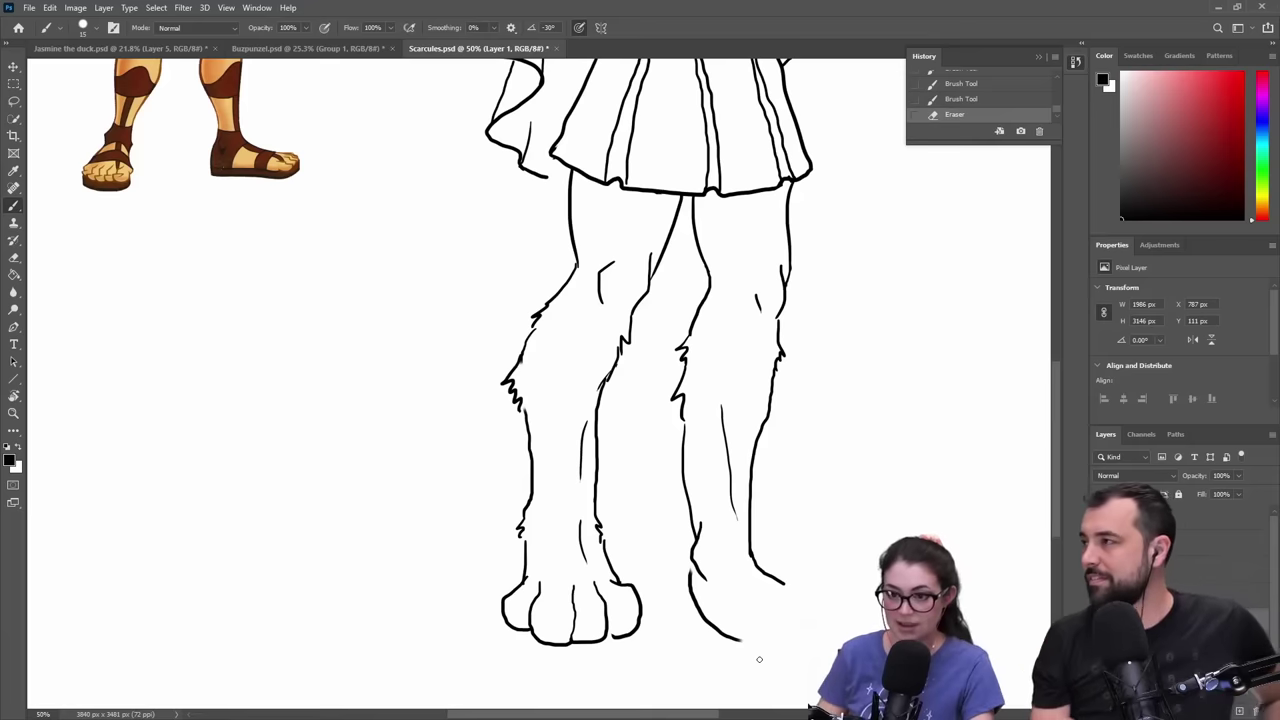
{"action": "left_click_drag", "start_coordinate": [738, 639], "coordinate": [754, 651]}
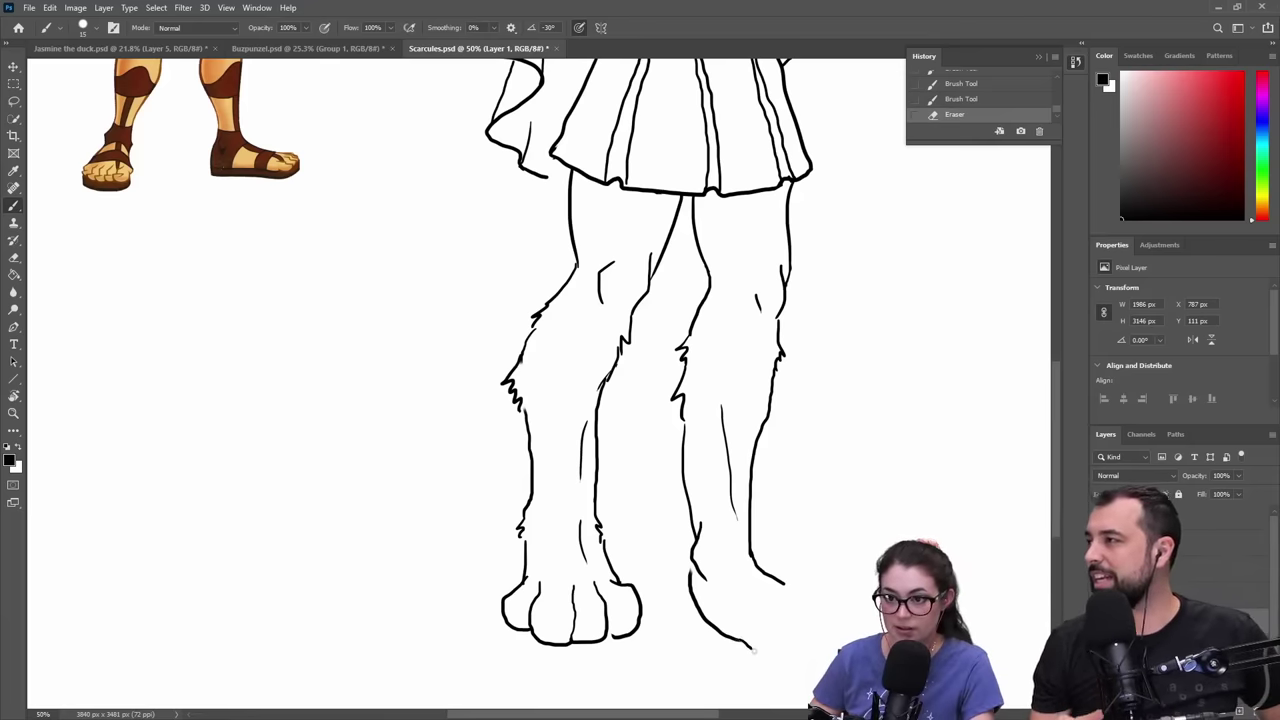
{"action": "key", "text": "ctrl+z"}
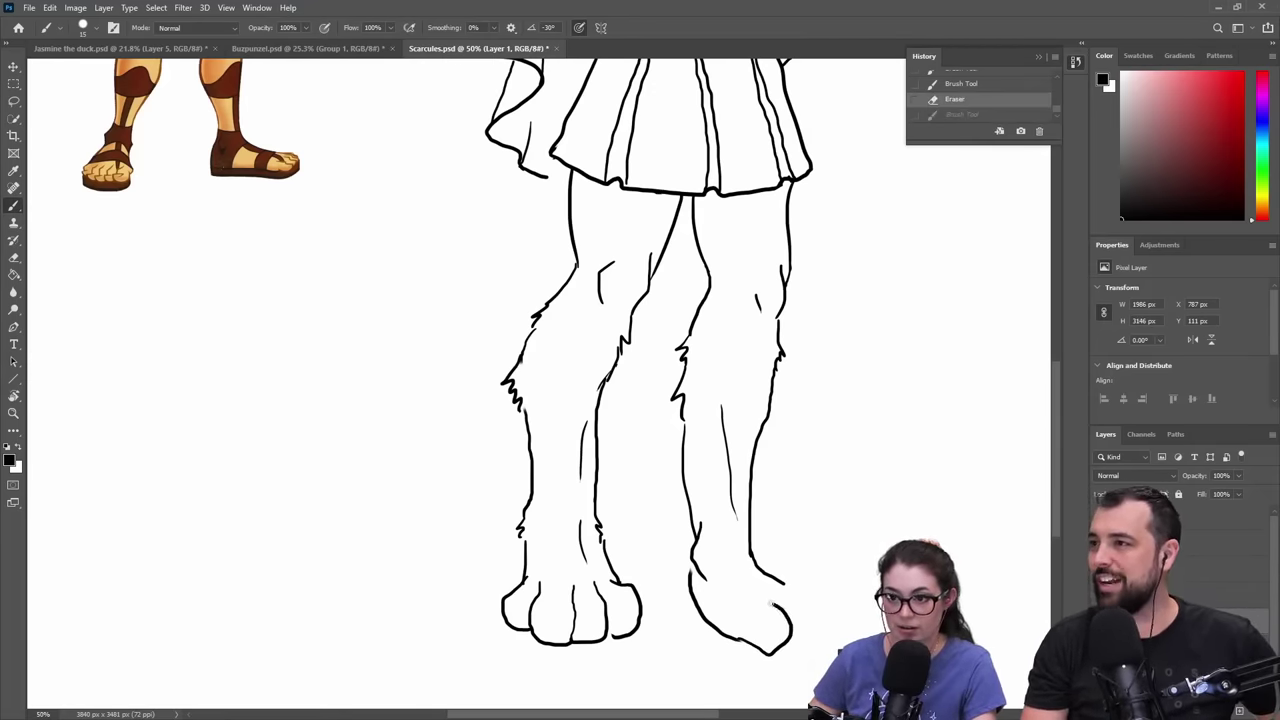
{"action": "left_click_drag", "start_coordinate": [771, 604], "coordinate": [776, 597]}
{"action": "key", "text": "ctrl+z"}
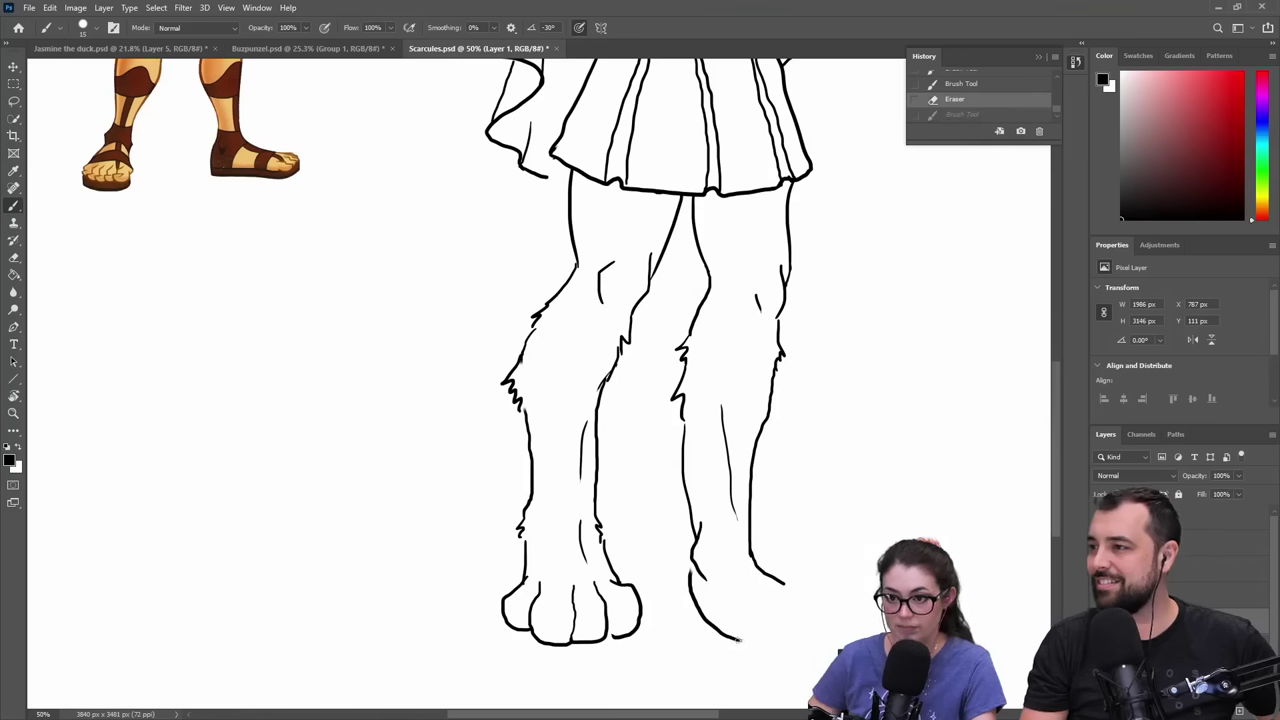
- Draw overlapping rounded toes on the front of the right-hand foot, comparing the last stroke by undoing and redoing it
{"action": "mouse_move", "coordinate": [758, 603]}
{"action": "left_mouse_down"}
{"action": "mouse_move", "coordinate": [803, 617]}
{"action": "mouse_move", "coordinate": [806, 637]}
{"action": "mouse_move", "coordinate": [812, 604]}
{"action": "mouse_move", "coordinate": [784, 587]}
{"action": "mouse_move", "coordinate": [815, 597]}
{"action": "mouse_move", "coordinate": [779, 579]}
{"action": "left_mouse_up"}
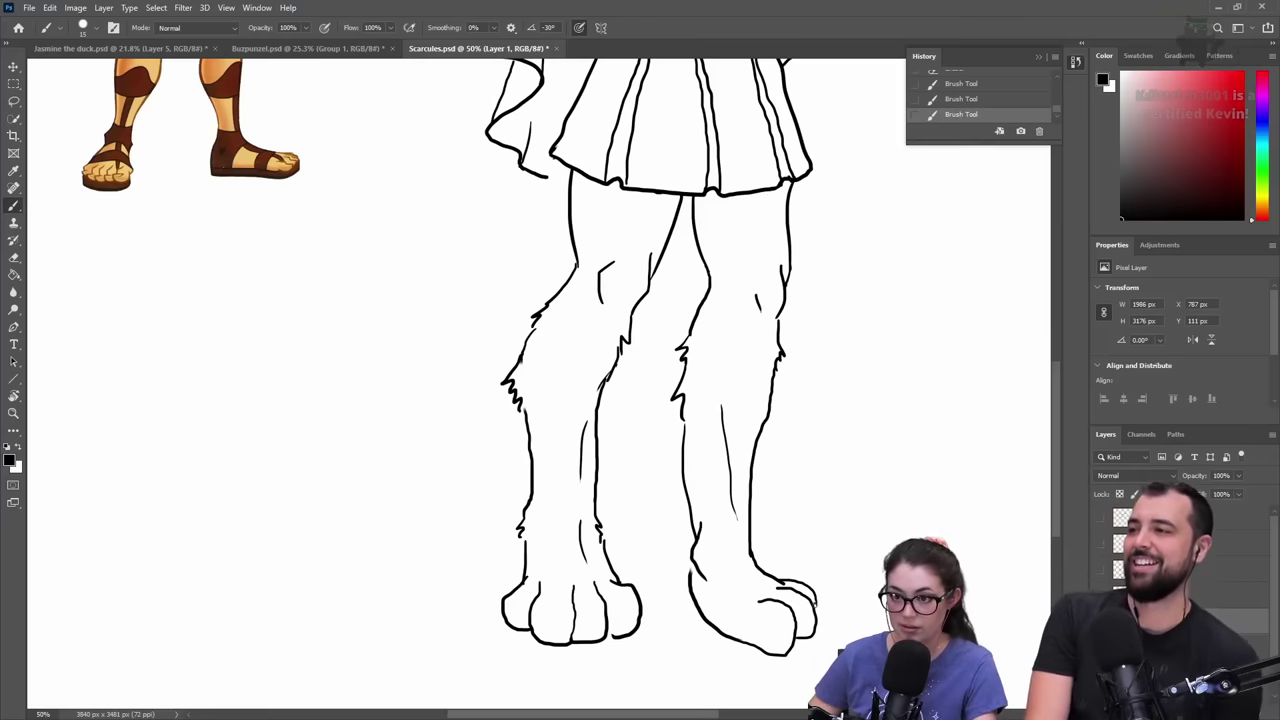
{"action": "key", "text": "ctrl+z"}
{"action": "key", "text": "ctrl+shift+z"}
{"action": "key", "text": "ctrl+z"}
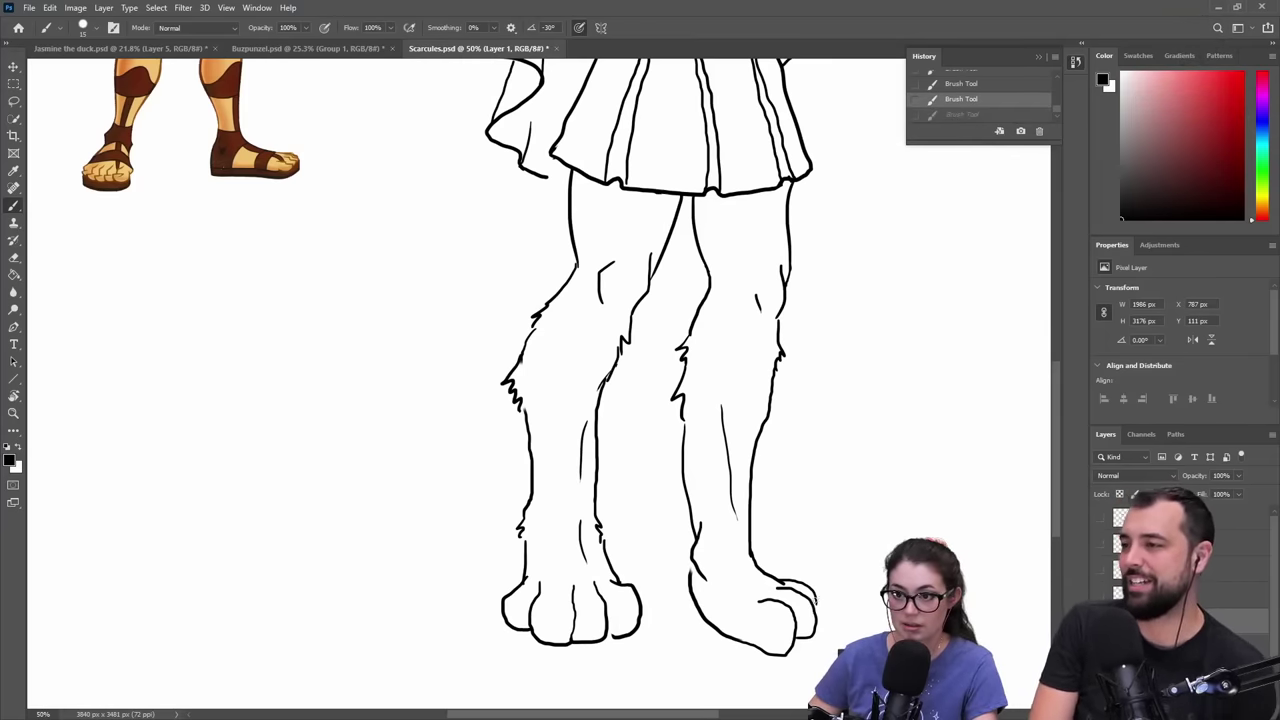
{"action": "key", "text": "ctrl+shift+z"}
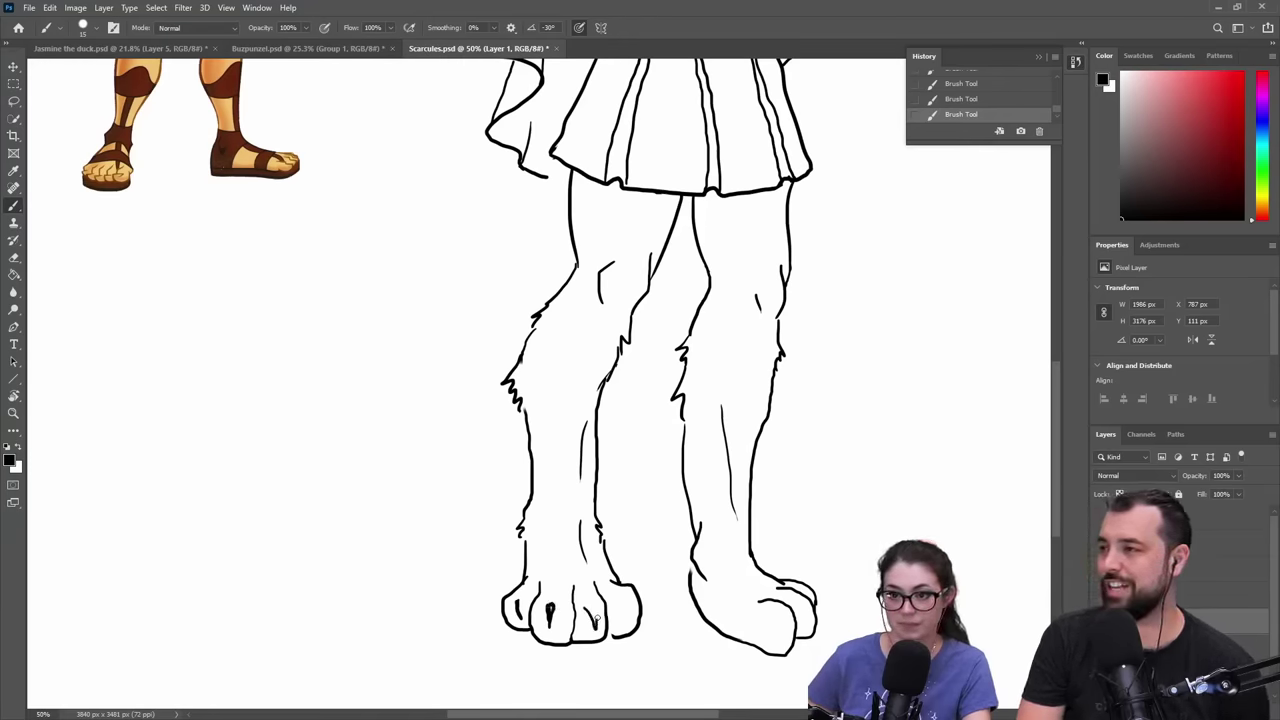
- Undo the last claw stroke and draw dark claws on the toes of both paws
{"action": "key", "text": "ctrl+z"}
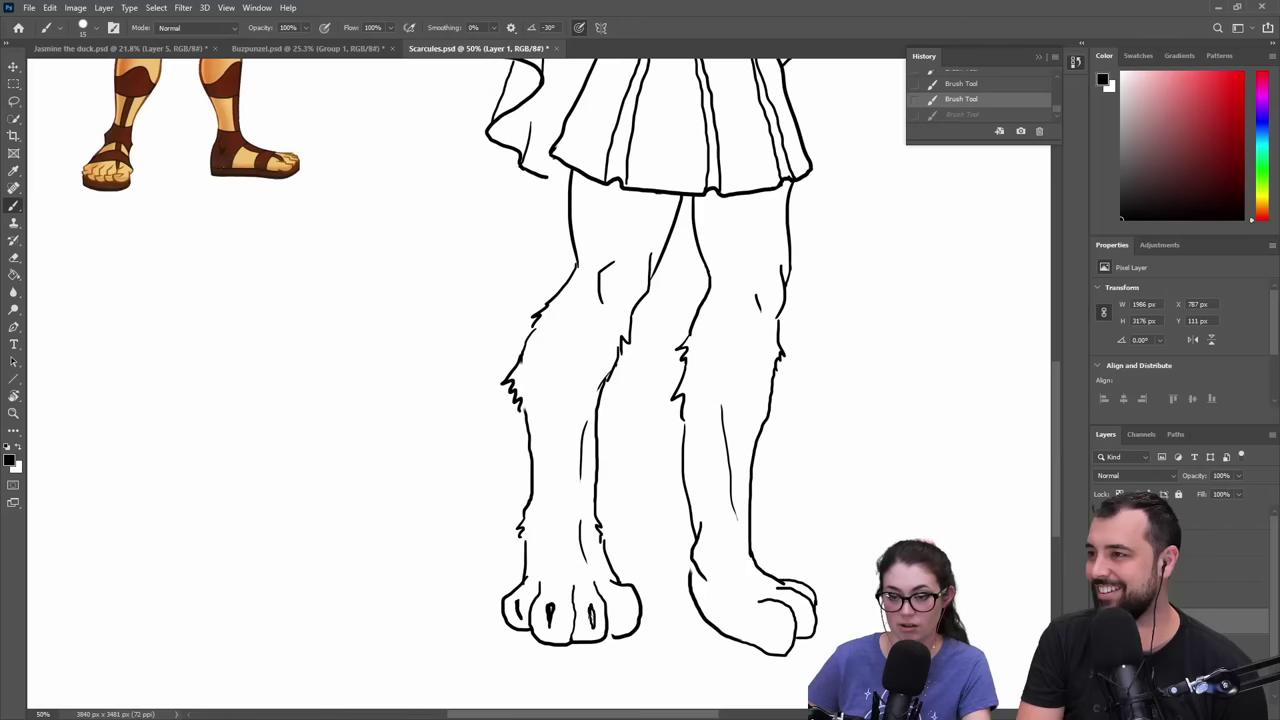
{"action": "left_click_drag", "start_coordinate": [597, 622], "coordinate": [598, 624]}
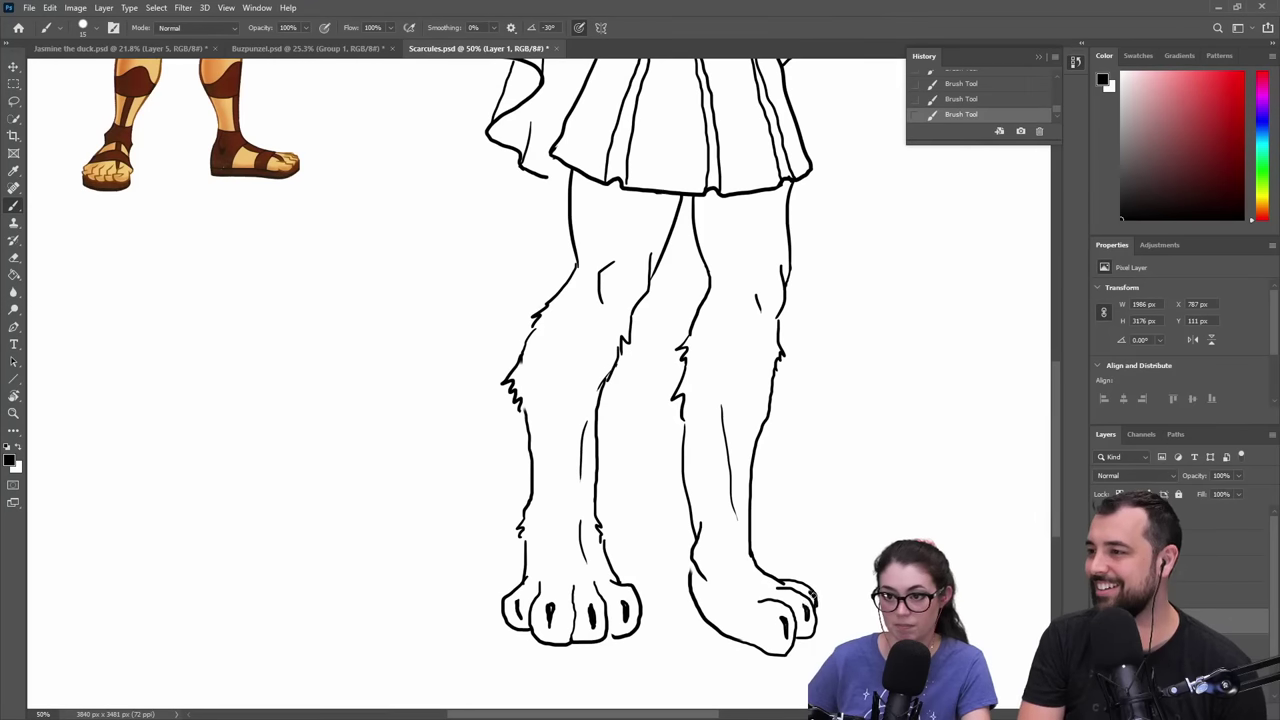
- Examine the whole line drawing beside the two reference characters
{"action": "key", "text": "z"}
{"action": "left_click", "coordinate": [667, 481], "text": "alt"}
{"action": "left_click", "coordinate": [799, 470]}
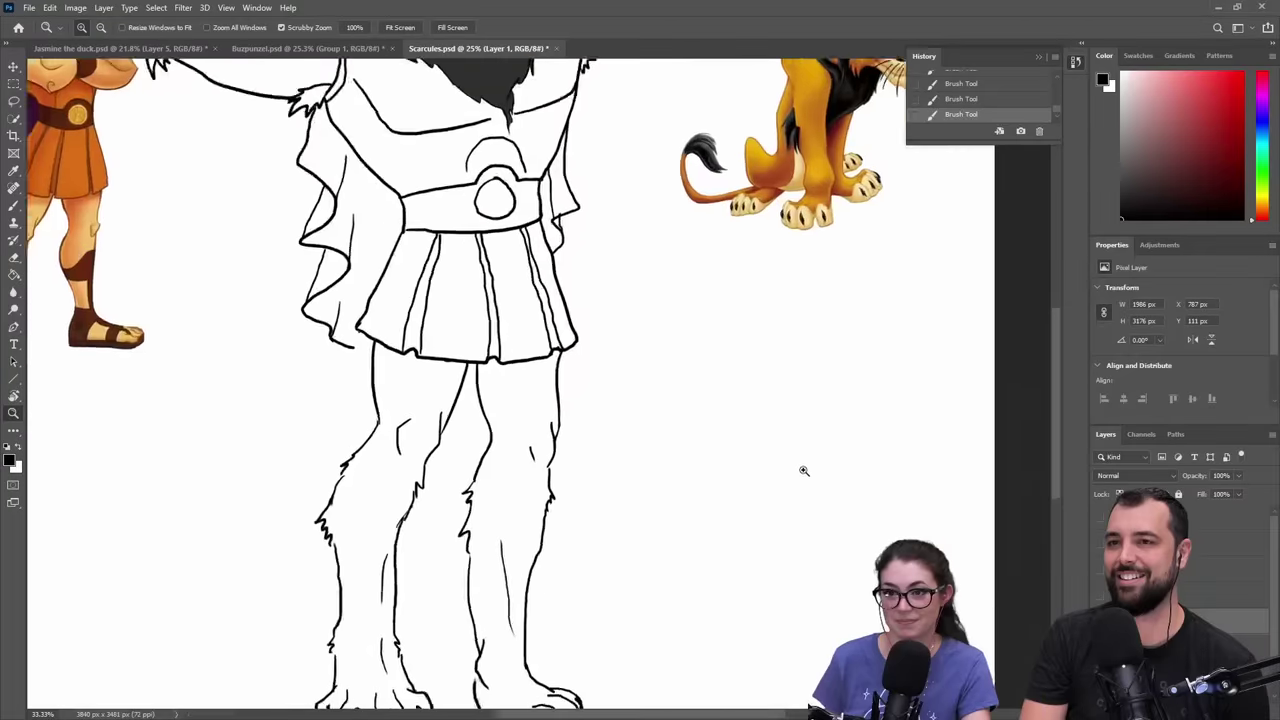
{"action": "left_click", "coordinate": [626, 511], "text": "alt"}
{"action": "left_click", "coordinate": [624, 515], "text": "alt"}
{"action": "left_click", "coordinate": [621, 519], "text": "alt"}
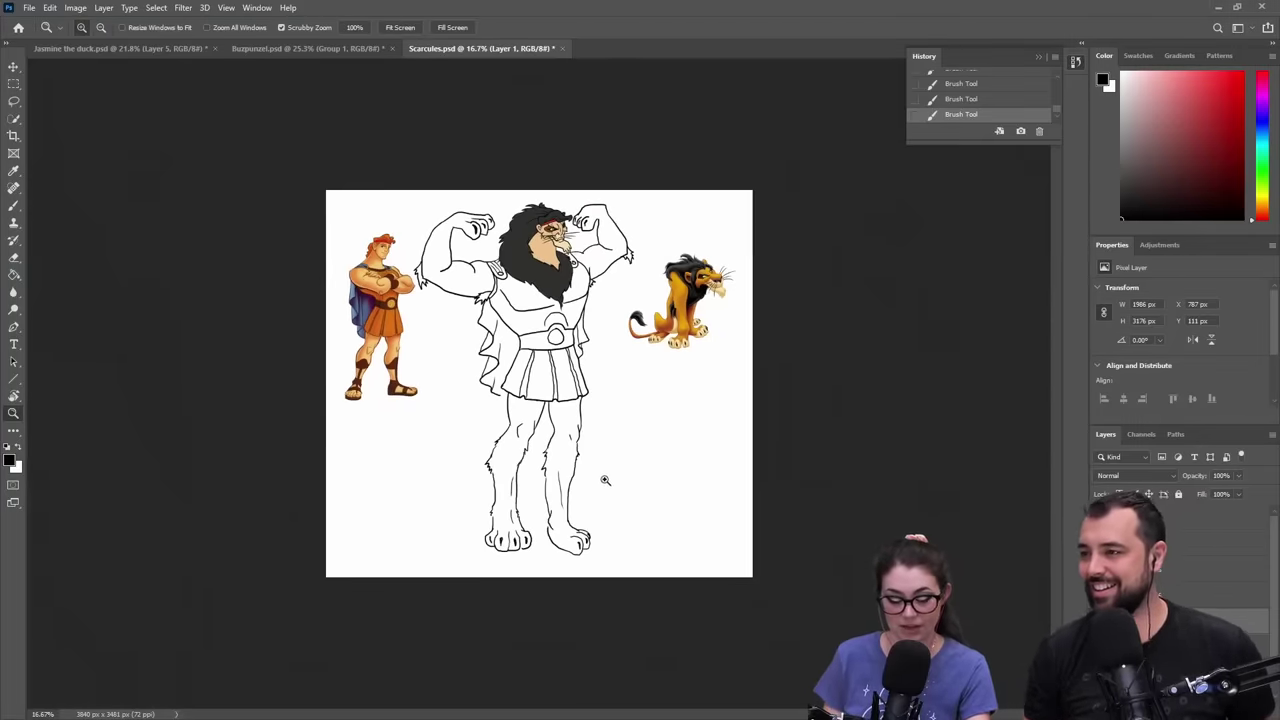
- Select the entire right-hand leg and paw with a freehand Lasso outline running from below the skirt hem around the foot
{"action": "left_click", "coordinate": [606, 479]}
{"action": "left_click", "coordinate": [611, 455]}
{"action": "left_click", "coordinate": [616, 430]}
{"action": "key", "text": "l"}
{"action": "mouse_move", "coordinate": [617, 426]}
{"action": "left_mouse_down"}
{"action": "mouse_move", "coordinate": [562, 345]}
{"action": "mouse_move", "coordinate": [500, 353]}
{"action": "mouse_move", "coordinate": [451, 543]}
{"action": "mouse_move", "coordinate": [459, 673]}
{"action": "mouse_move", "coordinate": [477, 706]}
{"action": "mouse_move", "coordinate": [552, 693]}
{"action": "mouse_move", "coordinate": [598, 648]}
{"action": "mouse_move", "coordinate": [621, 431]}
{"action": "mouse_move", "coordinate": [622, 360]}
{"action": "left_mouse_up"}
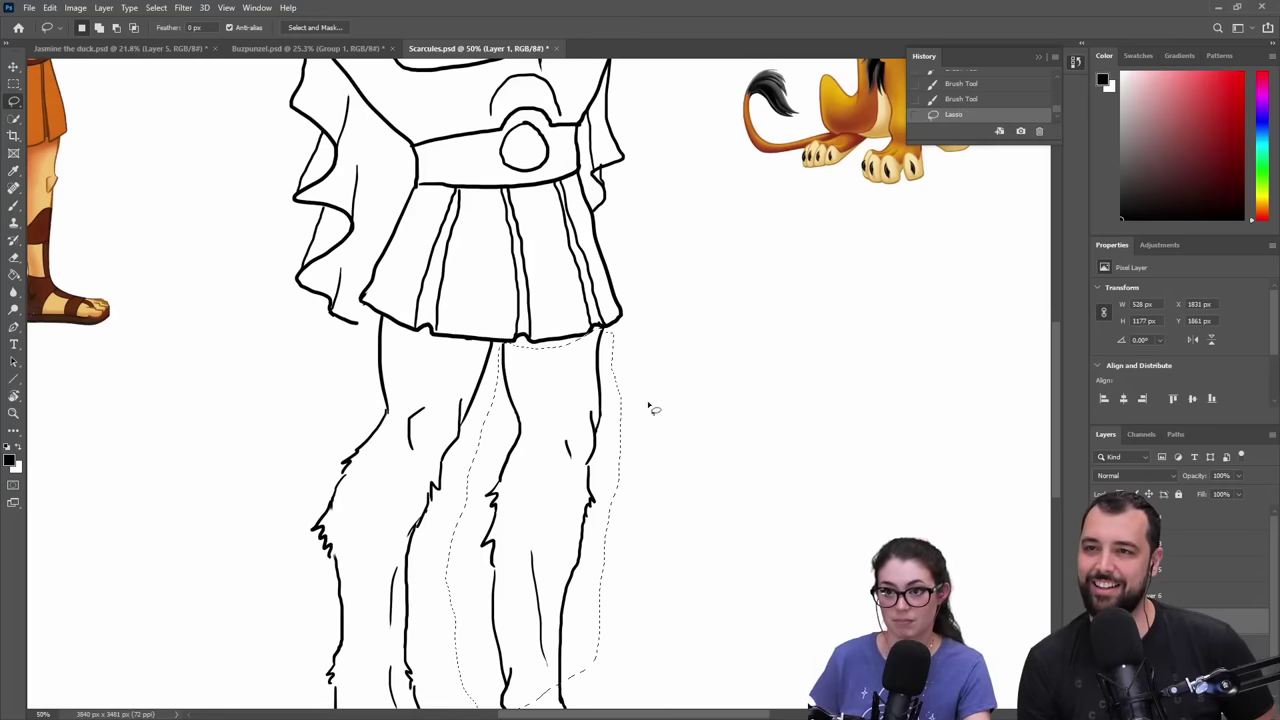
{"action": "mouse_move", "coordinate": [604, 534]}
{"action": "left_mouse_down"}
{"action": "mouse_move", "coordinate": [590, 476]}
{"action": "mouse_move", "coordinate": [689, 371]}
{"action": "left_mouse_up"}
{"action": "mouse_move", "coordinate": [710, 422]}
{"action": "left_mouse_down"}
{"action": "mouse_move", "coordinate": [543, 434]}
{"action": "mouse_move", "coordinate": [609, 594]}
{"action": "mouse_move", "coordinate": [758, 472]}
{"action": "mouse_move", "coordinate": [697, 463]}
{"action": "left_mouse_up"}
- Rotate the selected right-hand leg slightly outward with Free Transform, move it away from the other leg, and clear the selection
{"action": "key", "text": "ctrl+t"}
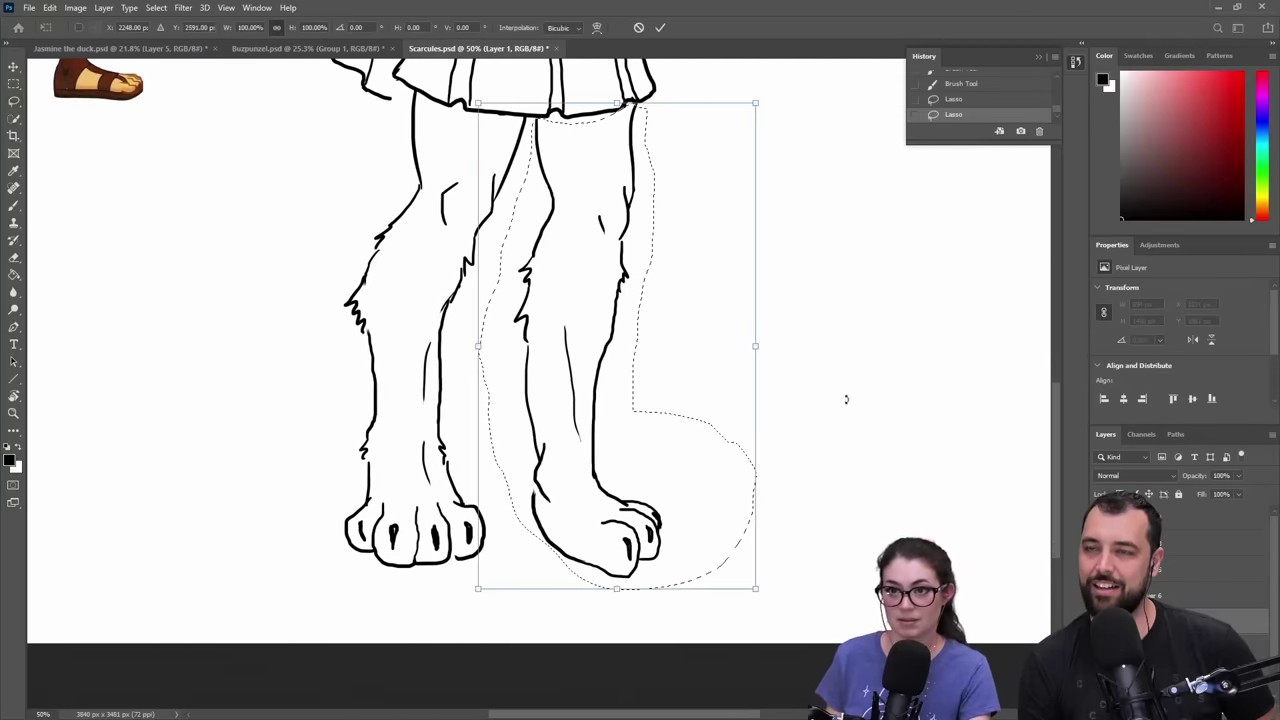
{"action": "left_click_drag", "start_coordinate": [846, 397], "coordinate": [842, 388]}
{"action": "left_click_drag", "start_coordinate": [703, 427], "coordinate": [727, 425]}
{"action": "key", "text": "Return"}
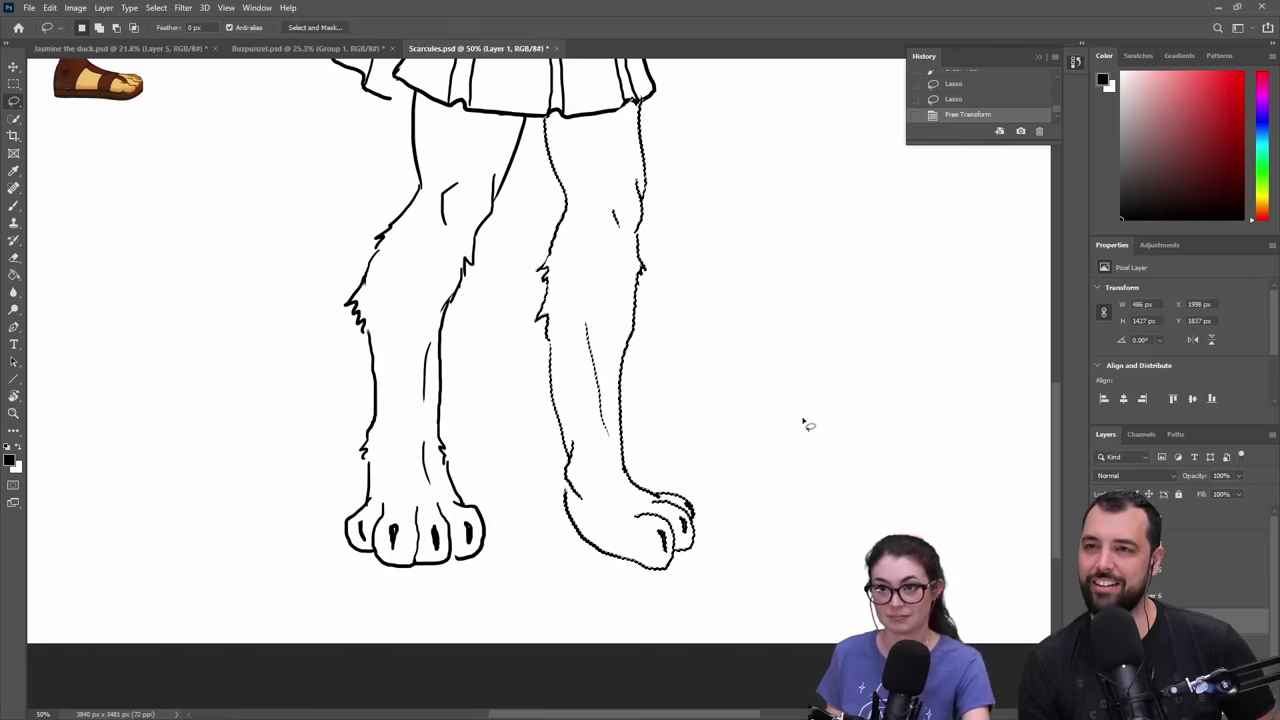
{"action": "key", "text": "m"}
{"action": "left_click_drag", "start_coordinate": [822, 406], "coordinate": [828, 409]}
- Restore the right-hand leg's selection, scale the leg proportionally to 96.94%, and rotate it by -3.69°
{"action": "key", "text": "z"}
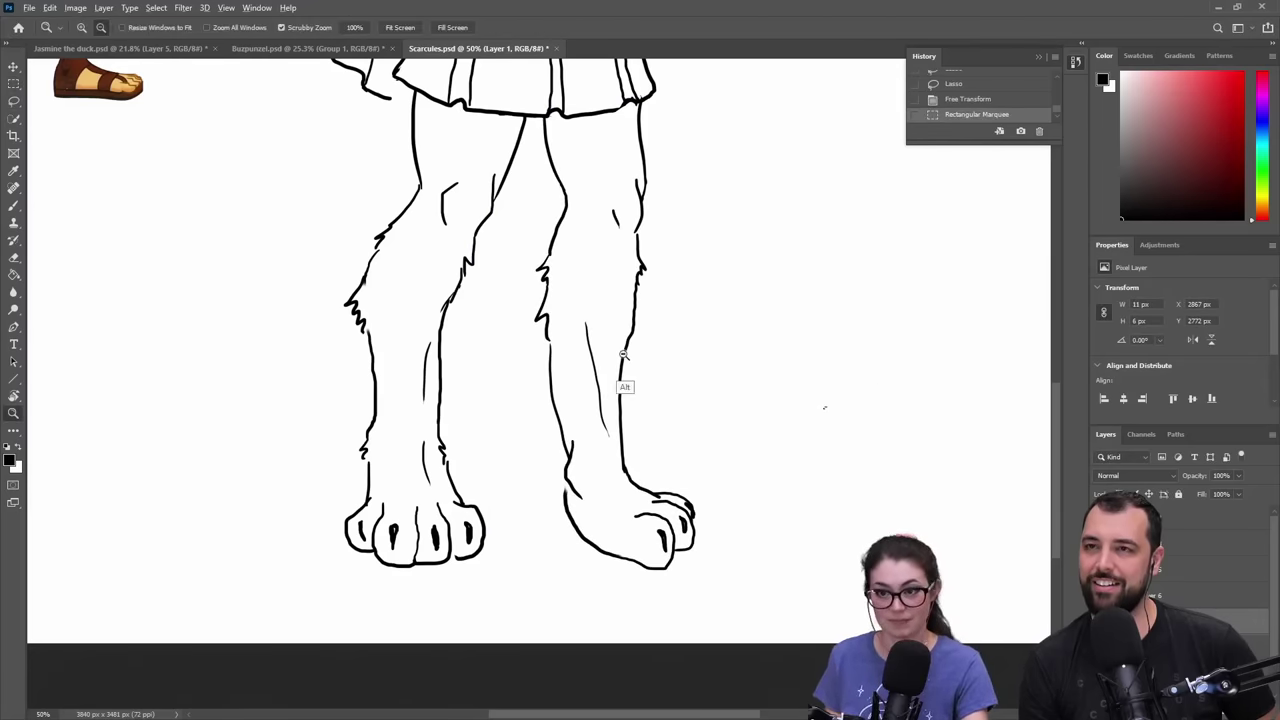
{"action": "left_click", "coordinate": [622, 351], "text": "alt"}
{"action": "left_click", "coordinate": [622, 351], "text": "alt"}
{"action": "left_click", "coordinate": [627, 351], "text": "alt"}
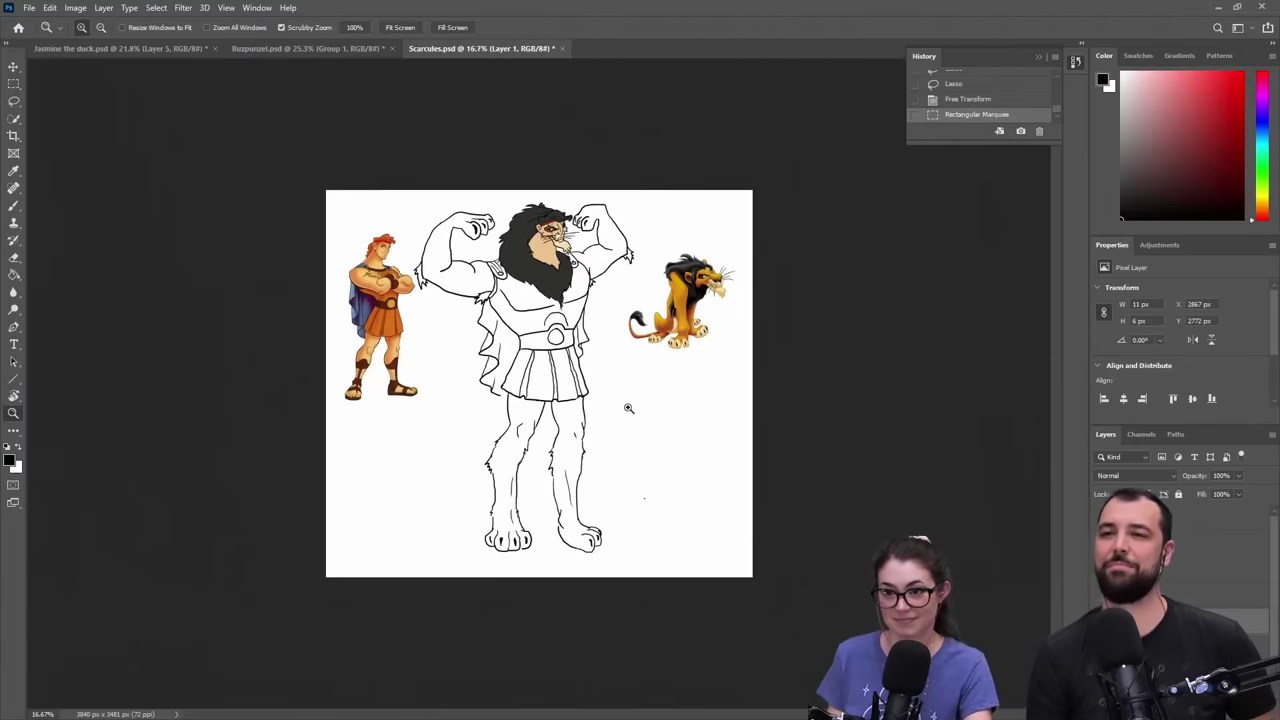
{"action": "left_click", "coordinate": [616, 491]}
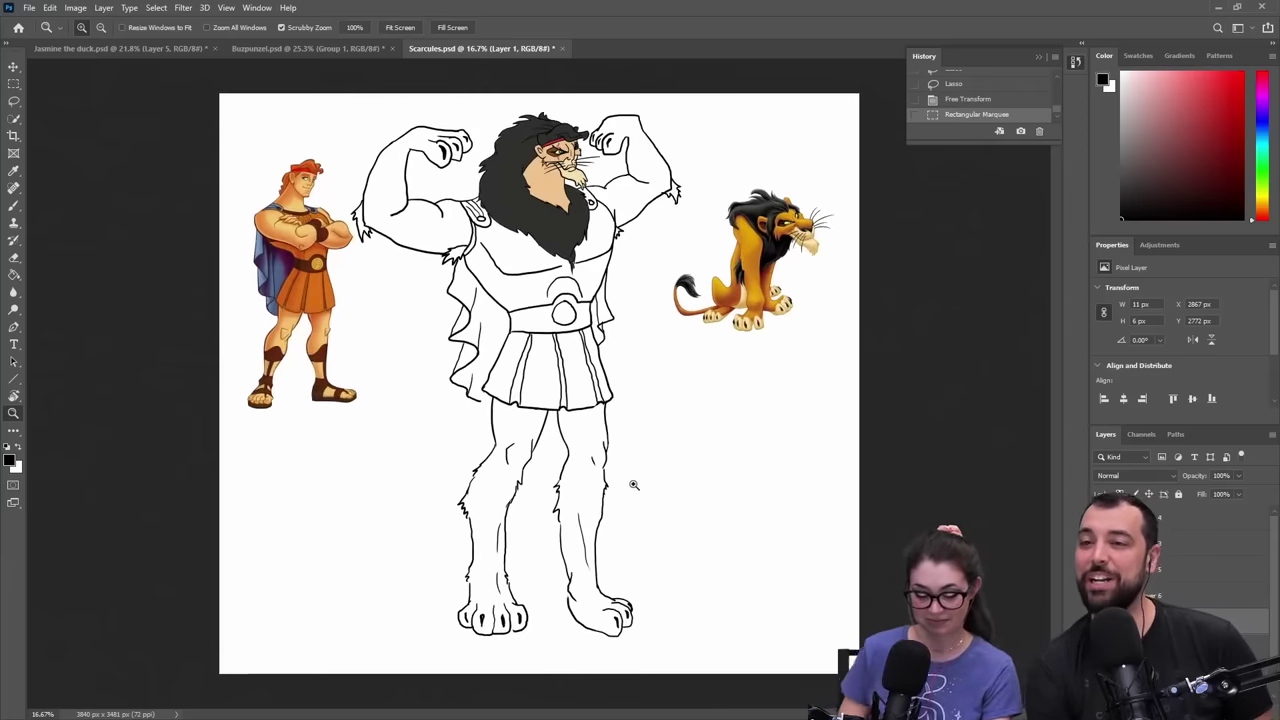
{"action": "key", "text": "ctrl+z"}
{"action": "key", "text": "ctrl+t"}
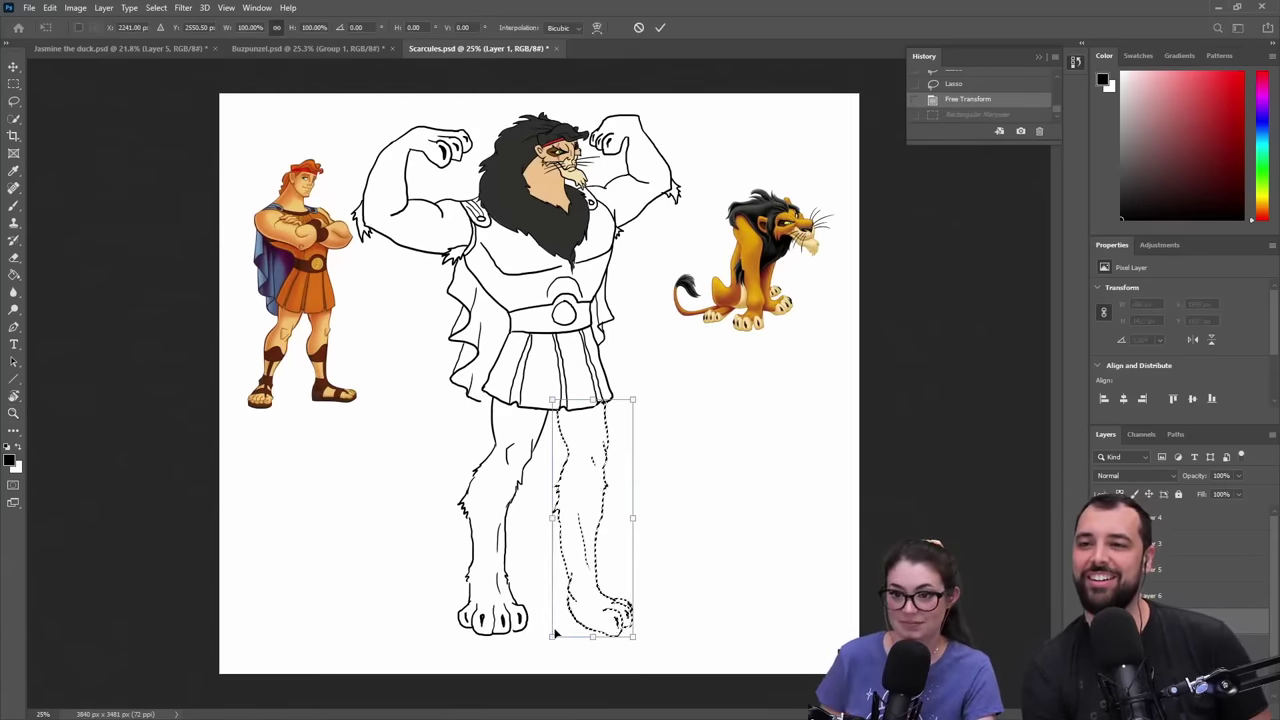
{"action": "left_click_drag", "start_coordinate": [551, 636], "coordinate": [557, 628]}
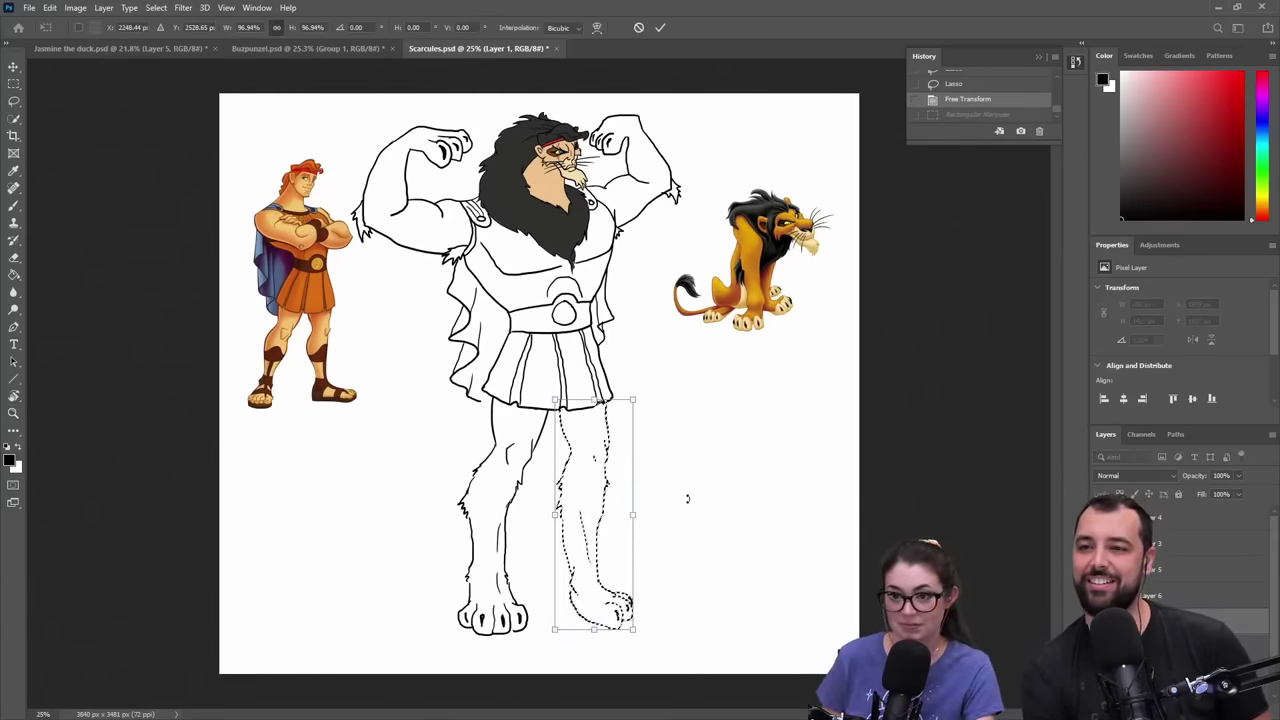
{"action": "right_click", "coordinate": [687, 490]}
{"action": "left_click", "coordinate": [666, 491]}
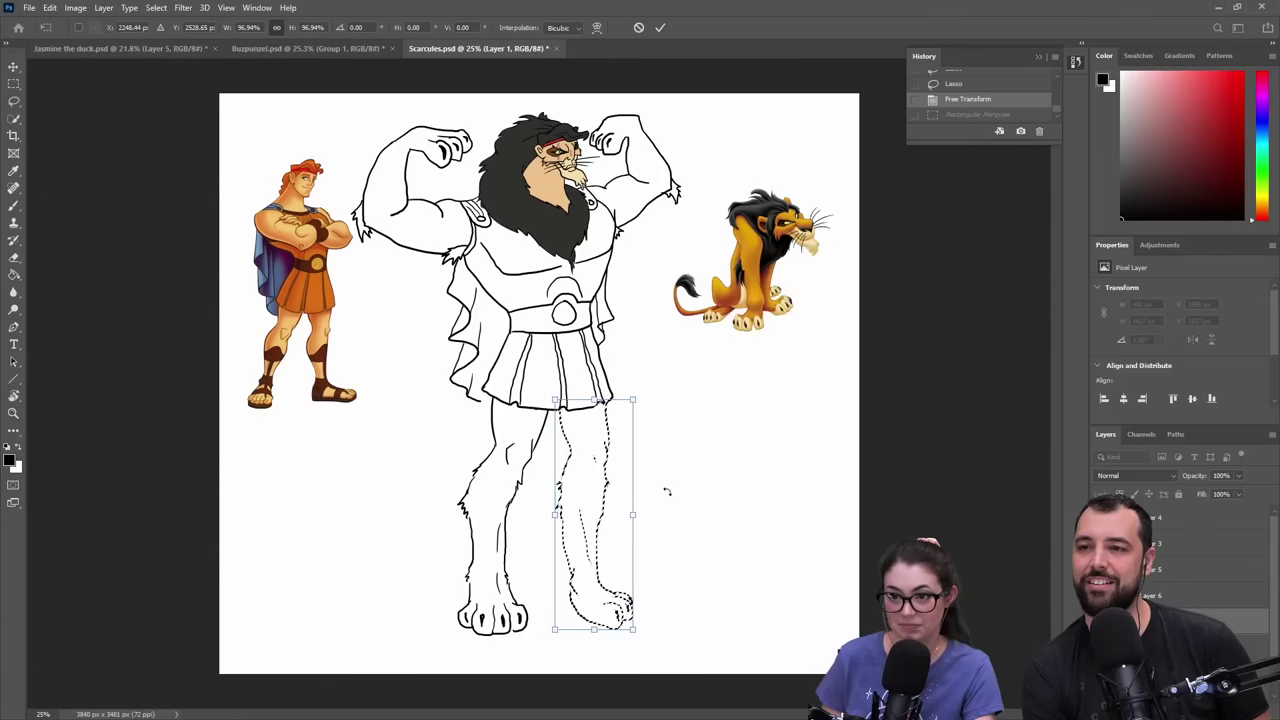
{"action": "left_click_drag", "start_coordinate": [666, 491], "coordinate": [666, 489]}
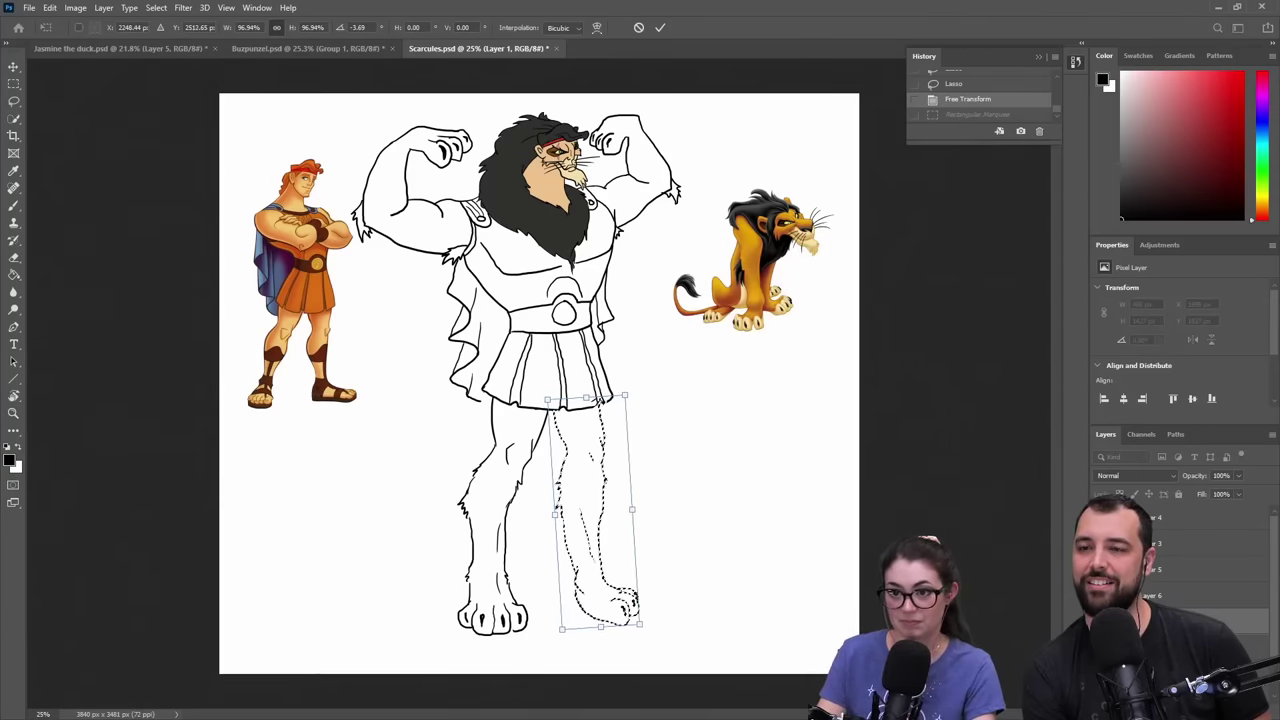
- Nudge the right-hand leg 28 px outward under the skirt, apply the transform, and deselect it
{"action": "key", "text": "Right"}
{"action": "key", "text": "Right"}
{"action": "key", "text": "Right"}
{"action": "key", "text": "Right"}
{"action": "key", "text": "Right"}
{"action": "key", "text": "Right"}
{"action": "key", "text": "Right"}
{"action": "key", "text": "Up"}
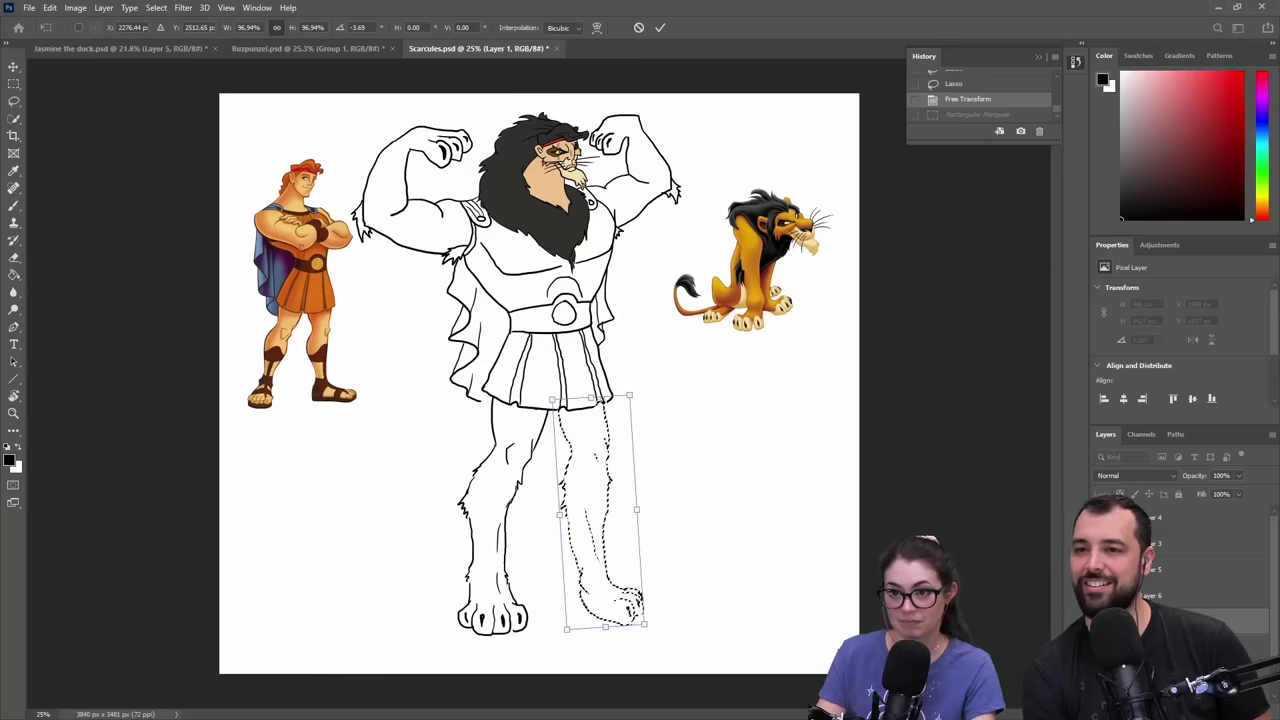
{"action": "key", "text": "Return"}
{"action": "key", "text": "z"}
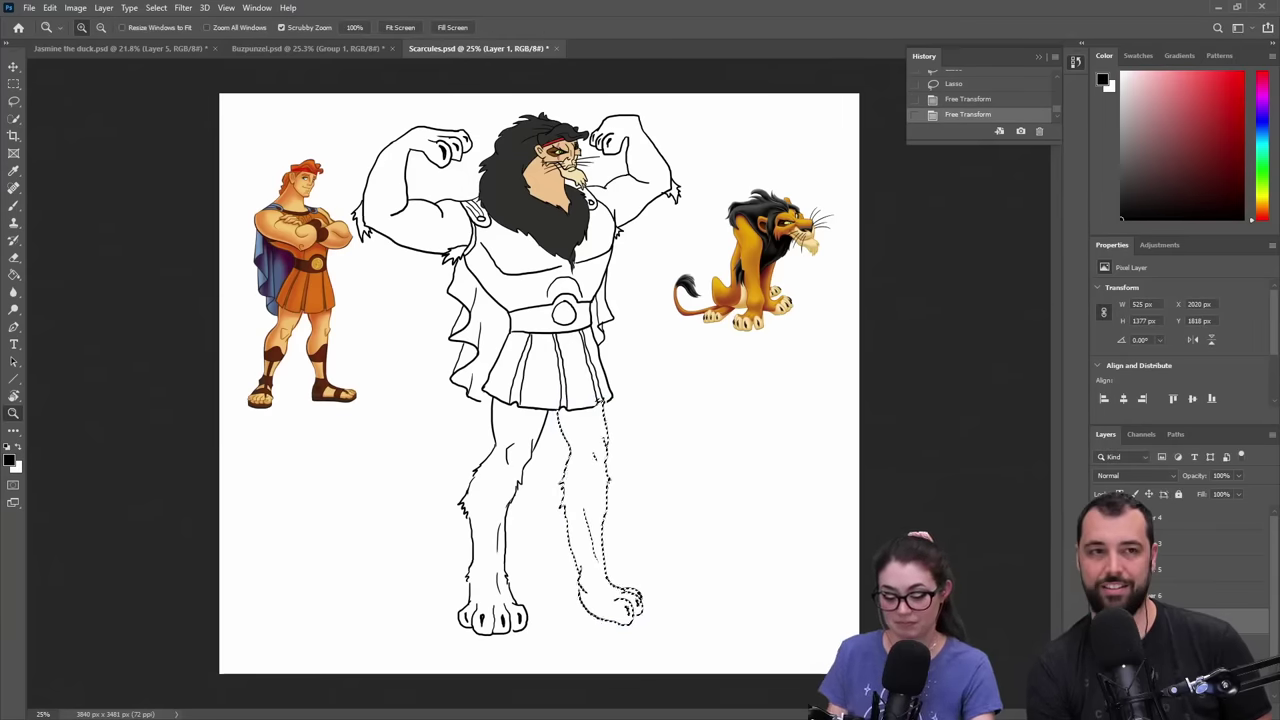
{"action": "key", "text": "m"}
{"action": "left_click", "coordinate": [610, 420]}
- Erase the stray leg lines overlapping the rightmost pleat and hem of the skirt with a smaller eraser
{"action": "key", "text": "e"}
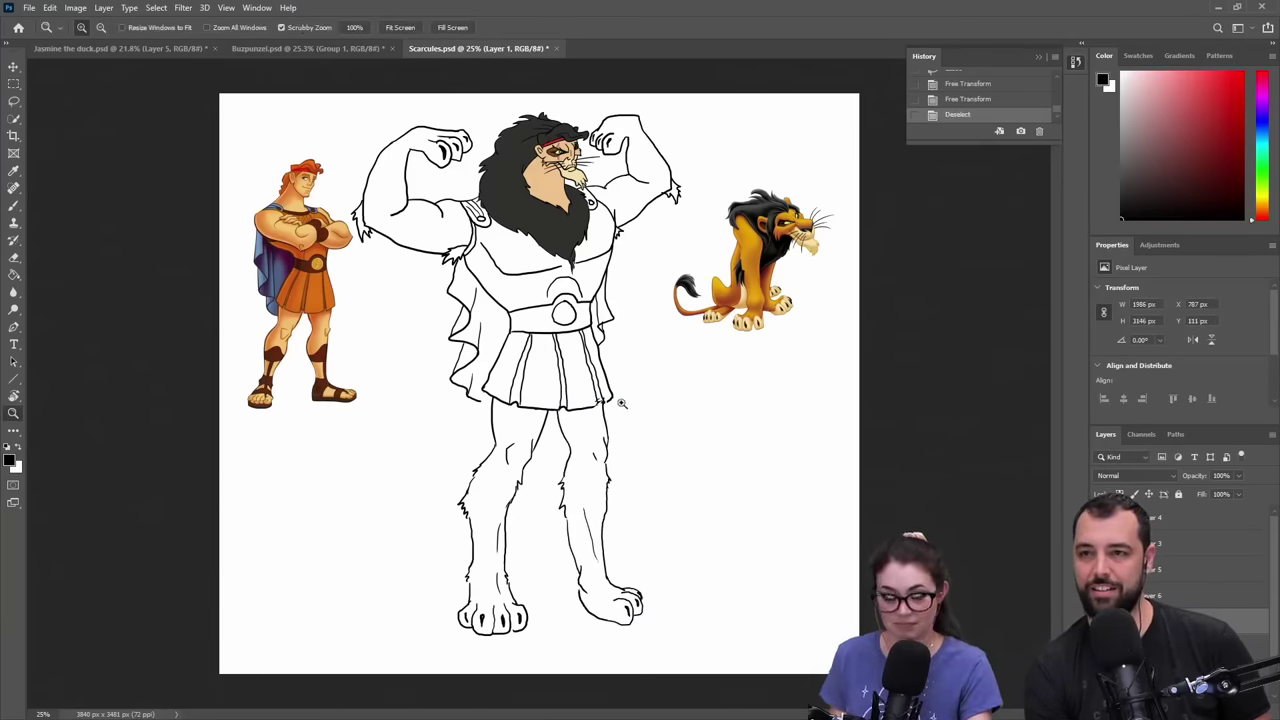
{"action": "scroll", "coordinate": [610, 420], "scroll_direction": "up", "scroll_amount": 4}
{"action": "key", "text": "bracketleft"}
{"action": "key", "text": "bracketleft"}
{"action": "key", "text": "bracketleft"}
{"action": "key", "text": "bracketleft"}
{"action": "key", "text": "bracketleft"}
{"action": "key", "text": "bracketleft"}
{"action": "key", "text": "bracketleft"}
{"action": "key", "text": "bracketleft"}
{"action": "key", "text": "bracketleft"}
{"action": "key", "text": "bracketleft"}
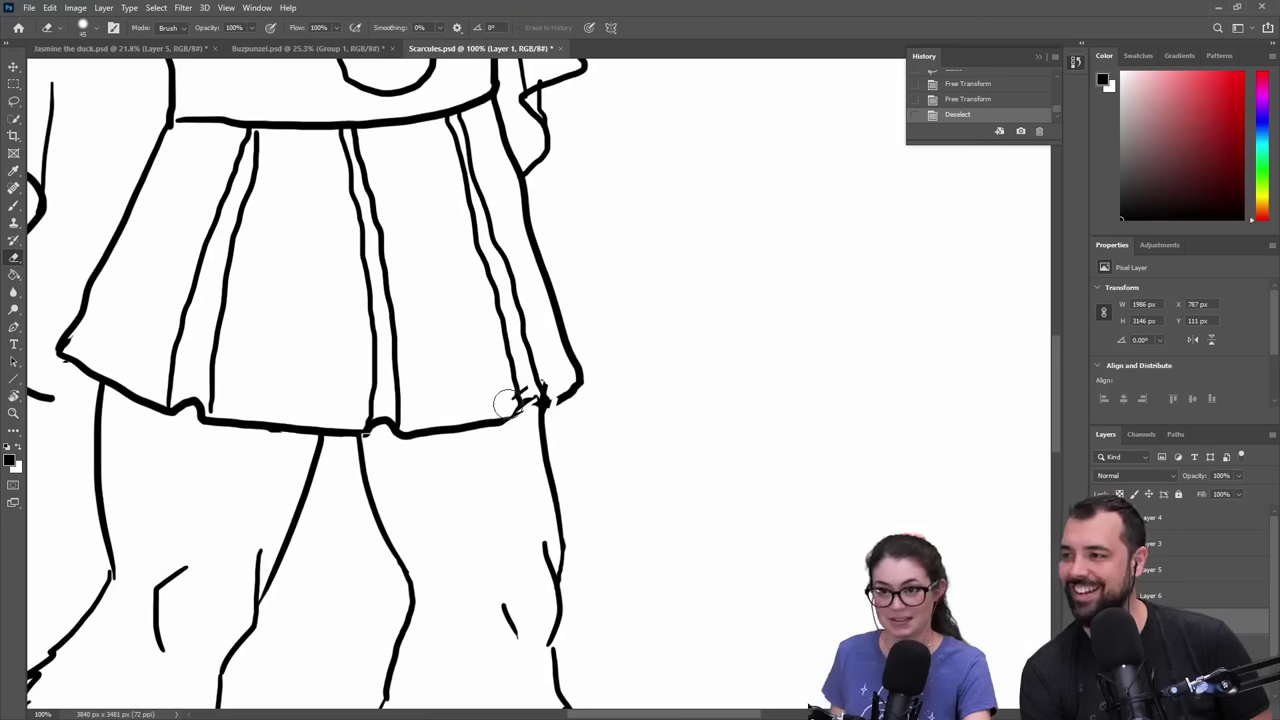
{"action": "left_click_drag", "start_coordinate": [514, 400], "coordinate": [546, 381]}
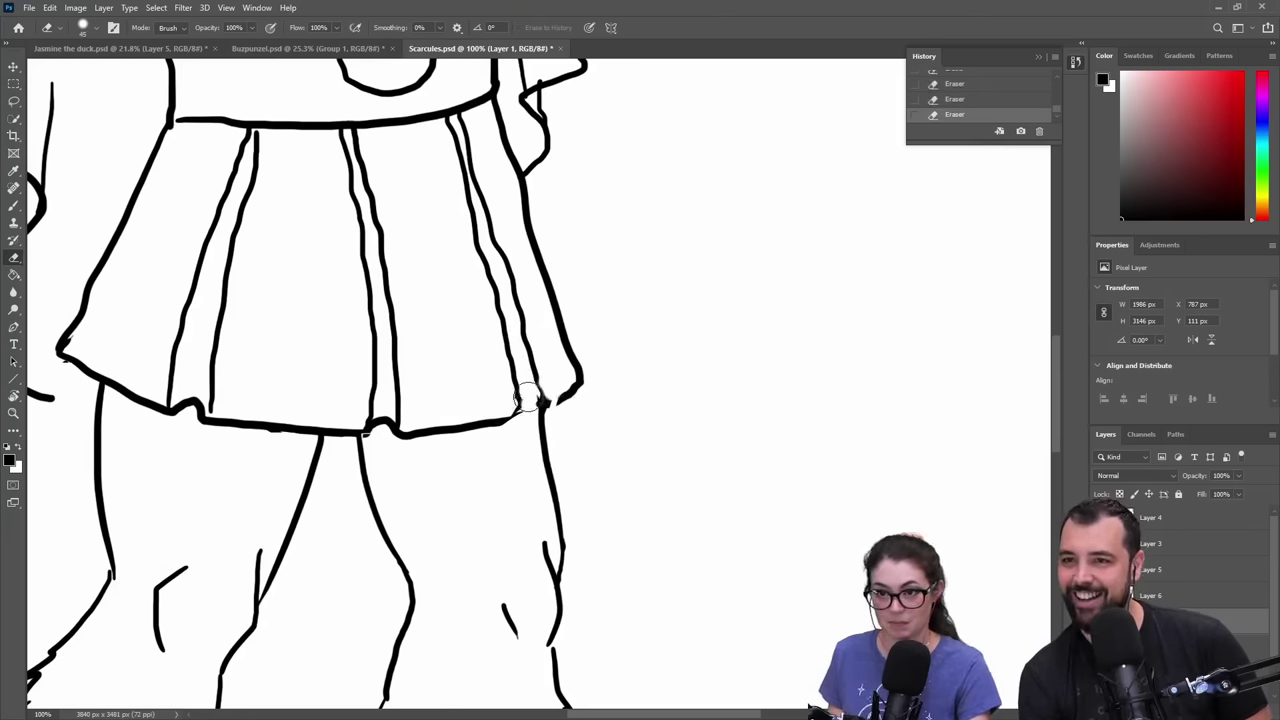
- Redraw the skirt's pleat ends and hem across the erased gap above the right-hand leg
{"action": "key", "text": "b"}
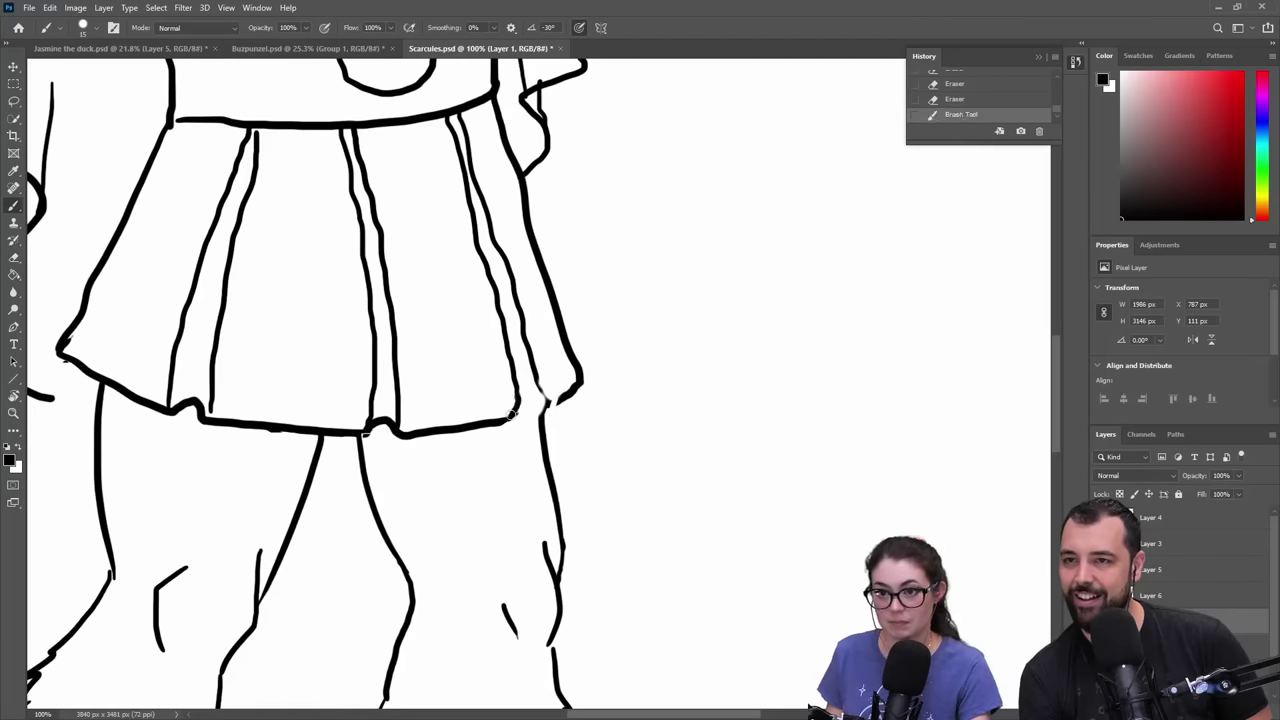
{"action": "left_click_drag", "start_coordinate": [557, 400], "coordinate": [552, 398]}
{"action": "key", "text": "z"}
{"action": "left_click", "coordinate": [523, 411], "text": "alt"}
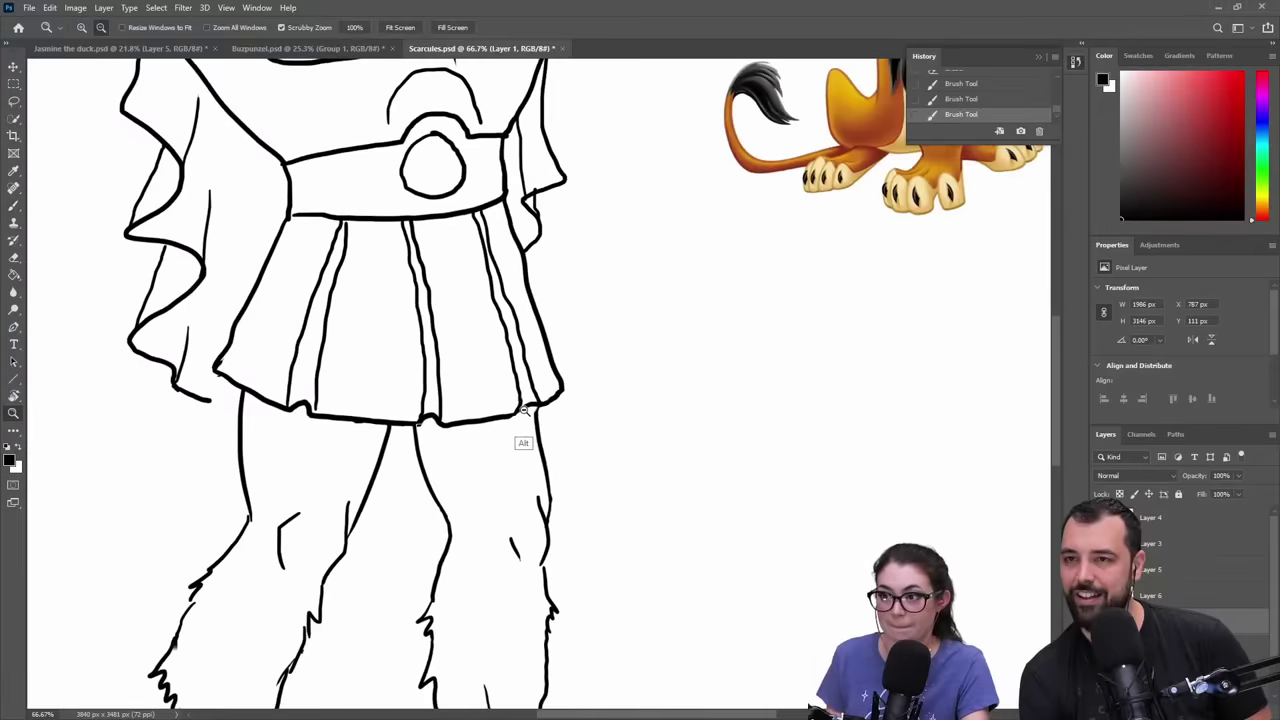
{"action": "left_click", "coordinate": [523, 411], "text": "alt"}
{"action": "left_click", "coordinate": [517, 445], "text": "alt"}
{"action": "left_click", "coordinate": [512, 475], "text": "alt"}
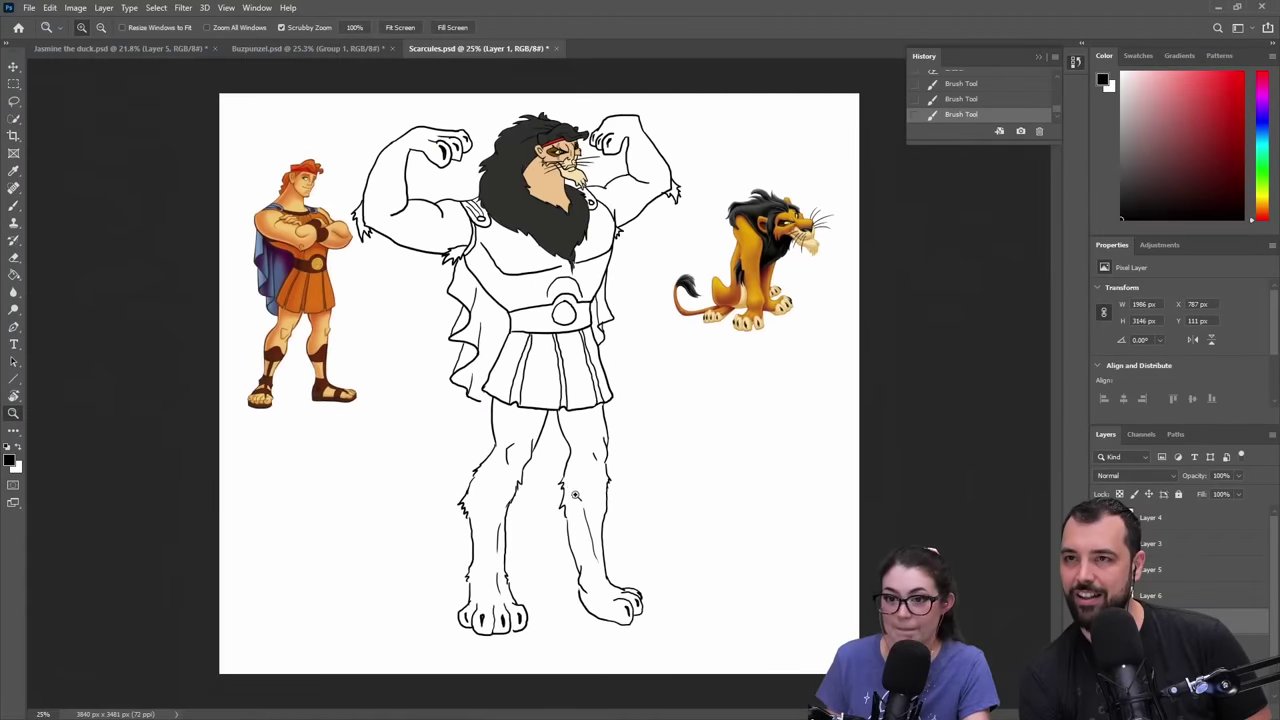
- Draw short contour lines at the ankle and heel of the right-hand foot
{"action": "left_click", "coordinate": [650, 606]}
{"action": "left_click", "coordinate": [650, 603]}
{"action": "left_click", "coordinate": [650, 600]}
{"action": "key", "text": "b"}
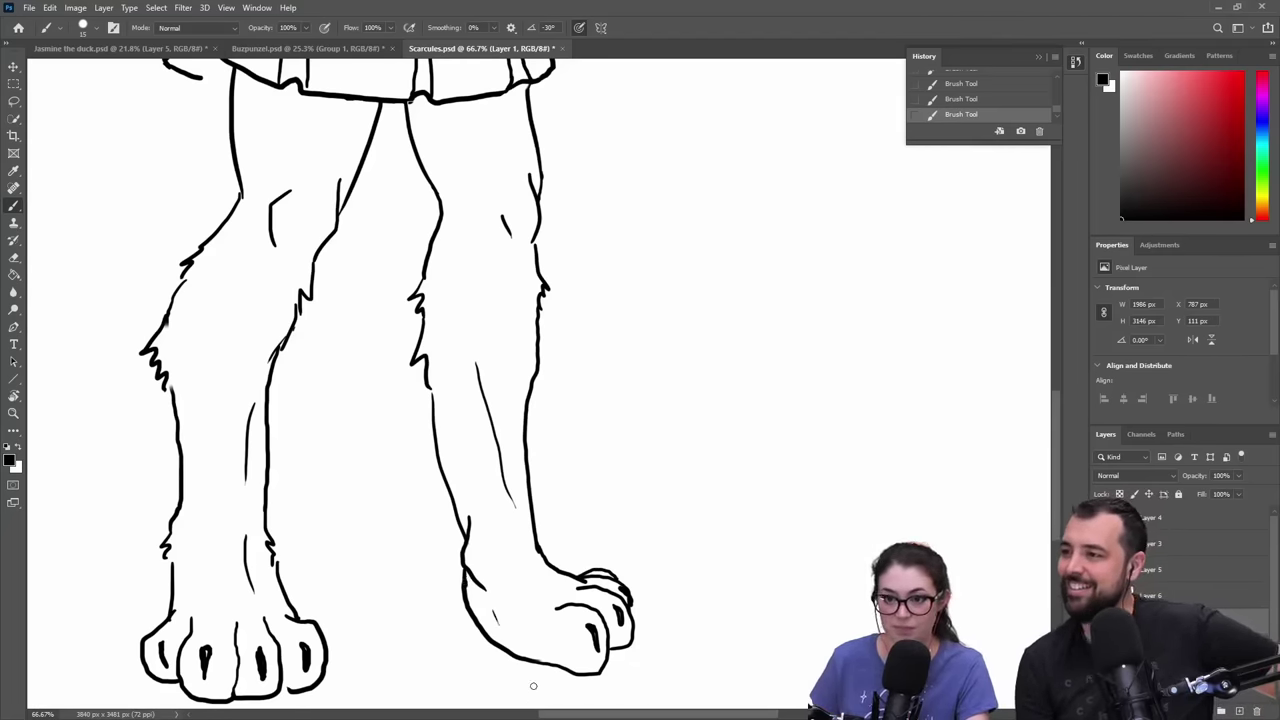
- Undo the last stroke at the cape's lower corner and draw two parallel curved tail lines sweeping out from behind the skirt
{"action": "key", "text": "z"}
{"action": "left_click", "coordinate": [566, 537], "text": "alt"}
{"action": "left_click", "coordinate": [577, 537], "text": "alt"}
{"action": "left_click", "coordinate": [624, 503], "text": "alt"}
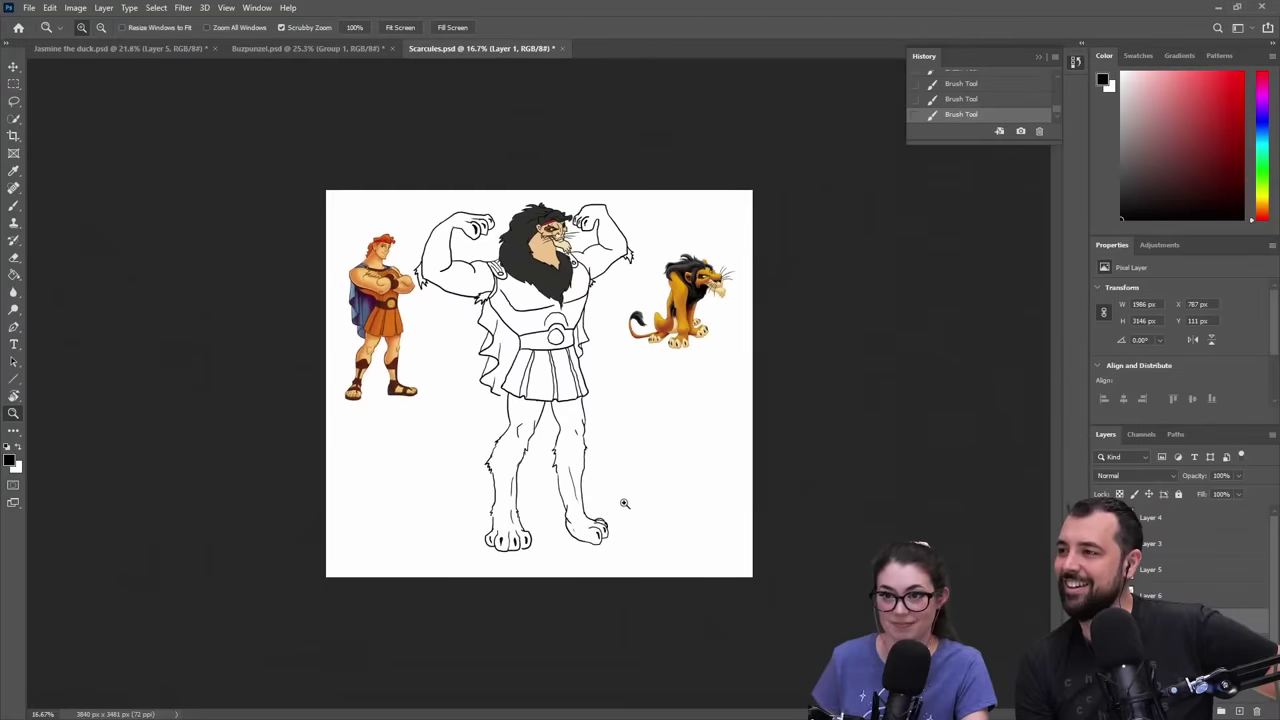
{"action": "left_click", "coordinate": [492, 394]}
{"action": "left_click", "coordinate": [492, 393]}
{"action": "left_click", "coordinate": [492, 390]}
{"action": "key", "text": "b"}
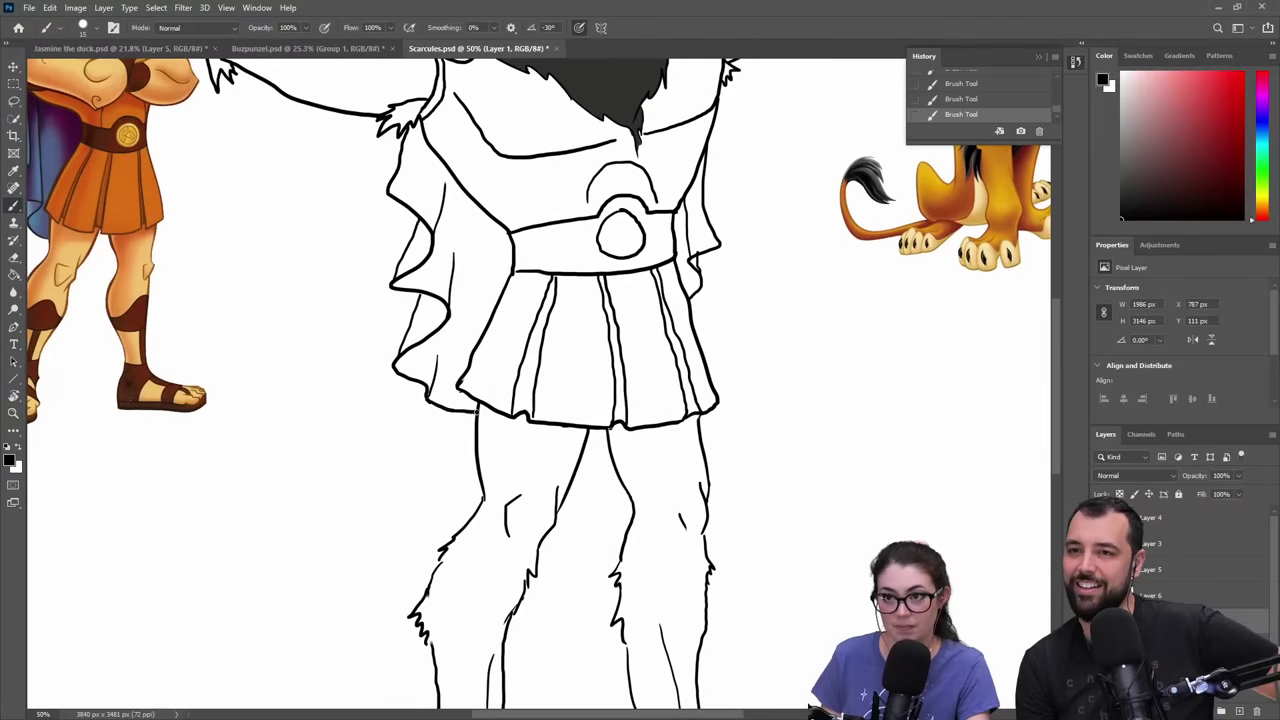
{"action": "key", "text": "ctrl+z"}
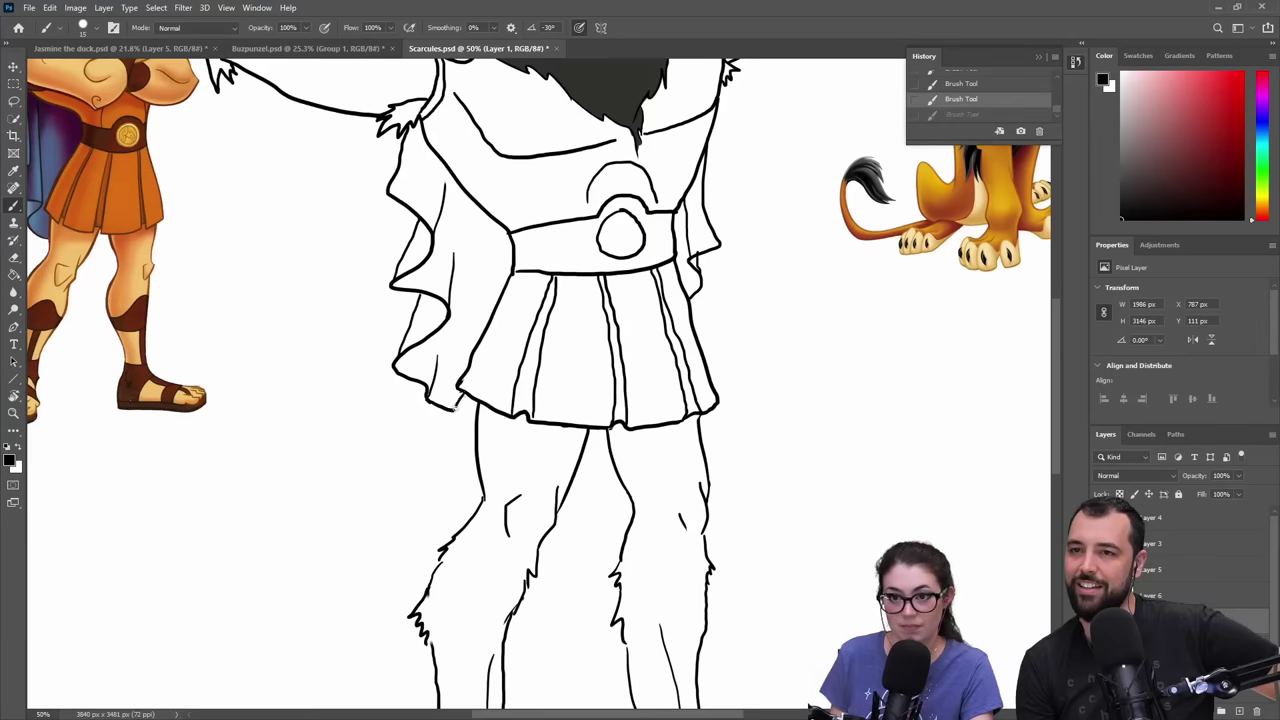
{"action": "mouse_move", "coordinate": [456, 405]}
{"action": "left_mouse_down"}
{"action": "mouse_move", "coordinate": [404, 508]}
{"action": "mouse_move", "coordinate": [365, 547]}
{"action": "mouse_move", "coordinate": [253, 588]}
{"action": "left_mouse_up"}
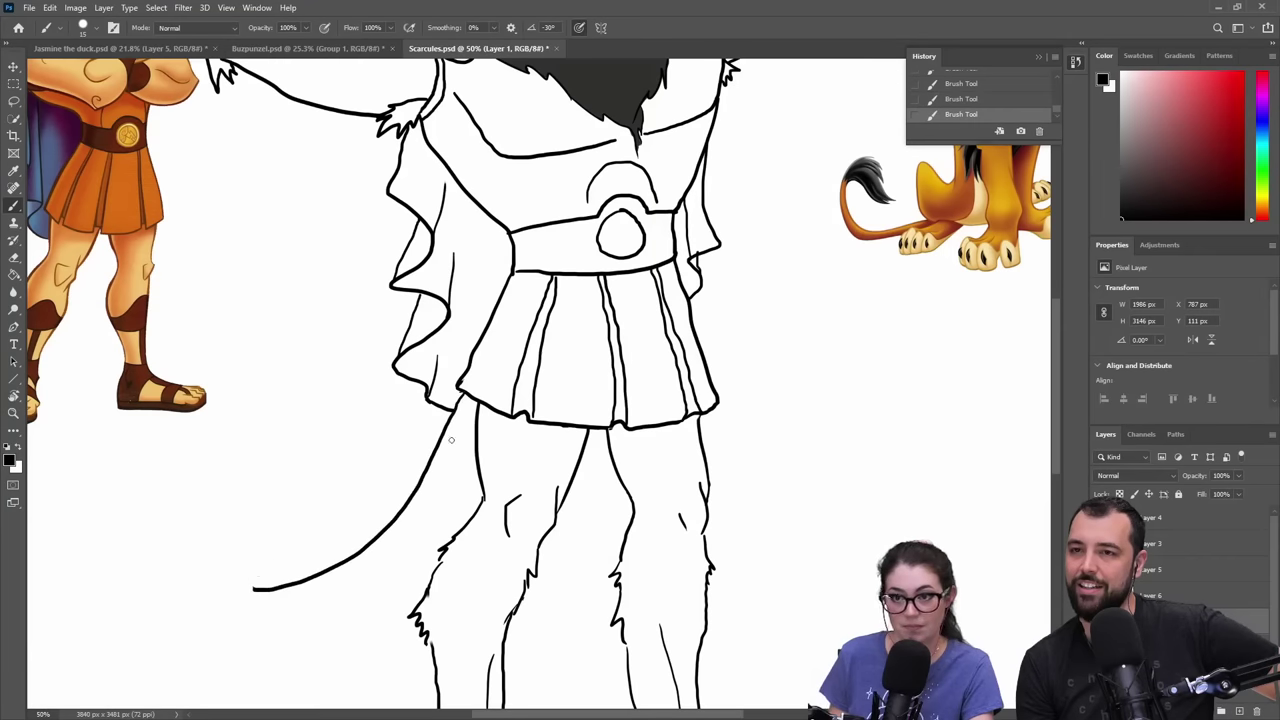
{"action": "mouse_move", "coordinate": [465, 427]}
{"action": "left_mouse_down"}
{"action": "mouse_move", "coordinate": [434, 490]}
{"action": "mouse_move", "coordinate": [376, 552]}
{"action": "mouse_move", "coordinate": [296, 598]}
{"action": "left_mouse_up"}
- Draw a pointed fur tuft at the tail's end, undoing the first stroke and redrawing it as a longer, drooping tip
{"action": "left_click_drag", "start_coordinate": [342, 499], "coordinate": [506, 446]}
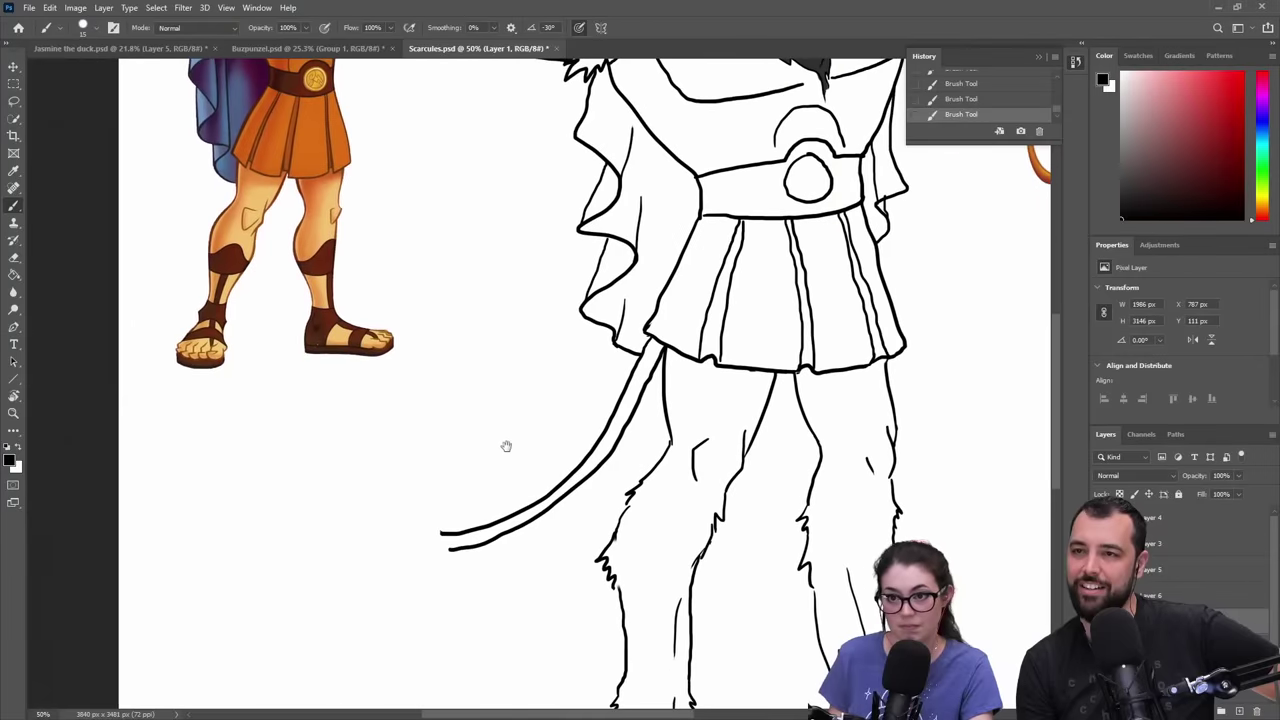
{"action": "left_click_drag", "start_coordinate": [443, 533], "coordinate": [366, 535]}
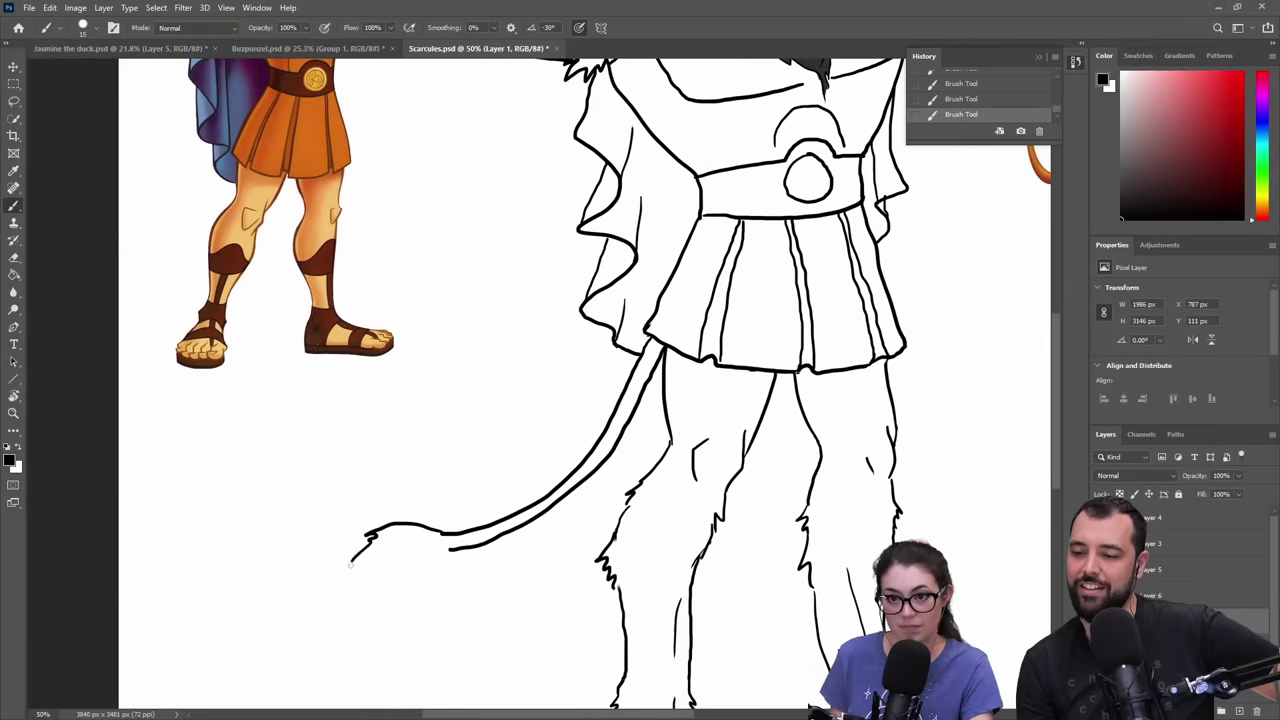
{"action": "key", "text": "ctrl+z"}
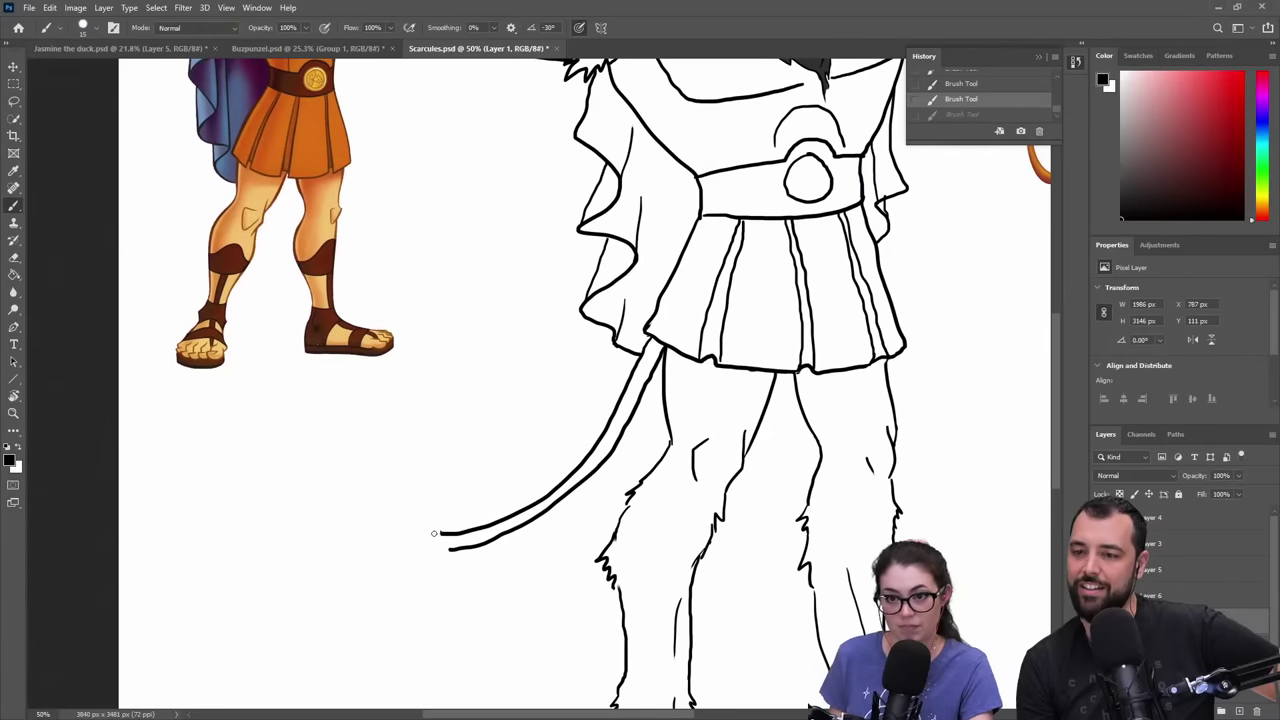
{"action": "mouse_move", "coordinate": [434, 533]}
{"action": "left_mouse_down"}
{"action": "mouse_move", "coordinate": [377, 533]}
{"action": "mouse_move", "coordinate": [352, 612]}
{"action": "left_mouse_up"}
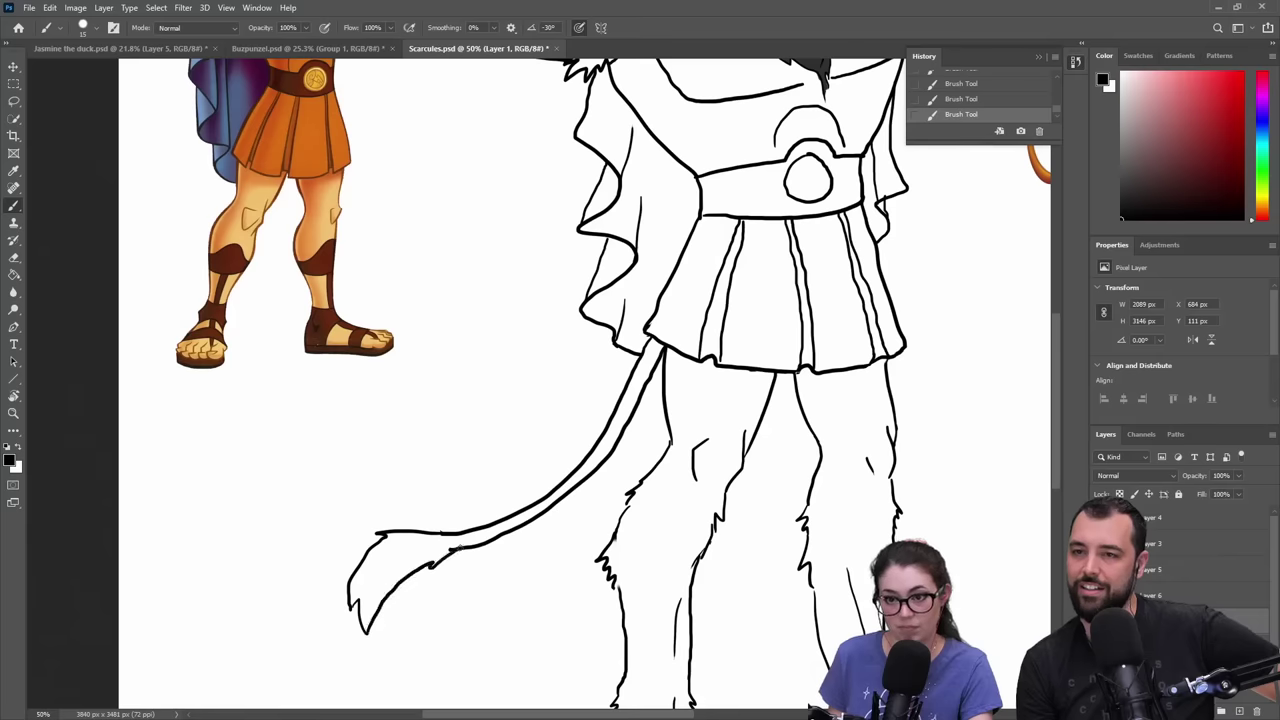
{"action": "left_click_drag", "start_coordinate": [448, 541], "coordinate": [434, 541]}
{"action": "key", "text": "z"}
{"action": "left_click", "coordinate": [681, 490], "text": "alt"}
{"action": "left_click", "coordinate": [683, 490], "text": "alt"}
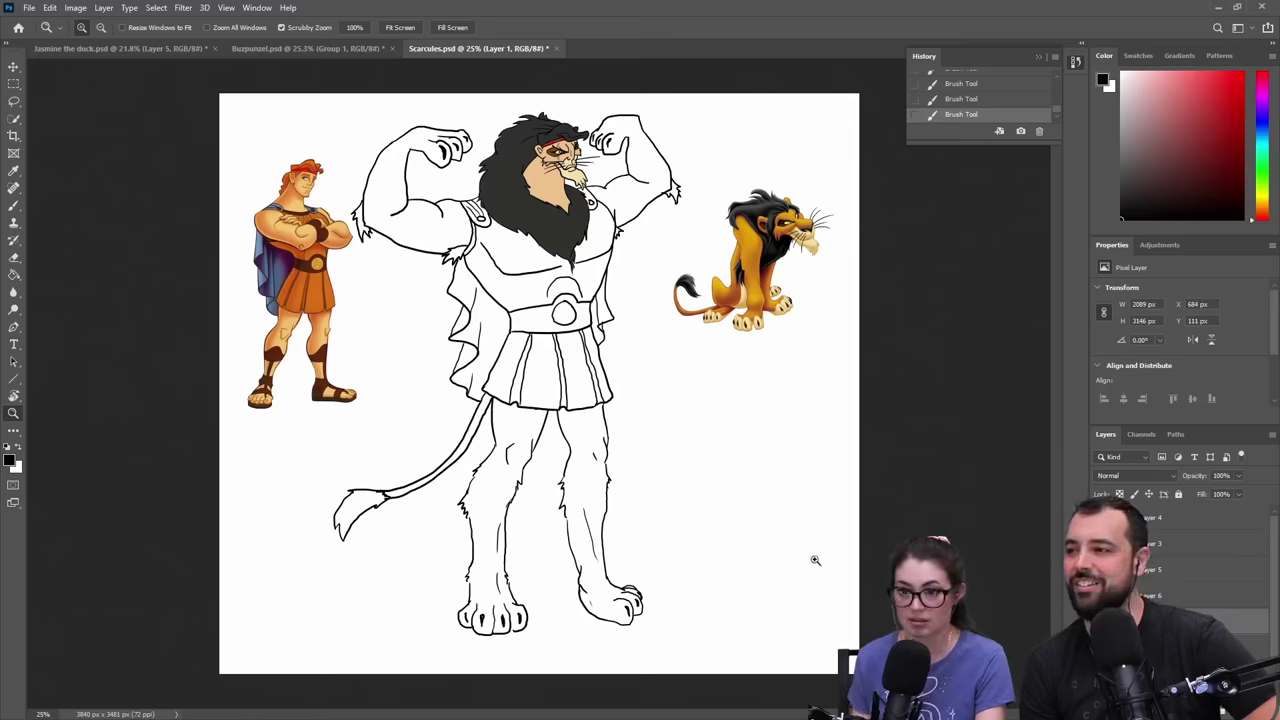
{"action": "left_click", "coordinate": [1165, 647]}
{"action": "key", "text": "b"}
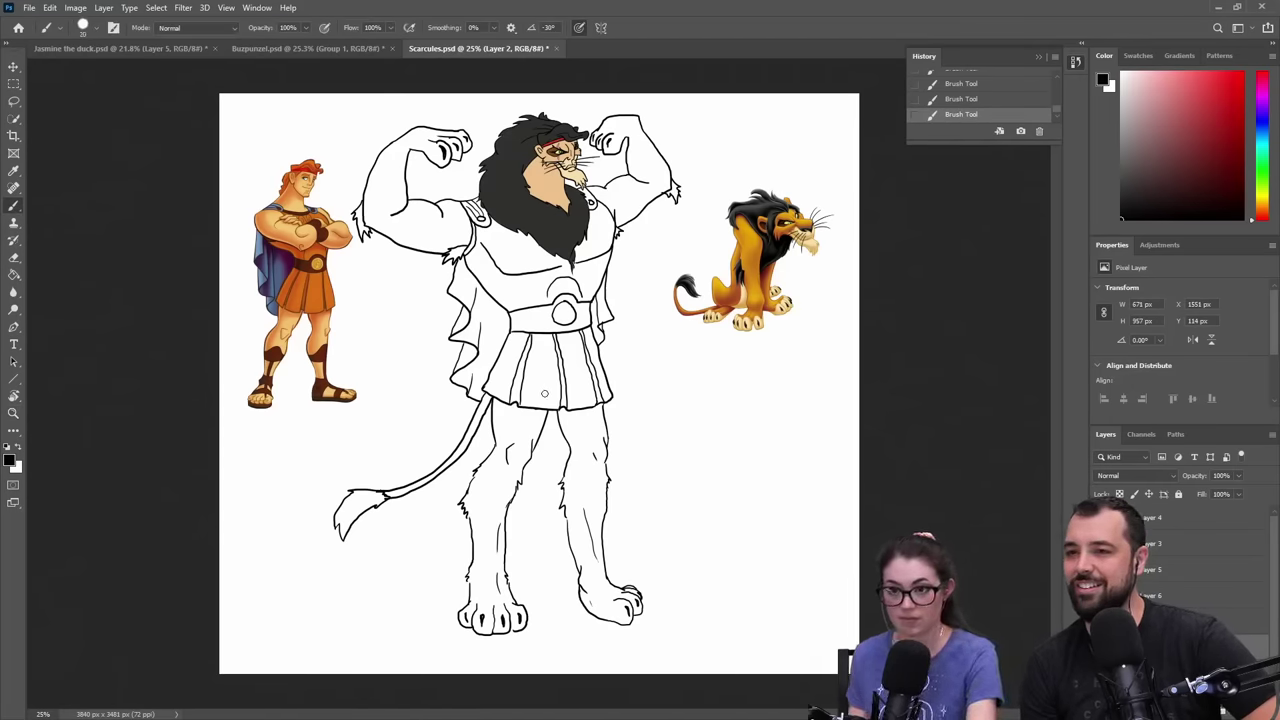
{"action": "key", "text": "z"}
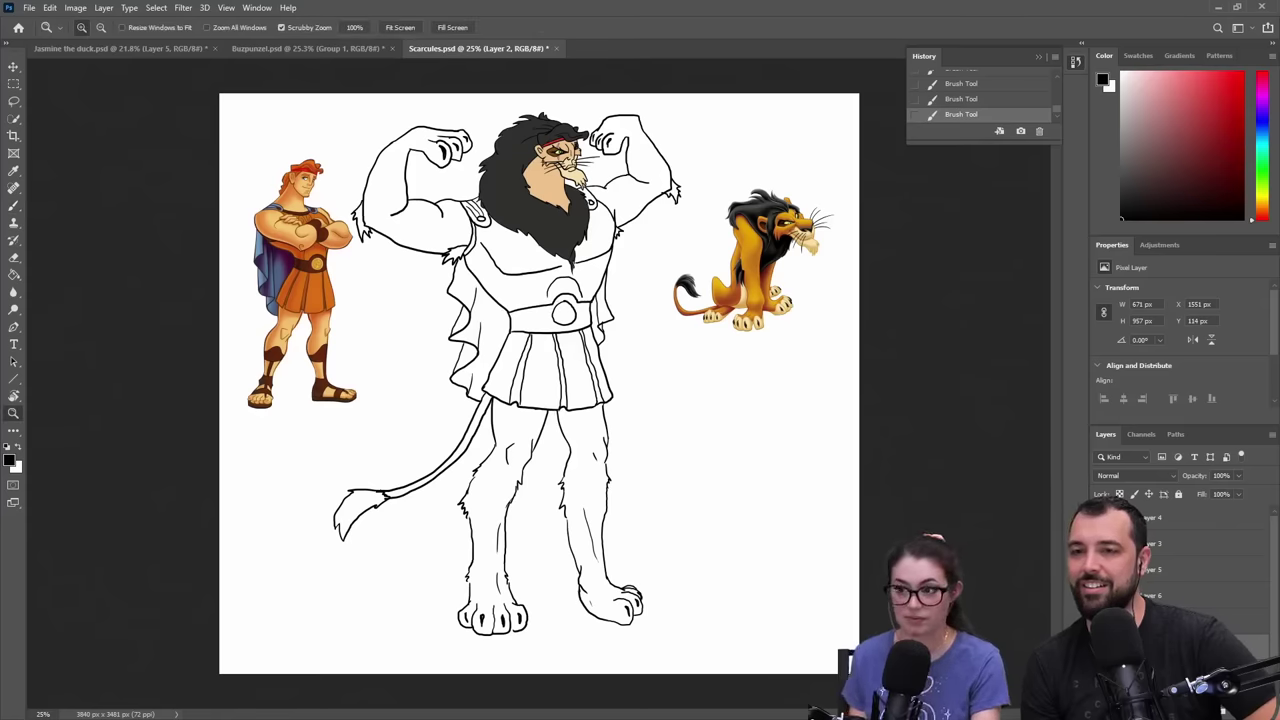
{"action": "key", "text": "alt+["}
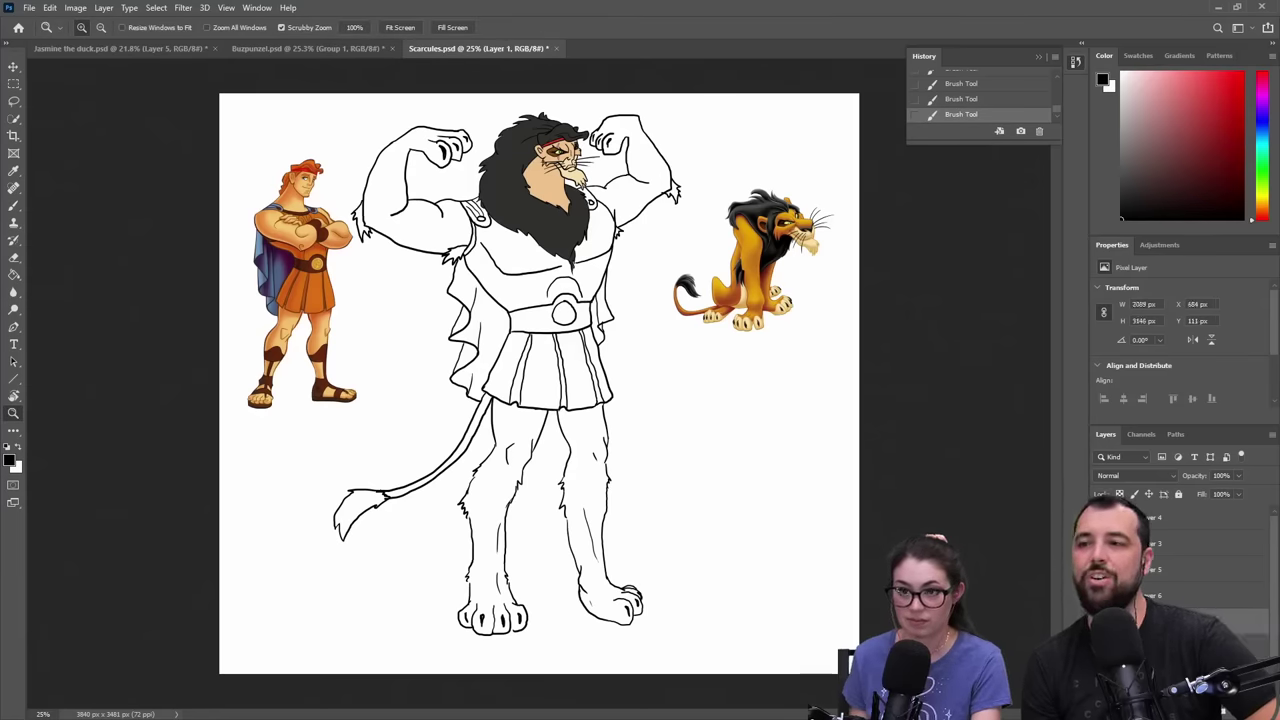
- Reduce the brush size and draw two curved lines as a band around the left-hand leg's ankle, just above the paw
{"action": "left_click", "coordinate": [520, 556]}
{"action": "key", "text": "b"}
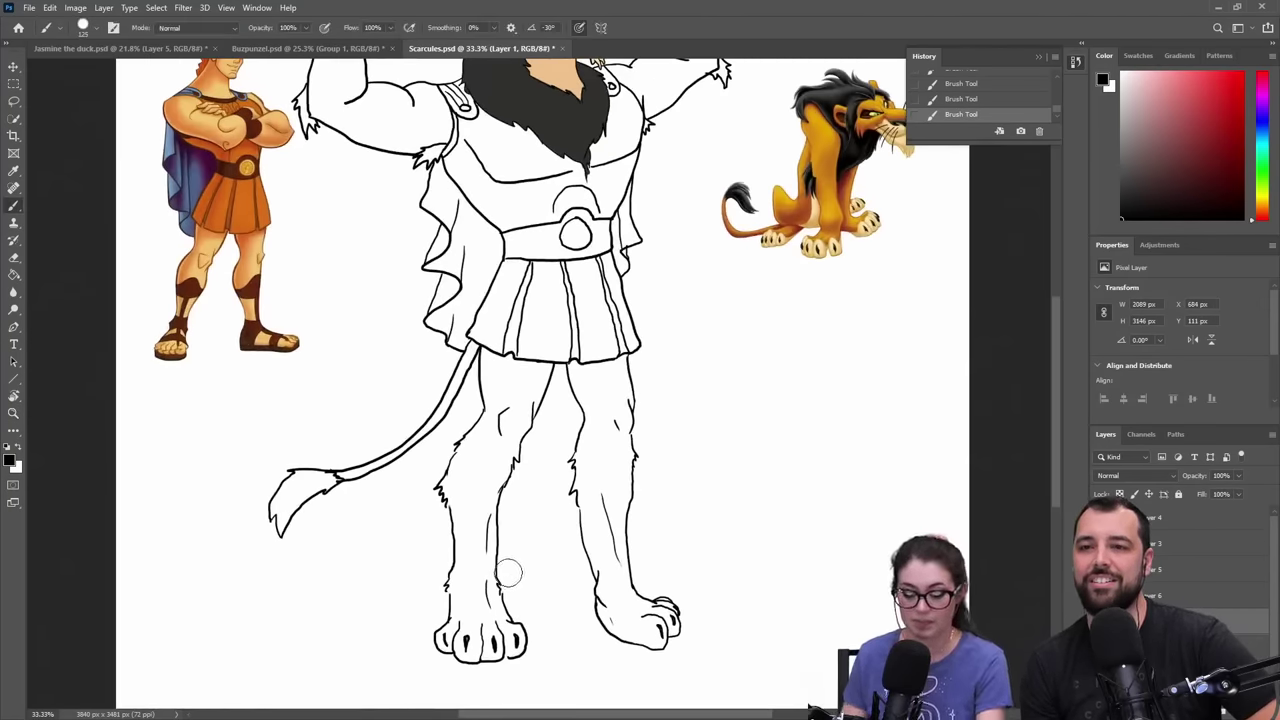
{"action": "key", "text": "["}
{"action": "key", "text": "["}
{"action": "key", "text": "["}
{"action": "key", "text": "["}
{"action": "key", "text": "["}
{"action": "key", "text": "["}
{"action": "key", "text": "["}
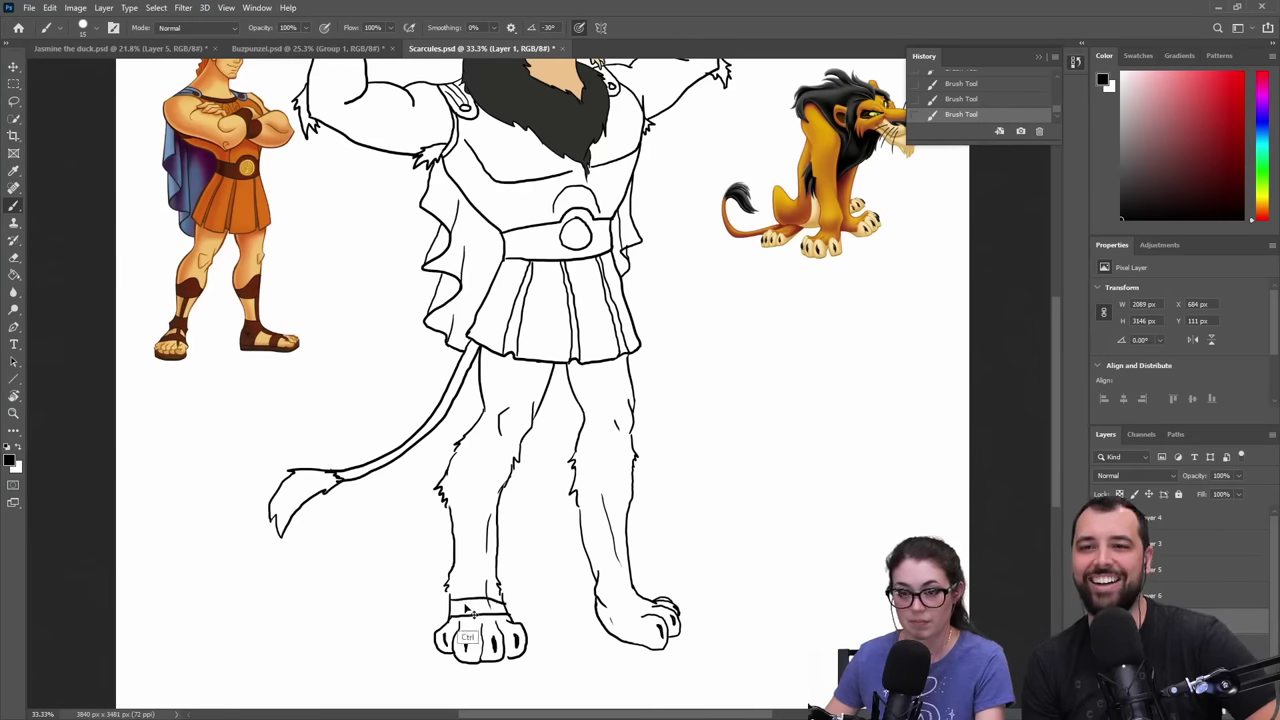
- Try drawing two parallel vertical strap lines up the shin of the left-hand leg from the ankle band
{"action": "key", "text": "ctrl+z"}
{"action": "left_click_drag", "start_coordinate": [484, 580], "coordinate": [485, 595]}
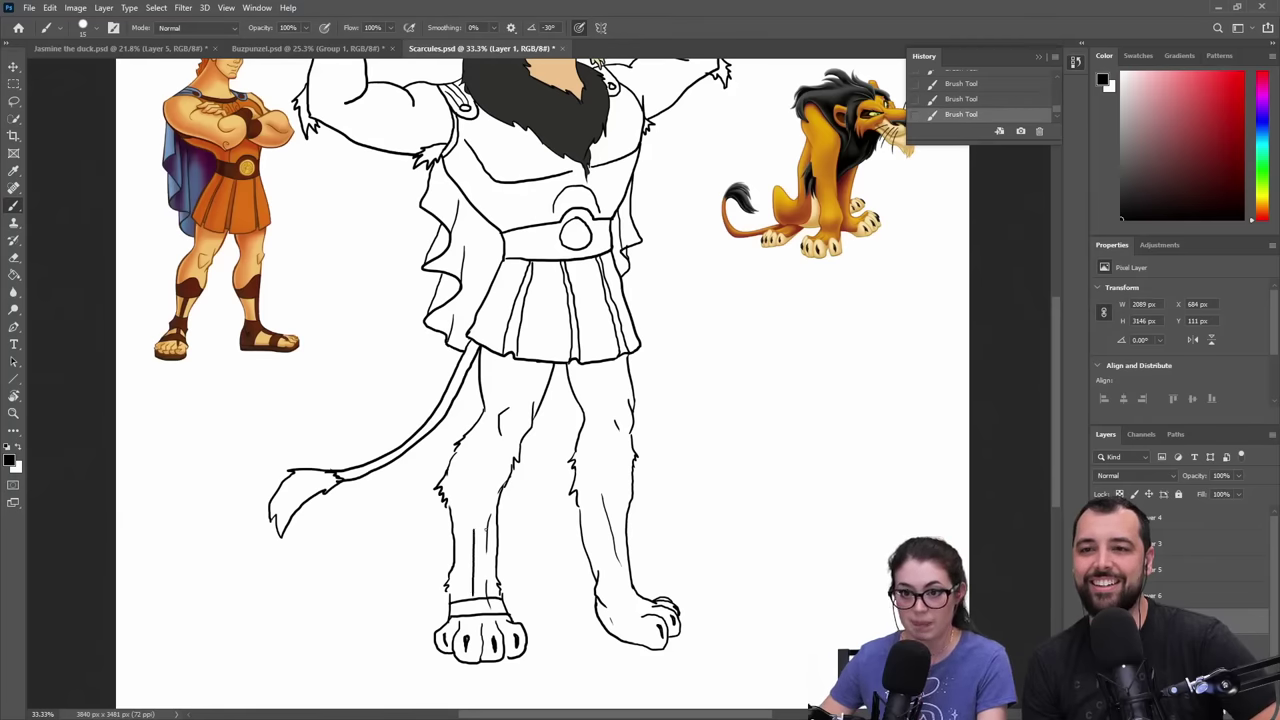
{"action": "key", "text": "ctrl+z"}
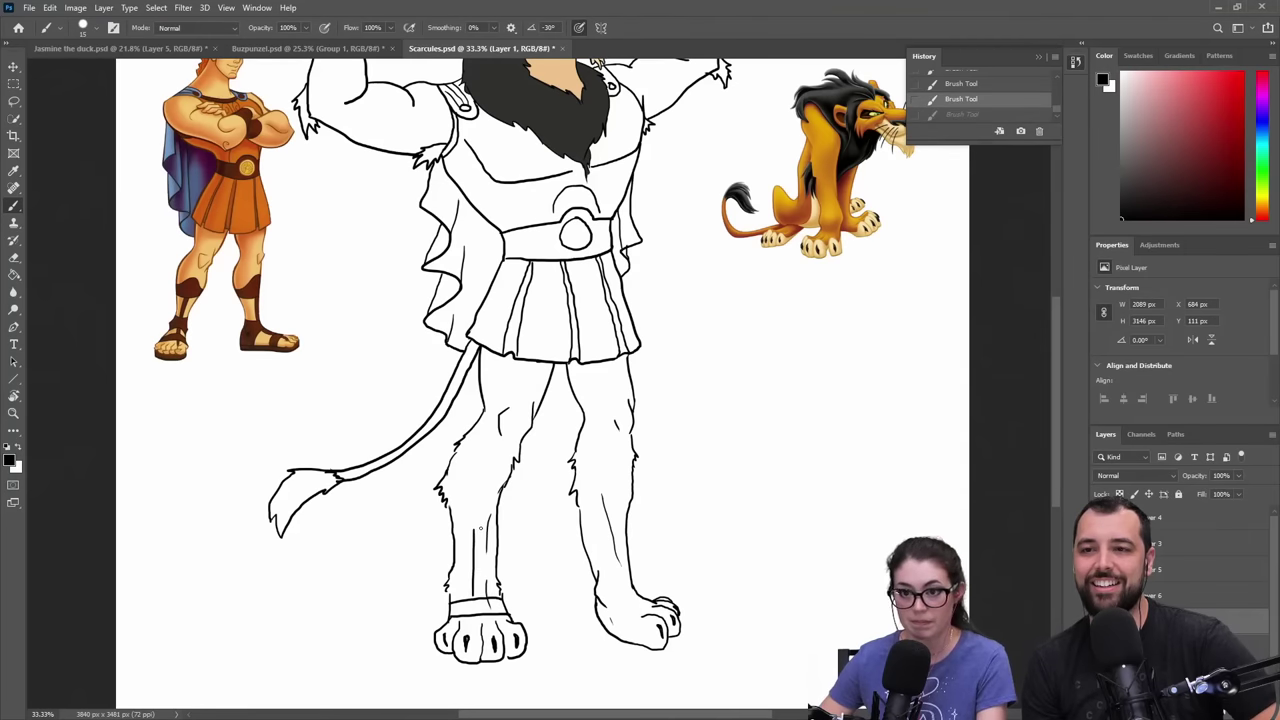
{"action": "left_click_drag", "start_coordinate": [479, 580], "coordinate": [480, 586]}
{"action": "key", "text": "ctrl+z"}
{"action": "left_click", "coordinate": [479, 531]}
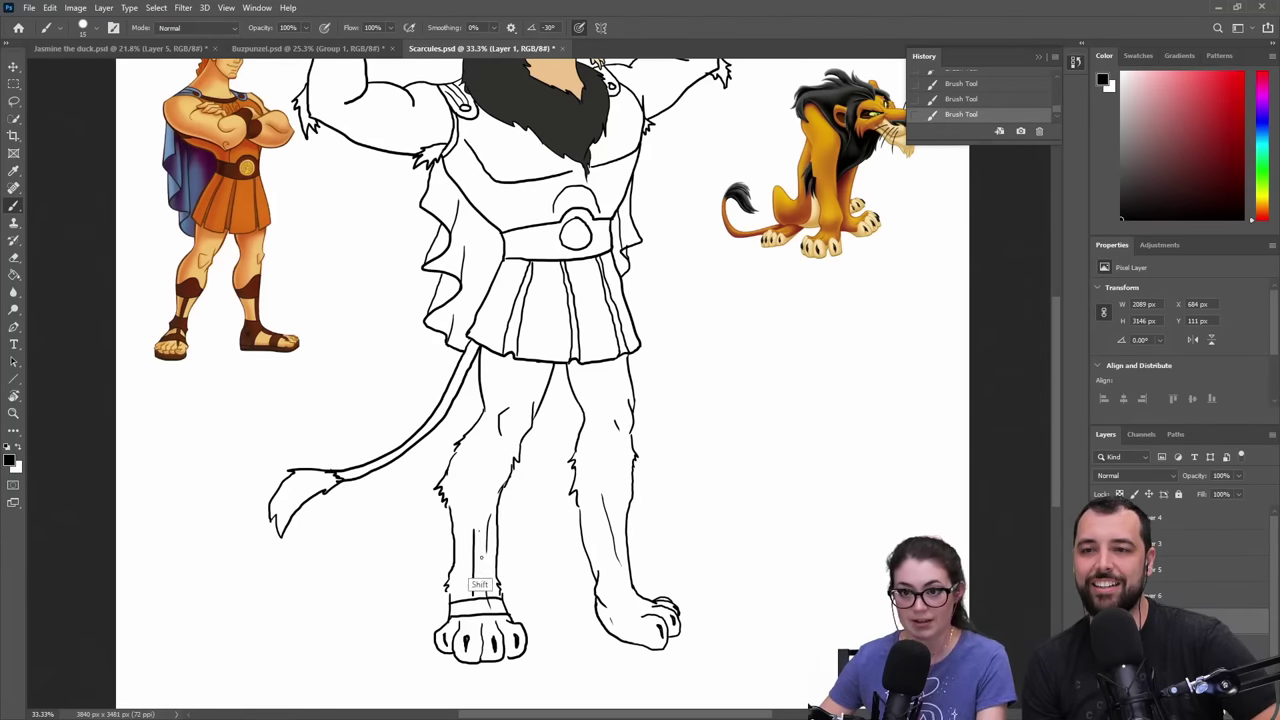
{"action": "key", "text": "ctrl+z"}
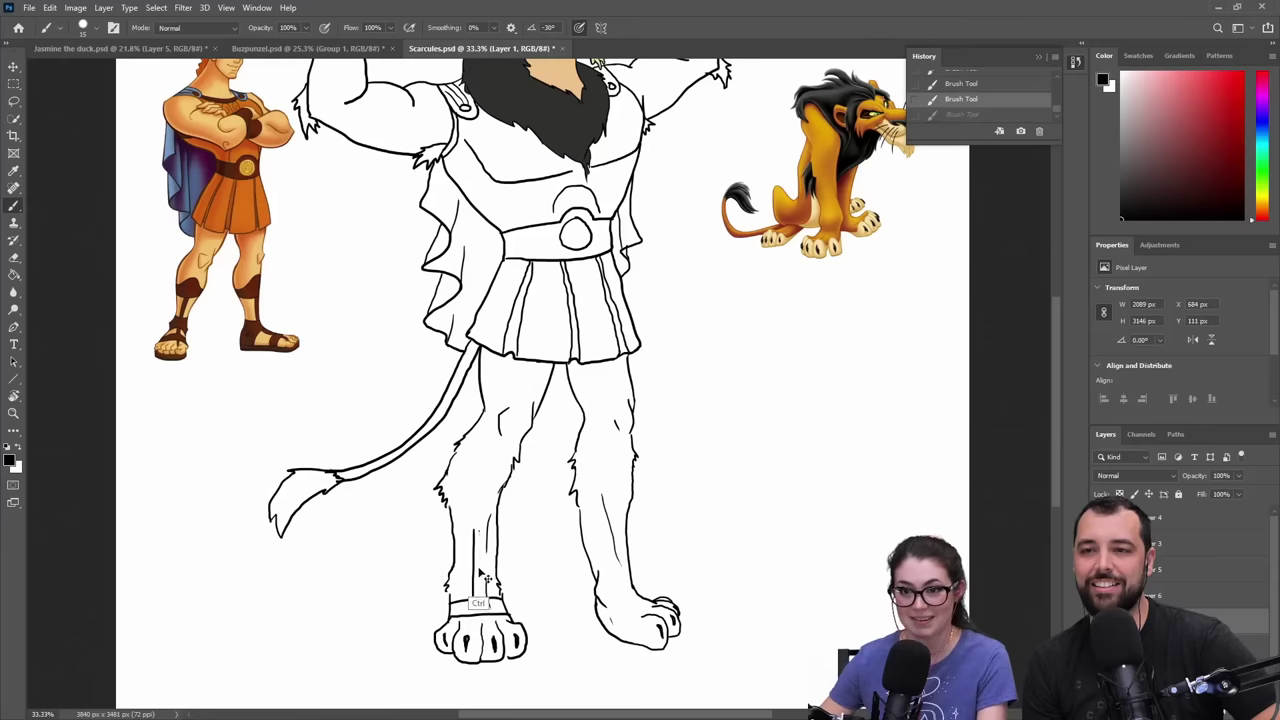
{"action": "key", "text": "ctrl+z"}
{"action": "key", "text": "ctrl+shift+z"}
{"action": "scroll", "coordinate": [505, 580], "scroll_direction": "up", "scroll_amount": 3}
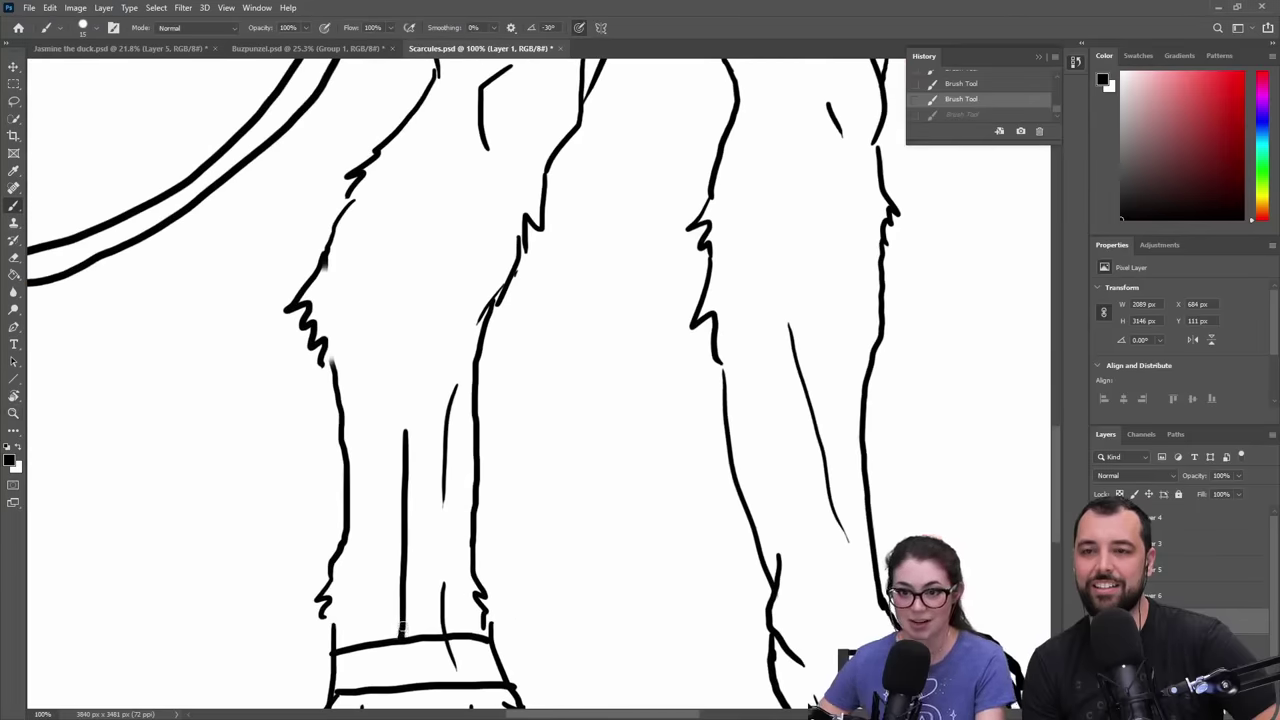
{"action": "key", "text": "ctrl+shift+z"}
{"action": "left_click_drag", "start_coordinate": [426, 431], "coordinate": [424, 636]}
{"action": "left_click_drag", "start_coordinate": [371, 443], "coordinate": [656, 480]}
{"action": "mouse_move", "coordinate": [432, 362]}
{"action": "left_mouse_down"}
{"action": "mouse_move", "coordinate": [666, 394]}
{"action": "mouse_move", "coordinate": [830, 460]}
{"action": "left_mouse_up"}
{"action": "mouse_move", "coordinate": [392, 275]}
{"action": "left_mouse_down"}
{"action": "mouse_move", "coordinate": [691, 406]}
{"action": "mouse_move", "coordinate": [907, 472]}
{"action": "left_mouse_up"}
{"action": "left_click_drag", "start_coordinate": [695, 393], "coordinate": [490, 509]}
{"action": "left_click_drag", "start_coordinate": [514, 536], "coordinate": [176, 437]}
{"action": "left_click_drag", "start_coordinate": [552, 458], "coordinate": [328, 150]}
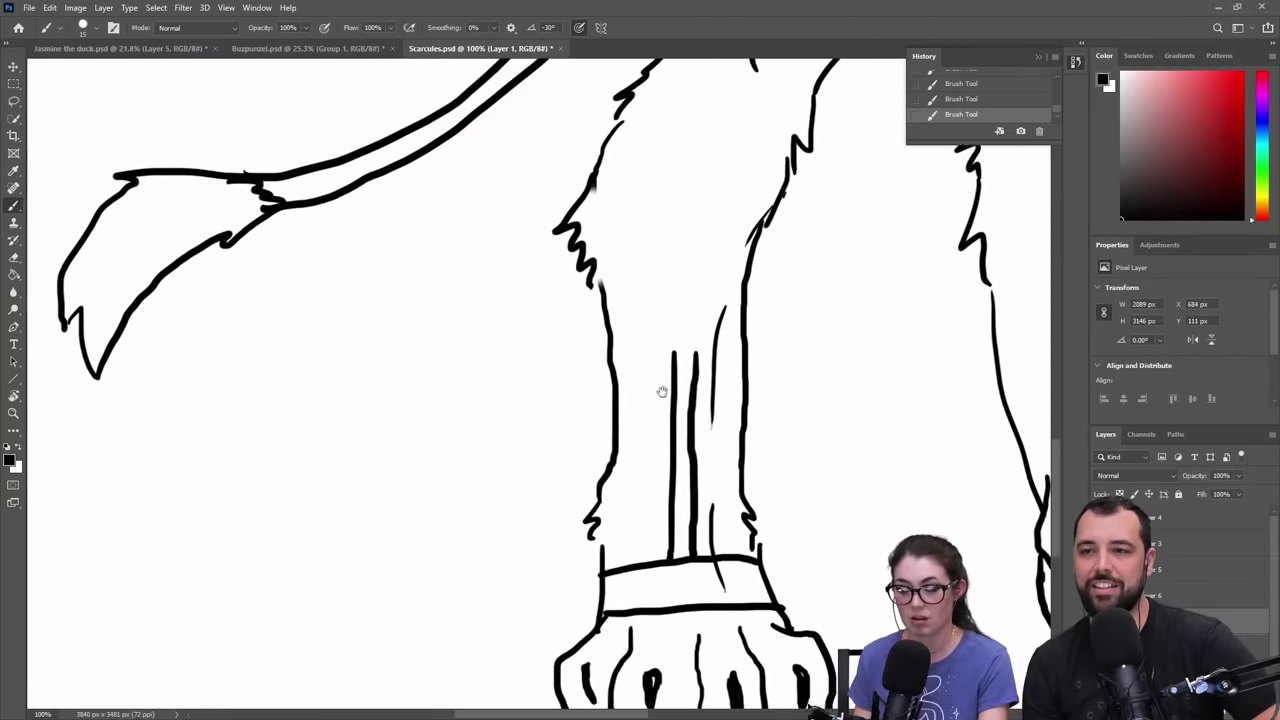
- Undo the vertical strap lines on the left-hand shin
{"action": "key", "text": "ctrl+z"}
{"action": "key", "text": "ctrl+z"}
{"action": "key", "text": "ctrl+z"}
{"action": "key", "text": "z"}
{"action": "key", "text": "ctrl+z"}
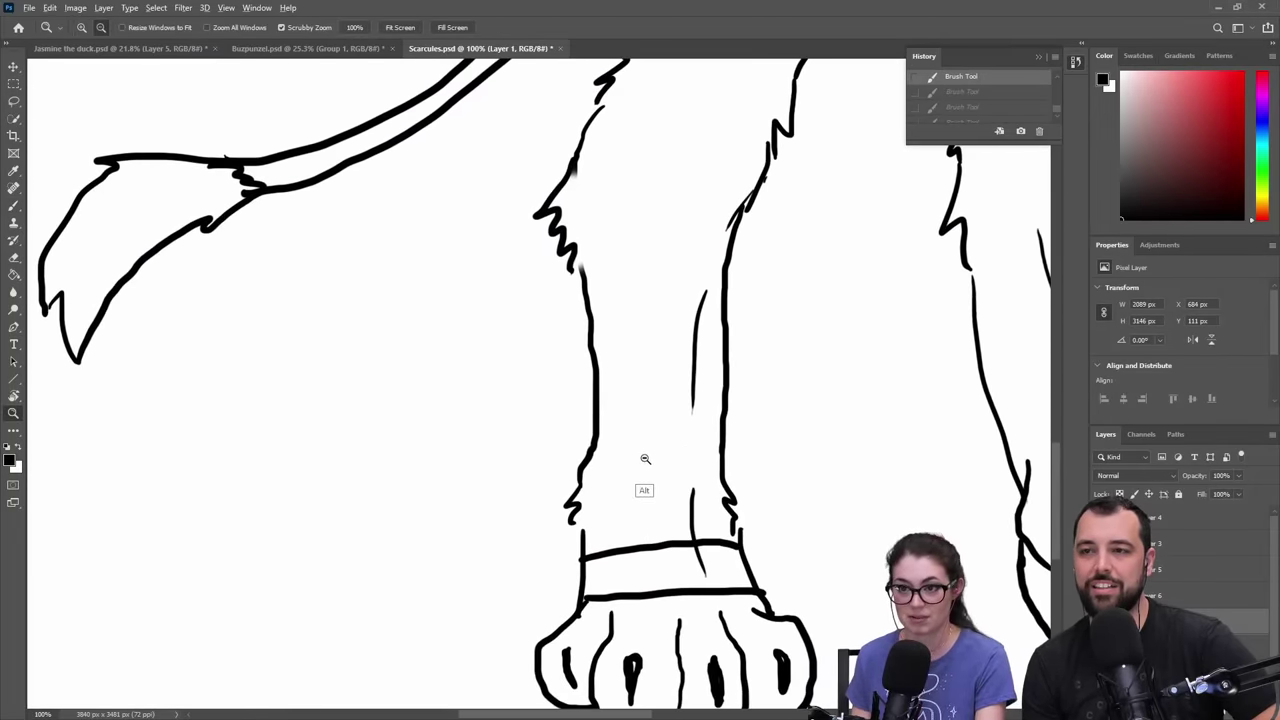
- Draw two curved lines across the left-hand leg's lower shin as a strap above the ankle band
{"action": "left_click", "coordinate": [646, 458], "text": "alt"}
{"action": "left_click", "coordinate": [651, 460], "text": "alt"}
{"action": "left_click_drag", "start_coordinate": [674, 422], "coordinate": [719, 471]}
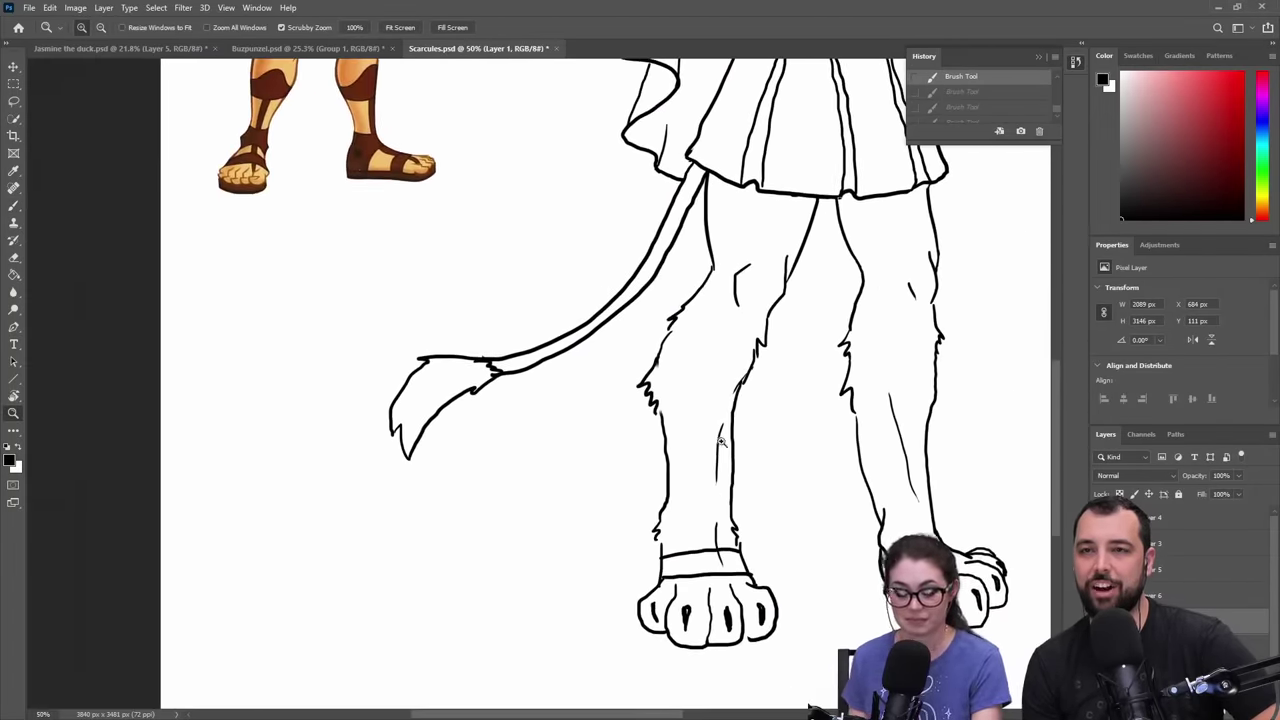
{"action": "key", "text": "b"}
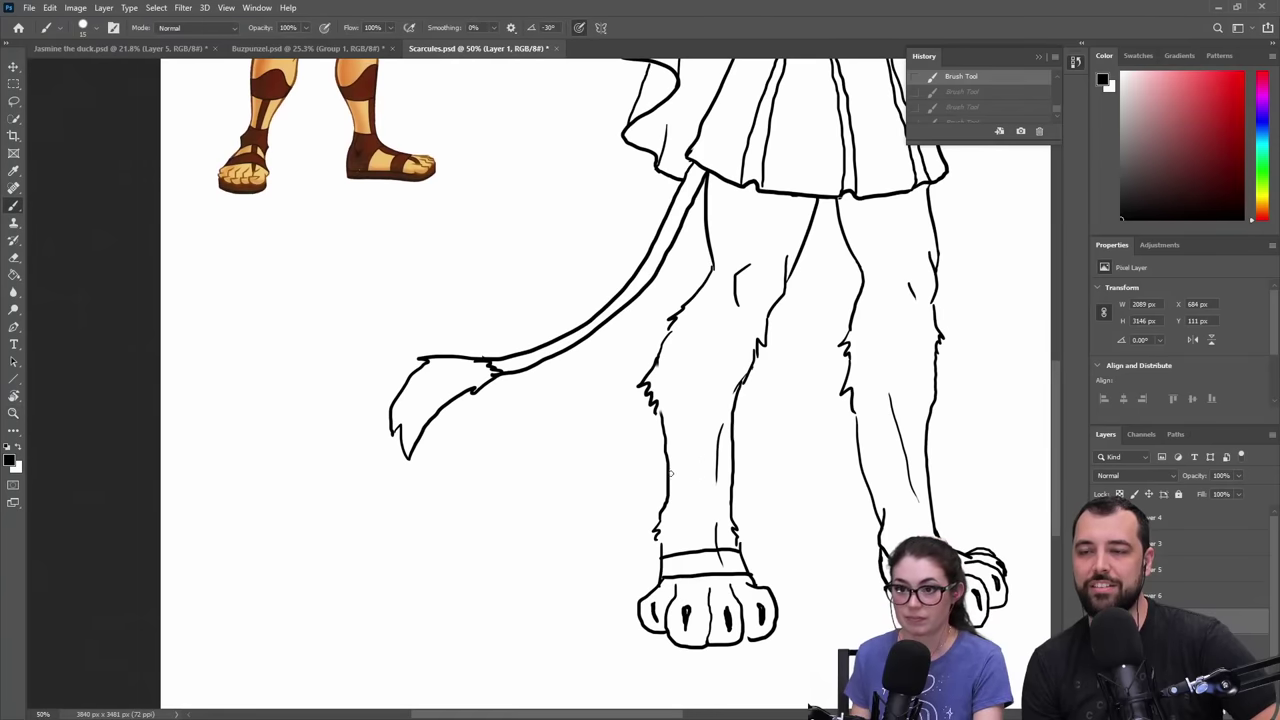
{"action": "left_click_drag", "start_coordinate": [656, 519], "coordinate": [732, 510]}
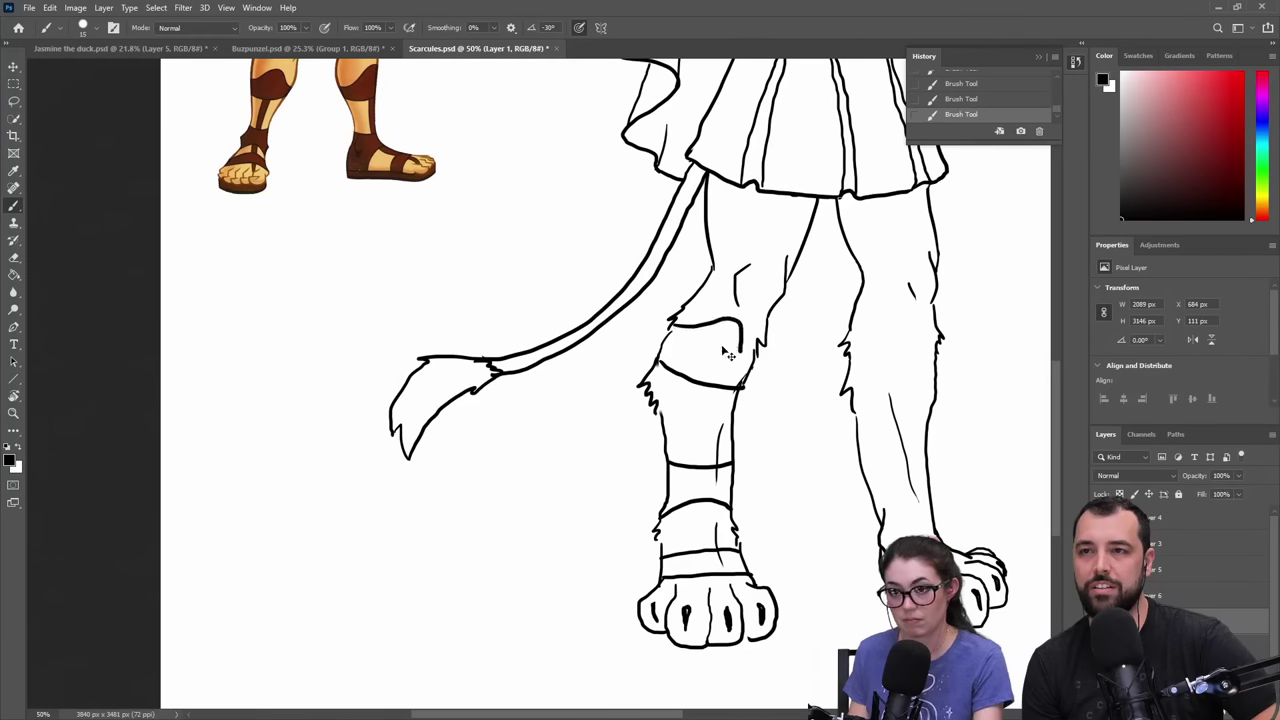
- Undo the cuff lines below the left-hand knee and redraw them as a curved lower edge and an arched upper edge
{"action": "key", "text": "ctrl+z"}
{"action": "key", "text": "ctrl+z"}
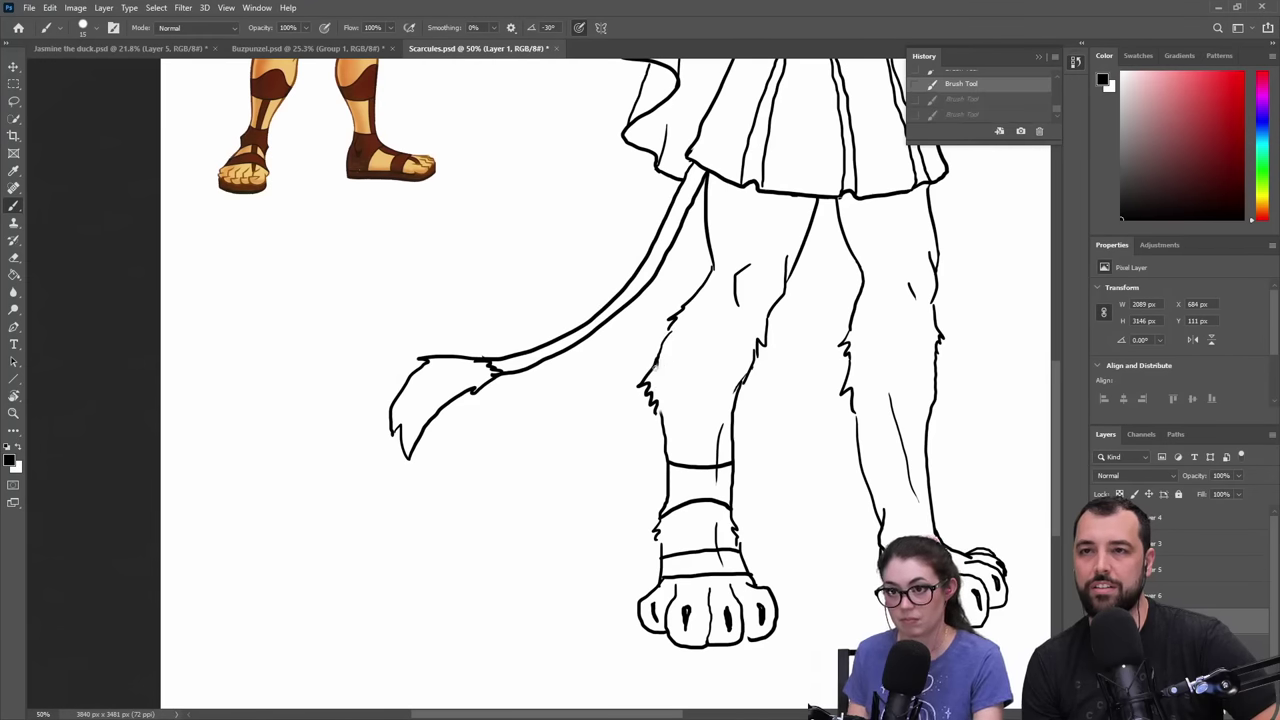
{"action": "key", "text": "ctrl+z"}
{"action": "left_click_drag", "start_coordinate": [711, 377], "coordinate": [745, 378]}
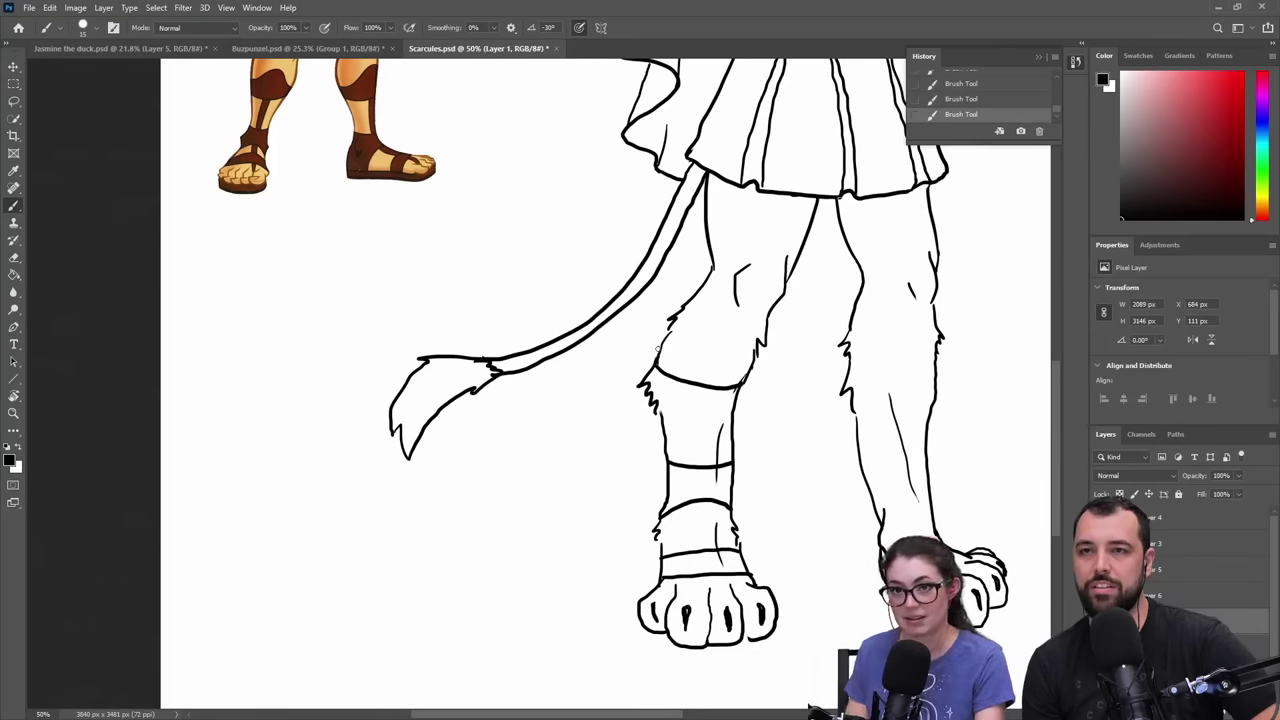
{"action": "mouse_move", "coordinate": [667, 337]}
{"action": "left_mouse_down"}
{"action": "mouse_move", "coordinate": [726, 322]}
{"action": "mouse_move", "coordinate": [745, 342]}
{"action": "left_mouse_up"}
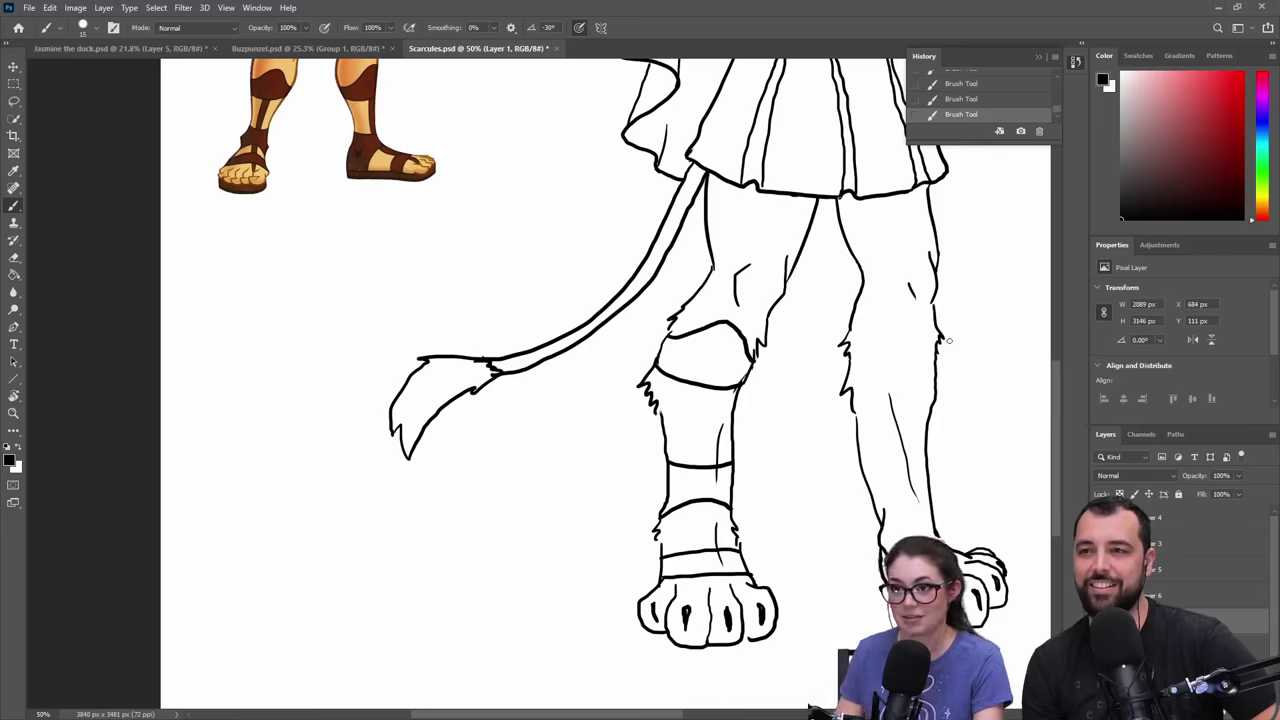
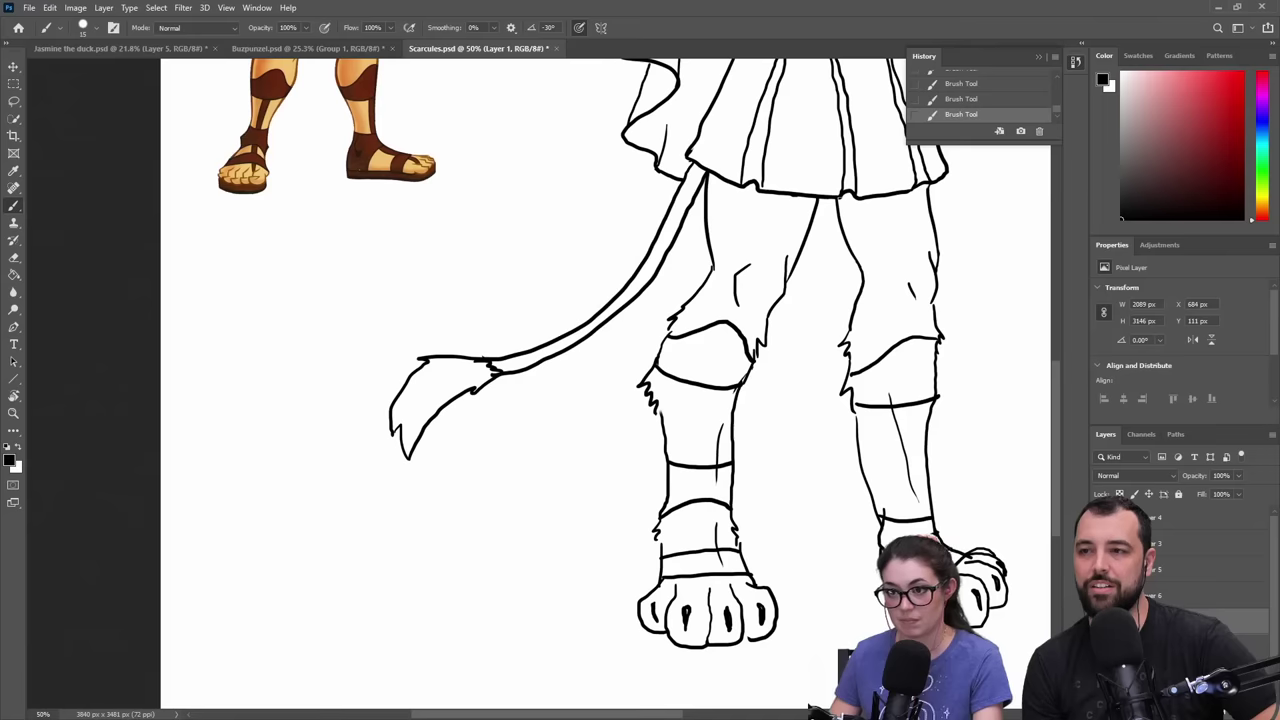
- Erase the fur tuft on the inner edge of the right-hand leg's cuff and redraw that edge as a smooth line
{"action": "left_click_drag", "start_coordinate": [766, 514], "coordinate": [723, 443]}
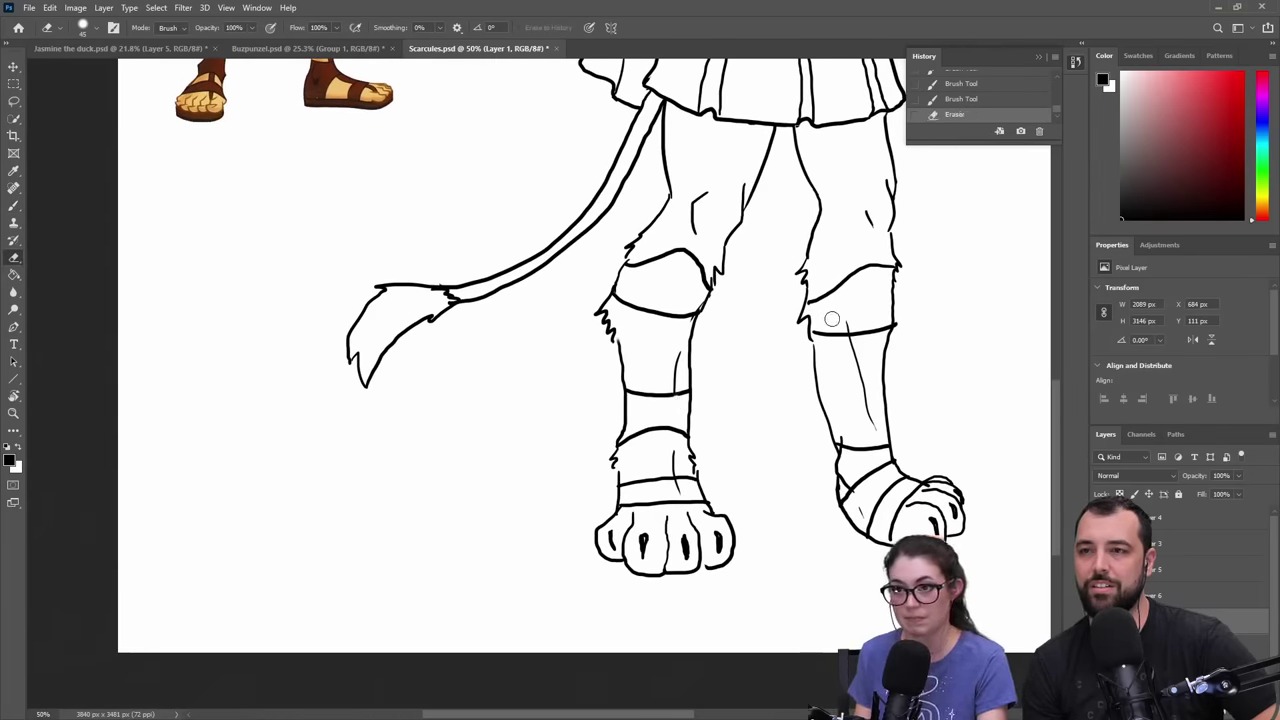
{"action": "mouse_move", "coordinate": [812, 316]}
{"action": "left_mouse_down"}
{"action": "mouse_move", "coordinate": [793, 324]}
{"action": "mouse_move", "coordinate": [817, 334]}
{"action": "left_mouse_up"}
{"action": "key", "text": "b"}
{"action": "key", "text": "ctrl+z"}
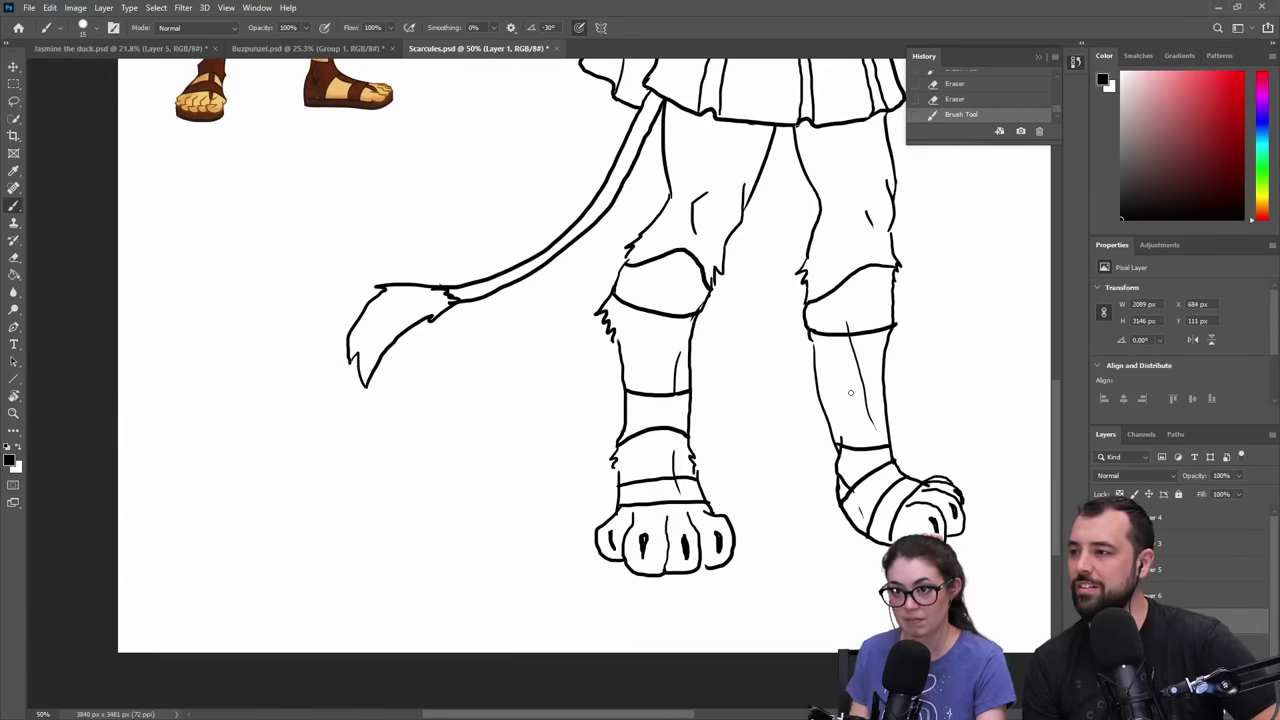
- Erase the end of the shin contour line that crosses into the right-hand leg's cuff, undoing the overly long first erasure
{"action": "key", "text": "e"}
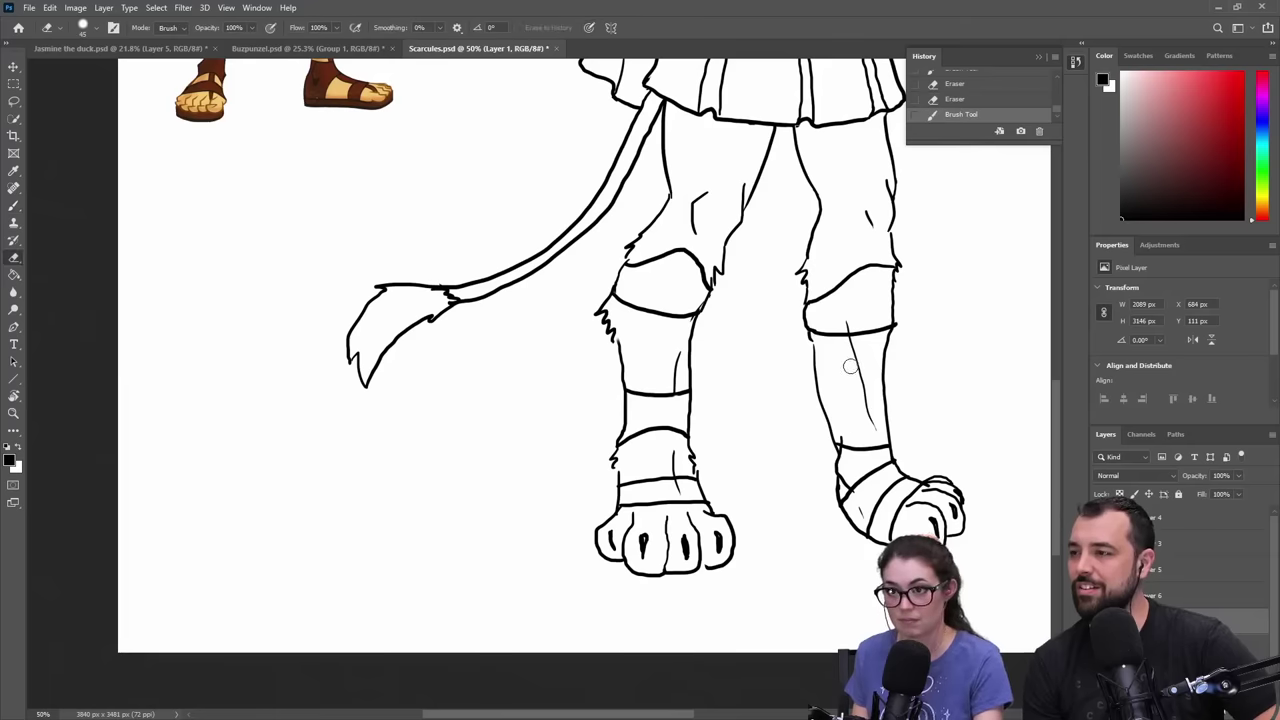
{"action": "left_click_drag", "start_coordinate": [845, 350], "coordinate": [861, 376]}
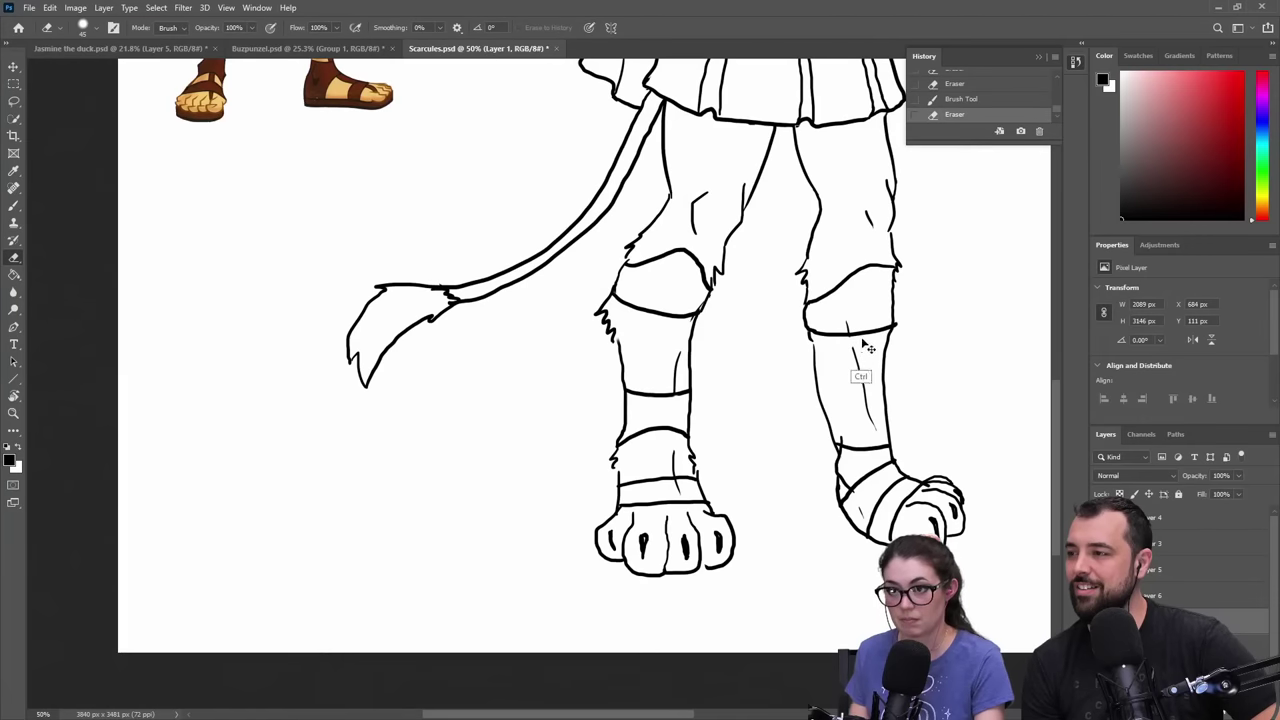
{"action": "key", "text": "ctrl+z"}
{"action": "left_click", "coordinate": [847, 328]}
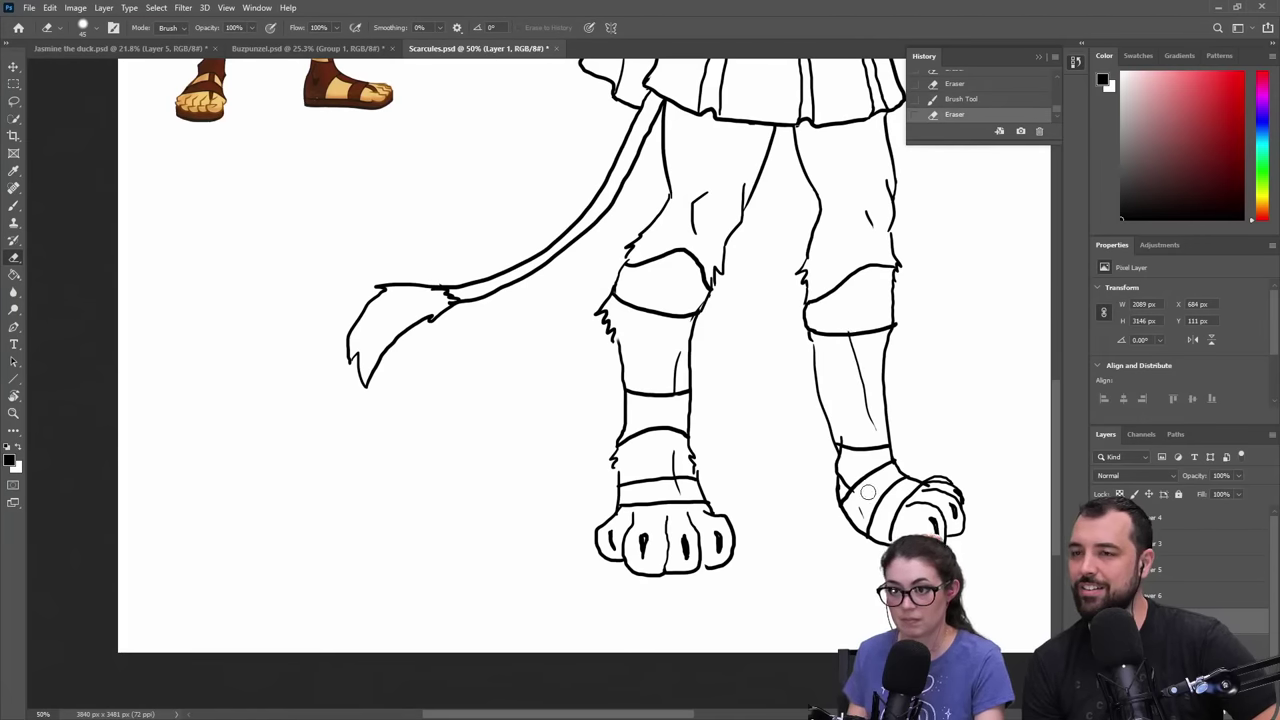
- Erase the stray contour lines at the right-hand foot's heel strap and inside the left-hand leg's ankle band
{"action": "left_click_drag", "start_coordinate": [855, 495], "coordinate": [848, 486]}
{"action": "key", "text": "ctrl+z"}
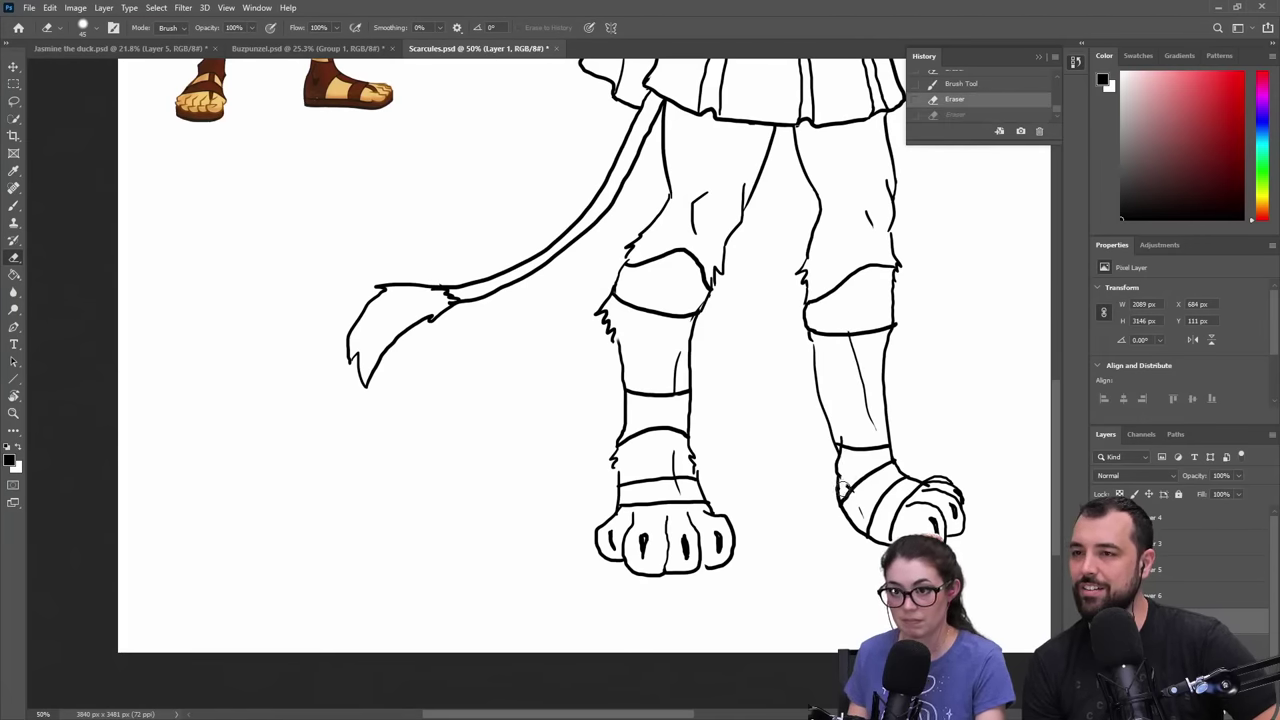
{"action": "left_click_drag", "start_coordinate": [848, 482], "coordinate": [842, 470]}
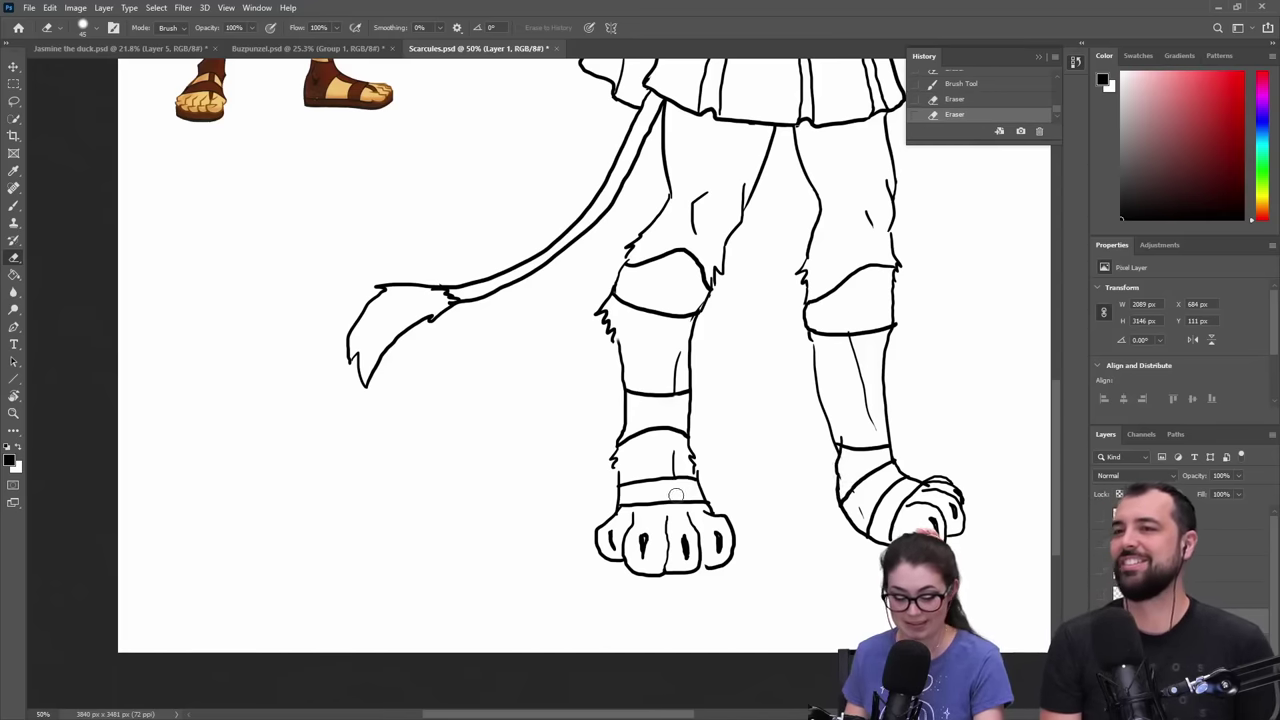
{"action": "left_click_drag", "start_coordinate": [676, 495], "coordinate": [670, 492]}
- Try several vertical strap lines down the left-hand shin between the knee cuff and the lower strap
{"action": "key", "text": "b"}
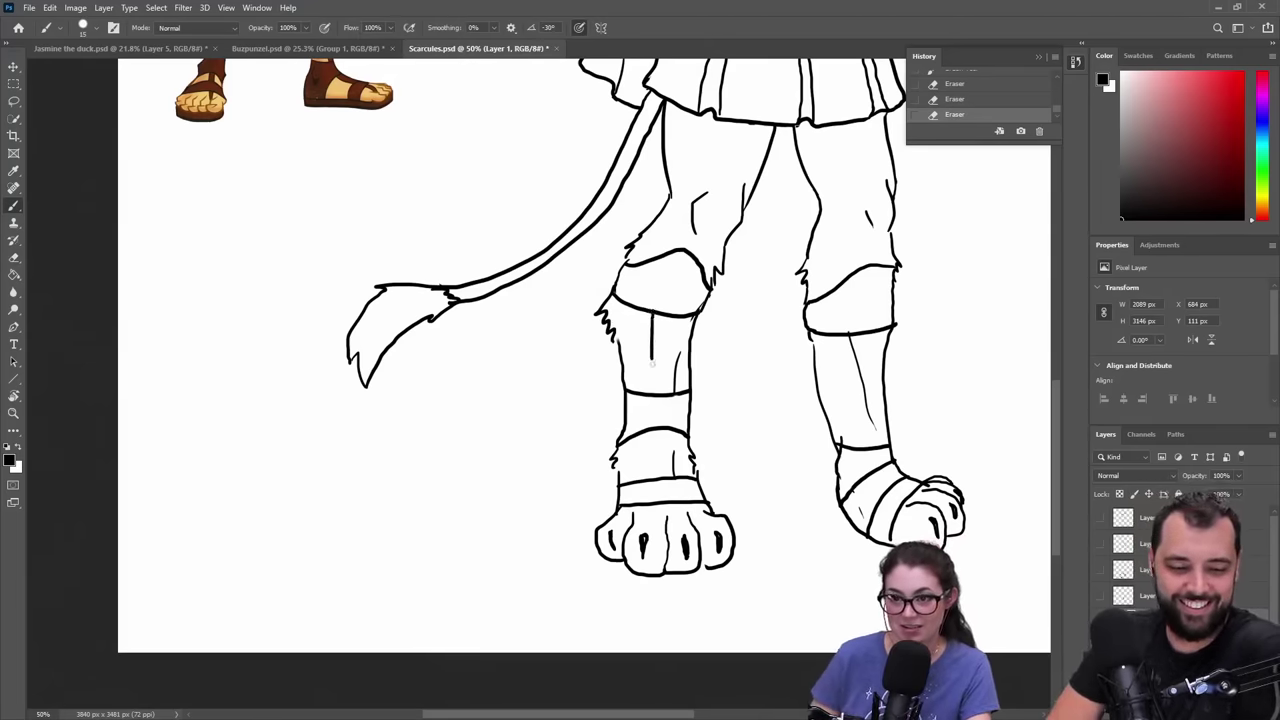
{"action": "left_click", "coordinate": [655, 393]}
{"action": "key", "text": "ctrl+z"}
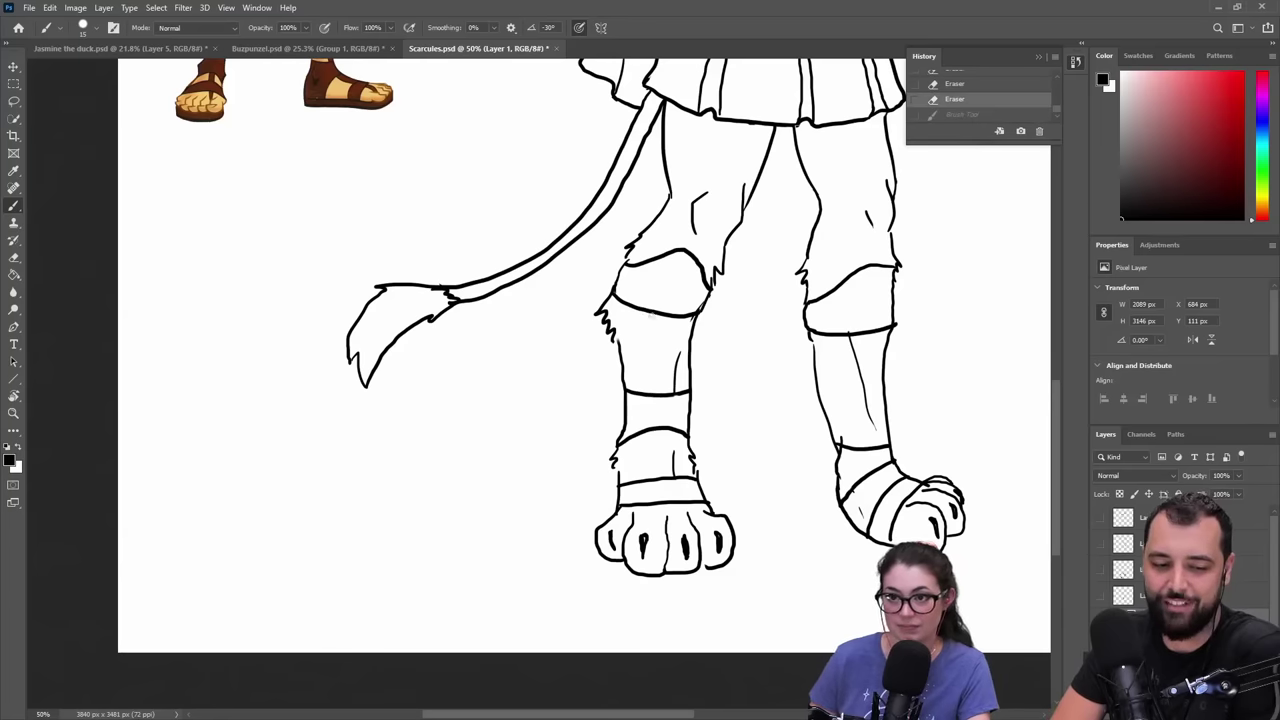
{"action": "left_click_drag", "start_coordinate": [657, 388], "coordinate": [658, 393]}
{"action": "key", "text": "ctrl+z"}
{"action": "left_click_drag", "start_coordinate": [652, 313], "coordinate": [652, 391]}
{"action": "key", "text": "ctrl+z"}
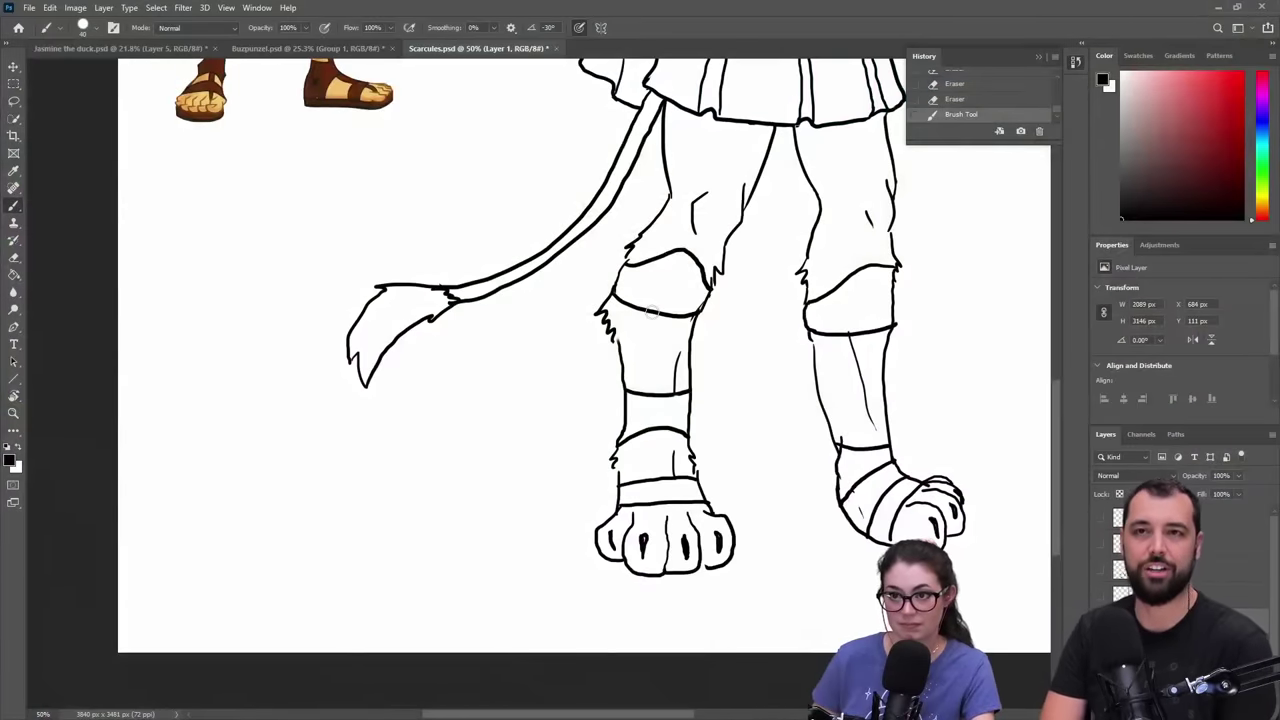
{"action": "mouse_move", "coordinate": [651, 353]}
{"action": "left_mouse_down"}
{"action": "mouse_move", "coordinate": [651, 316]}
{"action": "mouse_move", "coordinate": [662, 361]}
{"action": "left_mouse_up"}
{"action": "left_click", "coordinate": [654, 395], "text": "shift"}
{"action": "left_click", "coordinate": [663, 393], "text": "shift"}
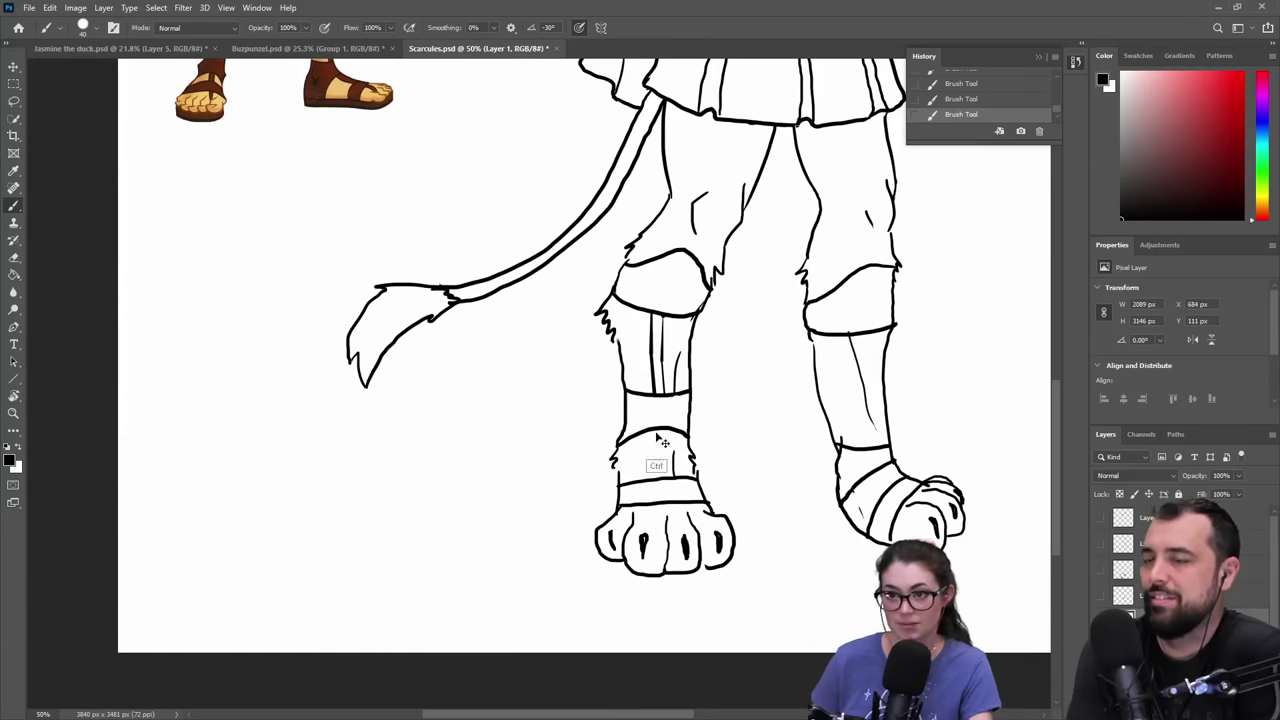
- Undo the trial lines and draw paired vertical straps on the left-hand leg from the cuff down to the ankle band
{"action": "key", "text": "ctrl+z"}
{"action": "key", "text": "ctrl+z"}
{"action": "key", "text": "ctrl+z"}
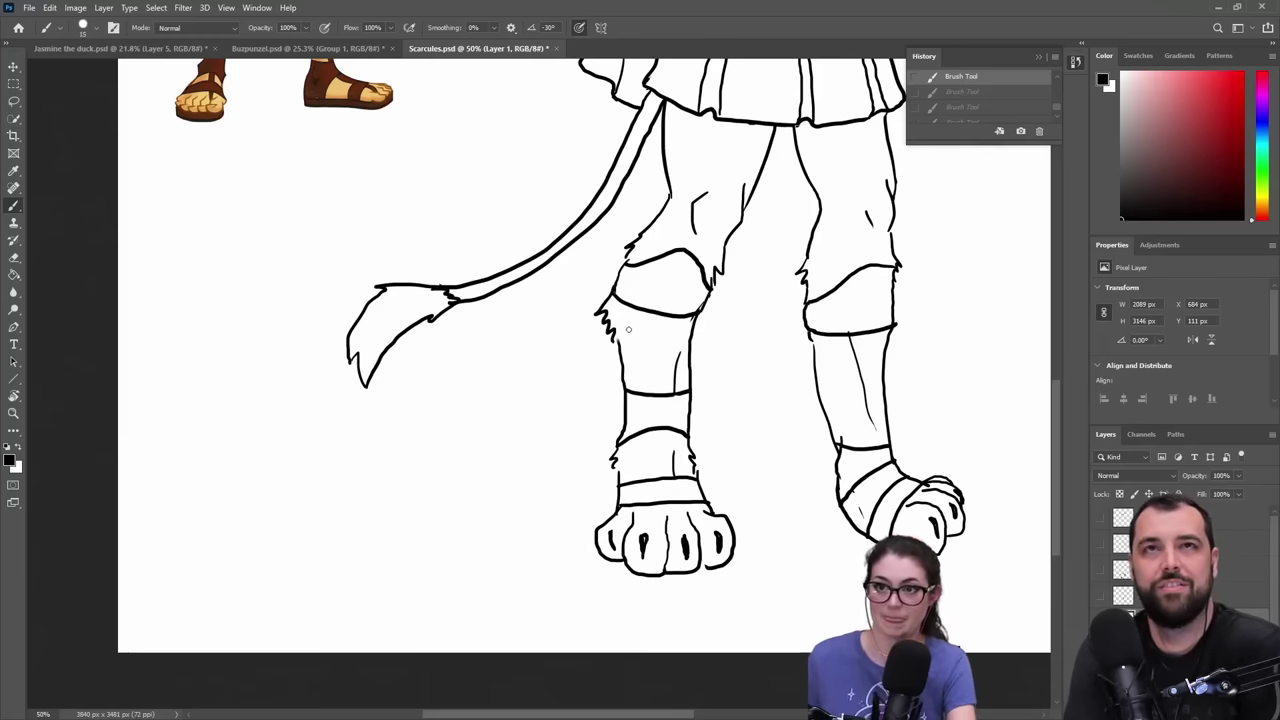
{"action": "mouse_move", "coordinate": [649, 311]}
{"action": "left_mouse_down"}
{"action": "mouse_move", "coordinate": [652, 391]}
{"action": "mouse_move", "coordinate": [662, 331]}
{"action": "mouse_move", "coordinate": [664, 395]}
{"action": "left_mouse_up"}
{"action": "key", "text": "ctrl+z"}
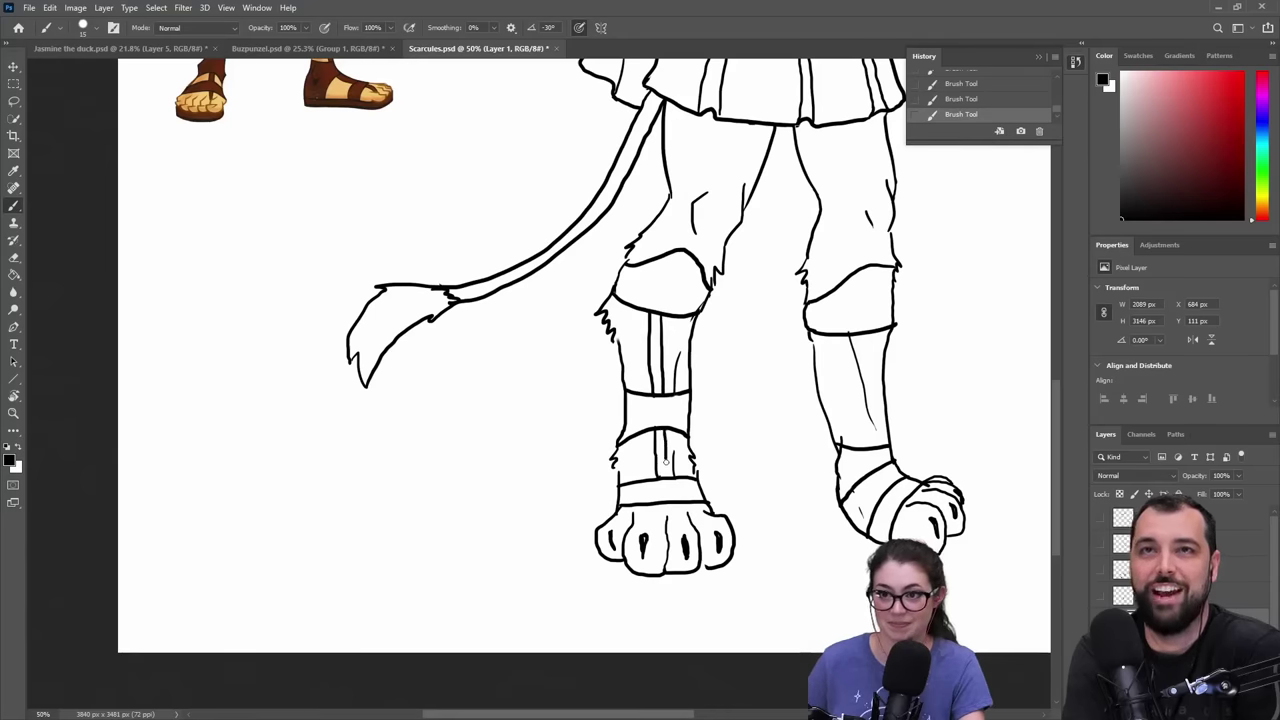
- Draw two vertical strap lines down the right-hand shin and a short connecting strap on the foot, undoing misplaced strokes
{"action": "left_click_drag", "start_coordinate": [738, 277], "coordinate": [662, 540]}
{"action": "left_click_drag", "start_coordinate": [798, 98], "coordinate": [704, 356]}
{"action": "scroll", "coordinate": [679, 323], "scroll_direction": "down", "scroll_amount": 5}
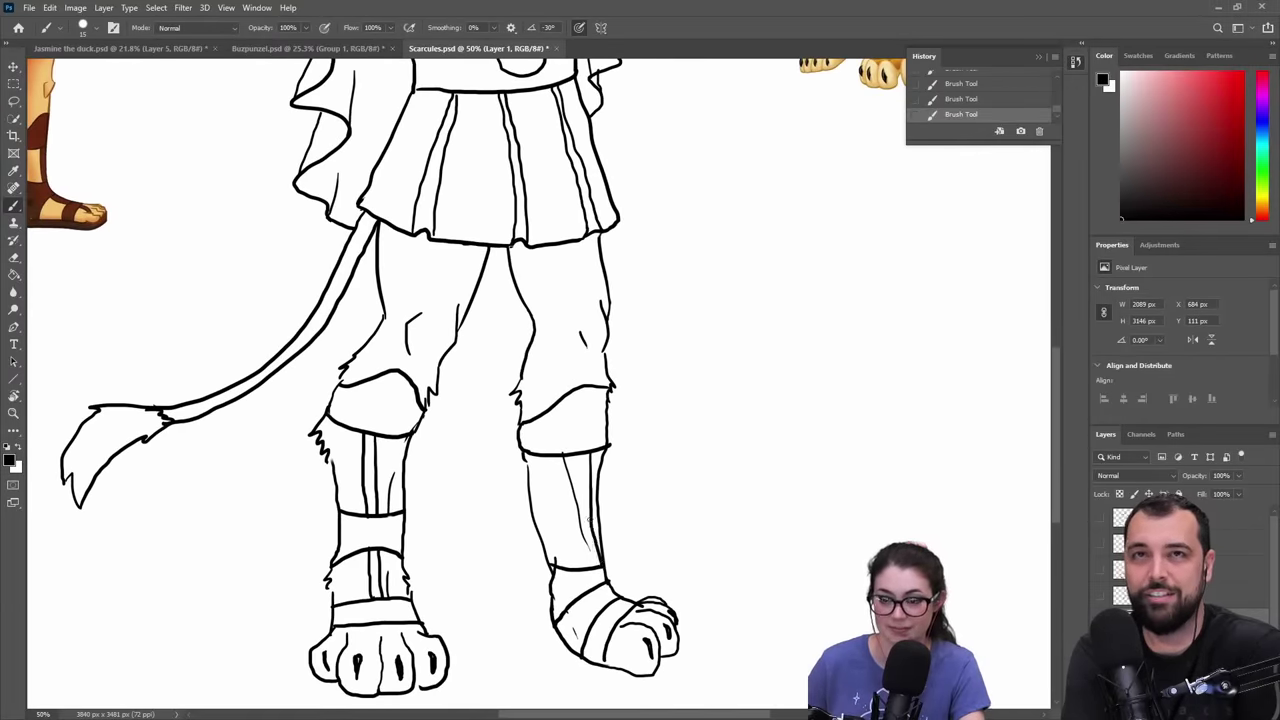
{"action": "key", "text": "ctrl+z"}
{"action": "left_click_drag", "start_coordinate": [599, 543], "coordinate": [600, 547]}
{"action": "key", "text": "ctrl+z"}
{"action": "mouse_move", "coordinate": [587, 454]}
{"action": "left_mouse_down"}
{"action": "mouse_move", "coordinate": [603, 577]}
{"action": "mouse_move", "coordinate": [763, 383]}
{"action": "mouse_move", "coordinate": [840, 400]}
{"action": "mouse_move", "coordinate": [815, 410]}
{"action": "left_mouse_up"}
{"action": "key", "text": "ctrl+z"}
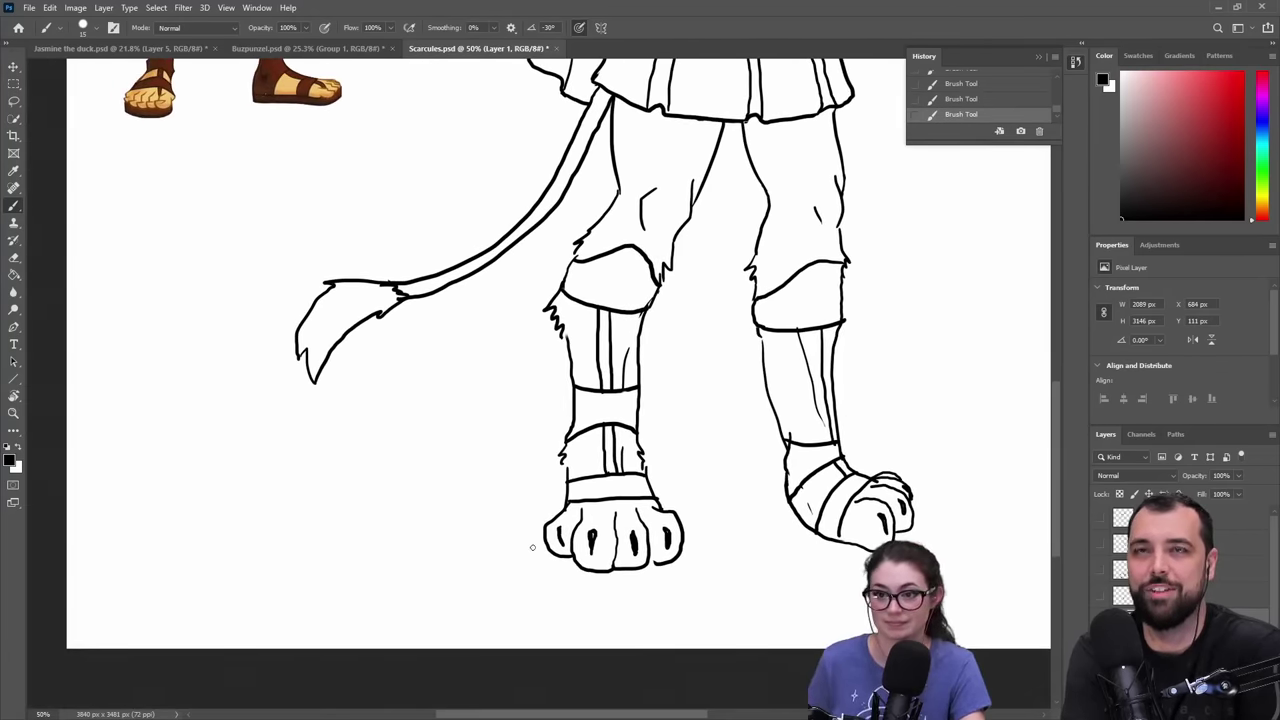
- Draw sandal sole outlines beneath both paws
{"action": "left_click_drag", "start_coordinate": [551, 571], "coordinate": [674, 574]}
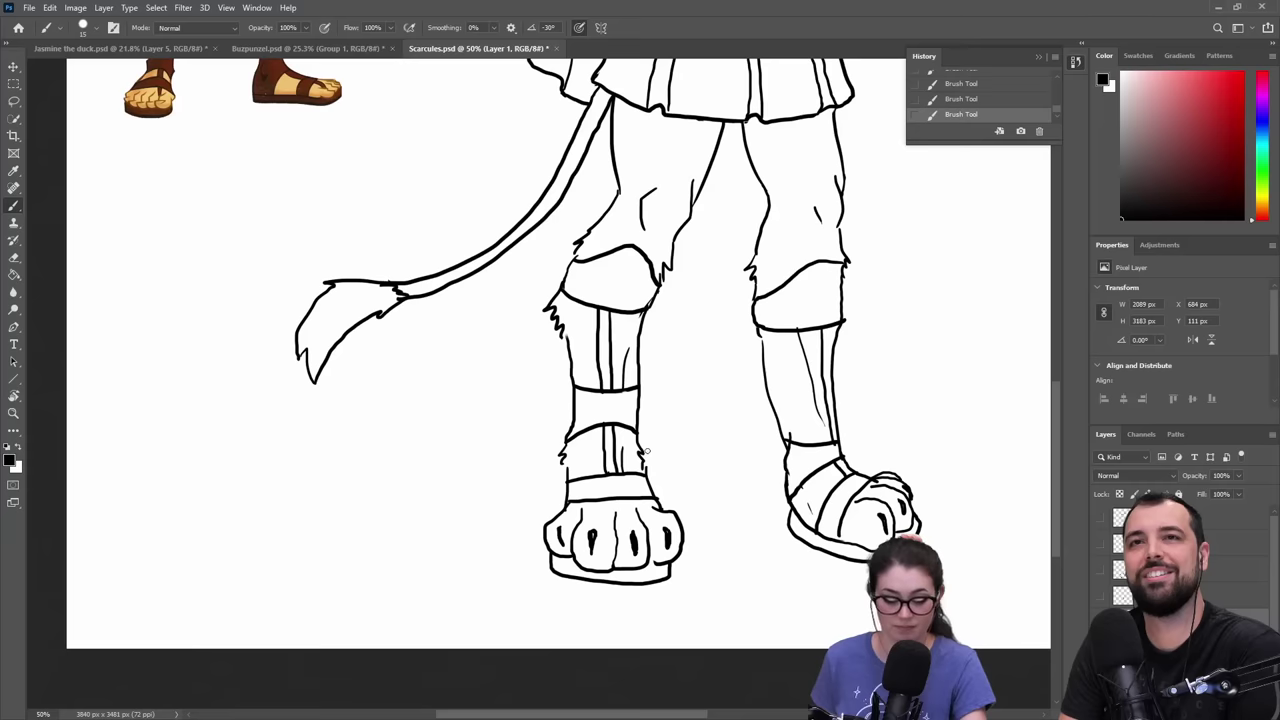
{"action": "key", "text": "z"}
{"action": "left_click", "coordinate": [686, 425], "text": "alt"}
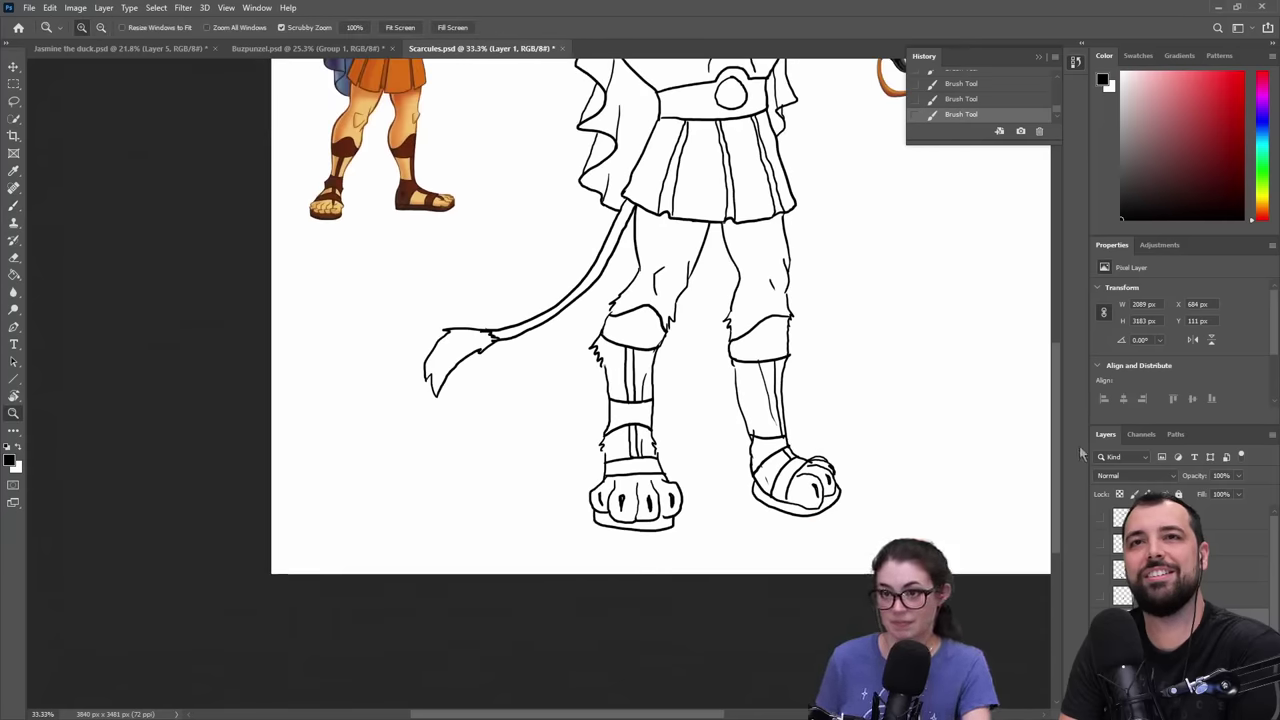
- Paint the left-hand arm and back of the hand on Layer 2 with the tan skin colour sampled from the character's neck
{"action": "left_click_drag", "start_coordinate": [870, 335], "coordinate": [803, 456]}
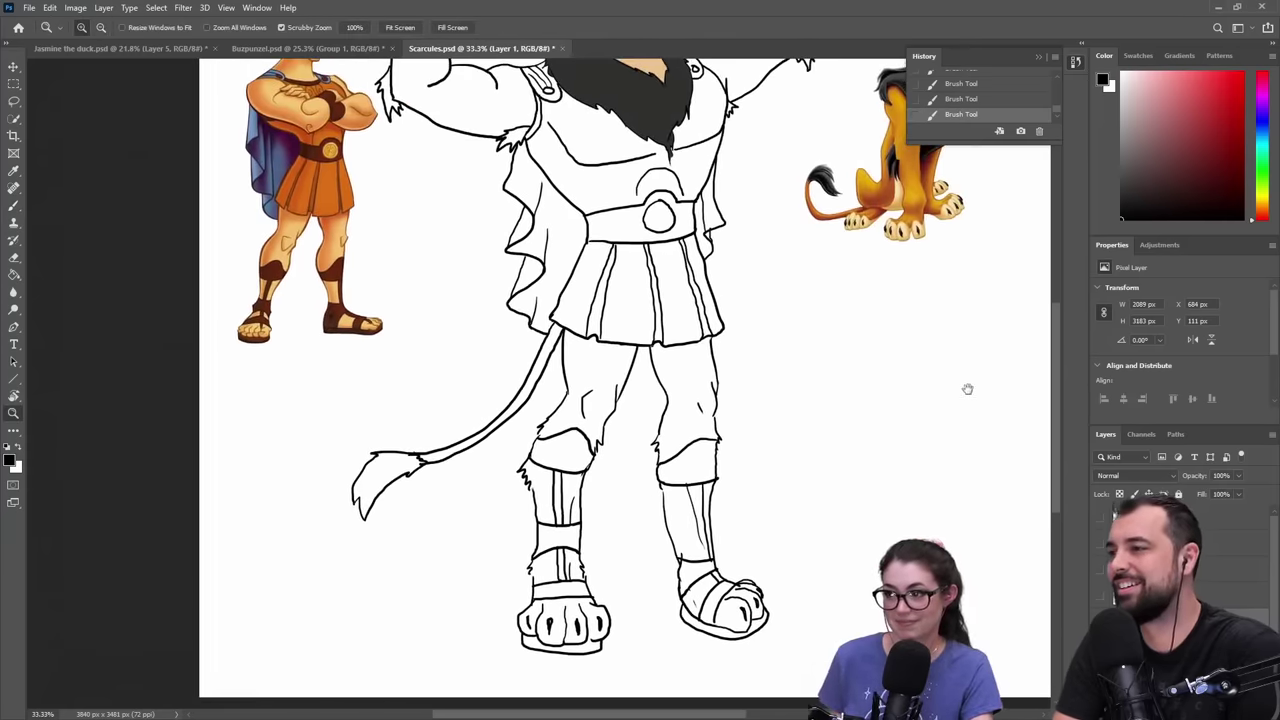
{"action": "left_click_drag", "start_coordinate": [897, 394], "coordinate": [863, 480]}
{"action": "key", "text": "b"}
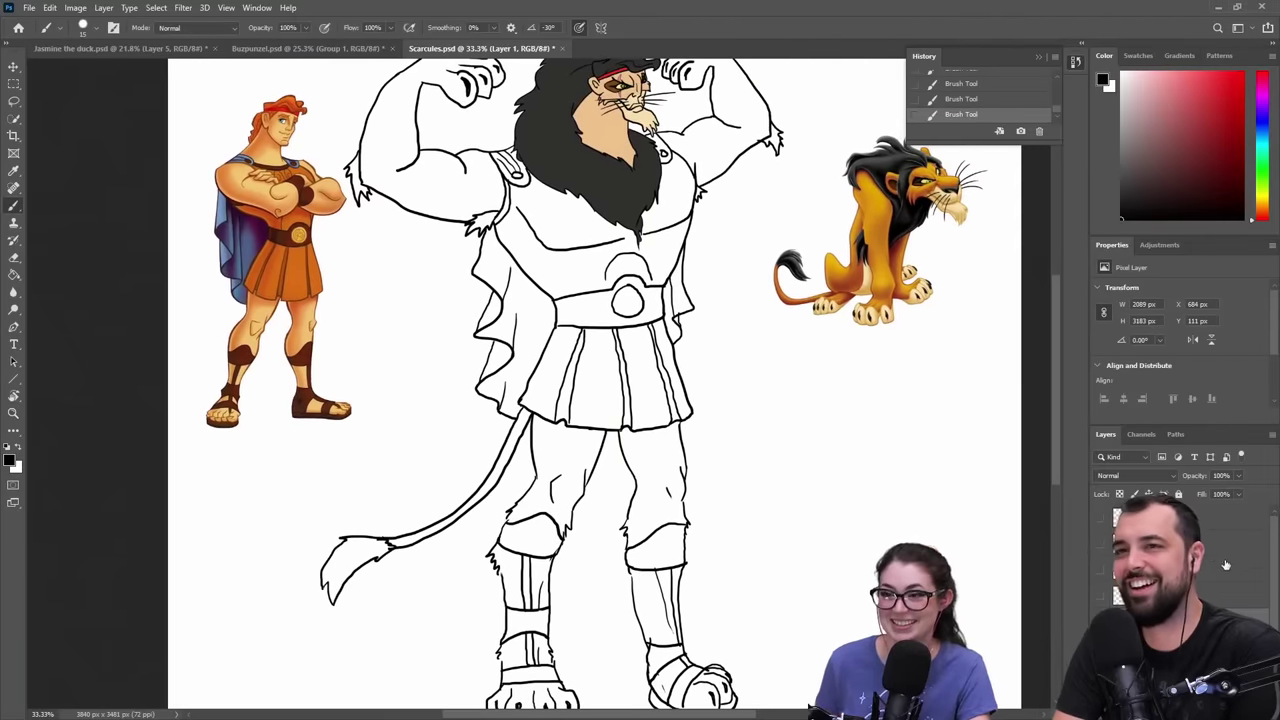
{"action": "left_click", "coordinate": [1165, 648]}
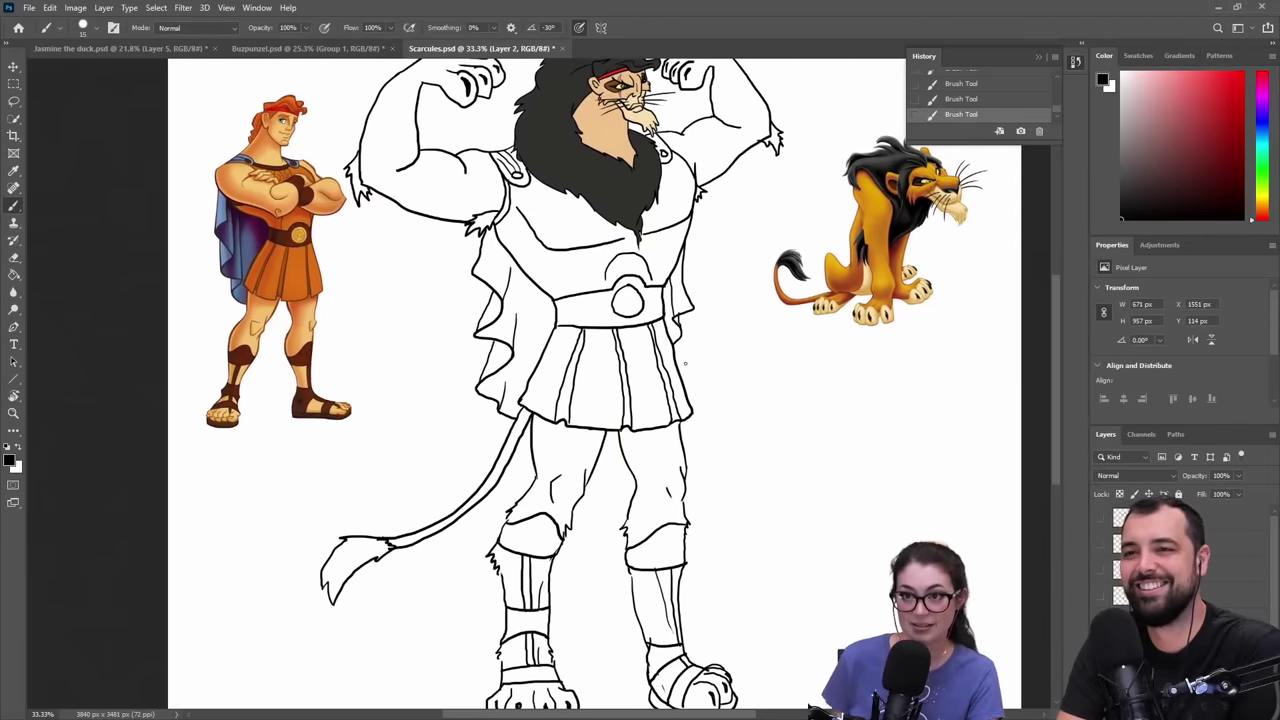
{"action": "key", "text": "z"}
{"action": "left_click", "coordinate": [569, 220]}
{"action": "key", "text": "b"}
{"action": "left_click_drag", "start_coordinate": [595, 241], "coordinate": [628, 305]}
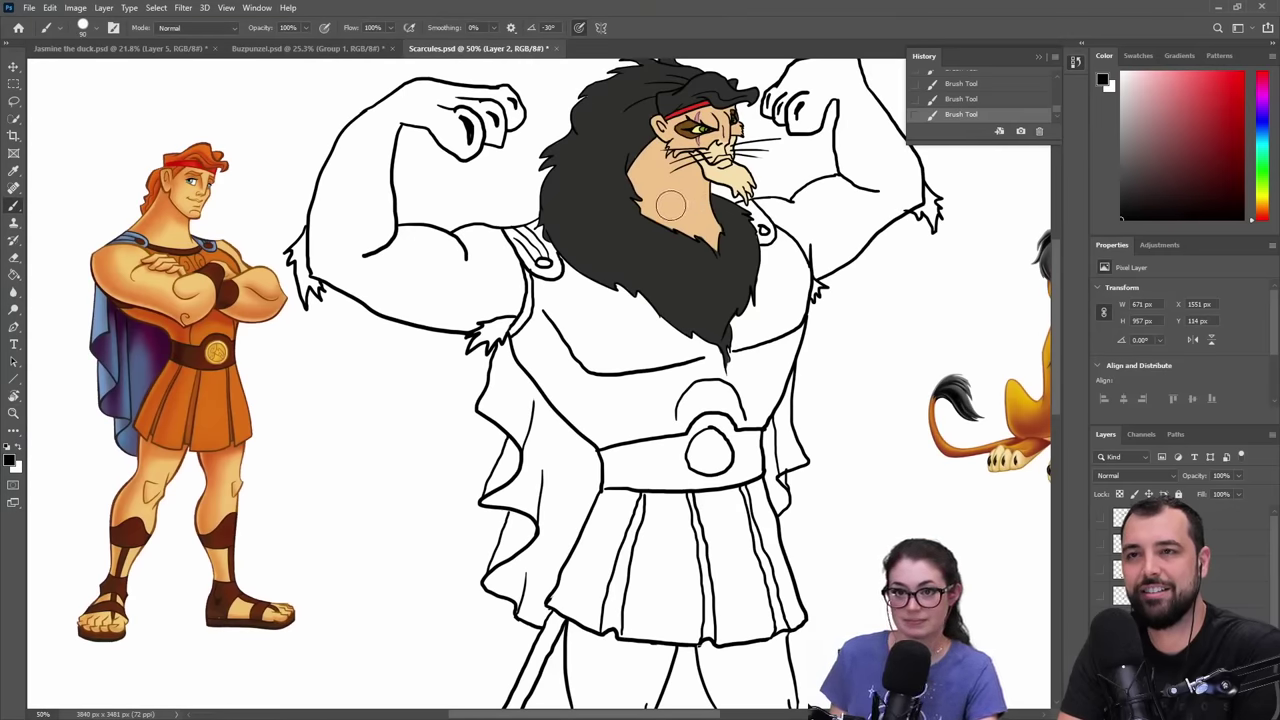
{"action": "key", "text": "alt"}
{"action": "left_click", "coordinate": [680, 232], "text": "alt"}
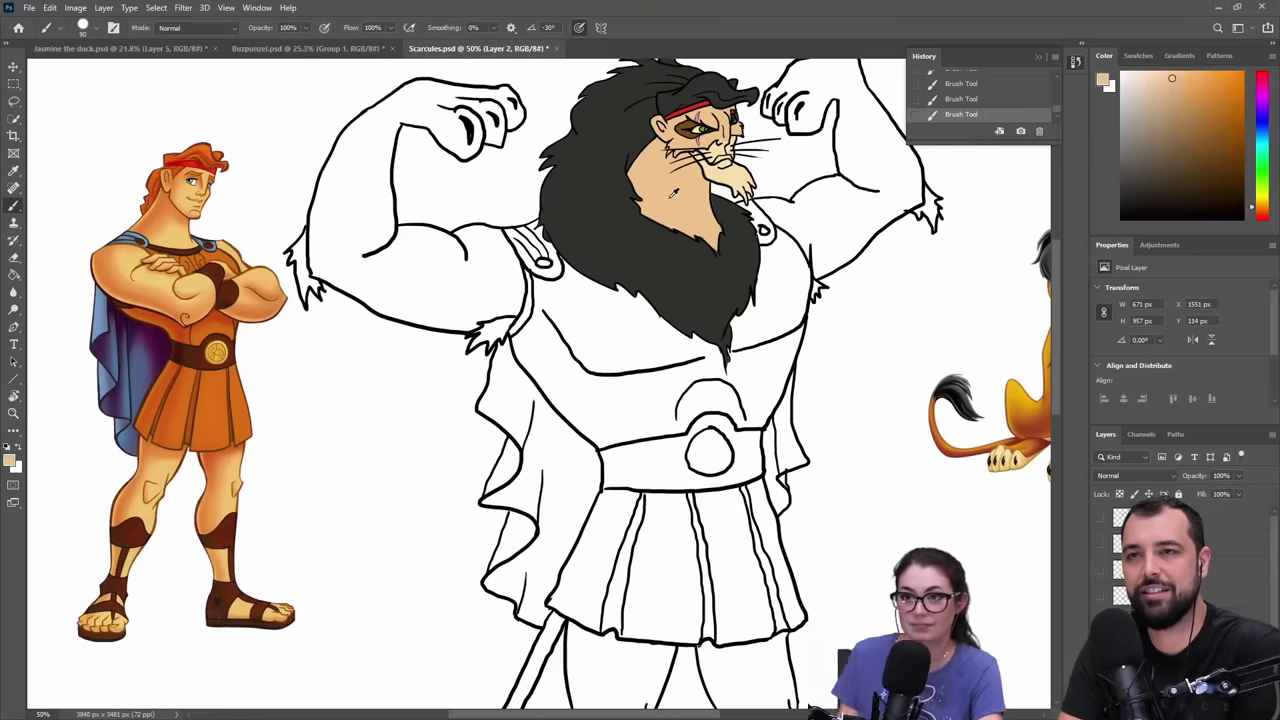
{"action": "mouse_move", "coordinate": [364, 162]}
{"action": "left_mouse_down"}
{"action": "mouse_move", "coordinate": [333, 179]}
{"action": "mouse_move", "coordinate": [392, 107]}
{"action": "mouse_move", "coordinate": [440, 121]}
{"action": "mouse_move", "coordinate": [440, 105]}
{"action": "mouse_move", "coordinate": [398, 110]}
{"action": "mouse_move", "coordinate": [428, 95]}
{"action": "mouse_move", "coordinate": [400, 102]}
{"action": "mouse_move", "coordinate": [412, 95]}
{"action": "mouse_move", "coordinate": [482, 100]}
{"action": "mouse_move", "coordinate": [420, 94]}
{"action": "mouse_move", "coordinate": [352, 134]}
{"action": "mouse_move", "coordinate": [365, 166]}
{"action": "mouse_move", "coordinate": [374, 153]}
{"action": "mouse_move", "coordinate": [378, 204]}
{"action": "mouse_move", "coordinate": [383, 136]}
{"action": "mouse_move", "coordinate": [371, 236]}
{"action": "mouse_move", "coordinate": [375, 196]}
{"action": "mouse_move", "coordinate": [383, 235]}
{"action": "mouse_move", "coordinate": [376, 186]}
{"action": "mouse_move", "coordinate": [379, 219]}
{"action": "mouse_move", "coordinate": [351, 210]}
{"action": "mouse_move", "coordinate": [333, 230]}
{"action": "mouse_move", "coordinate": [322, 203]}
{"action": "mouse_move", "coordinate": [324, 269]}
{"action": "mouse_move", "coordinate": [354, 186]}
{"action": "mouse_move", "coordinate": [344, 249]}
{"action": "mouse_move", "coordinate": [377, 275]}
{"action": "mouse_move", "coordinate": [325, 270]}
{"action": "mouse_move", "coordinate": [433, 309]}
{"action": "mouse_move", "coordinate": [393, 308]}
{"action": "mouse_move", "coordinate": [465, 318]}
{"action": "mouse_move", "coordinate": [515, 300]}
{"action": "mouse_move", "coordinate": [514, 265]}
{"action": "mouse_move", "coordinate": [484, 241]}
{"action": "mouse_move", "coordinate": [405, 243]}
{"action": "mouse_move", "coordinate": [430, 250]}
{"action": "mouse_move", "coordinate": [363, 264]}
{"action": "mouse_move", "coordinate": [443, 286]}
{"action": "mouse_move", "coordinate": [290, 253]}
{"action": "left_mouse_up"}
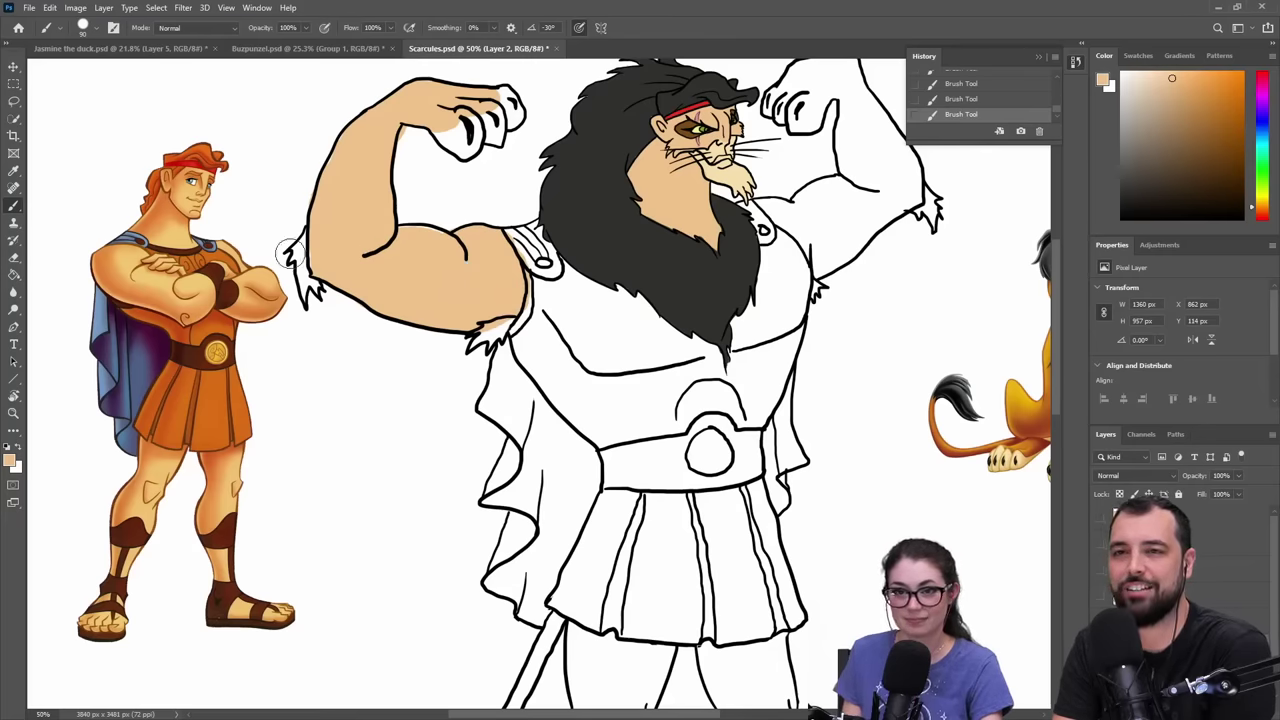
- Fill the elbow and armpit fur tufts on both arms with the dark grey sampled from the mane
{"action": "left_click", "coordinate": [606, 228], "text": "alt"}
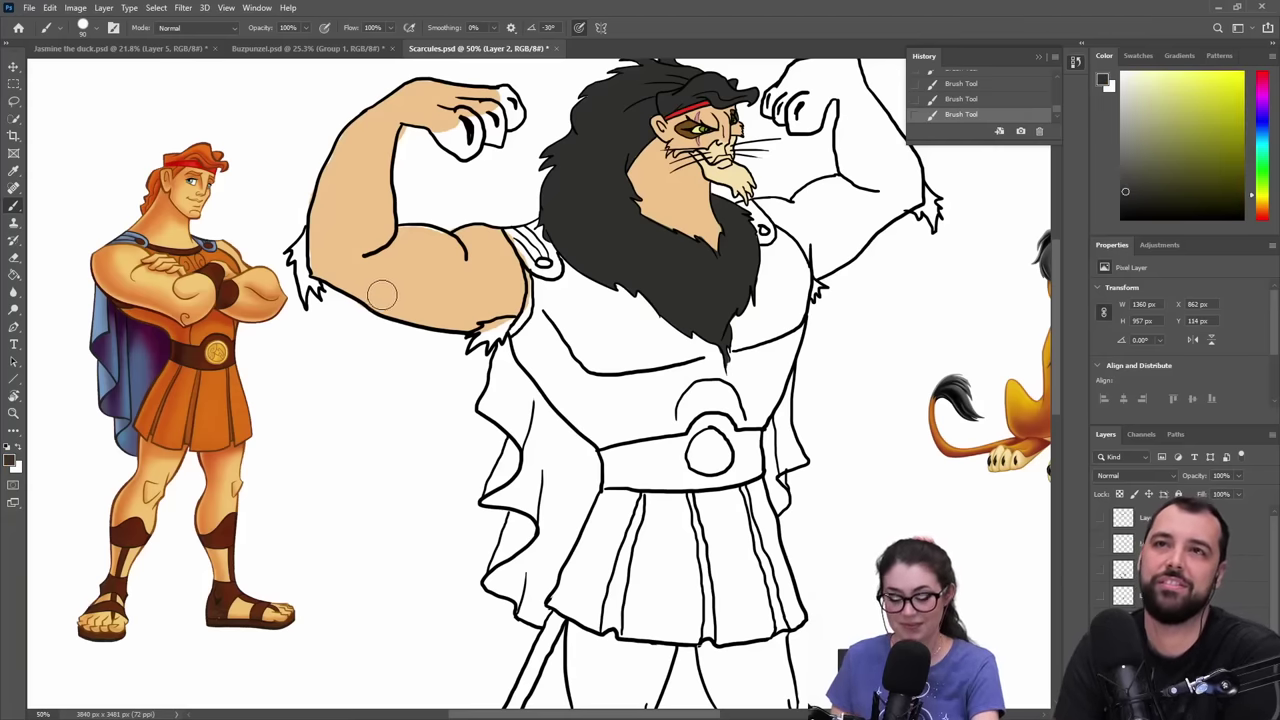
{"action": "left_click_drag", "start_coordinate": [297, 249], "coordinate": [299, 242]}
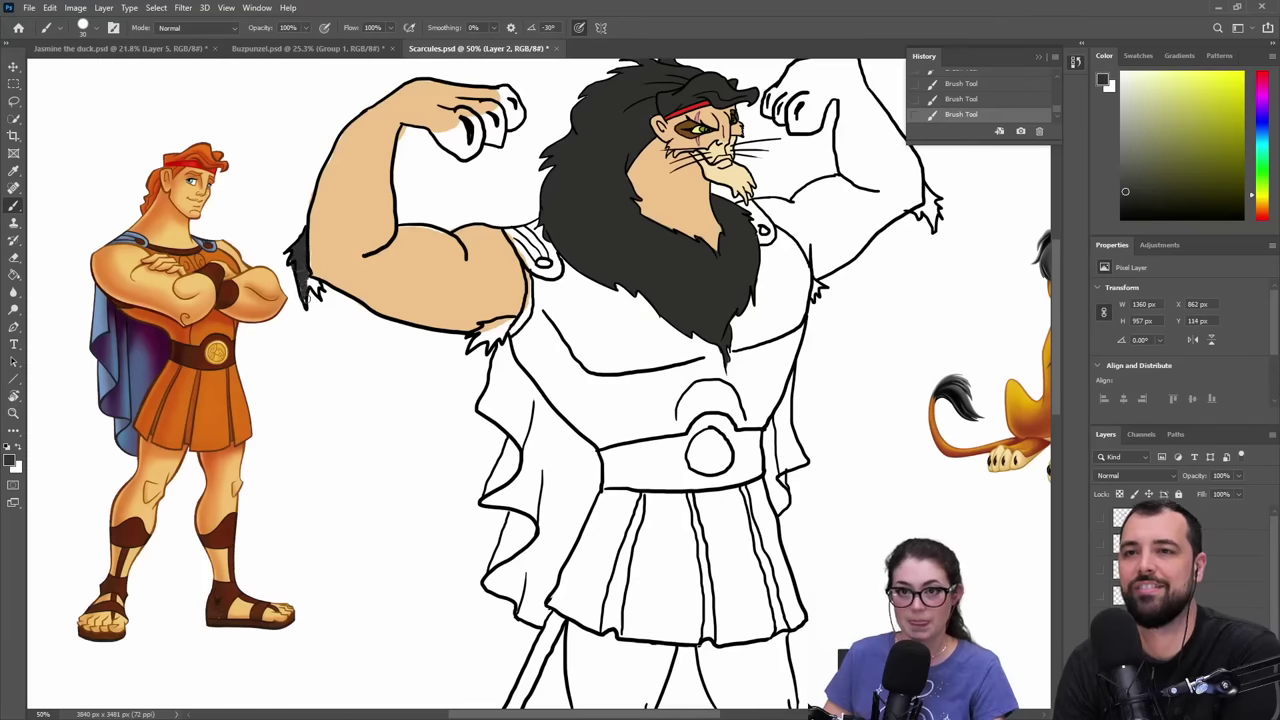
{"action": "left_click_drag", "start_coordinate": [313, 281], "coordinate": [306, 301]}
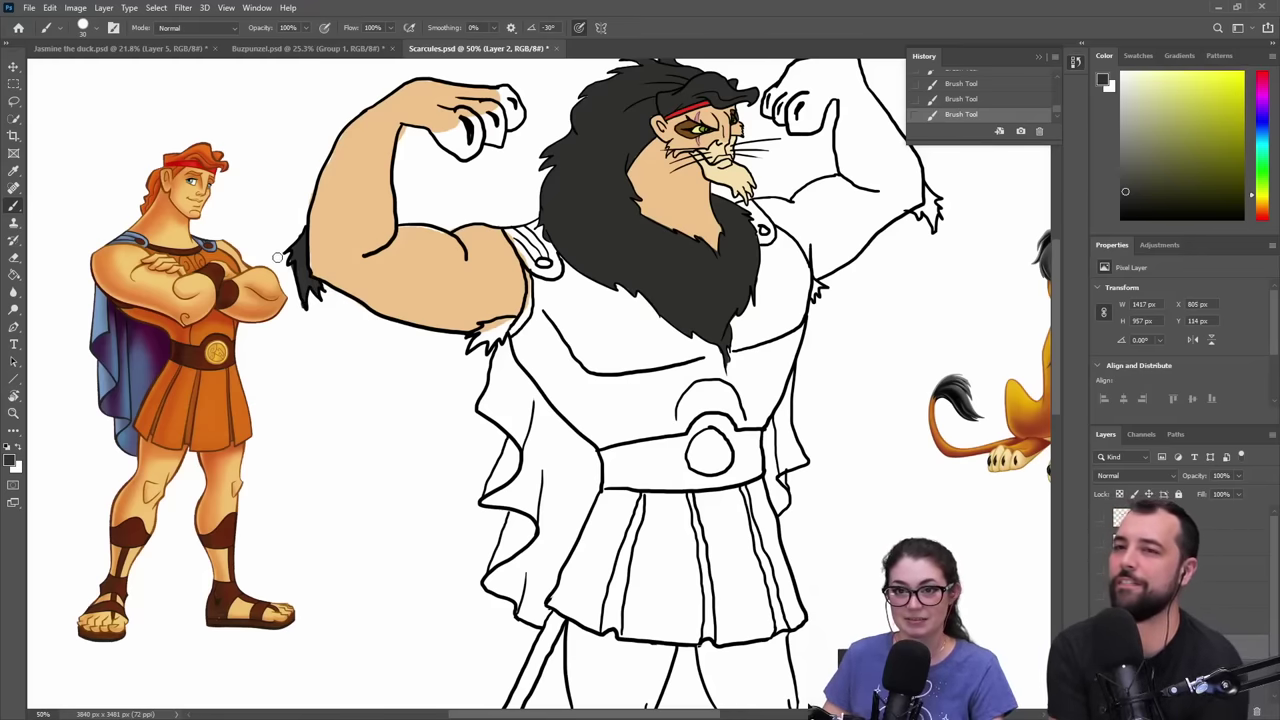
{"action": "left_click_drag", "start_coordinate": [296, 243], "coordinate": [291, 259]}
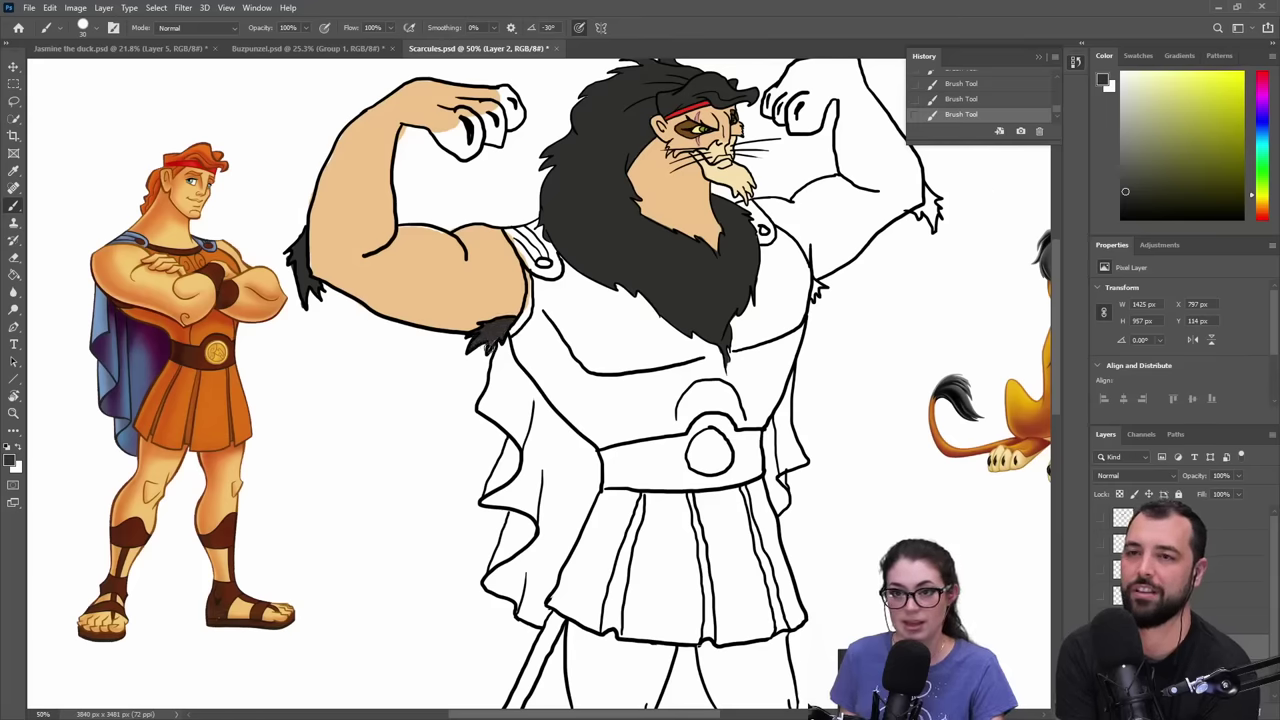
{"action": "left_click_drag", "start_coordinate": [728, 299], "coordinate": [571, 315]}
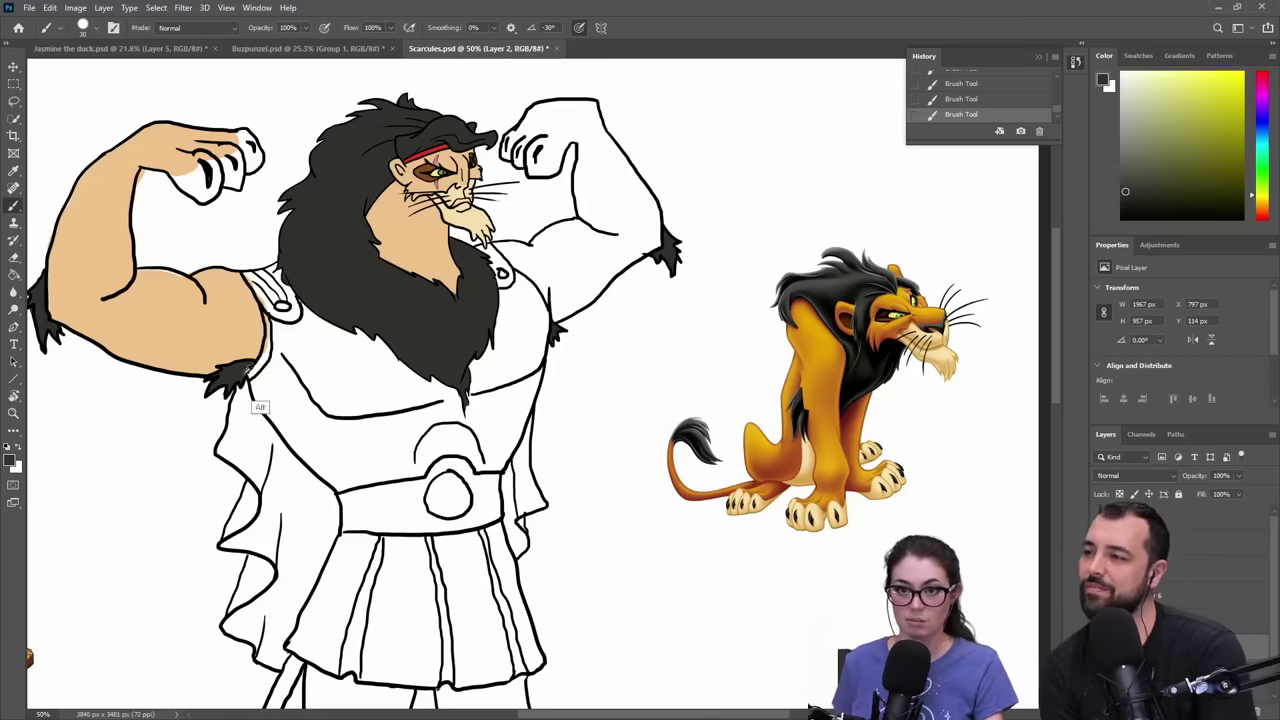
- Colour the left-hand fist's fingers cream sampled from the Scar reference's paw, and erase the excess paint around the wrist
{"action": "left_click", "coordinate": [236, 352], "text": "alt"}
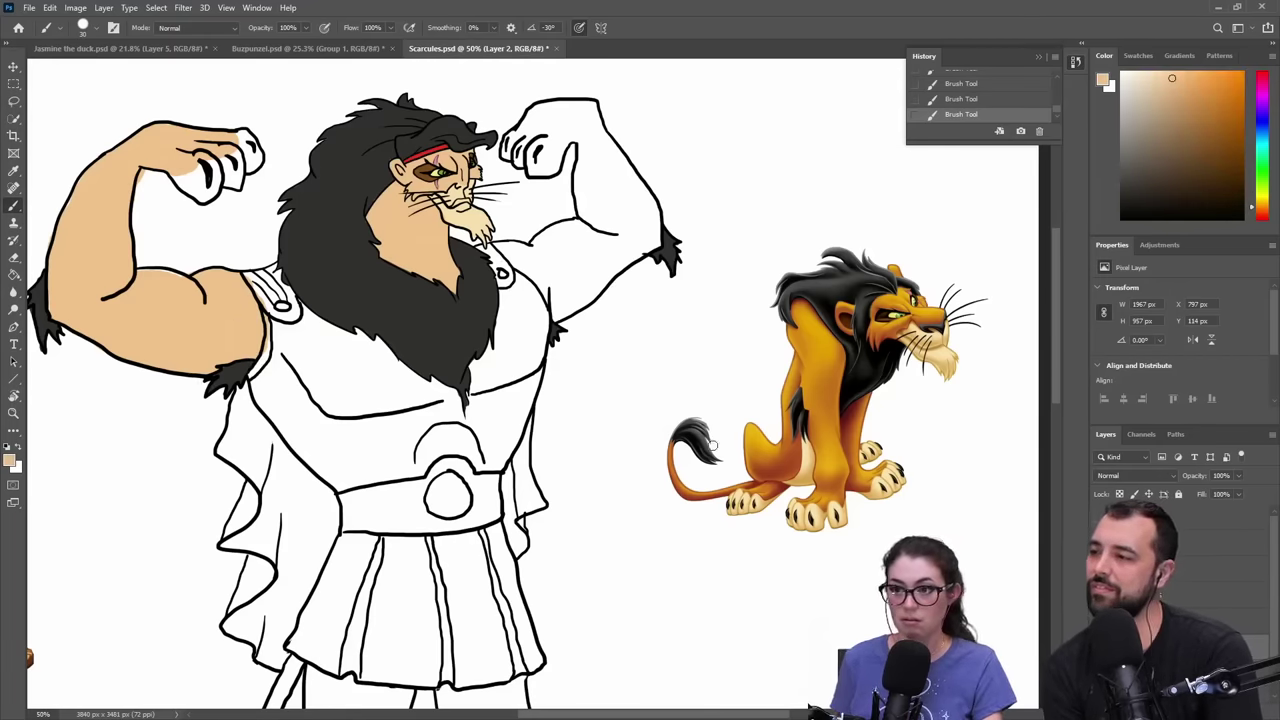
{"action": "left_click", "coordinate": [843, 508], "text": "alt"}
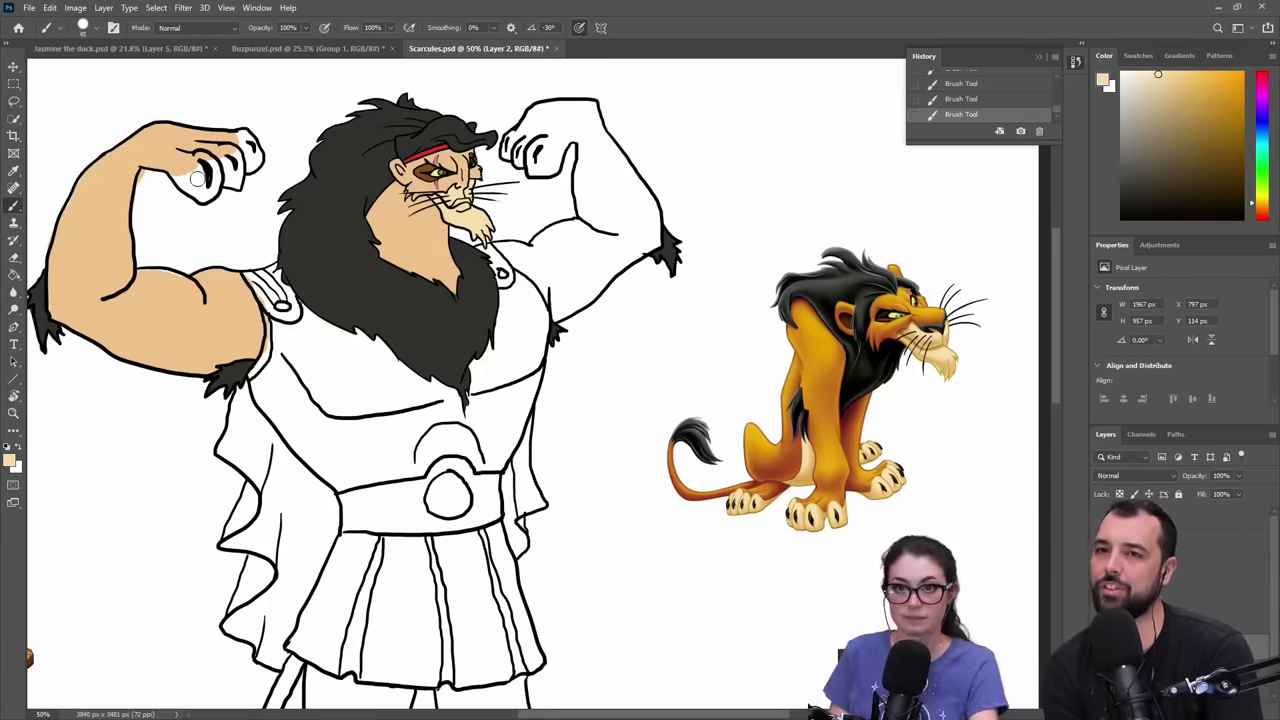
{"action": "mouse_move", "coordinate": [178, 176]}
{"action": "left_mouse_down"}
{"action": "mouse_move", "coordinate": [242, 135]}
{"action": "mouse_move", "coordinate": [255, 155]}
{"action": "mouse_move", "coordinate": [235, 167]}
{"action": "mouse_move", "coordinate": [238, 182]}
{"action": "mouse_move", "coordinate": [214, 170]}
{"action": "mouse_move", "coordinate": [196, 190]}
{"action": "mouse_move", "coordinate": [228, 168]}
{"action": "left_mouse_up"}
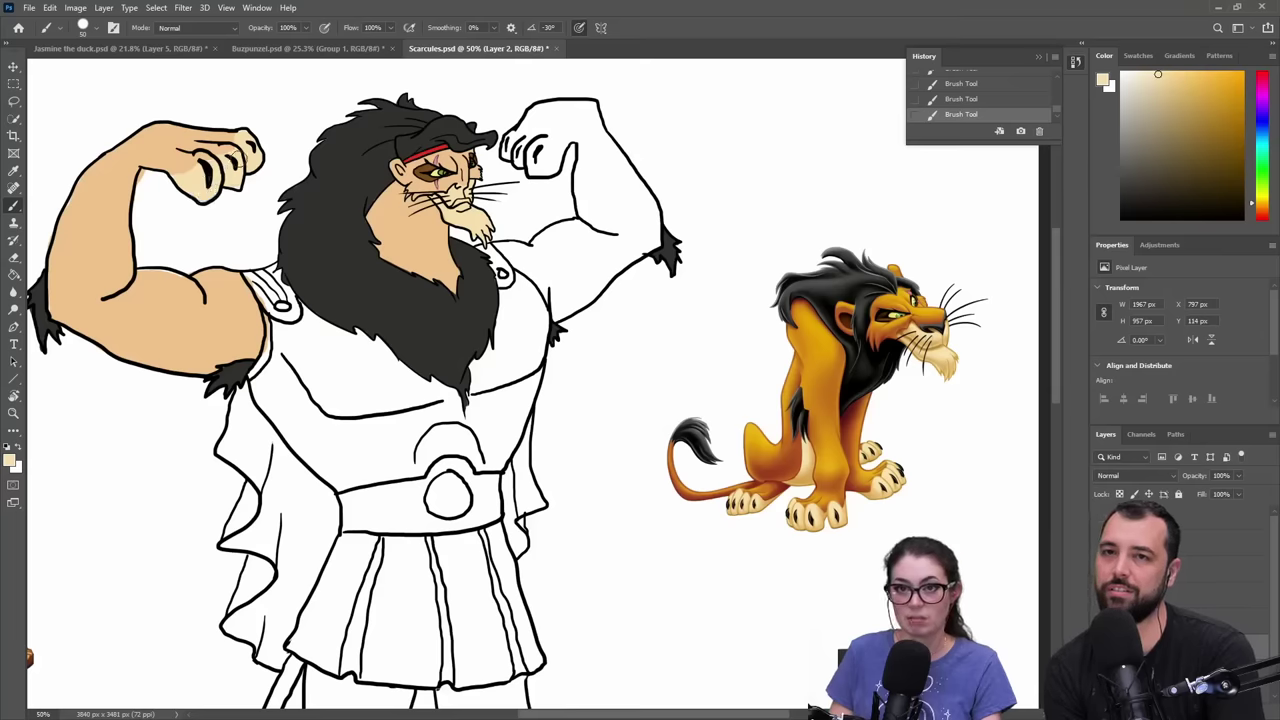
{"action": "key", "text": "e"}
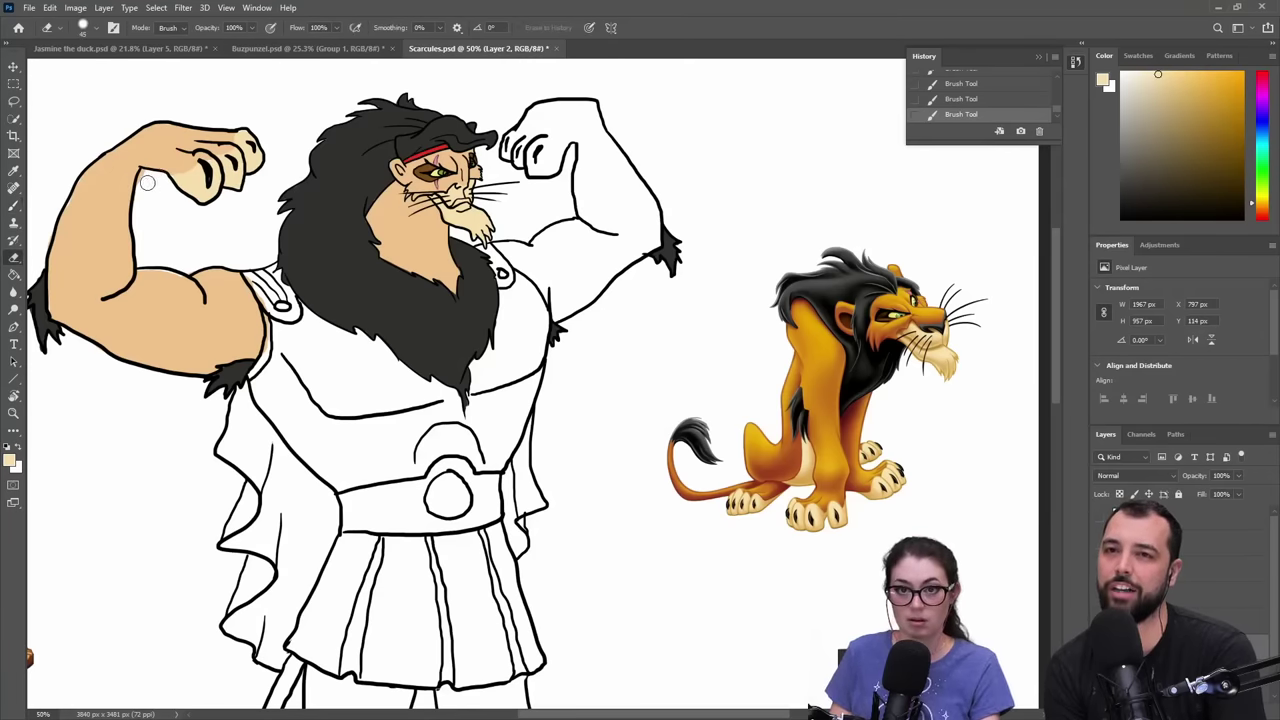
{"action": "mouse_move", "coordinate": [143, 176]}
{"action": "left_mouse_down"}
{"action": "mouse_move", "coordinate": [240, 181]}
{"action": "mouse_move", "coordinate": [229, 162]}
{"action": "left_mouse_up"}
- Paint the right-hand fist's fingers cream and the right-hand arm in the tan skin colour sampled from the finished arm
{"action": "key", "text": "b"}
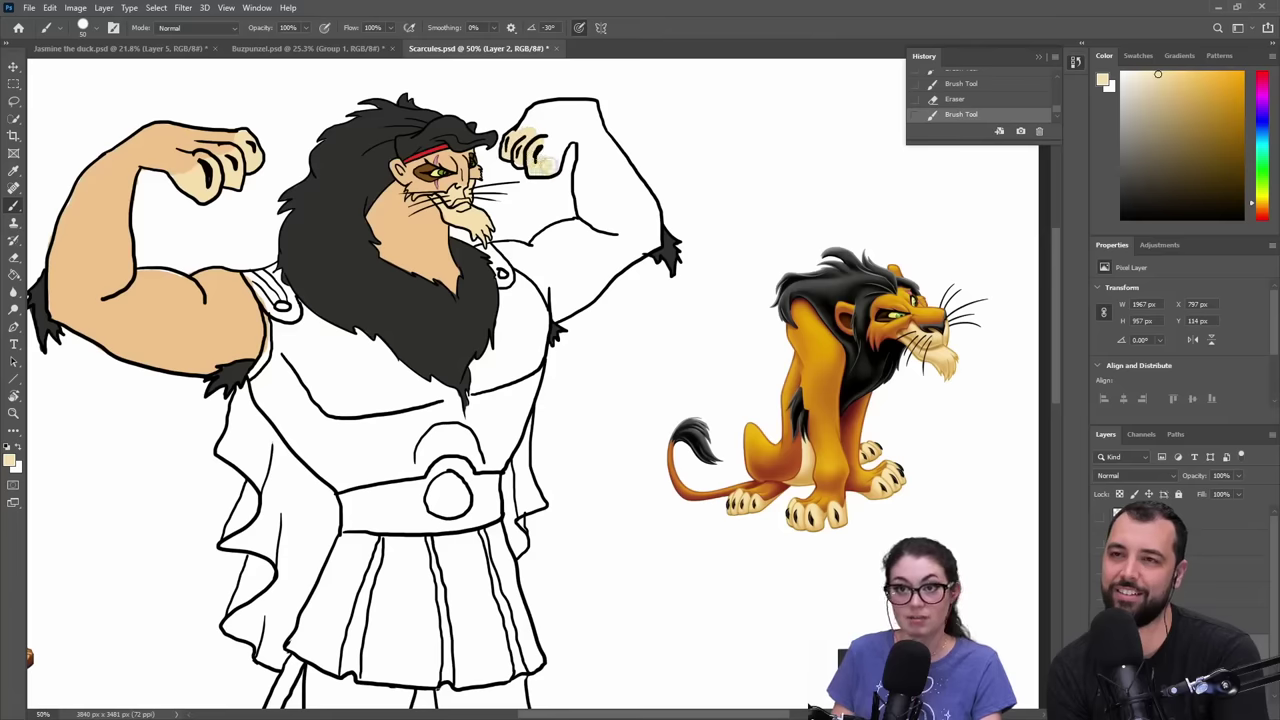
{"action": "left_click_drag", "start_coordinate": [549, 163], "coordinate": [555, 146]}
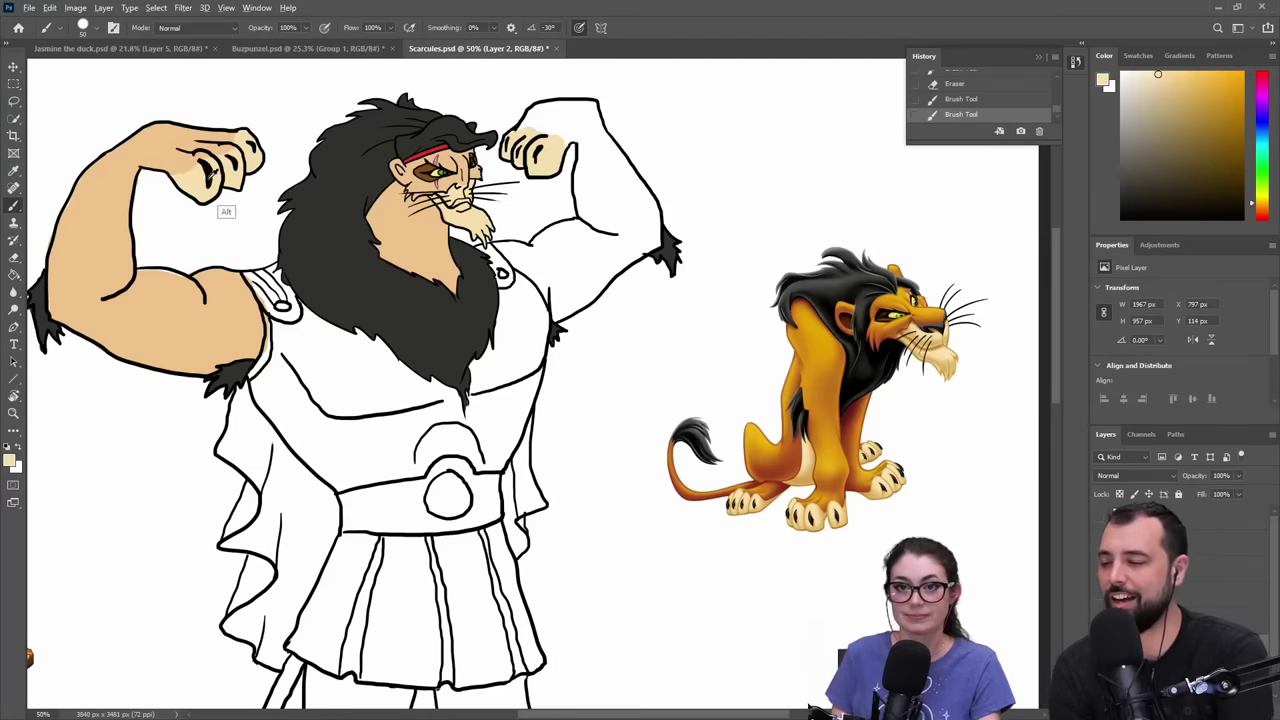
{"action": "left_click", "coordinate": [148, 175], "text": "alt"}
{"action": "mouse_move", "coordinate": [520, 127]}
{"action": "left_mouse_down"}
{"action": "mouse_move", "coordinate": [568, 140]}
{"action": "mouse_move", "coordinate": [530, 118]}
{"action": "mouse_move", "coordinate": [548, 110]}
{"action": "mouse_move", "coordinate": [528, 116]}
{"action": "mouse_move", "coordinate": [590, 108]}
{"action": "mouse_move", "coordinate": [555, 116]}
{"action": "mouse_move", "coordinate": [587, 134]}
{"action": "mouse_move", "coordinate": [572, 141]}
{"action": "mouse_move", "coordinate": [595, 116]}
{"action": "mouse_move", "coordinate": [652, 241]}
{"action": "mouse_move", "coordinate": [622, 196]}
{"action": "mouse_move", "coordinate": [585, 180]}
{"action": "mouse_move", "coordinate": [588, 215]}
{"action": "mouse_move", "coordinate": [605, 188]}
{"action": "mouse_move", "coordinate": [631, 233]}
{"action": "mouse_move", "coordinate": [605, 150]}
{"action": "mouse_move", "coordinate": [611, 218]}
{"action": "mouse_move", "coordinate": [490, 250]}
{"action": "mouse_move", "coordinate": [640, 214]}
{"action": "mouse_move", "coordinate": [630, 242]}
{"action": "mouse_move", "coordinate": [645, 252]}
{"action": "mouse_move", "coordinate": [608, 270]}
{"action": "mouse_move", "coordinate": [642, 234]}
{"action": "mouse_move", "coordinate": [556, 316]}
{"action": "mouse_move", "coordinate": [593, 283]}
{"action": "mouse_move", "coordinate": [598, 264]}
{"action": "mouse_move", "coordinate": [553, 300]}
{"action": "mouse_move", "coordinate": [589, 246]}
{"action": "mouse_move", "coordinate": [515, 265]}
{"action": "mouse_move", "coordinate": [541, 267]}
{"action": "mouse_move", "coordinate": [527, 265]}
{"action": "left_mouse_up"}
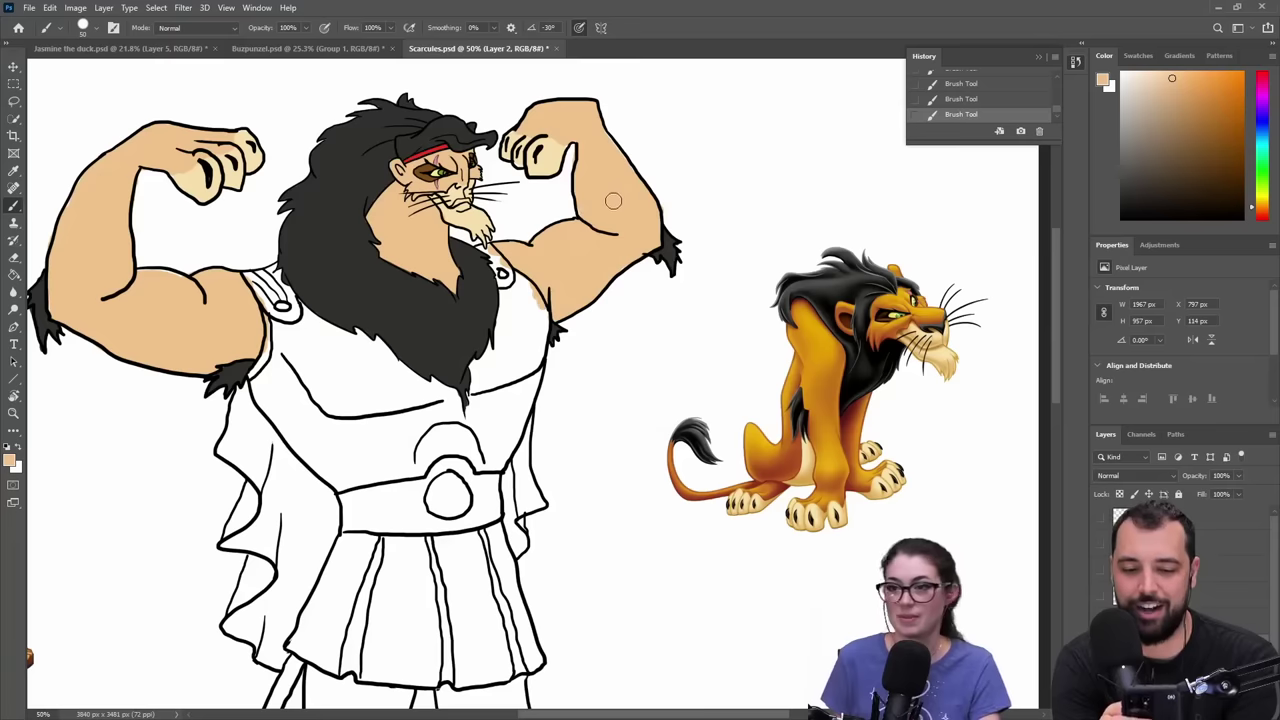
- Paint the left-hand shoulder clasp with the blue sampled from the Hercules reference's cape, and sample the mane's dark grey
{"action": "left_click_drag", "start_coordinate": [409, 264], "coordinate": [816, 313]}
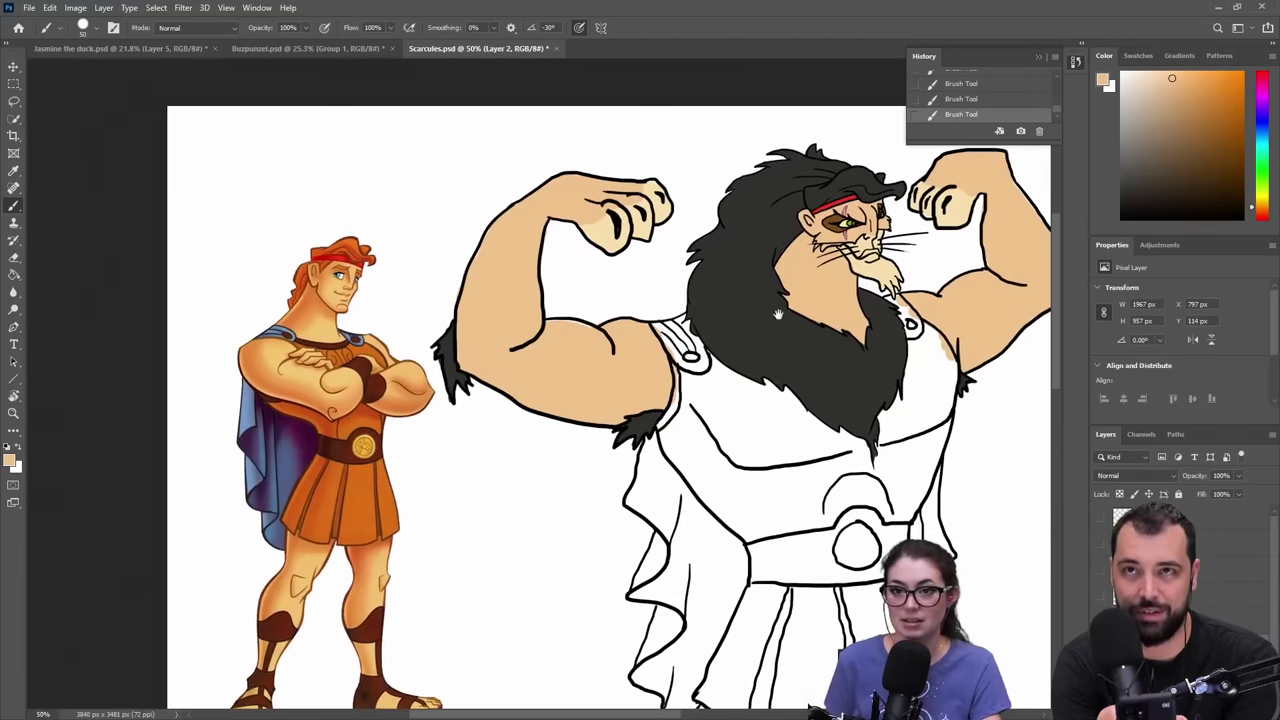
{"action": "left_click", "coordinate": [248, 408], "text": "alt"}
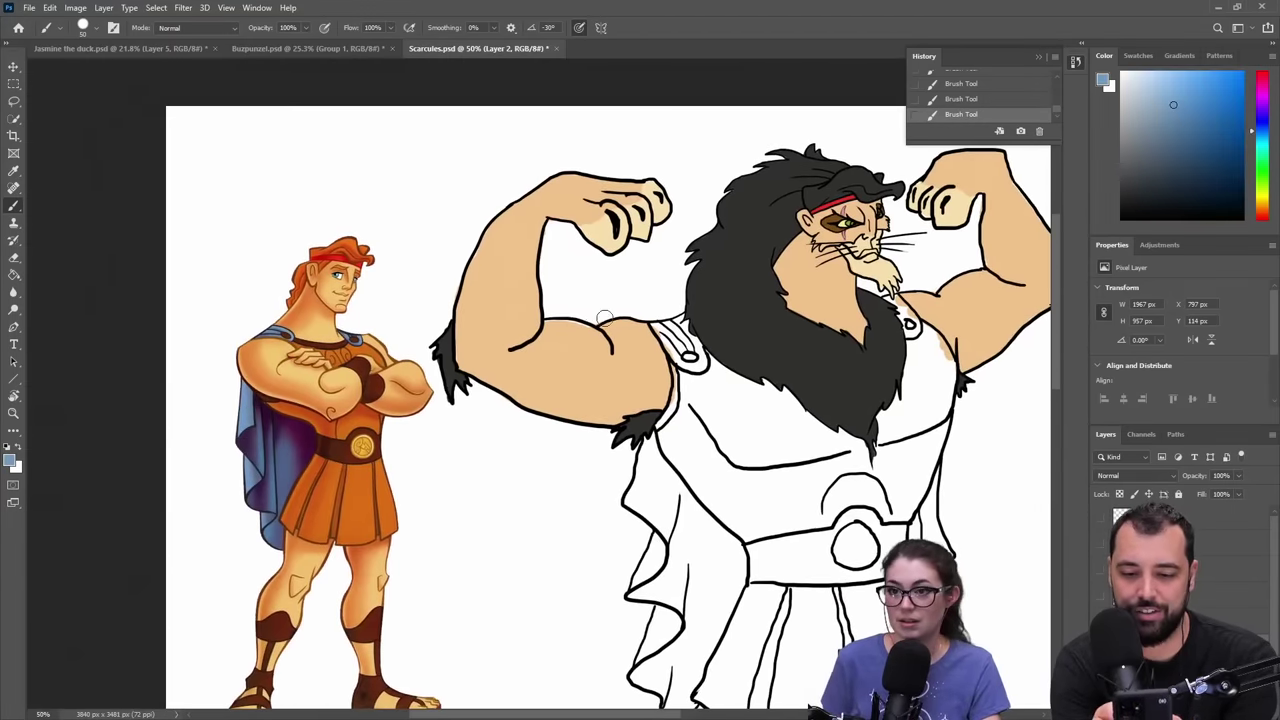
{"action": "mouse_move", "coordinate": [666, 333]}
{"action": "left_mouse_down"}
{"action": "mouse_move", "coordinate": [658, 326]}
{"action": "mouse_move", "coordinate": [677, 320]}
{"action": "mouse_move", "coordinate": [670, 330]}
{"action": "mouse_move", "coordinate": [694, 338]}
{"action": "mouse_move", "coordinate": [664, 338]}
{"action": "mouse_move", "coordinate": [690, 357]}
{"action": "left_mouse_up"}
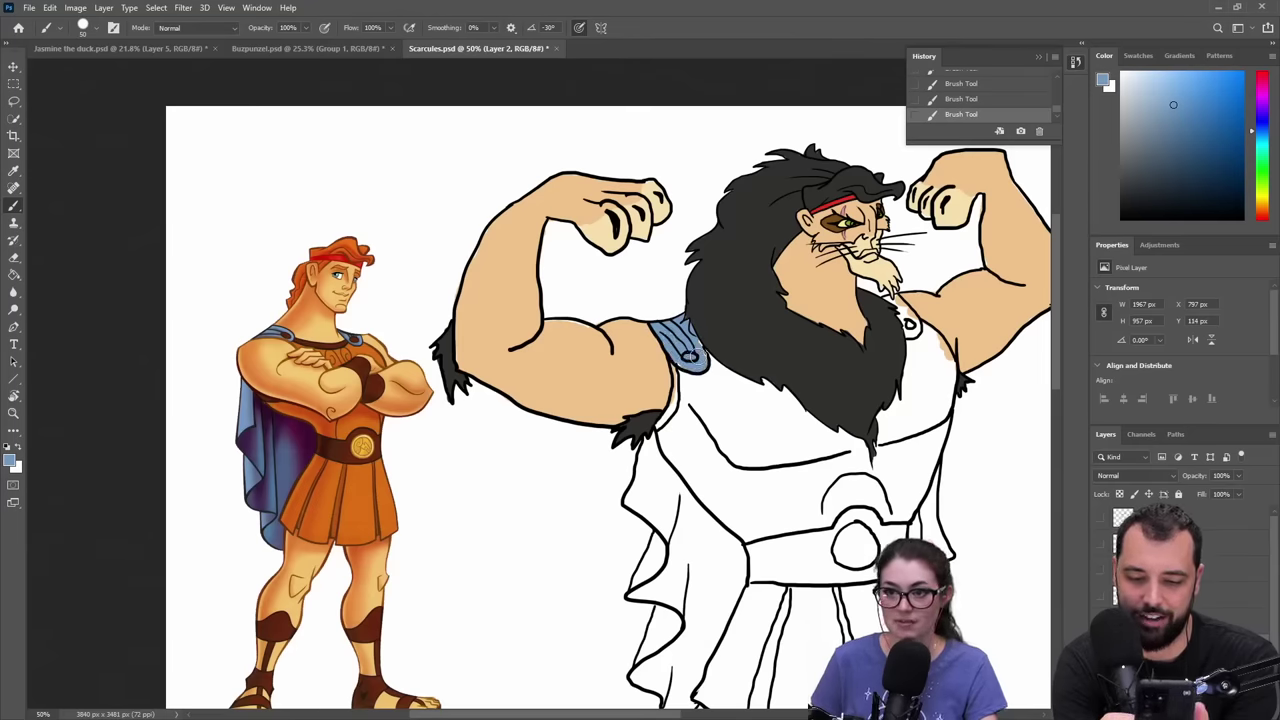
{"action": "left_click", "coordinate": [714, 338], "text": "alt"}
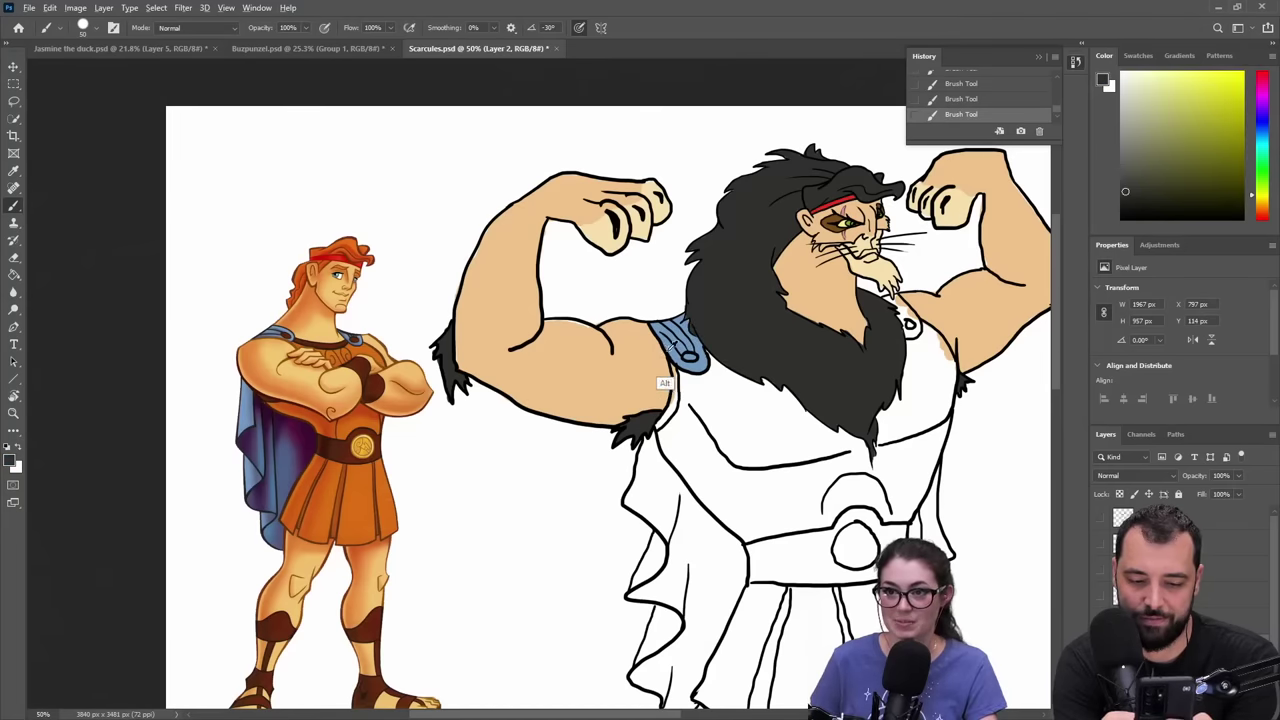
- Colour the left-hand part of the cape in the clasp's blue, filling its interior with Paint Bucket and brushing over the leftover gaps
{"action": "left_click", "coordinate": [674, 352], "text": "alt"}
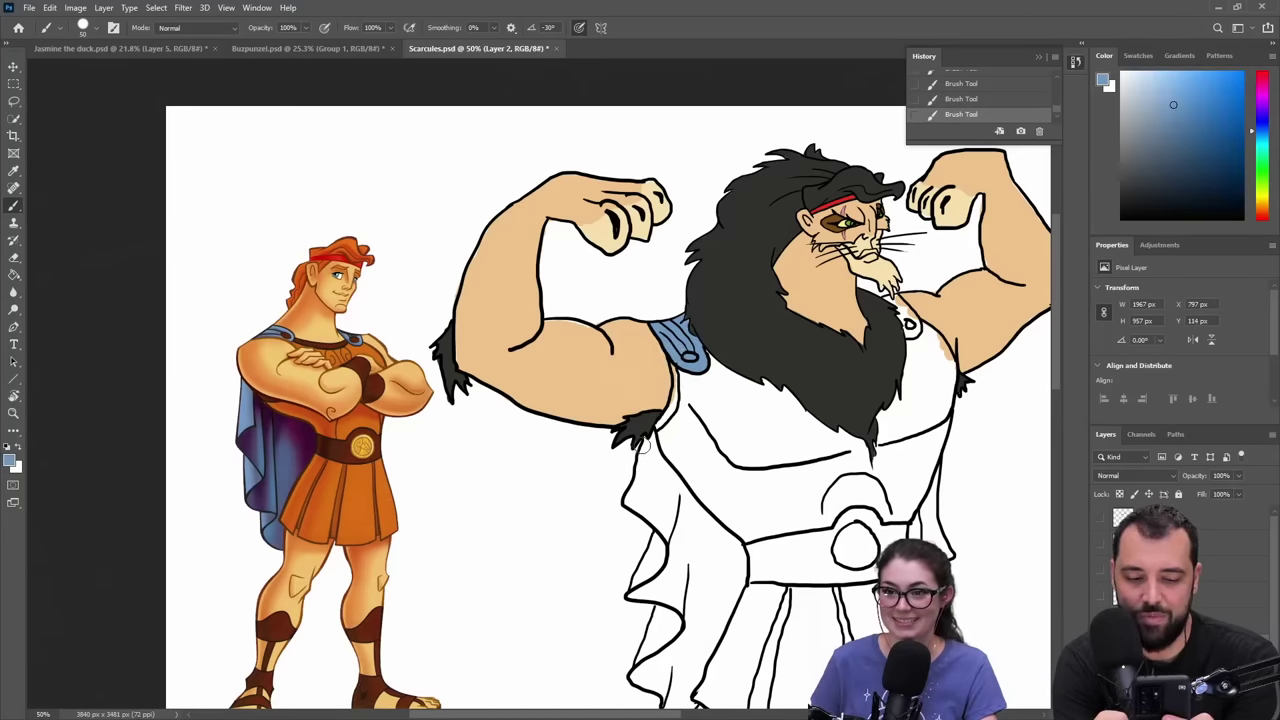
{"action": "mouse_move", "coordinate": [640, 437]}
{"action": "left_mouse_down"}
{"action": "mouse_move", "coordinate": [659, 474]}
{"action": "mouse_move", "coordinate": [653, 444]}
{"action": "mouse_move", "coordinate": [645, 468]}
{"action": "mouse_move", "coordinate": [637, 448]}
{"action": "mouse_move", "coordinate": [631, 502]}
{"action": "mouse_move", "coordinate": [683, 534]}
{"action": "mouse_move", "coordinate": [642, 580]}
{"action": "mouse_move", "coordinate": [657, 526]}
{"action": "mouse_move", "coordinate": [660, 566]}
{"action": "left_mouse_up"}
{"action": "left_click_drag", "start_coordinate": [660, 505], "coordinate": [648, 466]}
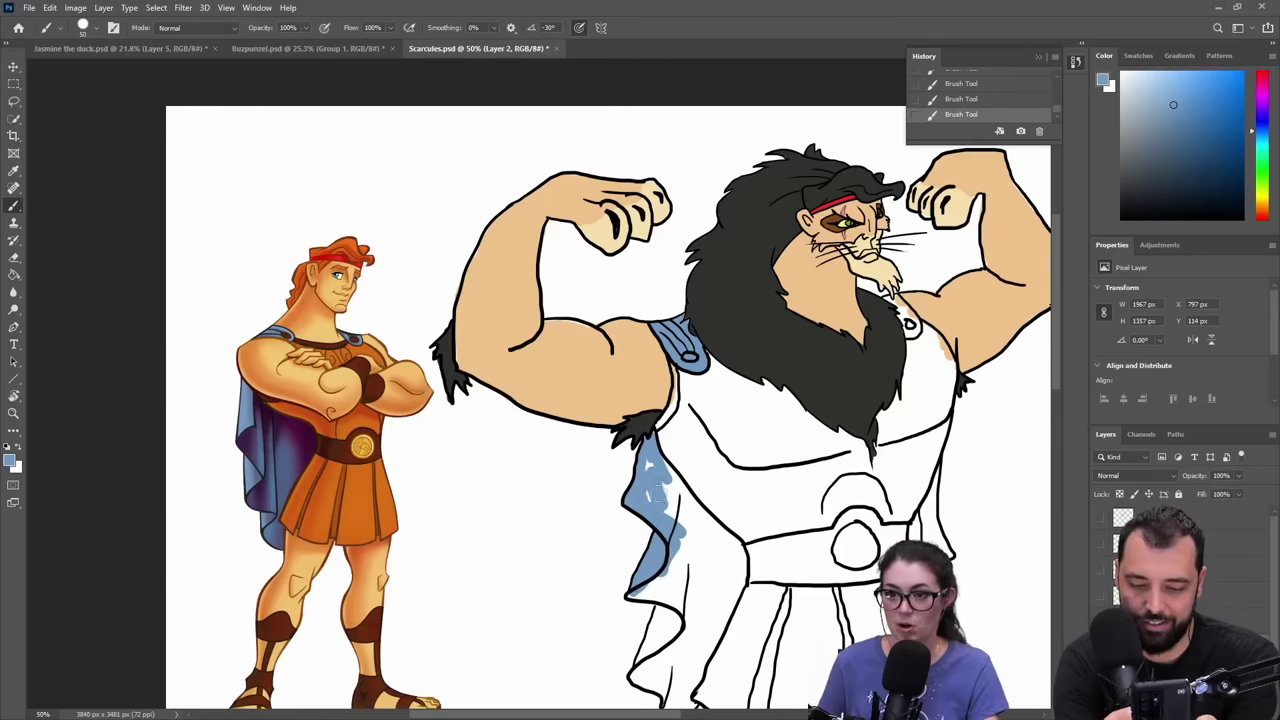
{"action": "left_click_drag", "start_coordinate": [716, 547], "coordinate": [667, 432]}
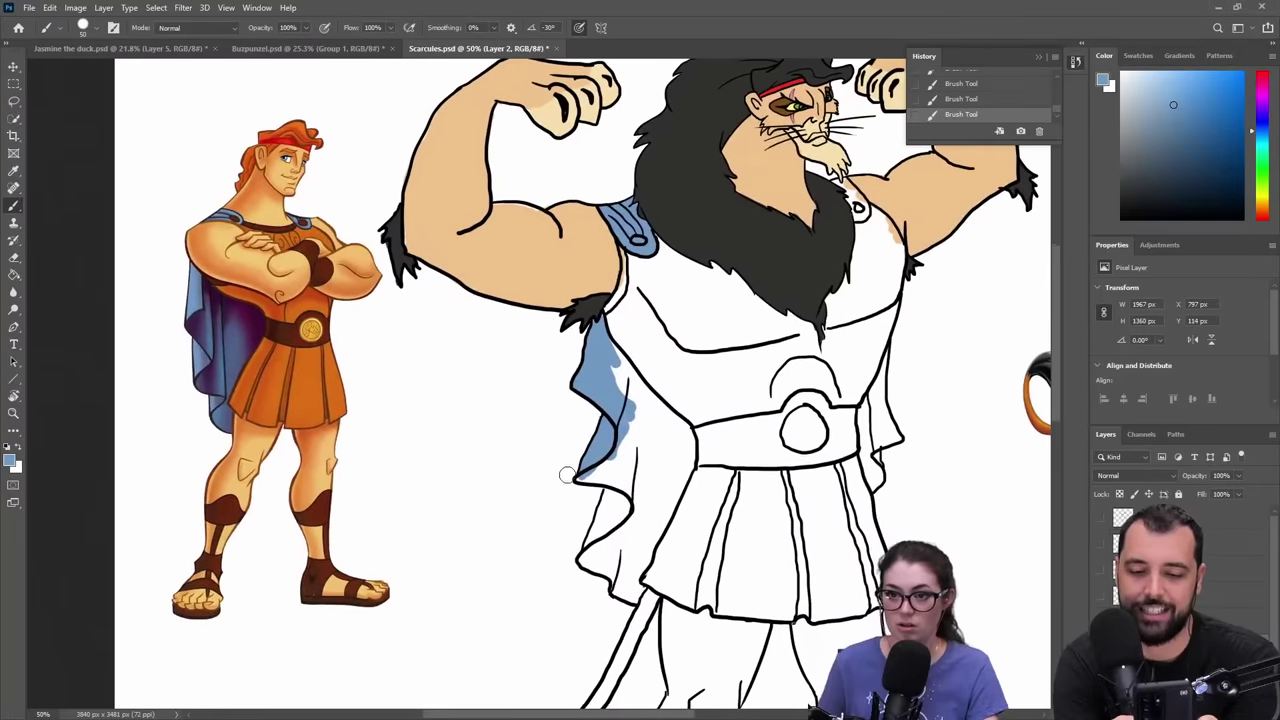
{"action": "mouse_move", "coordinate": [577, 480]}
{"action": "left_mouse_down"}
{"action": "mouse_move", "coordinate": [621, 473]}
{"action": "mouse_move", "coordinate": [611, 463]}
{"action": "mouse_move", "coordinate": [586, 555]}
{"action": "mouse_move", "coordinate": [633, 595]}
{"action": "mouse_move", "coordinate": [604, 542]}
{"action": "mouse_move", "coordinate": [654, 557]}
{"action": "mouse_move", "coordinate": [689, 435]}
{"action": "mouse_move", "coordinate": [608, 355]}
{"action": "mouse_move", "coordinate": [623, 360]}
{"action": "mouse_move", "coordinate": [612, 341]}
{"action": "mouse_move", "coordinate": [645, 378]}
{"action": "left_mouse_up"}
{"action": "key", "text": "g"}
{"action": "left_click", "coordinate": [660, 445]}
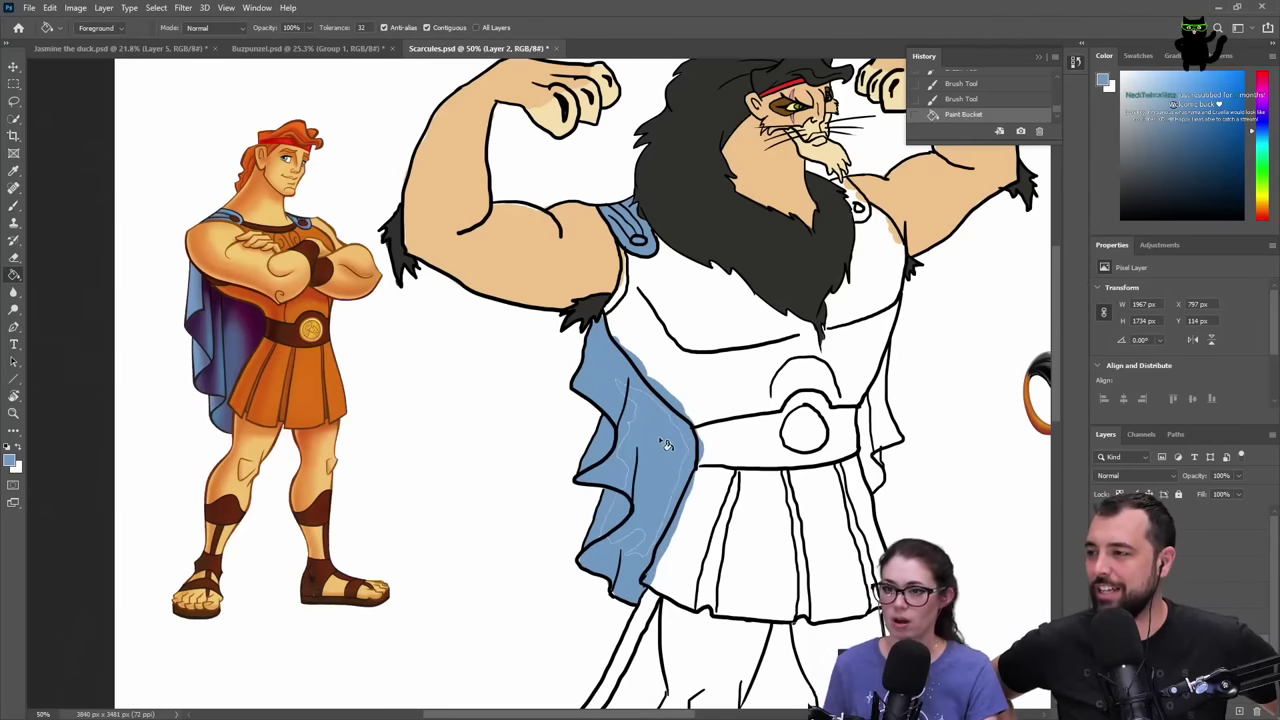
{"action": "key", "text": "b"}
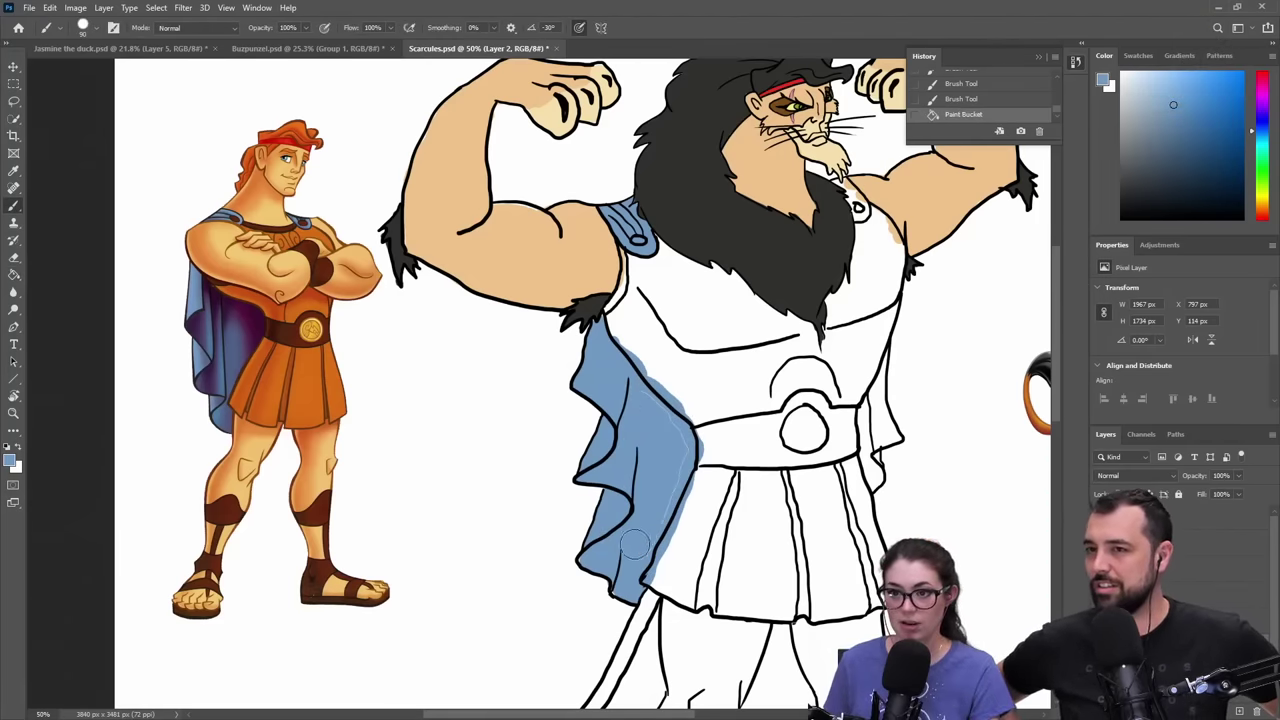
{"action": "left_click_drag", "start_coordinate": [636, 388], "coordinate": [672, 458]}
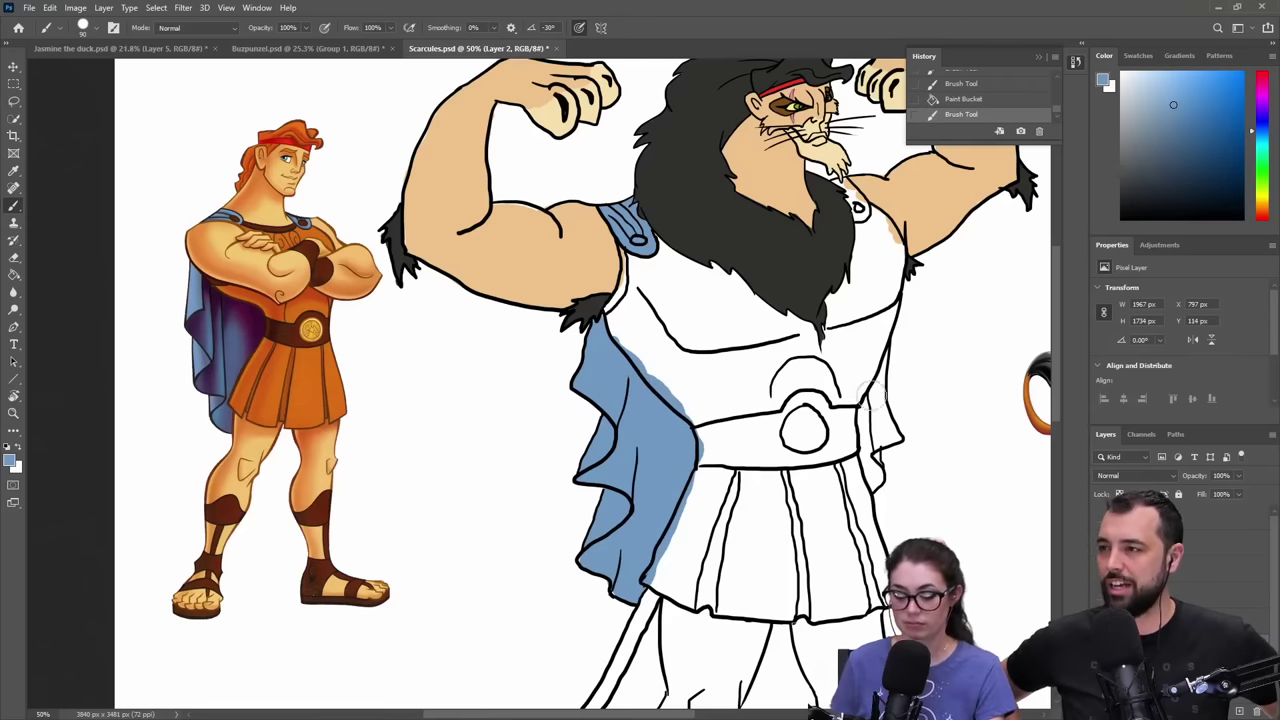
- Paint the right-hand part of the cape beside the torso and belt in the same blue, adjusting the brush size
{"action": "key", "text": "bracketleft"}
{"action": "key", "text": "bracketleft"}
{"action": "key", "text": "bracketleft"}
{"action": "key", "text": "bracketleft"}
{"action": "key", "text": "bracketleft"}
{"action": "key", "text": "bracketleft"}
{"action": "key", "text": "bracketleft"}
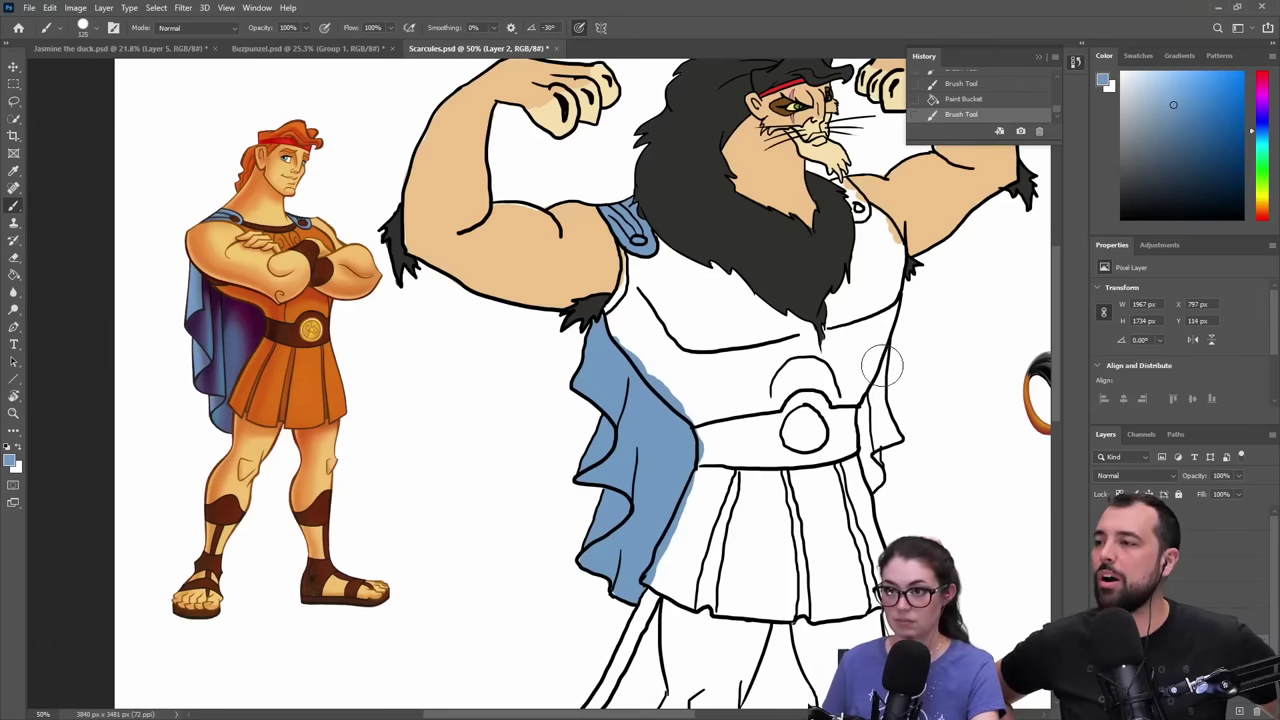
{"action": "mouse_move", "coordinate": [878, 358]}
{"action": "left_mouse_down"}
{"action": "mouse_move", "coordinate": [880, 424]}
{"action": "mouse_move", "coordinate": [880, 409]}
{"action": "mouse_move", "coordinate": [897, 436]}
{"action": "mouse_move", "coordinate": [867, 445]}
{"action": "mouse_move", "coordinate": [892, 439]}
{"action": "mouse_move", "coordinate": [871, 411]}
{"action": "mouse_move", "coordinate": [858, 432]}
{"action": "mouse_move", "coordinate": [887, 434]}
{"action": "mouse_move", "coordinate": [866, 468]}
{"action": "left_mouse_up"}
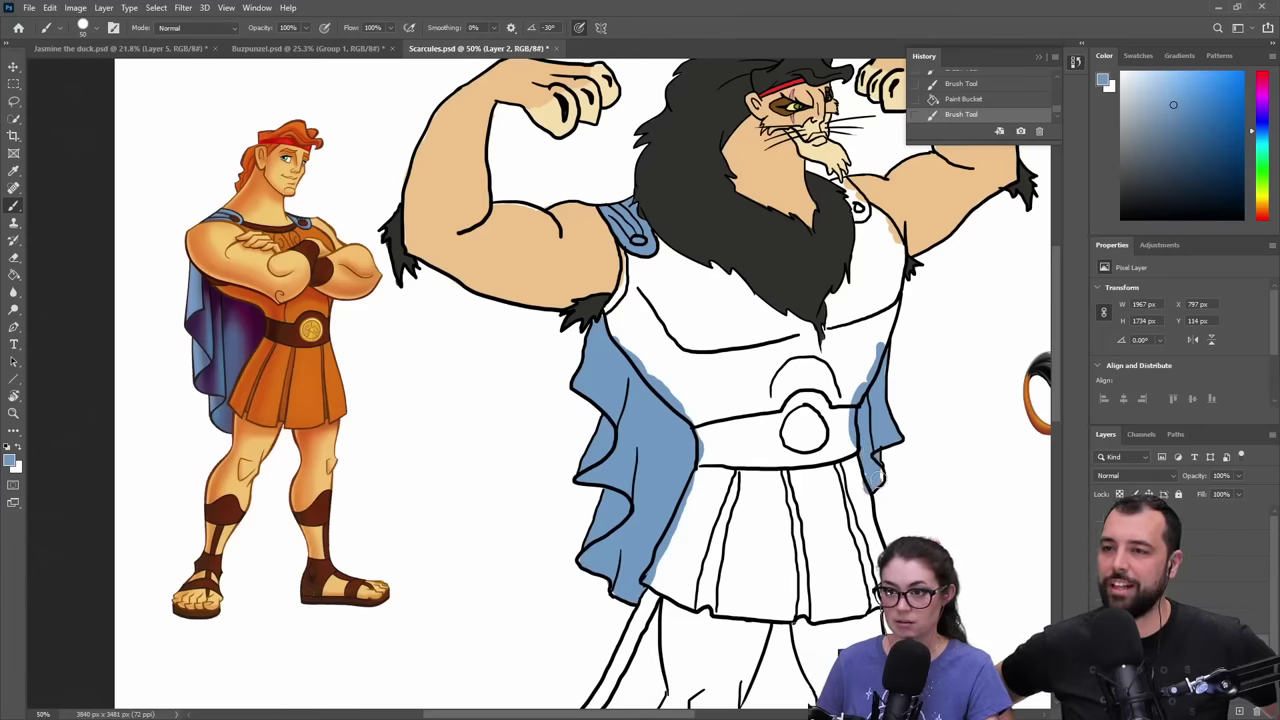
{"action": "left_click_drag", "start_coordinate": [868, 476], "coordinate": [862, 488]}
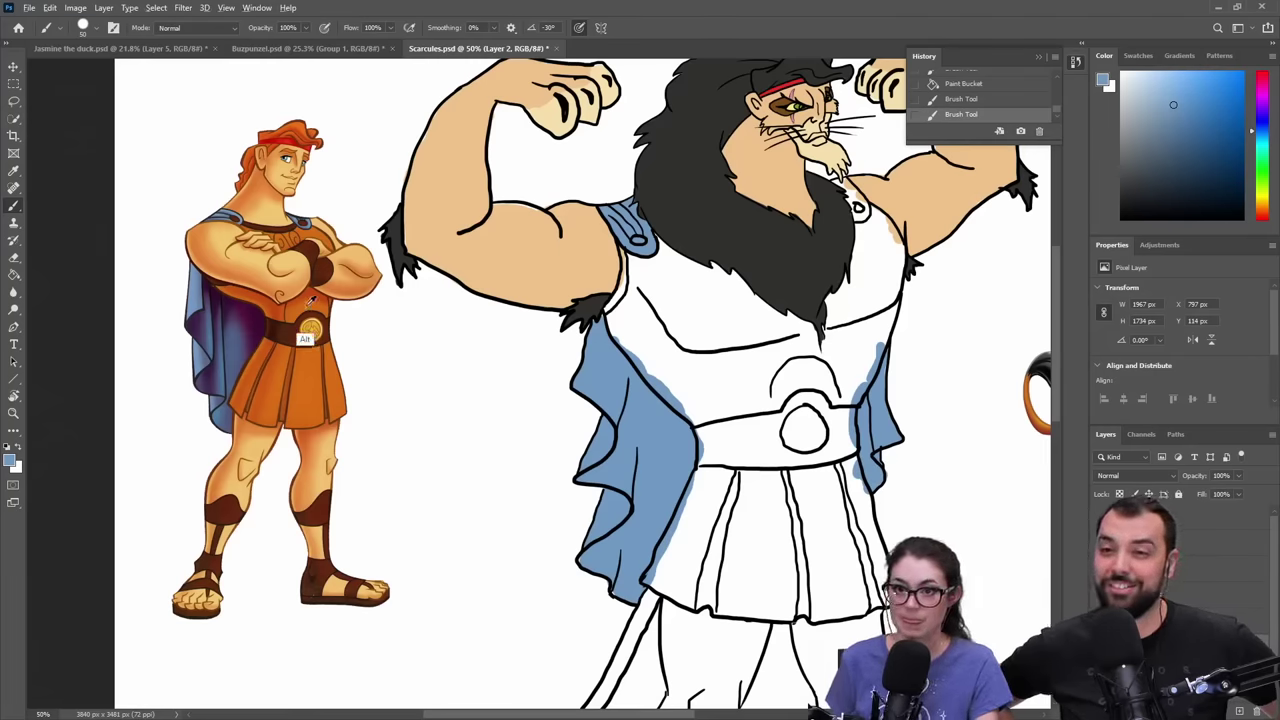
- Paint the tunic's left-hand armhole, side edge and the chest along the mane in the orange sampled from the Hercules reference's tunic
{"action": "left_click", "coordinate": [306, 345], "text": "alt"}
{"action": "mouse_move", "coordinate": [636, 285]}
{"action": "left_mouse_down"}
{"action": "mouse_move", "coordinate": [623, 247]}
{"action": "mouse_move", "coordinate": [635, 280]}
{"action": "mouse_move", "coordinate": [616, 317]}
{"action": "mouse_move", "coordinate": [616, 294]}
{"action": "mouse_move", "coordinate": [643, 290]}
{"action": "mouse_move", "coordinate": [661, 261]}
{"action": "mouse_move", "coordinate": [655, 235]}
{"action": "mouse_move", "coordinate": [668, 285]}
{"action": "left_mouse_up"}
{"action": "mouse_move", "coordinate": [620, 330]}
{"action": "left_mouse_down"}
{"action": "mouse_move", "coordinate": [690, 416]}
{"action": "mouse_move", "coordinate": [697, 404]}
{"action": "left_mouse_up"}
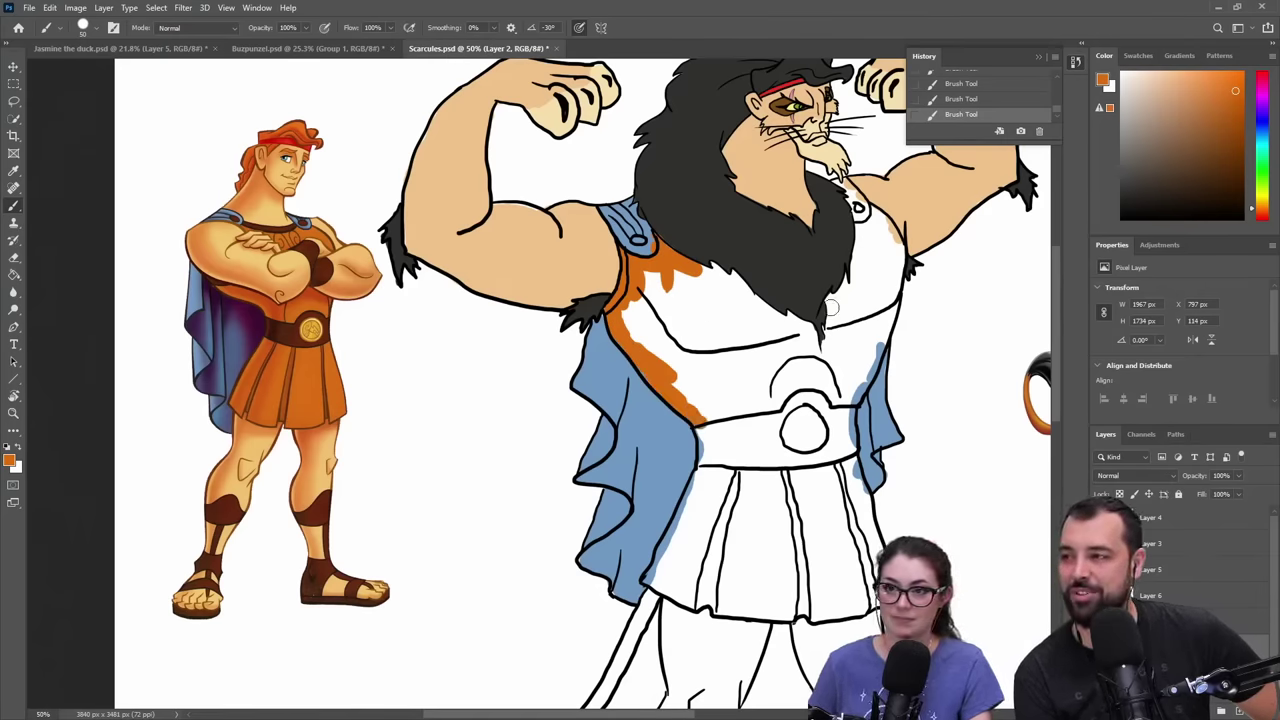
{"action": "left_click_drag", "start_coordinate": [694, 267], "coordinate": [701, 275]}
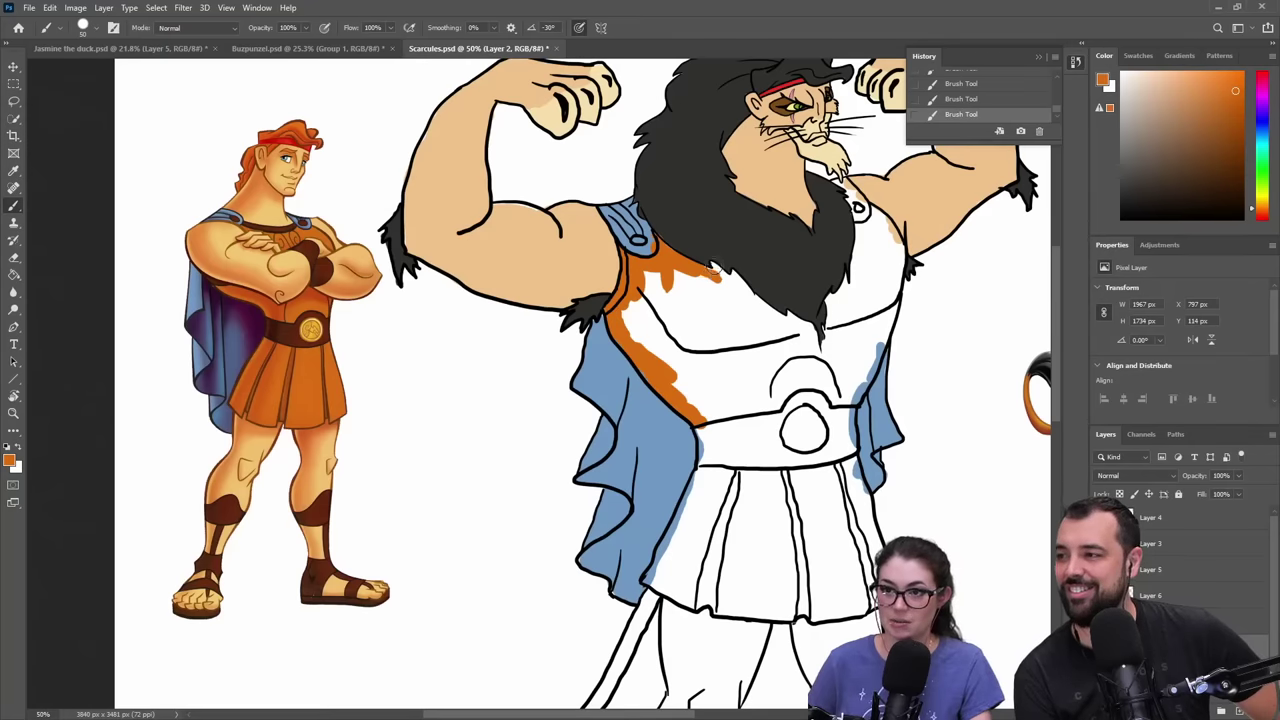
{"action": "left_click", "coordinate": [648, 416], "text": "alt"}
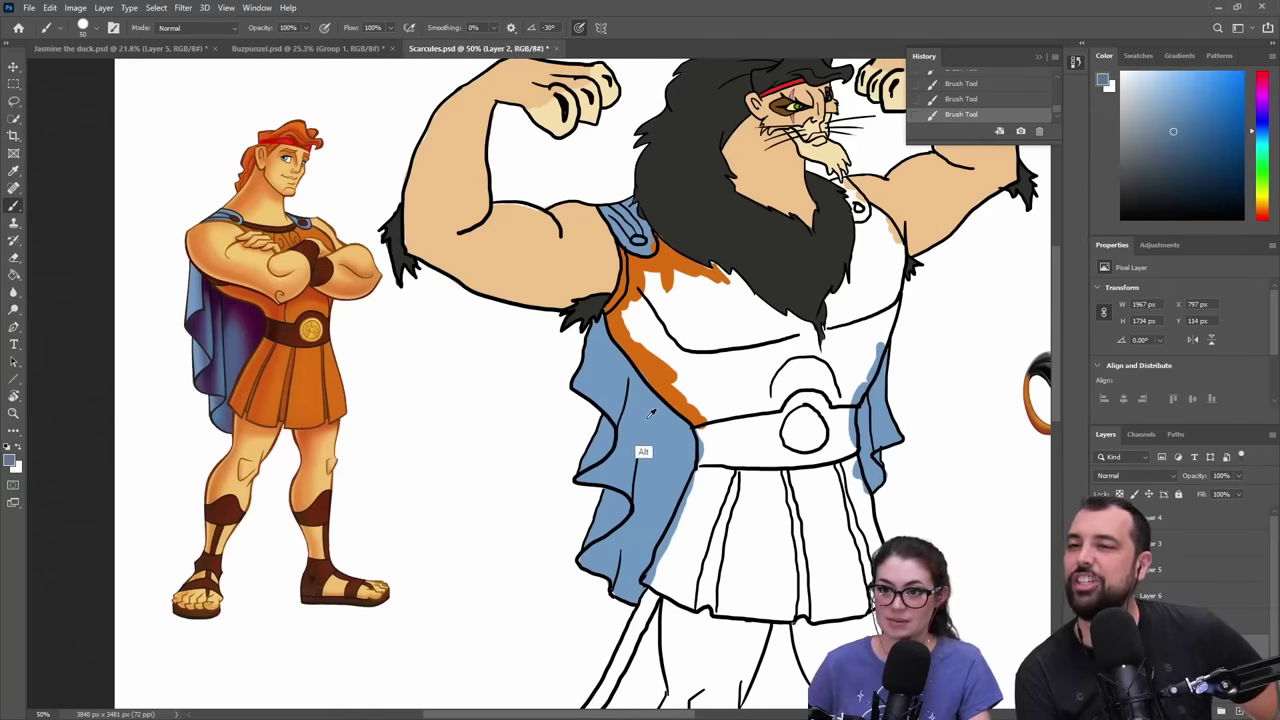
{"action": "left_click", "coordinate": [650, 229], "text": "alt"}
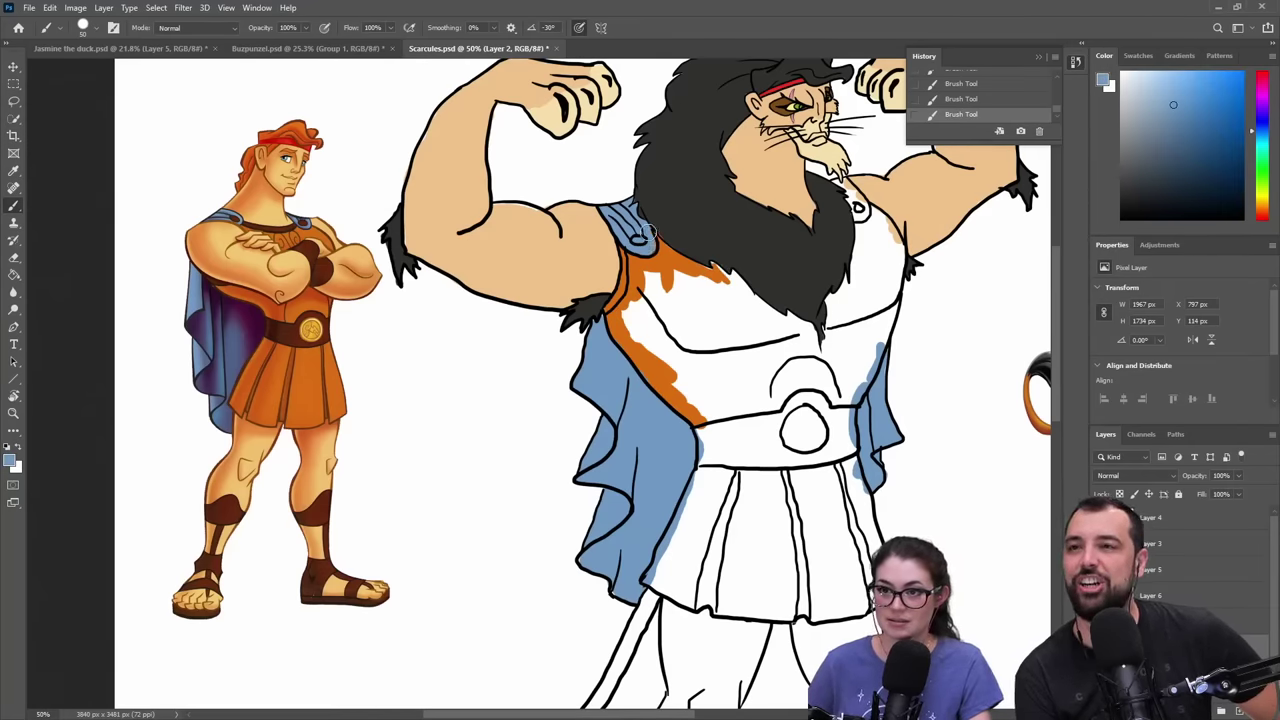
{"action": "left_click", "coordinate": [668, 292], "text": "alt"}
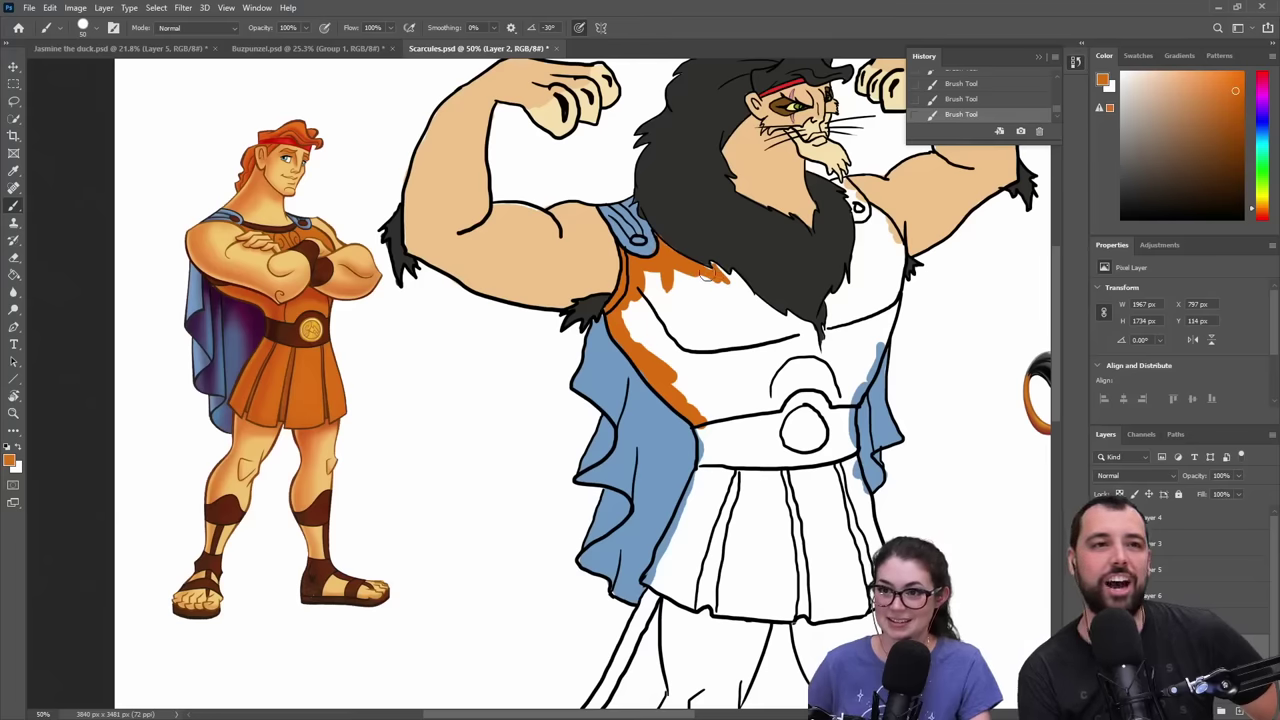
{"action": "mouse_move", "coordinate": [712, 268]}
{"action": "left_mouse_down"}
{"action": "mouse_move", "coordinate": [770, 316]}
{"action": "mouse_move", "coordinate": [732, 270]}
{"action": "mouse_move", "coordinate": [785, 326]}
{"action": "mouse_move", "coordinate": [818, 350]}
{"action": "left_mouse_up"}
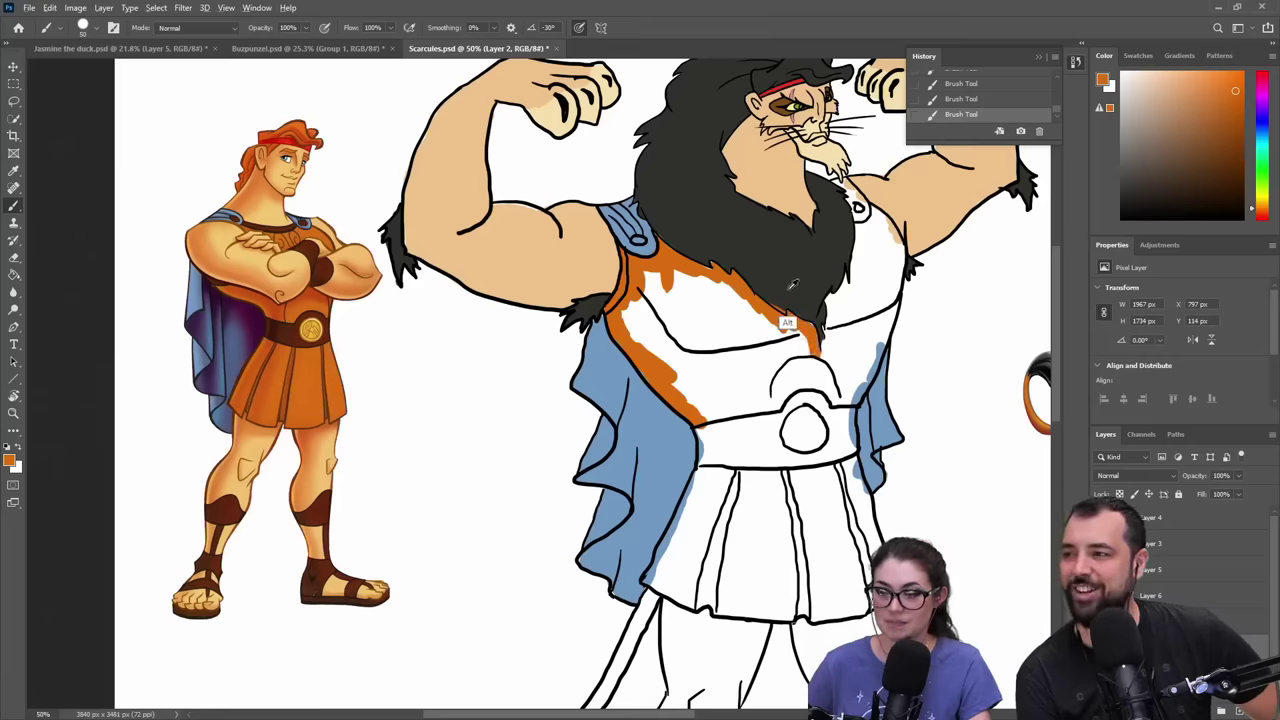
- Undo the last orange stroke and touch up the mane's lower edge in its sampled dark grey
{"action": "key", "text": "ctrl+z"}
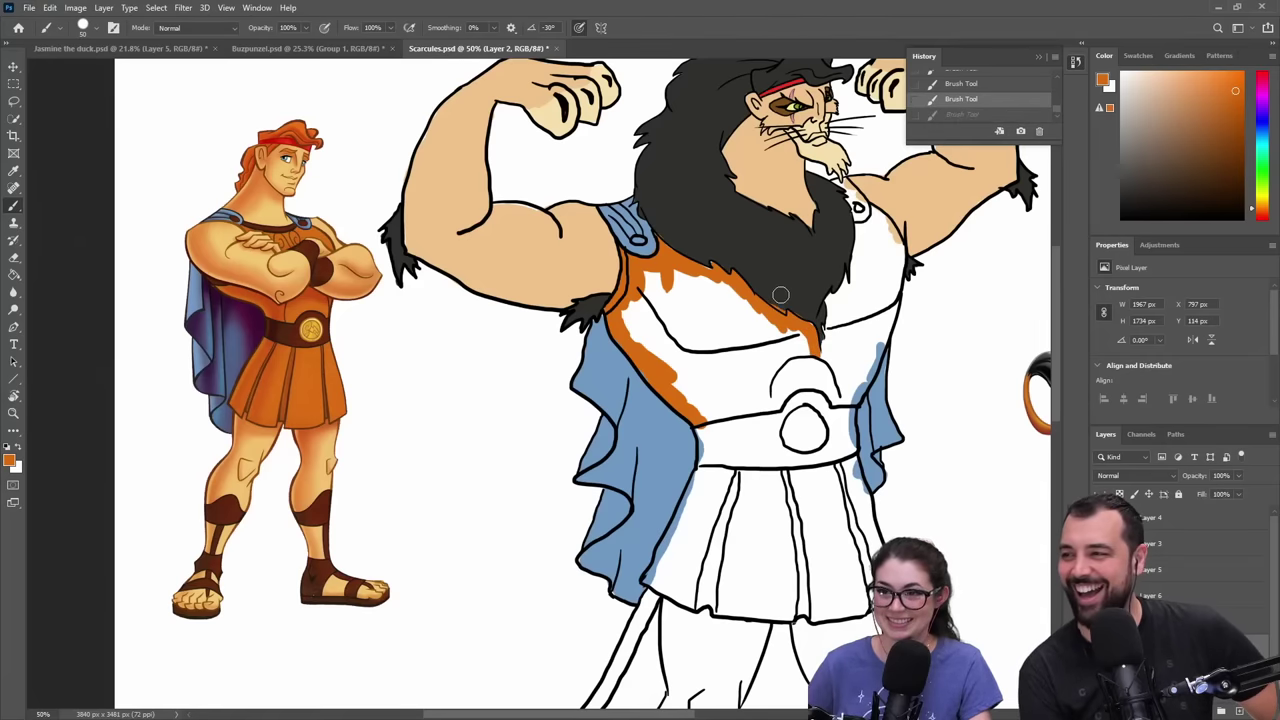
{"action": "left_click", "coordinate": [779, 302], "text": "alt"}
{"action": "left_click_drag", "start_coordinate": [776, 304], "coordinate": [779, 307]}
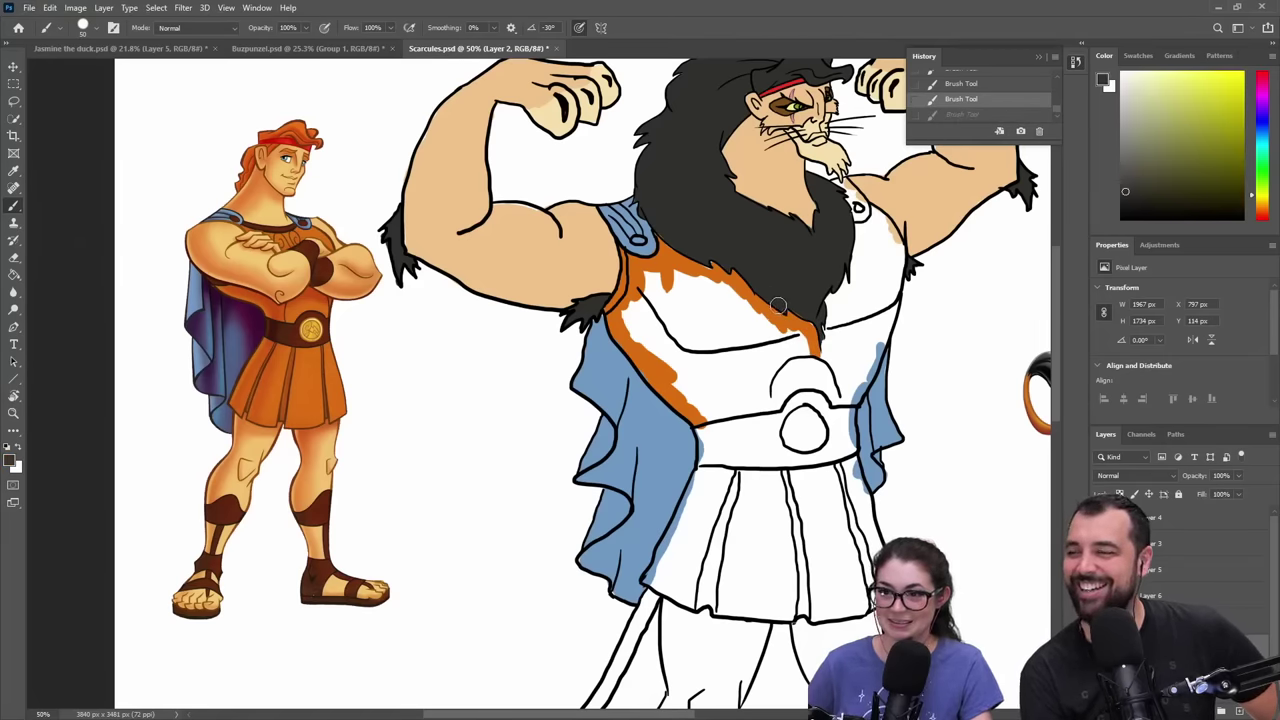
- Fill the rest of the tunic's torso in the sampled orange, from the right-hand chest to the belt line, enlarging the brush for the interior
{"action": "left_click", "coordinate": [806, 327], "text": "alt"}
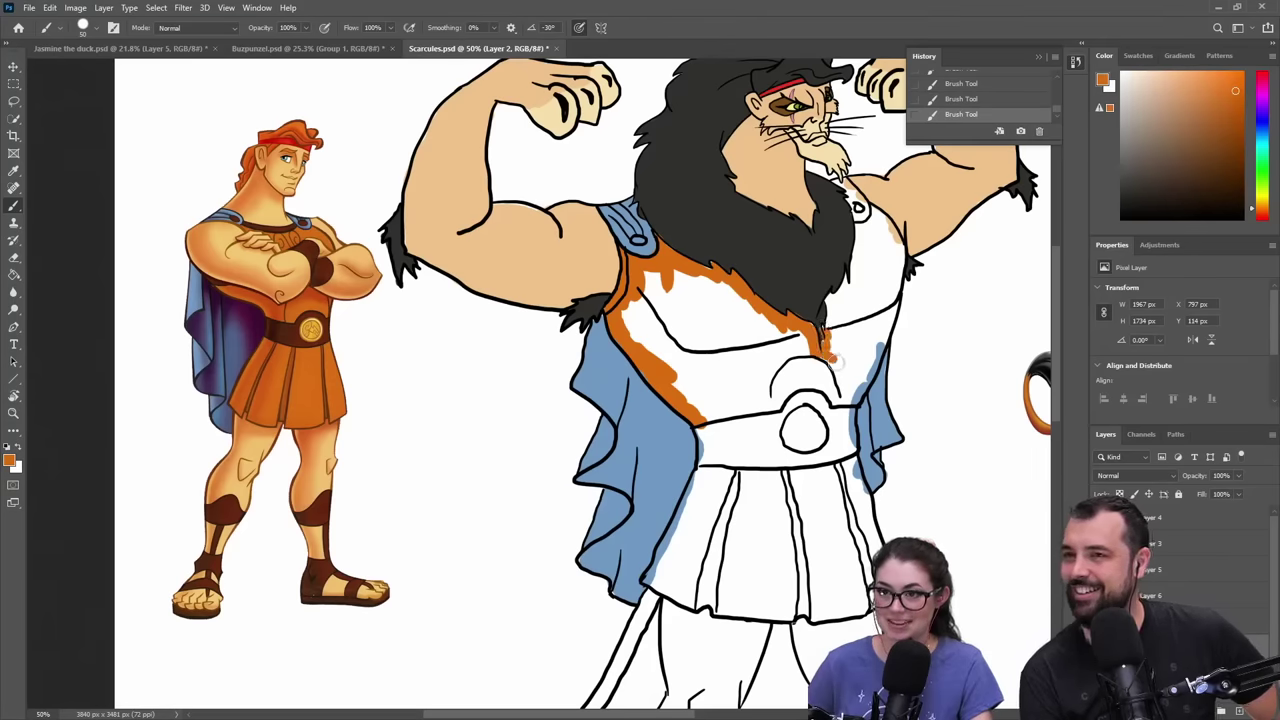
{"action": "mouse_move", "coordinate": [835, 362]}
{"action": "left_mouse_down"}
{"action": "mouse_move", "coordinate": [838, 400]}
{"action": "mouse_move", "coordinate": [864, 388]}
{"action": "mouse_move", "coordinate": [890, 294]}
{"action": "mouse_move", "coordinate": [862, 208]}
{"action": "mouse_move", "coordinate": [859, 229]}
{"action": "mouse_move", "coordinate": [872, 212]}
{"action": "mouse_move", "coordinate": [892, 236]}
{"action": "mouse_move", "coordinate": [895, 286]}
{"action": "mouse_move", "coordinate": [897, 244]}
{"action": "mouse_move", "coordinate": [884, 331]}
{"action": "mouse_move", "coordinate": [880, 236]}
{"action": "mouse_move", "coordinate": [856, 252]}
{"action": "mouse_move", "coordinate": [862, 287]}
{"action": "mouse_move", "coordinate": [869, 238]}
{"action": "mouse_move", "coordinate": [872, 283]}
{"action": "mouse_move", "coordinate": [860, 272]}
{"action": "mouse_move", "coordinate": [854, 292]}
{"action": "mouse_move", "coordinate": [844, 272]}
{"action": "mouse_move", "coordinate": [850, 305]}
{"action": "mouse_move", "coordinate": [782, 322]}
{"action": "mouse_move", "coordinate": [872, 281]}
{"action": "mouse_move", "coordinate": [878, 318]}
{"action": "mouse_move", "coordinate": [850, 394]}
{"action": "left_mouse_up"}
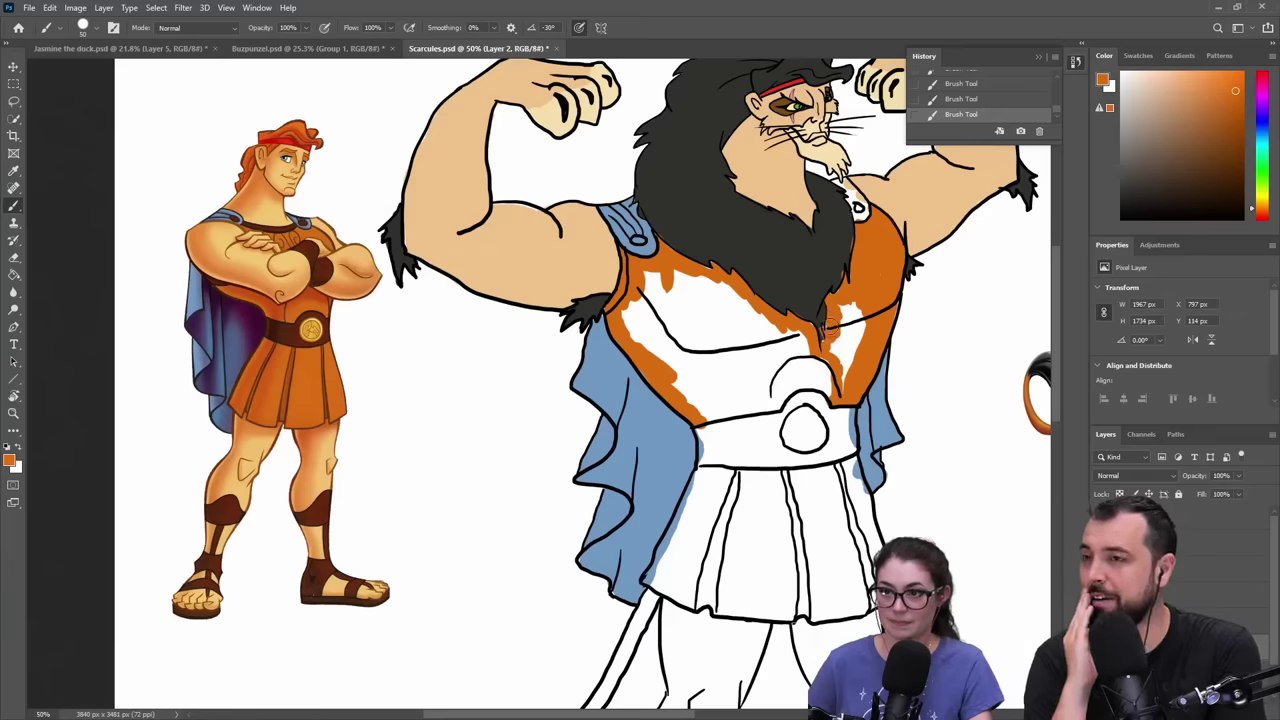
{"action": "mouse_move", "coordinate": [830, 326]}
{"action": "left_mouse_down"}
{"action": "mouse_move", "coordinate": [842, 318]}
{"action": "mouse_move", "coordinate": [832, 350]}
{"action": "left_mouse_up"}
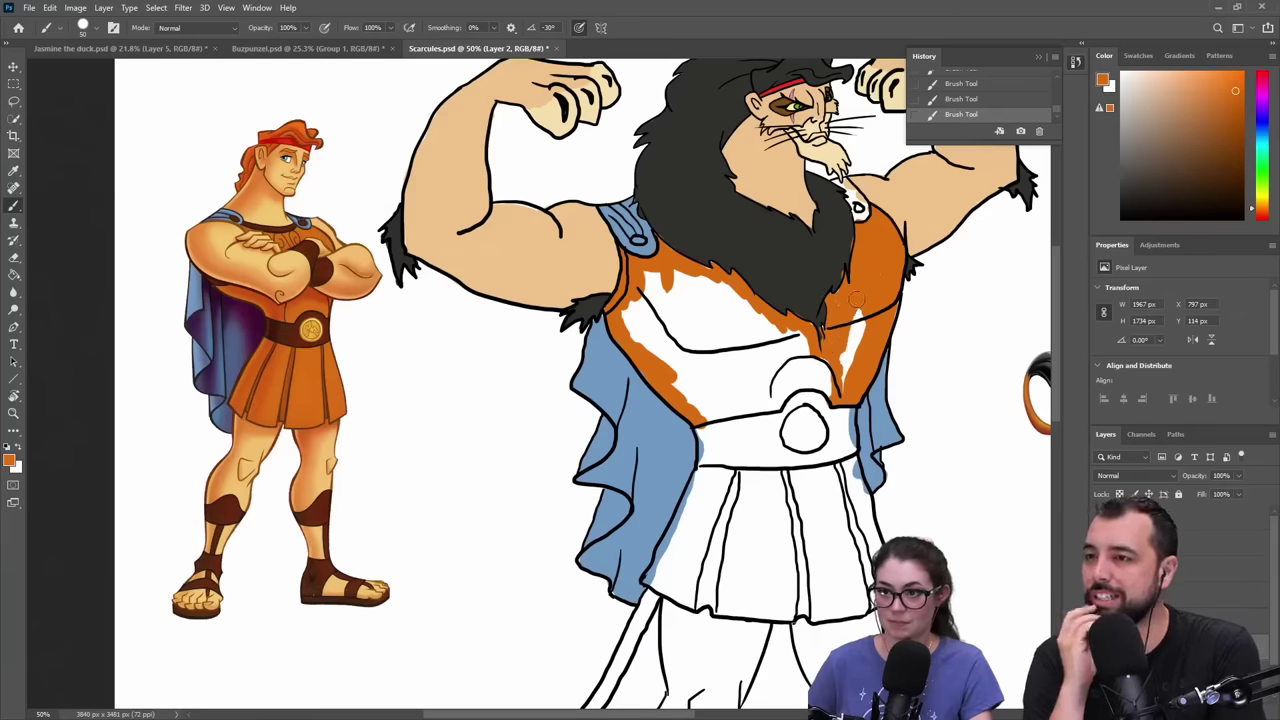
{"action": "left_click_drag", "start_coordinate": [856, 298], "coordinate": [856, 337]}
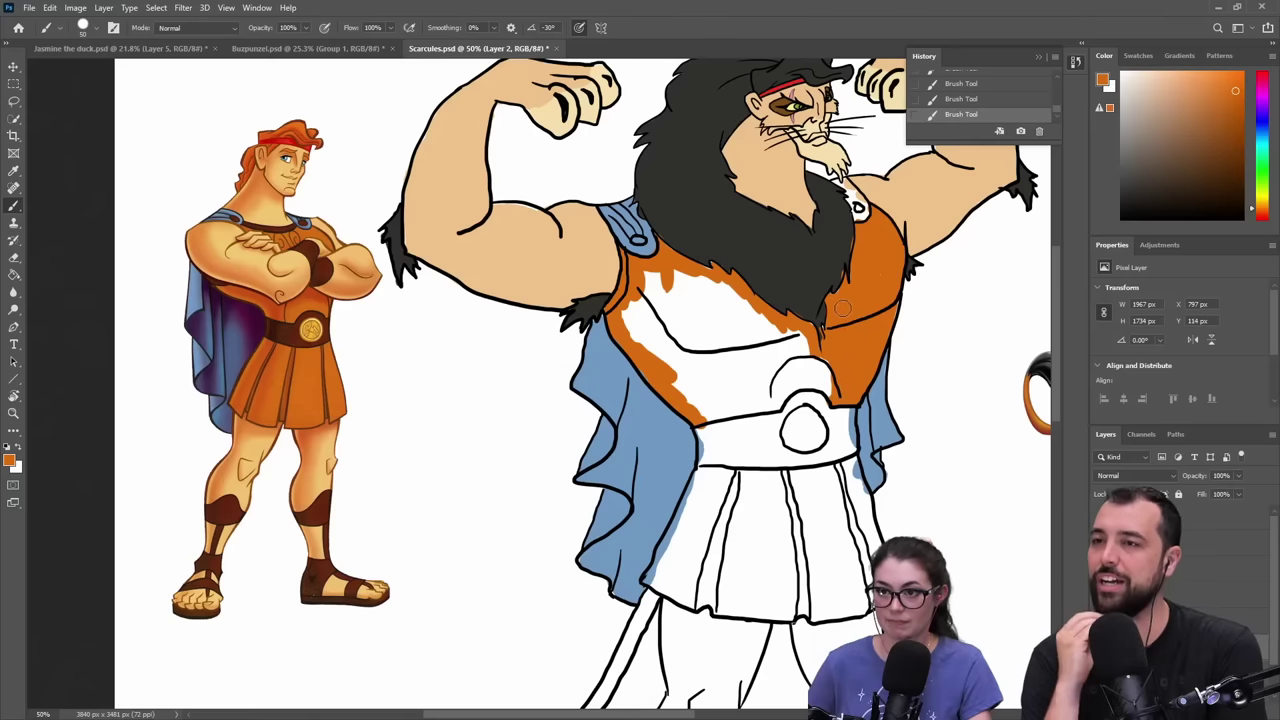
{"action": "mouse_move", "coordinate": [698, 412]}
{"action": "left_mouse_down"}
{"action": "mouse_move", "coordinate": [720, 424]}
{"action": "mouse_move", "coordinate": [700, 419]}
{"action": "mouse_move", "coordinate": [778, 408]}
{"action": "mouse_move", "coordinate": [822, 390]}
{"action": "mouse_move", "coordinate": [822, 369]}
{"action": "left_mouse_up"}
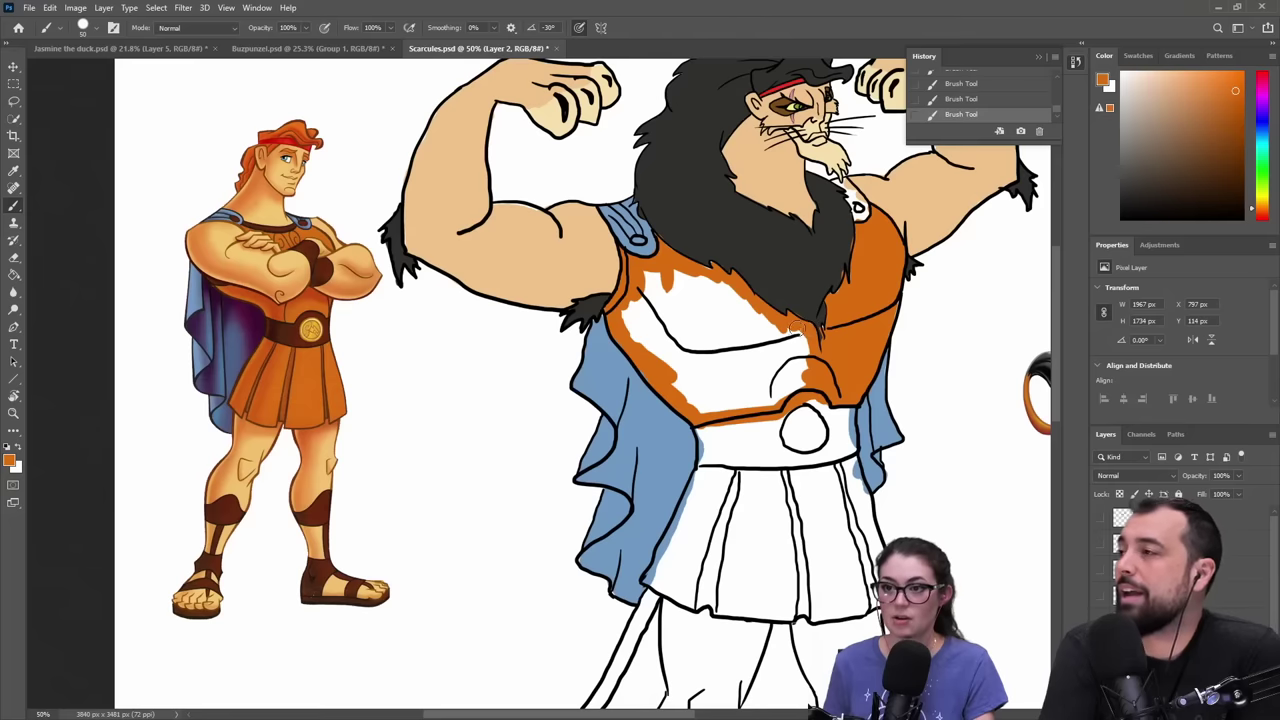
{"action": "mouse_move", "coordinate": [638, 308]}
{"action": "left_mouse_down"}
{"action": "mouse_move", "coordinate": [636, 342]}
{"action": "mouse_move", "coordinate": [650, 277]}
{"action": "mouse_move", "coordinate": [710, 275]}
{"action": "mouse_move", "coordinate": [802, 343]}
{"action": "mouse_move", "coordinate": [810, 365]}
{"action": "mouse_move", "coordinate": [762, 403]}
{"action": "mouse_move", "coordinate": [692, 403]}
{"action": "mouse_move", "coordinate": [646, 341]}
{"action": "mouse_move", "coordinate": [645, 288]}
{"action": "mouse_move", "coordinate": [662, 286]}
{"action": "mouse_move", "coordinate": [660, 310]}
{"action": "mouse_move", "coordinate": [648, 301]}
{"action": "mouse_move", "coordinate": [682, 316]}
{"action": "mouse_move", "coordinate": [672, 295]}
{"action": "mouse_move", "coordinate": [715, 311]}
{"action": "mouse_move", "coordinate": [694, 297]}
{"action": "mouse_move", "coordinate": [734, 320]}
{"action": "mouse_move", "coordinate": [795, 365]}
{"action": "mouse_move", "coordinate": [790, 377]}
{"action": "mouse_move", "coordinate": [768, 387]}
{"action": "mouse_move", "coordinate": [692, 352]}
{"action": "mouse_move", "coordinate": [699, 381]}
{"action": "mouse_move", "coordinate": [667, 365]}
{"action": "mouse_move", "coordinate": [649, 330]}
{"action": "mouse_move", "coordinate": [670, 318]}
{"action": "mouse_move", "coordinate": [718, 335]}
{"action": "left_mouse_up"}
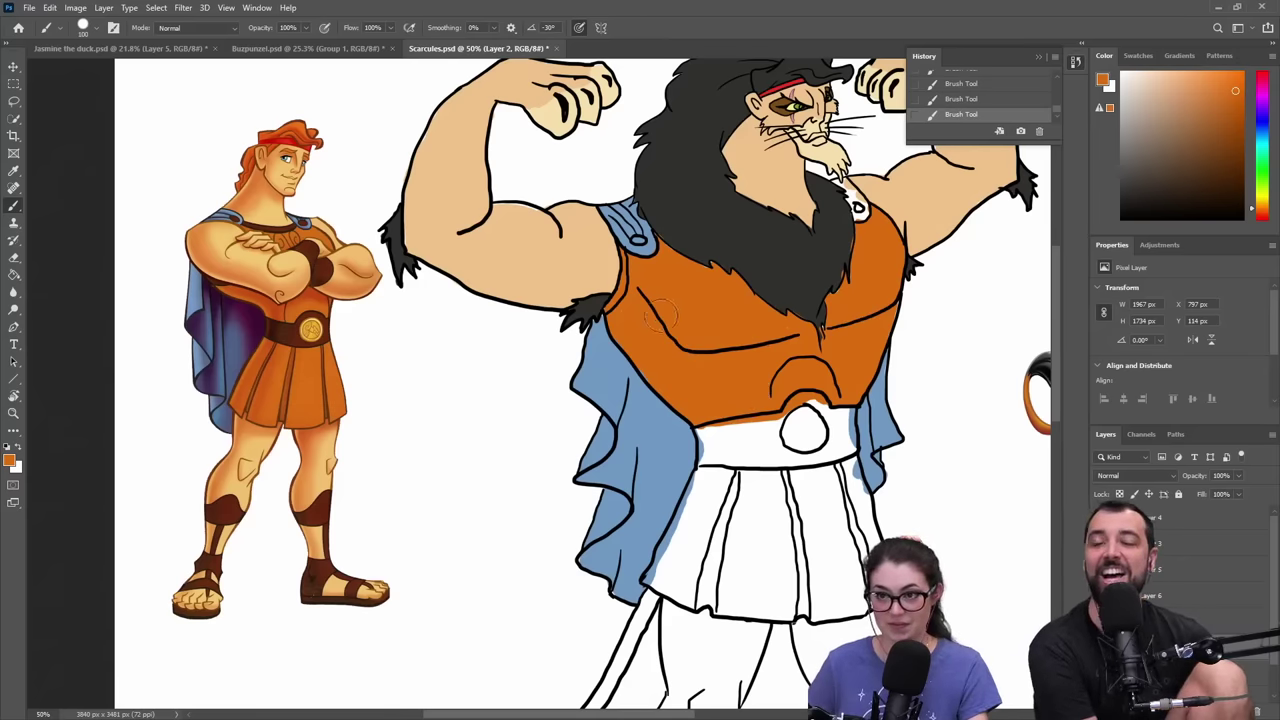
- Paint the right-hand shoulder clasp in the blue sampled from the cape, using a size 40 brush
{"action": "left_click", "coordinate": [610, 403], "text": "alt"}
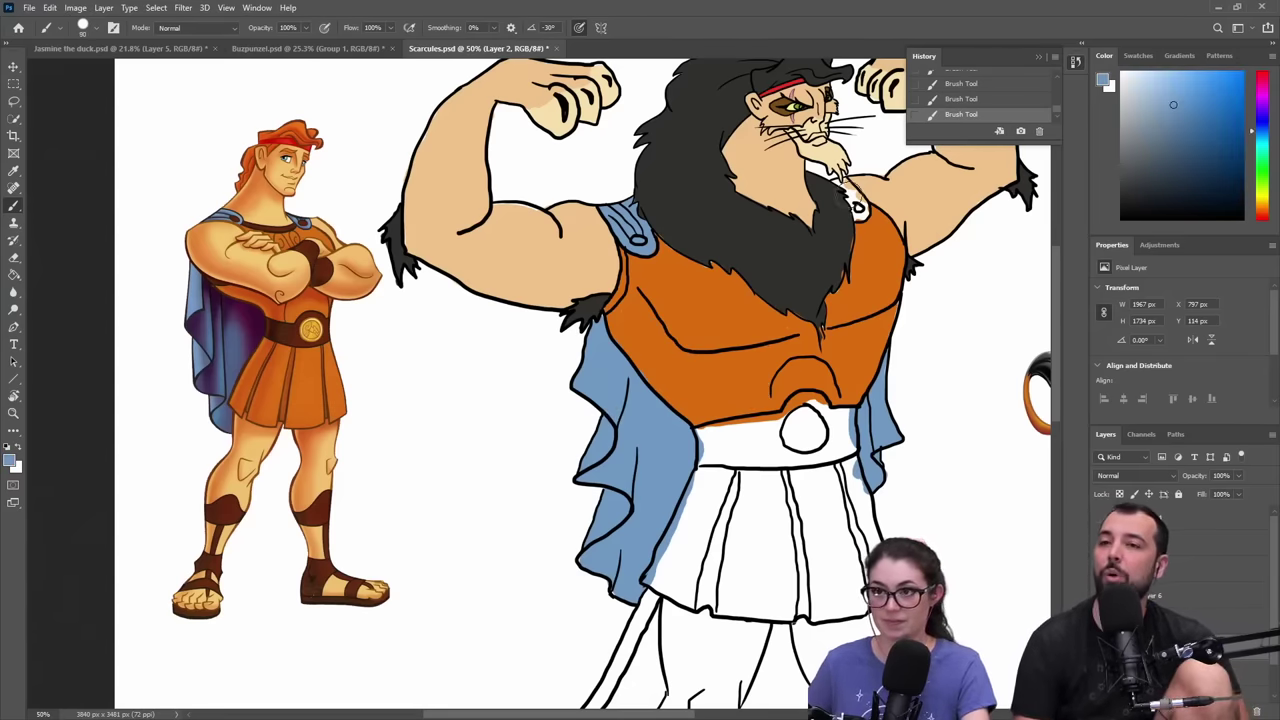
{"action": "scroll", "coordinate": [848, 190], "scroll_direction": "up", "scroll_amount": 1}
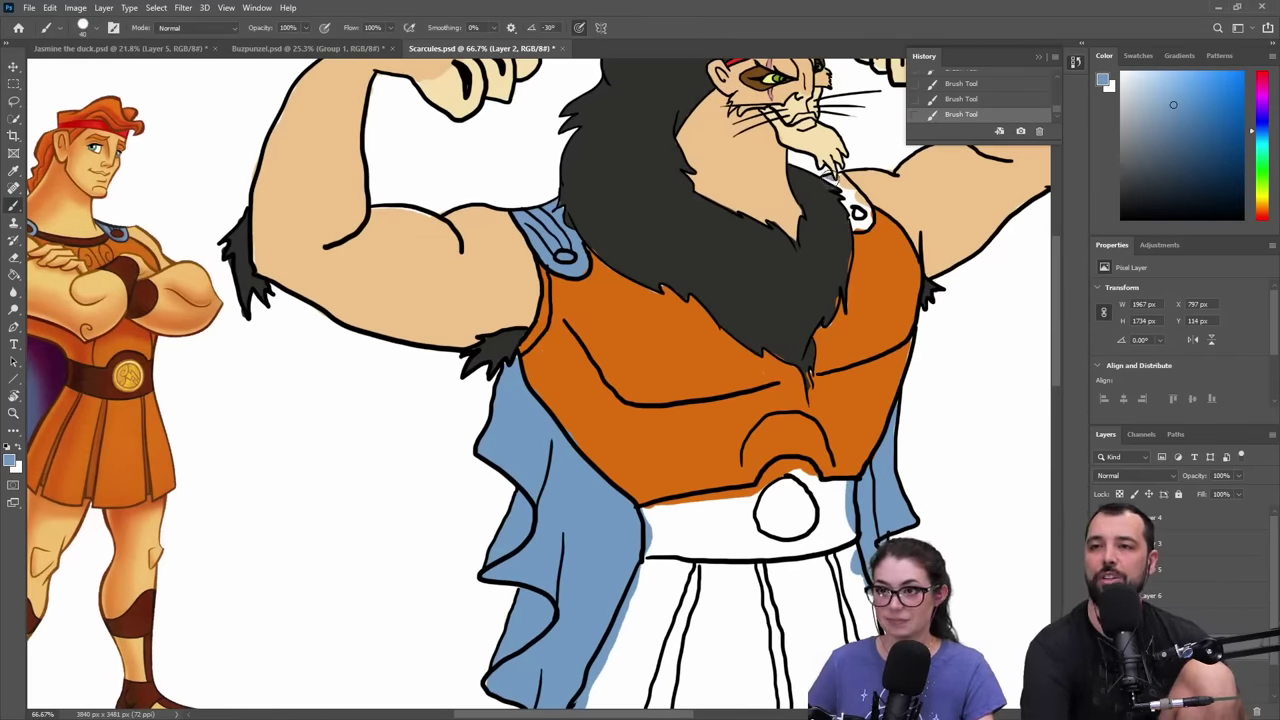
{"action": "left_click_drag", "start_coordinate": [843, 178], "coordinate": [850, 194]}
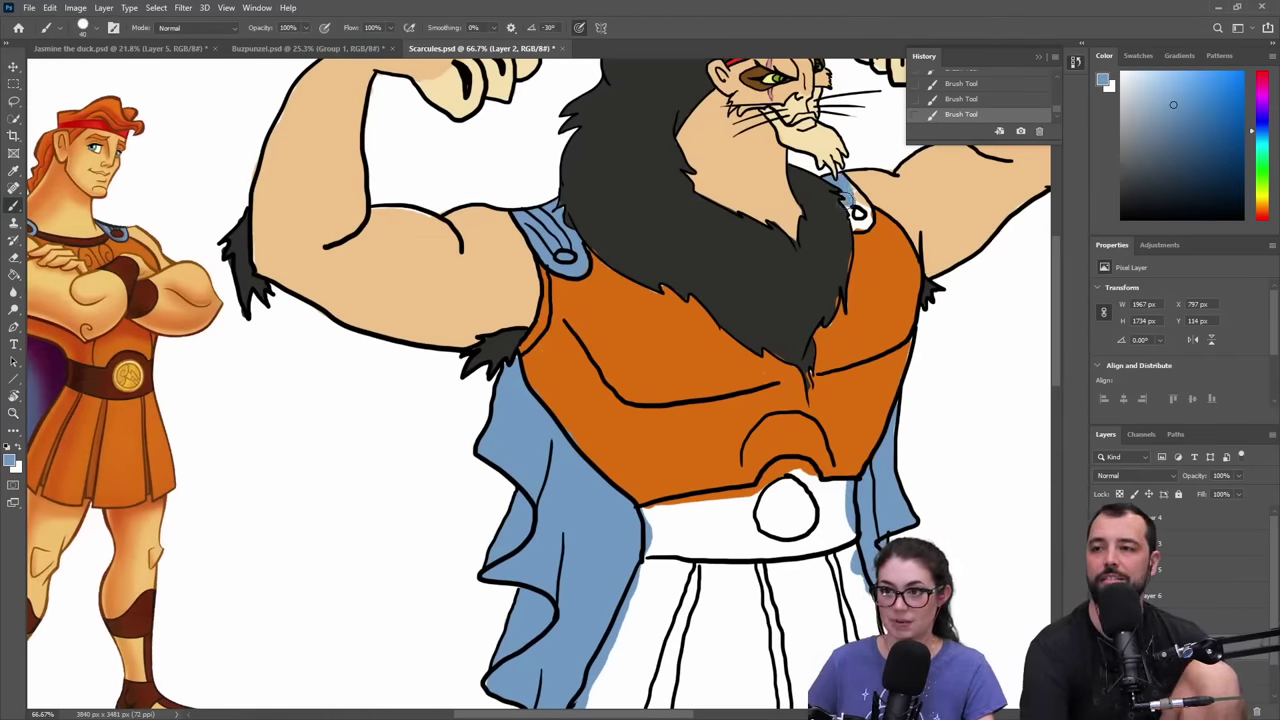
{"action": "mouse_move", "coordinate": [858, 213]}
{"action": "left_mouse_down"}
{"action": "mouse_move", "coordinate": [852, 192]}
{"action": "mouse_move", "coordinate": [858, 213]}
{"action": "left_mouse_up"}
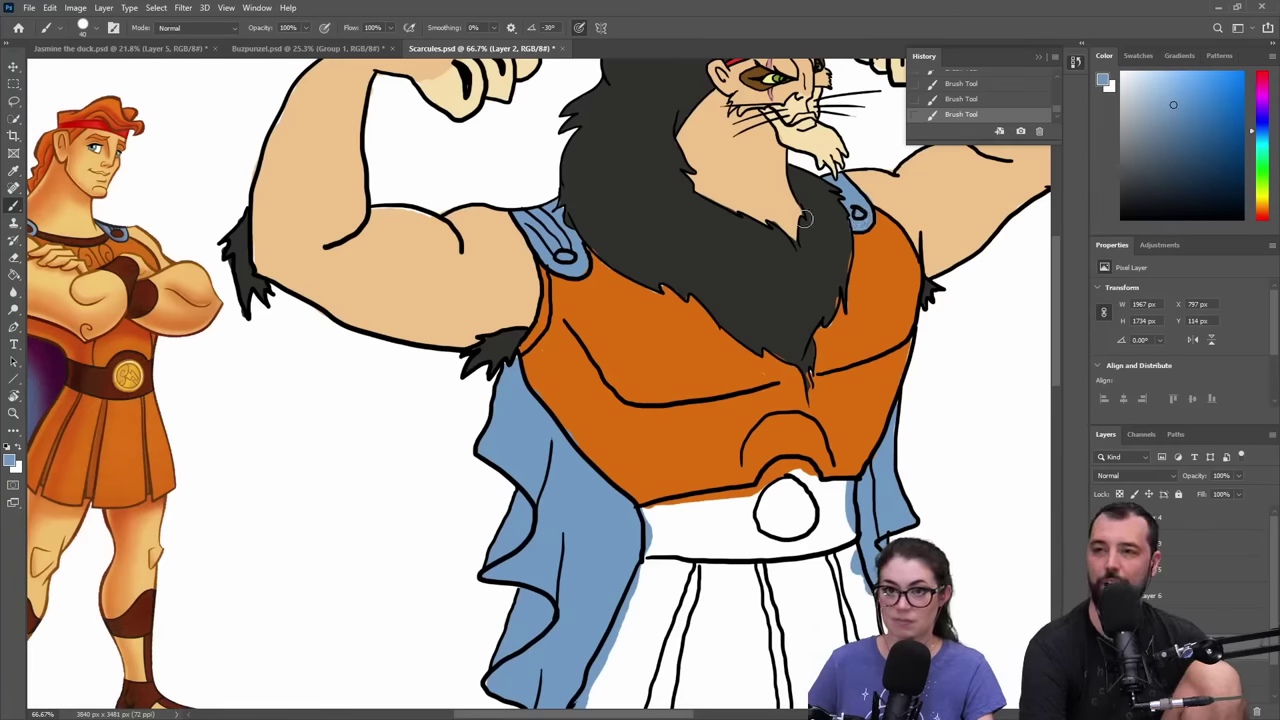
- Paint both clasps' buttons and the left-hand armhole trim in the dark brown sampled from the Hercules reference
{"action": "key", "text": "alt"}
{"action": "left_click", "coordinate": [127, 263], "text": "alt"}
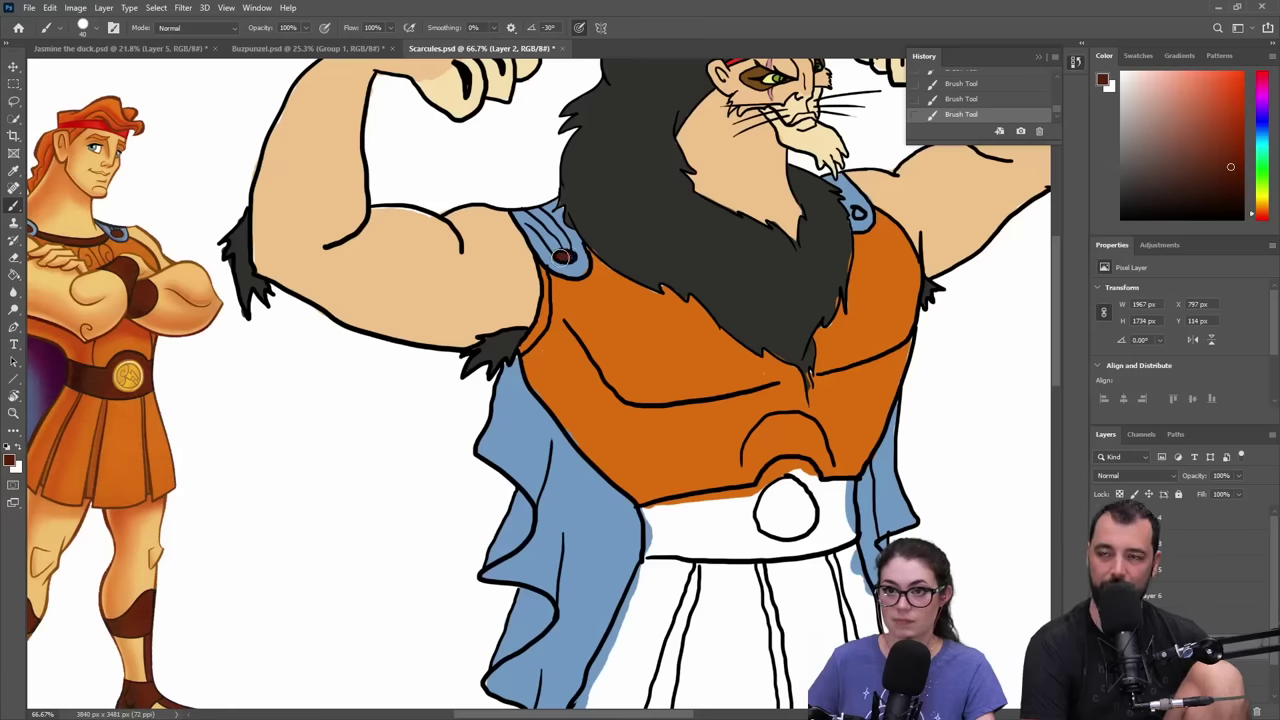
{"action": "left_click_drag", "start_coordinate": [543, 273], "coordinate": [520, 350]}
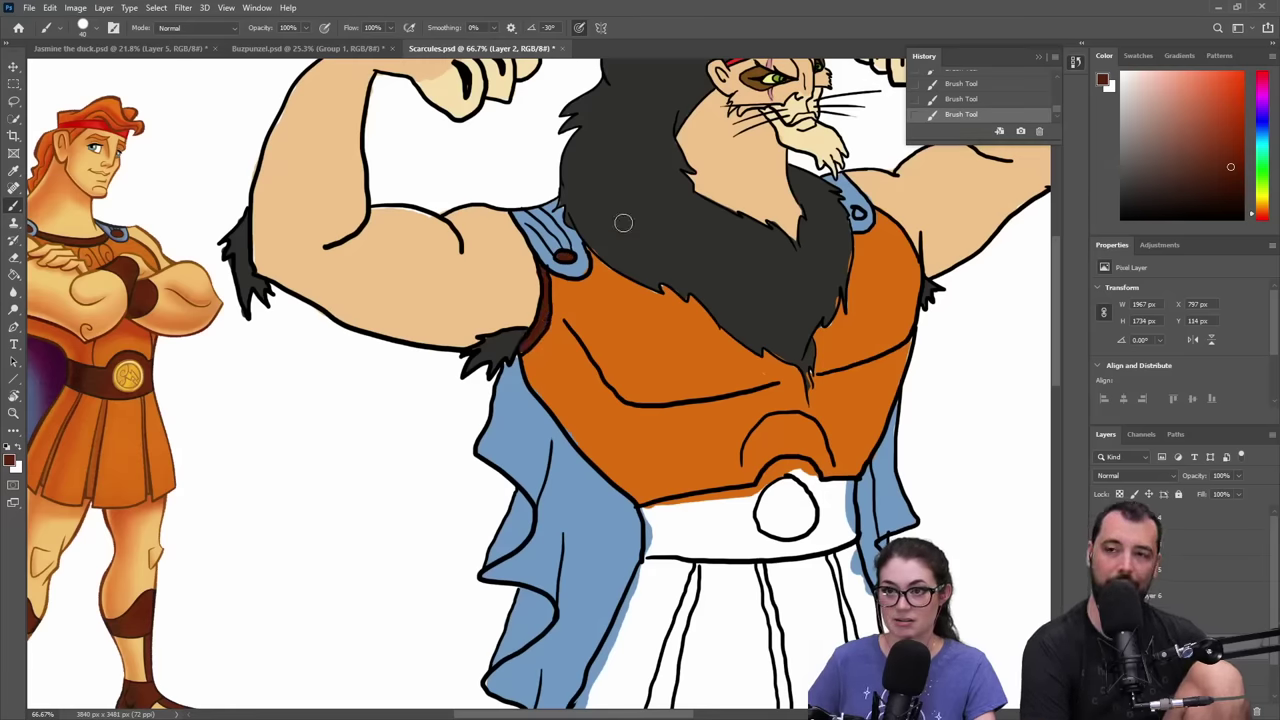
{"action": "left_click", "coordinate": [858, 212]}
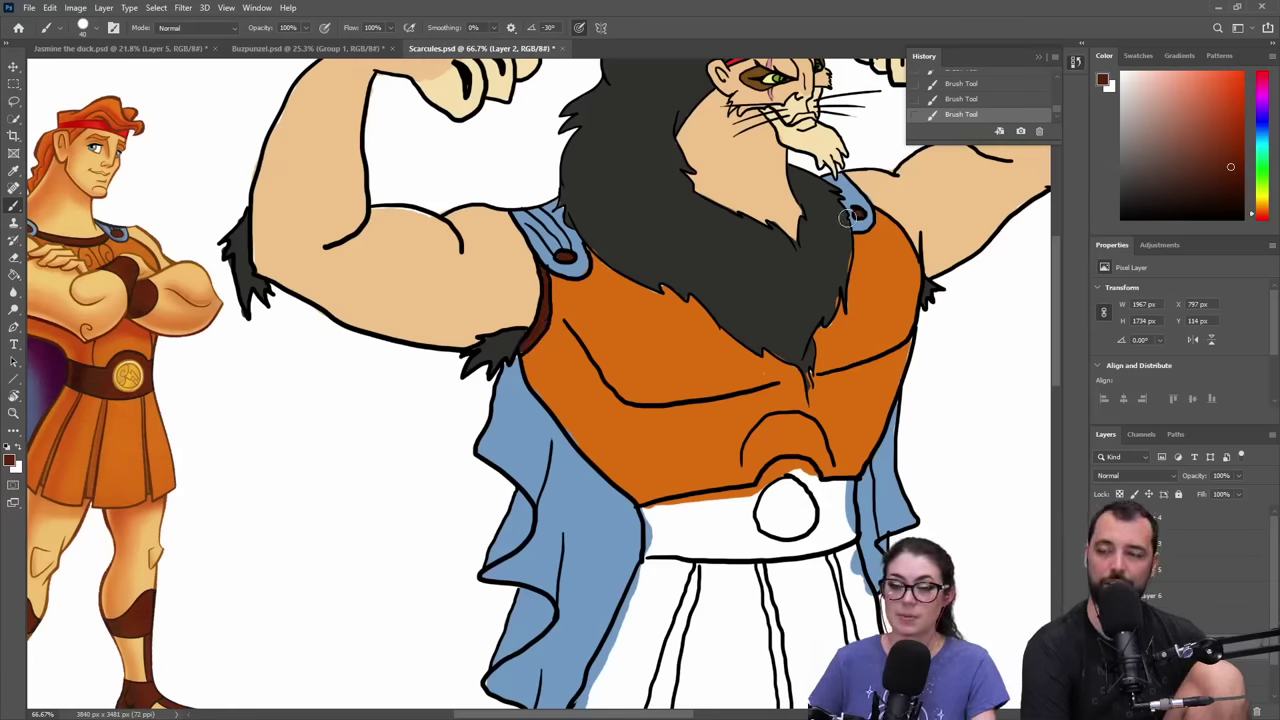
- Paint the belt in the same dark brown and its round buckle in the gold sampled from the Hercules reference
{"action": "mouse_move", "coordinate": [777, 478]}
{"action": "left_mouse_down"}
{"action": "mouse_move", "coordinate": [750, 496]}
{"action": "mouse_move", "coordinate": [644, 513]}
{"action": "mouse_move", "coordinate": [646, 559]}
{"action": "mouse_move", "coordinate": [825, 543]}
{"action": "left_mouse_up"}
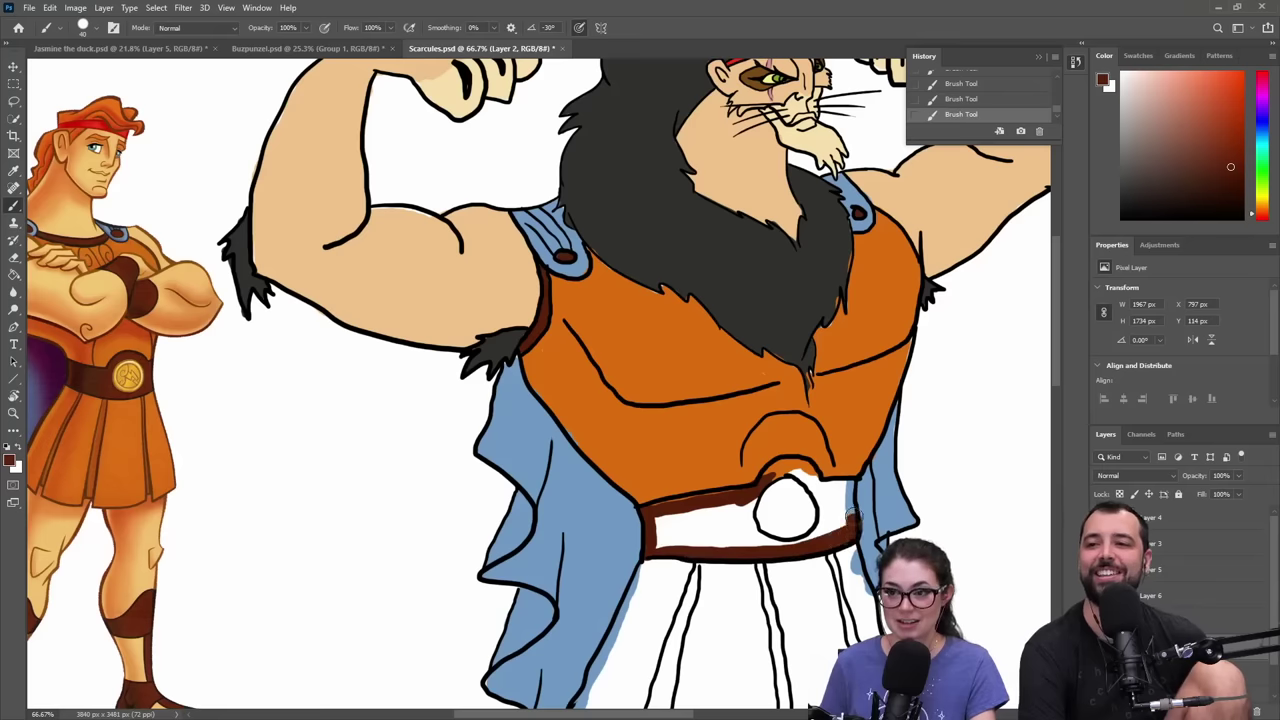
{"action": "left_click_drag", "start_coordinate": [836, 483], "coordinate": [765, 468]}
{"action": "mouse_move", "coordinate": [655, 508]}
{"action": "left_mouse_down"}
{"action": "mouse_move", "coordinate": [786, 478]}
{"action": "mouse_move", "coordinate": [839, 505]}
{"action": "left_mouse_up"}
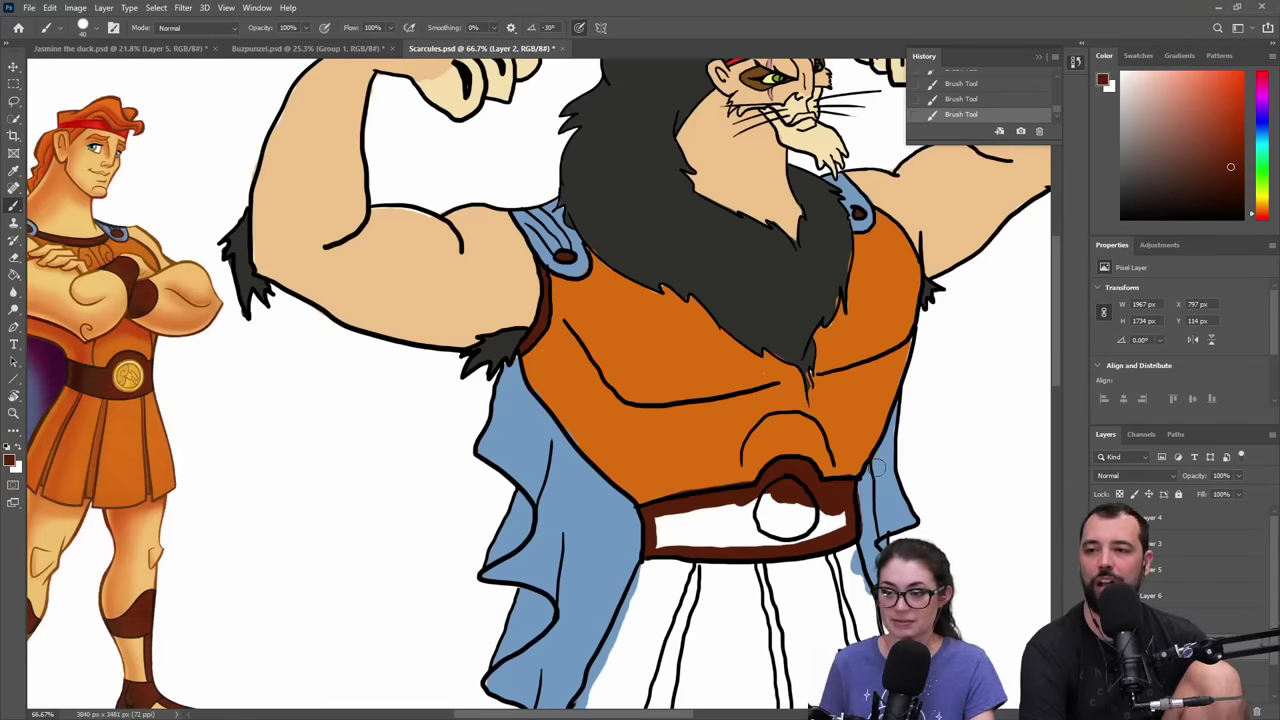
{"action": "left_click", "coordinate": [864, 493], "text": "alt"}
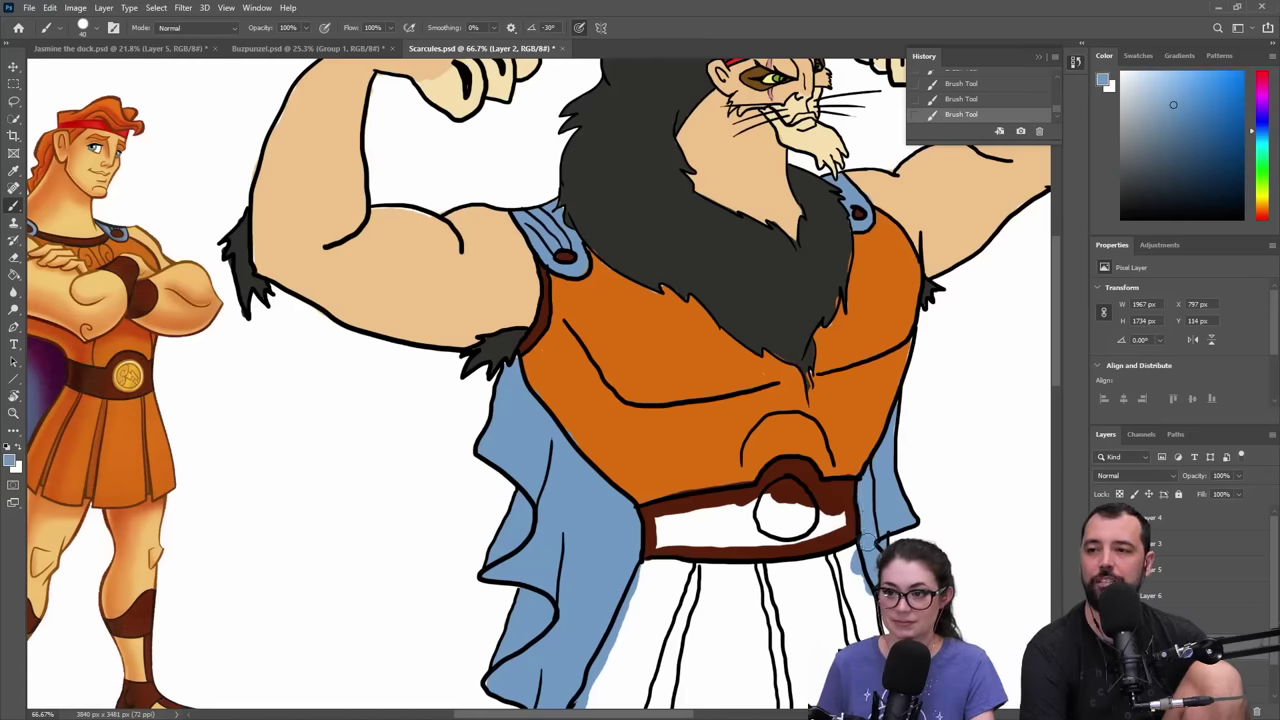
{"action": "left_click", "coordinate": [845, 490], "text": "alt"}
{"action": "mouse_move", "coordinate": [850, 505]}
{"action": "left_mouse_down"}
{"action": "mouse_move", "coordinate": [782, 543]}
{"action": "mouse_move", "coordinate": [657, 544]}
{"action": "mouse_move", "coordinate": [654, 527]}
{"action": "mouse_move", "coordinate": [738, 499]}
{"action": "mouse_move", "coordinate": [845, 510]}
{"action": "left_mouse_up"}
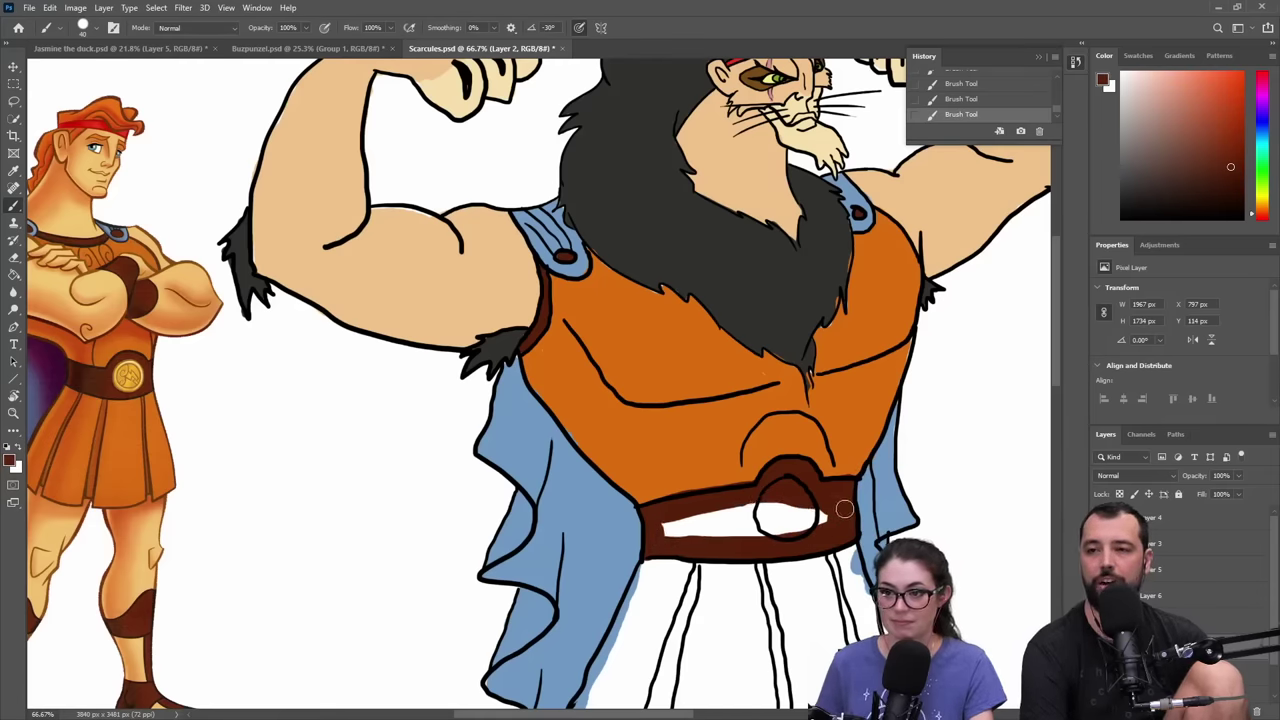
{"action": "mouse_move", "coordinate": [675, 530]}
{"action": "left_mouse_down"}
{"action": "mouse_move", "coordinate": [815, 505]}
{"action": "mouse_move", "coordinate": [805, 515]}
{"action": "left_mouse_up"}
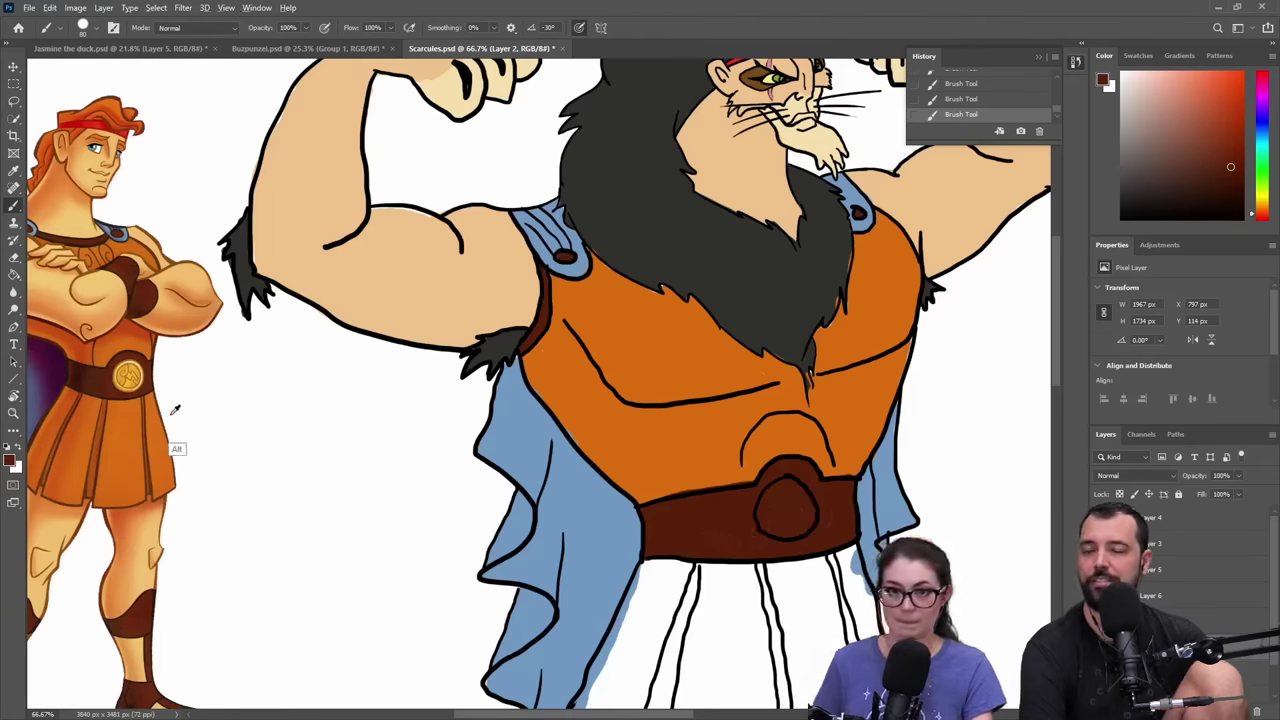
{"action": "left_click", "coordinate": [125, 420], "text": "alt"}
{"action": "mouse_move", "coordinate": [791, 502]}
{"action": "left_mouse_down"}
{"action": "mouse_move", "coordinate": [796, 515]}
{"action": "mouse_move", "coordinate": [786, 510]}
{"action": "left_mouse_up"}
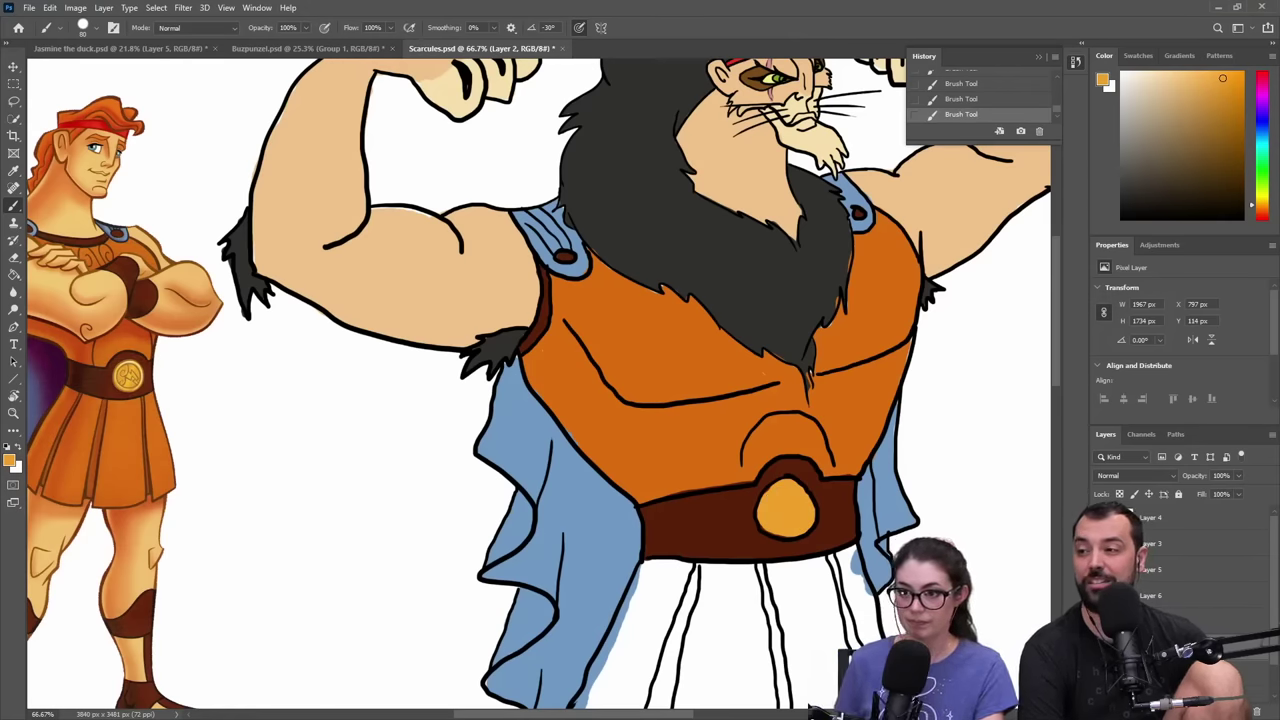
- Paint the skirt on Layer 2 in the tunic's sampled orange along the belt, both side edges and the right-hand part of the hem
{"action": "left_click", "coordinate": [1152, 621]}
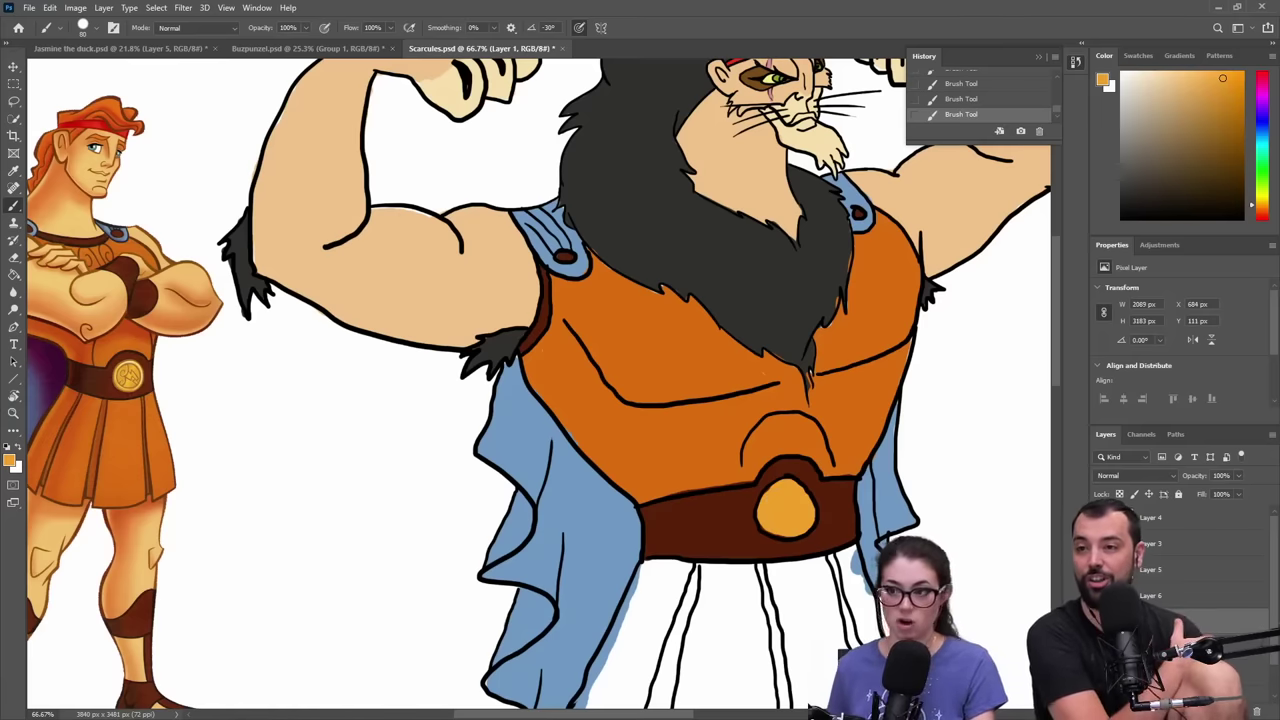
{"action": "left_click", "coordinate": [636, 474], "text": "alt"}
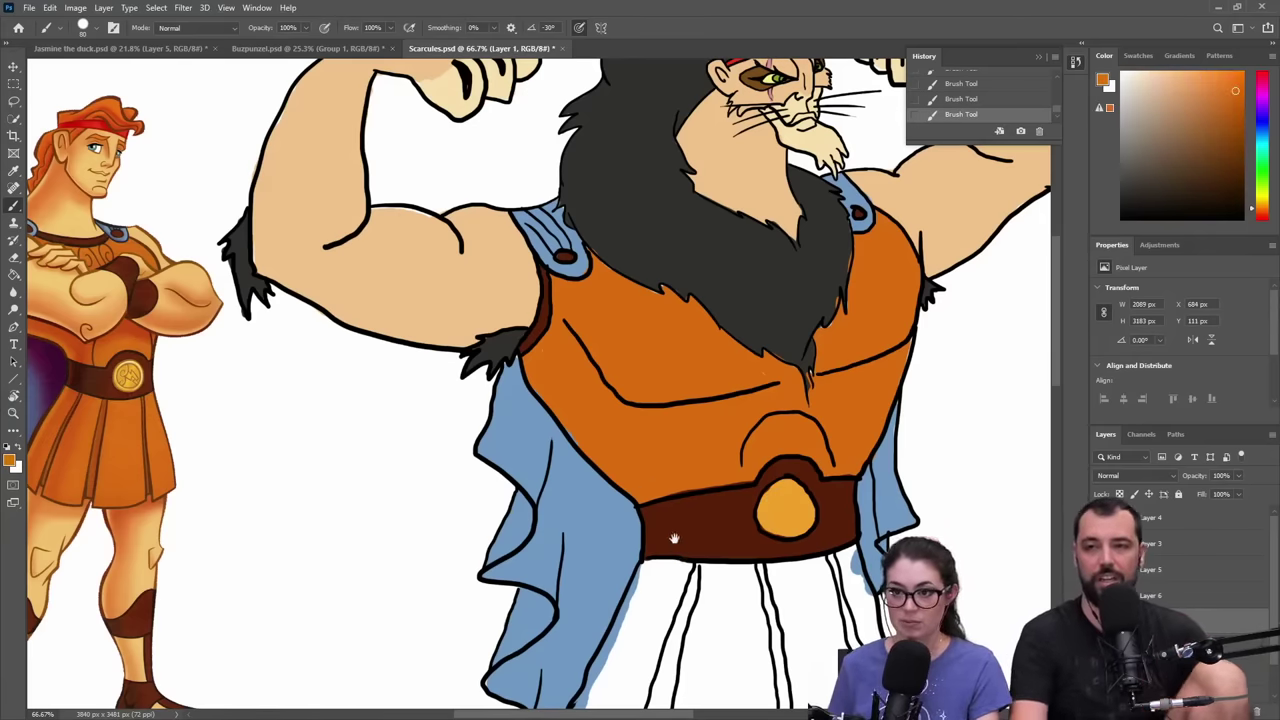
{"action": "left_click_drag", "start_coordinate": [674, 538], "coordinate": [660, 408]}
{"action": "left_click_drag", "start_coordinate": [616, 468], "coordinate": [612, 487]}
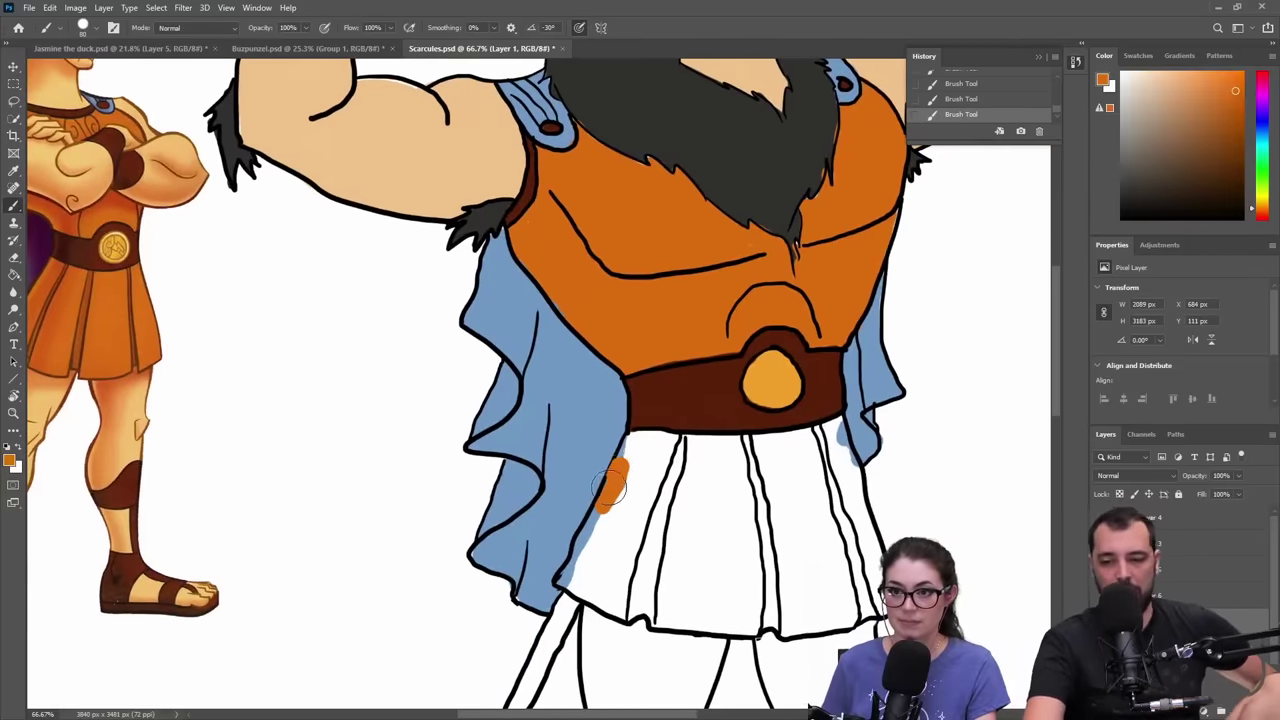
{"action": "key", "text": "ctrl+z"}
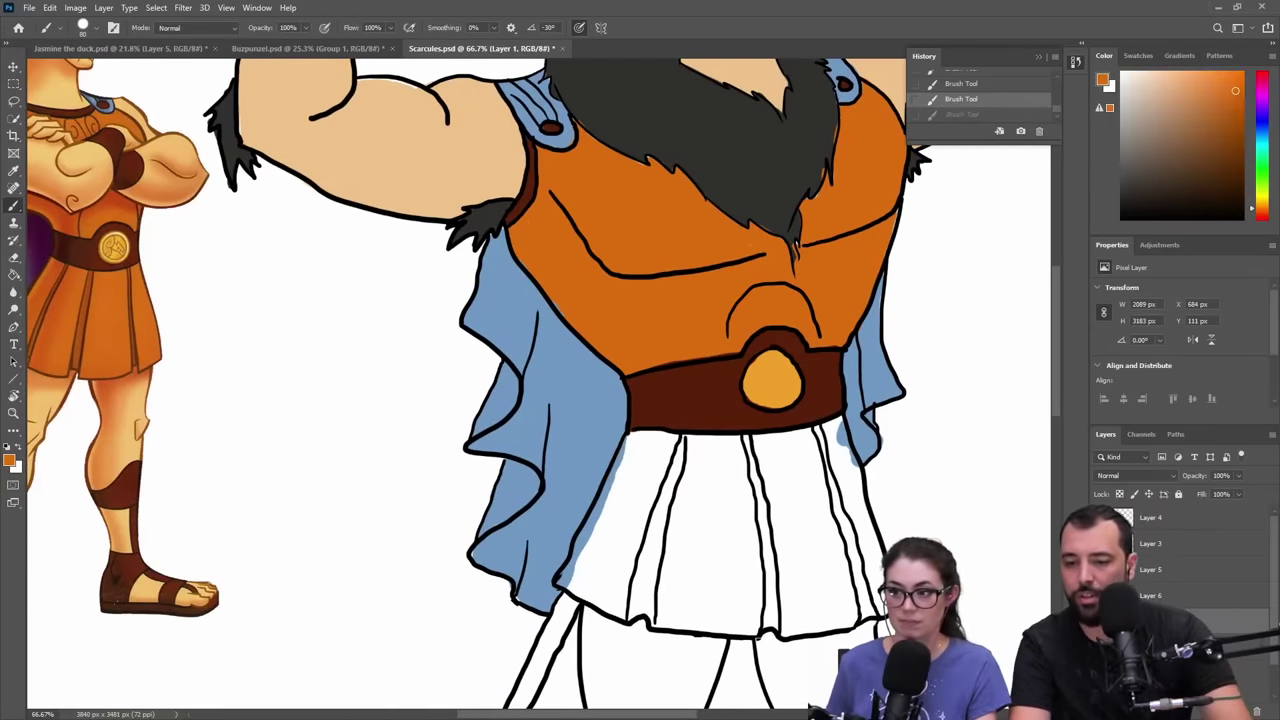
{"action": "left_click", "coordinate": [1160, 647]}
{"action": "mouse_move", "coordinate": [602, 517]}
{"action": "left_mouse_down"}
{"action": "mouse_move", "coordinate": [635, 446]}
{"action": "mouse_move", "coordinate": [787, 445]}
{"action": "mouse_move", "coordinate": [848, 424]}
{"action": "mouse_move", "coordinate": [834, 449]}
{"action": "mouse_move", "coordinate": [883, 446]}
{"action": "mouse_move", "coordinate": [836, 420]}
{"action": "mouse_move", "coordinate": [856, 516]}
{"action": "left_mouse_up"}
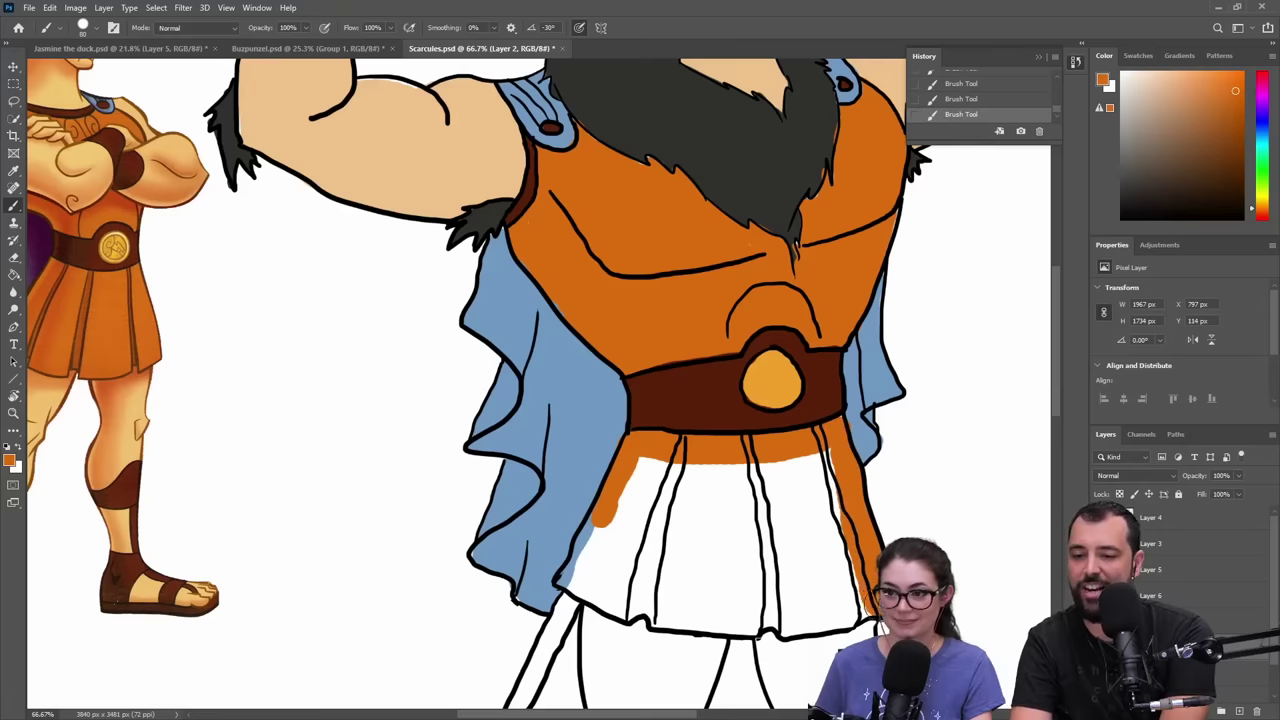
{"action": "mouse_move", "coordinate": [828, 622]}
{"action": "left_mouse_down"}
{"action": "mouse_move", "coordinate": [793, 620]}
{"action": "mouse_move", "coordinate": [778, 638]}
{"action": "mouse_move", "coordinate": [695, 618]}
{"action": "left_mouse_up"}
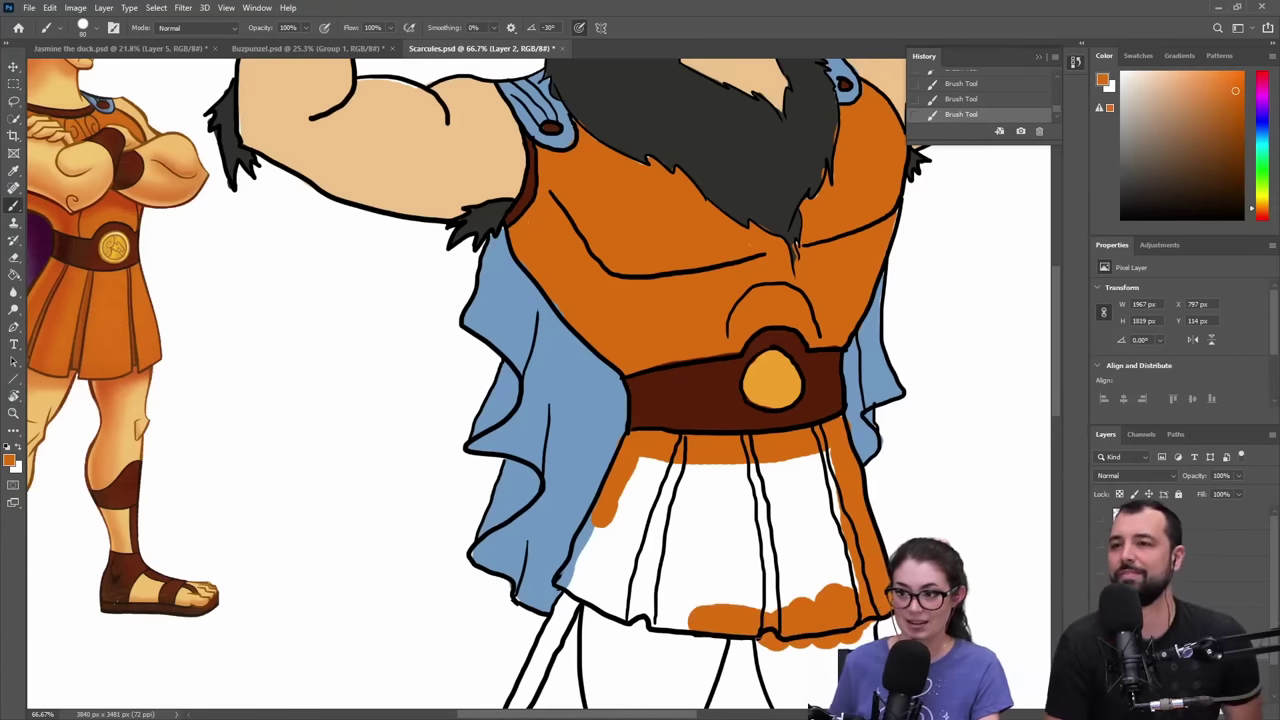
- Make Layer 1 active and set up a size 10 brush in the black sampled from the buckle's outline
{"action": "left_click", "coordinate": [1228, 623]}
{"action": "scroll", "coordinate": [785, 395], "scroll_direction": "up", "scroll_amount": 5}
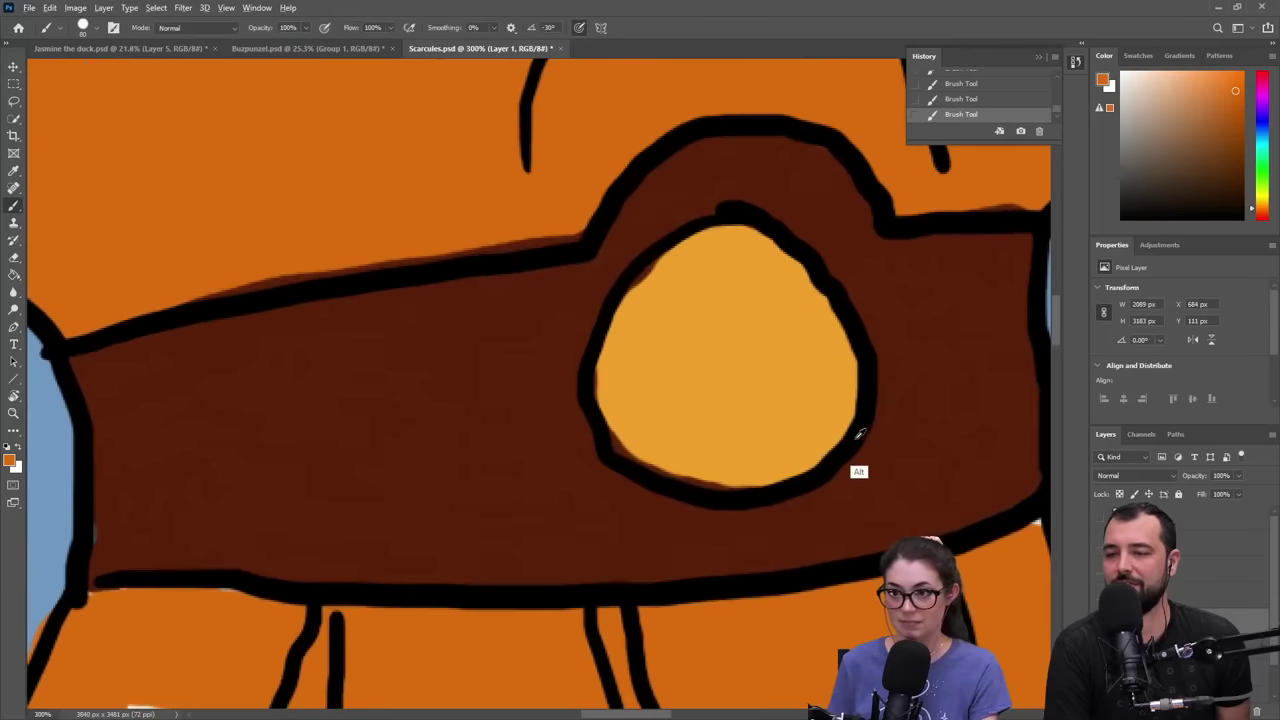
{"action": "left_click", "coordinate": [858, 435], "text": "alt"}
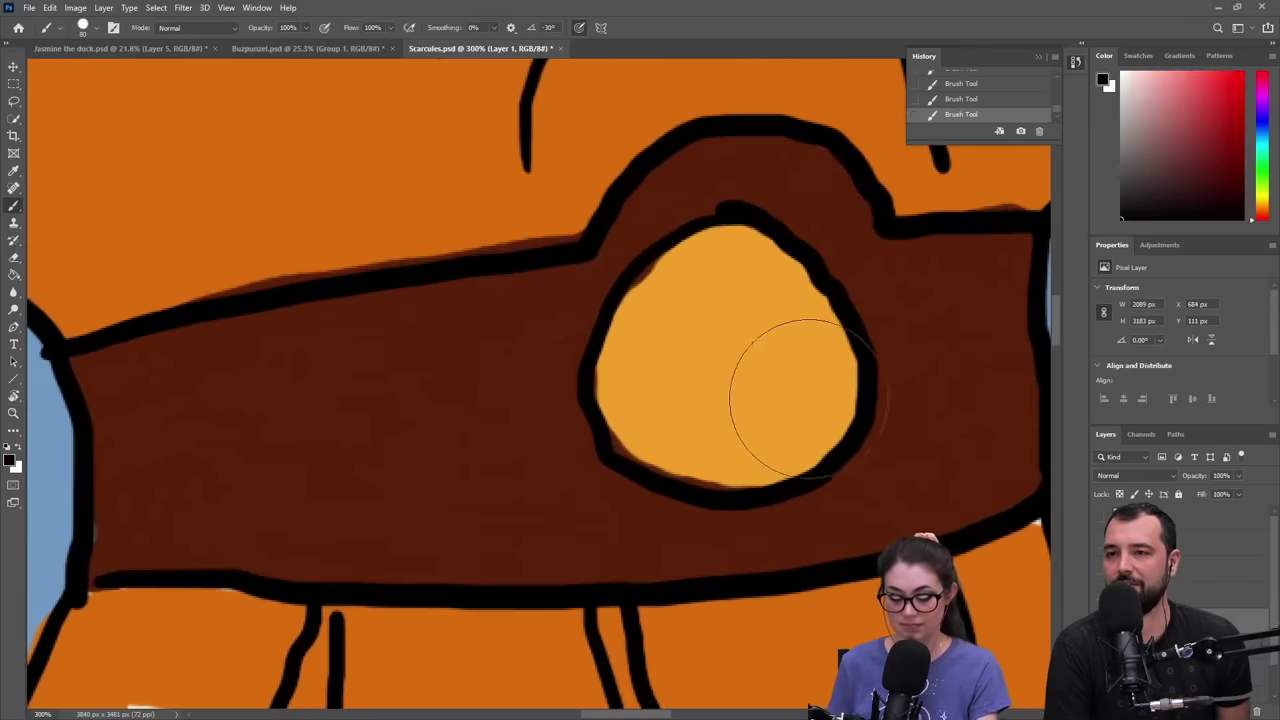
{"action": "key", "text": "bracketleft"}
{"action": "key", "text": "bracketleft"}
{"action": "key", "text": "bracketleft"}
{"action": "key", "text": "bracketleft"}
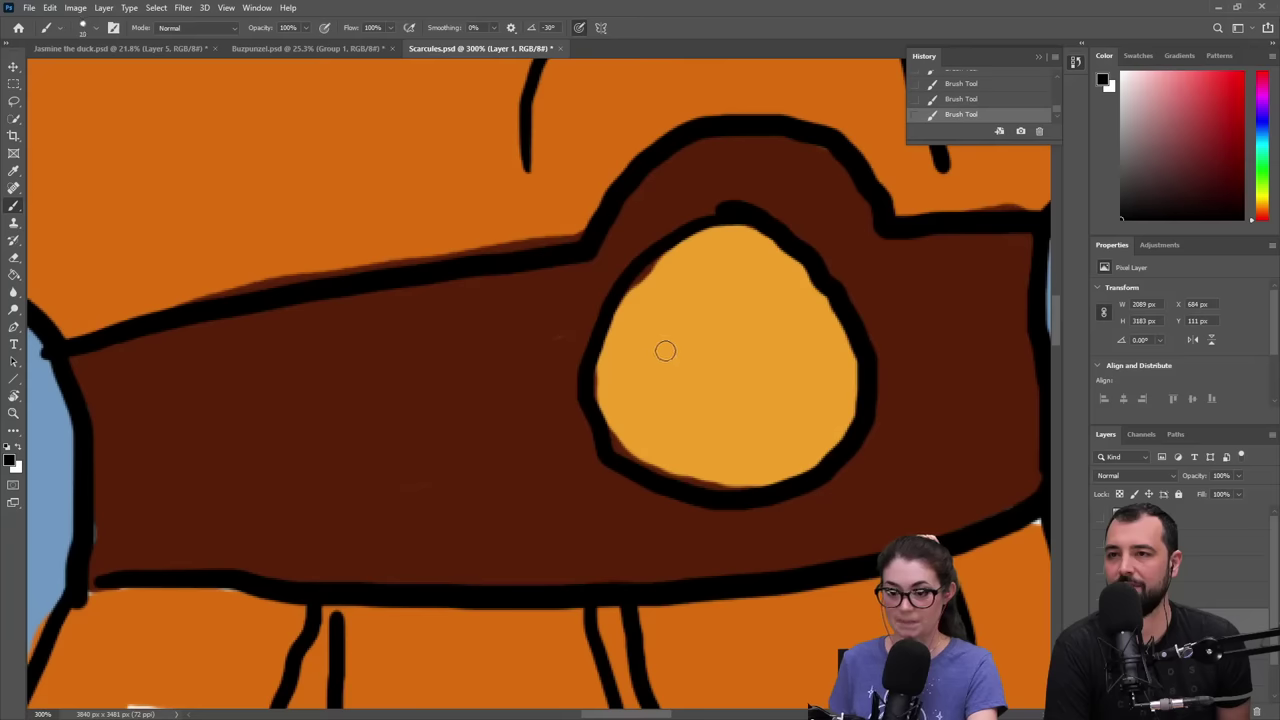
- Try to draw a black emblem line inside the gold belt buckle
{"action": "mouse_move", "coordinate": [647, 348]}
{"action": "left_mouse_down"}
{"action": "mouse_move", "coordinate": [610, 363]}
{"action": "mouse_move", "coordinate": [612, 379]}
{"action": "mouse_move", "coordinate": [648, 395]}
{"action": "mouse_move", "coordinate": [631, 427]}
{"action": "mouse_move", "coordinate": [662, 439]}
{"action": "mouse_move", "coordinate": [687, 424]}
{"action": "mouse_move", "coordinate": [696, 463]}
{"action": "mouse_move", "coordinate": [750, 432]}
{"action": "left_mouse_up"}
{"action": "key", "text": "ctrl+z"}
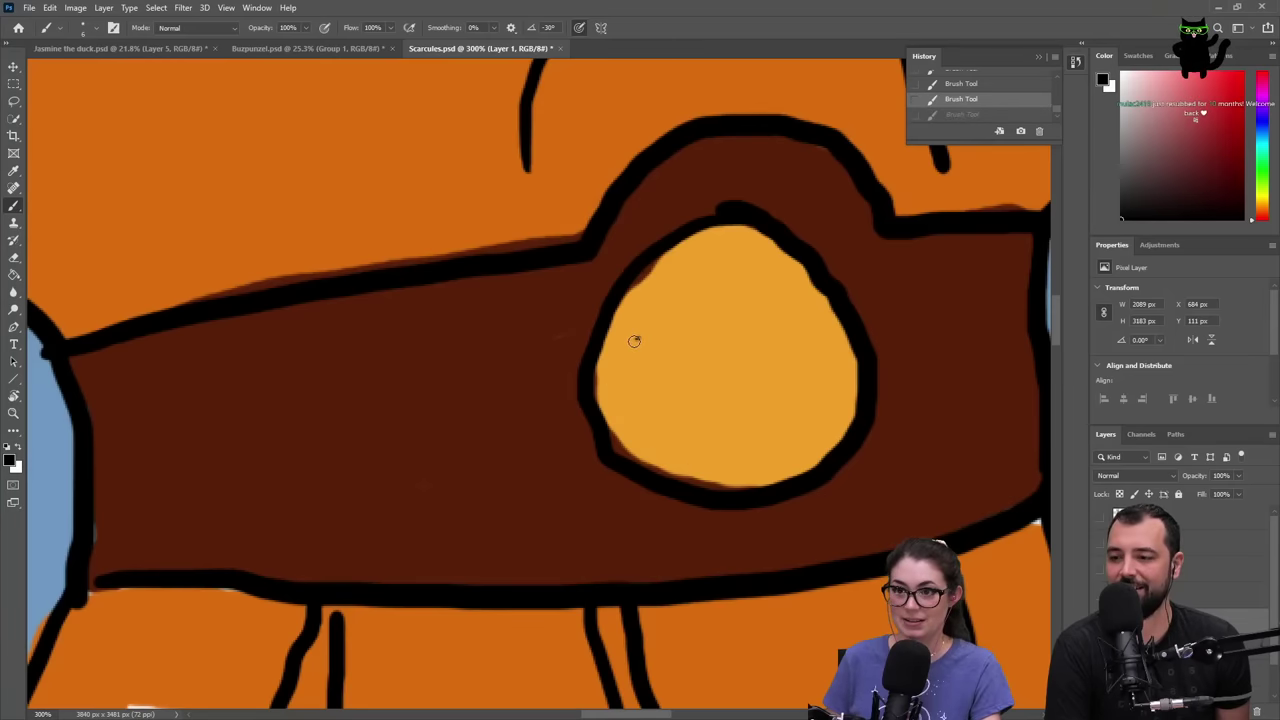
{"action": "mouse_move", "coordinate": [636, 338]}
{"action": "left_mouse_down"}
{"action": "mouse_move", "coordinate": [703, 318]}
{"action": "mouse_move", "coordinate": [717, 299]}
{"action": "mouse_move", "coordinate": [750, 308]}
{"action": "mouse_move", "coordinate": [750, 340]}
{"action": "mouse_move", "coordinate": [795, 312]}
{"action": "mouse_move", "coordinate": [797, 288]}
{"action": "mouse_move", "coordinate": [740, 268]}
{"action": "mouse_move", "coordinate": [822, 279]}
{"action": "left_mouse_up"}
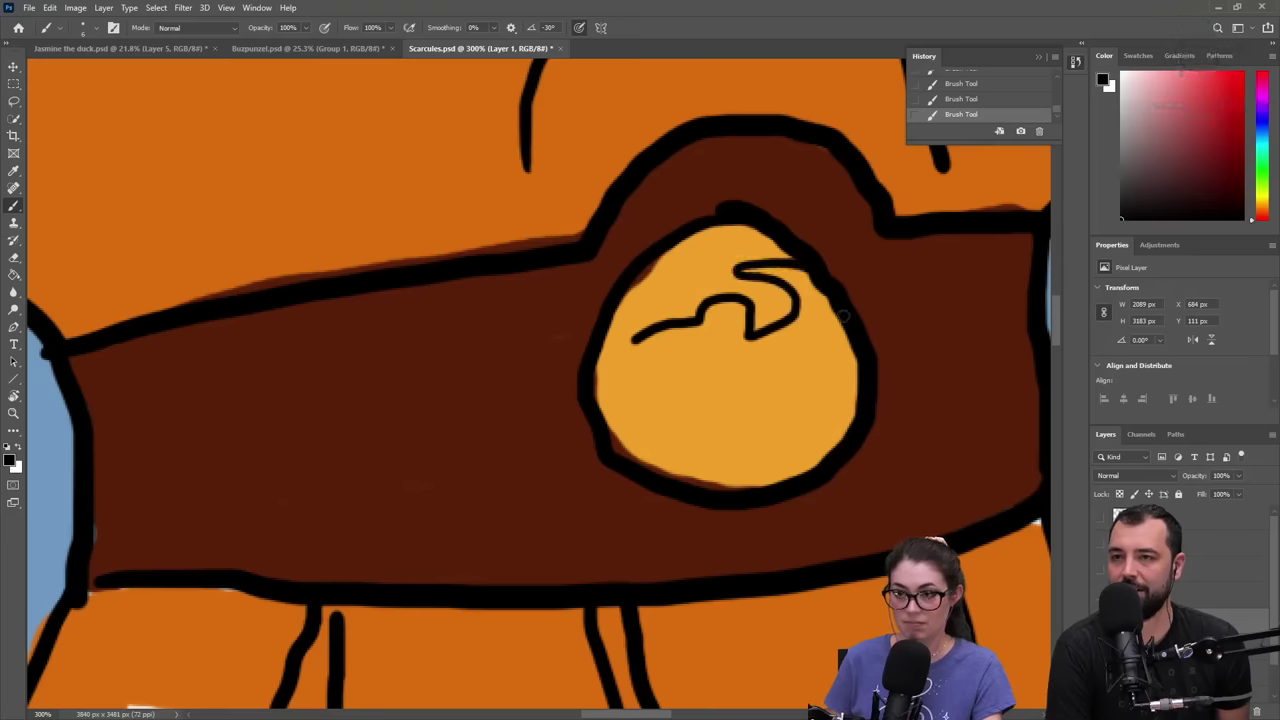
{"action": "key", "text": "ctrl+z"}
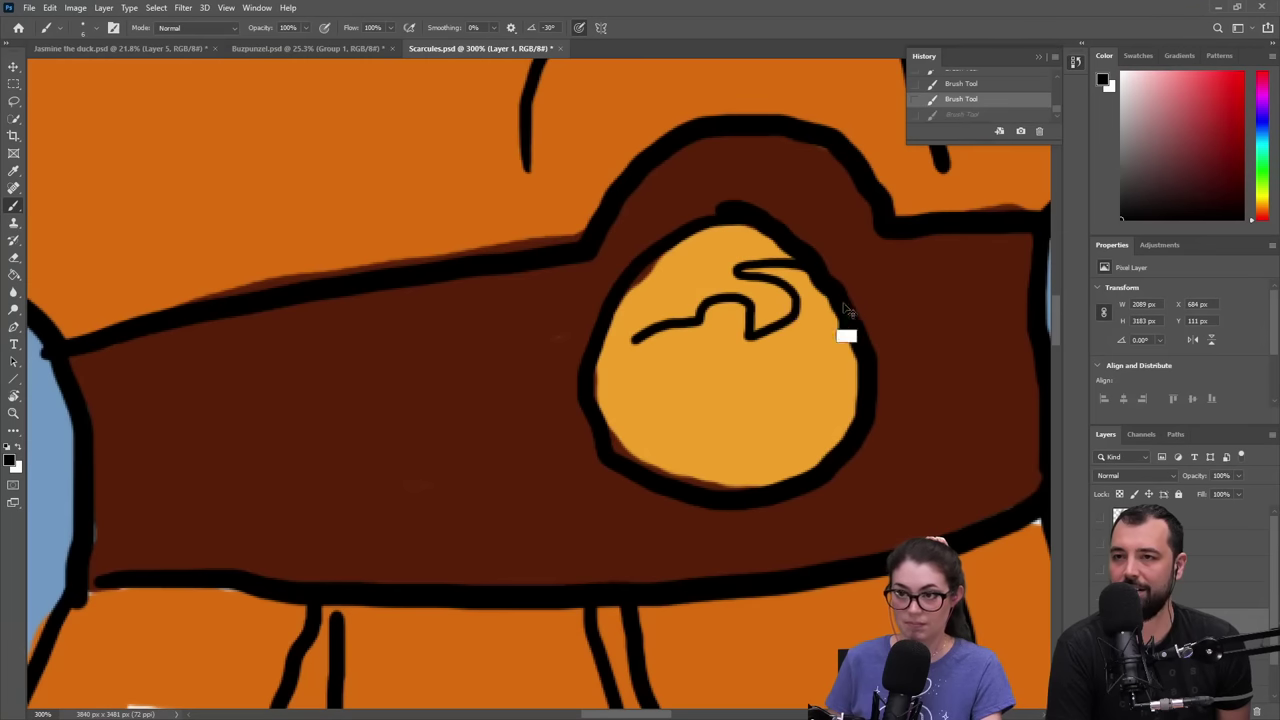
{"action": "key", "text": "ctrl+z"}
- Erase the buckle's black outline on Layer 1 around the gold fill and return to the Brush tool
{"action": "key", "text": "e"}
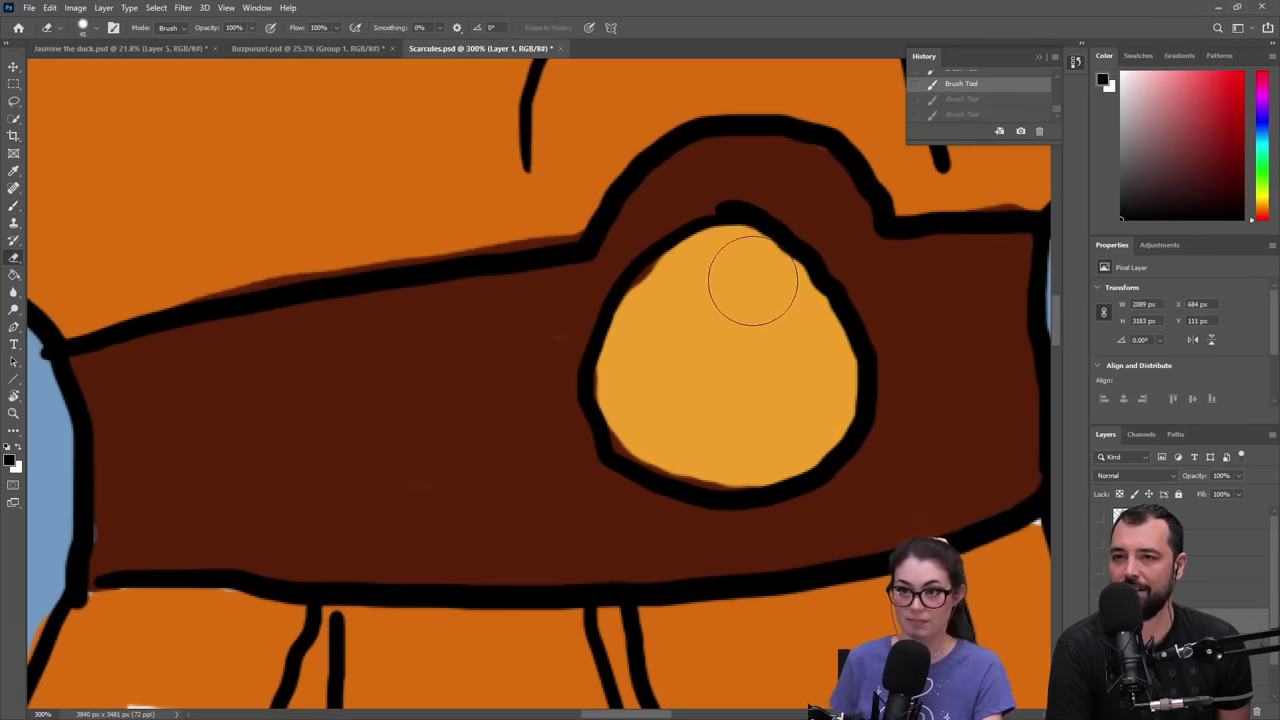
{"action": "mouse_move", "coordinate": [751, 277]}
{"action": "left_mouse_down"}
{"action": "mouse_move", "coordinate": [673, 267]}
{"action": "mouse_move", "coordinate": [624, 355]}
{"action": "mouse_move", "coordinate": [632, 418]}
{"action": "mouse_move", "coordinate": [692, 463]}
{"action": "mouse_move", "coordinate": [793, 469]}
{"action": "mouse_move", "coordinate": [869, 405]}
{"action": "mouse_move", "coordinate": [775, 245]}
{"action": "mouse_move", "coordinate": [730, 232]}
{"action": "mouse_move", "coordinate": [685, 260]}
{"action": "mouse_move", "coordinate": [613, 344]}
{"action": "mouse_move", "coordinate": [608, 431]}
{"action": "mouse_move", "coordinate": [688, 476]}
{"action": "mouse_move", "coordinate": [829, 449]}
{"action": "left_mouse_up"}
{"action": "key", "text": "b"}
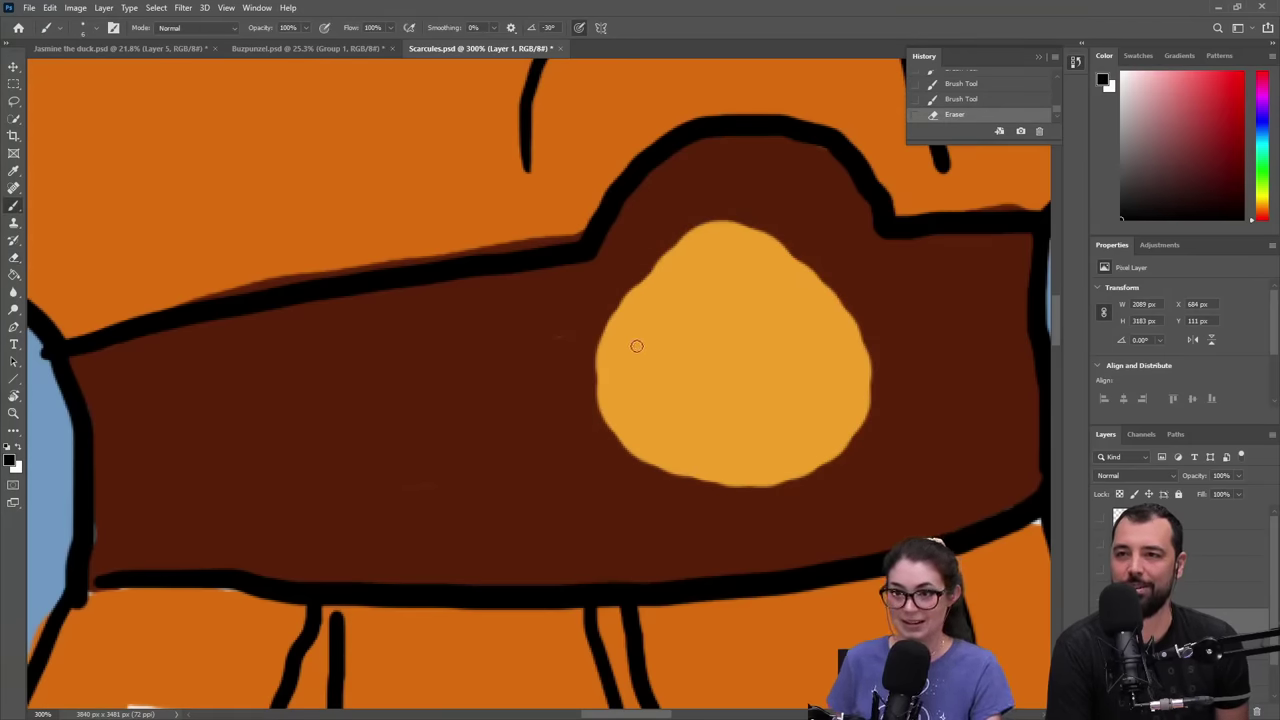
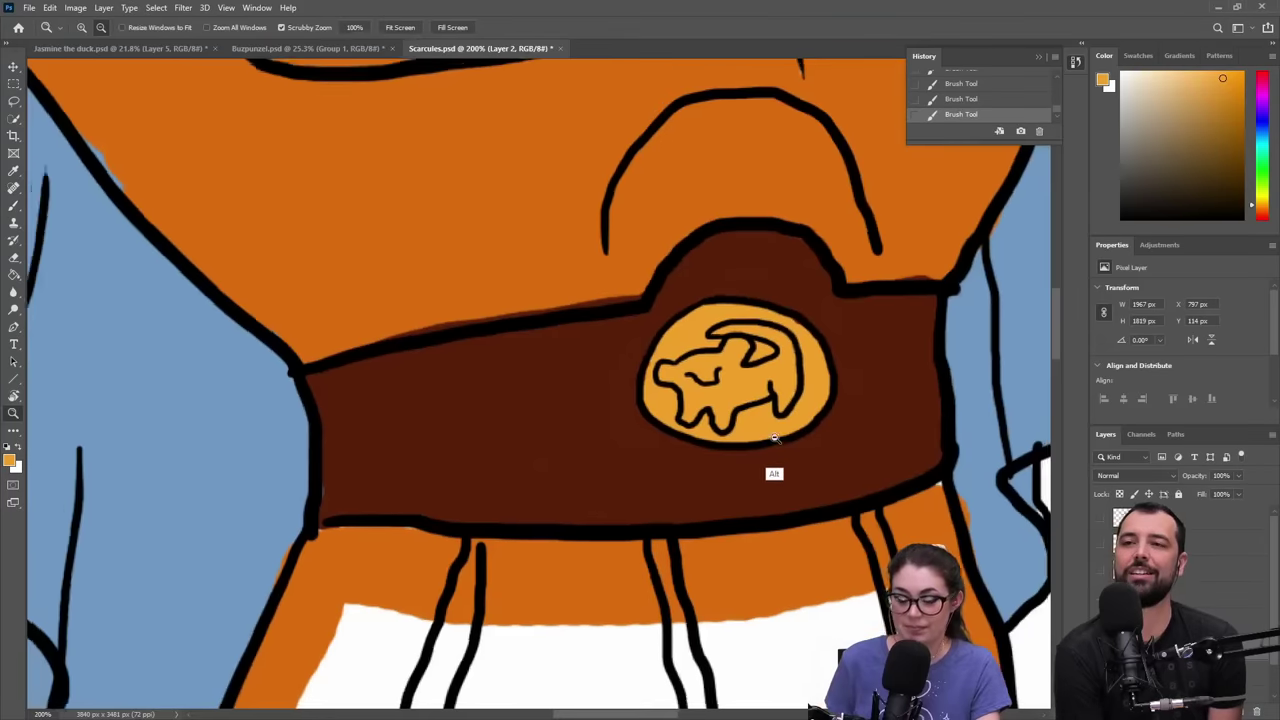
- Paint the skirt's left-hand edge and lower corner on Layer 2 in the orange sampled from the skirt, using a size 35 brush
{"action": "left_click", "coordinate": [771, 471], "text": "alt"}
{"action": "key", "text": "b"}
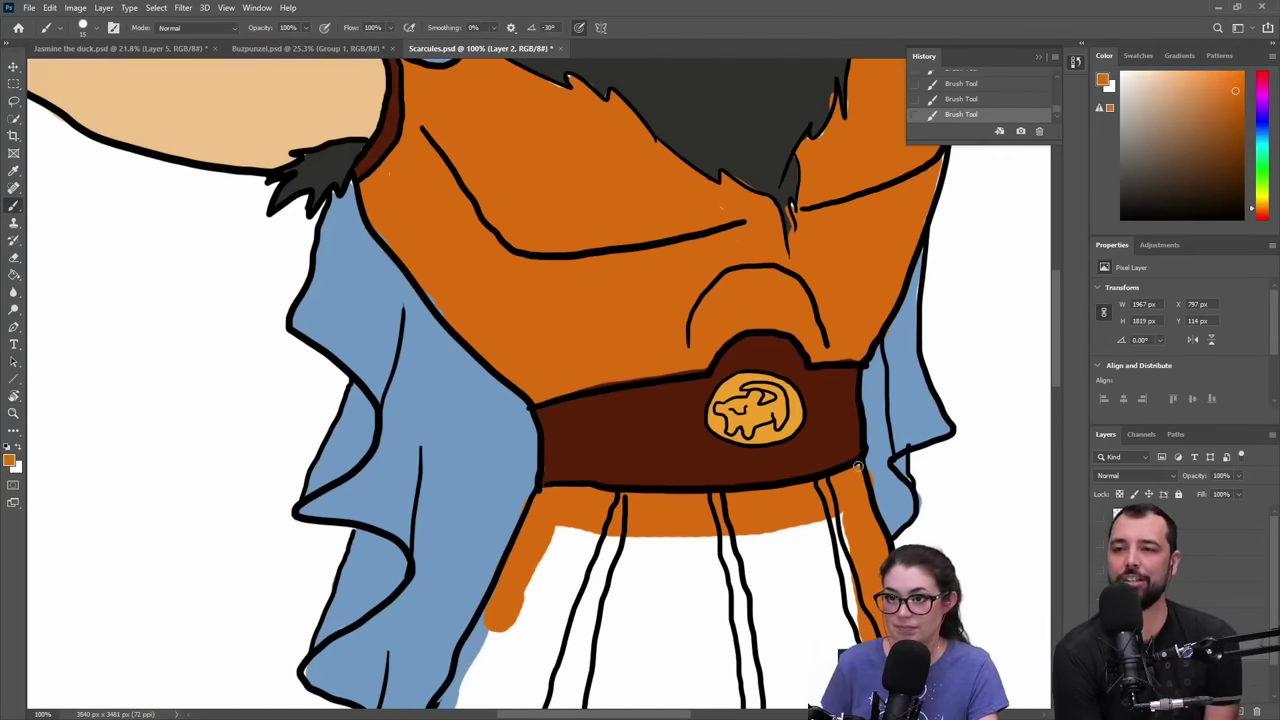
{"action": "left_click", "coordinate": [883, 478], "text": "alt"}
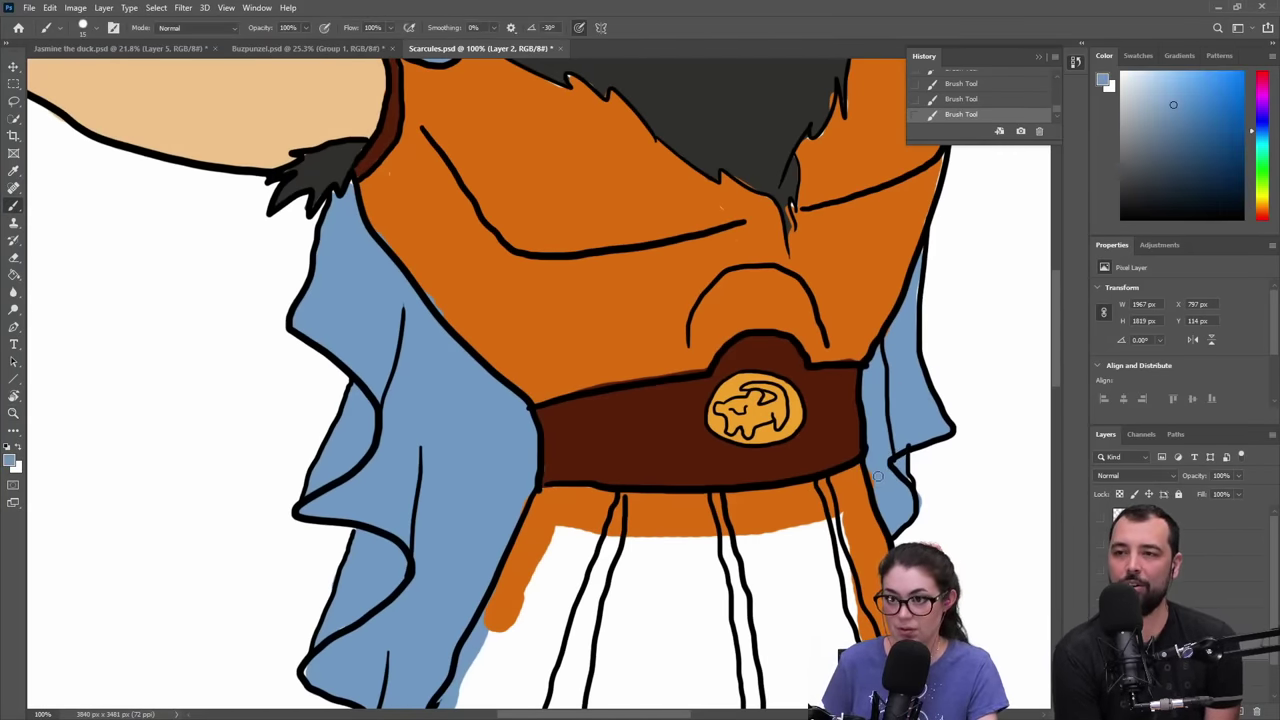
{"action": "left_click", "coordinate": [859, 482], "text": "alt"}
{"action": "left_click_drag", "start_coordinate": [818, 490], "coordinate": [777, 283]}
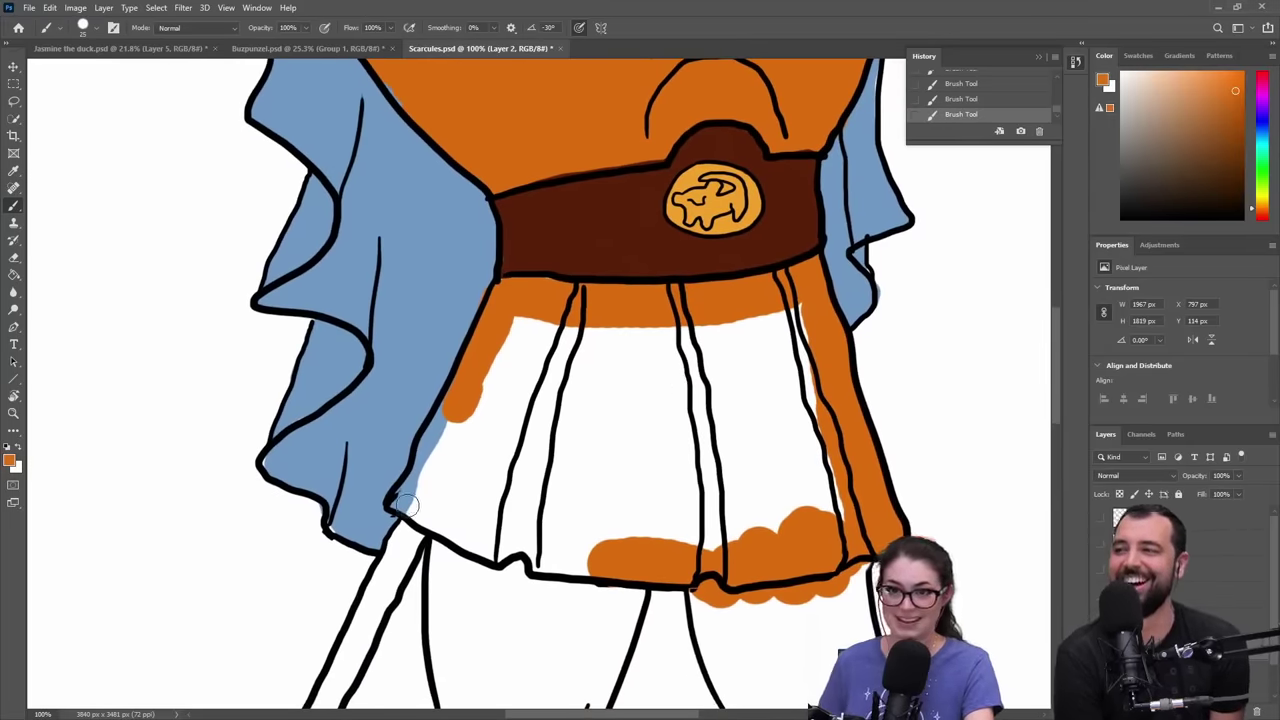
{"action": "left_click_drag", "start_coordinate": [398, 502], "coordinate": [424, 424]}
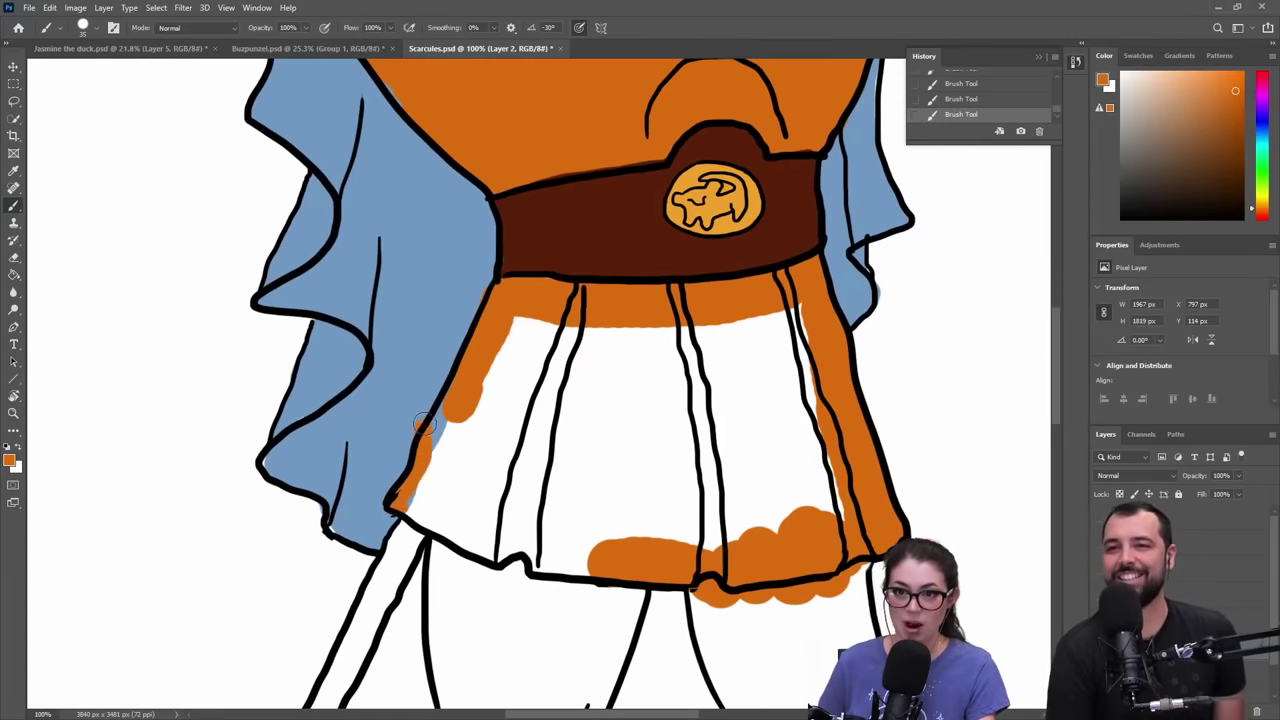
{"action": "key", "text": "ctrl+z"}
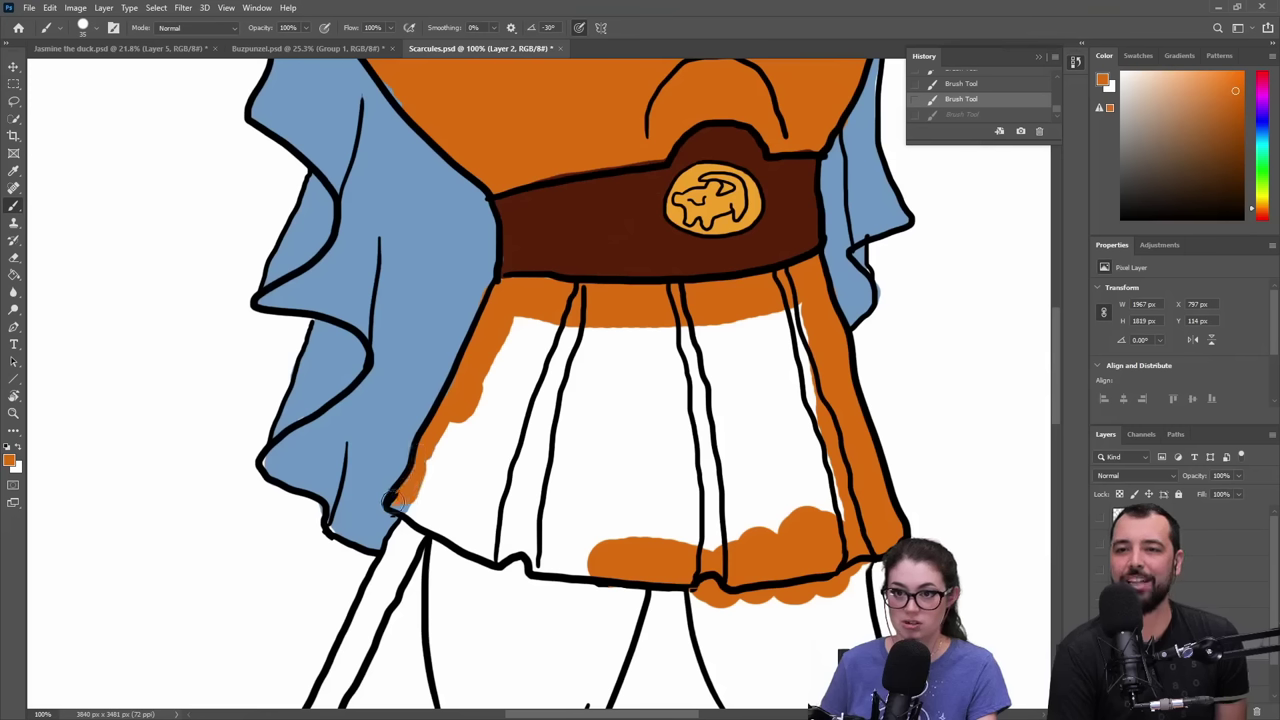
{"action": "left_click_drag", "start_coordinate": [442, 461], "coordinate": [438, 456]}
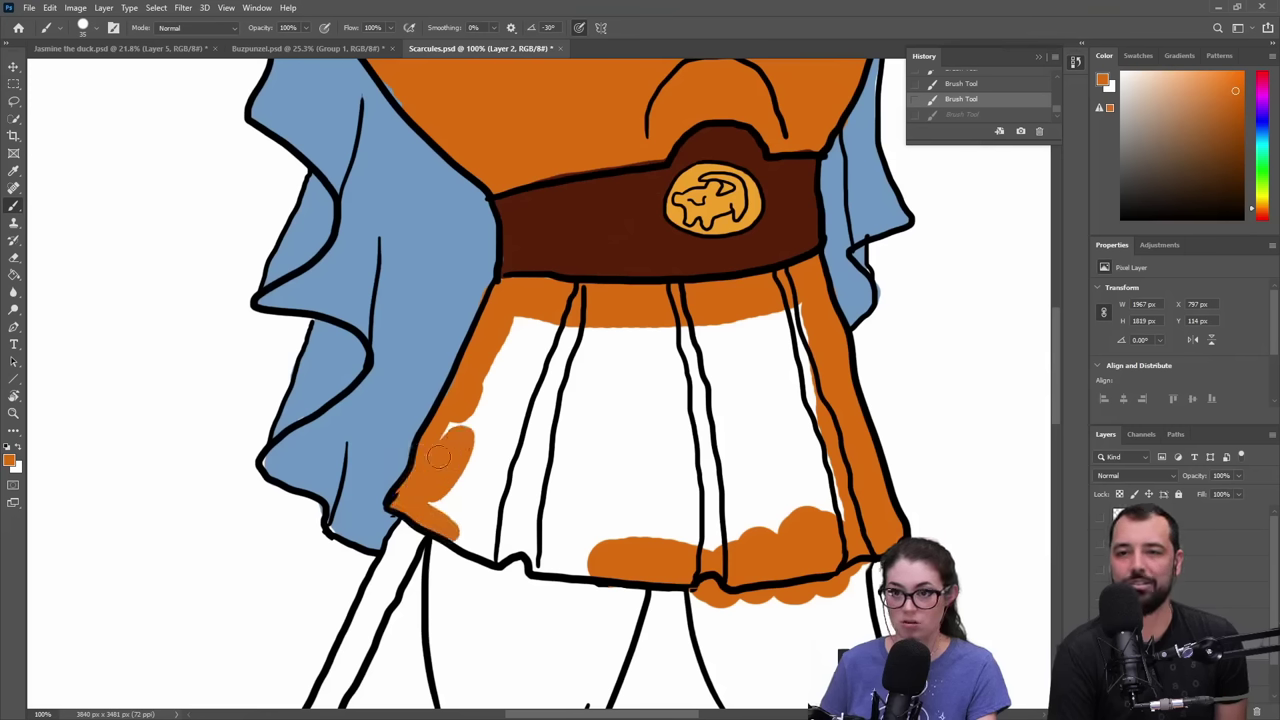
- Fill the remaining white of the skirt down to the hem in the same orange, enlarging the brush to 80
{"action": "mouse_move", "coordinate": [459, 509]}
{"action": "left_mouse_down"}
{"action": "mouse_move", "coordinate": [426, 507]}
{"action": "mouse_move", "coordinate": [427, 522]}
{"action": "mouse_move", "coordinate": [491, 530]}
{"action": "mouse_move", "coordinate": [499, 542]}
{"action": "mouse_move", "coordinate": [484, 550]}
{"action": "mouse_move", "coordinate": [554, 535]}
{"action": "mouse_move", "coordinate": [585, 576]}
{"action": "mouse_move", "coordinate": [526, 542]}
{"action": "mouse_move", "coordinate": [496, 476]}
{"action": "mouse_move", "coordinate": [458, 456]}
{"action": "mouse_move", "coordinate": [519, 330]}
{"action": "mouse_move", "coordinate": [792, 320]}
{"action": "mouse_move", "coordinate": [841, 398]}
{"action": "mouse_move", "coordinate": [856, 485]}
{"action": "mouse_move", "coordinate": [843, 523]}
{"action": "mouse_move", "coordinate": [774, 391]}
{"action": "mouse_move", "coordinate": [789, 390]}
{"action": "mouse_move", "coordinate": [814, 412]}
{"action": "mouse_move", "coordinate": [648, 369]}
{"action": "mouse_move", "coordinate": [550, 392]}
{"action": "mouse_move", "coordinate": [526, 353]}
{"action": "mouse_move", "coordinate": [491, 447]}
{"action": "mouse_move", "coordinate": [546, 493]}
{"action": "mouse_move", "coordinate": [614, 445]}
{"action": "mouse_move", "coordinate": [624, 498]}
{"action": "mouse_move", "coordinate": [723, 520]}
{"action": "mouse_move", "coordinate": [699, 467]}
{"action": "mouse_move", "coordinate": [650, 428]}
{"action": "mouse_move", "coordinate": [778, 522]}
{"action": "left_mouse_up"}
{"action": "key", "text": "bracketright"}
{"action": "key", "text": "bracketright"}
{"action": "key", "text": "bracketright"}
{"action": "key", "text": "bracketright"}
{"action": "key", "text": "bracketright"}
{"action": "key", "text": "bracketright"}
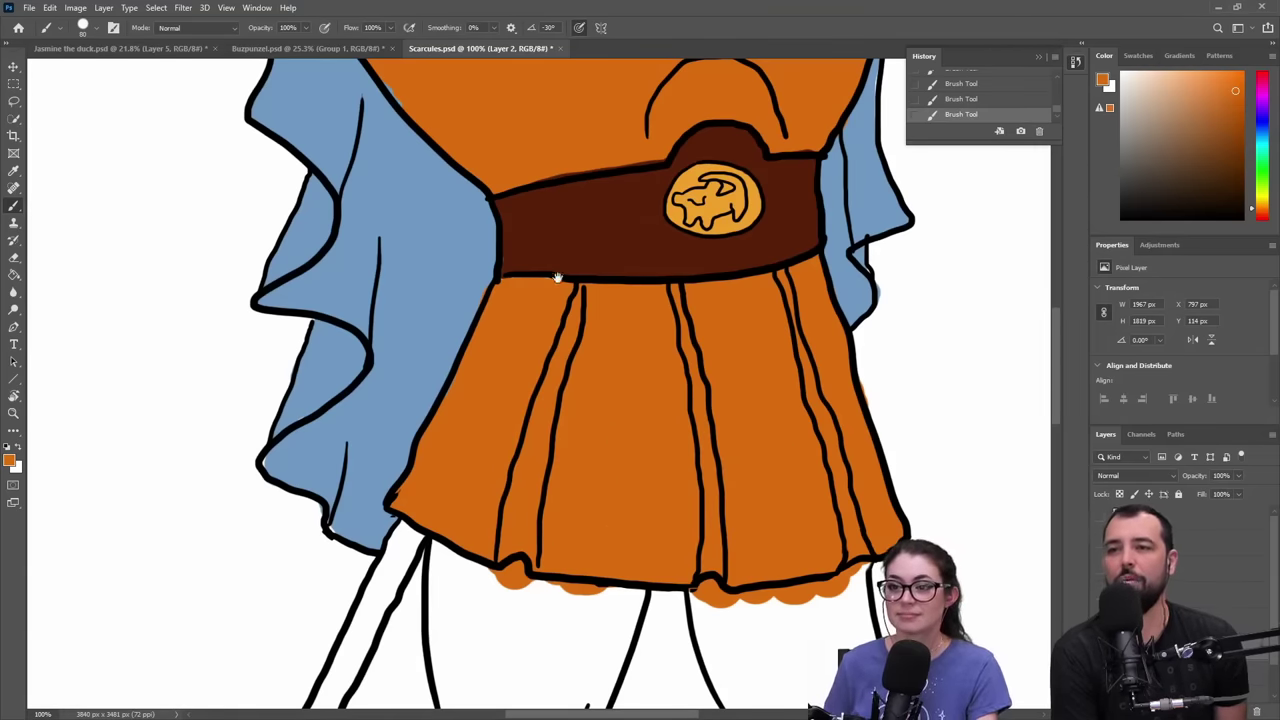
- Paint the left-hand thigh's top and both sides in the skin colour sampled from the arm, covering the orange spill below the hem
{"action": "left_click_drag", "start_coordinate": [557, 277], "coordinate": [610, 557]}
{"action": "left_click", "coordinate": [368, 158], "text": "alt"}
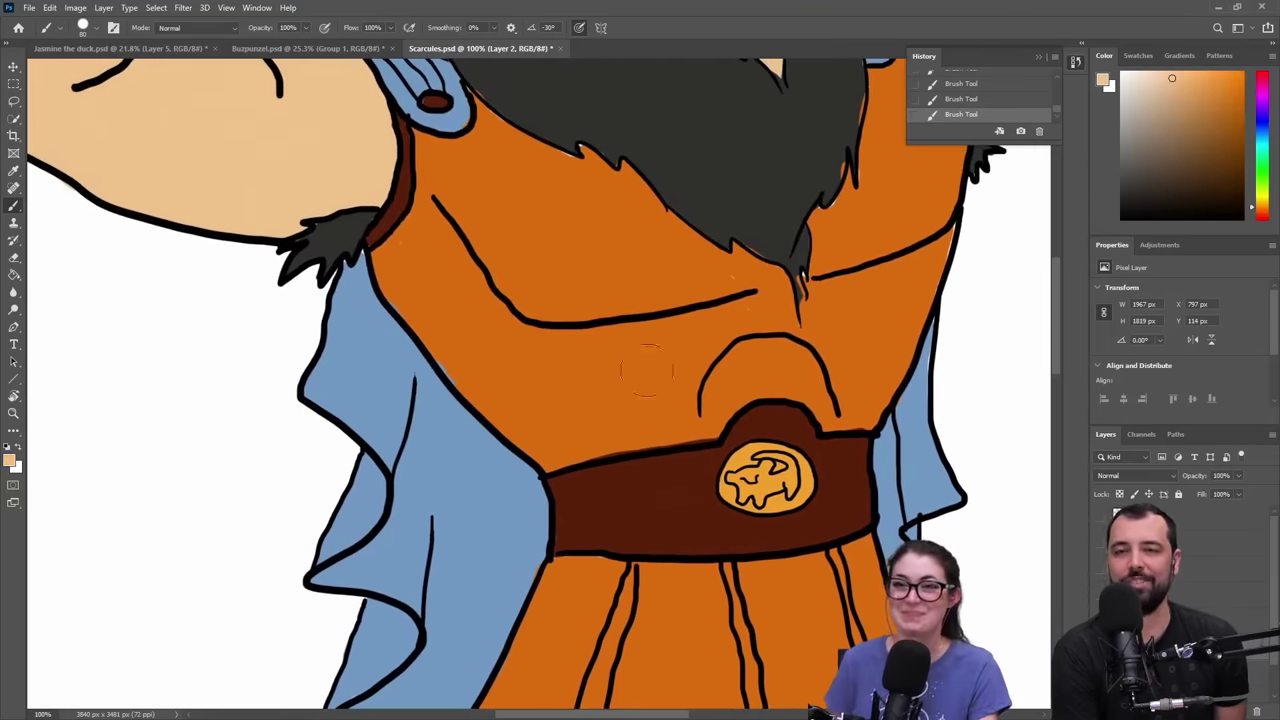
{"action": "left_click_drag", "start_coordinate": [701, 546], "coordinate": [694, 237]}
{"action": "mouse_move", "coordinate": [638, 508]}
{"action": "left_mouse_down"}
{"action": "mouse_move", "coordinate": [626, 286]}
{"action": "mouse_move", "coordinate": [602, 226]}
{"action": "left_mouse_up"}
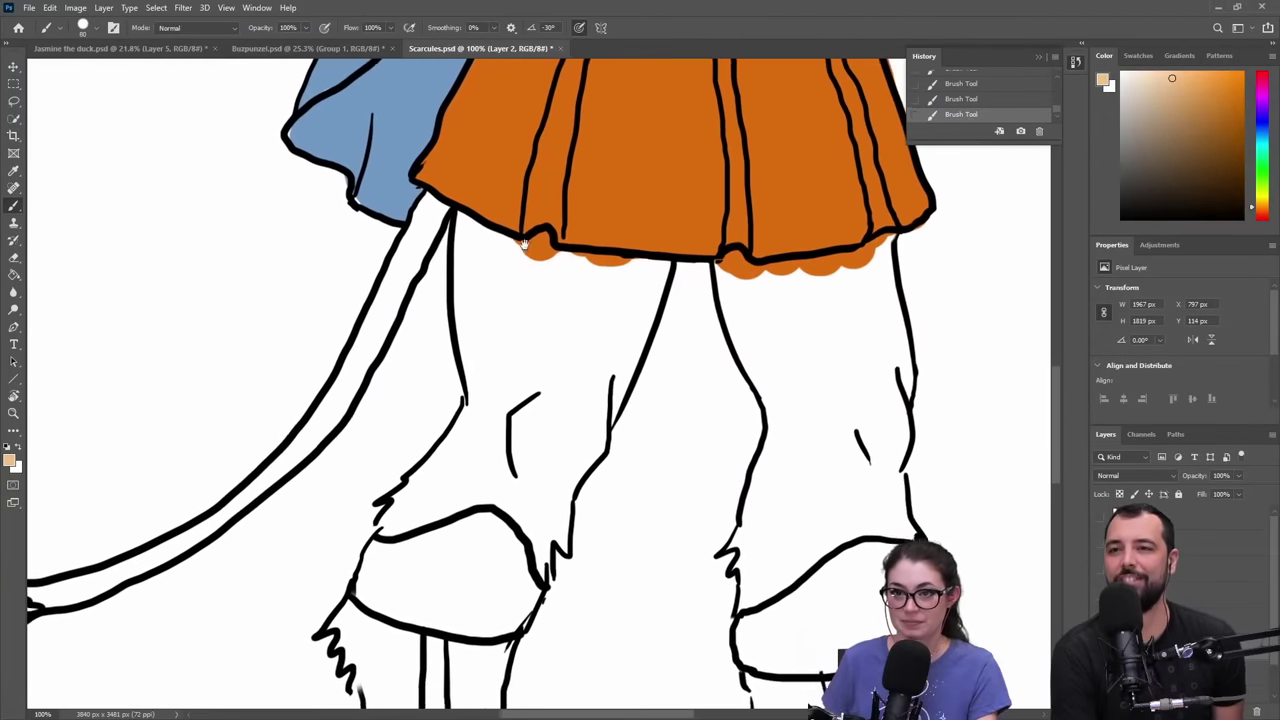
{"action": "mouse_move", "coordinate": [445, 225]}
{"action": "left_mouse_down"}
{"action": "mouse_move", "coordinate": [531, 262]}
{"action": "mouse_move", "coordinate": [496, 240]}
{"action": "mouse_move", "coordinate": [535, 249]}
{"action": "mouse_move", "coordinate": [542, 228]}
{"action": "mouse_move", "coordinate": [539, 250]}
{"action": "mouse_move", "coordinate": [659, 259]}
{"action": "mouse_move", "coordinate": [639, 252]}
{"action": "mouse_move", "coordinate": [654, 273]}
{"action": "mouse_move", "coordinate": [598, 391]}
{"action": "mouse_move", "coordinate": [596, 292]}
{"action": "mouse_move", "coordinate": [510, 270]}
{"action": "mouse_move", "coordinate": [459, 248]}
{"action": "mouse_move", "coordinate": [464, 237]}
{"action": "mouse_move", "coordinate": [492, 381]}
{"action": "mouse_move", "coordinate": [471, 308]}
{"action": "mouse_move", "coordinate": [475, 375]}
{"action": "left_mouse_up"}
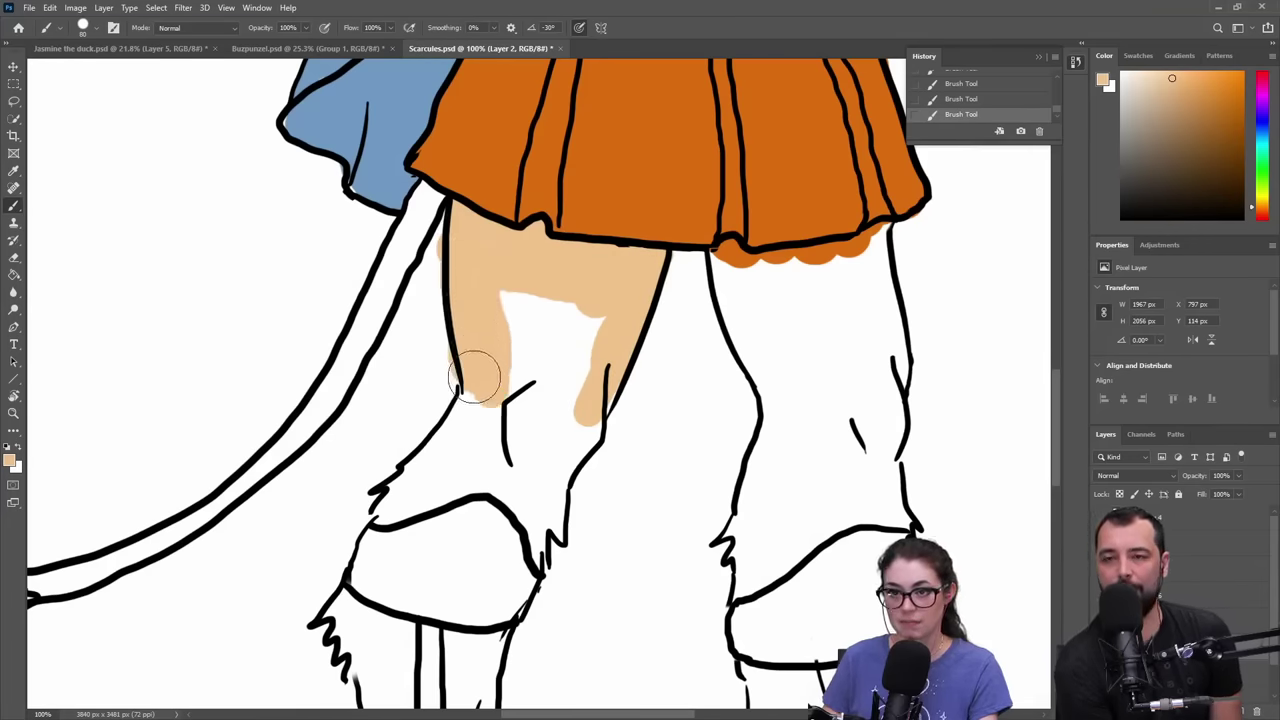
- Erase the skin colour spilling outside the left-hand thigh and fill the thigh and knee down to the fur and cuff
{"action": "key", "text": "e"}
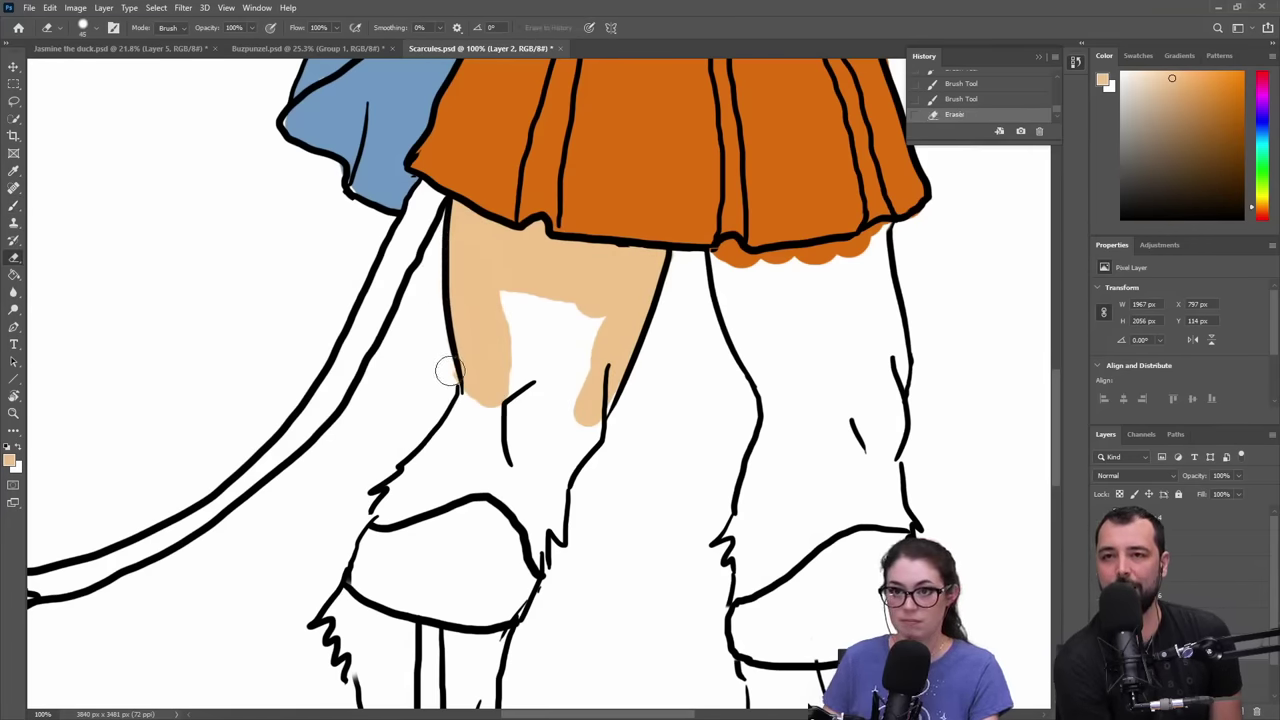
{"action": "key", "text": "b"}
{"action": "mouse_move", "coordinate": [543, 286]}
{"action": "left_mouse_down"}
{"action": "mouse_move", "coordinate": [503, 343]}
{"action": "mouse_move", "coordinate": [505, 390]}
{"action": "left_mouse_up"}
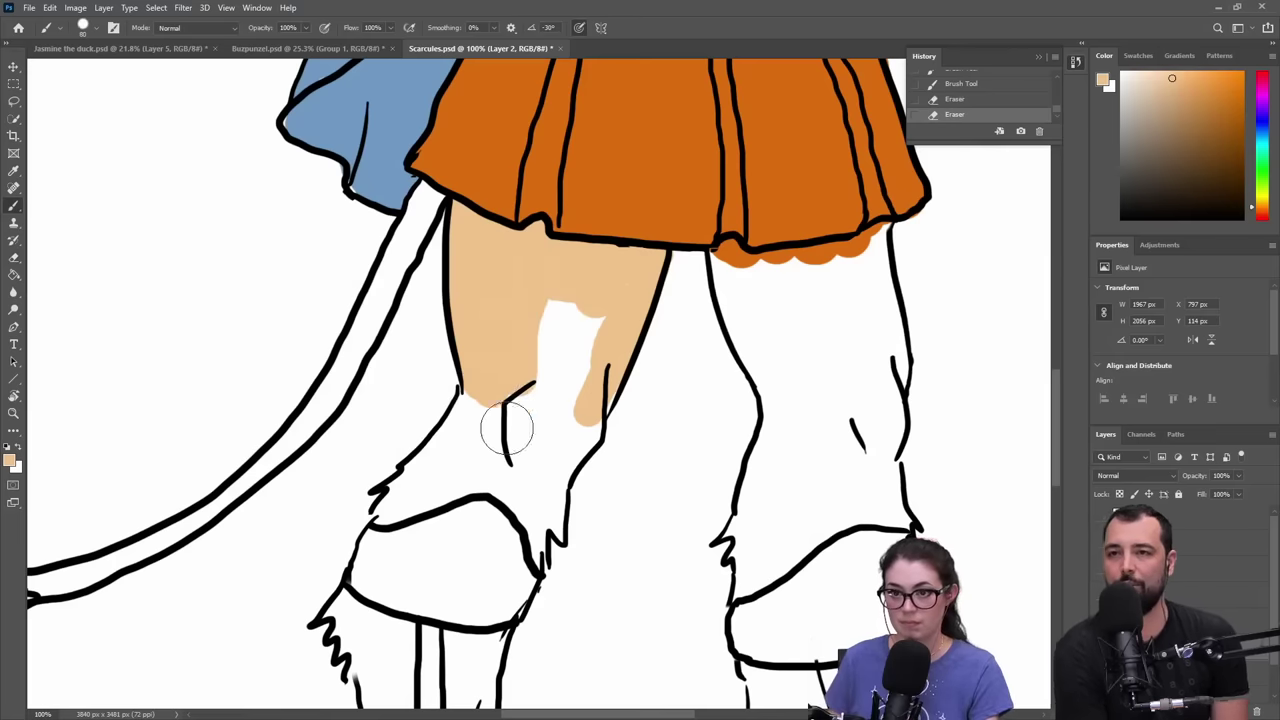
{"action": "mouse_move", "coordinate": [398, 497]}
{"action": "left_mouse_down"}
{"action": "mouse_move", "coordinate": [385, 525]}
{"action": "mouse_move", "coordinate": [414, 479]}
{"action": "mouse_move", "coordinate": [394, 489]}
{"action": "mouse_move", "coordinate": [468, 425]}
{"action": "mouse_move", "coordinate": [501, 373]}
{"action": "mouse_move", "coordinate": [447, 439]}
{"action": "mouse_move", "coordinate": [476, 371]}
{"action": "mouse_move", "coordinate": [467, 421]}
{"action": "mouse_move", "coordinate": [568, 308]}
{"action": "mouse_move", "coordinate": [575, 395]}
{"action": "left_mouse_up"}
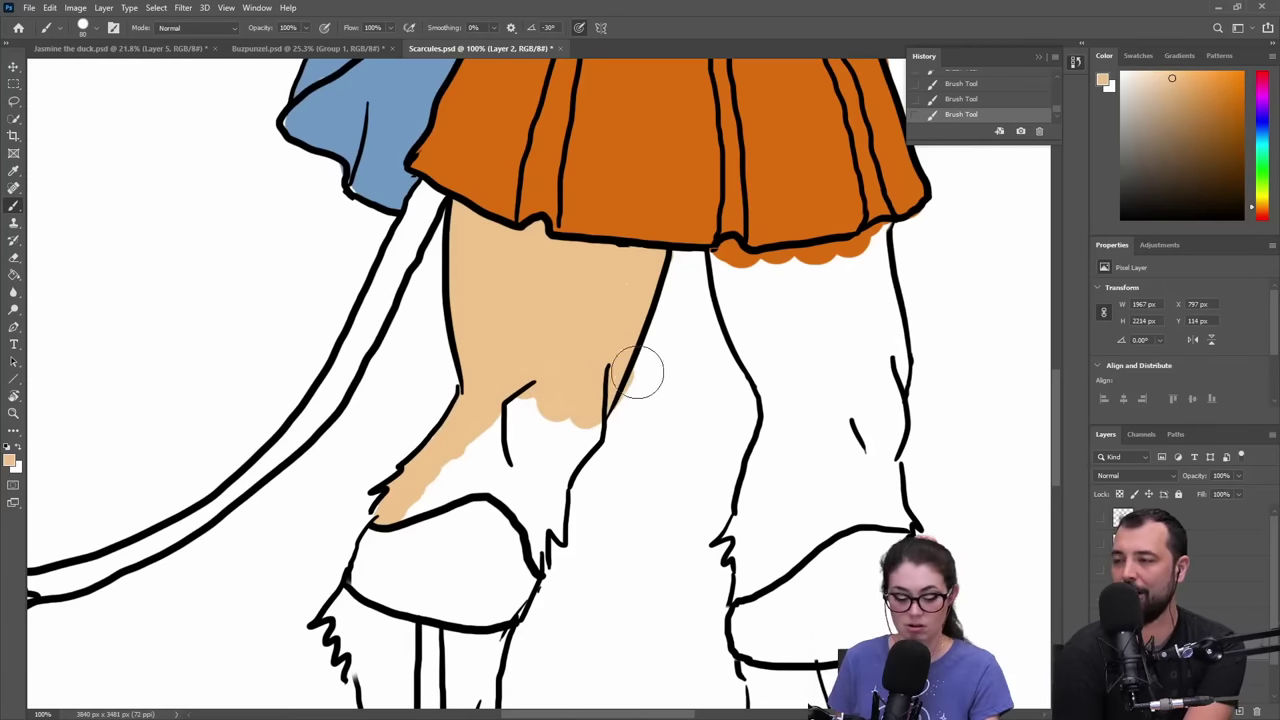
{"action": "key", "text": "e"}
{"action": "key", "text": "b"}
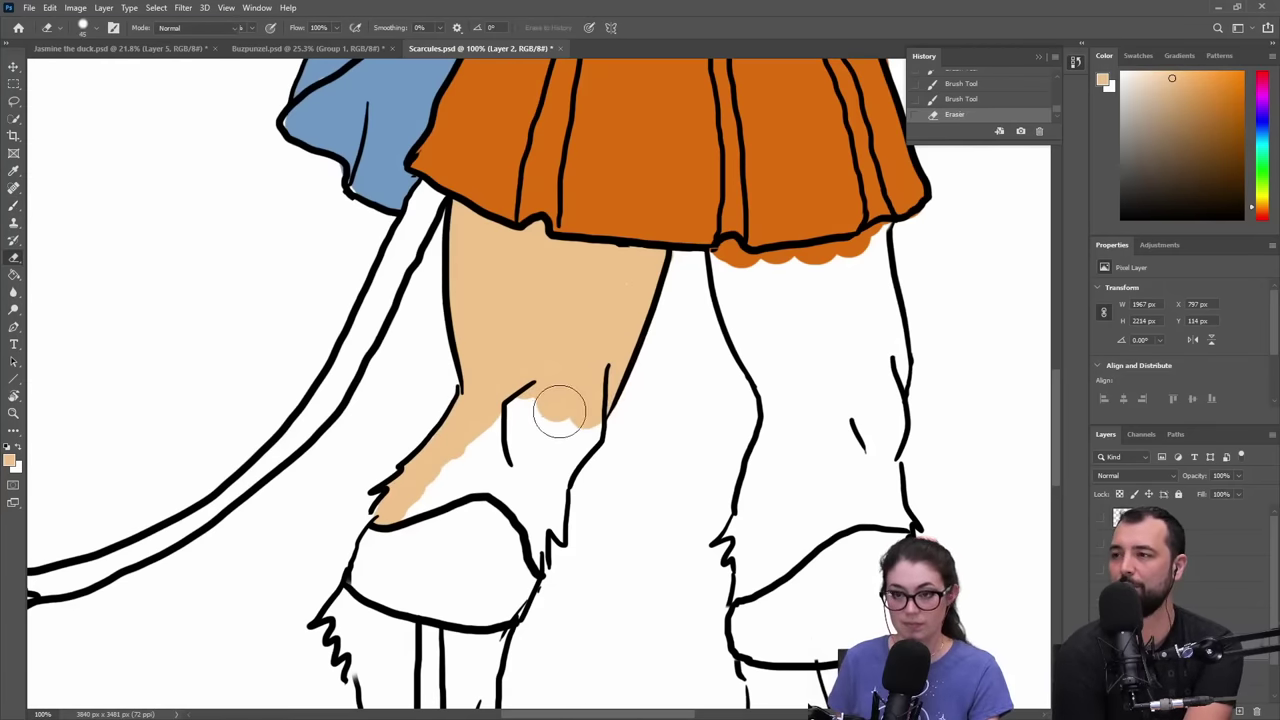
{"action": "mouse_move", "coordinate": [557, 409]}
{"action": "left_mouse_down"}
{"action": "mouse_move", "coordinate": [589, 426]}
{"action": "mouse_move", "coordinate": [578, 457]}
{"action": "mouse_move", "coordinate": [559, 468]}
{"action": "mouse_move", "coordinate": [579, 450]}
{"action": "mouse_move", "coordinate": [557, 451]}
{"action": "mouse_move", "coordinate": [543, 405]}
{"action": "mouse_move", "coordinate": [467, 443]}
{"action": "mouse_move", "coordinate": [413, 525]}
{"action": "mouse_move", "coordinate": [475, 468]}
{"action": "mouse_move", "coordinate": [510, 496]}
{"action": "mouse_move", "coordinate": [527, 528]}
{"action": "mouse_move", "coordinate": [515, 564]}
{"action": "mouse_move", "coordinate": [532, 568]}
{"action": "mouse_move", "coordinate": [538, 503]}
{"action": "mouse_move", "coordinate": [508, 487]}
{"action": "left_mouse_up"}
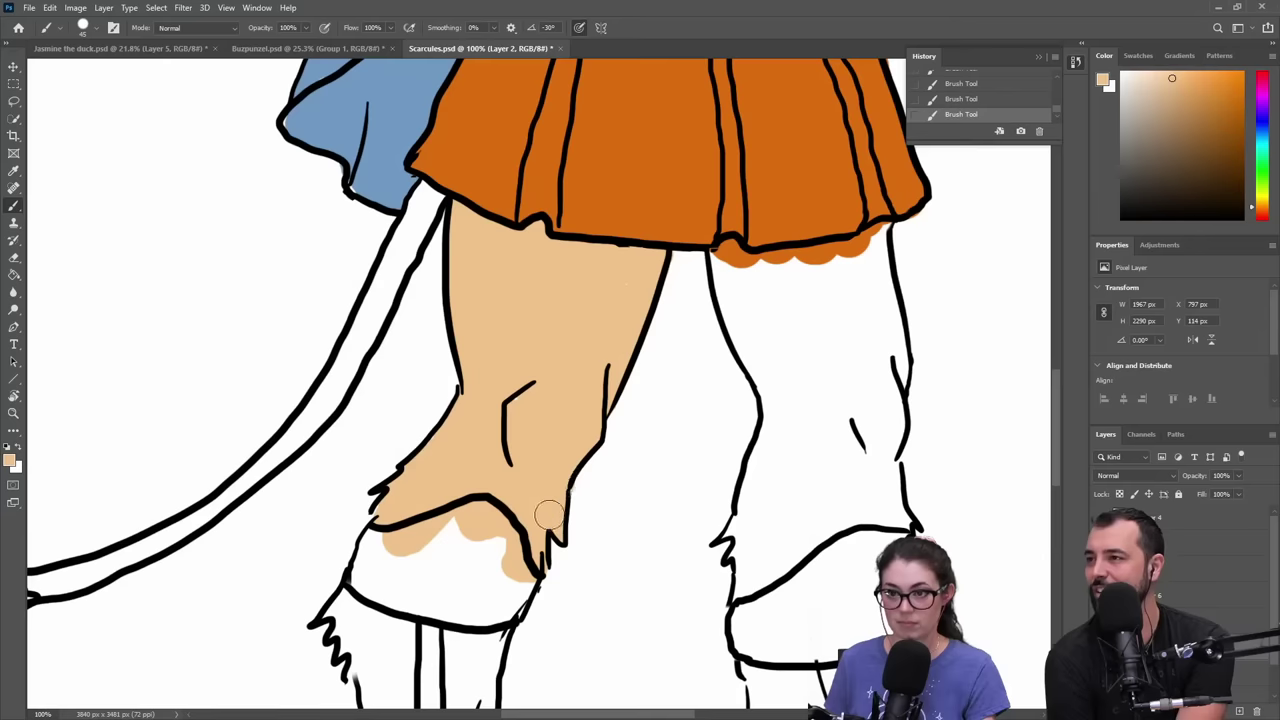
- Paint the left-hand shin and its fur tuft between the upper cuff and the band below in the same skin colour
{"action": "scroll", "coordinate": [487, 514], "scroll_direction": "down", "scroll_amount": 5}
{"action": "scroll", "coordinate": [487, 514], "scroll_direction": "left", "scroll_amount": 2}
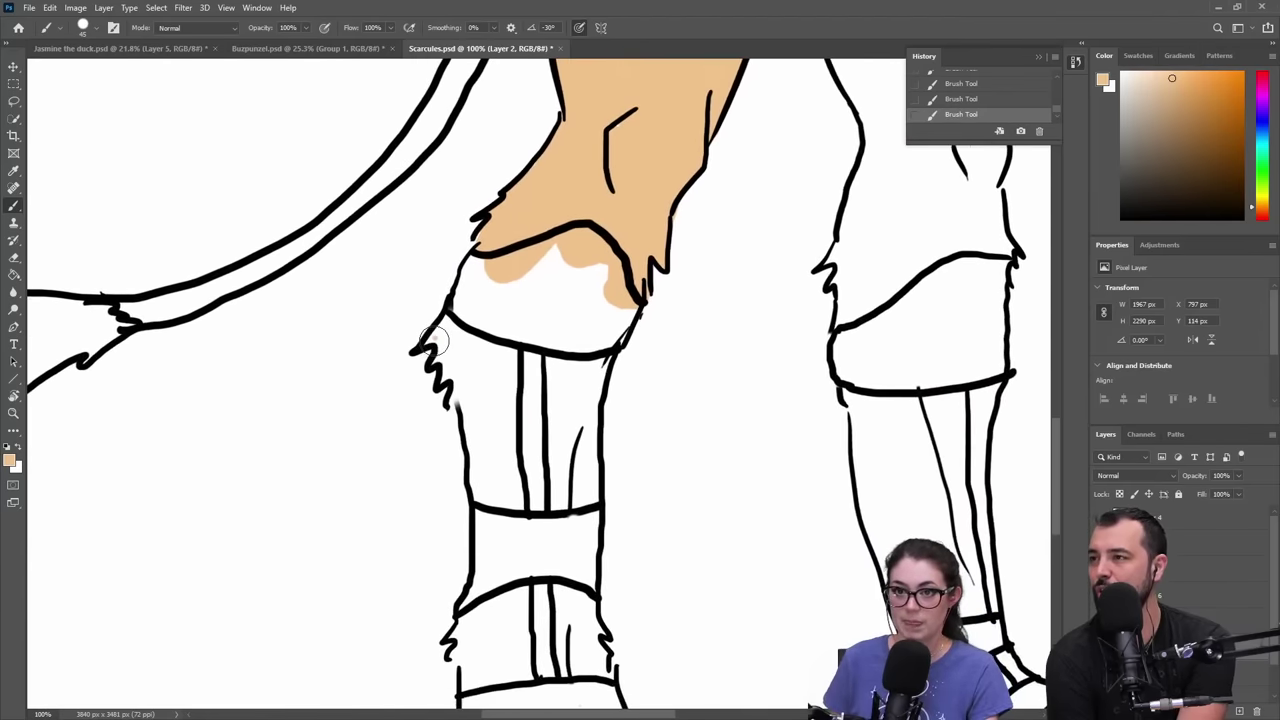
{"action": "mouse_move", "coordinate": [448, 333]}
{"action": "left_mouse_down"}
{"action": "mouse_move", "coordinate": [453, 372]}
{"action": "mouse_move", "coordinate": [474, 381]}
{"action": "mouse_move", "coordinate": [462, 398]}
{"action": "mouse_move", "coordinate": [481, 432]}
{"action": "mouse_move", "coordinate": [480, 488]}
{"action": "mouse_move", "coordinate": [483, 382]}
{"action": "mouse_move", "coordinate": [458, 328]}
{"action": "mouse_move", "coordinate": [493, 469]}
{"action": "mouse_move", "coordinate": [495, 368]}
{"action": "mouse_move", "coordinate": [525, 326]}
{"action": "mouse_move", "coordinate": [495, 406]}
{"action": "mouse_move", "coordinate": [520, 470]}
{"action": "mouse_move", "coordinate": [516, 421]}
{"action": "left_mouse_up"}
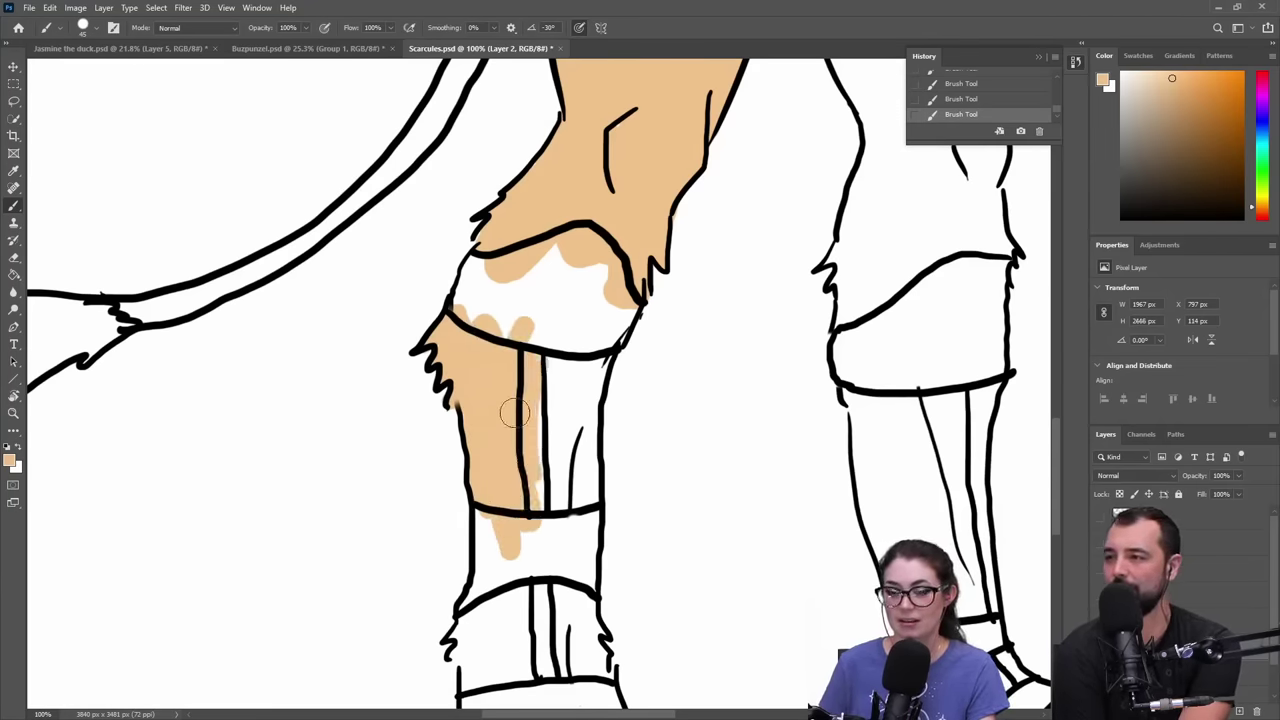
{"action": "mouse_move", "coordinate": [545, 345]}
{"action": "left_mouse_down"}
{"action": "mouse_move", "coordinate": [574, 382]}
{"action": "mouse_move", "coordinate": [599, 353]}
{"action": "mouse_move", "coordinate": [584, 412]}
{"action": "mouse_move", "coordinate": [582, 448]}
{"action": "mouse_move", "coordinate": [599, 369]}
{"action": "mouse_move", "coordinate": [588, 455]}
{"action": "mouse_move", "coordinate": [584, 428]}
{"action": "mouse_move", "coordinate": [588, 515]}
{"action": "mouse_move", "coordinate": [564, 373]}
{"action": "left_mouse_up"}
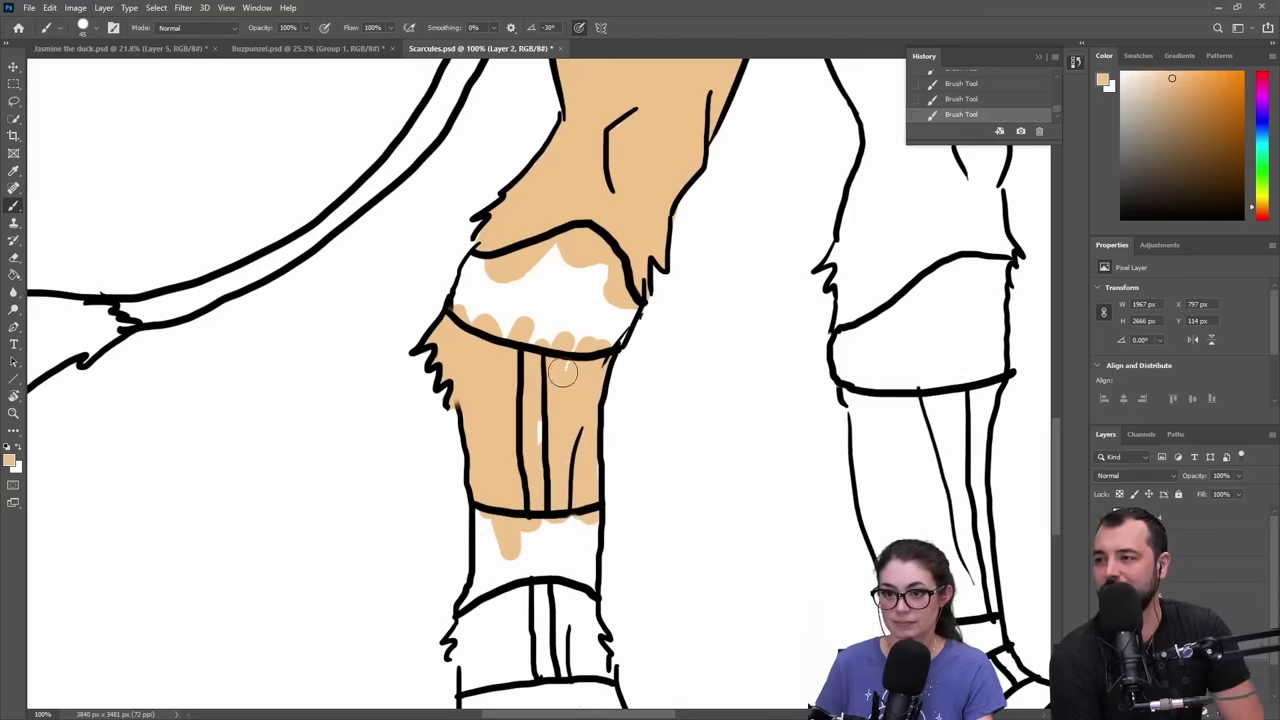
- Paint the left-hand ankle section between the two lower bands and the whole paw in the same skin colour
{"action": "left_click_drag", "start_coordinate": [536, 496], "coordinate": [521, 270]}
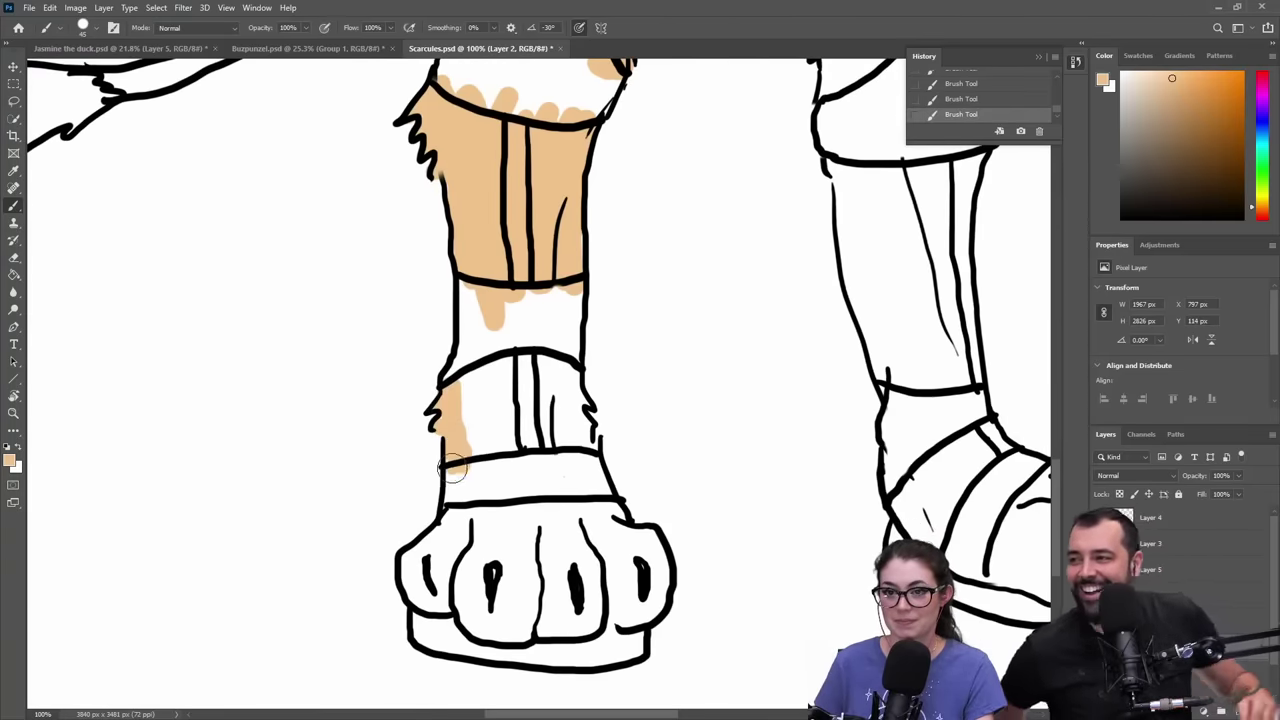
{"action": "mouse_move", "coordinate": [452, 470]}
{"action": "left_mouse_down"}
{"action": "mouse_move", "coordinate": [475, 380]}
{"action": "mouse_move", "coordinate": [471, 450]}
{"action": "mouse_move", "coordinate": [509, 450]}
{"action": "mouse_move", "coordinate": [532, 375]}
{"action": "left_mouse_up"}
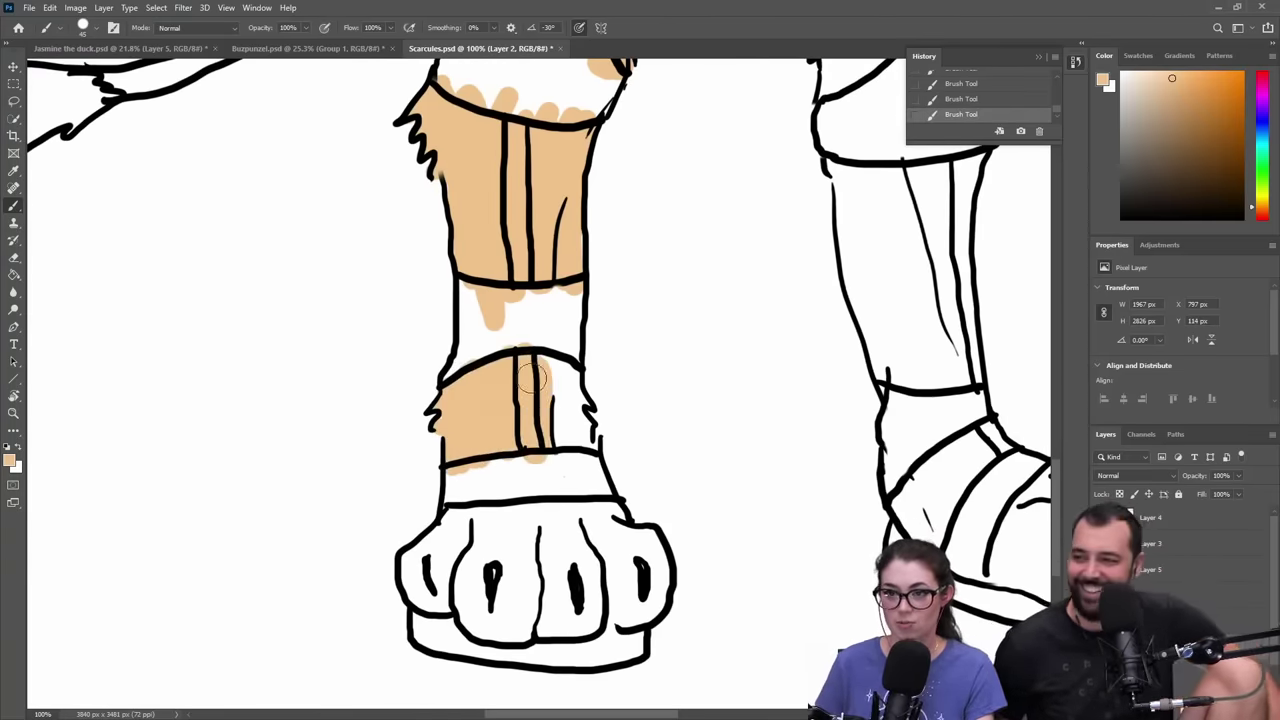
{"action": "left_click_drag", "start_coordinate": [553, 421], "coordinate": [562, 384]}
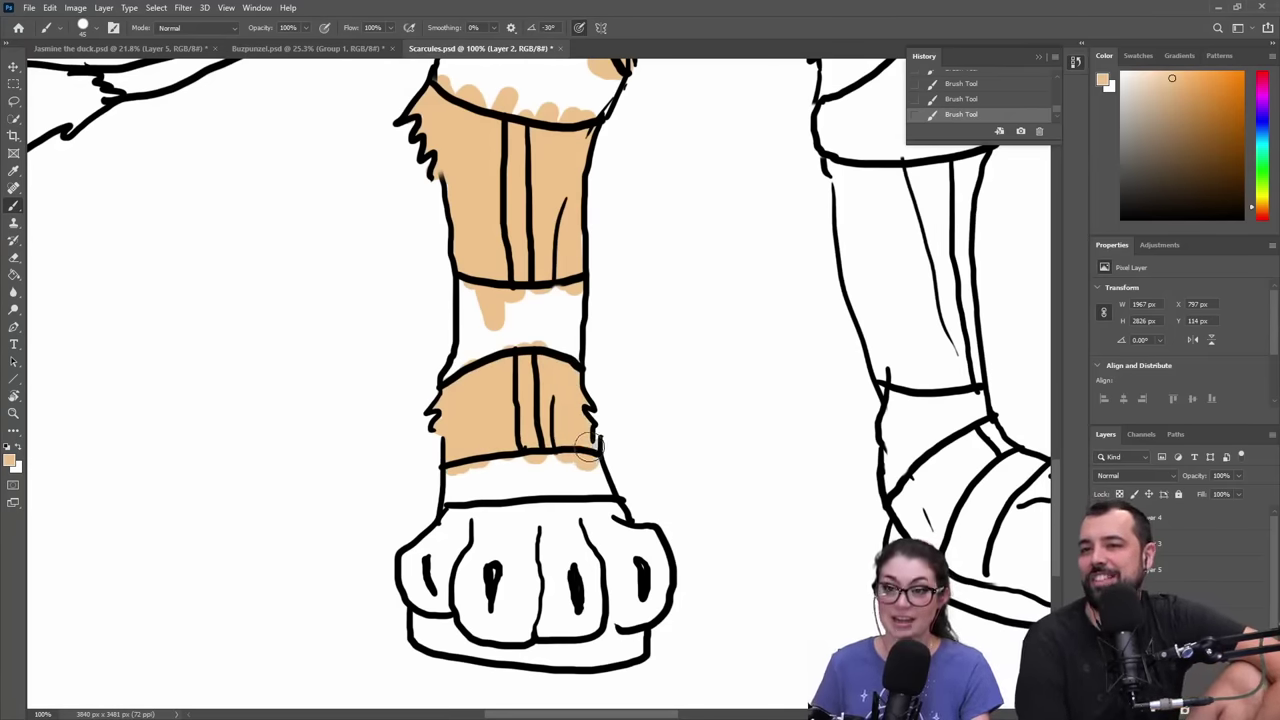
{"action": "mouse_move", "coordinate": [472, 555]}
{"action": "left_mouse_down"}
{"action": "mouse_move", "coordinate": [414, 574]}
{"action": "mouse_move", "coordinate": [466, 501]}
{"action": "mouse_move", "coordinate": [469, 519]}
{"action": "mouse_move", "coordinate": [426, 574]}
{"action": "mouse_move", "coordinate": [411, 561]}
{"action": "mouse_move", "coordinate": [433, 597]}
{"action": "mouse_move", "coordinate": [454, 601]}
{"action": "mouse_move", "coordinate": [414, 589]}
{"action": "mouse_move", "coordinate": [480, 577]}
{"action": "mouse_move", "coordinate": [489, 602]}
{"action": "mouse_move", "coordinate": [465, 600]}
{"action": "mouse_move", "coordinate": [479, 625]}
{"action": "mouse_move", "coordinate": [510, 634]}
{"action": "mouse_move", "coordinate": [632, 617]}
{"action": "mouse_move", "coordinate": [659, 584]}
{"action": "mouse_move", "coordinate": [634, 536]}
{"action": "mouse_move", "coordinate": [616, 531]}
{"action": "mouse_move", "coordinate": [651, 547]}
{"action": "mouse_move", "coordinate": [659, 579]}
{"action": "mouse_move", "coordinate": [600, 506]}
{"action": "mouse_move", "coordinate": [612, 518]}
{"action": "mouse_move", "coordinate": [475, 510]}
{"action": "mouse_move", "coordinate": [481, 575]}
{"action": "mouse_move", "coordinate": [554, 576]}
{"action": "mouse_move", "coordinate": [545, 562]}
{"action": "mouse_move", "coordinate": [561, 538]}
{"action": "mouse_move", "coordinate": [518, 548]}
{"action": "mouse_move", "coordinate": [530, 578]}
{"action": "mouse_move", "coordinate": [587, 614]}
{"action": "mouse_move", "coordinate": [596, 551]}
{"action": "left_mouse_up"}
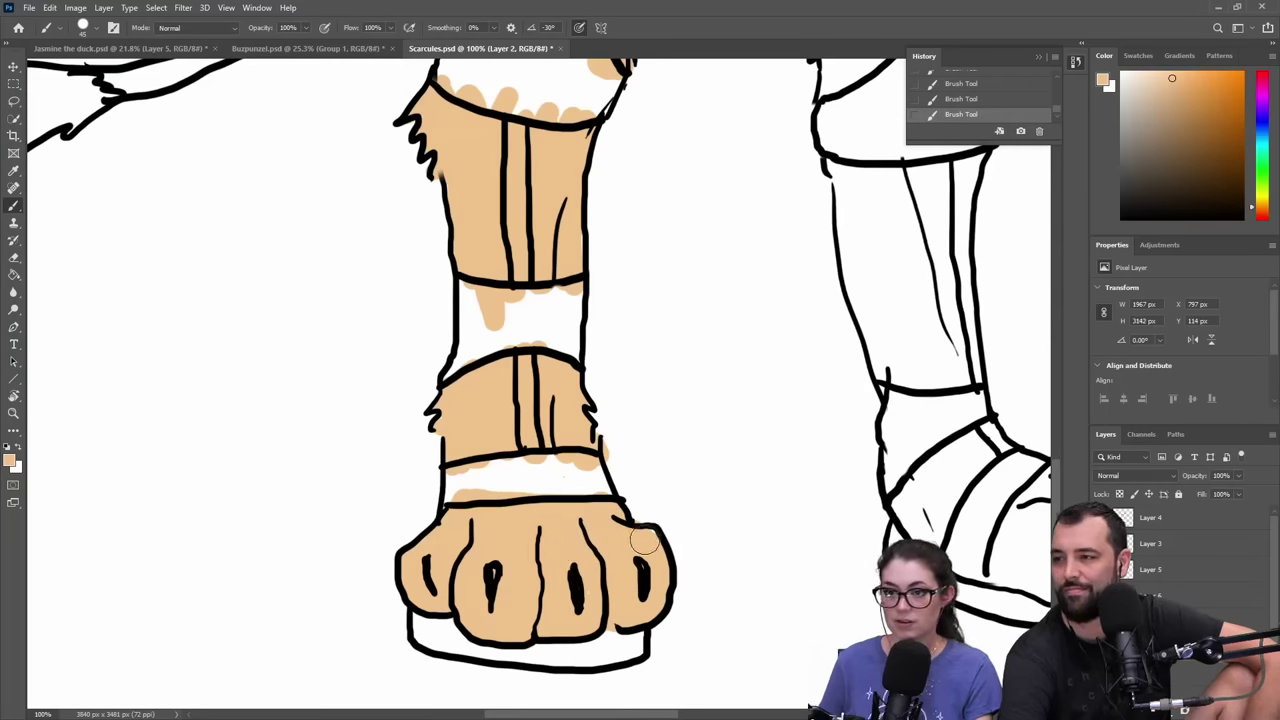
- Paint the right-hand thigh and knee in the same skin colour, from the skirt hem down to the fur and cuff
{"action": "mouse_move", "coordinate": [762, 497]}
{"action": "left_mouse_down"}
{"action": "mouse_move", "coordinate": [700, 491]}
{"action": "mouse_move", "coordinate": [383, 566]}
{"action": "mouse_move", "coordinate": [437, 566]}
{"action": "left_mouse_up"}
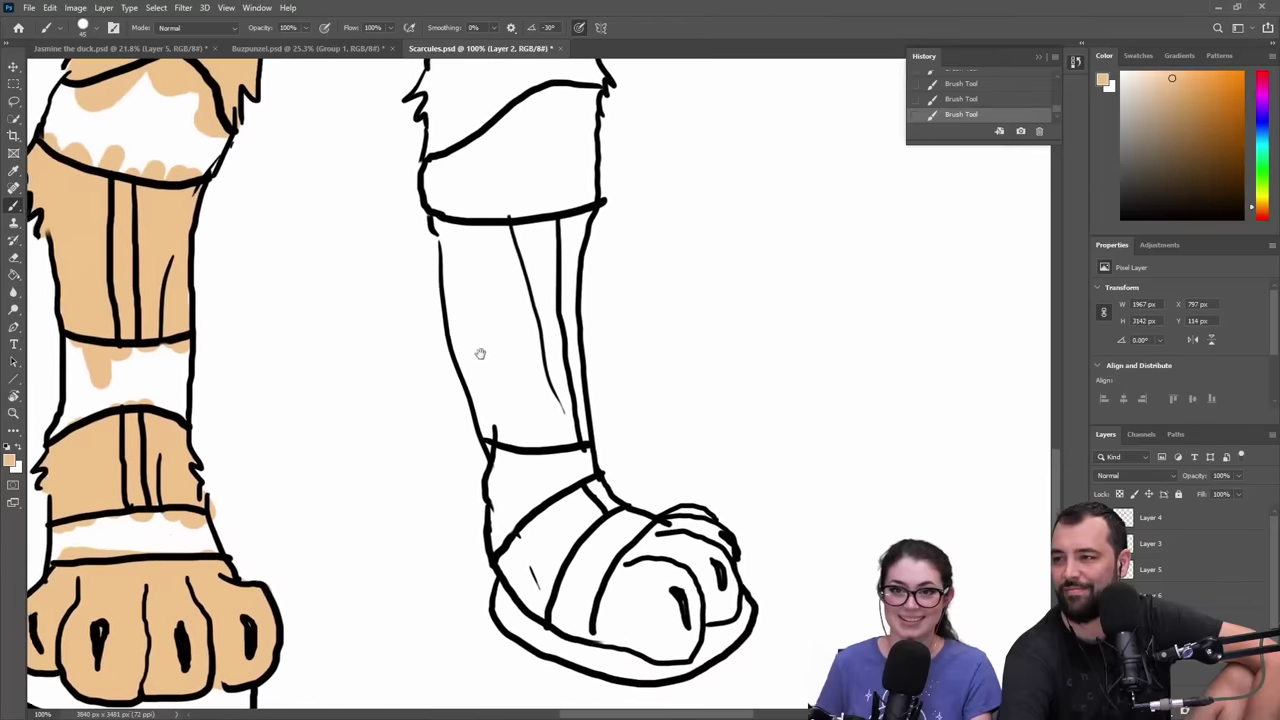
{"action": "left_click_drag", "start_coordinate": [518, 308], "coordinate": [618, 537]}
{"action": "left_click_drag", "start_coordinate": [698, 250], "coordinate": [652, 392]}
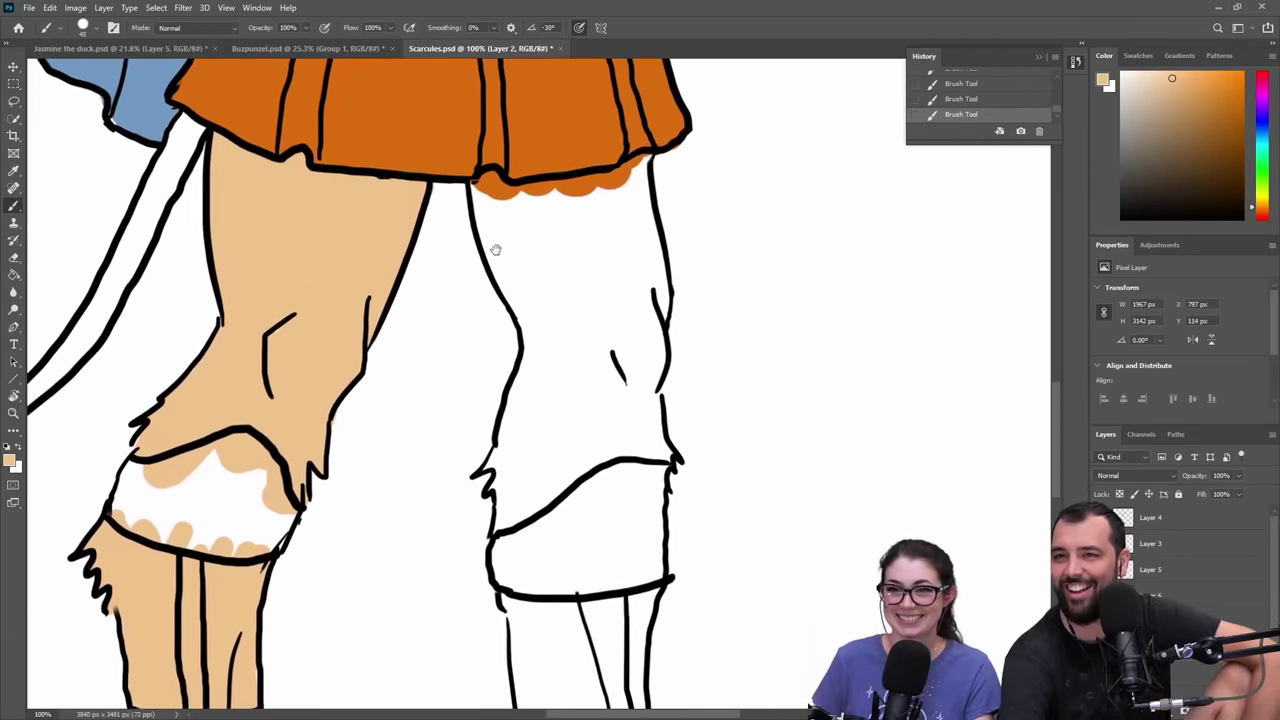
{"action": "left_click_drag", "start_coordinate": [494, 249], "coordinate": [497, 267]}
{"action": "mouse_move", "coordinate": [476, 205]}
{"action": "left_mouse_down"}
{"action": "mouse_move", "coordinate": [509, 217]}
{"action": "mouse_move", "coordinate": [520, 212]}
{"action": "mouse_move", "coordinate": [504, 207]}
{"action": "mouse_move", "coordinate": [629, 193]}
{"action": "mouse_move", "coordinate": [633, 177]}
{"action": "mouse_move", "coordinate": [543, 206]}
{"action": "mouse_move", "coordinate": [491, 241]}
{"action": "mouse_move", "coordinate": [470, 211]}
{"action": "mouse_move", "coordinate": [519, 290]}
{"action": "mouse_move", "coordinate": [482, 227]}
{"action": "mouse_move", "coordinate": [526, 318]}
{"action": "mouse_move", "coordinate": [522, 355]}
{"action": "mouse_move", "coordinate": [531, 343]}
{"action": "mouse_move", "coordinate": [516, 332]}
{"action": "mouse_move", "coordinate": [521, 378]}
{"action": "mouse_move", "coordinate": [530, 370]}
{"action": "mouse_move", "coordinate": [505, 441]}
{"action": "left_mouse_up"}
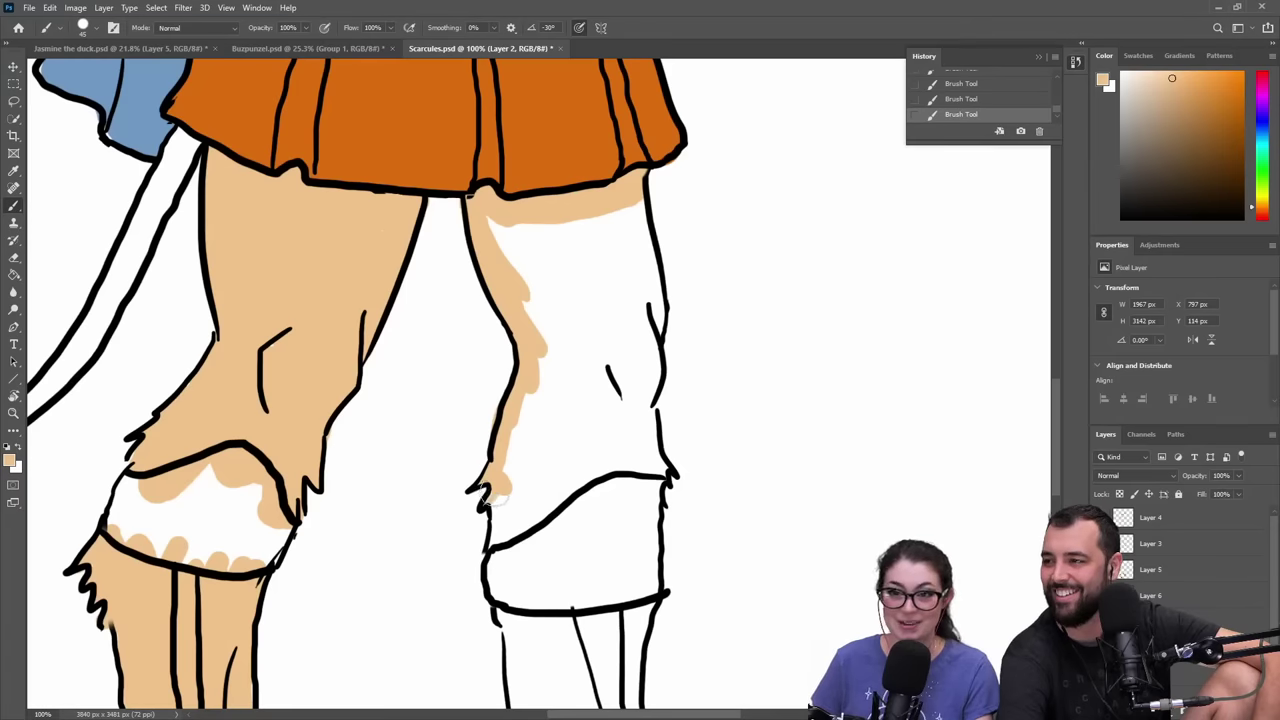
{"action": "mouse_move", "coordinate": [500, 480]}
{"action": "left_mouse_down"}
{"action": "mouse_move", "coordinate": [530, 550]}
{"action": "mouse_move", "coordinate": [530, 410]}
{"action": "mouse_move", "coordinate": [510, 478]}
{"action": "mouse_move", "coordinate": [545, 391]}
{"action": "left_mouse_up"}
{"action": "mouse_move", "coordinate": [621, 211]}
{"action": "left_mouse_down"}
{"action": "mouse_move", "coordinate": [637, 239]}
{"action": "mouse_move", "coordinate": [636, 199]}
{"action": "mouse_move", "coordinate": [640, 318]}
{"action": "left_mouse_up"}
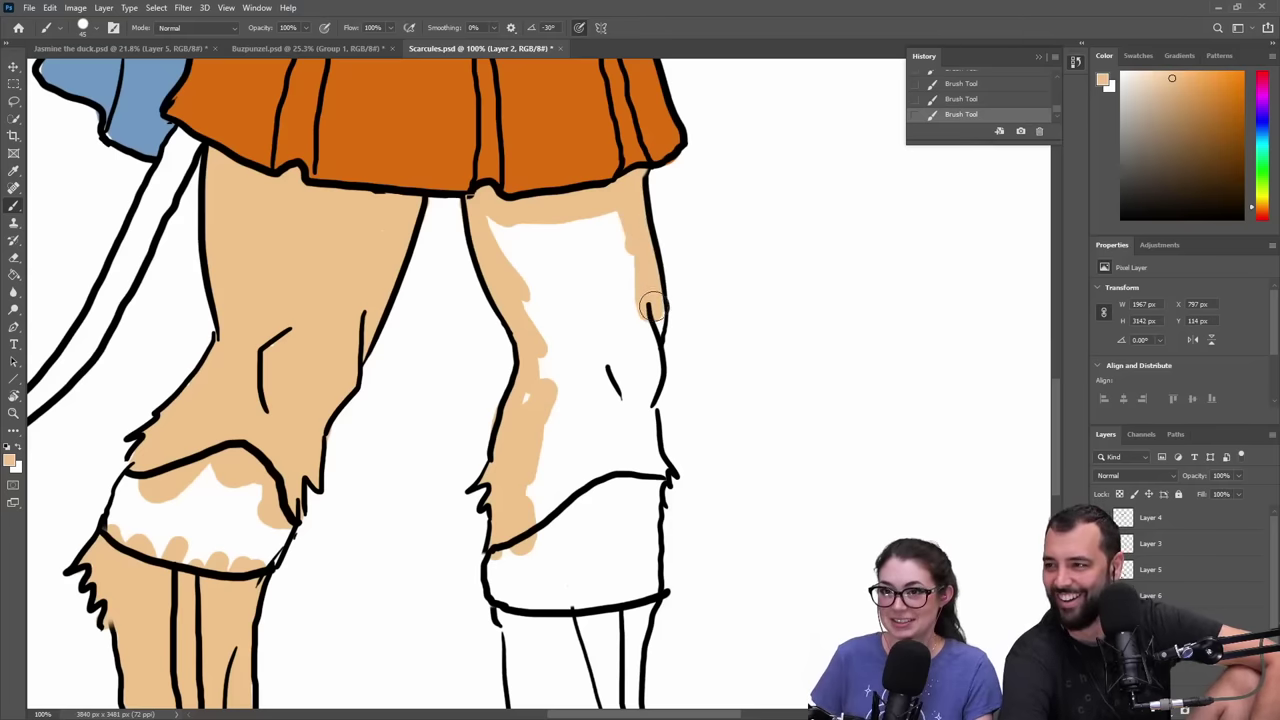
{"action": "mouse_move", "coordinate": [648, 368]}
{"action": "left_mouse_down"}
{"action": "mouse_move", "coordinate": [631, 400]}
{"action": "mouse_move", "coordinate": [629, 463]}
{"action": "left_mouse_up"}
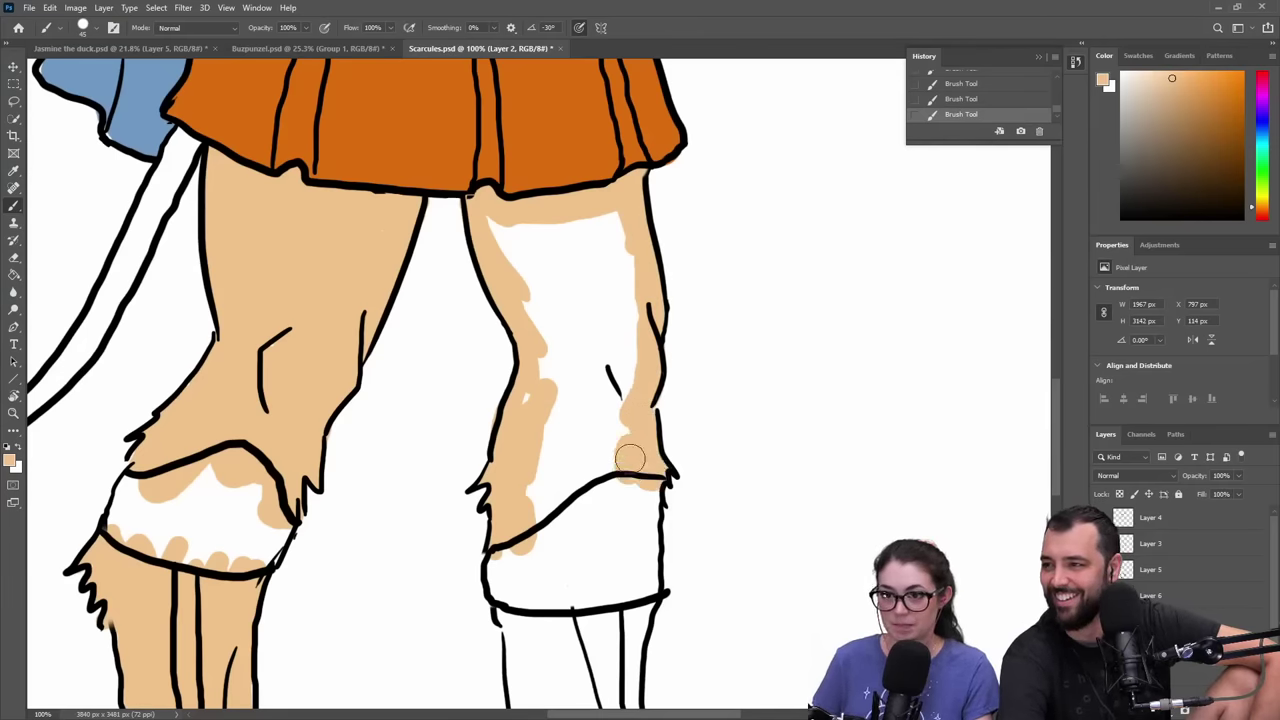
{"action": "mouse_move", "coordinate": [546, 515]}
{"action": "left_mouse_down"}
{"action": "mouse_move", "coordinate": [540, 390]}
{"action": "mouse_move", "coordinate": [557, 335]}
{"action": "mouse_move", "coordinate": [503, 235]}
{"action": "mouse_move", "coordinate": [600, 238]}
{"action": "mouse_move", "coordinate": [628, 225]}
{"action": "mouse_move", "coordinate": [600, 395]}
{"action": "mouse_move", "coordinate": [613, 500]}
{"action": "mouse_move", "coordinate": [563, 295]}
{"action": "mouse_move", "coordinate": [590, 275]}
{"action": "left_mouse_up"}
- Paint the right-hand shin, the foot between the sandal straps and the toes in the same skin colour
{"action": "left_click_drag", "start_coordinate": [580, 411], "coordinate": [567, 76]}
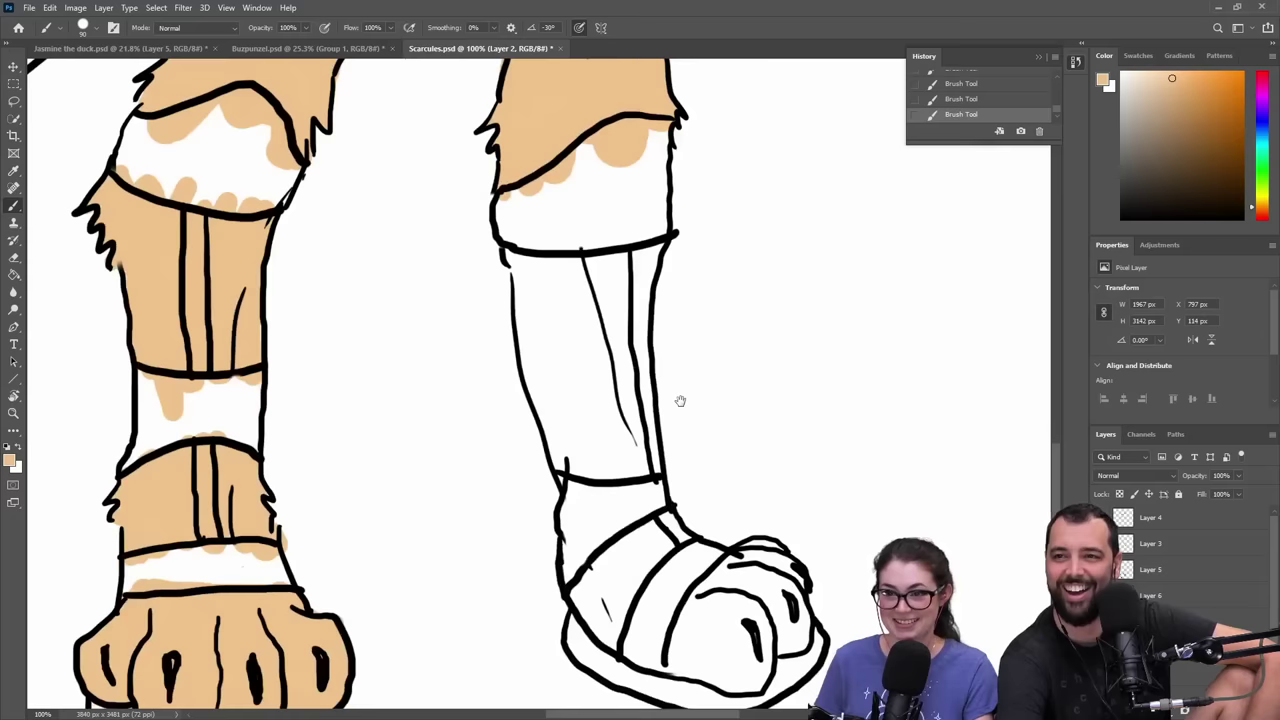
{"action": "mouse_move", "coordinate": [545, 285]}
{"action": "left_mouse_down"}
{"action": "mouse_move", "coordinate": [514, 250]}
{"action": "mouse_move", "coordinate": [539, 298]}
{"action": "mouse_move", "coordinate": [535, 311]}
{"action": "mouse_move", "coordinate": [526, 296]}
{"action": "mouse_move", "coordinate": [542, 370]}
{"action": "mouse_move", "coordinate": [531, 328]}
{"action": "mouse_move", "coordinate": [570, 444]}
{"action": "mouse_move", "coordinate": [539, 391]}
{"action": "mouse_move", "coordinate": [582, 488]}
{"action": "mouse_move", "coordinate": [569, 309]}
{"action": "mouse_move", "coordinate": [579, 246]}
{"action": "mouse_move", "coordinate": [561, 293]}
{"action": "mouse_move", "coordinate": [554, 263]}
{"action": "mouse_move", "coordinate": [630, 259]}
{"action": "mouse_move", "coordinate": [632, 278]}
{"action": "mouse_move", "coordinate": [646, 241]}
{"action": "mouse_move", "coordinate": [626, 323]}
{"action": "mouse_move", "coordinate": [626, 298]}
{"action": "mouse_move", "coordinate": [640, 495]}
{"action": "mouse_move", "coordinate": [587, 323]}
{"action": "mouse_move", "coordinate": [602, 275]}
{"action": "mouse_move", "coordinate": [603, 327]}
{"action": "left_mouse_up"}
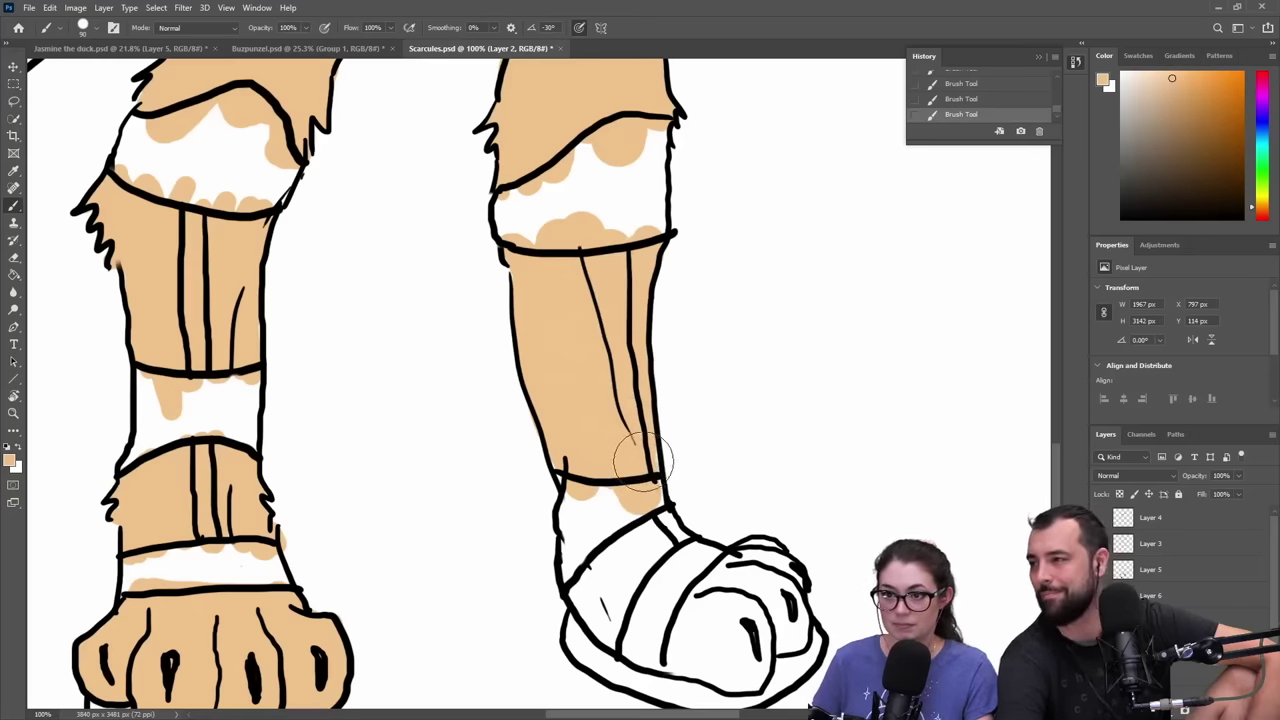
{"action": "left_click_drag", "start_coordinate": [641, 550], "coordinate": [575, 454]}
{"action": "mouse_move", "coordinate": [525, 490]}
{"action": "left_mouse_down"}
{"action": "mouse_move", "coordinate": [545, 520]}
{"action": "mouse_move", "coordinate": [530, 470]}
{"action": "mouse_move", "coordinate": [580, 440]}
{"action": "left_mouse_up"}
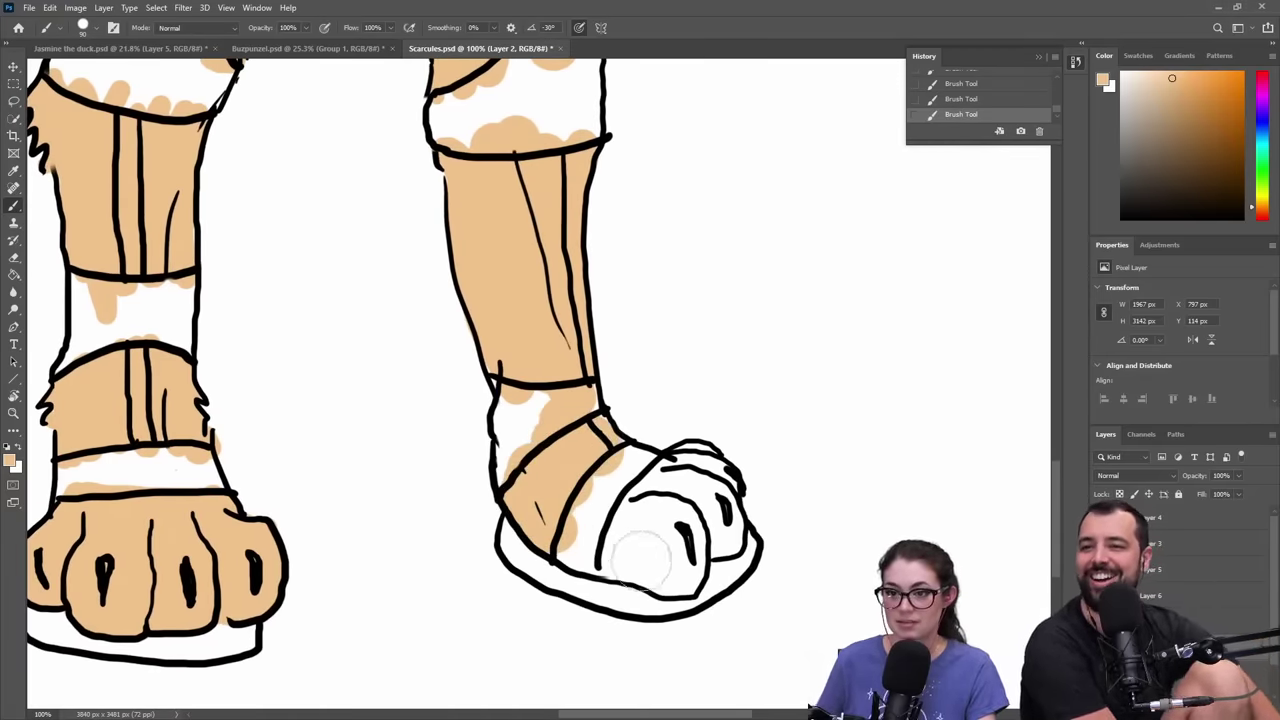
{"action": "mouse_move", "coordinate": [617, 551]}
{"action": "left_mouse_down"}
{"action": "mouse_move", "coordinate": [690, 577]}
{"action": "mouse_move", "coordinate": [688, 545]}
{"action": "mouse_move", "coordinate": [735, 528]}
{"action": "mouse_move", "coordinate": [718, 515]}
{"action": "left_mouse_up"}
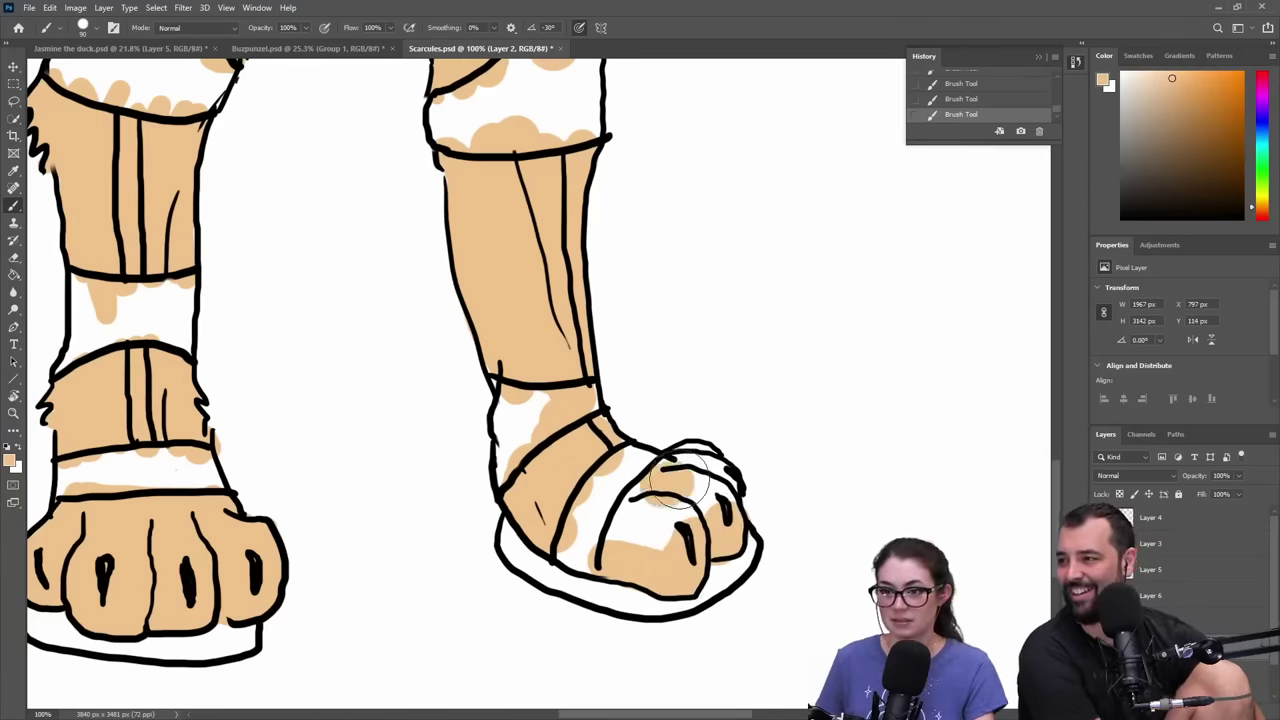
{"action": "left_click_drag", "start_coordinate": [688, 514], "coordinate": [615, 530]}
- Paint the tail in the same skin colour next to its tuft and from the cape down to about its middle
{"action": "mouse_move", "coordinate": [395, 413]}
{"action": "left_mouse_down"}
{"action": "mouse_move", "coordinate": [637, 386]}
{"action": "mouse_move", "coordinate": [860, 390]}
{"action": "left_mouse_up"}
{"action": "left_click_drag", "start_coordinate": [461, 463], "coordinate": [684, 673]}
{"action": "mouse_move", "coordinate": [490, 173]}
{"action": "left_mouse_down"}
{"action": "mouse_move", "coordinate": [657, 331]}
{"action": "mouse_move", "coordinate": [498, 522]}
{"action": "left_mouse_up"}
{"action": "mouse_move", "coordinate": [670, 332]}
{"action": "left_mouse_down"}
{"action": "mouse_move", "coordinate": [566, 406]}
{"action": "mouse_move", "coordinate": [400, 350]}
{"action": "left_mouse_up"}
{"action": "left_click_drag", "start_coordinate": [503, 350], "coordinate": [351, 349]}
{"action": "mouse_move", "coordinate": [608, 600]}
{"action": "left_mouse_down"}
{"action": "mouse_move", "coordinate": [498, 412]}
{"action": "mouse_move", "coordinate": [412, 400]}
{"action": "mouse_move", "coordinate": [505, 385]}
{"action": "mouse_move", "coordinate": [537, 362]}
{"action": "left_mouse_up"}
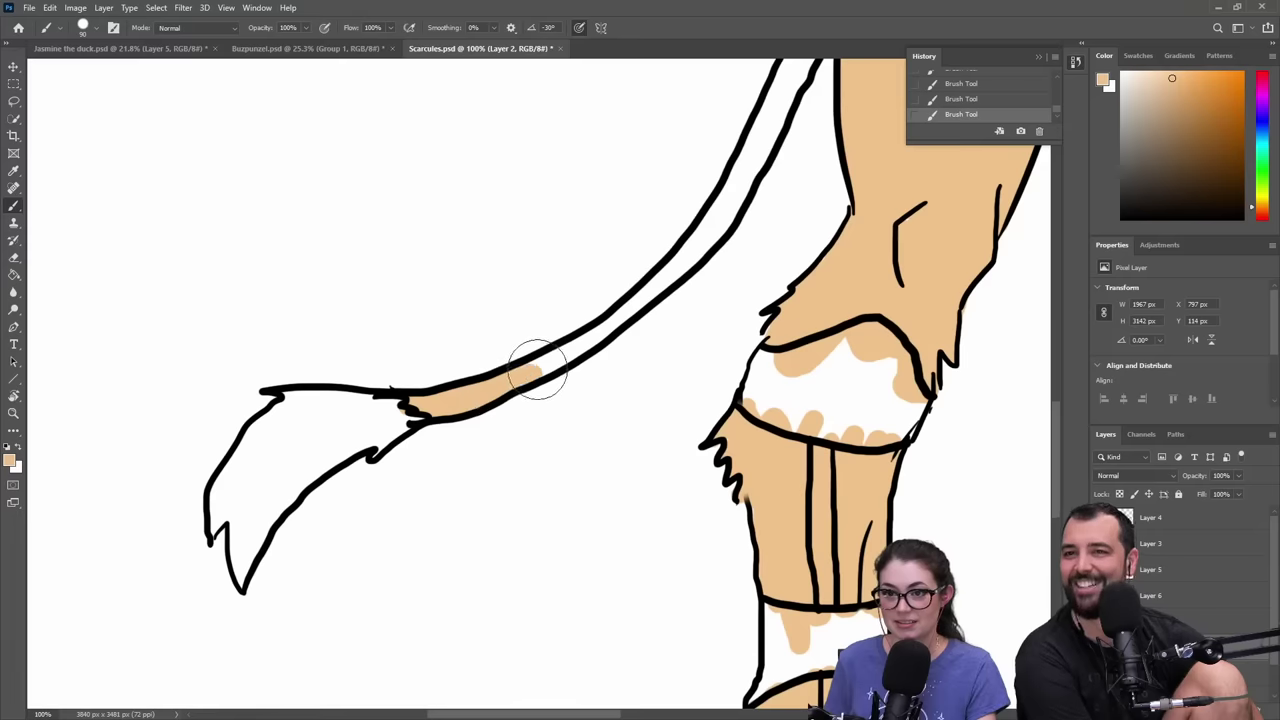
{"action": "left_click_drag", "start_coordinate": [749, 320], "coordinate": [695, 414]}
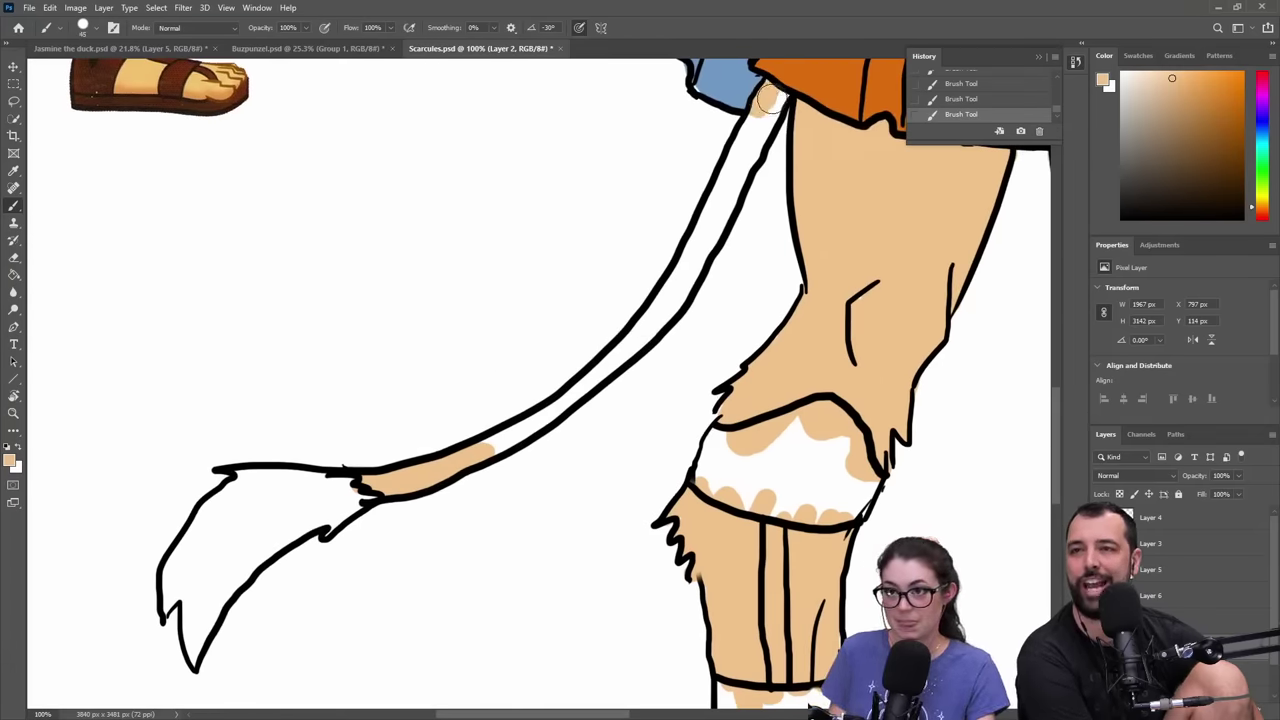
{"action": "left_click_drag", "start_coordinate": [755, 115], "coordinate": [737, 172]}
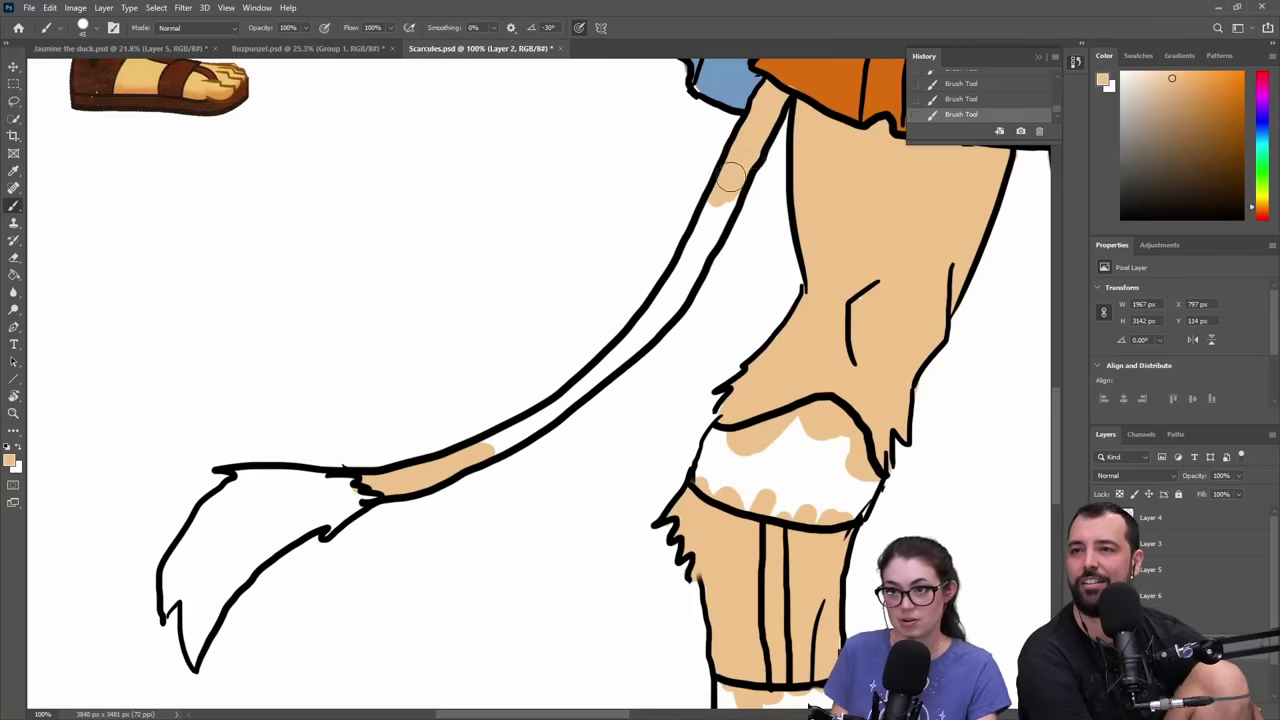
{"action": "left_click_drag", "start_coordinate": [727, 193], "coordinate": [648, 306]}
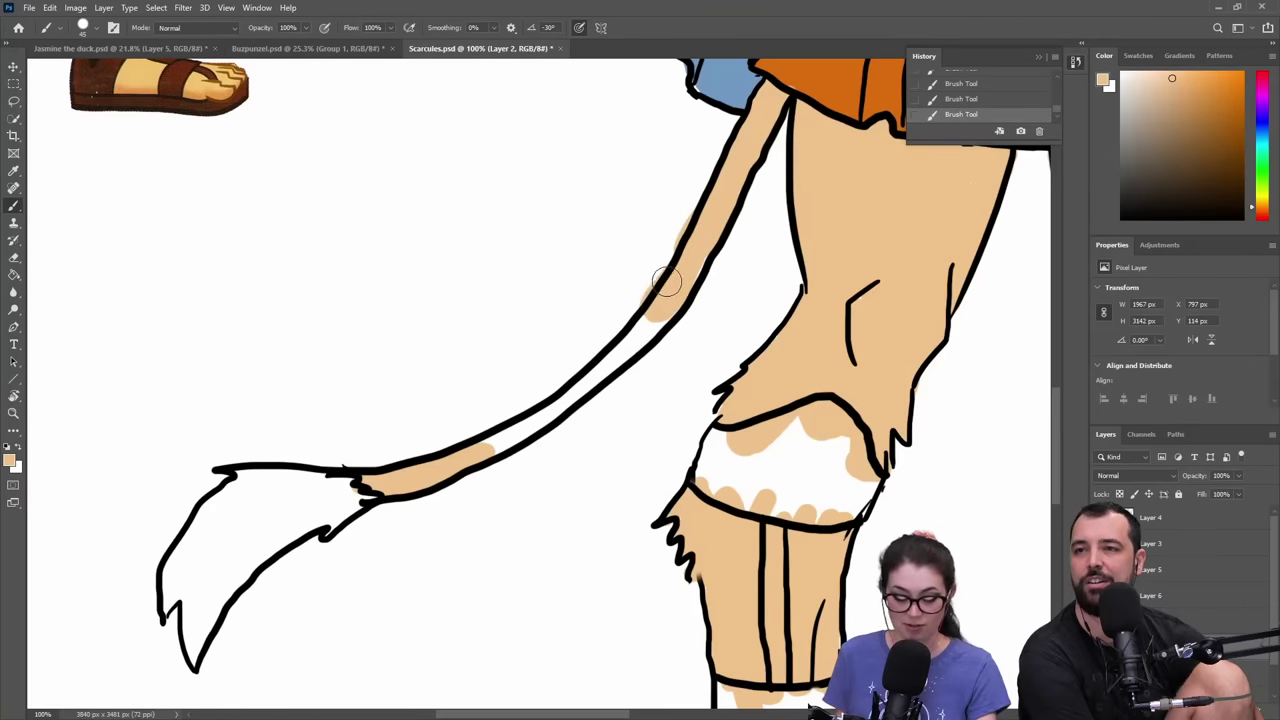
- Erase the skin colour spilling outside the tail's outline and fill the remaining gap along the tail
{"action": "key", "text": "e"}
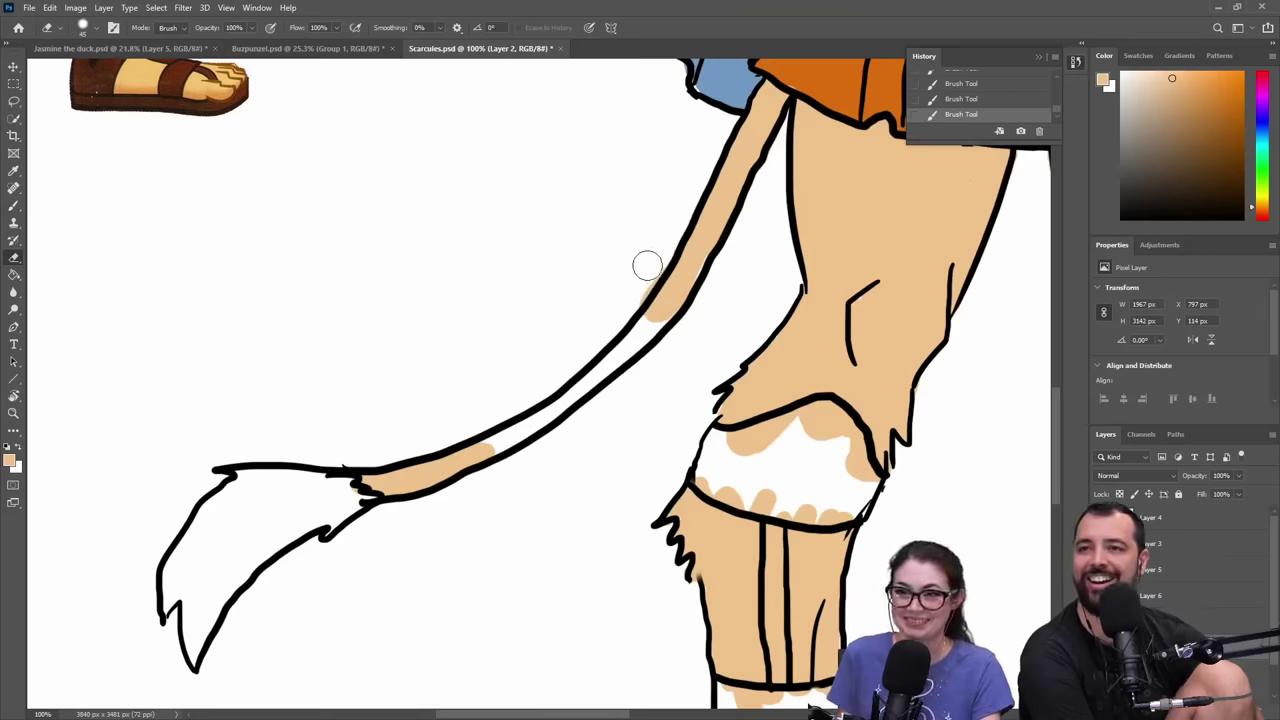
{"action": "left_click_drag", "start_coordinate": [647, 265], "coordinate": [637, 278]}
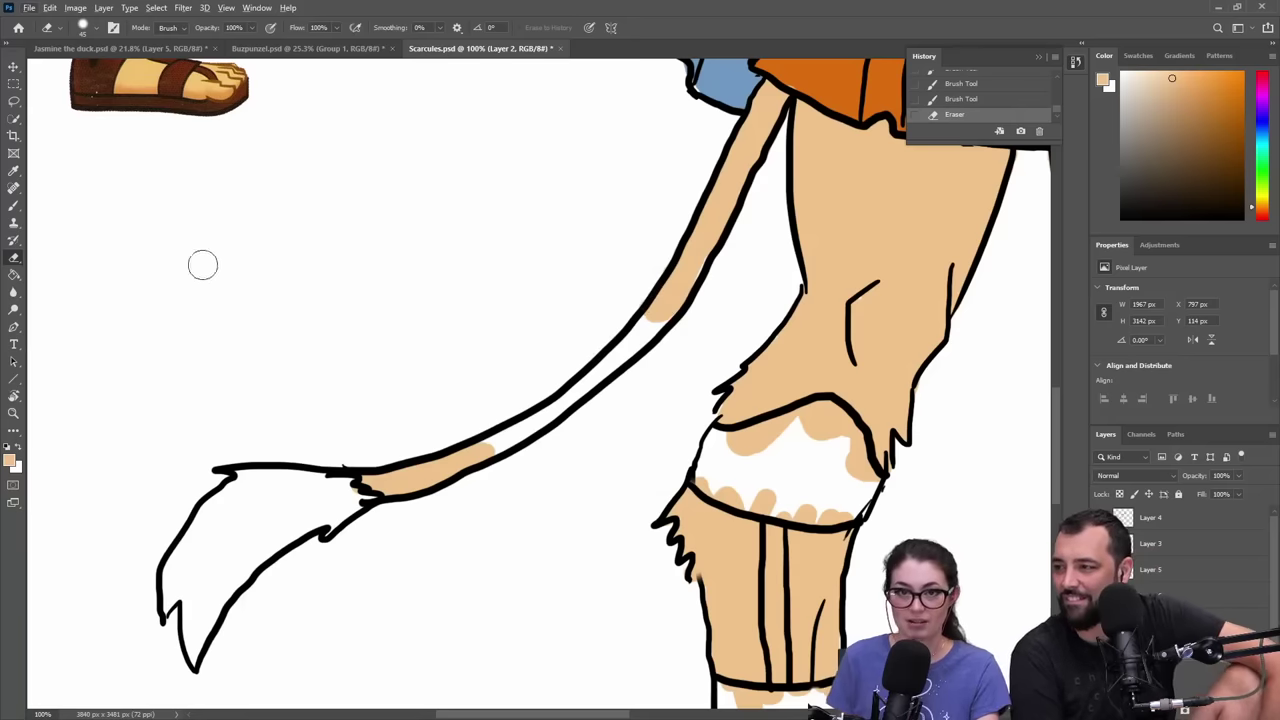
{"action": "left_click", "coordinate": [14, 205]}
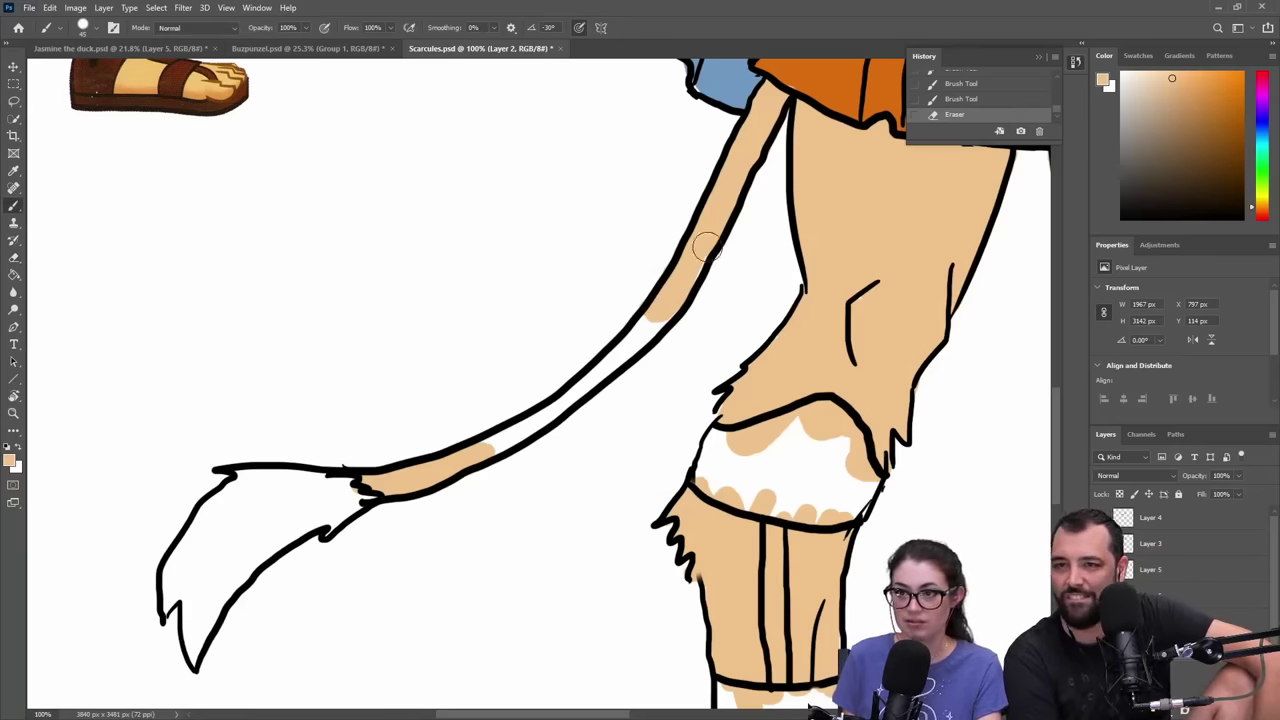
{"action": "left_click_drag", "start_coordinate": [680, 282], "coordinate": [697, 270]}
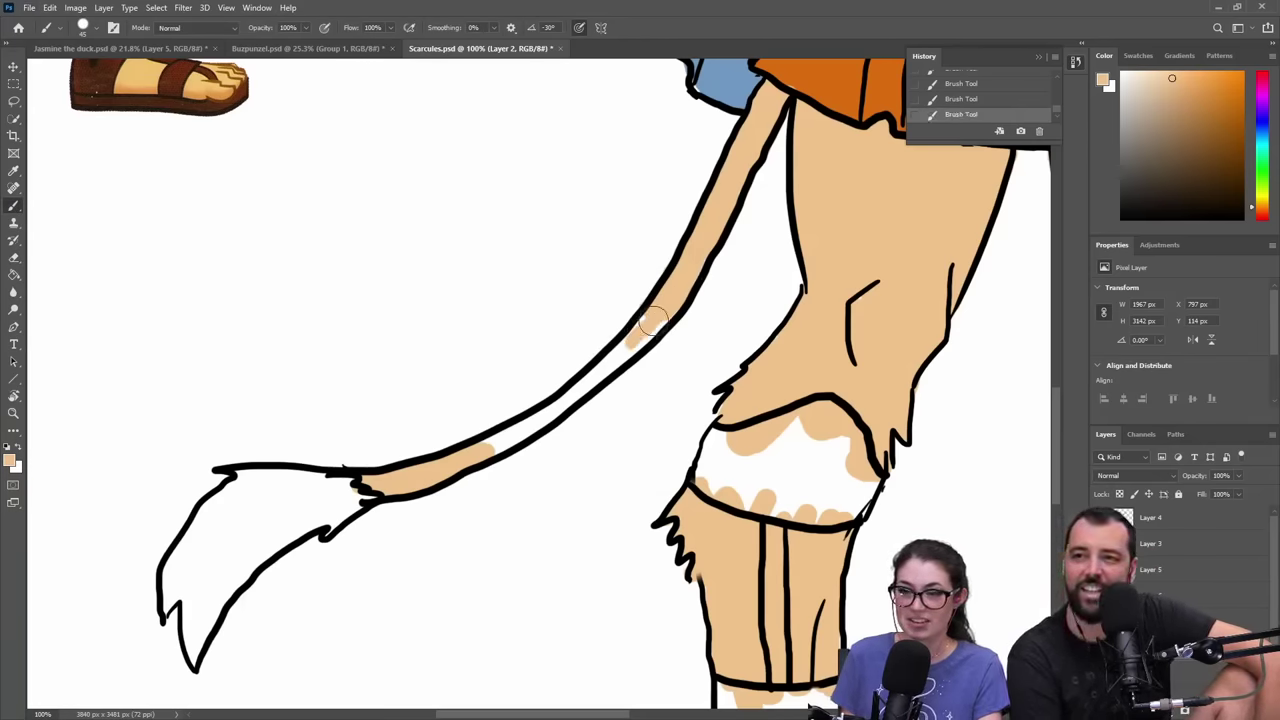
{"action": "left_click_drag", "start_coordinate": [660, 330], "coordinate": [558, 381]}
{"action": "left_click_drag", "start_coordinate": [465, 472], "coordinate": [575, 392]}
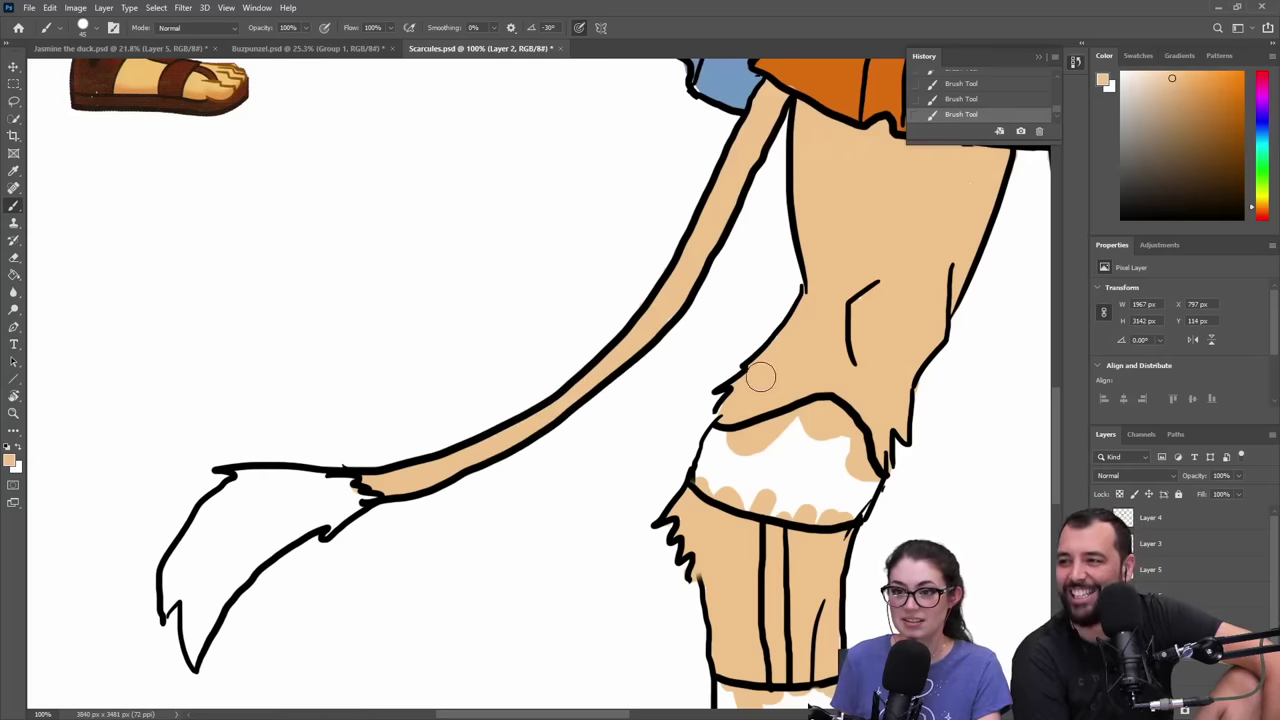
- Sample the dark grey from the elbow fur tuft and fill the tuft at the tail's end with it
{"action": "left_click_drag", "start_coordinate": [795, 274], "coordinate": [755, 320]}
{"action": "scroll", "coordinate": [755, 320], "scroll_direction": "up", "scroll_amount": 10}
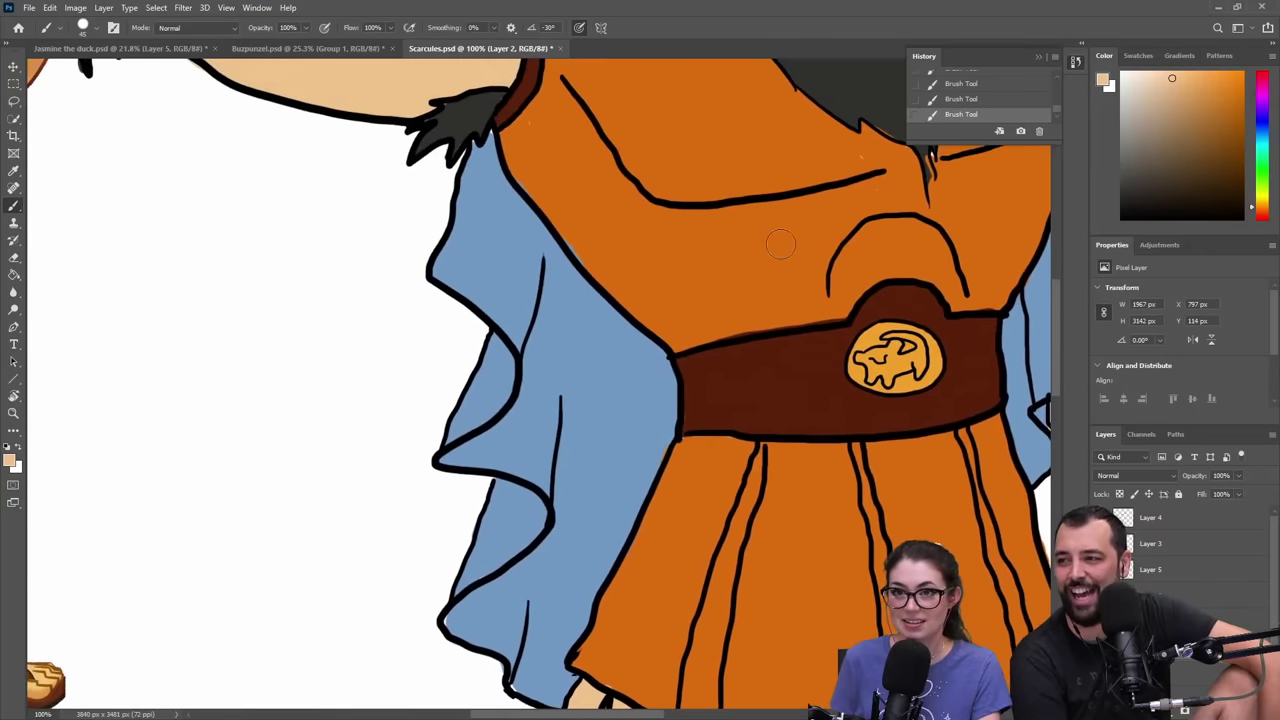
{"action": "left_click", "coordinate": [460, 152], "text": "alt"}
{"action": "scroll", "coordinate": [568, 320], "scroll_direction": "down", "scroll_amount": 10}
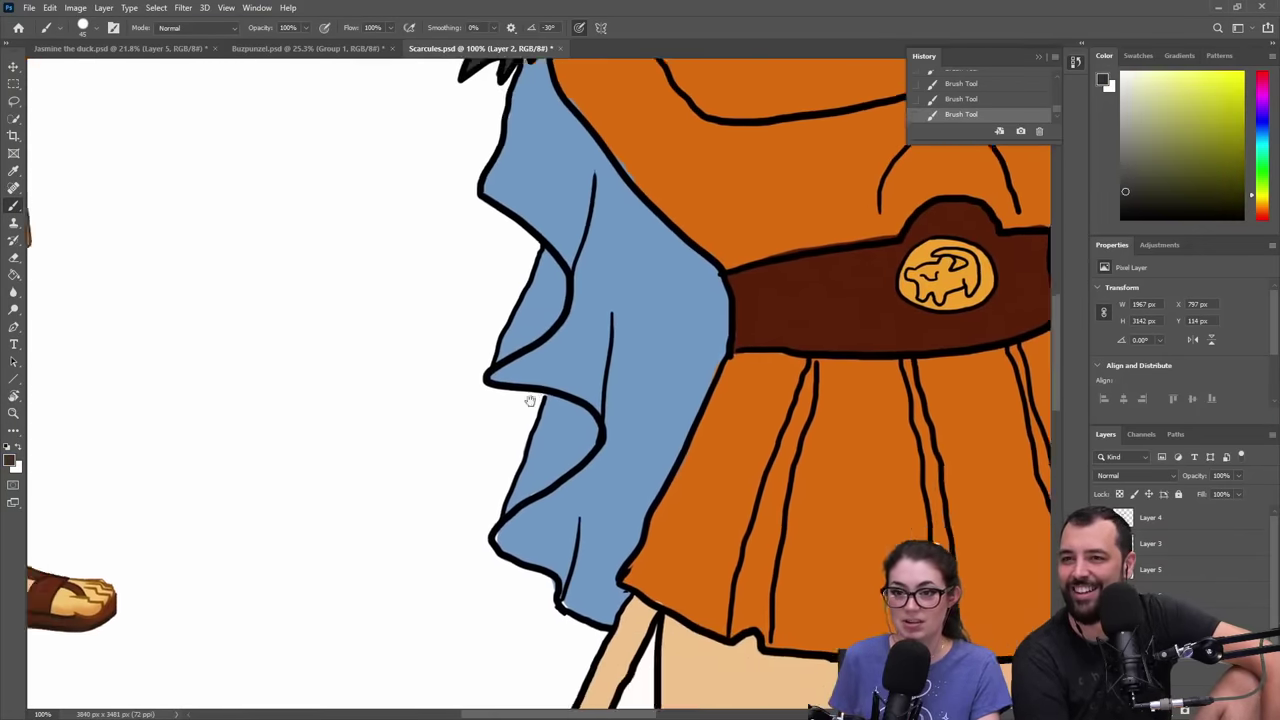
{"action": "left_click_drag", "start_coordinate": [568, 320], "coordinate": [607, 253]}
{"action": "mouse_move", "coordinate": [440, 422]}
{"action": "left_mouse_down"}
{"action": "mouse_move", "coordinate": [553, 424]}
{"action": "mouse_move", "coordinate": [586, 442]}
{"action": "mouse_move", "coordinate": [540, 475]}
{"action": "mouse_move", "coordinate": [567, 448]}
{"action": "mouse_move", "coordinate": [514, 469]}
{"action": "mouse_move", "coordinate": [535, 451]}
{"action": "mouse_move", "coordinate": [448, 457]}
{"action": "mouse_move", "coordinate": [453, 434]}
{"action": "mouse_move", "coordinate": [443, 439]}
{"action": "mouse_move", "coordinate": [383, 538]}
{"action": "mouse_move", "coordinate": [405, 480]}
{"action": "mouse_move", "coordinate": [385, 558]}
{"action": "mouse_move", "coordinate": [383, 546]}
{"action": "mouse_move", "coordinate": [407, 554]}
{"action": "mouse_move", "coordinate": [397, 544]}
{"action": "mouse_move", "coordinate": [416, 531]}
{"action": "mouse_move", "coordinate": [404, 525]}
{"action": "mouse_move", "coordinate": [414, 588]}
{"action": "mouse_move", "coordinate": [400, 555]}
{"action": "mouse_move", "coordinate": [412, 604]}
{"action": "mouse_move", "coordinate": [435, 537]}
{"action": "mouse_move", "coordinate": [522, 466]}
{"action": "mouse_move", "coordinate": [428, 530]}
{"action": "mouse_move", "coordinate": [421, 563]}
{"action": "mouse_move", "coordinate": [429, 487]}
{"action": "mouse_move", "coordinate": [413, 500]}
{"action": "mouse_move", "coordinate": [440, 480]}
{"action": "mouse_move", "coordinate": [401, 516]}
{"action": "left_mouse_up"}
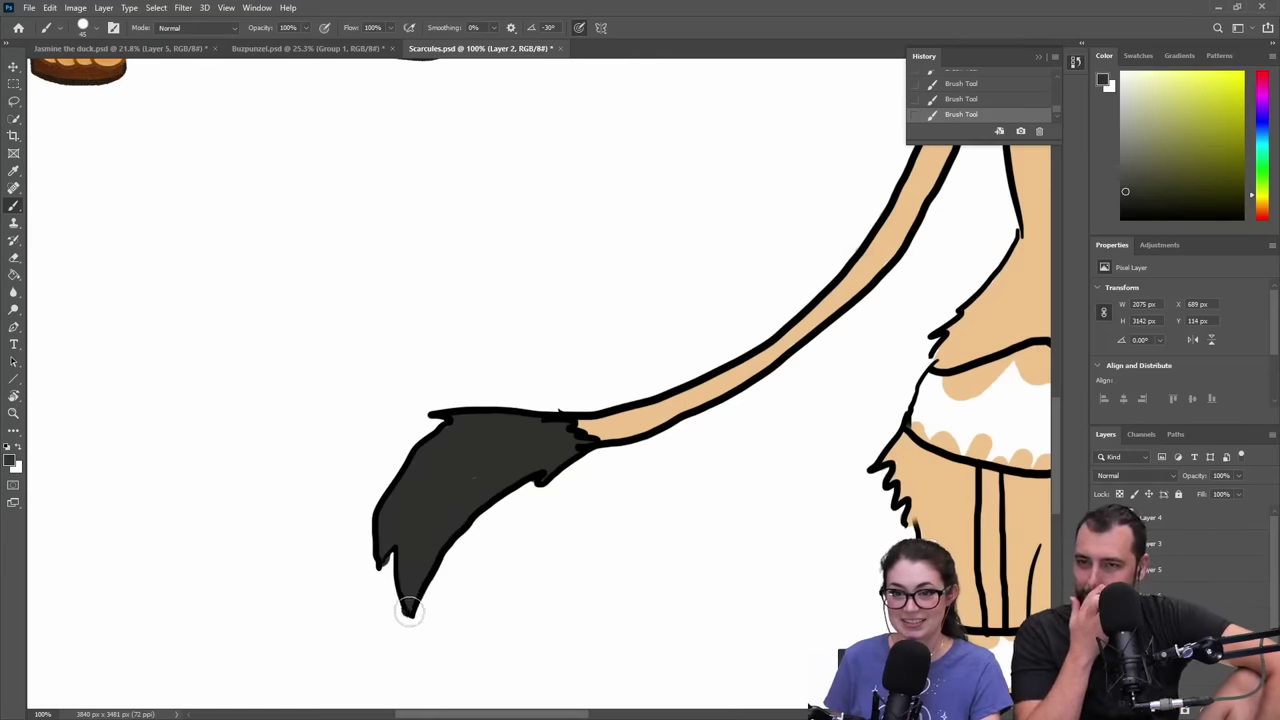
- Sample the dark brown from the Hercules reference's sandal and fill the left-hand leg's upper cuff with it
{"action": "left_click_drag", "start_coordinate": [649, 449], "coordinate": [251, 374]}
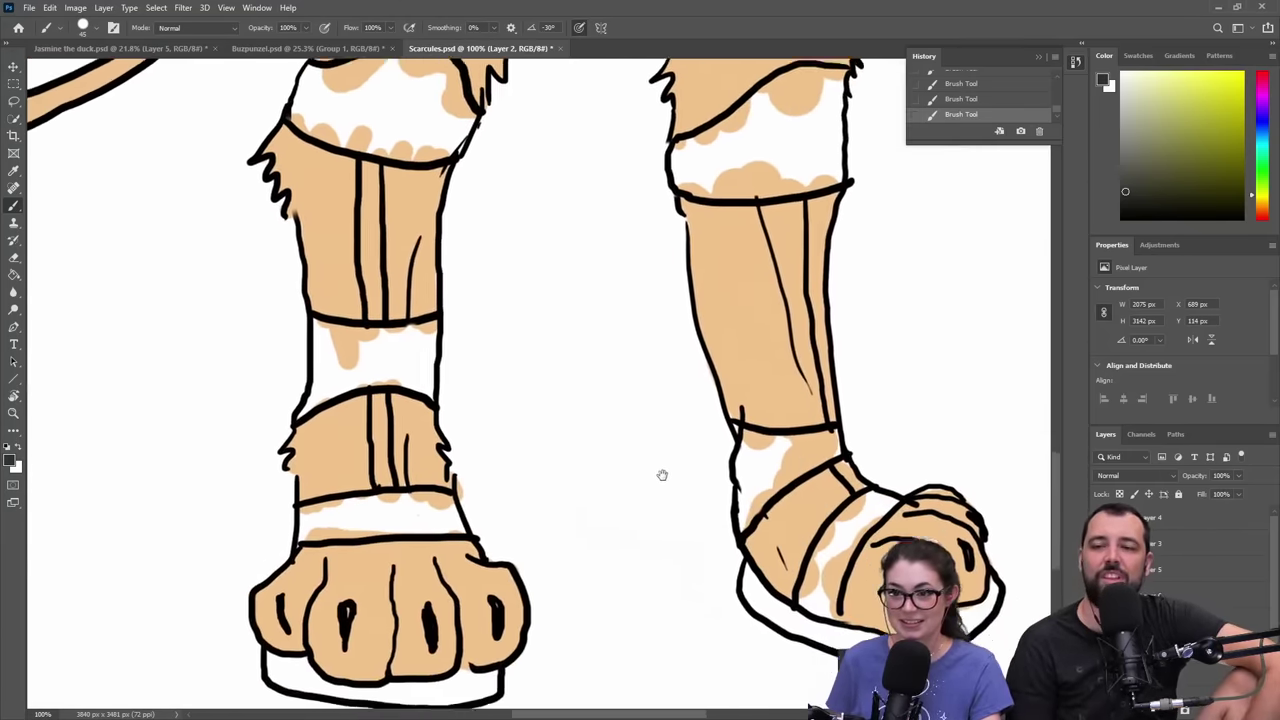
{"action": "left_click_drag", "start_coordinate": [645, 465], "coordinate": [873, 514]}
{"action": "left_click_drag", "start_coordinate": [669, 486], "coordinate": [870, 590]}
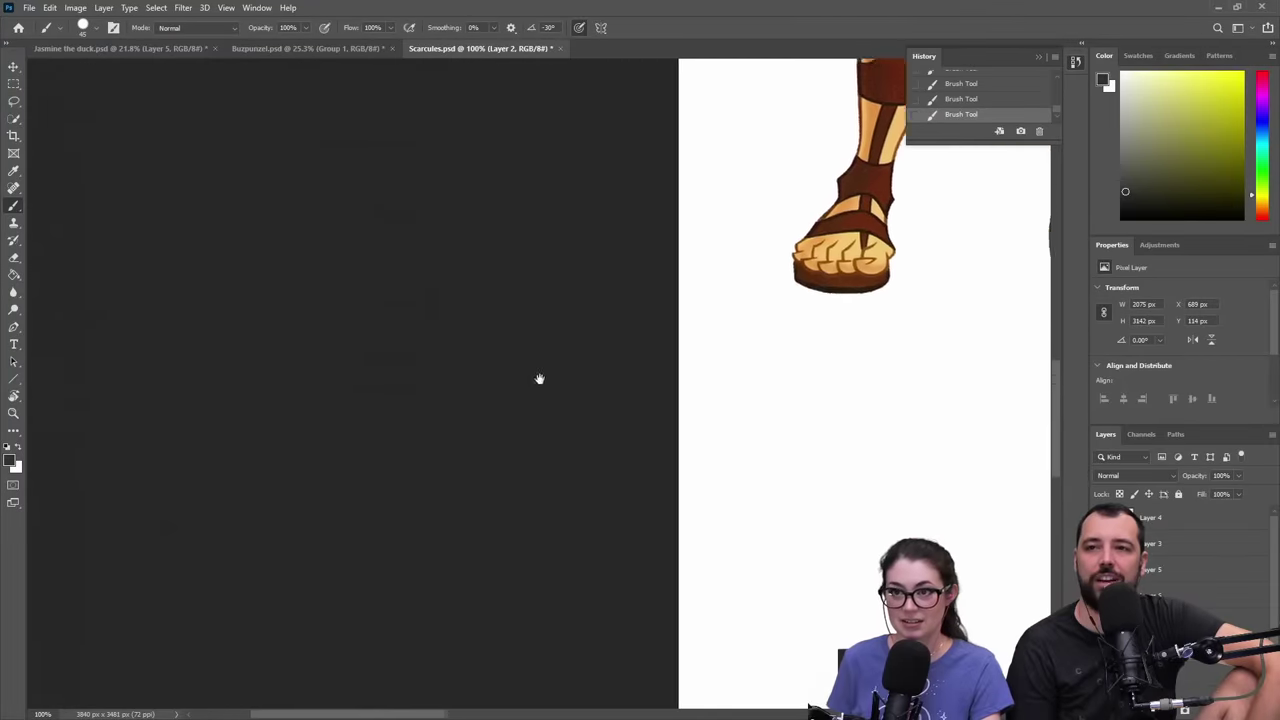
{"action": "left_click", "coordinate": [733, 289], "text": "alt"}
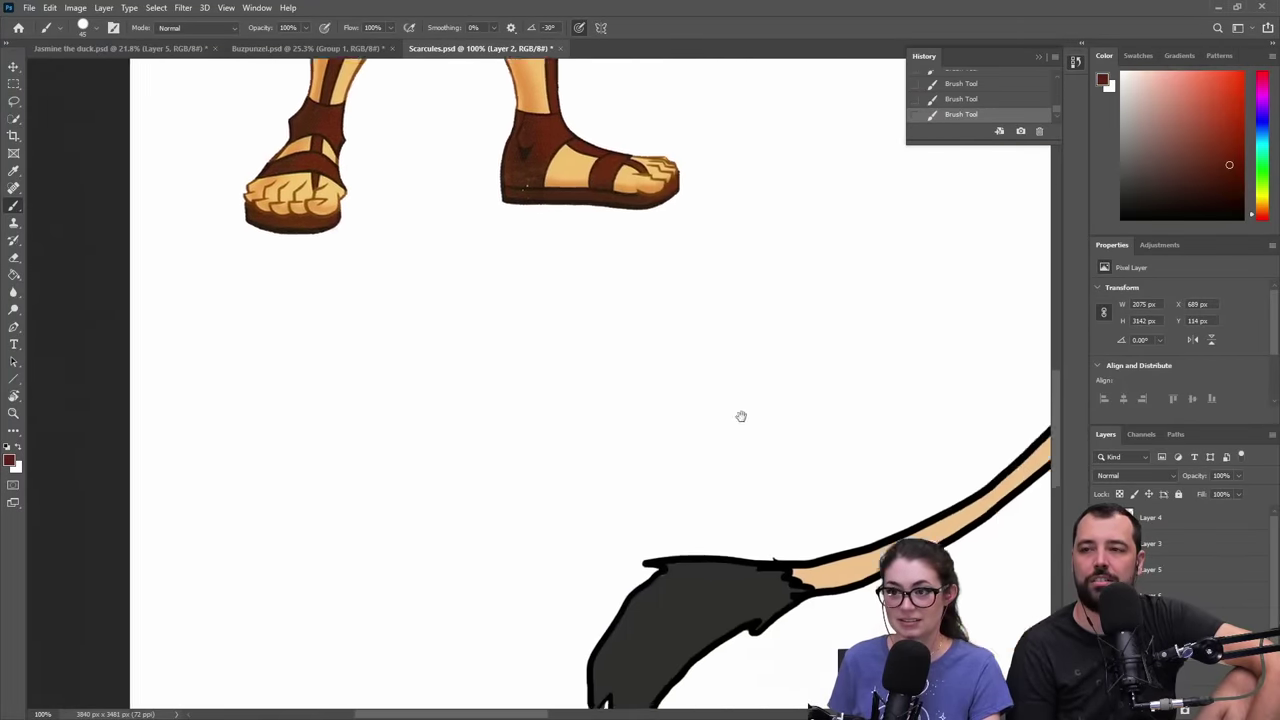
{"action": "scroll", "coordinate": [760, 410], "scroll_direction": "right", "scroll_amount": 10}
{"action": "scroll", "coordinate": [760, 410], "scroll_direction": "down", "scroll_amount": 5}
{"action": "mouse_move", "coordinate": [572, 296]}
{"action": "left_mouse_down"}
{"action": "mouse_move", "coordinate": [555, 318]}
{"action": "mouse_move", "coordinate": [585, 352]}
{"action": "mouse_move", "coordinate": [625, 357]}
{"action": "mouse_move", "coordinate": [594, 325]}
{"action": "mouse_move", "coordinate": [645, 280]}
{"action": "mouse_move", "coordinate": [587, 290]}
{"action": "left_mouse_up"}
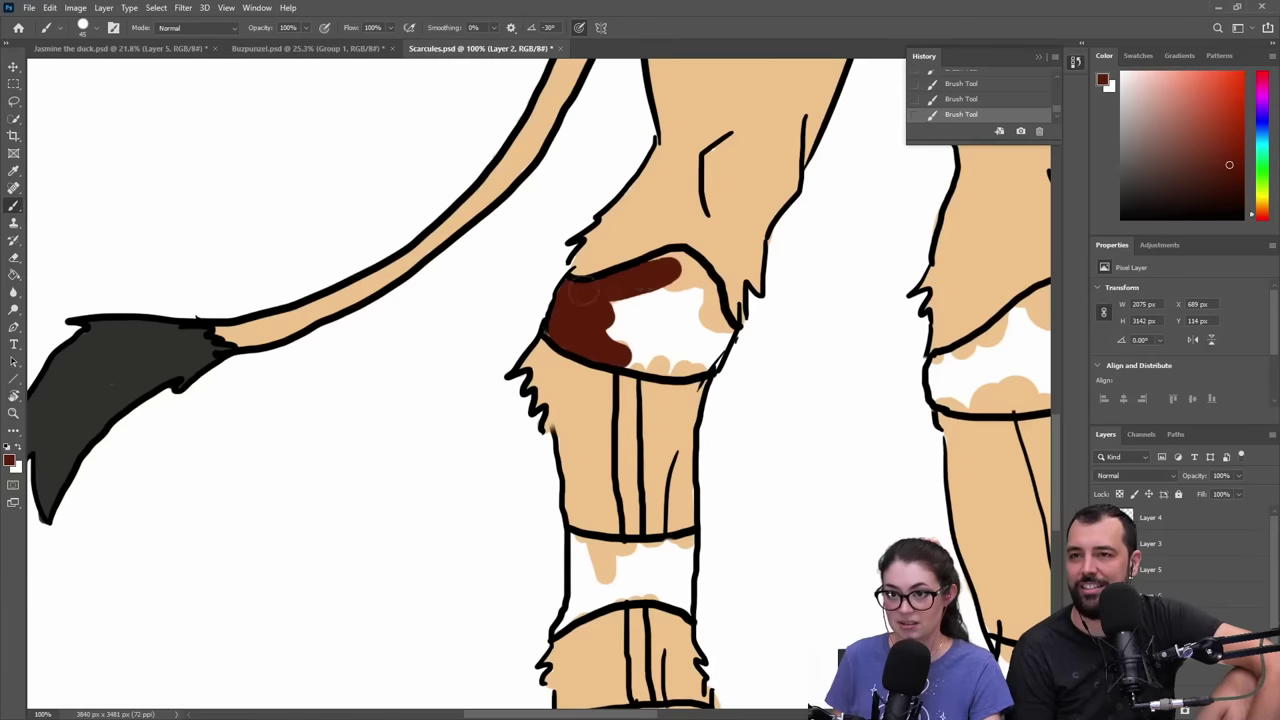
{"action": "mouse_move", "coordinate": [665, 268]}
{"action": "left_mouse_down"}
{"action": "mouse_move", "coordinate": [698, 292]}
{"action": "mouse_move", "coordinate": [664, 265]}
{"action": "mouse_move", "coordinate": [682, 265]}
{"action": "mouse_move", "coordinate": [702, 307]}
{"action": "mouse_move", "coordinate": [702, 296]}
{"action": "mouse_move", "coordinate": [717, 330]}
{"action": "mouse_move", "coordinate": [704, 350]}
{"action": "mouse_move", "coordinate": [670, 365]}
{"action": "mouse_move", "coordinate": [632, 360]}
{"action": "mouse_move", "coordinate": [625, 345]}
{"action": "mouse_move", "coordinate": [685, 300]}
{"action": "mouse_move", "coordinate": [693, 336]}
{"action": "left_mouse_up"}
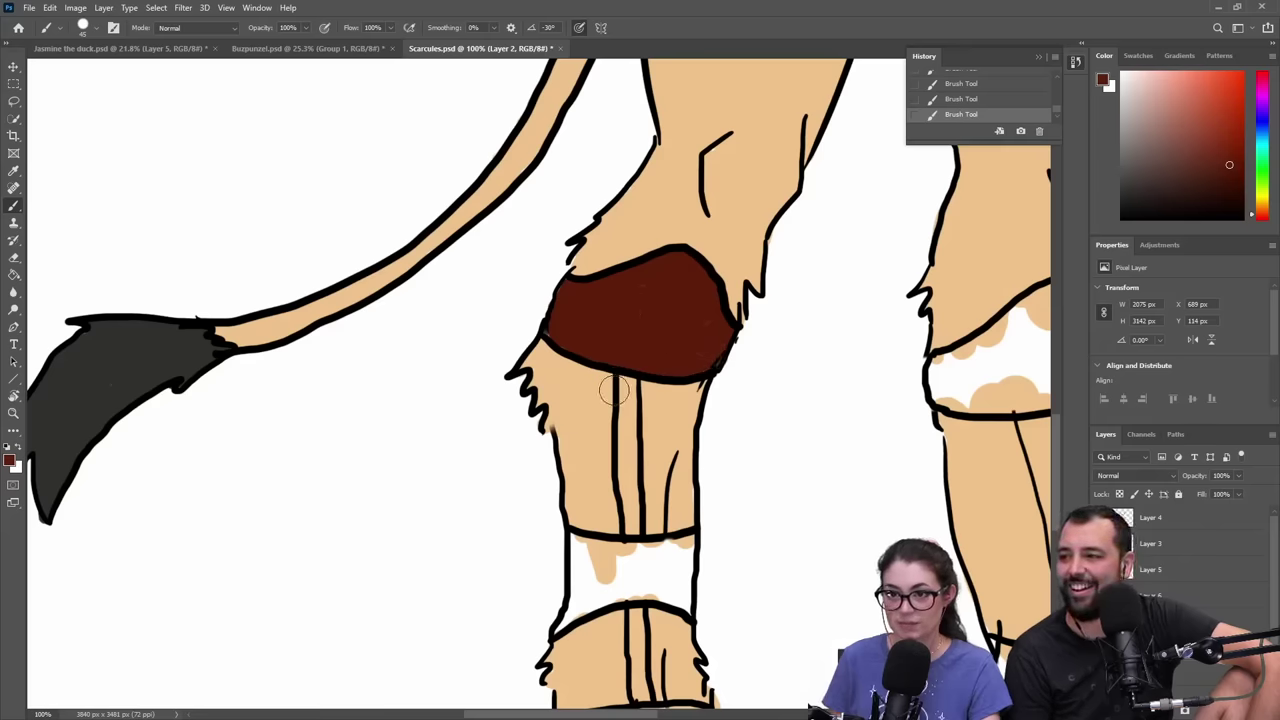
- Paint the left-hand leg's two vertical straps, middle band and lower ankle band in the same dark brown
{"action": "mouse_move", "coordinate": [614, 390]}
{"action": "left_mouse_down"}
{"action": "mouse_move", "coordinate": [630, 447]}
{"action": "mouse_move", "coordinate": [631, 367]}
{"action": "mouse_move", "coordinate": [634, 539]}
{"action": "mouse_move", "coordinate": [644, 309]}
{"action": "left_mouse_up"}
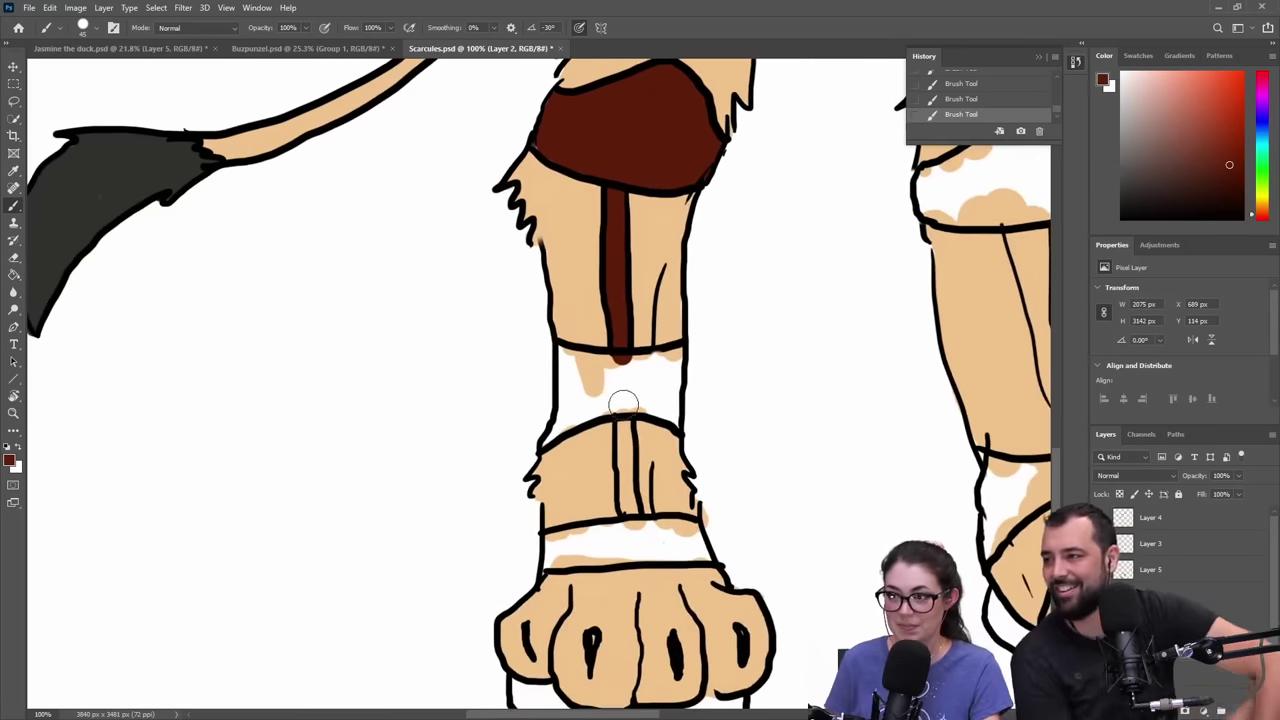
{"action": "mouse_move", "coordinate": [575, 372]}
{"action": "left_mouse_down"}
{"action": "mouse_move", "coordinate": [676, 353]}
{"action": "mouse_move", "coordinate": [672, 373]}
{"action": "mouse_move", "coordinate": [694, 390]}
{"action": "mouse_move", "coordinate": [675, 368]}
{"action": "mouse_move", "coordinate": [677, 425]}
{"action": "left_mouse_up"}
{"action": "mouse_move", "coordinate": [550, 437]}
{"action": "left_mouse_down"}
{"action": "mouse_move", "coordinate": [566, 357]}
{"action": "mouse_move", "coordinate": [649, 372]}
{"action": "mouse_move", "coordinate": [668, 410]}
{"action": "mouse_move", "coordinate": [574, 412]}
{"action": "mouse_move", "coordinate": [581, 382]}
{"action": "mouse_move", "coordinate": [623, 389]}
{"action": "mouse_move", "coordinate": [575, 413]}
{"action": "mouse_move", "coordinate": [627, 415]}
{"action": "mouse_move", "coordinate": [622, 470]}
{"action": "left_mouse_up"}
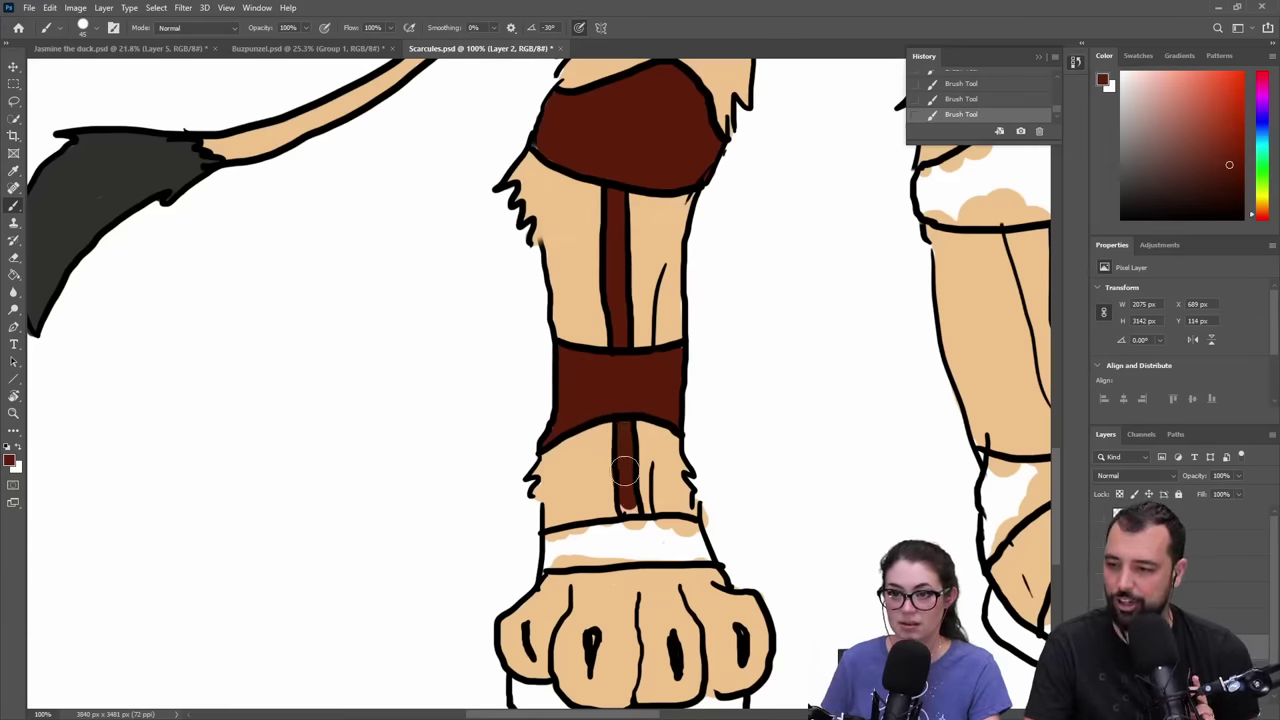
{"action": "mouse_move", "coordinate": [549, 538]}
{"action": "left_mouse_down"}
{"action": "mouse_move", "coordinate": [540, 560]}
{"action": "mouse_move", "coordinate": [640, 528]}
{"action": "mouse_move", "coordinate": [685, 530]}
{"action": "mouse_move", "coordinate": [707, 550]}
{"action": "mouse_move", "coordinate": [575, 560]}
{"action": "mouse_move", "coordinate": [685, 542]}
{"action": "left_mouse_up"}
{"action": "mouse_move", "coordinate": [668, 311]}
{"action": "left_mouse_down"}
{"action": "mouse_move", "coordinate": [661, 356]}
{"action": "mouse_move", "coordinate": [705, 660]}
{"action": "left_mouse_up"}
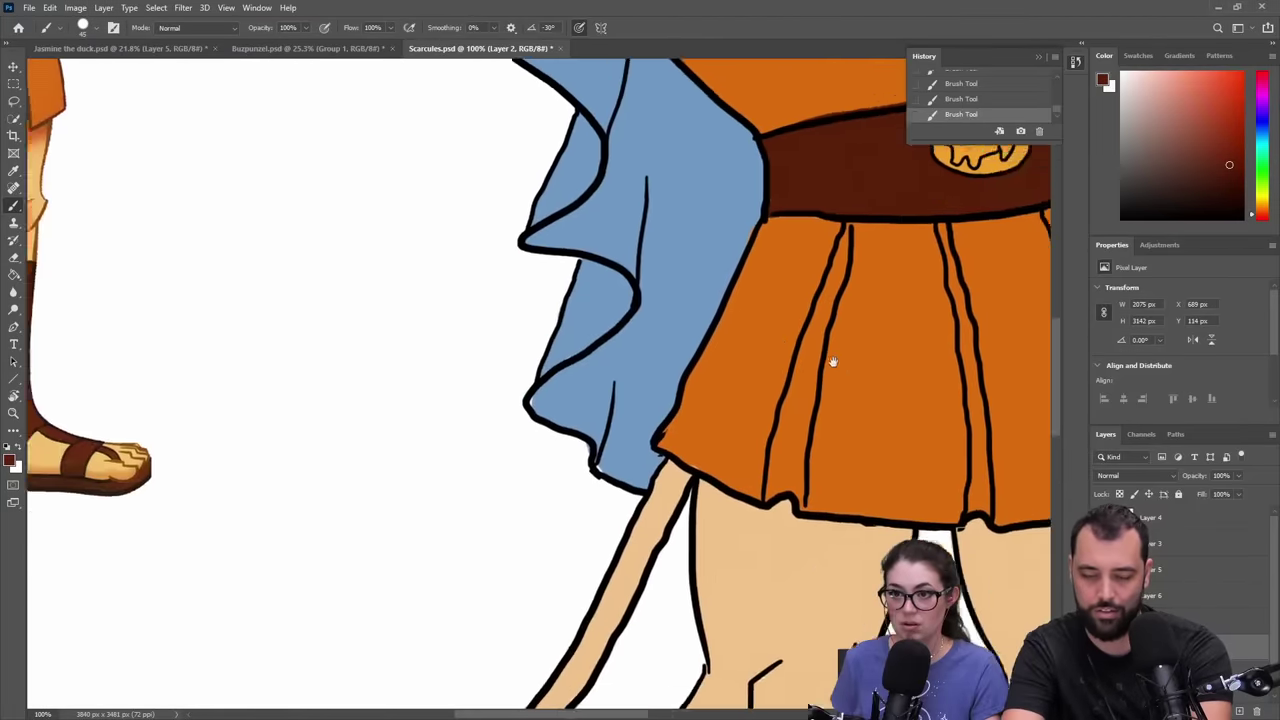
{"action": "left_click_drag", "start_coordinate": [831, 363], "coordinate": [1010, 640]}
{"action": "left_click_drag", "start_coordinate": [634, 386], "coordinate": [514, 515]}
{"action": "left_click_drag", "start_coordinate": [586, 280], "coordinate": [580, 680]}
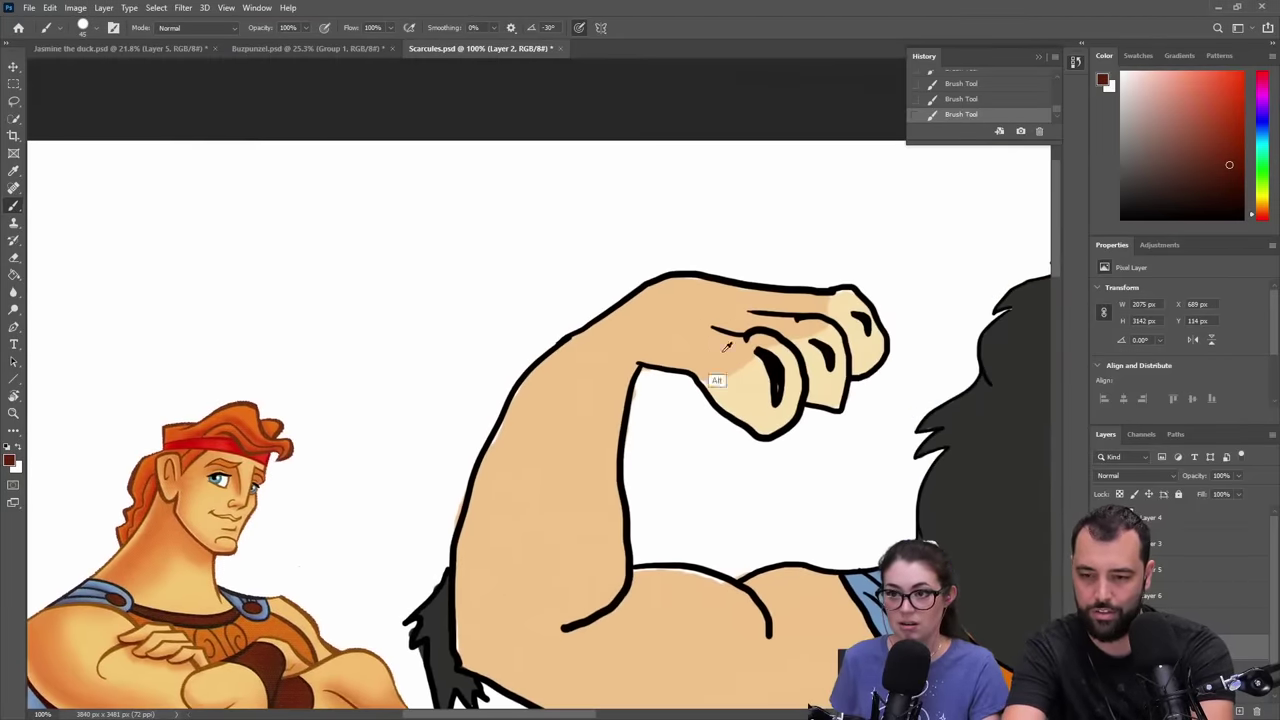
{"action": "key", "text": "alt"}
{"action": "left_click_drag", "start_coordinate": [640, 571], "coordinate": [494, 242]}
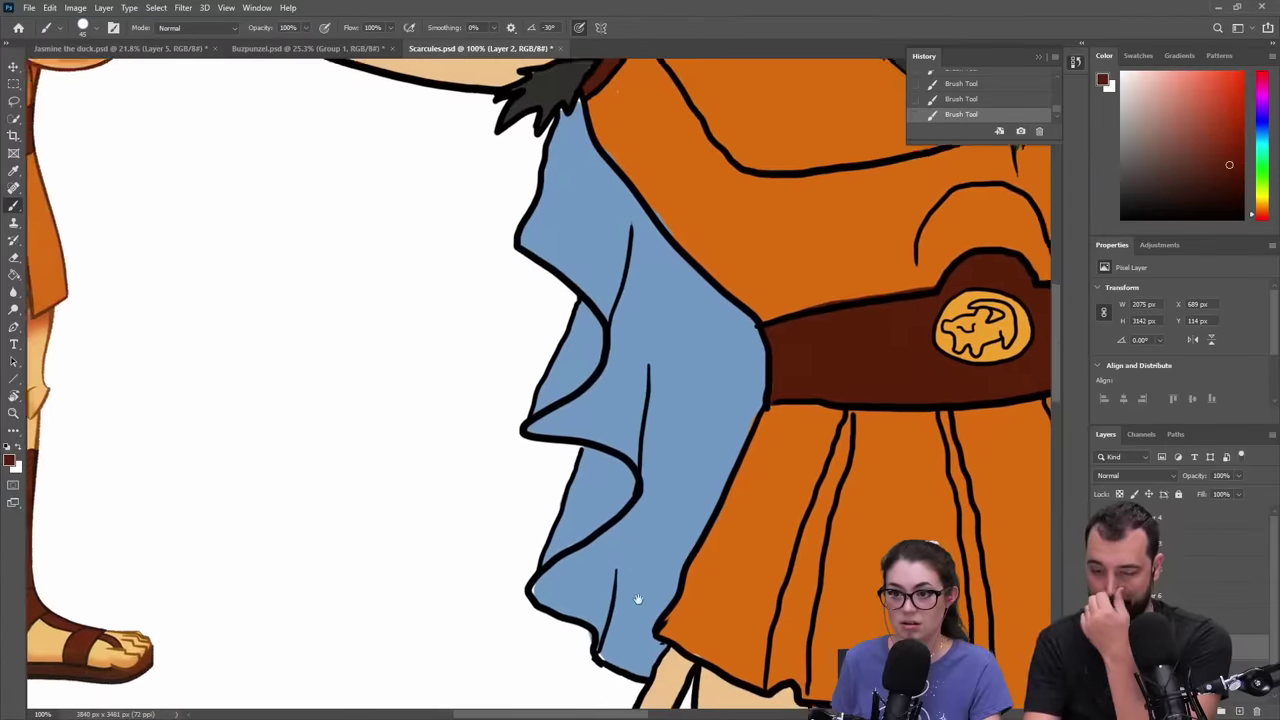
{"action": "left_click_drag", "start_coordinate": [780, 423], "coordinate": [623, 577]}
{"action": "left_click_drag", "start_coordinate": [697, 358], "coordinate": [606, 434]}
{"action": "scroll", "coordinate": [605, 432], "scroll_direction": "down", "scroll_amount": 3}
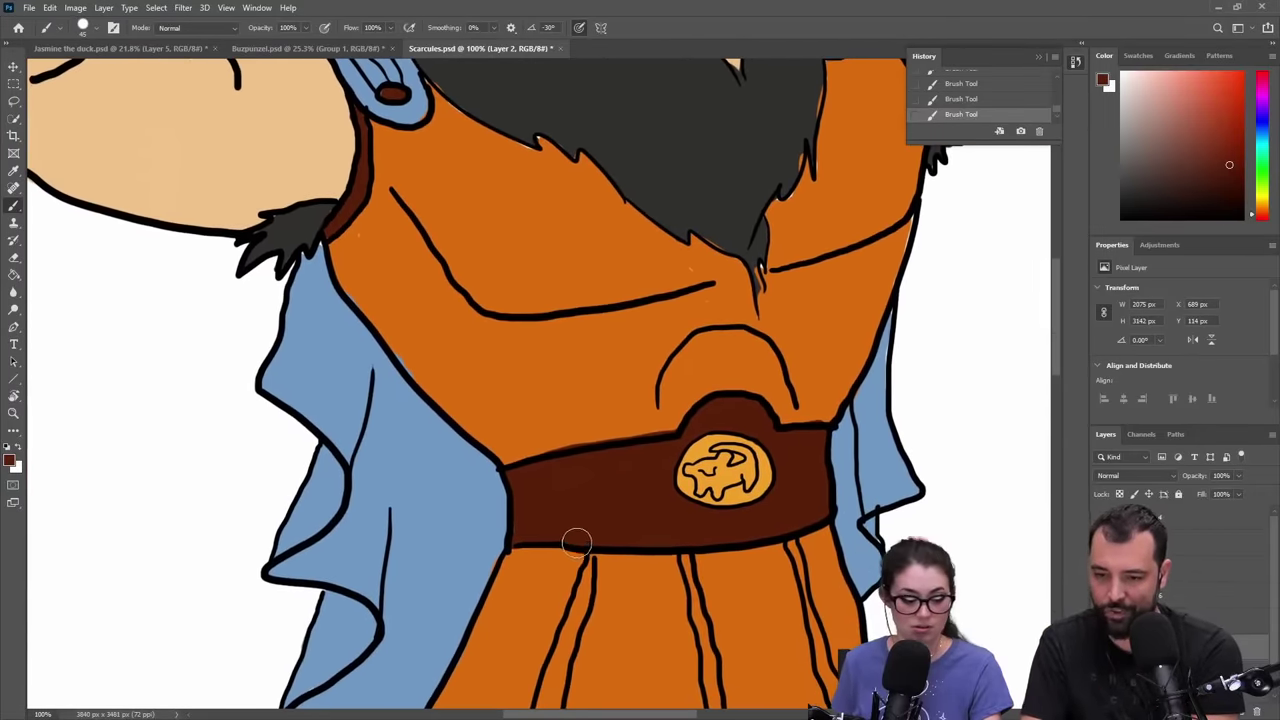
{"action": "scroll", "coordinate": [617, 514], "scroll_direction": "down", "scroll_amount": 20}
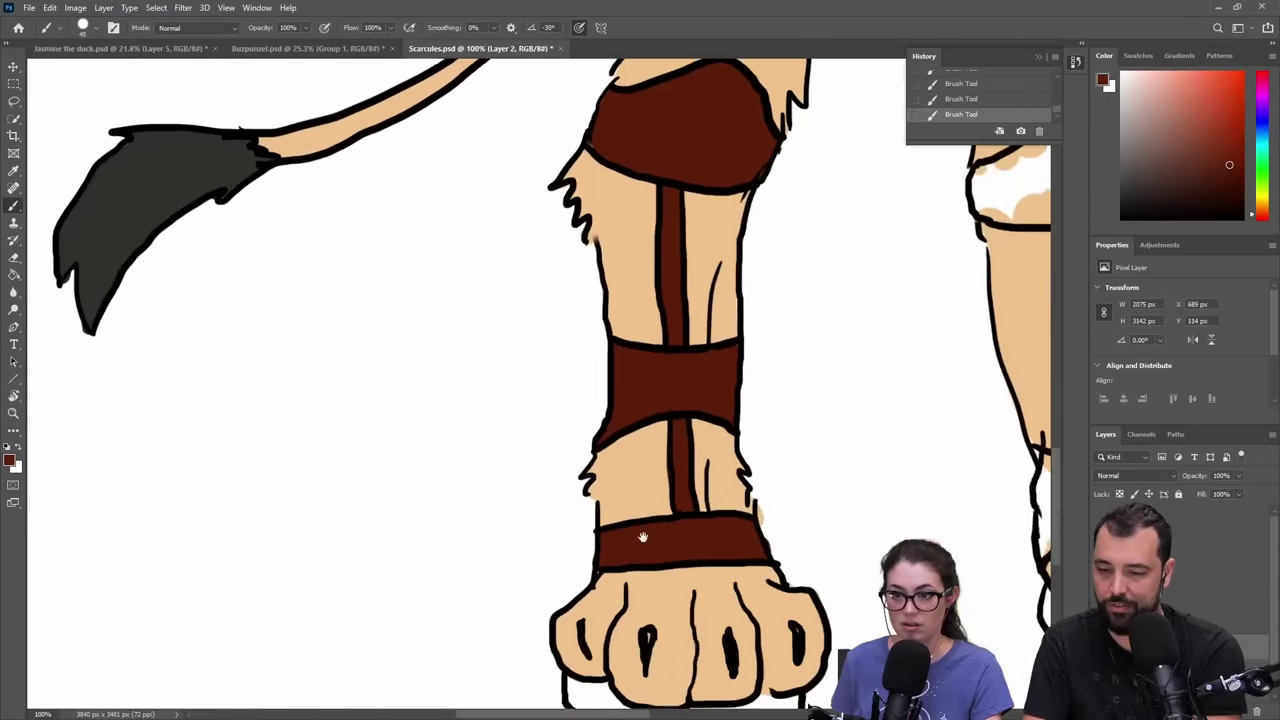
{"action": "left_click_drag", "start_coordinate": [555, 378], "coordinate": [560, 385]}
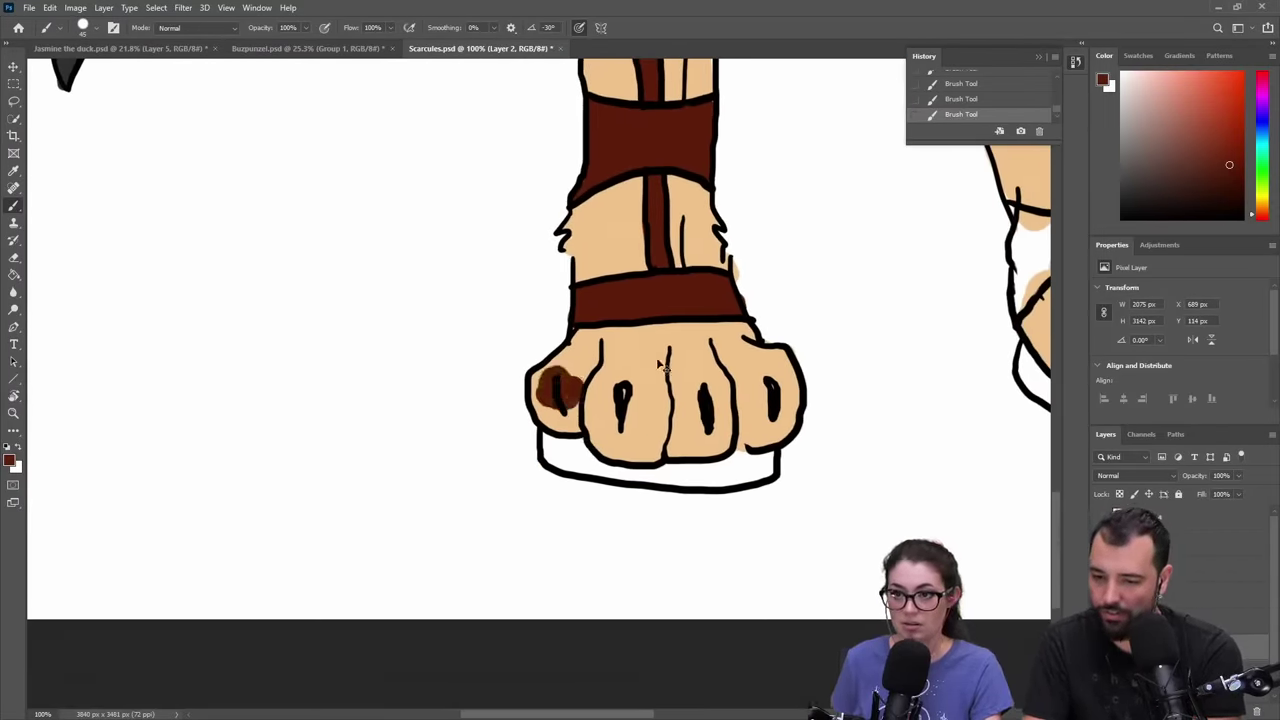
{"action": "key", "text": "ctrl+z"}
- Undo the brown dab on the toe, sample the pale cream from the raised hand's fingers, and paint the toes of both feet with it
{"action": "scroll", "coordinate": [666, 263], "scroll_direction": "up", "scroll_amount": 20}
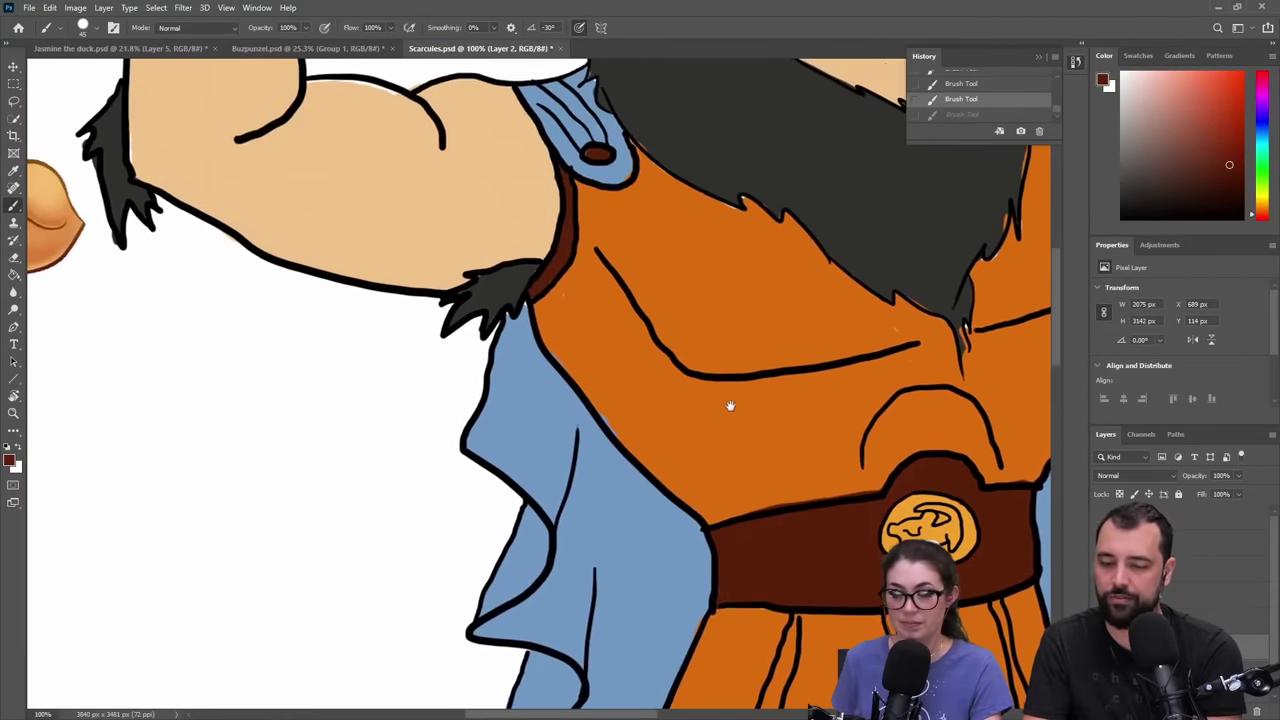
{"action": "left_click_drag", "start_coordinate": [628, 234], "coordinate": [746, 446]}
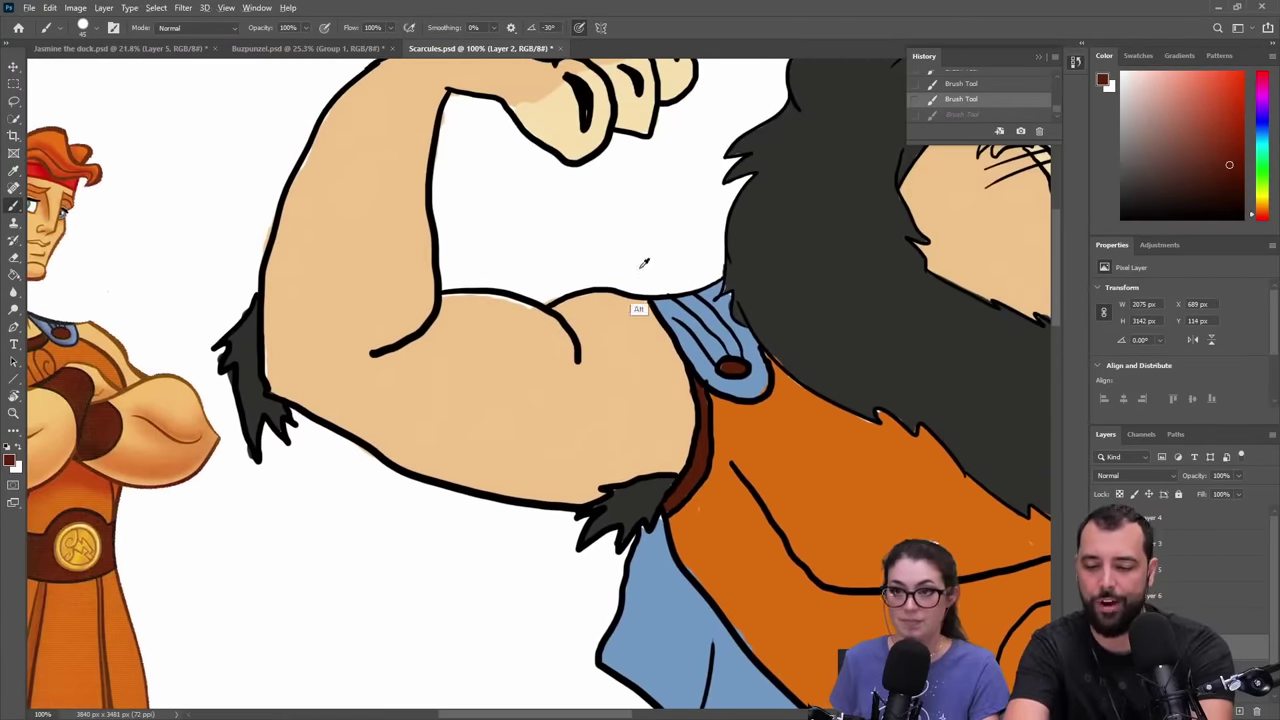
{"action": "left_click", "coordinate": [557, 143], "text": "alt"}
{"action": "scroll", "coordinate": [542, 553], "scroll_direction": "down", "scroll_amount": 20}
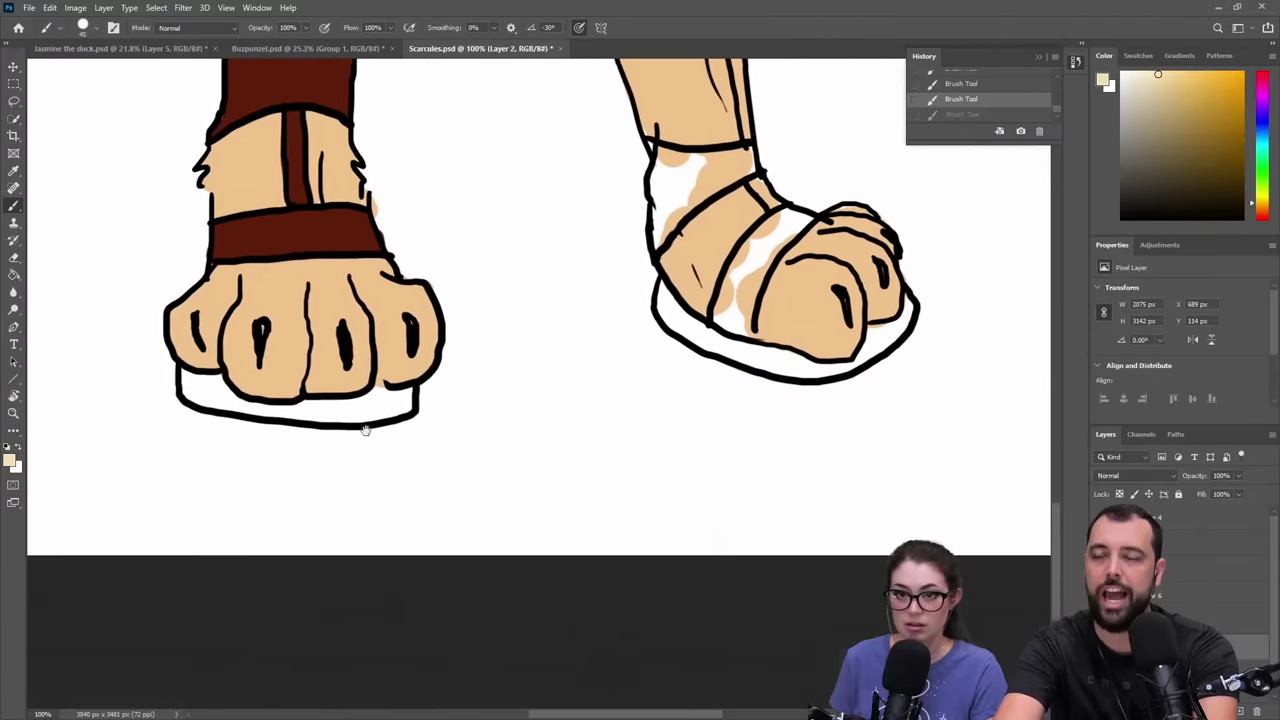
{"action": "left_click_drag", "start_coordinate": [366, 429], "coordinate": [525, 566]}
{"action": "mouse_move", "coordinate": [336, 412]}
{"action": "left_mouse_down"}
{"action": "mouse_move", "coordinate": [344, 455]}
{"action": "mouse_move", "coordinate": [401, 431]}
{"action": "mouse_move", "coordinate": [378, 445]}
{"action": "mouse_move", "coordinate": [386, 471]}
{"action": "mouse_move", "coordinate": [419, 458]}
{"action": "mouse_move", "coordinate": [412, 445]}
{"action": "mouse_move", "coordinate": [385, 428]}
{"action": "mouse_move", "coordinate": [355, 434]}
{"action": "mouse_move", "coordinate": [478, 458]}
{"action": "mouse_move", "coordinate": [462, 477]}
{"action": "mouse_move", "coordinate": [481, 462]}
{"action": "mouse_move", "coordinate": [487, 413]}
{"action": "mouse_move", "coordinate": [517, 466]}
{"action": "mouse_move", "coordinate": [546, 450]}
{"action": "mouse_move", "coordinate": [545, 408]}
{"action": "mouse_move", "coordinate": [530, 427]}
{"action": "mouse_move", "coordinate": [540, 393]}
{"action": "mouse_move", "coordinate": [555, 432]}
{"action": "mouse_move", "coordinate": [550, 400]}
{"action": "left_mouse_up"}
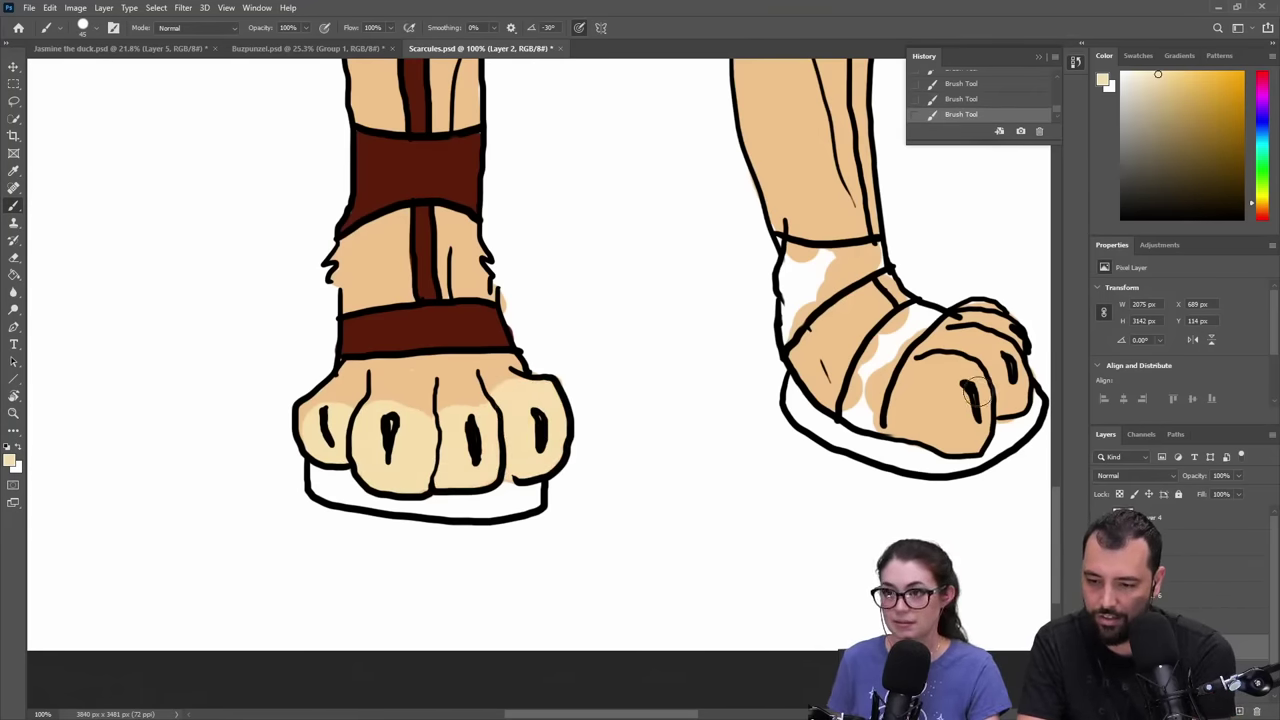
{"action": "mouse_move", "coordinate": [972, 395]}
{"action": "left_mouse_down"}
{"action": "mouse_move", "coordinate": [919, 421]}
{"action": "mouse_move", "coordinate": [969, 424]}
{"action": "mouse_move", "coordinate": [978, 368]}
{"action": "left_mouse_up"}
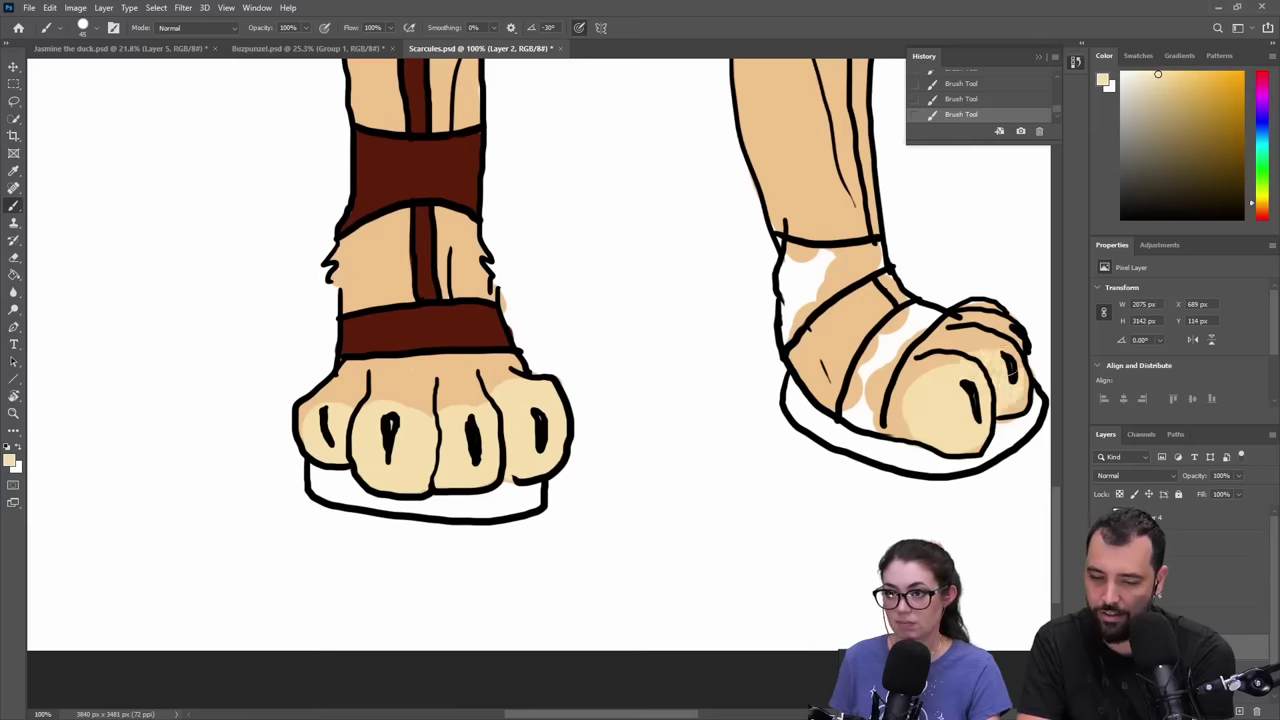
{"action": "left_click_drag", "start_coordinate": [1001, 324], "coordinate": [971, 309]}
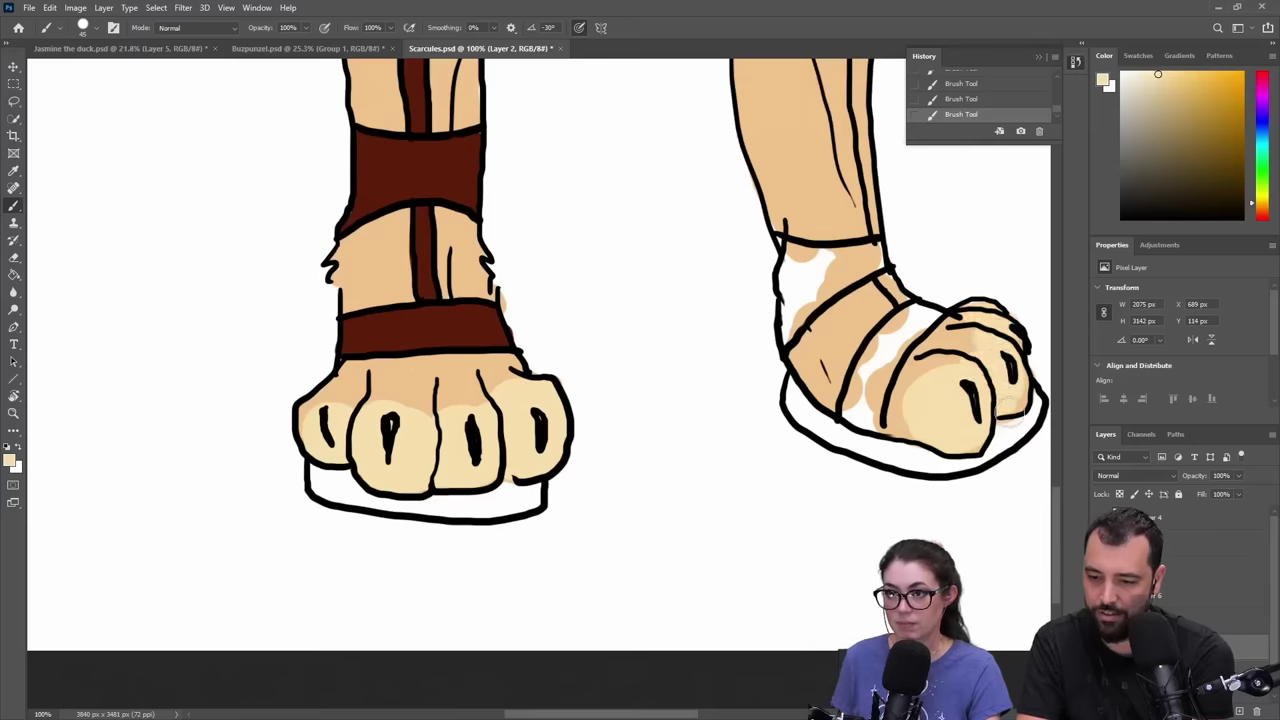
- Sample the dark brown from the left-hand leg's ankle band and fill that foot's sandal sole with it
{"action": "left_click", "coordinate": [443, 323], "text": "alt"}
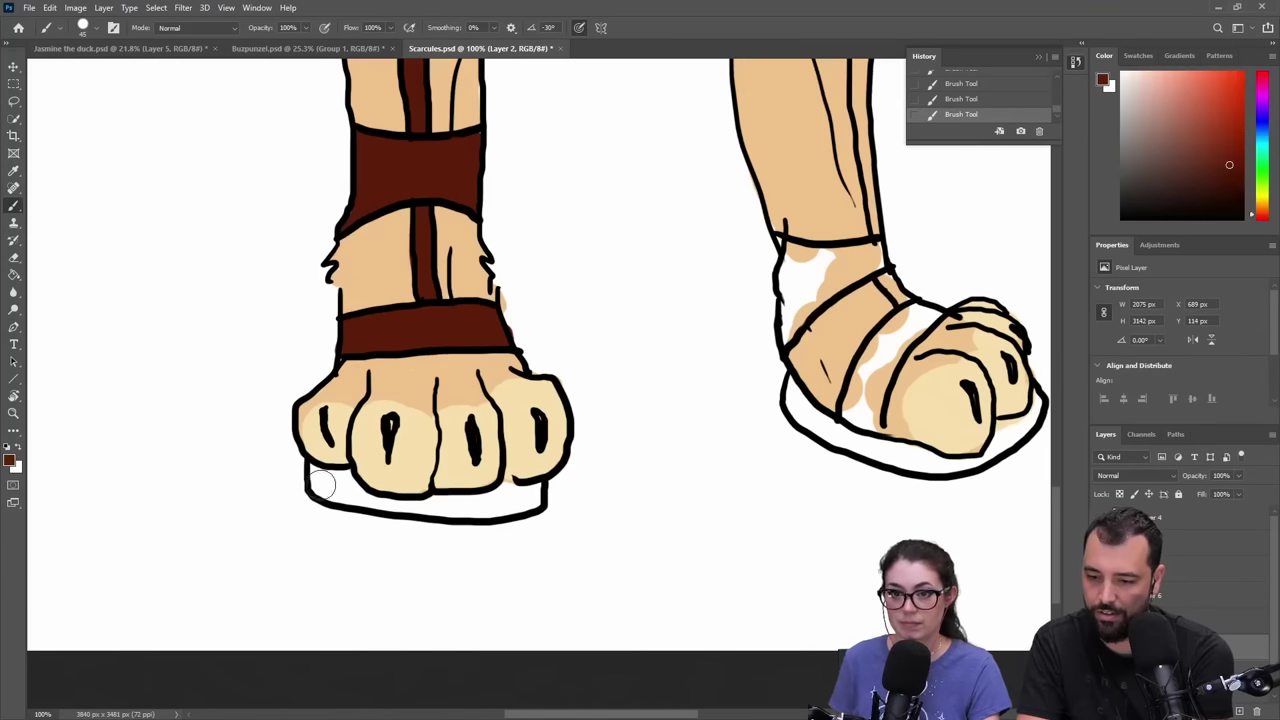
{"action": "left_click_drag", "start_coordinate": [322, 478], "coordinate": [338, 481]}
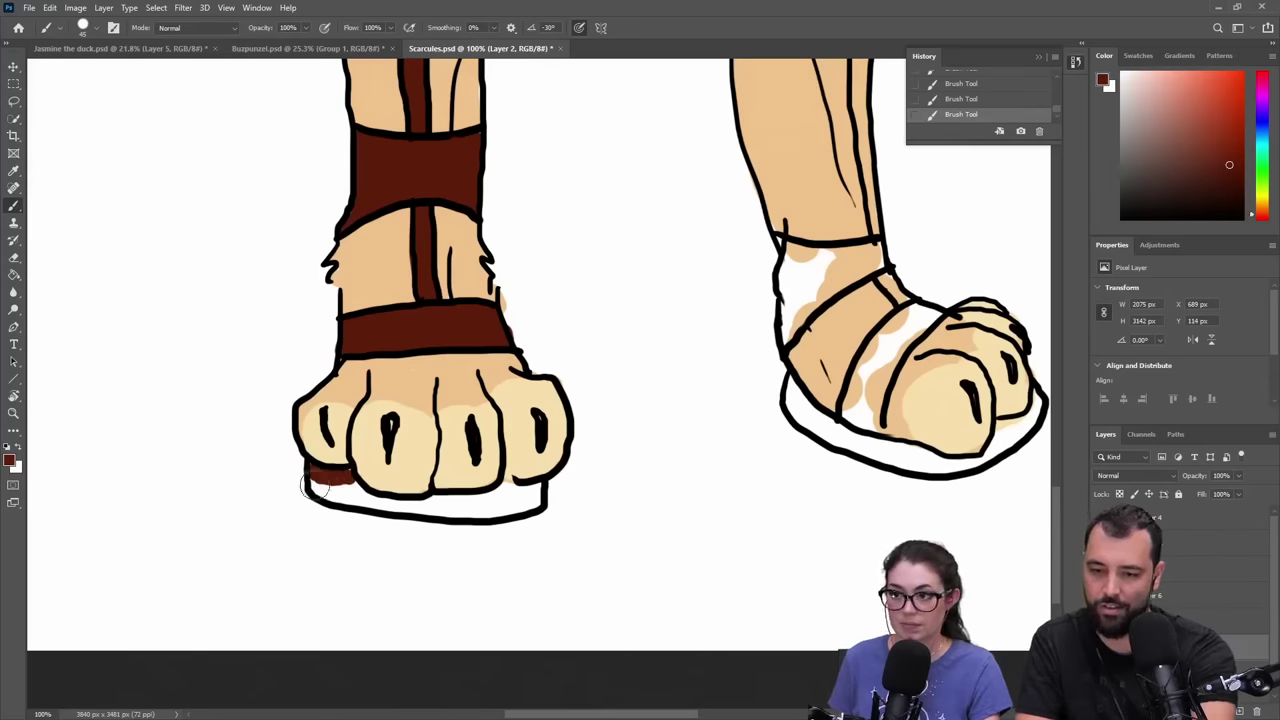
{"action": "mouse_move", "coordinate": [319, 480]}
{"action": "left_mouse_down"}
{"action": "mouse_move", "coordinate": [405, 502]}
{"action": "mouse_move", "coordinate": [533, 500]}
{"action": "mouse_move", "coordinate": [508, 490]}
{"action": "left_mouse_up"}
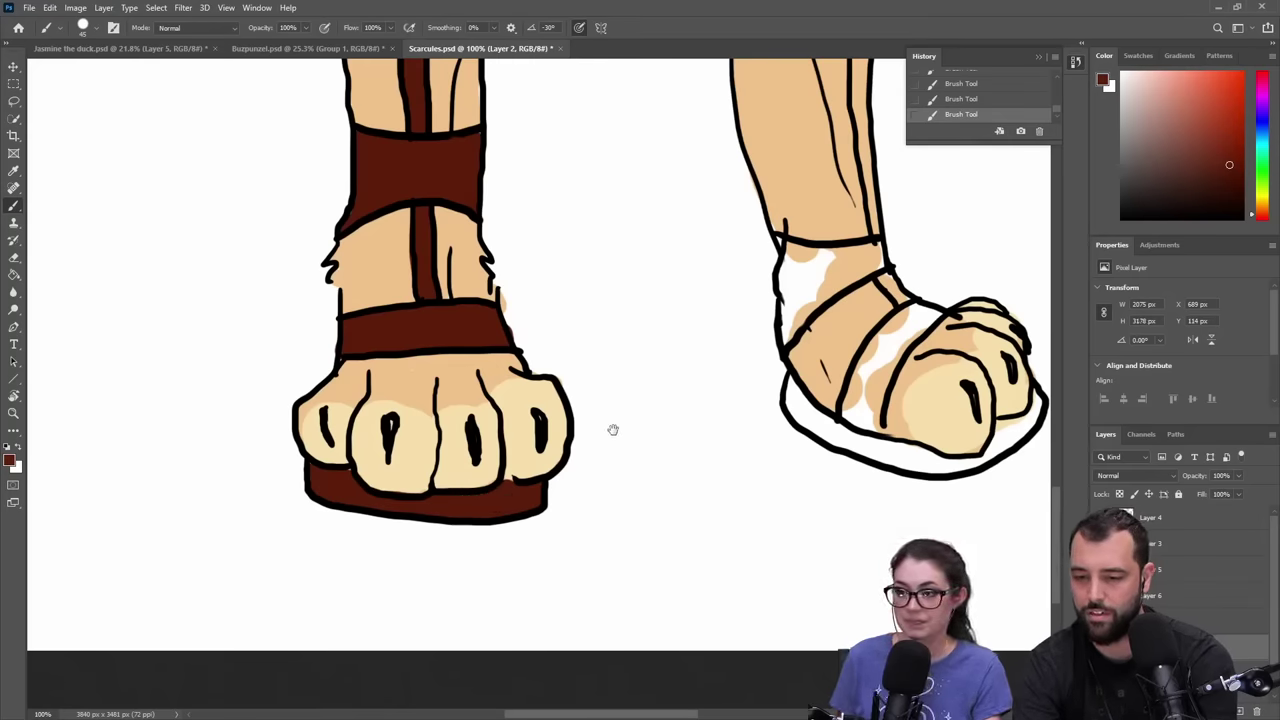
- Fill the right-hand leg's upper cuff and long vertical strap with the same dark brown, keeping the strap's edge clean
{"action": "left_click_drag", "start_coordinate": [613, 430], "coordinate": [480, 449]}
{"action": "left_click_drag", "start_coordinate": [630, 247], "coordinate": [580, 518]}
{"action": "left_click_drag", "start_coordinate": [594, 266], "coordinate": [664, 325]}
{"action": "mouse_move", "coordinate": [581, 366]}
{"action": "left_mouse_down"}
{"action": "mouse_move", "coordinate": [569, 364]}
{"action": "mouse_move", "coordinate": [628, 350]}
{"action": "mouse_move", "coordinate": [700, 300]}
{"action": "mouse_move", "coordinate": [738, 296]}
{"action": "mouse_move", "coordinate": [718, 322]}
{"action": "mouse_move", "coordinate": [718, 375]}
{"action": "mouse_move", "coordinate": [710, 337]}
{"action": "mouse_move", "coordinate": [662, 325]}
{"action": "mouse_move", "coordinate": [571, 378]}
{"action": "mouse_move", "coordinate": [690, 400]}
{"action": "mouse_move", "coordinate": [725, 390]}
{"action": "mouse_move", "coordinate": [720, 372]}
{"action": "mouse_move", "coordinate": [630, 383]}
{"action": "mouse_move", "coordinate": [683, 373]}
{"action": "mouse_move", "coordinate": [634, 354]}
{"action": "mouse_move", "coordinate": [588, 249]}
{"action": "mouse_move", "coordinate": [606, 257]}
{"action": "mouse_move", "coordinate": [635, 465]}
{"action": "left_mouse_up"}
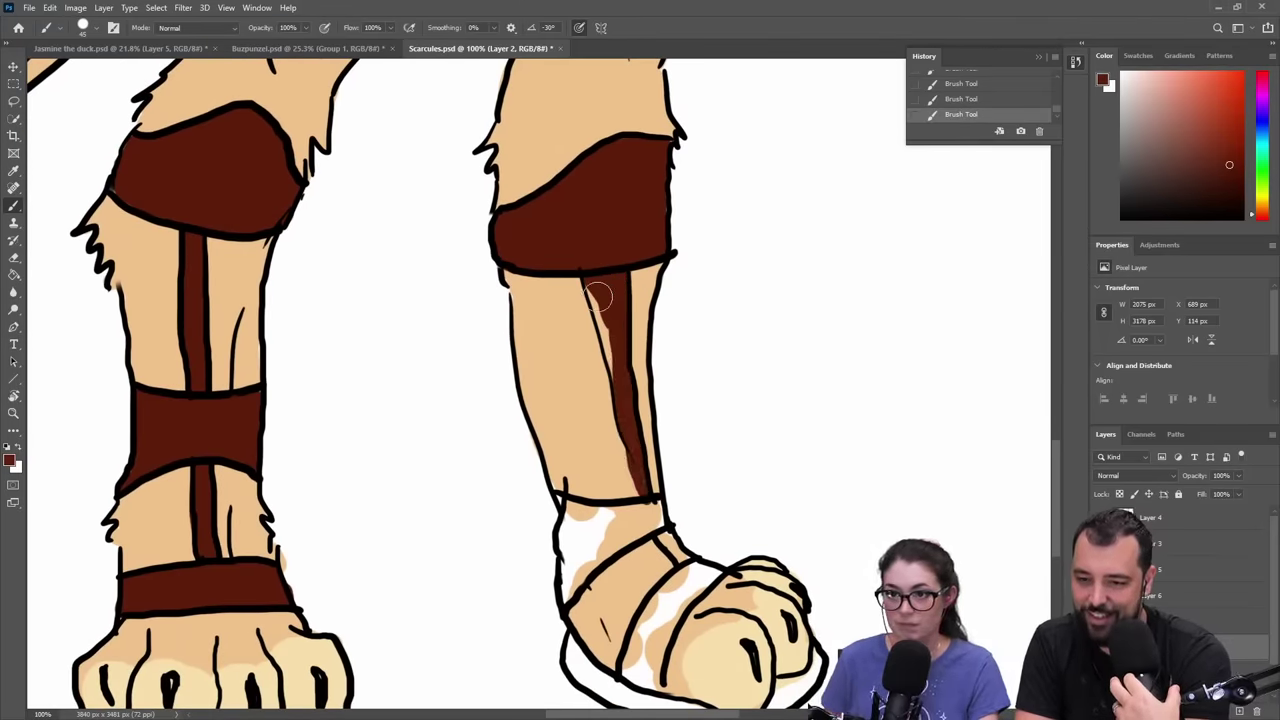
{"action": "left_click_drag", "start_coordinate": [597, 297], "coordinate": [590, 268]}
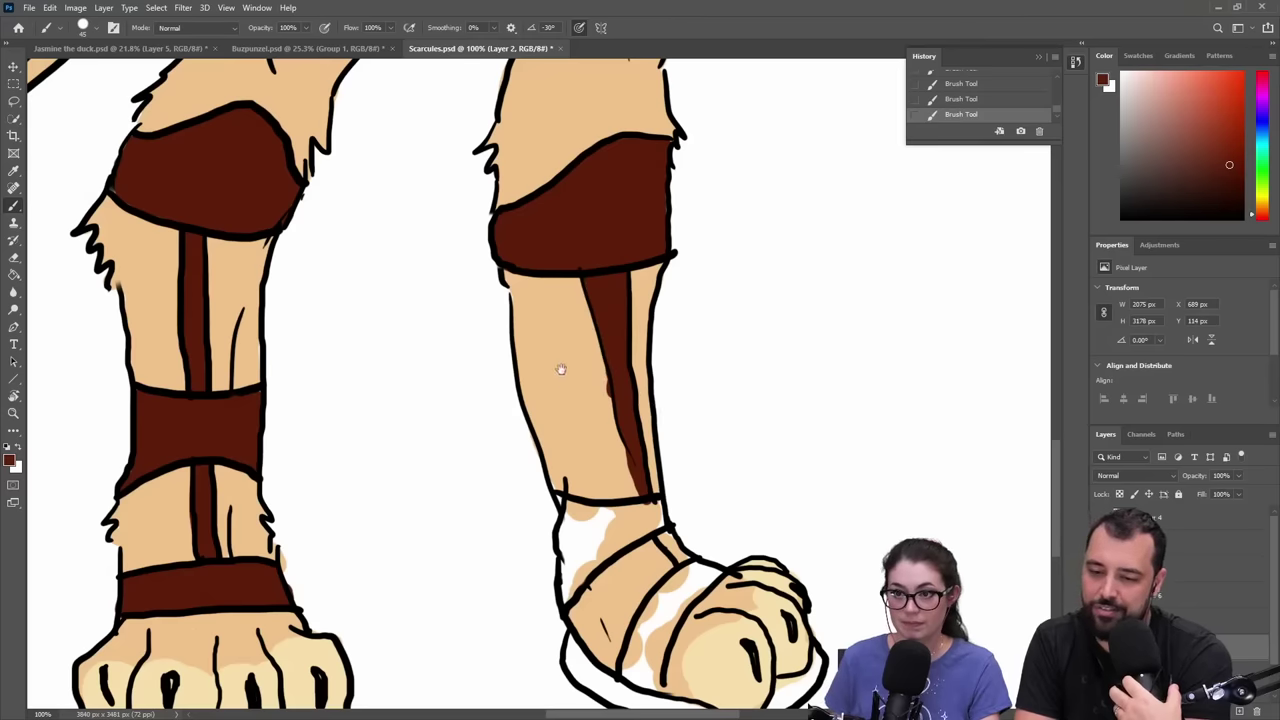
{"action": "left_click", "coordinate": [594, 375], "text": "alt"}
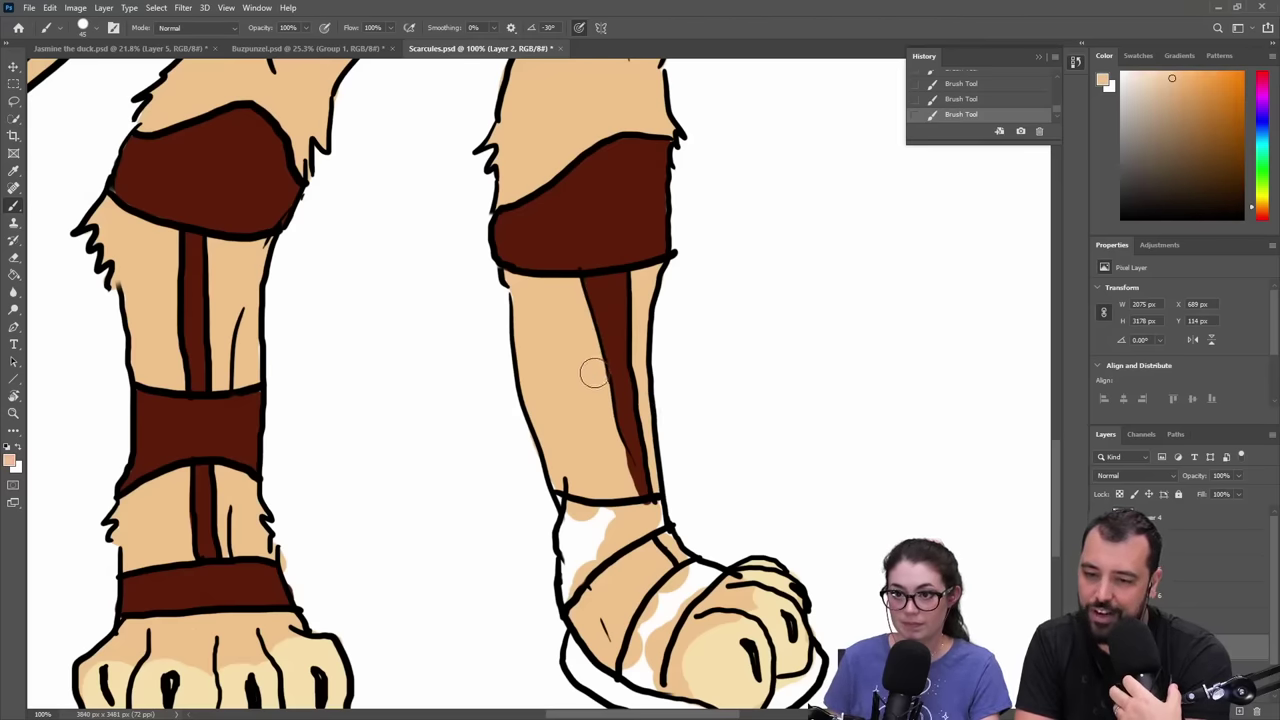
{"action": "left_click", "coordinate": [645, 229], "text": "alt"}
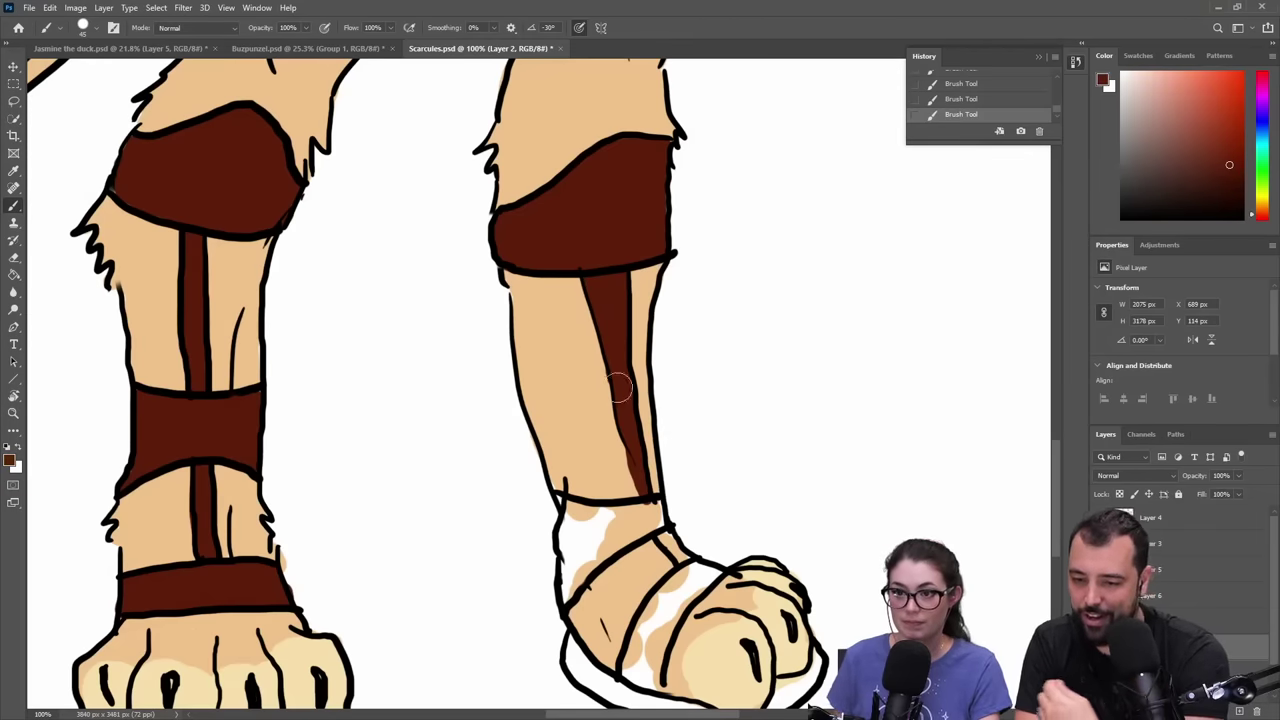
- Paint the right-hand sandal's ankle section, short connecting strap and band across the foot in the dark brown
{"action": "left_click", "coordinate": [572, 512]}
{"action": "mouse_move", "coordinate": [572, 512]}
{"action": "left_mouse_down"}
{"action": "mouse_move", "coordinate": [651, 510]}
{"action": "mouse_move", "coordinate": [590, 540]}
{"action": "mouse_move", "coordinate": [570, 530]}
{"action": "mouse_move", "coordinate": [566, 575]}
{"action": "mouse_move", "coordinate": [606, 553]}
{"action": "left_mouse_up"}
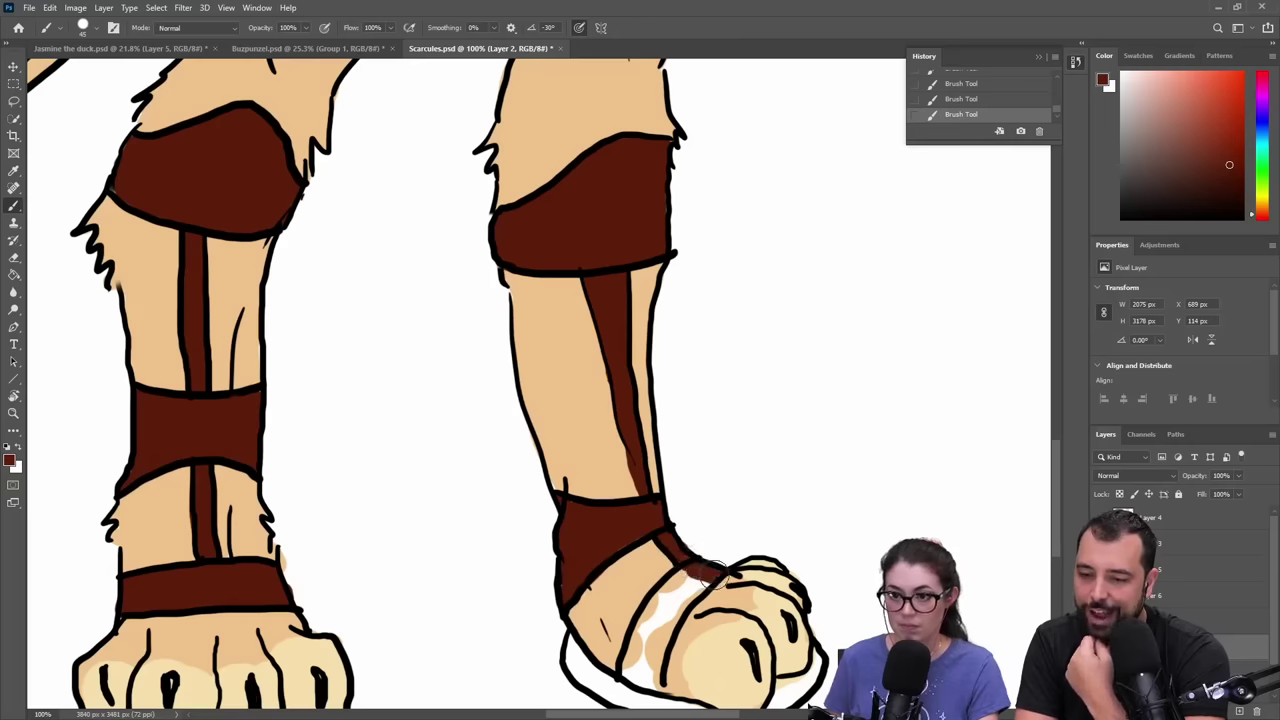
{"action": "mouse_move", "coordinate": [718, 575]}
{"action": "left_mouse_down"}
{"action": "mouse_move", "coordinate": [675, 593]}
{"action": "mouse_move", "coordinate": [681, 607]}
{"action": "mouse_move", "coordinate": [648, 640]}
{"action": "left_mouse_up"}
{"action": "scroll", "coordinate": [655, 620], "scroll_direction": "down", "scroll_amount": 2}
{"action": "mouse_move", "coordinate": [670, 488]}
{"action": "left_mouse_down"}
{"action": "mouse_move", "coordinate": [625, 560]}
{"action": "mouse_move", "coordinate": [650, 562]}
{"action": "left_mouse_up"}
- Fill the sole of the right-hand sandal with dark brown, from the heel around to the toes
{"action": "mouse_move", "coordinate": [575, 548]}
{"action": "left_mouse_down"}
{"action": "mouse_move", "coordinate": [562, 528]}
{"action": "mouse_move", "coordinate": [580, 555]}
{"action": "left_mouse_up"}
{"action": "key", "text": "ctrl+z"}
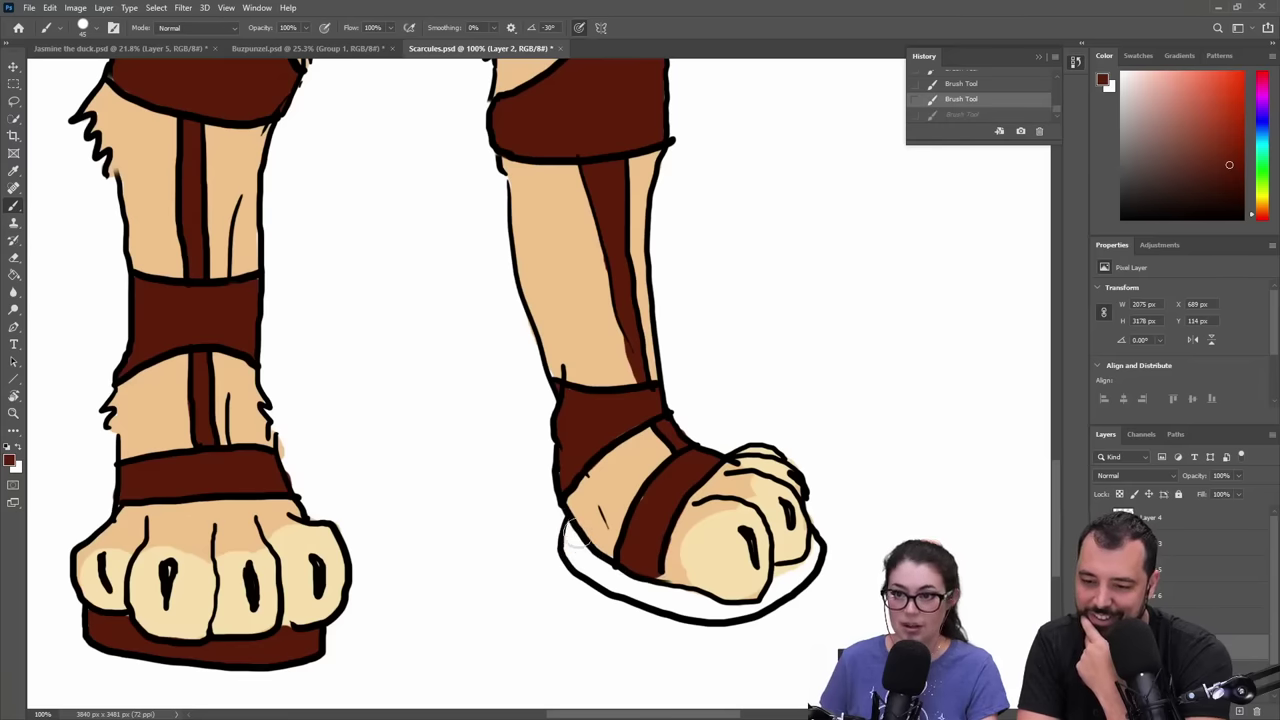
{"action": "mouse_move", "coordinate": [567, 543]}
{"action": "left_mouse_down"}
{"action": "mouse_move", "coordinate": [620, 585]}
{"action": "mouse_move", "coordinate": [719, 611]}
{"action": "mouse_move", "coordinate": [785, 572]}
{"action": "left_mouse_up"}
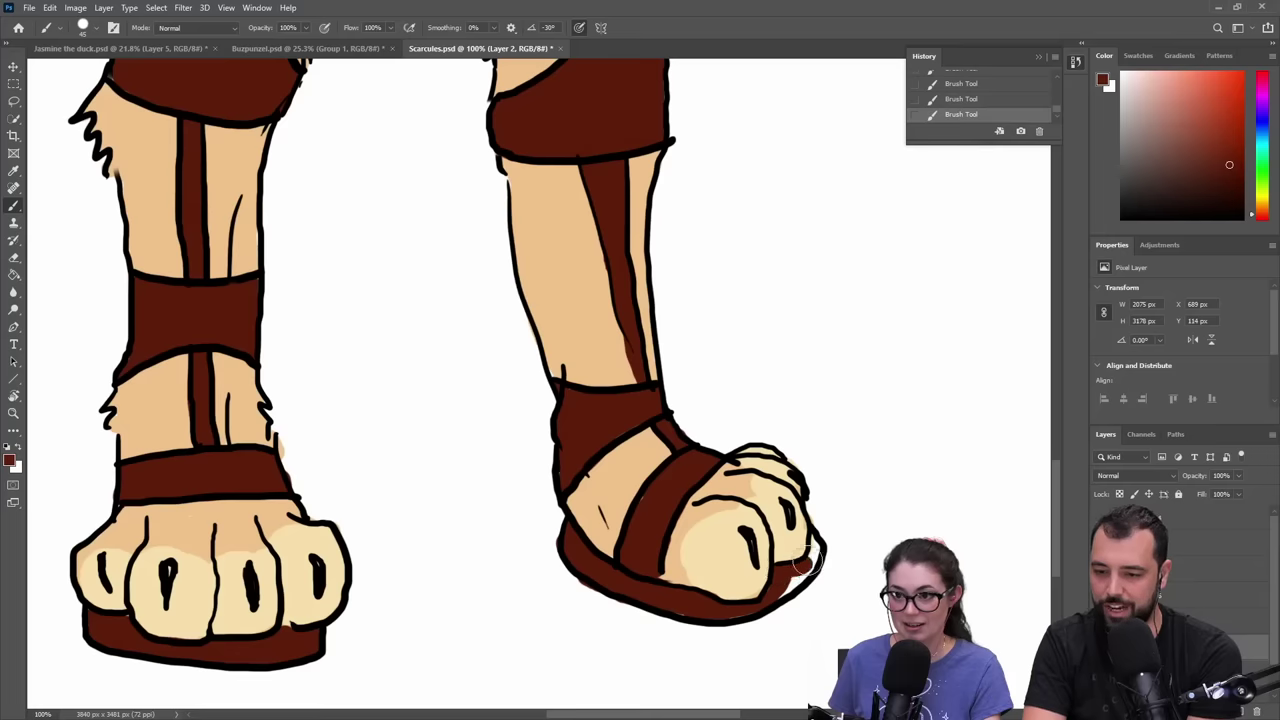
{"action": "left_click_drag", "start_coordinate": [812, 548], "coordinate": [774, 593]}
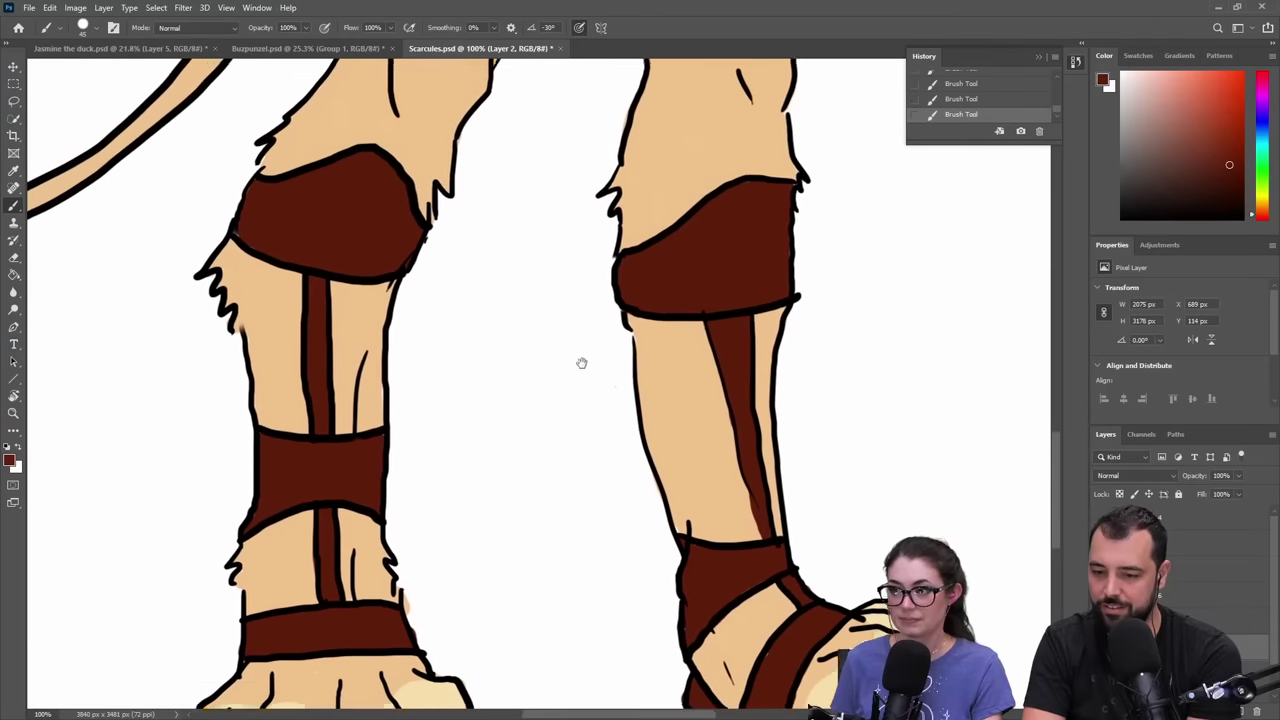
- On Layer 1, sample the outline's black and draw small fur marks around the knee cuffs, undoing the stray line beside the Hercules reference
{"action": "left_click_drag", "start_coordinate": [592, 438], "coordinate": [657, 449]}
{"action": "scroll", "coordinate": [640, 430], "scroll_direction": "up", "scroll_amount": 10}
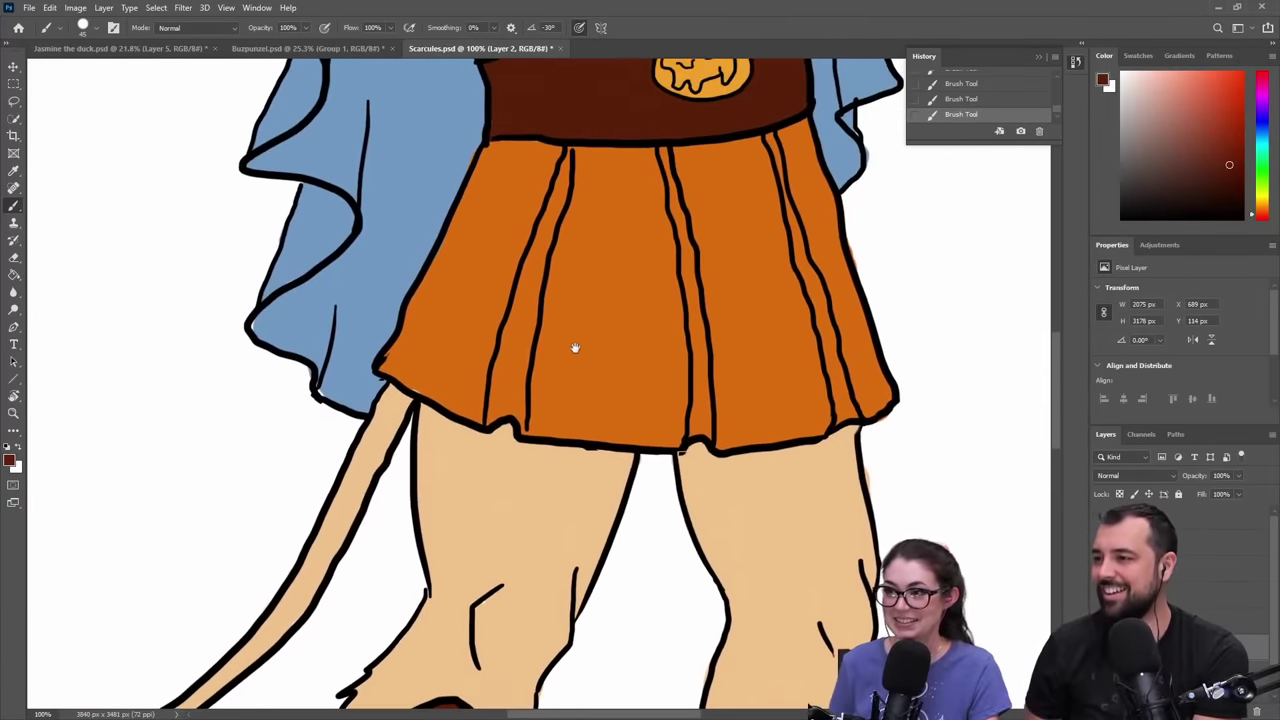
{"action": "left_click_drag", "start_coordinate": [575, 347], "coordinate": [603, 334]}
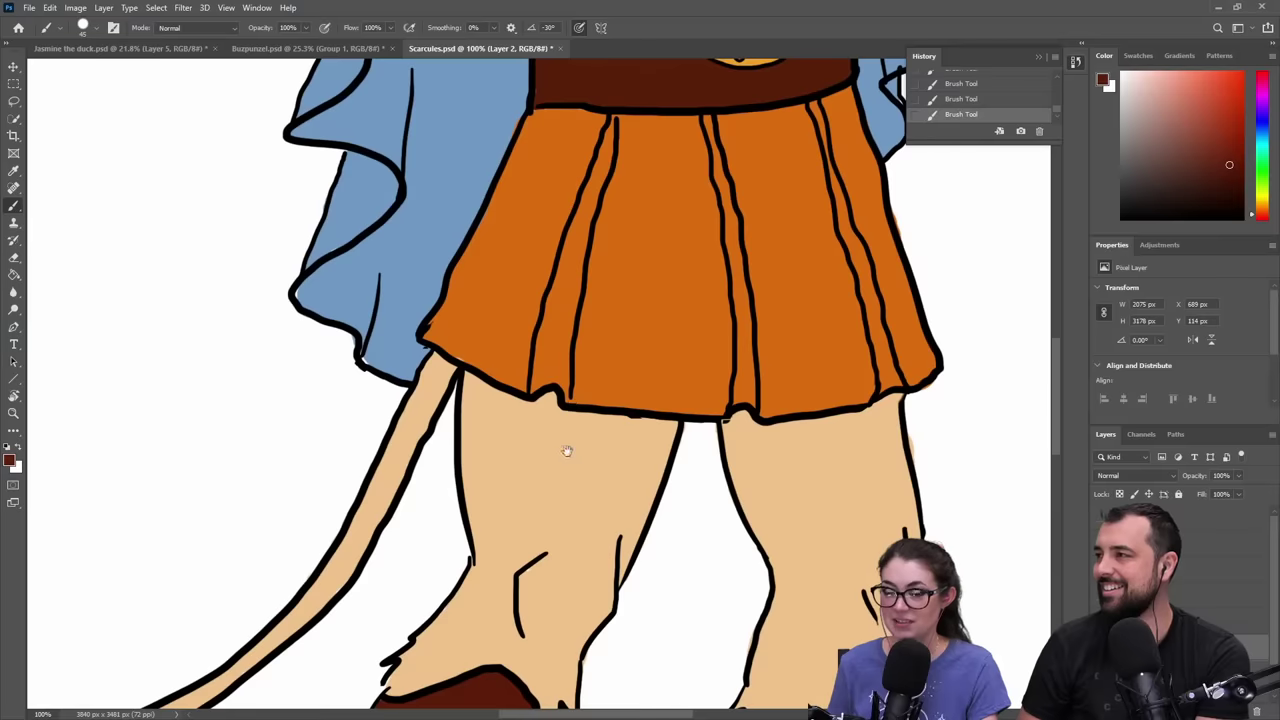
{"action": "left_click_drag", "start_coordinate": [566, 451], "coordinate": [523, 371]}
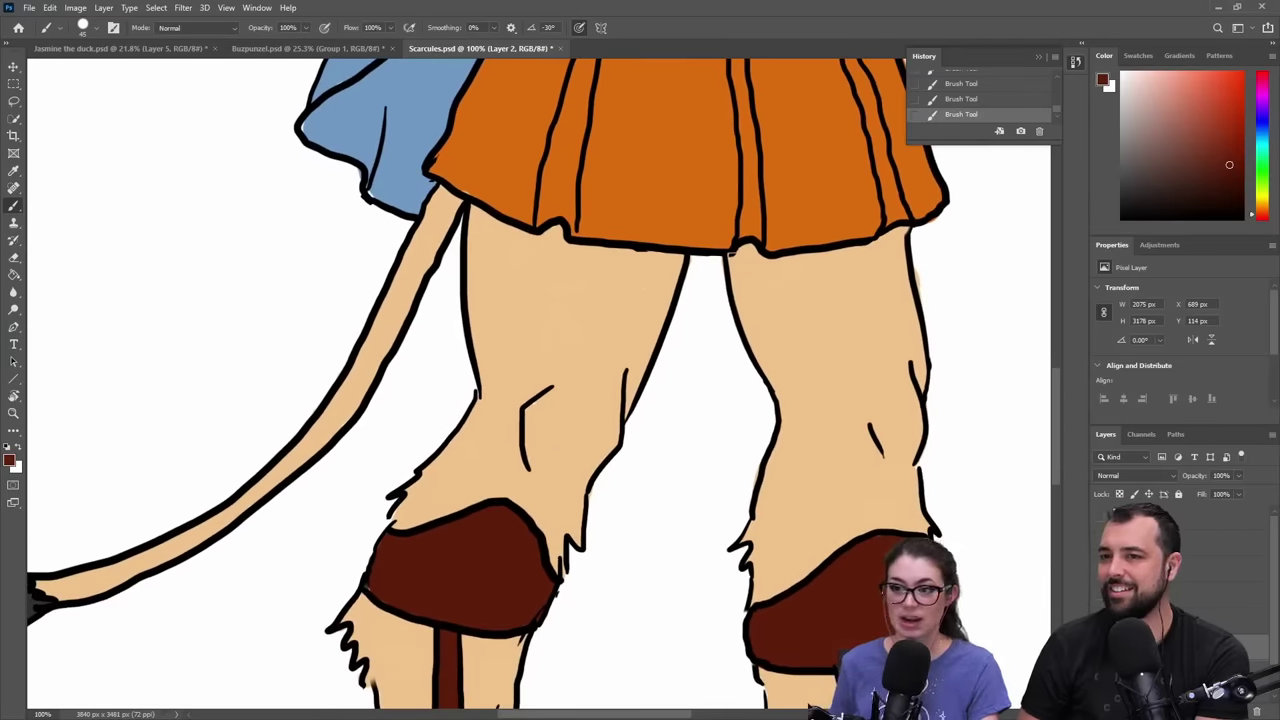
{"action": "left_click", "coordinate": [1160, 621]}
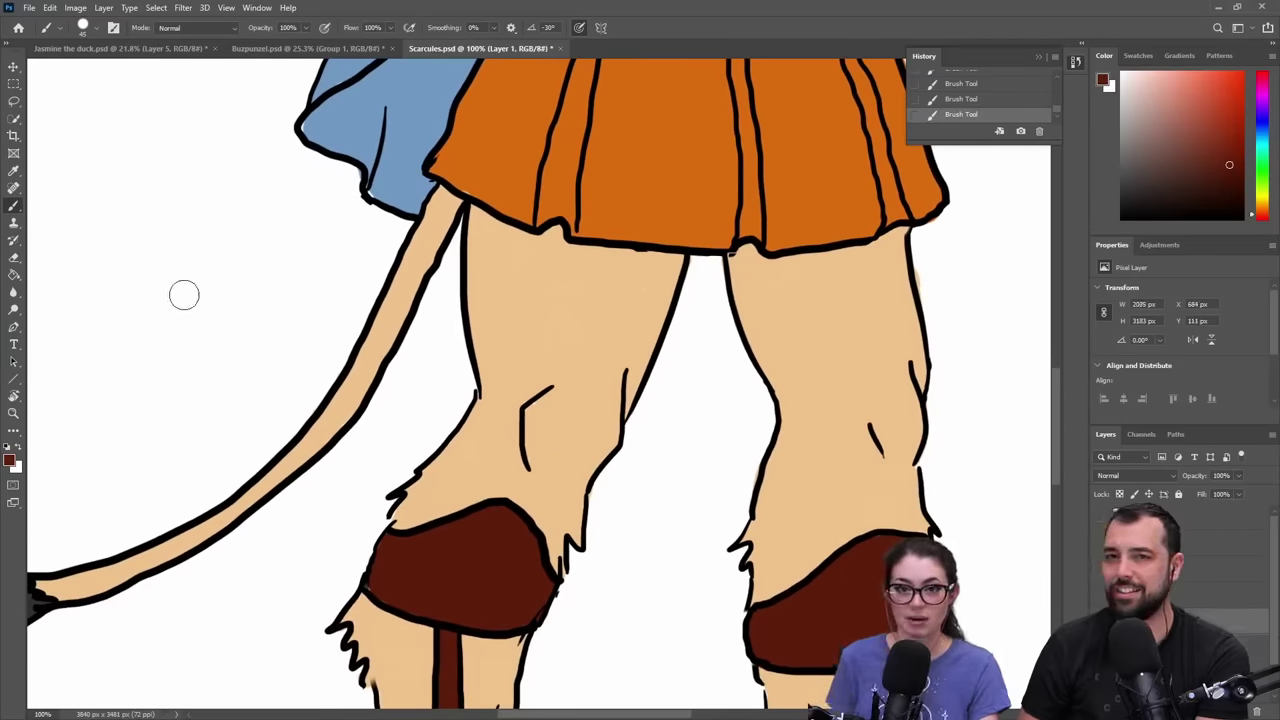
{"action": "key", "text": "alt"}
{"action": "left_click", "coordinate": [431, 620], "text": "alt"}
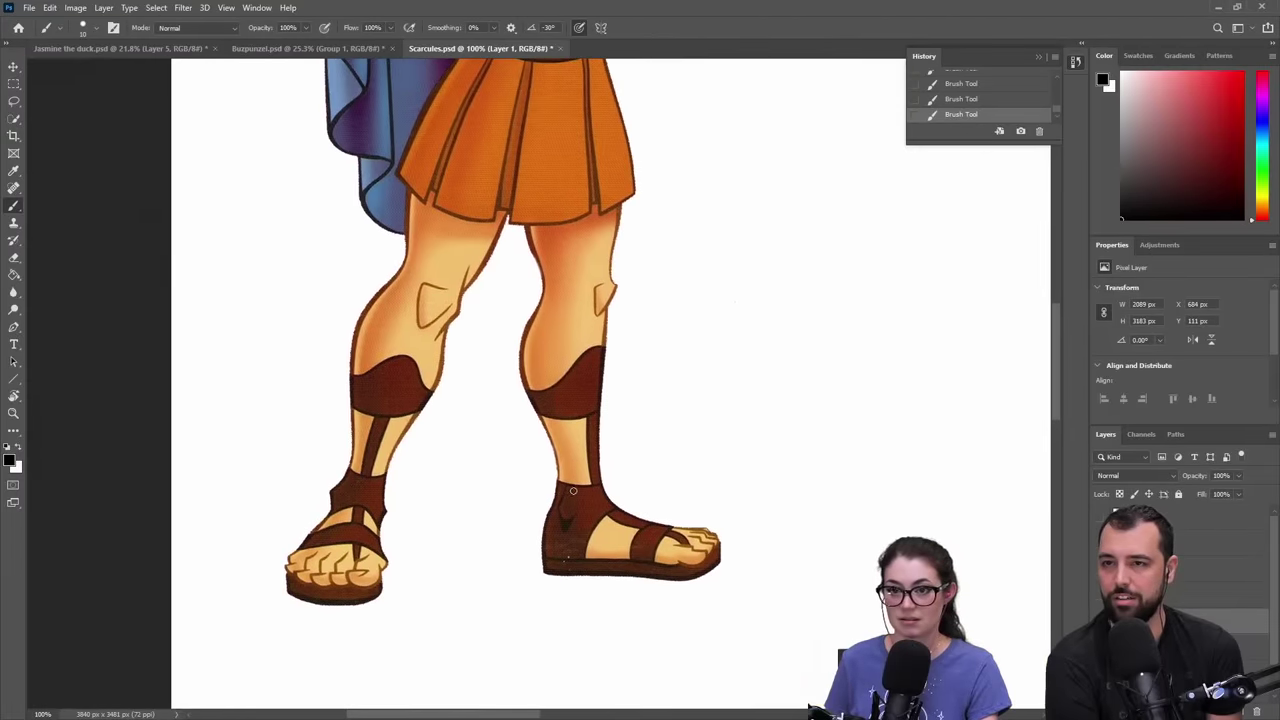
{"action": "mouse_move", "coordinate": [727, 155]}
{"action": "left_mouse_down"}
{"action": "mouse_move", "coordinate": [703, 397]}
{"action": "mouse_move", "coordinate": [677, 493]}
{"action": "left_mouse_up"}
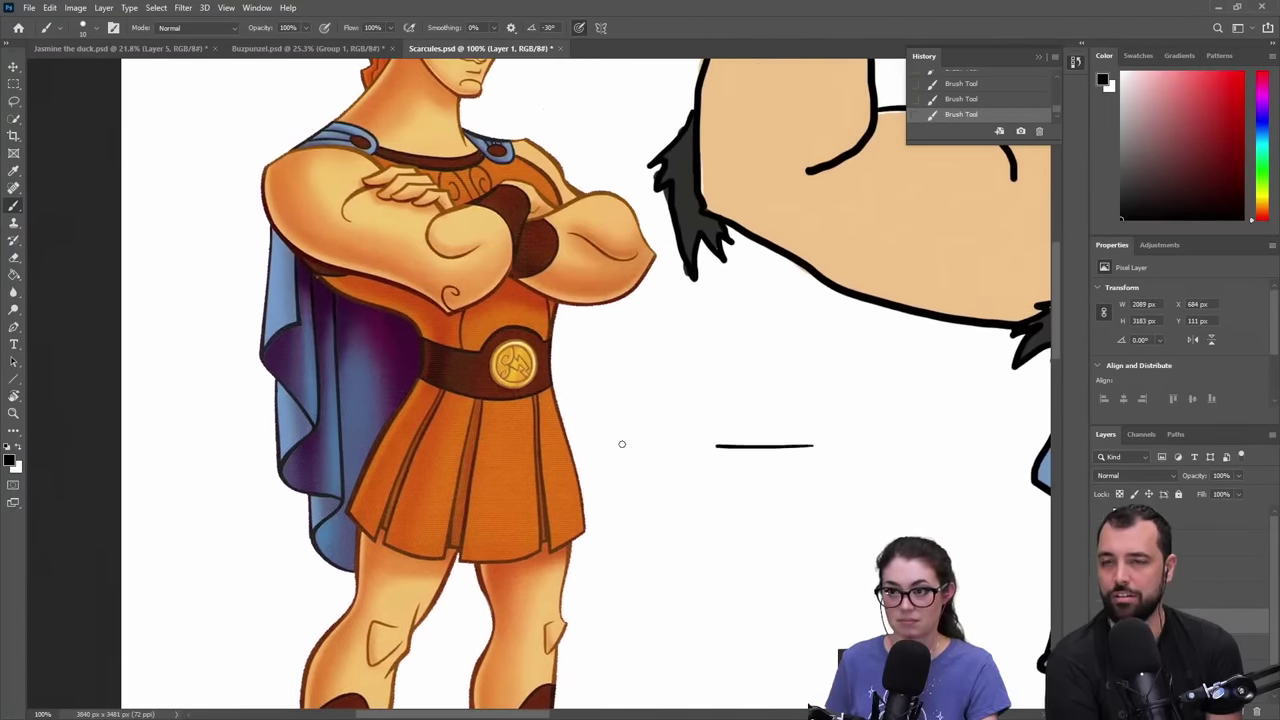
{"action": "key", "text": "ctrl+z"}
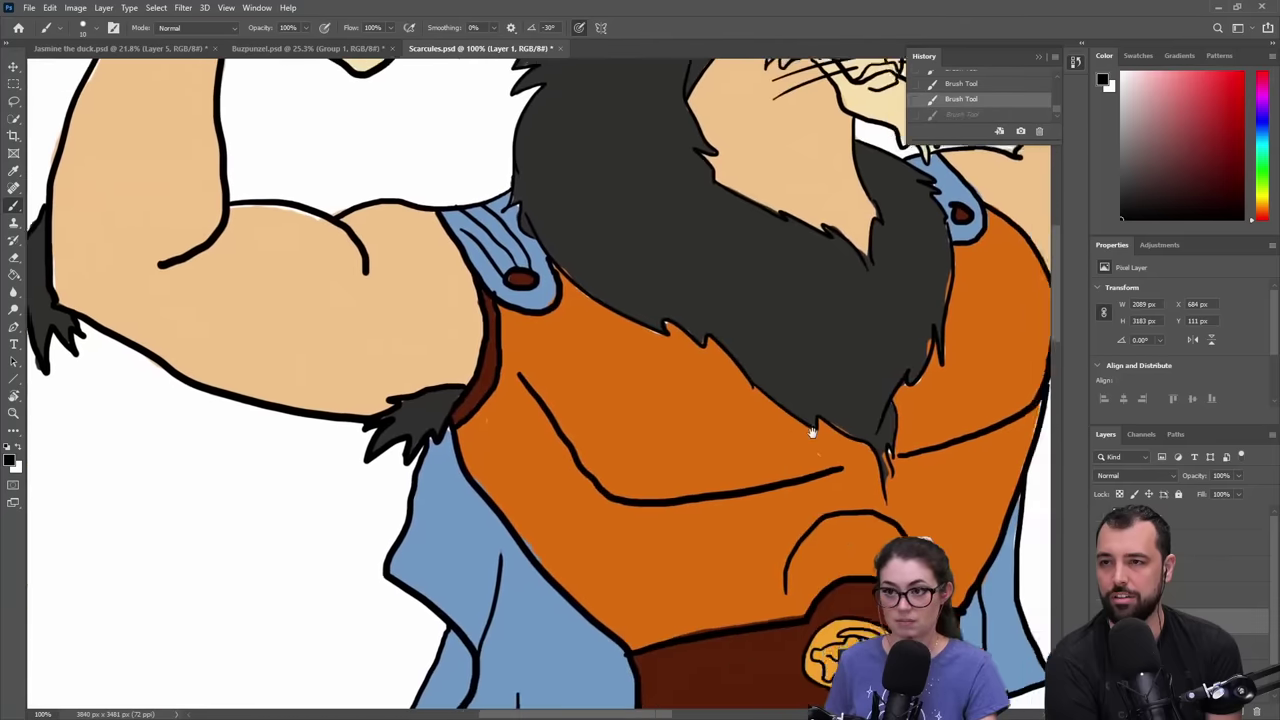
- Examine the character's coloured legs and sandals and compare them with the Hercules reference
{"action": "scroll", "coordinate": [565, 400], "scroll_direction": "down", "scroll_amount": 15}
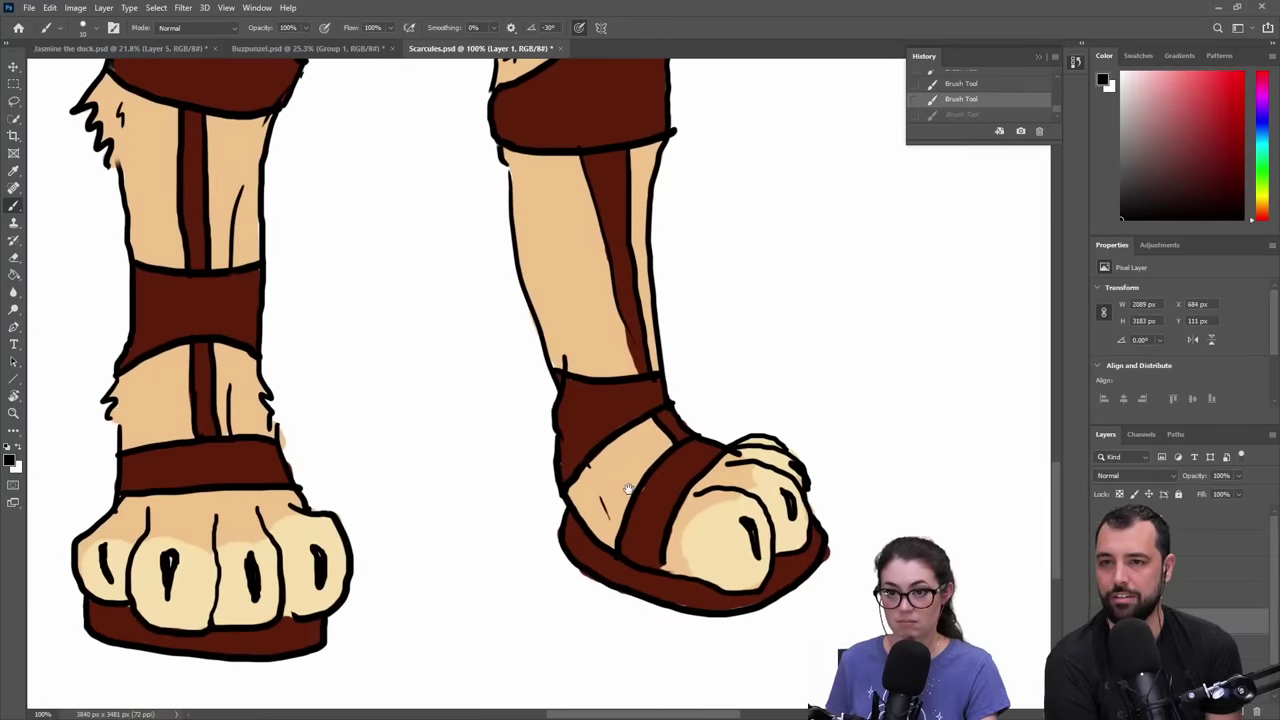
{"action": "left_click_drag", "start_coordinate": [628, 488], "coordinate": [652, 530]}
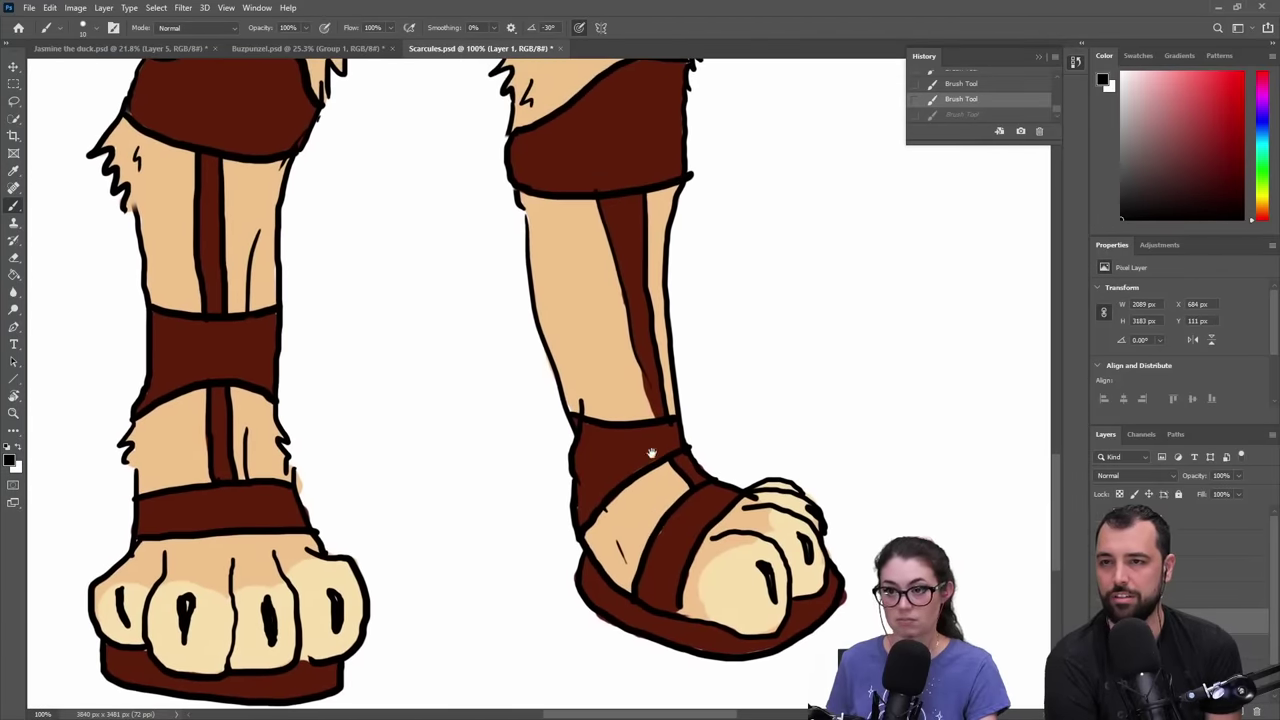
{"action": "left_click_drag", "start_coordinate": [651, 453], "coordinate": [658, 476]}
{"action": "key", "text": "z"}
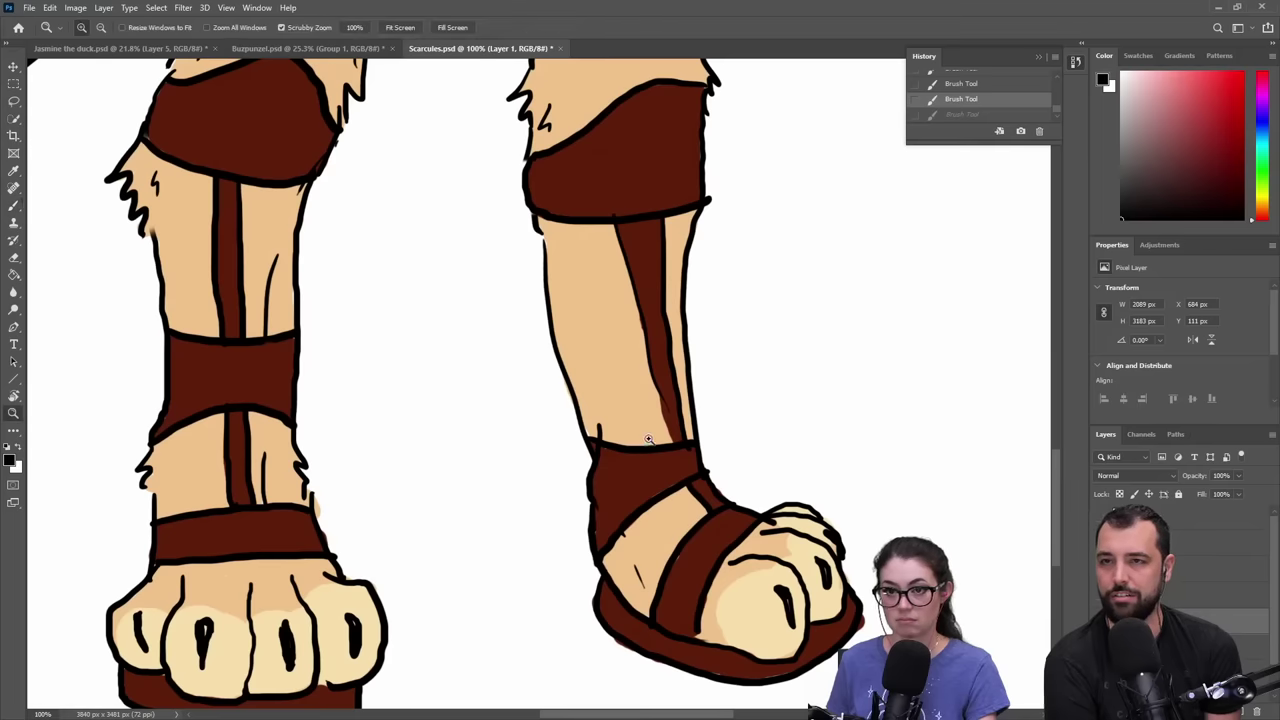
{"action": "left_click", "coordinate": [628, 418], "text": "alt"}
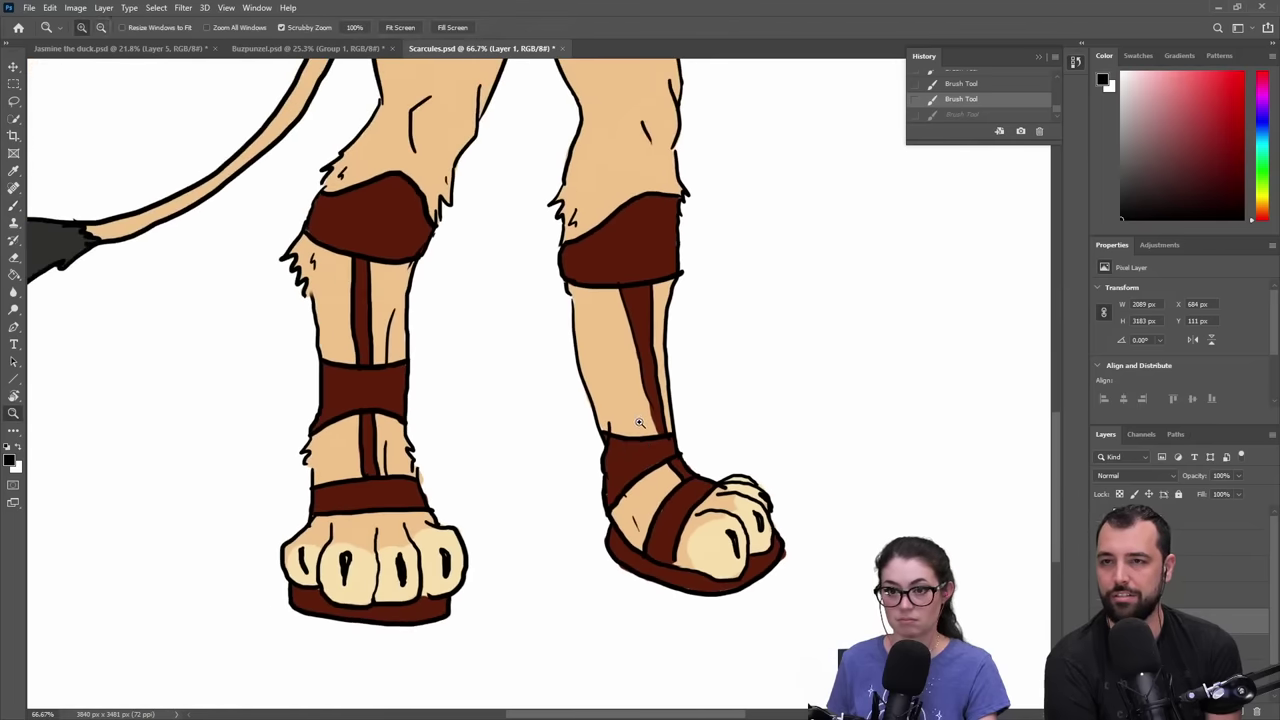
{"action": "left_click", "coordinate": [668, 505]}
{"action": "left_click", "coordinate": [616, 377], "text": "alt"}
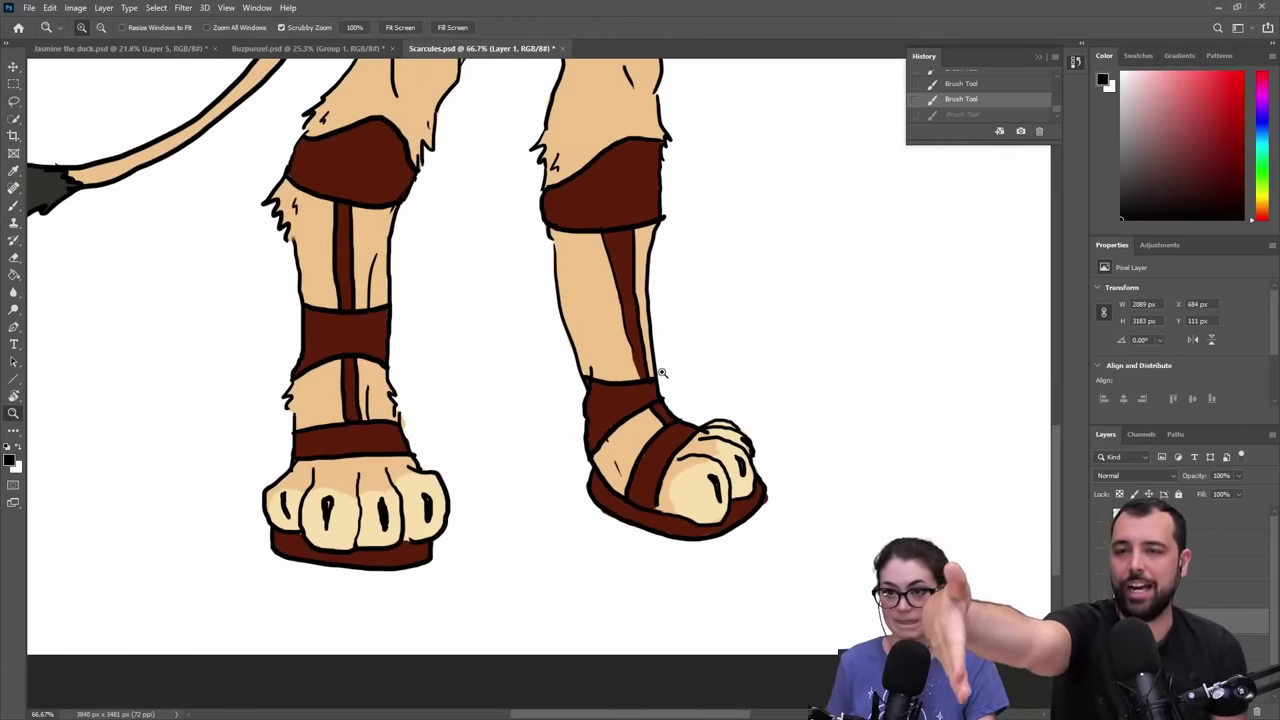
{"action": "left_click", "coordinate": [660, 290]}
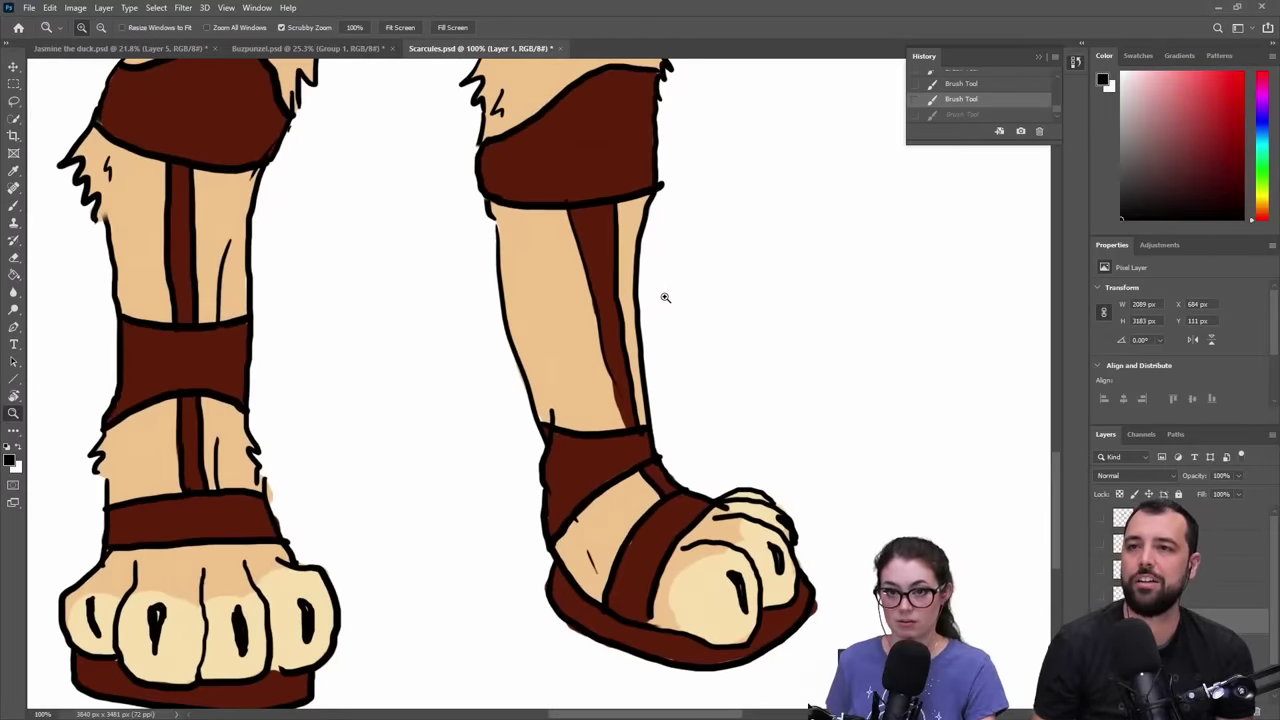
{"action": "left_click", "coordinate": [591, 343], "text": "alt"}
{"action": "left_click", "coordinate": [591, 343], "text": "alt"}
{"action": "left_click", "coordinate": [555, 340]}
{"action": "left_click_drag", "start_coordinate": [512, 334], "coordinate": [950, 430]}
{"action": "left_click_drag", "start_coordinate": [342, 255], "coordinate": [690, 670]}
{"action": "left_click_drag", "start_coordinate": [518, 76], "coordinate": [601, 260]}
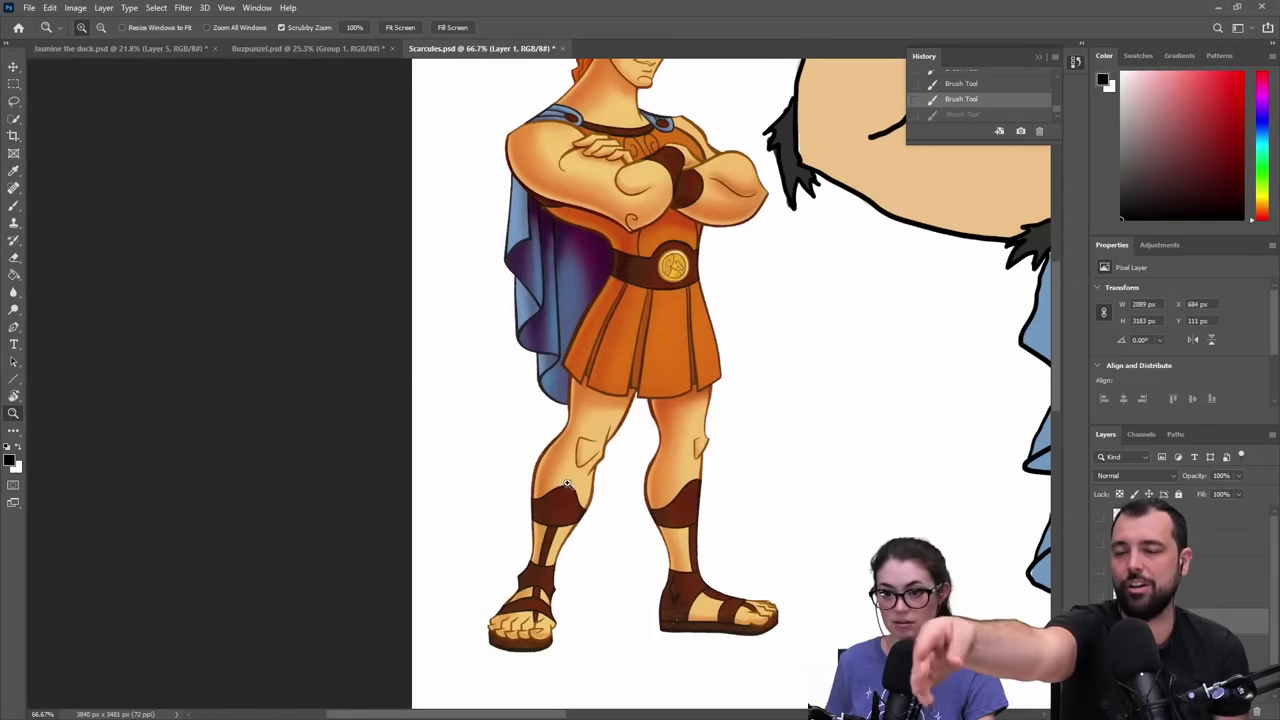
{"action": "left_click_drag", "start_coordinate": [885, 589], "coordinate": [446, 292]}
{"action": "left_click_drag", "start_coordinate": [750, 497], "coordinate": [680, 455]}
{"action": "scroll", "coordinate": [679, 456], "scroll_direction": "down", "scroll_amount": 7}
{"action": "scroll", "coordinate": [679, 456], "scroll_direction": "right", "scroll_amount": 6}
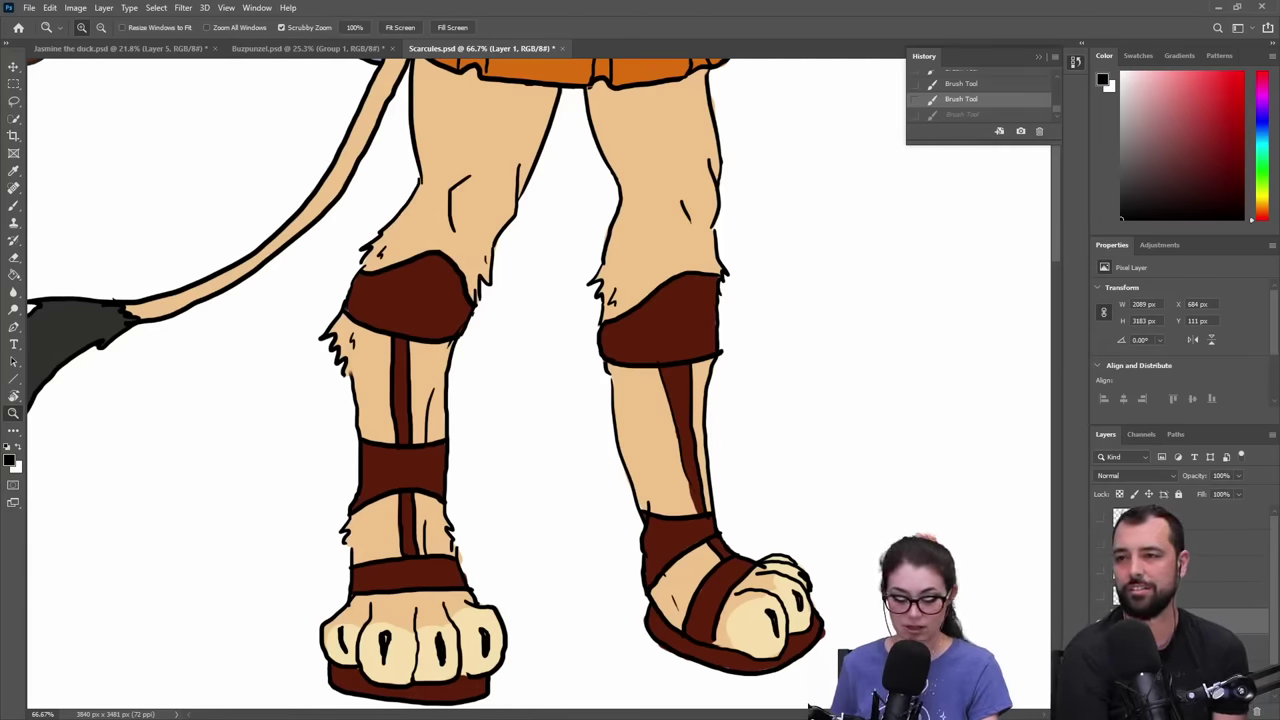
- Toggle the visibility of Layer 2, make it the active layer, and save the document
{"action": "left_click", "coordinate": [1101, 647]}
{"action": "left_click", "coordinate": [1180, 647]}
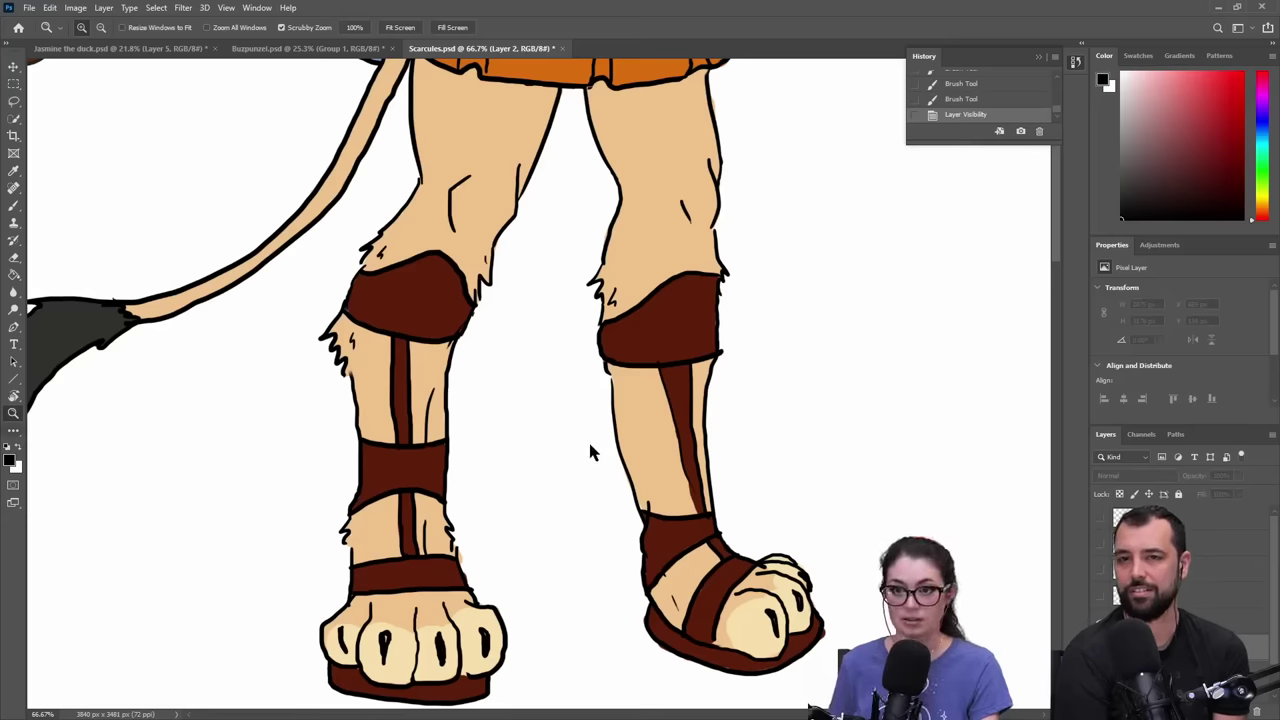
{"action": "key", "text": "ctrl+s"}
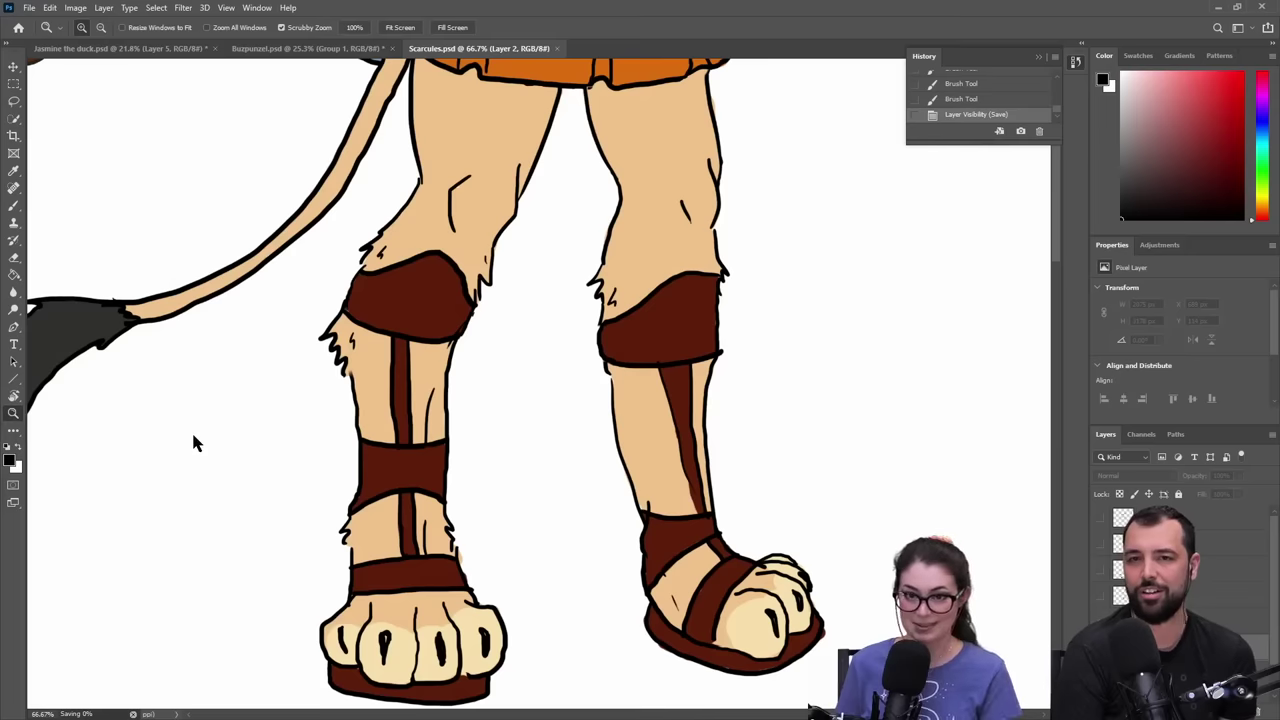
{"action": "left_click", "coordinate": [14, 395]}
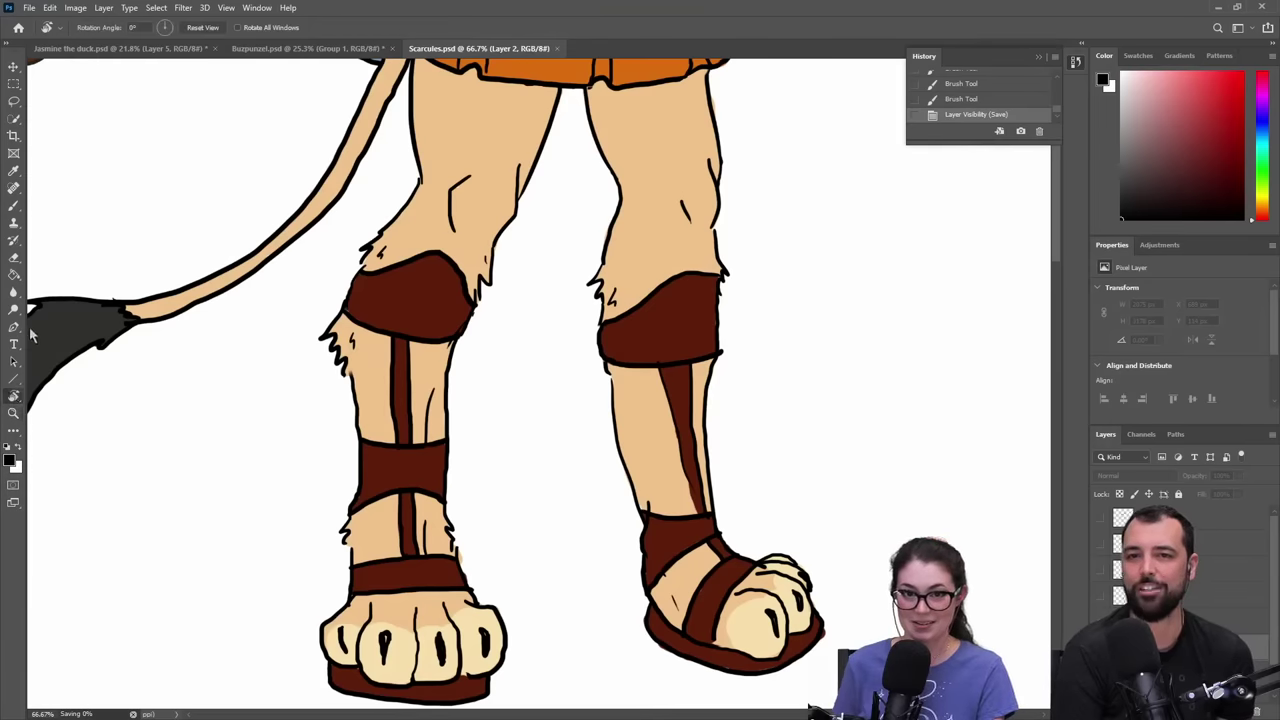
- Make Layer 1 the active layer and toggle its visibility
{"action": "left_click", "coordinate": [14, 206]}
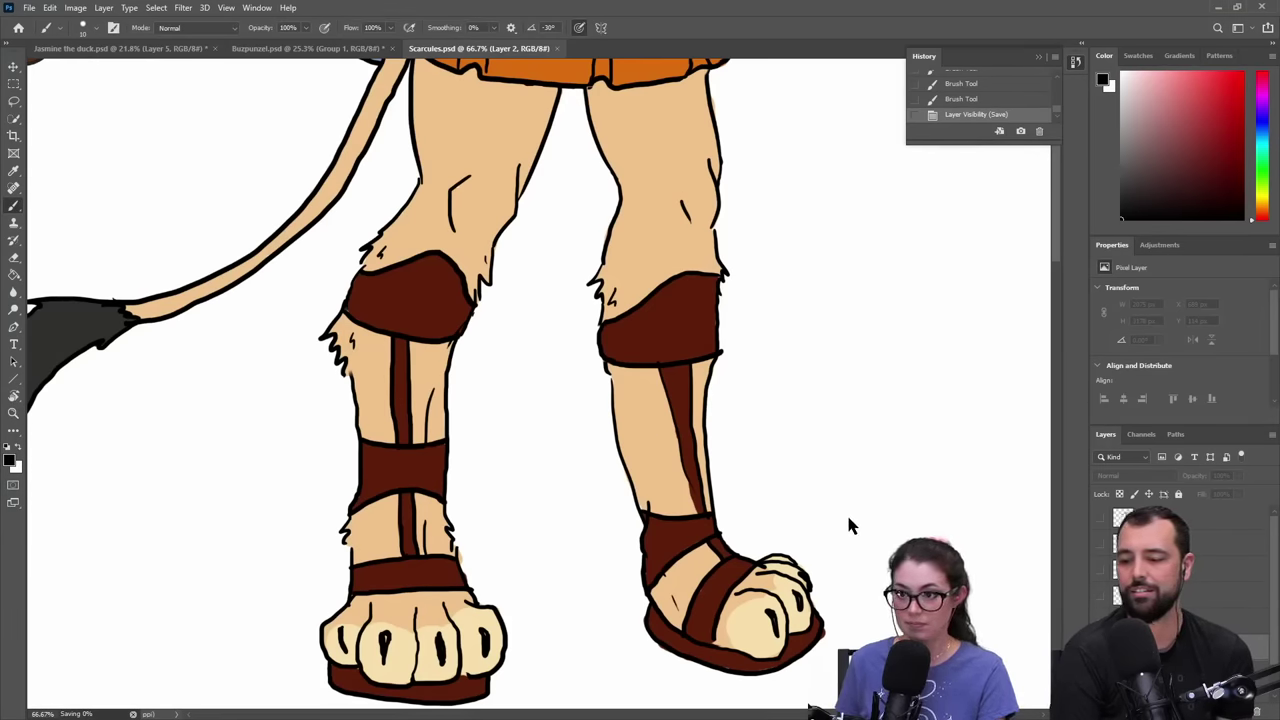
{"action": "left_click", "coordinate": [1160, 672]}
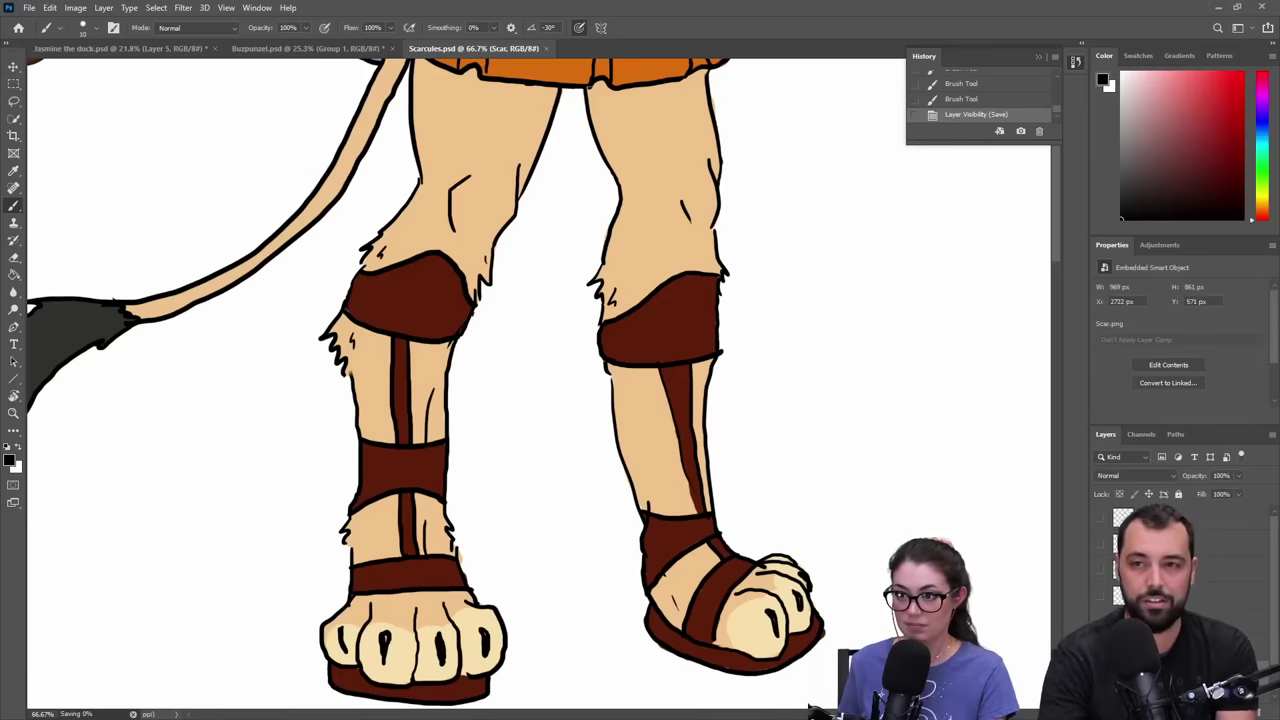
{"action": "left_click", "coordinate": [1160, 622]}
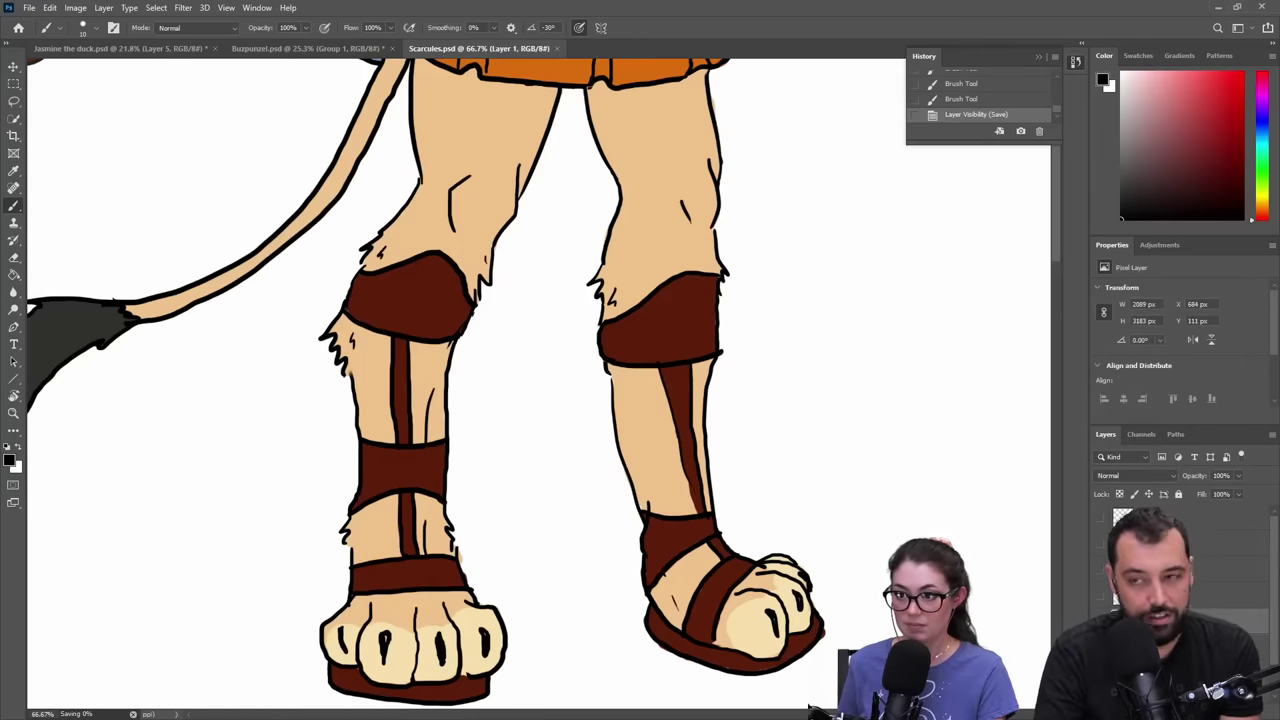
{"action": "left_click", "coordinate": [1101, 622]}
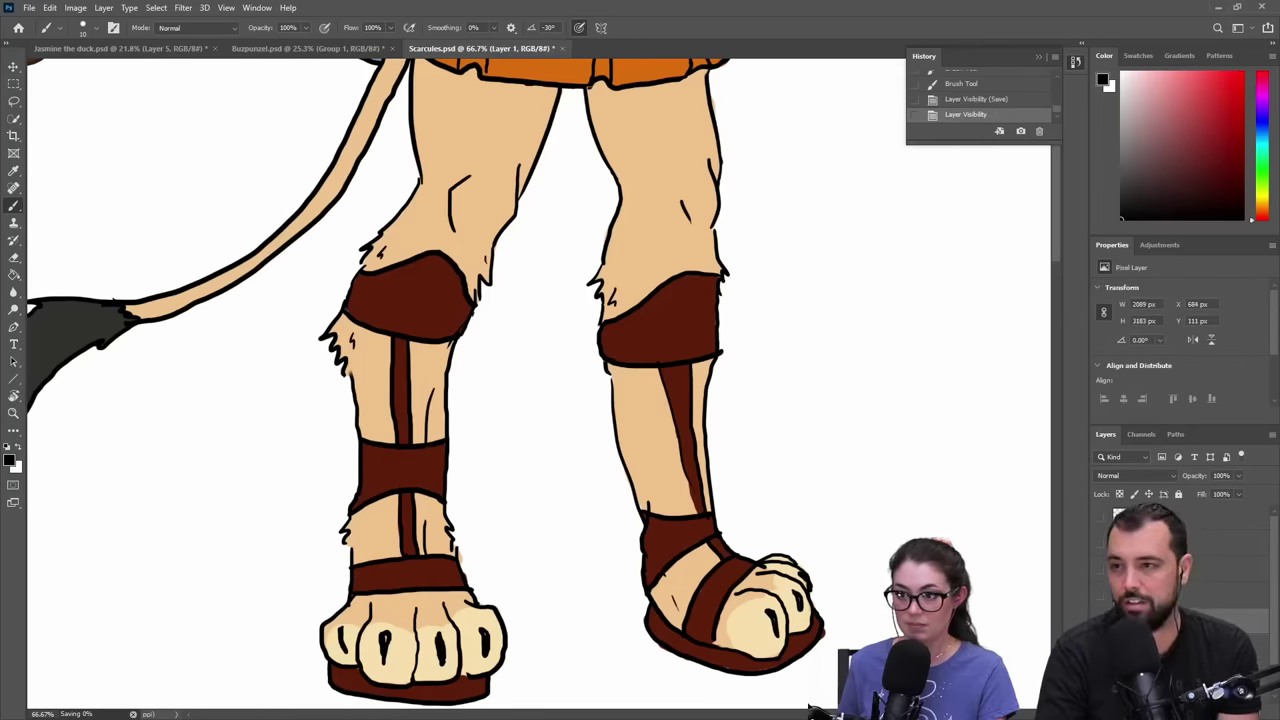
{"action": "key", "text": "z"}
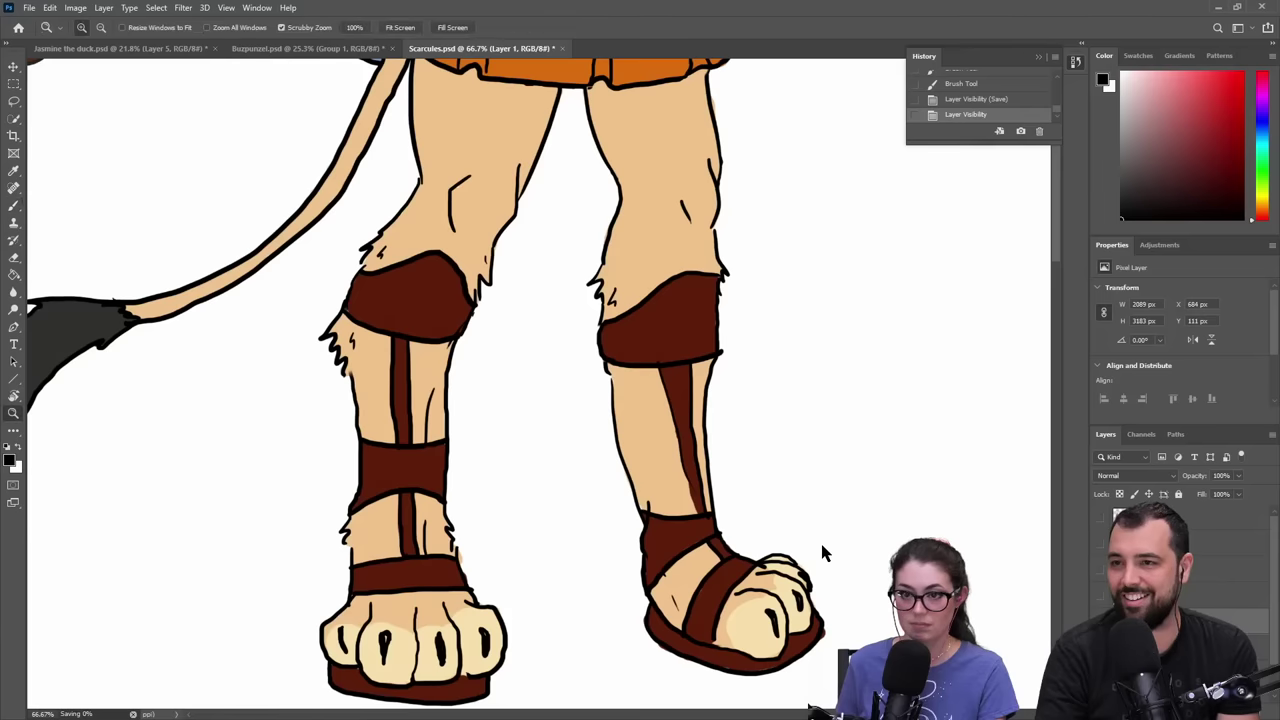
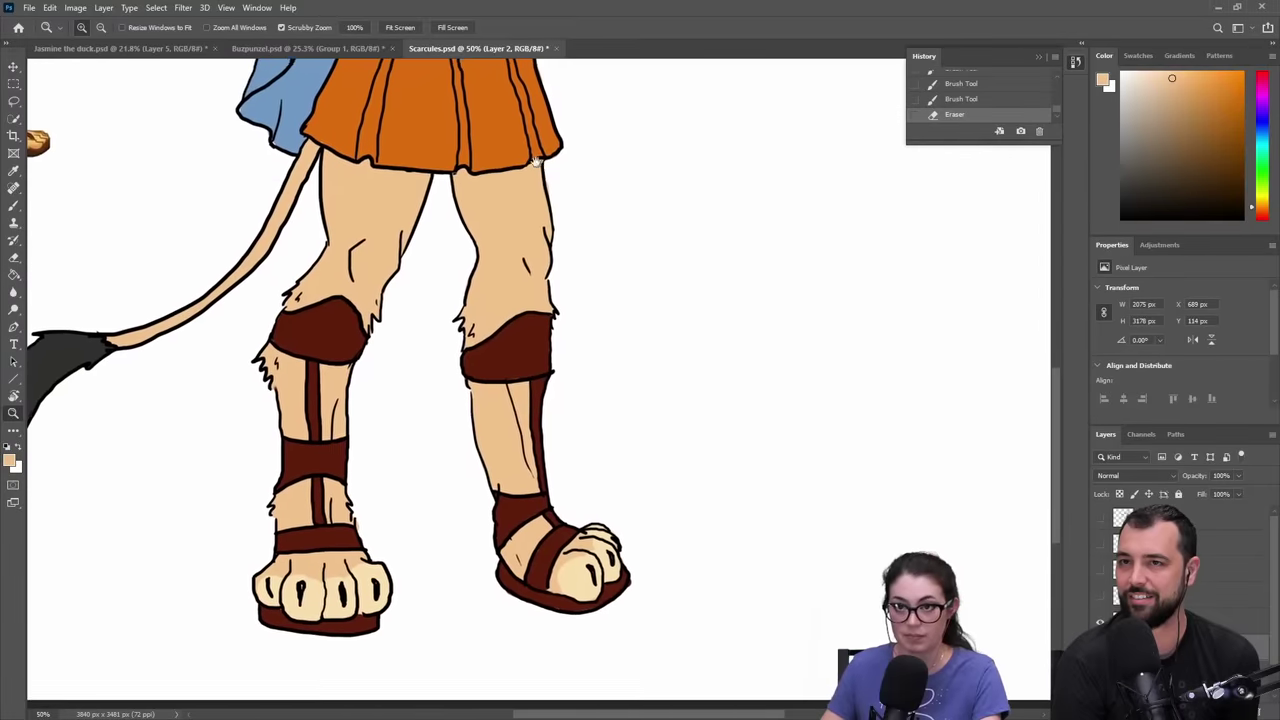
- On Layer 2, sample the tunic's orange and pick a lighter orange as the painting colour
{"action": "left_click", "coordinate": [522, 177]}
{"action": "left_click", "coordinate": [480, 168]}
{"action": "left_click_drag", "start_coordinate": [529, 134], "coordinate": [690, 440]}
{"action": "left_click_drag", "start_coordinate": [650, 65], "coordinate": [728, 385]}
{"action": "left_click", "coordinate": [465, 235], "text": "alt"}
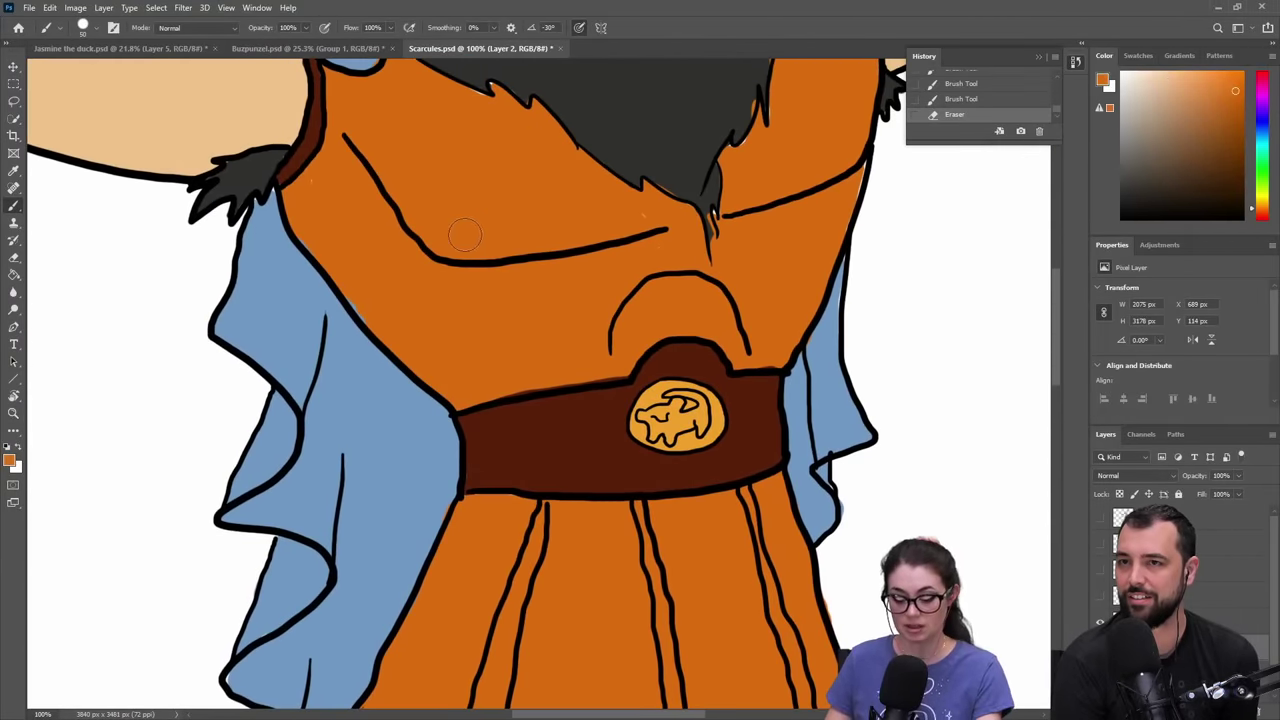
{"action": "key", "text": "bracketright"}
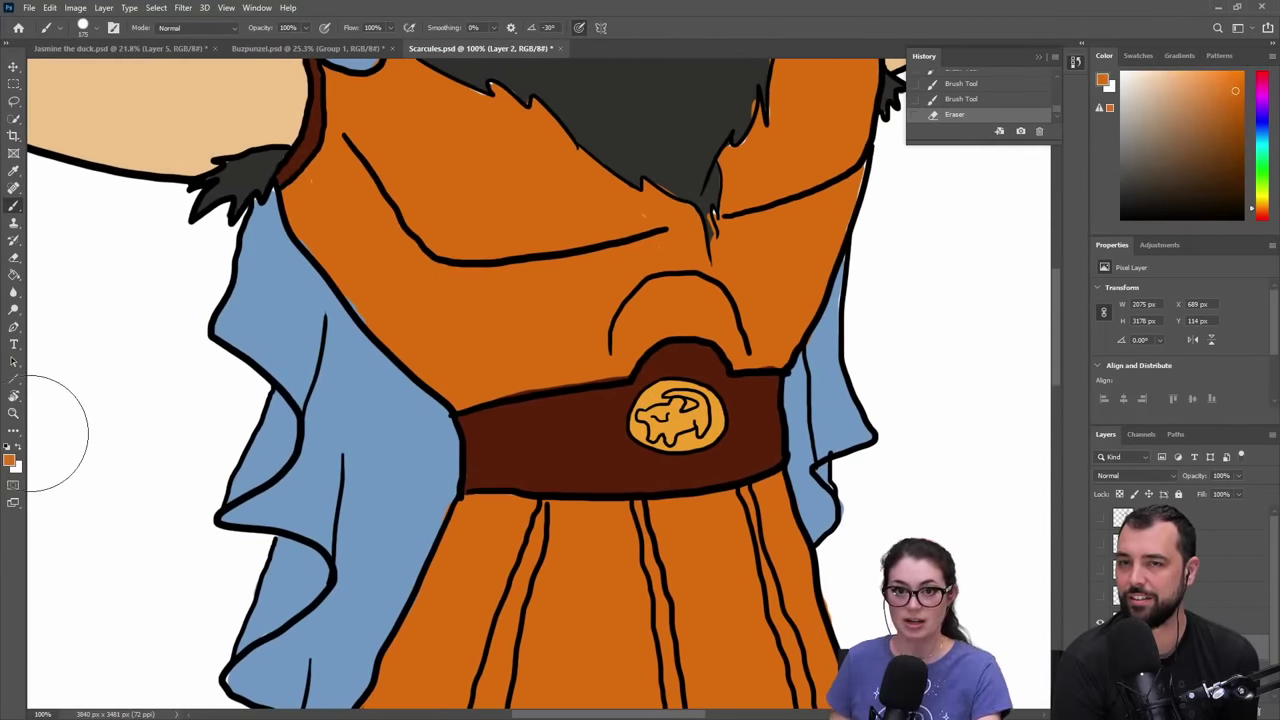
{"action": "key", "text": "i"}
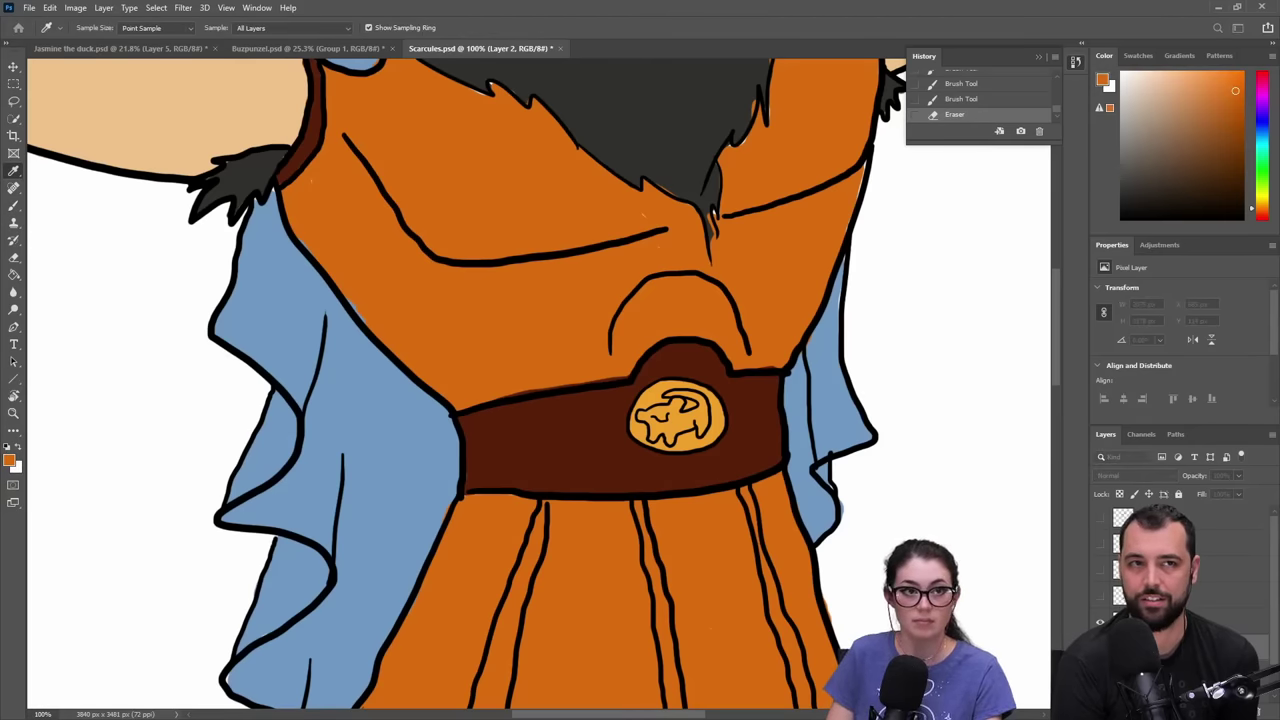
{"action": "key", "text": "b"}
- With a 200 px Soft Round brush at 61% opacity, paint soft highlights on both sides of the tunic's chest
{"action": "right_click", "coordinate": [622, 246]}
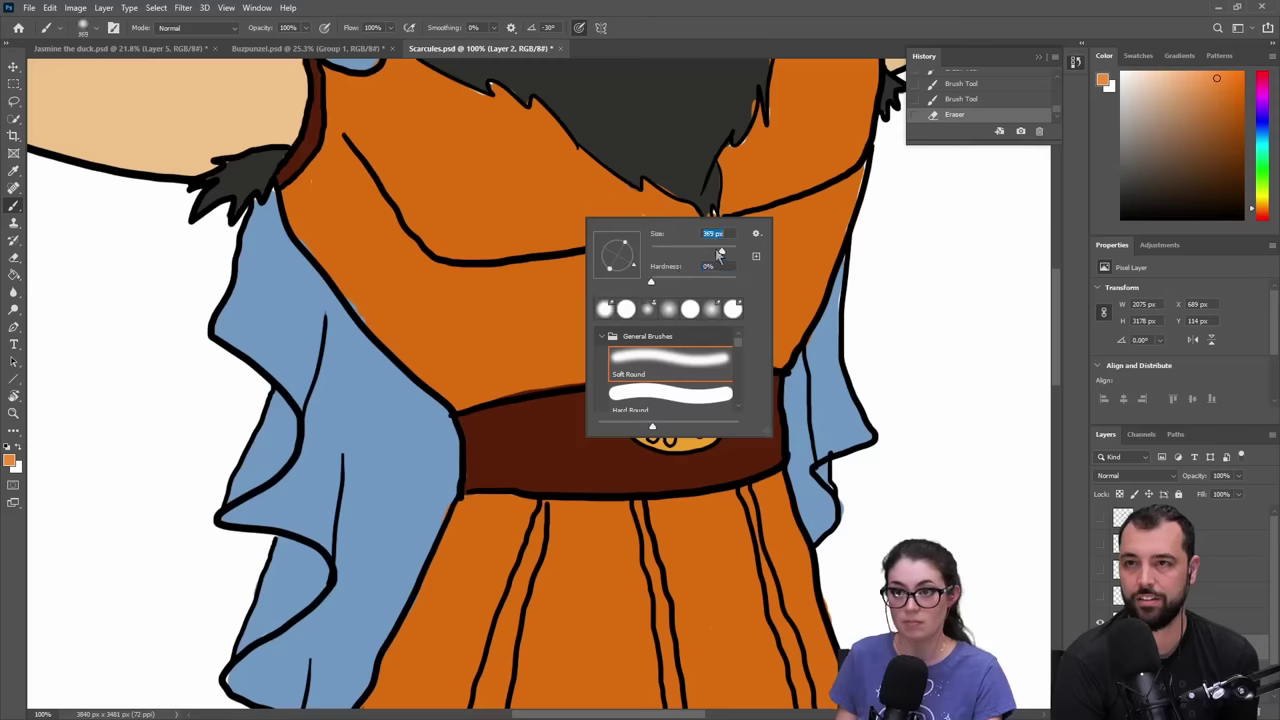
{"action": "left_click", "coordinate": [306, 28]}
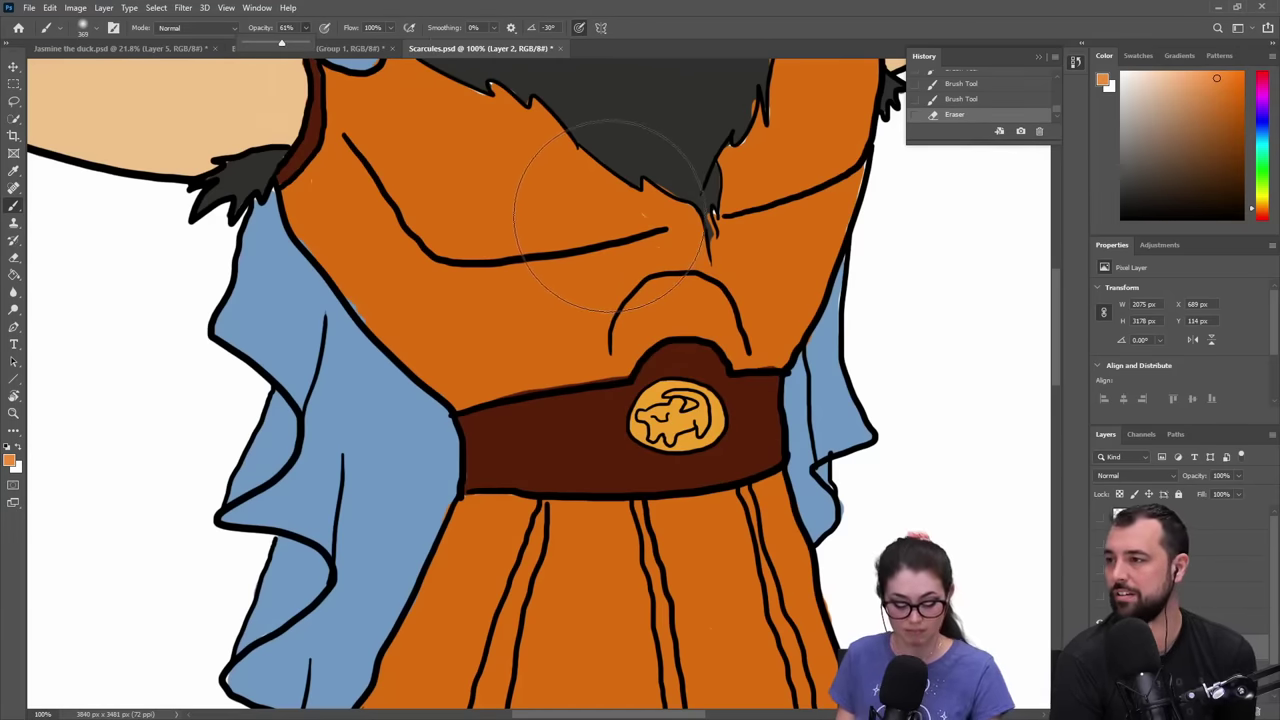
{"action": "key", "text": "bracketleft"}
{"action": "key", "text": "bracketleft"}
{"action": "key", "text": "bracketleft"}
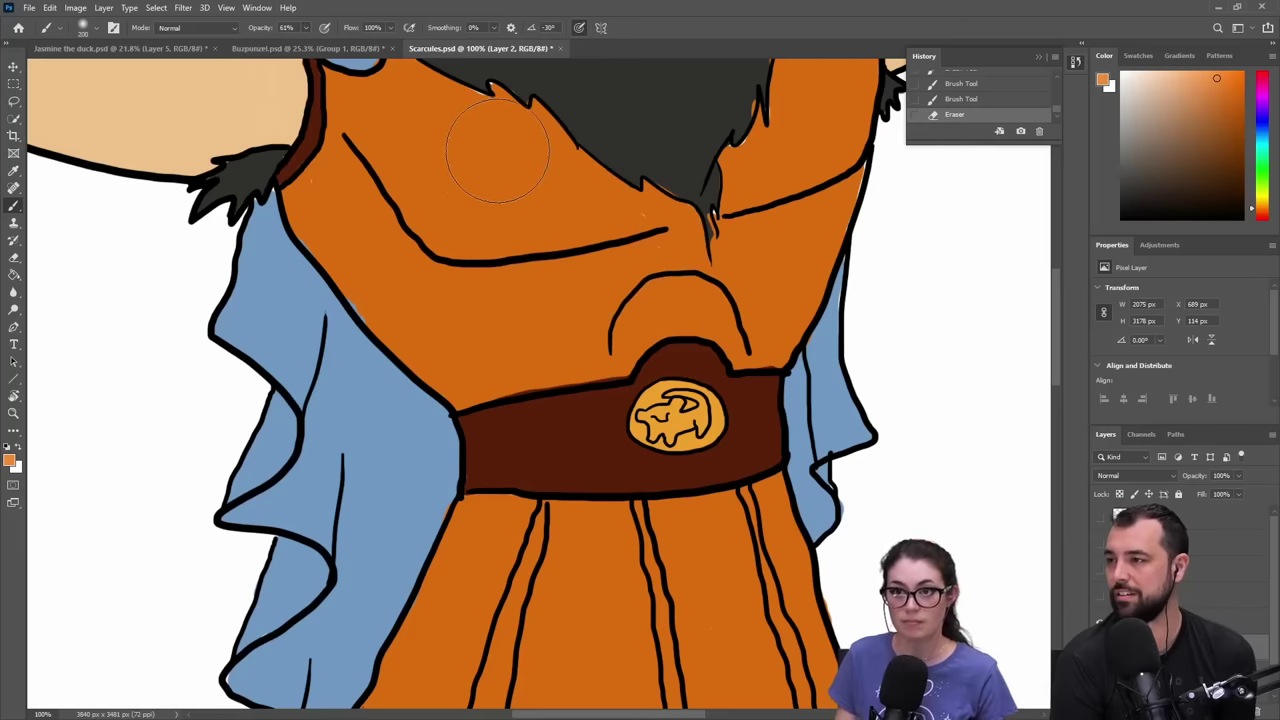
{"action": "left_click_drag", "start_coordinate": [497, 150], "coordinate": [472, 140]}
{"action": "left_click_drag", "start_coordinate": [790, 110], "coordinate": [840, 88]}
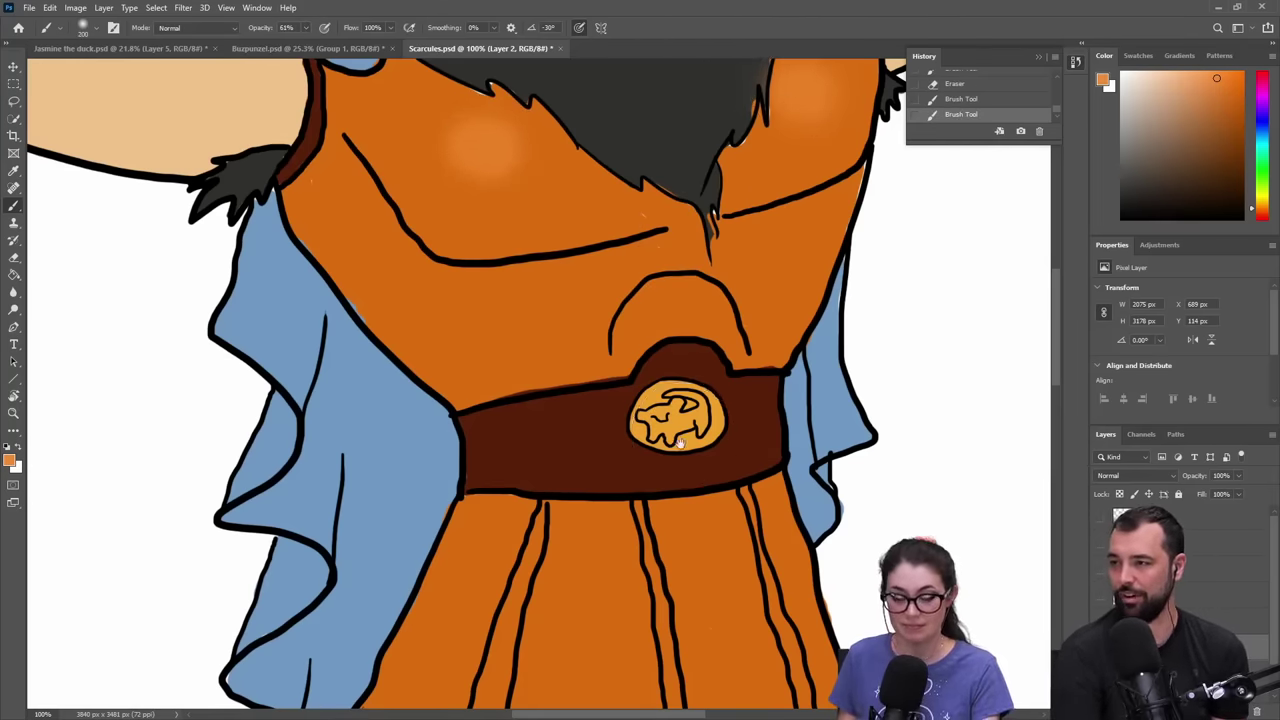
- Sample the knee cuffs' dark brown, pick a lighter shade, and paint a soft highlight on each cuff
{"action": "scroll", "coordinate": [679, 443], "scroll_direction": "down", "scroll_amount": 10}
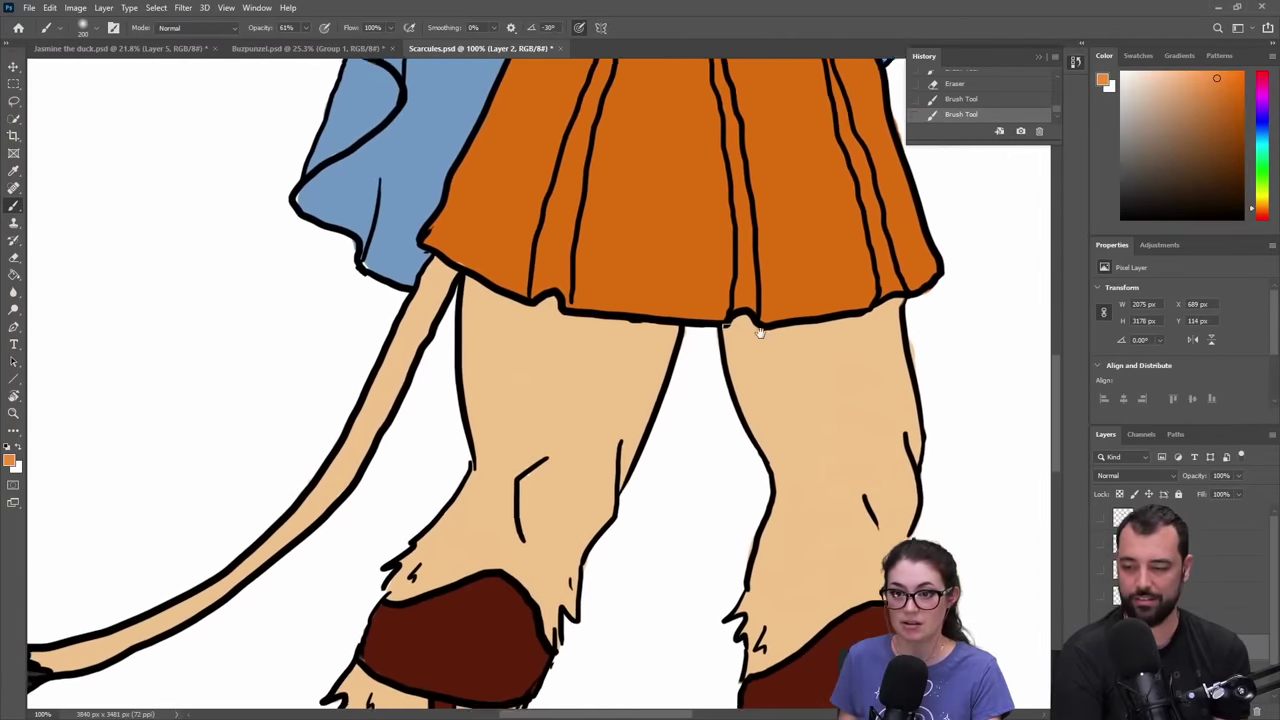
{"action": "scroll", "coordinate": [760, 333], "scroll_direction": "down", "scroll_amount": 5}
{"action": "left_click", "coordinate": [550, 465], "text": "alt"}
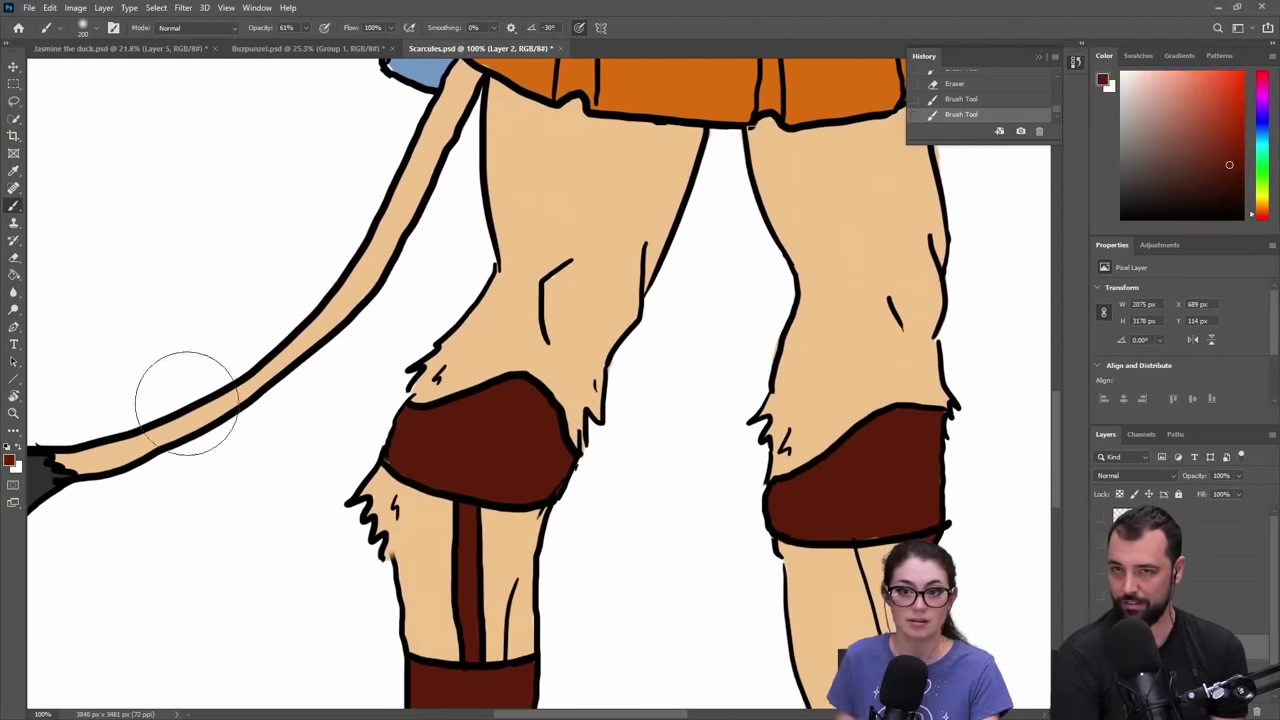
{"action": "key", "text": "i"}
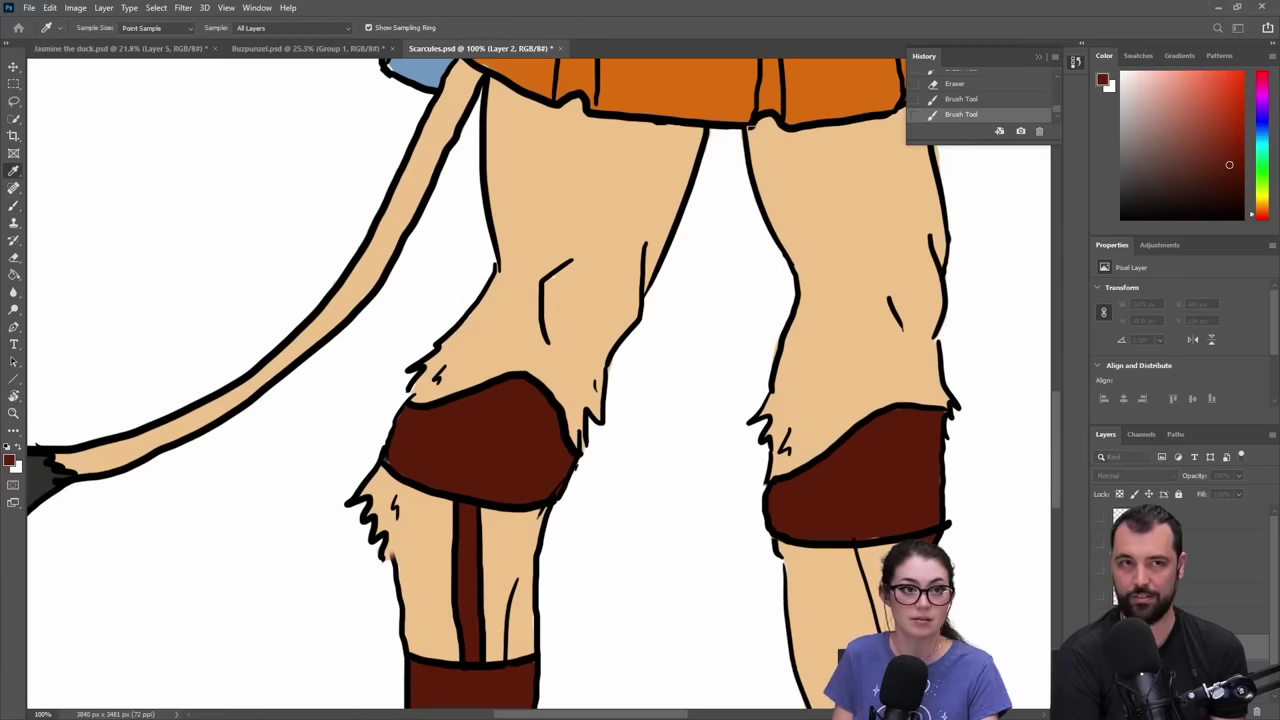
{"action": "key", "text": "Return"}
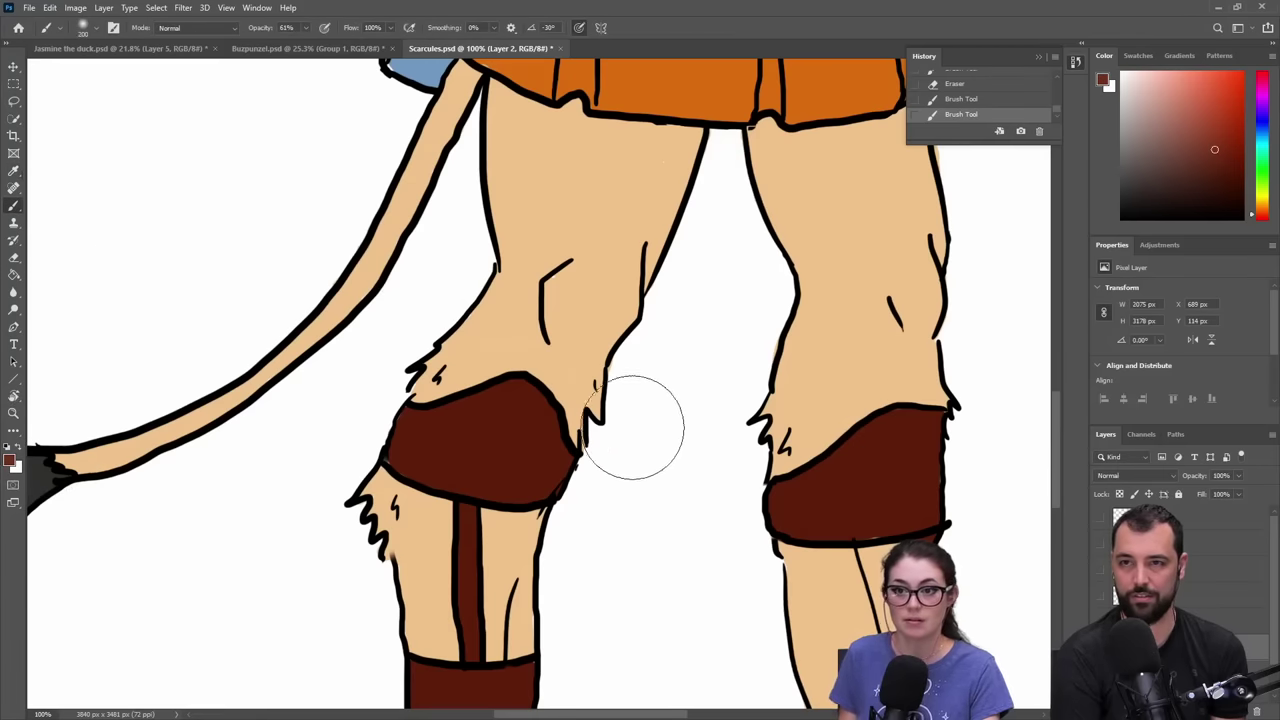
{"action": "left_click", "coordinate": [504, 438]}
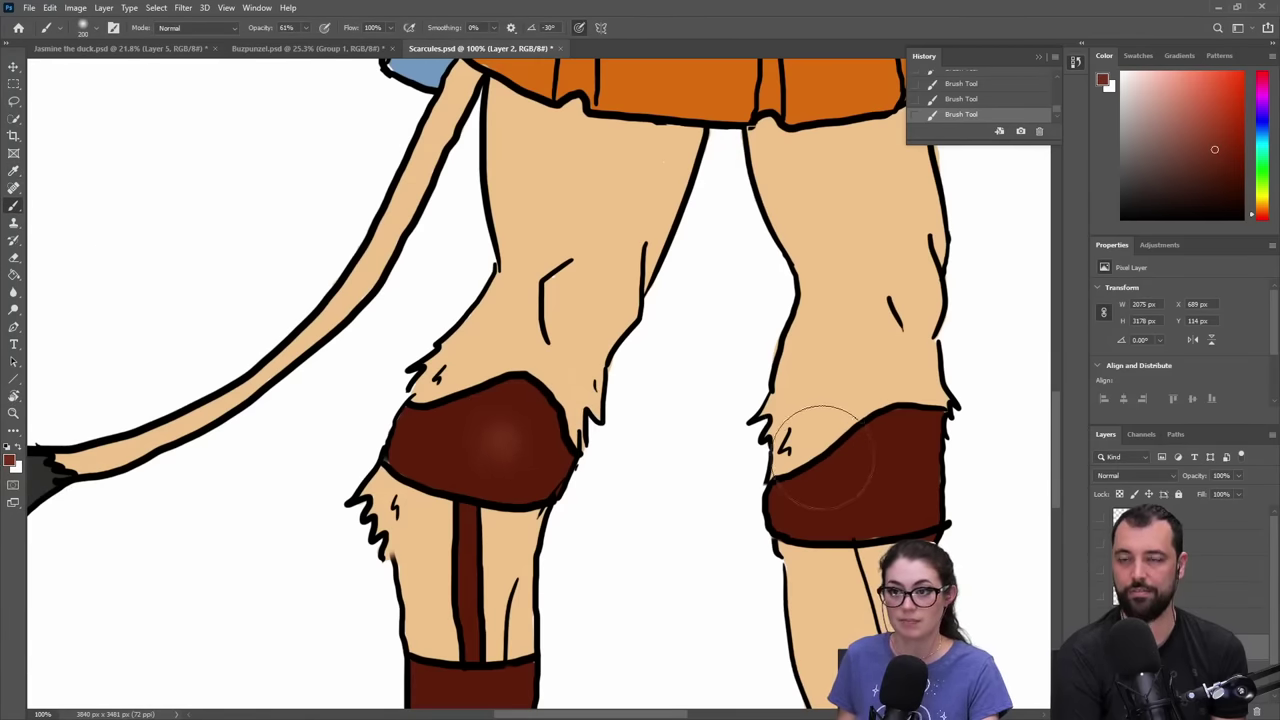
{"action": "left_click_drag", "start_coordinate": [835, 465], "coordinate": [857, 482]}
- Sample the legs' tan, pick a lighter shade, and paint soft highlights on both knees and both thighs
{"action": "left_click", "coordinate": [486, 254], "text": "alt"}
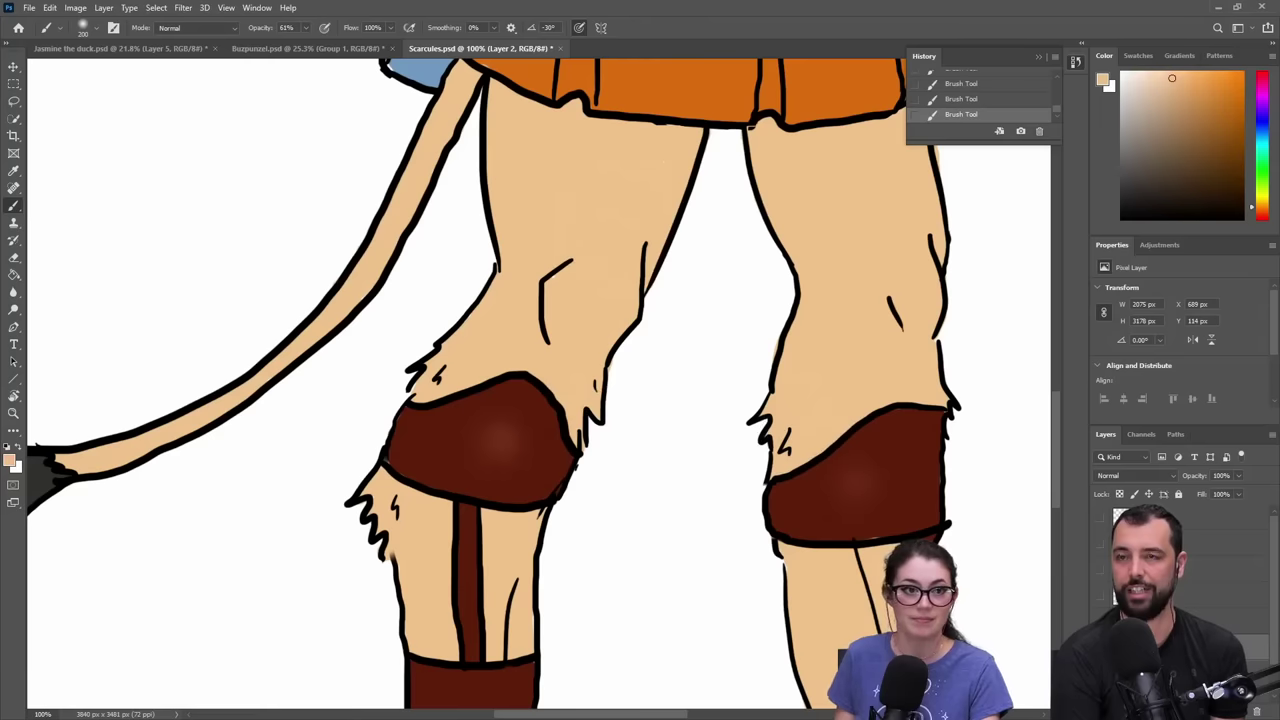
{"action": "right_click", "coordinate": [476, 298]}
{"action": "right_click", "coordinate": [462, 302]}
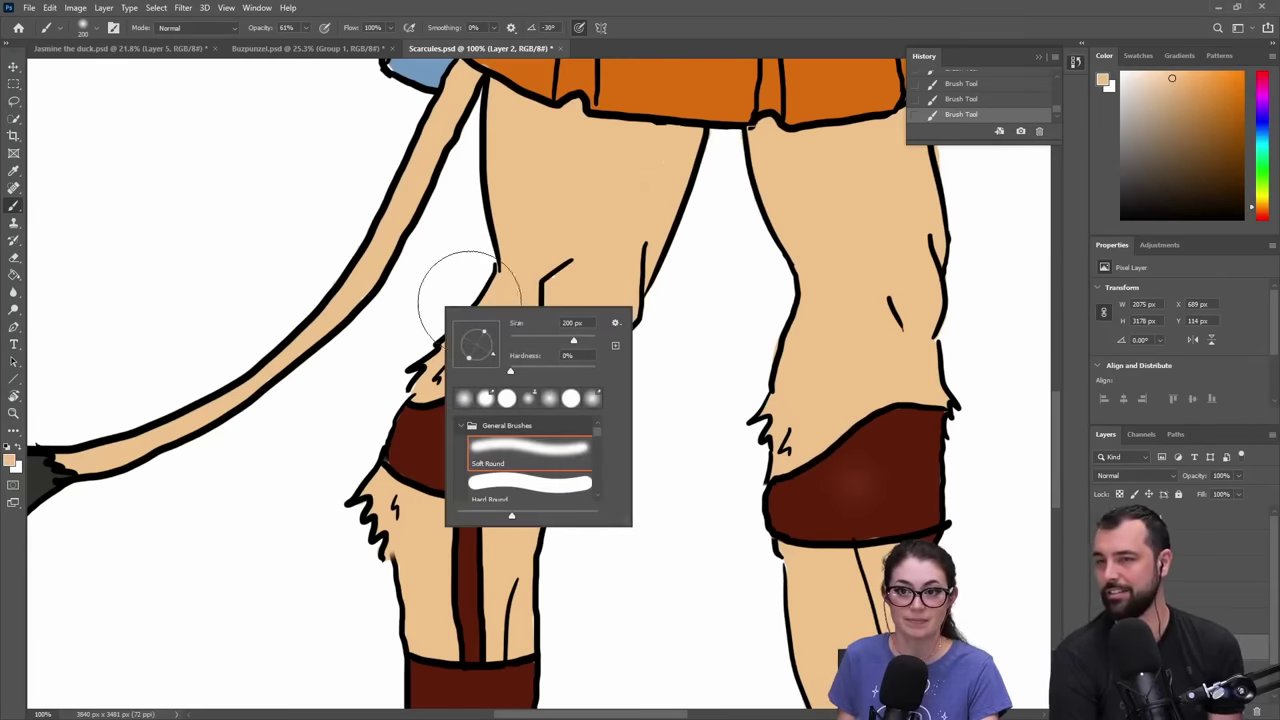
{"action": "left_click", "coordinate": [10, 460]}
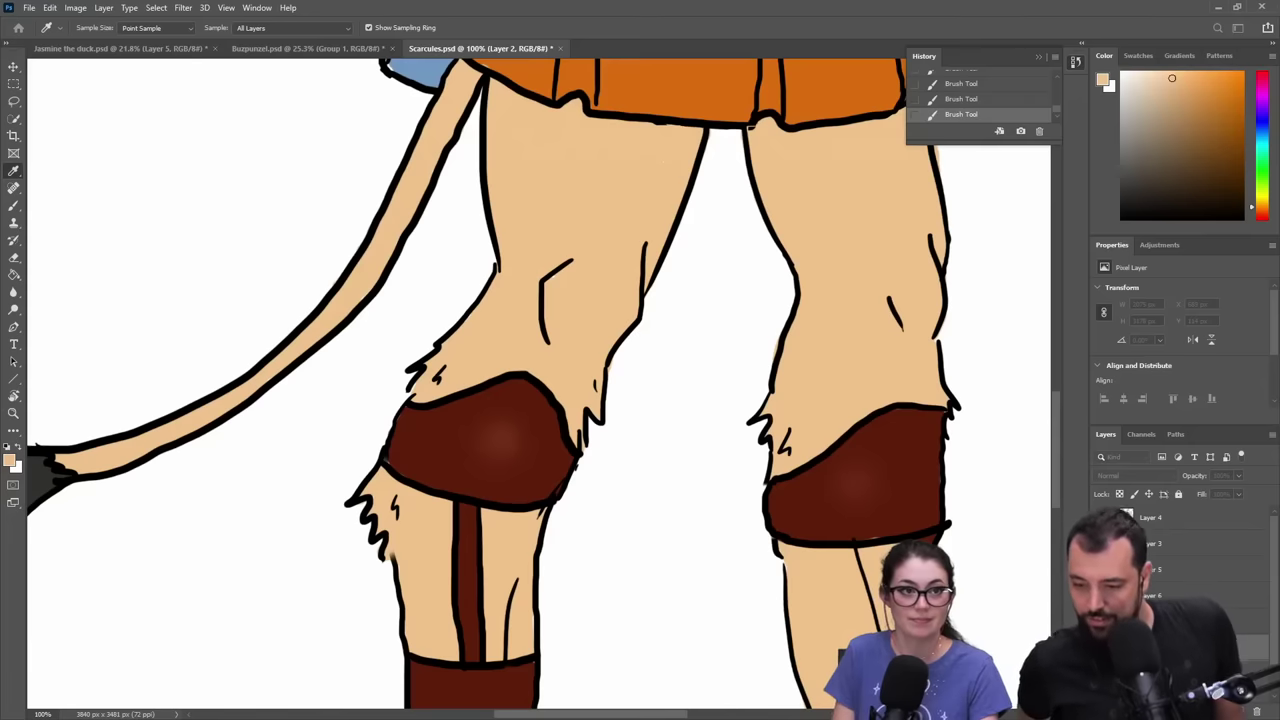
{"action": "key", "text": "Return"}
{"action": "left_click", "coordinate": [591, 289]}
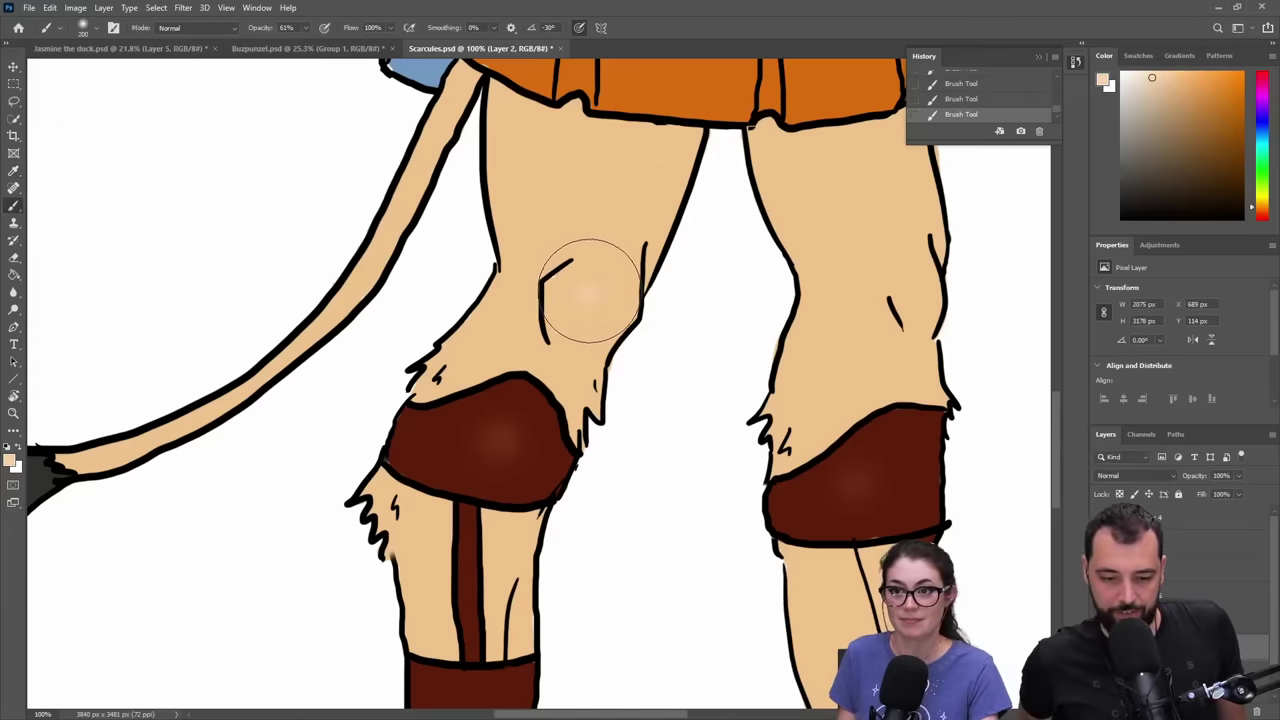
{"action": "left_click_drag", "start_coordinate": [882, 270], "coordinate": [892, 273]}
{"action": "left_click_drag", "start_coordinate": [568, 155], "coordinate": [580, 158]}
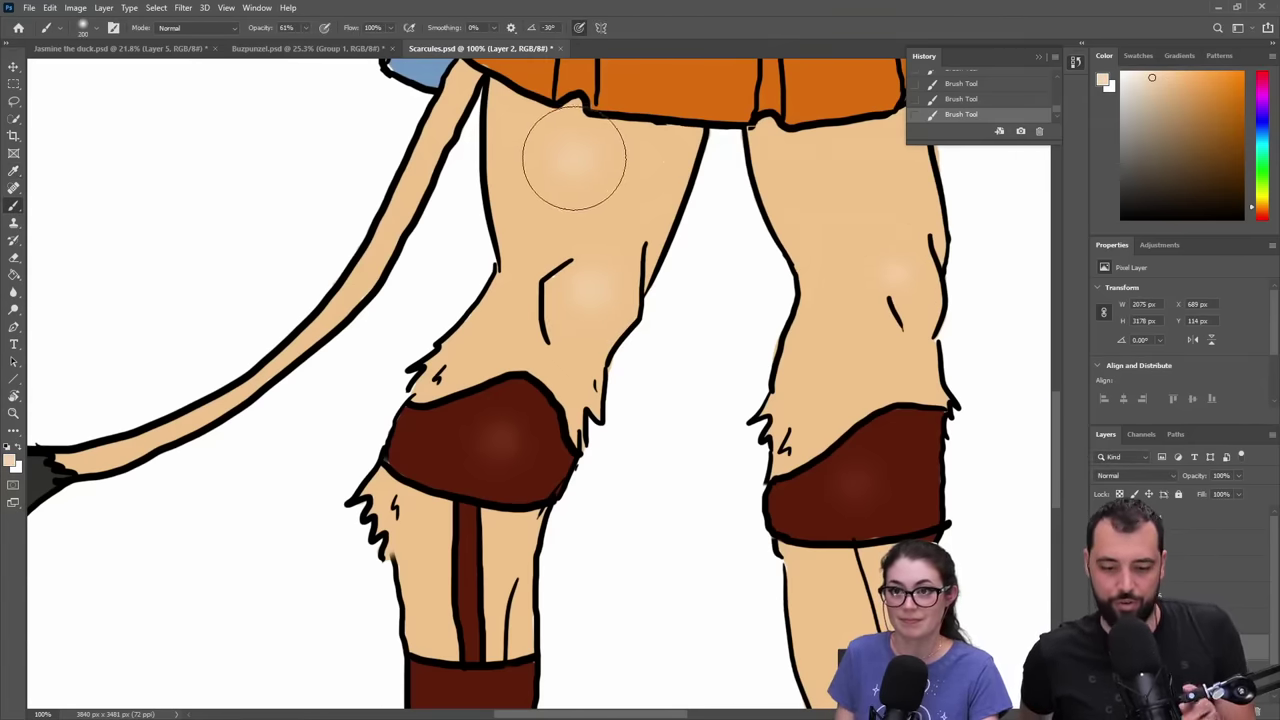
{"action": "left_click", "coordinate": [838, 168]}
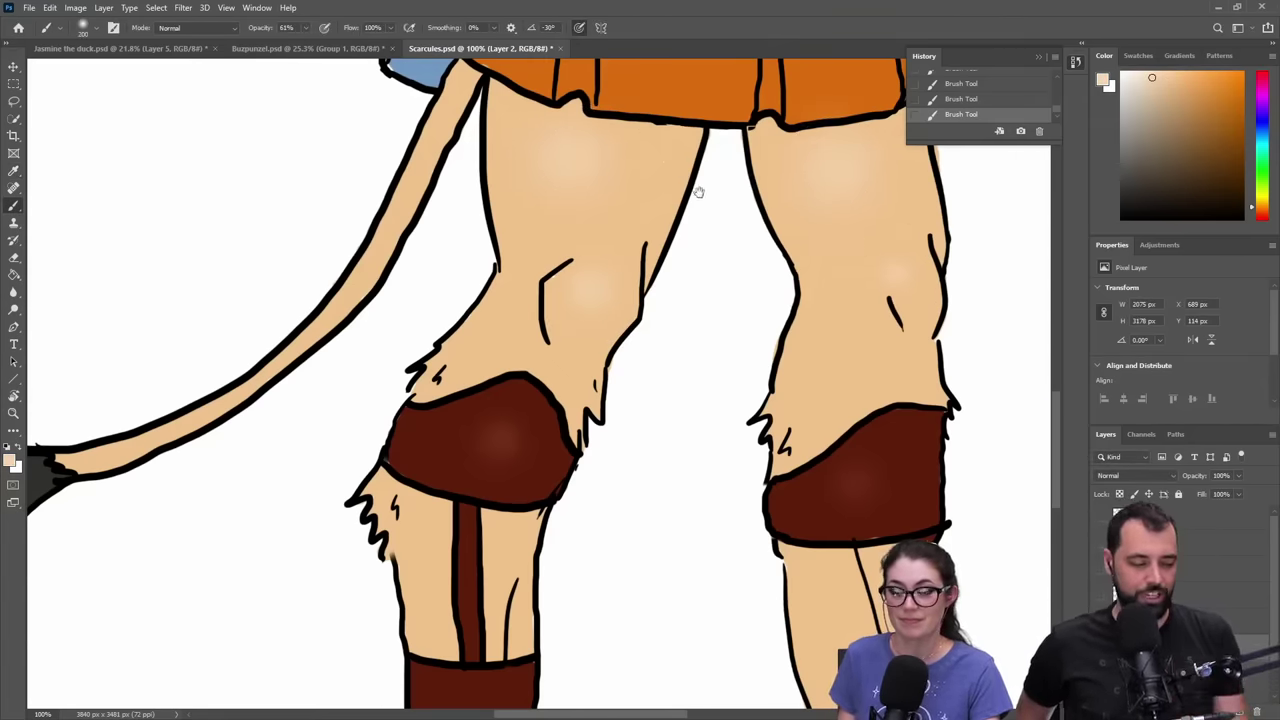
- Sample the tan from the neck and, with a smaller soft brush, recolour the underside of the nose and the lower lip
{"action": "mouse_move", "coordinate": [699, 193]}
{"action": "left_mouse_down"}
{"action": "mouse_move", "coordinate": [676, 535]}
{"action": "mouse_move", "coordinate": [717, 340]}
{"action": "left_mouse_up"}
{"action": "mouse_move", "coordinate": [603, 200]}
{"action": "left_mouse_down"}
{"action": "mouse_move", "coordinate": [600, 366]}
{"action": "mouse_move", "coordinate": [700, 482]}
{"action": "left_mouse_up"}
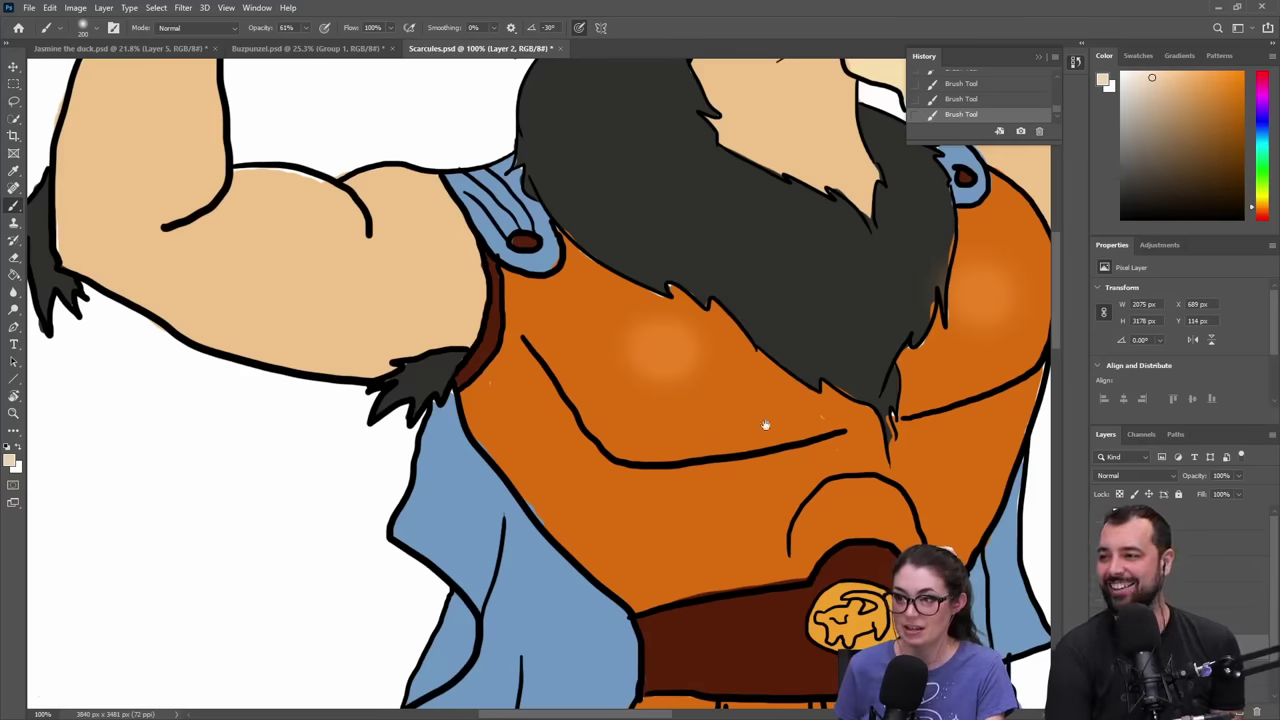
{"action": "left_click_drag", "start_coordinate": [787, 350], "coordinate": [702, 502]}
{"action": "key", "text": "z"}
{"action": "left_click", "coordinate": [793, 179]}
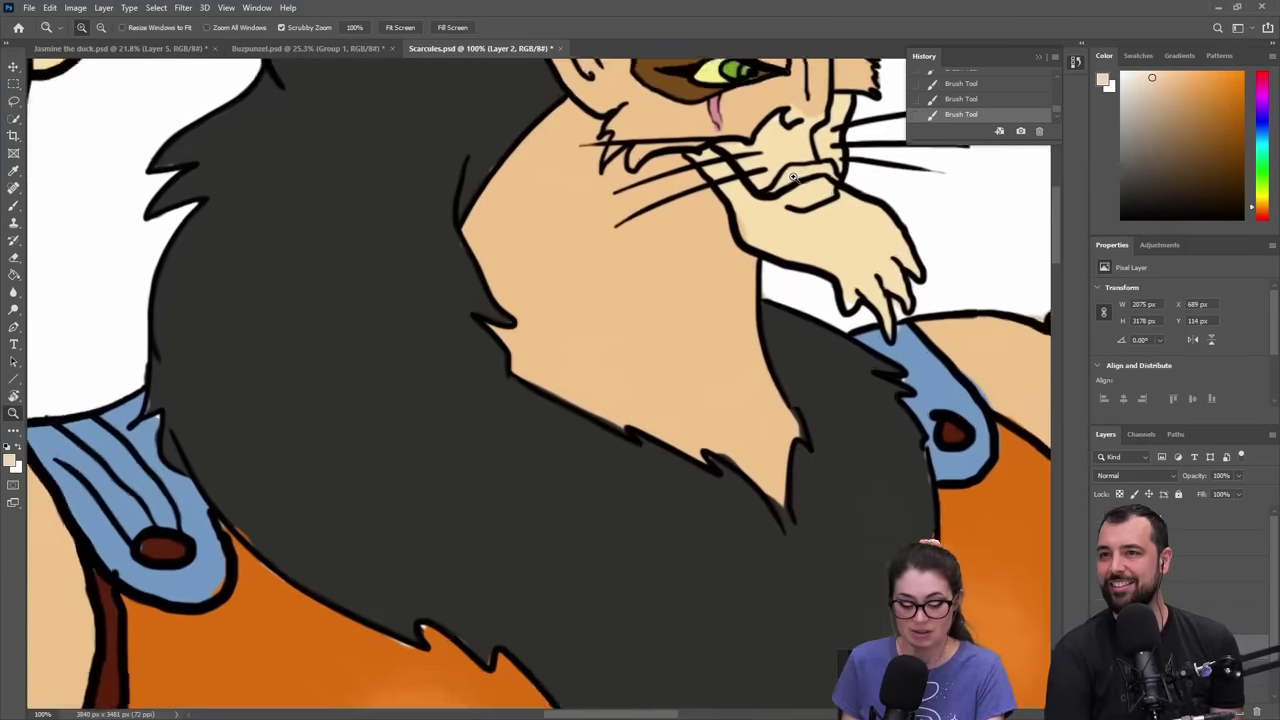
{"action": "left_click", "coordinate": [793, 177]}
{"action": "key", "text": "b"}
{"action": "scroll", "coordinate": [558, 332], "scroll_direction": "up", "scroll_amount": 2}
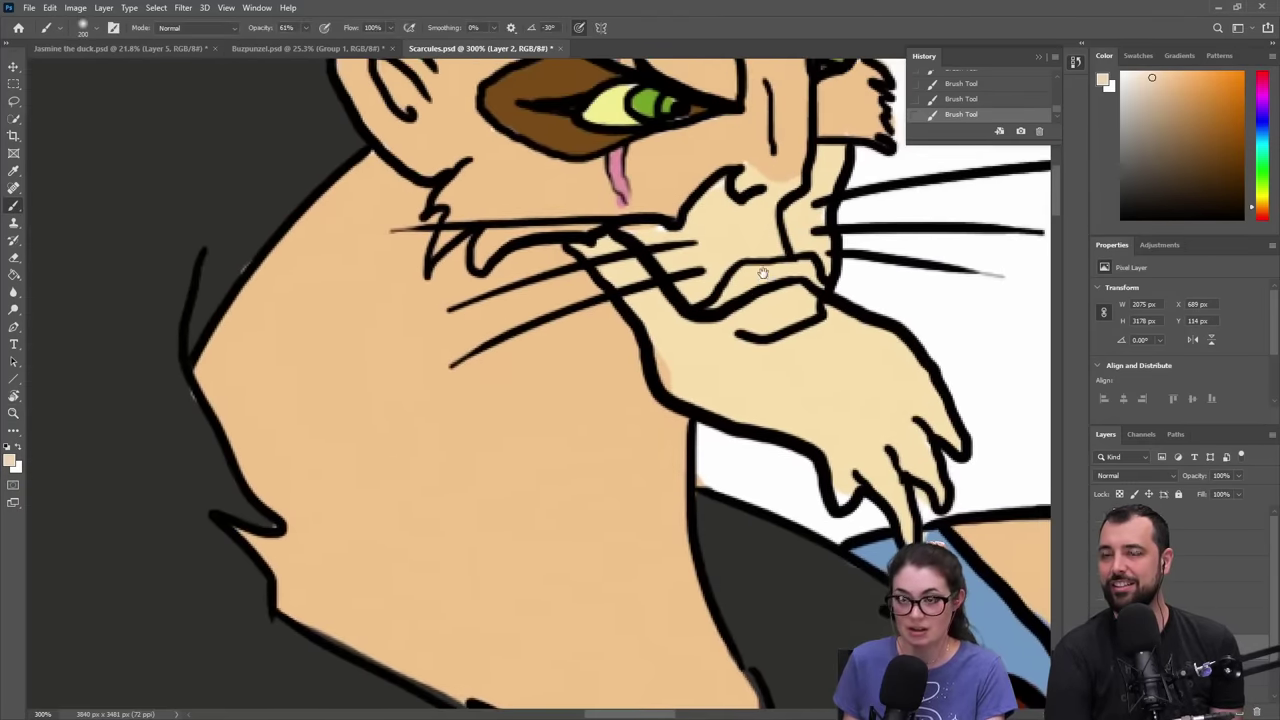
{"action": "left_click", "coordinate": [560, 334], "text": "alt"}
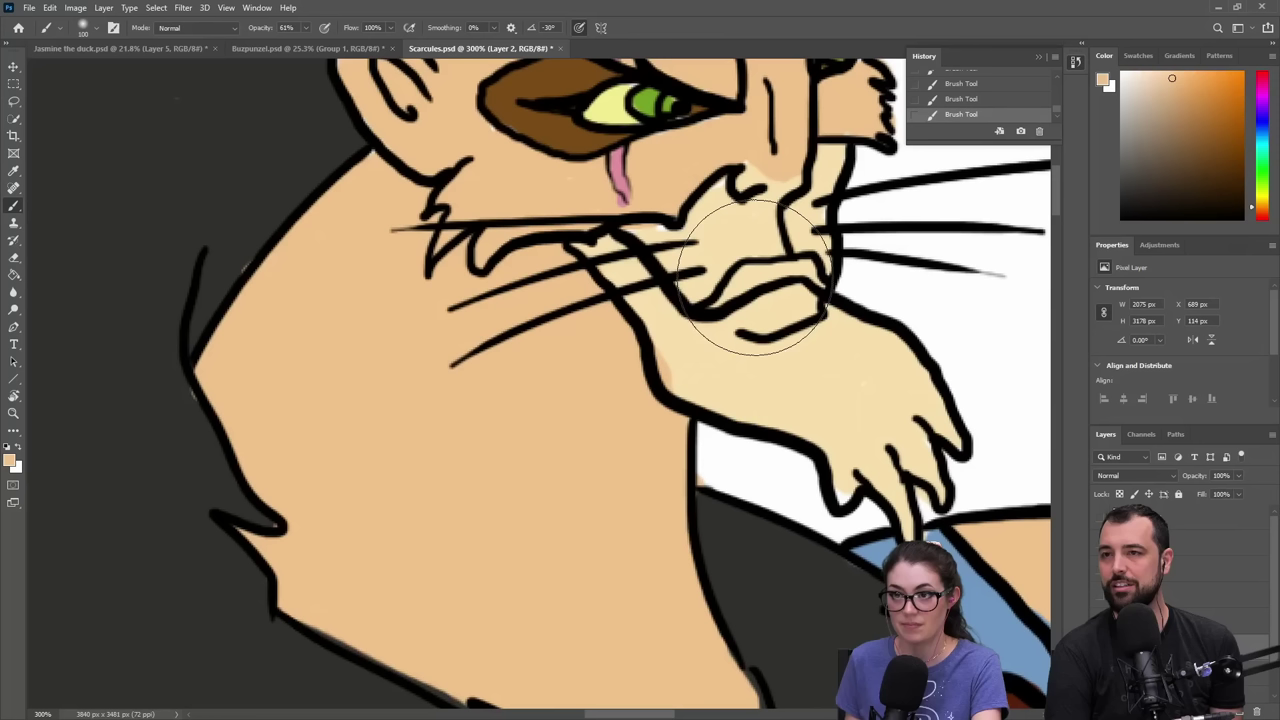
{"action": "key", "text": "bracketleft"}
{"action": "key", "text": "bracketleft"}
{"action": "key", "text": "bracketleft"}
{"action": "key", "text": "bracketleft"}
{"action": "key", "text": "bracketleft"}
{"action": "key", "text": "bracketleft"}
{"action": "left_click_drag", "start_coordinate": [755, 165], "coordinate": [796, 176]}
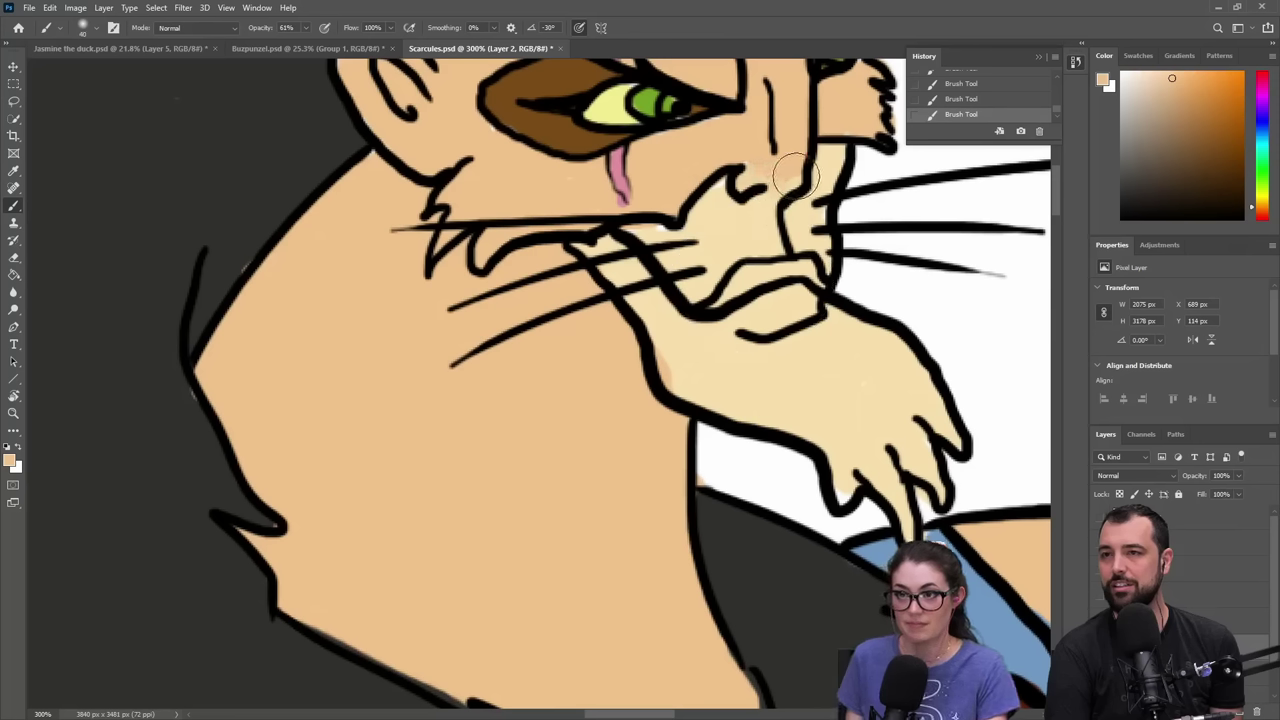
{"action": "mouse_move", "coordinate": [740, 272]}
{"action": "left_mouse_down"}
{"action": "mouse_move", "coordinate": [726, 304]}
{"action": "mouse_move", "coordinate": [806, 273]}
{"action": "mouse_move", "coordinate": [788, 313]}
{"action": "mouse_move", "coordinate": [738, 312]}
{"action": "mouse_move", "coordinate": [787, 305]}
{"action": "left_mouse_up"}
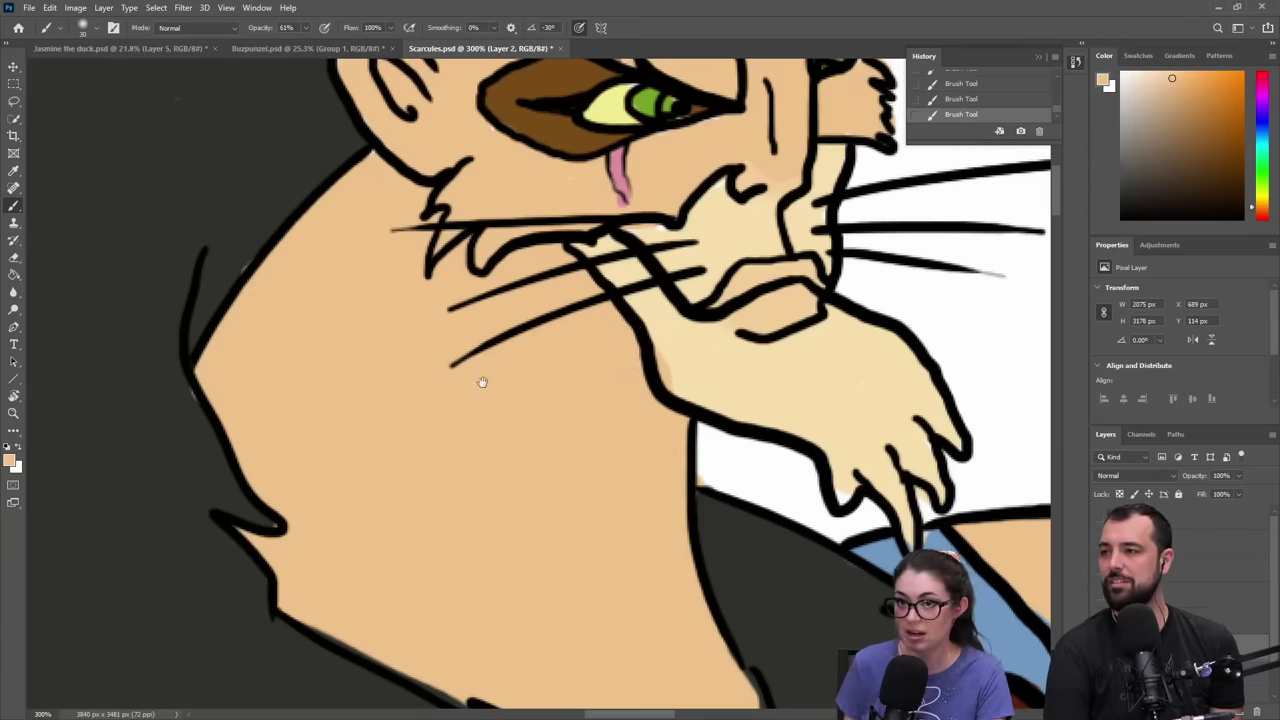
- On Layer 1, sample the outline's black and try a soft stroke across the raised arm's wrist, undoing it
{"action": "left_click_drag", "start_coordinate": [482, 382], "coordinate": [783, 357]}
{"action": "left_click_drag", "start_coordinate": [400, 330], "coordinate": [650, 240]}
{"action": "left_click_drag", "start_coordinate": [567, 368], "coordinate": [631, 130]}
{"action": "mouse_move", "coordinate": [711, 288]}
{"action": "left_mouse_down"}
{"action": "mouse_move", "coordinate": [514, 331]}
{"action": "mouse_move", "coordinate": [240, 365]}
{"action": "left_mouse_up"}
{"action": "mouse_move", "coordinate": [1000, 327]}
{"action": "left_mouse_down"}
{"action": "mouse_move", "coordinate": [615, 370]}
{"action": "mouse_move", "coordinate": [629, 263]}
{"action": "mouse_move", "coordinate": [623, 531]}
{"action": "mouse_move", "coordinate": [737, 417]}
{"action": "mouse_move", "coordinate": [851, 441]}
{"action": "left_mouse_up"}
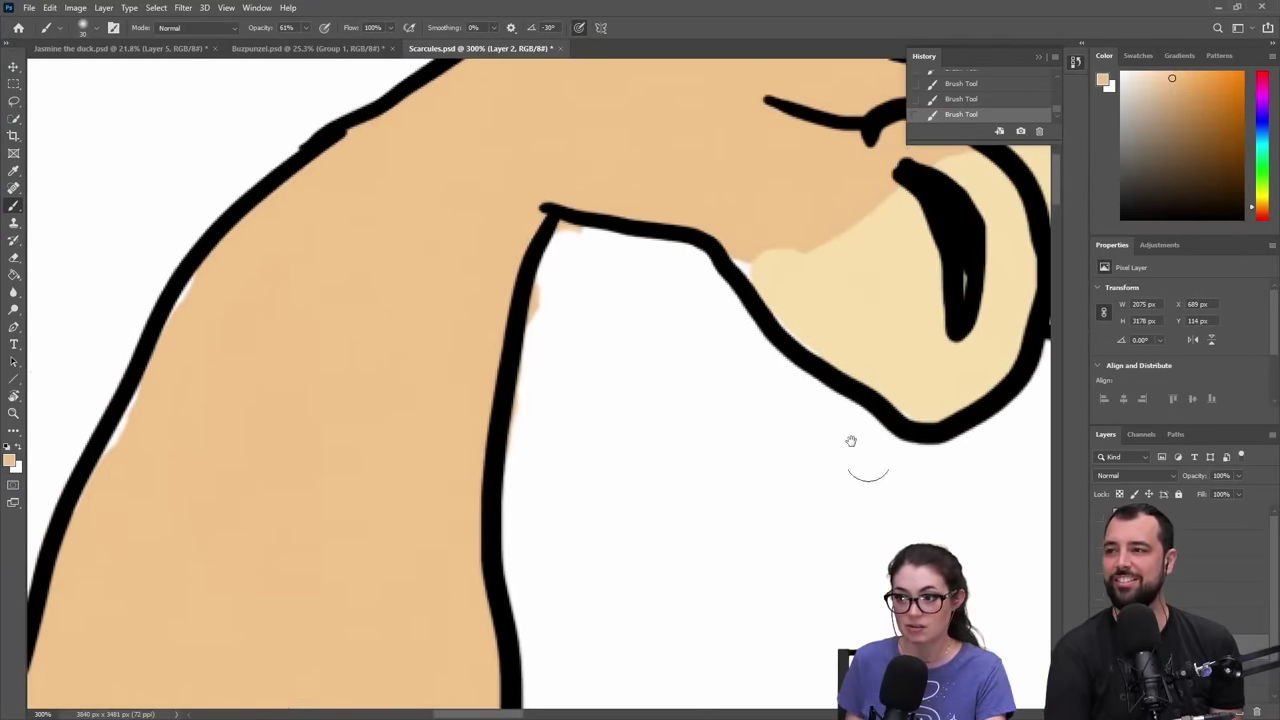
{"action": "left_click", "coordinate": [1155, 621]}
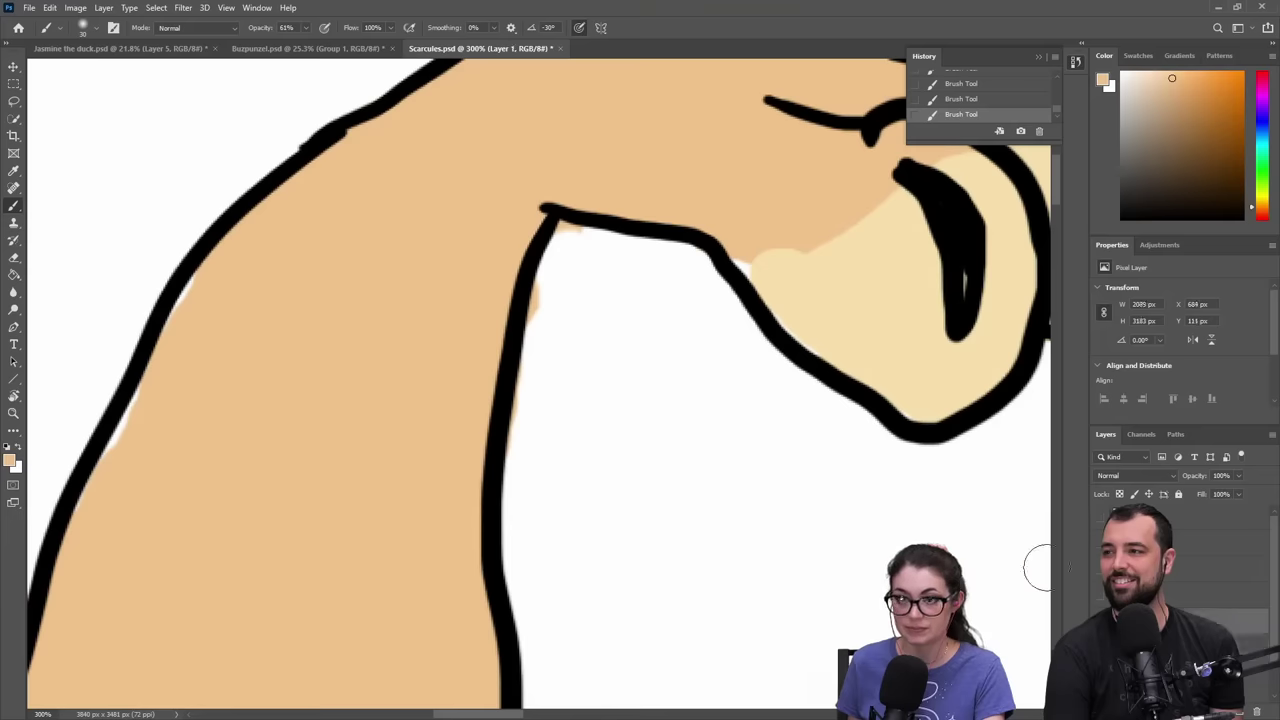
{"action": "left_click", "coordinate": [540, 236], "text": "alt"}
{"action": "mouse_move", "coordinate": [438, 86]}
{"action": "left_mouse_down"}
{"action": "mouse_move", "coordinate": [465, 240]}
{"action": "mouse_move", "coordinate": [415, 210]}
{"action": "mouse_move", "coordinate": [475, 247]}
{"action": "left_mouse_up"}
{"action": "key", "text": "ctrl+z"}
- Switch to a hard round brush at 100% opacity and draw a black line across the raised arm's wrist
{"action": "right_click", "coordinate": [597, 290]}
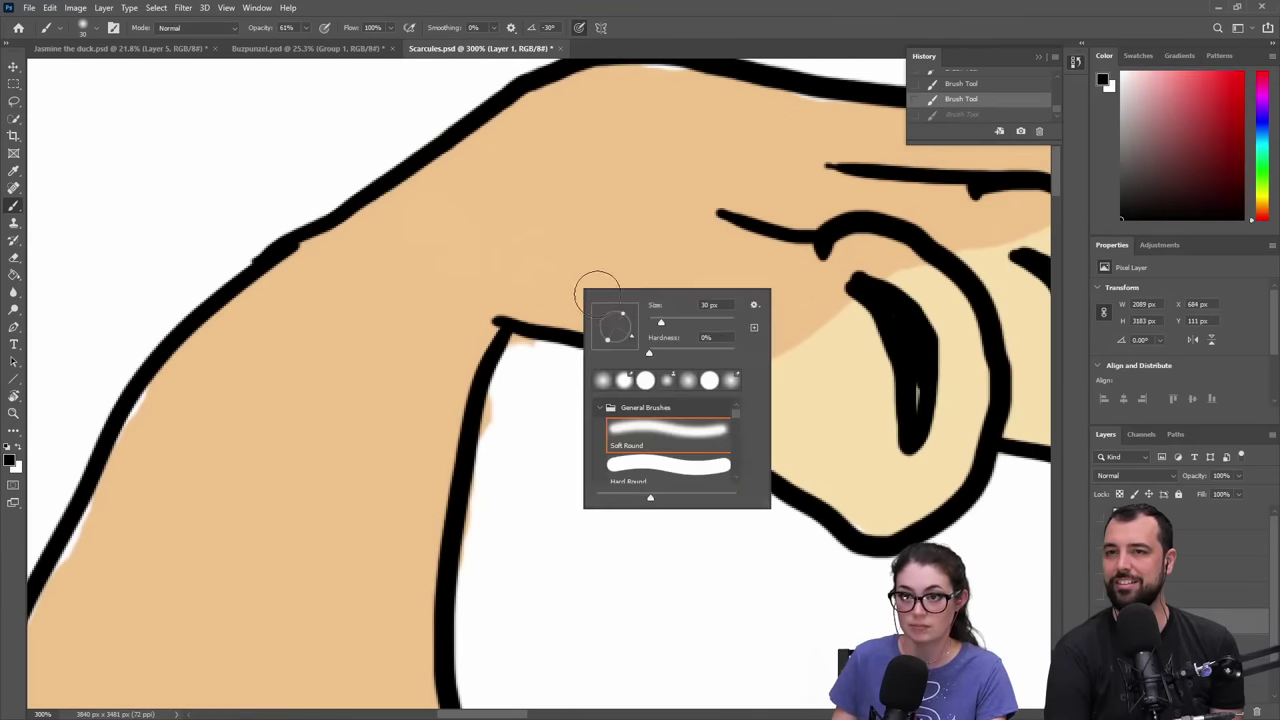
{"action": "left_click", "coordinate": [306, 31]}
{"action": "left_click_drag", "start_coordinate": [307, 42], "coordinate": [332, 43]}
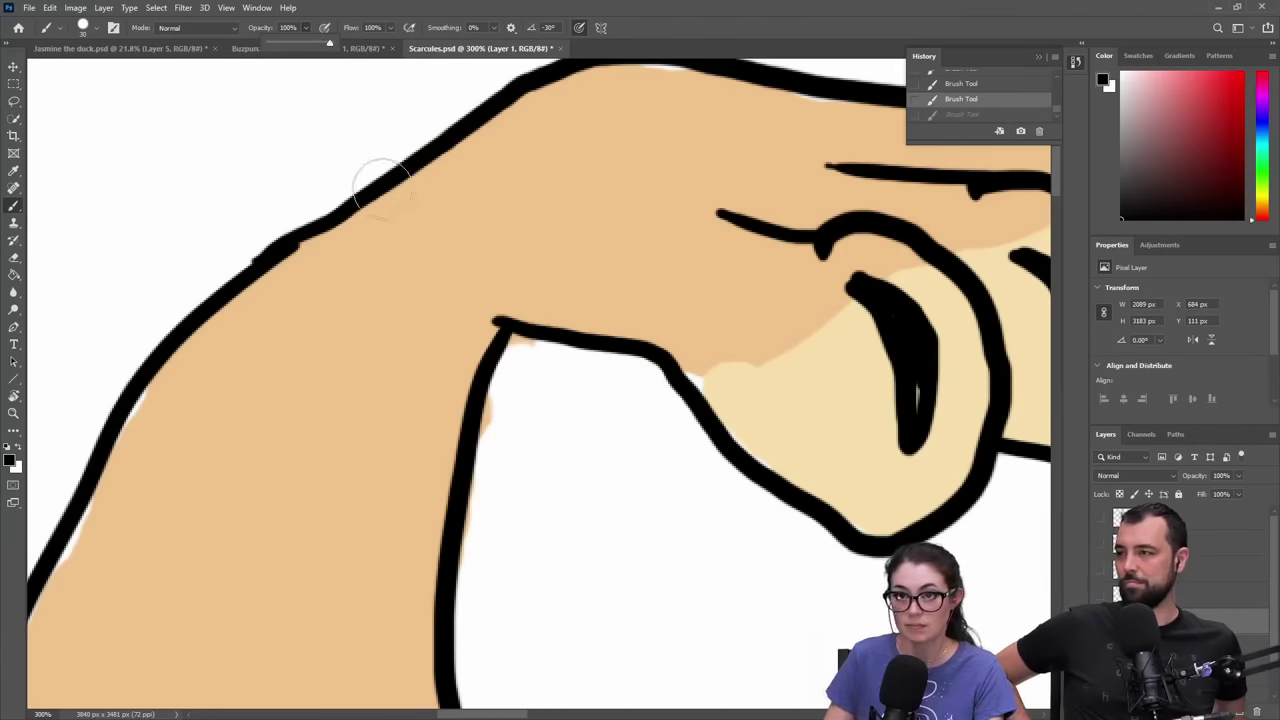
{"action": "mouse_move", "coordinate": [385, 191]}
{"action": "left_mouse_down"}
{"action": "mouse_move", "coordinate": [419, 216]}
{"action": "mouse_move", "coordinate": [490, 333]}
{"action": "left_mouse_up"}
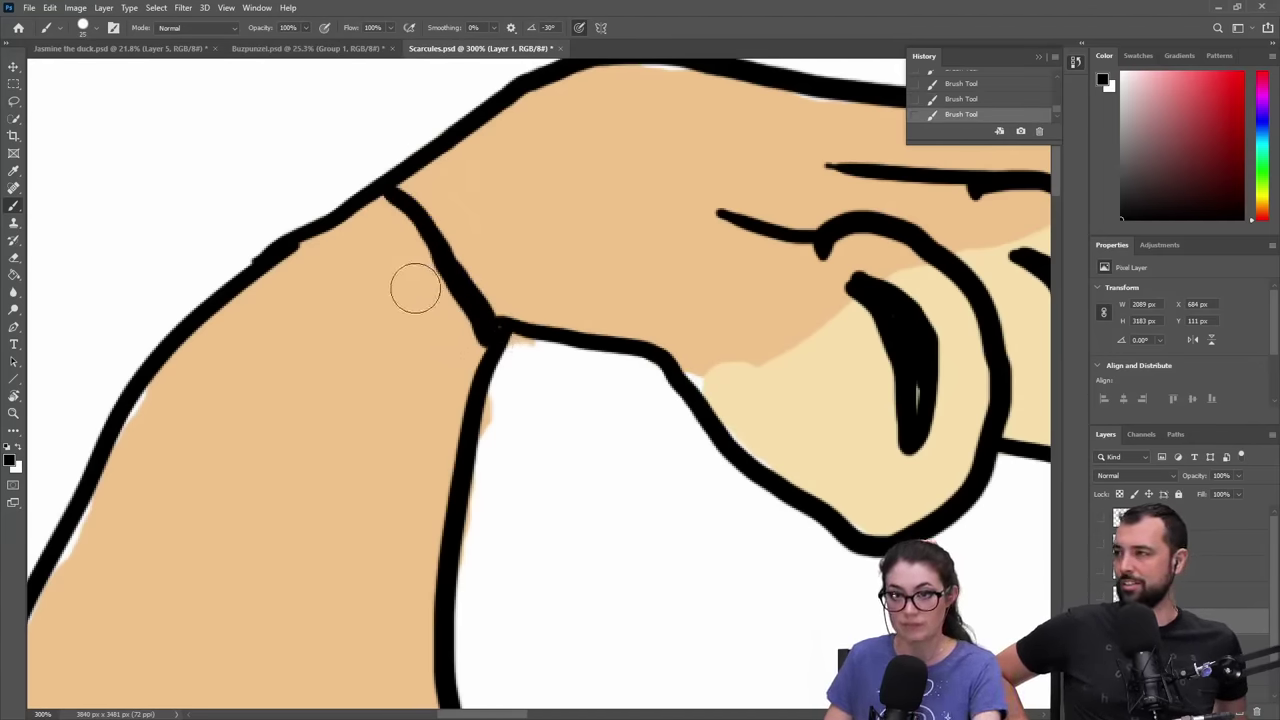
- Draw a second black line below the first on the raised arm's wrist, and both wristband lines on the other arm's wrist
{"action": "mouse_move", "coordinate": [252, 303]}
{"action": "left_mouse_down"}
{"action": "mouse_move", "coordinate": [330, 348]}
{"action": "mouse_move", "coordinate": [452, 458]}
{"action": "left_mouse_up"}
{"action": "left_click_drag", "start_coordinate": [808, 367], "coordinate": [230, 400]}
{"action": "left_click_drag", "start_coordinate": [940, 375], "coordinate": [230, 400]}
{"action": "mouse_move", "coordinate": [905, 385]}
{"action": "left_mouse_down"}
{"action": "mouse_move", "coordinate": [751, 406]}
{"action": "mouse_move", "coordinate": [467, 503]}
{"action": "left_mouse_up"}
{"action": "left_click_drag", "start_coordinate": [611, 287], "coordinate": [598, 358]}
{"action": "left_click_drag", "start_coordinate": [518, 372], "coordinate": [662, 245]}
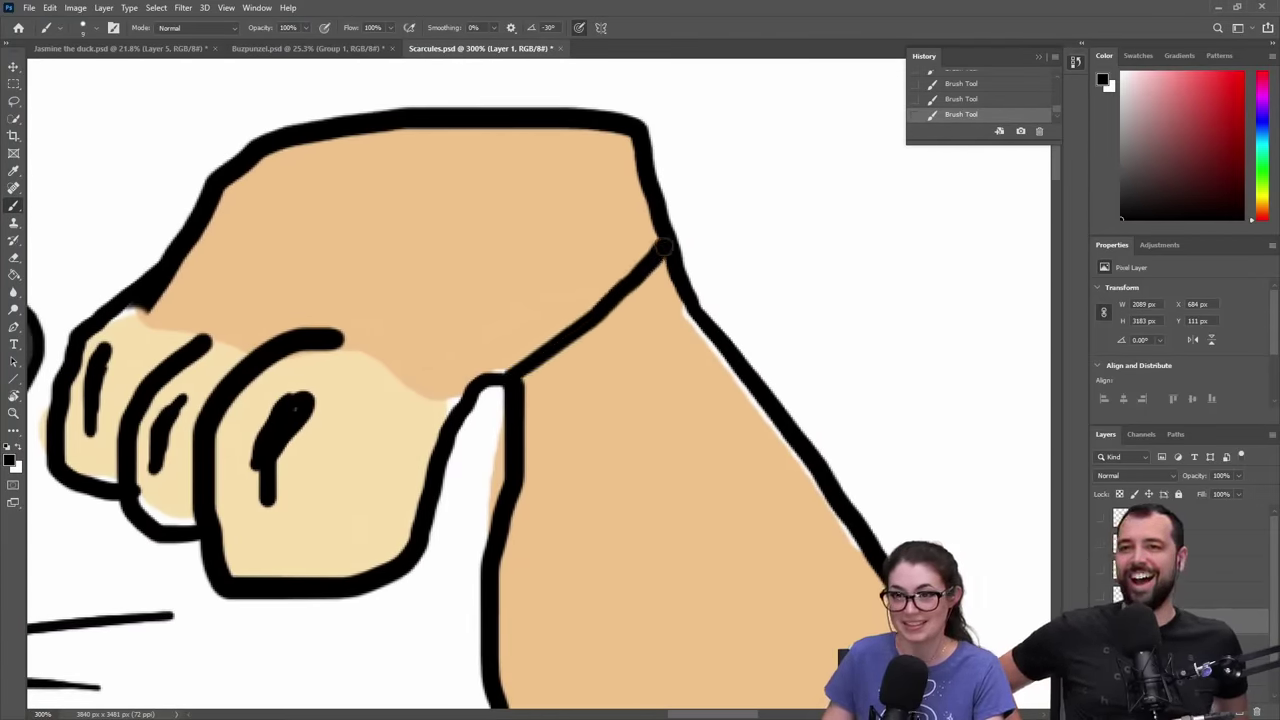
{"action": "mouse_move", "coordinate": [513, 493]}
{"action": "left_mouse_down"}
{"action": "mouse_move", "coordinate": [607, 471]}
{"action": "mouse_move", "coordinate": [724, 415]}
{"action": "left_mouse_up"}
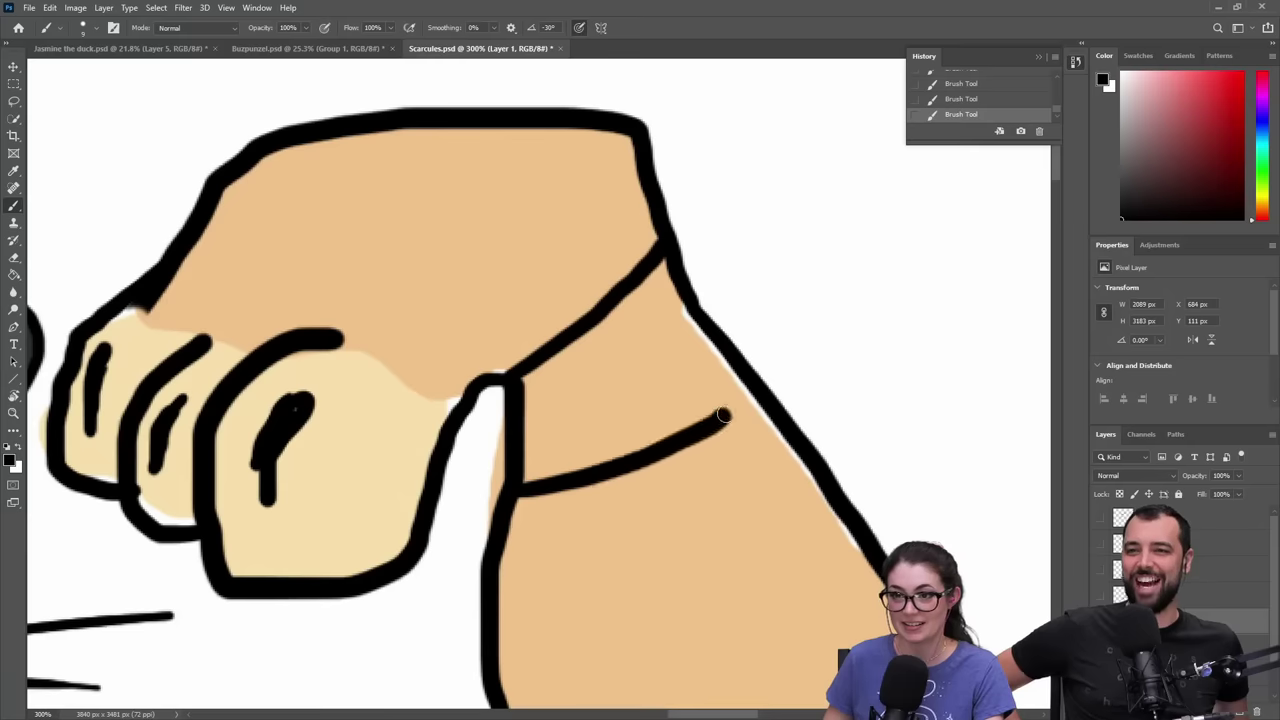
- Sample the dark brown from the trim running along the edge of the orange garment
{"action": "left_click_drag", "start_coordinate": [521, 436], "coordinate": [828, 323]}
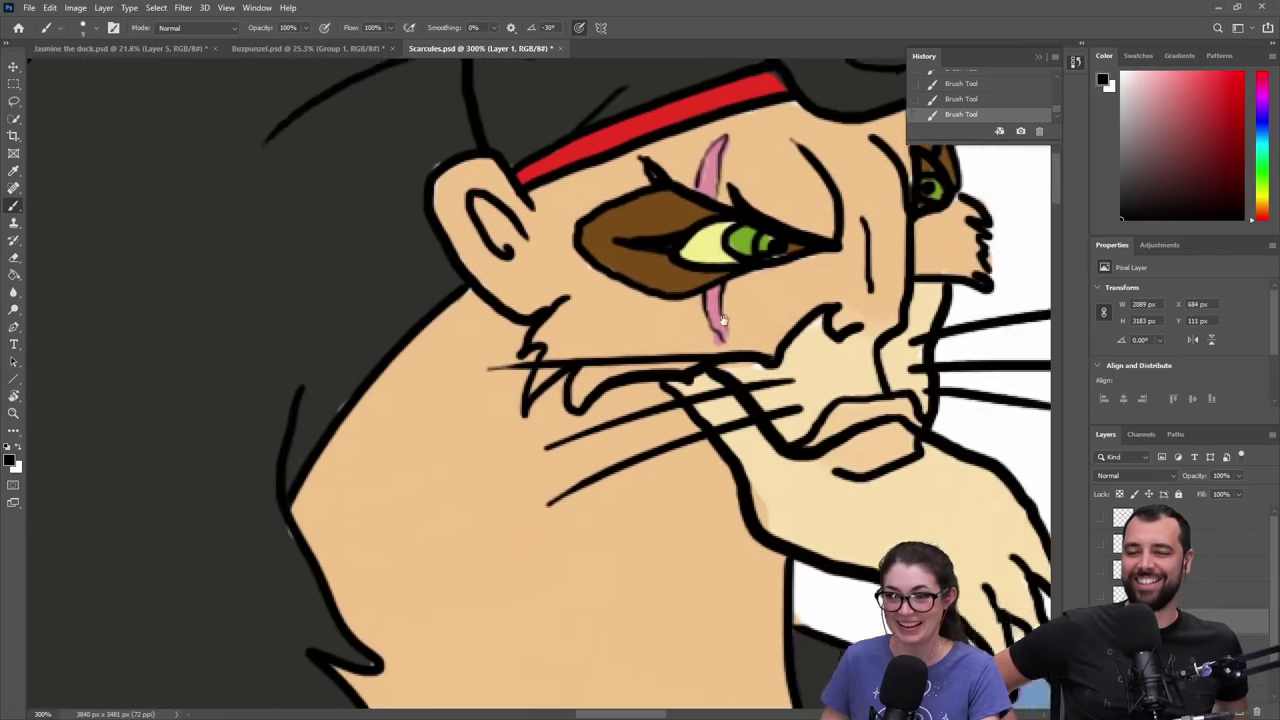
{"action": "left_click_drag", "start_coordinate": [540, 470], "coordinate": [755, 300]}
{"action": "left_click_drag", "start_coordinate": [586, 437], "coordinate": [876, 311]}
{"action": "left_click_drag", "start_coordinate": [654, 366], "coordinate": [868, 317]}
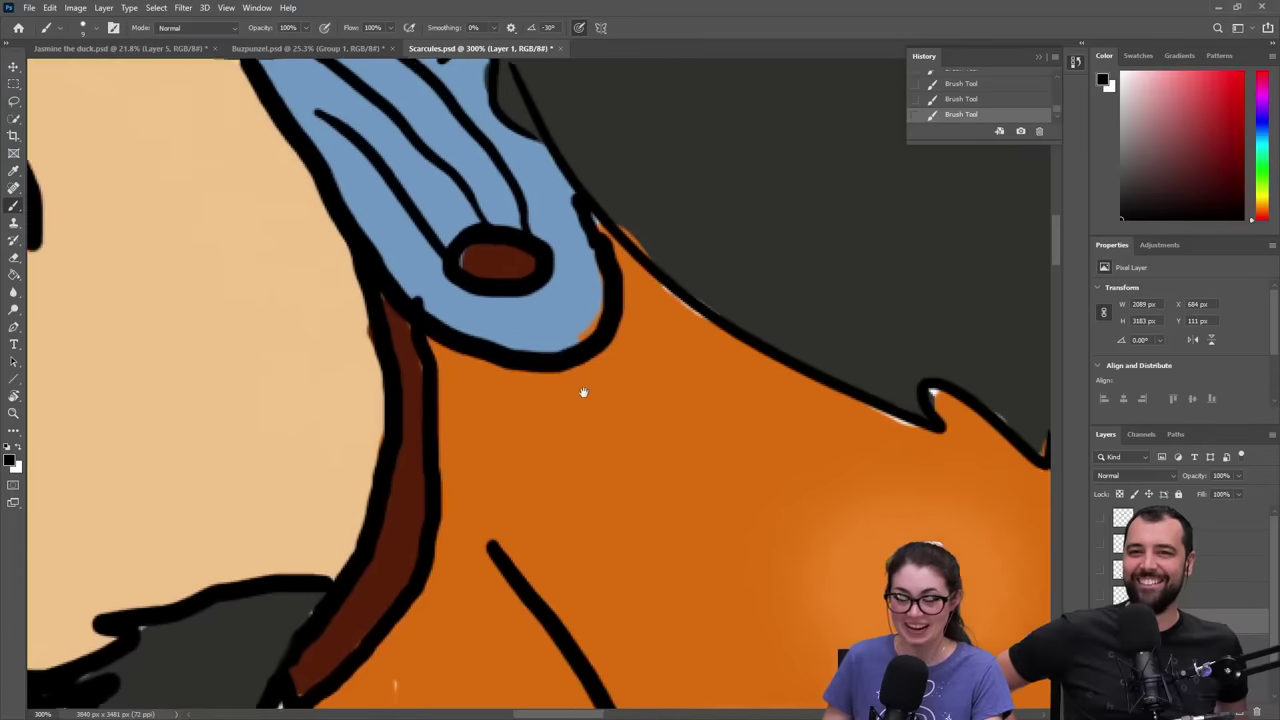
{"action": "left_click_drag", "start_coordinate": [583, 391], "coordinate": [692, 354]}
{"action": "left_click_drag", "start_coordinate": [489, 477], "coordinate": [537, 479]}
{"action": "left_click", "coordinate": [571, 468], "text": "alt"}
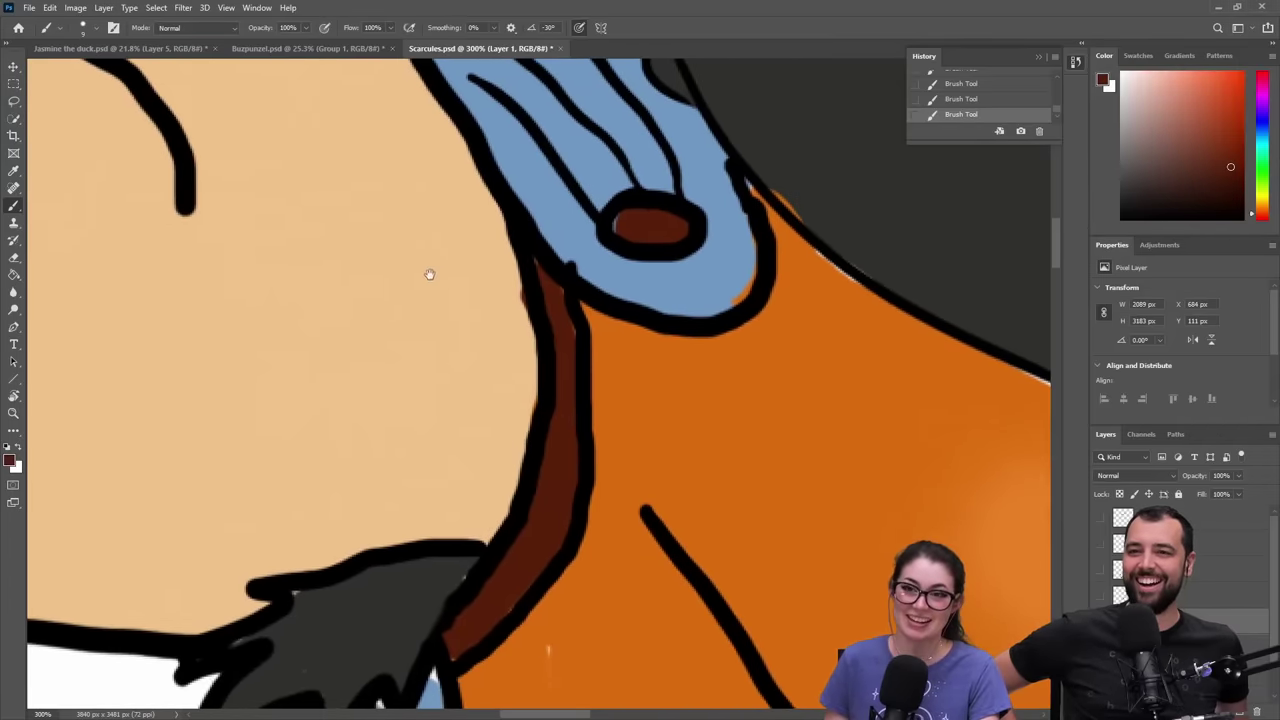
- Switch to Layer 2 and fill the first arm's wristband with the dark brown, undoing stray strokes
{"action": "left_click_drag", "start_coordinate": [429, 274], "coordinate": [675, 351]}
{"action": "scroll", "coordinate": [675, 351], "scroll_direction": "up", "scroll_amount": 3}
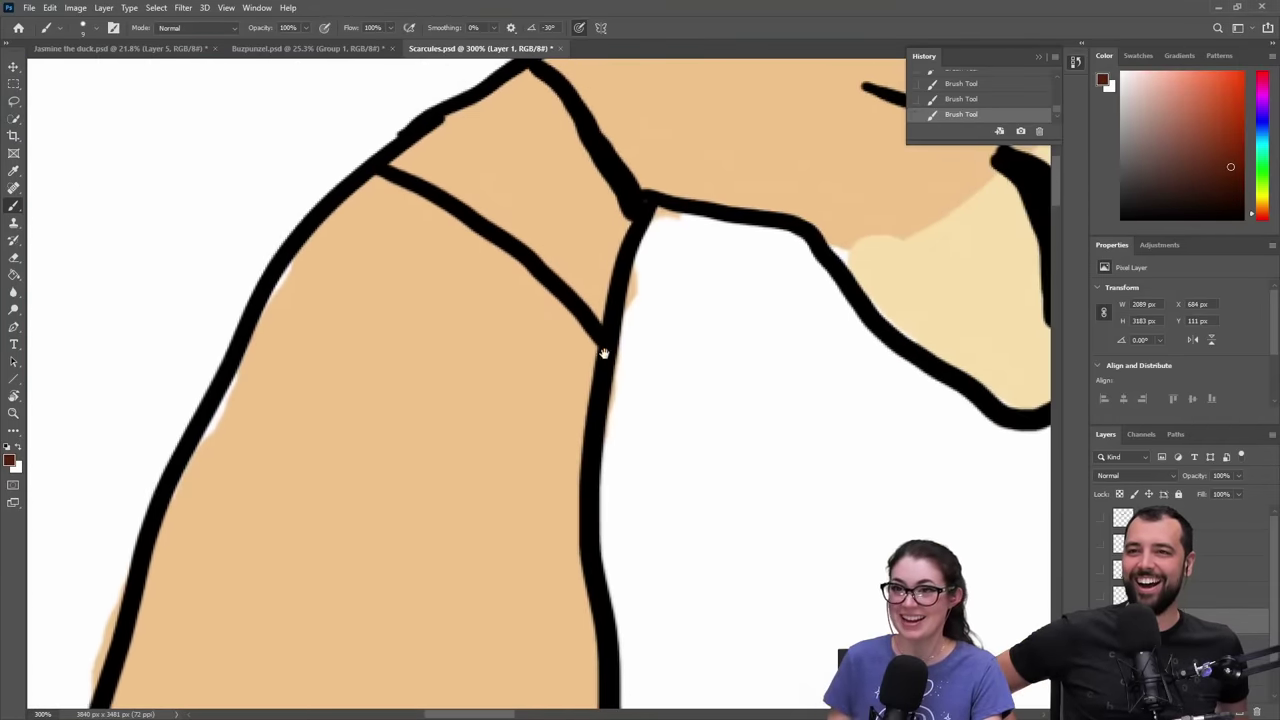
{"action": "mouse_move", "coordinate": [393, 145]}
{"action": "left_mouse_down"}
{"action": "mouse_move", "coordinate": [400, 157]}
{"action": "mouse_move", "coordinate": [503, 102]}
{"action": "left_mouse_up"}
{"action": "key", "text": "ctrl+z"}
{"action": "left_click", "coordinate": [1190, 646]}
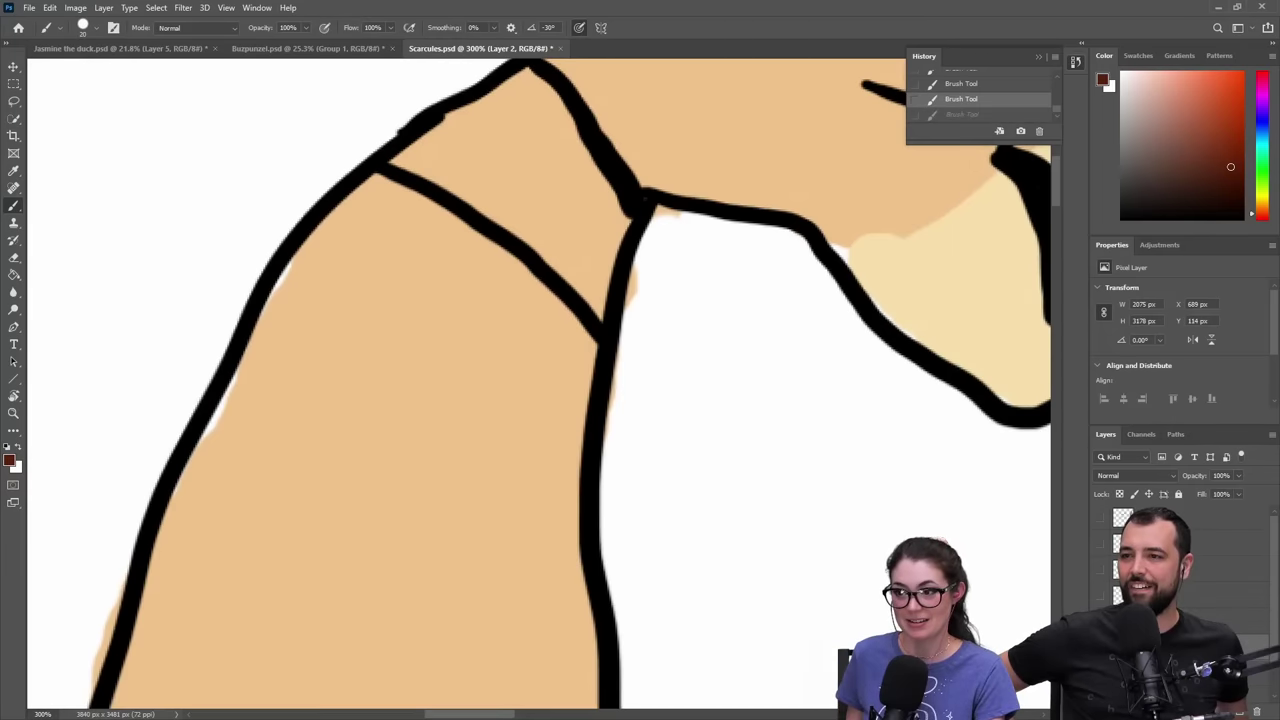
{"action": "mouse_move", "coordinate": [392, 168]}
{"action": "left_mouse_down"}
{"action": "mouse_move", "coordinate": [534, 83]}
{"action": "mouse_move", "coordinate": [583, 108]}
{"action": "mouse_move", "coordinate": [610, 150]}
{"action": "left_mouse_up"}
{"action": "key", "text": "ctrl+z"}
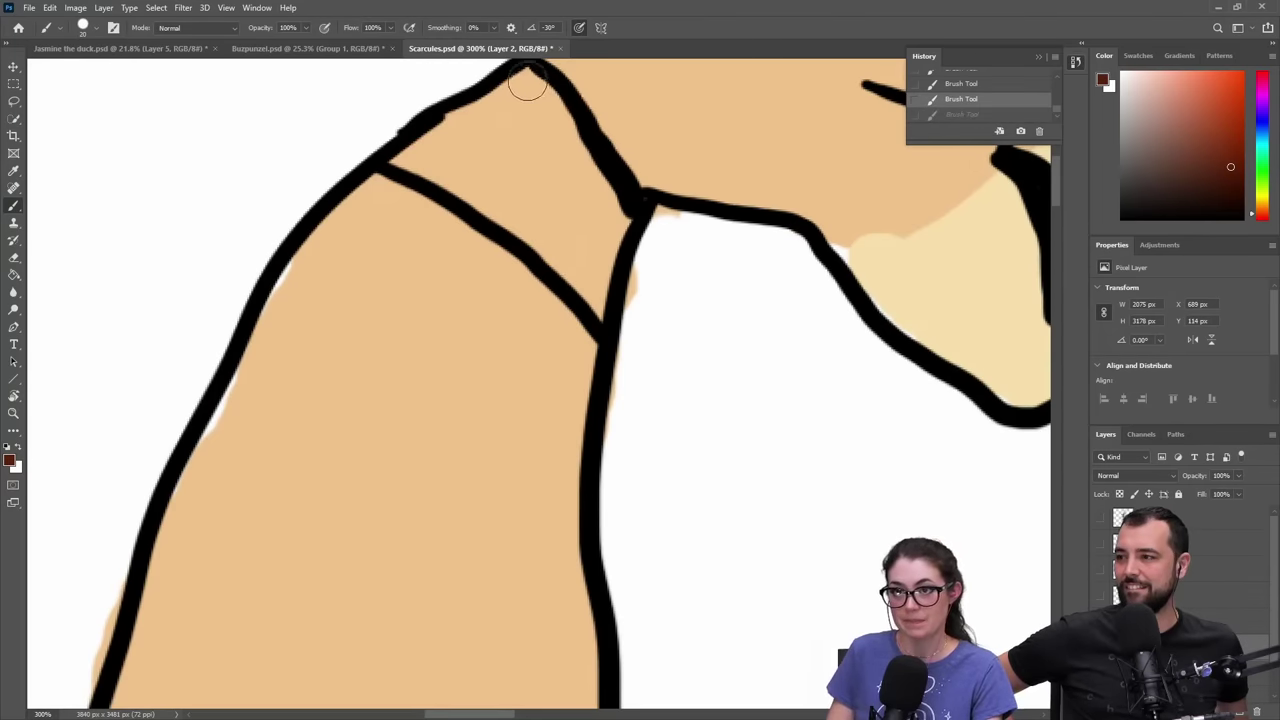
{"action": "mouse_move", "coordinate": [522, 74]}
{"action": "left_mouse_down"}
{"action": "mouse_move", "coordinate": [591, 155]}
{"action": "mouse_move", "coordinate": [614, 237]}
{"action": "mouse_move", "coordinate": [625, 205]}
{"action": "mouse_move", "coordinate": [597, 308]}
{"action": "mouse_move", "coordinate": [558, 262]}
{"action": "mouse_move", "coordinate": [402, 167]}
{"action": "mouse_move", "coordinate": [513, 93]}
{"action": "mouse_move", "coordinate": [425, 163]}
{"action": "mouse_move", "coordinate": [535, 193]}
{"action": "mouse_move", "coordinate": [587, 253]}
{"action": "mouse_move", "coordinate": [460, 151]}
{"action": "mouse_move", "coordinate": [523, 143]}
{"action": "mouse_move", "coordinate": [514, 125]}
{"action": "mouse_move", "coordinate": [483, 133]}
{"action": "mouse_move", "coordinate": [550, 189]}
{"action": "mouse_move", "coordinate": [586, 189]}
{"action": "mouse_move", "coordinate": [535, 125]}
{"action": "left_mouse_up"}
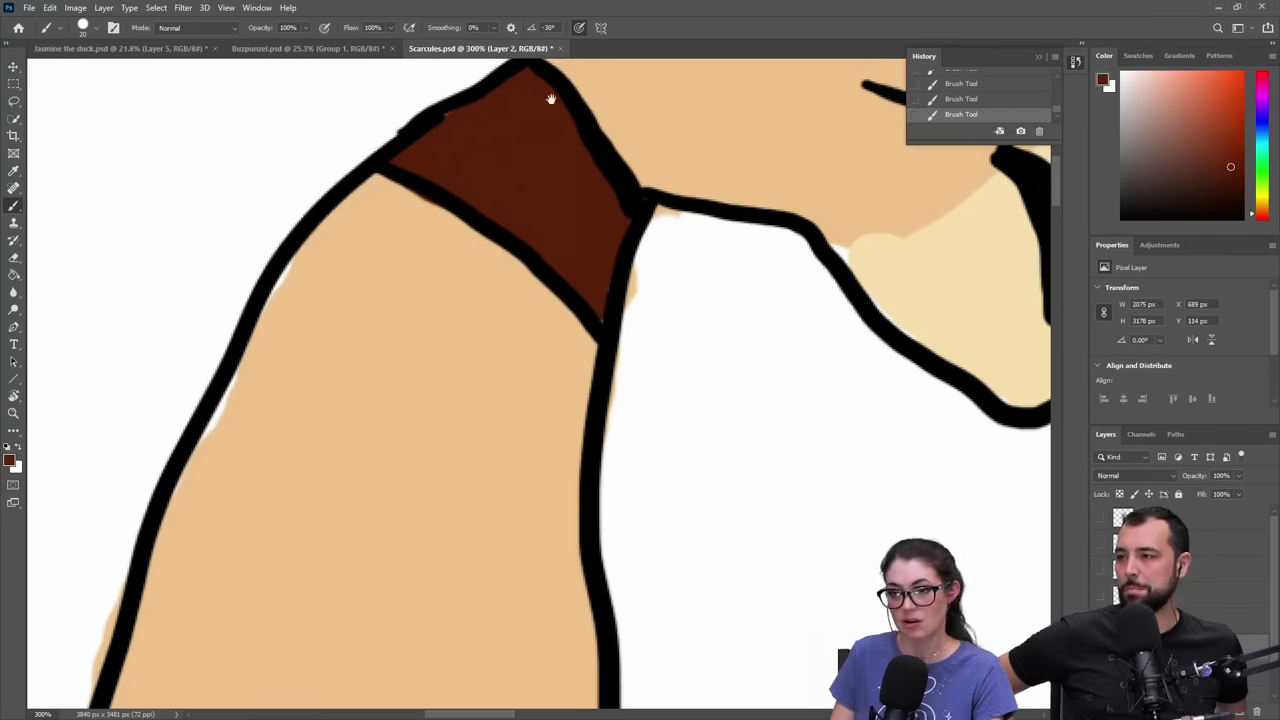
- Fill the other arm's wristband with the dark brown and erase the paint spilling outside the outline
{"action": "mouse_move", "coordinate": [666, 269]}
{"action": "left_mouse_down"}
{"action": "mouse_move", "coordinate": [461, 317]}
{"action": "mouse_move", "coordinate": [840, 319]}
{"action": "mouse_move", "coordinate": [378, 360]}
{"action": "mouse_move", "coordinate": [886, 265]}
{"action": "mouse_move", "coordinate": [516, 363]}
{"action": "mouse_move", "coordinate": [795, 286]}
{"action": "mouse_move", "coordinate": [657, 344]}
{"action": "mouse_move", "coordinate": [642, 311]}
{"action": "mouse_move", "coordinate": [459, 412]}
{"action": "mouse_move", "coordinate": [590, 291]}
{"action": "mouse_move", "coordinate": [602, 335]}
{"action": "mouse_move", "coordinate": [662, 391]}
{"action": "mouse_move", "coordinate": [660, 407]}
{"action": "mouse_move", "coordinate": [460, 495]}
{"action": "mouse_move", "coordinate": [454, 414]}
{"action": "mouse_move", "coordinate": [509, 457]}
{"action": "mouse_move", "coordinate": [545, 364]}
{"action": "mouse_move", "coordinate": [537, 405]}
{"action": "mouse_move", "coordinate": [630, 400]}
{"action": "mouse_move", "coordinate": [580, 351]}
{"action": "left_mouse_up"}
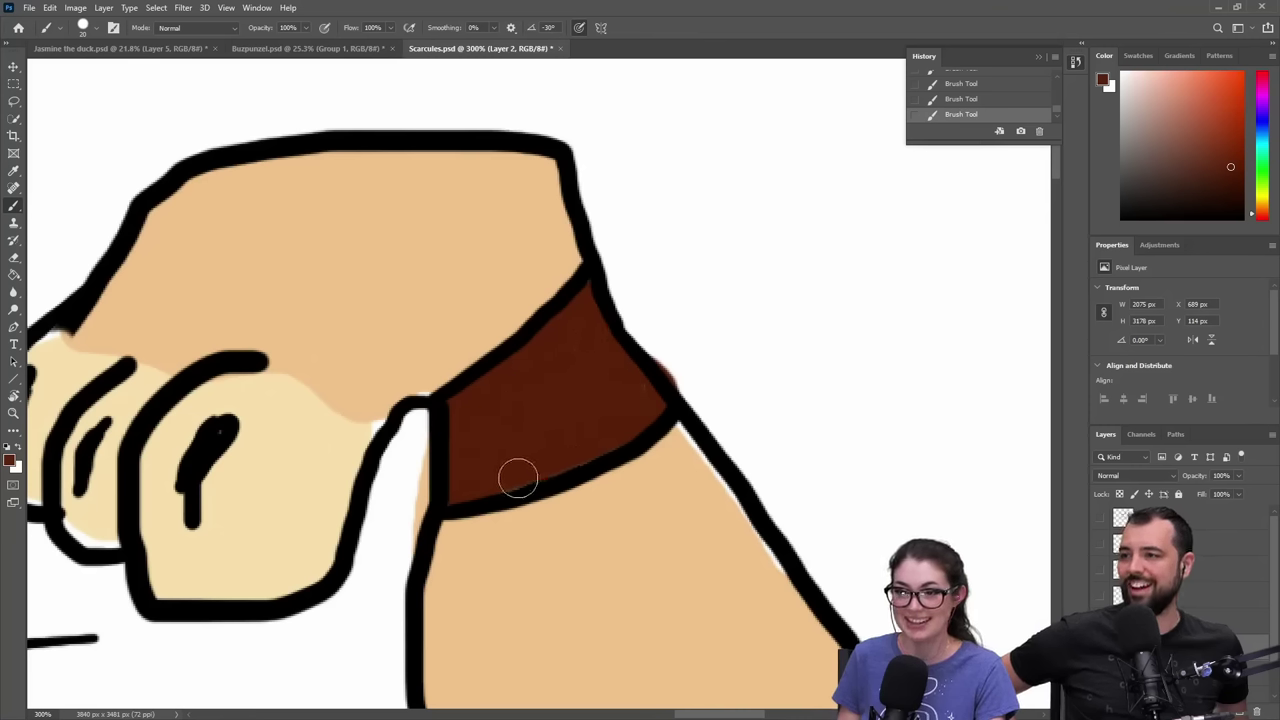
{"action": "key", "text": "e"}
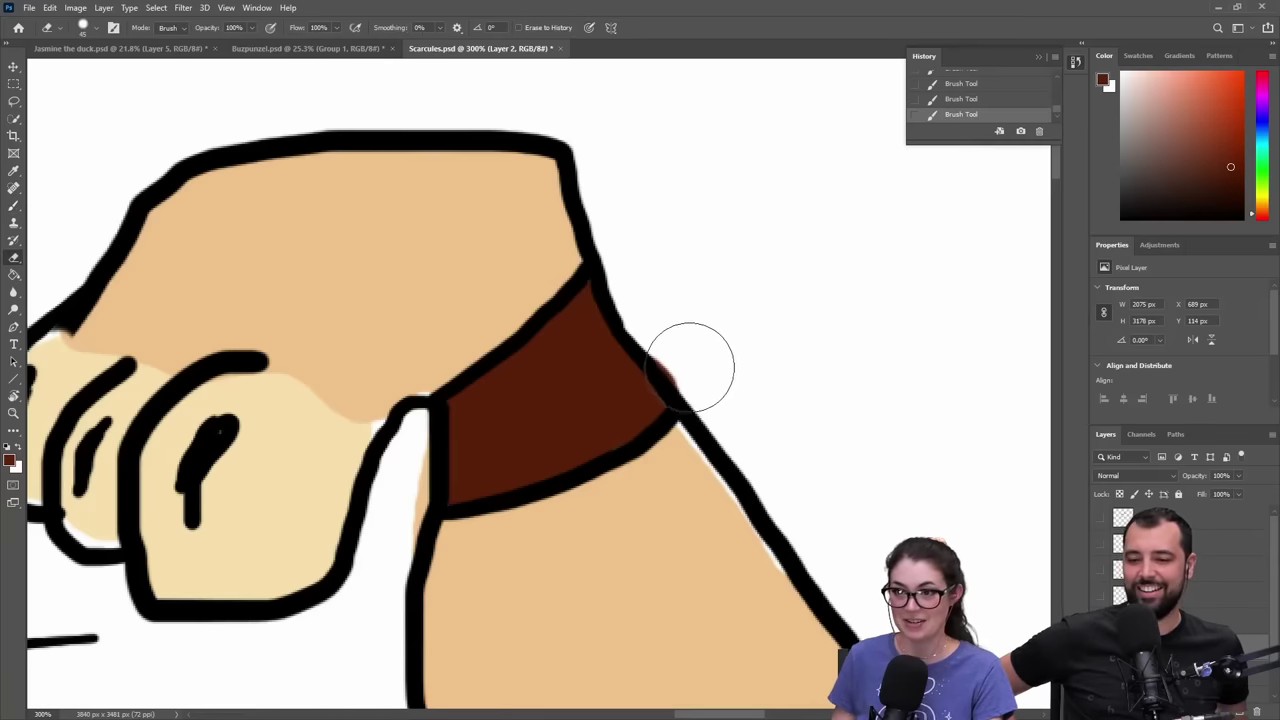
{"action": "mouse_move", "coordinate": [686, 366]}
{"action": "left_mouse_down"}
{"action": "mouse_move", "coordinate": [657, 320]}
{"action": "mouse_move", "coordinate": [702, 348]}
{"action": "left_mouse_up"}
{"action": "key", "text": "b"}
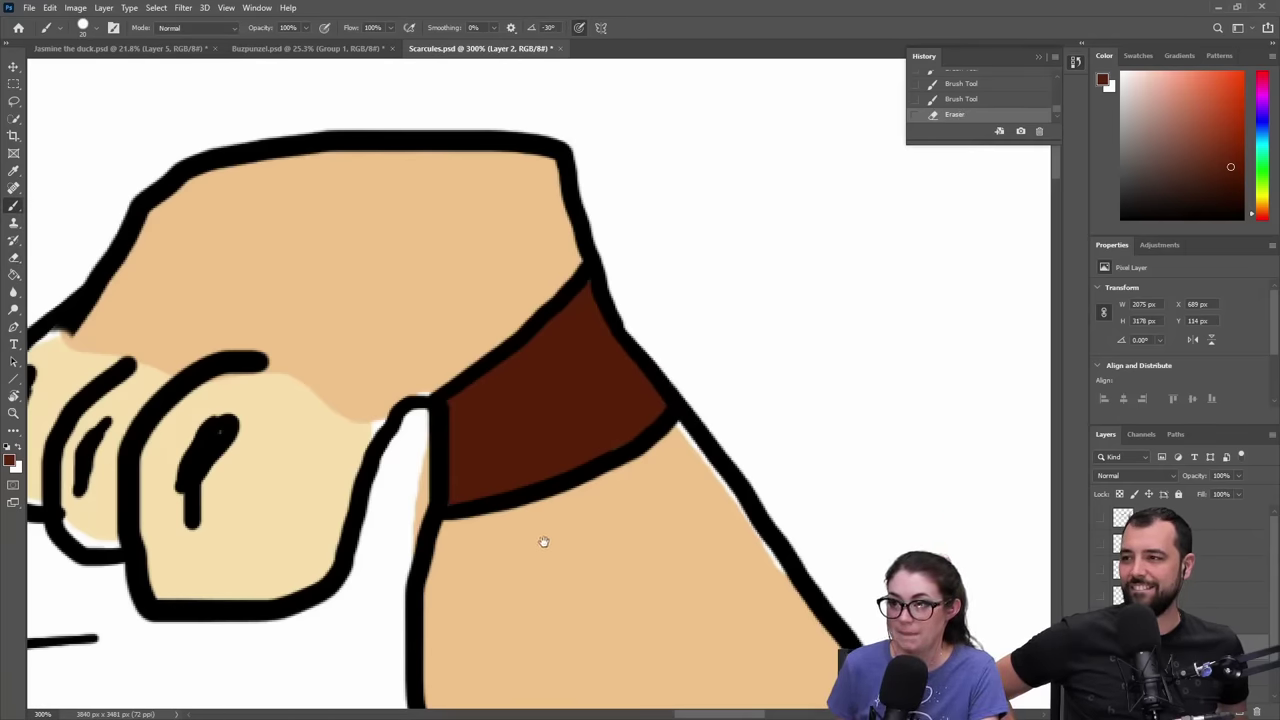
- On Layer 1, use a smaller brush and the outline's black to draw a mouse tail hanging straight down from the fist
{"action": "left_click_drag", "start_coordinate": [524, 575], "coordinate": [935, 381]}
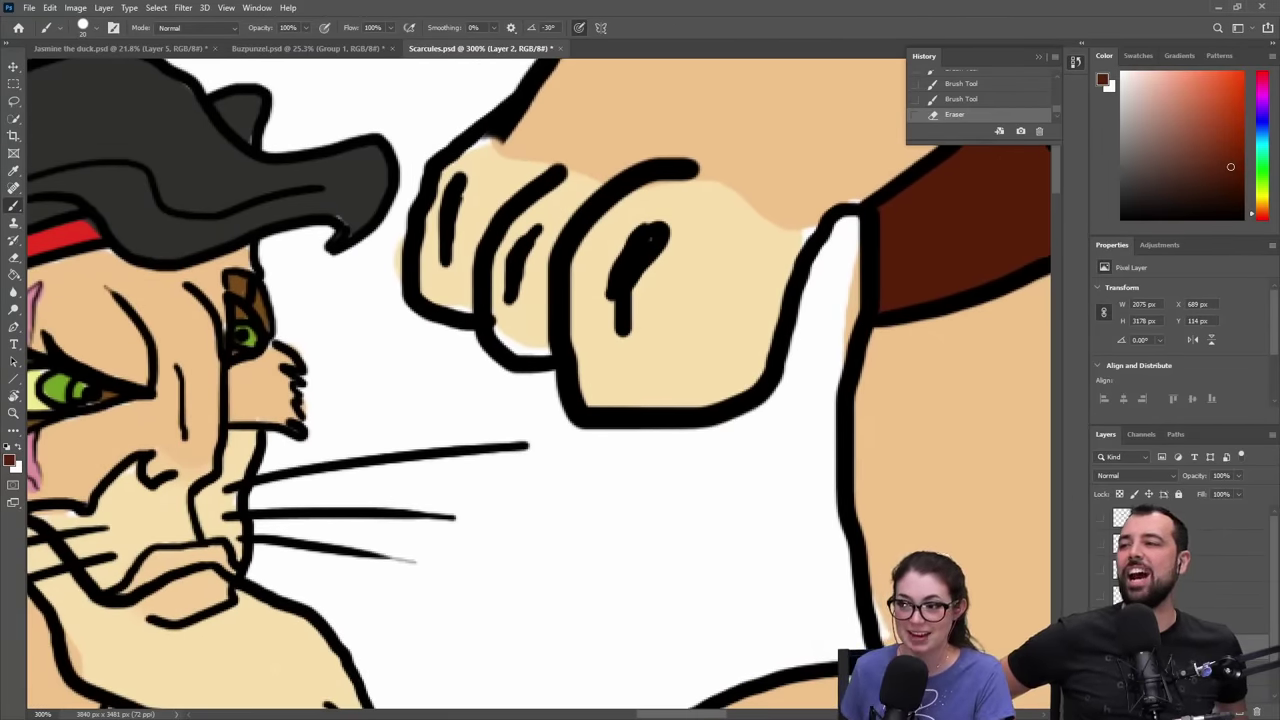
{"action": "mouse_move", "coordinate": [594, 406]}
{"action": "left_mouse_down"}
{"action": "mouse_move", "coordinate": [764, 376]}
{"action": "mouse_move", "coordinate": [704, 392]}
{"action": "left_mouse_up"}
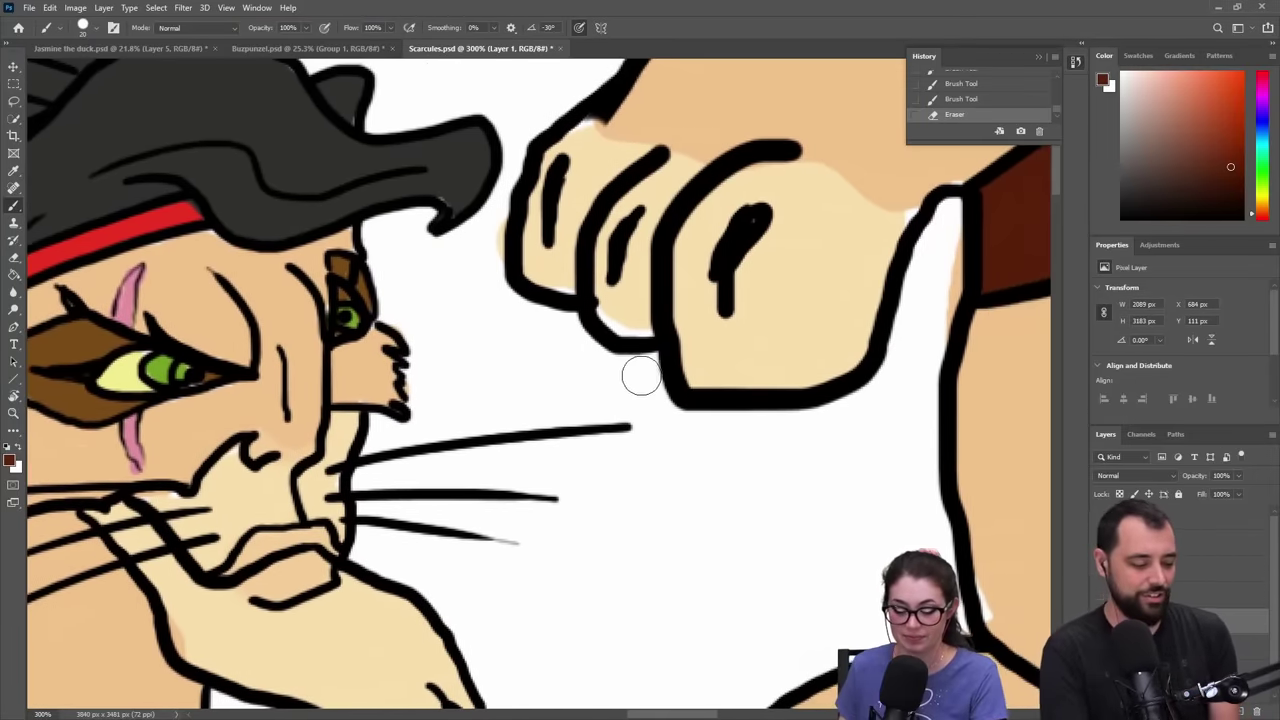
{"action": "key", "text": "bracketleft"}
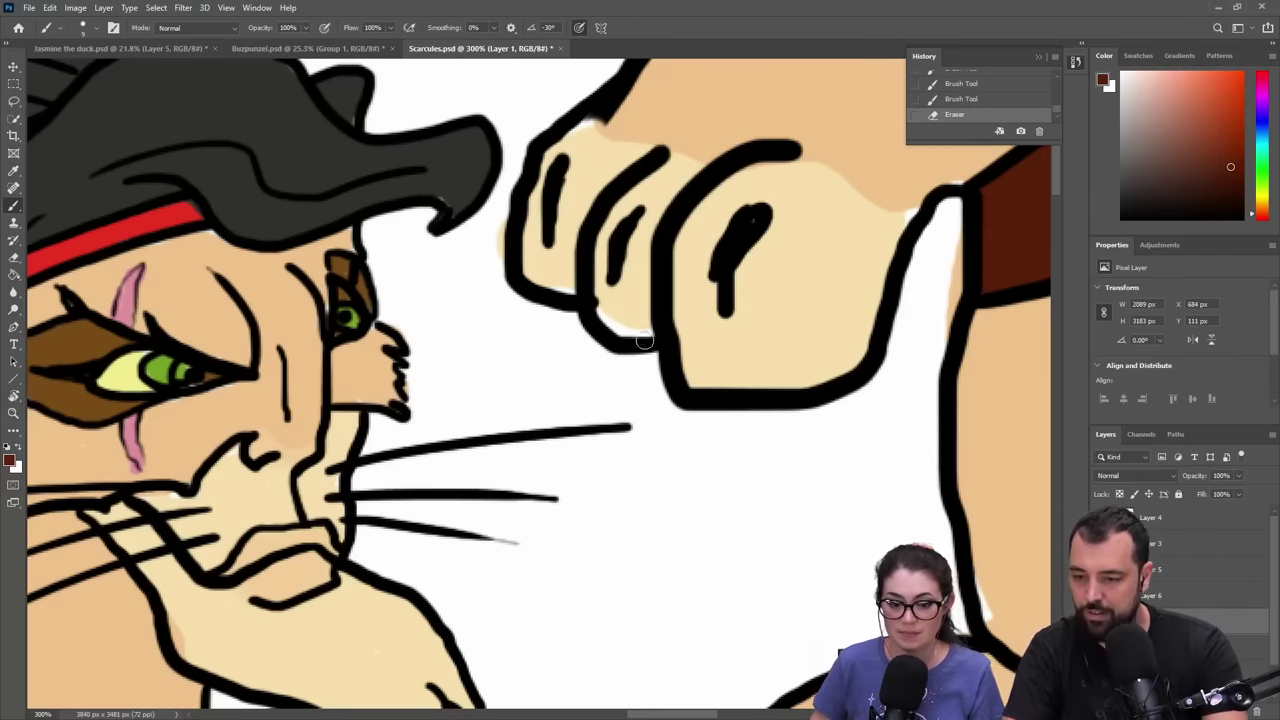
{"action": "left_click_drag", "start_coordinate": [643, 340], "coordinate": [645, 461]}
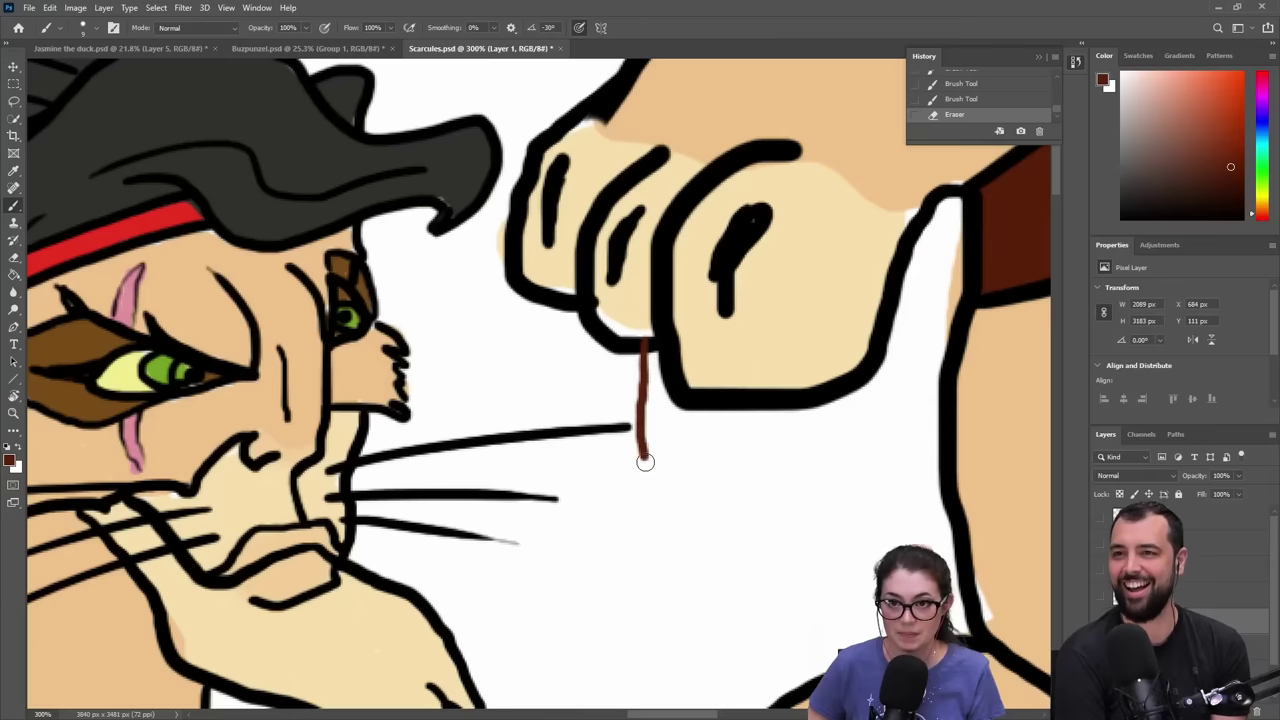
{"action": "key", "text": "ctrl+z"}
{"action": "left_click", "coordinate": [657, 340], "text": "alt"}
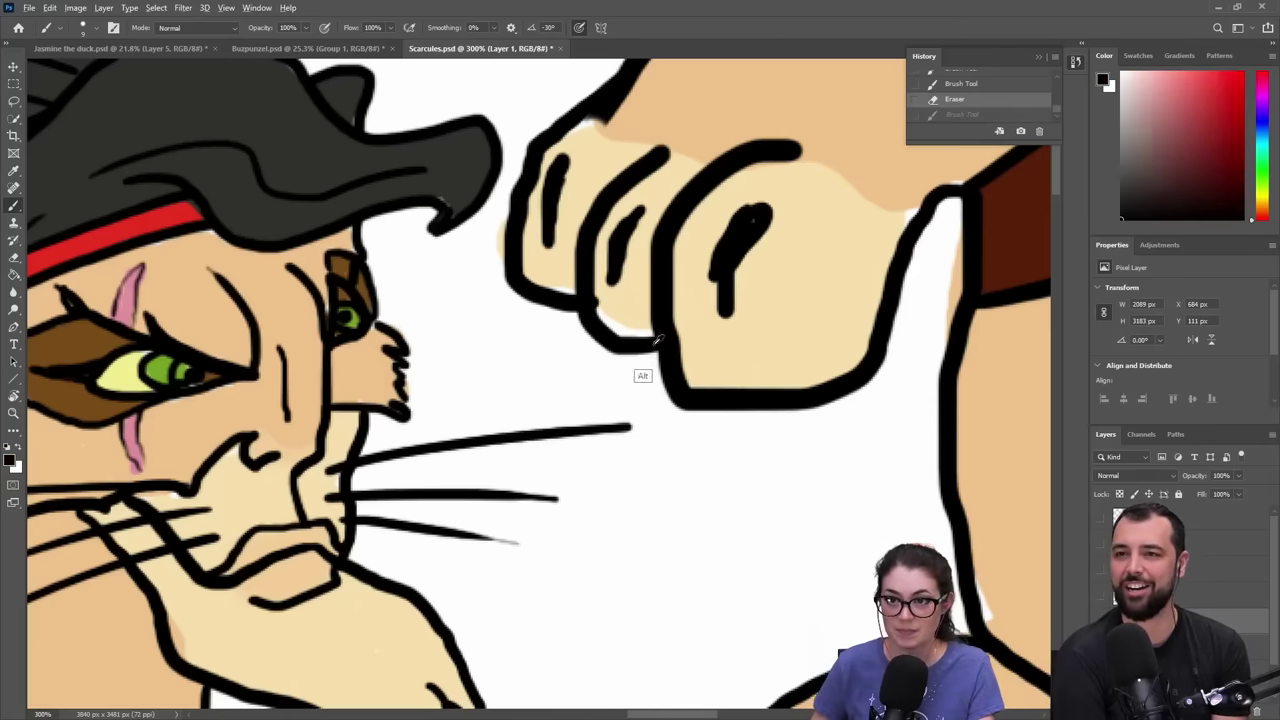
{"action": "left_click_drag", "start_coordinate": [648, 383], "coordinate": [645, 480]}
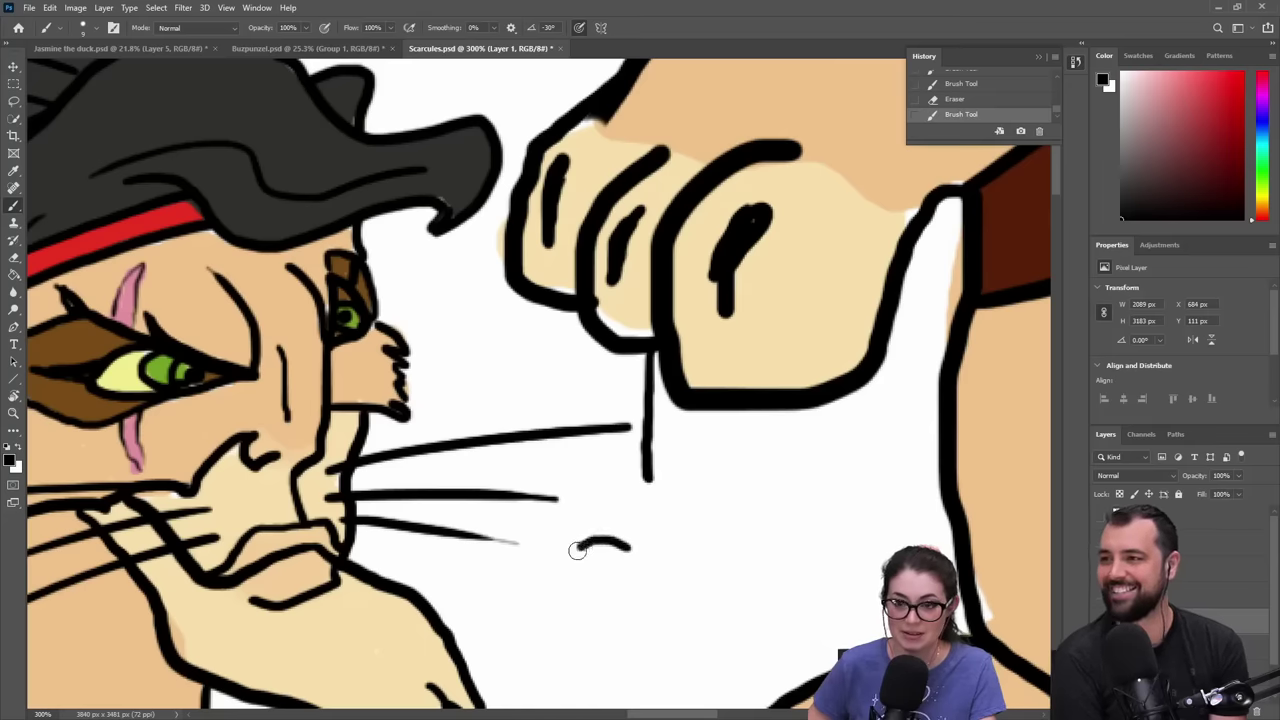
- Draw the mouse's pointed head below the tail, with two rounded ears and a black eye with a white glint
{"action": "mouse_move", "coordinate": [577, 551]}
{"action": "left_mouse_down"}
{"action": "mouse_move", "coordinate": [564, 633]}
{"action": "mouse_move", "coordinate": [610, 625]}
{"action": "mouse_move", "coordinate": [651, 586]}
{"action": "left_mouse_up"}
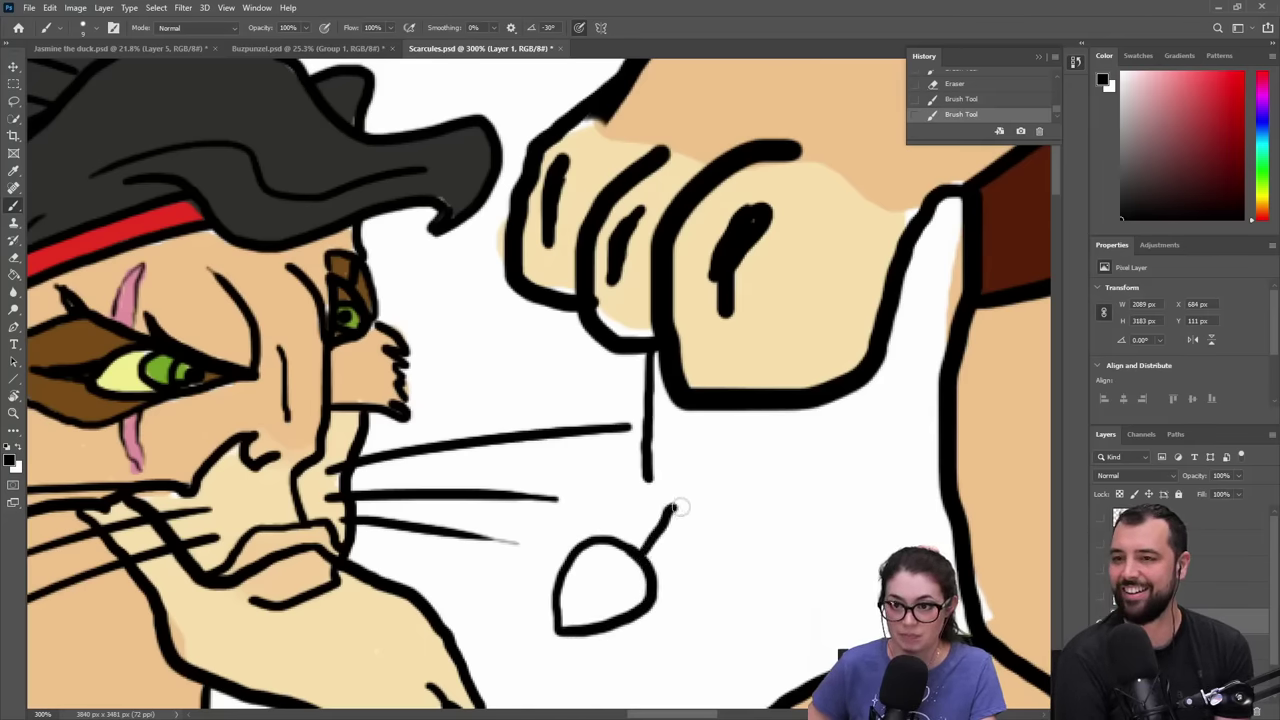
{"action": "left_click_drag", "start_coordinate": [676, 507], "coordinate": [687, 574]}
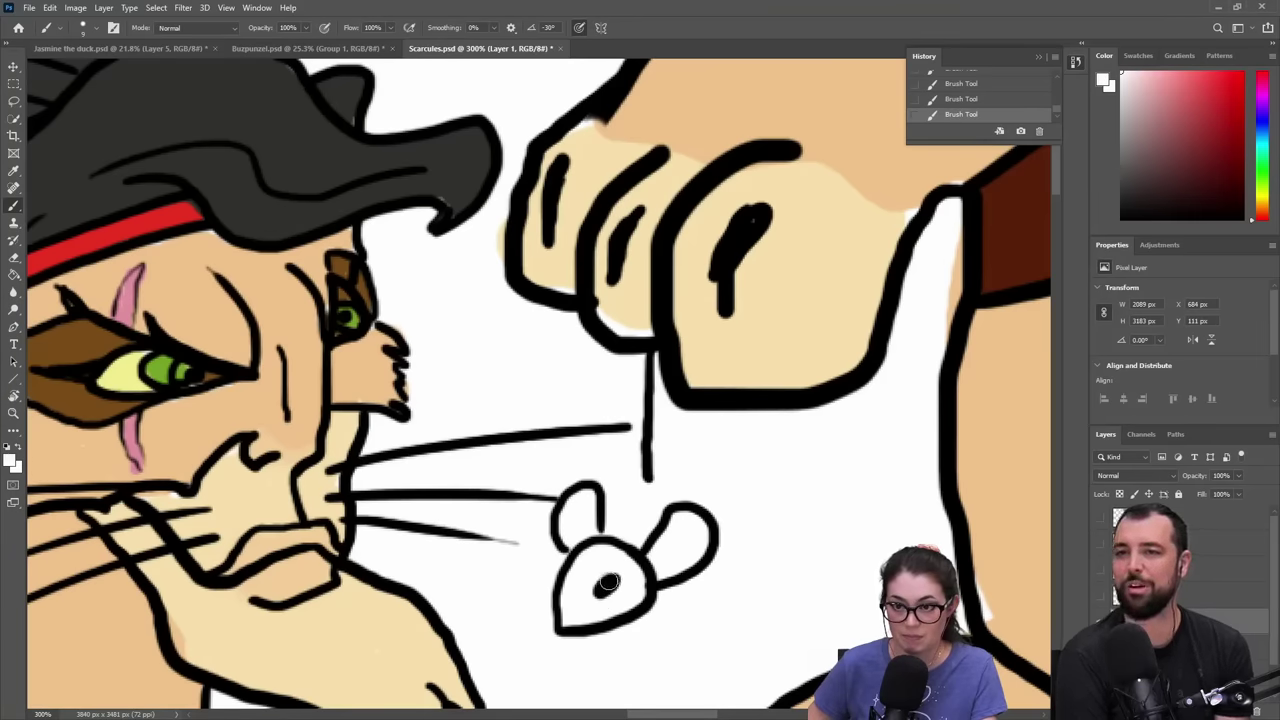
{"action": "key", "text": "x"}
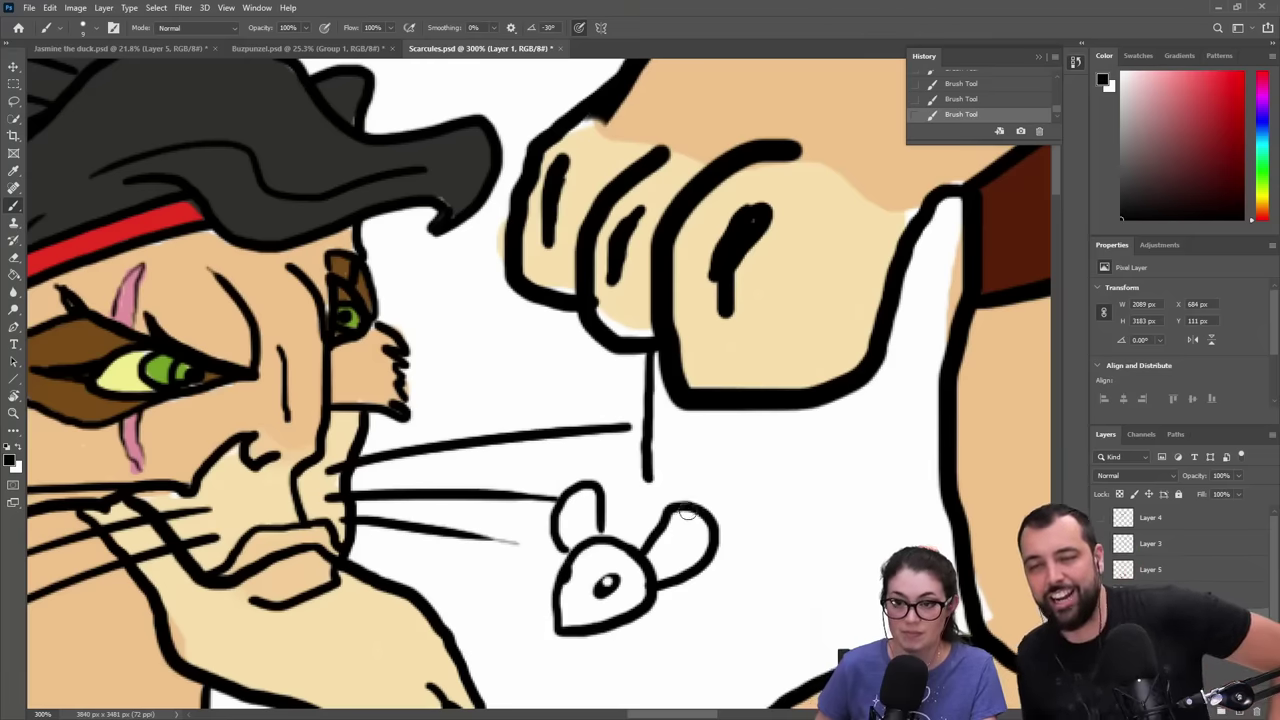
- Draw the mouse's body lines joining the tail to the head and ears, and add its small dangling limbs
{"action": "left_click_drag", "start_coordinate": [600, 537], "coordinate": [652, 476]}
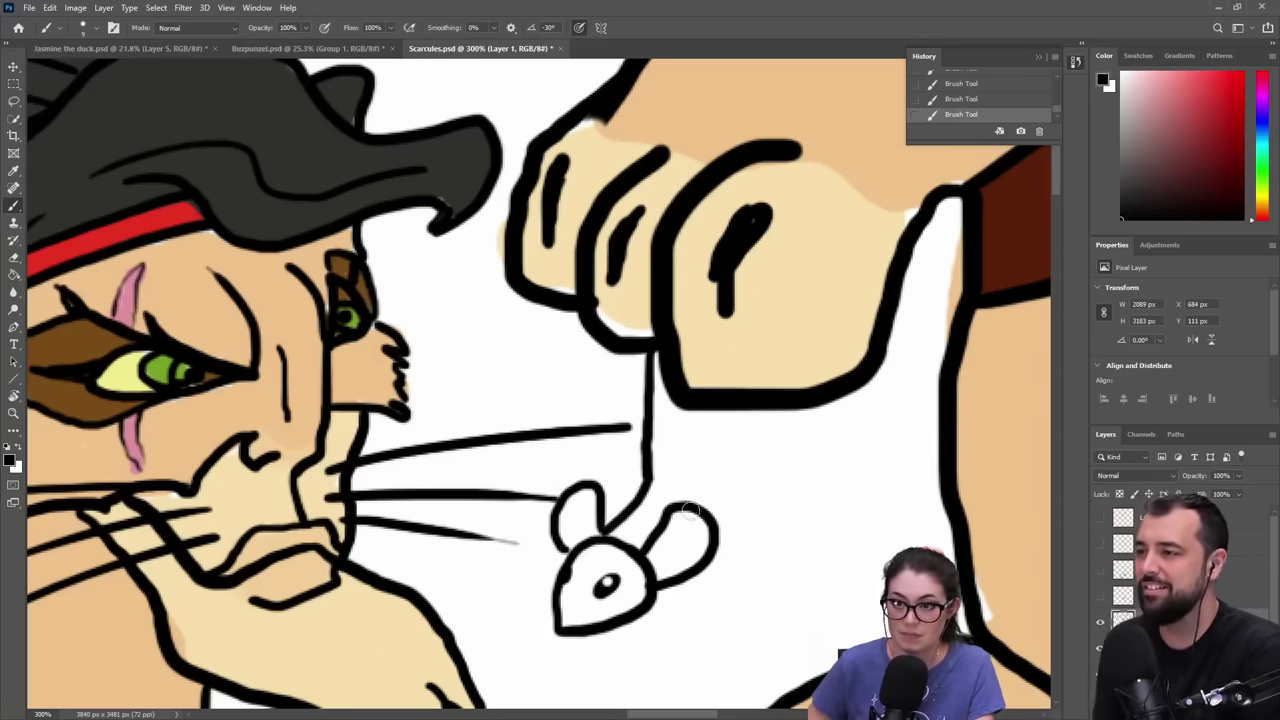
{"action": "mouse_move", "coordinate": [664, 507]}
{"action": "left_mouse_down"}
{"action": "mouse_move", "coordinate": [736, 524]}
{"action": "mouse_move", "coordinate": [758, 567]}
{"action": "mouse_move", "coordinate": [728, 540]}
{"action": "left_mouse_up"}
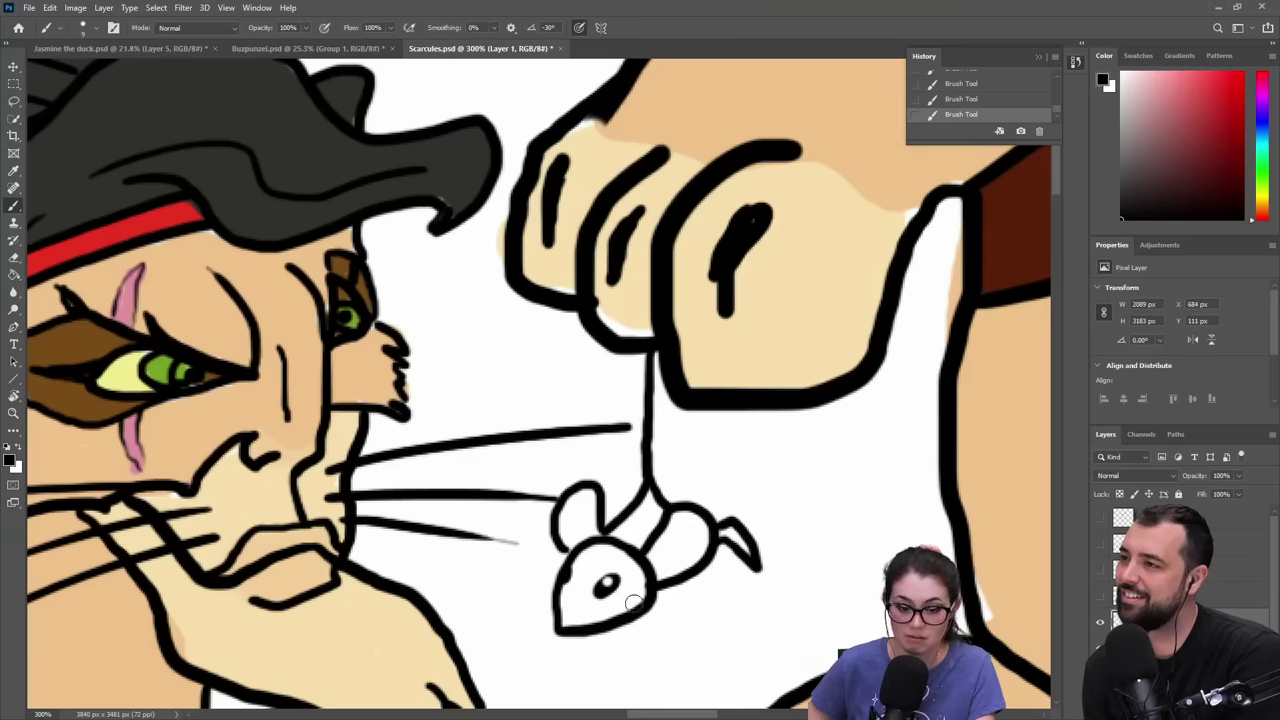
{"action": "mouse_move", "coordinate": [652, 603]}
{"action": "left_mouse_down"}
{"action": "mouse_move", "coordinate": [672, 642]}
{"action": "mouse_move", "coordinate": [662, 578]}
{"action": "left_mouse_up"}
{"action": "mouse_move", "coordinate": [567, 551]}
{"action": "left_mouse_down"}
{"action": "mouse_move", "coordinate": [532, 567]}
{"action": "mouse_move", "coordinate": [566, 570]}
{"action": "left_mouse_up"}
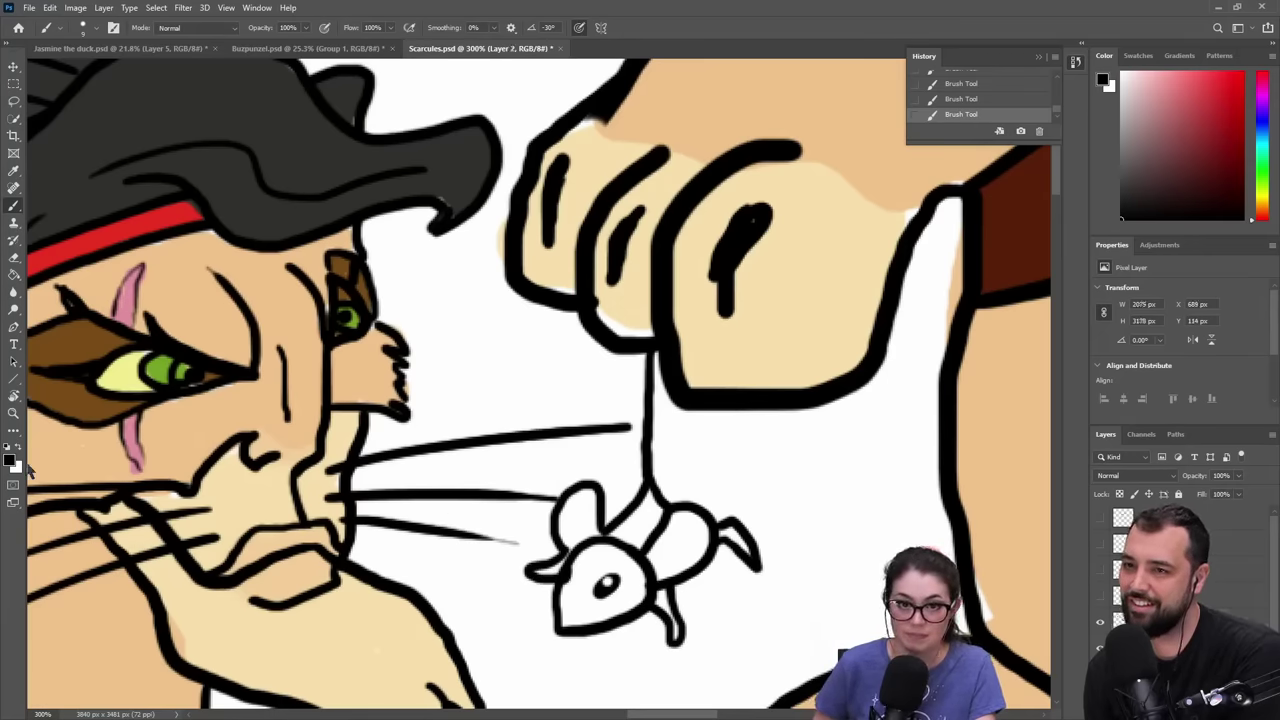
- On Layer 2, choose a light grey and fill the mouse's head, body, limbs and outer ears
{"action": "key", "text": "i"}
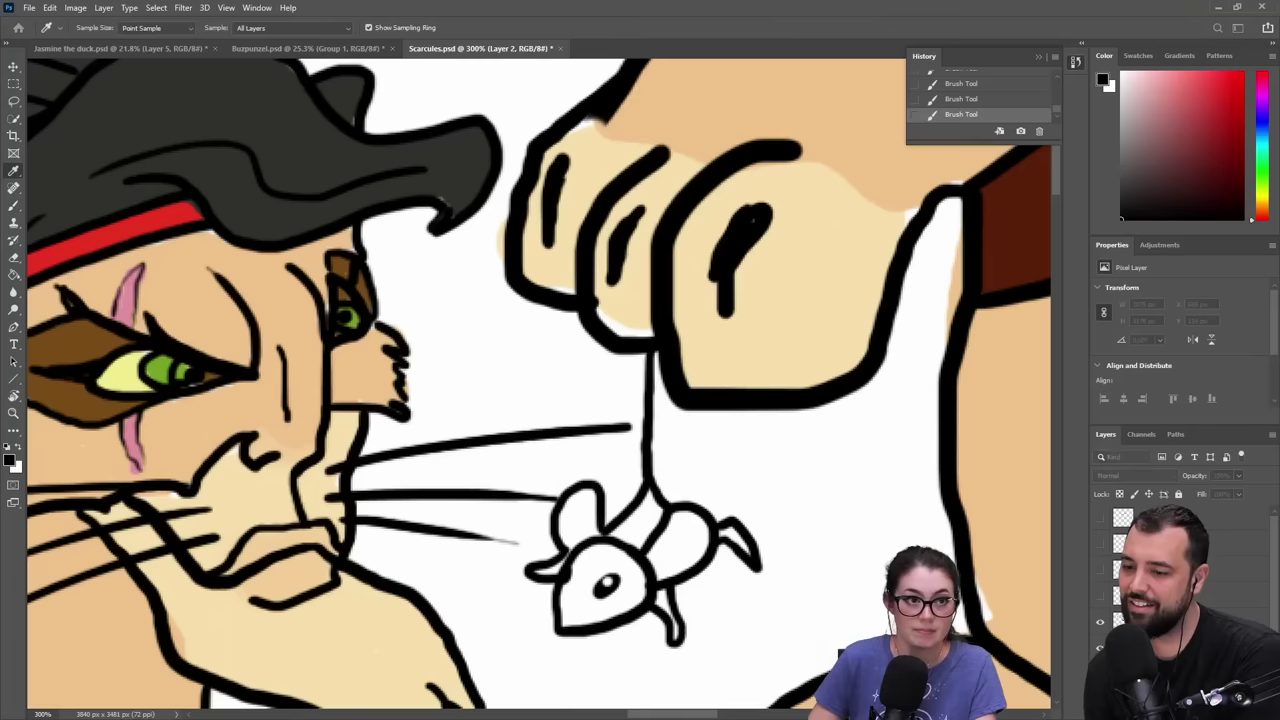
{"action": "key", "text": "Return"}
{"action": "mouse_move", "coordinate": [576, 562]}
{"action": "left_mouse_down"}
{"action": "mouse_move", "coordinate": [541, 572]}
{"action": "mouse_move", "coordinate": [575, 563]}
{"action": "mouse_move", "coordinate": [575, 622]}
{"action": "mouse_move", "coordinate": [600, 575]}
{"action": "mouse_move", "coordinate": [588, 560]}
{"action": "left_mouse_up"}
{"action": "key", "text": "ctrl+z"}
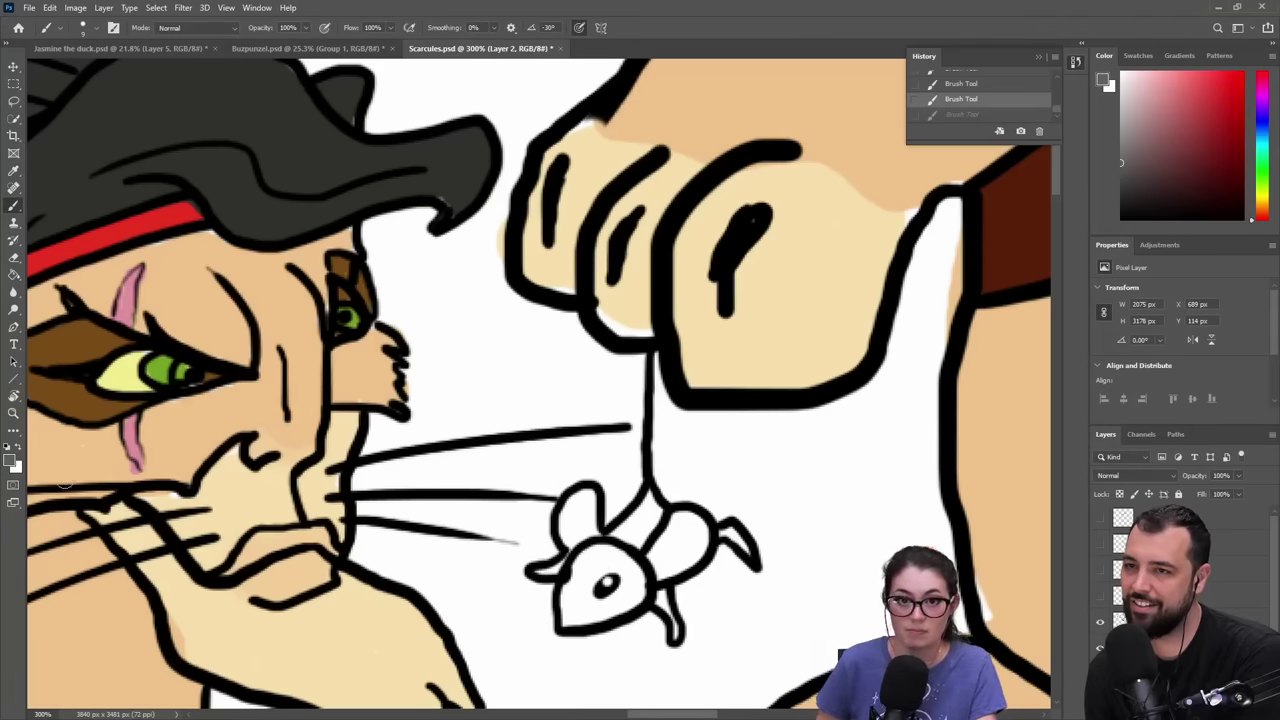
{"action": "key", "text": "i"}
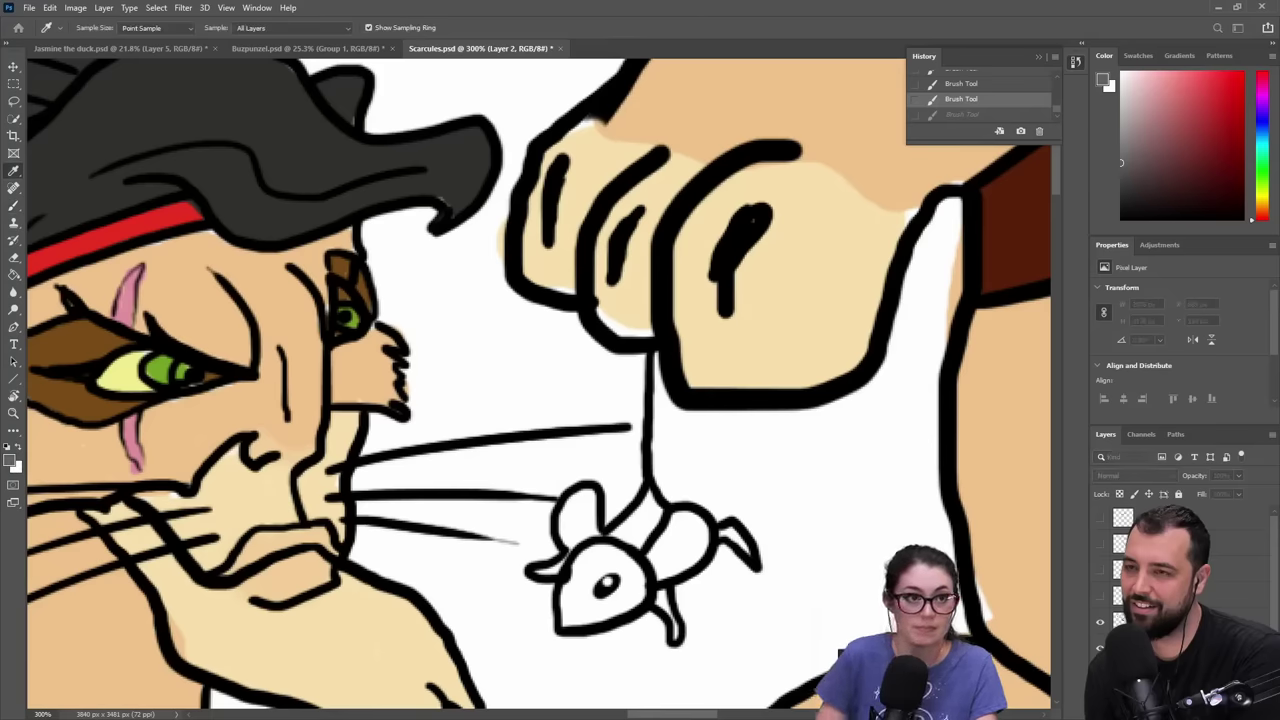
{"action": "key", "text": "b"}
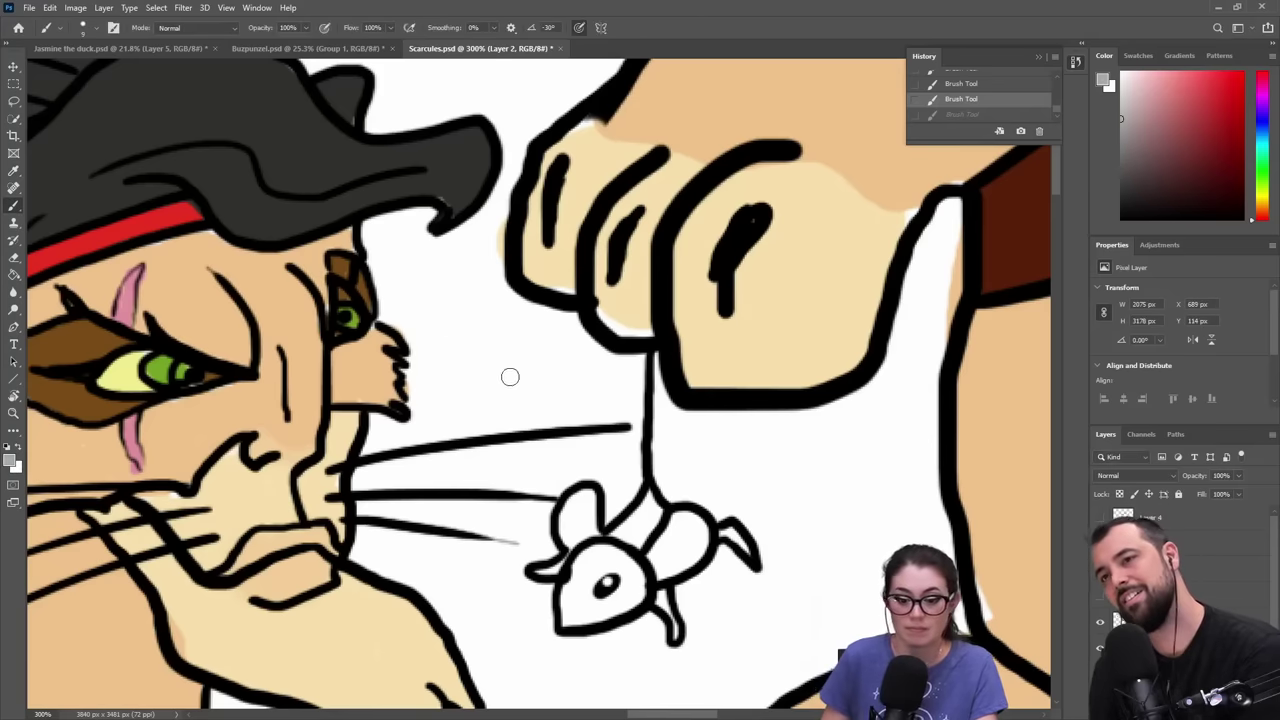
{"action": "mouse_move", "coordinate": [560, 566]}
{"action": "left_mouse_down"}
{"action": "mouse_move", "coordinate": [563, 531]}
{"action": "mouse_move", "coordinate": [589, 532]}
{"action": "mouse_move", "coordinate": [599, 489]}
{"action": "mouse_move", "coordinate": [579, 542]}
{"action": "mouse_move", "coordinate": [593, 507]}
{"action": "mouse_move", "coordinate": [601, 538]}
{"action": "mouse_move", "coordinate": [644, 527]}
{"action": "mouse_move", "coordinate": [621, 531]}
{"action": "mouse_move", "coordinate": [649, 502]}
{"action": "mouse_move", "coordinate": [653, 523]}
{"action": "mouse_move", "coordinate": [634, 547]}
{"action": "mouse_move", "coordinate": [638, 525]}
{"action": "mouse_move", "coordinate": [626, 527]}
{"action": "mouse_move", "coordinate": [649, 496]}
{"action": "mouse_move", "coordinate": [631, 550]}
{"action": "mouse_move", "coordinate": [584, 563]}
{"action": "mouse_move", "coordinate": [570, 620]}
{"action": "mouse_move", "coordinate": [632, 597]}
{"action": "mouse_move", "coordinate": [637, 580]}
{"action": "mouse_move", "coordinate": [610, 558]}
{"action": "mouse_move", "coordinate": [586, 584]}
{"action": "mouse_move", "coordinate": [607, 568]}
{"action": "mouse_move", "coordinate": [629, 574]}
{"action": "mouse_move", "coordinate": [612, 599]}
{"action": "mouse_move", "coordinate": [618, 563]}
{"action": "mouse_move", "coordinate": [645, 578]}
{"action": "mouse_move", "coordinate": [613, 614]}
{"action": "mouse_move", "coordinate": [585, 614]}
{"action": "mouse_move", "coordinate": [575, 594]}
{"action": "mouse_move", "coordinate": [593, 606]}
{"action": "mouse_move", "coordinate": [559, 620]}
{"action": "mouse_move", "coordinate": [692, 516]}
{"action": "mouse_move", "coordinate": [709, 527]}
{"action": "mouse_move", "coordinate": [670, 515]}
{"action": "mouse_move", "coordinate": [732, 532]}
{"action": "left_mouse_up"}
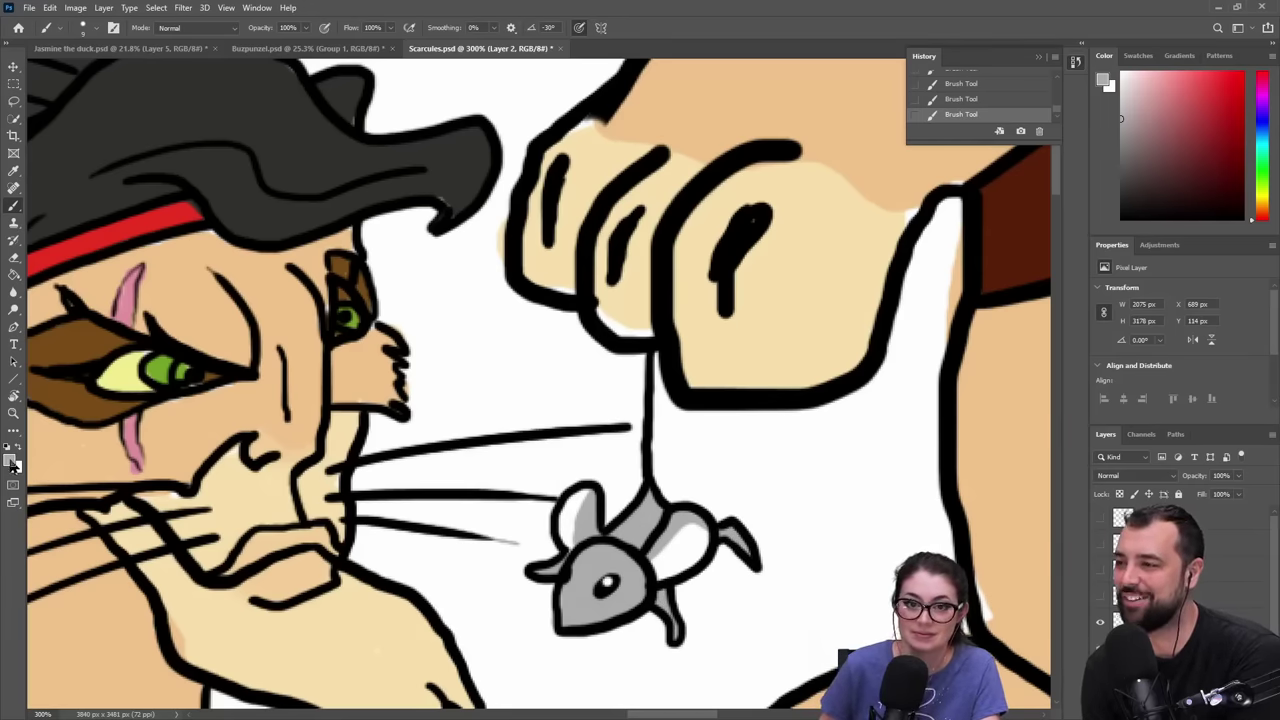
- Choose a light pink and fill the insides of both of the mouse's ears
{"action": "key", "text": "i"}
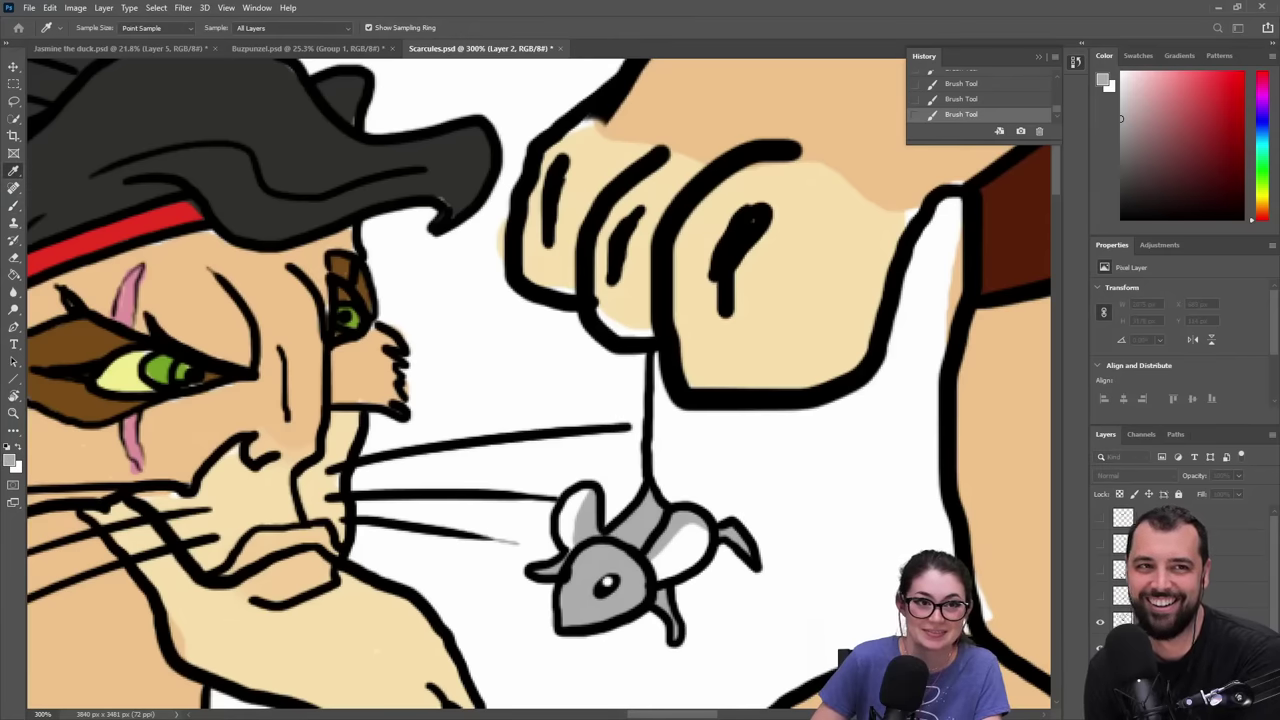
{"action": "key", "text": "Return"}
{"action": "mouse_move", "coordinate": [584, 503]}
{"action": "left_mouse_down"}
{"action": "mouse_move", "coordinate": [590, 490]}
{"action": "mouse_move", "coordinate": [565, 510]}
{"action": "mouse_move", "coordinate": [565, 540]}
{"action": "mouse_move", "coordinate": [572, 515]}
{"action": "left_mouse_up"}
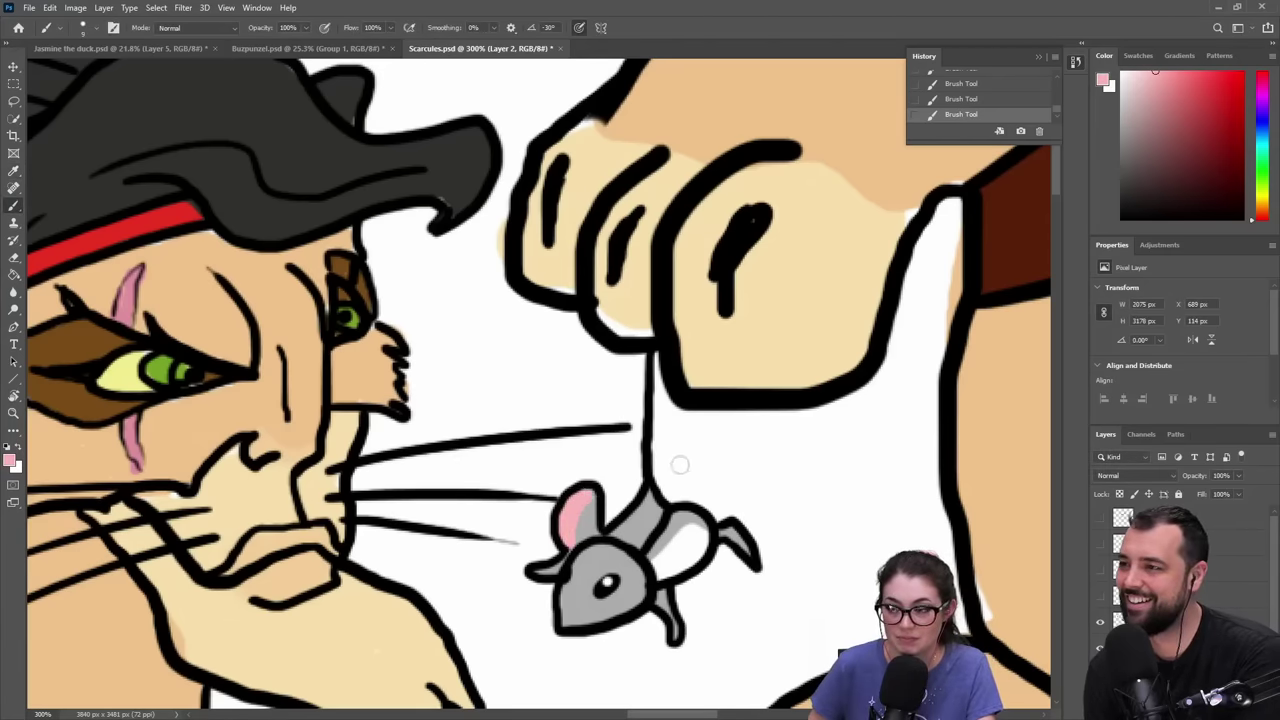
{"action": "mouse_move", "coordinate": [655, 565]}
{"action": "left_mouse_down"}
{"action": "mouse_move", "coordinate": [700, 531]}
{"action": "mouse_move", "coordinate": [667, 573]}
{"action": "mouse_move", "coordinate": [699, 547]}
{"action": "mouse_move", "coordinate": [686, 527]}
{"action": "mouse_move", "coordinate": [664, 561]}
{"action": "mouse_move", "coordinate": [687, 557]}
{"action": "mouse_move", "coordinate": [659, 569]}
{"action": "mouse_move", "coordinate": [697, 556]}
{"action": "mouse_move", "coordinate": [652, 567]}
{"action": "left_mouse_up"}
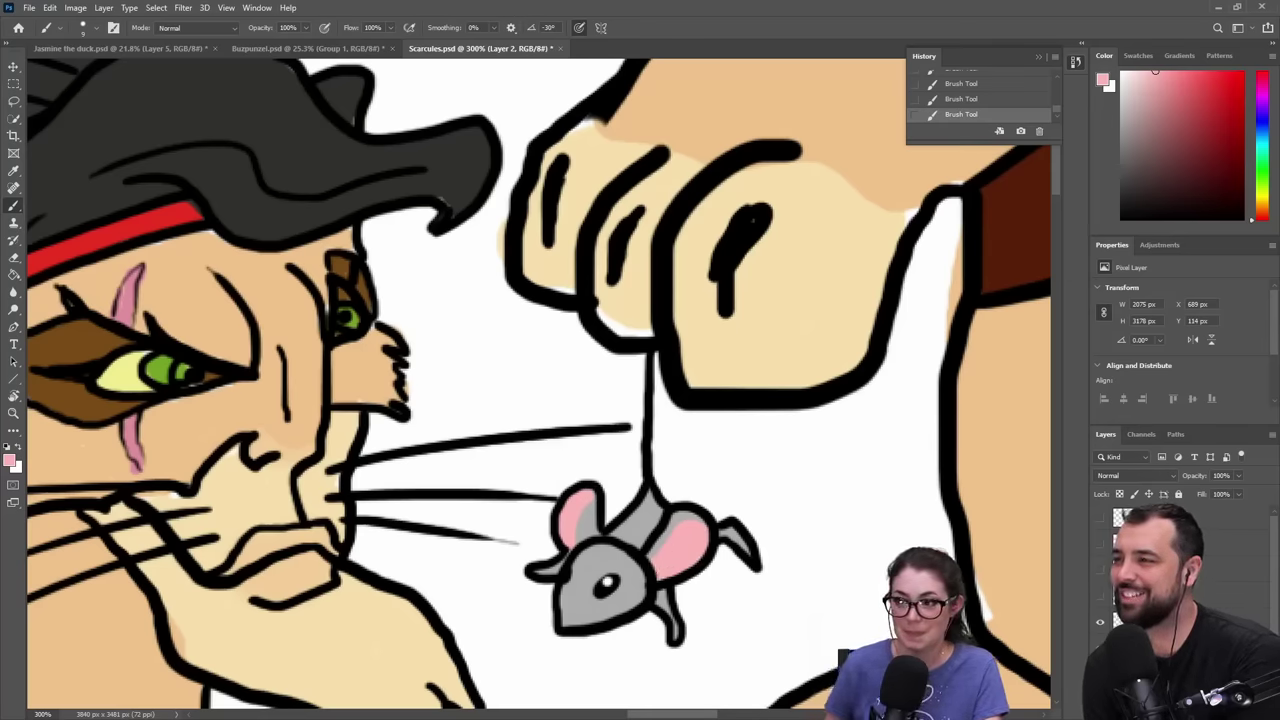
- Return to Layer 1, restore black as the foreground colour and paint a small nose on the mouse's snout
{"action": "left_click", "coordinate": [1155, 621]}
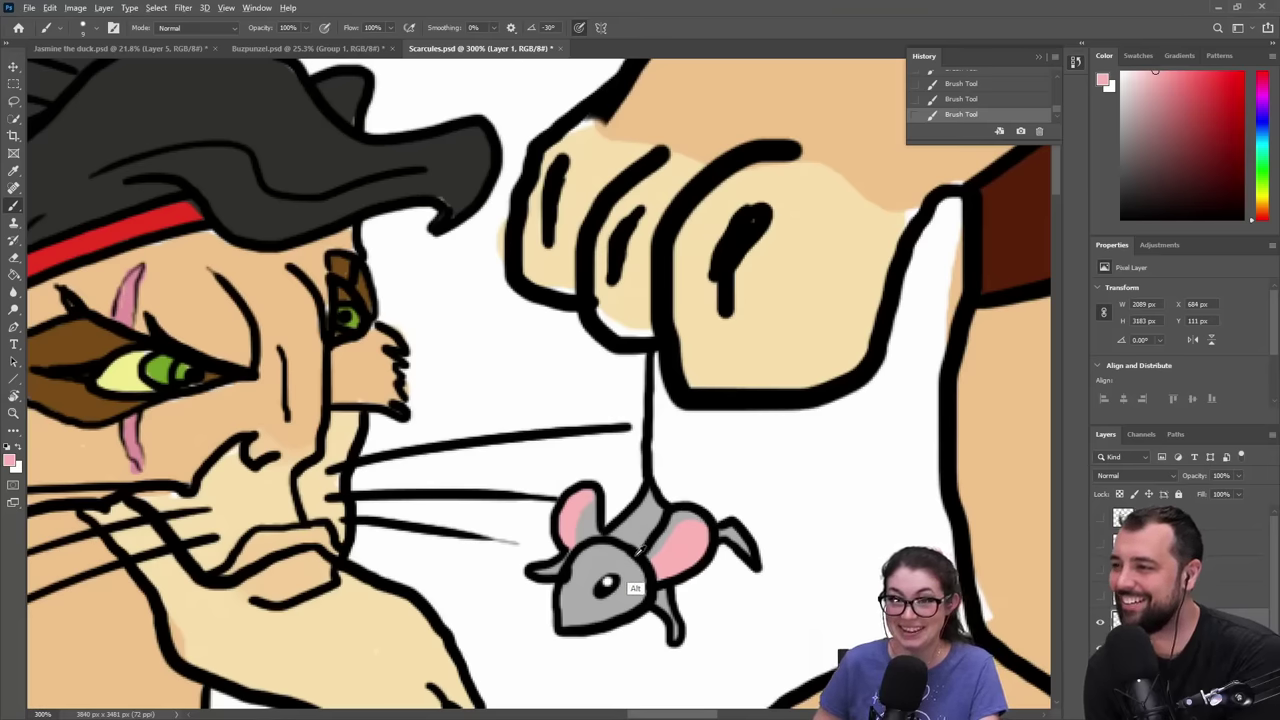
{"action": "key", "text": "d"}
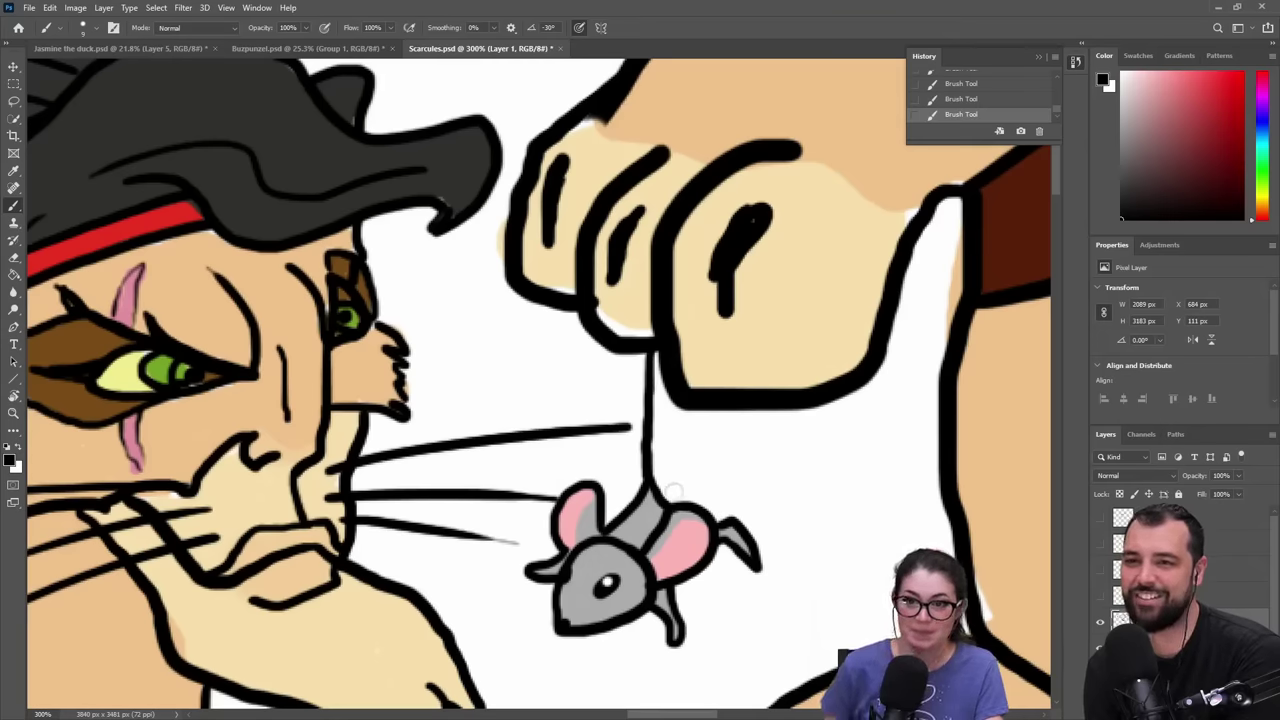
{"action": "key", "text": "z"}
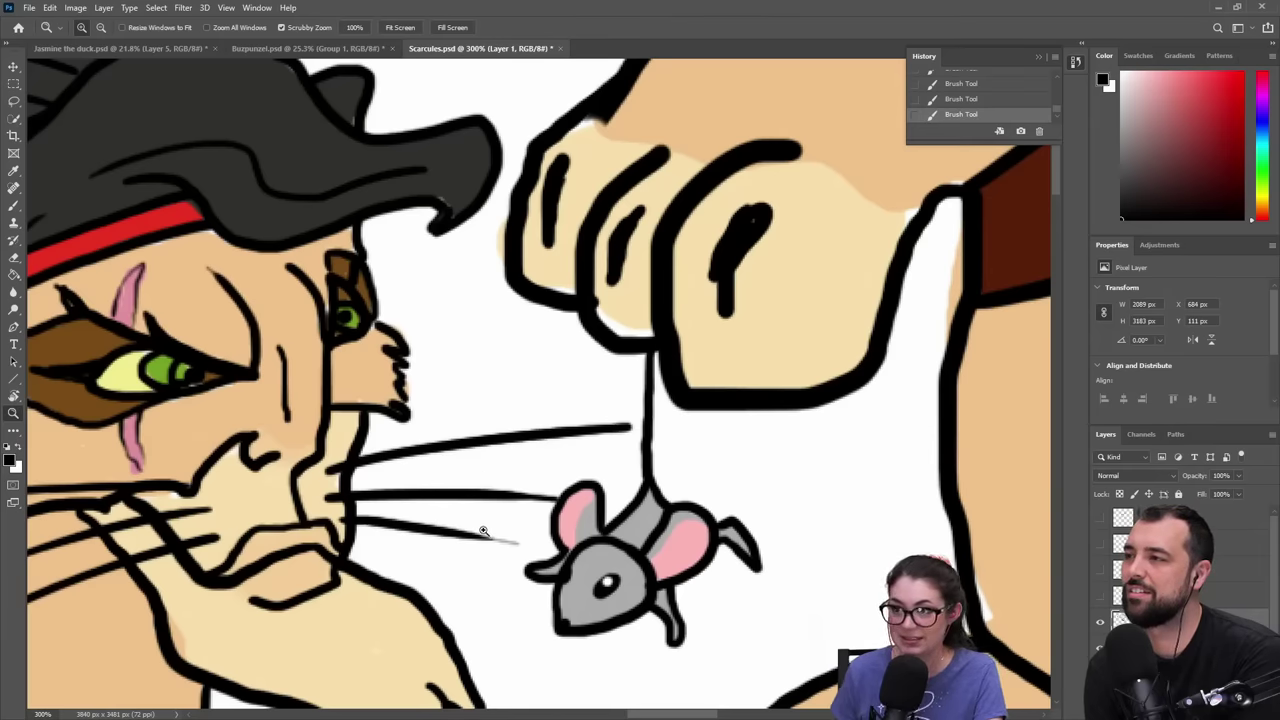
- On Layer 2, sample black from the line art of the lion emblem on the belt buckle as the brush colour
{"action": "left_click_drag", "start_coordinate": [461, 625], "coordinate": [600, 293]}
{"action": "left_click_drag", "start_coordinate": [534, 591], "coordinate": [548, 255]}
{"action": "left_click_drag", "start_coordinate": [512, 636], "coordinate": [524, 230]}
{"action": "left_click_drag", "start_coordinate": [570, 640], "coordinate": [640, 305]}
{"action": "left_click_drag", "start_coordinate": [575, 535], "coordinate": [667, 333]}
{"action": "left_click_drag", "start_coordinate": [690, 413], "coordinate": [700, 367]}
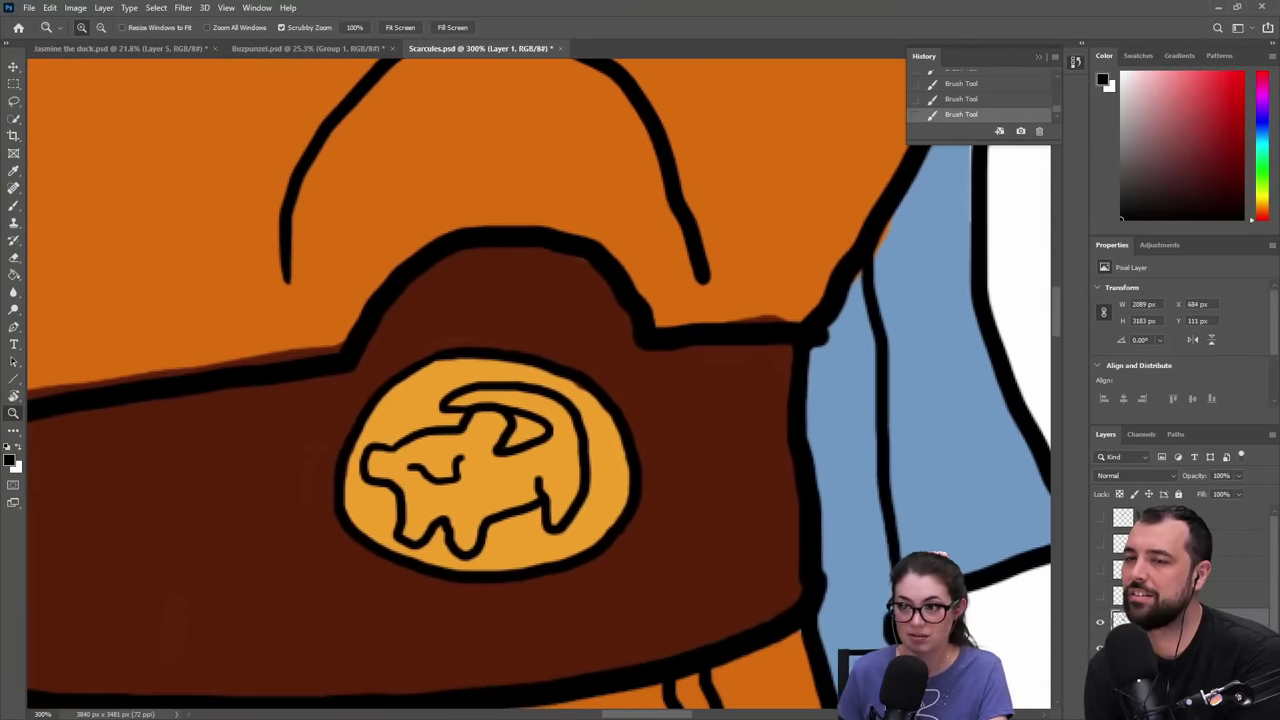
{"action": "key", "text": "i"}
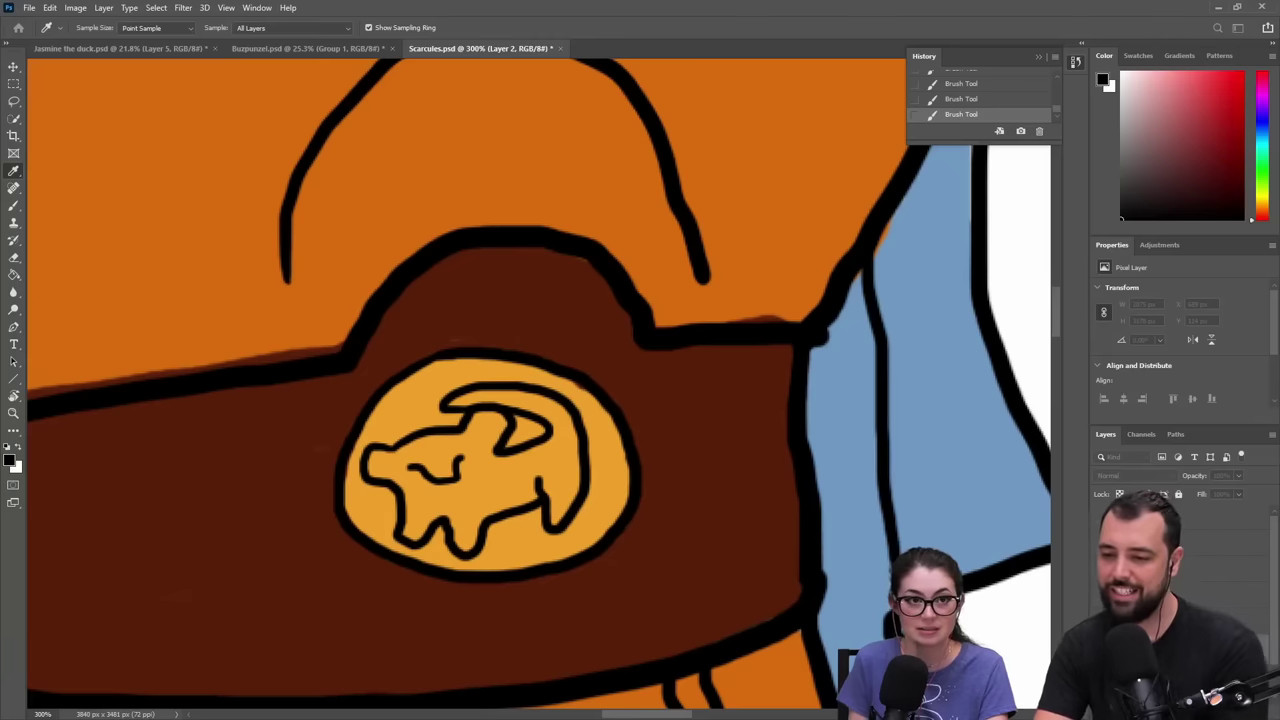
{"action": "key", "text": "Return"}
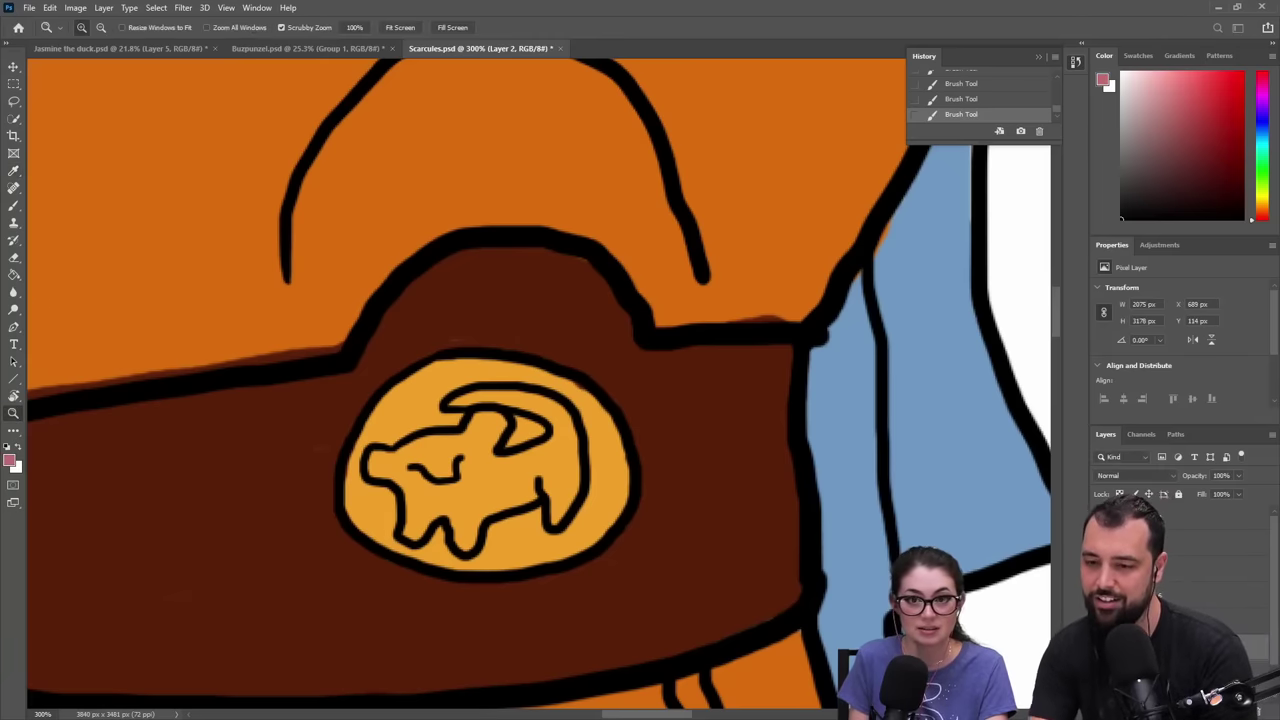
{"action": "key", "text": "v"}
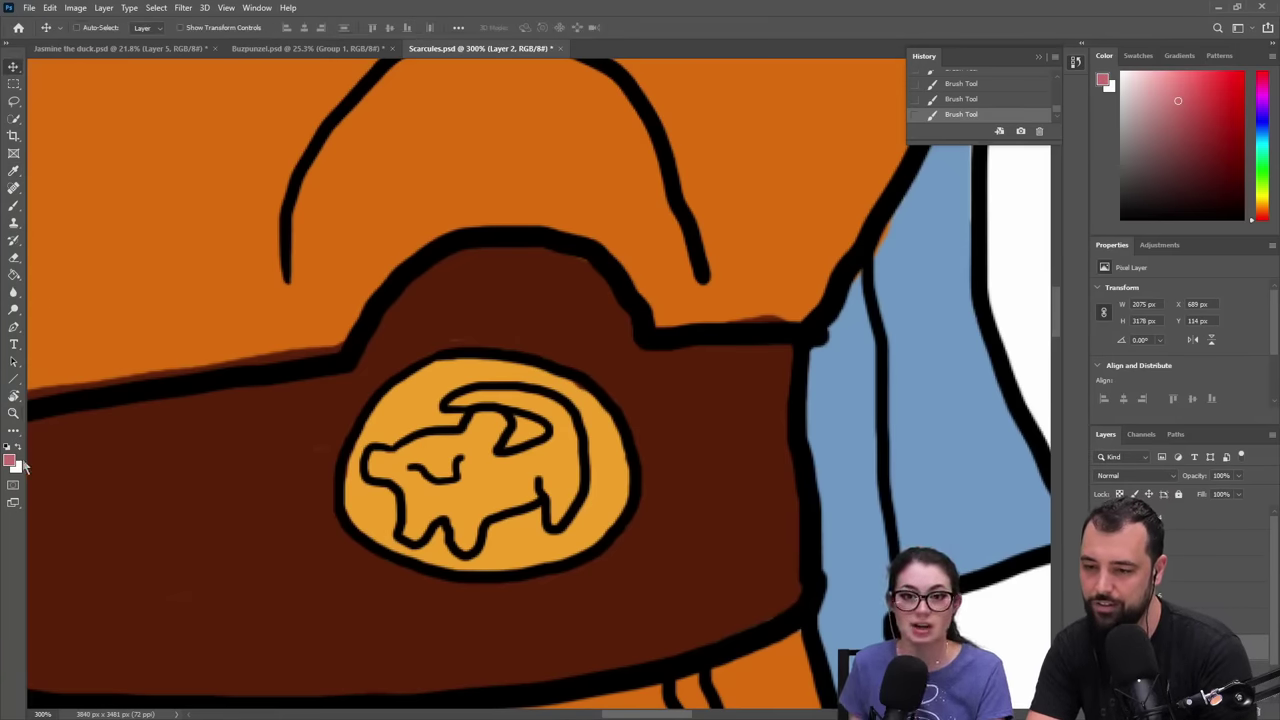
{"action": "key", "text": "i"}
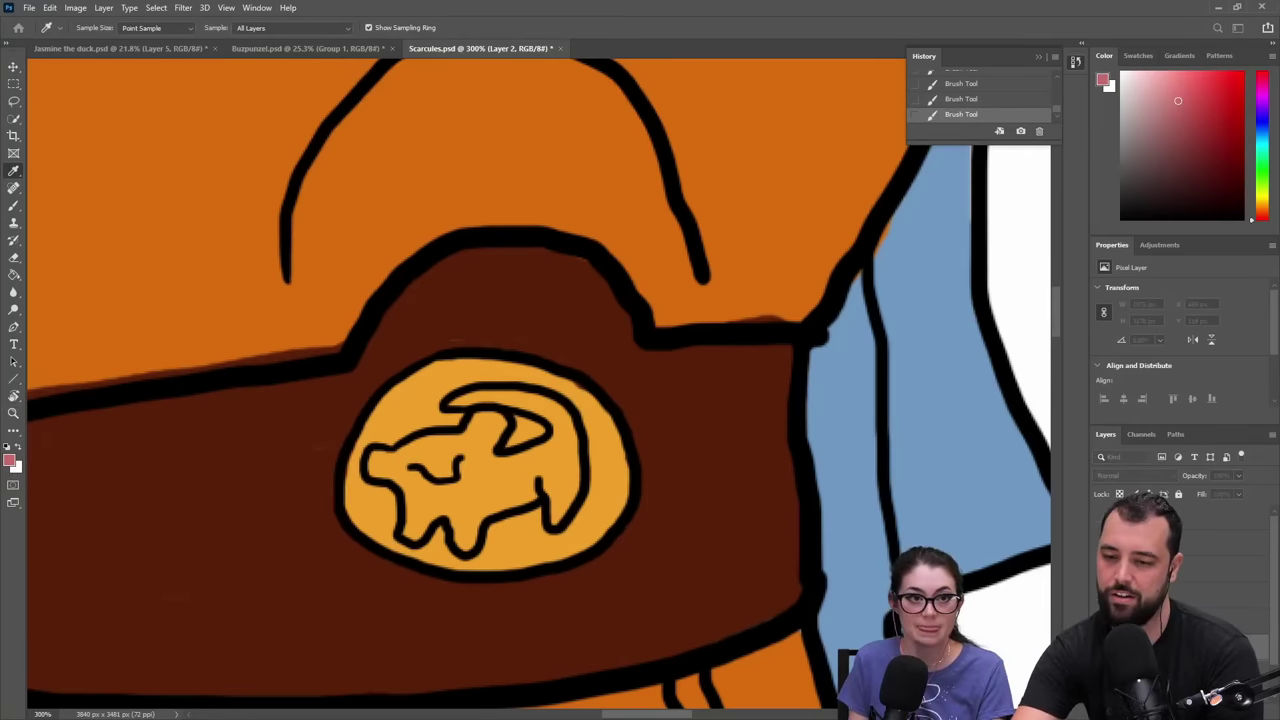
{"action": "left_click", "coordinate": [452, 476]}
{"action": "key", "text": "b"}
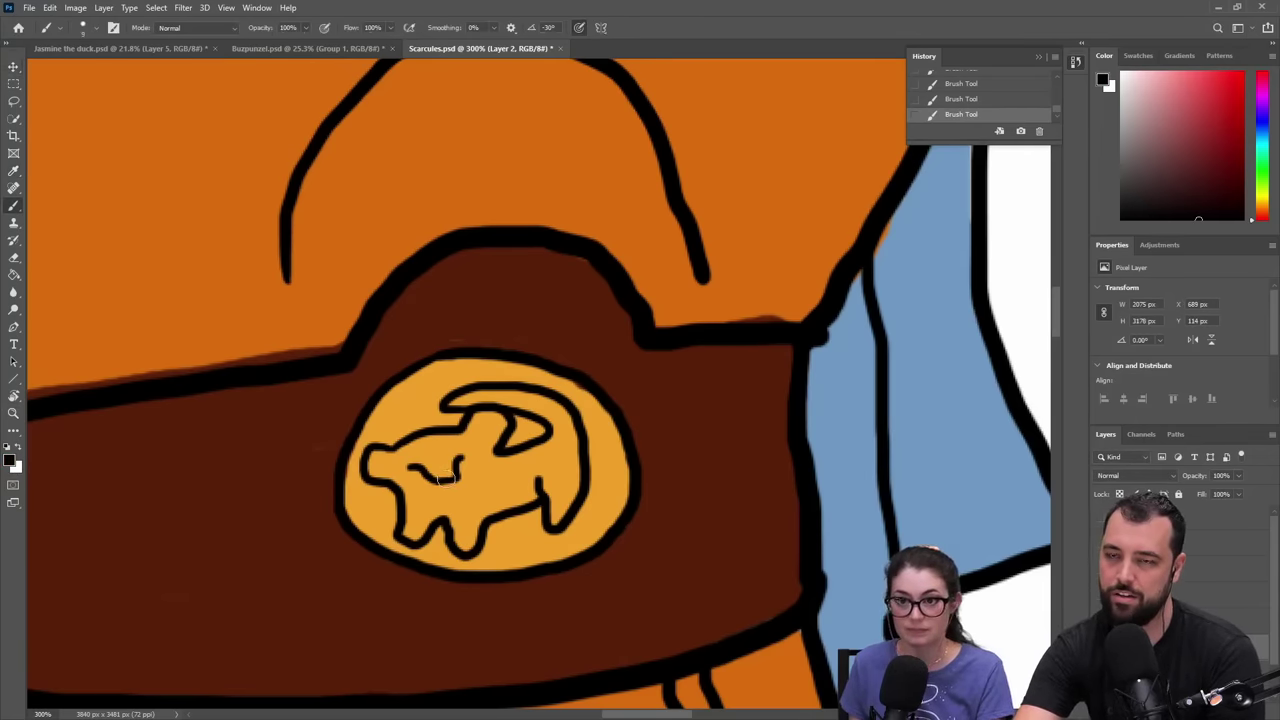
- Try a black brush stroke at 39% opacity on the buckle's lion emblem, then restore the brush to 100% opacity
{"action": "left_click", "coordinate": [306, 28]}
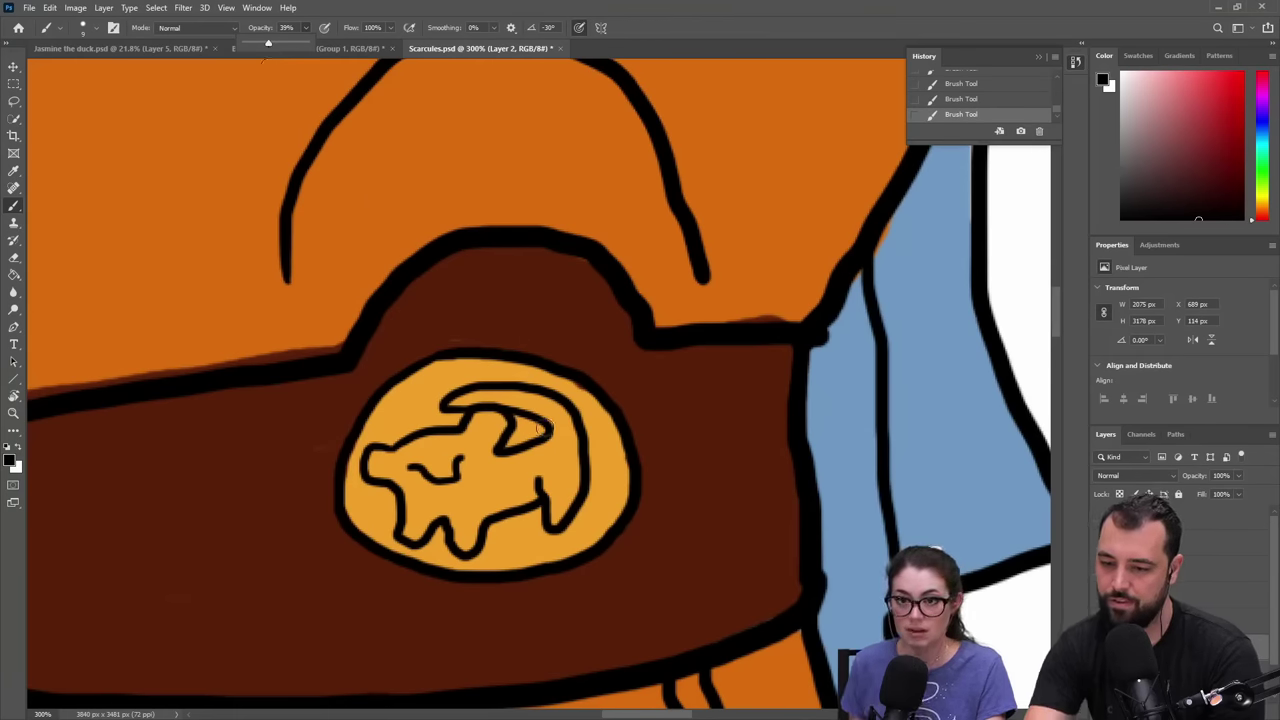
{"action": "mouse_move", "coordinate": [577, 416]}
{"action": "left_mouse_down"}
{"action": "mouse_move", "coordinate": [424, 459]}
{"action": "mouse_move", "coordinate": [384, 486]}
{"action": "mouse_move", "coordinate": [536, 436]}
{"action": "mouse_move", "coordinate": [581, 428]}
{"action": "mouse_move", "coordinate": [469, 467]}
{"action": "mouse_move", "coordinate": [595, 440]}
{"action": "left_mouse_up"}
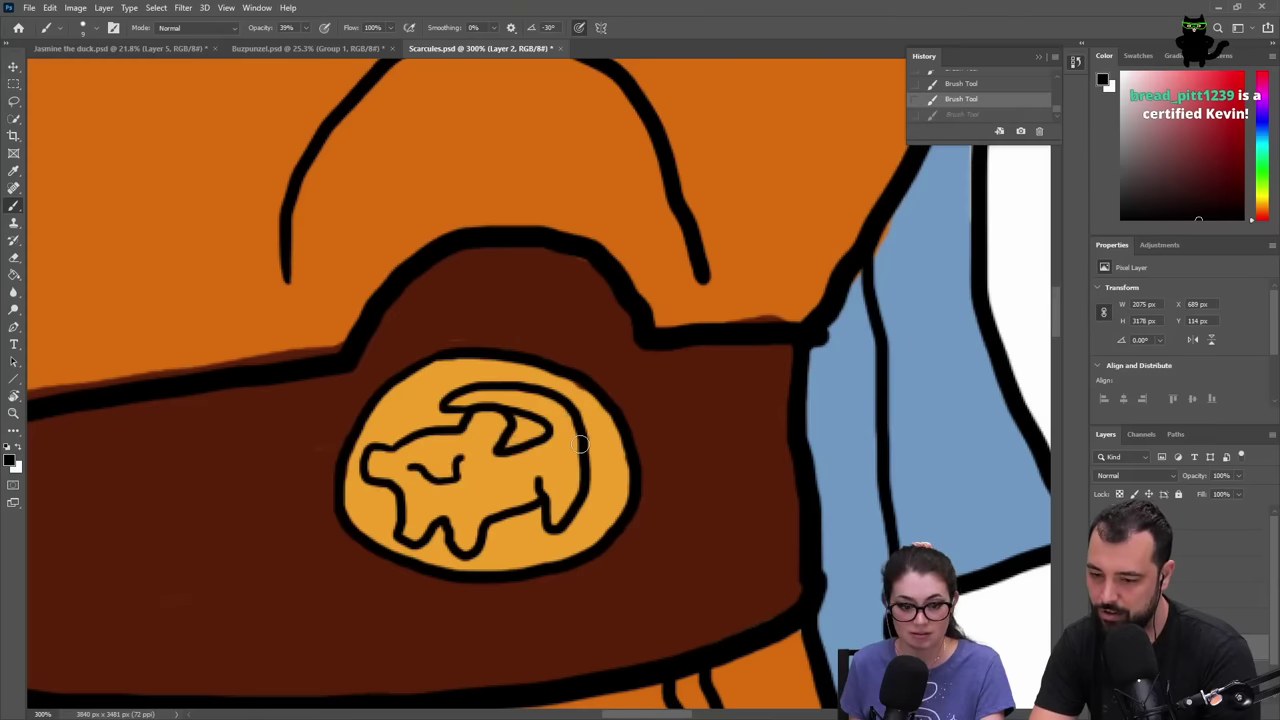
{"action": "key", "text": "ctrl+z"}
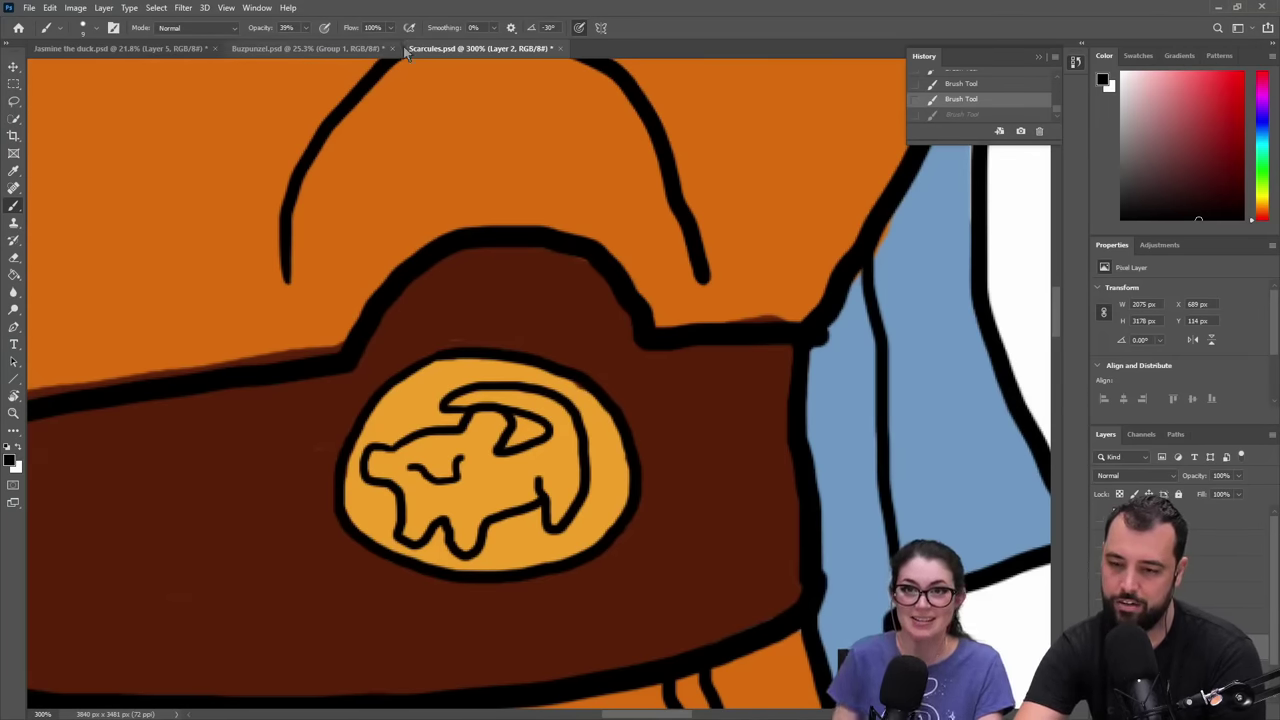
{"action": "left_click", "coordinate": [306, 29]}
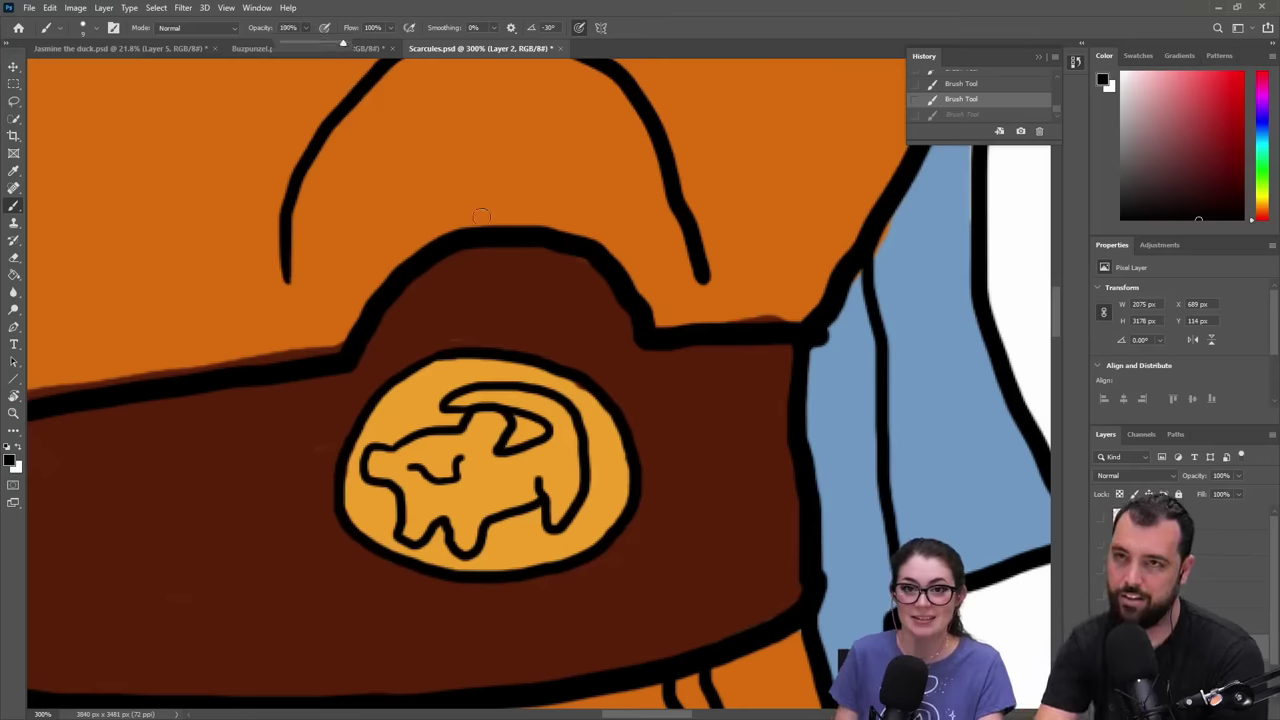
- Paint a thick black diagonal slash across the lion emblem, from the gold buckle's upper right edge to its lower left edge
{"action": "left_click", "coordinate": [594, 392]}
{"action": "left_click", "coordinate": [382, 551], "text": "shift"}
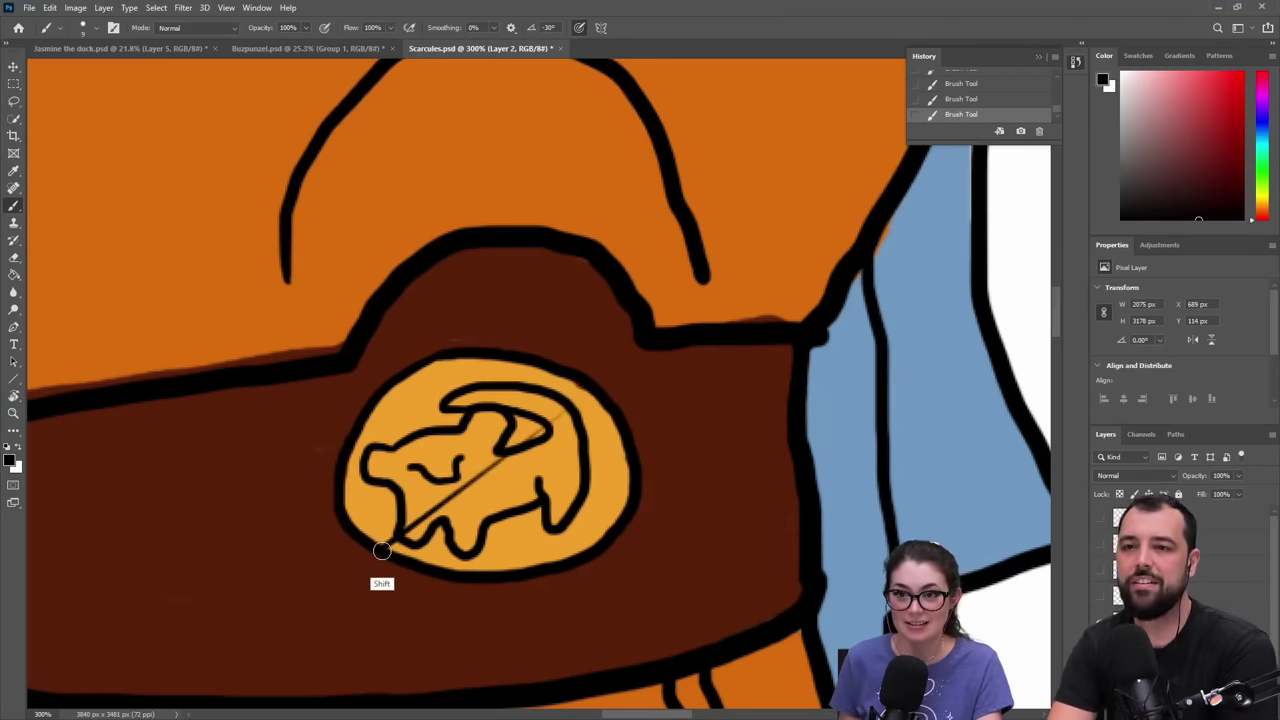
{"action": "left_click_drag", "start_coordinate": [382, 551], "coordinate": [596, 392]}
- Review the complete character alongside the Hercules and Scar reference pictures
{"action": "key", "text": "z"}
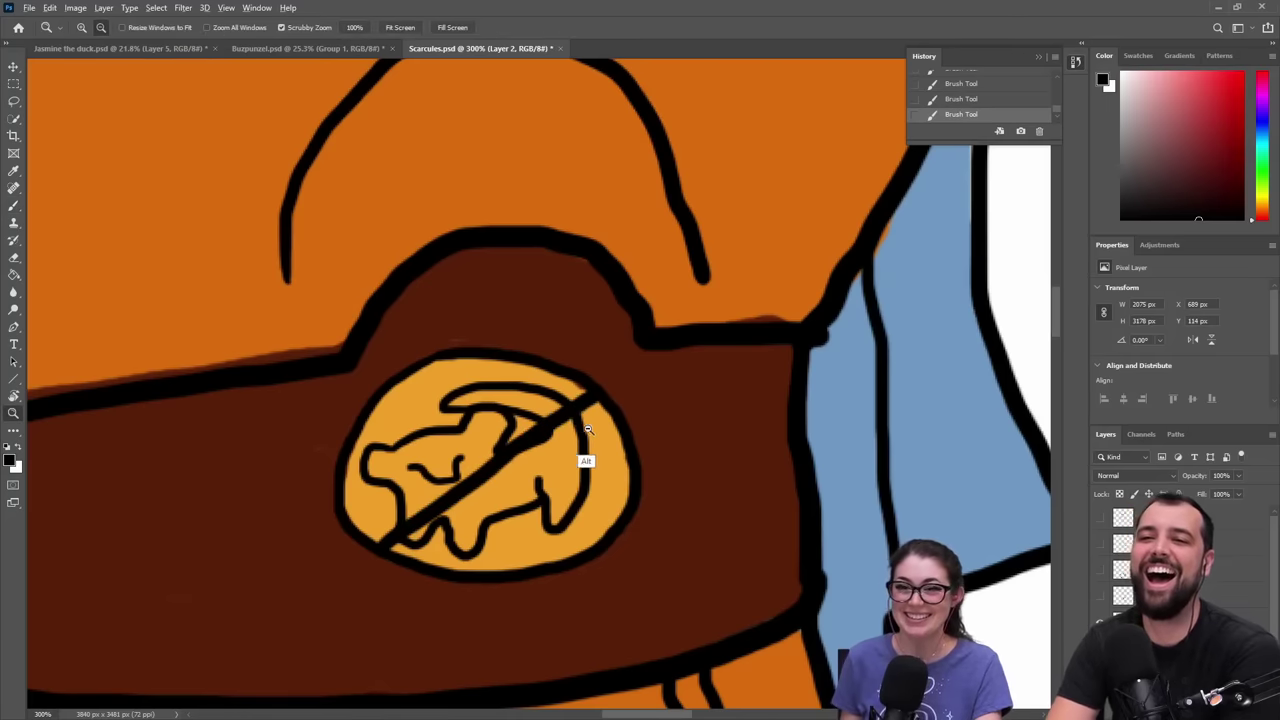
{"action": "left_click", "coordinate": [585, 457], "text": "alt"}
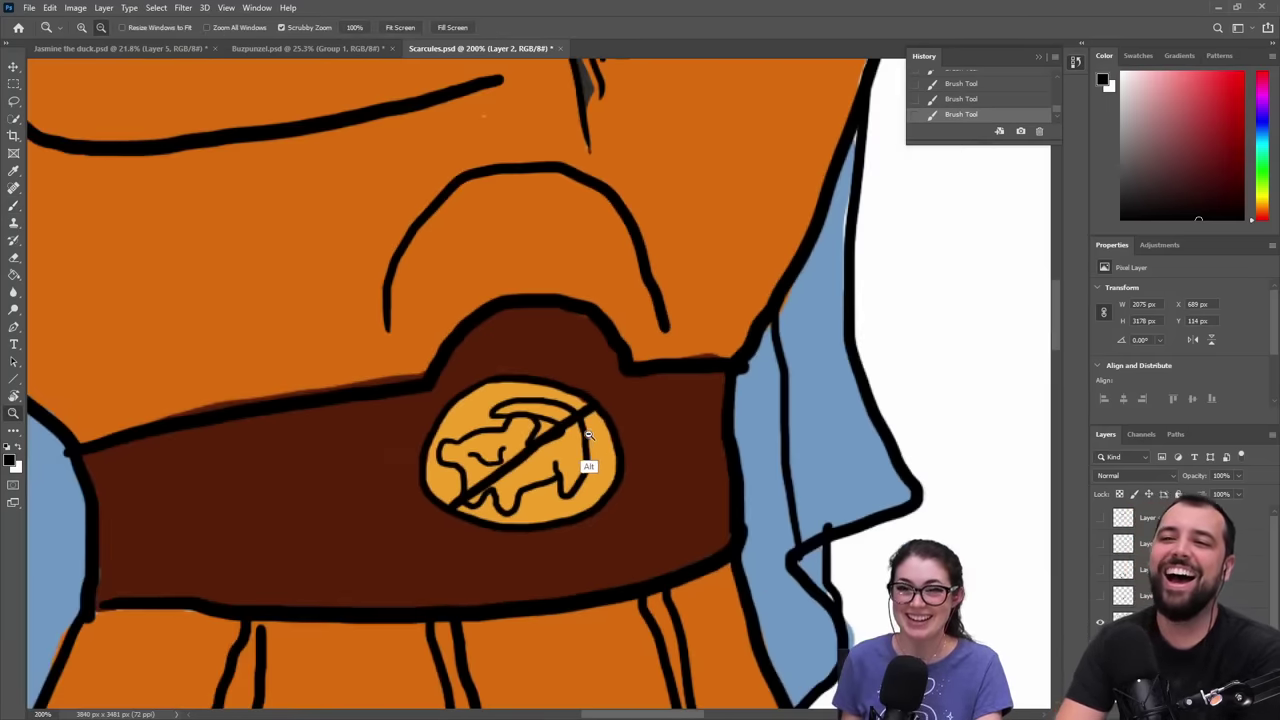
{"action": "left_click", "coordinate": [507, 449], "text": "alt"}
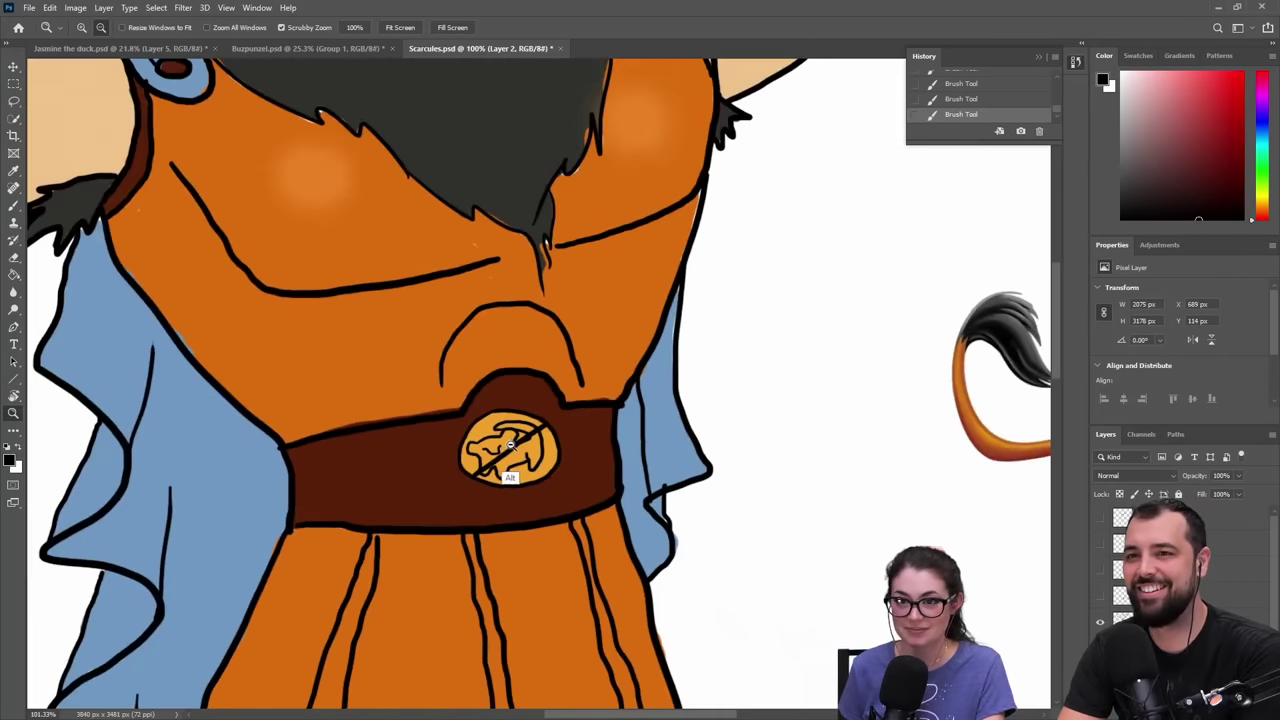
{"action": "left_click", "coordinate": [505, 447], "text": "alt"}
{"action": "left_click", "coordinate": [506, 449], "text": "alt"}
{"action": "left_click", "coordinate": [506, 451], "text": "alt"}
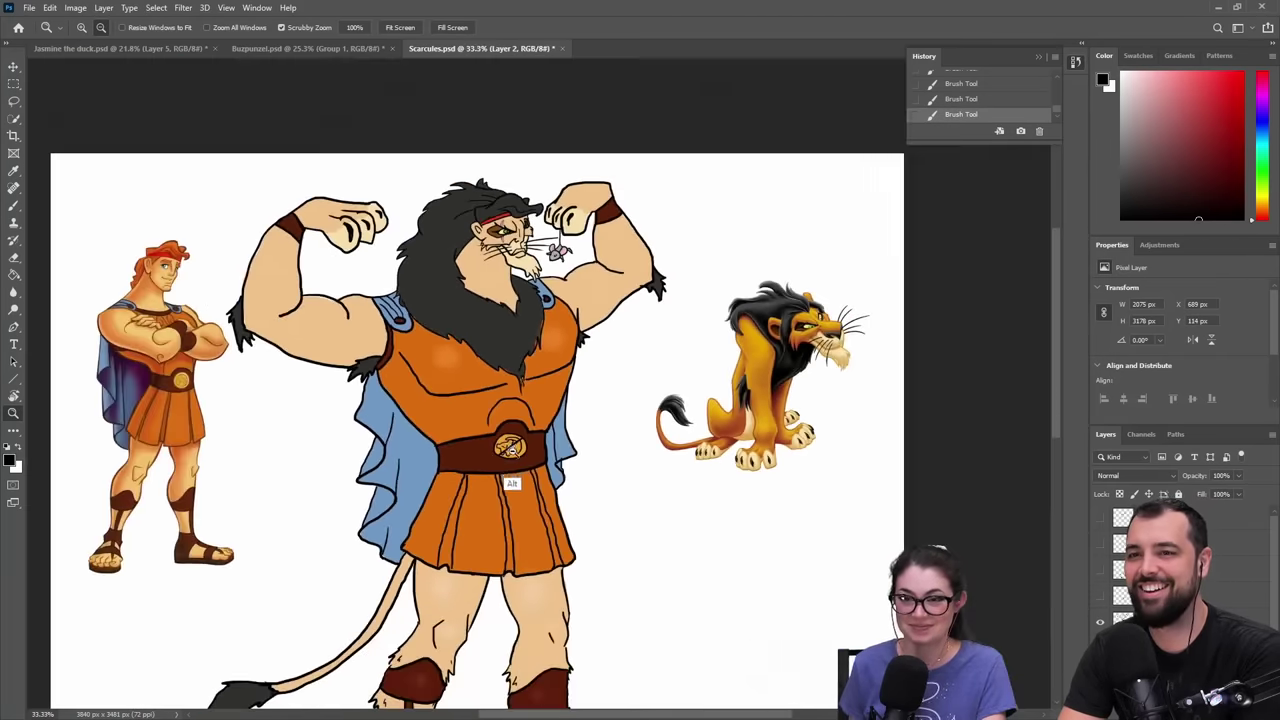
{"action": "left_click", "coordinate": [506, 453], "text": "alt"}
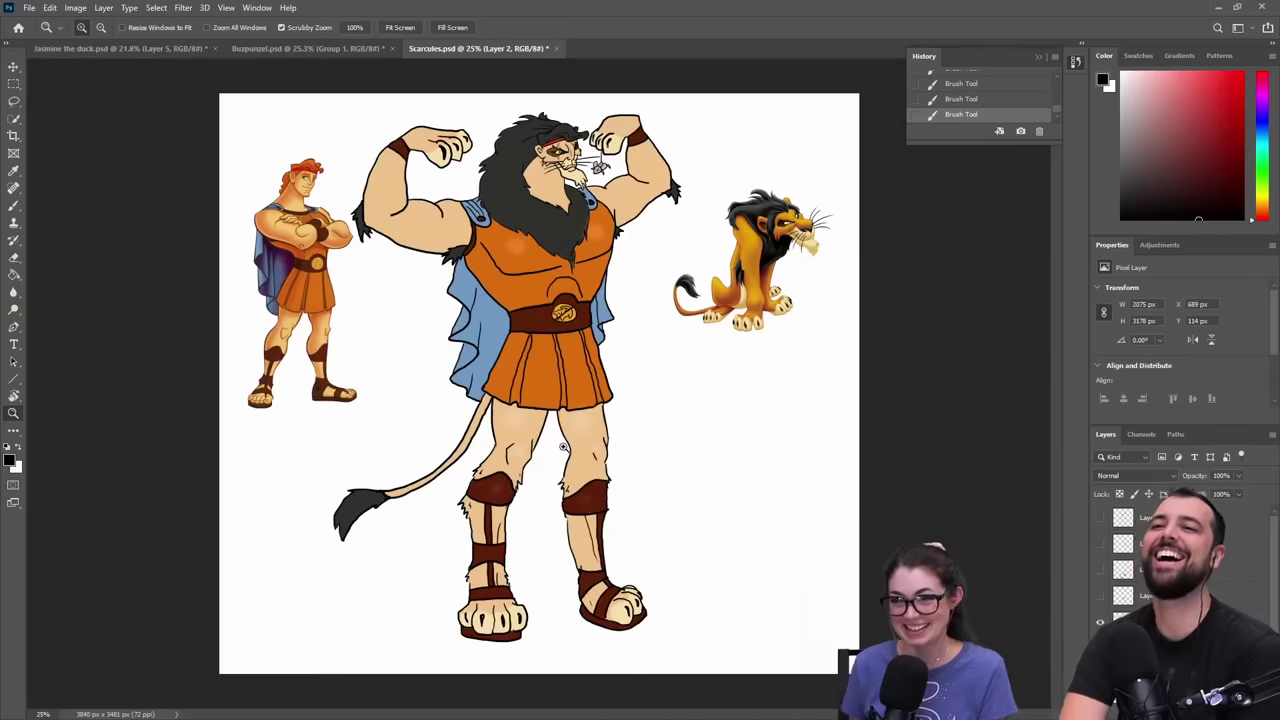